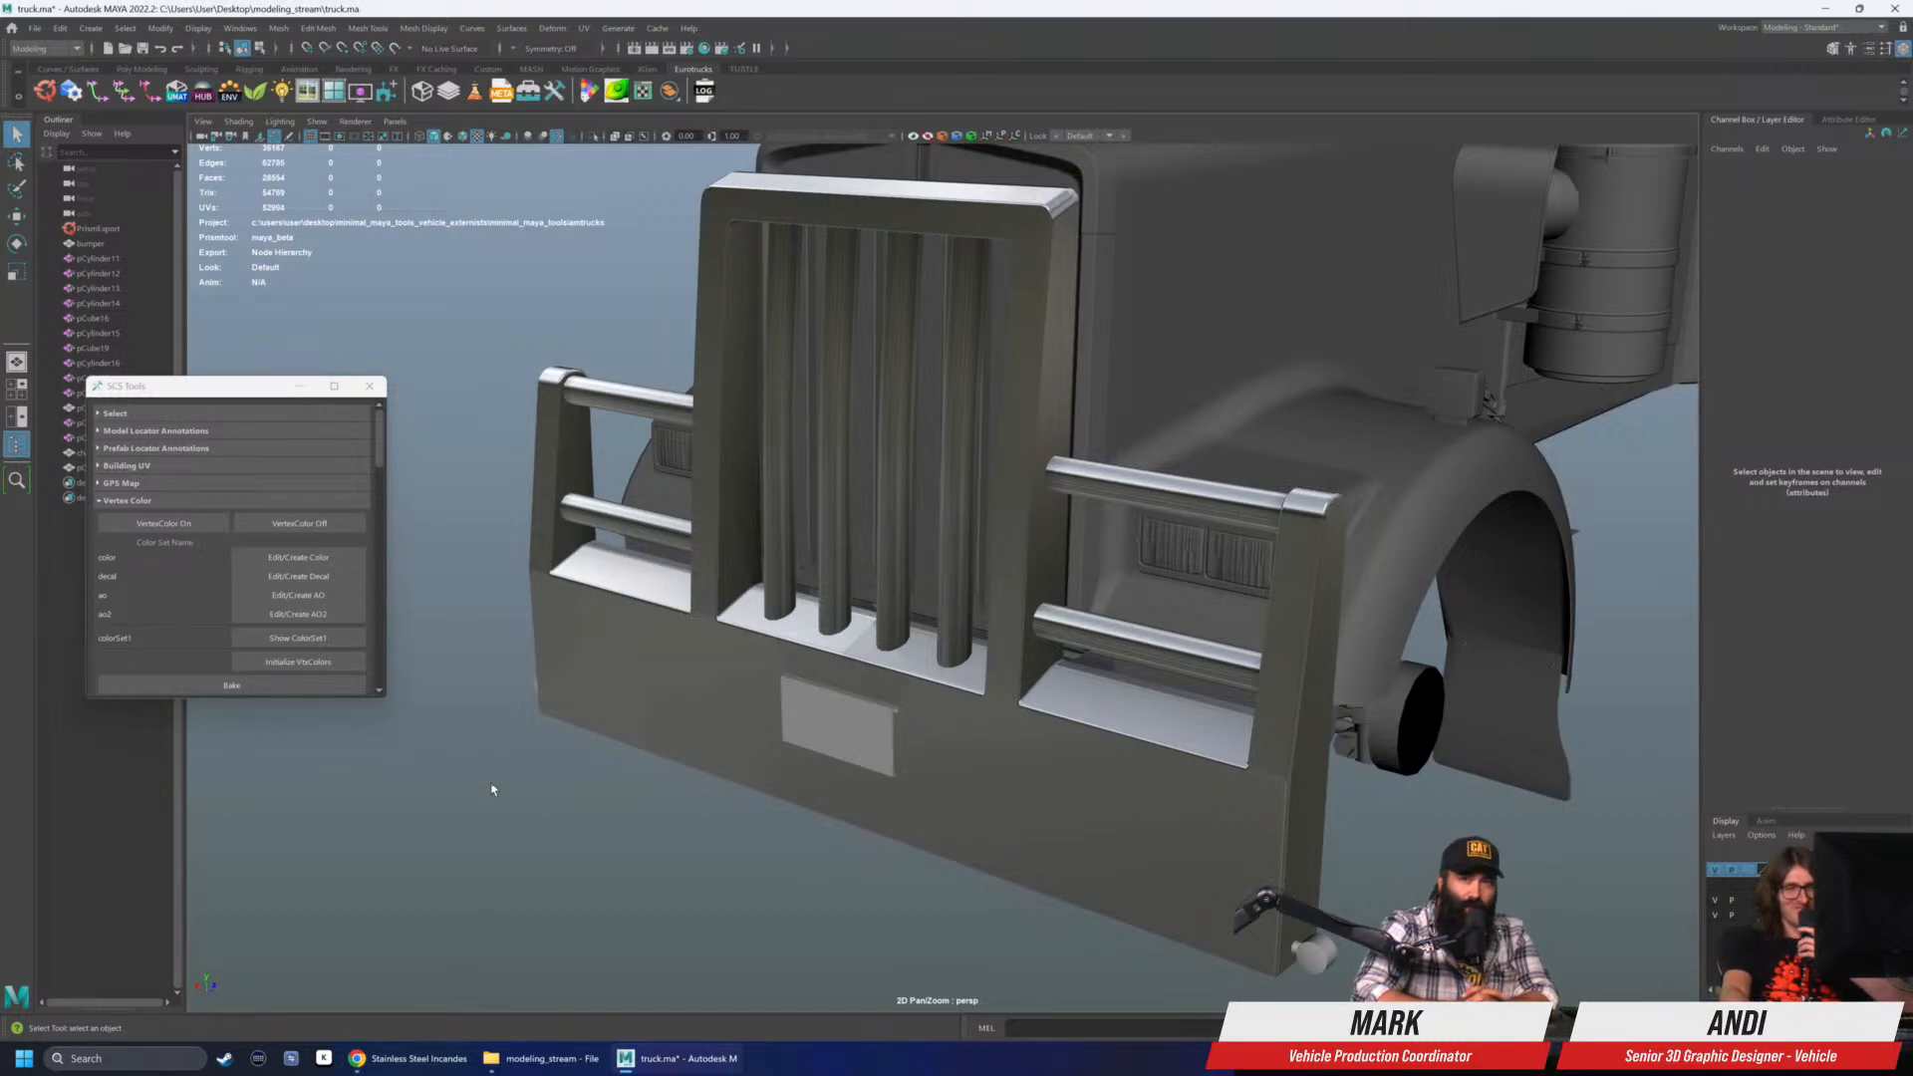
{"action": "left_click", "coordinate": [514, 791]}
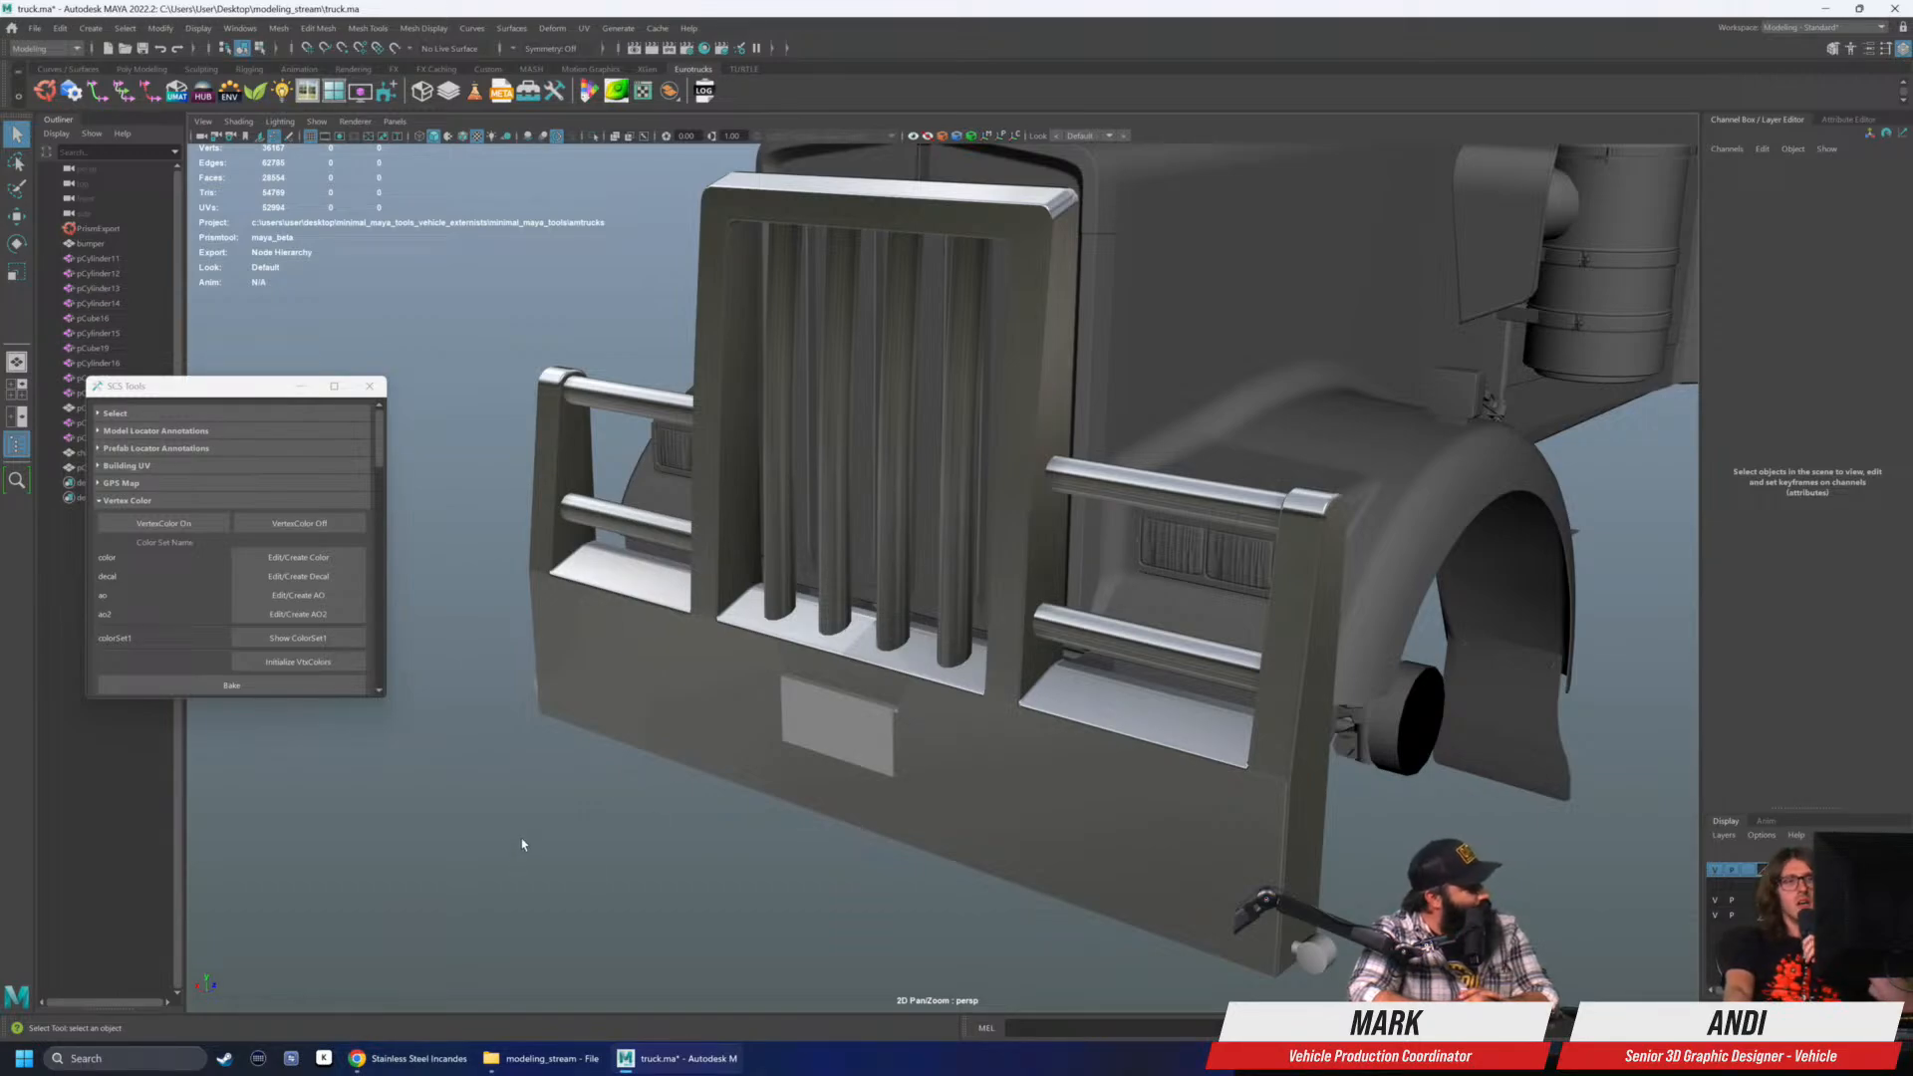
{"action": "left_click", "coordinate": [1315, 957]}
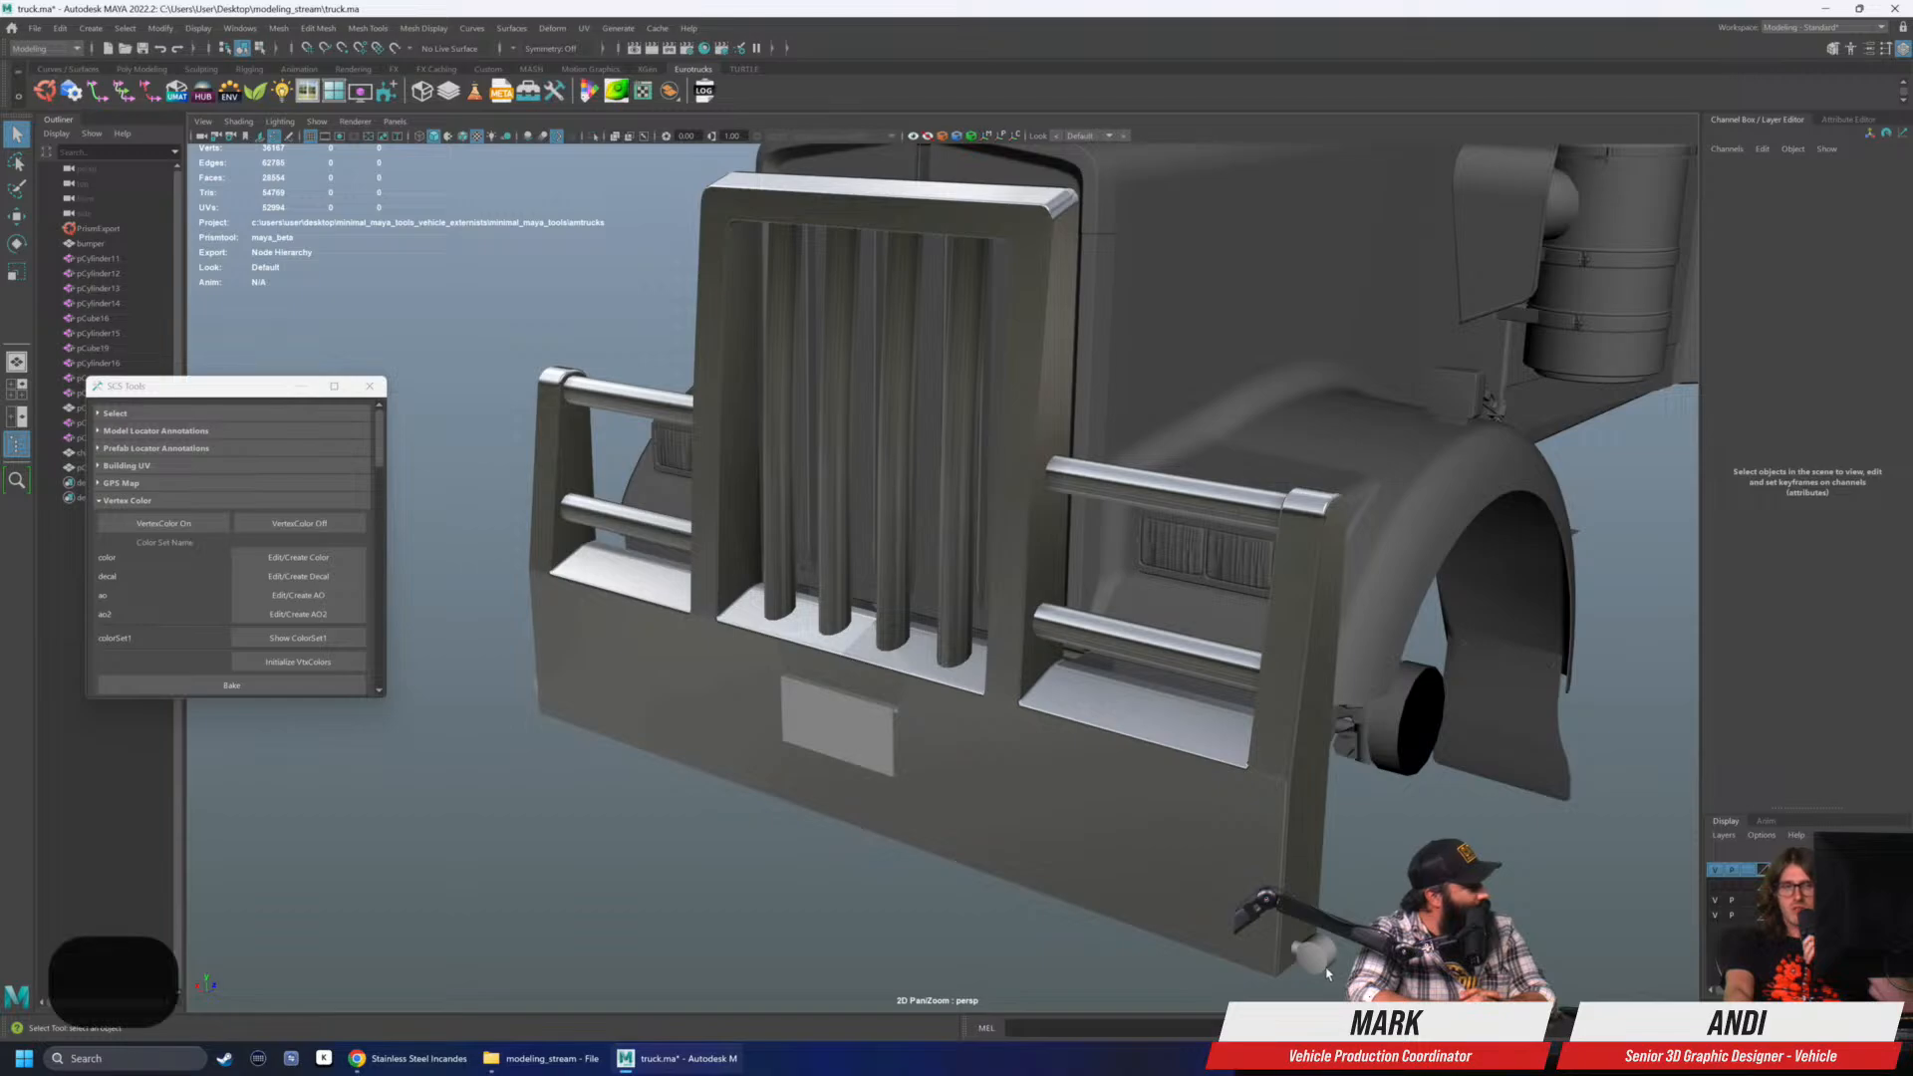
{"action": "left_click", "coordinate": [1374, 972]}
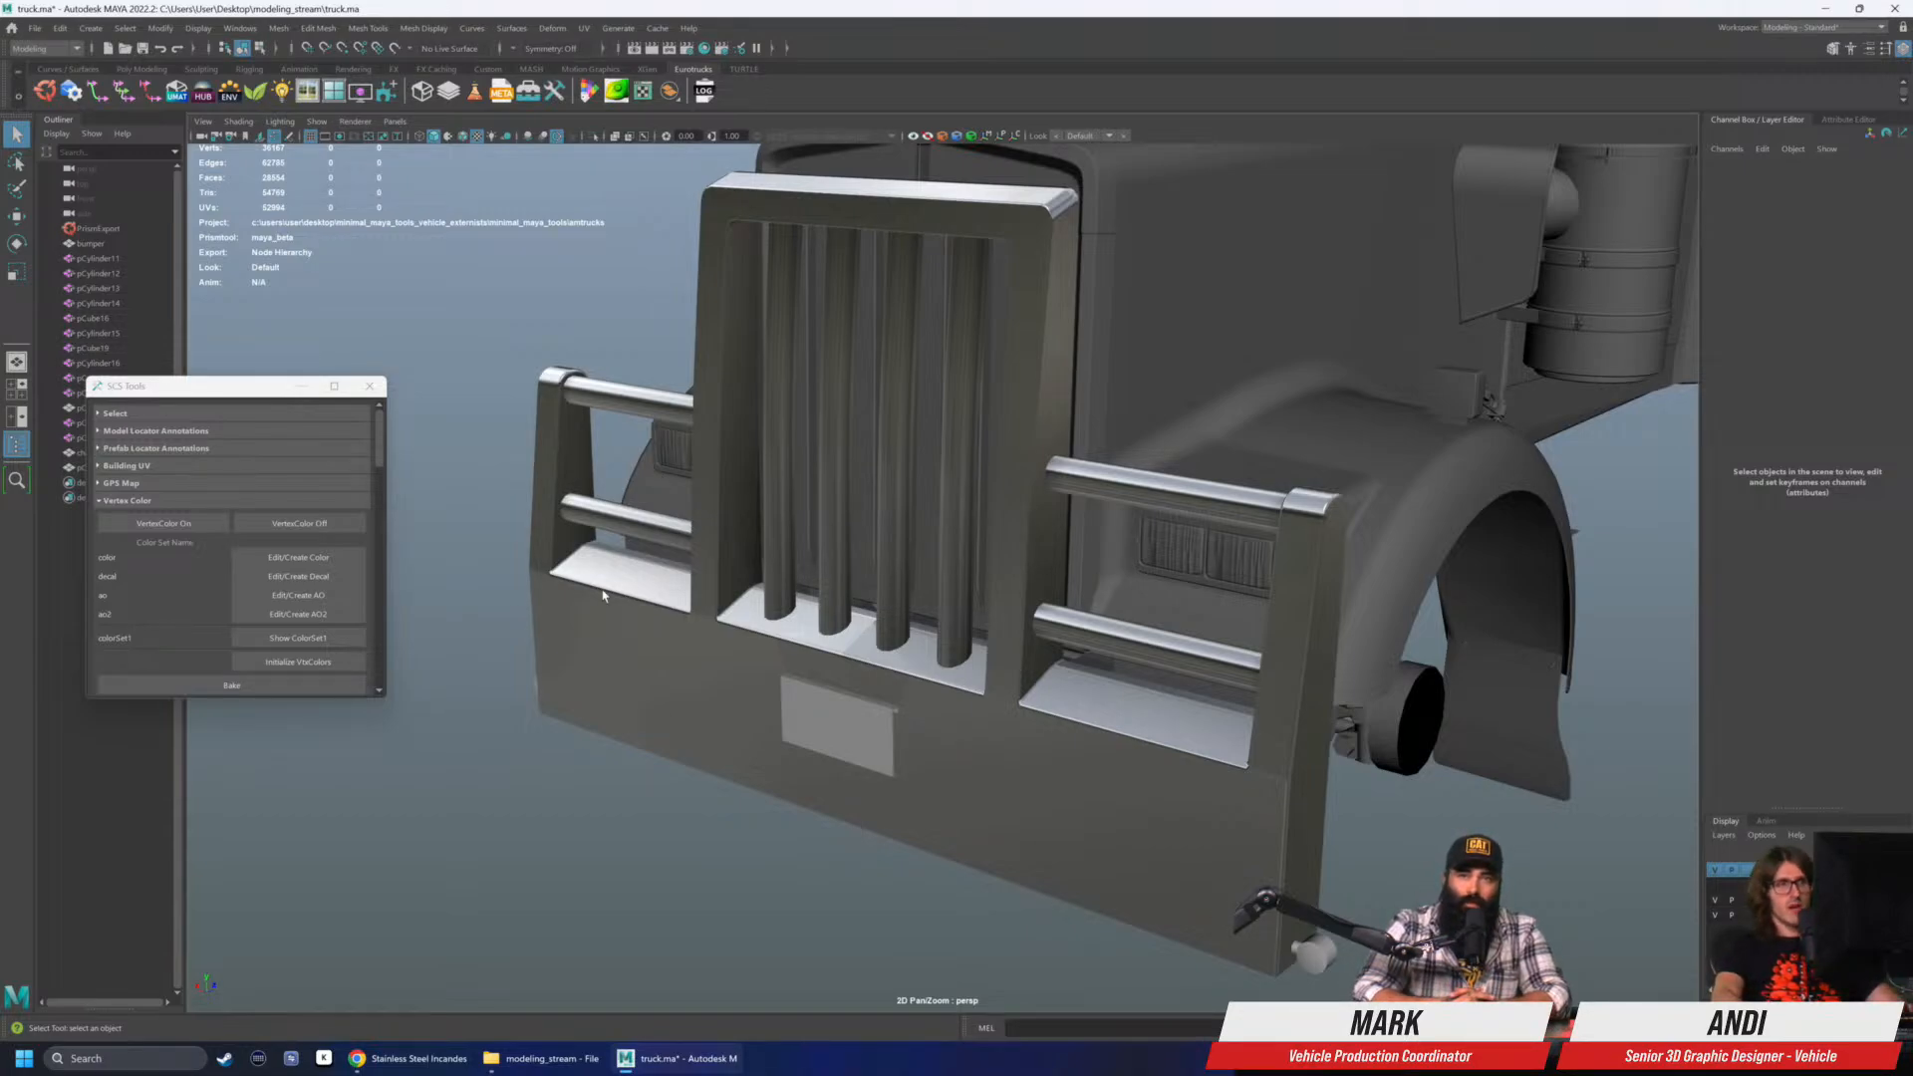
- Turn on vertex color display for the front bumper mesh and clear the selection
{"action": "left_click", "coordinate": [658, 712]}
{"action": "left_click", "coordinate": [218, 525]}
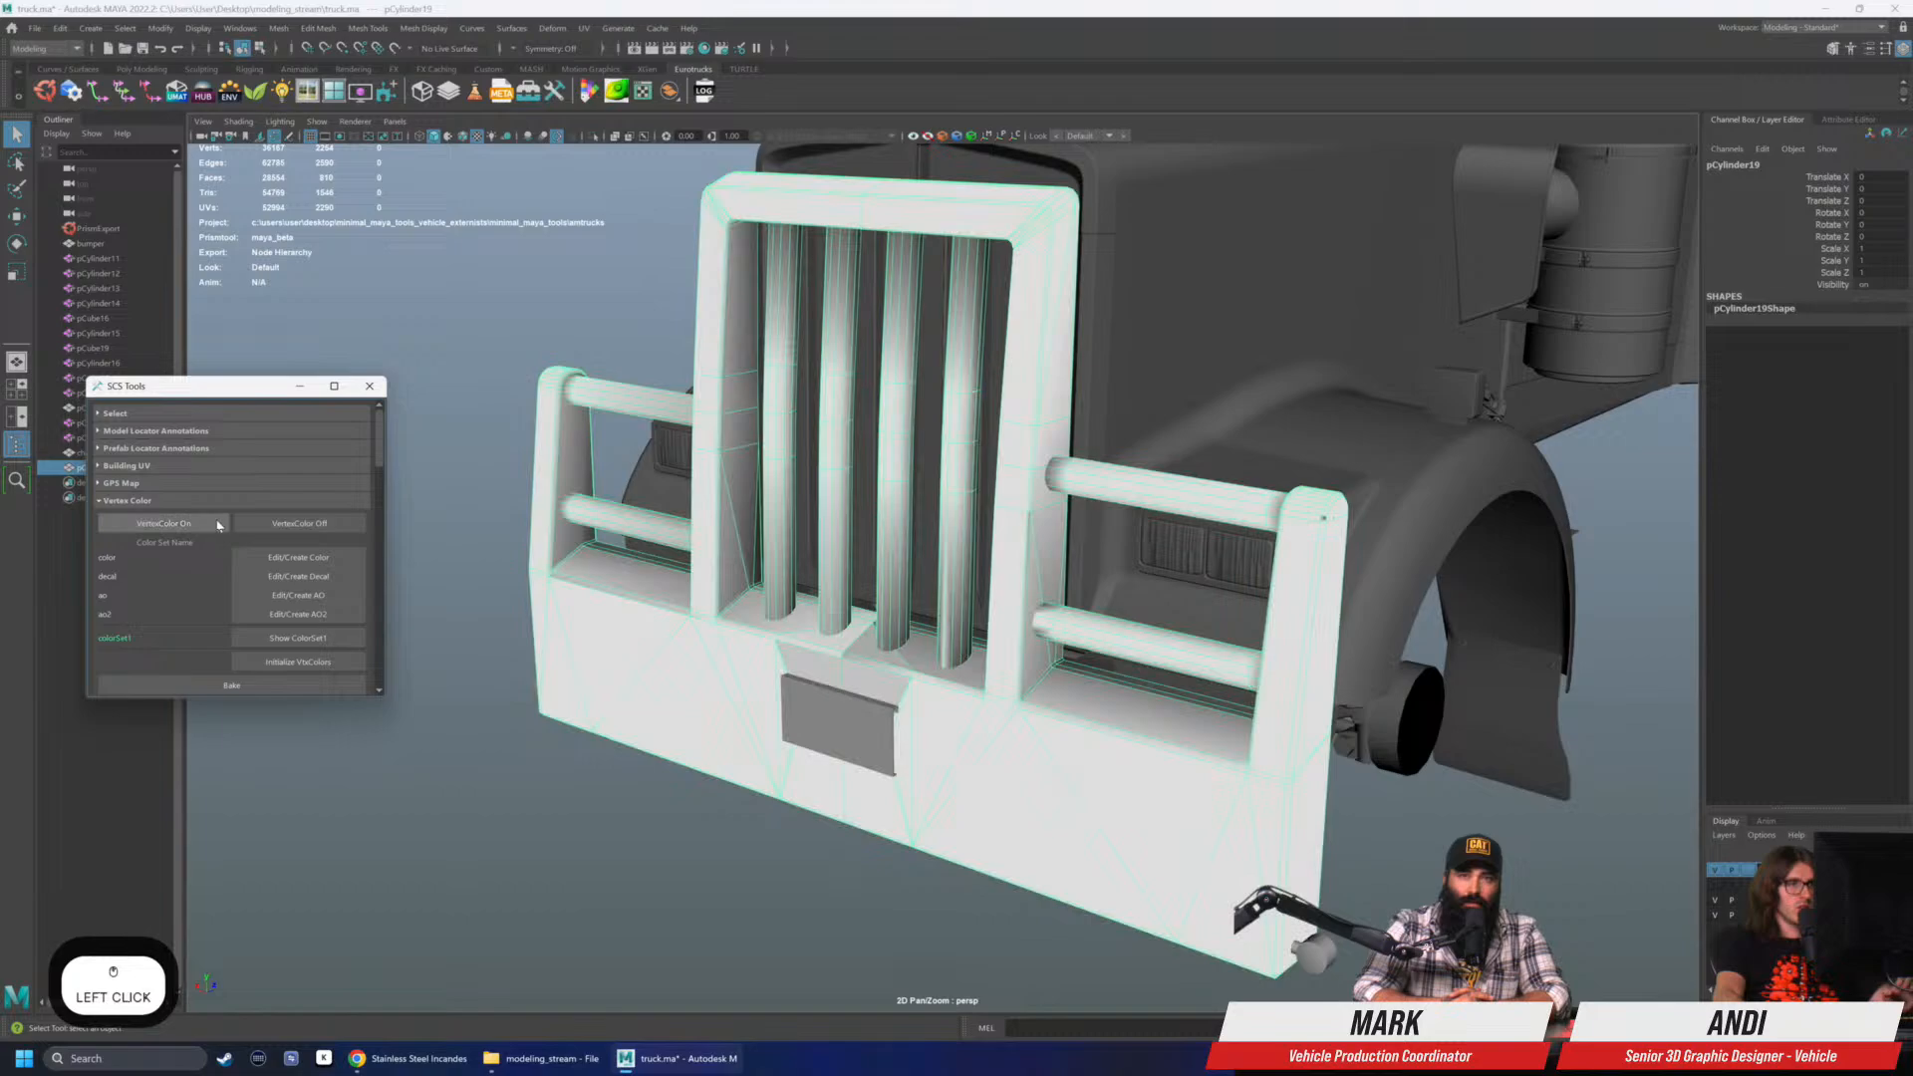
{"action": "left_click", "coordinate": [546, 807]}
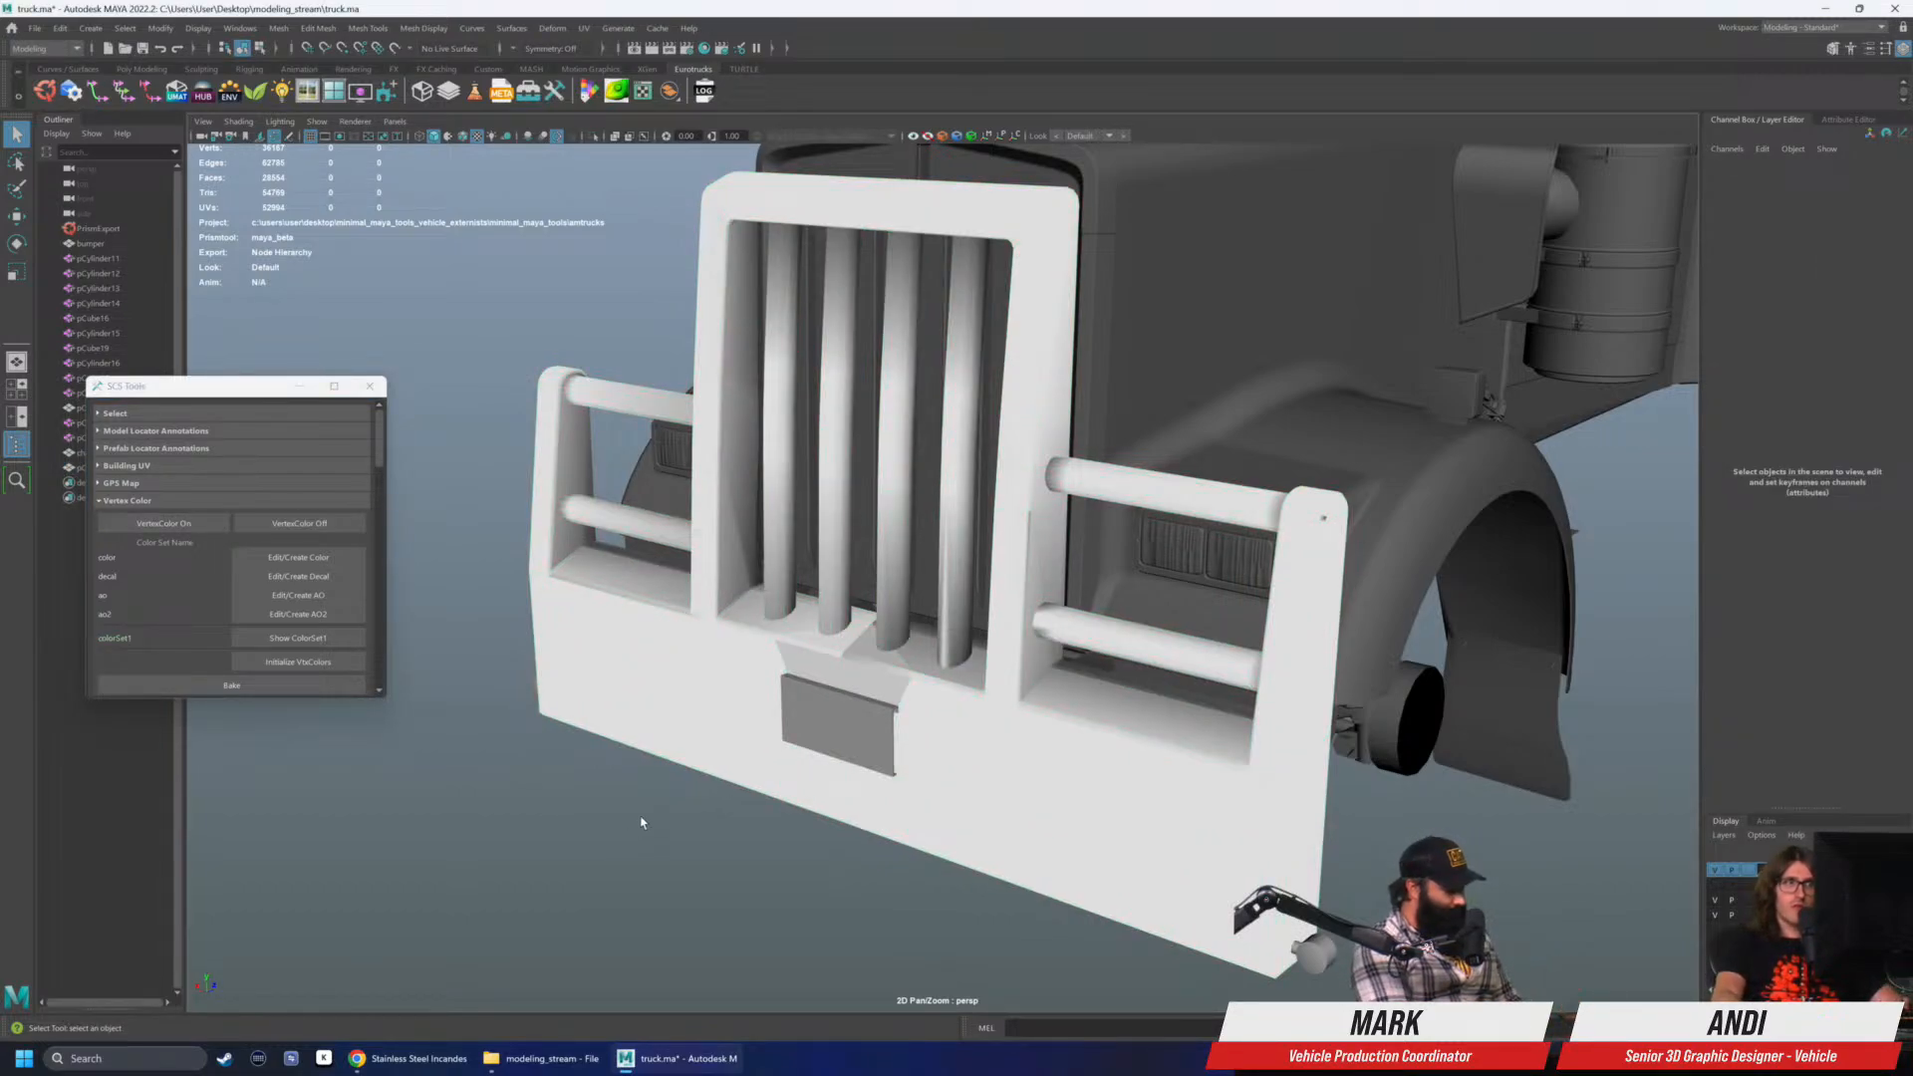
- Examine the vertices at the license plate recess's upper corner on the bumper, alternating between wireframe and textured shaded display
{"action": "left_click", "coordinate": [713, 685]}
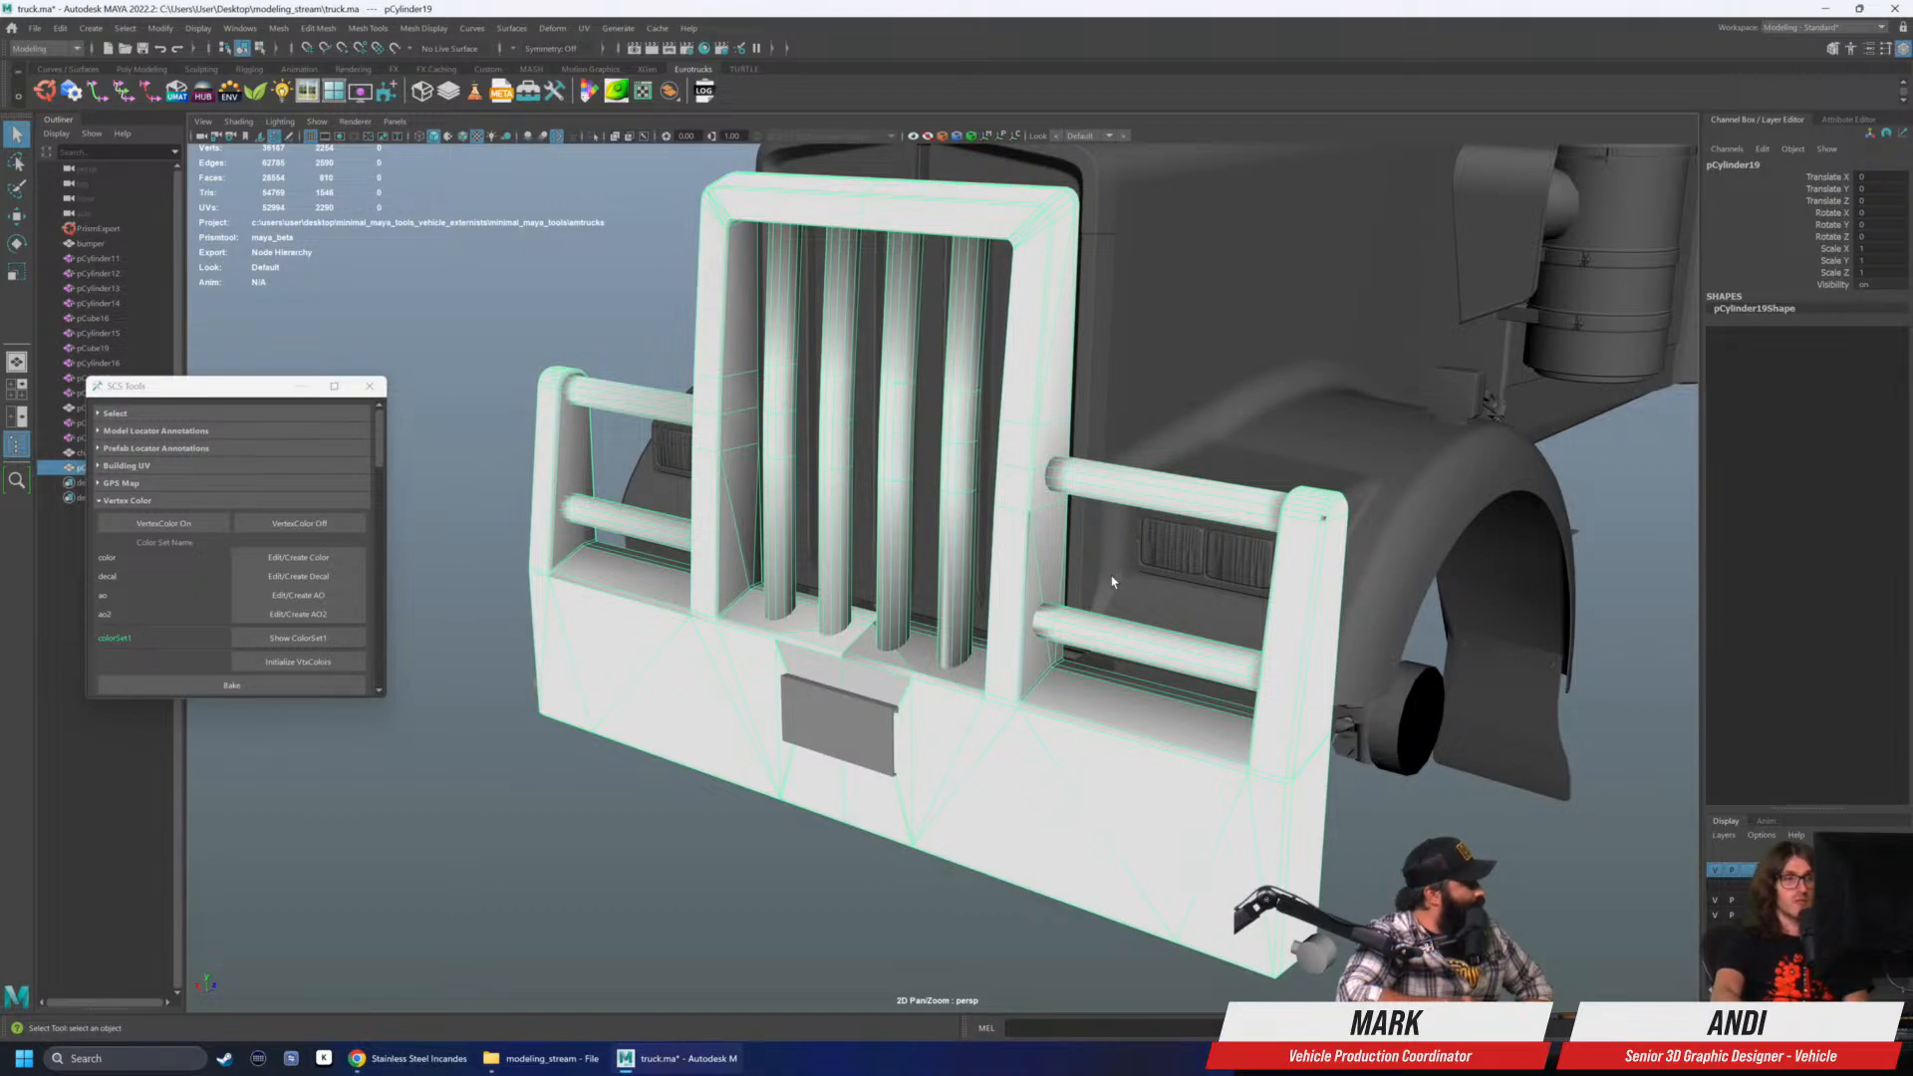
{"action": "scroll", "coordinate": [1064, 667], "scroll_direction": "up", "scroll_amount": 6}
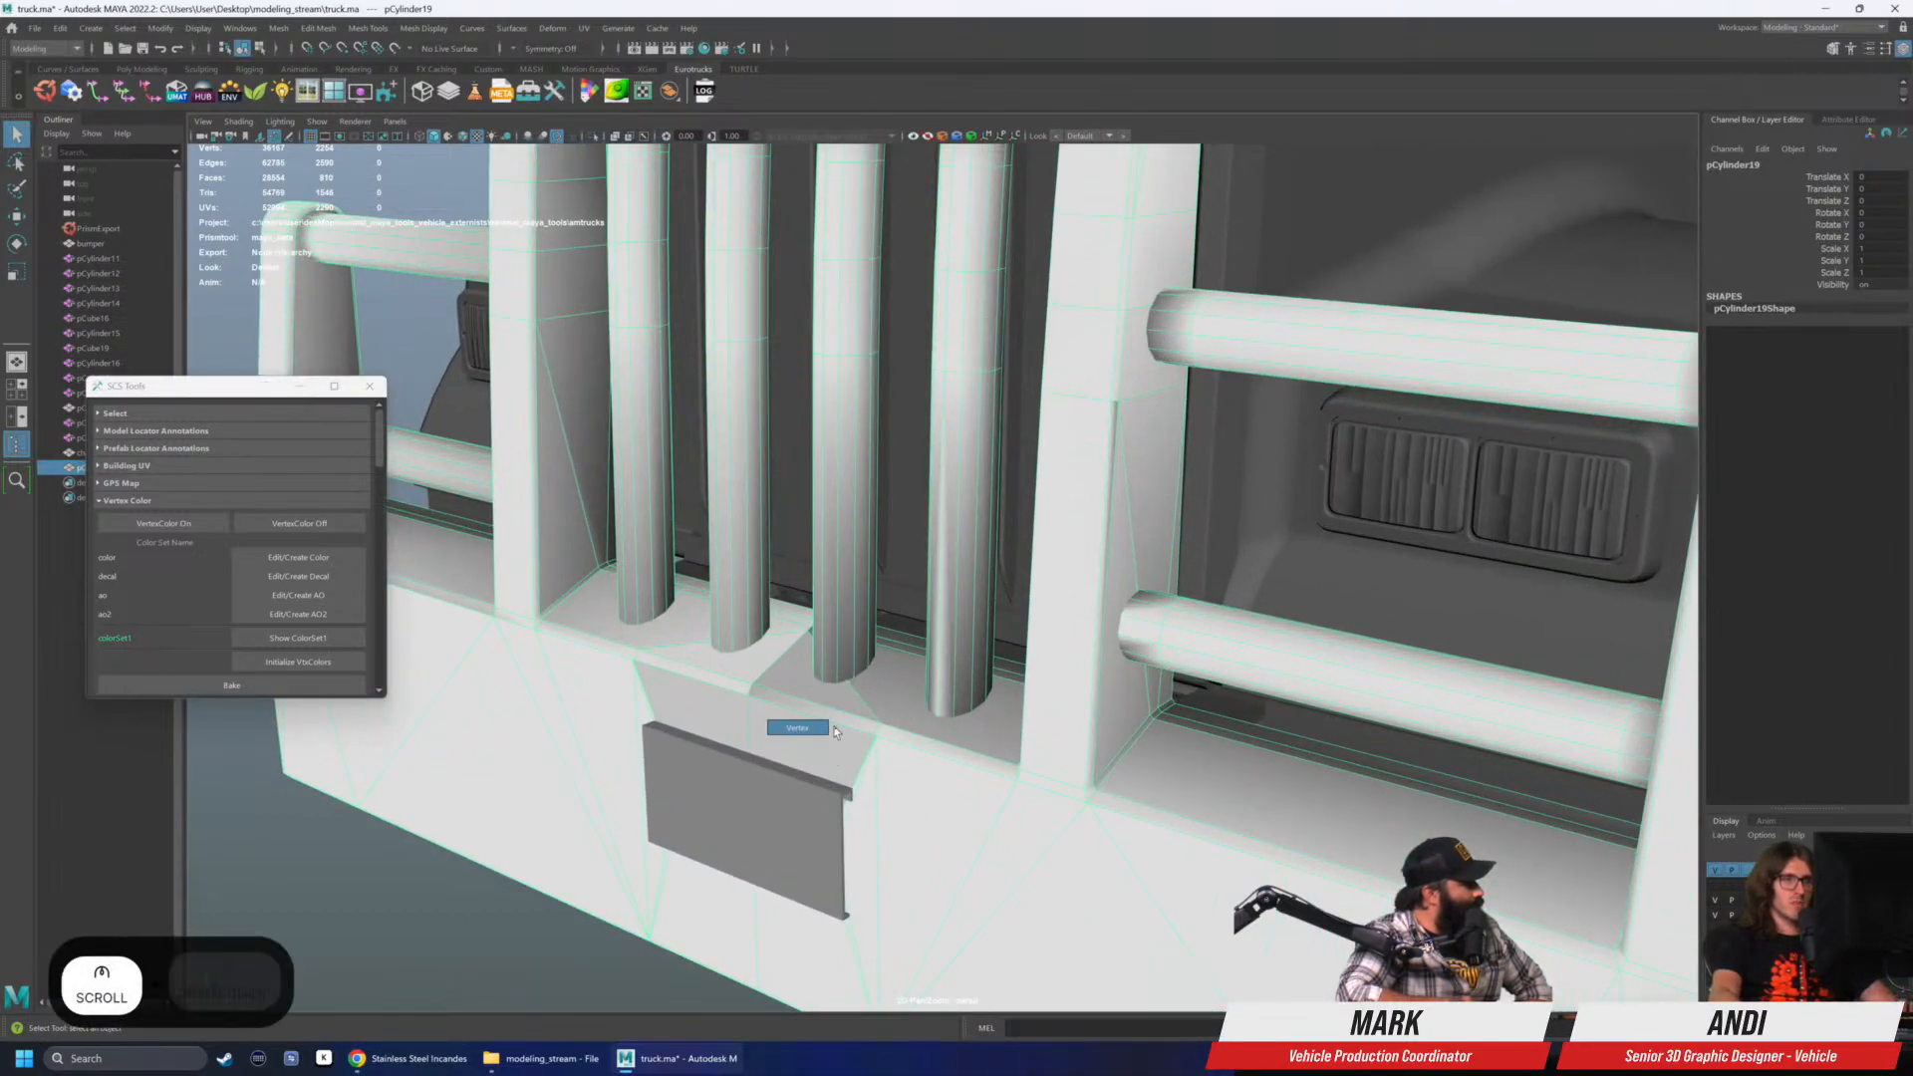
{"action": "right_click_drag", "start_coordinate": [893, 728], "coordinate": [835, 732]}
{"action": "left_click_drag", "start_coordinate": [857, 715], "coordinate": [901, 754]}
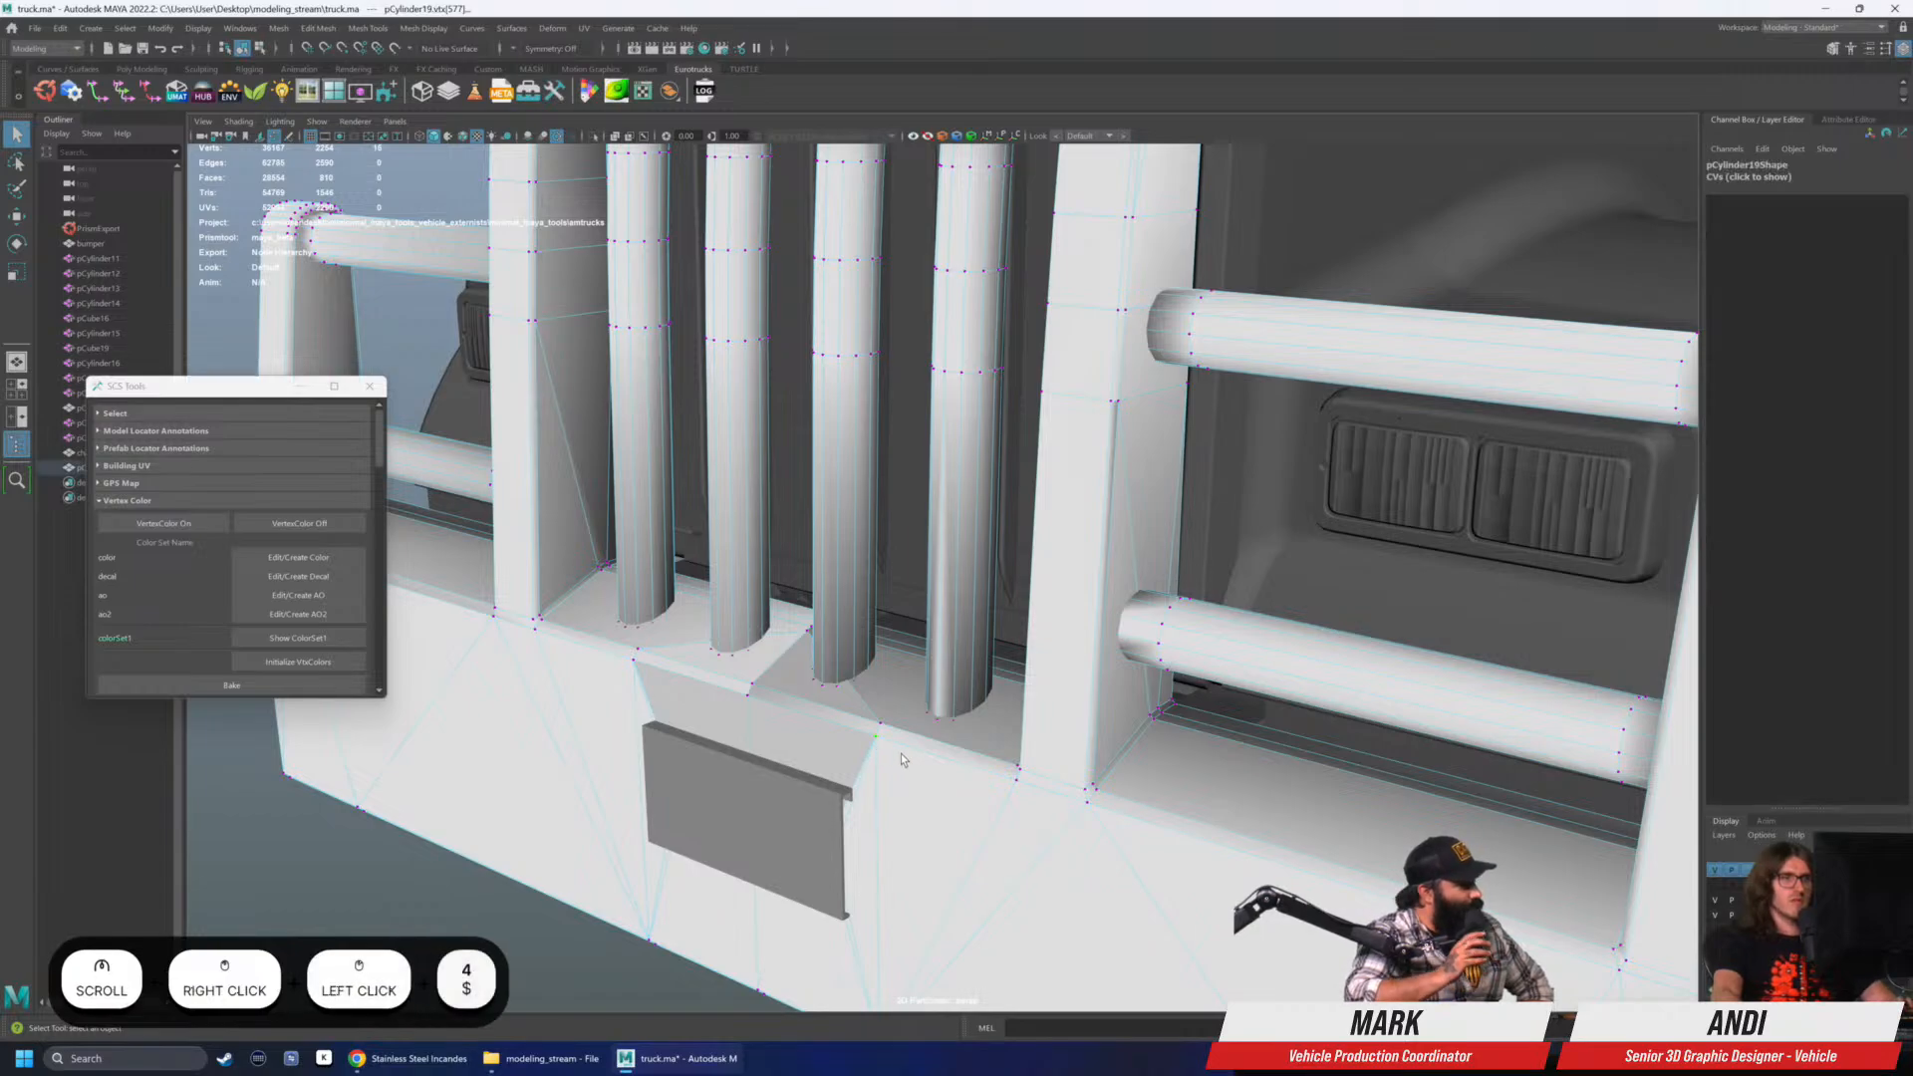
{"action": "scroll", "coordinate": [901, 753], "scroll_direction": "up", "scroll_amount": 6}
{"action": "key", "text": "4"}
{"action": "left_click_drag", "start_coordinate": [1072, 719], "coordinate": [978, 655], "text": "alt"}
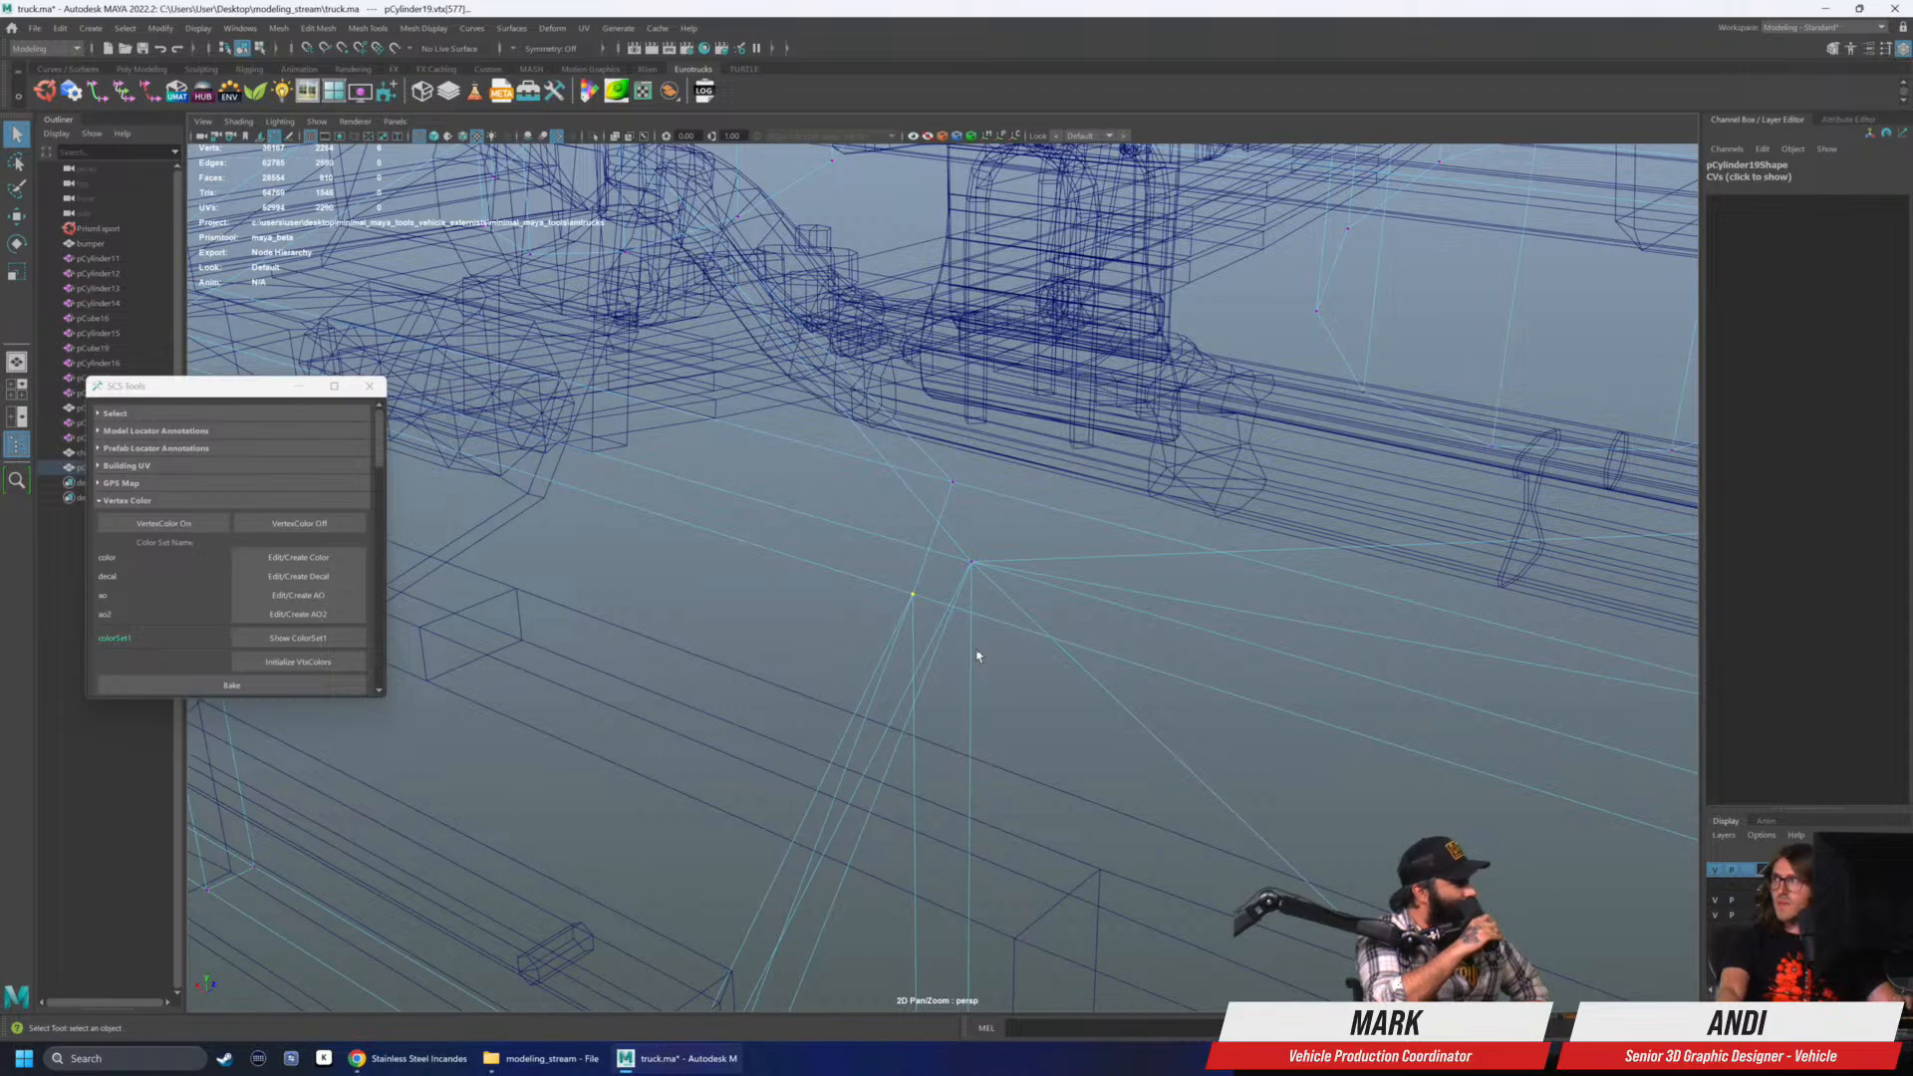
{"action": "key", "text": "6"}
{"action": "scroll", "coordinate": [958, 675], "scroll_direction": "up", "scroll_amount": 3}
{"action": "scroll", "coordinate": [937, 679], "scroll_direction": "down", "scroll_amount": 5}
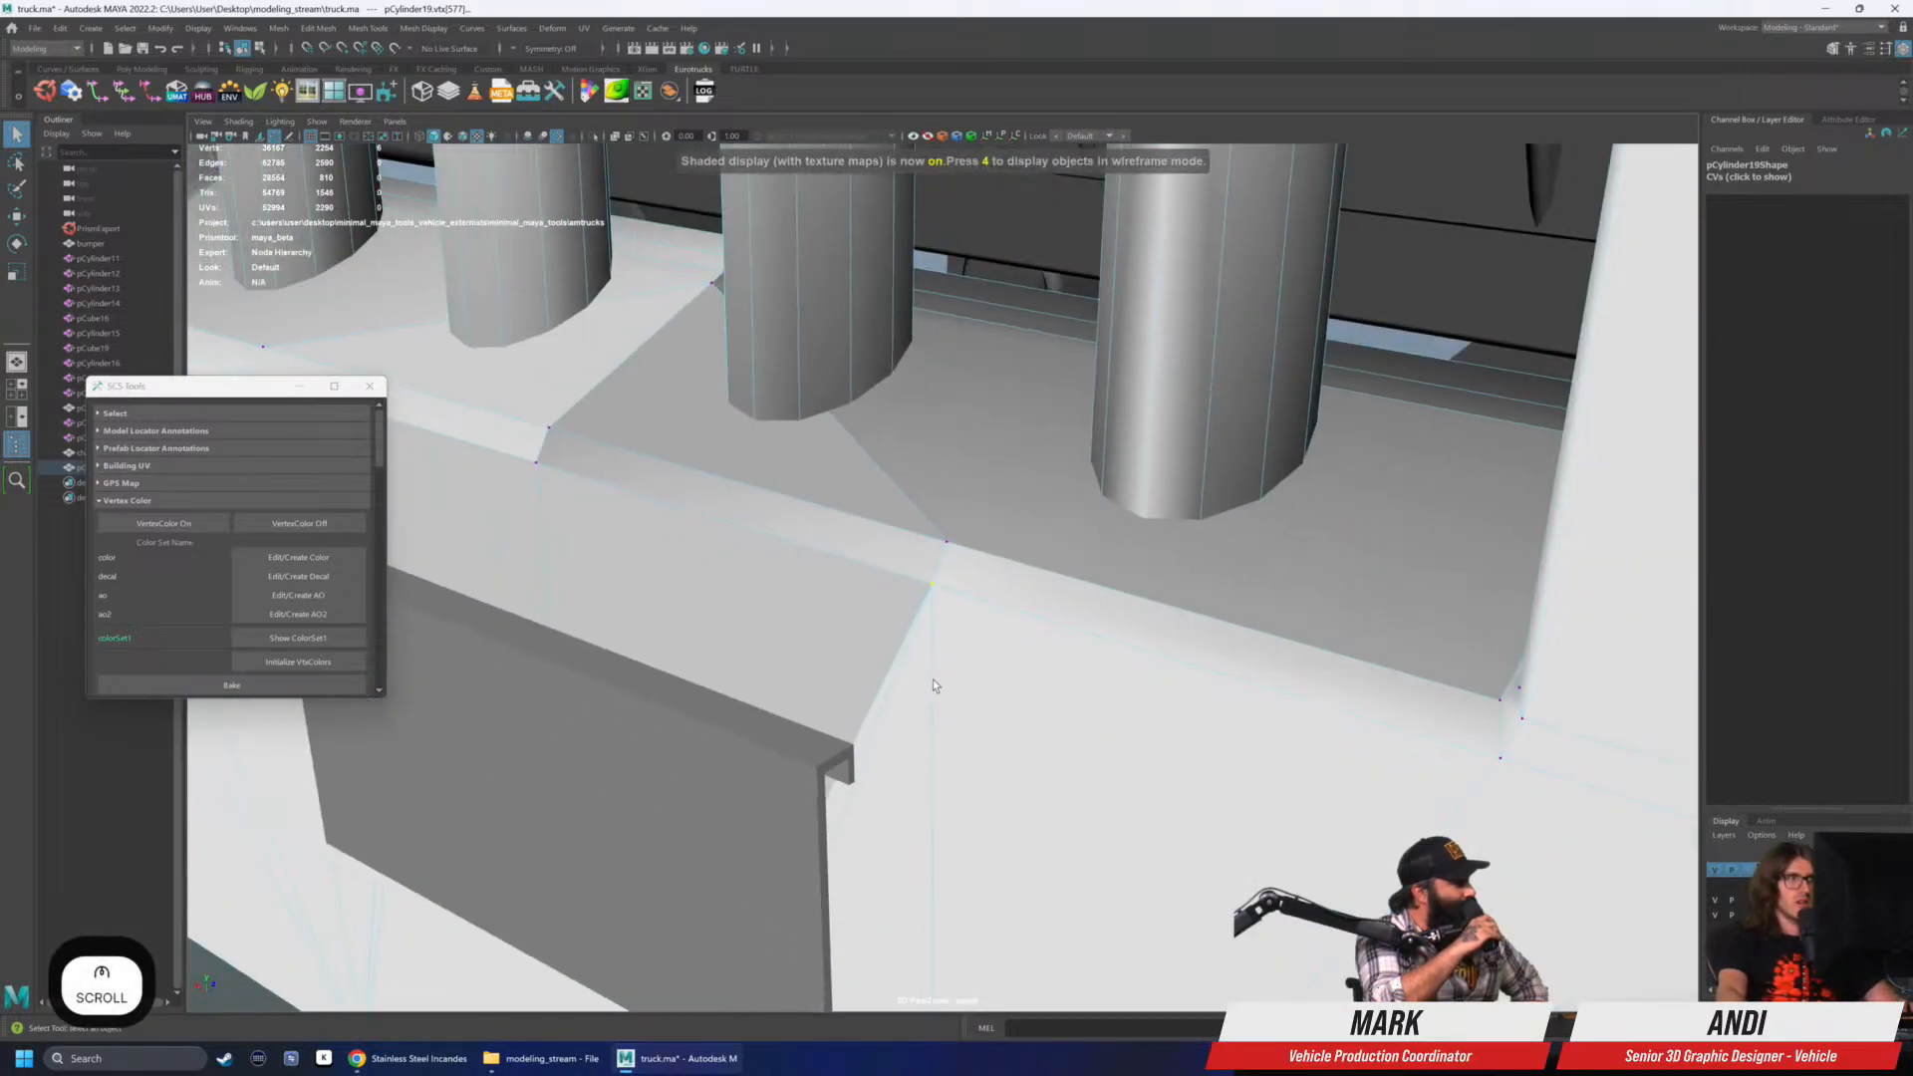
{"action": "mouse_move", "coordinate": [932, 678]}
{"action": "left_mouse_down", "text": "alt"}
{"action": "mouse_move", "coordinate": [935, 645]}
{"action": "mouse_move", "coordinate": [867, 660]}
{"action": "left_mouse_up", "text": "alt"}
{"action": "key", "text": "4"}
{"action": "scroll", "coordinate": [867, 659], "scroll_direction": "up", "scroll_amount": 2}
{"action": "scroll", "coordinate": [867, 660], "scroll_direction": "up", "scroll_amount": 2}
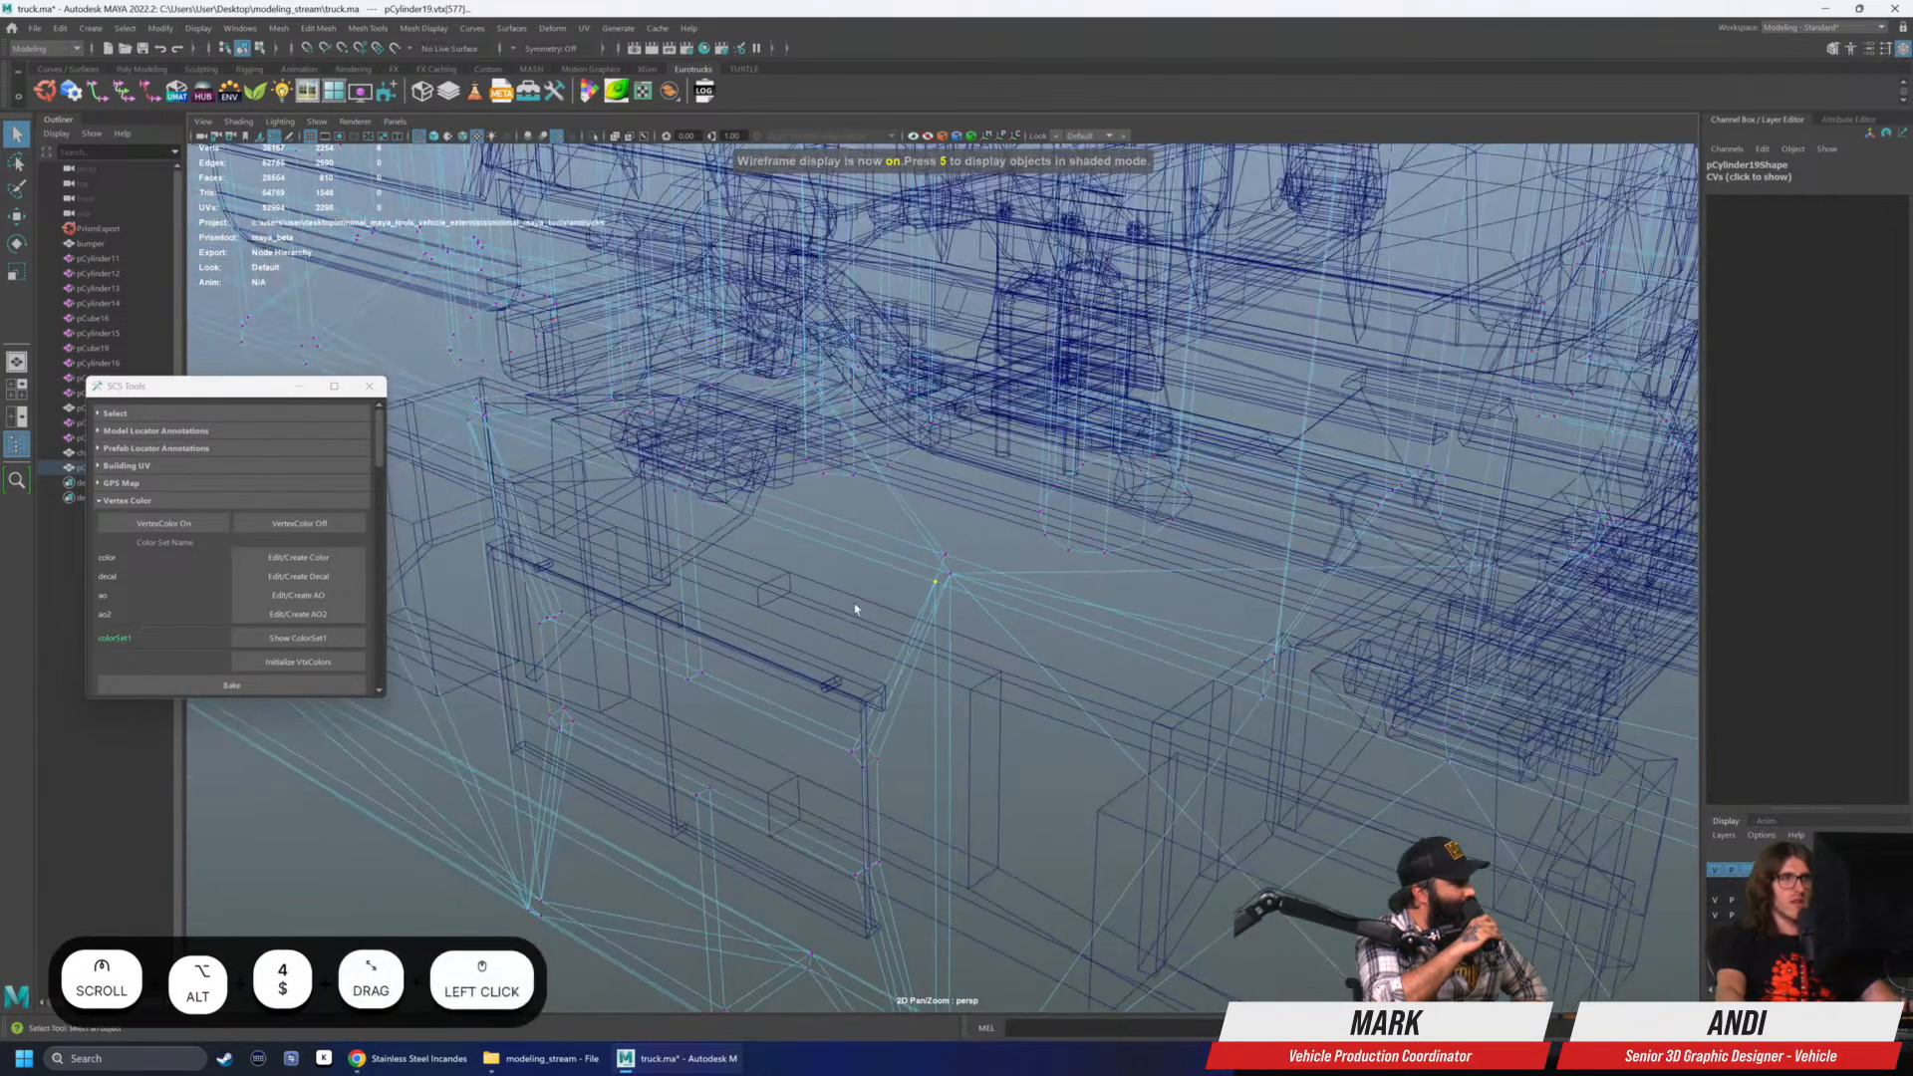
{"action": "left_click_drag", "start_coordinate": [907, 569], "coordinate": [943, 610]}
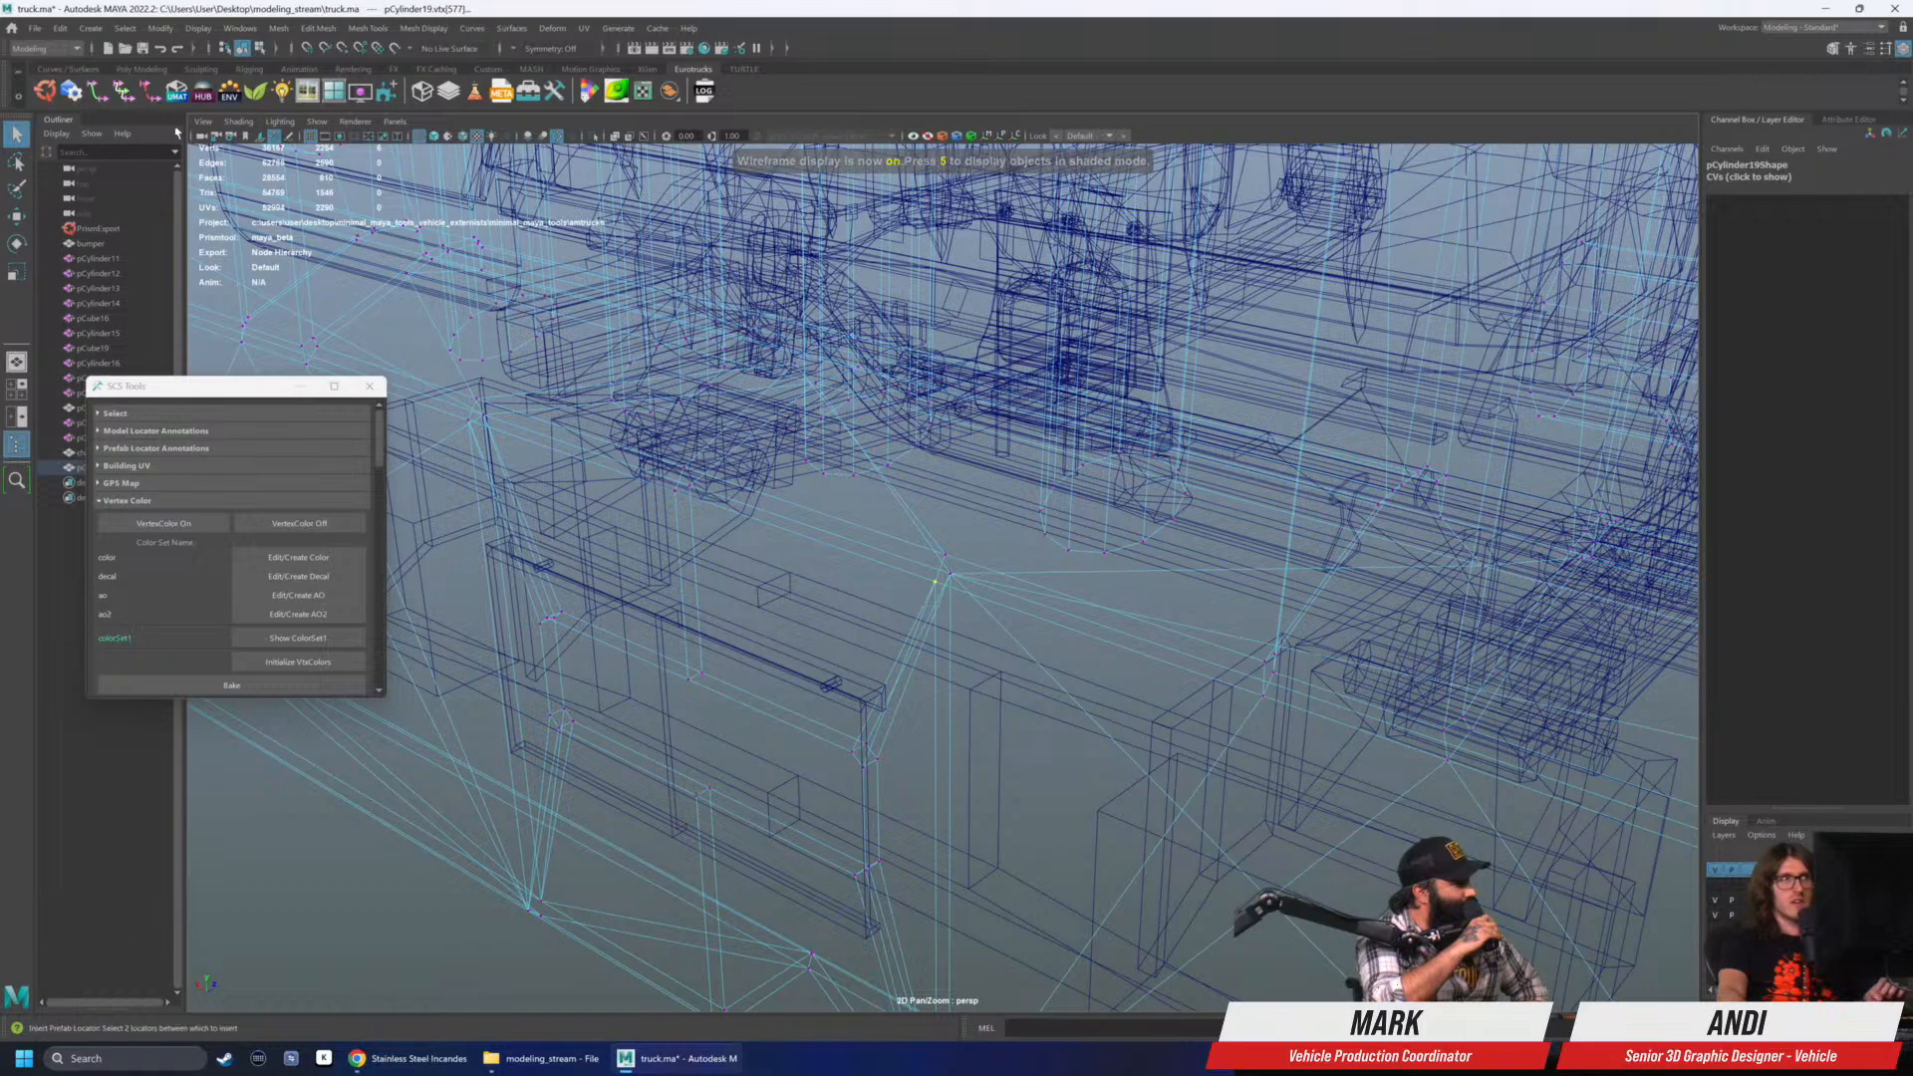
{"action": "key", "text": "6"}
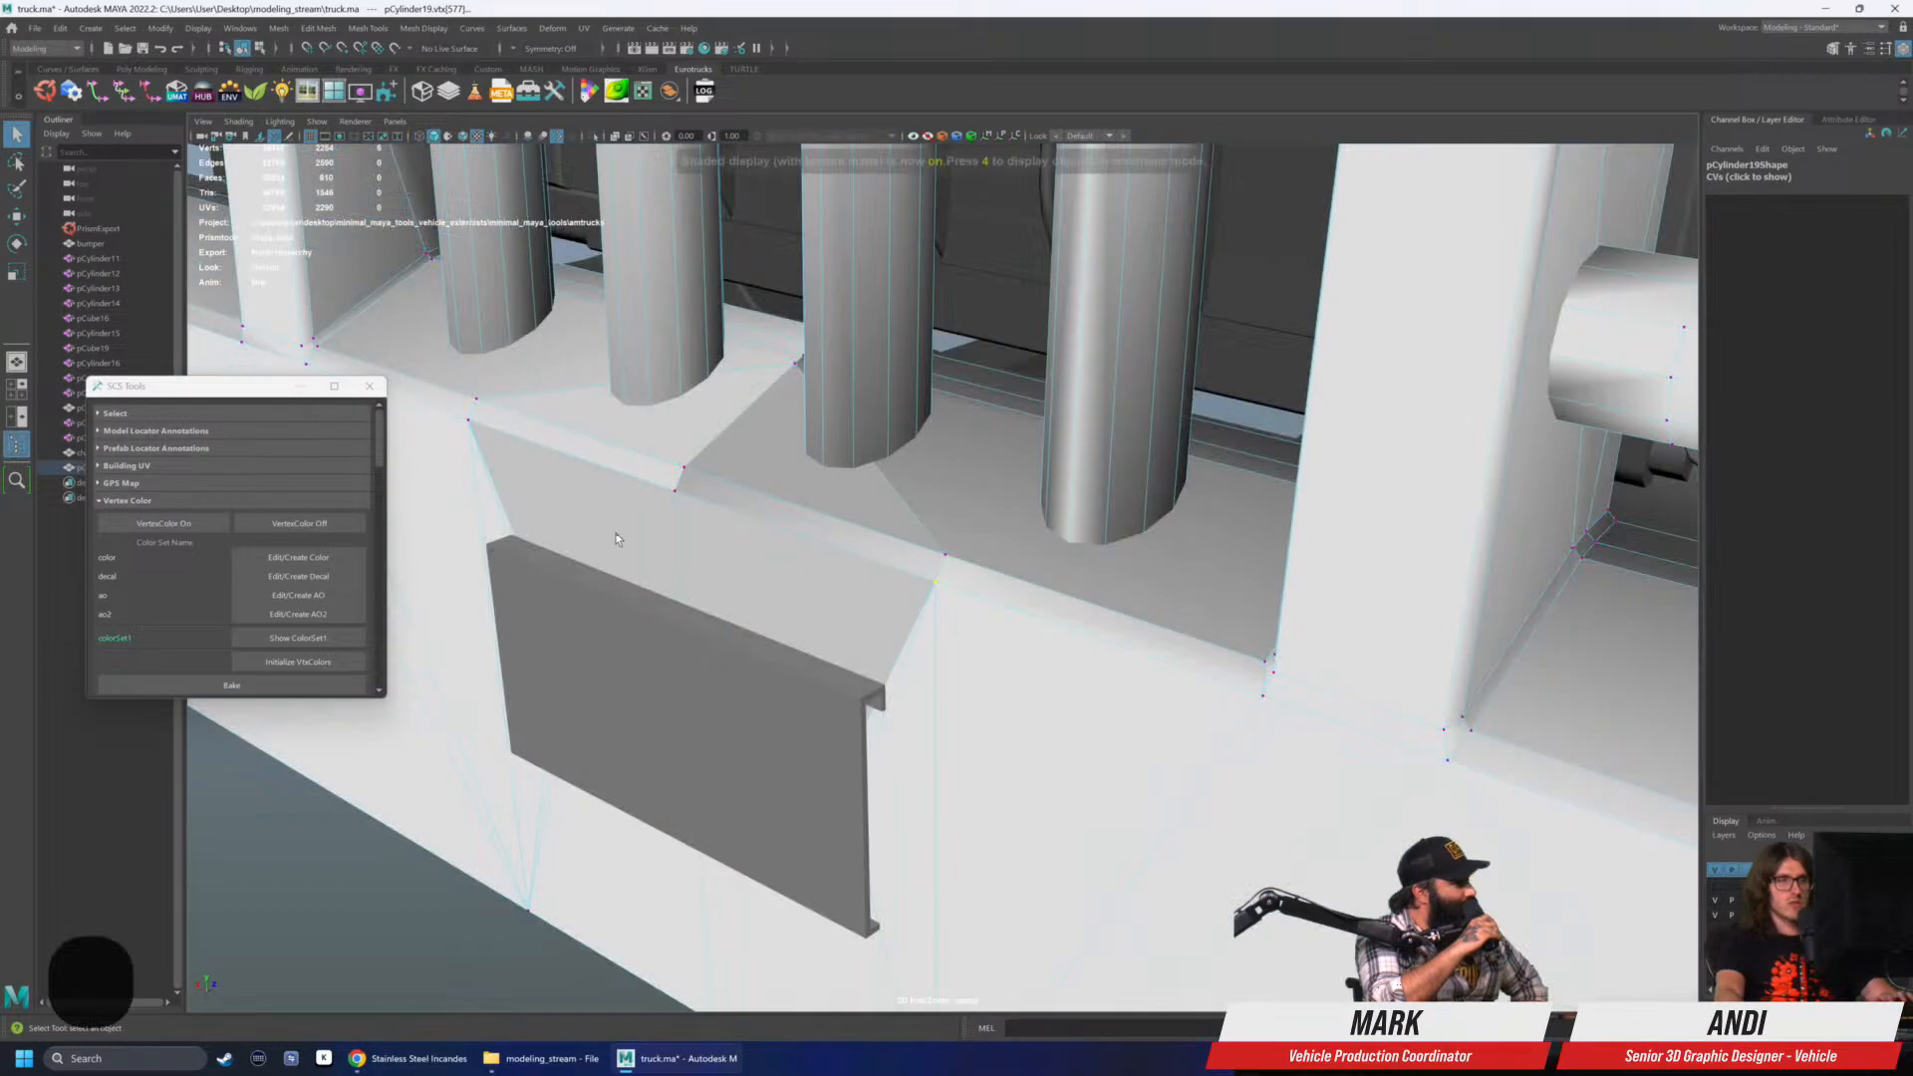
- Merge all vertices of the bumper mesh through the Merge Vertices options
{"action": "scroll", "coordinate": [539, 744], "scroll_direction": "down", "scroll_amount": 3}
{"action": "left_click", "coordinate": [768, 522]}
{"action": "left_click_drag", "start_coordinate": [768, 521], "coordinate": [797, 498], "text": "alt"}
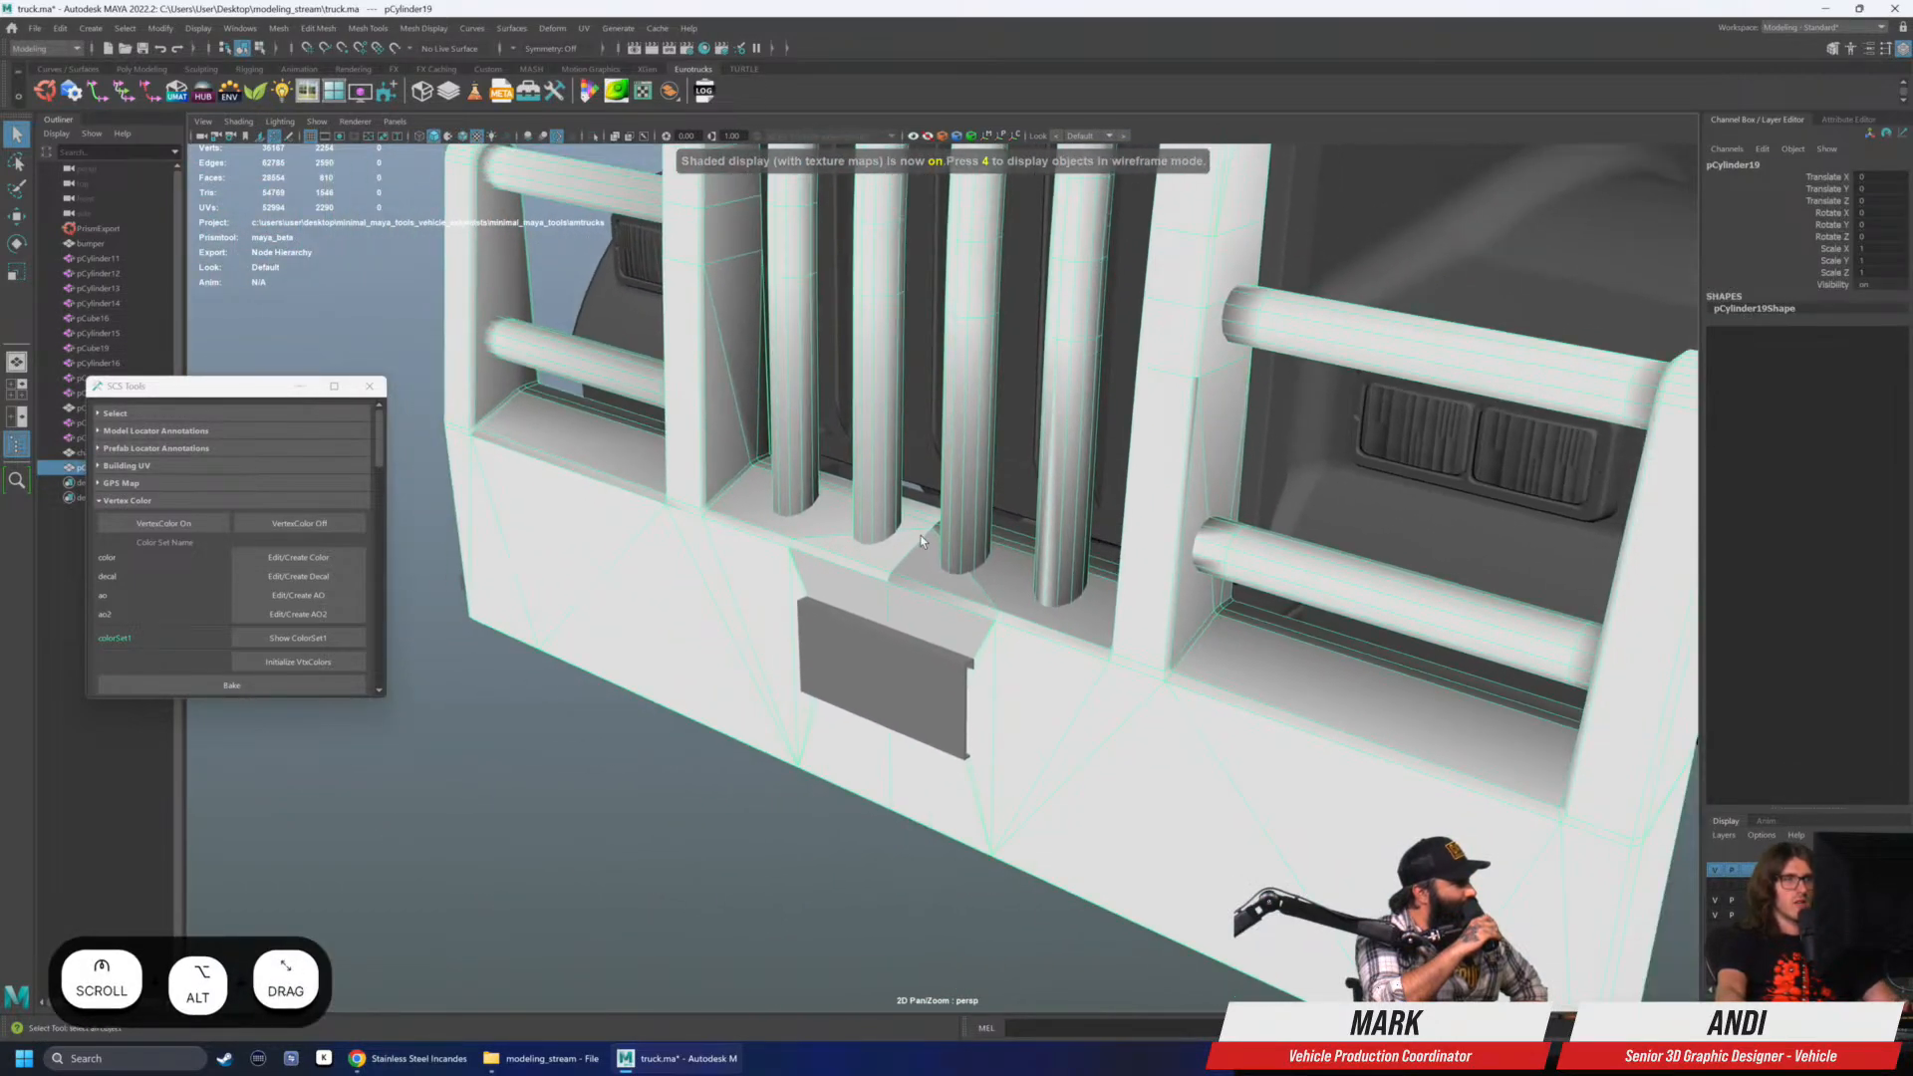
{"action": "right_click_drag", "start_coordinate": [798, 498], "coordinate": [662, 282], "text": "alt"}
{"action": "middle_click_drag", "start_coordinate": [662, 279], "coordinate": [656, 296], "text": "alt"}
{"action": "right_click_drag", "start_coordinate": [673, 429], "coordinate": [671, 492]}
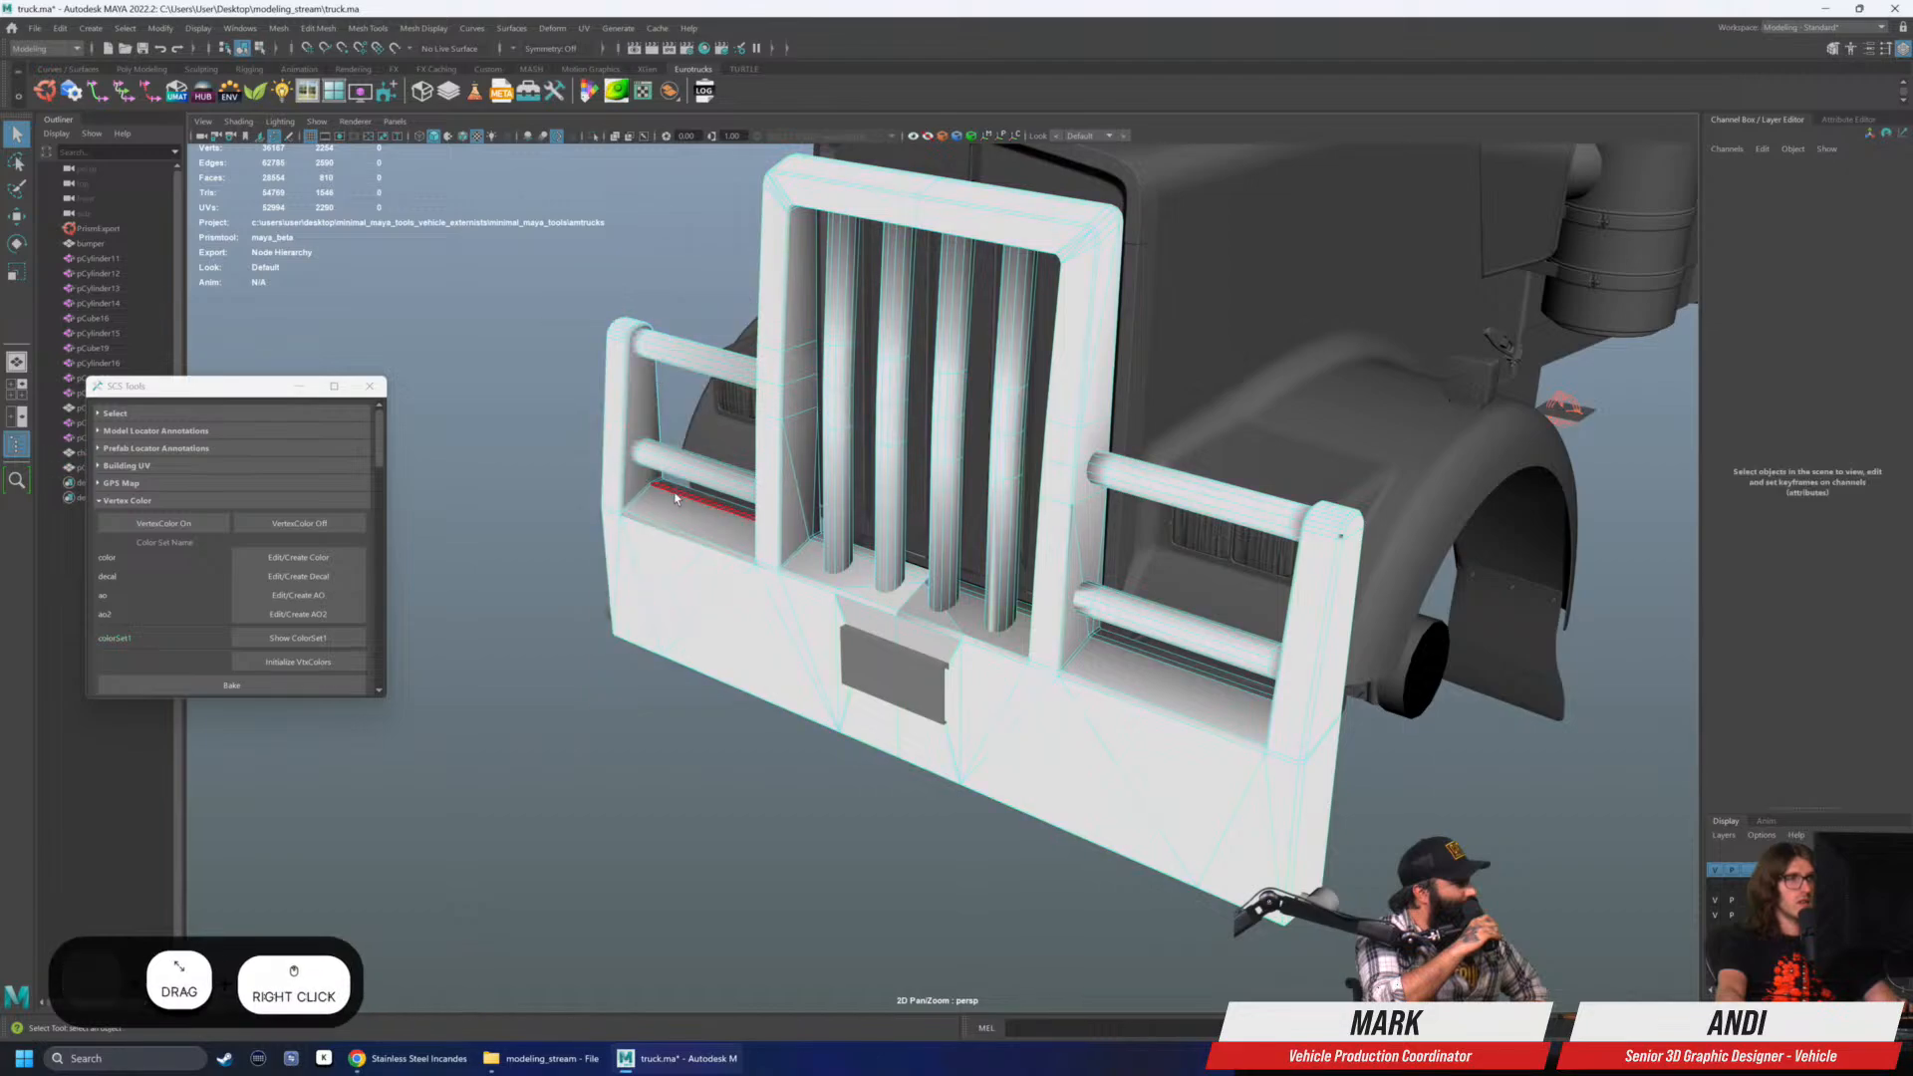
{"action": "left_click", "coordinate": [684, 588]}
{"action": "right_click_drag", "start_coordinate": [705, 264], "coordinate": [572, 228]}
{"action": "scroll", "coordinate": [570, 226], "scroll_direction": "down", "scroll_amount": 3}
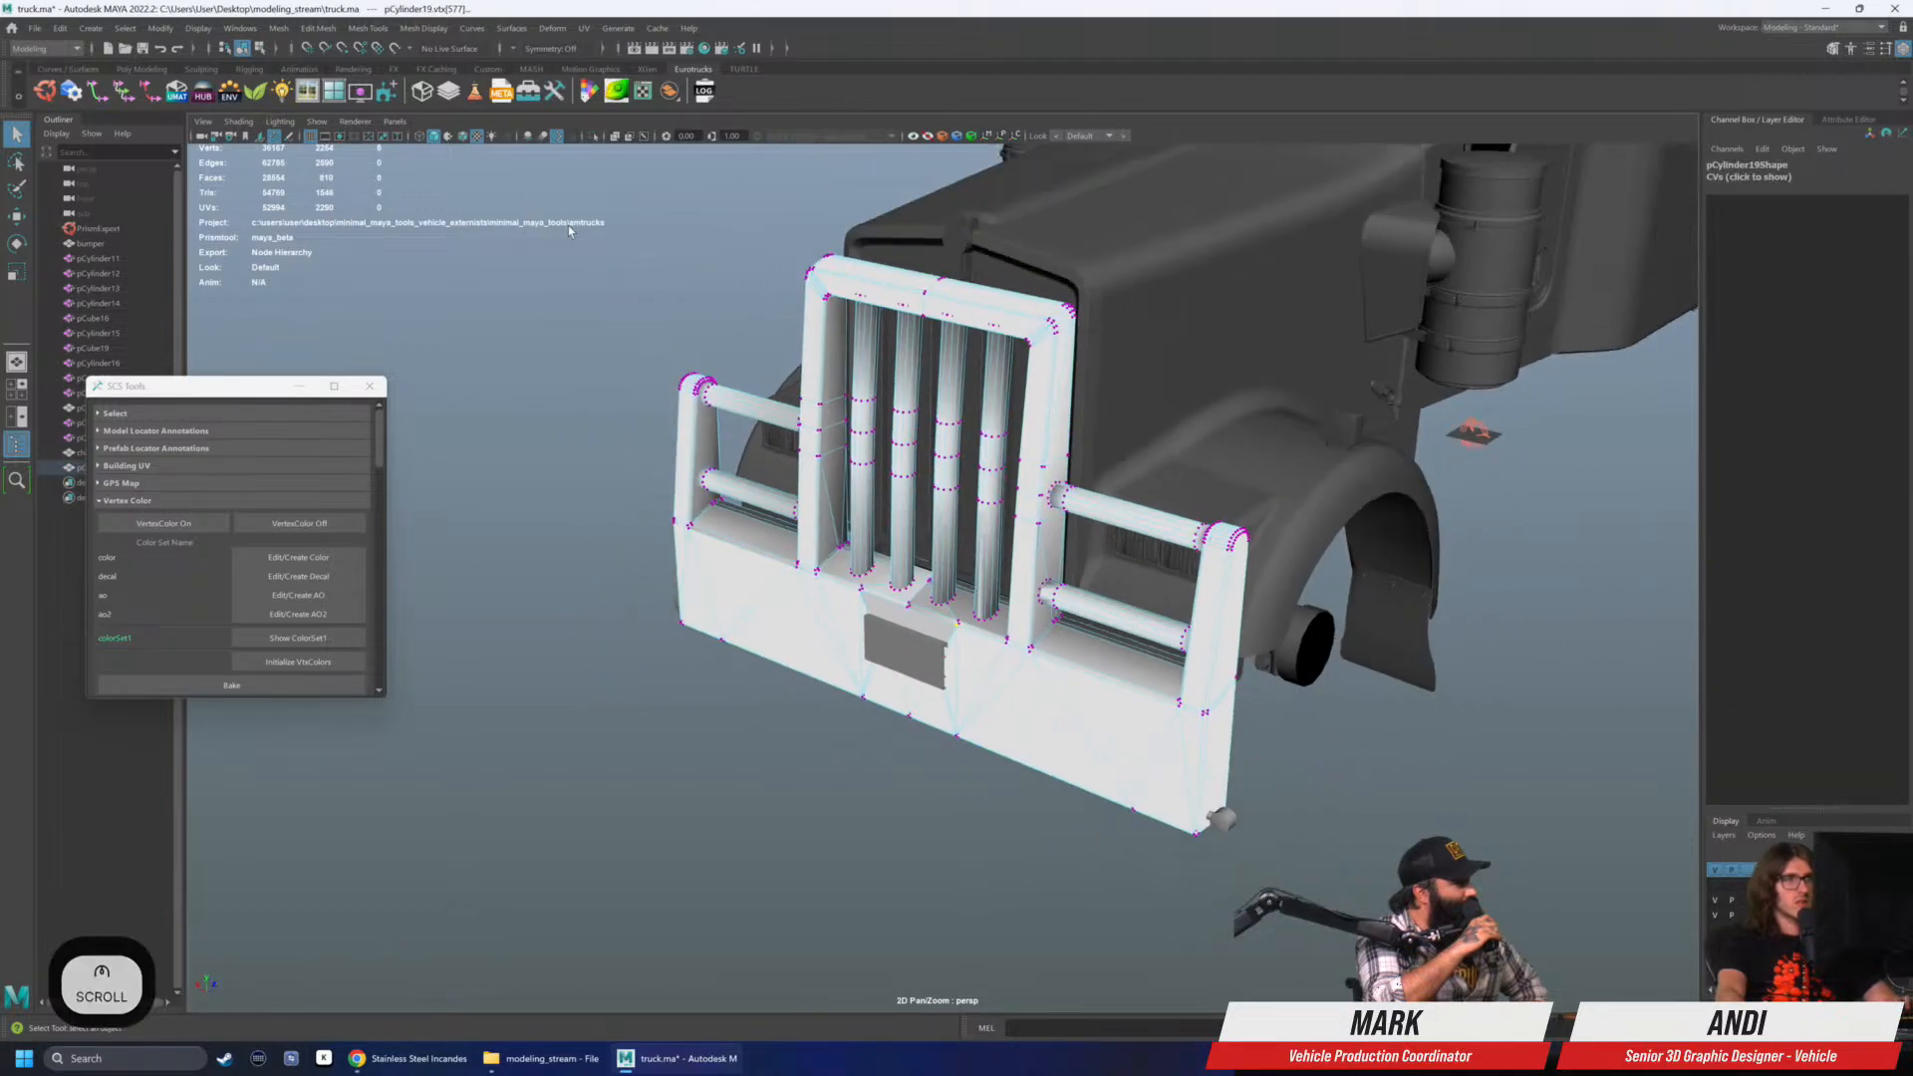
{"action": "middle_click_drag", "start_coordinate": [569, 226], "coordinate": [564, 239], "text": "alt"}
{"action": "left_click_drag", "start_coordinate": [564, 239], "coordinate": [1425, 917]}
{"action": "scroll", "coordinate": [906, 579], "scroll_direction": "up", "scroll_amount": 1}
{"action": "scroll", "coordinate": [906, 579], "scroll_direction": "up", "scroll_amount": 1}
{"action": "left_click", "coordinate": [319, 28]}
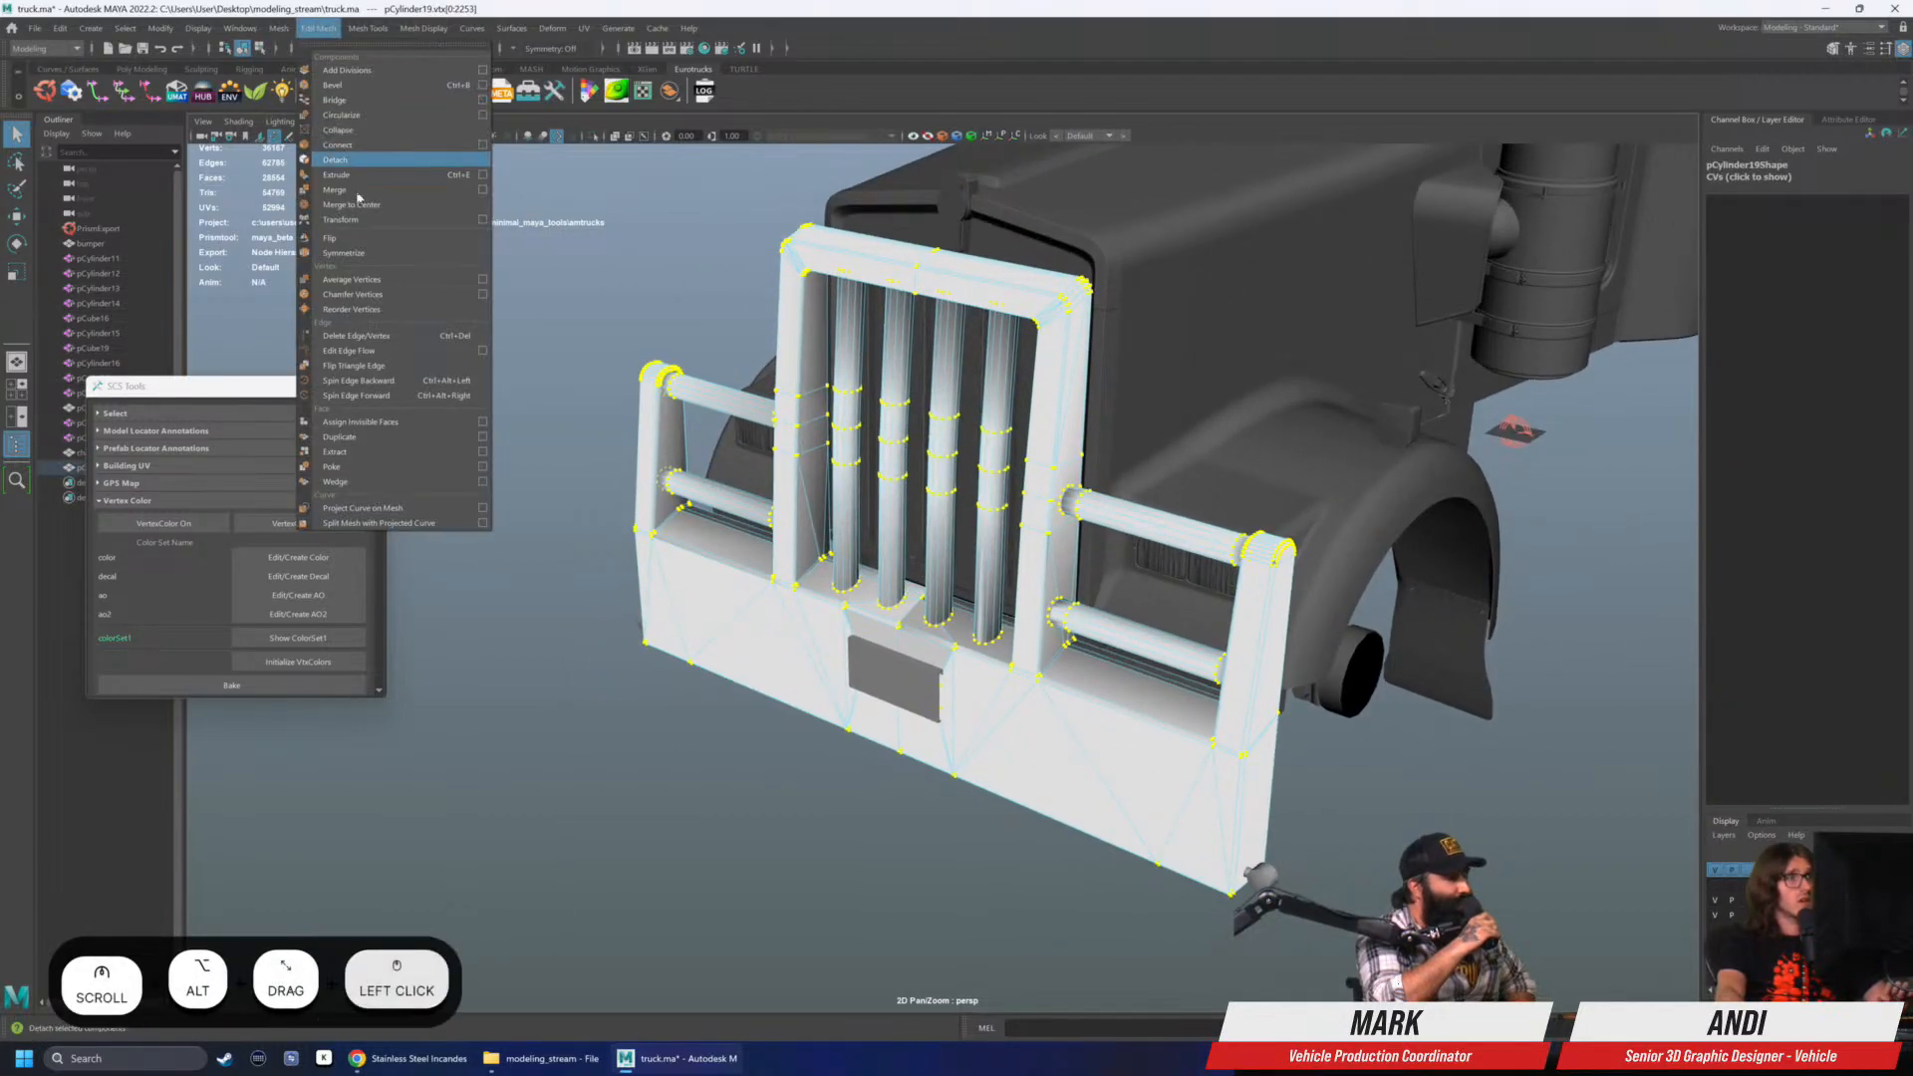
{"action": "left_click", "coordinate": [481, 190]}
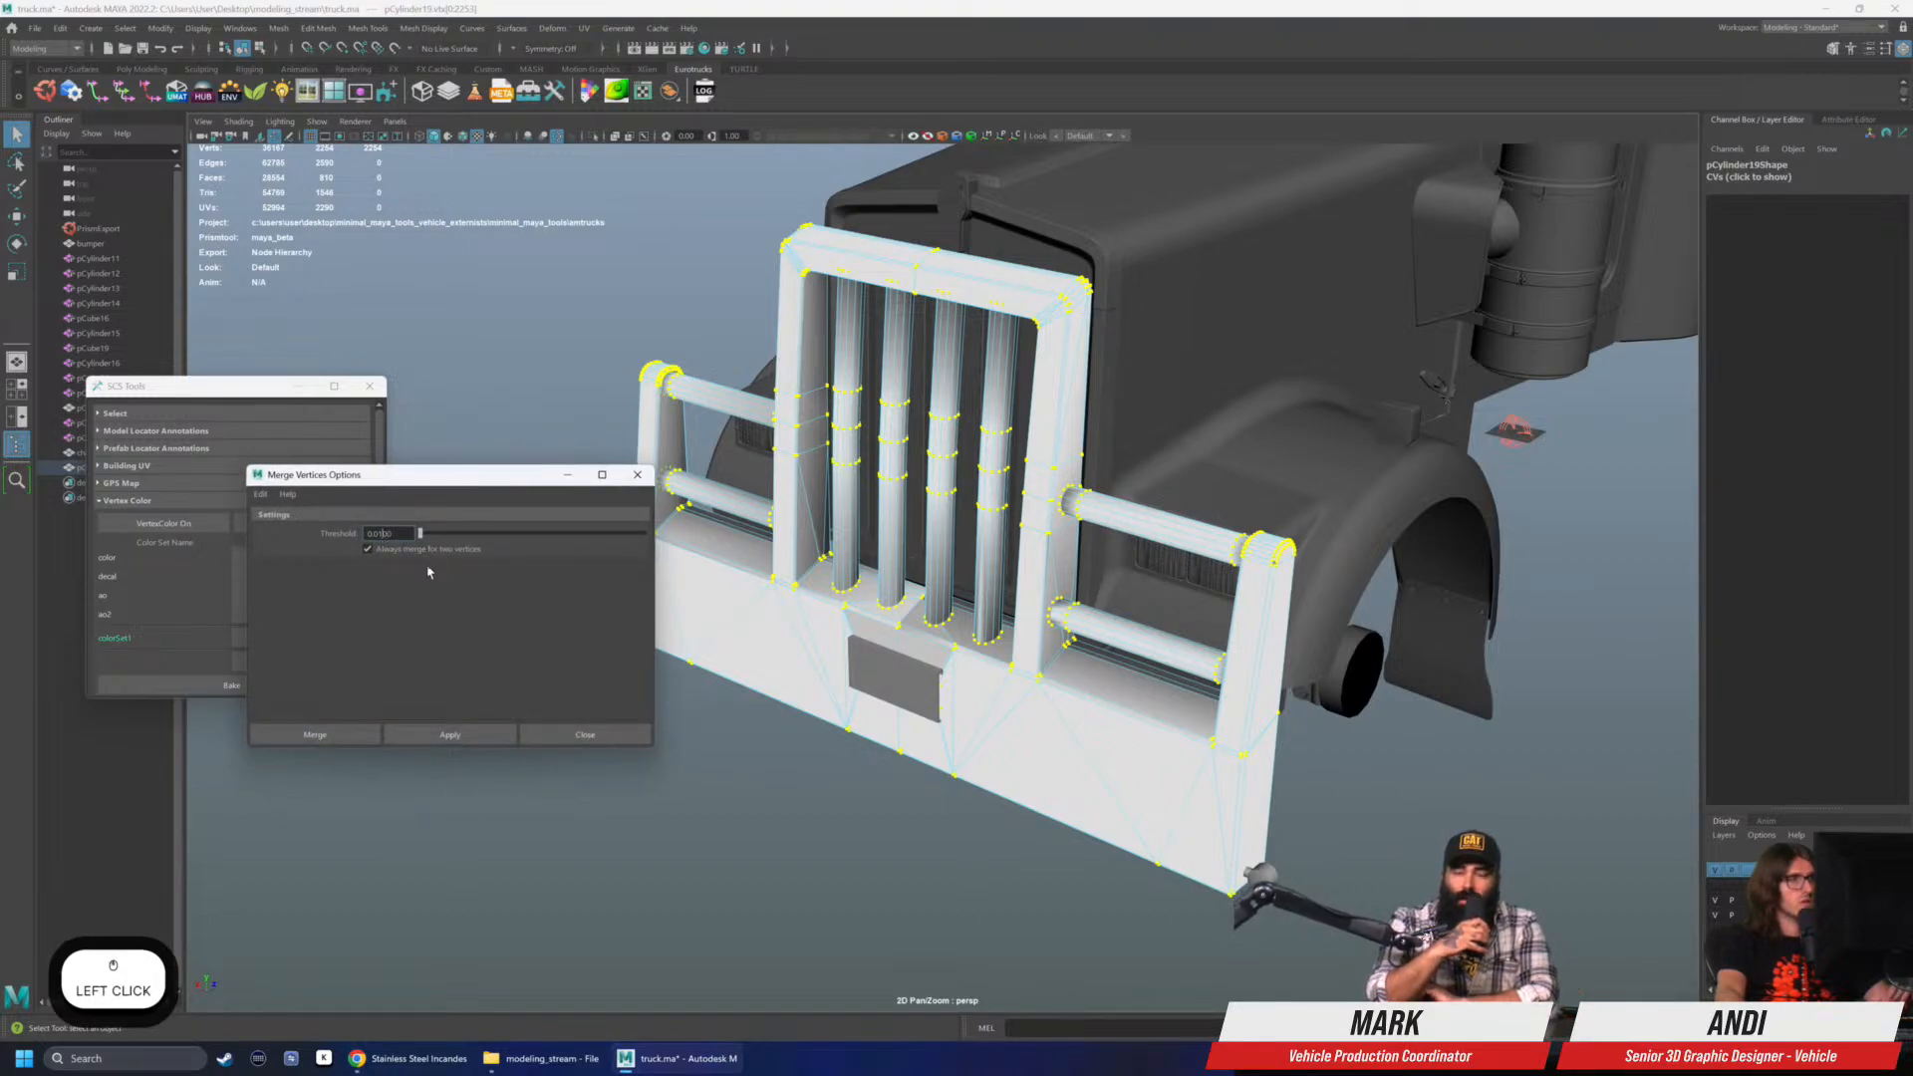
{"action": "left_click", "coordinate": [449, 735]}
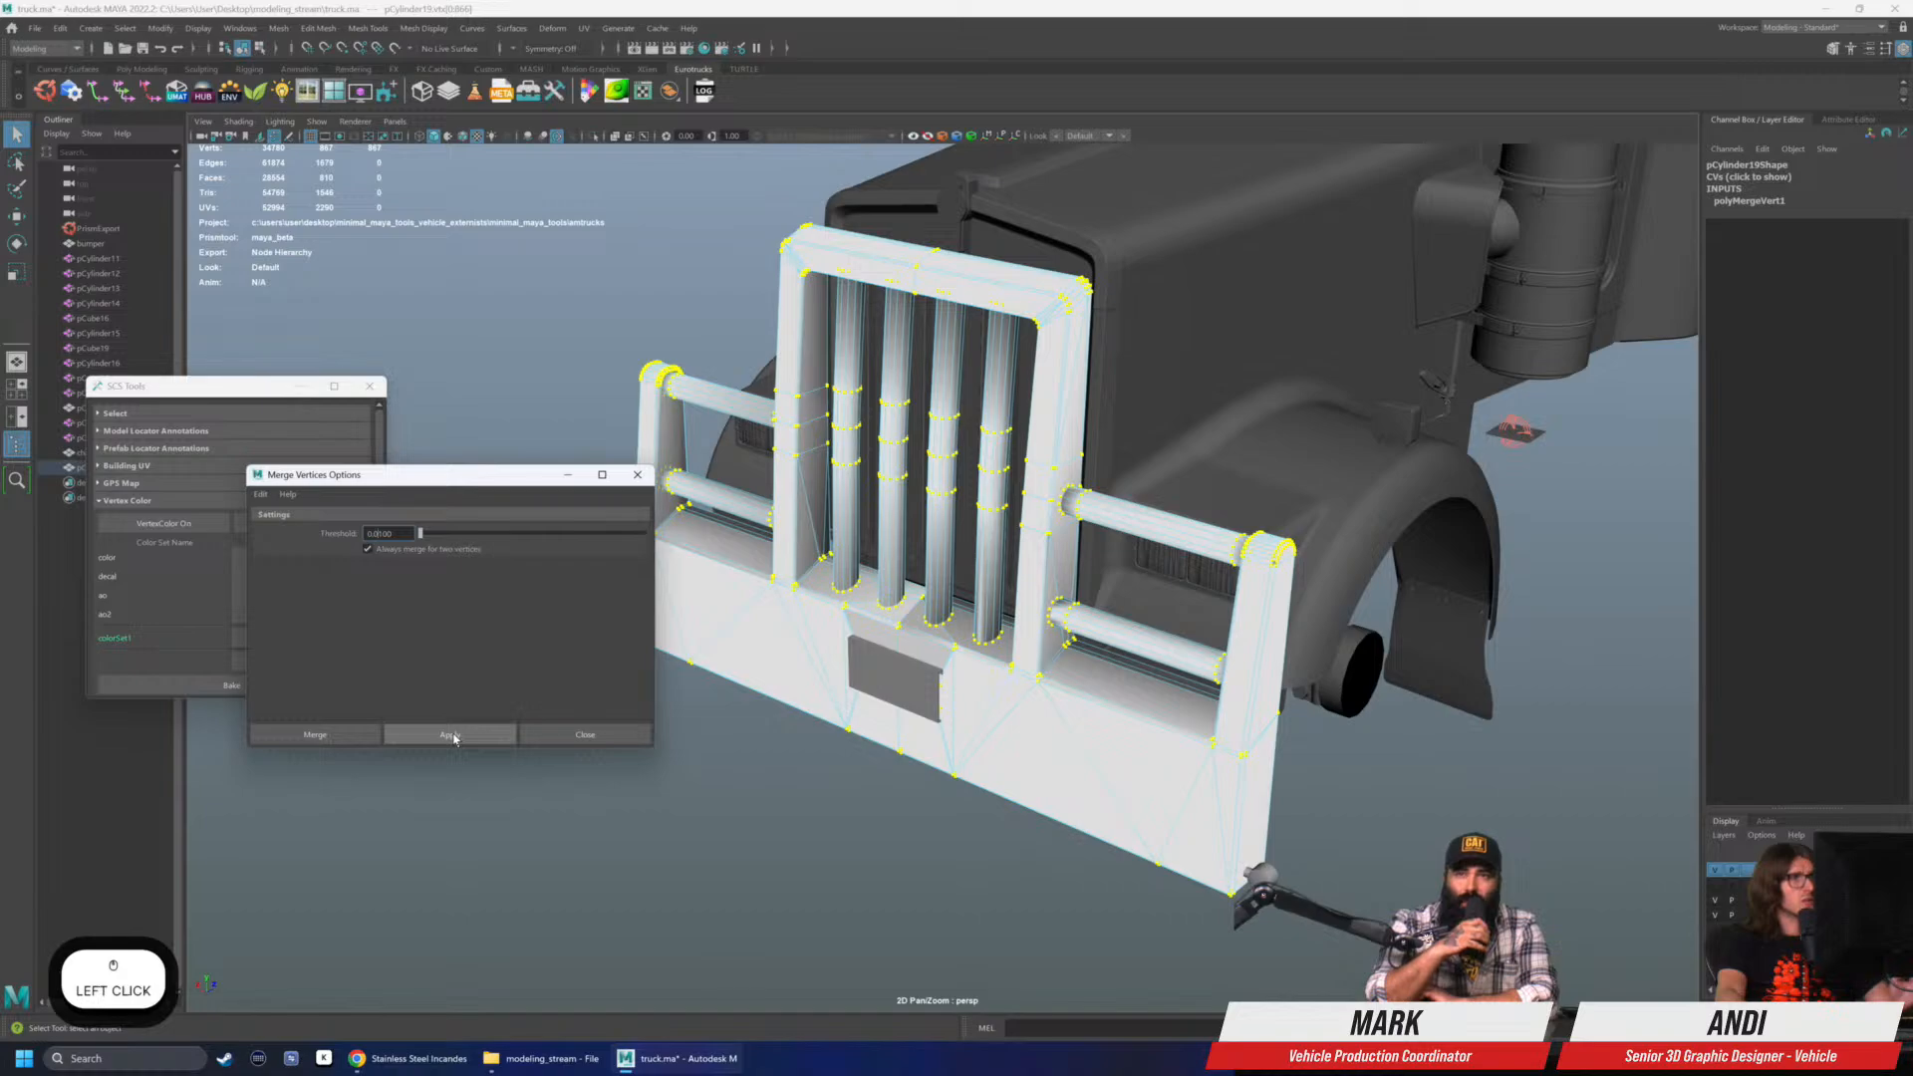
{"action": "left_click", "coordinate": [618, 734]}
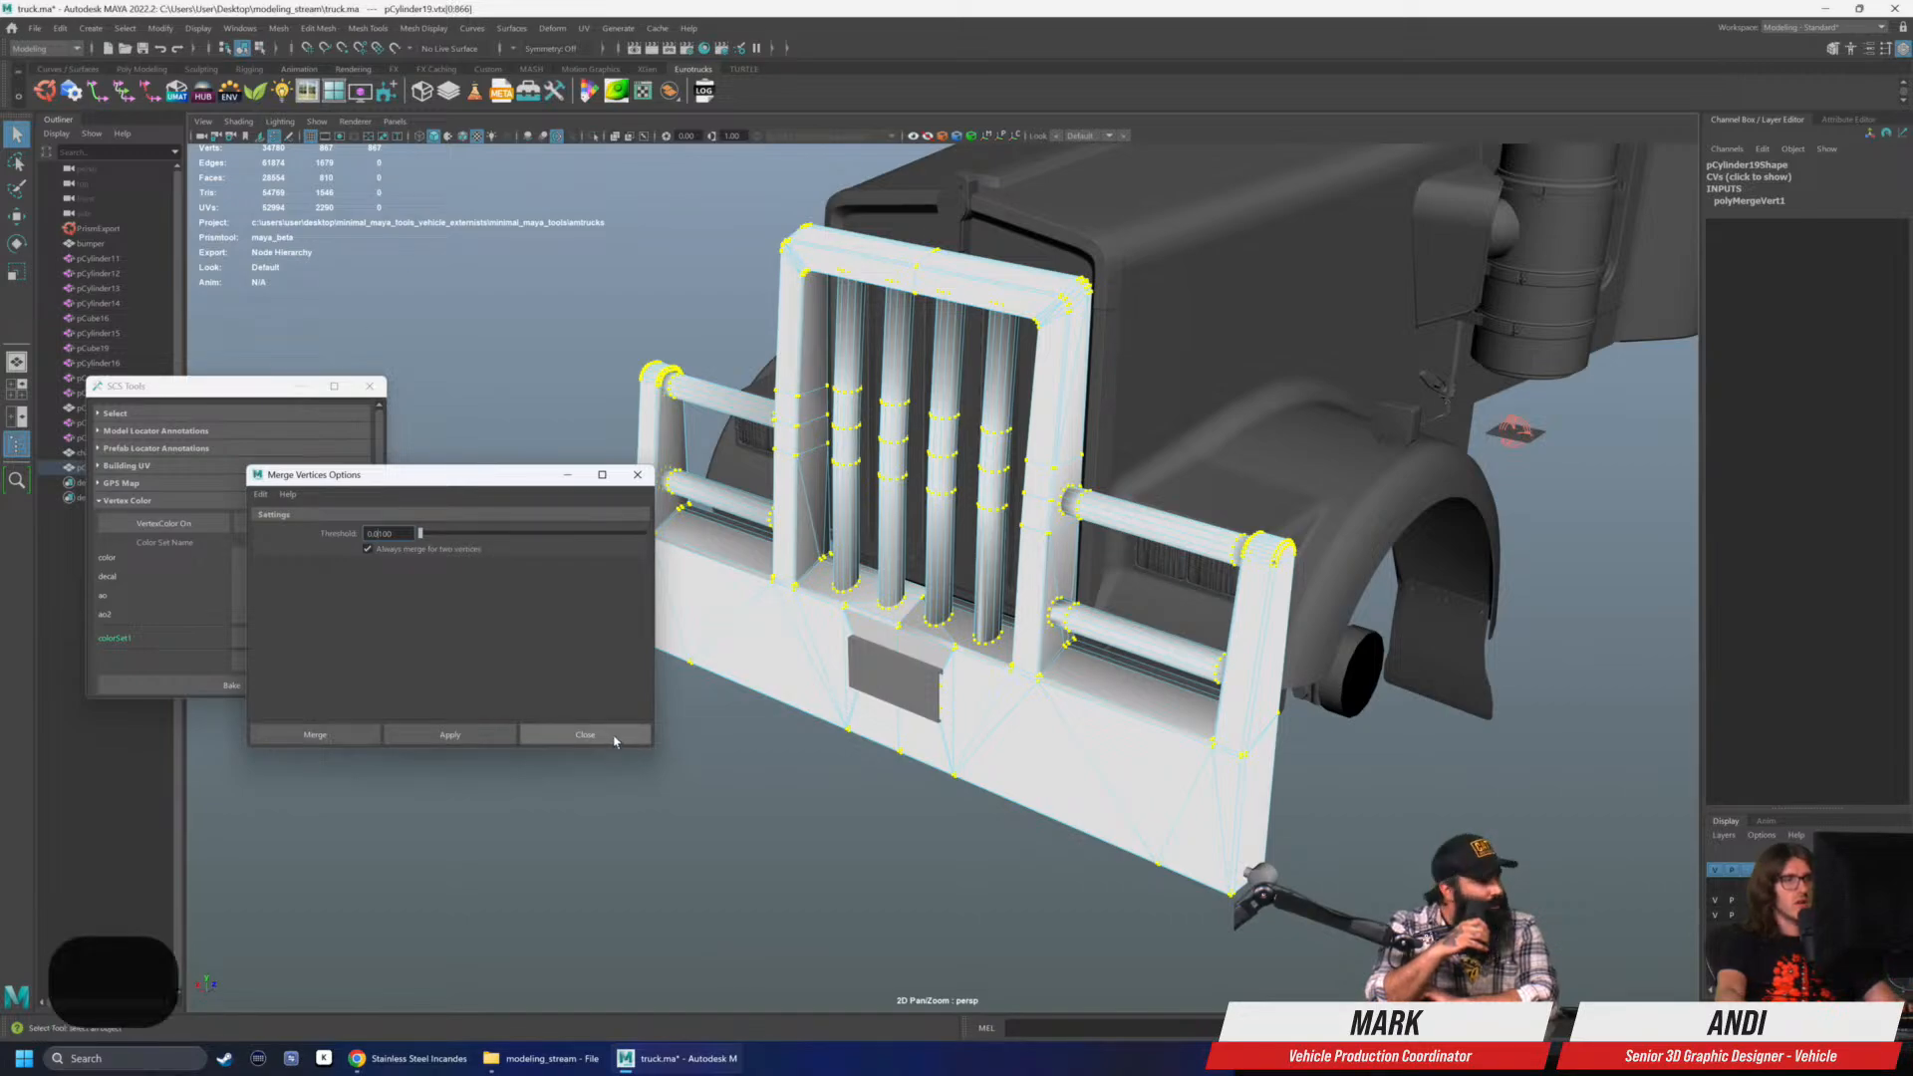
- Return to object mode and delete the merged bumper's construction history
{"action": "scroll", "coordinate": [774, 680], "scroll_direction": "up", "scroll_amount": 3}
{"action": "right_click_drag", "start_coordinate": [774, 681], "coordinate": [802, 653]}
{"action": "left_click", "coordinate": [735, 705]}
{"action": "scroll", "coordinate": [732, 709], "scroll_direction": "up", "scroll_amount": 2}
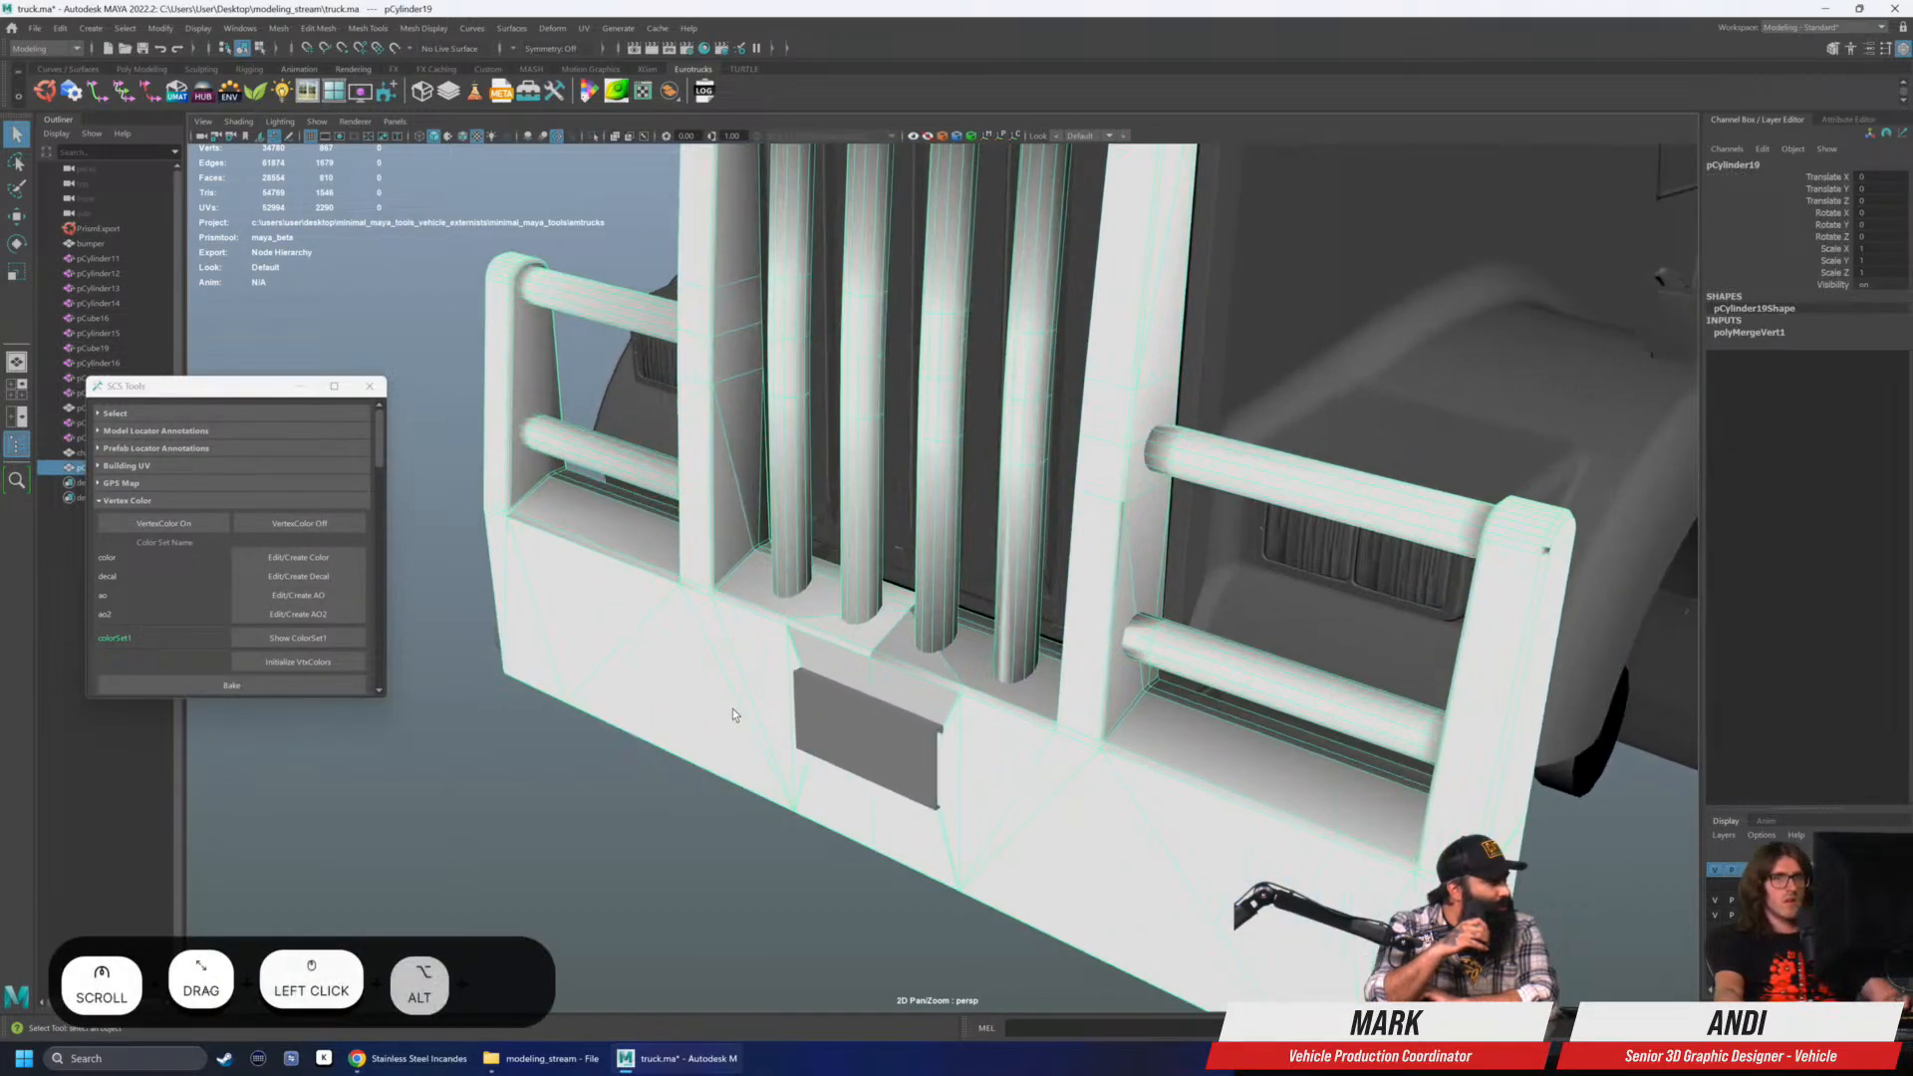
{"action": "key", "text": "alt+shift+d"}
{"action": "left_click_drag", "start_coordinate": [733, 708], "coordinate": [783, 688], "text": "alt"}
{"action": "right_click_drag", "start_coordinate": [782, 688], "coordinate": [732, 724], "text": "alt"}
{"action": "left_click", "coordinate": [731, 726]}
{"action": "left_click", "coordinate": [690, 275]}
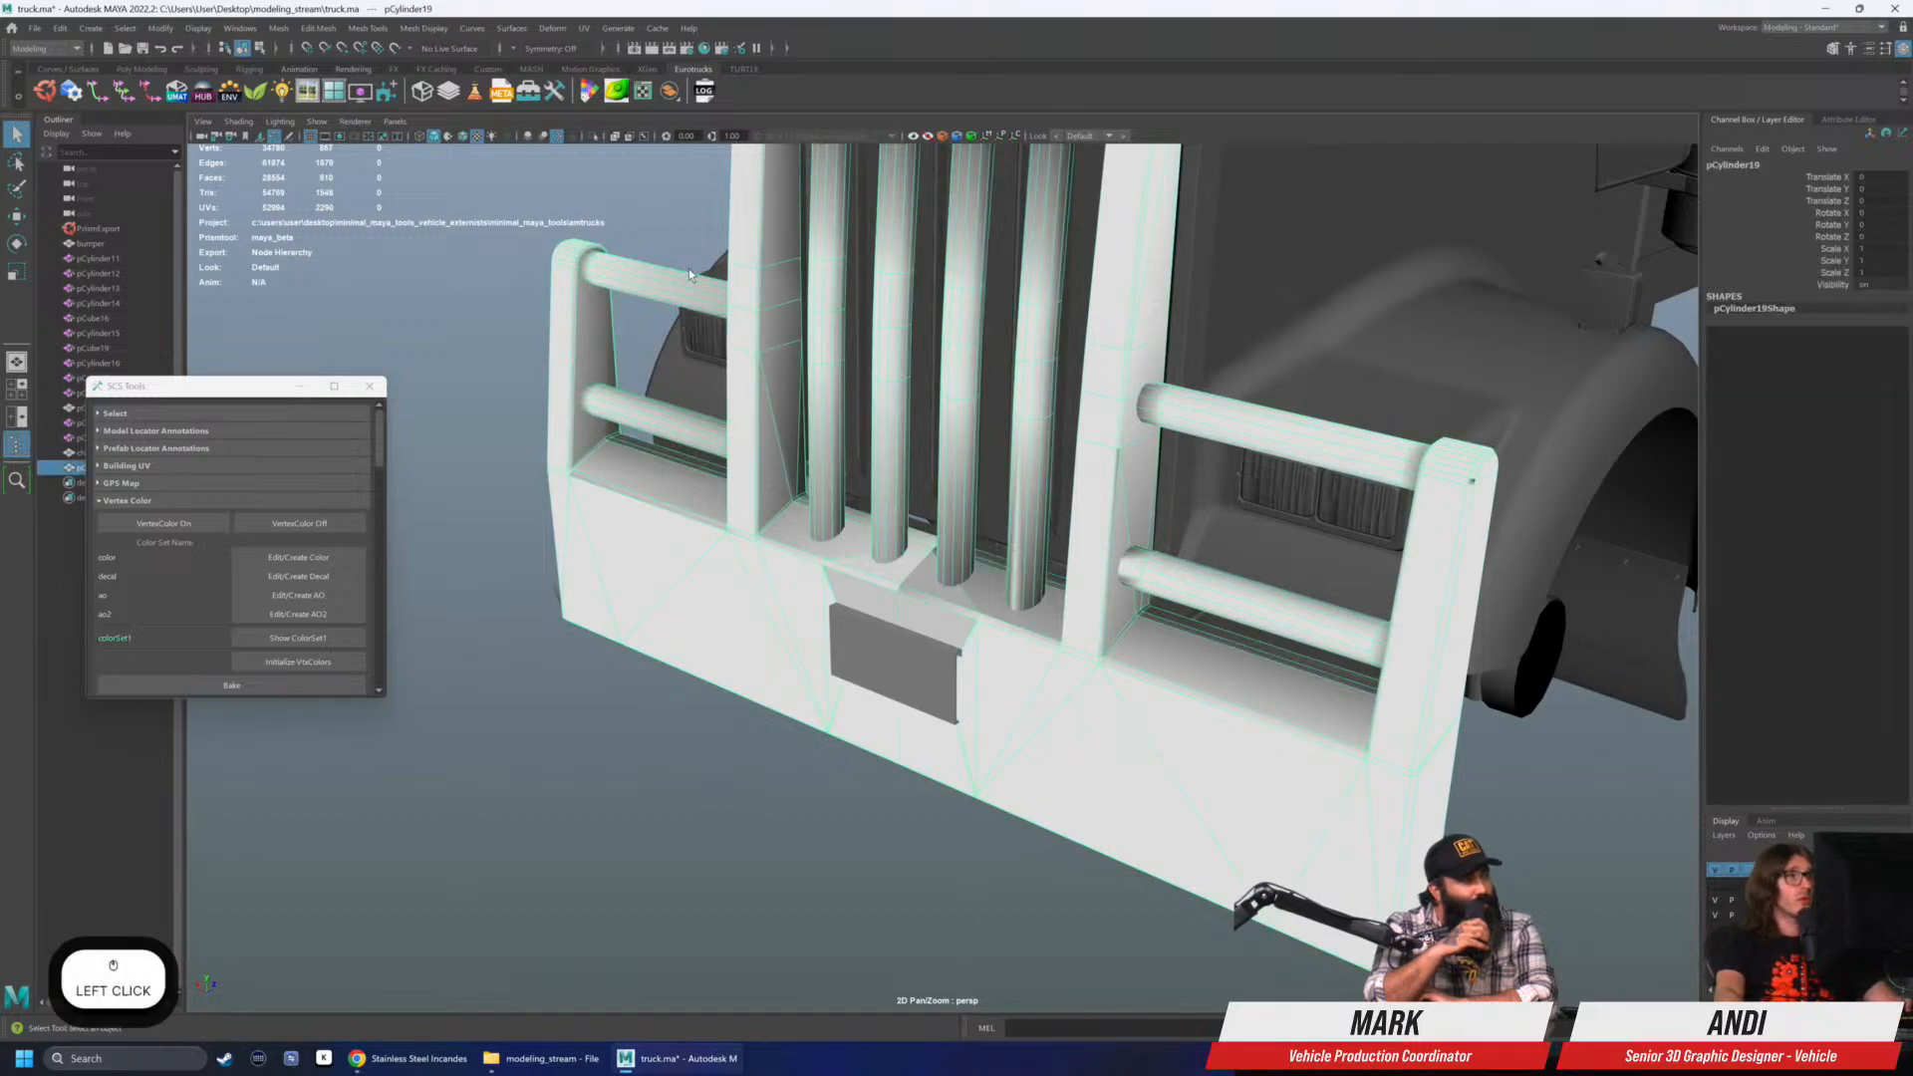
{"action": "left_click", "coordinate": [369, 386]}
{"action": "left_click", "coordinate": [424, 28]}
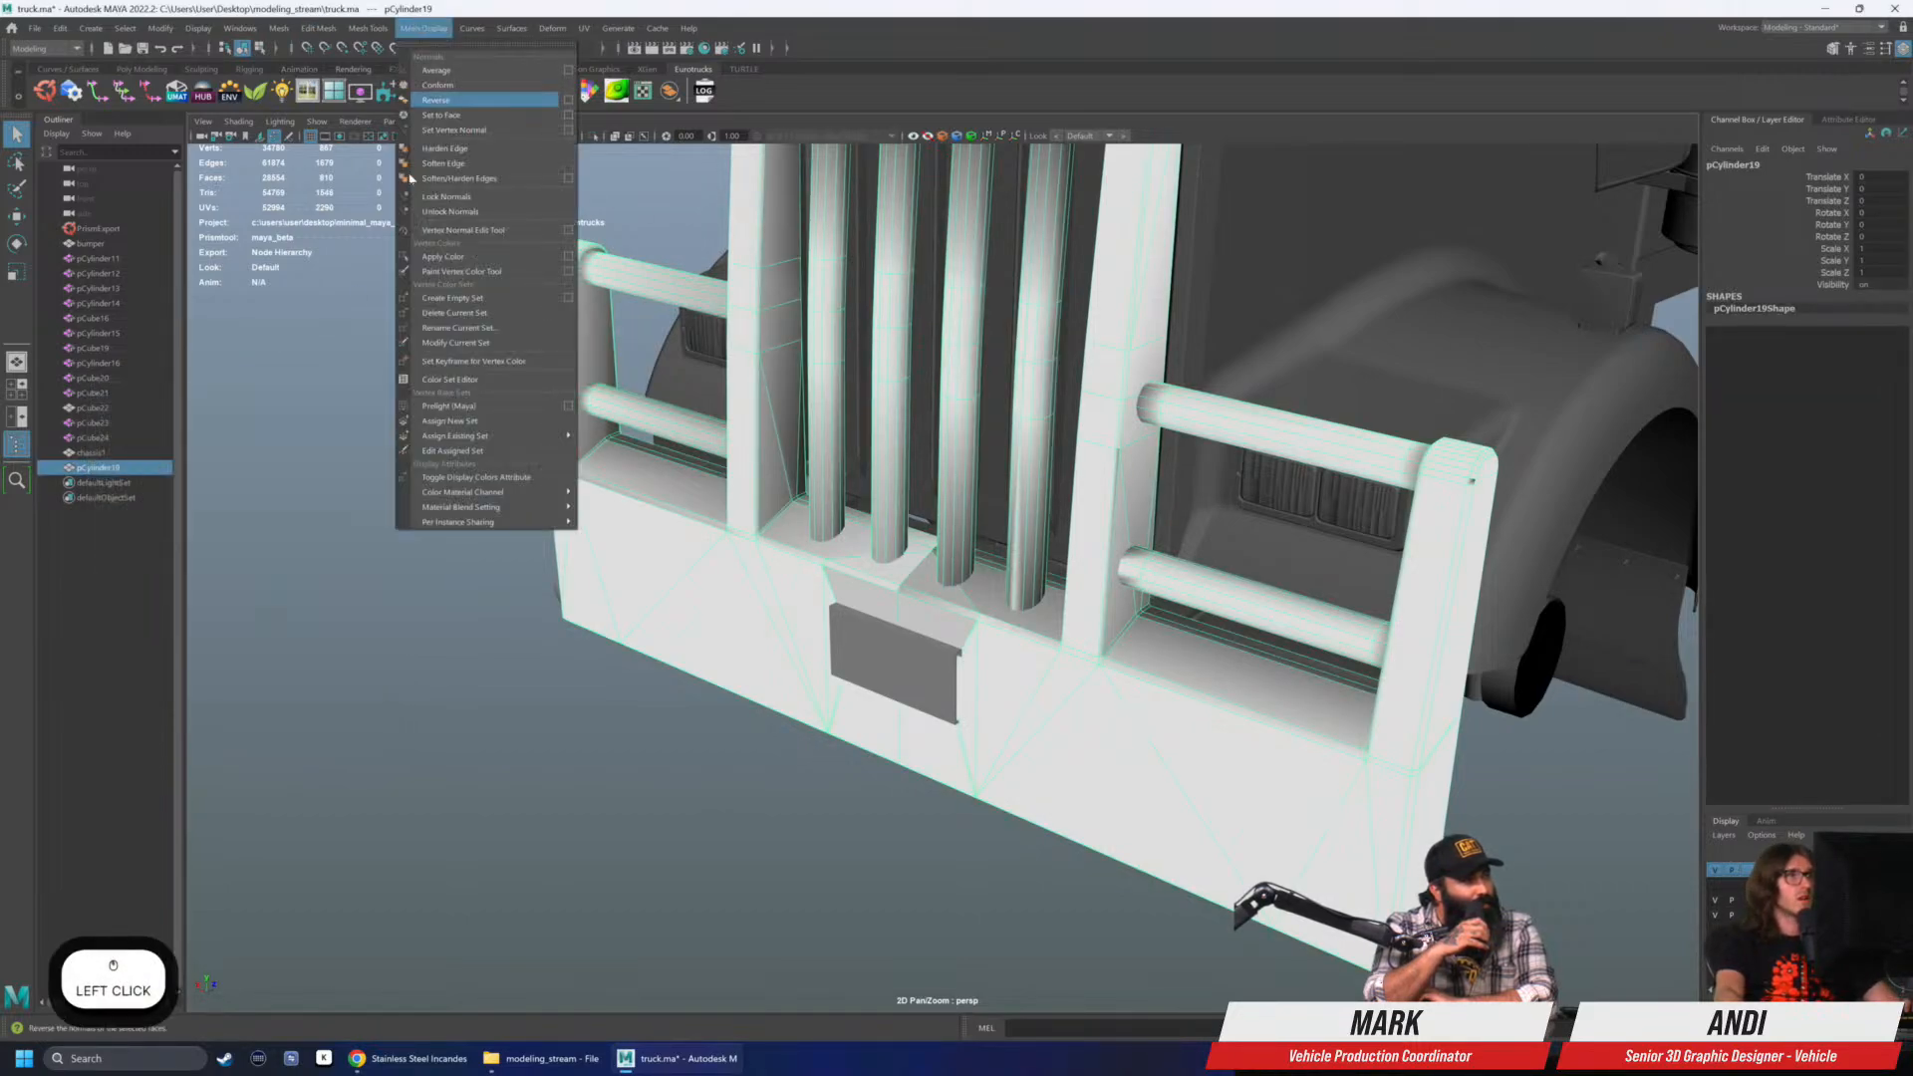
{"action": "left_click", "coordinate": [568, 271]}
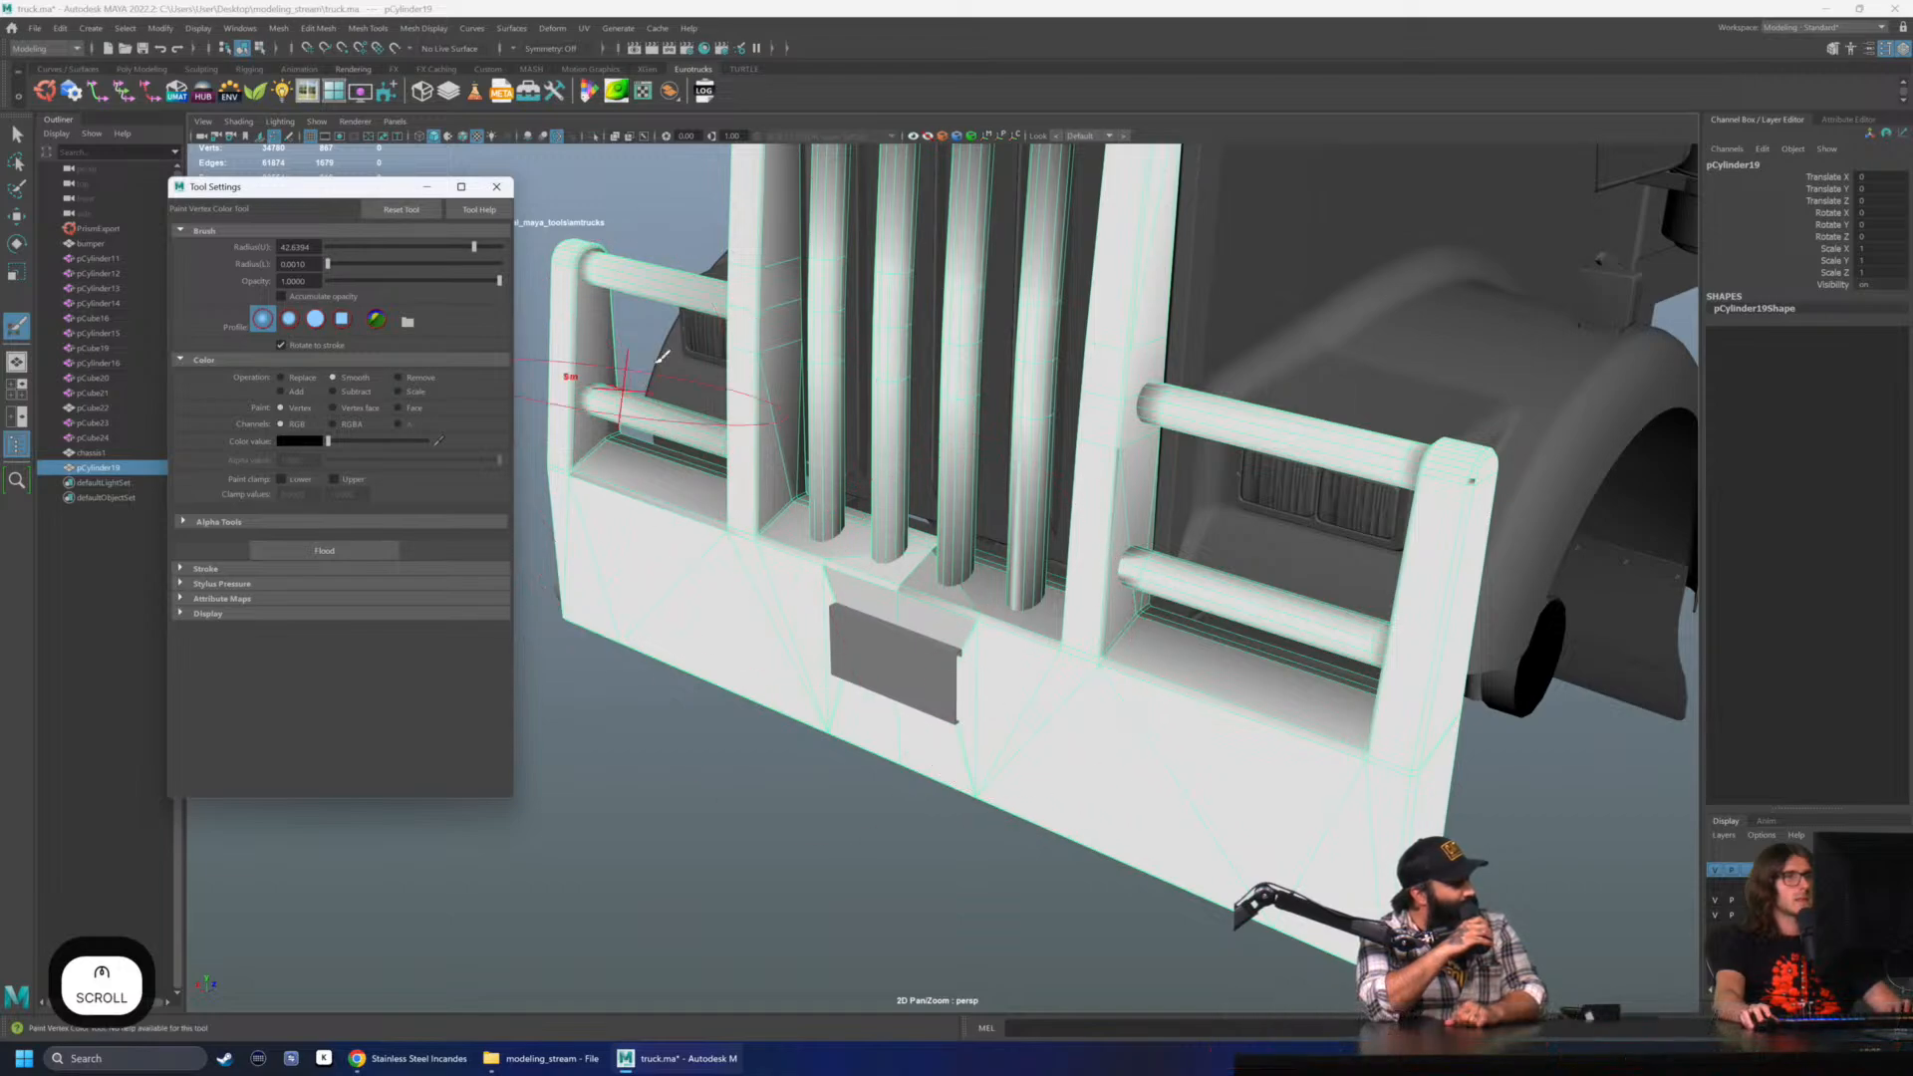
{"action": "left_click", "coordinate": [498, 189]}
{"action": "key", "text": "q"}
{"action": "right_click_drag", "start_coordinate": [504, 375], "coordinate": [573, 346]}
{"action": "left_click", "coordinate": [529, 377]}
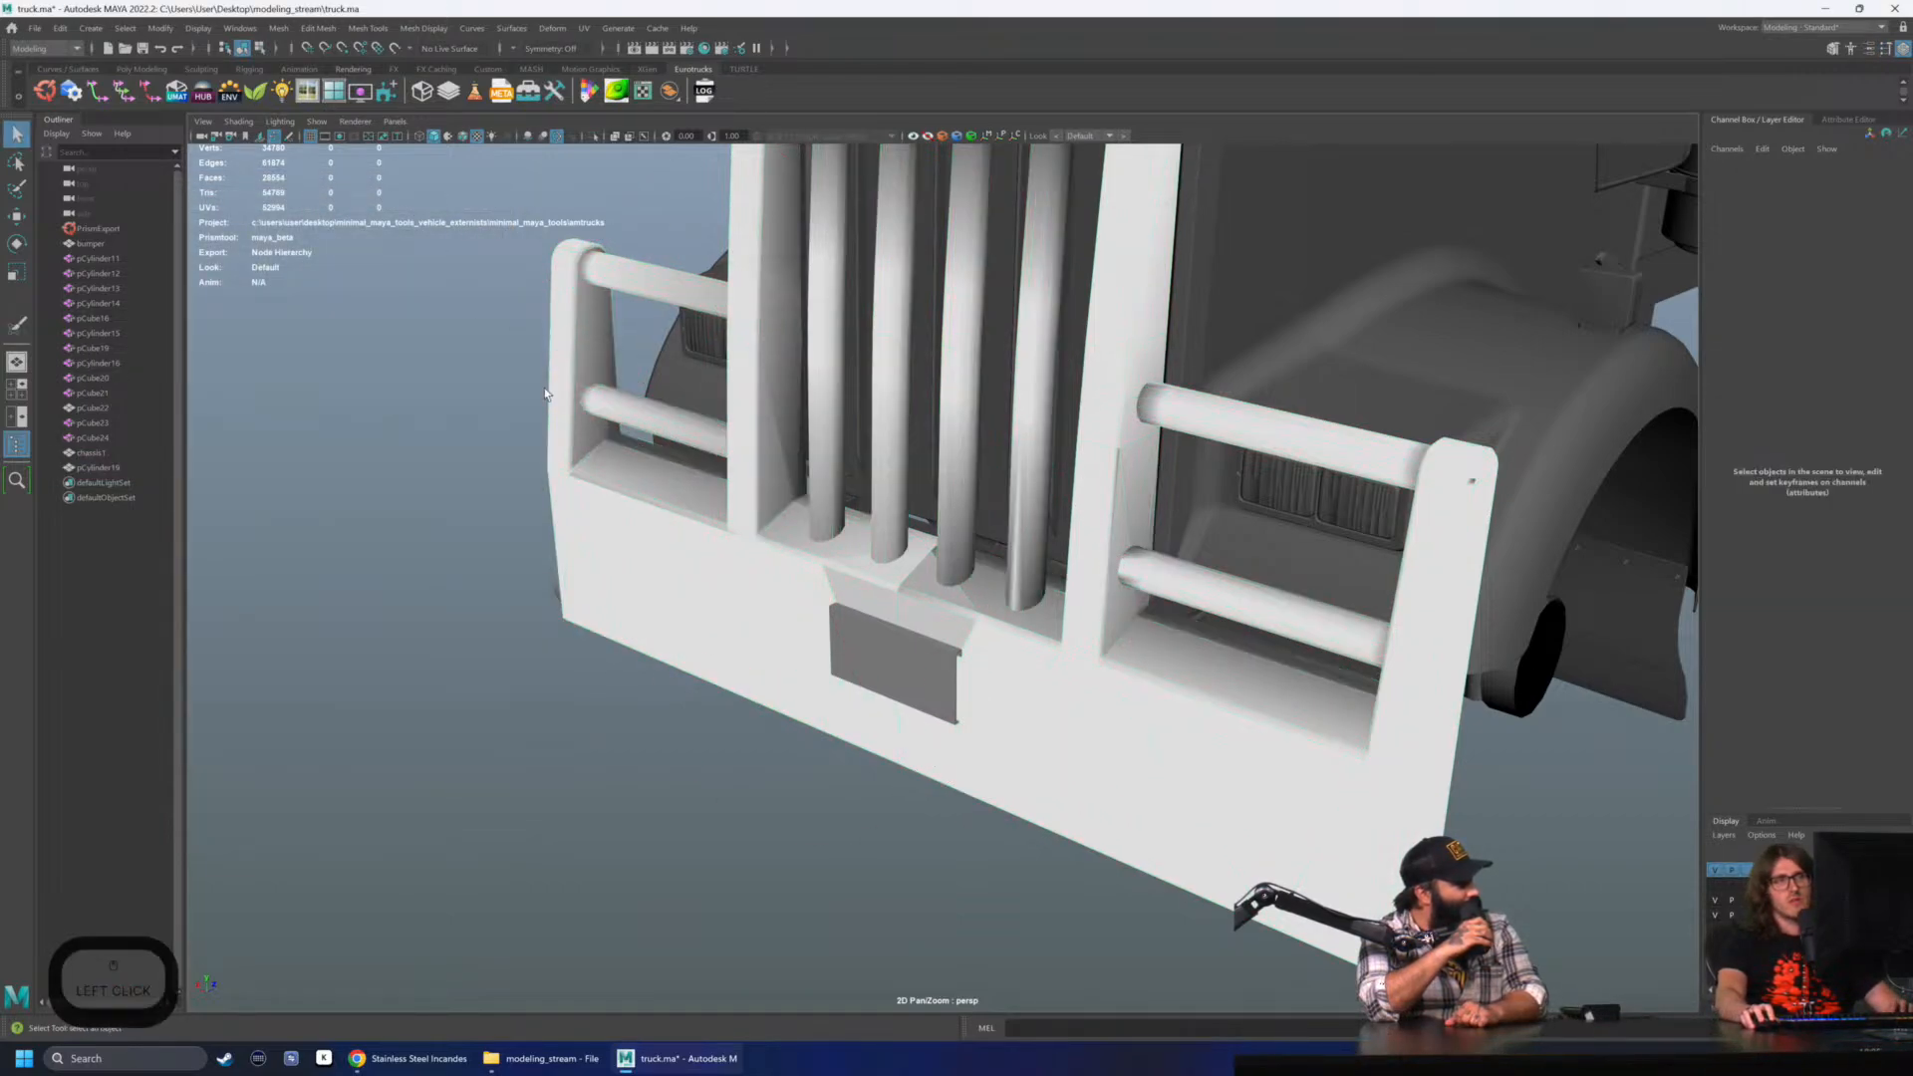
{"action": "left_click", "coordinate": [578, 392]}
{"action": "left_click", "coordinate": [555, 91]}
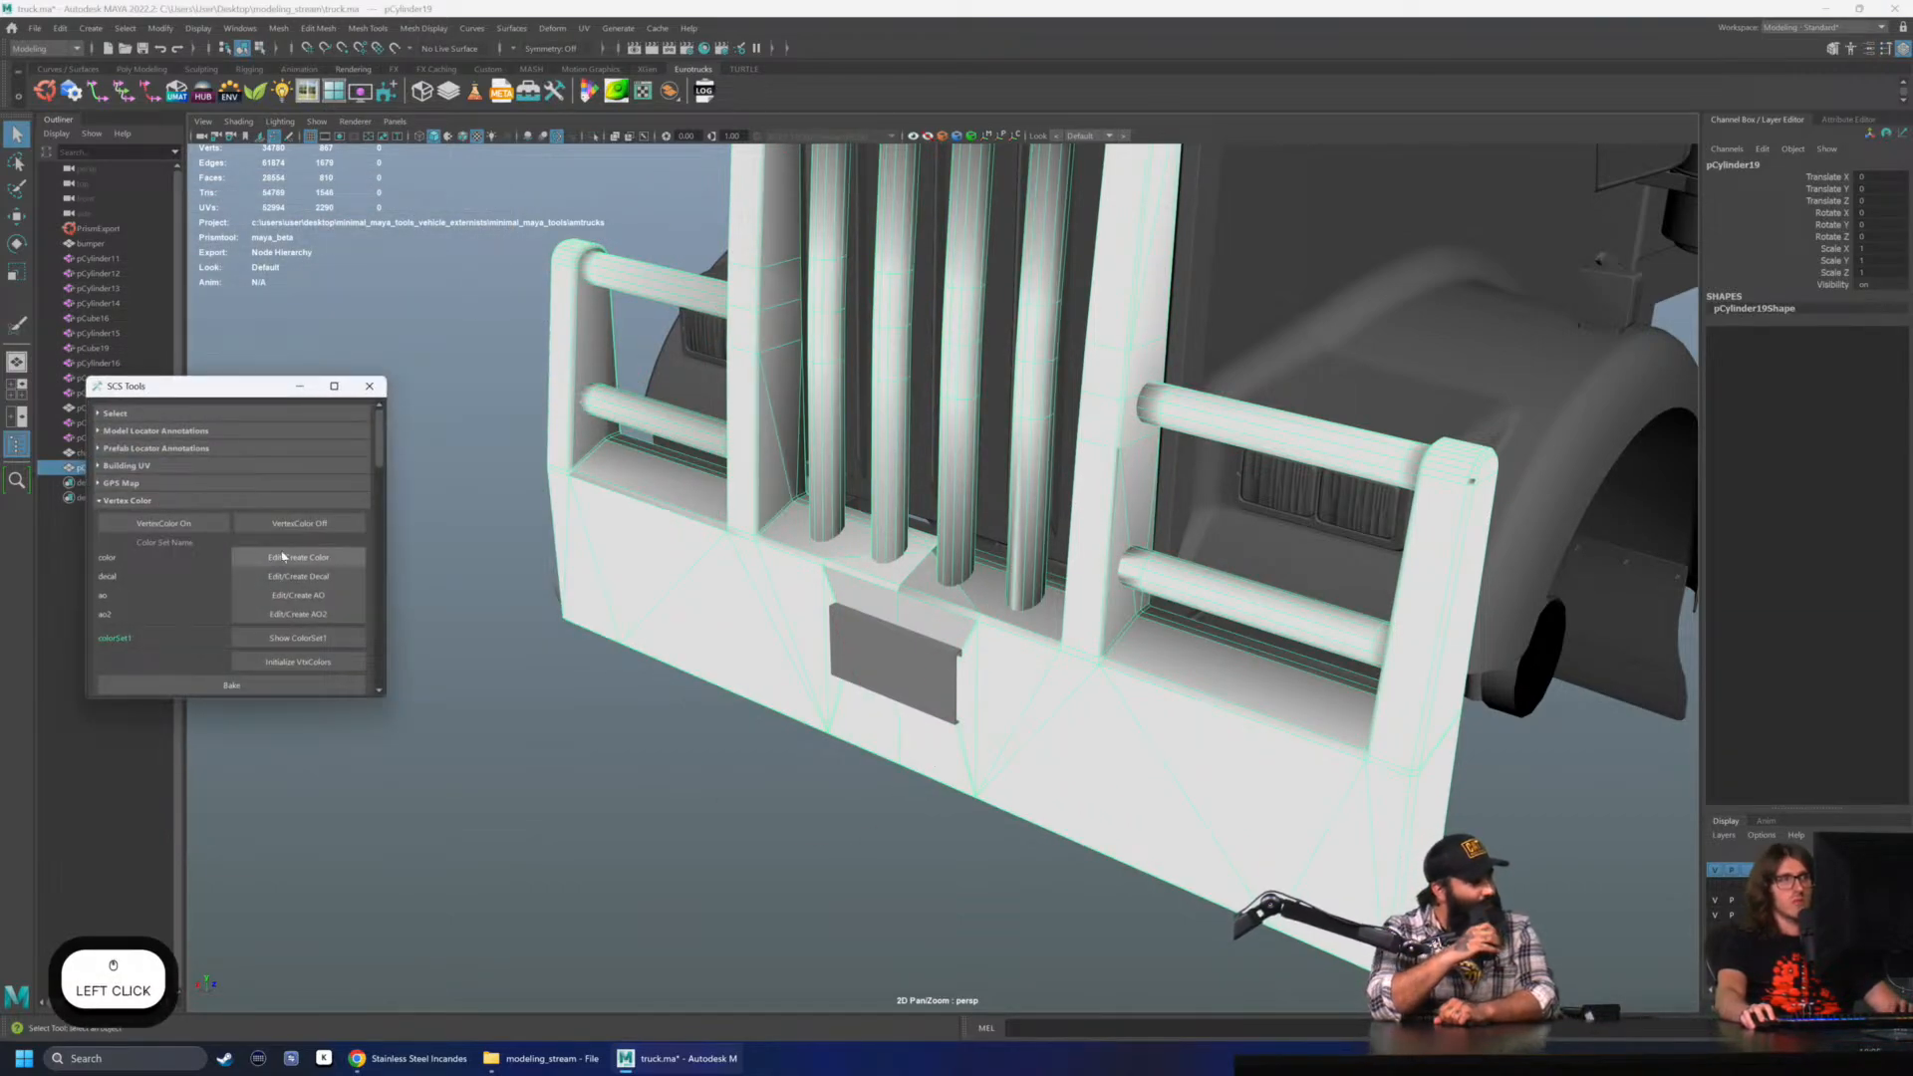
- Switch the bumper's vertex color display off and back on to compare its shading
{"action": "left_click", "coordinate": [299, 523]}
{"action": "left_click", "coordinate": [586, 739]}
{"action": "middle_click_drag", "start_coordinate": [822, 648], "coordinate": [777, 687], "text": "alt"}
{"action": "right_click_drag", "start_coordinate": [777, 687], "coordinate": [719, 548], "text": "alt"}
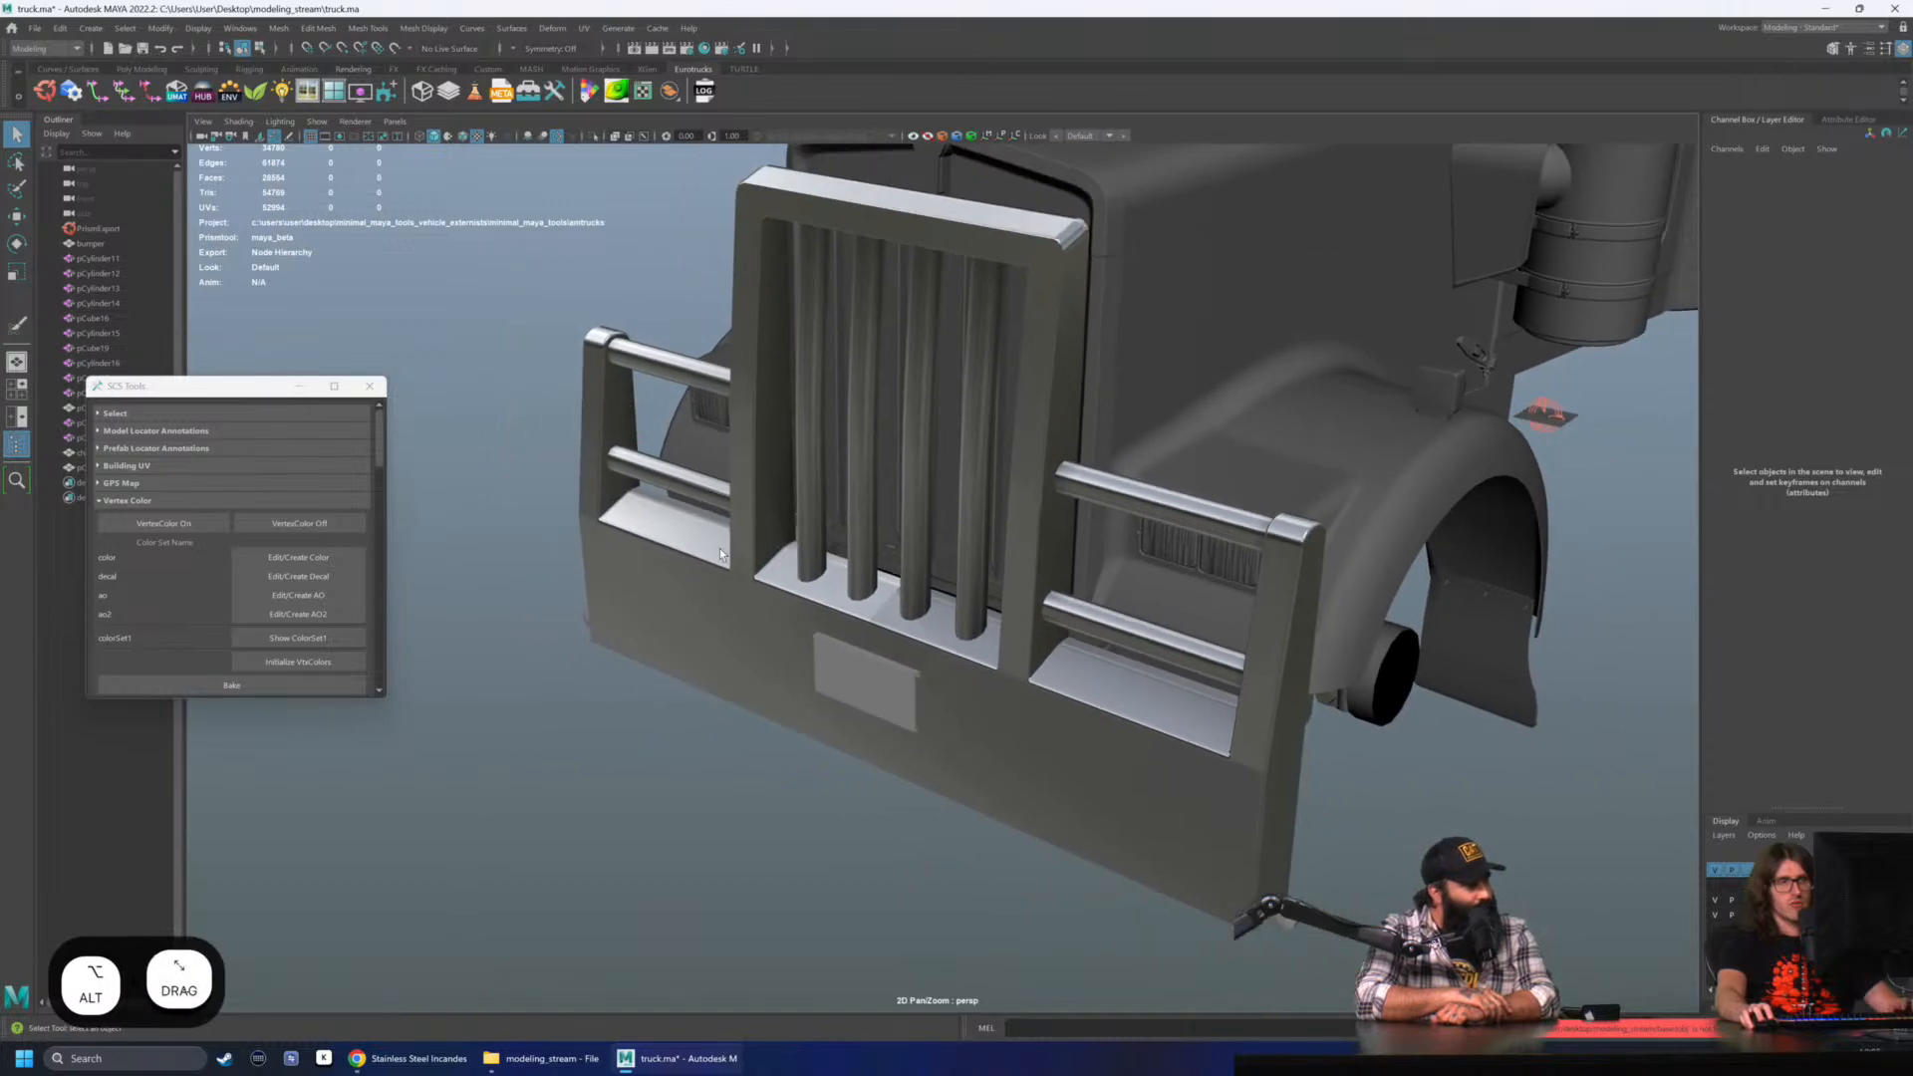
{"action": "left_click", "coordinate": [719, 548]}
{"action": "left_click", "coordinate": [183, 527]}
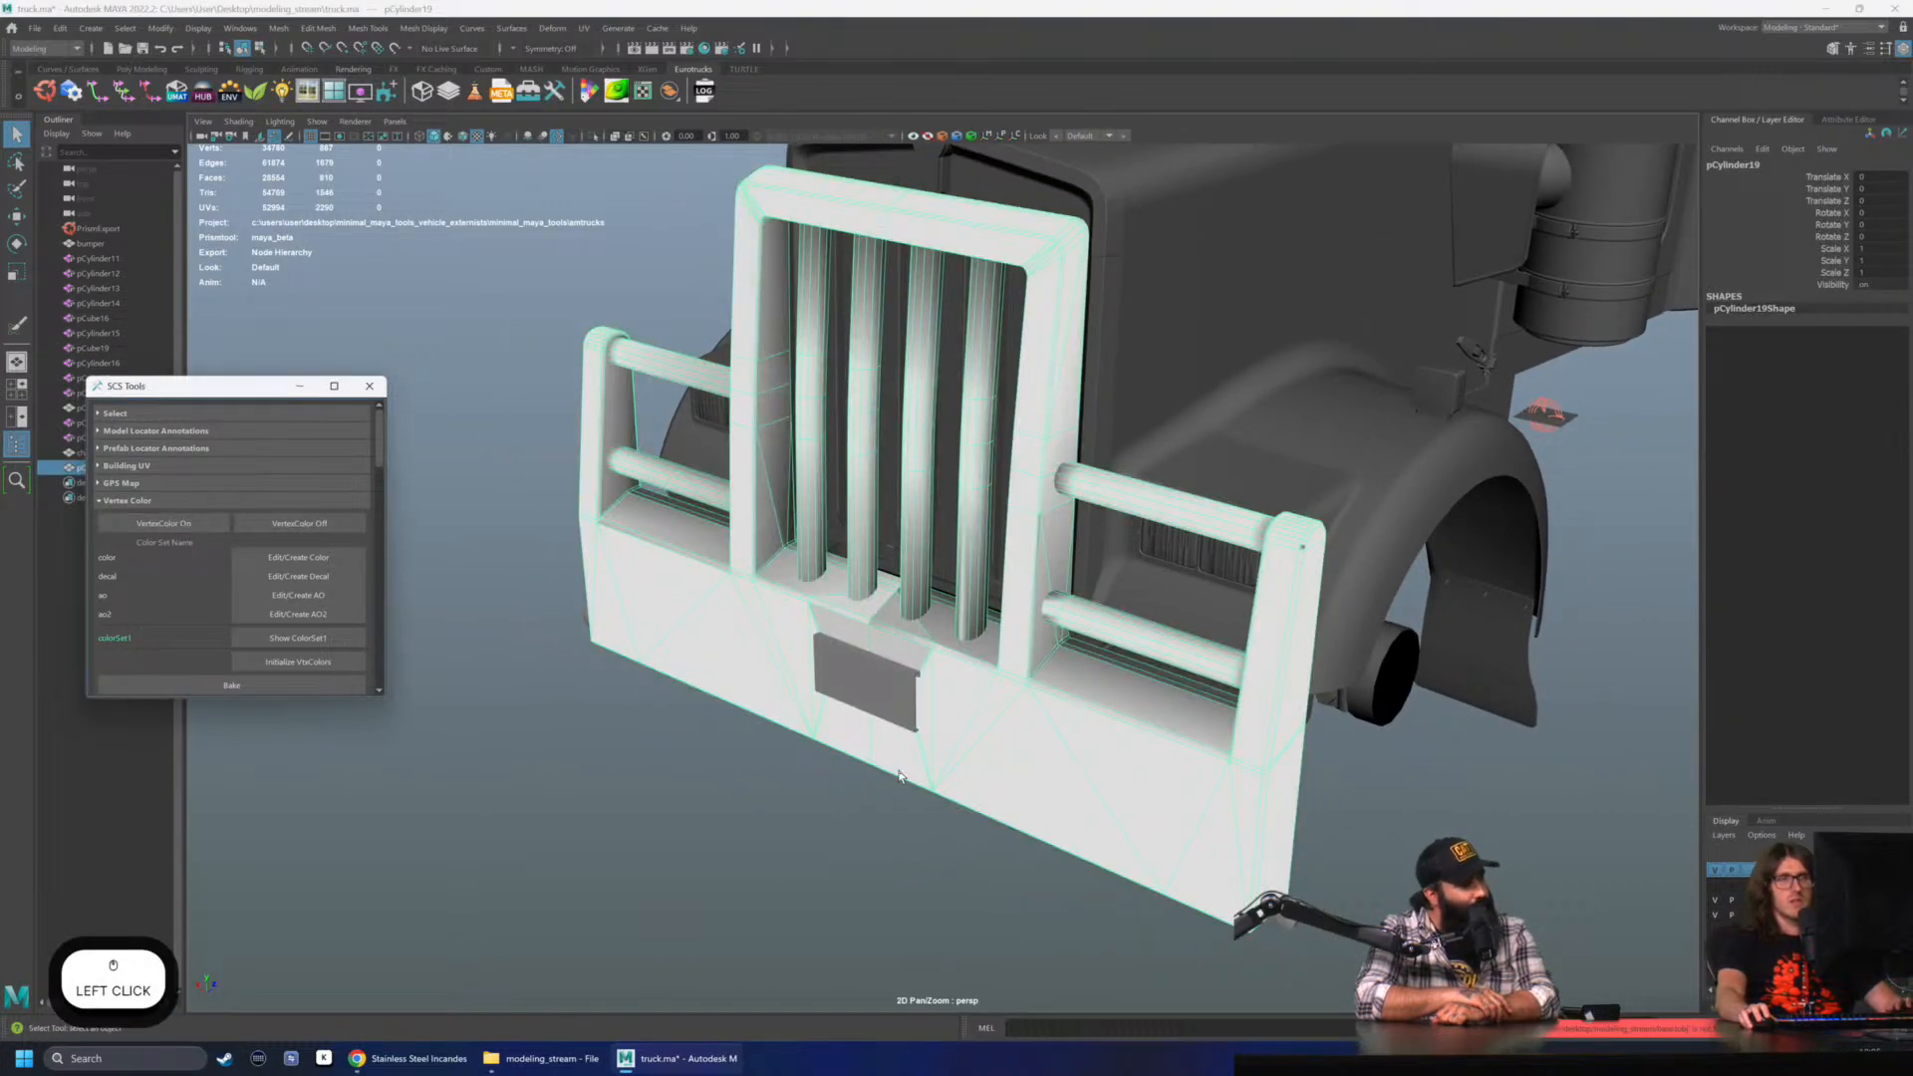
- Inspect the bumper's merged vertices around the license plate in vertex mode
{"action": "right_click_drag", "start_coordinate": [1013, 668], "coordinate": [957, 670]}
{"action": "left_click", "coordinate": [1000, 680]}
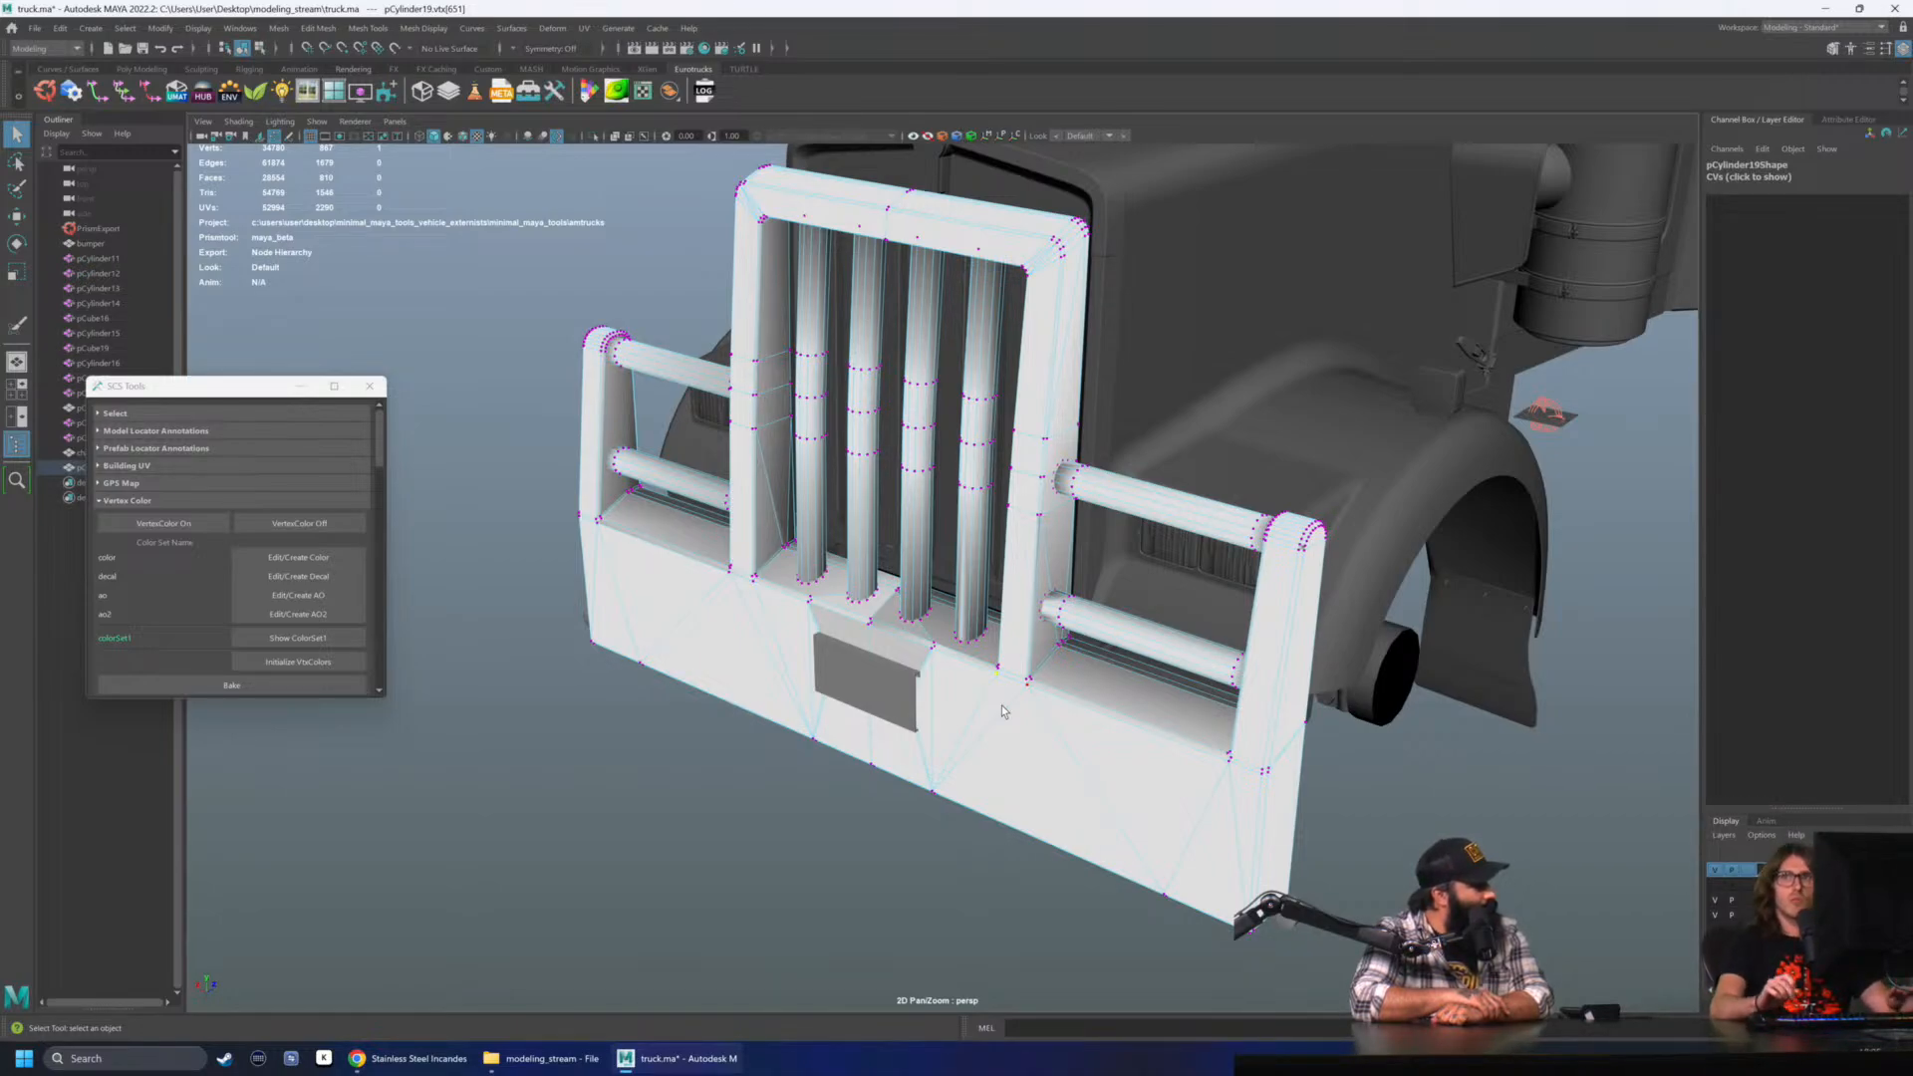
{"action": "scroll", "coordinate": [1001, 704], "scroll_direction": "up", "scroll_amount": 4}
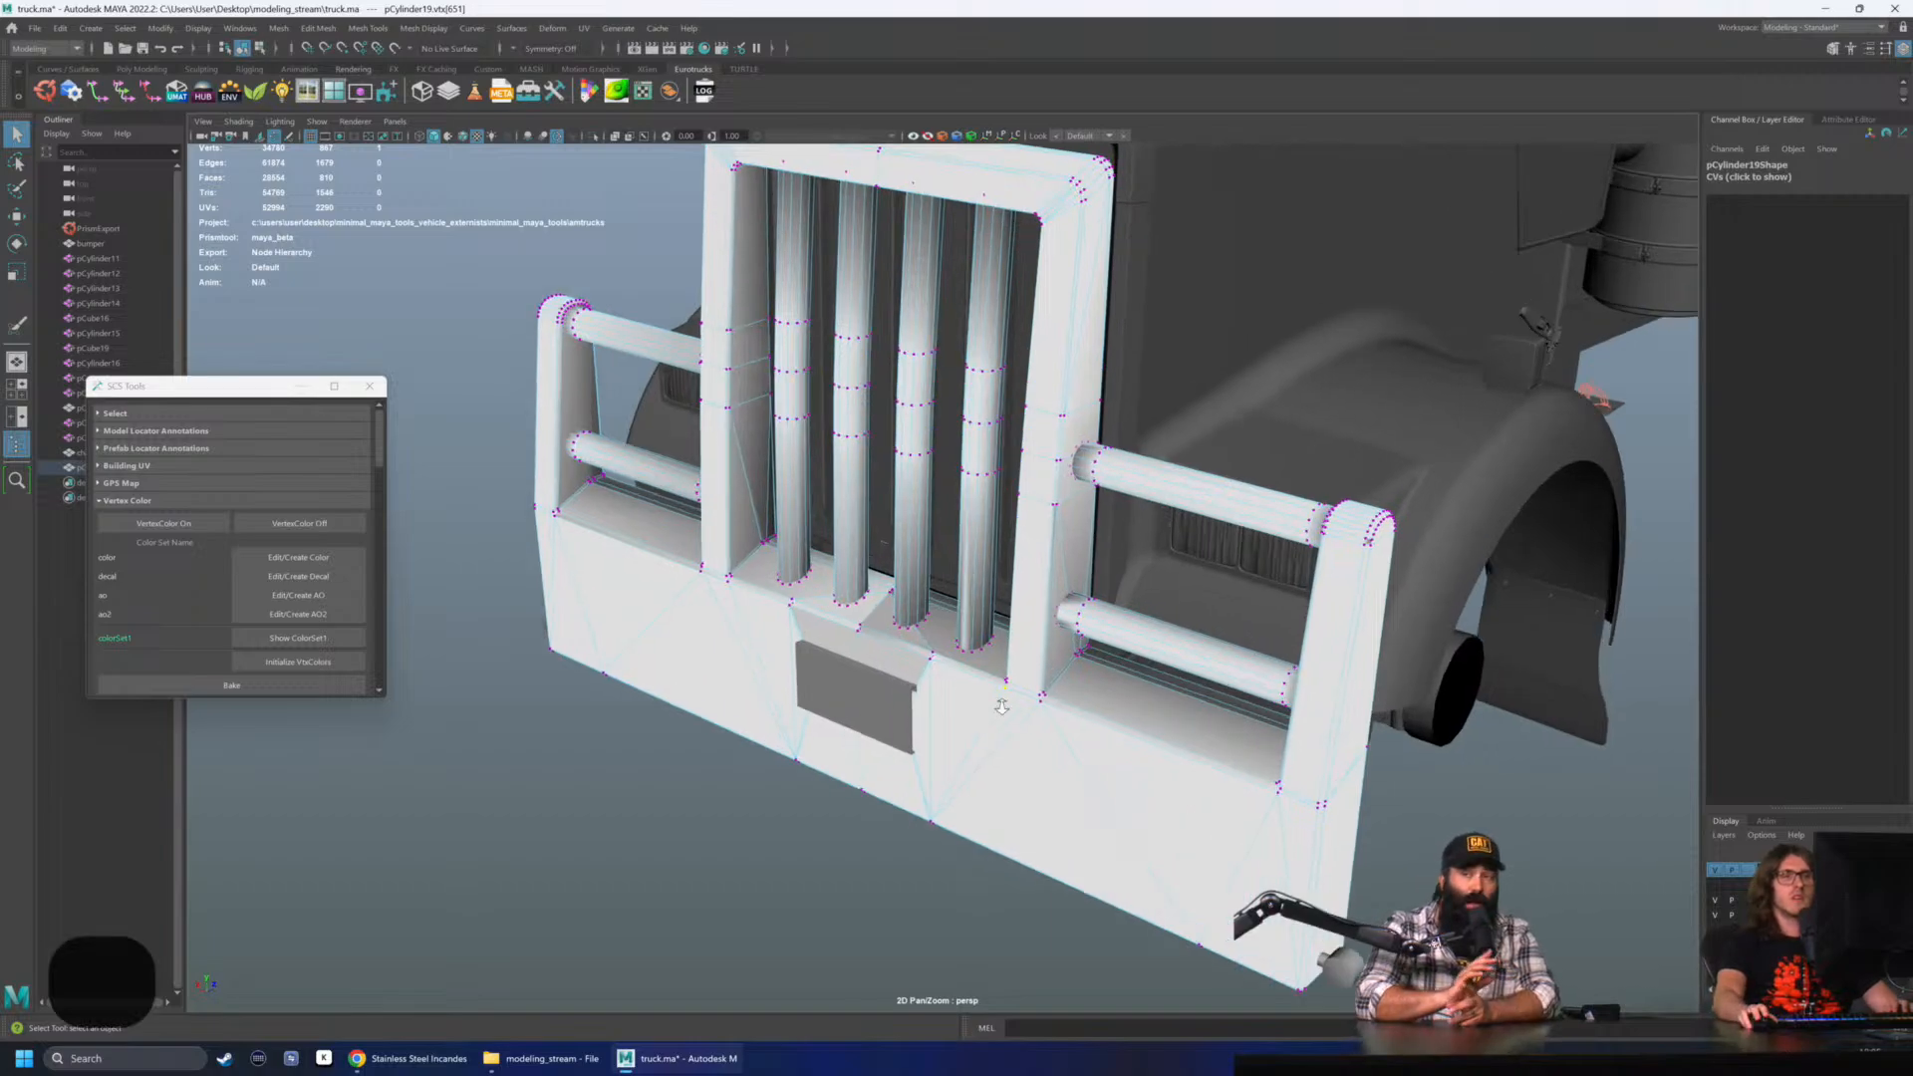
{"action": "left_click_drag", "start_coordinate": [1002, 703], "coordinate": [1004, 666], "text": "alt"}
{"action": "right_click_drag", "start_coordinate": [1005, 666], "coordinate": [961, 660], "text": "alt"}
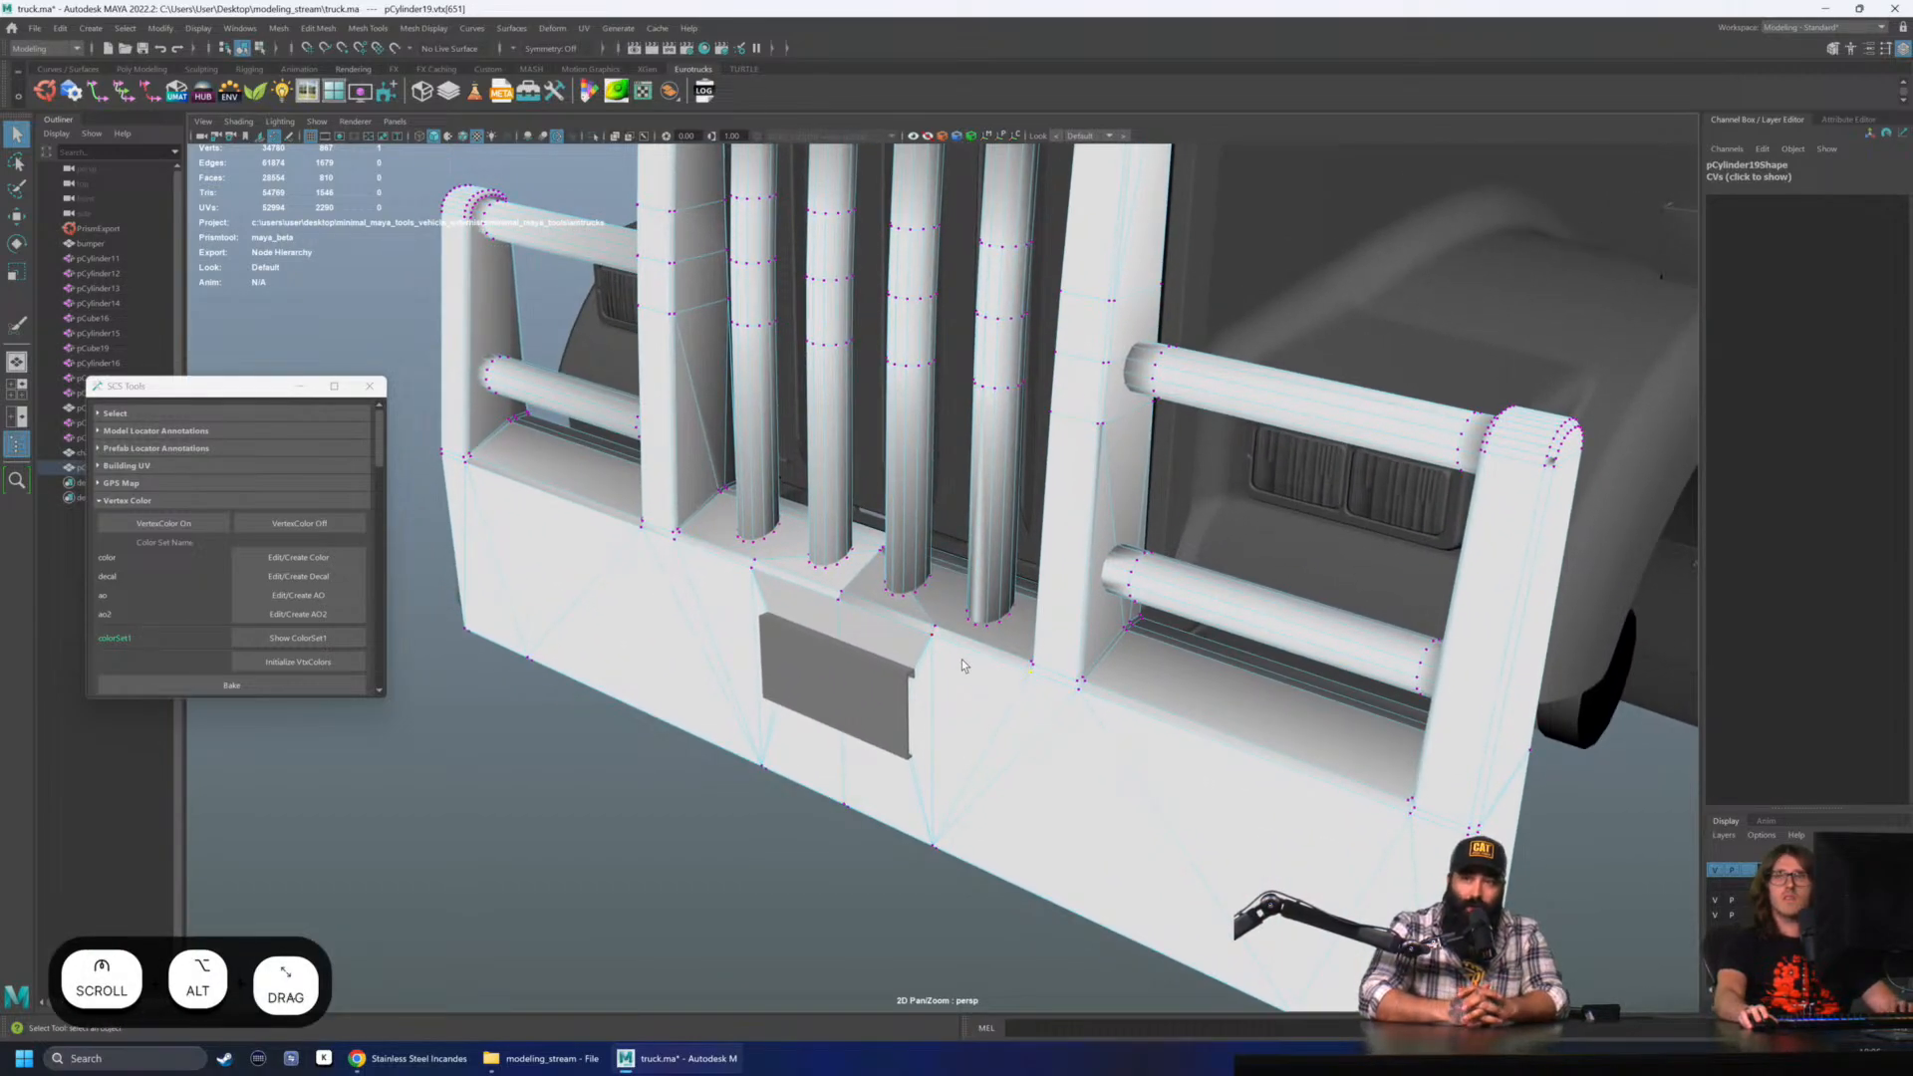
- Put the bumper back in object mode and clear its construction history again
{"action": "right_click_drag", "start_coordinate": [661, 620], "coordinate": [720, 572]}
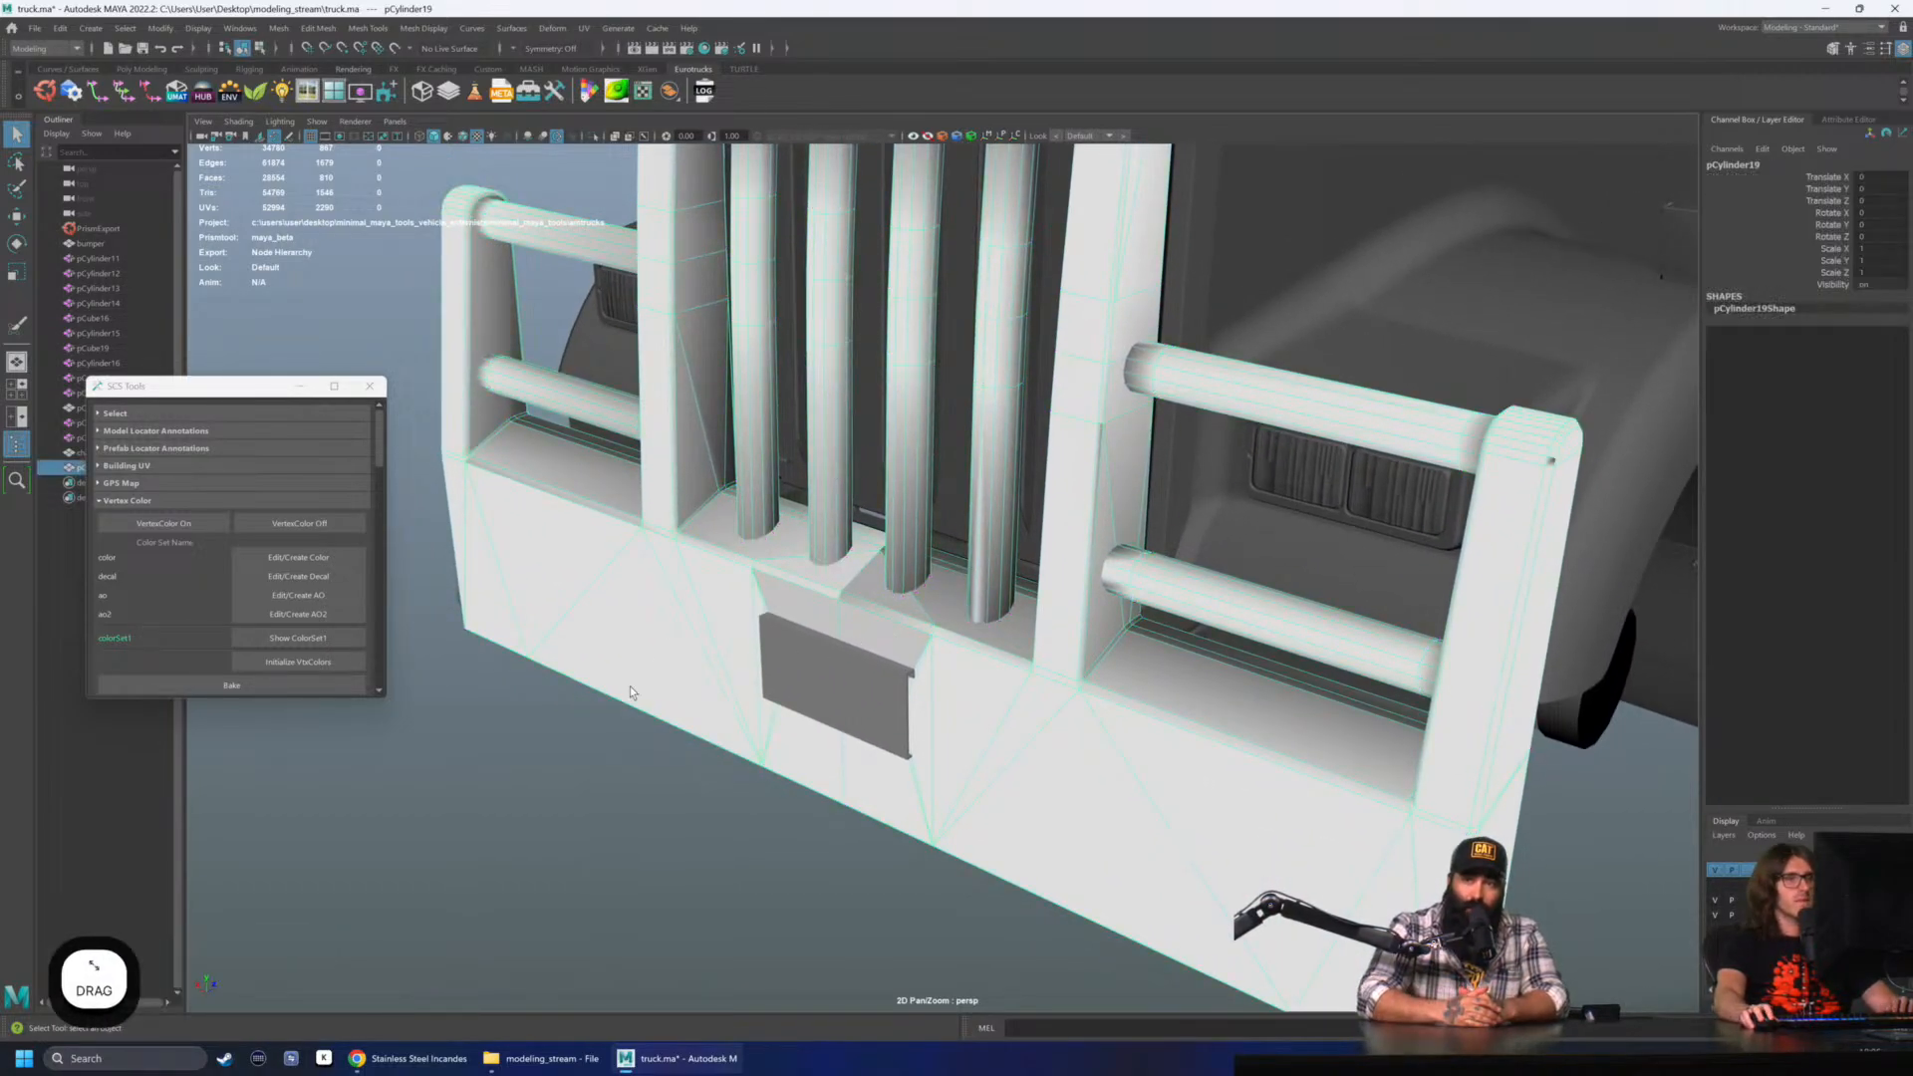
{"action": "left_click", "coordinate": [628, 706]}
{"action": "left_click", "coordinate": [698, 660]}
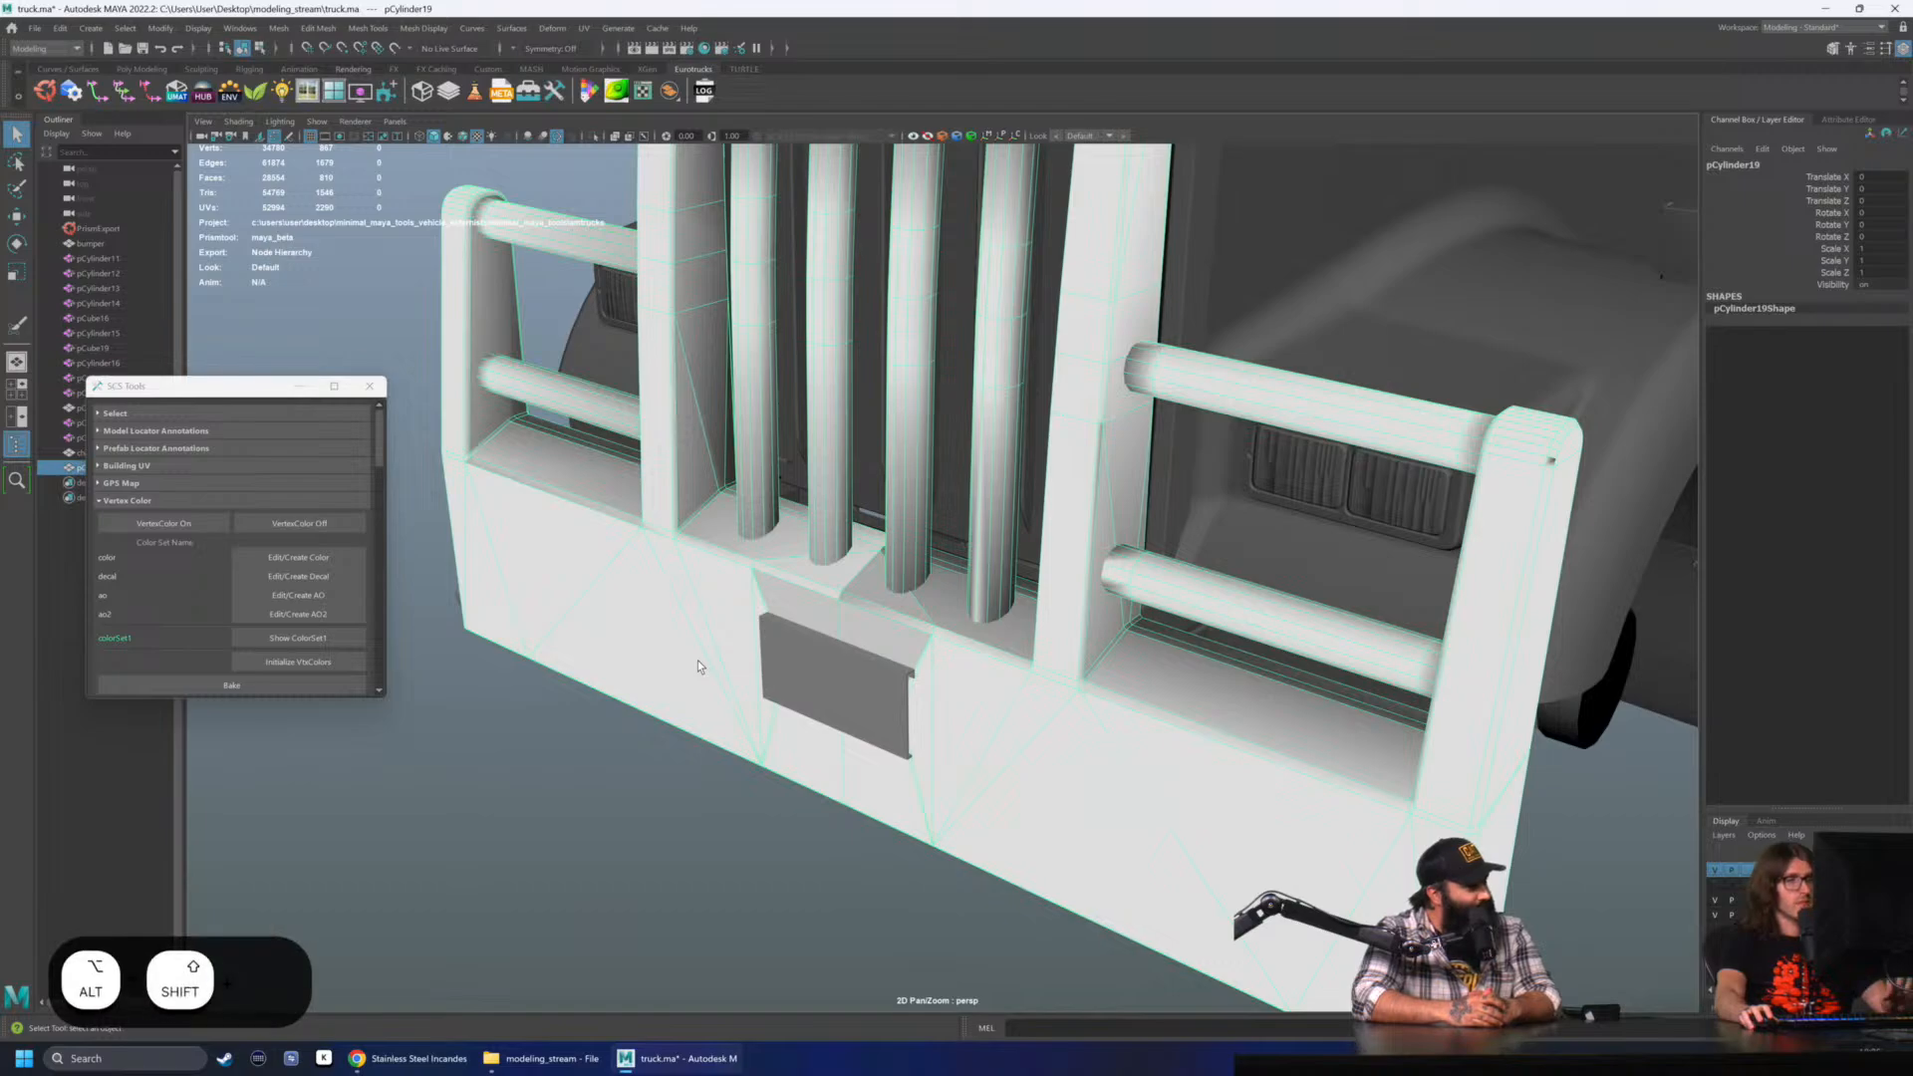
{"action": "key", "text": "alt+shift+d"}
{"action": "left_click", "coordinate": [649, 841]}
- Open the Paint Vertex Color Tool settings for the bumper and start importing an attribute map
{"action": "left_click", "coordinate": [588, 648]}
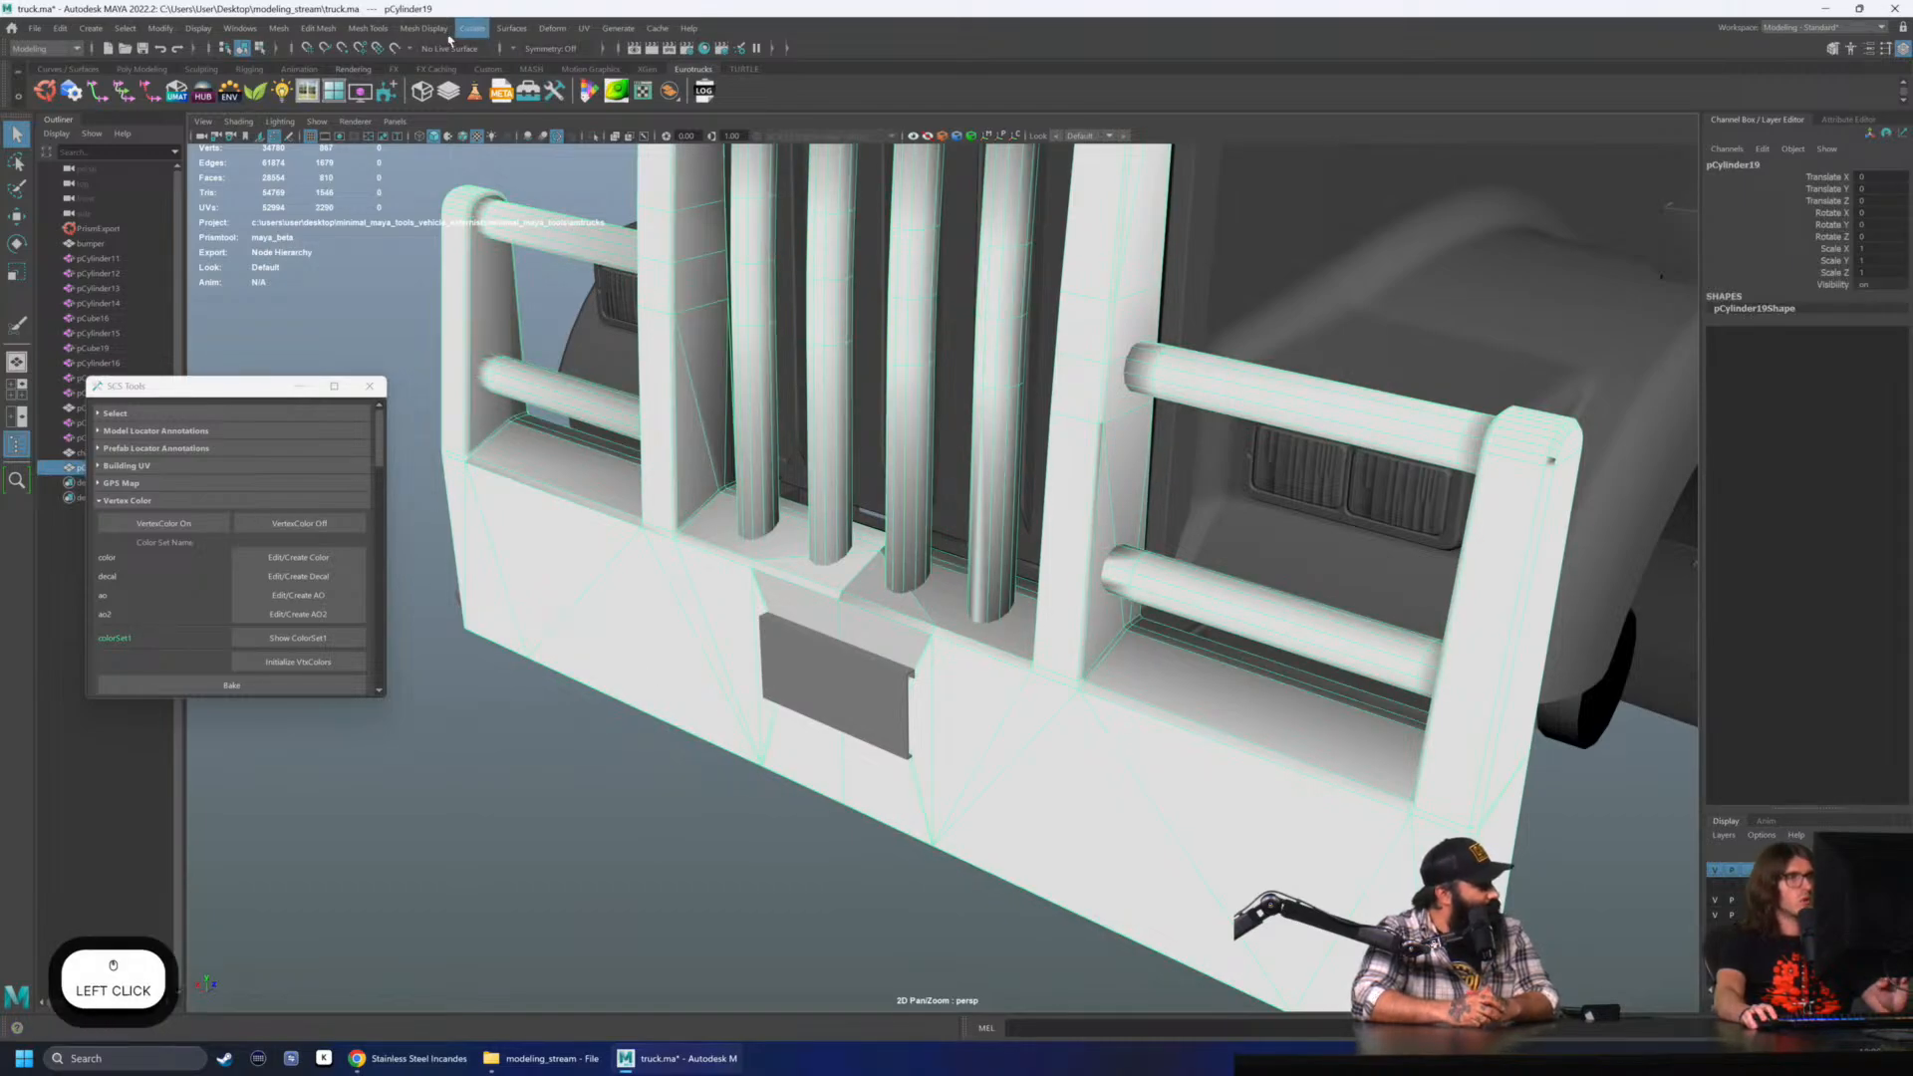
{"action": "left_click", "coordinate": [423, 28]}
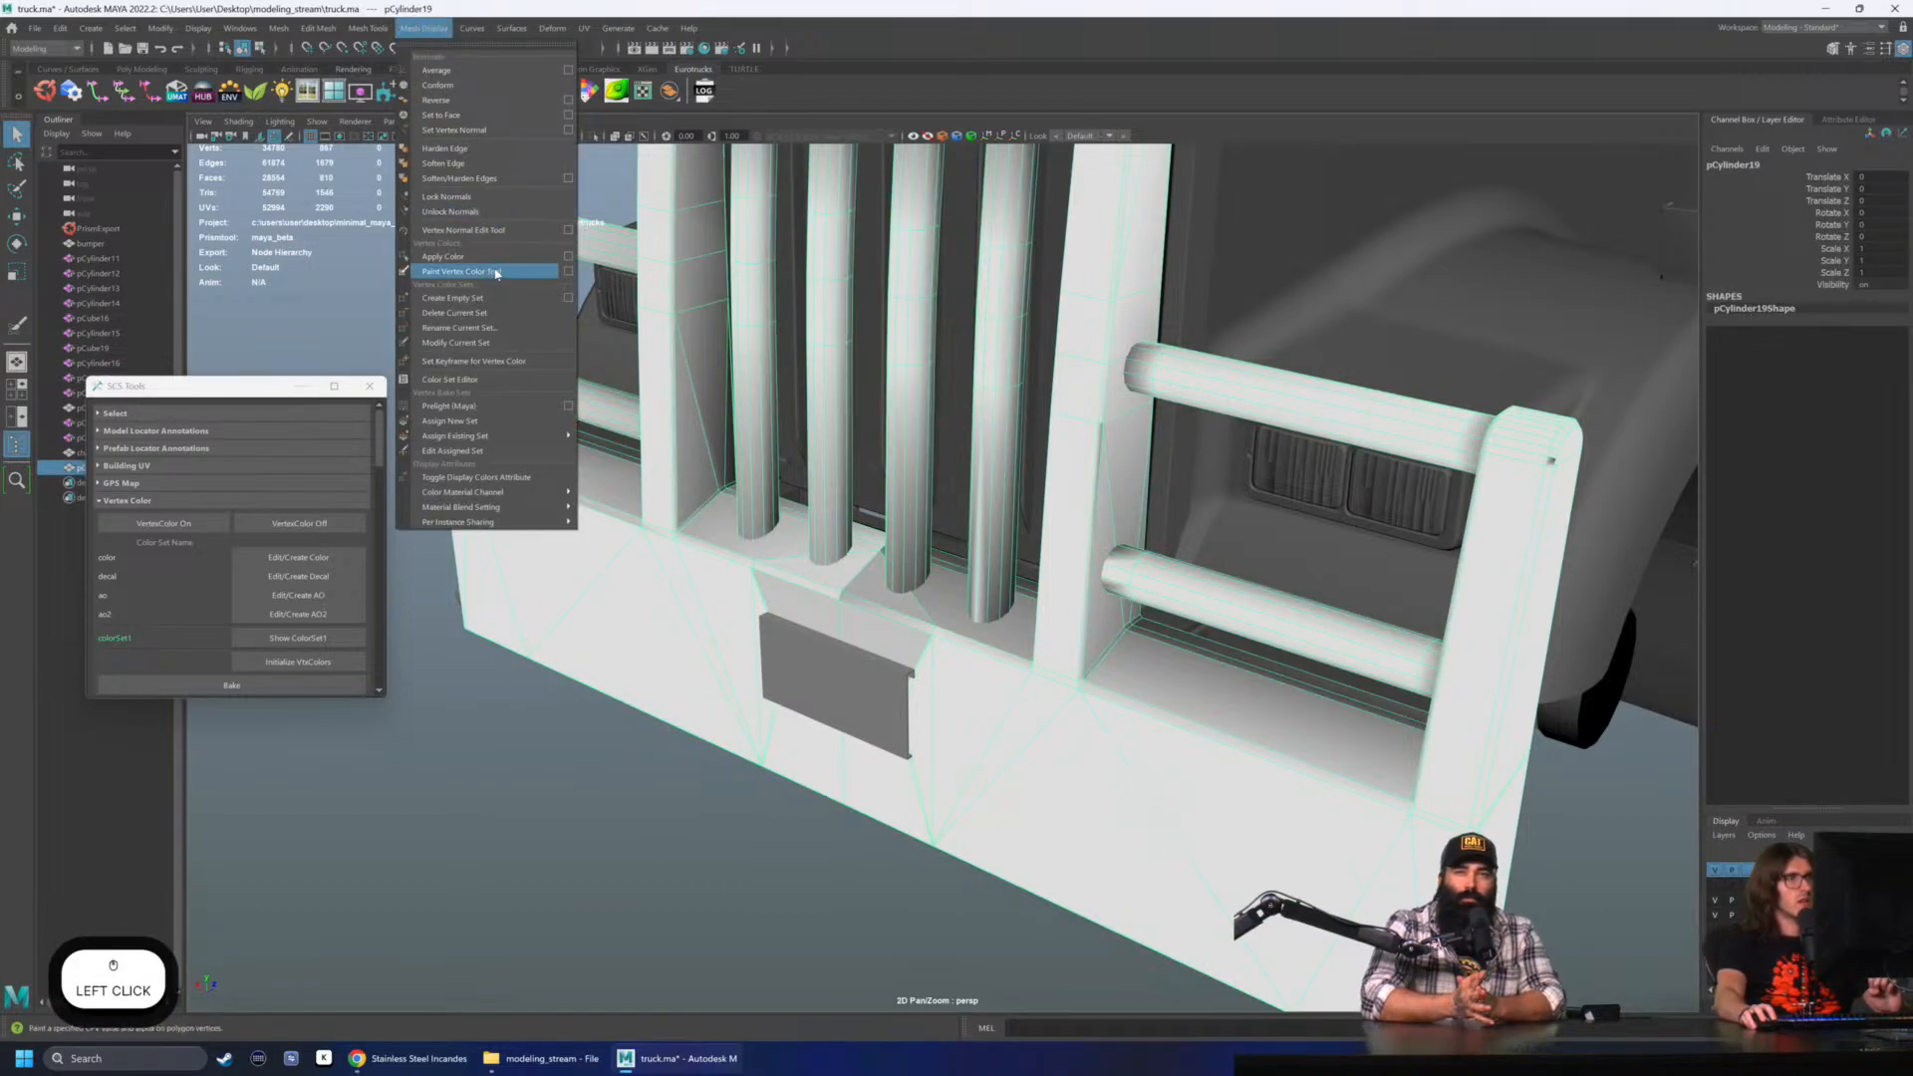
{"action": "left_click", "coordinate": [568, 272]}
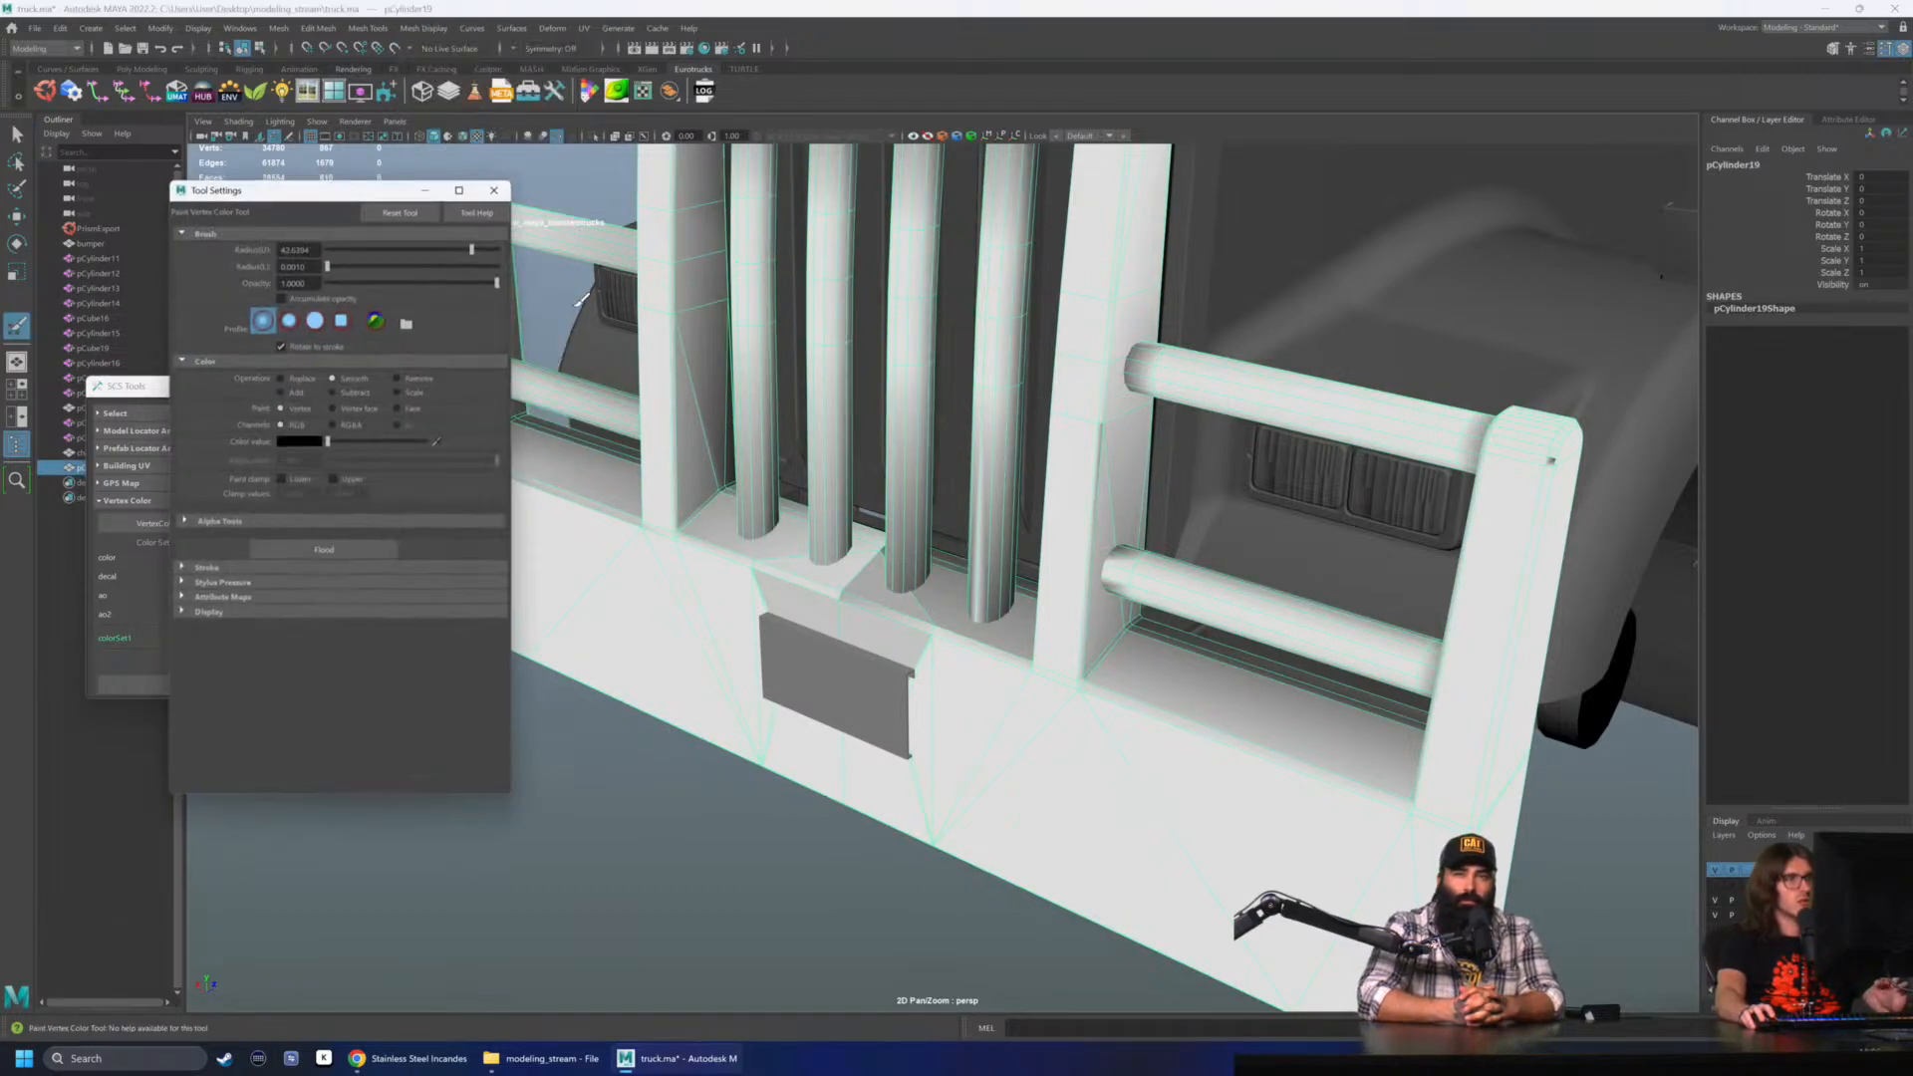
{"action": "left_click", "coordinate": [186, 599]}
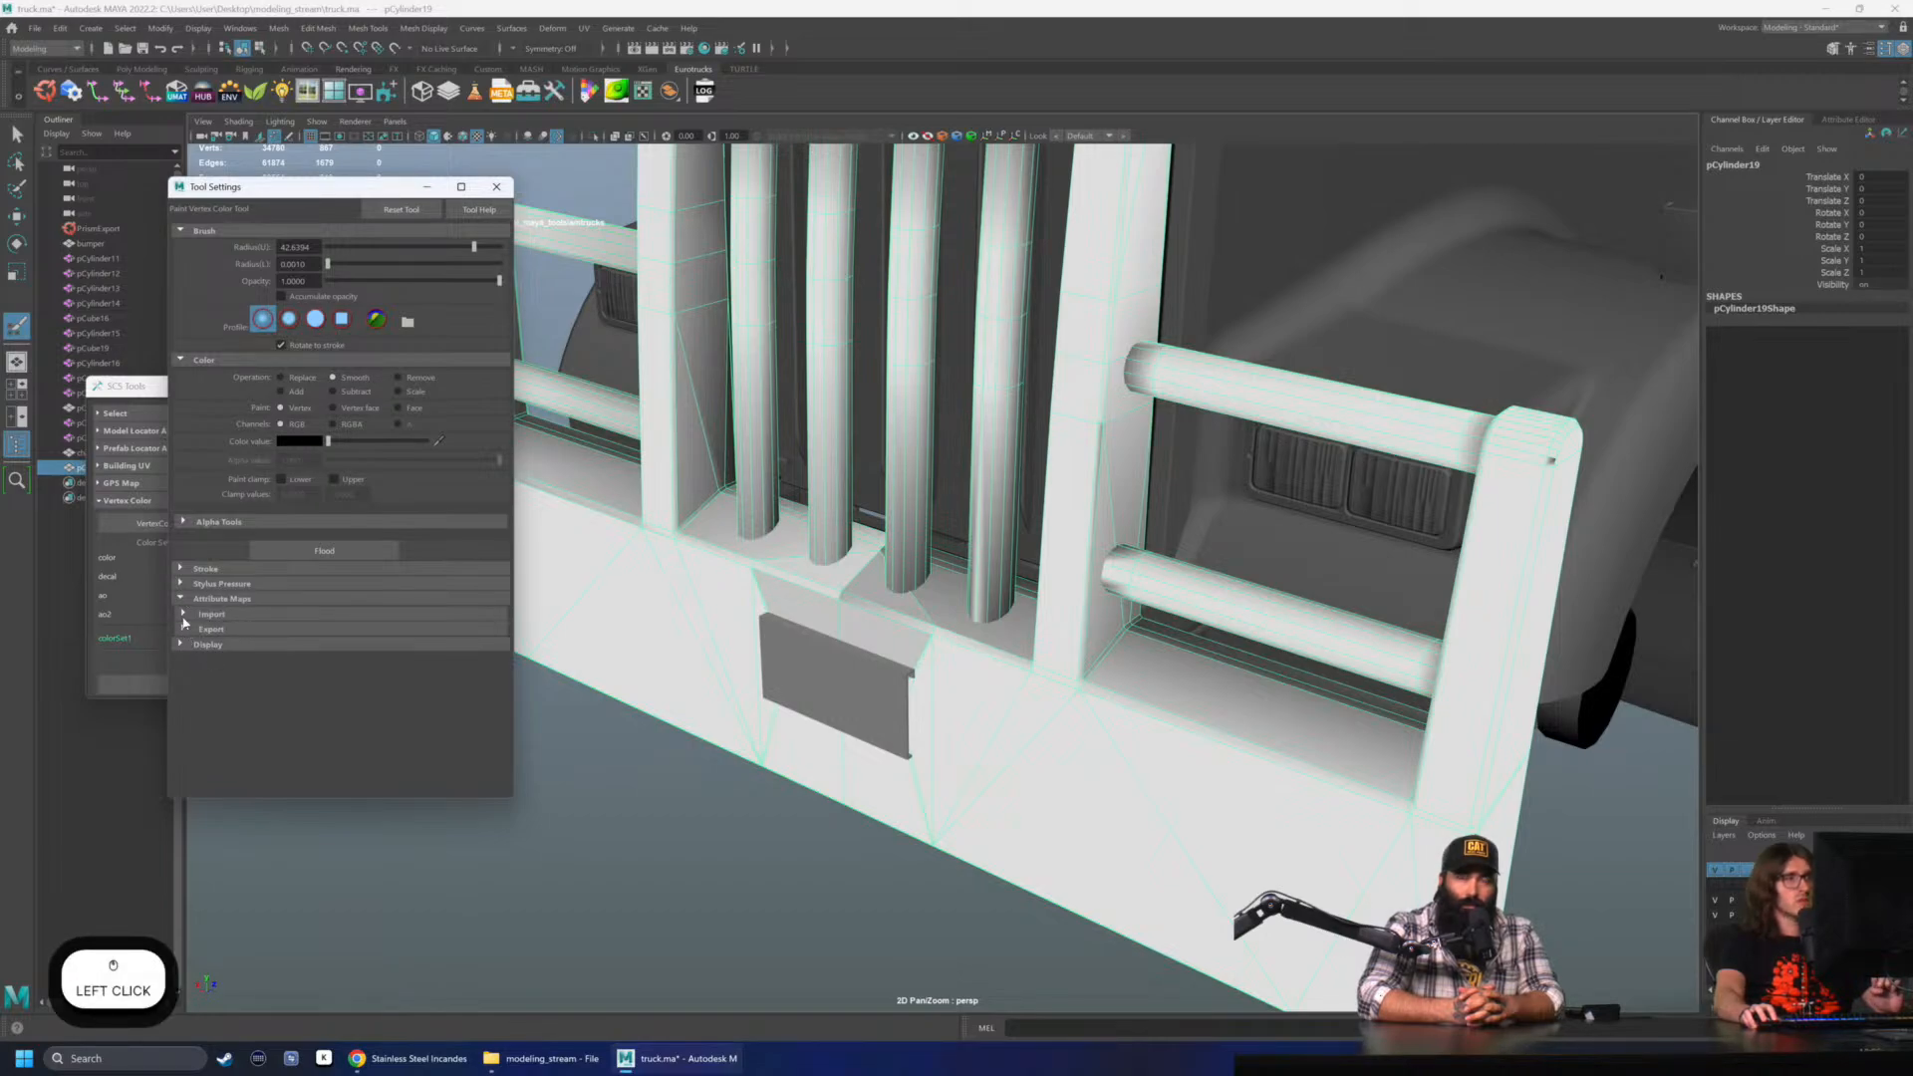
{"action": "left_click", "coordinate": [184, 615]}
{"action": "left_click", "coordinate": [319, 632]}
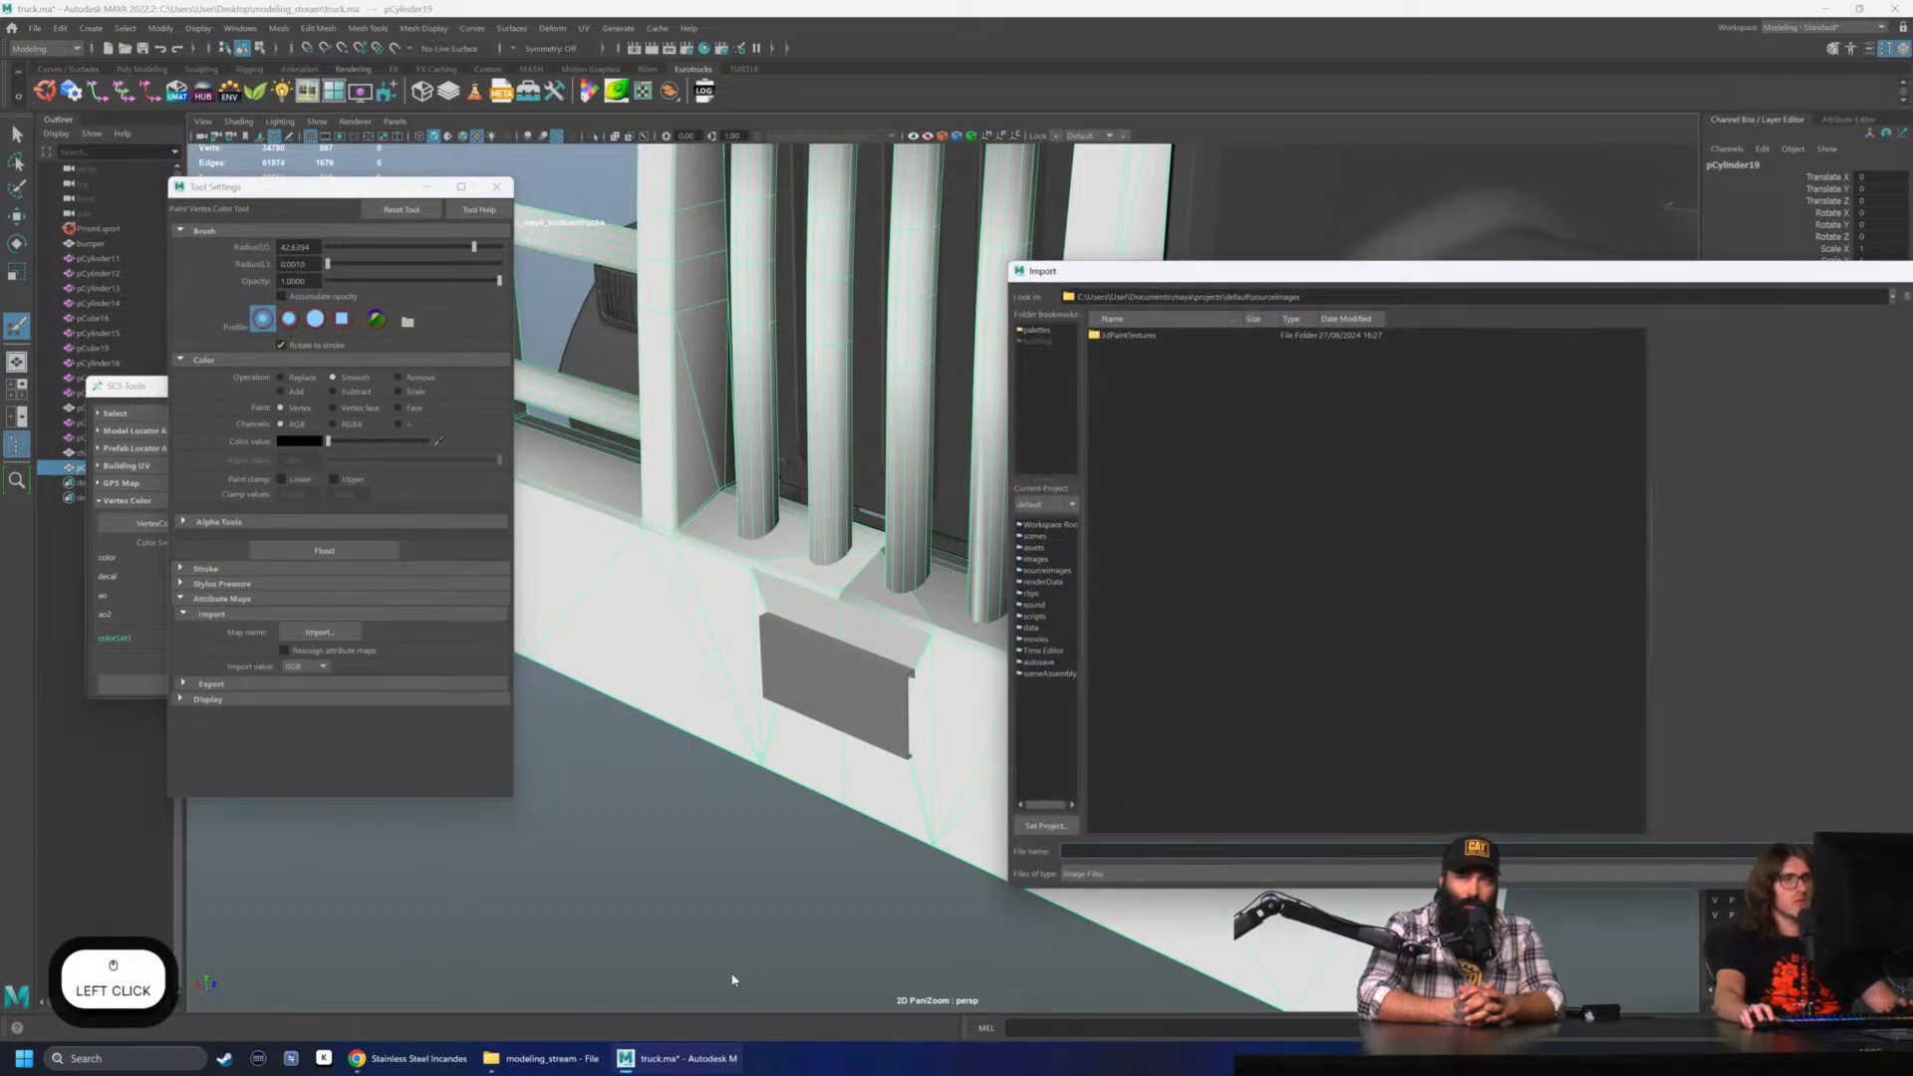
- Copy the modeling_stream folder path from File Explorer and set it as the import location in Maya
{"action": "left_click", "coordinate": [541, 1059]}
{"action": "left_click", "coordinate": [842, 280]}
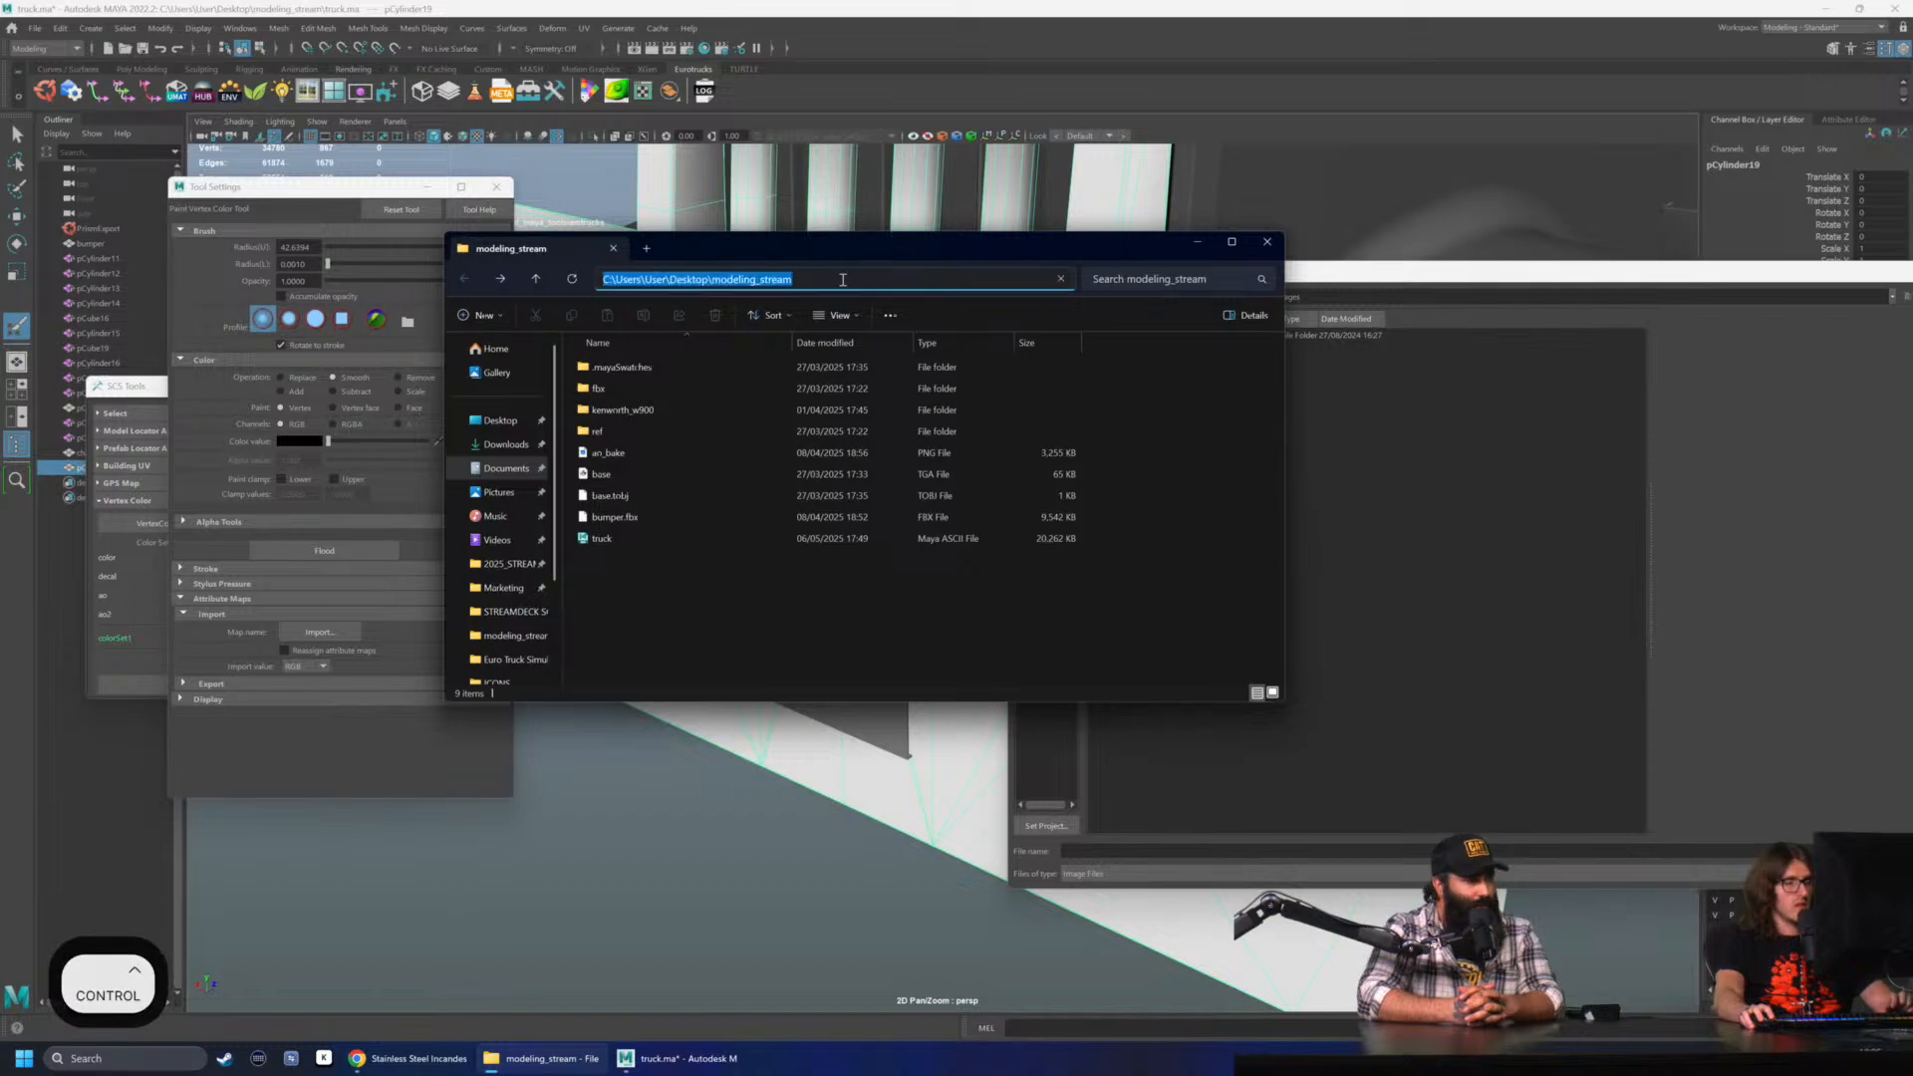
{"action": "key", "text": "ctrl+c"}
{"action": "left_click", "coordinate": [1409, 298]}
{"action": "key", "text": "ctrl+v"}
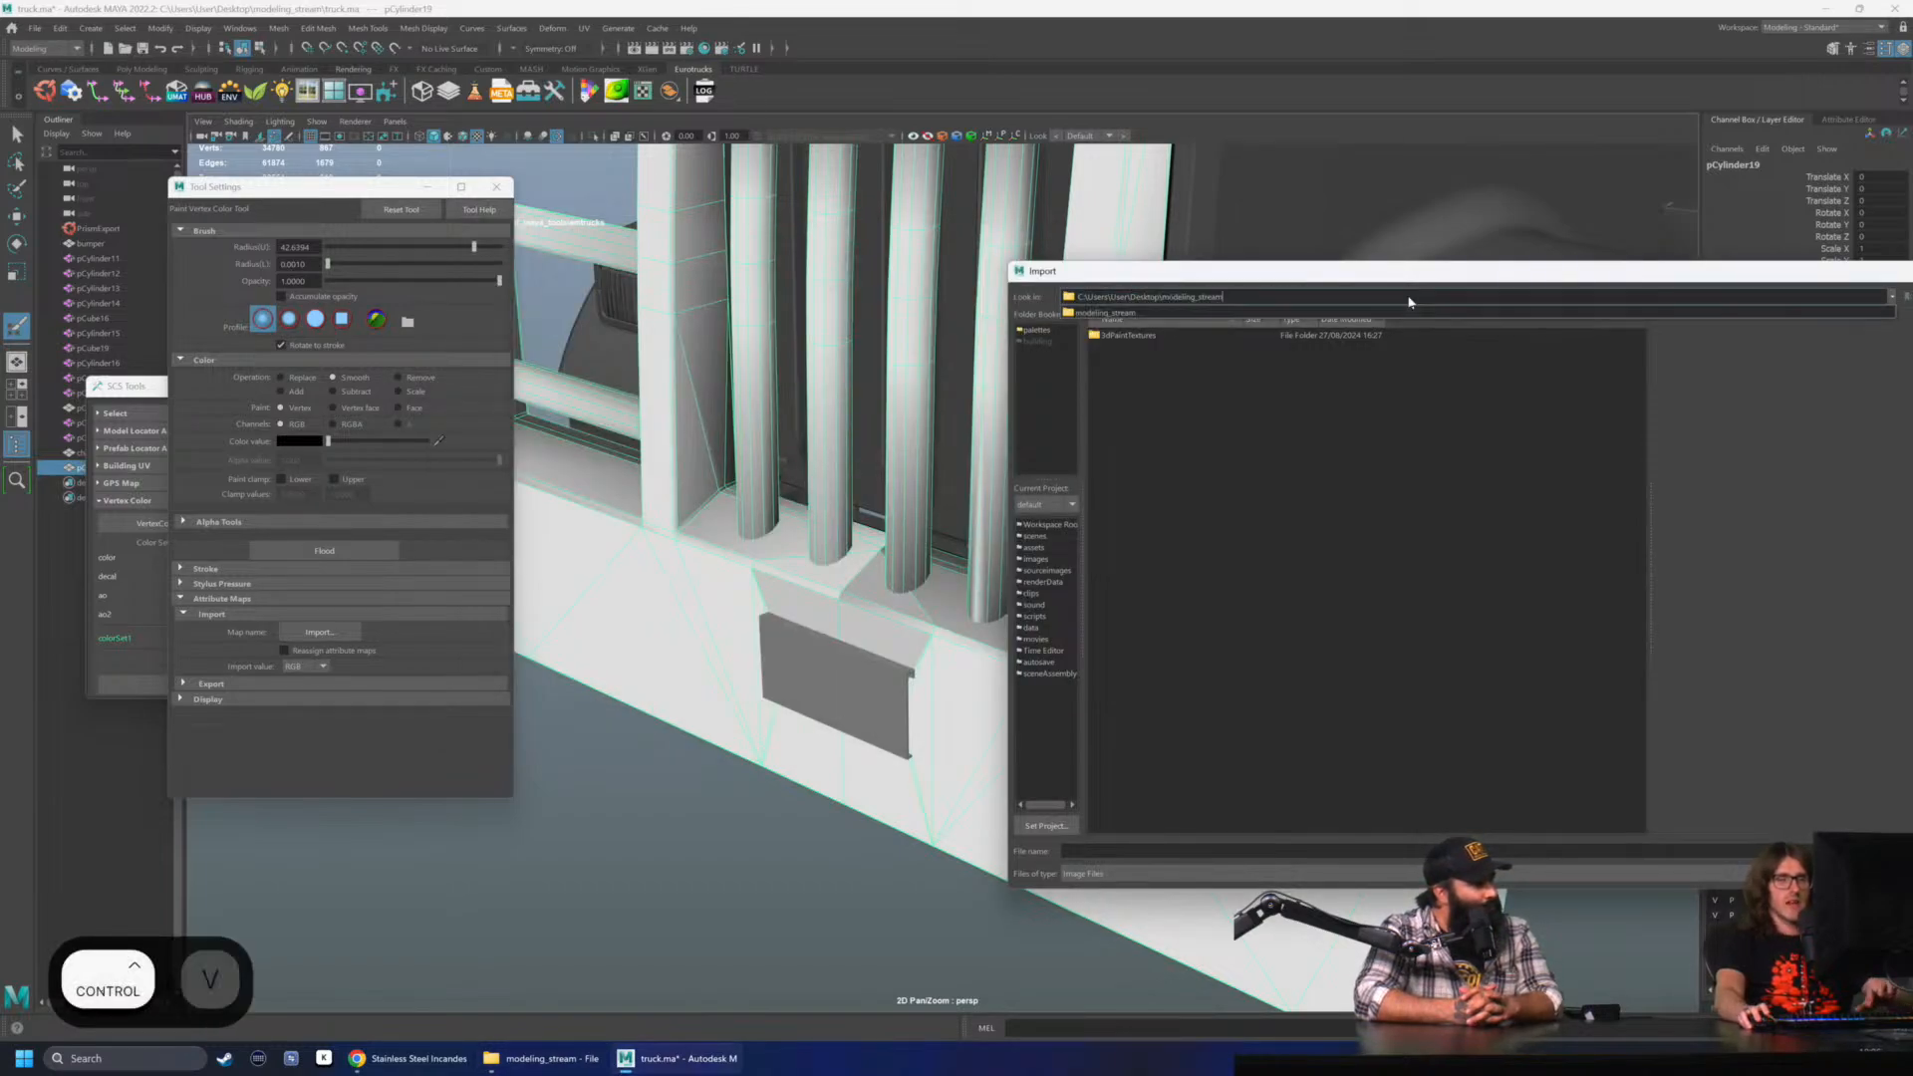
{"action": "key", "text": "Return"}
- Import ao_bake.png as the bumper's vertex color map and close the tool settings
{"action": "left_click", "coordinate": [1123, 386]}
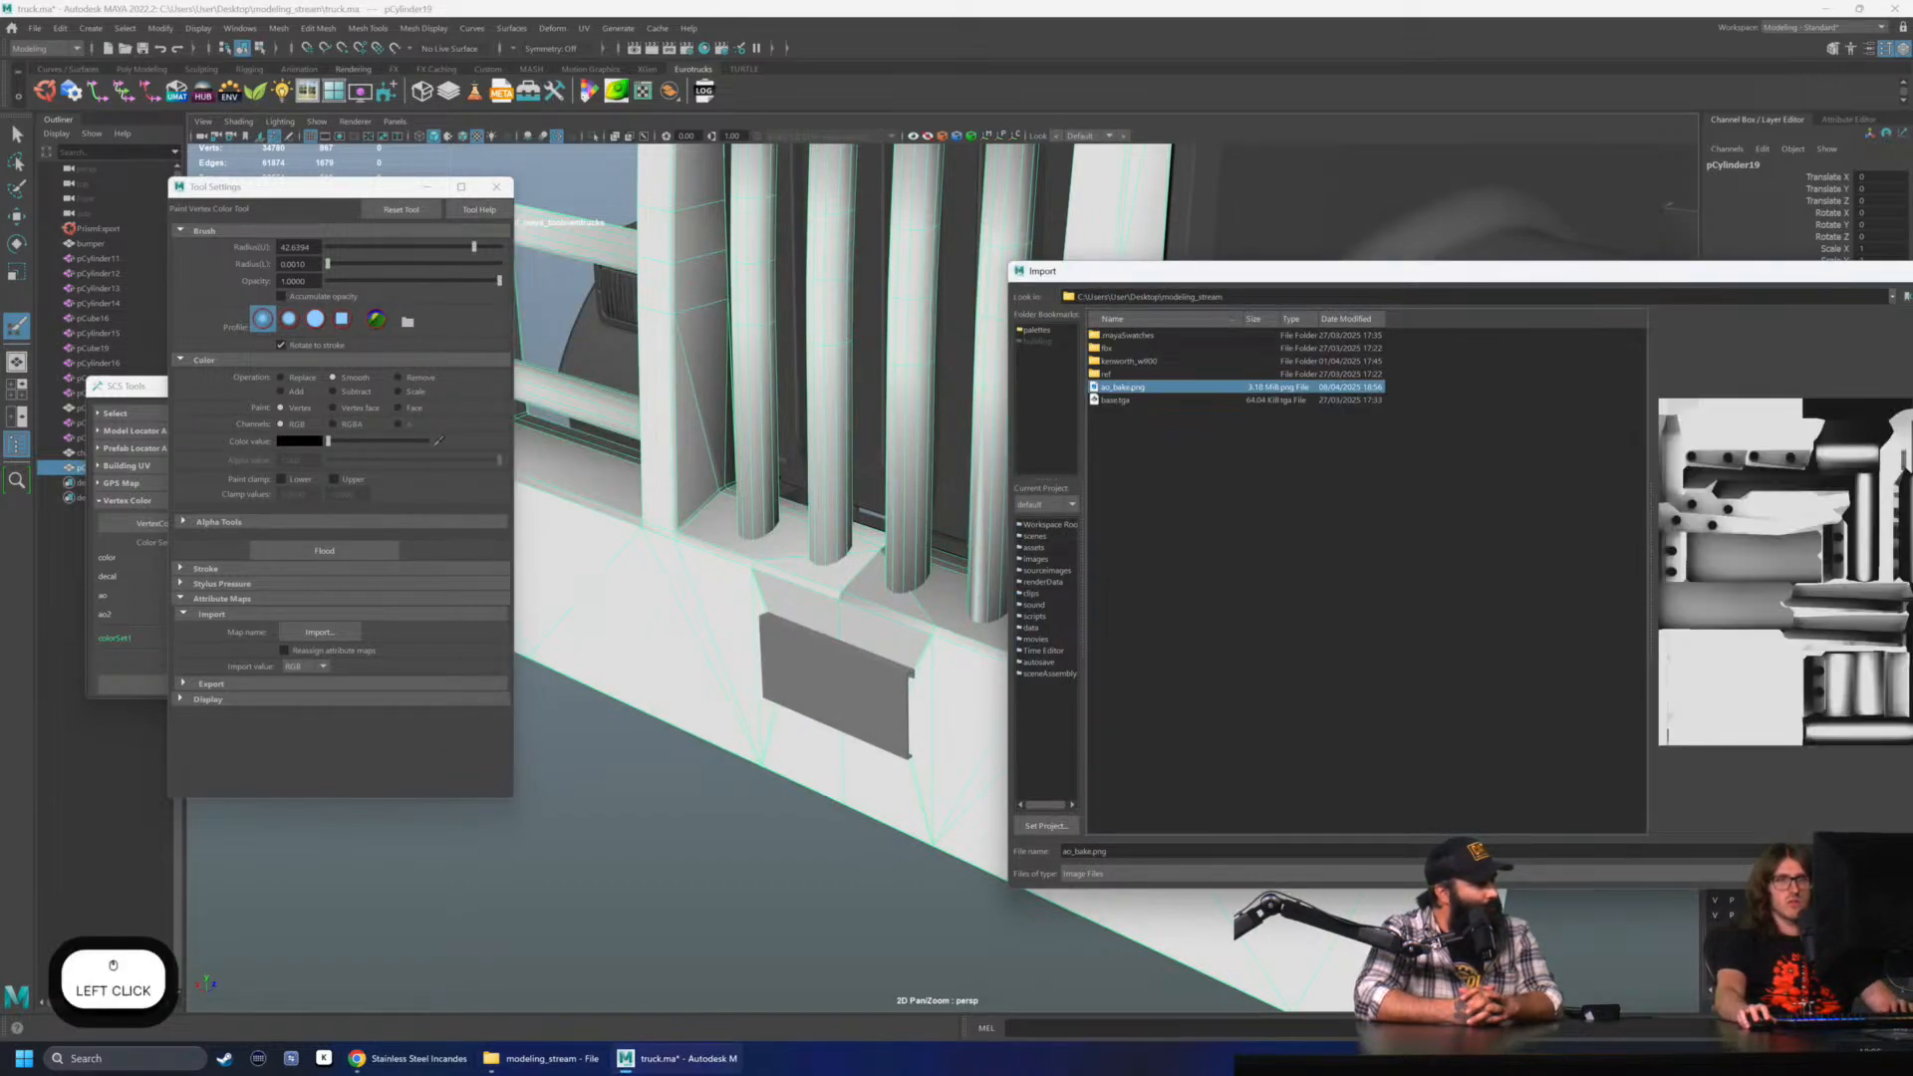
{"action": "left_click_drag", "start_coordinate": [1663, 271], "coordinate": [1348, 292]}
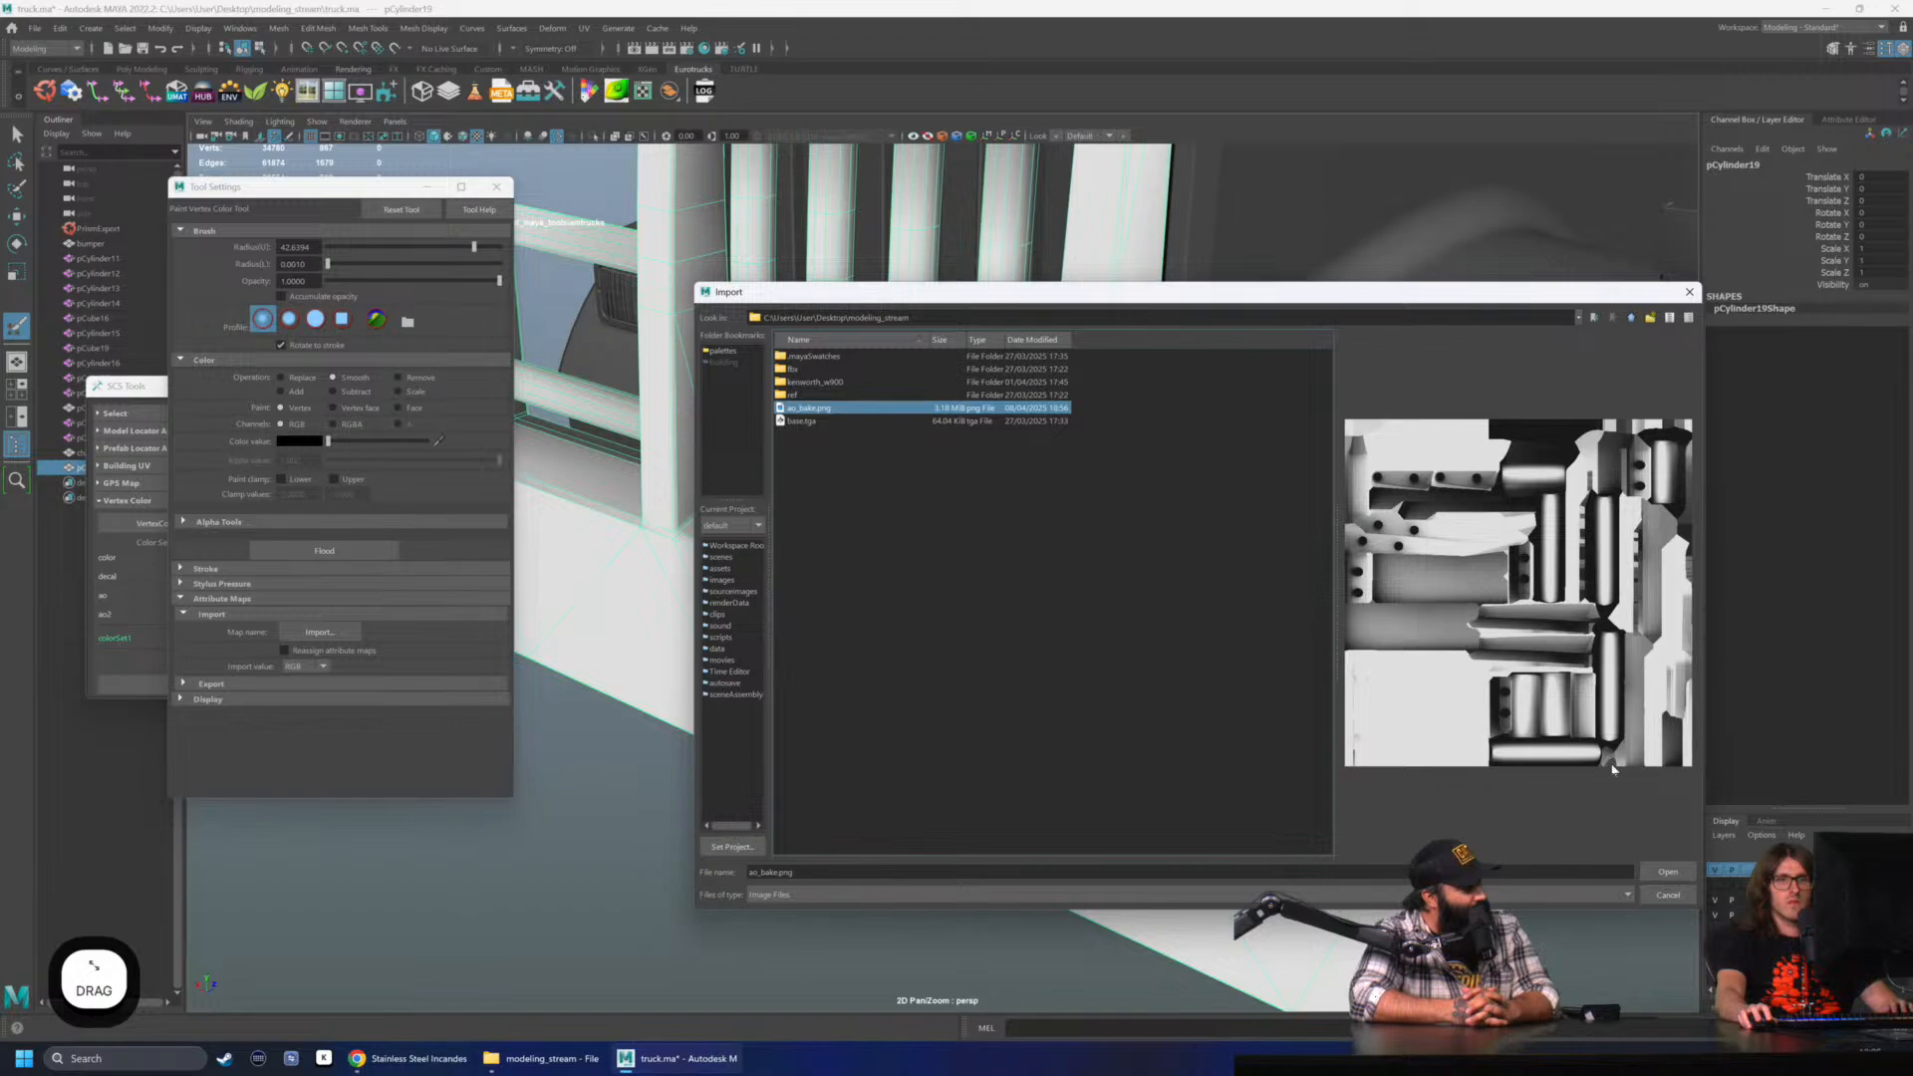
{"action": "left_click", "coordinate": [1668, 873]}
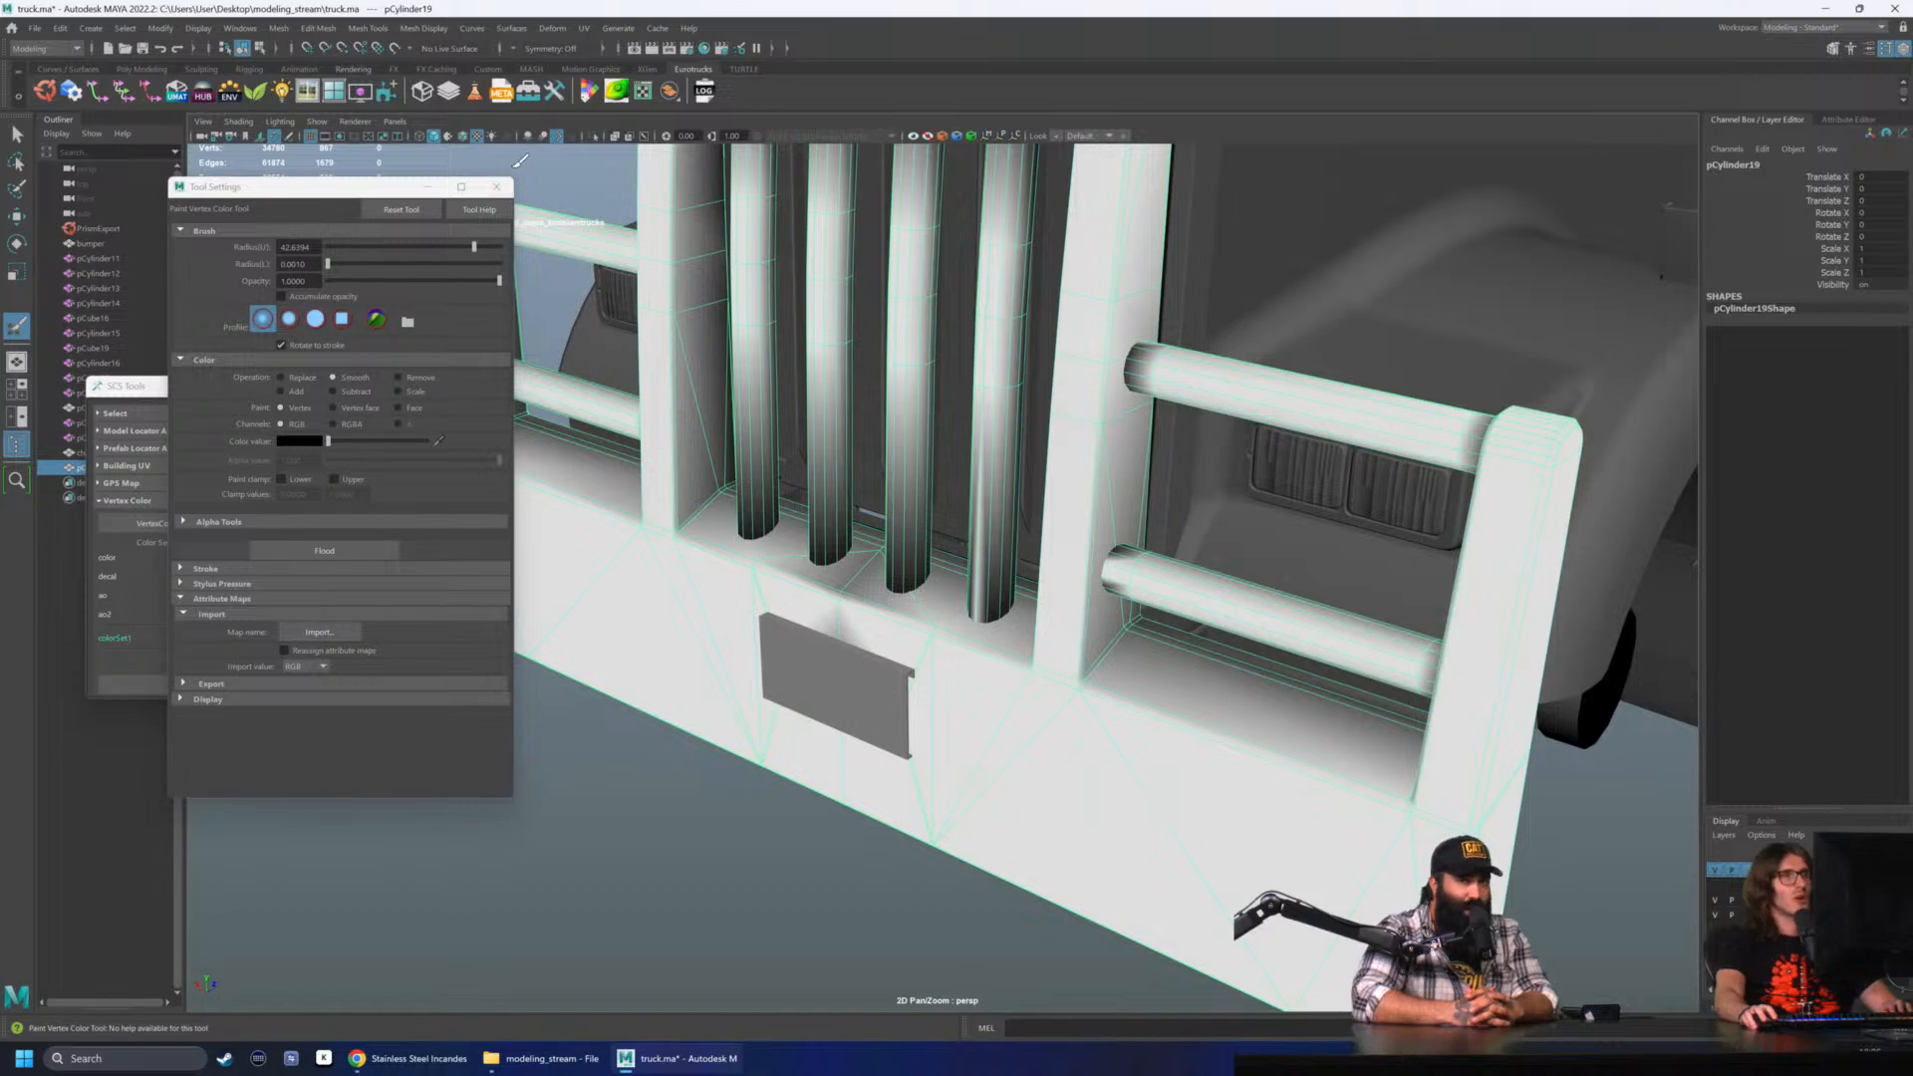
{"action": "left_click", "coordinate": [496, 188]}
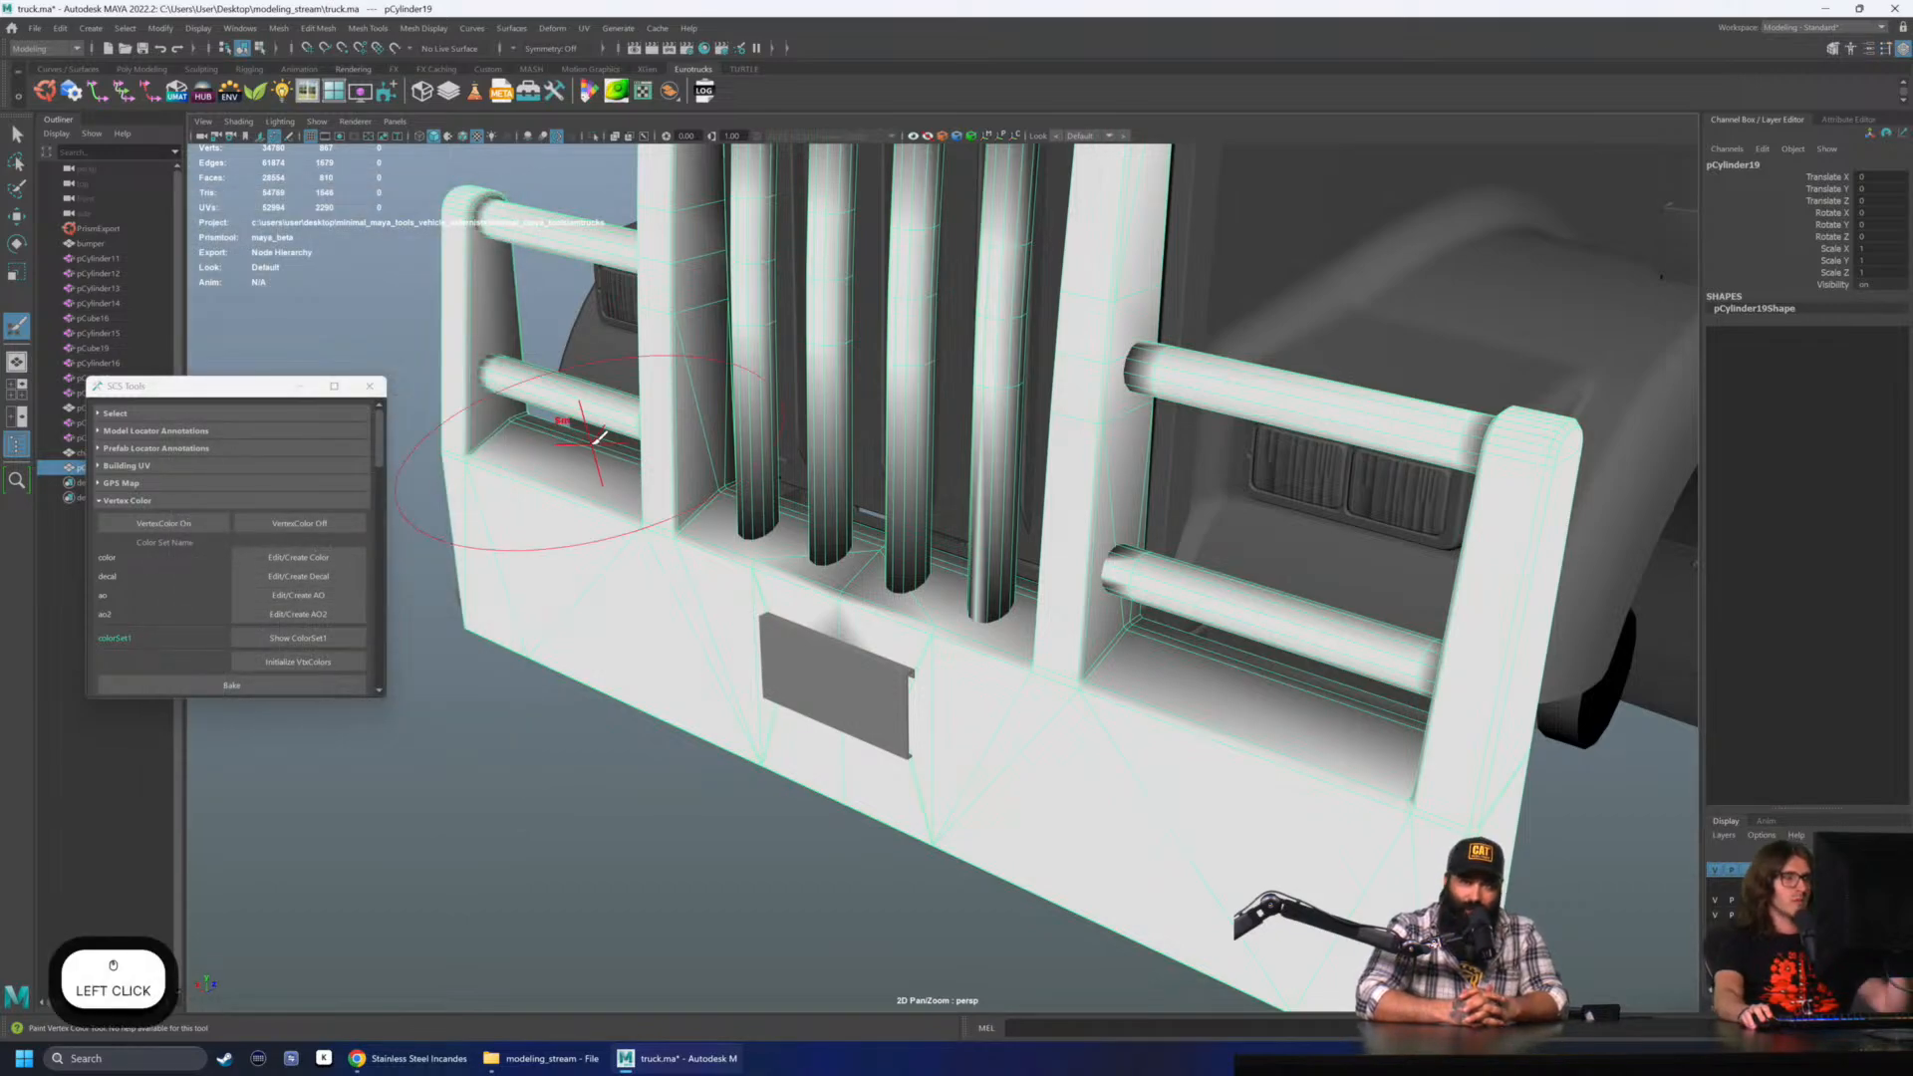
- Leave vertex color painting for the Select Tool and reselect the whole bumper in object mode
{"action": "scroll", "coordinate": [555, 428], "scroll_direction": "down", "scroll_amount": 3}
{"action": "key", "text": "q"}
{"action": "scroll", "coordinate": [658, 429], "scroll_direction": "up", "scroll_amount": 1}
{"action": "middle_click_drag", "start_coordinate": [657, 429], "coordinate": [655, 478], "text": "alt"}
{"action": "right_click_drag", "start_coordinate": [654, 479], "coordinate": [747, 349]}
{"action": "left_click", "coordinate": [739, 510]}
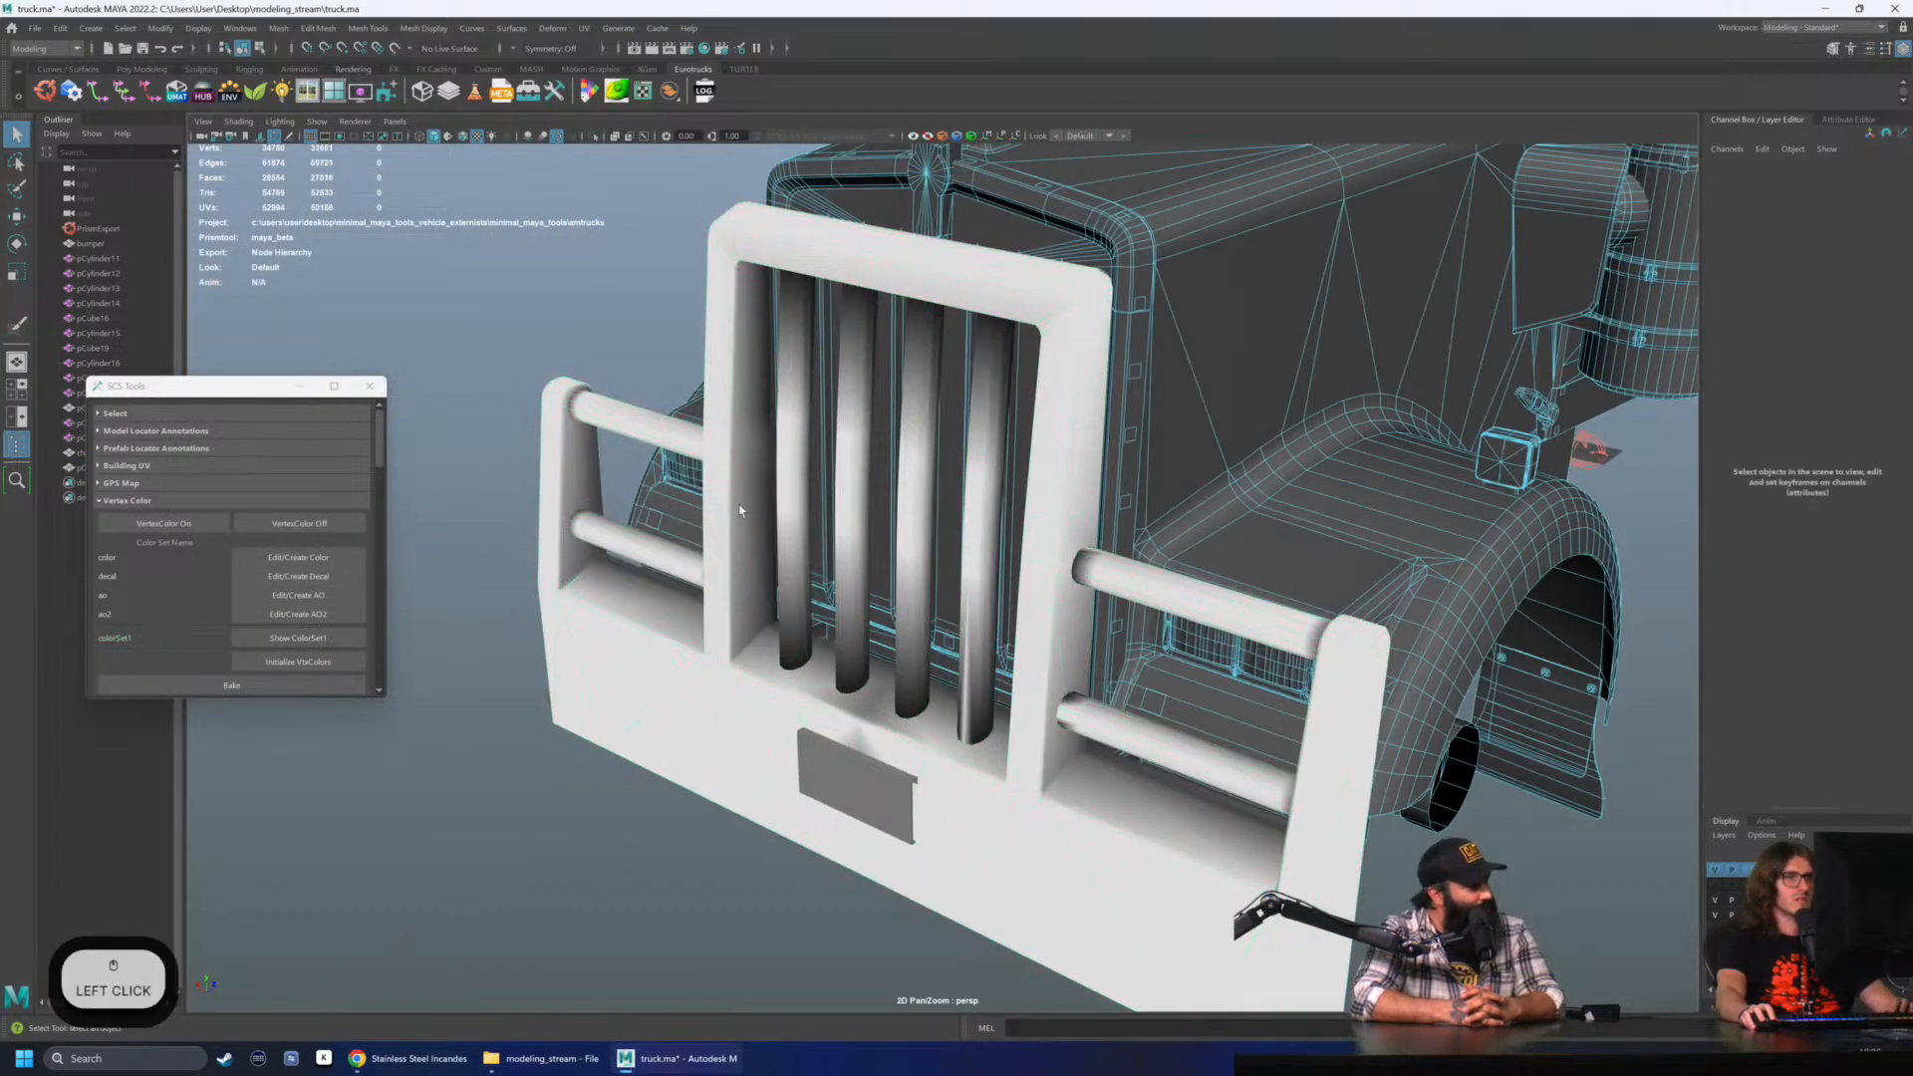
{"action": "right_click_drag", "start_coordinate": [701, 502], "coordinate": [747, 438]}
{"action": "left_click", "coordinate": [727, 371]}
{"action": "left_click", "coordinate": [726, 367]}
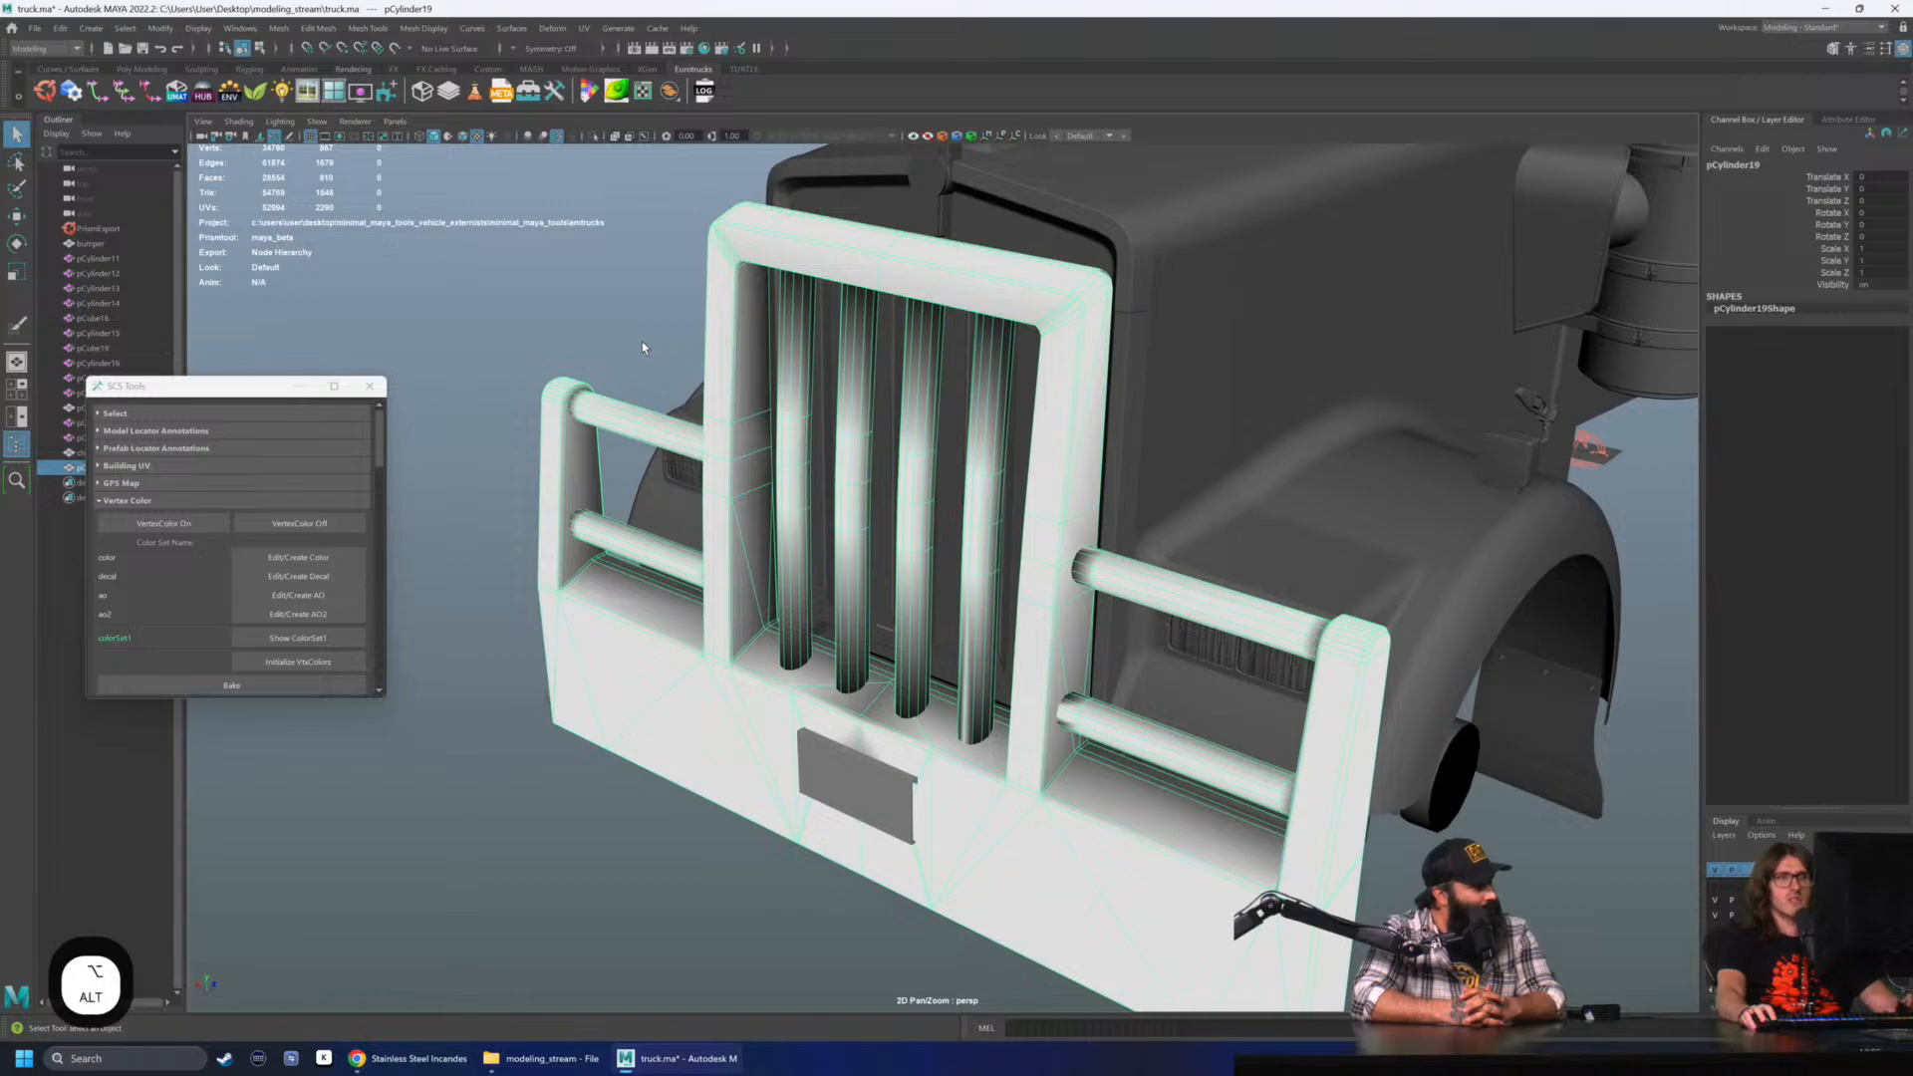
- Examine the imported ambient occlusion shading on the bumper from several angles, then deselect it
{"action": "left_click_drag", "start_coordinate": [726, 367], "coordinate": [648, 347], "text": "alt"}
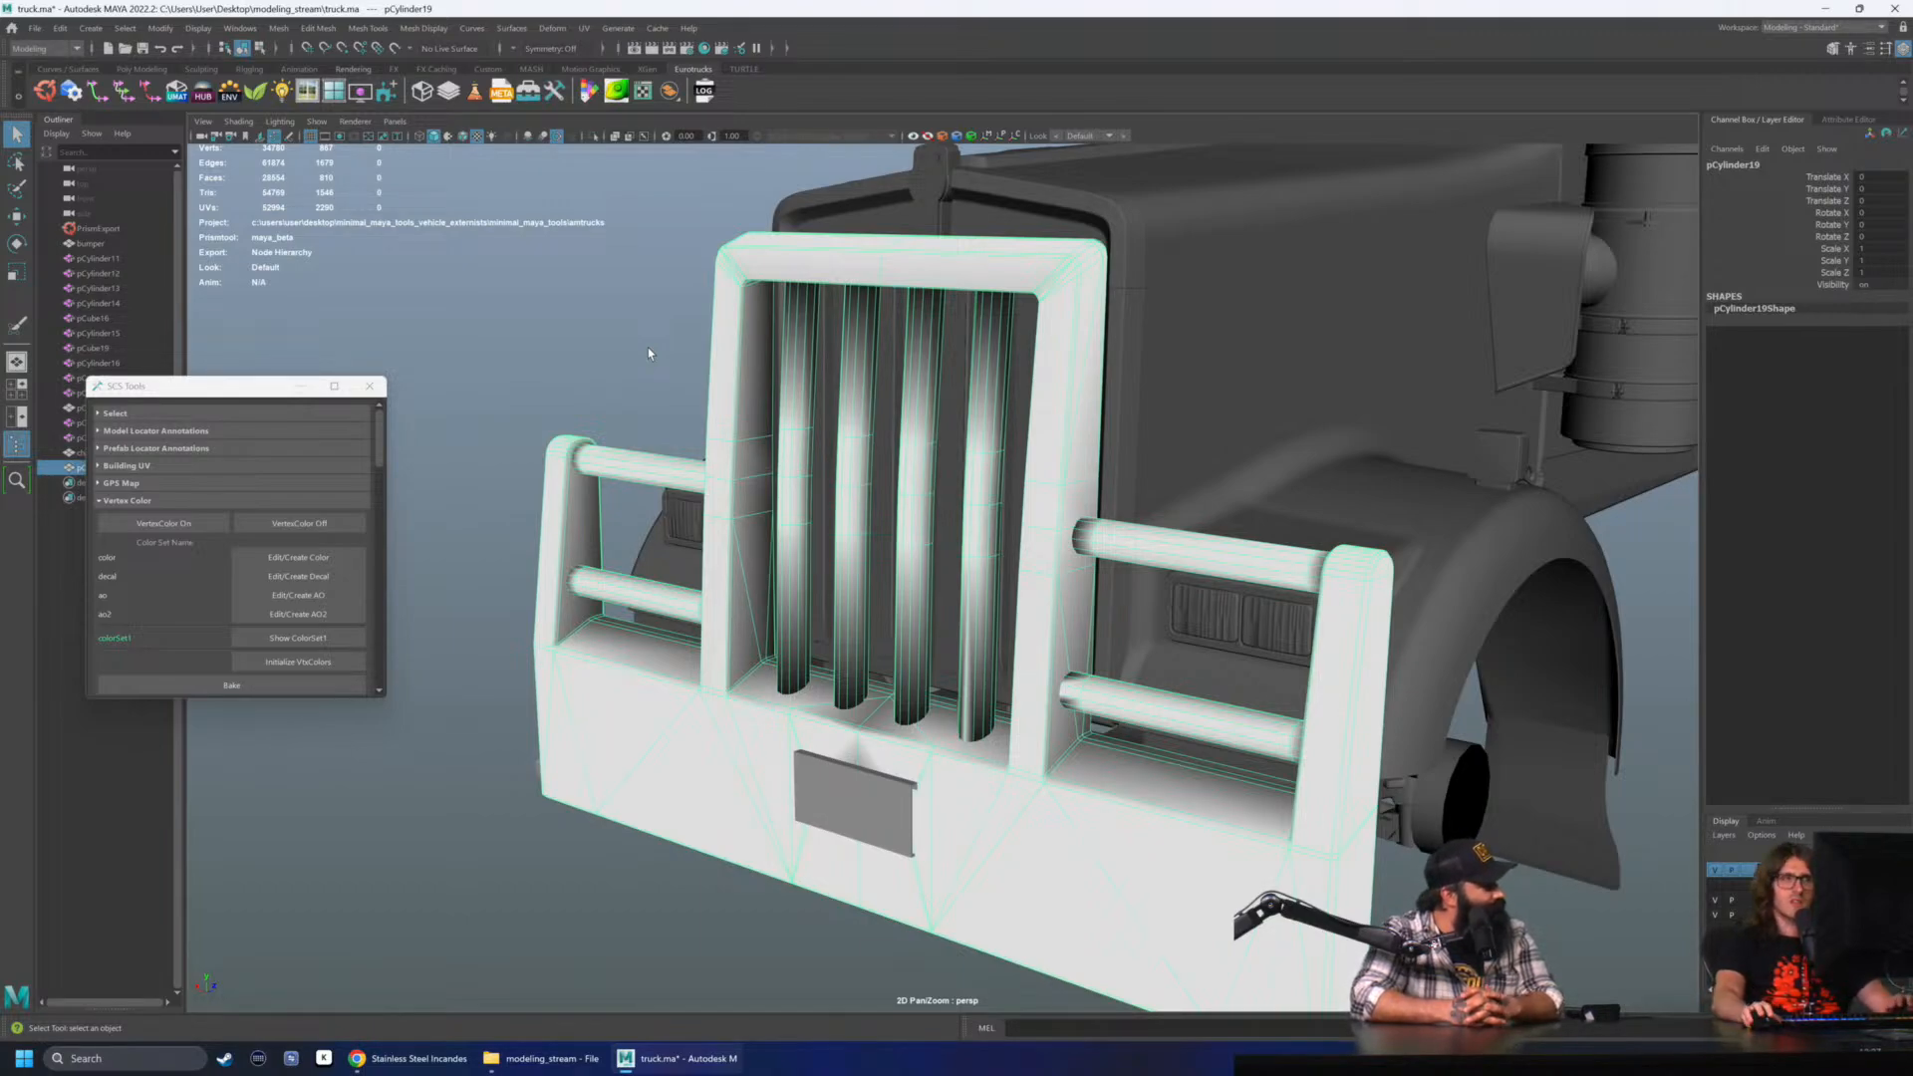
{"action": "left_click_drag", "start_coordinate": [598, 380], "coordinate": [571, 423], "text": "alt"}
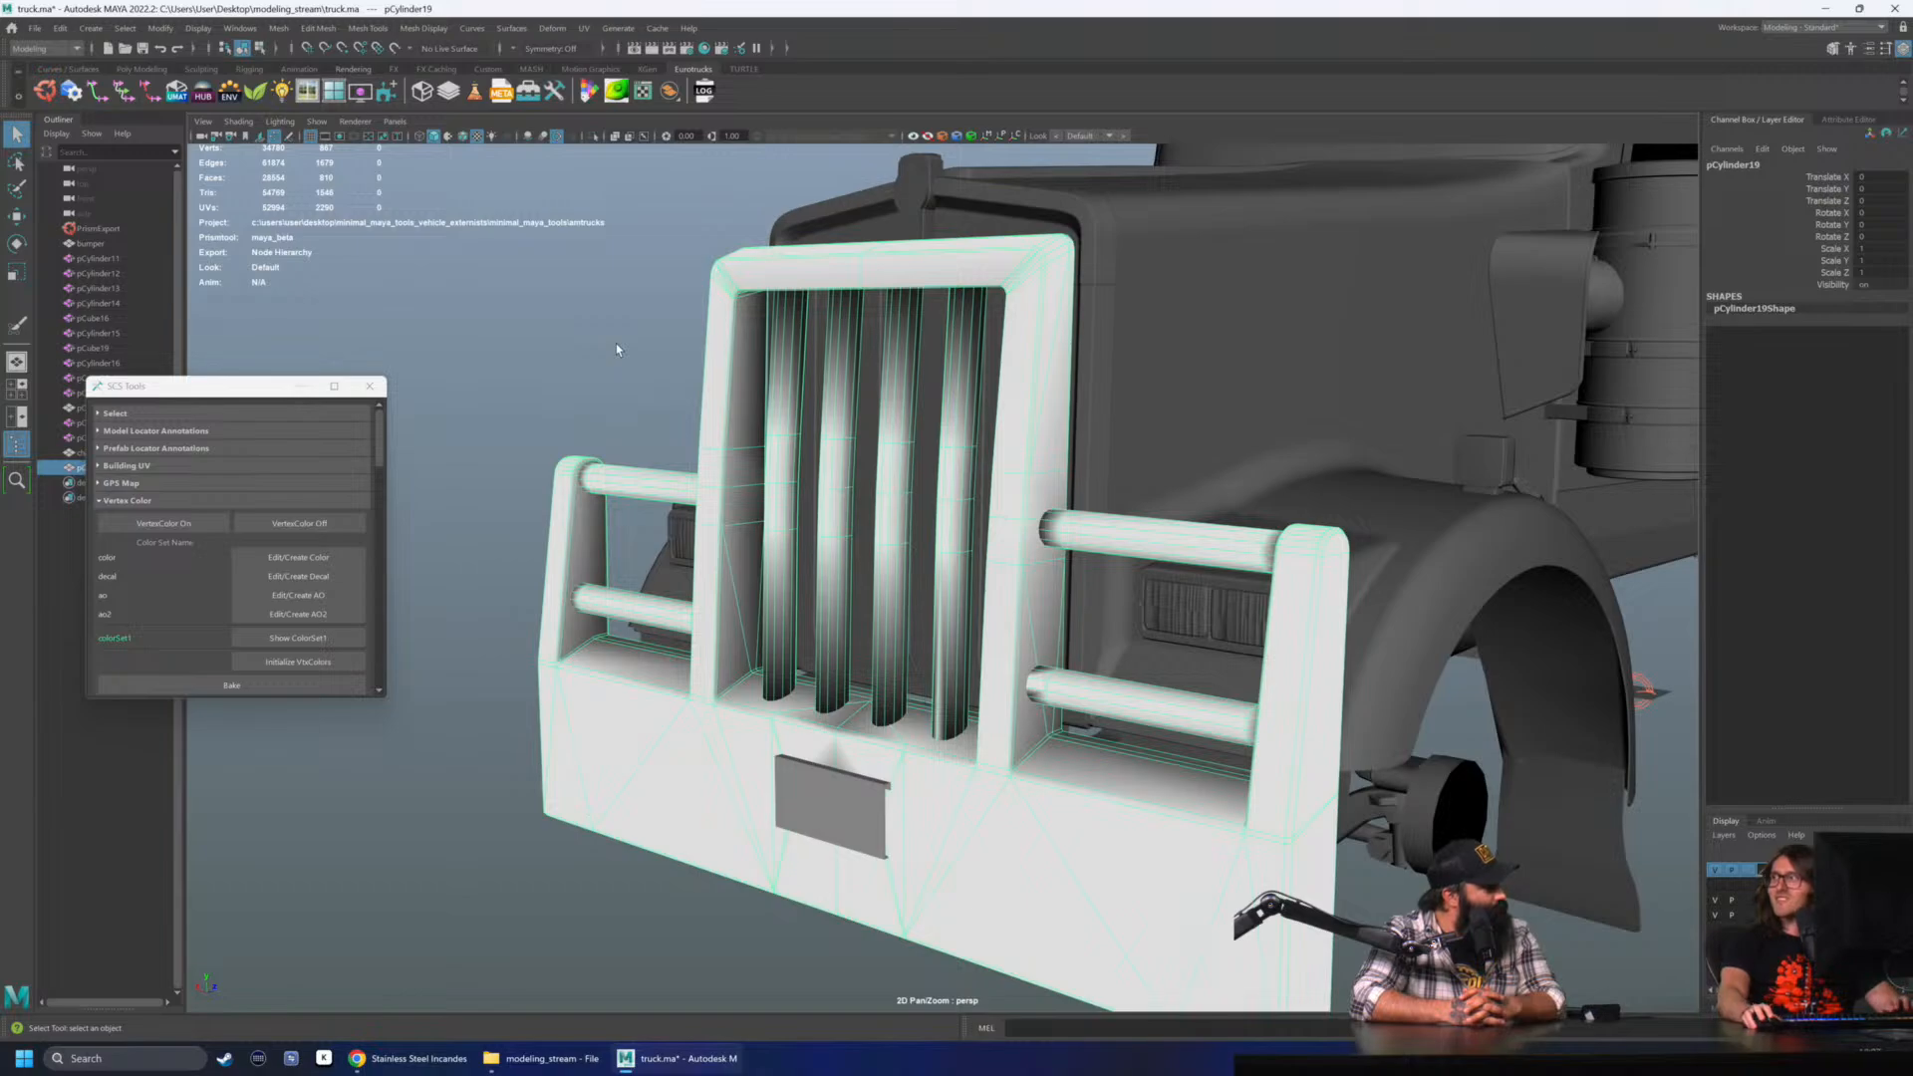
{"action": "left_click_drag", "start_coordinate": [624, 374], "coordinate": [630, 430], "text": "alt"}
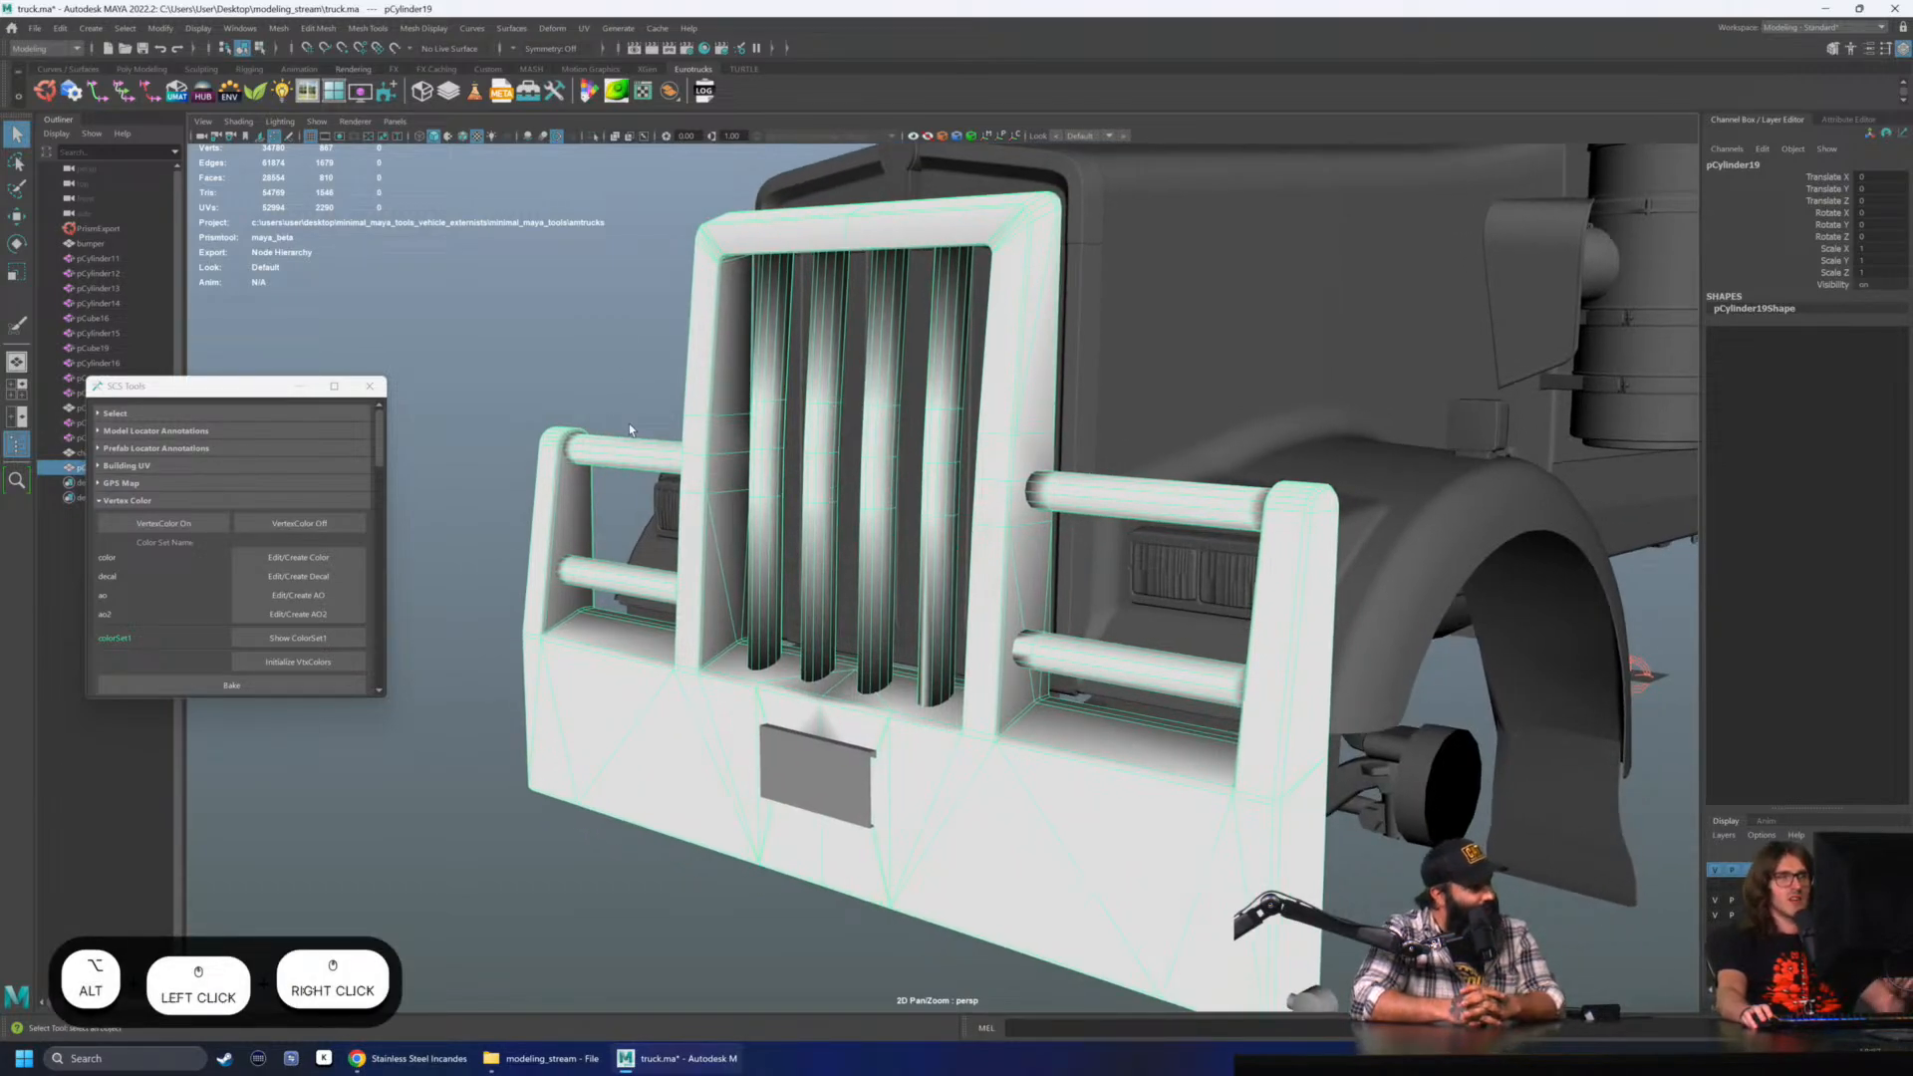
{"action": "left_click", "coordinate": [630, 429]}
{"action": "left_click_drag", "start_coordinate": [639, 455], "coordinate": [629, 491], "text": "alt"}
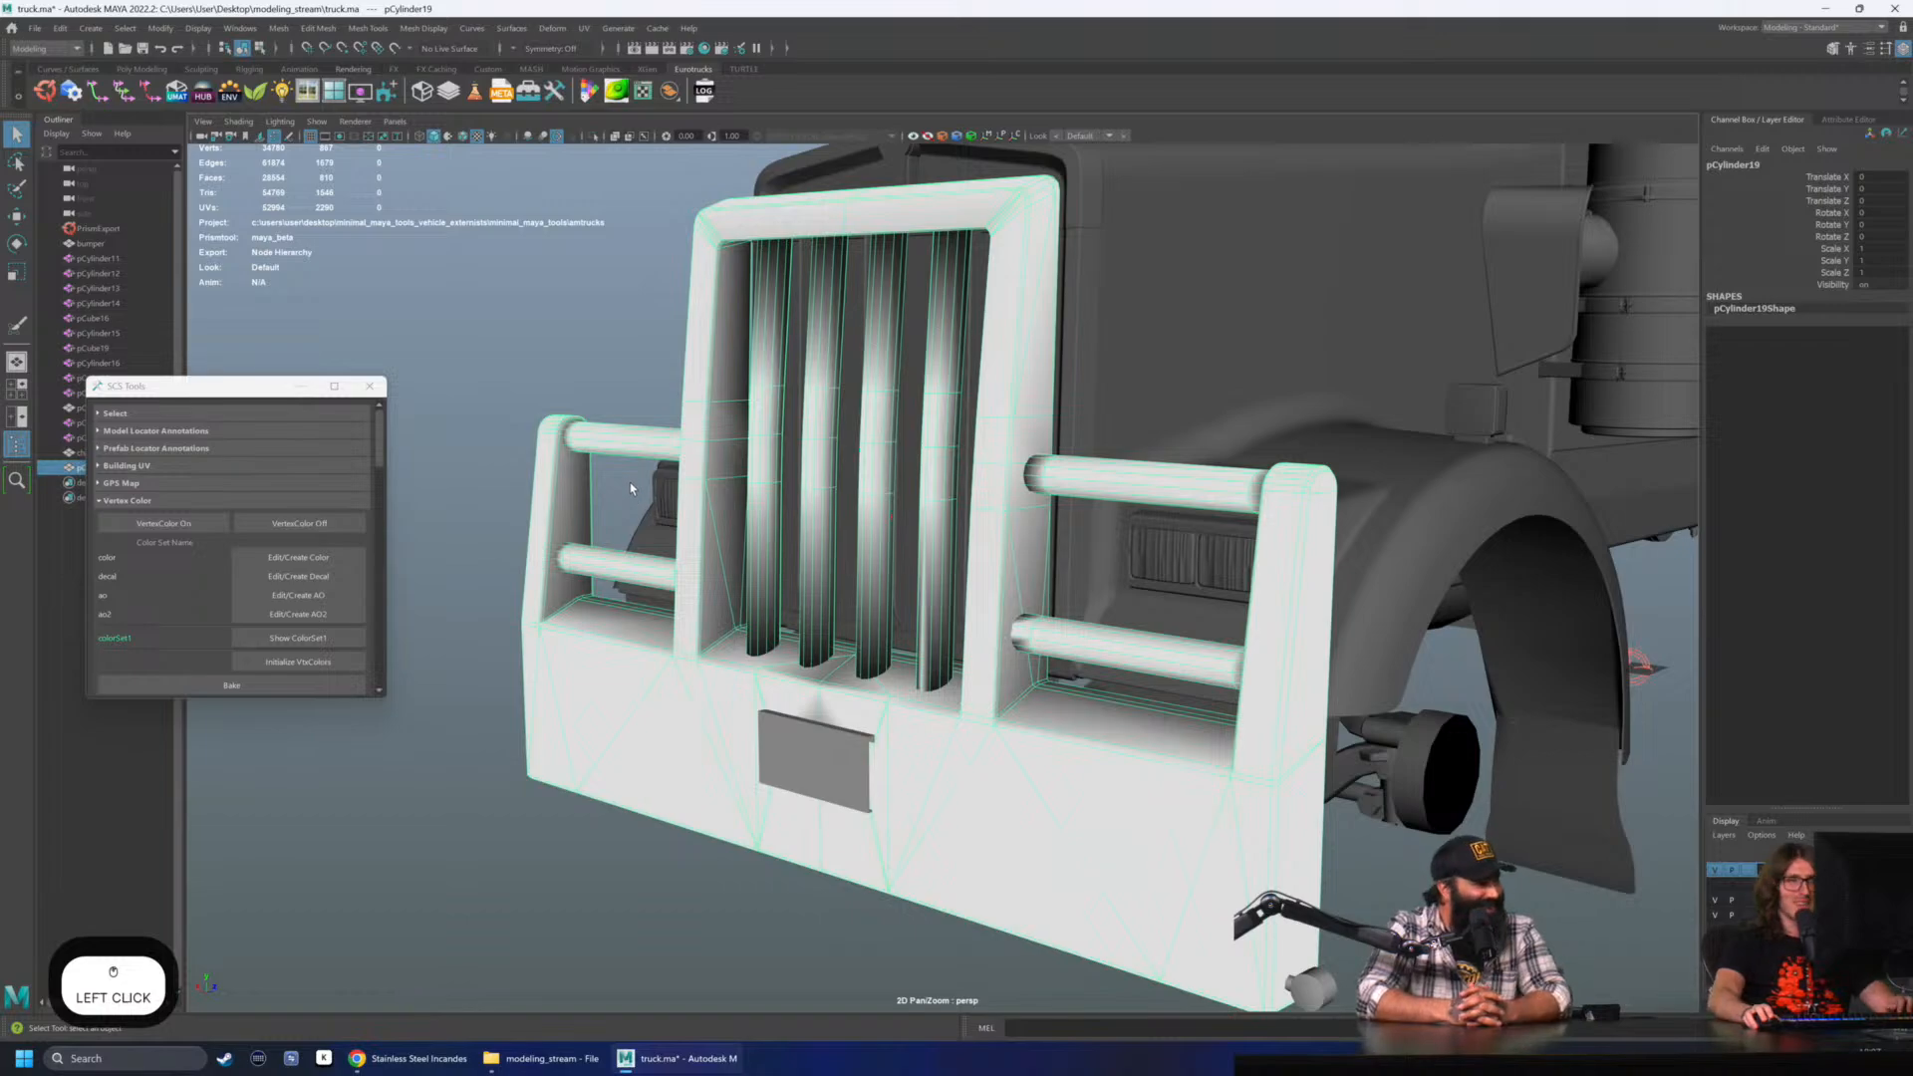
{"action": "left_click_drag", "start_coordinate": [611, 489], "coordinate": [595, 484], "text": "alt"}
{"action": "left_click", "coordinate": [510, 738]}
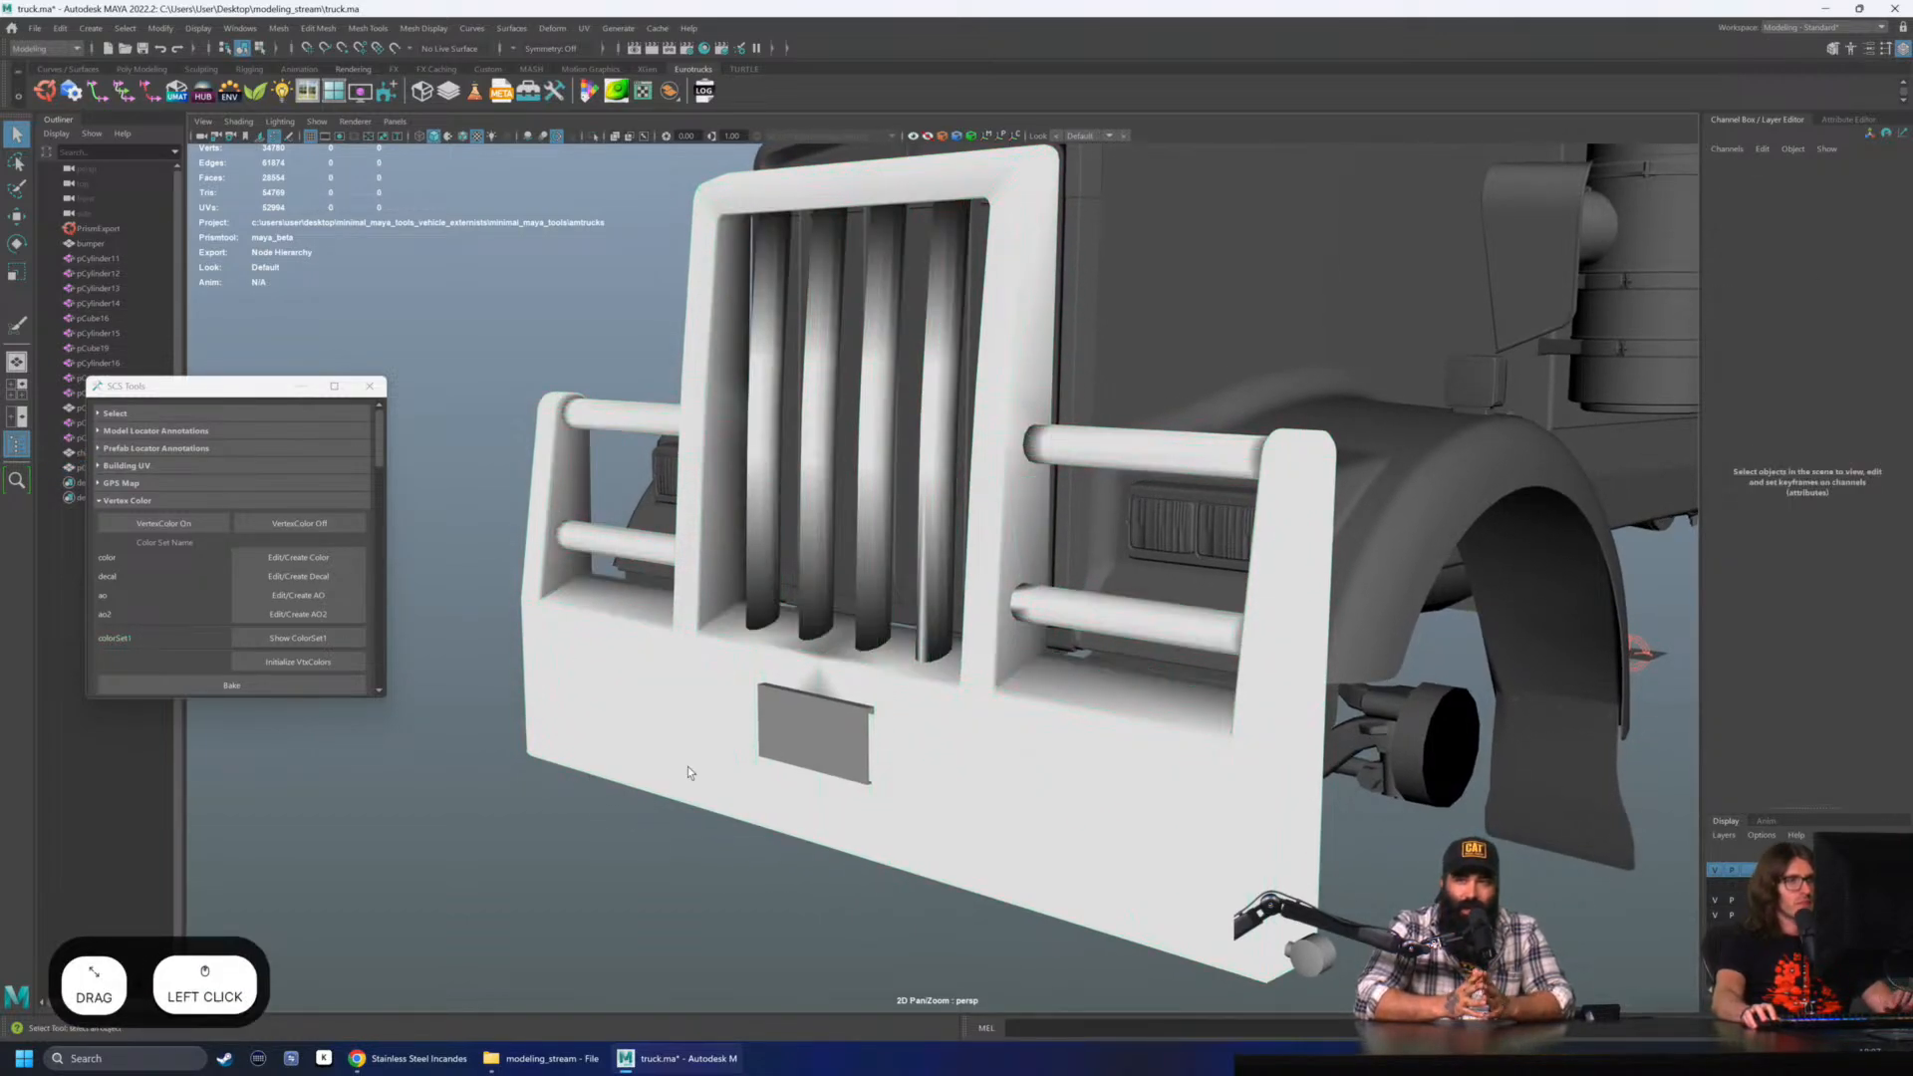
- Isolate the bumper in the viewport and reopen the Paint Vertex Color Tool settings
{"action": "left_click", "coordinate": [691, 771]}
{"action": "left_click", "coordinate": [595, 136]}
{"action": "left_click_drag", "start_coordinate": [698, 498], "coordinate": [783, 553], "text": "alt"}
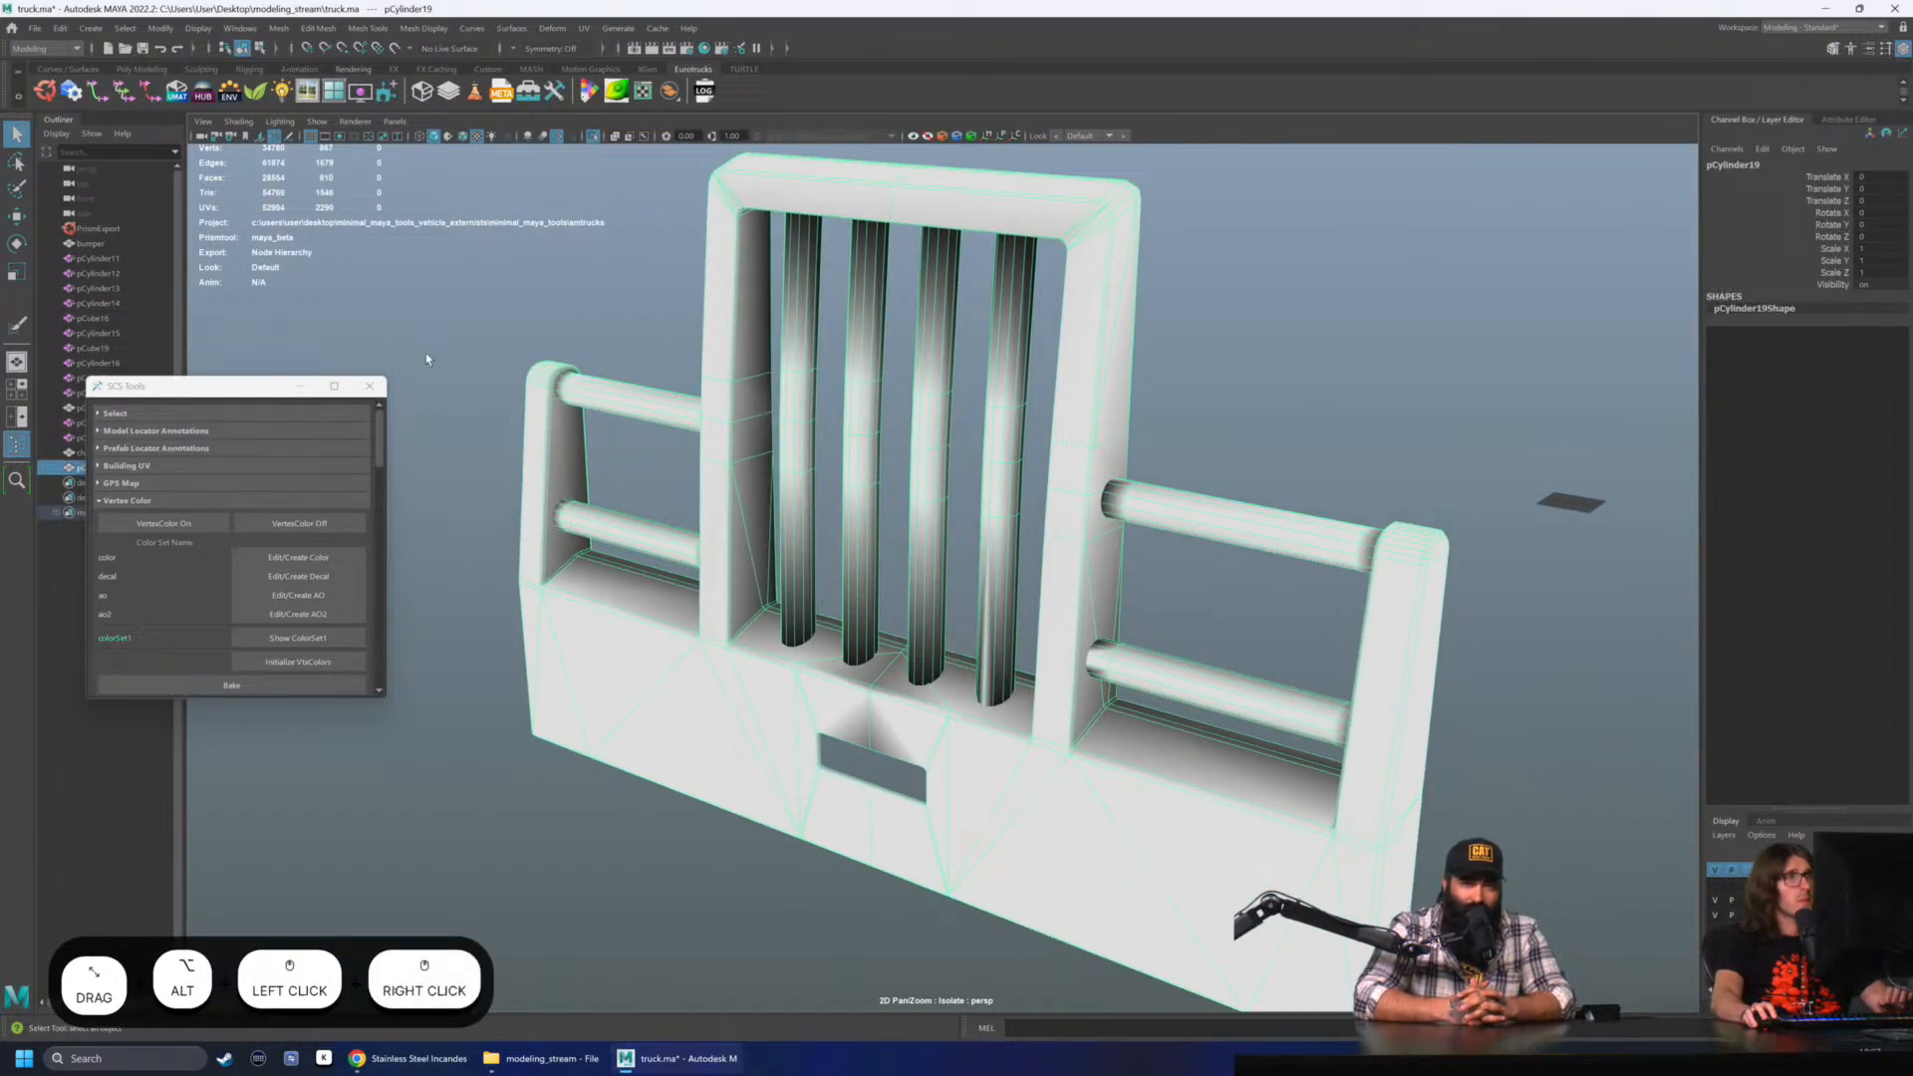
{"action": "left_click", "coordinate": [424, 28]}
{"action": "left_click", "coordinate": [568, 271]}
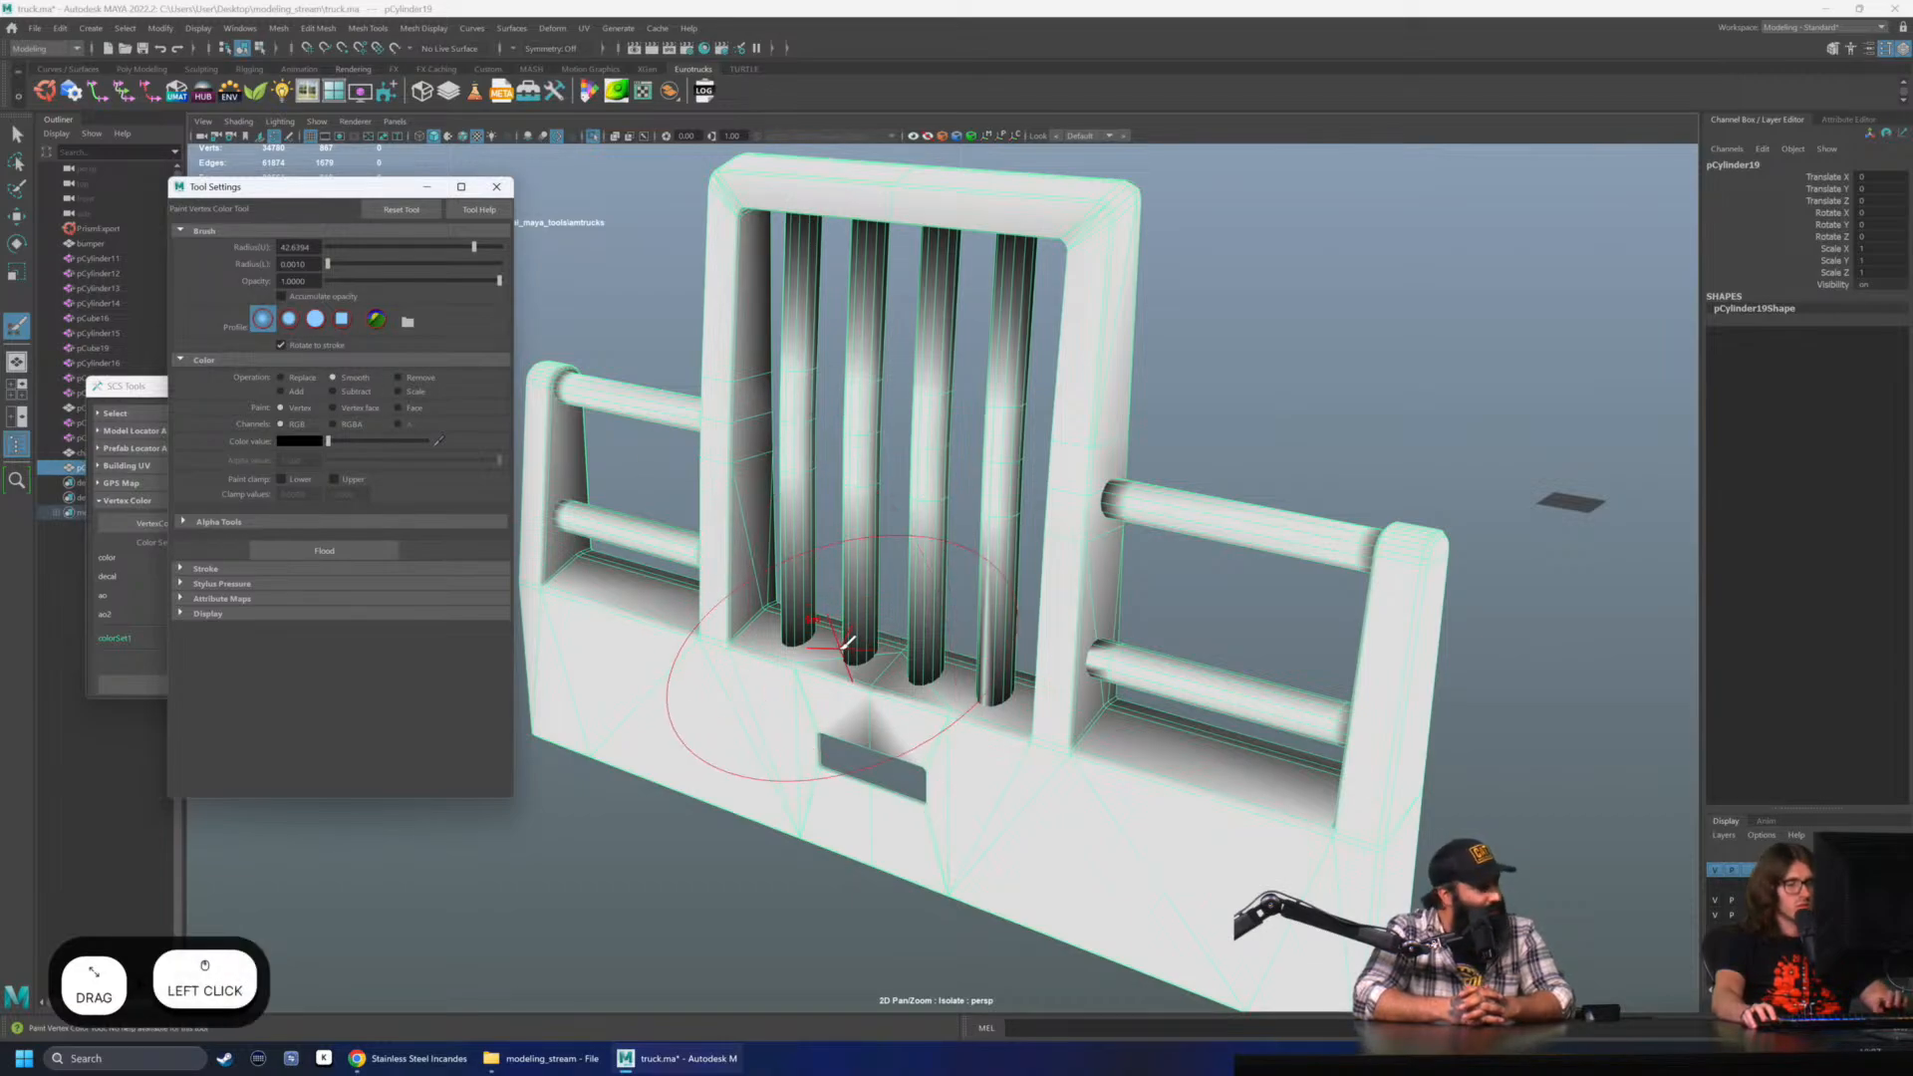
- Smooth the bumper's vertex colors around the license plate opening with the brush reduced to a radius of about 38.5
{"action": "key", "text": "b"}
{"action": "left_click_drag", "start_coordinate": [858, 666], "coordinate": [835, 667]}
{"action": "key", "text": "space"}
{"action": "mouse_move", "coordinate": [904, 752]}
{"action": "left_mouse_down"}
{"action": "mouse_move", "coordinate": [909, 713]}
{"action": "mouse_move", "coordinate": [904, 787]}
{"action": "left_mouse_up"}
{"action": "key", "text": "space"}
{"action": "key", "text": "space"}
{"action": "middle_click_drag", "start_coordinate": [1058, 495], "coordinate": [1176, 438], "text": "alt"}
{"action": "right_click_drag", "start_coordinate": [1176, 438], "coordinate": [1116, 443], "text": "alt"}
{"action": "mouse_move", "coordinate": [336, 190]}
{"action": "left_mouse_down"}
{"action": "mouse_move", "coordinate": [279, 216]}
{"action": "mouse_move", "coordinate": [321, 236]}
{"action": "left_mouse_up"}
{"action": "left_click_drag", "start_coordinate": [872, 424], "coordinate": [899, 415], "text": "alt"}
{"action": "right_click_drag", "start_coordinate": [899, 414], "coordinate": [922, 449], "text": "alt"}
{"action": "mouse_move", "coordinate": [929, 659]}
{"action": "left_mouse_down", "text": "alt"}
{"action": "mouse_move", "coordinate": [805, 620]}
{"action": "mouse_move", "coordinate": [972, 665]}
{"action": "mouse_move", "coordinate": [867, 640]}
{"action": "mouse_move", "coordinate": [903, 652]}
{"action": "mouse_move", "coordinate": [883, 643]}
{"action": "left_mouse_up", "text": "alt"}
{"action": "left_click", "coordinate": [840, 622]}
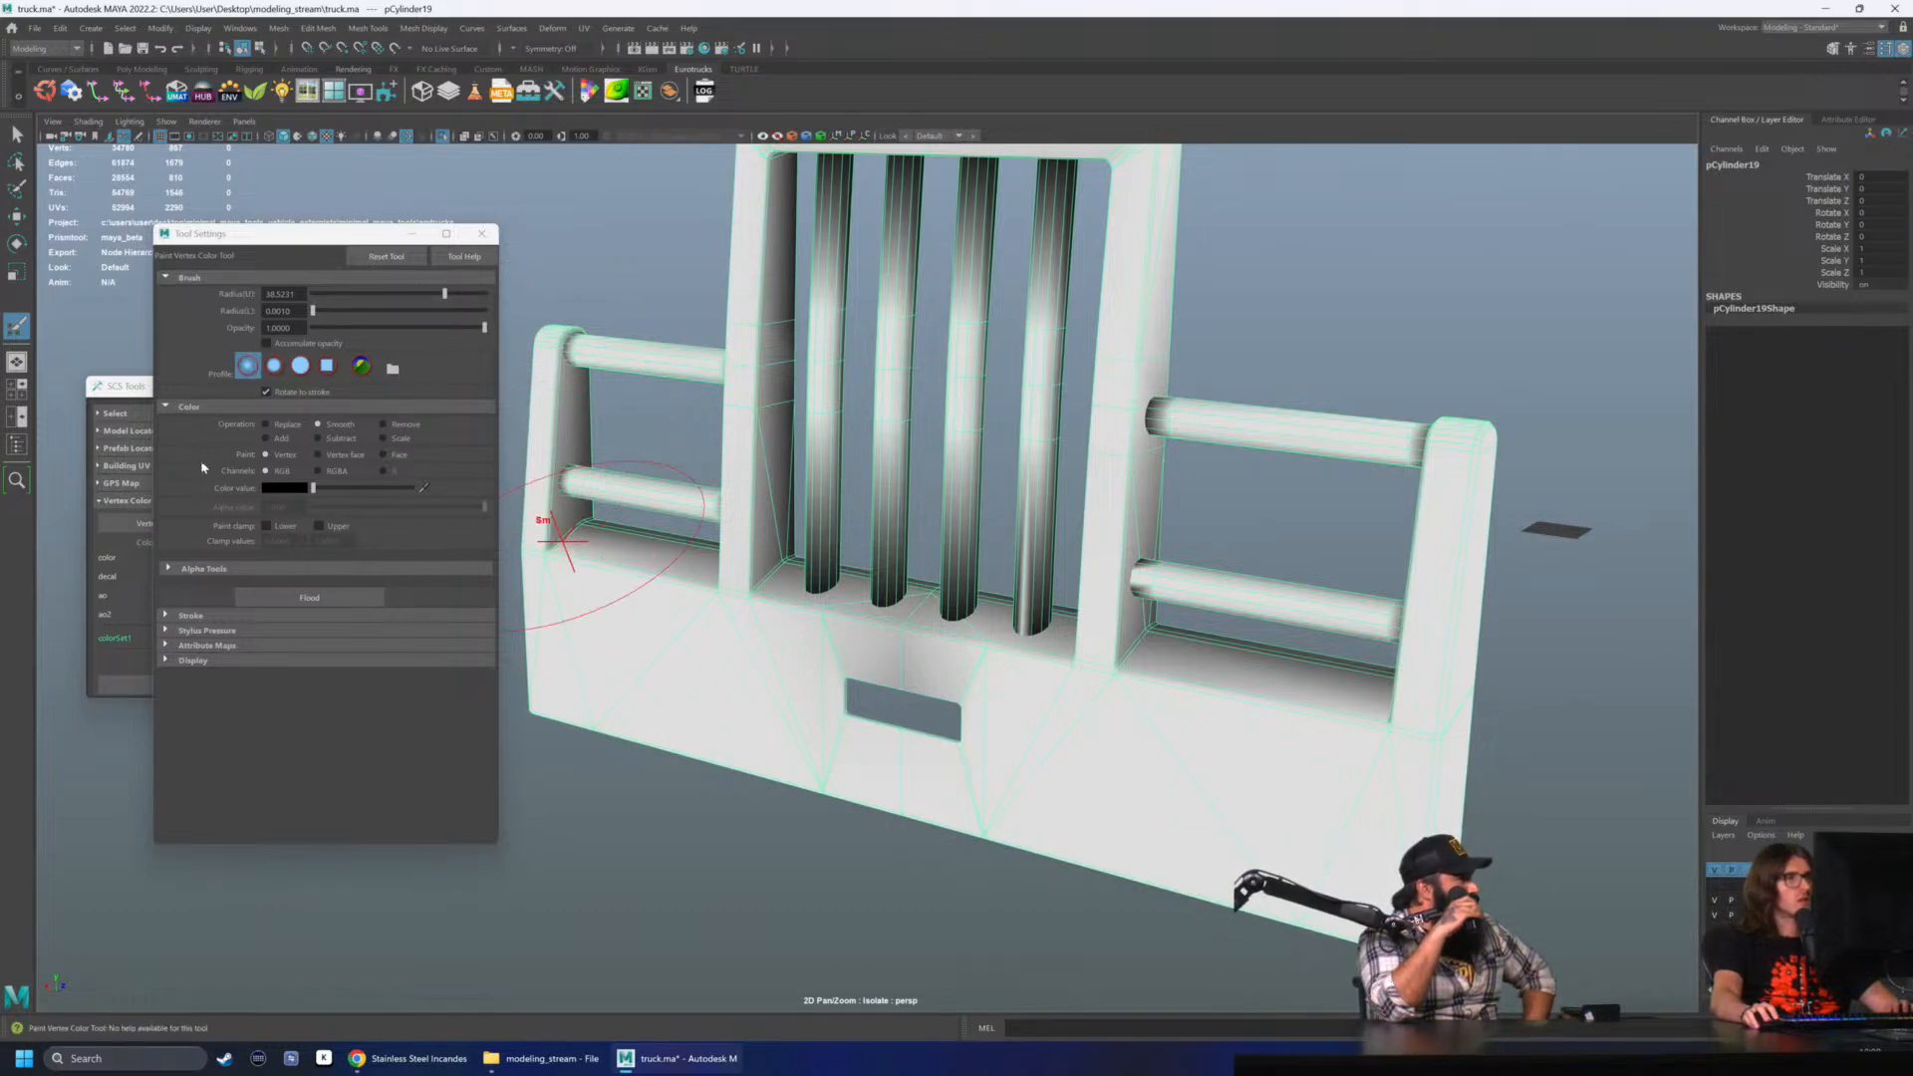
- Reduce the vertex color brush radius to about 16.7 for work around the license plate opening
{"action": "key", "text": "b"}
{"action": "mouse_move", "coordinate": [976, 658]}
{"action": "left_mouse_down"}
{"action": "mouse_move", "coordinate": [918, 662]}
{"action": "mouse_move", "coordinate": [1033, 665]}
{"action": "mouse_move", "coordinate": [957, 663]}
{"action": "left_mouse_up"}
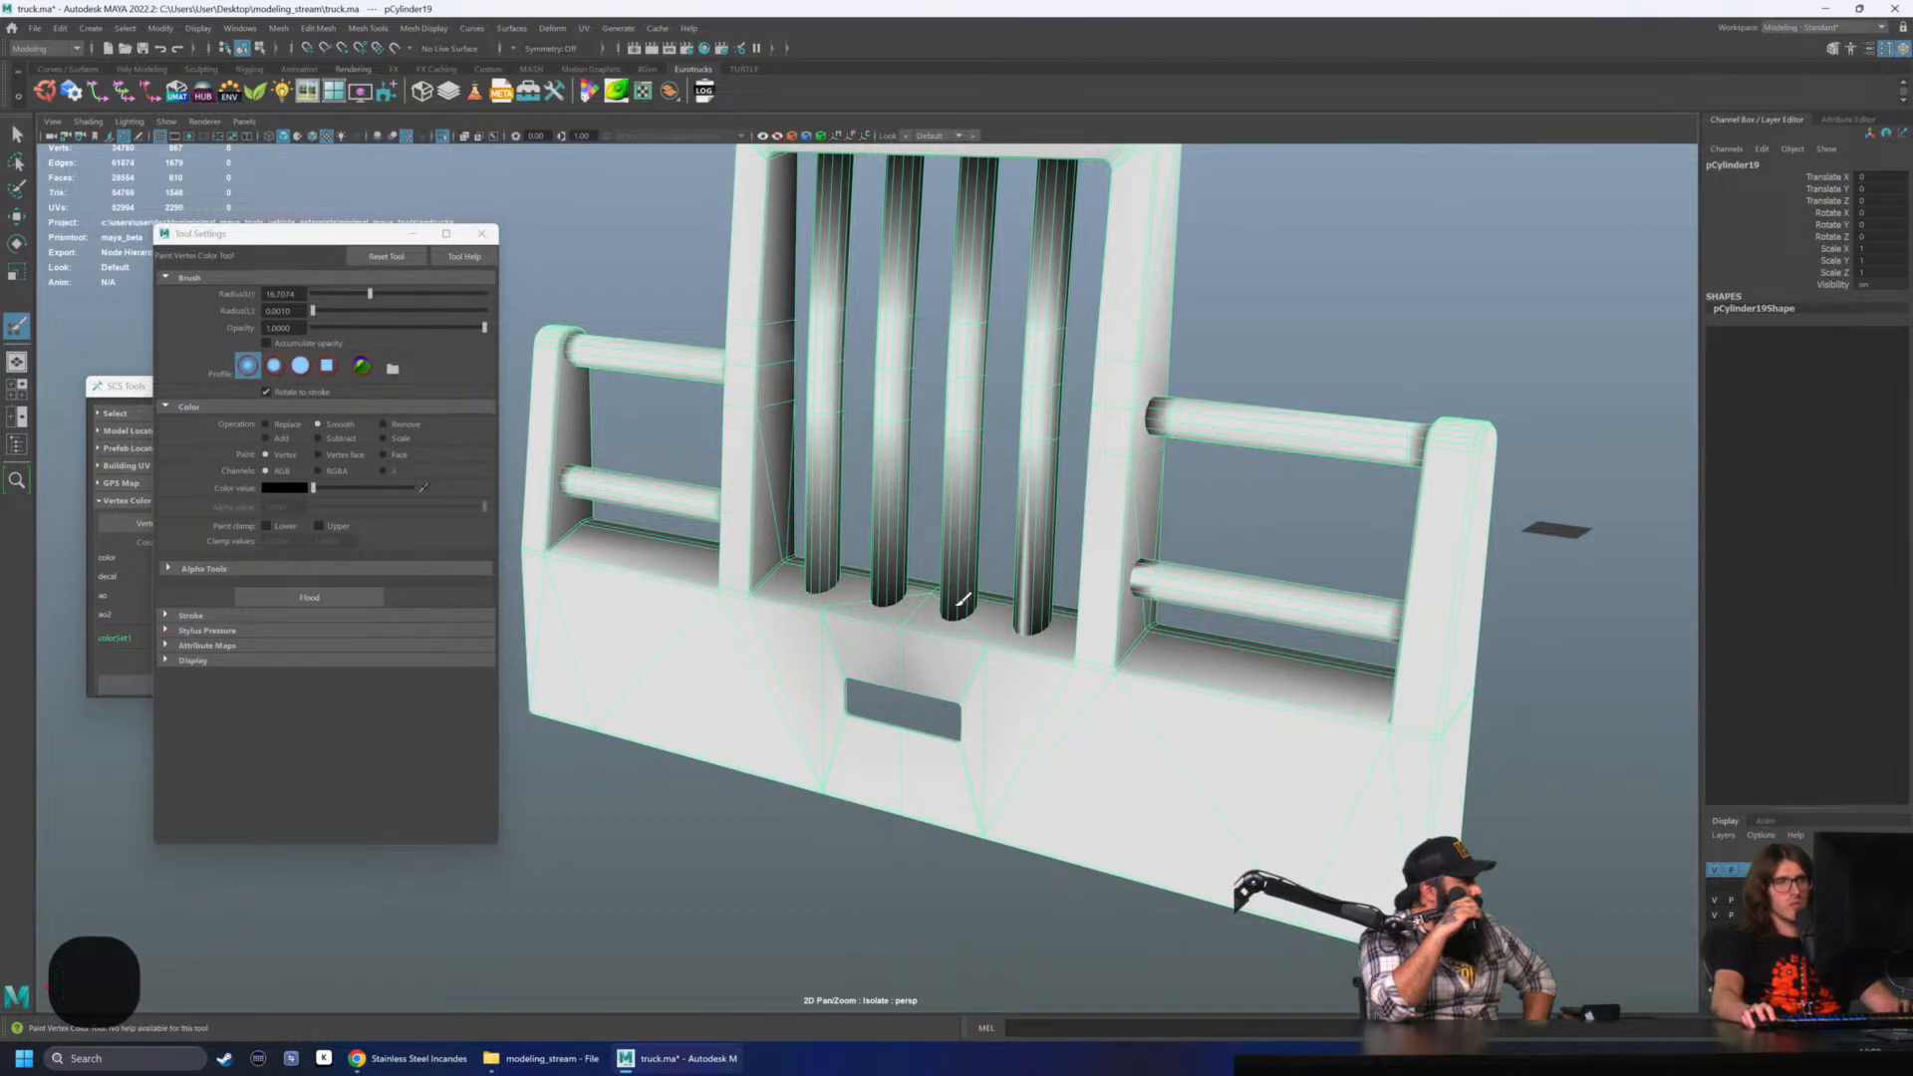
{"action": "middle_click_drag", "start_coordinate": [1185, 695], "coordinate": [1140, 687], "text": "alt"}
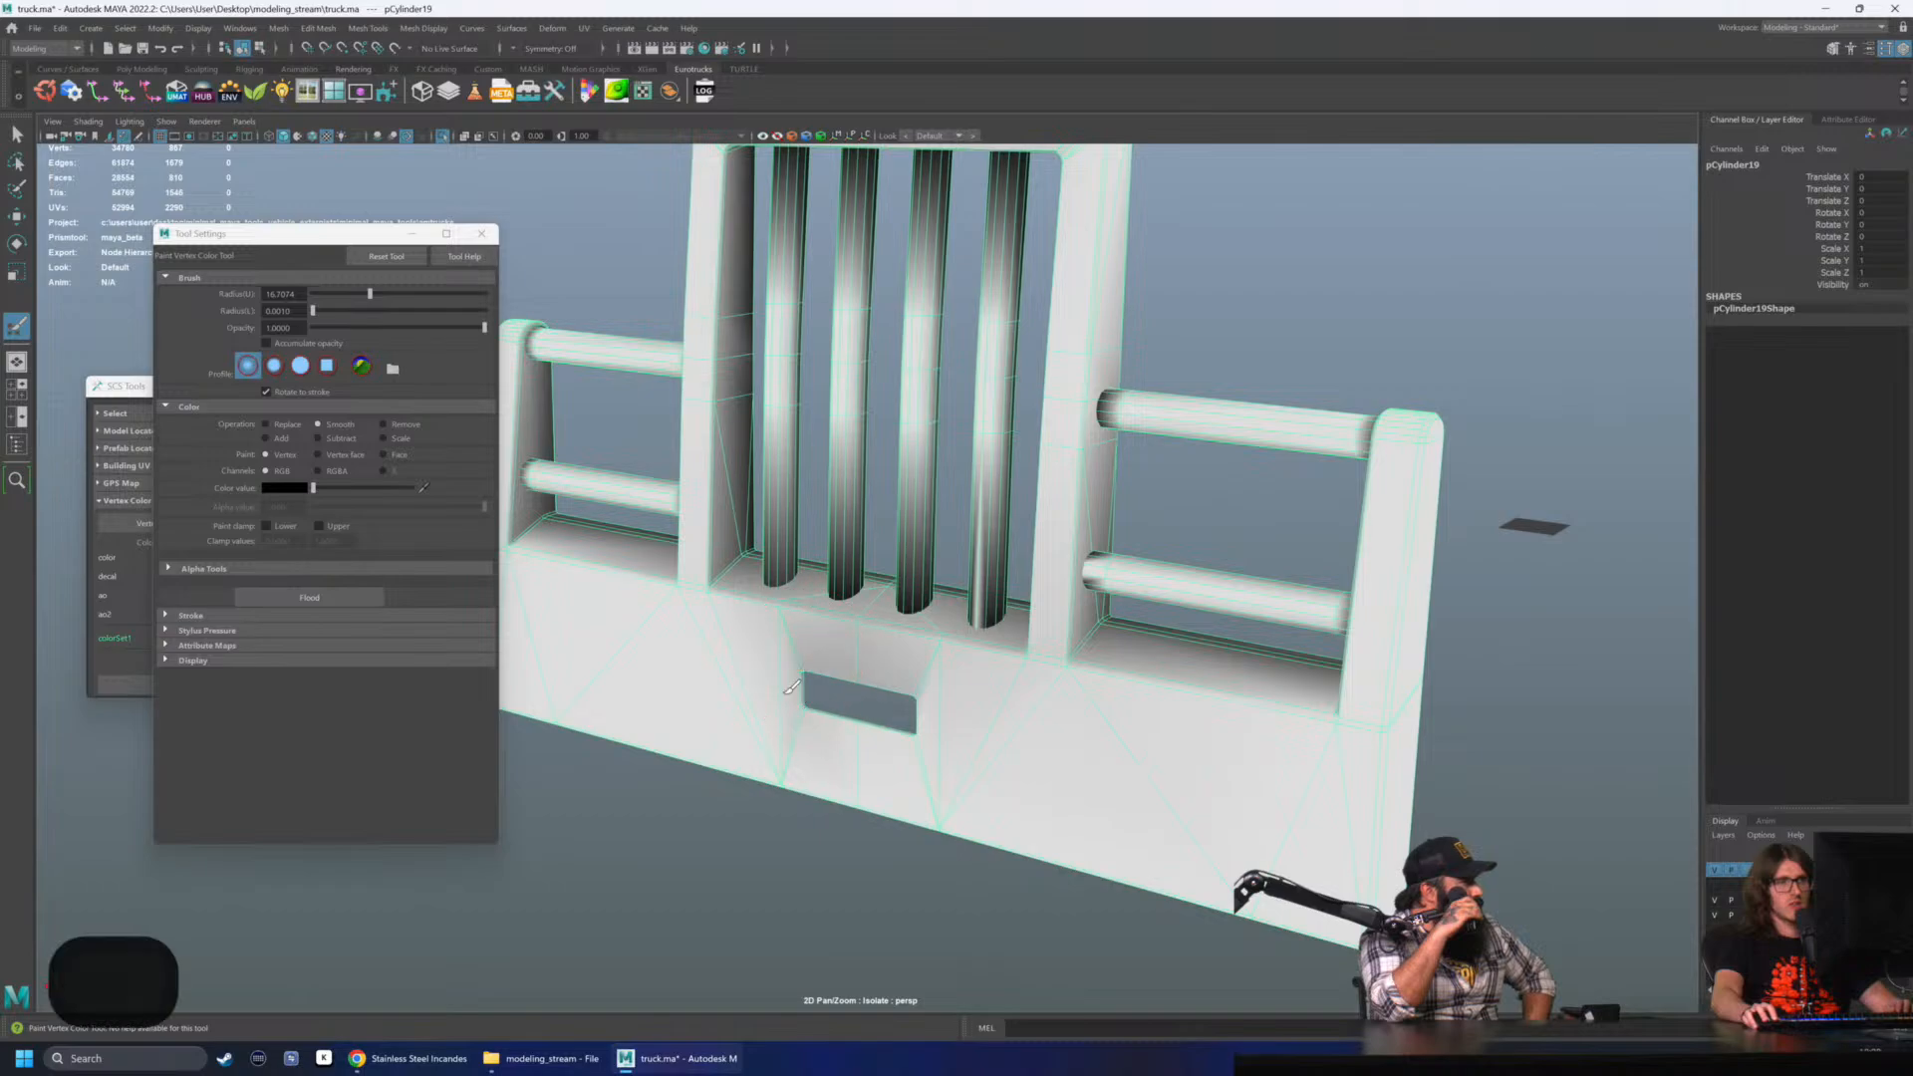
{"action": "left_click_drag", "start_coordinate": [901, 719], "coordinate": [925, 693], "text": "alt"}
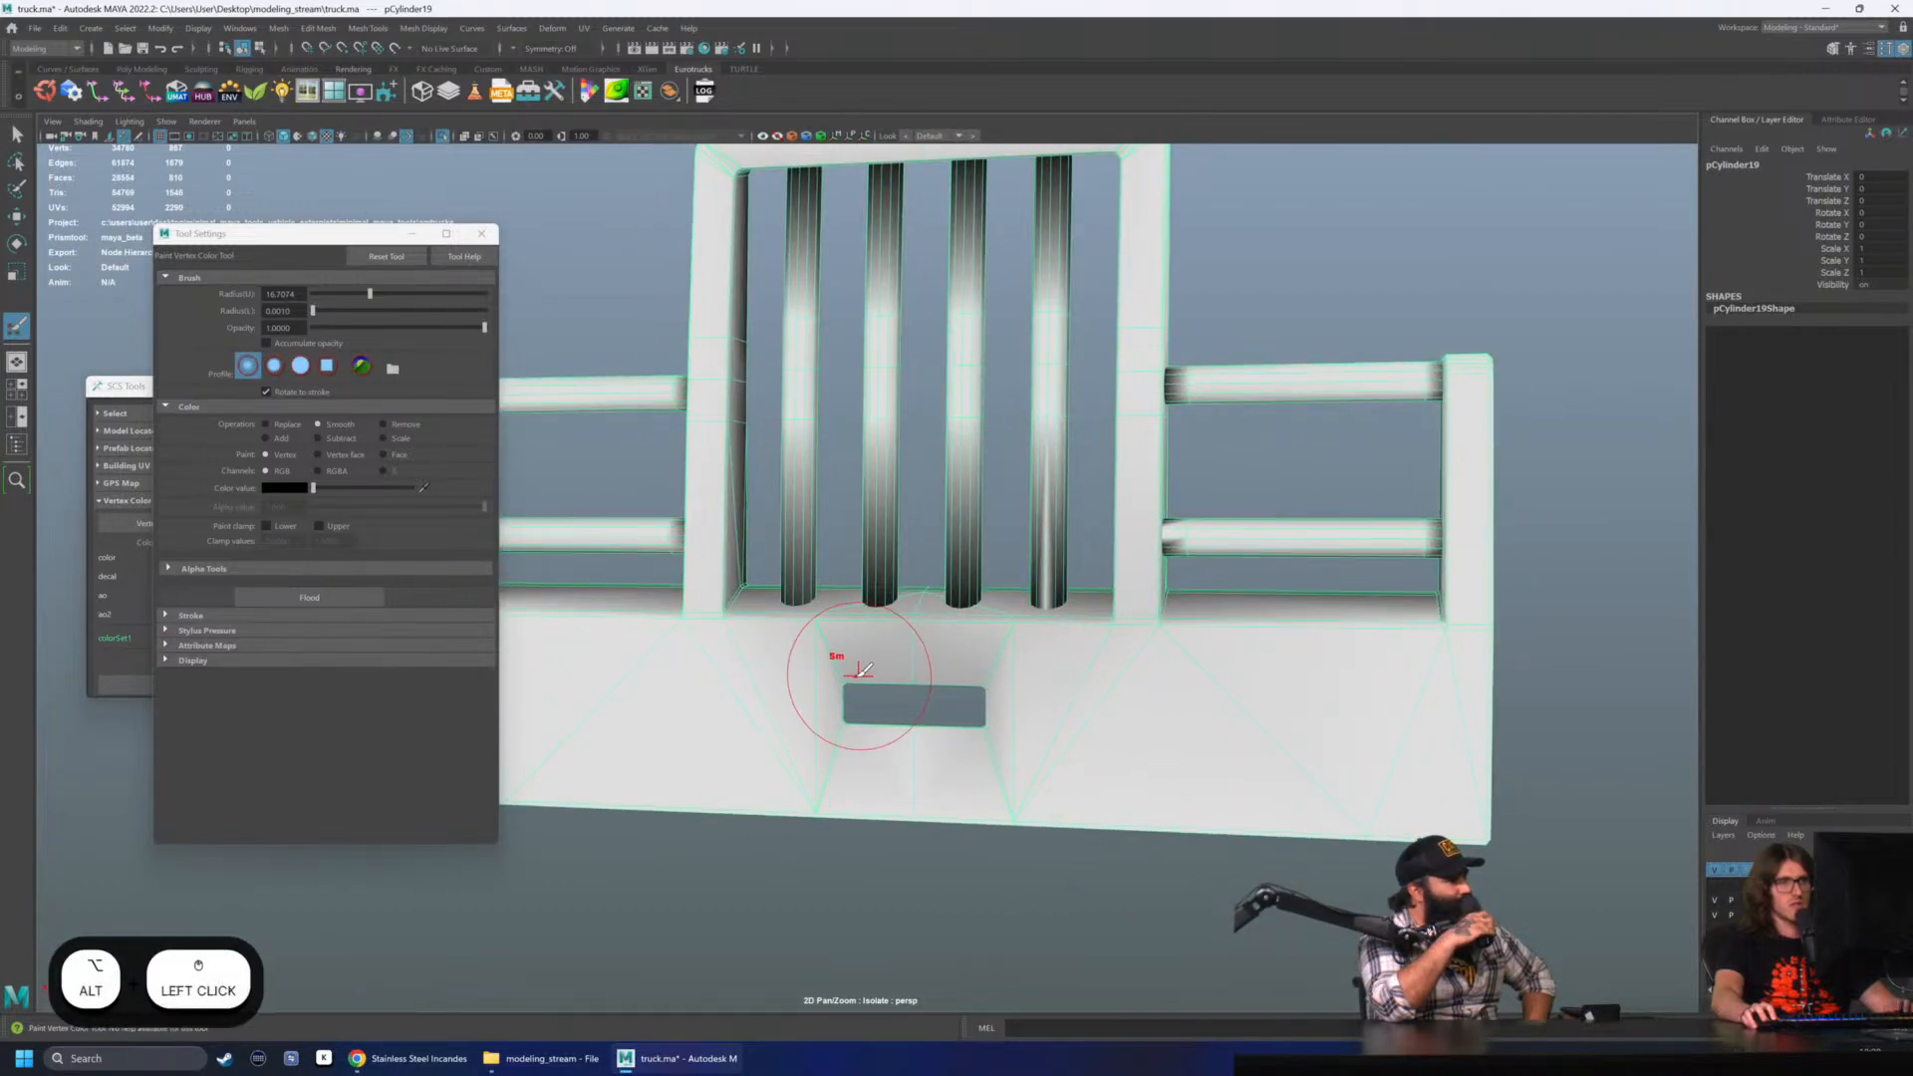
- Inspect the smoothed vertex colors around the license plate opening from several angles and leave the paint tool
{"action": "middle_click_drag", "start_coordinate": [806, 633], "coordinate": [926, 661], "text": "alt"}
{"action": "left_click_drag", "start_coordinate": [926, 660], "coordinate": [952, 628], "text": "alt"}
{"action": "scroll", "coordinate": [953, 628], "scroll_direction": "up", "scroll_amount": 3}
{"action": "left_click_drag", "start_coordinate": [1117, 593], "coordinate": [1041, 613], "text": "alt"}
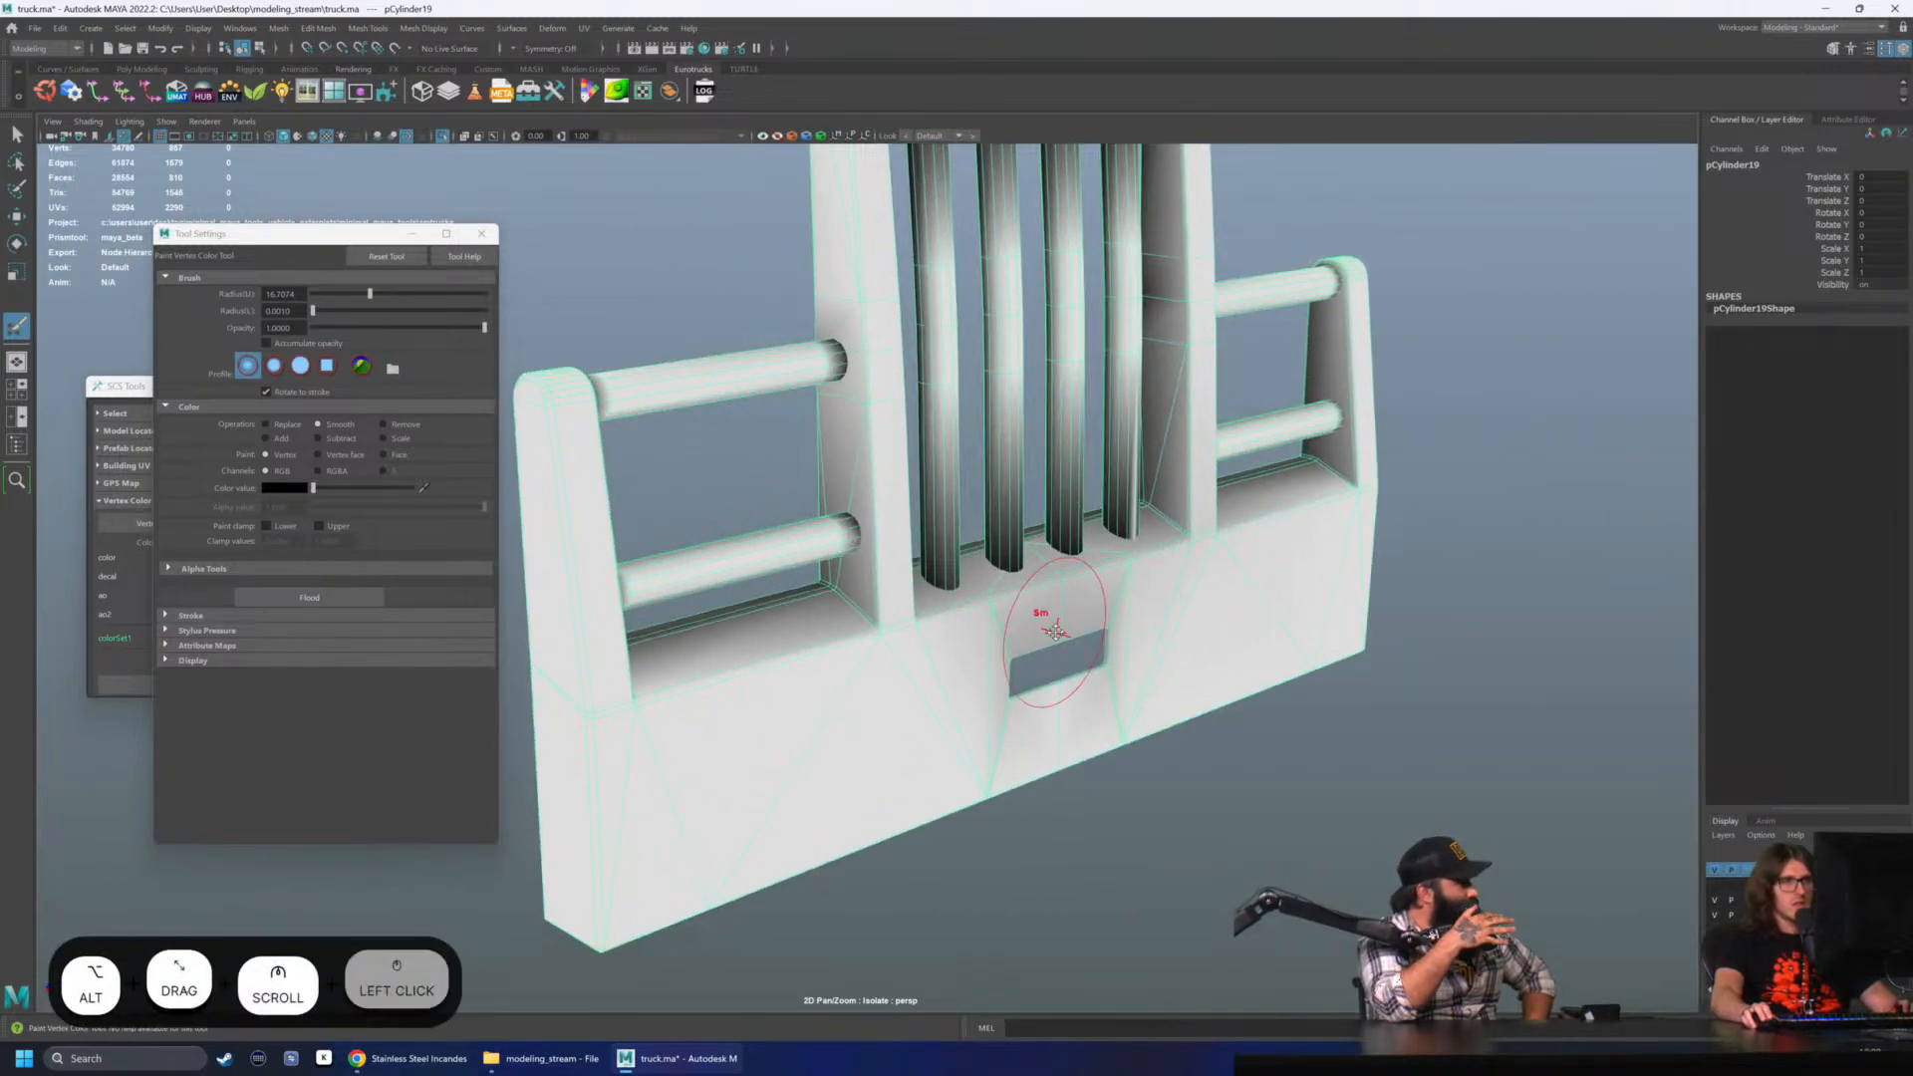
{"action": "mouse_move", "coordinate": [1076, 508]}
{"action": "left_mouse_down", "text": "alt"}
{"action": "mouse_move", "coordinate": [1034, 636]}
{"action": "mouse_move", "coordinate": [996, 638]}
{"action": "left_mouse_up", "text": "alt"}
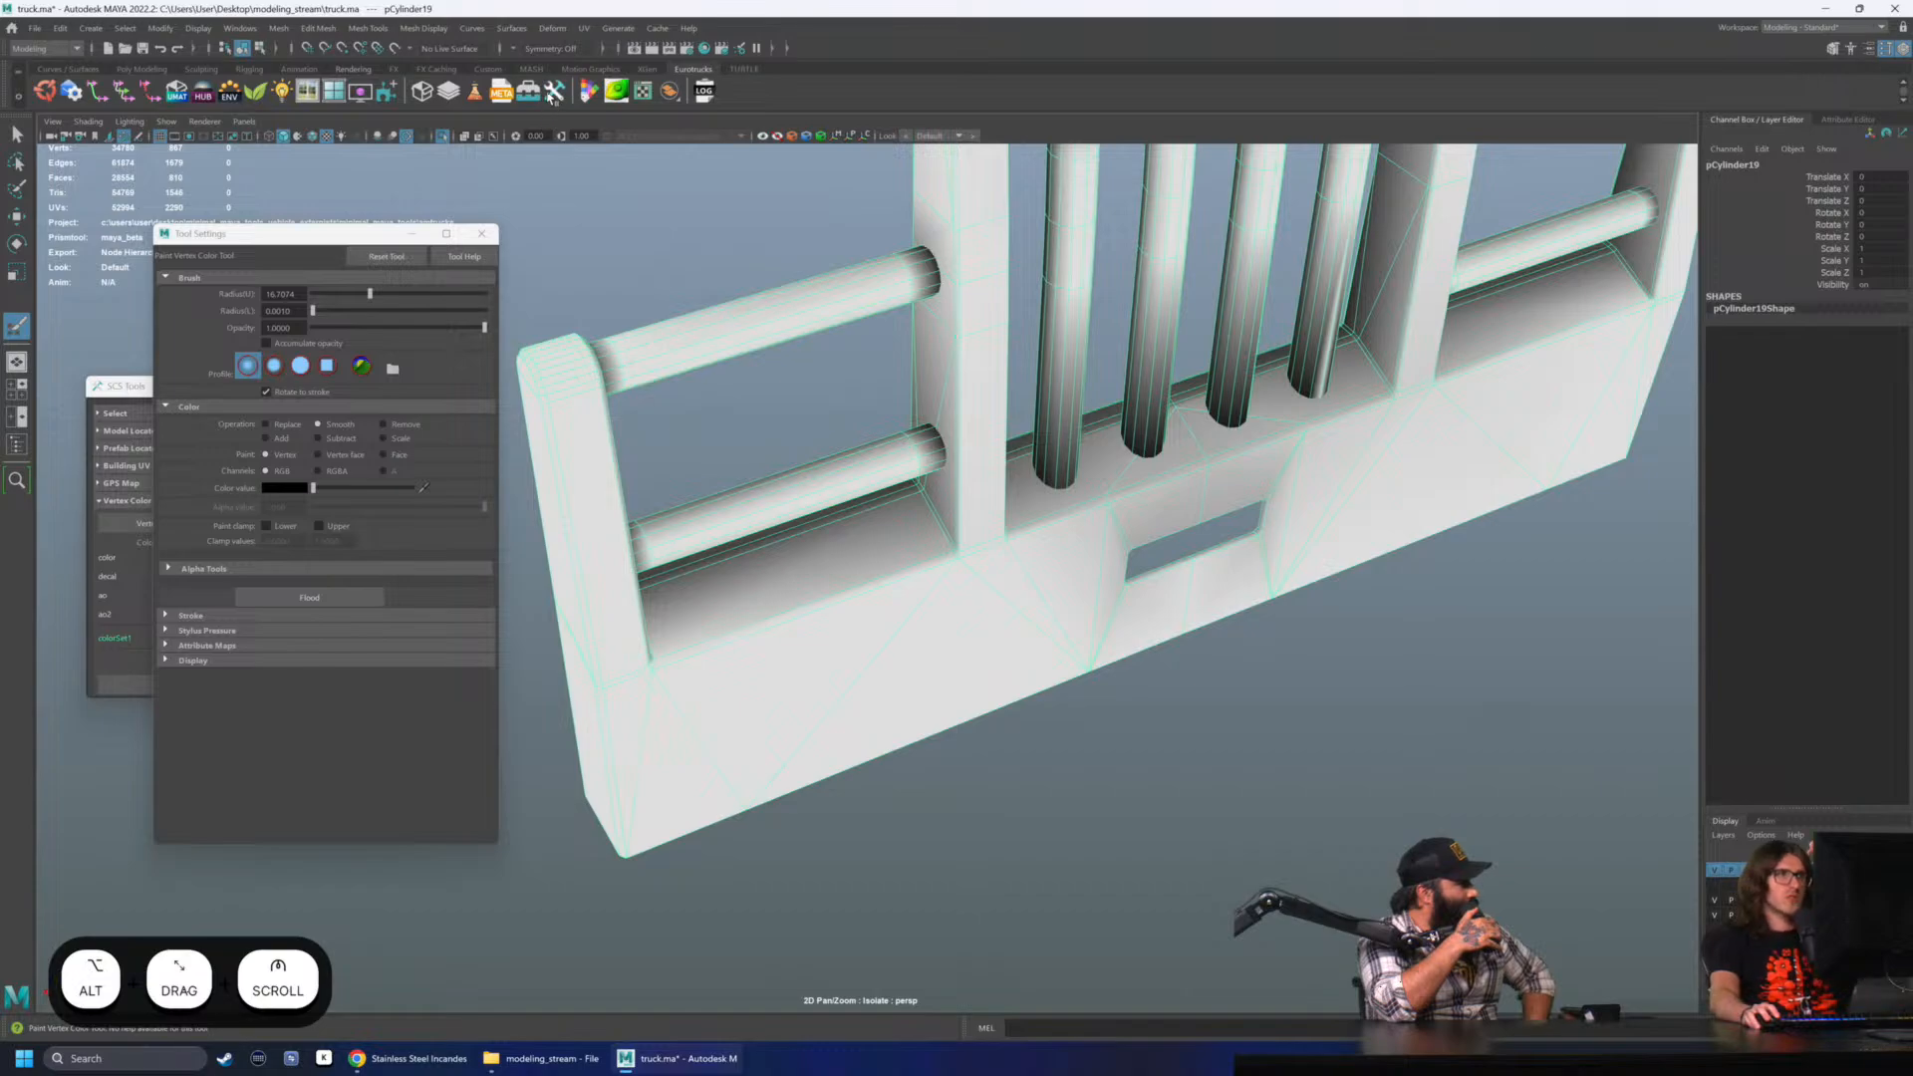
{"action": "scroll", "coordinate": [972, 538], "scroll_direction": "down", "scroll_amount": 2}
{"action": "left_click_drag", "start_coordinate": [971, 538], "coordinate": [1259, 432], "text": "alt"}
{"action": "key", "text": "q"}
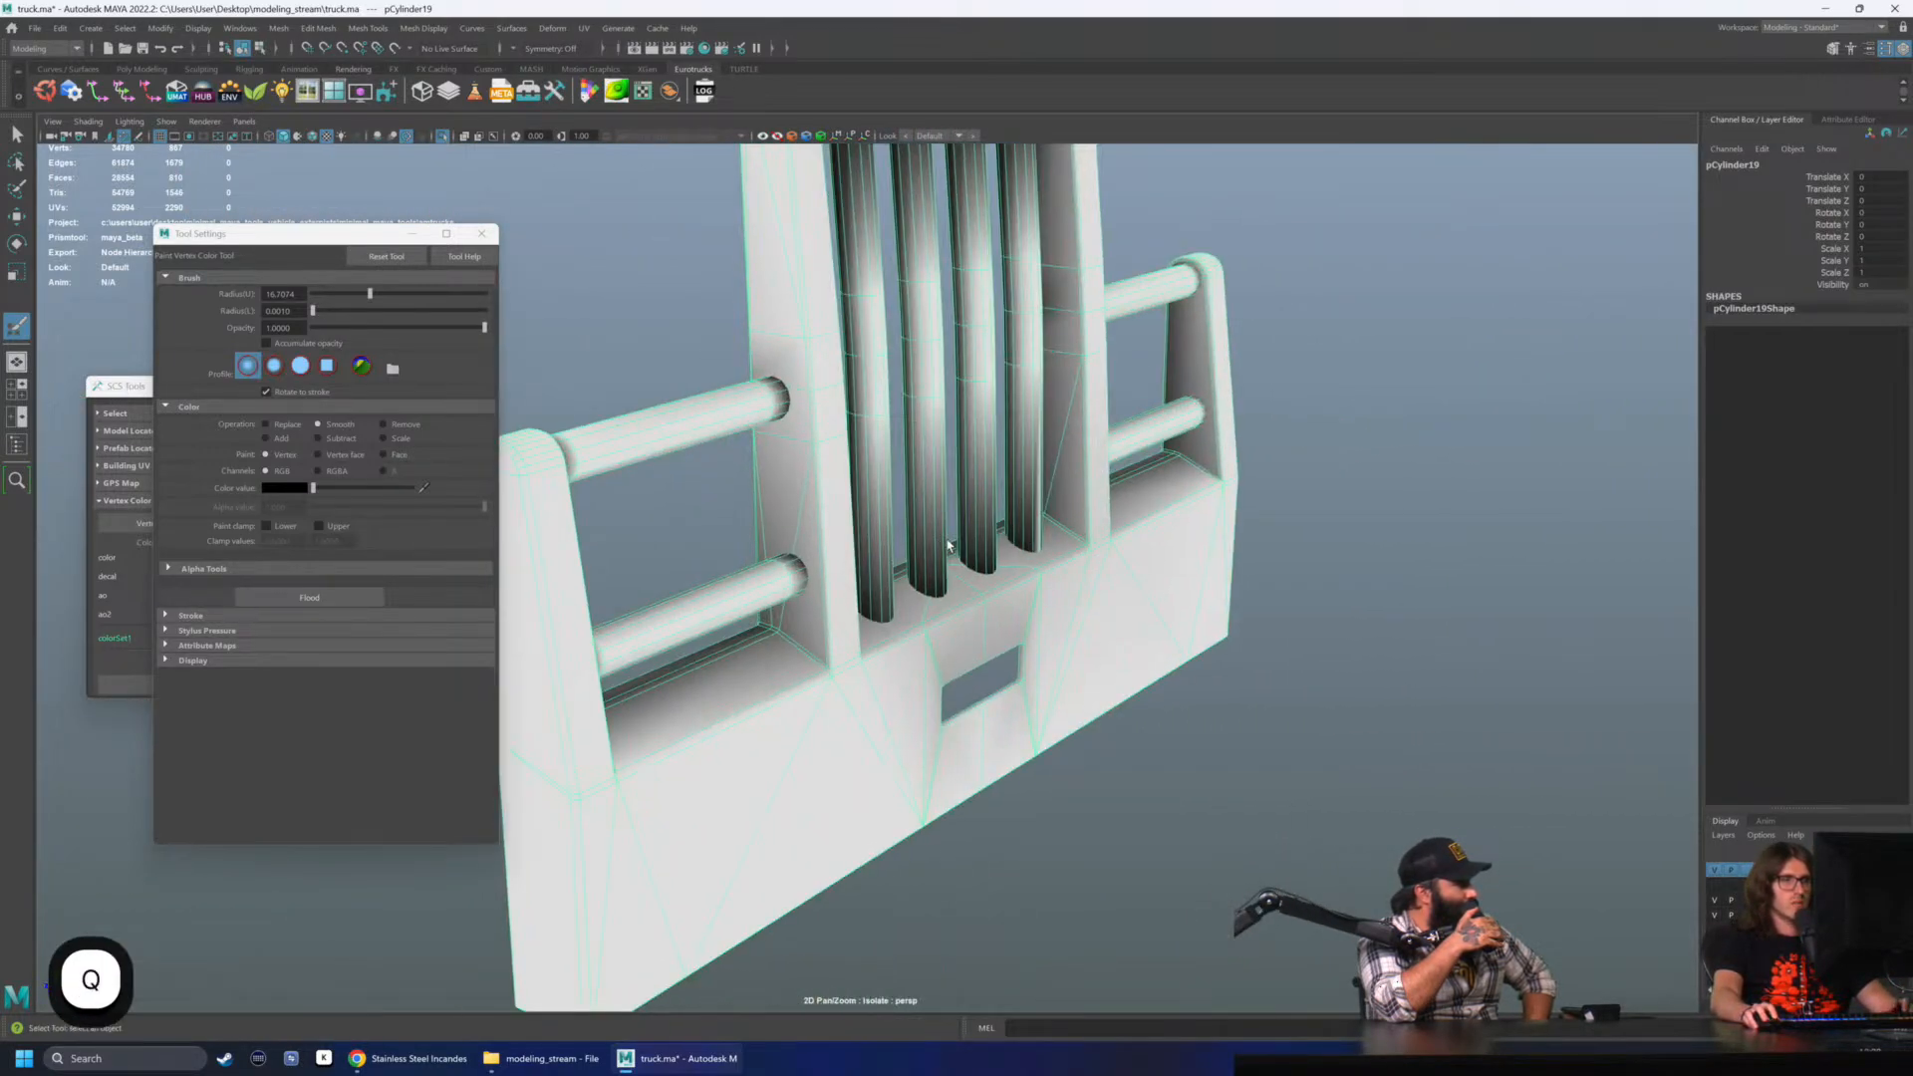
{"action": "scroll", "coordinate": [1160, 568], "scroll_direction": "up", "scroll_amount": 2}
{"action": "left_click", "coordinate": [1160, 568]}
{"action": "left_click_drag", "start_coordinate": [1160, 568], "coordinate": [1345, 520], "text": "alt"}
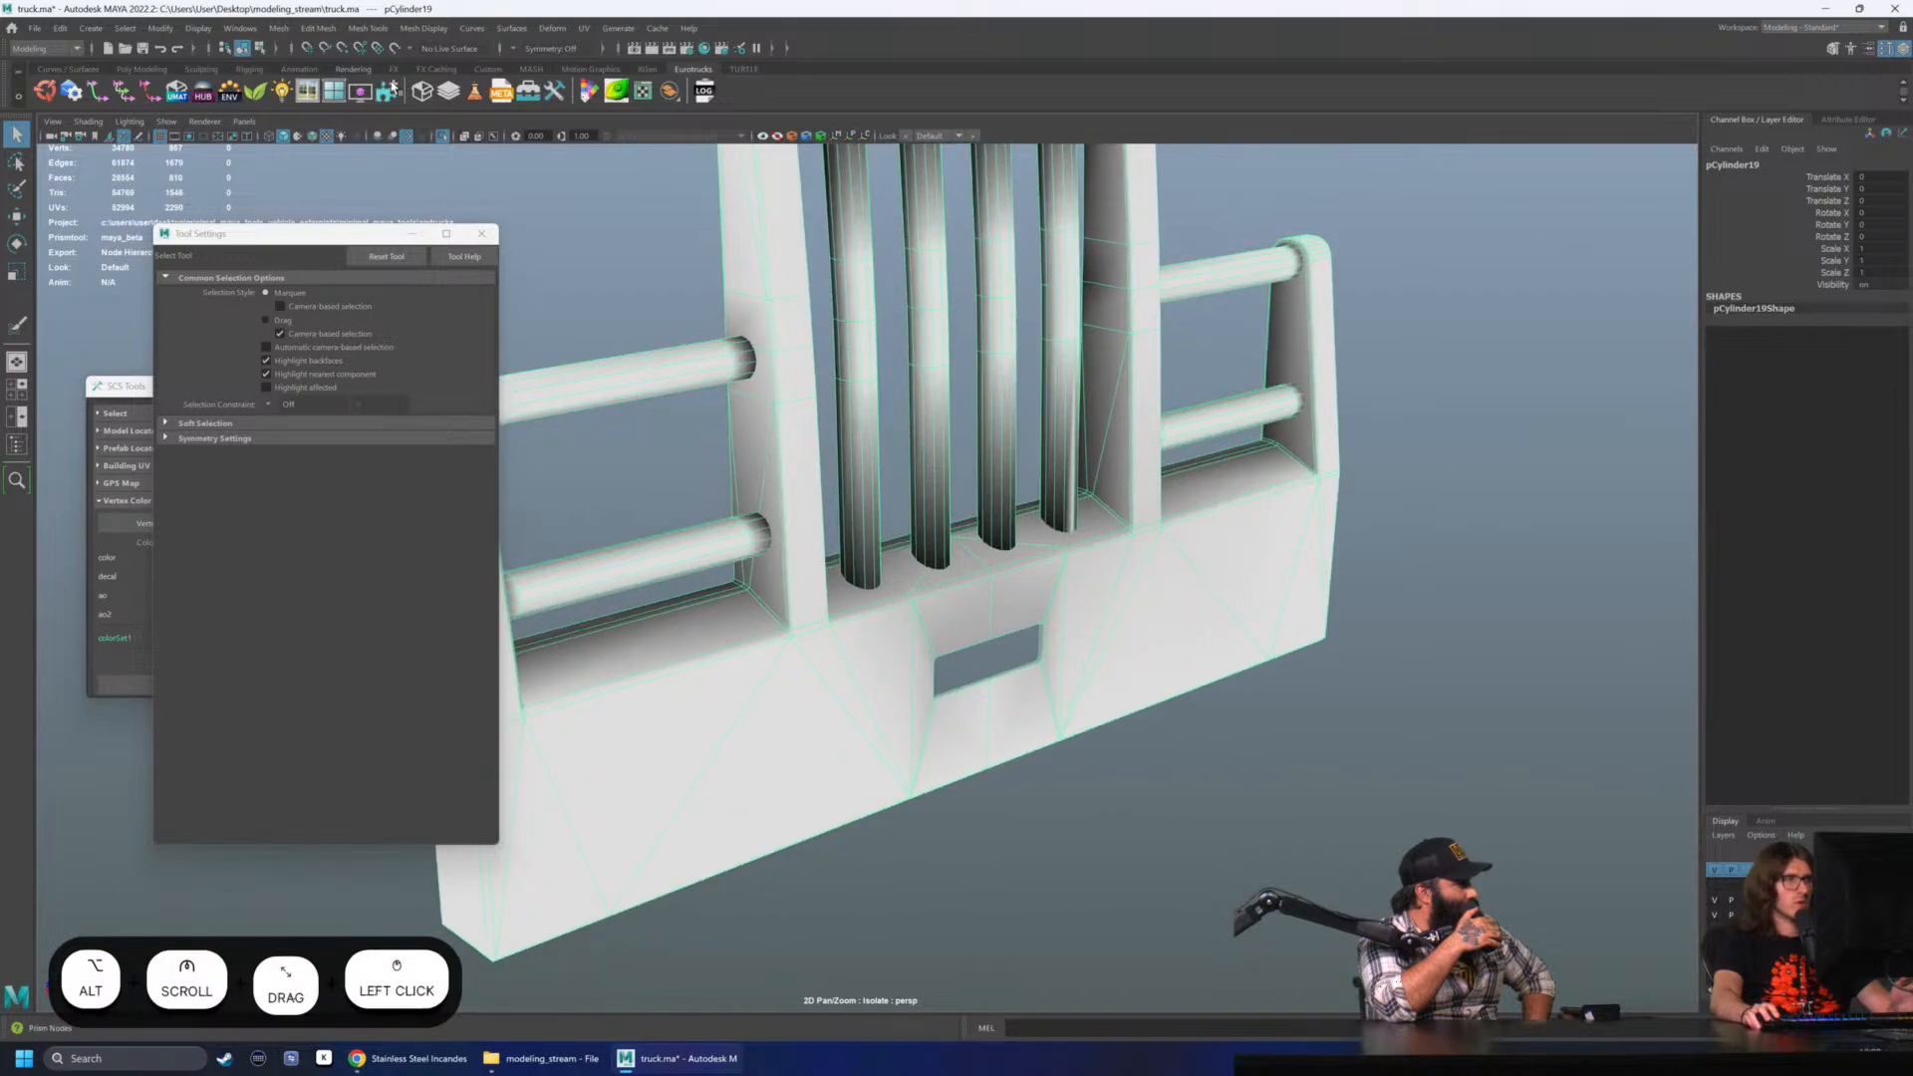
- Reimport ao_bake.png onto the bumper through the Paint Vertex Color Tool's attribute maps, then return to the Select Tool
{"action": "left_click", "coordinate": [424, 28]}
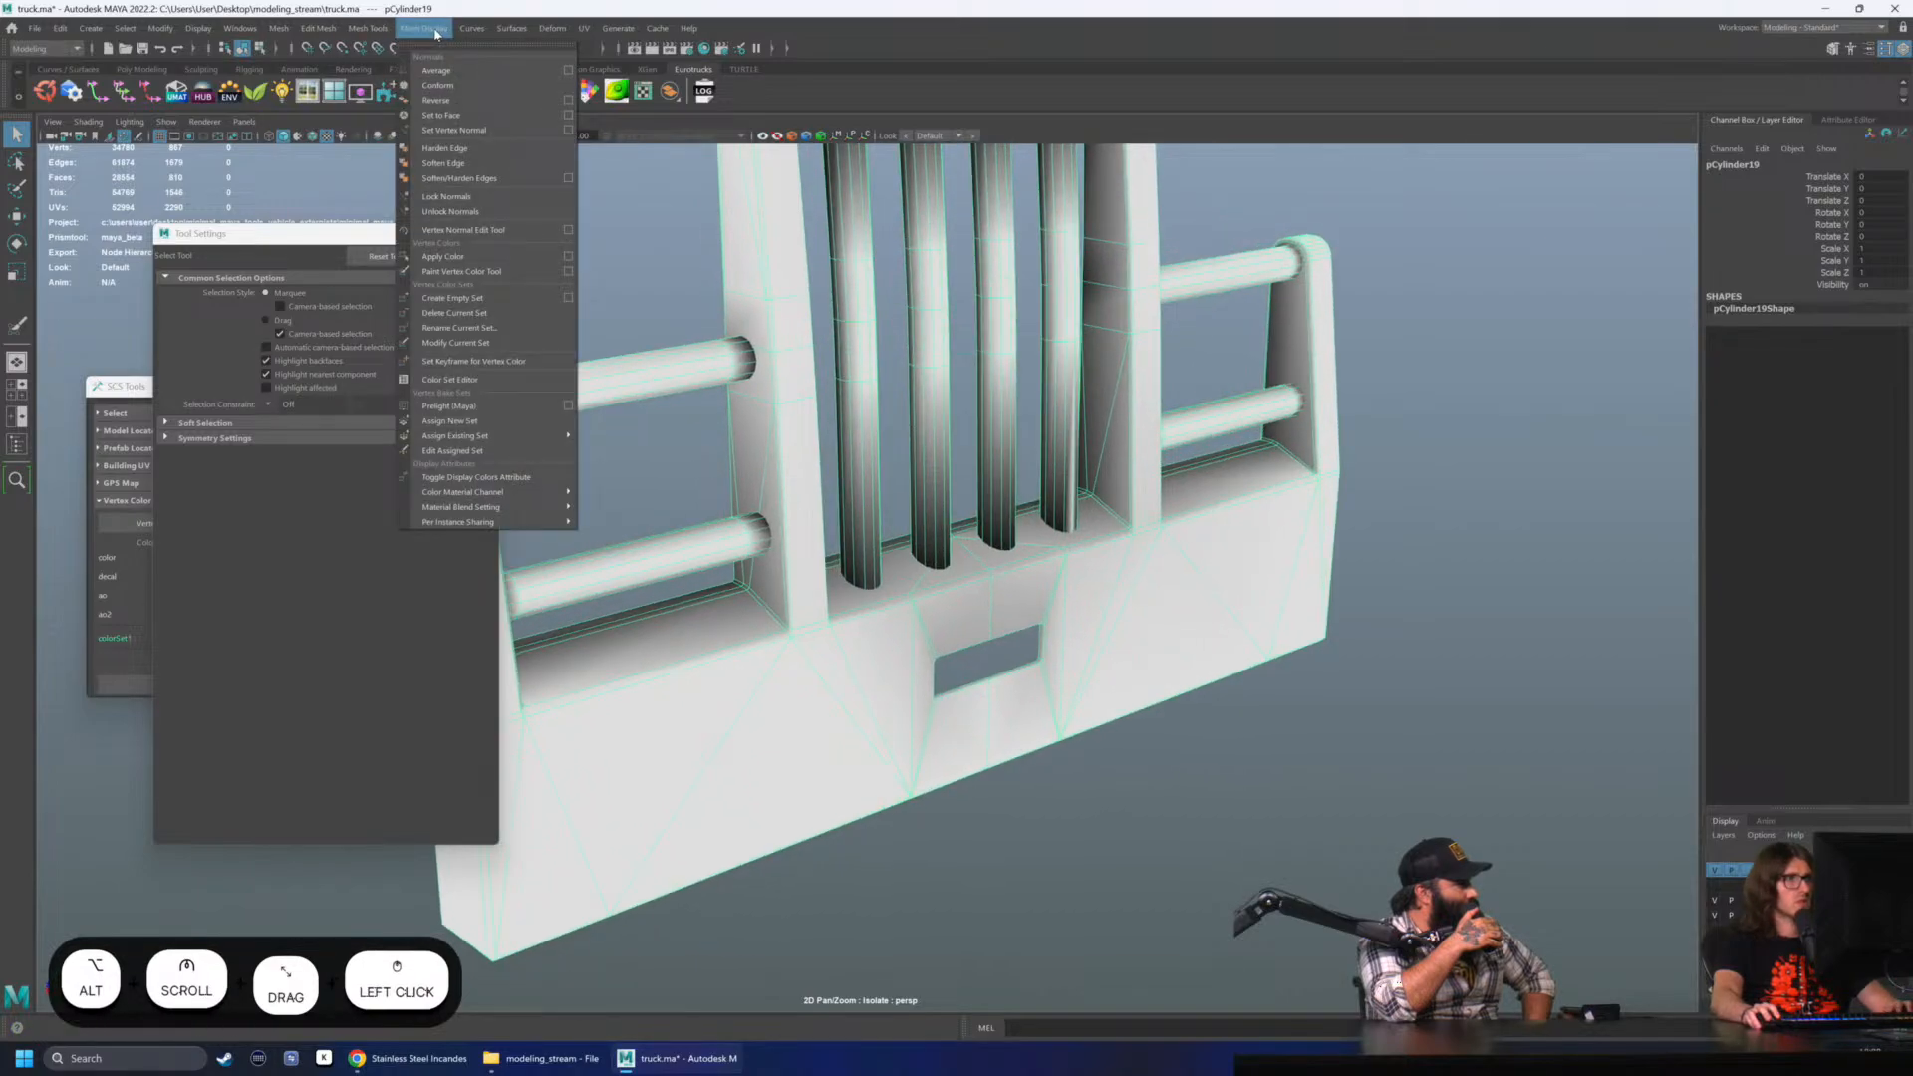
{"action": "left_click", "coordinate": [569, 272]}
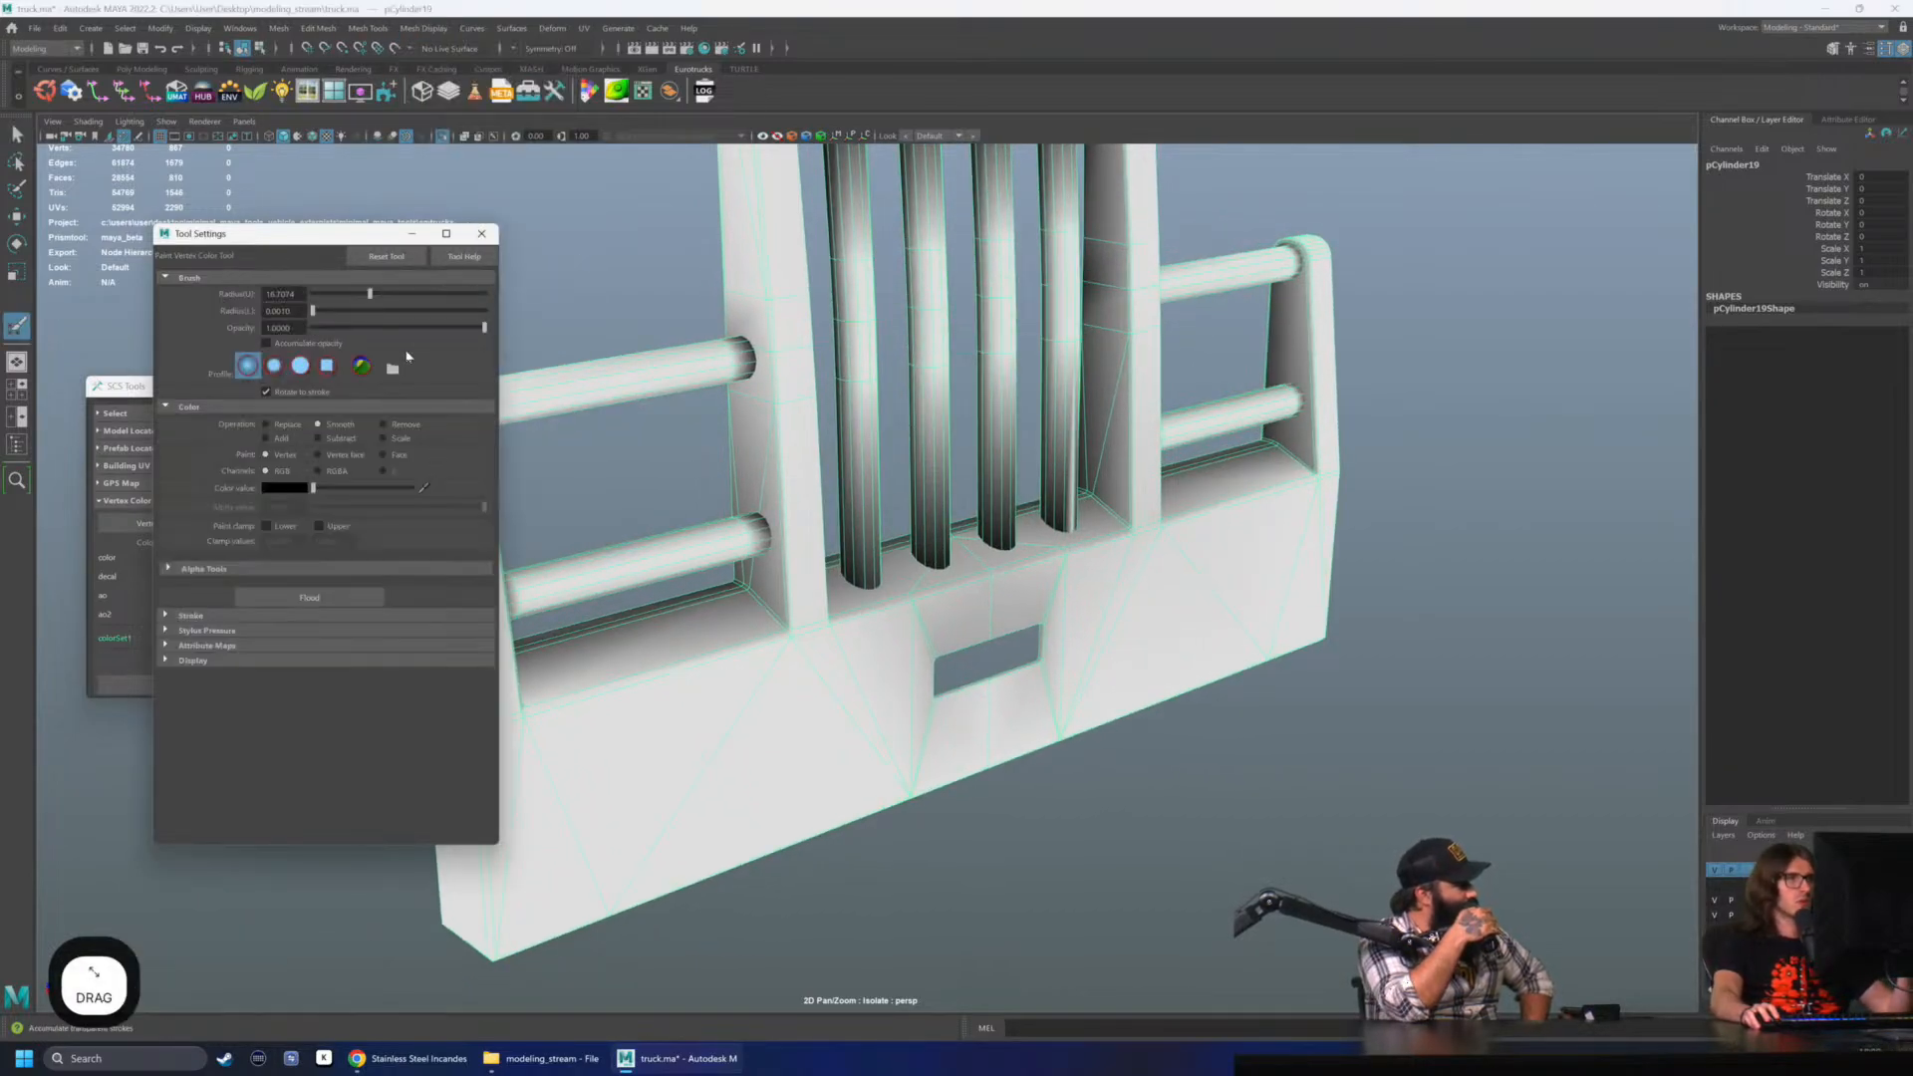
{"action": "left_click", "coordinate": [165, 647]}
{"action": "left_click", "coordinate": [168, 661]}
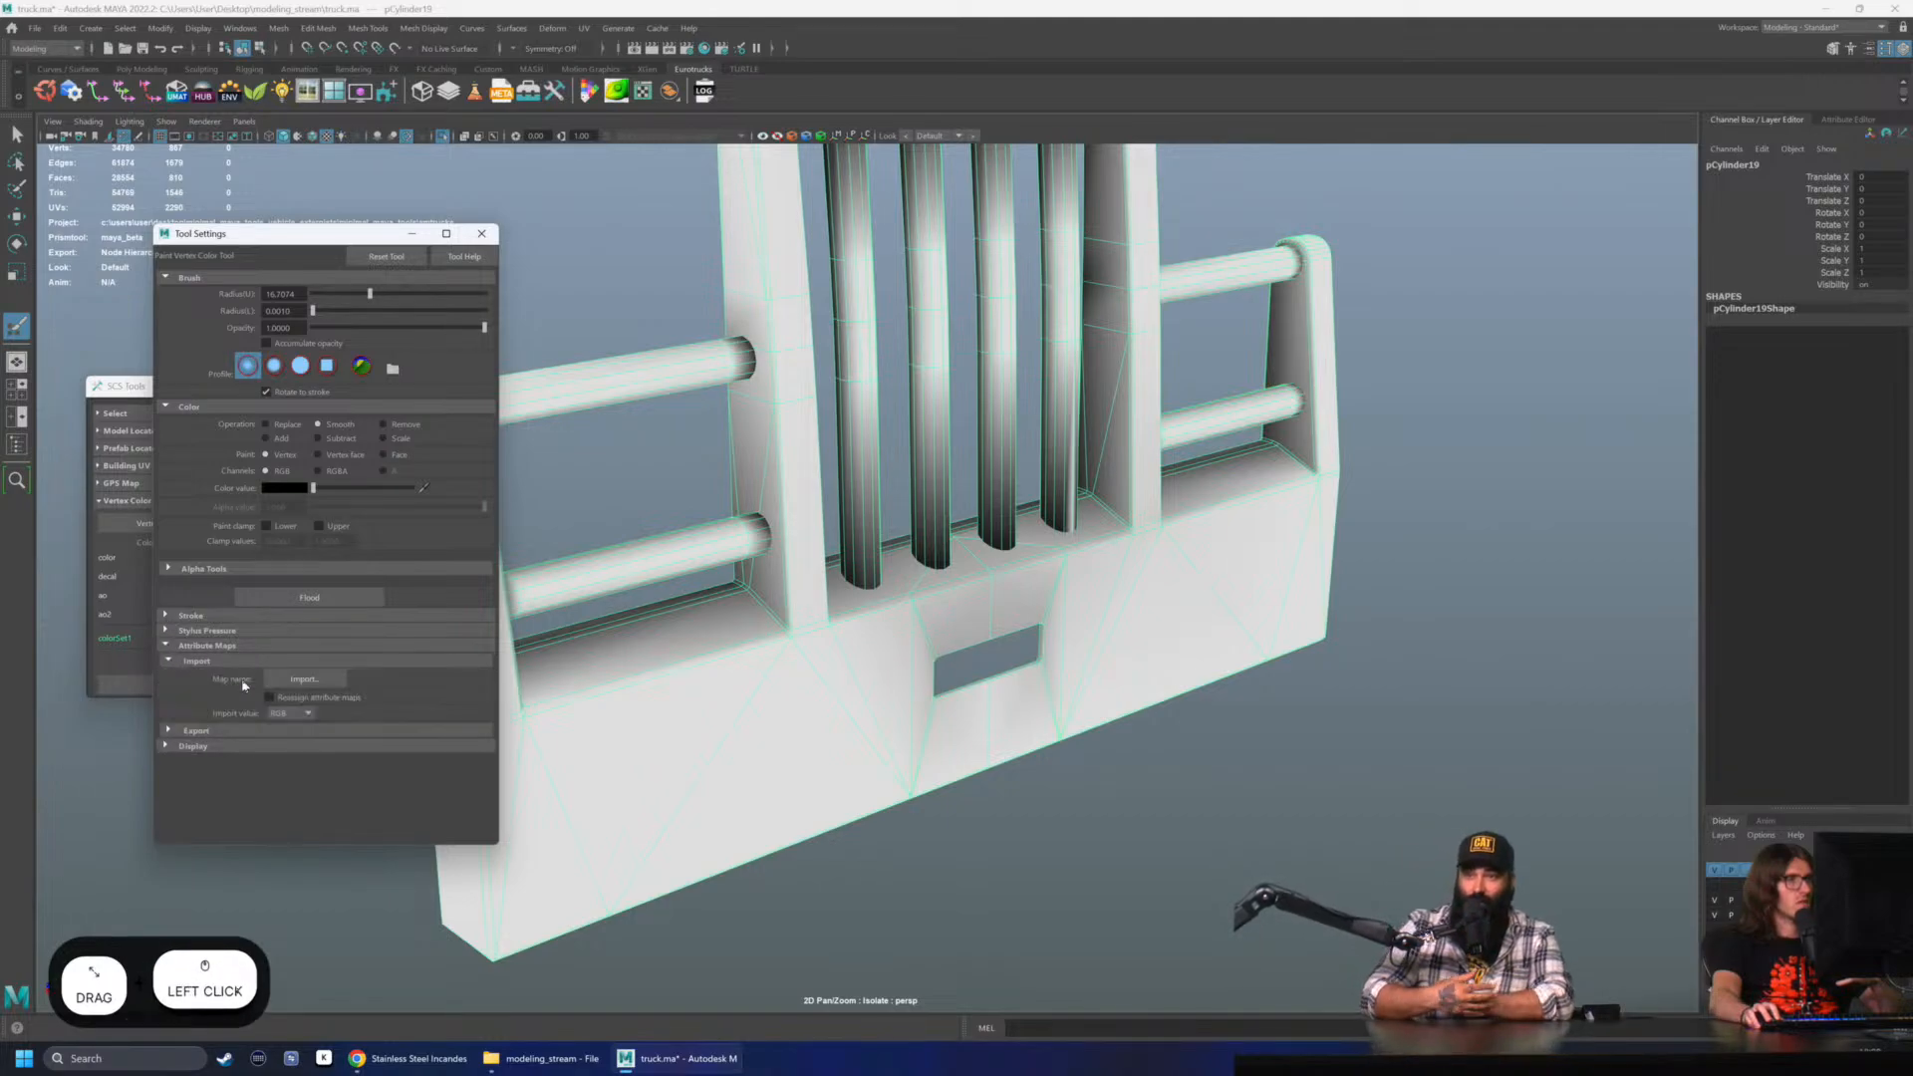
{"action": "left_click", "coordinate": [304, 680]}
{"action": "left_click", "coordinate": [807, 408]}
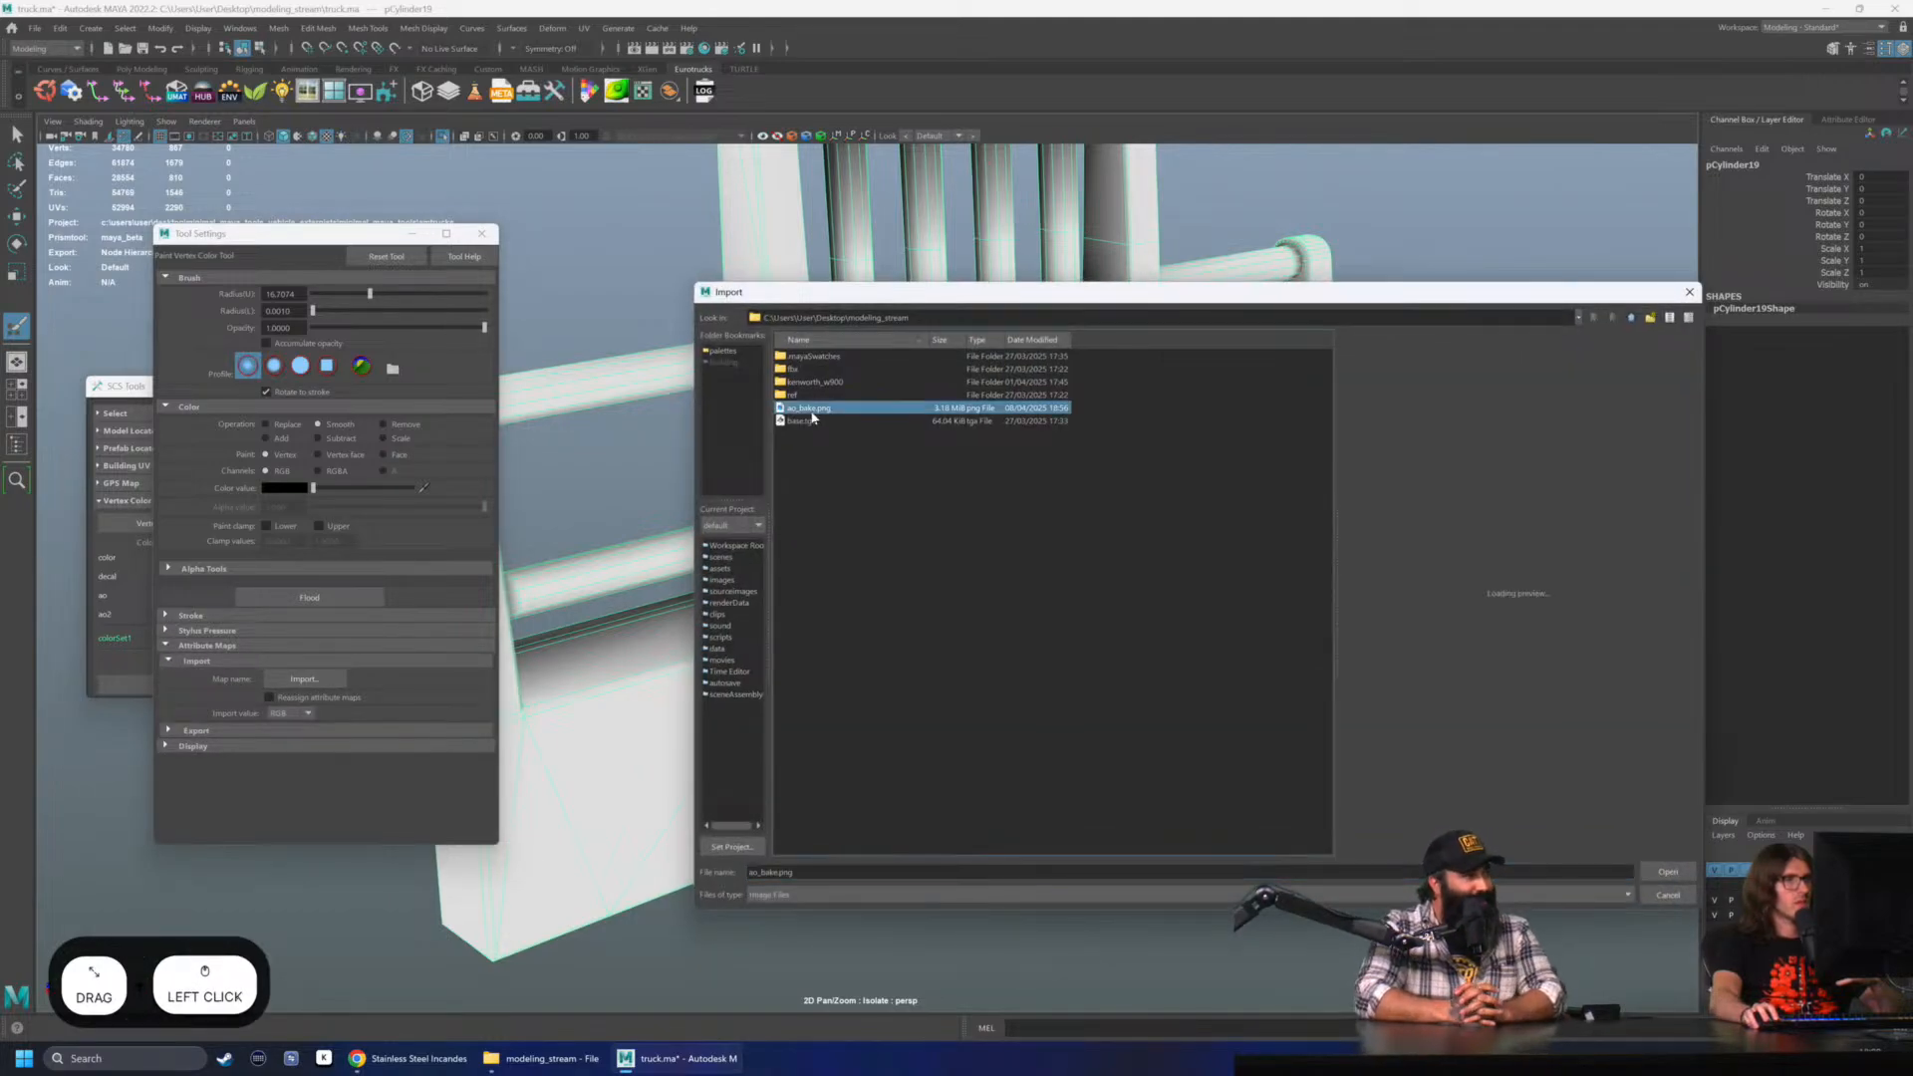
{"action": "left_click", "coordinate": [1670, 874]}
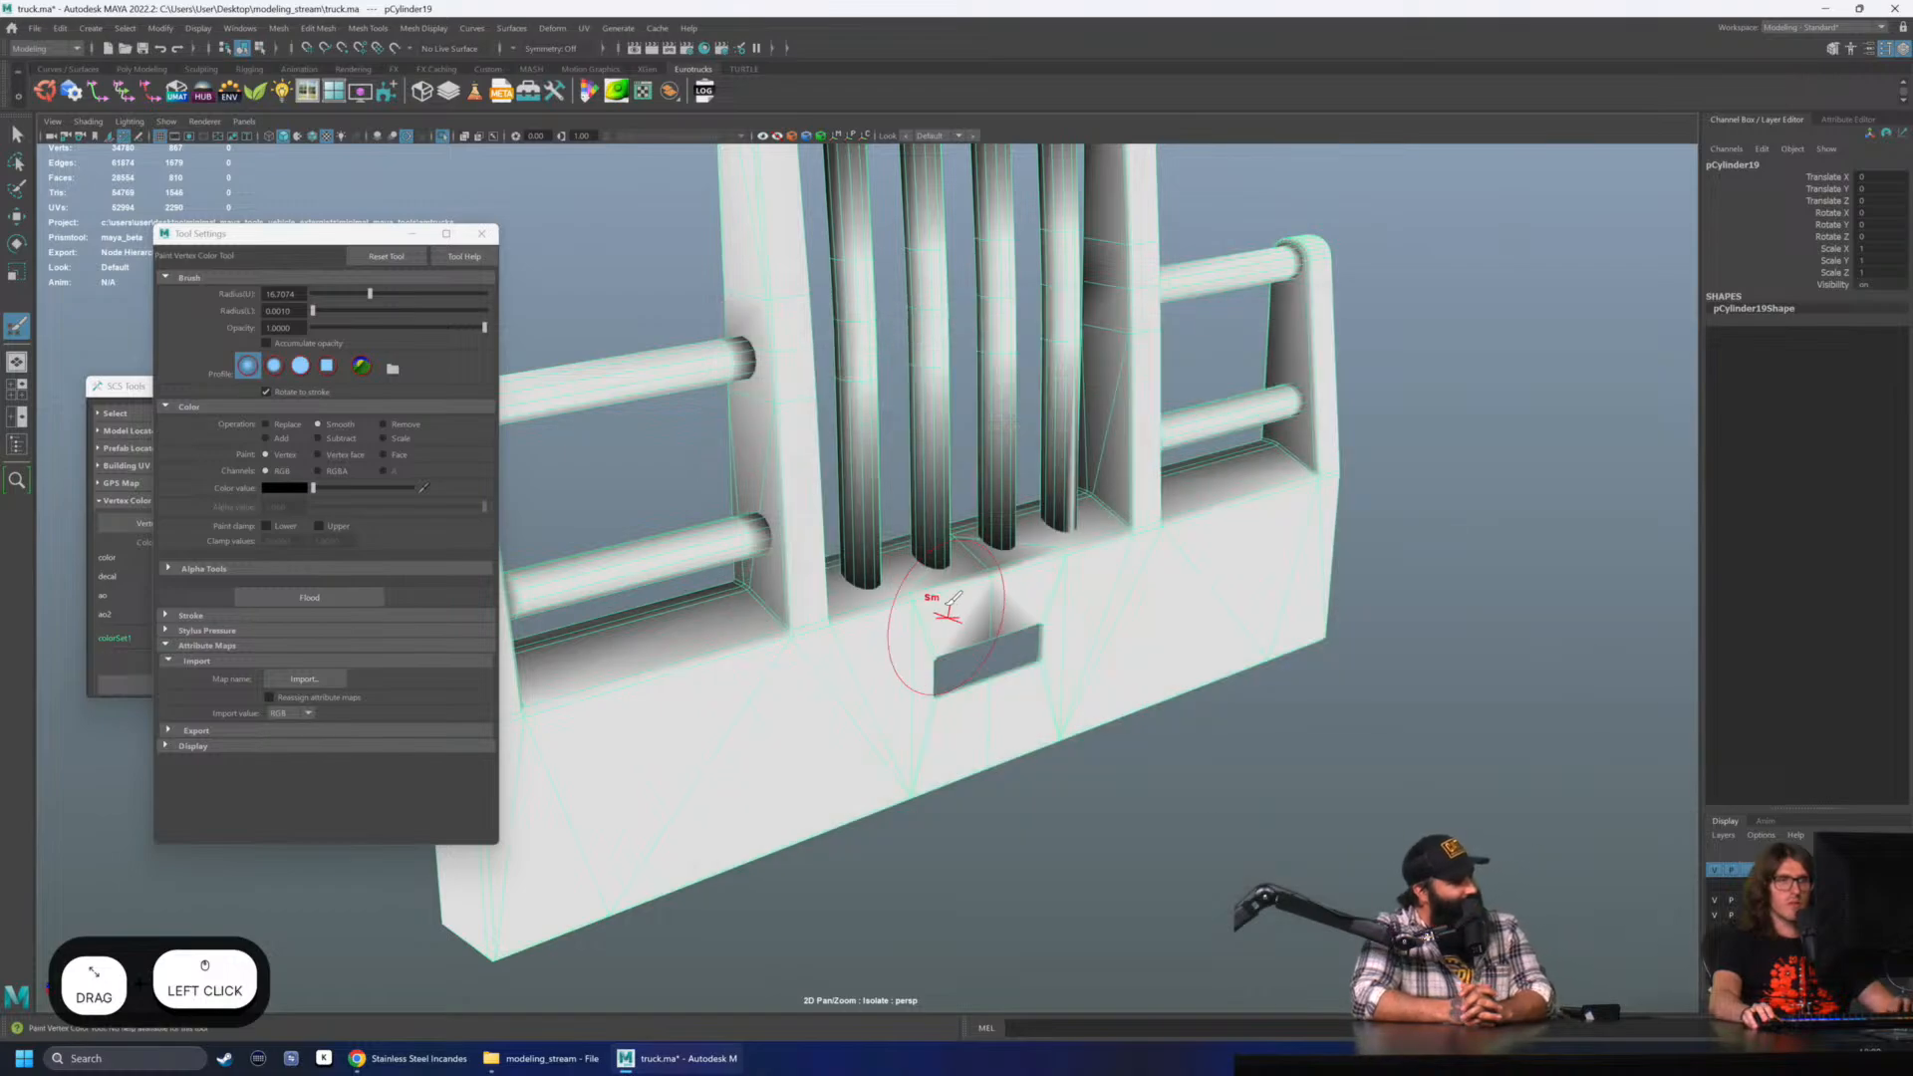
{"action": "left_click_drag", "start_coordinate": [942, 612], "coordinate": [1005, 568], "text": "alt"}
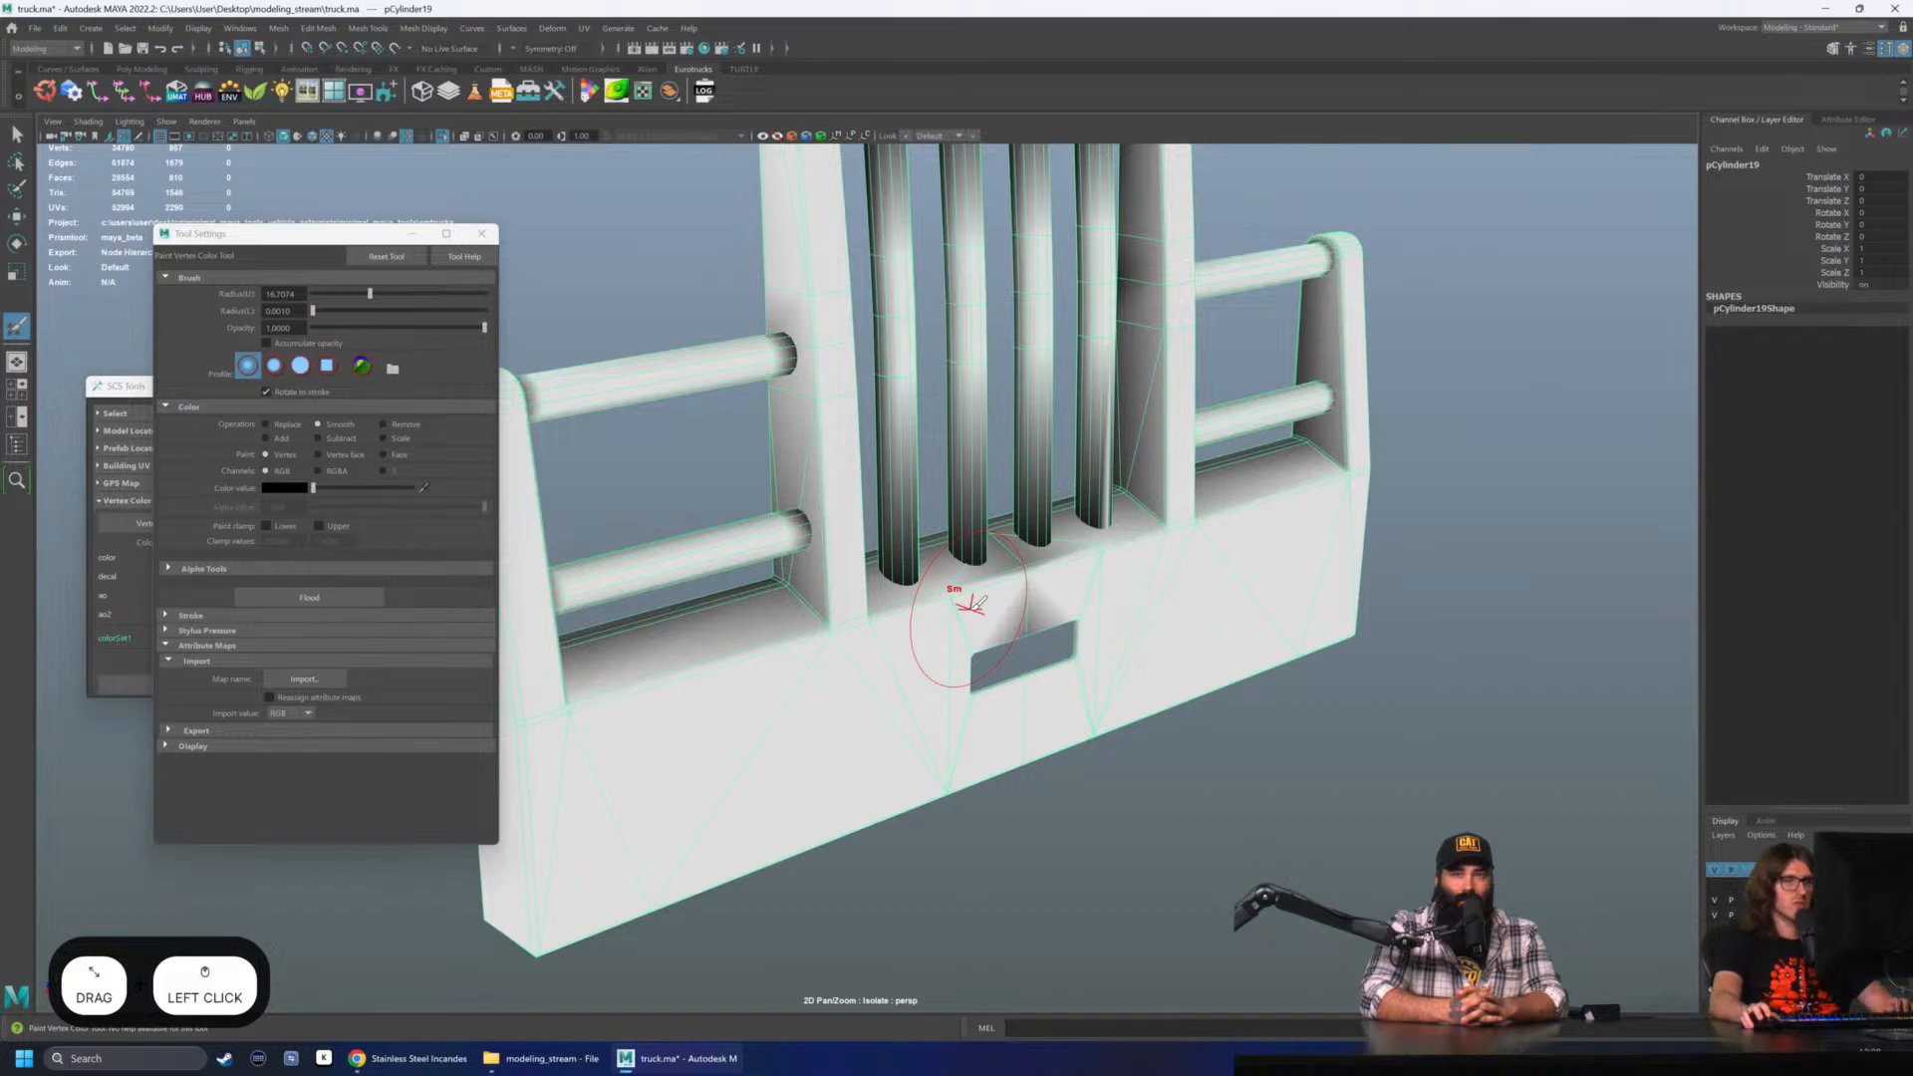
{"action": "key", "text": "q"}
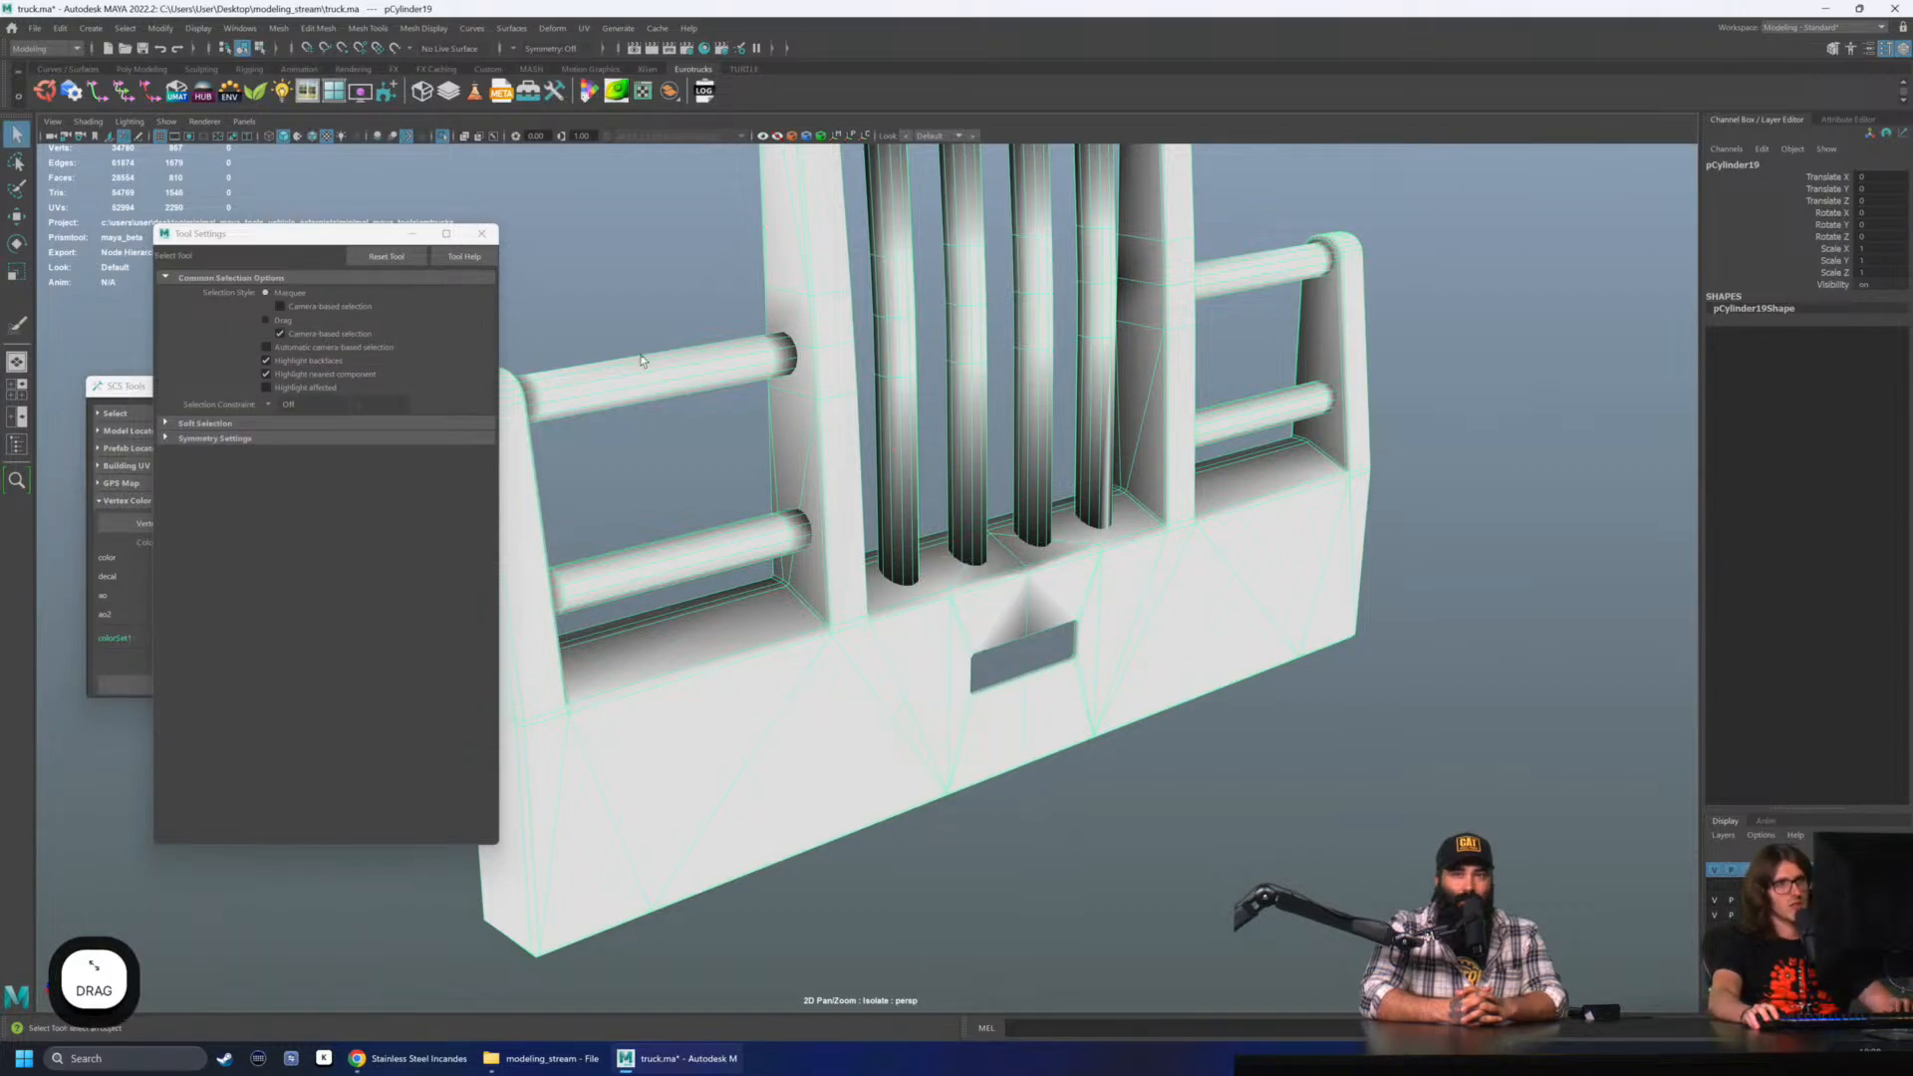
- Open Vertex Chameleon for the bumper and dilate its vertex colors with the Dilate filter
{"action": "left_click", "coordinate": [688, 299]}
{"action": "left_click", "coordinate": [809, 372]}
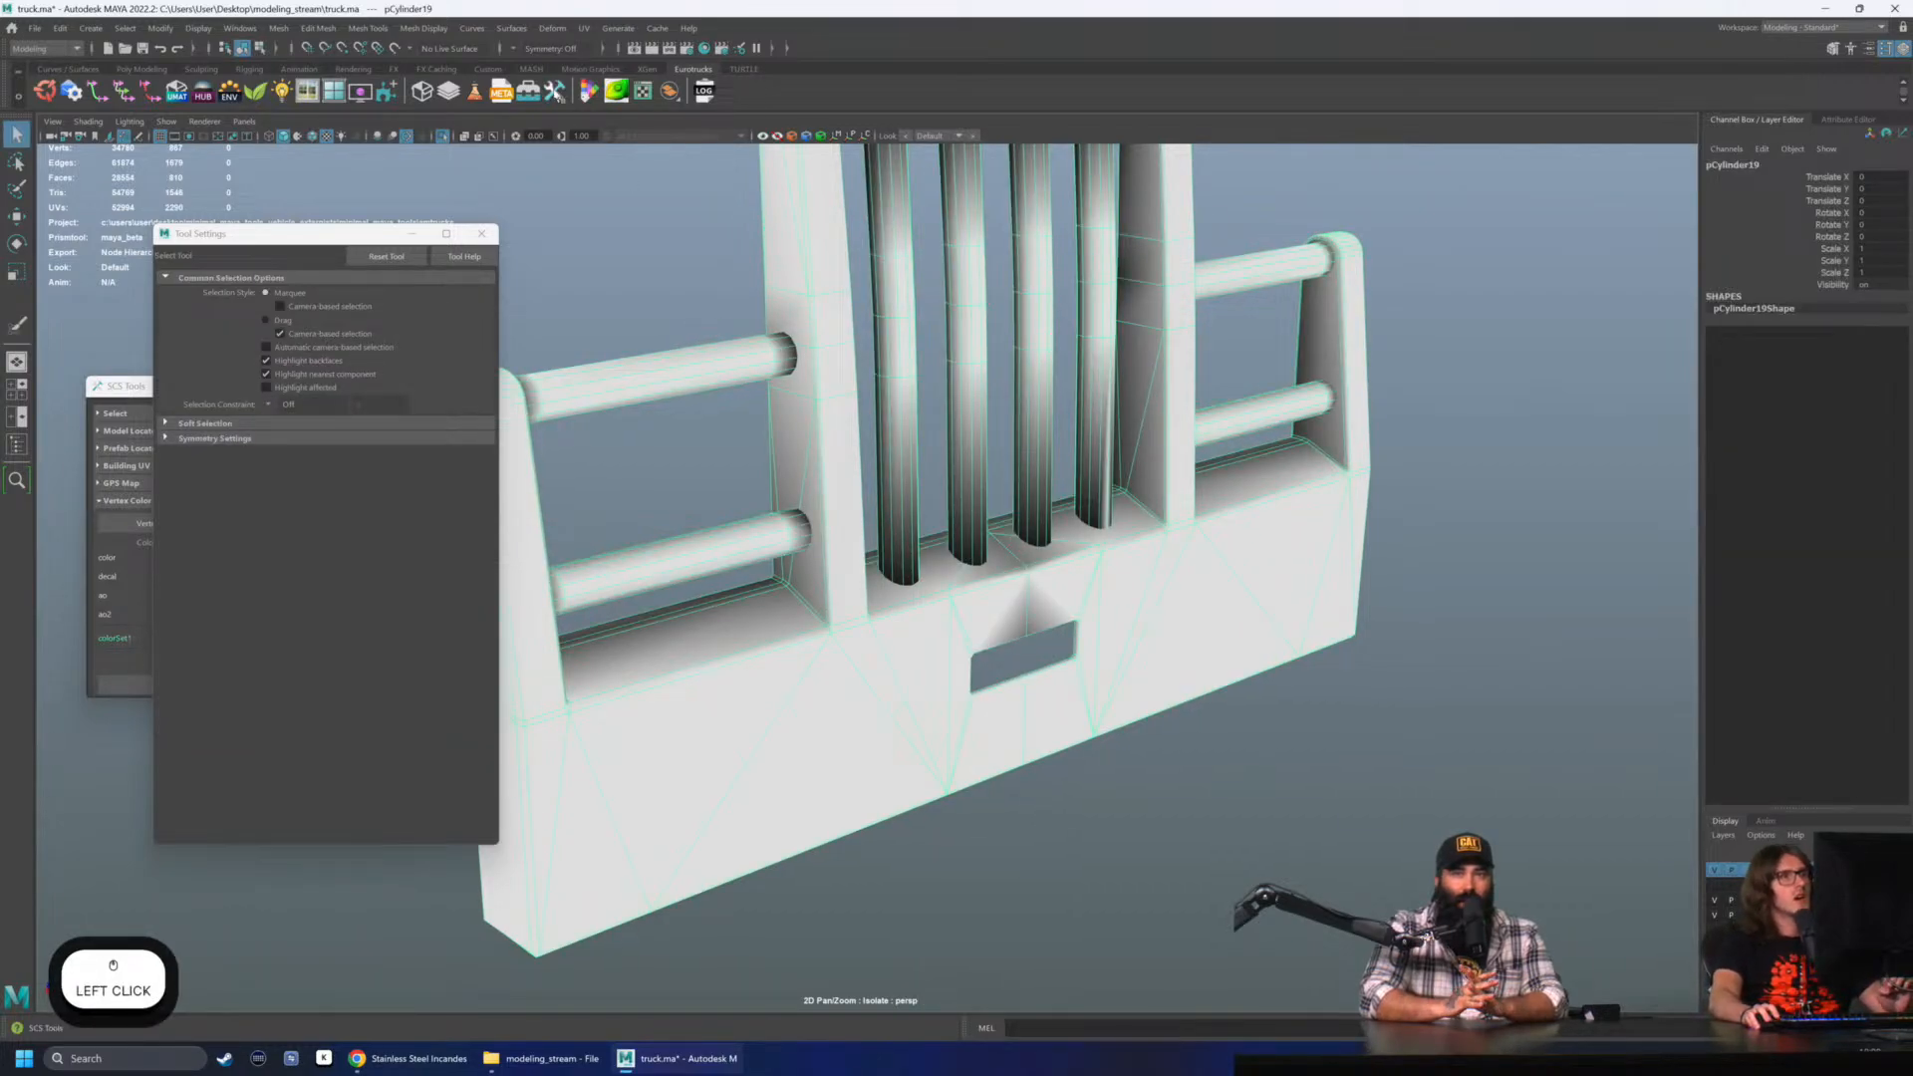
{"action": "left_click", "coordinate": [624, 95]}
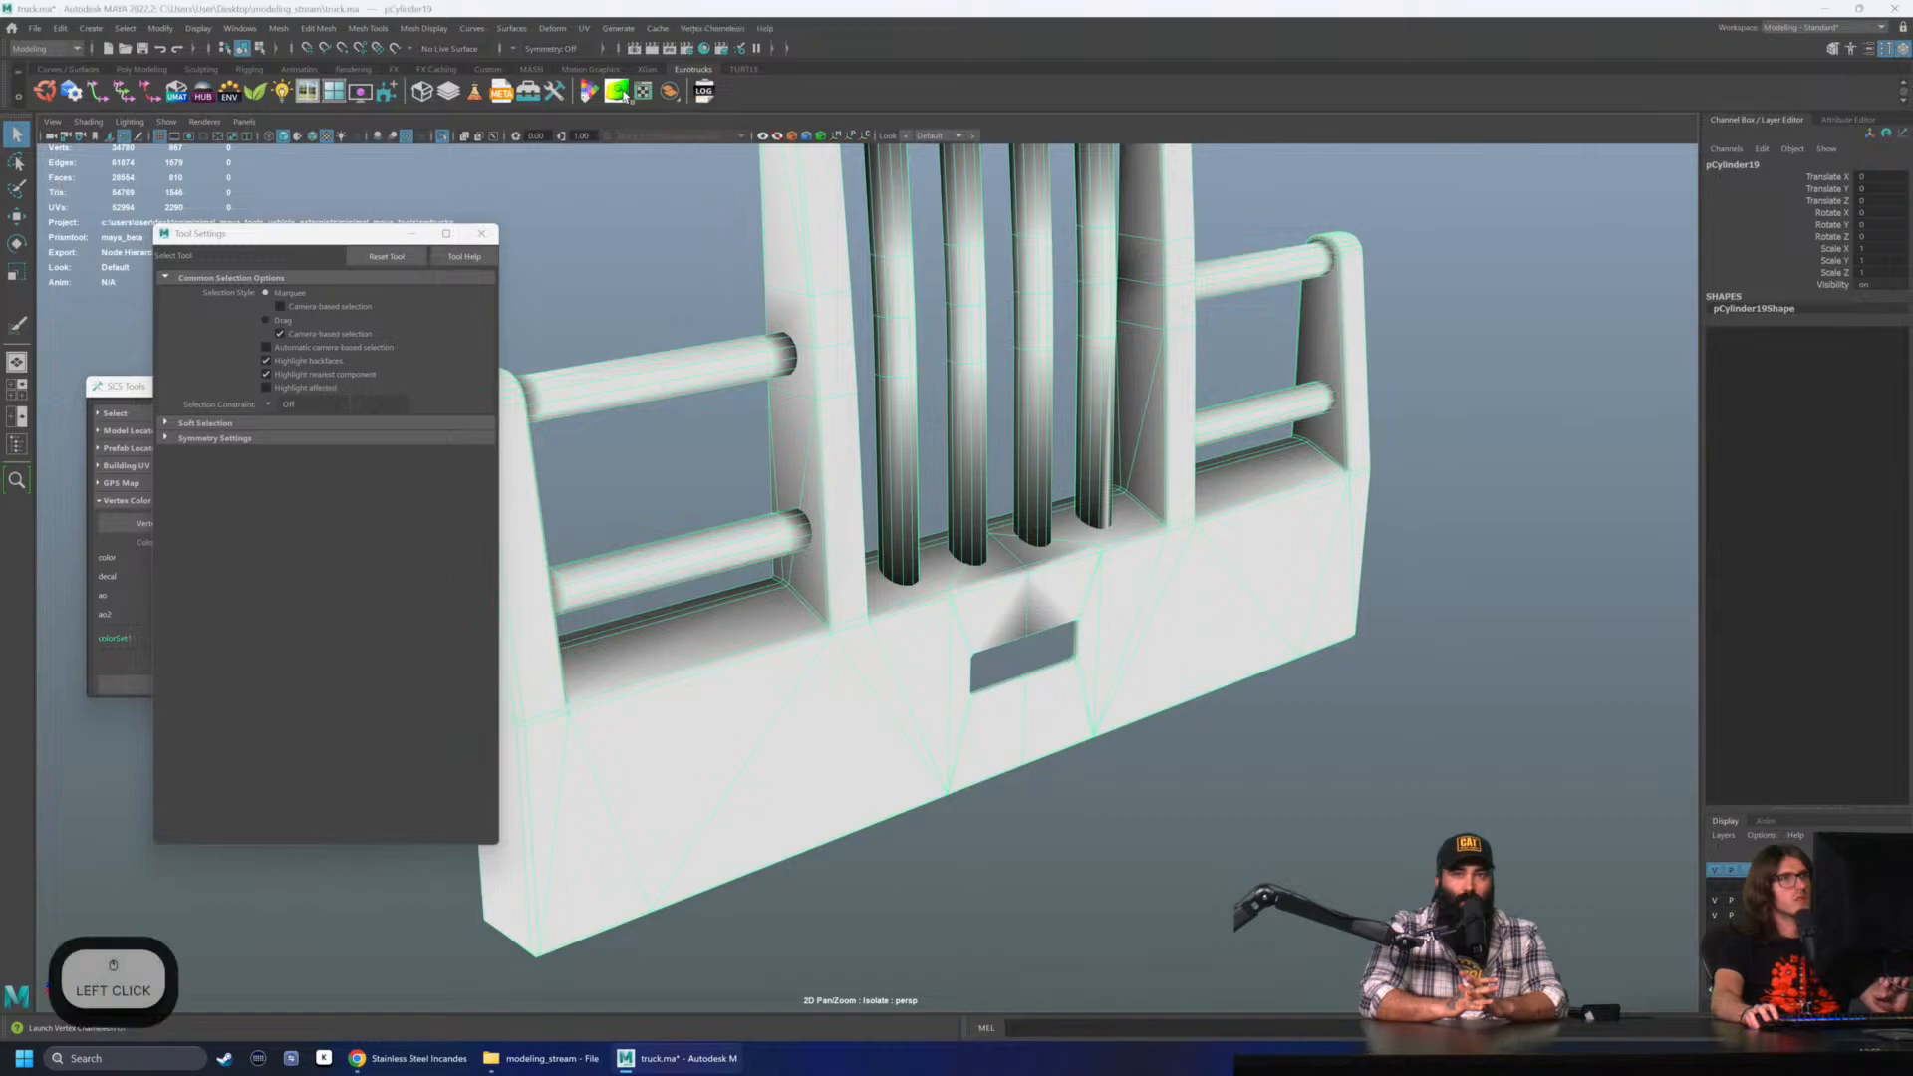
{"action": "left_click_drag", "start_coordinate": [345, 639], "coordinate": [379, 440]}
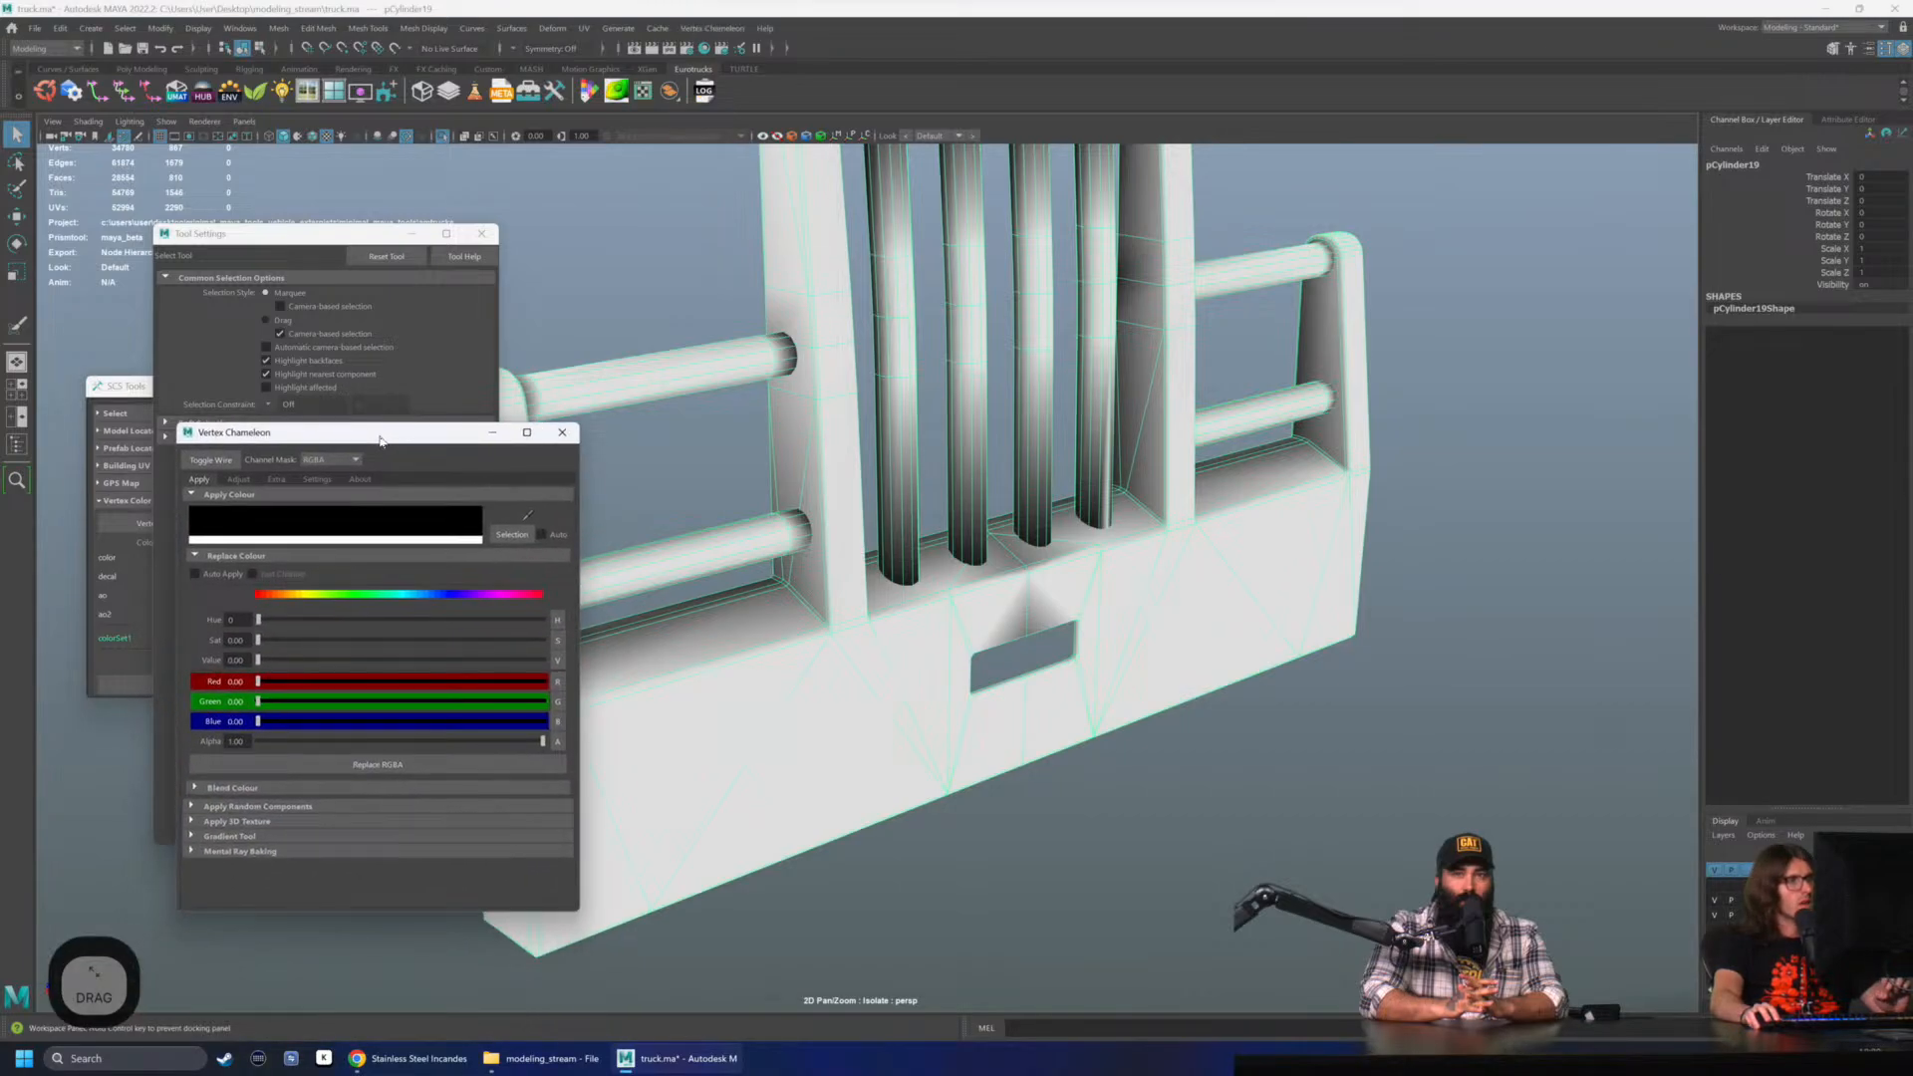
{"action": "left_click", "coordinate": [238, 480]}
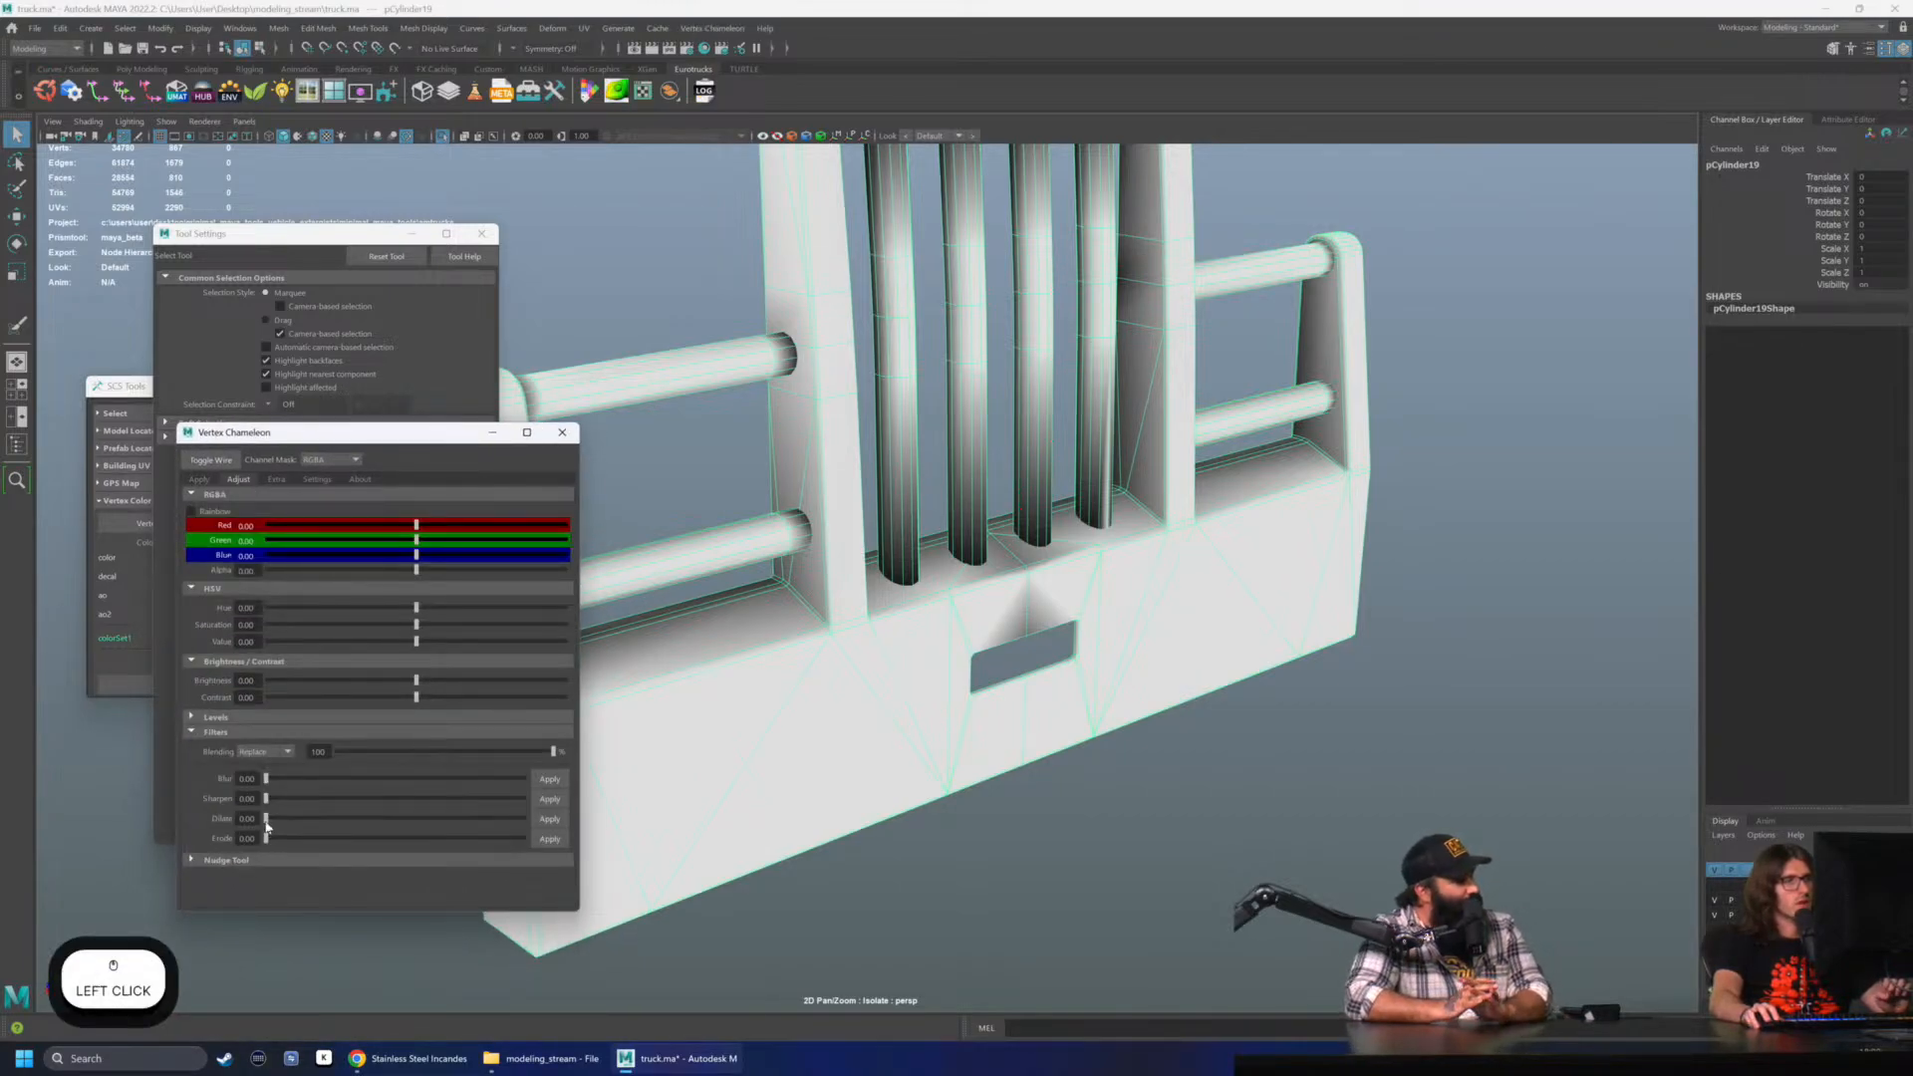
{"action": "left_click_drag", "start_coordinate": [266, 818], "coordinate": [509, 843]}
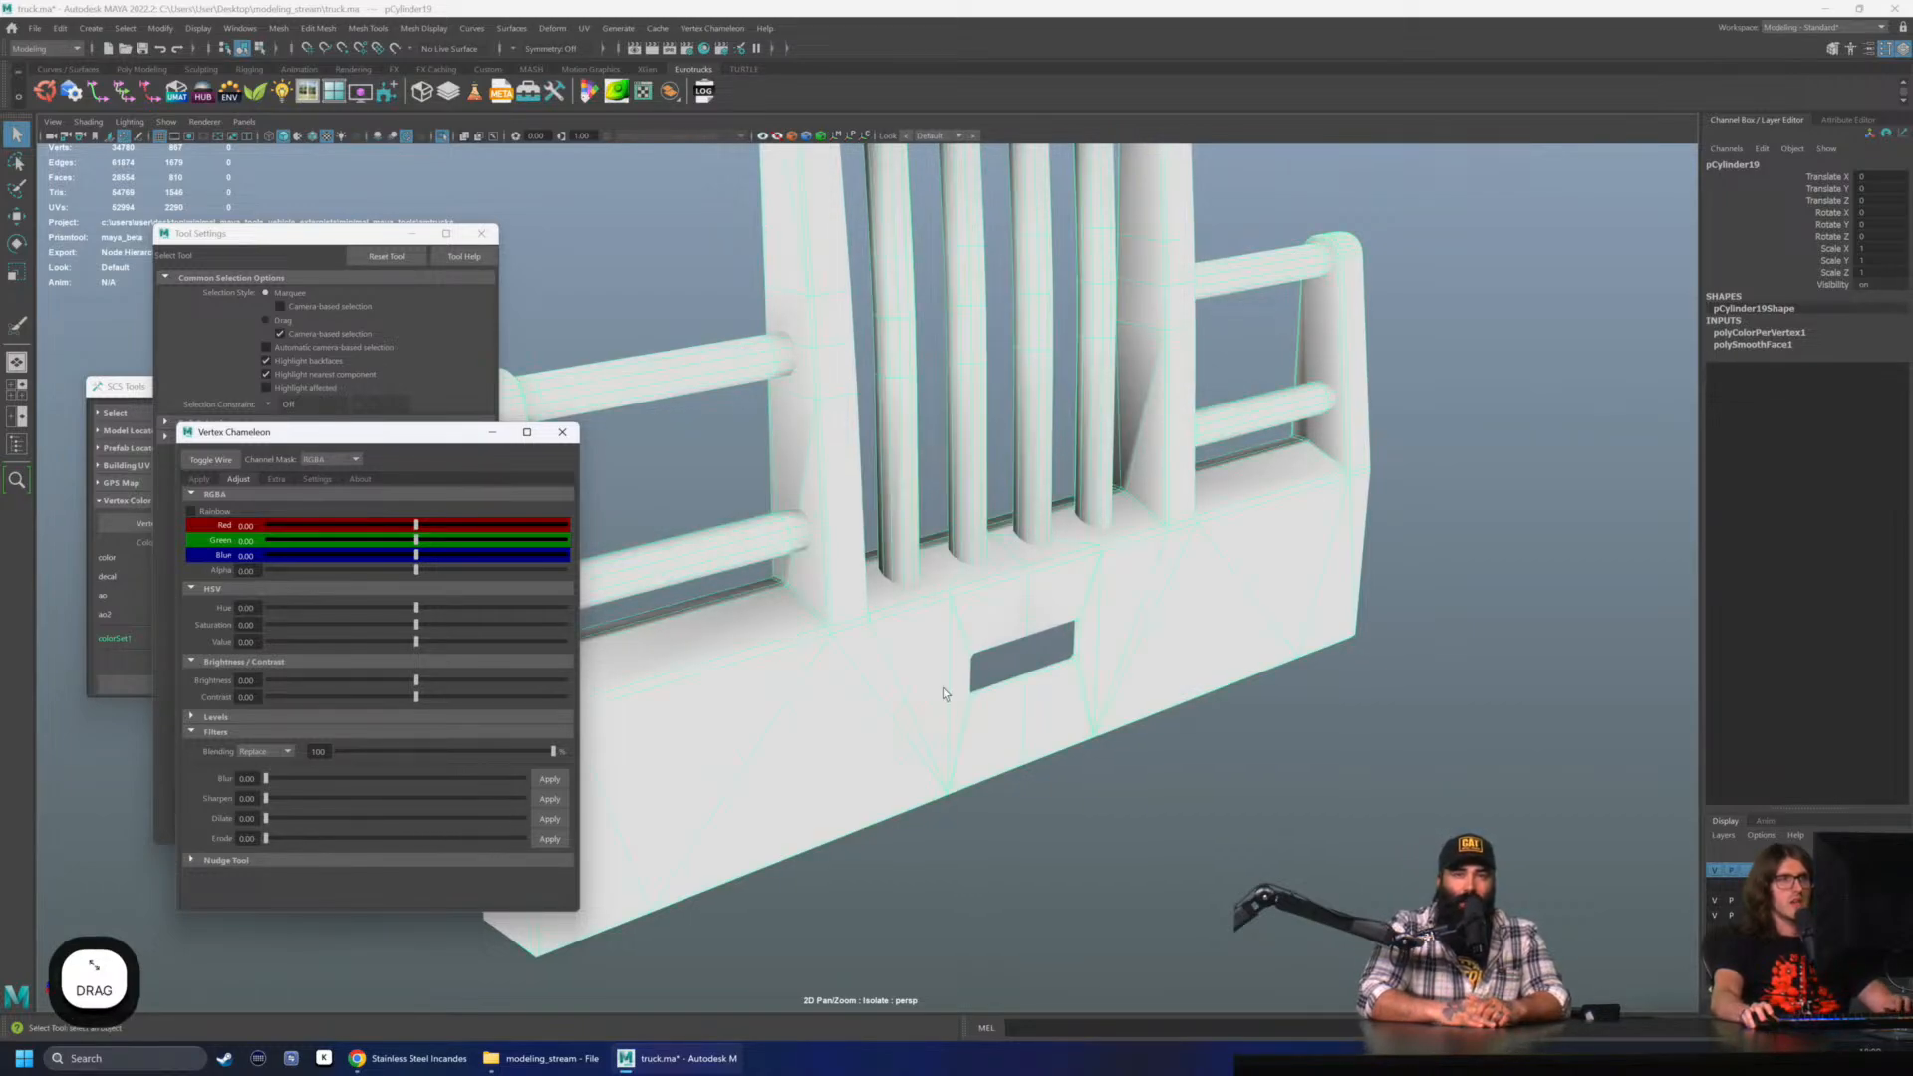
- Examine the dilated vertex colors from several angles and up close at the base of a grille upright
{"action": "right_click_drag", "start_coordinate": [942, 638], "coordinate": [797, 398], "text": "alt"}
{"action": "left_click", "coordinate": [775, 387]}
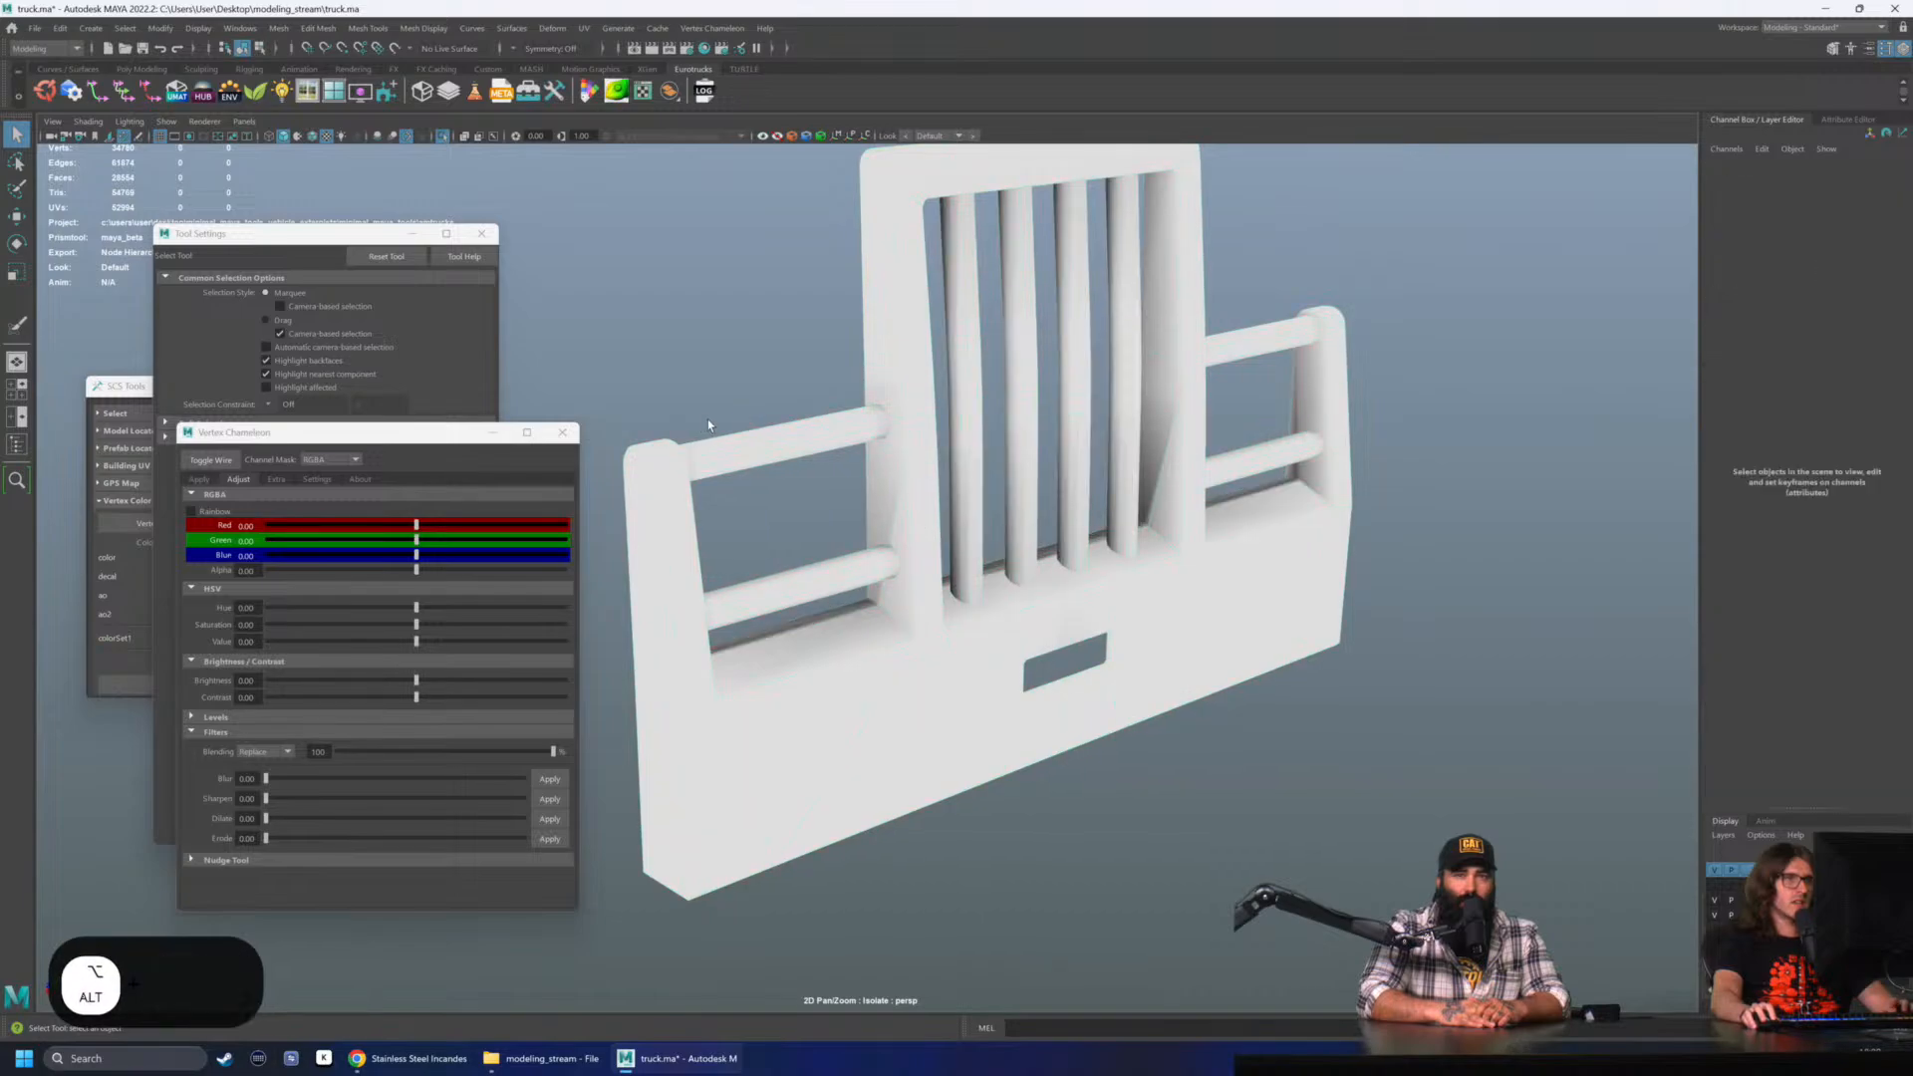
{"action": "left_click_drag", "start_coordinate": [923, 520], "coordinate": [887, 448], "text": "alt"}
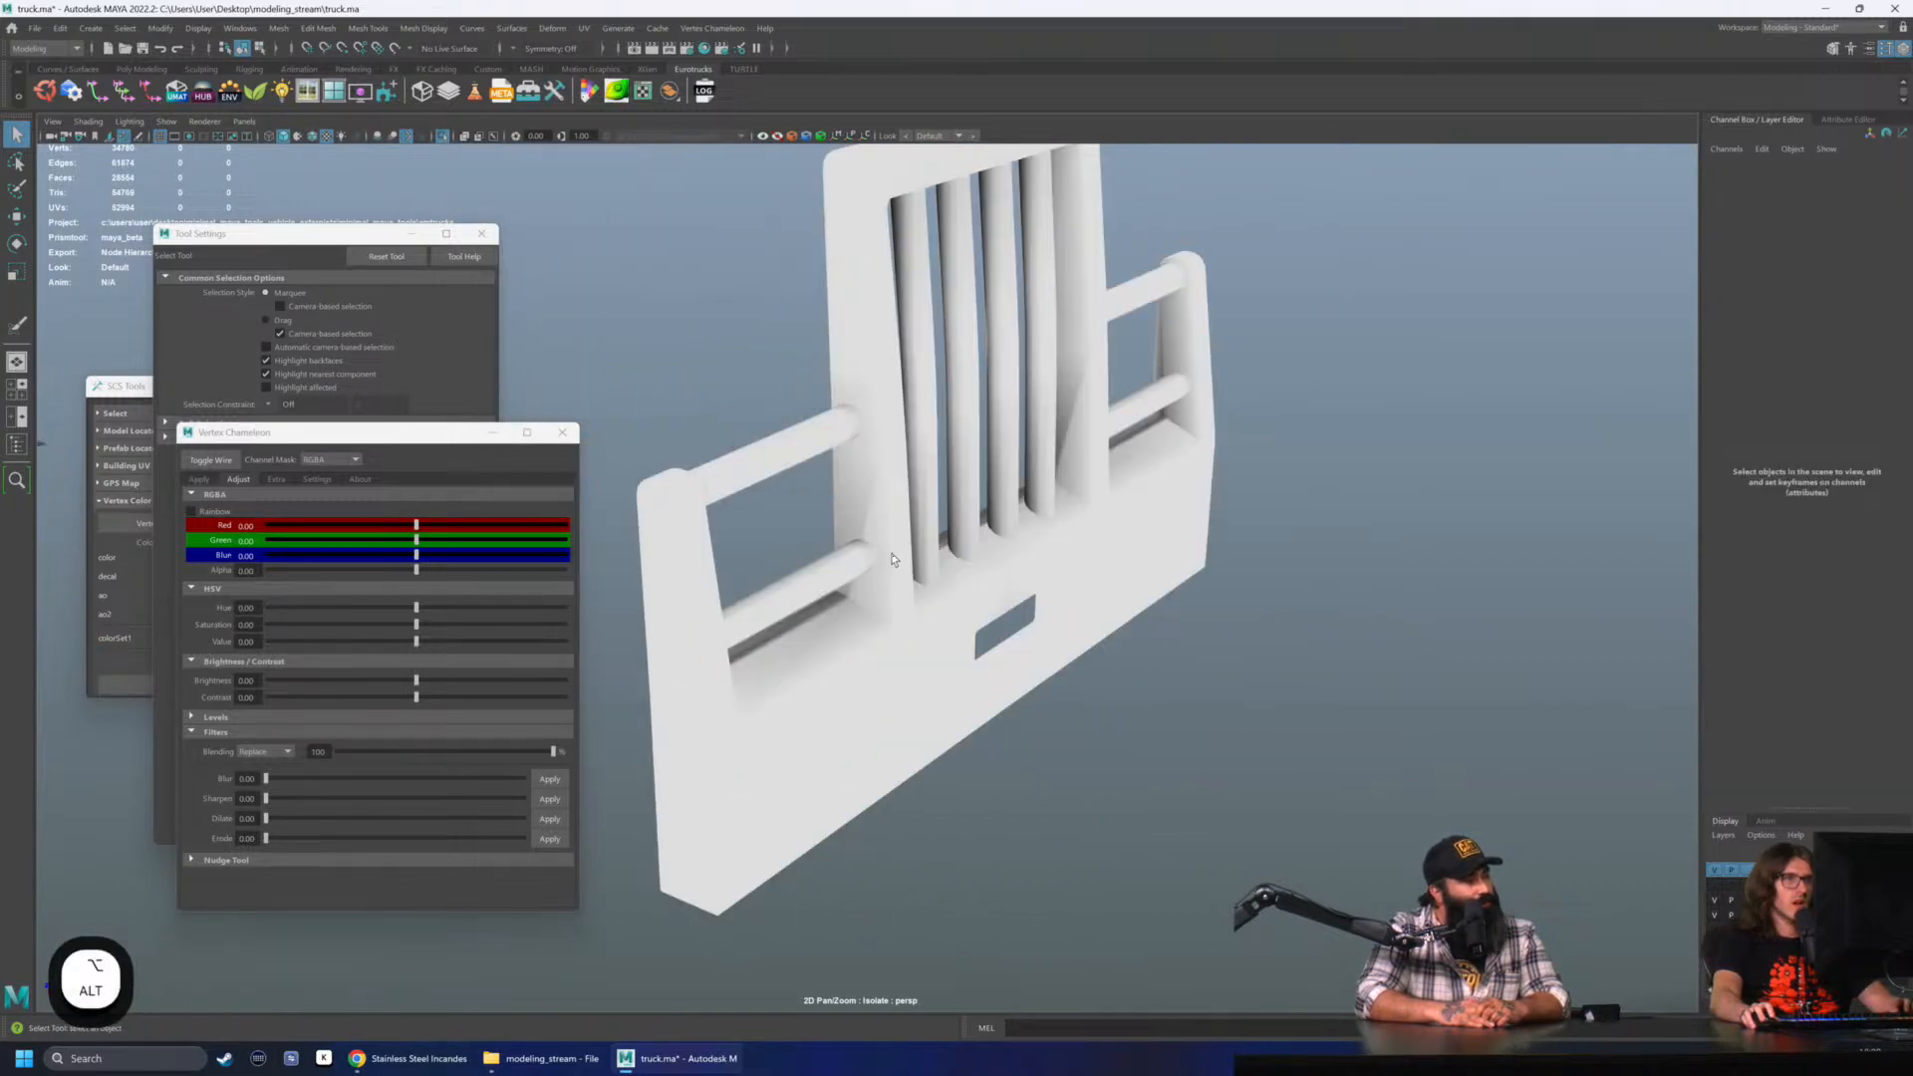
{"action": "left_click", "coordinate": [895, 596]}
{"action": "left_click_drag", "start_coordinate": [979, 595], "coordinate": [1102, 516], "text": "alt"}
{"action": "scroll", "coordinate": [1102, 513], "scroll_direction": "up", "scroll_amount": 2}
{"action": "left_click", "coordinate": [1199, 436]}
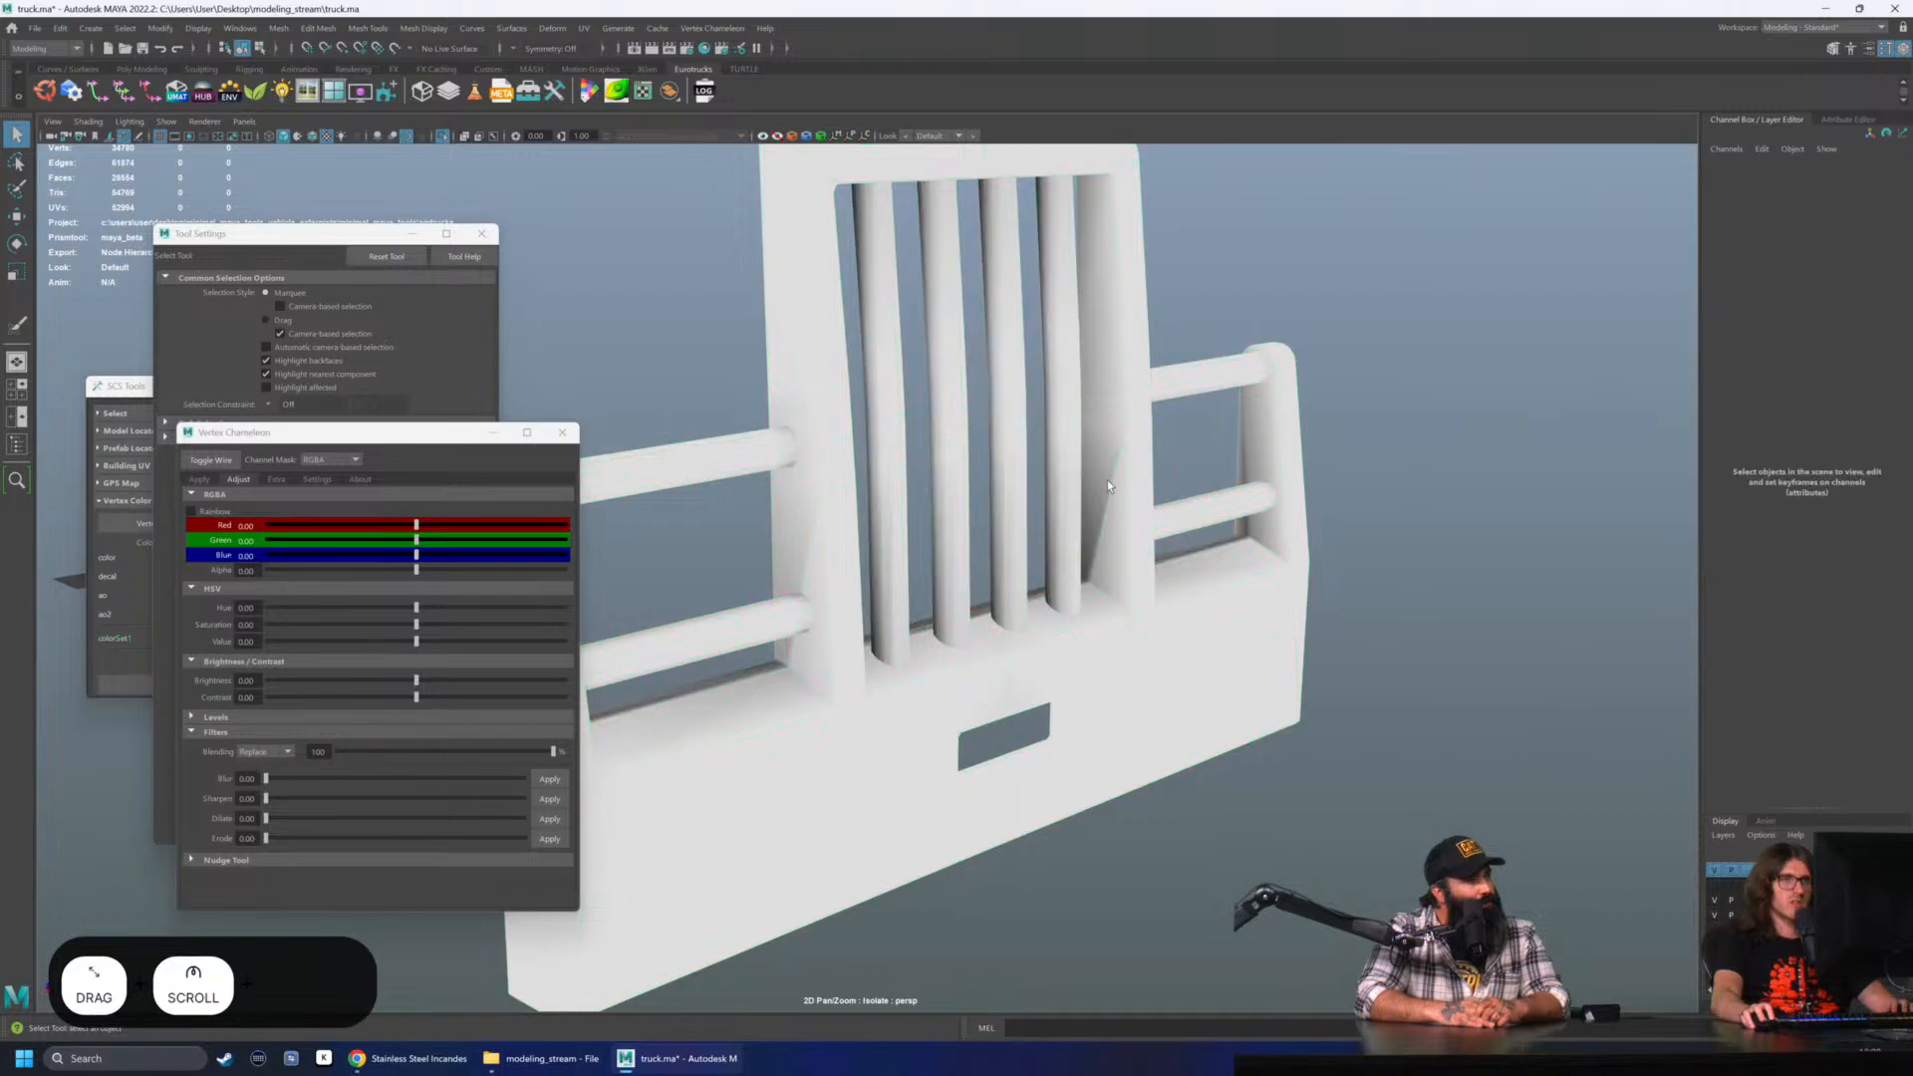
{"action": "right_click_drag", "start_coordinate": [1109, 480], "coordinate": [1056, 484]}
{"action": "left_click", "coordinate": [1096, 574]}
{"action": "key", "text": "f"}
{"action": "scroll", "coordinate": [1056, 530], "scroll_direction": "down", "scroll_amount": 10}
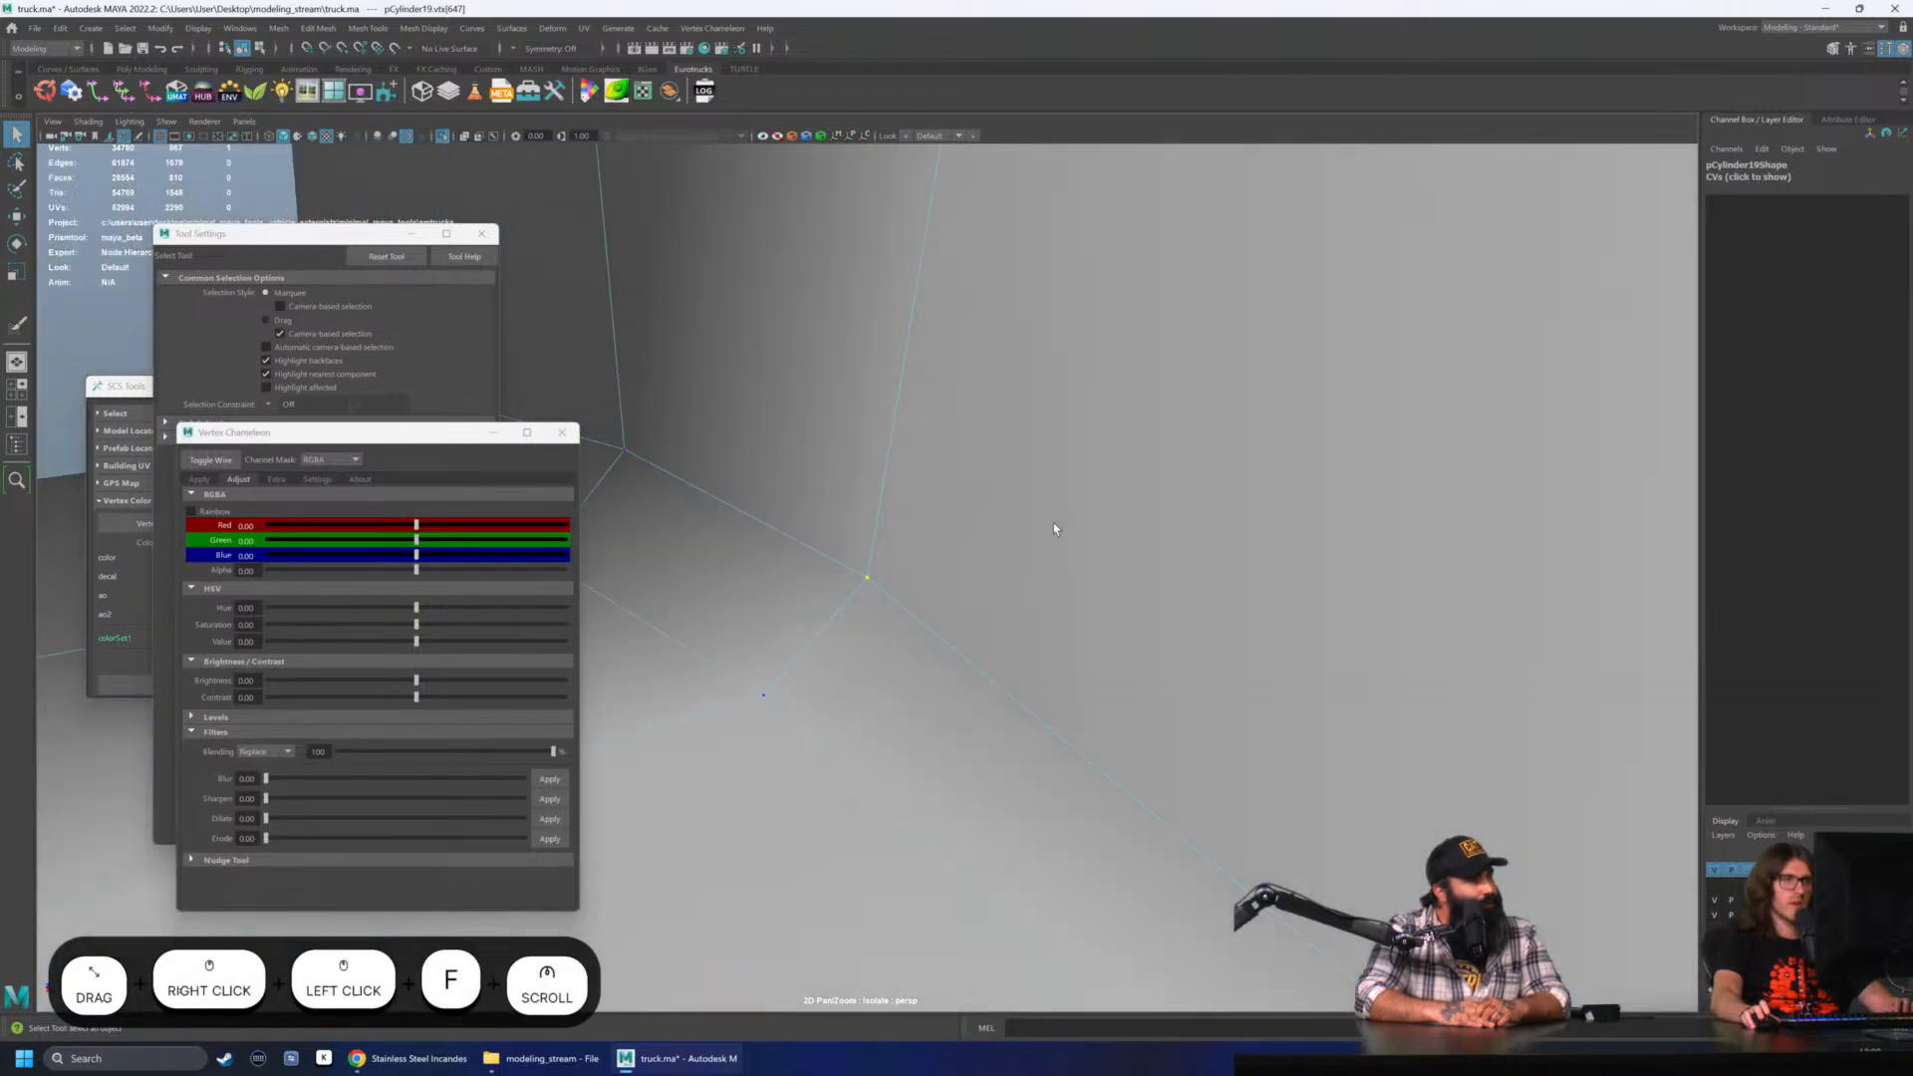
{"action": "middle_click_drag", "start_coordinate": [992, 389], "coordinate": [1040, 711], "text": "alt"}
{"action": "right_click_drag", "start_coordinate": [1040, 712], "coordinate": [1006, 395], "text": "alt"}
{"action": "left_click", "coordinate": [1276, 255]}
{"action": "right_click_drag", "start_coordinate": [1276, 255], "coordinate": [758, 469], "text": "alt"}
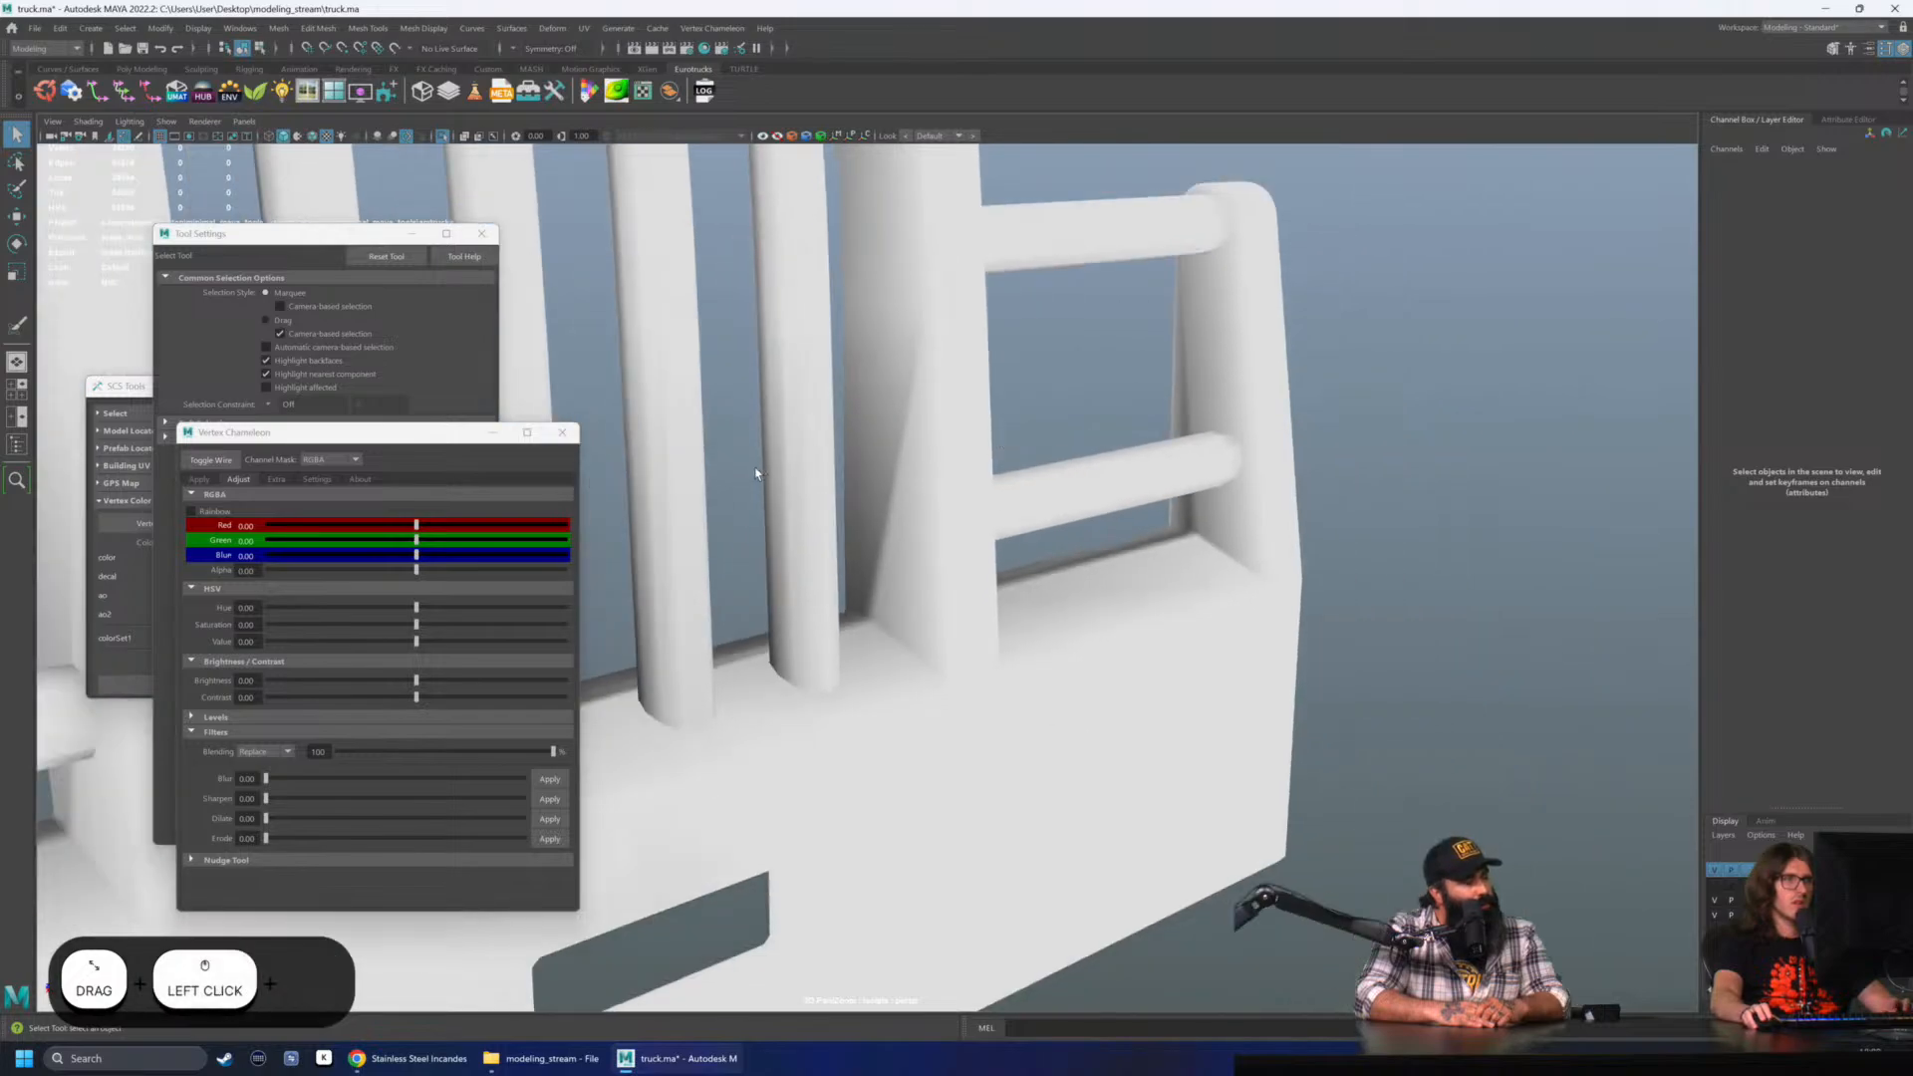
{"action": "left_click_drag", "start_coordinate": [757, 470], "coordinate": [1018, 618], "text": "alt"}
- Lower the output white level of the bumper's vertex colors to roughly the middle of its range in Vertex Chameleon, then deselect the bumper
{"action": "left_click", "coordinate": [1019, 617]}
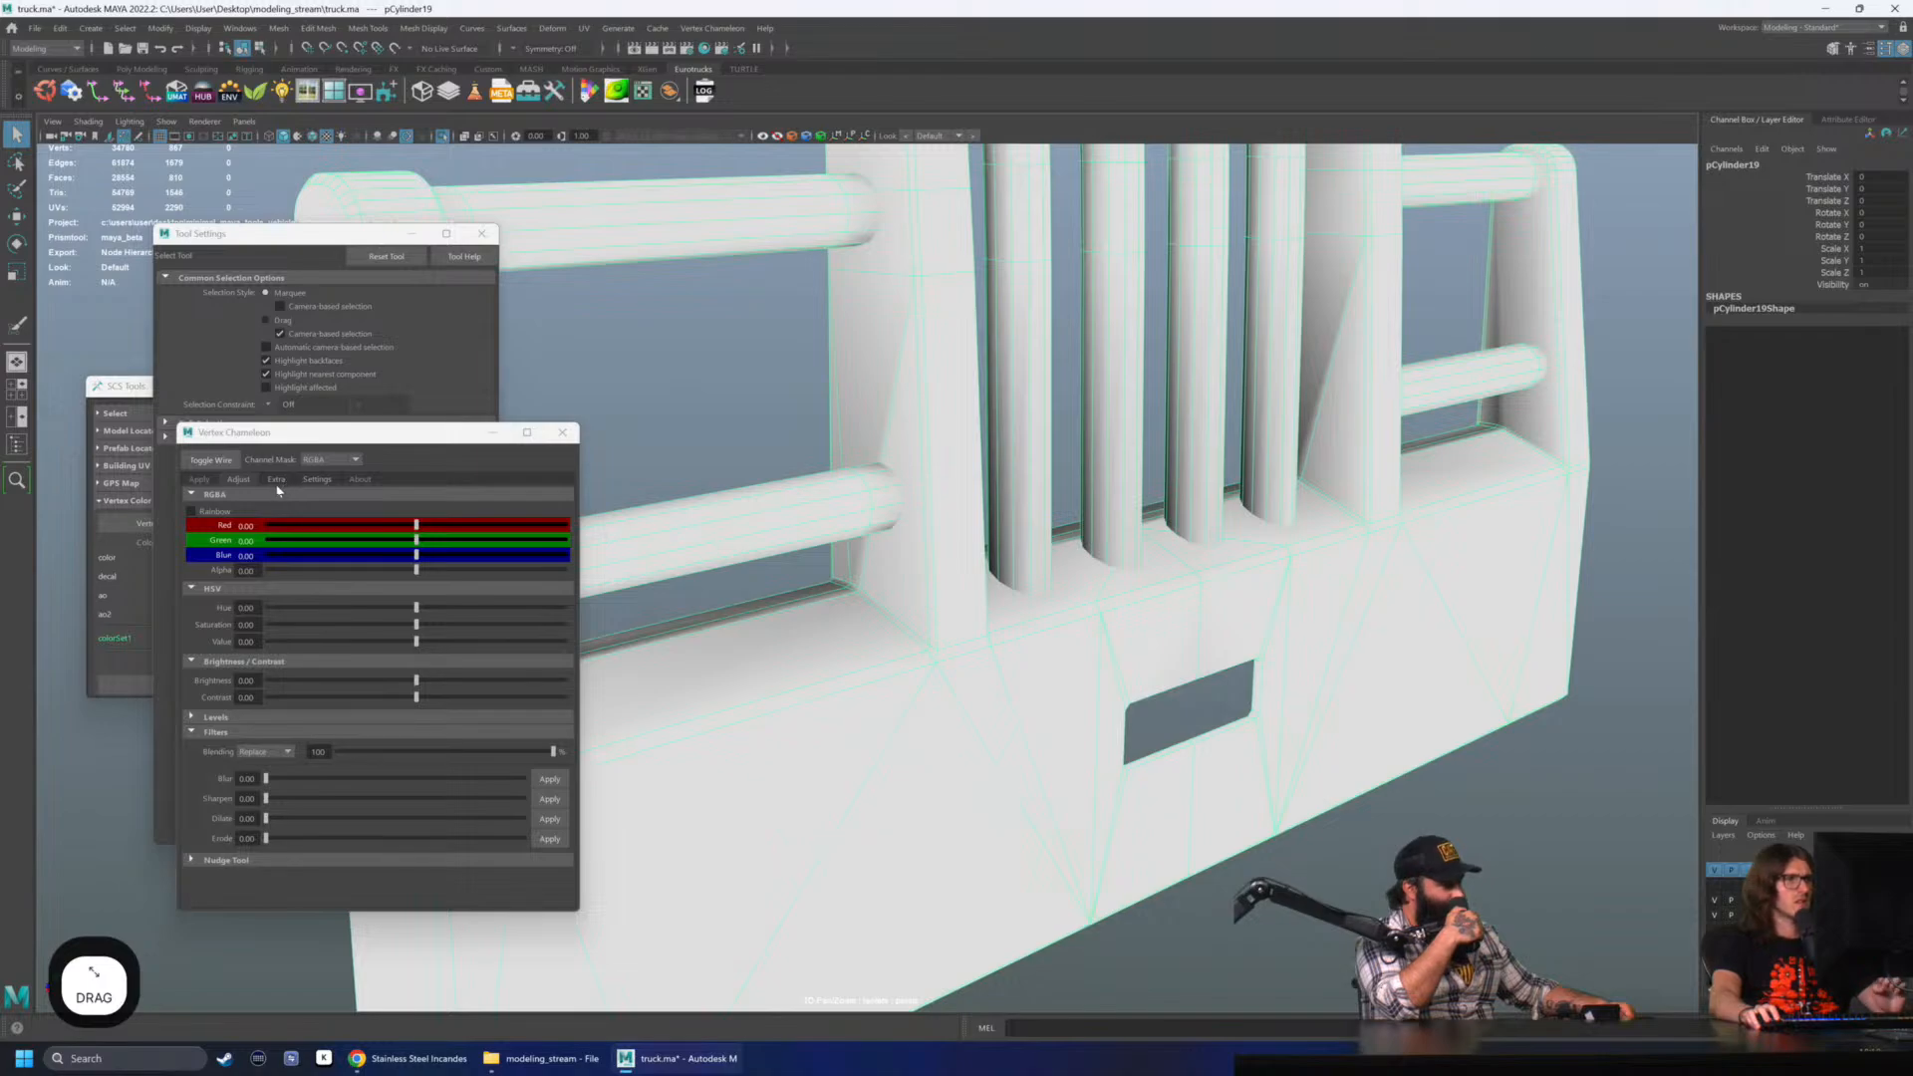
{"action": "left_click", "coordinate": [199, 480]}
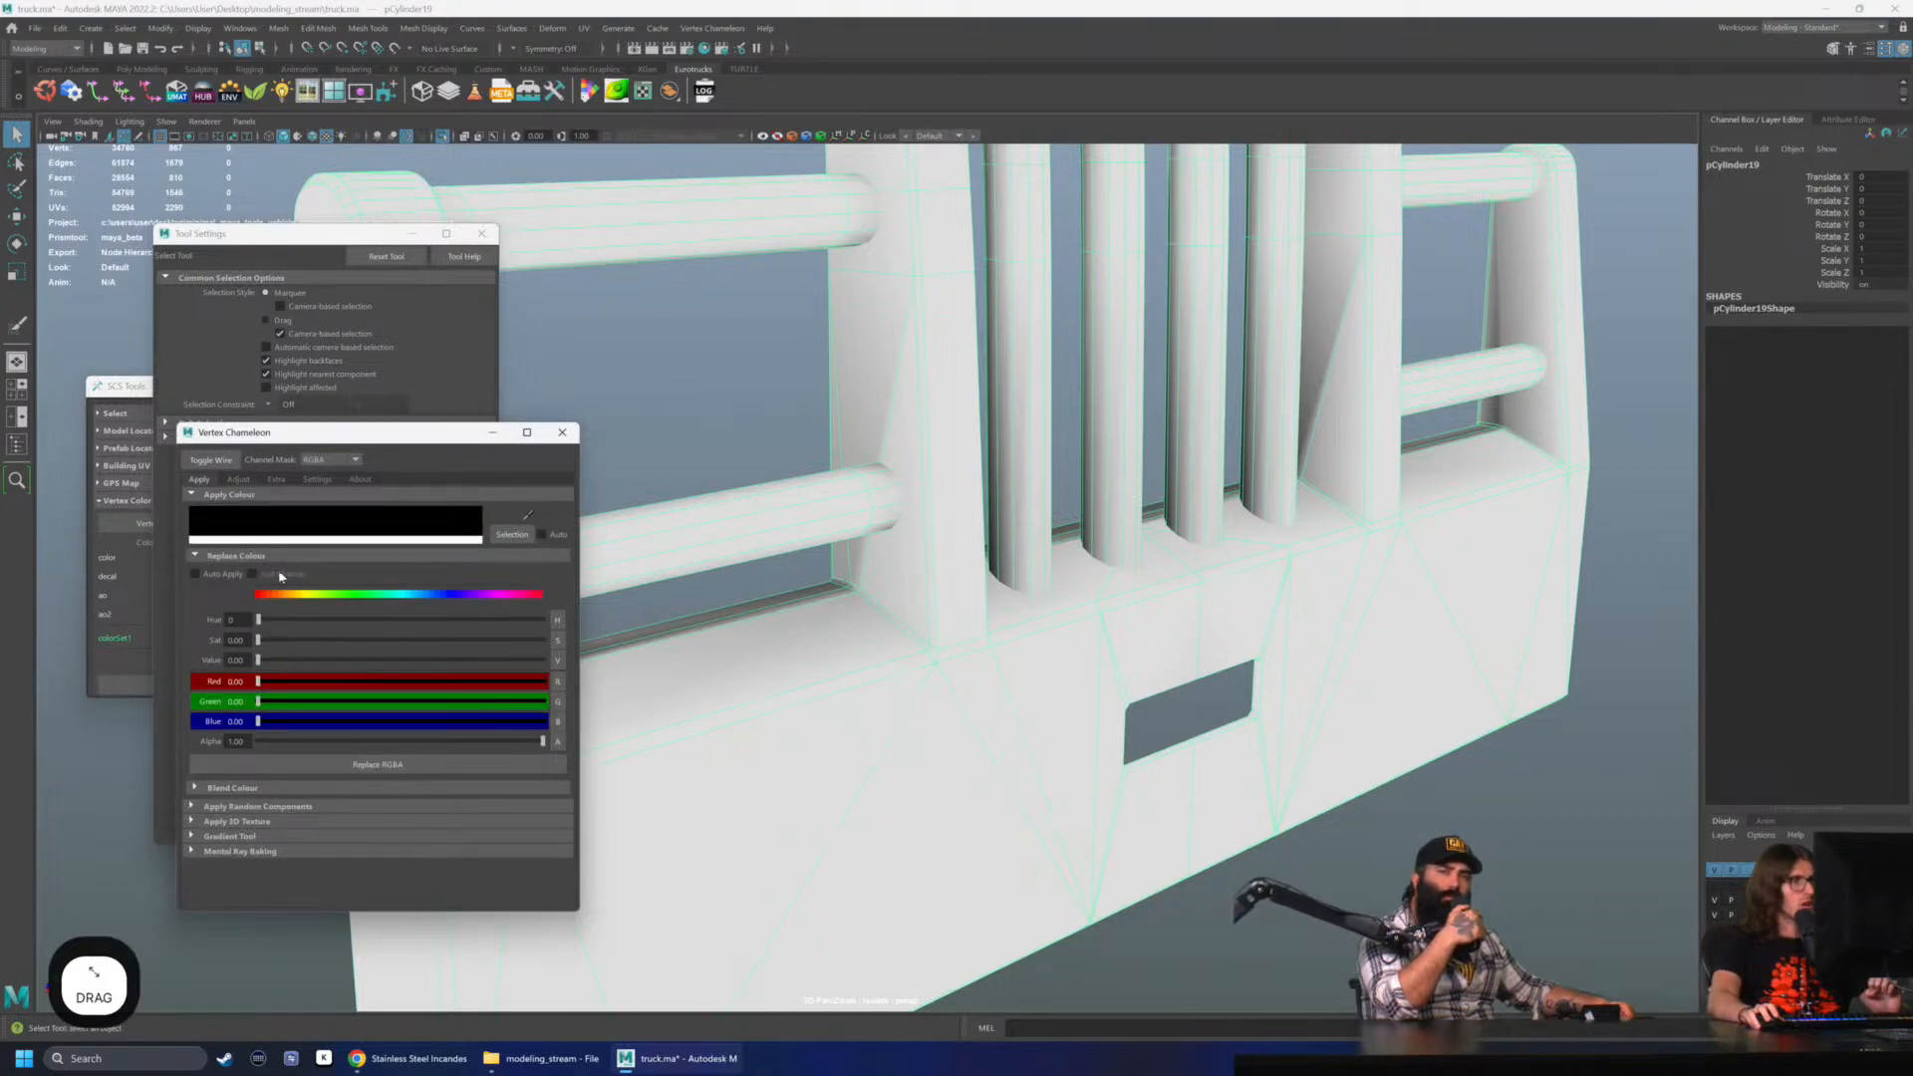
{"action": "left_click", "coordinate": [277, 480]}
{"action": "left_click", "coordinate": [316, 479]}
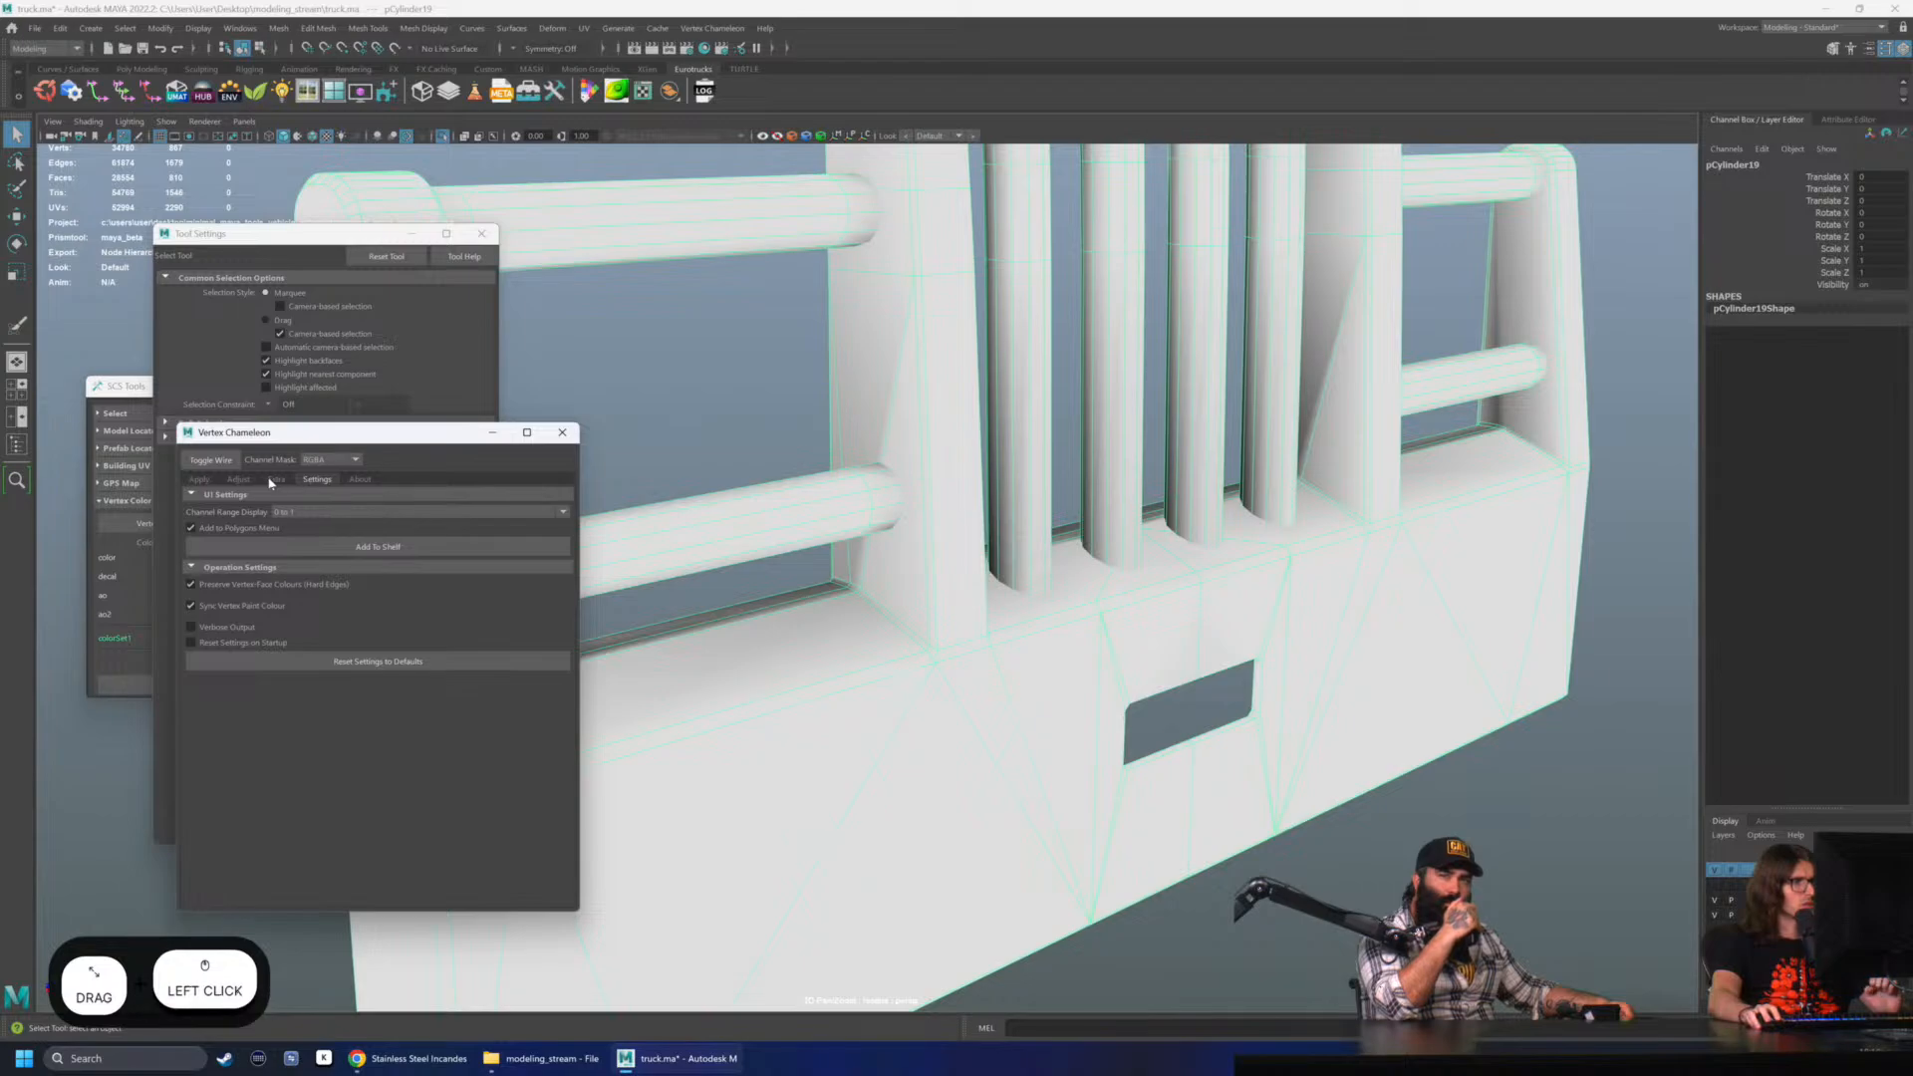
{"action": "left_click", "coordinate": [238, 479]}
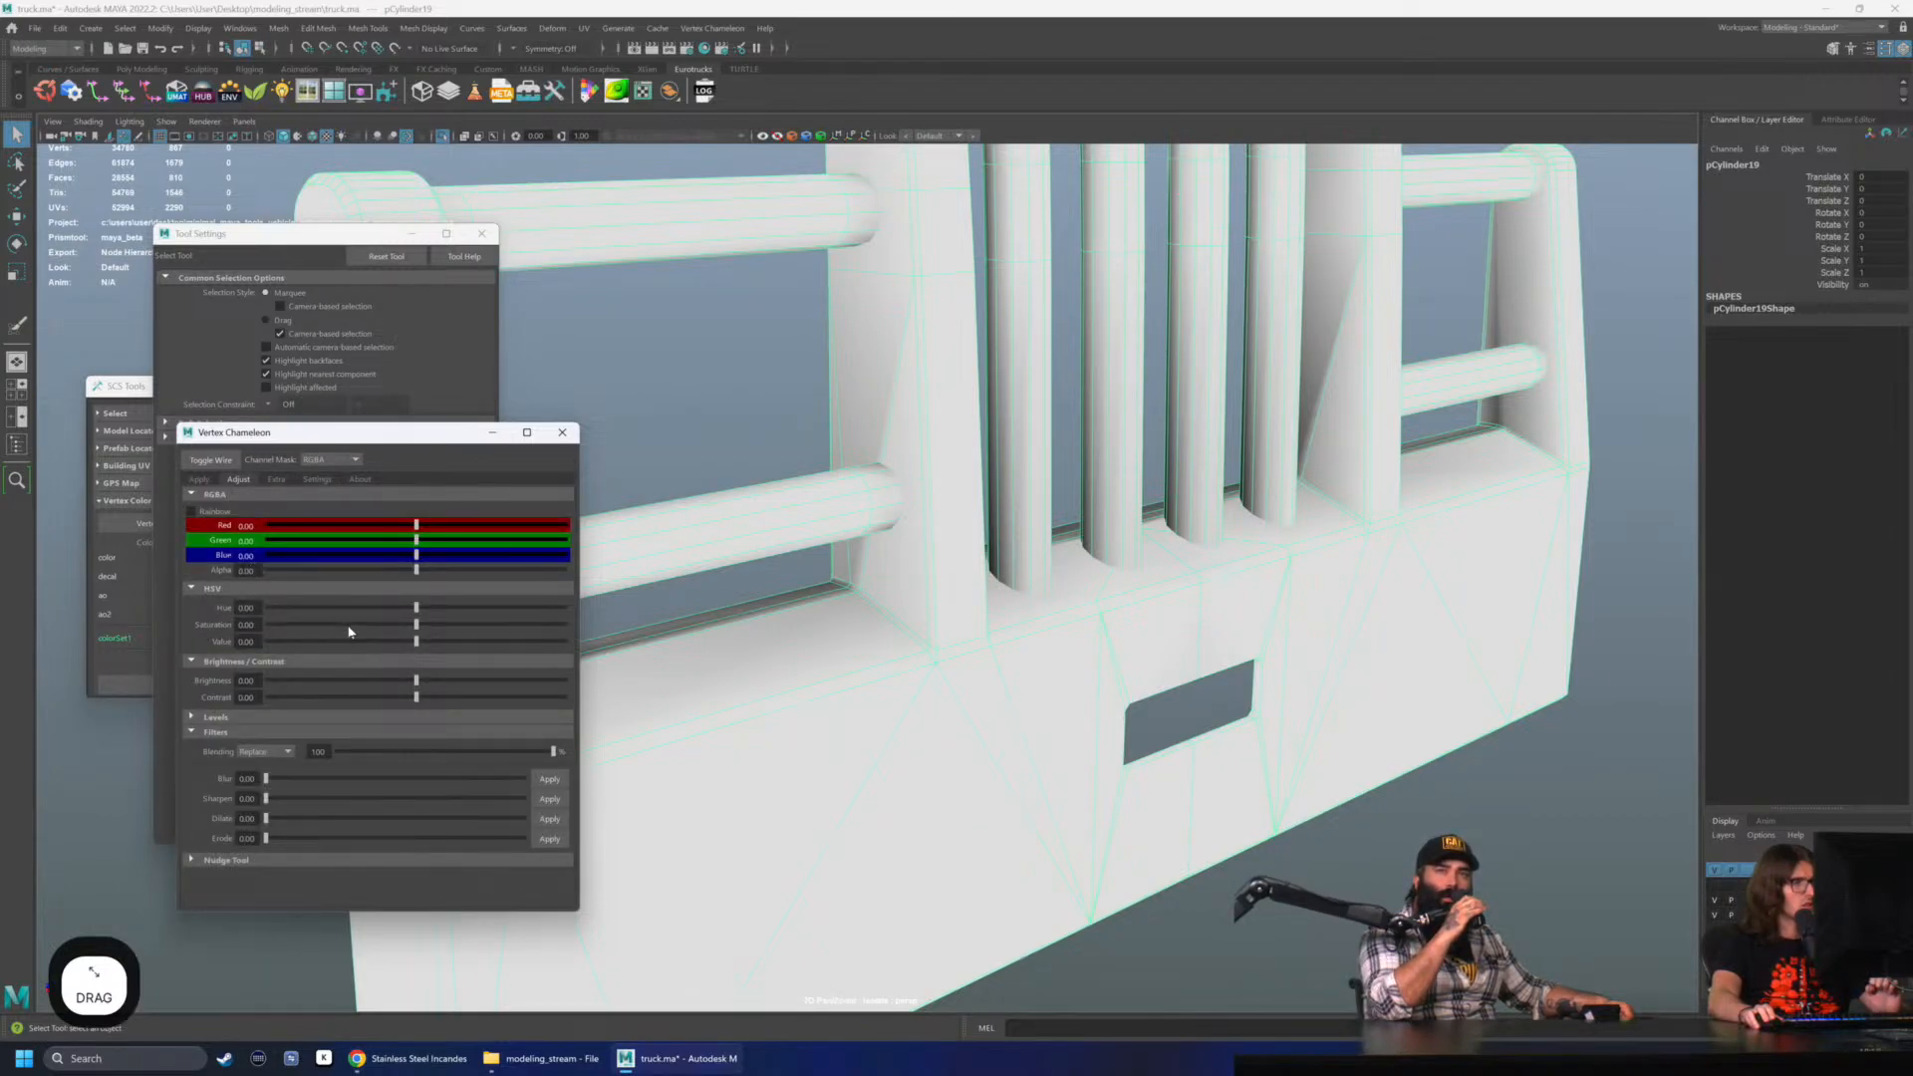
{"action": "left_click", "coordinate": [193, 719]}
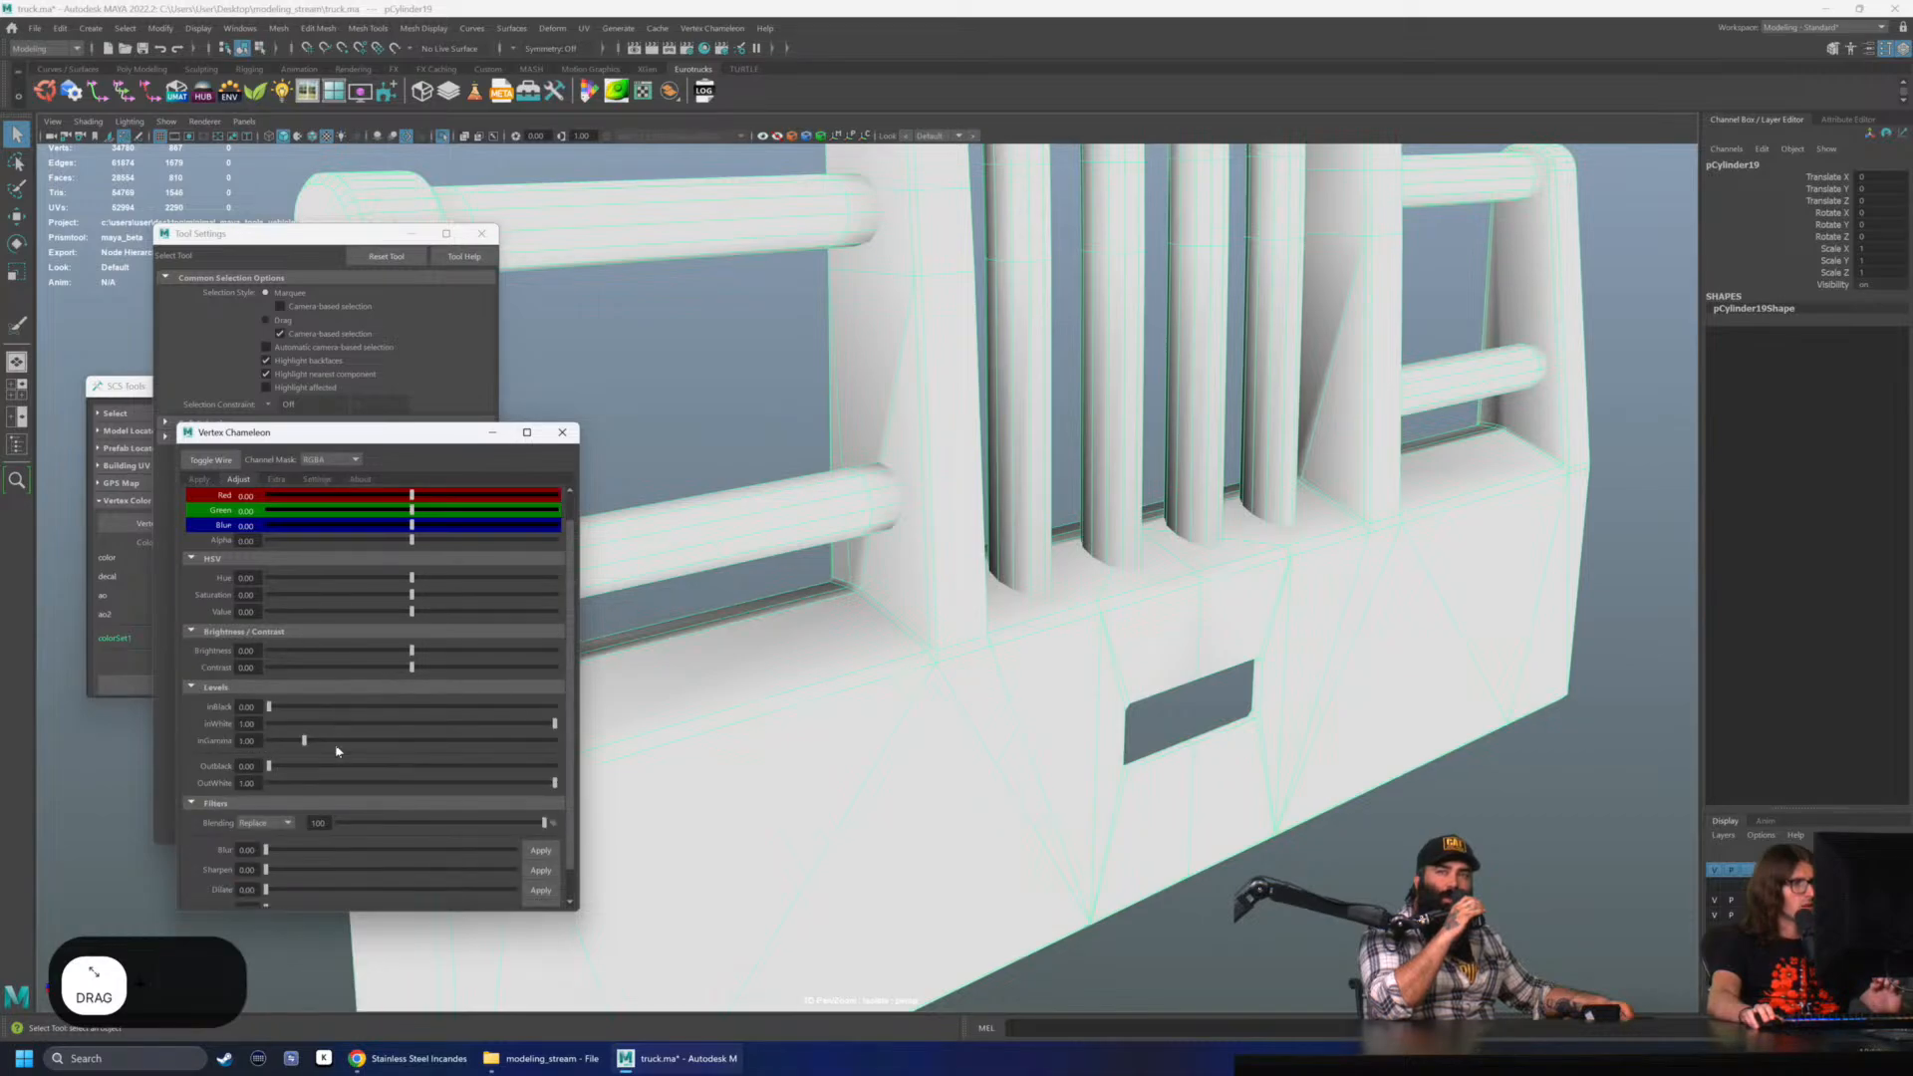
{"action": "scroll", "coordinate": [349, 729], "scroll_direction": "down", "scroll_amount": 1}
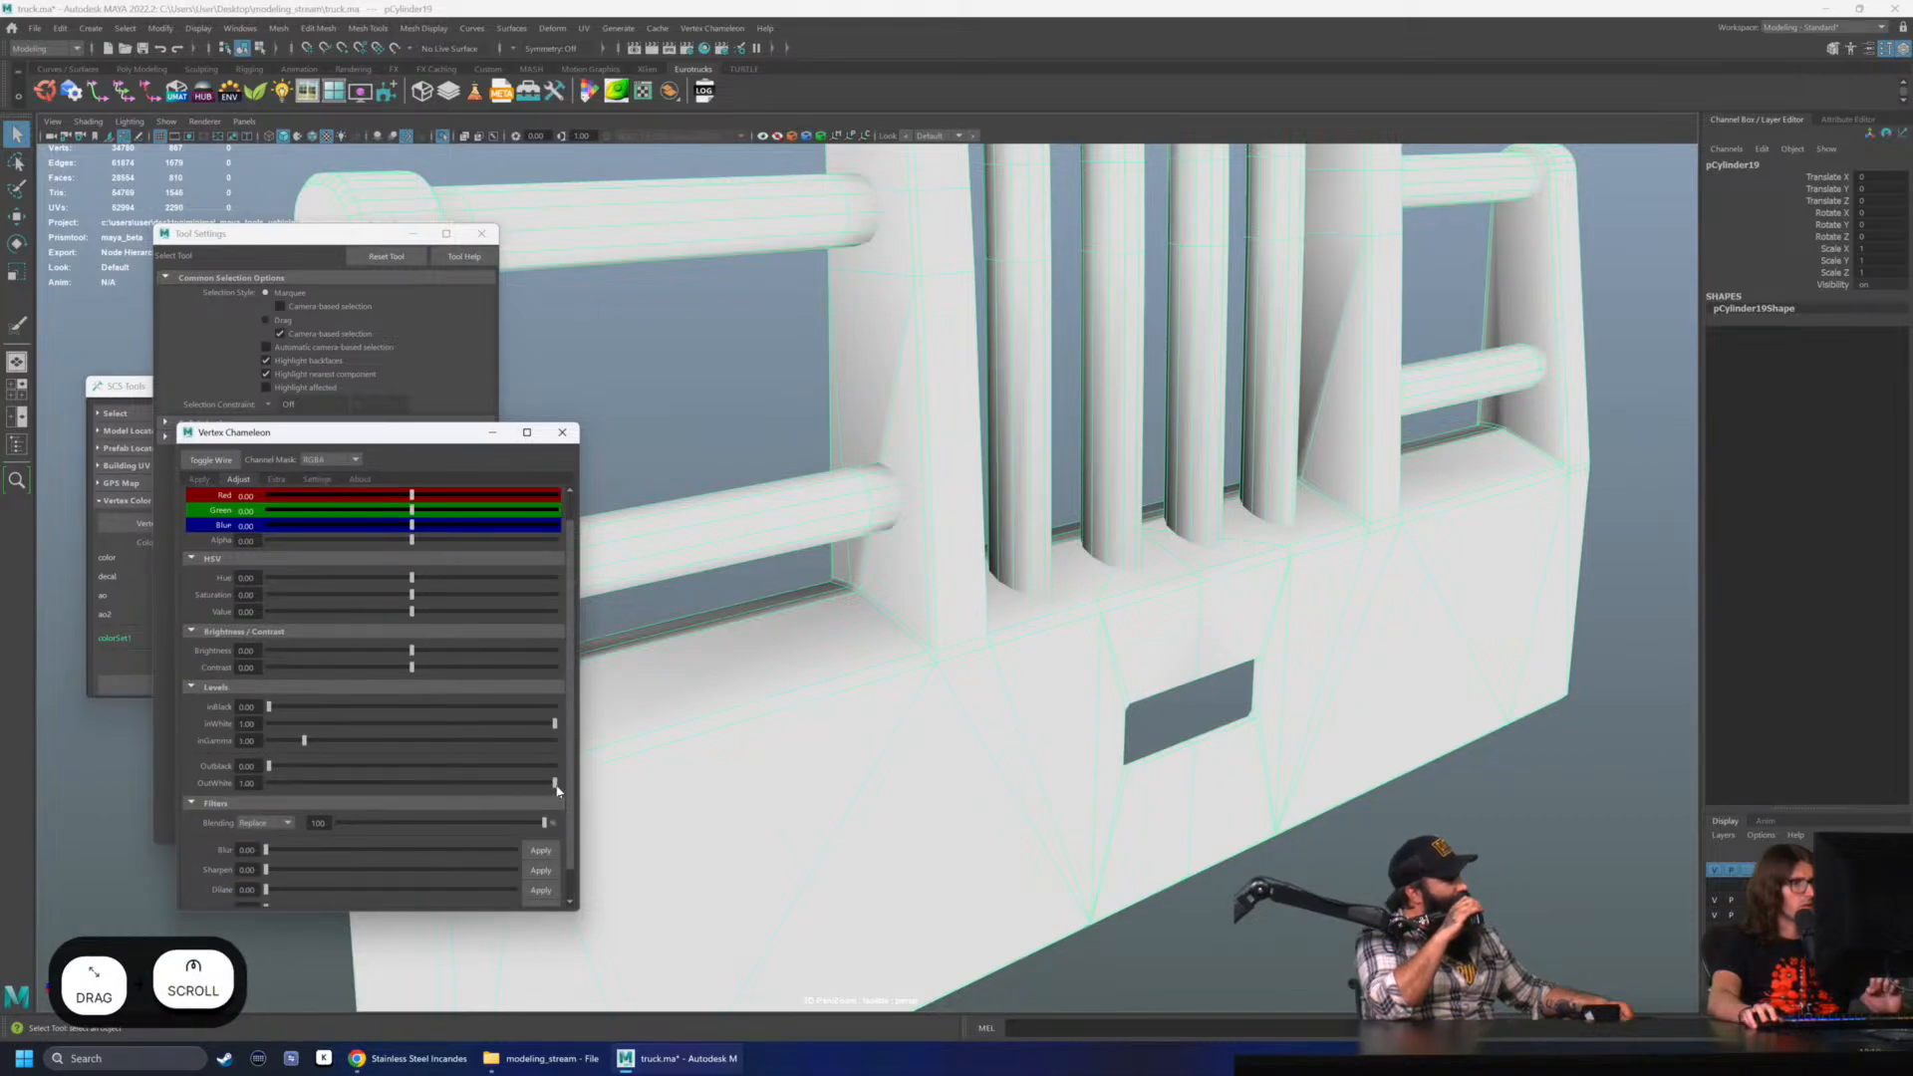
{"action": "left_click_drag", "start_coordinate": [556, 789], "coordinate": [415, 792]}
{"action": "scroll", "coordinate": [752, 584], "scroll_direction": "down", "scroll_amount": 5}
{"action": "left_click", "coordinate": [734, 504]}
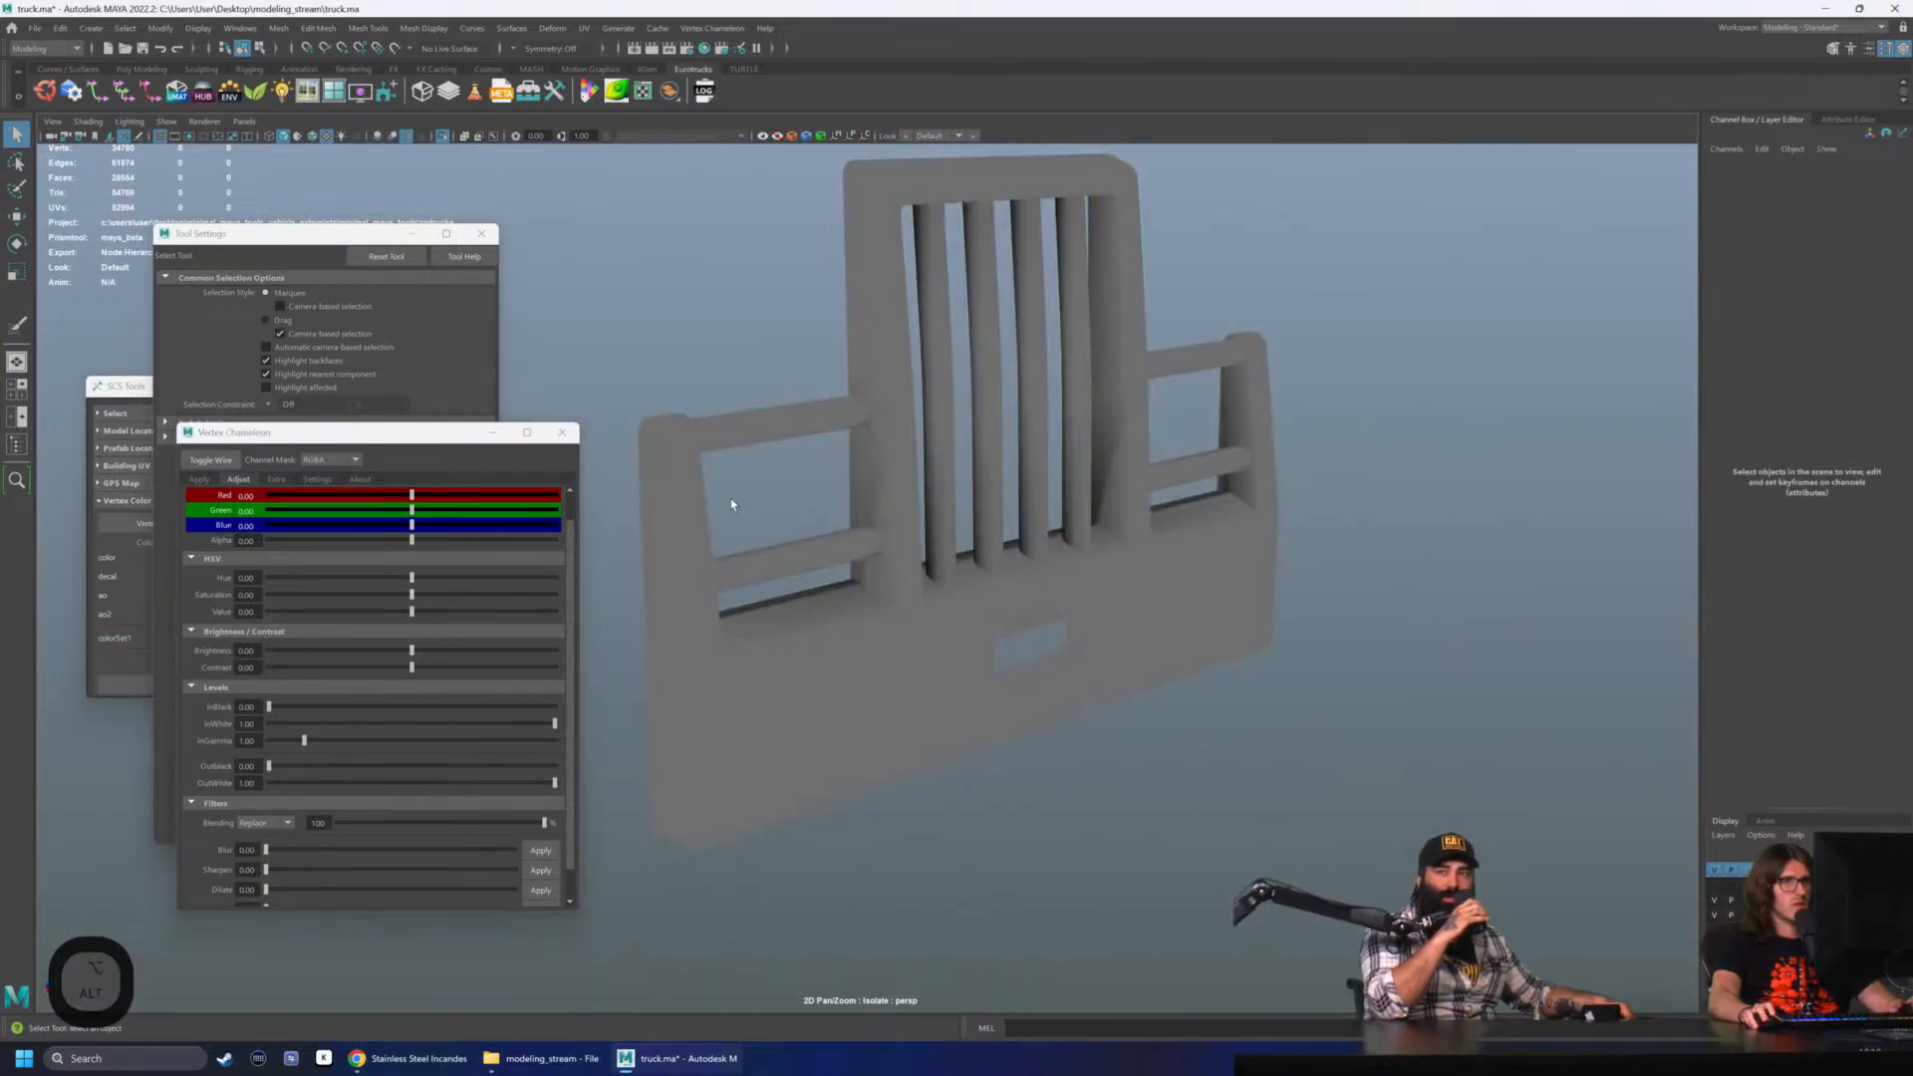
- Examine the darkened vertex color shading on the front, sides and back of the bumper
{"action": "left_click_drag", "start_coordinate": [734, 504], "coordinate": [1024, 602], "text": "alt"}
{"action": "left_click_drag", "start_coordinate": [871, 521], "coordinate": [958, 531], "text": "alt"}
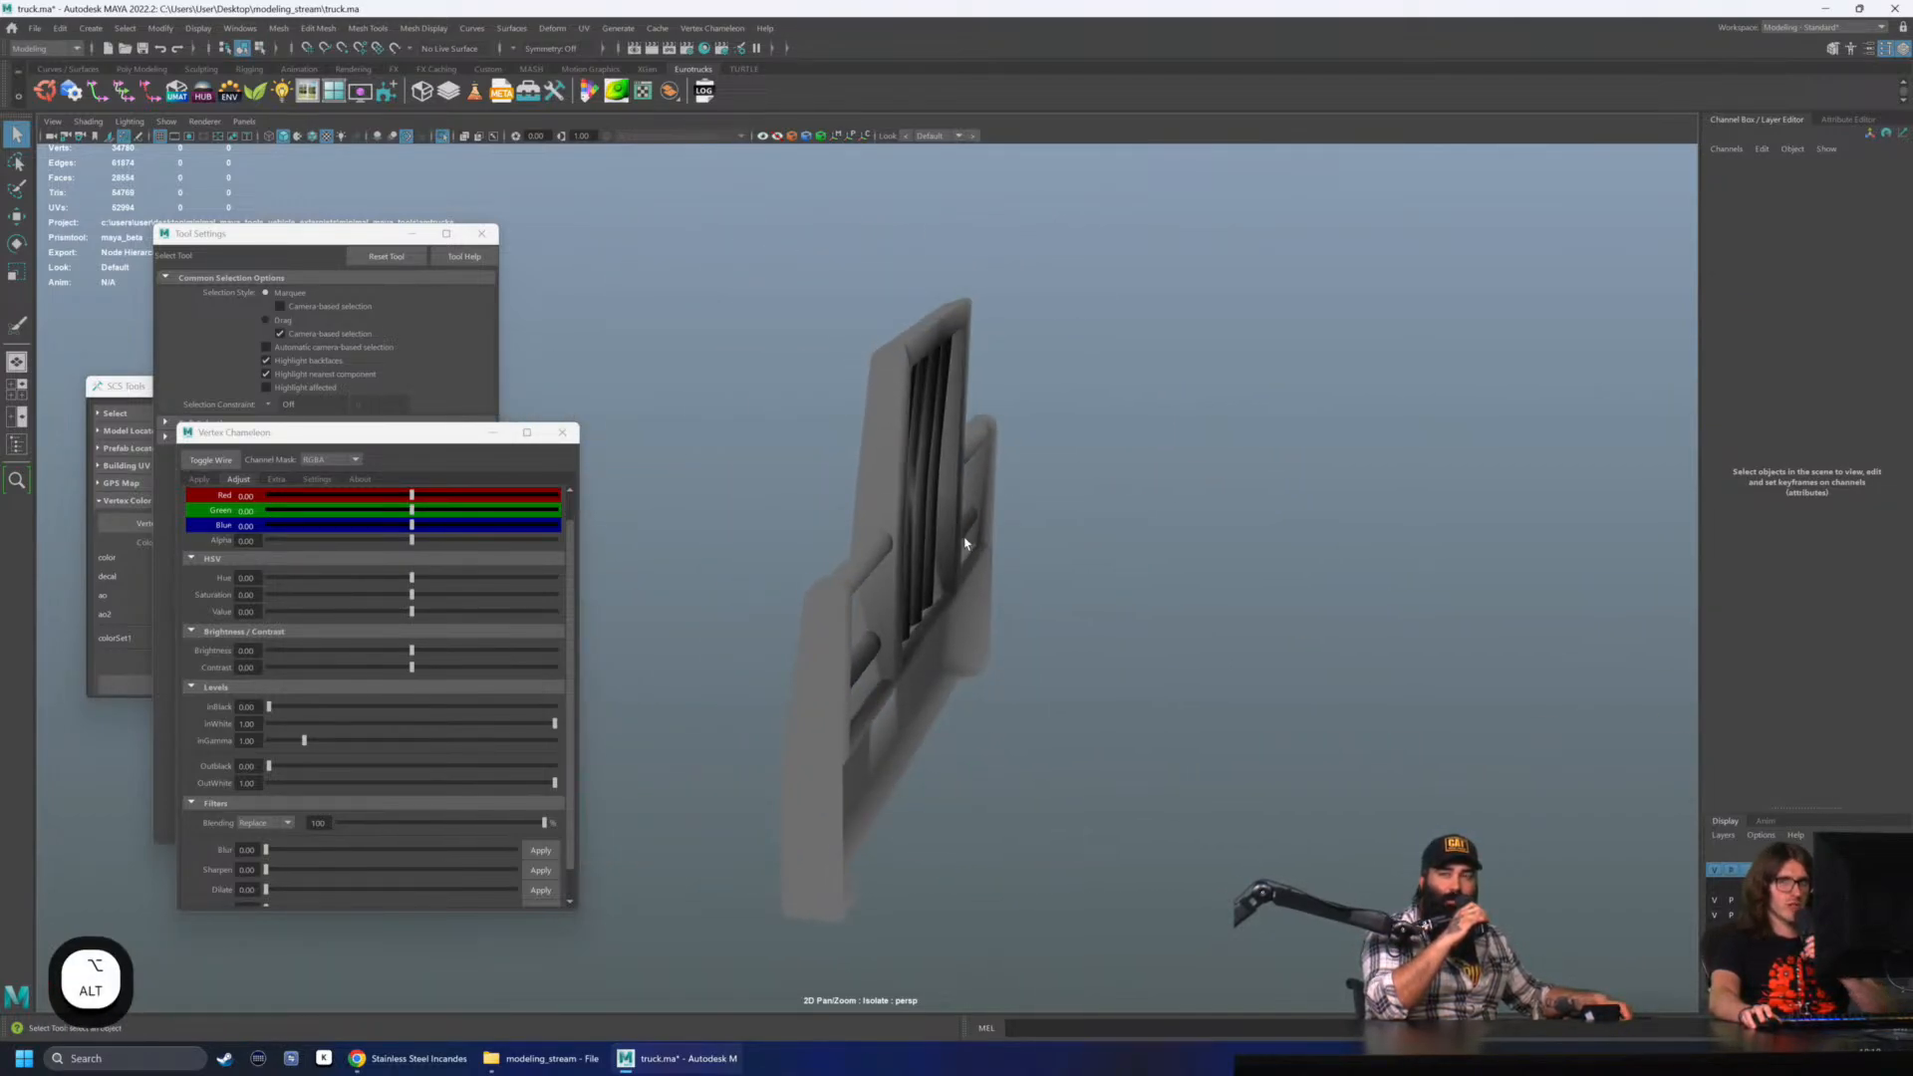
{"action": "left_click", "coordinate": [963, 544]}
{"action": "left_click", "coordinate": [858, 619]}
{"action": "left_click_drag", "start_coordinate": [858, 619], "coordinate": [979, 451], "text": "alt"}
{"action": "left_click", "coordinate": [1013, 504]}
{"action": "key", "text": "F11"}
{"action": "double_click", "coordinate": [974, 357]}
{"action": "left_click_drag", "start_coordinate": [974, 354], "coordinate": [1236, 444], "text": "alt"}
{"action": "key", "text": "F8"}
{"action": "left_click", "coordinate": [1101, 410]}
{"action": "left_click", "coordinate": [1049, 630]}
{"action": "left_click_drag", "start_coordinate": [1049, 630], "coordinate": [923, 594], "text": "alt"}
{"action": "left_click", "coordinate": [1239, 474]}
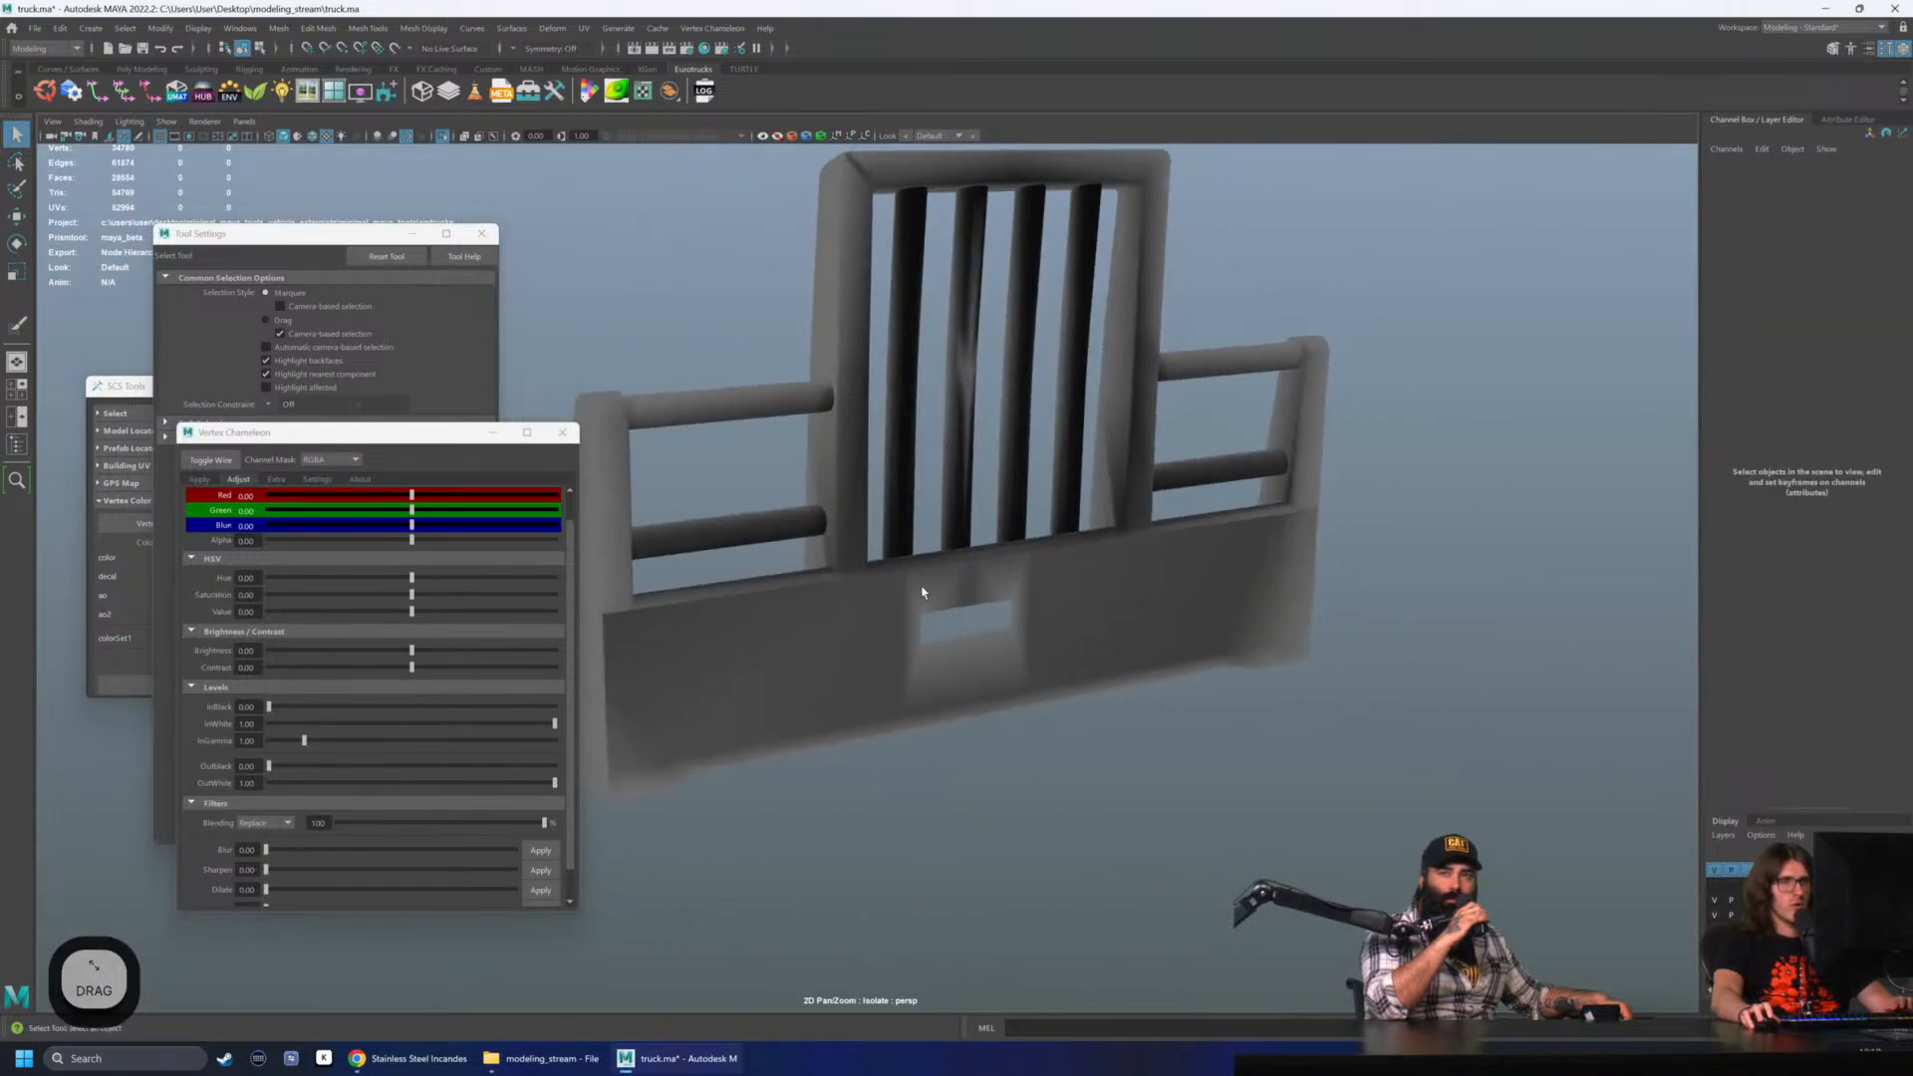
{"action": "middle_click_drag", "start_coordinate": [897, 643], "coordinate": [1040, 677], "text": "alt"}
{"action": "left_click_drag", "start_coordinate": [1039, 678], "coordinate": [1095, 670], "text": "alt"}
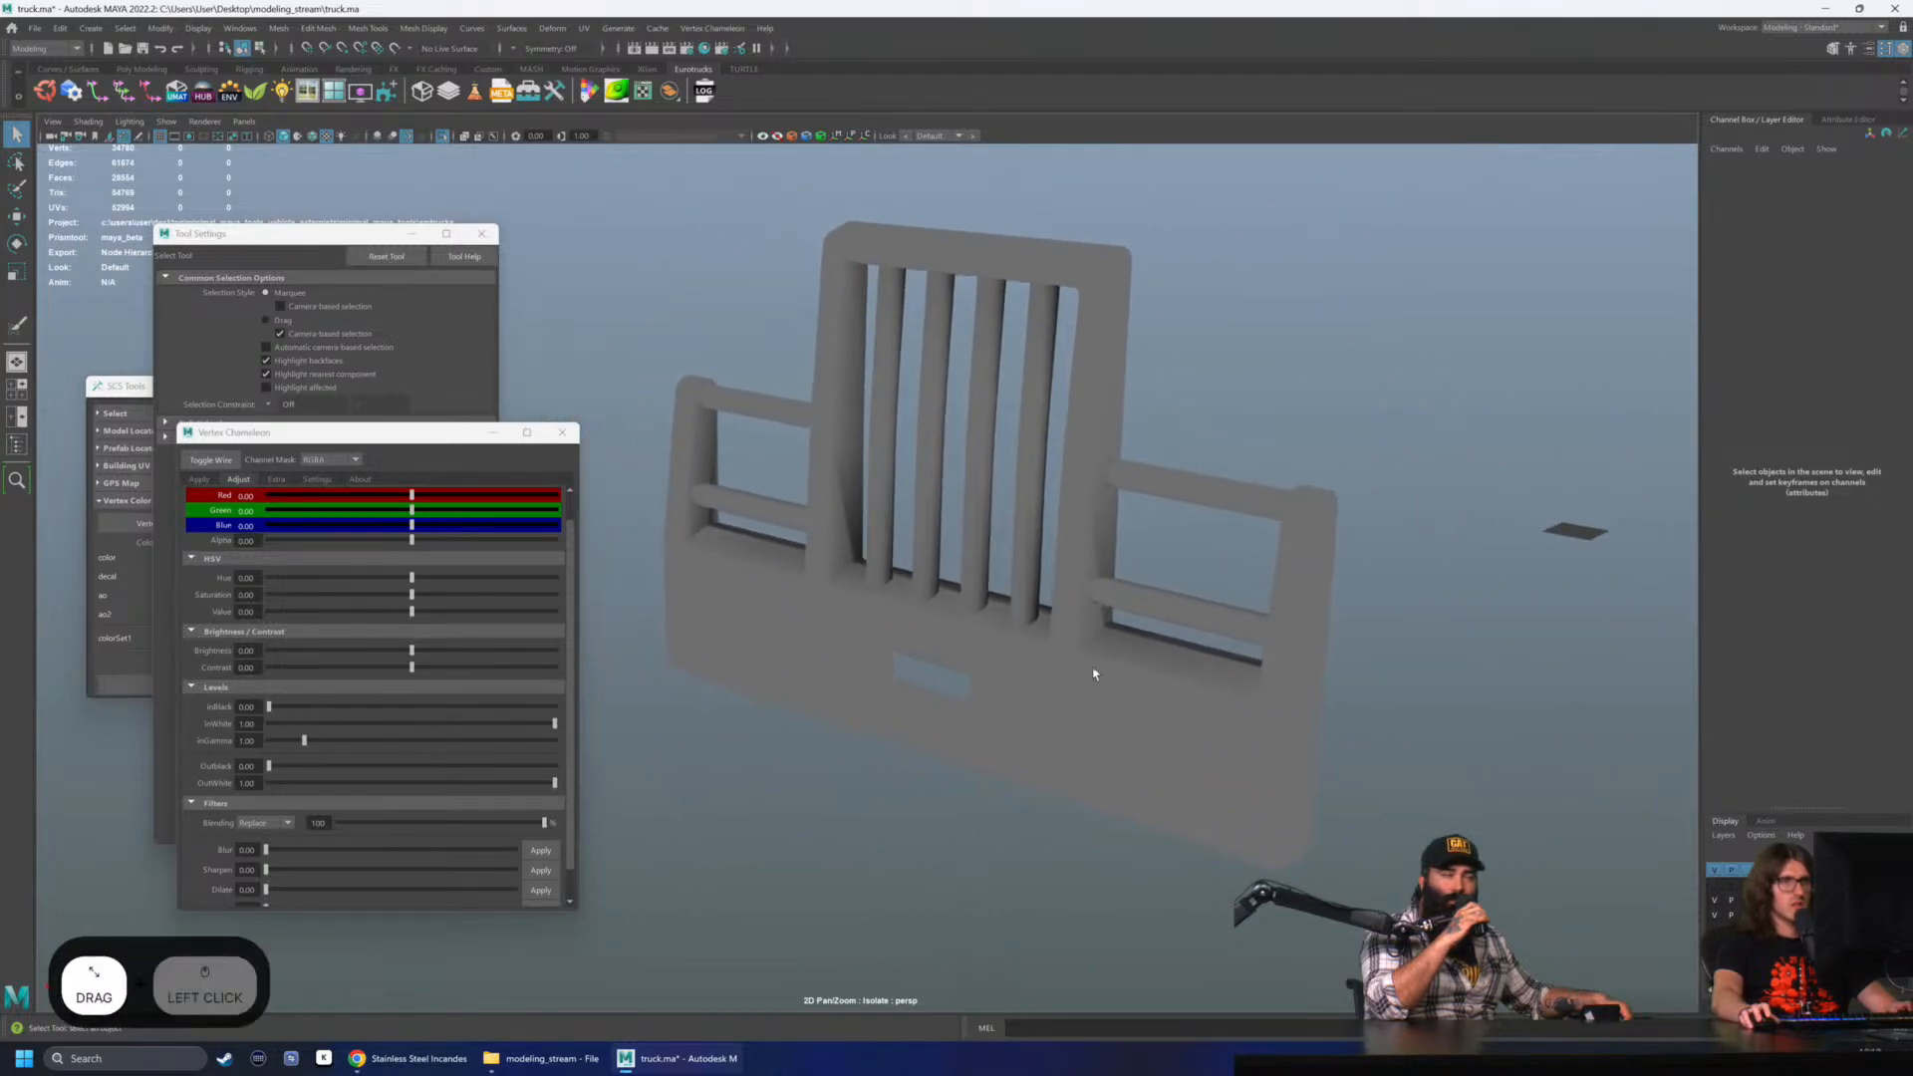
- Select the faces of the bumper's main frame and isolate them so the round bars are hidden
{"action": "left_click", "coordinate": [1094, 670]}
{"action": "key", "text": "F11"}
{"action": "double_click", "coordinate": [1110, 383]}
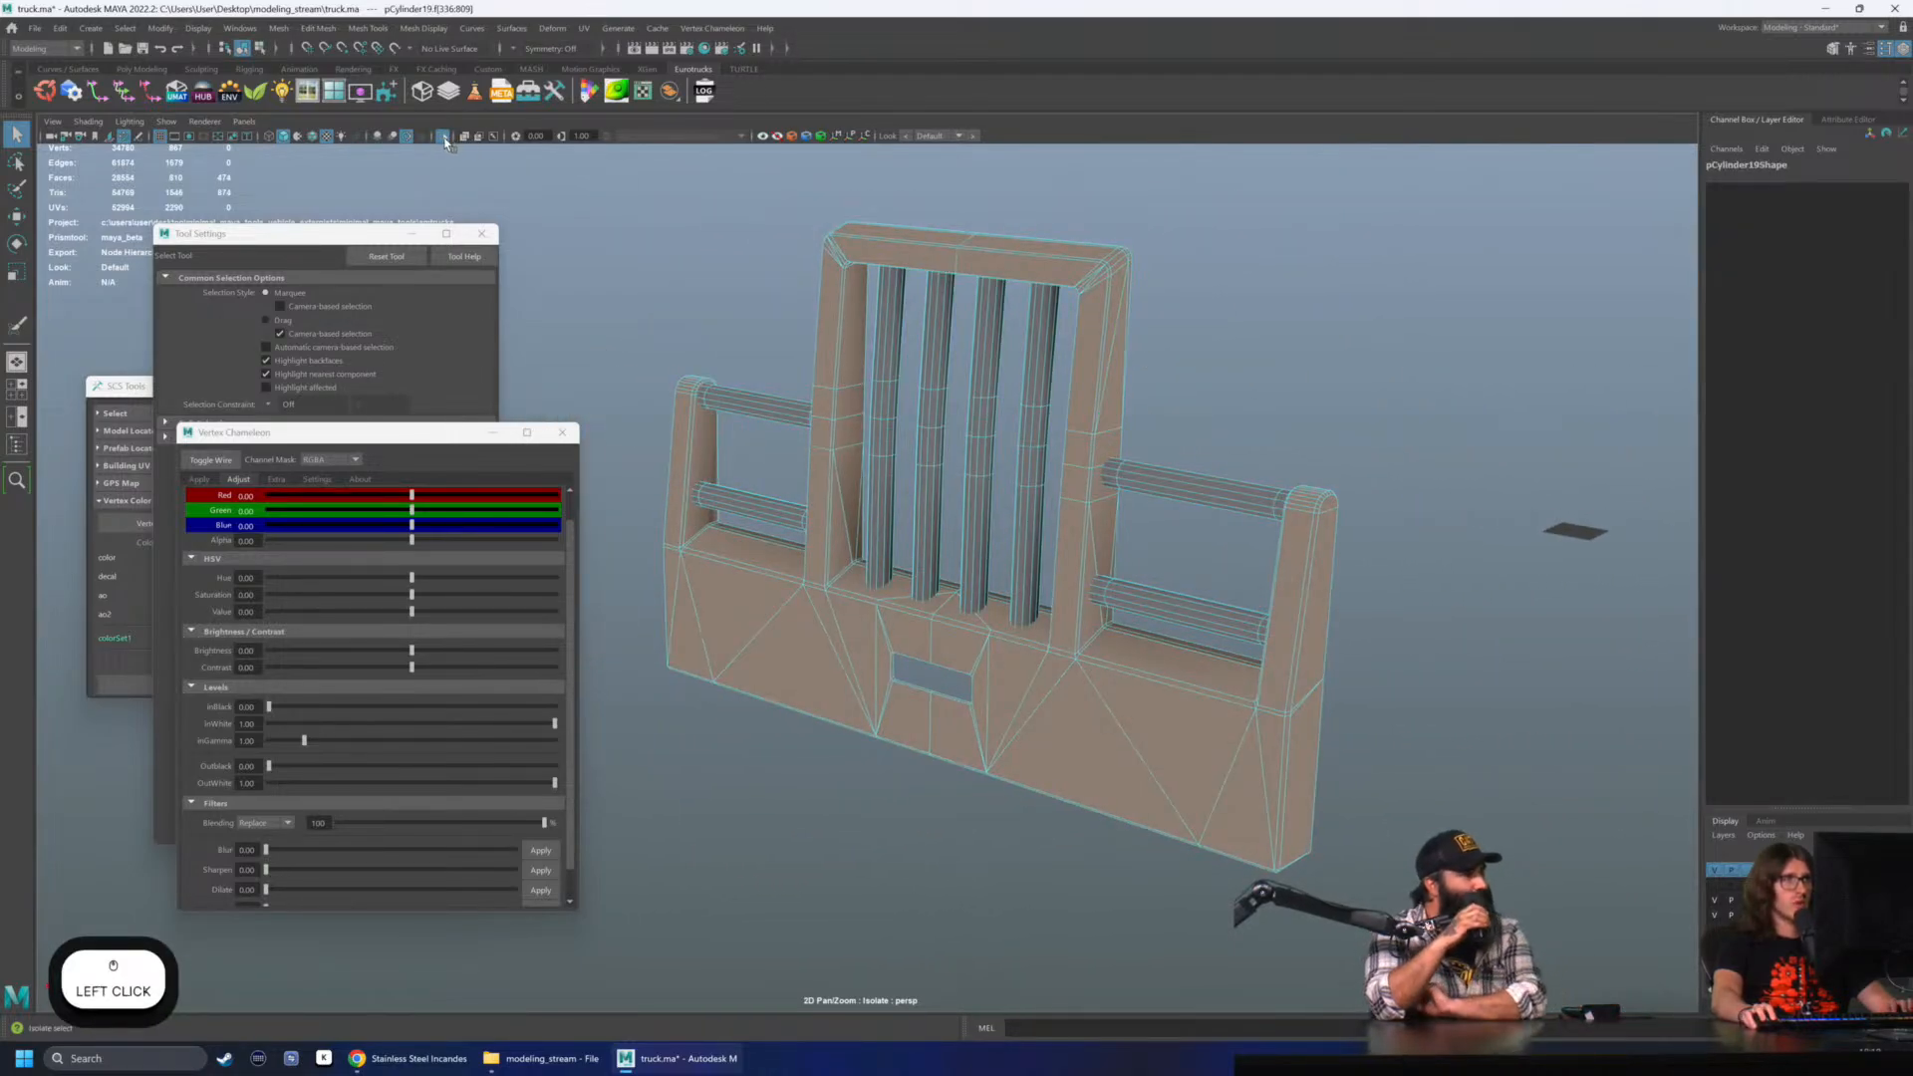
{"action": "double_click", "coordinate": [443, 137]}
{"action": "left_click", "coordinate": [738, 385]}
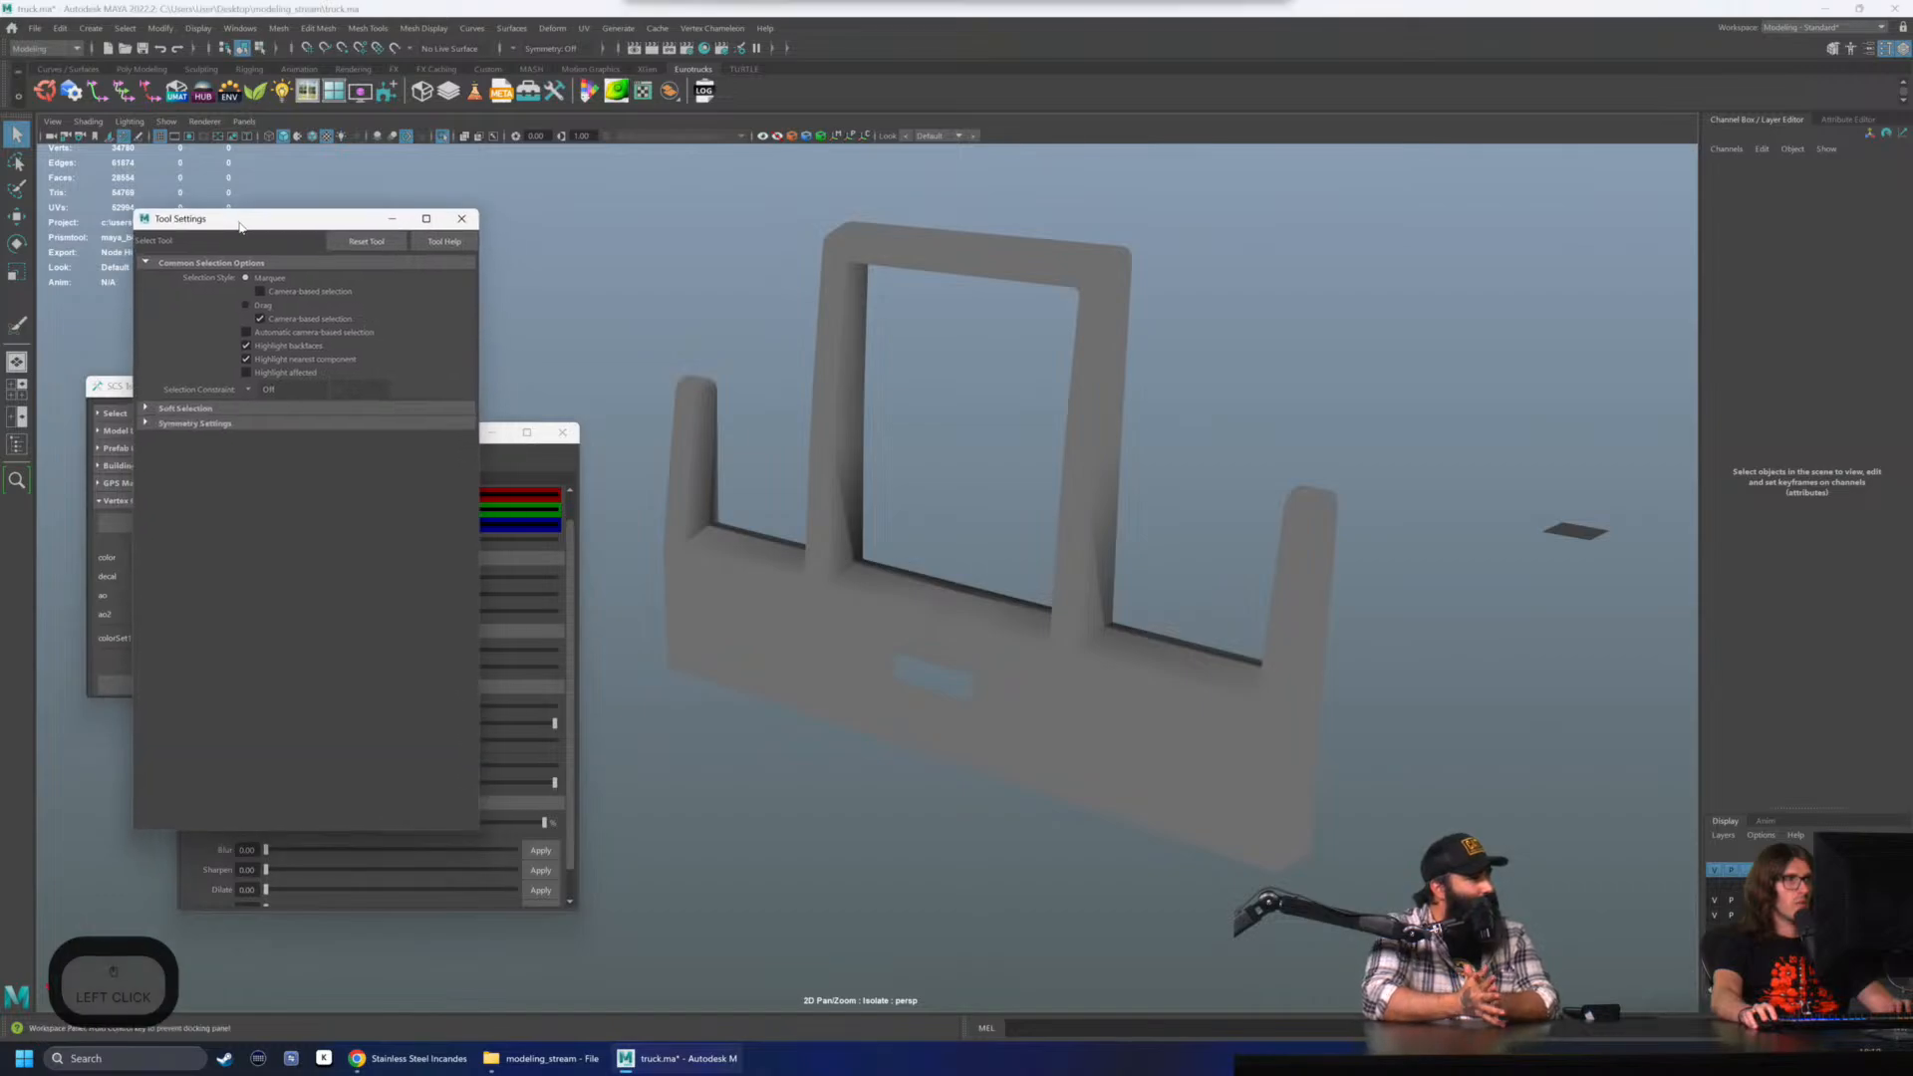
- Select the isolated bumper frame and activate the Paint Vertex Color Tool on it with its settings open
{"action": "left_click", "coordinate": [423, 28]}
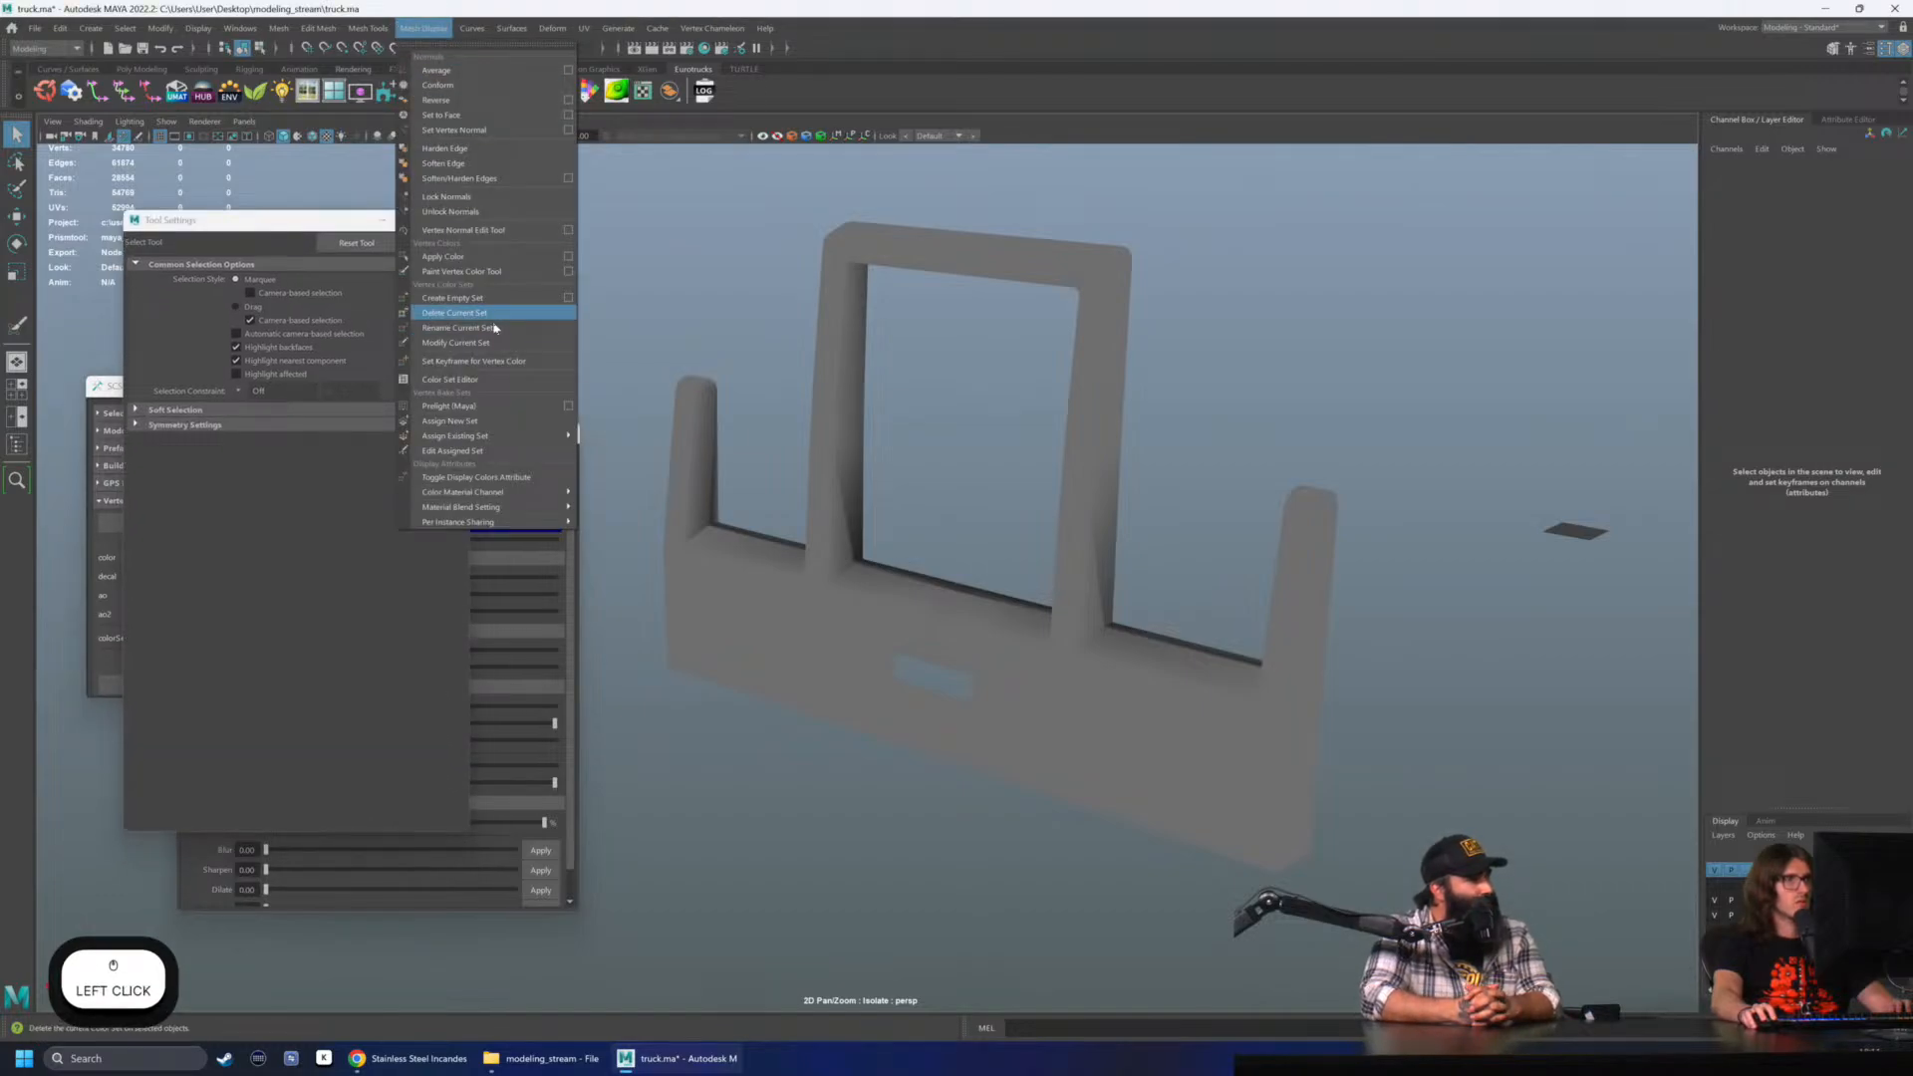
{"action": "left_click", "coordinate": [568, 273]}
{"action": "scroll", "coordinate": [782, 521], "scroll_direction": "up", "scroll_amount": 3}
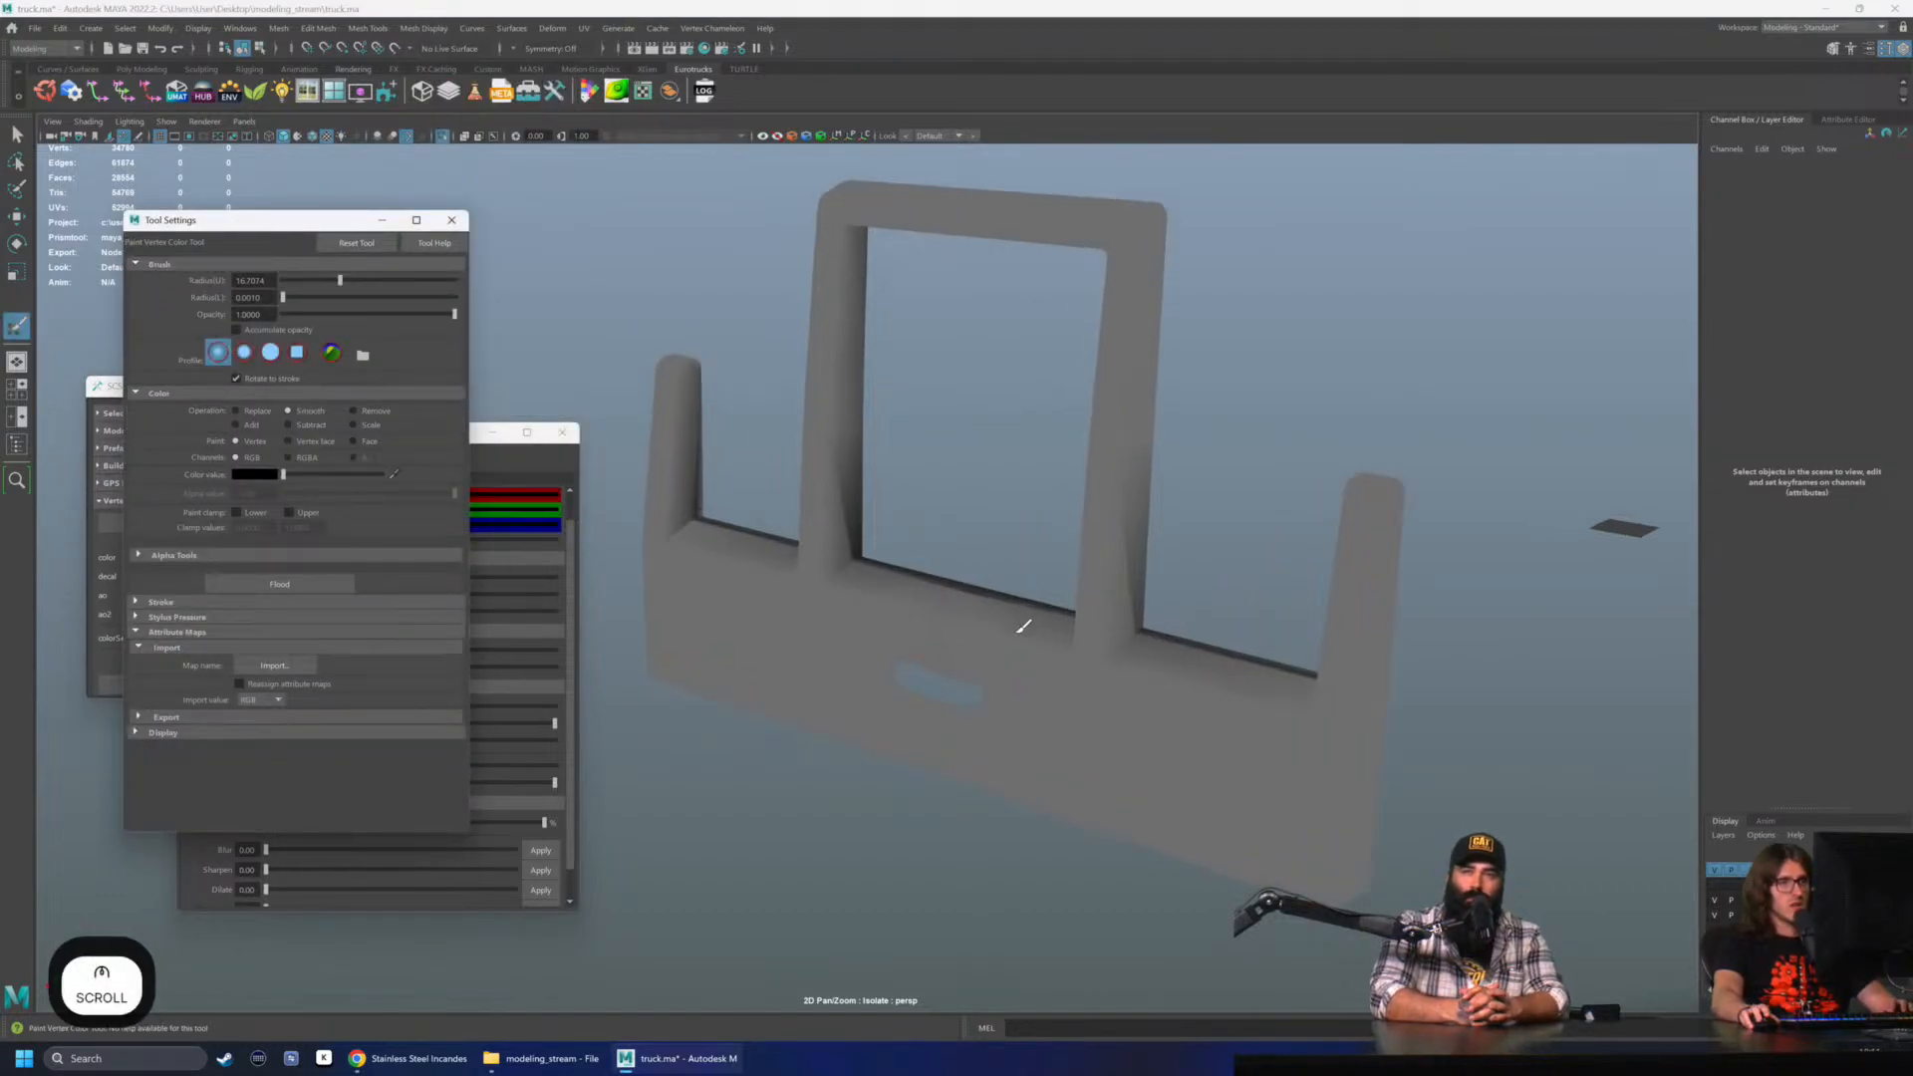
{"action": "key", "text": "q"}
{"action": "left_click", "coordinate": [743, 502]}
{"action": "left_click", "coordinate": [423, 28]}
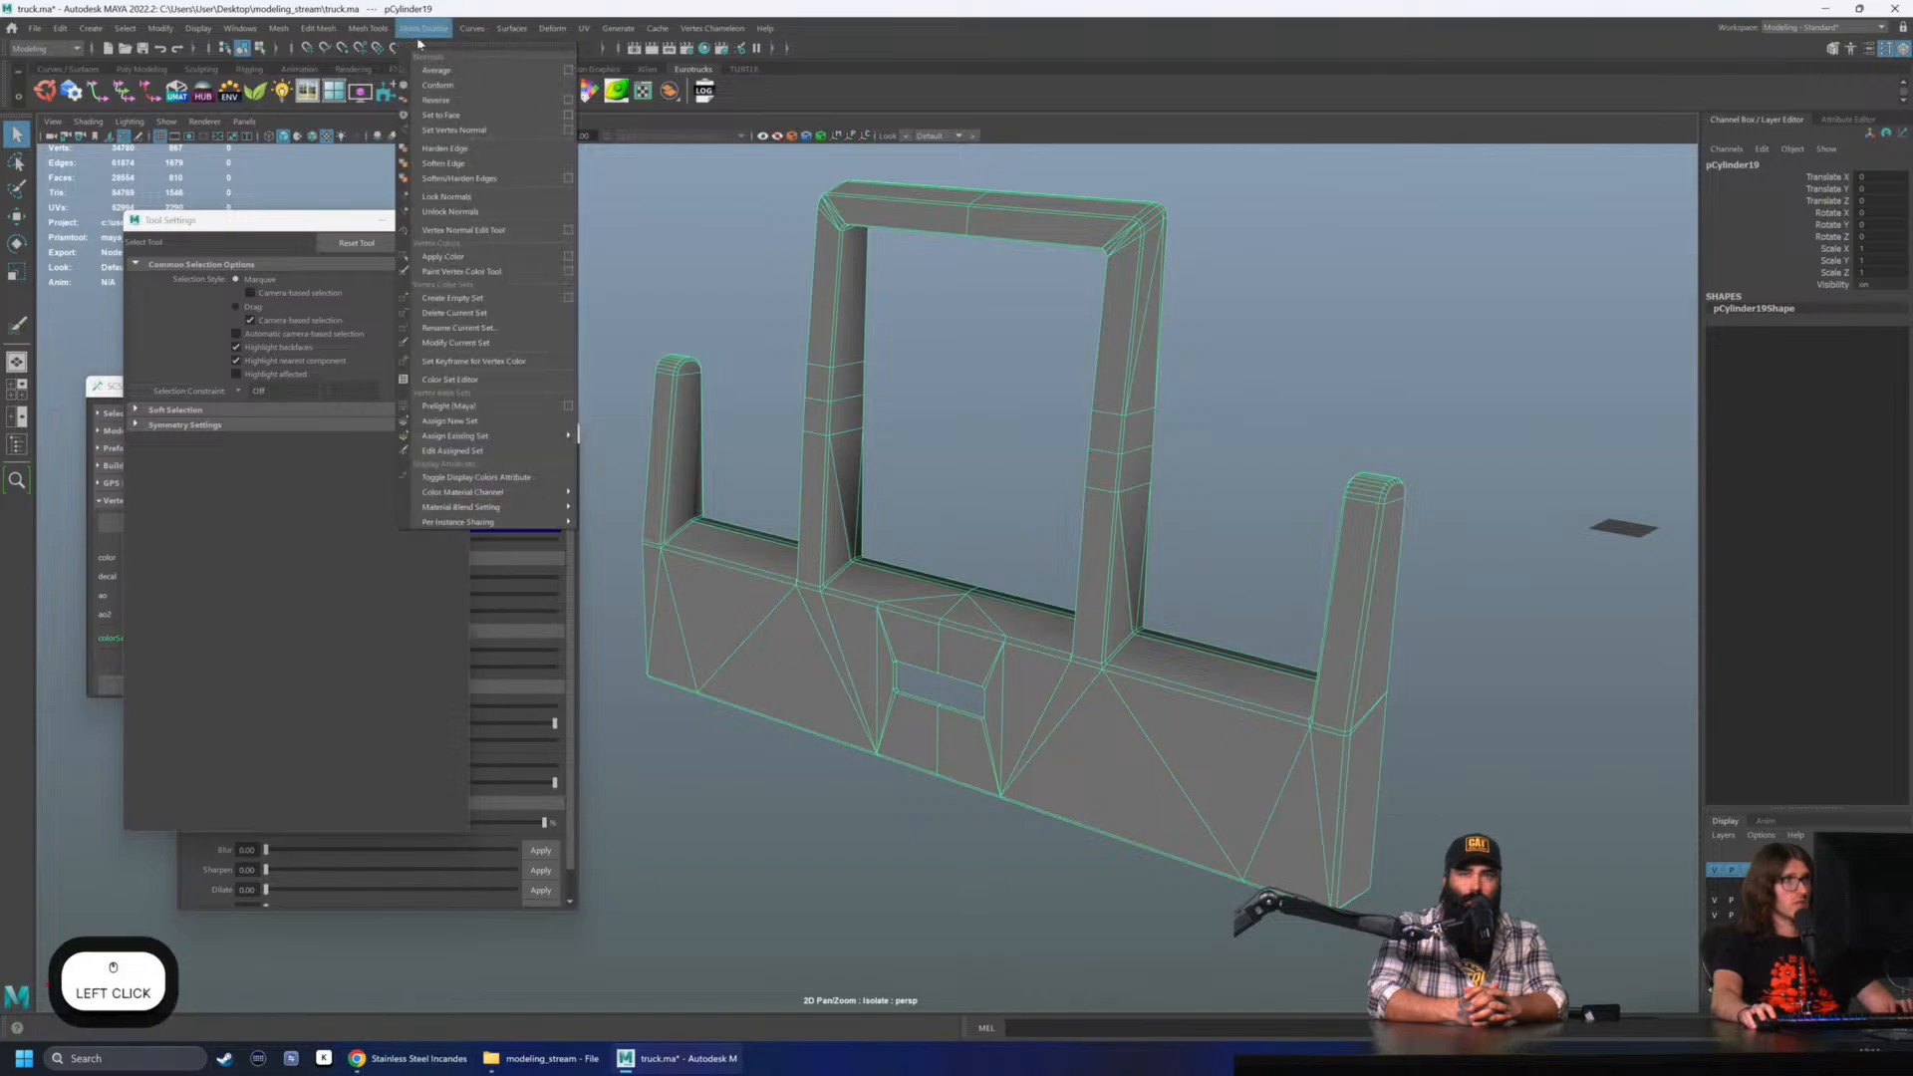
{"action": "left_click", "coordinate": [568, 273]}
{"action": "scroll", "coordinate": [671, 627], "scroll_direction": "up", "scroll_amount": 5}
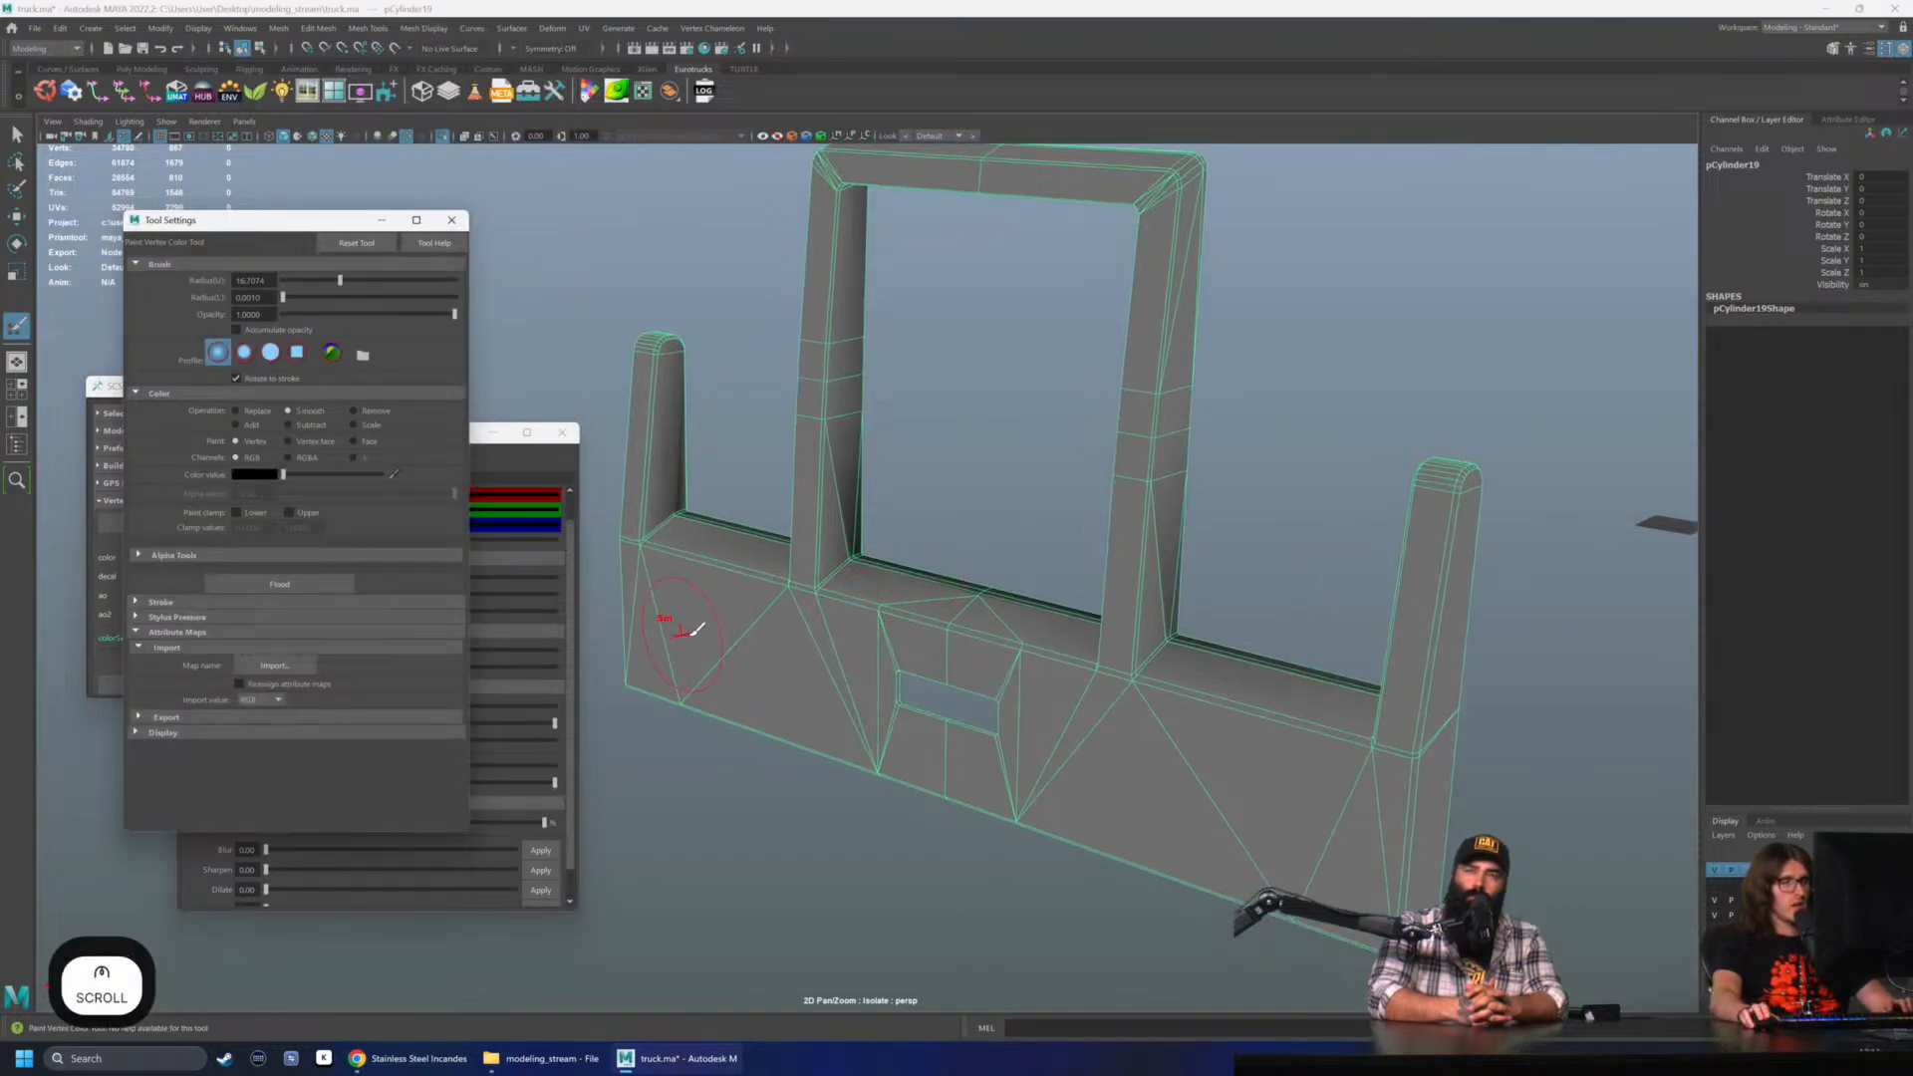
- Smooth the vertex colors around the grille uprights and side posts with the brush radius enlarged to about 28.1
{"action": "left_click_drag", "start_coordinate": [671, 628], "coordinate": [1096, 512], "text": "alt"}
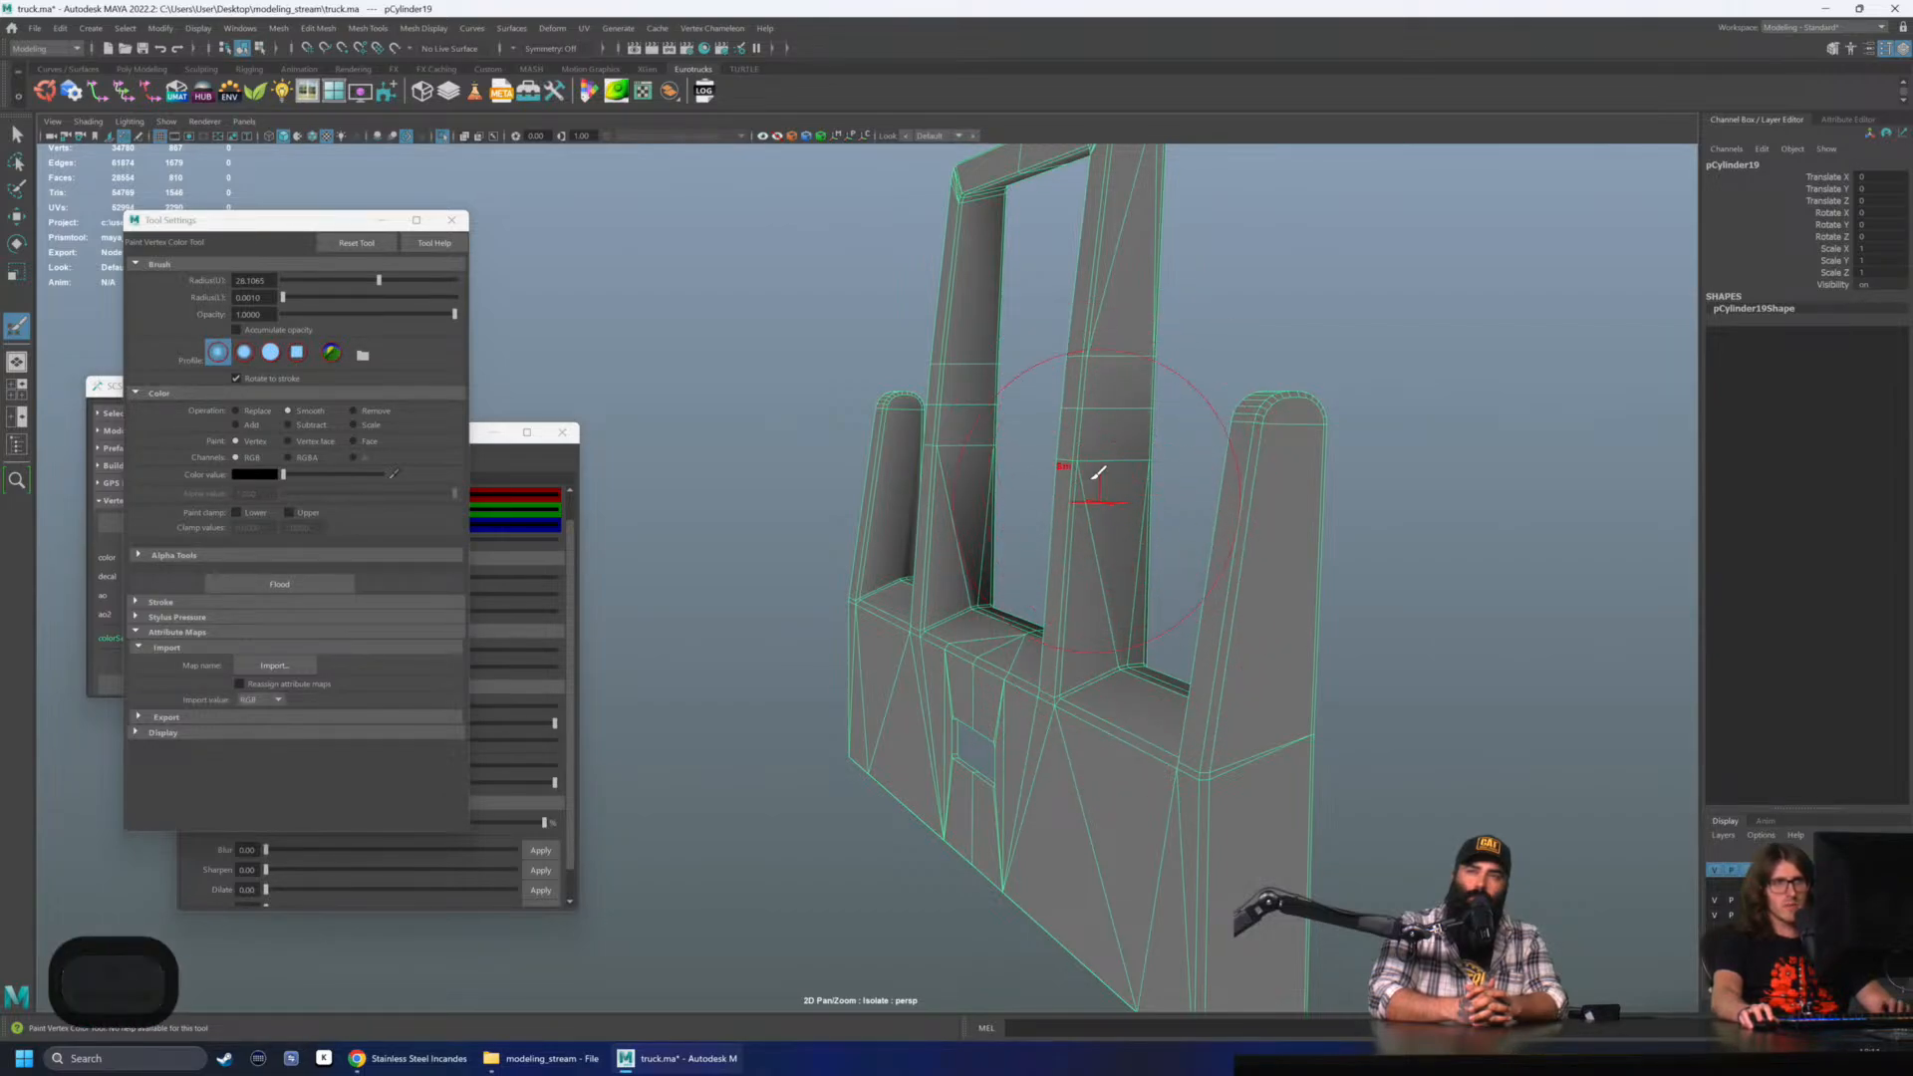
{"action": "scroll", "coordinate": [1080, 574], "scroll_direction": "up", "scroll_amount": 5, "text": "alt"}
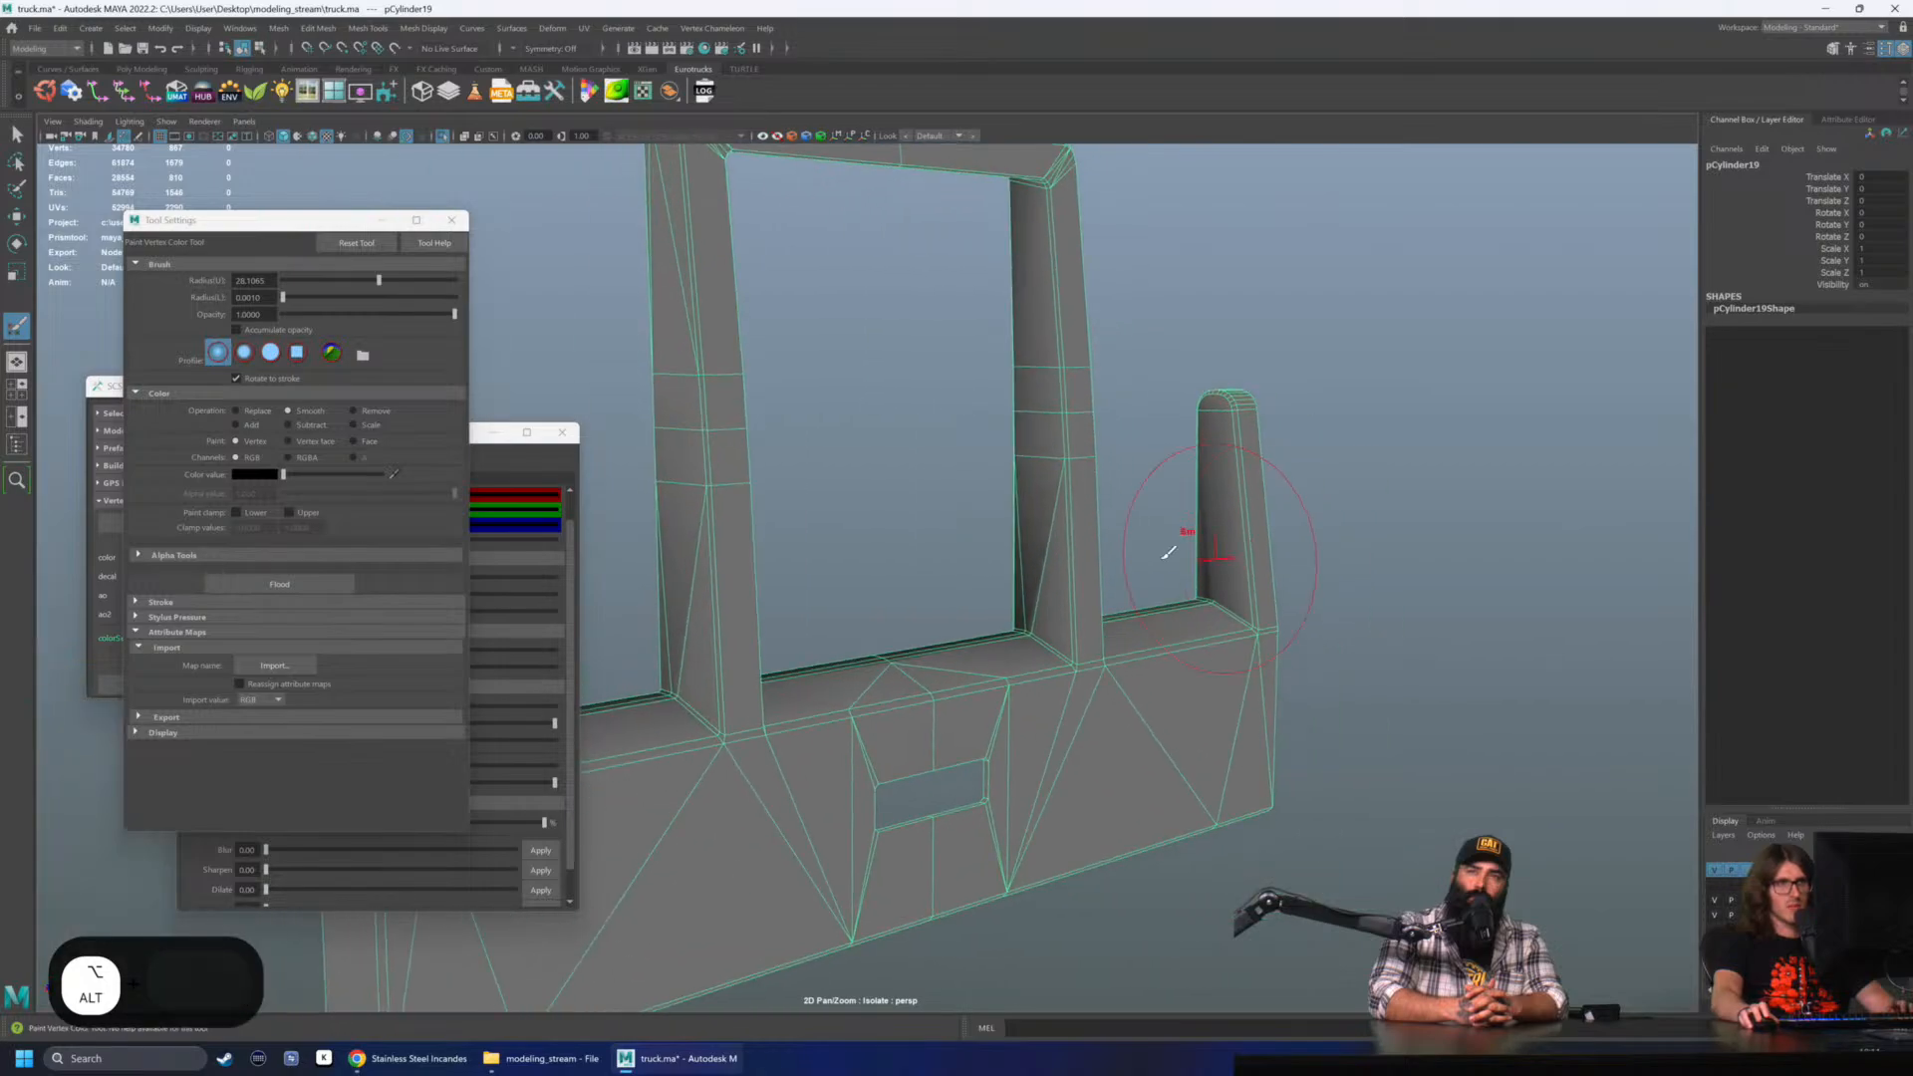
{"action": "left_click_drag", "start_coordinate": [1064, 643], "coordinate": [1064, 455]}
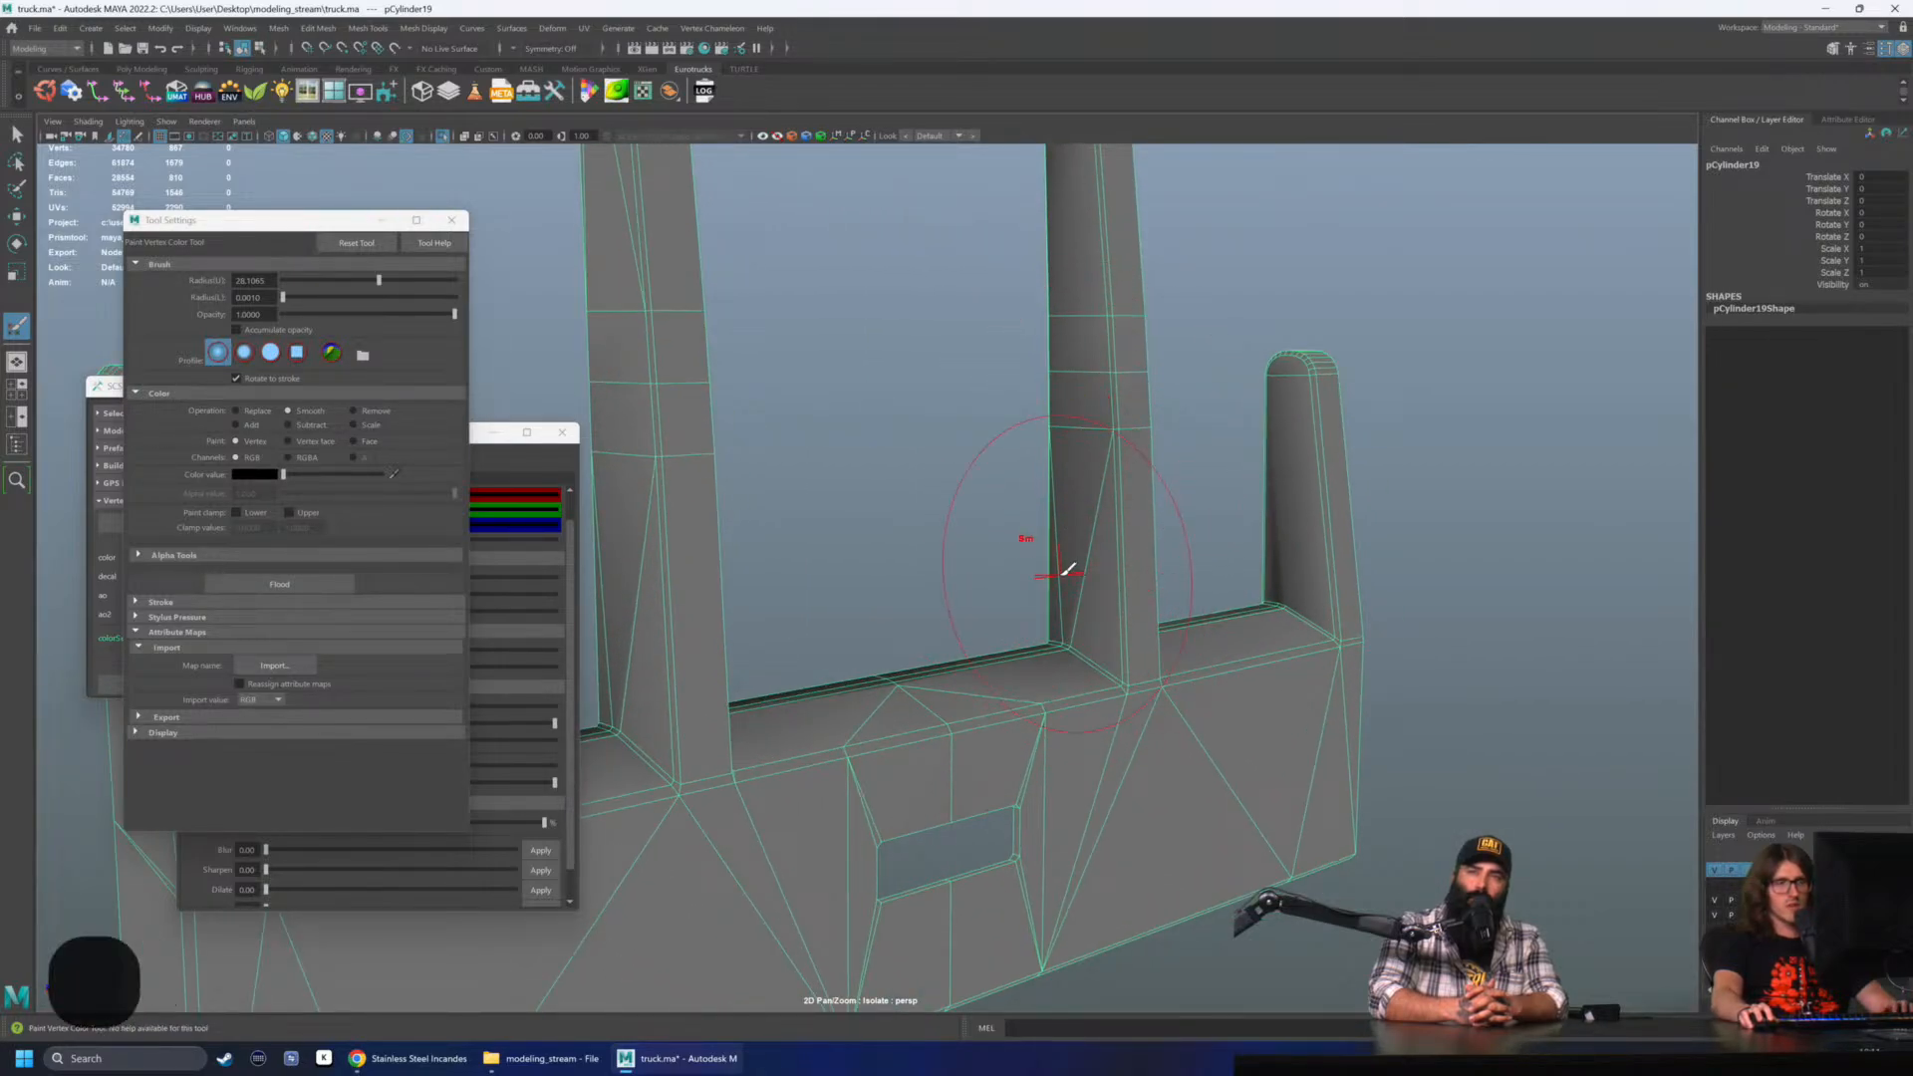
{"action": "middle_click_drag", "start_coordinate": [1072, 634], "coordinate": [1133, 577], "text": "alt"}
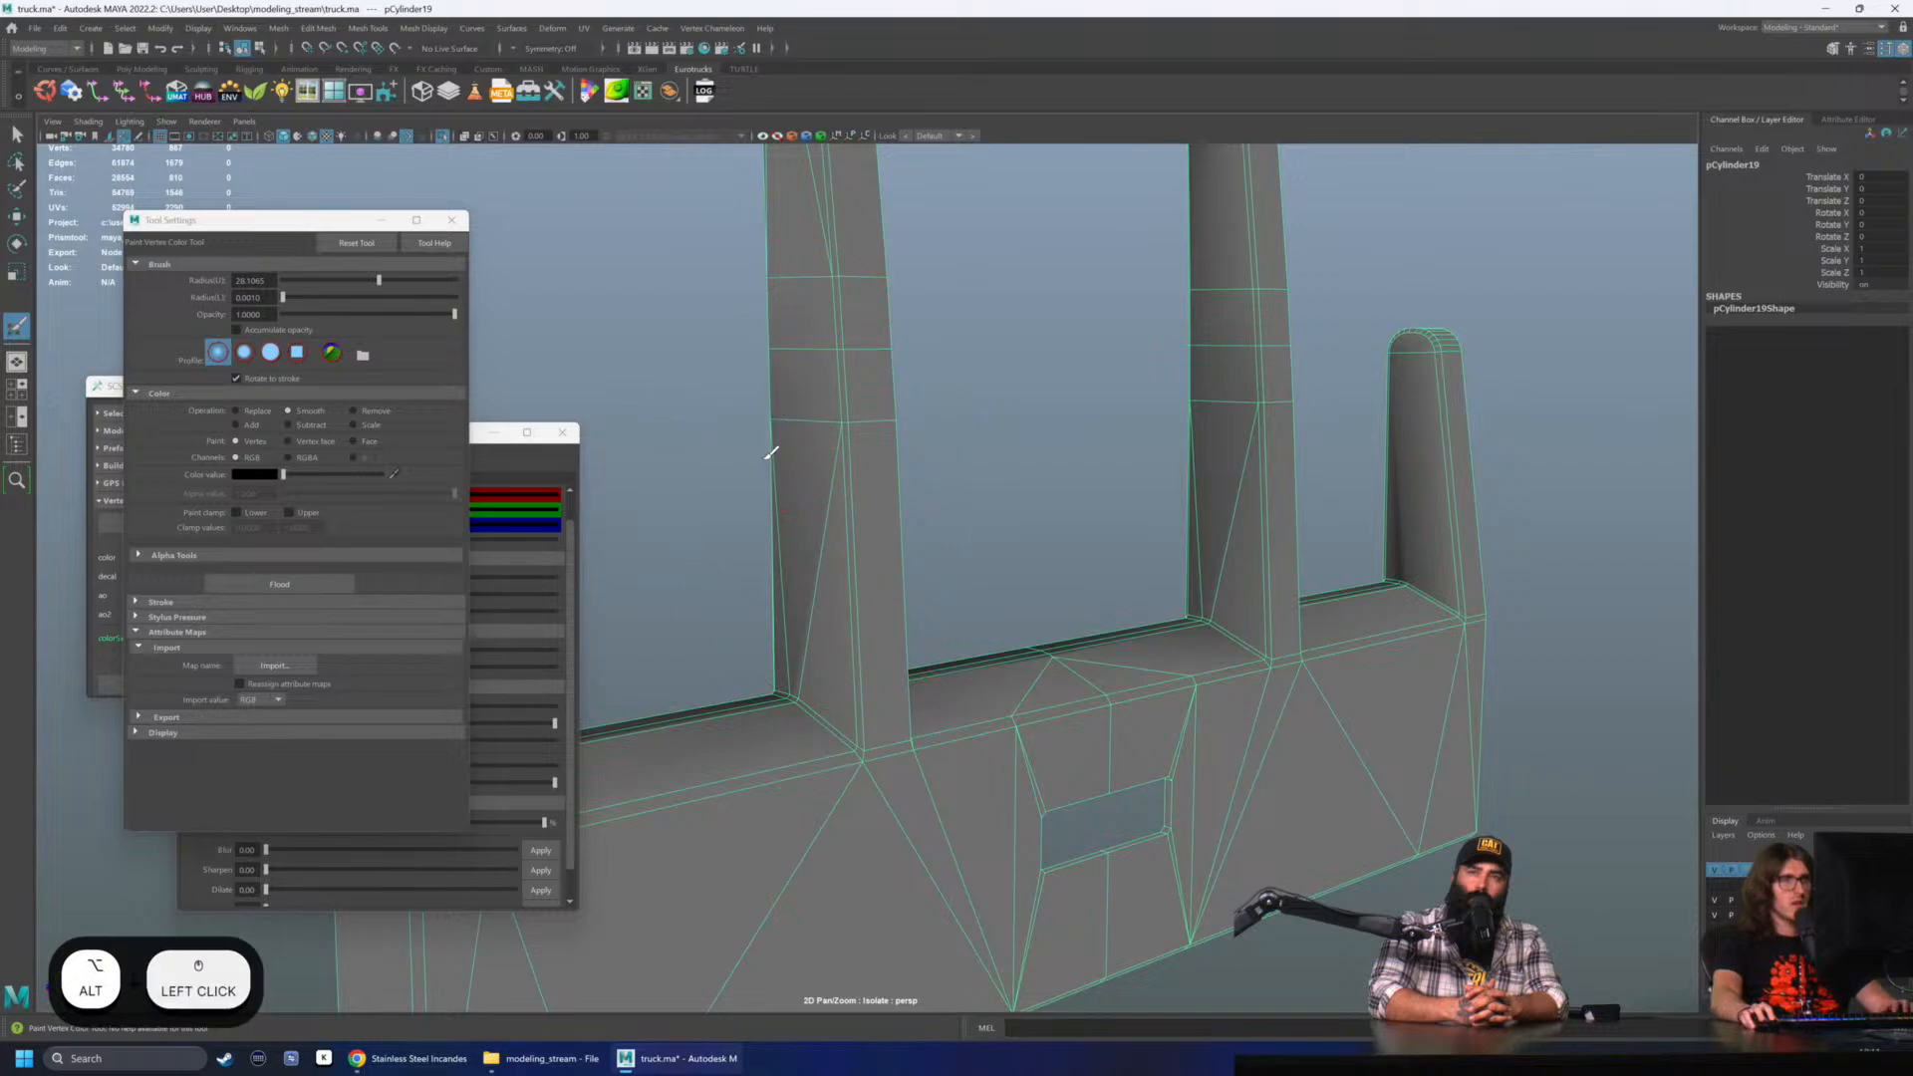
{"action": "left_click_drag", "start_coordinate": [797, 498], "coordinate": [787, 625]}
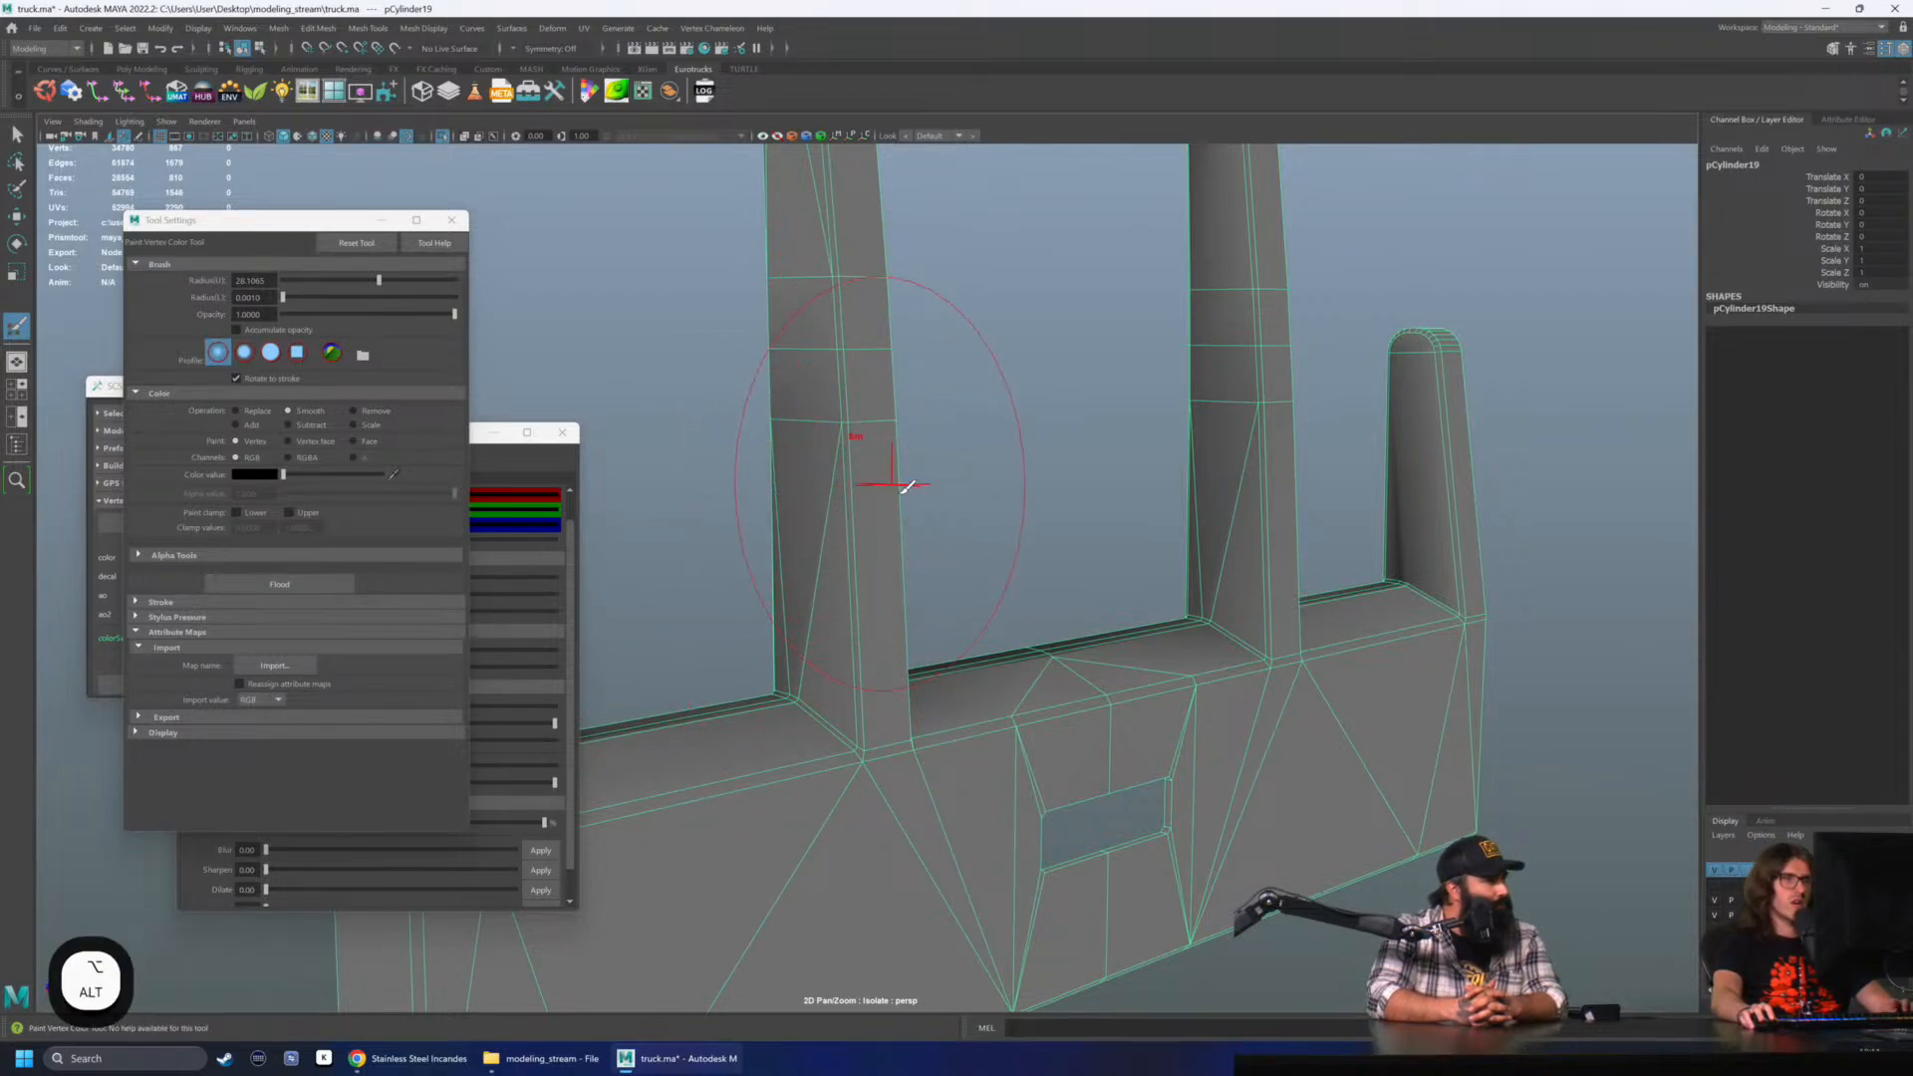
{"action": "mouse_move", "coordinate": [893, 483]}
{"action": "left_mouse_down", "text": "alt"}
{"action": "mouse_move", "coordinate": [768, 499]}
{"action": "mouse_move", "coordinate": [779, 437]}
{"action": "mouse_move", "coordinate": [850, 502]}
{"action": "left_mouse_up", "text": "alt"}
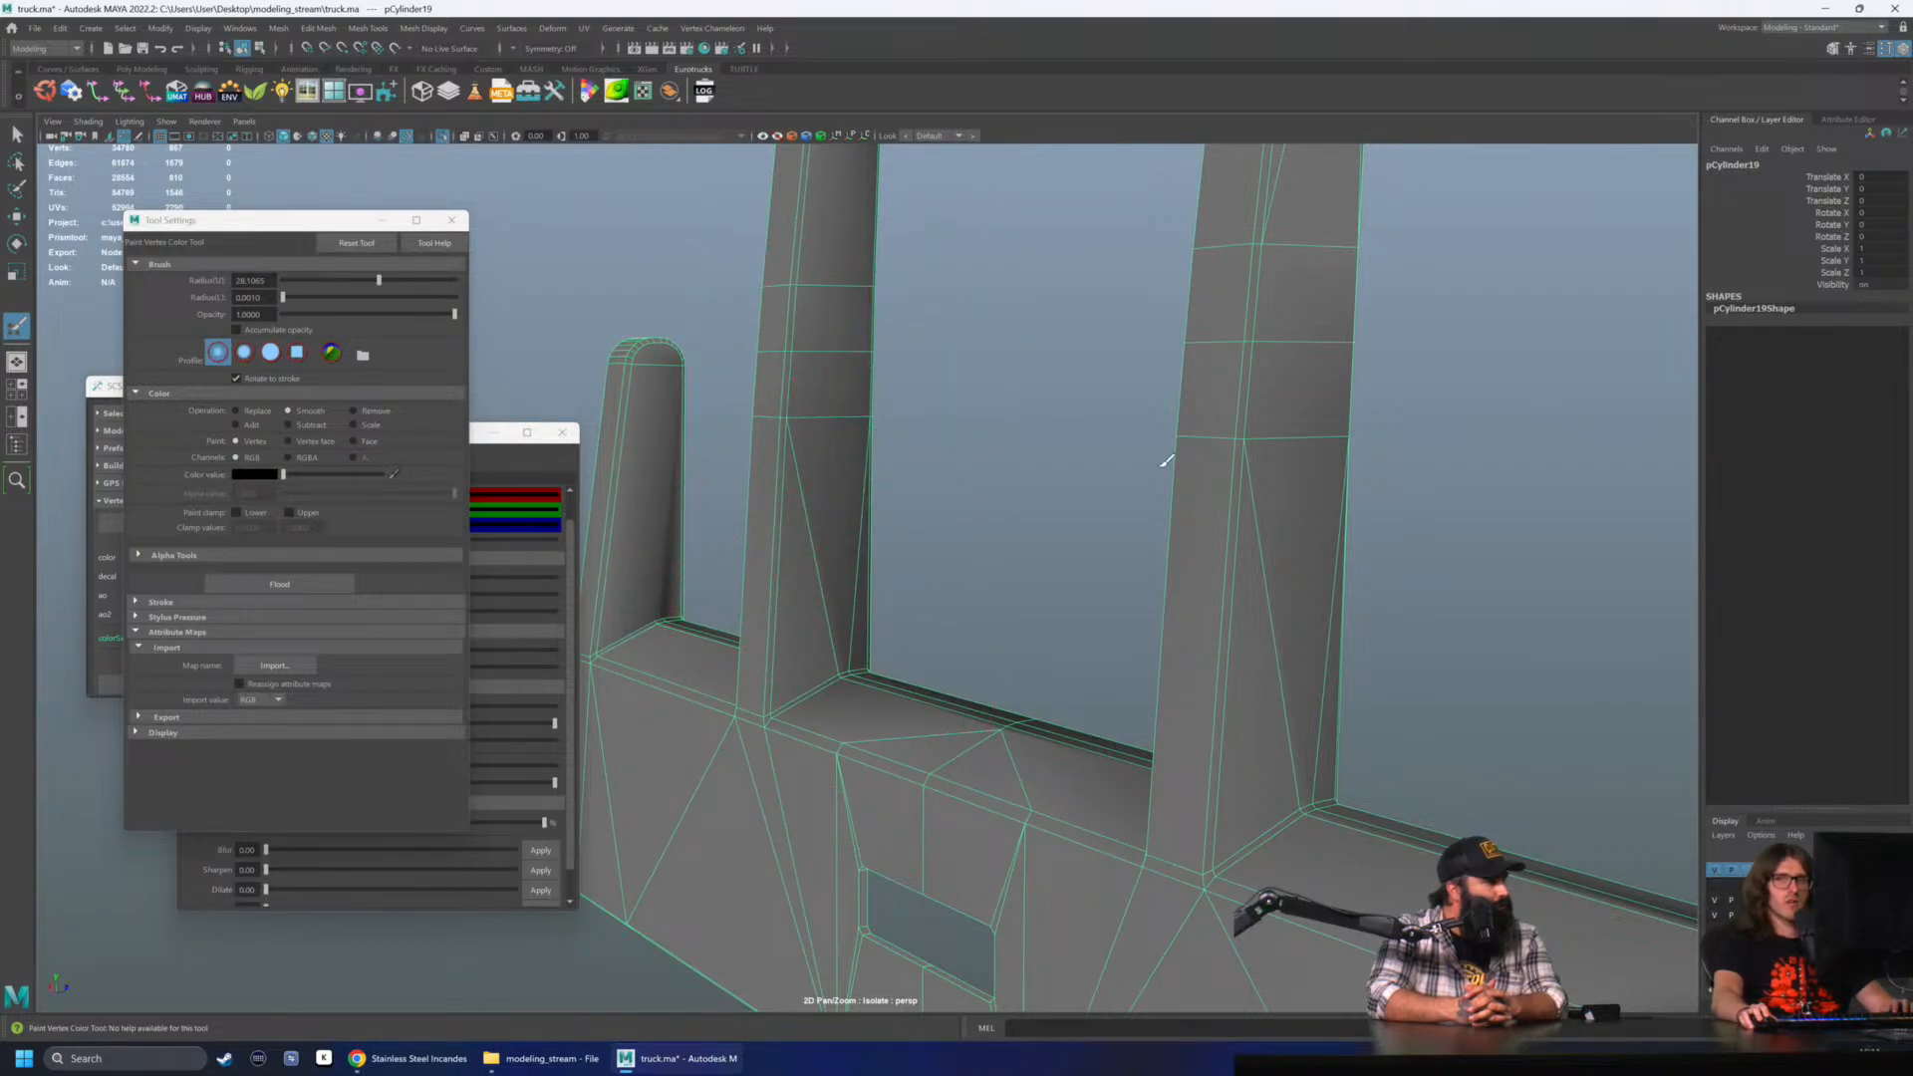
{"action": "mouse_move", "coordinate": [968, 610]}
{"action": "left_mouse_down", "text": "alt"}
{"action": "mouse_move", "coordinate": [1017, 572]}
{"action": "mouse_move", "coordinate": [923, 415]}
{"action": "left_mouse_up", "text": "alt"}
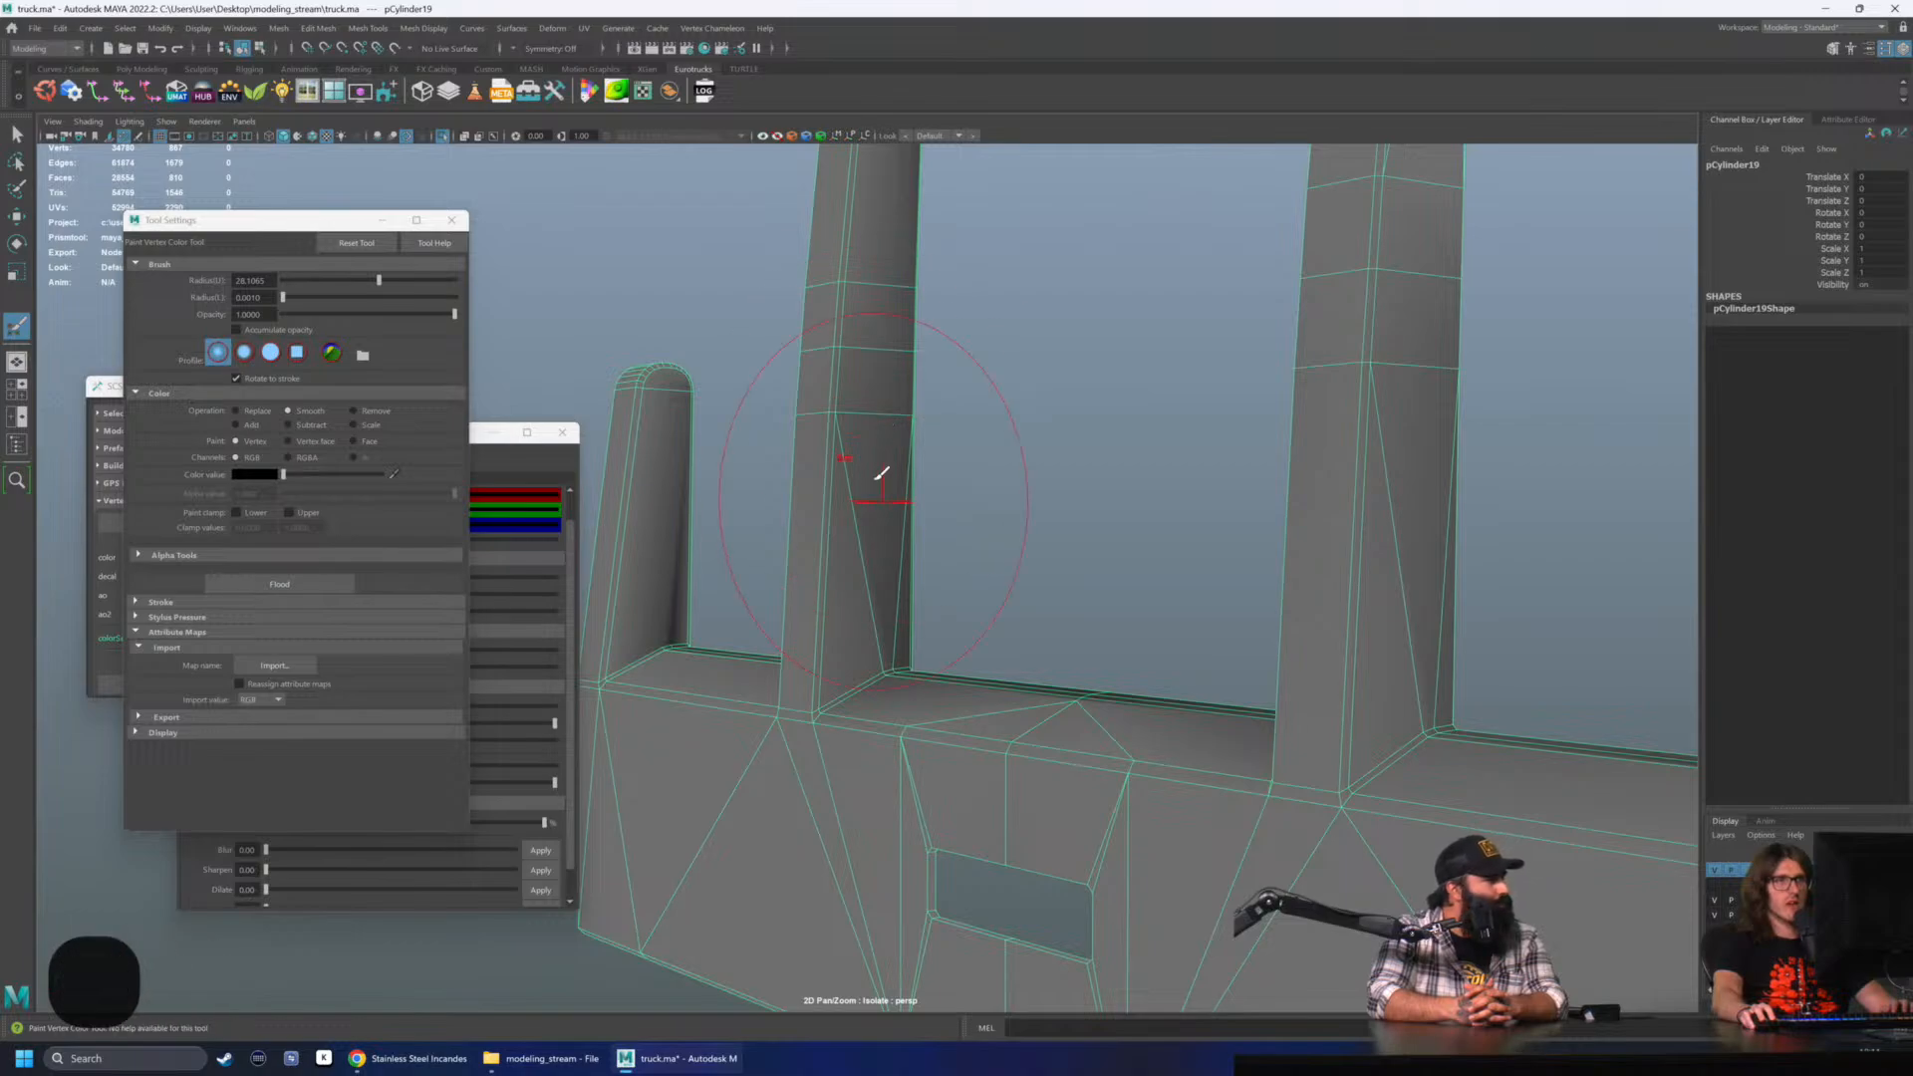
{"action": "mouse_move", "coordinate": [880, 662]}
{"action": "left_mouse_down", "text": "alt"}
{"action": "mouse_move", "coordinate": [901, 640]}
{"action": "mouse_move", "coordinate": [888, 577]}
{"action": "mouse_move", "coordinate": [832, 598]}
{"action": "left_mouse_up", "text": "alt"}
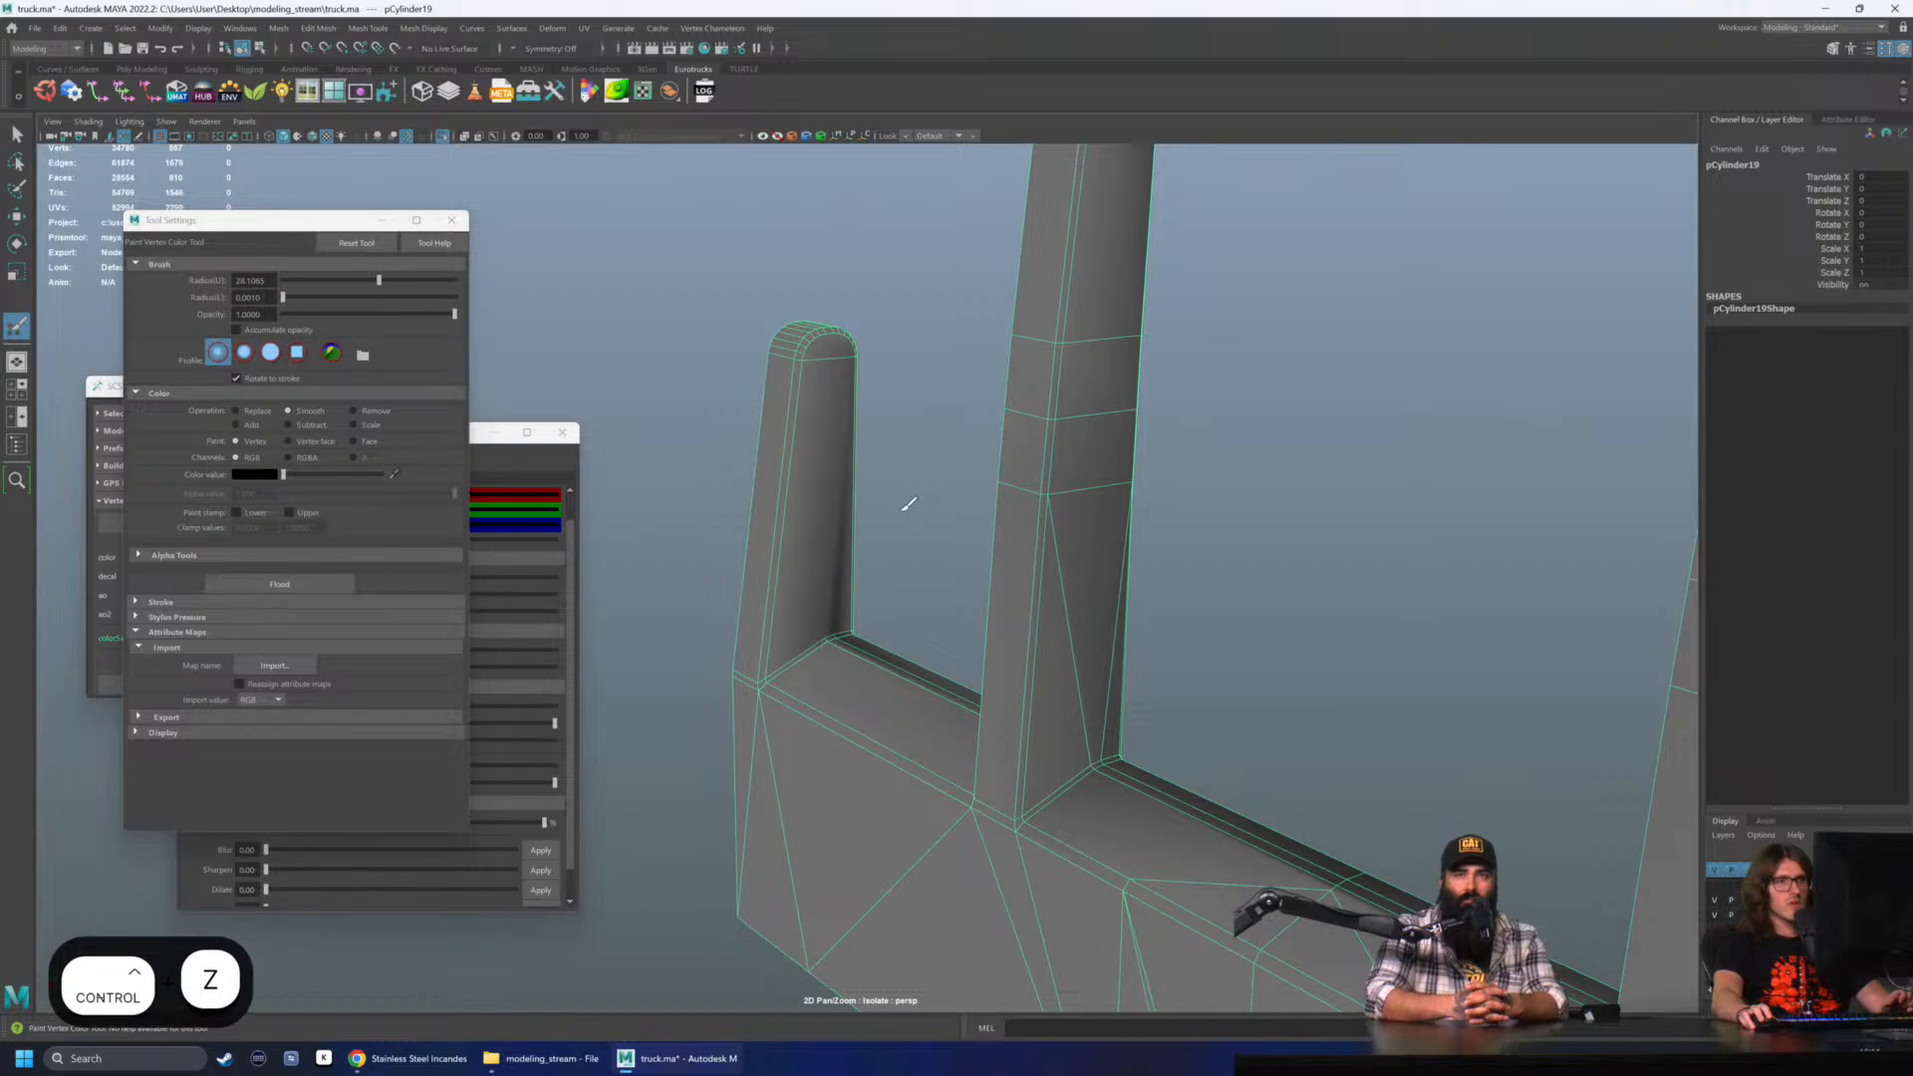
{"action": "mouse_move", "coordinate": [905, 504]}
{"action": "left_mouse_down", "text": "alt"}
{"action": "mouse_move", "coordinate": [882, 548]}
{"action": "mouse_move", "coordinate": [953, 538]}
{"action": "mouse_move", "coordinate": [978, 611]}
{"action": "left_mouse_up", "text": "alt"}
{"action": "left_click", "coordinate": [978, 613]}
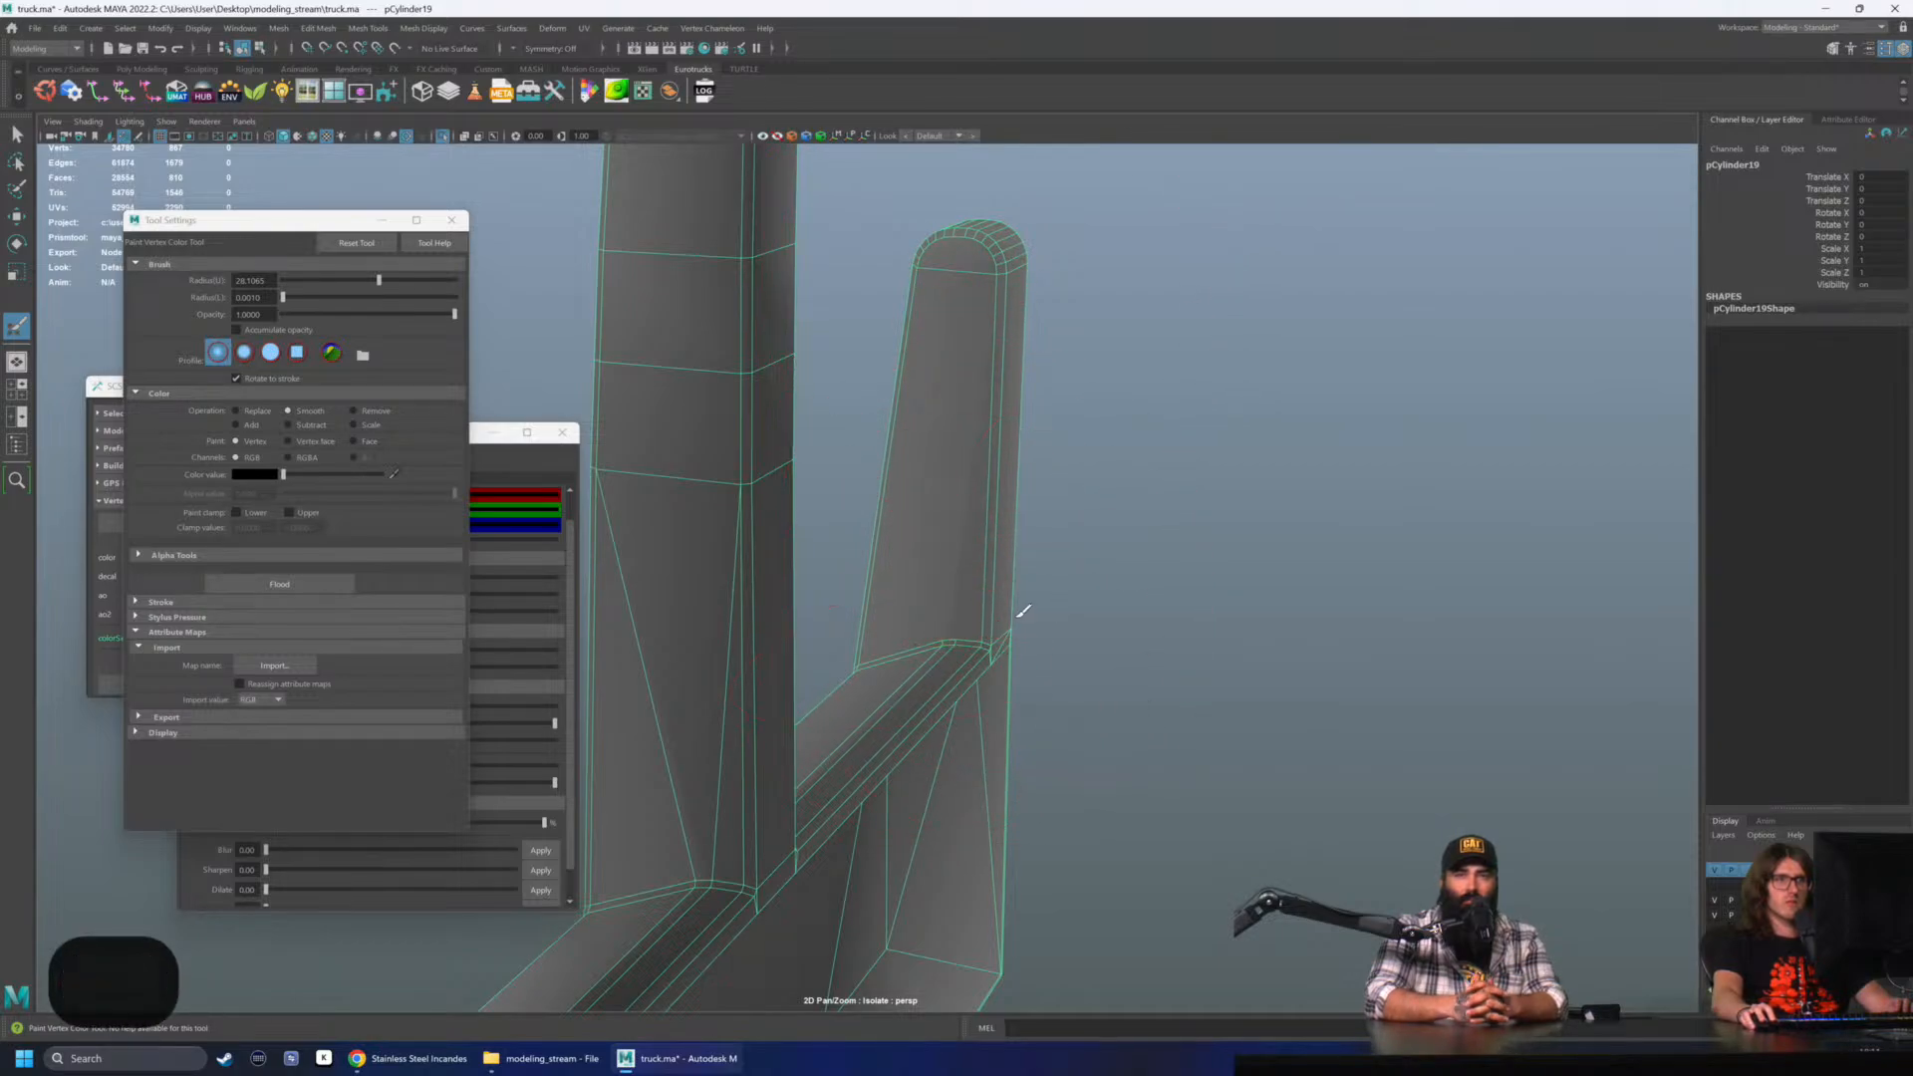
- Smooth the vertex colors on the inner face of the short side post
{"action": "mouse_move", "coordinate": [1023, 611]}
{"action": "left_mouse_down", "text": "alt"}
{"action": "mouse_move", "coordinate": [777, 598]}
{"action": "mouse_move", "coordinate": [982, 611]}
{"action": "mouse_move", "coordinate": [1080, 641]}
{"action": "mouse_move", "coordinate": [909, 602]}
{"action": "mouse_move", "coordinate": [938, 585]}
{"action": "mouse_move", "coordinate": [835, 626]}
{"action": "mouse_move", "coordinate": [1012, 598]}
{"action": "mouse_move", "coordinate": [736, 526]}
{"action": "mouse_move", "coordinate": [1029, 559]}
{"action": "mouse_move", "coordinate": [1252, 660]}
{"action": "left_mouse_up", "text": "alt"}
{"action": "right_click_drag", "start_coordinate": [1253, 660], "coordinate": [1106, 653], "text": "alt"}
{"action": "mouse_move", "coordinate": [1106, 653]}
{"action": "left_mouse_down", "text": "alt"}
{"action": "mouse_move", "coordinate": [987, 645]}
{"action": "mouse_move", "coordinate": [1081, 588]}
{"action": "left_mouse_up", "text": "alt"}
{"action": "scroll", "coordinate": [987, 645], "scroll_direction": "up", "scroll_amount": 1}
{"action": "left_click", "coordinate": [1115, 398]}
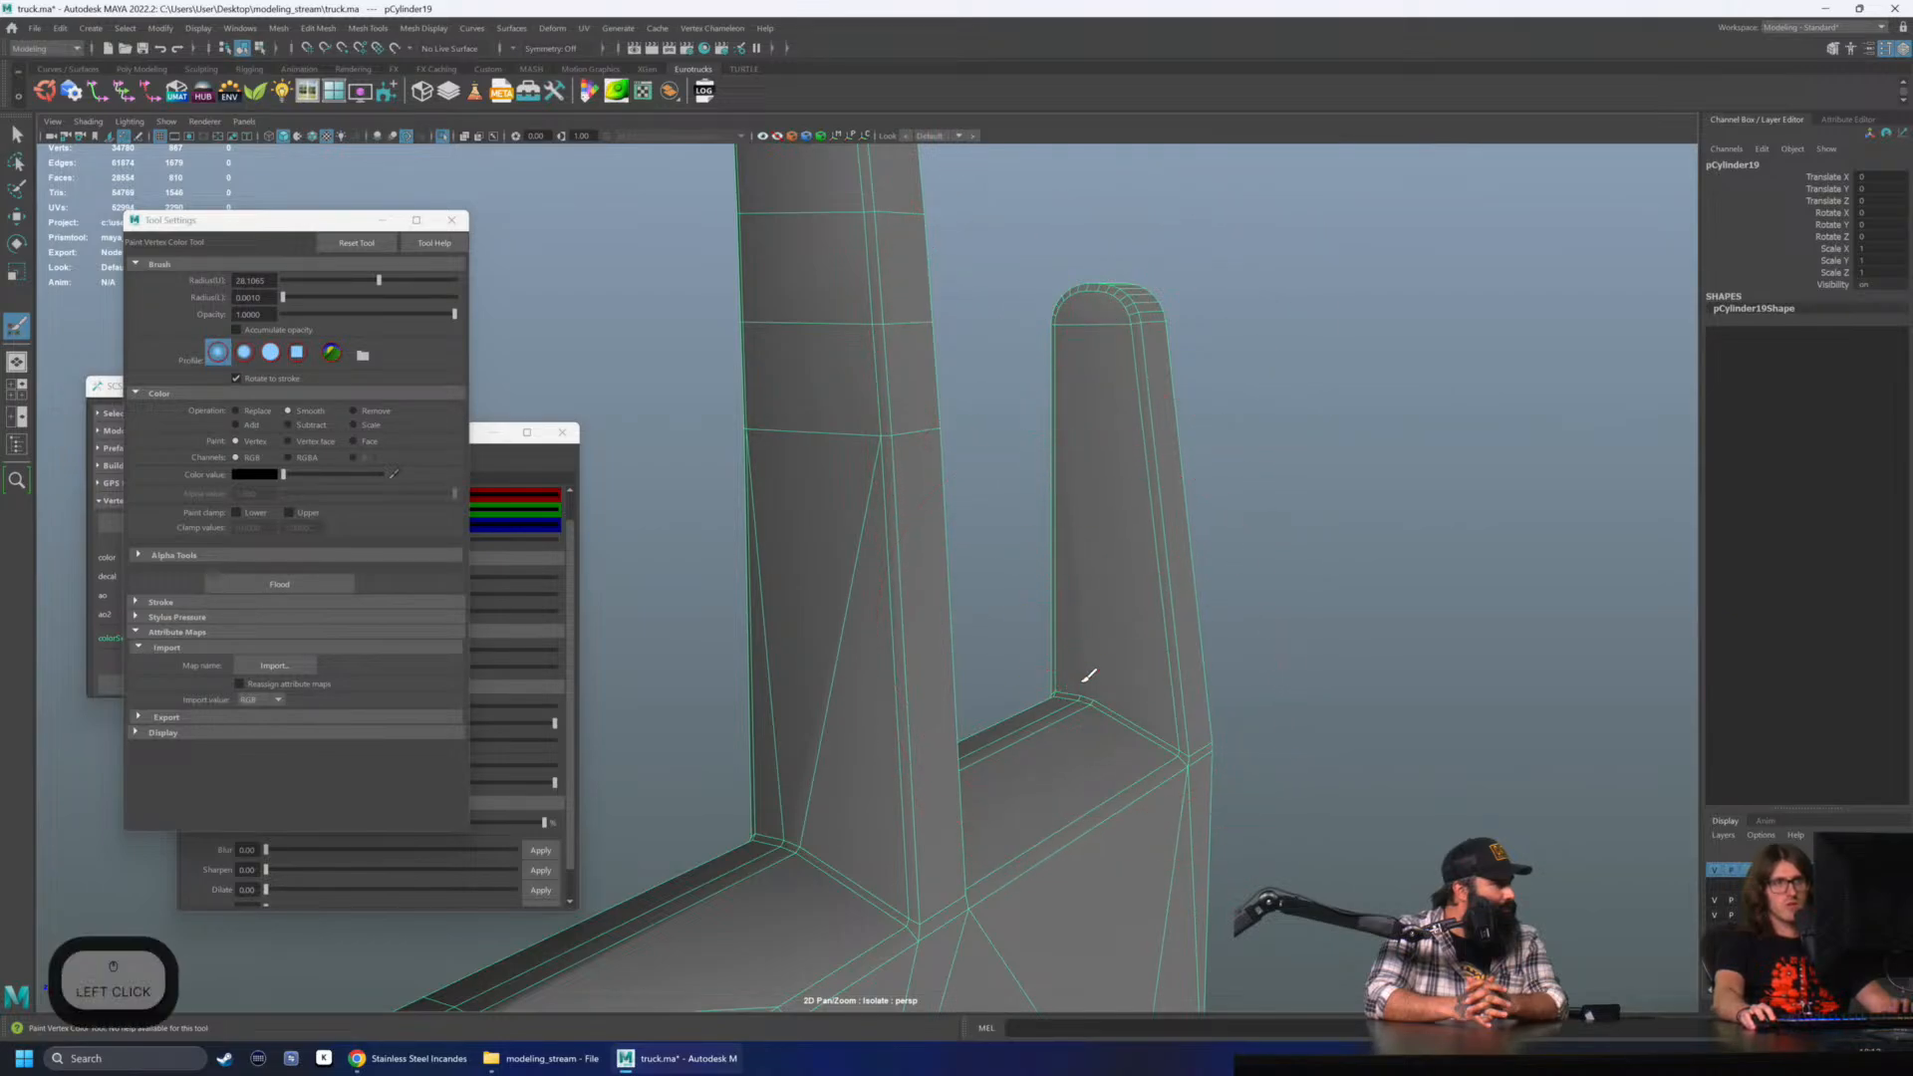
{"action": "left_click_drag", "start_coordinate": [1070, 564], "coordinate": [960, 585], "text": "alt"}
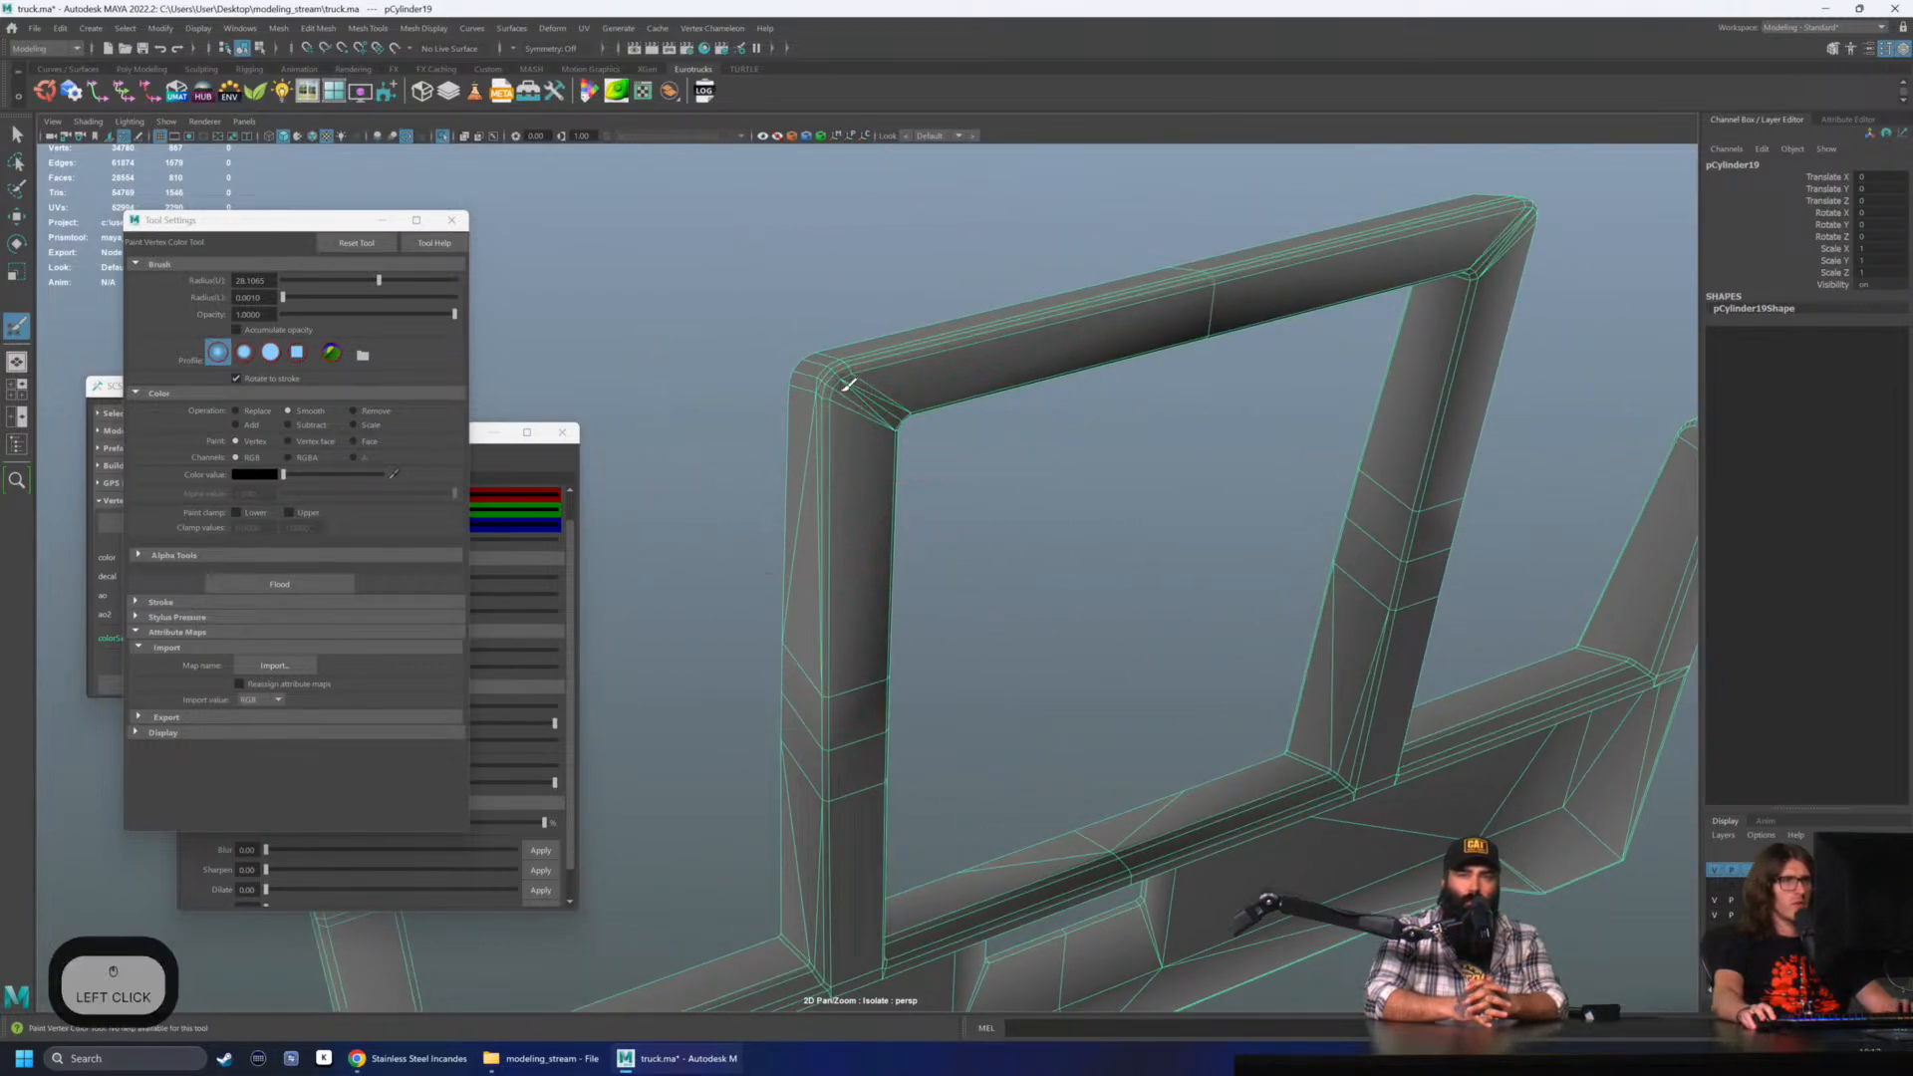
- Smooth the vertex colors along the top corner and upright of the grille guard
{"action": "mouse_move", "coordinate": [855, 357]}
{"action": "left_mouse_down", "text": "alt"}
{"action": "mouse_move", "coordinate": [1030, 419]}
{"action": "mouse_move", "coordinate": [1029, 349]}
{"action": "mouse_move", "coordinate": [1080, 415]}
{"action": "mouse_move", "coordinate": [1182, 445]}
{"action": "mouse_move", "coordinate": [1422, 421]}
{"action": "left_mouse_up", "text": "alt"}
{"action": "middle_click_drag", "start_coordinate": [1346, 543], "coordinate": [1375, 402], "text": "alt"}
{"action": "left_click_drag", "start_coordinate": [1474, 468], "coordinate": [1460, 735]}
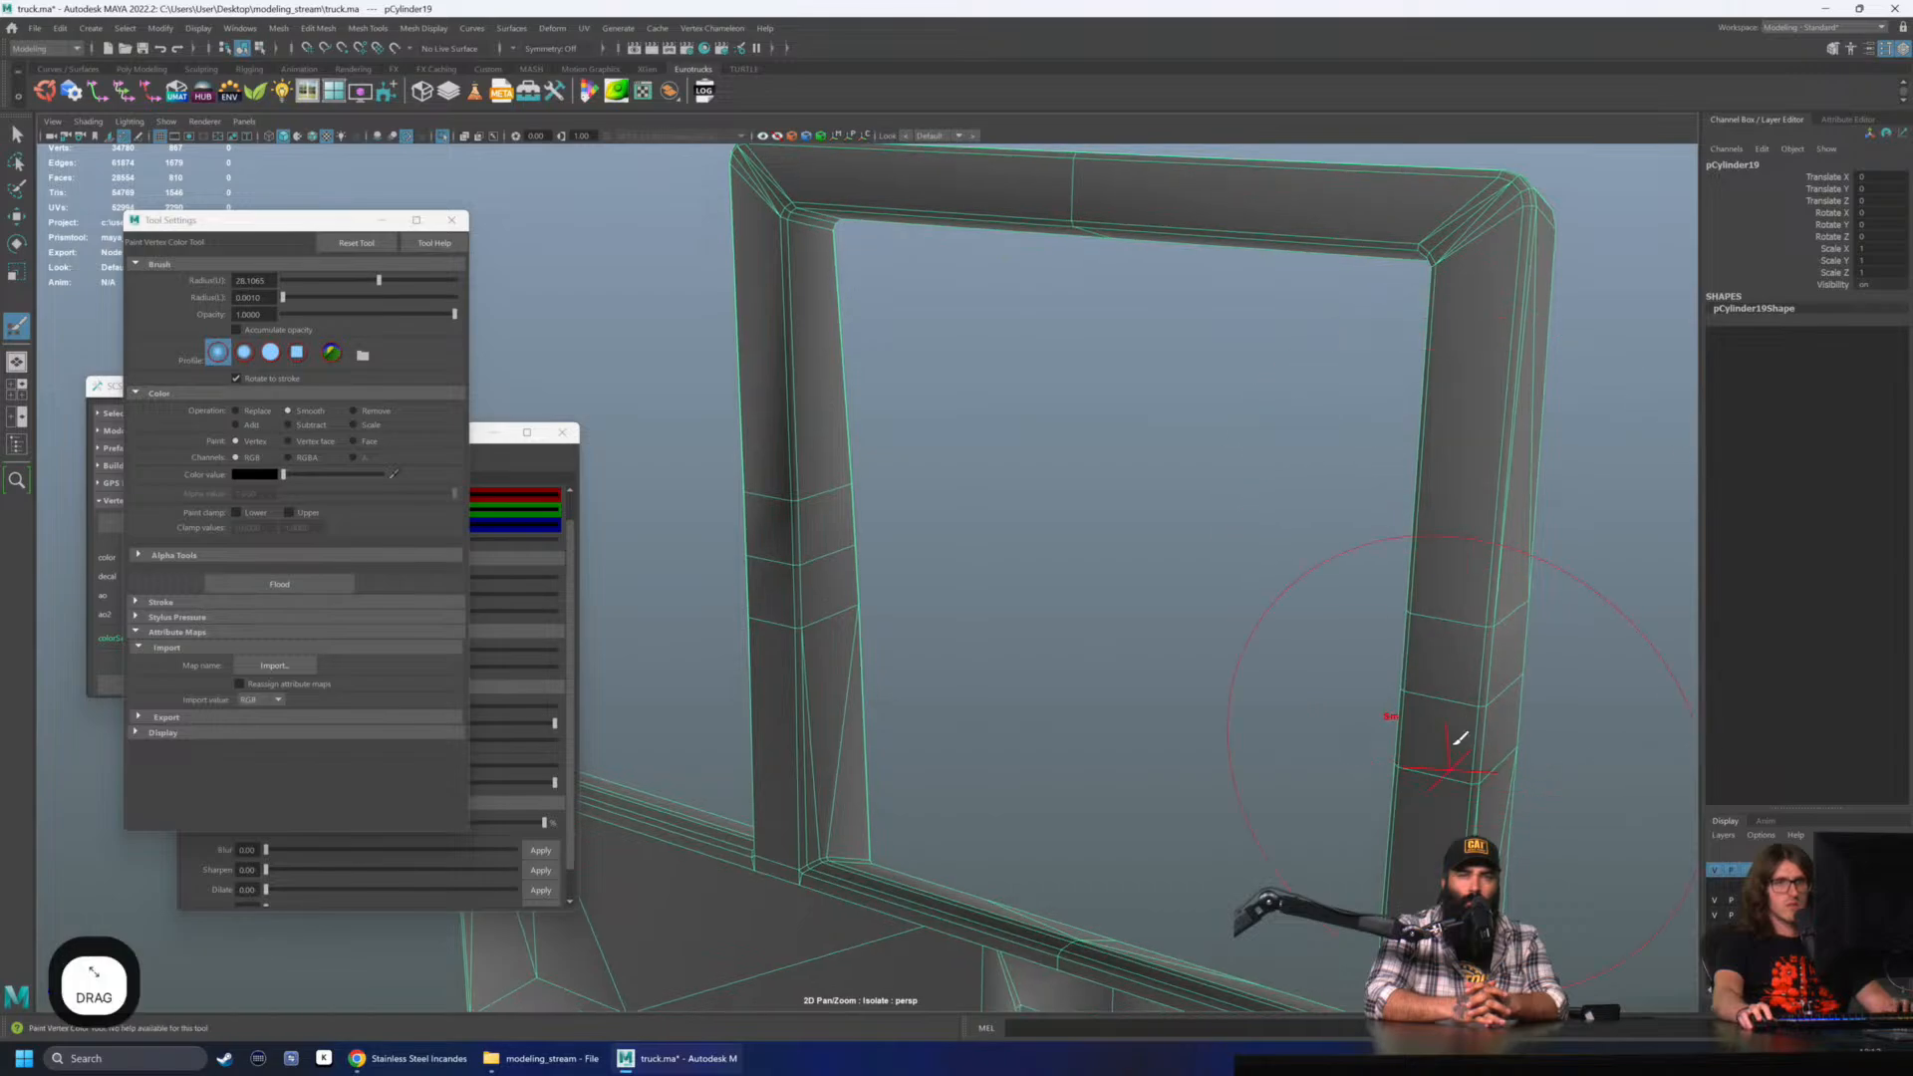
{"action": "middle_click_drag", "start_coordinate": [1460, 738], "coordinate": [1455, 558], "text": "alt"}
{"action": "left_click_drag", "start_coordinate": [1422, 811], "coordinate": [1111, 648], "text": "alt"}
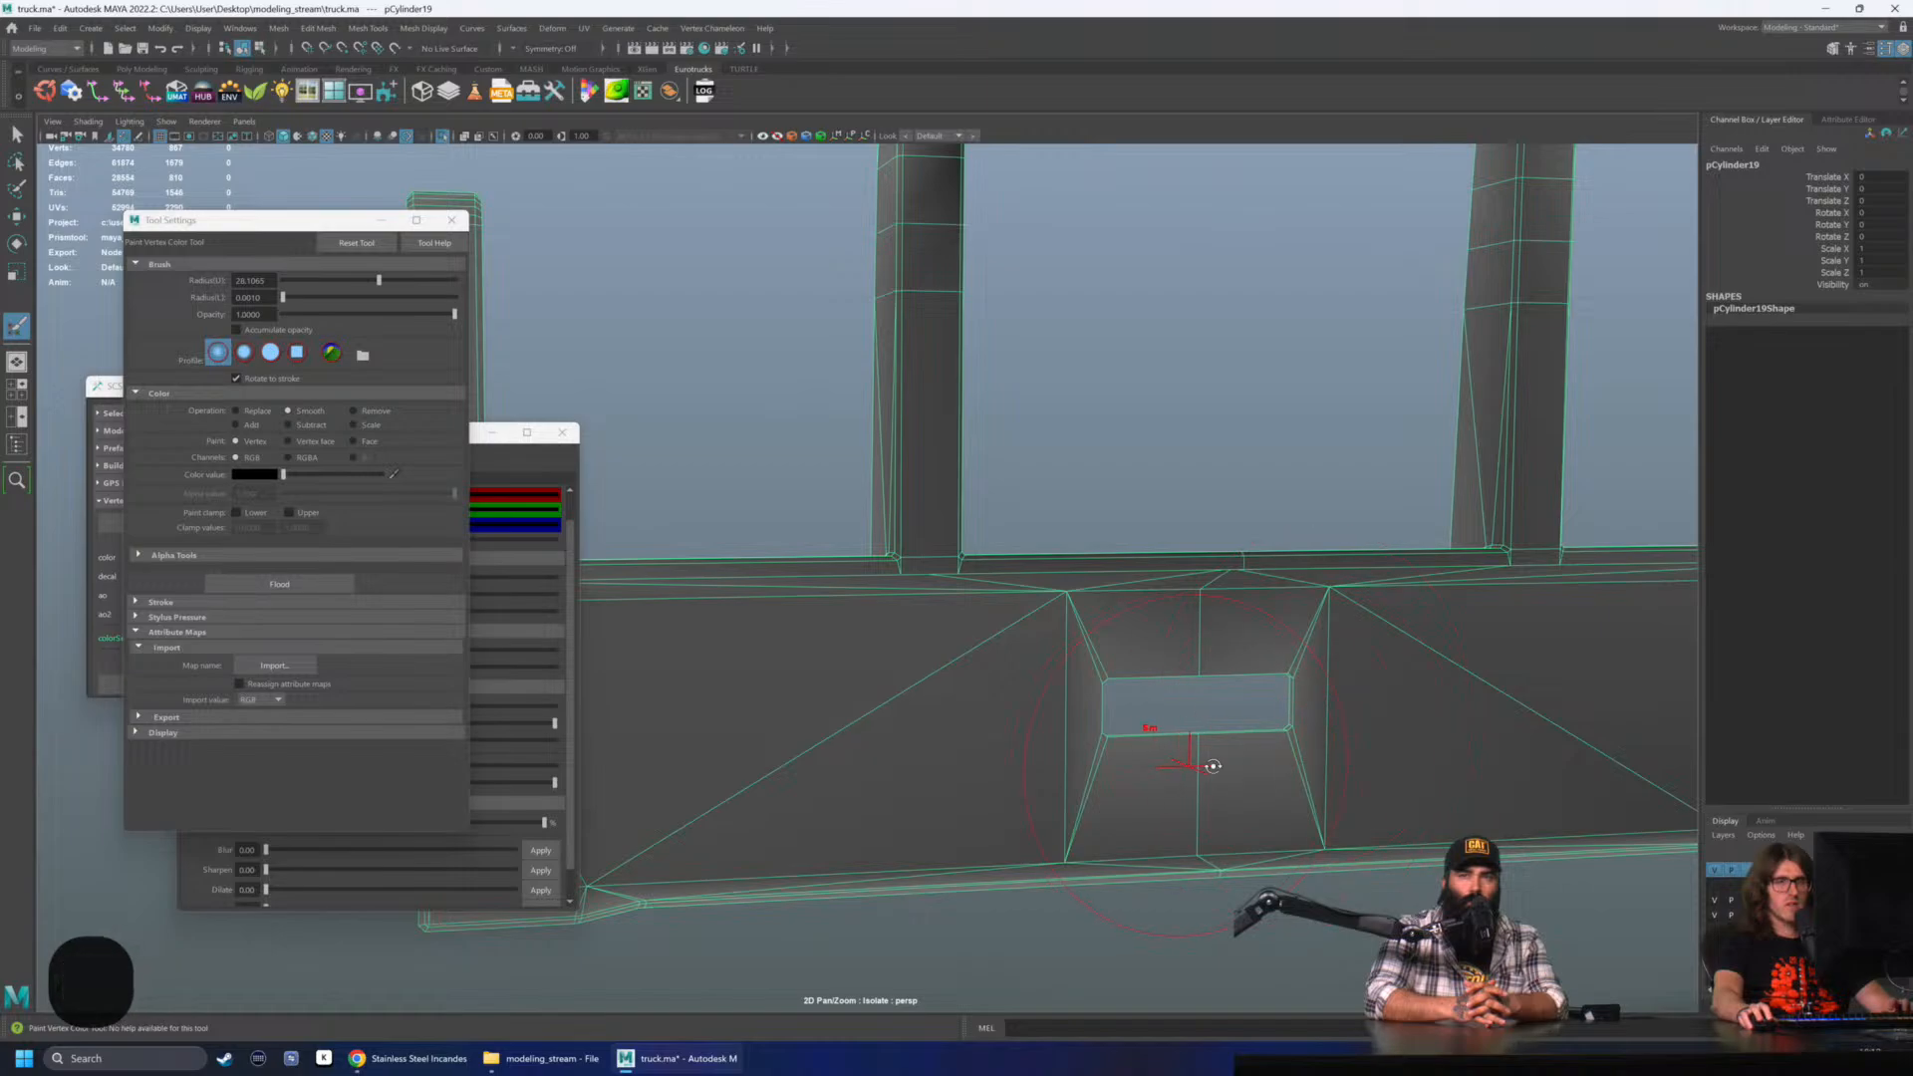
- Smooth the vertex colors on the back of the lower panel and around its central opening
{"action": "left_click_drag", "start_coordinate": [1212, 767], "coordinate": [874, 626], "text": "alt"}
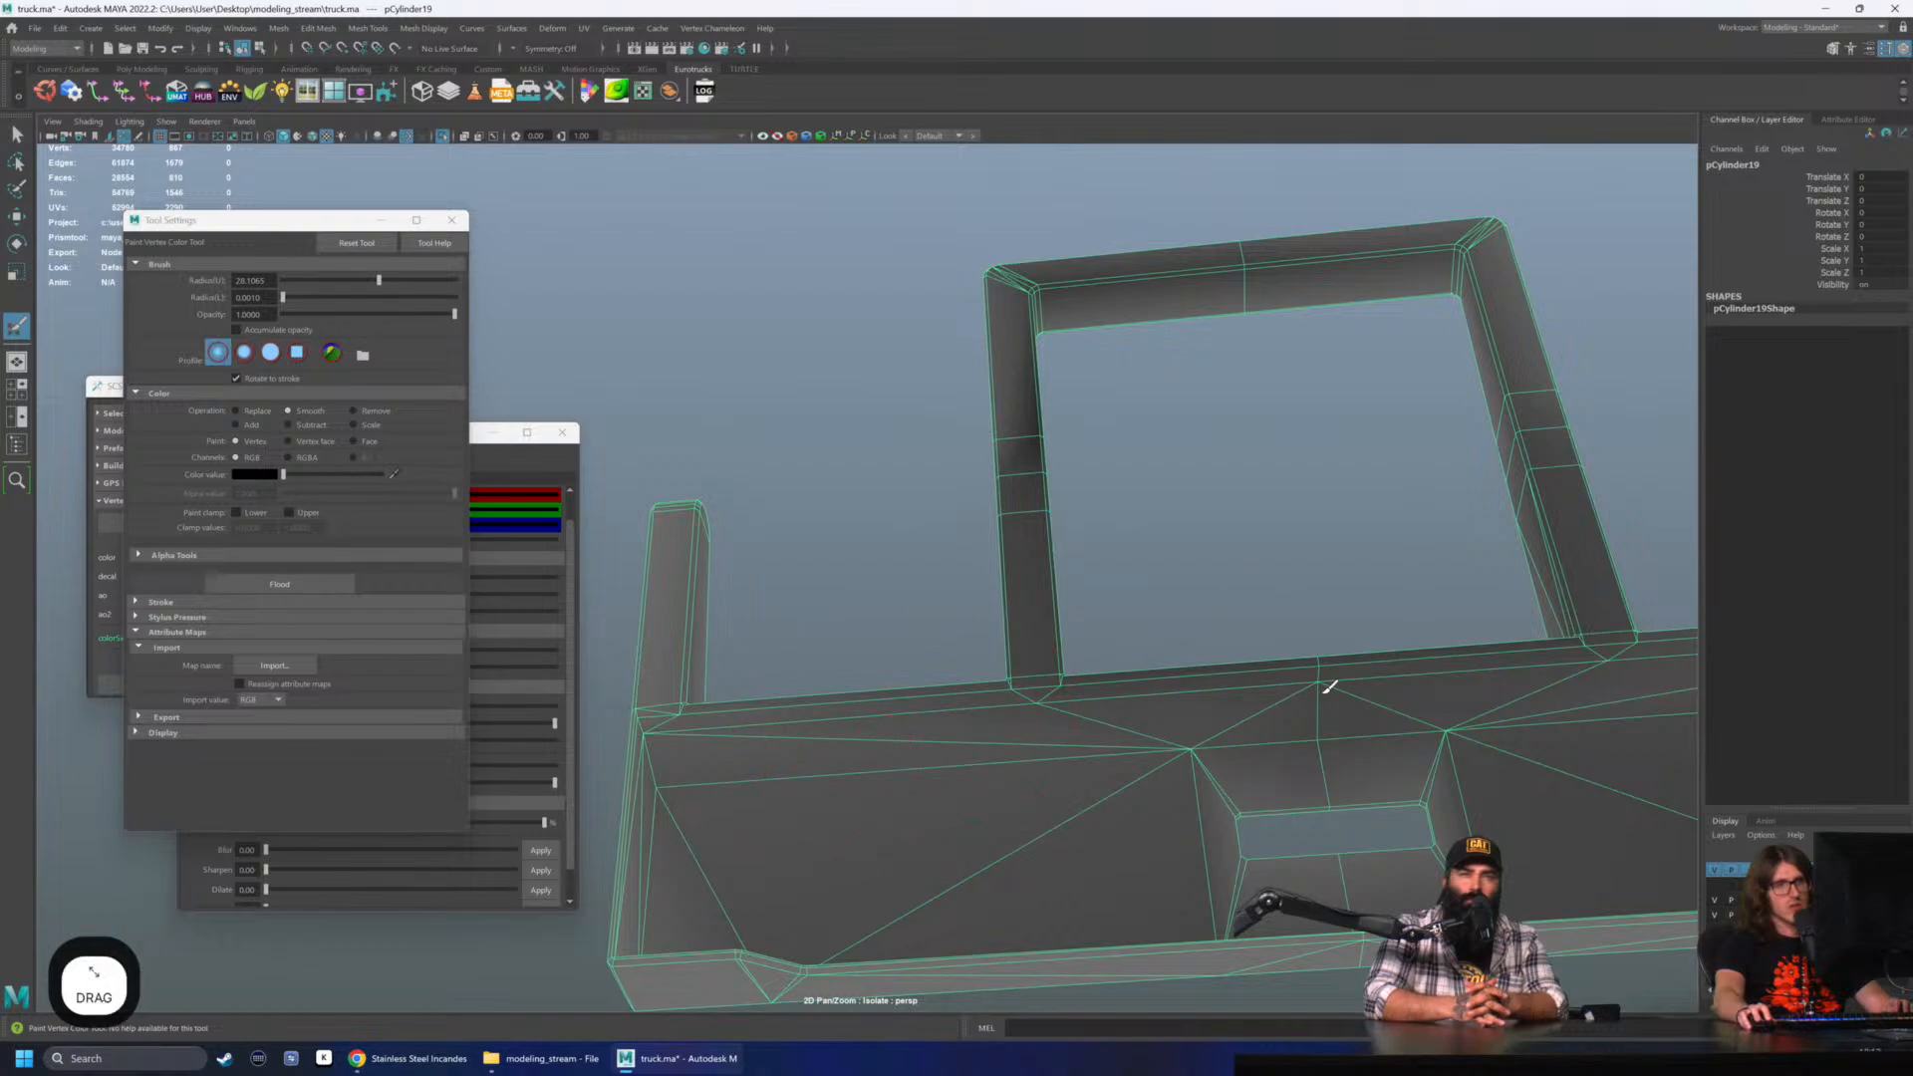
{"action": "mouse_move", "coordinate": [1271, 687]}
{"action": "middle_mouse_down", "text": "alt"}
{"action": "mouse_move", "coordinate": [984, 712]}
{"action": "mouse_move", "coordinate": [799, 699]}
{"action": "middle_mouse_up", "text": "alt"}
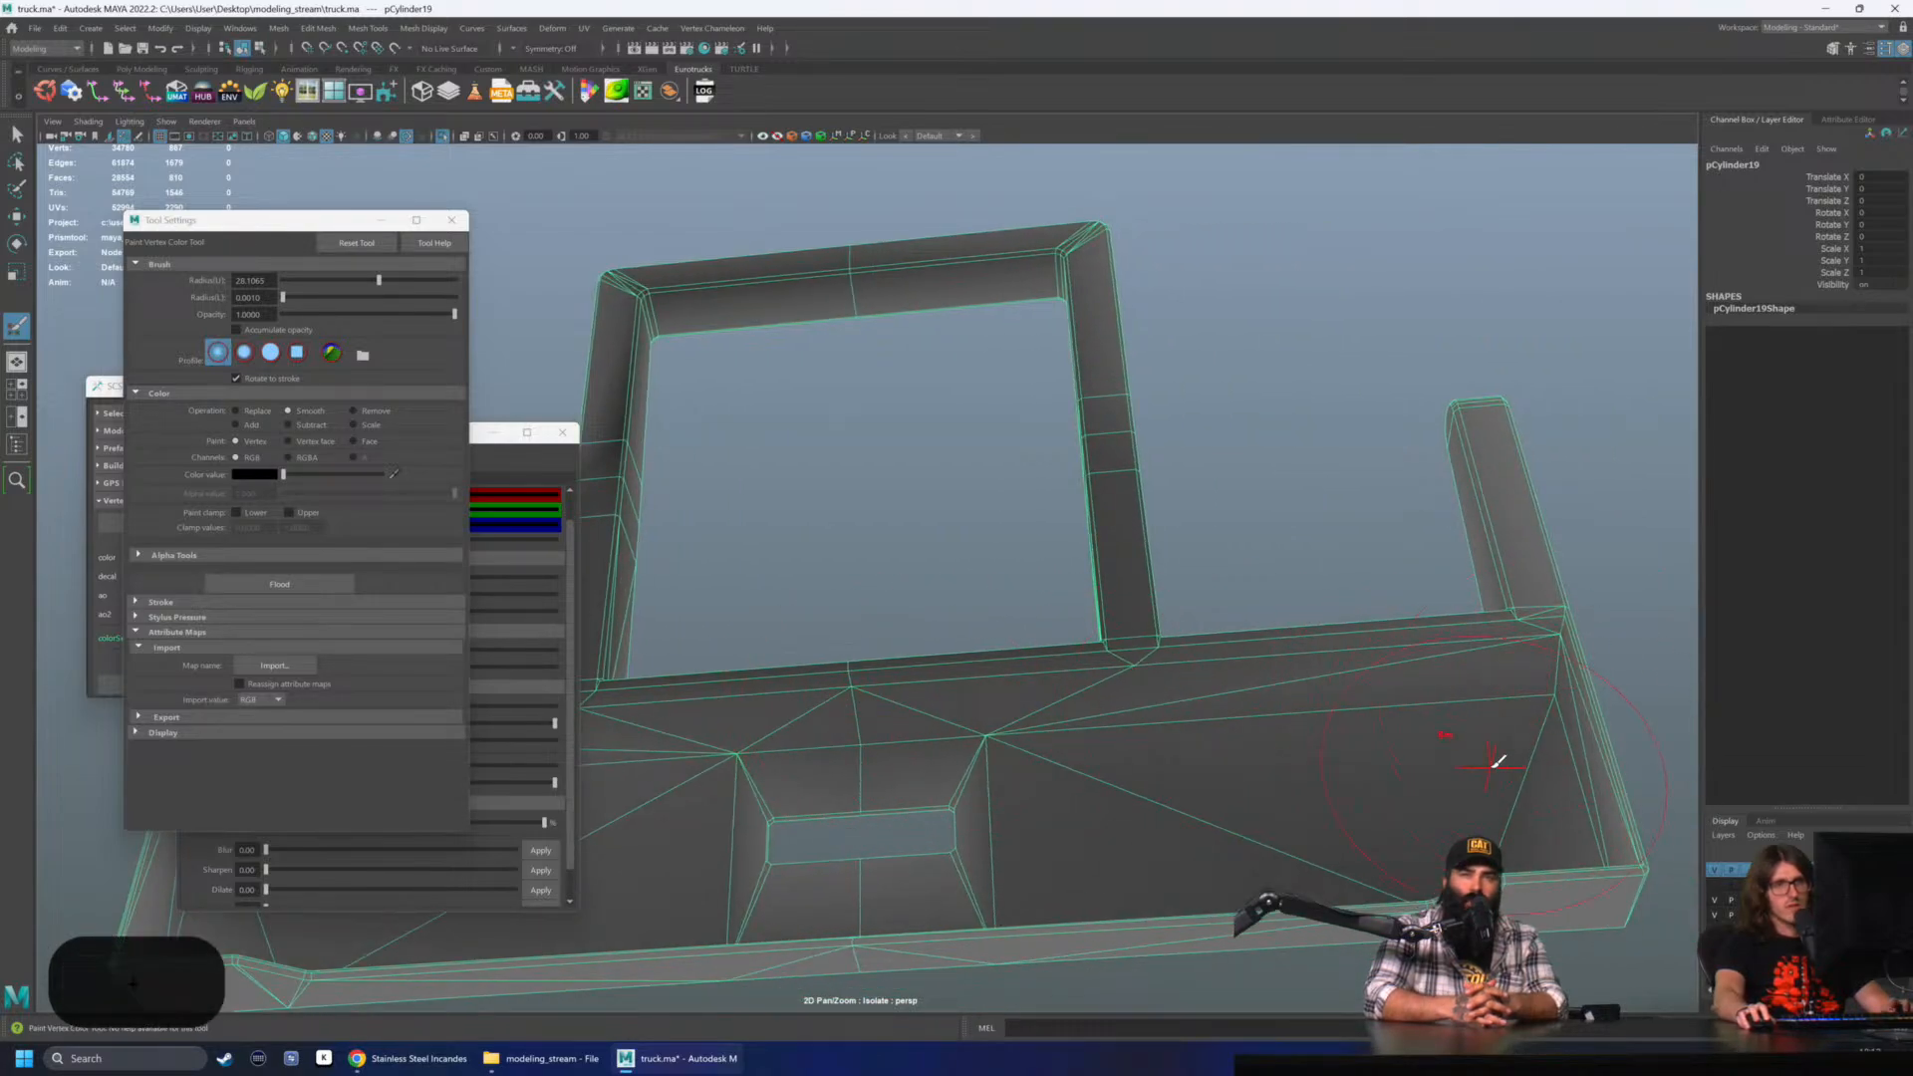
{"action": "left_click_drag", "start_coordinate": [1498, 761], "coordinate": [1451, 768], "text": "alt"}
{"action": "left_click_drag", "start_coordinate": [1026, 792], "coordinate": [854, 734], "text": "alt"}
{"action": "middle_click_drag", "start_coordinate": [1028, 649], "coordinate": [961, 696], "text": "alt"}
{"action": "left_click_drag", "start_coordinate": [961, 696], "coordinate": [854, 666], "text": "alt"}
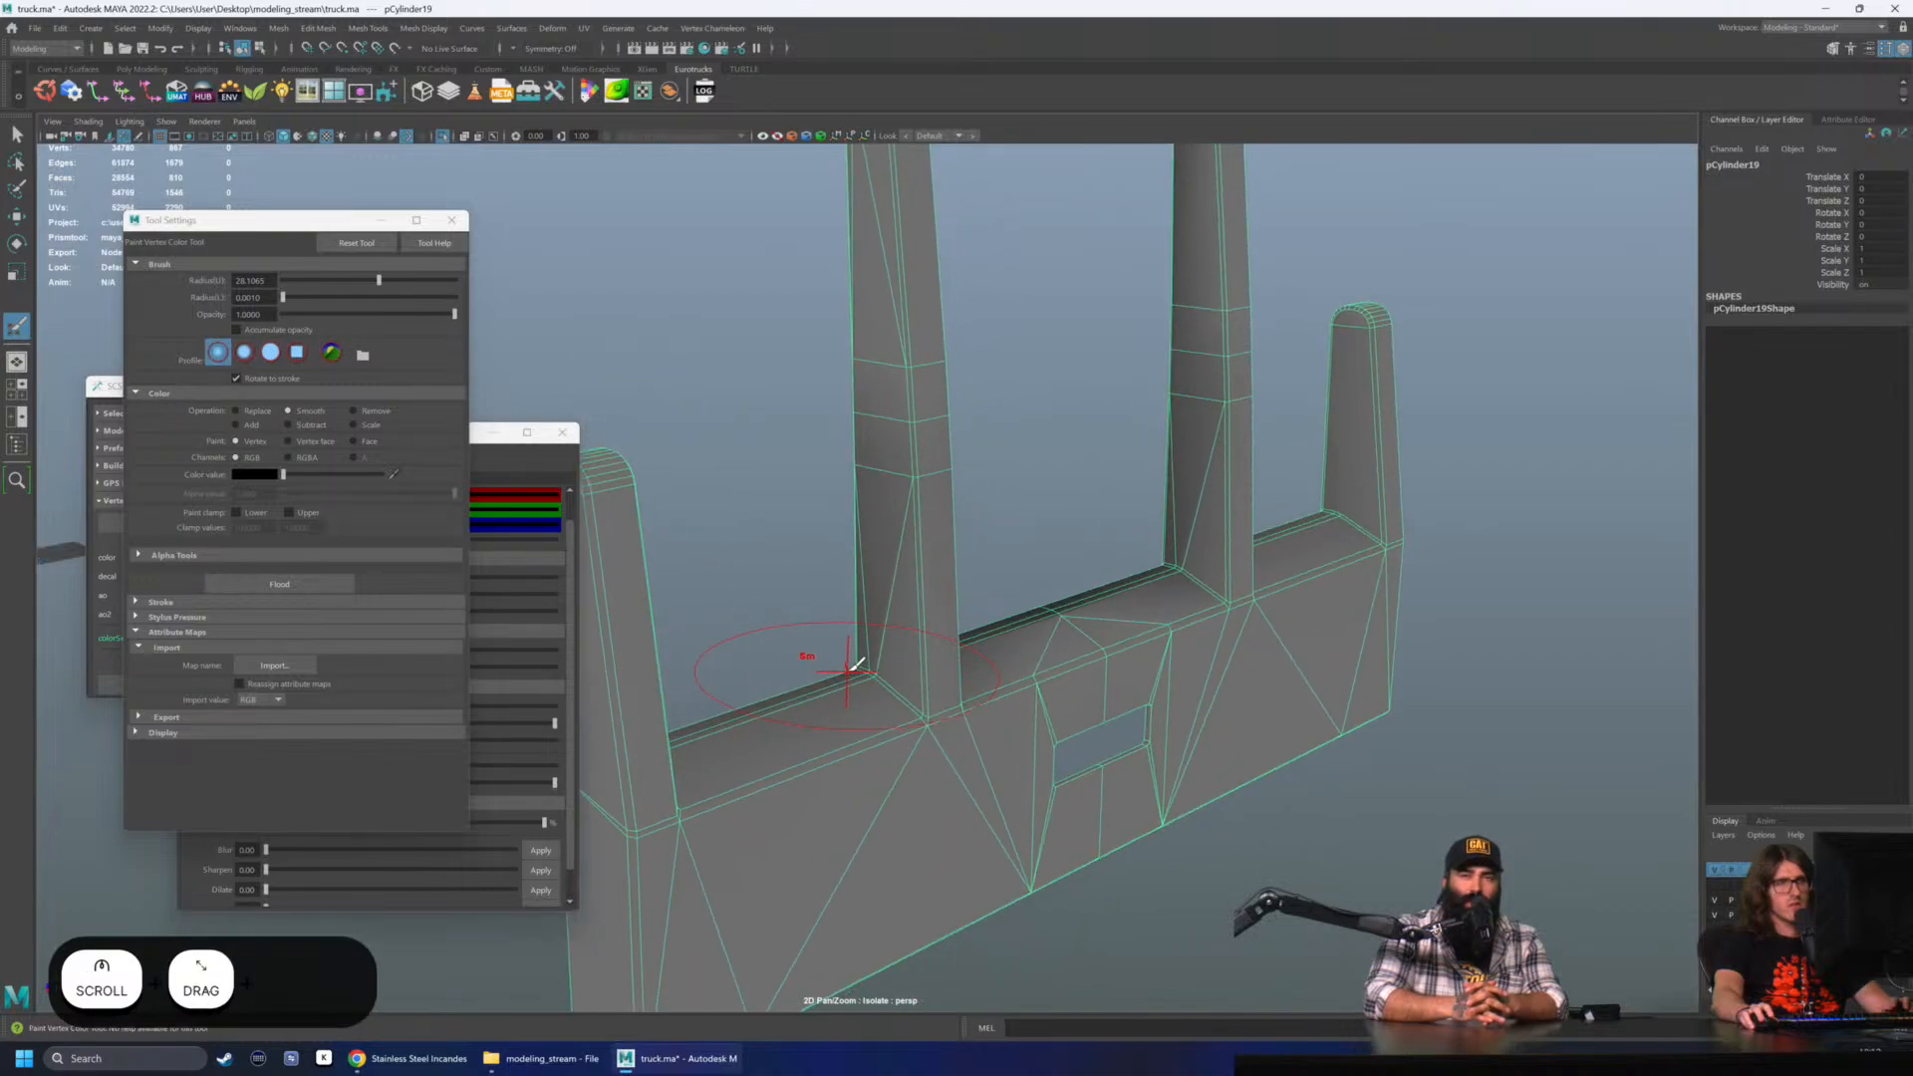
- Deselect the bumper frame to check its shading, reselect it and reactivate the Paint Vertex Color Tool
{"action": "key", "text": "q"}
{"action": "left_click", "coordinate": [1029, 538]}
{"action": "left_click_drag", "start_coordinate": [1030, 537], "coordinate": [1062, 534], "text": "alt"}
{"action": "left_click", "coordinate": [931, 626]}
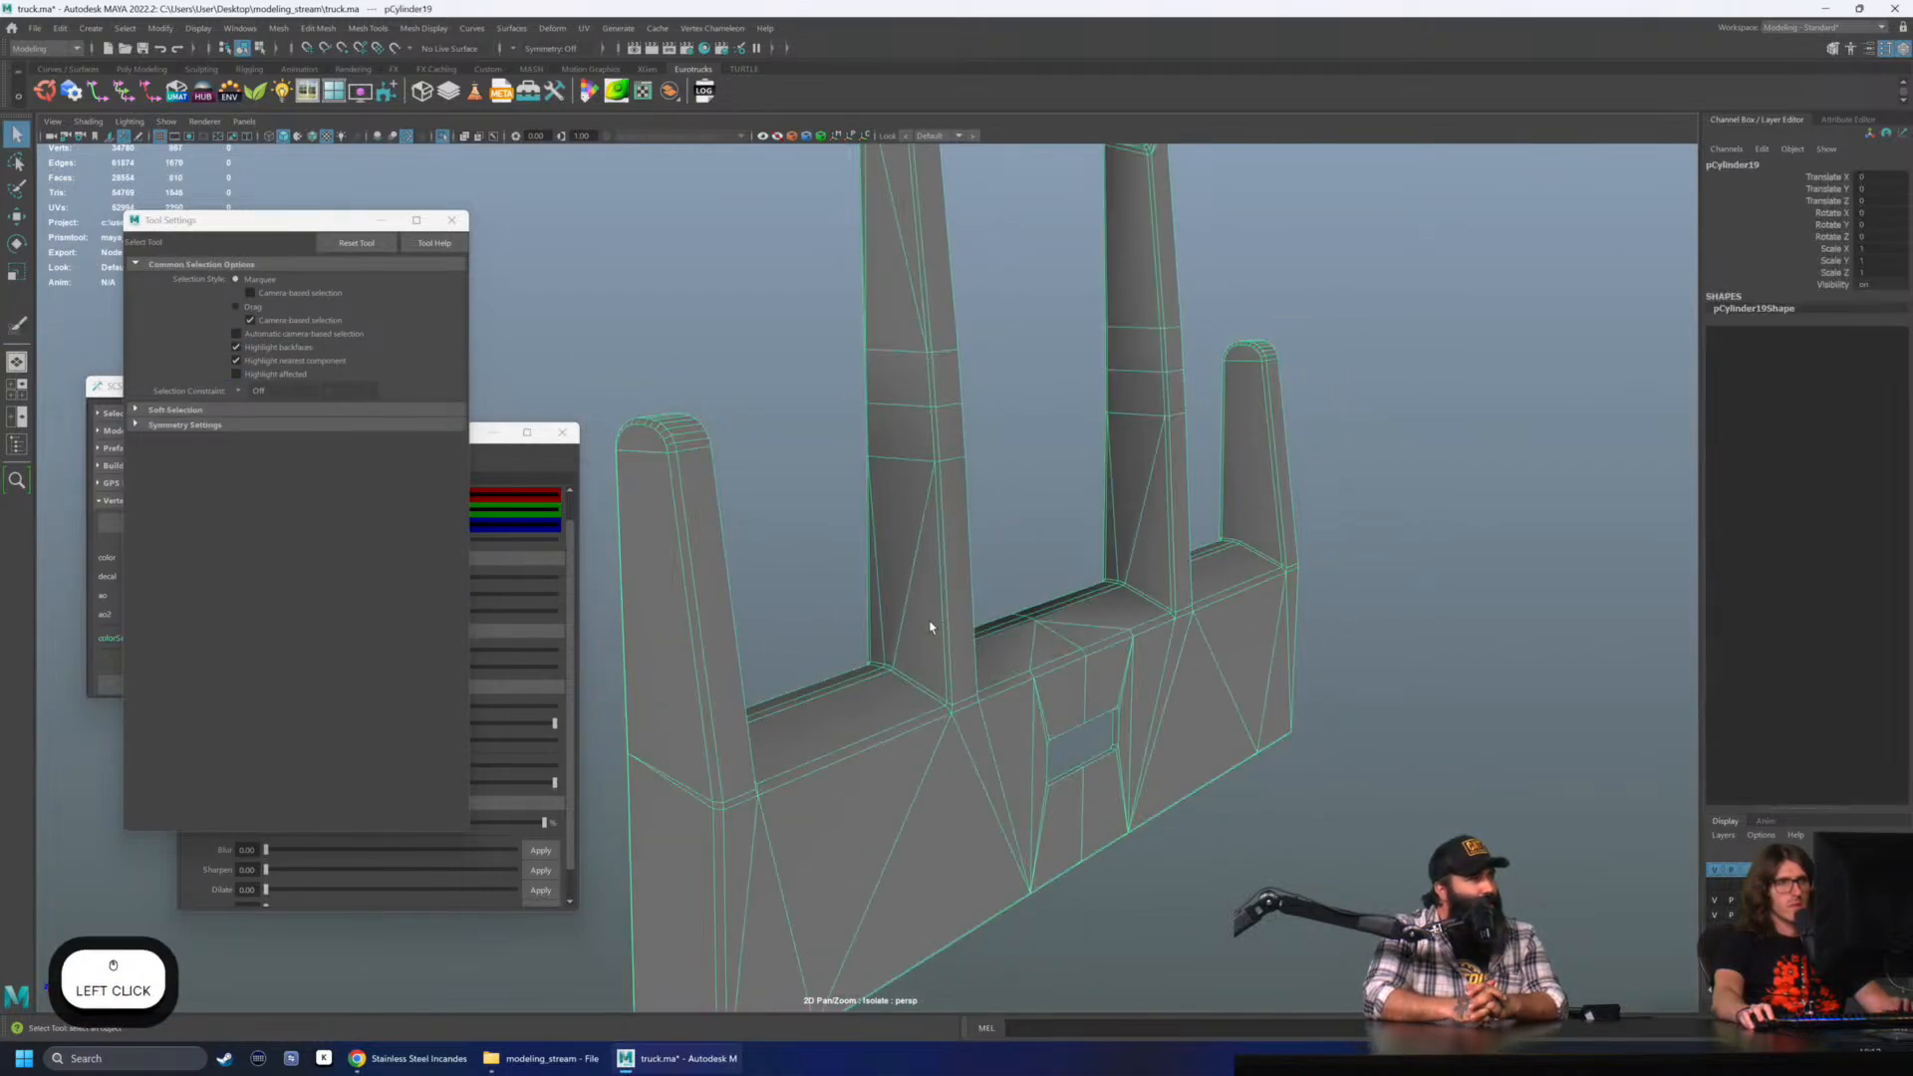
{"action": "left_click", "coordinate": [422, 28]}
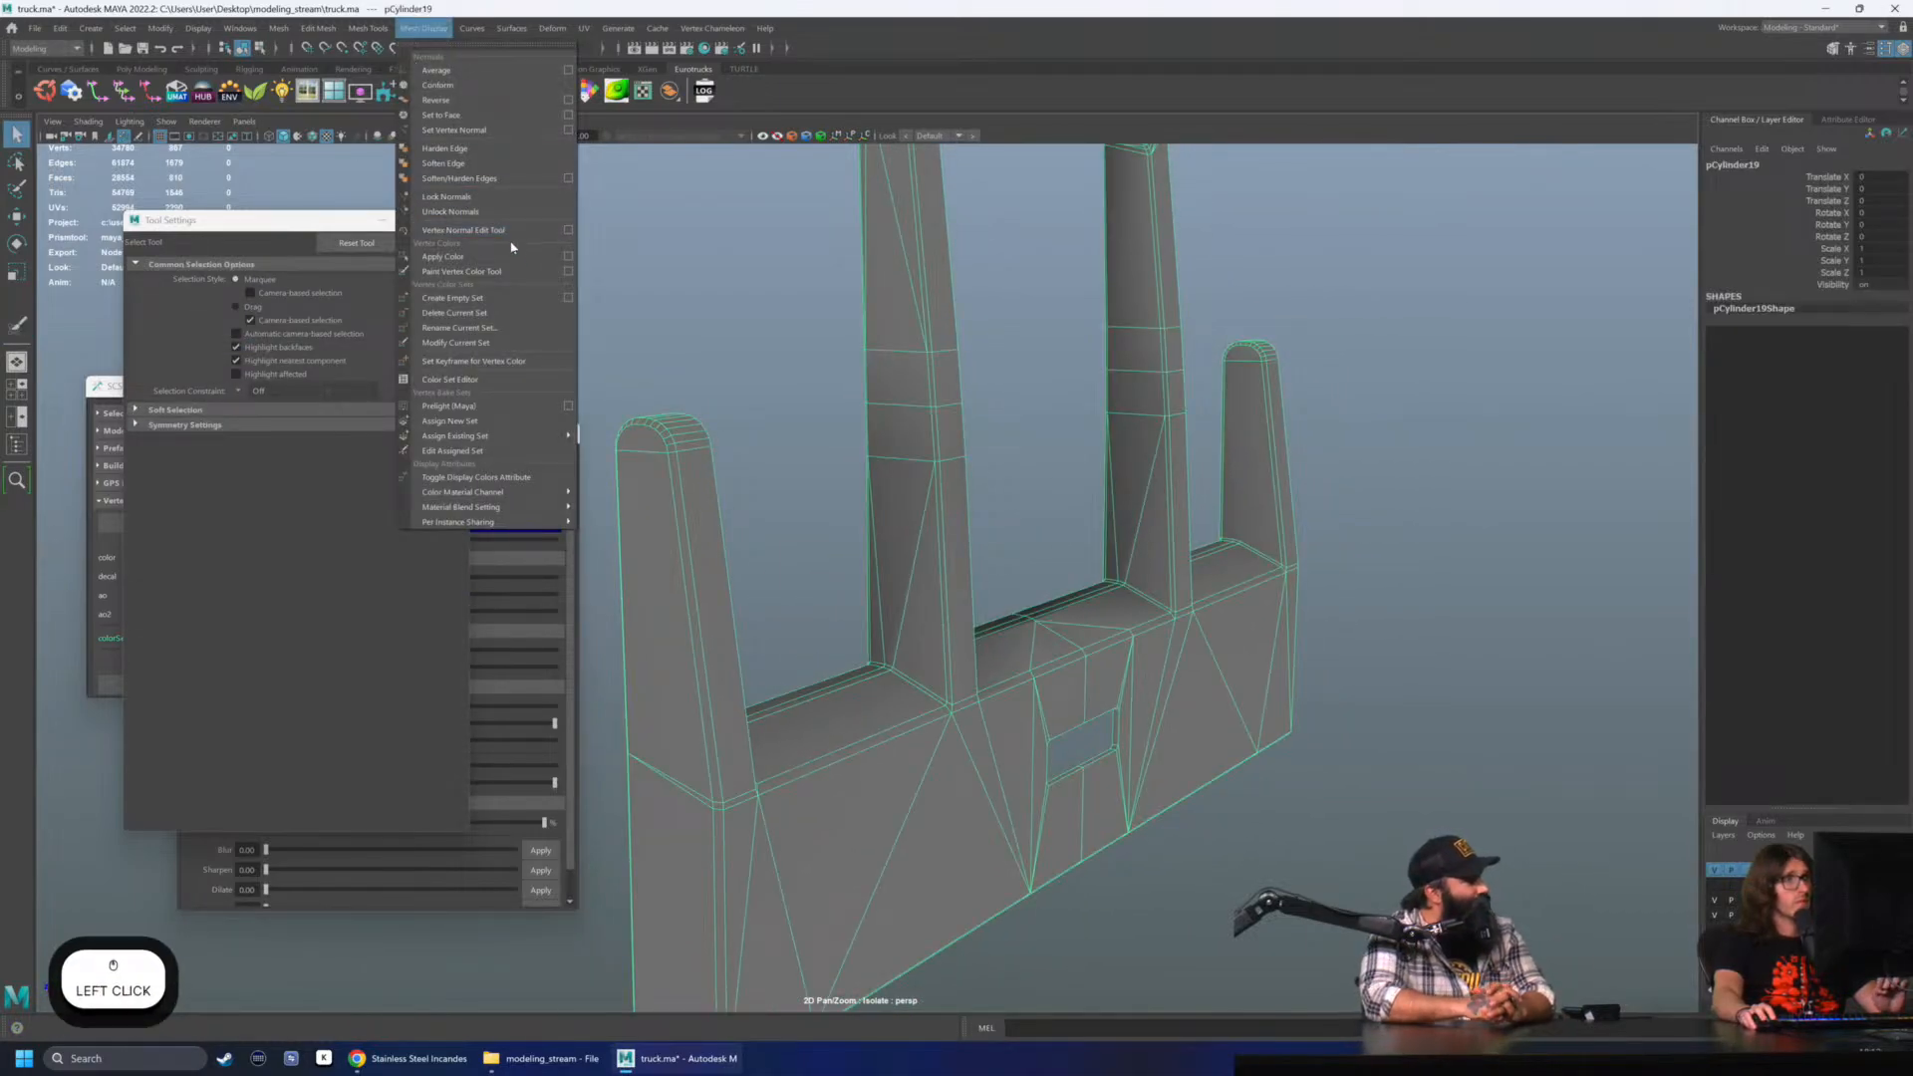
{"action": "left_click", "coordinate": [538, 271]}
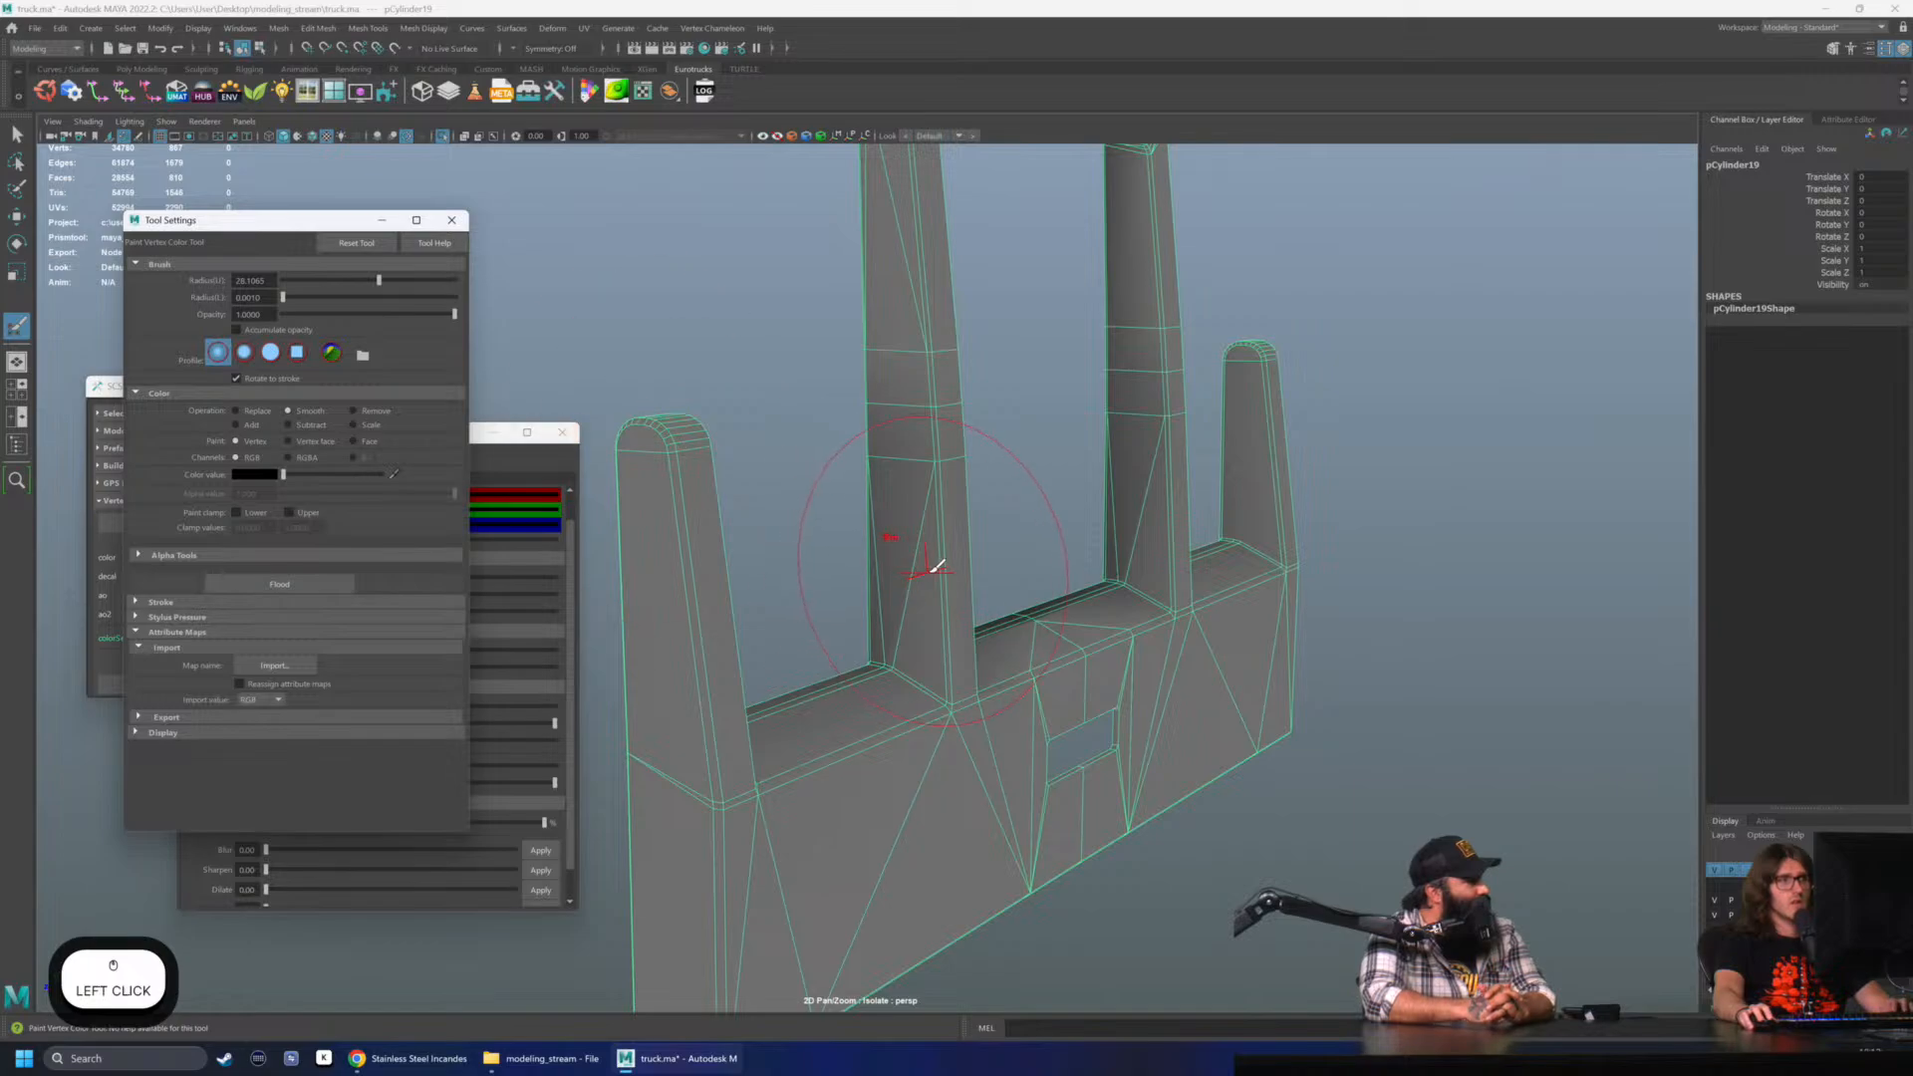
- Reduce the brush radius and smooth the vertex colors where the grille uprights meet the lower panel
{"action": "scroll", "coordinate": [918, 540], "scroll_direction": "up", "scroll_amount": 2}
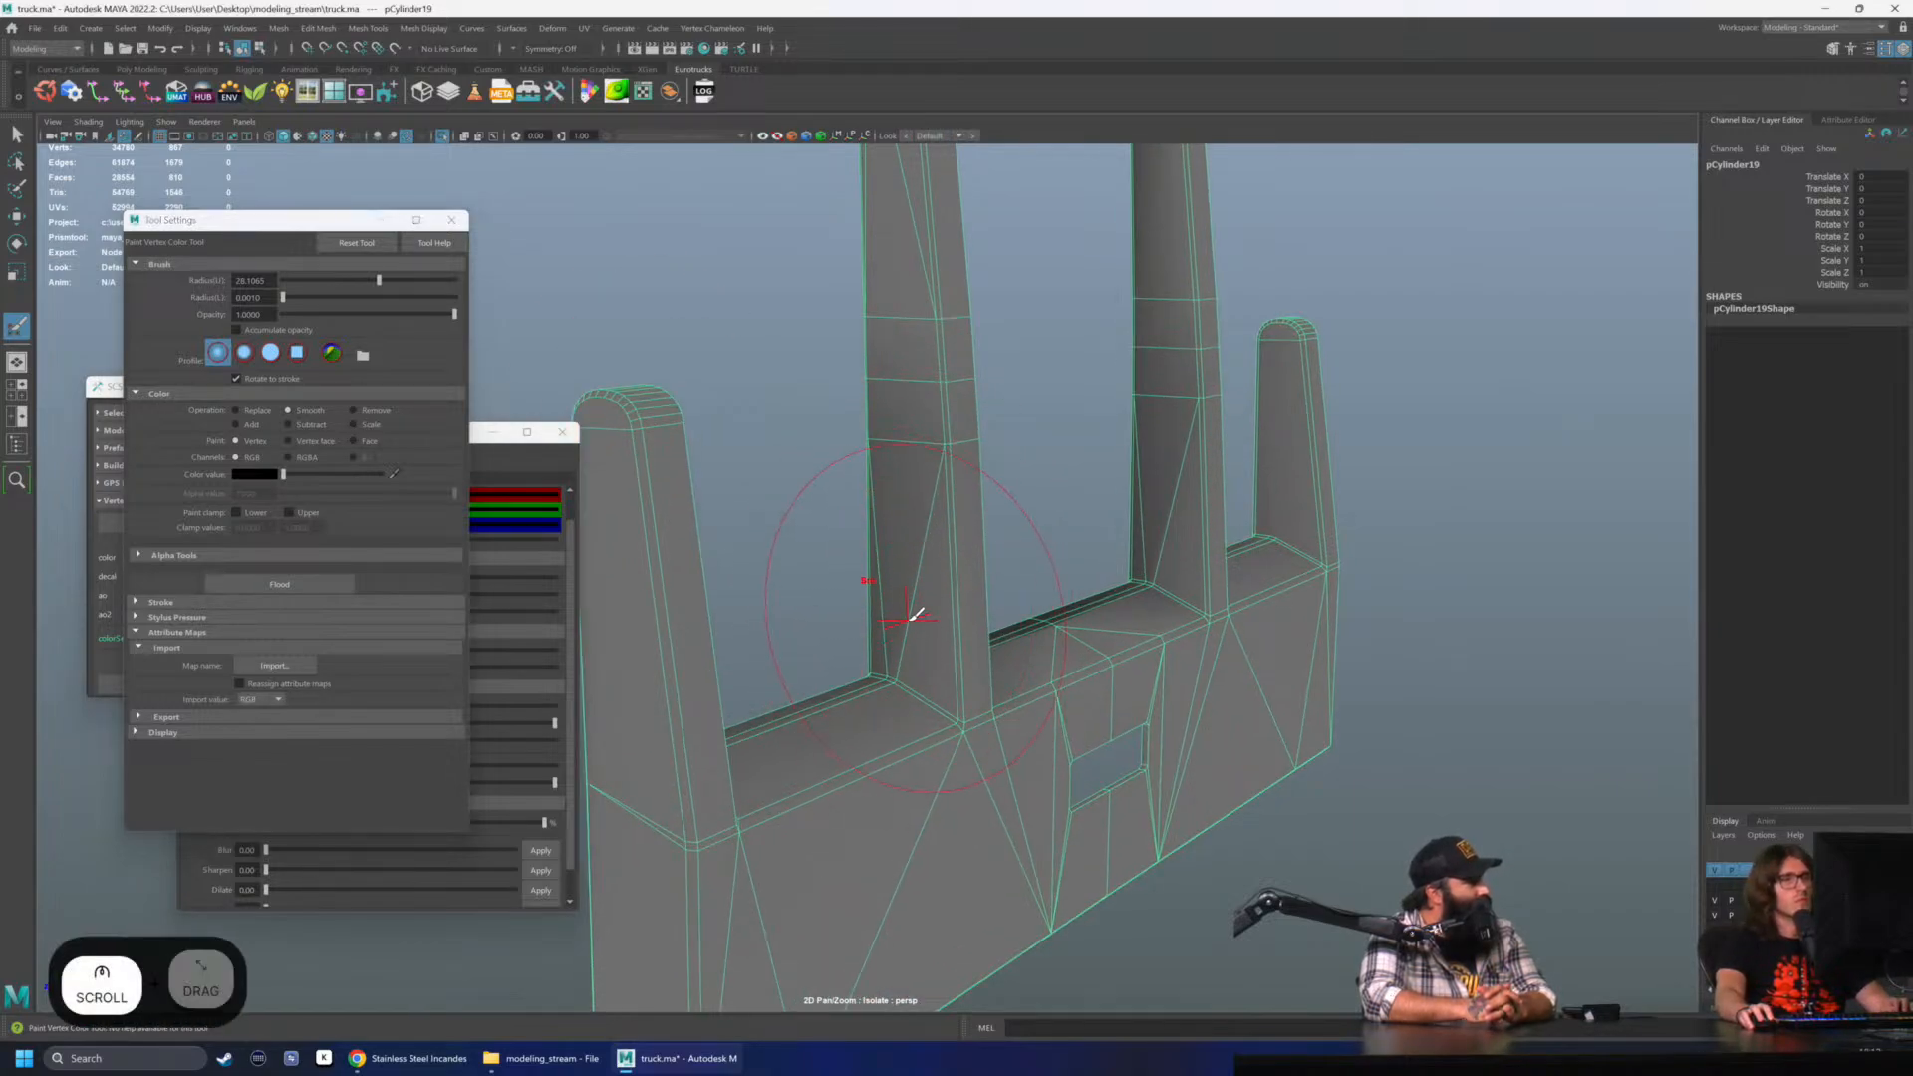
{"action": "left_click_drag", "start_coordinate": [901, 649], "coordinate": [912, 654]}
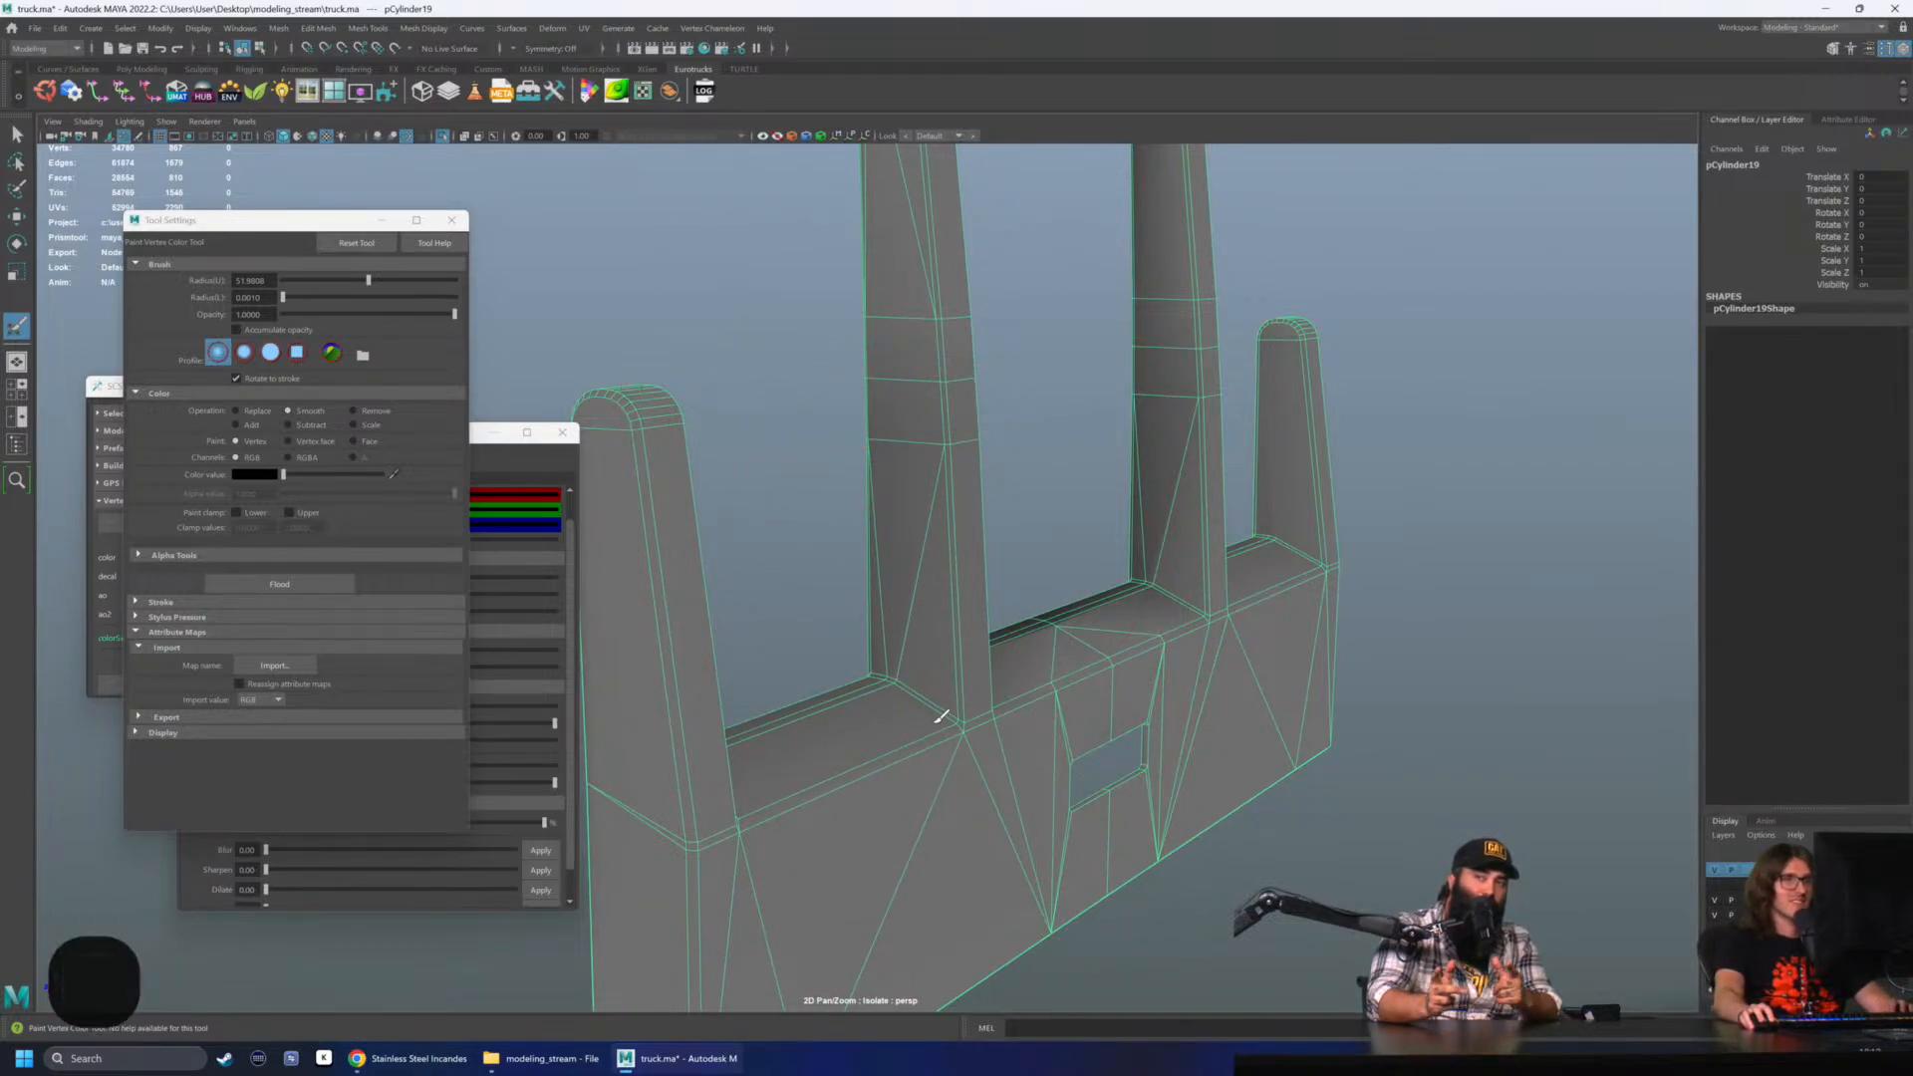
{"action": "left_click_drag", "start_coordinate": [907, 485], "coordinate": [935, 539], "text": "alt"}
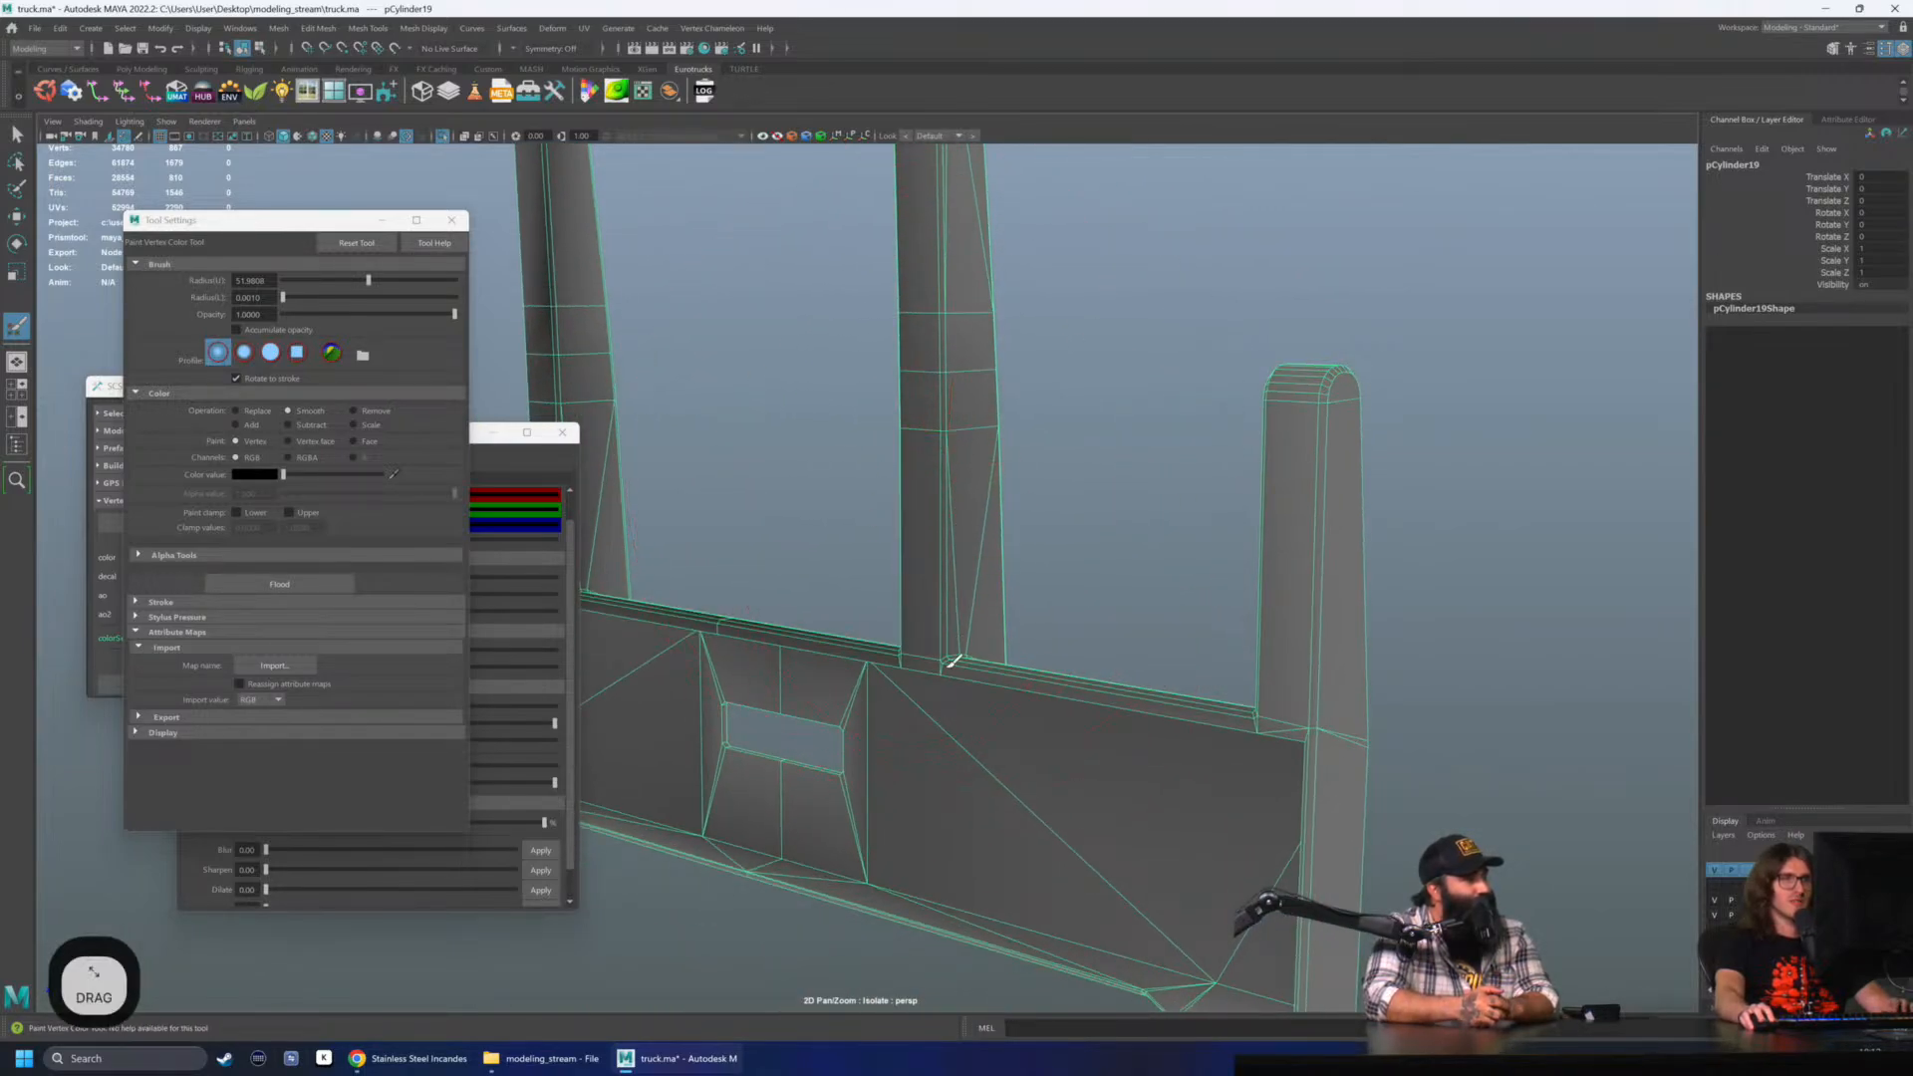
{"action": "left_click_drag", "start_coordinate": [952, 661], "coordinate": [894, 501], "text": "alt"}
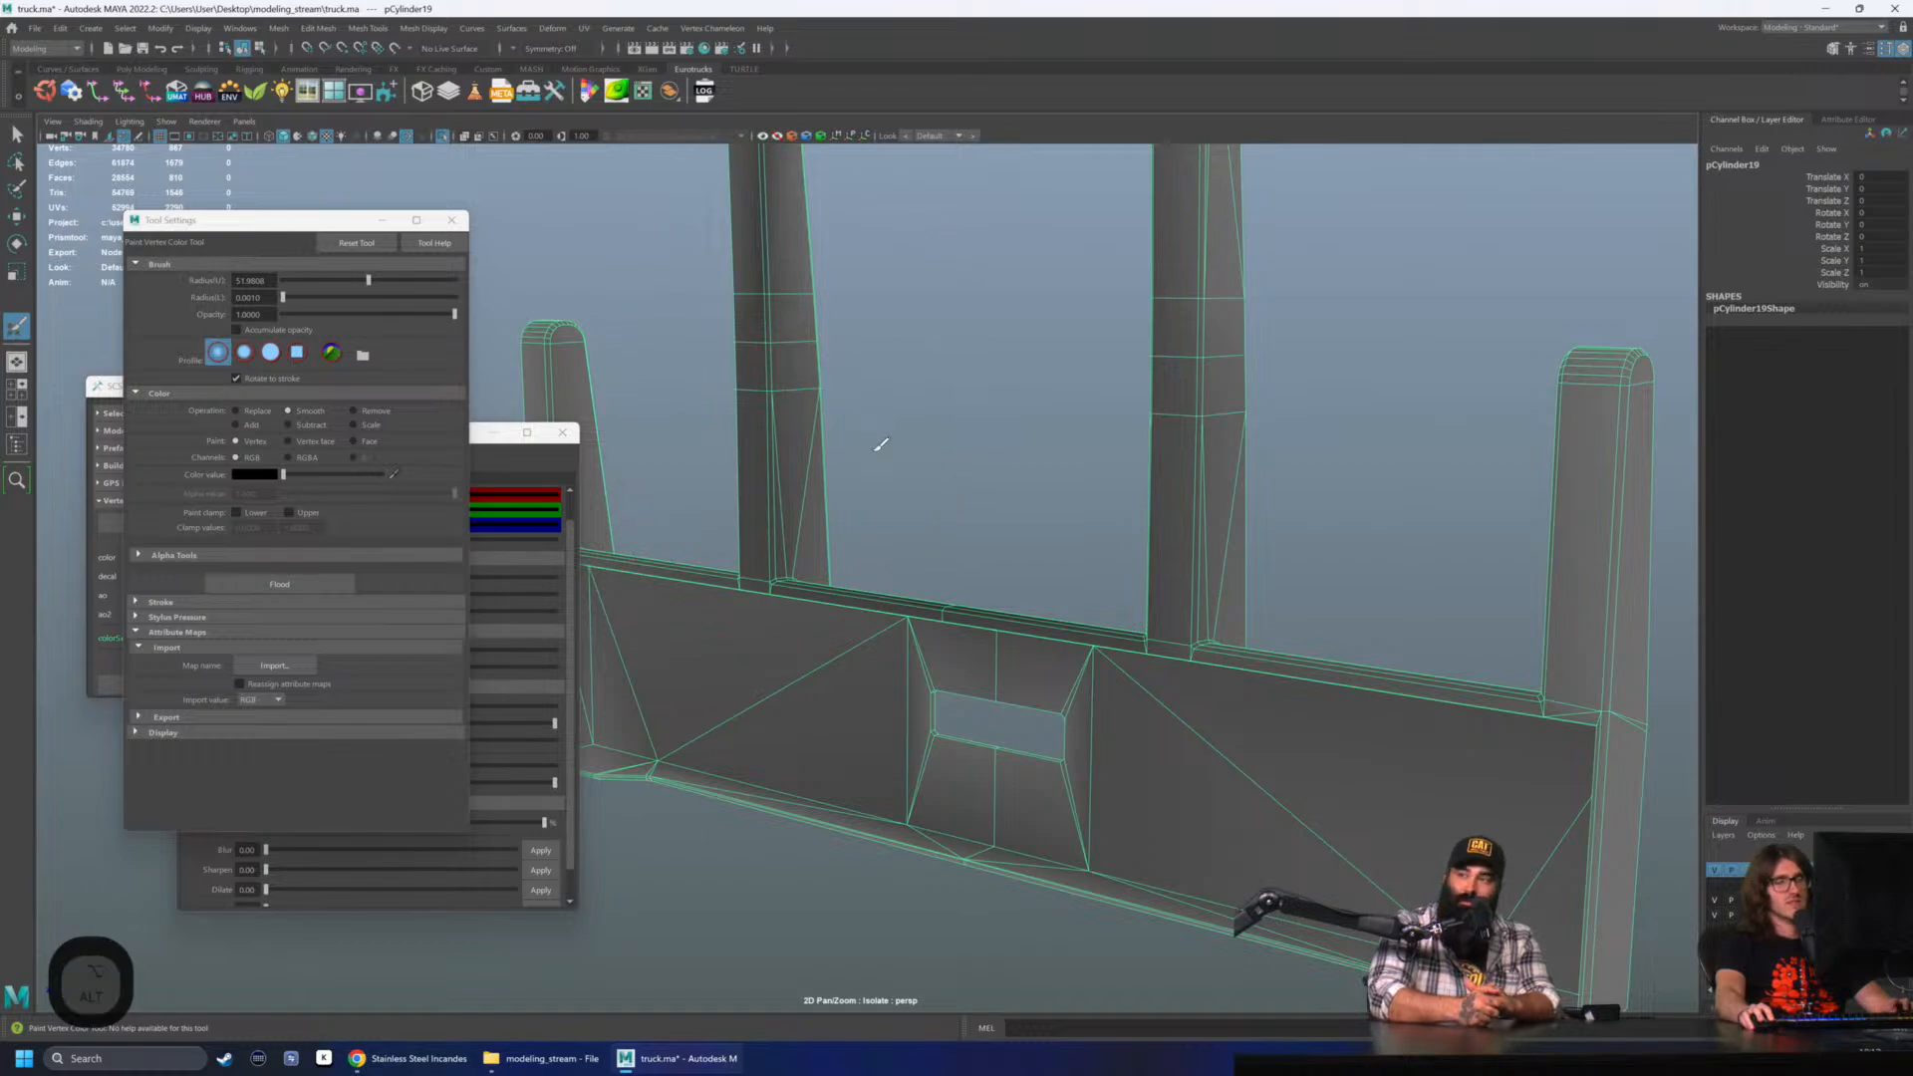
{"action": "left_click_drag", "start_coordinate": [876, 450], "coordinate": [761, 505], "text": "alt"}
{"action": "scroll", "coordinate": [774, 462], "scroll_direction": "up", "scroll_amount": 3, "text": "alt"}
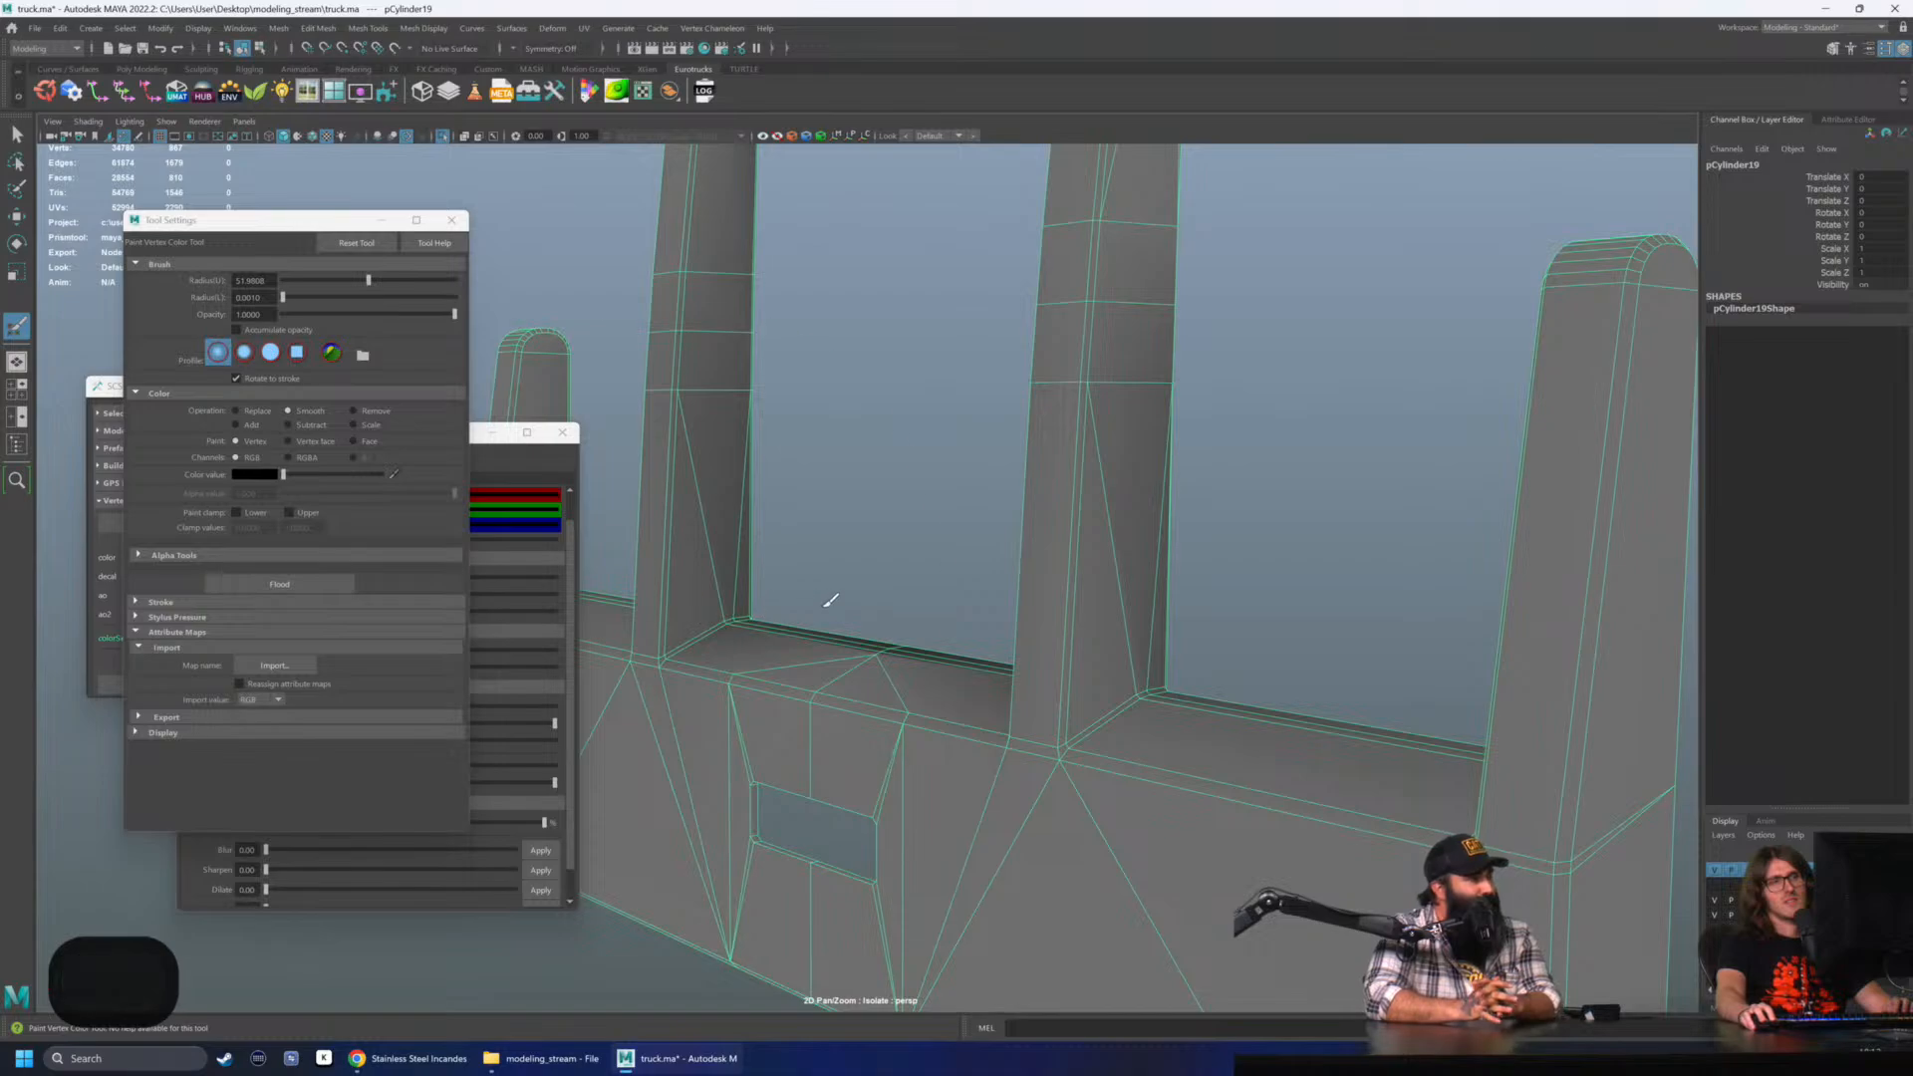
{"action": "mouse_move", "coordinate": [830, 599]}
{"action": "left_mouse_down", "text": "alt"}
{"action": "mouse_move", "coordinate": [752, 632]}
{"action": "mouse_move", "coordinate": [1034, 564]}
{"action": "left_mouse_up", "text": "alt"}
{"action": "mouse_move", "coordinate": [1157, 499]}
{"action": "left_mouse_down", "text": "alt"}
{"action": "mouse_move", "coordinate": [993, 586]}
{"action": "mouse_move", "coordinate": [1248, 523]}
{"action": "left_mouse_up", "text": "alt"}
- Exit the paint tool and examine the smoothed shading on the uprights with the frame deselected
{"action": "key", "text": "q"}
{"action": "left_click", "coordinate": [1200, 410]}
{"action": "mouse_move", "coordinate": [1200, 410]}
{"action": "left_mouse_down", "text": "alt"}
{"action": "mouse_move", "coordinate": [1085, 475]}
{"action": "mouse_move", "coordinate": [777, 499]}
{"action": "mouse_move", "coordinate": [901, 499]}
{"action": "mouse_move", "coordinate": [986, 534]}
{"action": "left_mouse_up", "text": "alt"}
{"action": "right_click_drag", "start_coordinate": [987, 534], "coordinate": [1017, 559], "text": "alt"}
{"action": "left_click_drag", "start_coordinate": [1017, 559], "coordinate": [991, 472], "text": "alt"}
{"action": "left_click", "coordinate": [1036, 583]}
- Inspect the triangulation on the grille upright's inner side by selecting its faces, and return to object selection
{"action": "scroll", "coordinate": [1063, 585], "scroll_direction": "up", "scroll_amount": 3}
{"action": "key", "text": "F11"}
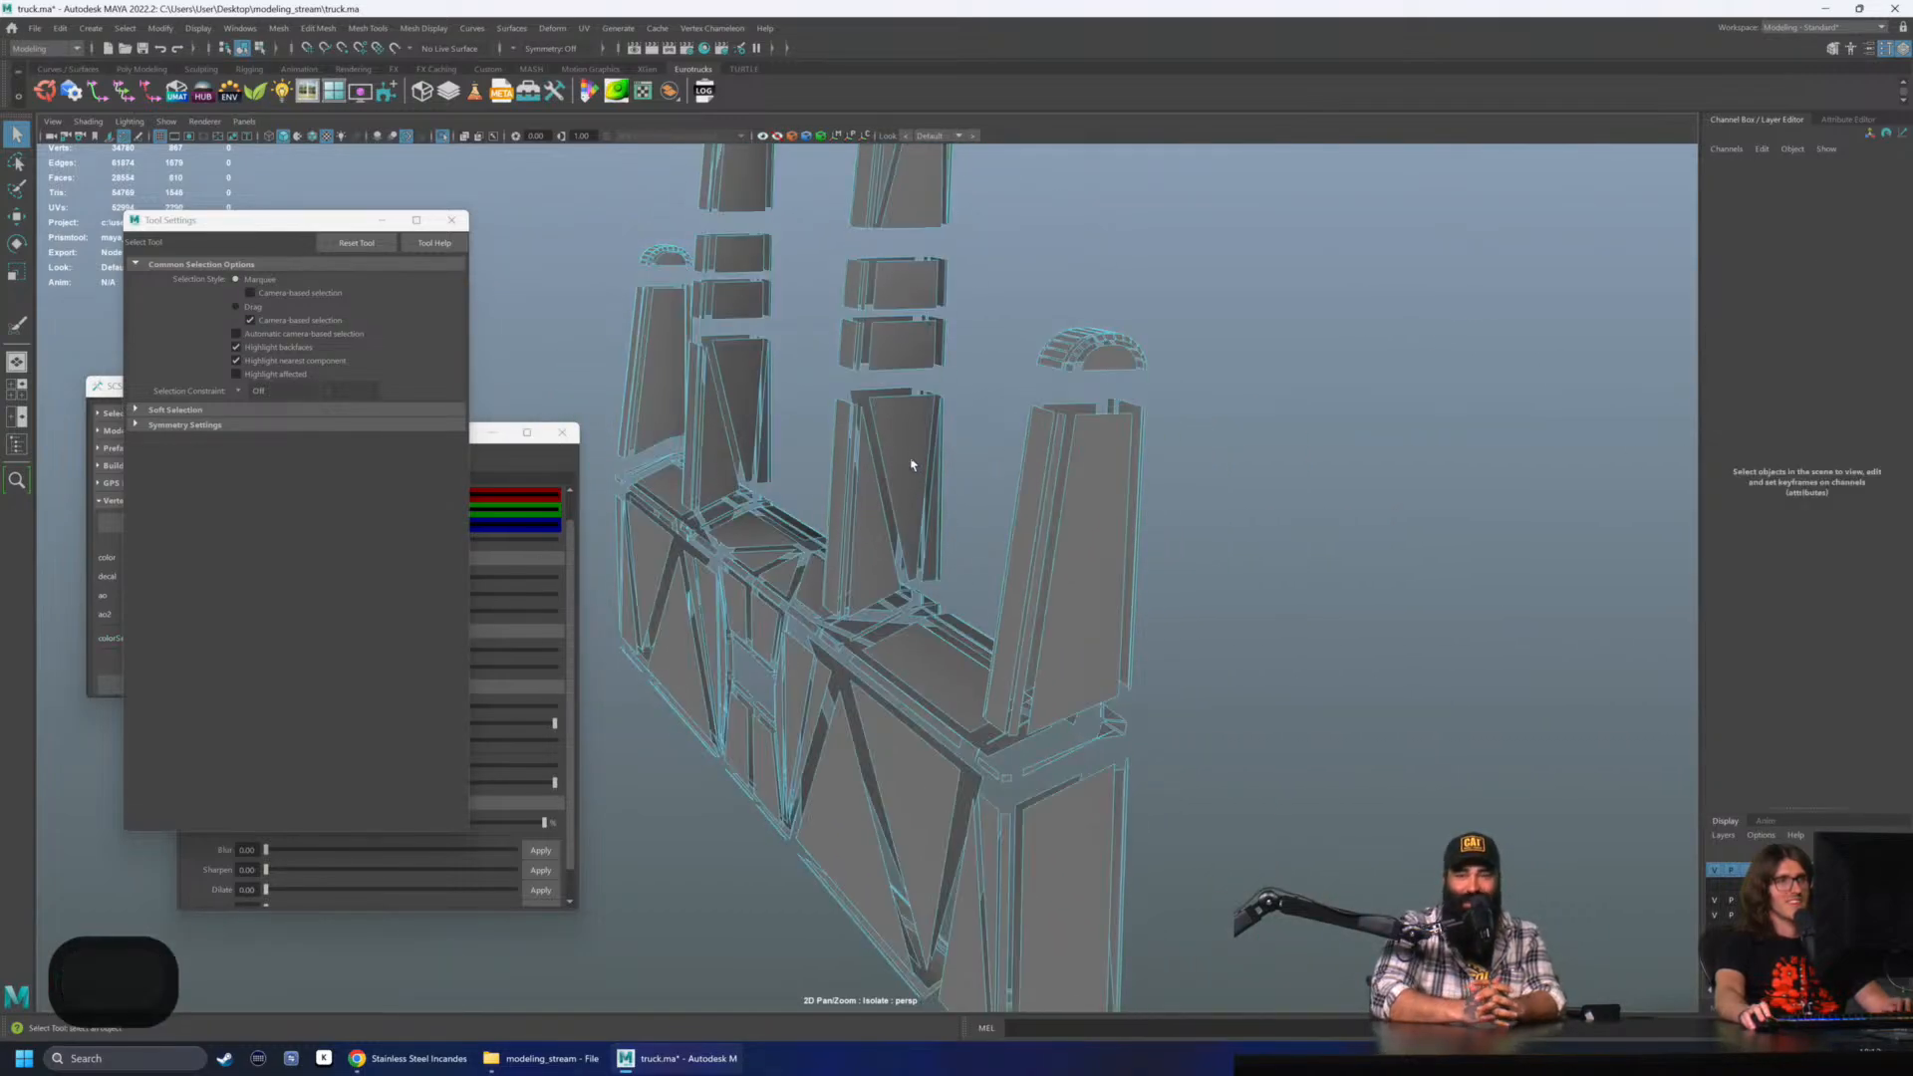
{"action": "left_click", "coordinate": [897, 476]}
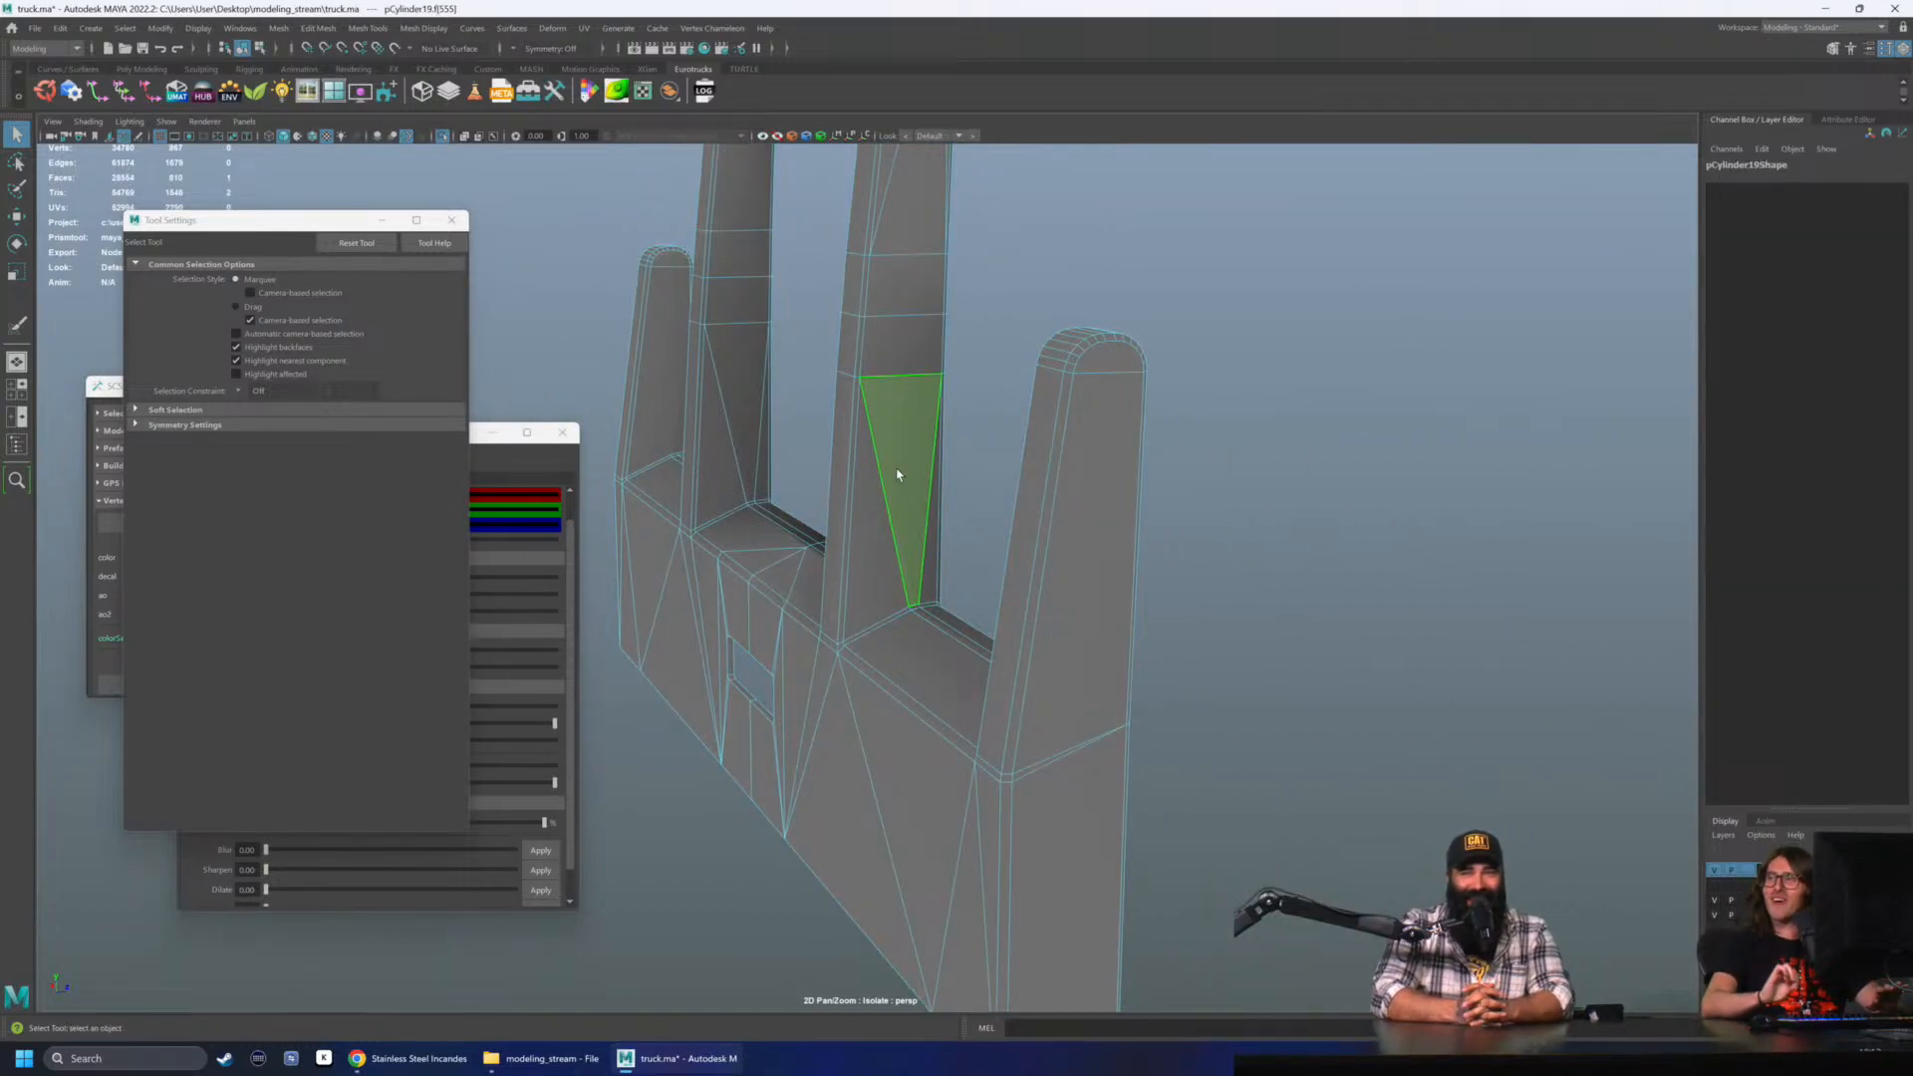
{"action": "scroll", "coordinate": [898, 475], "scroll_direction": "up", "scroll_amount": 2}
{"action": "key", "text": "Tab"}
{"action": "left_click", "coordinate": [929, 551]}
{"action": "left_click_drag", "start_coordinate": [930, 551], "coordinate": [954, 528]}
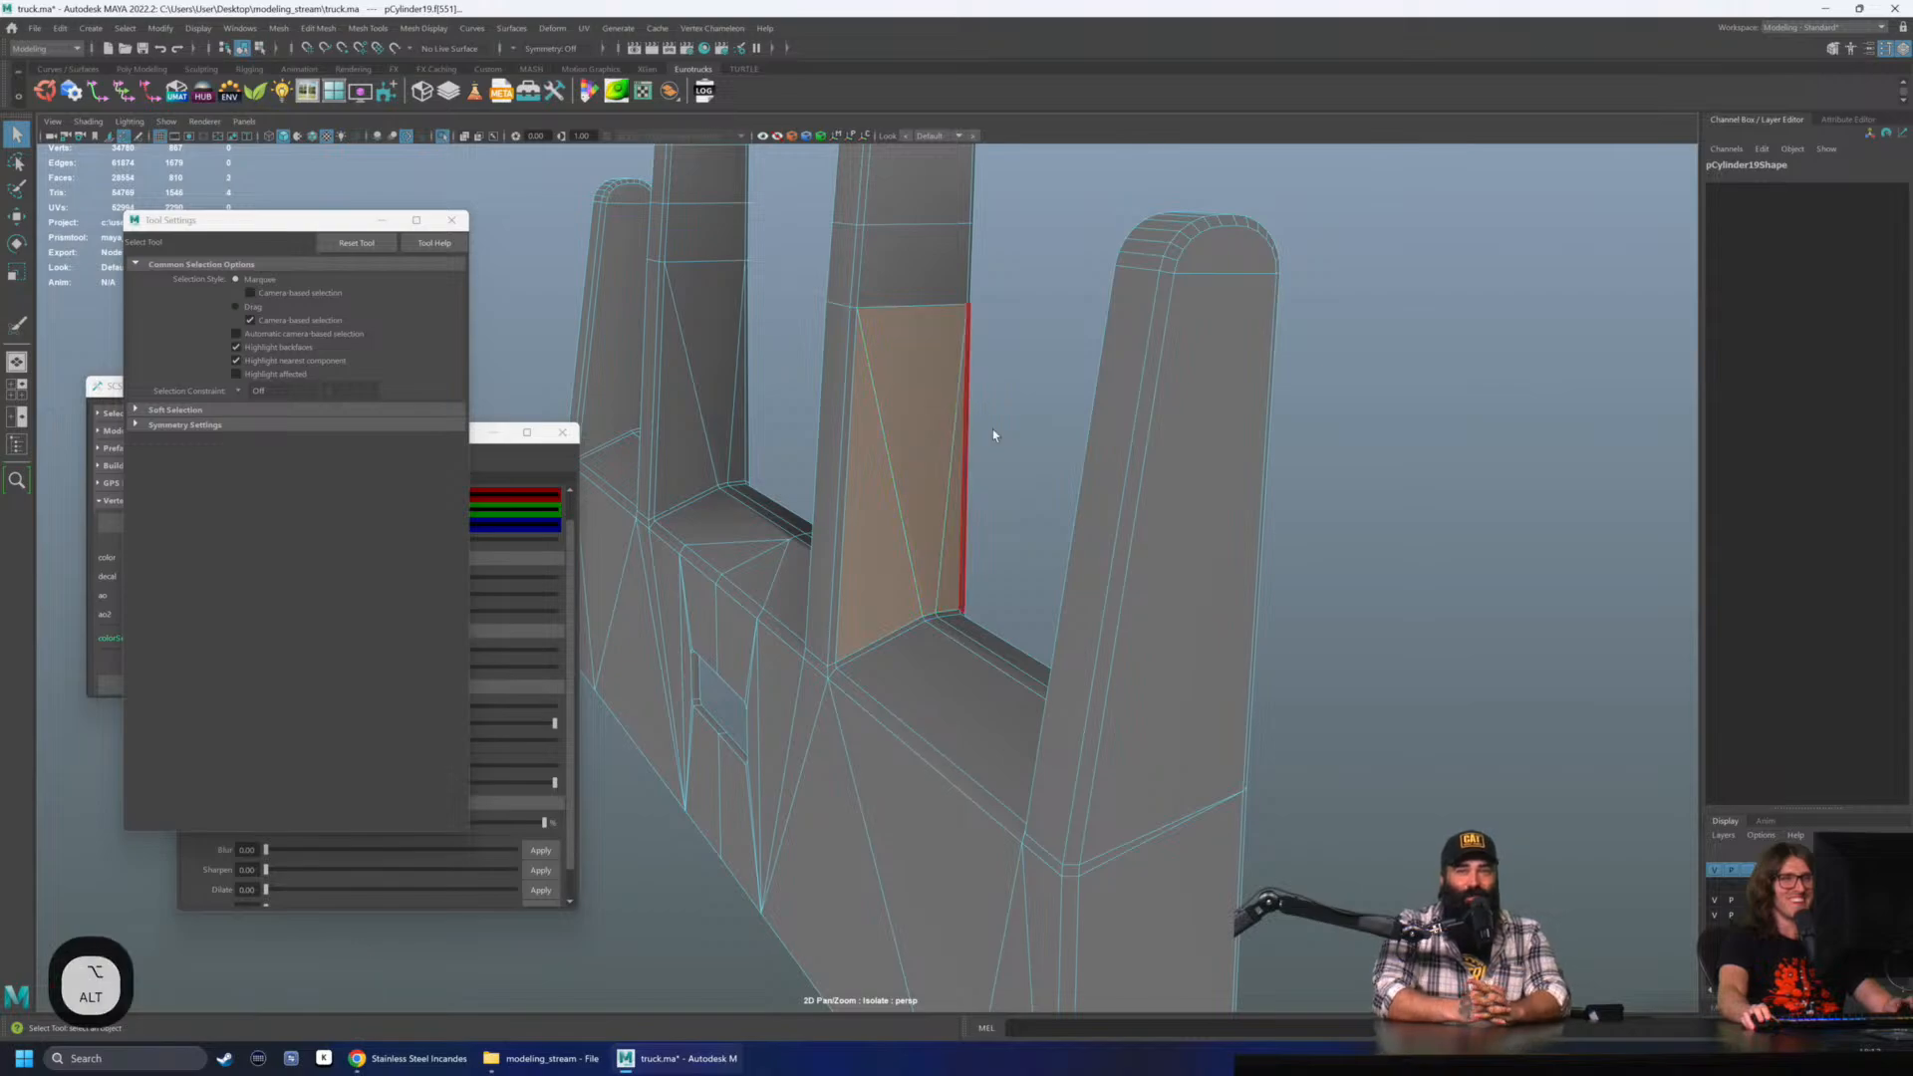
{"action": "left_click_drag", "start_coordinate": [996, 431], "coordinate": [987, 457], "text": "alt"}
{"action": "right_click_drag", "start_coordinate": [986, 457], "coordinate": [1007, 409]}
{"action": "left_click", "coordinate": [1008, 409]}
{"action": "mouse_move", "coordinate": [1000, 407]}
{"action": "left_mouse_down", "text": "alt"}
{"action": "mouse_move", "coordinate": [1067, 491]}
{"action": "mouse_move", "coordinate": [1093, 388]}
{"action": "mouse_move", "coordinate": [1127, 457]}
{"action": "mouse_move", "coordinate": [987, 564]}
{"action": "left_mouse_up", "text": "alt"}
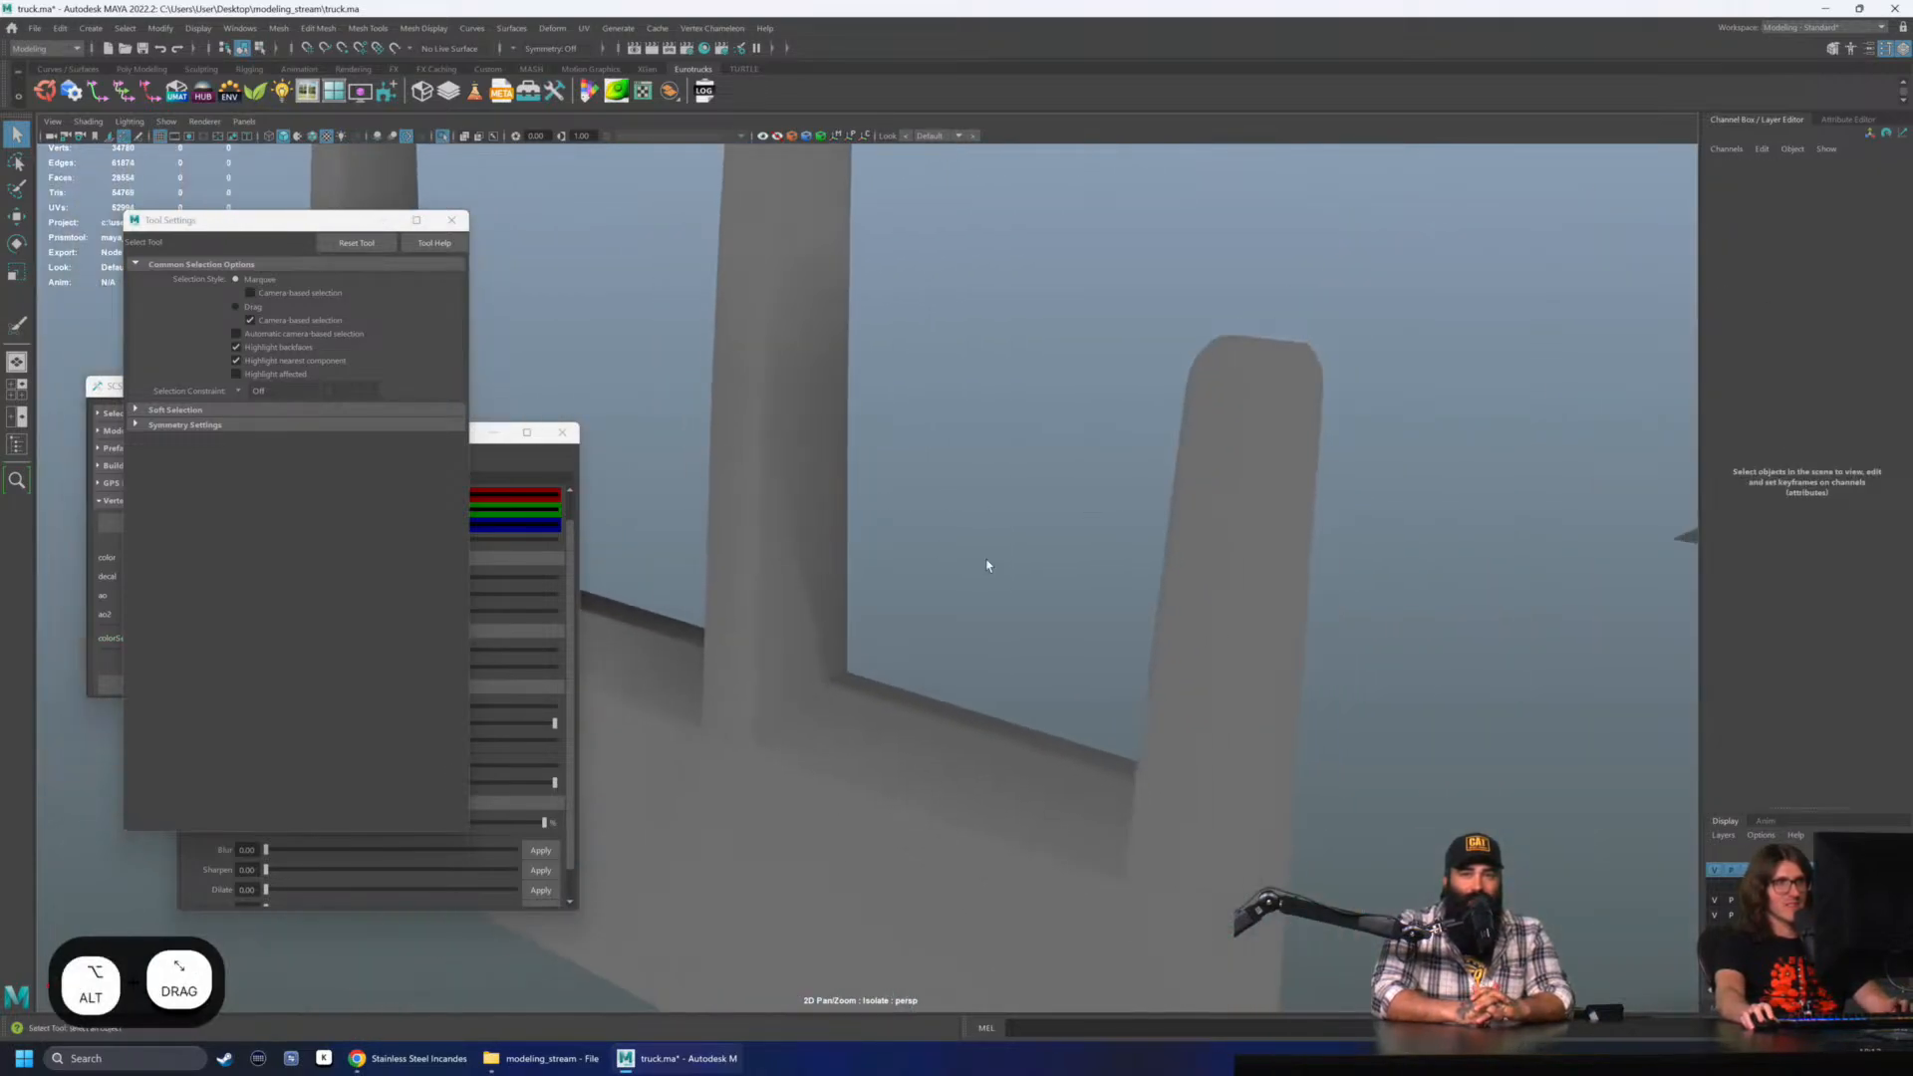
- Use Multi-Cut to triangulate the side post's inner face, zigzagging between its two top corners and the two adjacent vertices at its base
{"action": "left_click", "coordinate": [1294, 649]}
{"action": "scroll", "coordinate": [1225, 600], "scroll_direction": "up", "scroll_amount": 1}
{"action": "left_click_drag", "start_coordinate": [1225, 600], "coordinate": [978, 457], "text": "alt"}
{"action": "scroll", "coordinate": [1120, 623], "scroll_direction": "down", "scroll_amount": 2}
{"action": "scroll", "coordinate": [953, 501], "scroll_direction": "up", "scroll_amount": 1}
{"action": "left_click", "coordinate": [361, 28]}
{"action": "left_click", "coordinate": [416, 184]}
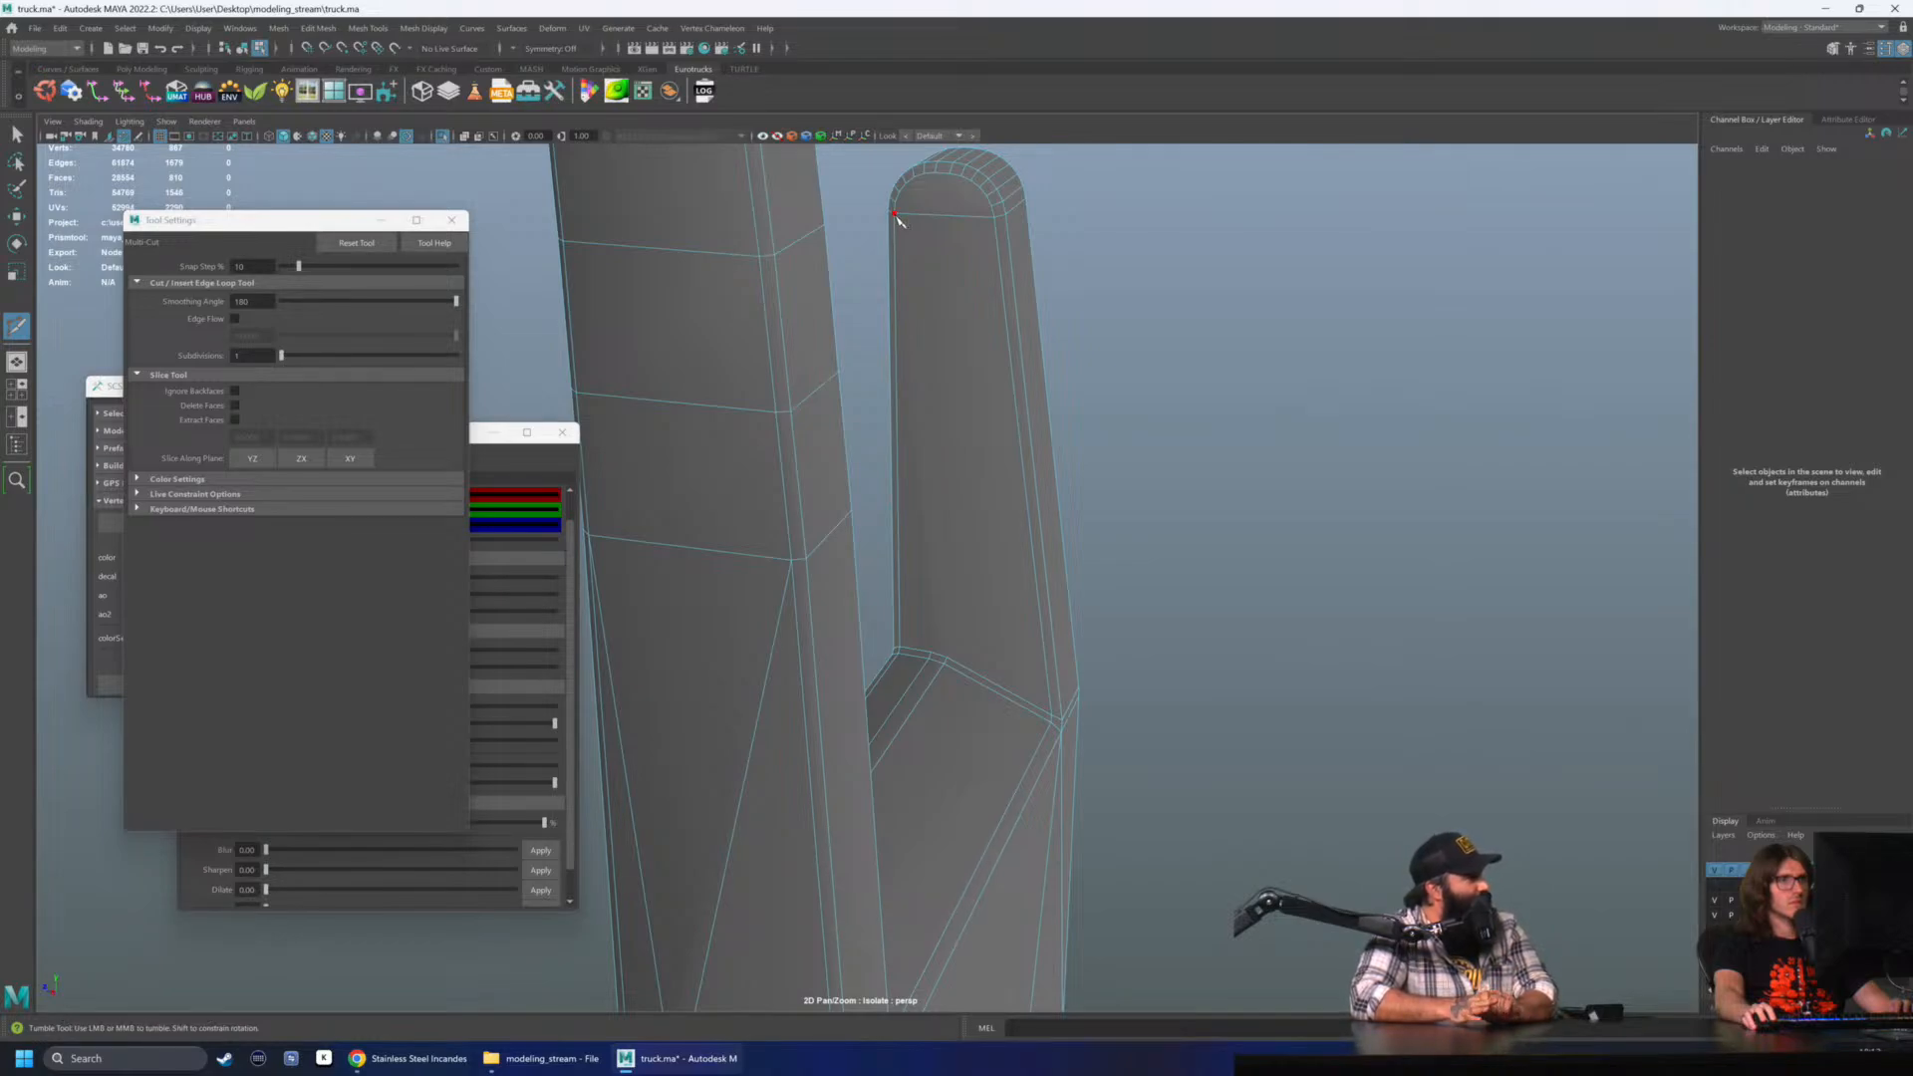
{"action": "left_click", "coordinate": [894, 213]}
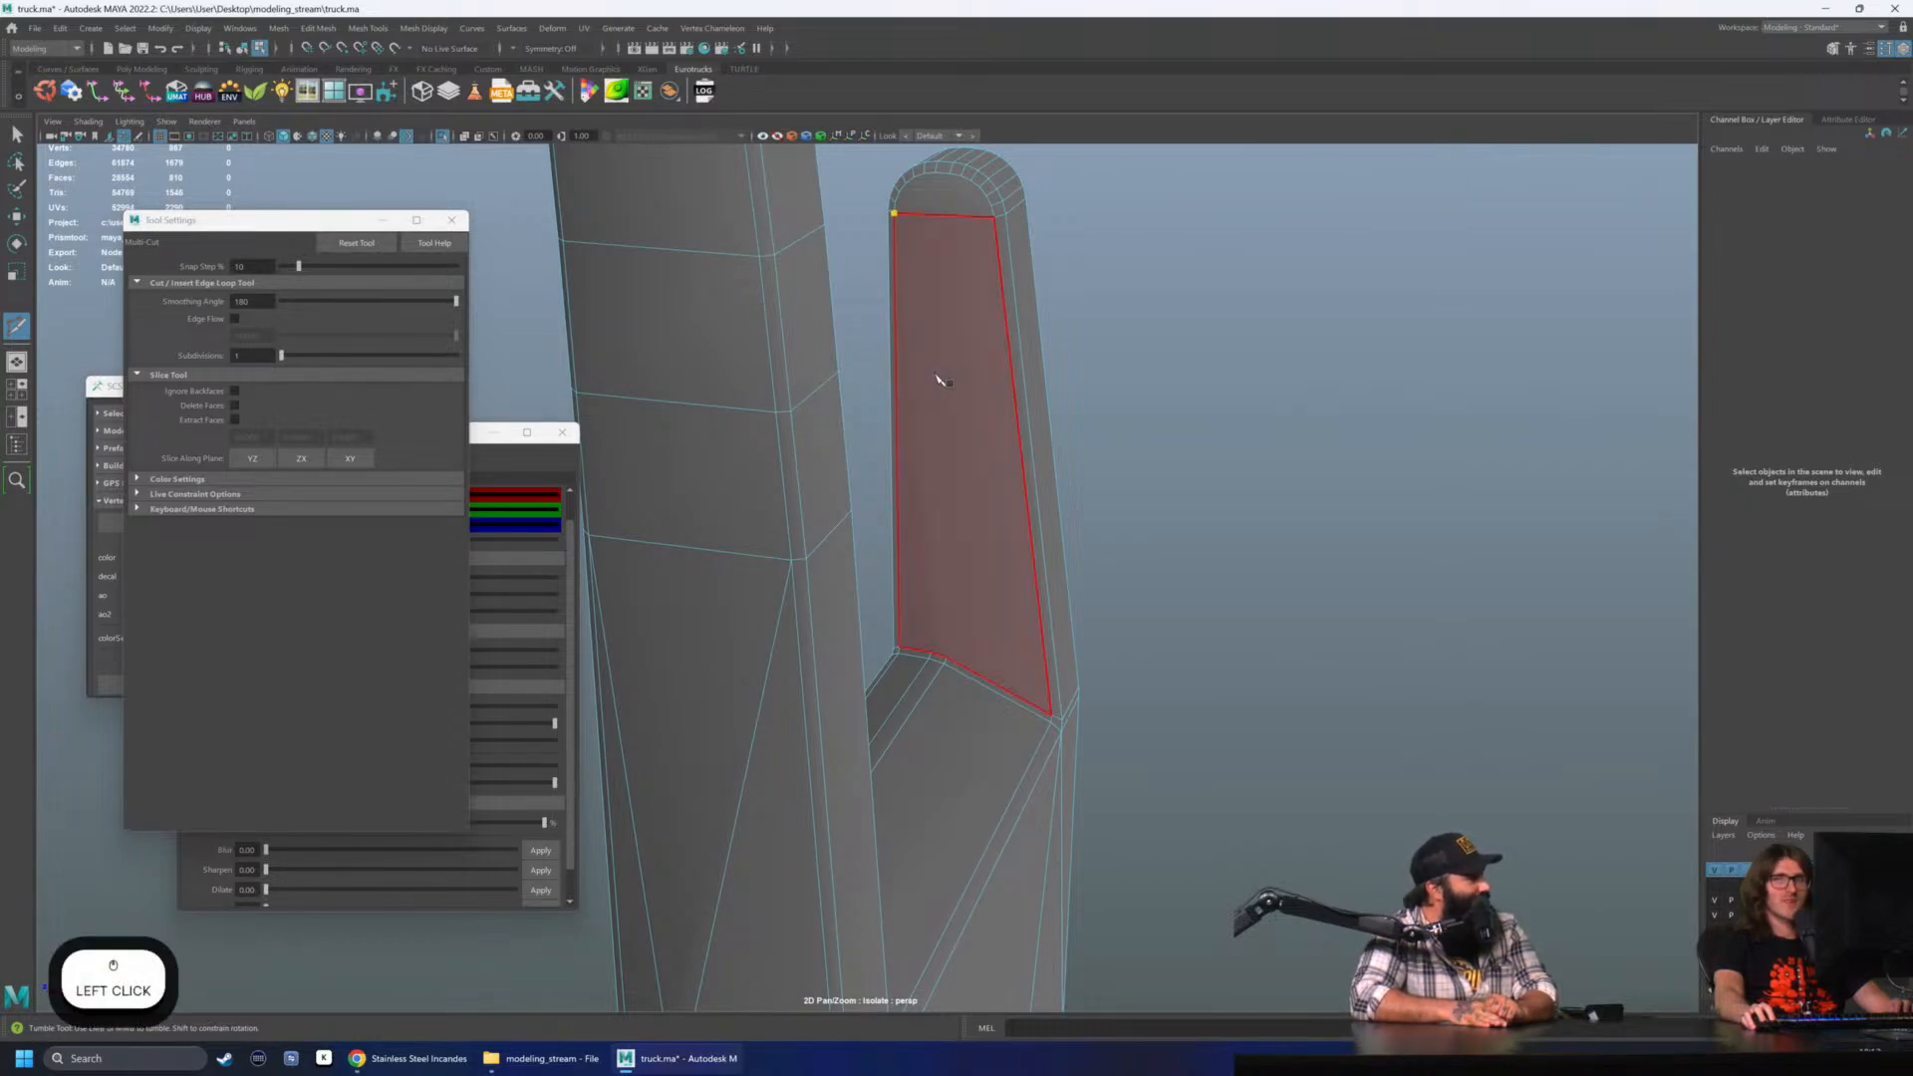
{"action": "left_click", "coordinate": [931, 652]}
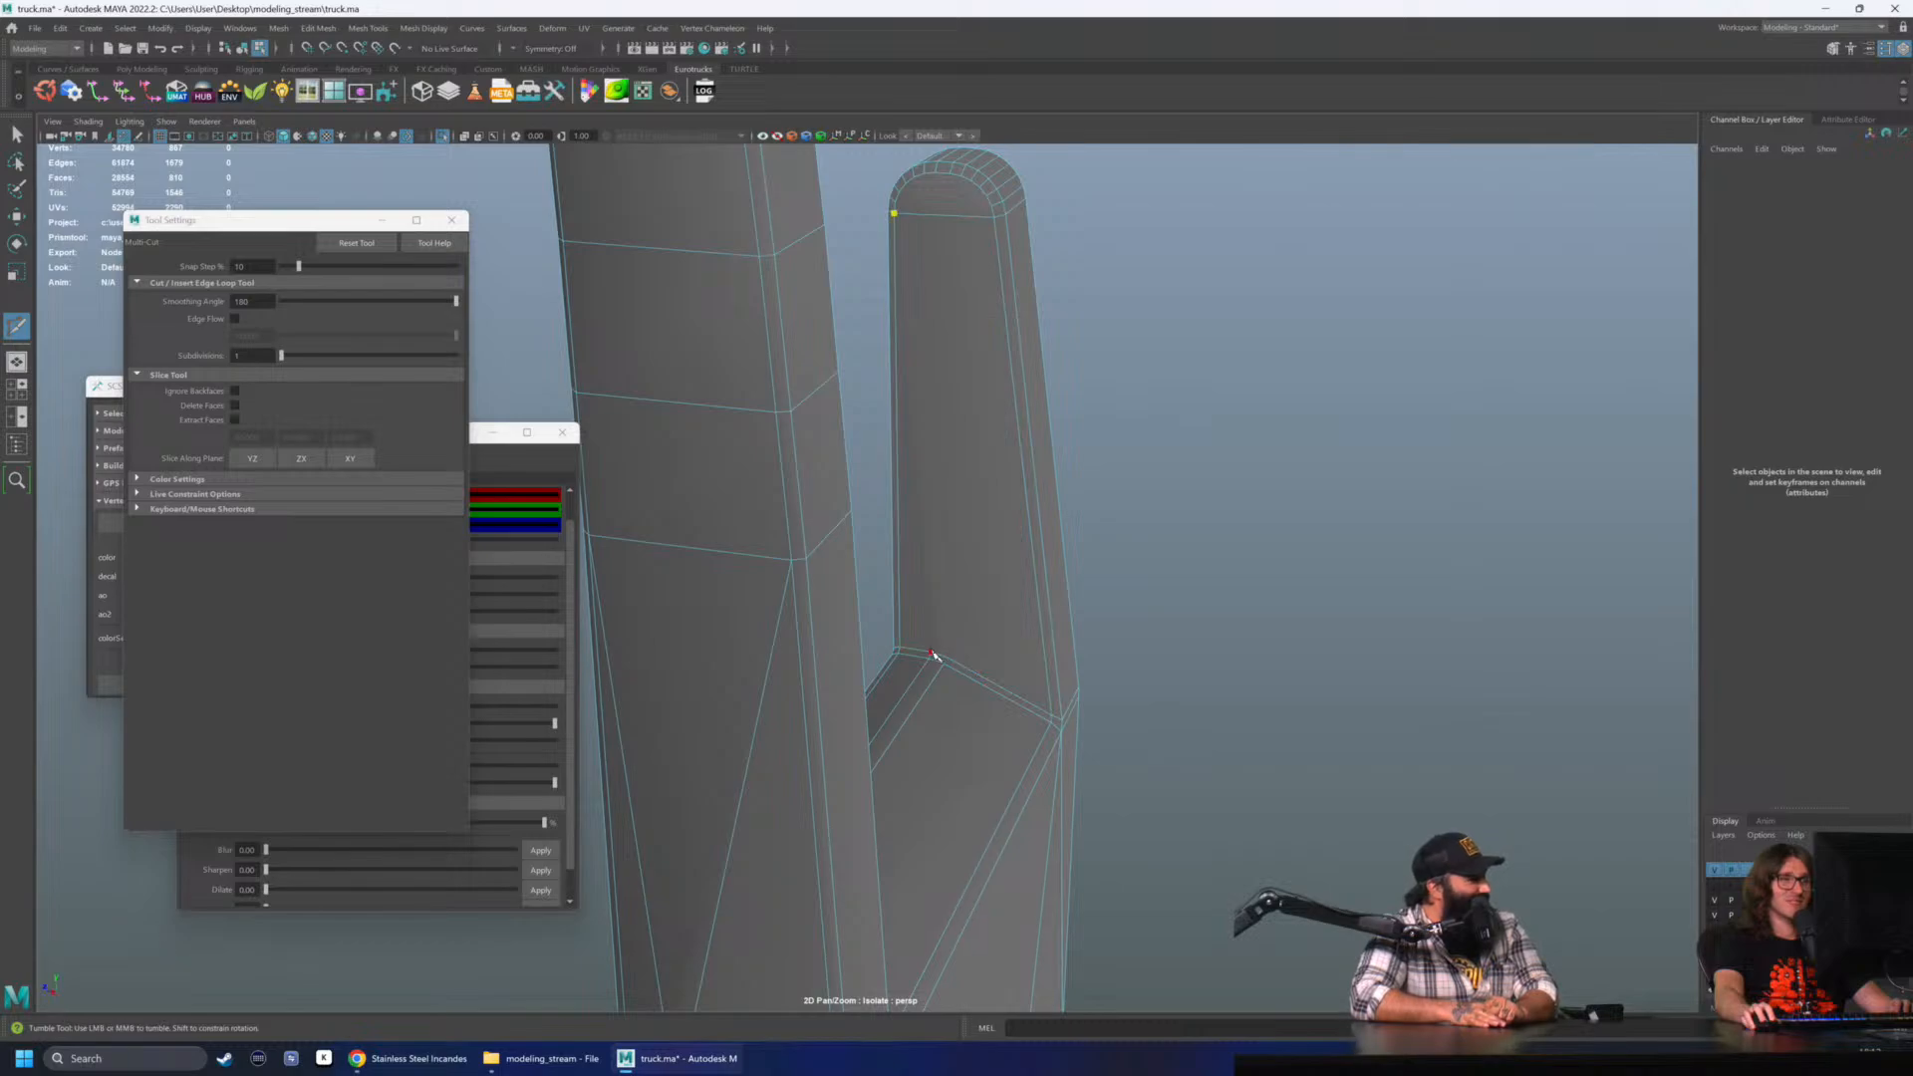
{"action": "left_click", "coordinate": [994, 217]}
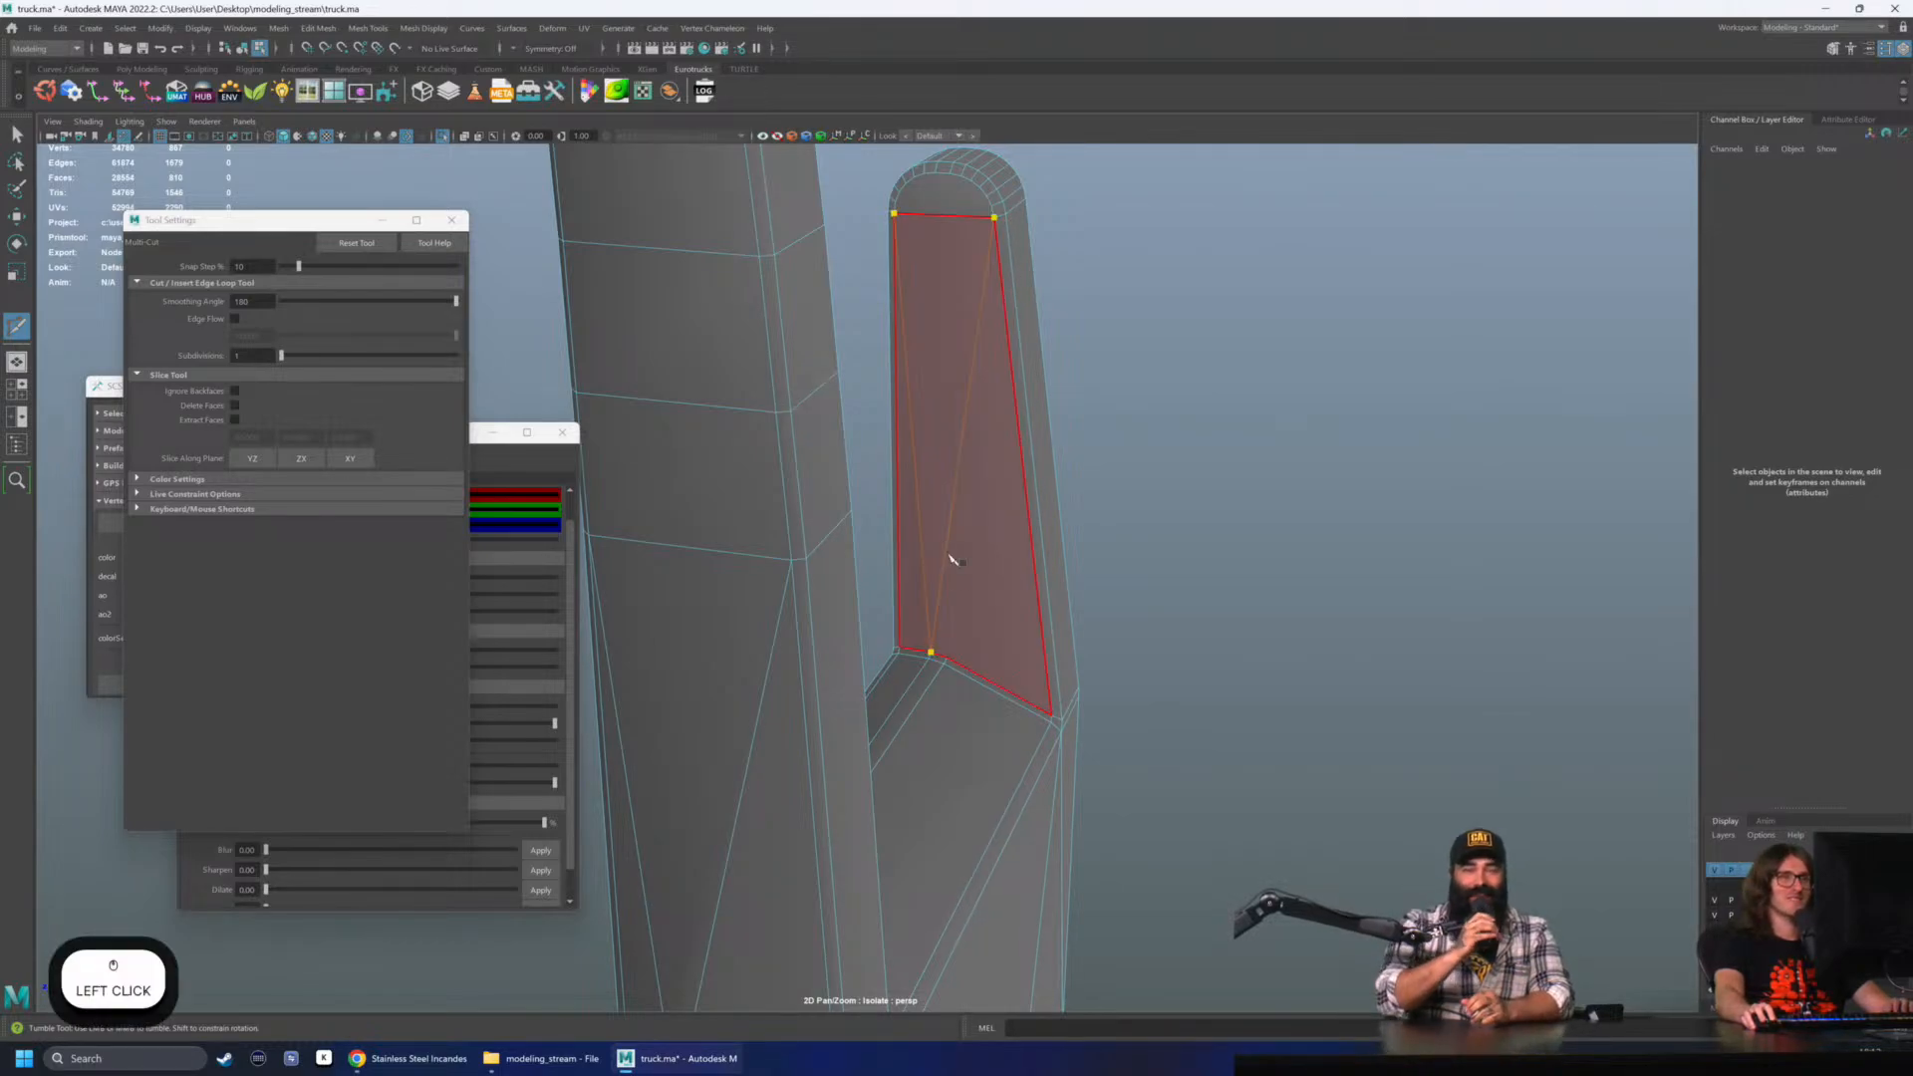
{"action": "left_click", "coordinate": [947, 658]}
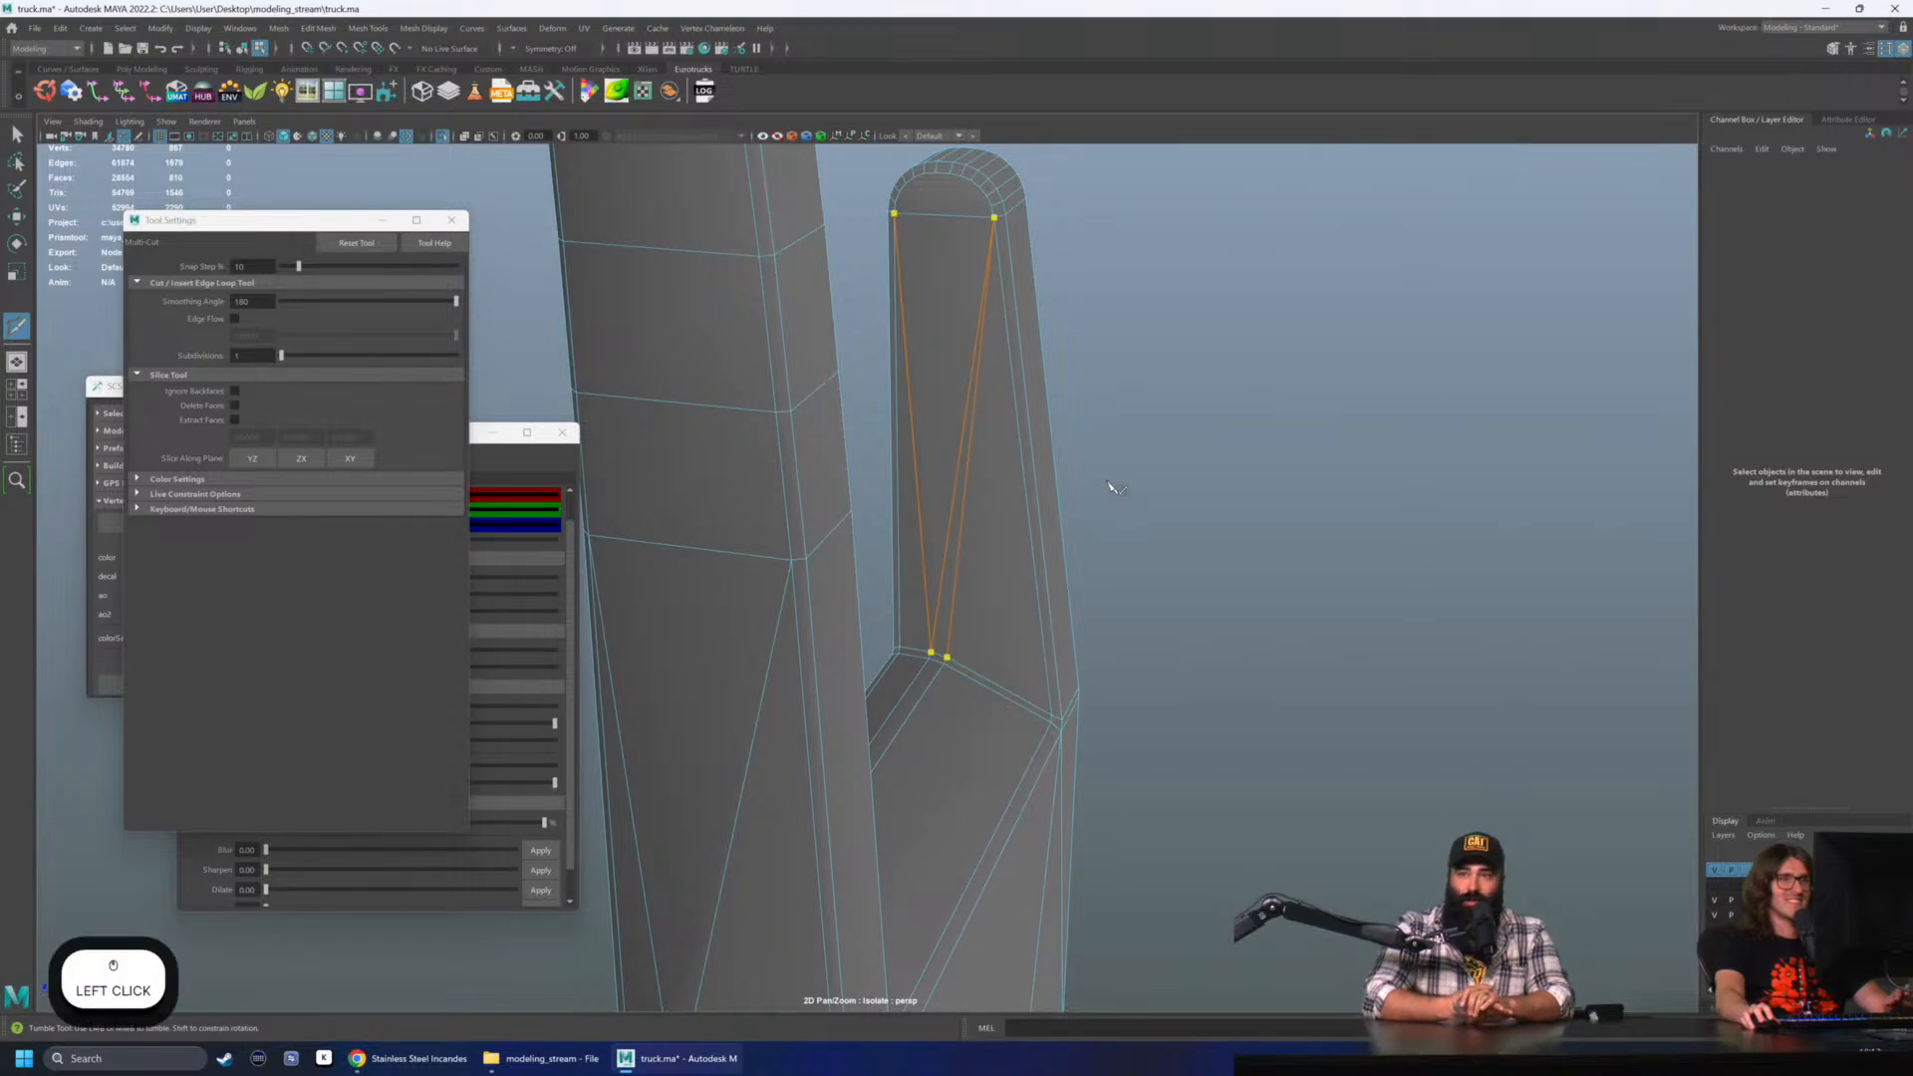
{"action": "key", "text": "q"}
{"action": "left_click_drag", "start_coordinate": [1123, 482], "coordinate": [1046, 508], "text": "alt"}
{"action": "scroll", "coordinate": [1049, 444], "scroll_direction": "down", "scroll_amount": 2}
{"action": "key", "text": "g"}
{"action": "left_click", "coordinate": [986, 288]}
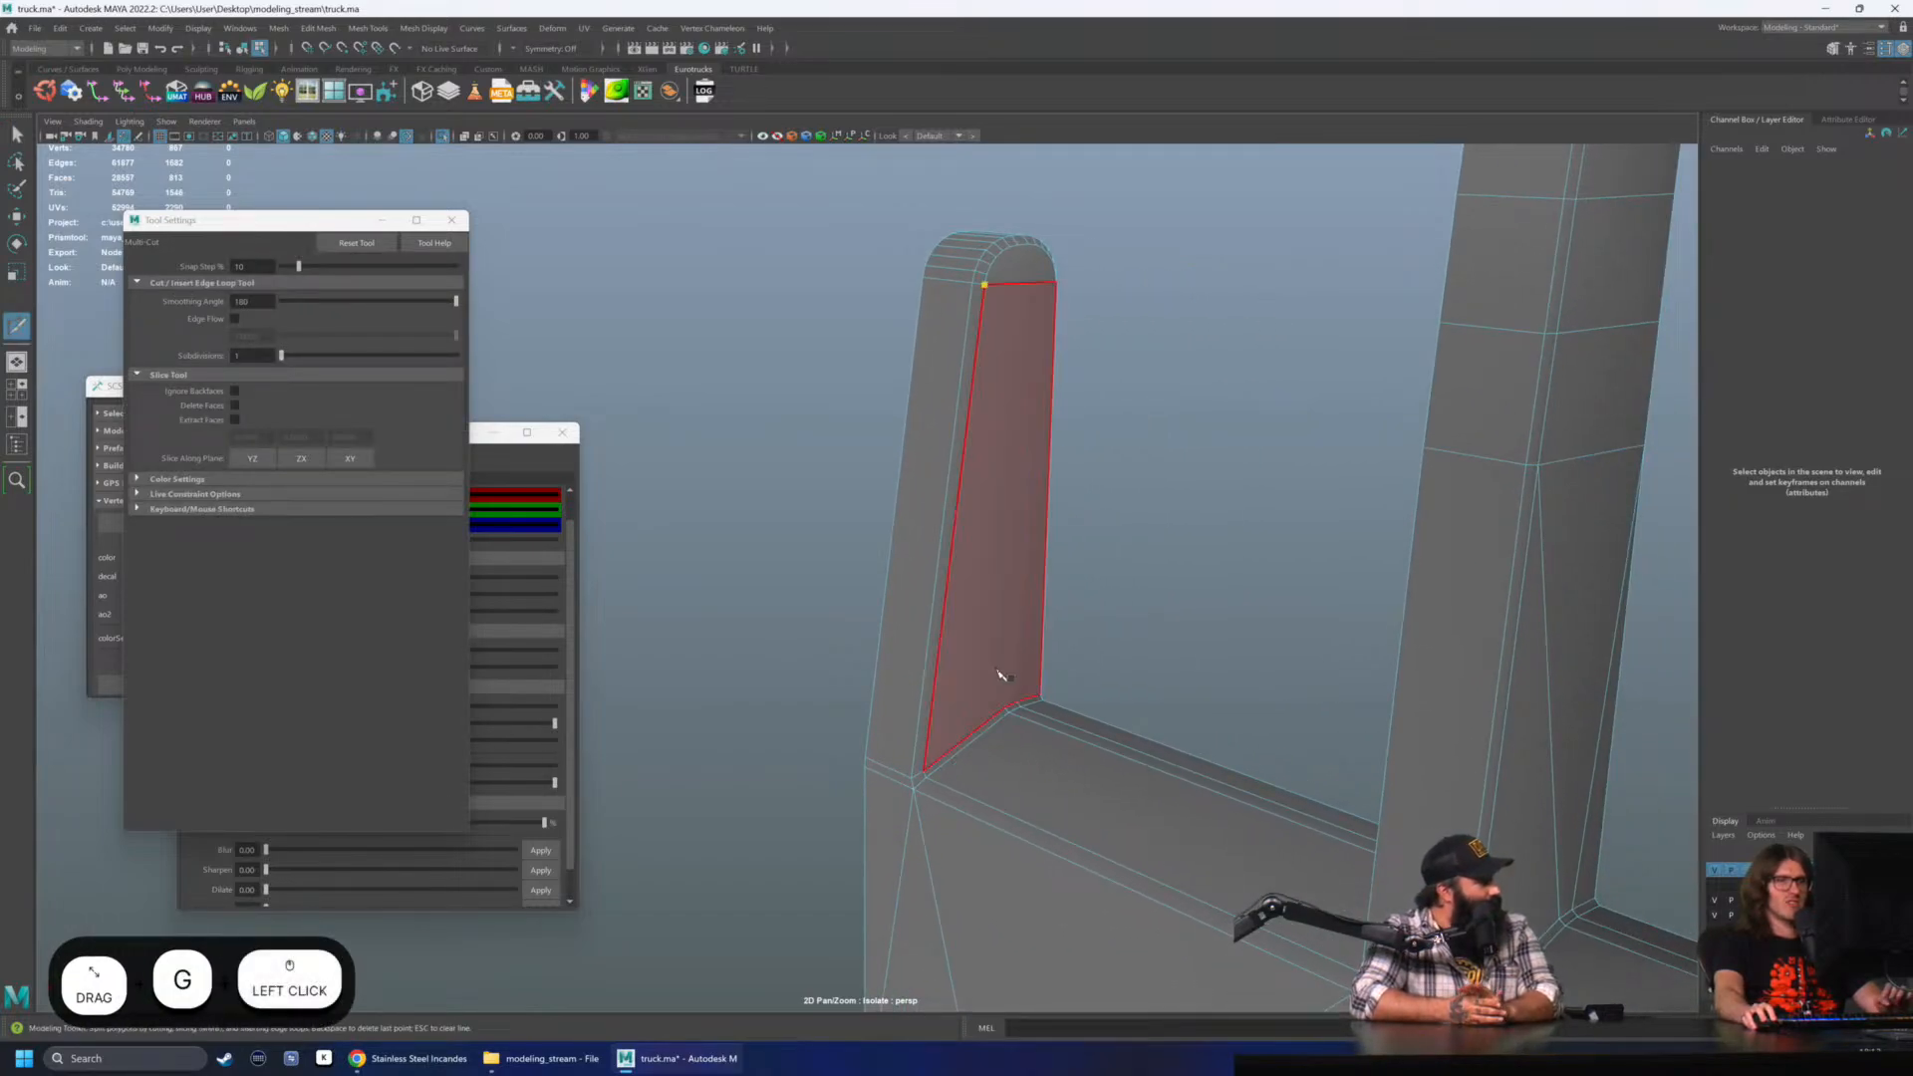
{"action": "key", "text": "Escape"}
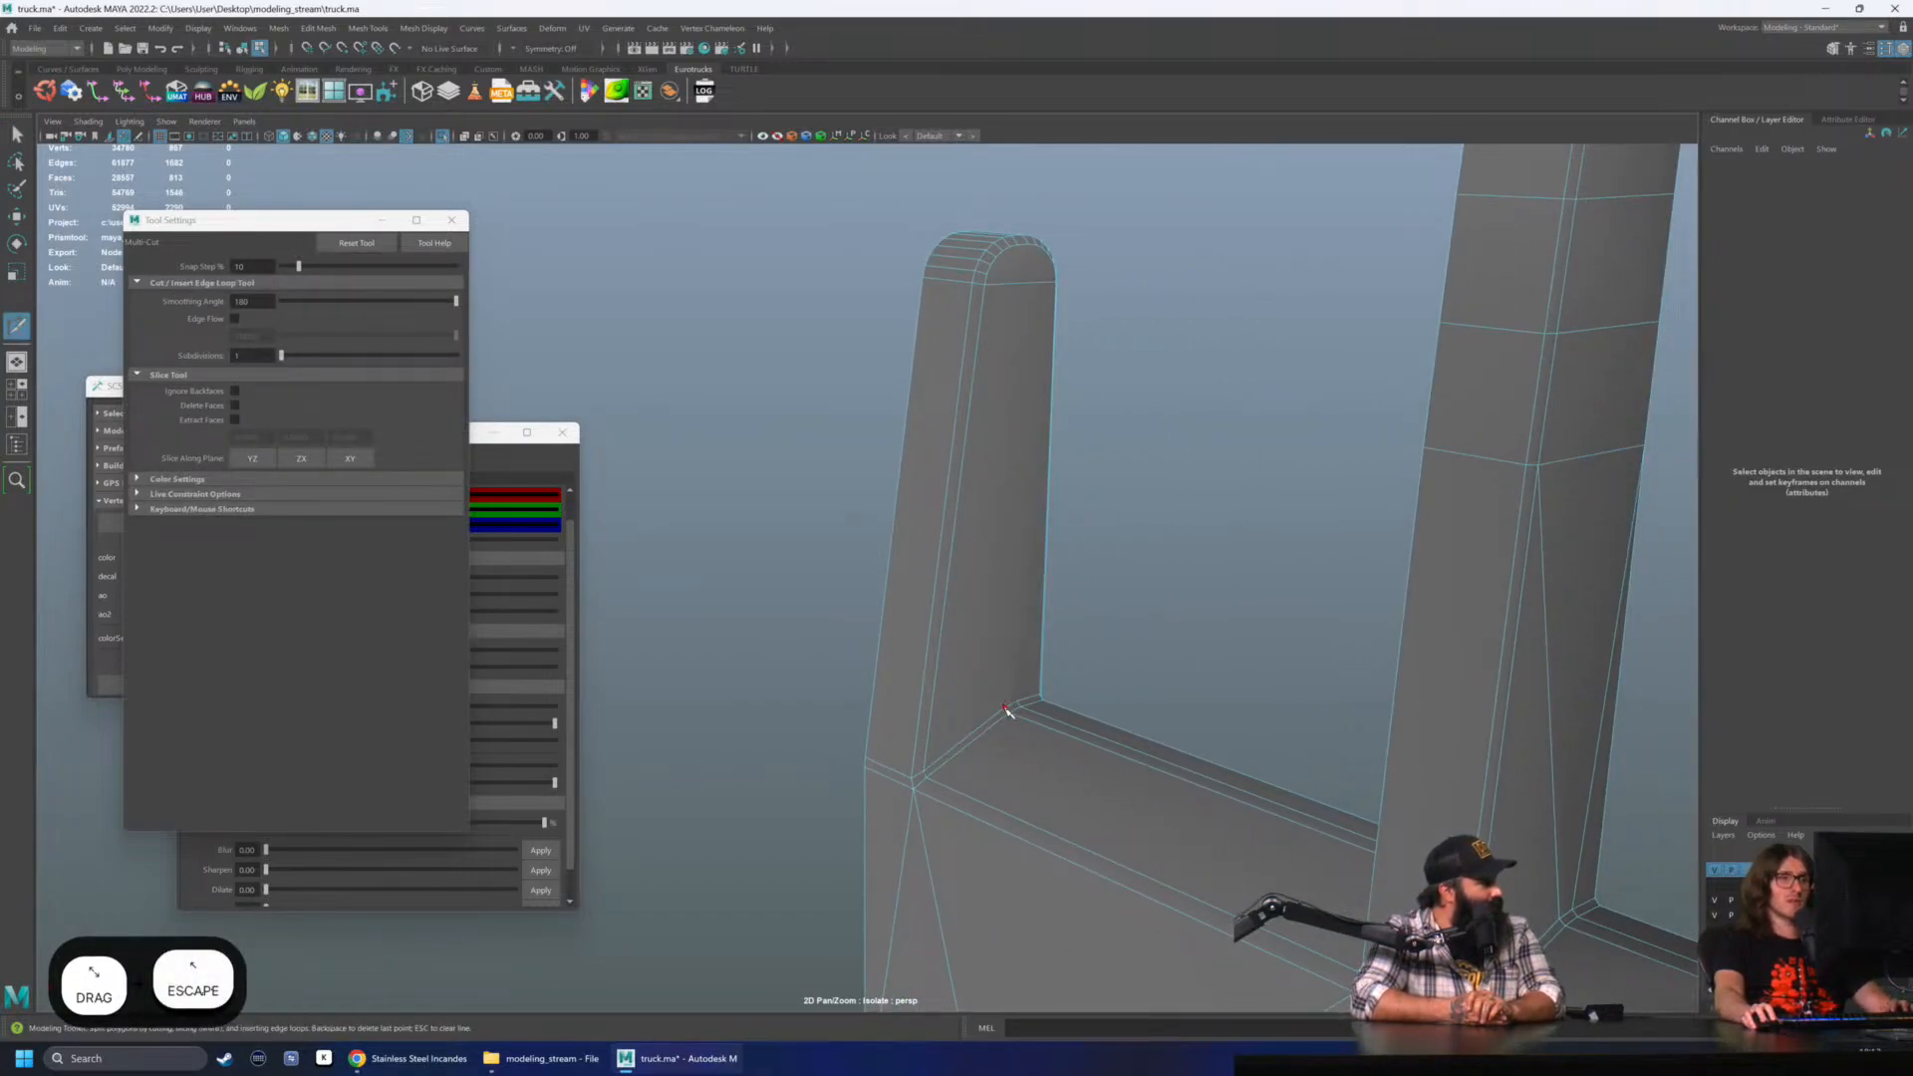
{"action": "left_click", "coordinate": [984, 286]}
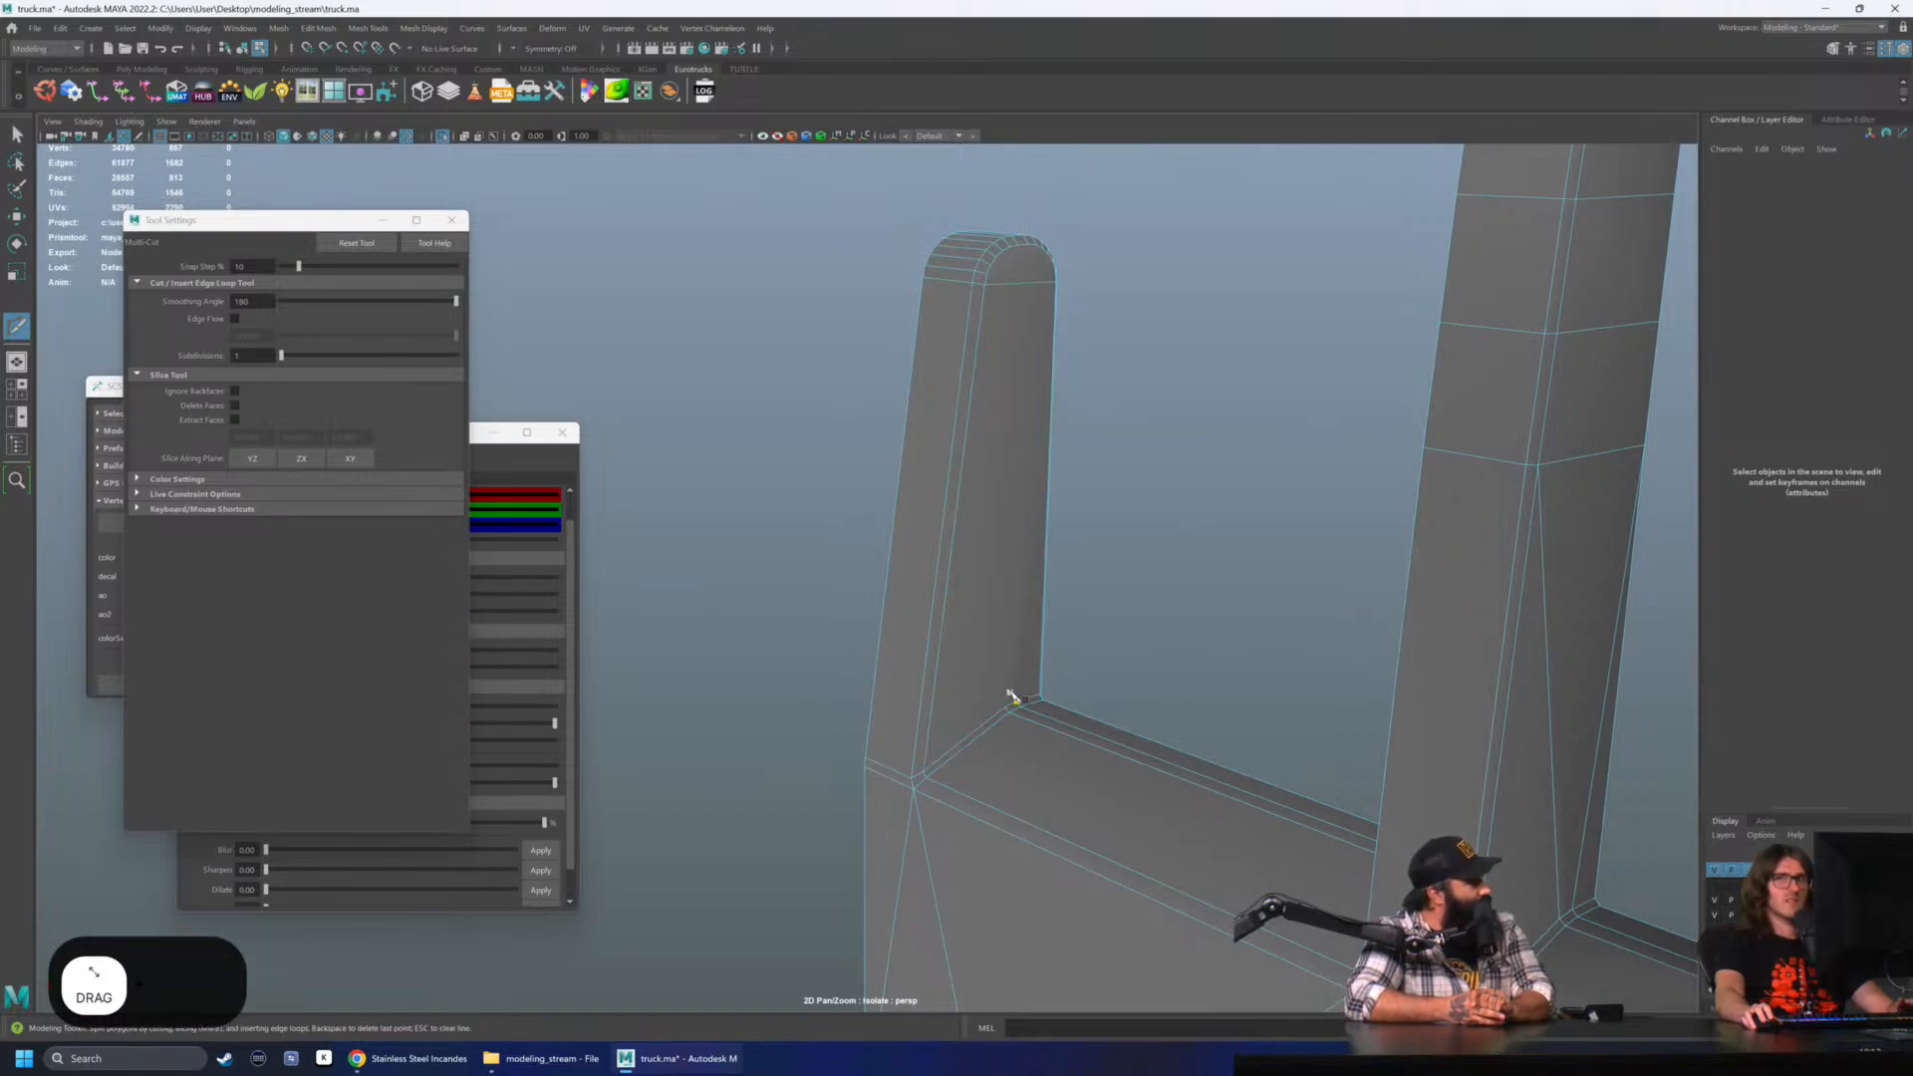
{"action": "key", "text": "Escape"}
- Triangulate the opposite side post's inner face with Multi-Cut, connecting its two top corners to the two adjacent vertices at its base
{"action": "left_click_drag", "start_coordinate": [1120, 457], "coordinate": [1143, 299], "text": "alt"}
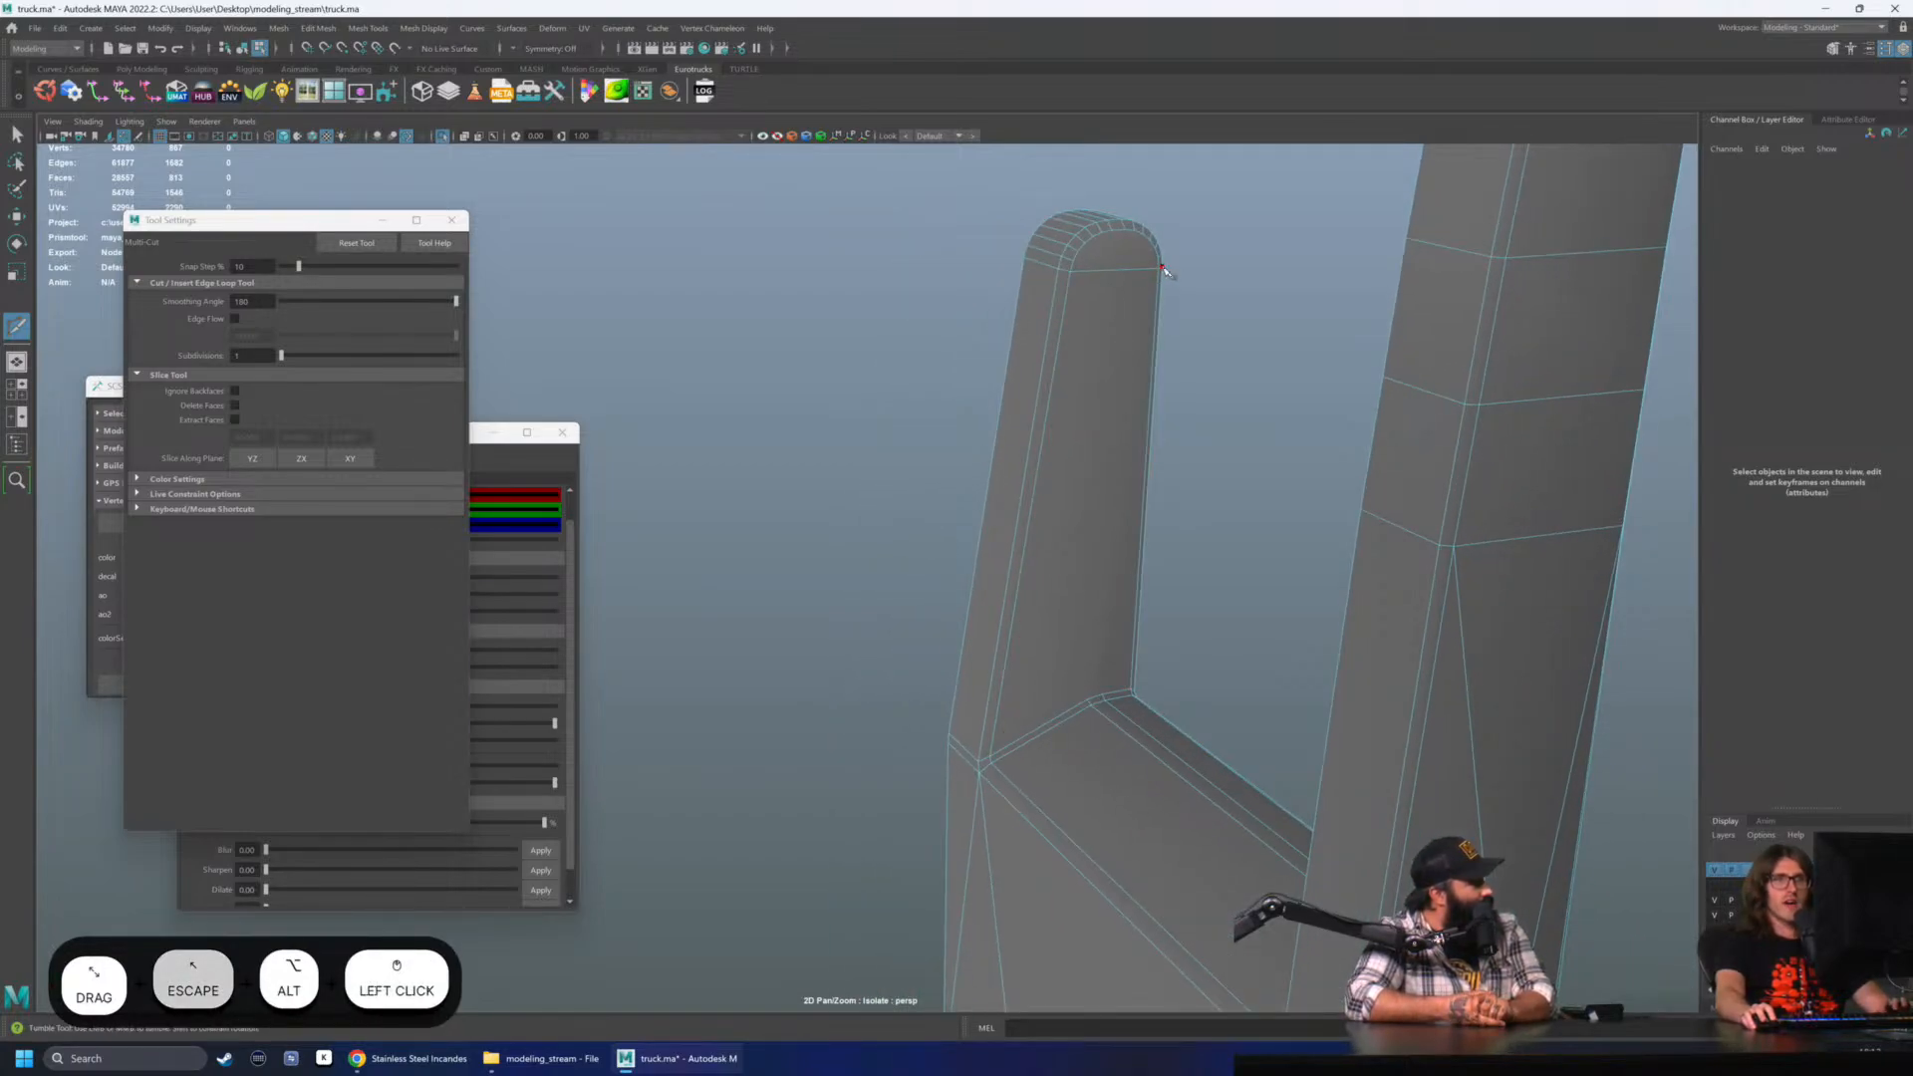
{"action": "left_click", "coordinate": [1159, 270]}
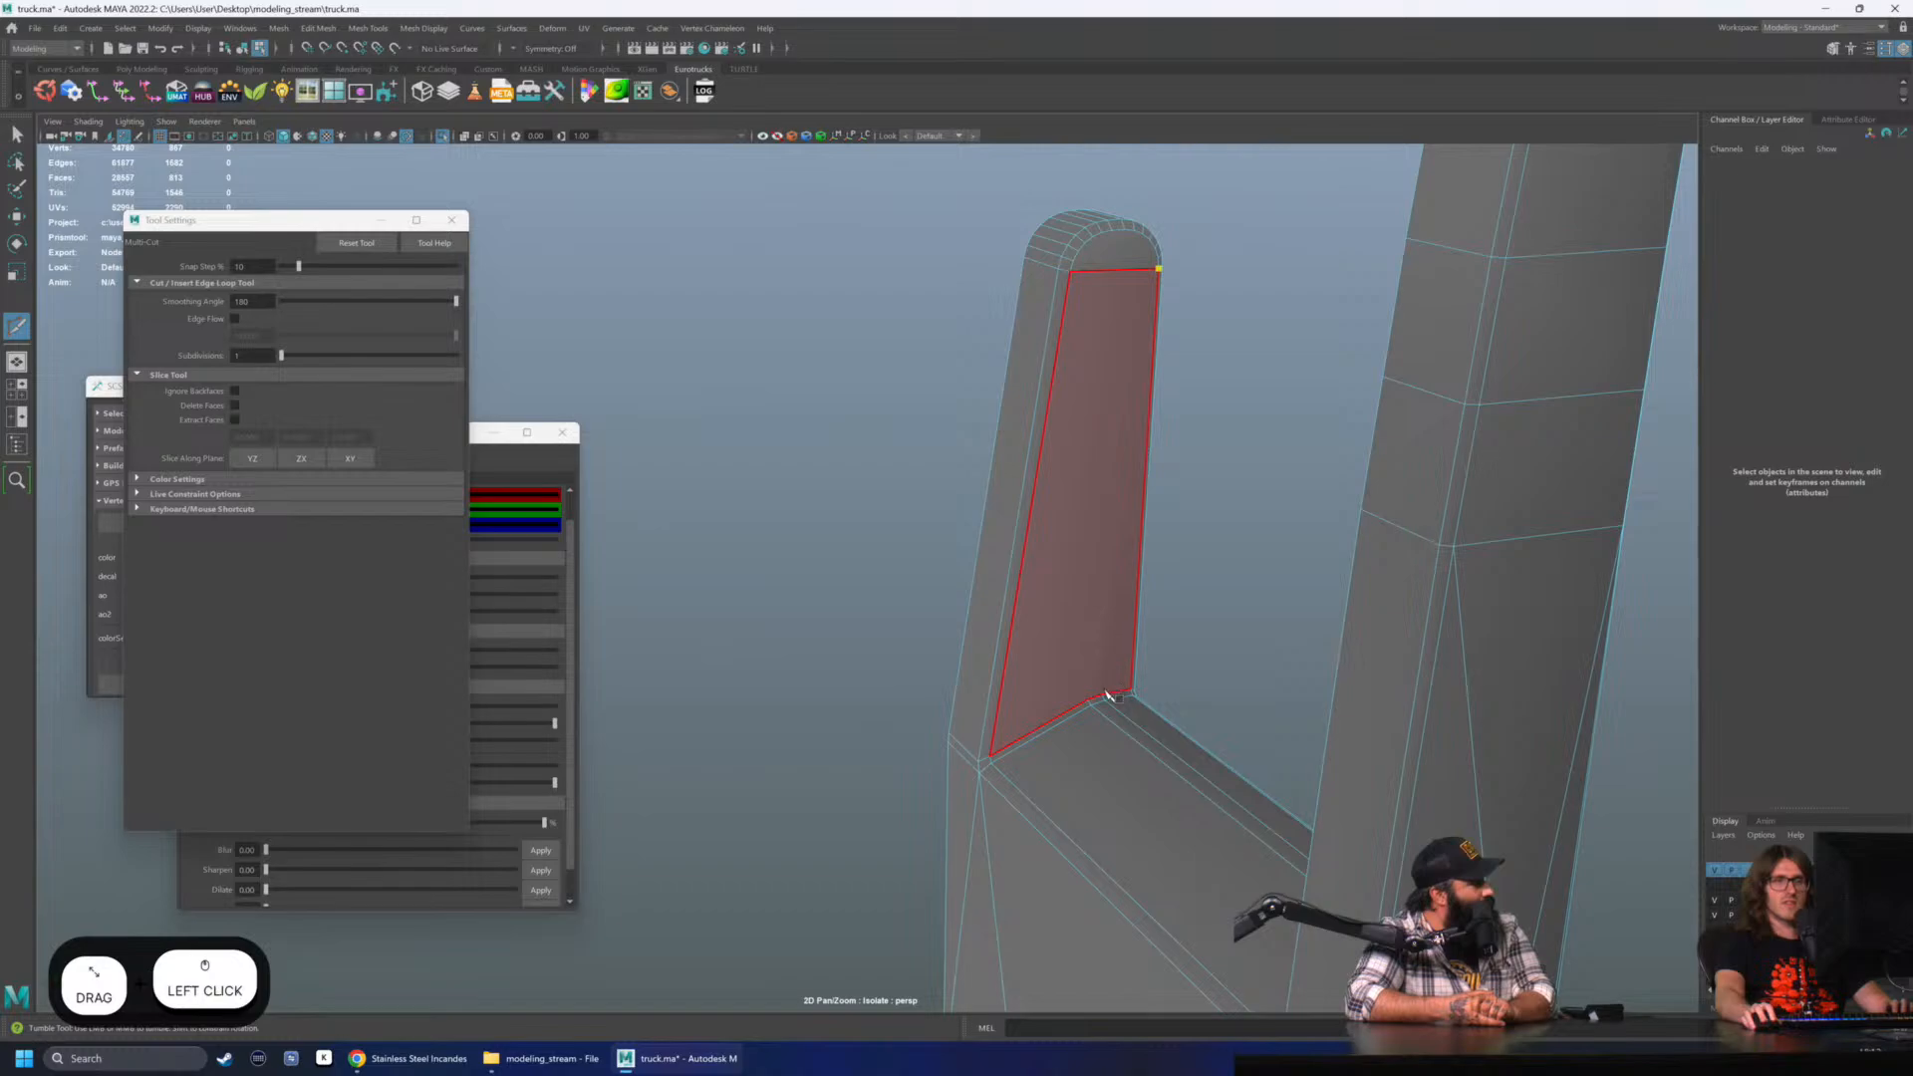
{"action": "left_click", "coordinate": [1070, 271]}
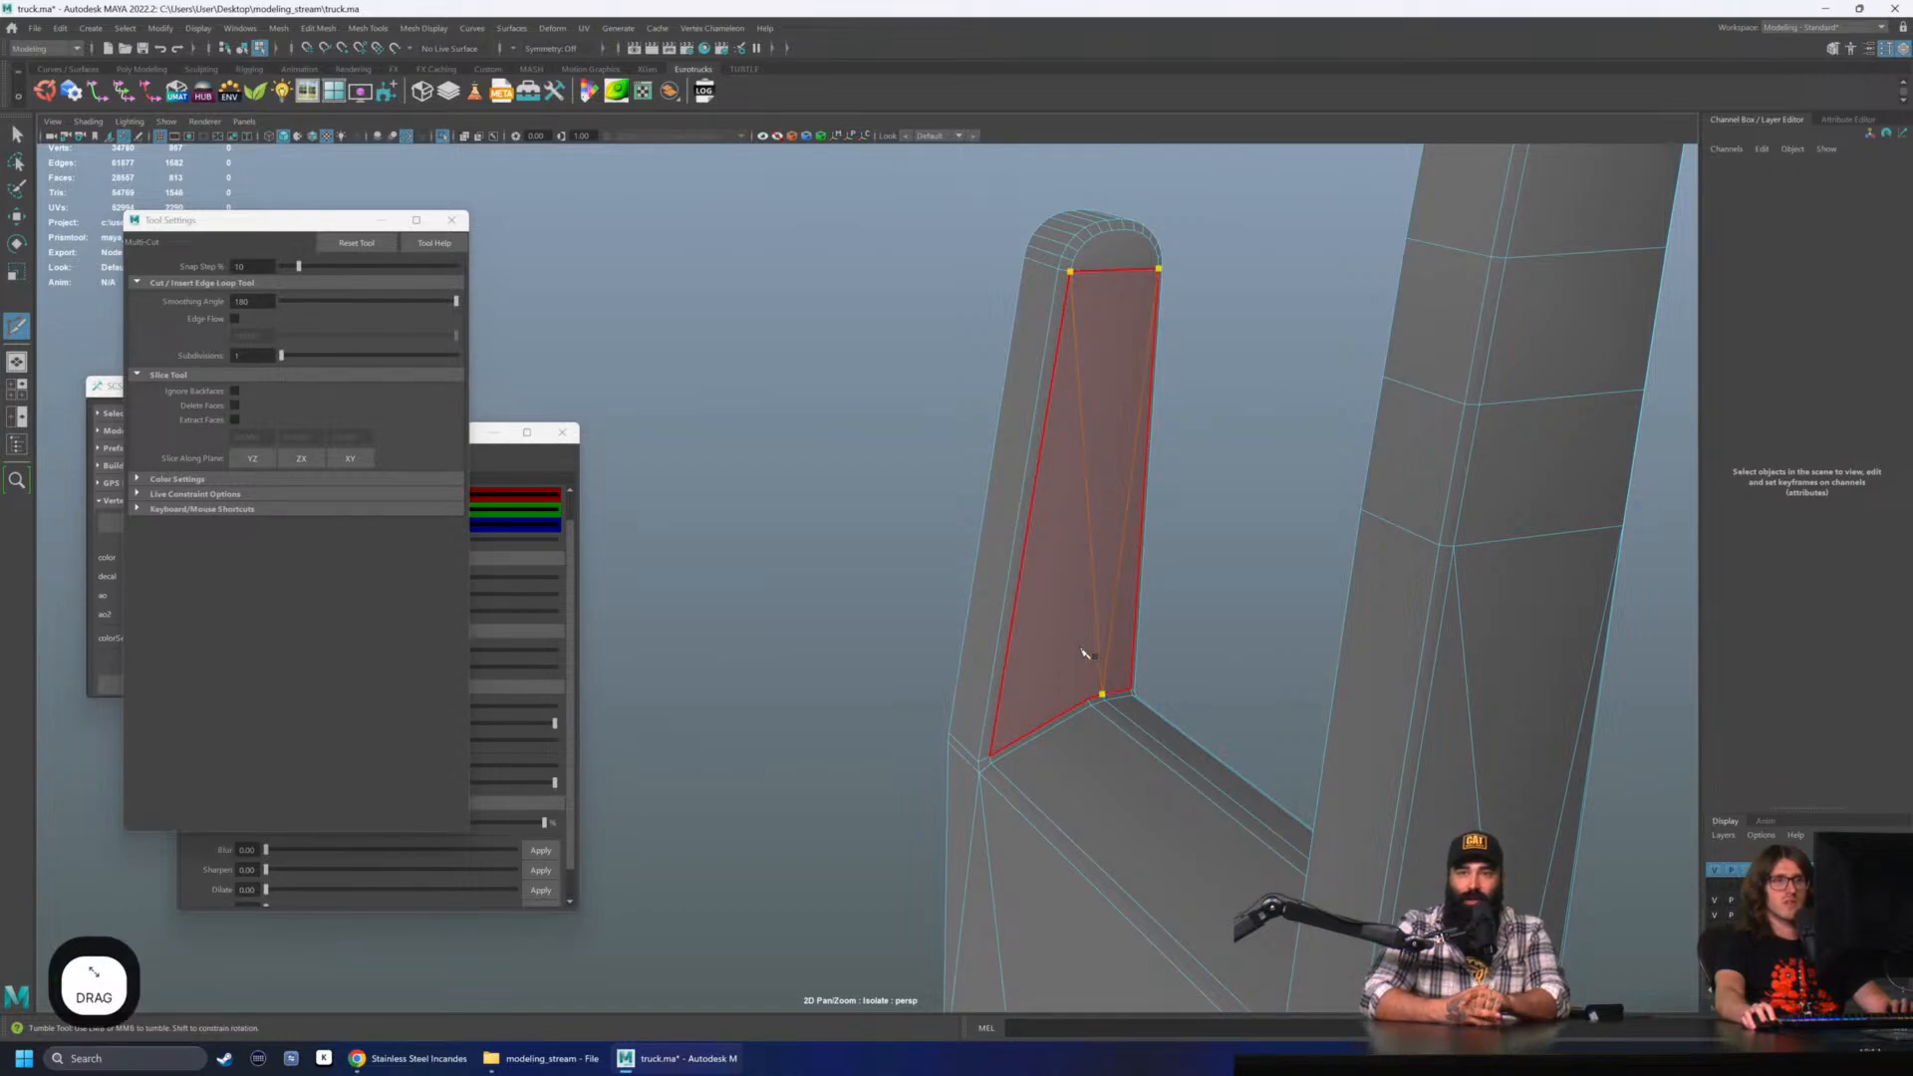
{"action": "left_click", "coordinate": [1088, 700]}
{"action": "left_click_drag", "start_coordinate": [1089, 534], "coordinate": [1121, 538], "text": "alt"}
{"action": "key", "text": "q"}
- Return to object mode, delete the bumper's construction history and deselect it
{"action": "right_click_drag", "start_coordinate": [985, 555], "coordinate": [1212, 419]}
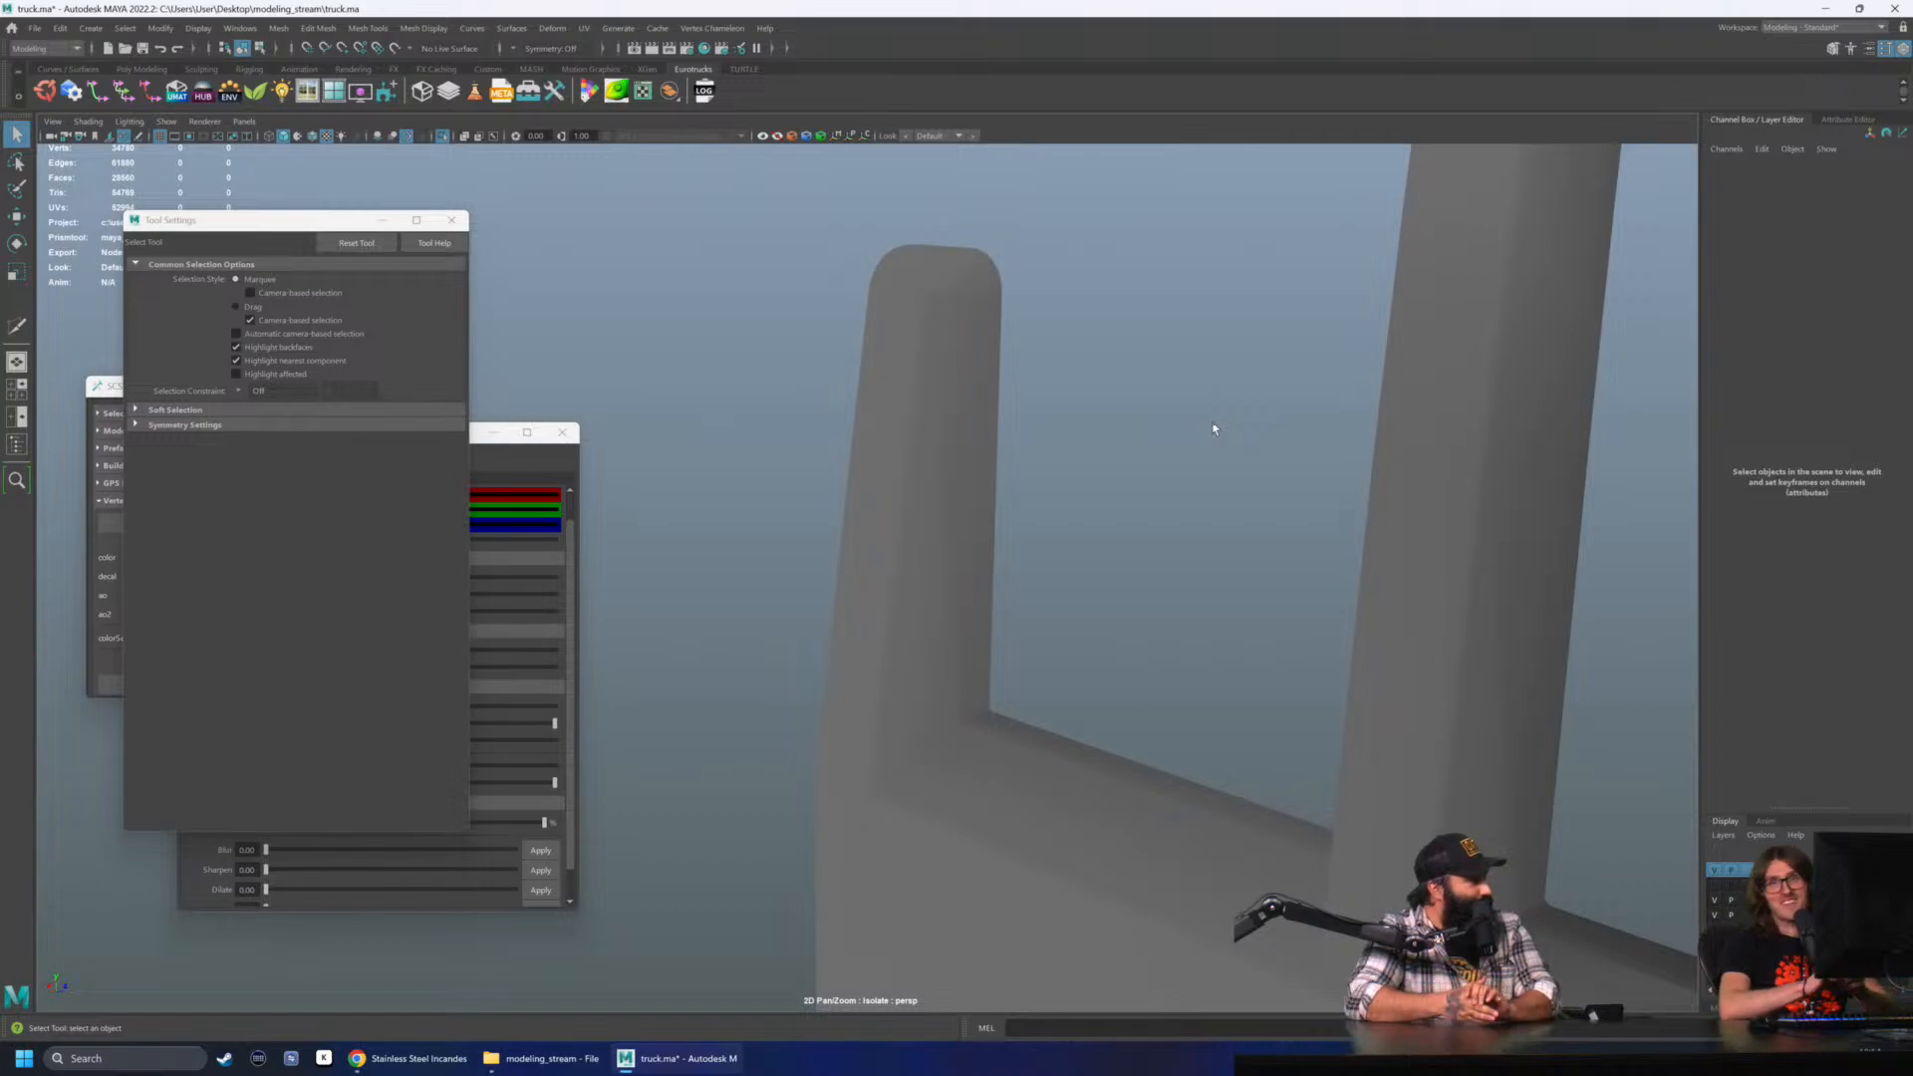
{"action": "scroll", "coordinate": [1213, 428], "scroll_direction": "down", "scroll_amount": 1}
{"action": "left_click", "coordinate": [989, 849]}
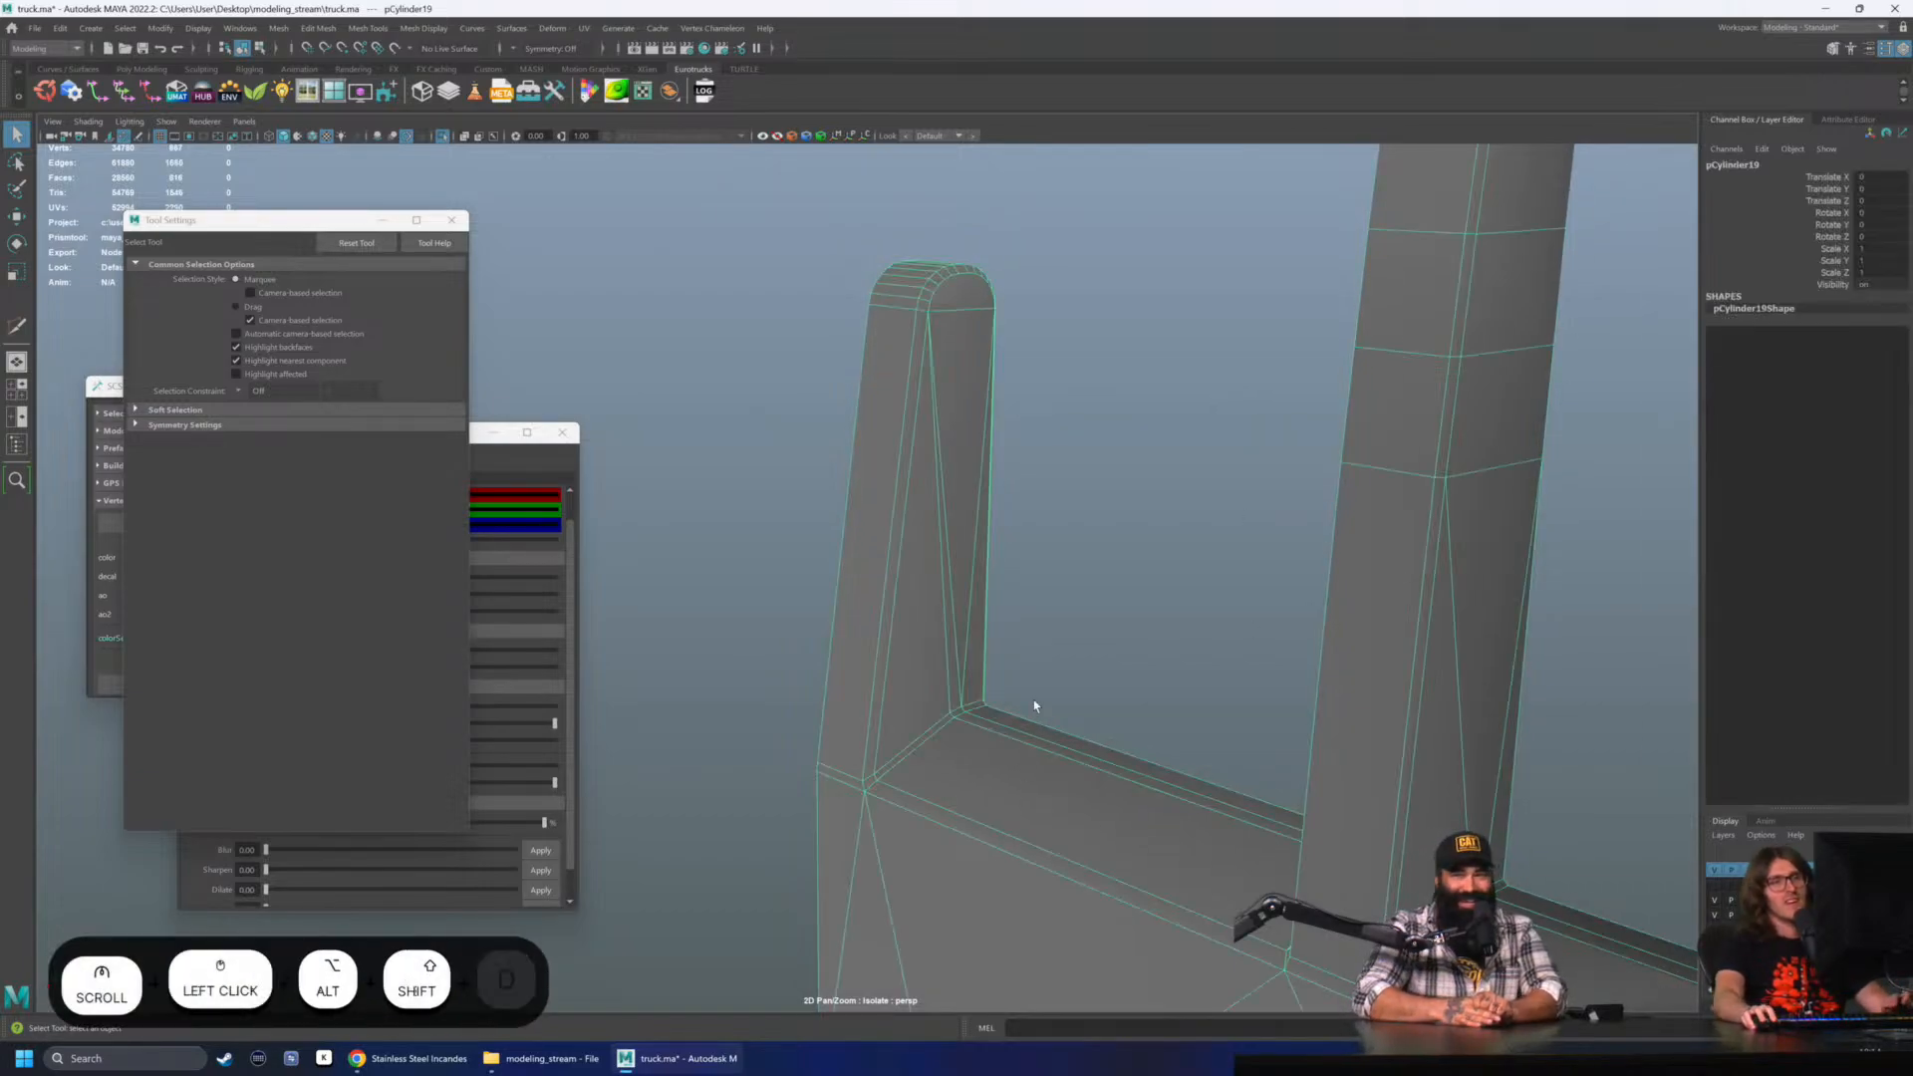
{"action": "key", "text": "alt+shift+d"}
{"action": "left_click", "coordinate": [1126, 697]}
- Examine the vertex color shading across the whole bumper frame, including the newly cut side posts
{"action": "left_click_drag", "start_coordinate": [1176, 722], "coordinate": [1017, 703], "text": "alt"}
{"action": "right_click_drag", "start_coordinate": [1017, 703], "coordinate": [852, 638], "text": "alt"}
{"action": "middle_click_drag", "start_coordinate": [852, 637], "coordinate": [798, 602], "text": "alt"}
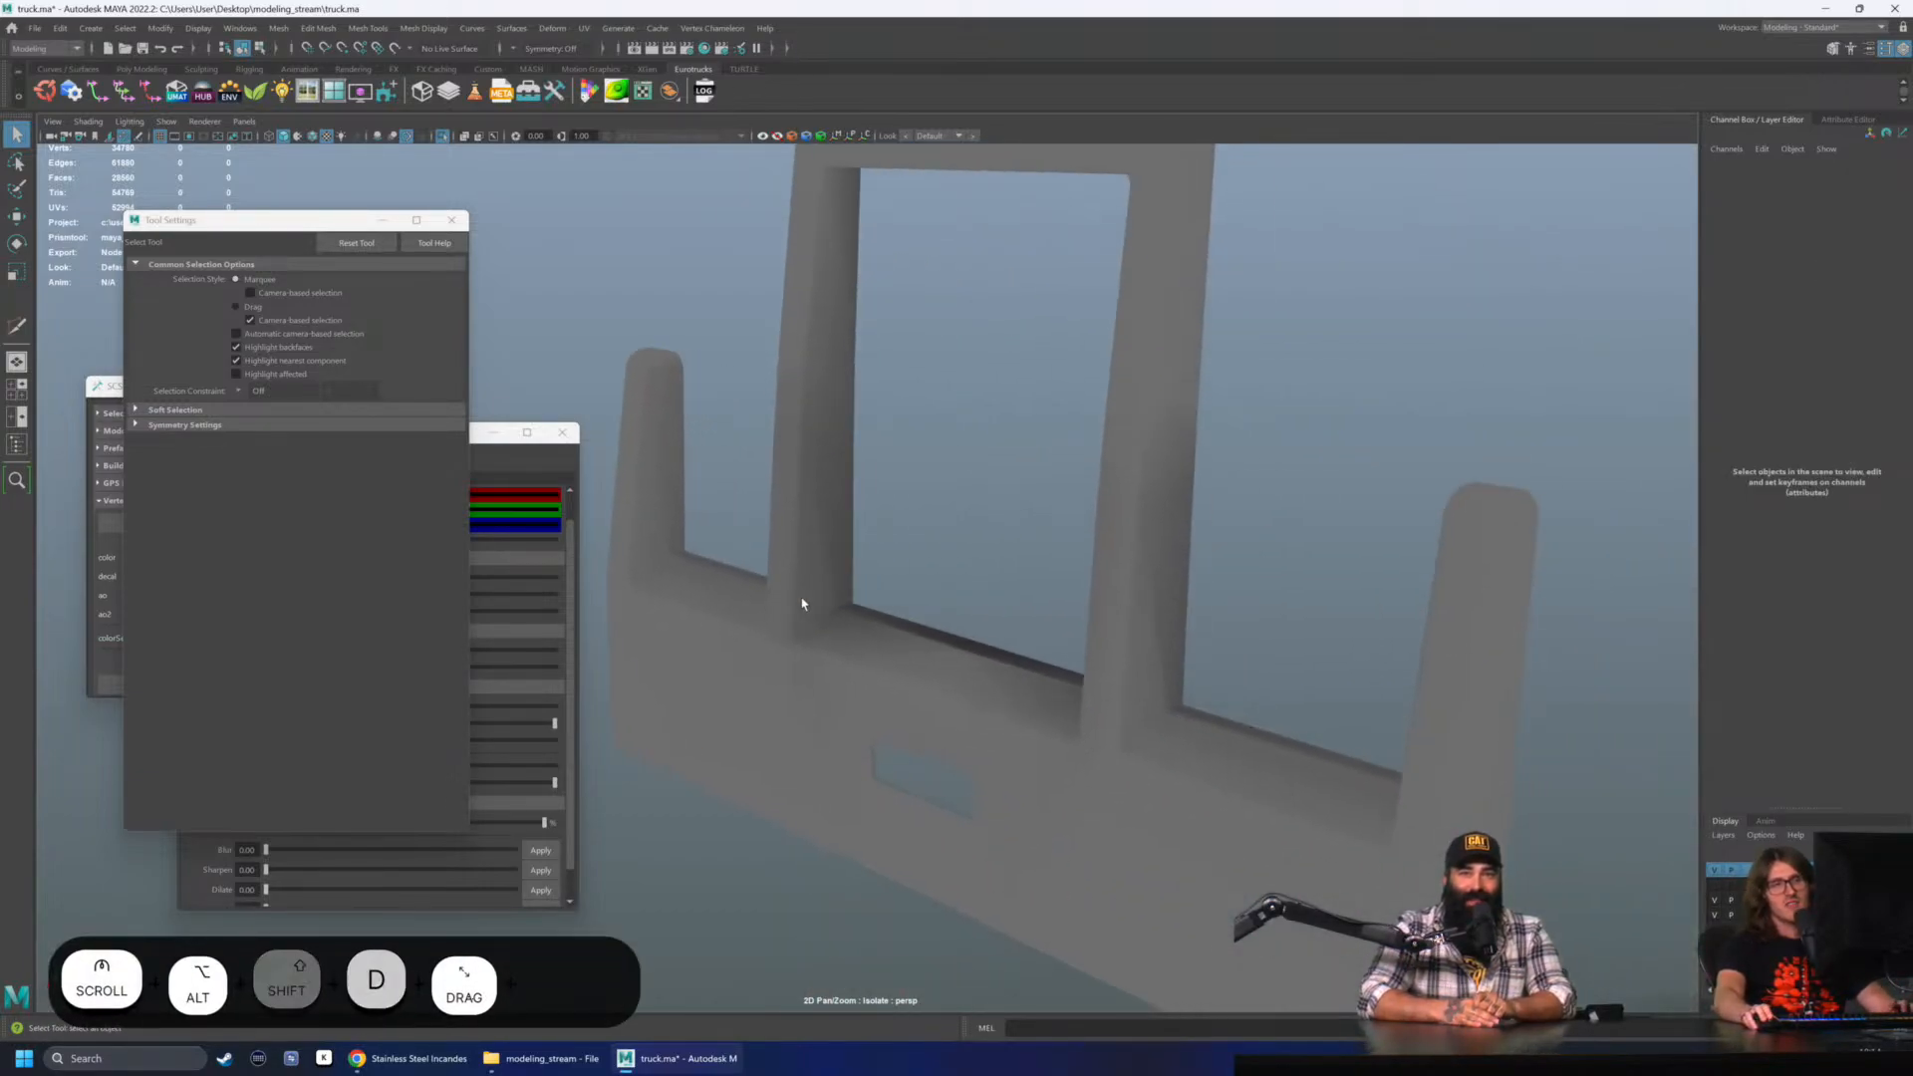
{"action": "right_click_drag", "start_coordinate": [798, 602], "coordinate": [767, 598], "text": "alt"}
{"action": "left_click", "coordinate": [974, 692]}
{"action": "left_click", "coordinate": [972, 576]}
{"action": "left_click", "coordinate": [934, 730]}
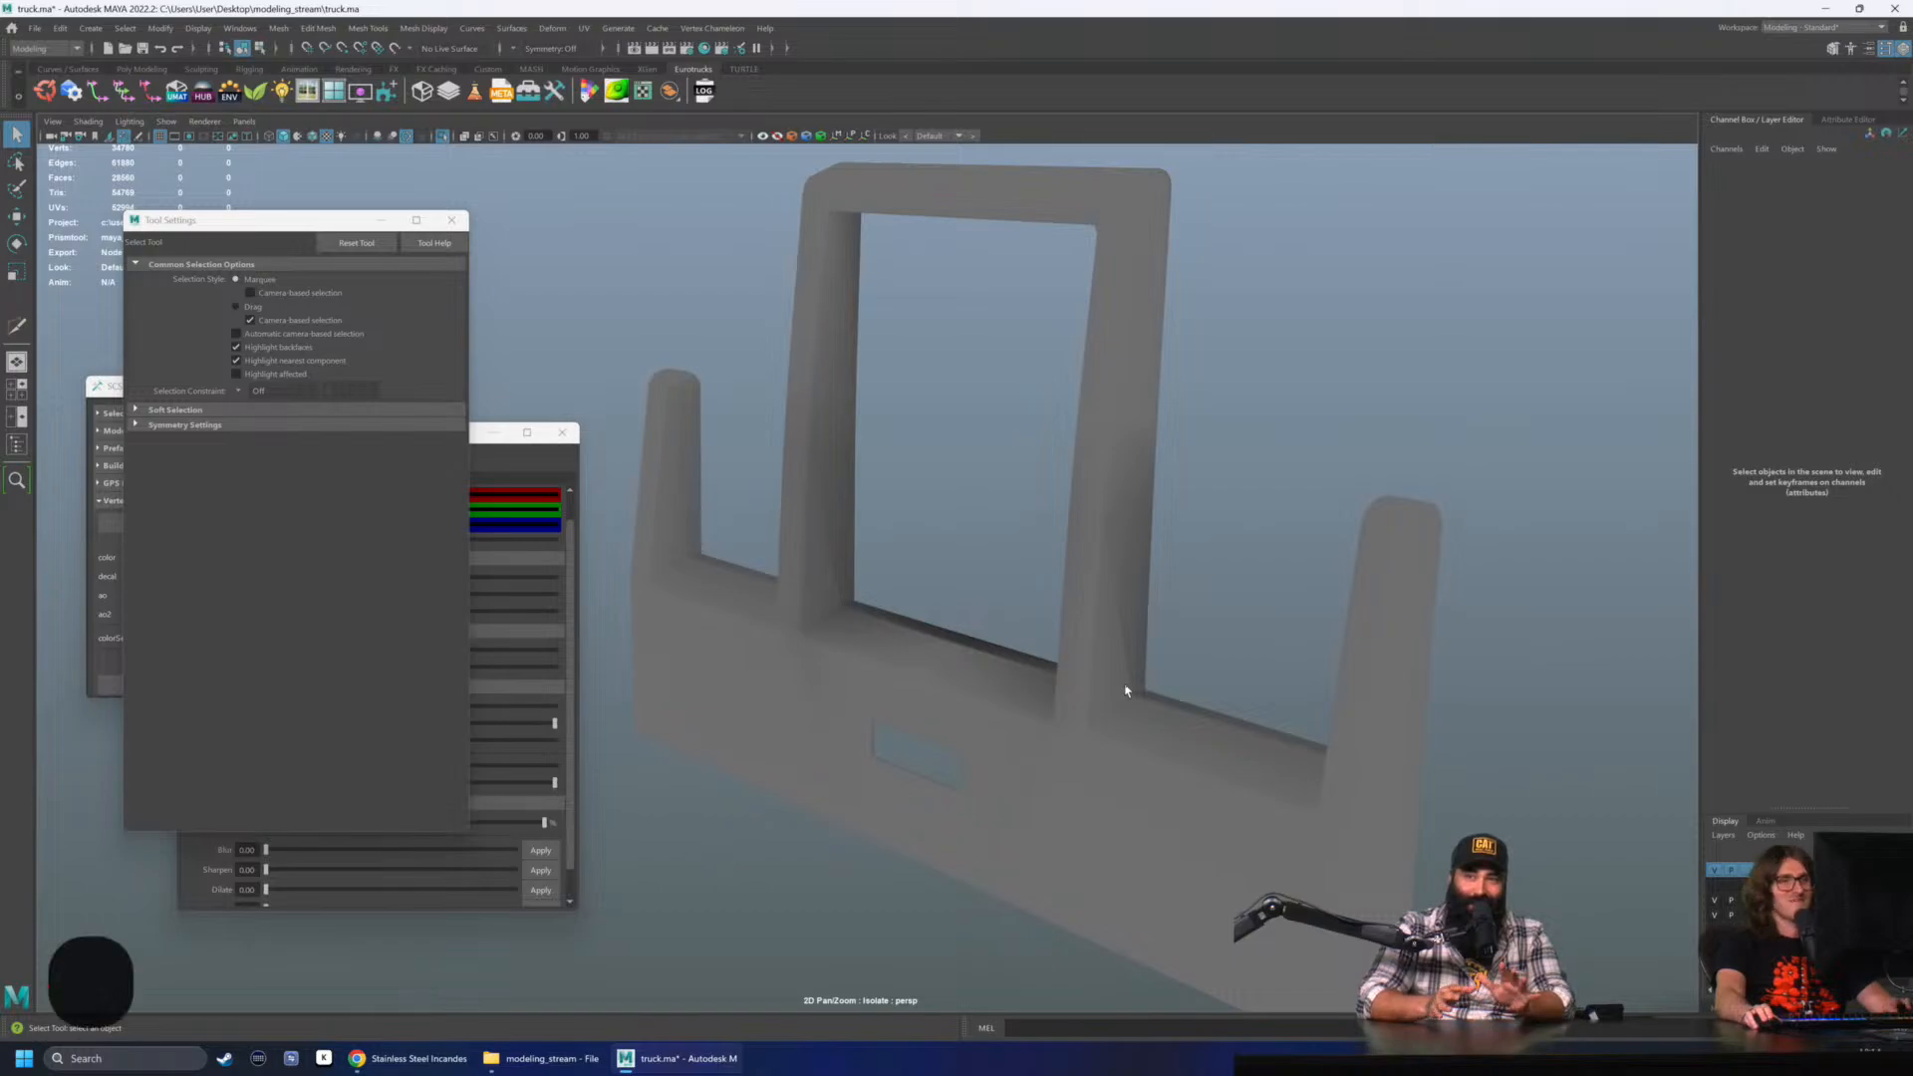
{"action": "left_click_drag", "start_coordinate": [1123, 688], "coordinate": [1073, 696], "text": "alt"}
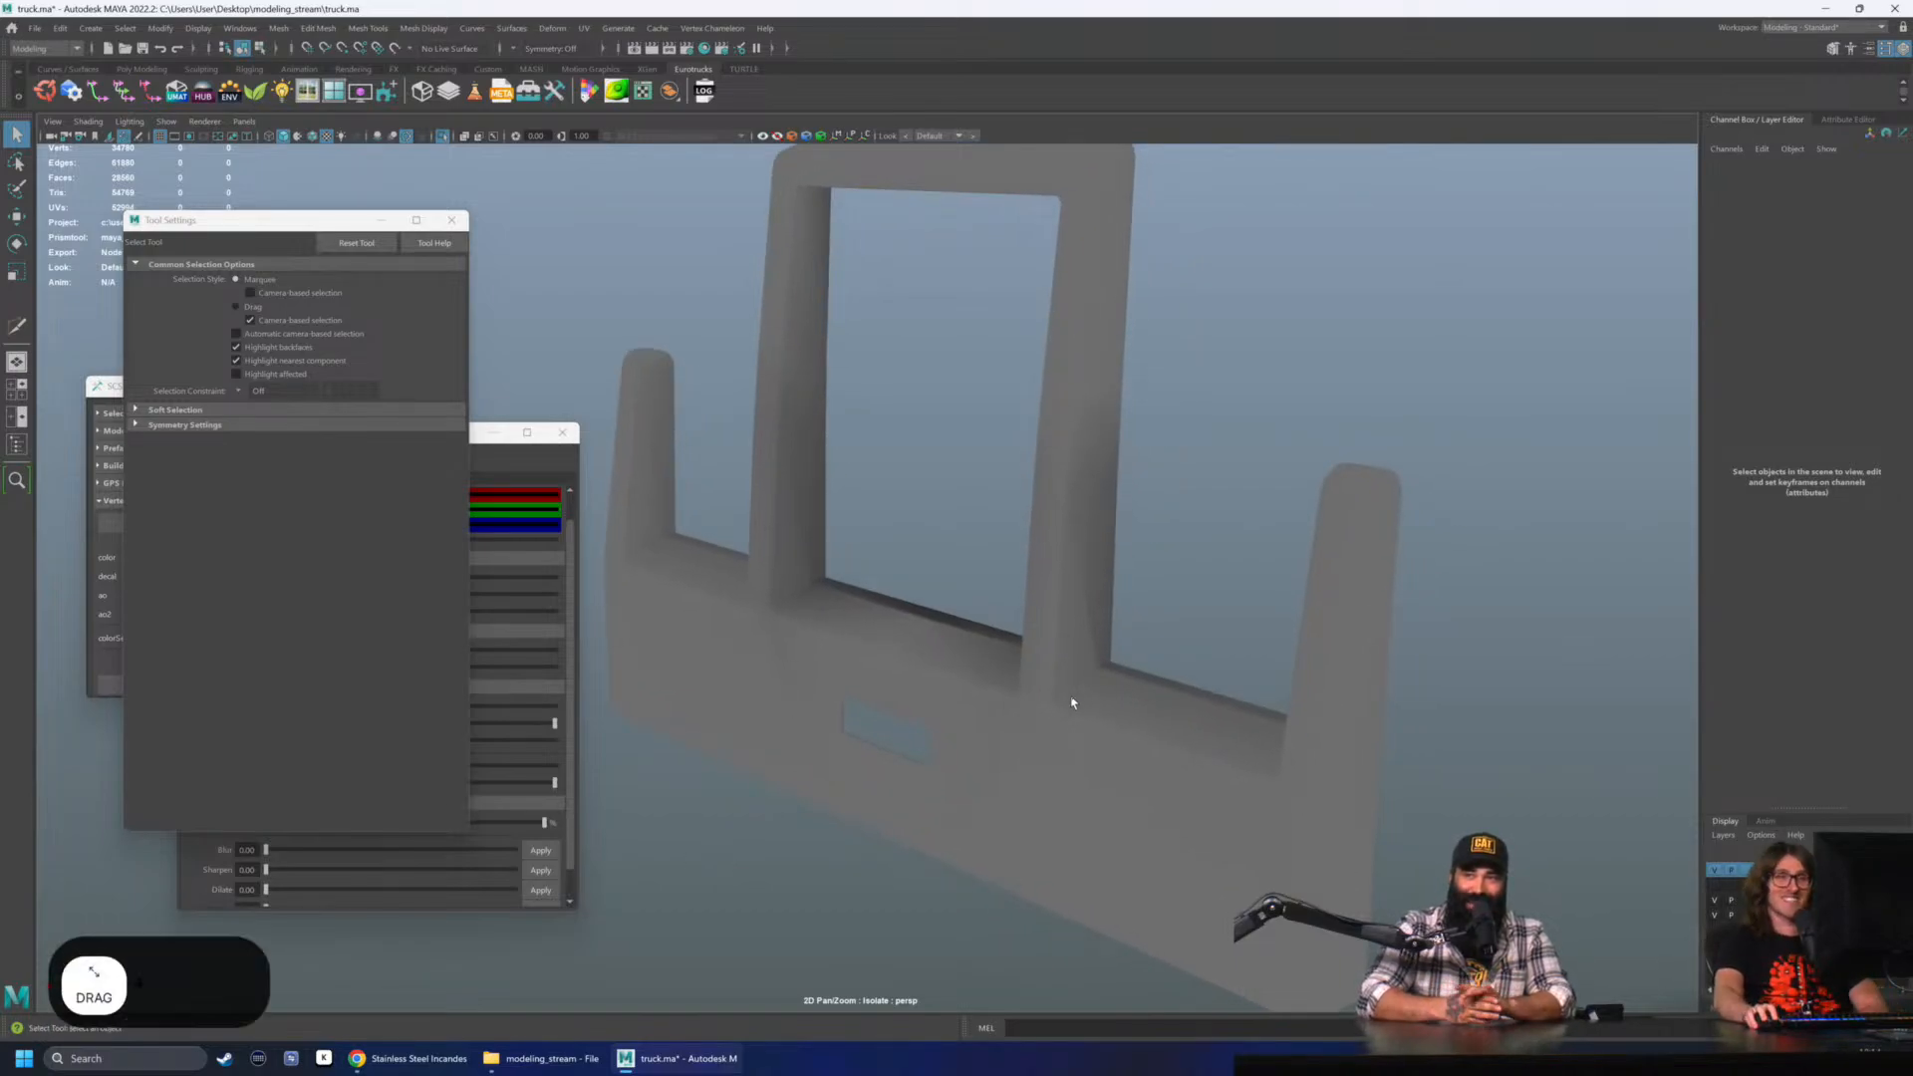
- Examine the bumper's shading around the slot and across its recessed back side, selecting the bumper
{"action": "left_click", "coordinate": [1072, 701]}
{"action": "scroll", "coordinate": [1103, 590], "scroll_direction": "up", "scroll_amount": 1}
{"action": "left_click", "coordinate": [960, 536]}
{"action": "left_click", "coordinate": [1058, 529]}
{"action": "left_click_drag", "start_coordinate": [996, 531], "coordinate": [973, 458], "text": "alt"}
{"action": "left_click", "coordinate": [974, 458]}
{"action": "left_click_drag", "start_coordinate": [817, 467], "coordinate": [999, 547], "text": "alt"}
{"action": "left_click", "coordinate": [861, 542]}
{"action": "left_click_drag", "start_coordinate": [861, 542], "coordinate": [1179, 458], "text": "alt"}
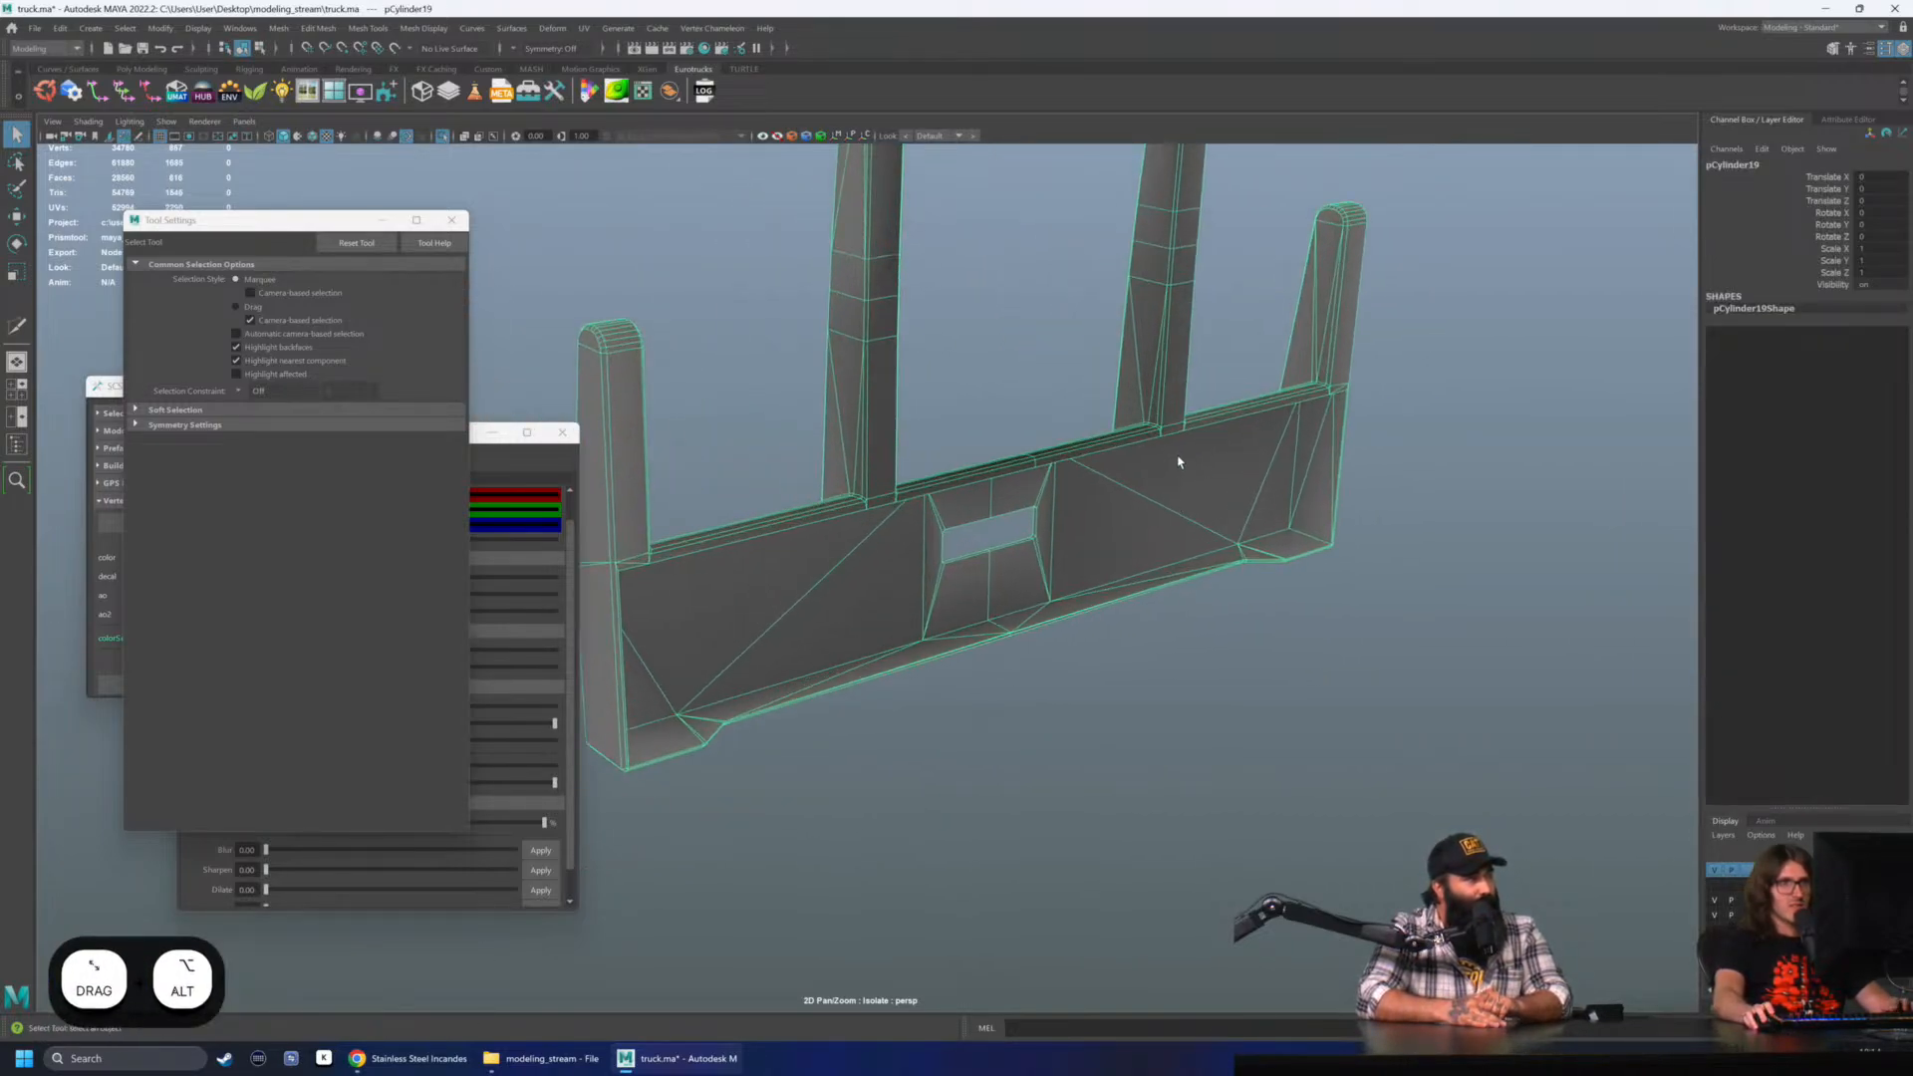
- Select all faces of the recessed back panel around the slot and convert the selection to vertices
{"action": "right_click_drag", "start_coordinate": [1178, 457], "coordinate": [1205, 504]}
{"action": "mouse_move", "coordinate": [1205, 504]}
{"action": "left_mouse_down", "text": "alt"}
{"action": "mouse_move", "coordinate": [1363, 534]}
{"action": "mouse_move", "coordinate": [1373, 609]}
{"action": "mouse_move", "coordinate": [1233, 626]}
{"action": "mouse_move", "coordinate": [1129, 540]}
{"action": "left_mouse_up", "text": "alt"}
{"action": "left_click", "coordinate": [1397, 546]}
{"action": "key", "text": "Tab"}
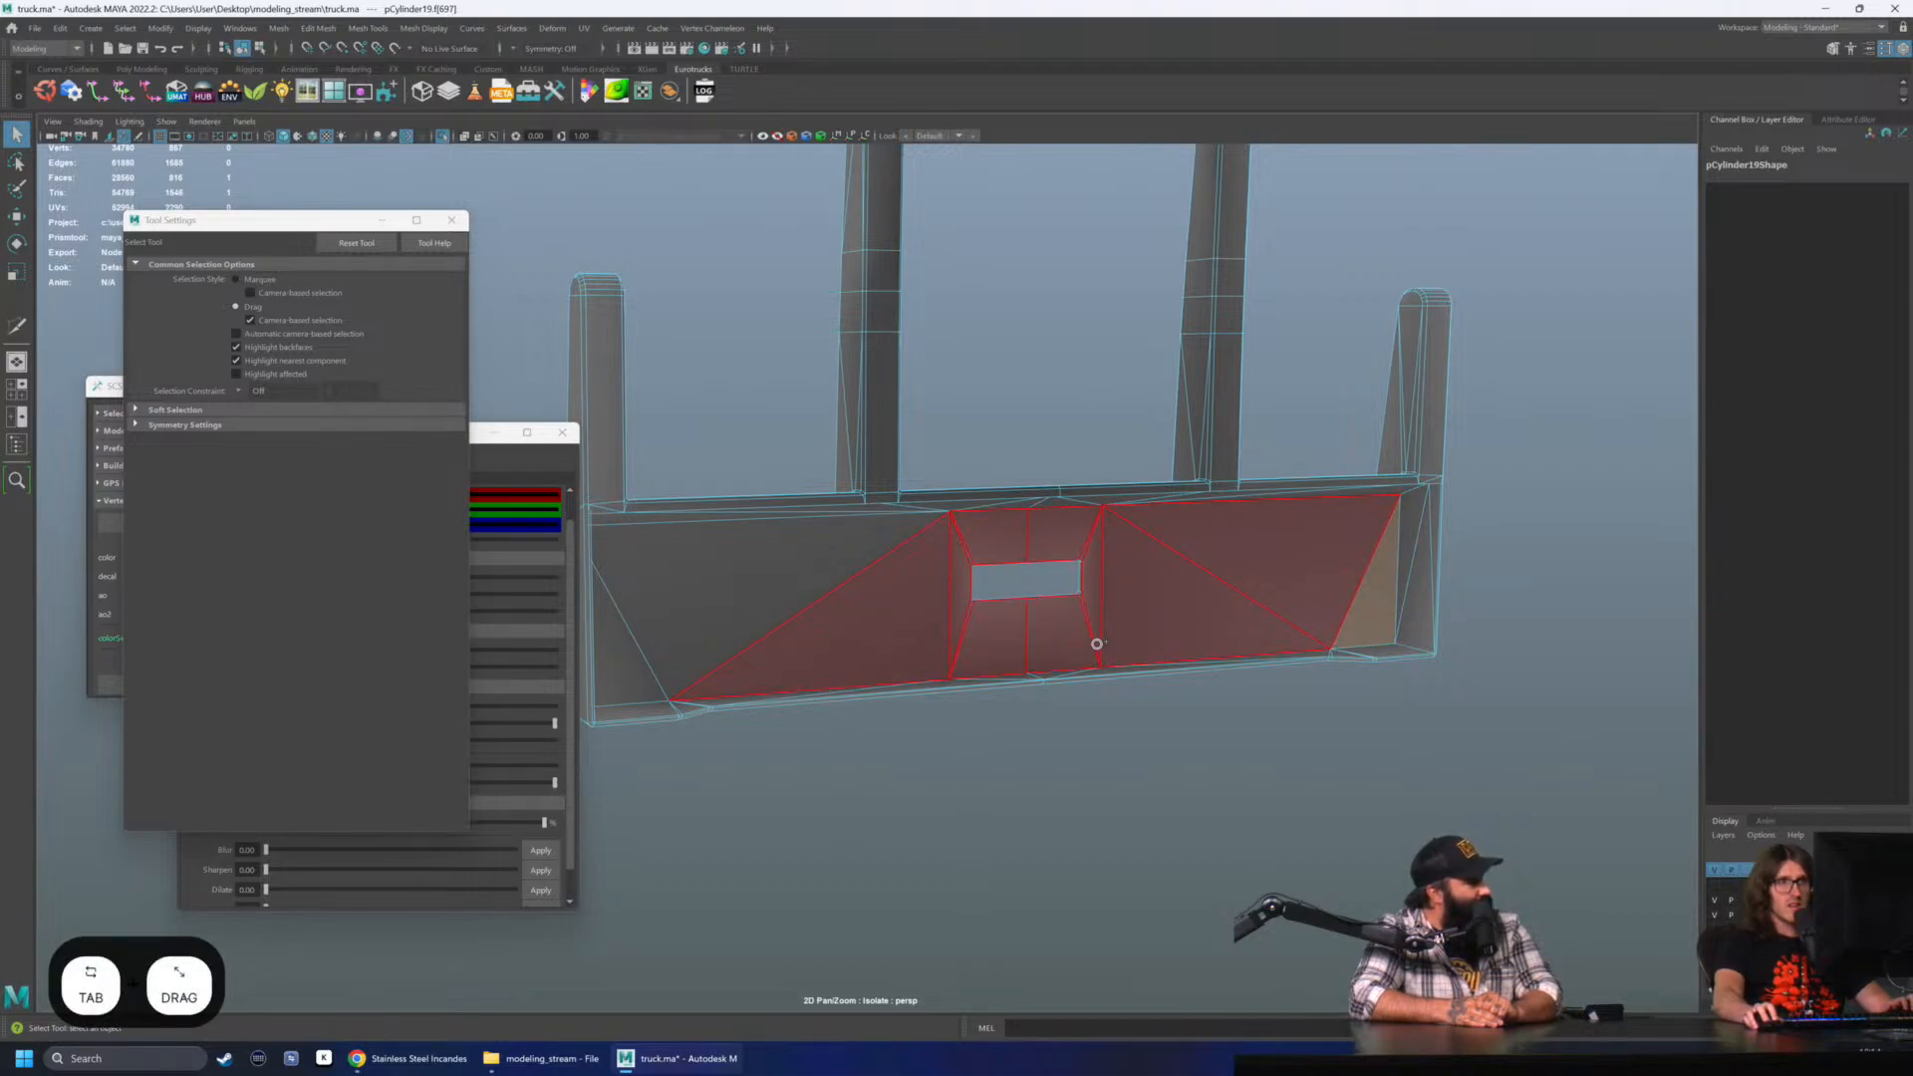
{"action": "left_click_drag", "start_coordinate": [1098, 644], "coordinate": [1124, 623]}
{"action": "middle_click_drag", "start_coordinate": [854, 598], "coordinate": [1029, 581], "text": "alt"}
{"action": "scroll", "coordinate": [1029, 581], "scroll_direction": "up", "scroll_amount": 1}
{"action": "key", "text": "Tab"}
{"action": "mouse_move", "coordinate": [1055, 544]}
{"action": "left_mouse_down"}
{"action": "mouse_move", "coordinate": [1168, 543]}
{"action": "mouse_move", "coordinate": [1178, 613]}
{"action": "mouse_move", "coordinate": [705, 650]}
{"action": "left_mouse_up"}
{"action": "mouse_move", "coordinate": [847, 598]}
{"action": "left_mouse_down", "text": "alt"}
{"action": "mouse_move", "coordinate": [794, 659]}
{"action": "mouse_move", "coordinate": [952, 590]}
{"action": "left_mouse_up", "text": "alt"}
{"action": "right_click_drag", "start_coordinate": [951, 584], "coordinate": [777, 591], "text": "ctrl"}
{"action": "left_click_drag", "start_coordinate": [884, 521], "coordinate": [893, 541], "text": "alt"}
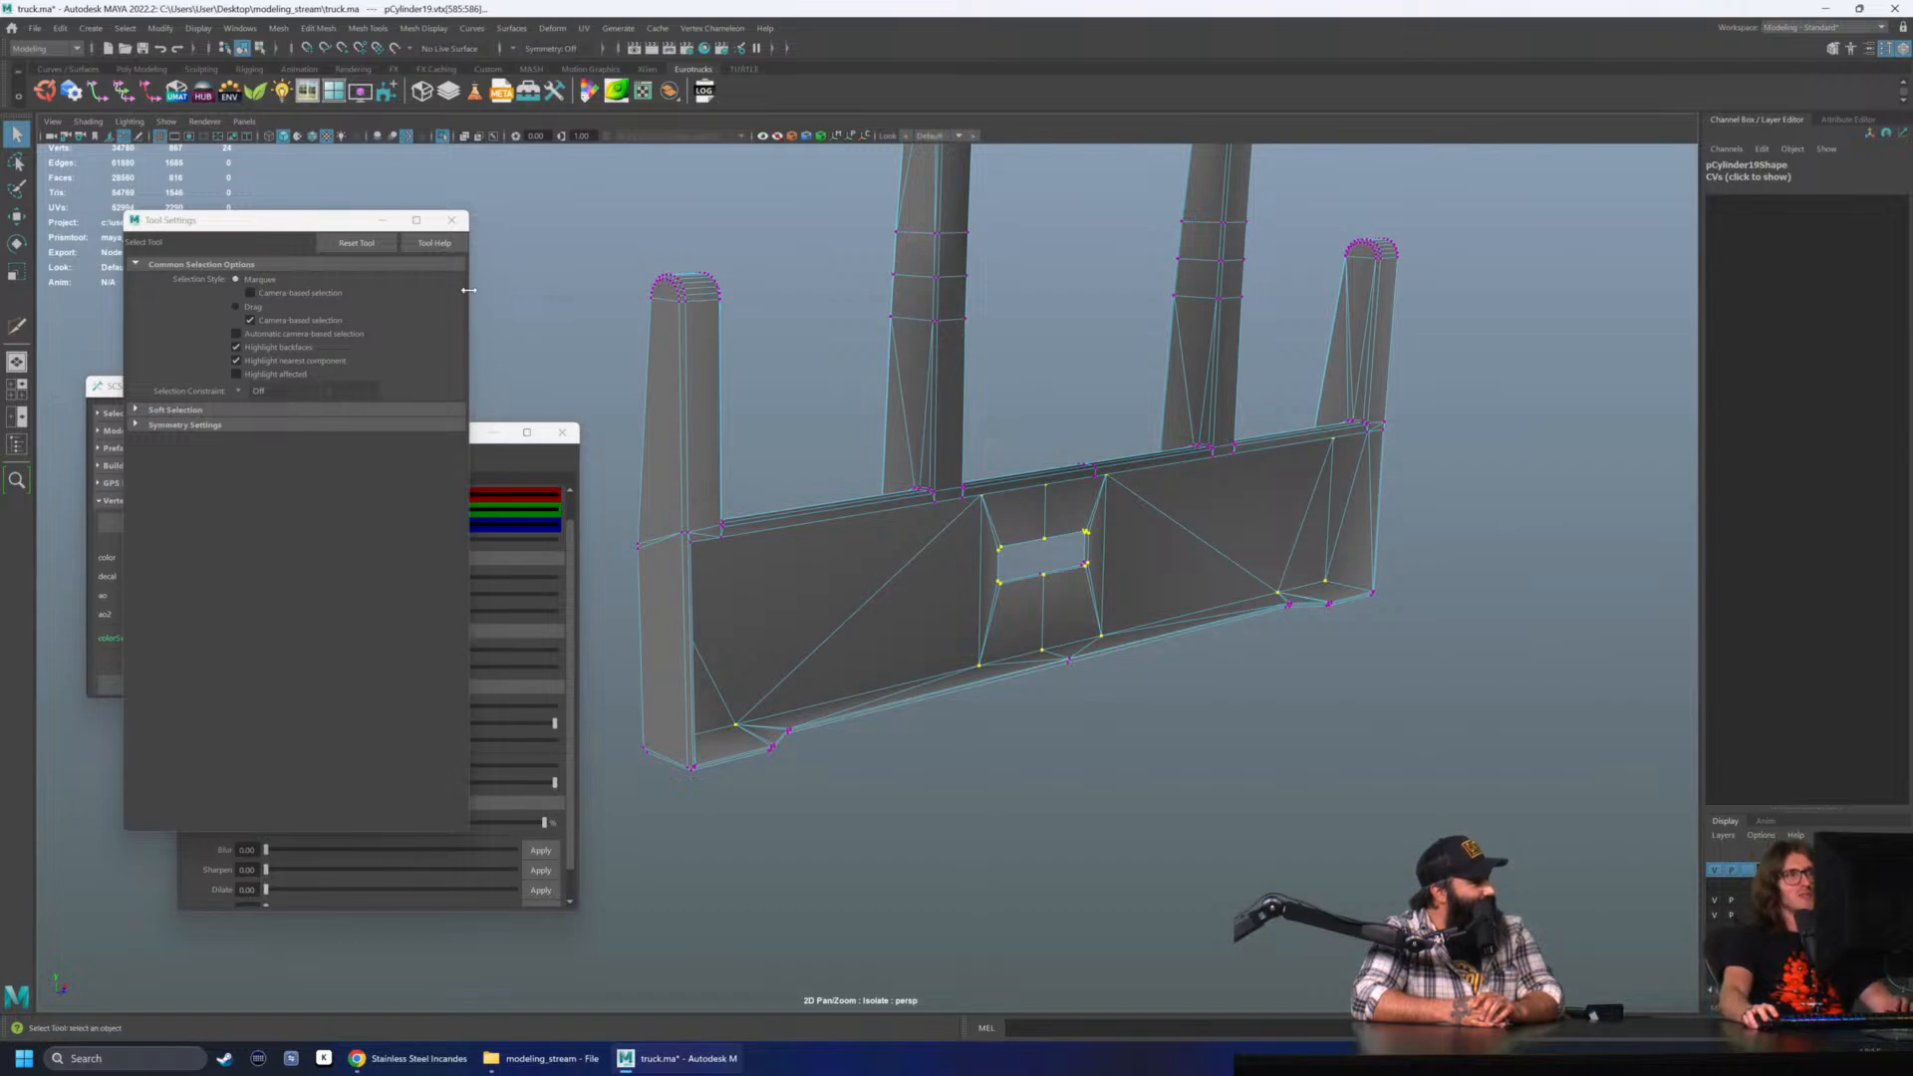
- Apply a near-black replacement vertex color with alpha 1 to the selected back panel vertices
{"action": "left_click", "coordinate": [424, 28]}
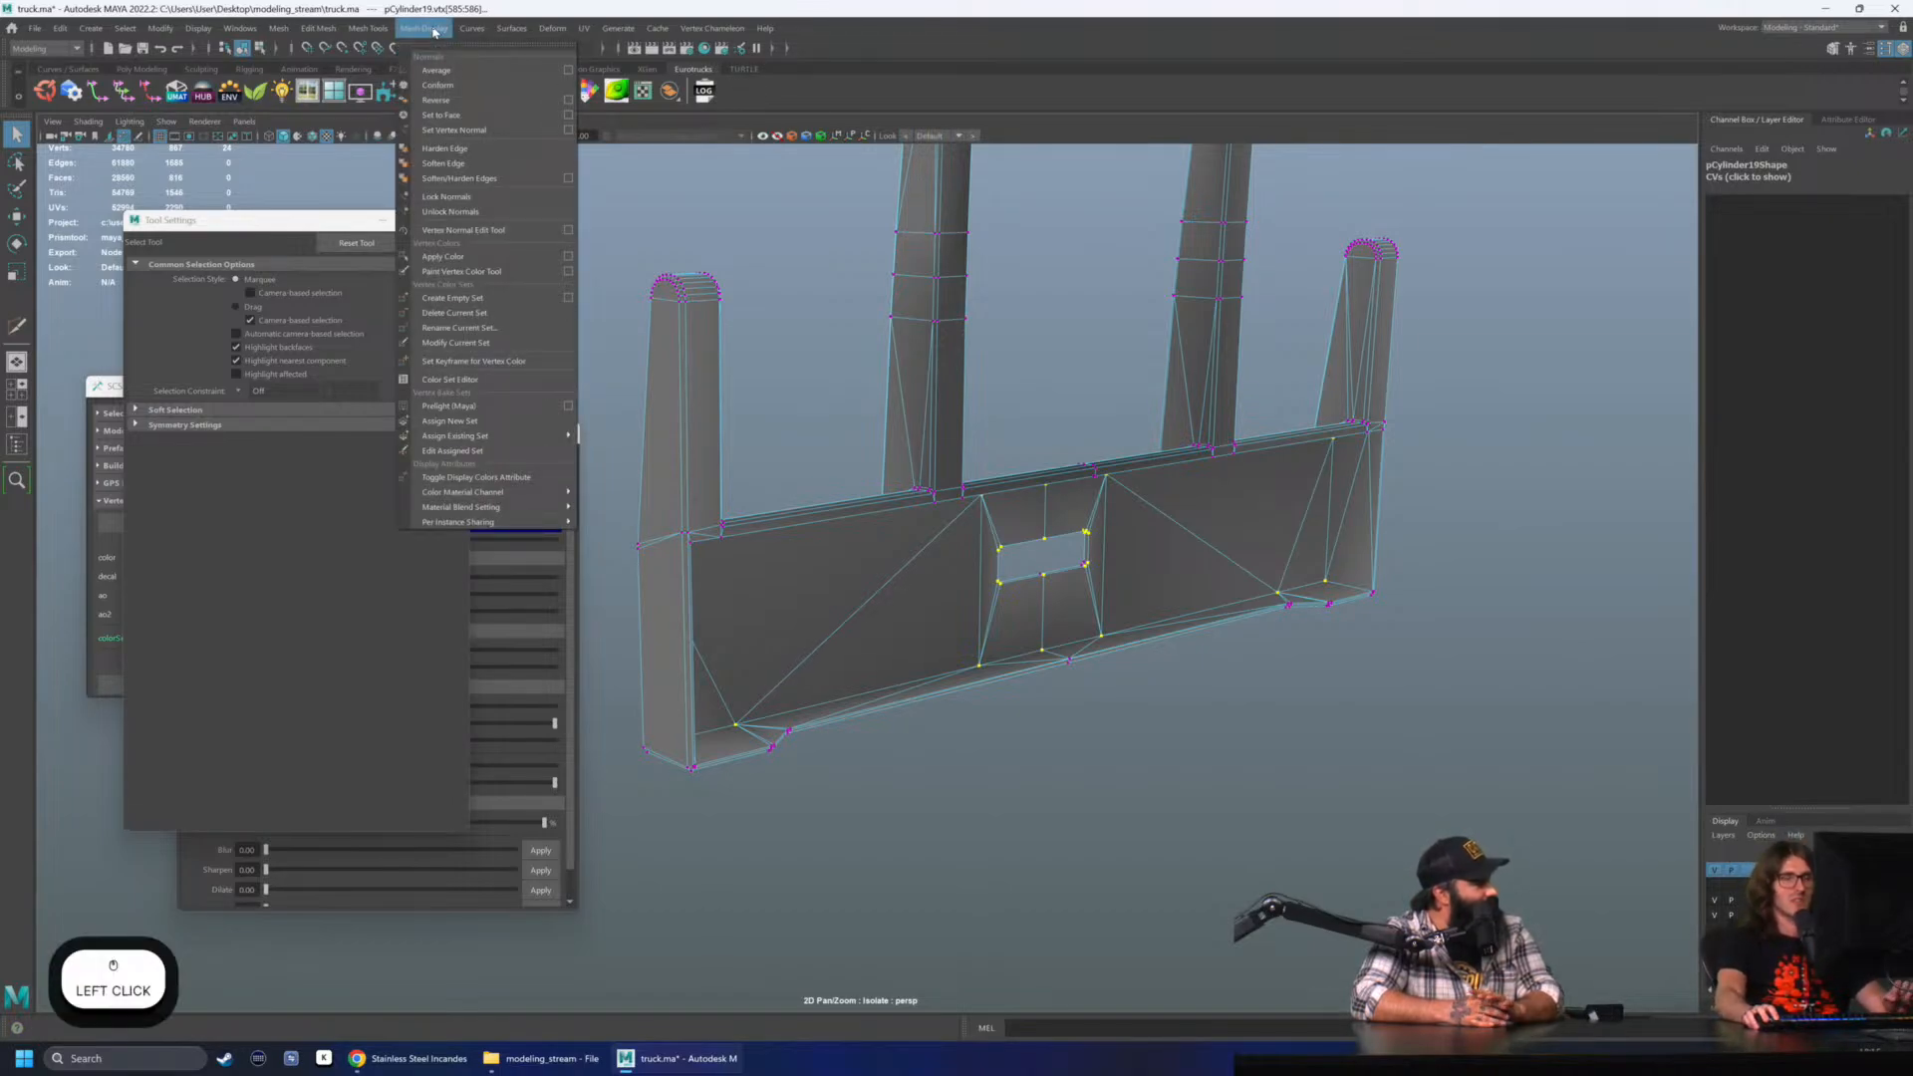
{"action": "left_click", "coordinate": [568, 256]}
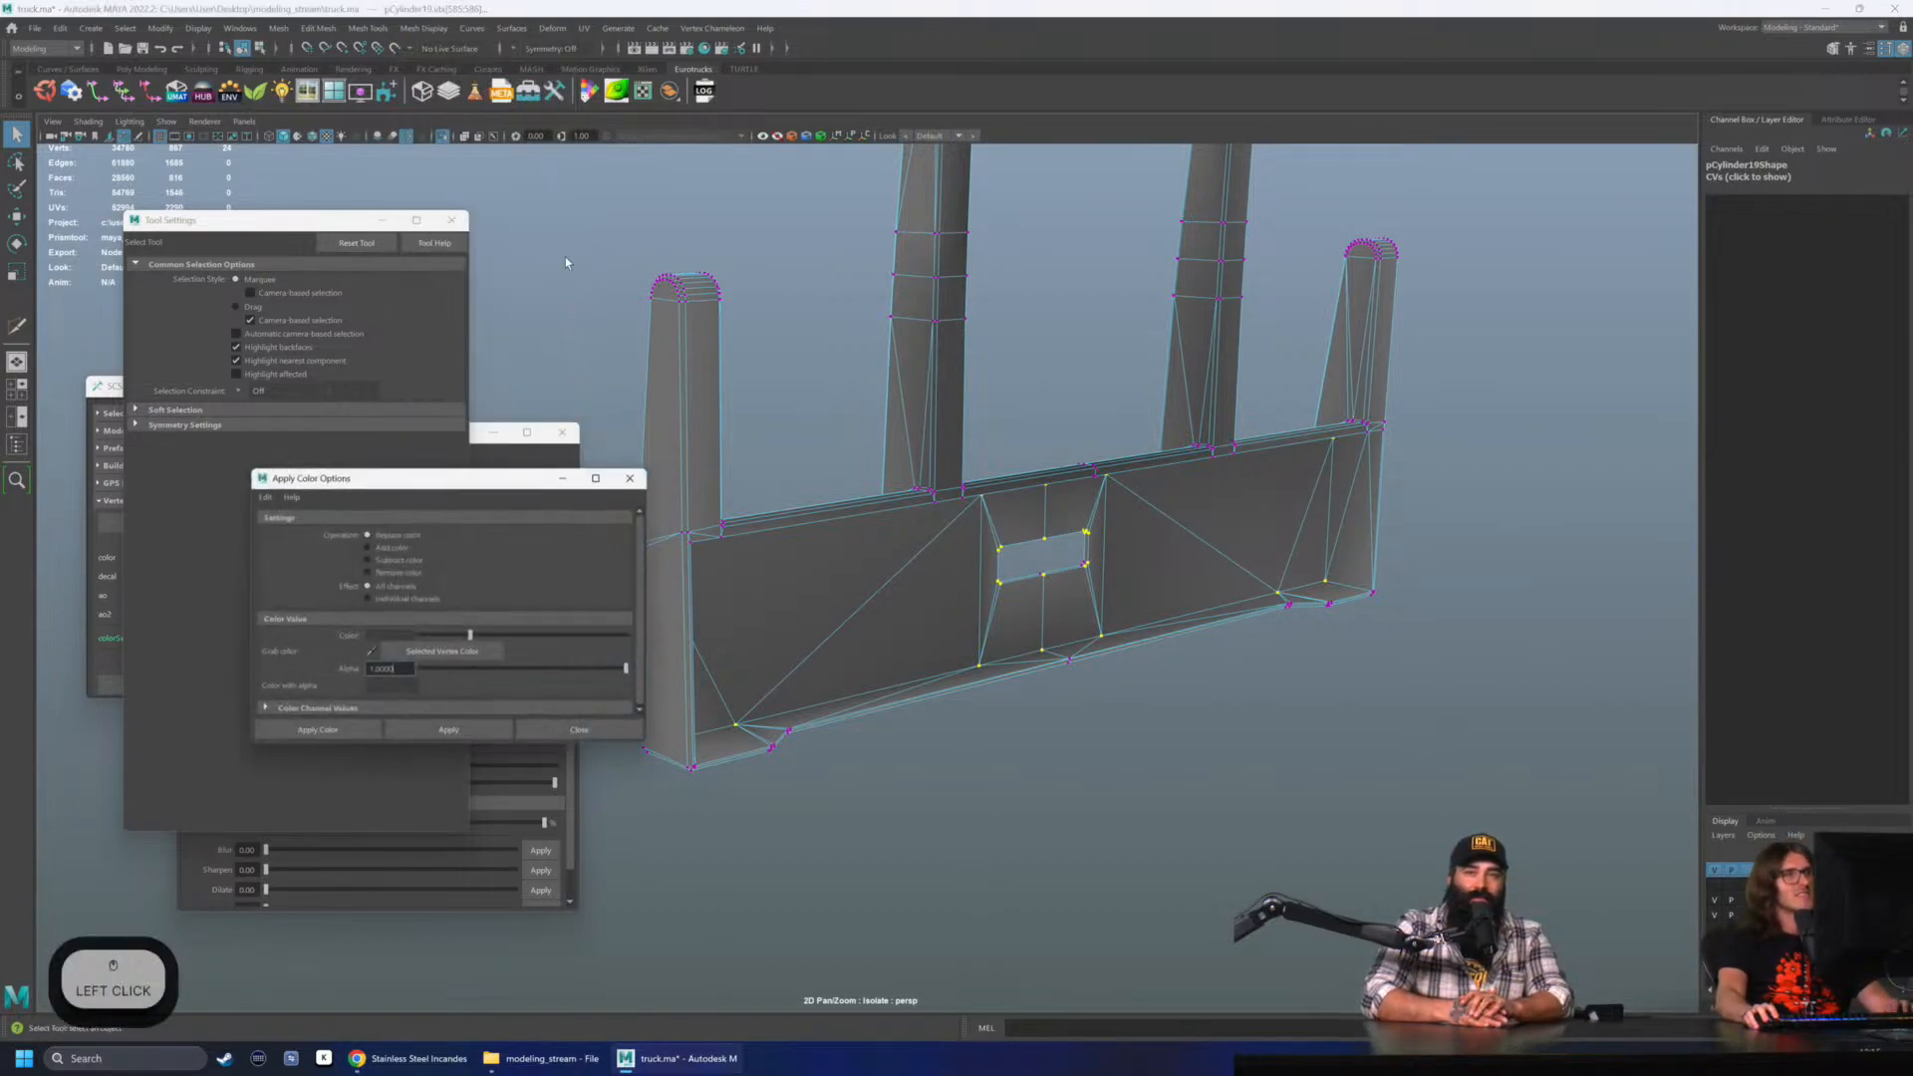
{"action": "left_click_drag", "start_coordinate": [471, 635], "coordinate": [442, 638]}
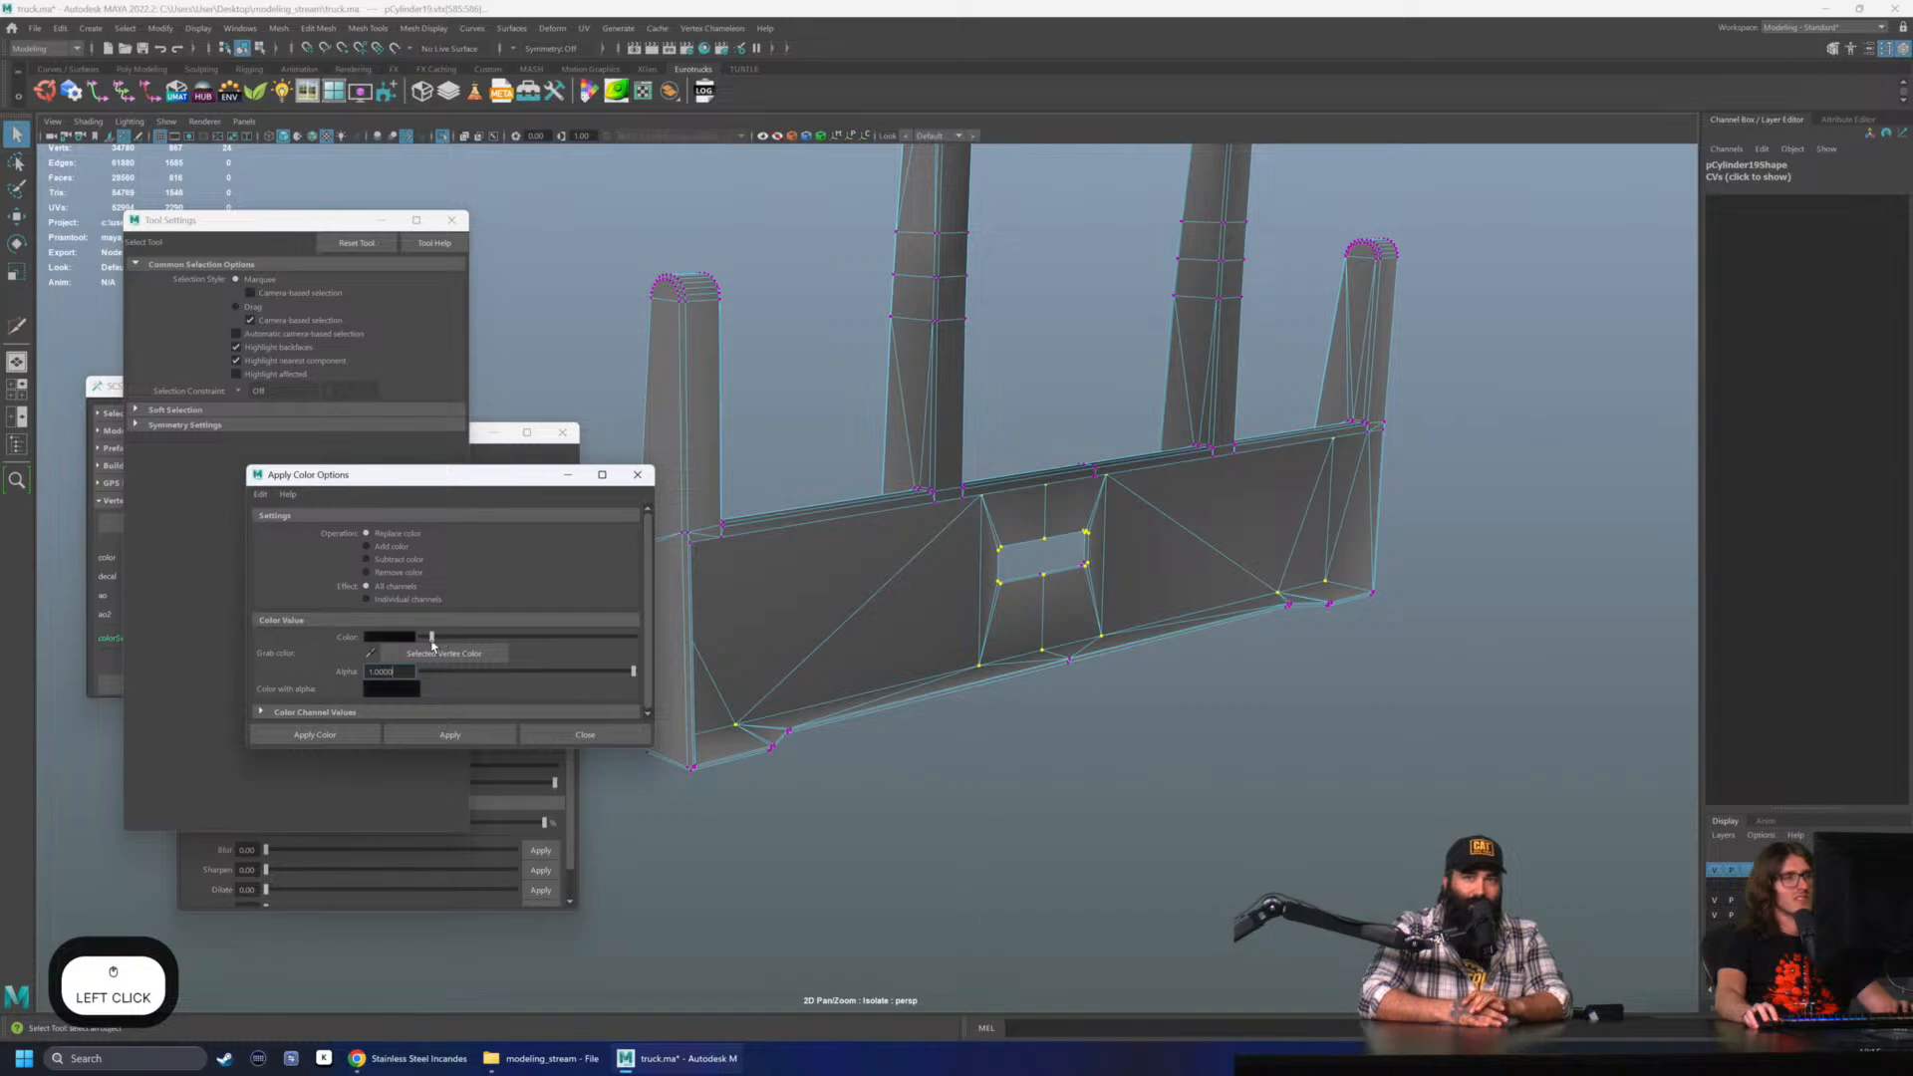
{"action": "left_click", "coordinate": [450, 734]}
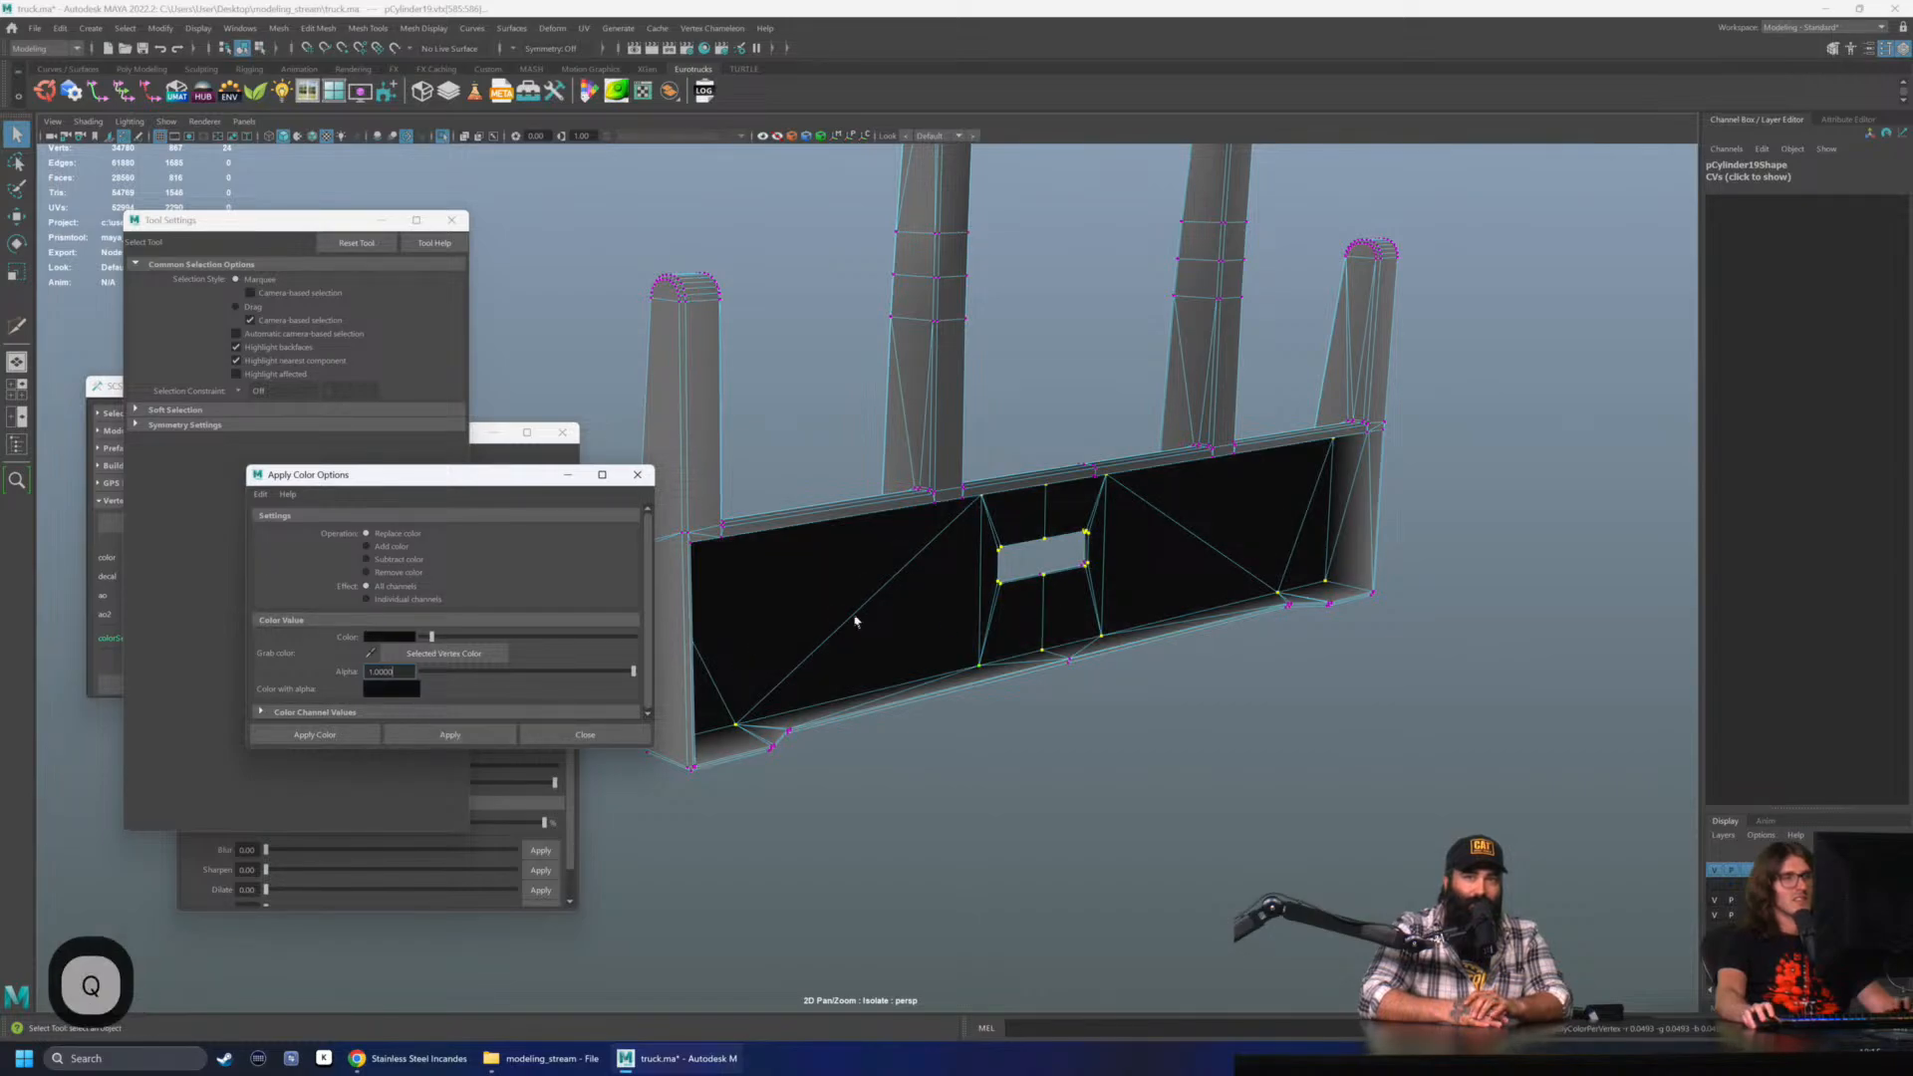
- Return to object mode and check the darkened back panel from behind and around the slot on the front
{"action": "left_click", "coordinate": [1066, 383]}
{"action": "mouse_move", "coordinate": [1067, 383]}
{"action": "left_mouse_down", "text": "alt"}
{"action": "mouse_move", "coordinate": [1093, 376]}
{"action": "mouse_move", "coordinate": [1046, 398]}
{"action": "left_mouse_up", "text": "alt"}
{"action": "left_click", "coordinate": [887, 577]}
{"action": "middle_click_drag", "start_coordinate": [981, 439], "coordinate": [986, 481], "text": "alt"}
{"action": "left_click_drag", "start_coordinate": [986, 480], "coordinate": [881, 543], "text": "alt"}
{"action": "left_click", "coordinate": [1089, 470]}
{"action": "left_click_drag", "start_coordinate": [1090, 469], "coordinate": [1146, 399], "text": "alt"}
{"action": "middle_click_drag", "start_coordinate": [1146, 398], "coordinate": [1001, 488], "text": "alt"}
{"action": "left_click", "coordinate": [1038, 530]}
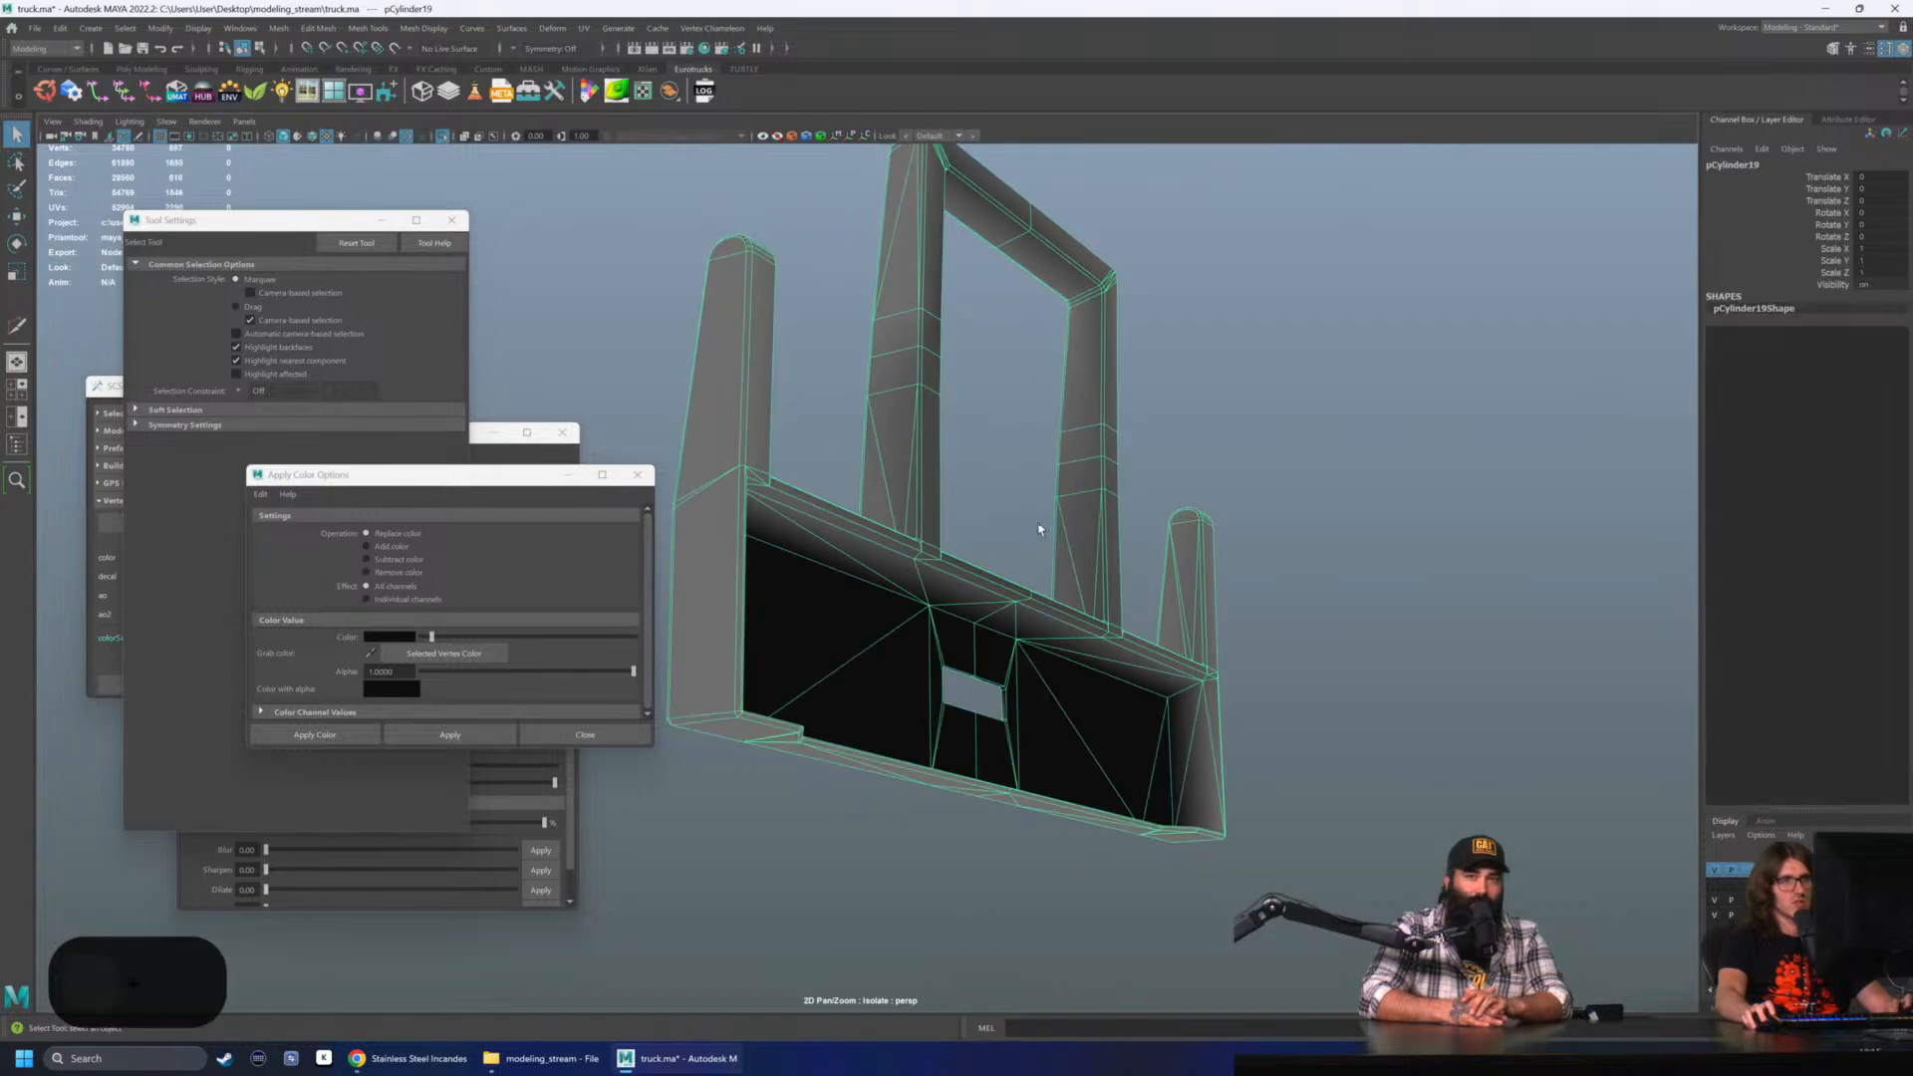
{"action": "left_click", "coordinate": [962, 446]}
{"action": "left_click_drag", "start_coordinate": [952, 445], "coordinate": [1121, 510], "text": "alt"}
{"action": "left_click_drag", "start_coordinate": [901, 506], "coordinate": [947, 483], "text": "alt"}
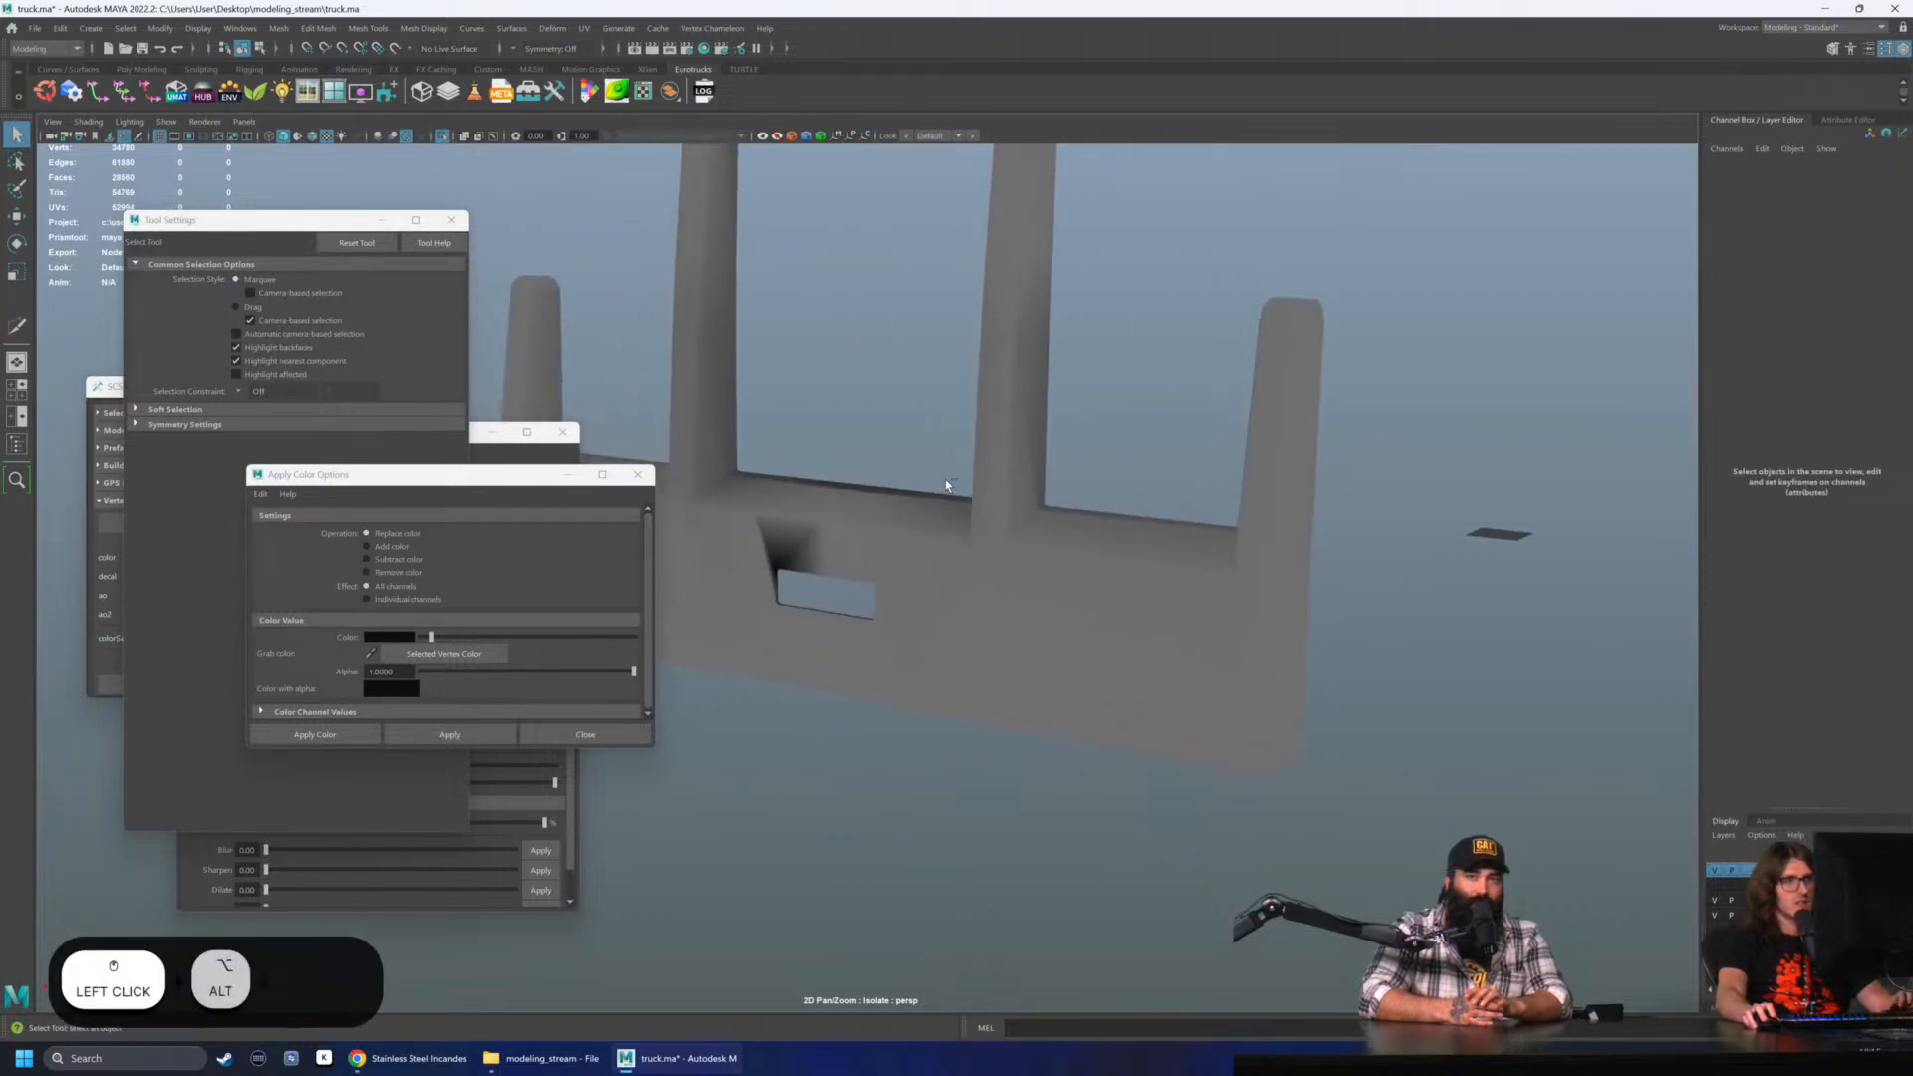
- Undo back to the back panel's vertex selection, before the near-black color was applied
{"action": "key", "text": "ctrl+z"}
{"action": "key", "text": "ctrl+z"}
{"action": "key", "text": "ctrl+z"}
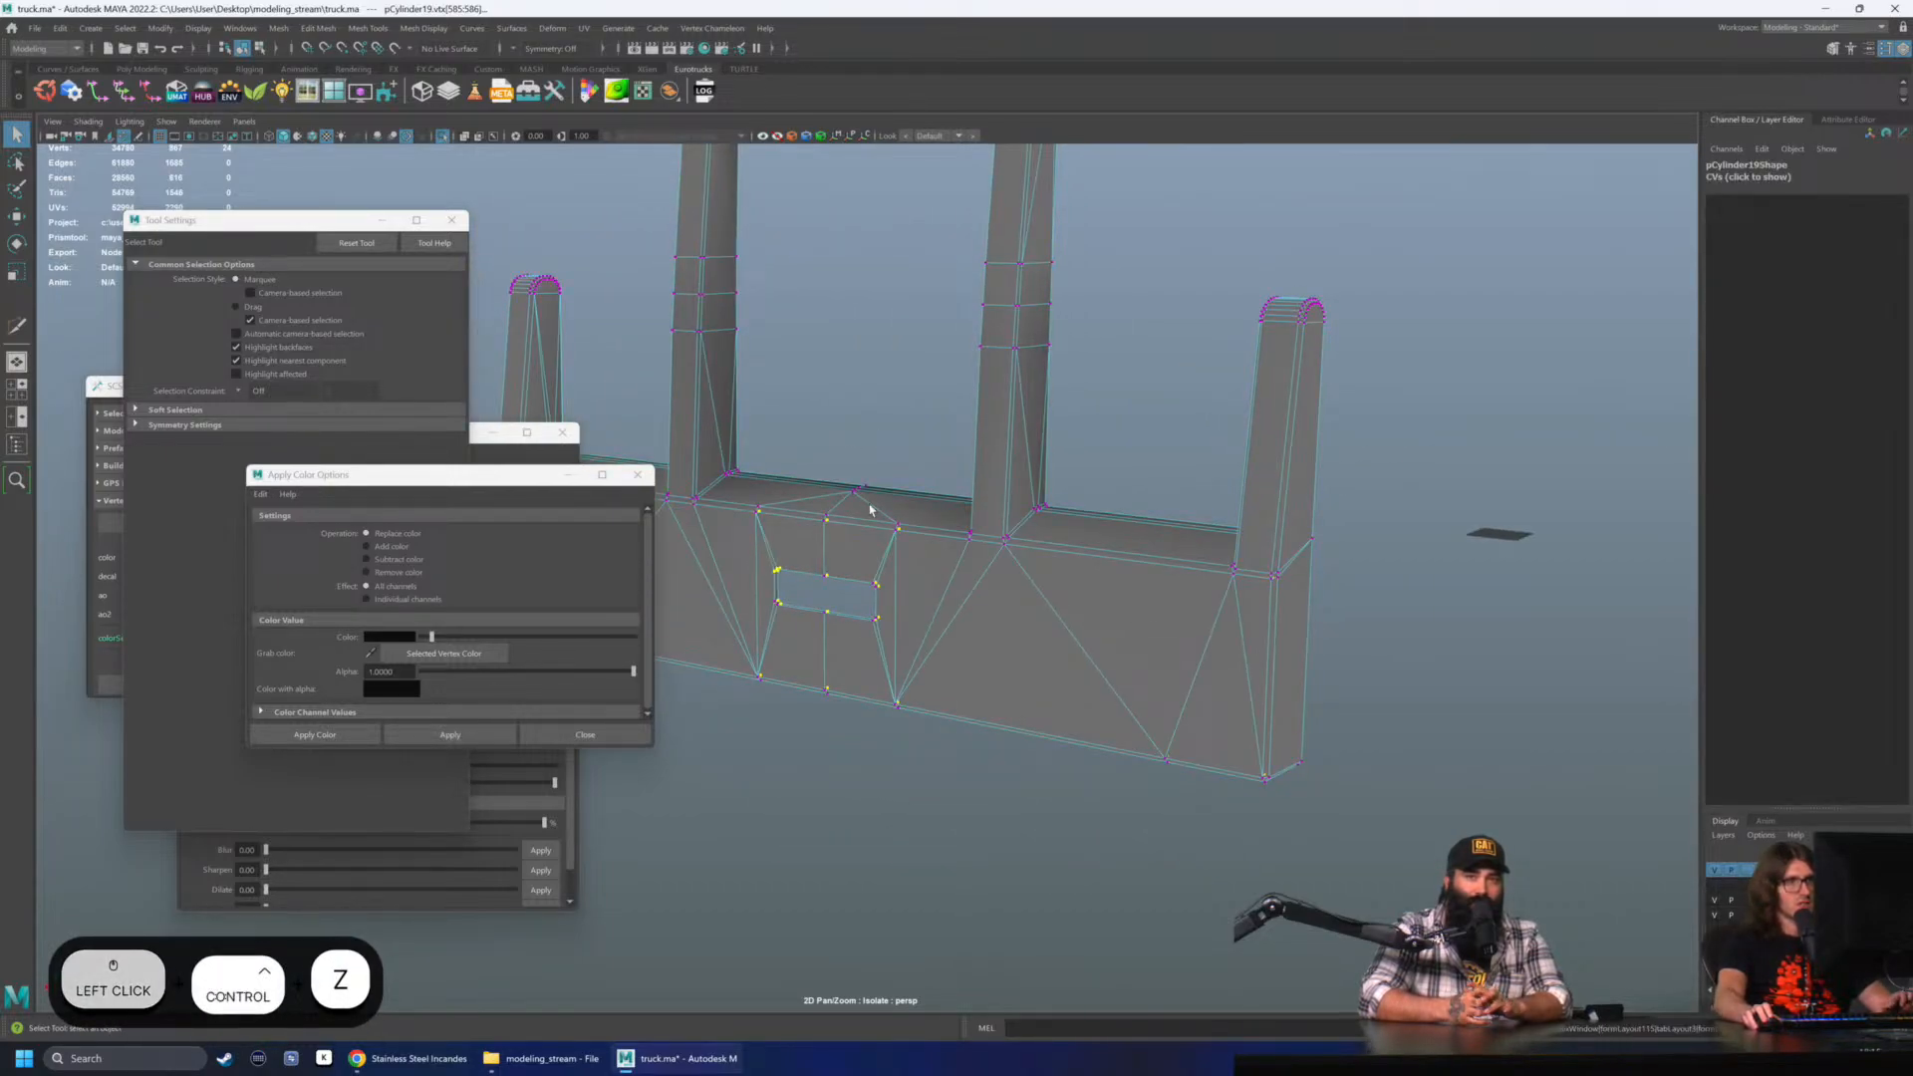
- Remove the slot's stray front-side corner vertices from the selection, keeping the back panel vertices selected
{"action": "scroll", "coordinate": [812, 566], "scroll_direction": "up", "scroll_amount": 3}
{"action": "left_click_drag", "start_coordinate": [812, 566], "coordinate": [910, 572], "text": "alt"}
{"action": "middle_click_drag", "start_coordinate": [1176, 668], "coordinate": [1000, 632], "text": "alt"}
{"action": "scroll", "coordinate": [999, 632], "scroll_direction": "up", "scroll_amount": 4}
{"action": "scroll", "coordinate": [1409, 671], "scroll_direction": "up", "scroll_amount": 3}
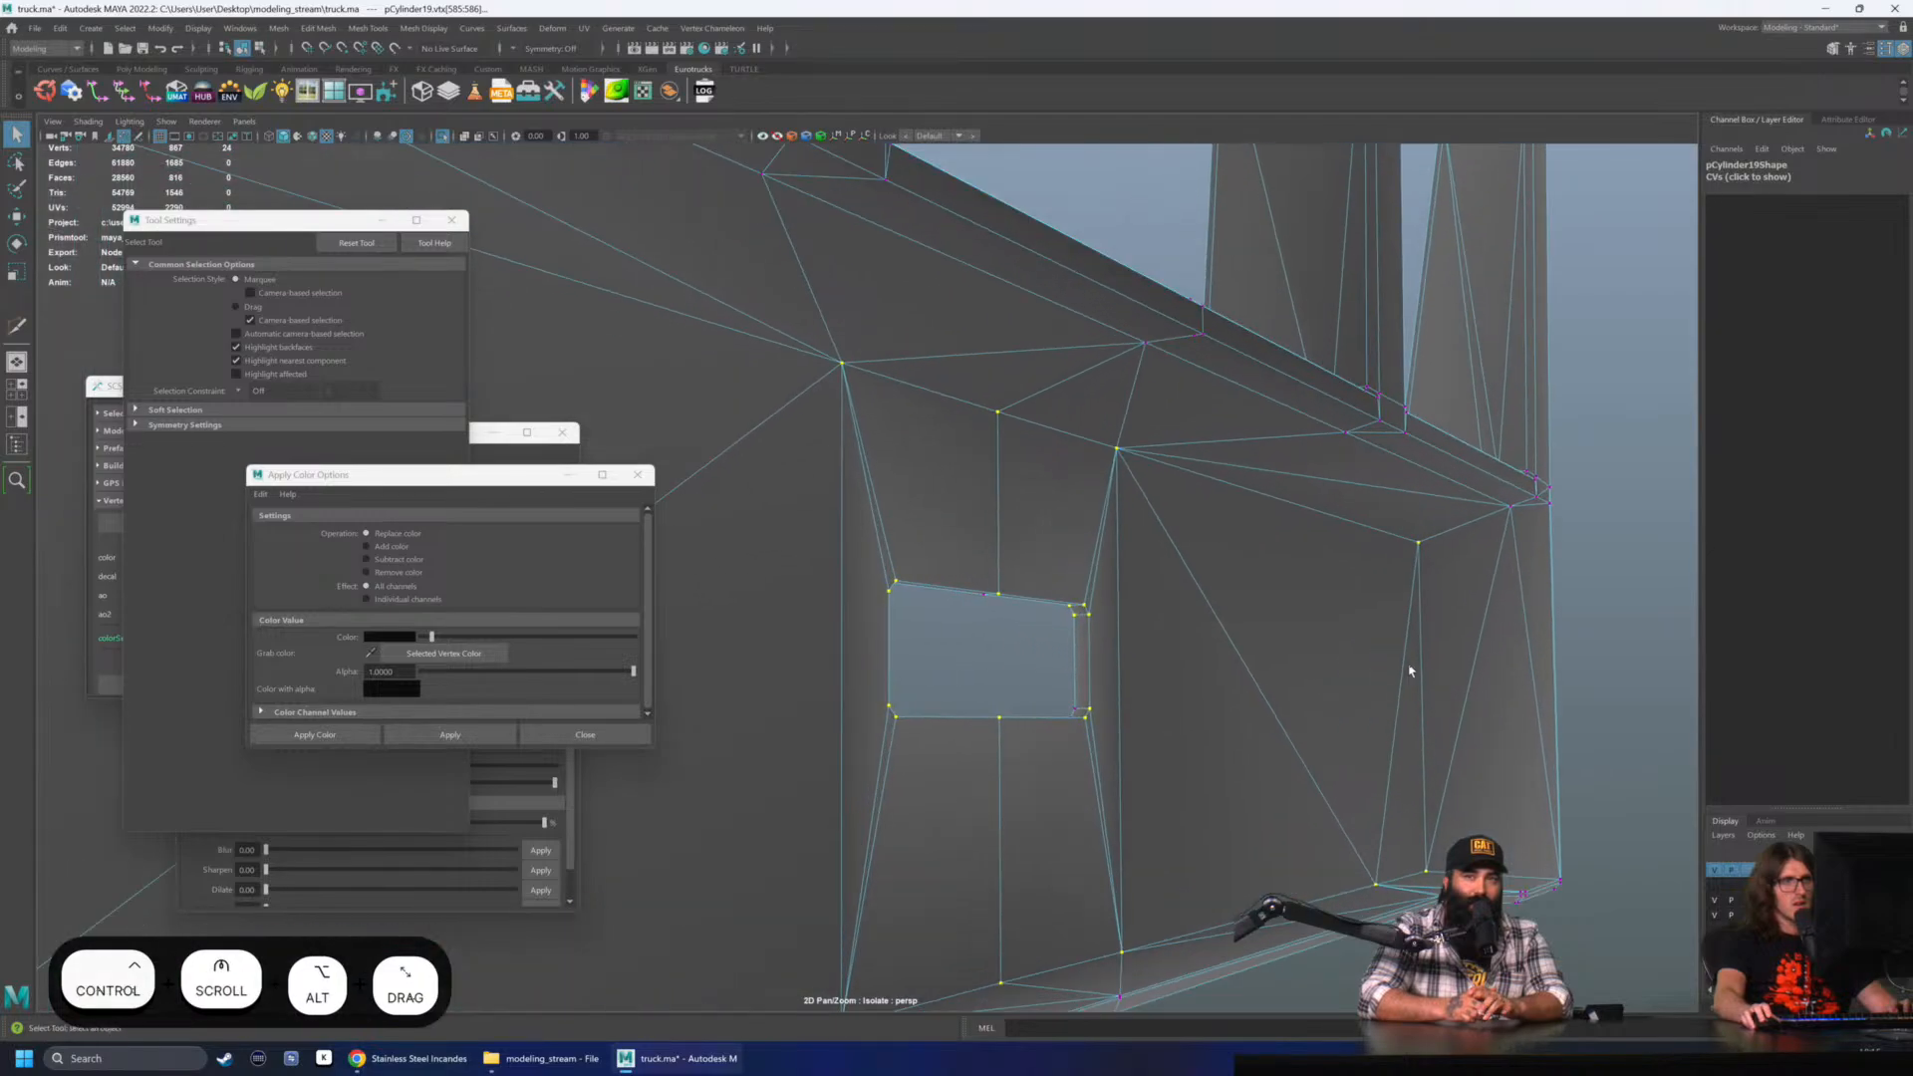
{"action": "left_click_drag", "start_coordinate": [1069, 593], "coordinate": [1088, 779], "text": "ctrl"}
{"action": "left_click_drag", "start_coordinate": [1088, 778], "coordinate": [803, 517], "text": "alt"}
{"action": "scroll", "coordinate": [983, 564], "scroll_direction": "down", "scroll_amount": 3}
{"action": "middle_click_drag", "start_coordinate": [833, 542], "coordinate": [797, 518], "text": "alt"}
{"action": "left_click_drag", "start_coordinate": [797, 518], "coordinate": [880, 487], "text": "alt"}
{"action": "right_click_drag", "start_coordinate": [880, 487], "coordinate": [815, 428], "text": "alt"}
{"action": "left_click_drag", "start_coordinate": [816, 427], "coordinate": [987, 379], "text": "alt"}
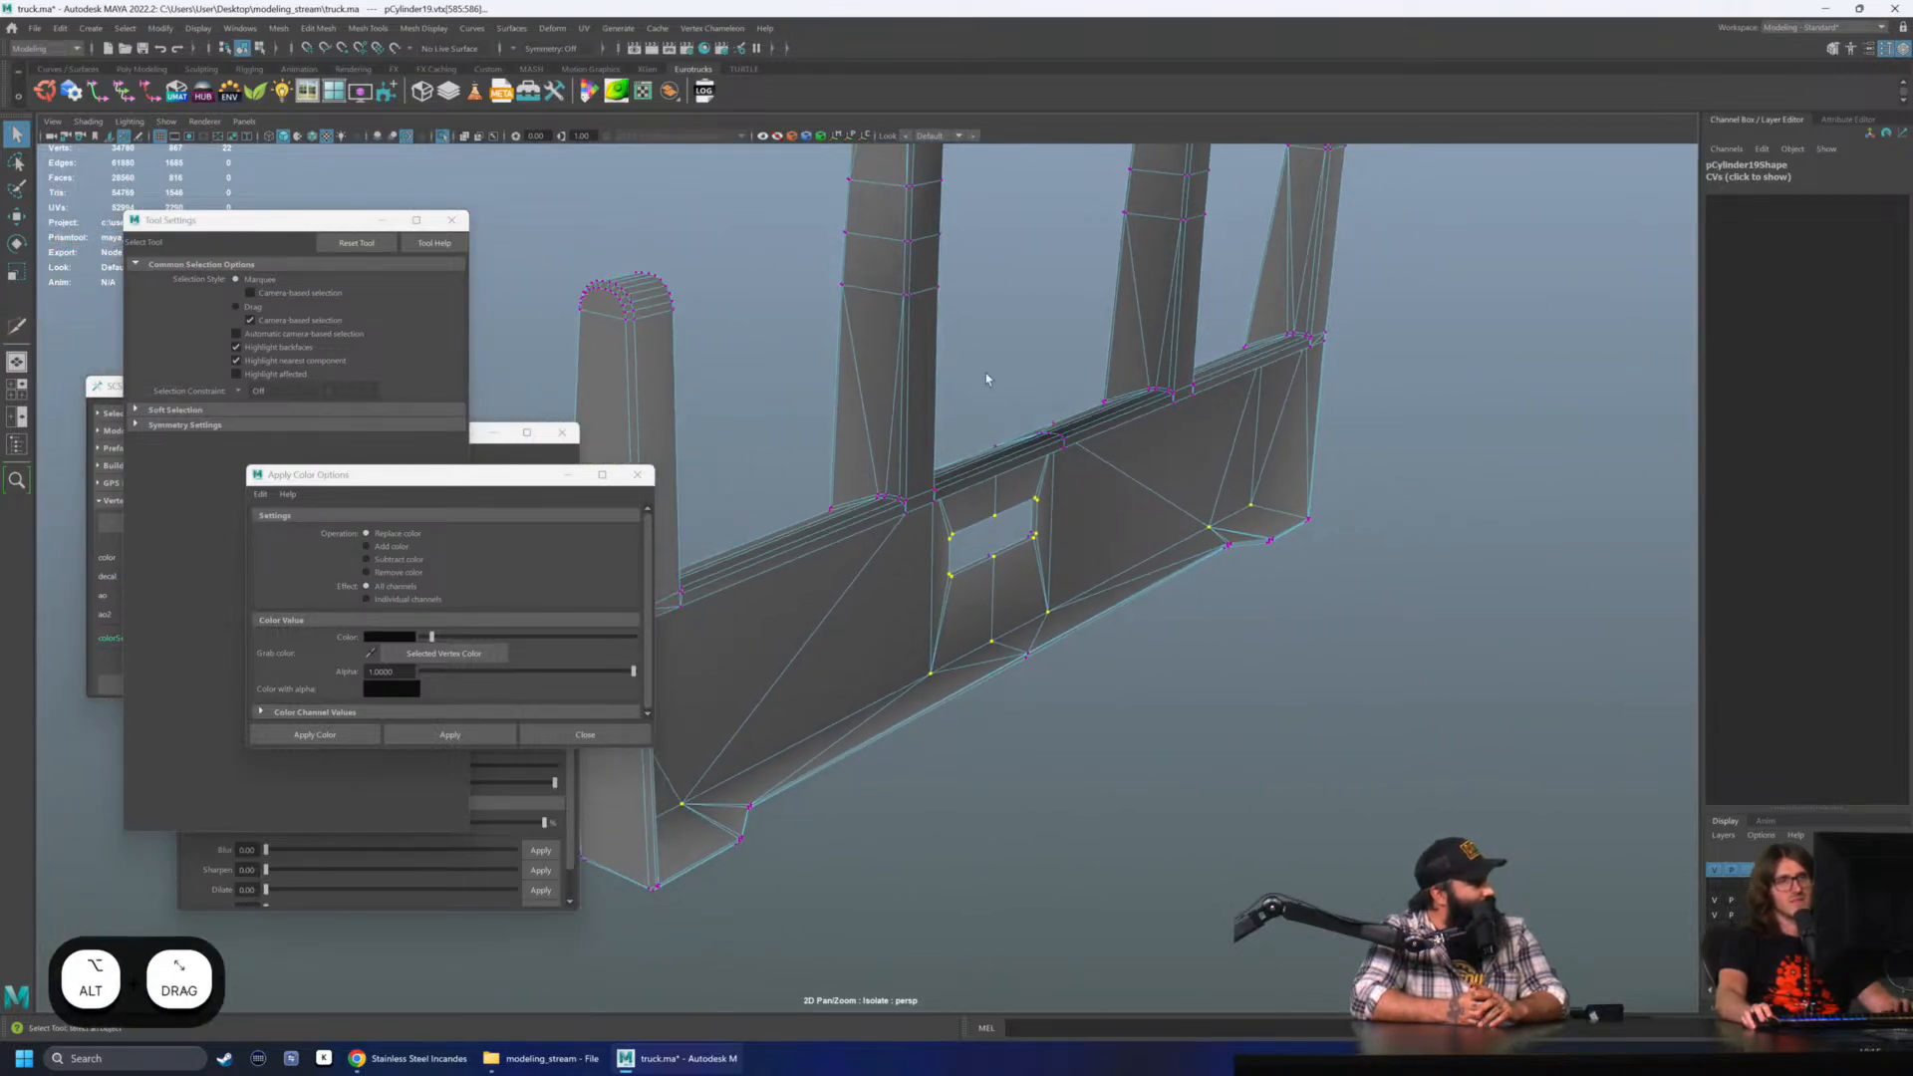
{"action": "right_click_drag", "start_coordinate": [991, 384], "coordinate": [857, 390], "text": "ctrl"}
{"action": "right_click_drag", "start_coordinate": [857, 390], "coordinate": [903, 357], "text": "alt"}
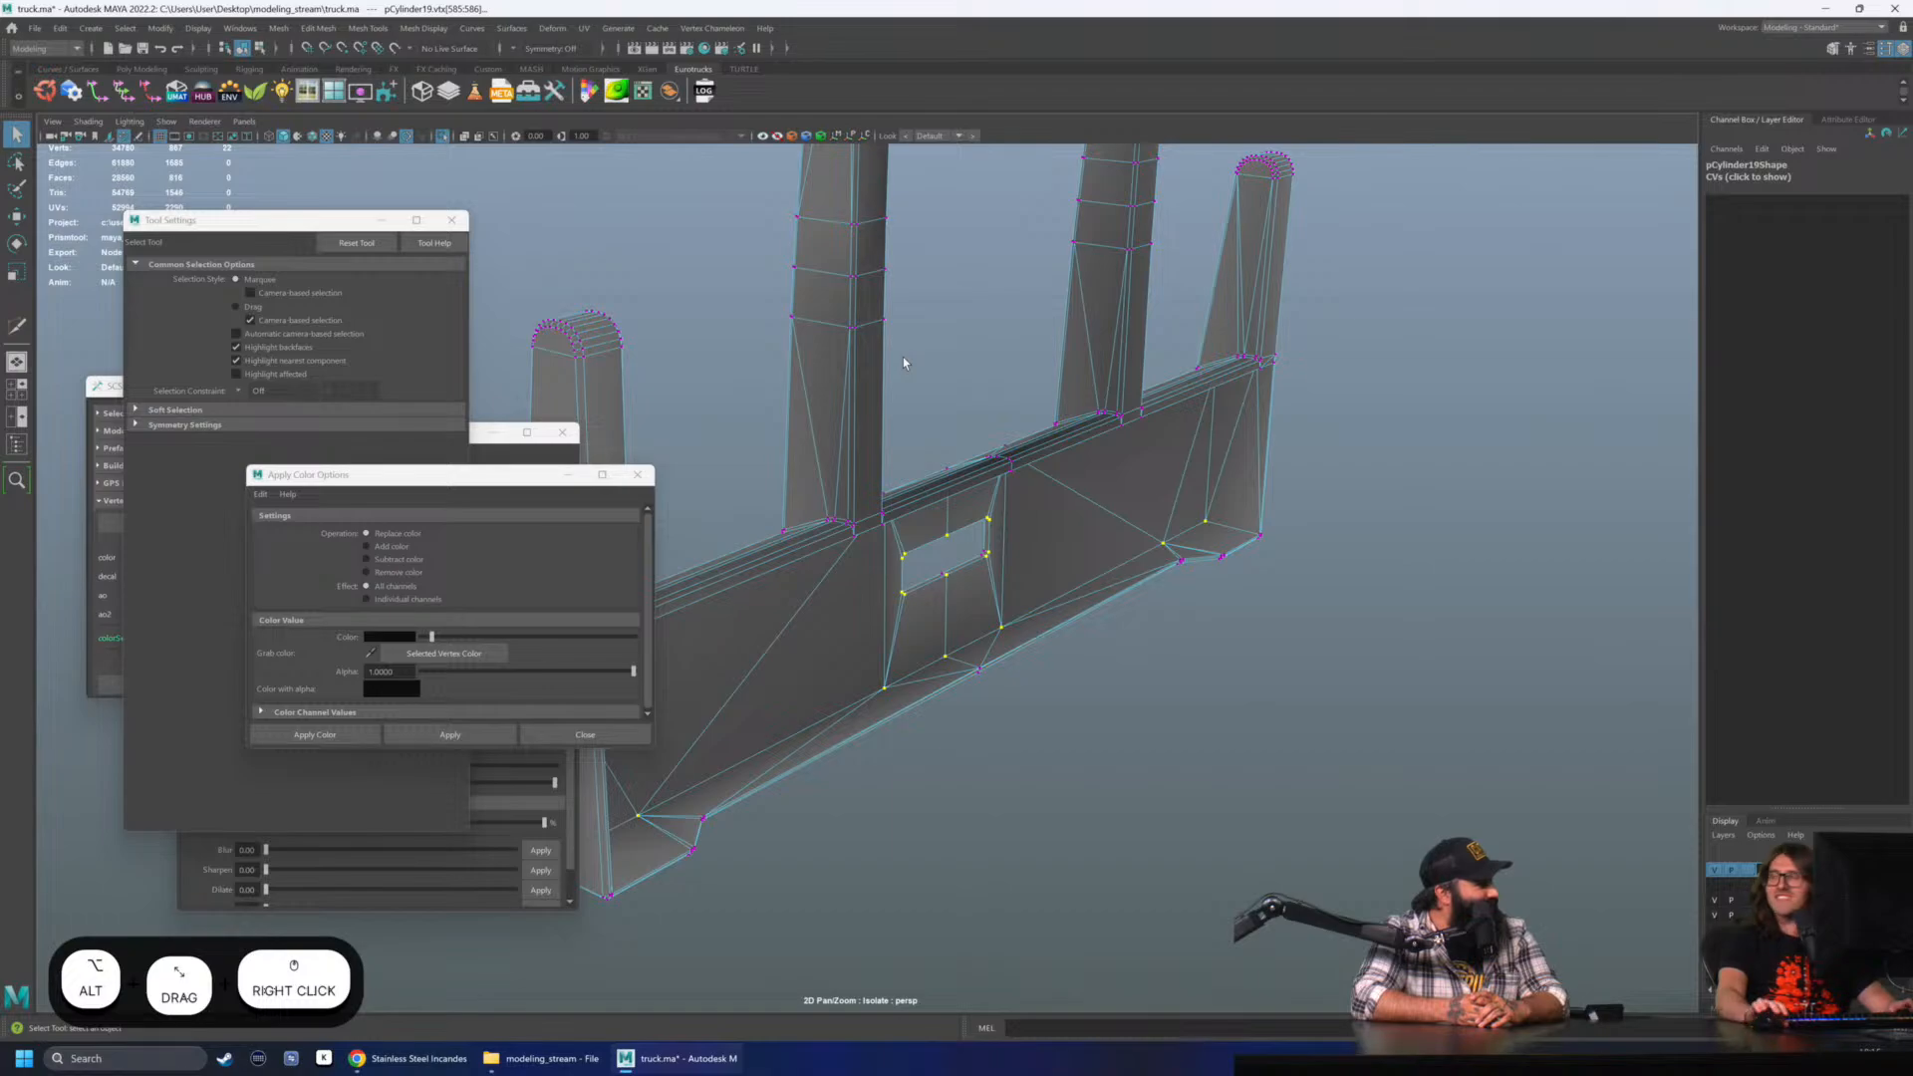
{"action": "left_click_drag", "start_coordinate": [903, 357], "coordinate": [908, 397], "text": "alt"}
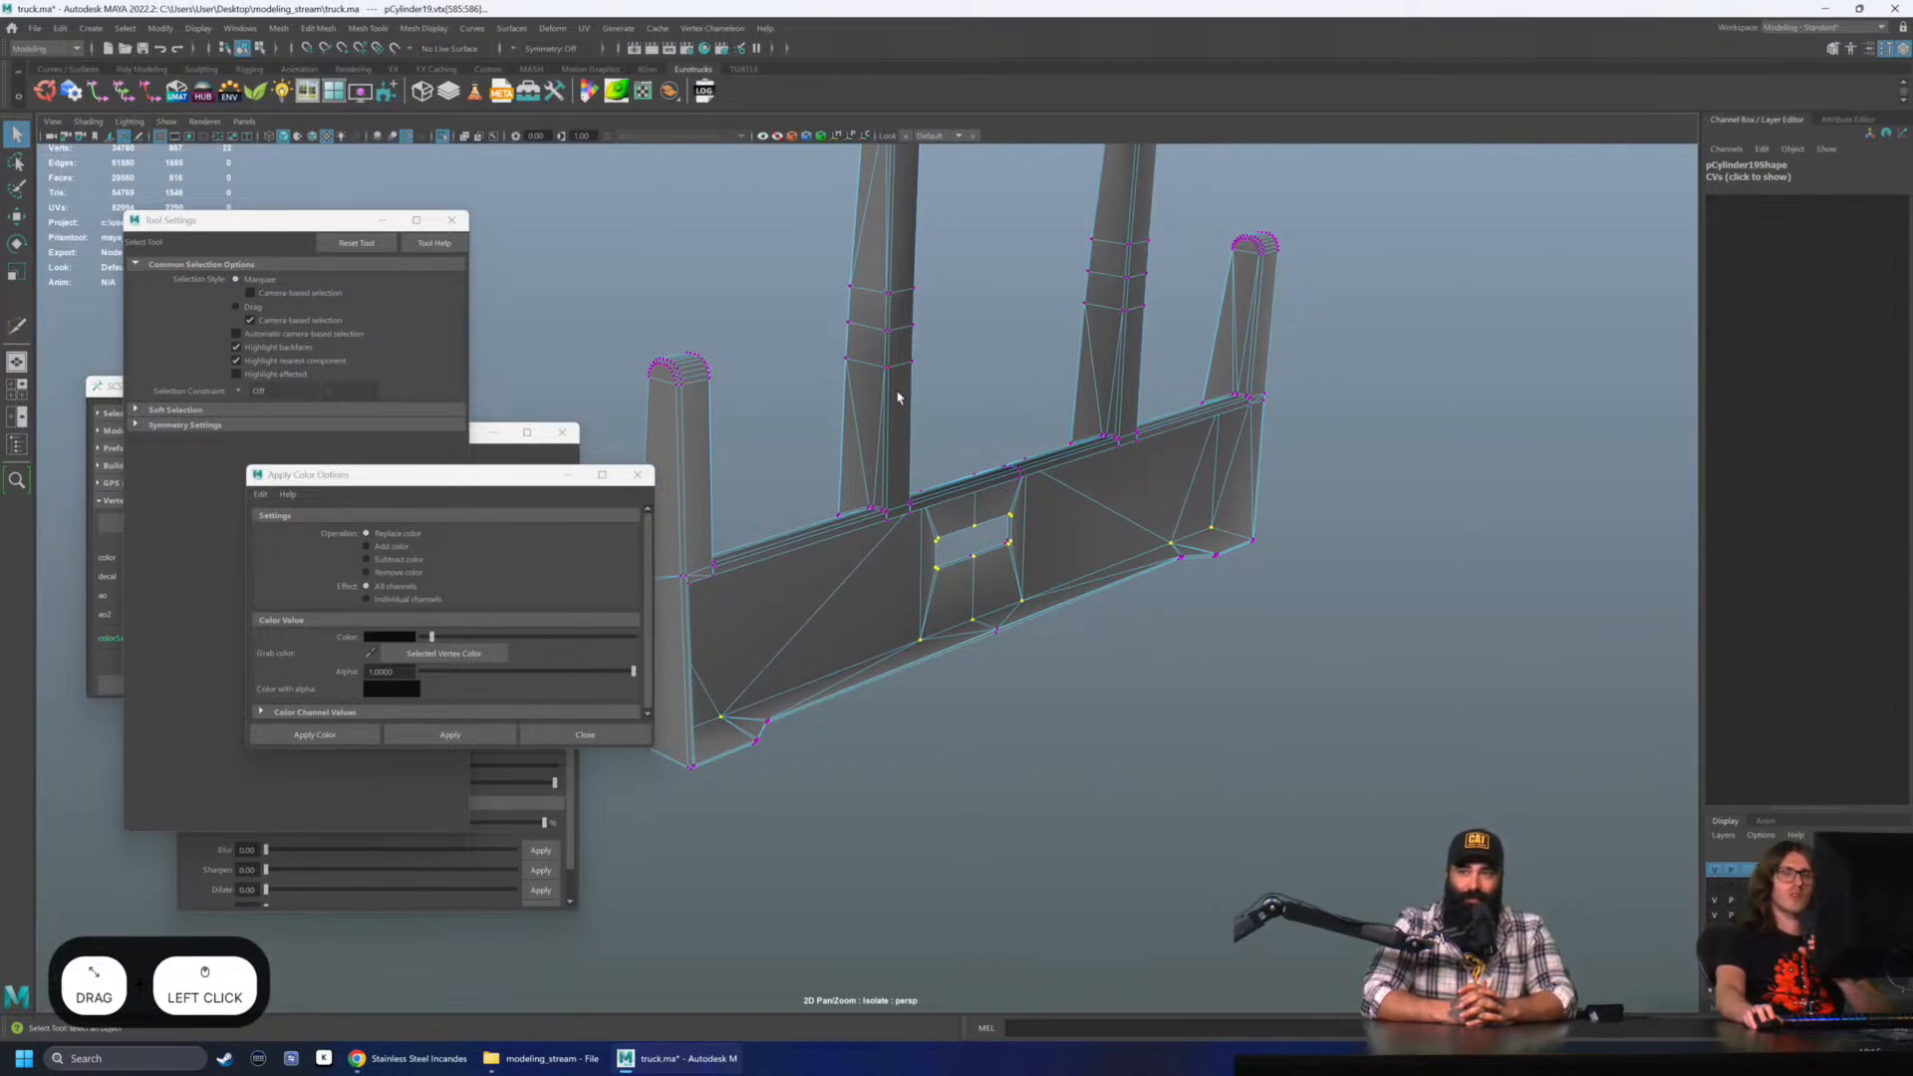
- Apply a slightly lighter near-black color to the selected back panel vertices, close the color options and deselect the bumper in object mode
{"action": "left_click_drag", "start_coordinate": [436, 638], "coordinate": [445, 638]}
{"action": "left_click", "coordinate": [477, 743]}
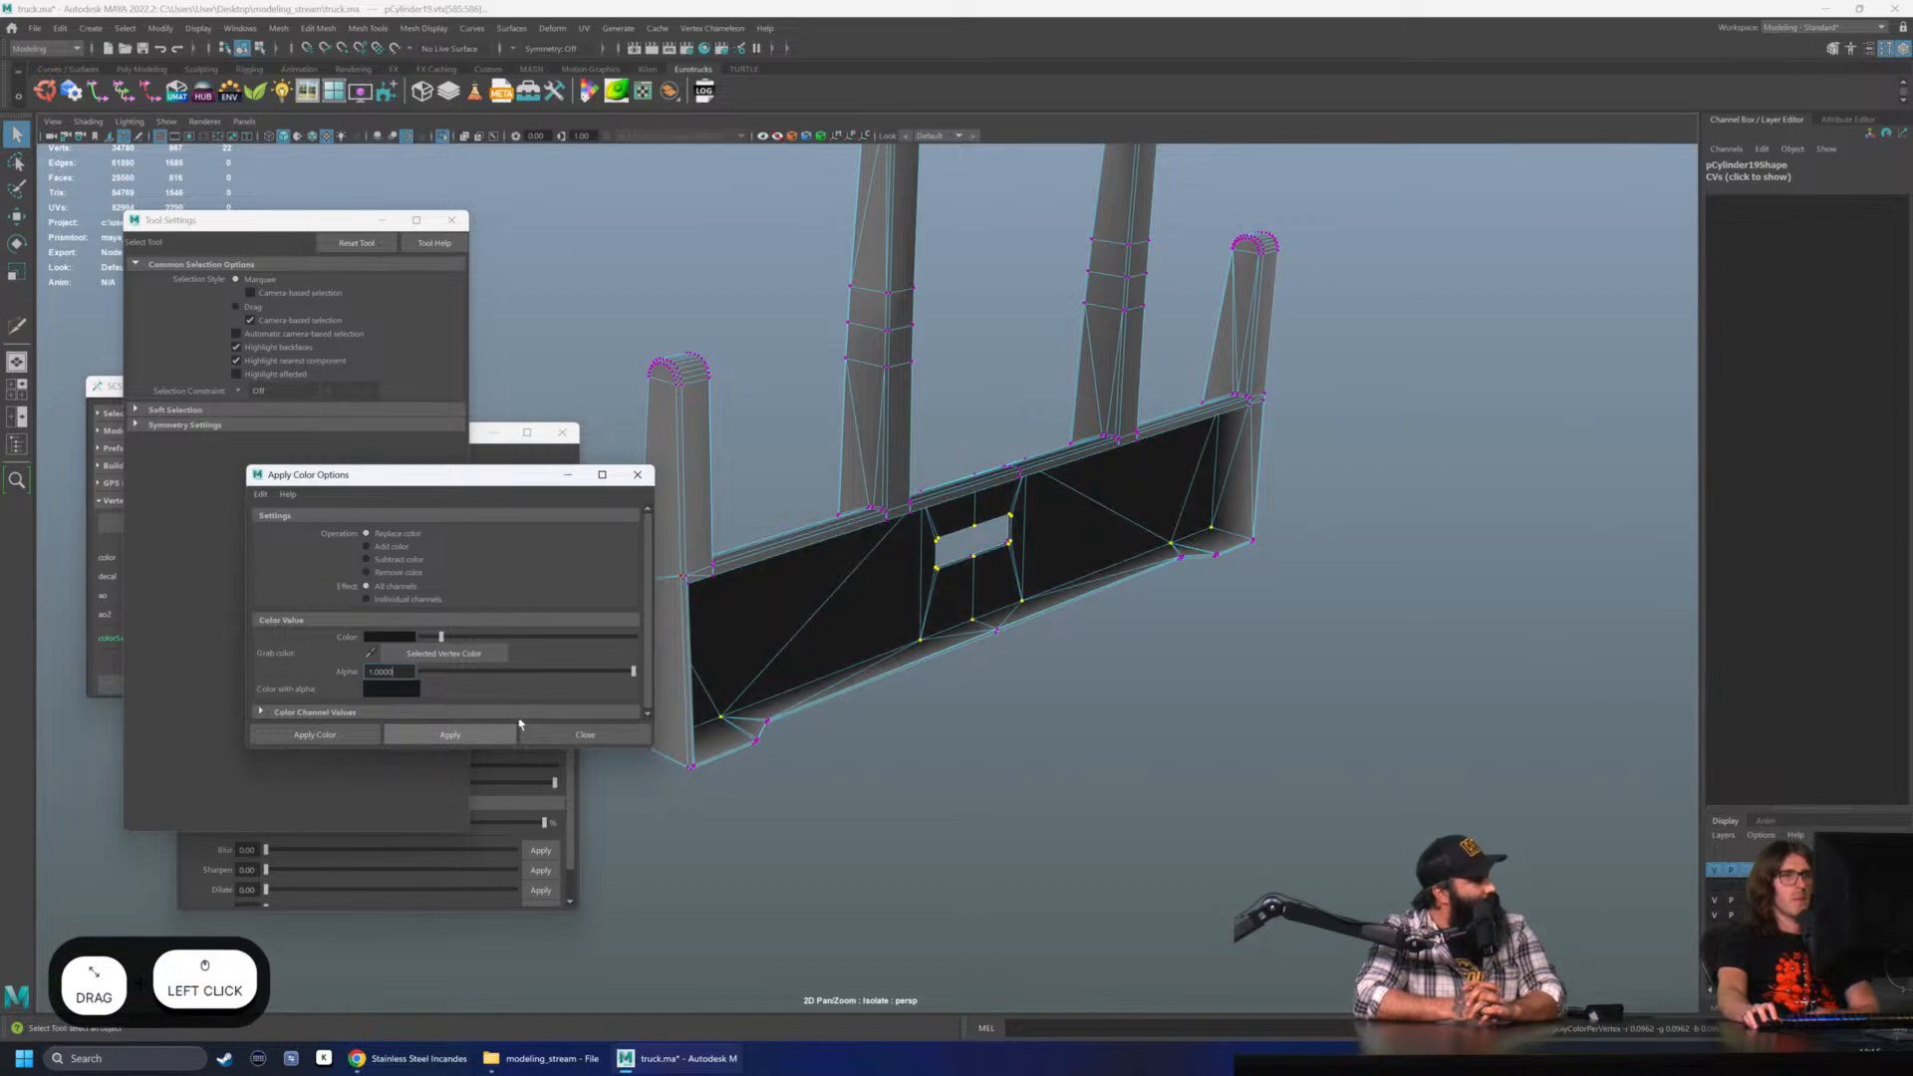
{"action": "left_click", "coordinate": [585, 735]}
{"action": "key", "text": "q"}
{"action": "right_click", "coordinate": [916, 617]}
{"action": "right_click_drag", "start_coordinate": [930, 613], "coordinate": [987, 593]}
{"action": "left_click", "coordinate": [947, 428]}
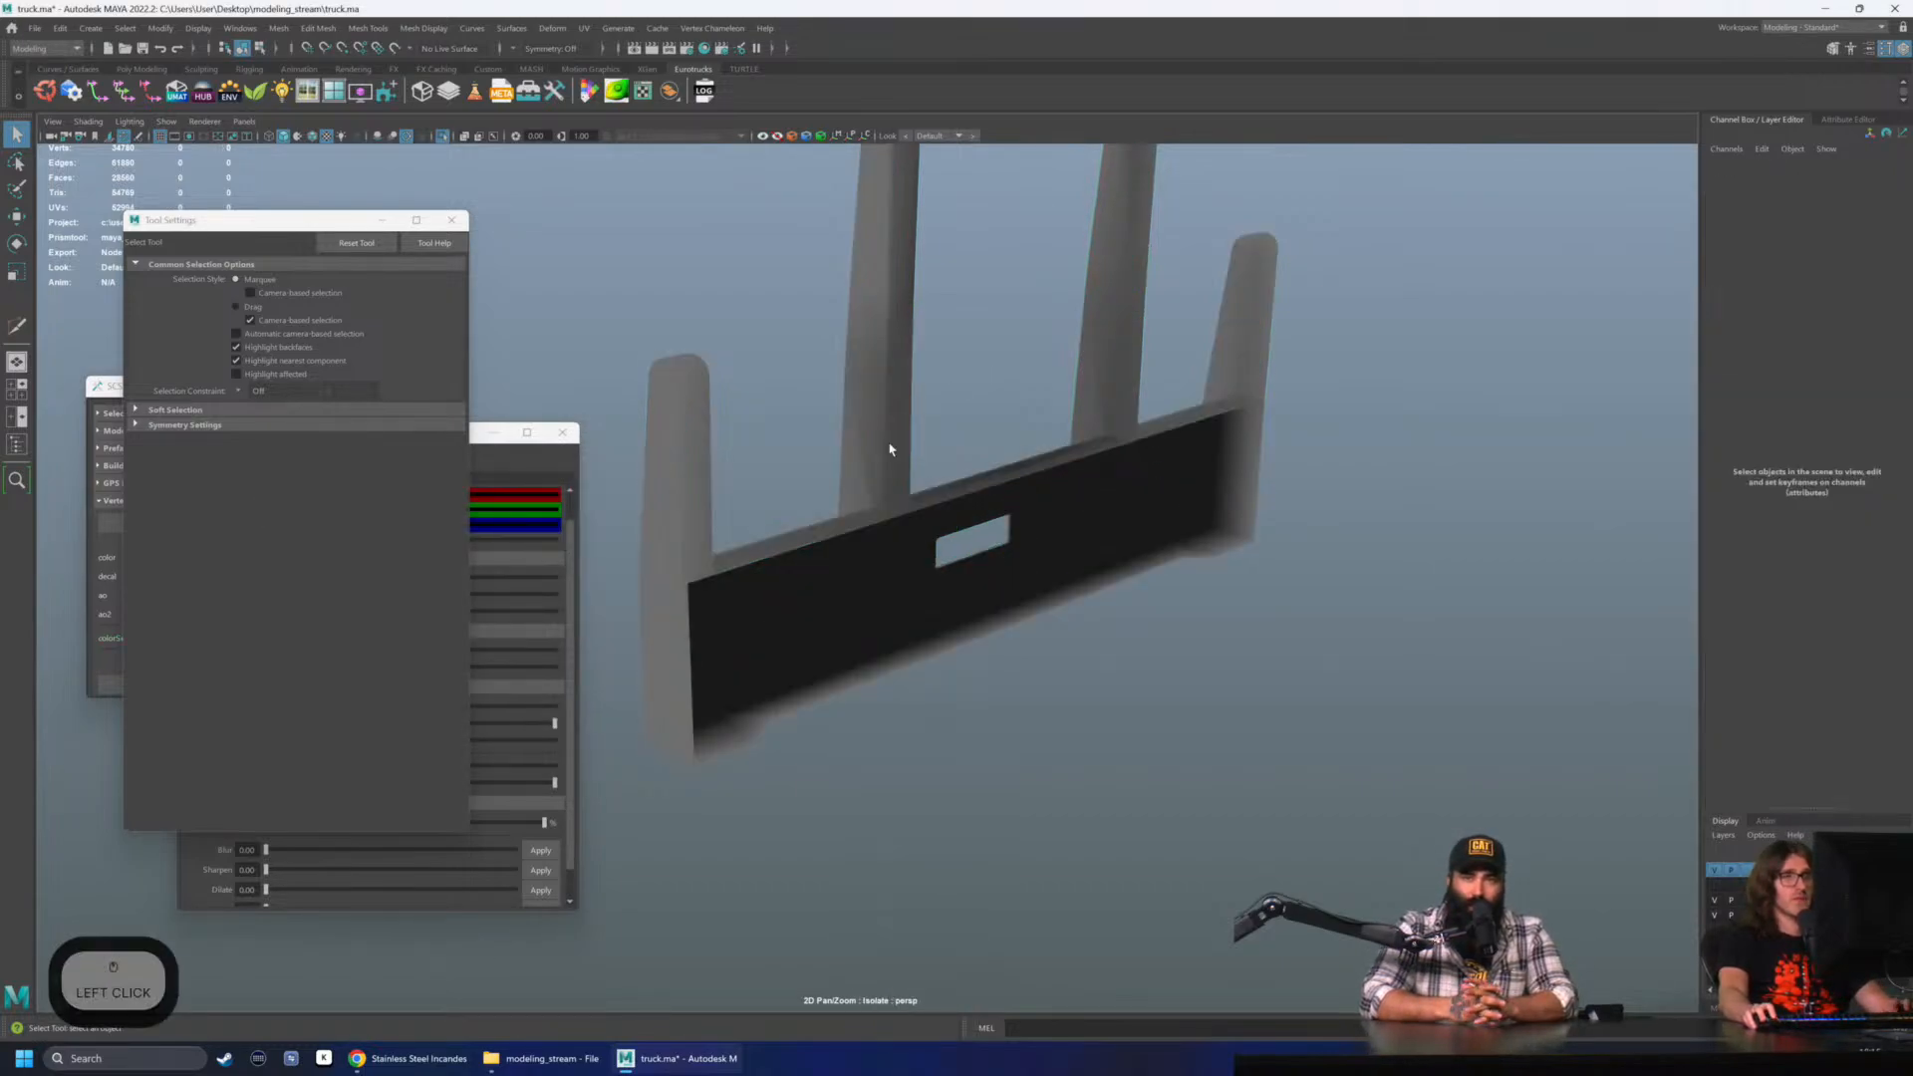
- Sample the vertex color at the front base corner of the center post into the Apply Color options
{"action": "left_click_drag", "start_coordinate": [887, 444], "coordinate": [986, 478], "text": "alt"}
{"action": "left_click", "coordinate": [1046, 588]}
{"action": "left_click", "coordinate": [1080, 648]}
{"action": "left_click_drag", "start_coordinate": [1026, 398], "coordinate": [1108, 468], "text": "alt"}
{"action": "left_click", "coordinate": [1104, 429]}
{"action": "right_click_drag", "start_coordinate": [1119, 415], "coordinate": [1212, 423], "text": "alt"}
{"action": "right_click_drag", "start_coordinate": [1146, 630], "coordinate": [1064, 627]}
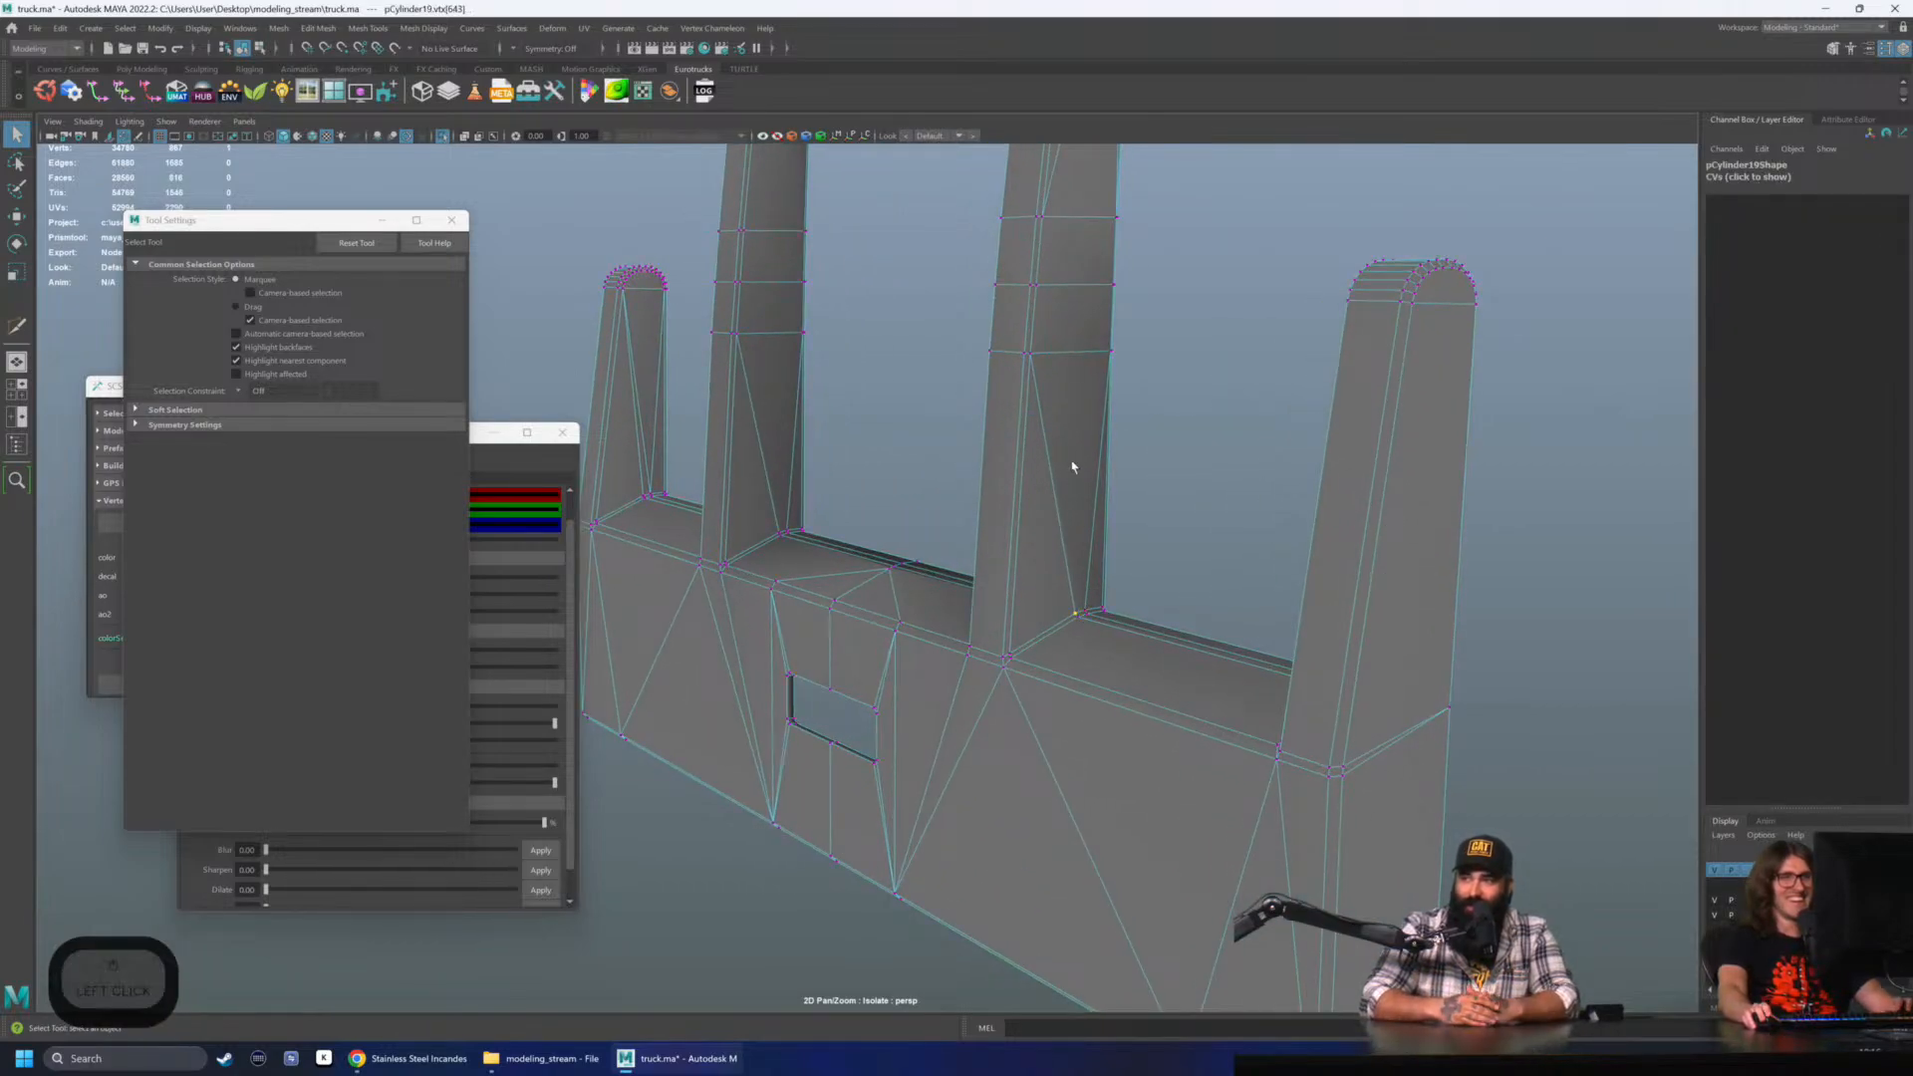
{"action": "right_click_drag", "start_coordinate": [1067, 462], "coordinate": [1187, 542], "text": "alt"}
{"action": "left_click", "coordinate": [900, 701]}
{"action": "left_click", "coordinate": [881, 723]}
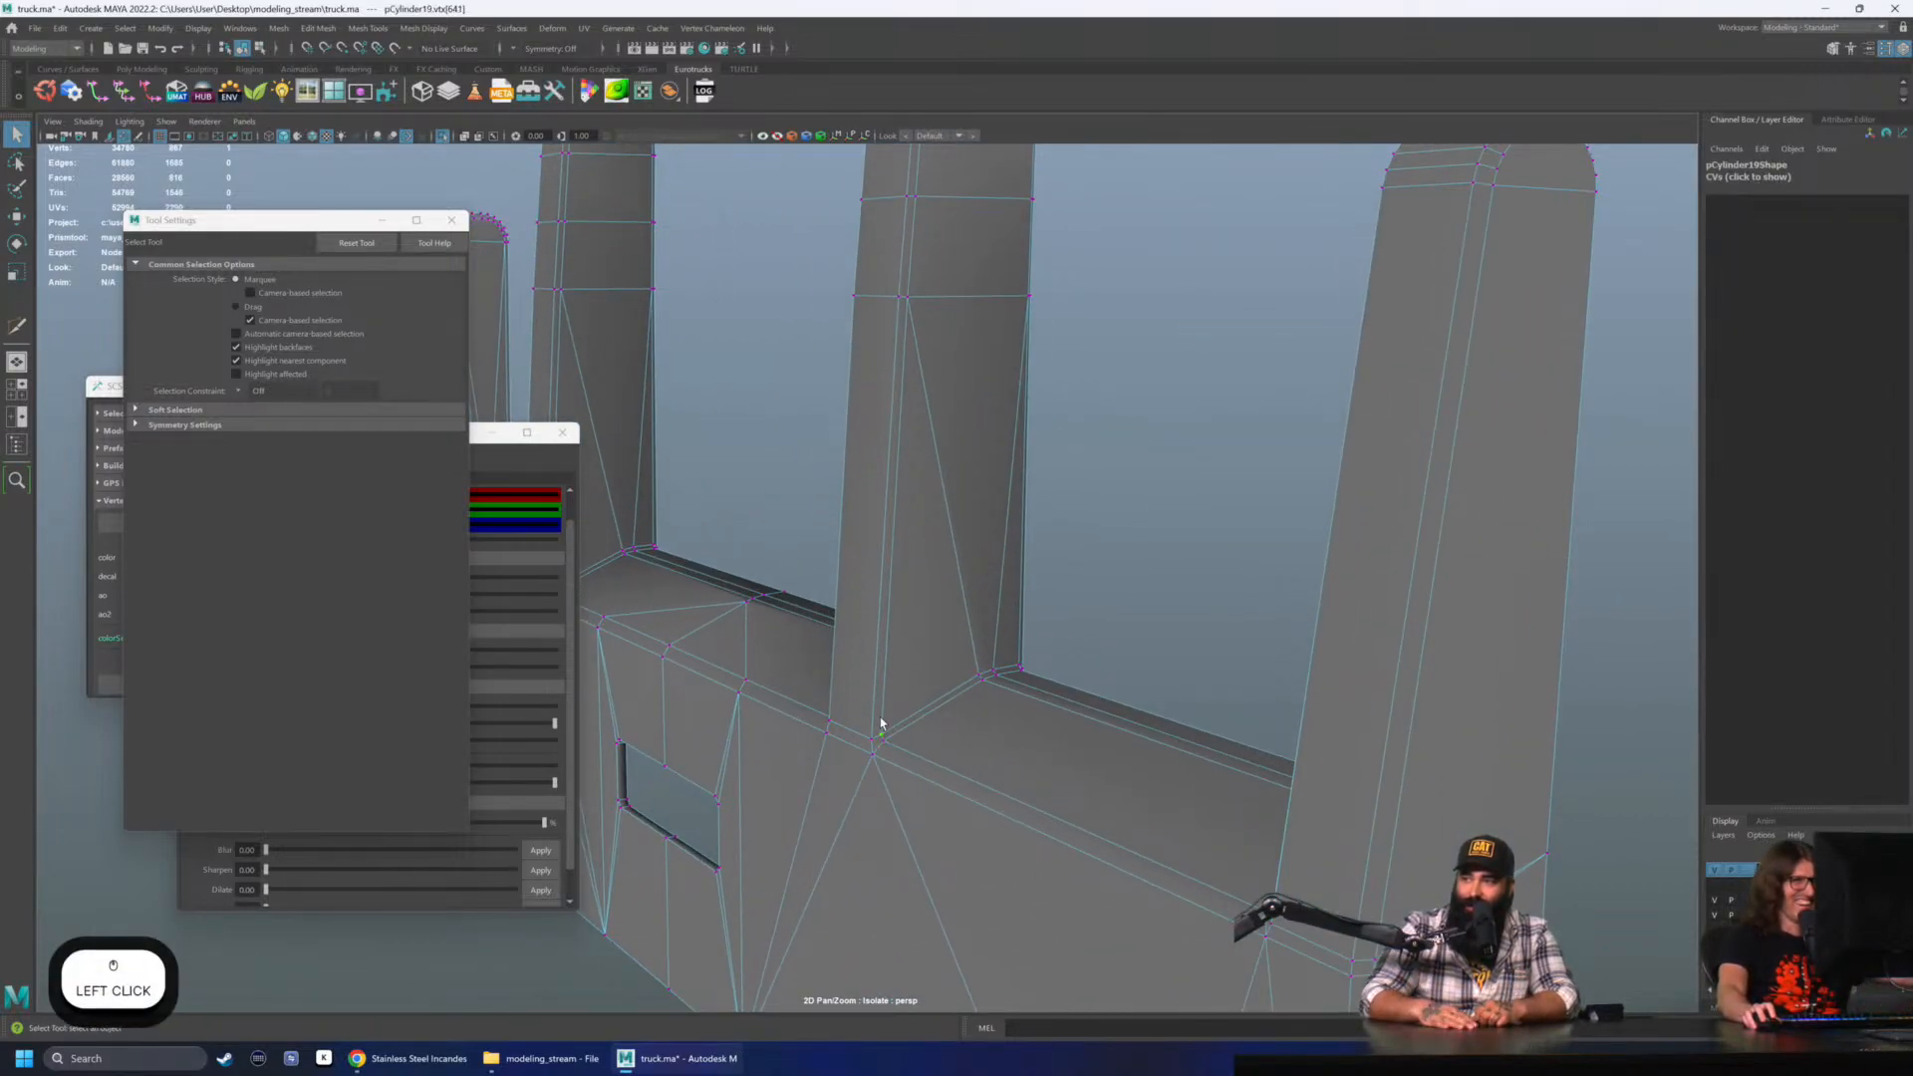
{"action": "left_click", "coordinate": [424, 28]}
{"action": "left_click", "coordinate": [570, 270]}
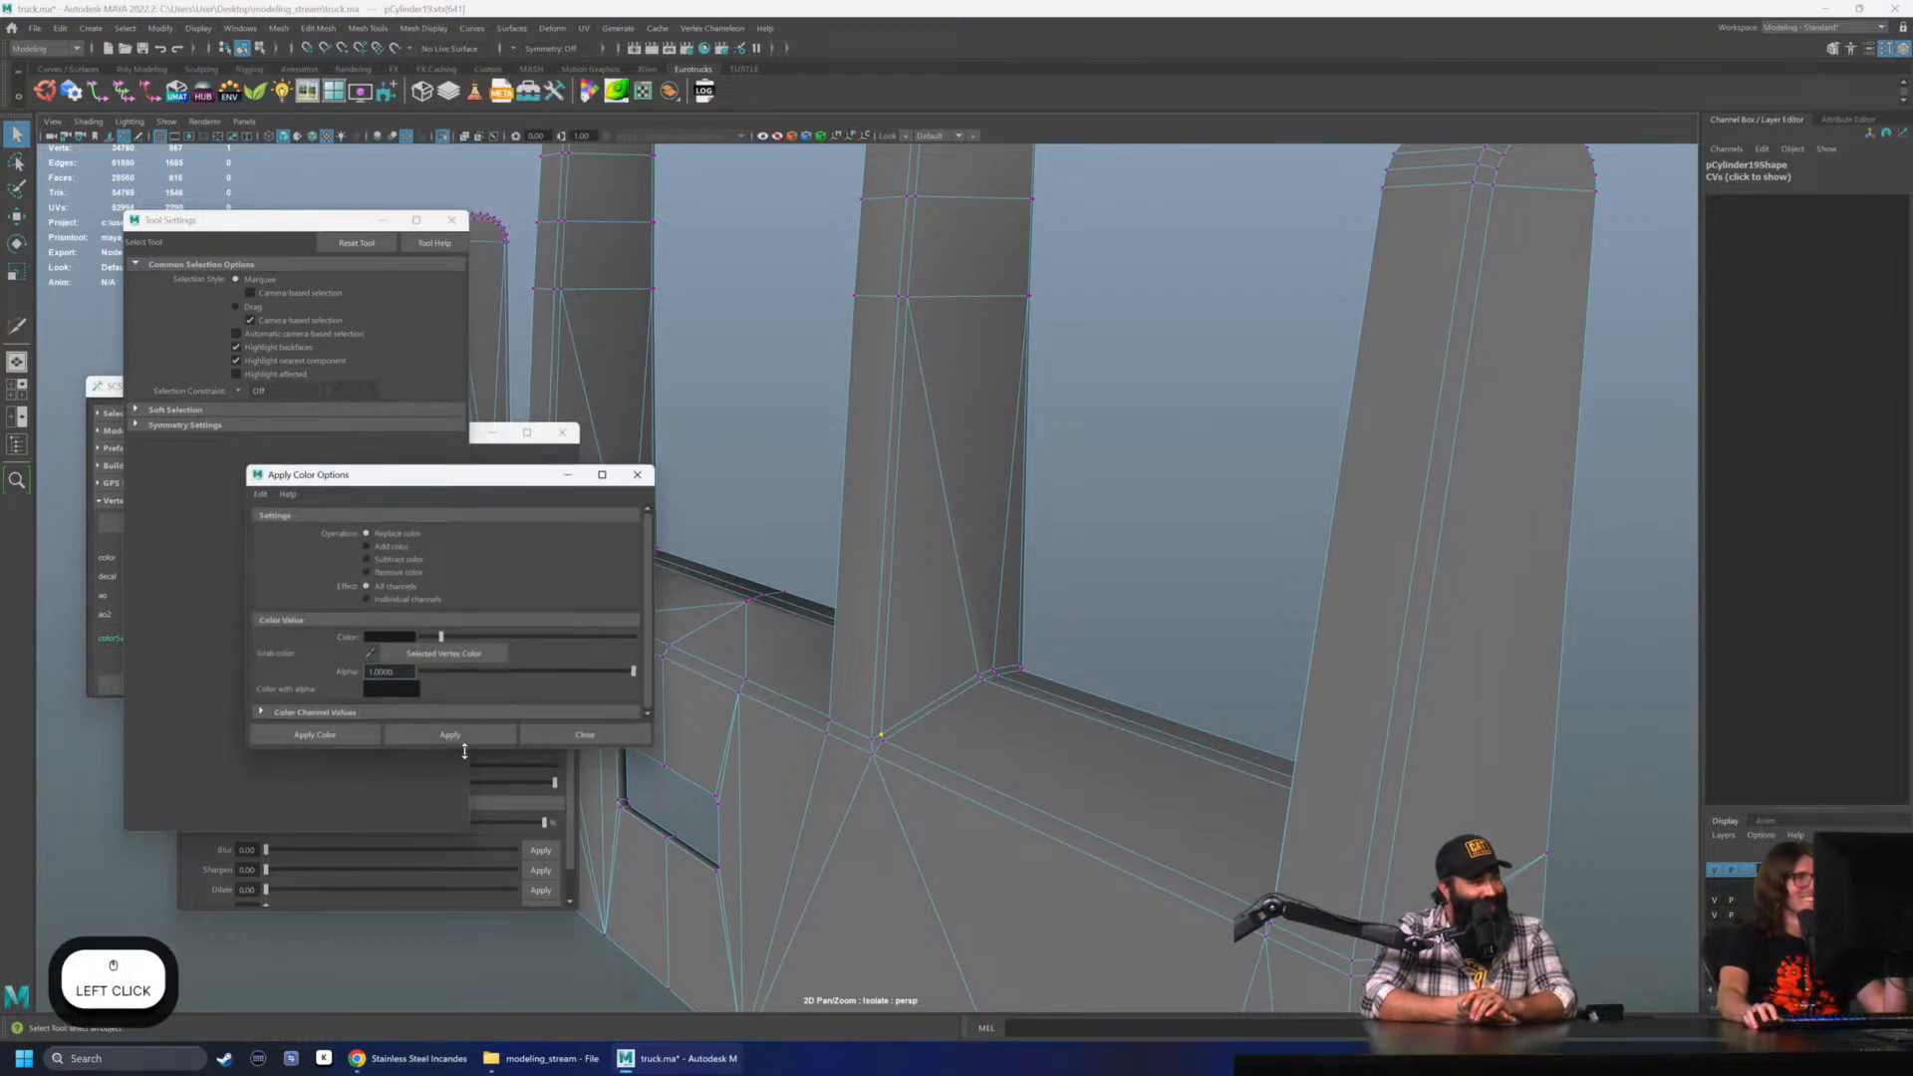
{"action": "left_click", "coordinate": [464, 655]}
- Apply the sampled gray to the two adjacent vertices at the base of the center post's outer face
{"action": "left_click", "coordinate": [941, 678]}
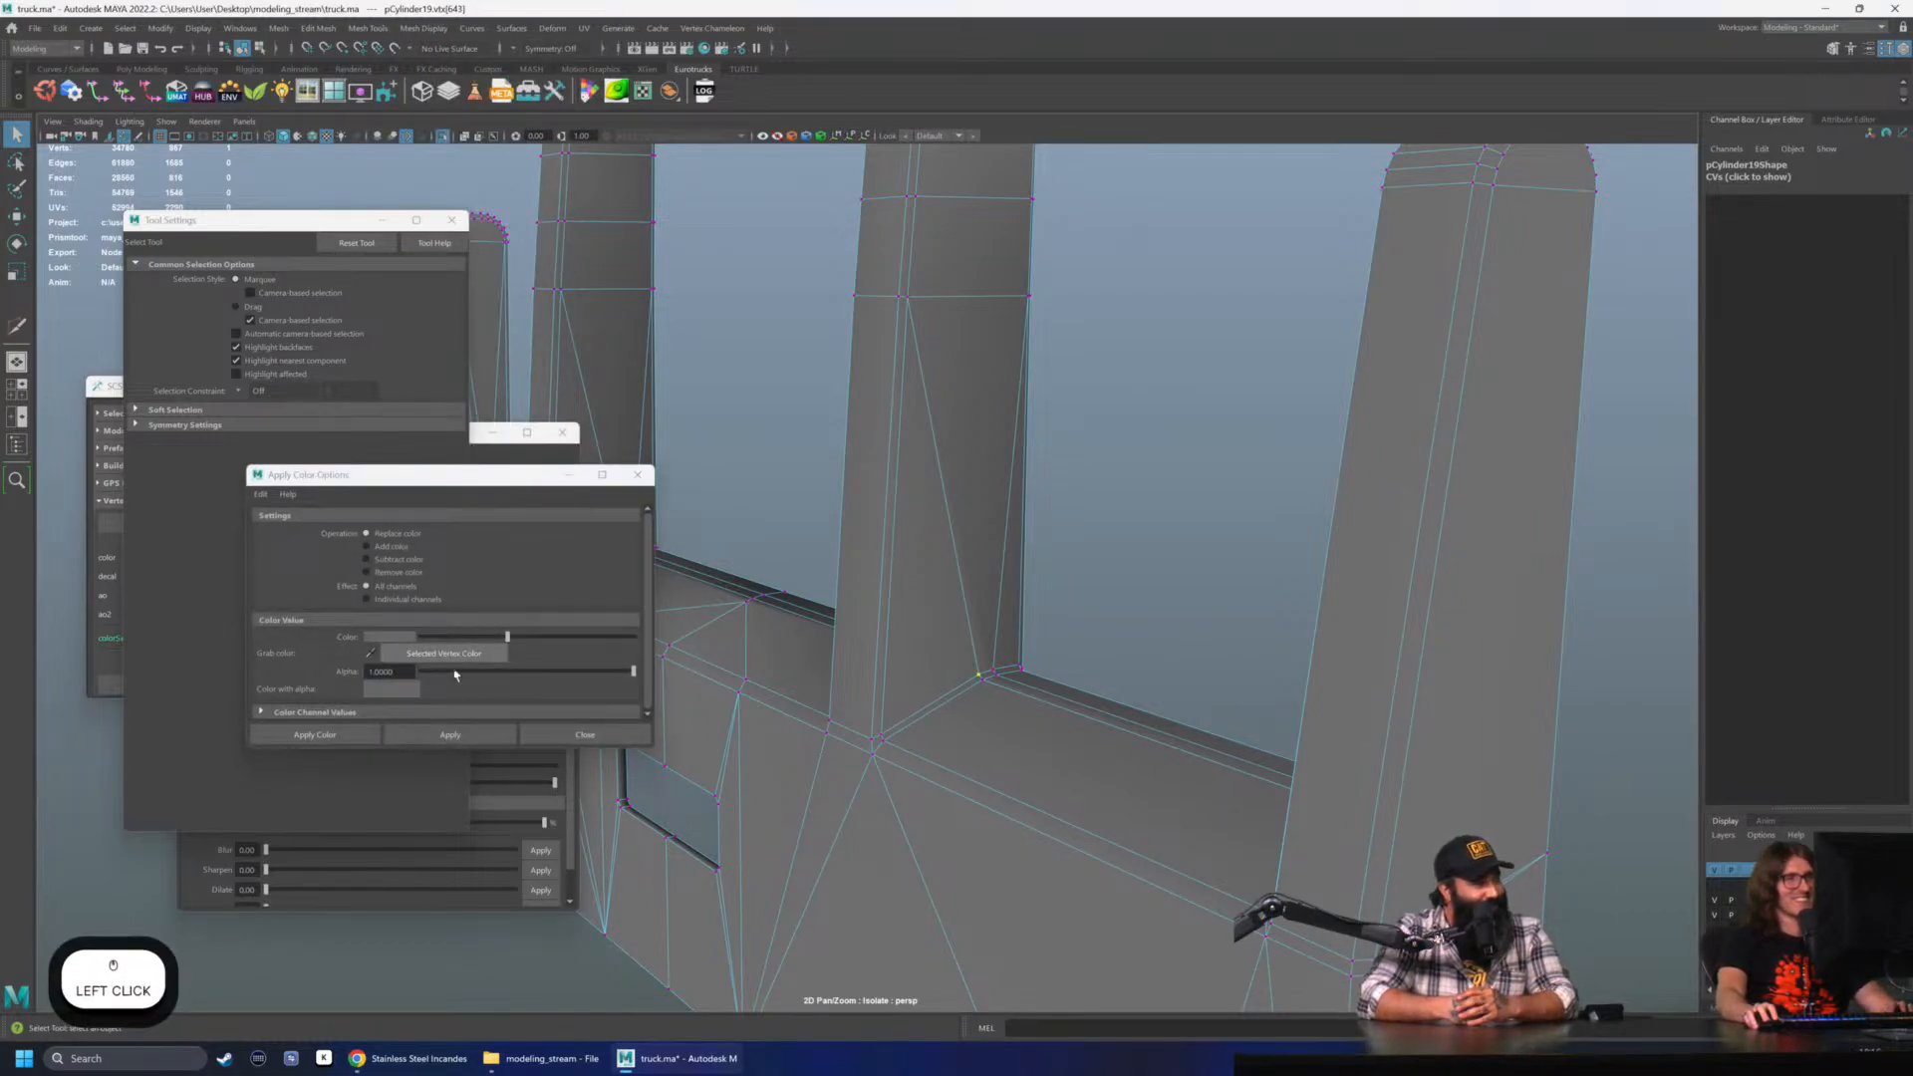
{"action": "left_click", "coordinate": [447, 735]}
{"action": "left_click", "coordinate": [992, 669]}
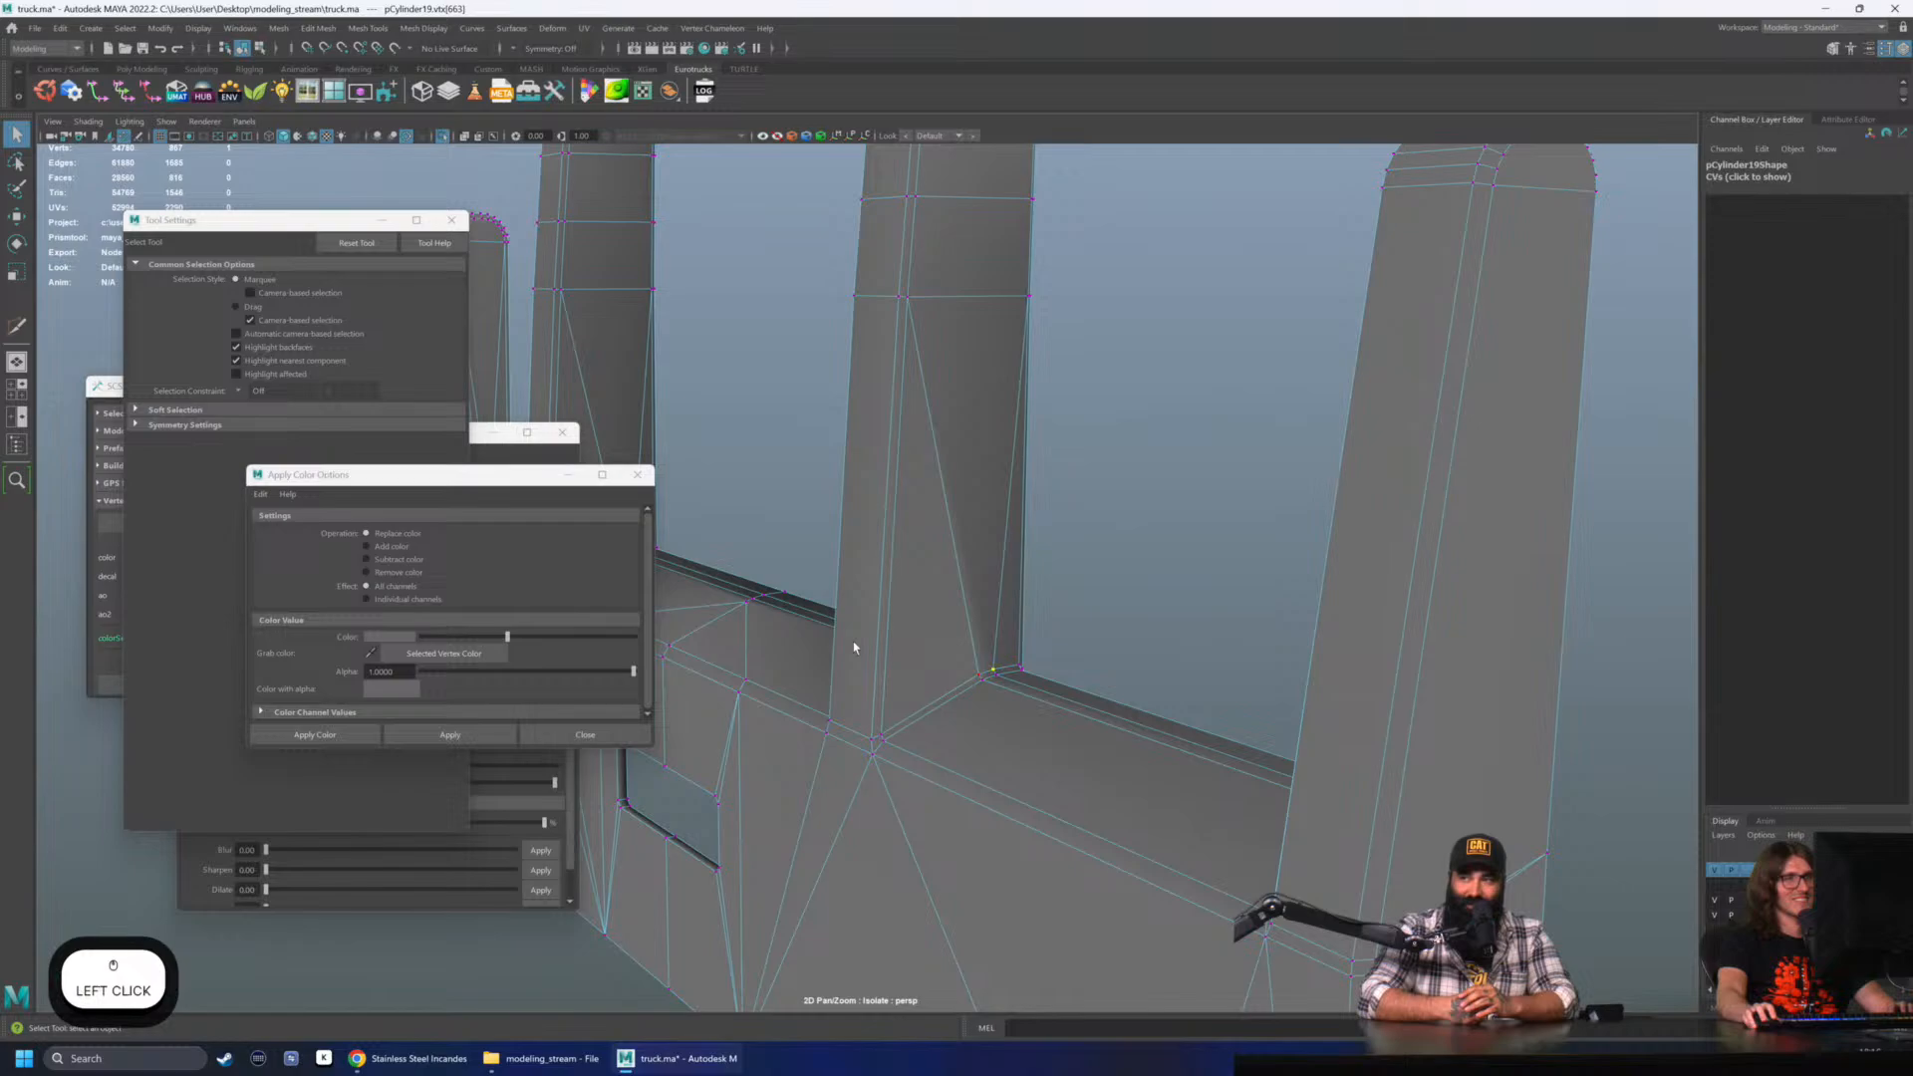
{"action": "left_click", "coordinate": [467, 743]}
- Apply the same gray to the vertex at the base of that center post's inner face
{"action": "left_click", "coordinate": [1239, 256]}
{"action": "left_click_drag", "start_coordinate": [1238, 256], "coordinate": [956, 632], "text": "alt"}
{"action": "left_click", "coordinate": [944, 644]}
{"action": "scroll", "coordinate": [936, 654], "scroll_direction": "up", "scroll_amount": 3}
{"action": "right_click_drag", "start_coordinate": [936, 654], "coordinate": [890, 658]}
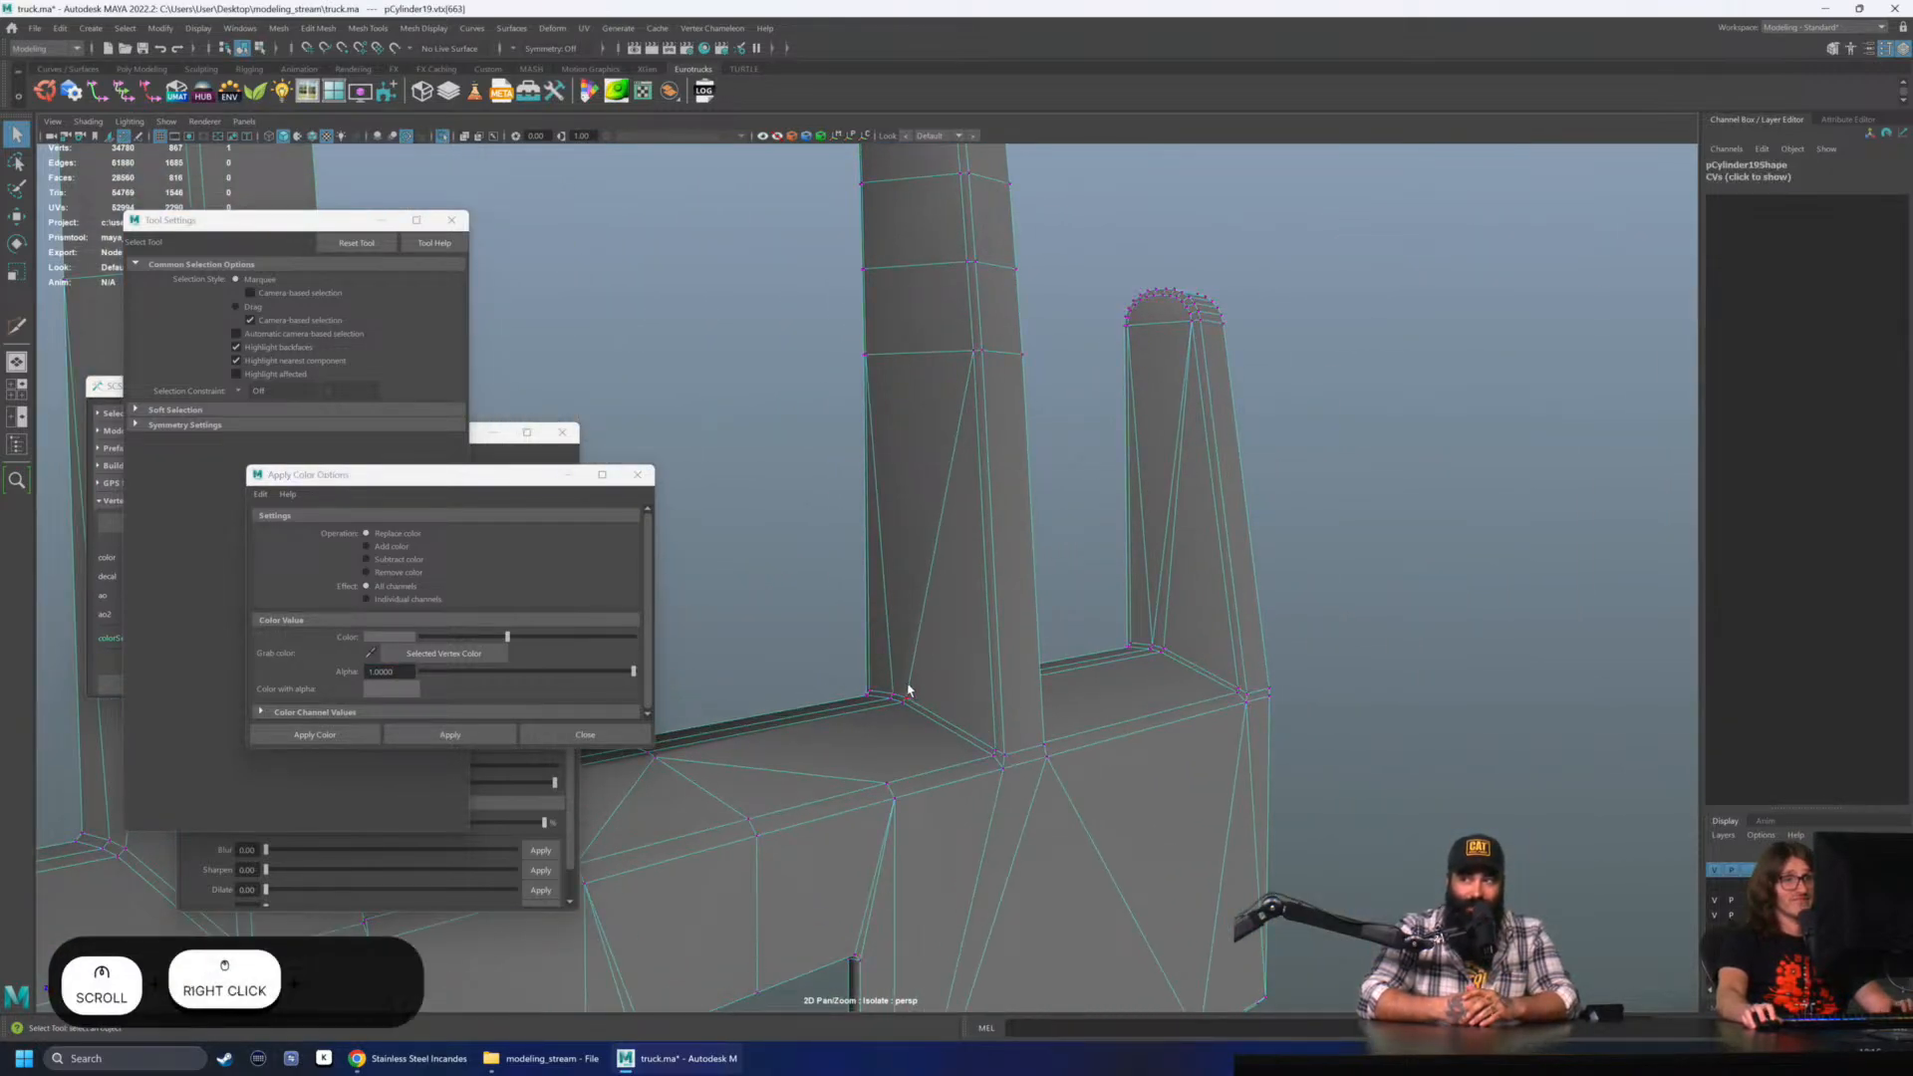
{"action": "scroll", "coordinate": [909, 690], "scroll_direction": "up", "scroll_amount": 1}
{"action": "left_click", "coordinate": [902, 695]}
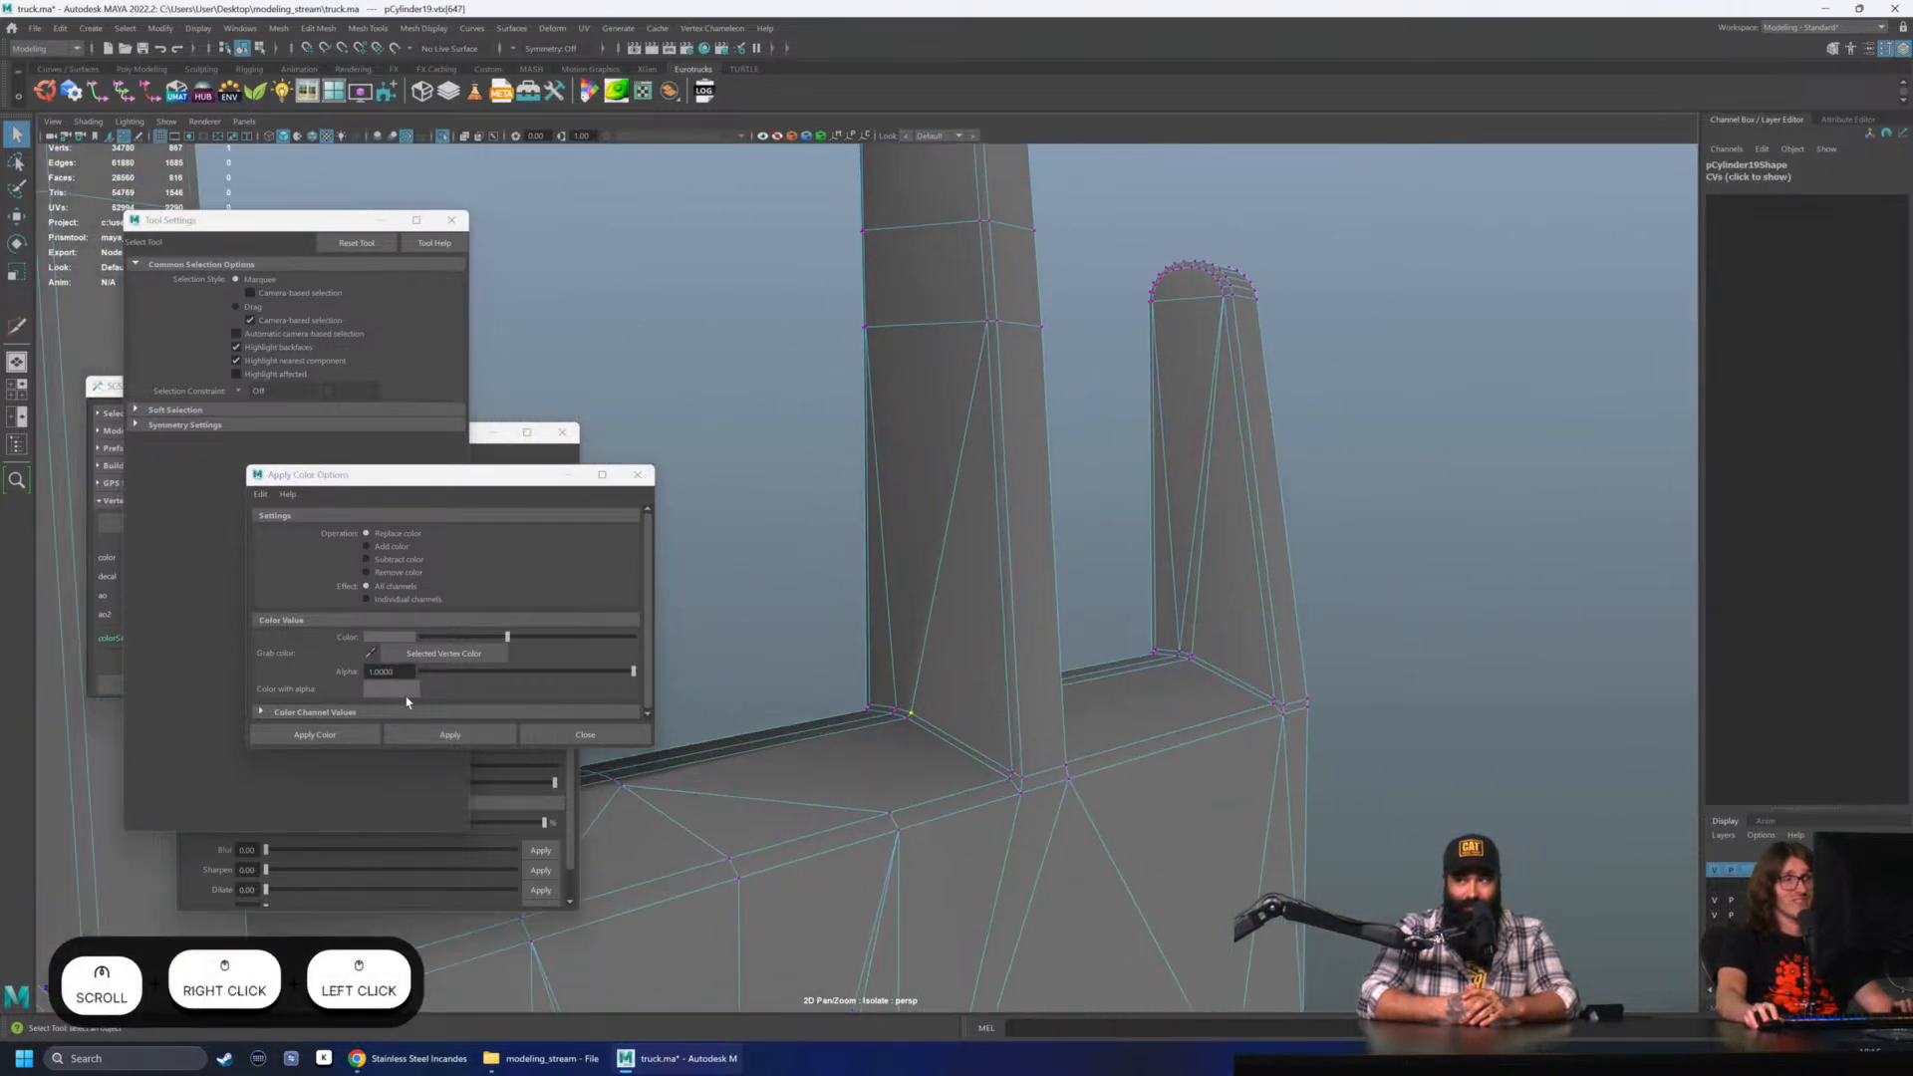
{"action": "left_click", "coordinate": [457, 743]}
- Apply the sampled gray to the two adjacent base vertices on the opposite center post's inner face
{"action": "left_click_drag", "start_coordinate": [931, 522], "coordinate": [921, 540], "text": "alt"}
{"action": "left_click", "coordinate": [921, 540]}
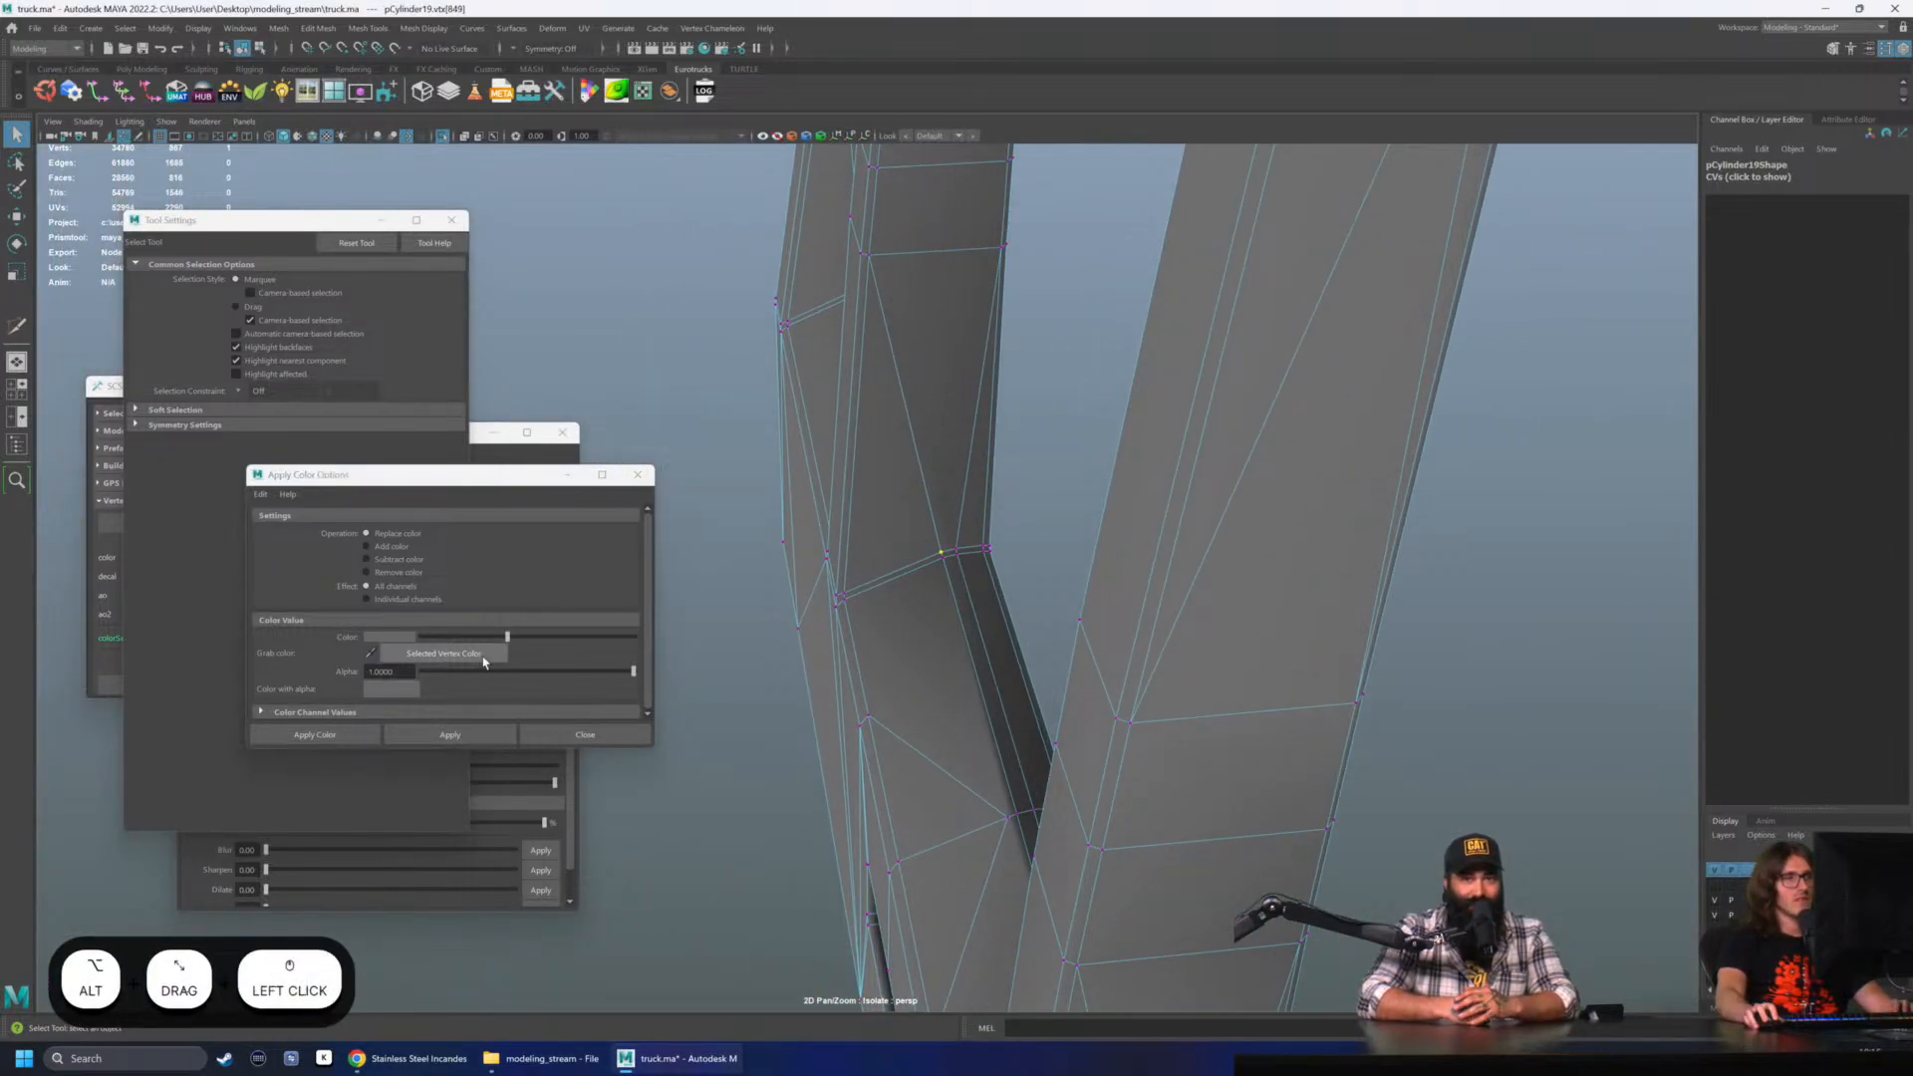
{"action": "left_click", "coordinate": [450, 738]}
{"action": "left_click", "coordinate": [961, 545]}
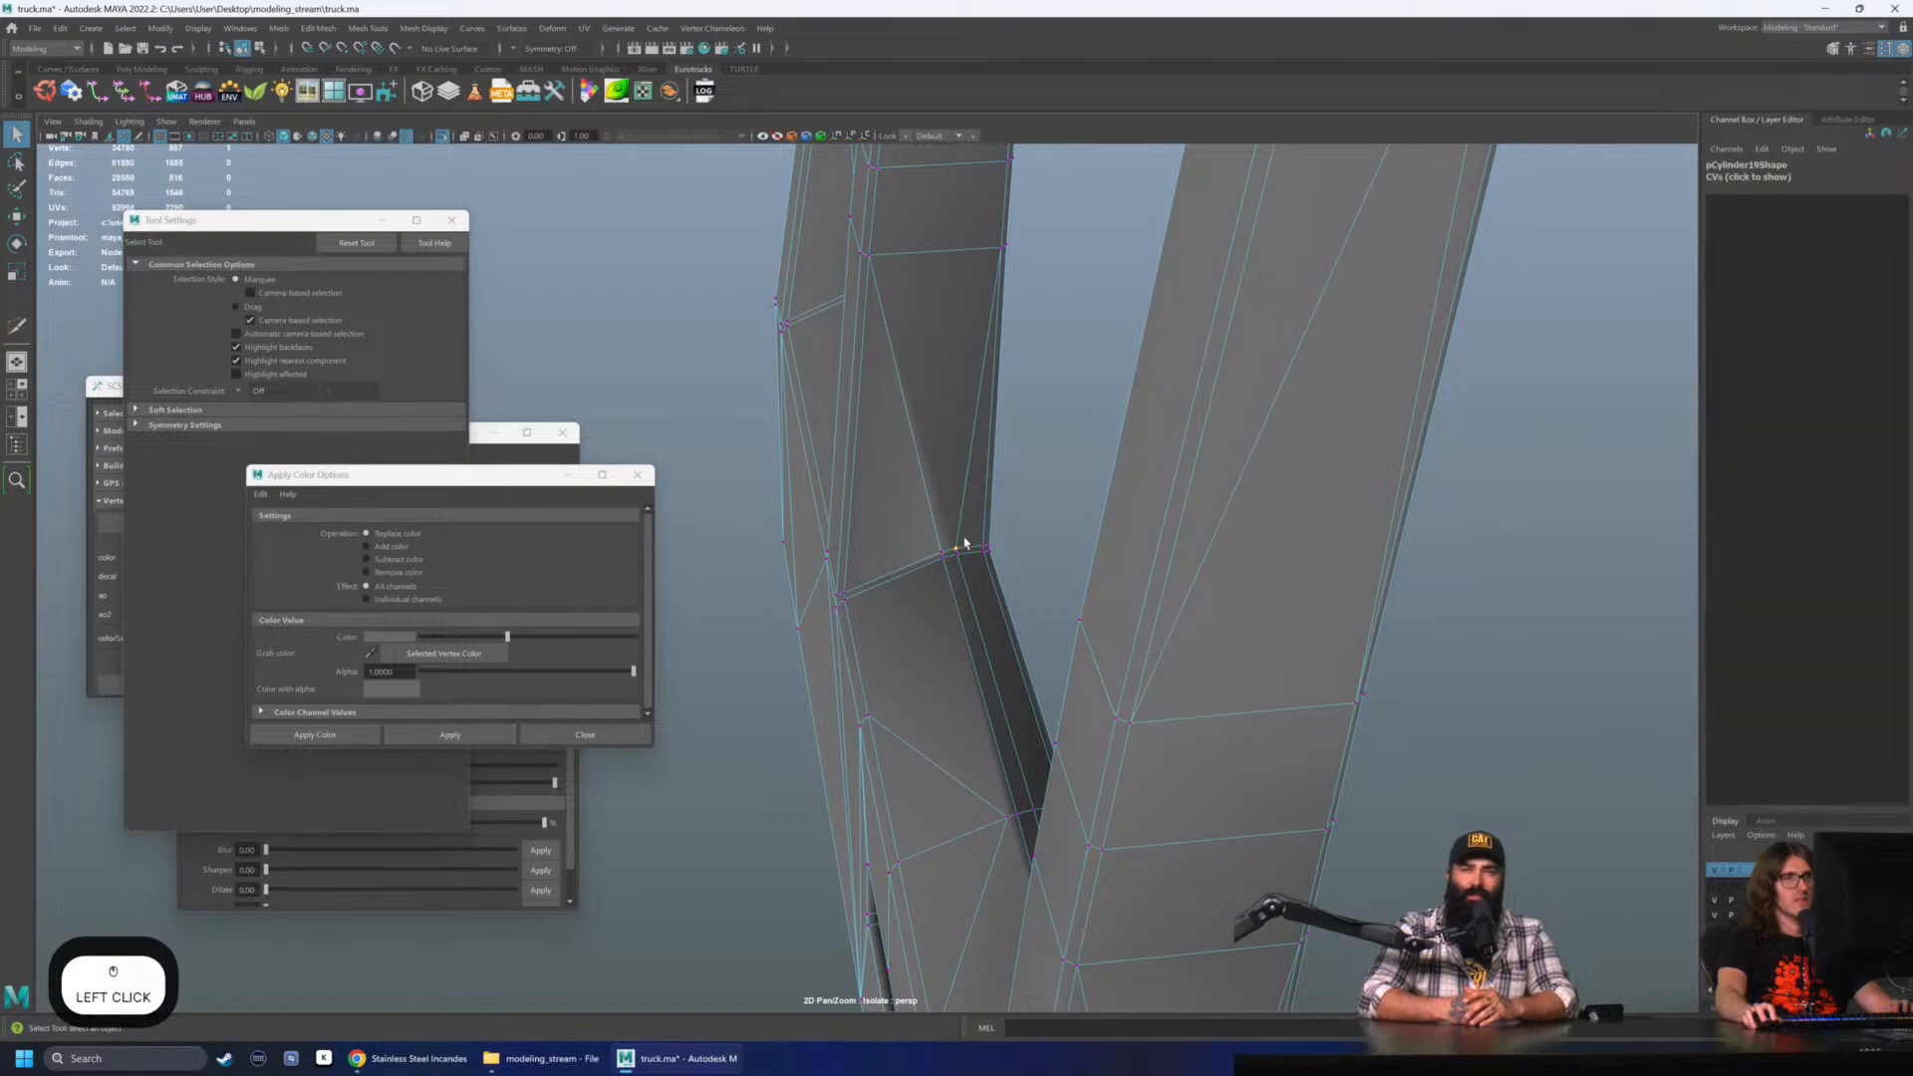
{"action": "left_click", "coordinate": [415, 732]}
- Select both adjacent base vertices on the opposite center post's outer face and apply the sampled gray
{"action": "left_click_drag", "start_coordinate": [875, 499], "coordinate": [1054, 505], "text": "alt"}
{"action": "middle_click_drag", "start_coordinate": [1054, 505], "coordinate": [1040, 510], "text": "alt"}
{"action": "left_click_drag", "start_coordinate": [1039, 510], "coordinate": [1004, 602], "text": "alt"}
{"action": "left_click", "coordinate": [953, 619]}
{"action": "left_click", "coordinate": [960, 626], "text": "shift"}
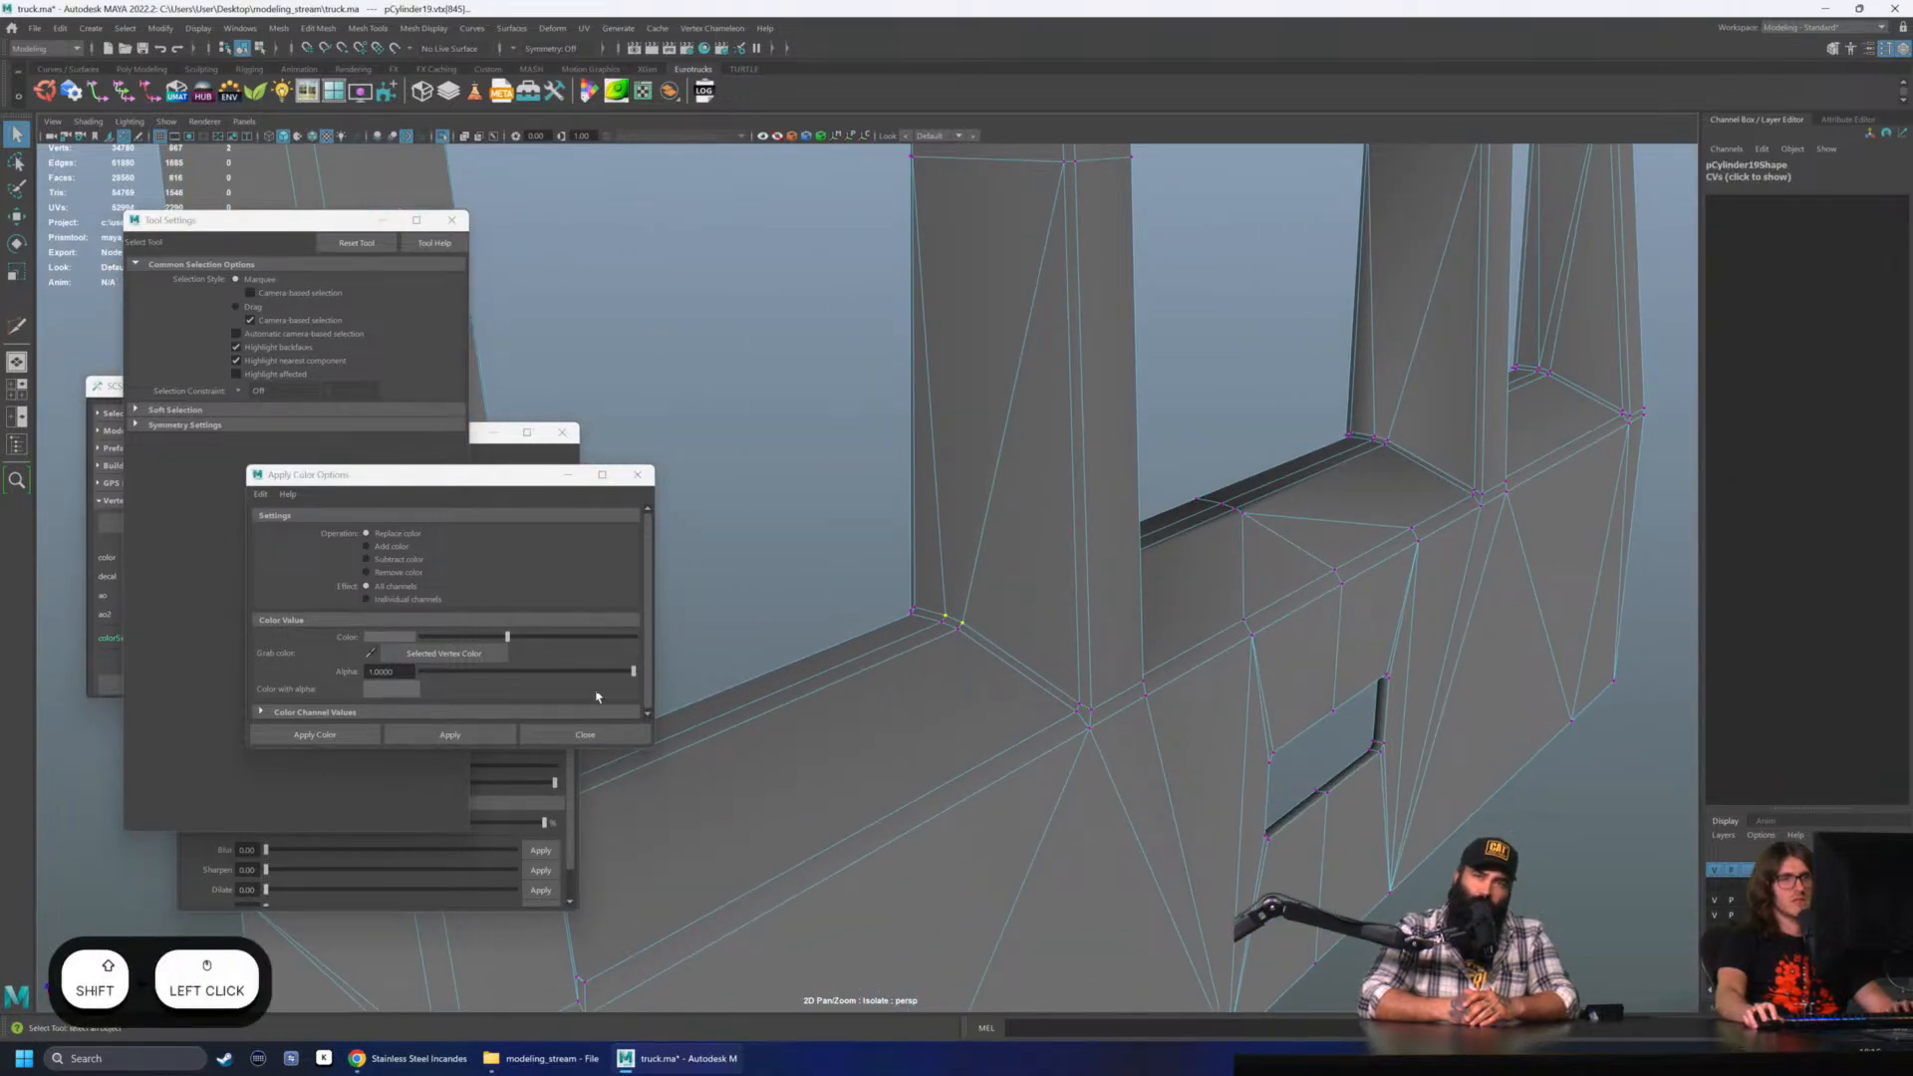
{"action": "left_click", "coordinate": [449, 734]}
- Apply the sampled gray to the two base vertices on the side post's inner face, then close the color options and deselect
{"action": "middle_click_drag", "start_coordinate": [956, 538], "coordinate": [899, 552], "text": "alt"}
{"action": "left_click_drag", "start_coordinate": [900, 552], "coordinate": [855, 539], "text": "alt"}
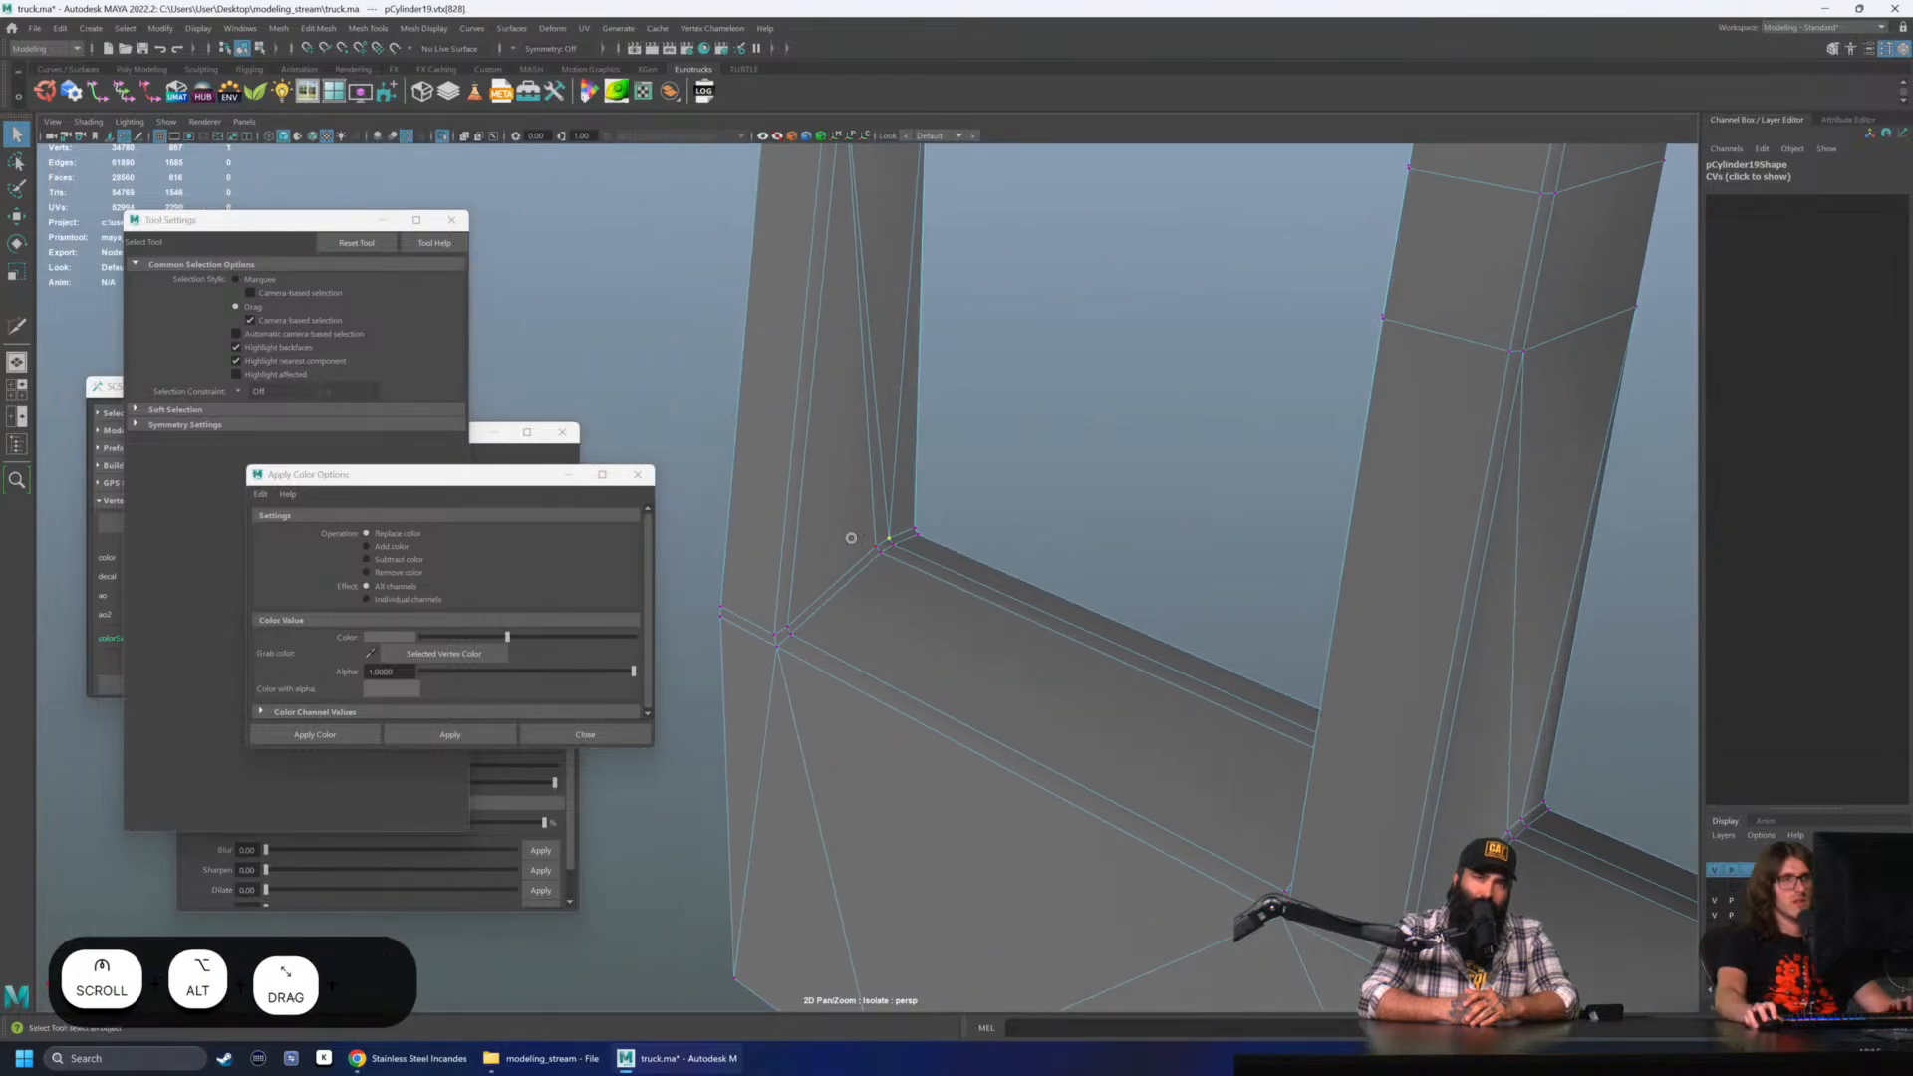
{"action": "left_click", "coordinate": [471, 735]}
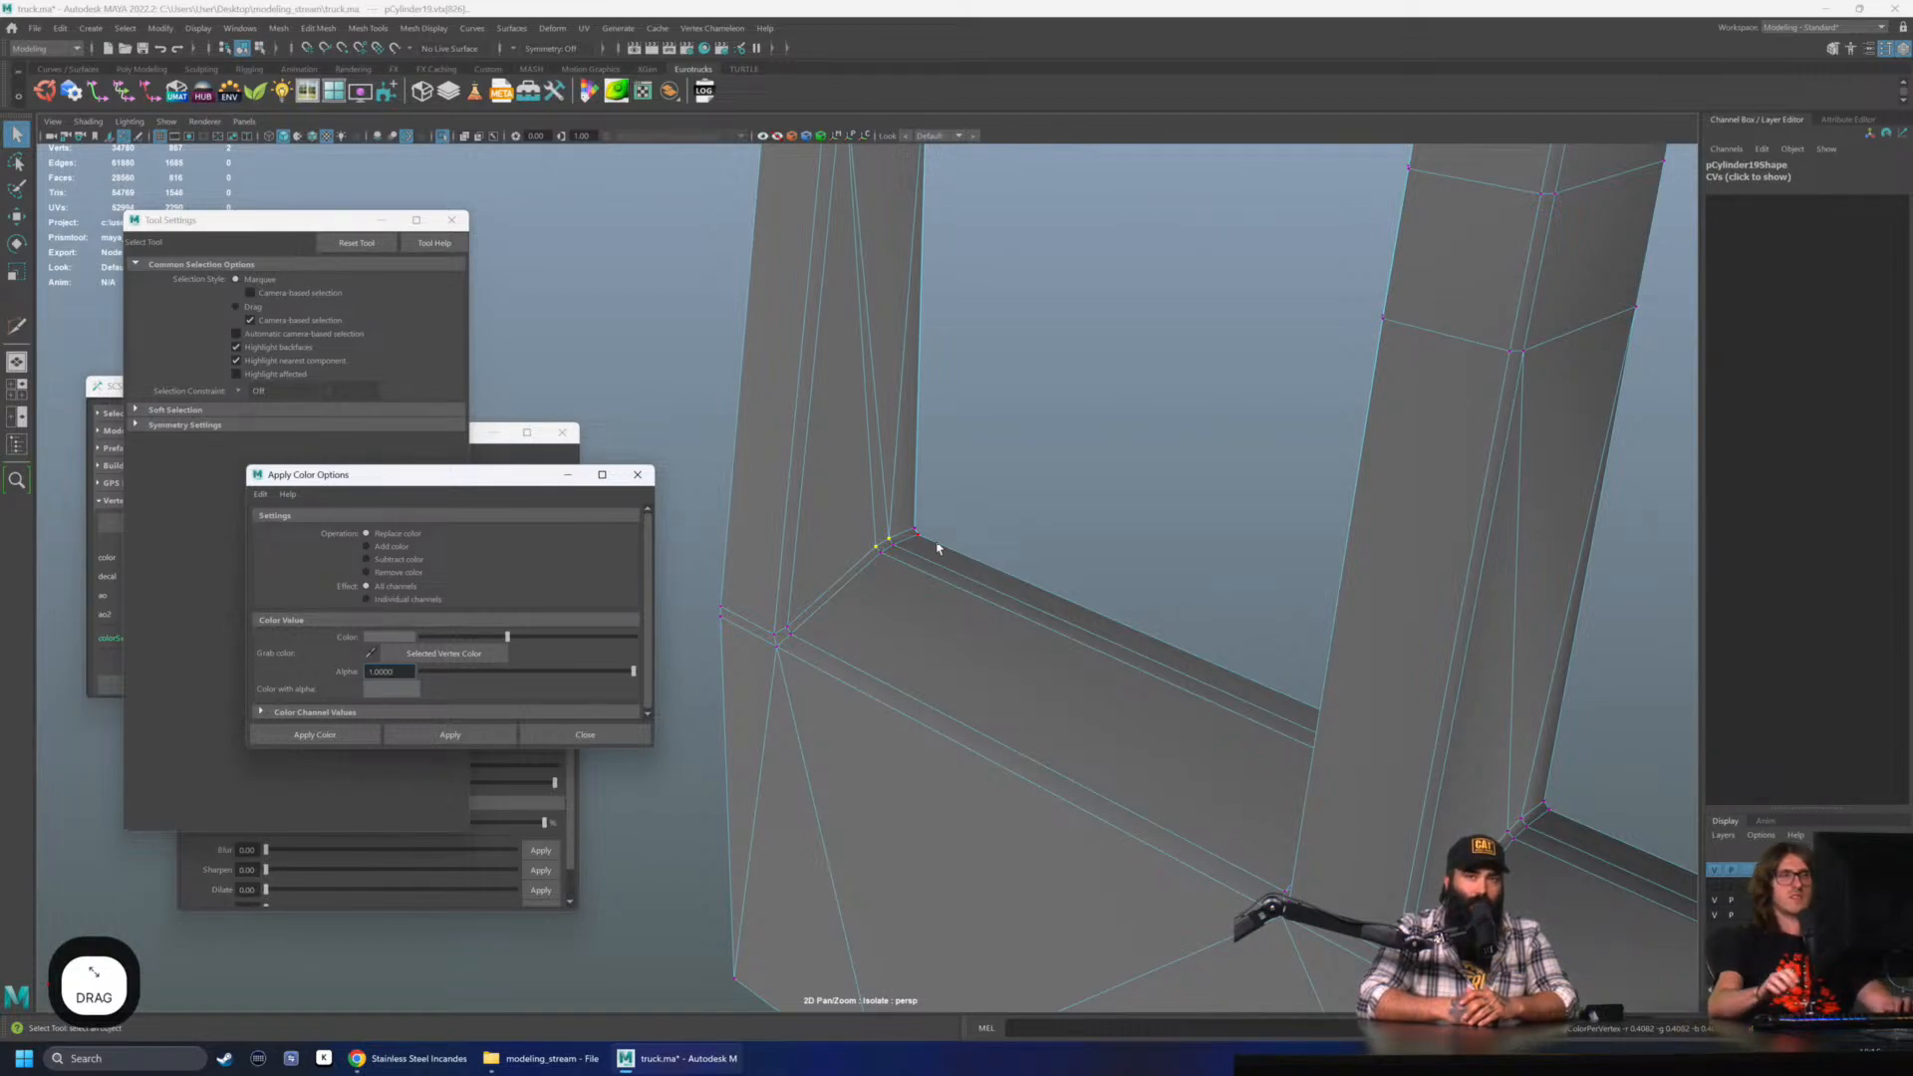
{"action": "left_click", "coordinate": [451, 735]}
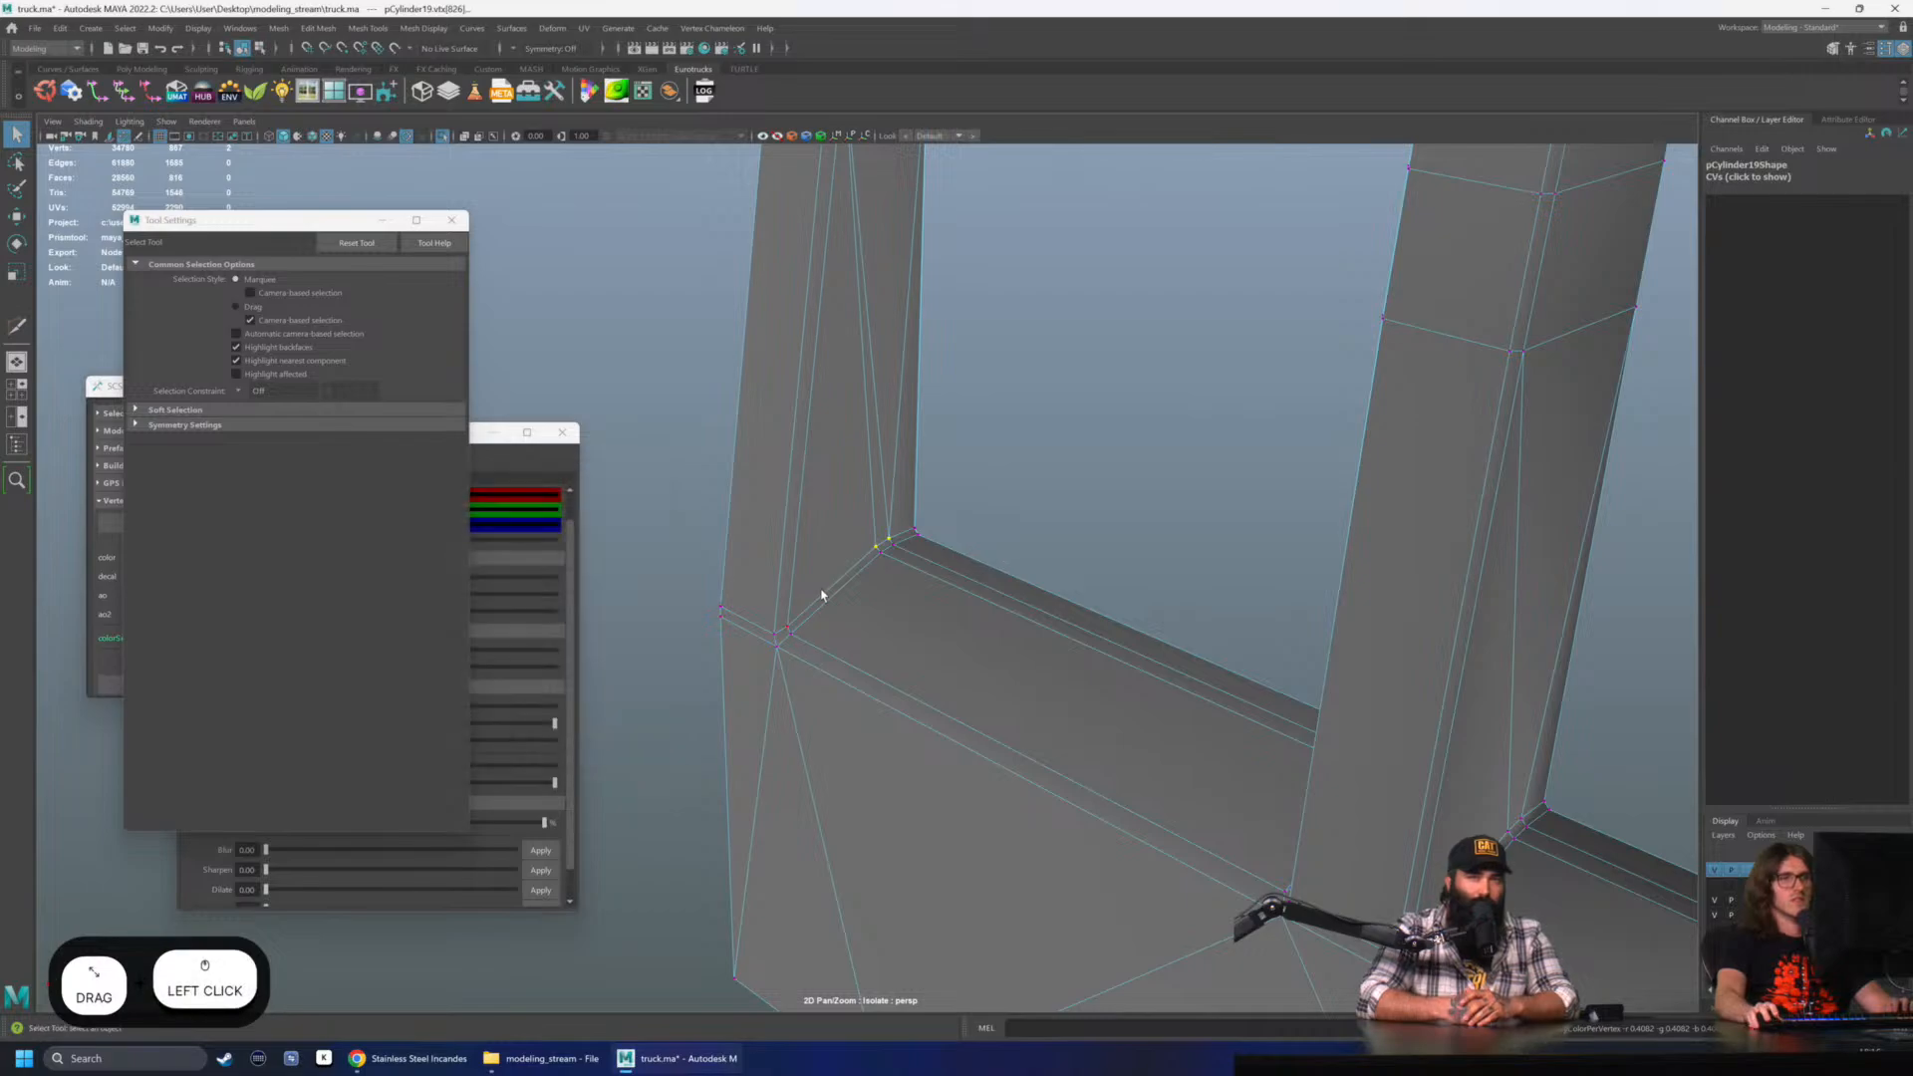
{"action": "left_click", "coordinate": [1074, 450]}
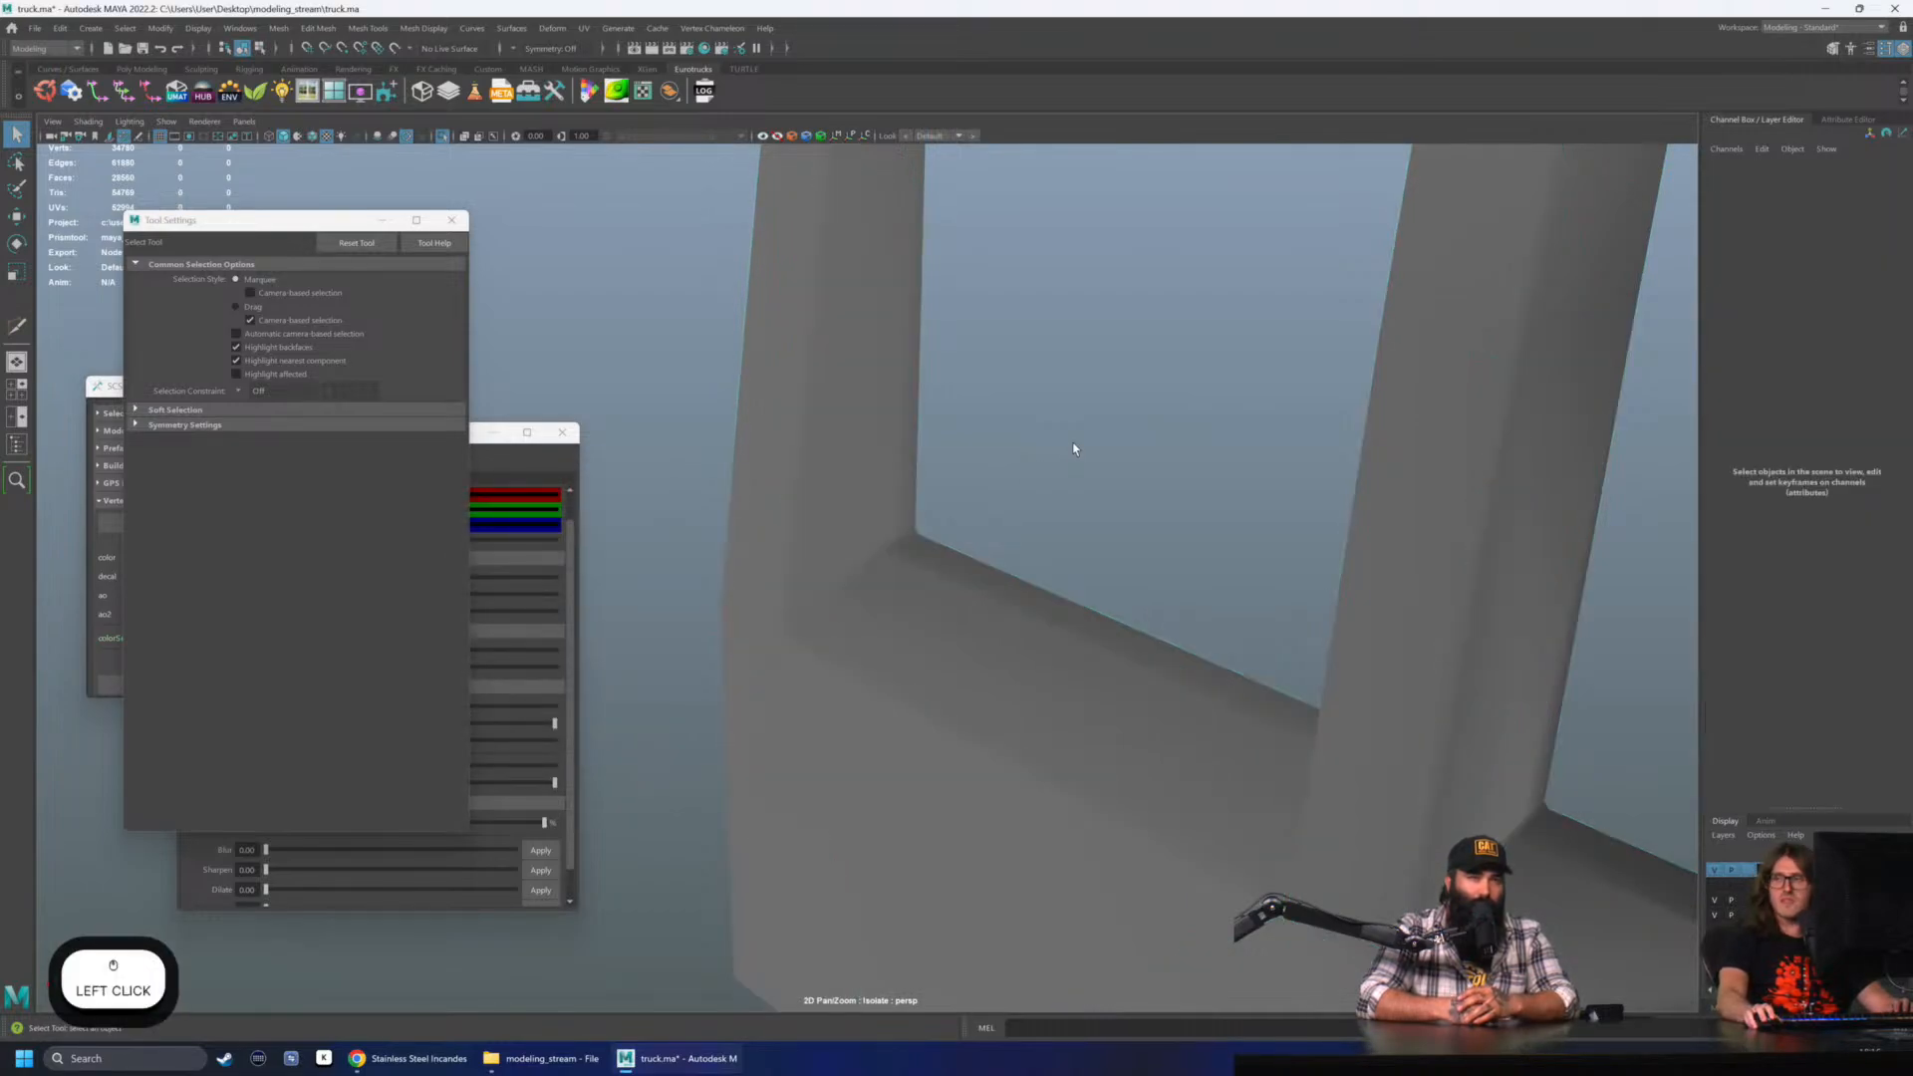
- Check the recolored post bases, delete the bumper's construction history and deselect it
{"action": "middle_click_drag", "start_coordinate": [1074, 450], "coordinate": [955, 436], "text": "alt"}
{"action": "left_click_drag", "start_coordinate": [955, 435], "coordinate": [948, 623], "text": "alt"}
{"action": "left_click", "coordinate": [948, 624]}
{"action": "scroll", "coordinate": [1048, 519], "scroll_direction": "up", "scroll_amount": 2}
{"action": "left_click", "coordinate": [1048, 519]}
{"action": "left_click_drag", "start_coordinate": [1048, 520], "coordinate": [897, 586], "text": "alt"}
{"action": "scroll", "coordinate": [897, 586], "scroll_direction": "down", "scroll_amount": 2}
{"action": "left_click", "coordinate": [897, 586]}
{"action": "key", "text": "alt+shift+d"}
{"action": "left_click", "coordinate": [953, 405]}
- Select the bumper and activate the Paint Vertex Color Tool with the Smooth operation, facing the dark back panel
{"action": "left_click_drag", "start_coordinate": [952, 406], "coordinate": [1139, 521], "text": "alt"}
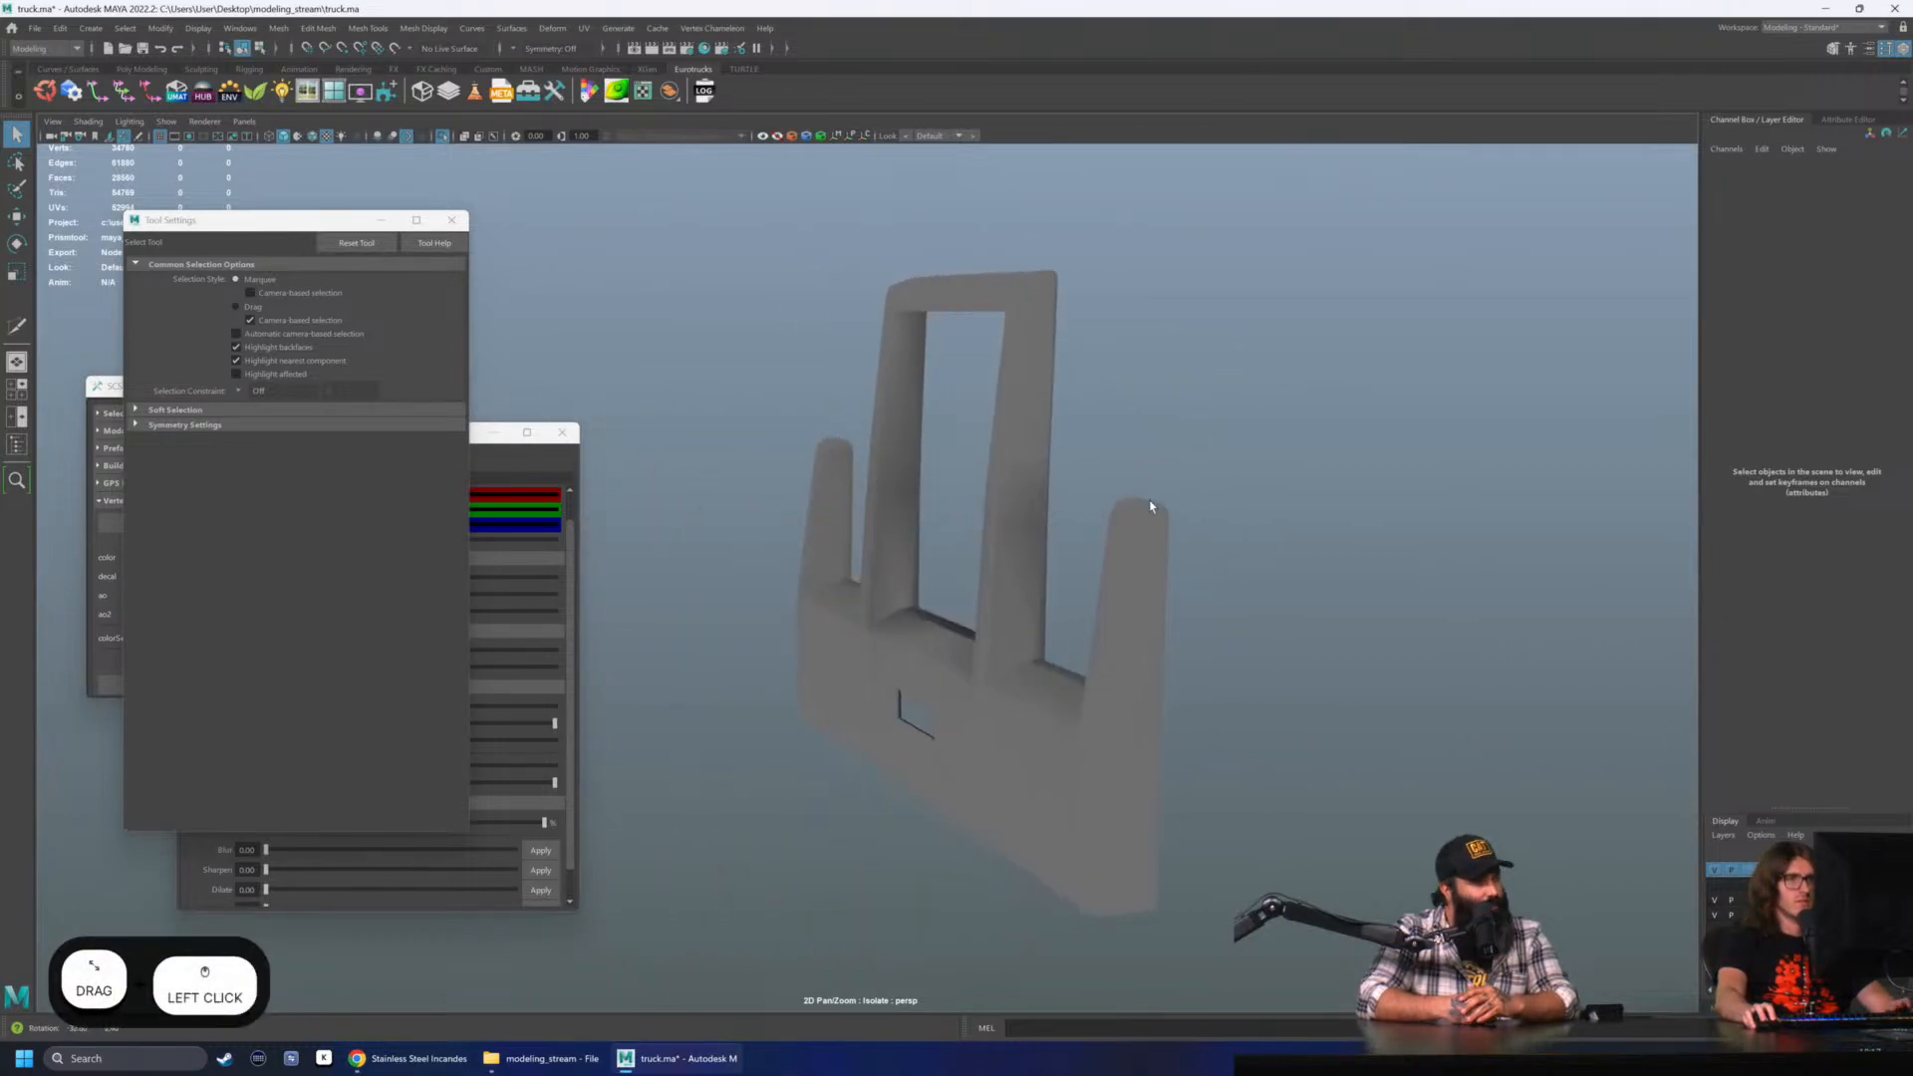
{"action": "left_click", "coordinate": [1004, 526]}
{"action": "scroll", "coordinate": [869, 463], "scroll_direction": "up", "scroll_amount": 3}
{"action": "left_click", "coordinate": [424, 28]}
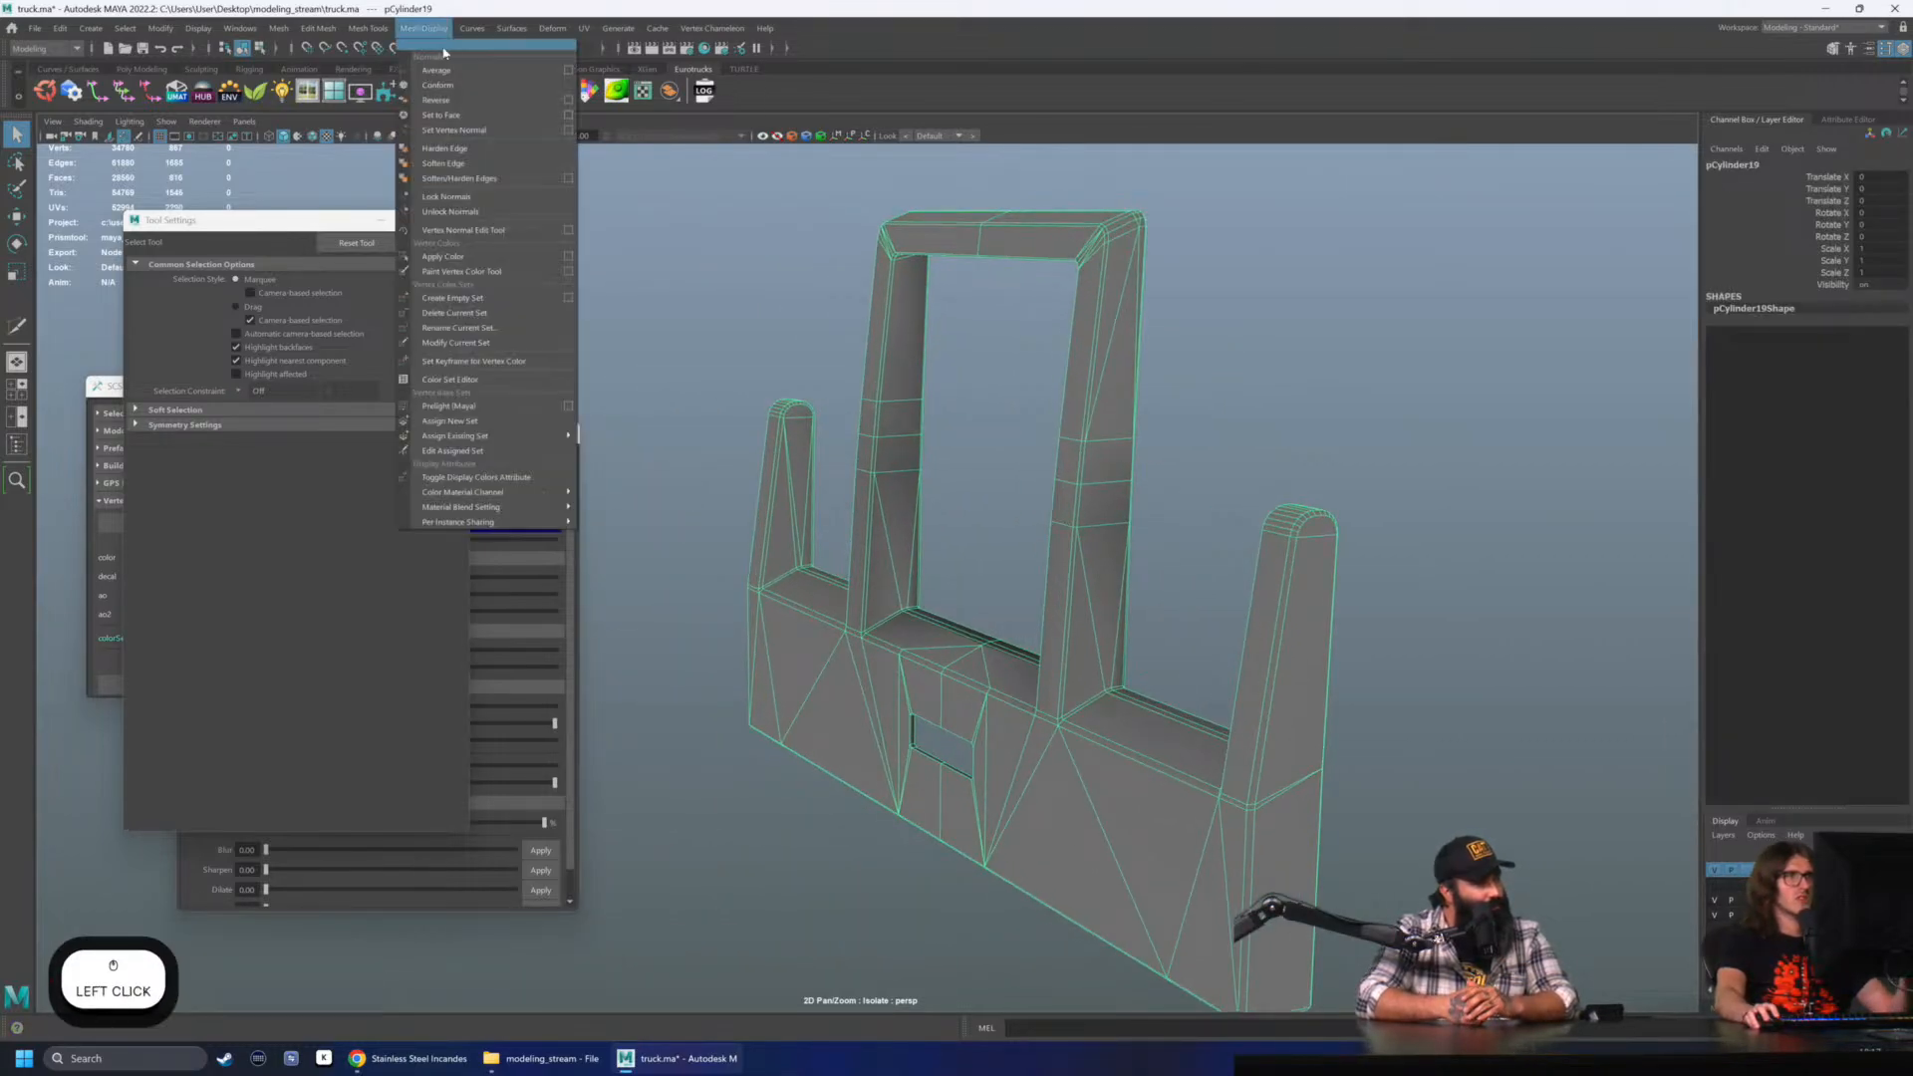
{"action": "left_click", "coordinate": [469, 271]}
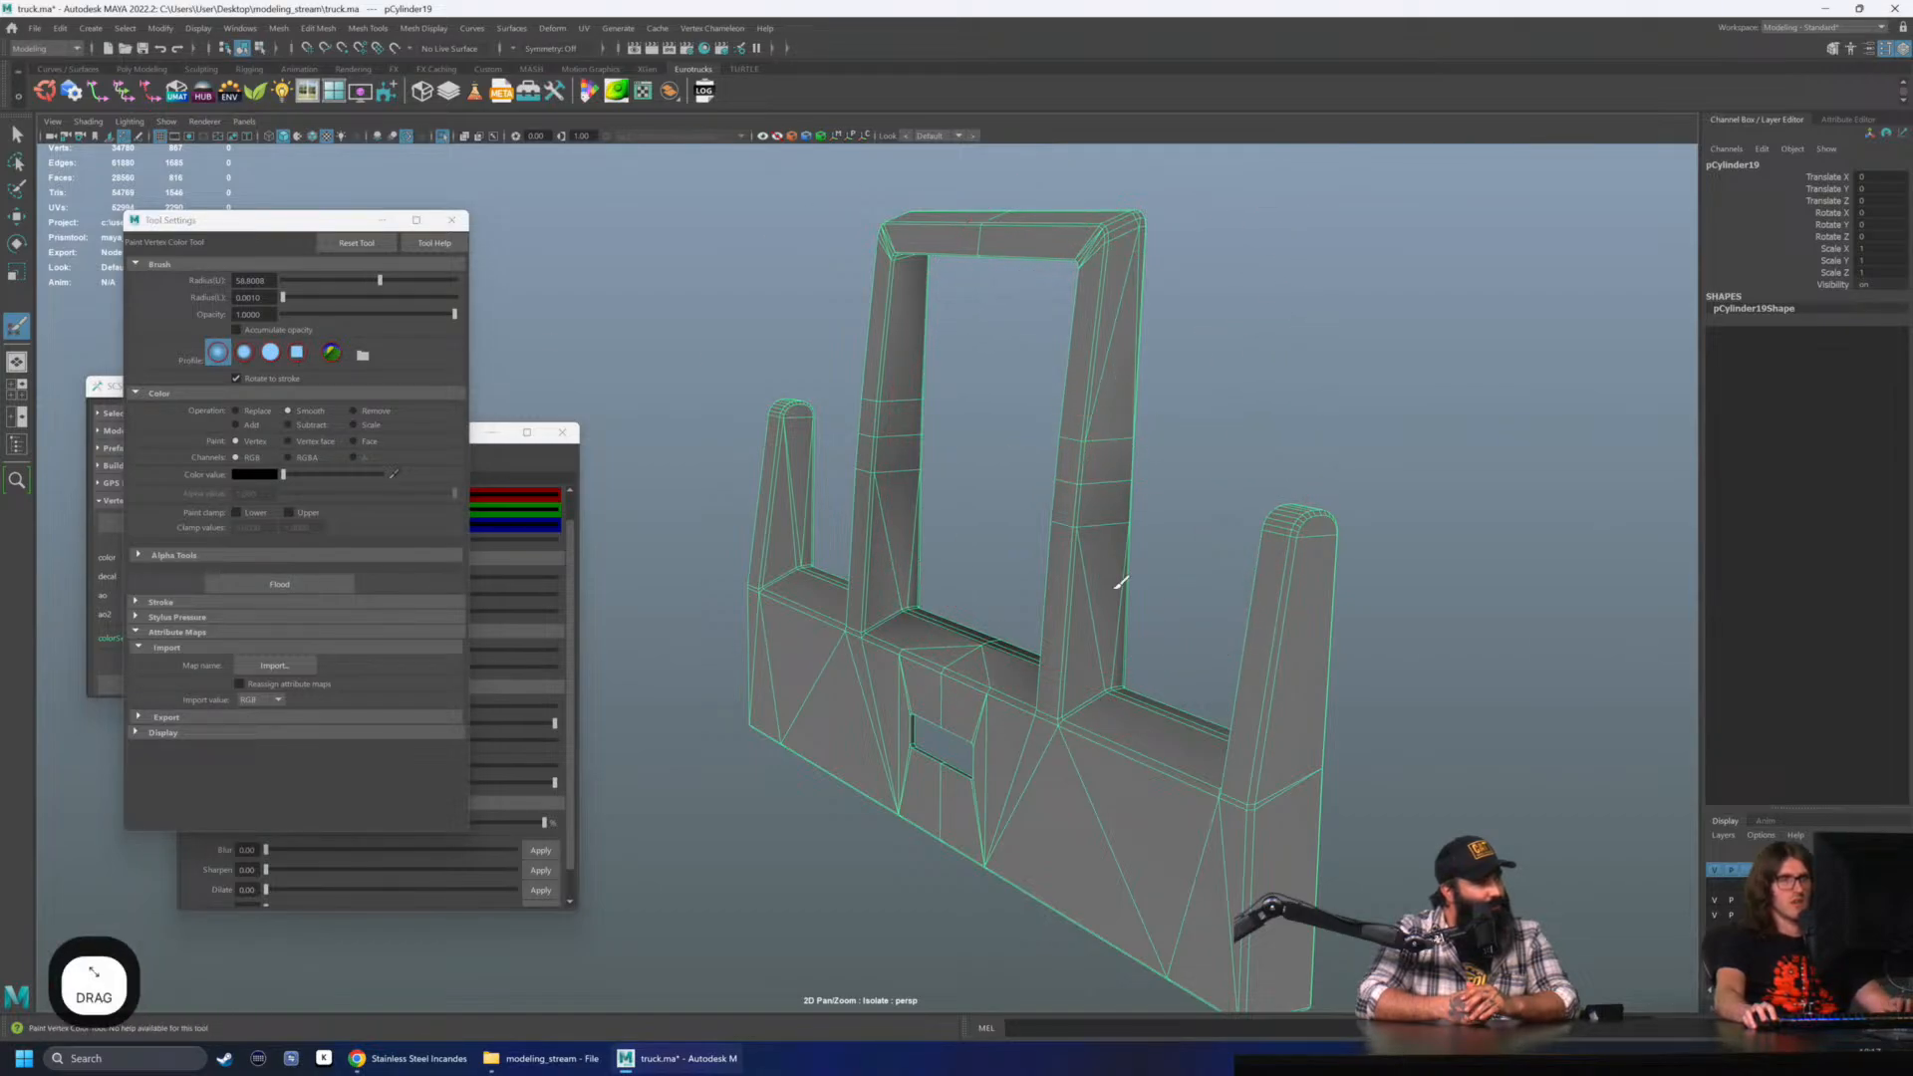
{"action": "left_click_drag", "start_coordinate": [1037, 468], "coordinate": [743, 556], "text": "alt"}
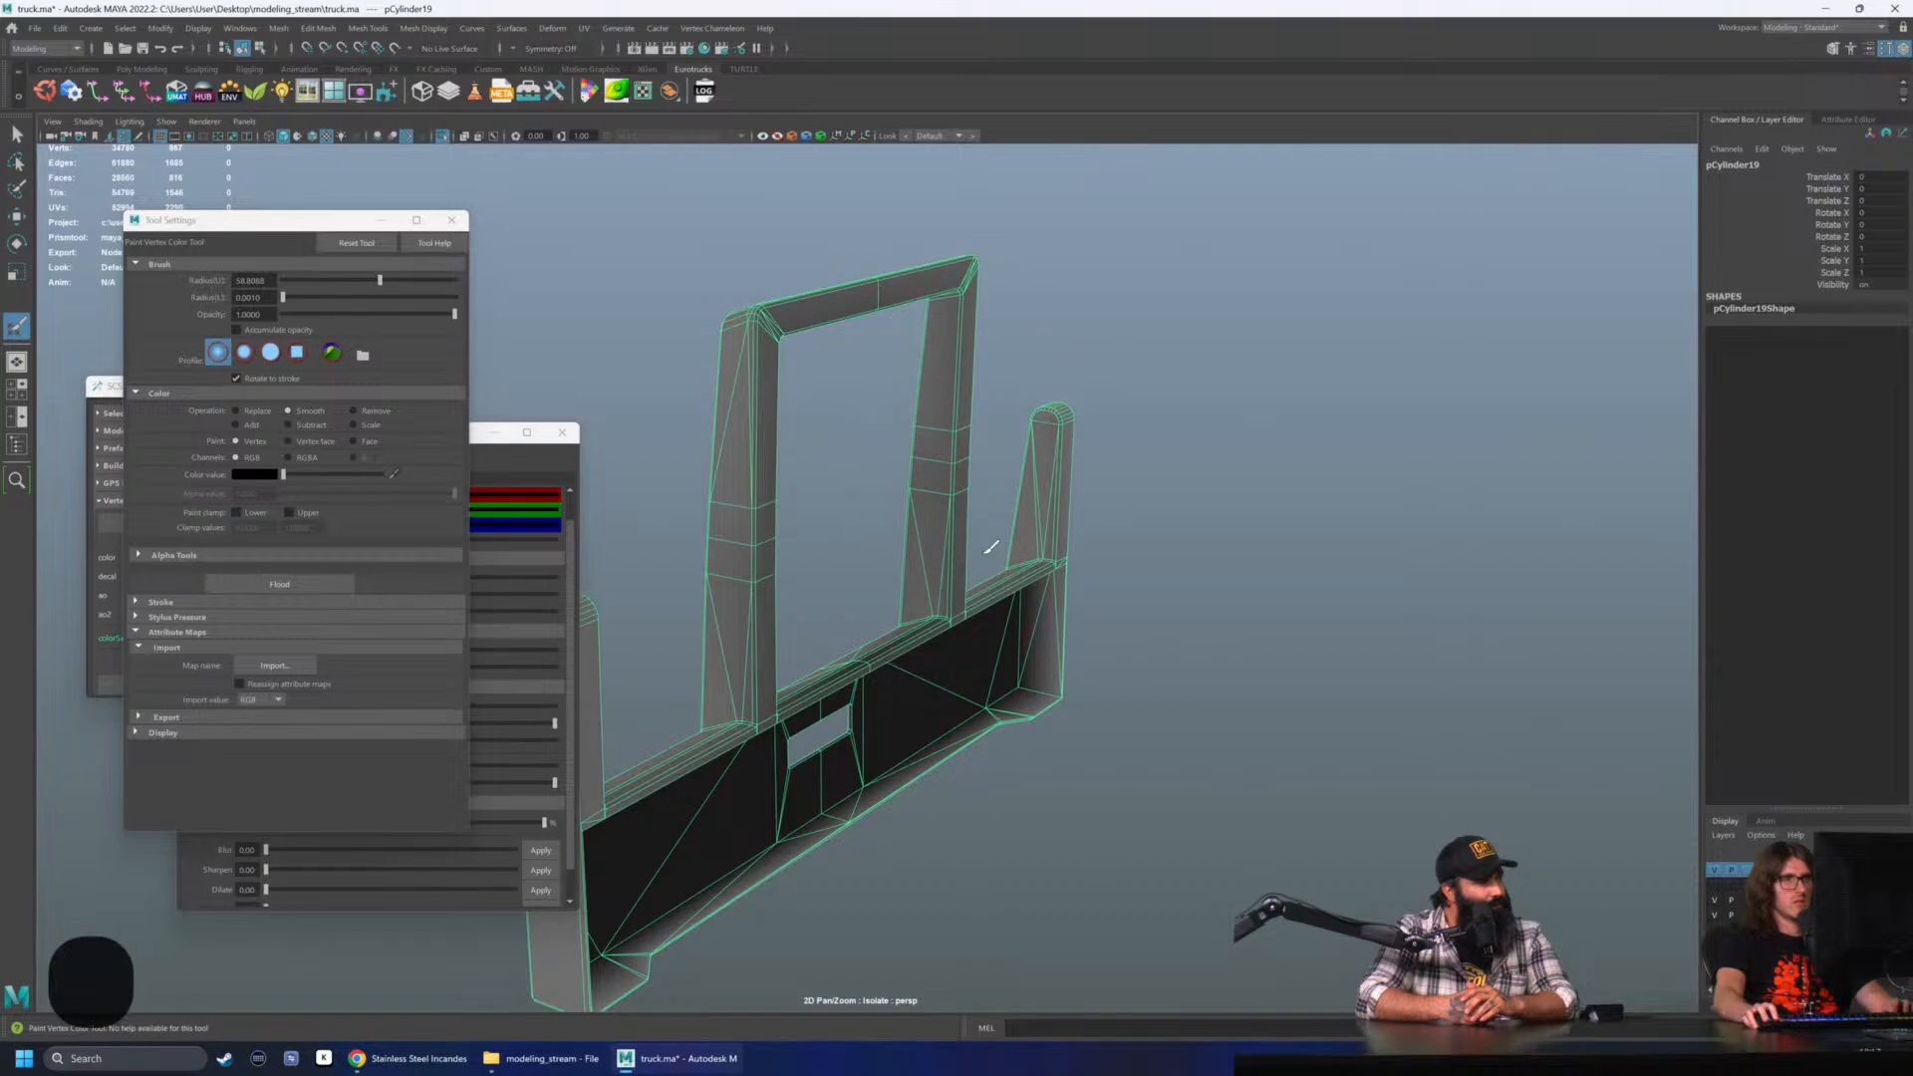
{"action": "mouse_move", "coordinate": [991, 548]}
{"action": "left_mouse_down", "text": "alt"}
{"action": "mouse_move", "coordinate": [854, 556]}
{"action": "mouse_move", "coordinate": [864, 359]}
{"action": "left_mouse_up", "text": "alt"}
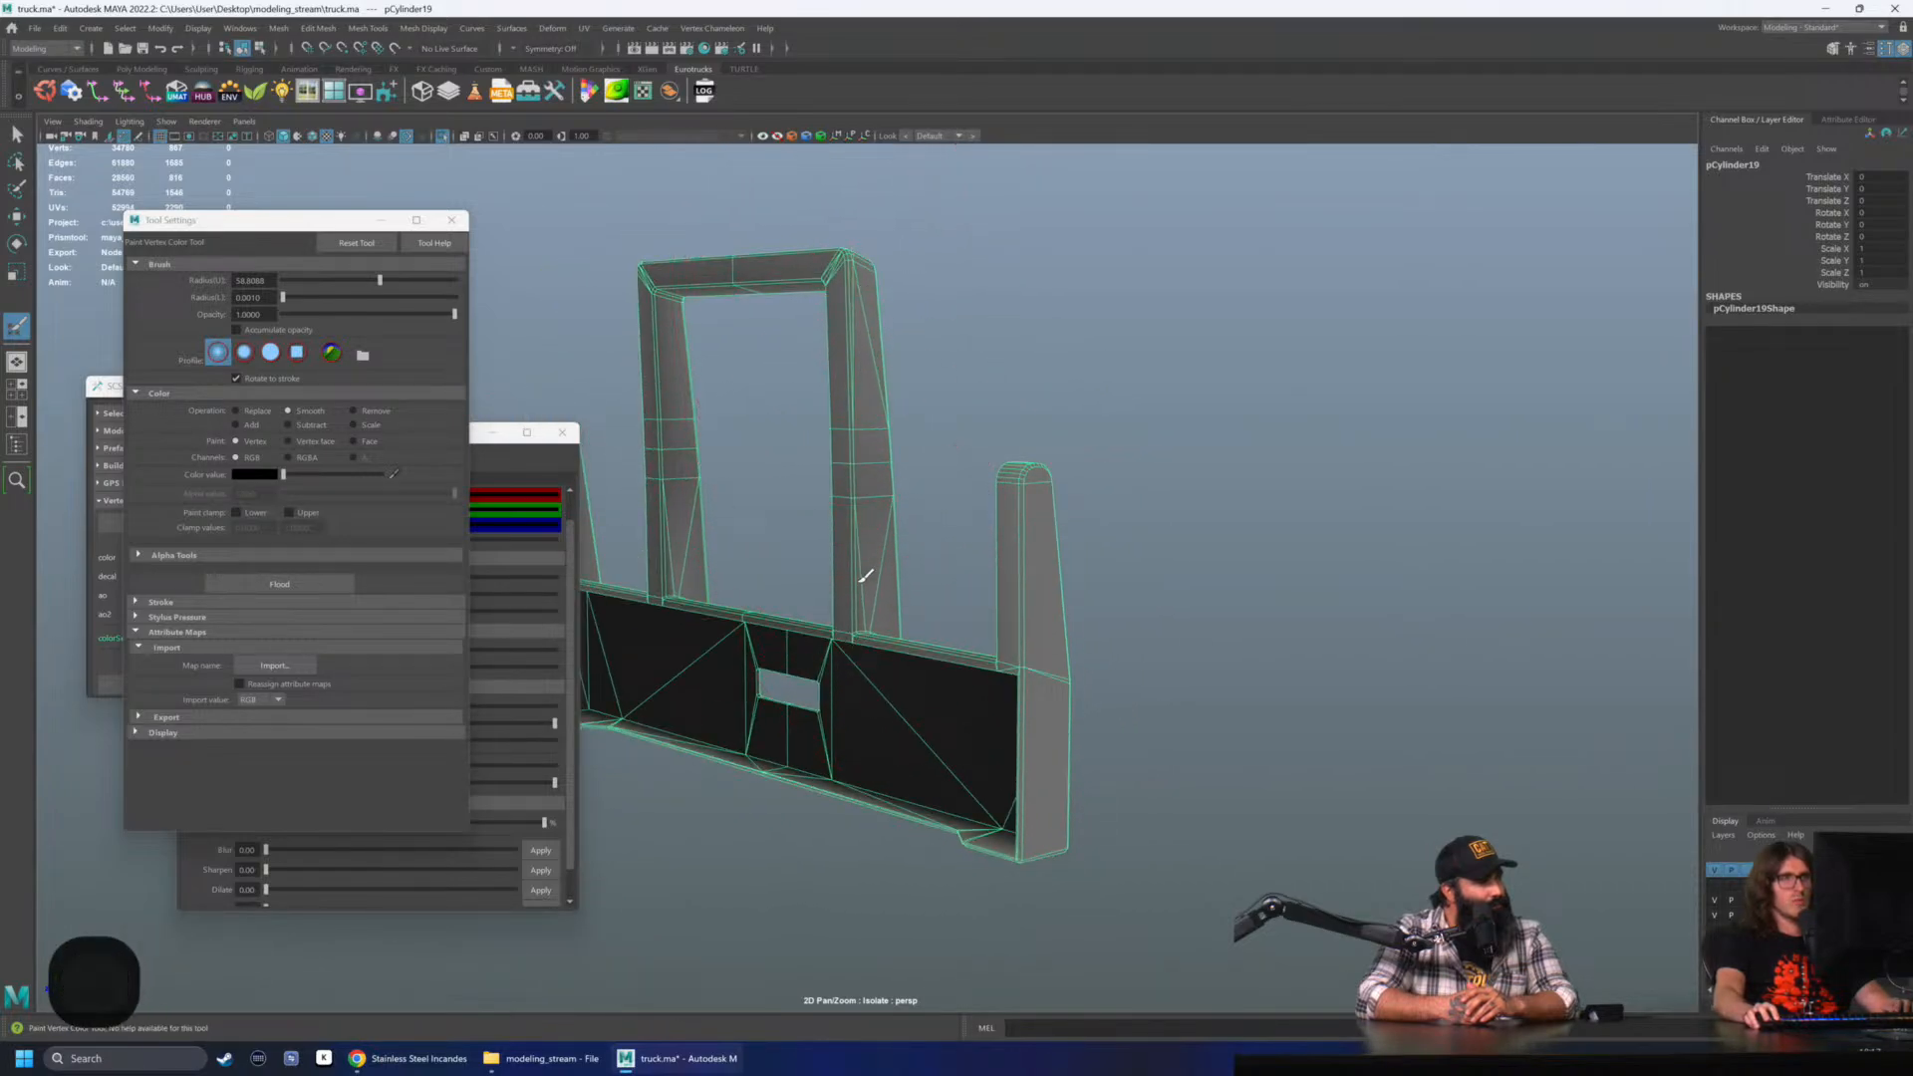
- Examine the bumper's vertex color shading from the back panel around to the front plate opening
{"action": "left_click_drag", "start_coordinate": [855, 612], "coordinate": [1092, 501], "text": "alt"}
{"action": "mouse_move", "coordinate": [1130, 611]}
{"action": "left_mouse_down", "text": "alt"}
{"action": "mouse_move", "coordinate": [1106, 661]}
{"action": "mouse_move", "coordinate": [803, 555]}
{"action": "mouse_move", "coordinate": [753, 511]}
{"action": "mouse_move", "coordinate": [738, 478]}
{"action": "mouse_move", "coordinate": [942, 491]}
{"action": "mouse_move", "coordinate": [977, 267]}
{"action": "mouse_move", "coordinate": [962, 263]}
{"action": "left_mouse_up", "text": "alt"}
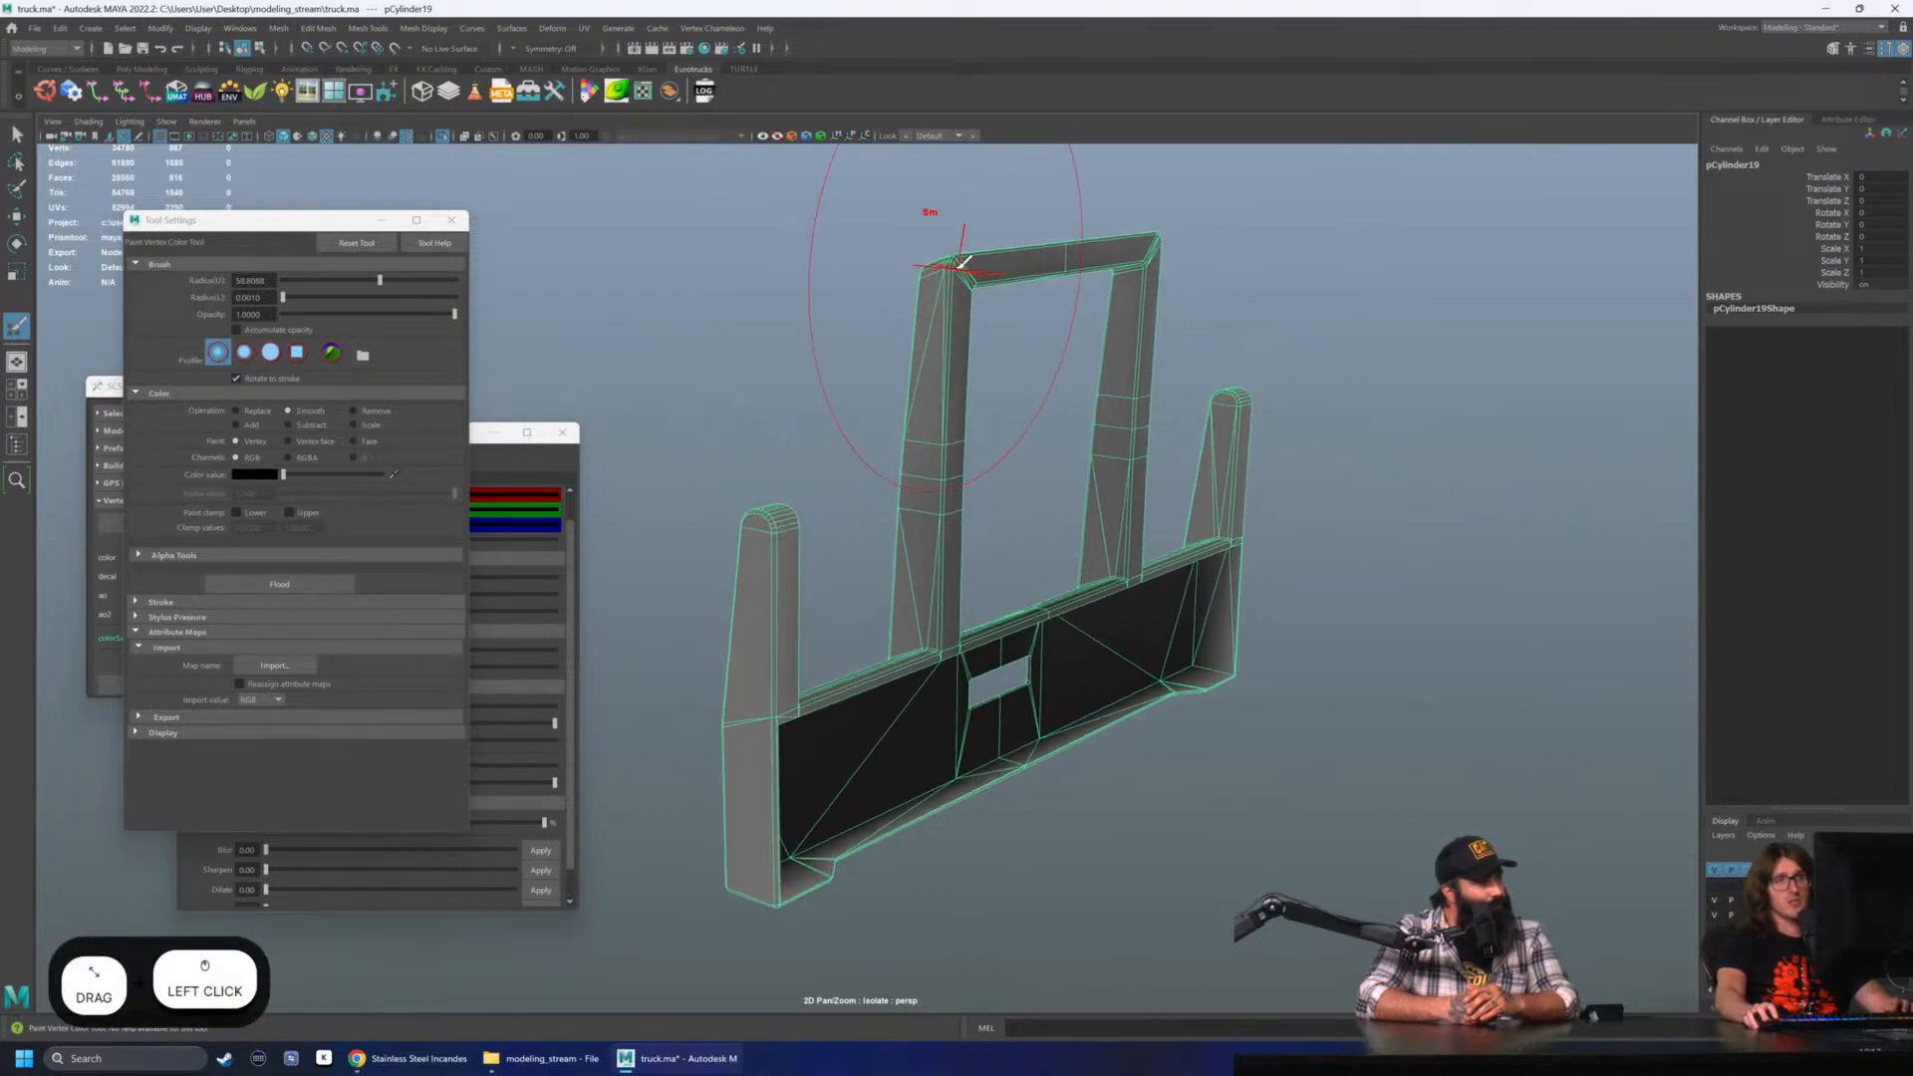
{"action": "left_click_drag", "start_coordinate": [1131, 568], "coordinate": [1153, 566], "text": "alt"}
{"action": "left_click_drag", "start_coordinate": [646, 547], "coordinate": [1033, 587], "text": "alt"}
{"action": "middle_click_drag", "start_coordinate": [1032, 587], "coordinate": [999, 588], "text": "alt"}
{"action": "scroll", "coordinate": [1000, 587], "scroll_direction": "up", "scroll_amount": 2}
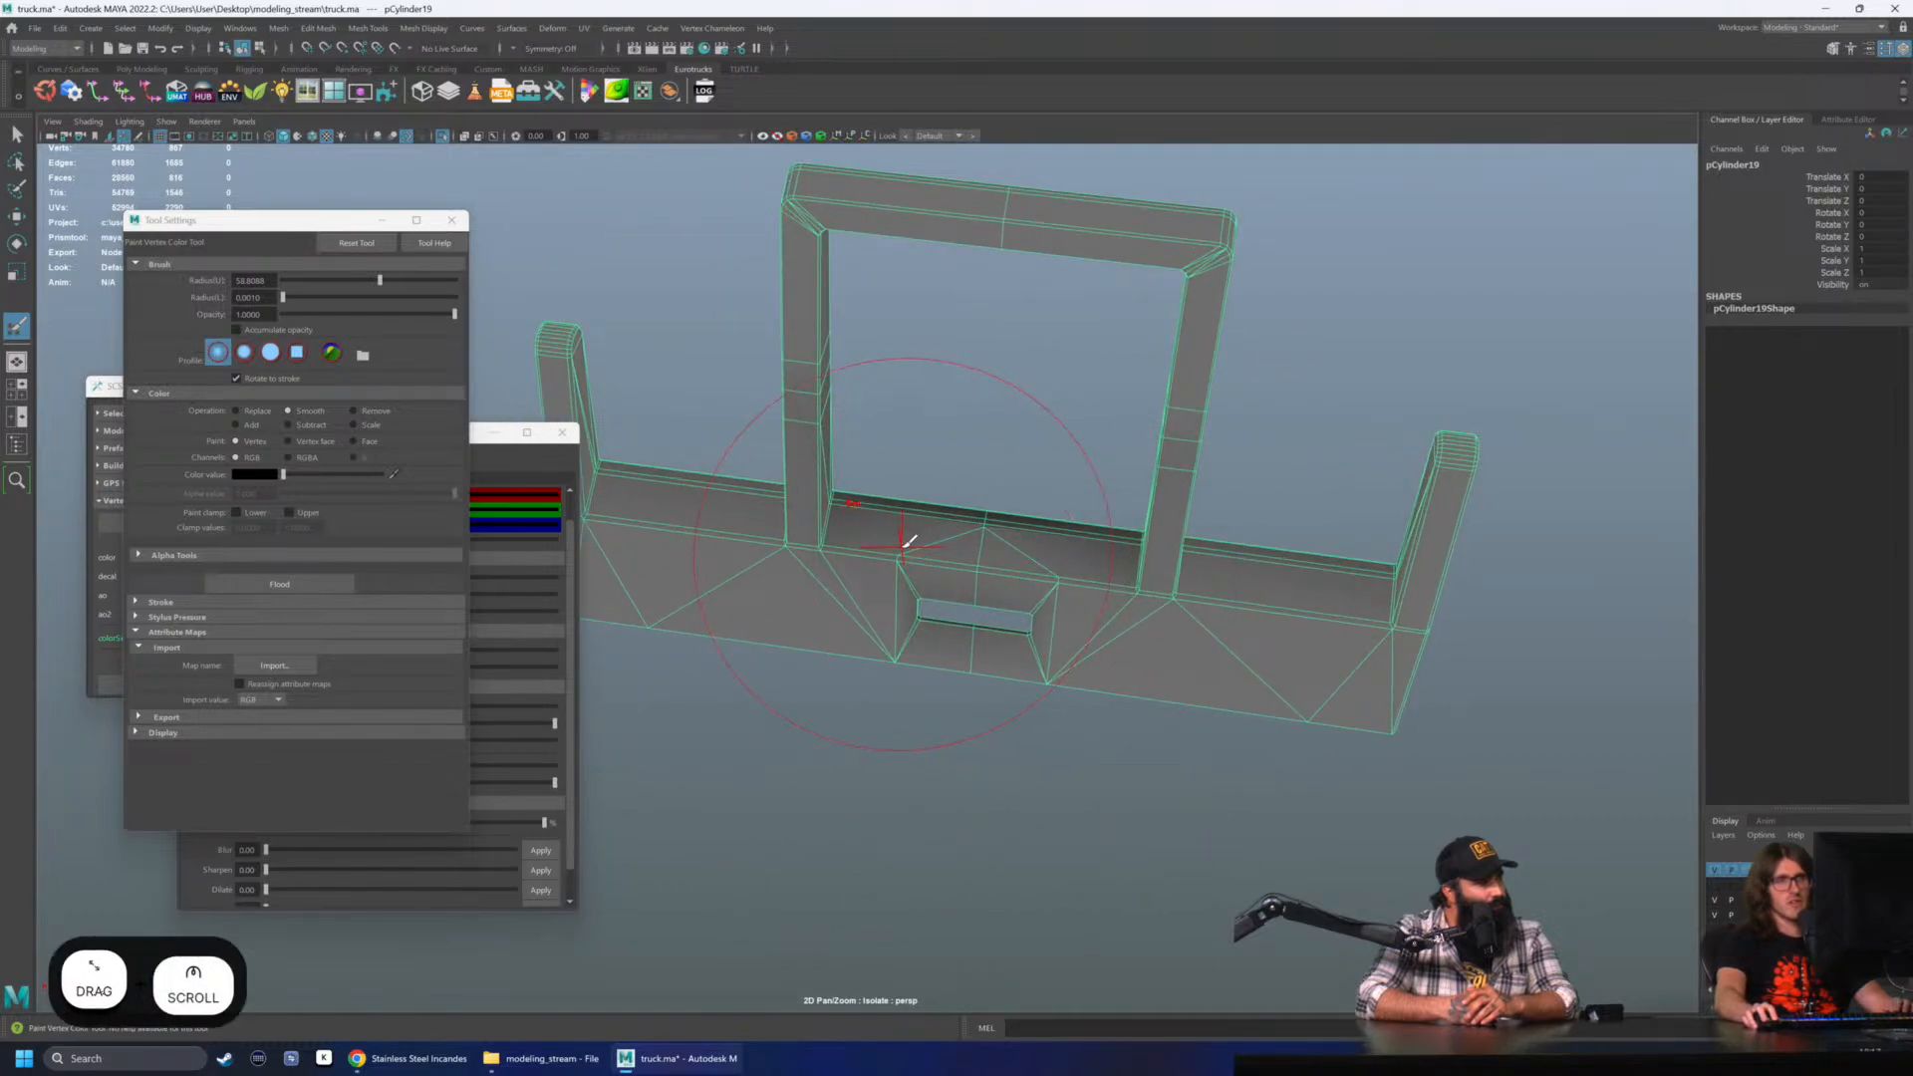
{"action": "scroll", "coordinate": [988, 439], "scroll_direction": "up", "scroll_amount": 3}
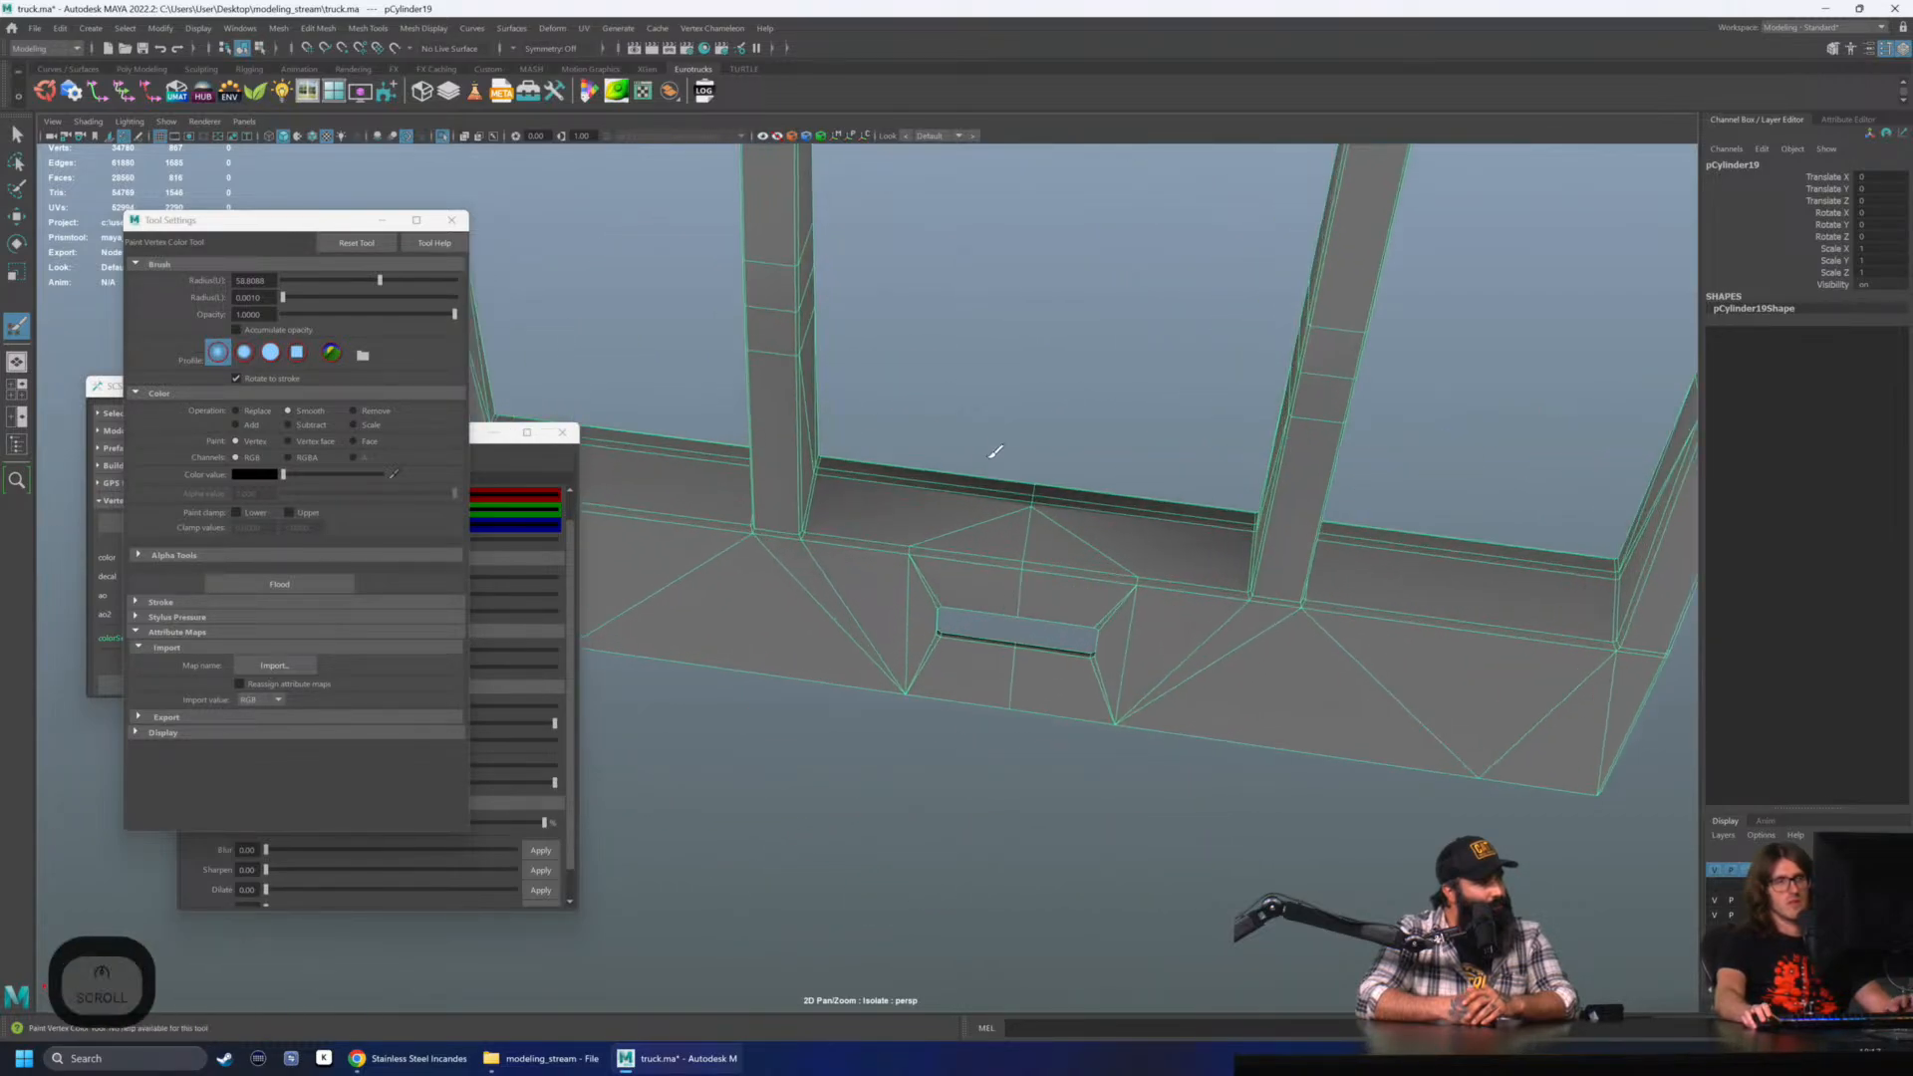
{"action": "left_click_drag", "start_coordinate": [995, 452], "coordinate": [1071, 453], "text": "alt"}
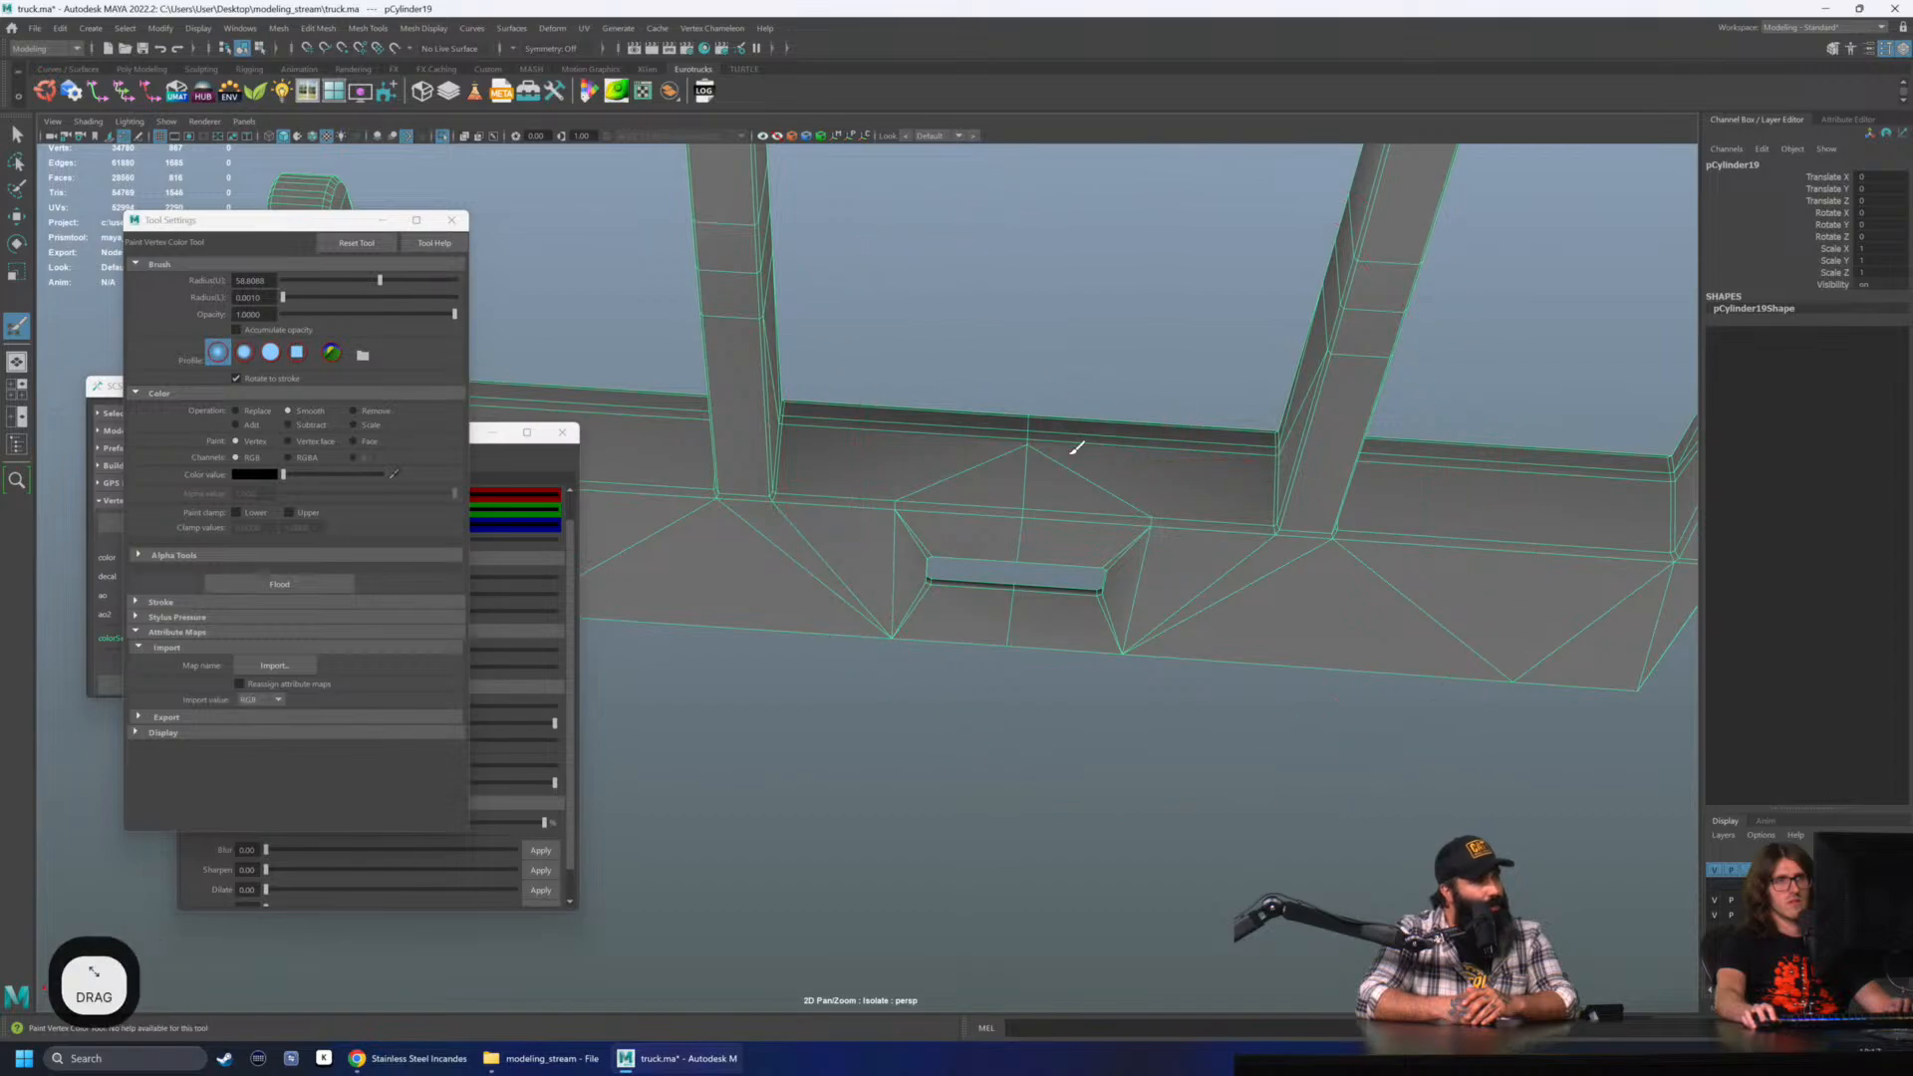
{"action": "mouse_move", "coordinate": [807, 450]}
{"action": "left_mouse_down", "text": "alt"}
{"action": "mouse_move", "coordinate": [857, 498]}
{"action": "mouse_move", "coordinate": [1130, 414]}
{"action": "mouse_move", "coordinate": [992, 551]}
{"action": "left_mouse_up", "text": "alt"}
- Return to the Select tool and compare the front panel's shading with the bumper selected and deselected
{"action": "key", "text": "q"}
{"action": "left_click", "coordinate": [1094, 409]}
{"action": "middle_click_drag", "start_coordinate": [1093, 410], "coordinate": [946, 491], "text": "alt"}
{"action": "key", "text": "ctrl+z"}
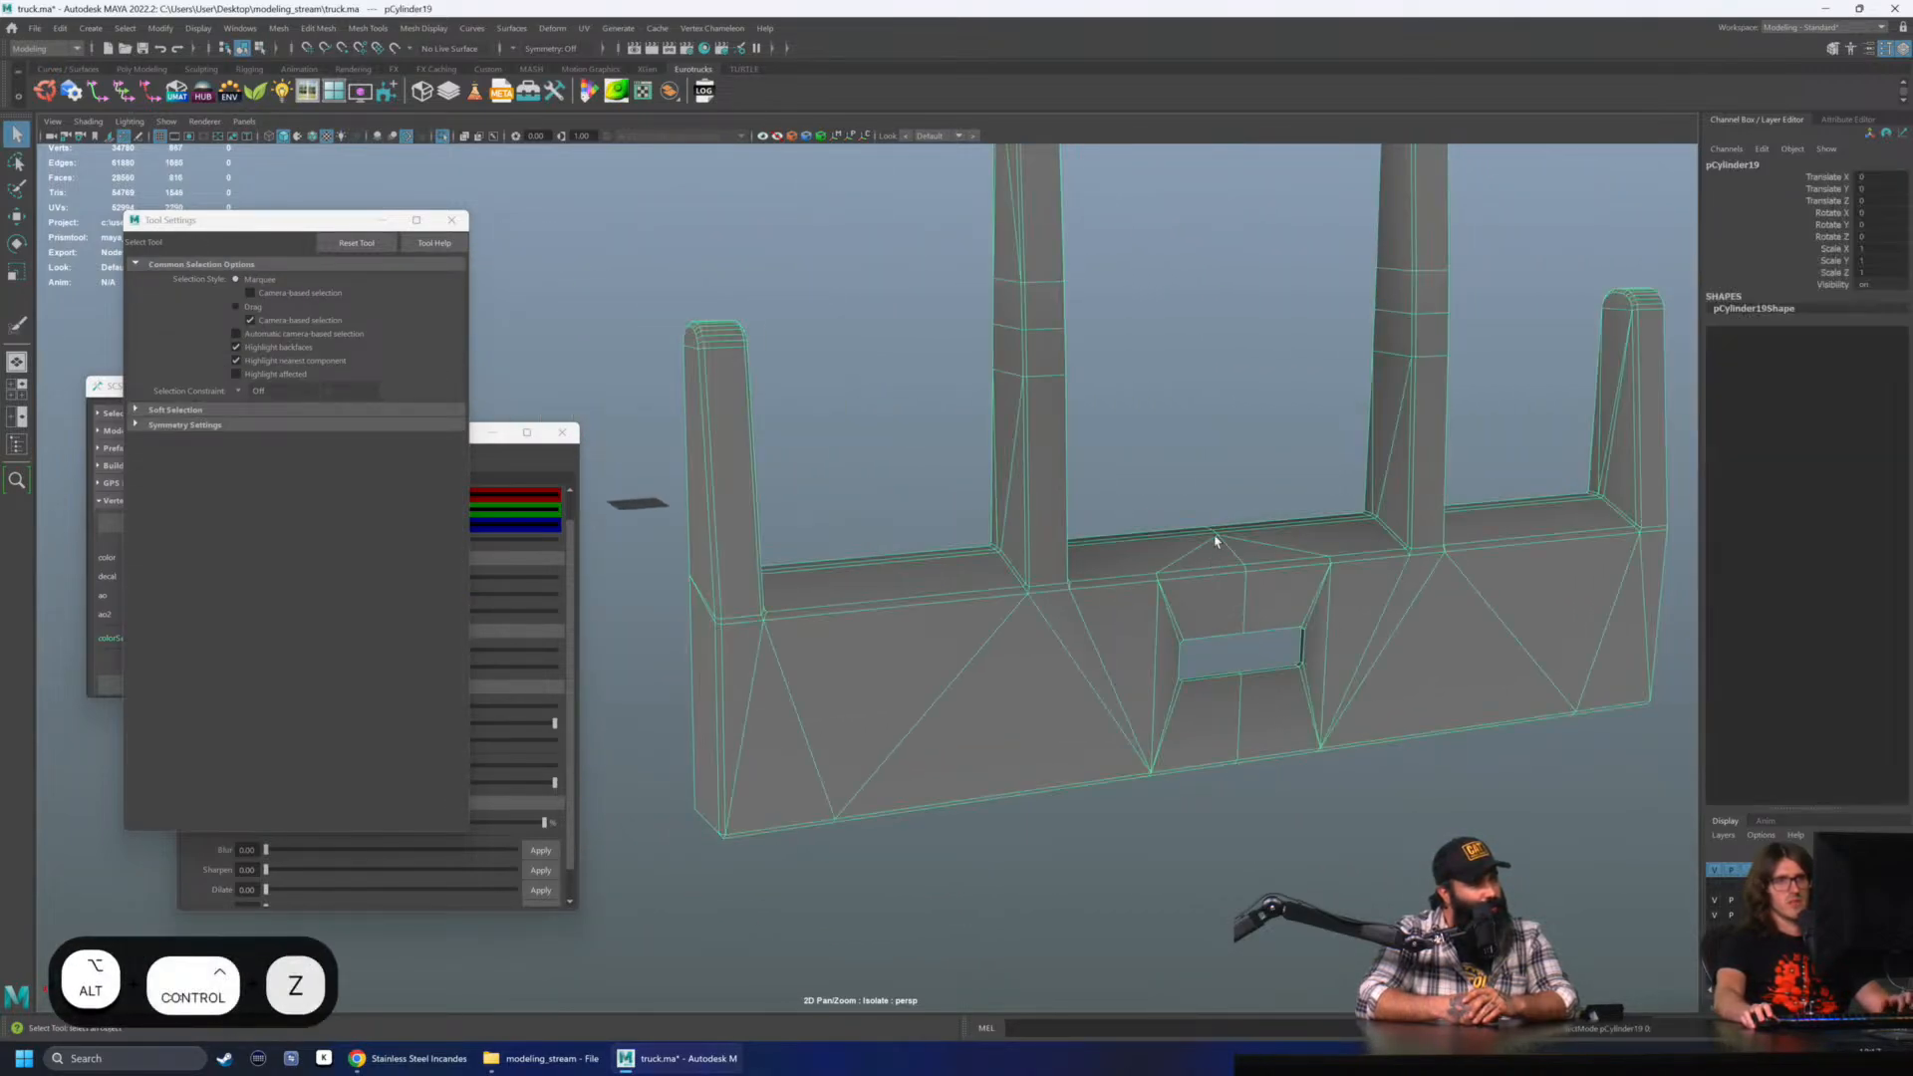
{"action": "left_click", "coordinate": [1204, 474]}
{"action": "key", "text": "ctrl+z"}
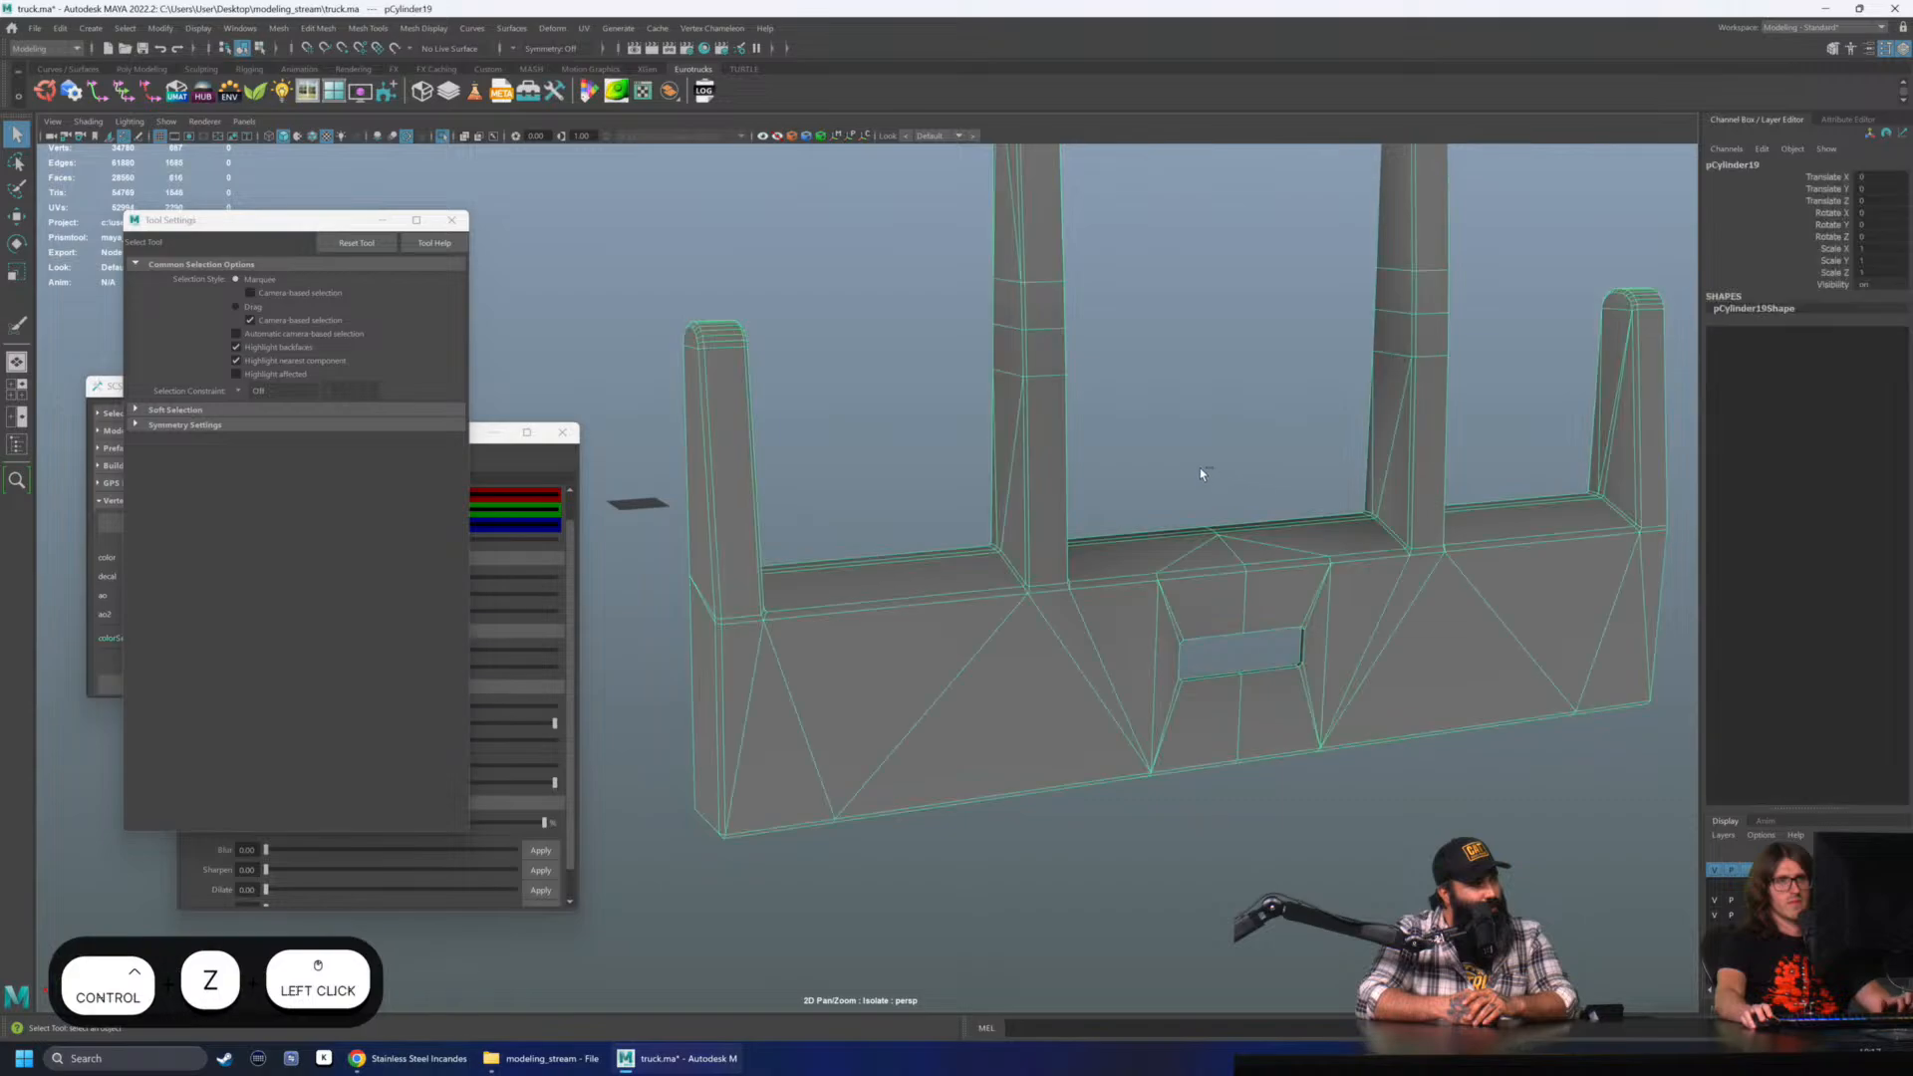
{"action": "left_click", "coordinate": [1200, 468]}
{"action": "left_click_drag", "start_coordinate": [1200, 468], "coordinate": [961, 594], "text": "alt"}
- Select the front-face vertices at the center post bases and the outer corners around the plate opening, and apply the sampled gray
{"action": "left_click", "coordinate": [961, 594]}
{"action": "middle_click_drag", "start_coordinate": [691, 615], "coordinate": [757, 529], "text": "alt"}
{"action": "right_click_drag", "start_coordinate": [757, 529], "coordinate": [939, 452], "text": "alt"}
{"action": "key", "text": "F9"}
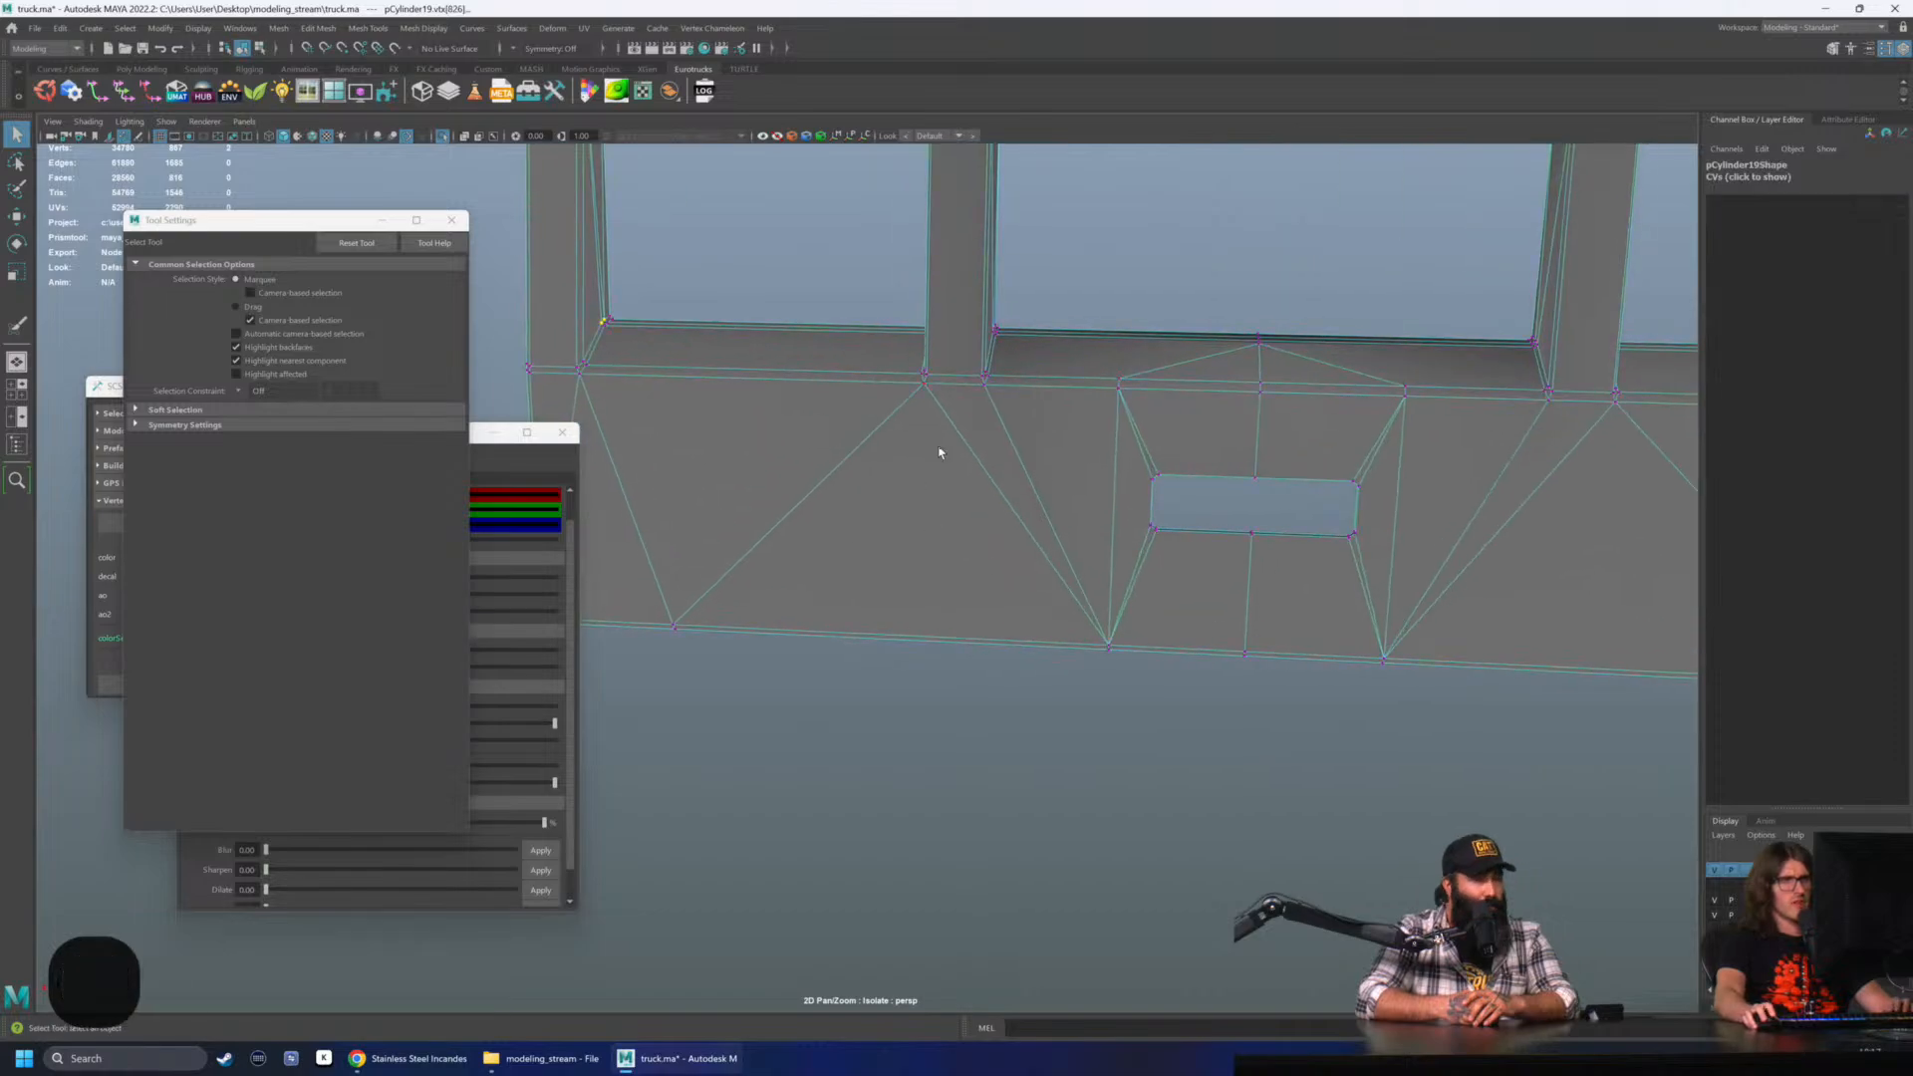
{"action": "key", "text": "Tab"}
{"action": "left_click_drag", "start_coordinate": [922, 382], "coordinate": [1095, 407]}
{"action": "middle_click_drag", "start_coordinate": [1326, 629], "coordinate": [1273, 640], "text": "alt"}
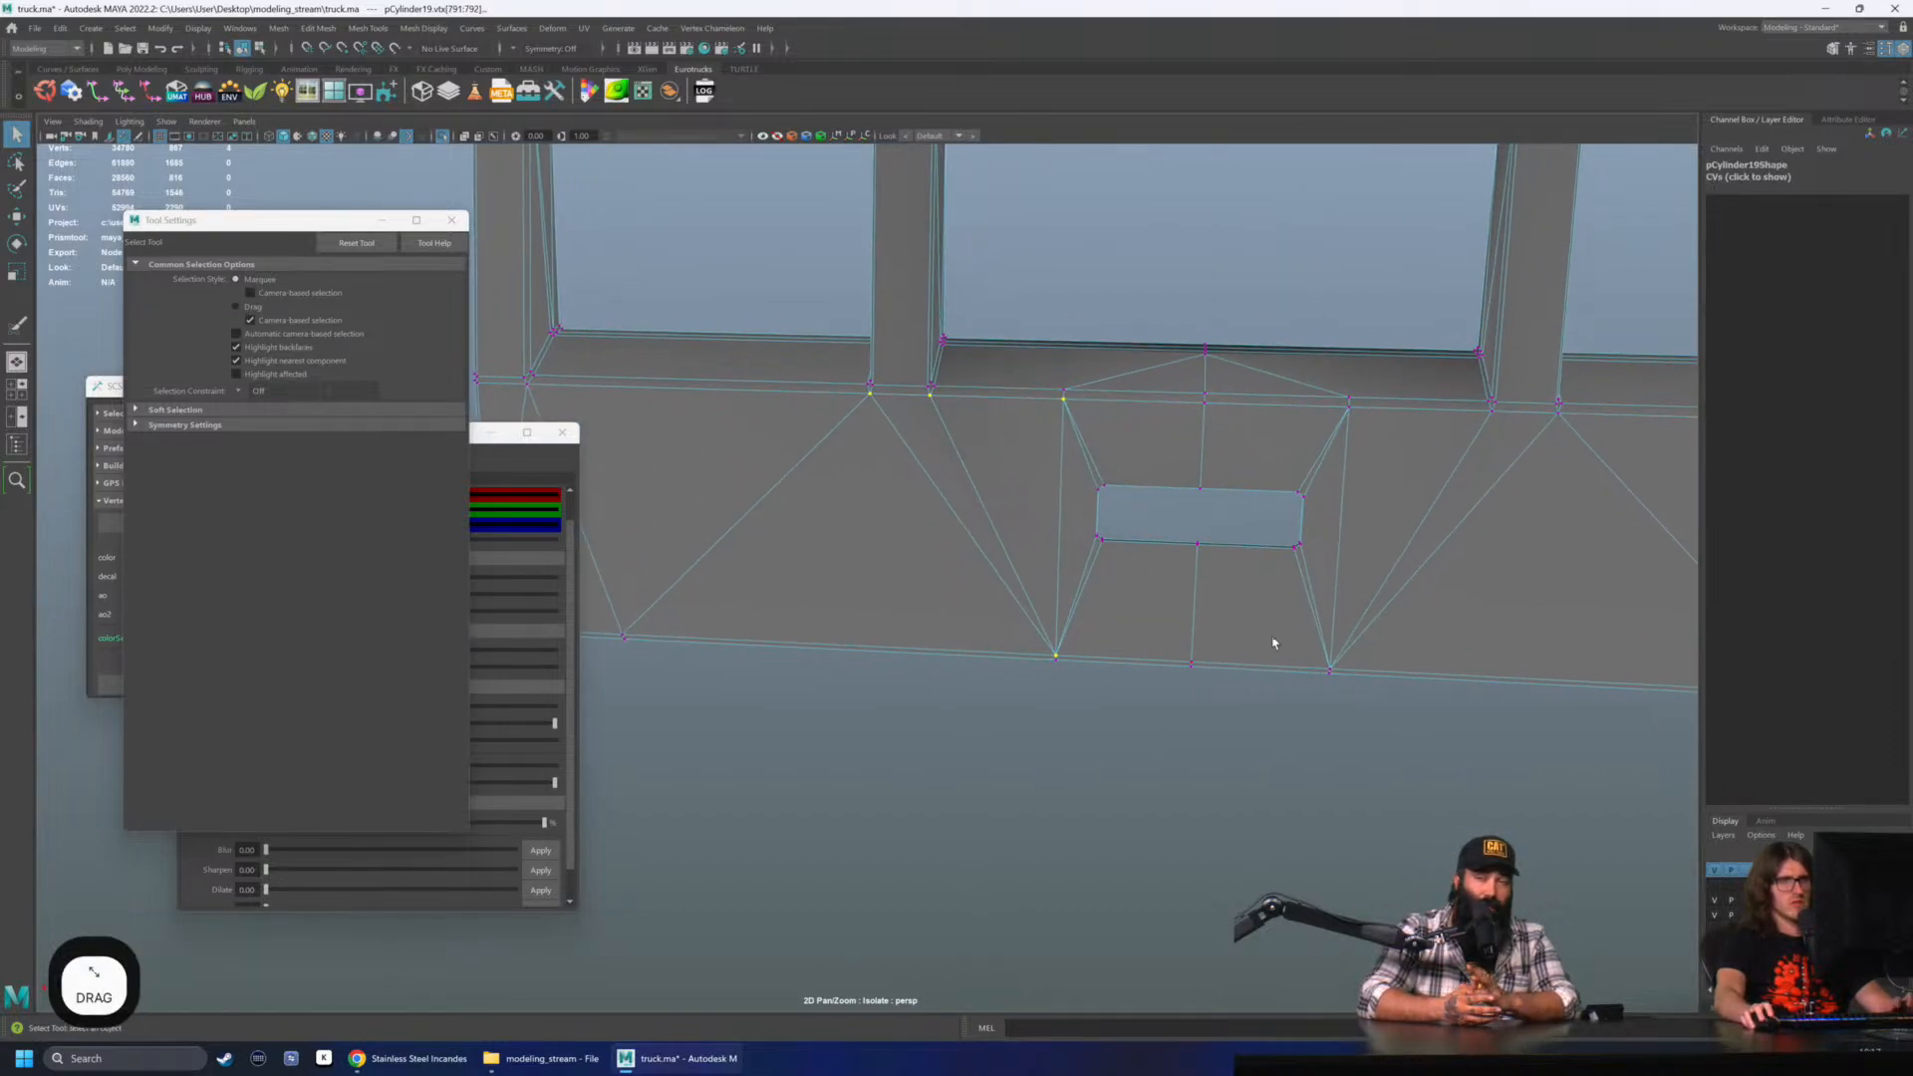
{"action": "key", "text": "Tab"}
{"action": "left_click", "coordinate": [1329, 666]}
{"action": "left_click", "coordinate": [1311, 493]}
{"action": "left_click", "coordinate": [1495, 406]}
{"action": "left_click", "coordinate": [1472, 402]}
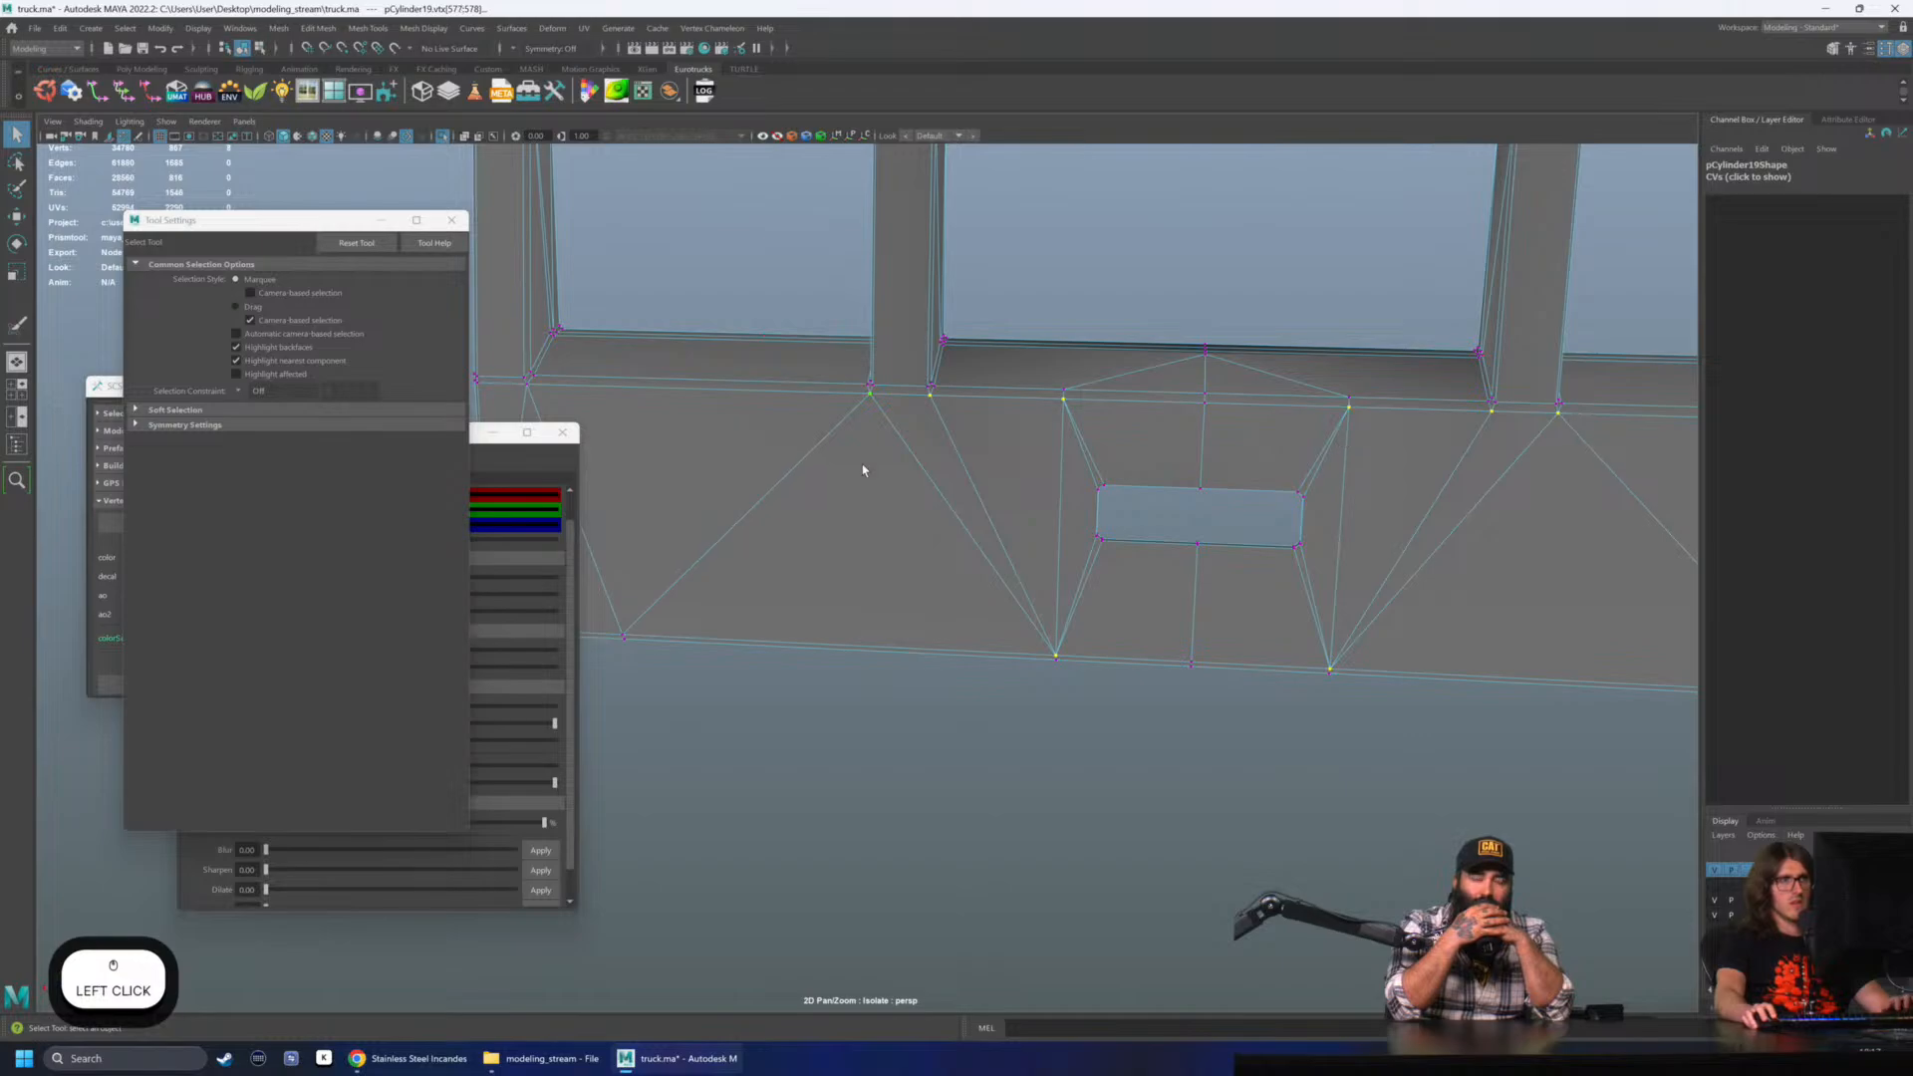
{"action": "left_click", "coordinate": [427, 29]}
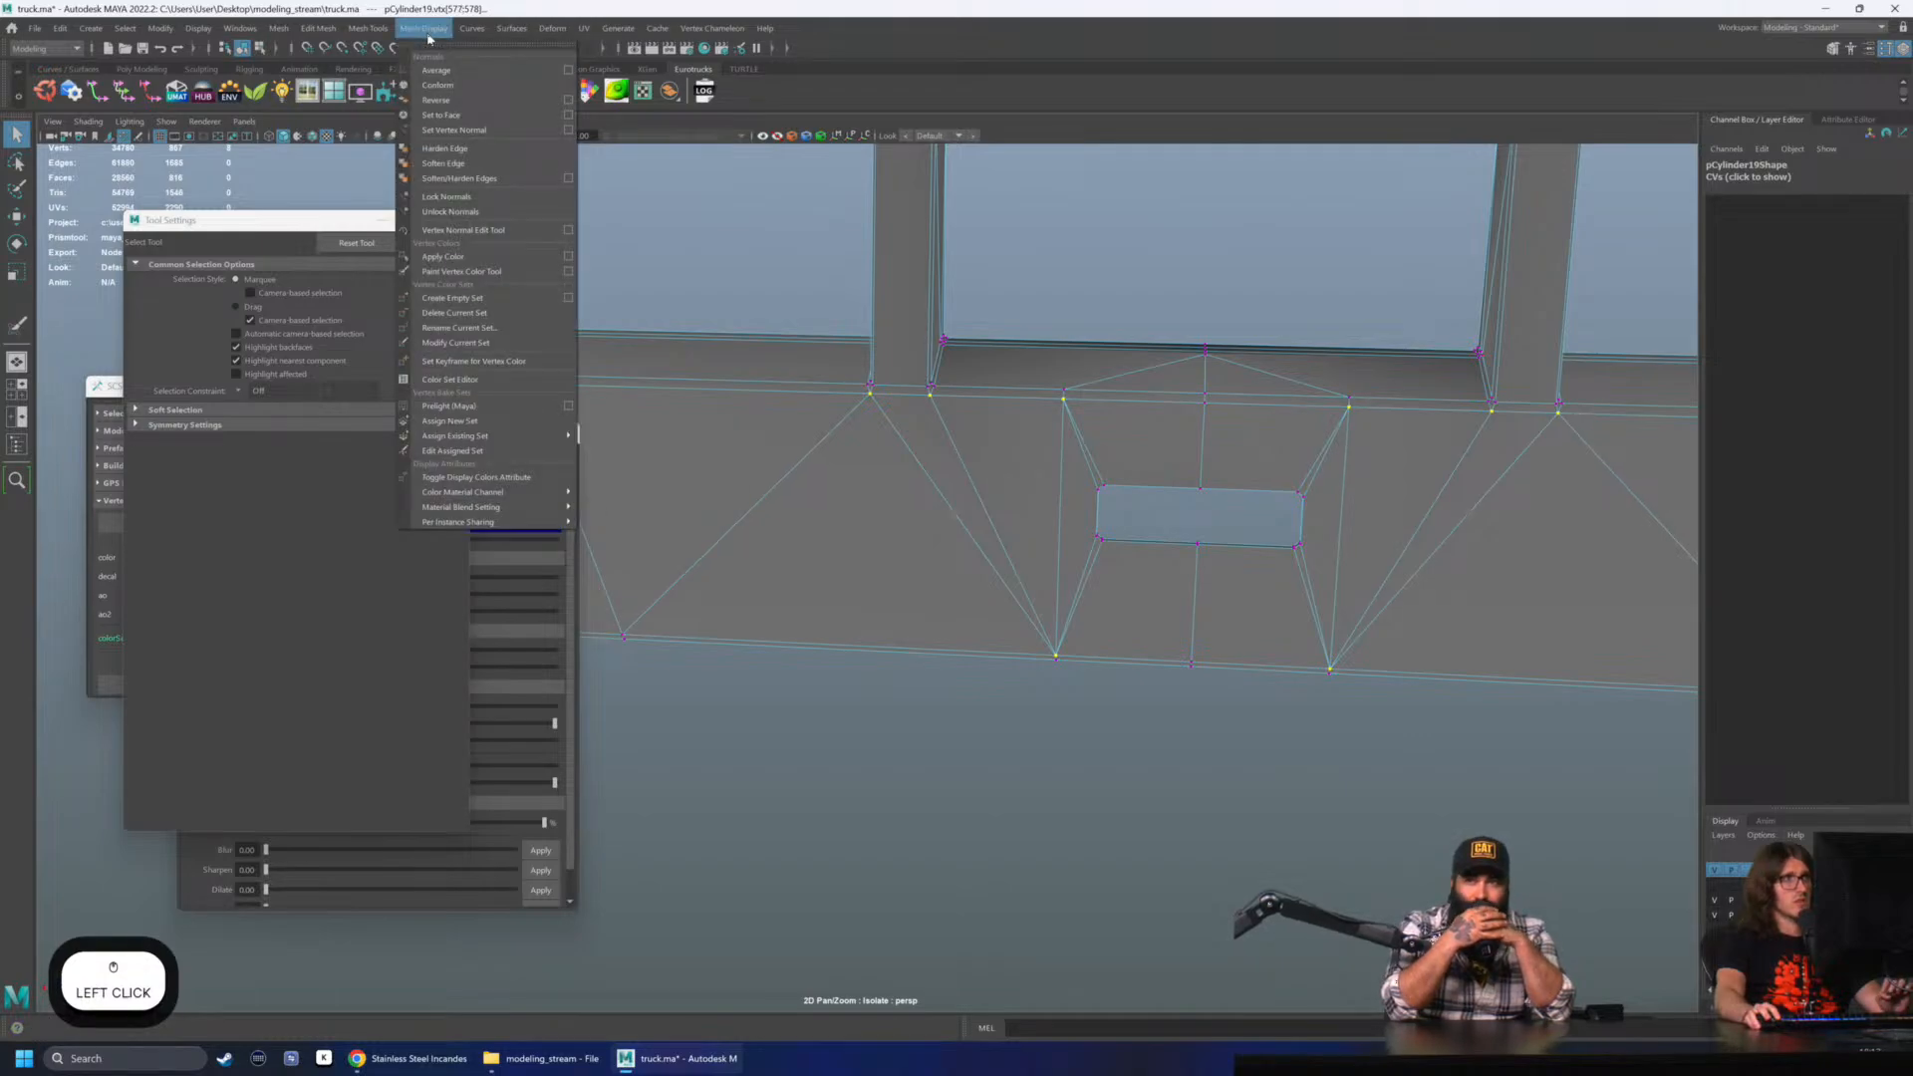
{"action": "left_click", "coordinate": [566, 258]}
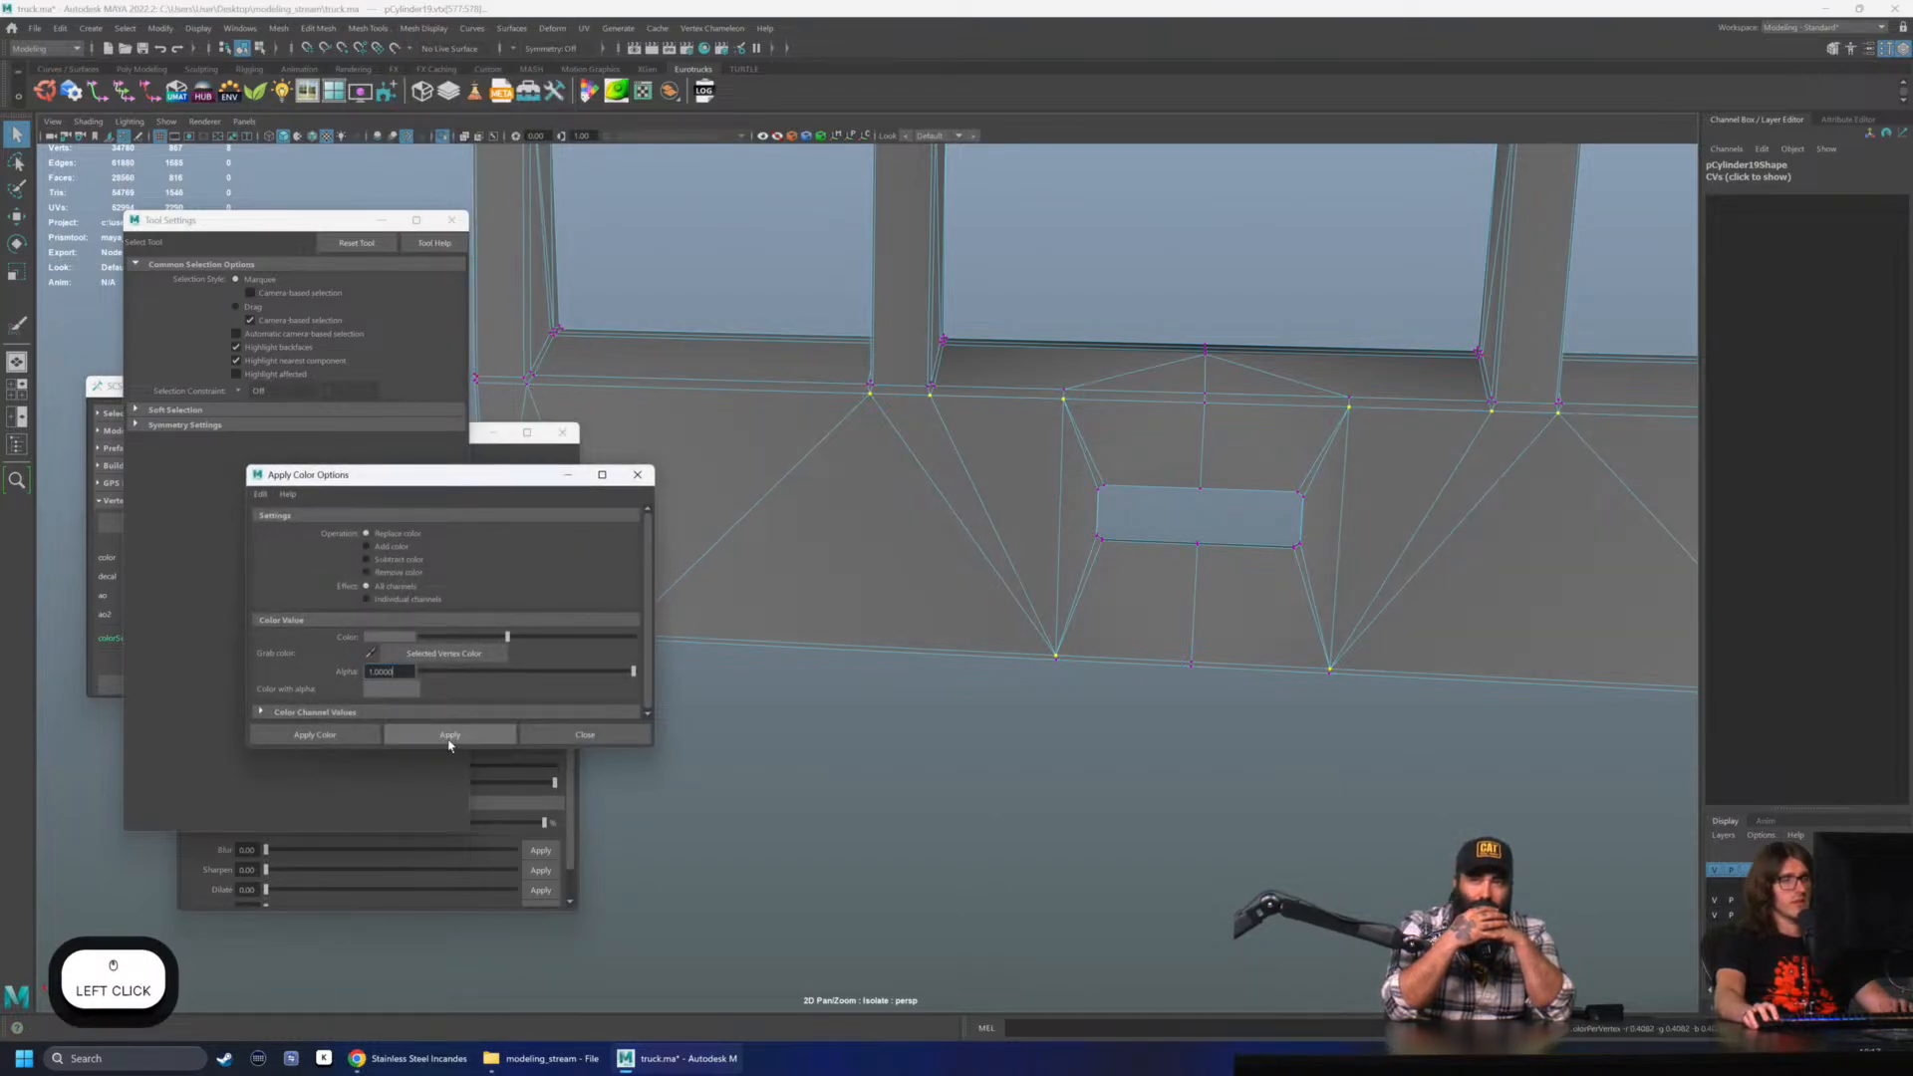
- Recolor the center seam vertices above and below the plate opening with the sampled gray, then close the color options and deselect the bumper
{"action": "key", "text": "Tab"}
{"action": "left_click_drag", "start_coordinate": [1211, 469], "coordinate": [1204, 548]}
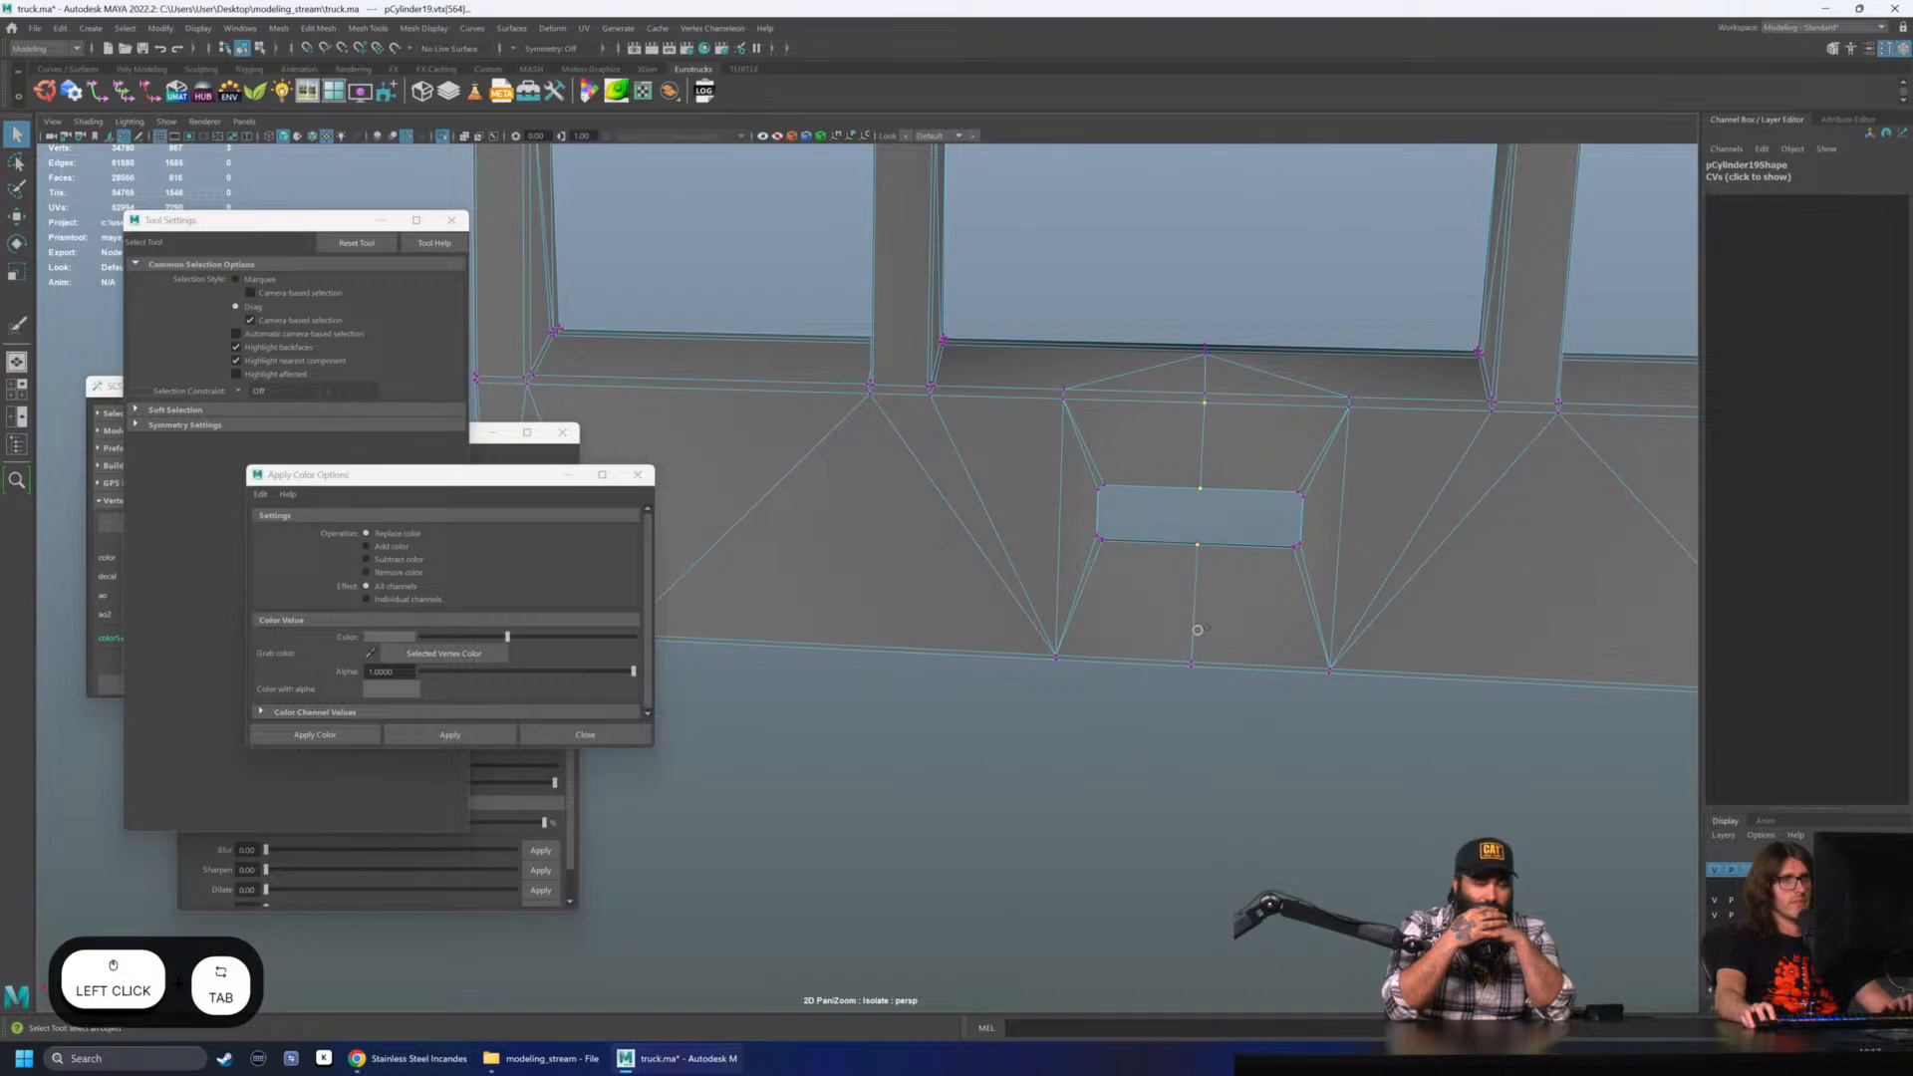
{"action": "left_click", "coordinate": [616, 736]}
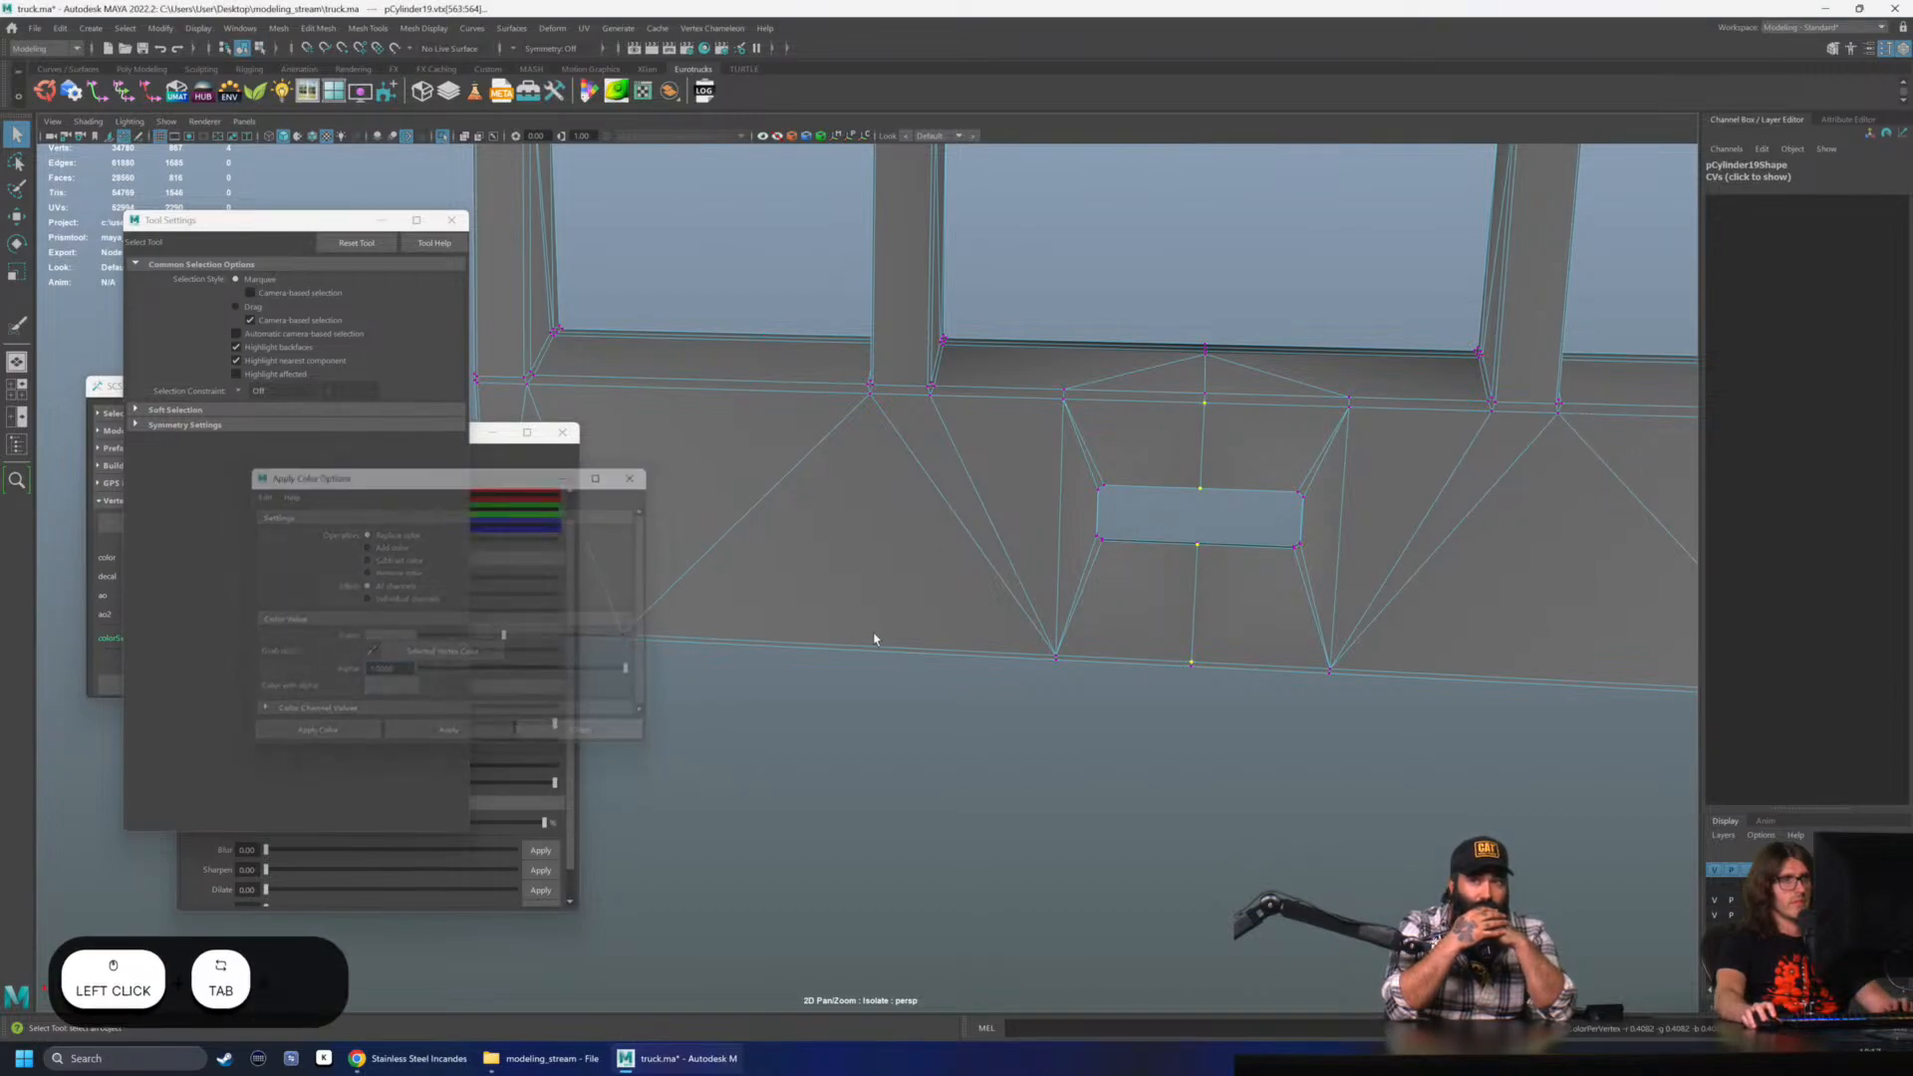
{"action": "right_click_drag", "start_coordinate": [875, 637], "coordinate": [1132, 312]}
{"action": "left_click", "coordinate": [1136, 311]}
{"action": "scroll", "coordinate": [1142, 310], "scroll_direction": "down", "scroll_amount": 3}
{"action": "left_click_drag", "start_coordinate": [1142, 310], "coordinate": [1031, 414], "text": "alt"}
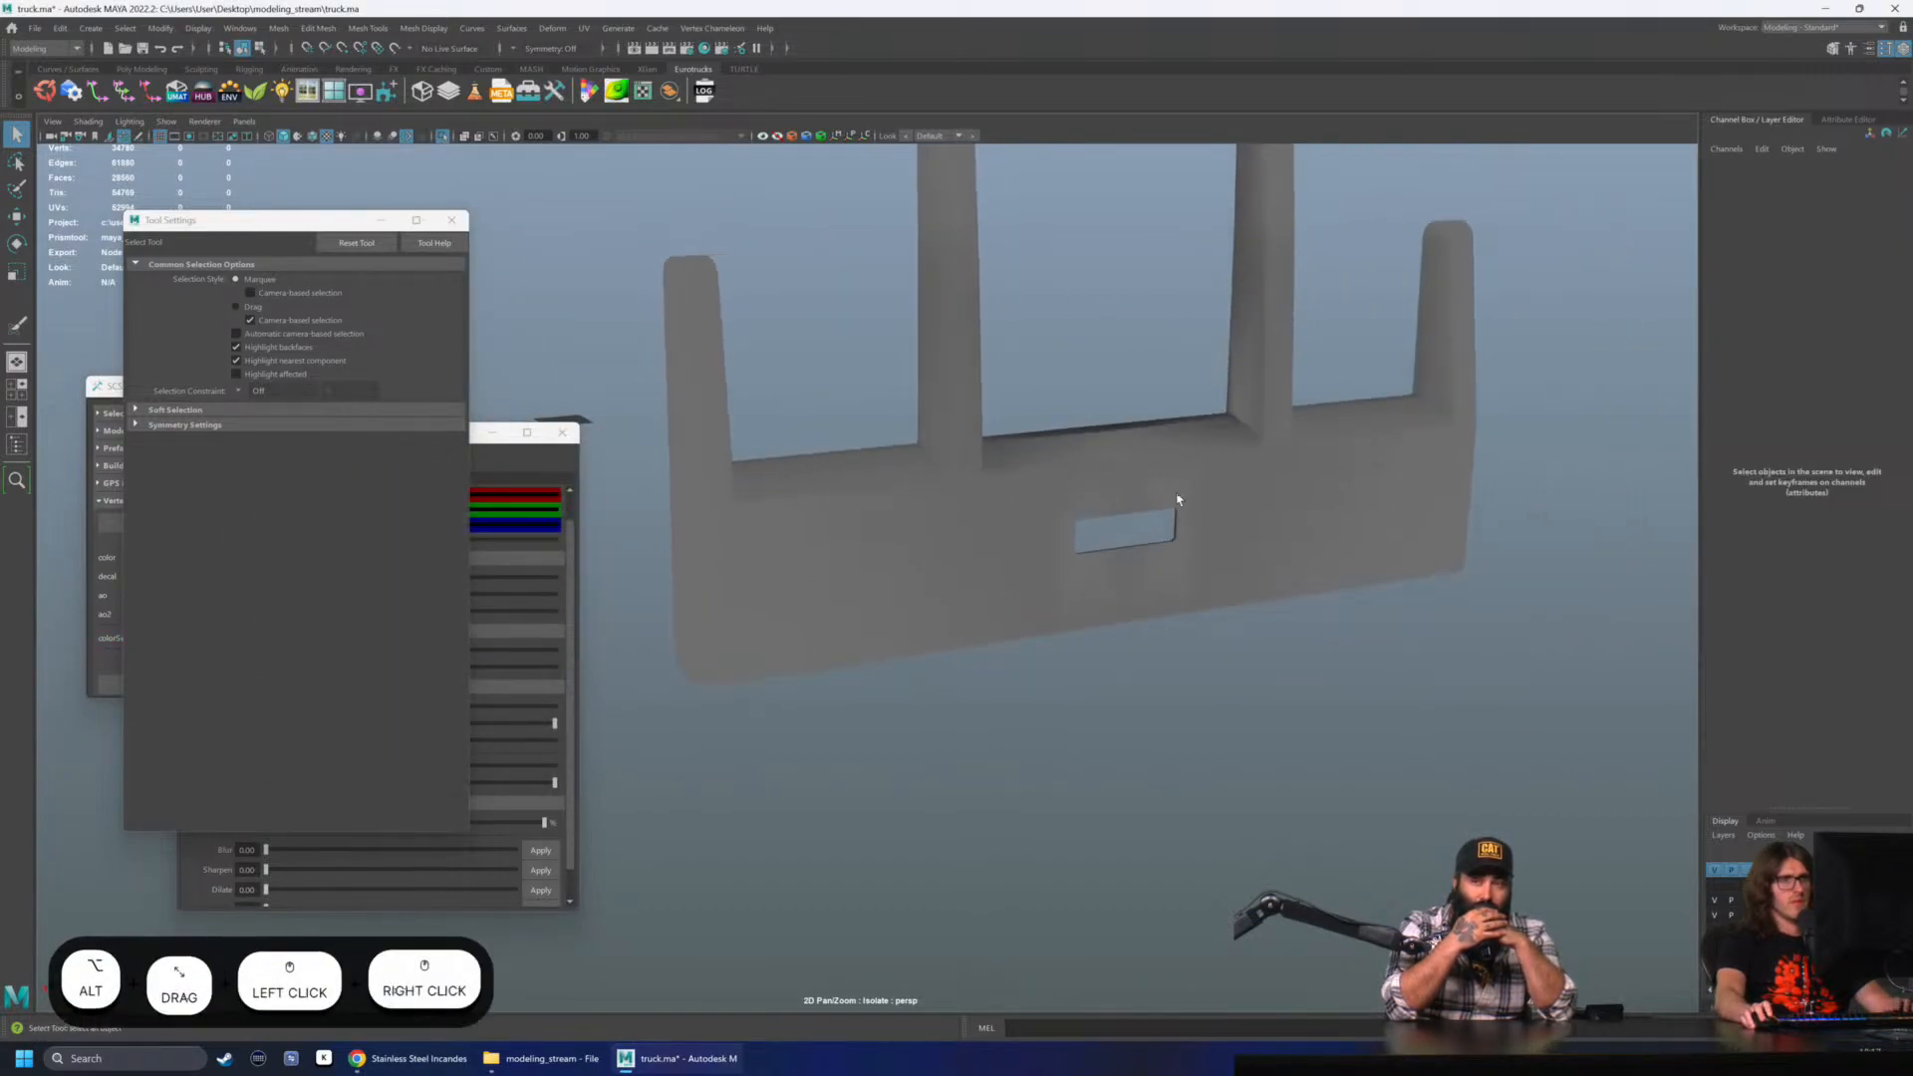
{"action": "right_click_drag", "start_coordinate": [1179, 505], "coordinate": [1196, 488], "text": "alt"}
{"action": "middle_click_drag", "start_coordinate": [1196, 488], "coordinate": [969, 466], "text": "alt"}
- Select the vertices at all four corners of the plate opening and apply the same gray
{"action": "left_click", "coordinate": [964, 457]}
{"action": "scroll", "coordinate": [944, 427], "scroll_direction": "up", "scroll_amount": 4}
{"action": "right_click_drag", "start_coordinate": [943, 428], "coordinate": [911, 445]}
{"action": "left_click", "coordinate": [929, 465]}
{"action": "key", "text": "Tab"}
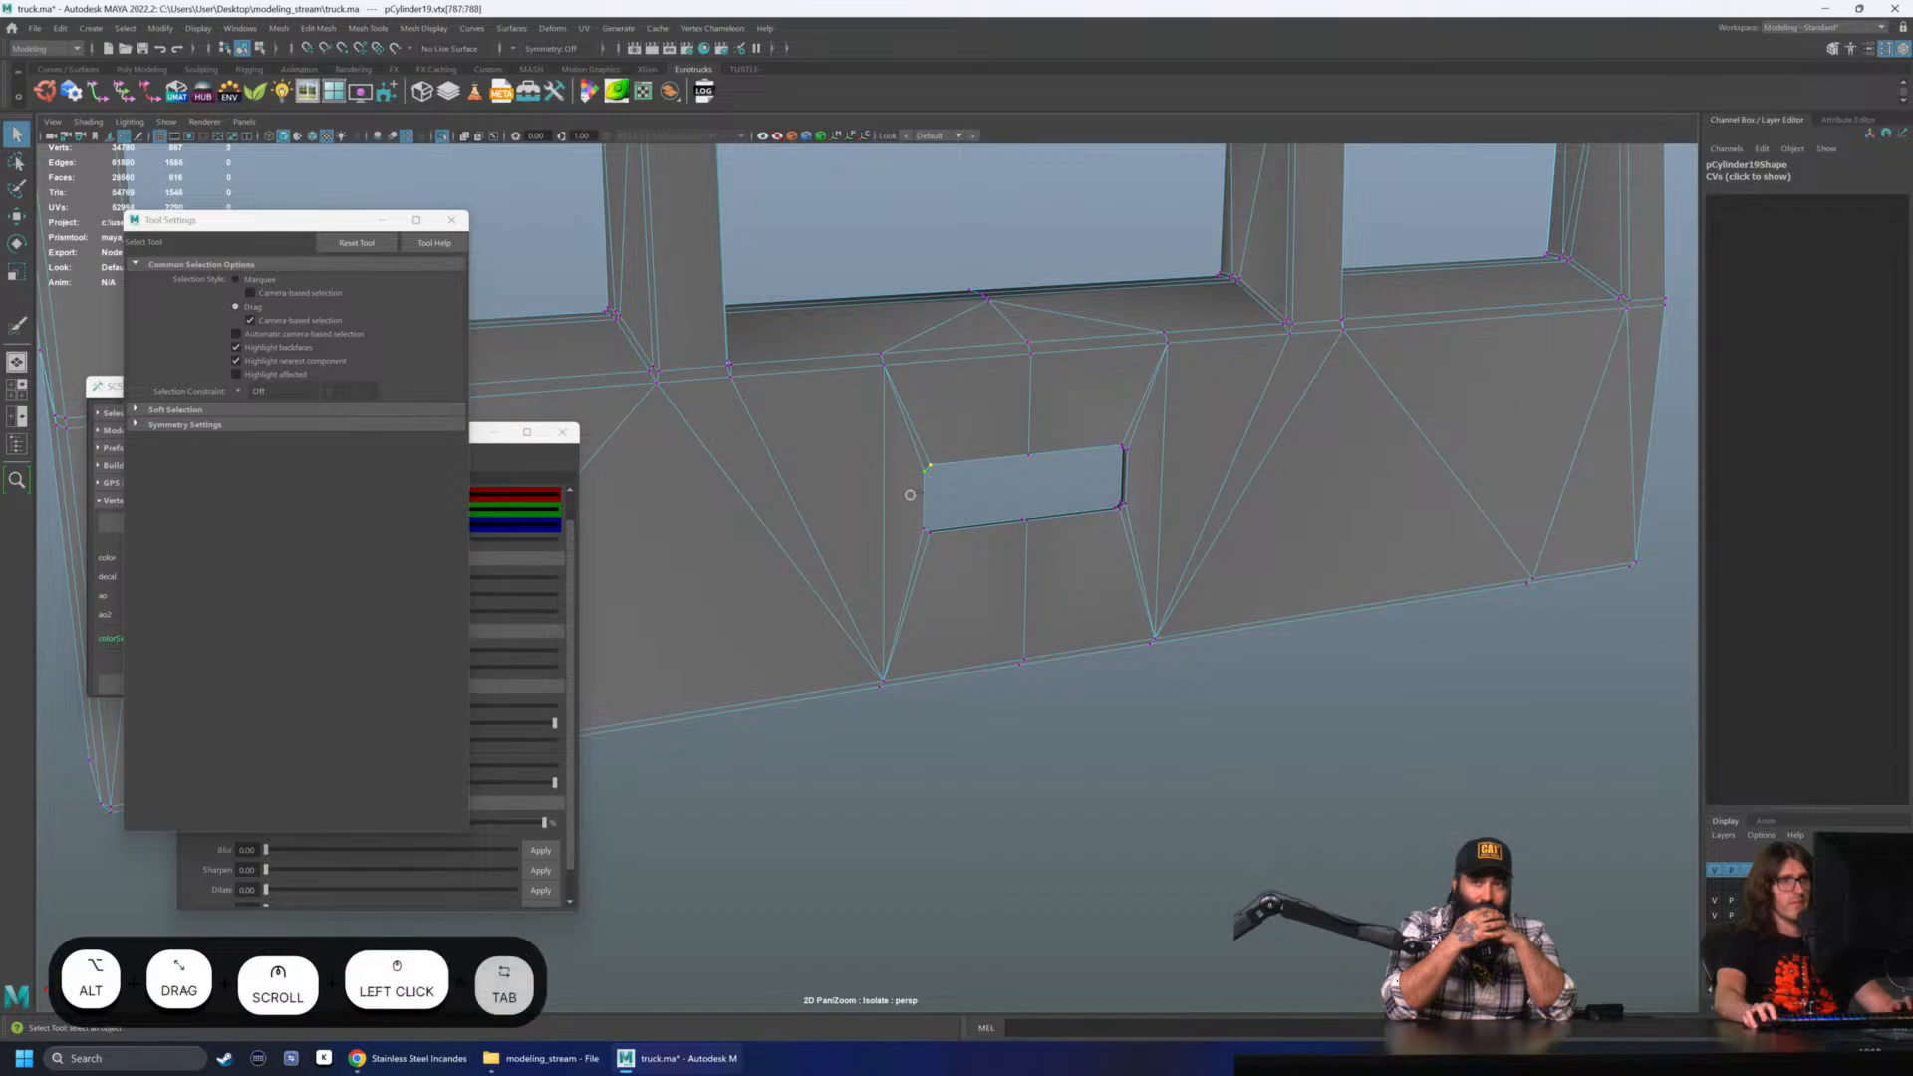
{"action": "mouse_move", "coordinate": [923, 550]}
{"action": "left_mouse_down"}
{"action": "mouse_move", "coordinate": [1110, 538]}
{"action": "mouse_move", "coordinate": [1138, 477]}
{"action": "left_mouse_up"}
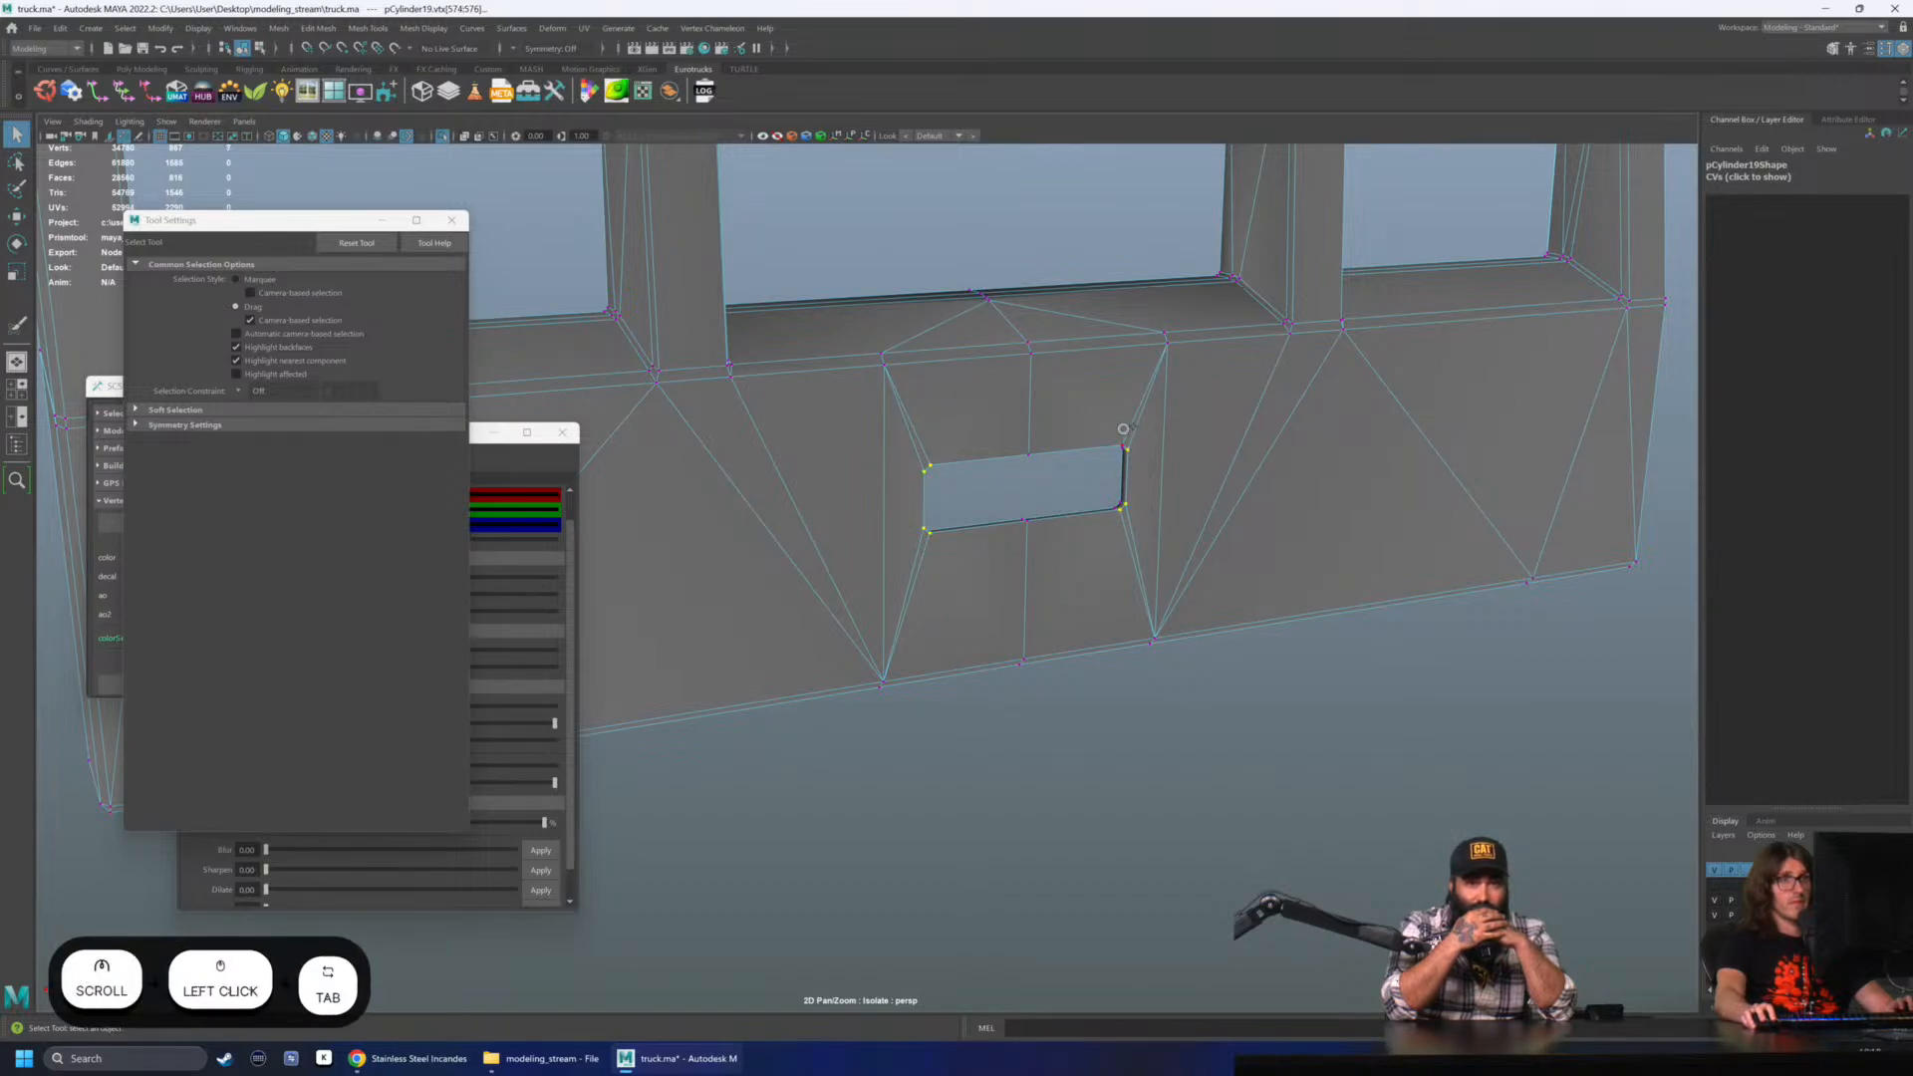
{"action": "left_click", "coordinate": [410, 29]}
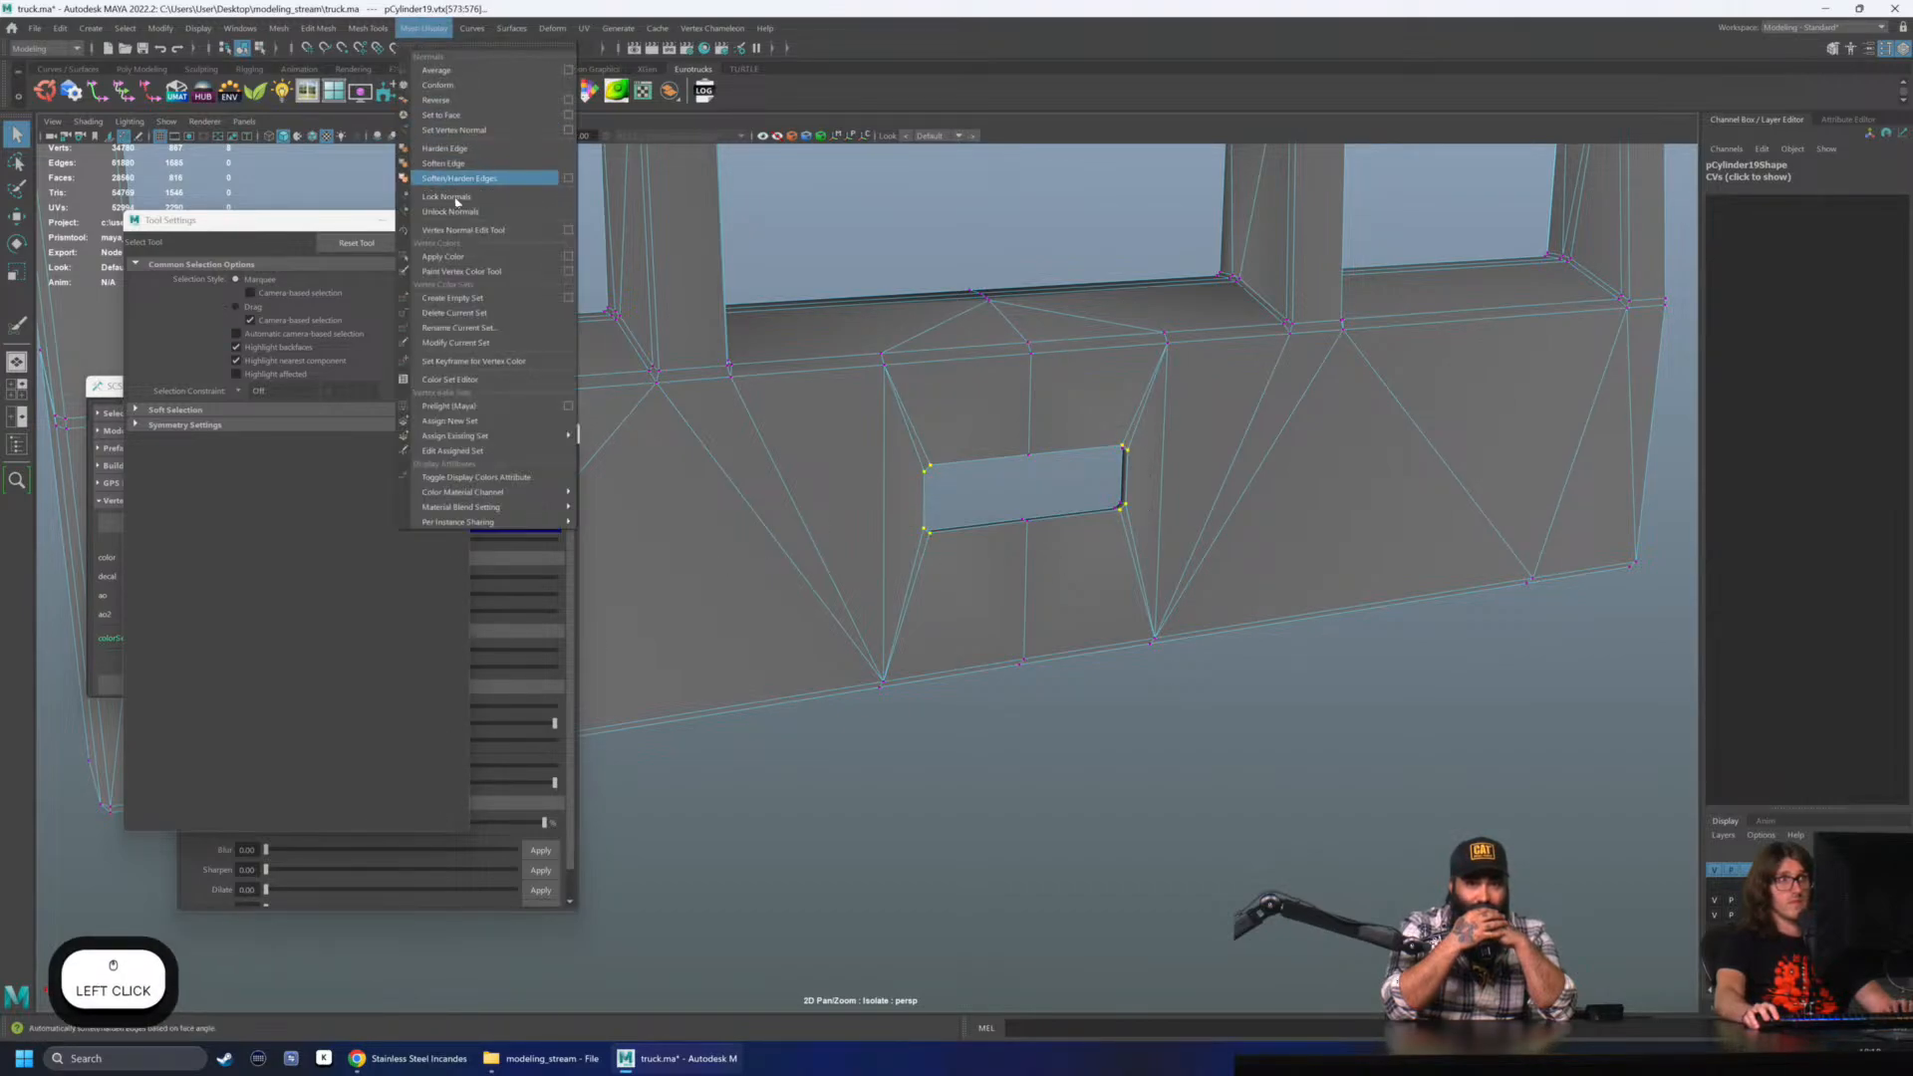
{"action": "left_click", "coordinate": [567, 258]}
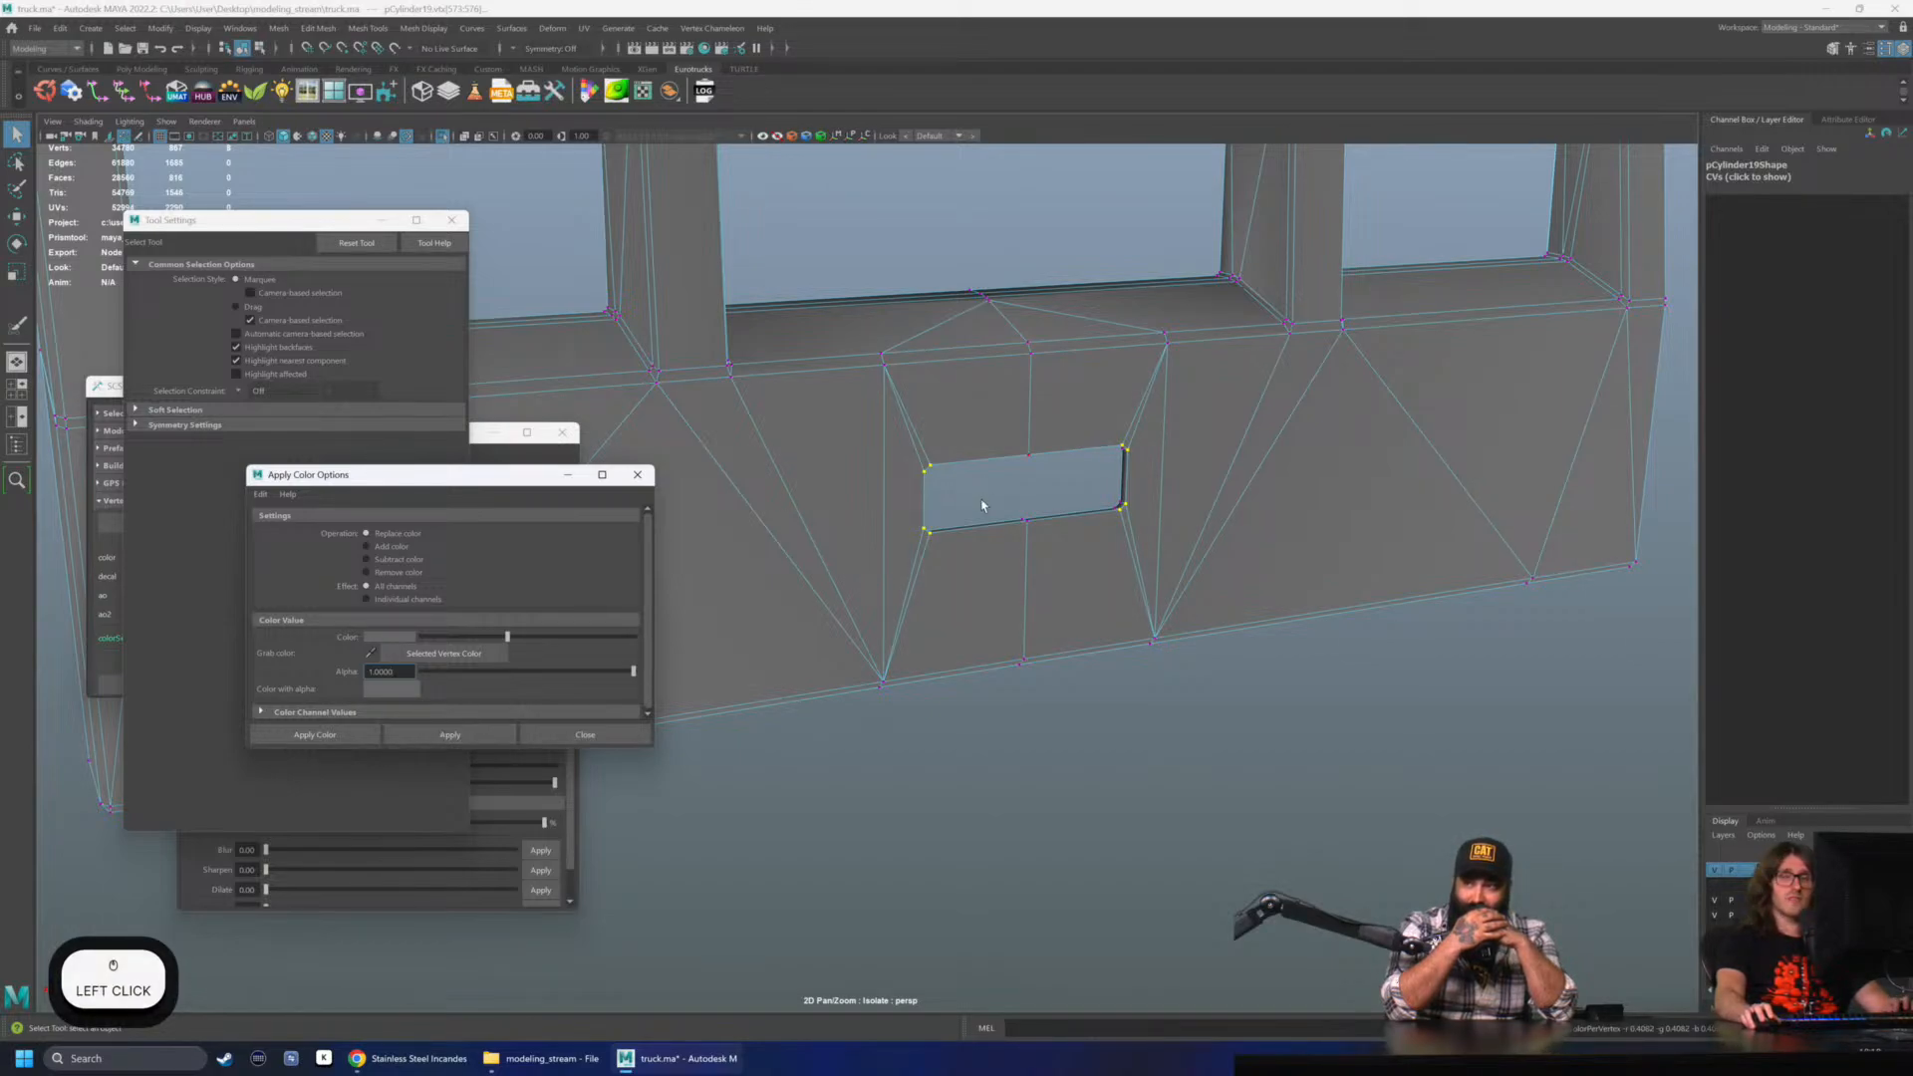
- Deselect the bumper and check the evened-out shading across its front face and posts
{"action": "left_click", "coordinate": [1111, 230]}
{"action": "scroll", "coordinate": [1108, 234], "scroll_direction": "down", "scroll_amount": 2}
{"action": "middle_click_drag", "start_coordinate": [940, 360], "coordinate": [975, 376], "text": "alt"}
{"action": "mouse_move", "coordinate": [975, 375]}
{"action": "right_mouse_down"}
{"action": "mouse_move", "coordinate": [1108, 246]}
{"action": "mouse_move", "coordinate": [1005, 353]}
{"action": "right_mouse_up"}
{"action": "left_click_drag", "start_coordinate": [1005, 353], "coordinate": [1132, 376], "text": "alt"}
{"action": "right_click_drag", "start_coordinate": [1132, 376], "coordinate": [847, 424], "text": "alt"}
{"action": "left_click", "coordinate": [941, 425]}
{"action": "left_click_drag", "start_coordinate": [847, 424], "coordinate": [919, 428], "text": "alt"}
{"action": "left_click", "coordinate": [918, 428]}
{"action": "left_click", "coordinate": [748, 385]}
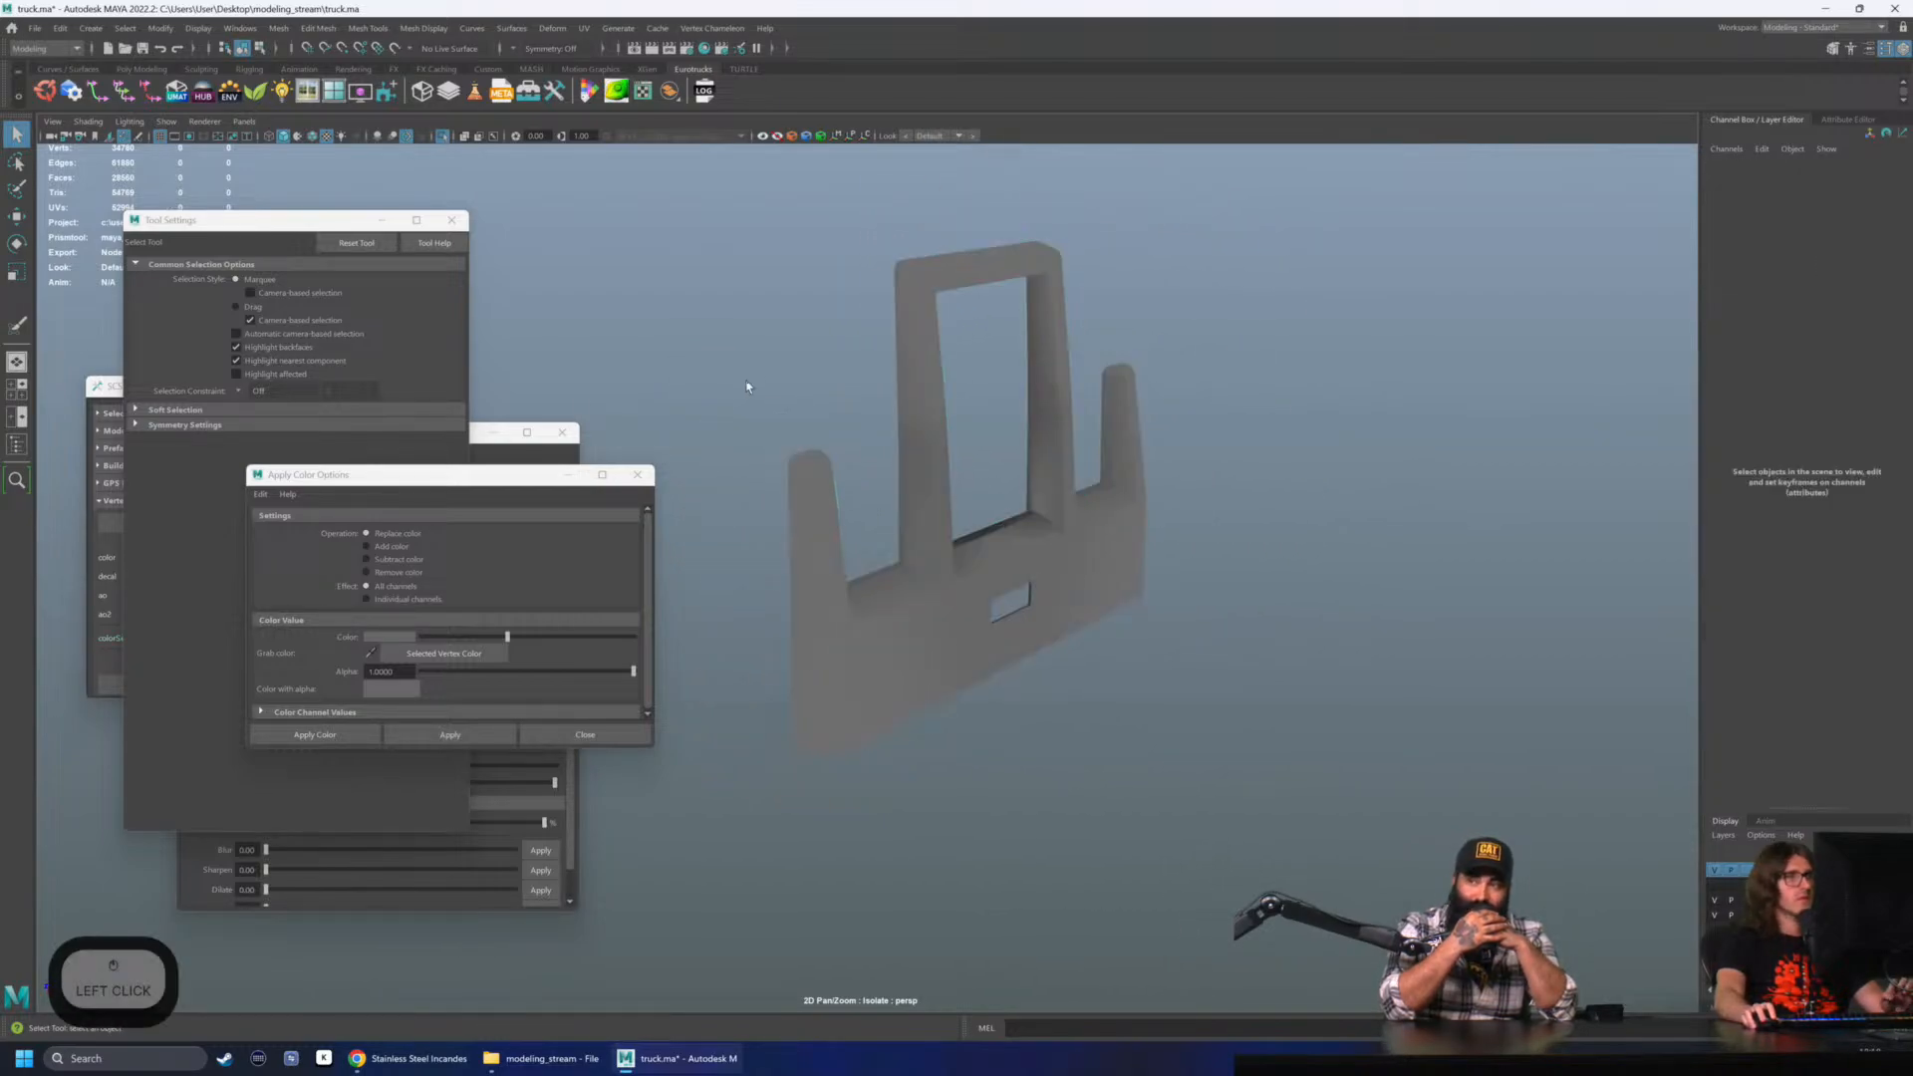
- Reselect the bumper and close the color options, tool settings and Vertex Chameleon windows
{"action": "left_click_drag", "start_coordinate": [748, 384], "coordinate": [865, 509]}
{"action": "left_click", "coordinate": [639, 475]}
{"action": "left_click", "coordinate": [451, 221]}
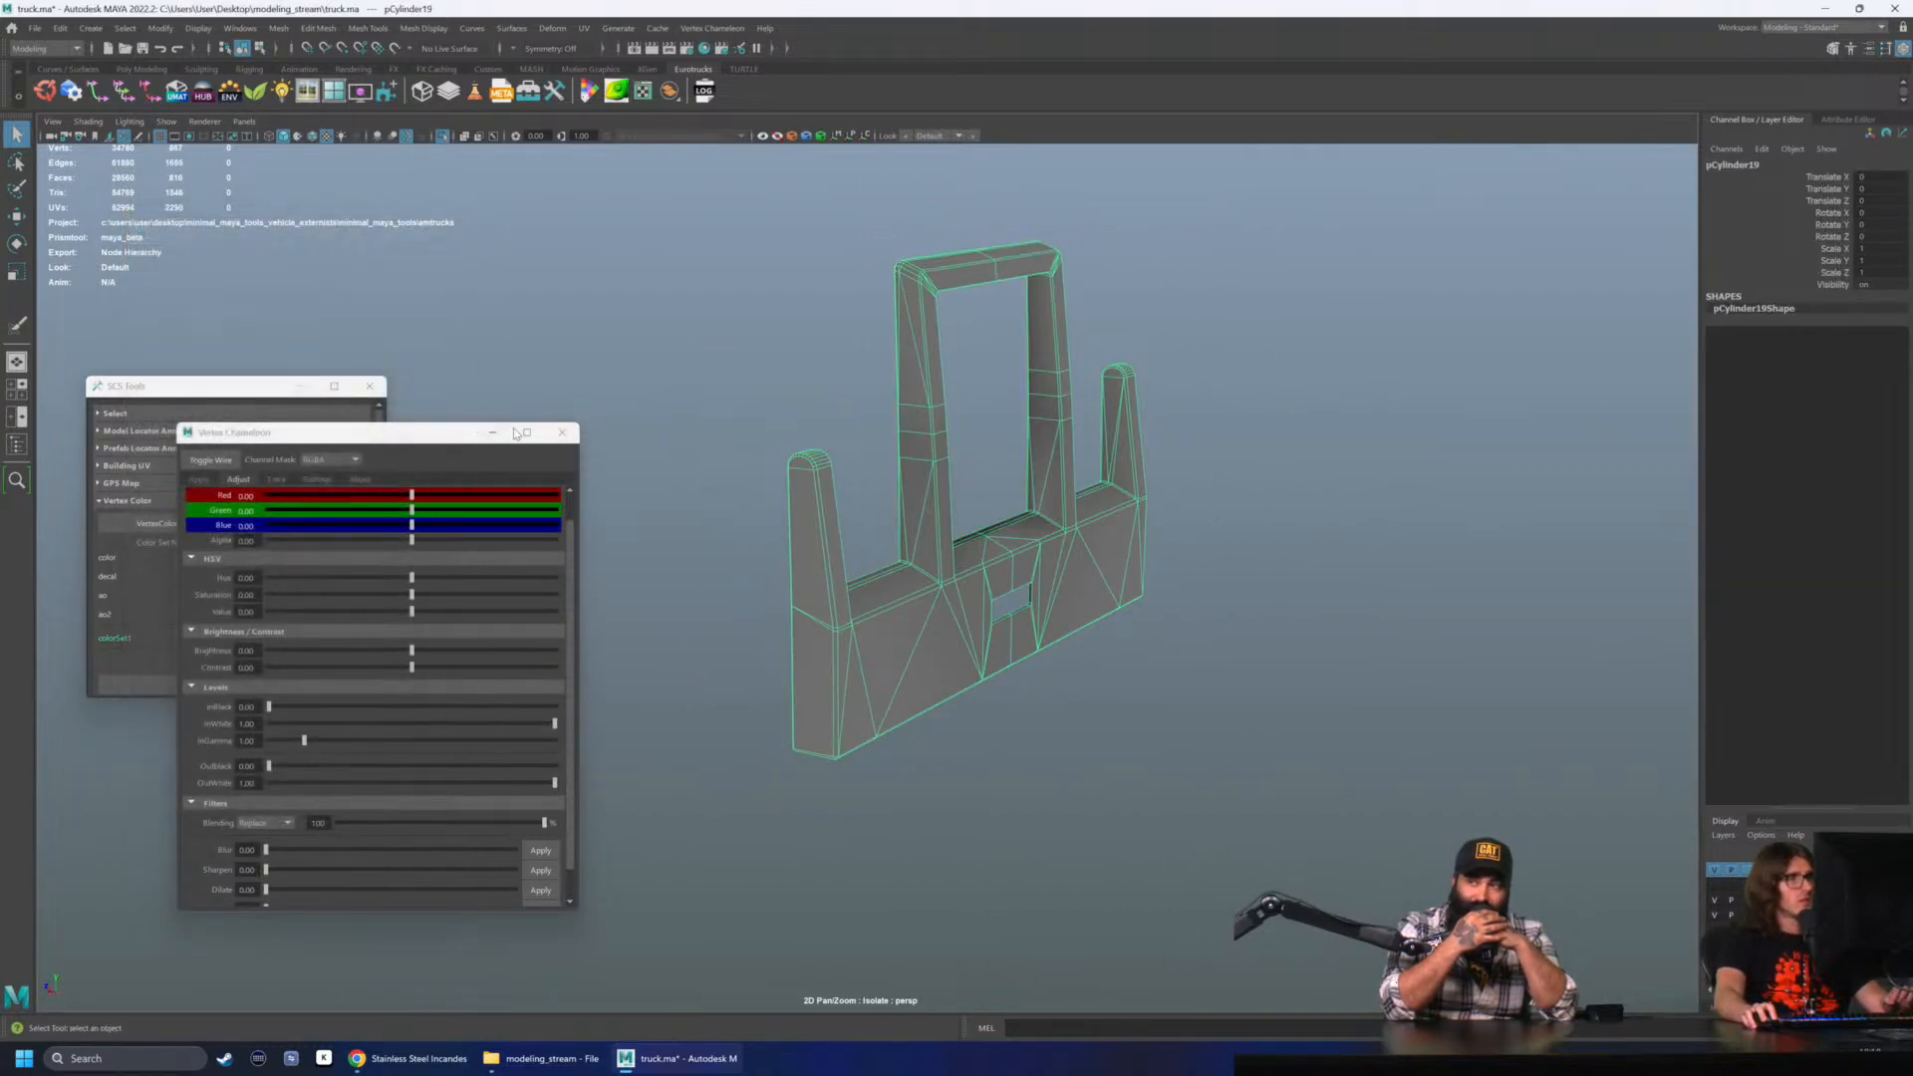
{"action": "left_click", "coordinate": [562, 431]}
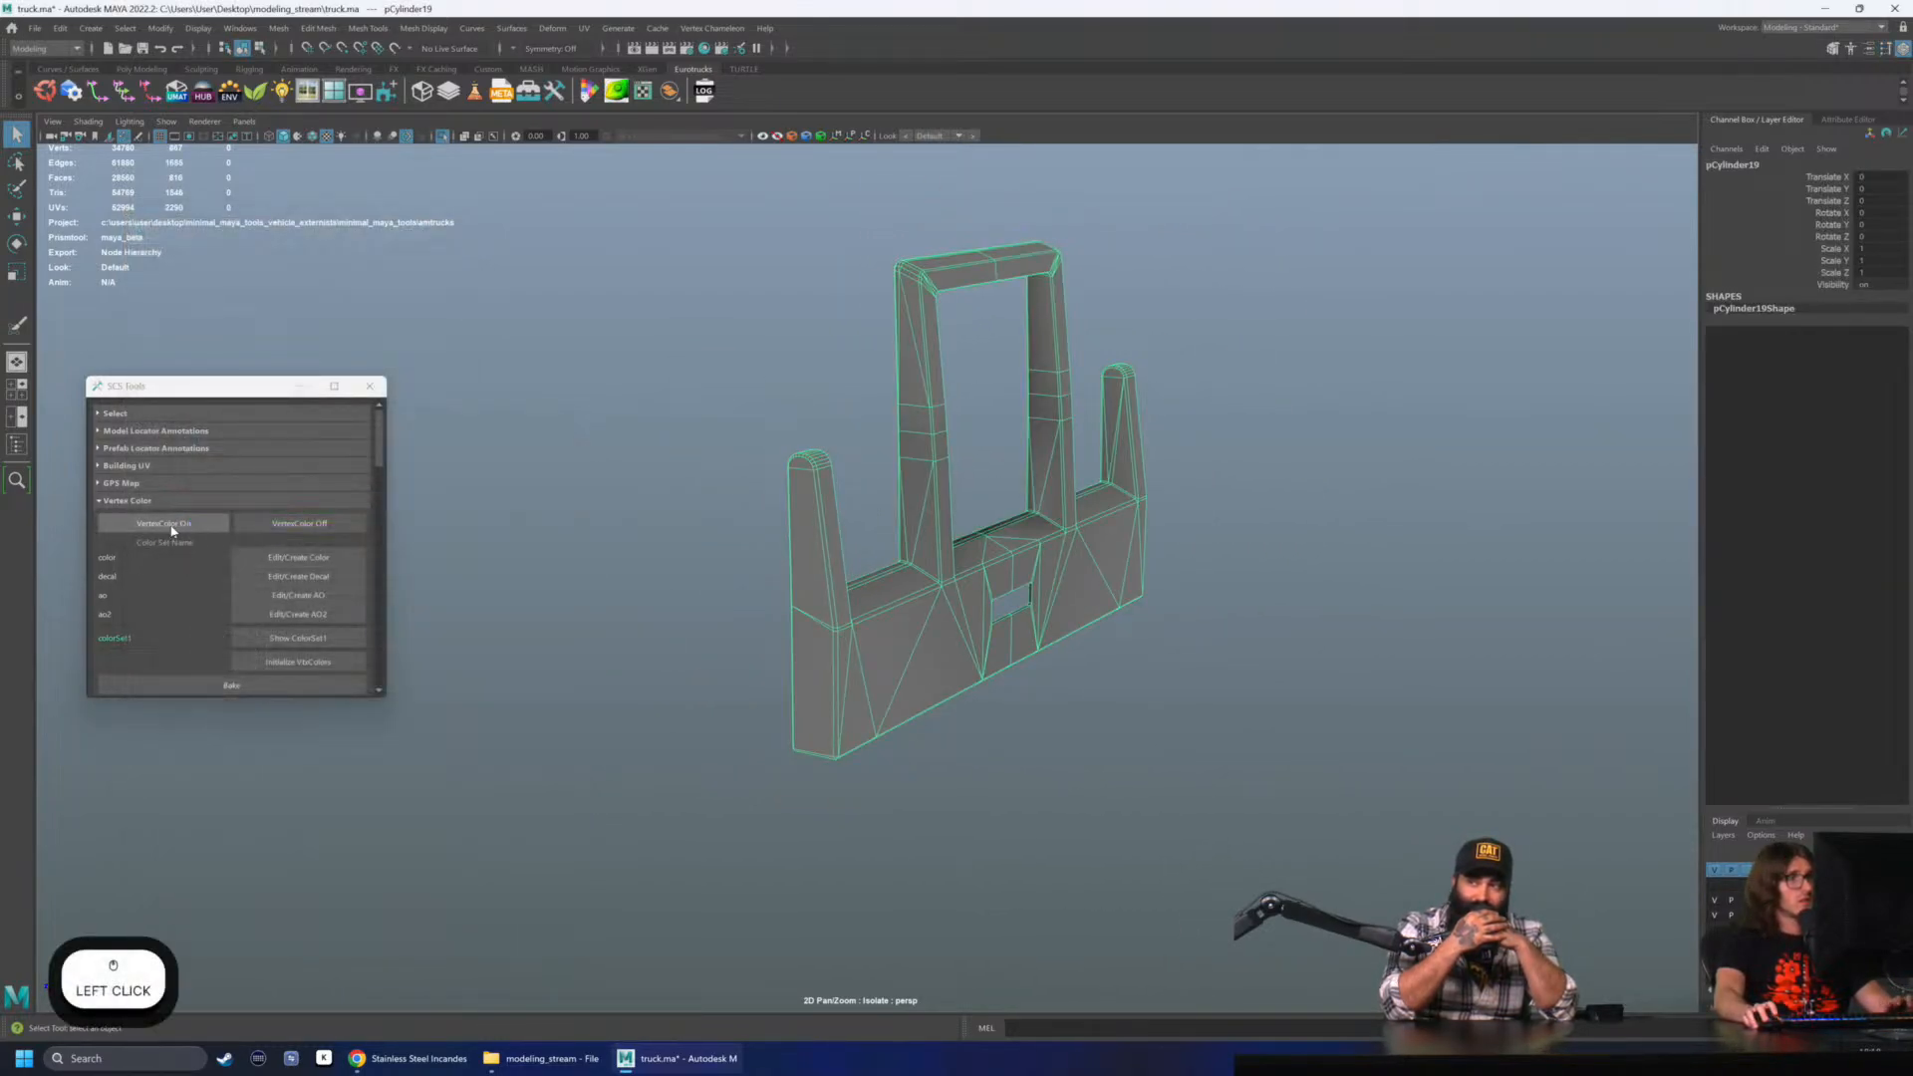
- Turn off the bumper's vertex color display and exit isolation to show the whole truck
{"action": "left_click", "coordinate": [319, 527]}
{"action": "left_click", "coordinate": [678, 439]}
{"action": "left_click_drag", "start_coordinate": [679, 440], "coordinate": [461, 482], "text": "alt"}
{"action": "scroll", "coordinate": [462, 482], "scroll_direction": "up", "scroll_amount": 1, "text": "alt"}
{"action": "left_click_drag", "start_coordinate": [741, 493], "coordinate": [882, 441], "text": "alt"}
{"action": "left_click", "coordinate": [443, 136]}
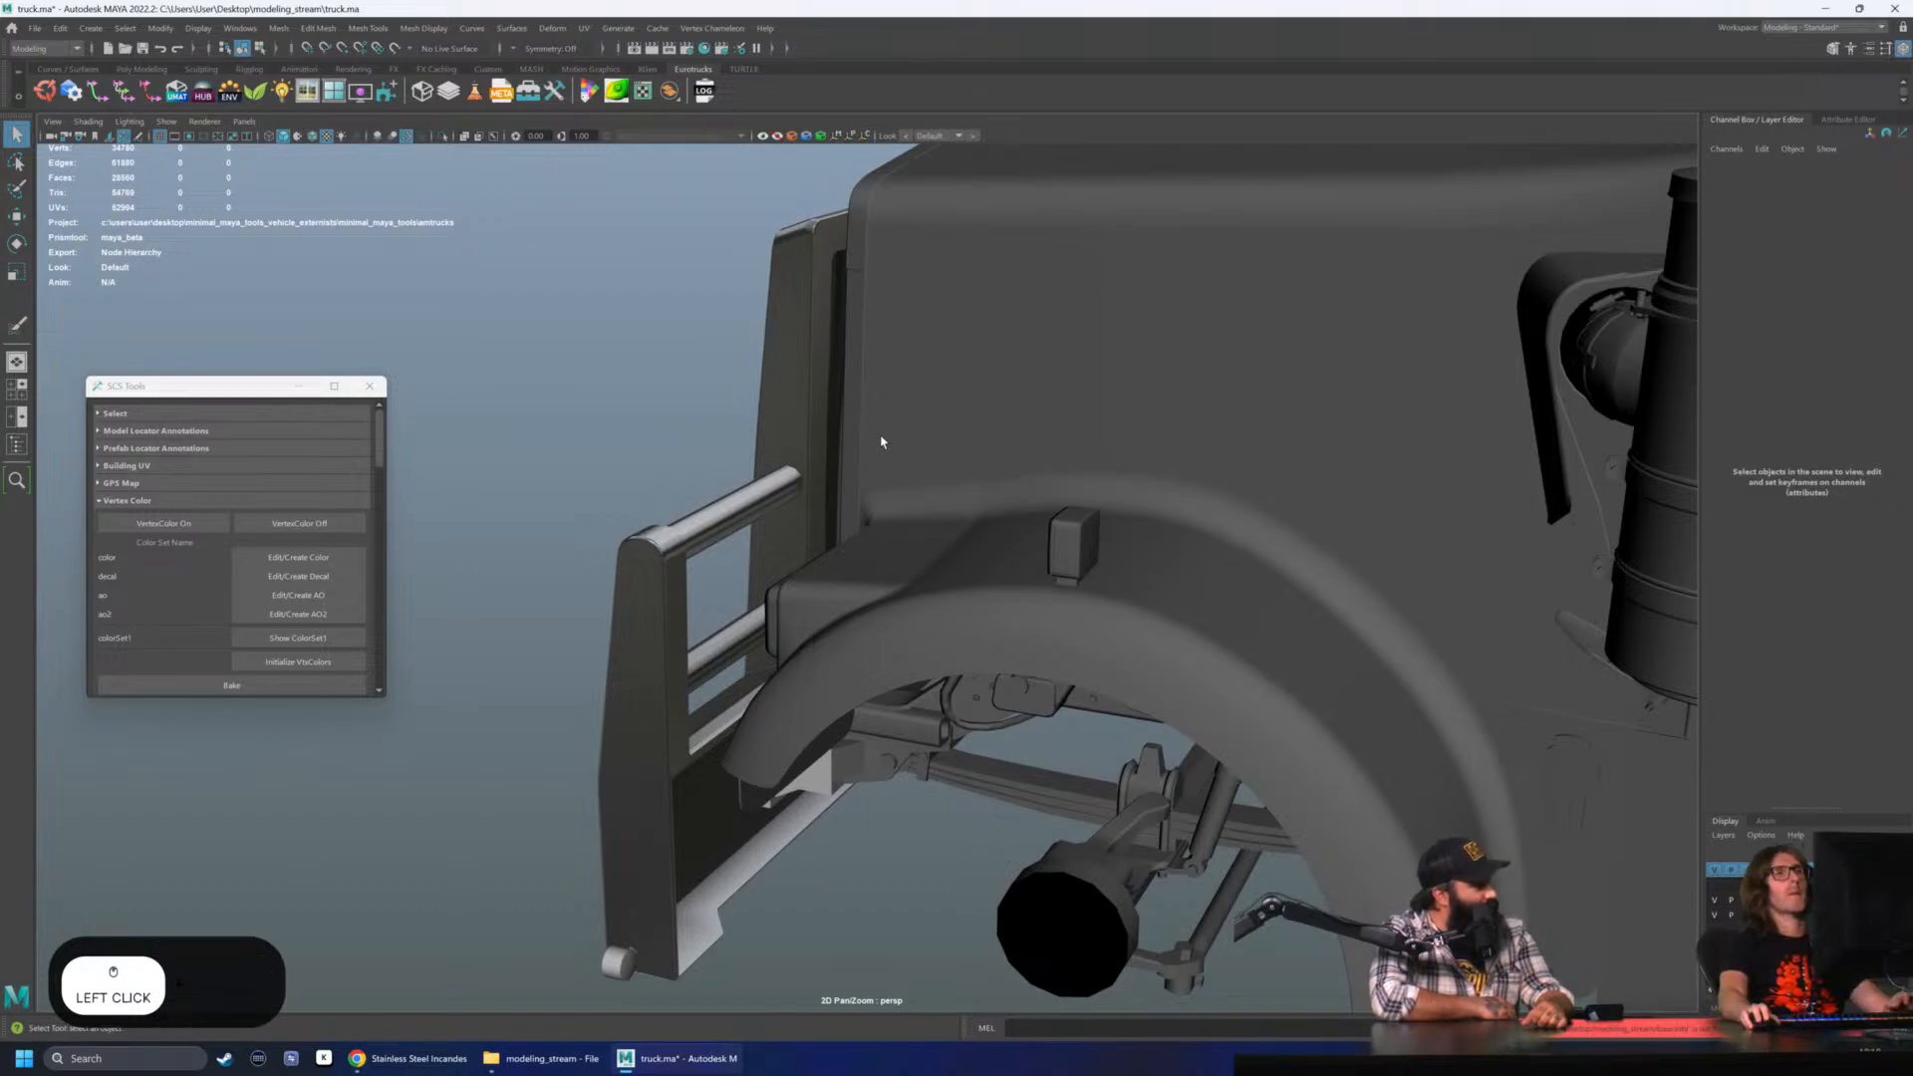
- Select the plate piece at the center of the bumper's front and delete its construction history
{"action": "scroll", "coordinate": [880, 440], "scroll_direction": "up", "scroll_amount": 1}
{"action": "left_click_drag", "start_coordinate": [795, 504], "coordinate": [1062, 560], "text": "alt"}
{"action": "left_click", "coordinate": [1124, 545]}
{"action": "left_click", "coordinate": [1158, 506]}
{"action": "left_click", "coordinate": [973, 640]}
{"action": "key", "text": "alt+shift+d"}
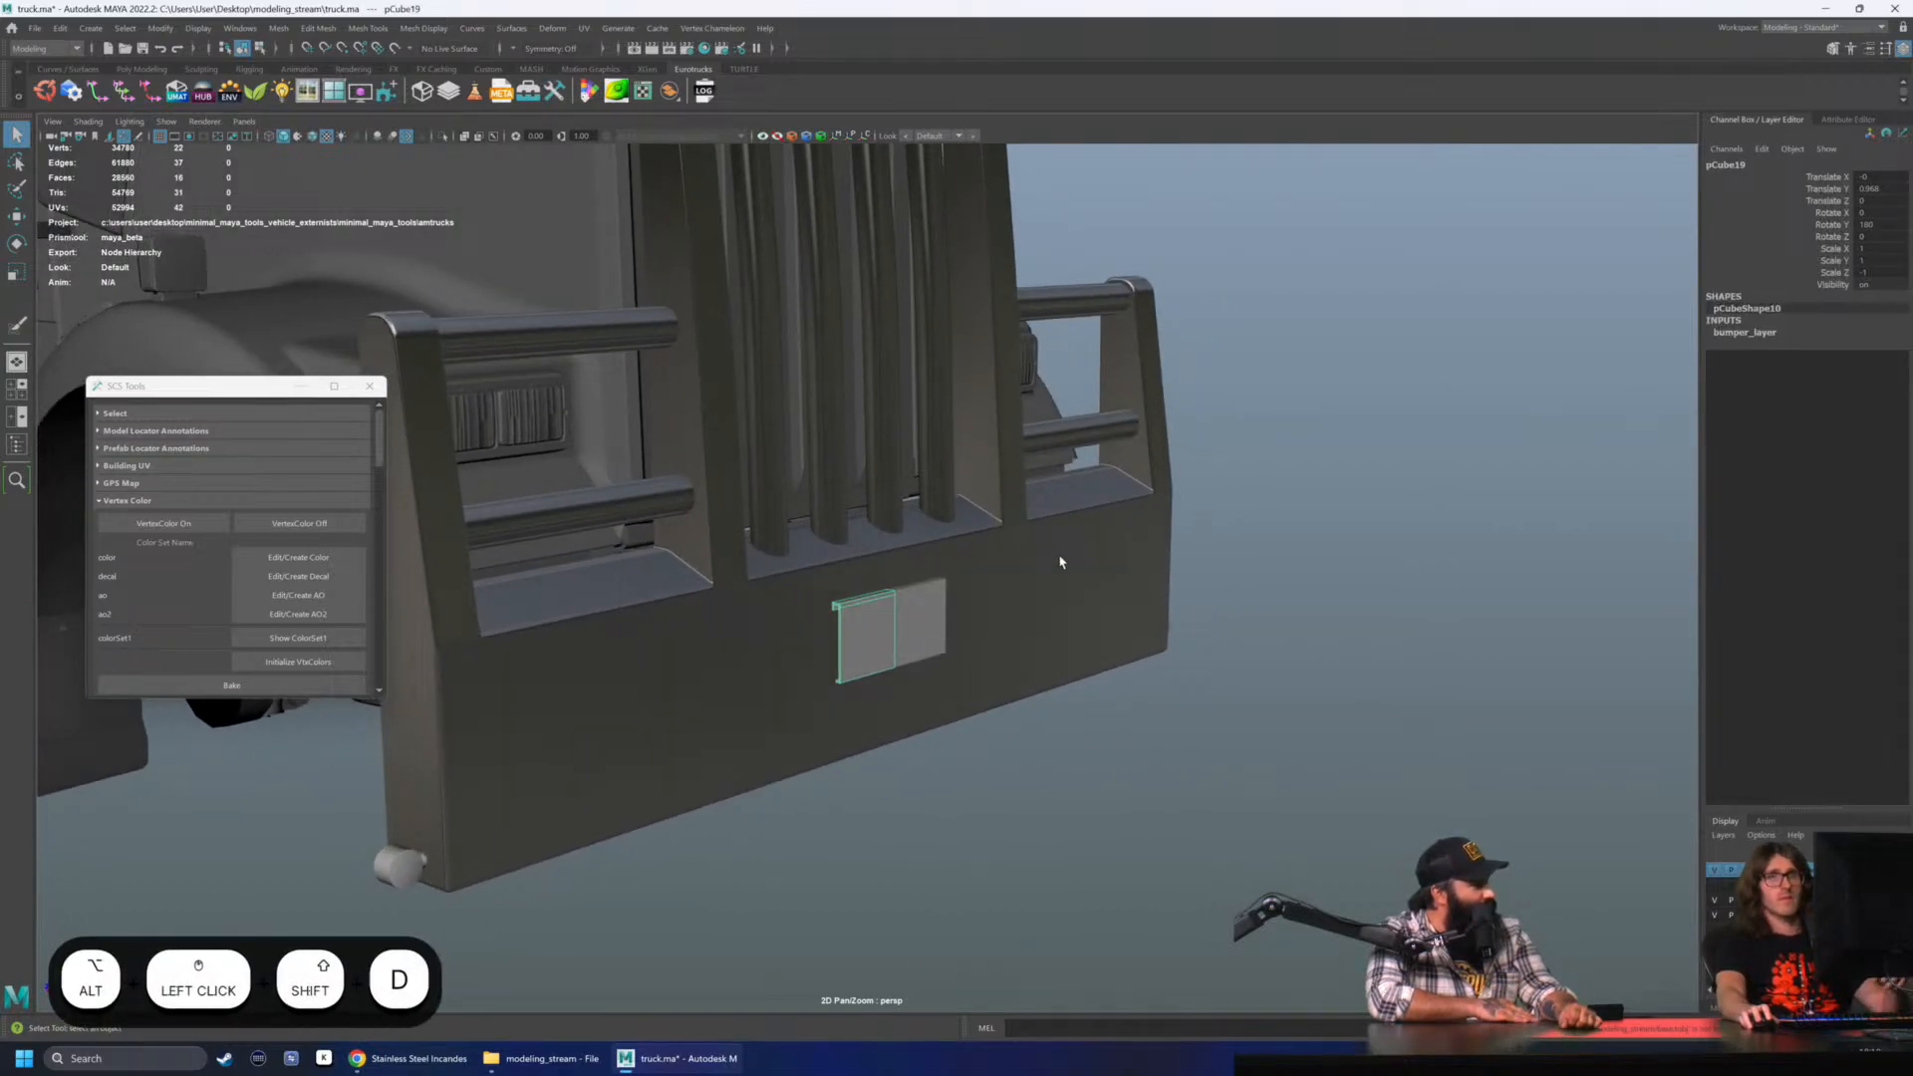
- Inspect the full bumper assembly from the front, including the center plate
{"action": "scroll", "coordinate": [1144, 564], "scroll_direction": "down", "scroll_amount": 3}
{"action": "left_click", "coordinate": [1145, 564]}
{"action": "scroll", "coordinate": [1220, 351], "scroll_direction": "down", "scroll_amount": 3}
{"action": "left_click_drag", "start_coordinate": [1220, 351], "coordinate": [1077, 353], "text": "alt"}
{"action": "scroll", "coordinate": [897, 558], "scroll_direction": "up", "scroll_amount": 3}
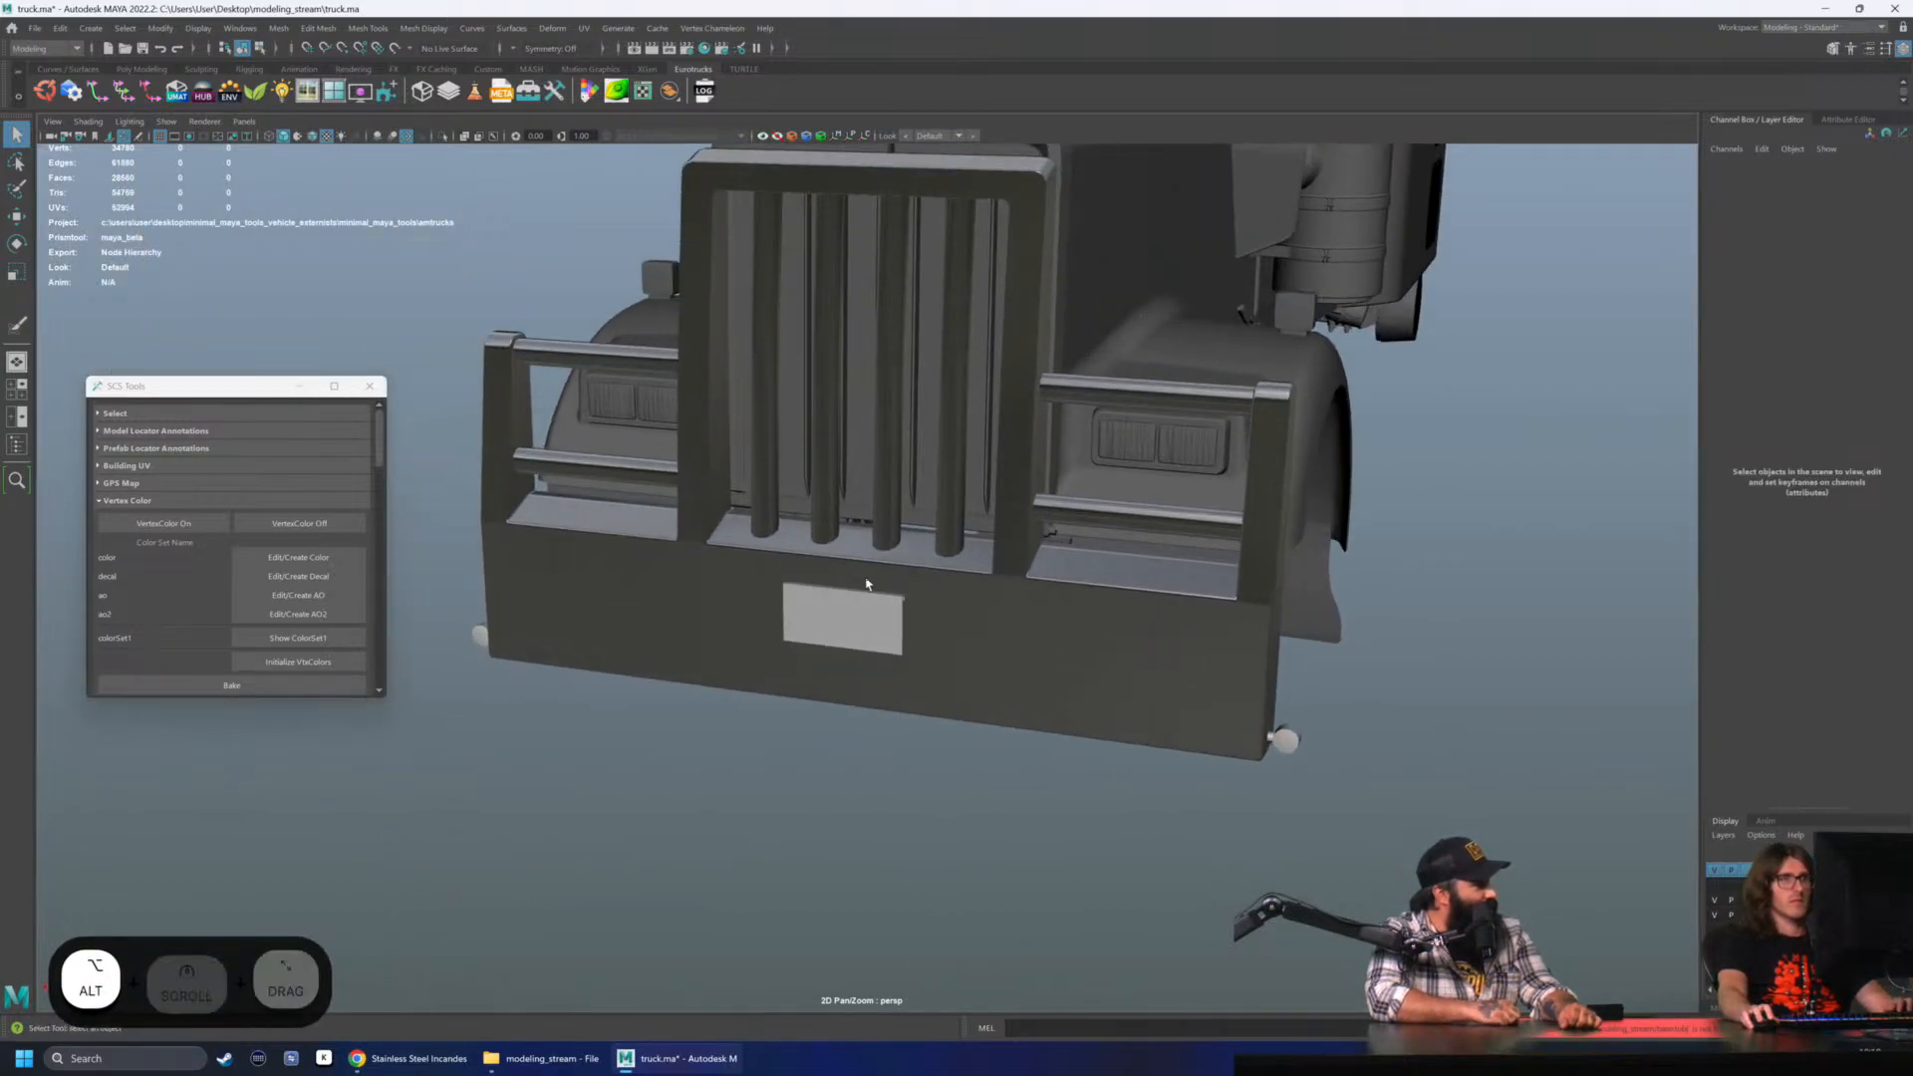
{"action": "left_click", "coordinate": [865, 610]}
{"action": "key", "text": "Tab"}
{"action": "scroll", "coordinate": [820, 713], "scroll_direction": "up", "scroll_amount": 1}
{"action": "left_click", "coordinate": [893, 810]}
- Examine from the side how the mounting brackets join the back of the bumper to the chassis
{"action": "left_click_drag", "start_coordinate": [1094, 625], "coordinate": [770, 588], "text": "alt"}
{"action": "right_click_drag", "start_coordinate": [769, 588], "coordinate": [787, 590], "text": "alt"}
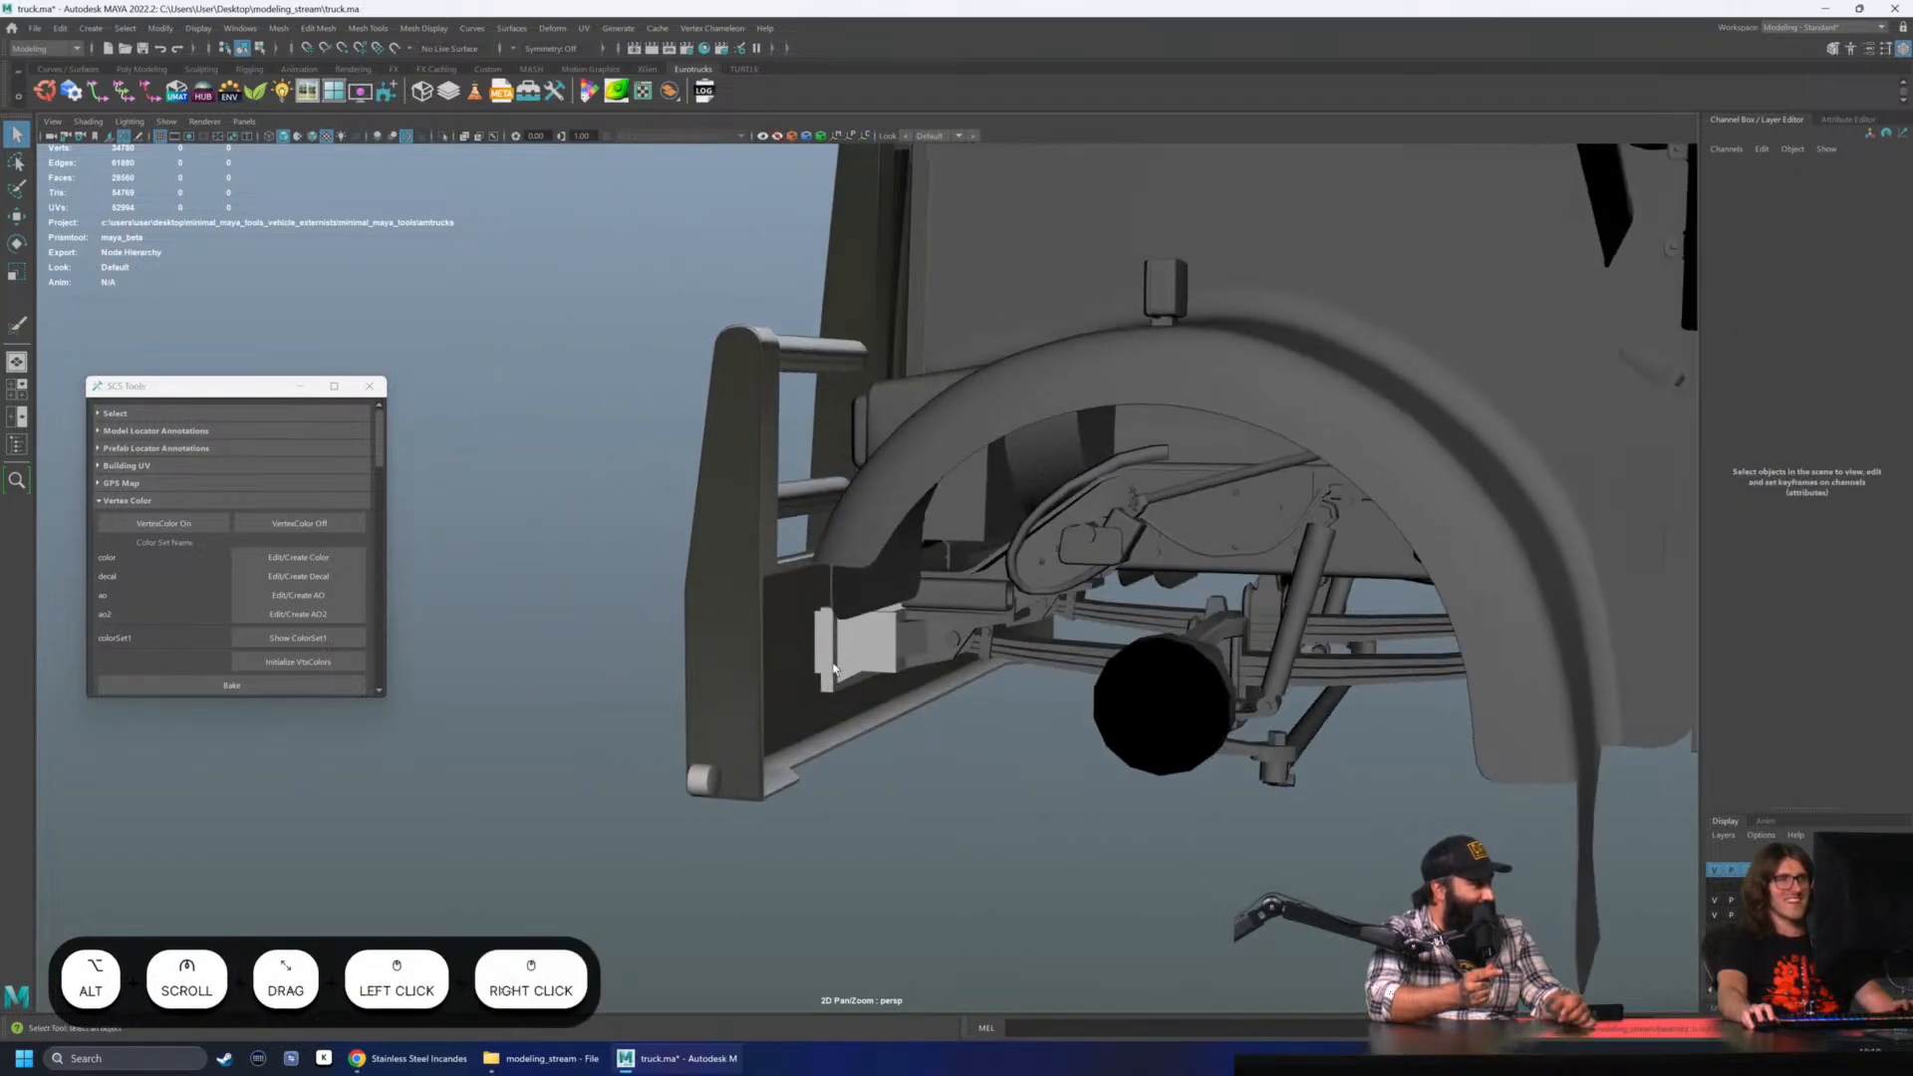
{"action": "left_click", "coordinate": [585, 367]}
{"action": "left_click", "coordinate": [876, 738]}
{"action": "left_click", "coordinate": [865, 661]}
{"action": "left_click", "coordinate": [931, 734]}
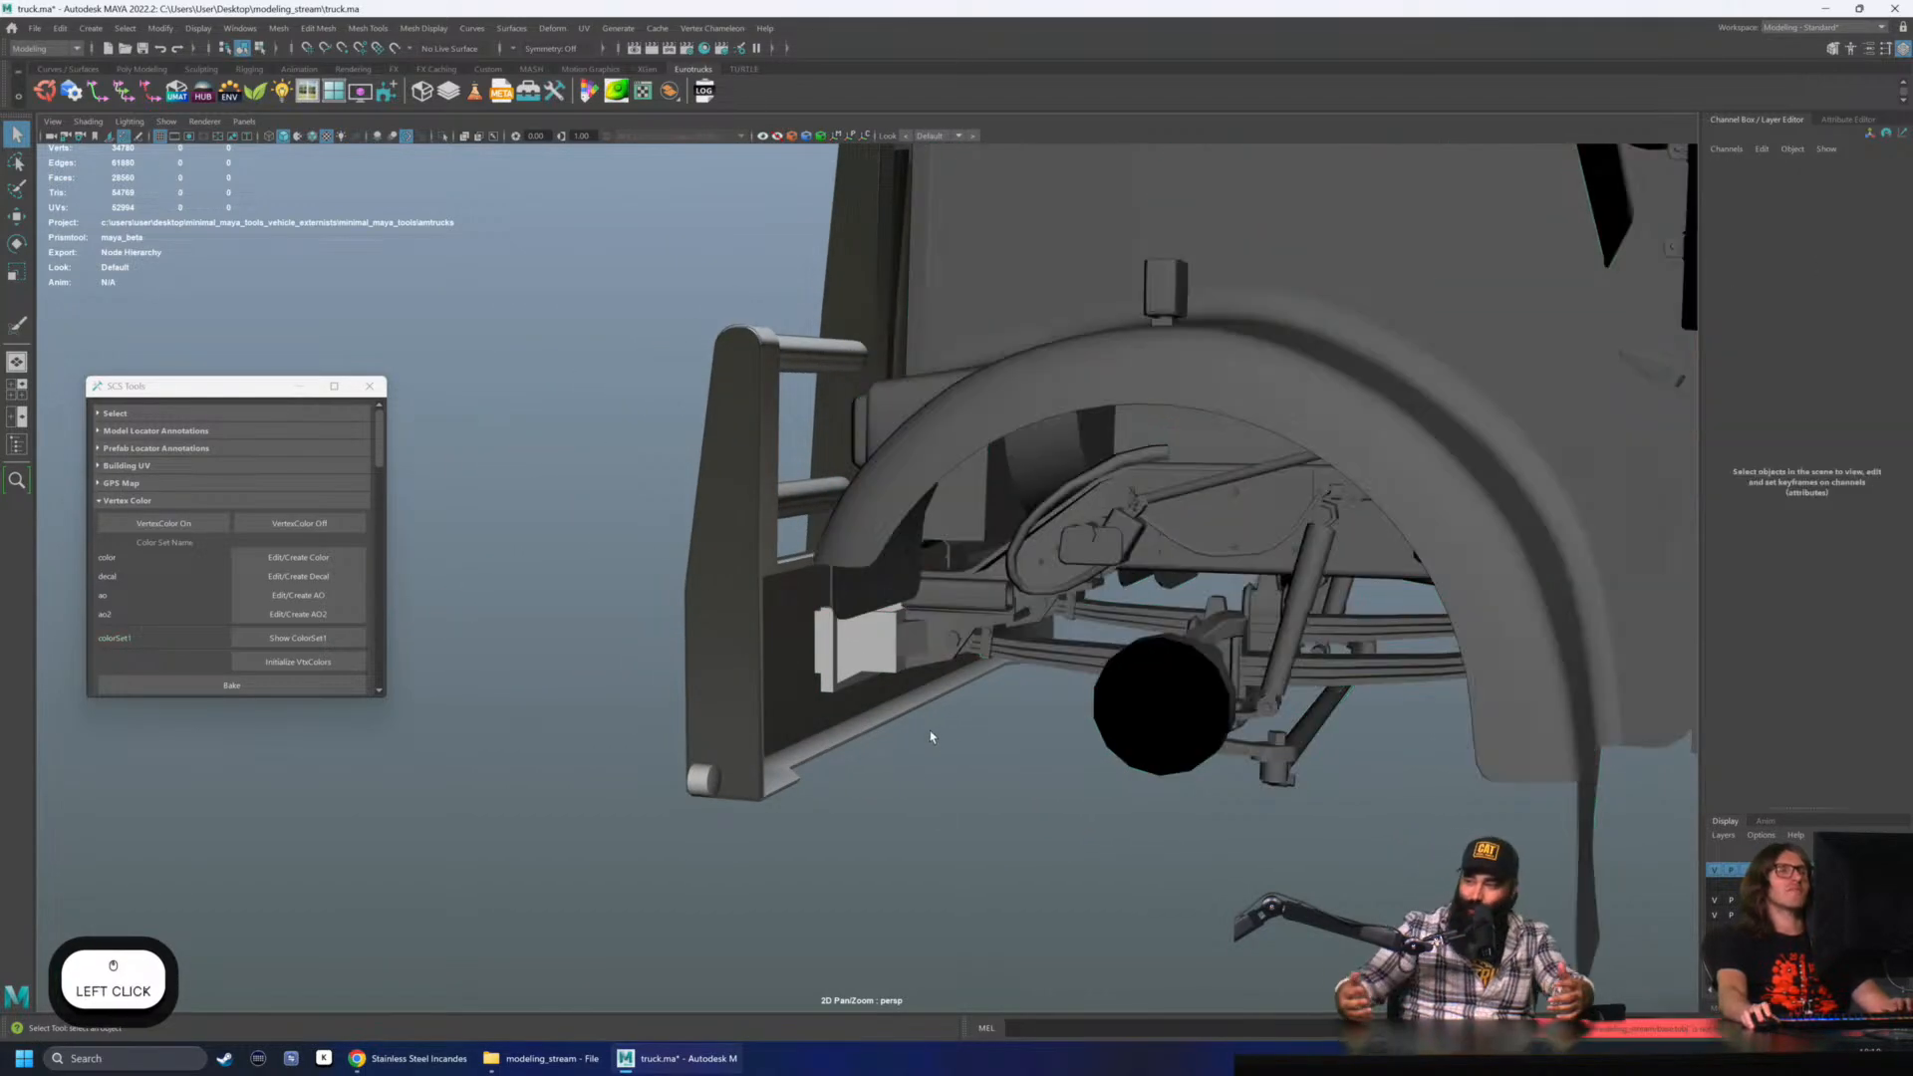
{"action": "scroll", "coordinate": [927, 805], "scroll_direction": "up", "scroll_amount": 2, "text": "alt"}
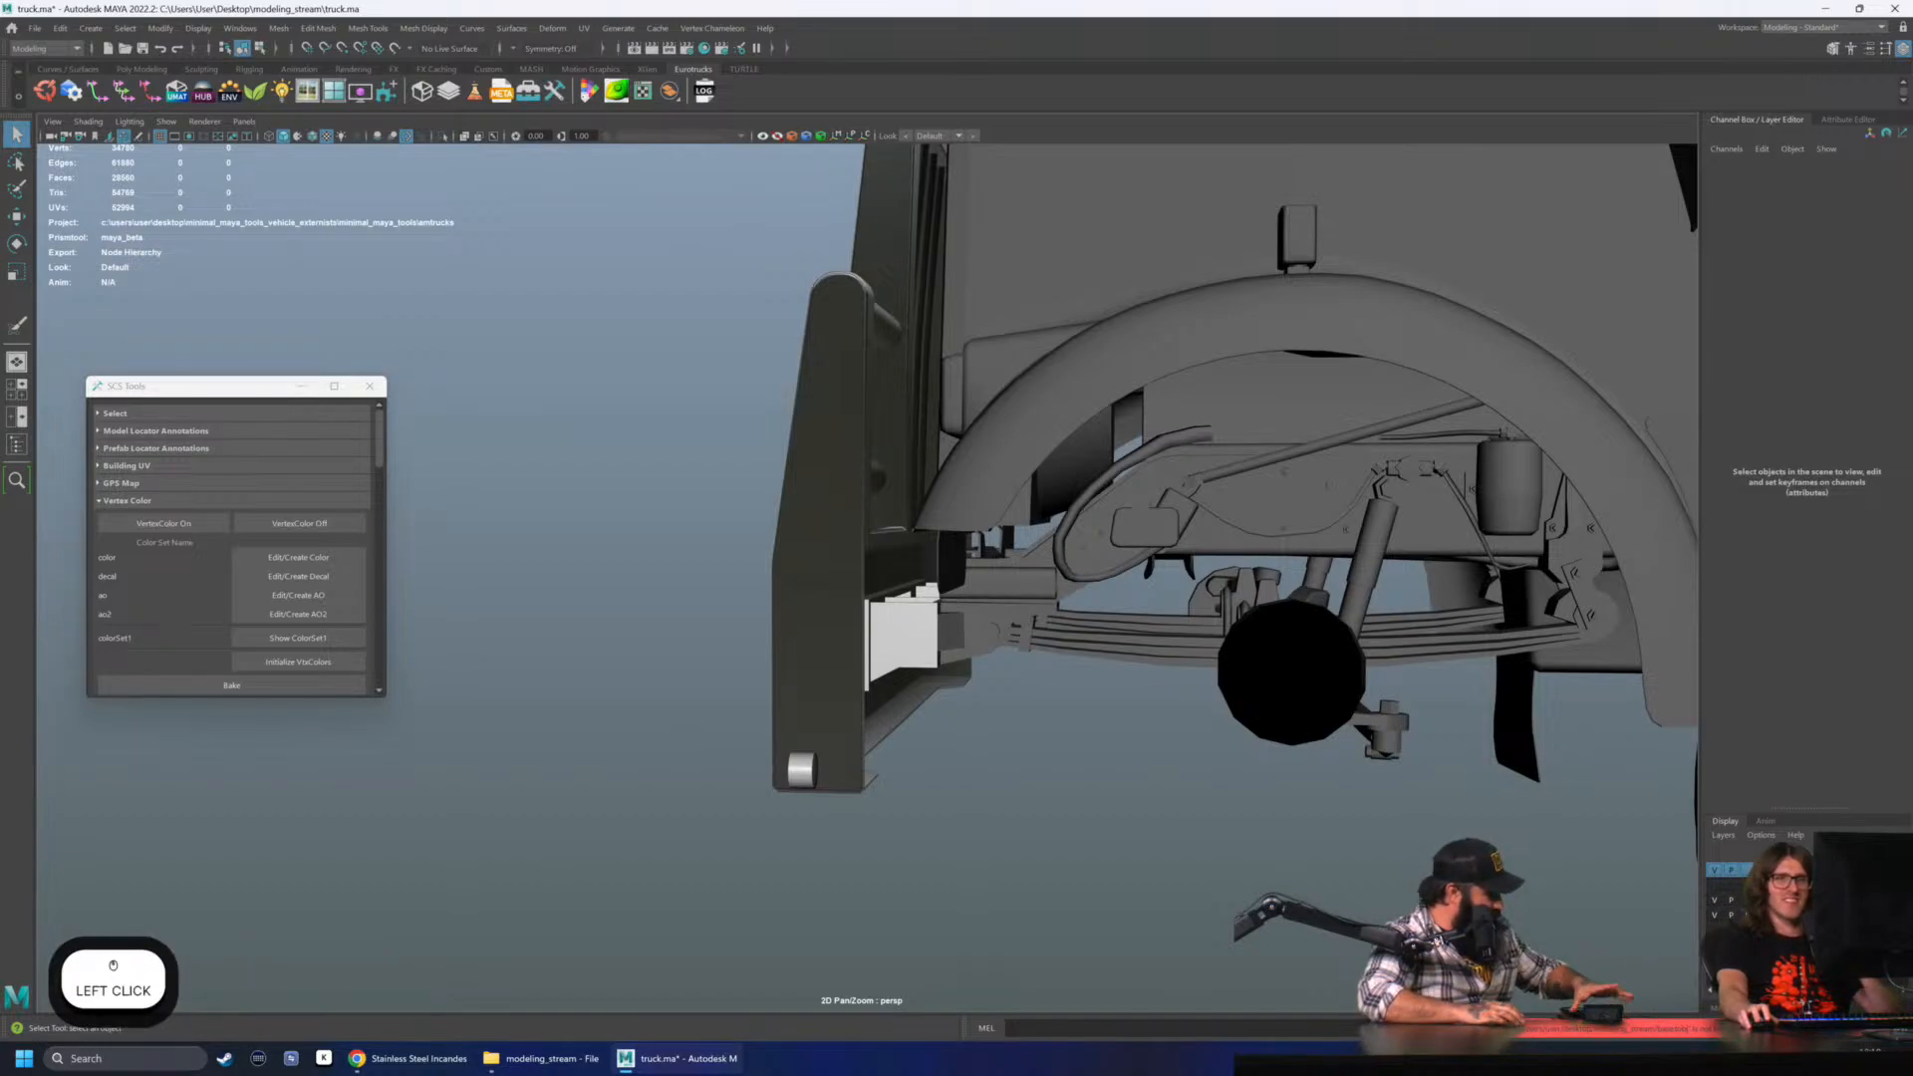
{"action": "left_click_drag", "start_coordinate": [1316, 897], "coordinate": [508, 299]}
{"action": "left_click", "coordinate": [510, 300]}
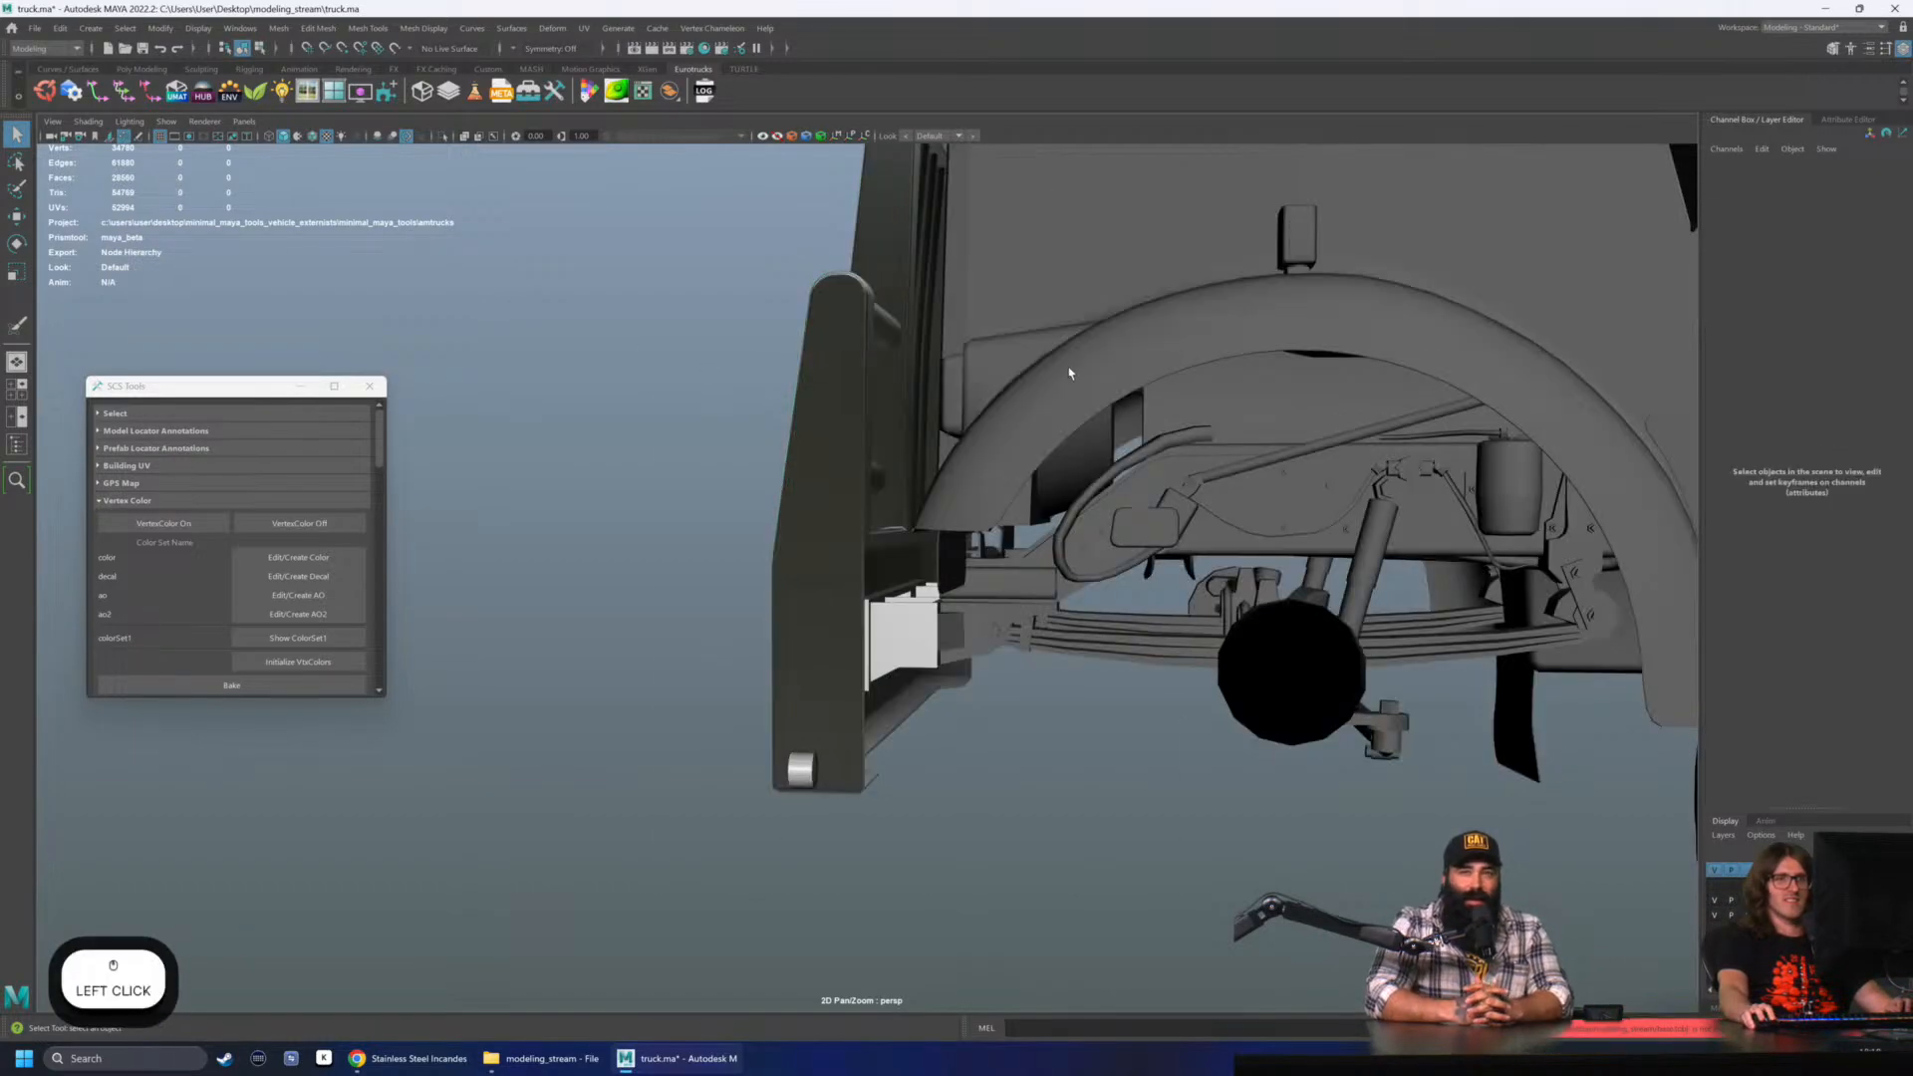
{"action": "left_click", "coordinate": [1068, 372]}
{"action": "left_click", "coordinate": [1185, 734]}
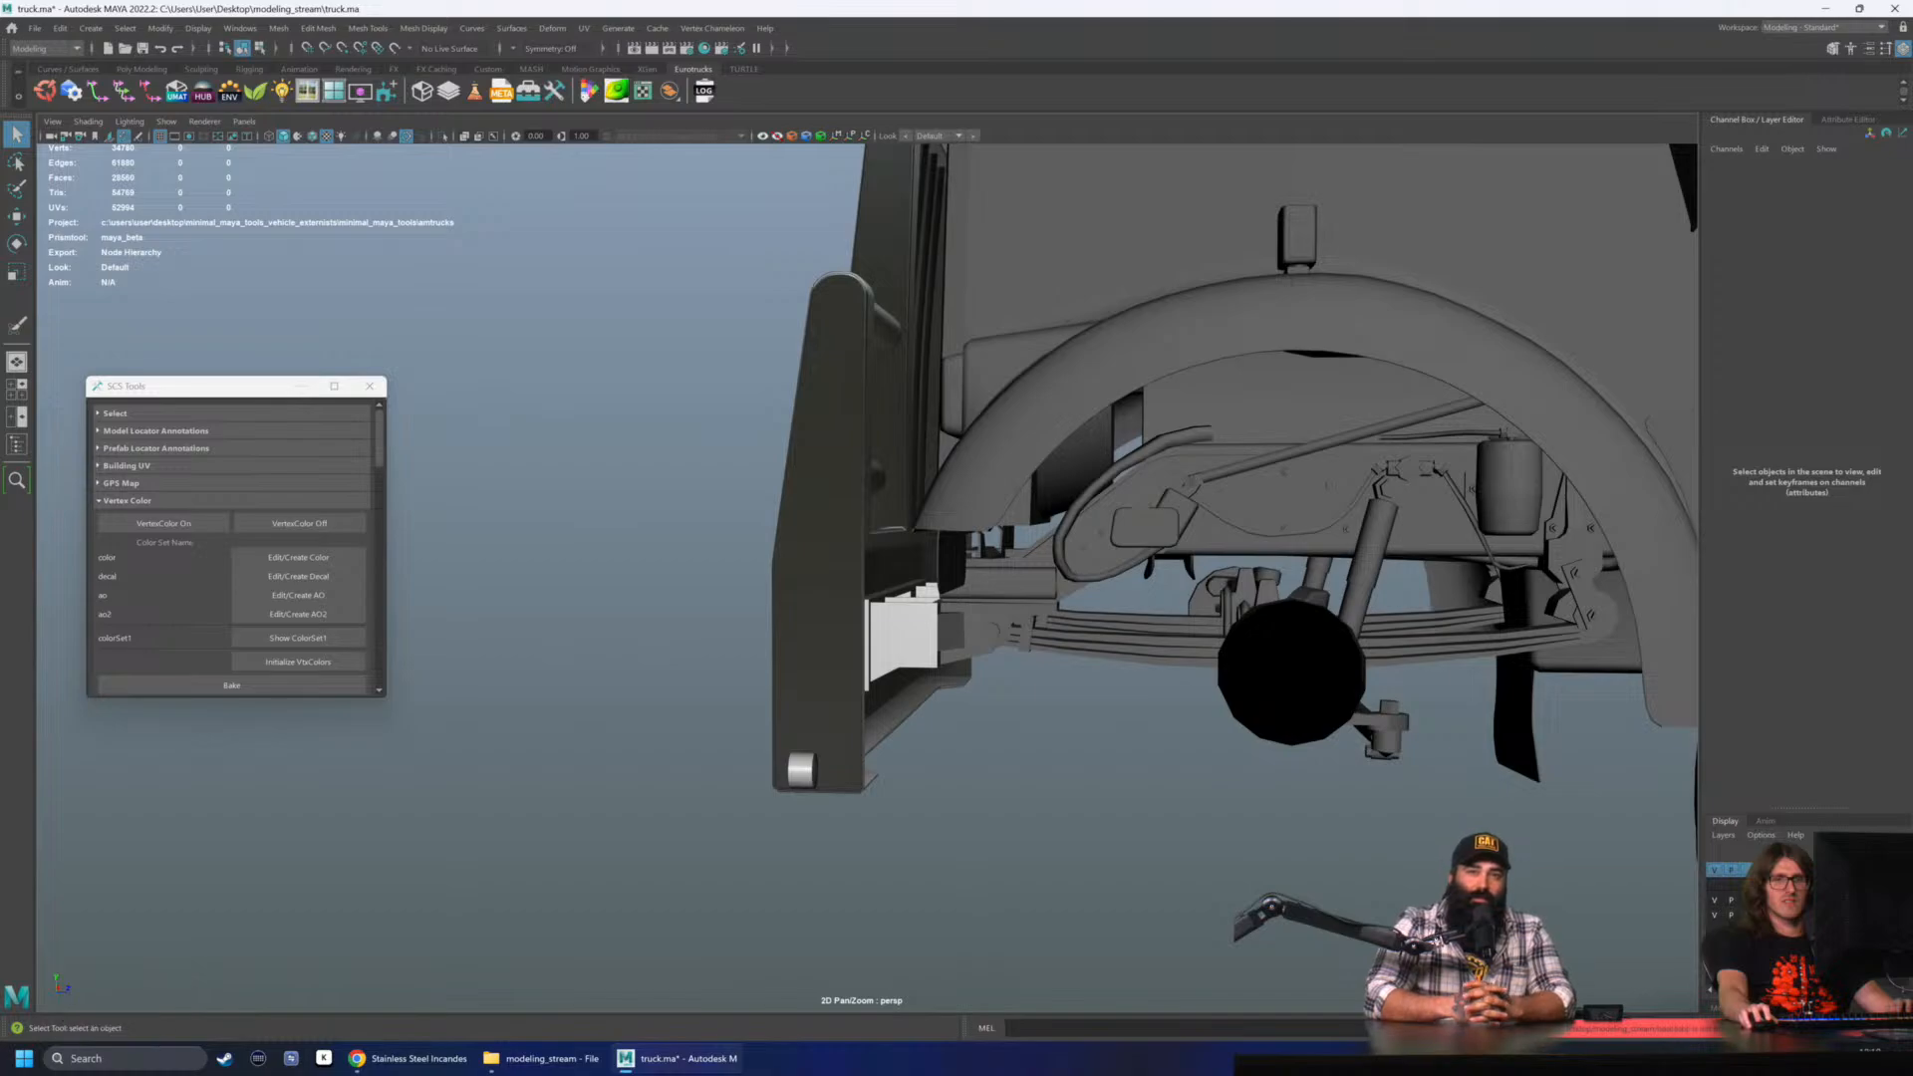
{"action": "left_click_drag", "start_coordinate": [1133, 576], "coordinate": [1659, 848], "text": "alt"}
{"action": "left_click", "coordinate": [1734, 902]}
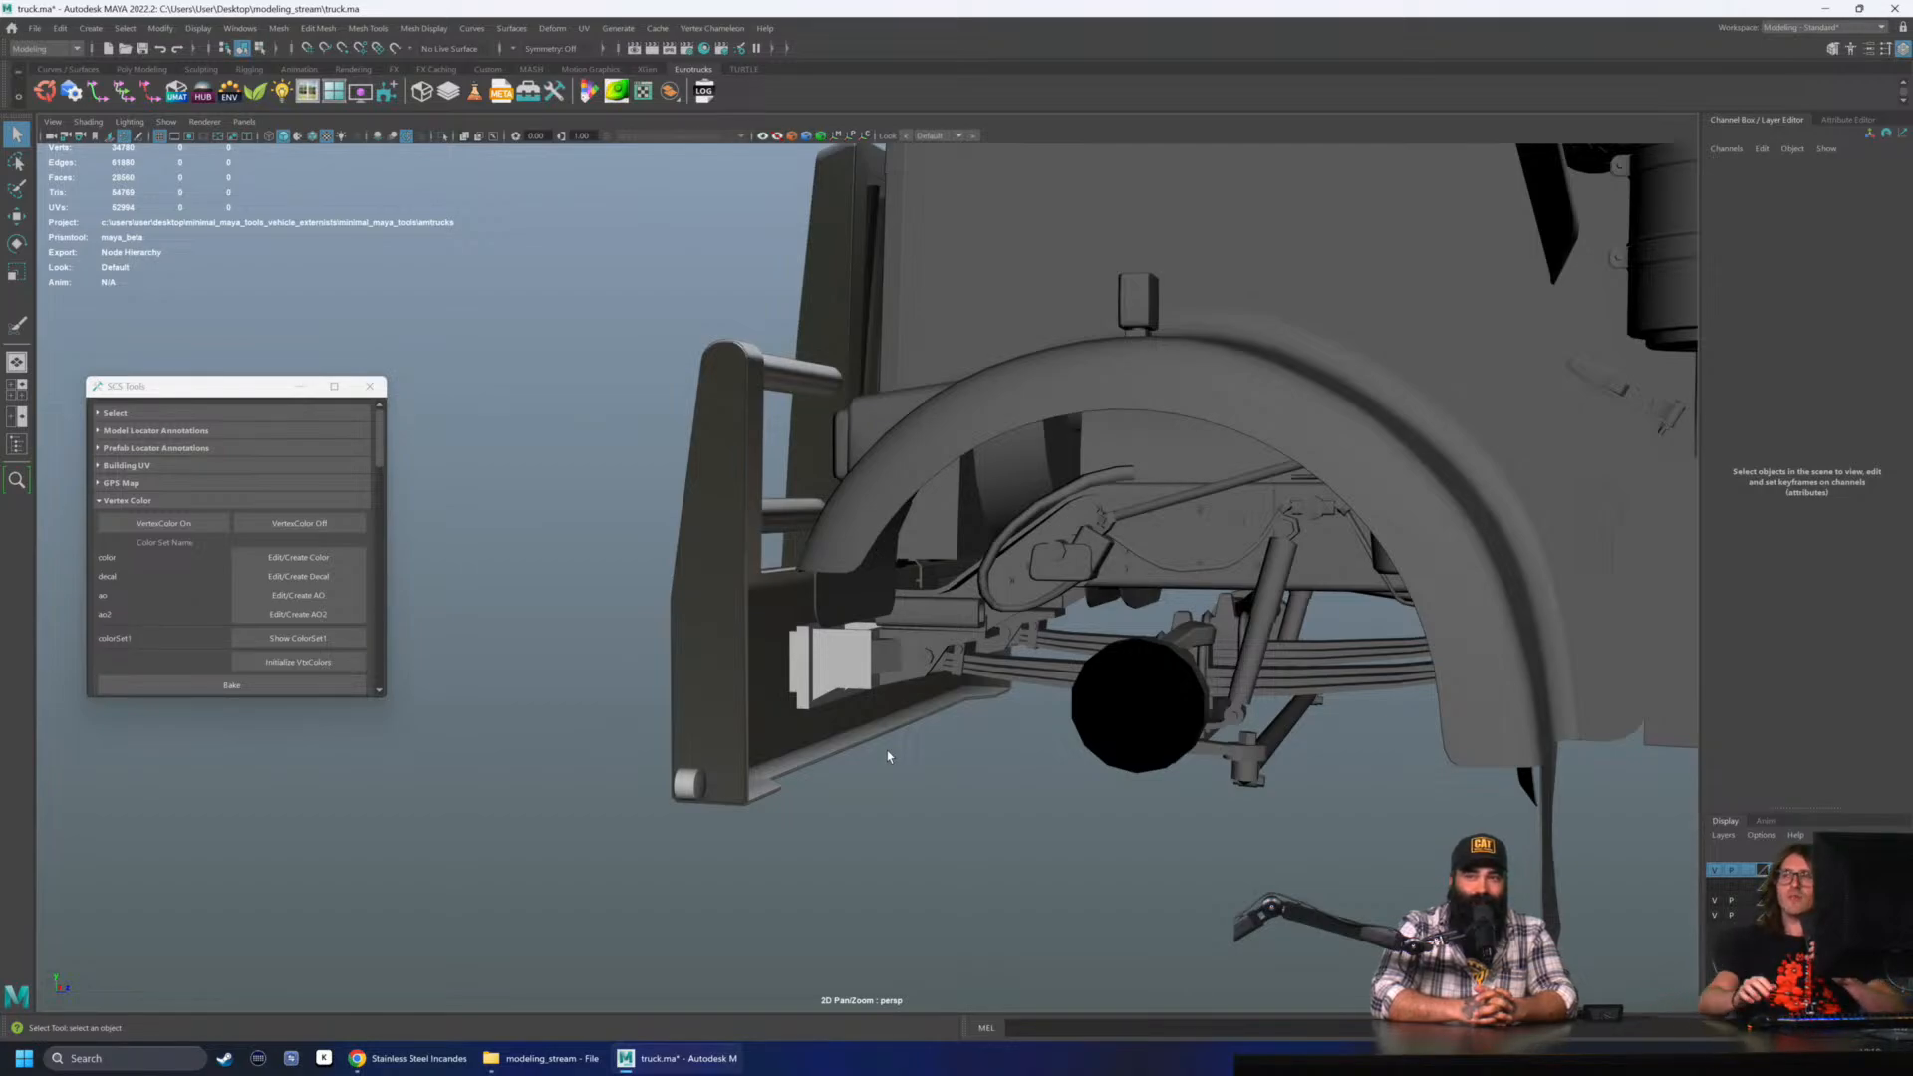
- Select the truck chassis and add it to the truck_layer display layer
{"action": "right_click_drag", "start_coordinate": [798, 965], "coordinate": [882, 946], "text": "alt"}
{"action": "left_click", "coordinate": [869, 673]}
{"action": "mouse_move", "coordinate": [853, 773]}
{"action": "left_mouse_down", "text": "alt"}
{"action": "mouse_move", "coordinate": [880, 773]}
{"action": "mouse_move", "coordinate": [843, 787]}
{"action": "left_mouse_up", "text": "alt"}
{"action": "left_click", "coordinate": [975, 833]}
{"action": "middle_click_drag", "start_coordinate": [976, 833], "coordinate": [967, 957], "text": "alt"}
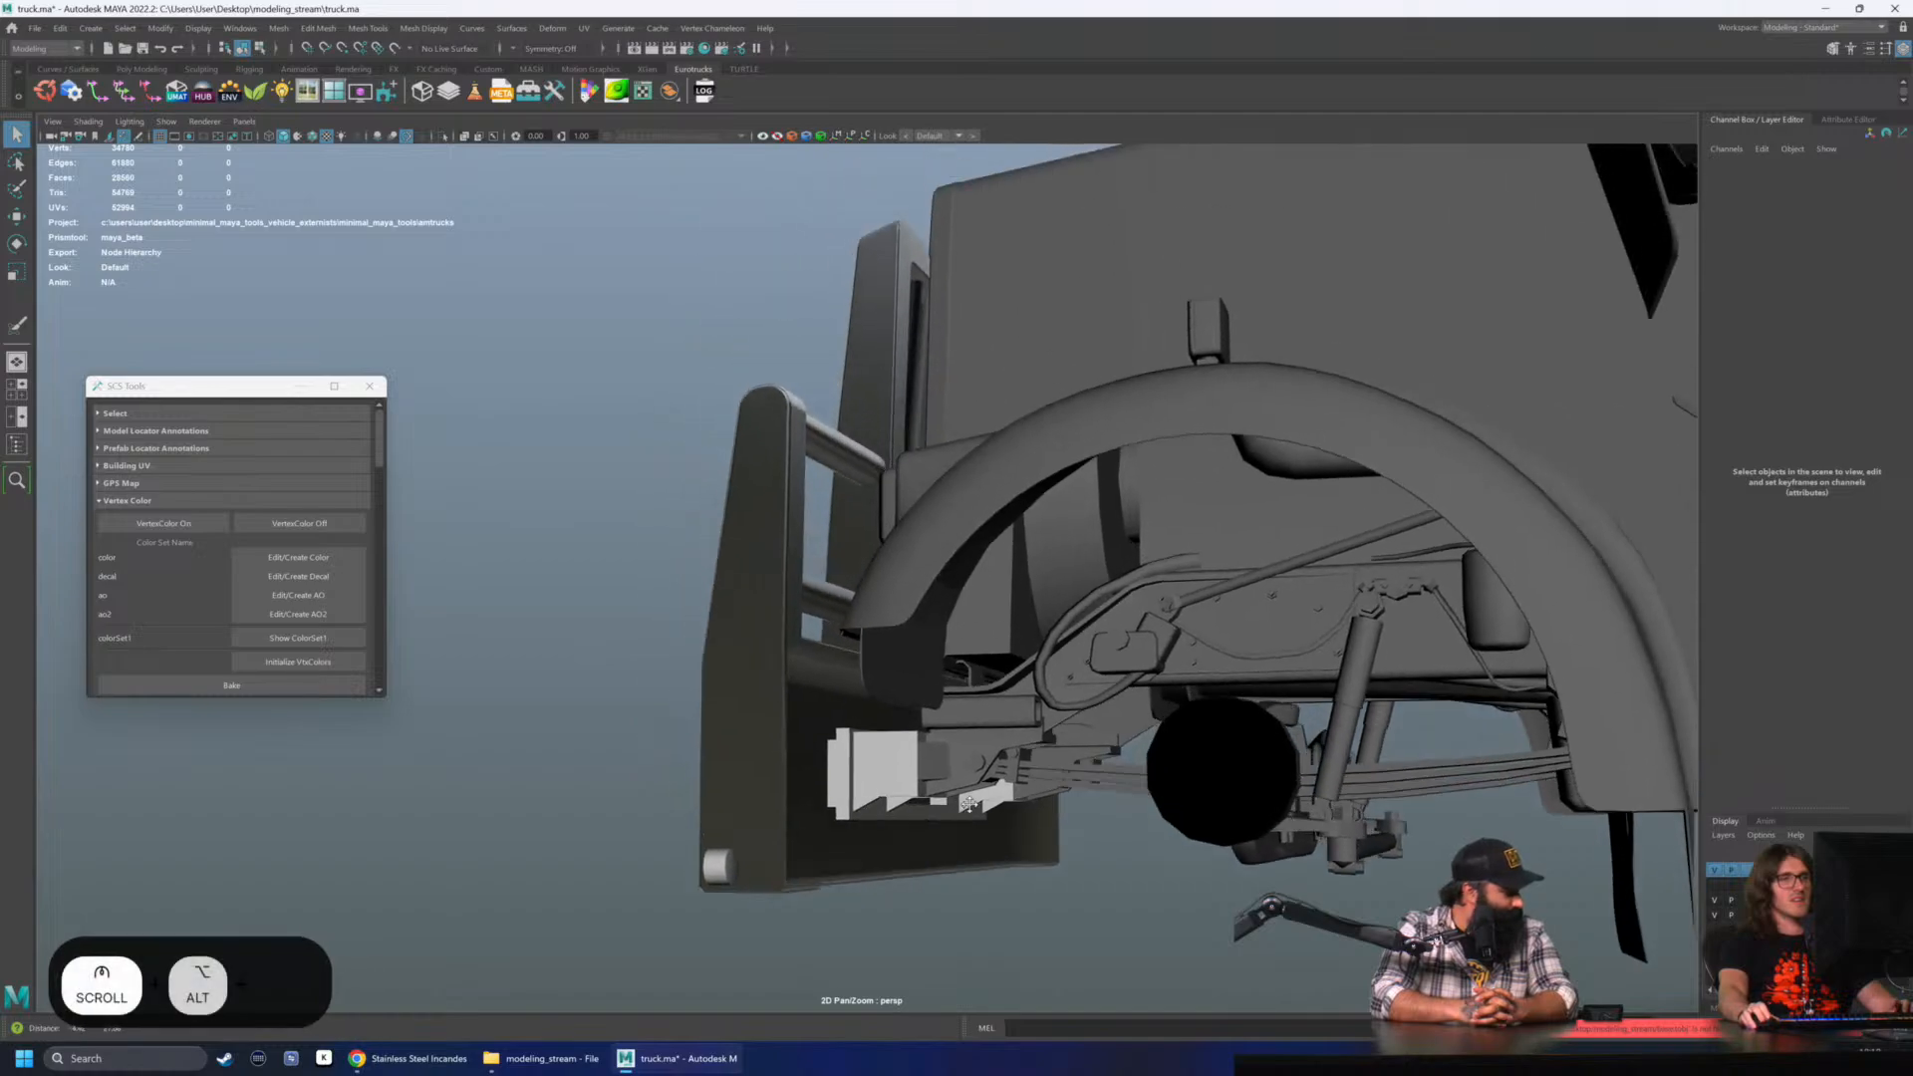
{"action": "scroll", "coordinate": [847, 558], "scroll_direction": "down", "scroll_amount": 3}
{"action": "left_click_drag", "start_coordinate": [847, 558], "coordinate": [1106, 428], "text": "alt"}
{"action": "scroll", "coordinate": [932, 413], "scroll_direction": "down", "scroll_amount": 2}
{"action": "left_click", "coordinate": [982, 429]}
{"action": "right_click", "coordinate": [1729, 914]}
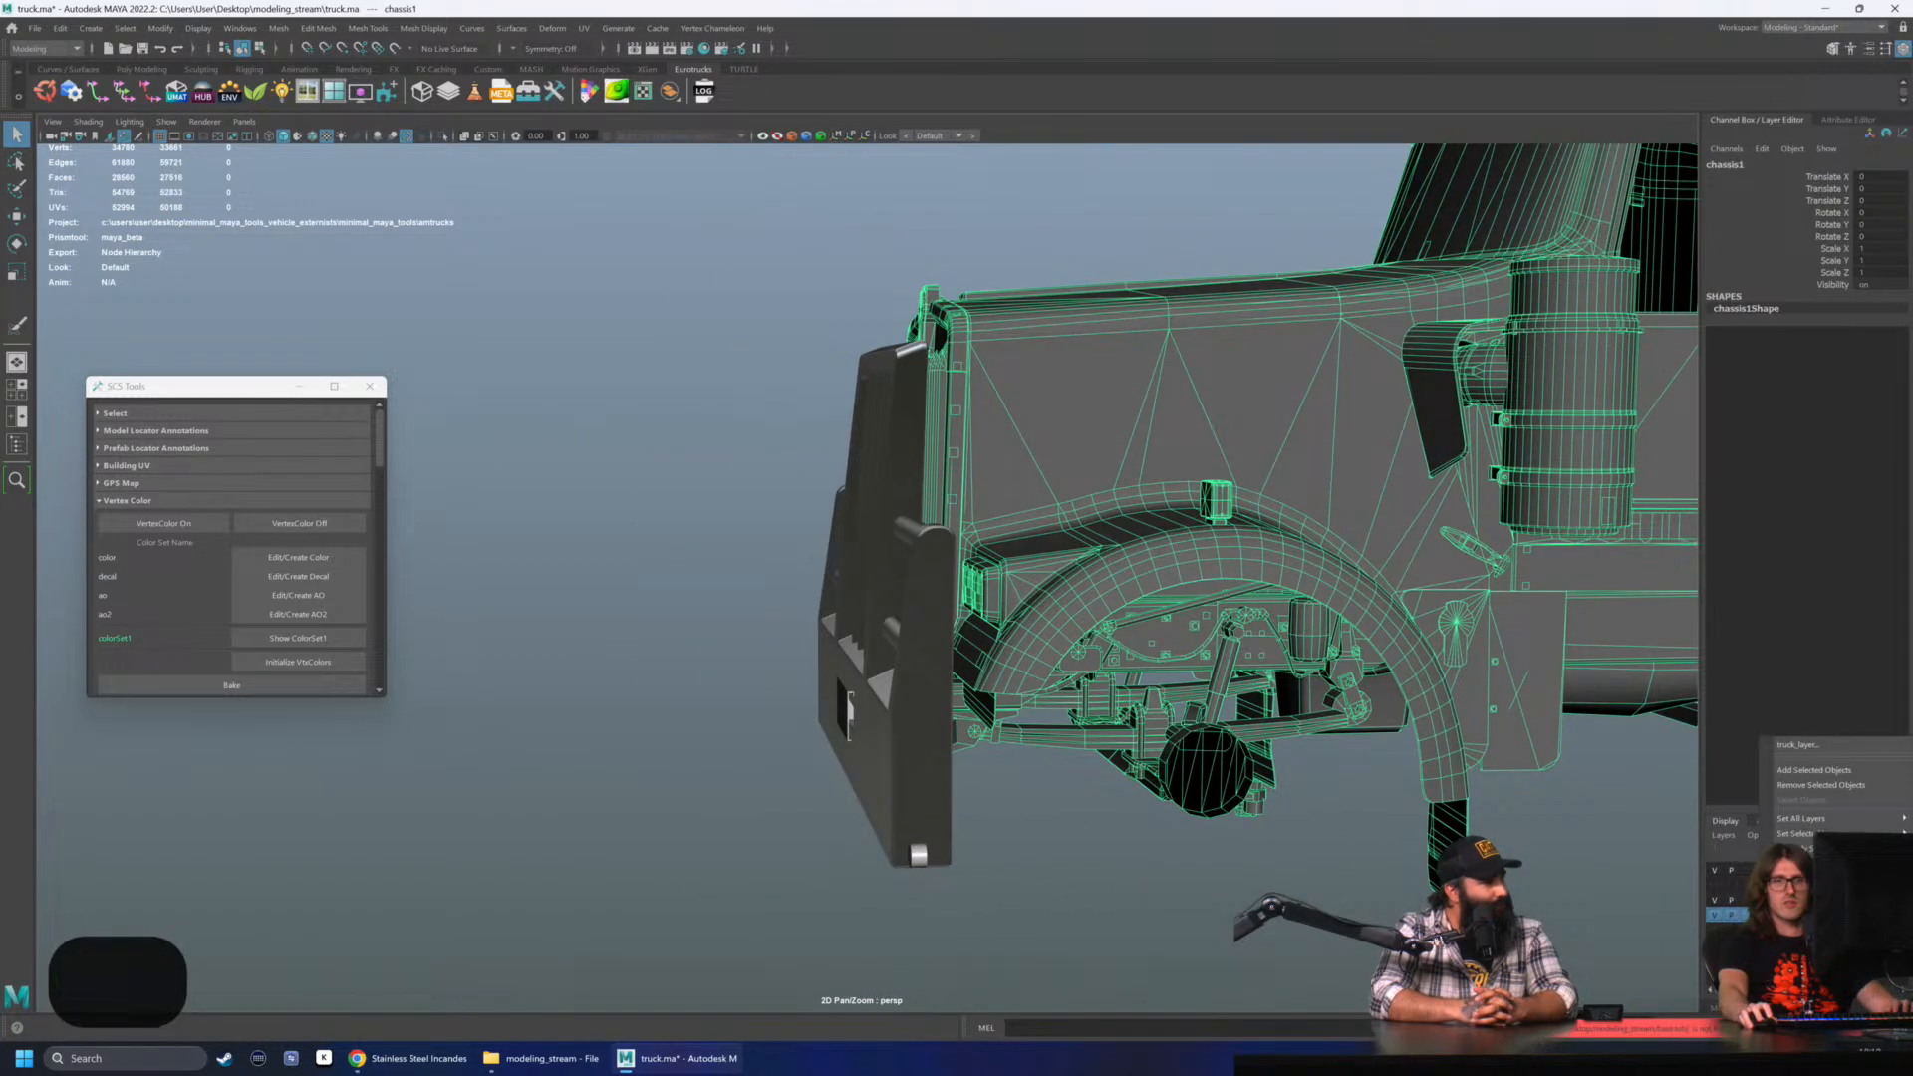
{"action": "left_click", "coordinate": [1802, 770]}
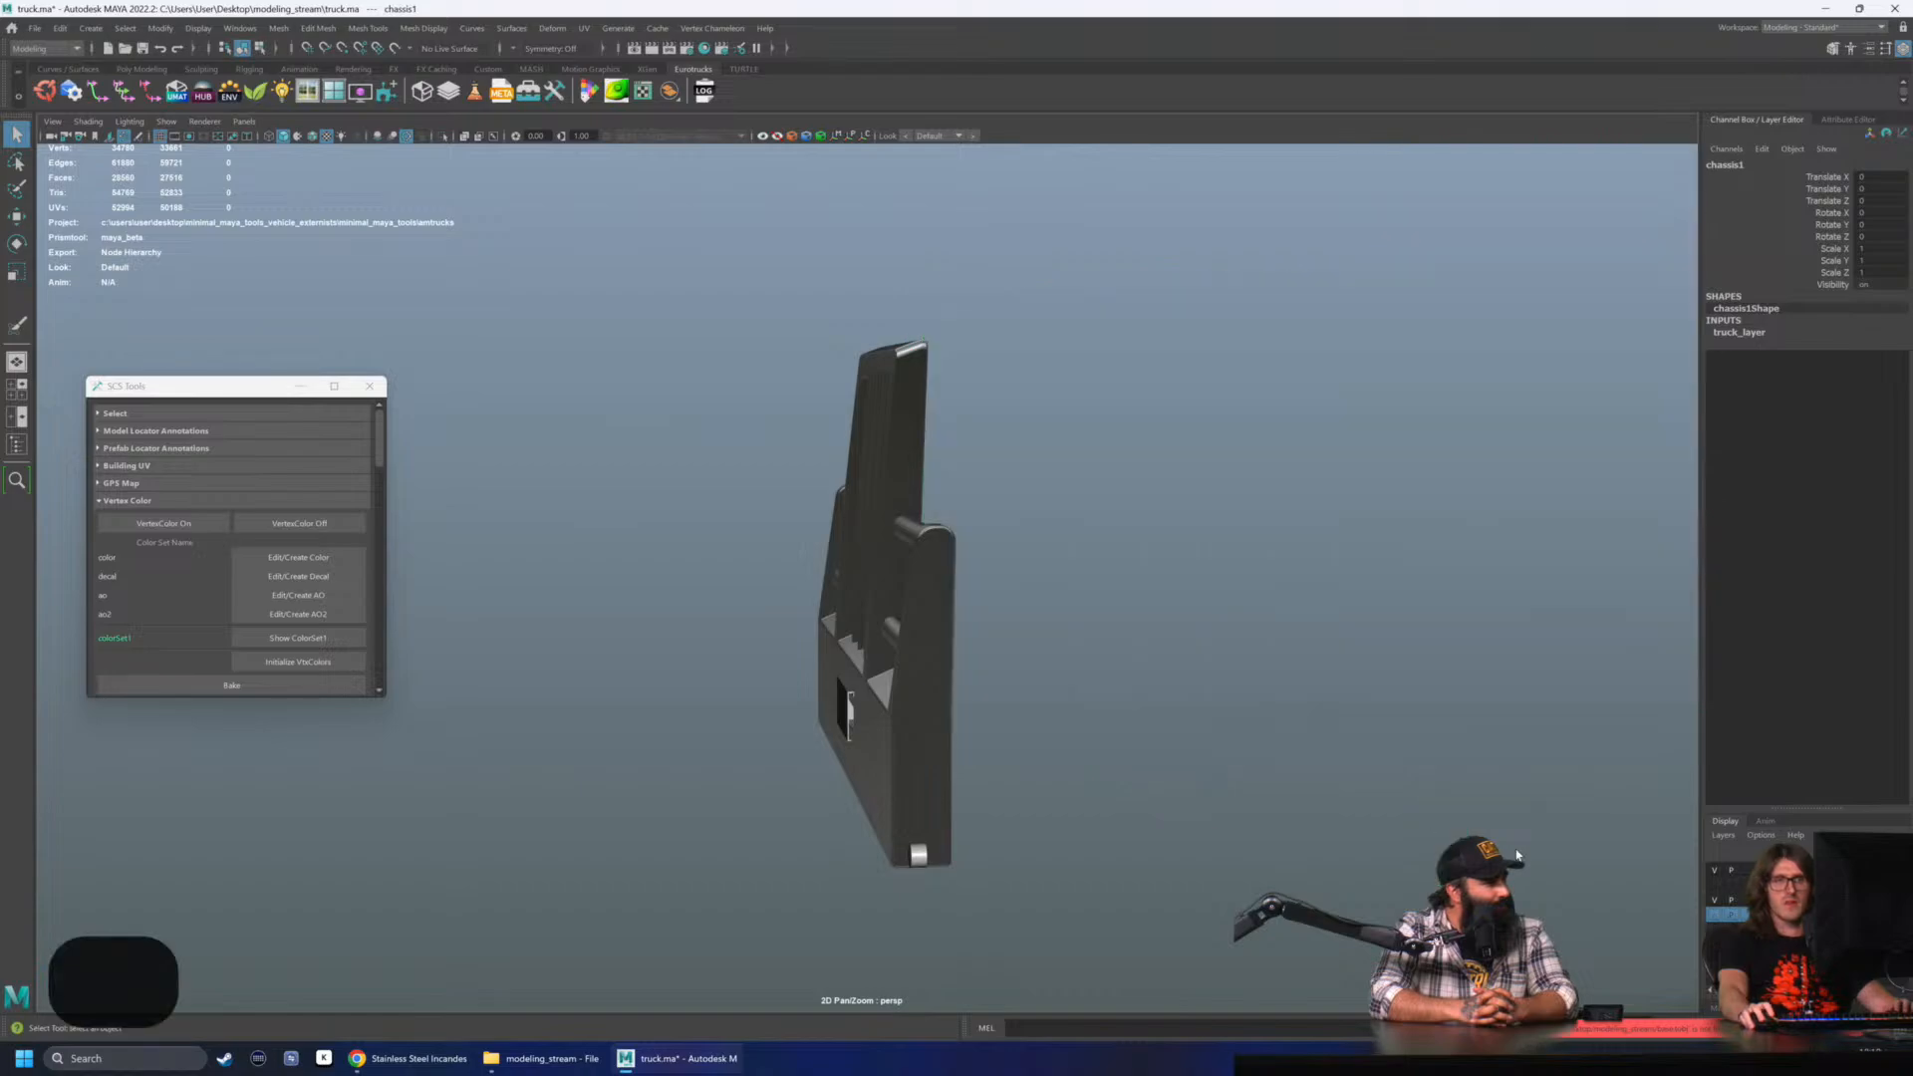
- Examine from behind how the mounting plate and its two box brackets sit against the back of the bumper
{"action": "left_click_drag", "start_coordinate": [1185, 777], "coordinate": [986, 708], "text": "alt"}
{"action": "left_click", "coordinate": [983, 705]}
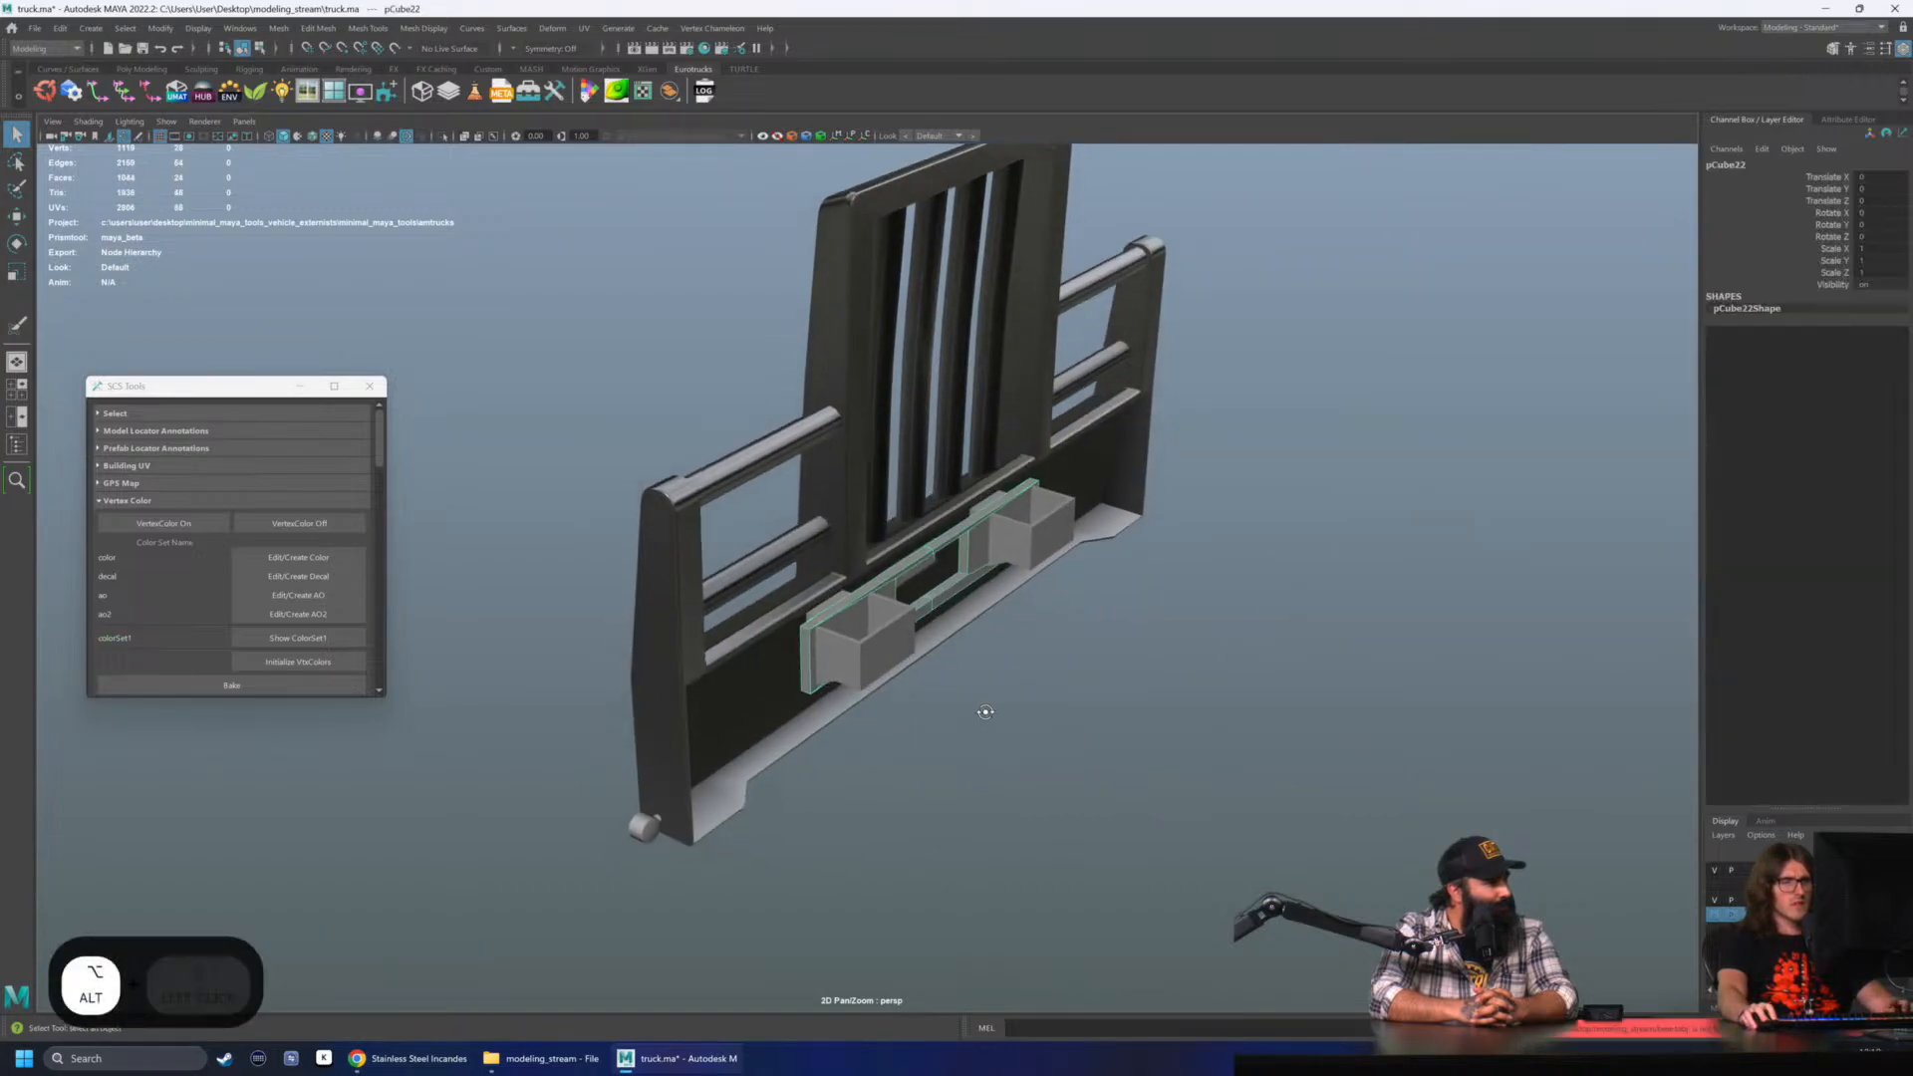
{"action": "scroll", "coordinate": [1084, 774], "scroll_direction": "up", "scroll_amount": 5}
{"action": "mouse_move", "coordinate": [1084, 774]}
{"action": "left_mouse_down", "text": "alt"}
{"action": "mouse_move", "coordinate": [1026, 774]}
{"action": "mouse_move", "coordinate": [1103, 738]}
{"action": "mouse_move", "coordinate": [1106, 760]}
{"action": "mouse_move", "coordinate": [1079, 736]}
{"action": "left_mouse_up", "text": "alt"}
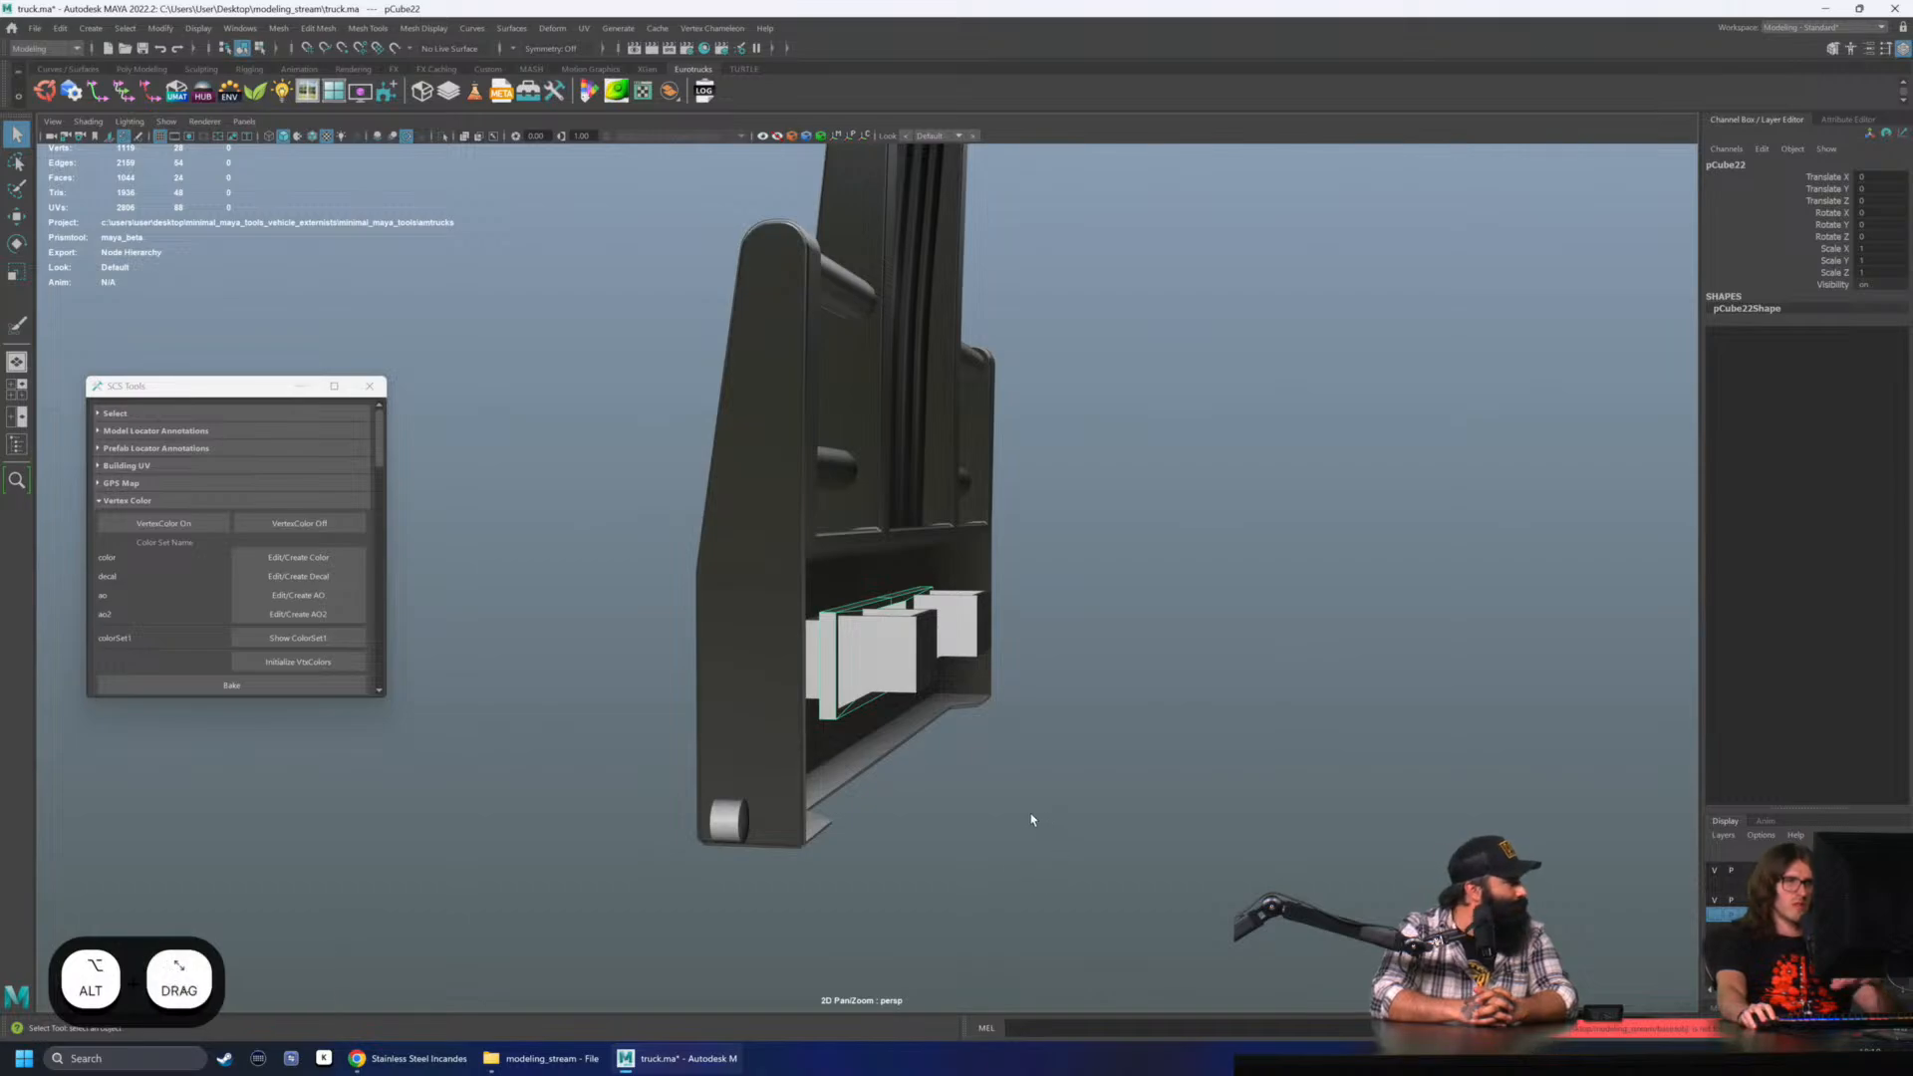
{"action": "left_click_drag", "start_coordinate": [965, 773], "coordinate": [983, 726], "text": "alt"}
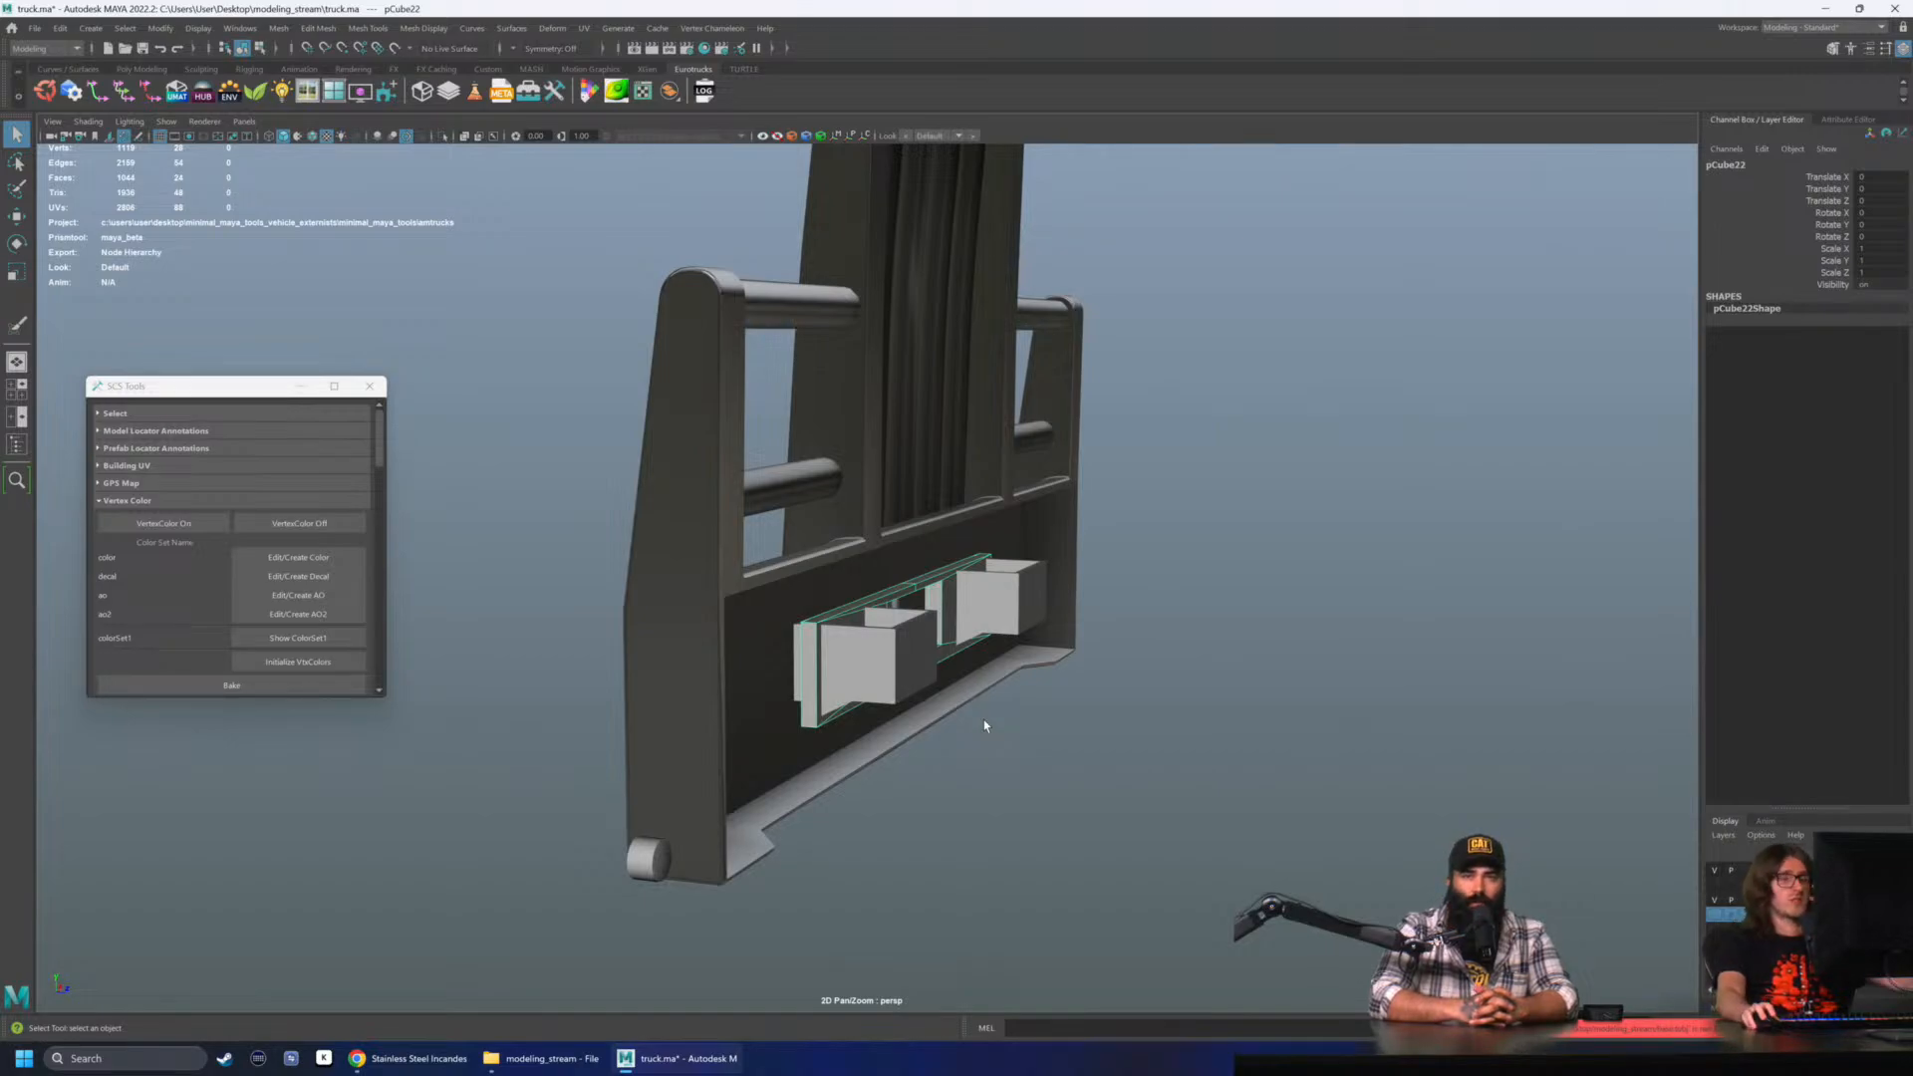
{"action": "left_click", "coordinate": [1020, 752]}
- Examine the half-plate at the center of the bumper's front and its front face
{"action": "left_click_drag", "start_coordinate": [809, 598], "coordinate": [1087, 571], "text": "alt"}
{"action": "left_click", "coordinate": [690, 679]}
{"action": "scroll", "coordinate": [812, 743], "scroll_direction": "up", "scroll_amount": 2}
{"action": "key", "text": "f"}
{"action": "scroll", "coordinate": [872, 717], "scroll_direction": "down", "scroll_amount": 3}
{"action": "scroll", "coordinate": [775, 469], "scroll_direction": "down", "scroll_amount": 2}
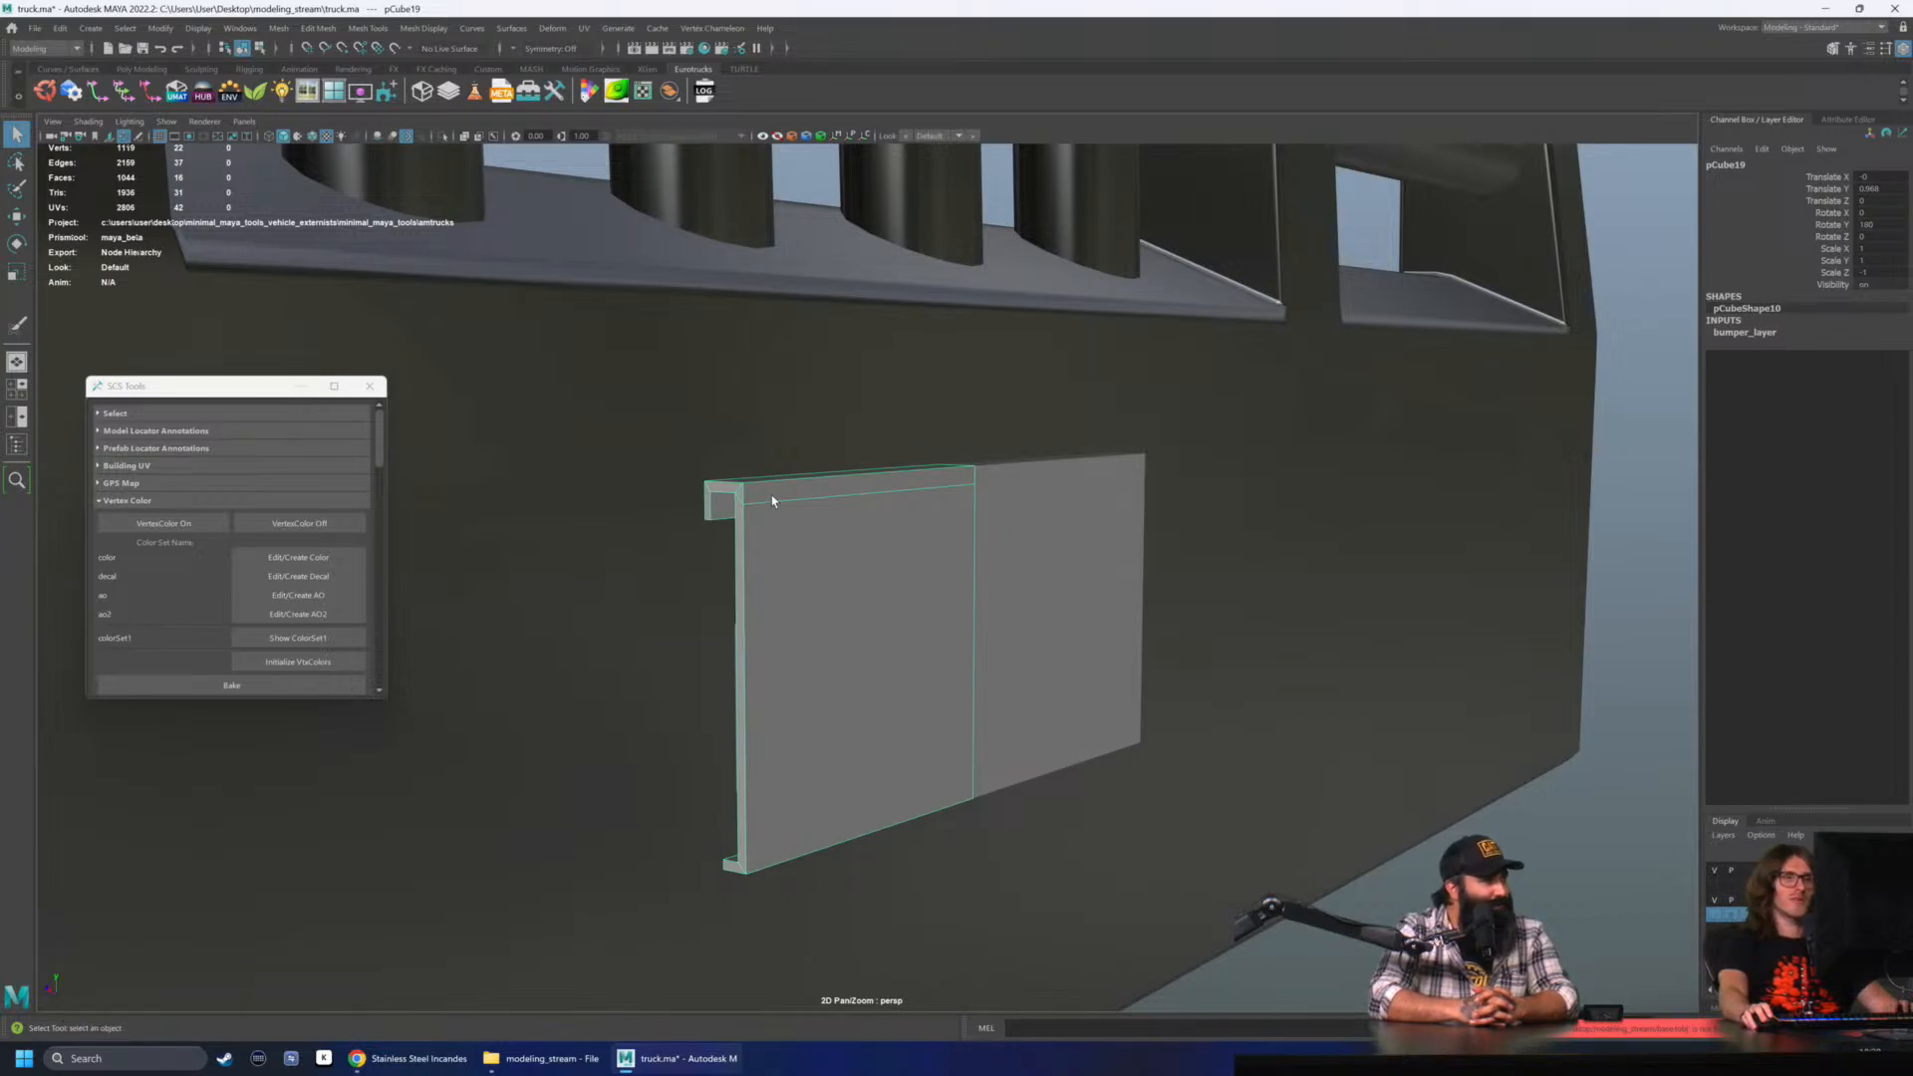
{"action": "right_click_drag", "start_coordinate": [772, 500], "coordinate": [773, 532]}
{"action": "left_click", "coordinate": [850, 681]}
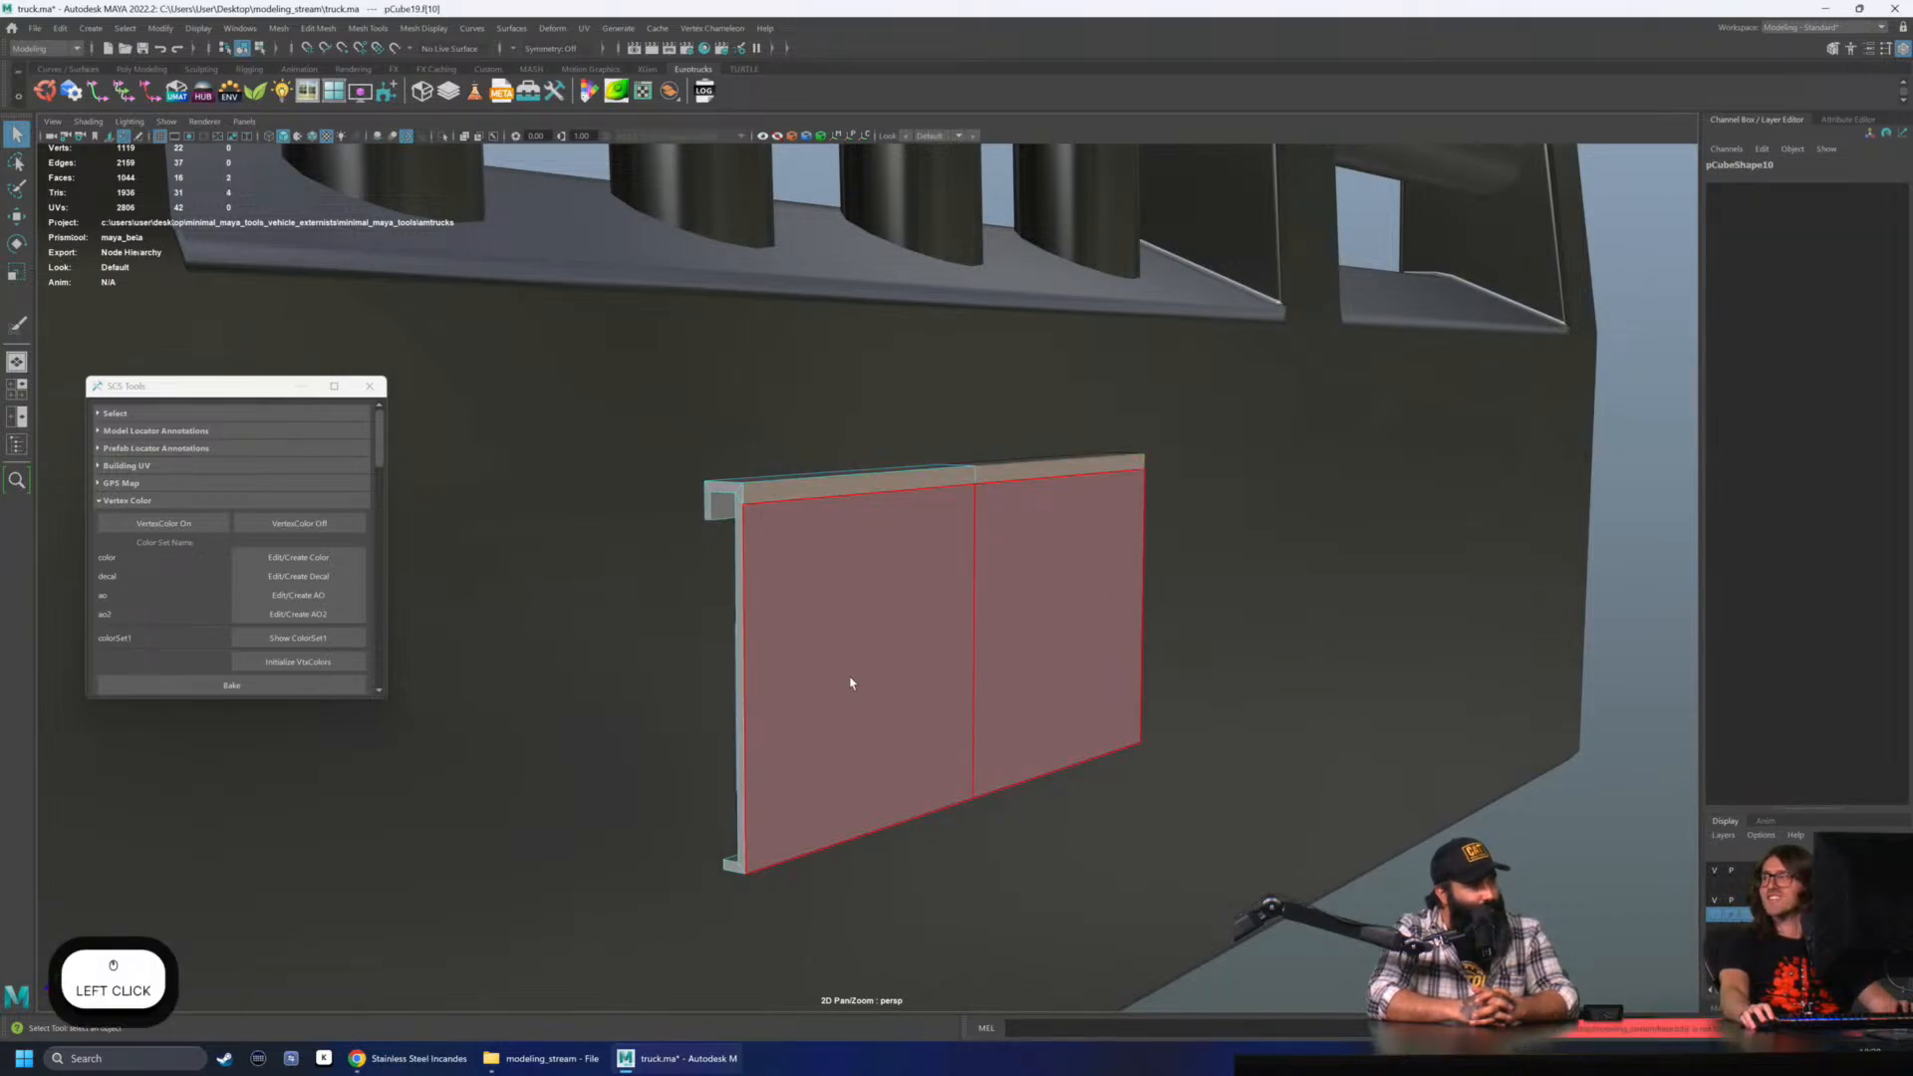
{"action": "right_click_drag", "start_coordinate": [867, 633], "coordinate": [941, 609]}
{"action": "scroll", "coordinate": [1273, 774], "scroll_direction": "down", "scroll_amount": 4}
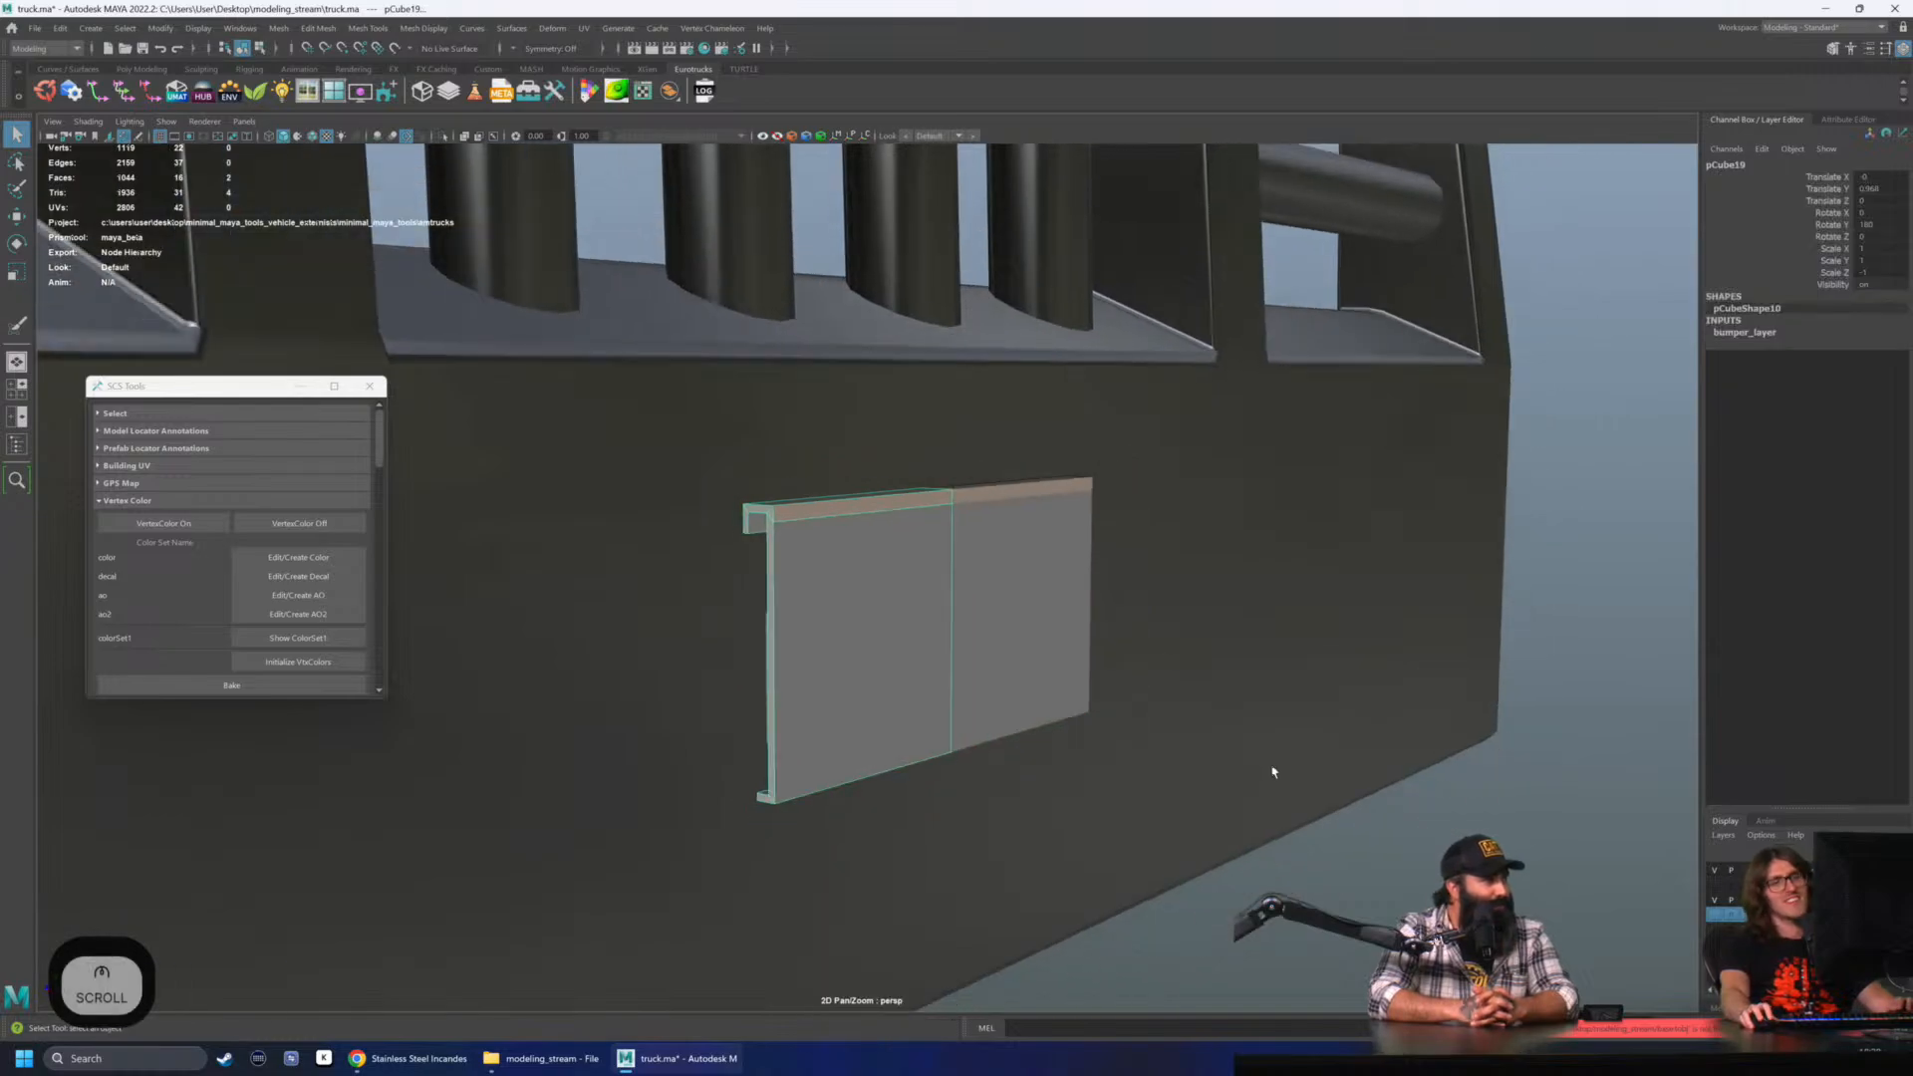
- Combine the two halves of the bumper's center plate into one mesh and delete its construction history
{"action": "left_click", "coordinate": [1300, 867]}
{"action": "left_click", "coordinate": [896, 684]}
{"action": "left_click_drag", "start_coordinate": [1306, 884], "coordinate": [1047, 624], "text": "alt"}
{"action": "left_click", "coordinate": [1049, 623], "text": "shift"}
{"action": "left_click_drag", "start_coordinate": [1295, 643], "coordinate": [1101, 477], "text": "alt"}
{"action": "scroll", "coordinate": [1101, 476], "scroll_direction": "down", "scroll_amount": 3}
{"action": "left_click_drag", "start_coordinate": [1300, 615], "coordinate": [966, 632], "text": "alt"}
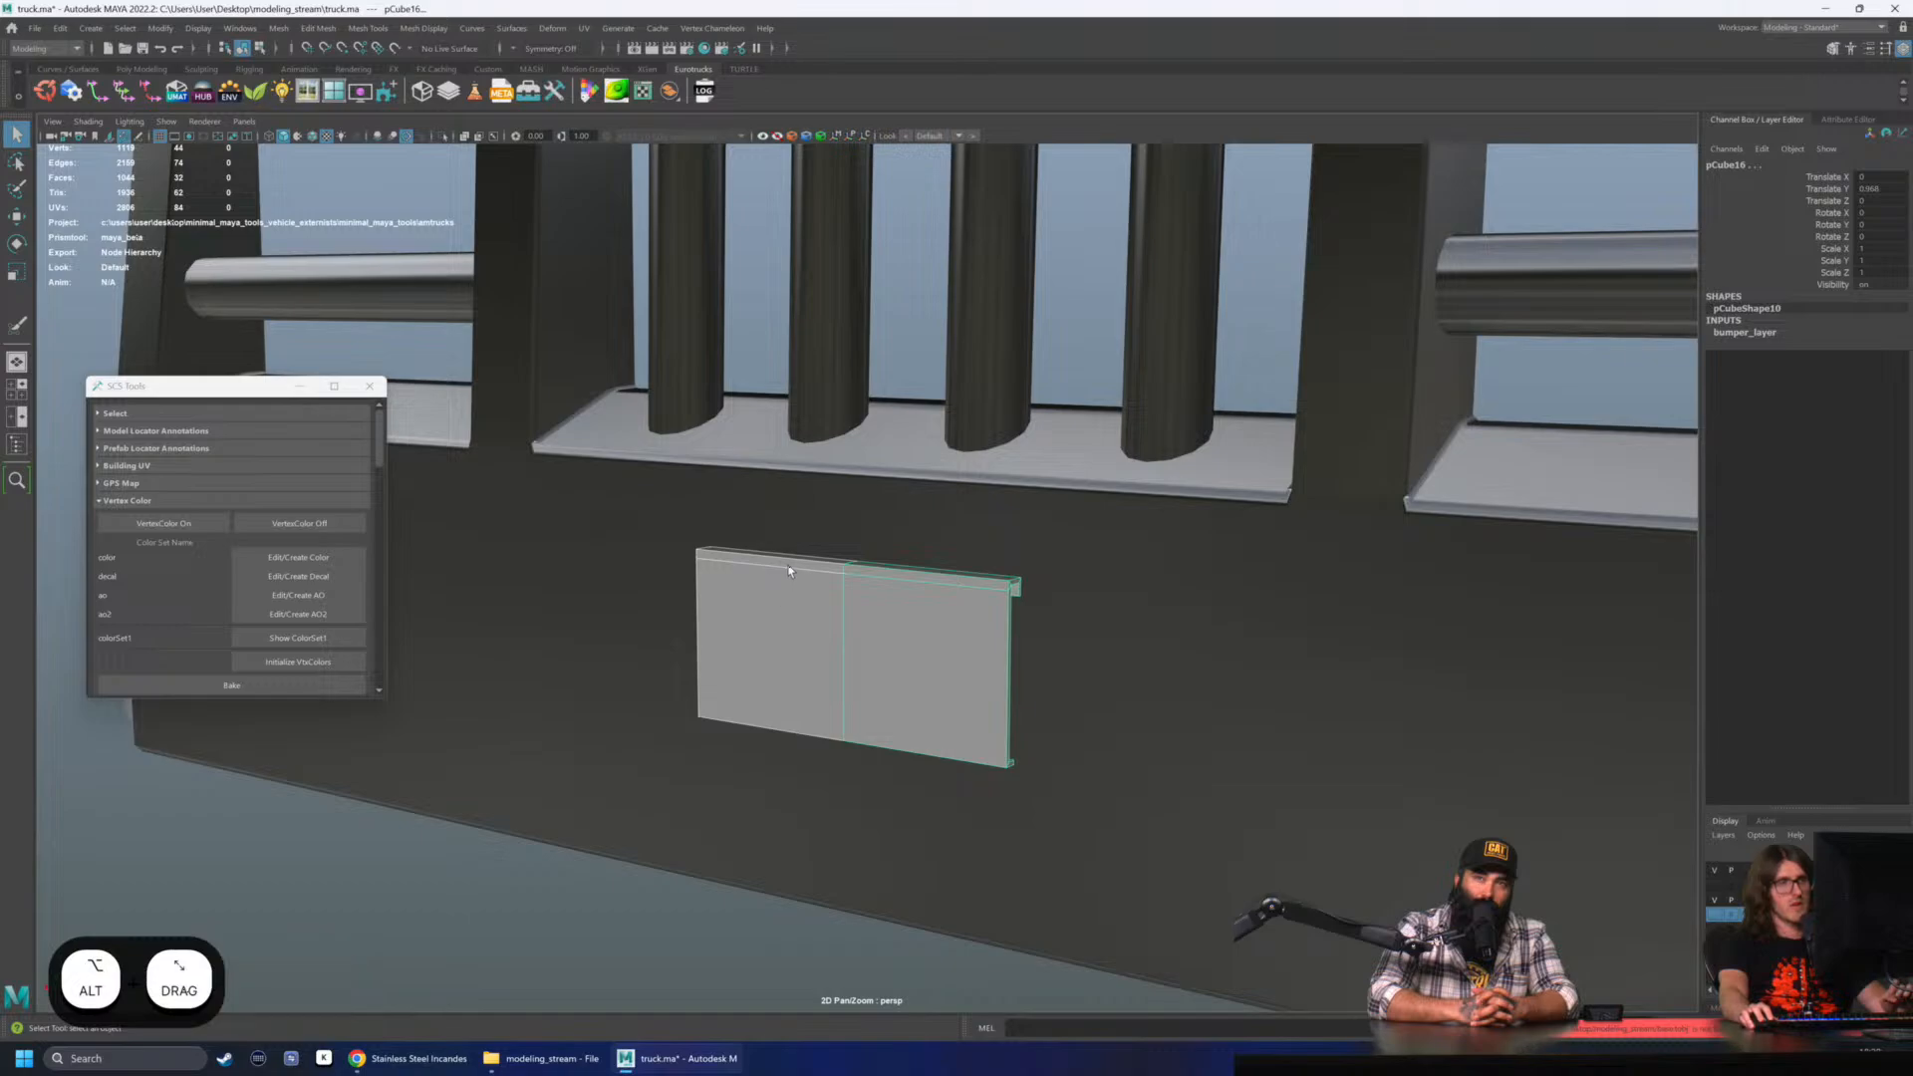
{"action": "left_click", "coordinate": [278, 28]}
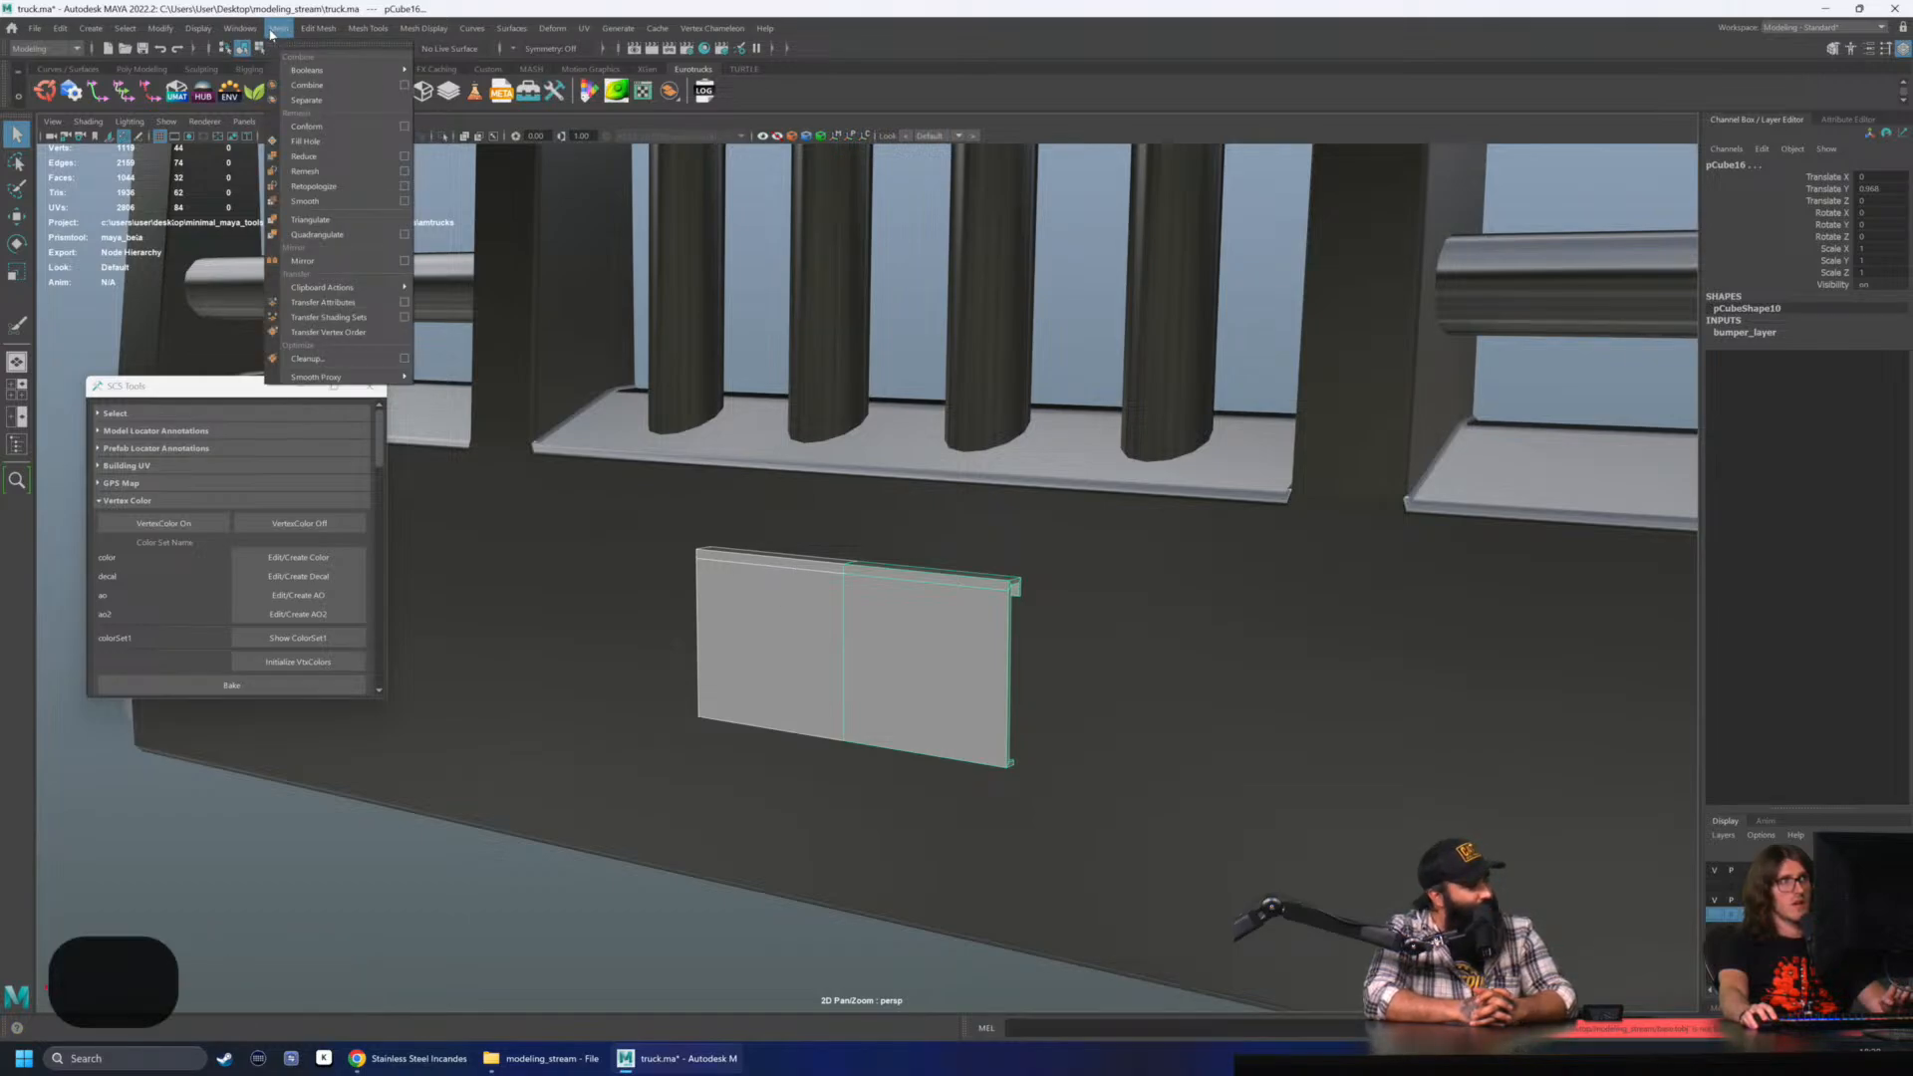
{"action": "left_click", "coordinate": [329, 88]}
{"action": "key", "text": "alt+shift+d"}
- Merge the vertices along the center plate's middle seam with a 0.01 distance threshold, and delete the plate's history
{"action": "left_click_drag", "start_coordinate": [875, 348], "coordinate": [895, 331], "text": "alt"}
{"action": "key", "text": "F9"}
{"action": "key", "text": "4"}
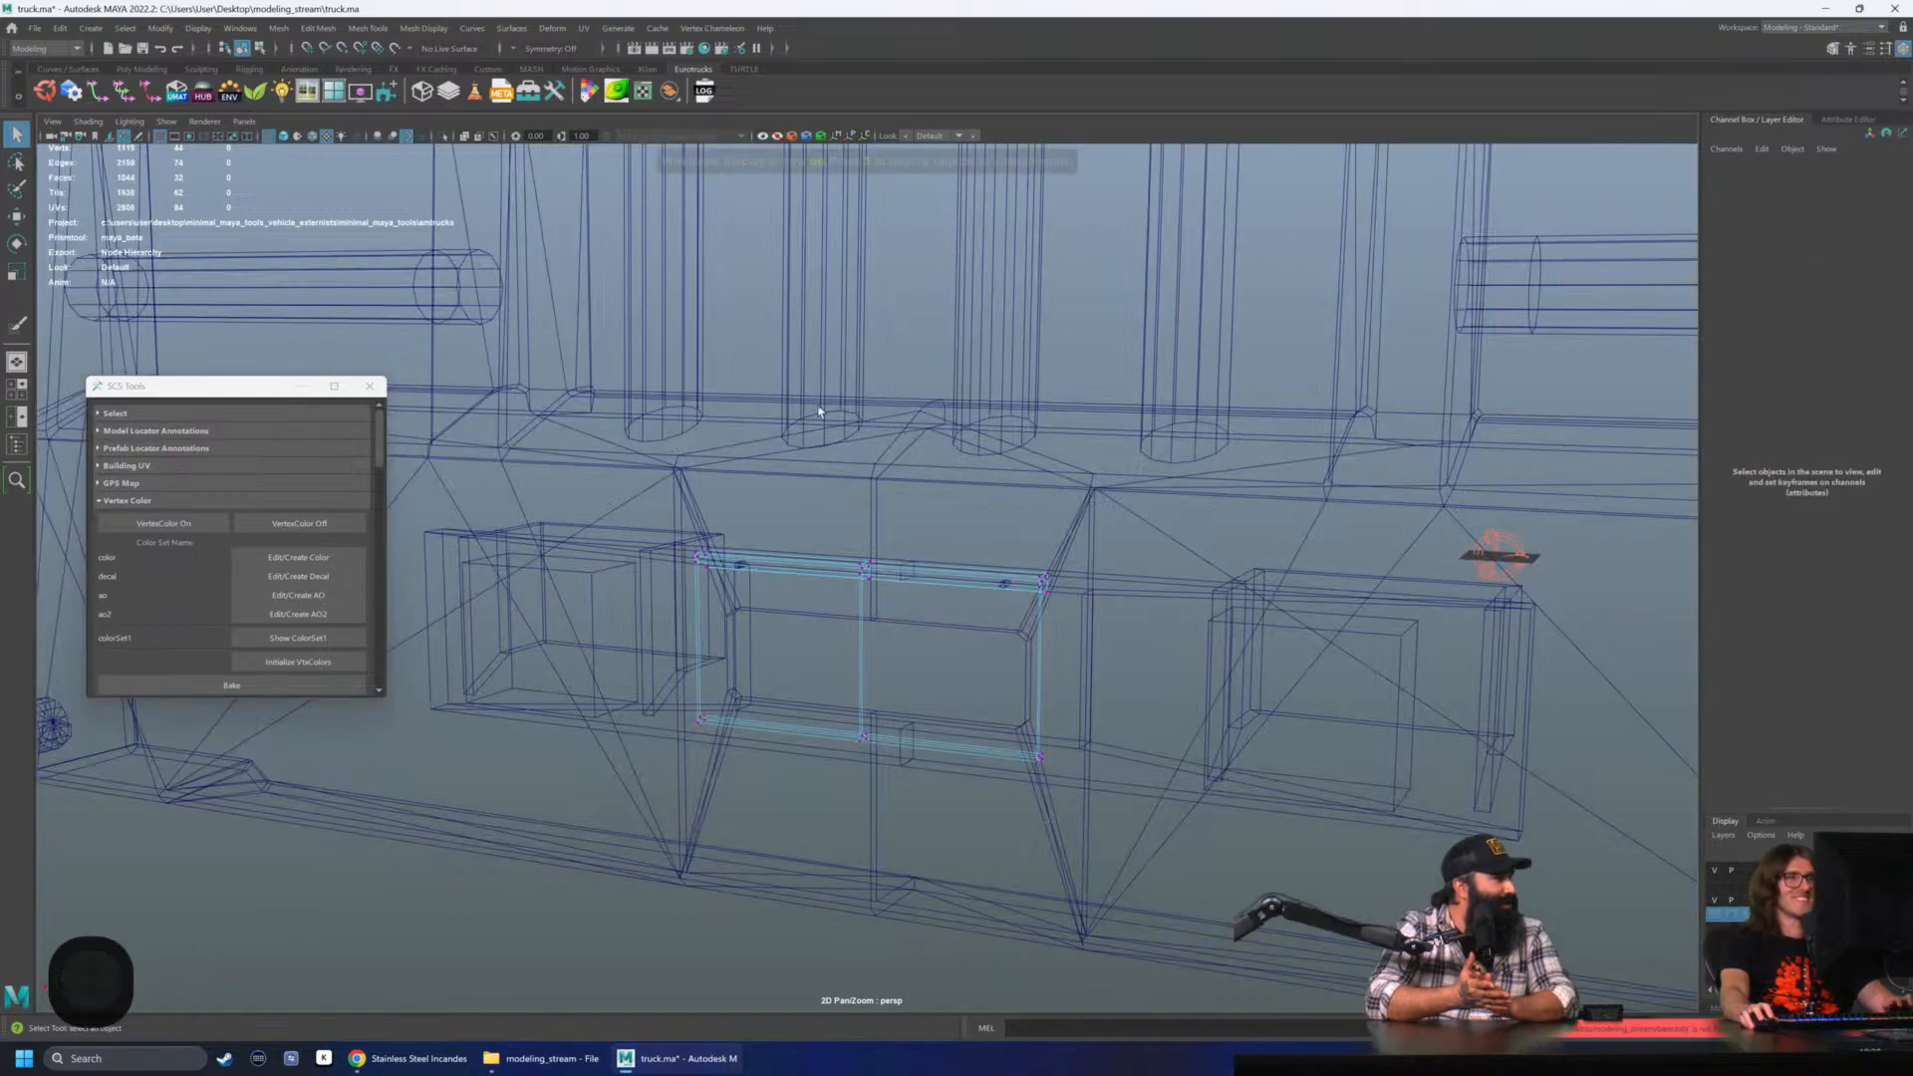
{"action": "left_click_drag", "start_coordinate": [820, 419], "coordinate": [921, 837]}
{"action": "scroll", "coordinate": [493, 219], "scroll_direction": "up", "scroll_amount": 2}
{"action": "left_click", "coordinate": [339, 28]}
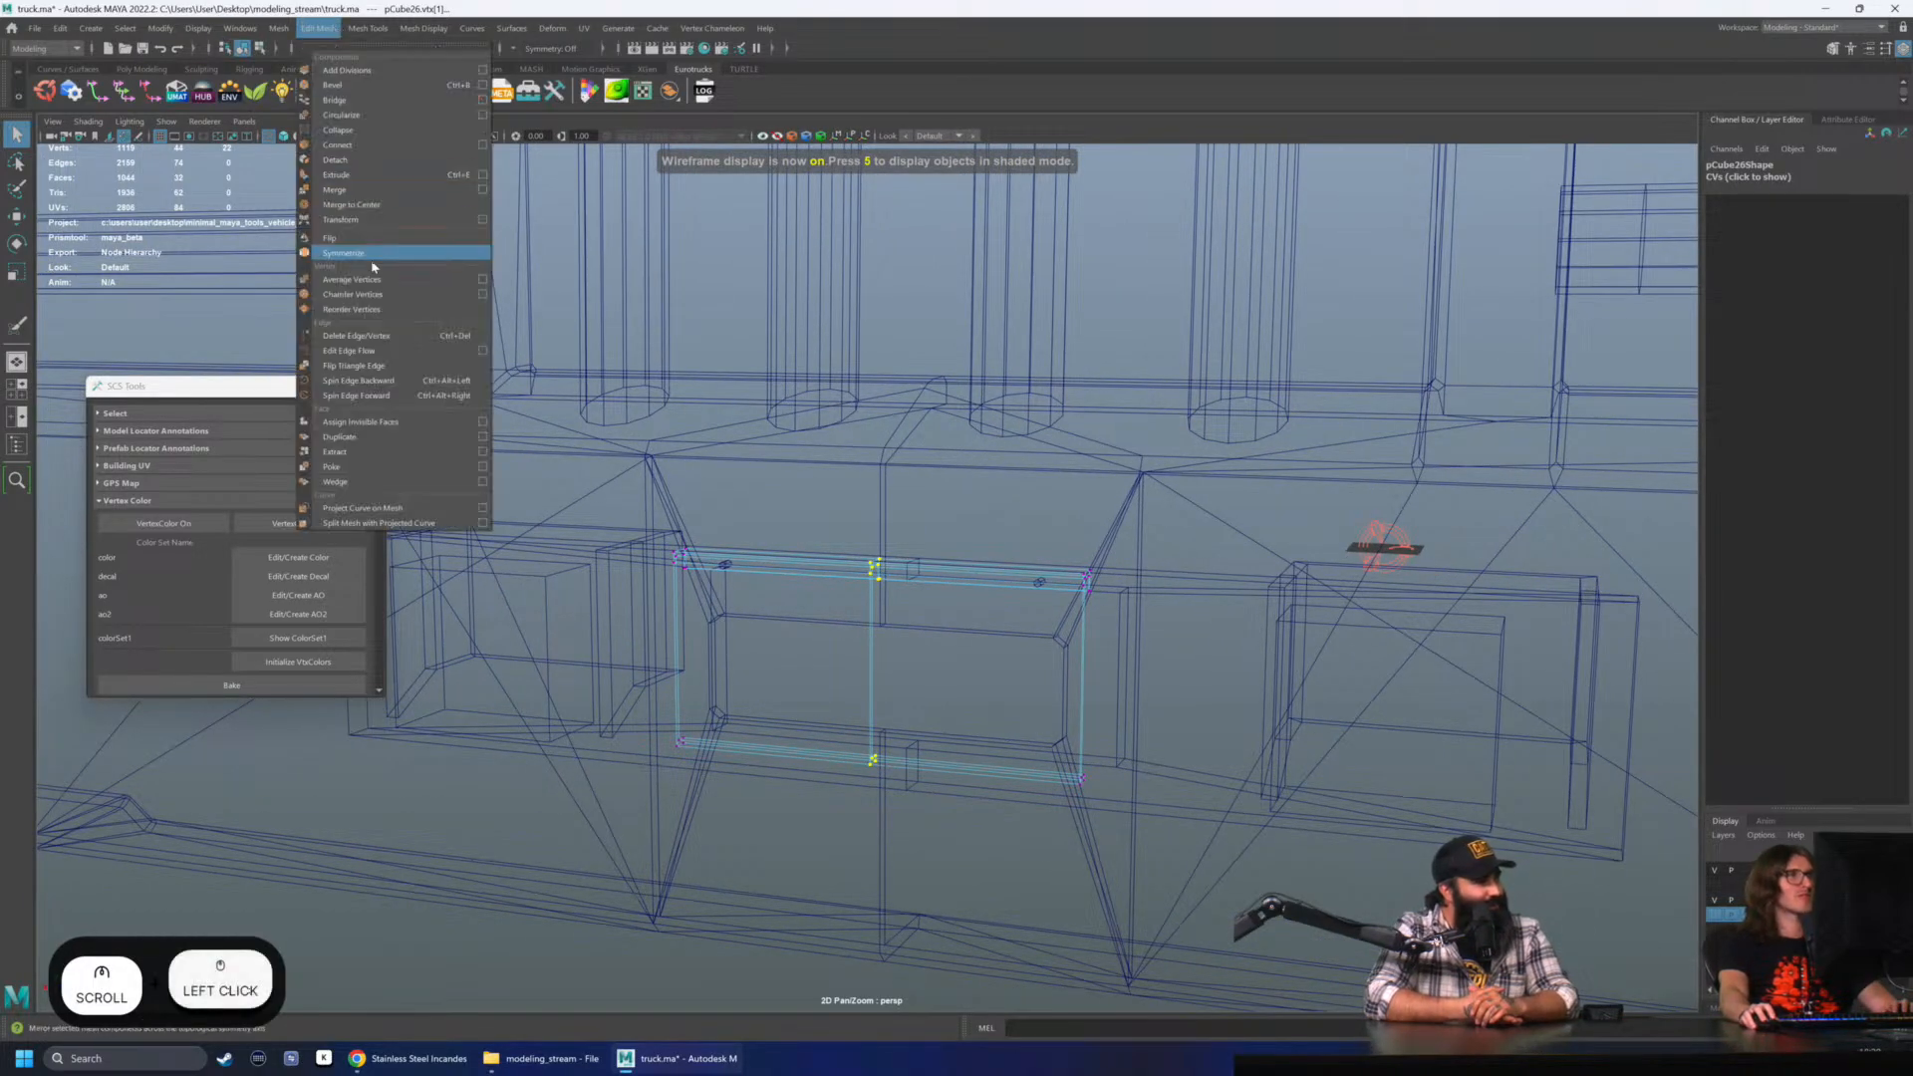
{"action": "left_click", "coordinate": [361, 199]}
{"action": "key", "text": "6"}
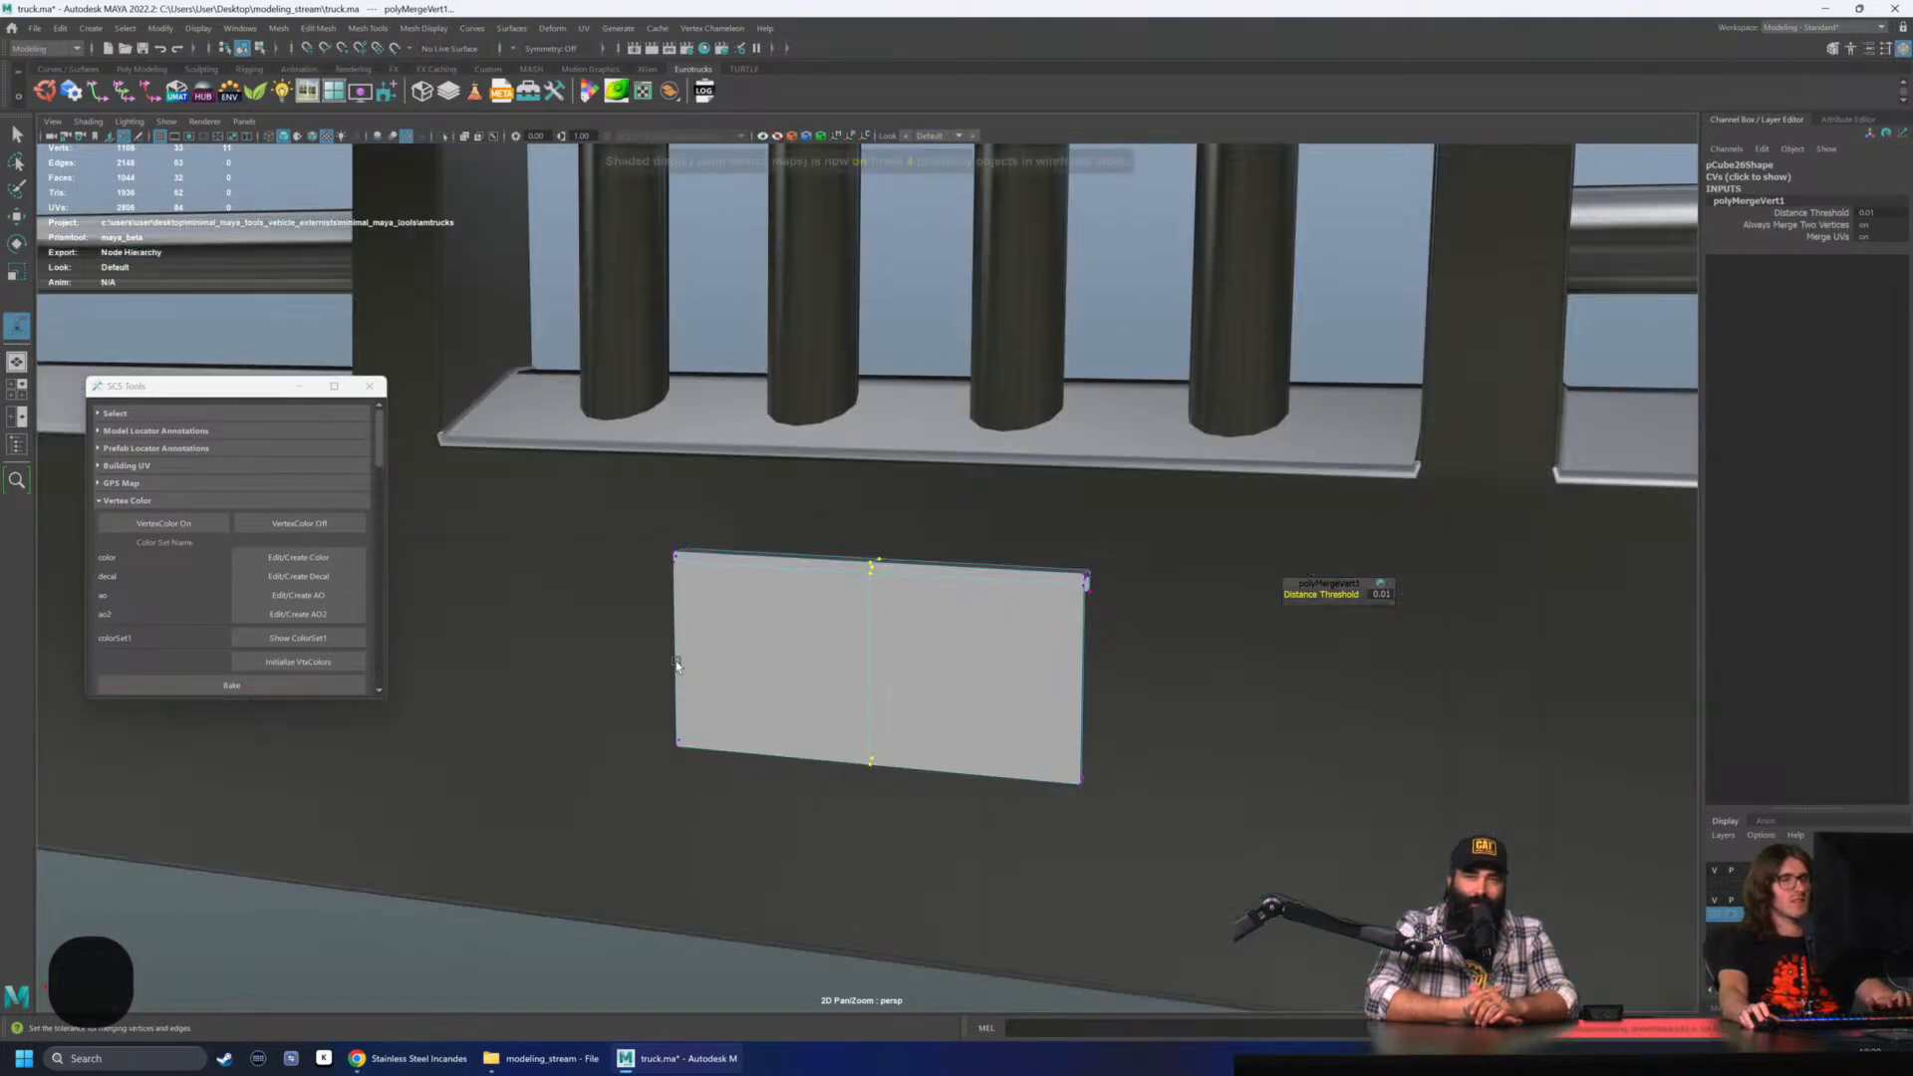
{"action": "right_click_drag", "start_coordinate": [783, 683], "coordinate": [848, 615]}
{"action": "key", "text": "alt+shift+d"}
- Try to remove the middle edge loop from the combined center plate
{"action": "mouse_move", "coordinate": [963, 588]}
{"action": "left_mouse_down", "text": "alt"}
{"action": "mouse_move", "coordinate": [857, 544]}
{"action": "mouse_move", "coordinate": [1132, 641]}
{"action": "mouse_move", "coordinate": [1037, 564]}
{"action": "left_mouse_up", "text": "alt"}
{"action": "key", "text": "F10"}
{"action": "double_click", "coordinate": [860, 619]}
{"action": "key", "text": "ctrl+Delete"}
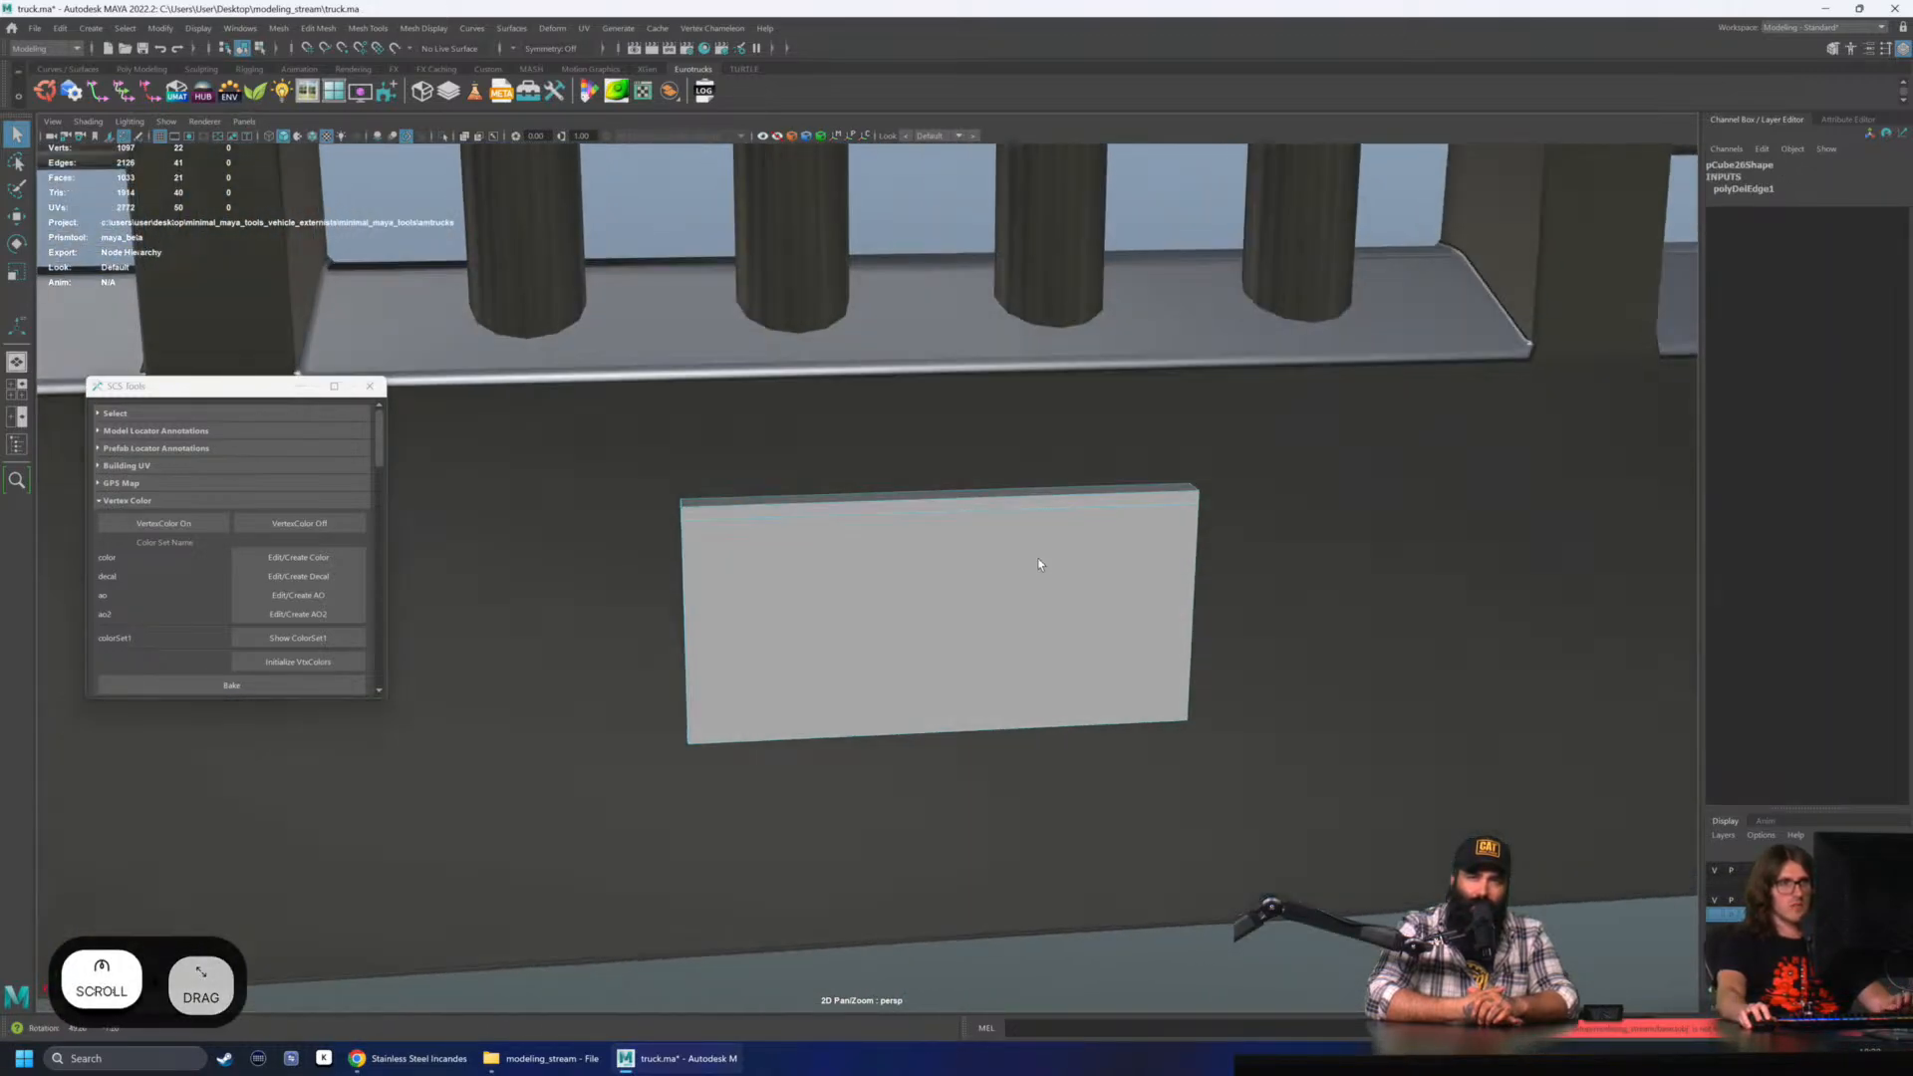
{"action": "scroll", "coordinate": [1039, 559], "scroll_direction": "up", "scroll_amount": 2}
{"action": "key", "text": "ctrl+z"}
- Examine the narrow face along the upper edge of the combined center plate
{"action": "right_click_drag", "start_coordinate": [951, 502], "coordinate": [949, 558]}
{"action": "left_click", "coordinate": [934, 508]}
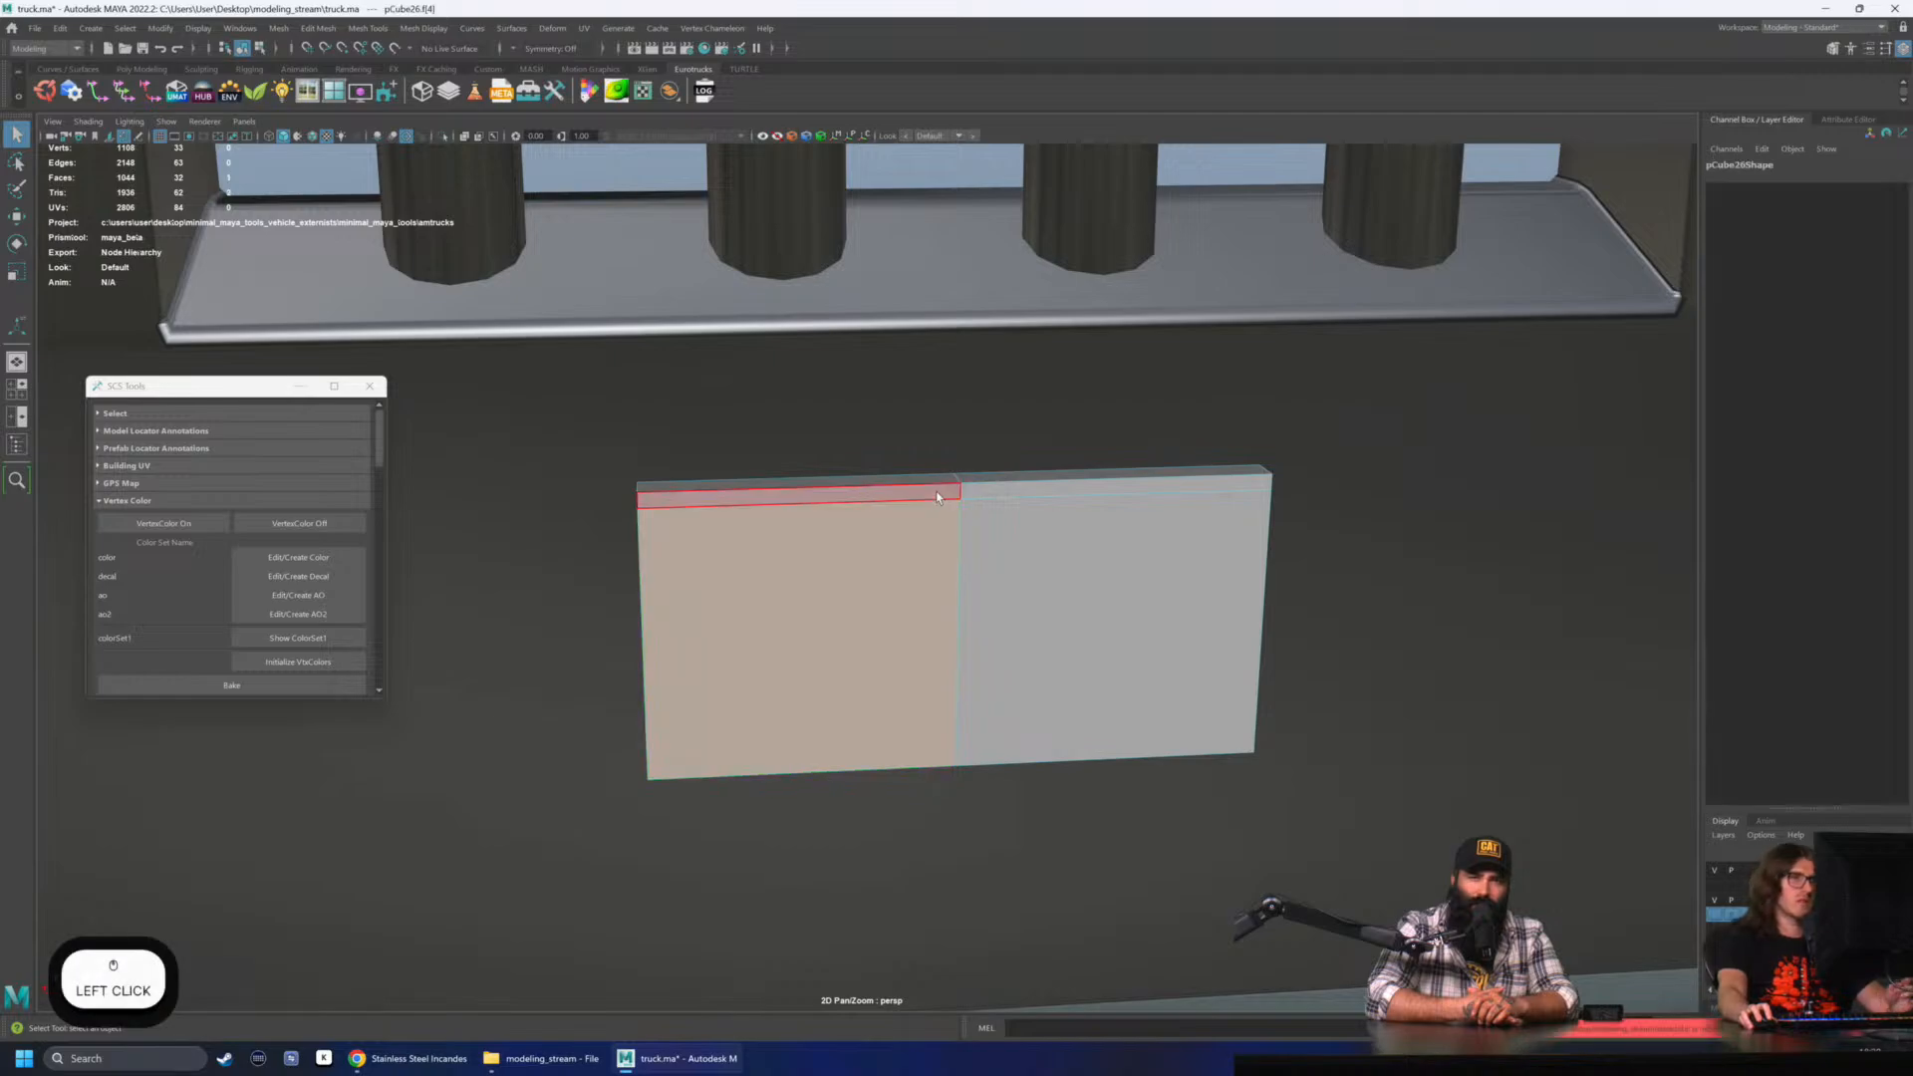
{"action": "left_click", "coordinate": [937, 497]}
{"action": "left_click_drag", "start_coordinate": [1173, 602], "coordinate": [1087, 590], "text": "alt"}
{"action": "right_click_drag", "start_coordinate": [932, 530], "coordinate": [1052, 415]}
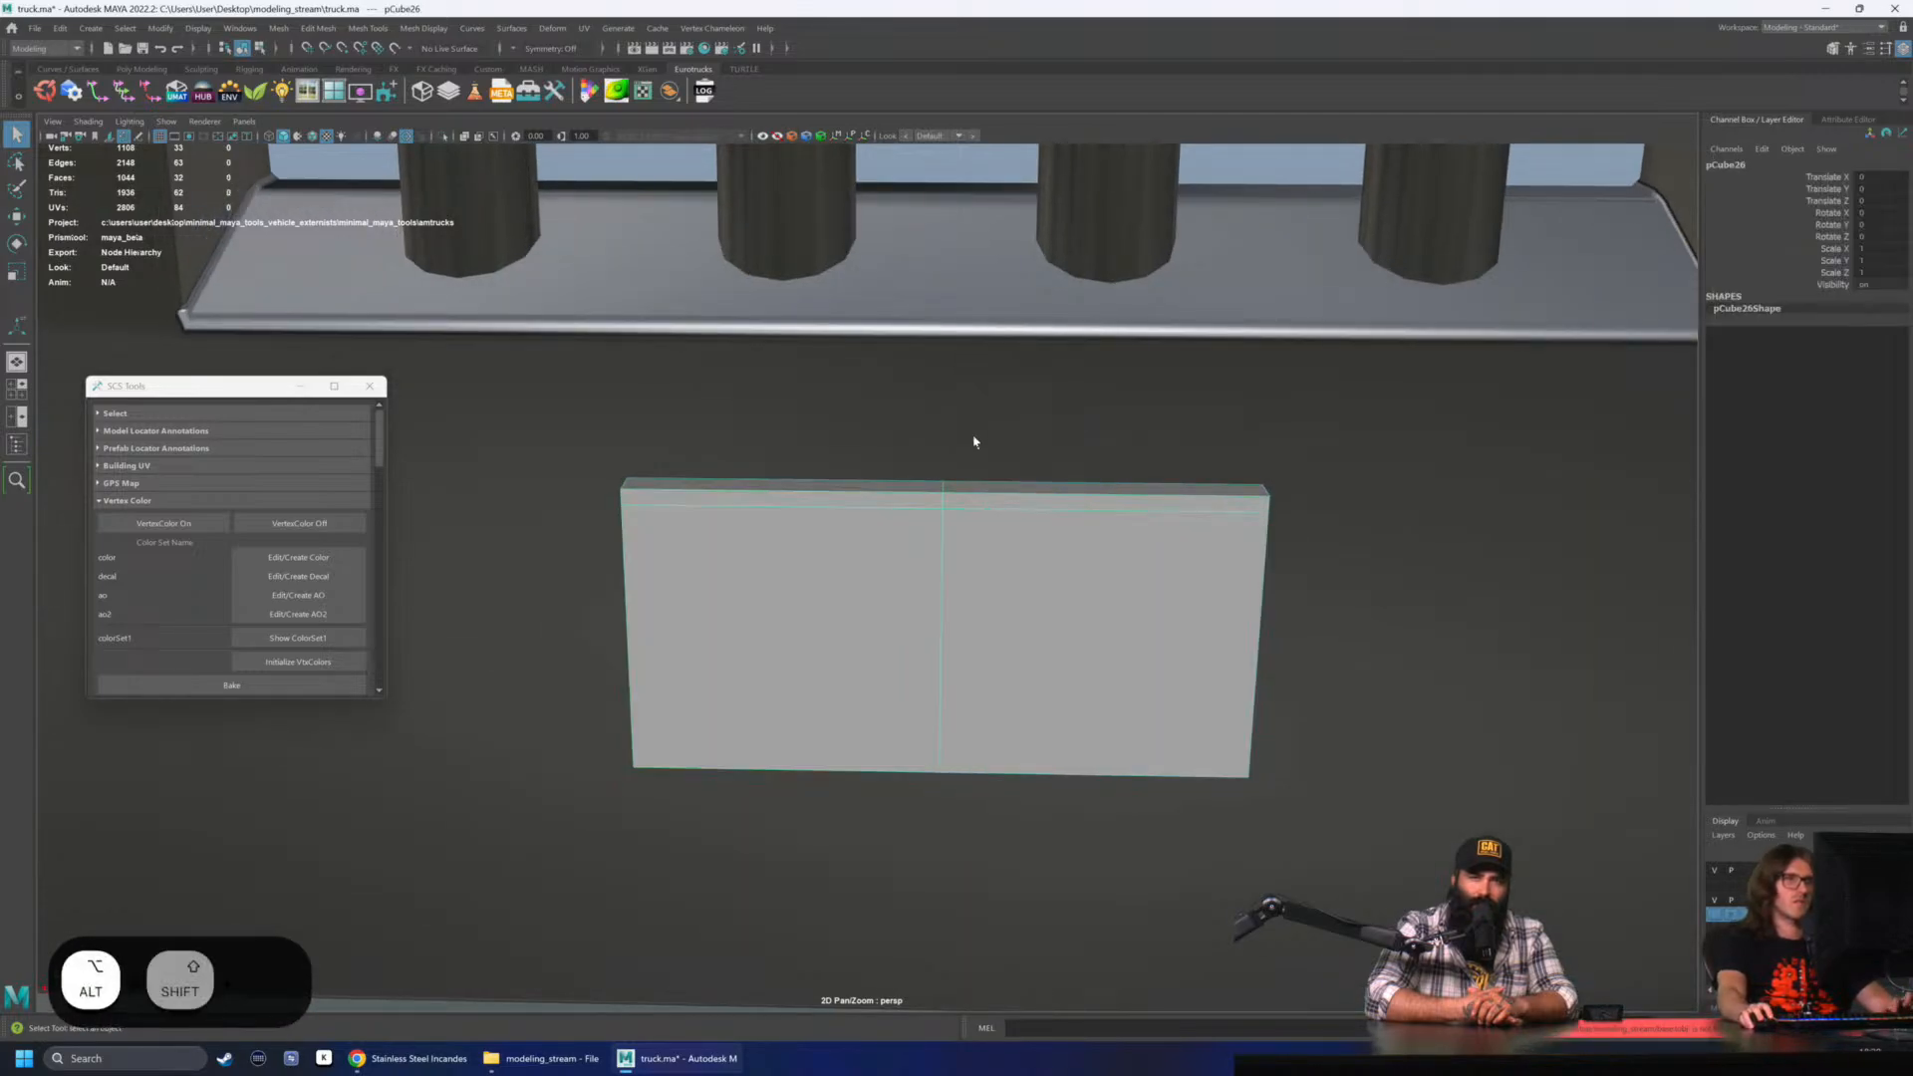
{"action": "left_click_drag", "start_coordinate": [975, 441], "coordinate": [962, 313], "text": "alt"}
{"action": "left_click", "coordinate": [958, 278]}
- Select the combined center plate and assign the existing bumper1 material to it
{"action": "left_click", "coordinate": [888, 598]}
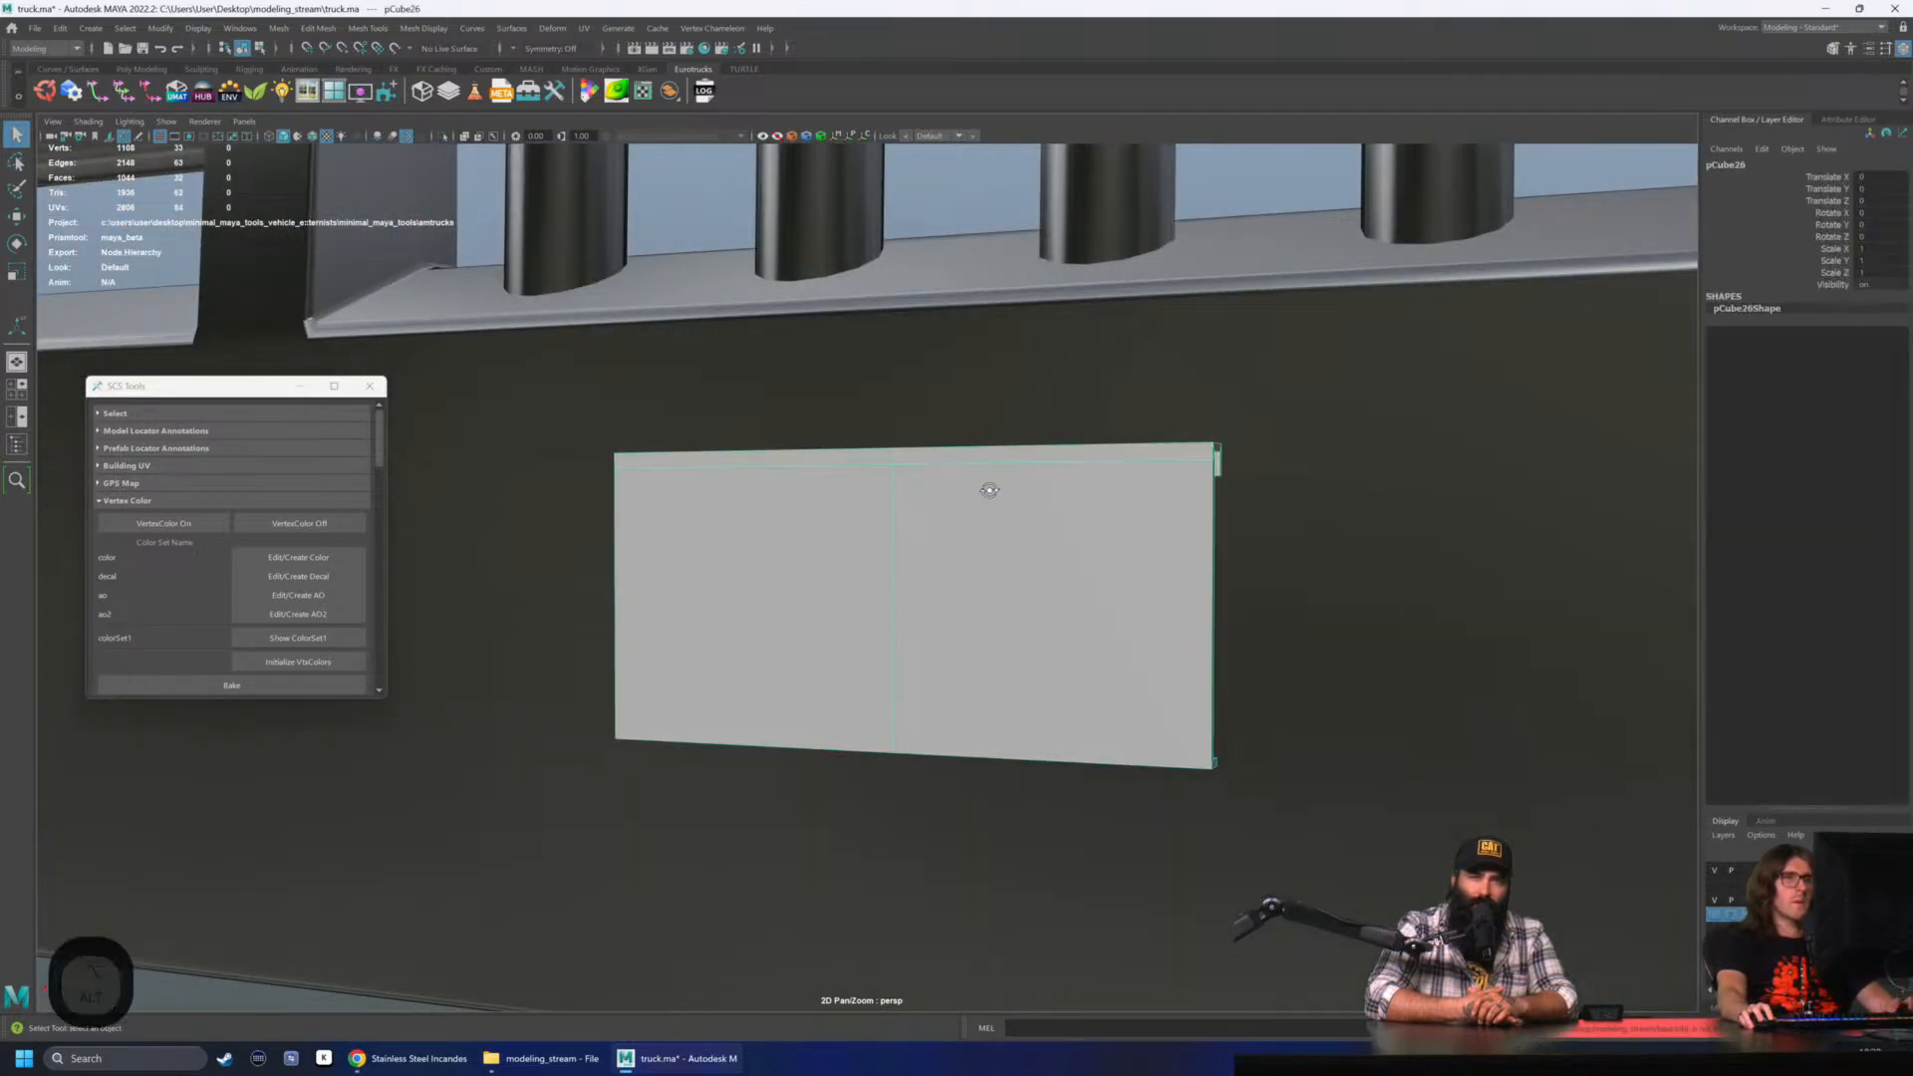
{"action": "left_click_drag", "start_coordinate": [986, 492], "coordinate": [695, 405], "text": "alt"}
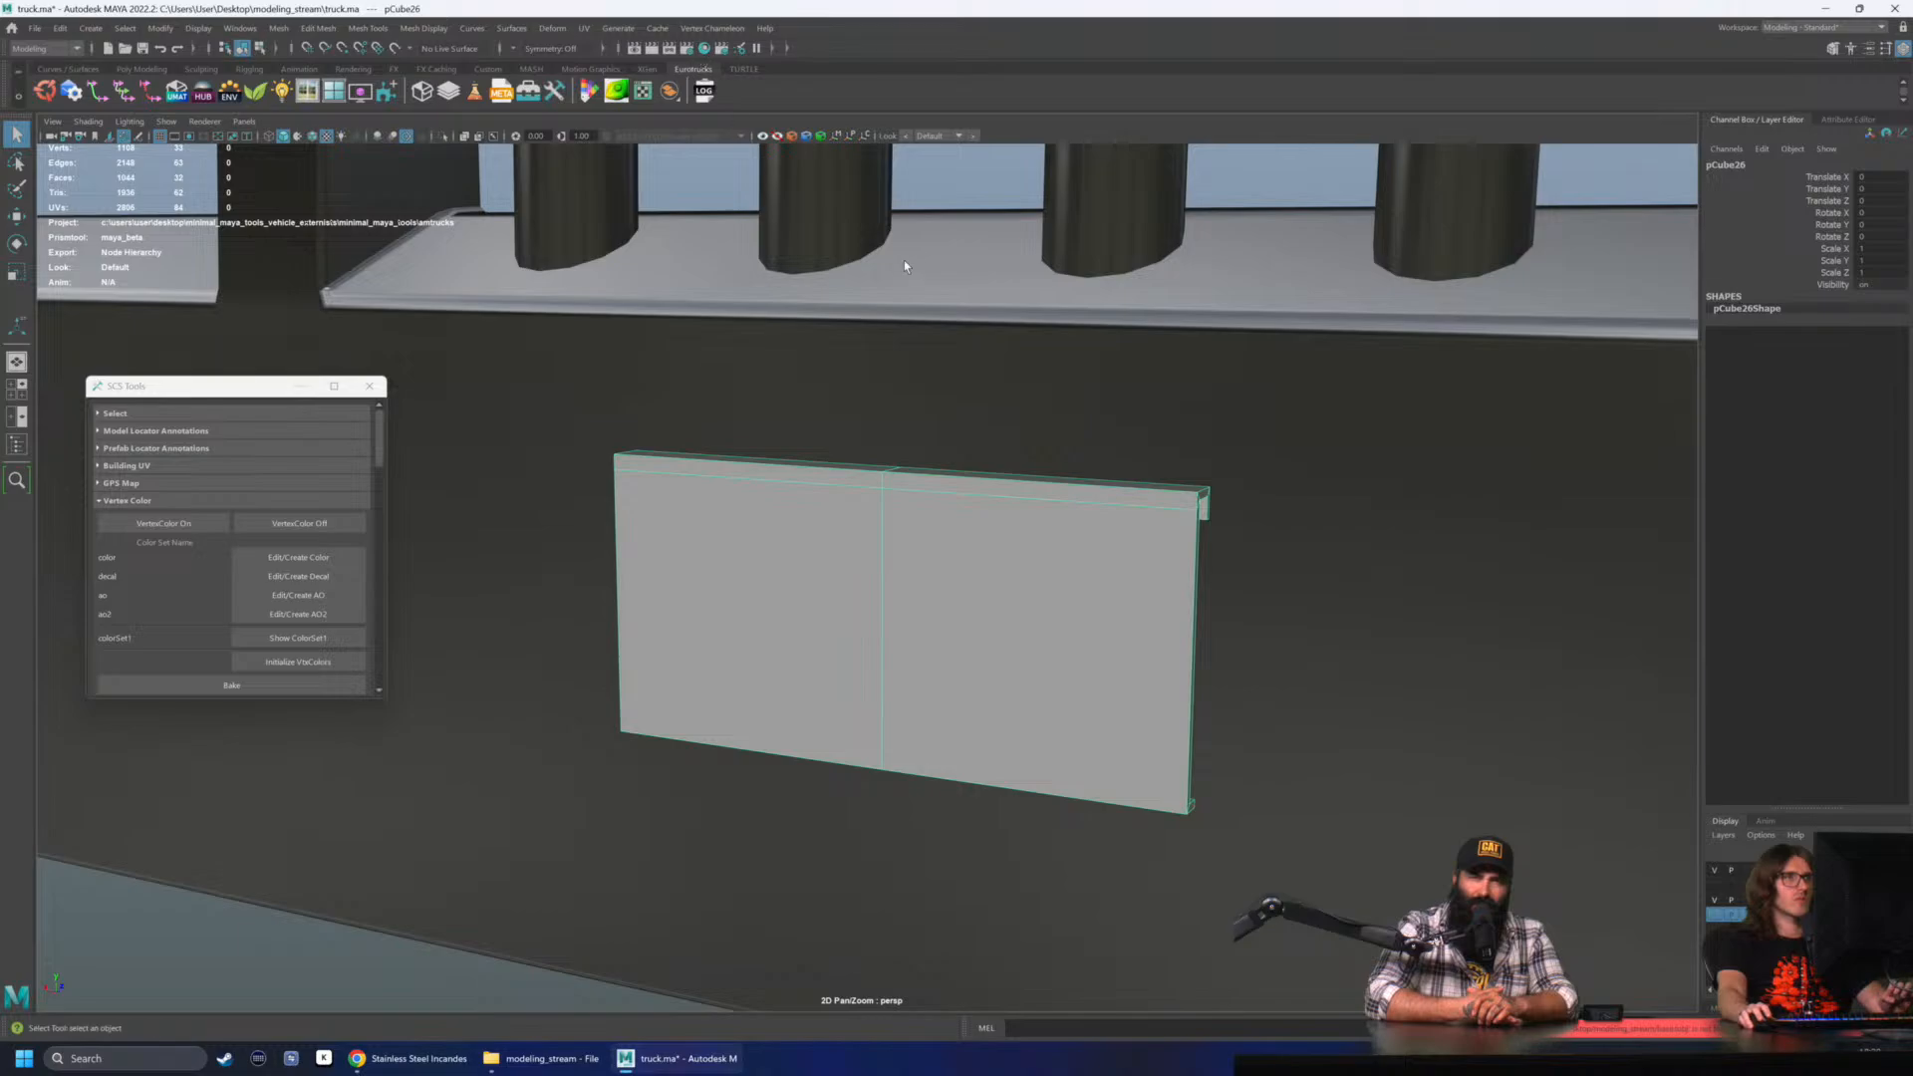
{"action": "right_click", "coordinate": [938, 194]}
{"action": "mouse_move", "coordinate": [948, 605]}
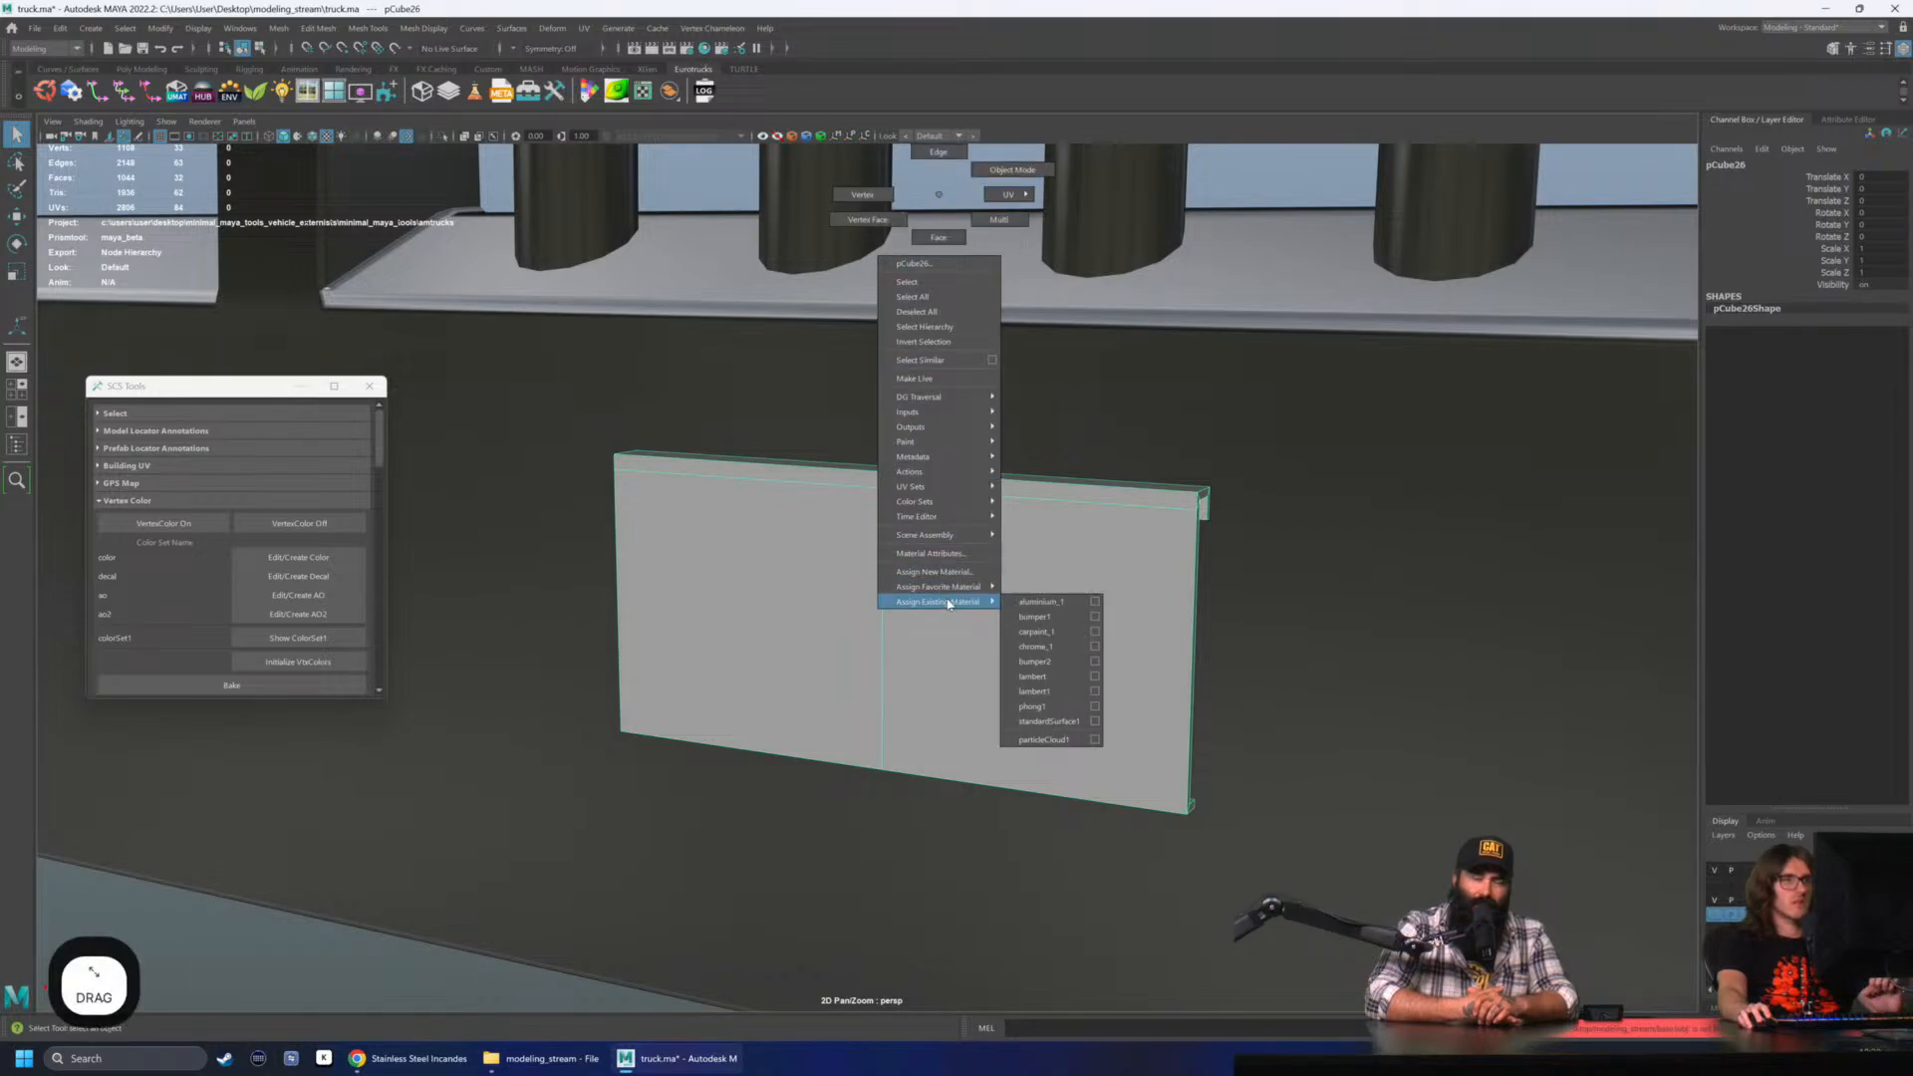
{"action": "left_click", "coordinate": [1058, 620]}
- Check the center plate's material from both sides and delete its construction history
{"action": "left_click_drag", "start_coordinate": [918, 657], "coordinate": [764, 568], "text": "alt"}
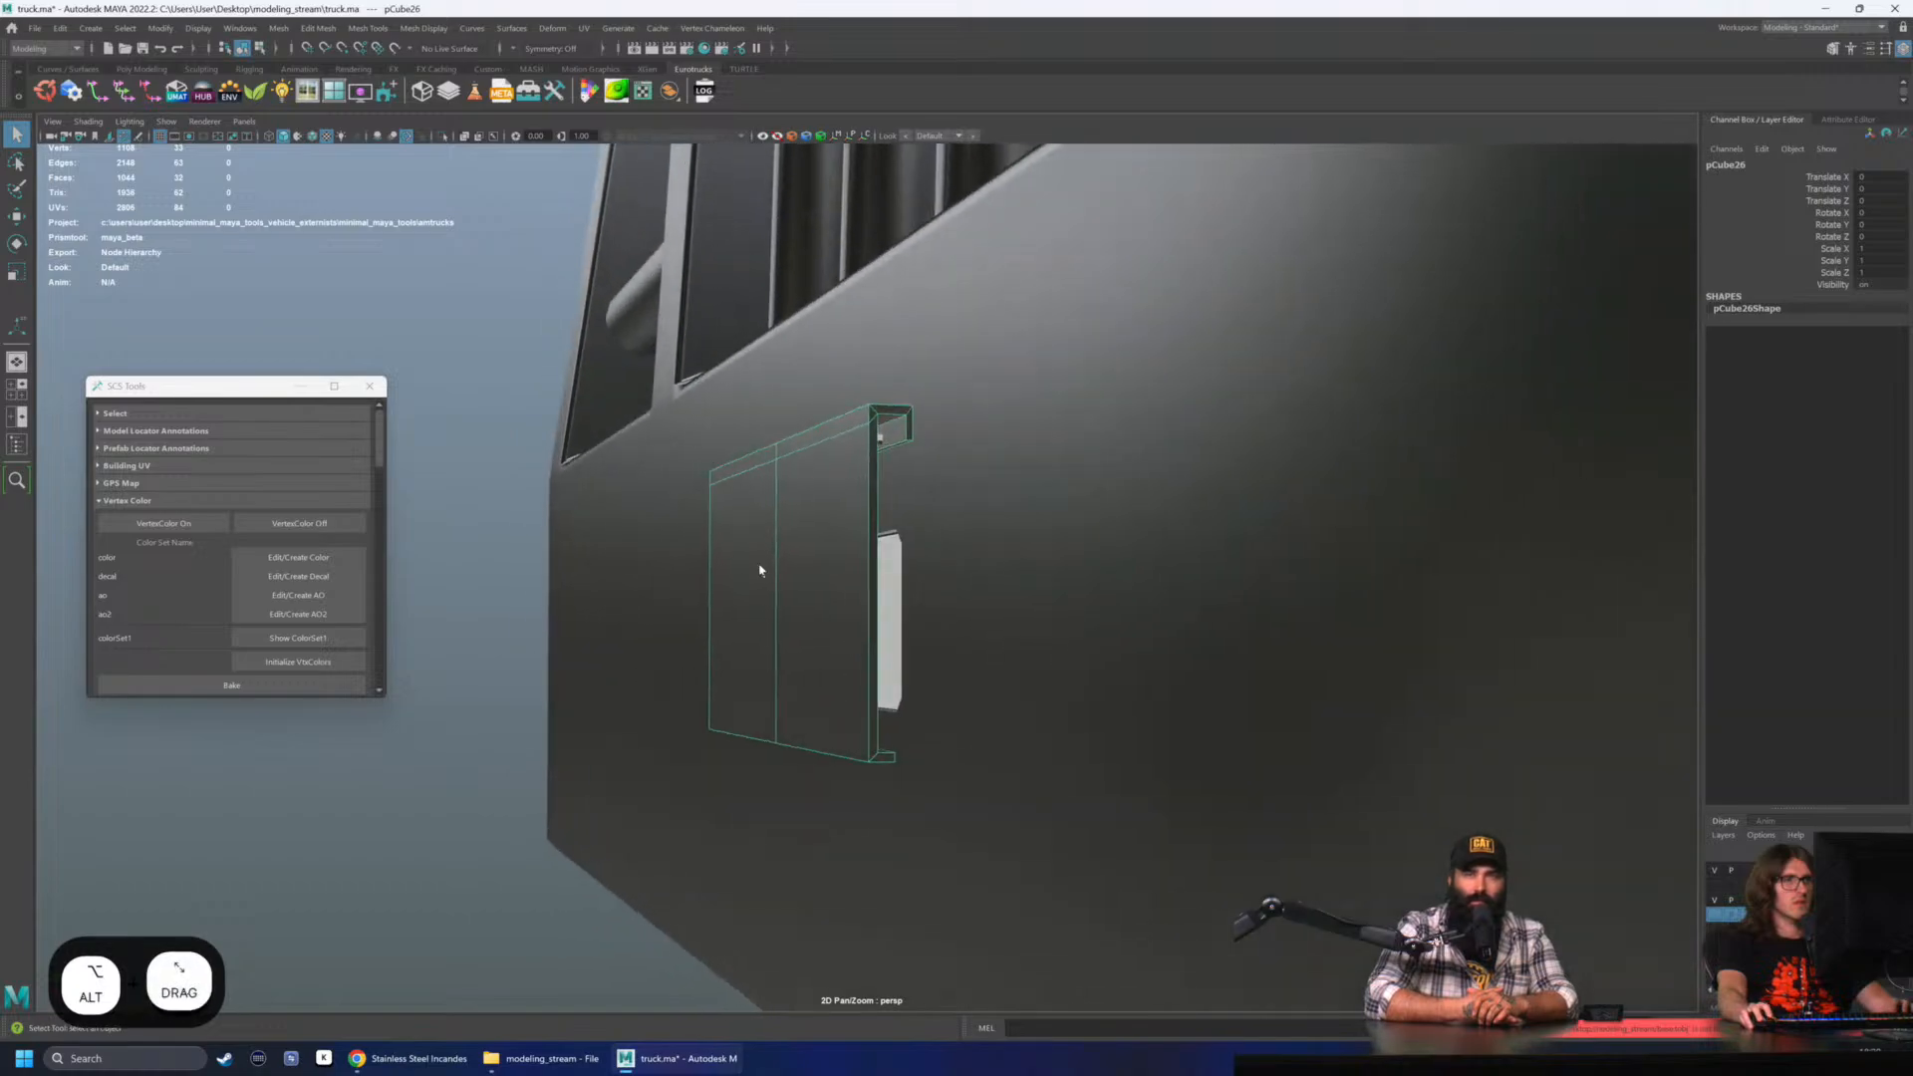
{"action": "left_click", "coordinate": [418, 329]}
{"action": "left_click_drag", "start_coordinate": [418, 329], "coordinate": [558, 331], "text": "alt"}
{"action": "right_click_drag", "start_coordinate": [557, 332], "coordinate": [309, 418], "text": "alt"}
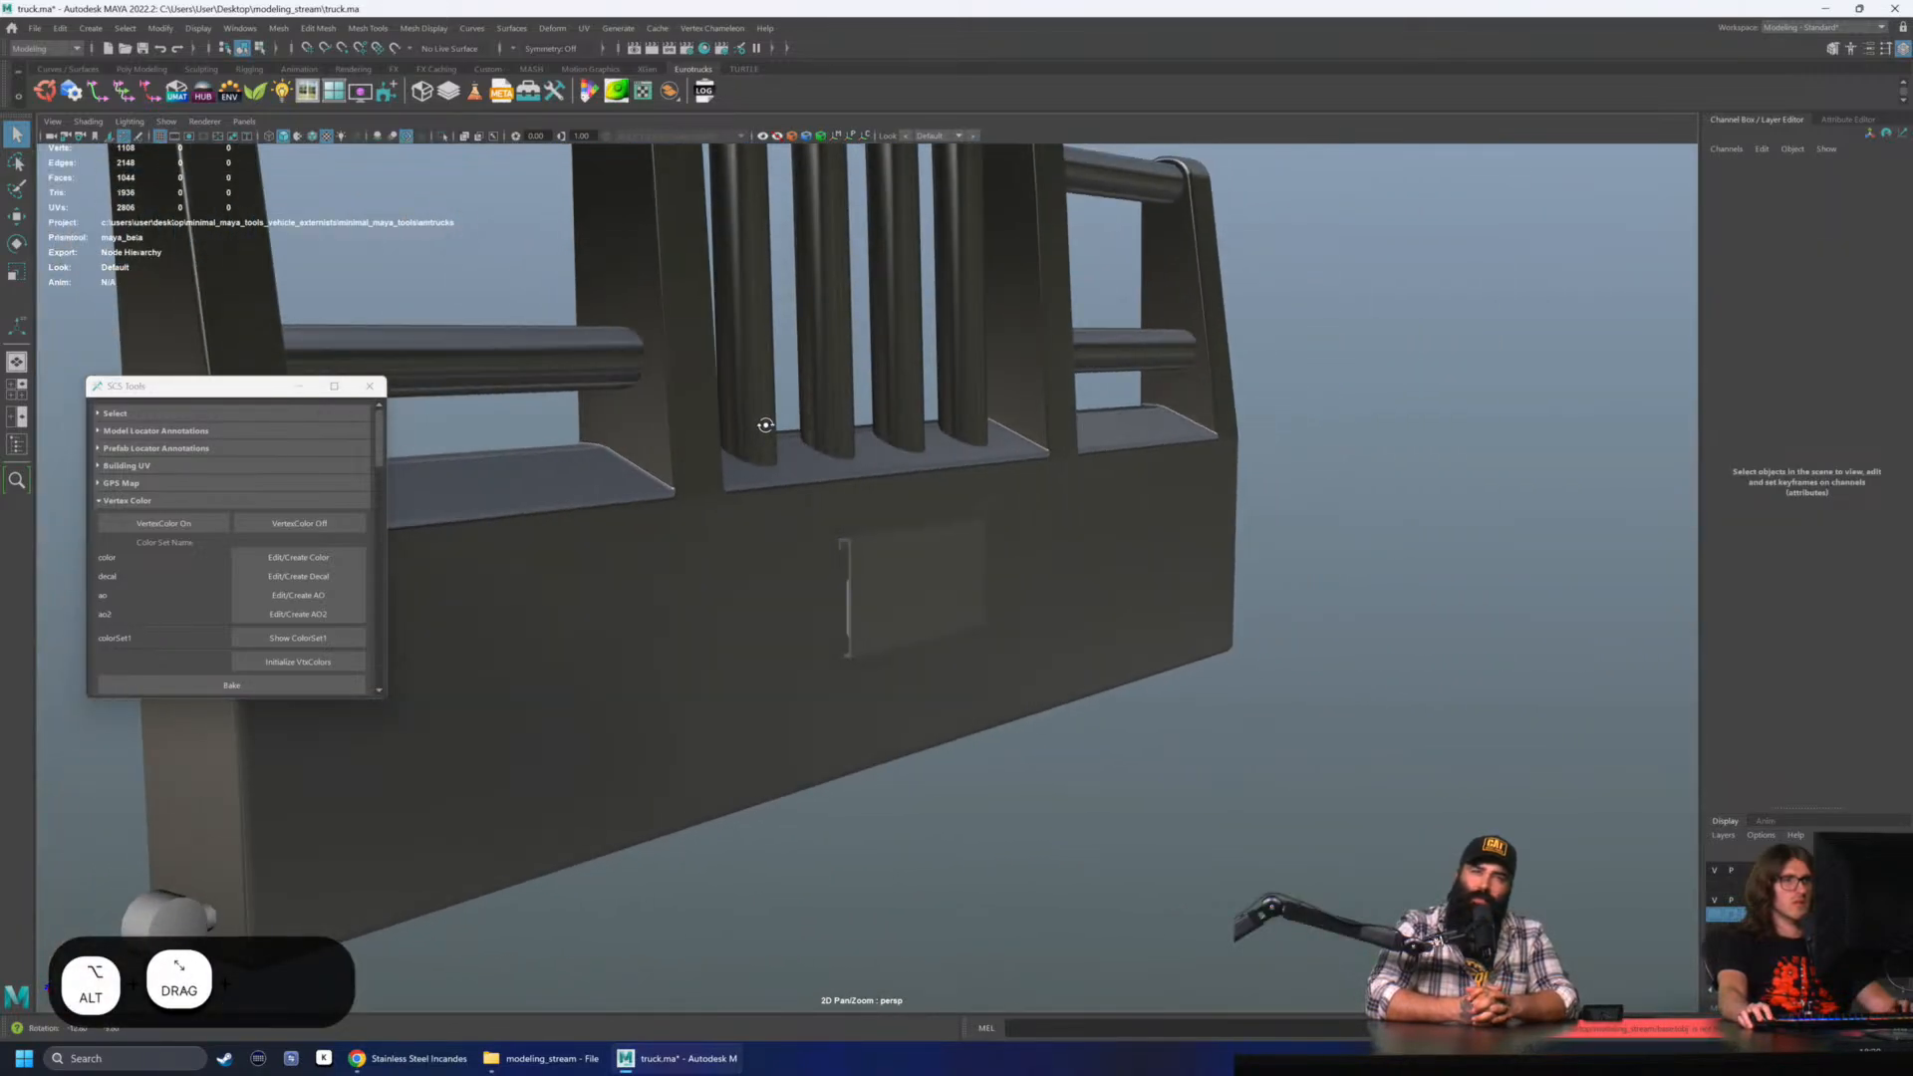
{"action": "left_click_drag", "start_coordinate": [765, 423], "coordinate": [875, 597], "text": "alt"}
{"action": "left_click", "coordinate": [875, 598]}
{"action": "key", "text": "alt+shift+d"}
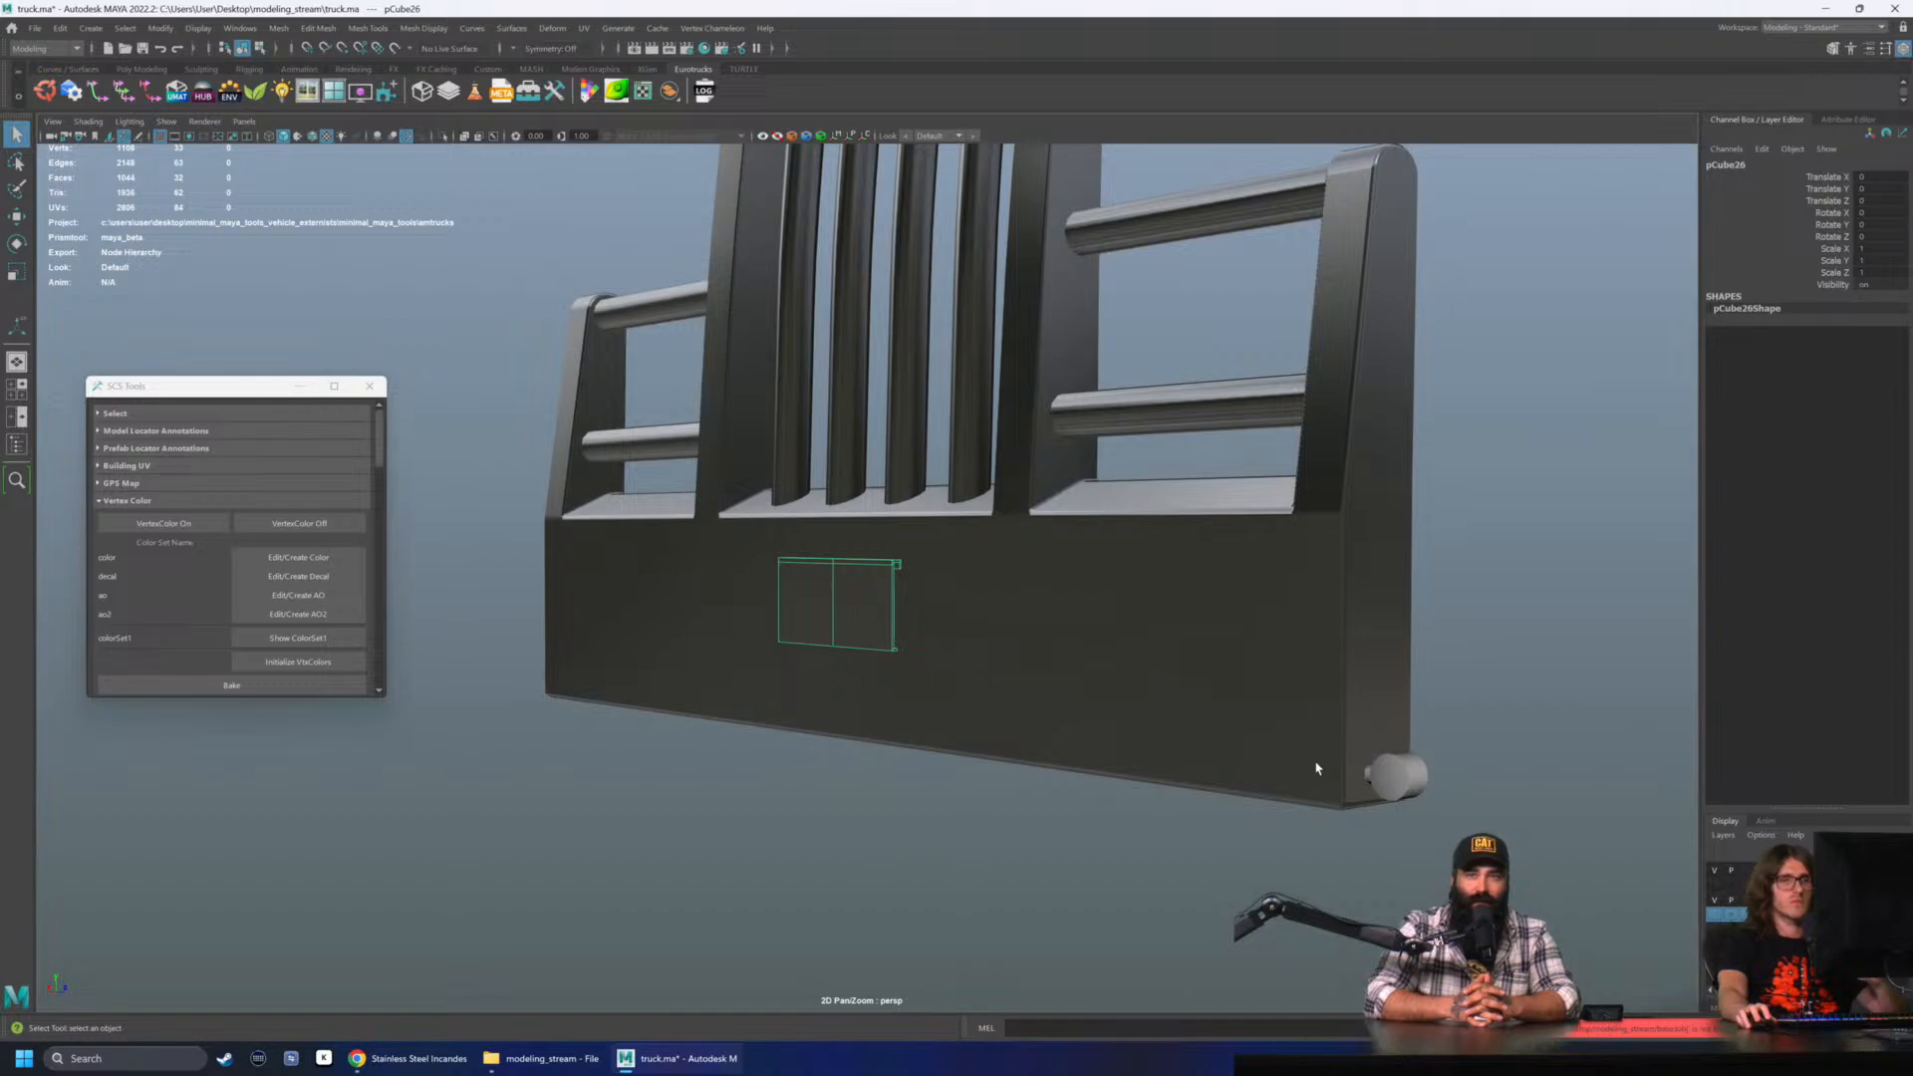
- Show the truck behind the bumper again and save the scene
{"action": "left_click", "coordinate": [1486, 589]}
{"action": "left_click_drag", "start_coordinate": [1486, 589], "coordinate": [1508, 847], "text": "alt"}
{"action": "left_click_drag", "start_coordinate": [1710, 923], "coordinate": [1112, 690], "text": "alt"}
{"action": "left_click", "coordinate": [143, 51]}
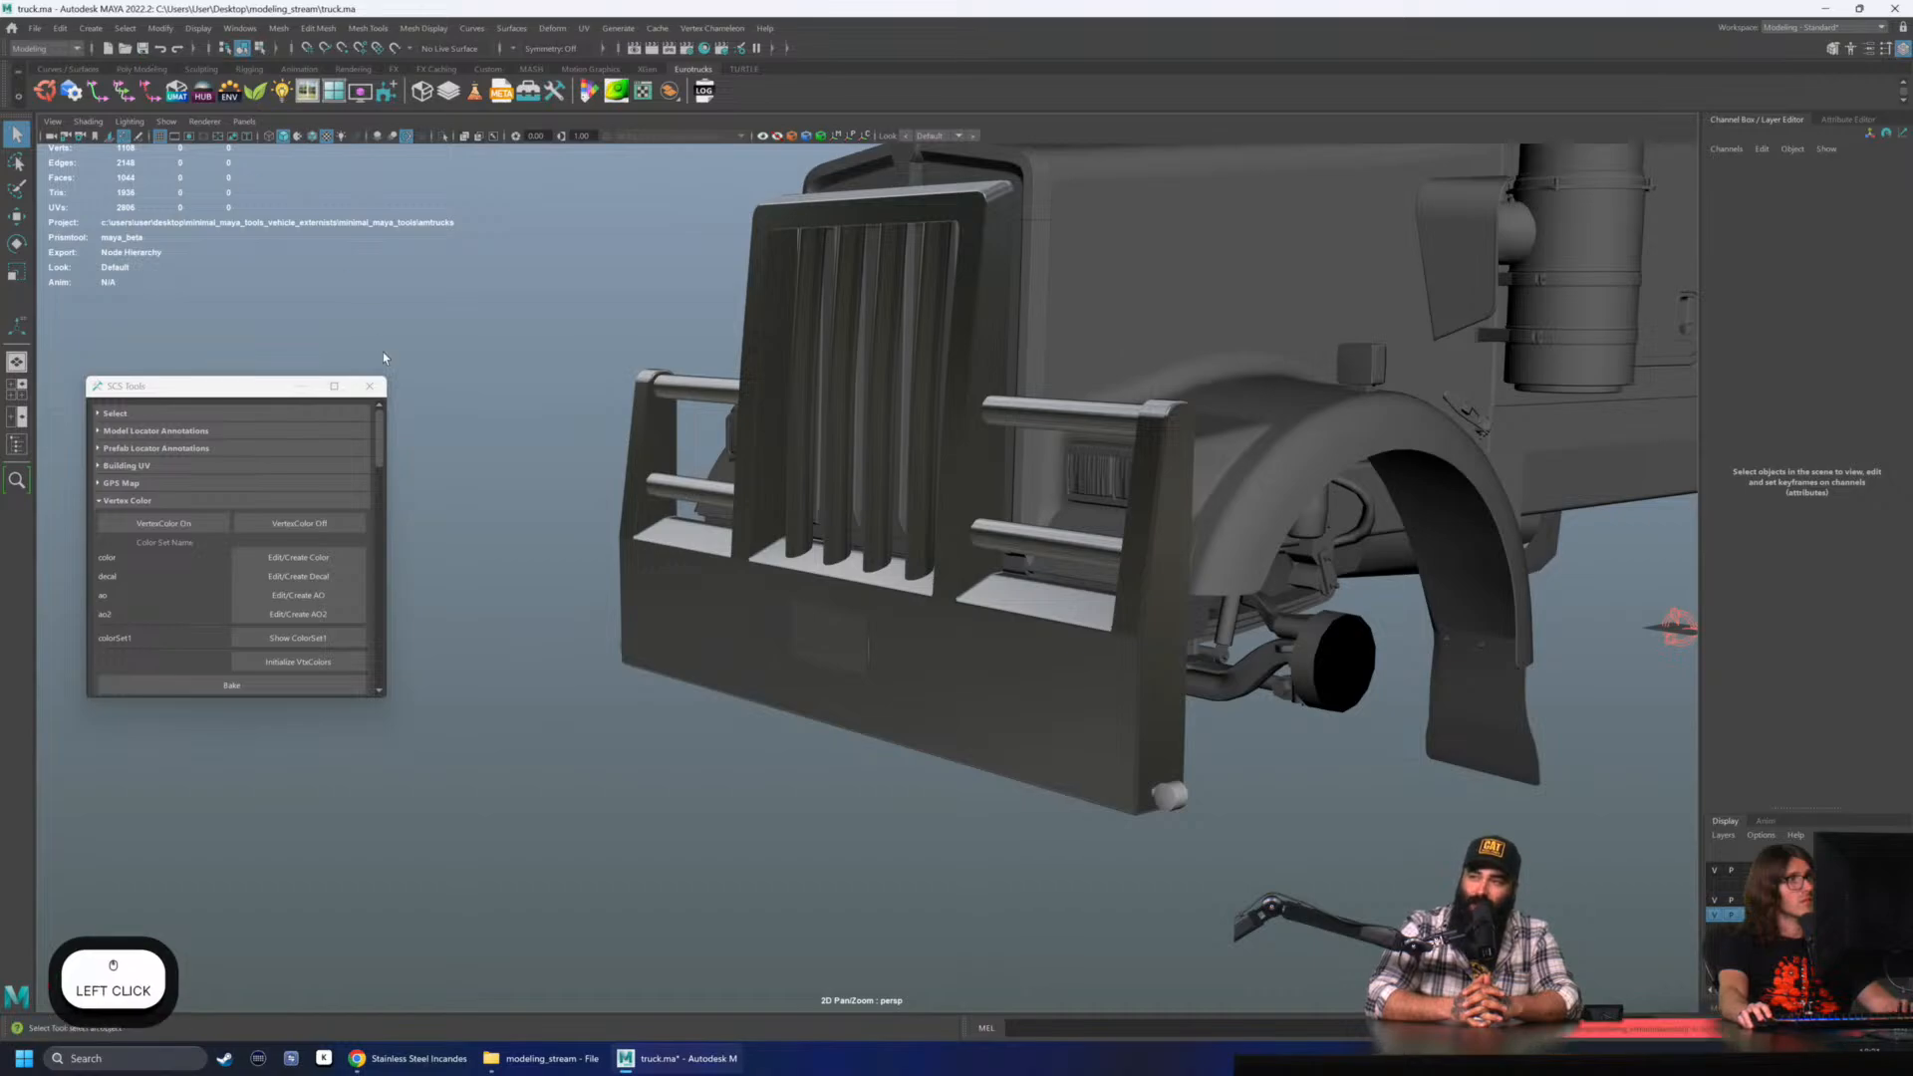
- Close the SCS Tools window and view the bumper mounted on the front of the truck
{"action": "left_click", "coordinate": [370, 385]}
{"action": "left_click_drag", "start_coordinate": [640, 315], "coordinate": [612, 375], "text": "alt"}
{"action": "right_click_drag", "start_coordinate": [611, 375], "coordinate": [640, 388], "text": "alt"}
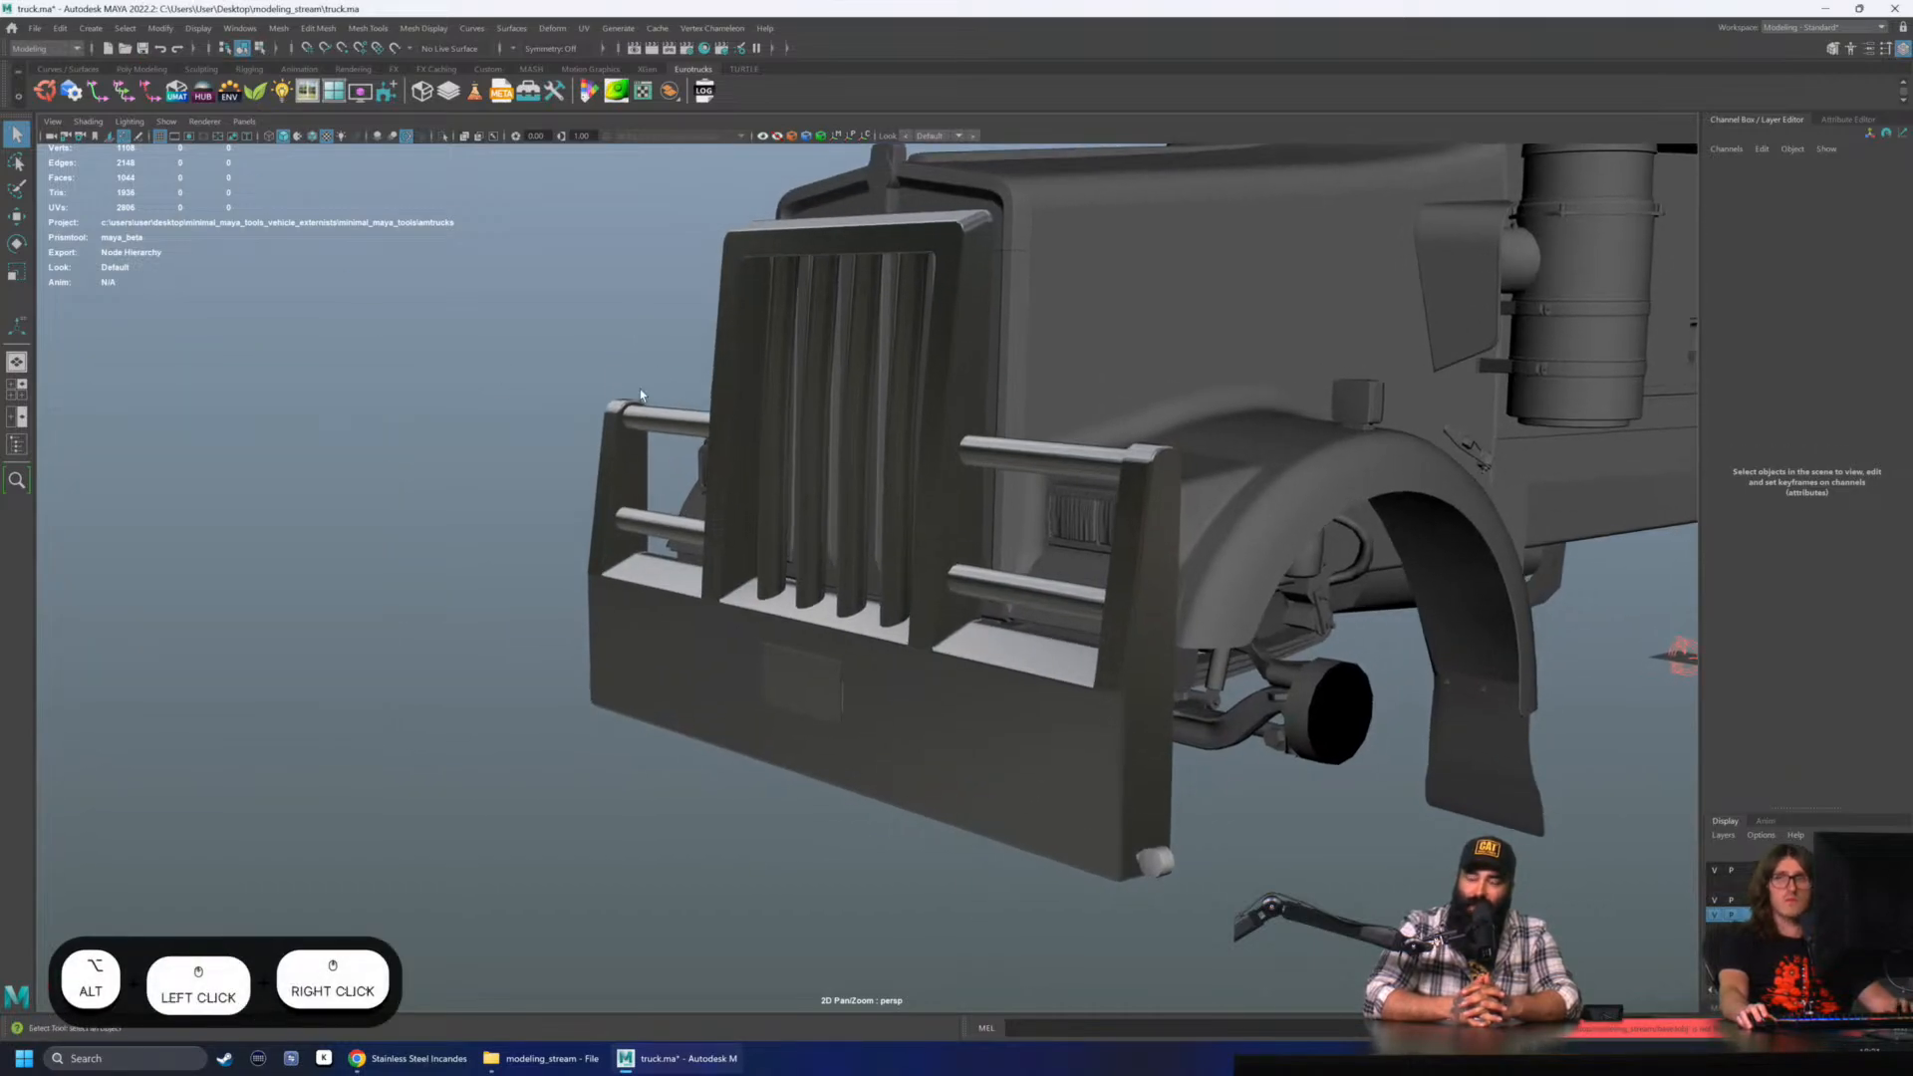
{"action": "left_click", "coordinate": [588, 461]}
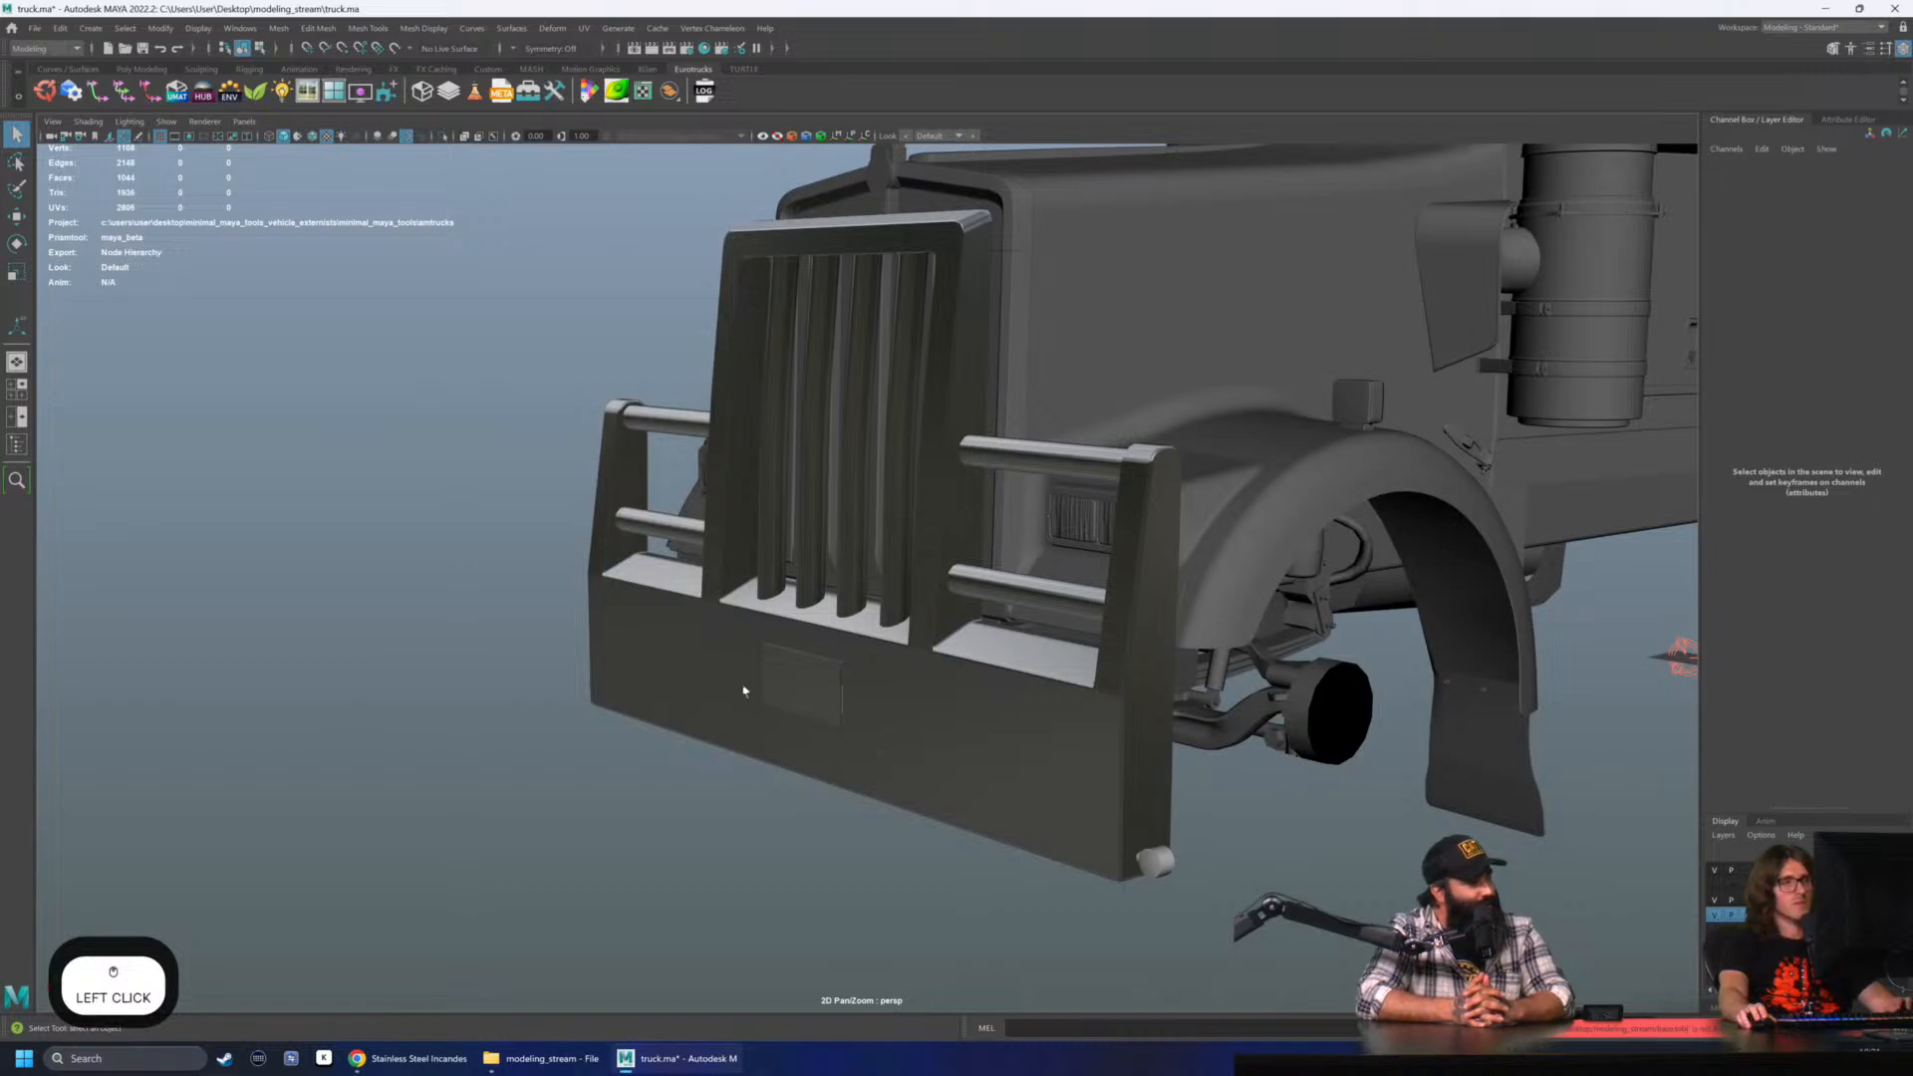
- Examine the placeholder light cylinder at the lower outer corner of the bumper up close
{"action": "left_click_drag", "start_coordinate": [748, 692], "coordinate": [1036, 578], "text": "alt"}
{"action": "middle_click_drag", "start_coordinate": [1036, 578], "coordinate": [1007, 713], "text": "alt"}
{"action": "right_click_drag", "start_coordinate": [1007, 713], "coordinate": [1005, 721], "text": "alt"}
{"action": "scroll", "coordinate": [1006, 721], "scroll_direction": "down", "scroll_amount": 3}
{"action": "left_click_drag", "start_coordinate": [1006, 721], "coordinate": [710, 730], "text": "alt"}
{"action": "left_click", "coordinate": [1079, 798]}
{"action": "key", "text": "f"}
{"action": "scroll", "coordinate": [1071, 817], "scroll_direction": "down", "scroll_amount": 2}
{"action": "left_click", "coordinate": [1061, 824]}
- Switch to the browser and compare the reference product photos of the 2 1/2 inch and 4 inch double face lights
{"action": "left_click", "coordinate": [370, 1068]}
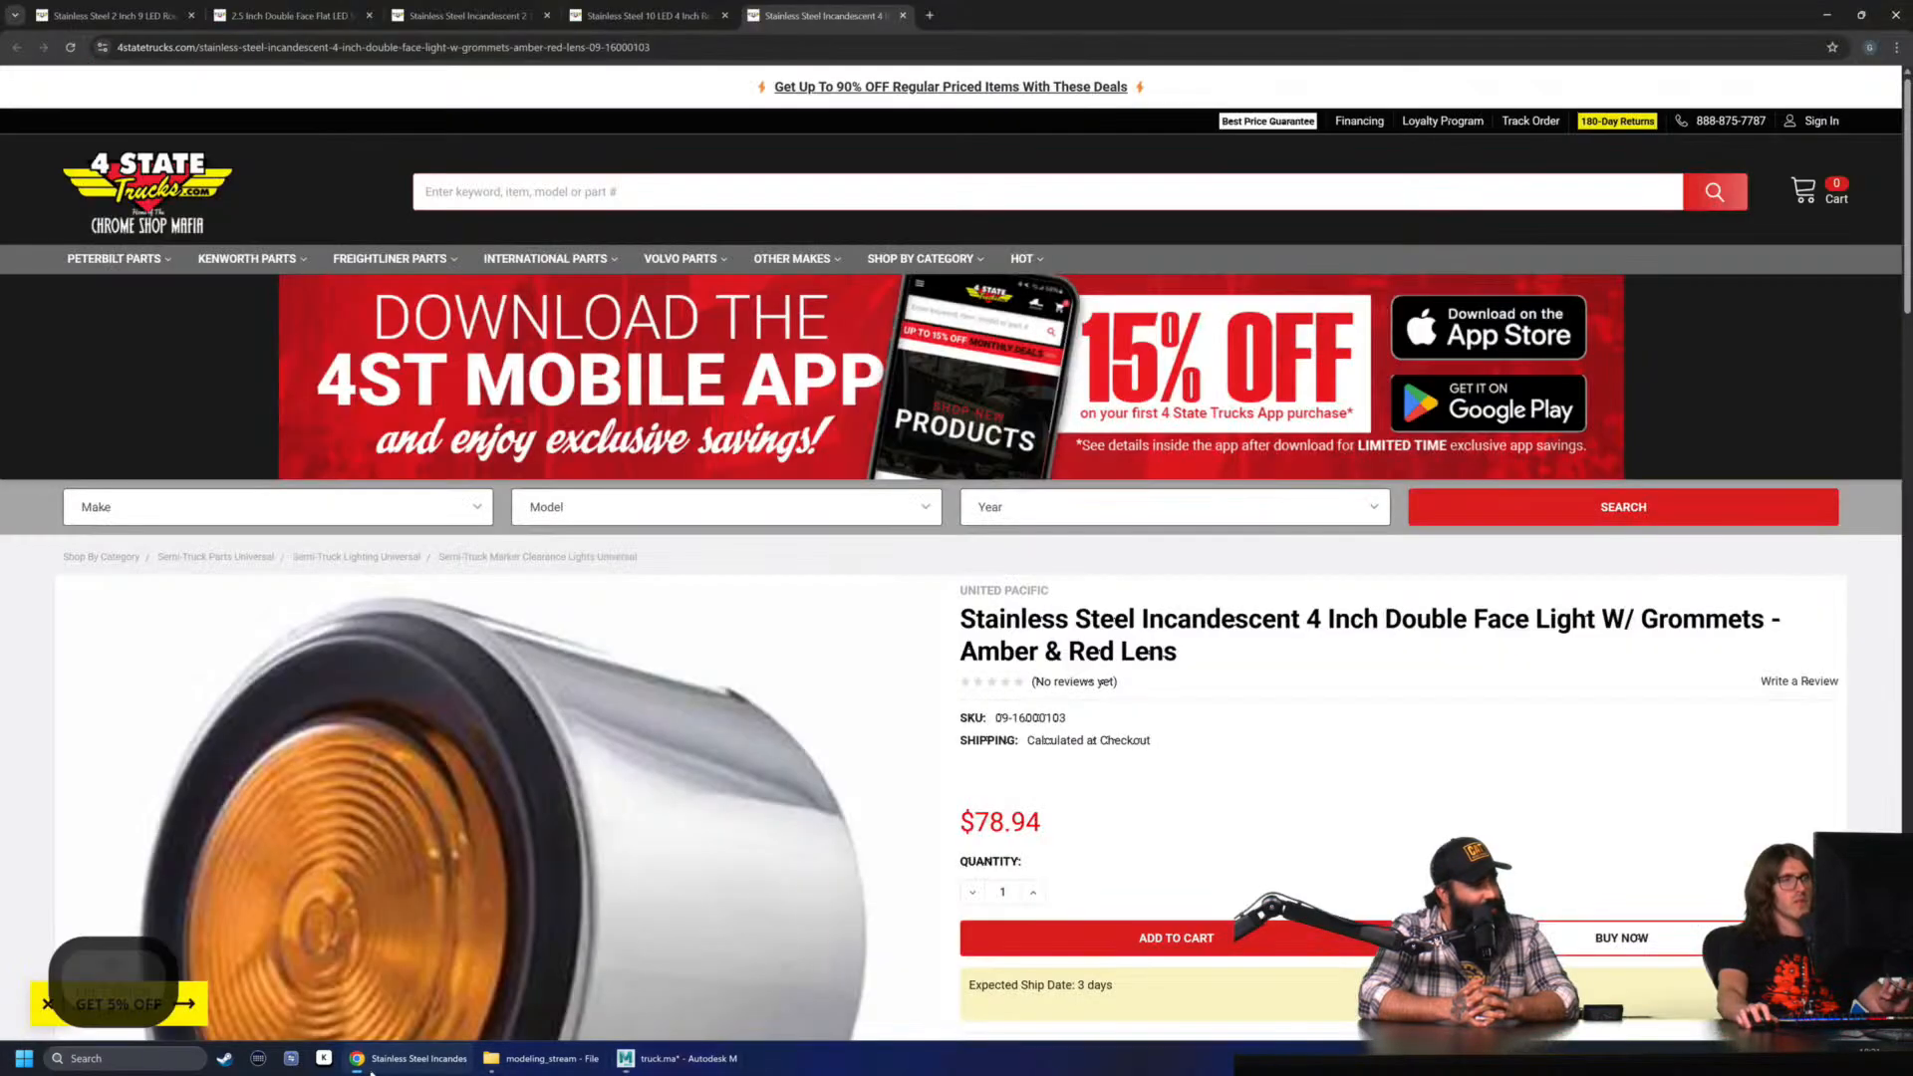
{"action": "scroll", "coordinate": [738, 679], "scroll_direction": "down", "scroll_amount": 3}
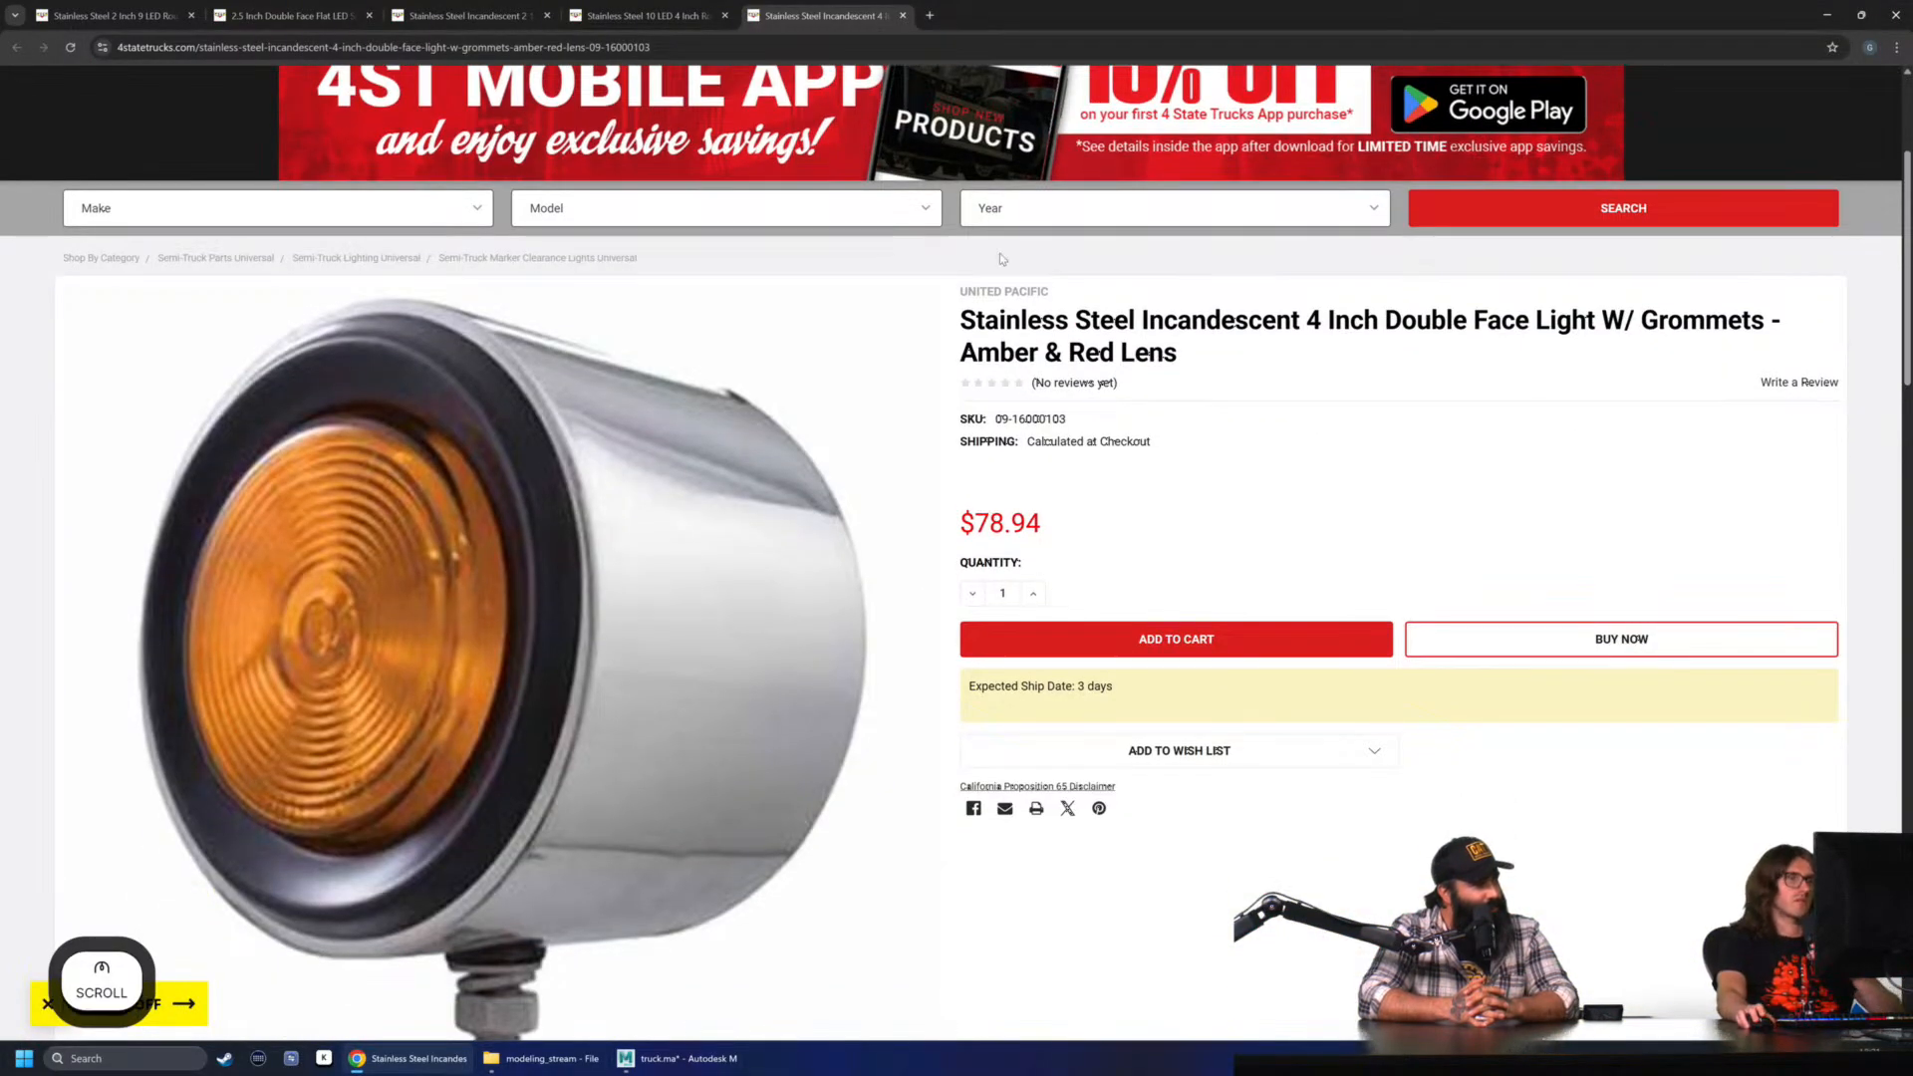
{"action": "left_click", "coordinate": [643, 15]}
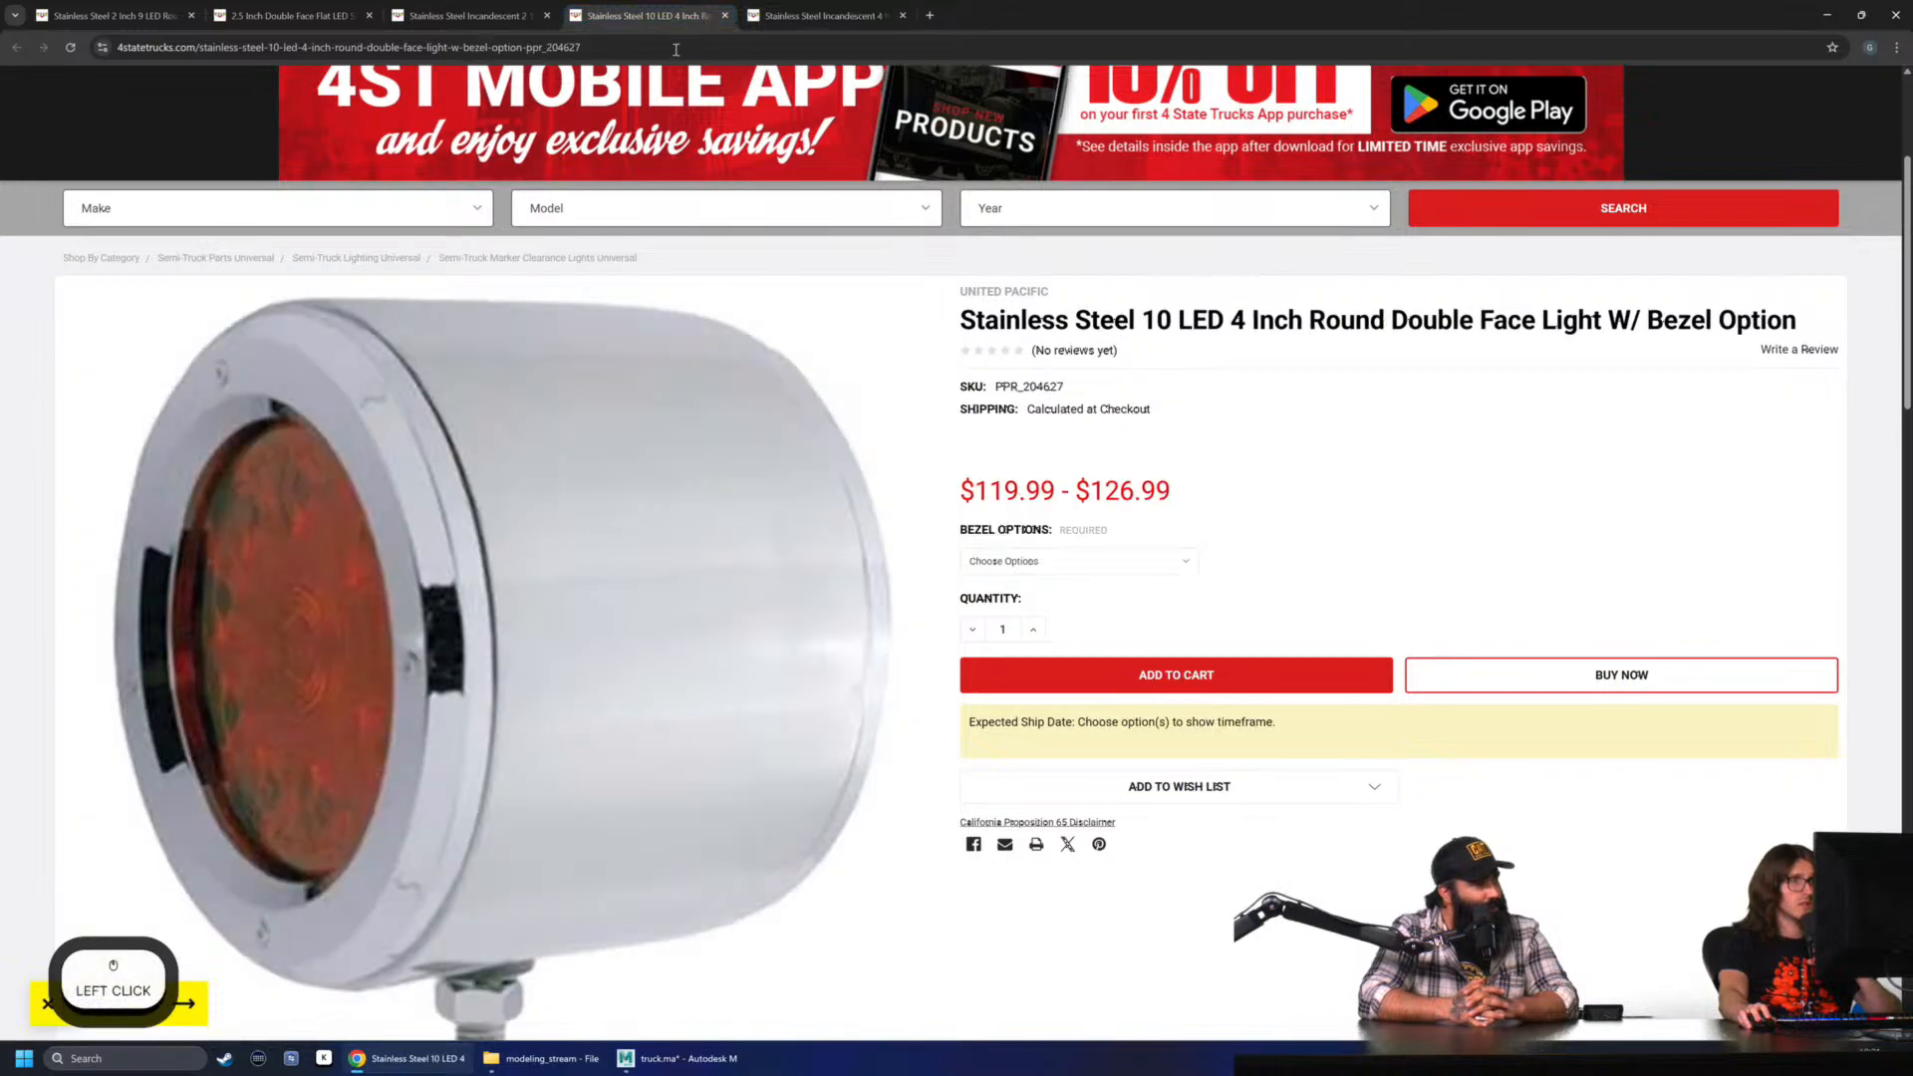
{"action": "left_click", "coordinate": [475, 14]}
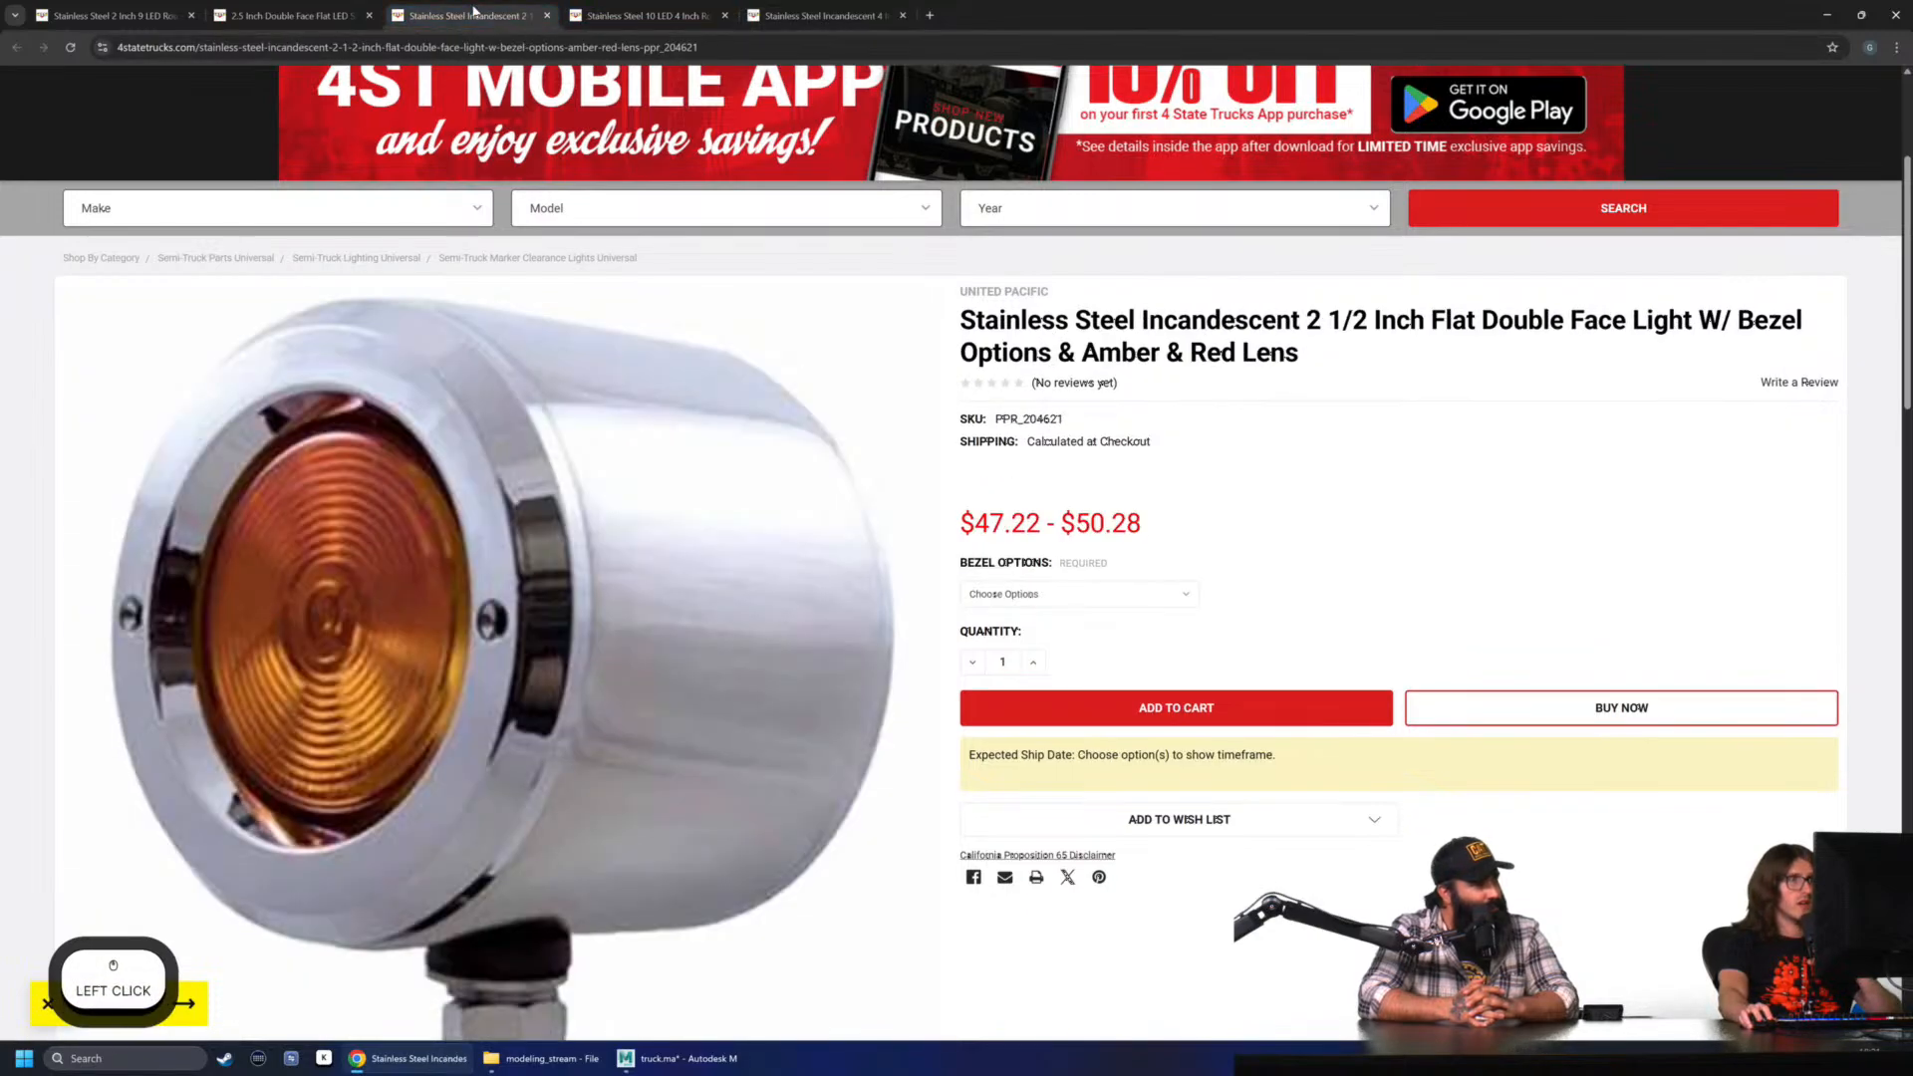
{"action": "left_click", "coordinate": [326, 12]}
{"action": "left_click", "coordinate": [516, 7]}
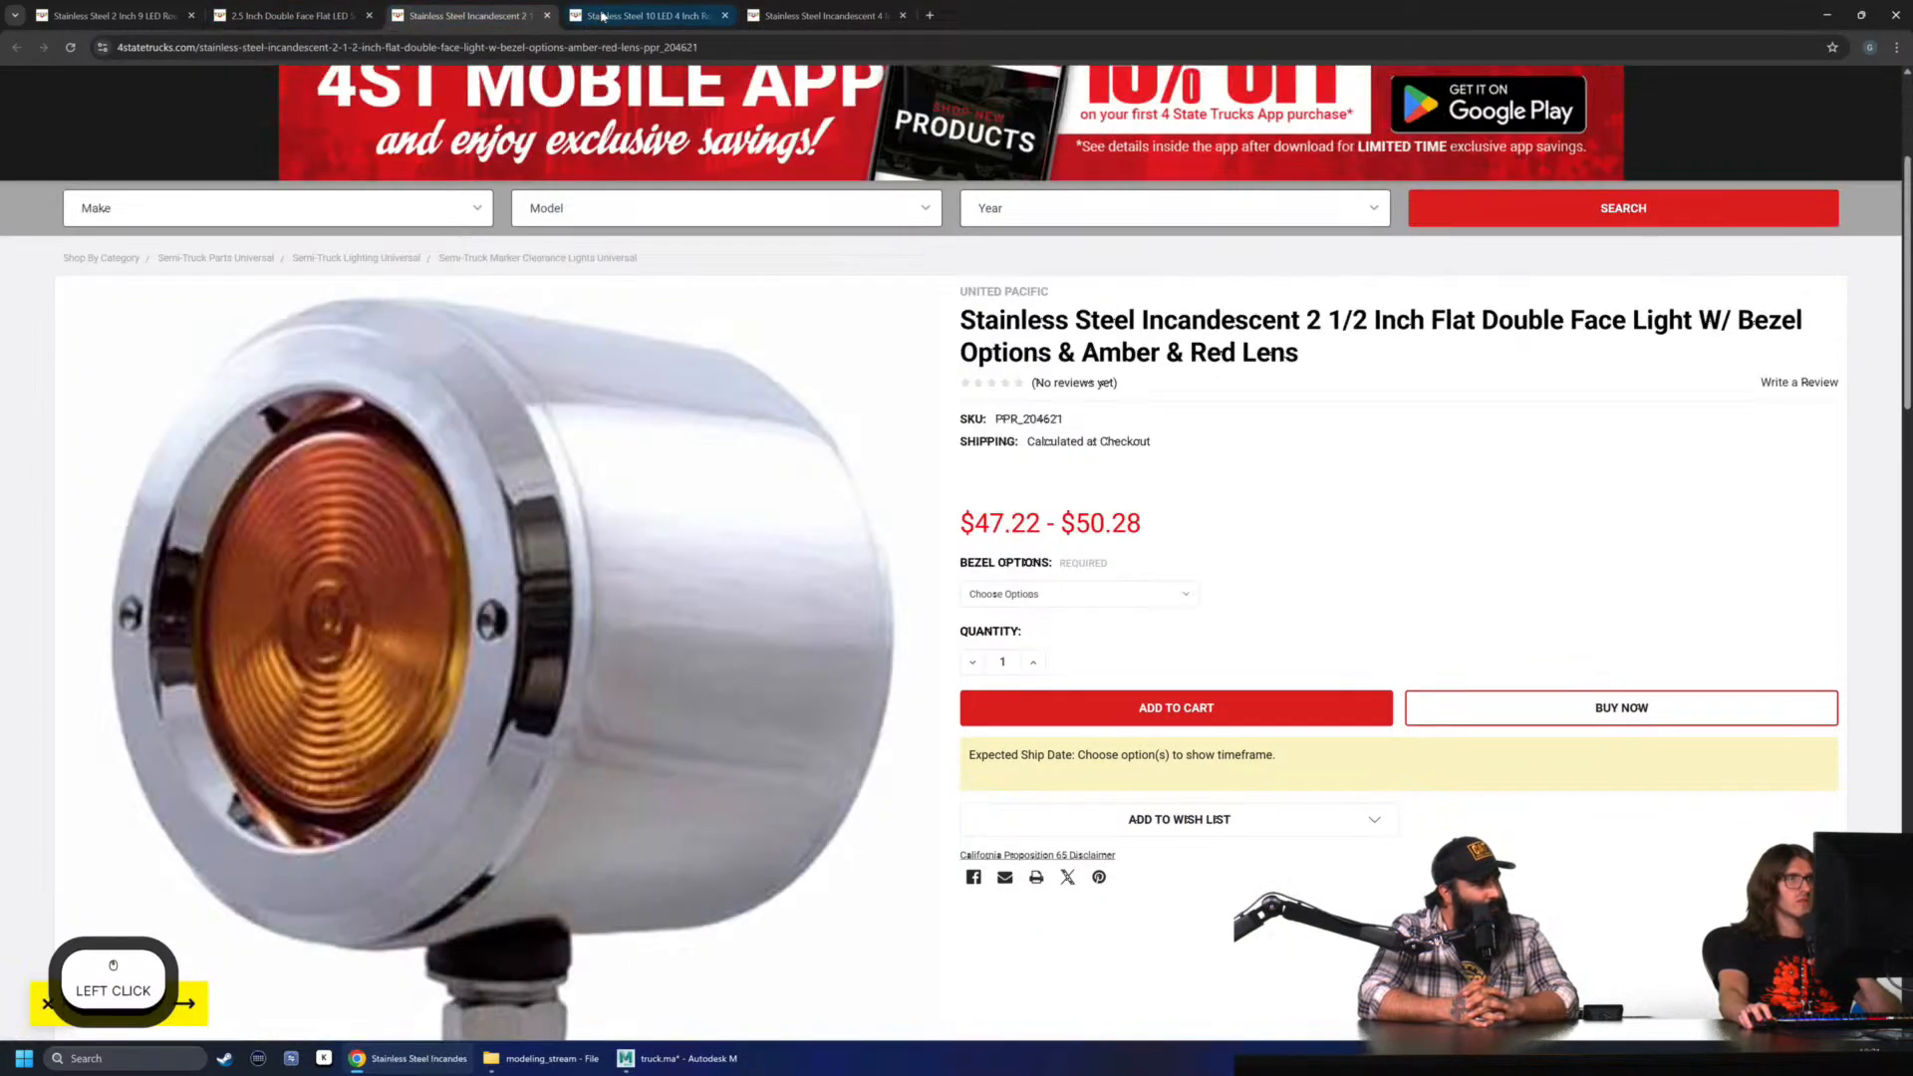
{"action": "left_click", "coordinate": [660, 14]}
{"action": "left_click", "coordinate": [825, 19]}
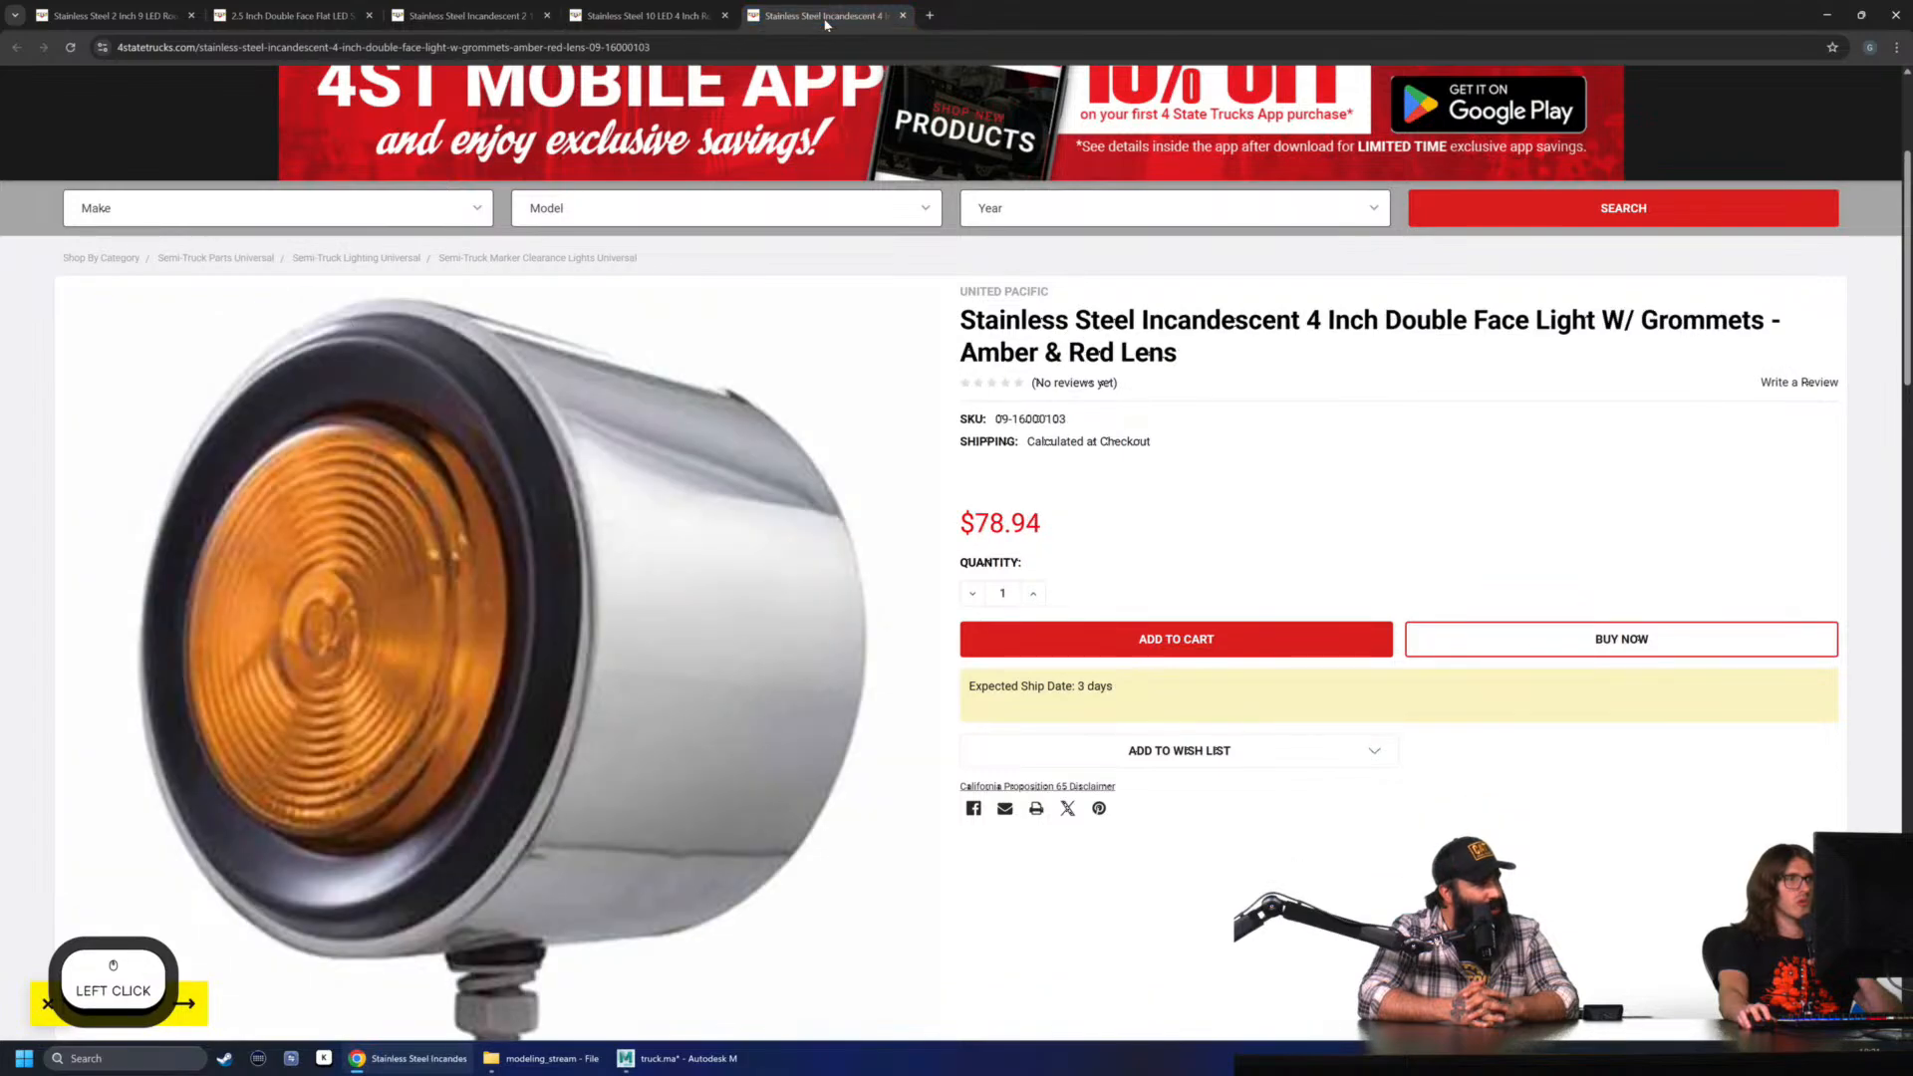
- Switch back to Maya, select the light cylinder at the bumper's corner, and frame it with an end cap visible
{"action": "left_click", "coordinate": [665, 1061]}
{"action": "left_click", "coordinate": [944, 662]}
{"action": "key", "text": "f"}
{"action": "left_click_drag", "start_coordinate": [1111, 635], "coordinate": [955, 634], "text": "alt"}
{"action": "right_click", "coordinate": [619, 586]}
{"action": "left_click_drag", "start_coordinate": [622, 588], "coordinate": [741, 585], "text": "alt"}
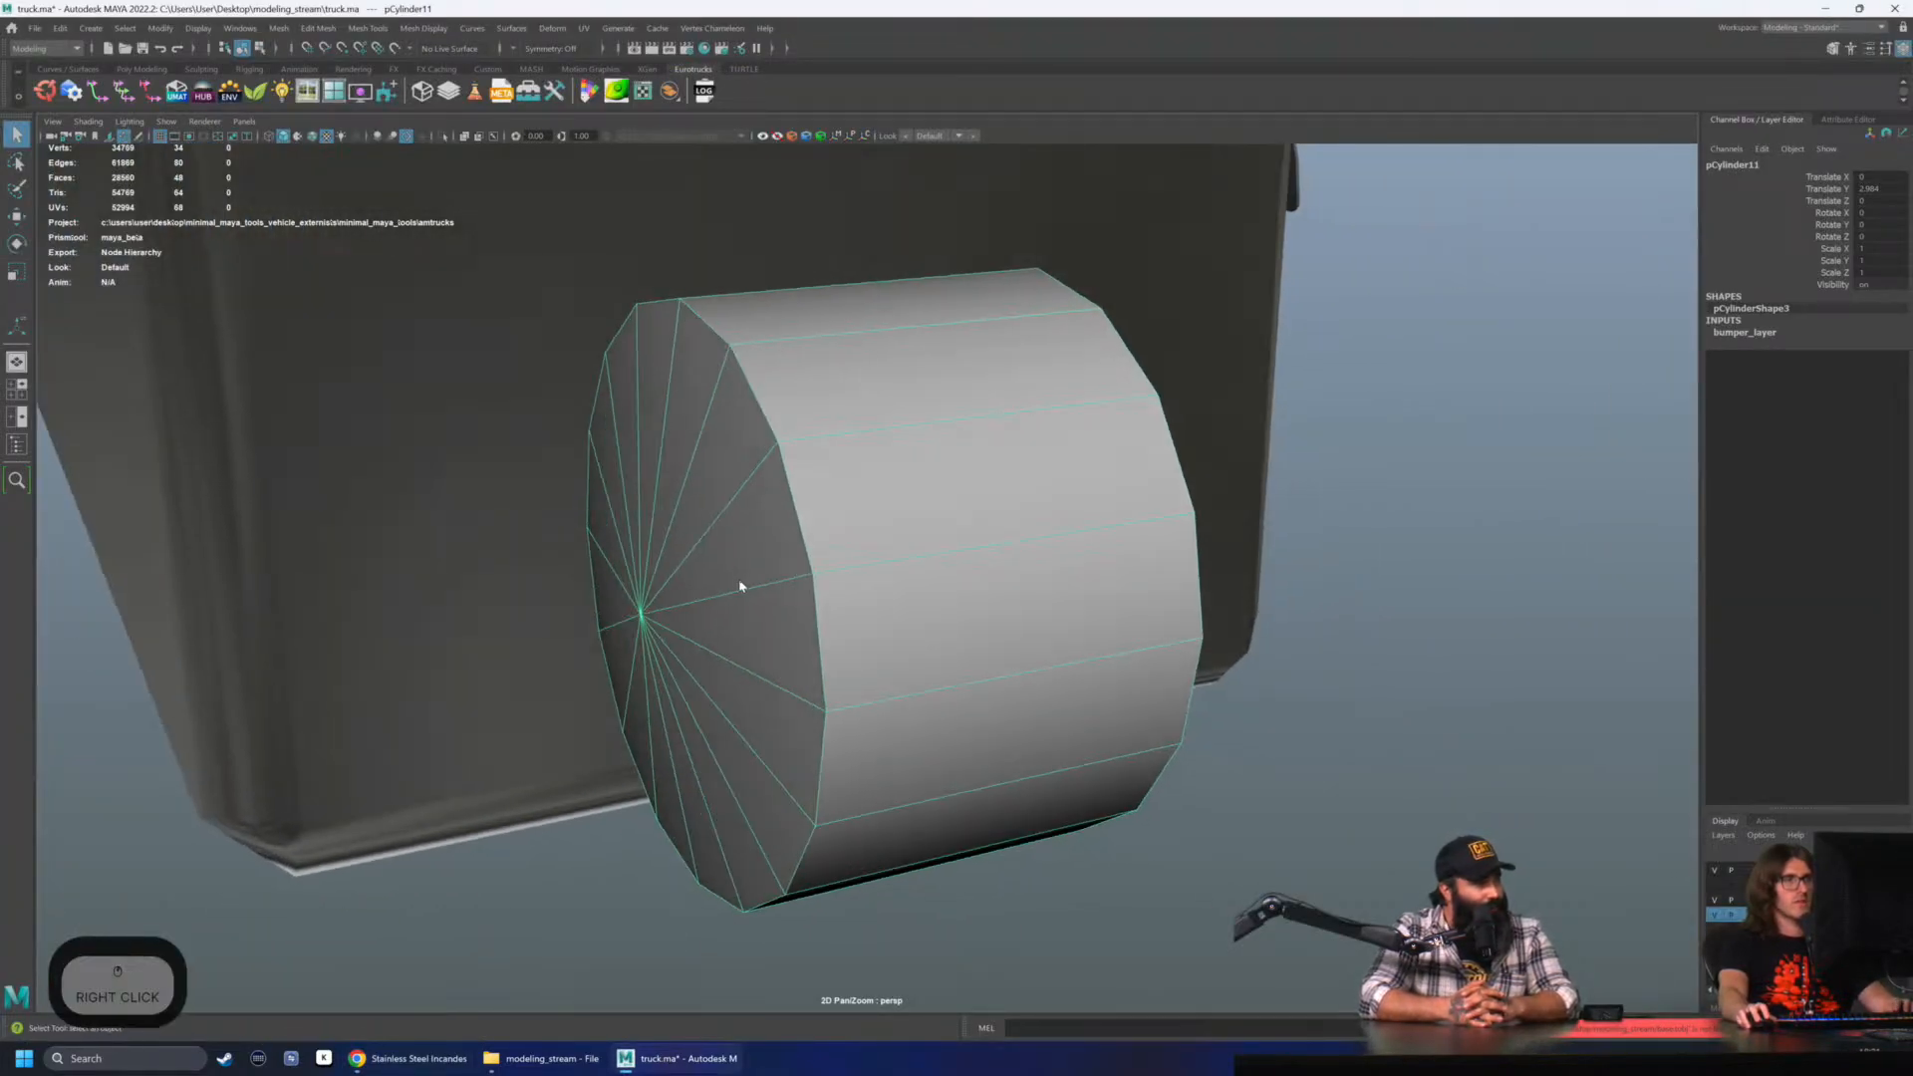
- Select the center vertices of both end caps on the light cylinder and activate the Scale tool
{"action": "right_click_drag", "start_coordinate": [740, 585], "coordinate": [617, 624]}
{"action": "left_click", "coordinate": [642, 616]}
{"action": "scroll", "coordinate": [757, 623], "scroll_direction": "down", "scroll_amount": 2}
{"action": "left_click_drag", "start_coordinate": [871, 624], "coordinate": [978, 623], "text": "alt"}
{"action": "left_click", "coordinate": [1036, 593], "text": "shift"}
{"action": "key", "text": "r"}
{"action": "left_click_drag", "start_coordinate": [767, 600], "coordinate": [929, 577], "text": "alt"}
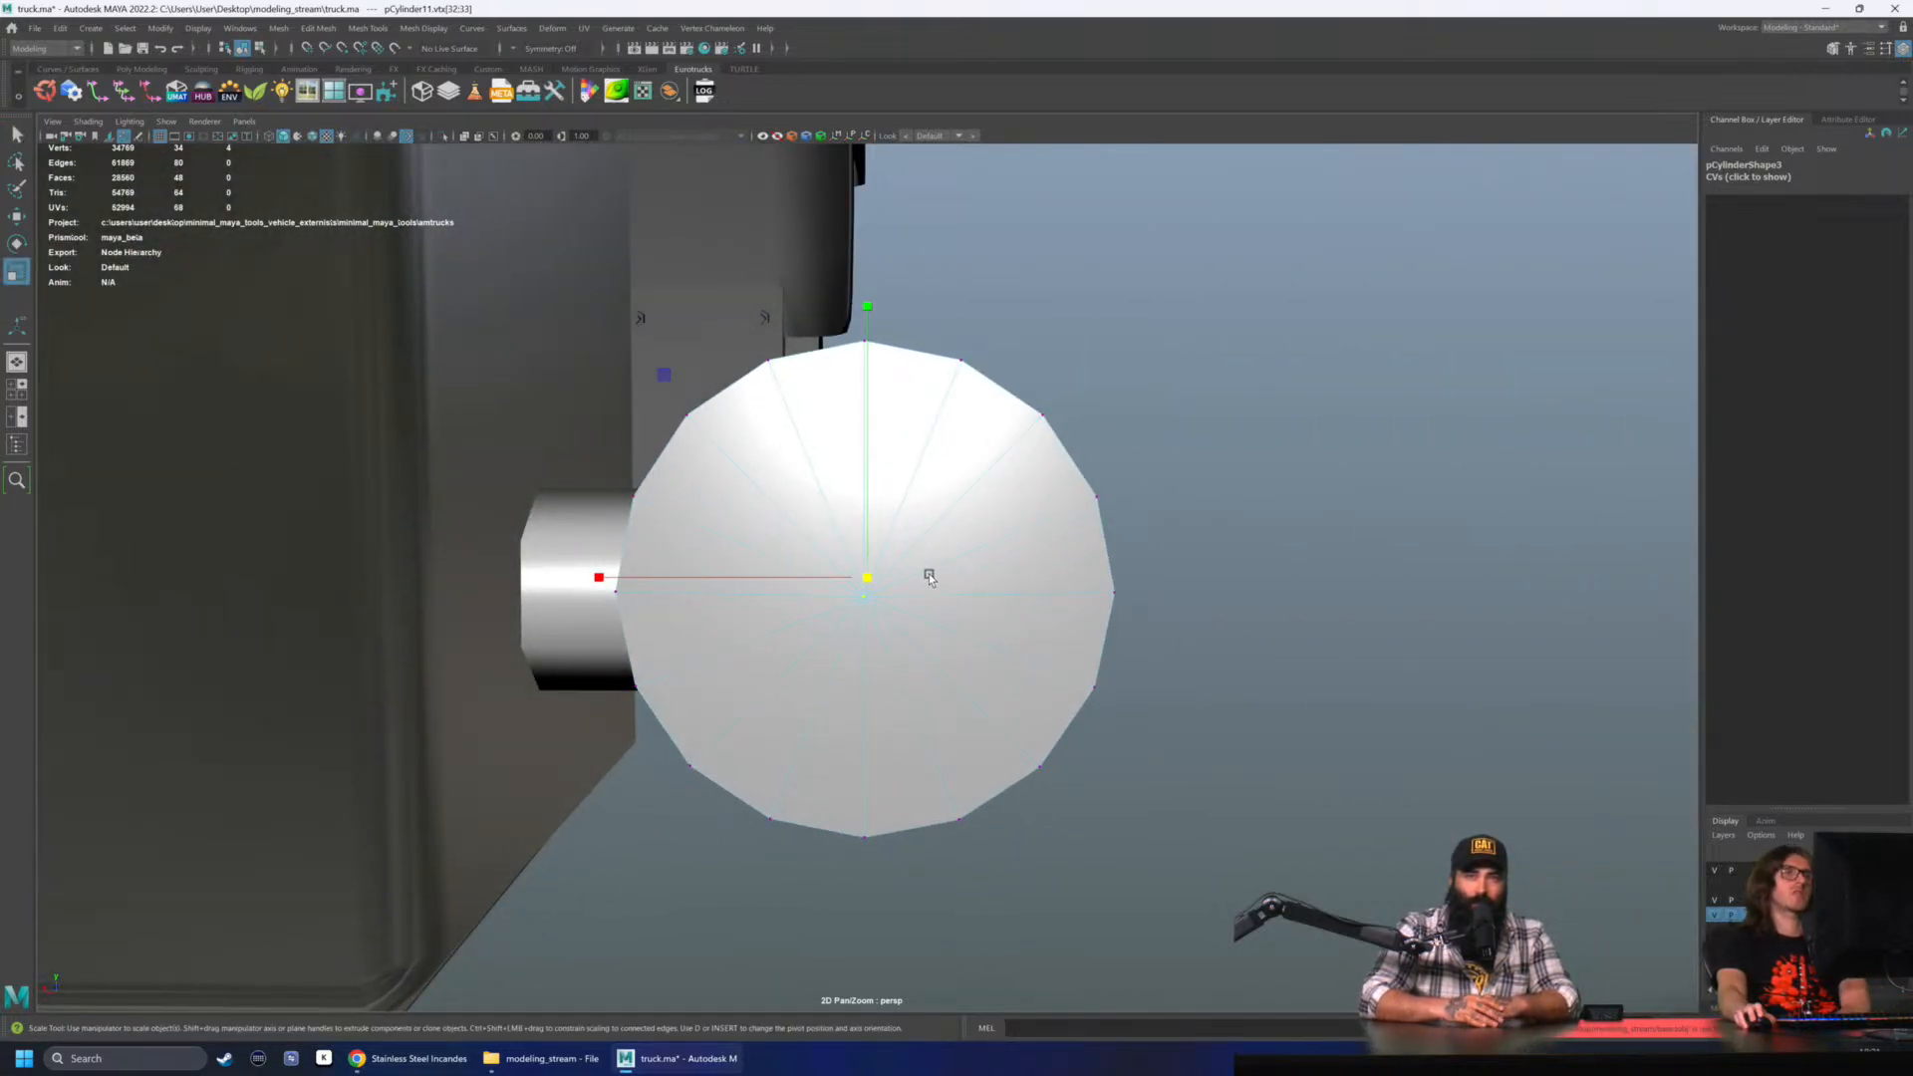
{"action": "left_click_drag", "start_coordinate": [1046, 559], "coordinate": [973, 561], "text": "alt"}
- Compare the lens and bezel shapes of the reference lights in the browser with the cylinder in Maya
{"action": "left_click", "coordinate": [431, 1067]}
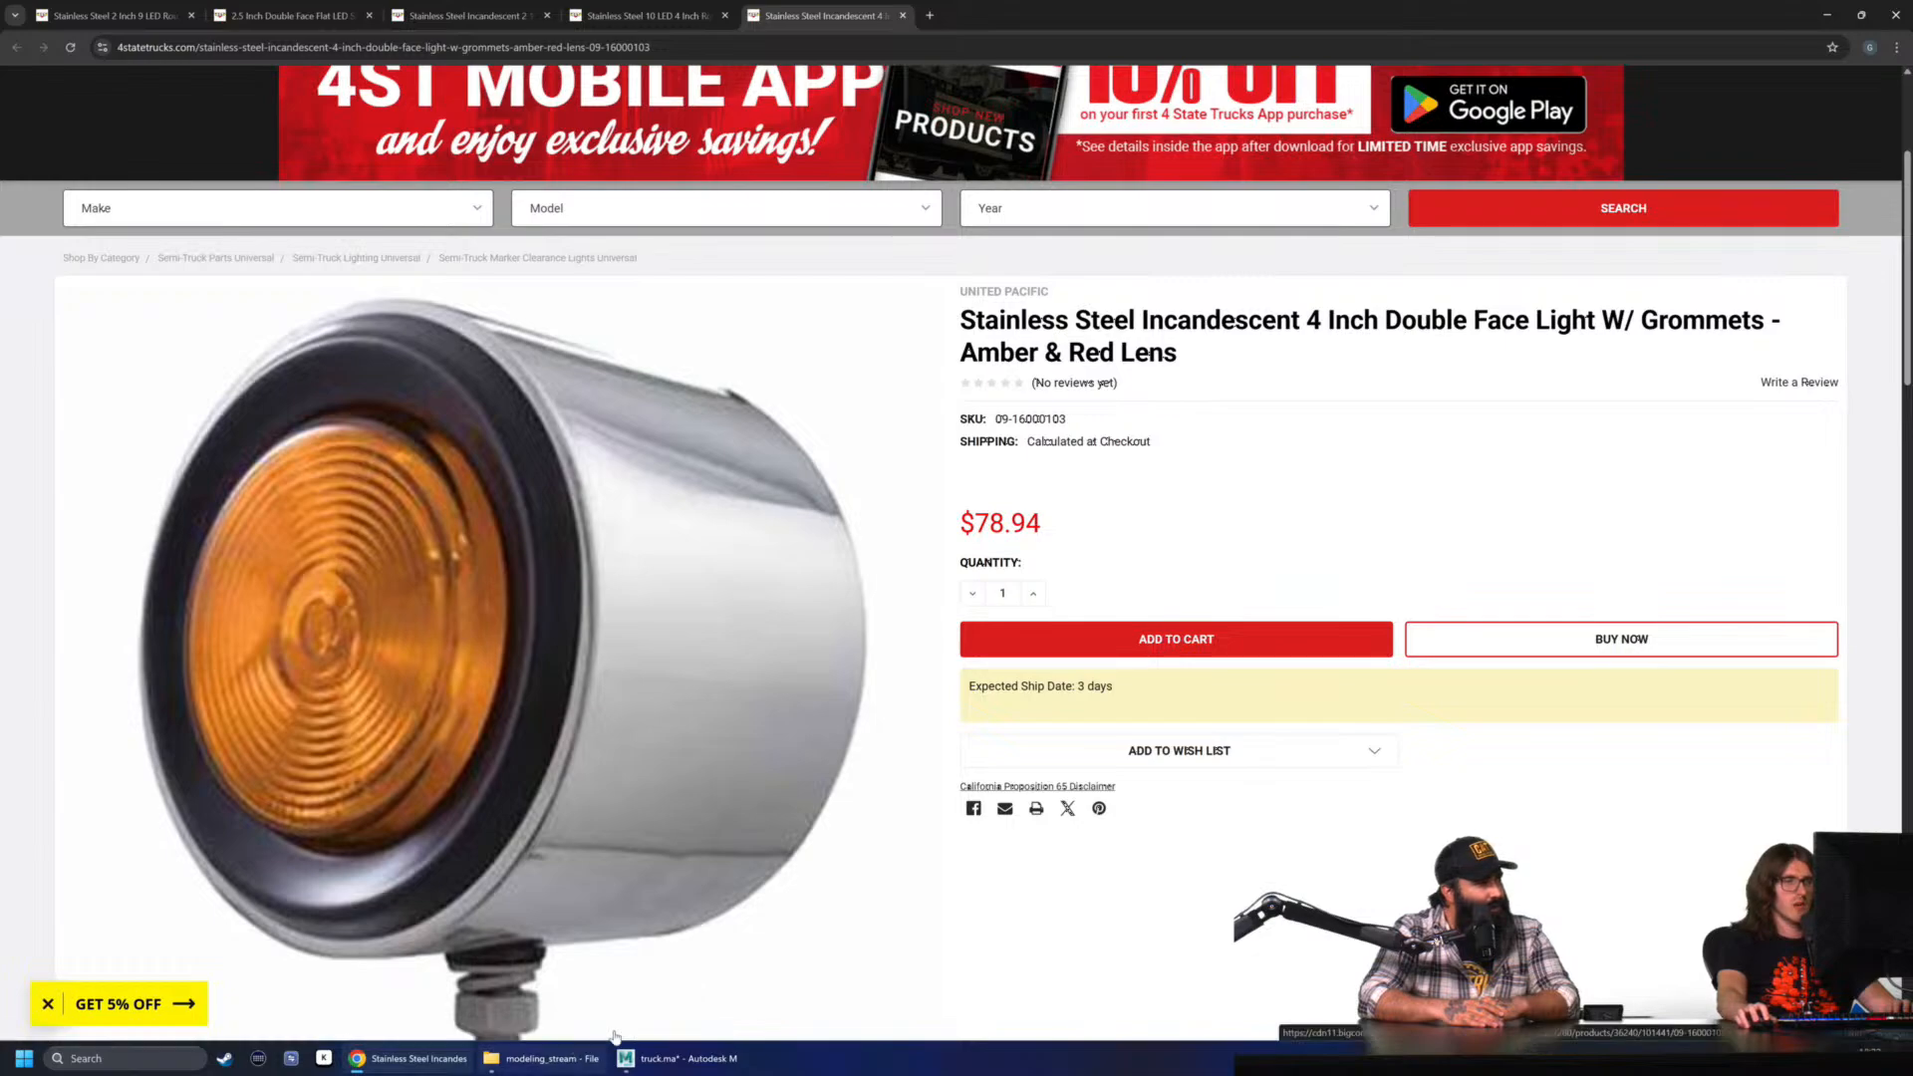
{"action": "left_click", "coordinate": [602, 14]}
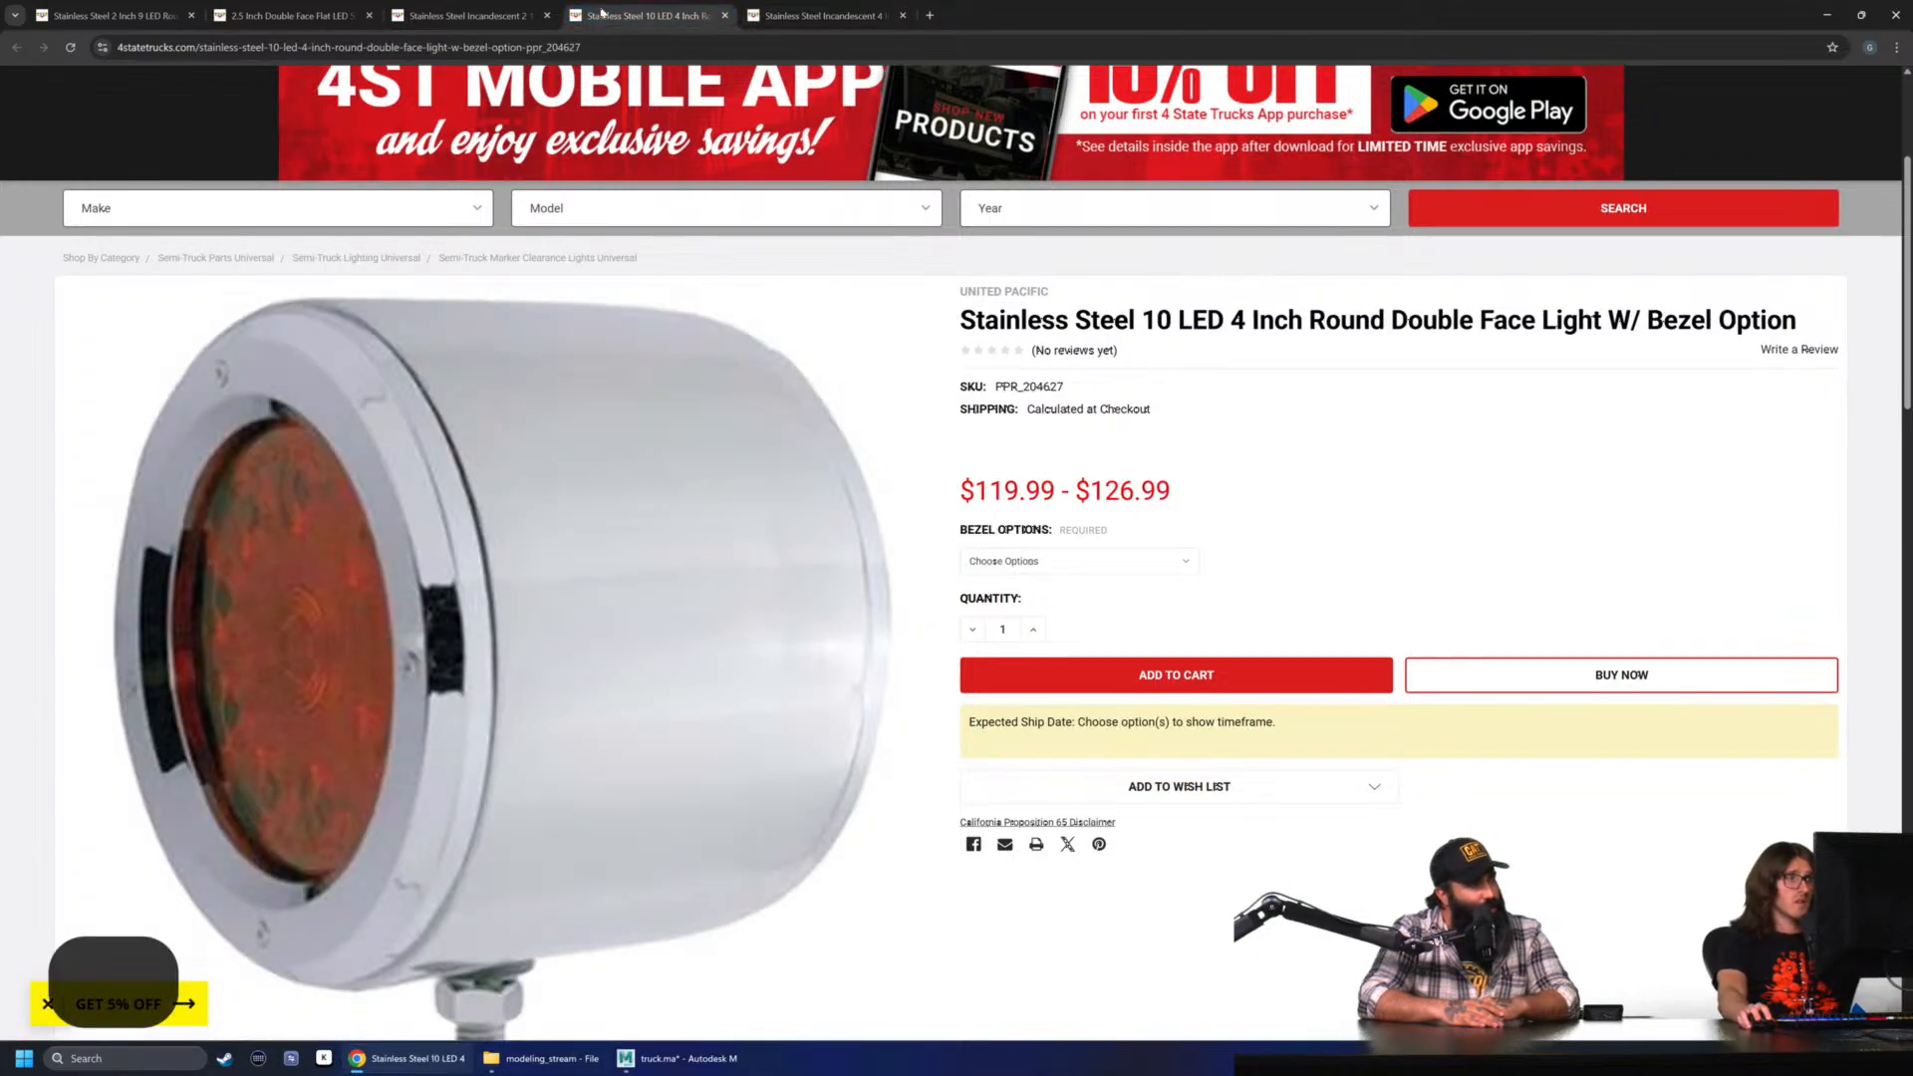
{"action": "left_click", "coordinate": [469, 16]}
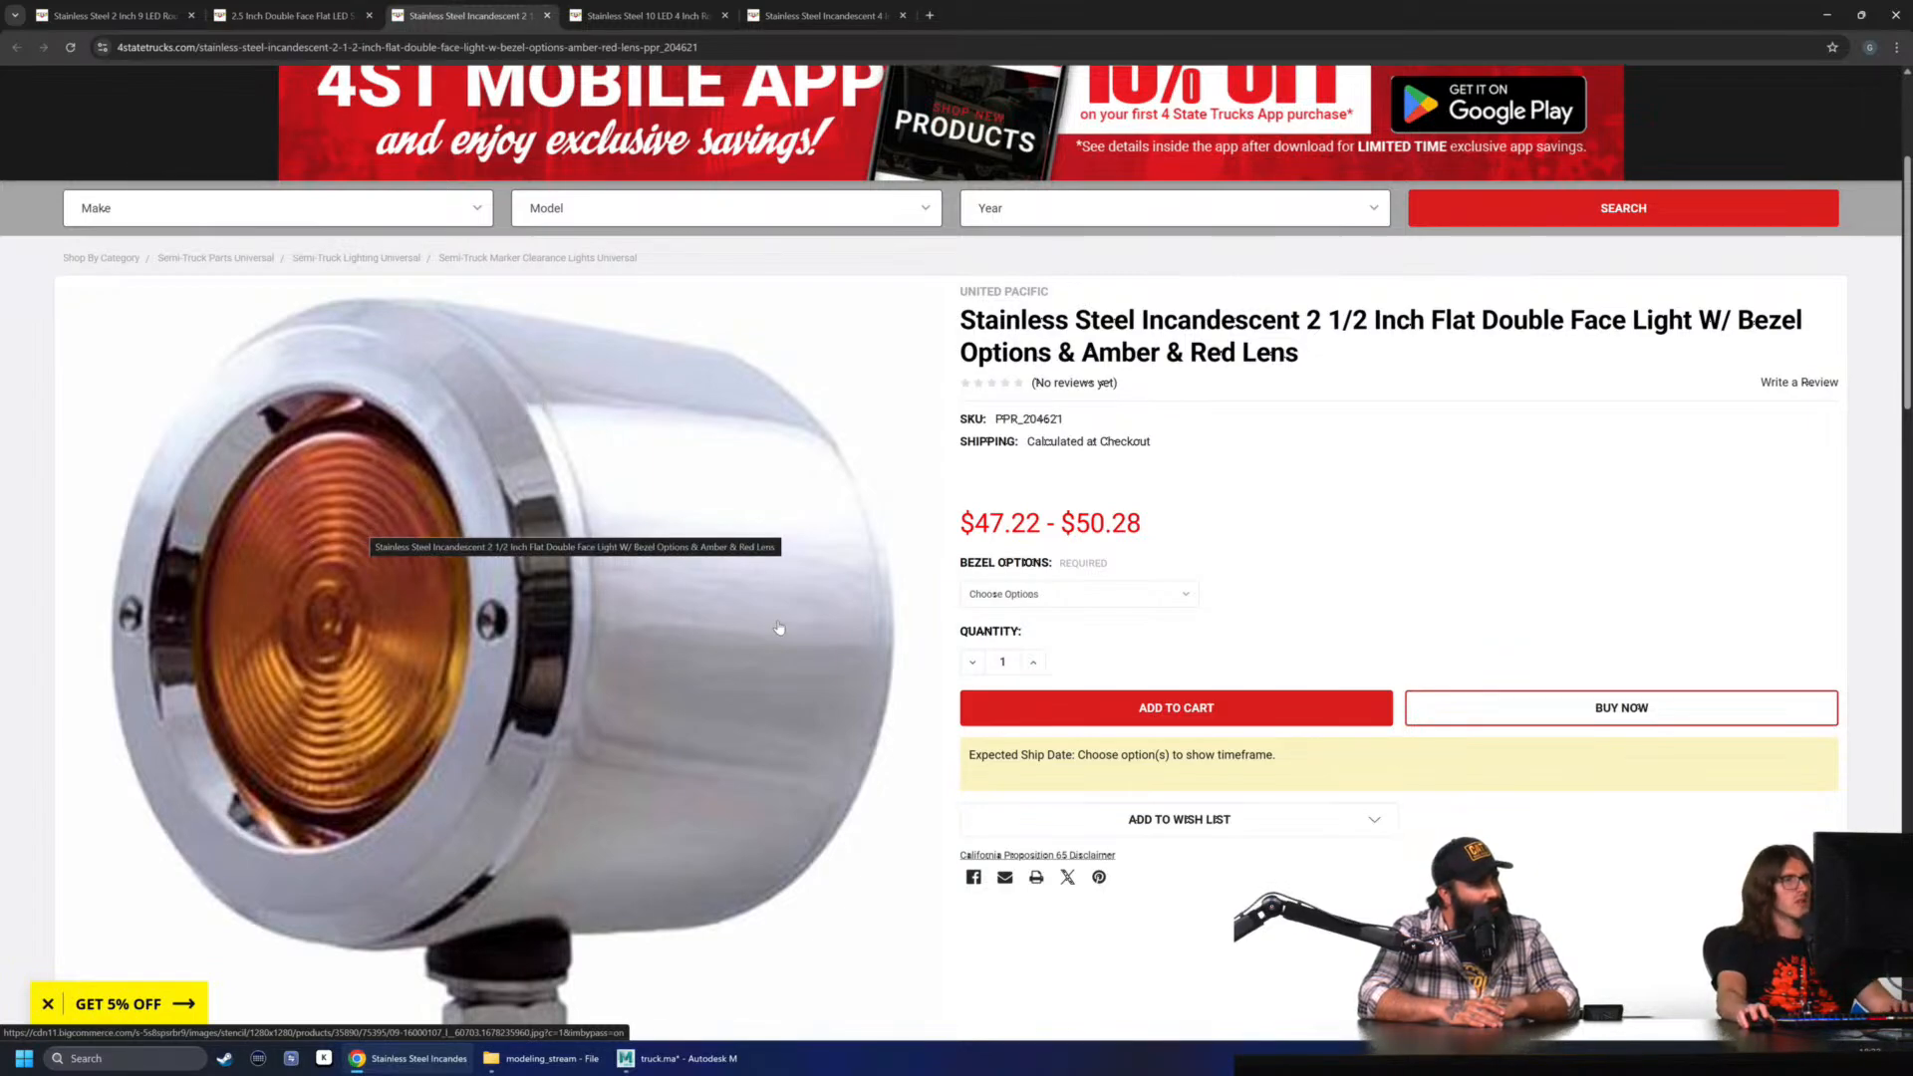
{"action": "left_click", "coordinate": [653, 1059]}
{"action": "left_click_drag", "start_coordinate": [757, 638], "coordinate": [790, 635], "text": "alt"}
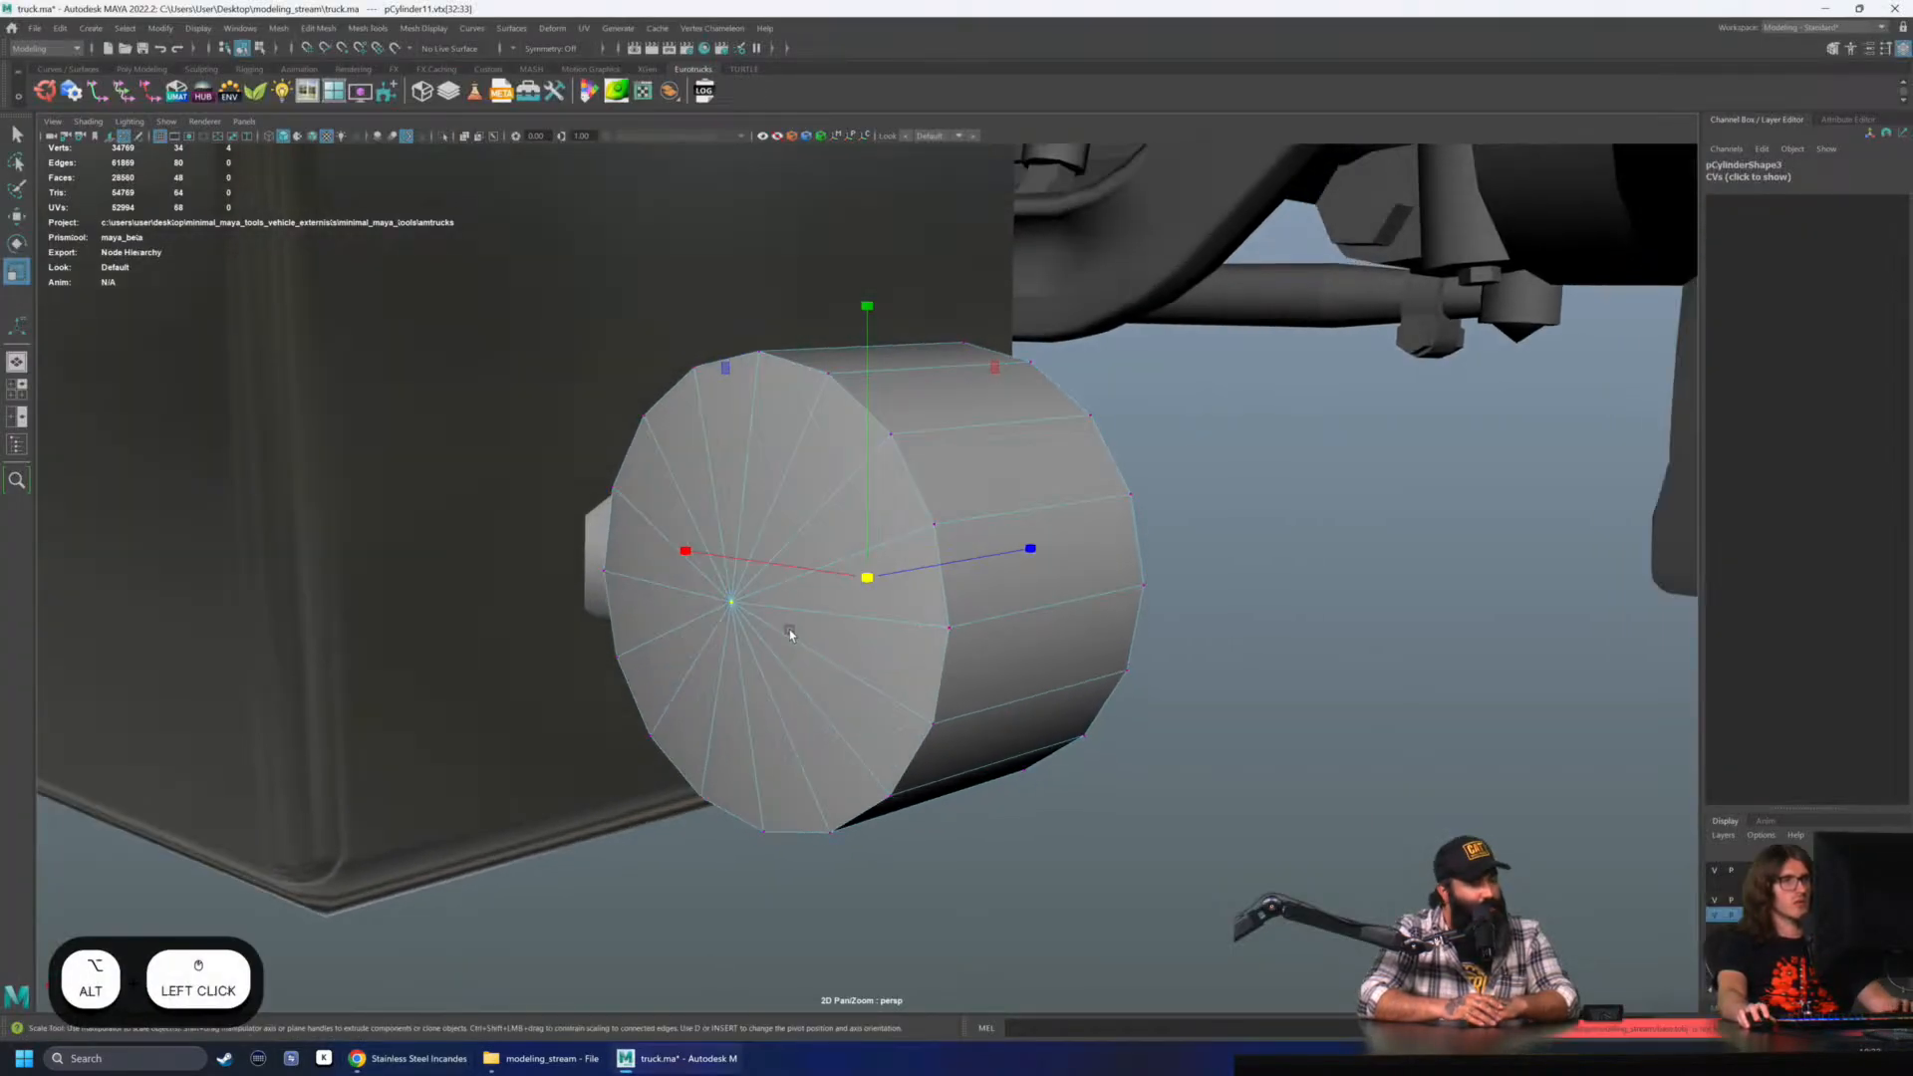
- Snap the protruding center vertices of the light cylinder's end caps flush with their outer rims and return to object selection
{"action": "left_click_drag", "start_coordinate": [940, 628], "coordinate": [901, 623], "text": "alt"}
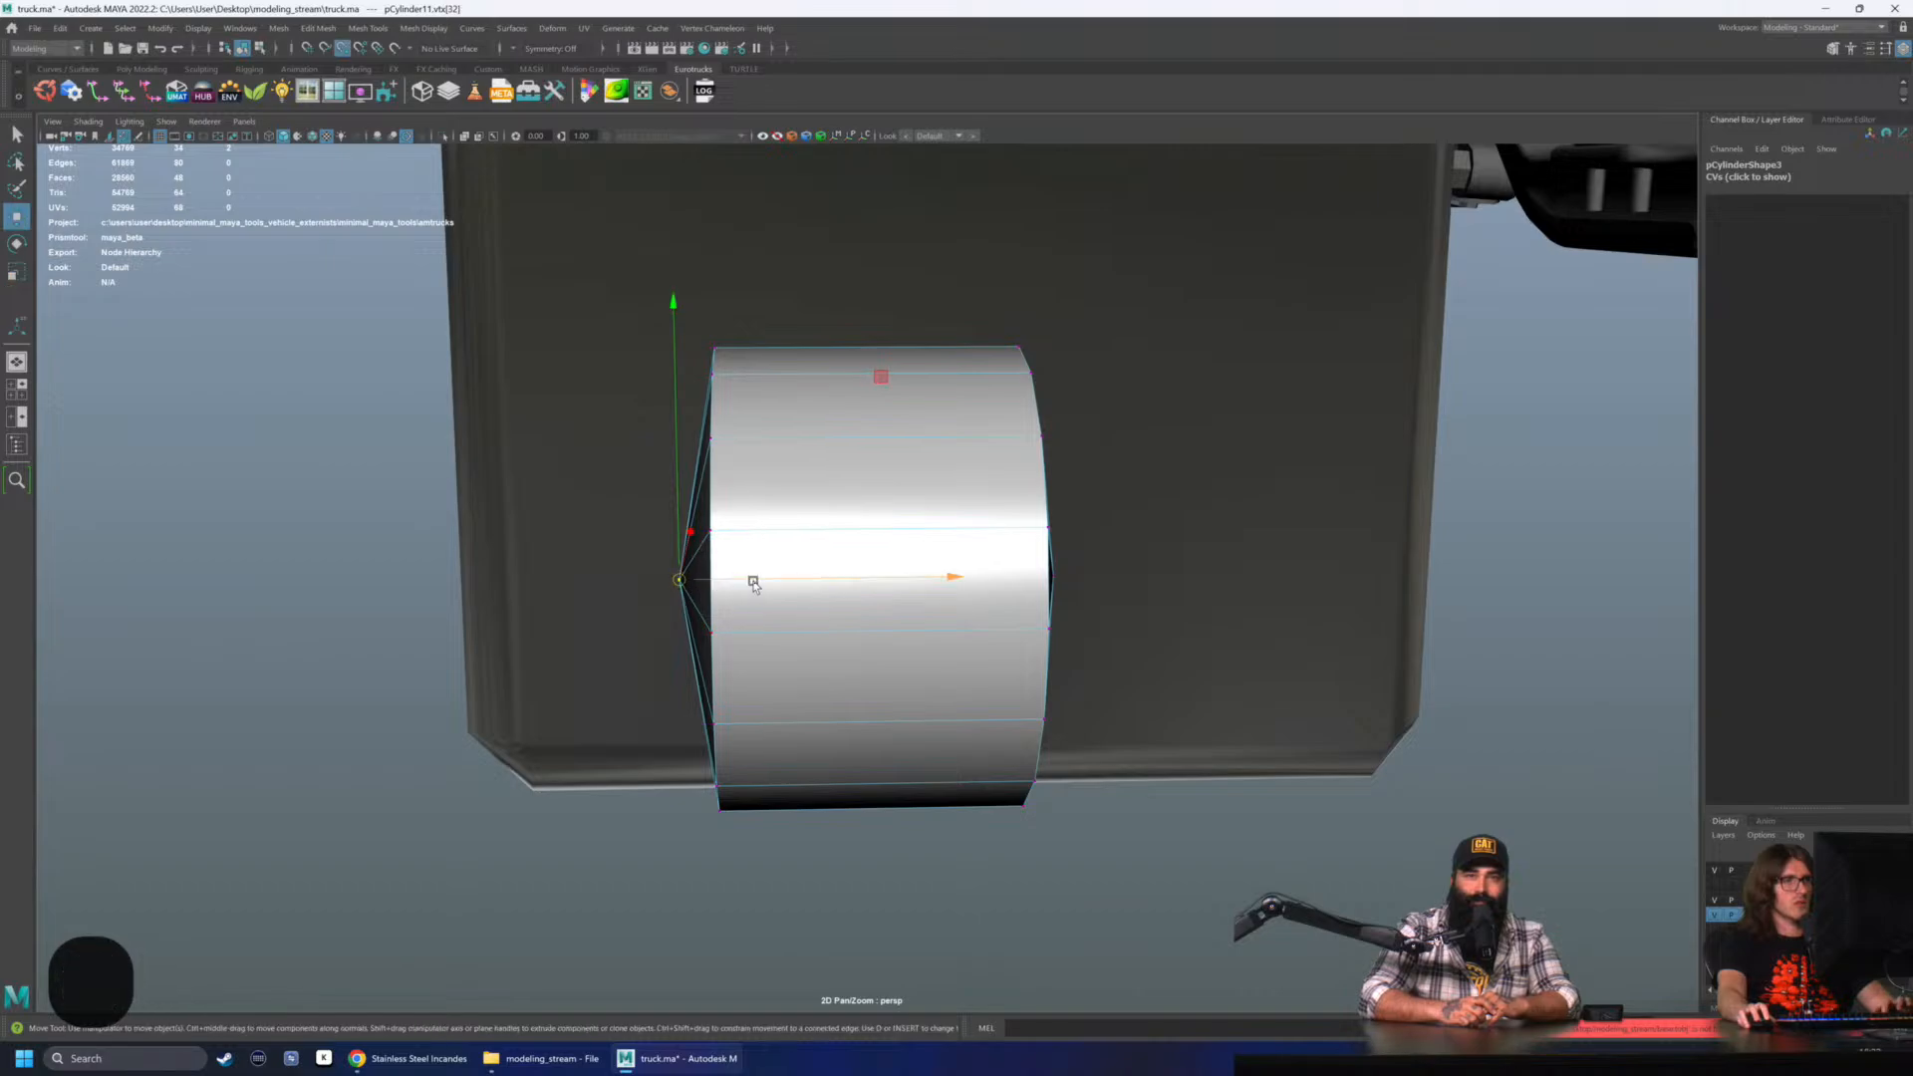
{"action": "key", "text": "v"}
{"action": "left_click_drag", "start_coordinate": [755, 585], "coordinate": [946, 596]}
{"action": "left_click_drag", "start_coordinate": [1067, 609], "coordinate": [986, 573], "text": "alt"}
{"action": "key", "text": "v"}
{"action": "key", "text": "q"}
{"action": "right_click_drag", "start_coordinate": [962, 543], "coordinate": [1013, 484]}
{"action": "mouse_move", "coordinate": [902, 516]}
{"action": "left_mouse_down", "text": "alt"}
{"action": "mouse_move", "coordinate": [953, 512]}
{"action": "mouse_move", "coordinate": [938, 517]}
{"action": "left_mouse_up", "text": "alt"}
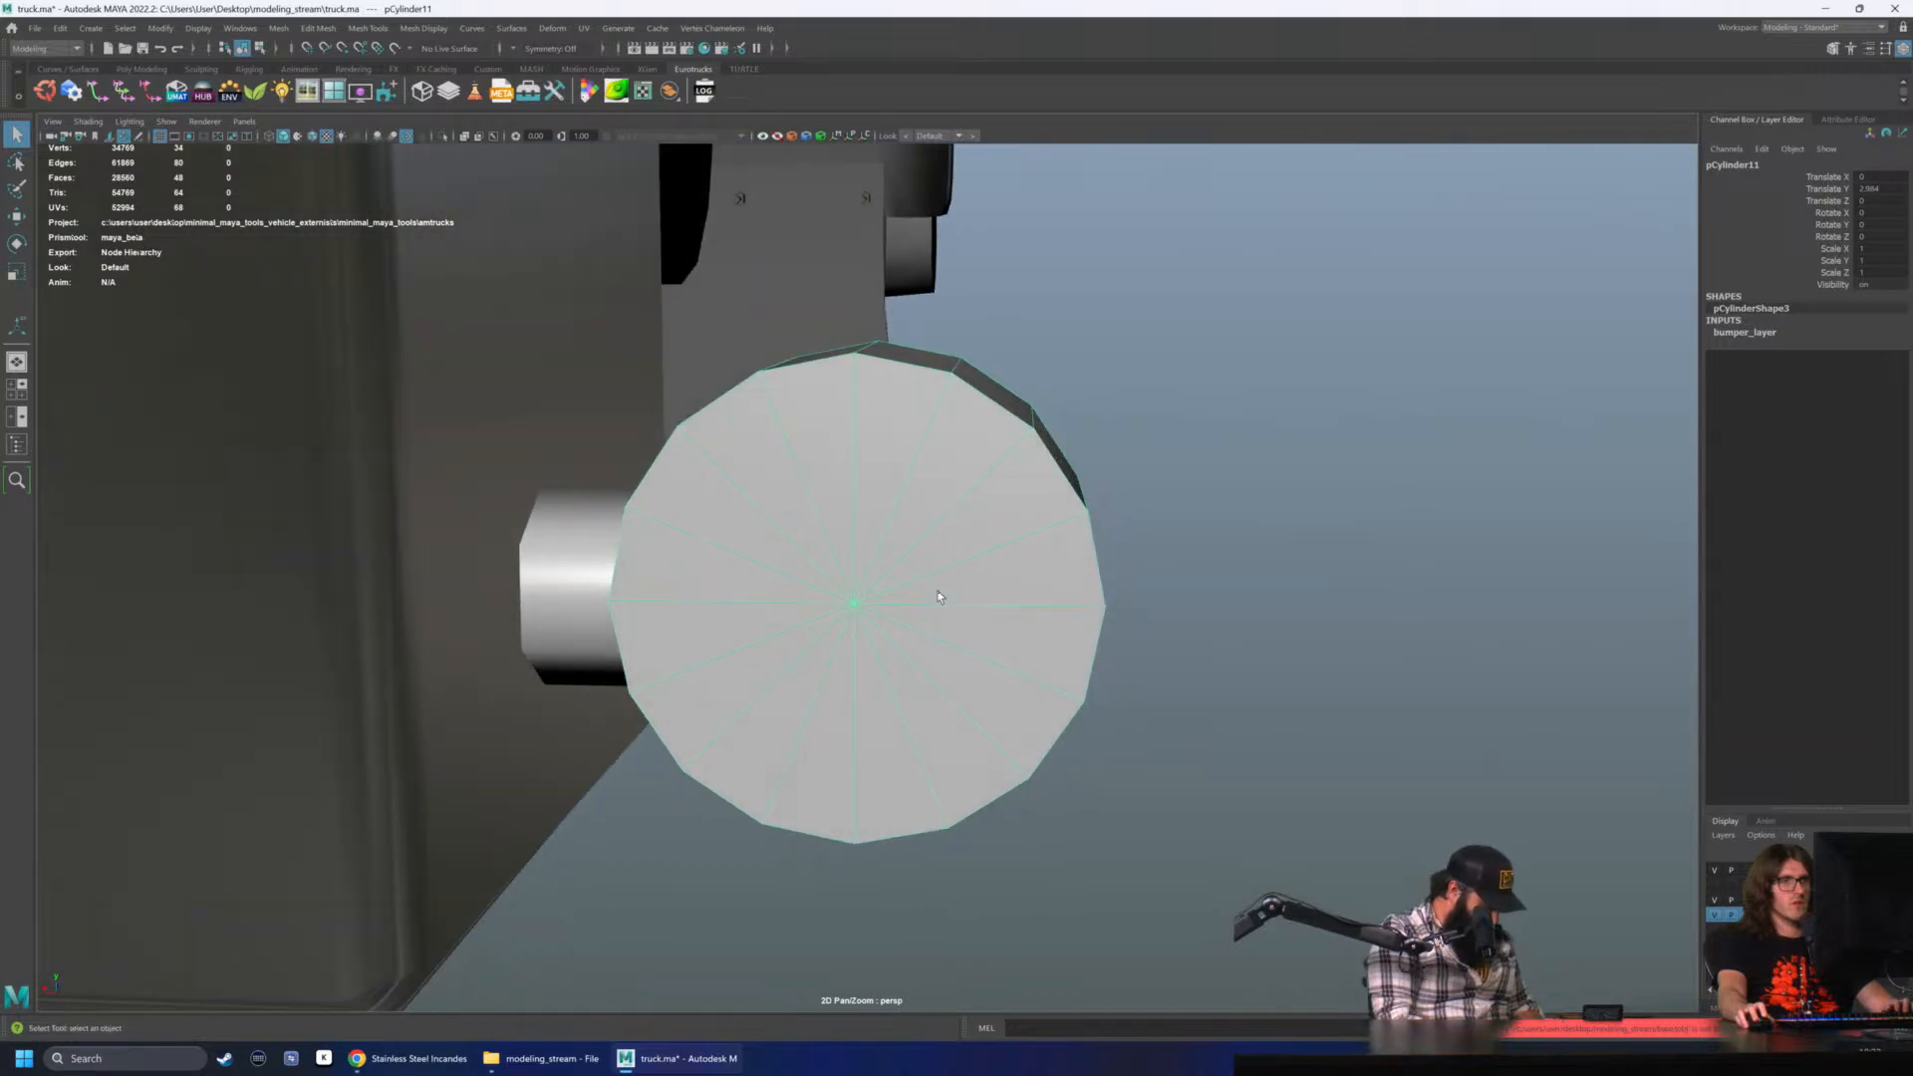
- Select all the faces of both end caps on the light cylinder
{"action": "key", "text": "4"}
{"action": "left_click_drag", "start_coordinate": [932, 603], "coordinate": [965, 585], "text": "alt"}
{"action": "key", "text": "6"}
{"action": "right_click_drag", "start_coordinate": [1226, 363], "coordinate": [1228, 401]}
{"action": "left_click_drag", "start_coordinate": [1218, 389], "coordinate": [1233, 379], "text": "alt"}
{"action": "key", "text": "4"}
{"action": "left_click", "coordinate": [955, 646]}
{"action": "left_click_drag", "start_coordinate": [954, 645], "coordinate": [928, 624], "text": "alt"}
{"action": "key", "text": "6"}
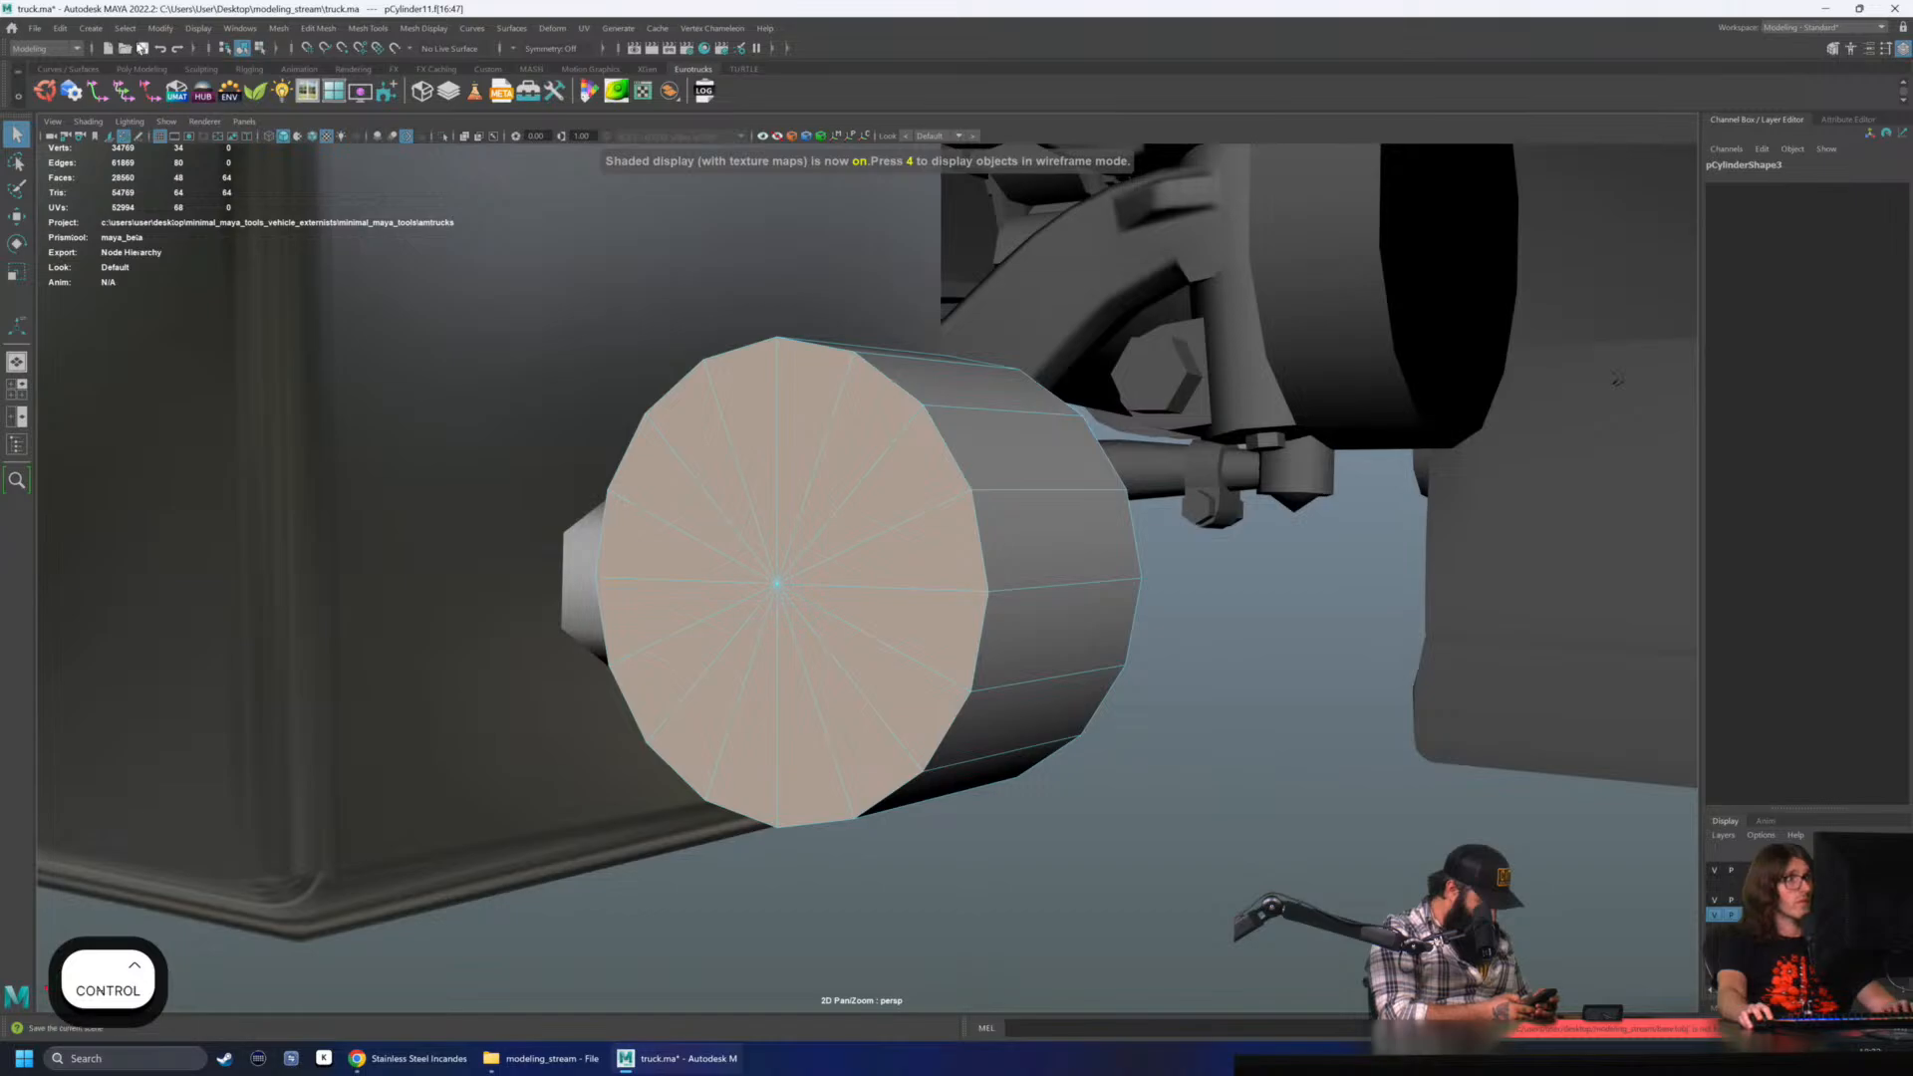
- Extrude the cap faces with an offset of about 0.75, checking the bezel width against the reference light in the browser
{"action": "scroll", "coordinate": [828, 523], "scroll_direction": "up", "scroll_amount": 2}
{"action": "left_click_drag", "start_coordinate": [827, 523], "coordinate": [1030, 594], "text": "alt"}
{"action": "key", "text": "ctrl+e"}
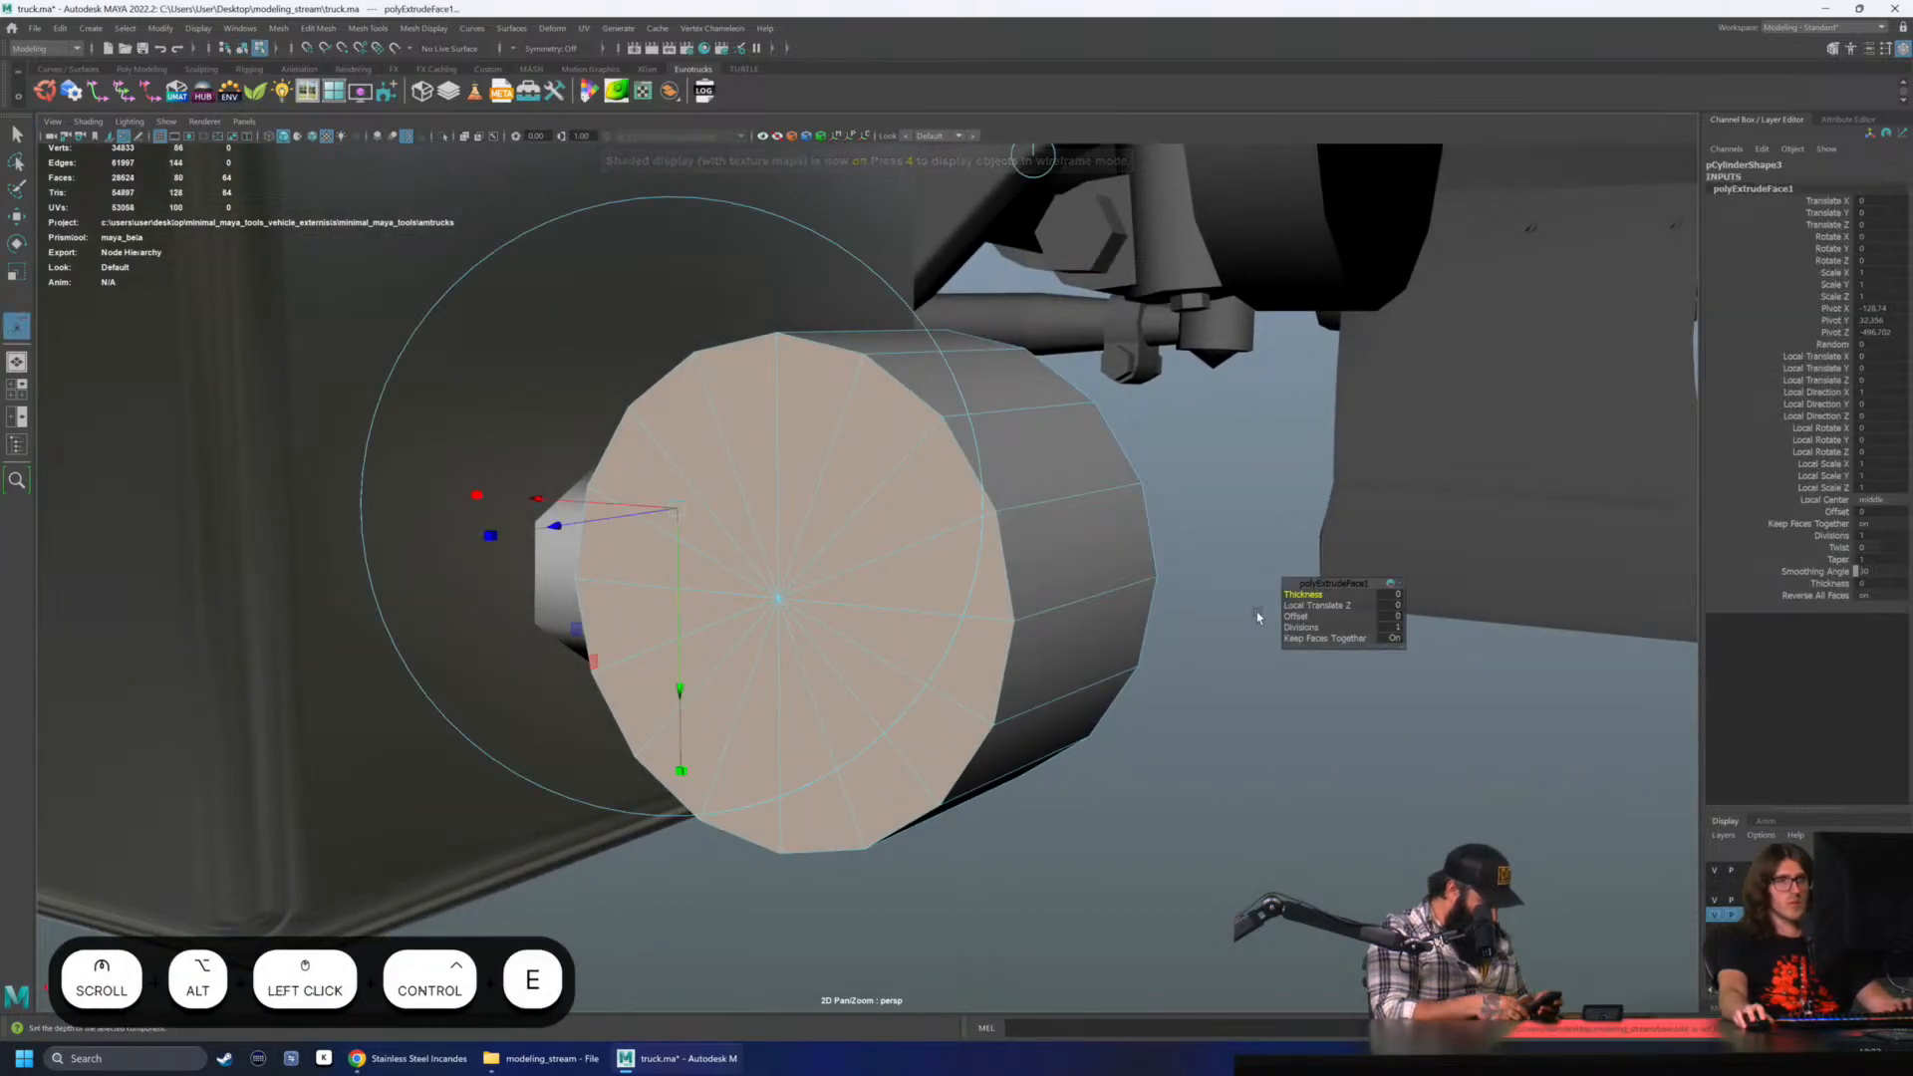
{"action": "left_click", "coordinate": [1298, 617]}
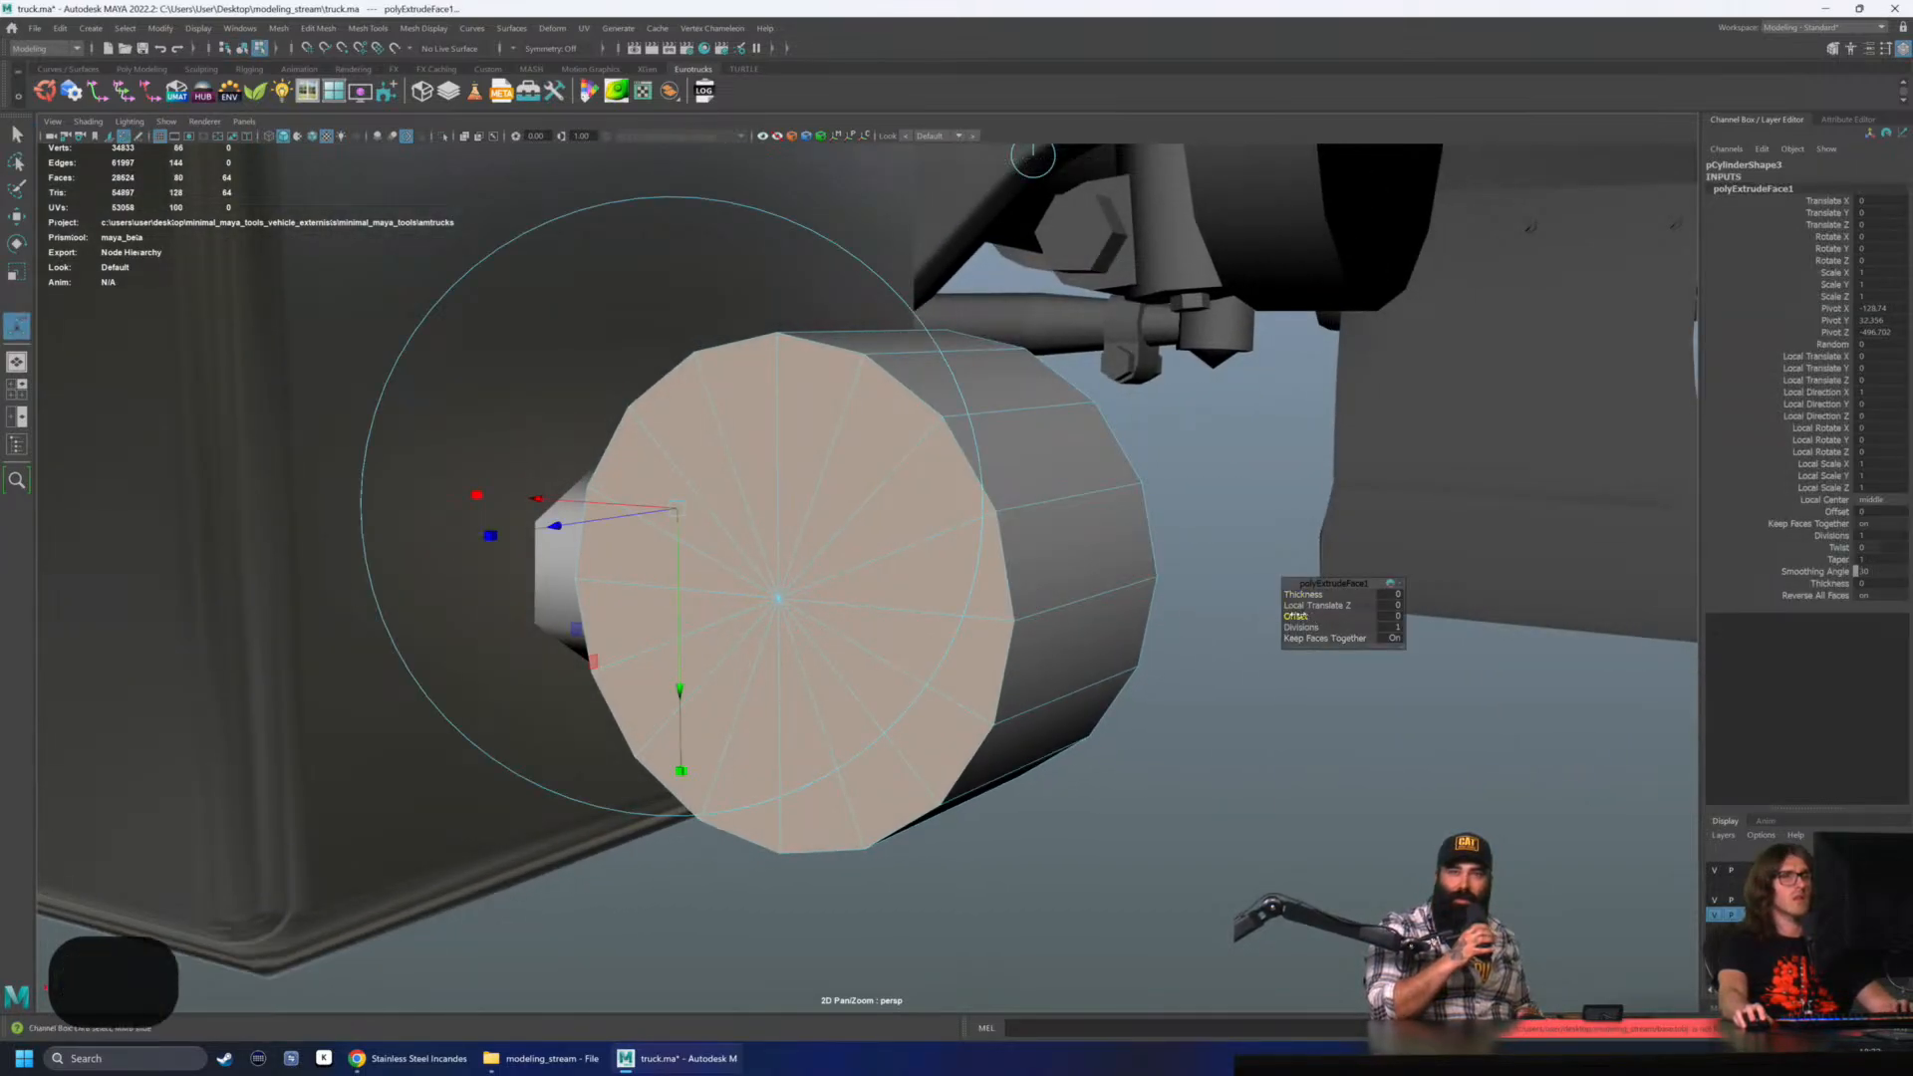
{"action": "left_click_drag", "start_coordinate": [1161, 687], "coordinate": [1264, 713], "text": "alt"}
{"action": "middle_click_drag", "start_coordinate": [1264, 715], "coordinate": [1313, 747], "text": "ctrl"}
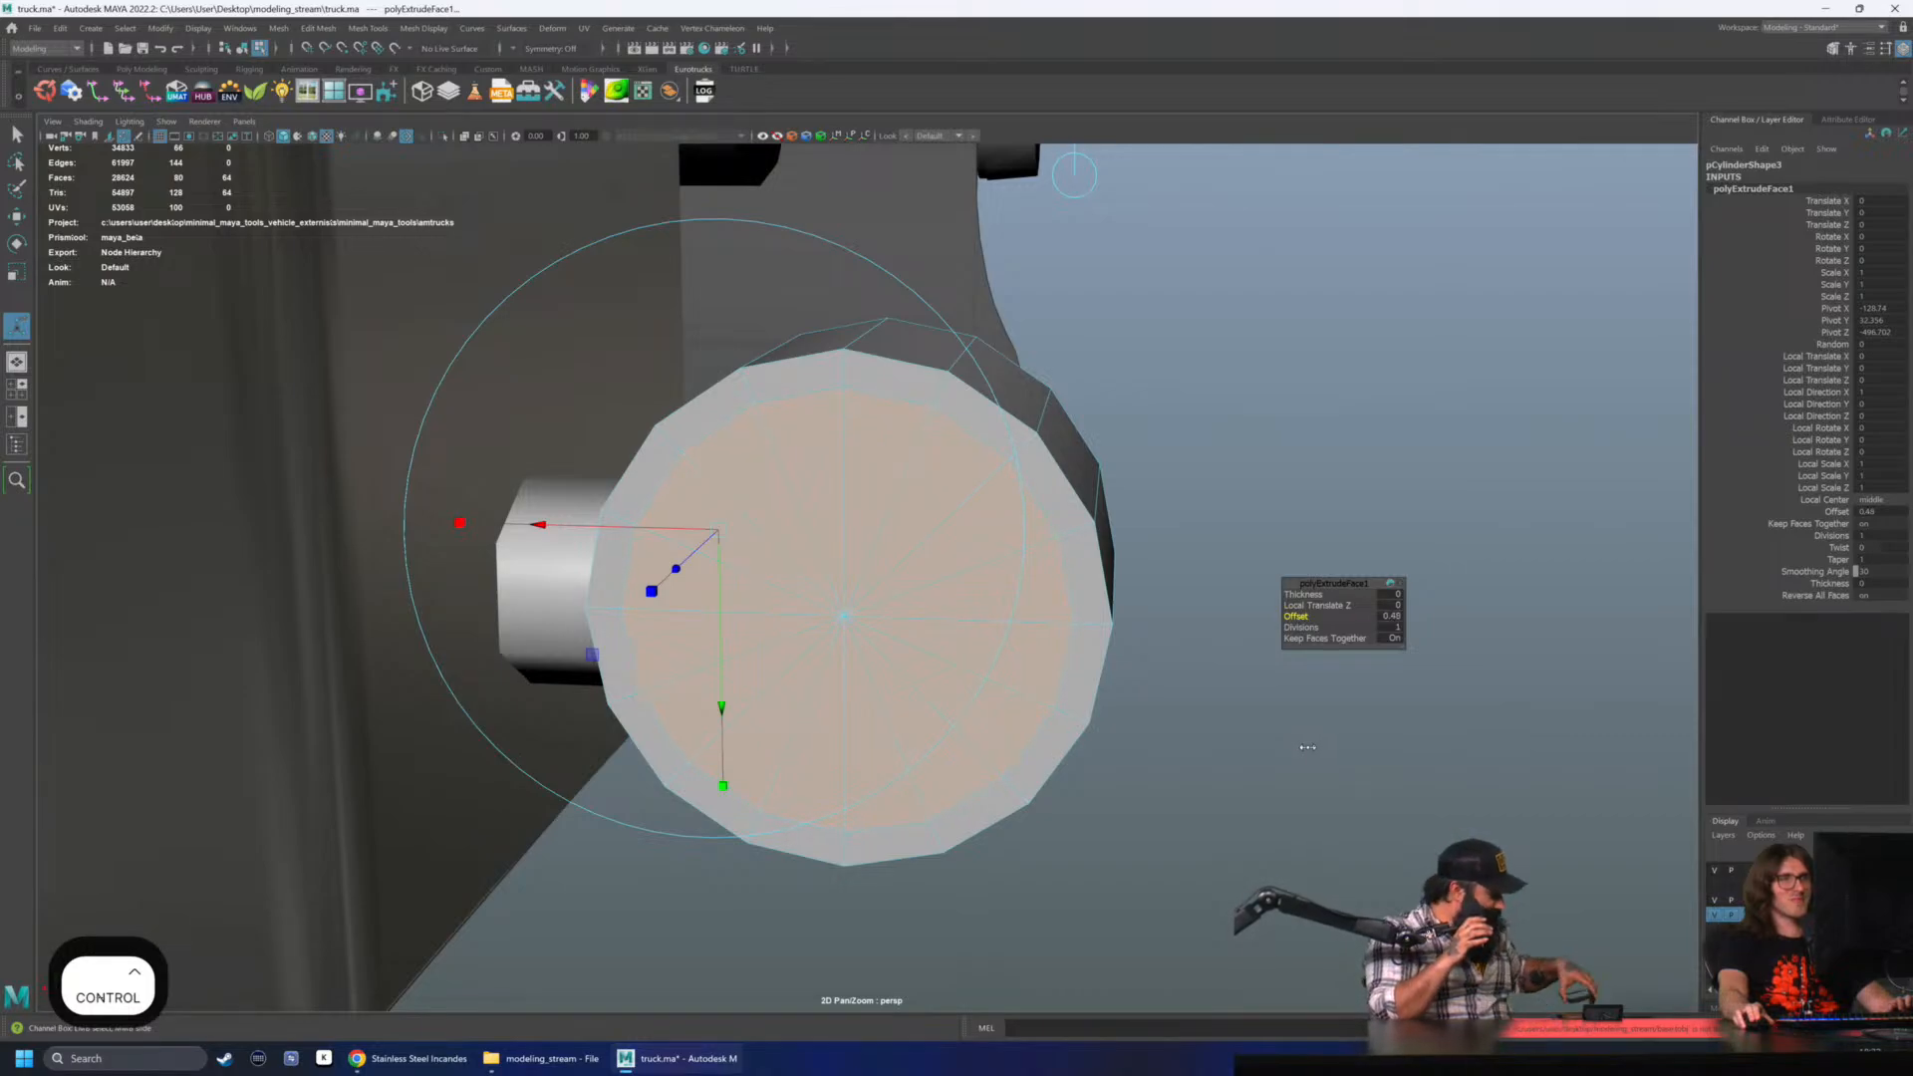
{"action": "left_click", "coordinate": [450, 1063]}
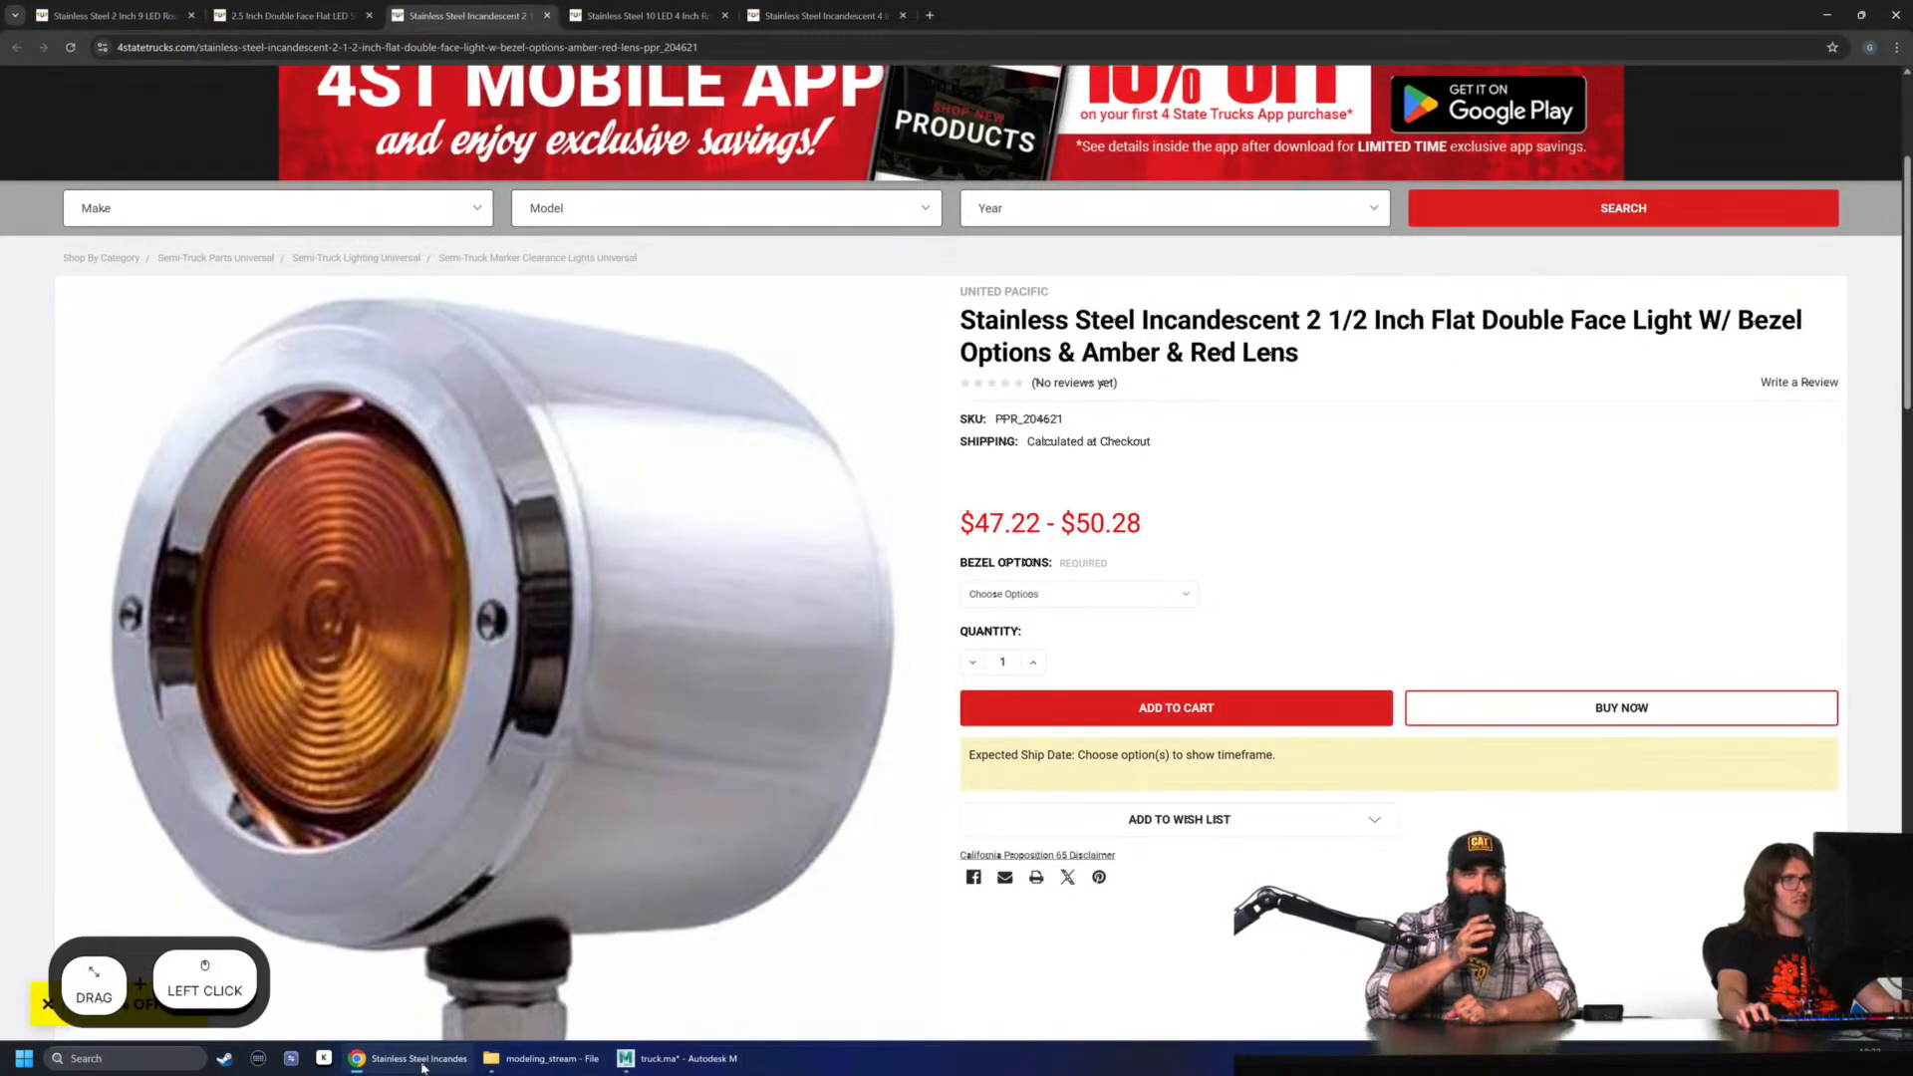
{"action": "left_click", "coordinate": [441, 1046]}
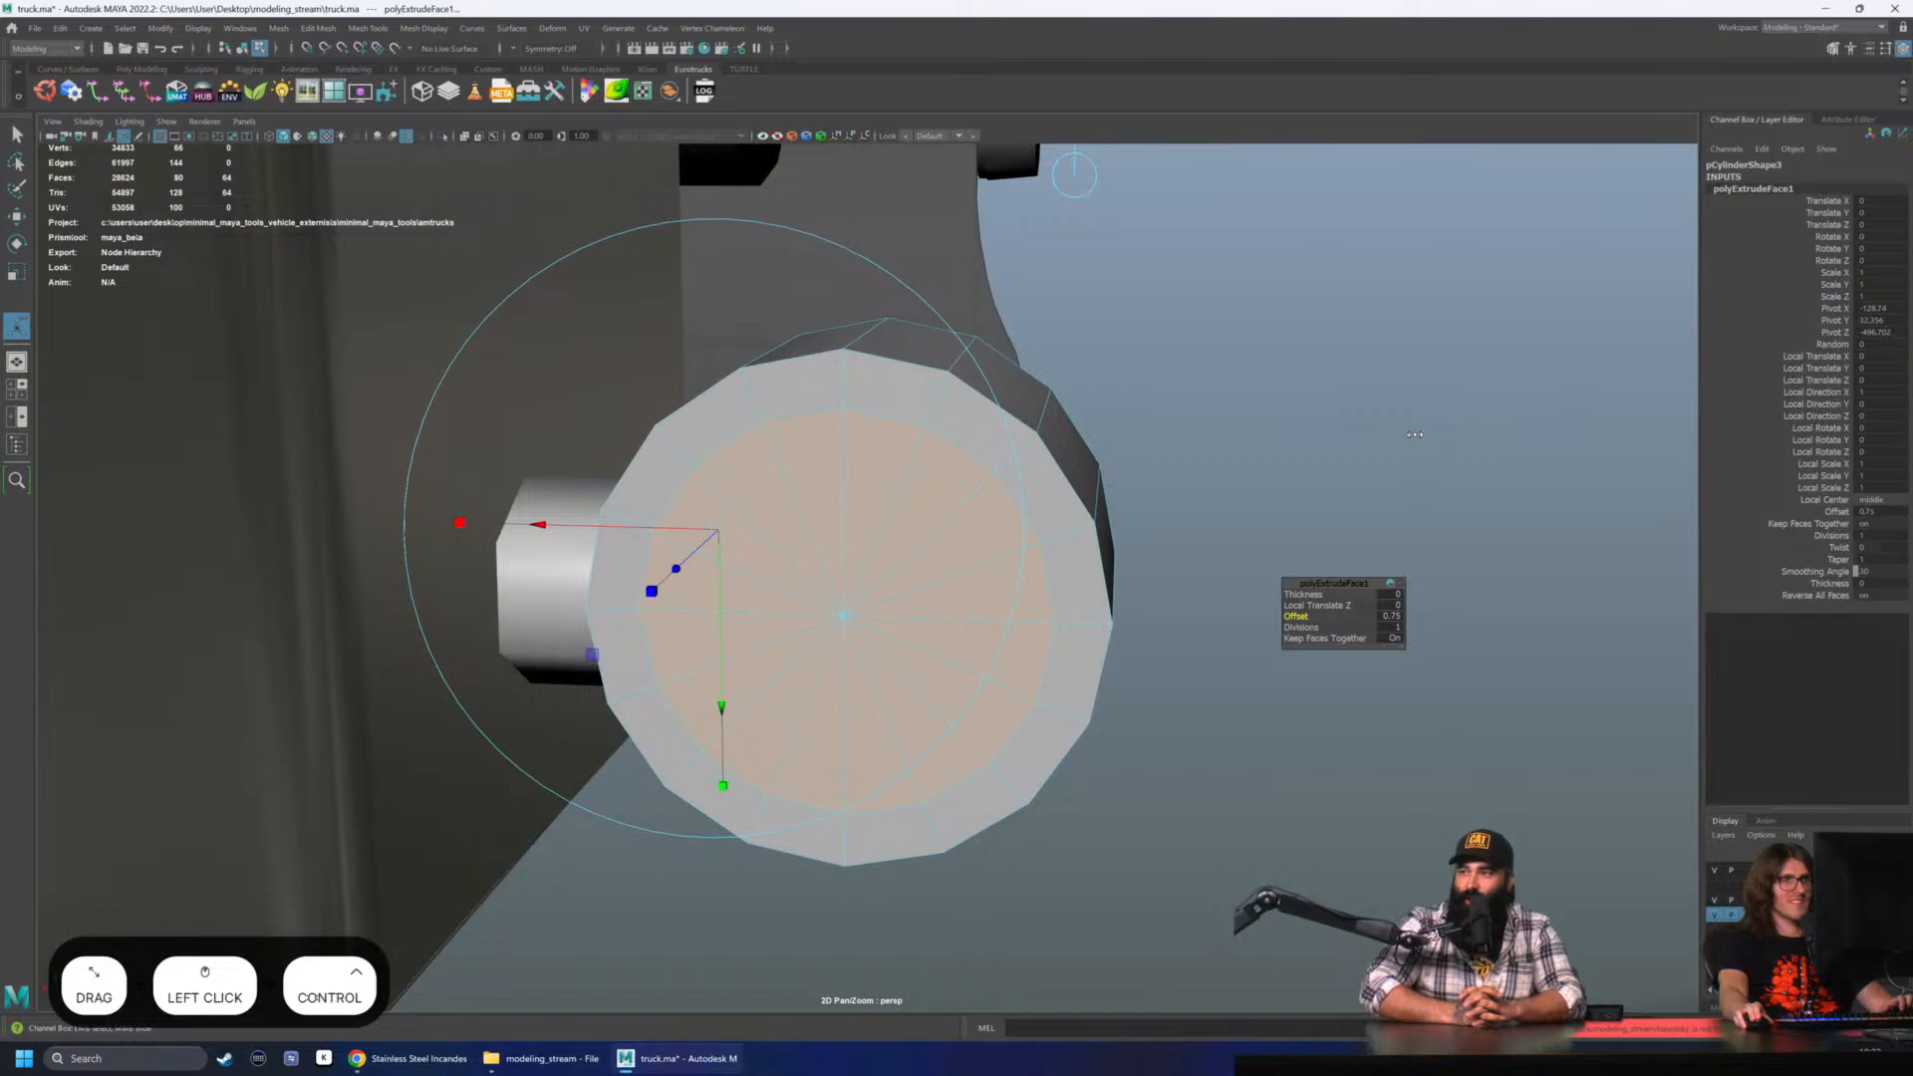
- Extrude the inset cap faces inward to form a recessed lens behind the bezel on each end
{"action": "left_click_drag", "start_coordinate": [1434, 473], "coordinate": [1400, 476], "text": "alt"}
{"action": "key", "text": "ctrl+e"}
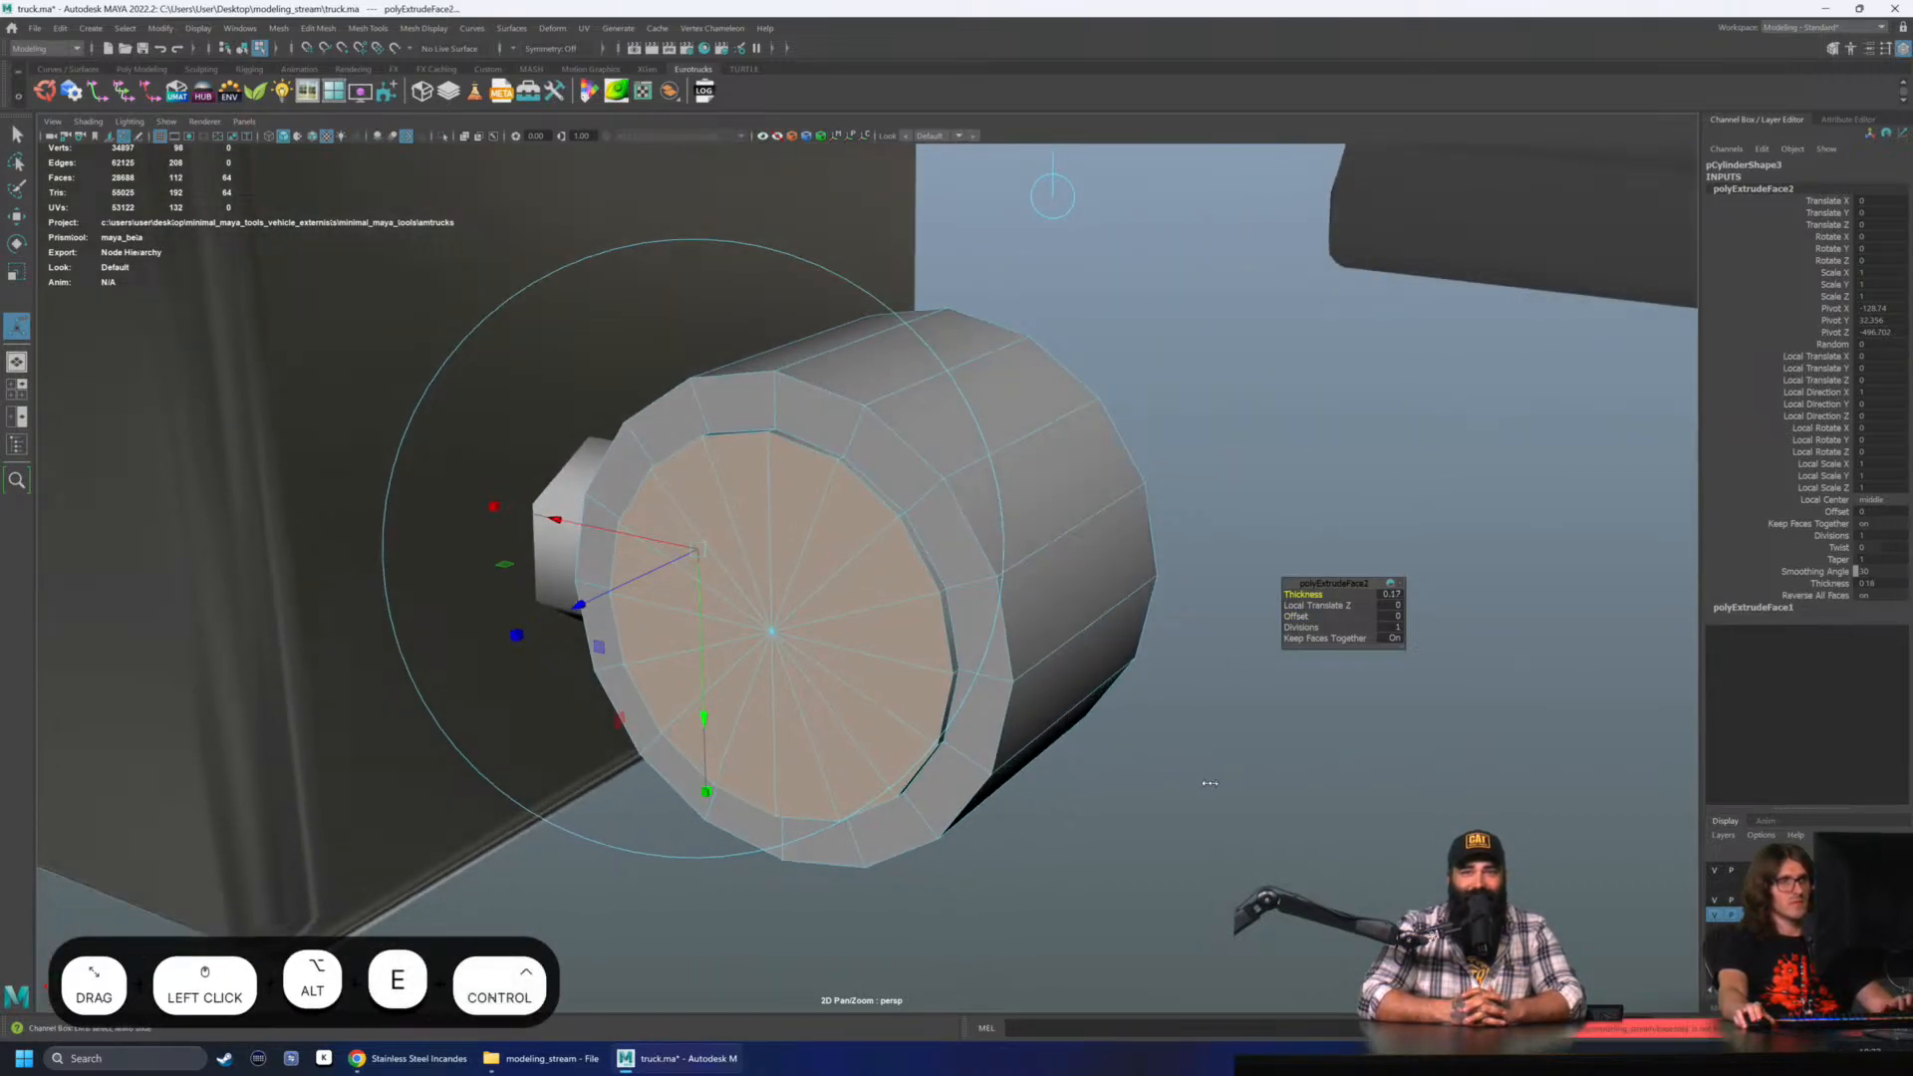
{"action": "middle_click_drag", "start_coordinate": [1168, 747], "coordinate": [1181, 778], "text": "ctrl"}
{"action": "key", "text": "q"}
{"action": "left_click_drag", "start_coordinate": [1166, 782], "coordinate": [1105, 780], "text": "alt"}
{"action": "left_click_drag", "start_coordinate": [758, 376], "coordinate": [719, 392], "text": "alt"}
- Compare the modeled bezel rim and lens recess with the 2 1/2 inch double face light photo in the browser
{"action": "left_click", "coordinate": [822, 377]}
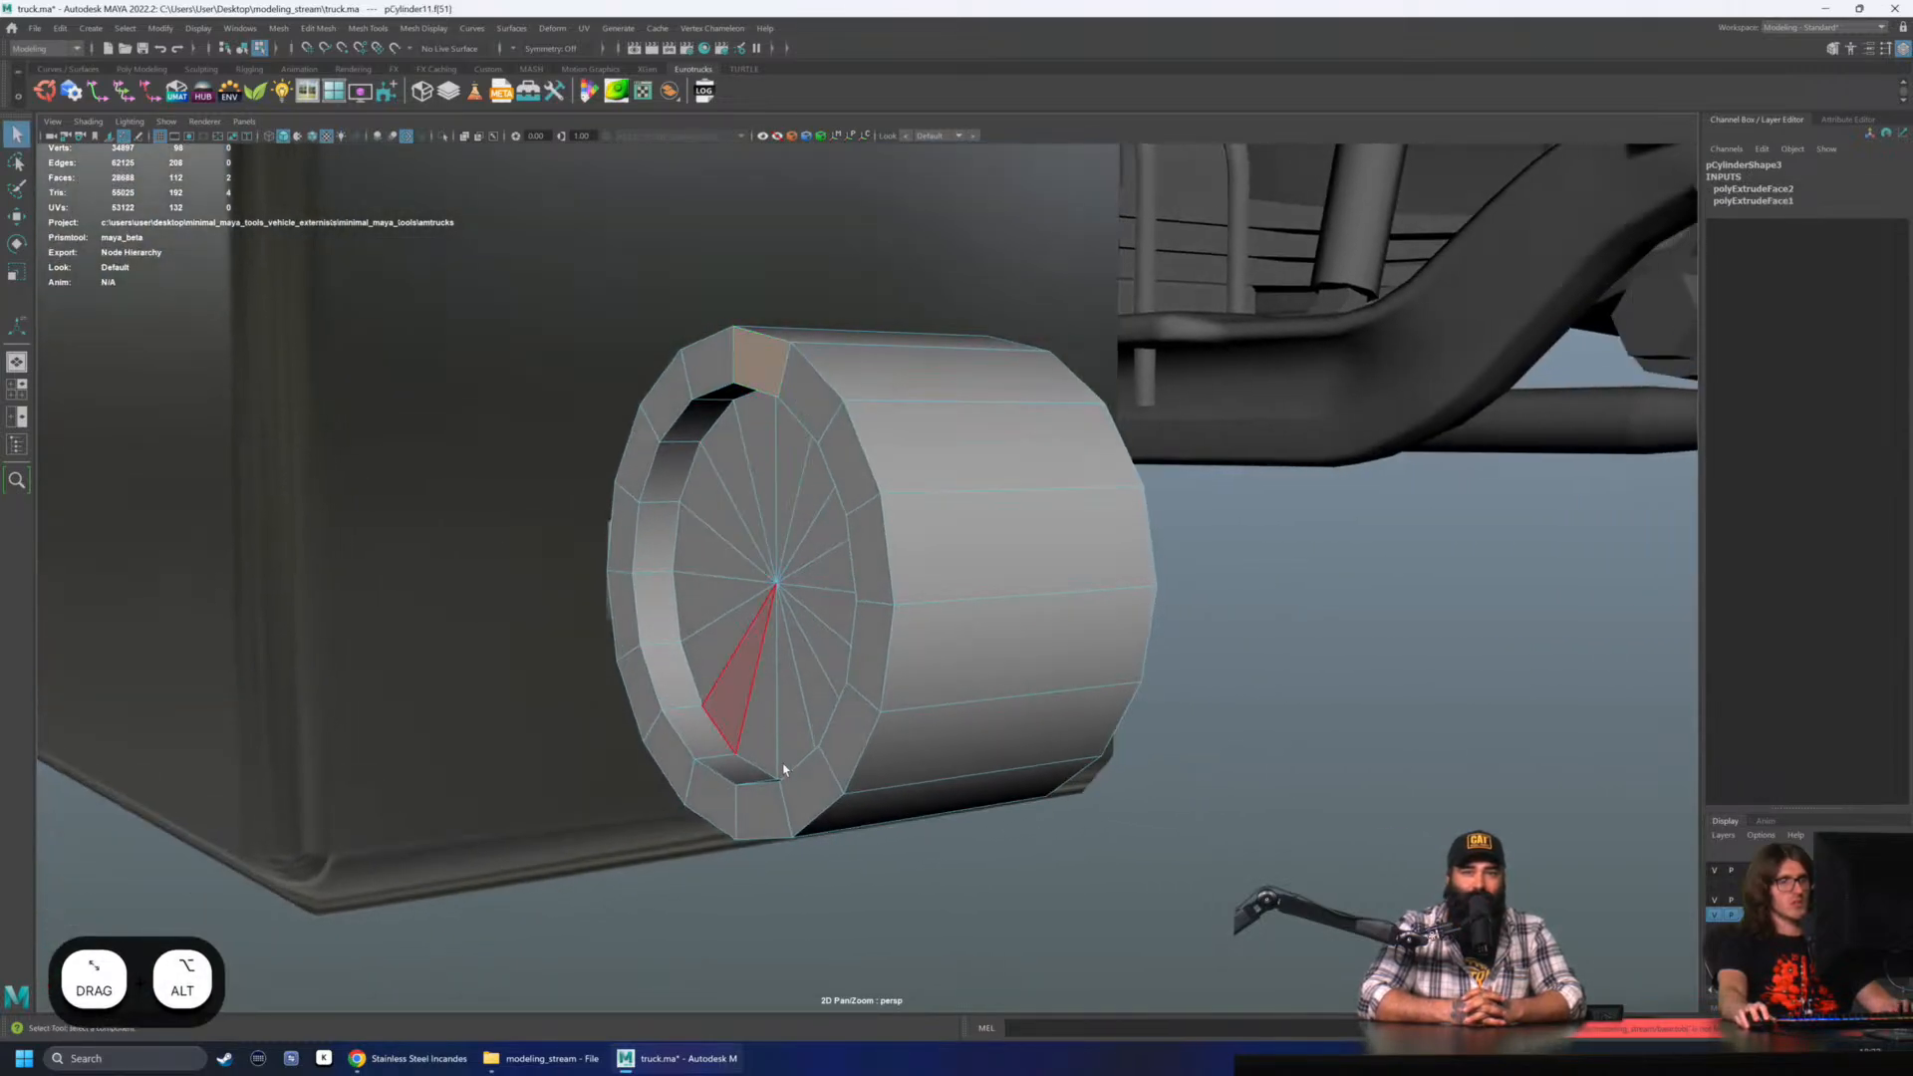
{"action": "left_click", "coordinate": [411, 1059]}
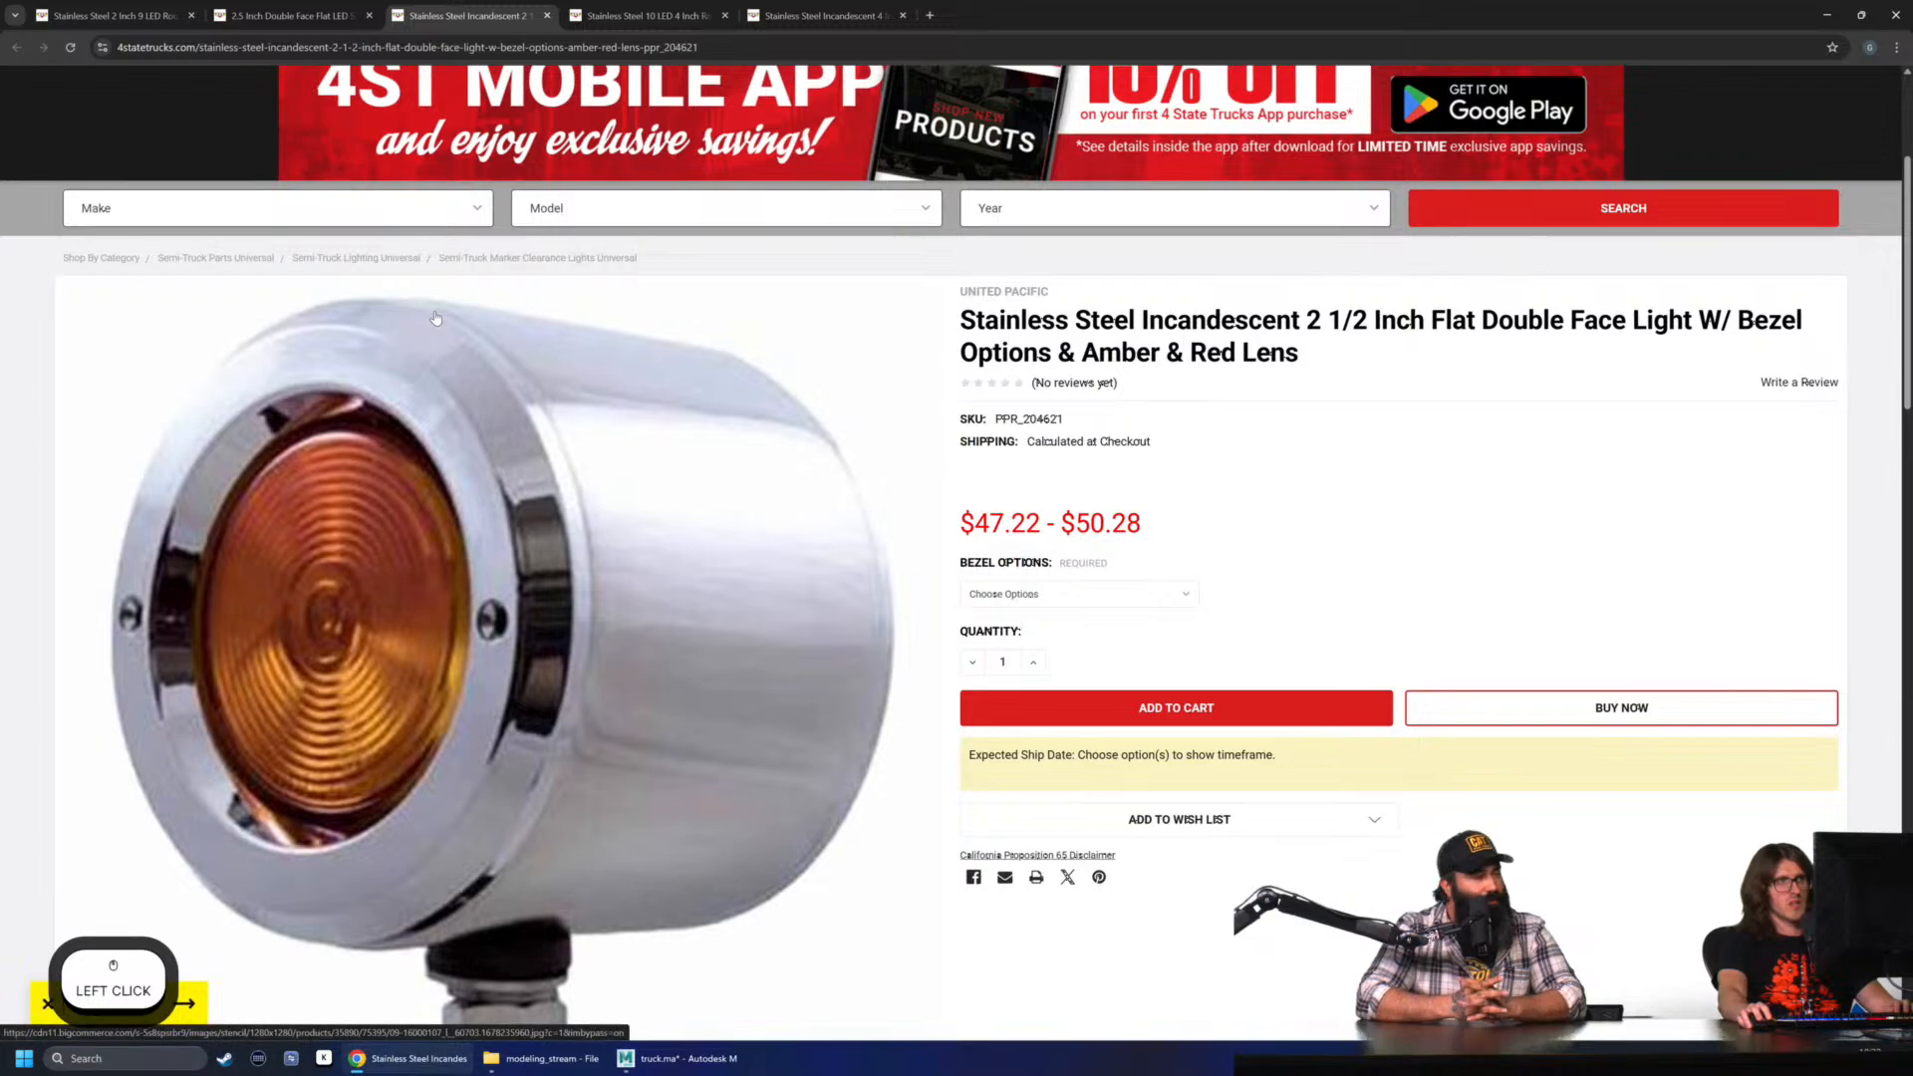
{"action": "left_click", "coordinate": [673, 1059]}
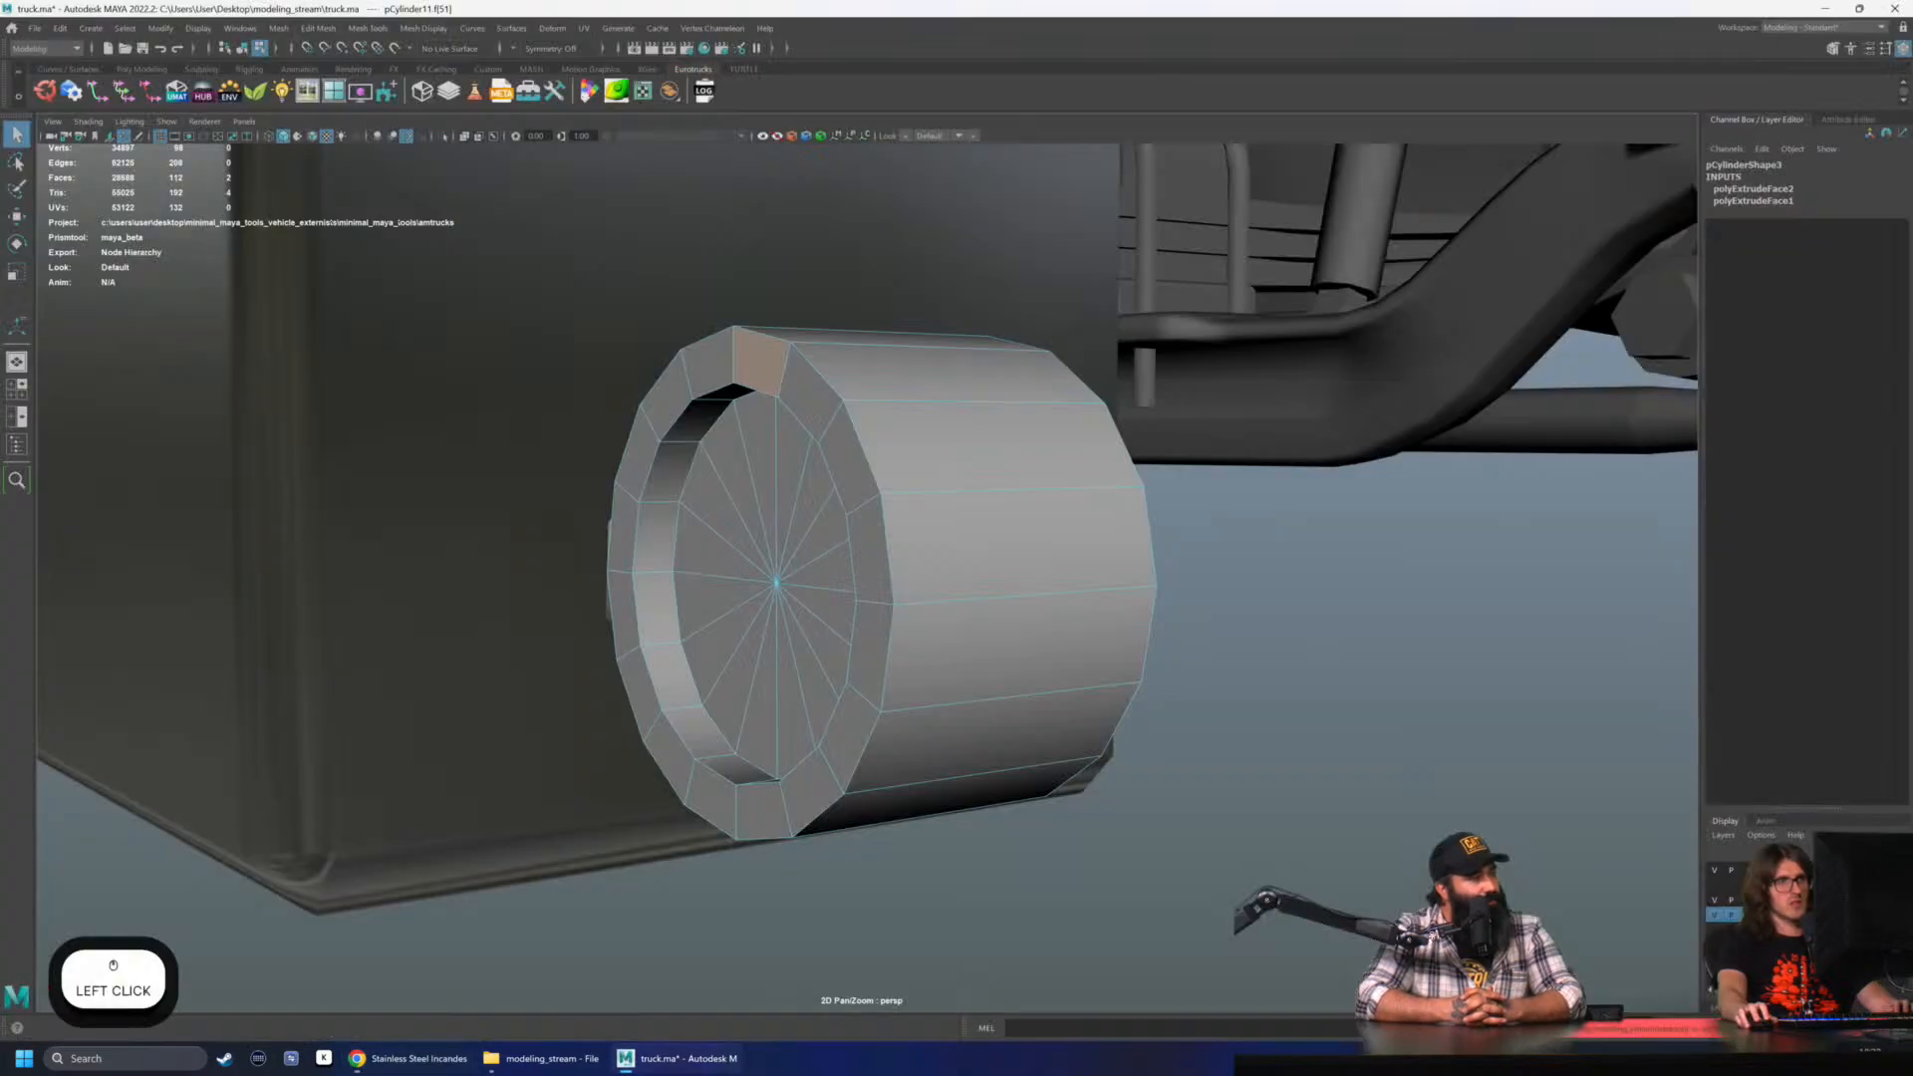
{"action": "left_click", "coordinate": [438, 1060]}
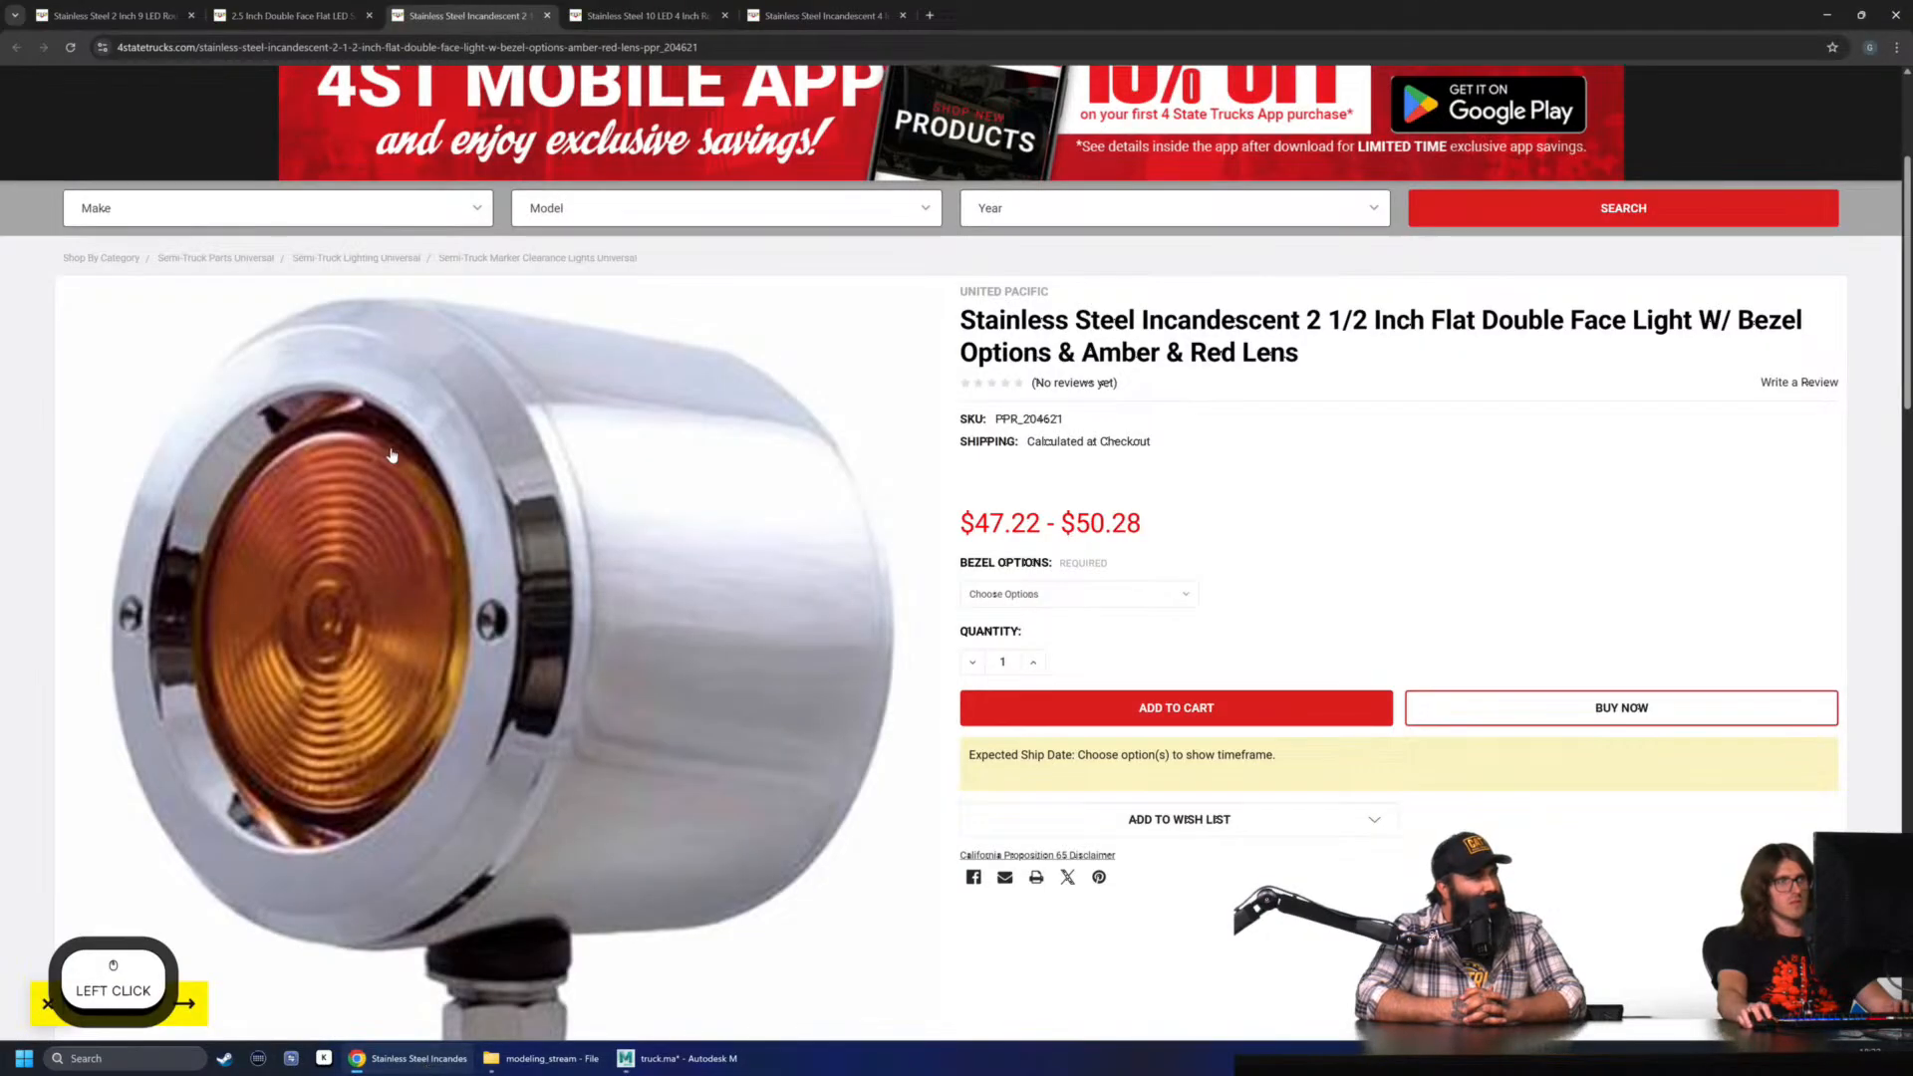
{"action": "left_click", "coordinate": [675, 1058]}
{"action": "left_click_drag", "start_coordinate": [817, 558], "coordinate": [877, 584], "text": "alt"}
- Delete the construction history of the light housing and reselect it as an object
{"action": "key", "text": "F8"}
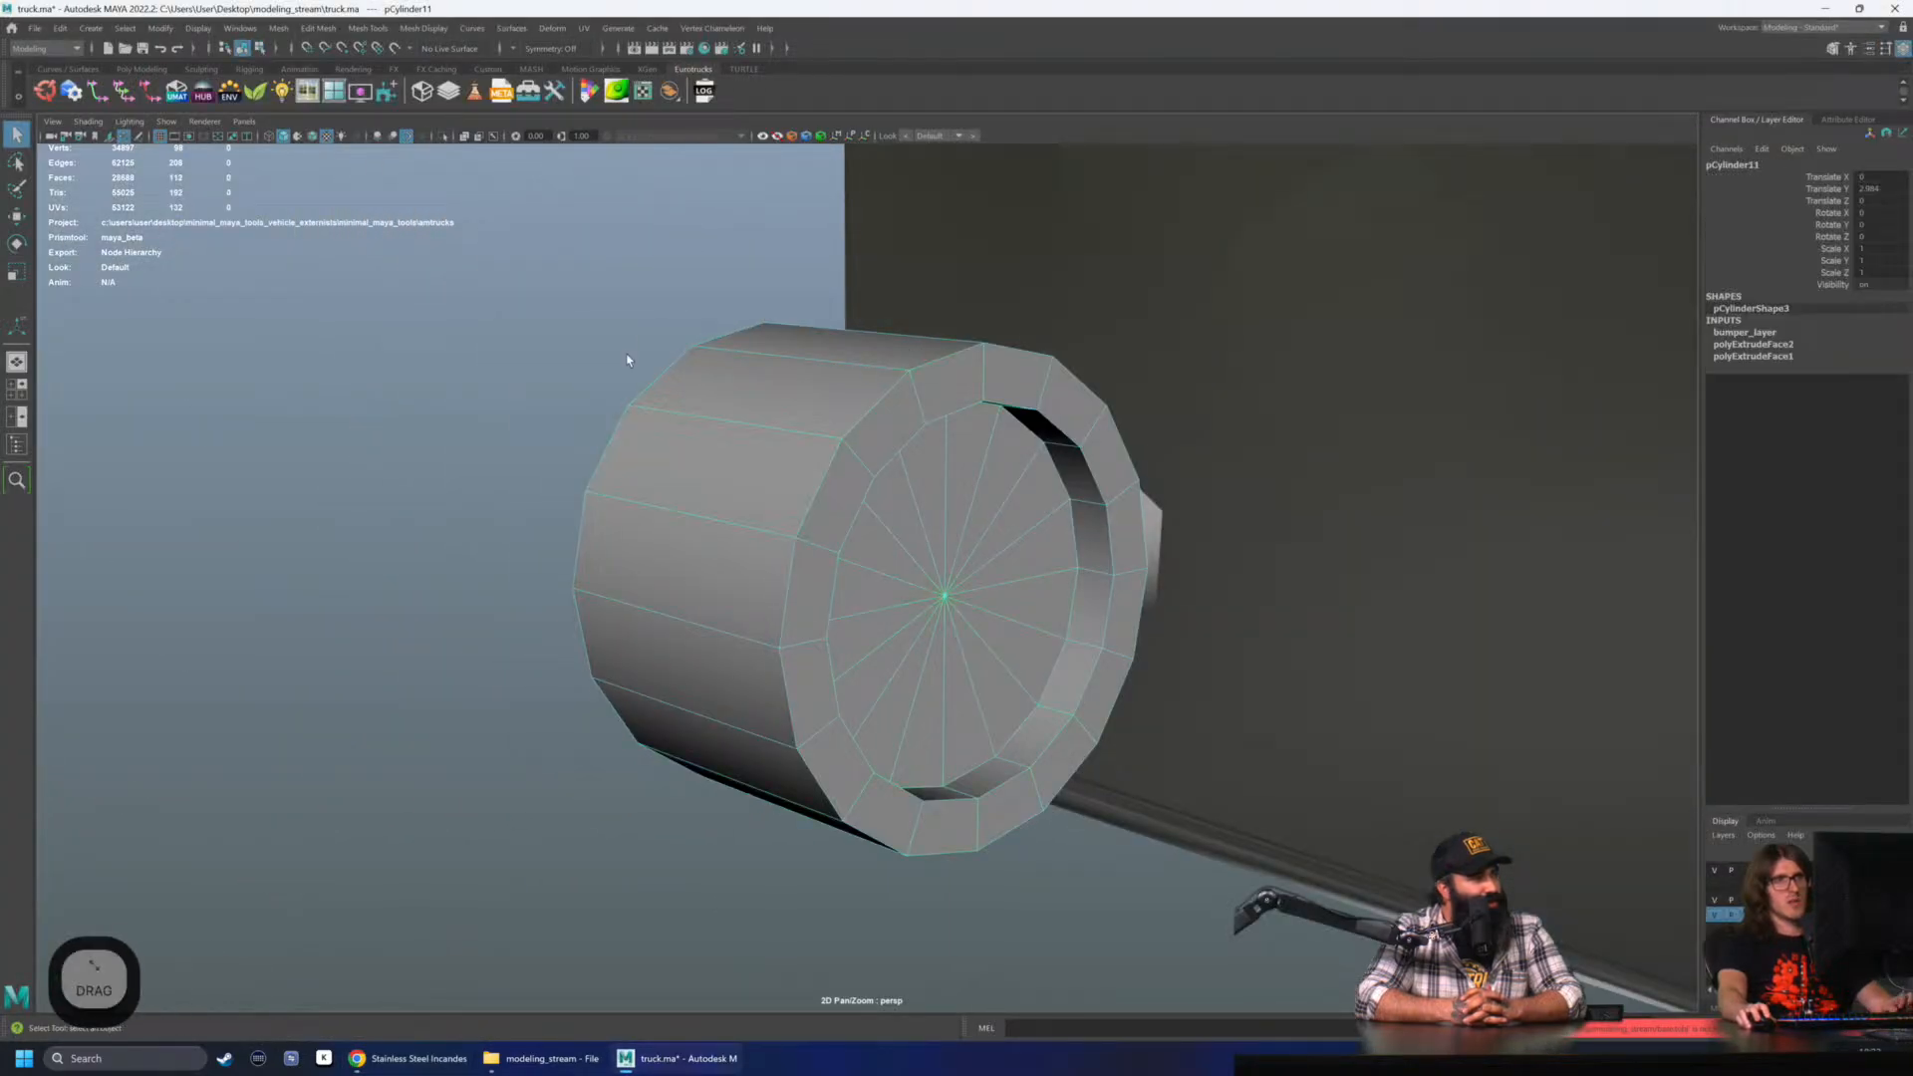
{"action": "key", "text": "alt+shift+d"}
{"action": "left_click", "coordinate": [518, 359]}
{"action": "left_click_drag", "start_coordinate": [458, 379], "coordinate": [219, 259], "text": "alt"}
{"action": "left_click", "coordinate": [710, 607]}
{"action": "left_click_drag", "start_coordinate": [959, 400], "coordinate": [817, 506], "text": "alt"}
{"action": "scroll", "coordinate": [813, 506], "scroll_direction": "up", "scroll_amount": 2}
{"action": "scroll", "coordinate": [812, 506], "scroll_direction": "up", "scroll_amount": 1}
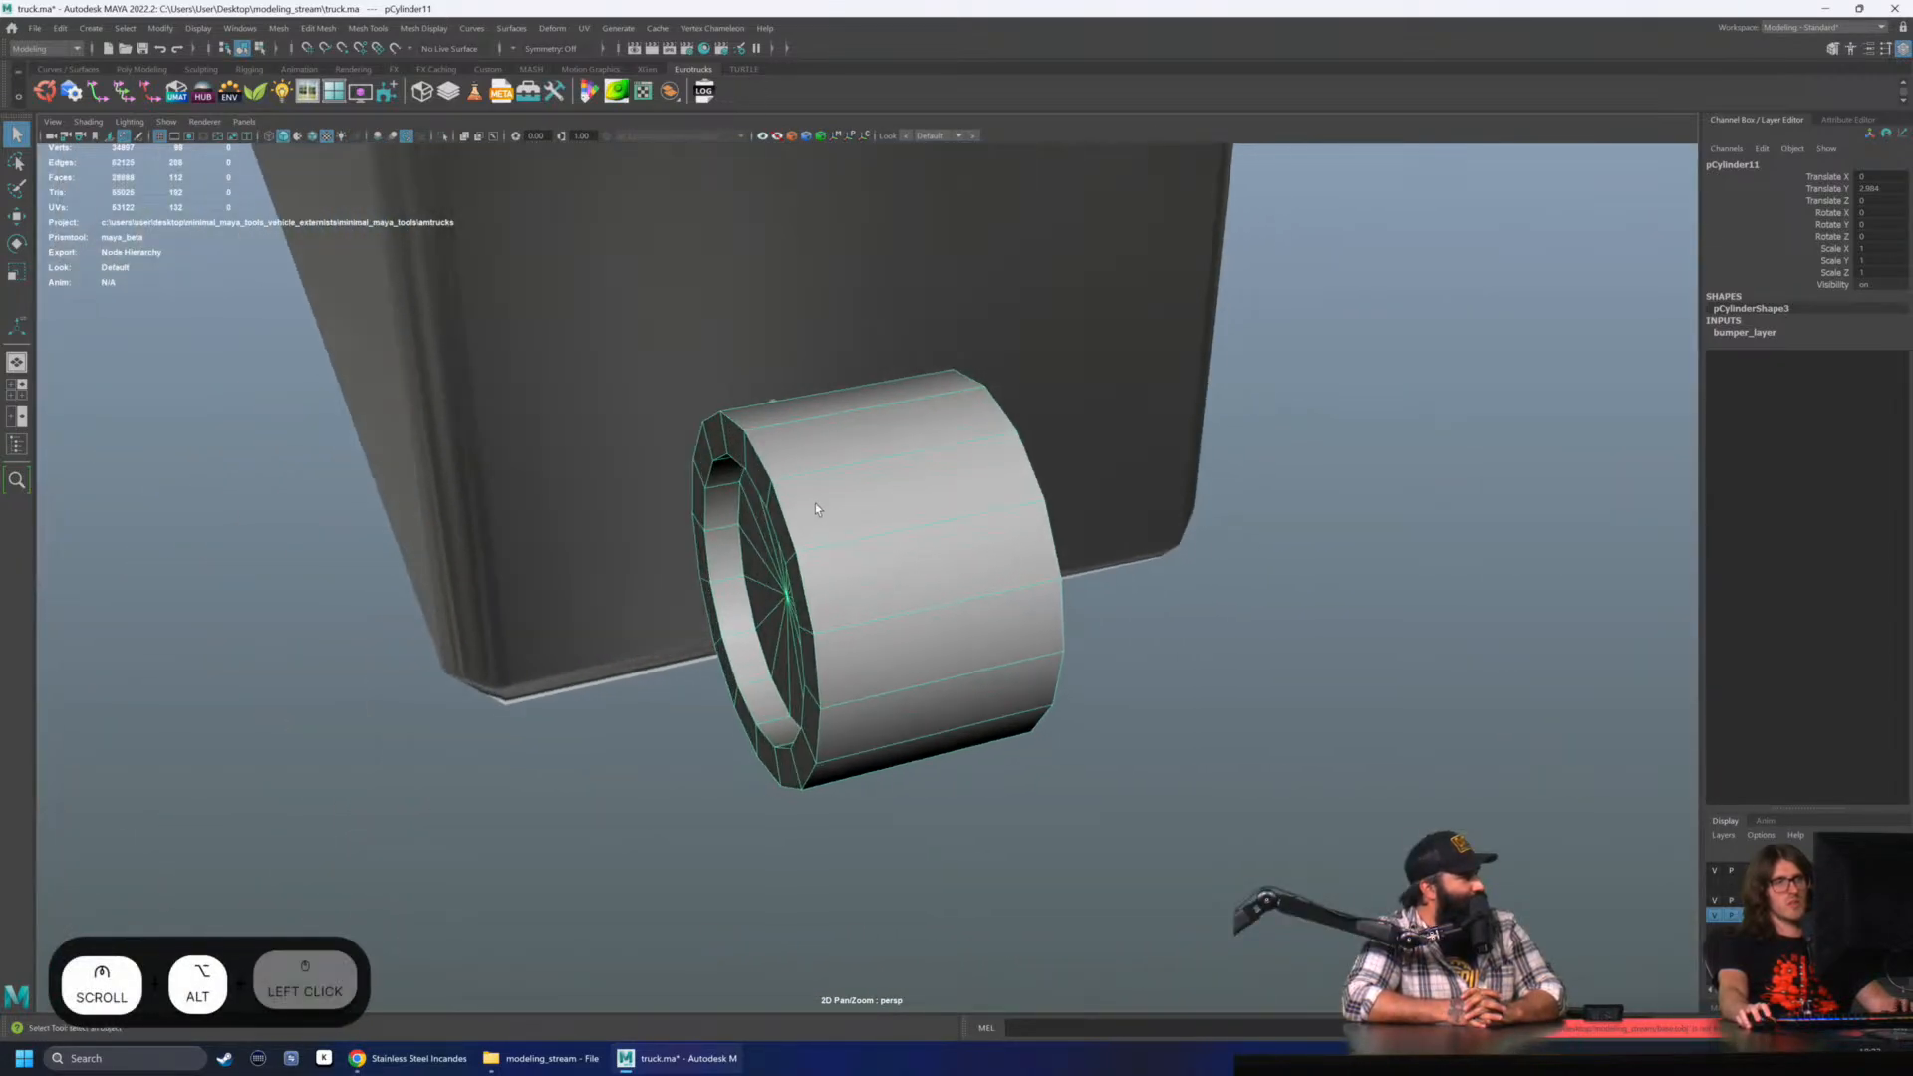
- Select the outer rim edge loops at both ends of the light housing
{"action": "right_click_drag", "start_coordinate": [816, 506], "coordinate": [803, 436]}
{"action": "double_click", "coordinate": [751, 454]}
{"action": "left_click_drag", "start_coordinate": [951, 533], "coordinate": [813, 538], "text": "alt"}
{"action": "double_click", "coordinate": [984, 422]}
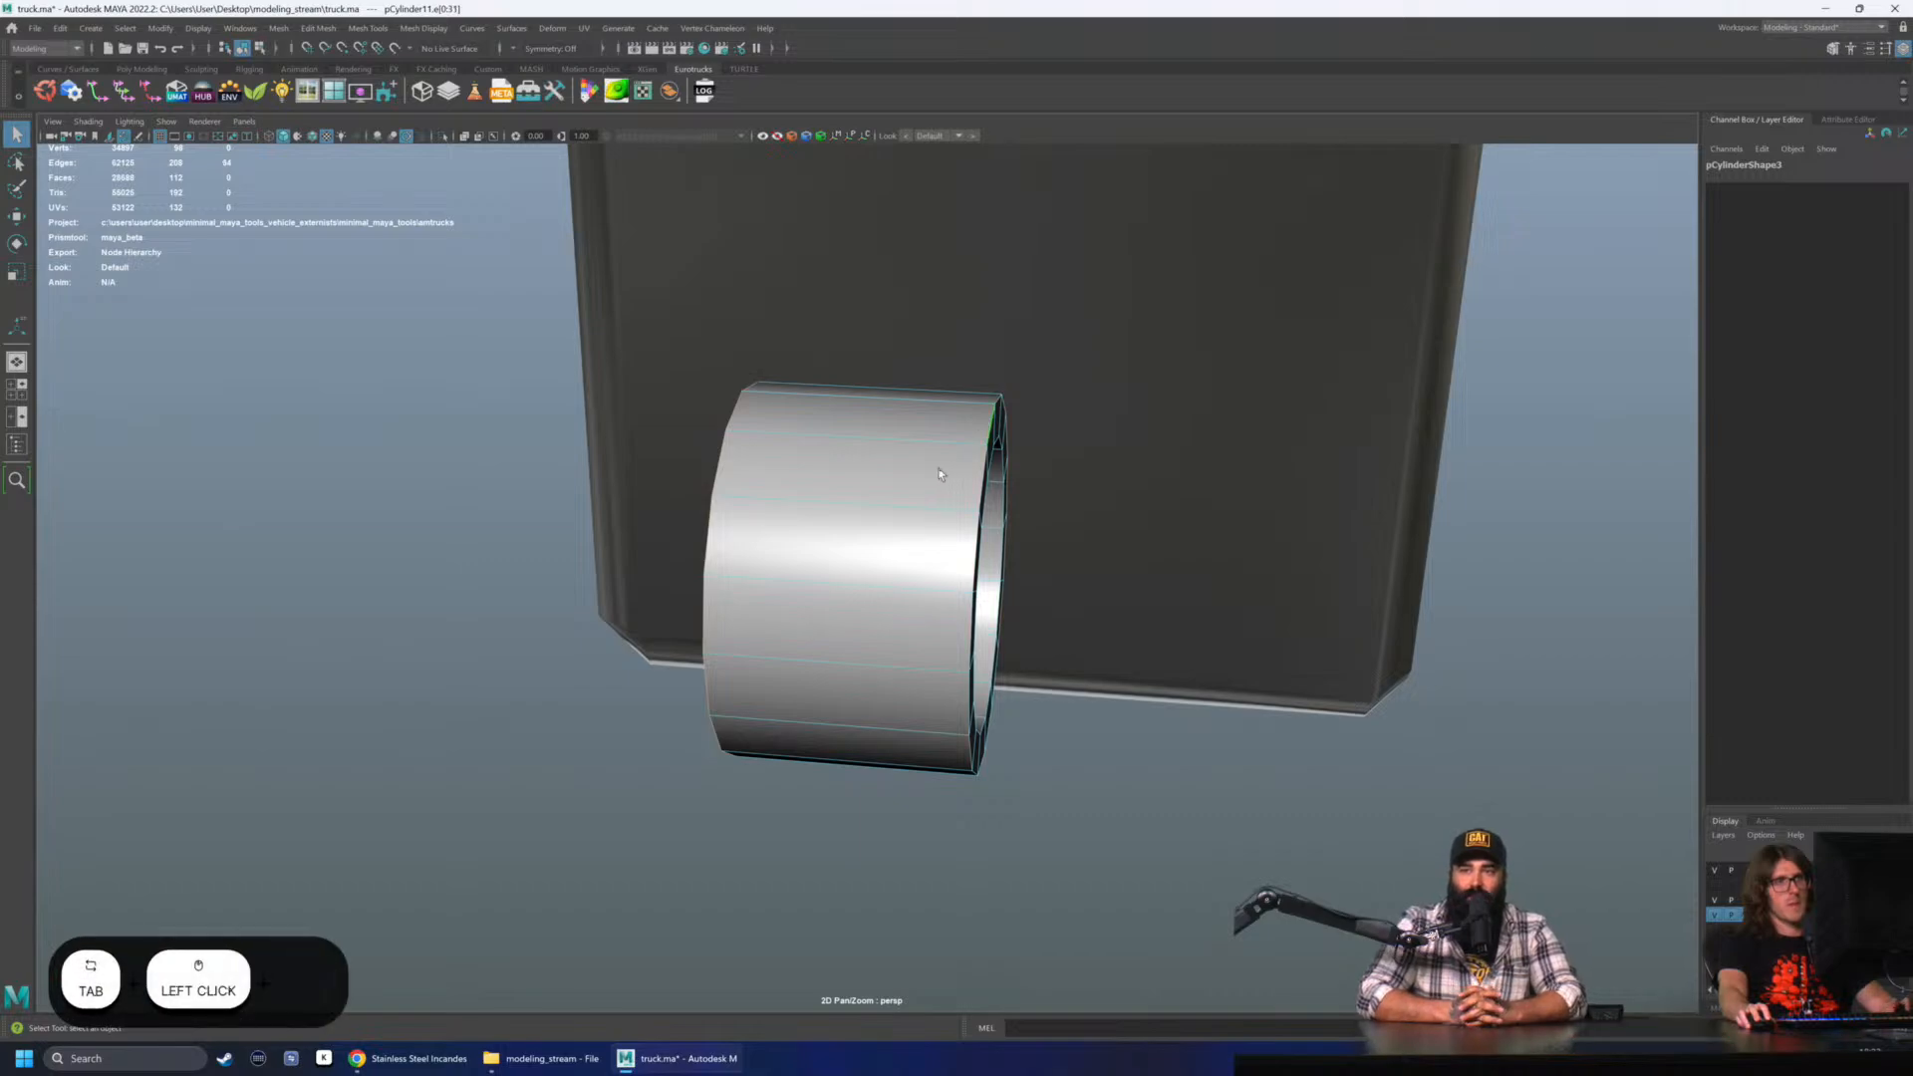
{"action": "left_click_drag", "start_coordinate": [952, 538], "coordinate": [839, 510], "text": "alt"}
- Try adding an edge loop near each end of the light housing with the Multi-Cut tool, then undo both cuts
{"action": "left_click", "coordinate": [377, 30]}
{"action": "left_click", "coordinate": [385, 173]}
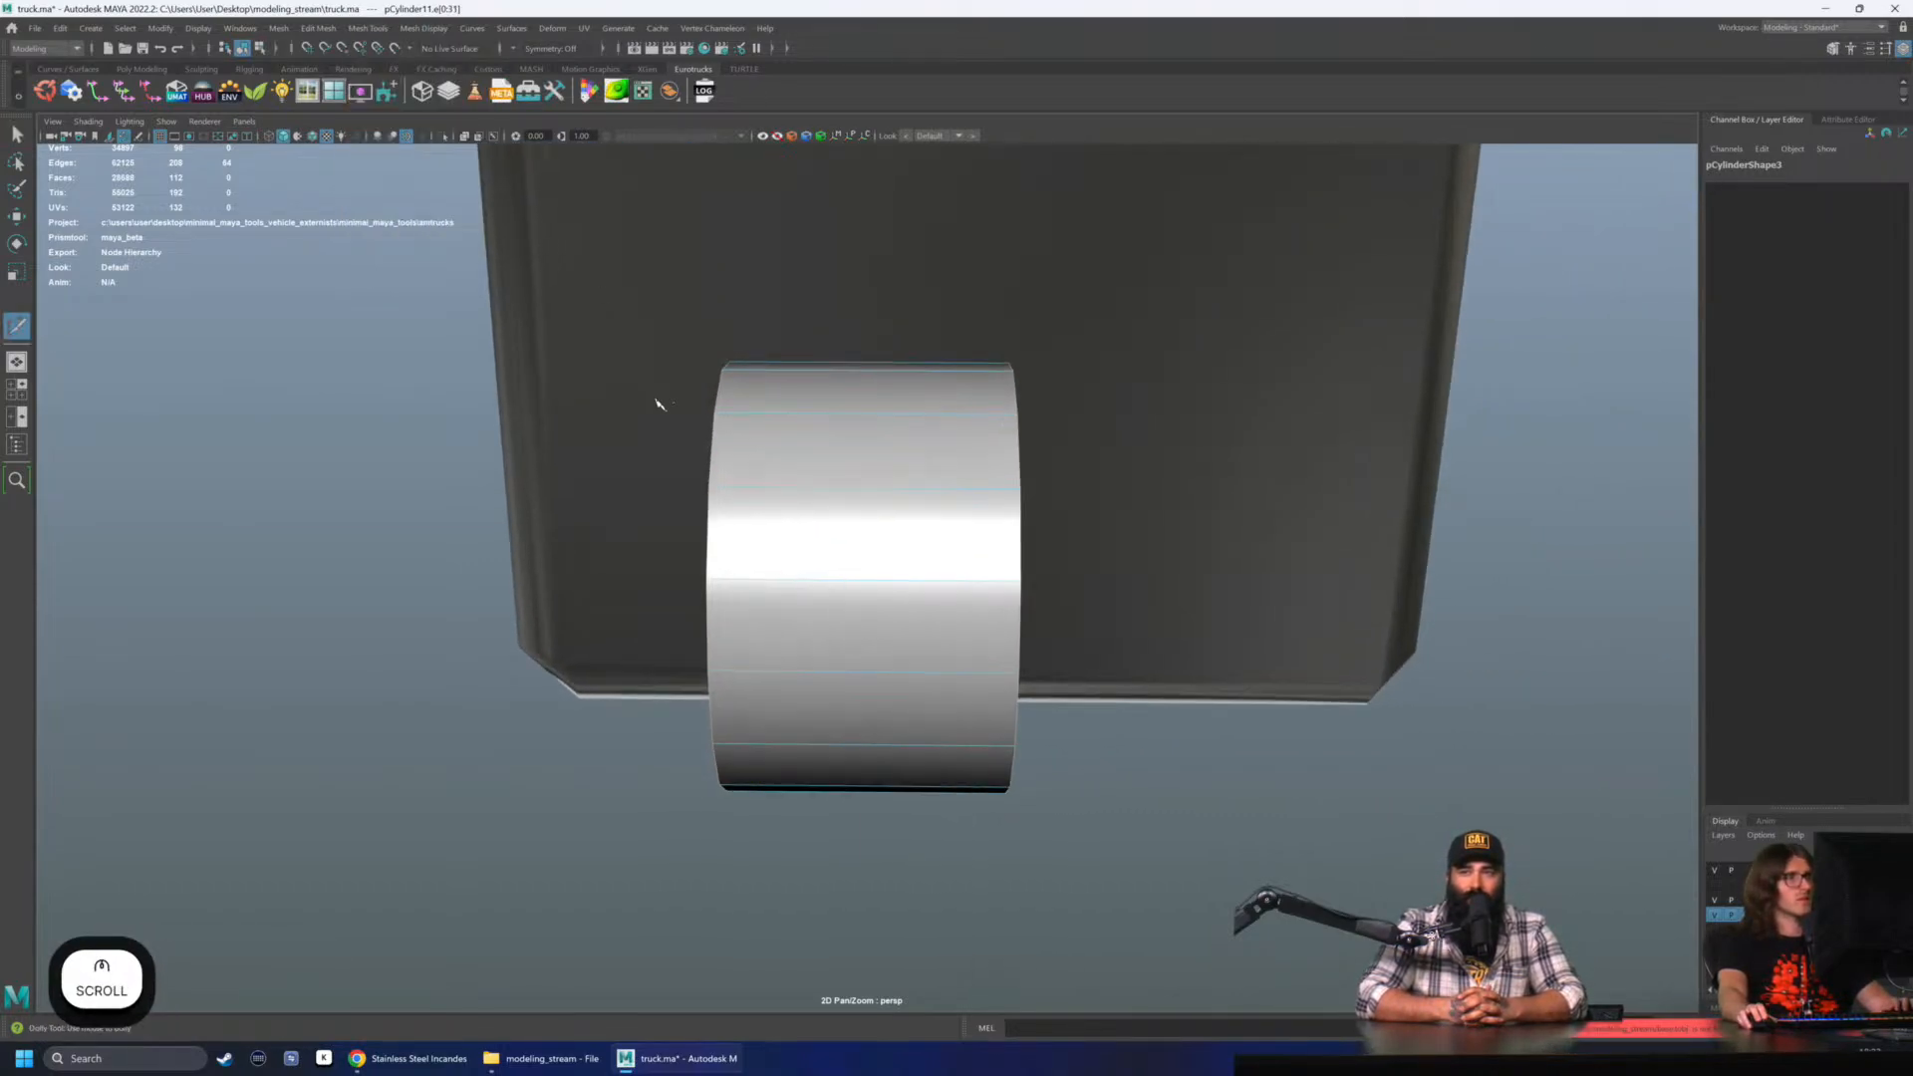
{"action": "scroll", "coordinate": [767, 417], "scroll_direction": "up", "scroll_amount": 2}
{"action": "left_click", "coordinate": [749, 411], "text": "ctrl+shift"}
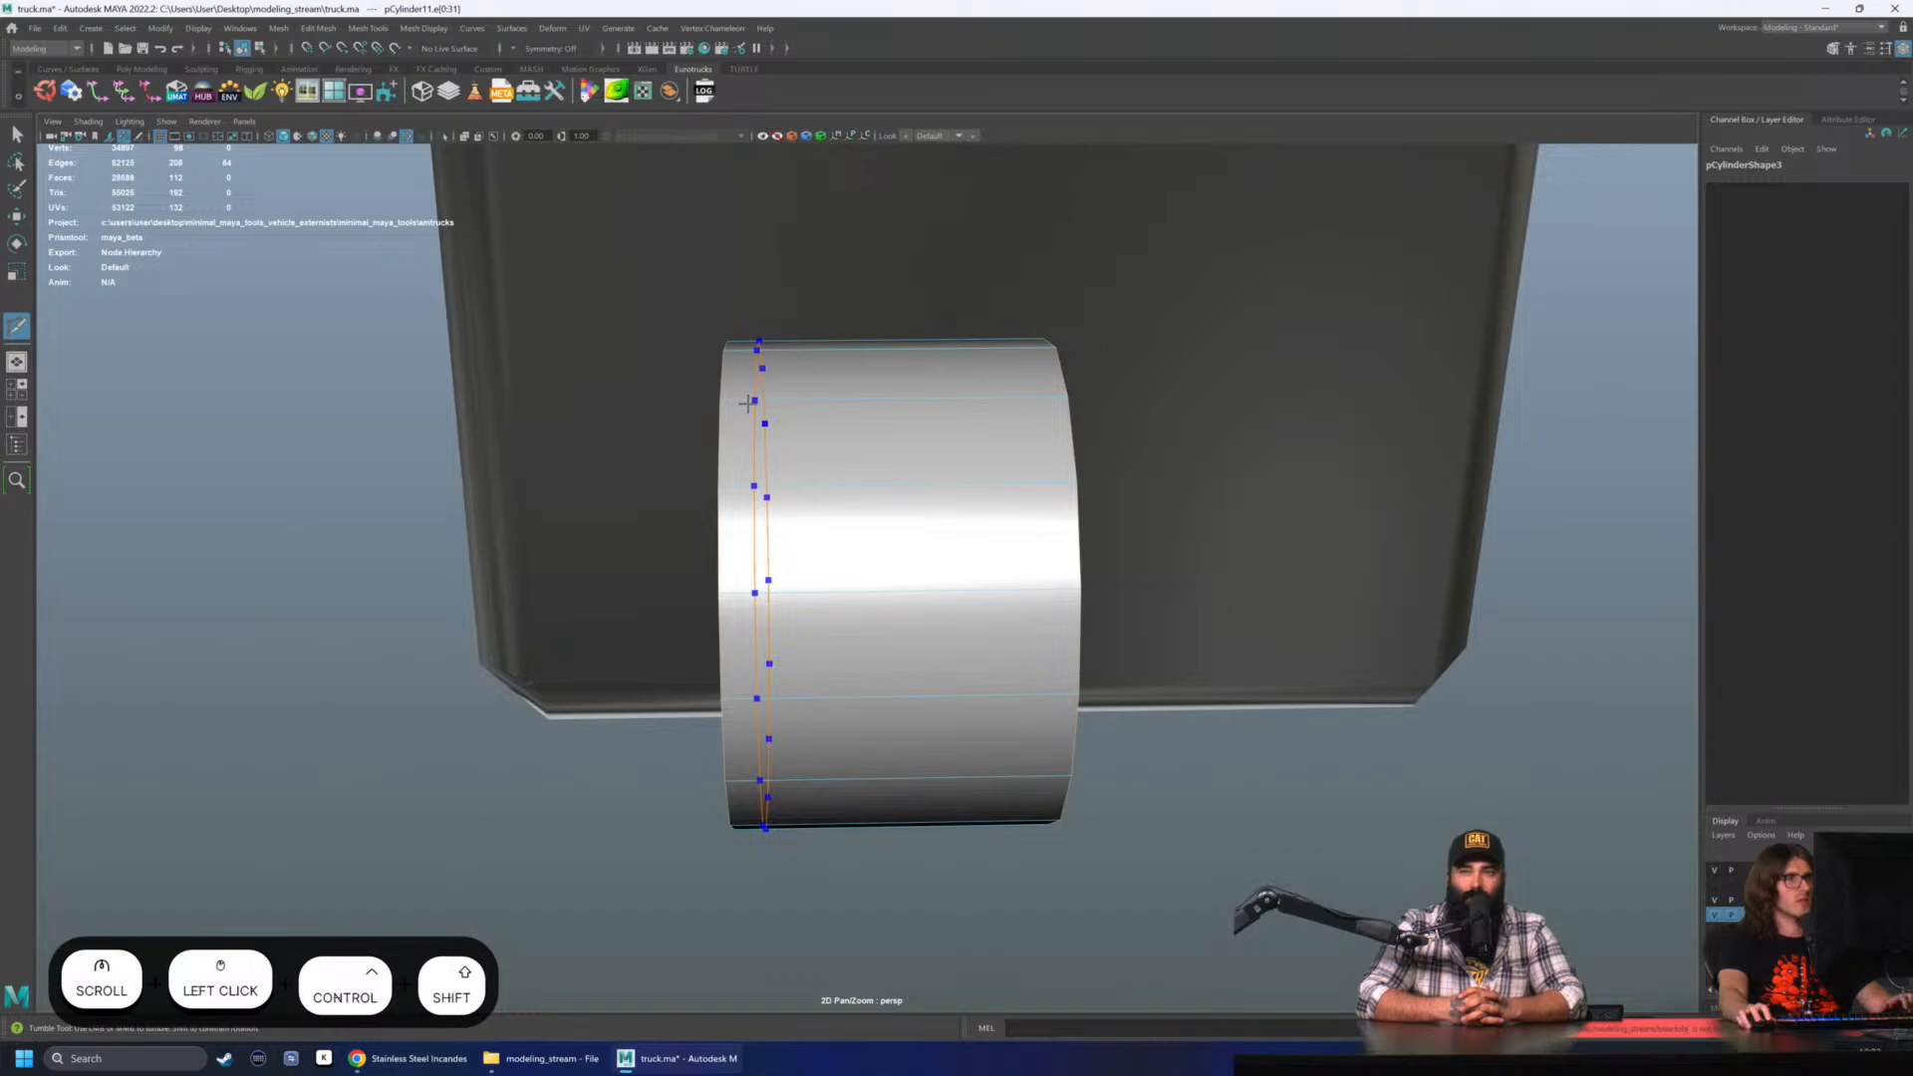
{"action": "left_click_drag", "start_coordinate": [944, 478], "coordinate": [902, 476], "text": "alt"}
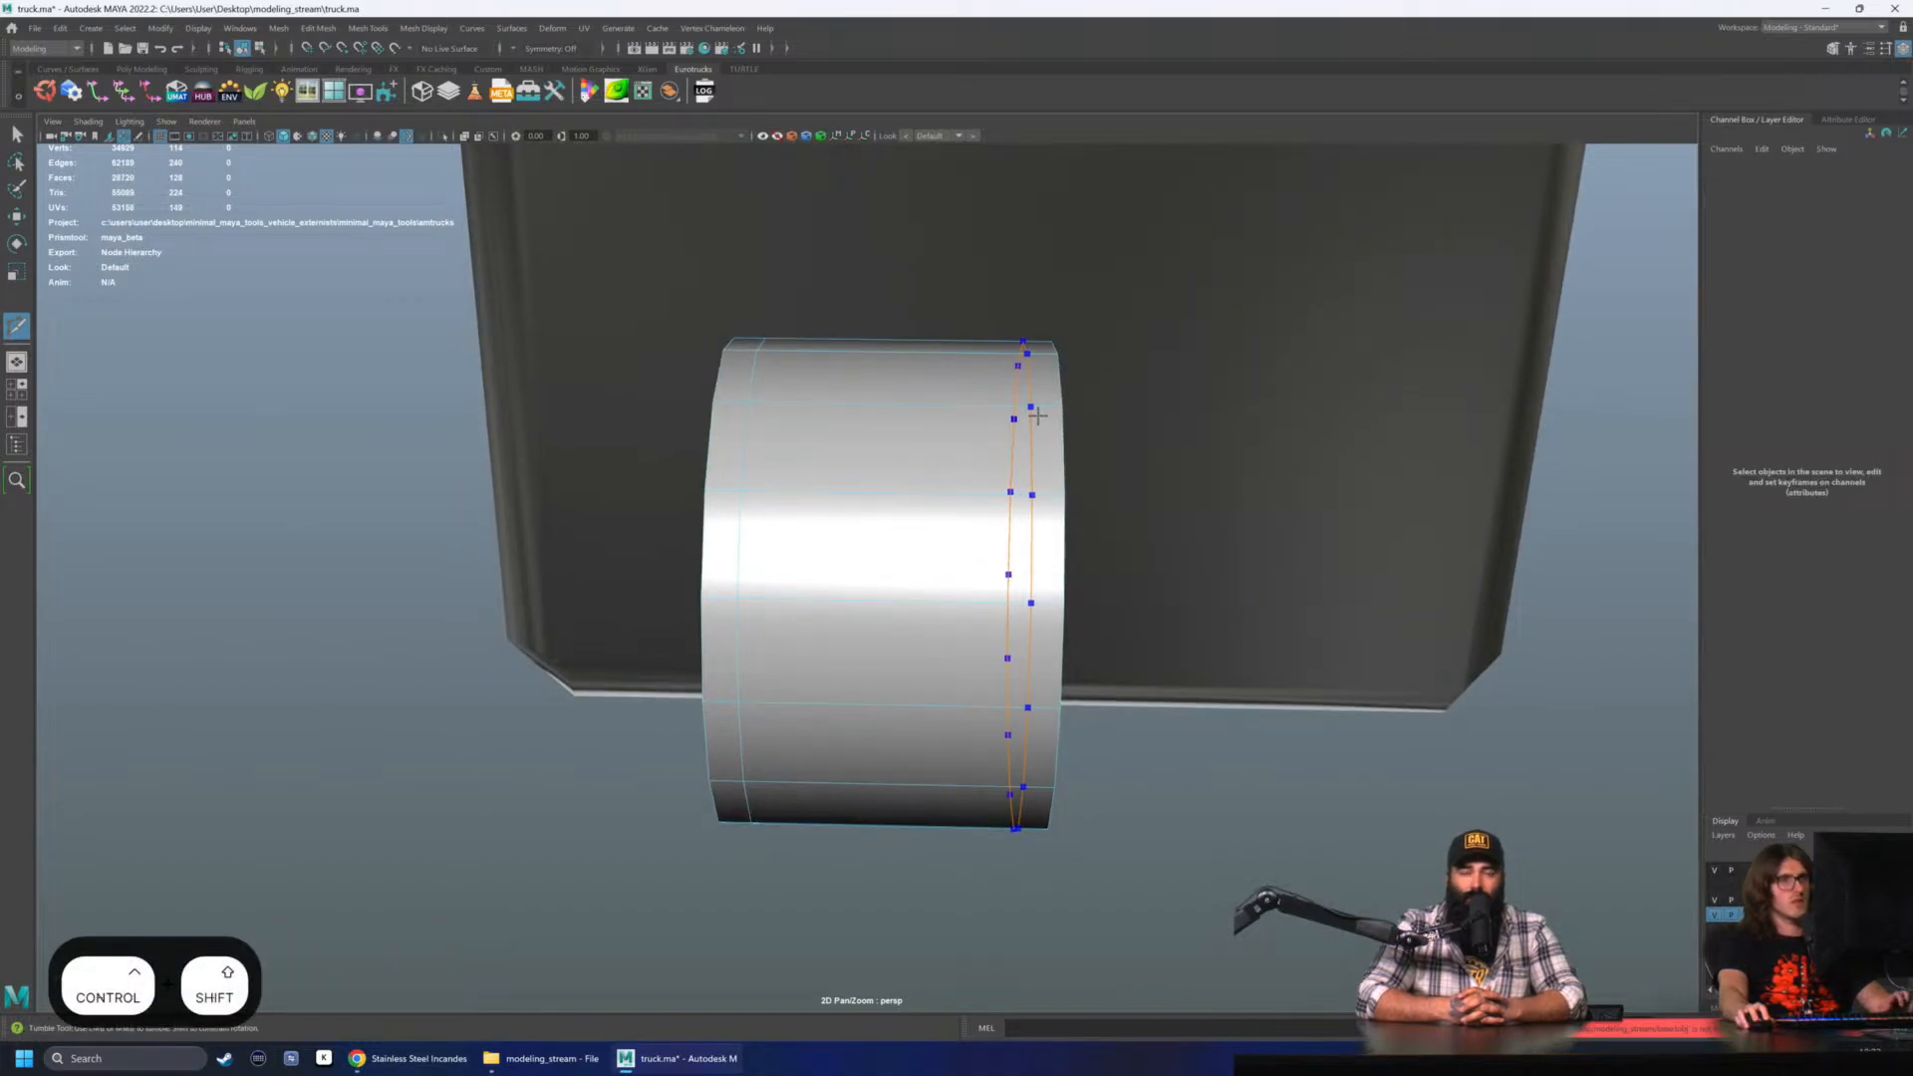
{"action": "left_click", "coordinate": [1037, 417], "text": "ctrl"}
{"action": "left_click_drag", "start_coordinate": [1036, 416], "coordinate": [1010, 552], "text": "alt"}
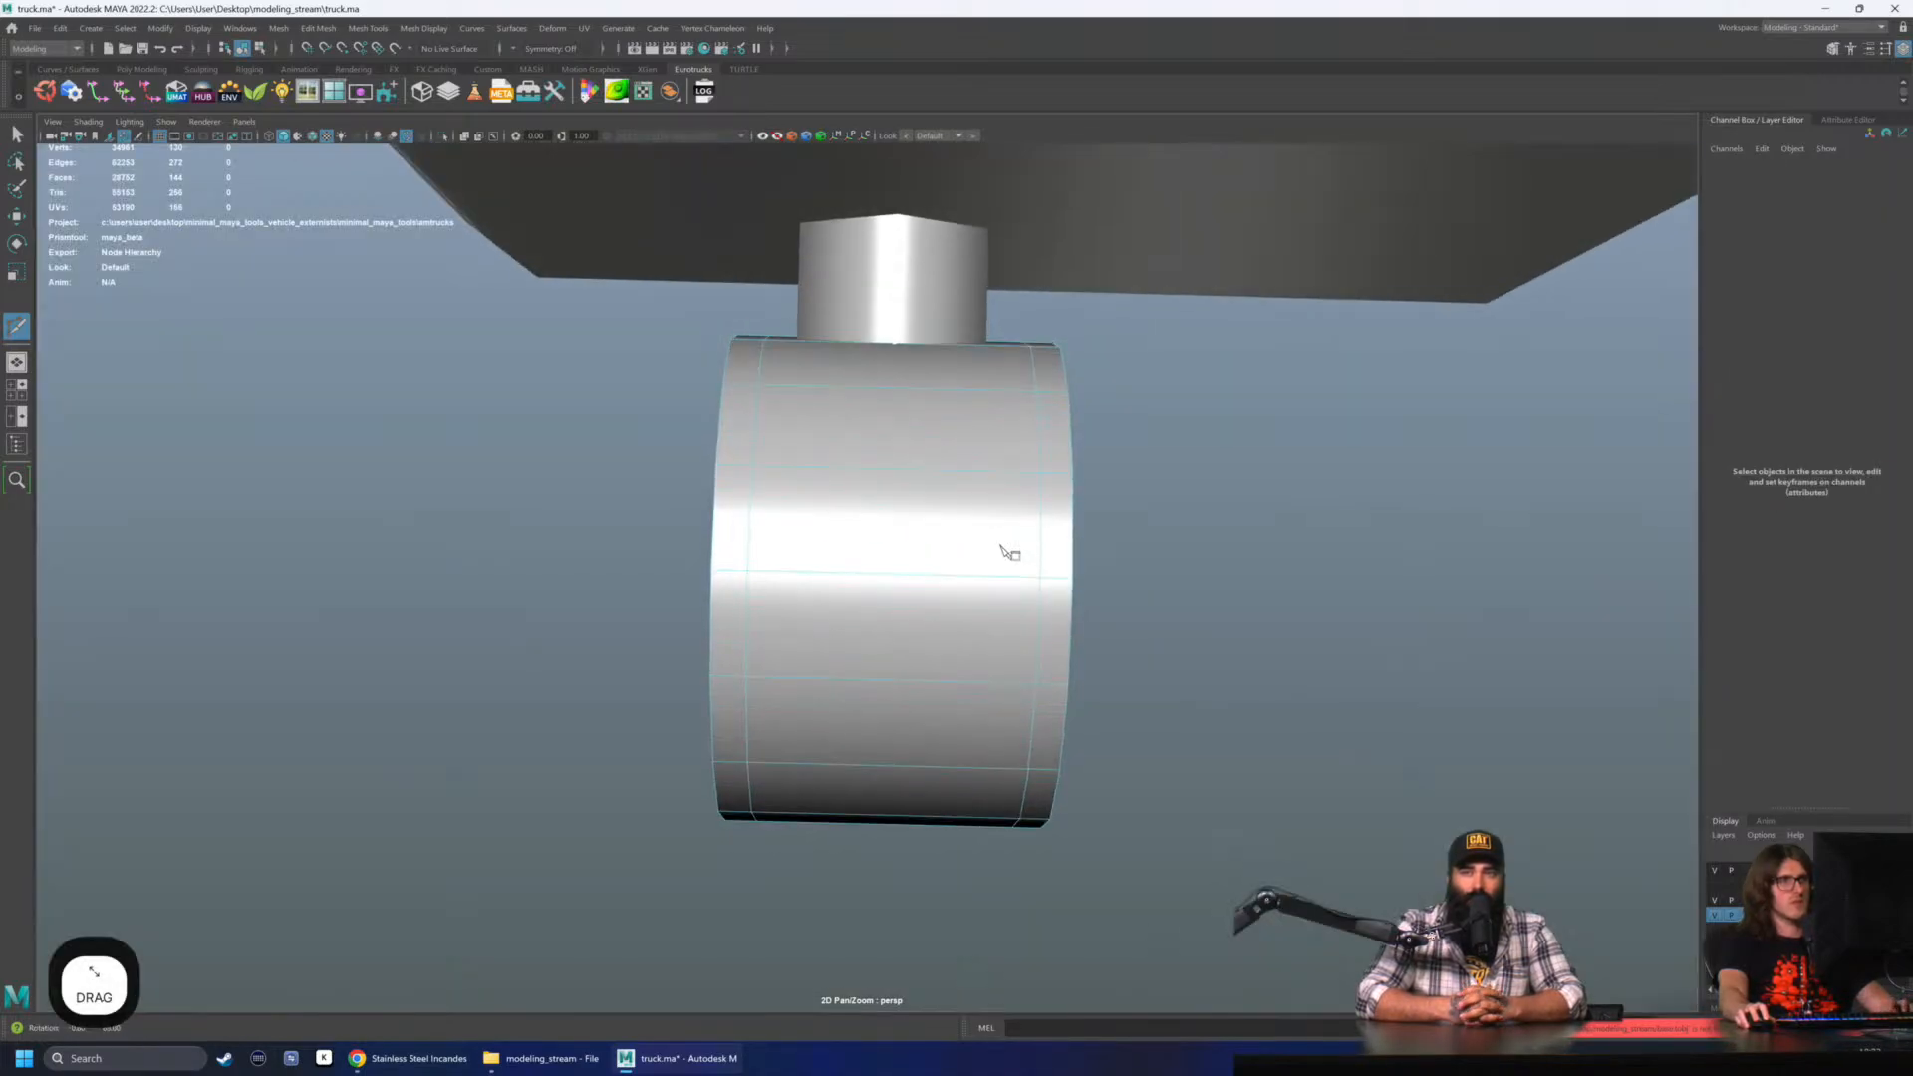
{"action": "left_click_drag", "start_coordinate": [891, 699], "coordinate": [890, 667], "text": "alt"}
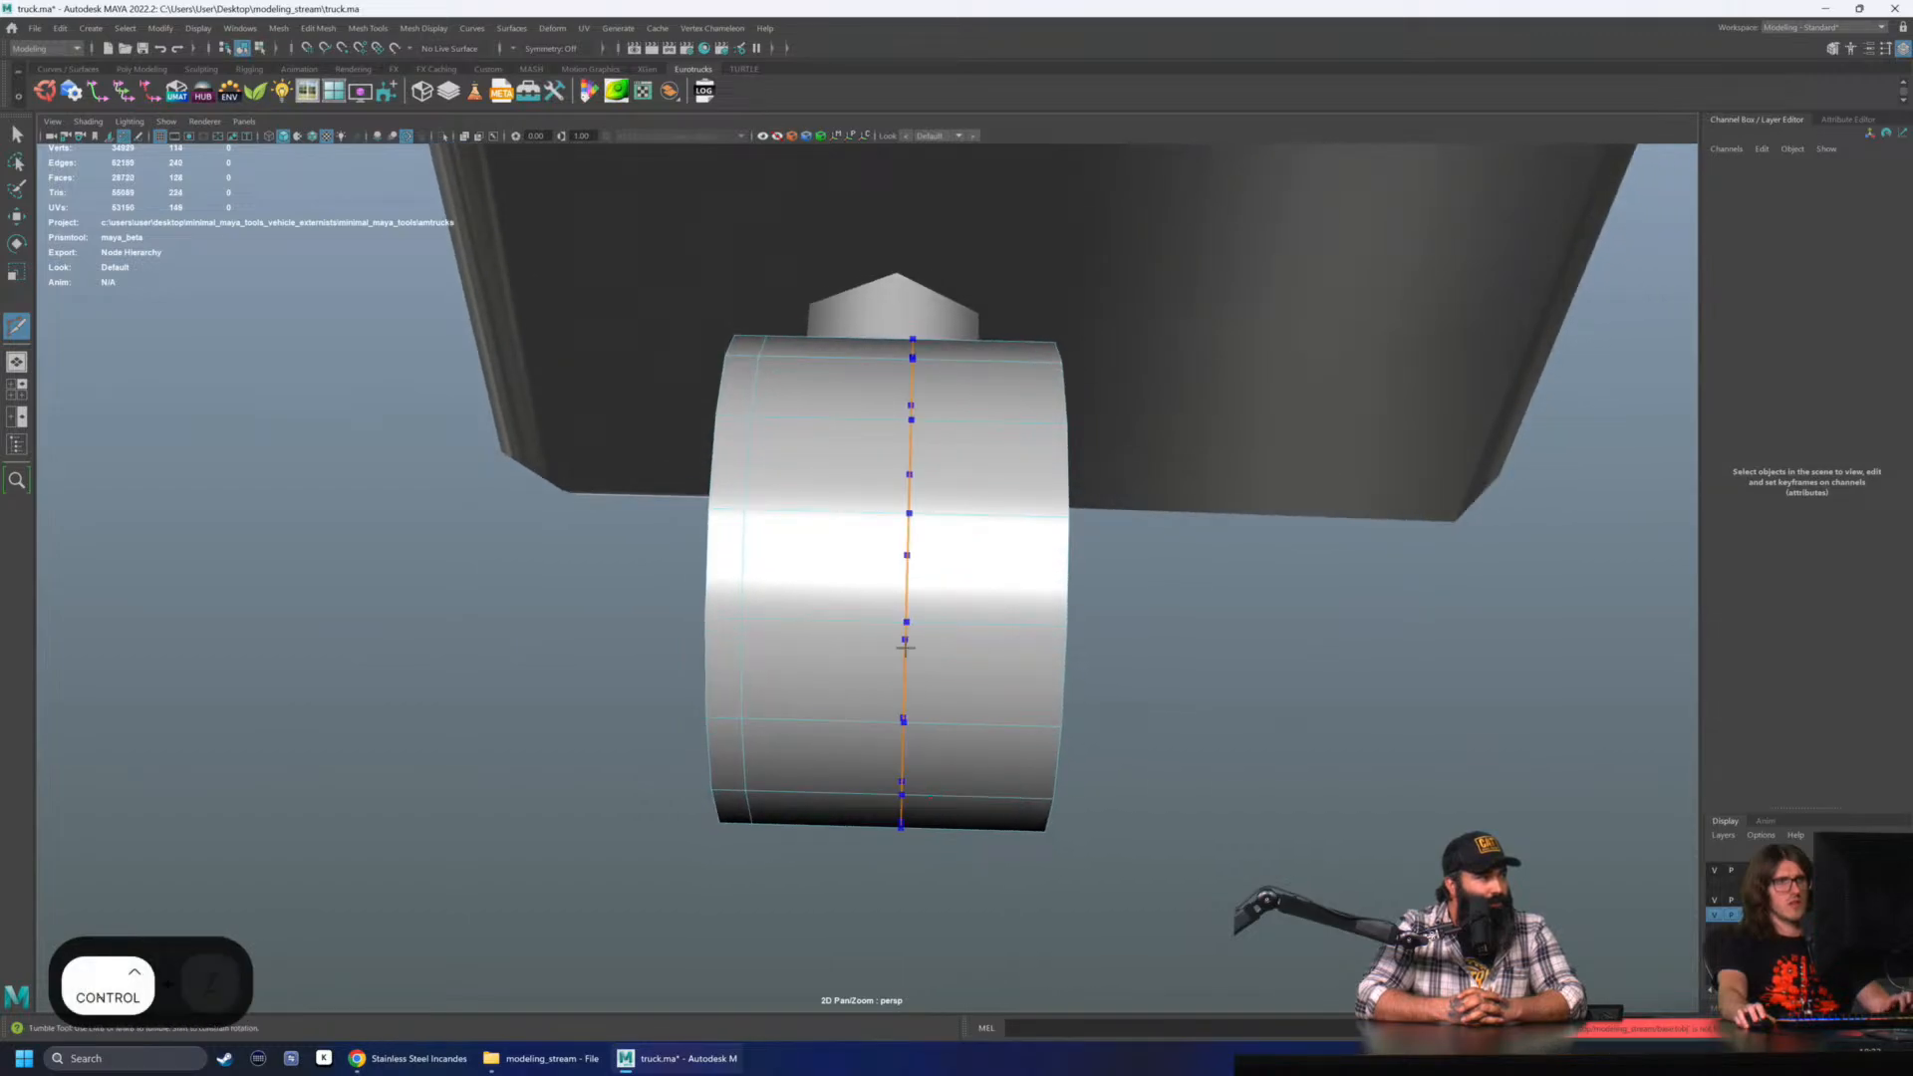
{"action": "key", "text": "ctrl+z"}
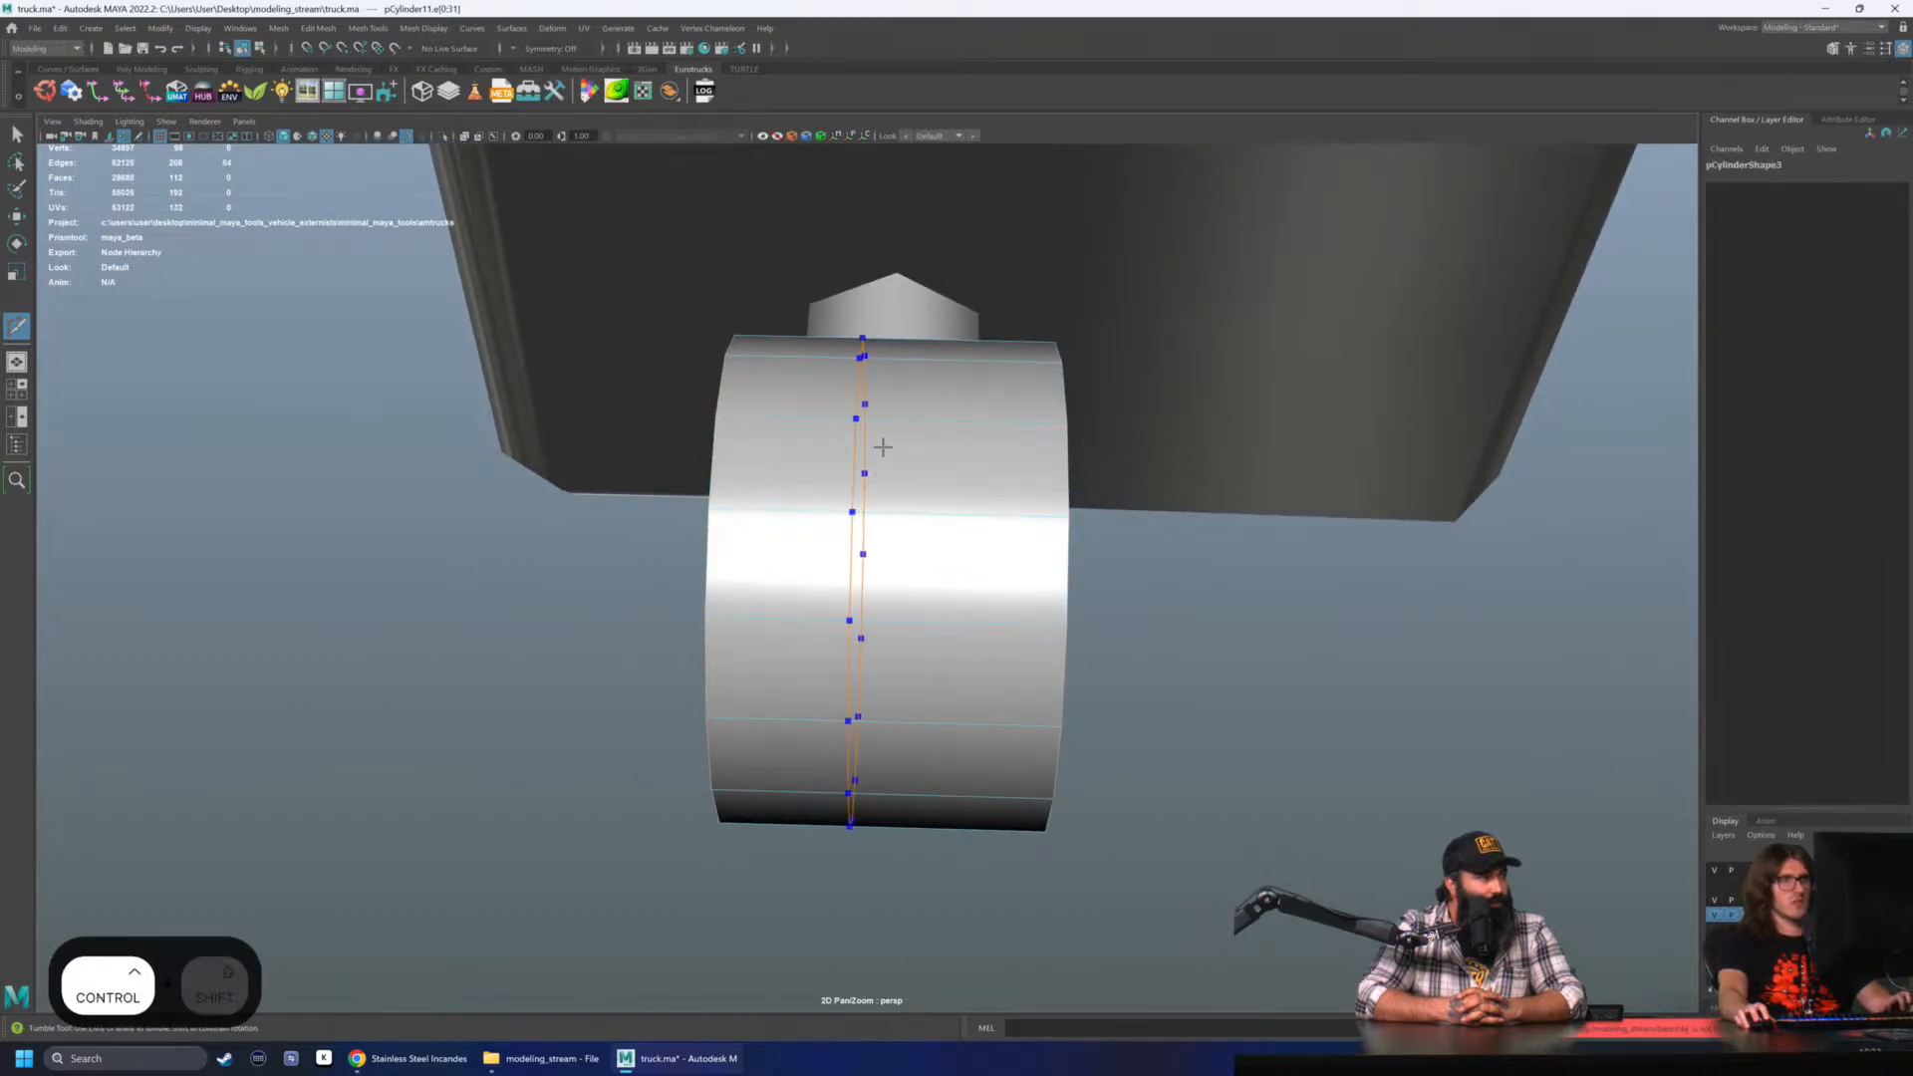
- Cut an edge loop around the middle of the light housing and delete all faces on one side of it
{"action": "key", "text": "q"}
{"action": "left_click_drag", "start_coordinate": [929, 267], "coordinate": [1271, 915]}
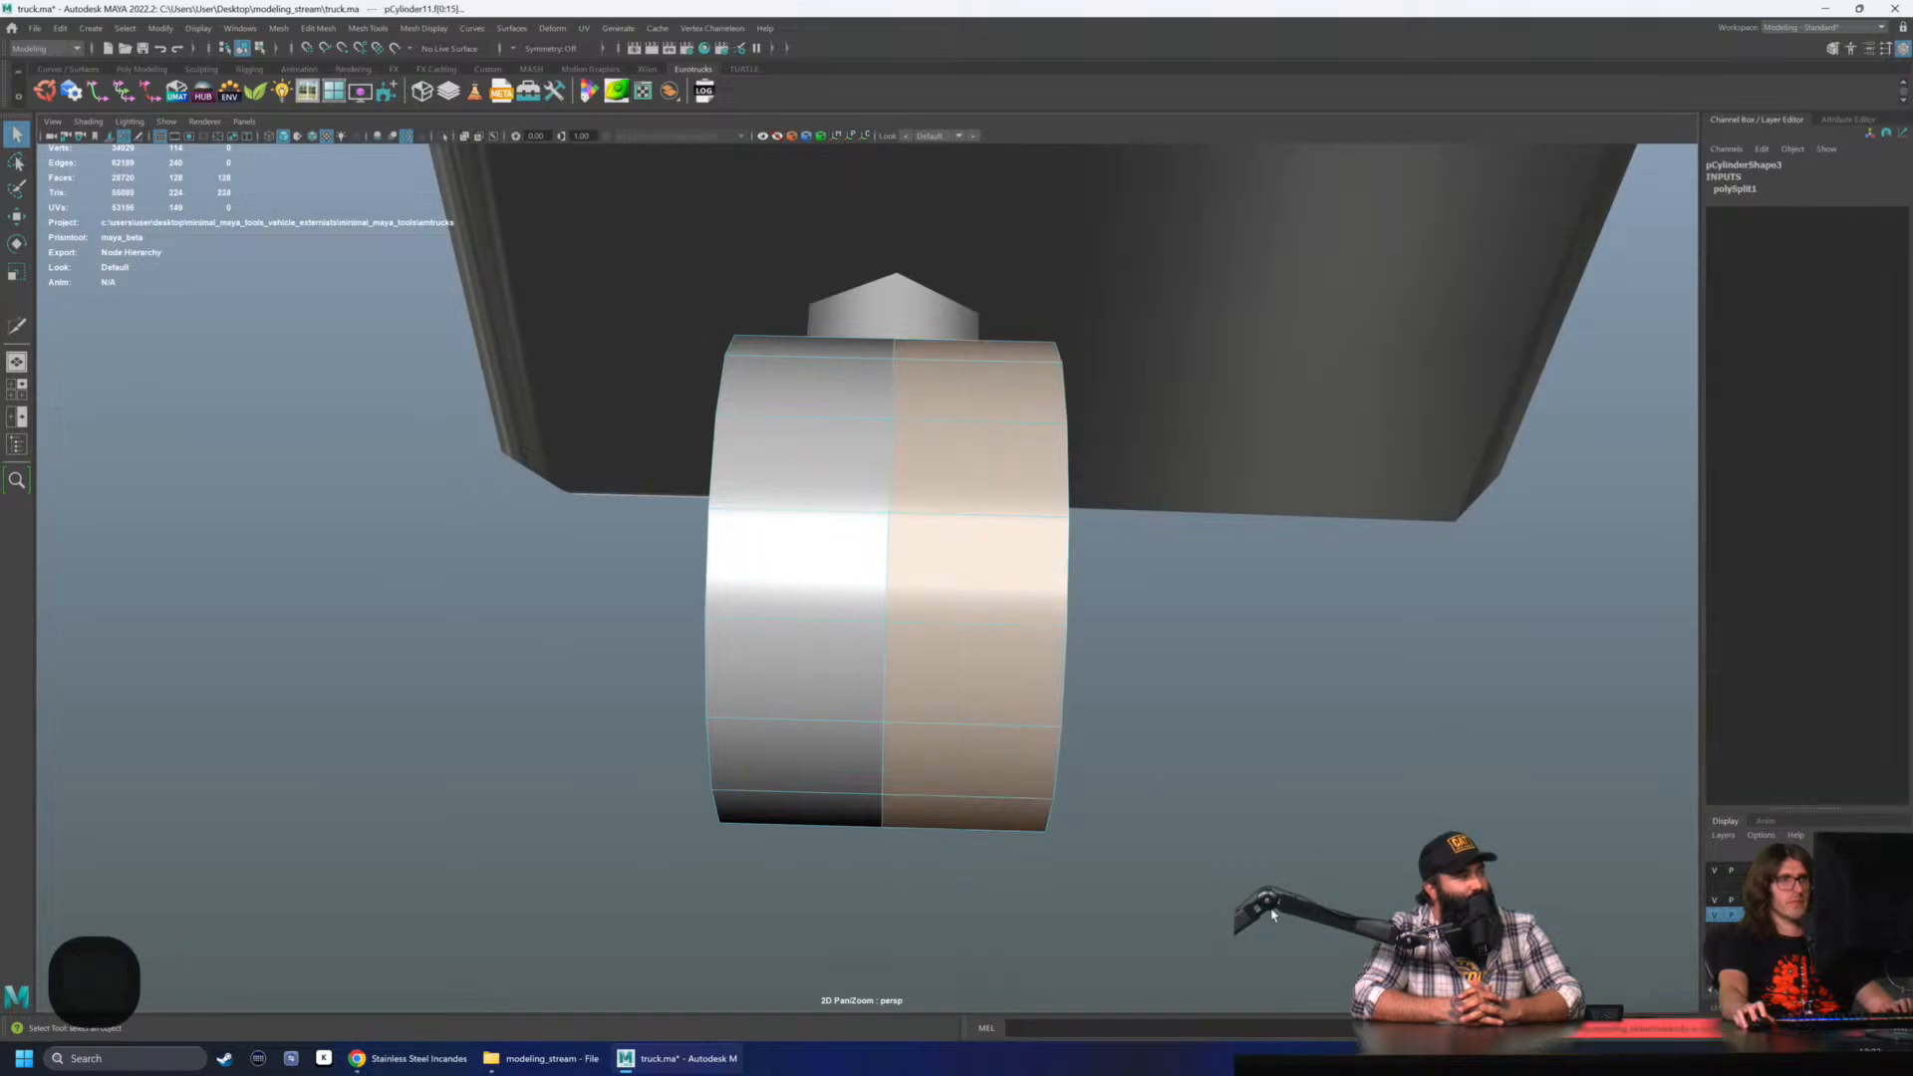
{"action": "key", "text": "Delete"}
{"action": "left_click_drag", "start_coordinate": [1161, 627], "coordinate": [1152, 592], "text": "alt"}
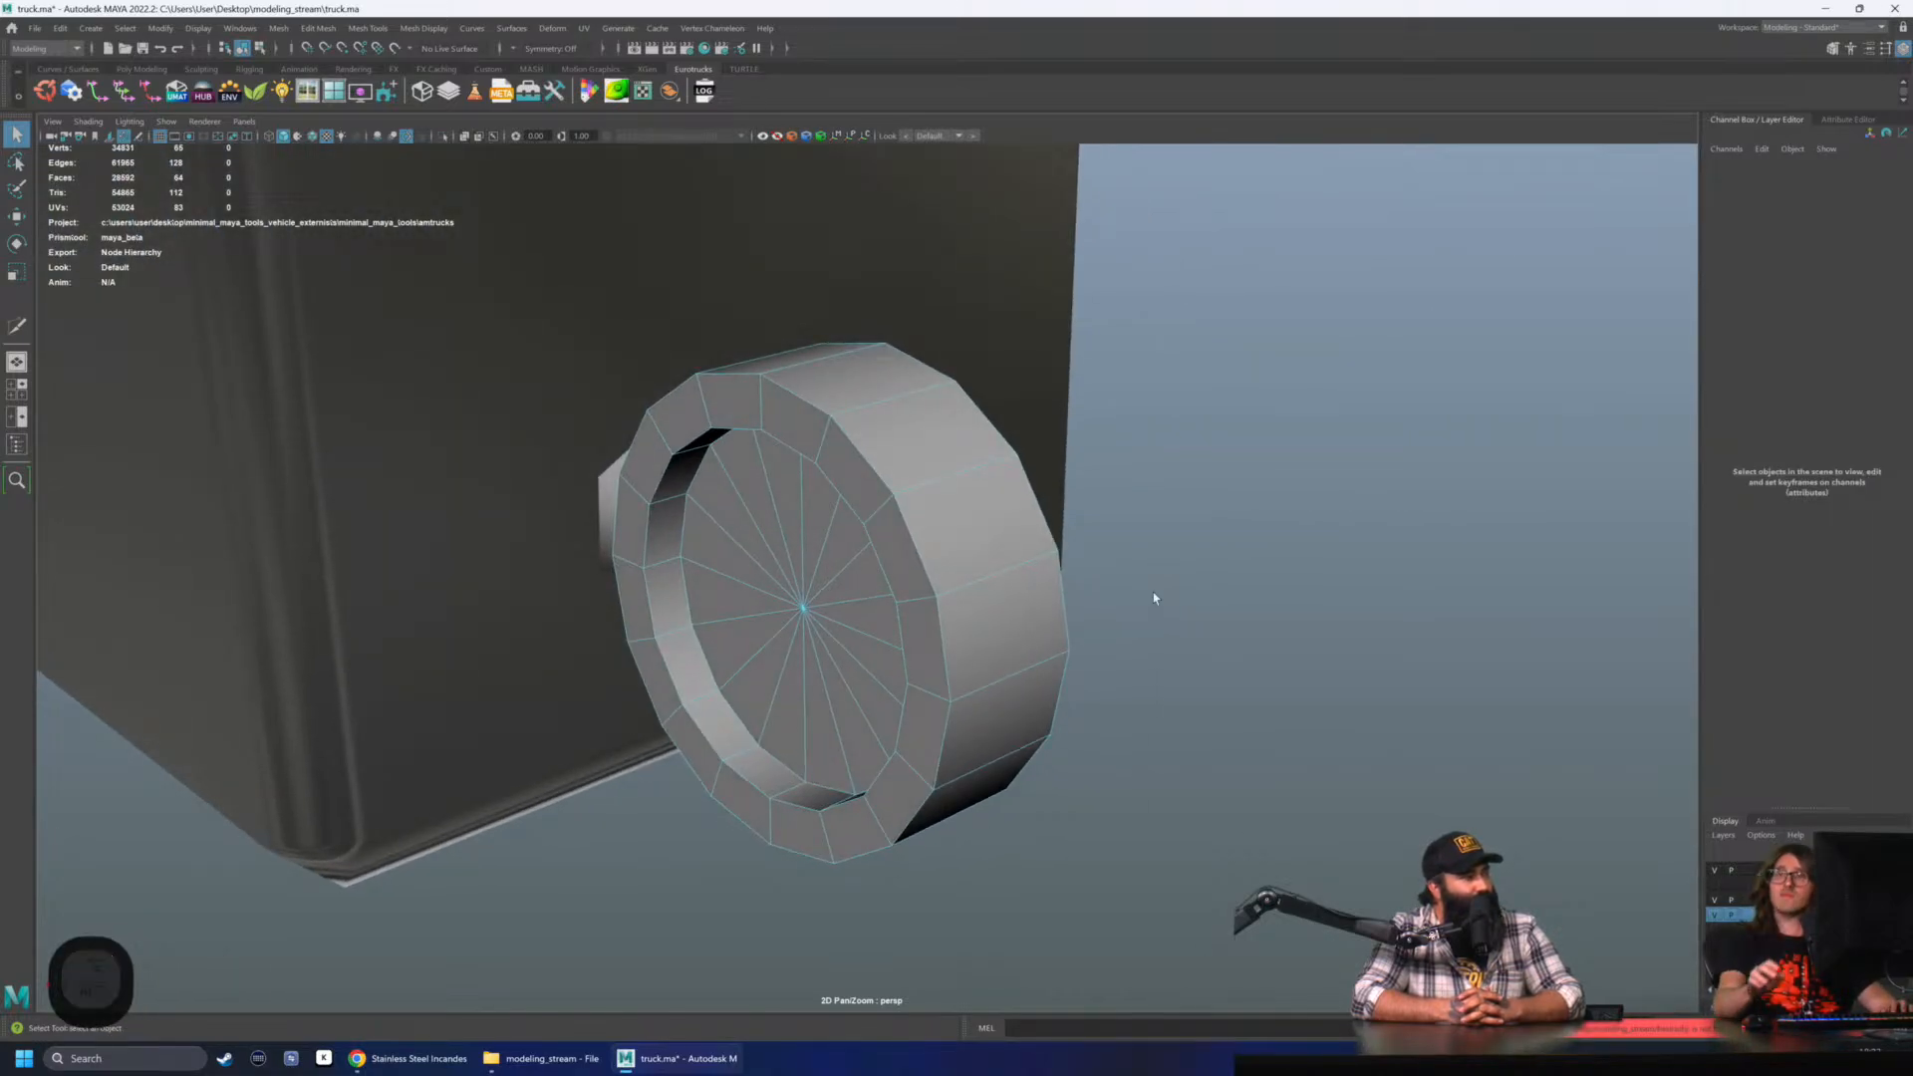
- Select the remaining half of the light housing, delete its construction history, and view it from the lens side
{"action": "left_click", "coordinate": [981, 623]}
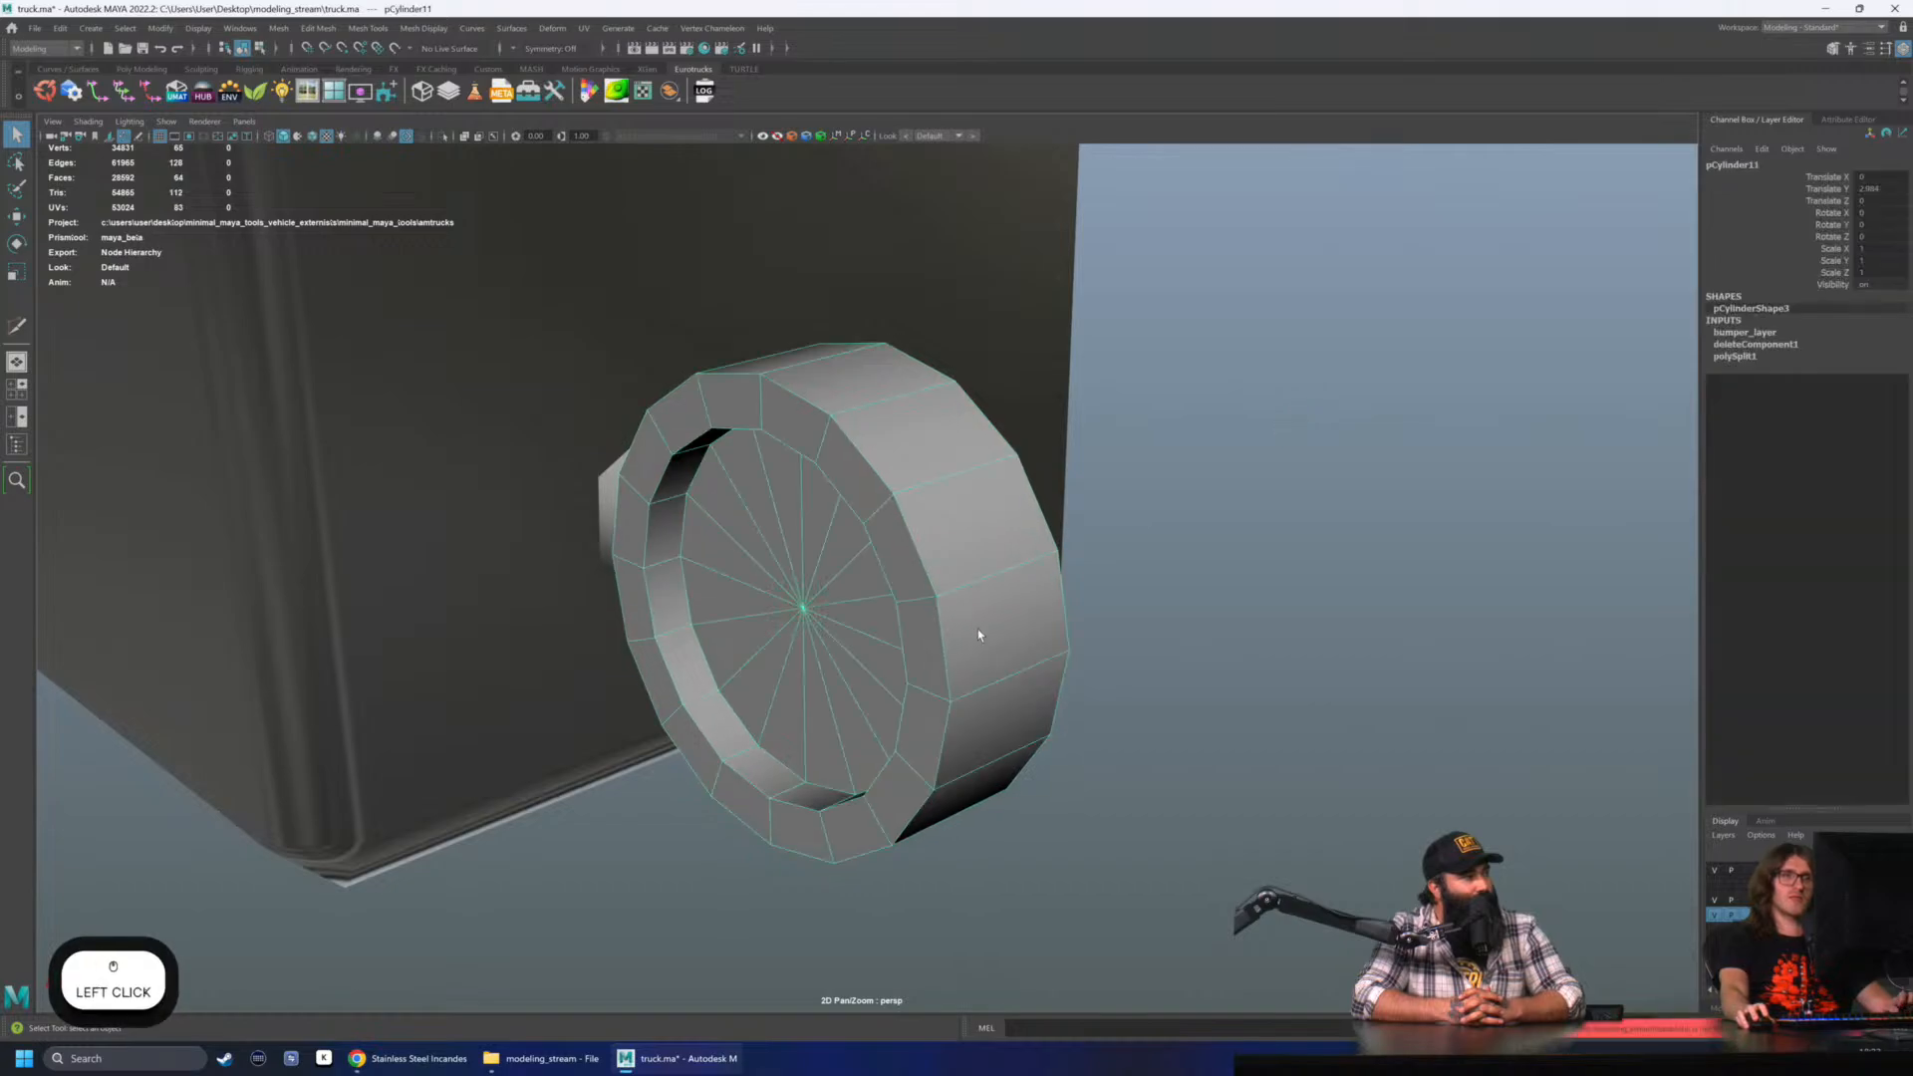
{"action": "key", "text": "alt+shift+d"}
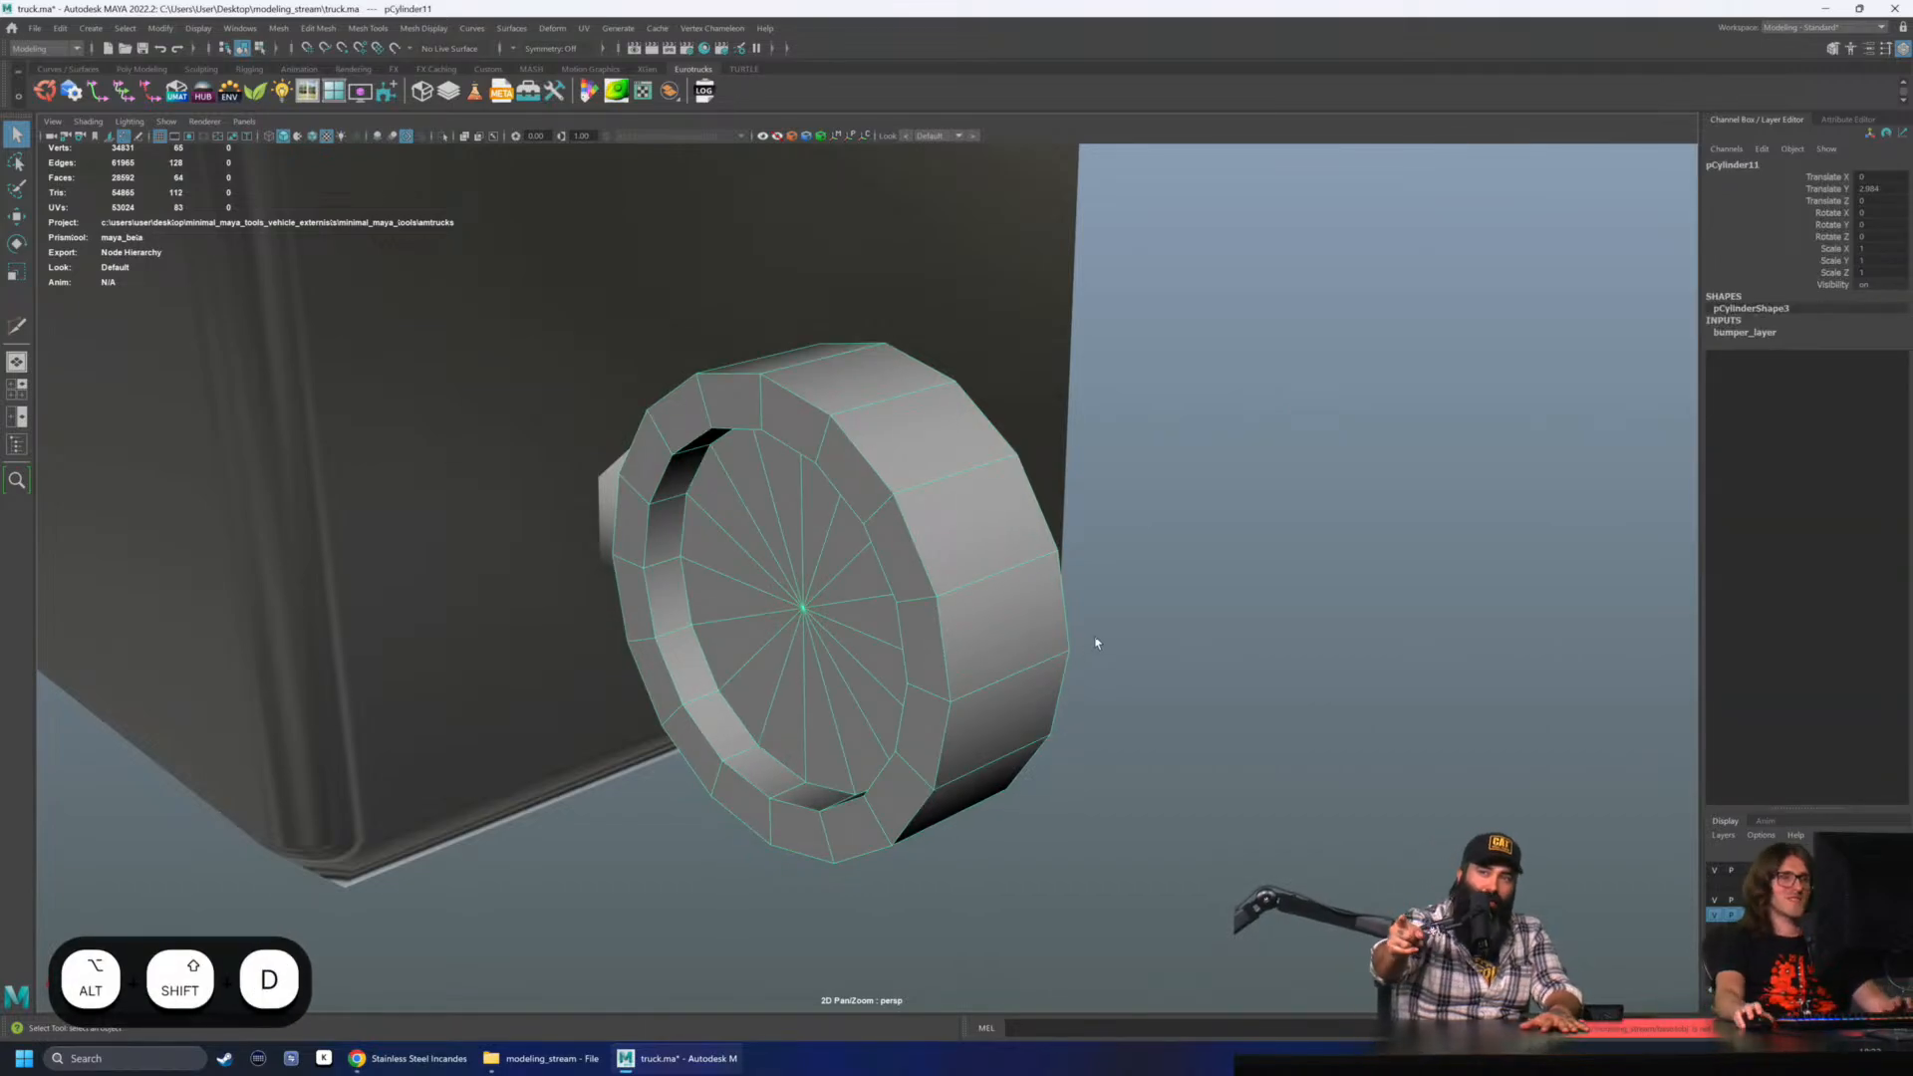
{"action": "left_click_drag", "start_coordinate": [1097, 643], "coordinate": [929, 627], "text": "alt"}
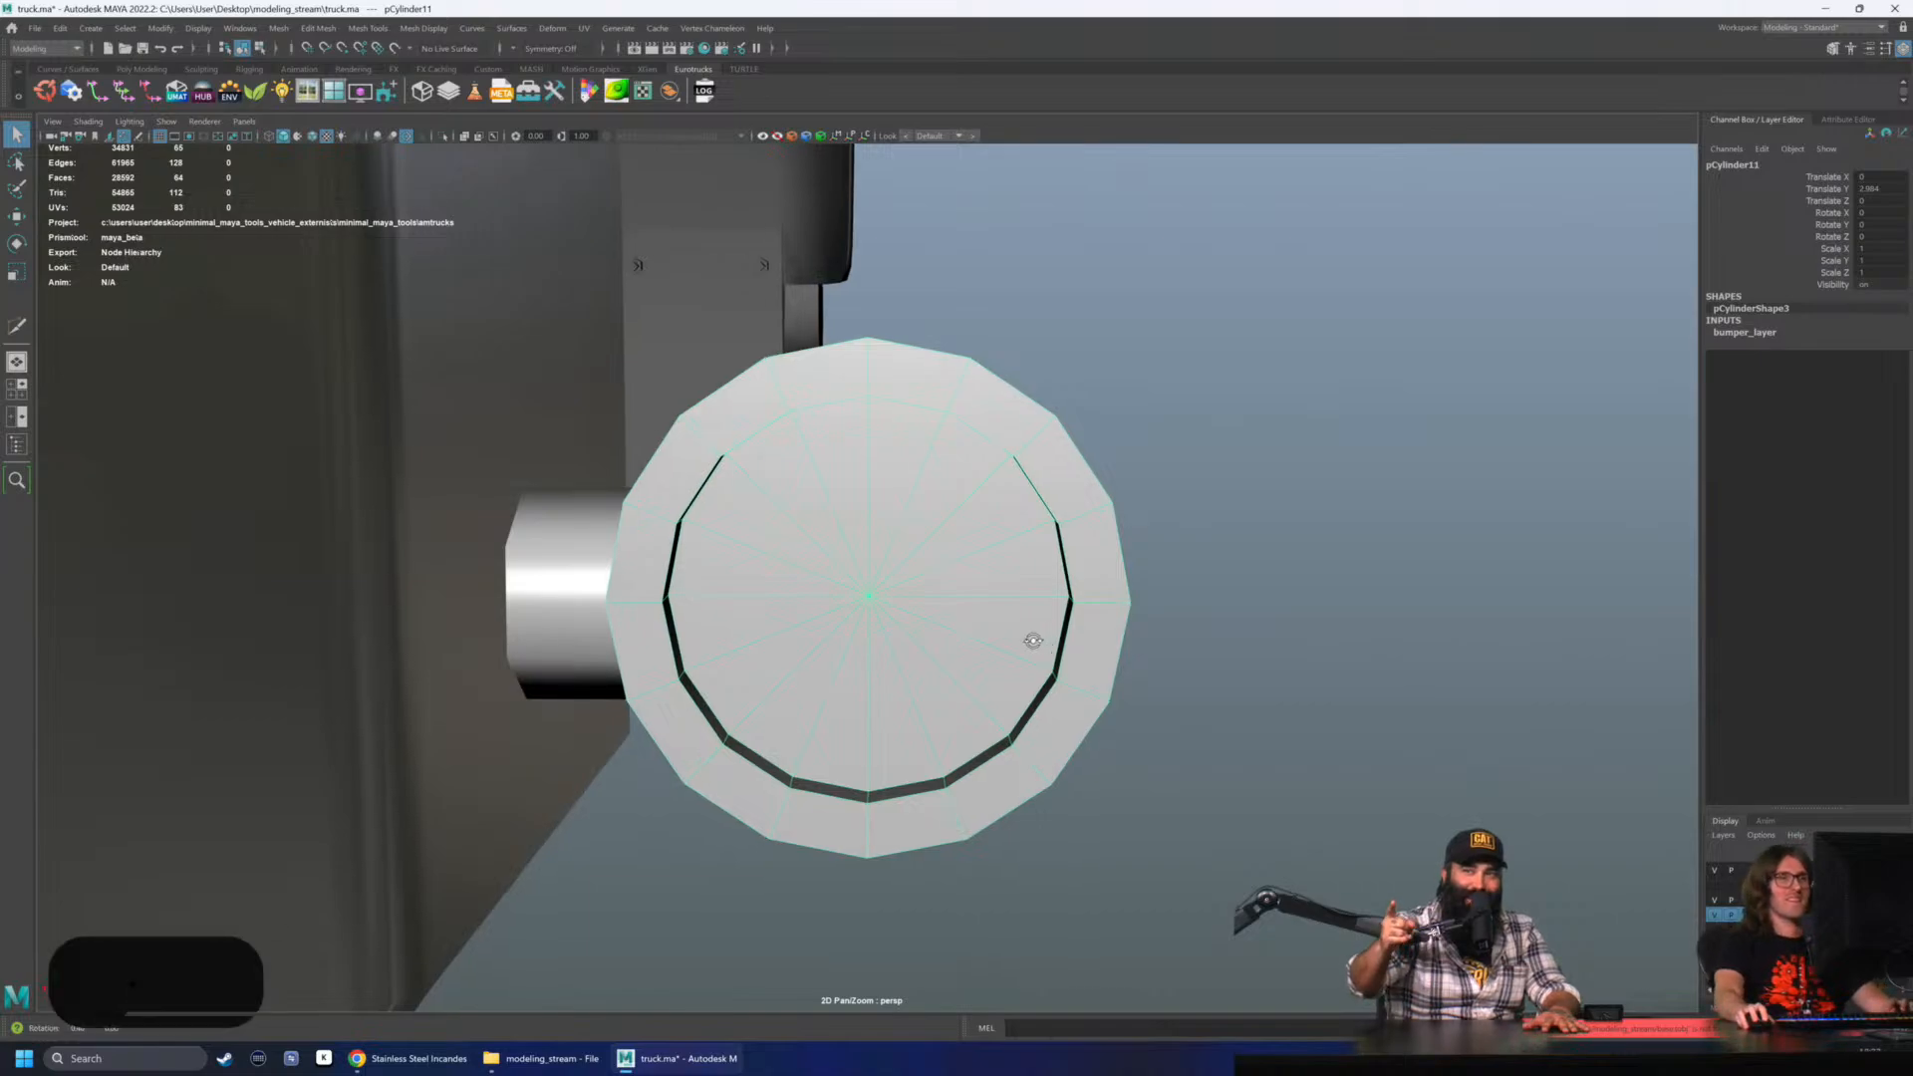
- Create a polygon cylinder and snap it to the centre of the round light housing at the bumper's lower corner
{"action": "left_click_drag", "start_coordinate": [1025, 640], "coordinate": [1014, 642], "text": "alt"}
{"action": "left_click", "coordinate": [1159, 789]}
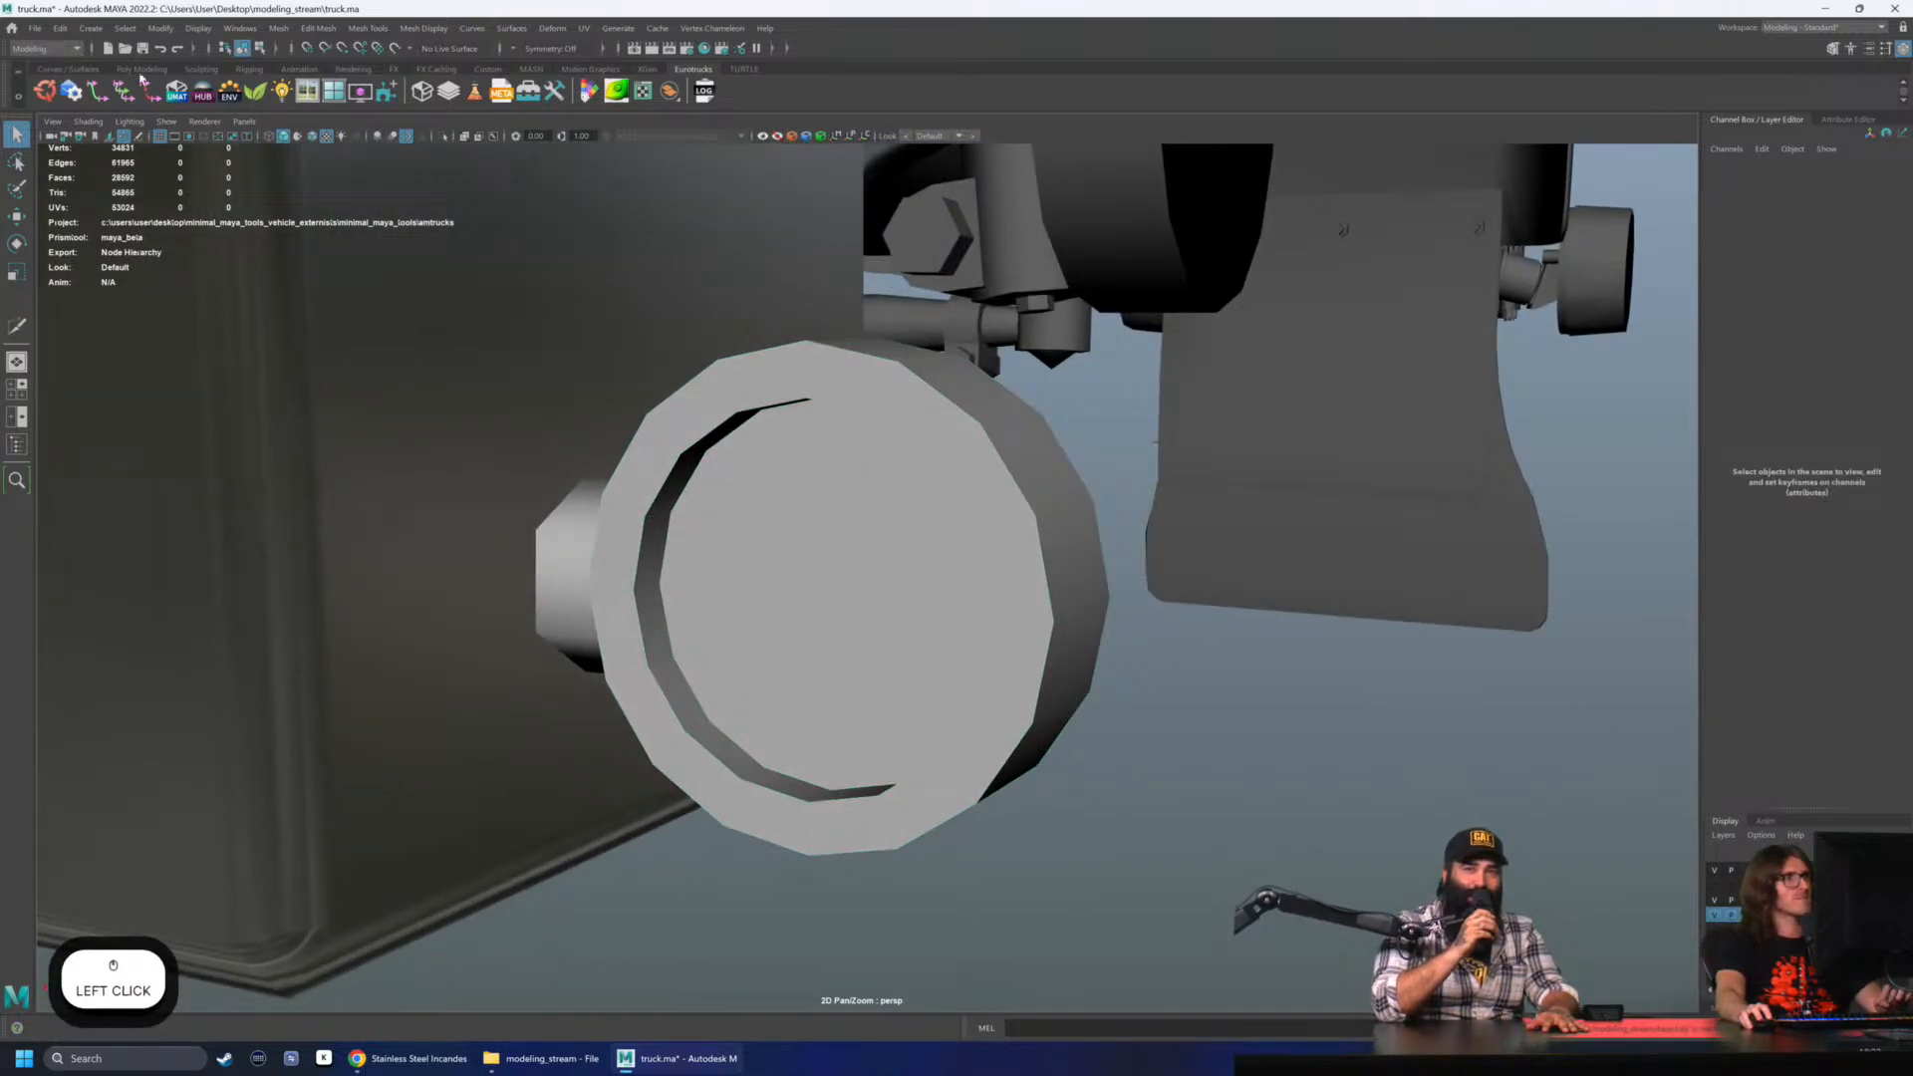
{"action": "left_click", "coordinate": [141, 70]}
{"action": "left_click", "coordinate": [98, 91]}
{"action": "scroll", "coordinate": [863, 631], "scroll_direction": "down", "scroll_amount": 5}
{"action": "key", "text": "w"}
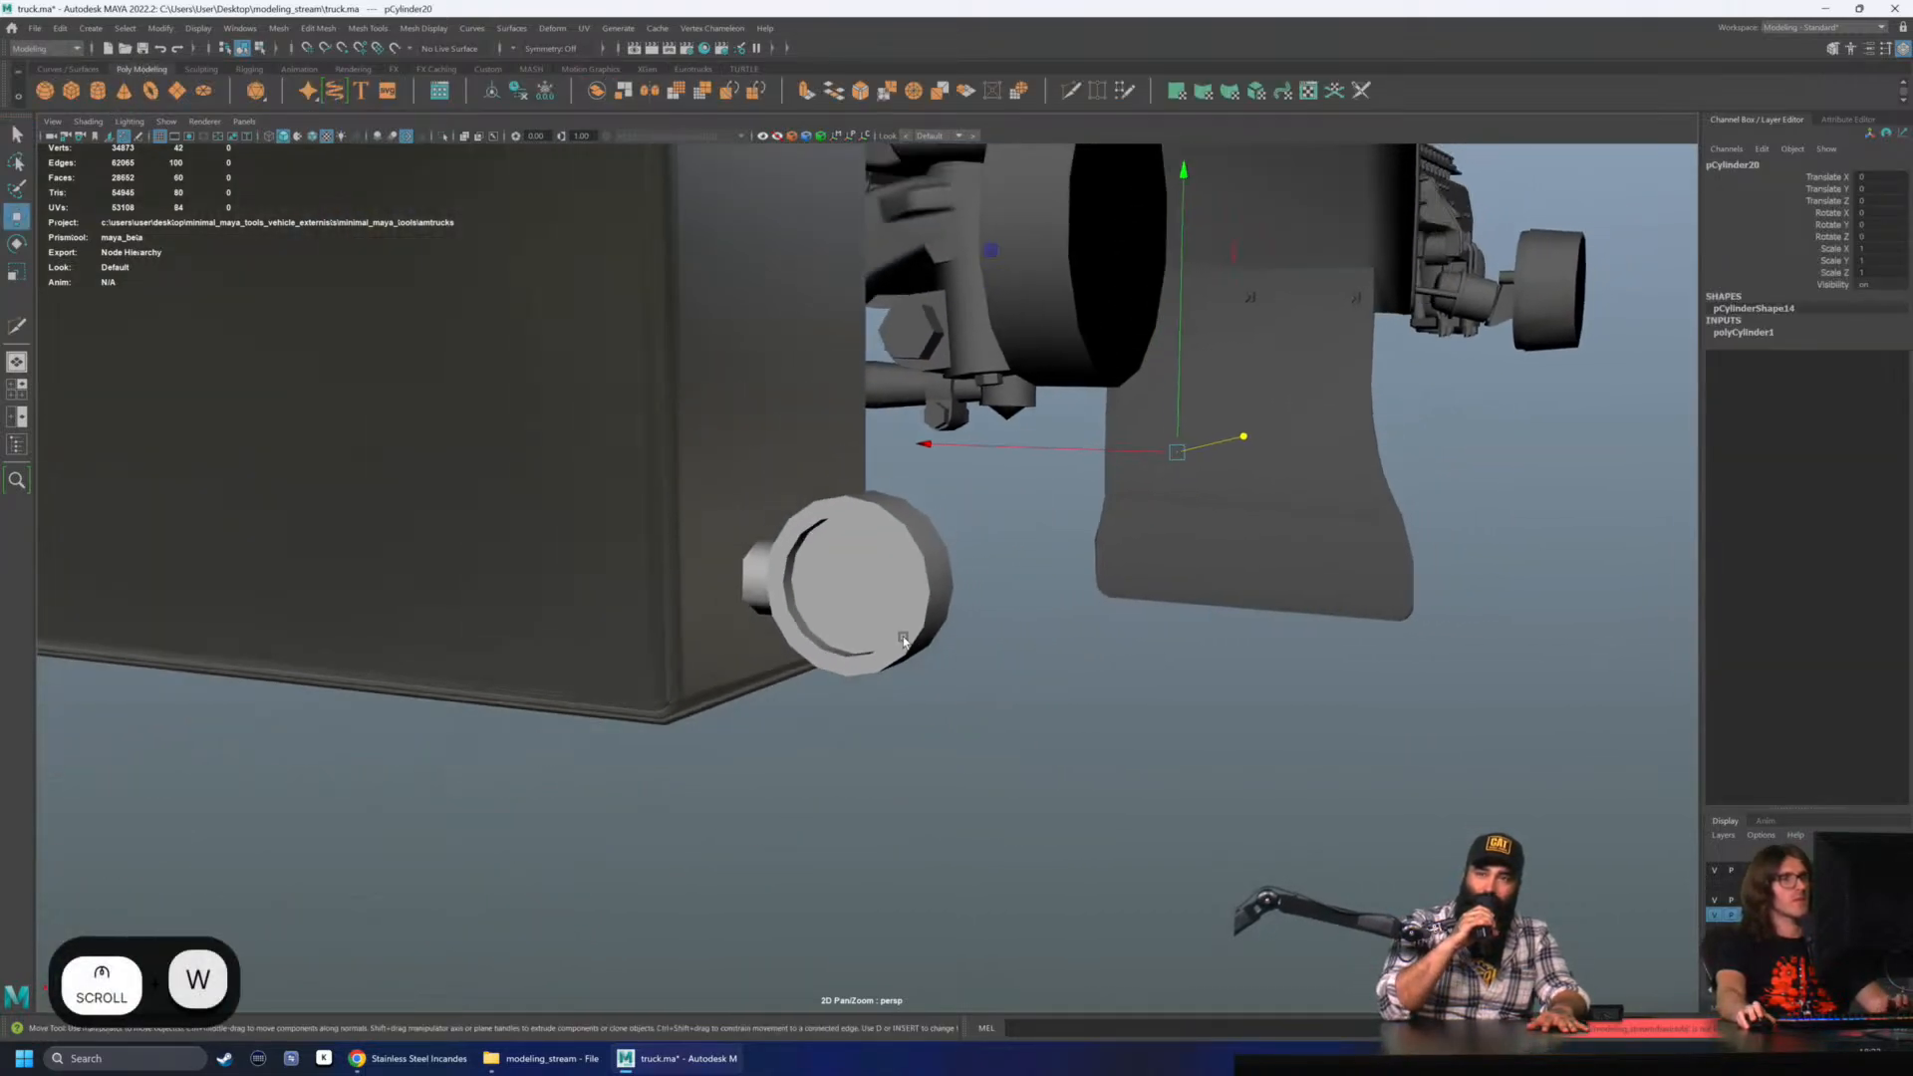
{"action": "key", "text": "v"}
{"action": "left_click_drag", "start_coordinate": [1176, 450], "coordinate": [833, 620]}
- Set the new cylinder's Rotate X to 90 and show its polyCylinder1 creation settings
{"action": "key", "text": "e"}
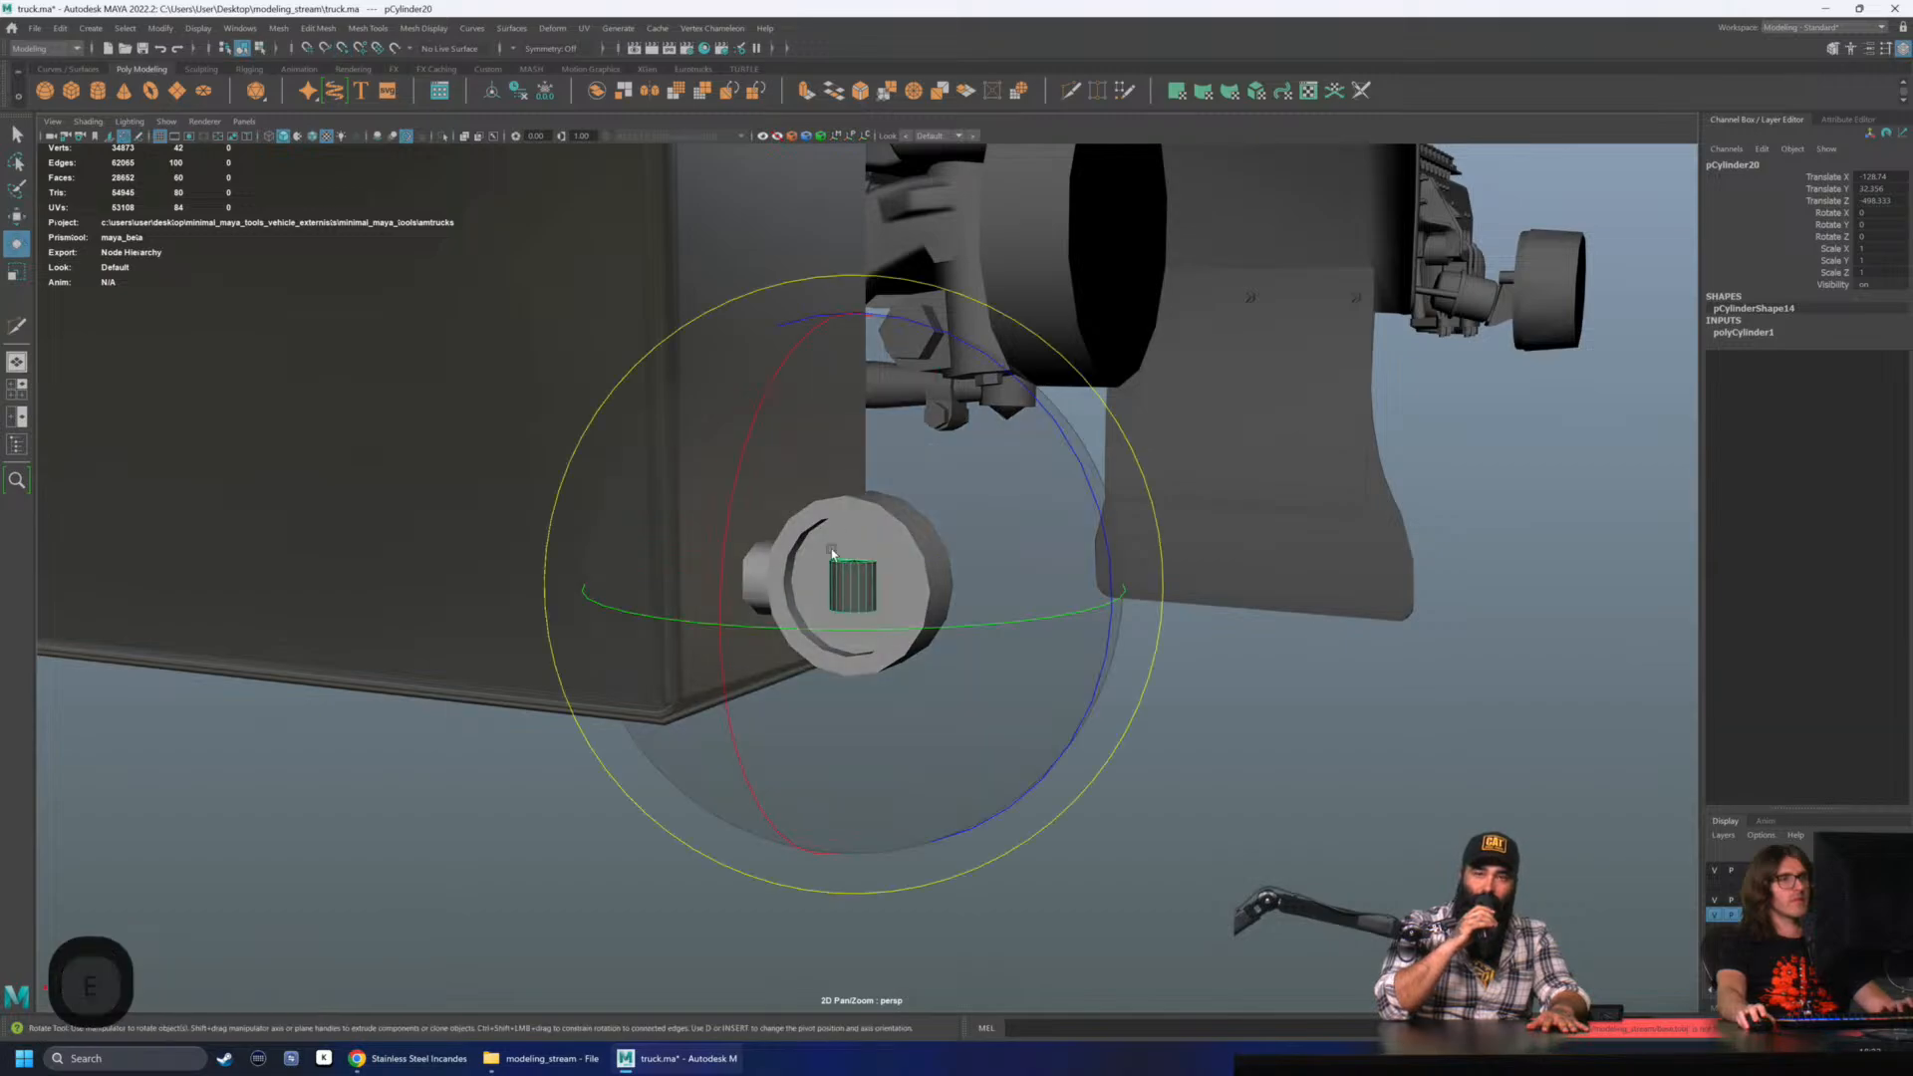
{"action": "left_click_drag", "start_coordinate": [775, 404], "coordinate": [758, 419]}
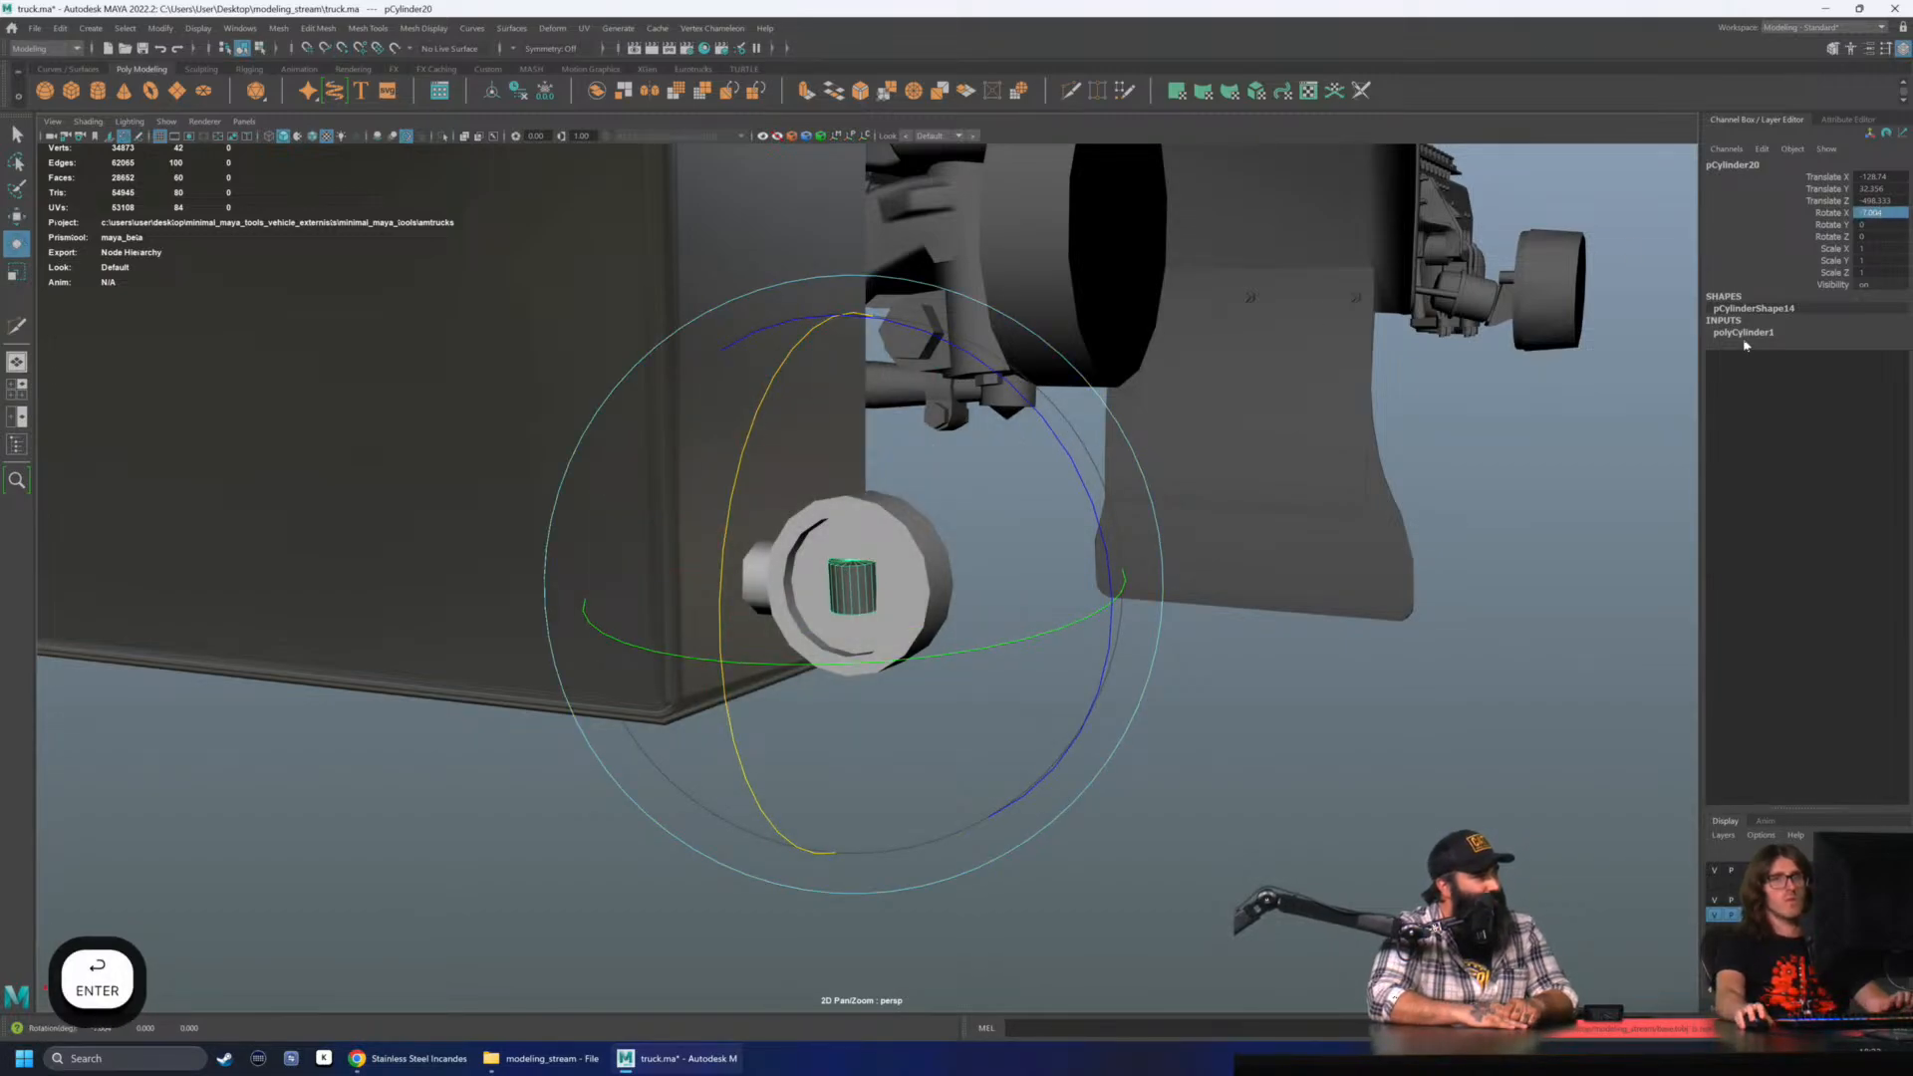
{"action": "left_click_drag", "start_coordinate": [1475, 468], "coordinate": [1911, 180], "text": "alt"}
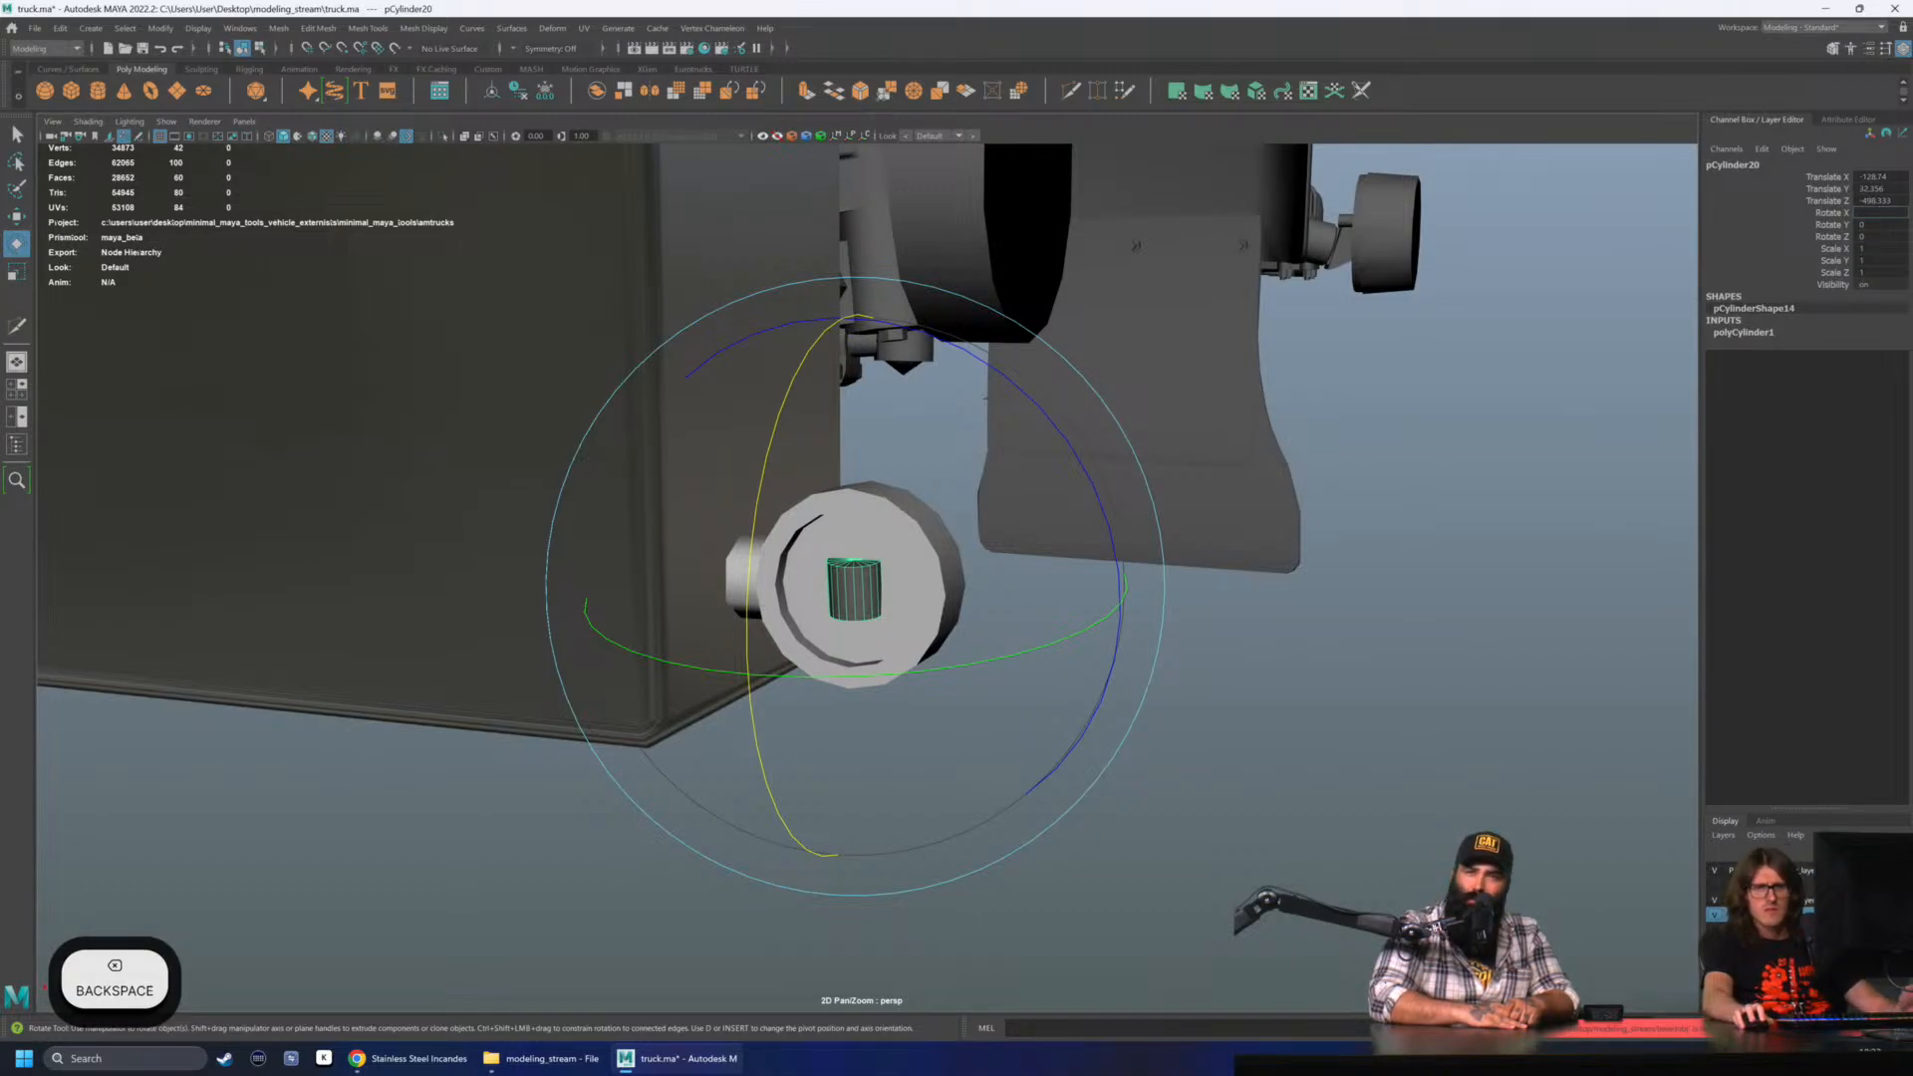
{"action": "scroll", "coordinate": [1226, 760], "scroll_direction": "up", "scroll_amount": 2}
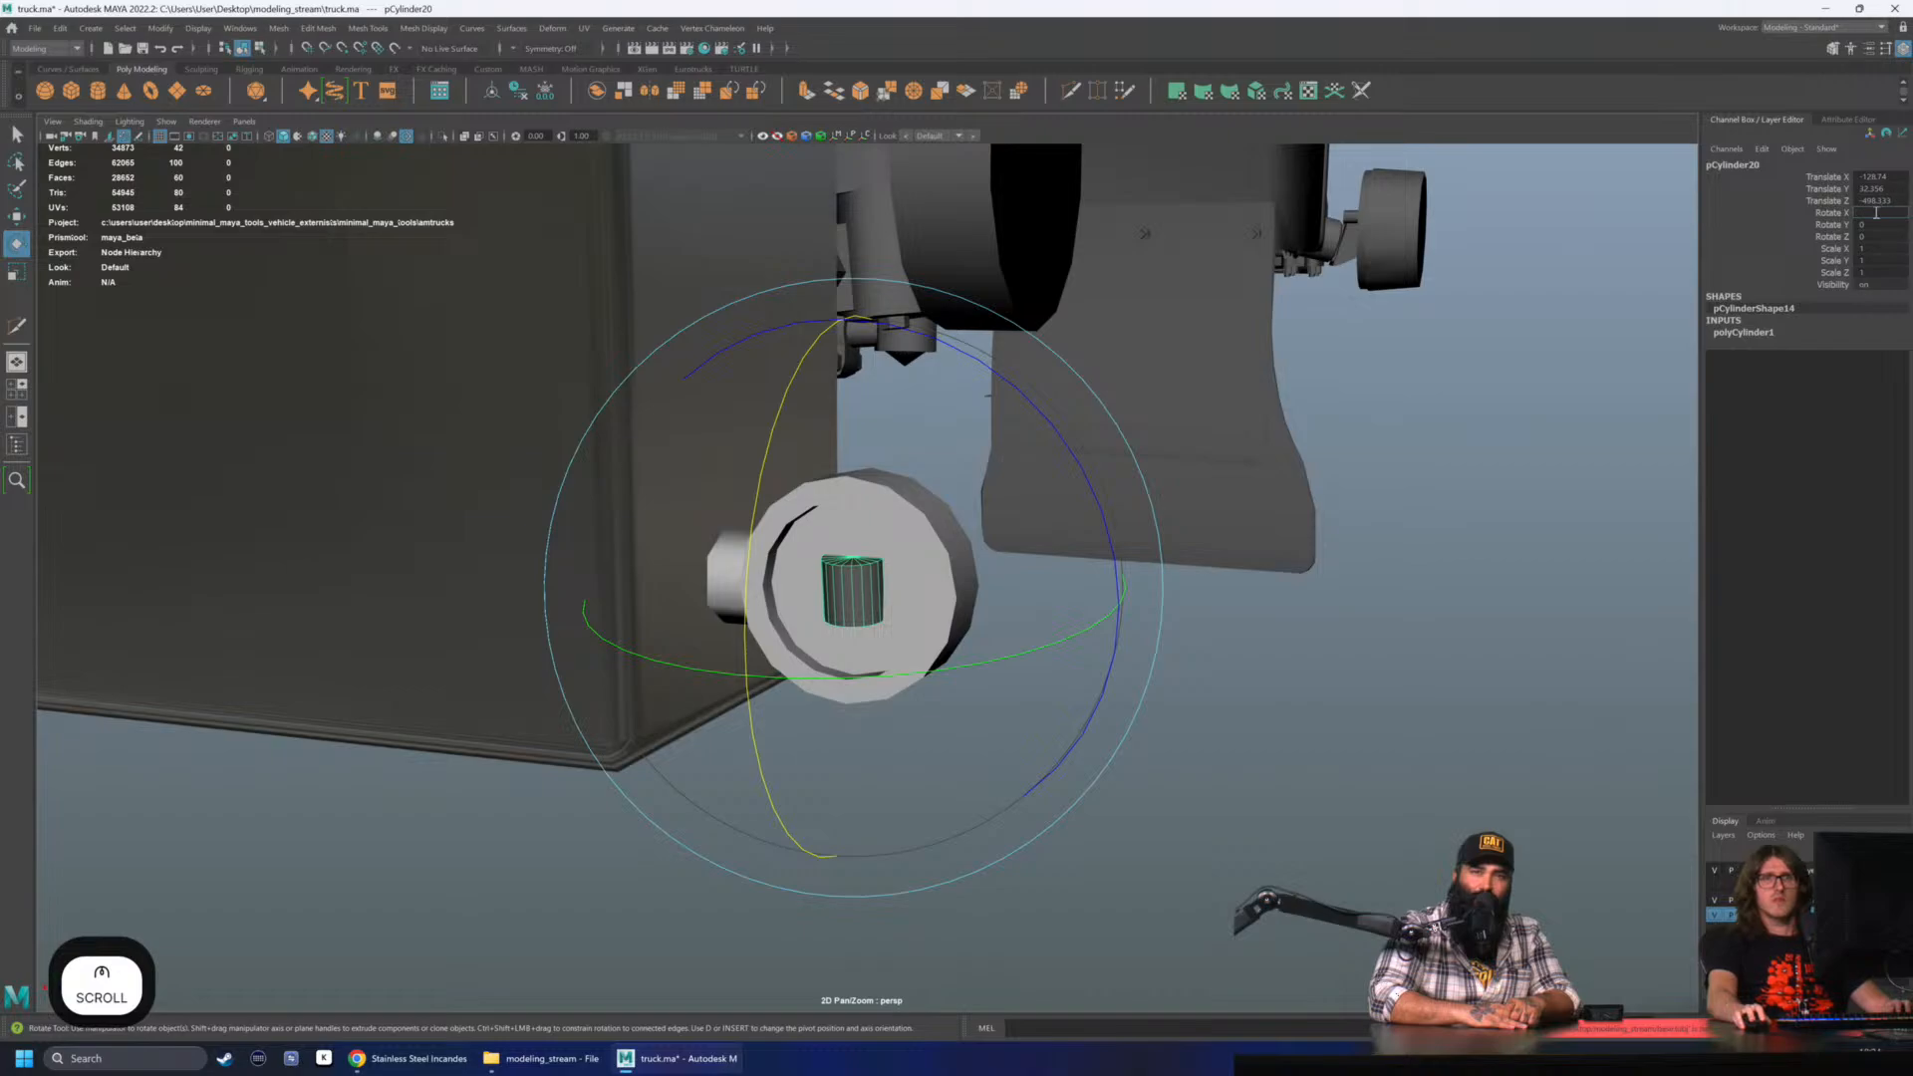
{"action": "left_click", "coordinate": [1876, 212]}
{"action": "type", "text": "90"}
{"action": "key", "text": "Return"}
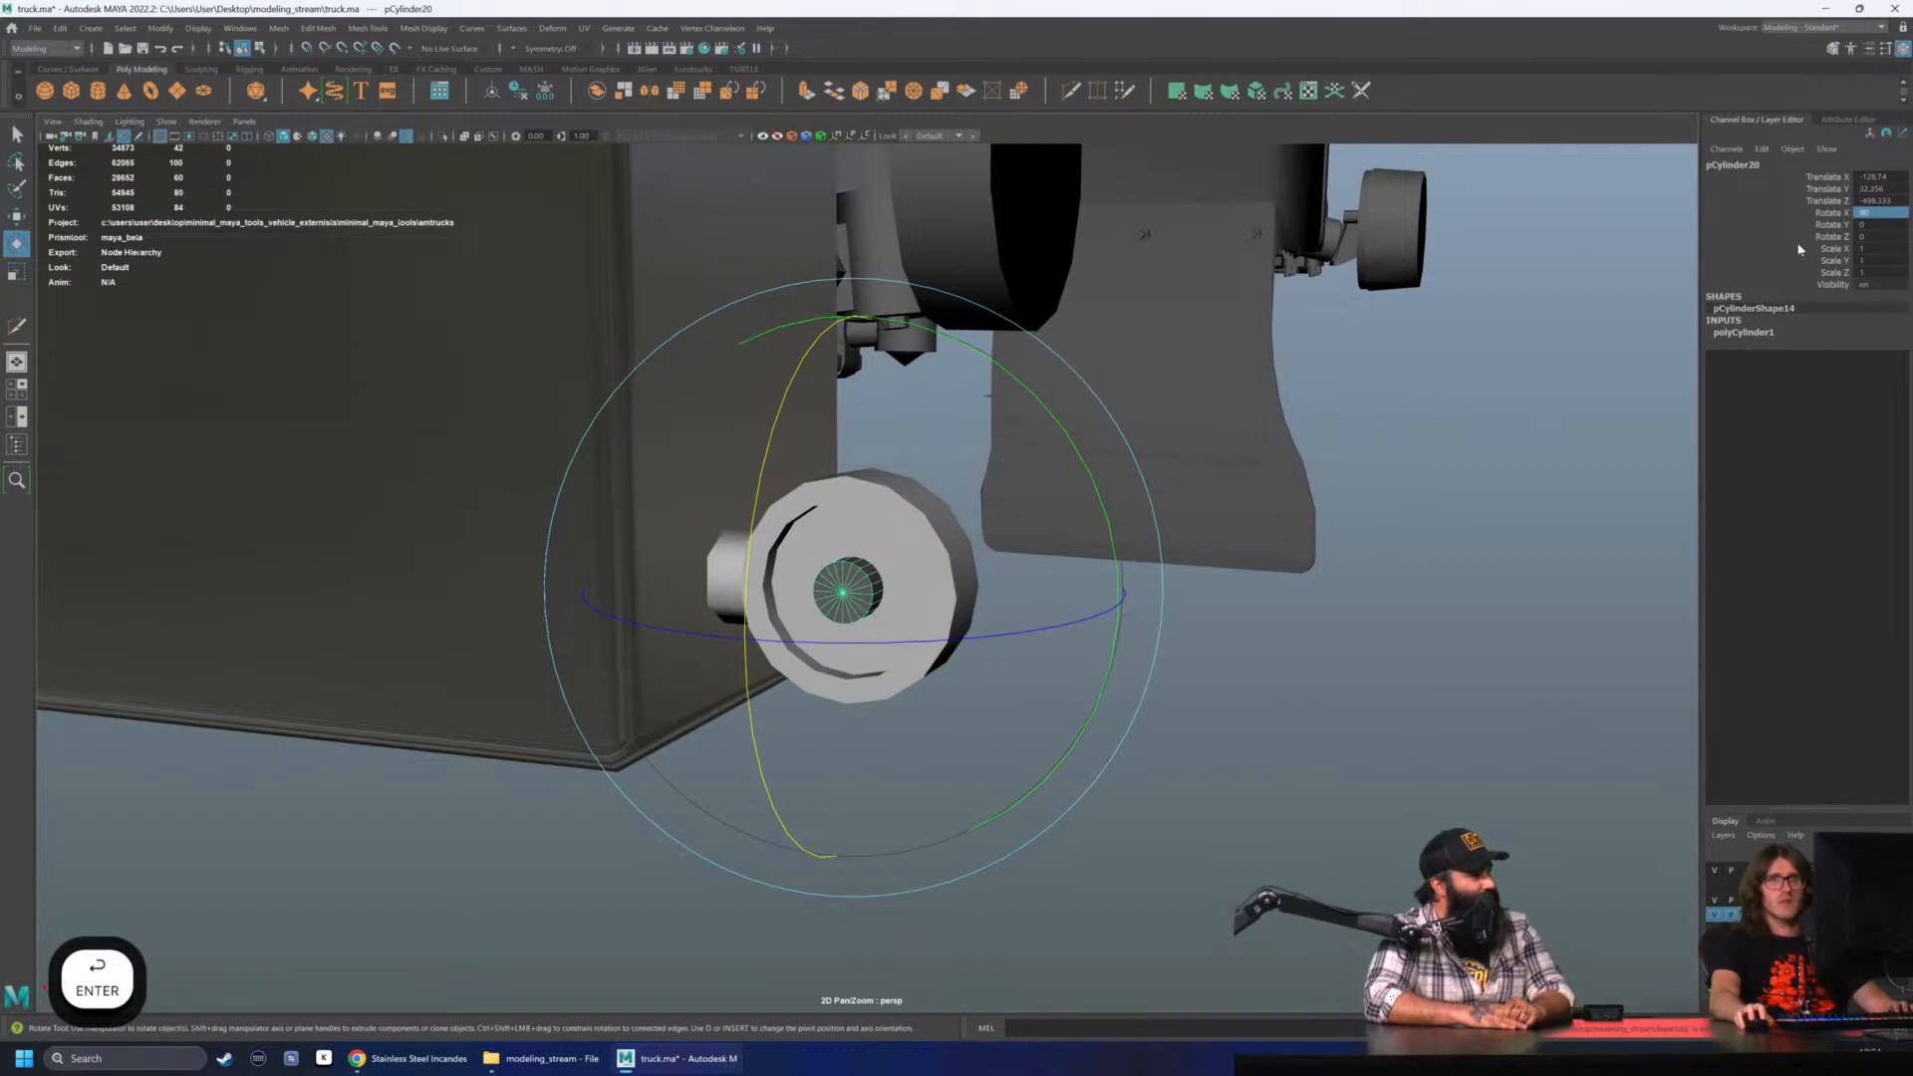
{"action": "left_click", "coordinate": [1744, 333]}
{"action": "scroll", "coordinate": [1290, 529], "scroll_direction": "up", "scroll_amount": 5}
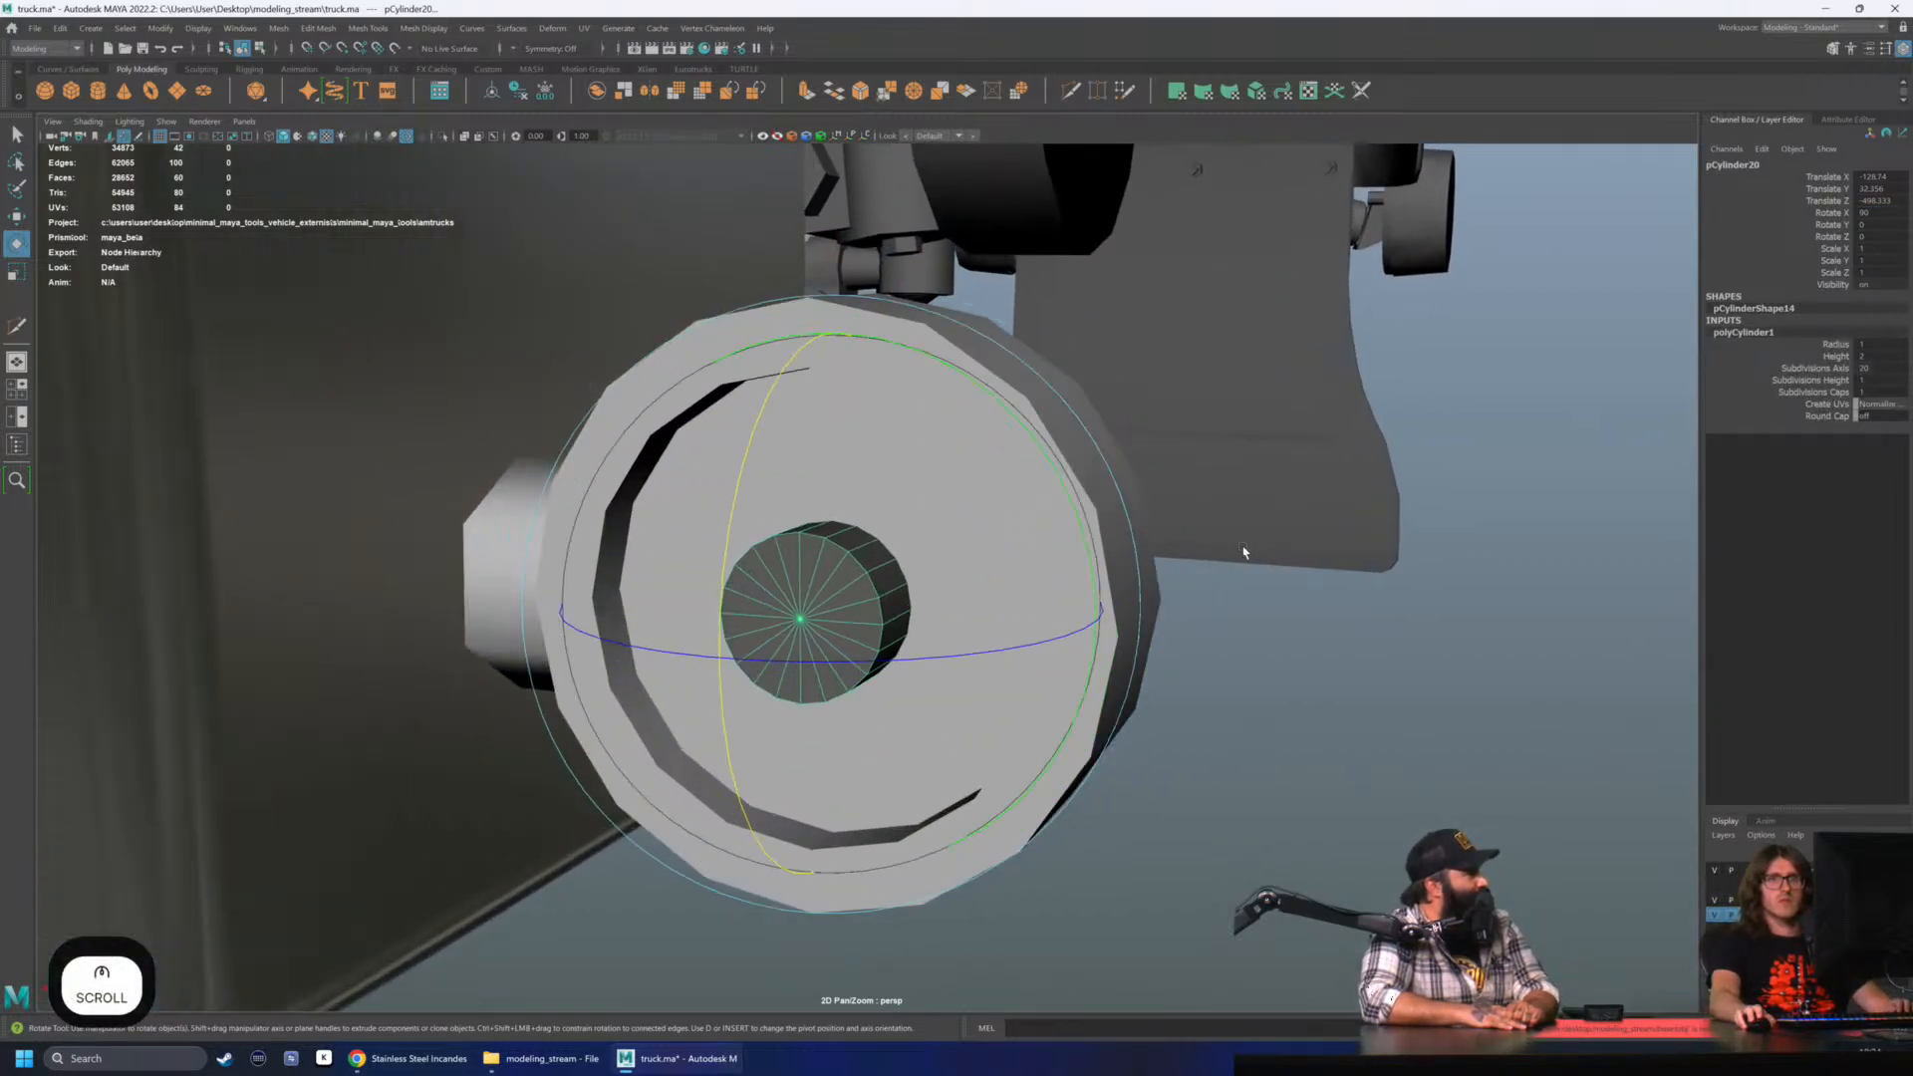
{"action": "left_click_drag", "start_coordinate": [1290, 528], "coordinate": [1295, 518], "text": "alt"}
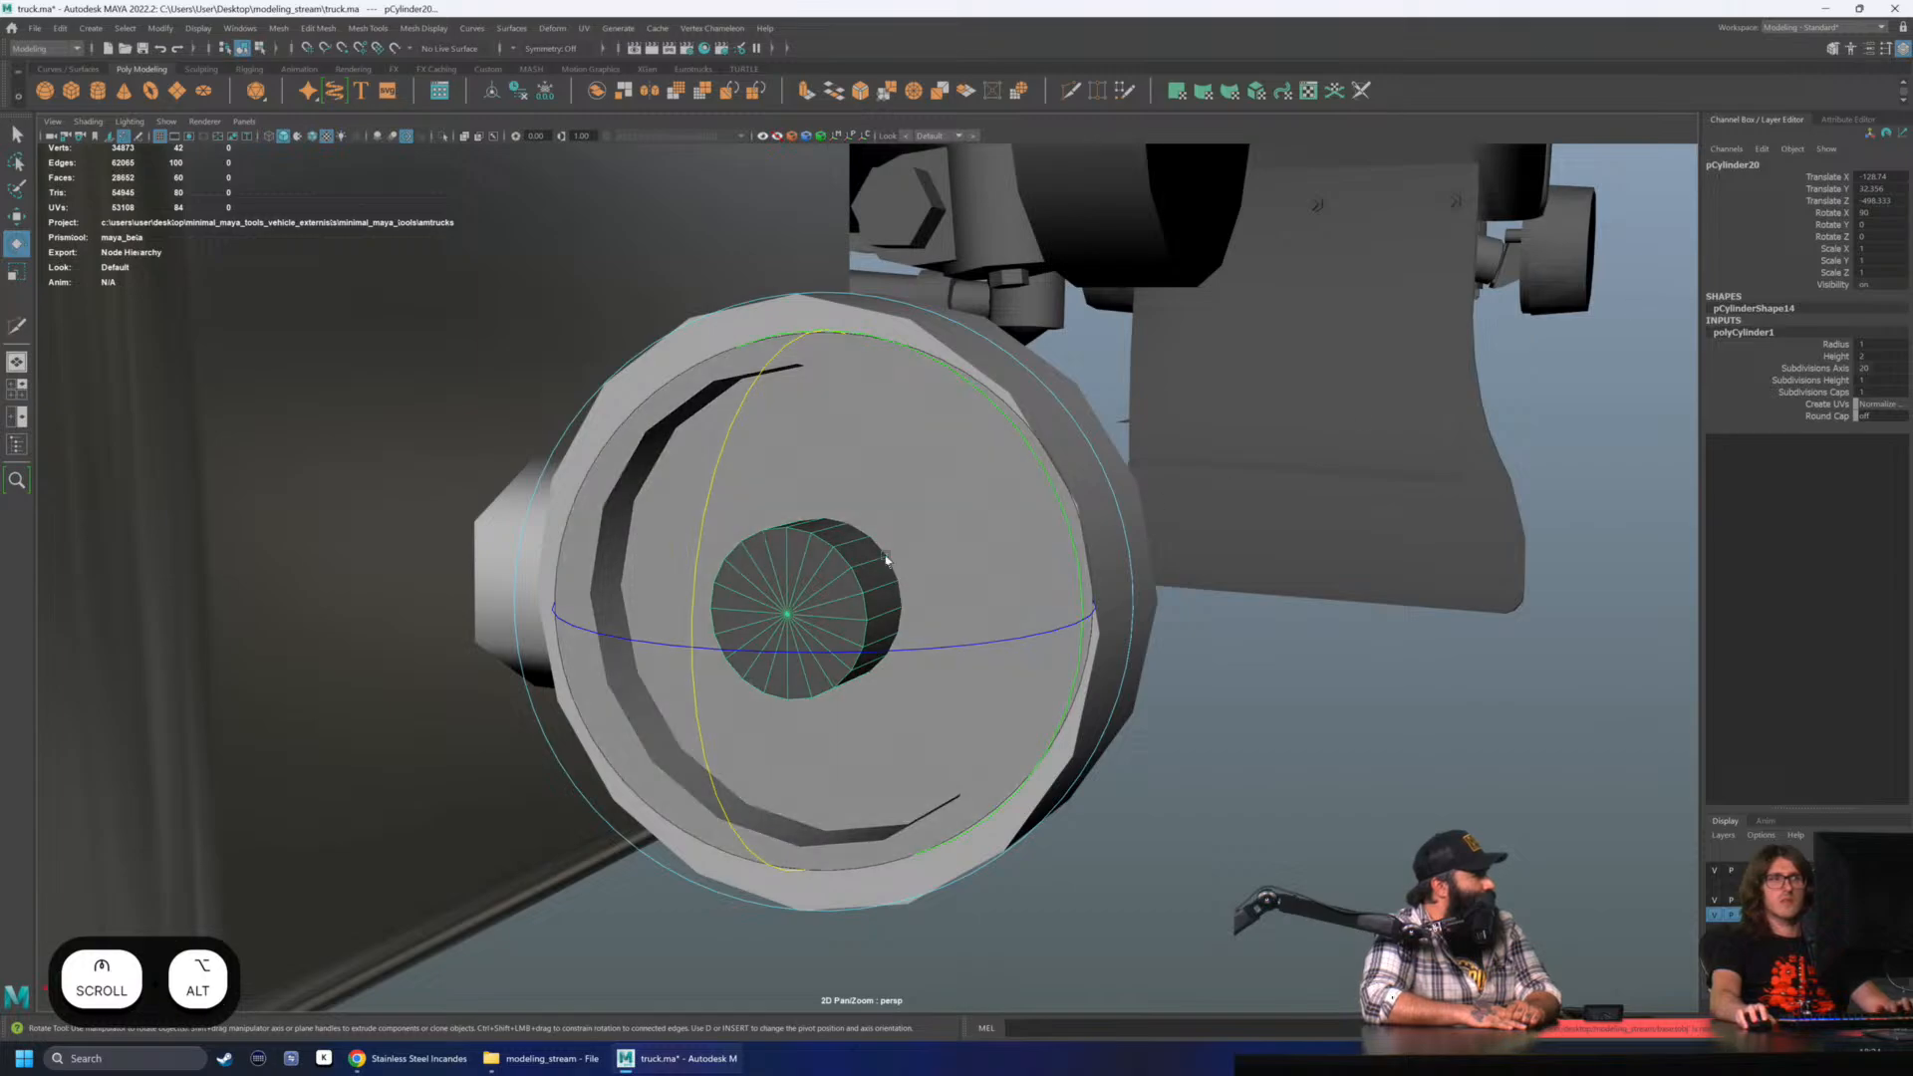
{"action": "key", "text": "r"}
{"action": "left_click_drag", "start_coordinate": [825, 602], "coordinate": [847, 614]}
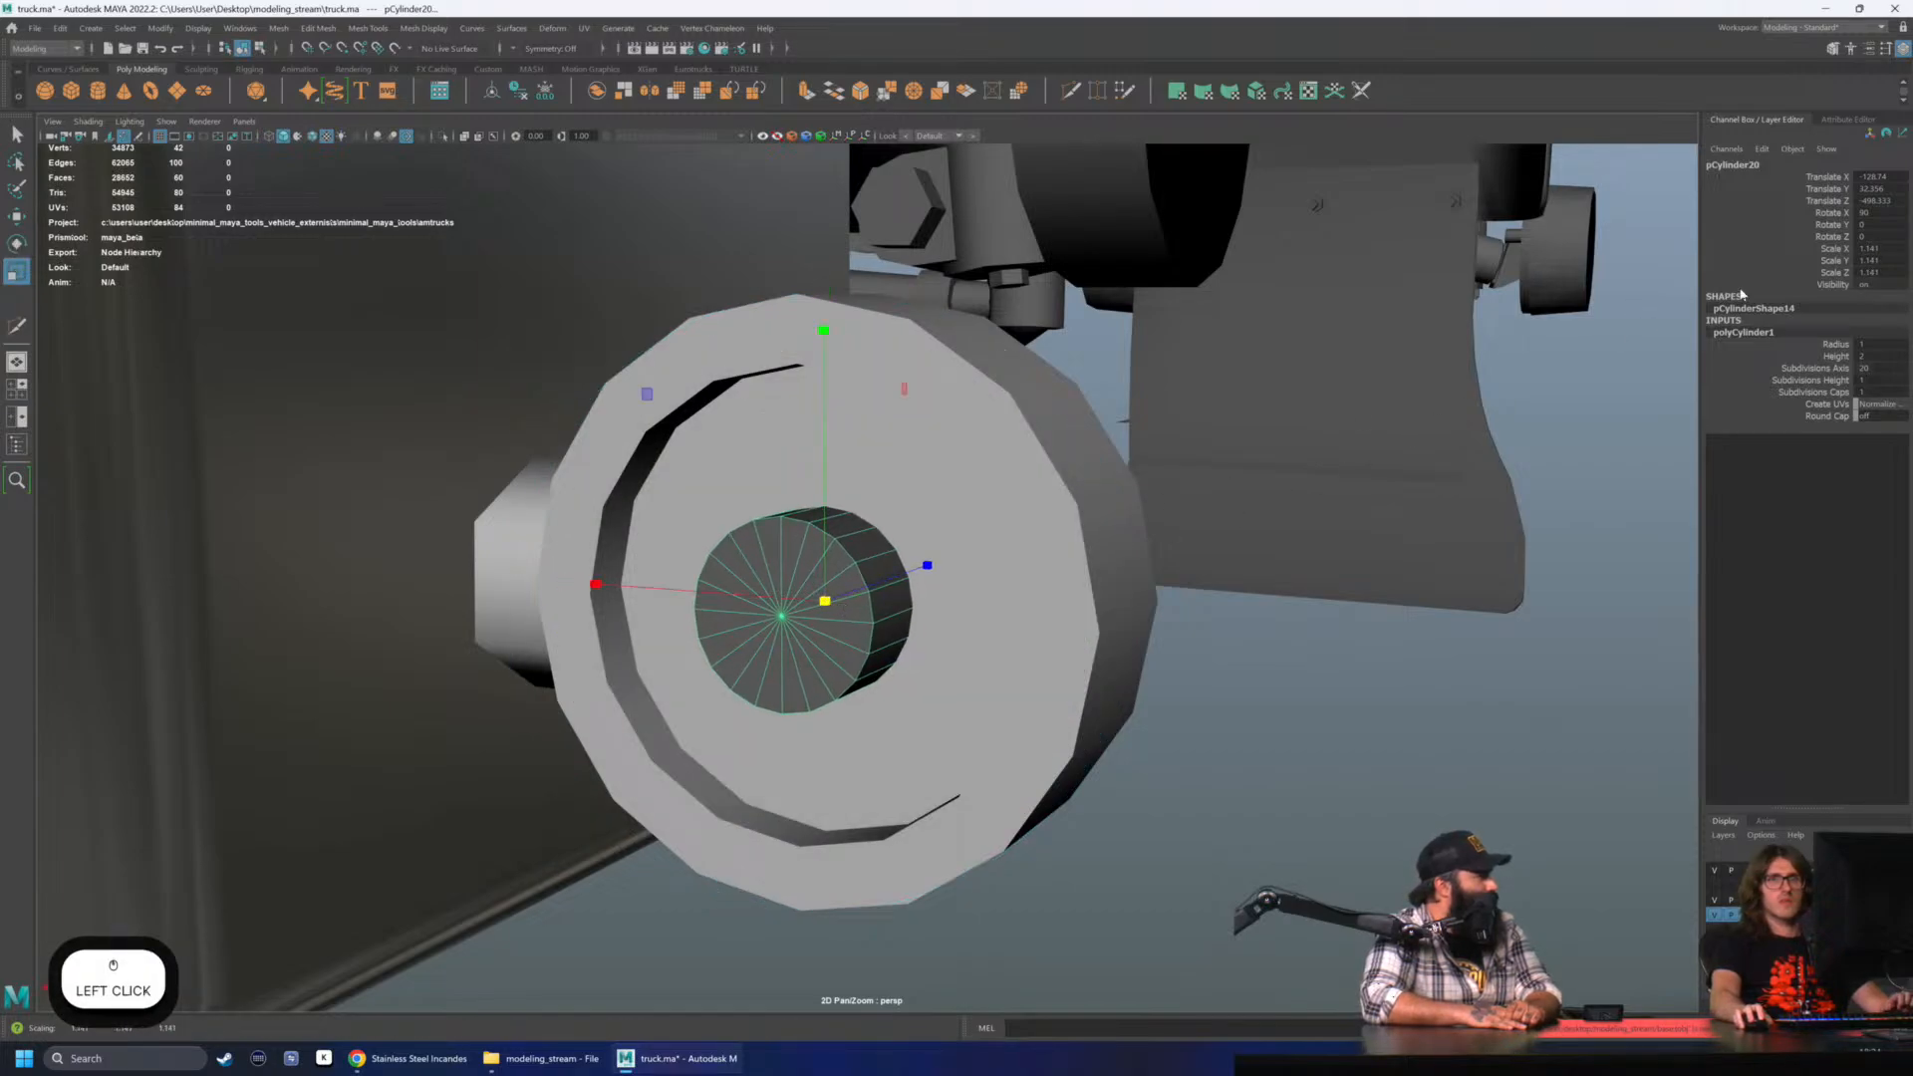
{"action": "key", "text": "ctrl+z"}
{"action": "left_click_drag", "start_coordinate": [909, 513], "coordinate": [919, 508], "text": "alt"}
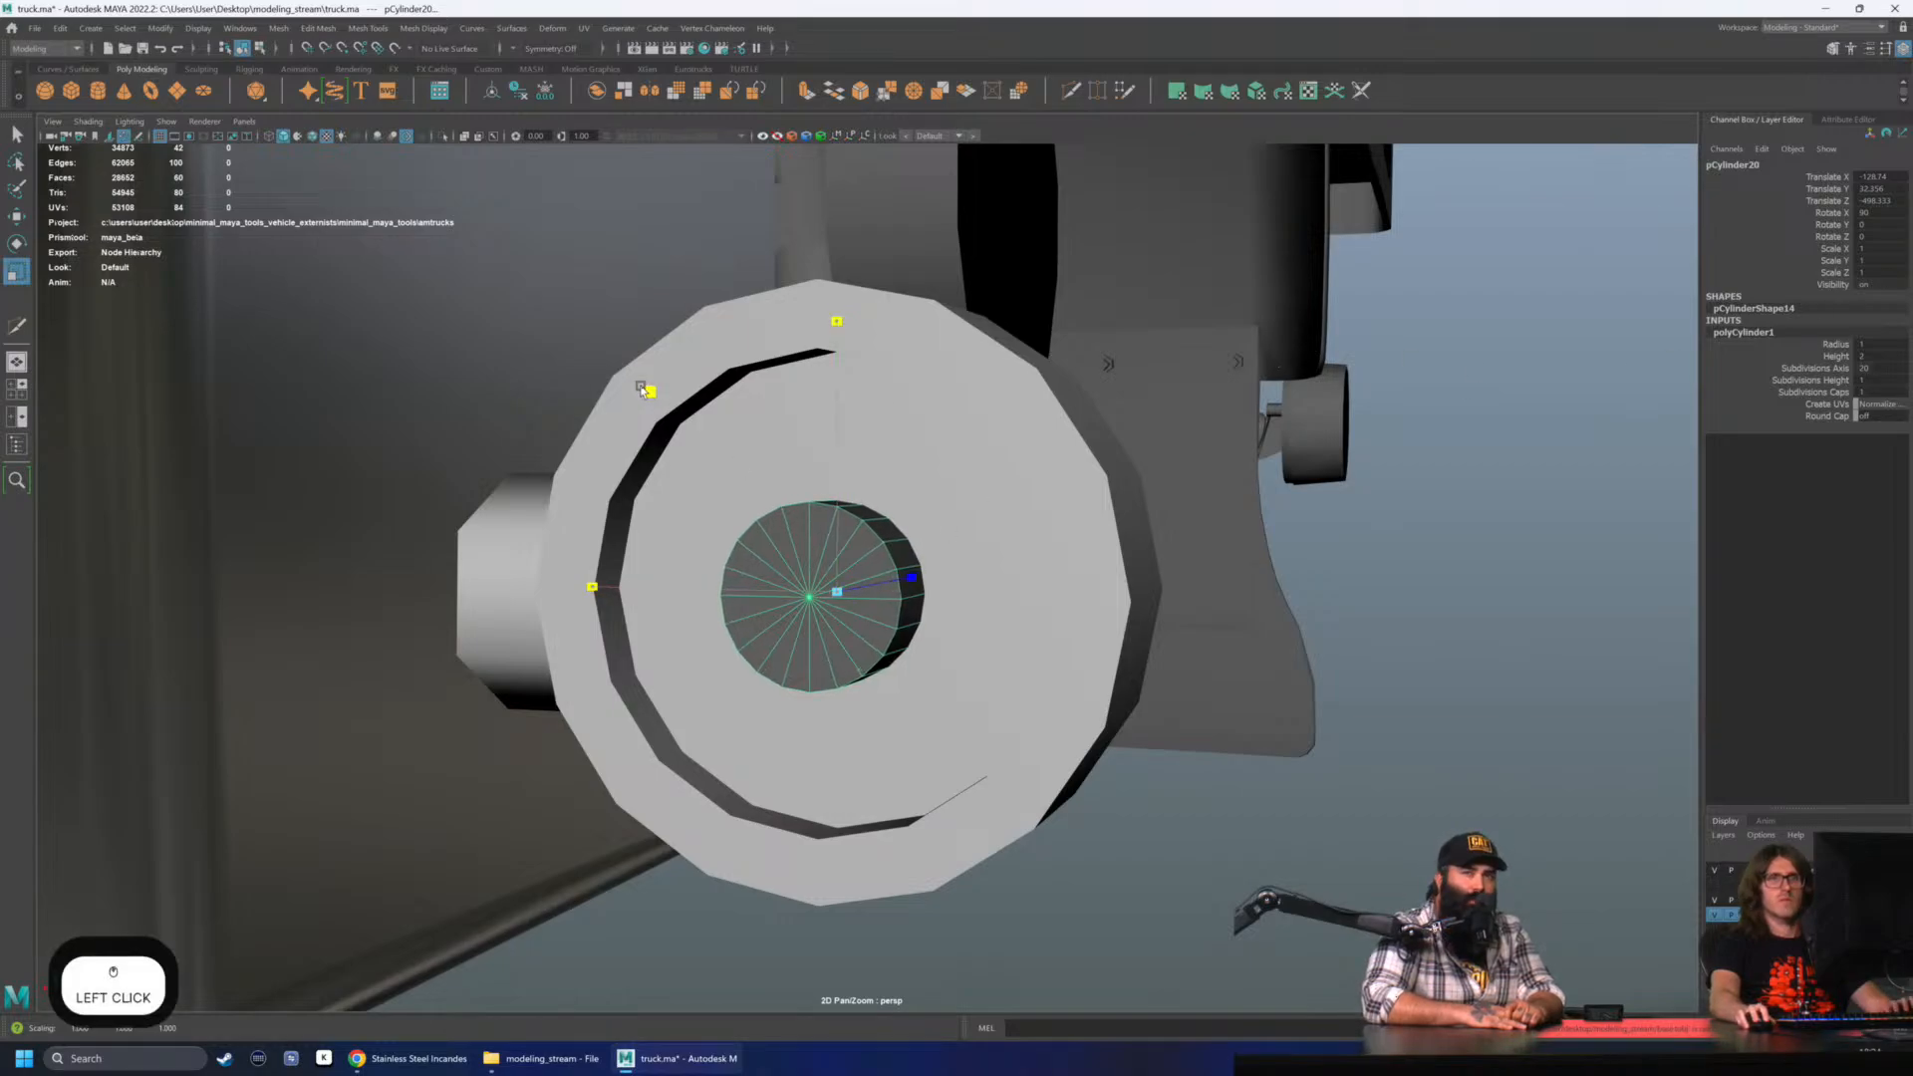
{"action": "key", "text": "ctrl+z"}
{"action": "left_click_drag", "start_coordinate": [837, 592], "coordinate": [865, 604]}
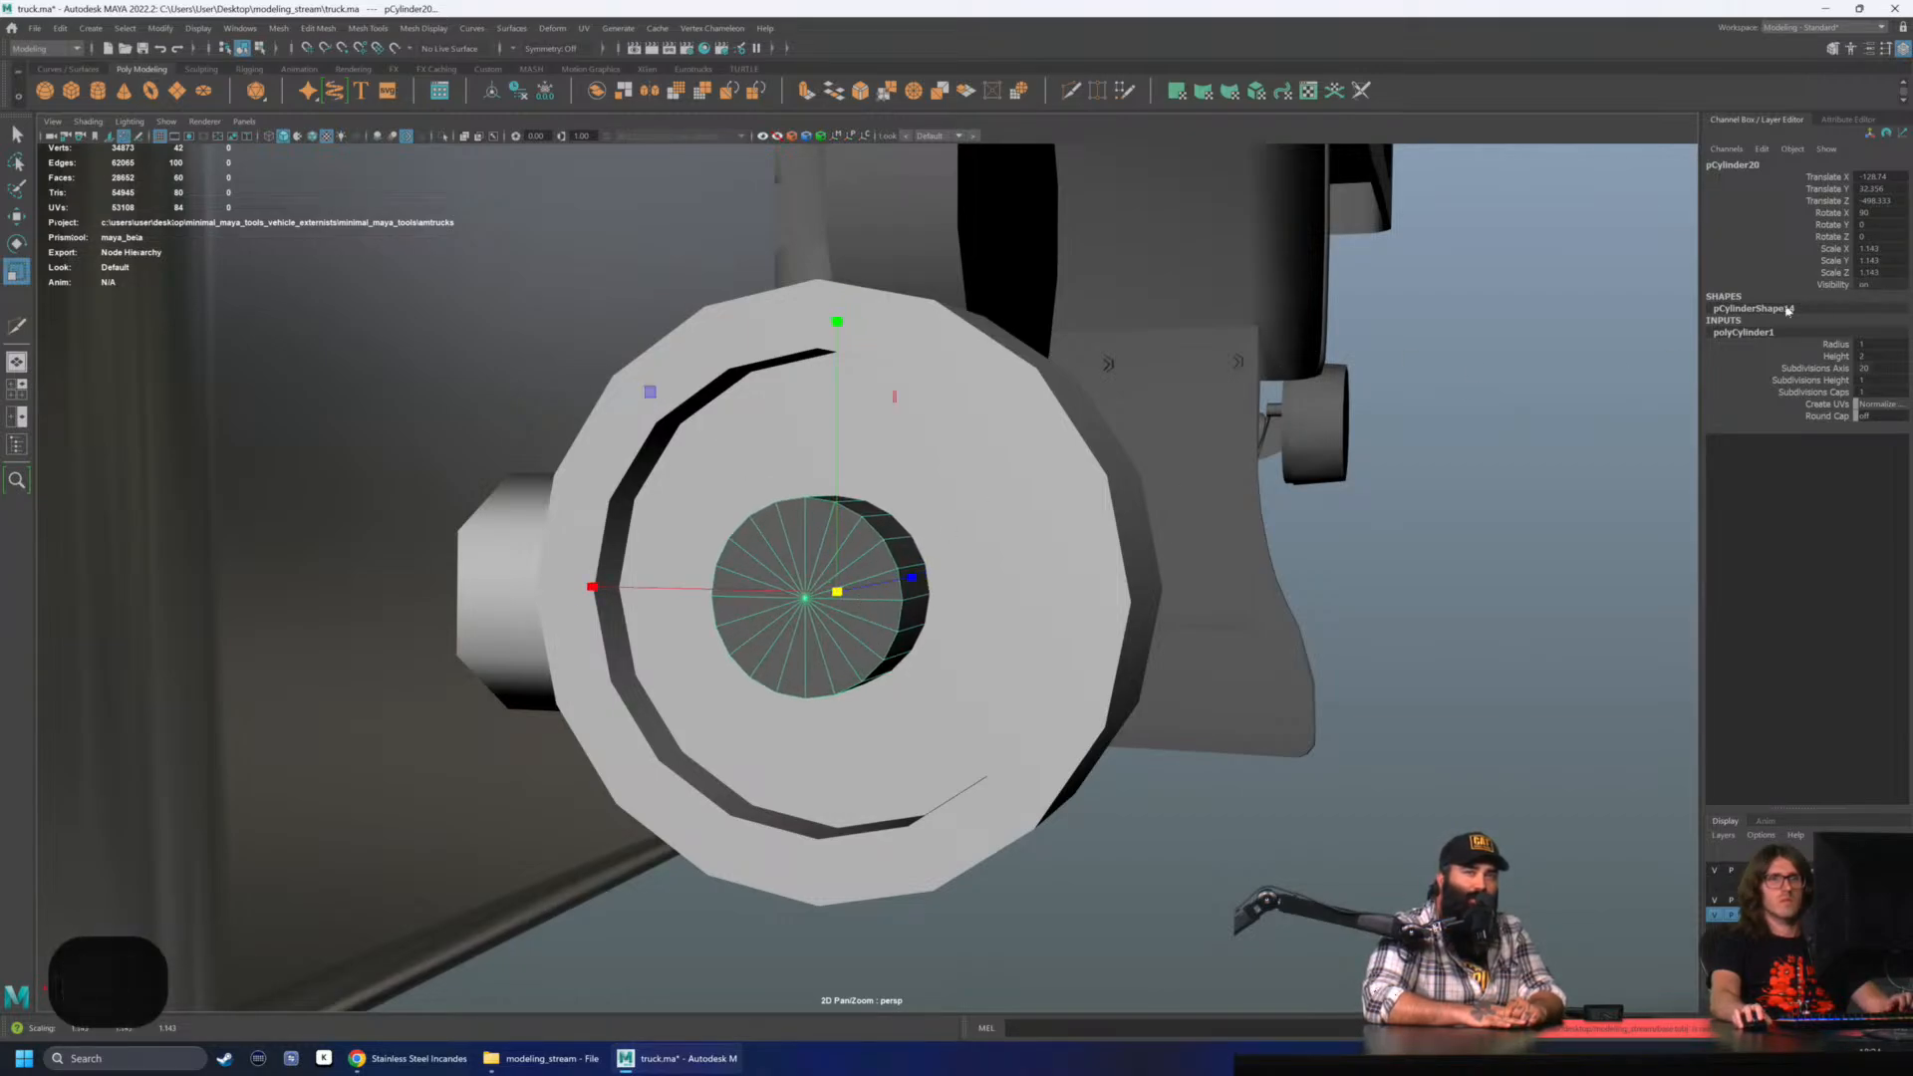
{"action": "key", "text": "ctrl+z"}
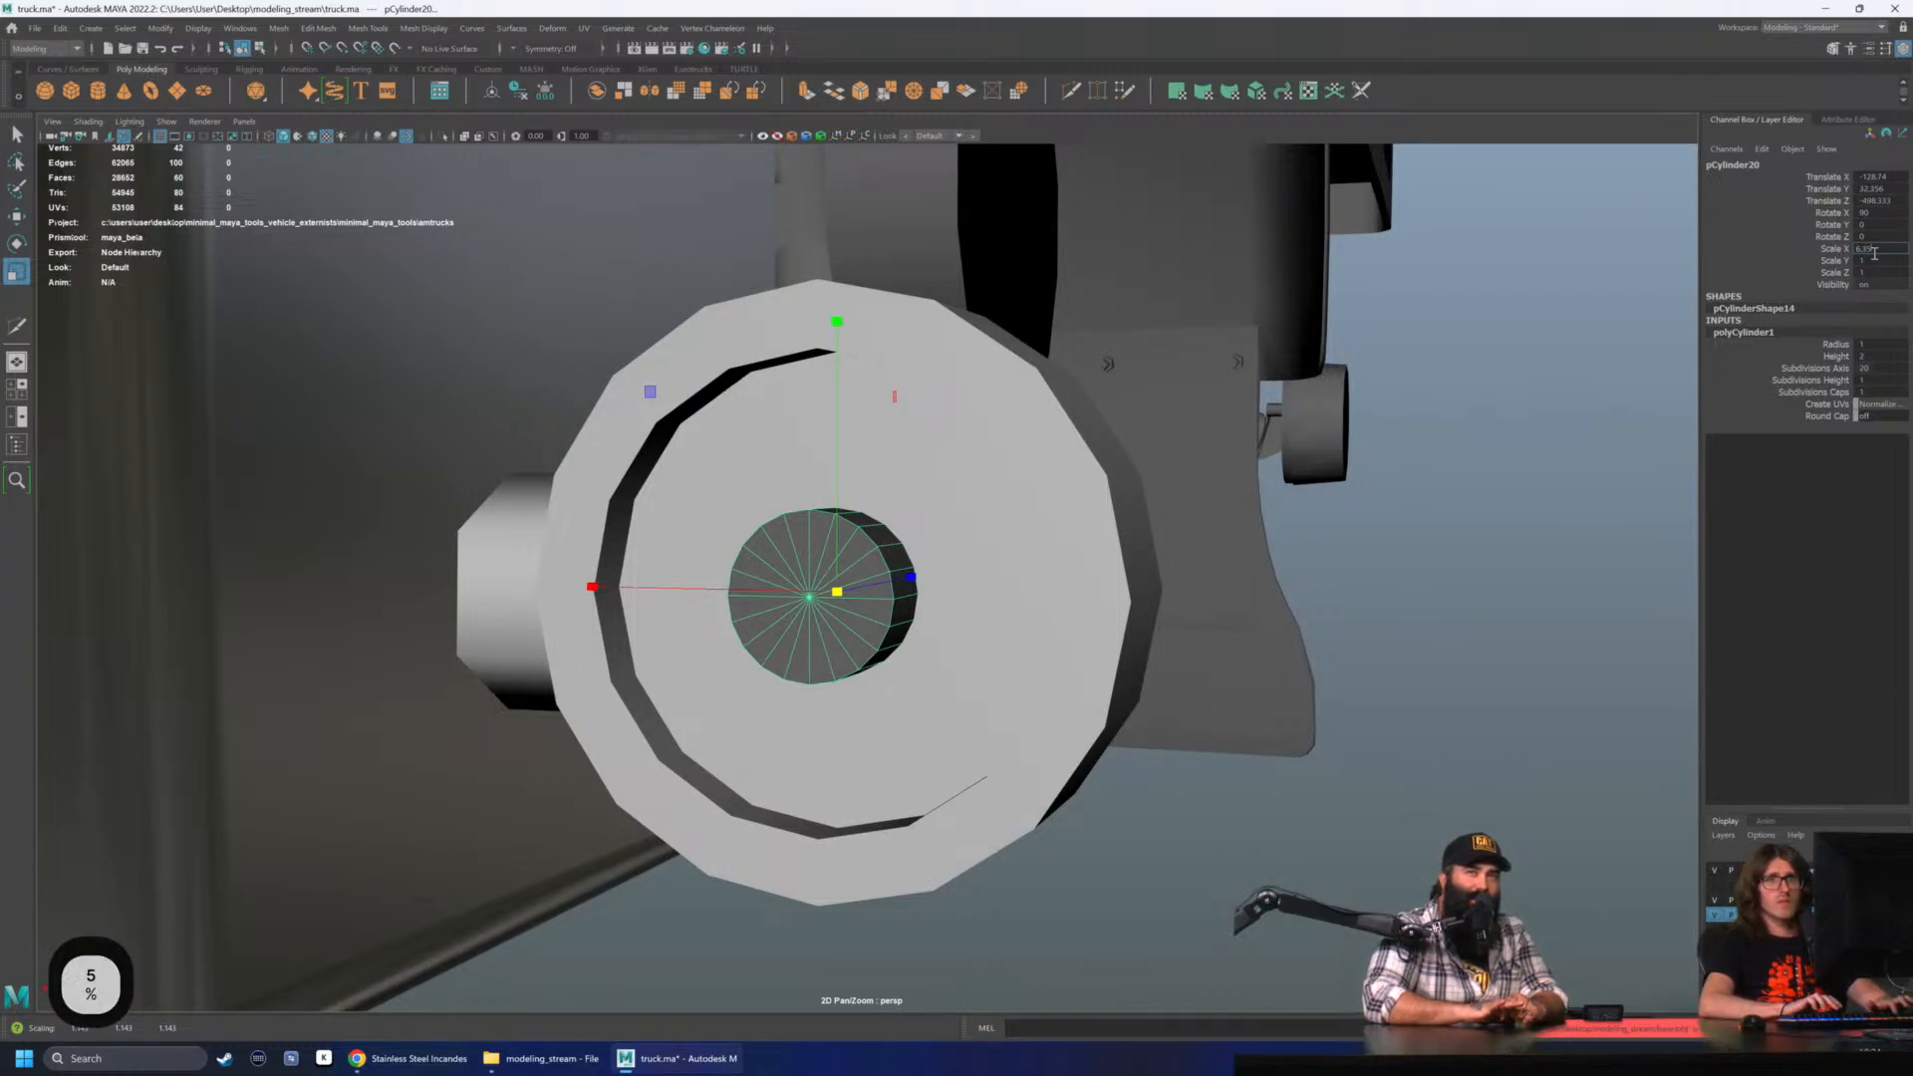
- Set the cylinder's Scale X and Scale Z to 6.25, leaving out Scale Y
{"action": "key", "text": "BackSpace"}
{"action": "key", "text": "ctrl+c"}
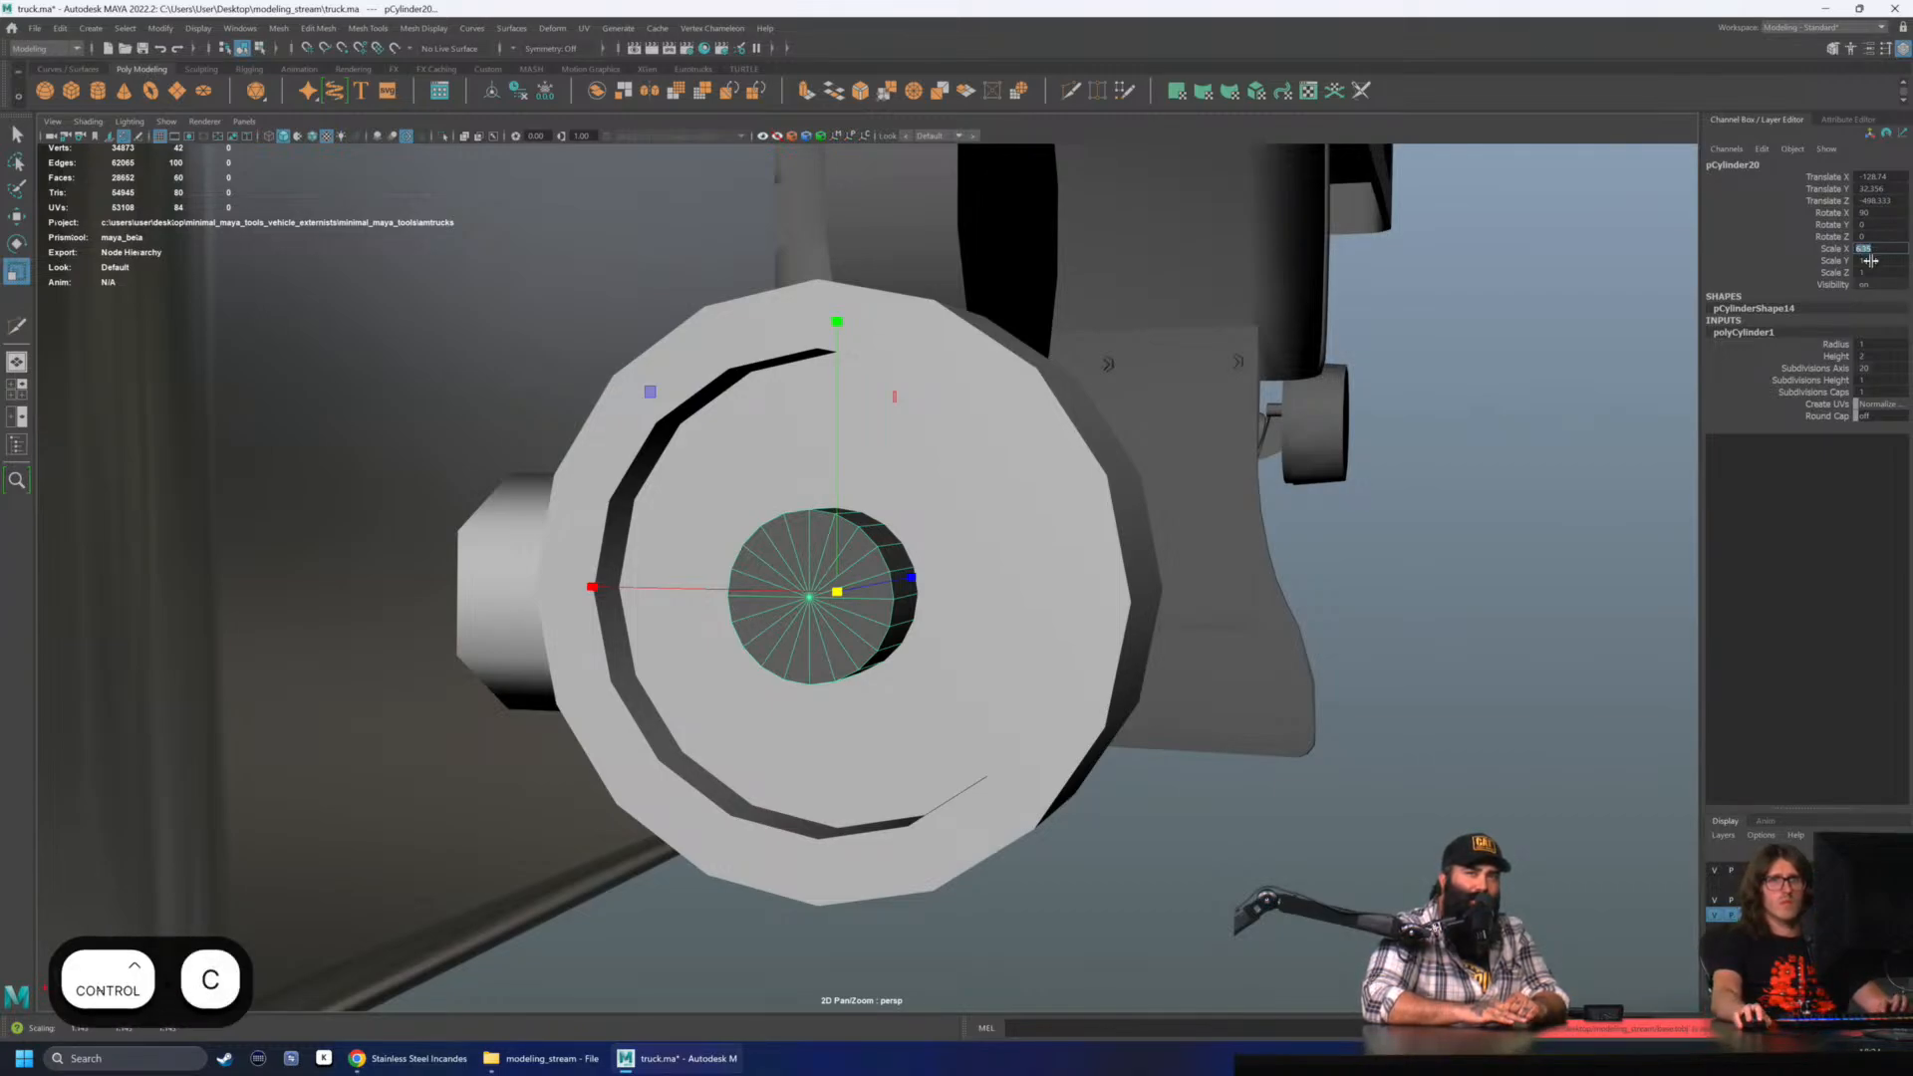
{"action": "left_click", "coordinate": [1877, 260]}
{"action": "key", "text": "ctrl+v"}
{"action": "left_click_drag", "start_coordinate": [1397, 404], "coordinate": [968, 449], "text": "alt"}
{"action": "key", "text": "ctrl+z"}
{"action": "left_click", "coordinate": [1879, 272]}
{"action": "key", "text": "ctrl+v"}
{"action": "key", "text": "Return"}
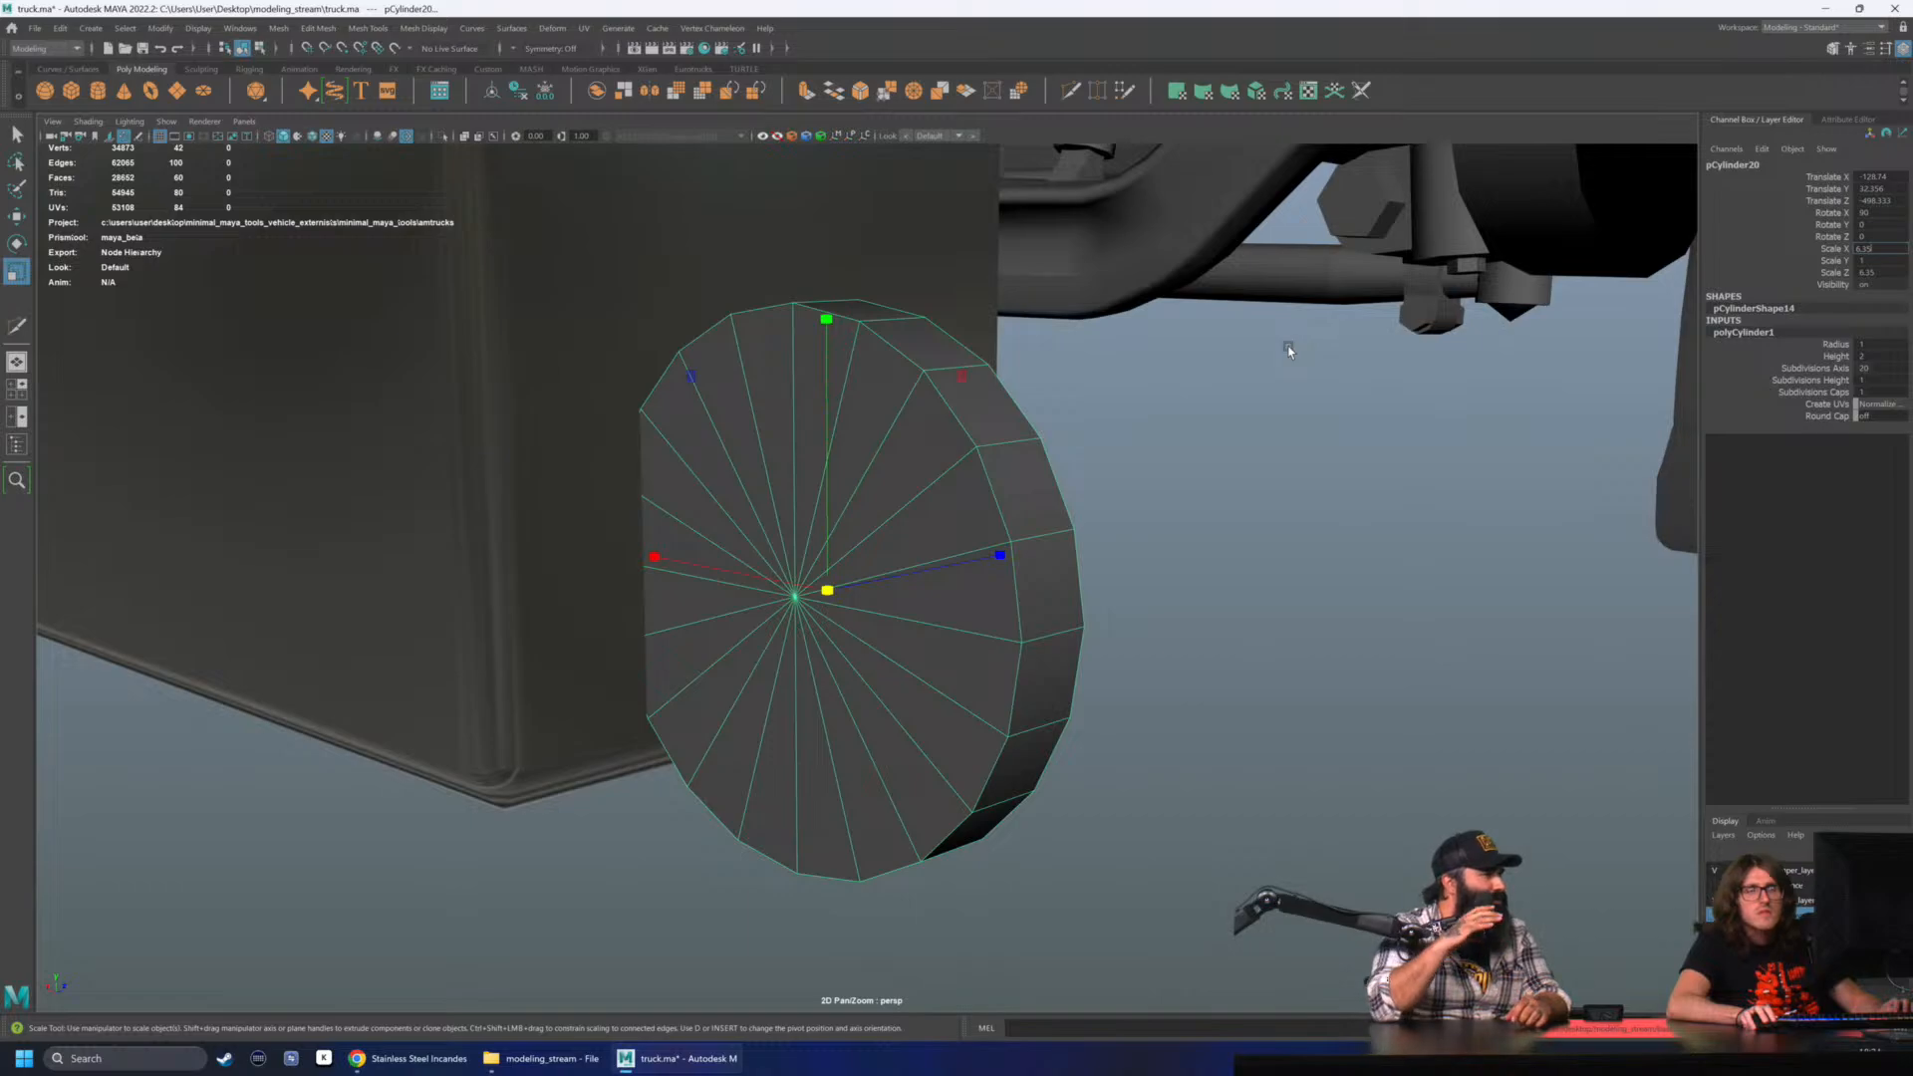
- Move the enlarged cylinder up and outward so it sits beside the round light housing at the bumper corner
{"action": "left_click_drag", "start_coordinate": [962, 610], "coordinate": [823, 660], "text": "alt"}
{"action": "scroll", "coordinate": [823, 661], "scroll_direction": "down", "scroll_amount": 6, "text": "alt"}
{"action": "left_click_drag", "start_coordinate": [1290, 606], "coordinate": [418, 499], "text": "alt"}
{"action": "scroll", "coordinate": [773, 578], "scroll_direction": "up", "scroll_amount": 1}
{"action": "left_click_drag", "start_coordinate": [774, 578], "coordinate": [765, 579], "text": "alt"}
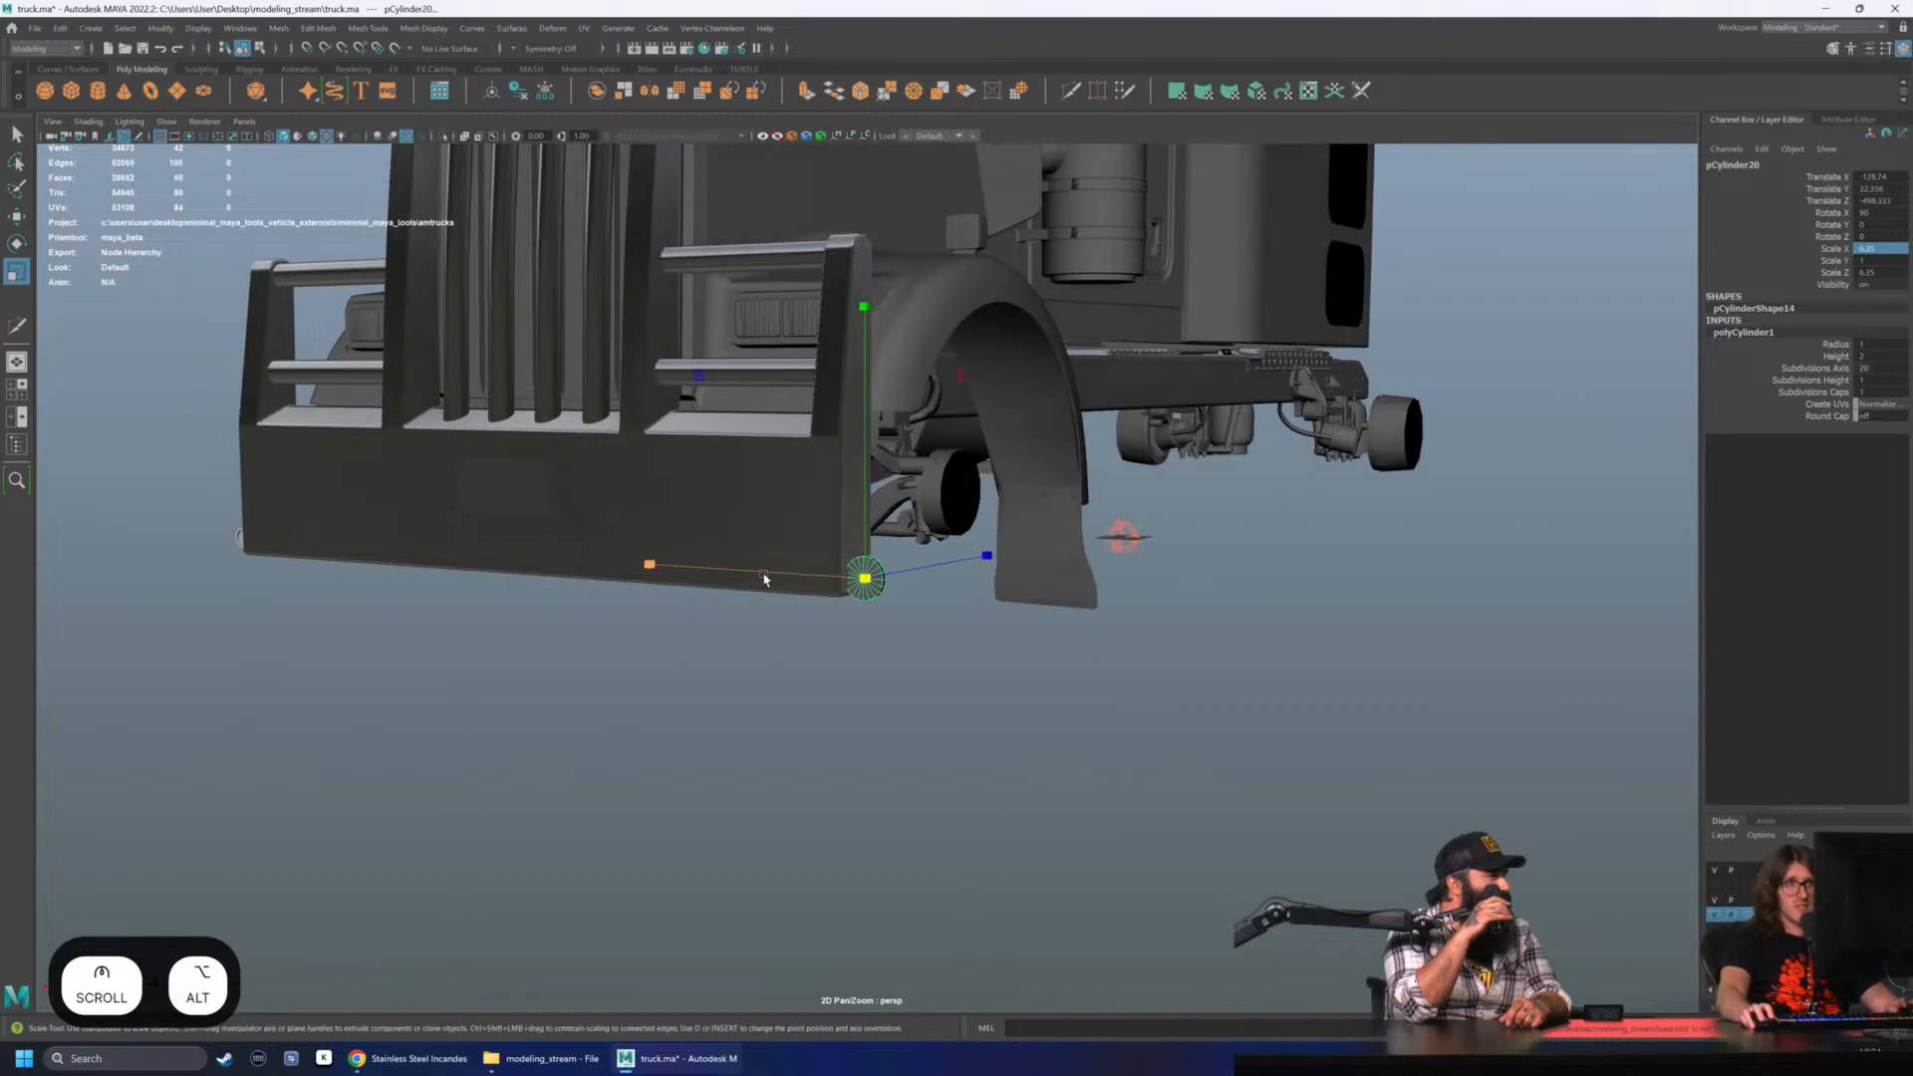
{"action": "key", "text": "w"}
{"action": "left_click", "coordinate": [861, 478]}
{"action": "key", "text": "ctrl+z"}
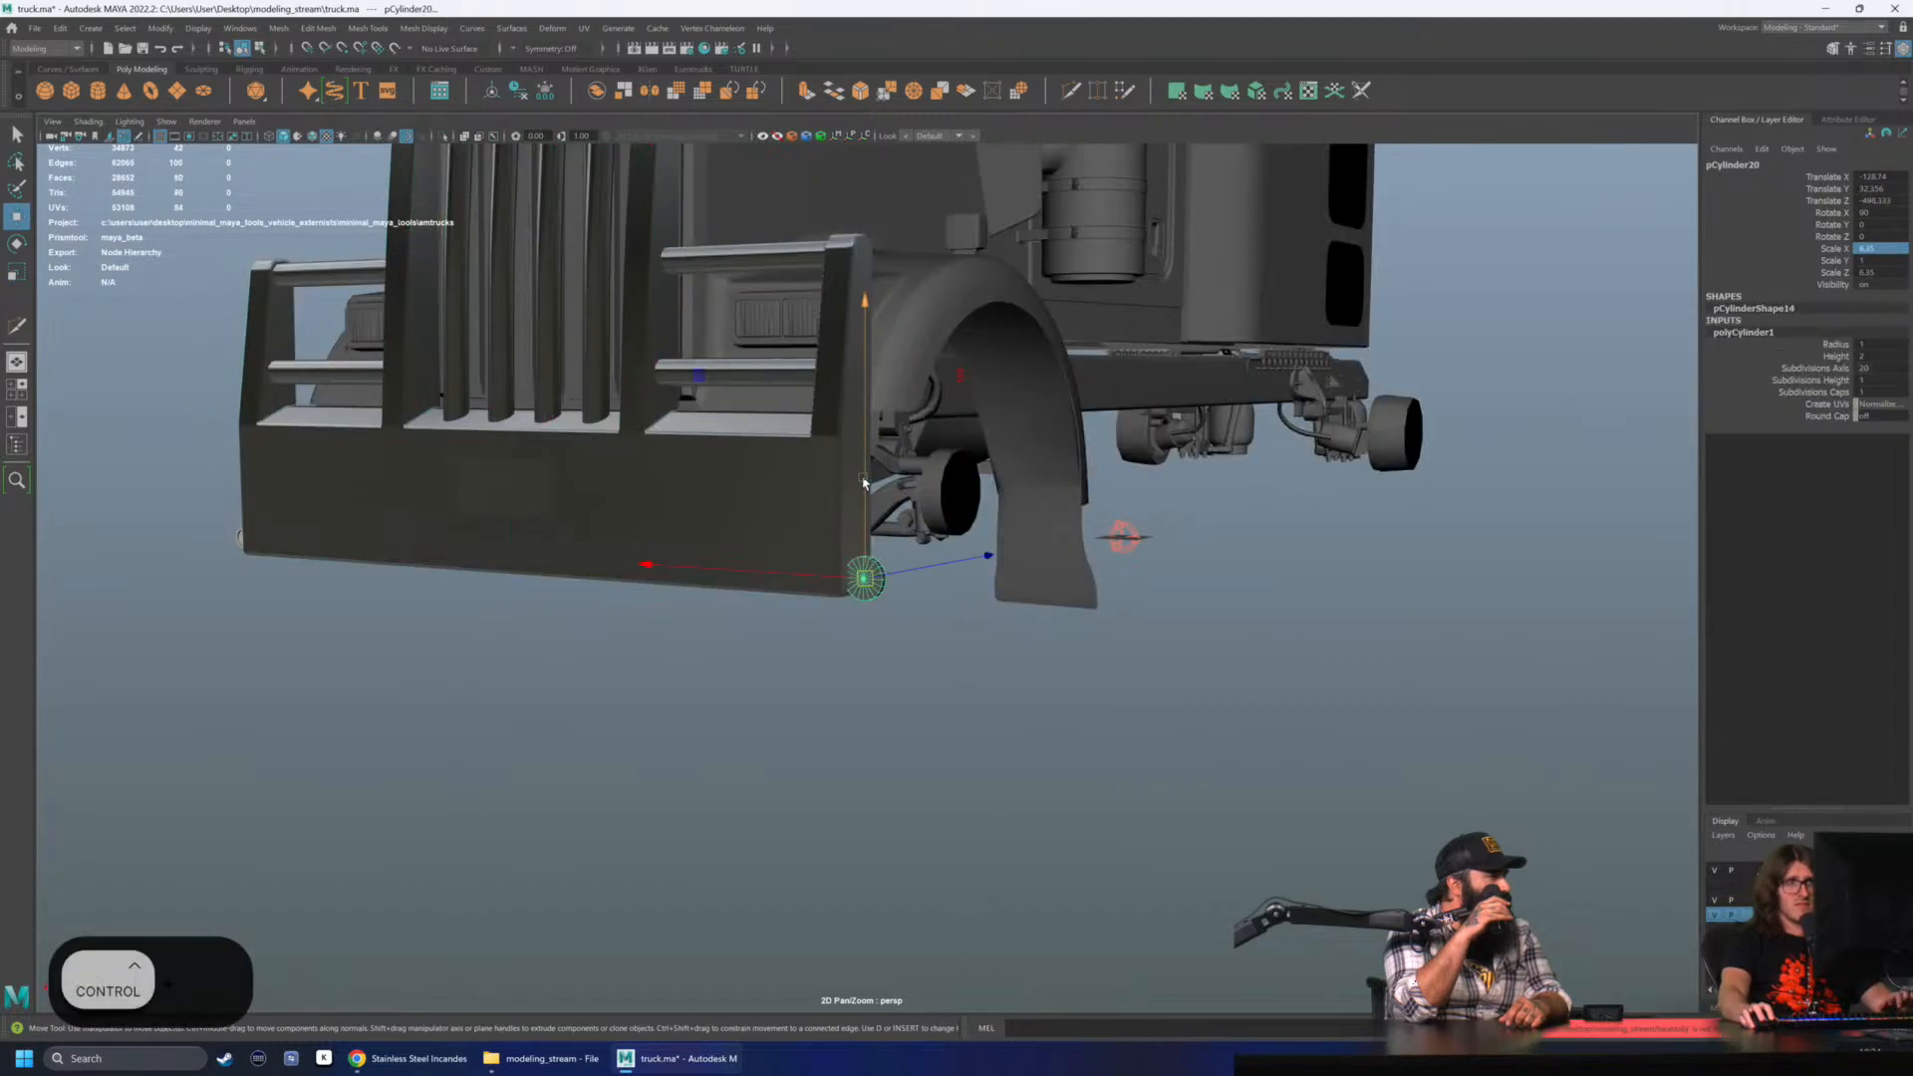
{"action": "mouse_move", "coordinate": [865, 478]}
{"action": "left_mouse_down"}
{"action": "mouse_move", "coordinate": [866, 448]}
{"action": "mouse_move", "coordinate": [881, 463]}
{"action": "left_mouse_up"}
{"action": "left_click_drag", "start_coordinate": [739, 533], "coordinate": [805, 574], "text": "alt"}
{"action": "key", "text": "w"}
{"action": "left_click", "coordinate": [792, 553]}
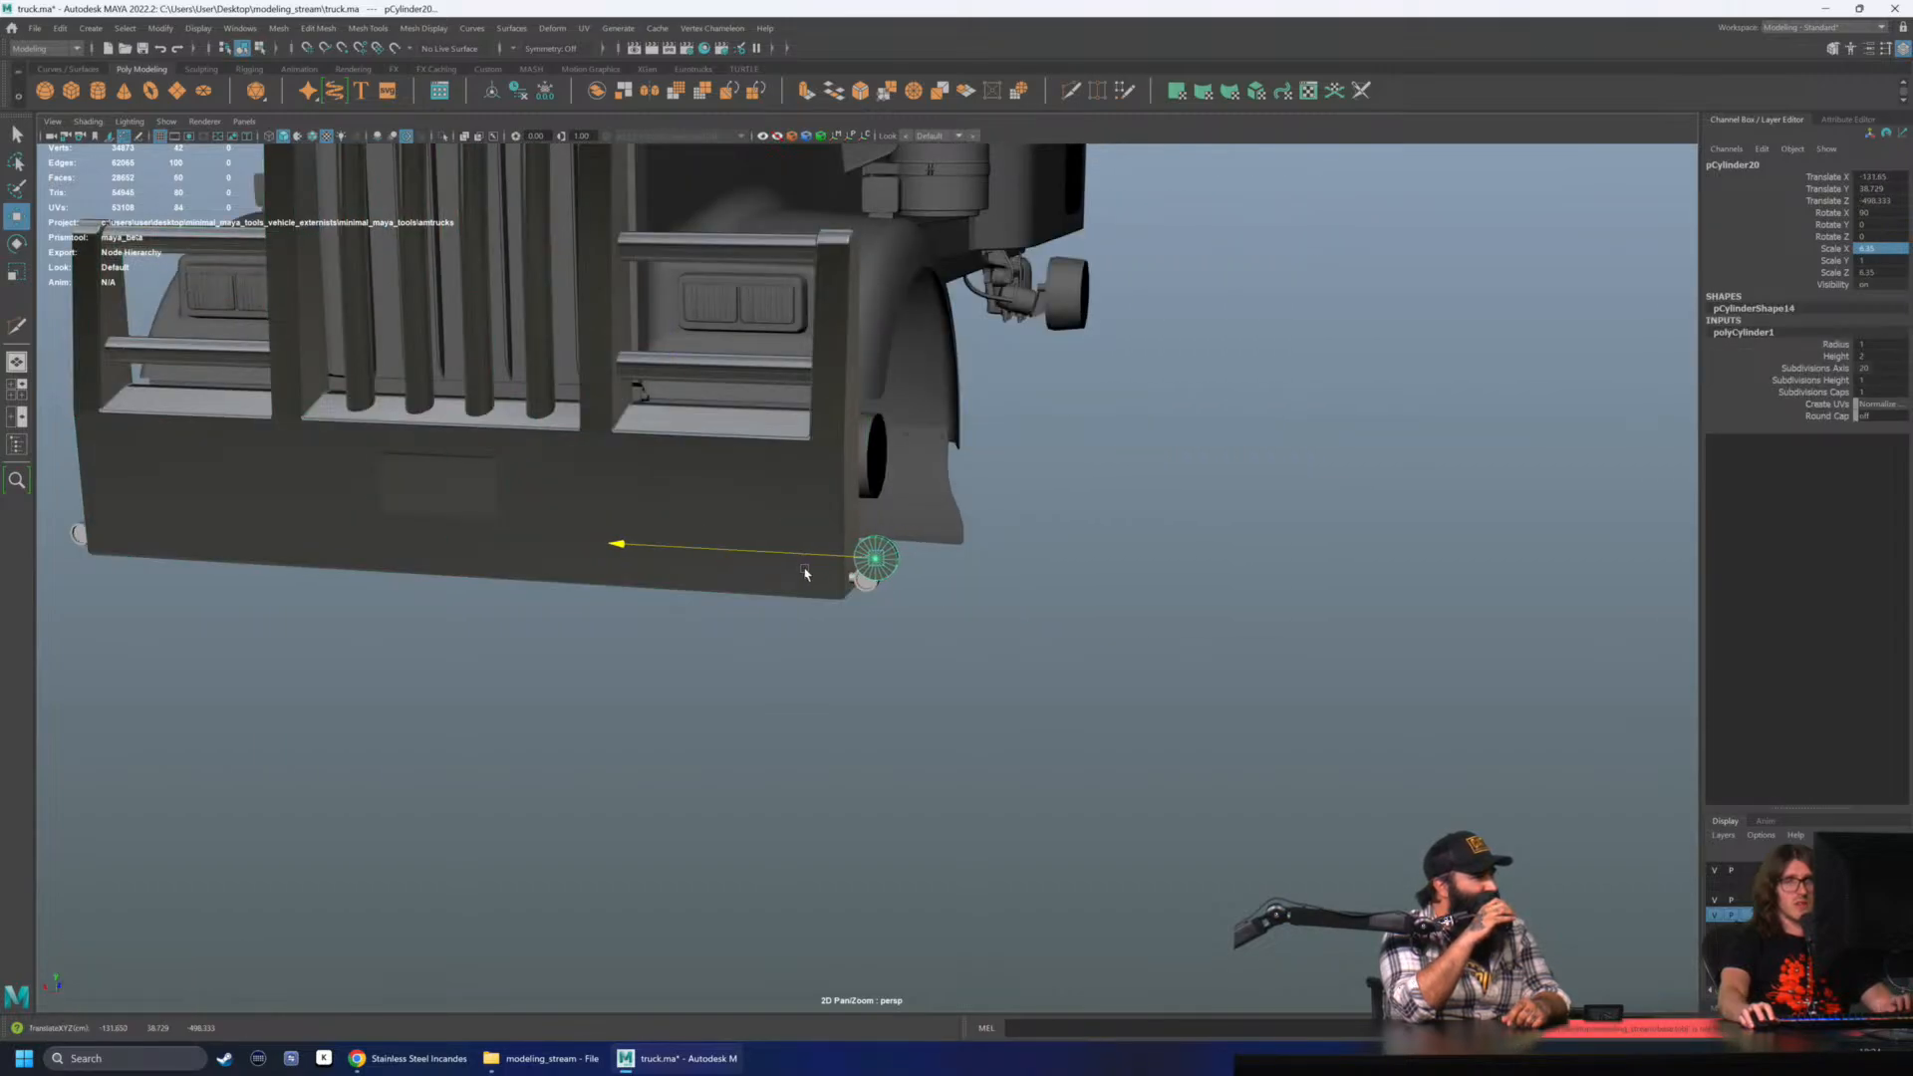
- Set the cylinder's Scale X and Scale Z to 6
{"action": "left_click", "coordinate": [1891, 247]}
{"action": "scroll", "coordinate": [1315, 528], "scroll_direction": "up", "scroll_amount": 3}
{"action": "left_click_drag", "start_coordinate": [1186, 603], "coordinate": [1111, 623], "text": "alt"}
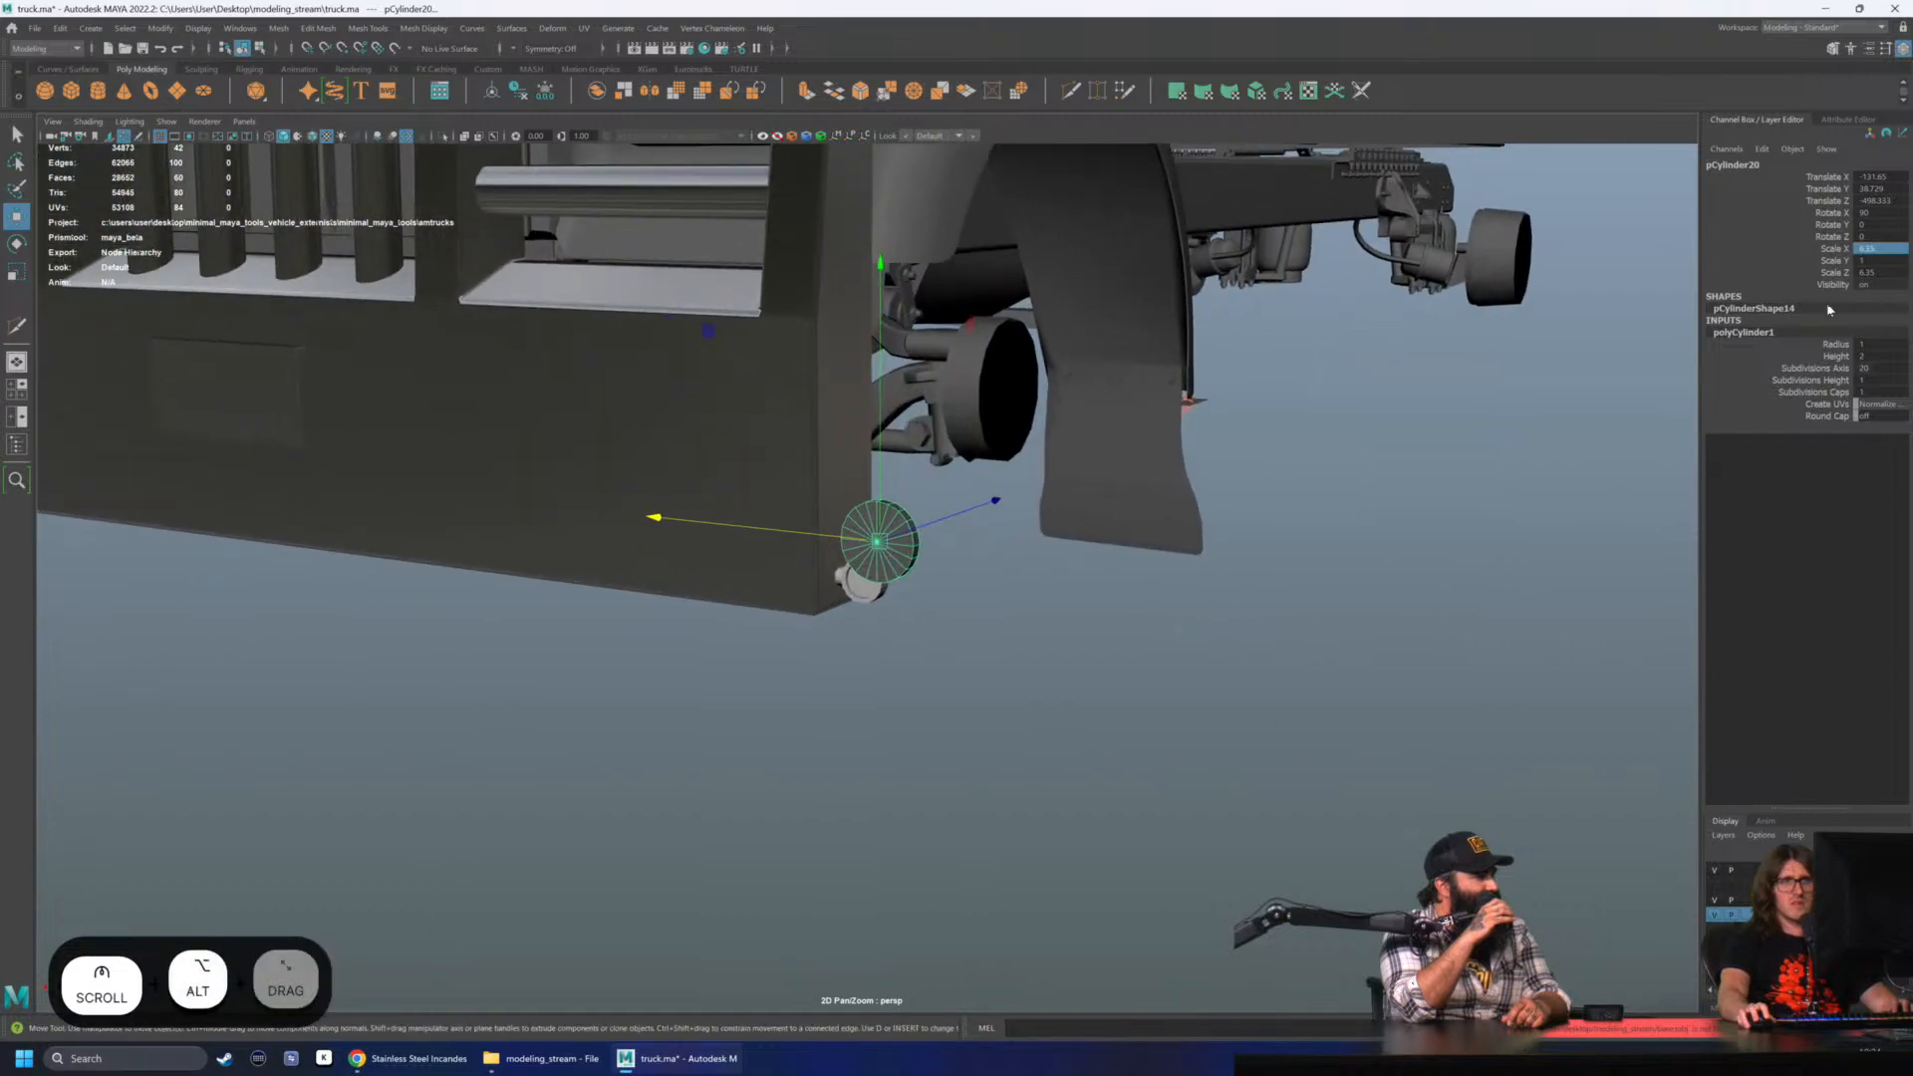
{"action": "left_click", "coordinate": [1892, 248]}
{"action": "type", "text": "6"}
{"action": "key", "text": "Return"}
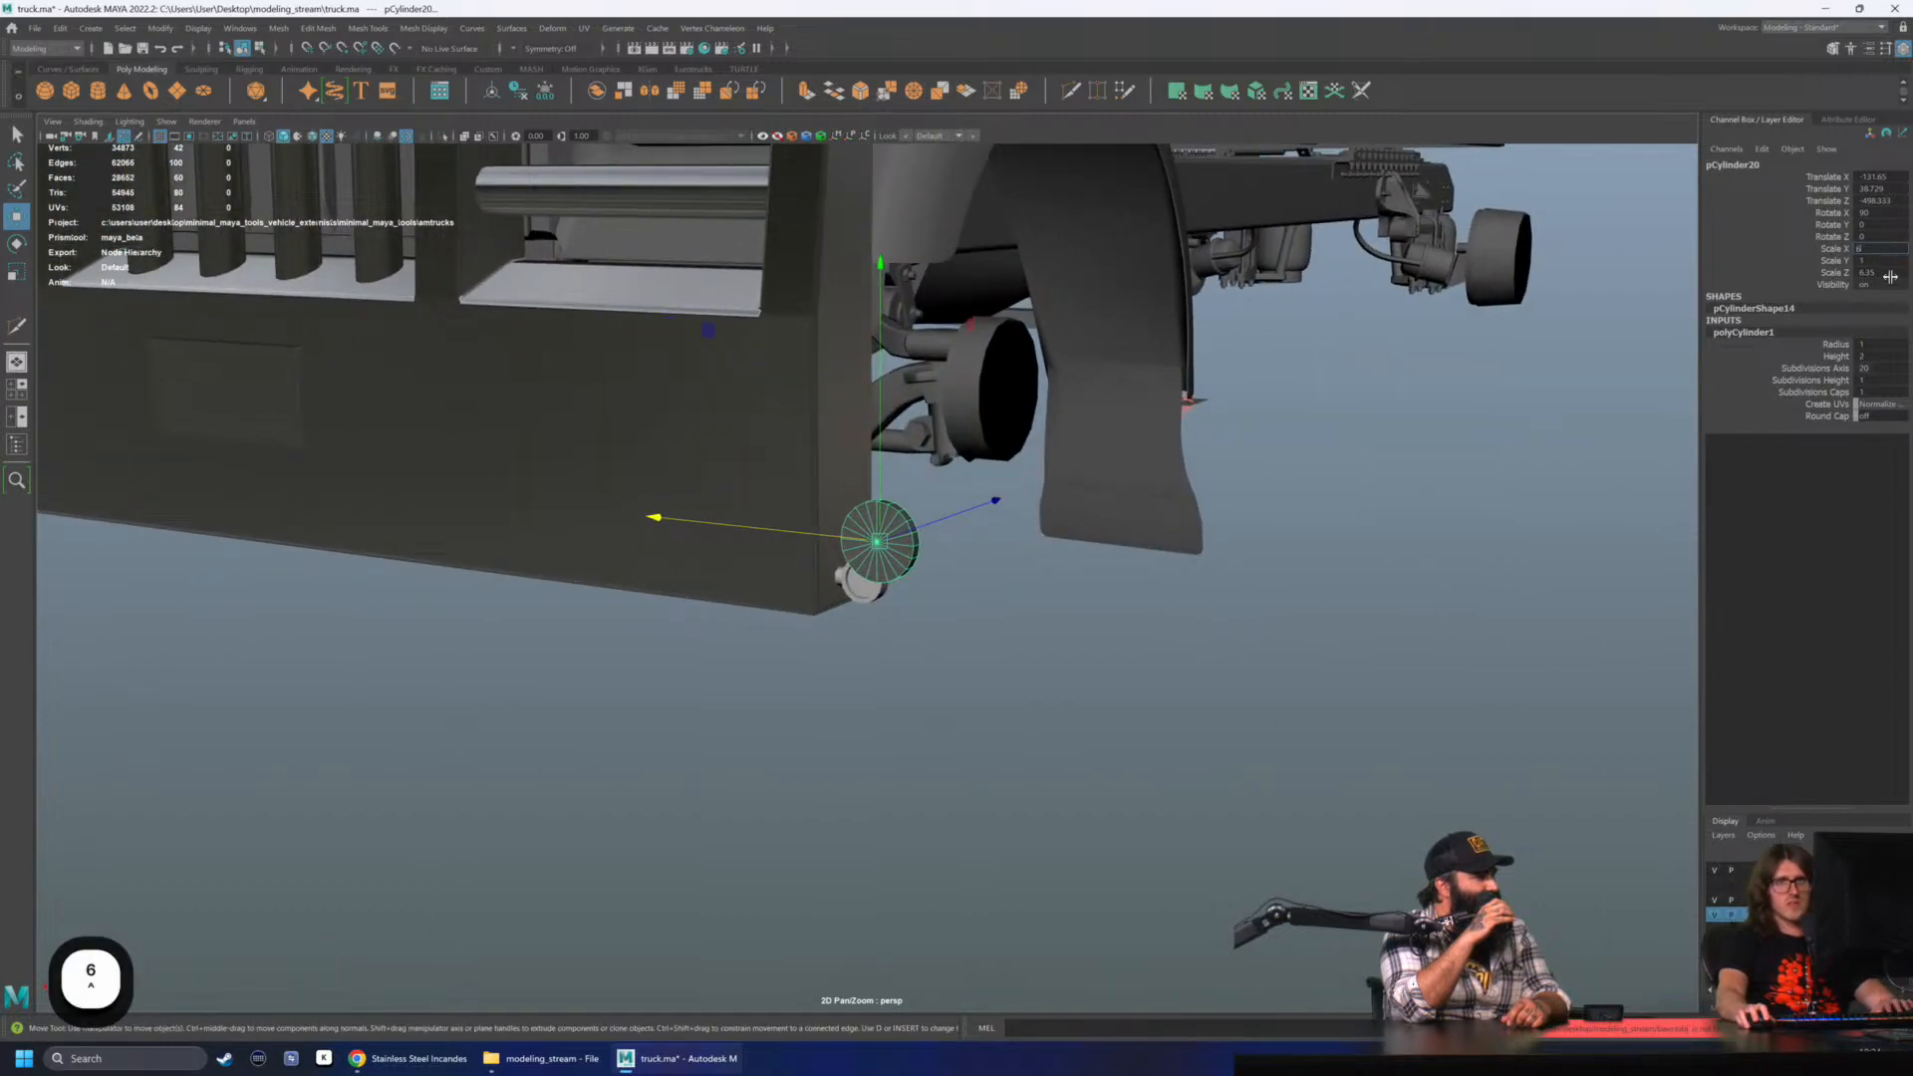
{"action": "left_click_drag", "start_coordinate": [1075, 625], "coordinate": [1473, 692], "text": "alt"}
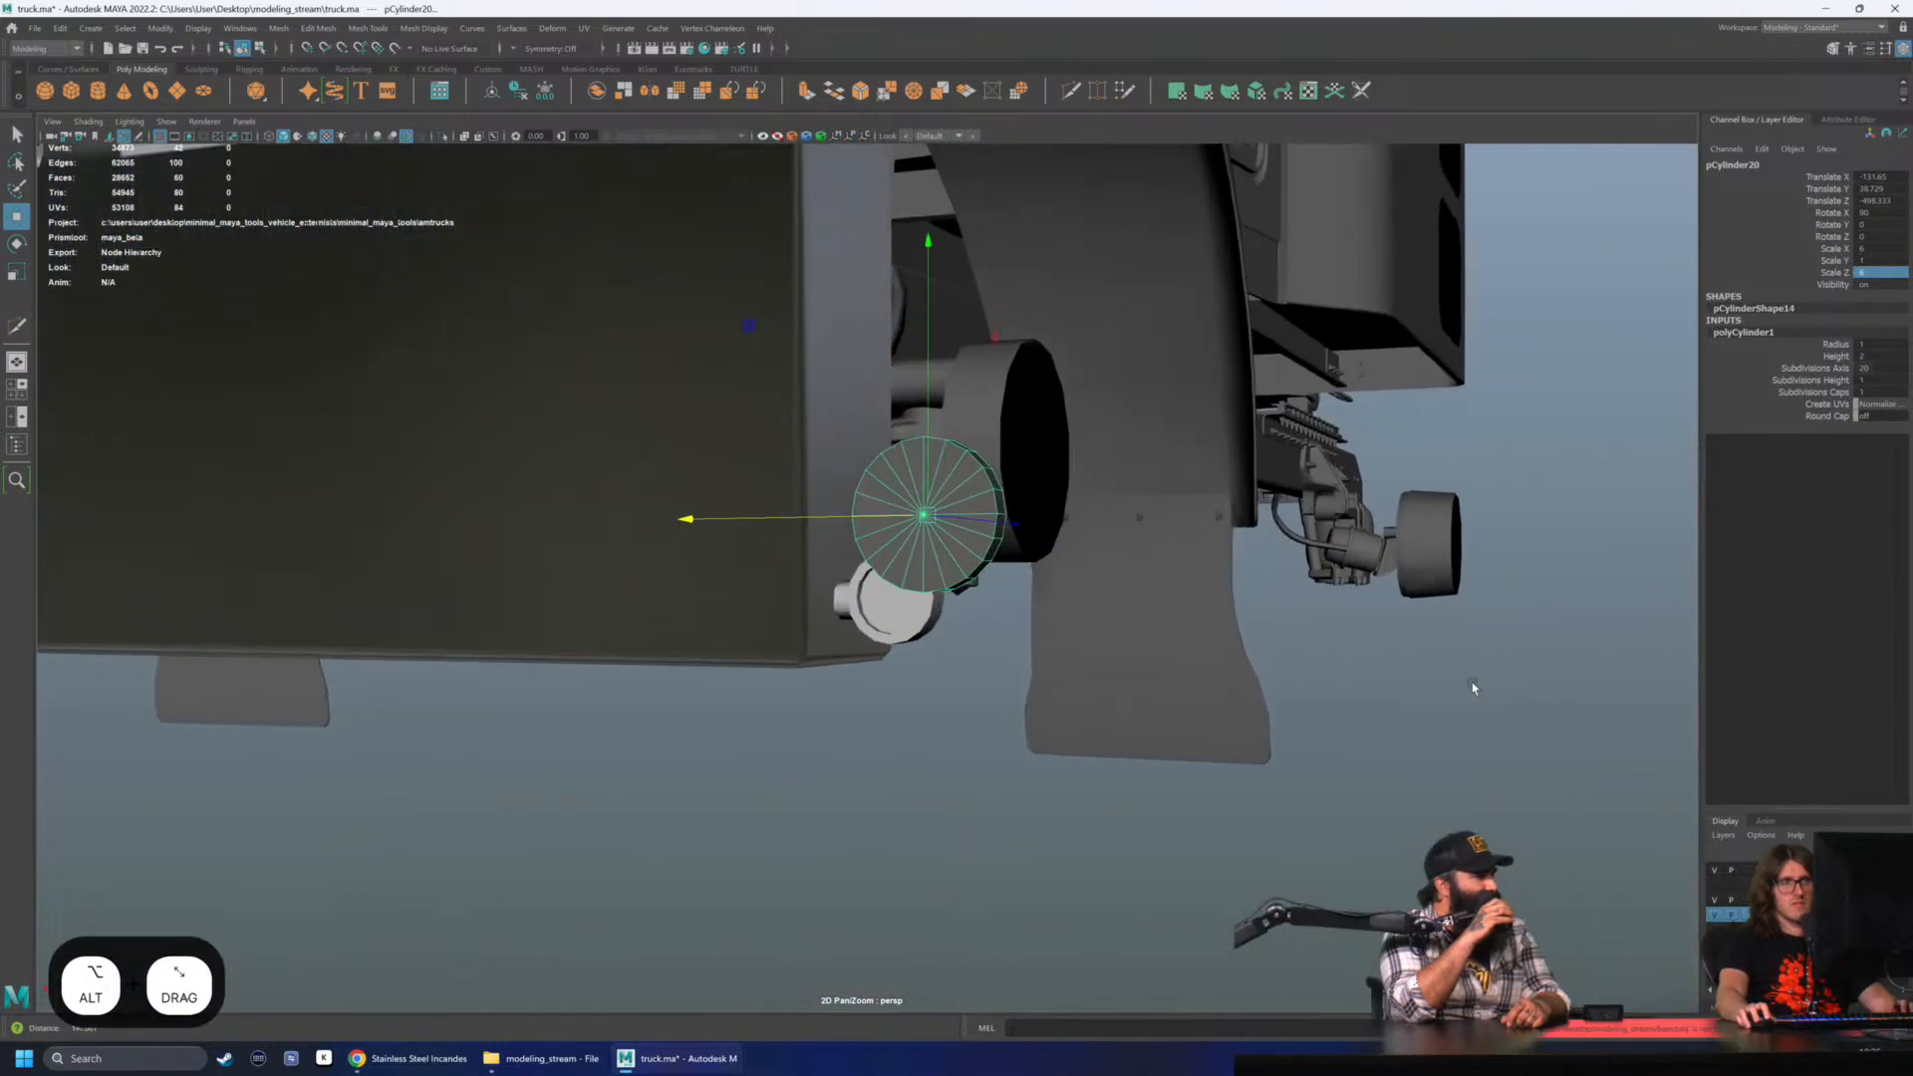
- Reduce the cylinder's Scale X and Scale Z to 2.5
{"action": "left_click", "coordinate": [1880, 248]}
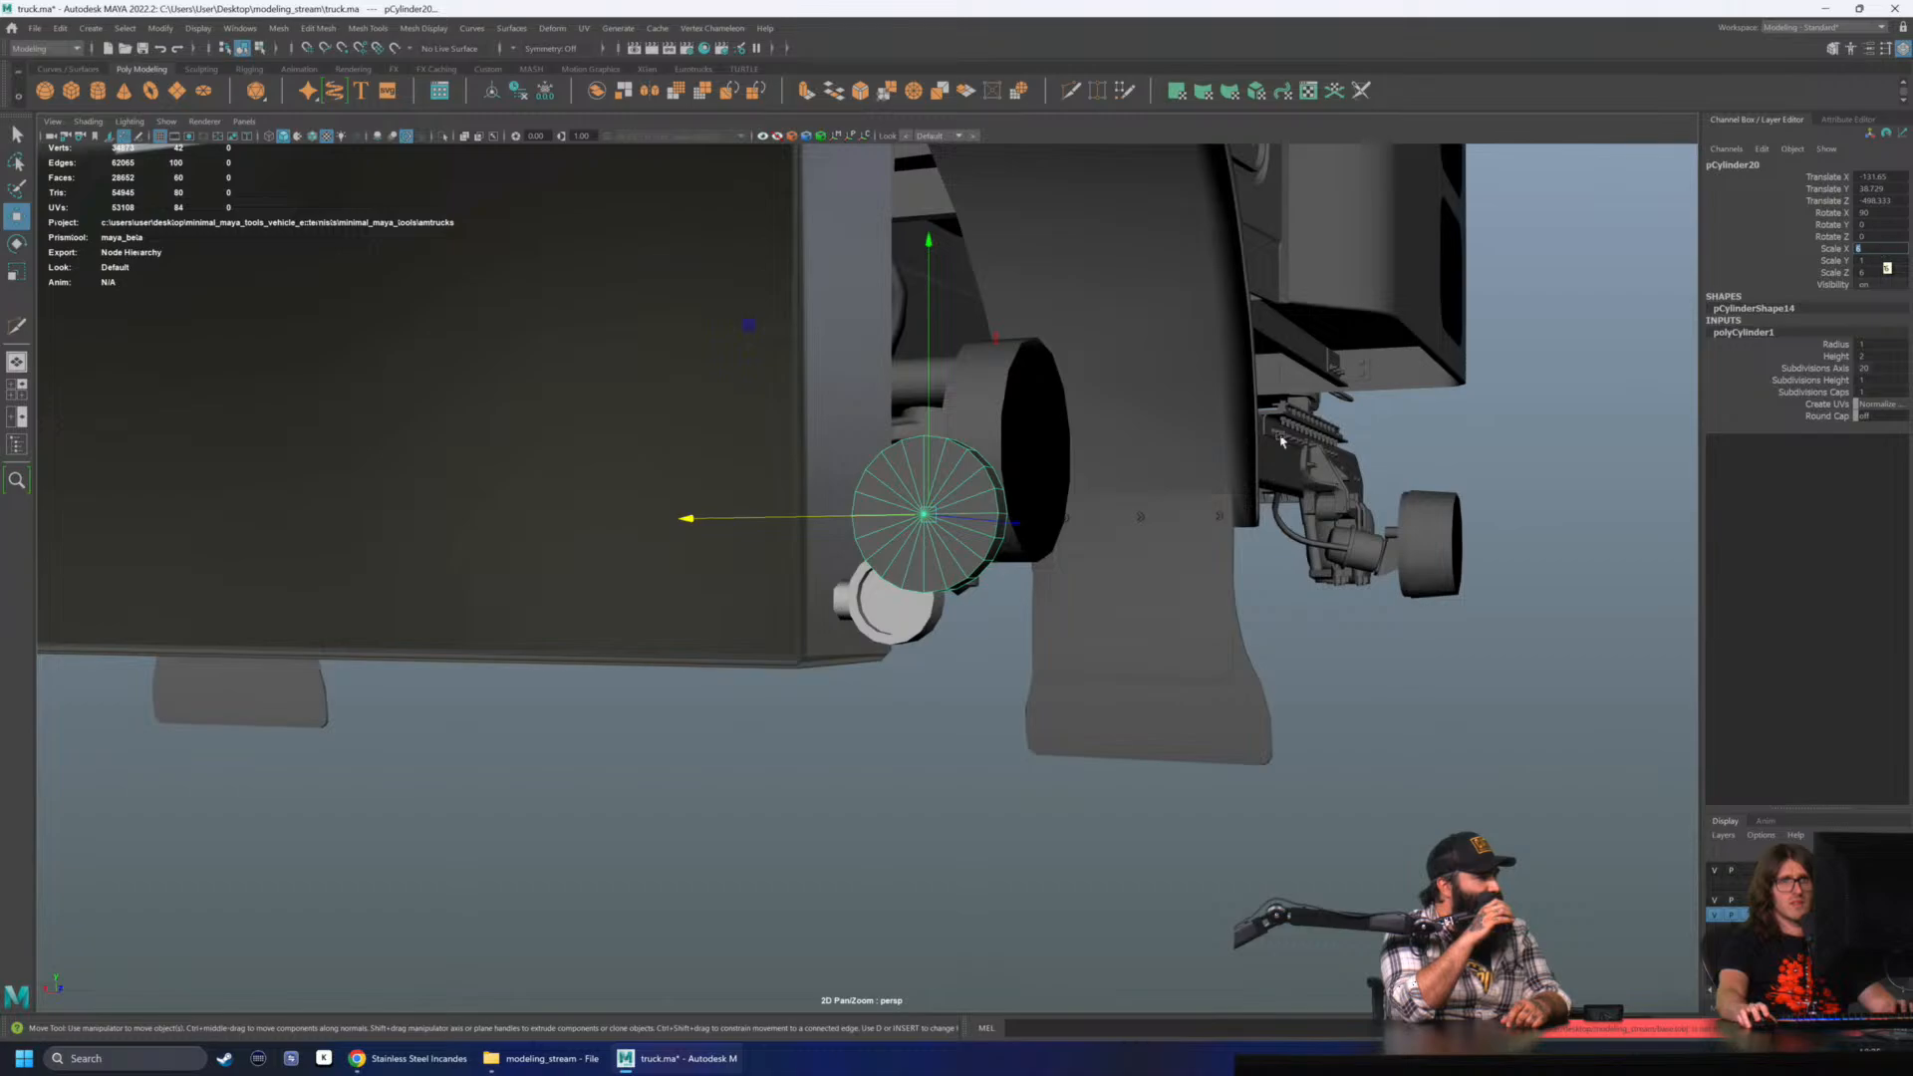
{"action": "scroll", "coordinate": [1226, 467], "scroll_direction": "down", "scroll_amount": 5}
{"action": "left_click_drag", "start_coordinate": [1097, 525], "coordinate": [1055, 518], "text": "alt"}
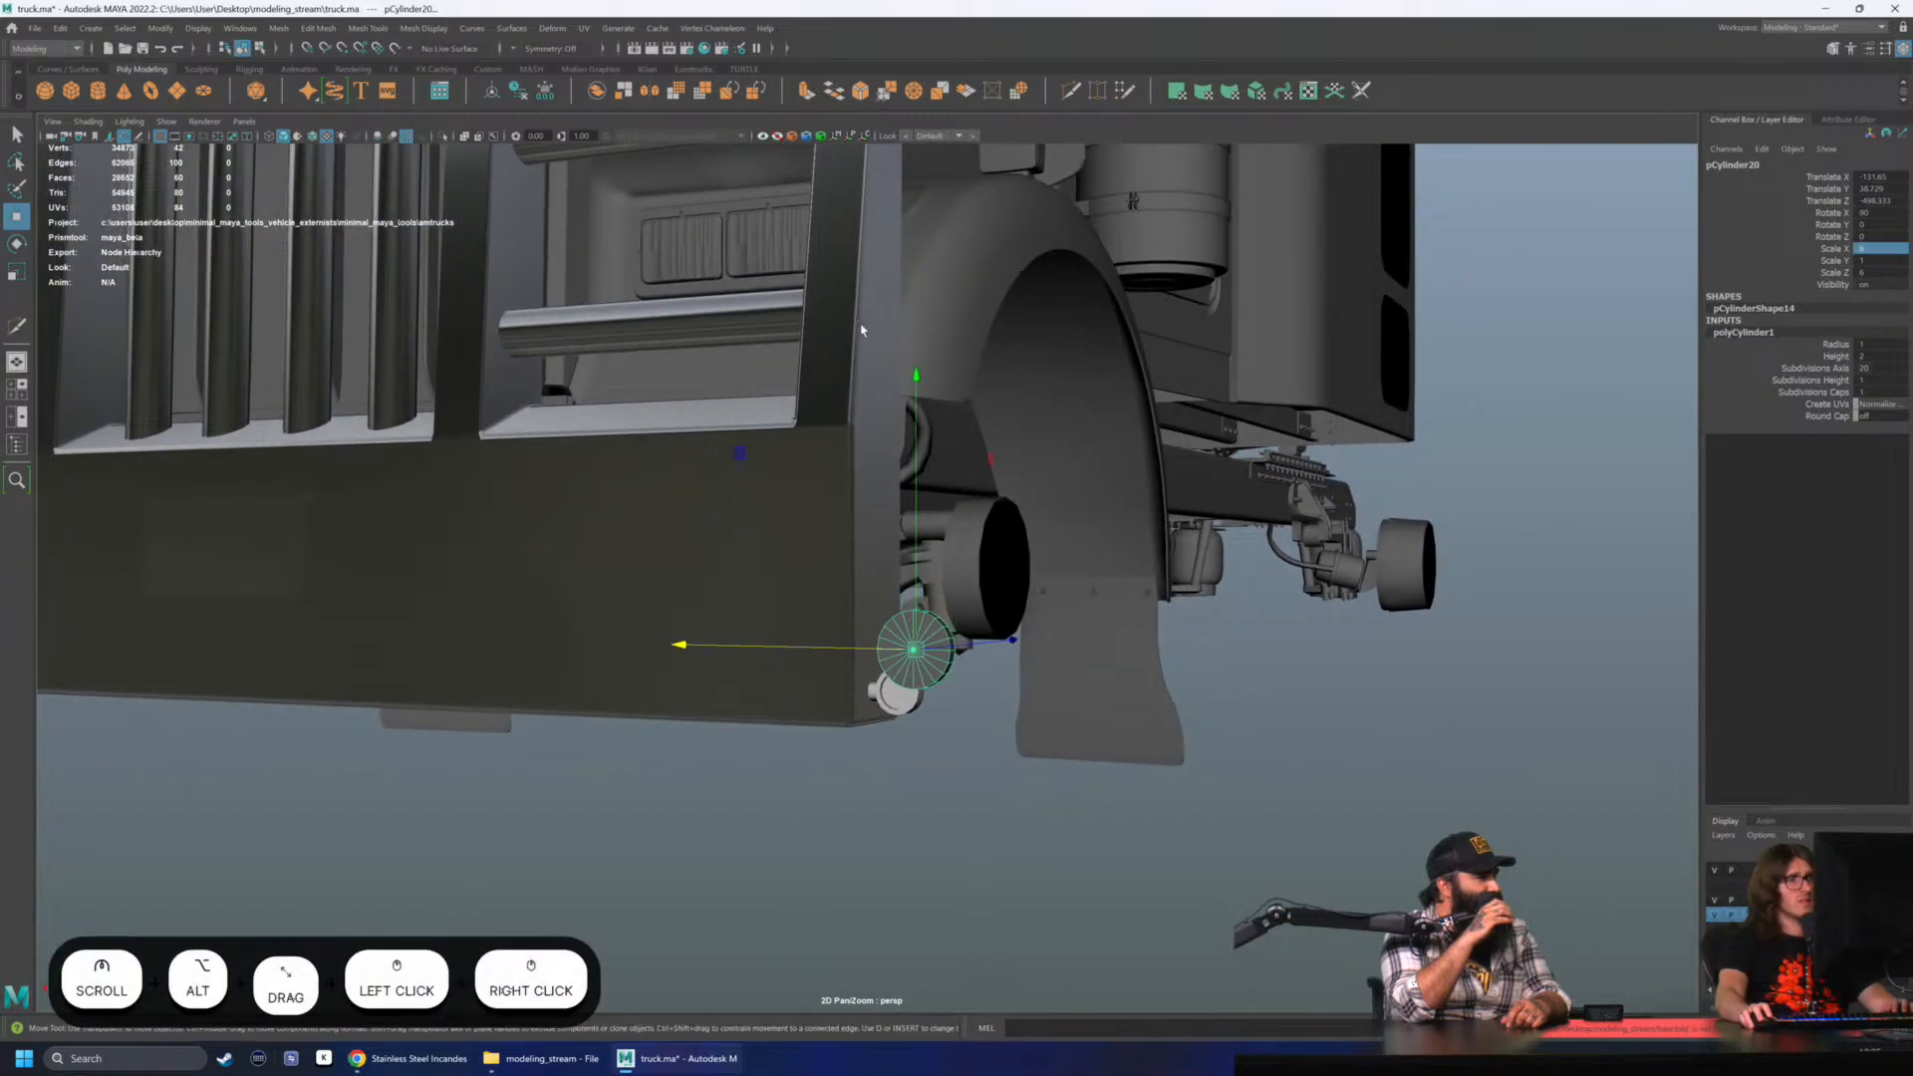
{"action": "left_click_drag", "start_coordinate": [862, 329], "coordinate": [1351, 568], "text": "alt"}
{"action": "left_click", "coordinate": [1878, 245]}
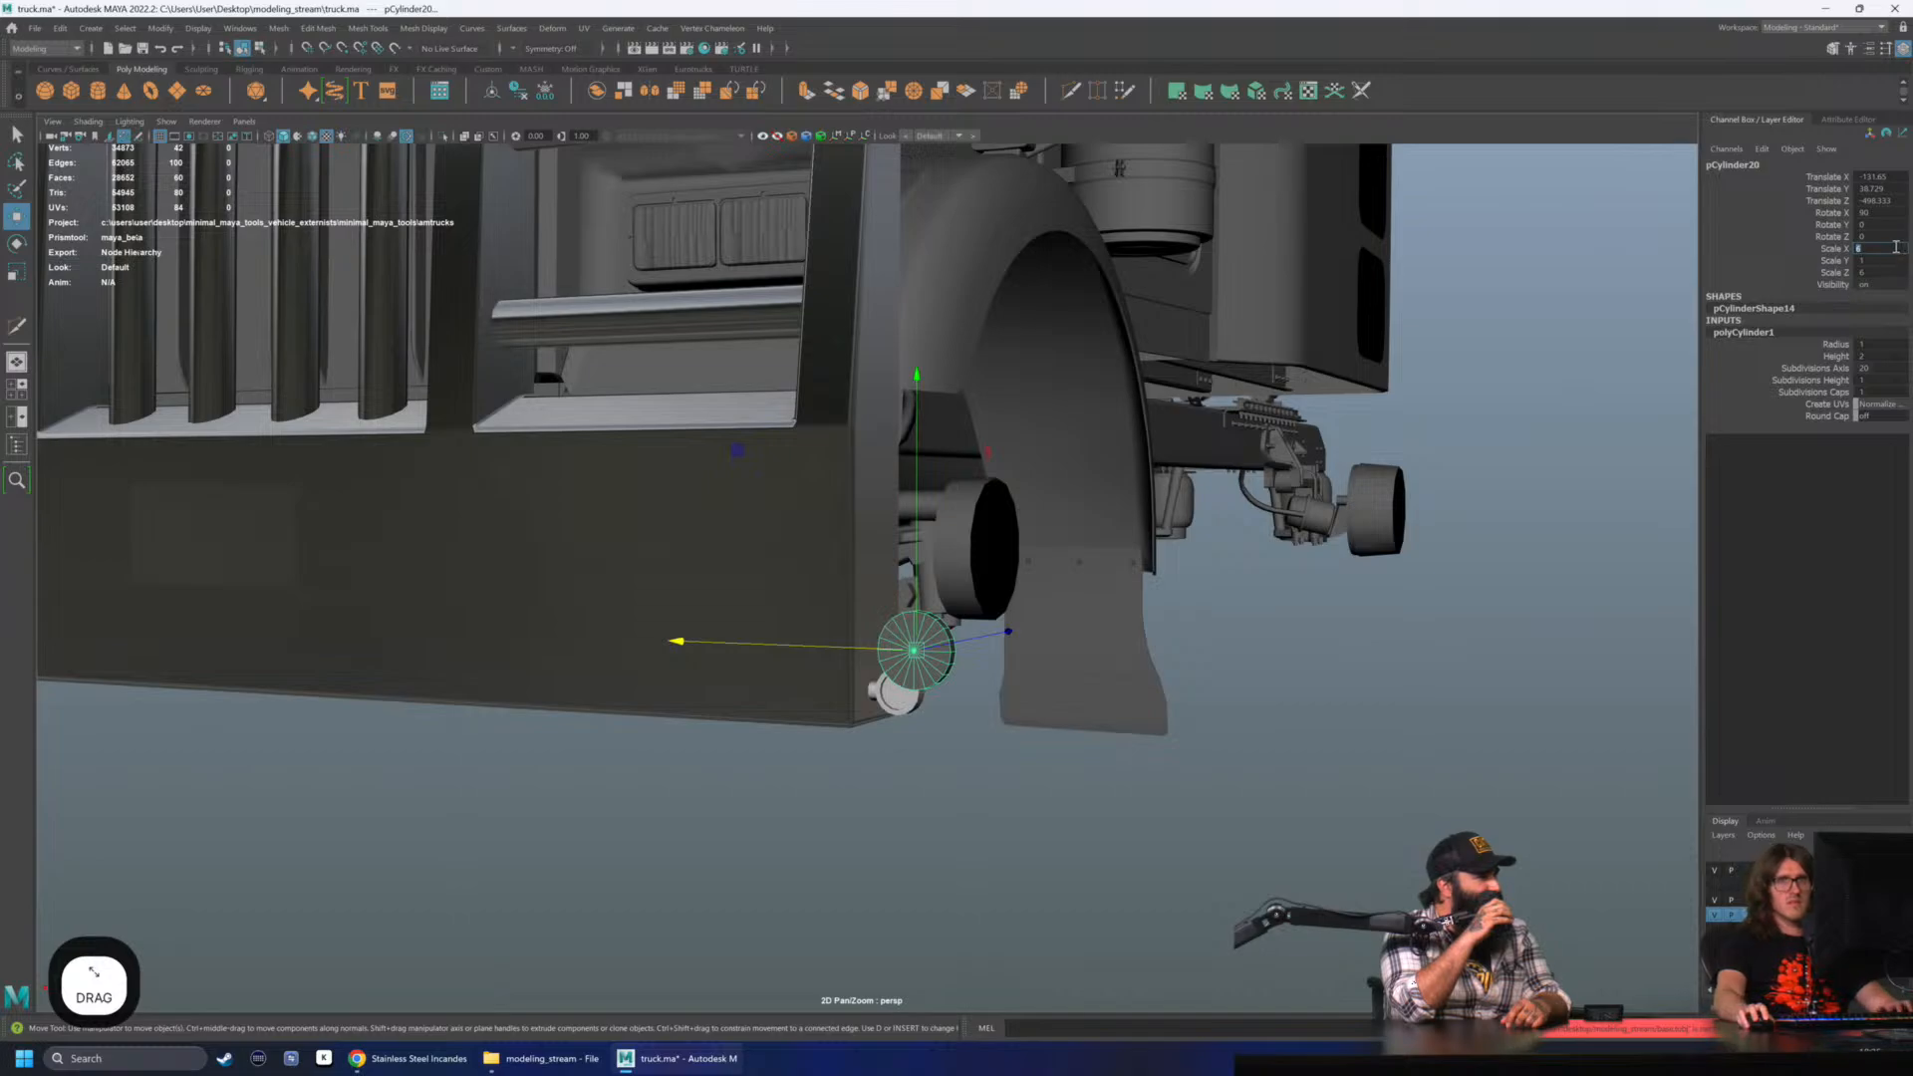
{"action": "type", "text": "2.5"}
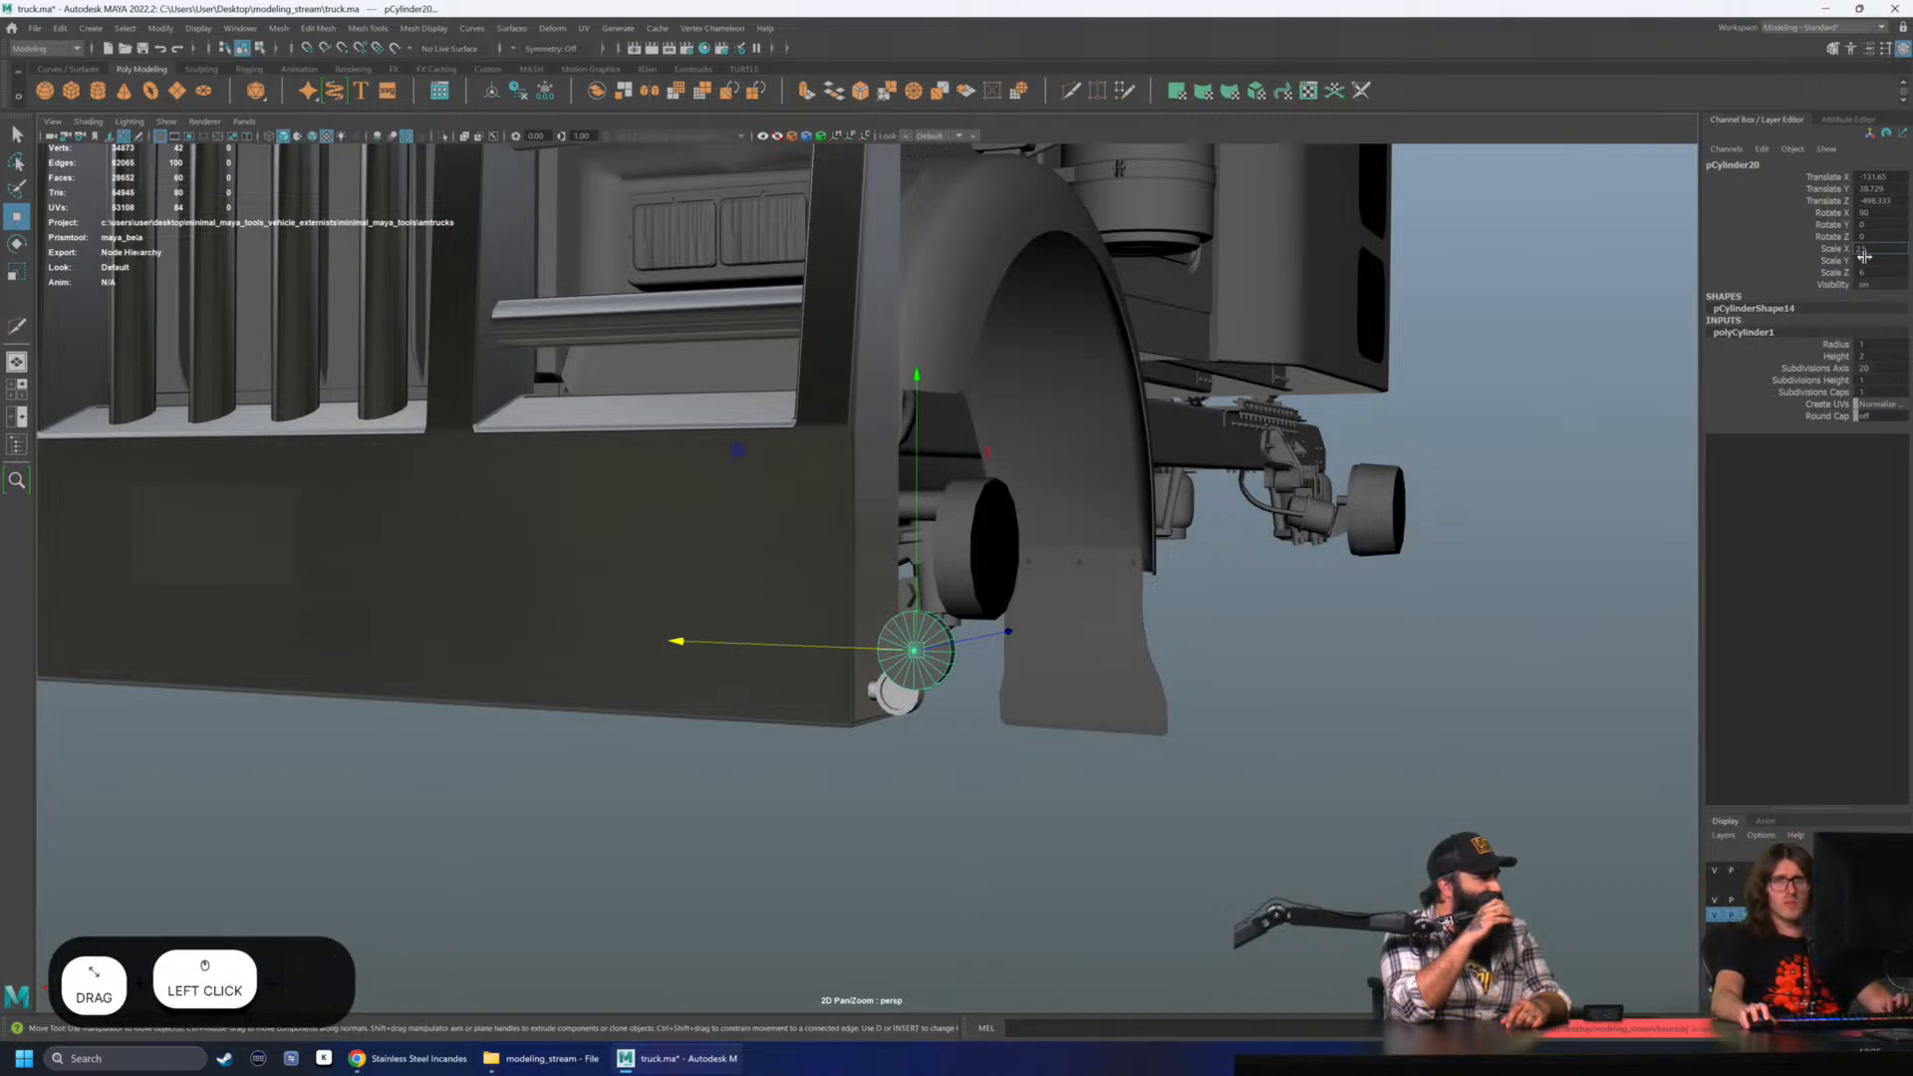
{"action": "left_click_drag", "start_coordinate": [1875, 249], "coordinate": [1826, 251]}
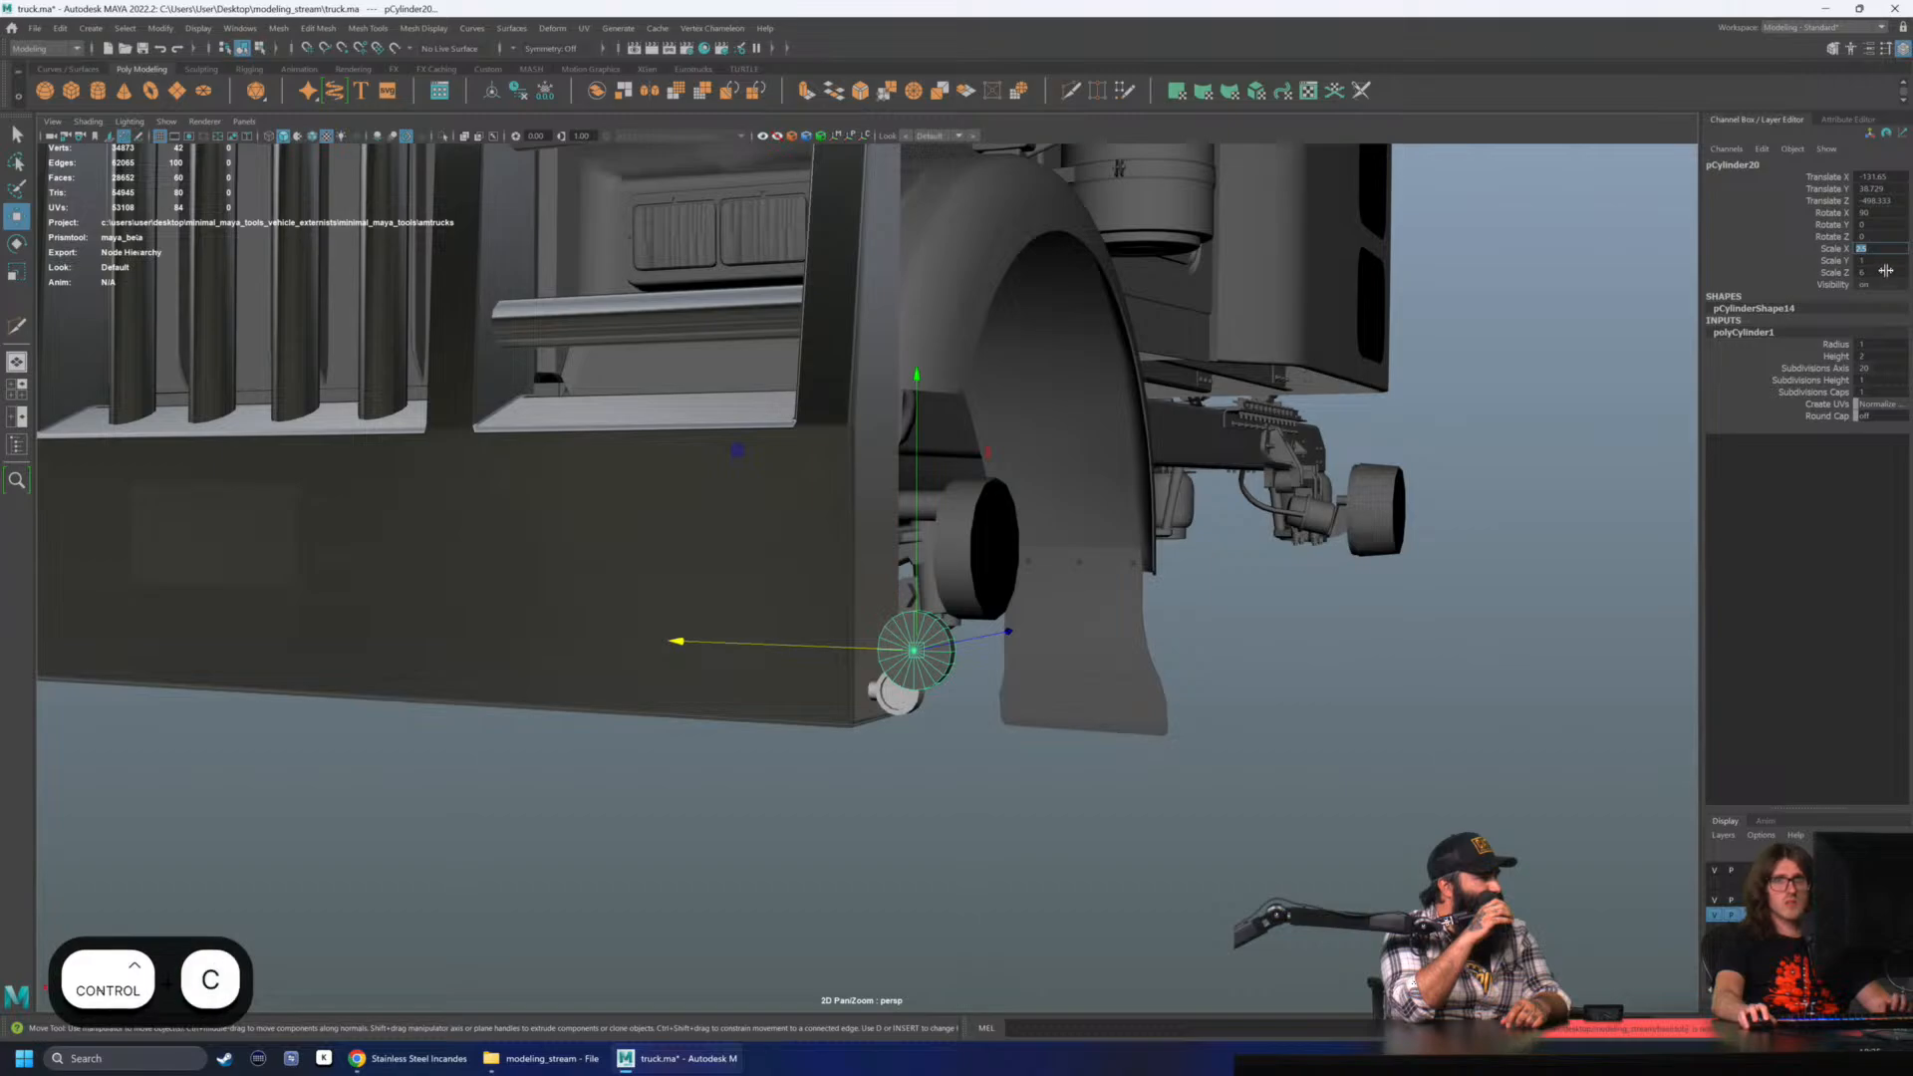
{"action": "left_click", "coordinate": [1885, 272]}
{"action": "key", "text": "ctrl+v"}
- Snap the resized cylinder back onto the centre of the round light housing
{"action": "left_click_drag", "start_coordinate": [1459, 528], "coordinate": [1305, 554], "text": "alt"}
{"action": "key", "text": "w"}
{"action": "key", "text": "v"}
{"action": "left_click_drag", "start_coordinate": [919, 650], "coordinate": [912, 684]}
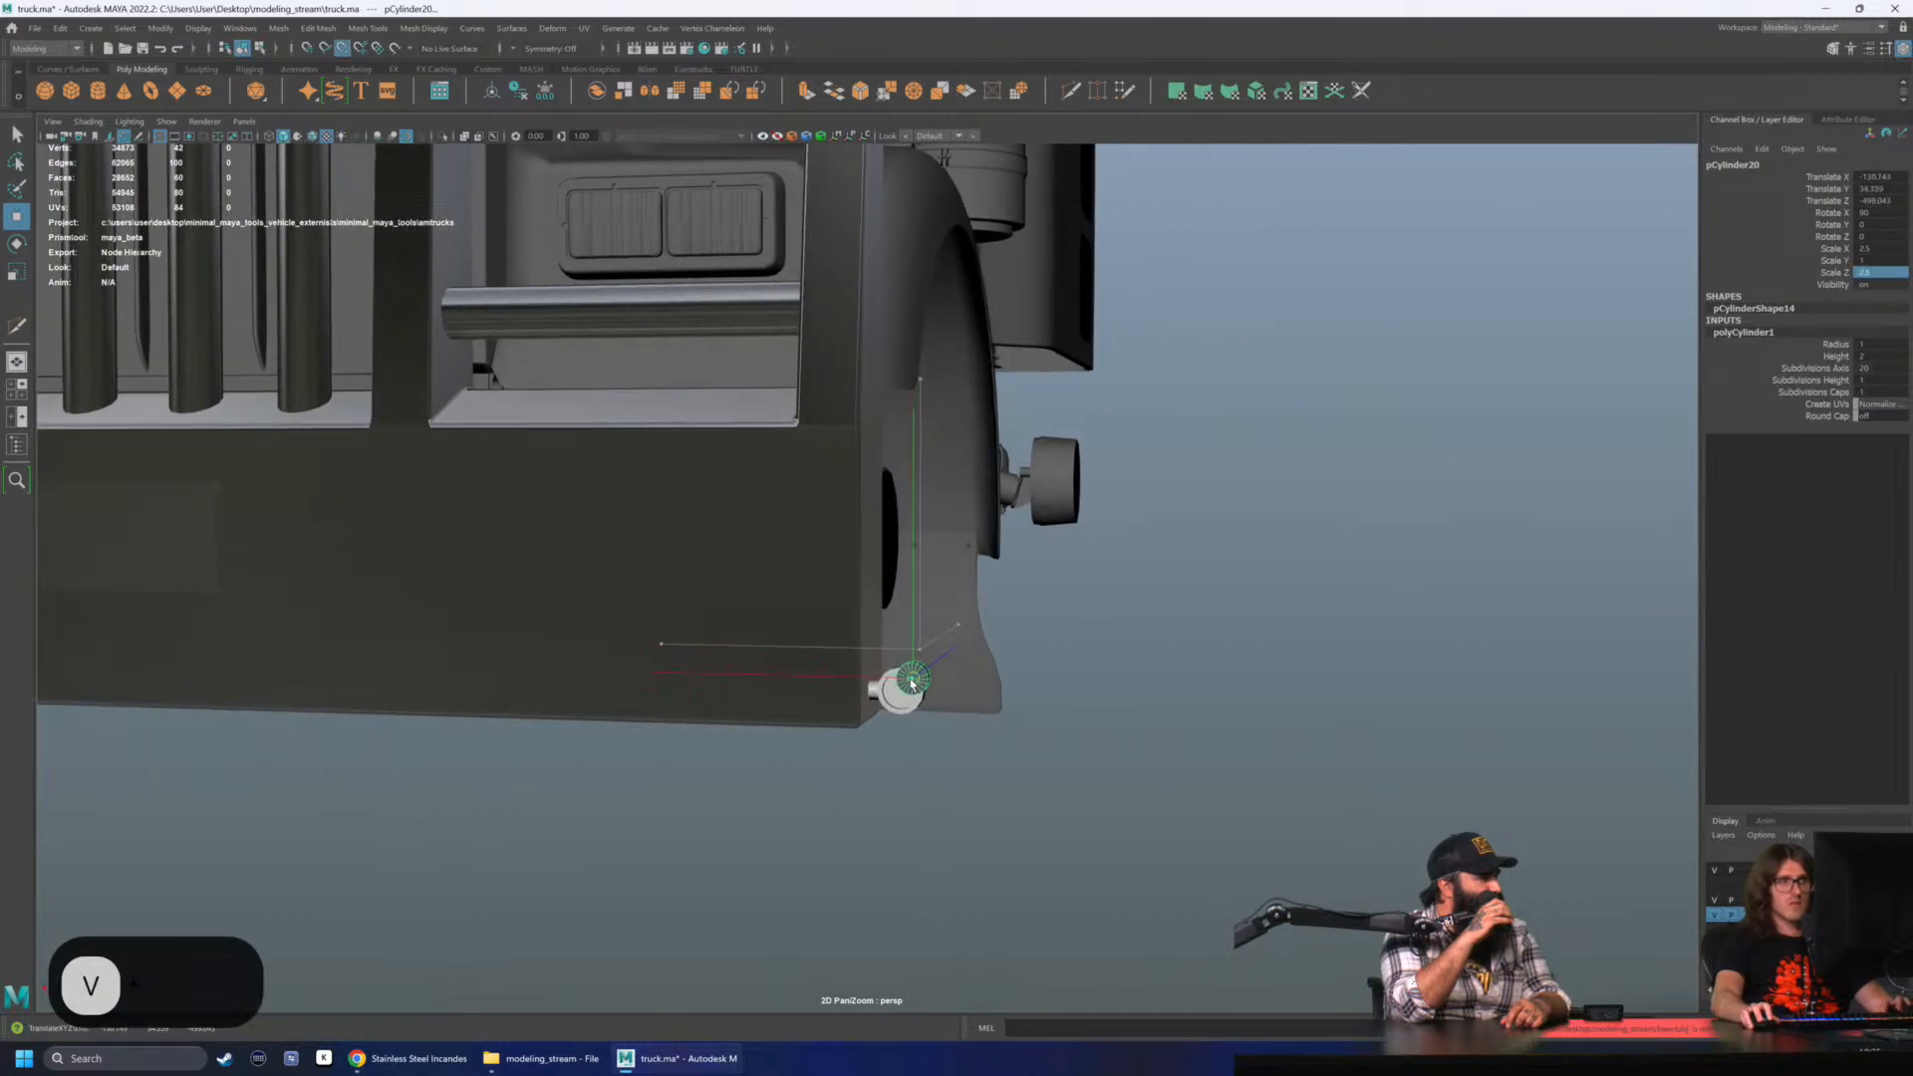
- Examine the cylinder's size against the light housing and the bumper from close up and from farther away
{"action": "key", "text": "f"}
{"action": "left_click_drag", "start_coordinate": [1072, 661], "coordinate": [781, 518], "text": "alt"}
{"action": "scroll", "coordinate": [717, 606], "scroll_direction": "down", "scroll_amount": 3}
{"action": "scroll", "coordinate": [717, 606], "scroll_direction": "down", "scroll_amount": 3}
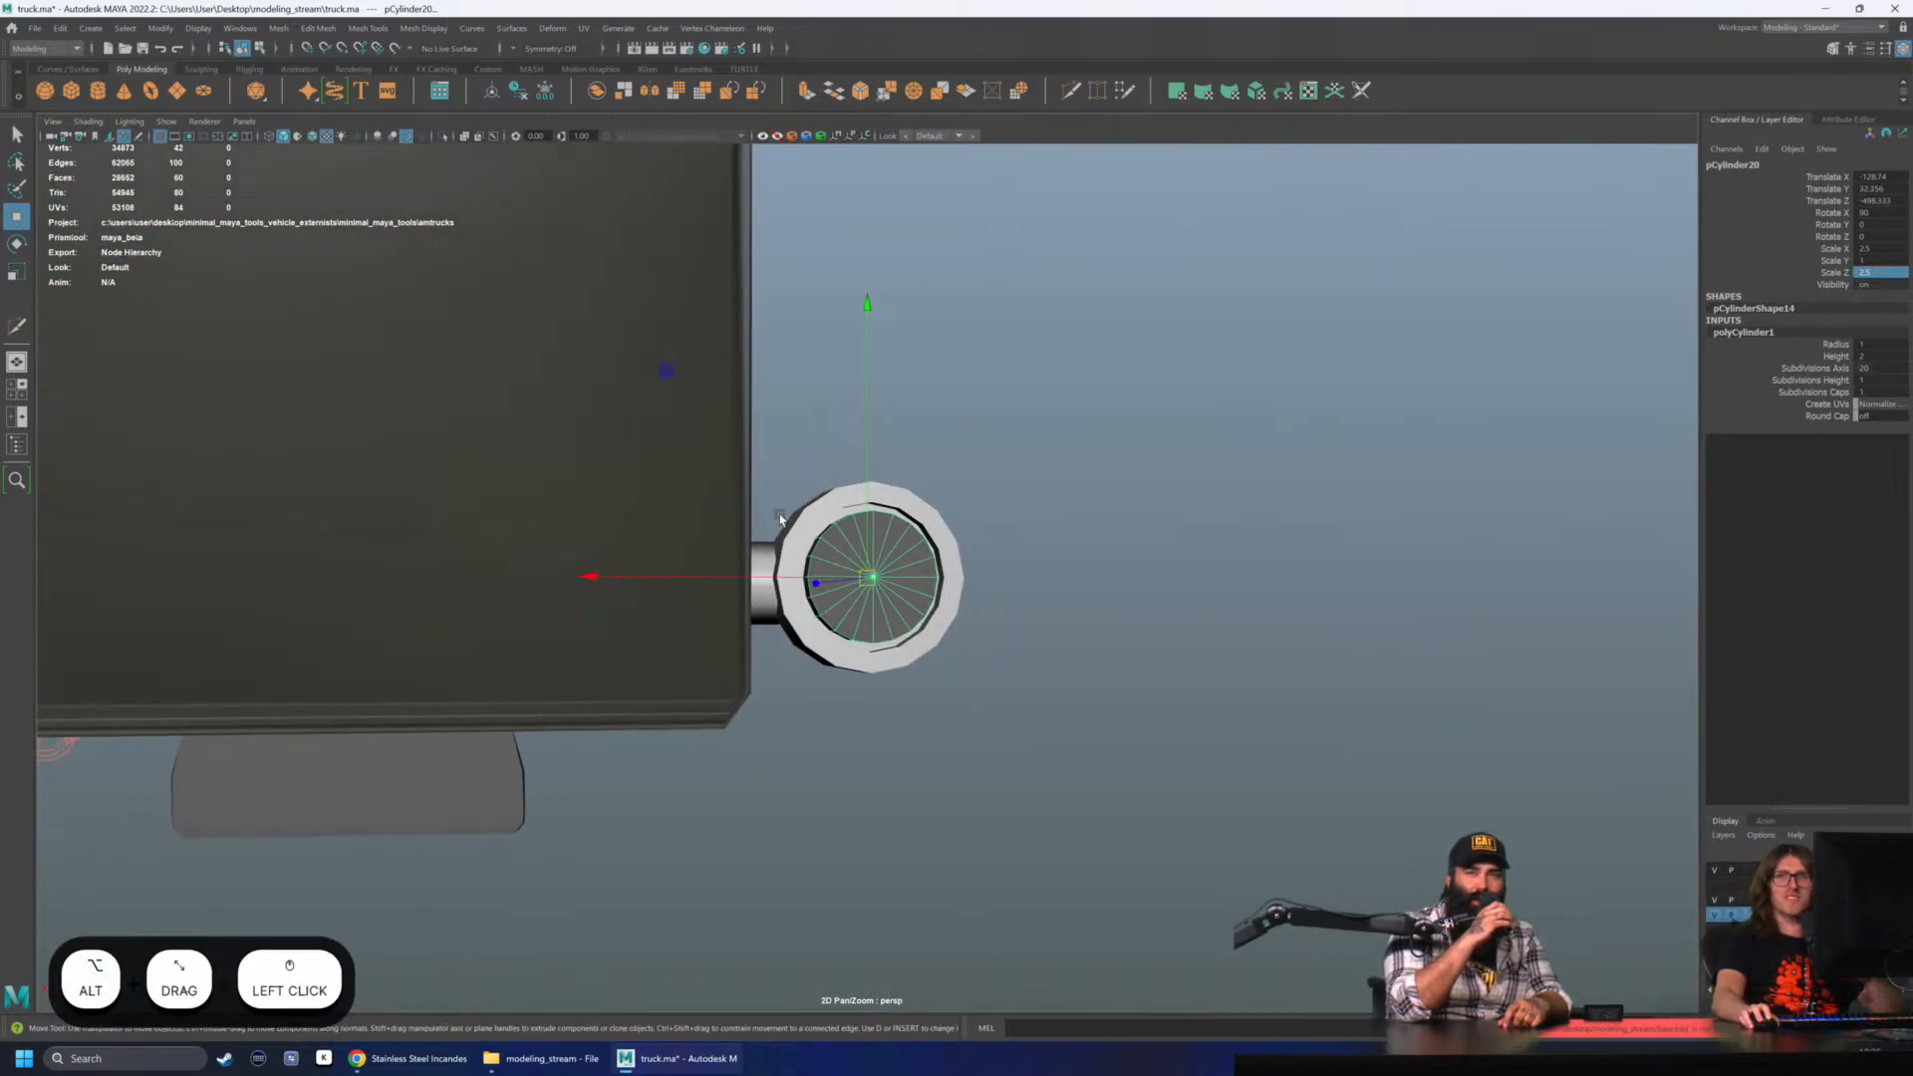
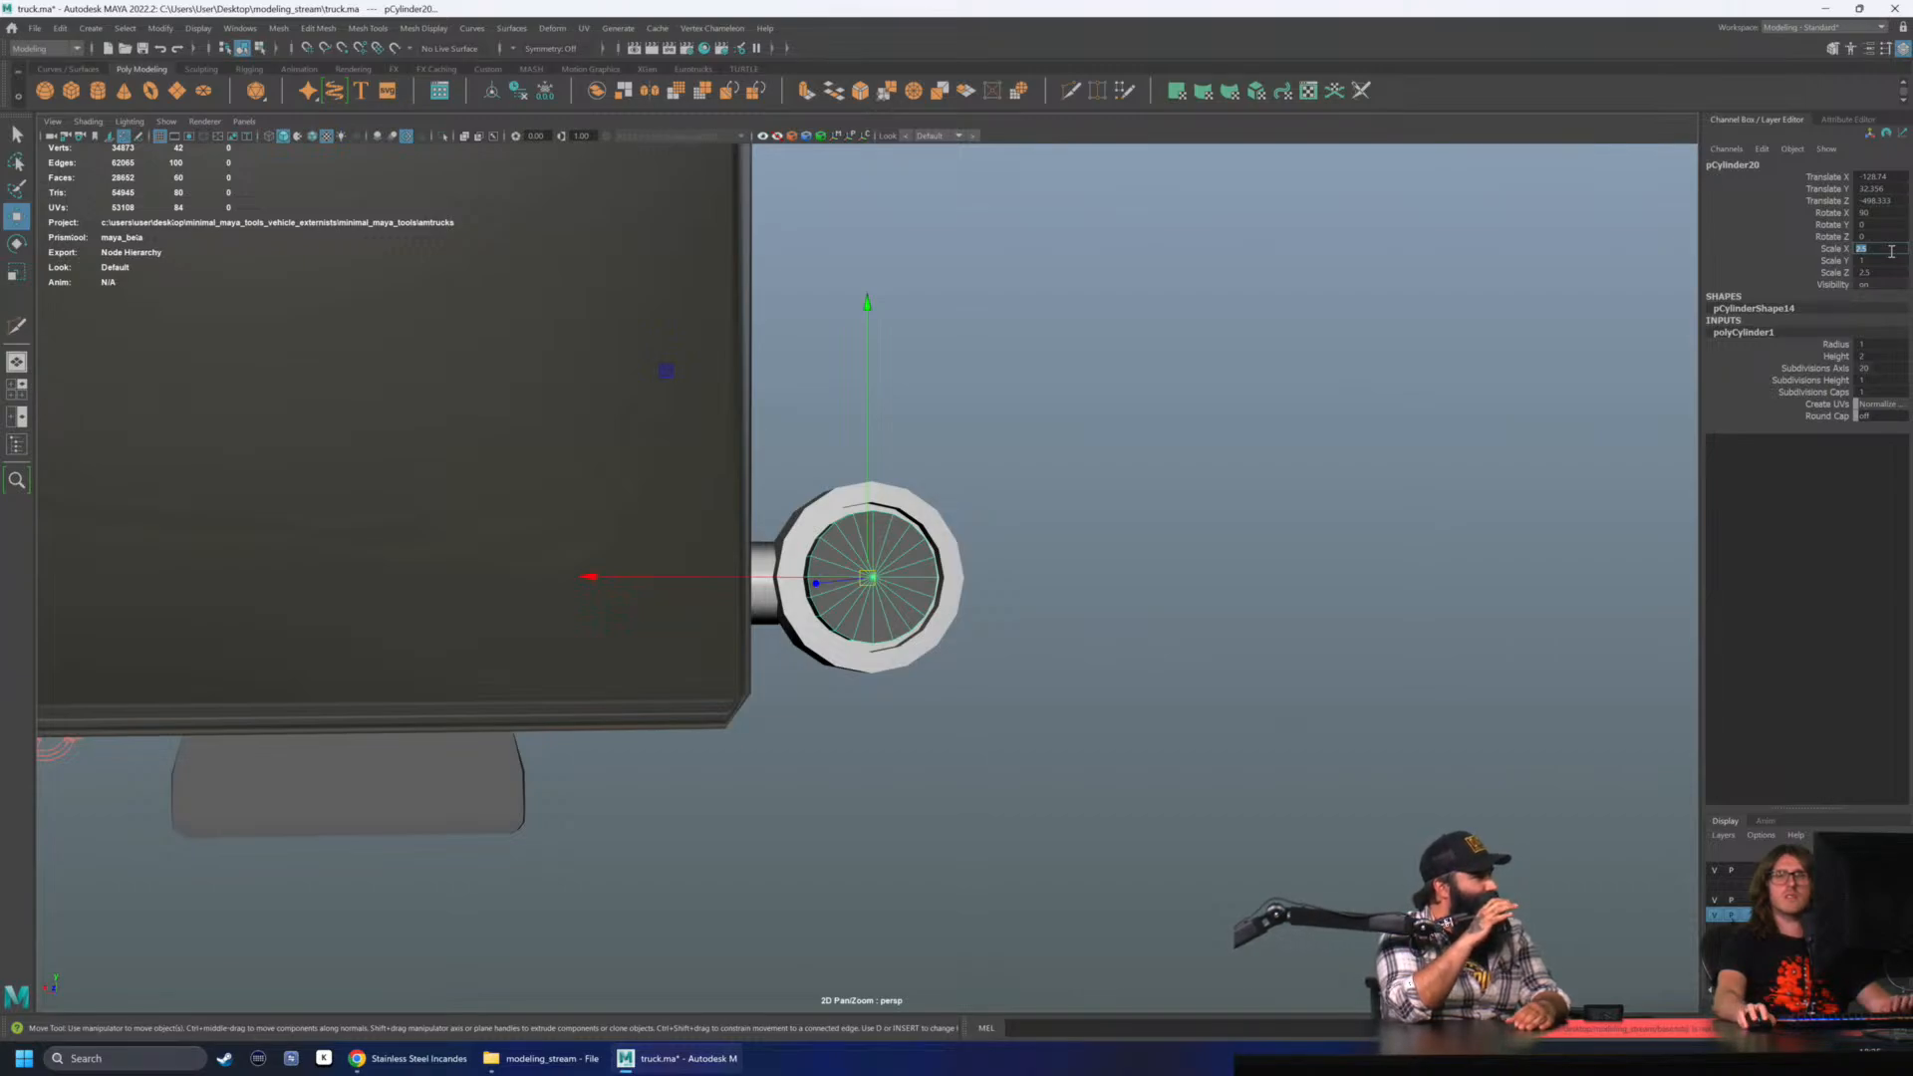
{"action": "left_click_drag", "start_coordinate": [1259, 423], "coordinate": [636, 628], "text": "alt"}
{"action": "scroll", "coordinate": [1013, 551], "scroll_direction": "up", "scroll_amount": 2}
{"action": "scroll", "coordinate": [1319, 636], "scroll_direction": "down", "scroll_amount": 4}
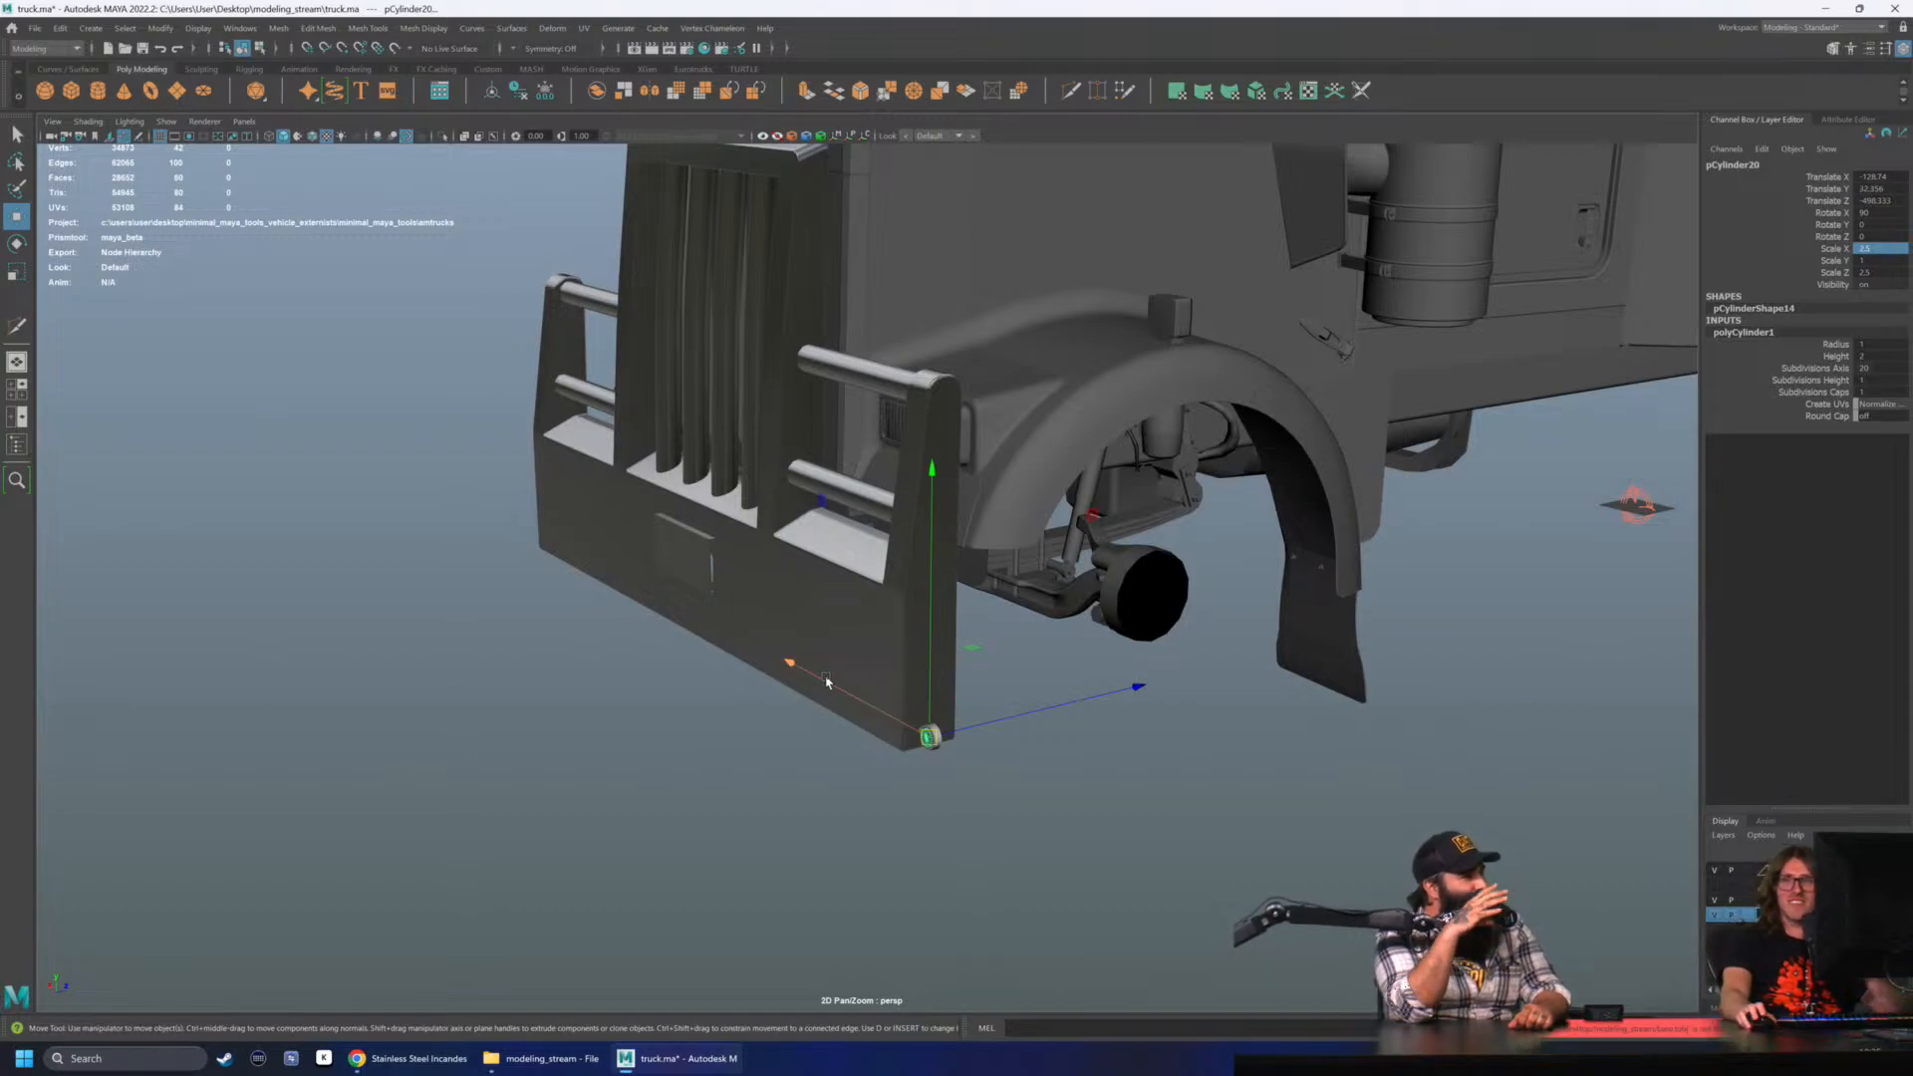
{"action": "scroll", "coordinate": [826, 683], "scroll_direction": "down", "scroll_amount": 3}
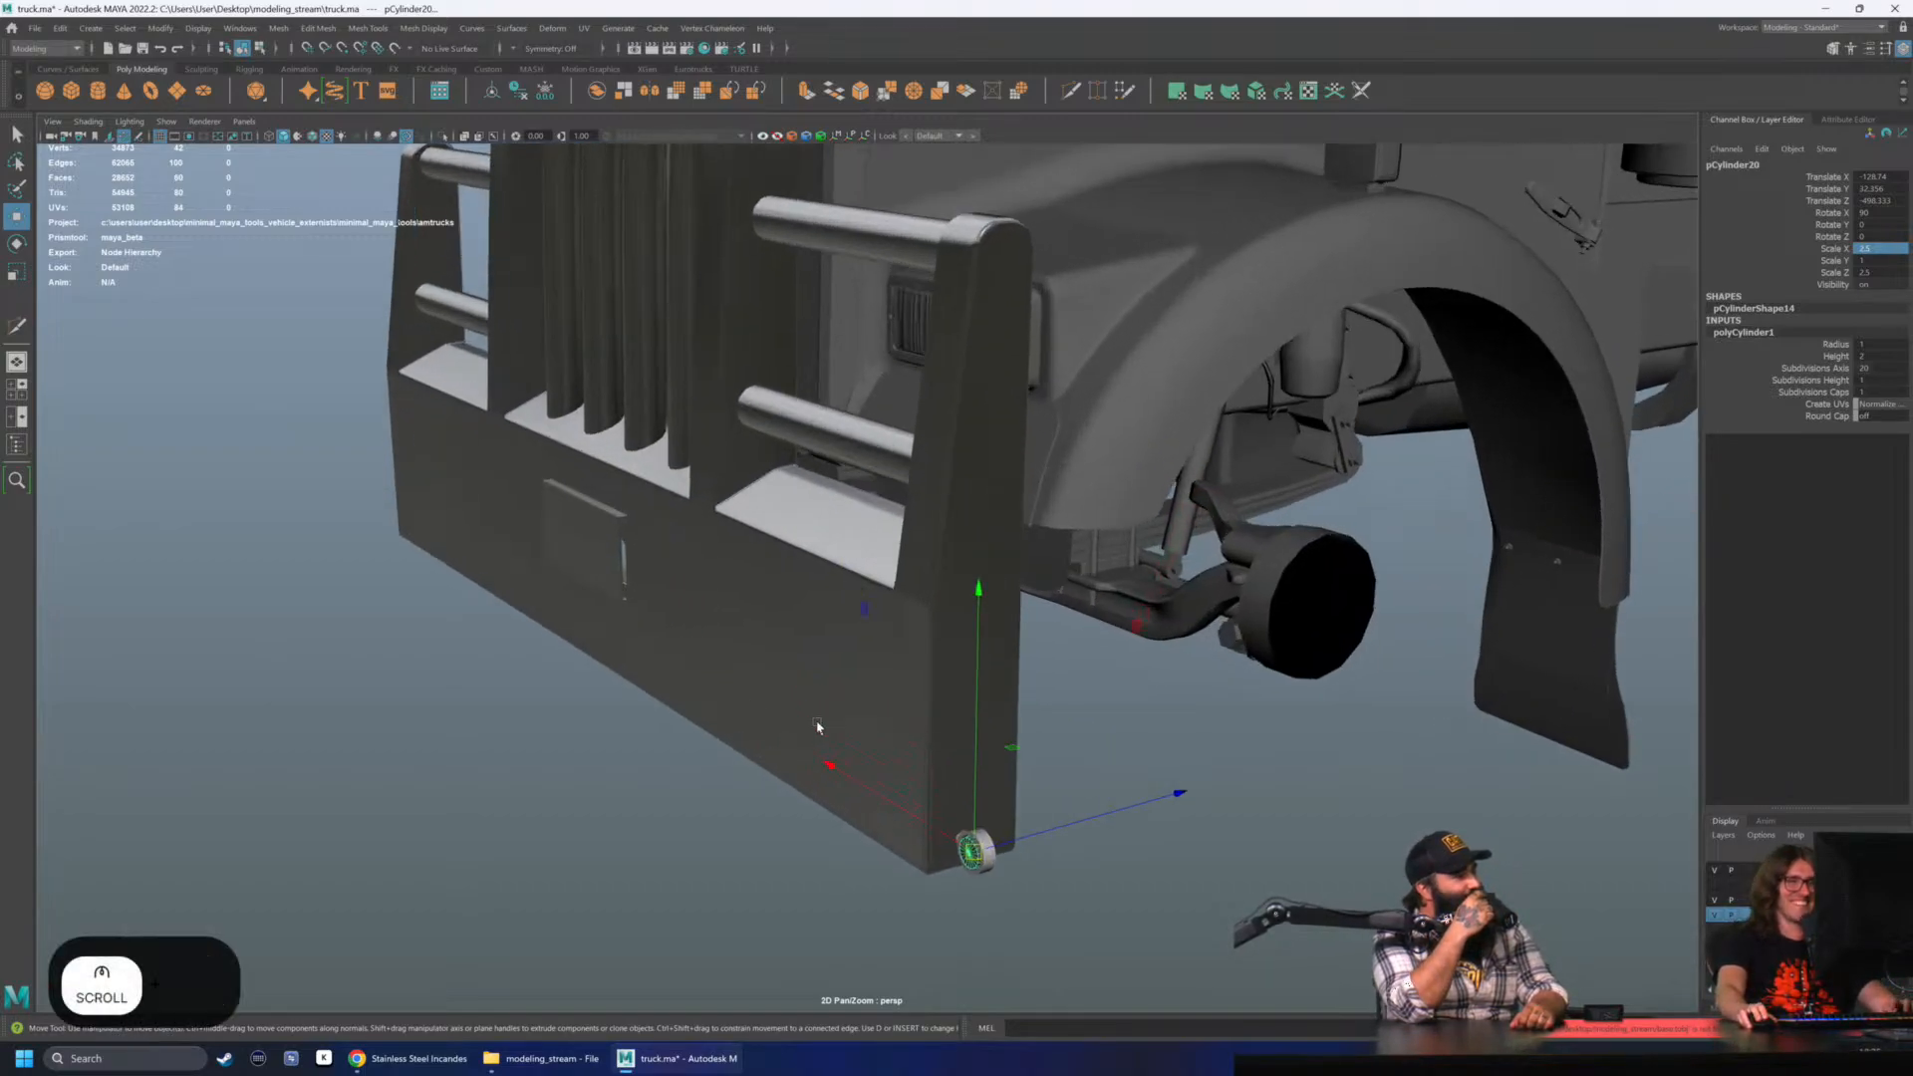
{"action": "left_click_drag", "start_coordinate": [827, 683], "coordinate": [867, 649], "text": "alt"}
{"action": "key", "text": "f"}
{"action": "scroll", "coordinate": [877, 658], "scroll_direction": "down", "scroll_amount": 5}
{"action": "left_click_drag", "start_coordinate": [717, 647], "coordinate": [937, 572], "text": "alt"}
- Delete the test cylinder and select the round light housing at the bumper's lower corner
{"action": "key", "text": "Delete"}
{"action": "left_click", "coordinate": [833, 650]}
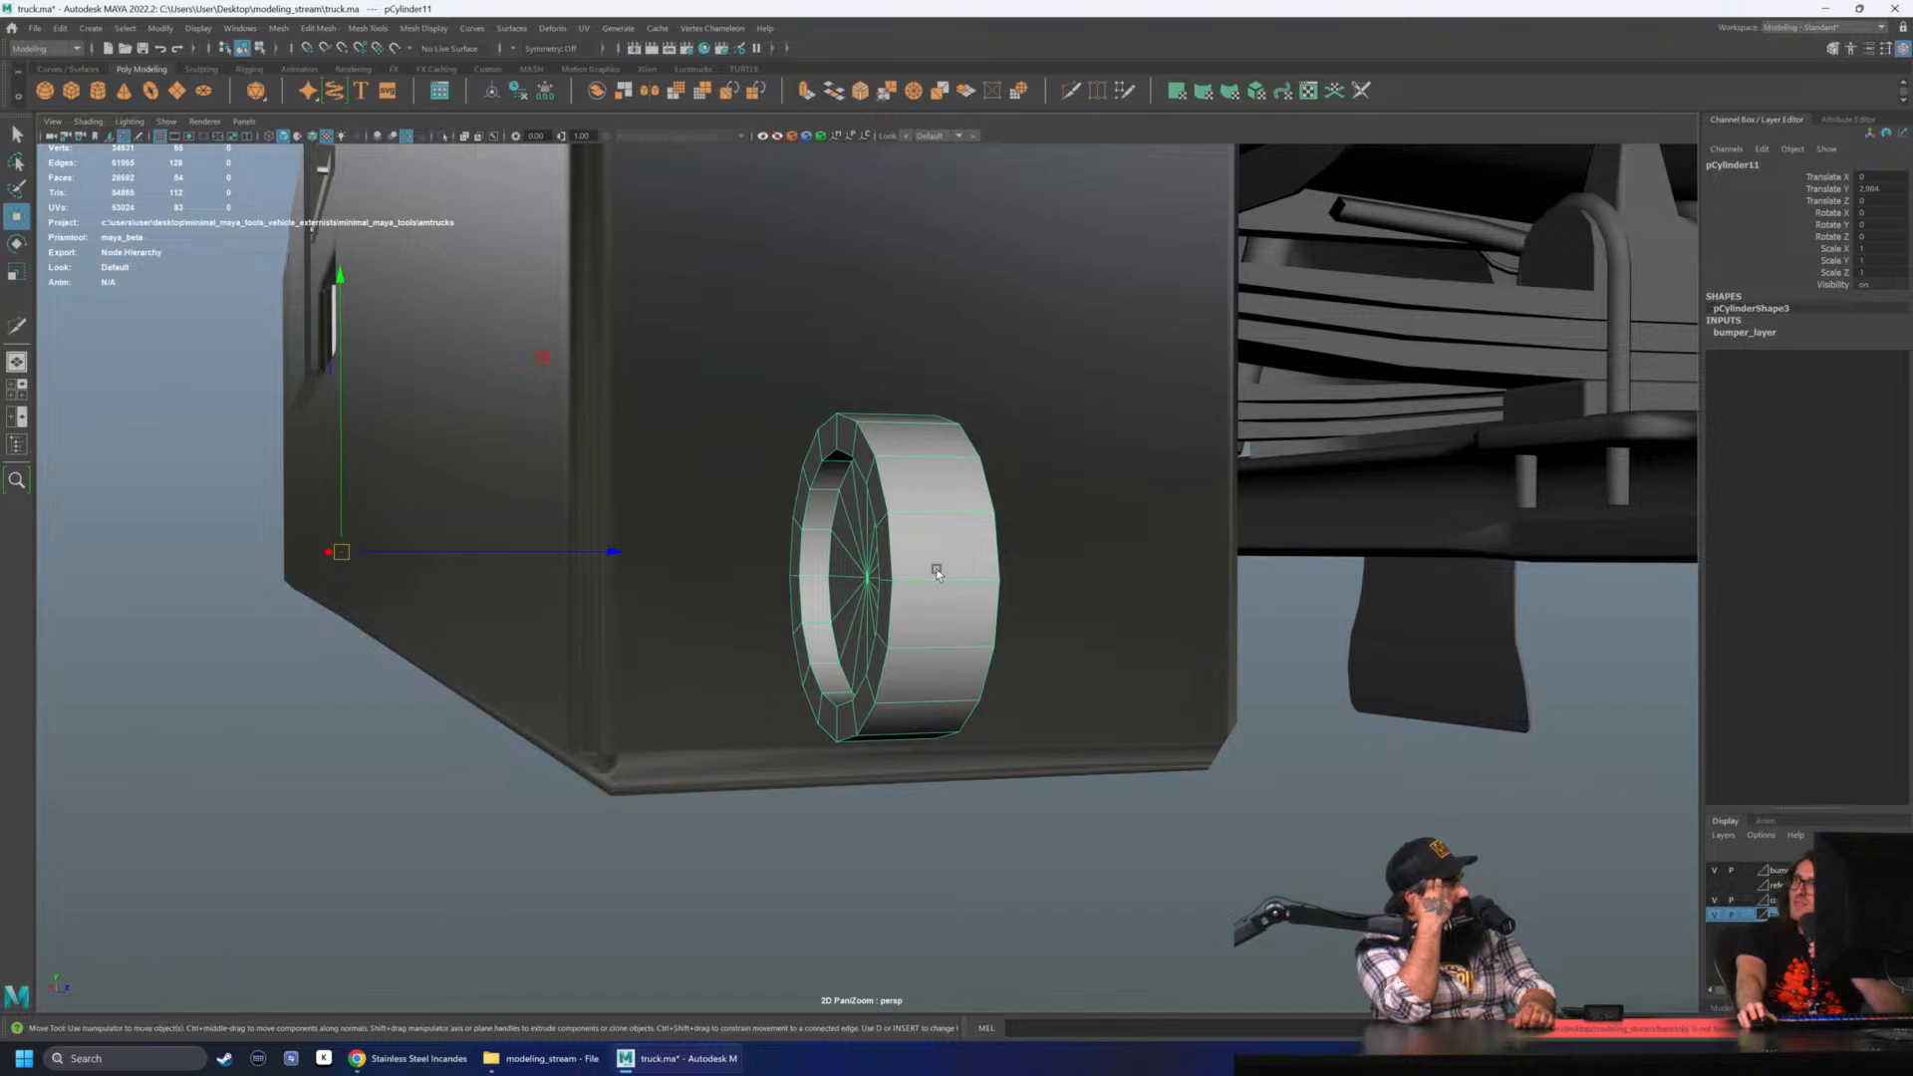
{"action": "scroll", "coordinate": [937, 572], "scroll_direction": "down", "scroll_amount": 10}
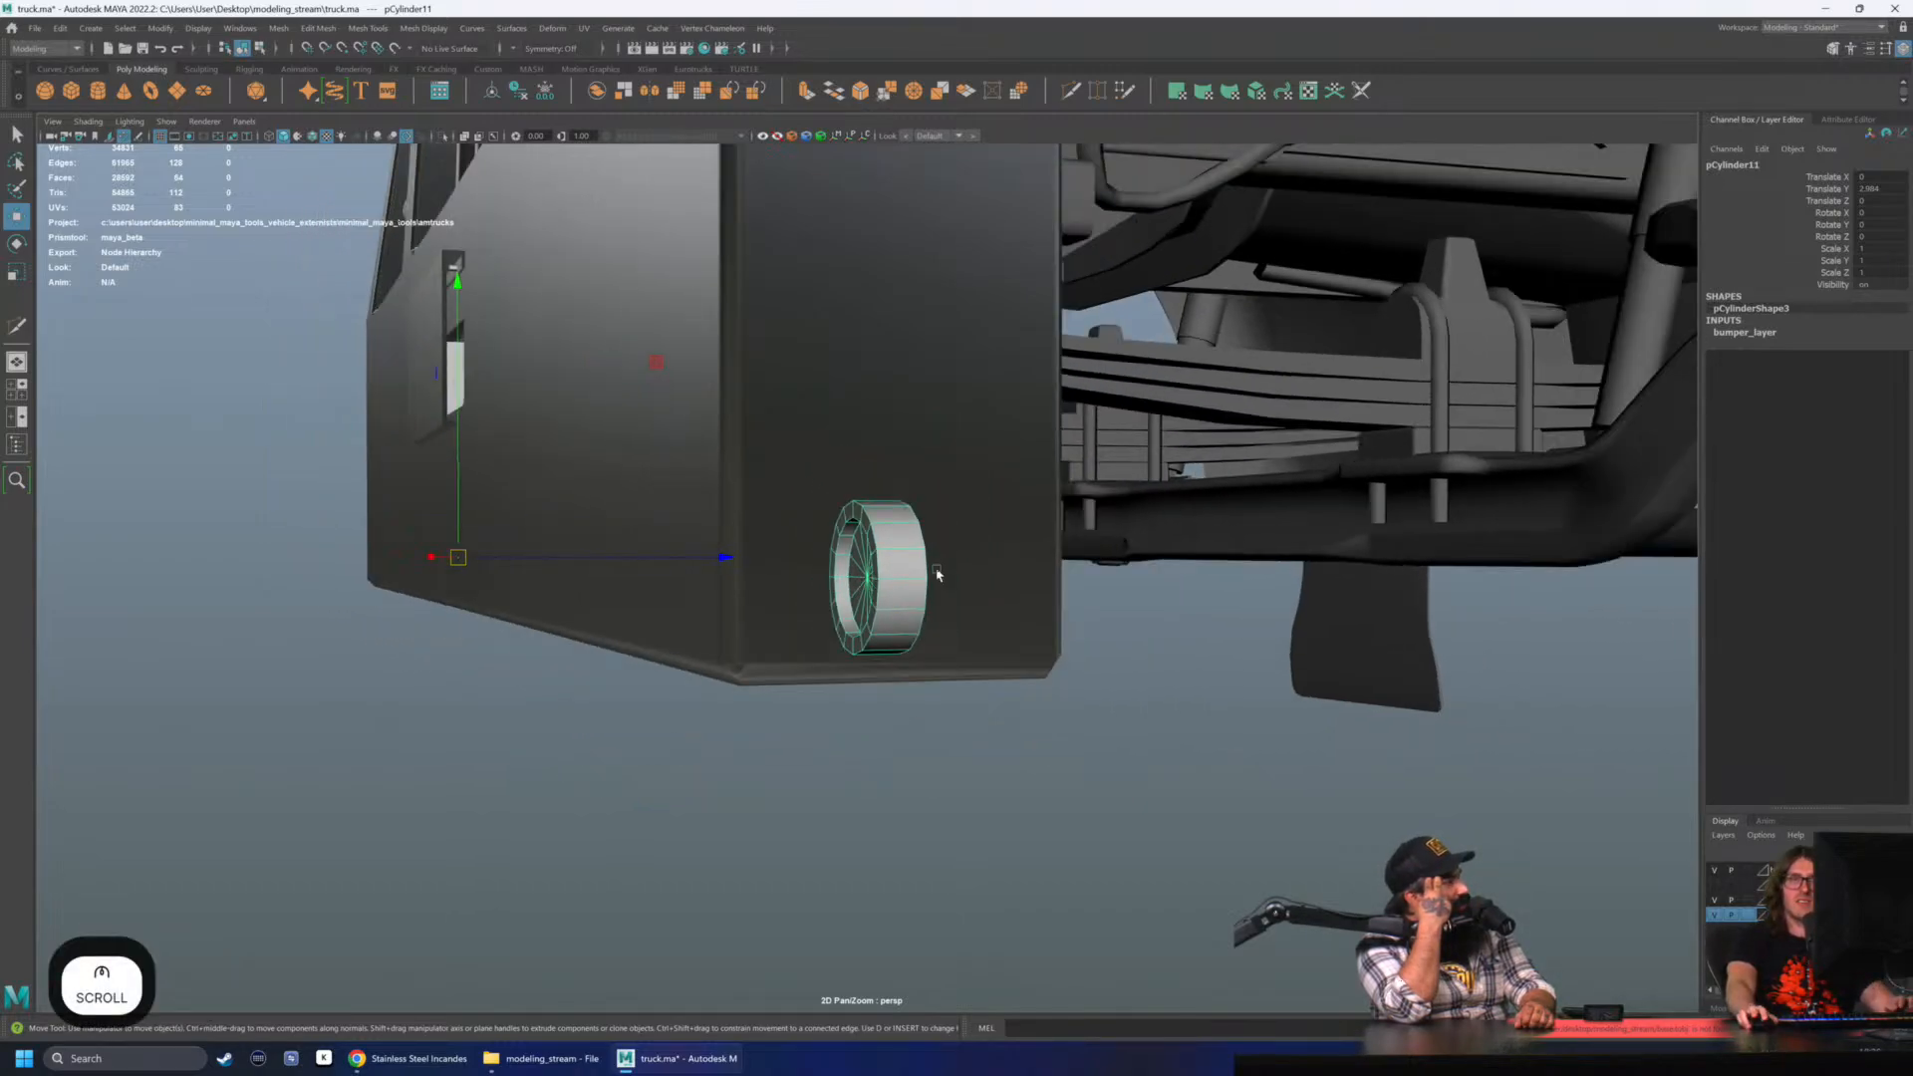
{"action": "left_click_drag", "start_coordinate": [887, 598], "coordinate": [869, 749], "text": "alt"}
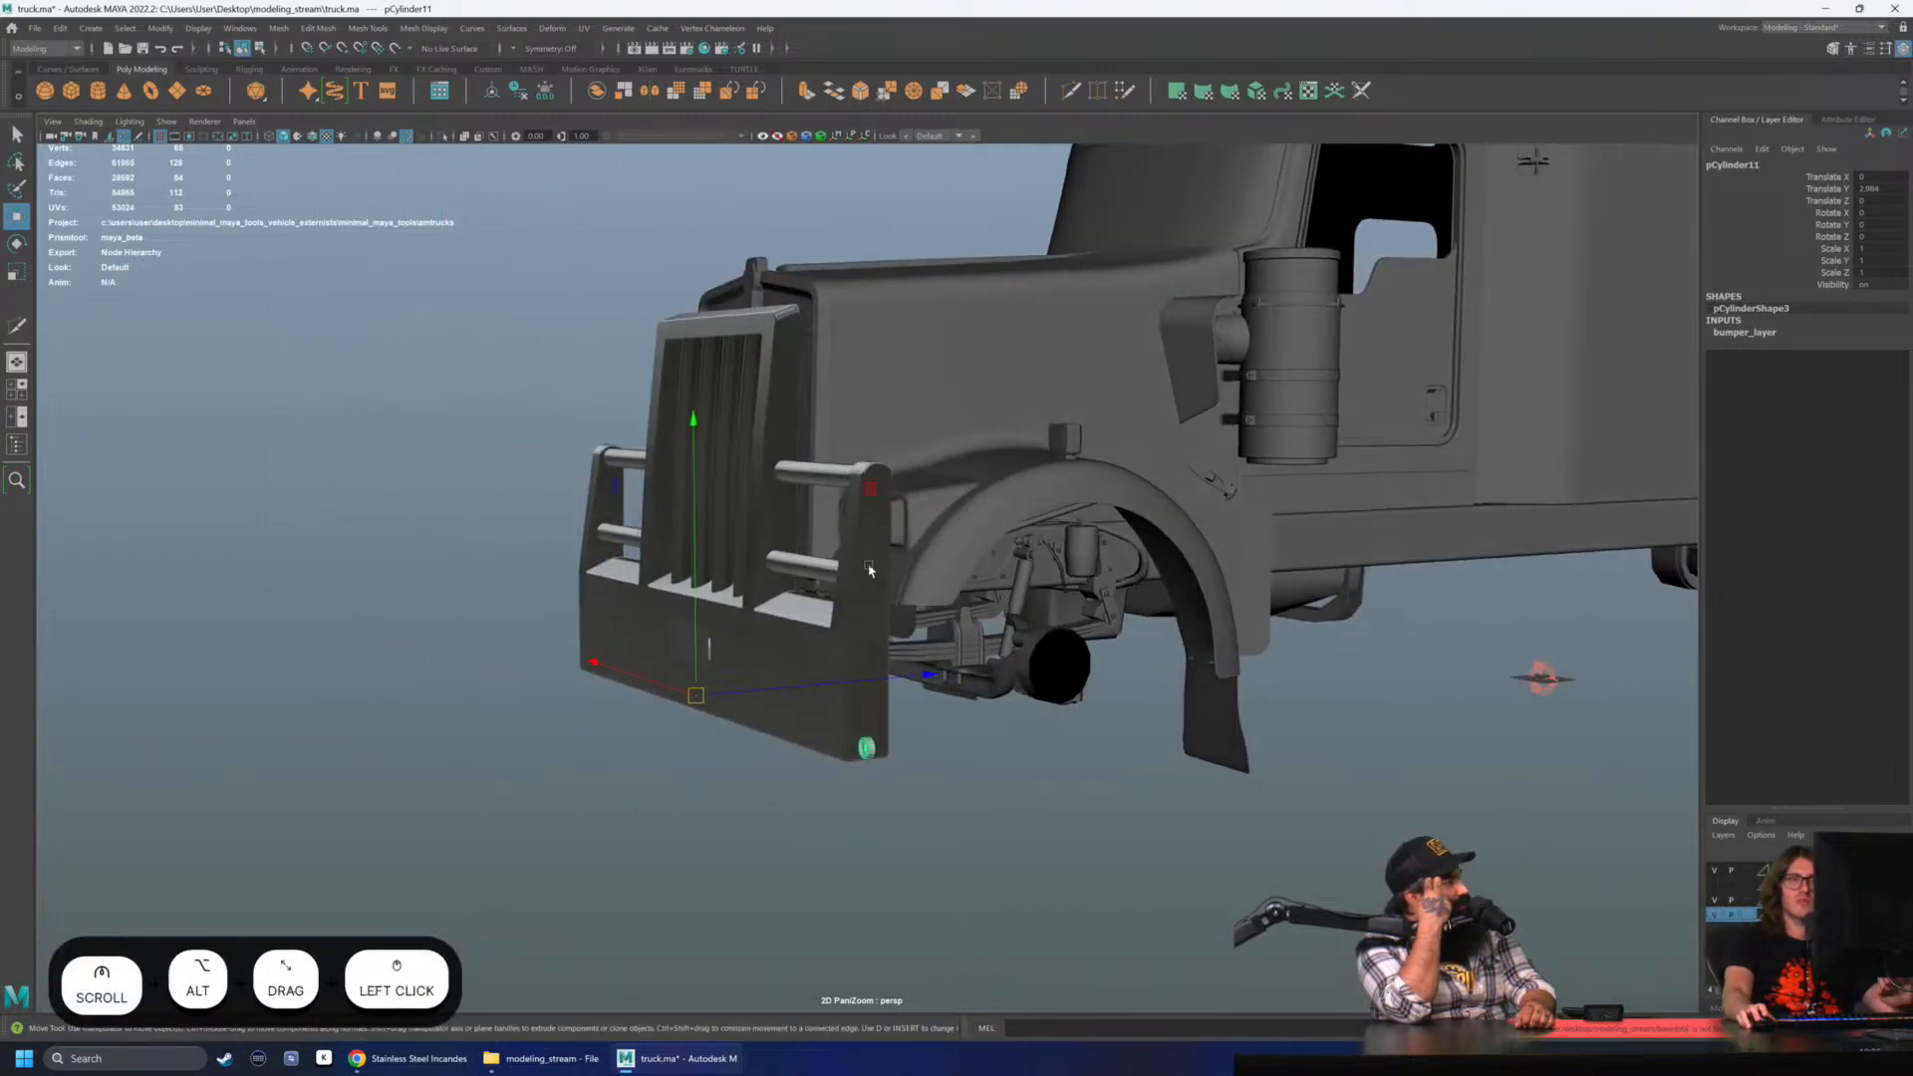
{"action": "scroll", "coordinate": [893, 757], "scroll_direction": "up", "scroll_amount": 1}
{"action": "key", "text": "f"}
{"action": "scroll", "coordinate": [895, 765], "scroll_direction": "down", "scroll_amount": 5}
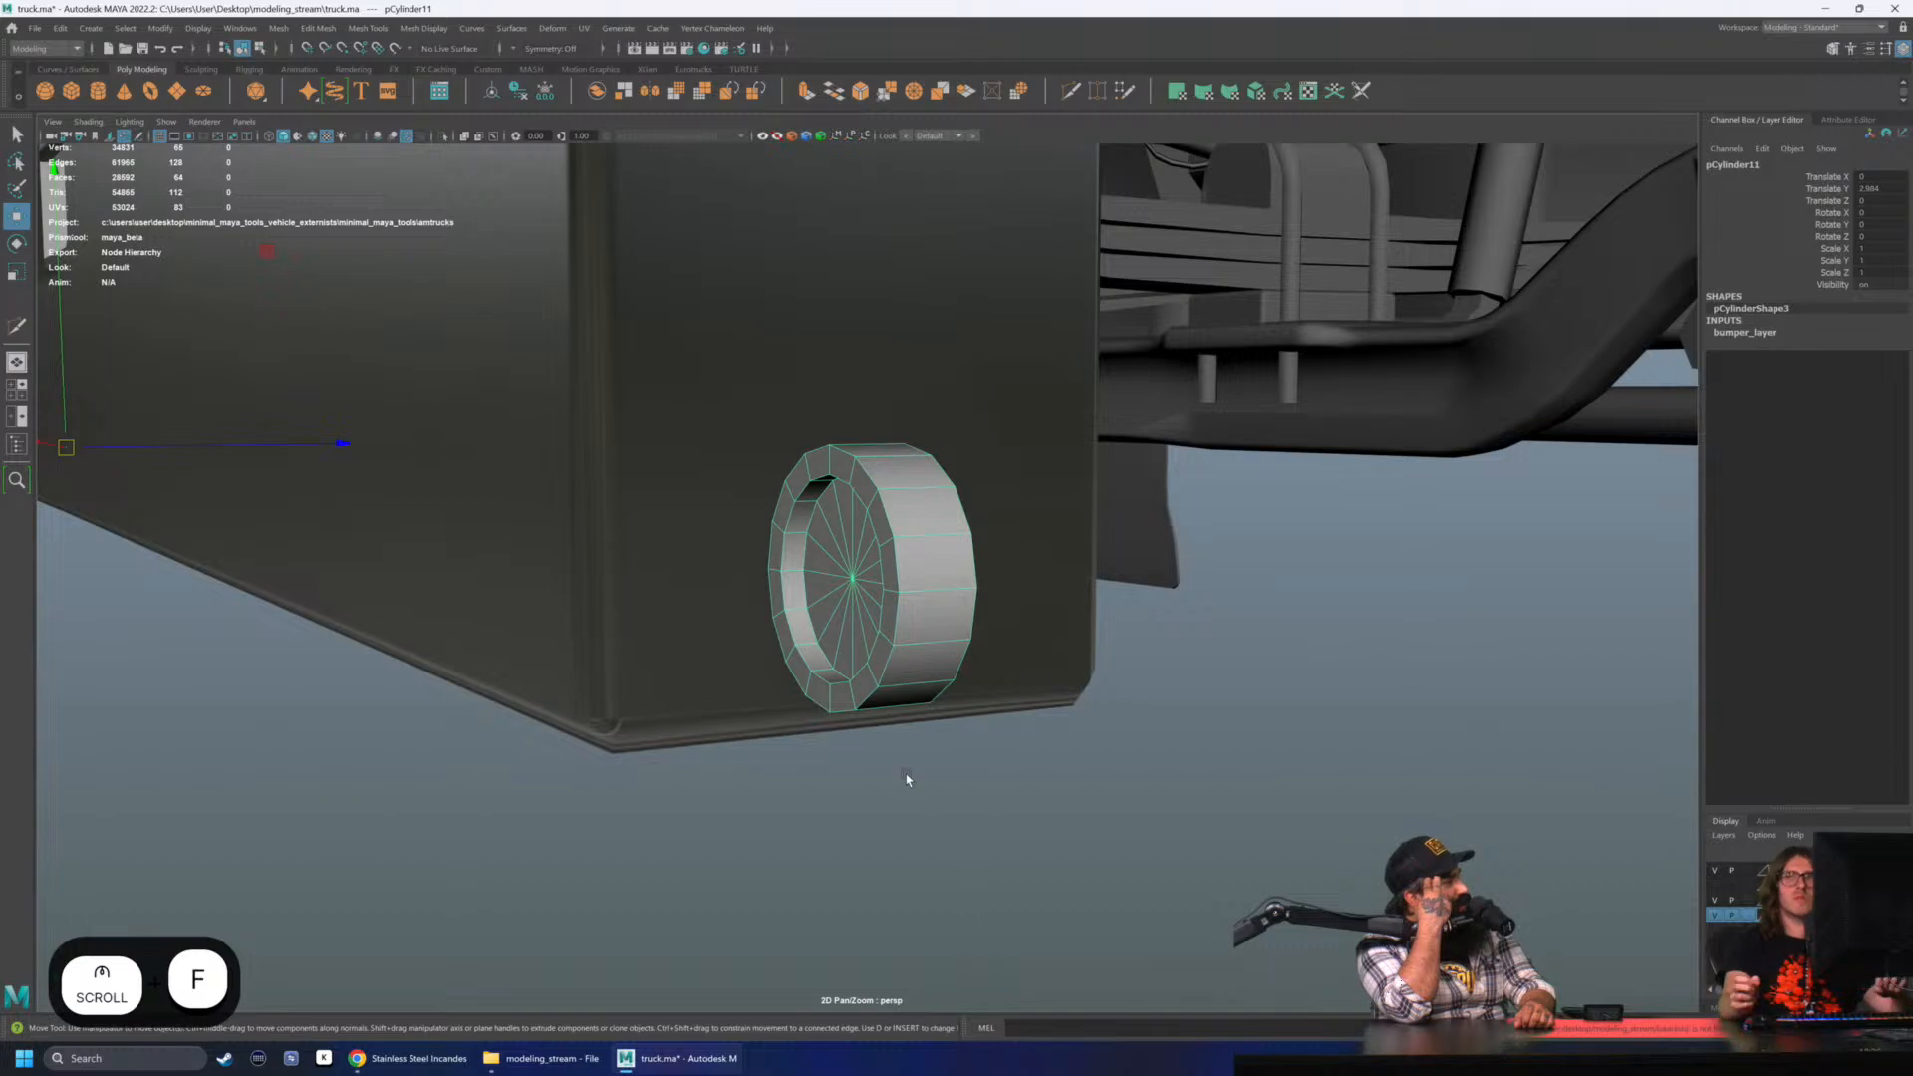
- Examine the round light housing against the bumper's lower corner from farther away and from other angles
{"action": "scroll", "coordinate": [906, 777], "scroll_direction": "down", "scroll_amount": 3}
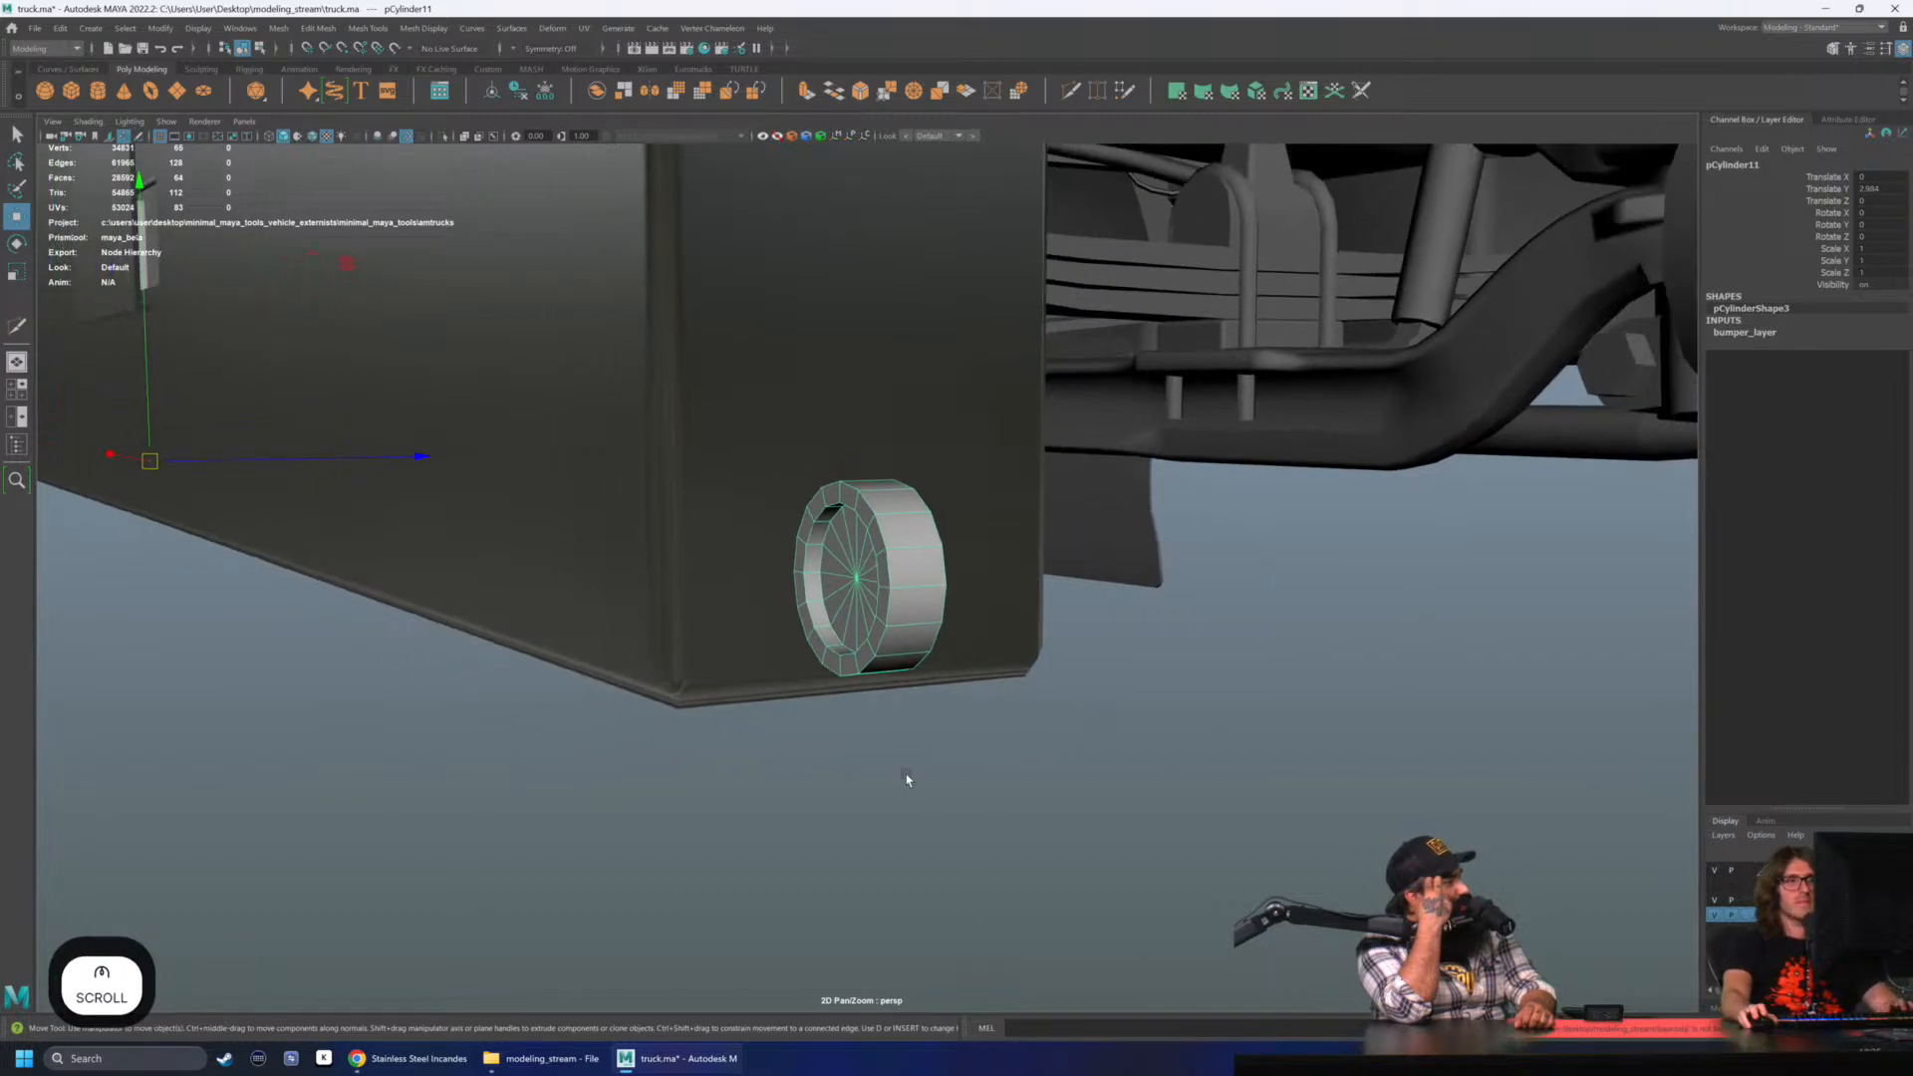
{"action": "key", "text": "f"}
{"action": "scroll", "coordinate": [906, 772], "scroll_direction": "down", "scroll_amount": 3}
{"action": "left_click_drag", "start_coordinate": [906, 769], "coordinate": [755, 657], "text": "alt"}
{"action": "left_click", "coordinate": [604, 711]}
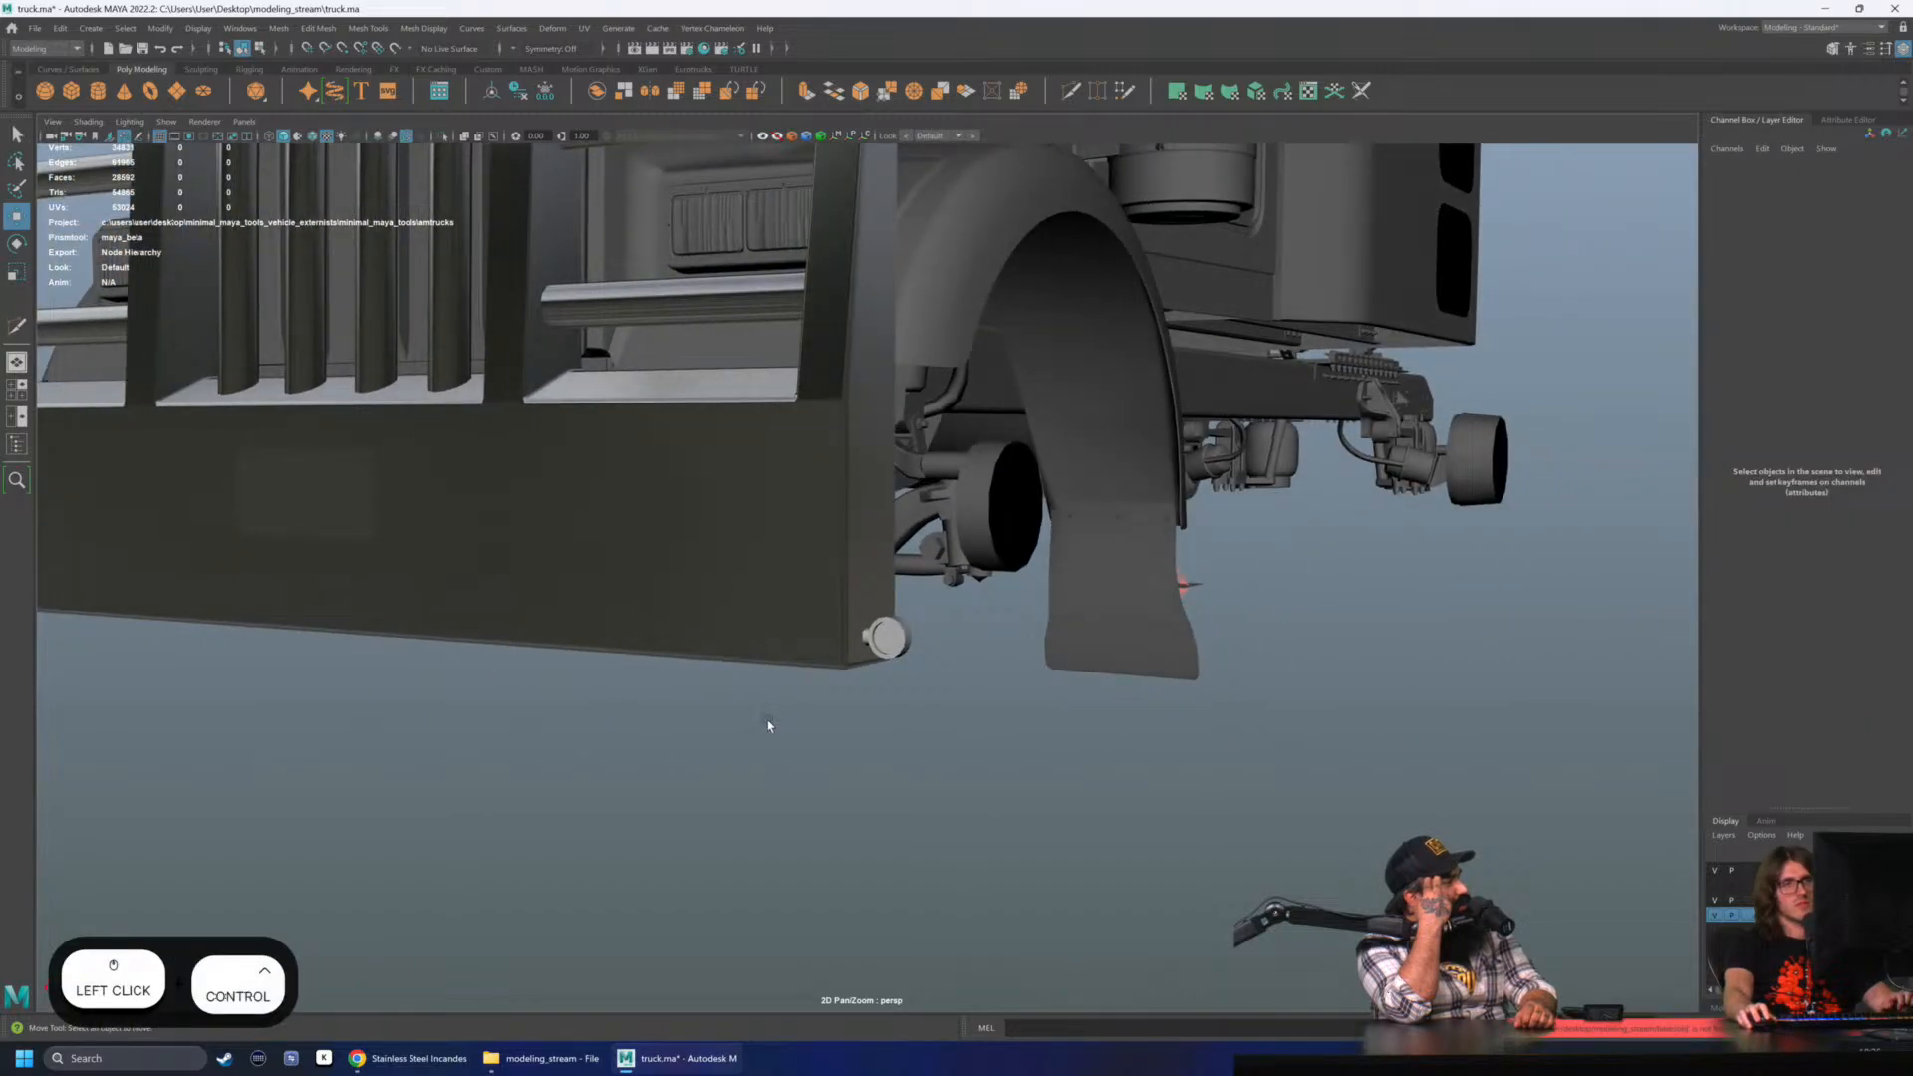
{"action": "scroll", "coordinate": [778, 732], "scroll_direction": "down", "scroll_amount": 6}
{"action": "left_click_drag", "start_coordinate": [791, 739], "coordinate": [790, 713], "text": "alt"}
{"action": "scroll", "coordinate": [847, 685], "scroll_direction": "up", "scroll_amount": 7}
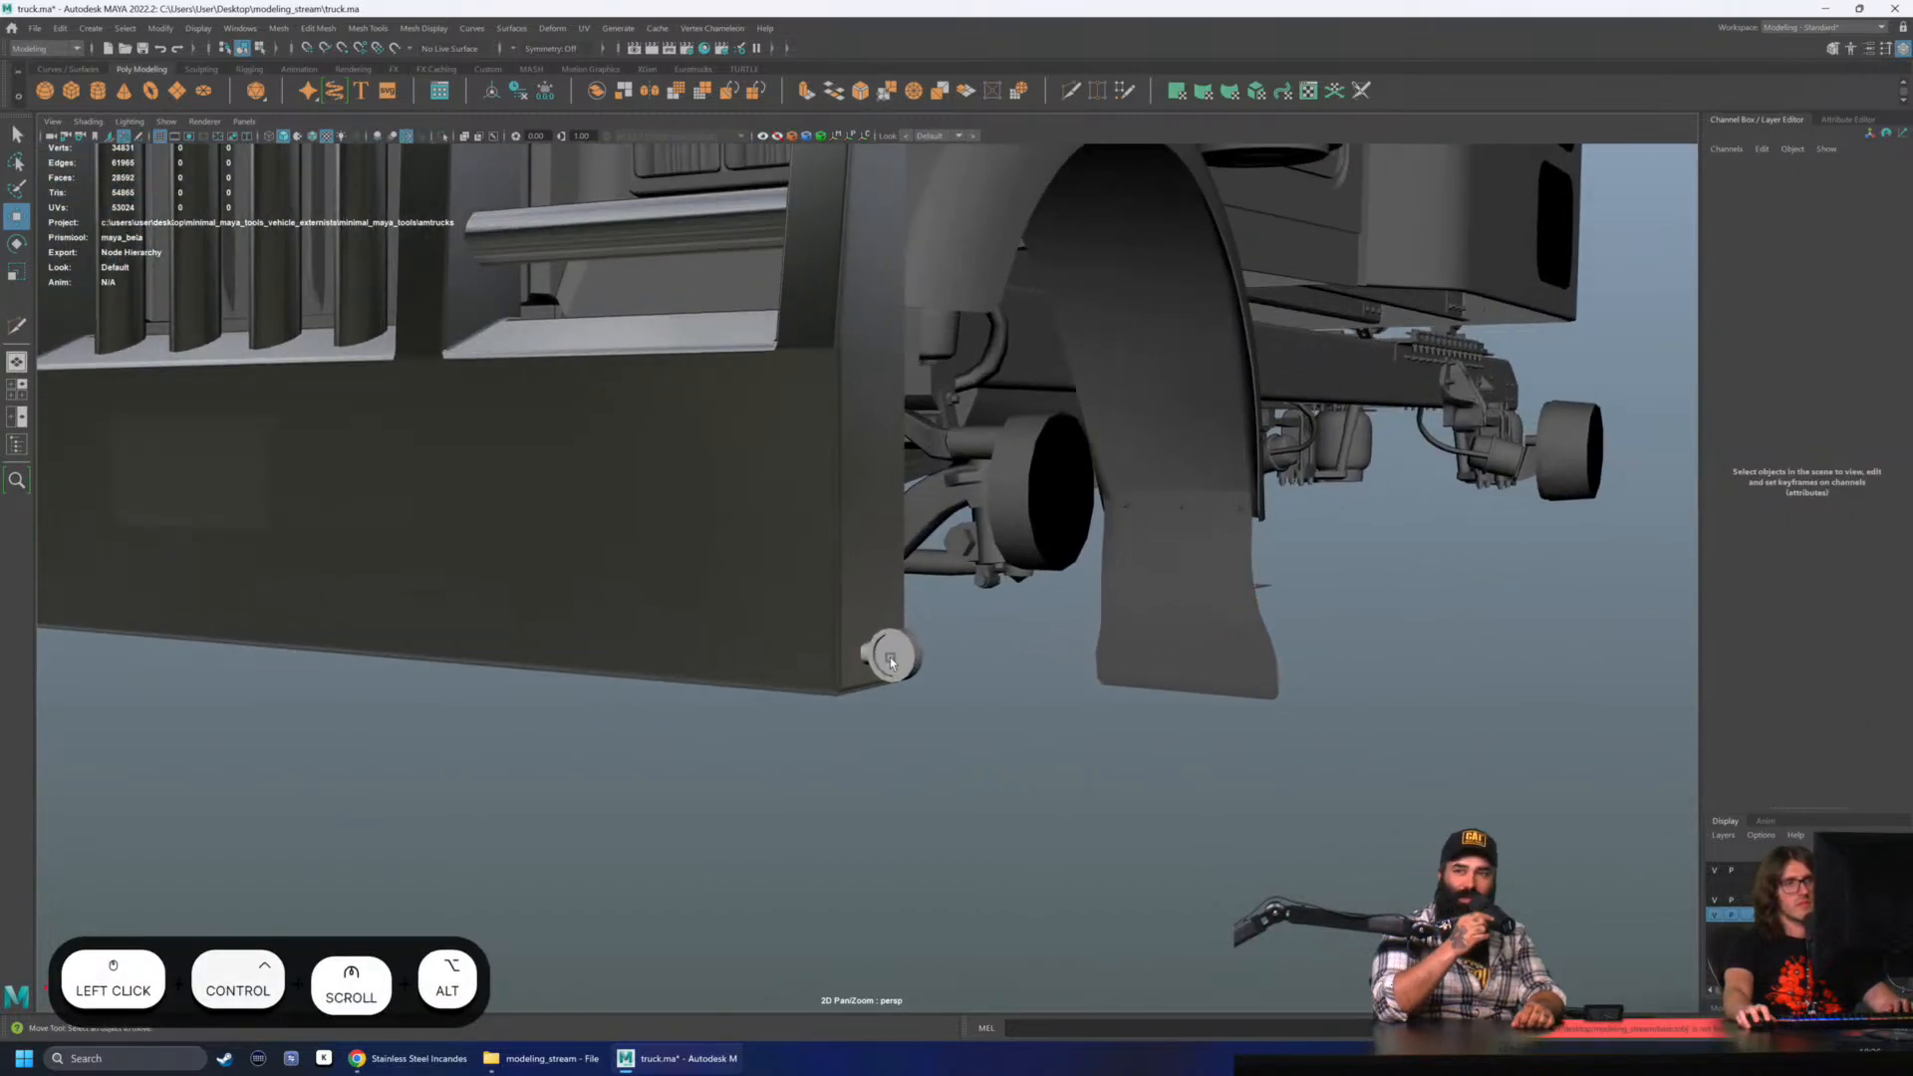
- Undo the deletion to bring back the test cylinder beside the light housing
{"action": "left_click", "coordinate": [890, 659]}
{"action": "left_click", "coordinate": [925, 782]}
{"action": "key", "text": "ctrl+z"}
{"action": "key", "text": "ctrl+z"}
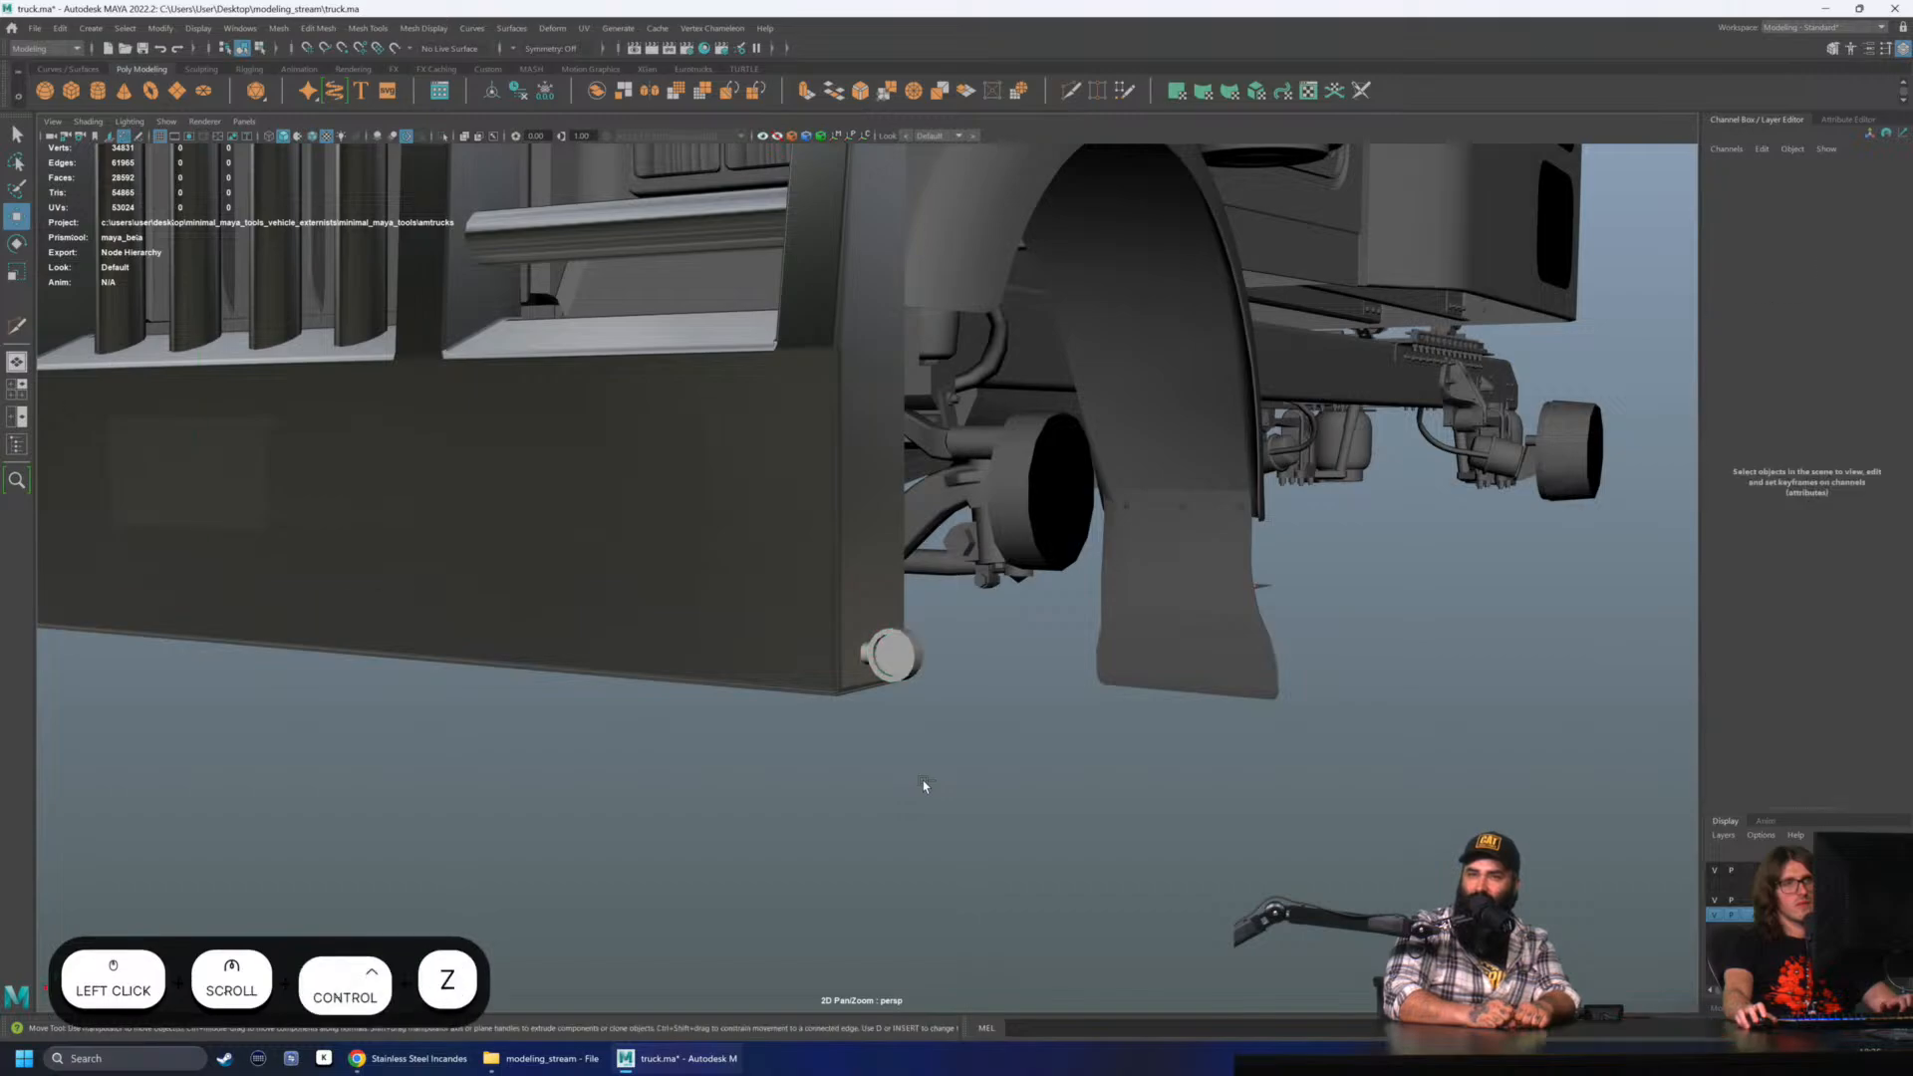
{"action": "key", "text": "ctrl+z"}
{"action": "scroll", "coordinate": [978, 717], "scroll_direction": "up", "scroll_amount": 2}
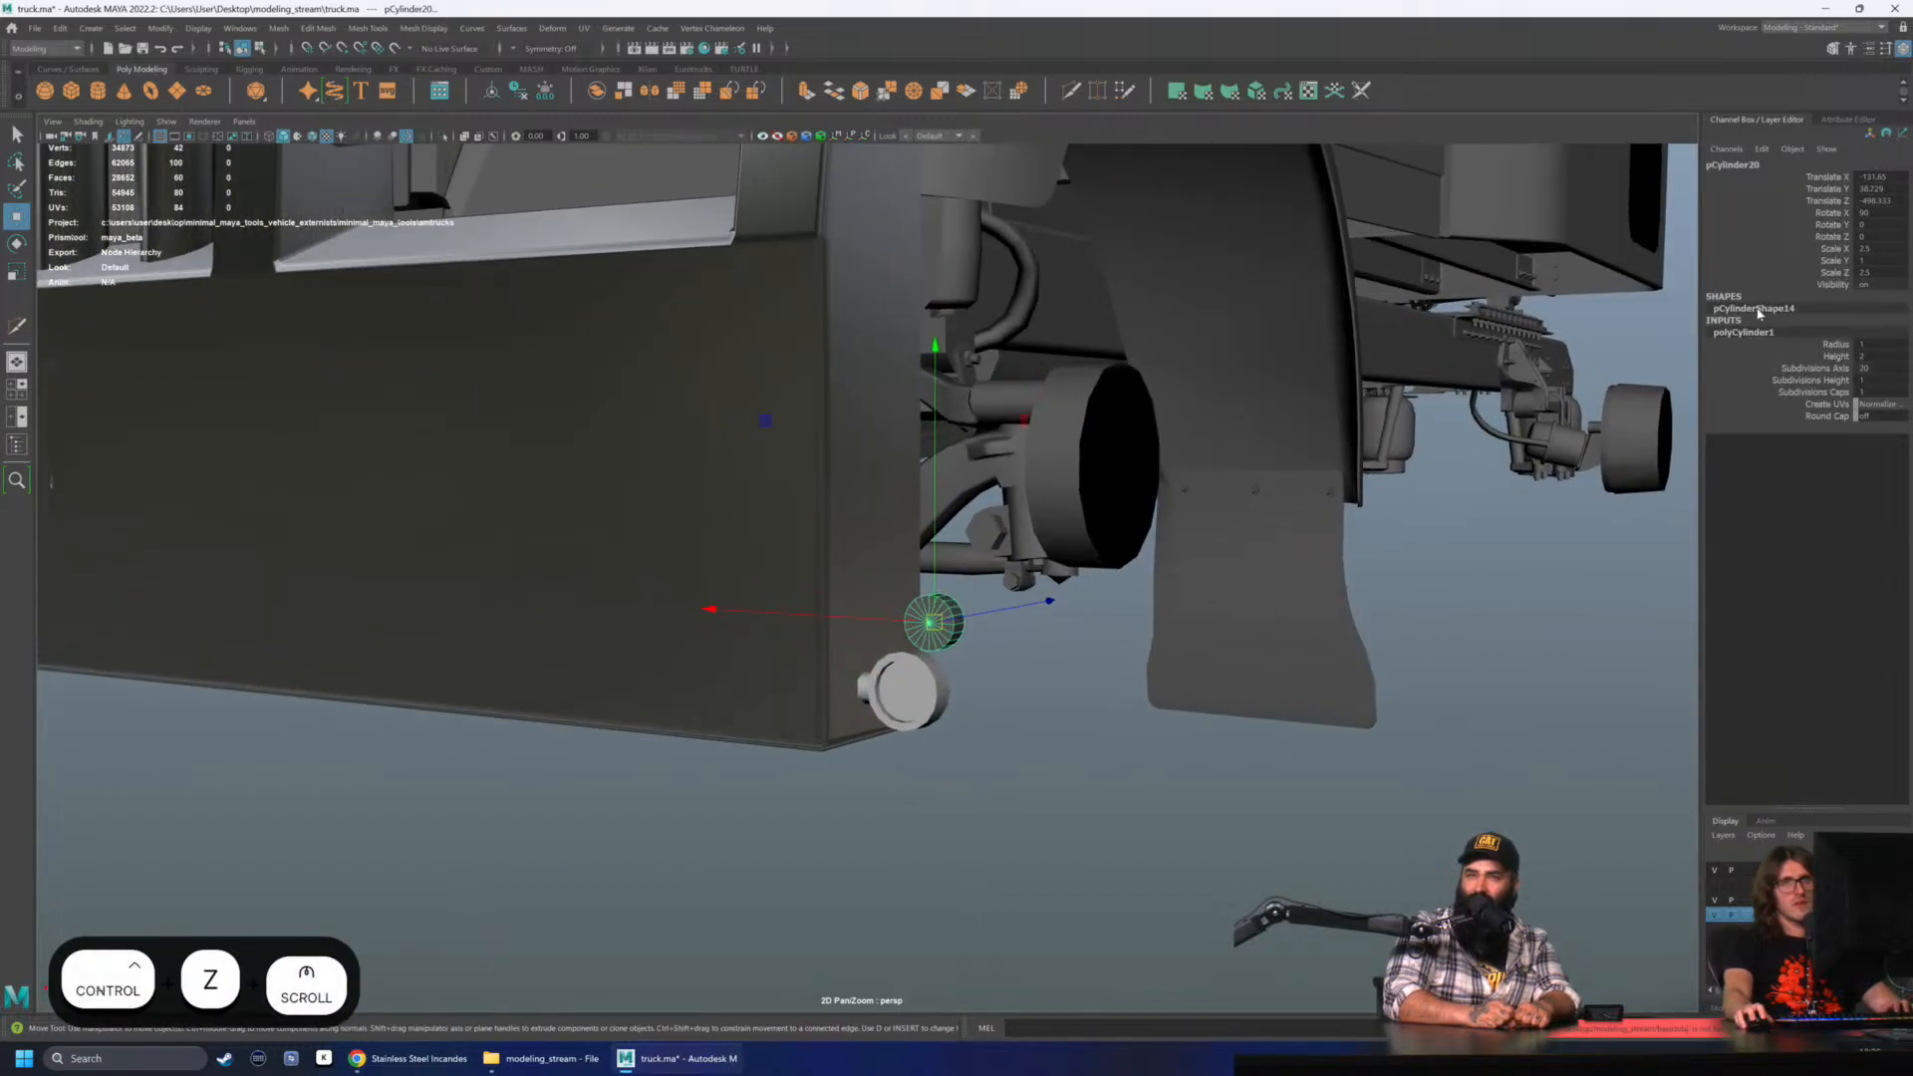
- Set the test cylinder's Scale X and Scale Z to 5
{"action": "left_click", "coordinate": [1881, 248]}
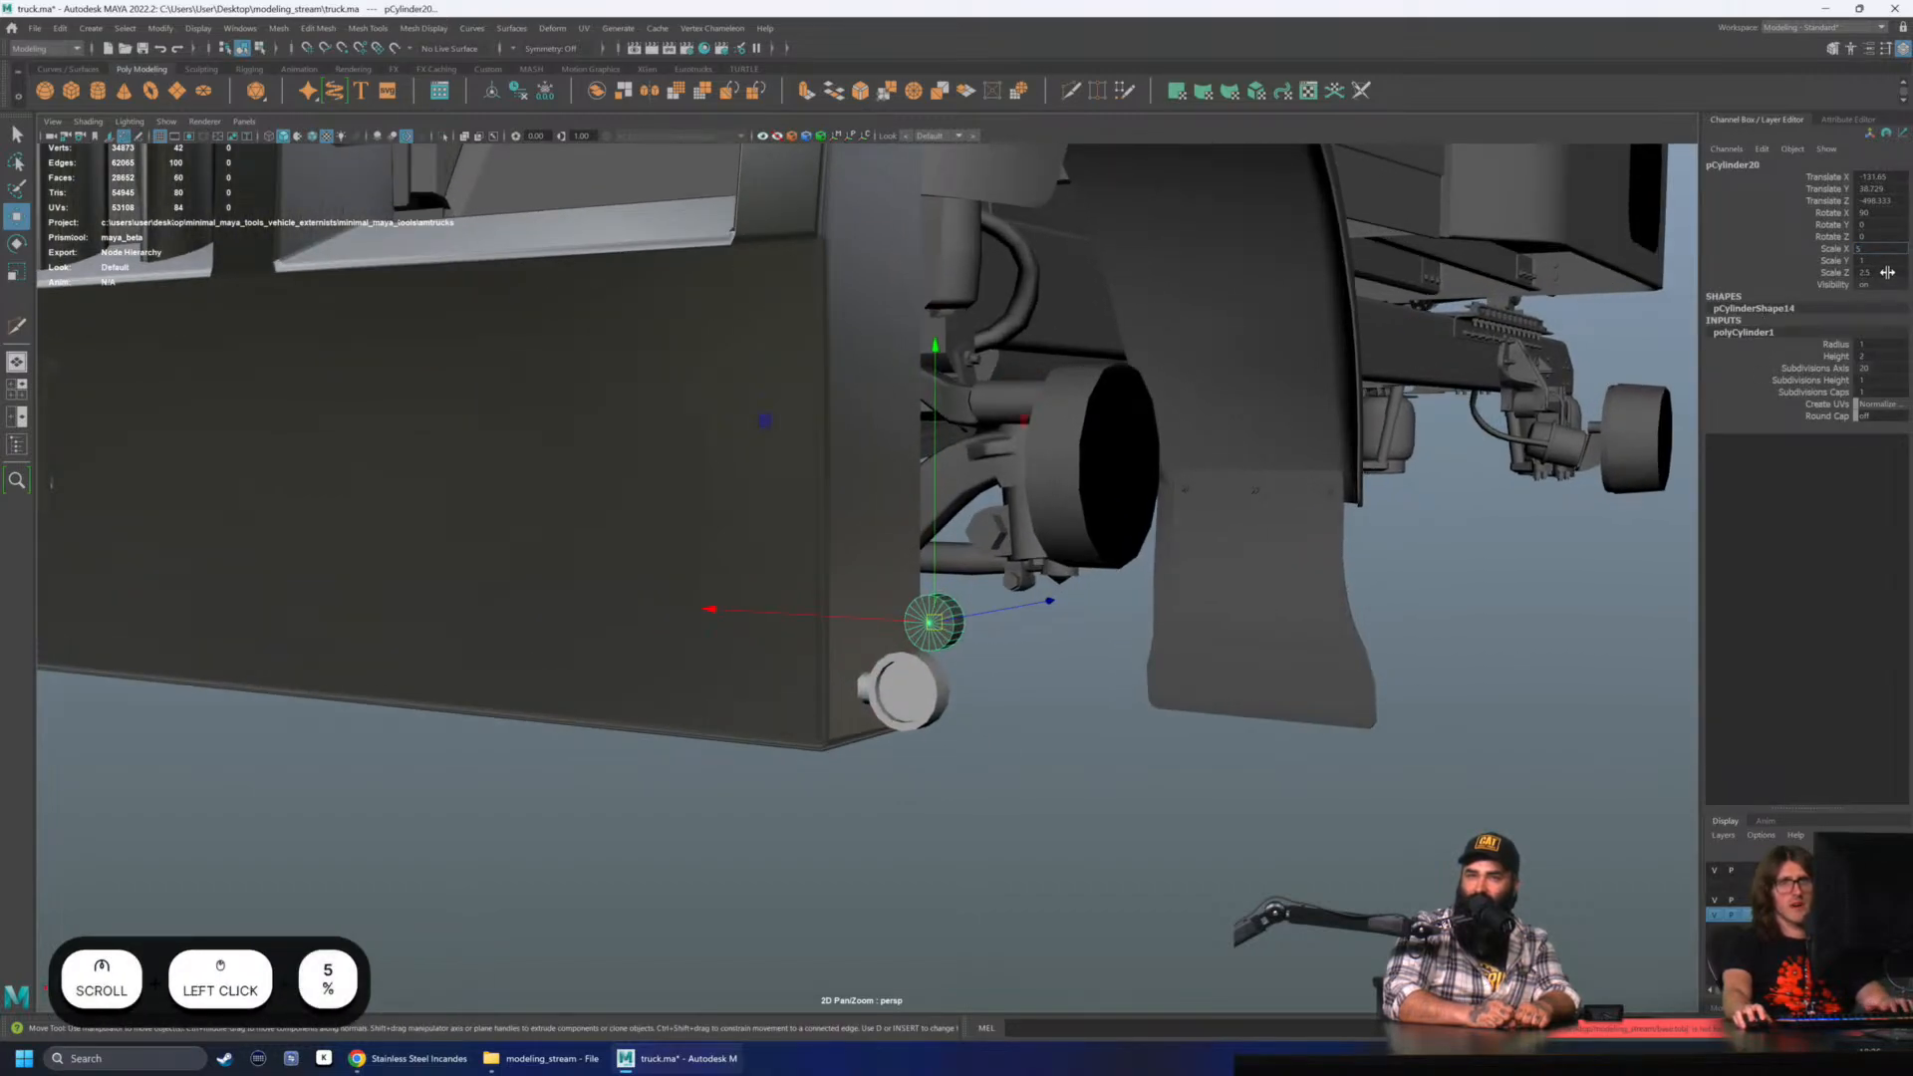
{"action": "left_click_drag", "start_coordinate": [1624, 512], "coordinate": [933, 498], "text": "alt"}
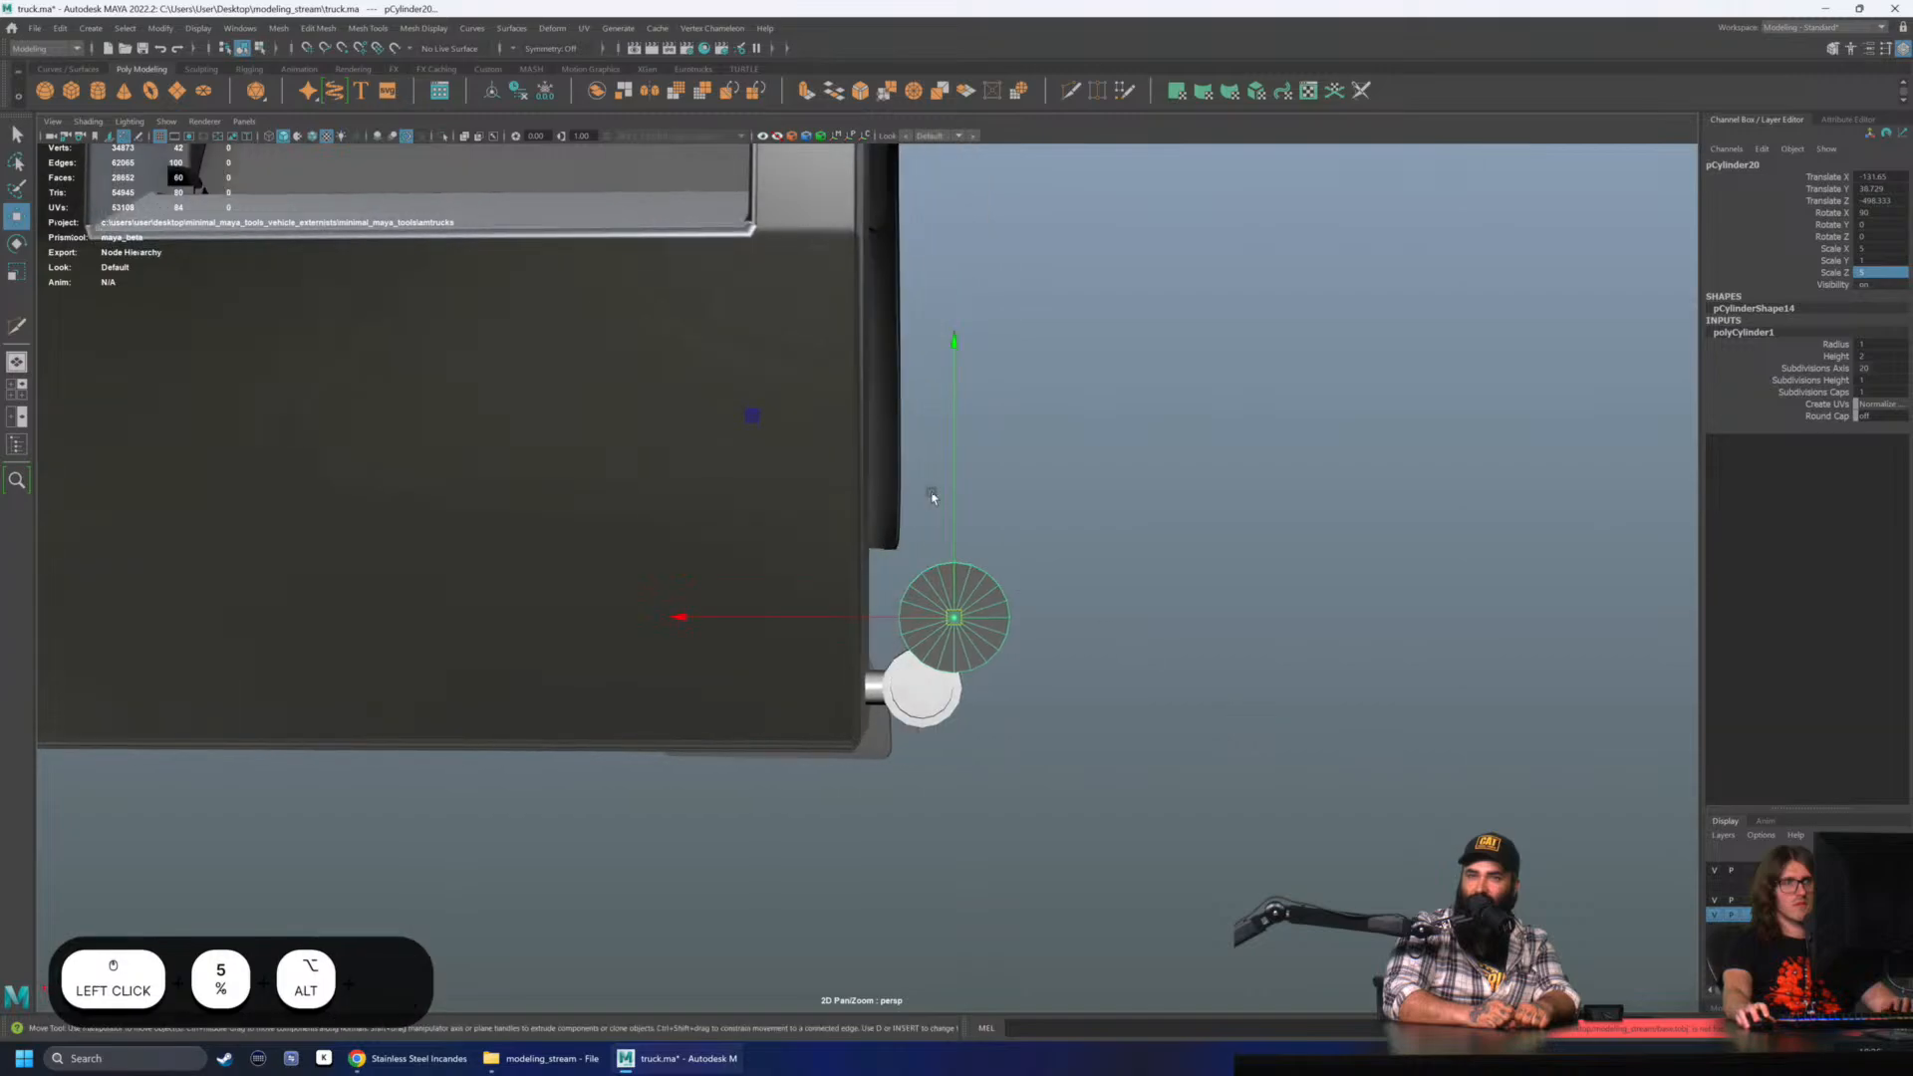
{"action": "left_click_drag", "start_coordinate": [743, 469], "coordinate": [876, 439], "text": "alt"}
- Move the enlarged test cylinder roughly over the round light housing at the bumper's lower corner
{"action": "key", "text": "w"}
{"action": "left_click_drag", "start_coordinate": [1063, 646], "coordinate": [1069, 645]}
{"action": "left_click_drag", "start_coordinate": [1069, 646], "coordinate": [1260, 684], "text": "alt"}
{"action": "left_click", "coordinate": [756, 478]}
{"action": "left_click_drag", "start_coordinate": [757, 482], "coordinate": [741, 493]}
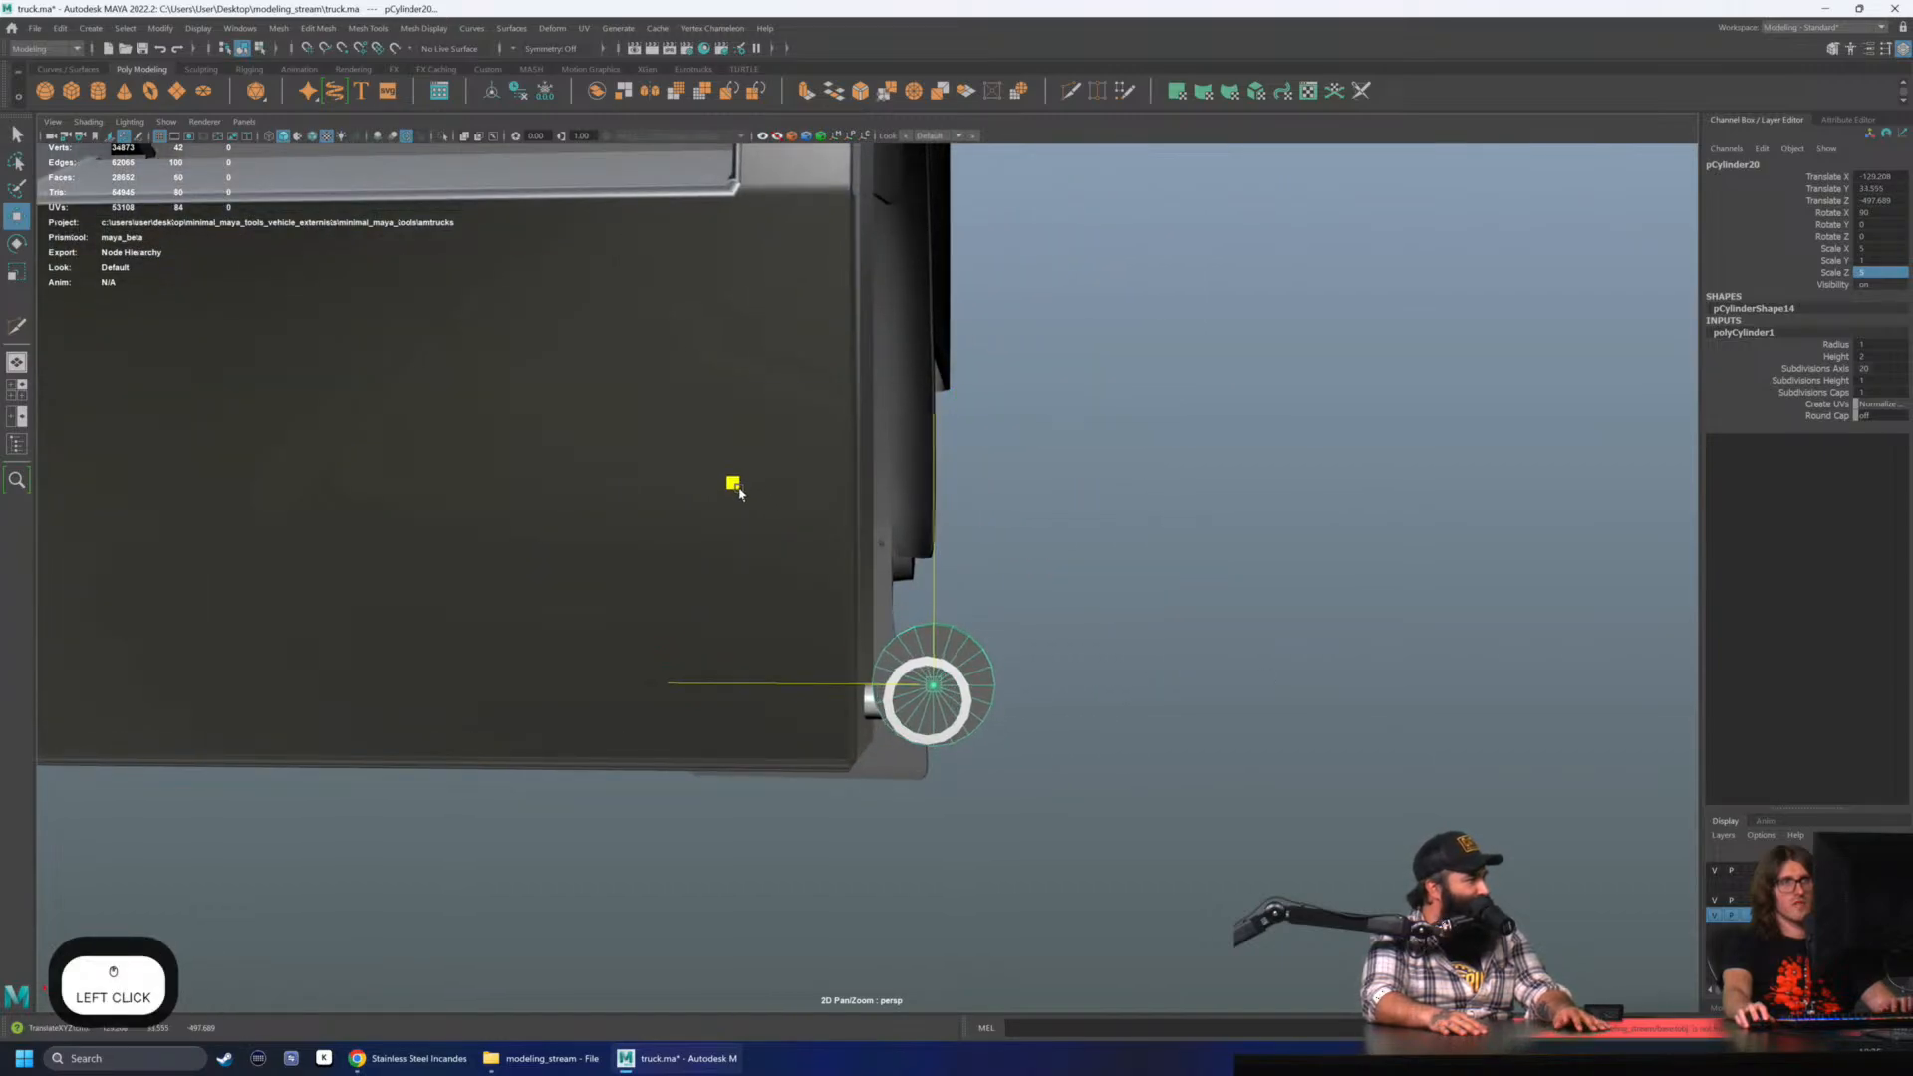
{"action": "scroll", "coordinate": [743, 528], "scroll_direction": "down", "scroll_amount": 8}
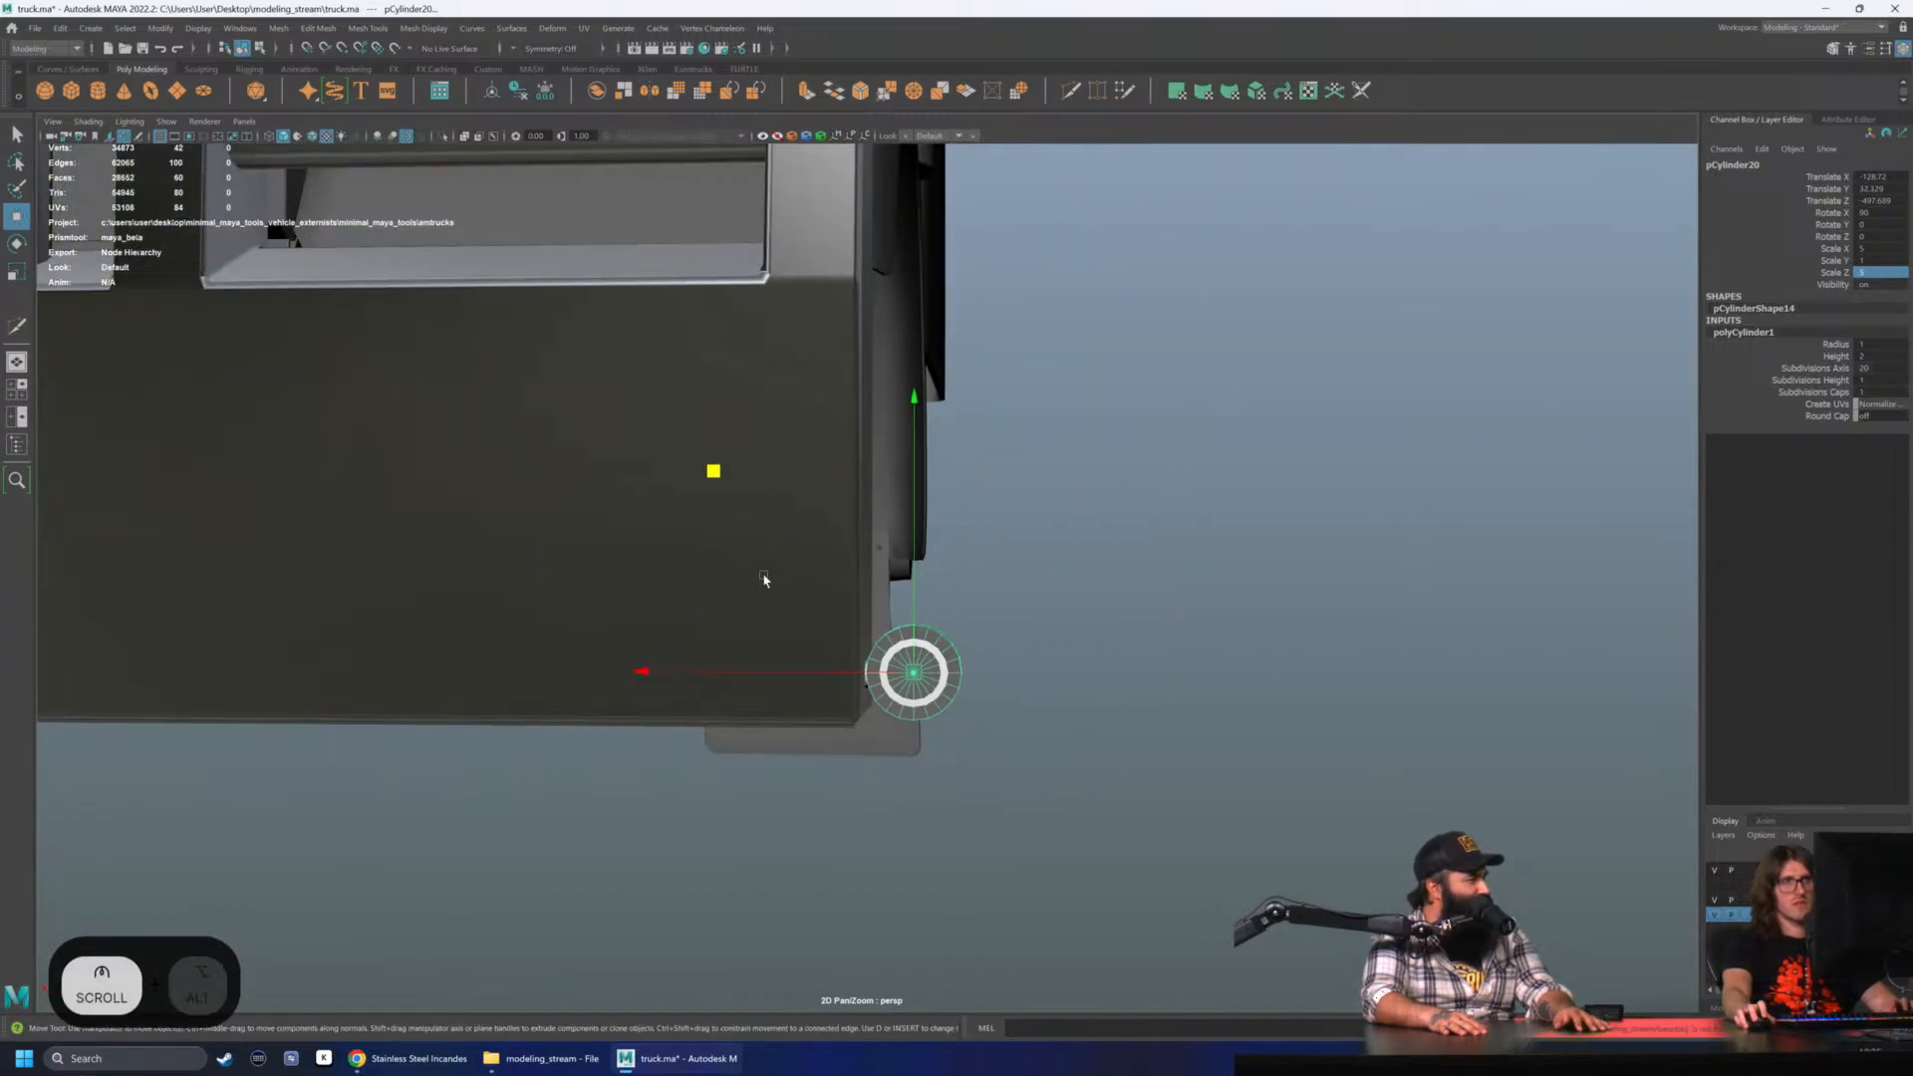
- Snap the test cylinder exactly onto the centre of the light housing
{"action": "left_click_drag", "start_coordinate": [518, 555], "coordinate": [459, 587], "text": "alt"}
{"action": "left_click", "coordinate": [476, 714]}
{"action": "left_click_drag", "start_coordinate": [476, 714], "coordinate": [918, 675], "text": "alt"}
{"action": "key", "text": "q"}
{"action": "left_click", "coordinate": [917, 670]}
{"action": "left_click_drag", "start_coordinate": [1025, 641], "coordinate": [1114, 566], "text": "alt"}
{"action": "key", "text": "w"}
{"action": "key", "text": "v"}
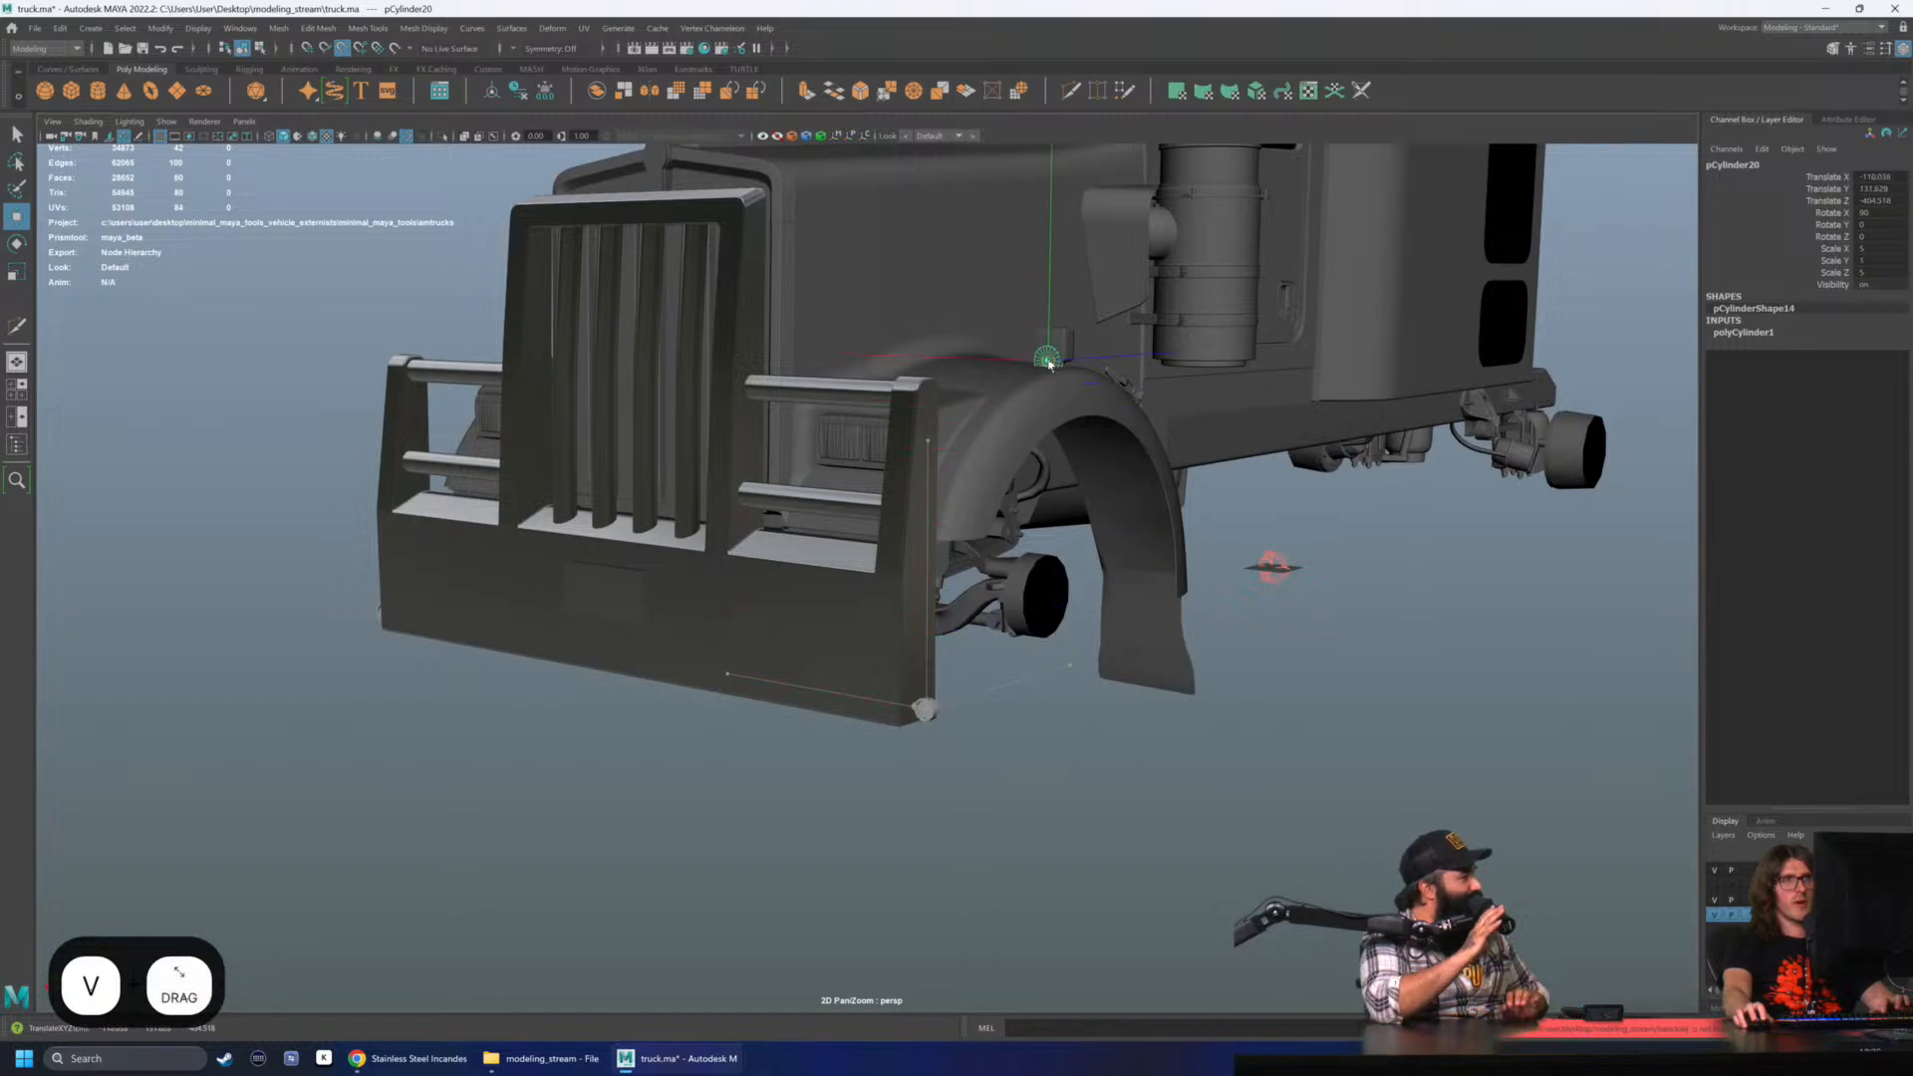
{"action": "left_click_drag", "start_coordinate": [1053, 349], "coordinate": [1053, 351]}
- Examine the cylinder and light housing against the whole bumper from several angles, with nothing selected
{"action": "key", "text": "f"}
{"action": "scroll", "coordinate": [1098, 551], "scroll_direction": "down", "scroll_amount": 5}
{"action": "left_click_drag", "start_coordinate": [857, 533], "coordinate": [997, 548], "text": "alt"}
{"action": "scroll", "coordinate": [937, 548], "scroll_direction": "down", "scroll_amount": 5}
{"action": "left_click_drag", "start_coordinate": [518, 653], "coordinate": [945, 652], "text": "alt"}
{"action": "scroll", "coordinate": [895, 676], "scroll_direction": "down", "scroll_amount": 2}
{"action": "scroll", "coordinate": [893, 676], "scroll_direction": "down", "scroll_amount": 3}
{"action": "left_click", "coordinate": [979, 796]}
{"action": "left_click", "coordinate": [1104, 872]}
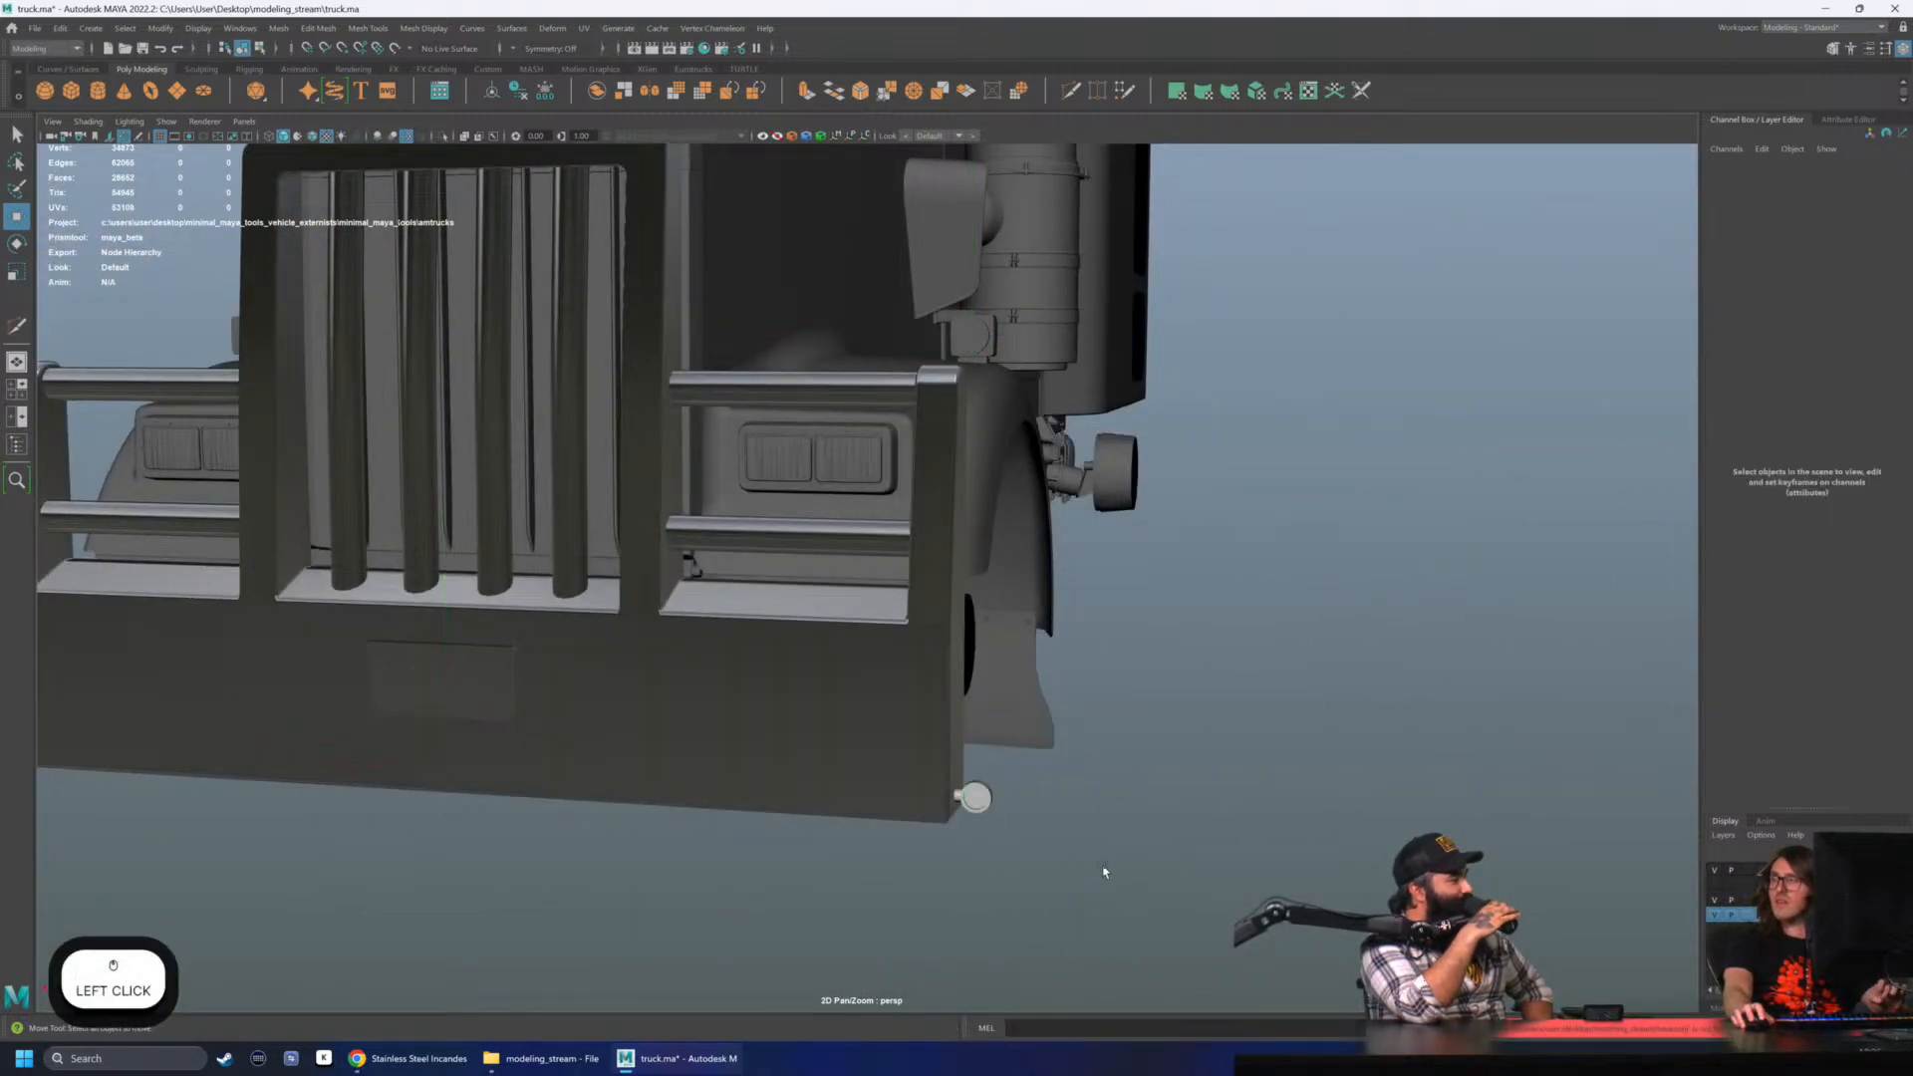
- Compare the test cylinder's outline with the light housing and its stem in wireframe from close up
{"action": "key", "text": "ctrl+z"}
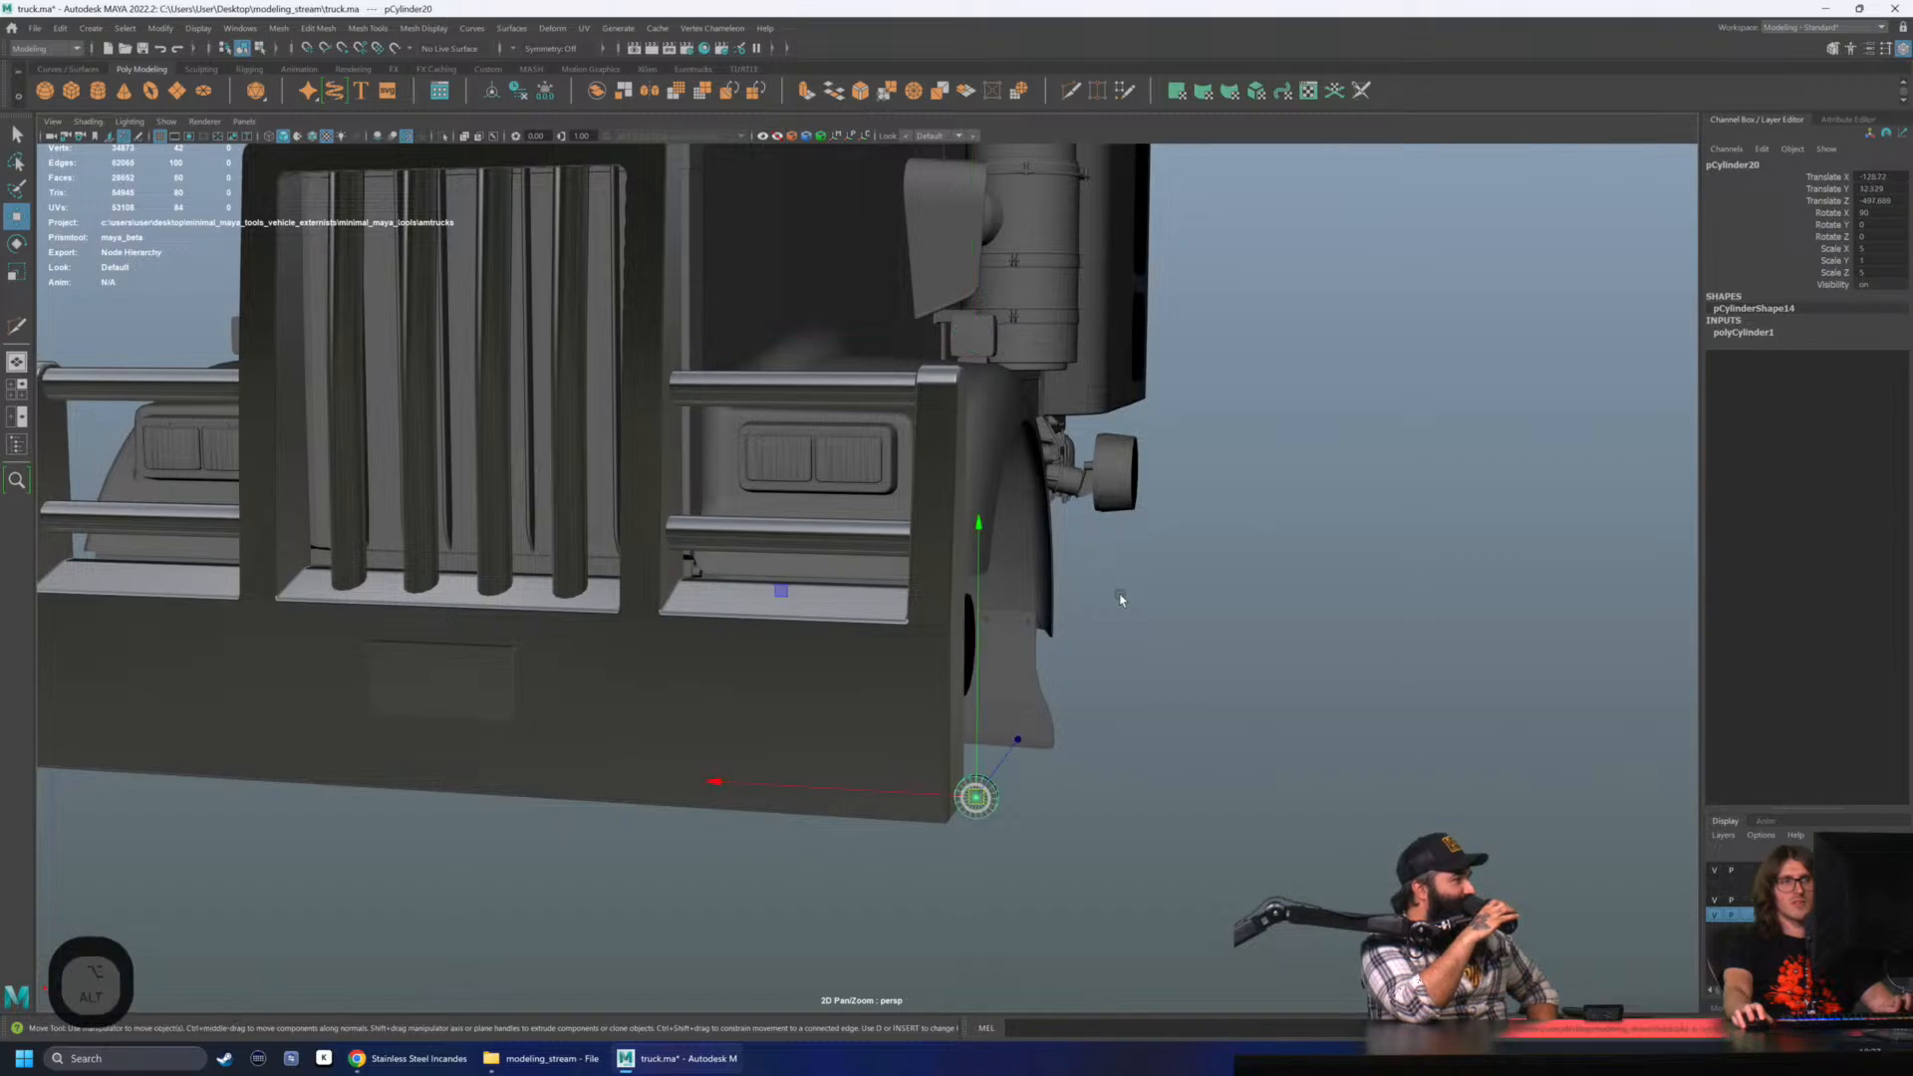
{"action": "left_click_drag", "start_coordinate": [1121, 600], "coordinate": [1097, 602], "text": "alt"}
{"action": "key", "text": "f"}
{"action": "scroll", "coordinate": [1083, 608], "scroll_direction": "down", "scroll_amount": 5}
{"action": "left_click_drag", "start_coordinate": [1026, 604], "coordinate": [1124, 598], "text": "alt"}
{"action": "key", "text": "q"}
{"action": "scroll", "coordinate": [798, 542], "scroll_direction": "up", "scroll_amount": 2}
{"action": "key", "text": "4"}
{"action": "left_click", "coordinate": [773, 526]}
{"action": "left_click_drag", "start_coordinate": [763, 533], "coordinate": [792, 538], "text": "alt"}
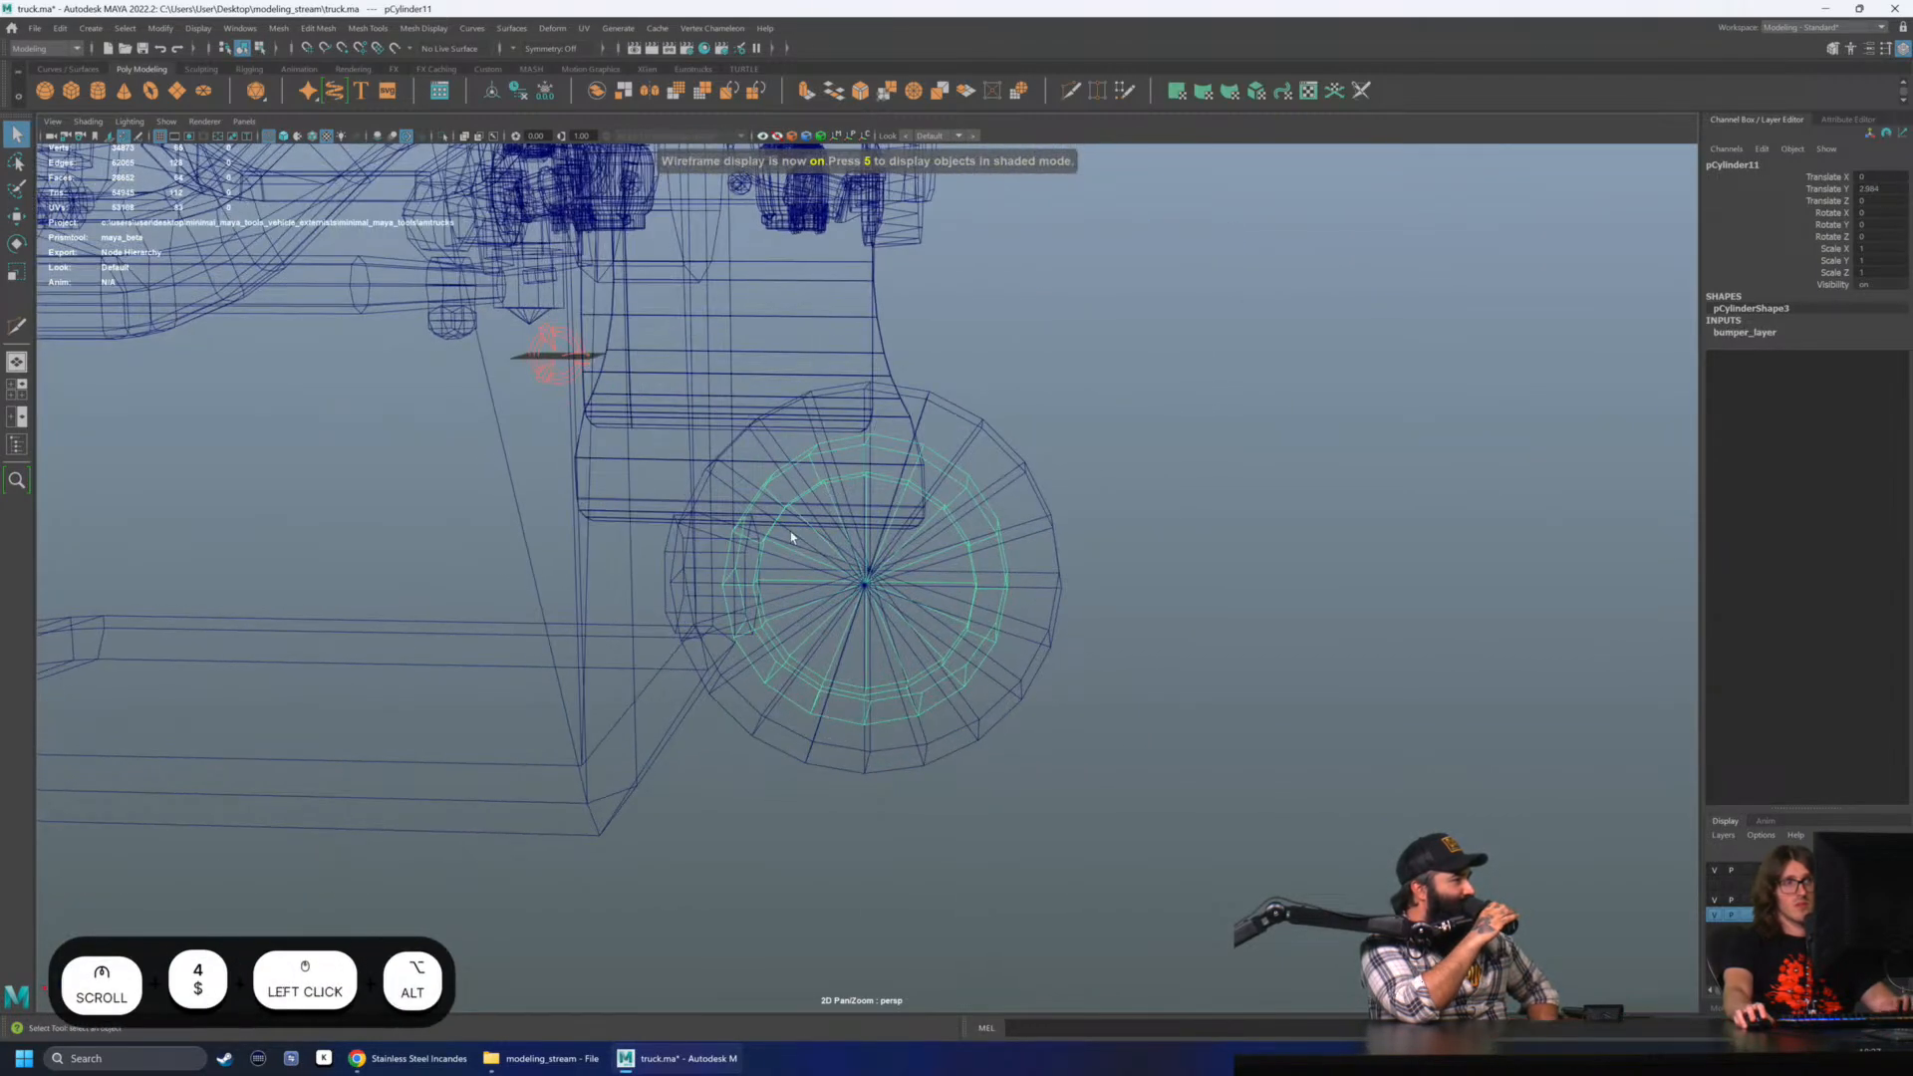
{"action": "left_click", "coordinate": [709, 554], "text": "shift"}
{"action": "key", "text": "ctrl+z"}
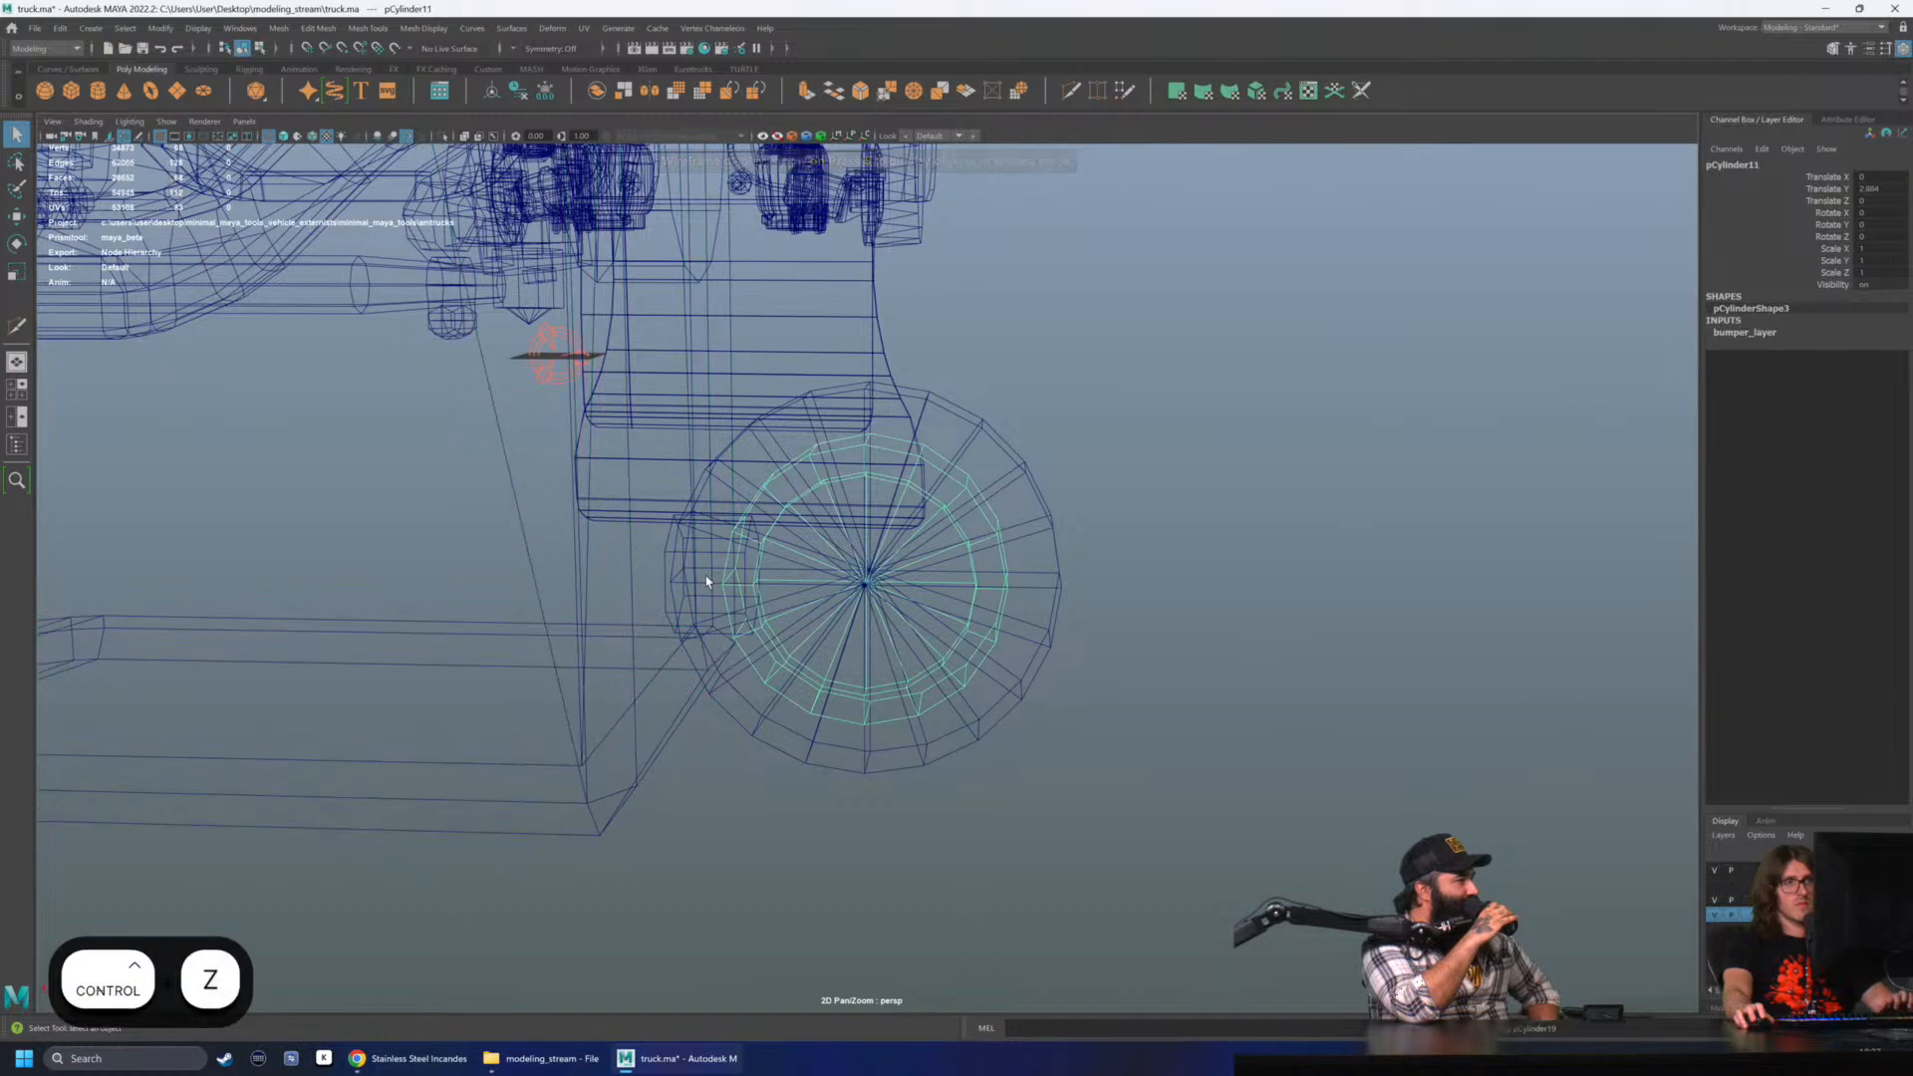
- Select the test cylinder and set its Scale X and Scale Z to 6.35
{"action": "left_click", "coordinate": [920, 431]}
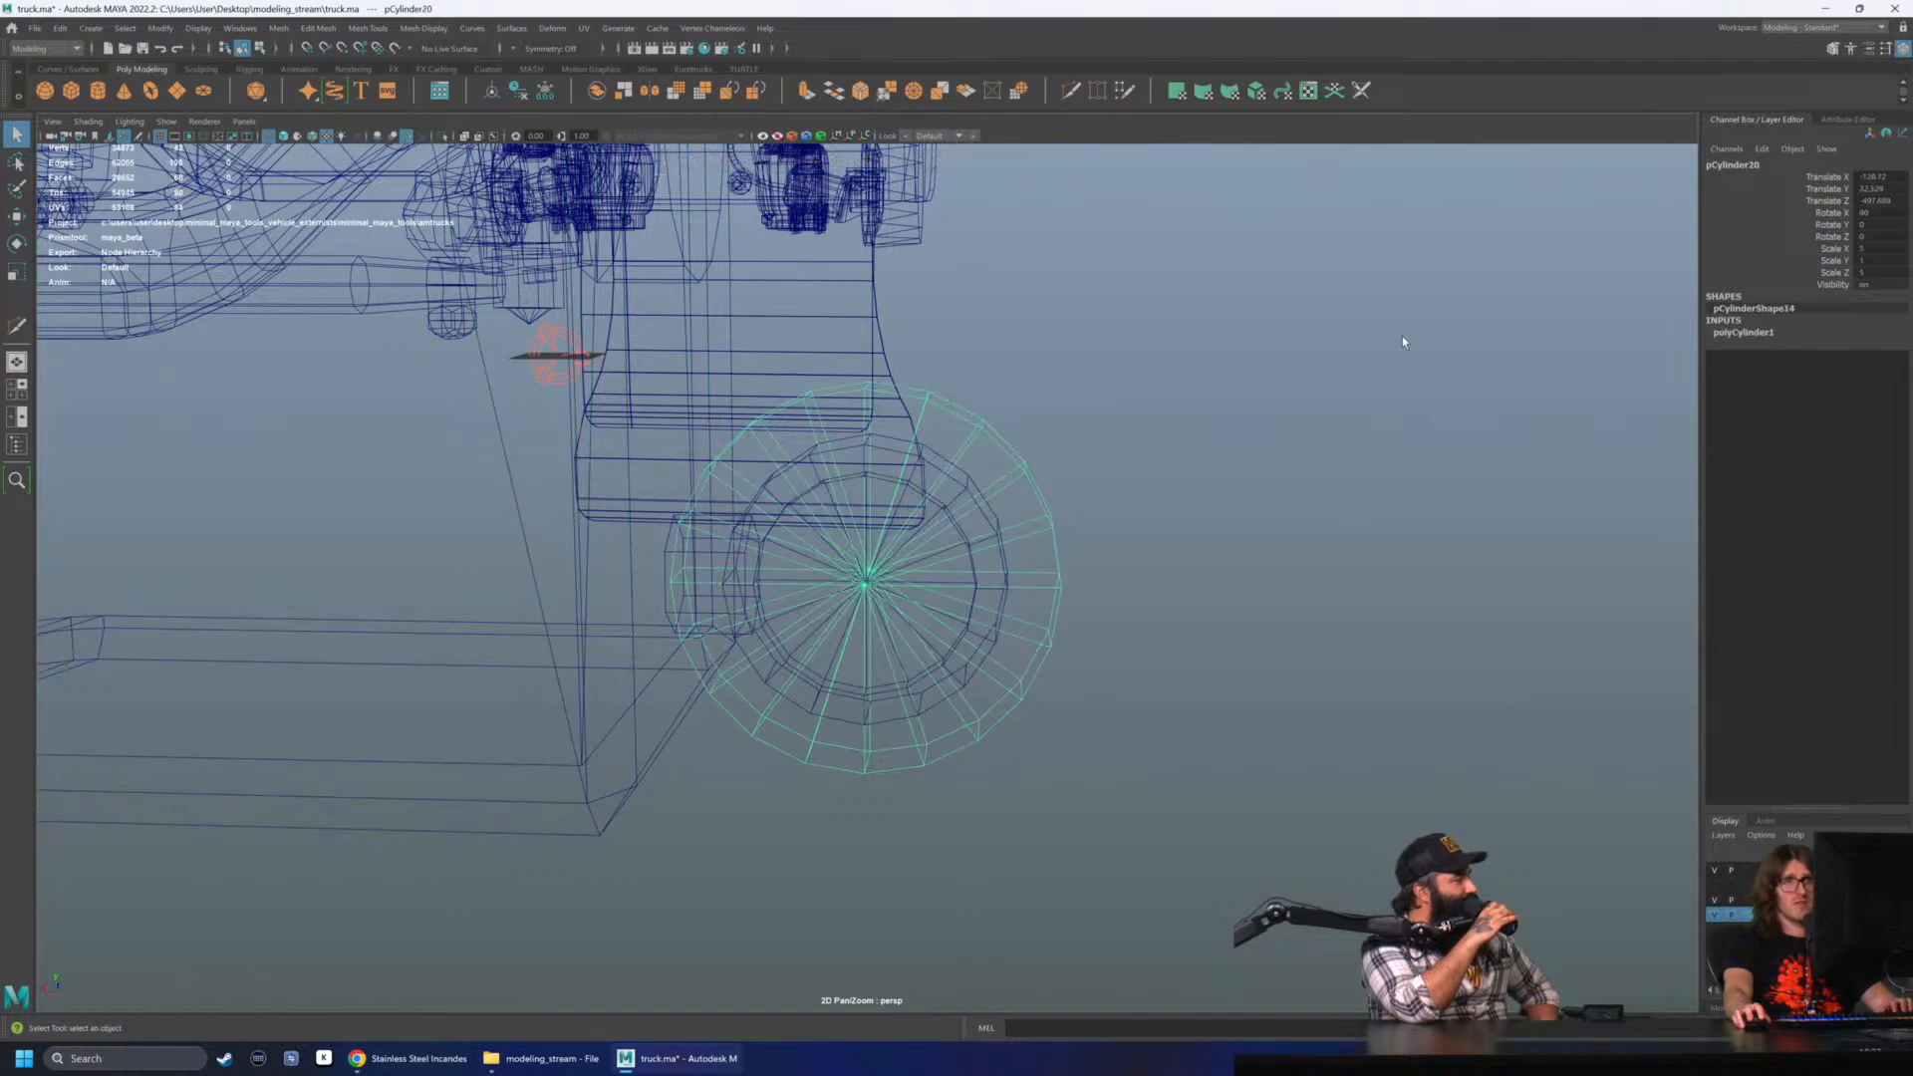
{"action": "left_click", "coordinate": [1886, 274]}
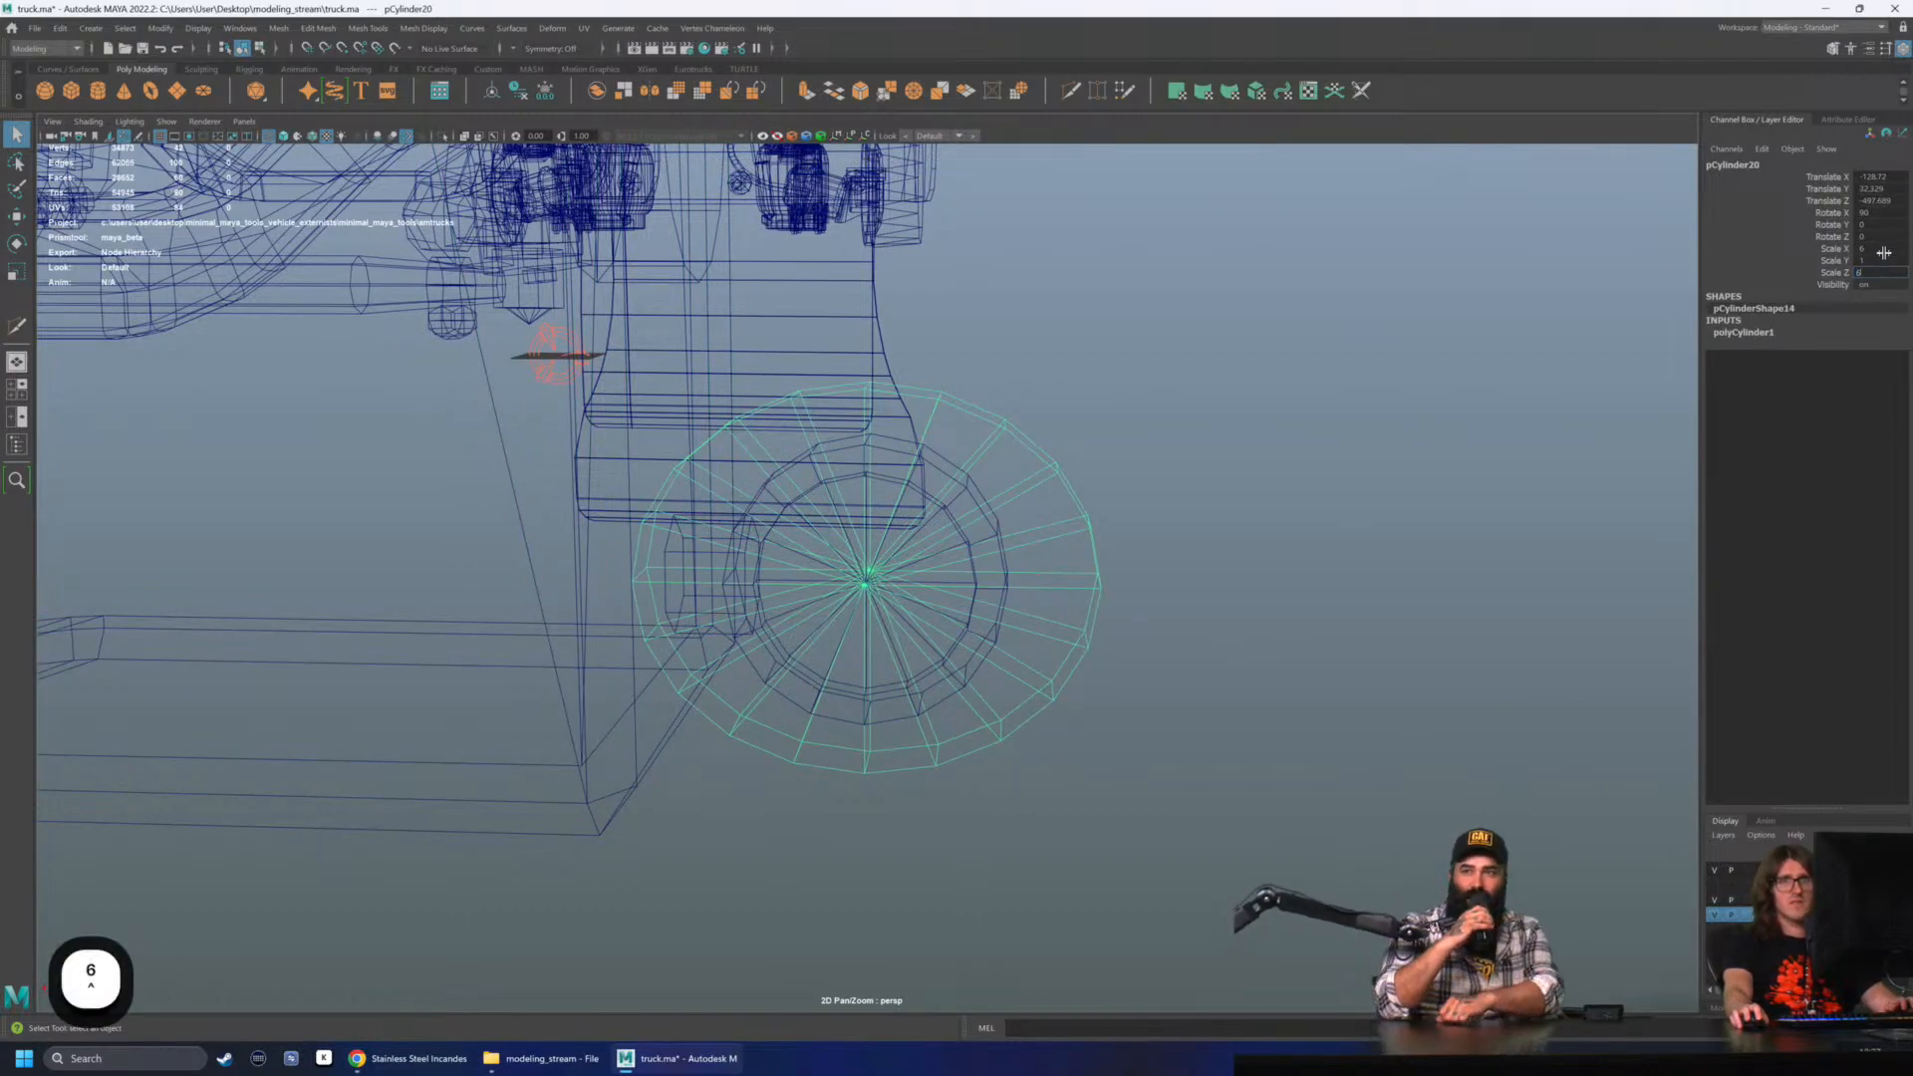
{"action": "left_click", "coordinate": [1886, 248]}
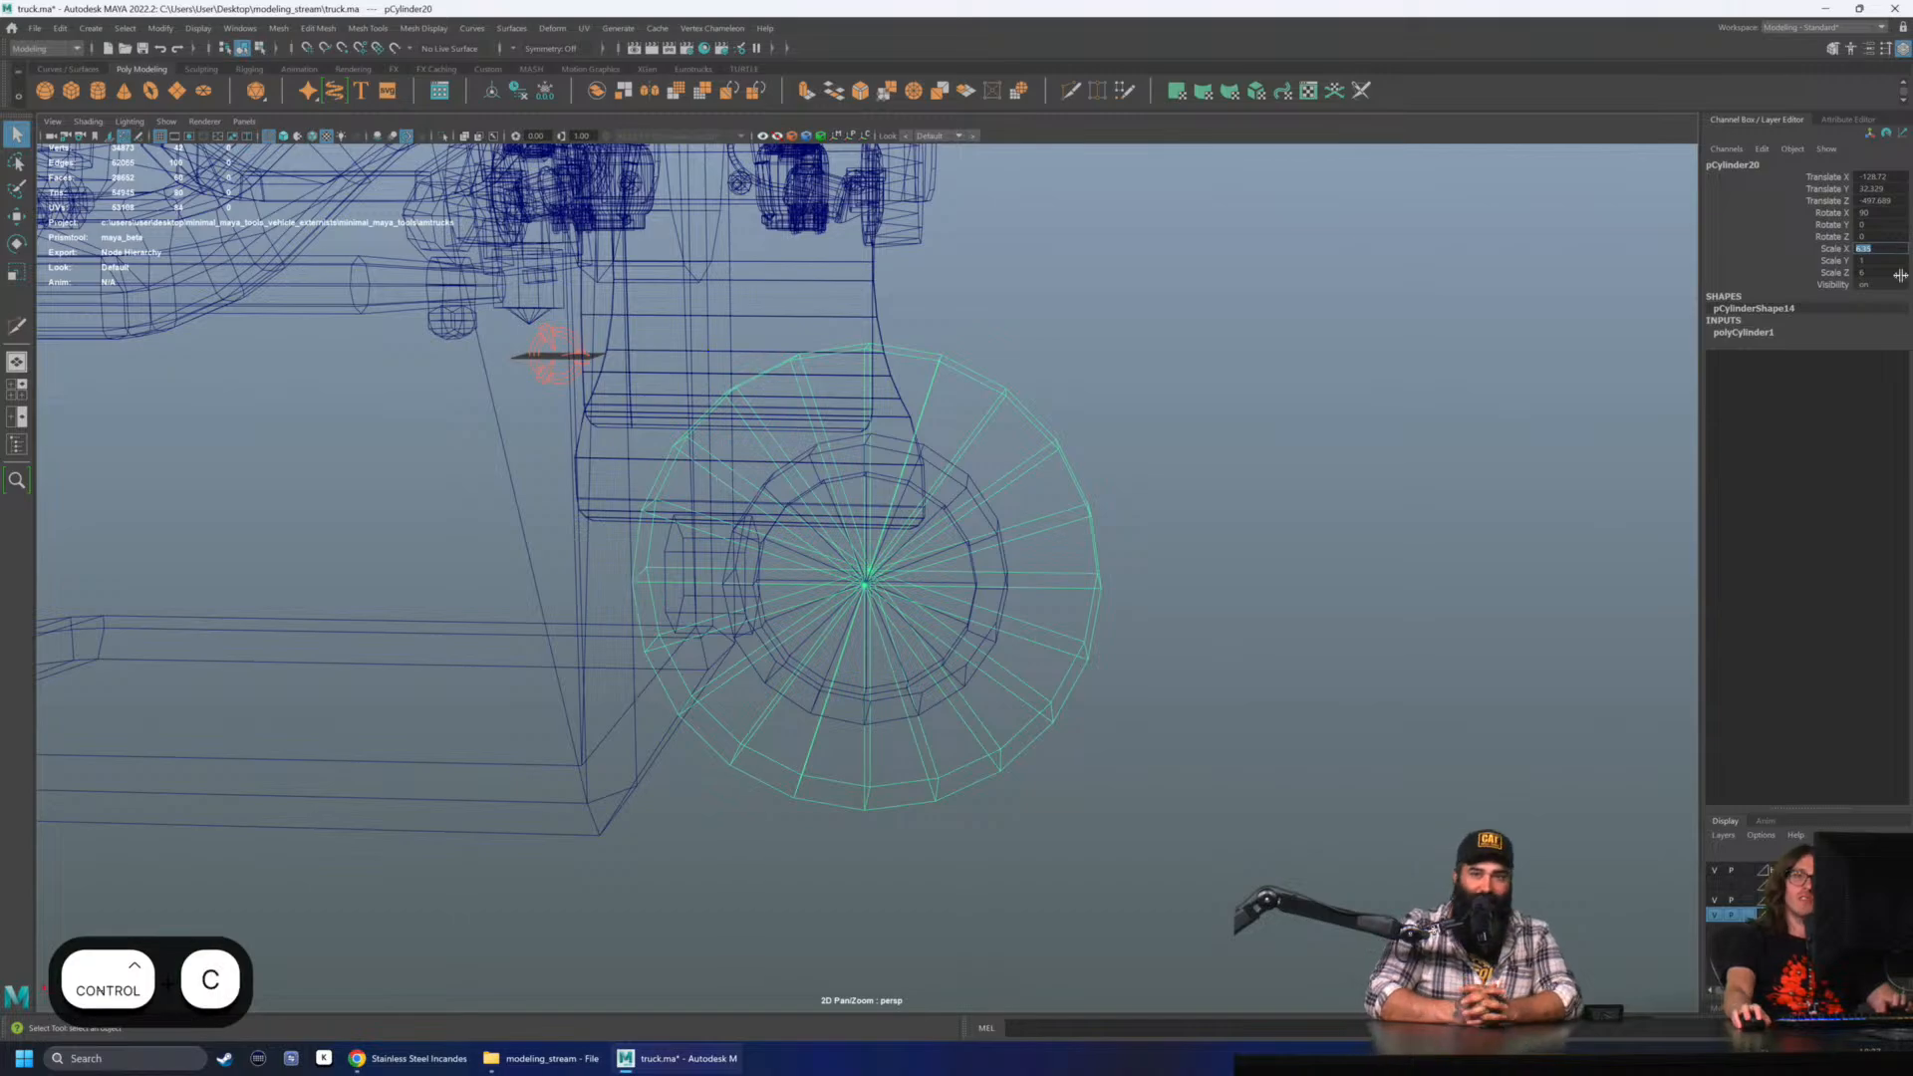
{"action": "left_click", "coordinate": [1896, 273]}
{"action": "type", "text": "6.35"}
{"action": "key", "text": "Return"}
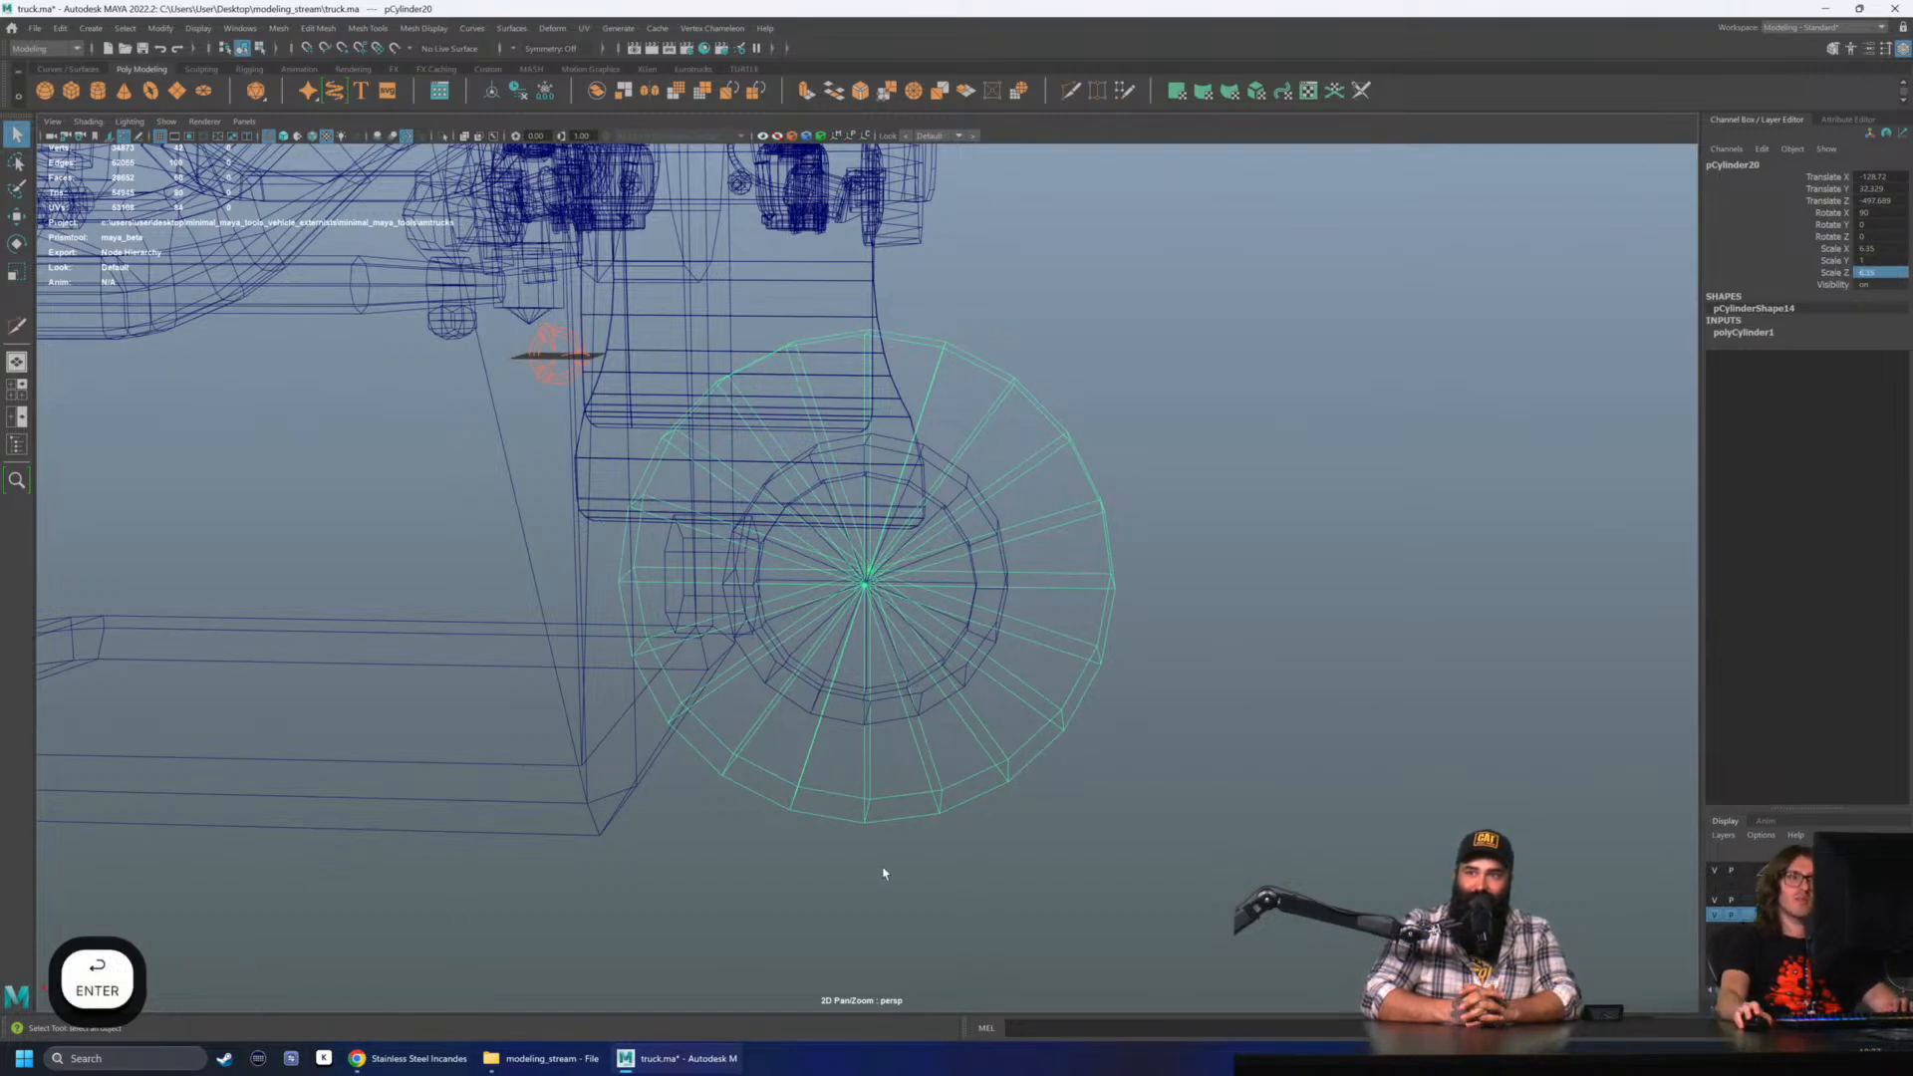
- Return to shaded display and shift the test cylinder along X until its inner edge lines up with the housing's edge
{"action": "left_click_drag", "start_coordinate": [843, 698], "coordinate": [869, 688], "text": "alt"}
{"action": "key", "text": "w"}
{"action": "left_click_drag", "start_coordinate": [906, 602], "coordinate": [893, 602], "text": "alt"}
{"action": "key", "text": "6"}
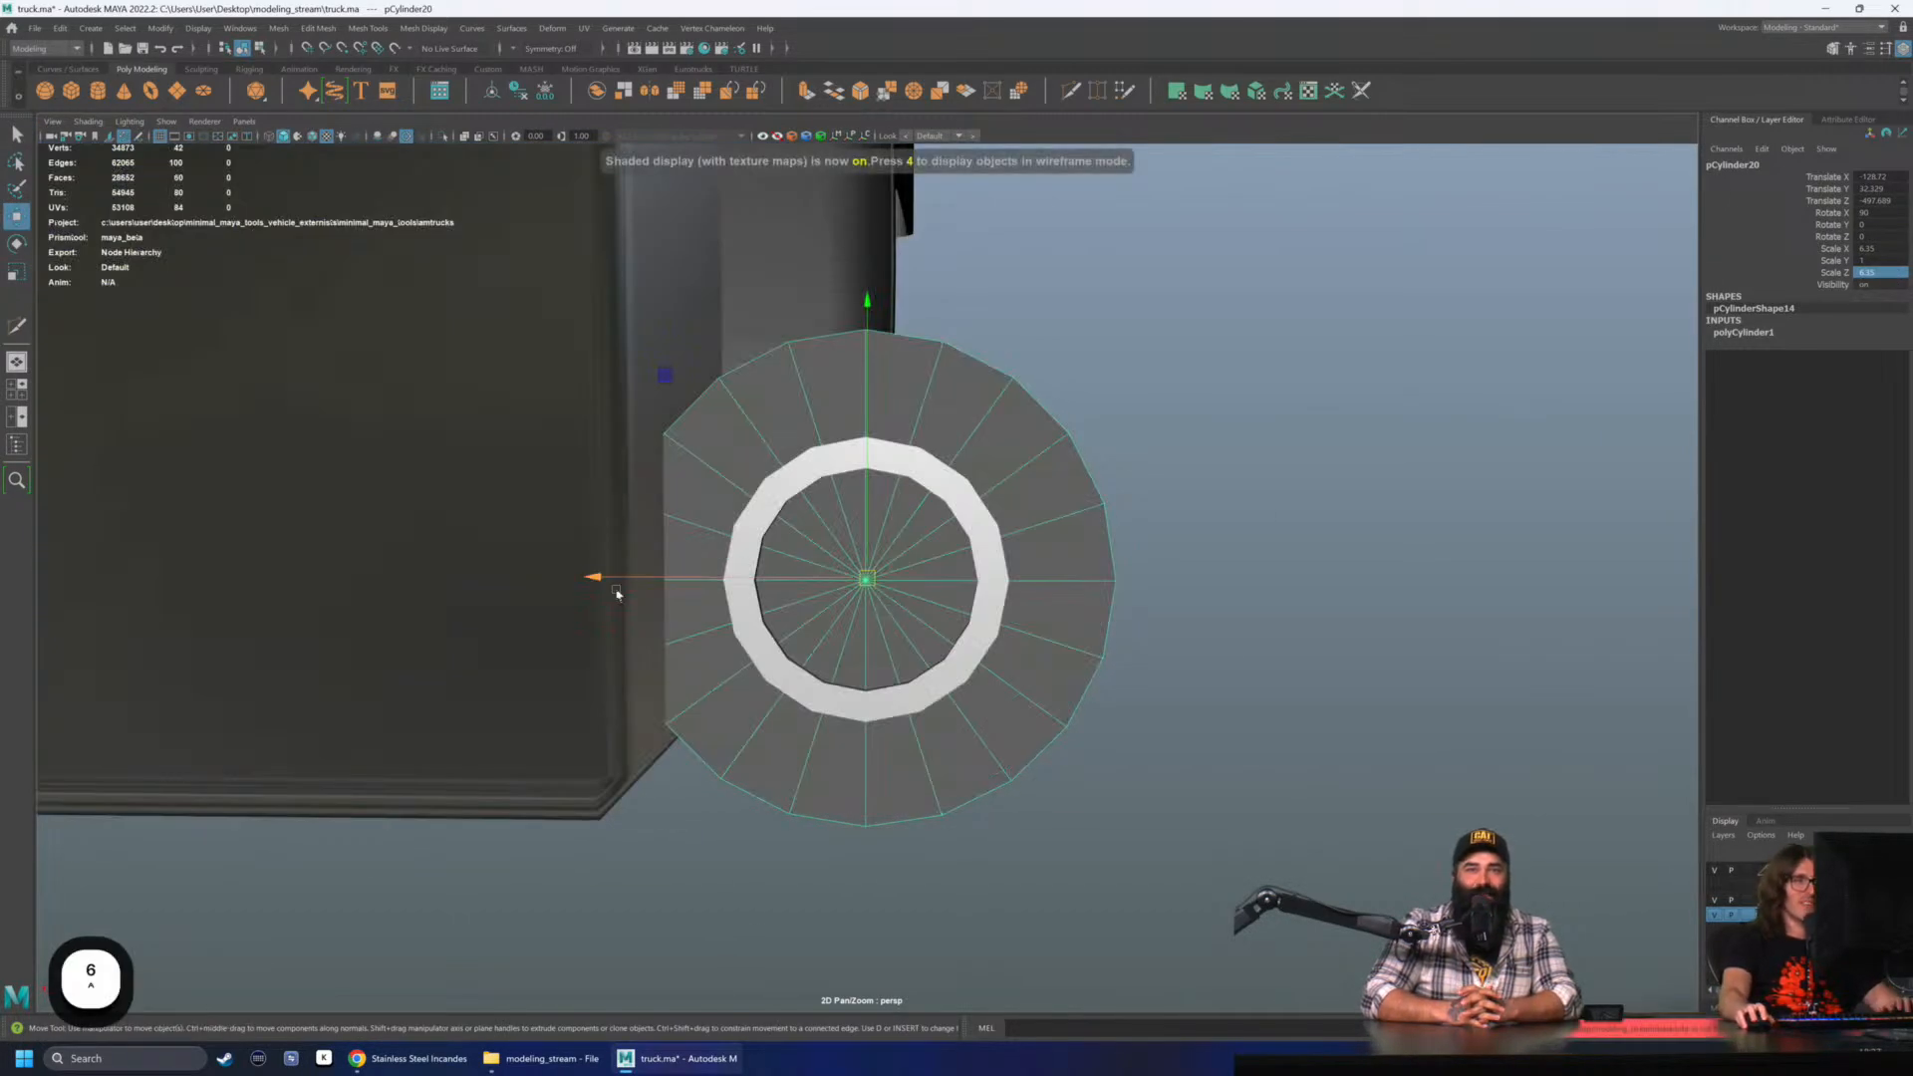
{"action": "left_click_drag", "start_coordinate": [598, 581], "coordinate": [708, 582]}
{"action": "key", "text": "q"}
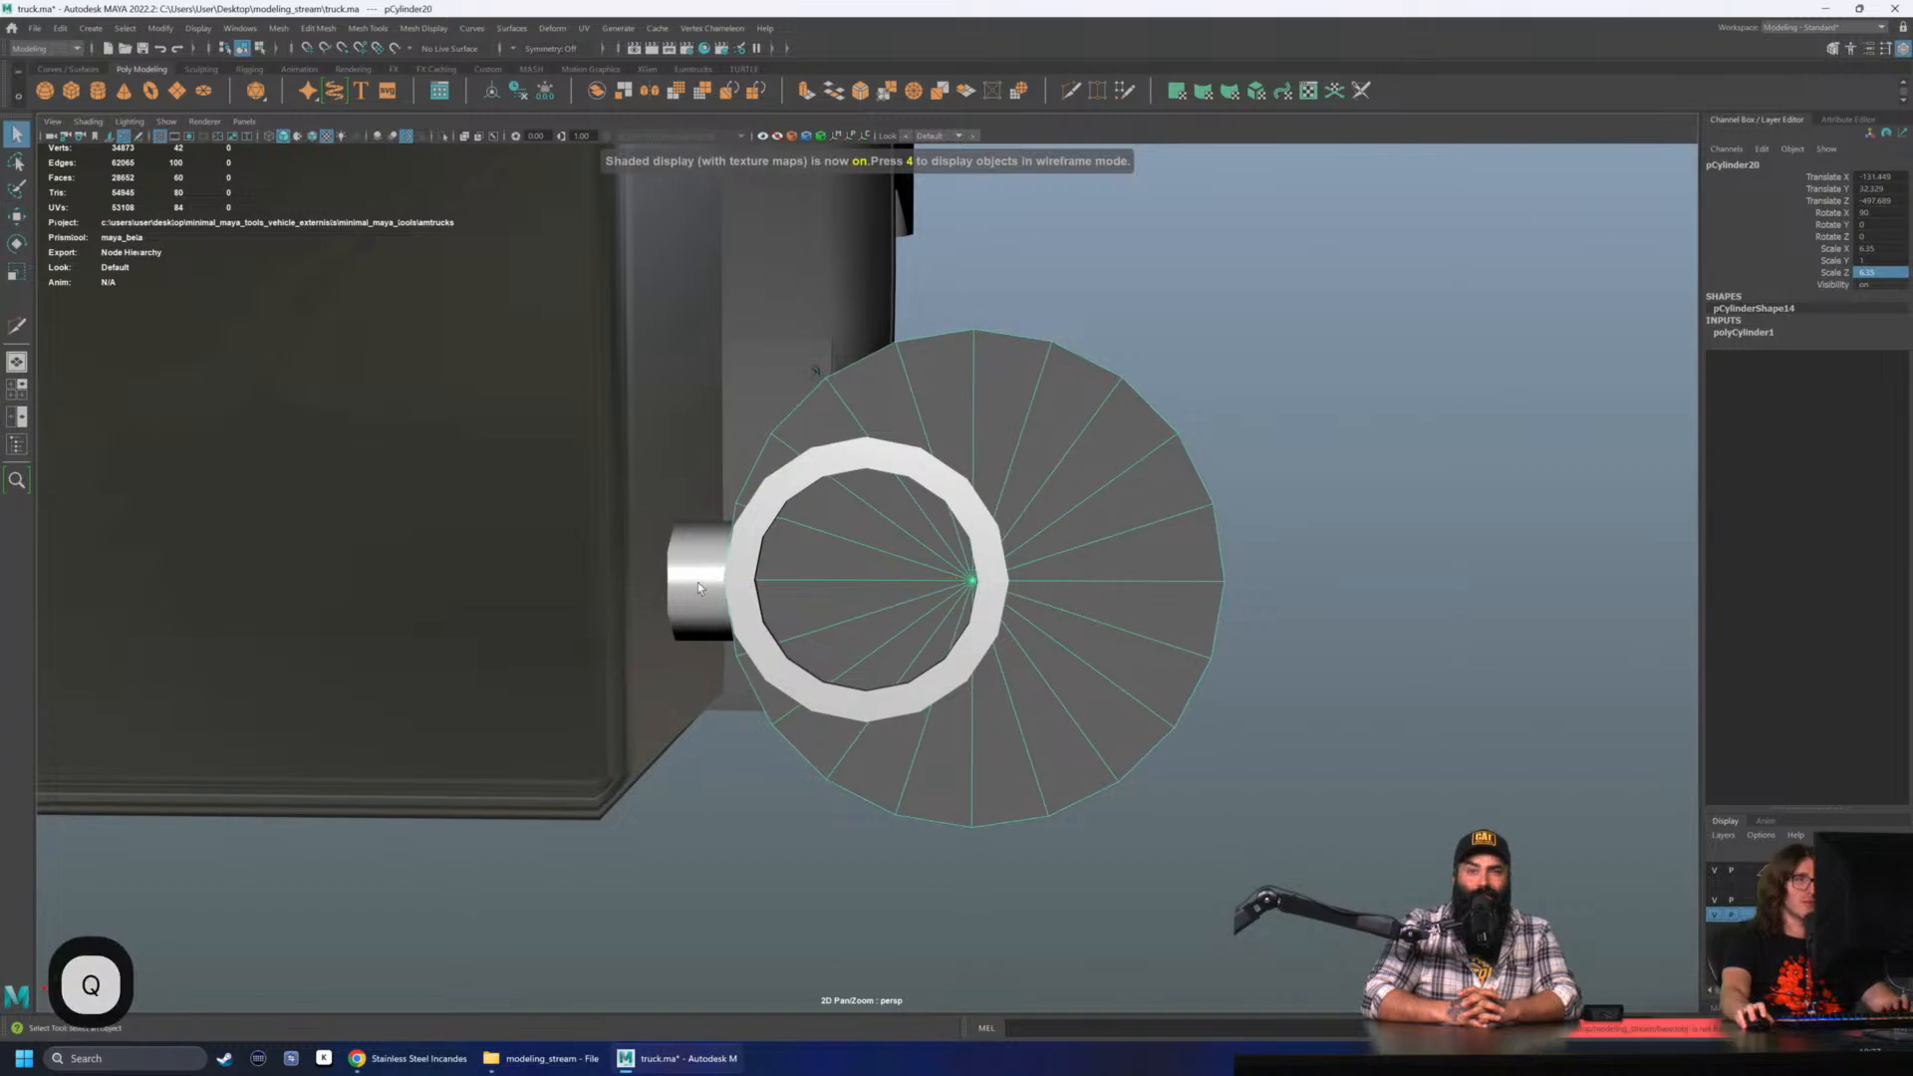
{"action": "left_click", "coordinate": [752, 552]}
{"action": "left_click", "coordinate": [754, 556], "text": "shift"}
{"action": "key", "text": "w"}
{"action": "key", "text": "4"}
{"action": "scroll", "coordinate": [867, 590], "scroll_direction": "up", "scroll_amount": 3}
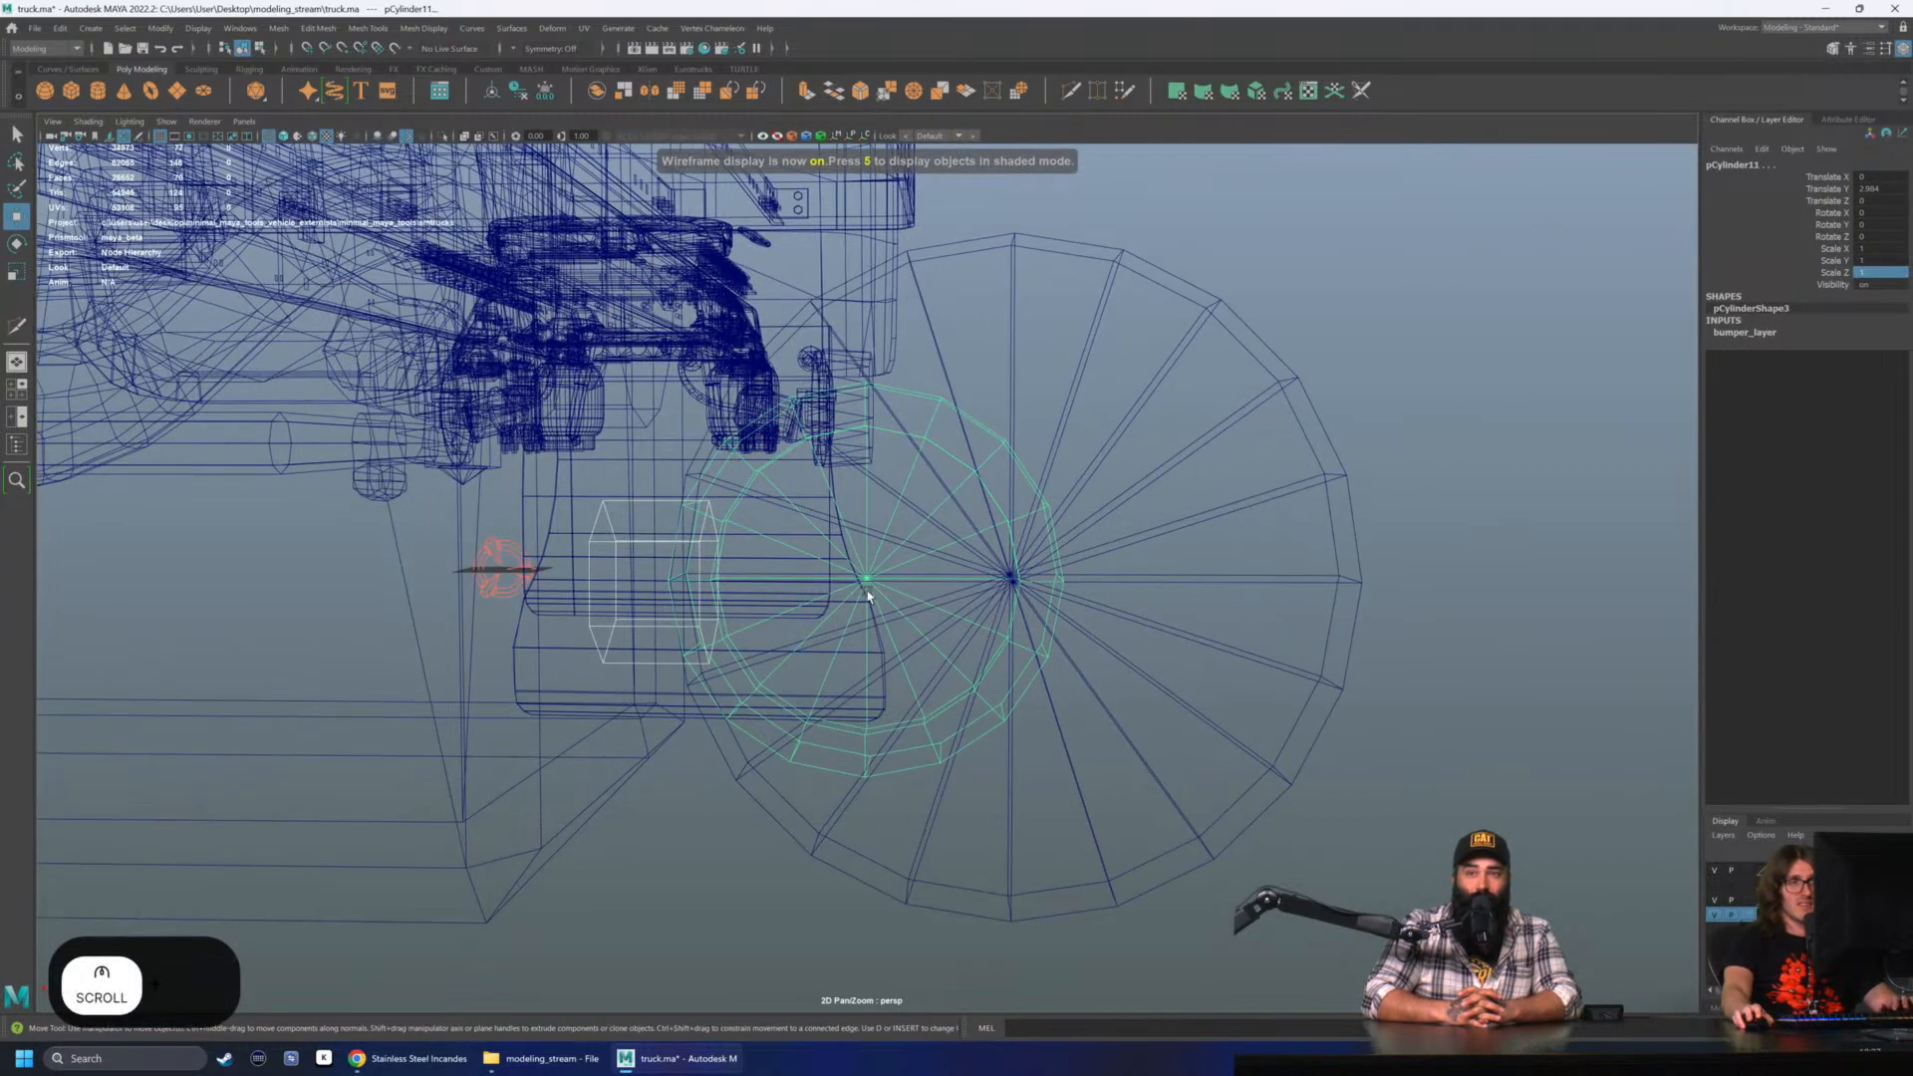
{"action": "key", "text": "w"}
{"action": "key", "text": "d"}
{"action": "left_click_drag", "start_coordinate": [871, 589], "coordinate": [876, 598], "text": "alt"}
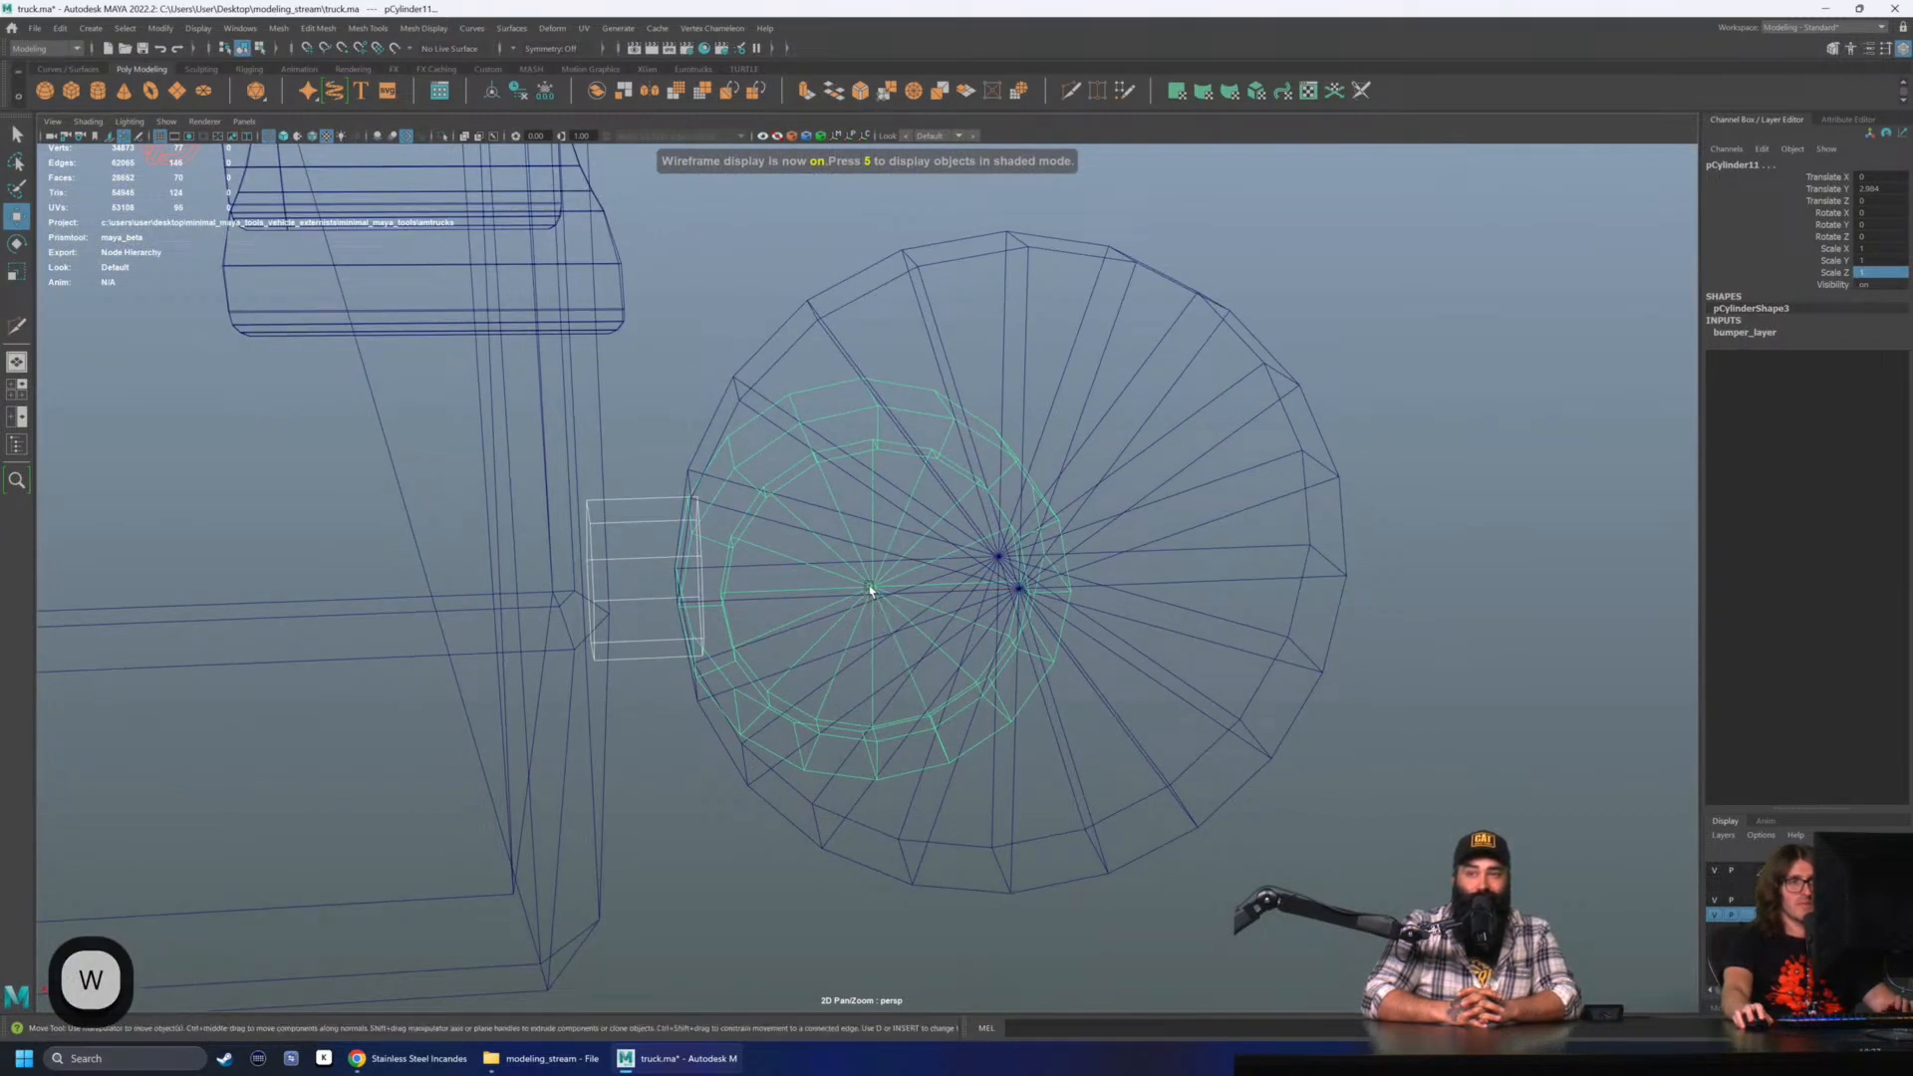
{"action": "key", "text": "d"}
{"action": "scroll", "coordinate": [872, 590], "scroll_direction": "down", "scroll_amount": 3}
{"action": "left_click_drag", "start_coordinate": [877, 588], "coordinate": [894, 584], "text": "alt"}
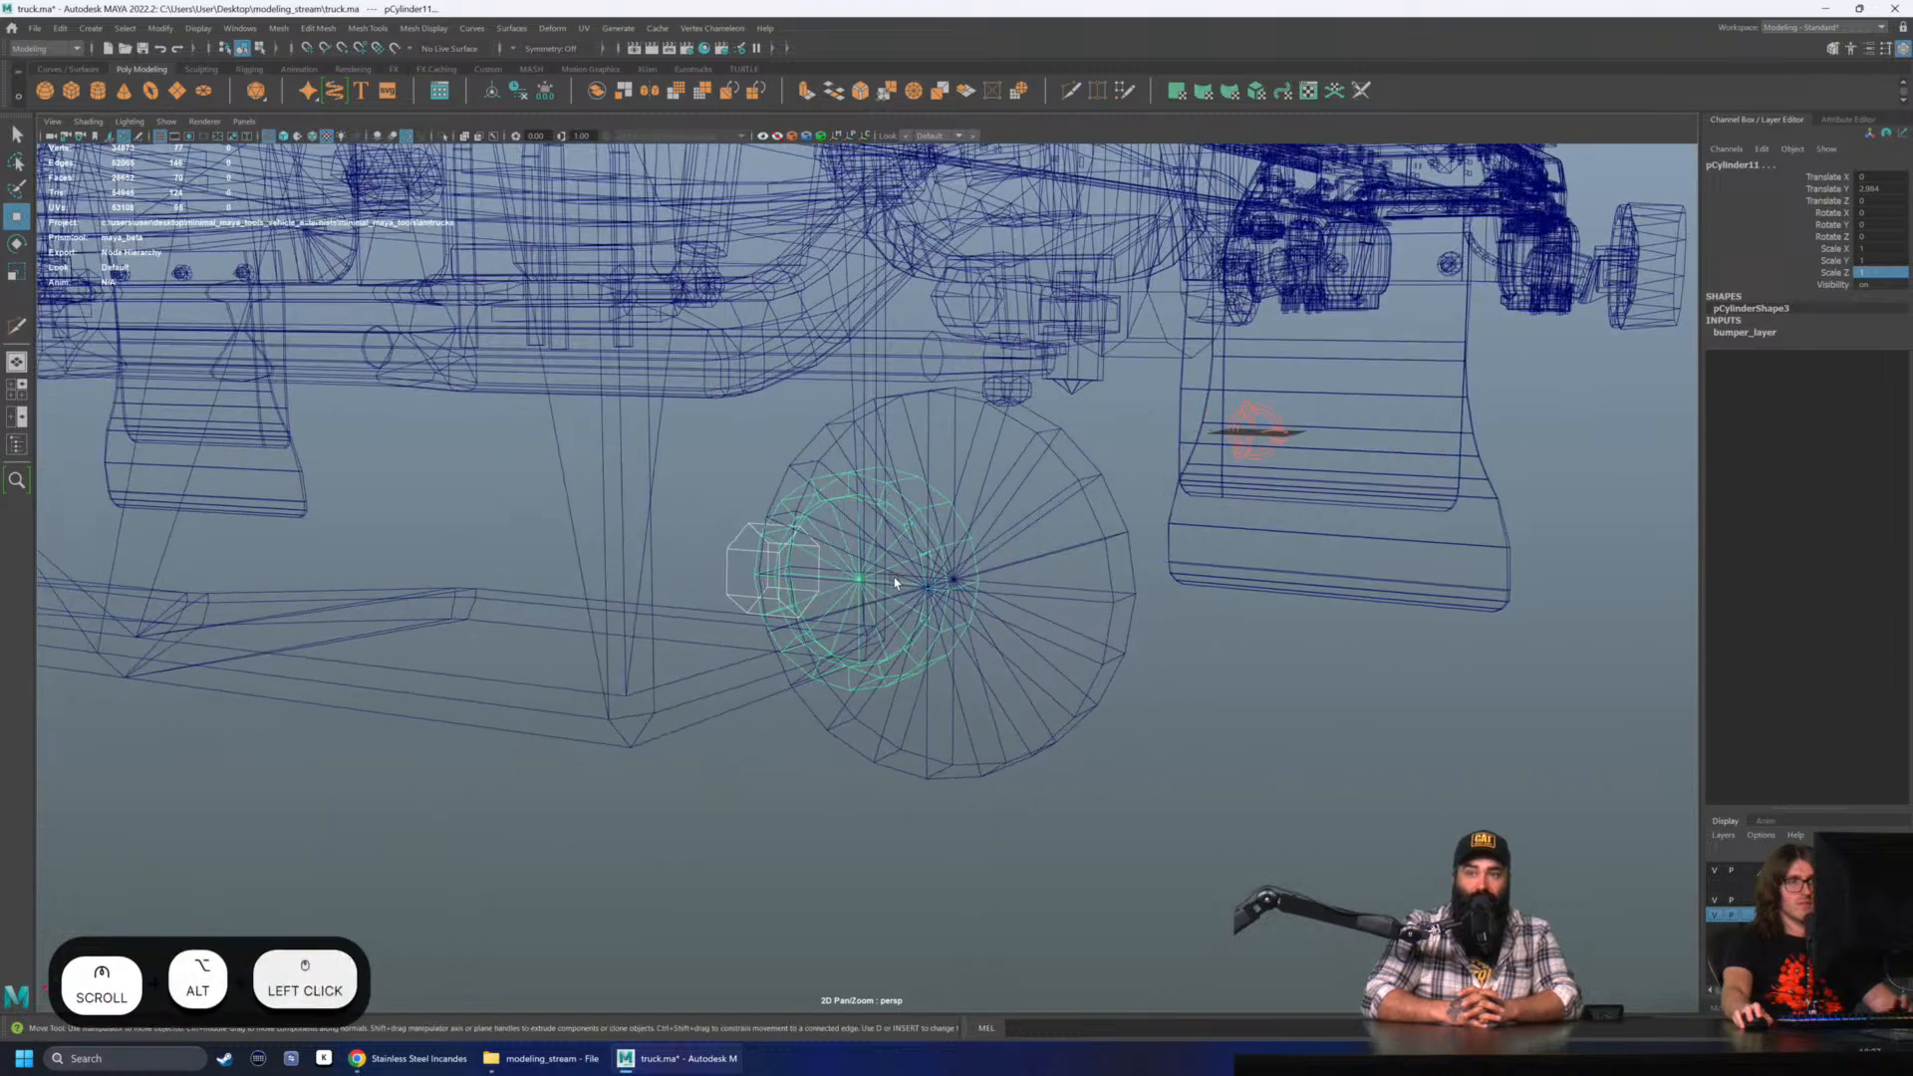
{"action": "scroll", "coordinate": [894, 586], "scroll_direction": "down", "scroll_amount": 3}
{"action": "key", "text": "q"}
{"action": "left_click", "coordinate": [1110, 577]}
{"action": "scroll", "coordinate": [877, 558], "scroll_direction": "up", "scroll_amount": 3}
- Select all faces of both the light housing and its mounting stem
{"action": "left_click", "coordinate": [798, 532]}
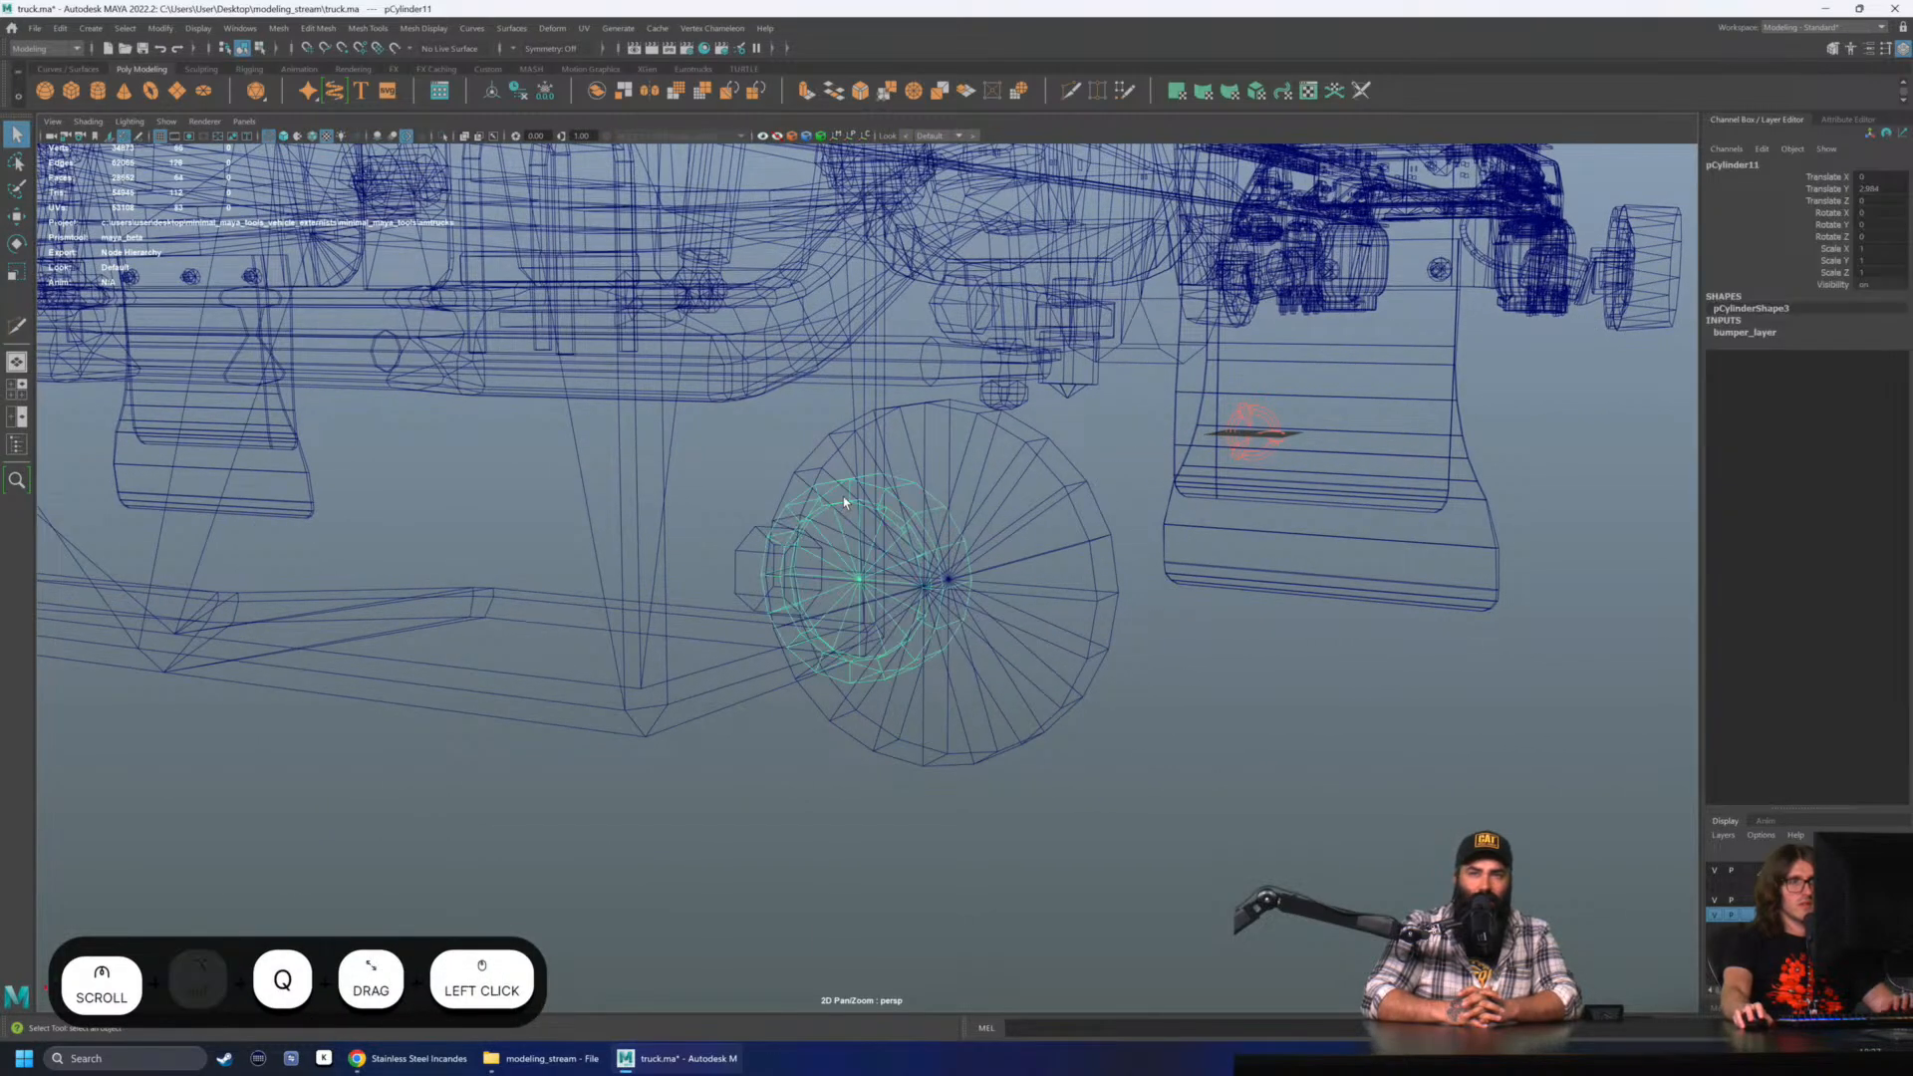
{"action": "left_click", "coordinate": [753, 554], "text": "shift"}
{"action": "right_click_drag", "start_coordinate": [1286, 599], "coordinate": [1289, 643]}
{"action": "scroll", "coordinate": [868, 611], "scroll_direction": "up", "scroll_amount": 2}
{"action": "double_click", "coordinate": [853, 598]}
{"action": "double_click", "coordinate": [726, 572], "text": "shift"}
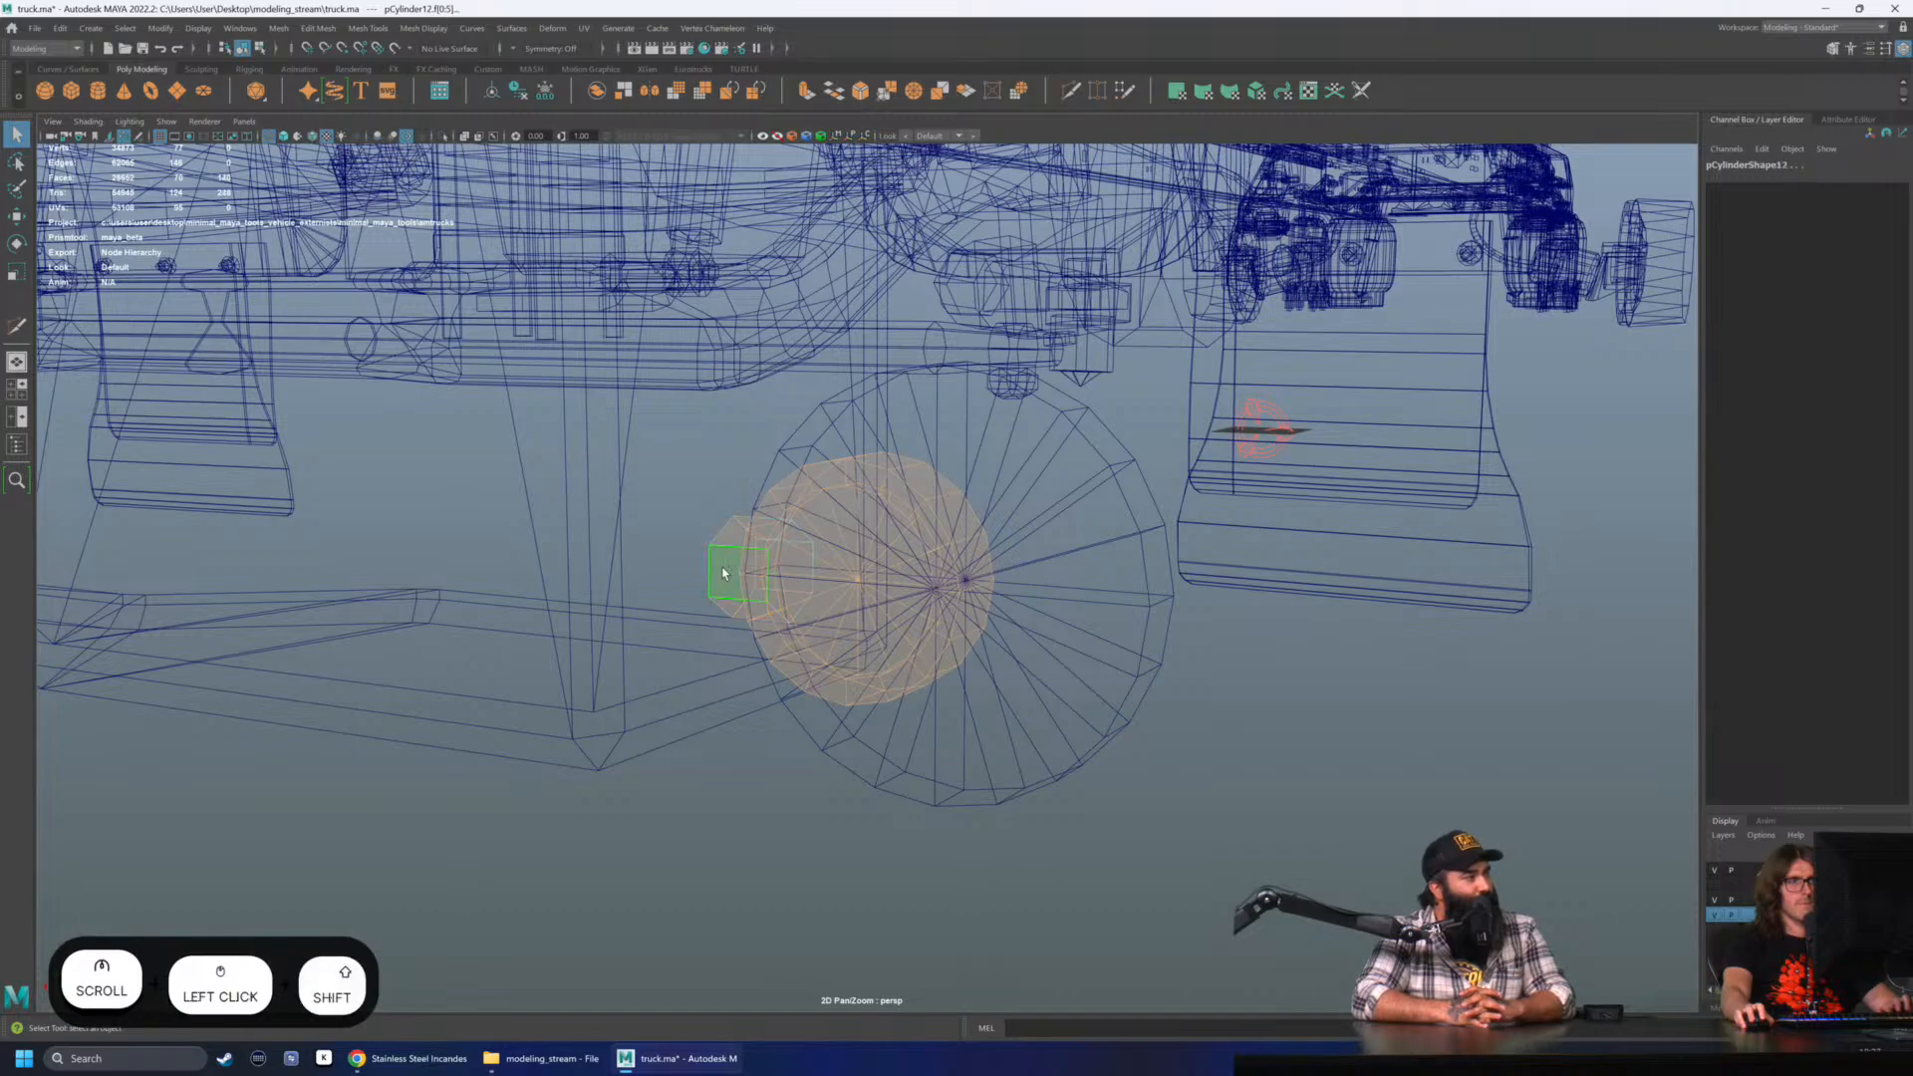
- Place the pivot at the housing's centre and snap the selected housing and stem faces to the test cylinder's centre
{"action": "scroll", "coordinate": [870, 601], "scroll_direction": "up", "scroll_amount": 2}
{"action": "key", "text": "w"}
{"action": "key", "text": "d"}
{"action": "left_click_drag", "start_coordinate": [857, 587], "coordinate": [947, 624], "text": "alt"}
{"action": "key", "text": "v"}
{"action": "key", "text": "w"}
{"action": "scroll", "coordinate": [871, 626], "scroll_direction": "up", "scroll_amount": 1}
- Scale the housing and stem faces up uniformly to match the test cylinder's diameter, and return to textured shading
{"action": "scroll", "coordinate": [871, 626], "scroll_direction": "down", "scroll_amount": 1}
{"action": "right_click_drag", "start_coordinate": [948, 624], "coordinate": [757, 608], "text": "alt"}
{"action": "key", "text": "r"}
{"action": "mouse_move", "coordinate": [757, 608]}
{"action": "left_mouse_down", "text": "alt"}
{"action": "mouse_move", "coordinate": [893, 582]}
{"action": "mouse_move", "coordinate": [1178, 608]}
{"action": "mouse_move", "coordinate": [1091, 579]}
{"action": "mouse_move", "coordinate": [1103, 594]}
{"action": "left_mouse_up", "text": "alt"}
{"action": "key", "text": "w"}
{"action": "key", "text": "r"}
{"action": "key", "text": "6"}
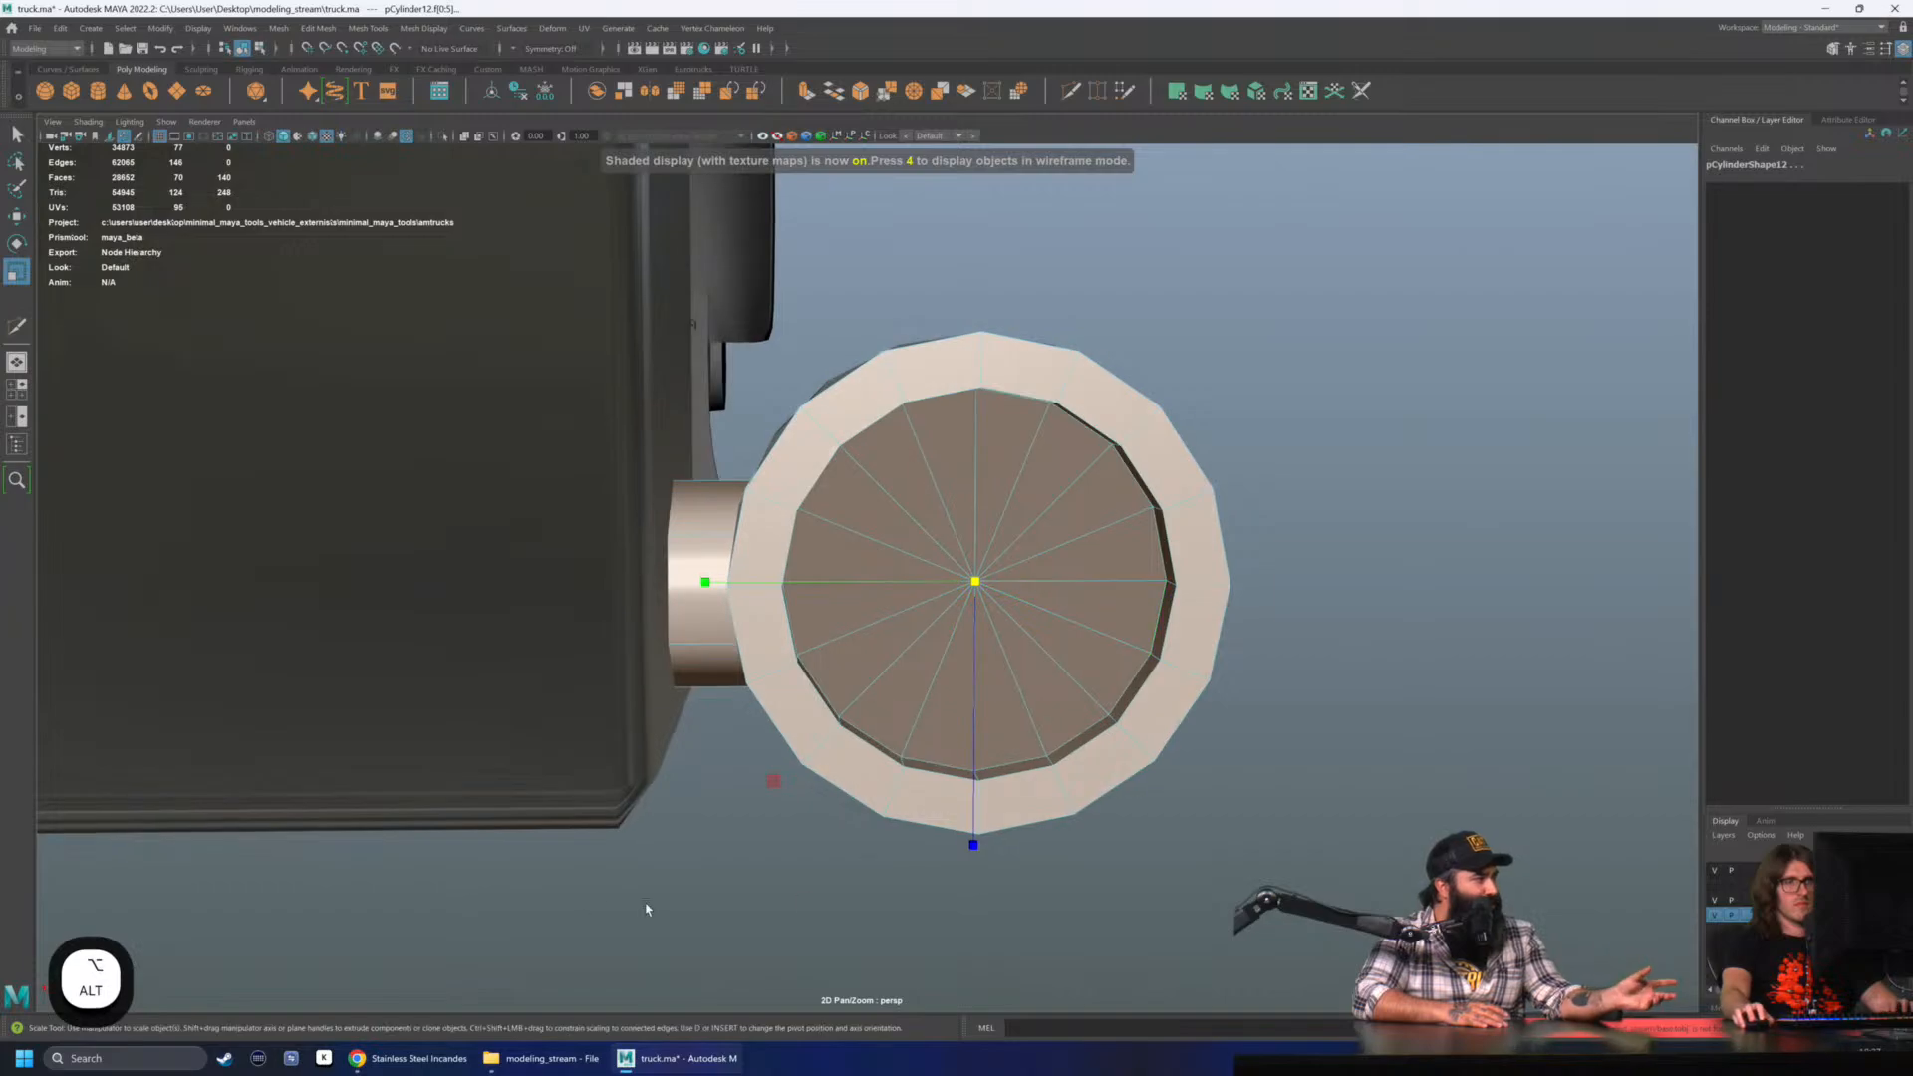
- Select the stem's faces, then switch to the browser to examine the 2 1/2 inch double face light's housing and mounting stud
{"action": "double_click", "coordinate": [696, 633]}
{"action": "left_click", "coordinate": [409, 1058]}
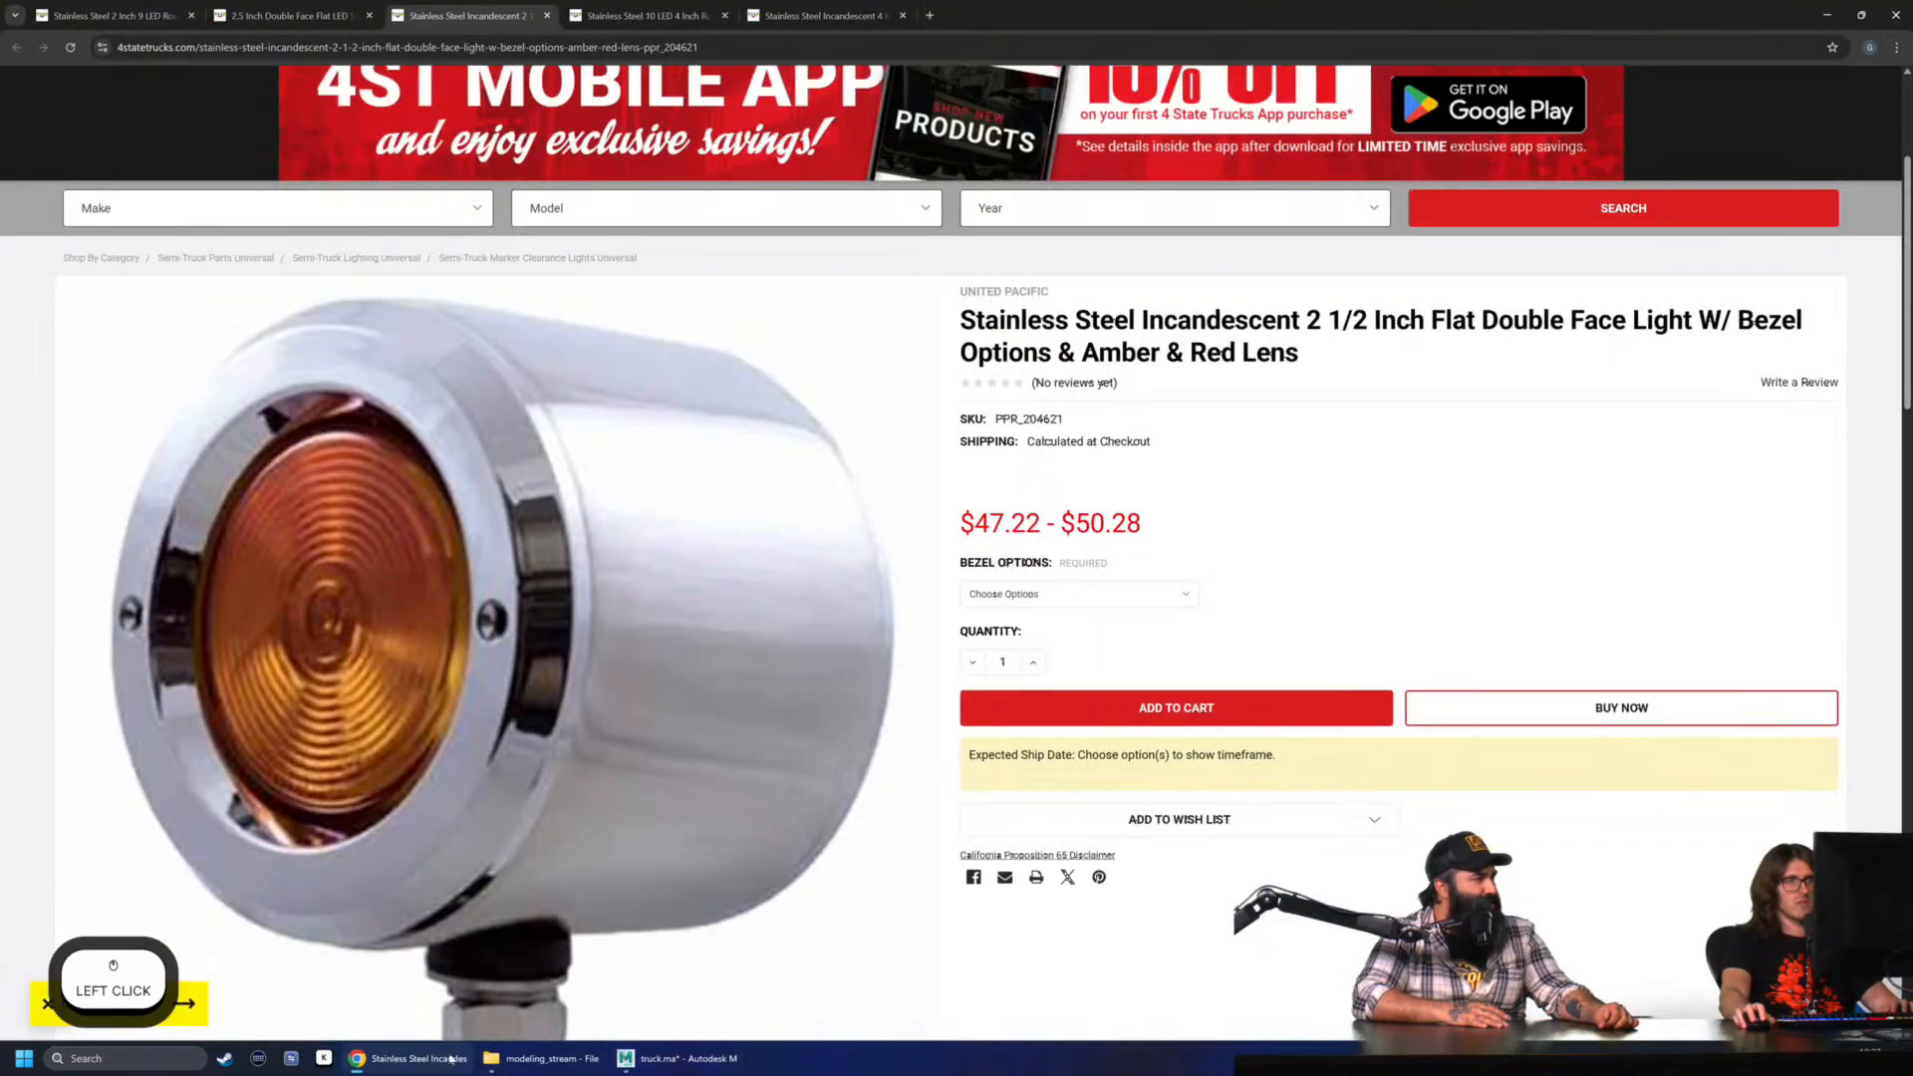
{"action": "scroll", "coordinate": [697, 782], "scroll_direction": "down", "scroll_amount": 4}
{"action": "scroll", "coordinate": [701, 784], "scroll_direction": "up", "scroll_amount": 1}
{"action": "scroll", "coordinate": [702, 785], "scroll_direction": "up", "scroll_amount": 1}
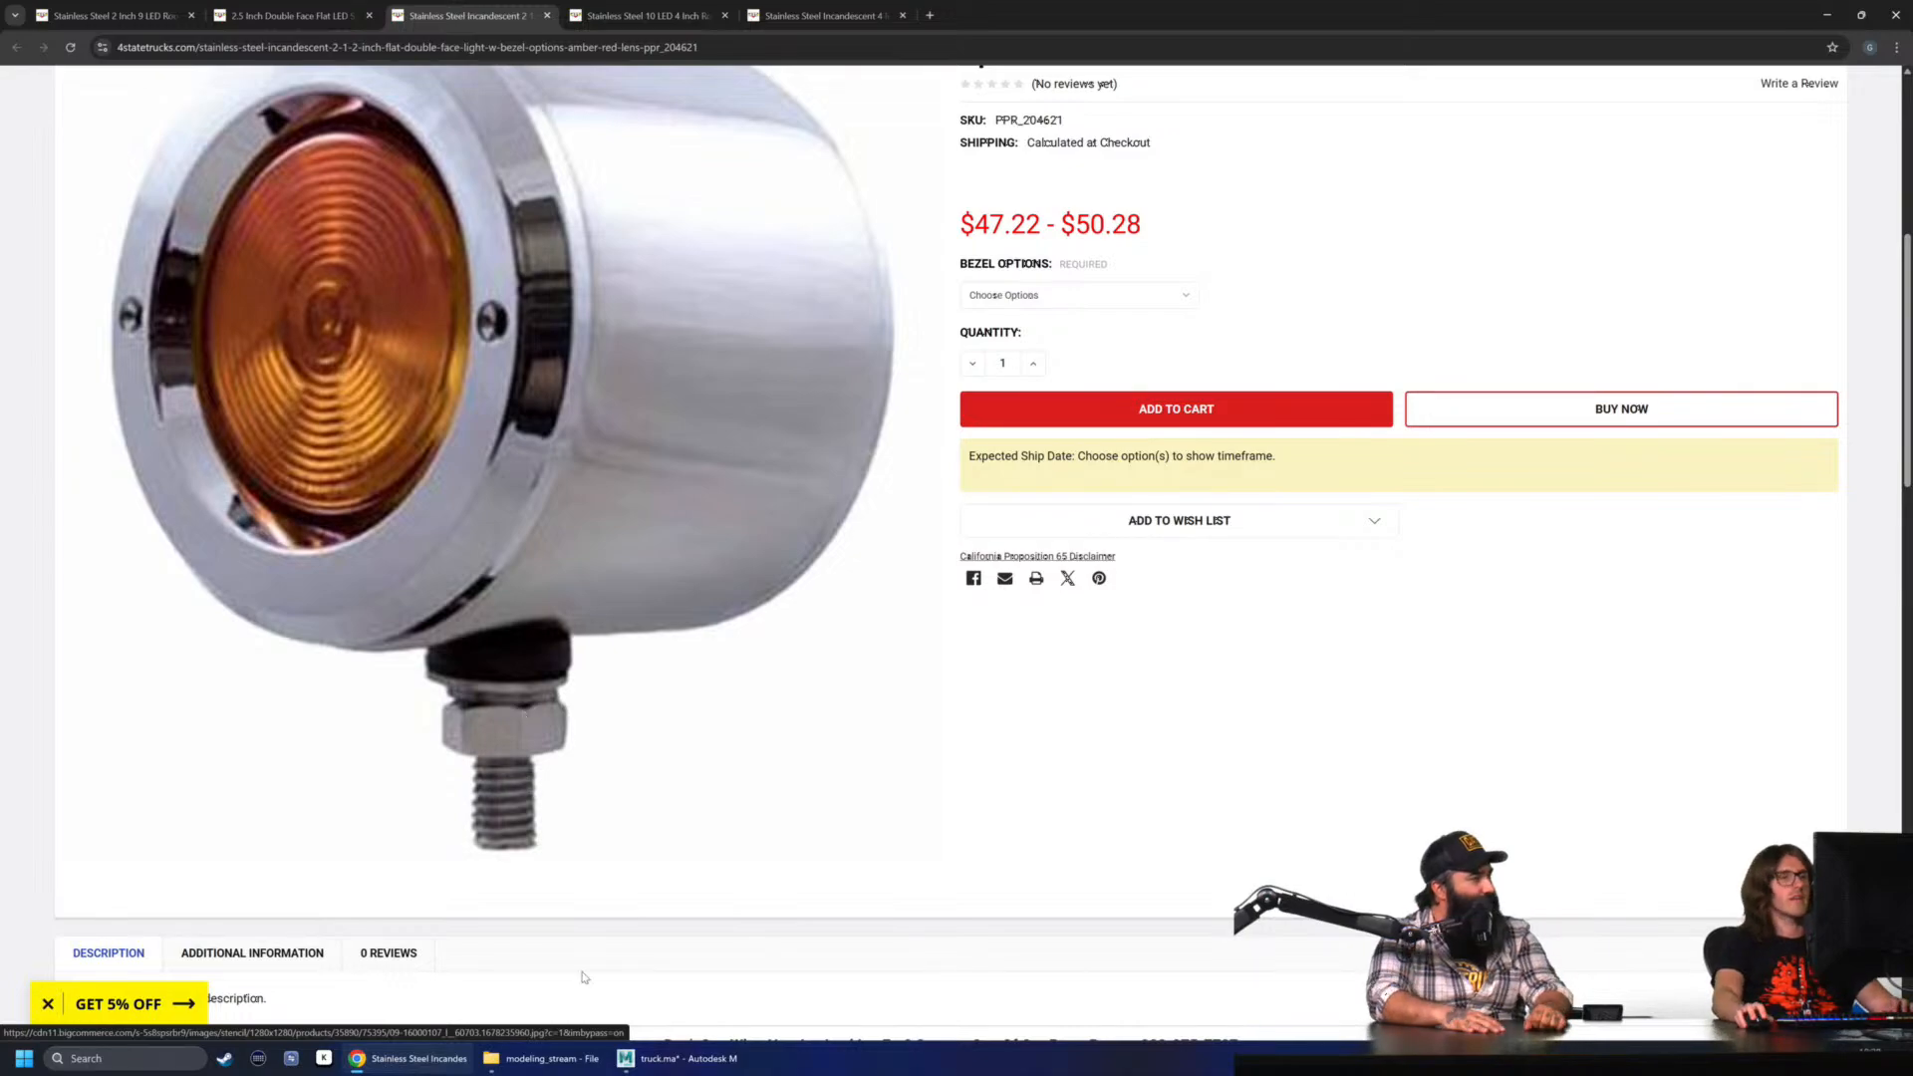
- Switch back to Maya and move the stem's faces along X to sit against the bumper's side
{"action": "left_click", "coordinate": [678, 1058]}
{"action": "scroll", "coordinate": [698, 933], "scroll_direction": "down", "scroll_amount": 2}
{"action": "left_click_drag", "start_coordinate": [863, 696], "coordinate": [961, 606], "text": "alt"}
{"action": "scroll", "coordinate": [961, 607], "scroll_direction": "down", "scroll_amount": 4}
{"action": "left_click_drag", "start_coordinate": [469, 643], "coordinate": [575, 647], "text": "alt"}
{"action": "scroll", "coordinate": [575, 647], "scroll_direction": "down", "scroll_amount": 3}
{"action": "mouse_move", "coordinate": [767, 643]}
{"action": "left_mouse_down", "text": "alt"}
{"action": "mouse_move", "coordinate": [901, 637]}
{"action": "mouse_move", "coordinate": [670, 598]}
{"action": "mouse_move", "coordinate": [877, 678]}
{"action": "mouse_move", "coordinate": [851, 661]}
{"action": "mouse_move", "coordinate": [863, 707]}
{"action": "left_mouse_up", "text": "alt"}
{"action": "scroll", "coordinate": [718, 589], "scroll_direction": "down", "scroll_amount": 3}
{"action": "key", "text": "f"}
{"action": "scroll", "coordinate": [851, 660], "scroll_direction": "down", "scroll_amount": 2}
{"action": "key", "text": "4"}
{"action": "key", "text": "6"}
{"action": "left_click_drag", "start_coordinate": [697, 579], "coordinate": [803, 588]}
{"action": "key", "text": "w"}
{"action": "key", "text": "w"}
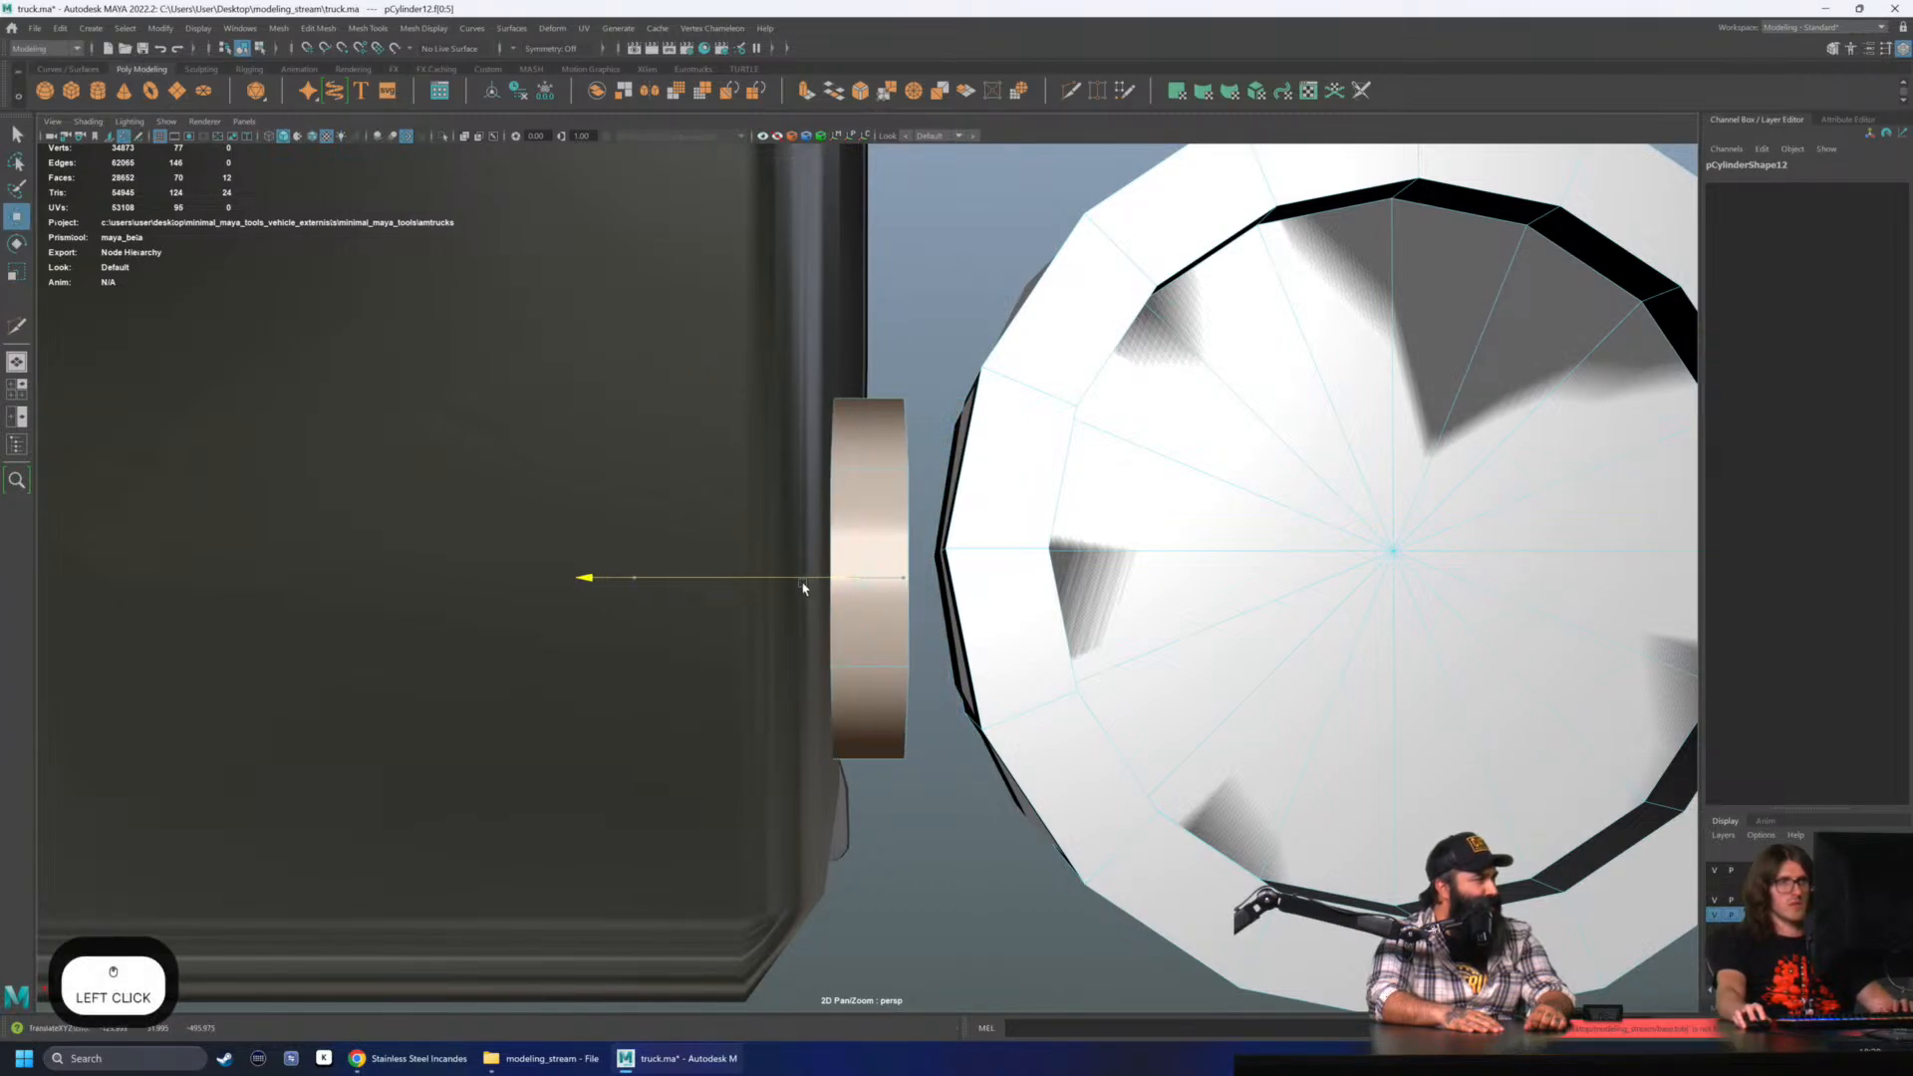
- Select all of the housing's faces and move them along X toward the bumper to meet the stem
{"action": "key", "text": "q"}
{"action": "scroll", "coordinate": [936, 464], "scroll_direction": "down", "scroll_amount": 3}
{"action": "left_click", "coordinate": [954, 449]}
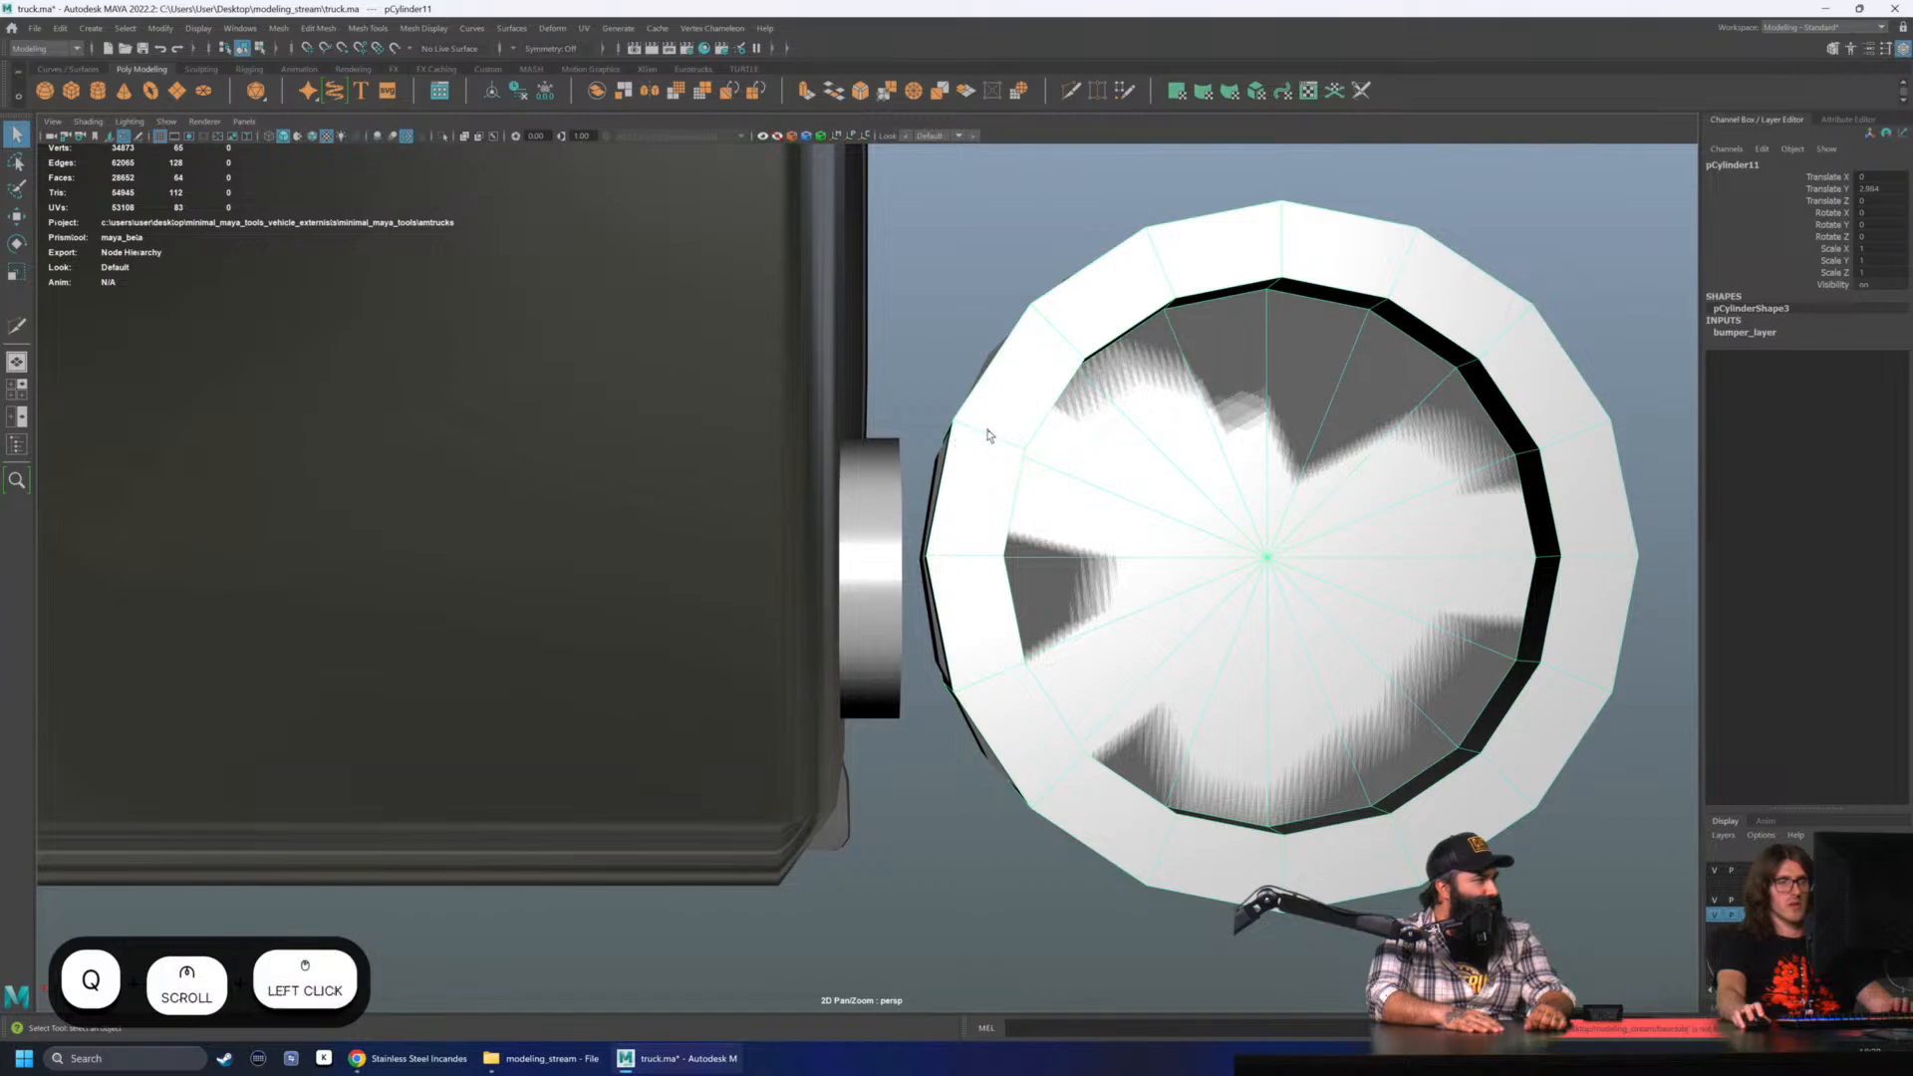
{"action": "key", "text": "ctrl+a"}
{"action": "right_click_drag", "start_coordinate": [984, 435], "coordinate": [985, 478]}
{"action": "double_click", "coordinate": [987, 470]}
{"action": "key", "text": "w"}
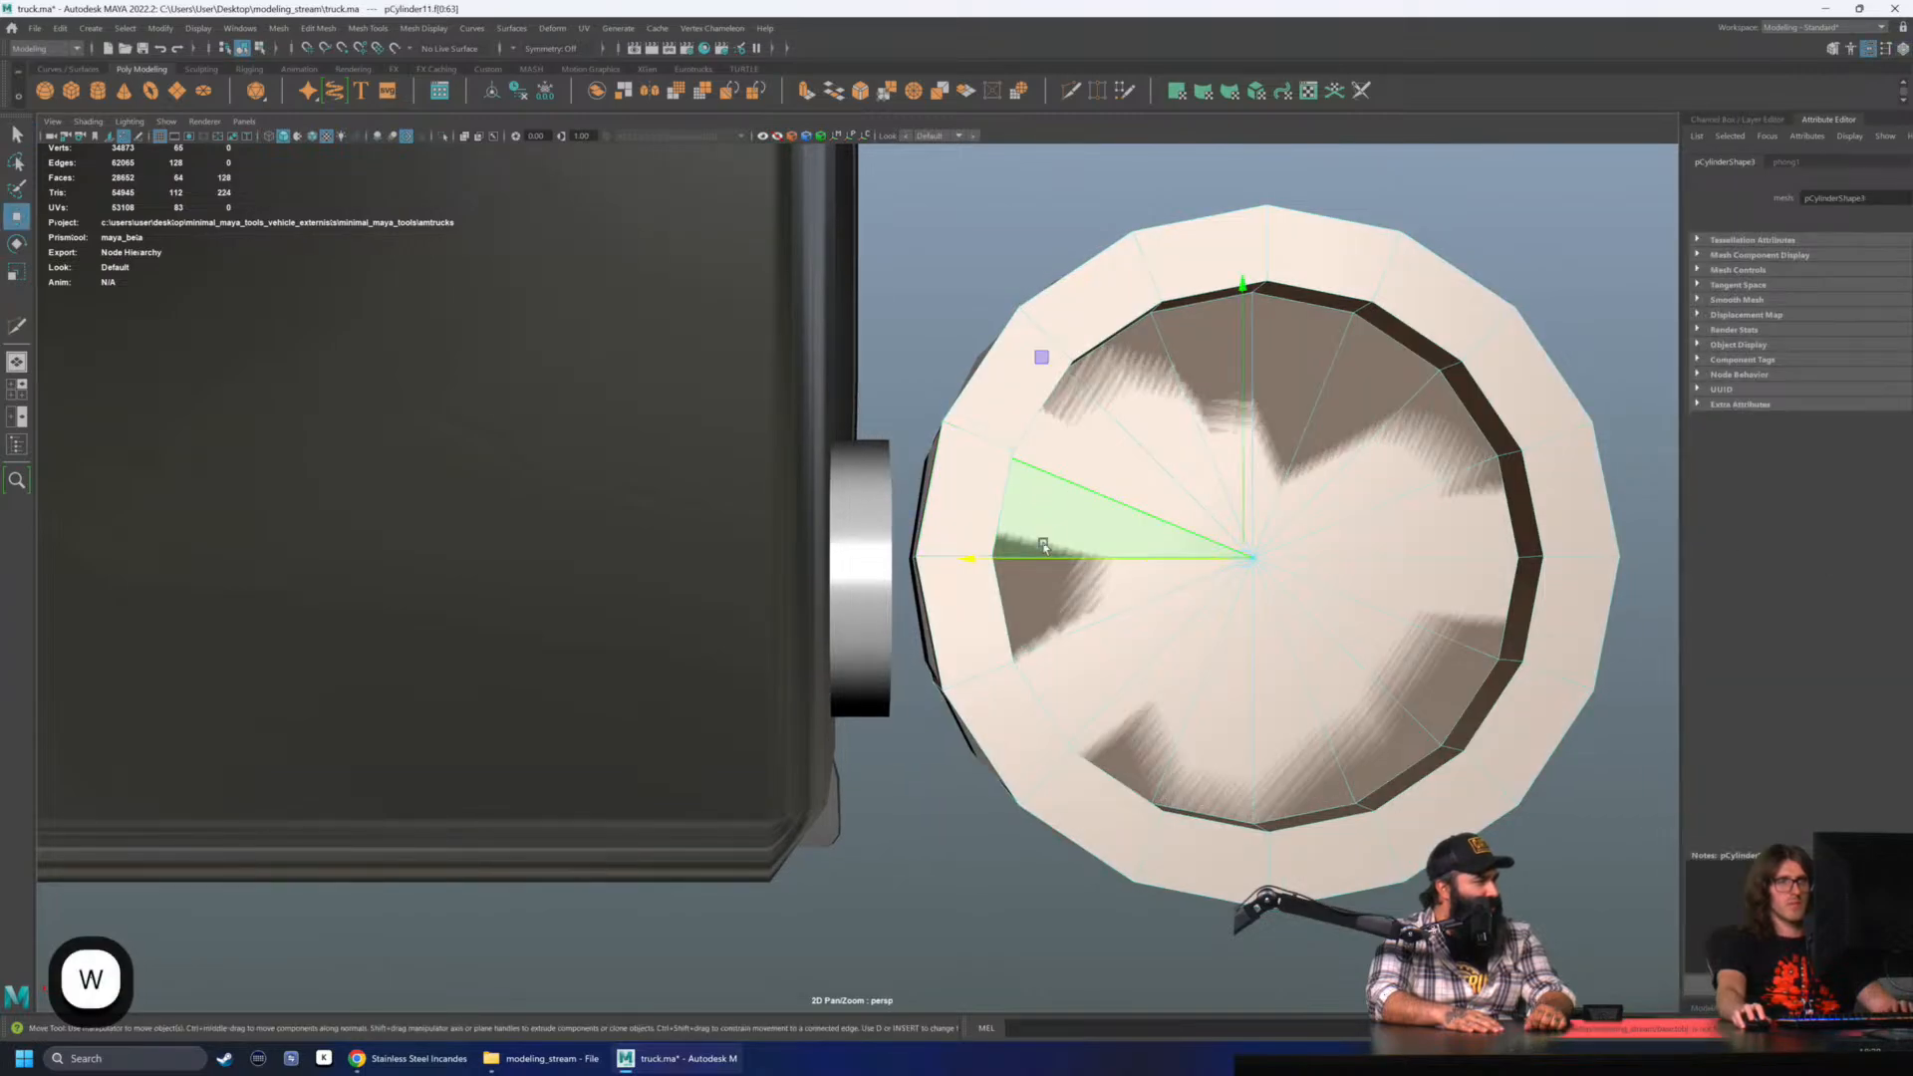
{"action": "left_click_drag", "start_coordinate": [977, 559], "coordinate": [915, 551]}
{"action": "scroll", "coordinate": [913, 551], "scroll_direction": "down", "scroll_amount": 3}
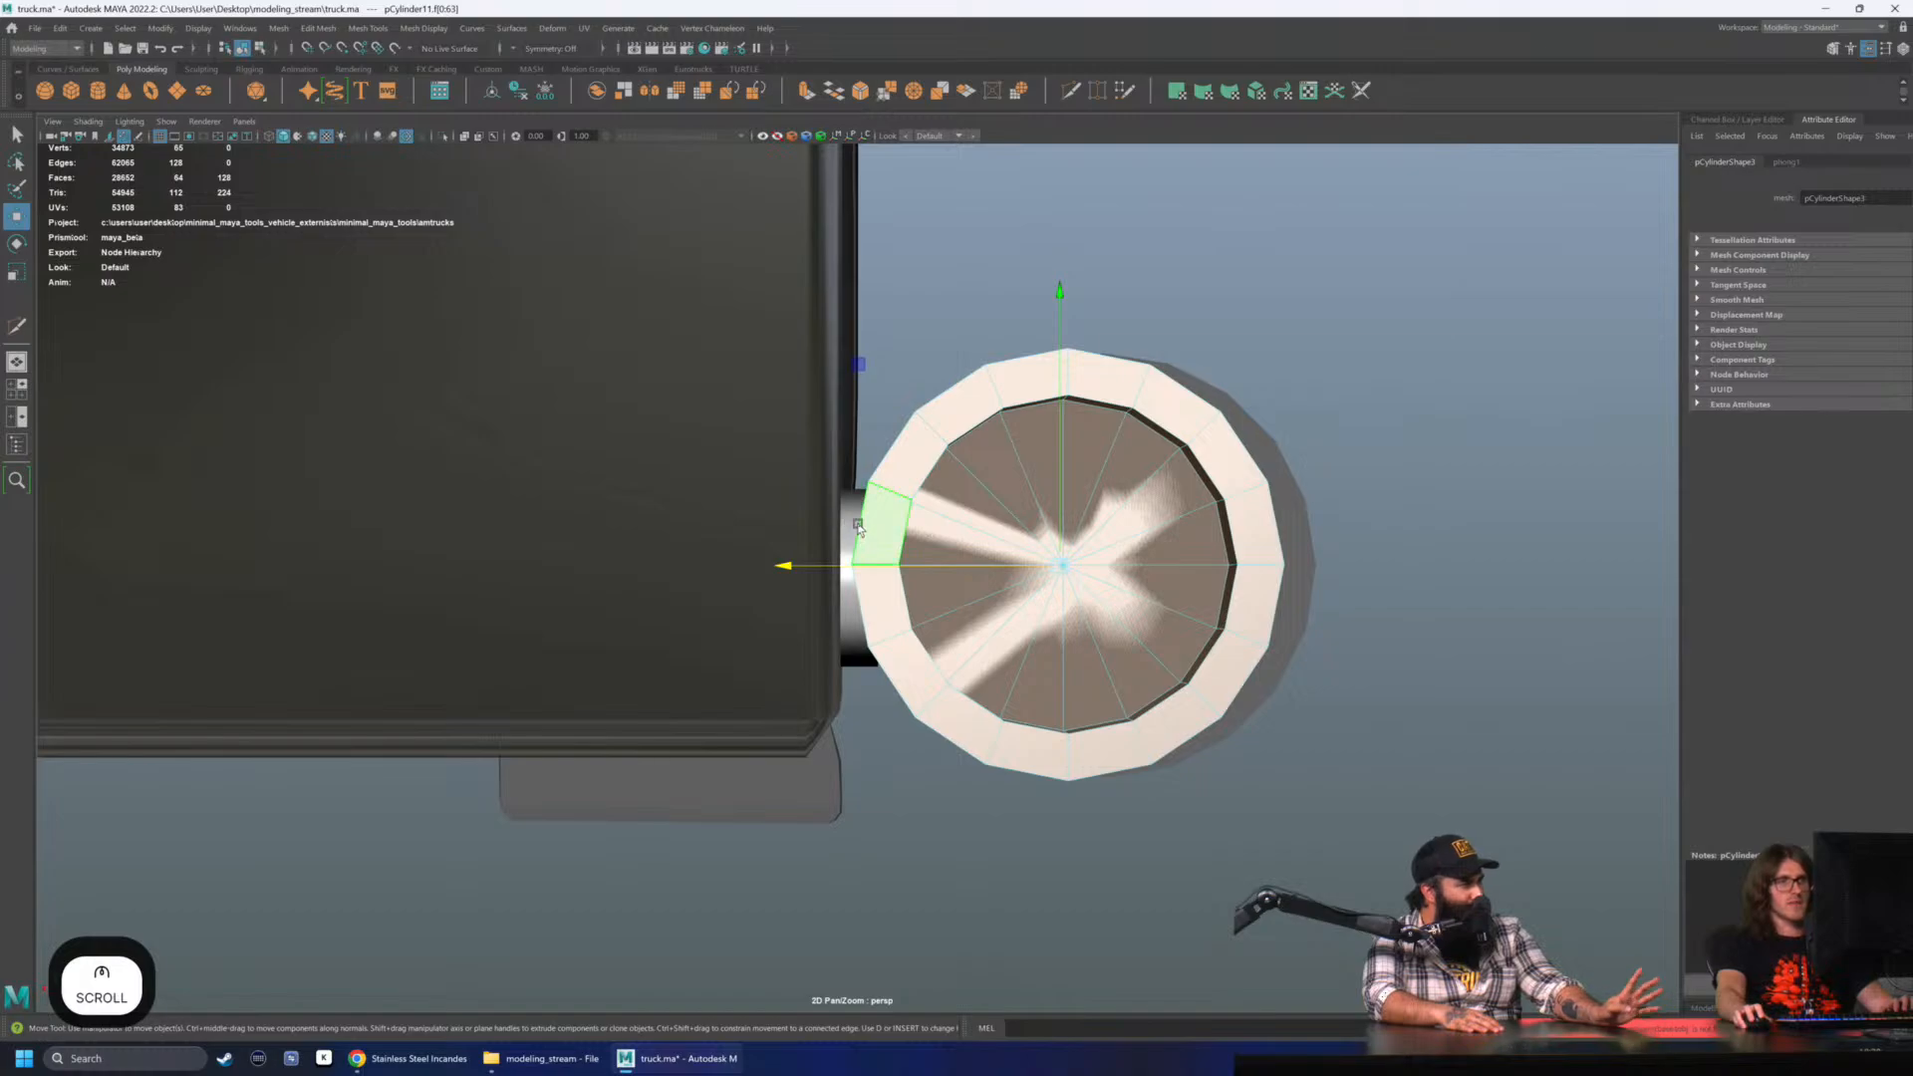
- Select all faces of the housing and stem together and raise the light above the bumper's bottom edge
{"action": "right_click_drag", "start_coordinate": [884, 520], "coordinate": [917, 489]}
{"action": "left_click", "coordinate": [855, 513]}
{"action": "left_click", "coordinate": [886, 510], "text": "shift"}
{"action": "right_click_drag", "start_coordinate": [895, 398], "coordinate": [881, 489]}
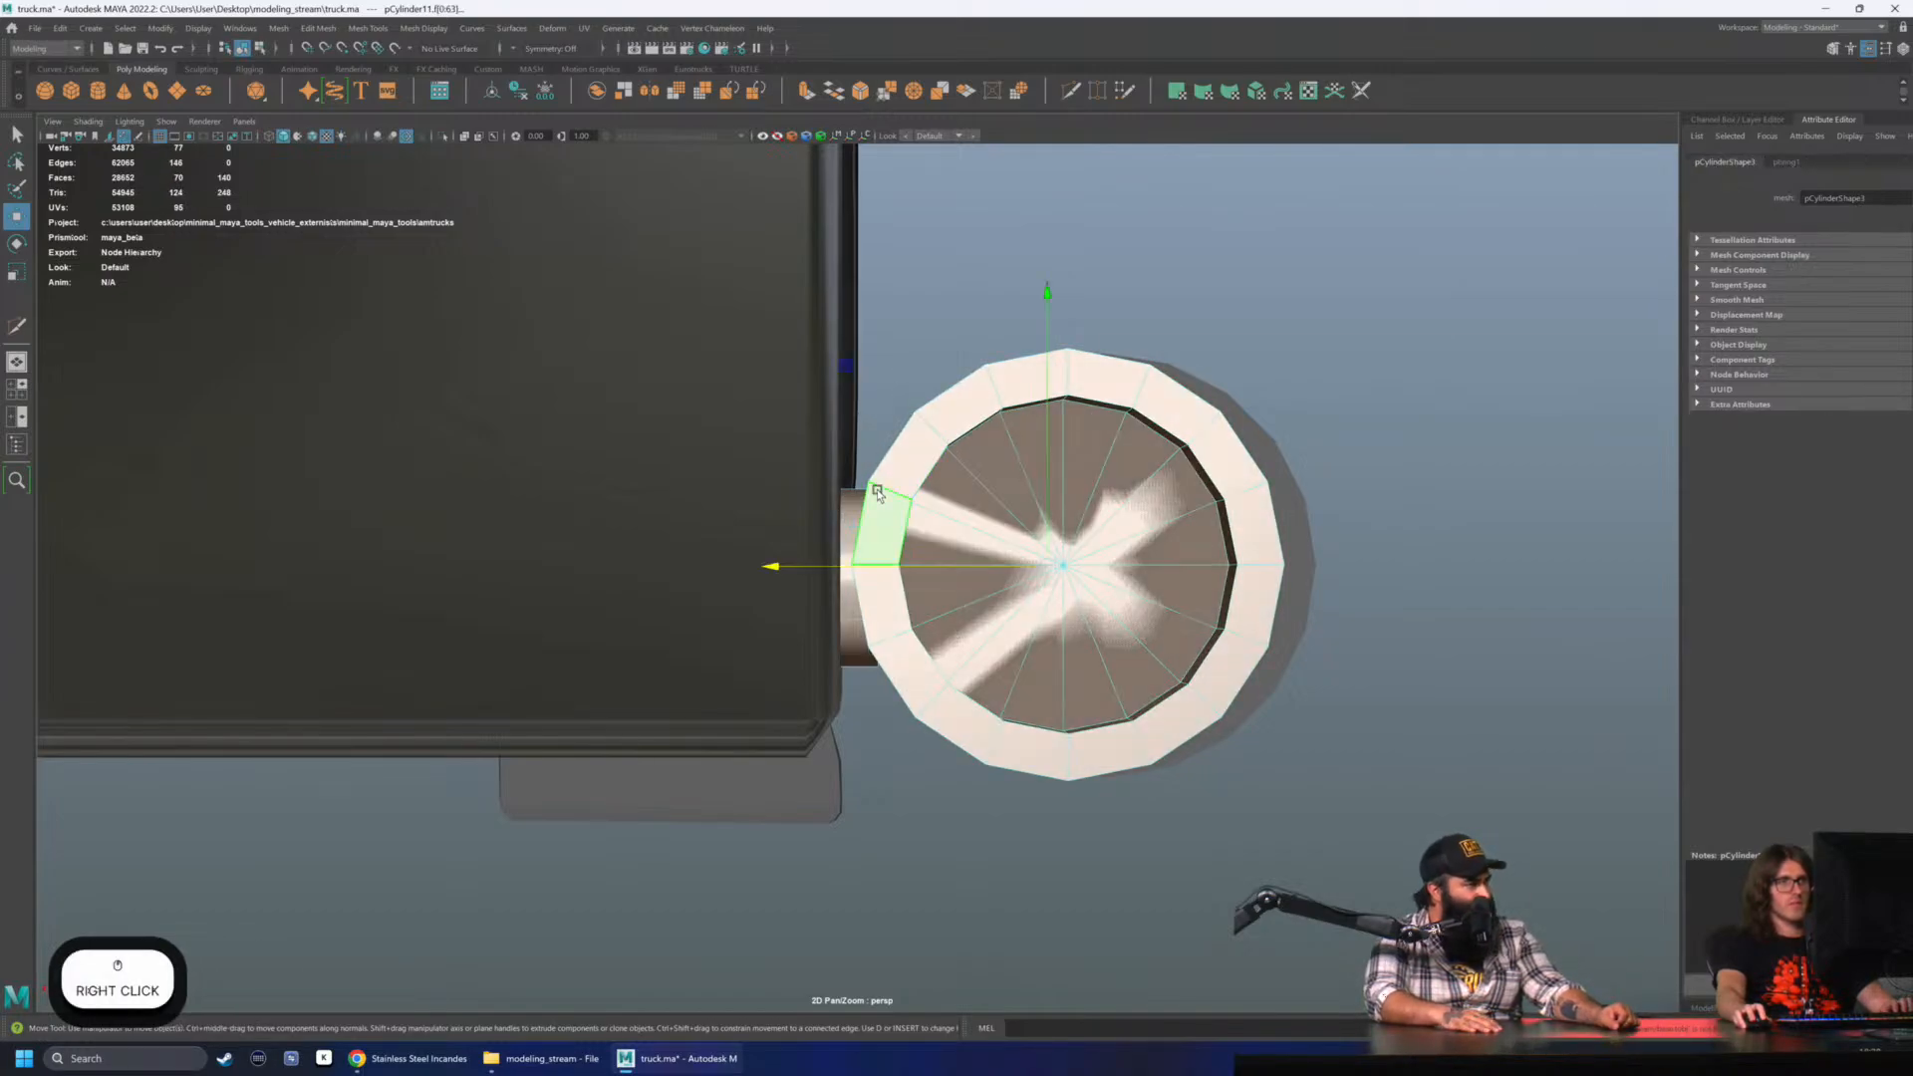
{"action": "double_click", "coordinate": [881, 498]}
{"action": "double_click", "coordinate": [855, 513], "text": "shift"}
{"action": "scroll", "coordinate": [905, 451], "scroll_direction": "down", "scroll_amount": 3}
{"action": "key", "text": "w"}
{"action": "left_click_drag", "start_coordinate": [905, 451], "coordinate": [1005, 332], "text": "alt"}
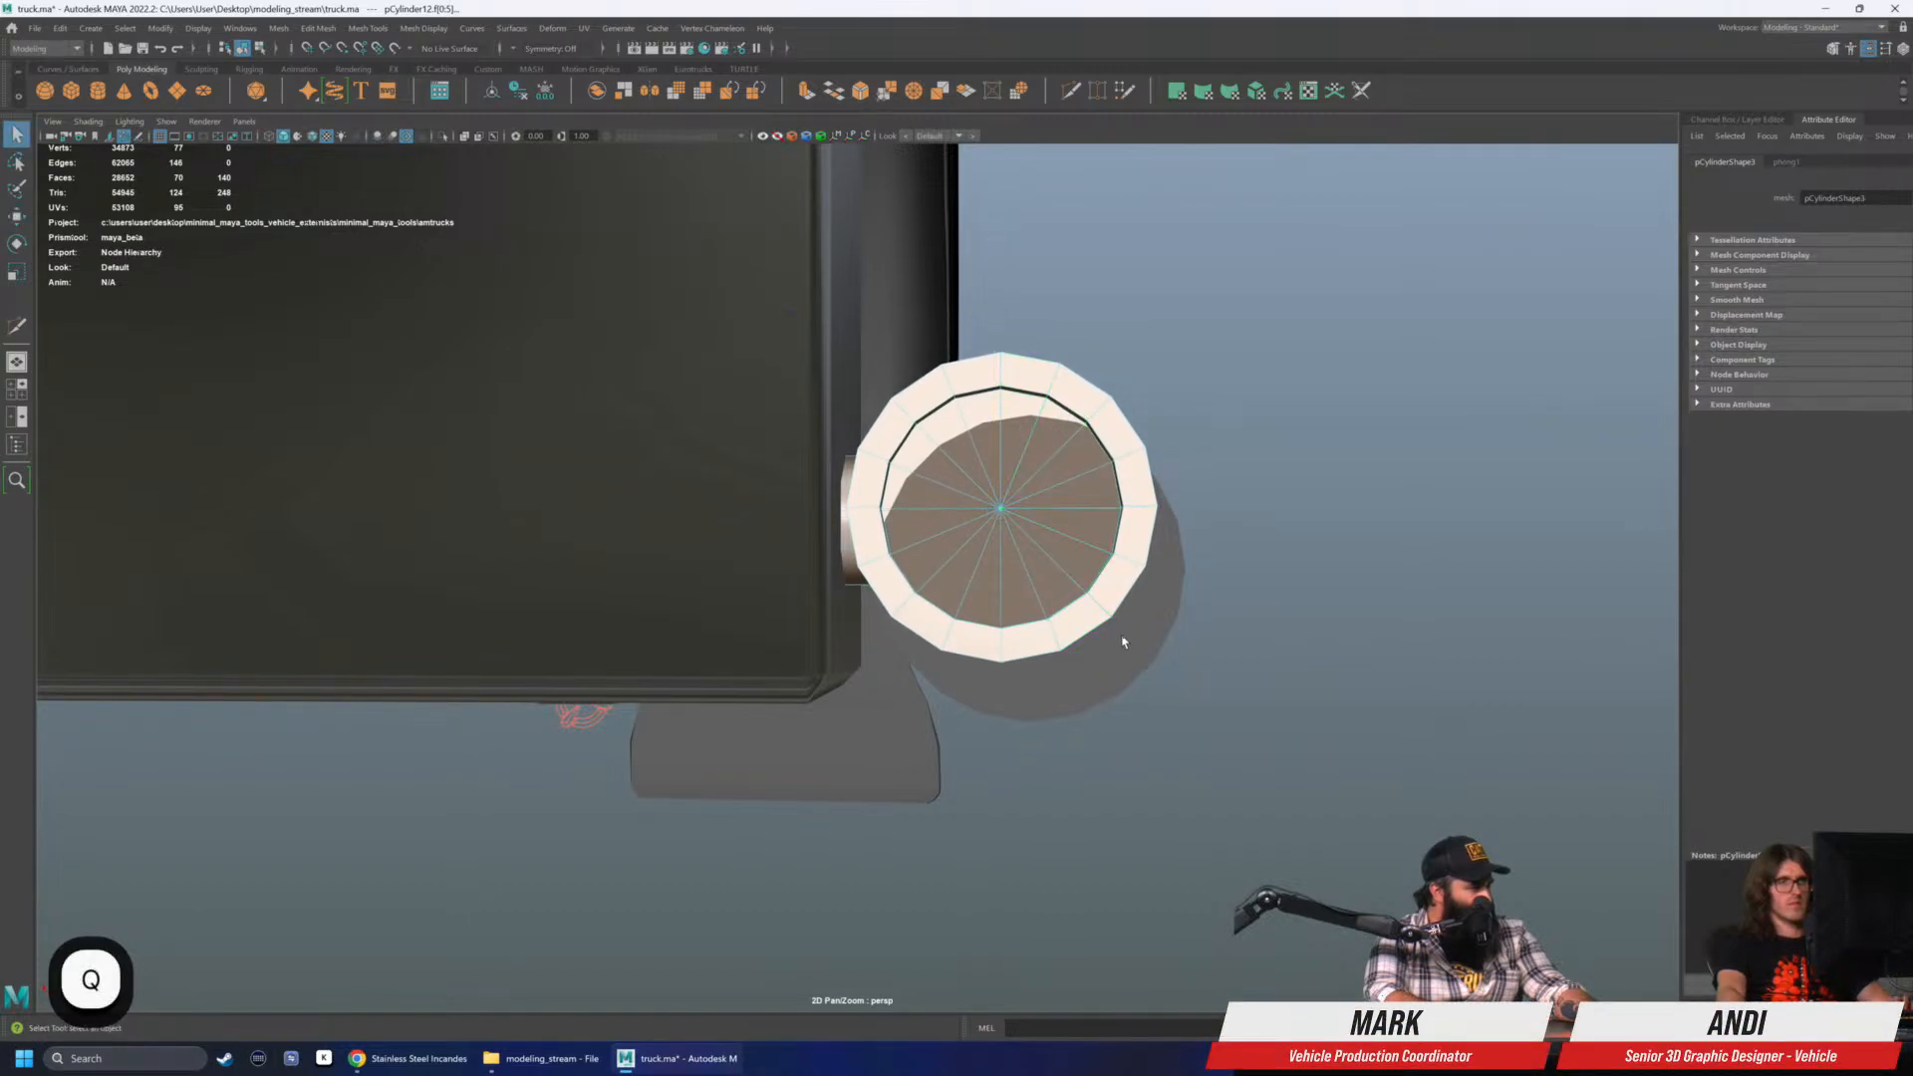
- Select the test cylinder behind the light and move it clear to the outer side of the housing
{"action": "left_click", "coordinate": [1122, 641]}
{"action": "scroll", "coordinate": [1126, 641], "scroll_direction": "down", "scroll_amount": 2}
{"action": "left_click_drag", "start_coordinate": [1128, 638], "coordinate": [1145, 645], "text": "alt"}
{"action": "key", "text": "w"}
{"action": "left_click_drag", "start_coordinate": [802, 400], "coordinate": [1063, 375], "text": "alt"}
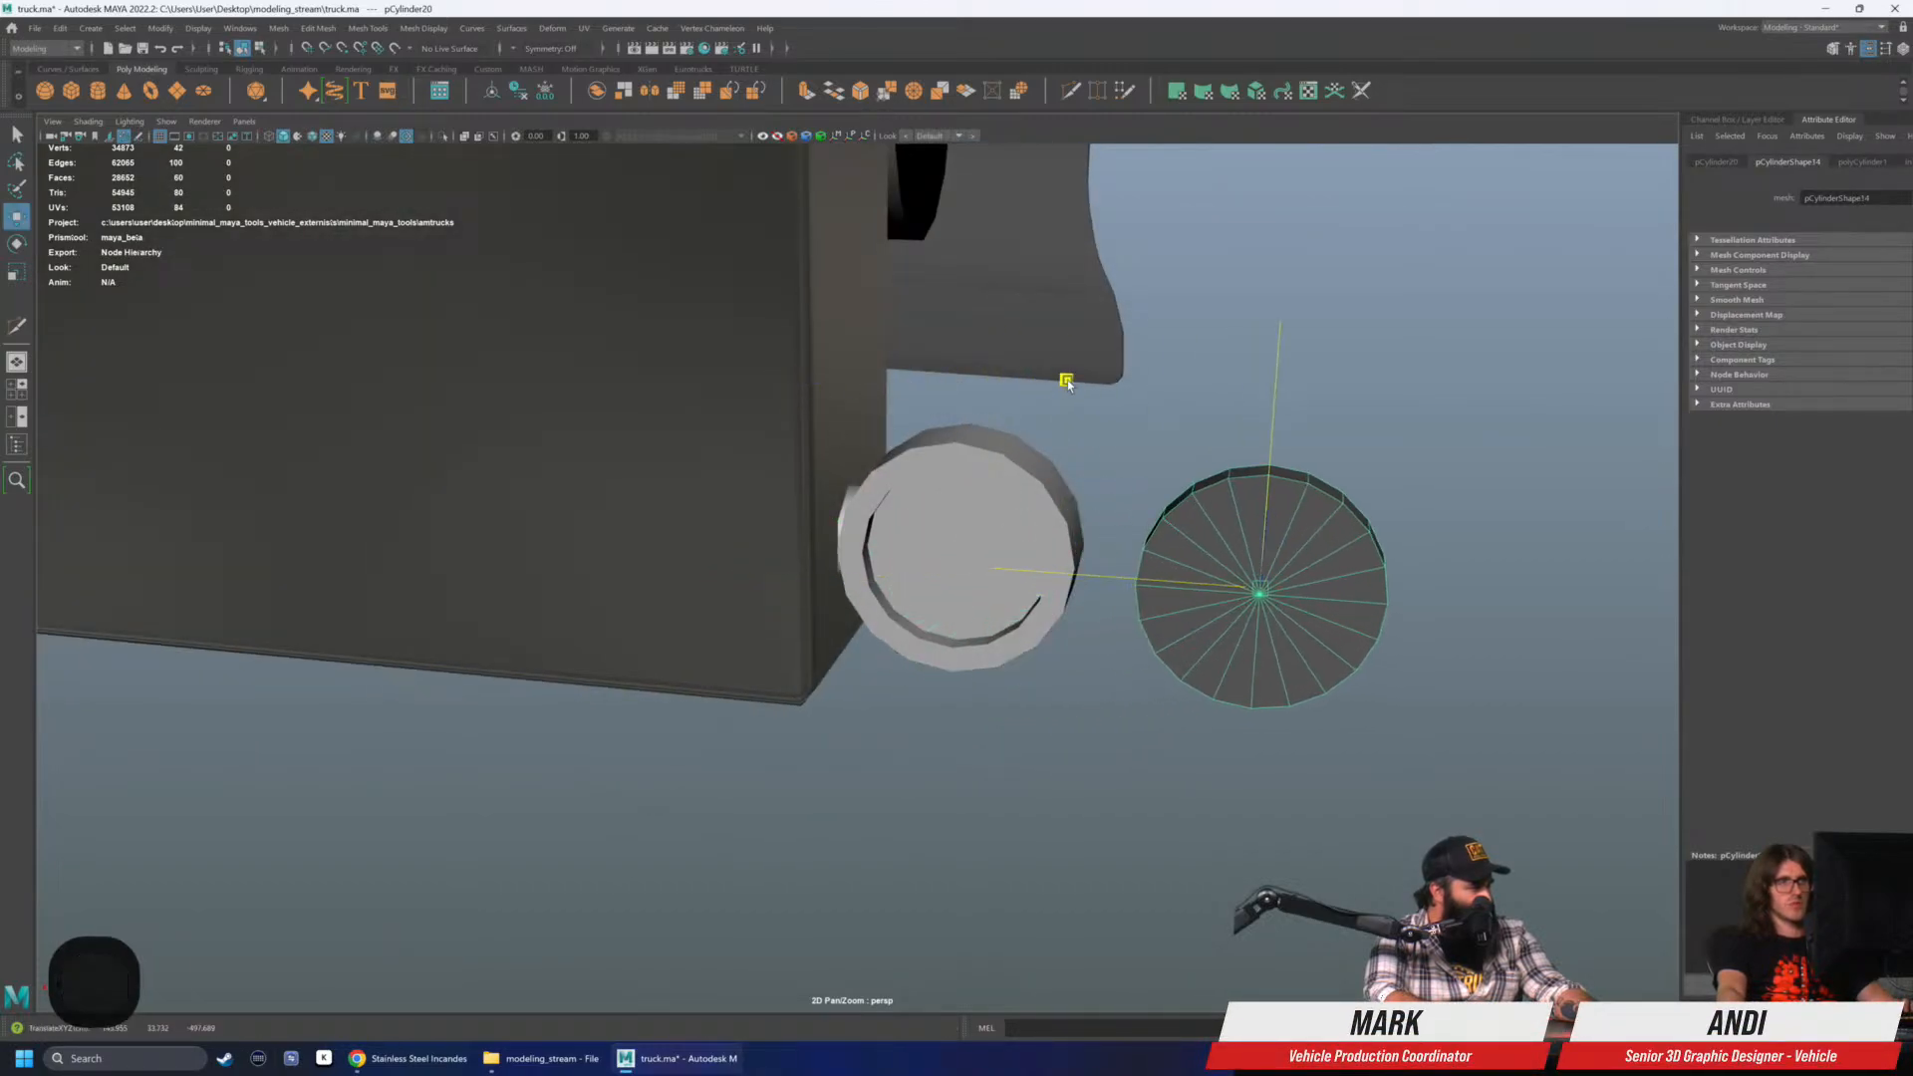
- Select the housing and stem faces, clear the selection, and review the light's placement against the whole truck front
{"action": "left_click", "coordinate": [1051, 670]}
{"action": "left_click", "coordinate": [857, 495], "text": "shift"}
{"action": "right_click_drag", "start_coordinate": [1024, 351], "coordinate": [1032, 424]}
{"action": "double_click", "coordinate": [1011, 468]}
{"action": "double_click", "coordinate": [857, 497], "text": "shift"}
{"action": "key", "text": "w"}
{"action": "left_click_drag", "start_coordinate": [883, 451], "coordinate": [964, 387], "text": "alt"}
{"action": "left_click_drag", "start_coordinate": [1003, 467], "coordinate": [847, 464], "text": "alt"}
{"action": "key", "text": "q"}
{"action": "left_click", "coordinate": [1123, 375]}
{"action": "left_click_drag", "start_coordinate": [1123, 375], "coordinate": [863, 627], "text": "alt"}
{"action": "scroll", "coordinate": [1026, 560], "scroll_direction": "down", "scroll_amount": 5, "text": "alt"}
{"action": "right_click_drag", "start_coordinate": [863, 628], "coordinate": [936, 634], "text": "alt"}
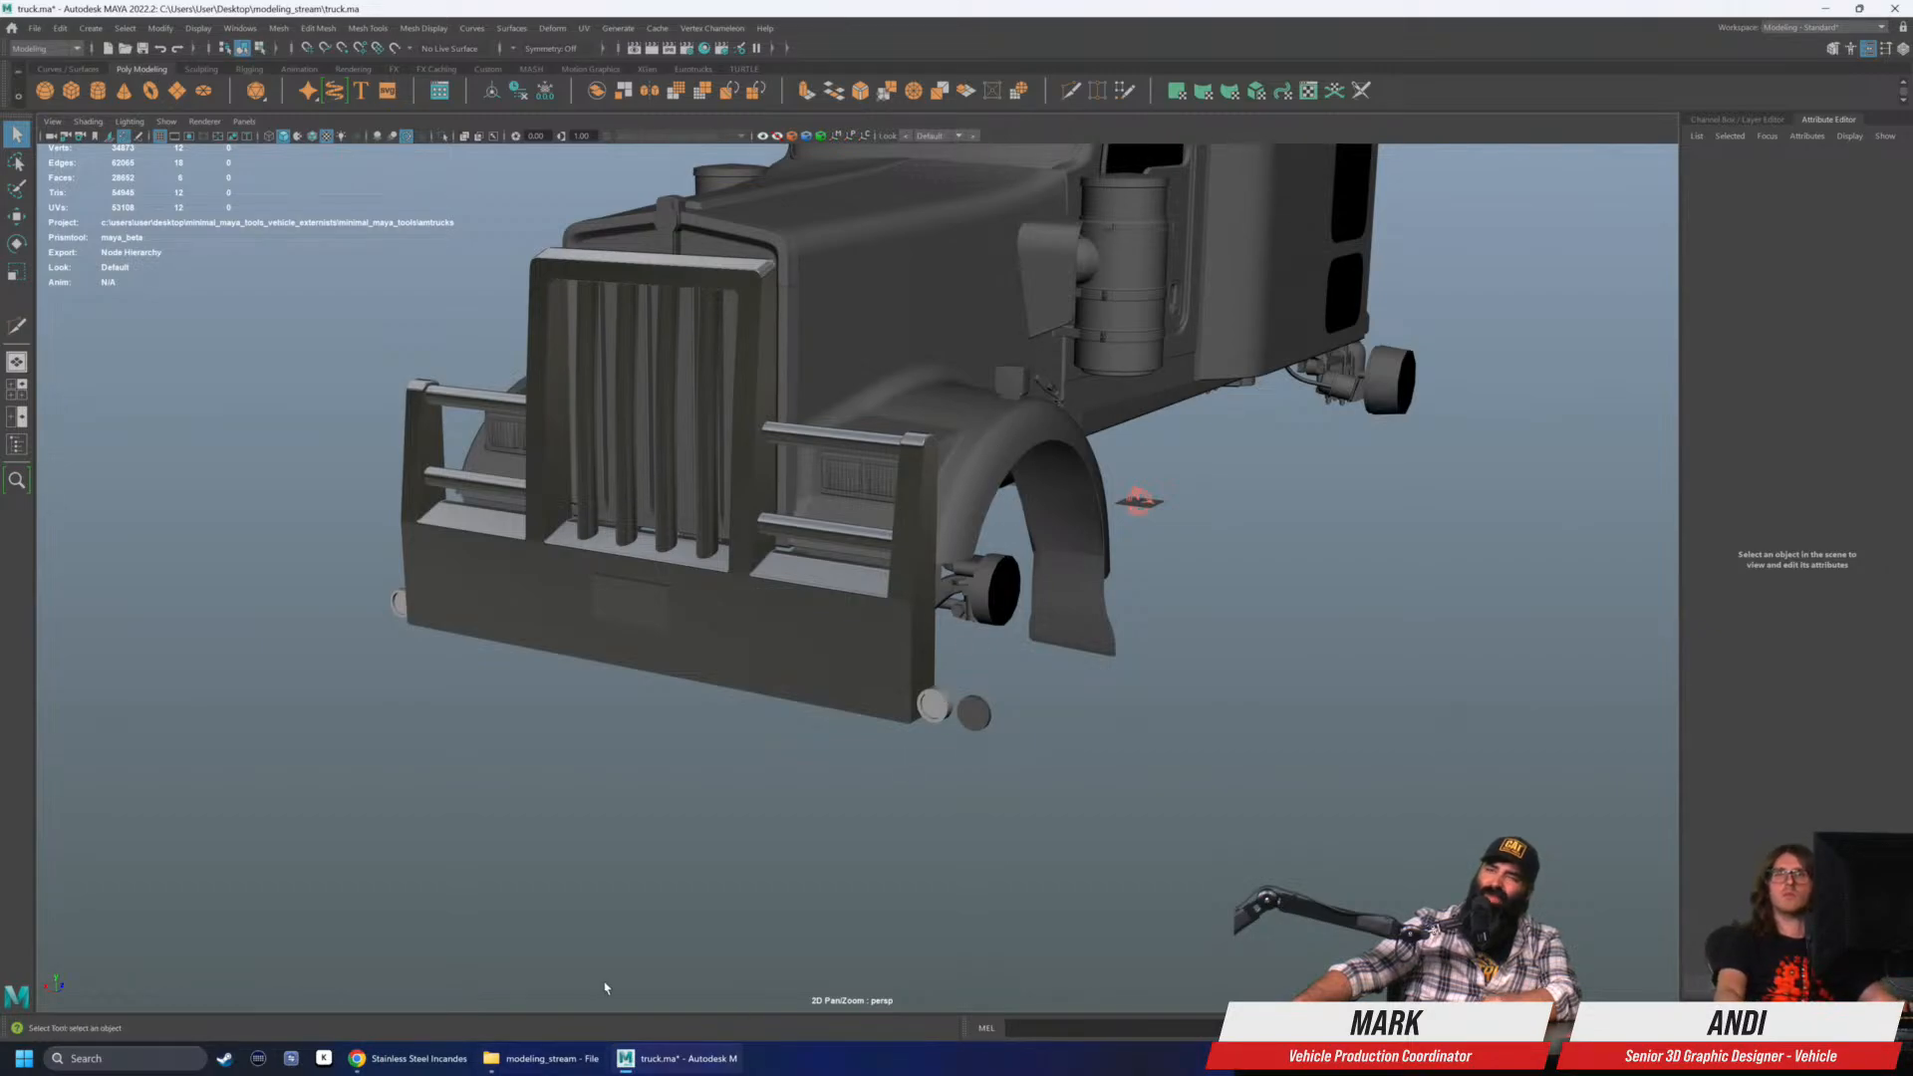
- Compare the test cylinder with the light's product photo in the browser, then return to Maya and show the Channel Box
{"action": "left_click", "coordinate": [972, 715]}
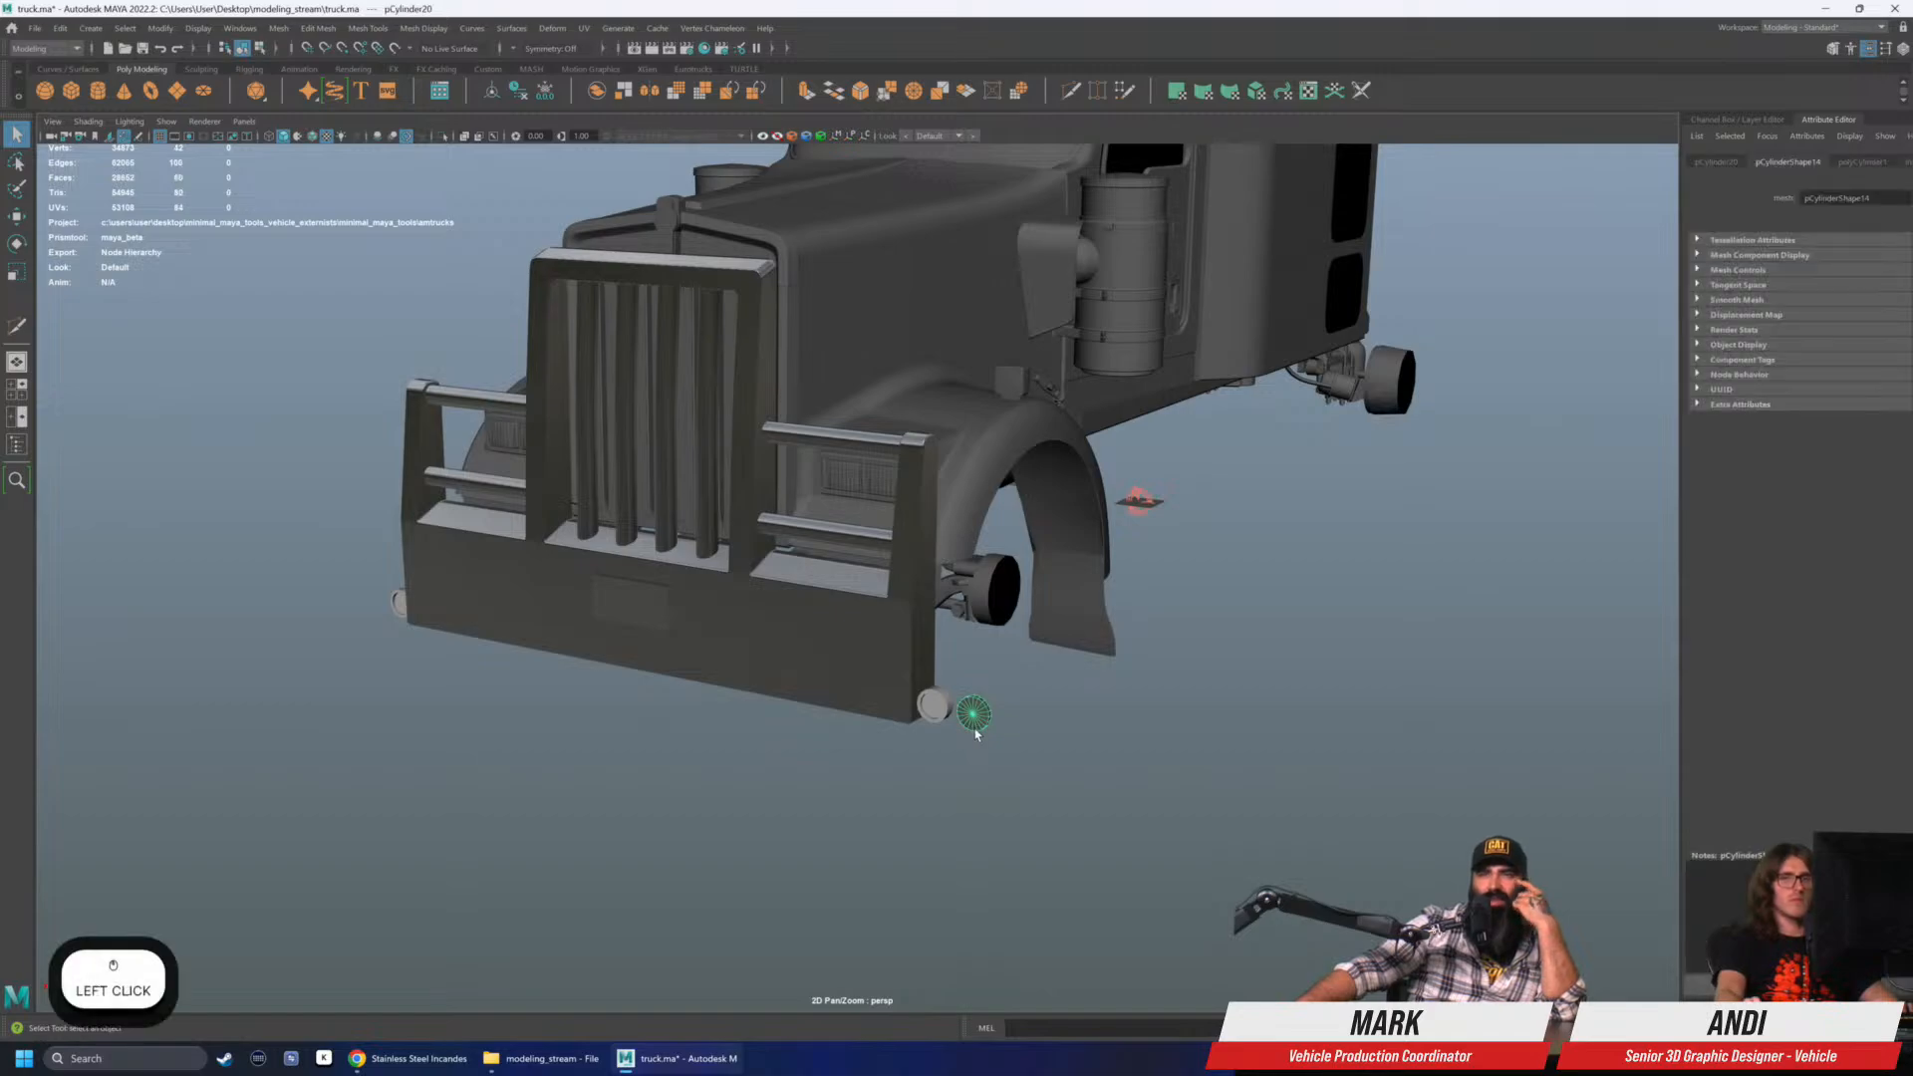
{"action": "left_click", "coordinate": [449, 1061]}
{"action": "scroll", "coordinate": [639, 726], "scroll_direction": "up", "scroll_amount": 1}
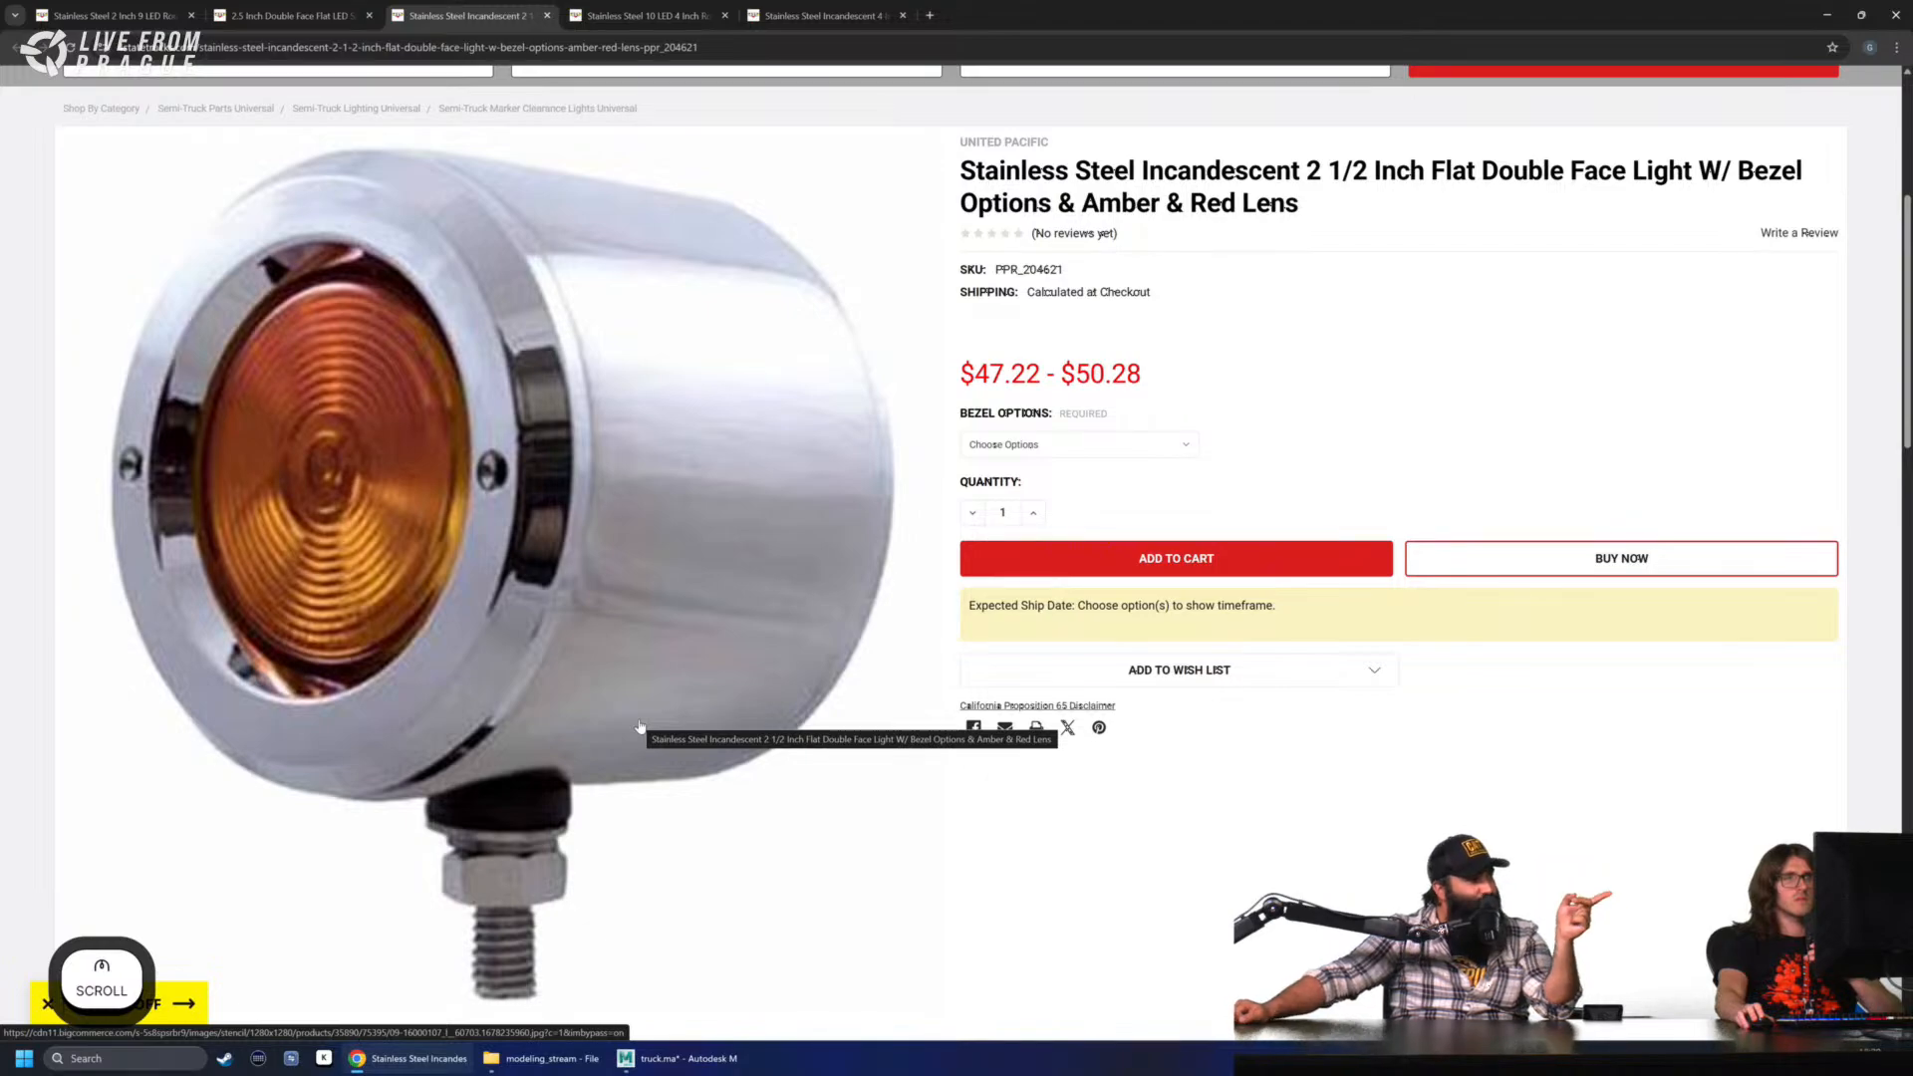
{"action": "left_click", "coordinate": [694, 1062]}
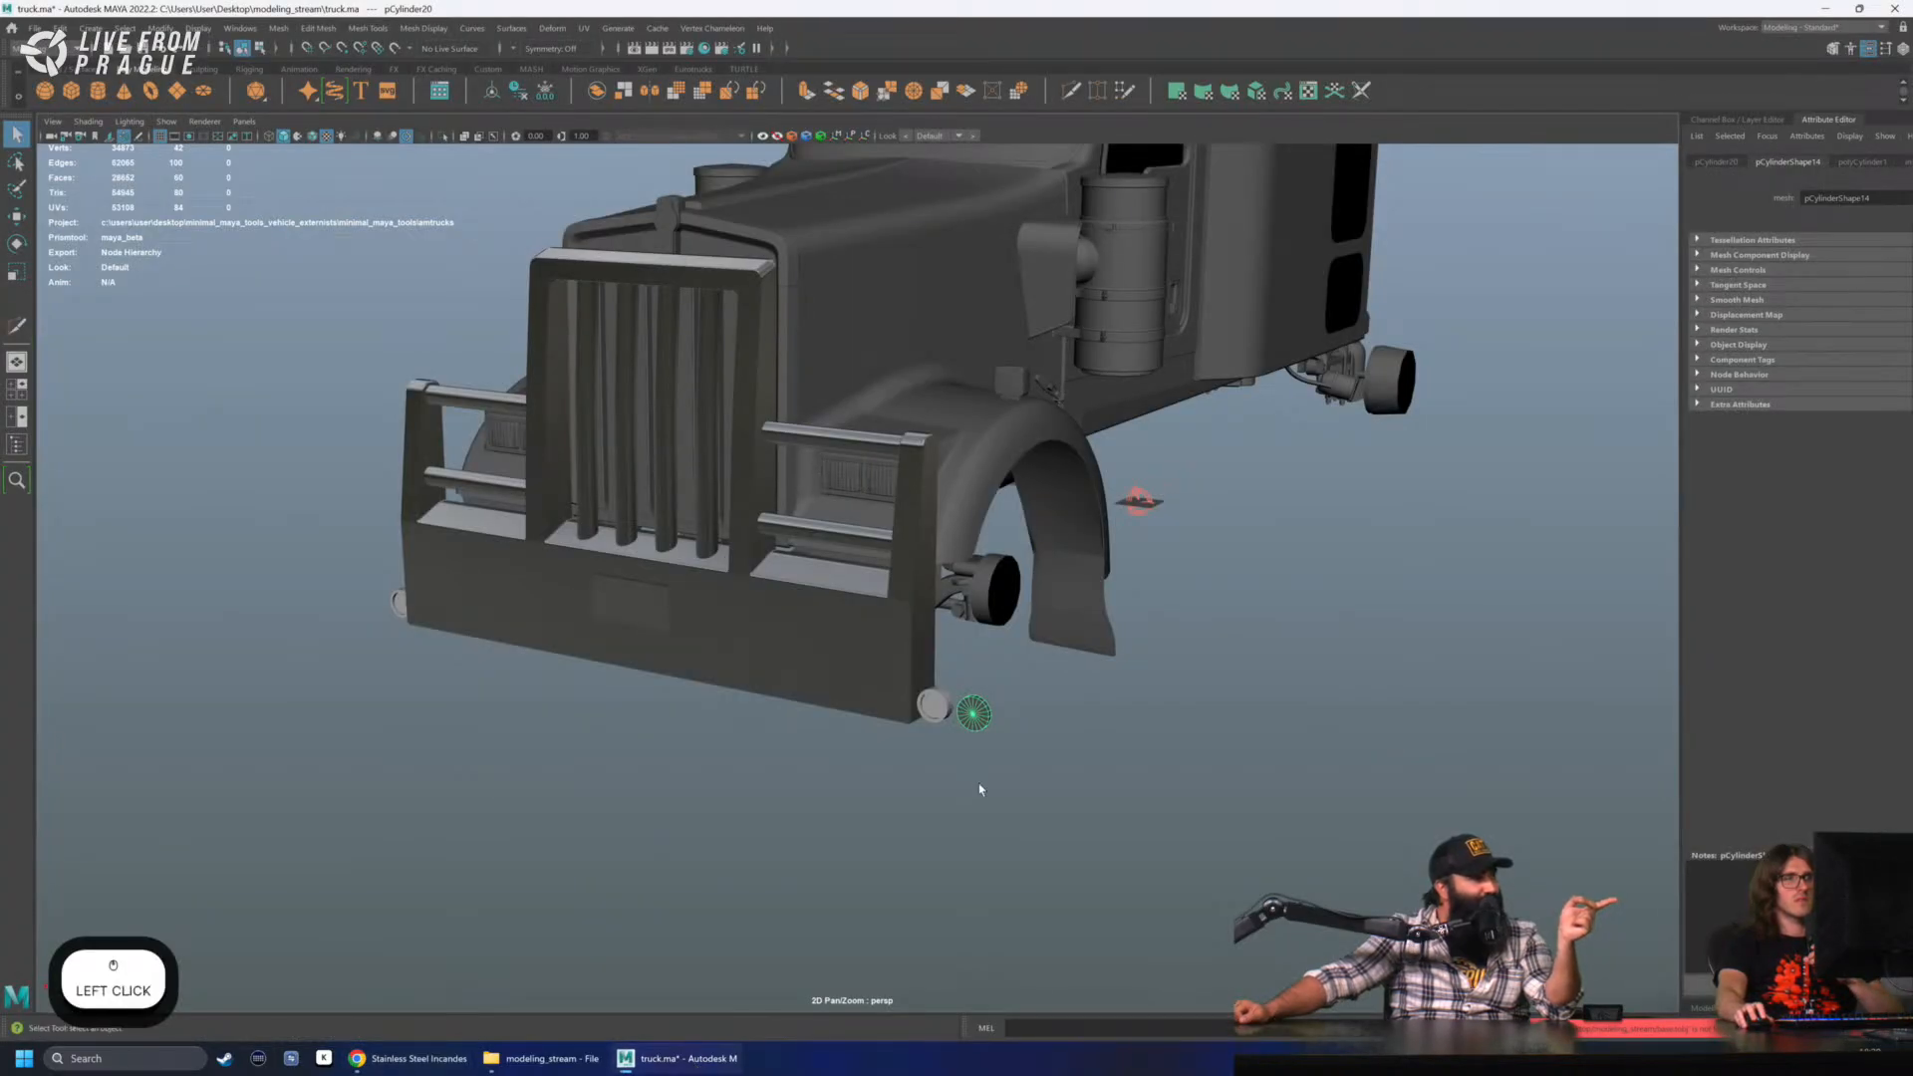
{"action": "left_click", "coordinate": [980, 790]}
{"action": "left_click", "coordinate": [1729, 121]}
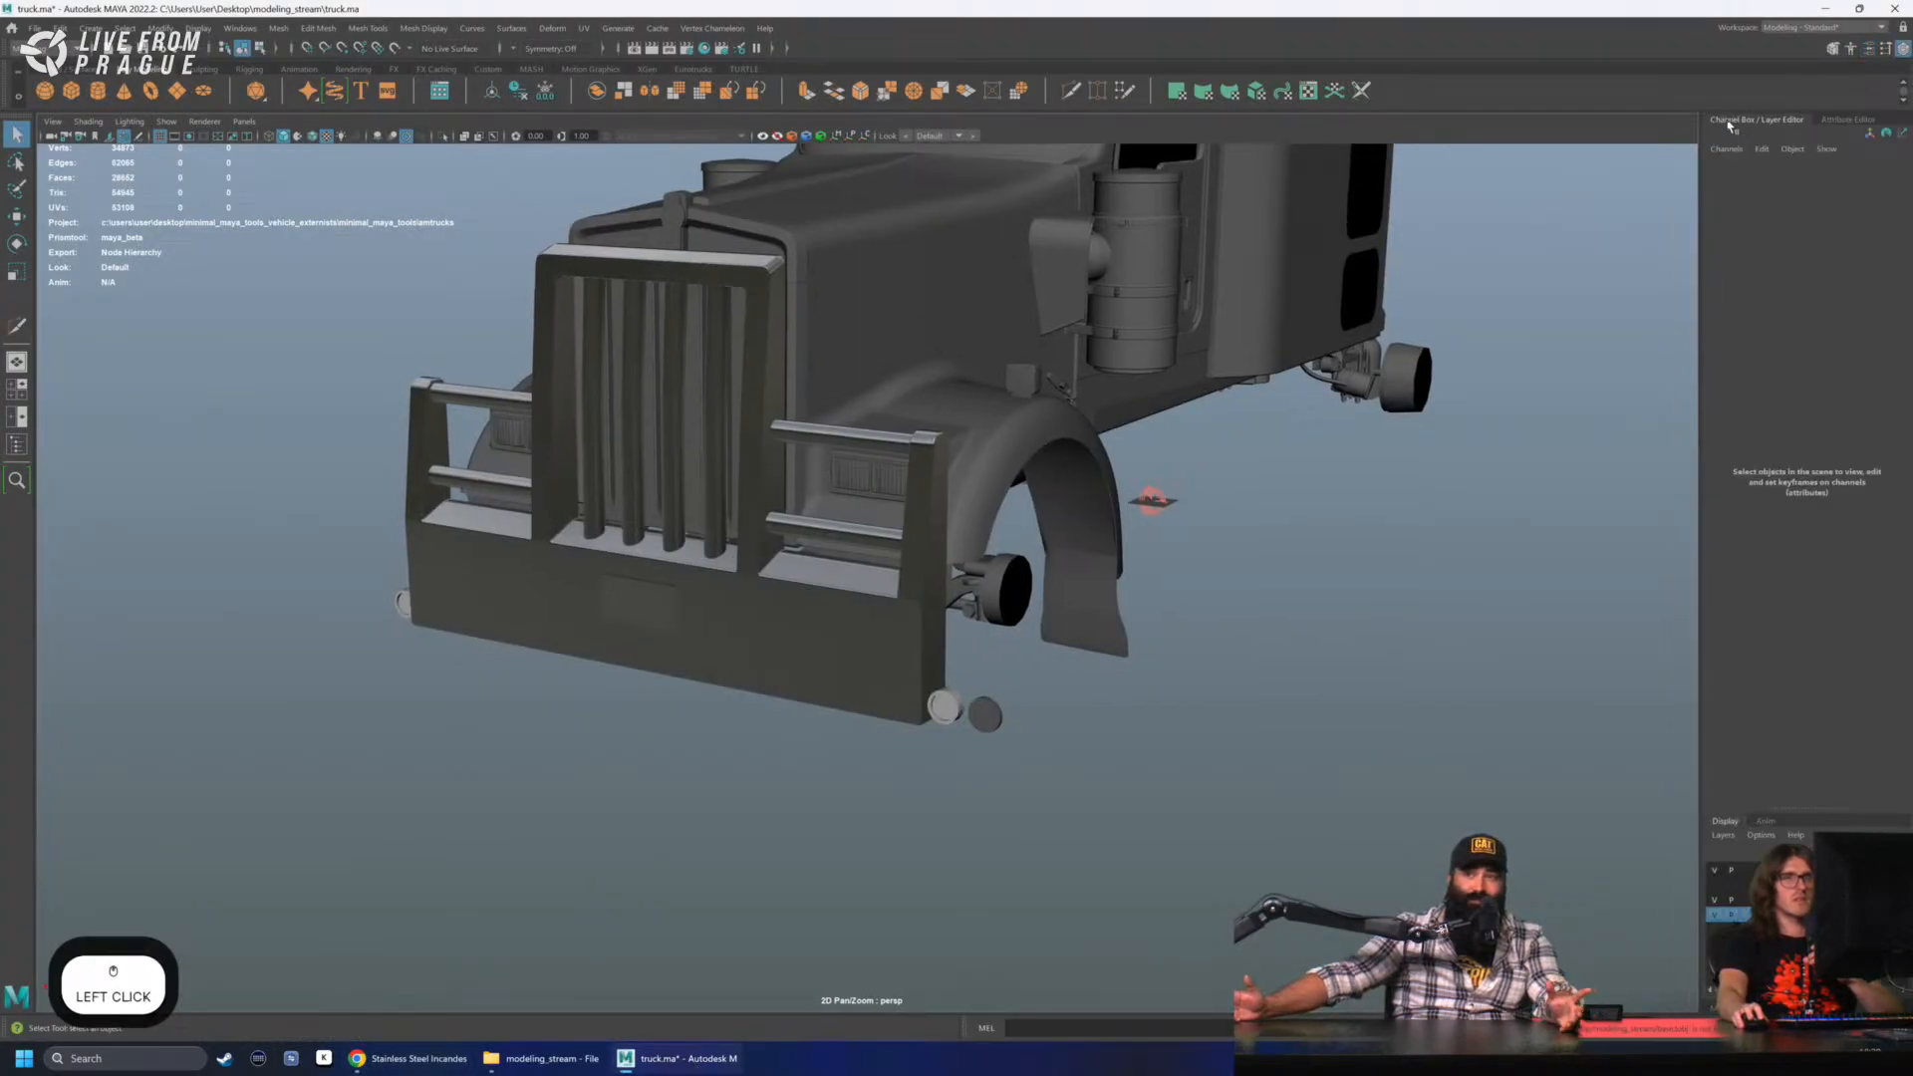
- Examine the light housing's transform values and pivot, plus the small part floating beside the truck
{"action": "left_click", "coordinate": [954, 715]}
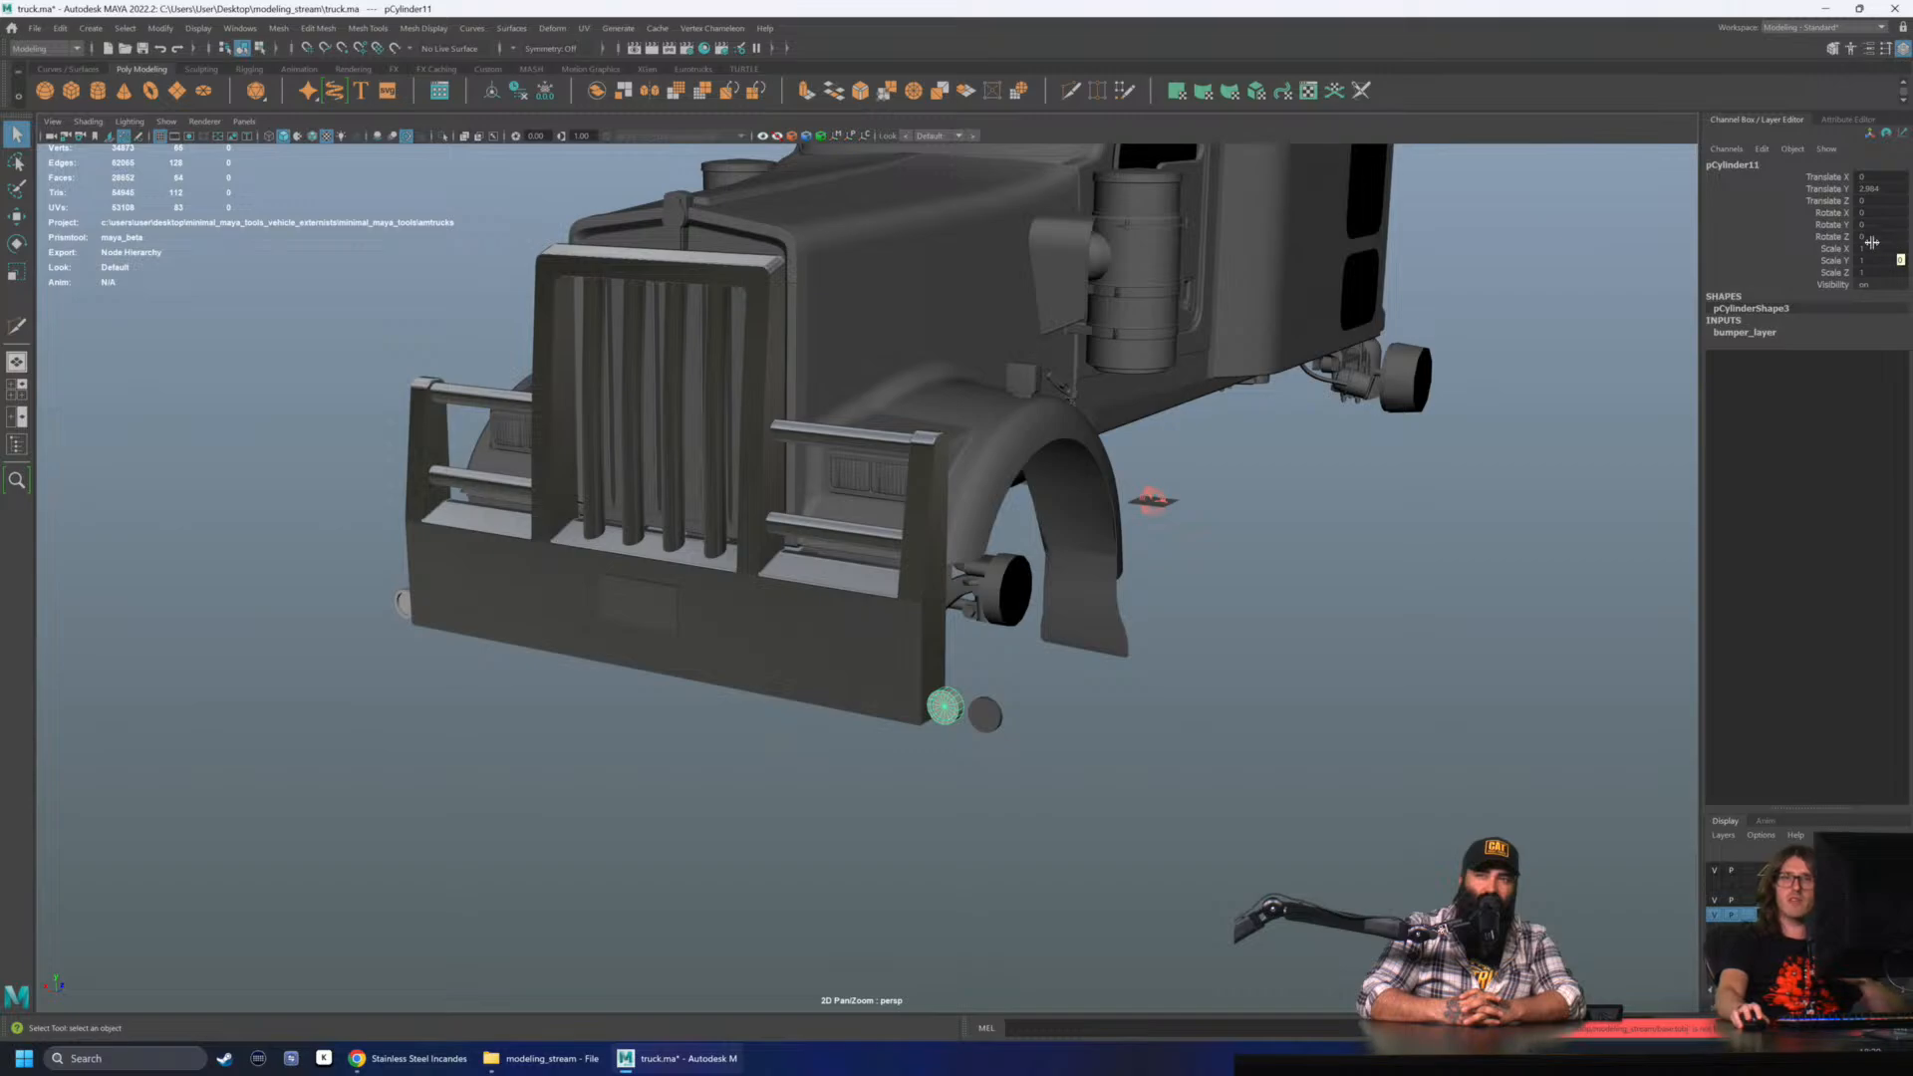
{"action": "key", "text": "f"}
{"action": "key", "text": "w"}
{"action": "right_click_drag", "start_coordinate": [1166, 648], "coordinate": [508, 624], "text": "alt"}
{"action": "mouse_move", "coordinate": [508, 624]}
{"action": "left_mouse_down", "text": "alt"}
{"action": "mouse_move", "coordinate": [602, 623]}
{"action": "mouse_move", "coordinate": [499, 653]}
{"action": "left_mouse_up", "text": "alt"}
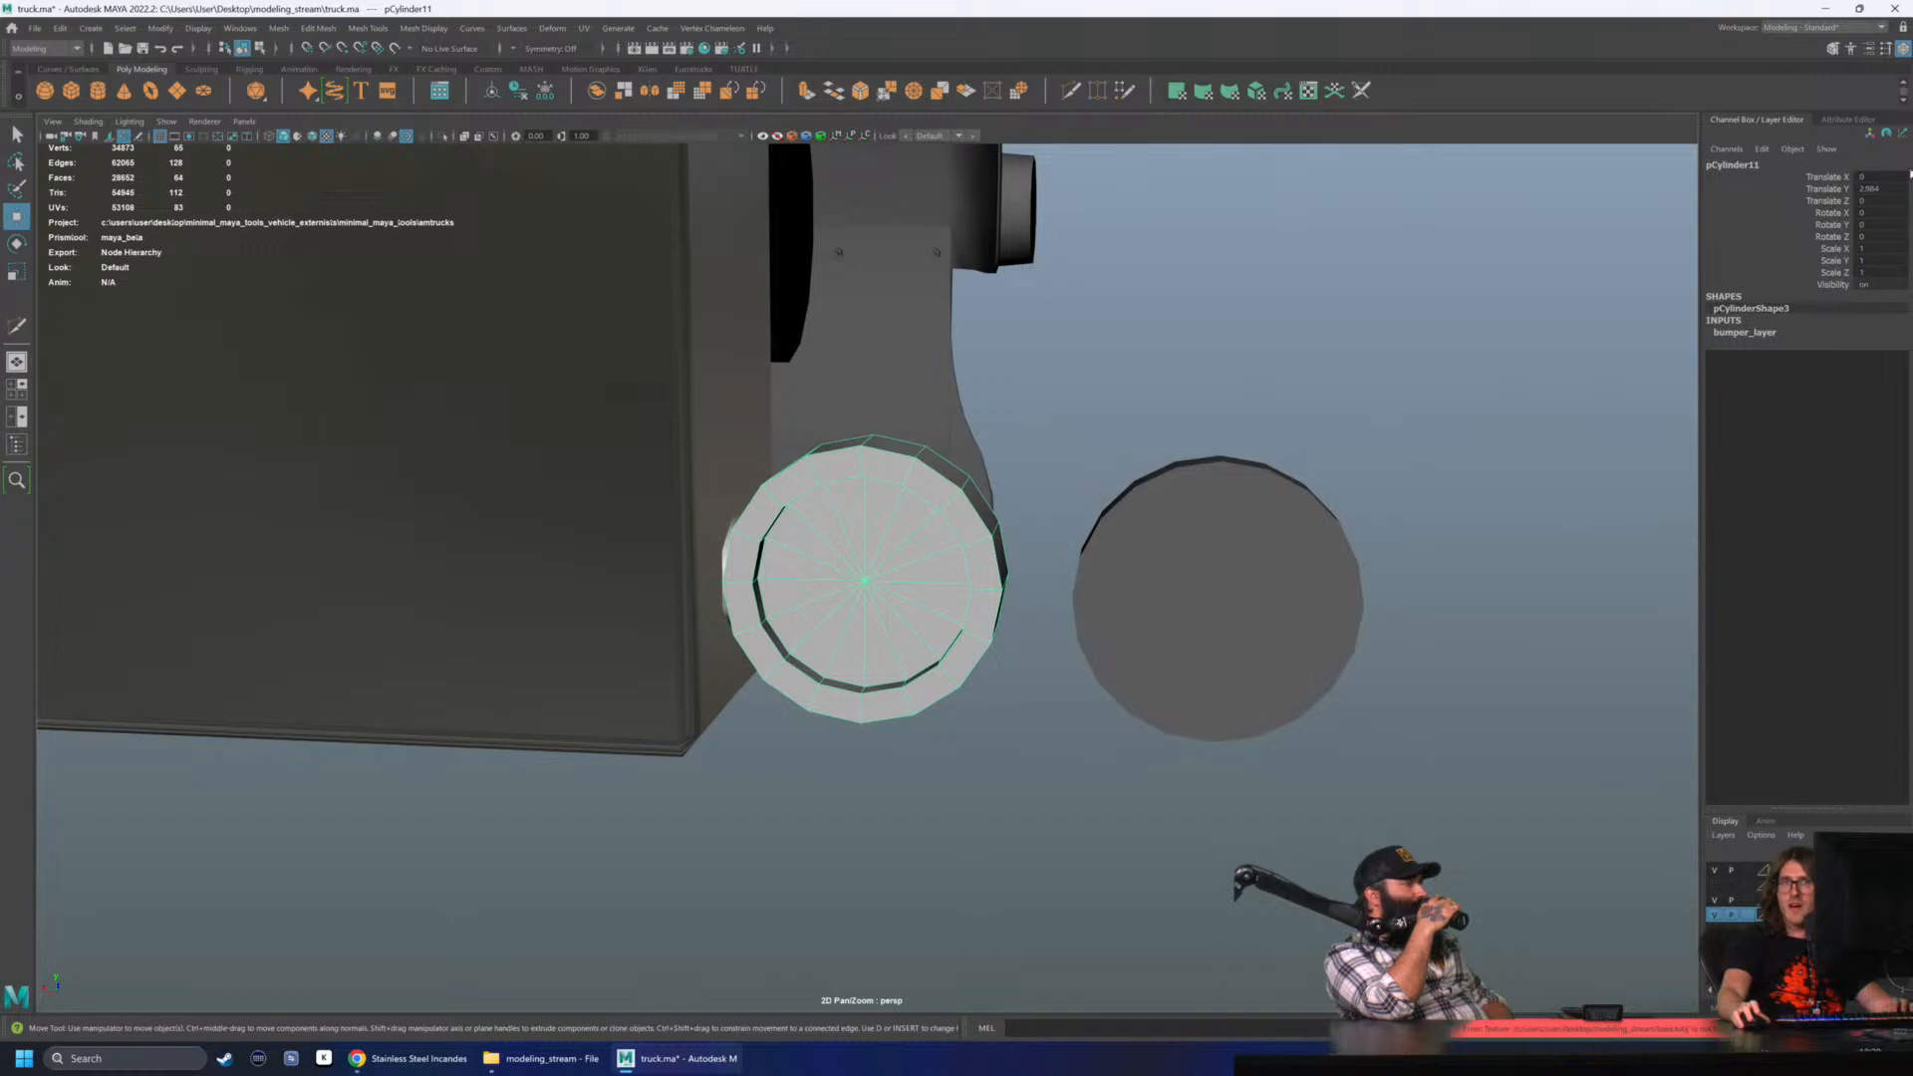
{"action": "scroll", "coordinate": [1025, 542], "scroll_direction": "down", "scroll_amount": 5}
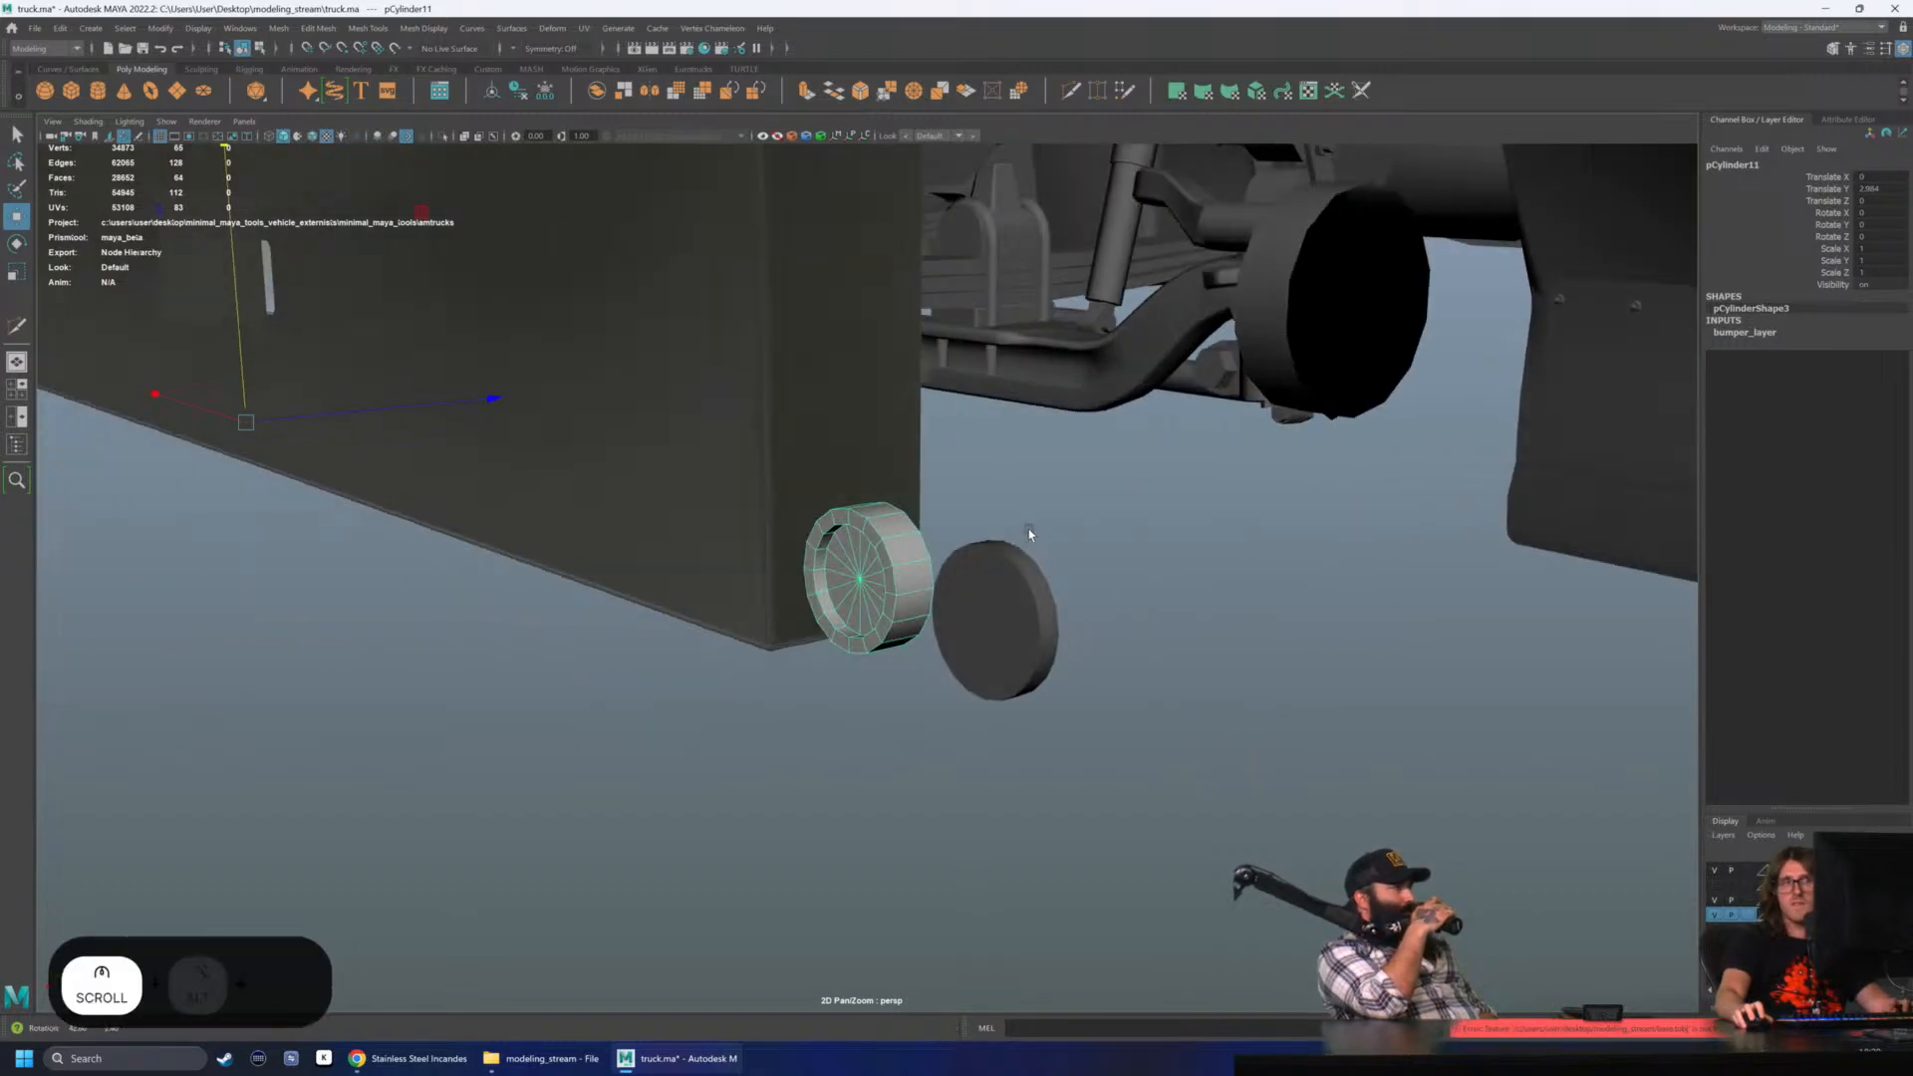
{"action": "left_click_drag", "start_coordinate": [1030, 538], "coordinate": [1481, 490], "text": "alt"}
{"action": "left_click_drag", "start_coordinate": [1595, 409], "coordinate": [1622, 469]}
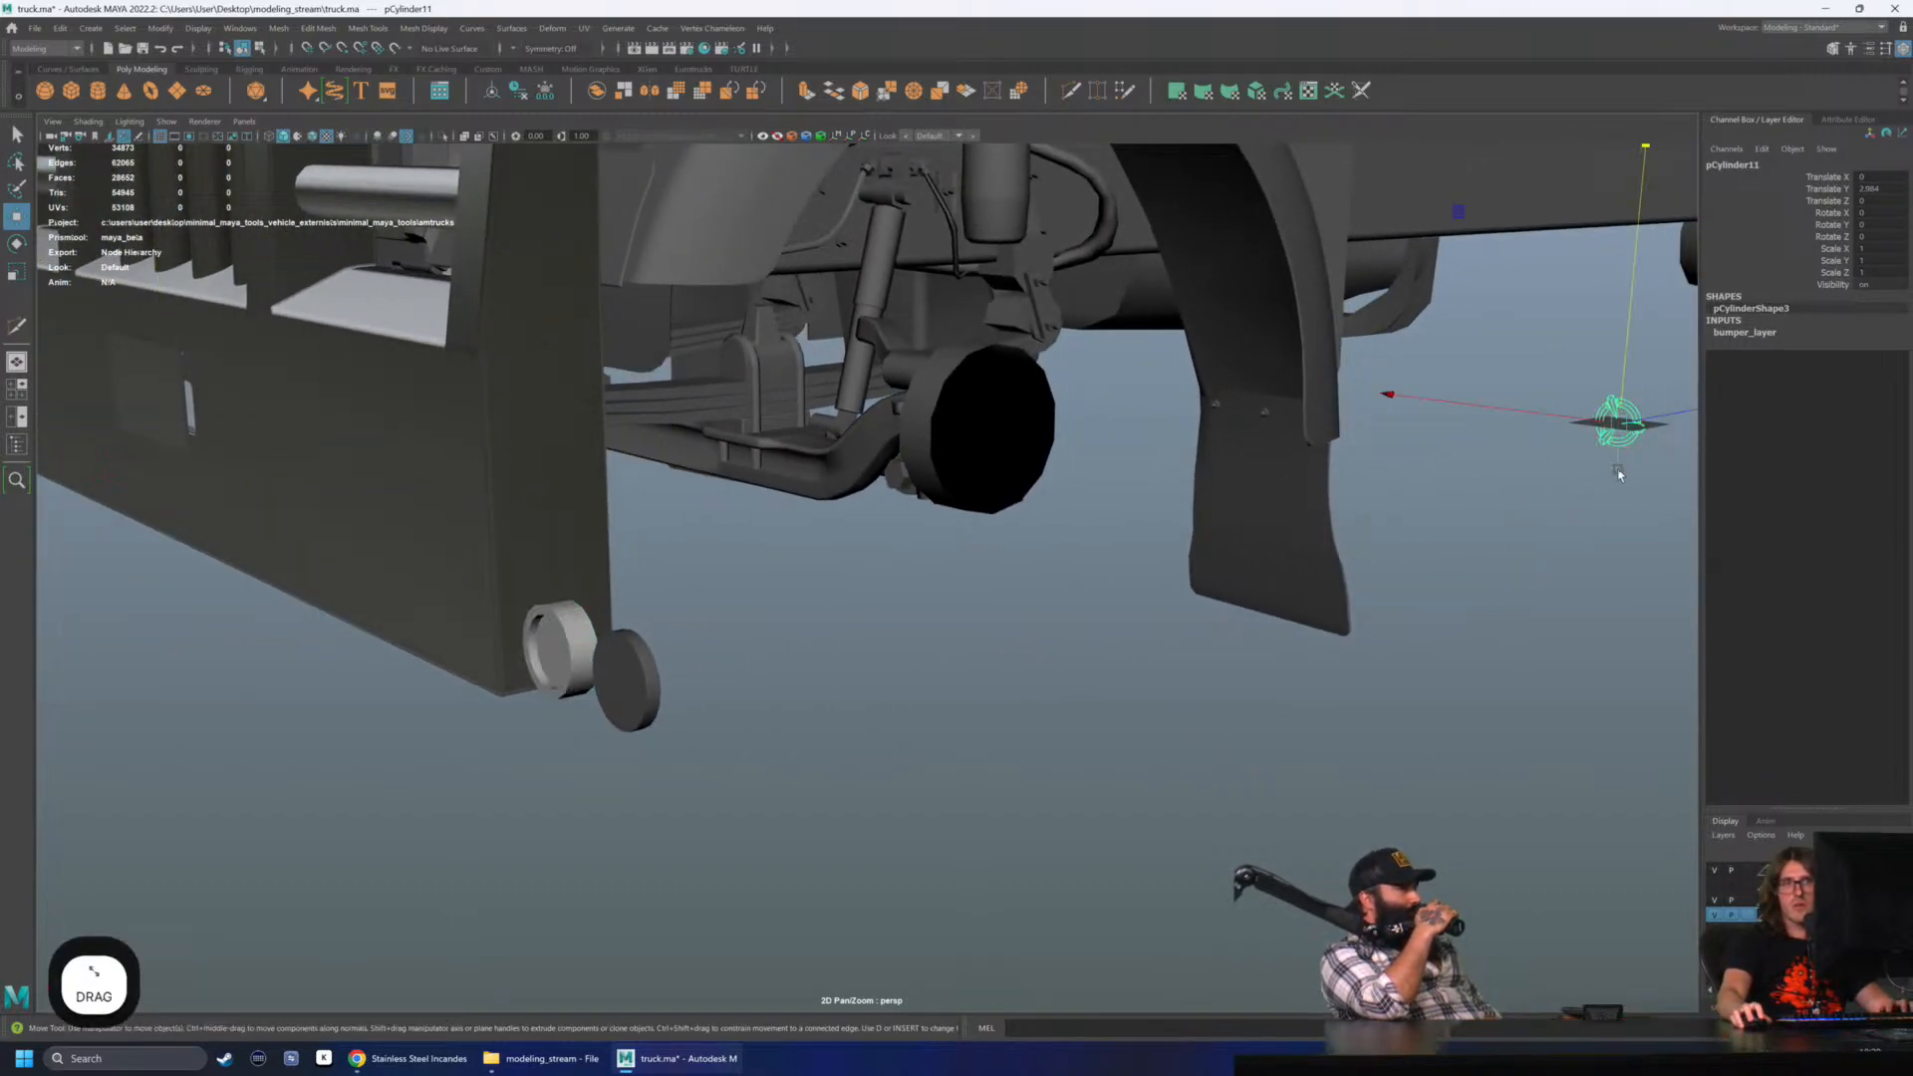
{"action": "key", "text": "f"}
{"action": "left_click", "coordinate": [1170, 506]}
{"action": "left_click_drag", "start_coordinate": [1170, 507], "coordinate": [1215, 501], "text": "alt"}
{"action": "scroll", "coordinate": [931, 585], "scroll_direction": "down", "scroll_amount": 10}
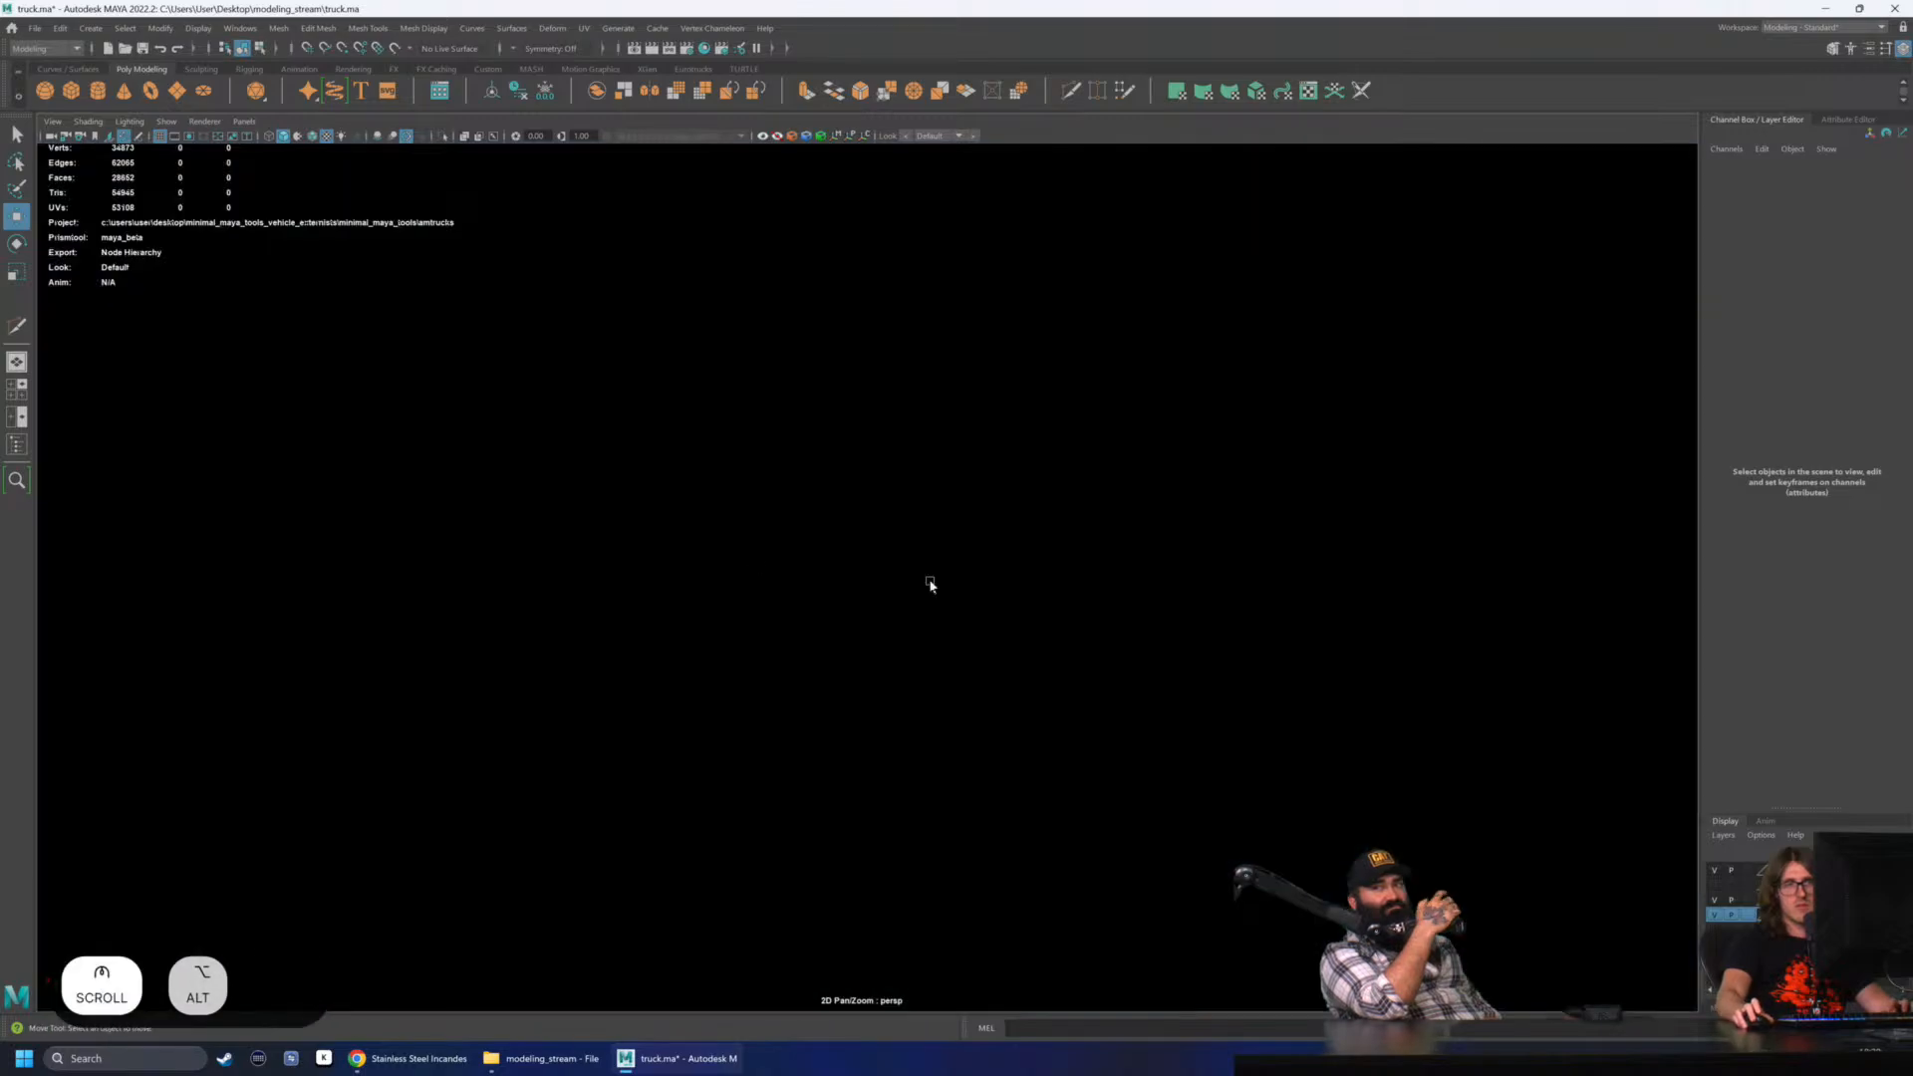
{"action": "left_click_drag", "start_coordinate": [931, 585], "coordinate": [887, 664], "text": "alt"}
{"action": "scroll", "coordinate": [1106, 595], "scroll_direction": "down", "scroll_amount": 3}
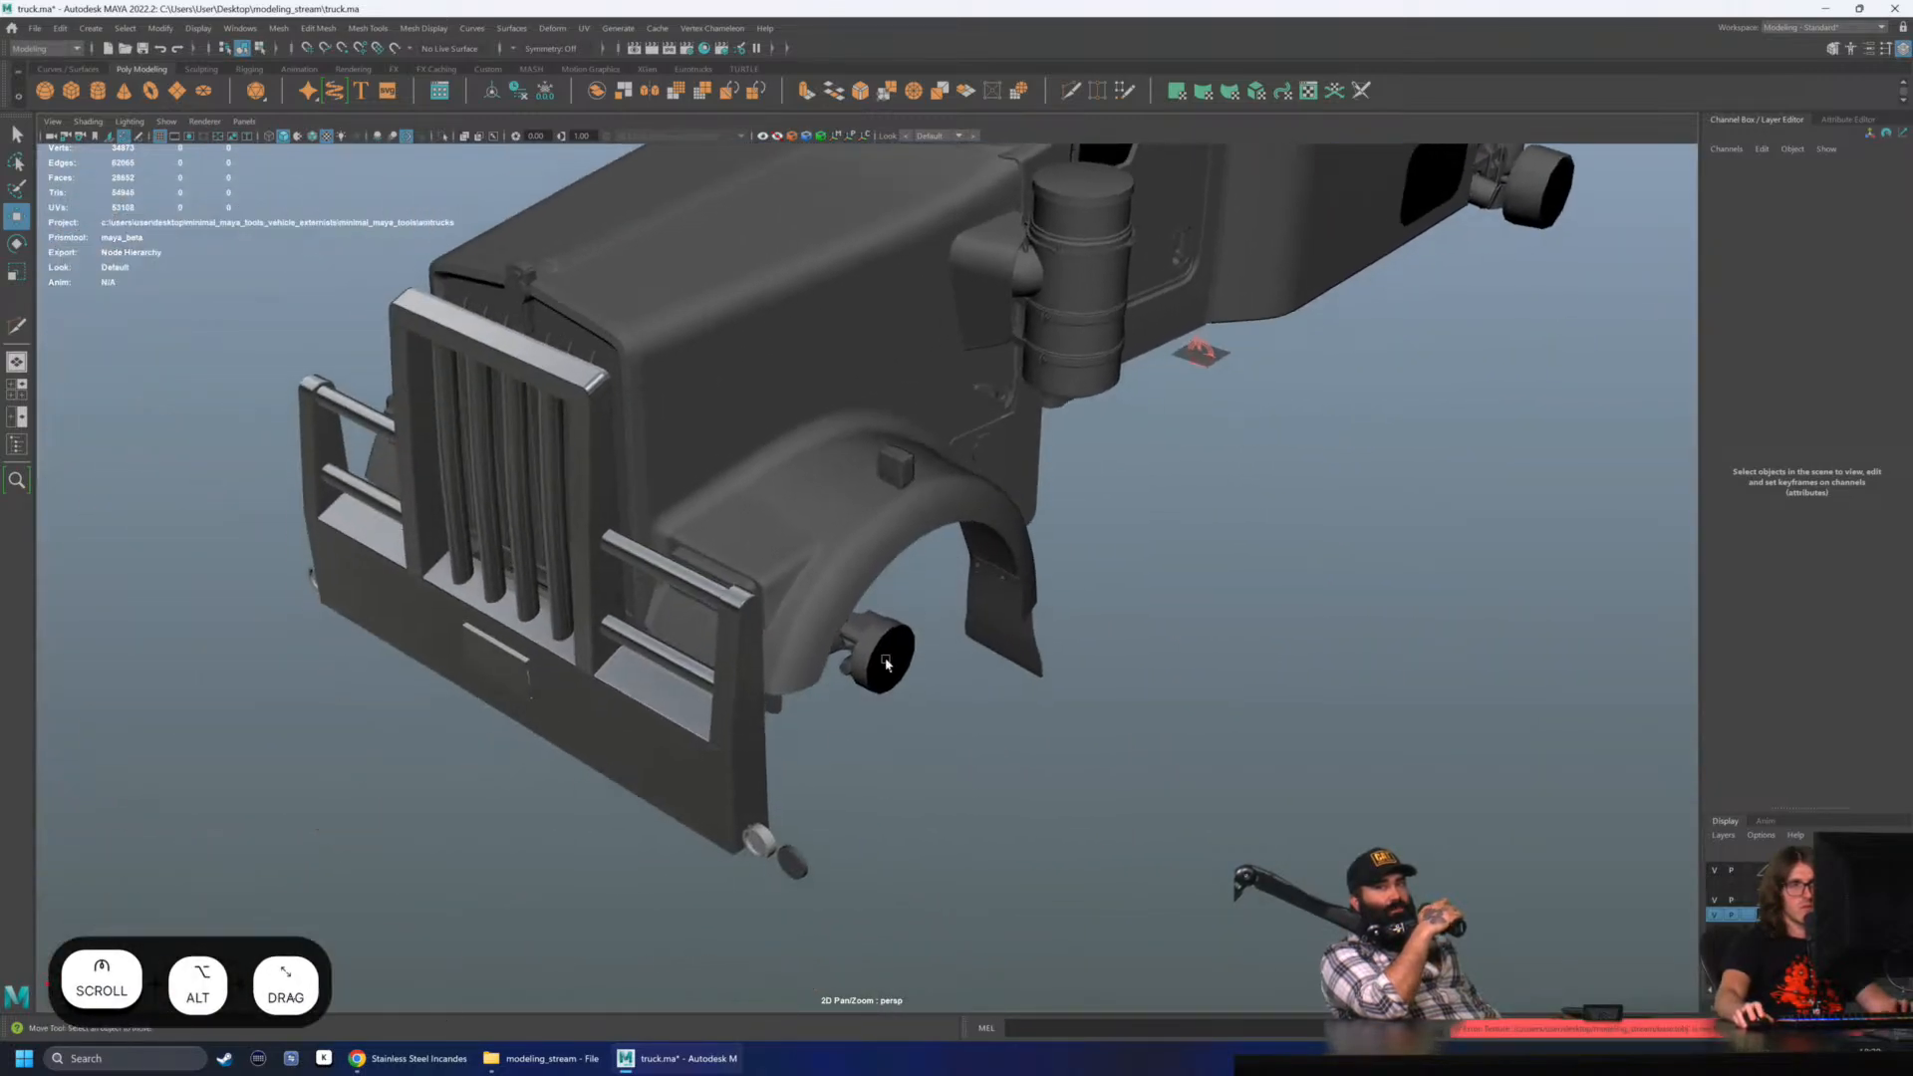
- Delete the test cylinder beside the light housing
{"action": "left_click", "coordinate": [774, 839]}
{"action": "key", "text": "f"}
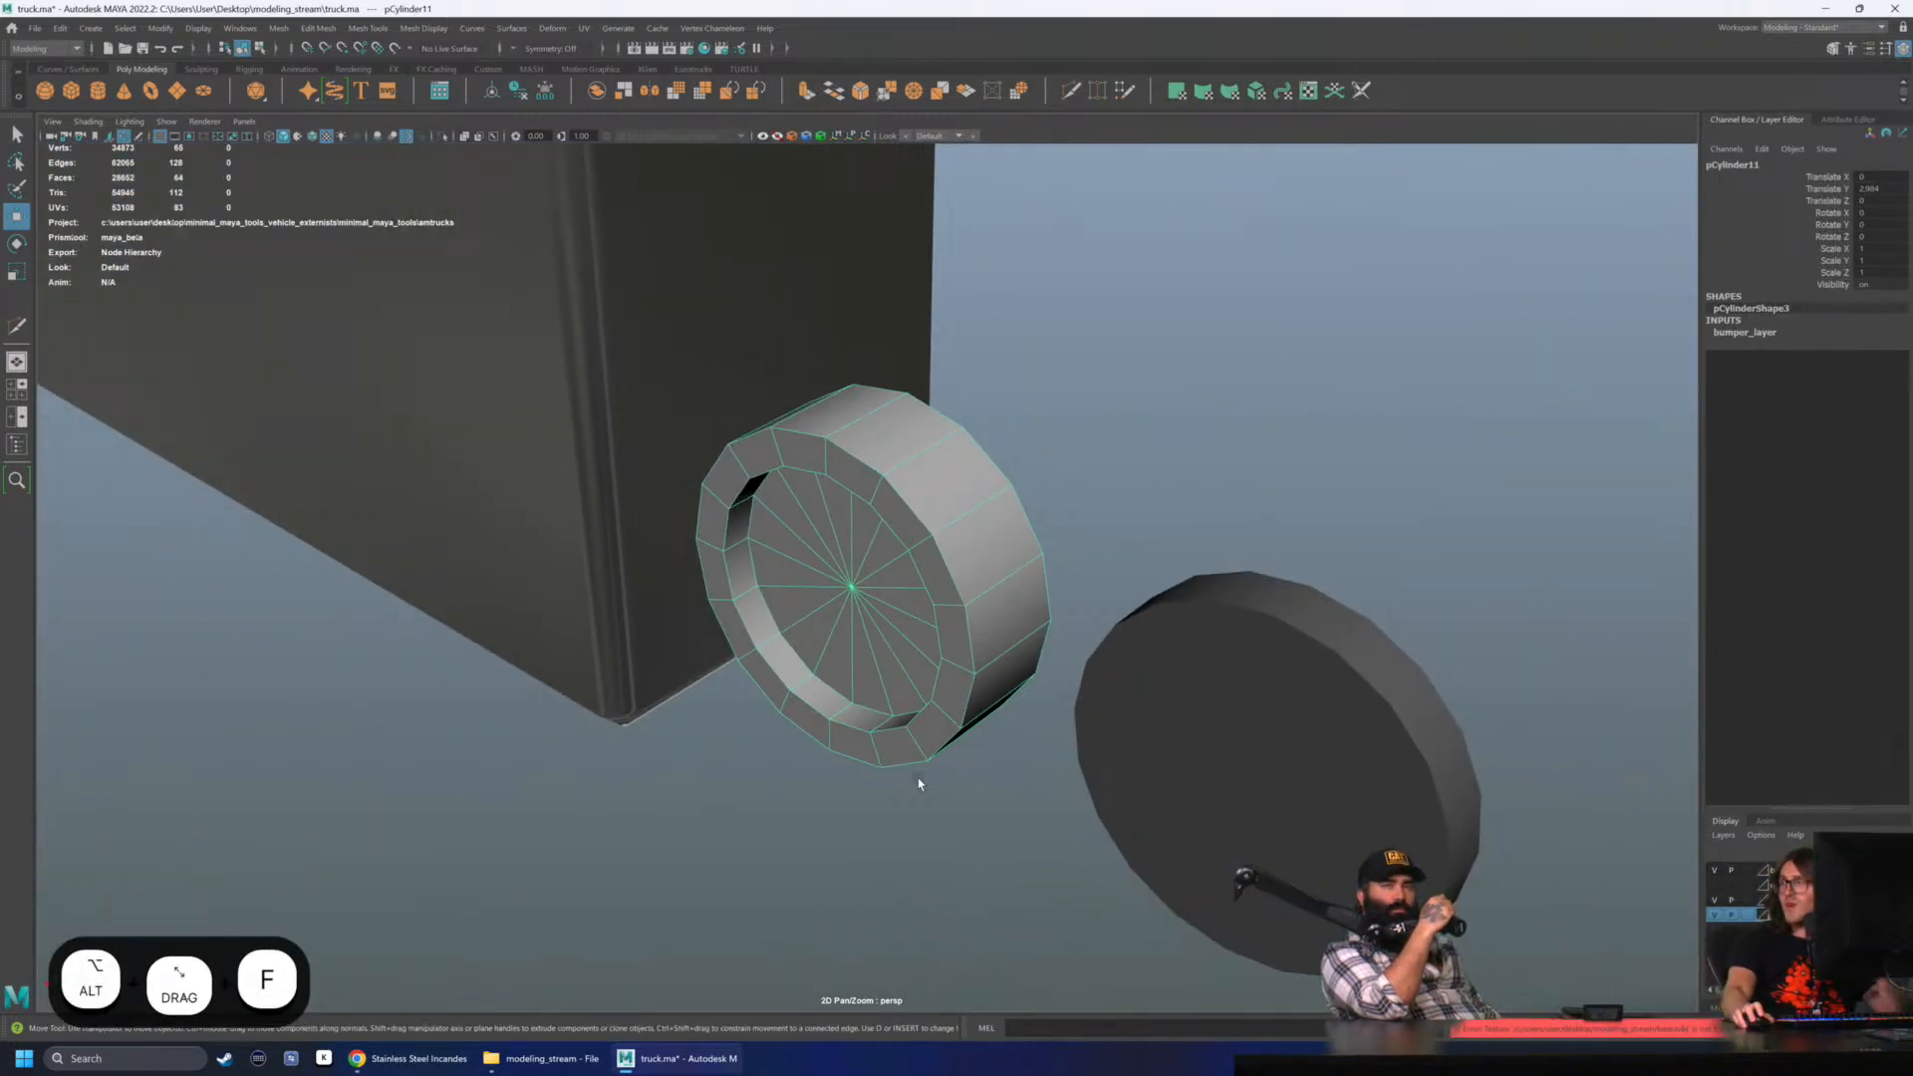
{"action": "scroll", "coordinate": [902, 782], "scroll_direction": "down", "scroll_amount": 5}
{"action": "left_click", "coordinate": [1101, 703]}
{"action": "left_click_drag", "start_coordinate": [1091, 907], "coordinate": [1135, 868], "text": "alt"}
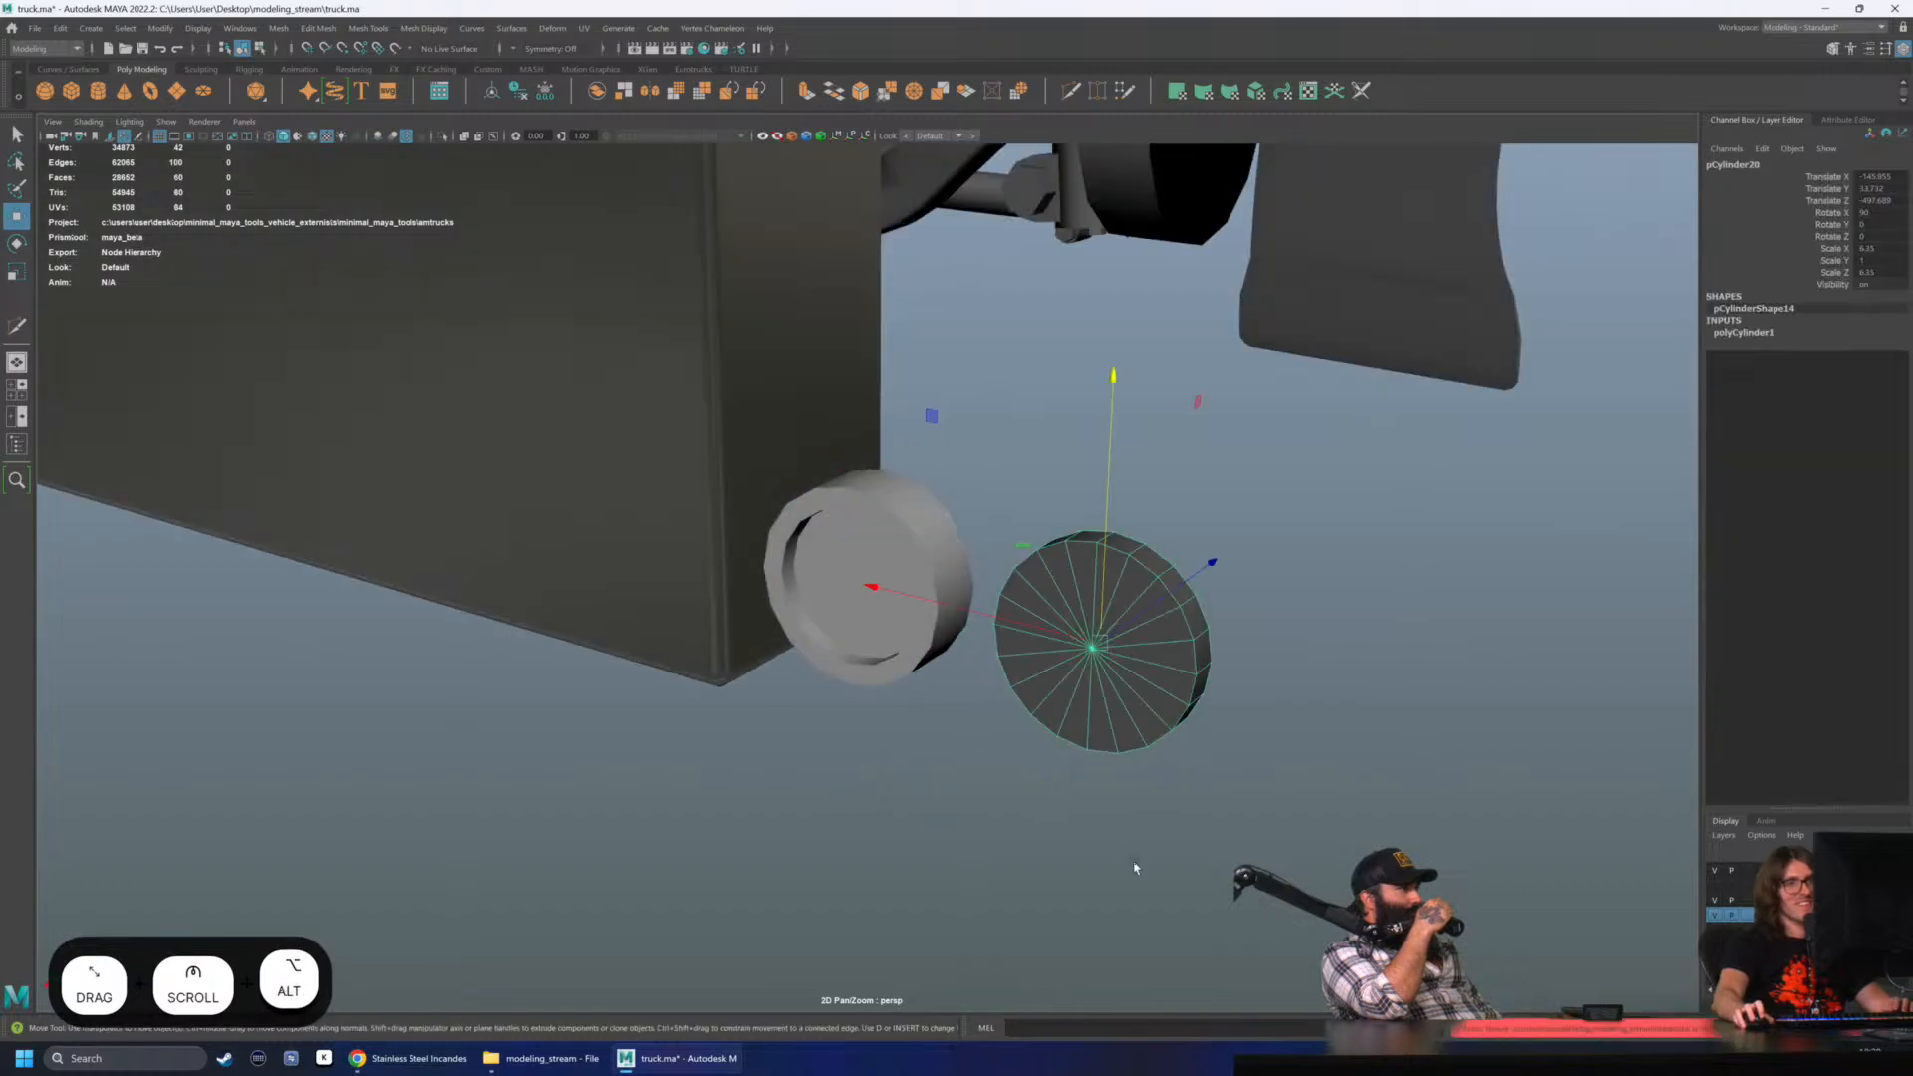
{"action": "key", "text": "Delete"}
- Insert an edge loop around the light housing's outer side wall with the Multi-Cut tool
{"action": "left_click", "coordinate": [934, 590]}
{"action": "key", "text": "f"}
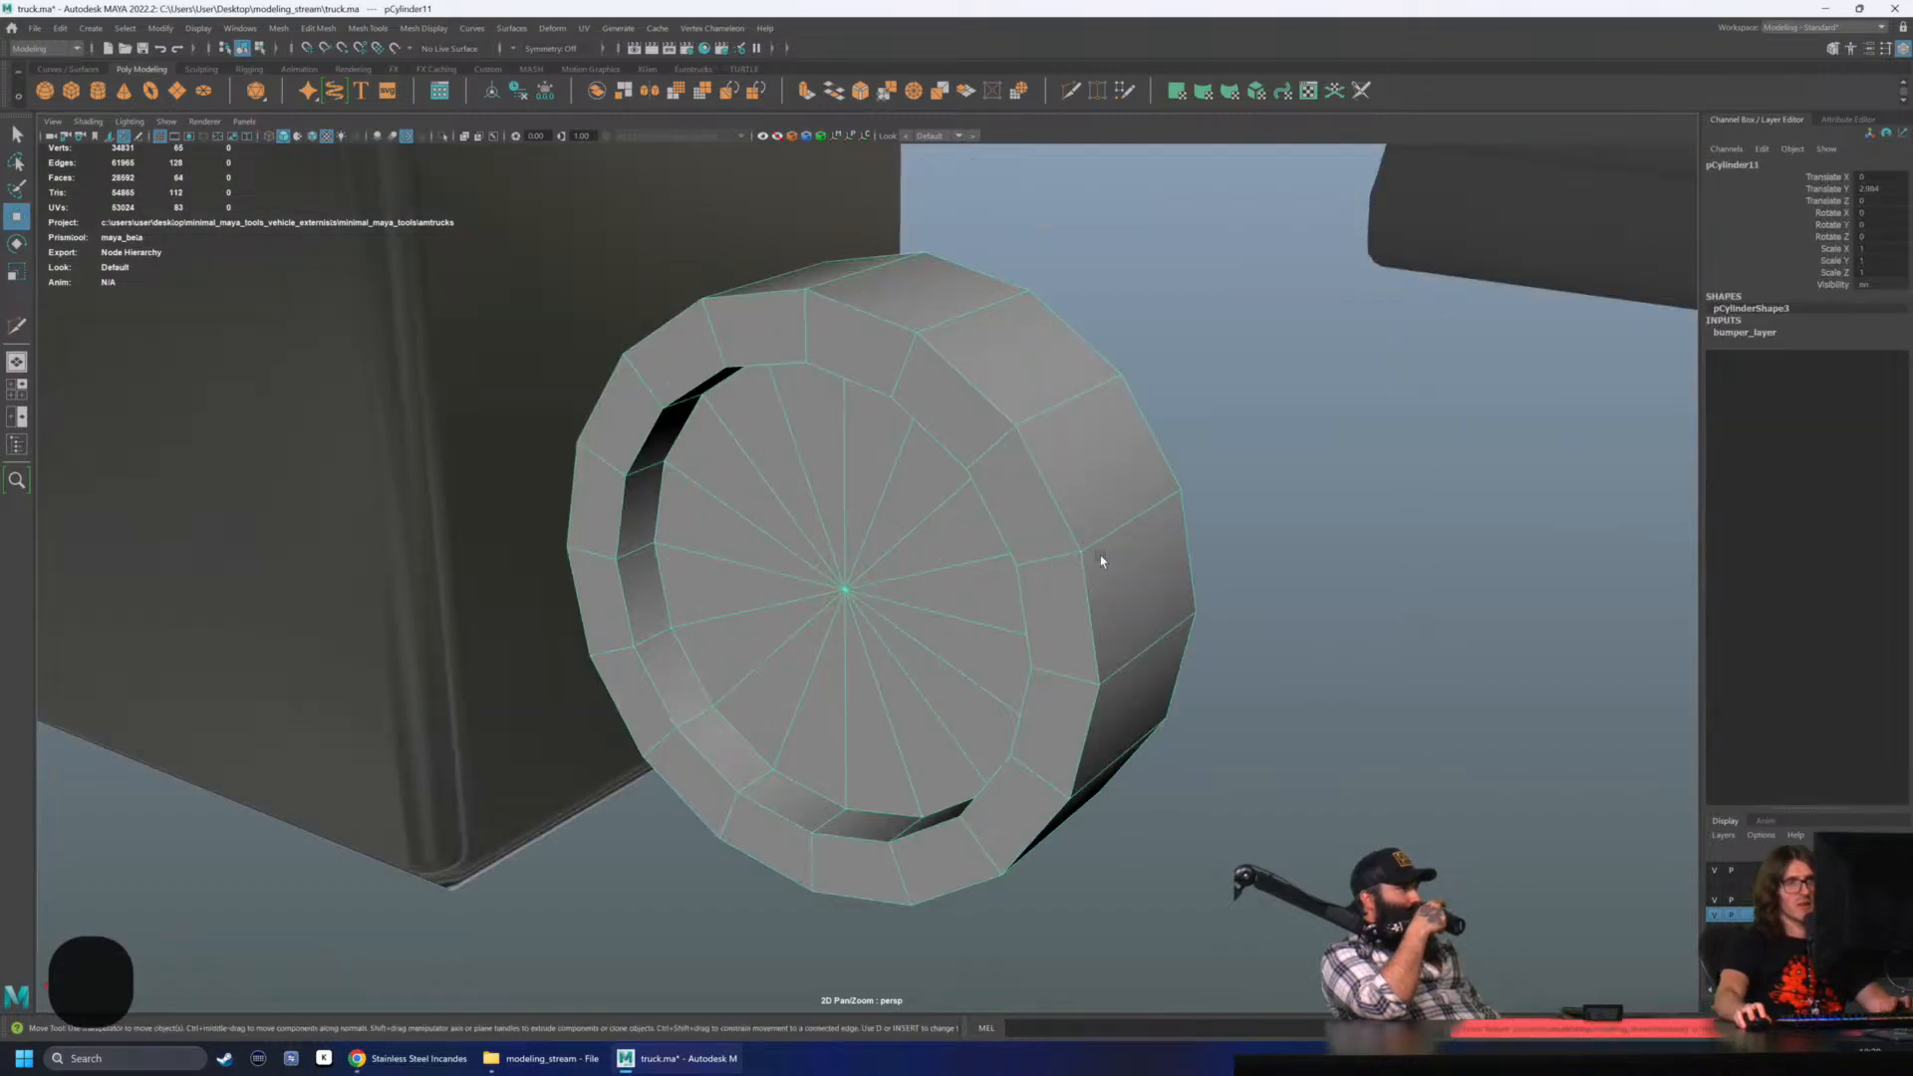
{"action": "left_click_drag", "start_coordinate": [1101, 561], "coordinate": [880, 394], "text": "alt"}
{"action": "left_click", "coordinate": [161, 27]}
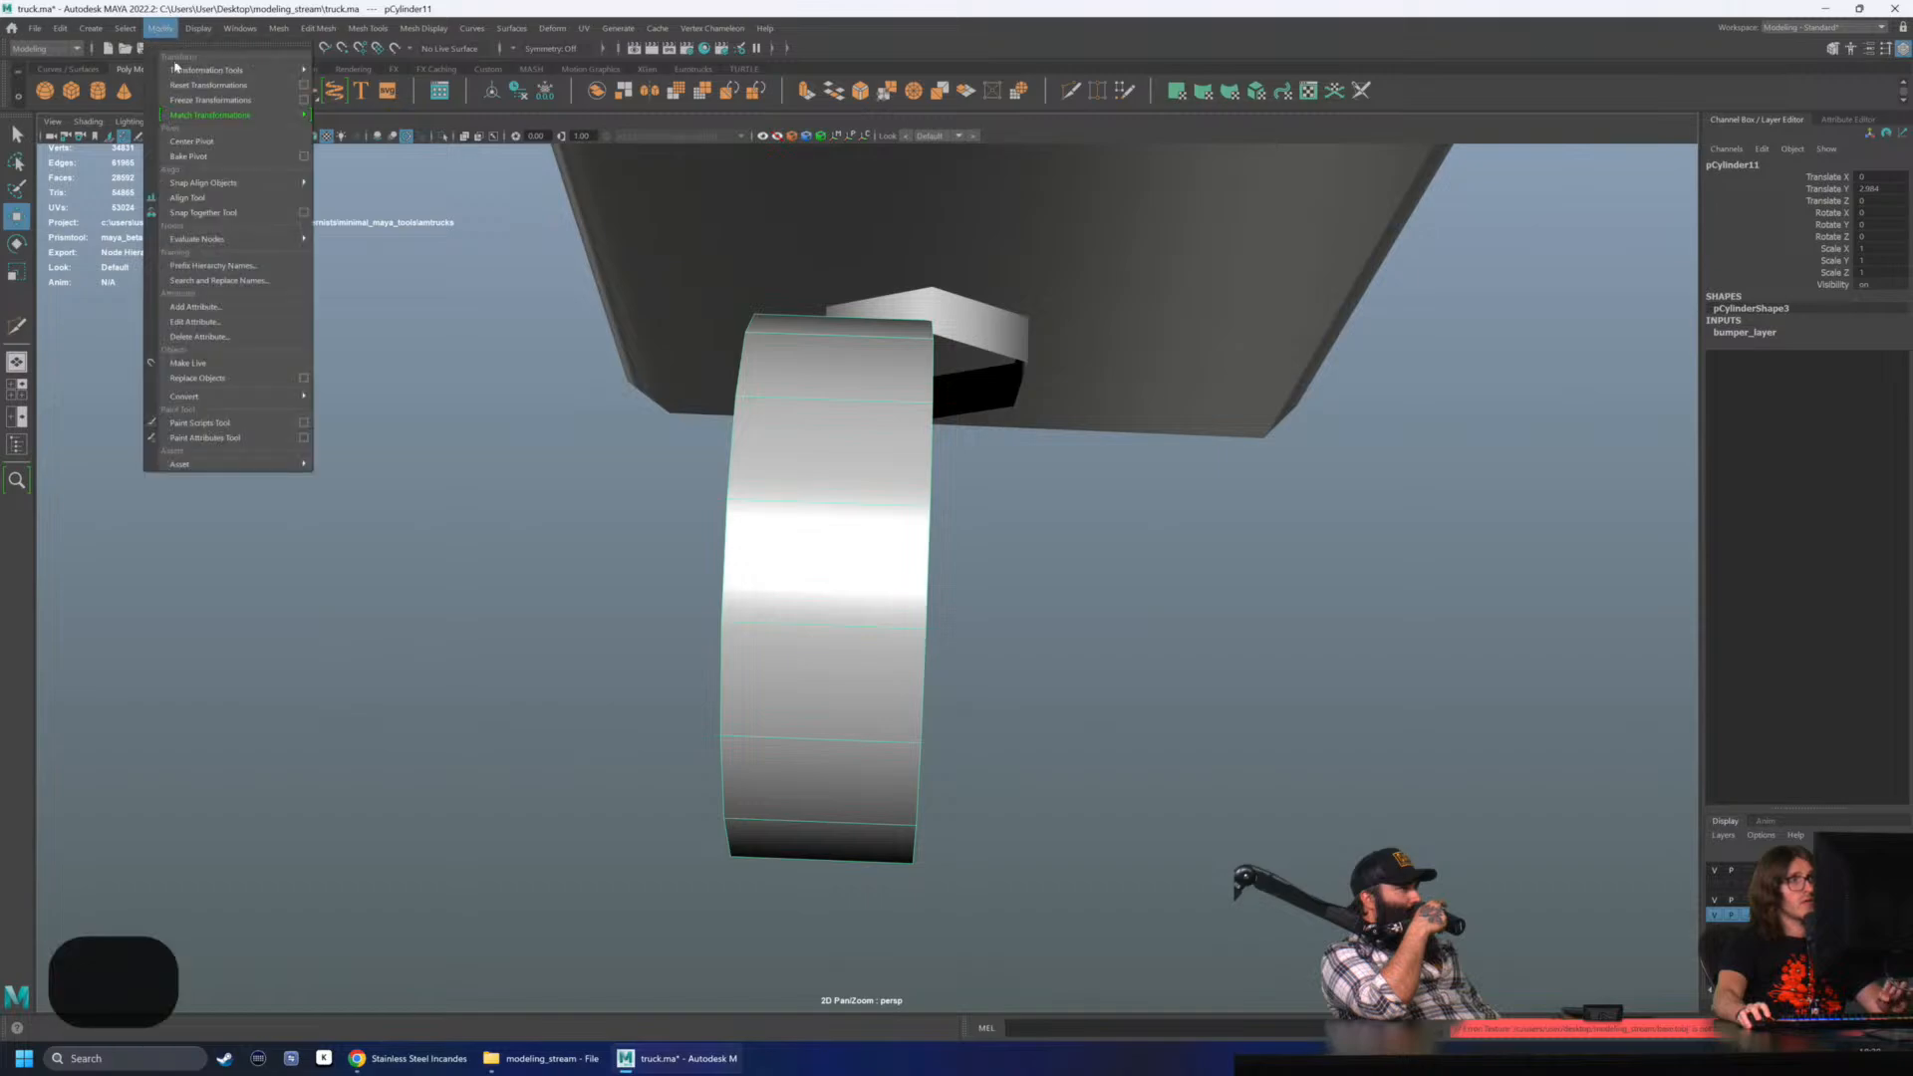
{"action": "left_click", "coordinate": [181, 32]}
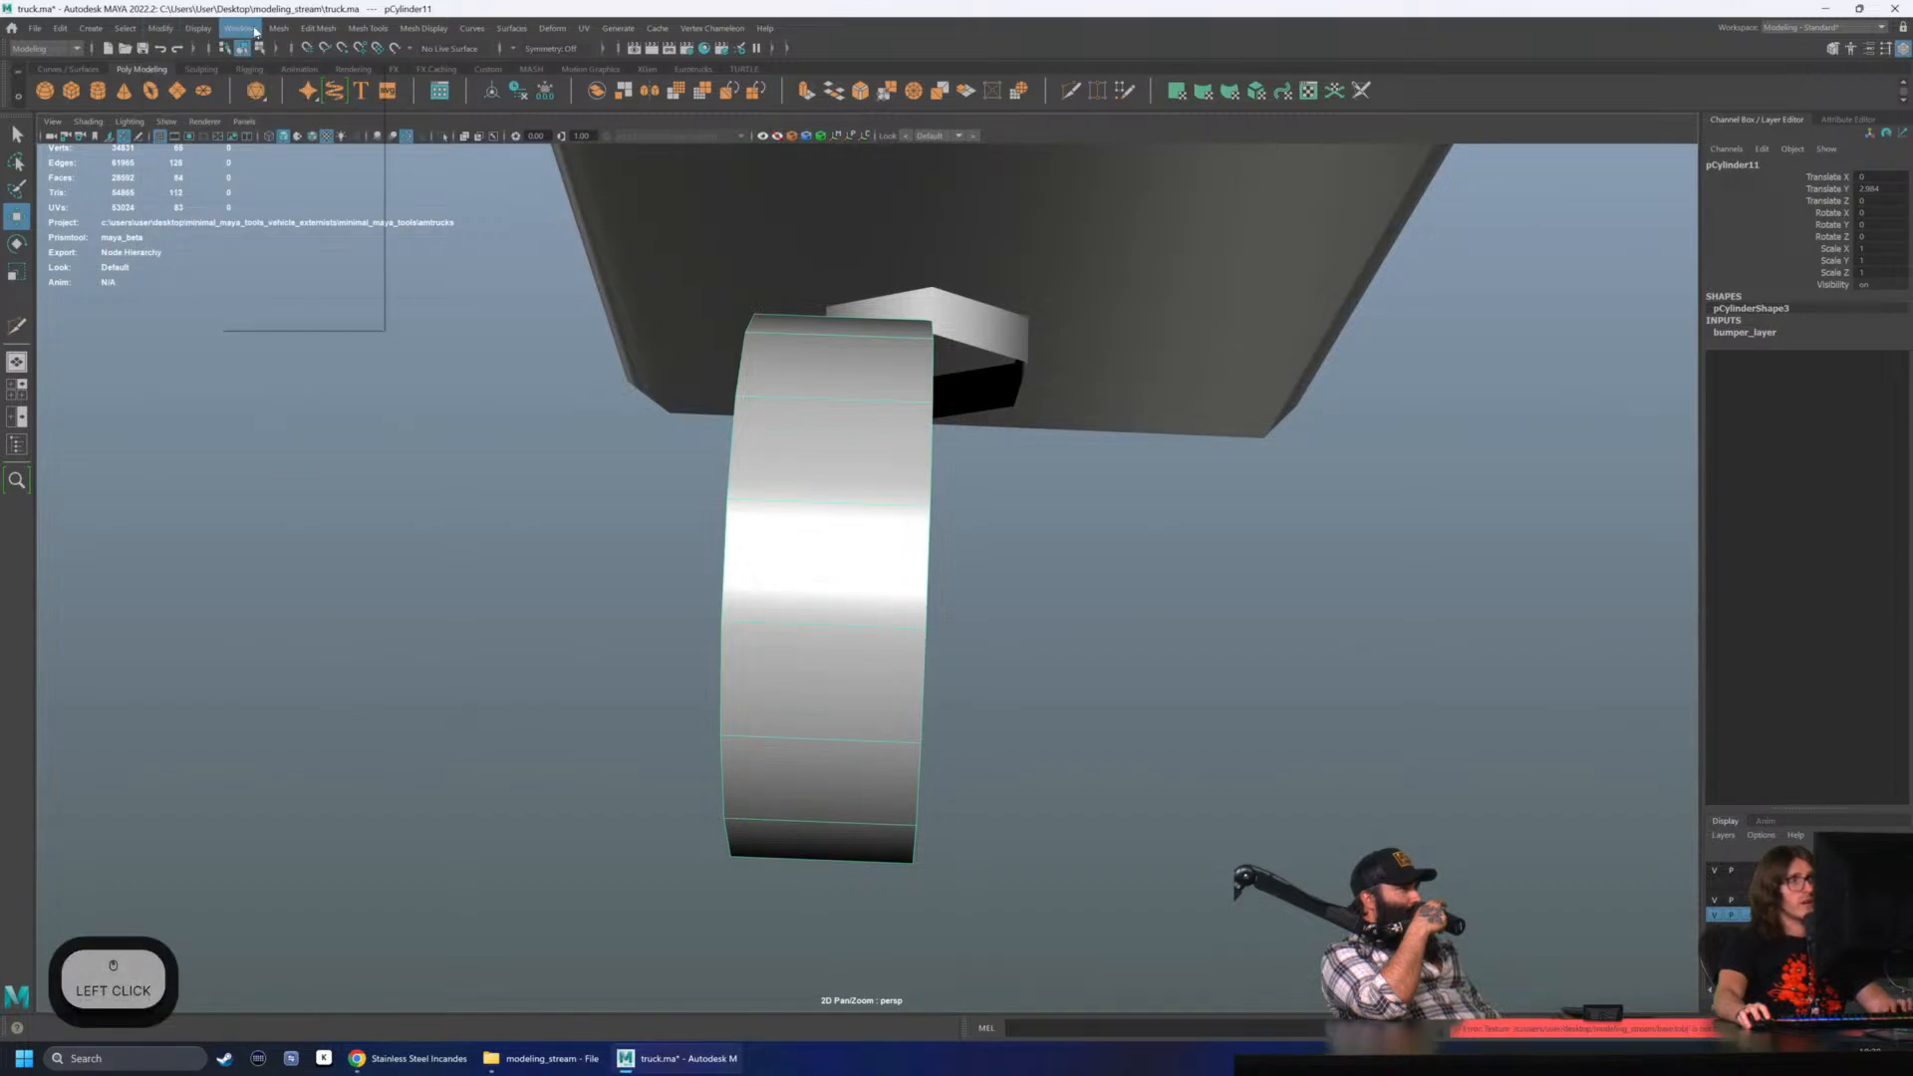
{"action": "left_click", "coordinate": [367, 28]}
{"action": "left_click", "coordinate": [377, 177]}
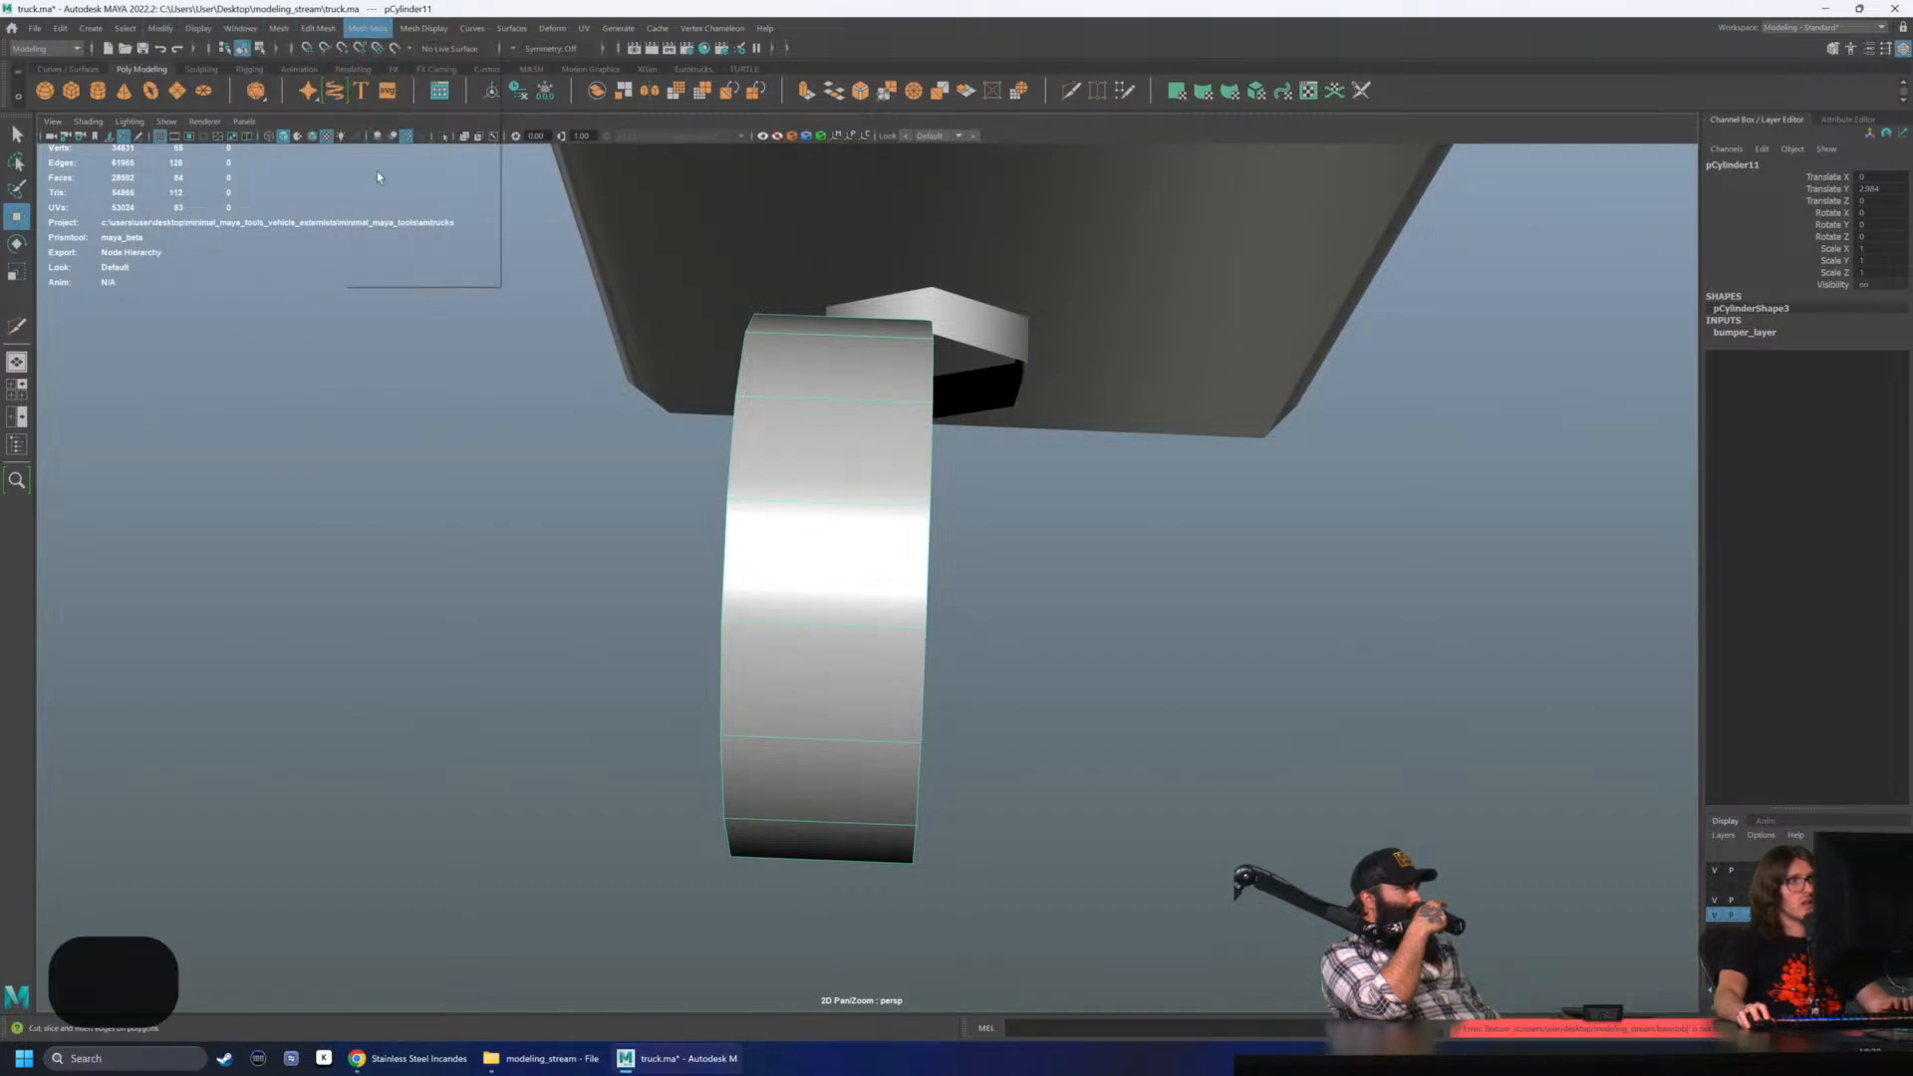
{"action": "left_click", "coordinate": [796, 352], "text": "ctrl"}
{"action": "key", "text": "q"}
- Select the housing's outer front edge loop, snap its pivot to the lens's center vertex, and scale it inward to taper the rim
{"action": "left_click_drag", "start_coordinate": [797, 352], "coordinate": [805, 432], "text": "alt"}
{"action": "double_click", "coordinate": [767, 434]}
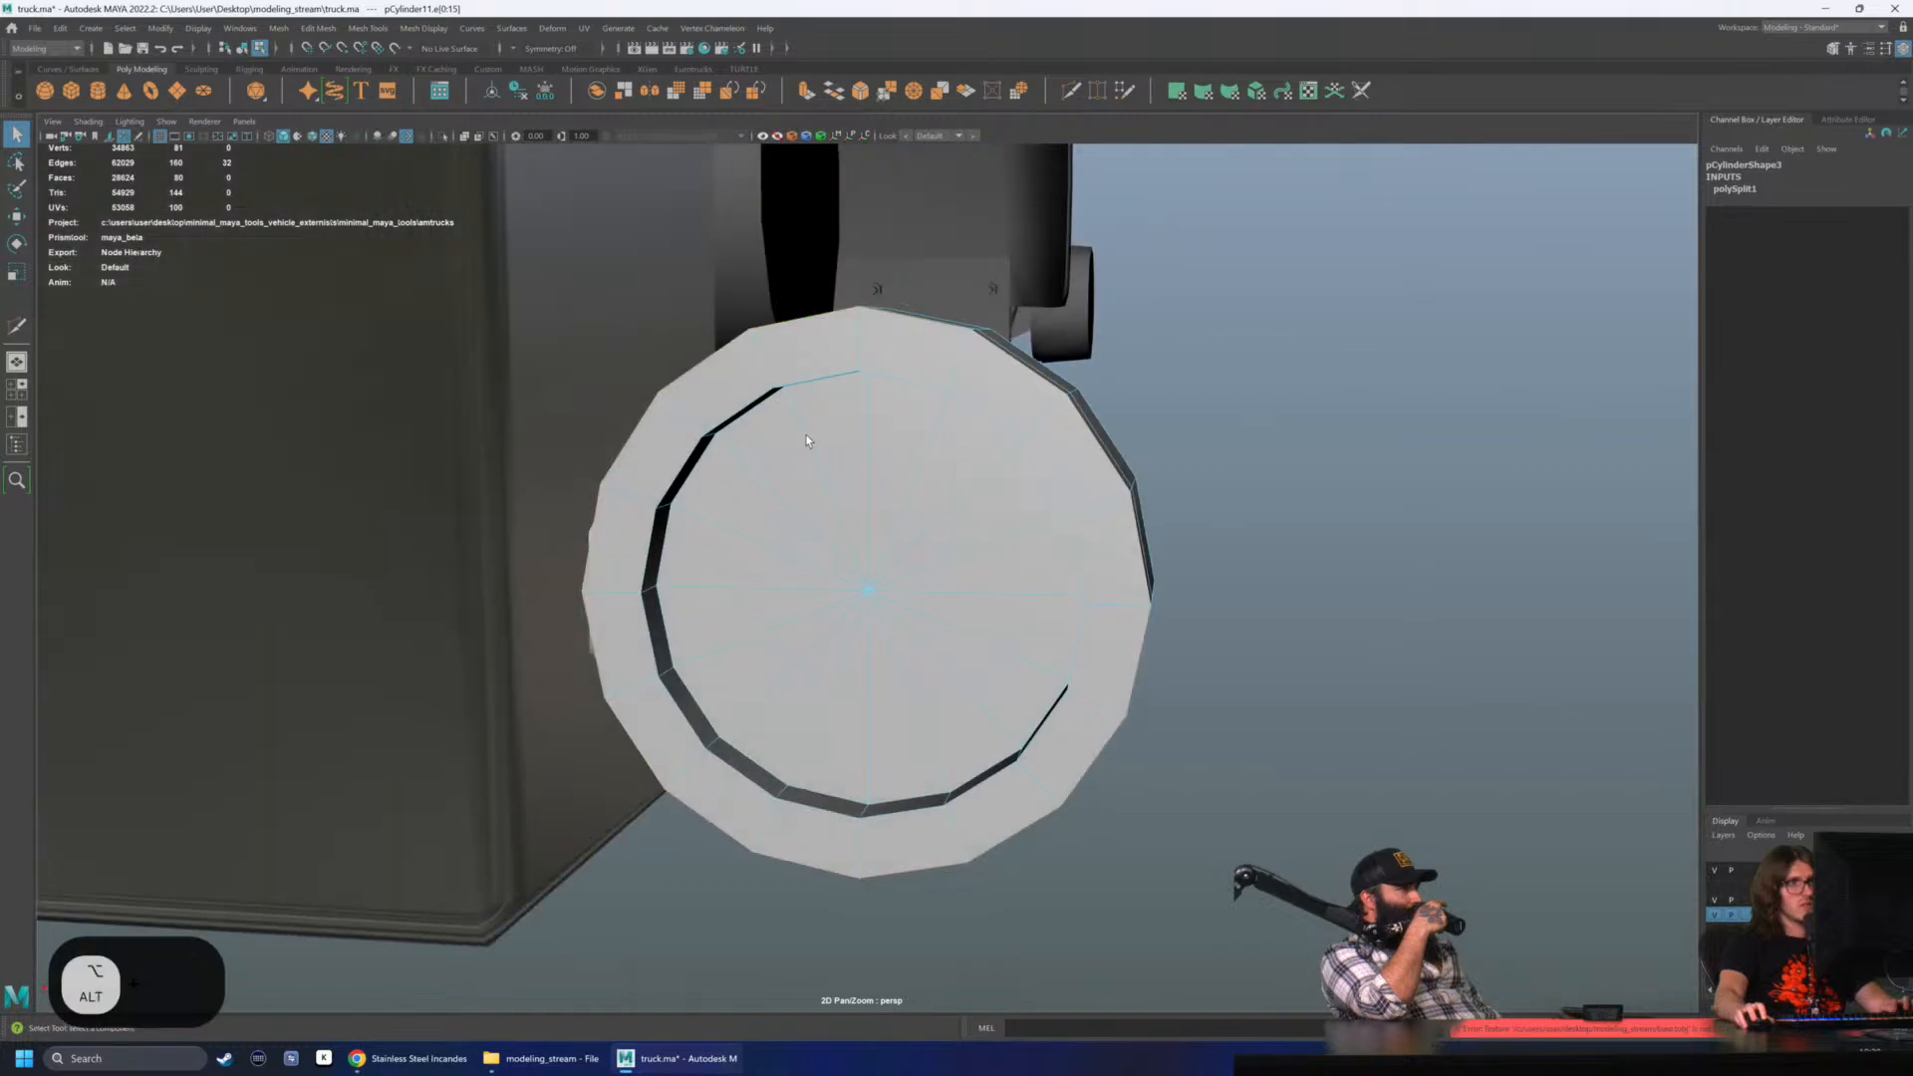
{"action": "key", "text": "r"}
{"action": "key", "text": "d"}
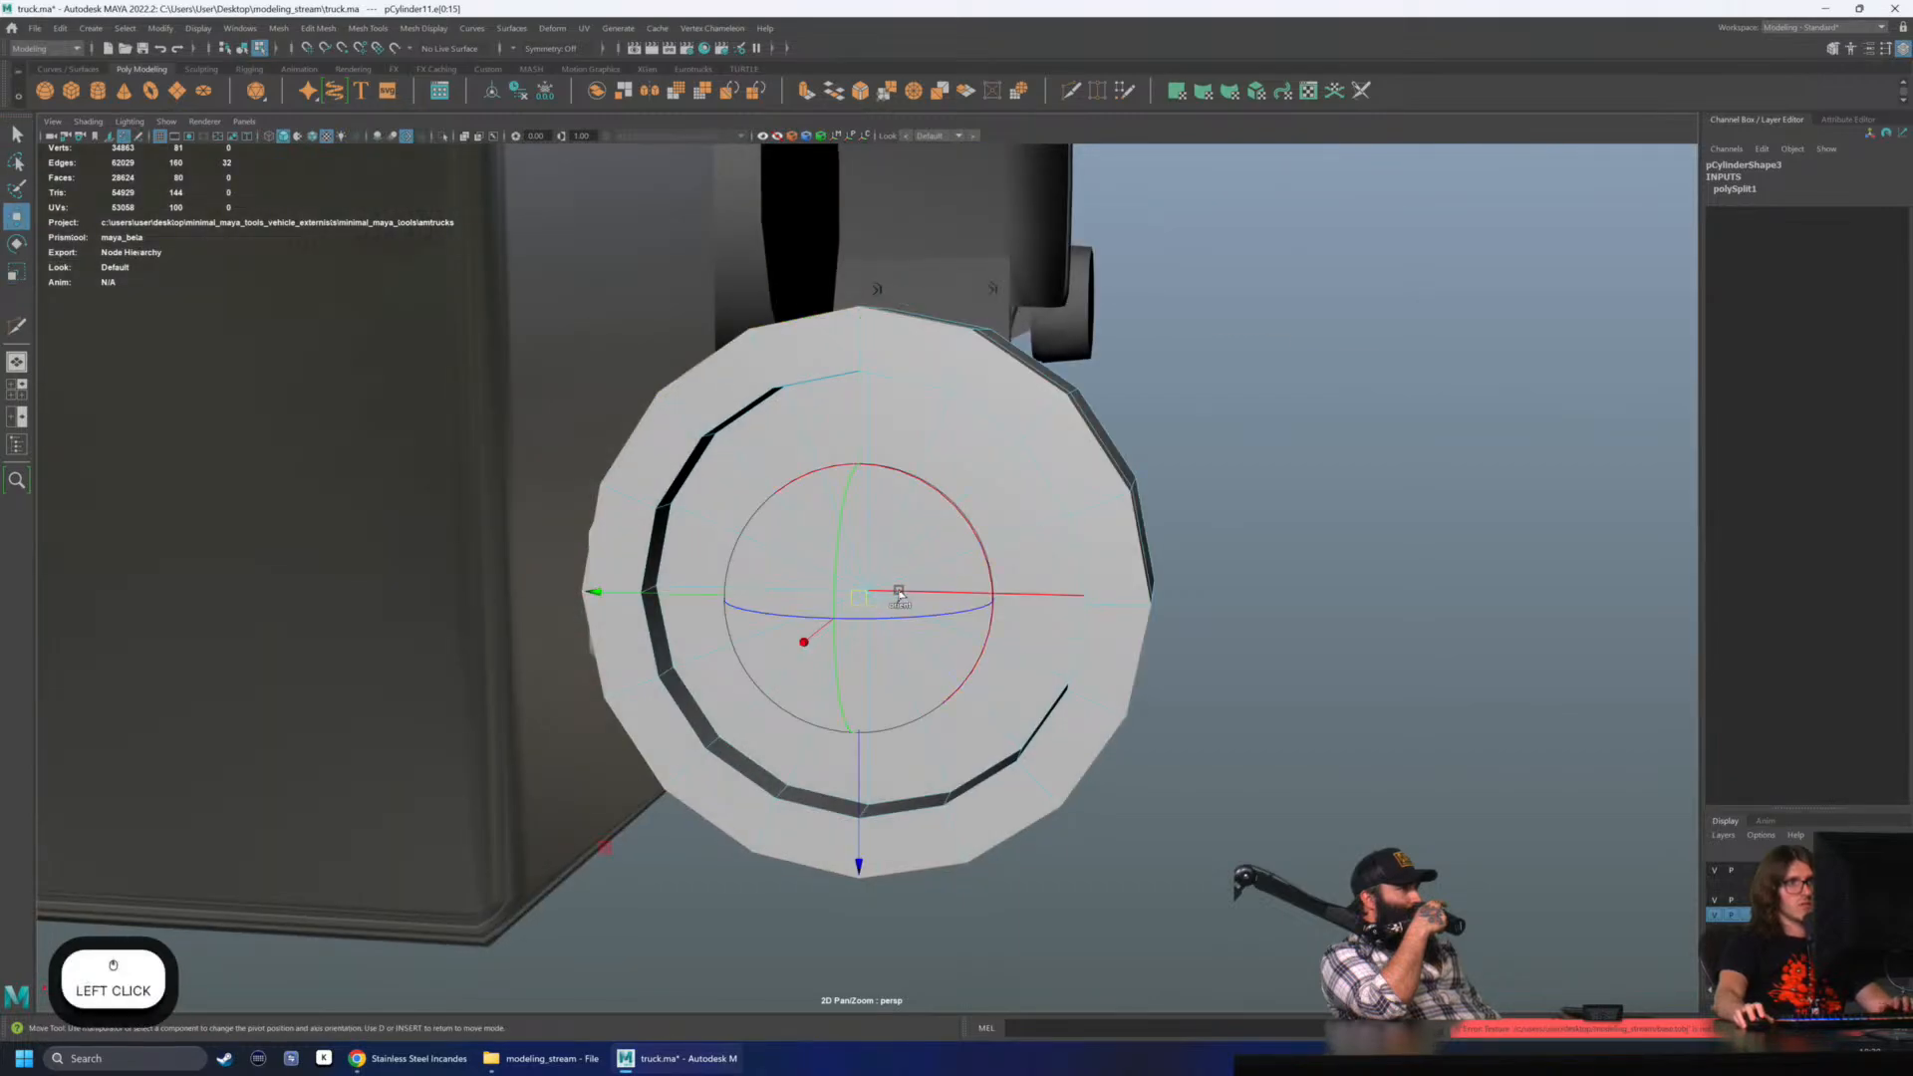
{"action": "left_click_drag", "start_coordinate": [899, 592], "coordinate": [697, 618], "text": "alt"}
{"action": "key", "text": "v"}
{"action": "left_click", "coordinate": [849, 600]}
{"action": "key", "text": "d"}
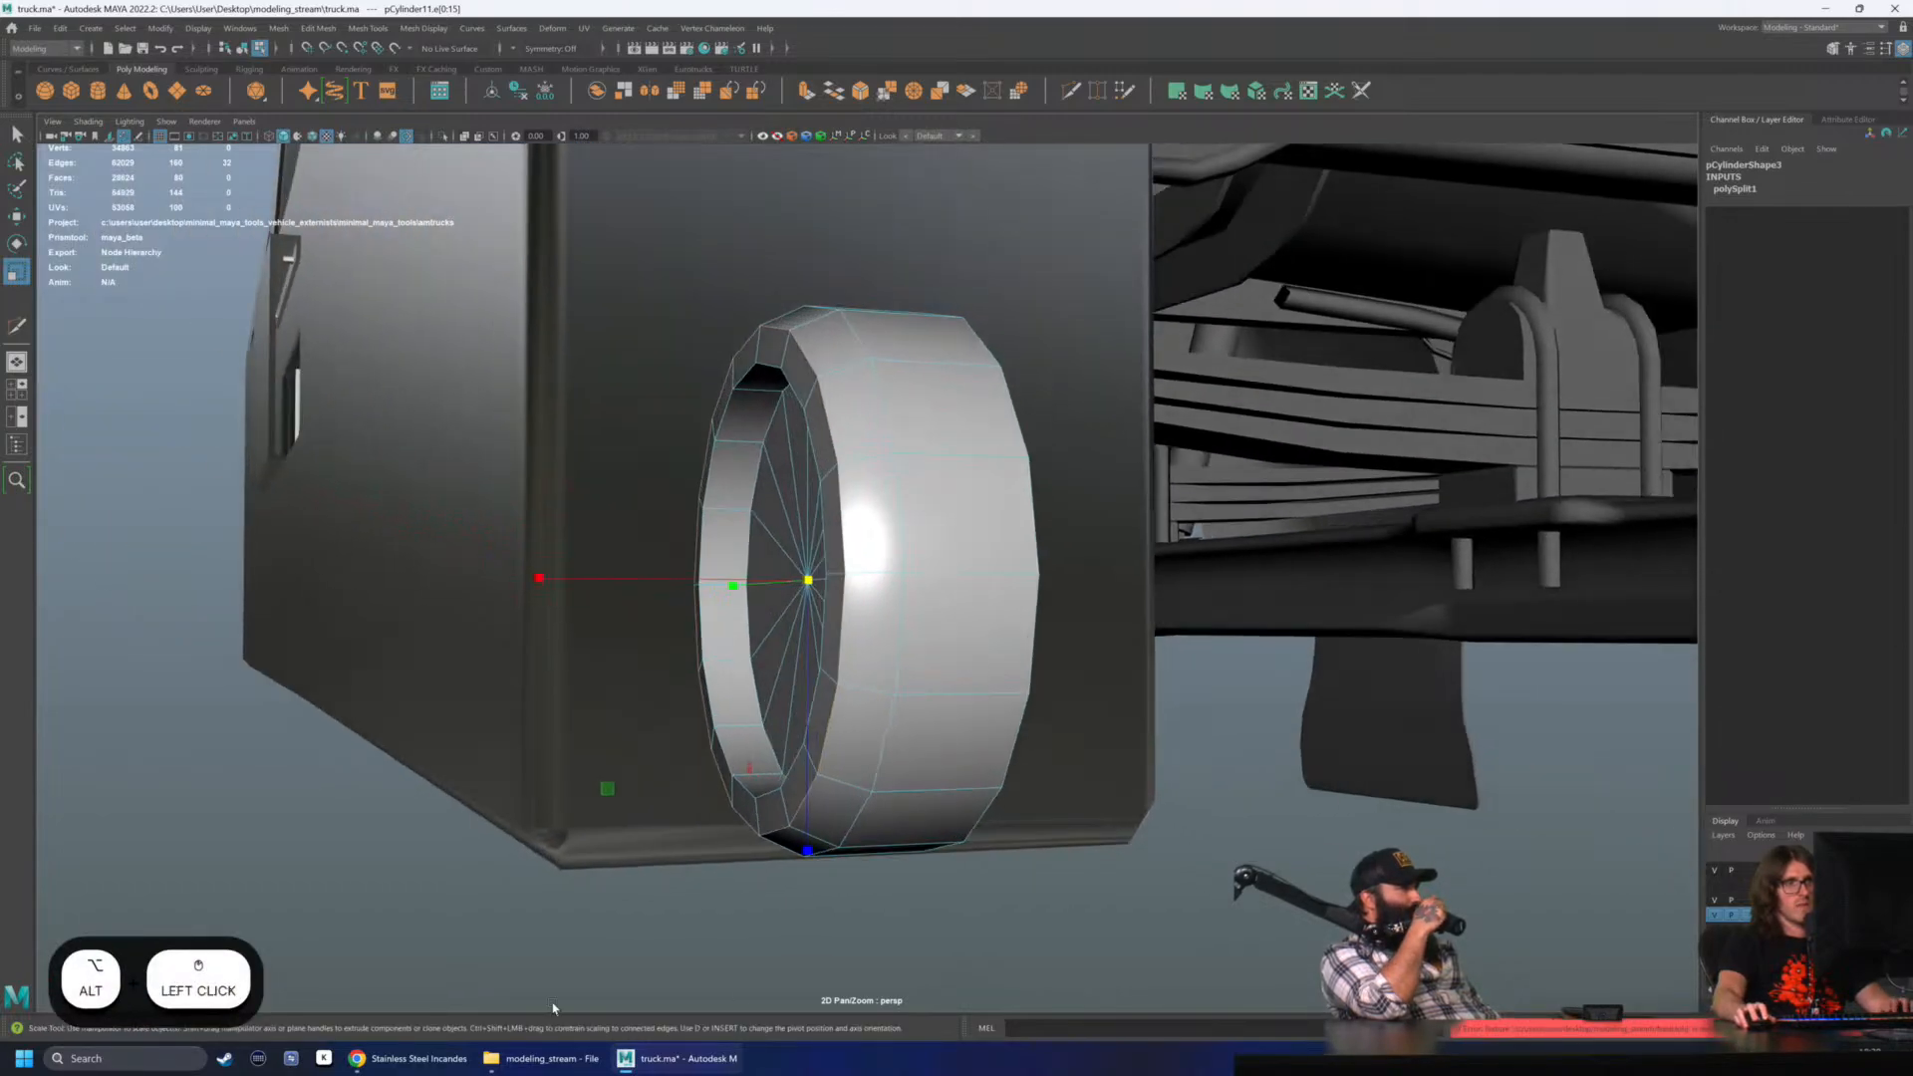
- Place the browser's product page beside the Maya model and enlarge the light photo to compare the rim shape
{"action": "left_click", "coordinate": [426, 1066]}
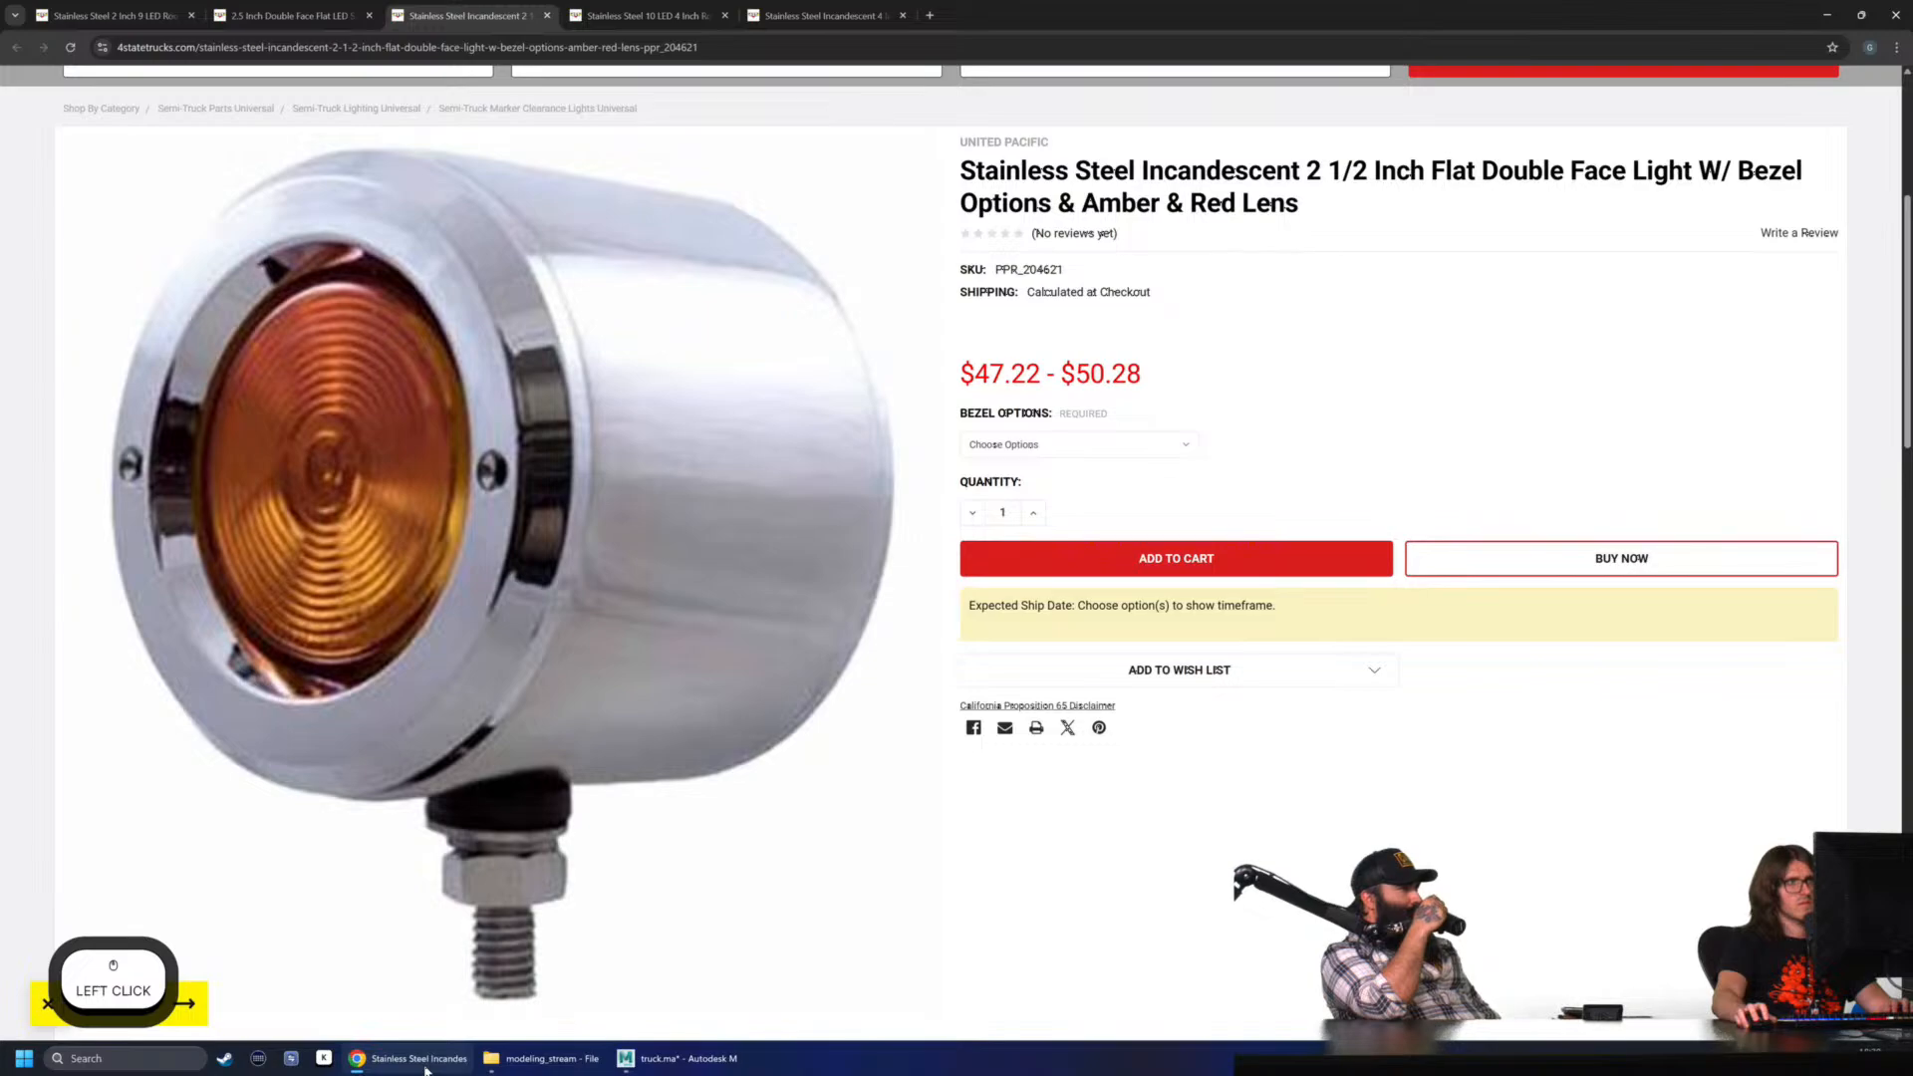
{"action": "left_click", "coordinate": [427, 1069]}
{"action": "left_click_drag", "start_coordinate": [811, 604], "coordinate": [427, 1010], "text": "alt"}
{"action": "left_click", "coordinate": [403, 1059]}
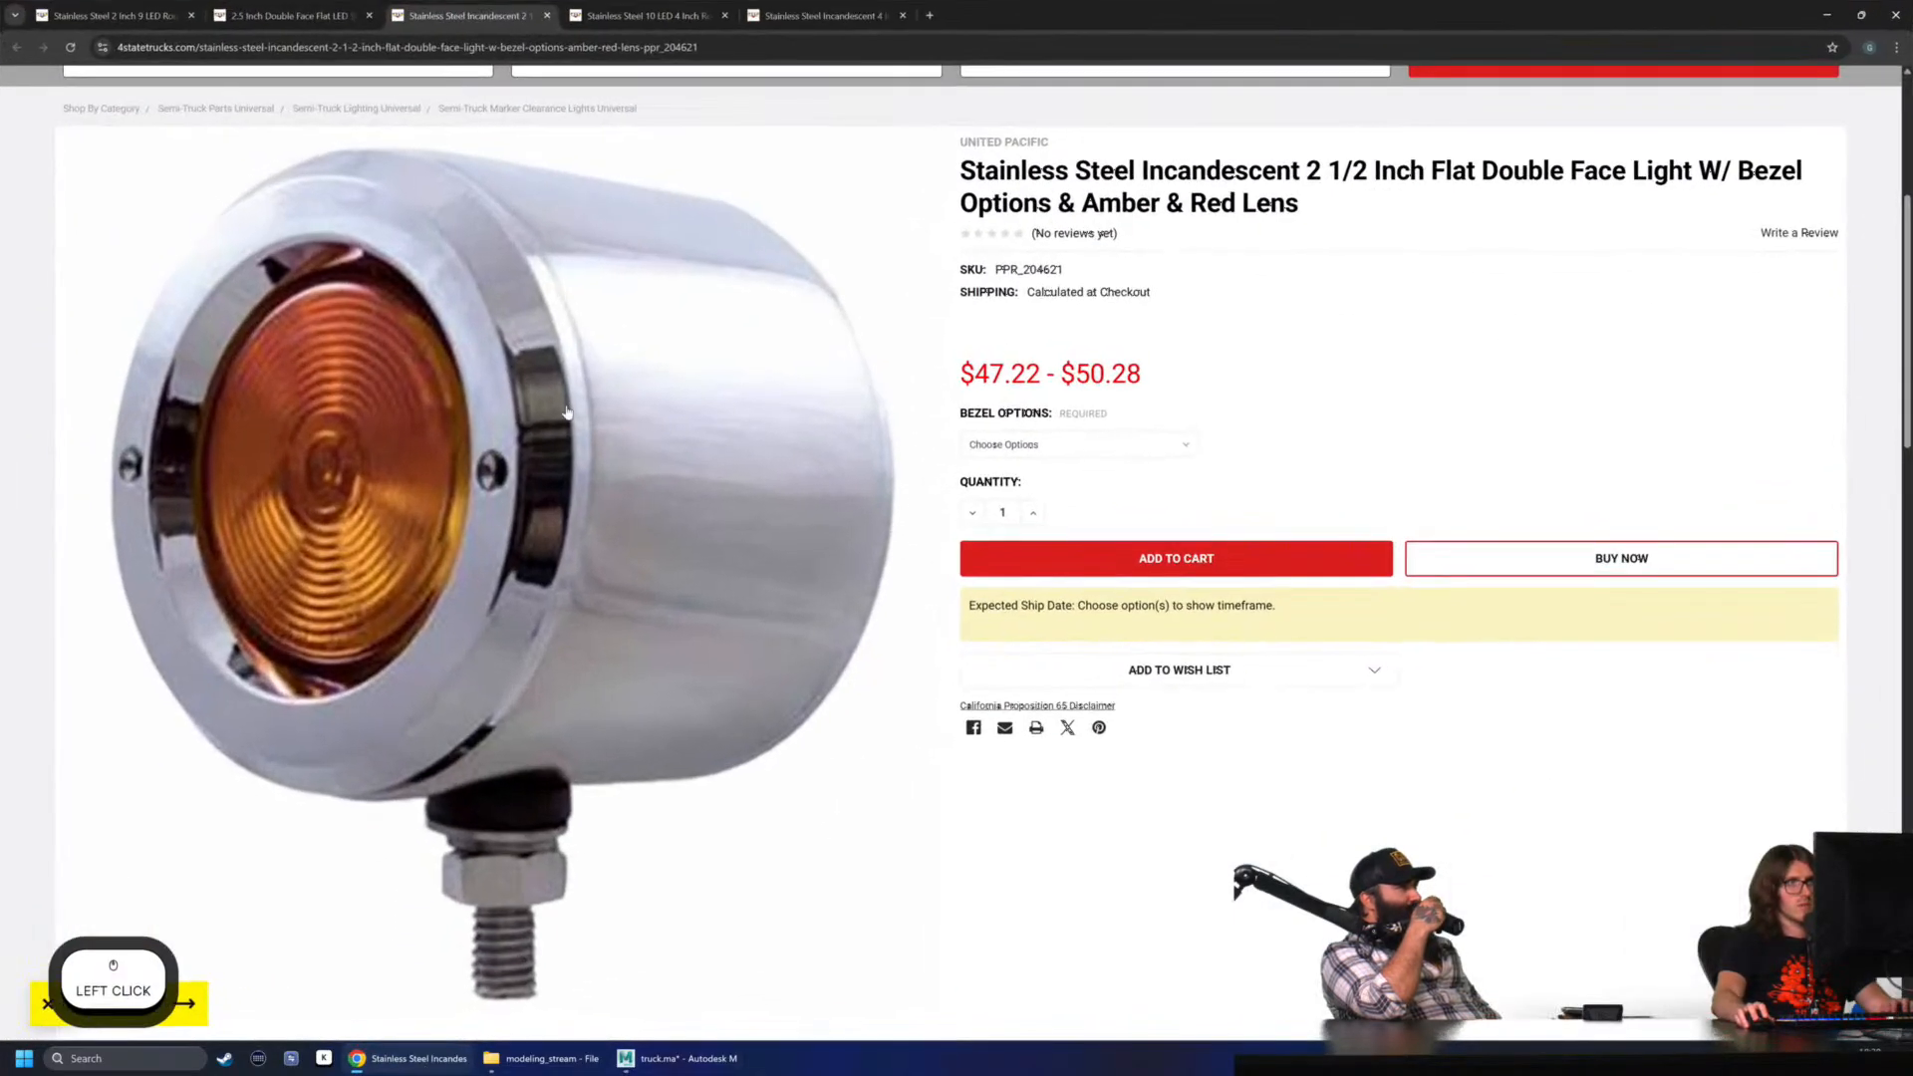
{"action": "double_click", "coordinate": [992, 6]}
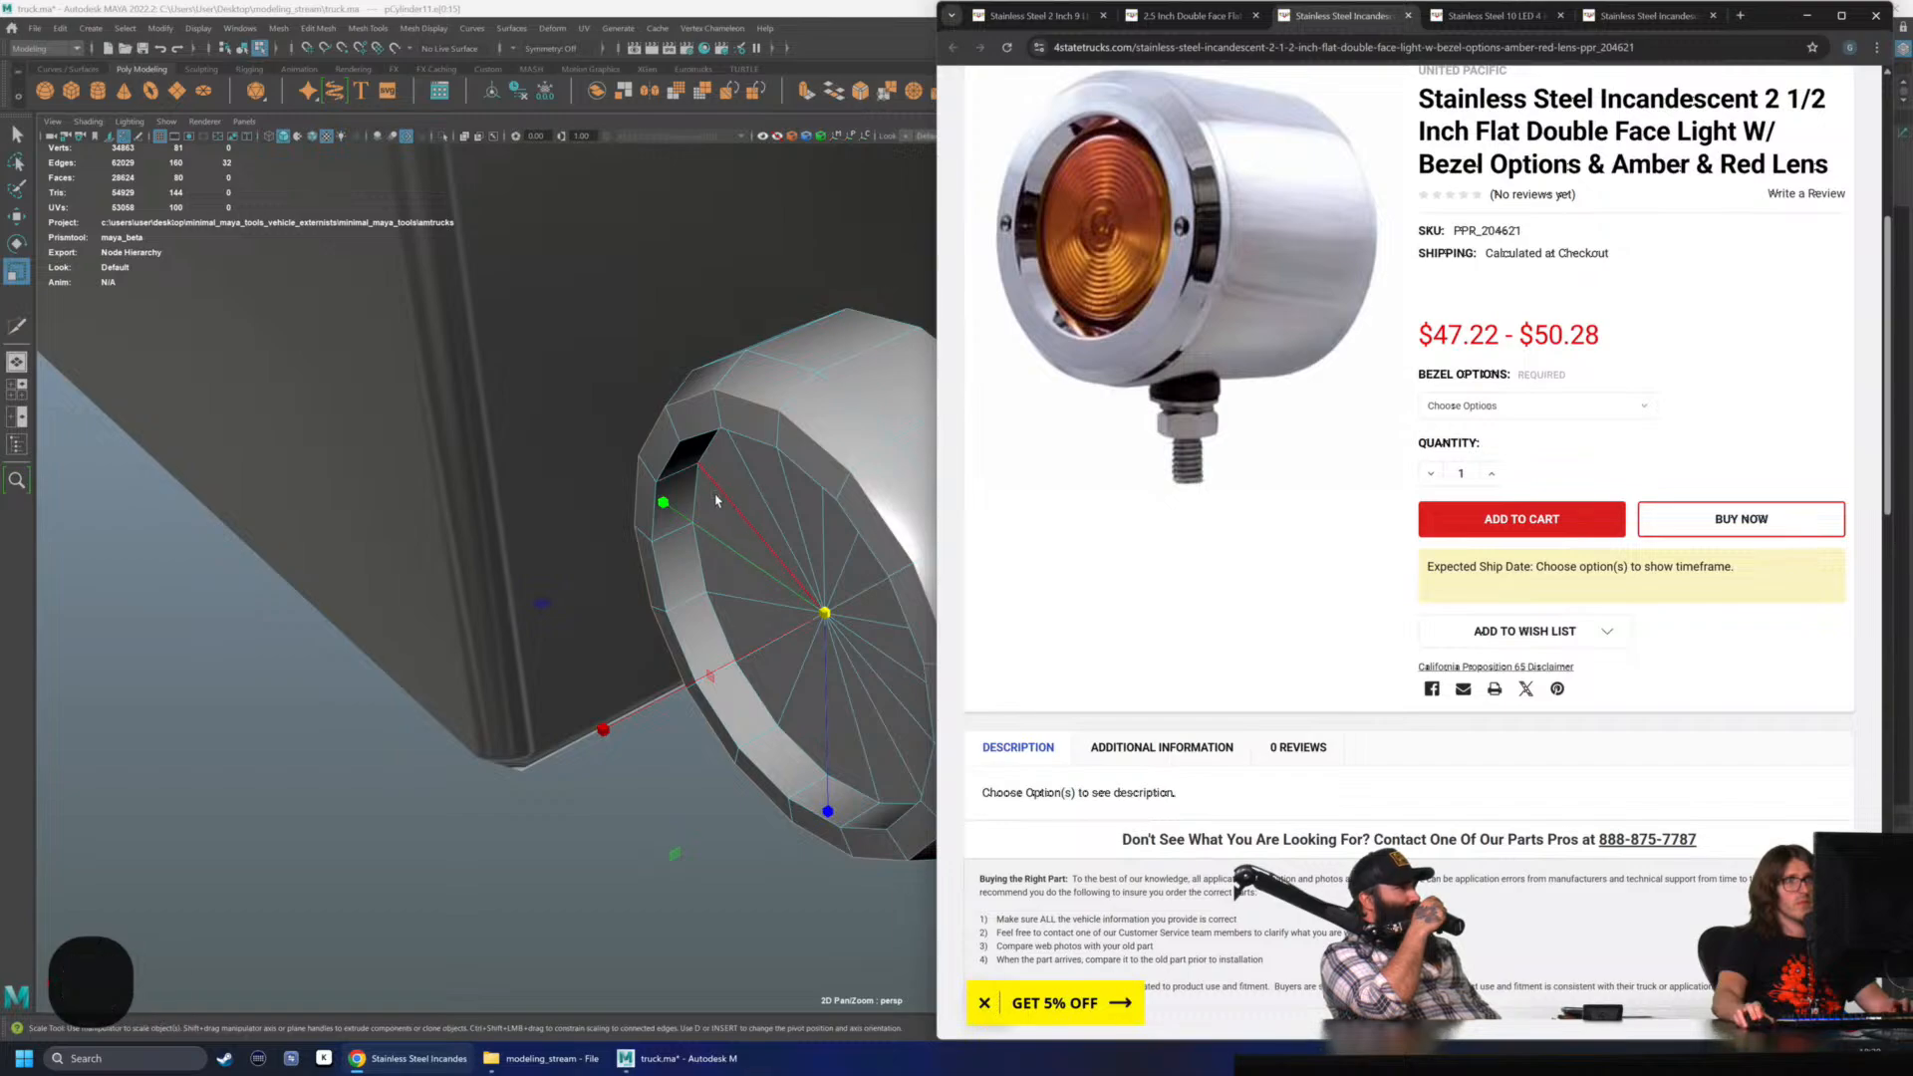
{"action": "left_click_drag", "start_coordinate": [701, 869], "coordinate": [633, 913], "text": "alt"}
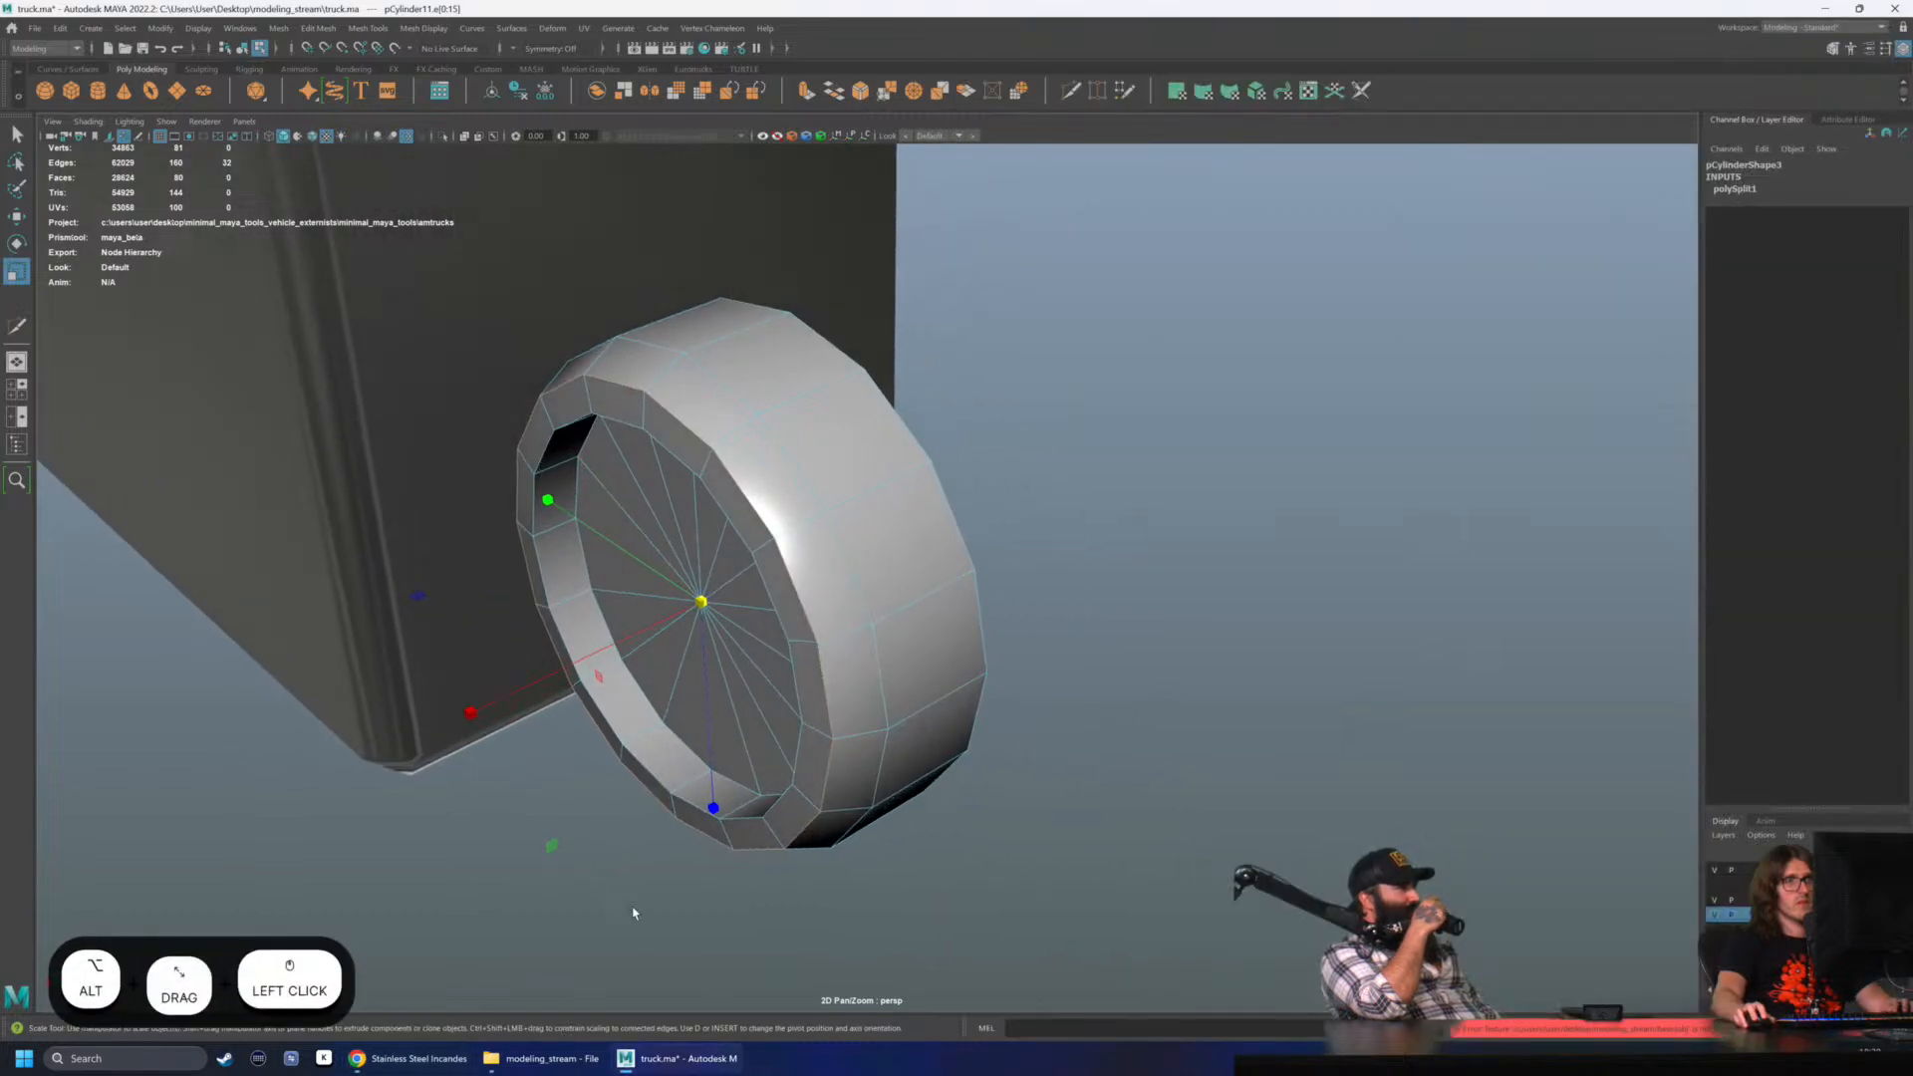
{"action": "left_click", "coordinate": [418, 1059]}
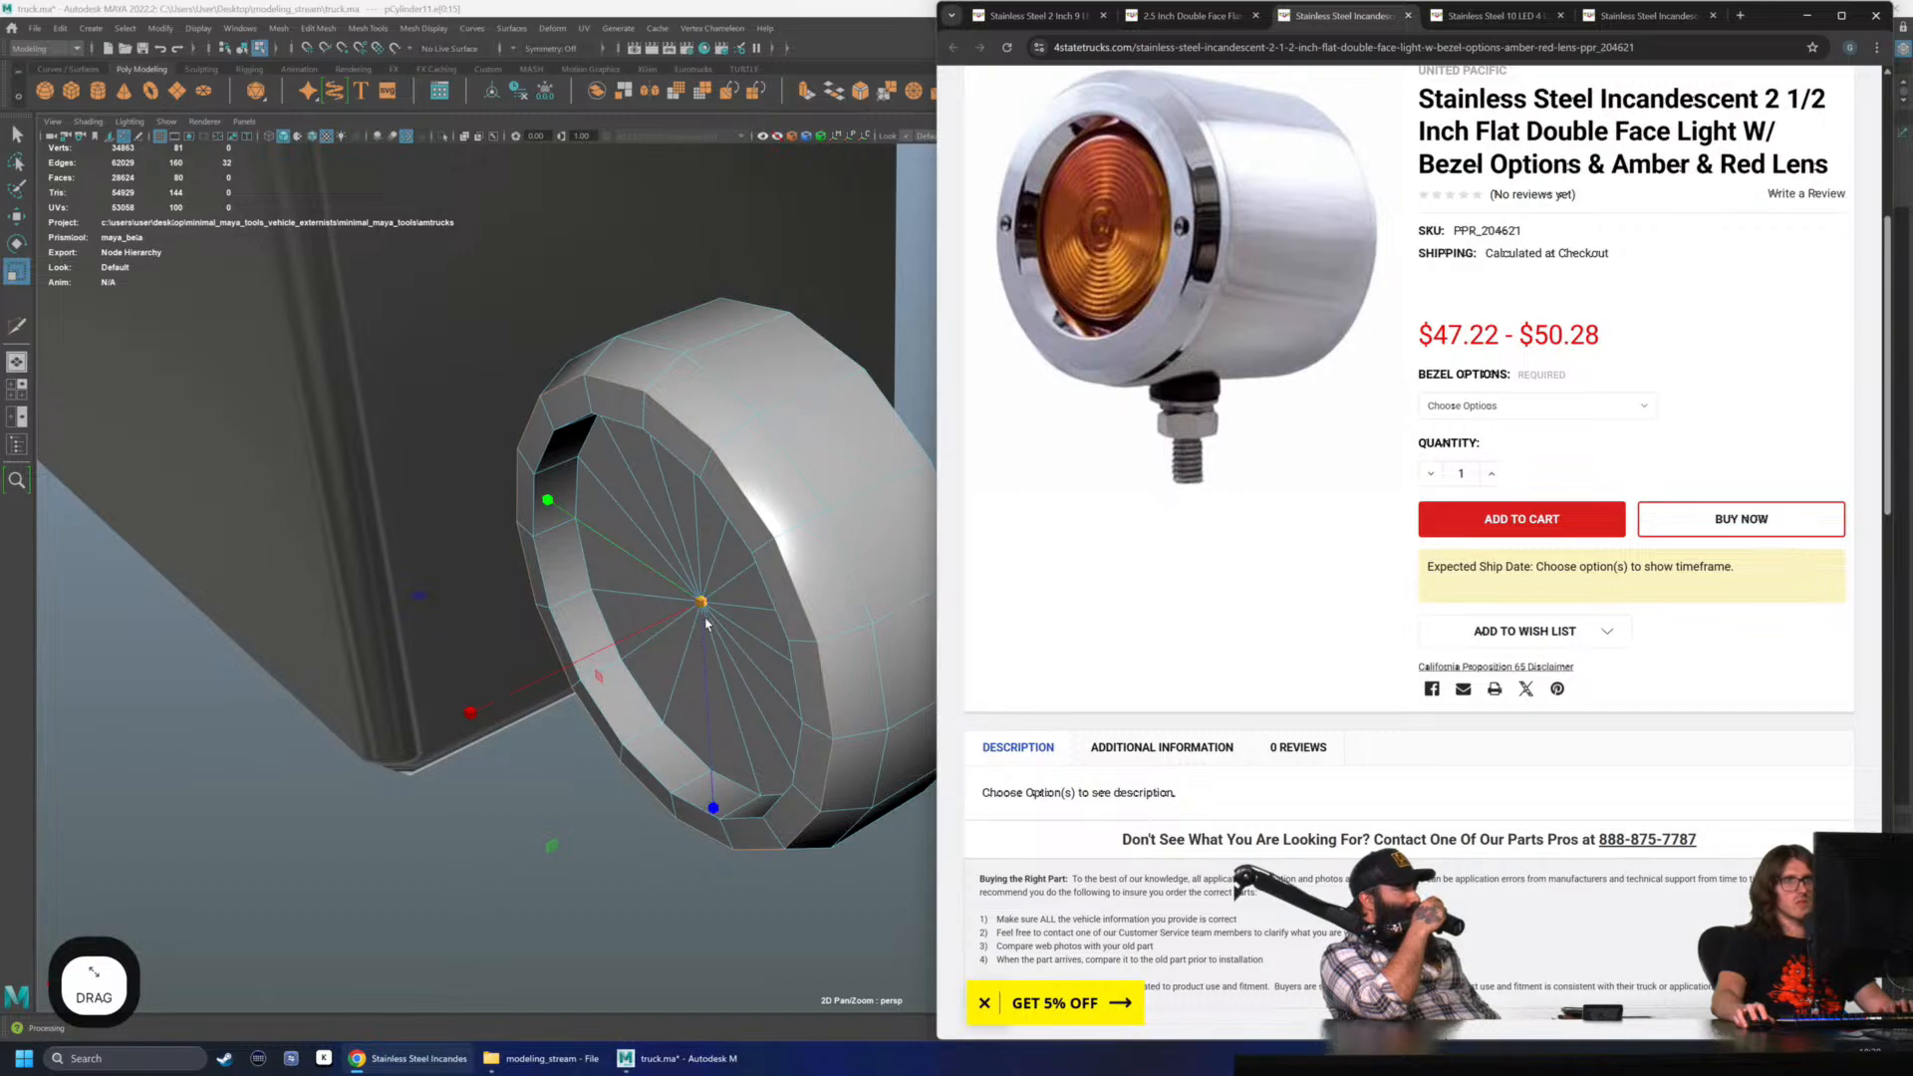
{"action": "scroll", "coordinate": [1114, 384], "scroll_direction": "up", "scroll_amount": 3}
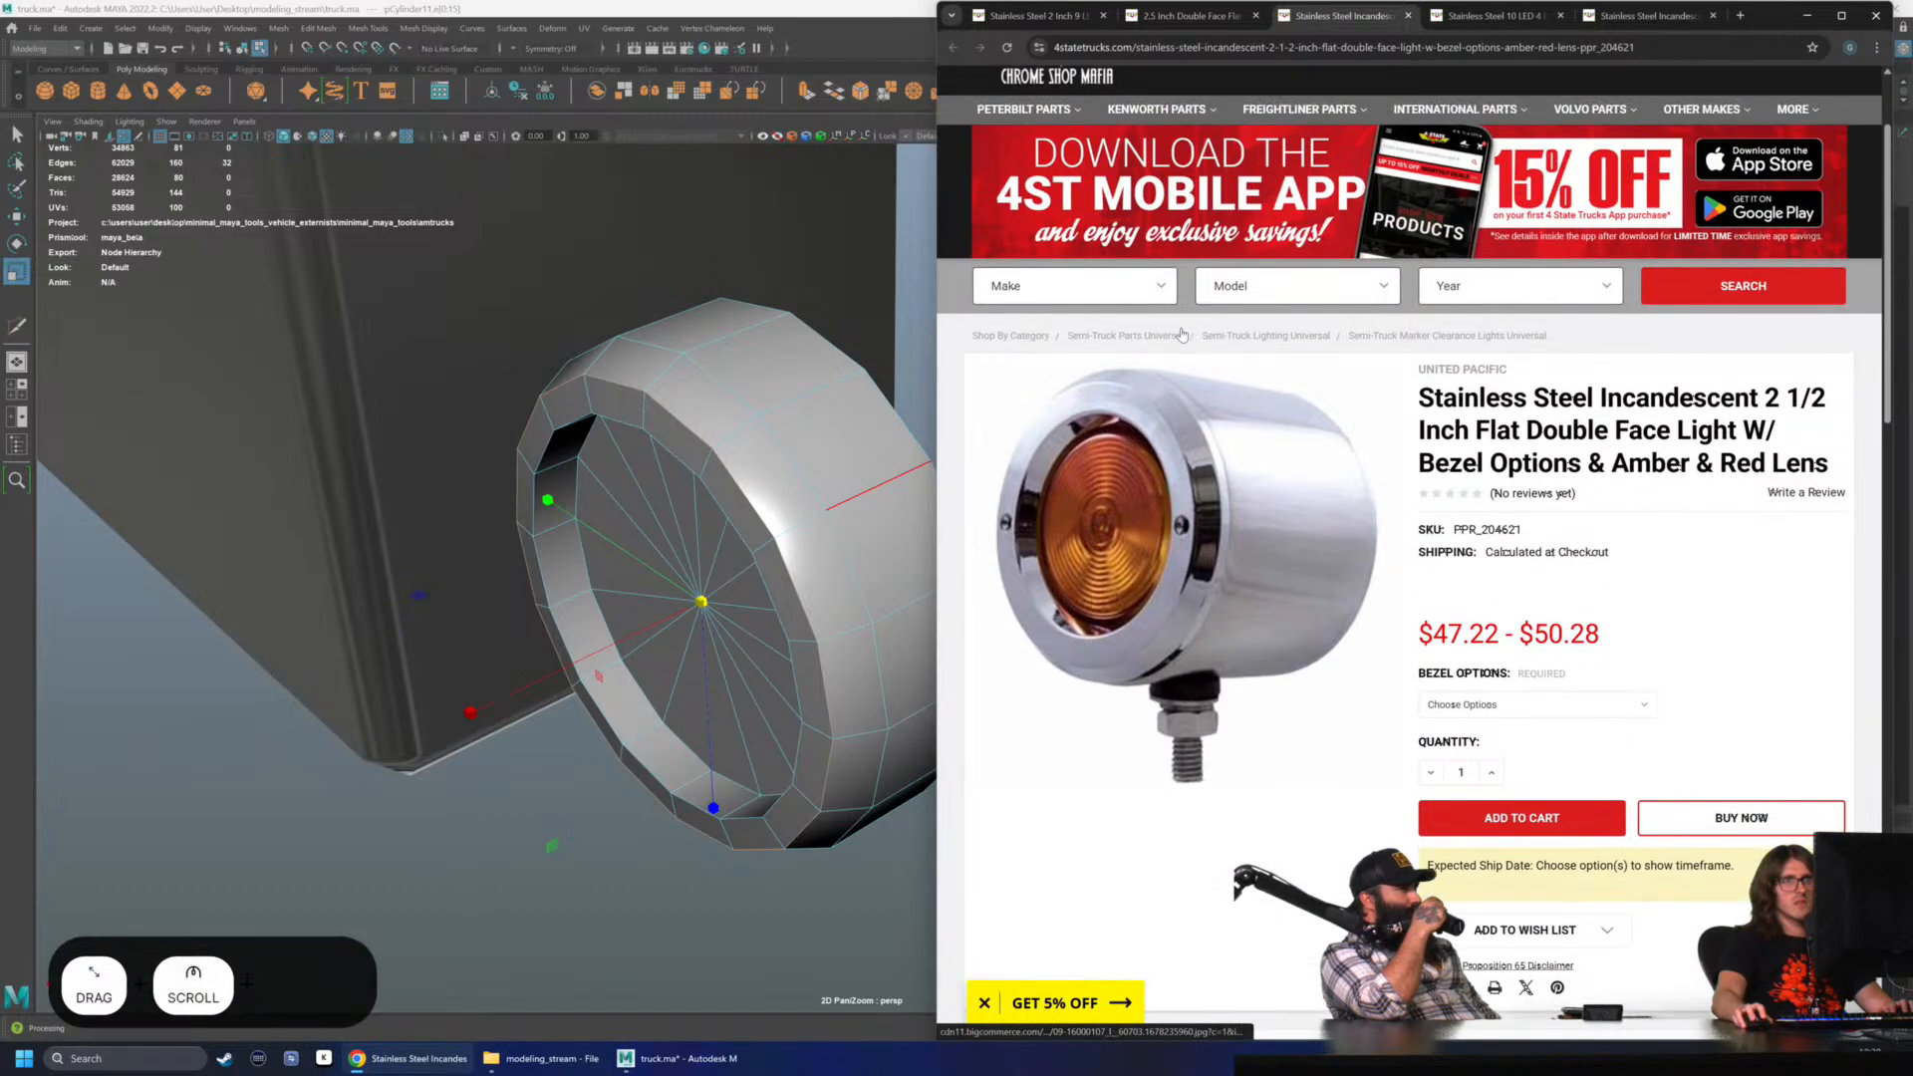
{"action": "left_click", "coordinate": [1185, 436]}
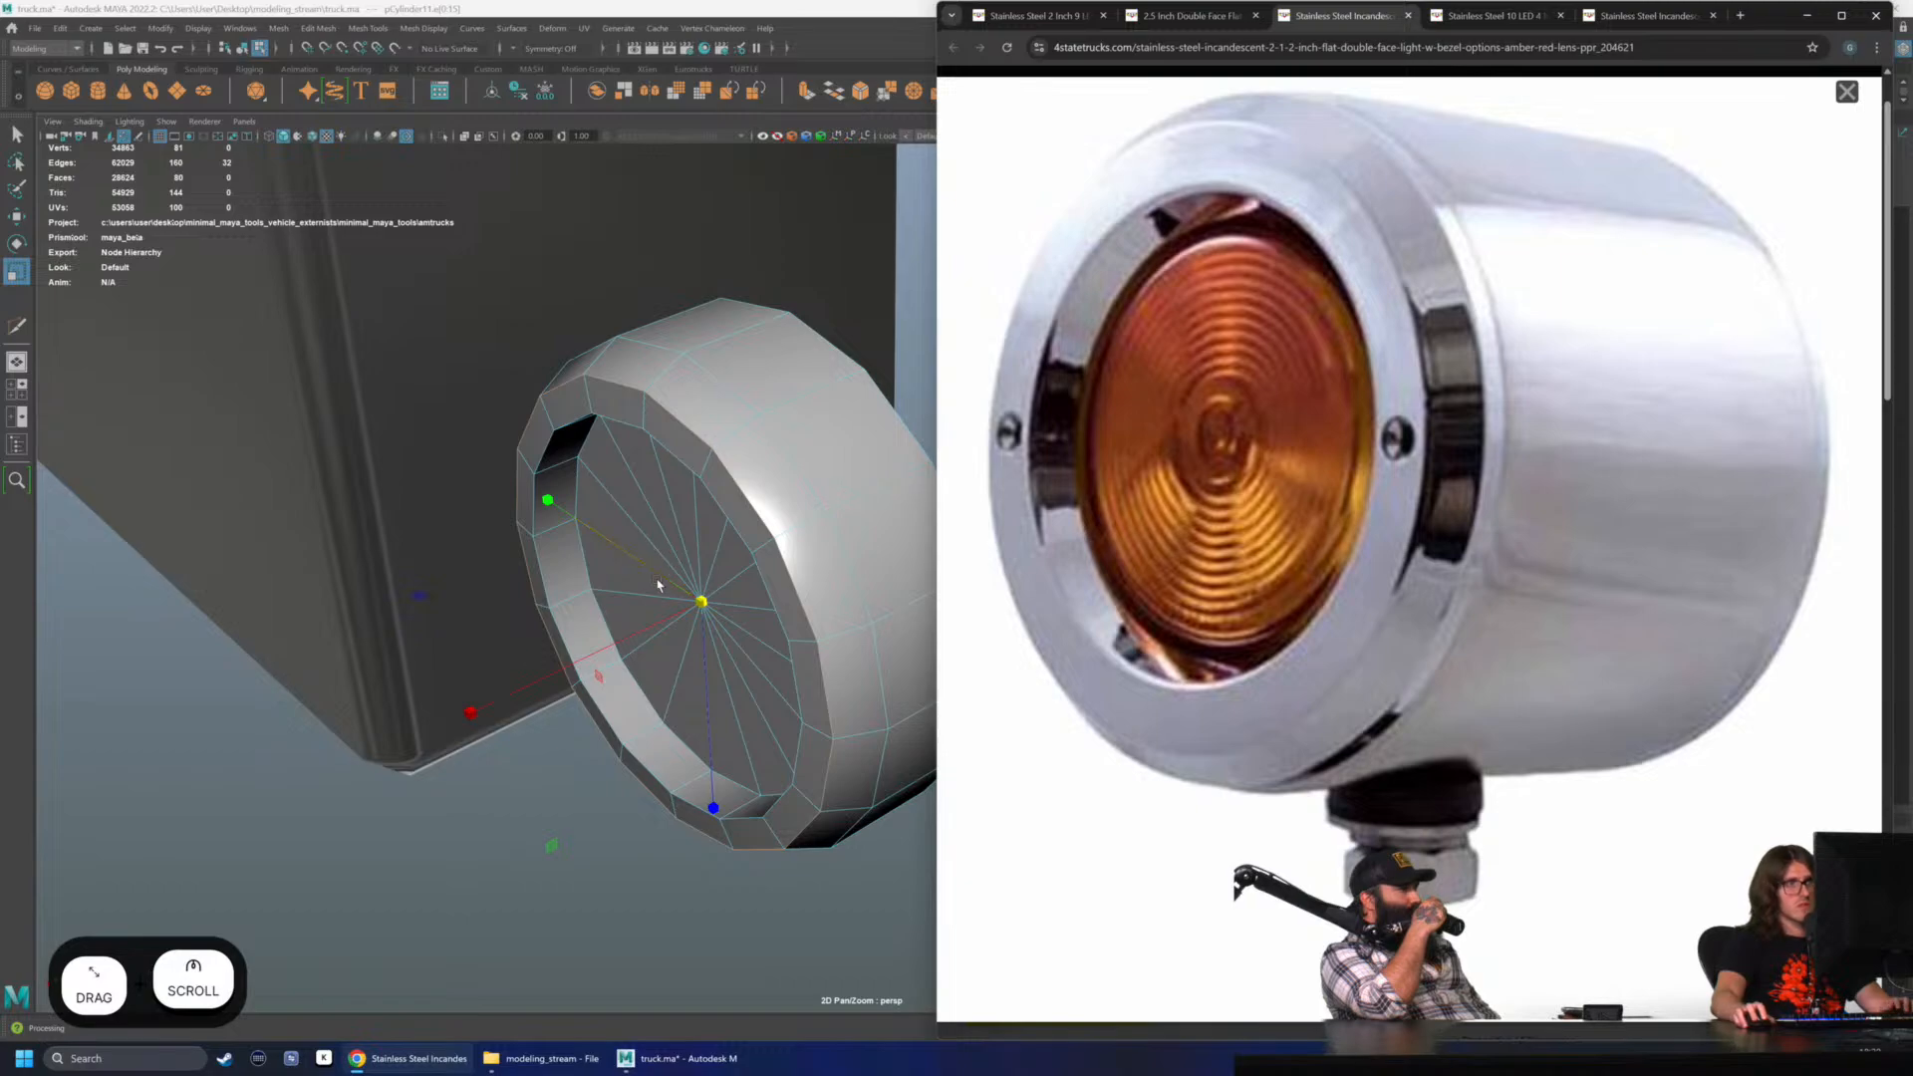
- Adjust the scale of the front rim's edge loop from its center and check the bevel against the product photo
{"action": "left_click", "coordinate": [704, 601]}
{"action": "mouse_move", "coordinate": [704, 602]}
{"action": "left_mouse_down", "text": "alt"}
{"action": "mouse_move", "coordinate": [665, 588]}
{"action": "mouse_move", "coordinate": [705, 592]}
{"action": "left_mouse_up", "text": "alt"}
{"action": "left_click", "coordinate": [434, 1057]}
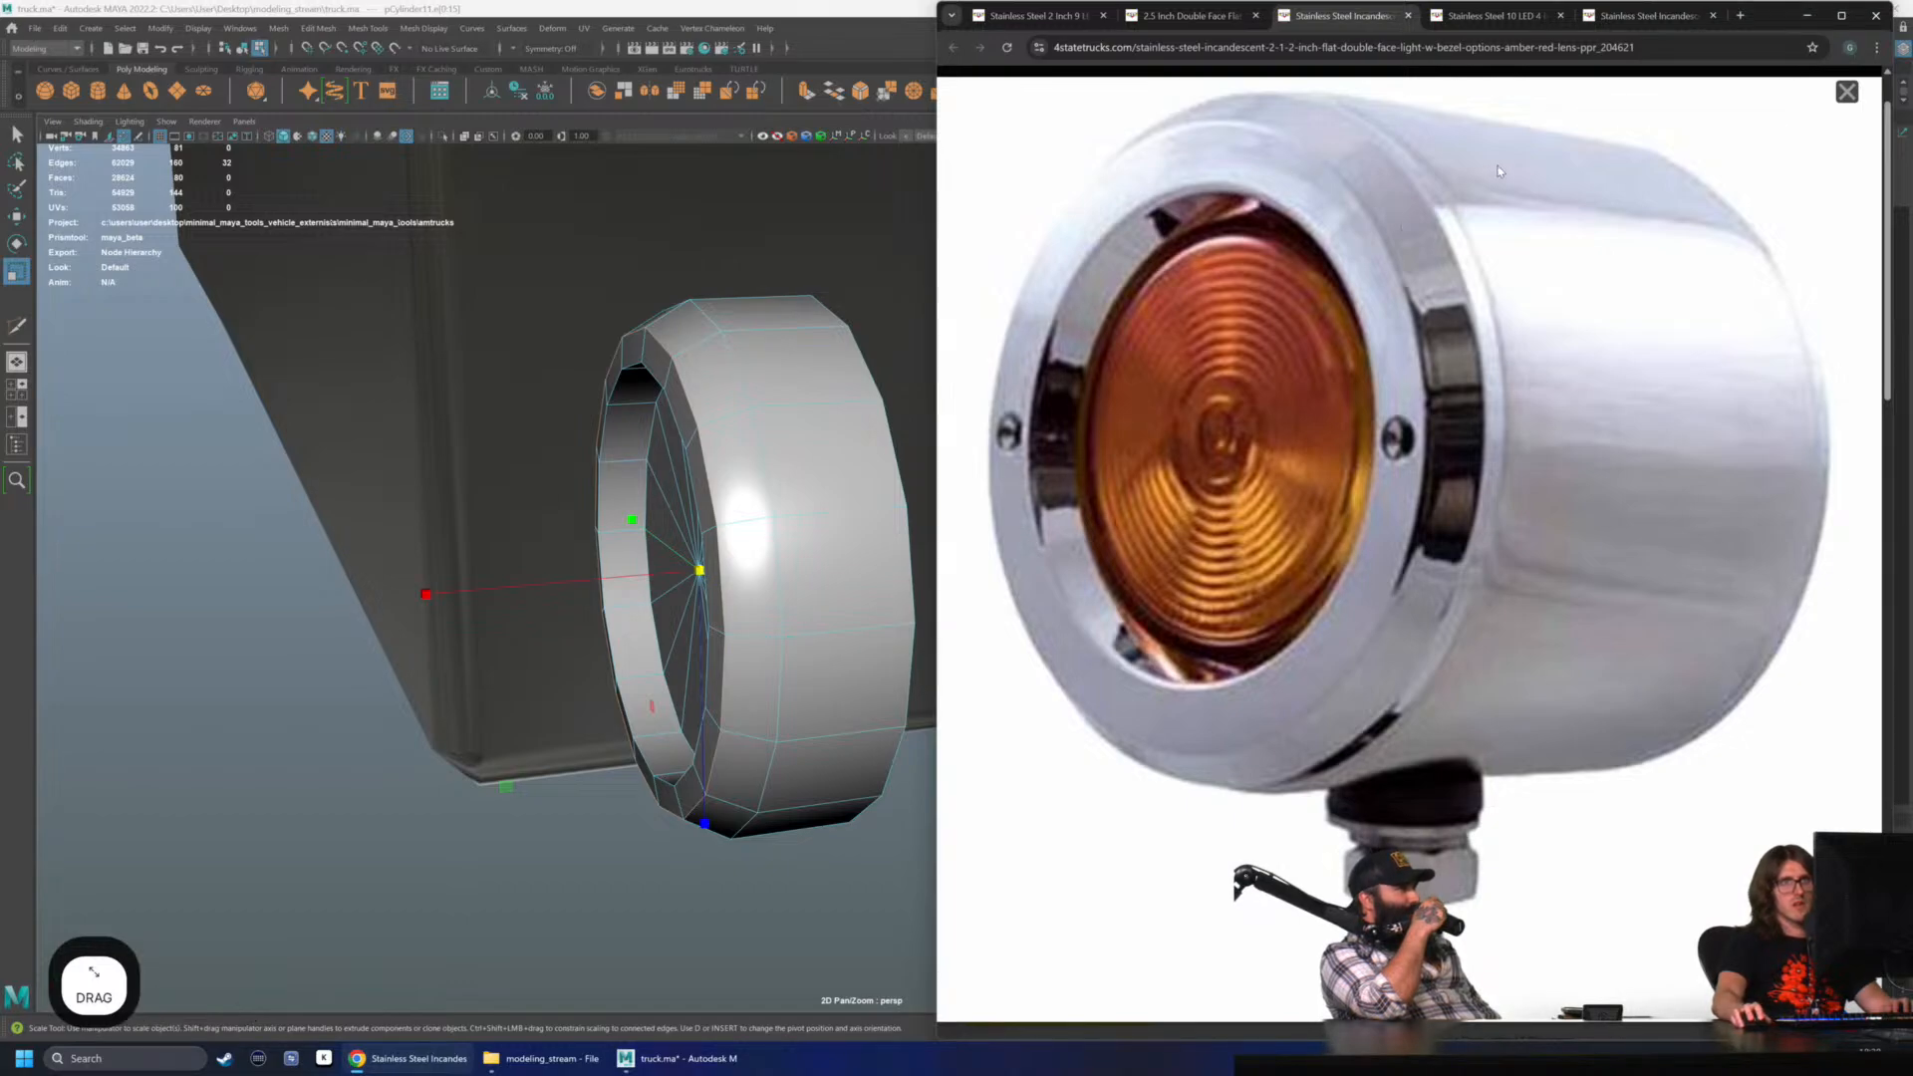
- Select the edge loops bordering the housing's front bevel and harden them, then return to object mode
{"action": "left_click_drag", "start_coordinate": [741, 418], "coordinate": [729, 398], "text": "alt"}
{"action": "double_click", "coordinate": [699, 399]}
{"action": "double_click", "coordinate": [746, 367], "text": "shift"}
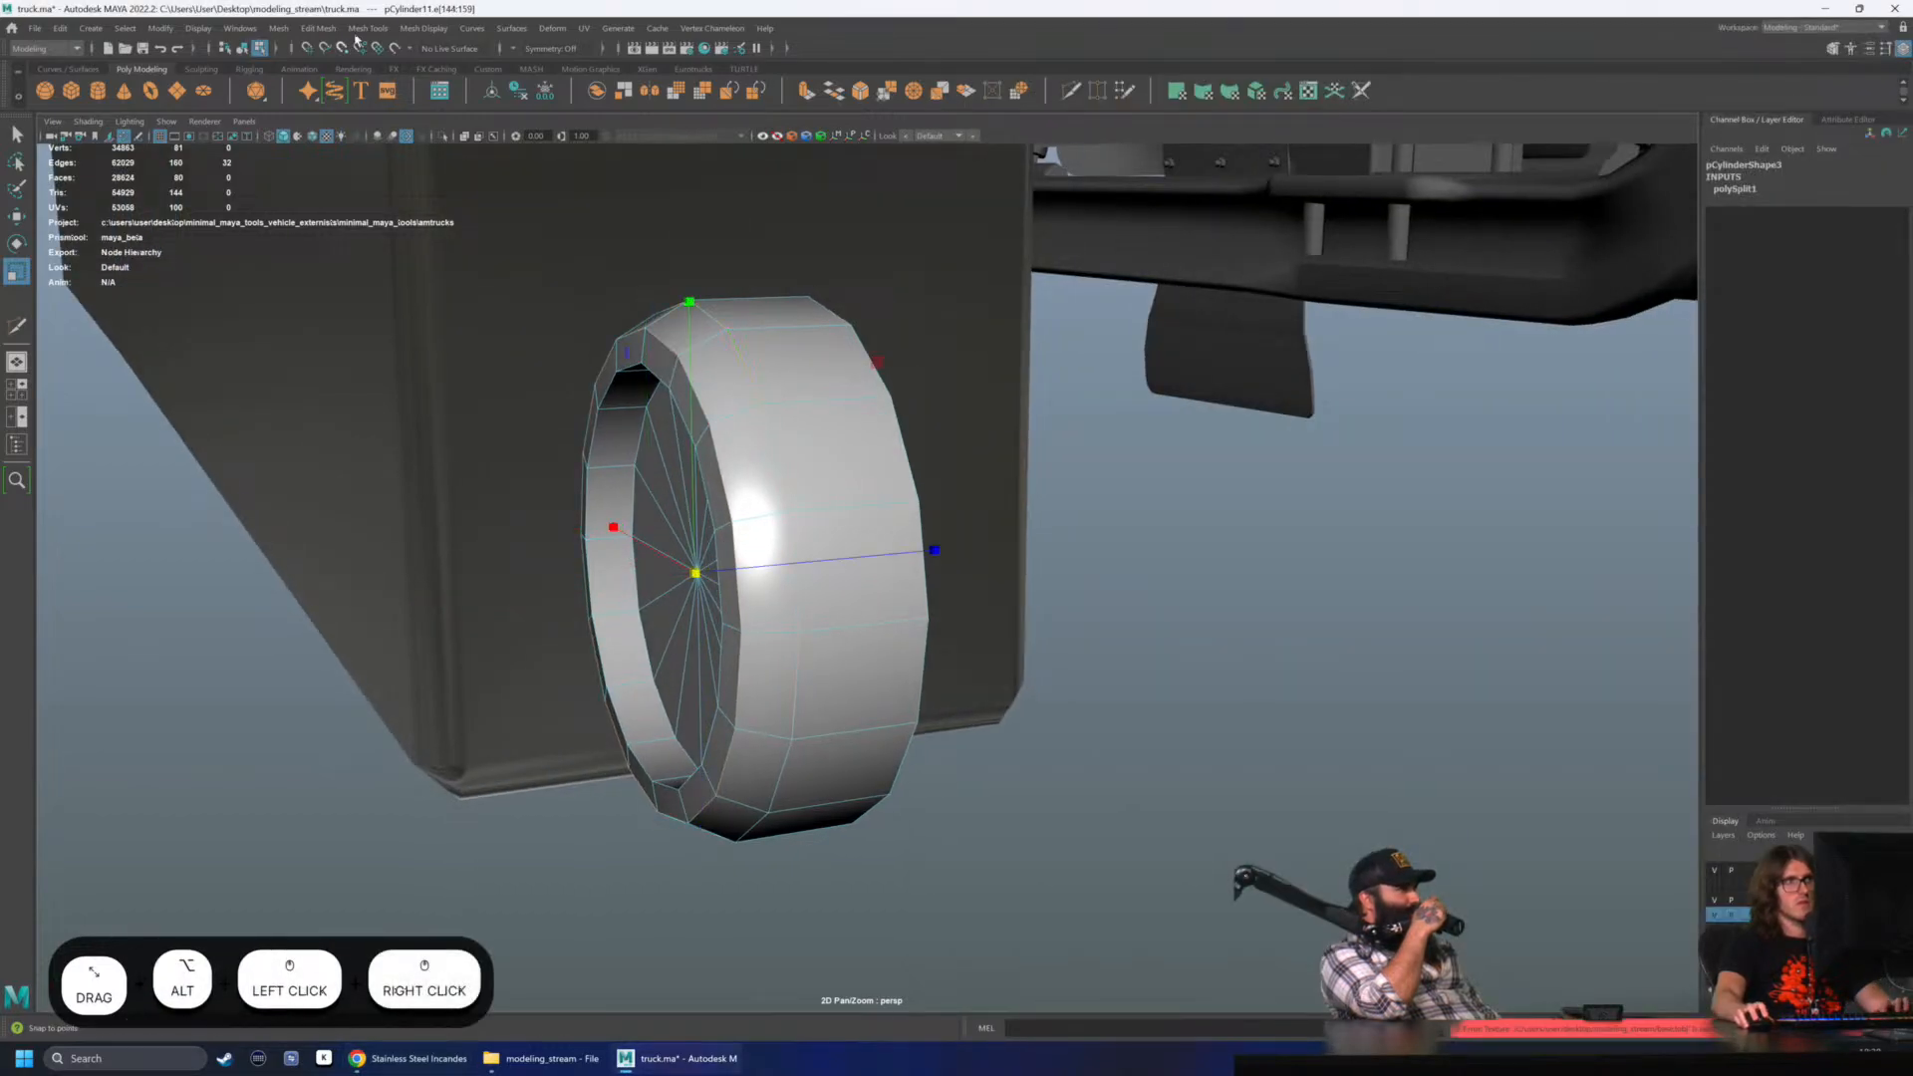
{"action": "left_click", "coordinate": [424, 29]}
{"action": "left_click", "coordinate": [467, 148]}
{"action": "key", "text": "q"}
{"action": "right_click_drag", "start_coordinate": [827, 439], "coordinate": [957, 368]}
{"action": "left_click", "coordinate": [1243, 521]}
{"action": "left_click_drag", "start_coordinate": [1236, 539], "coordinate": [733, 603], "text": "alt"}
- Check the product photo, then select the edge loop around the lens opening and scale it to adjust the front rim's width
{"action": "left_click", "coordinate": [419, 1057]}
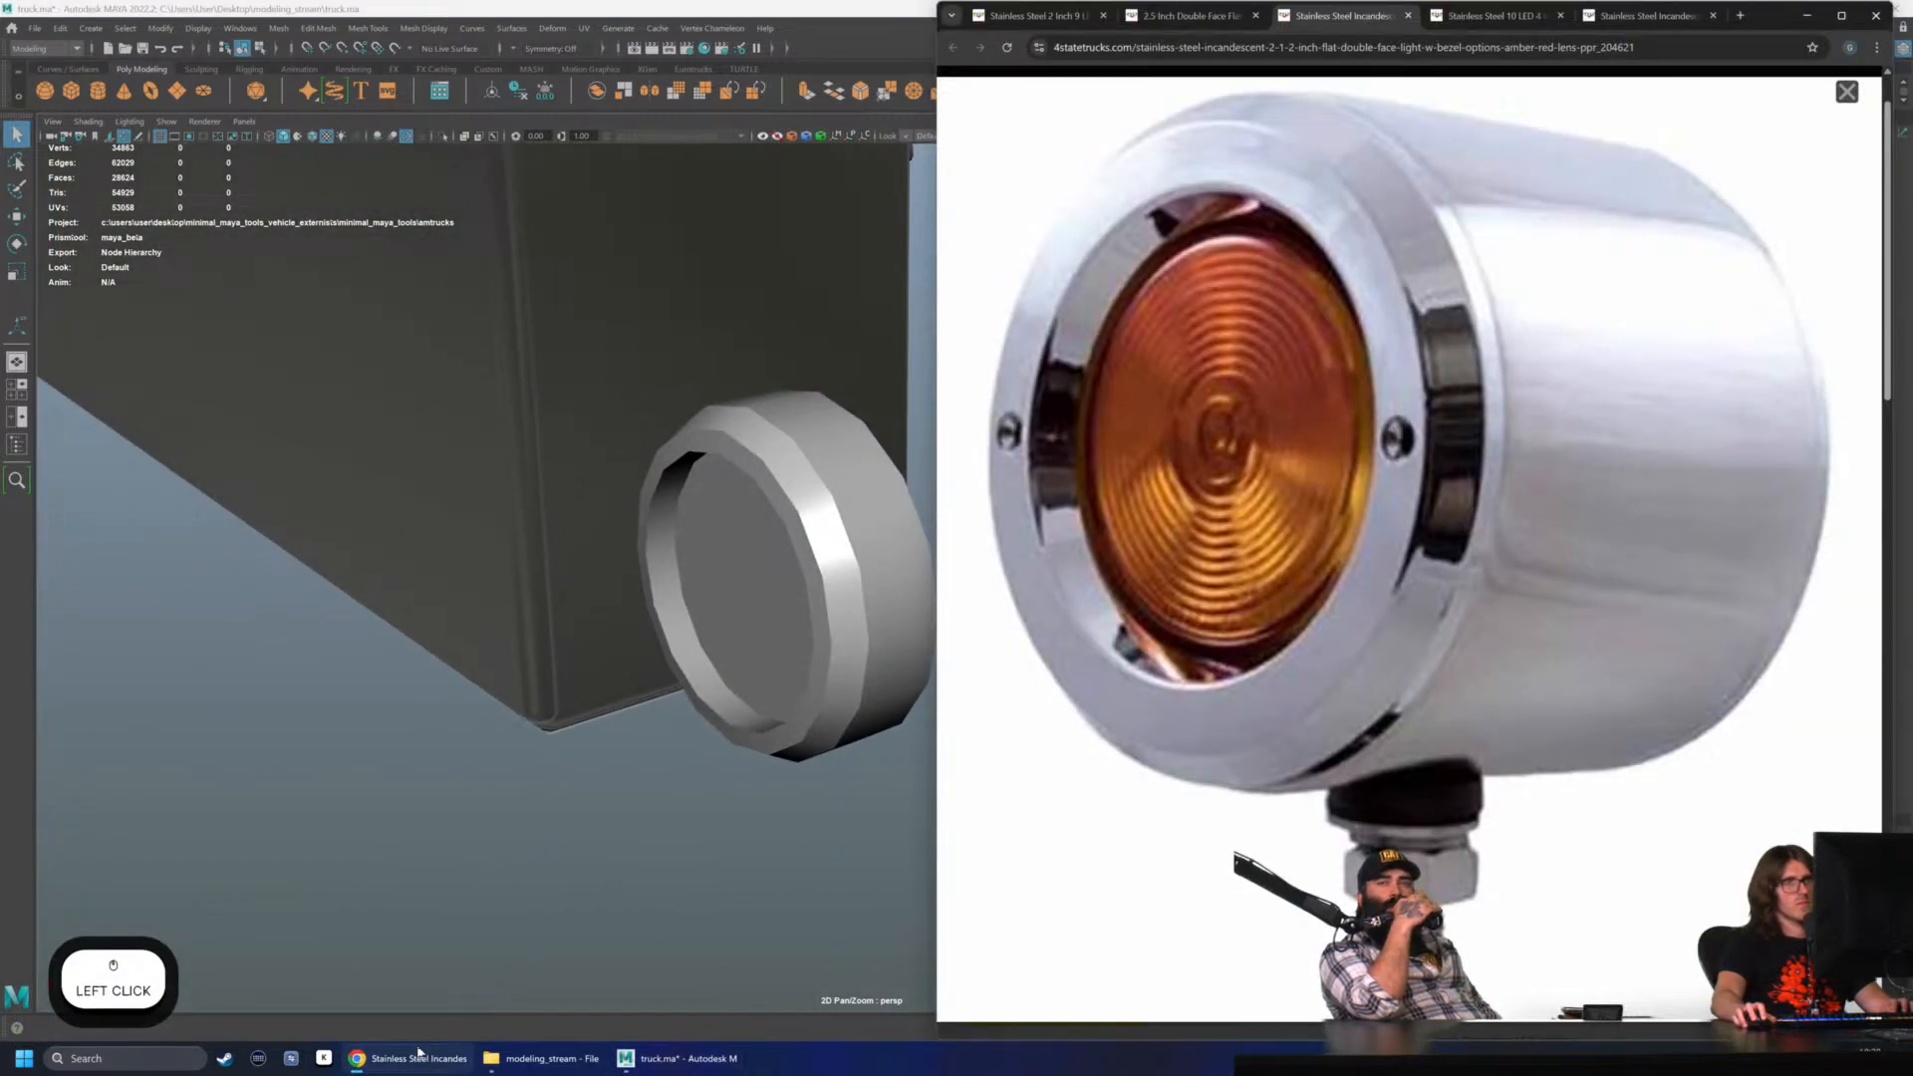
{"action": "left_click", "coordinate": [653, 478]}
{"action": "left_click_drag", "start_coordinate": [665, 488], "coordinate": [786, 486], "text": "alt"}
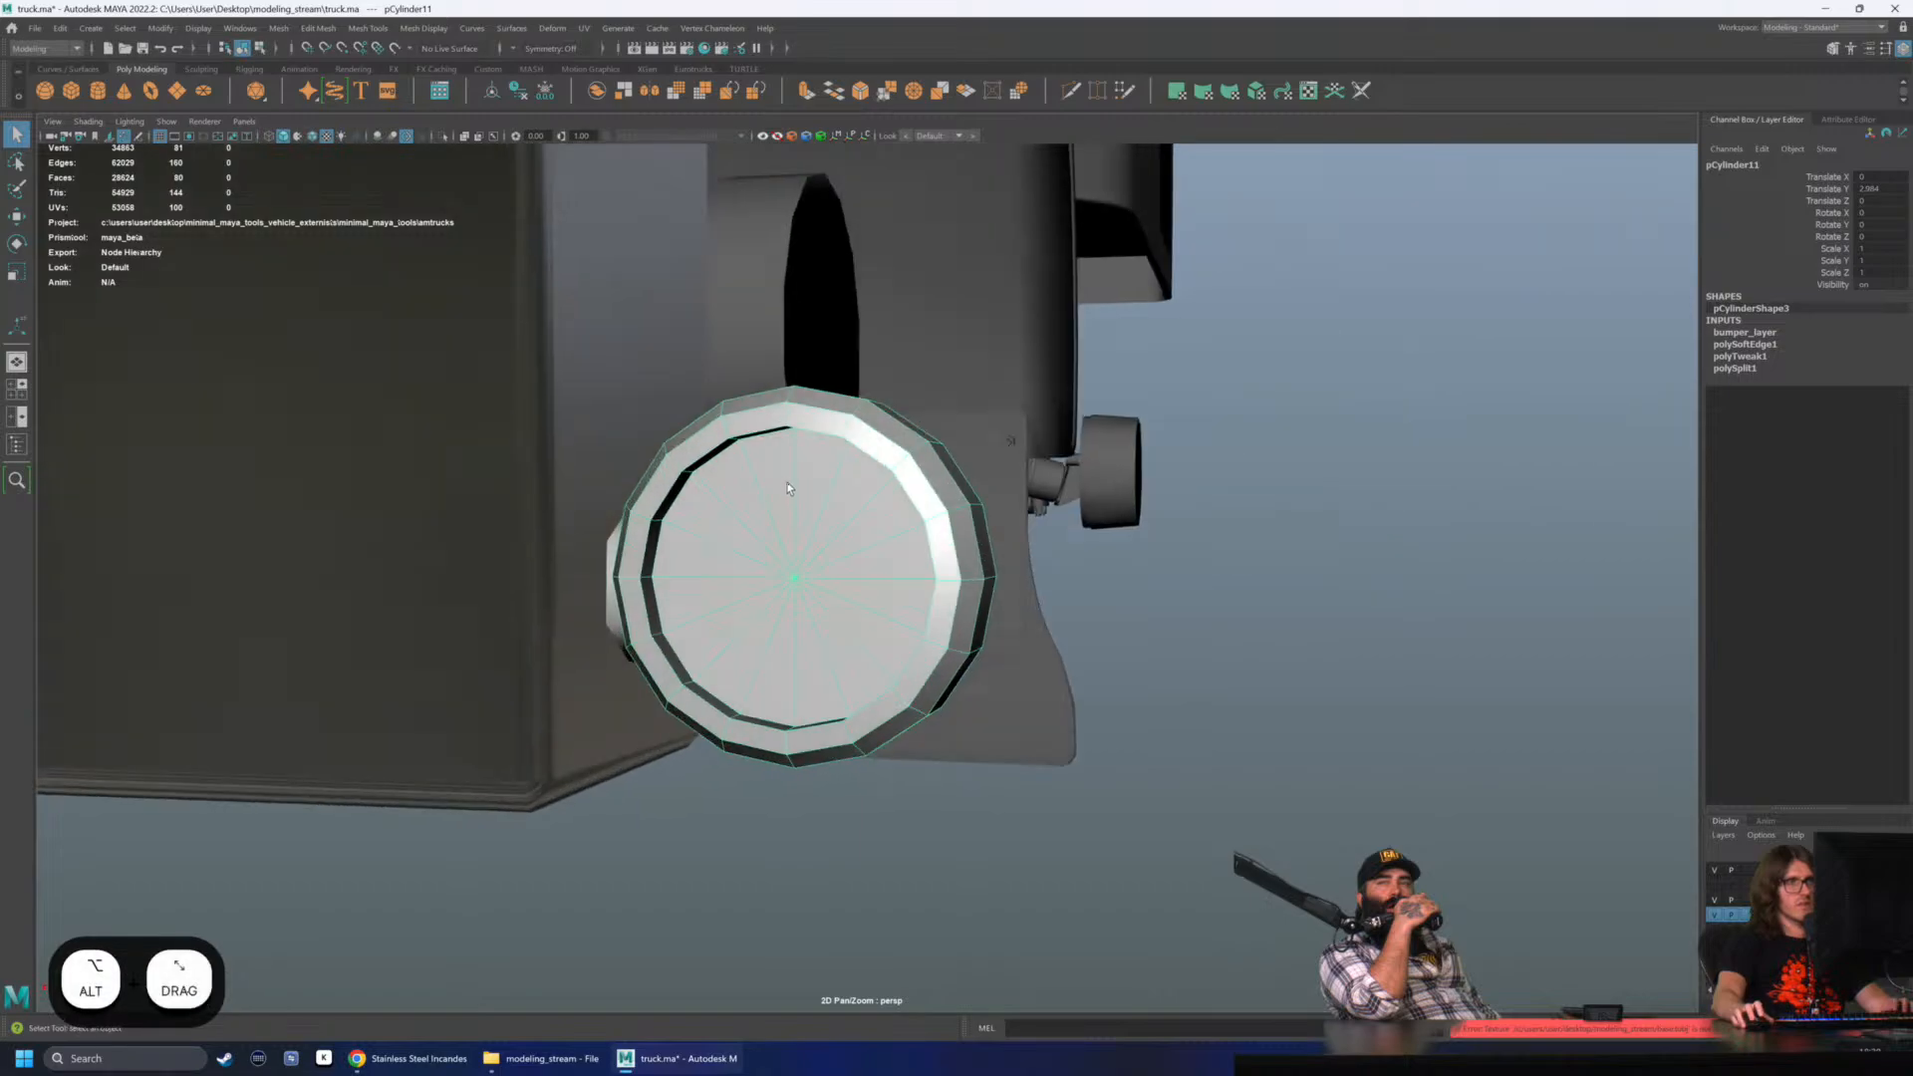
{"action": "right_click_drag", "start_coordinate": [787, 487], "coordinate": [785, 437]}
{"action": "left_click", "coordinate": [767, 427]}
{"action": "scroll", "coordinate": [766, 427], "scroll_direction": "up", "scroll_amount": 3}
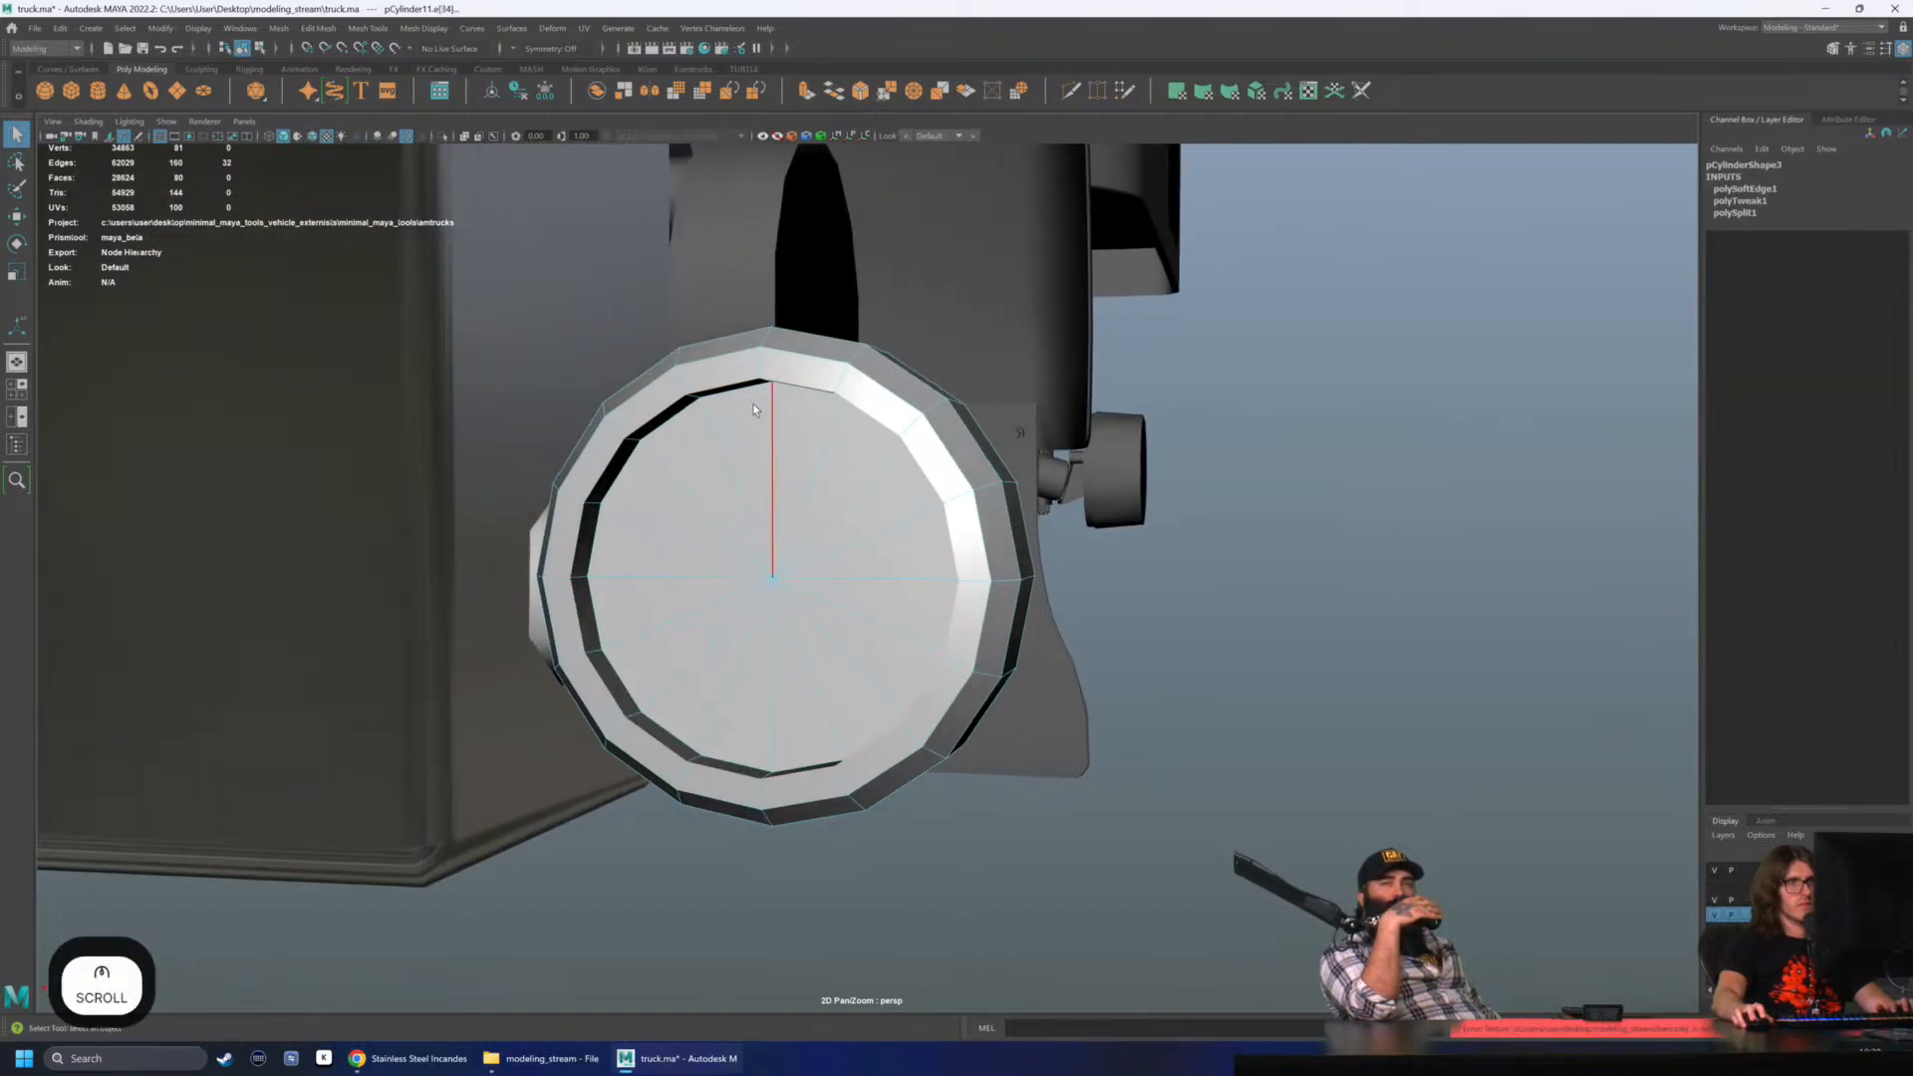
{"action": "left_click", "coordinate": [740, 379]}
{"action": "key", "text": "r"}
{"action": "left_click_drag", "start_coordinate": [800, 558], "coordinate": [845, 604], "text": "alt"}
{"action": "key", "text": "r"}
{"action": "key", "text": "q"}
{"action": "left_click", "coordinate": [1314, 455]}
- Inspect the reshaped light housing at the bumper corner and compare it with the product photo
{"action": "left_click_drag", "start_coordinate": [1321, 456], "coordinate": [1304, 457], "text": "alt"}
{"action": "right_click_drag", "start_coordinate": [1304, 458], "coordinate": [1116, 461], "text": "alt"}
{"action": "left_click_drag", "start_coordinate": [1116, 460], "coordinate": [568, 477], "text": "alt"}
{"action": "scroll", "coordinate": [804, 564], "scroll_direction": "up", "scroll_amount": 1}
{"action": "left_click", "coordinate": [803, 564]}
{"action": "scroll", "coordinate": [803, 564], "scroll_direction": "up", "scroll_amount": 1}
{"action": "left_click", "coordinate": [383, 1064]}
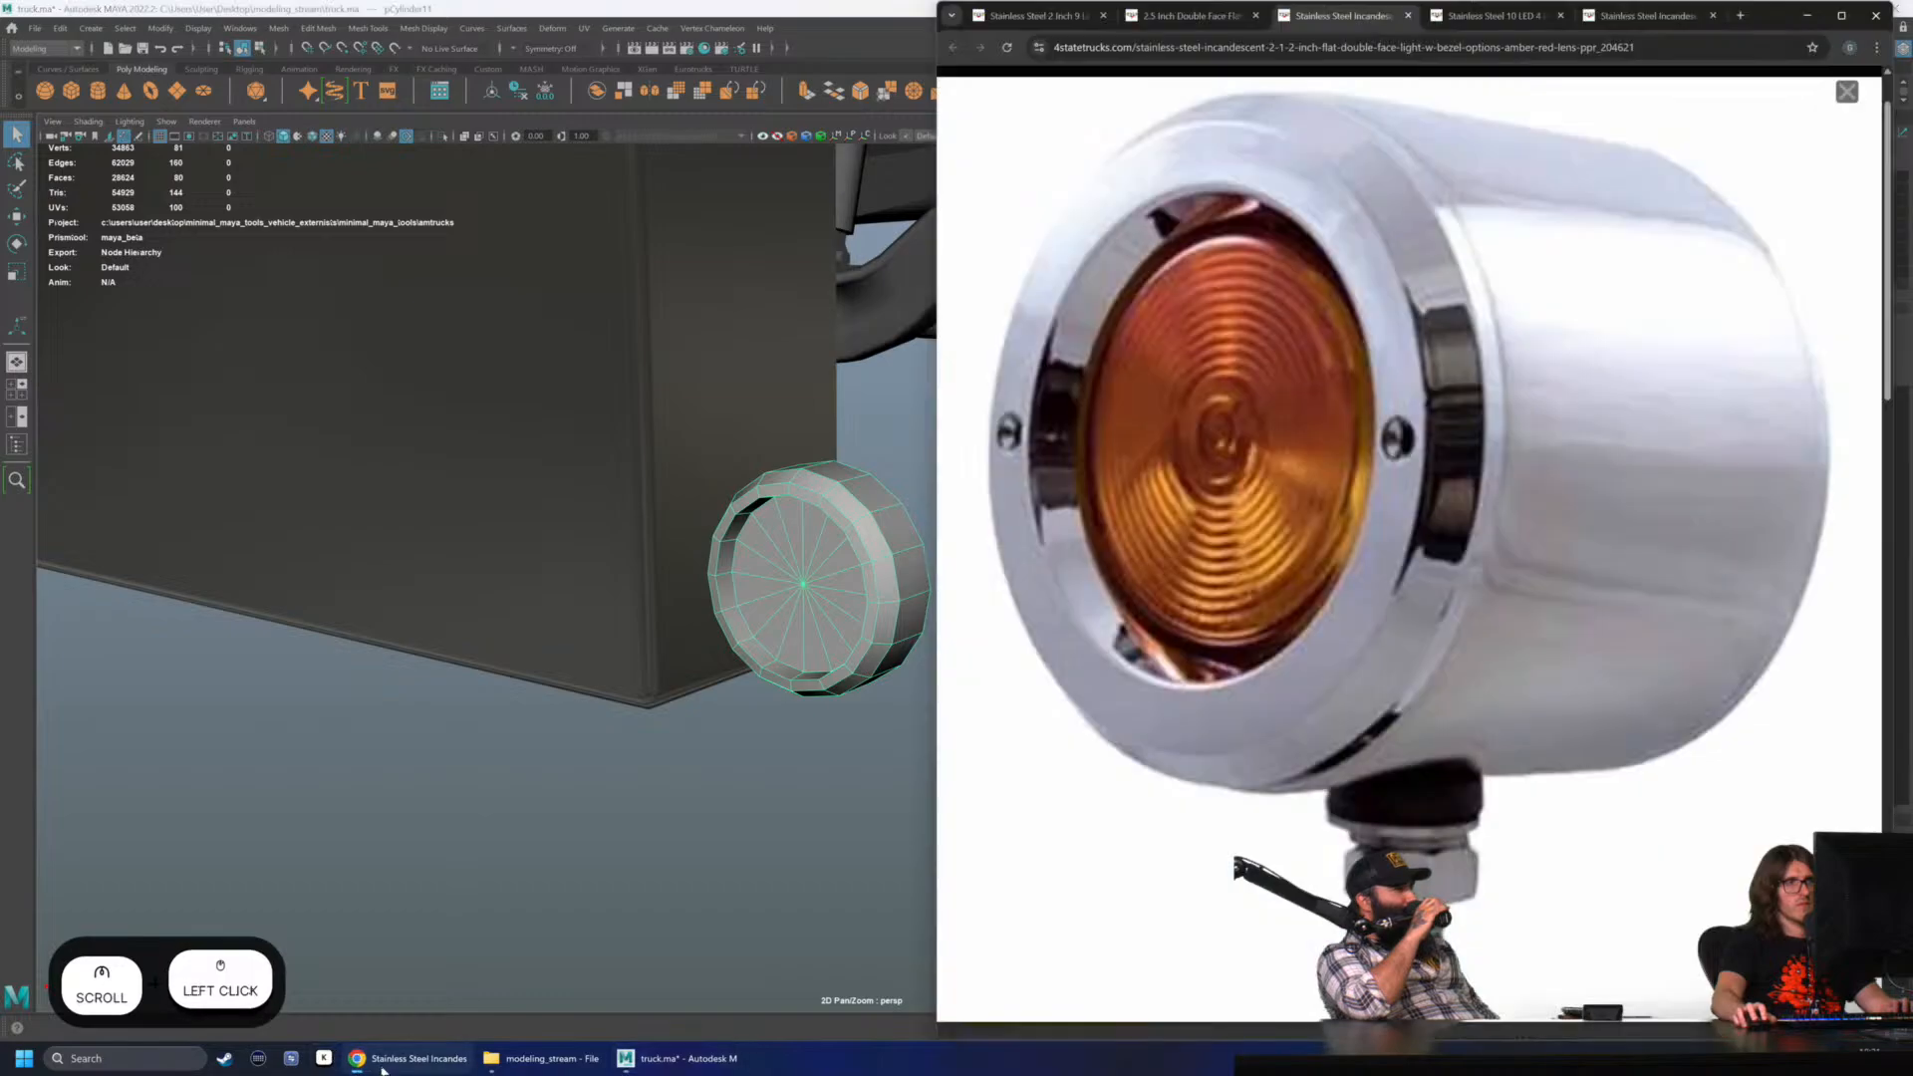
- Select the lens faces together with the recess walls and scale them inward from the center to widen the front rim
{"action": "left_click", "coordinate": [798, 560], "text": "alt"}
{"action": "key", "text": "ctrl+F11"}
{"action": "scroll", "coordinate": [804, 558], "scroll_direction": "up", "scroll_amount": 1}
{"action": "left_click_drag", "start_coordinate": [739, 570], "coordinate": [828, 608], "text": "alt"}
{"action": "scroll", "coordinate": [804, 555], "scroll_direction": "up", "scroll_amount": 2}
{"action": "key", "text": "r"}
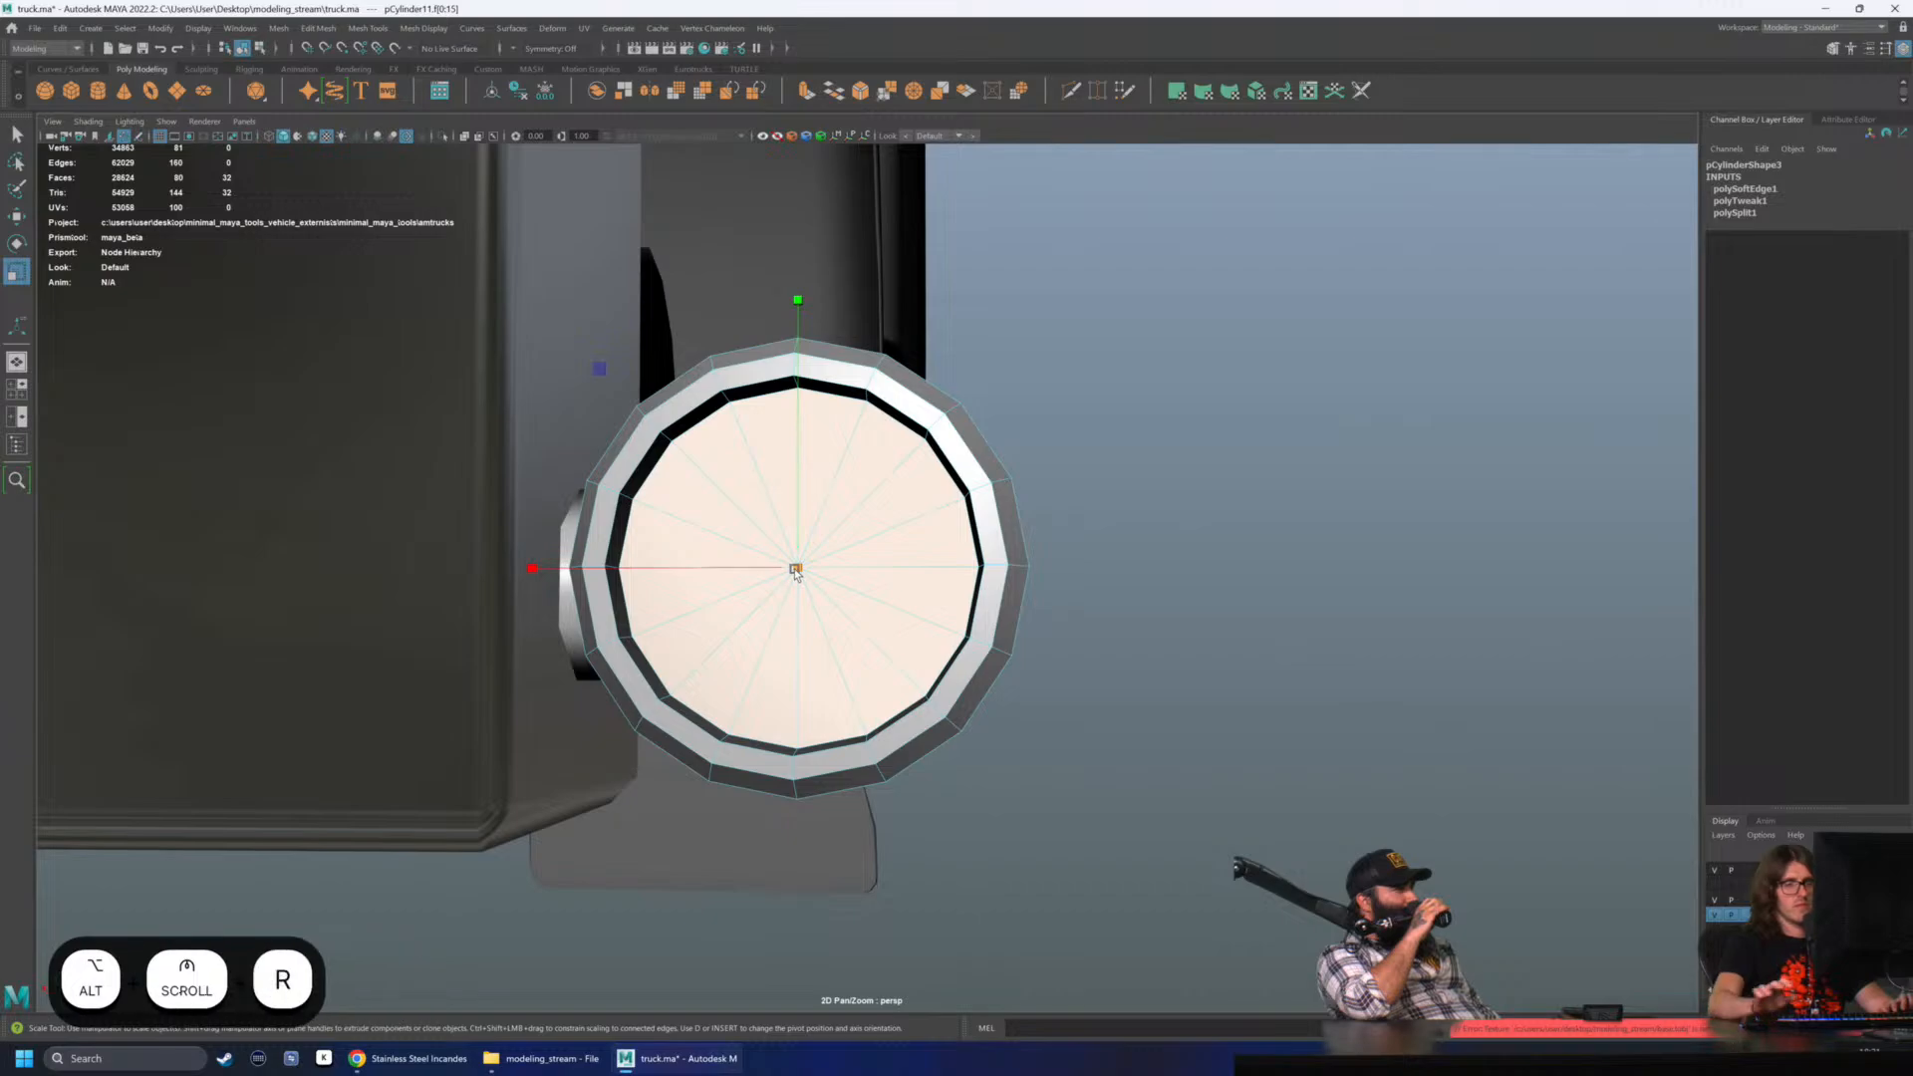
{"action": "left_click", "coordinate": [795, 569], "text": "shift"}
{"action": "mouse_move", "coordinate": [796, 567]}
{"action": "left_mouse_down"}
{"action": "mouse_move", "coordinate": [769, 570]}
{"action": "mouse_move", "coordinate": [809, 583]}
{"action": "mouse_move", "coordinate": [765, 586]}
{"action": "left_mouse_up"}
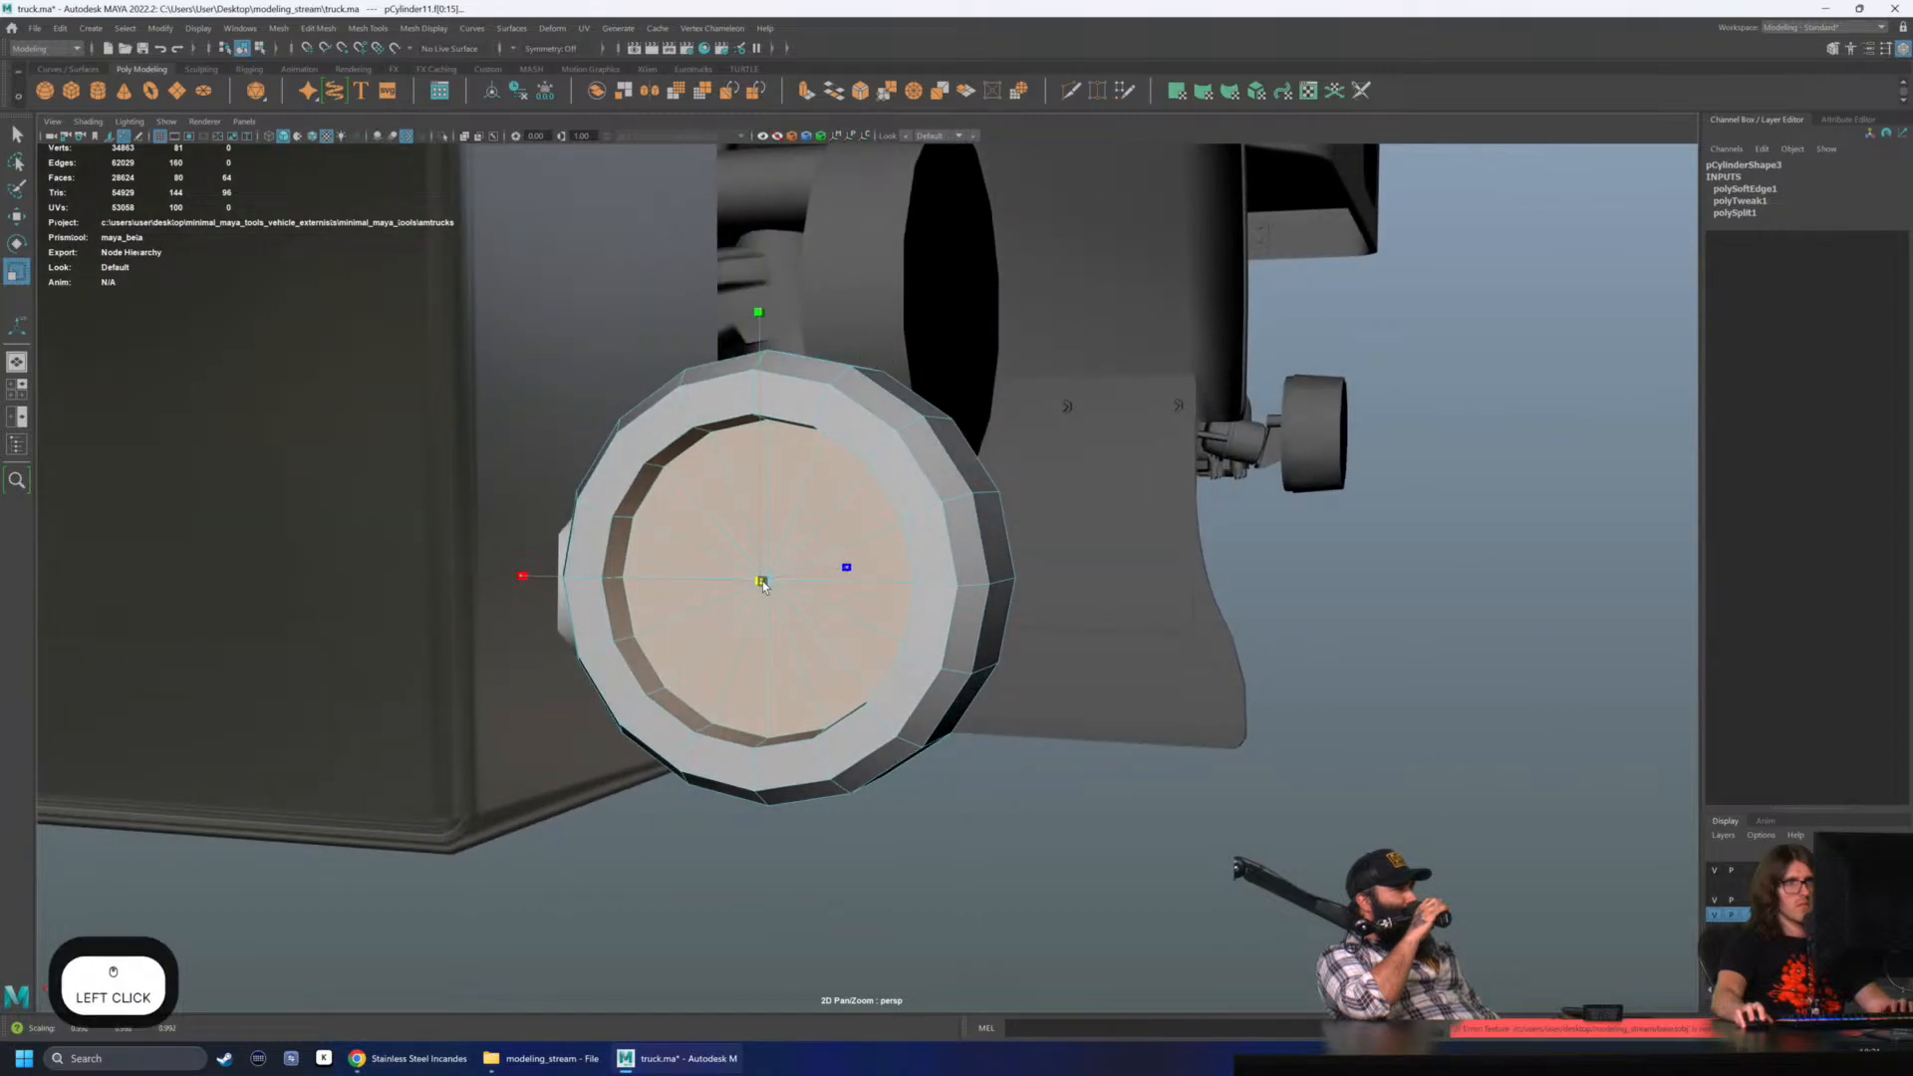
- Compare the resized lens recess with the product photo, then inspect the deselected light in object mode
{"action": "left_click", "coordinate": [407, 1059]}
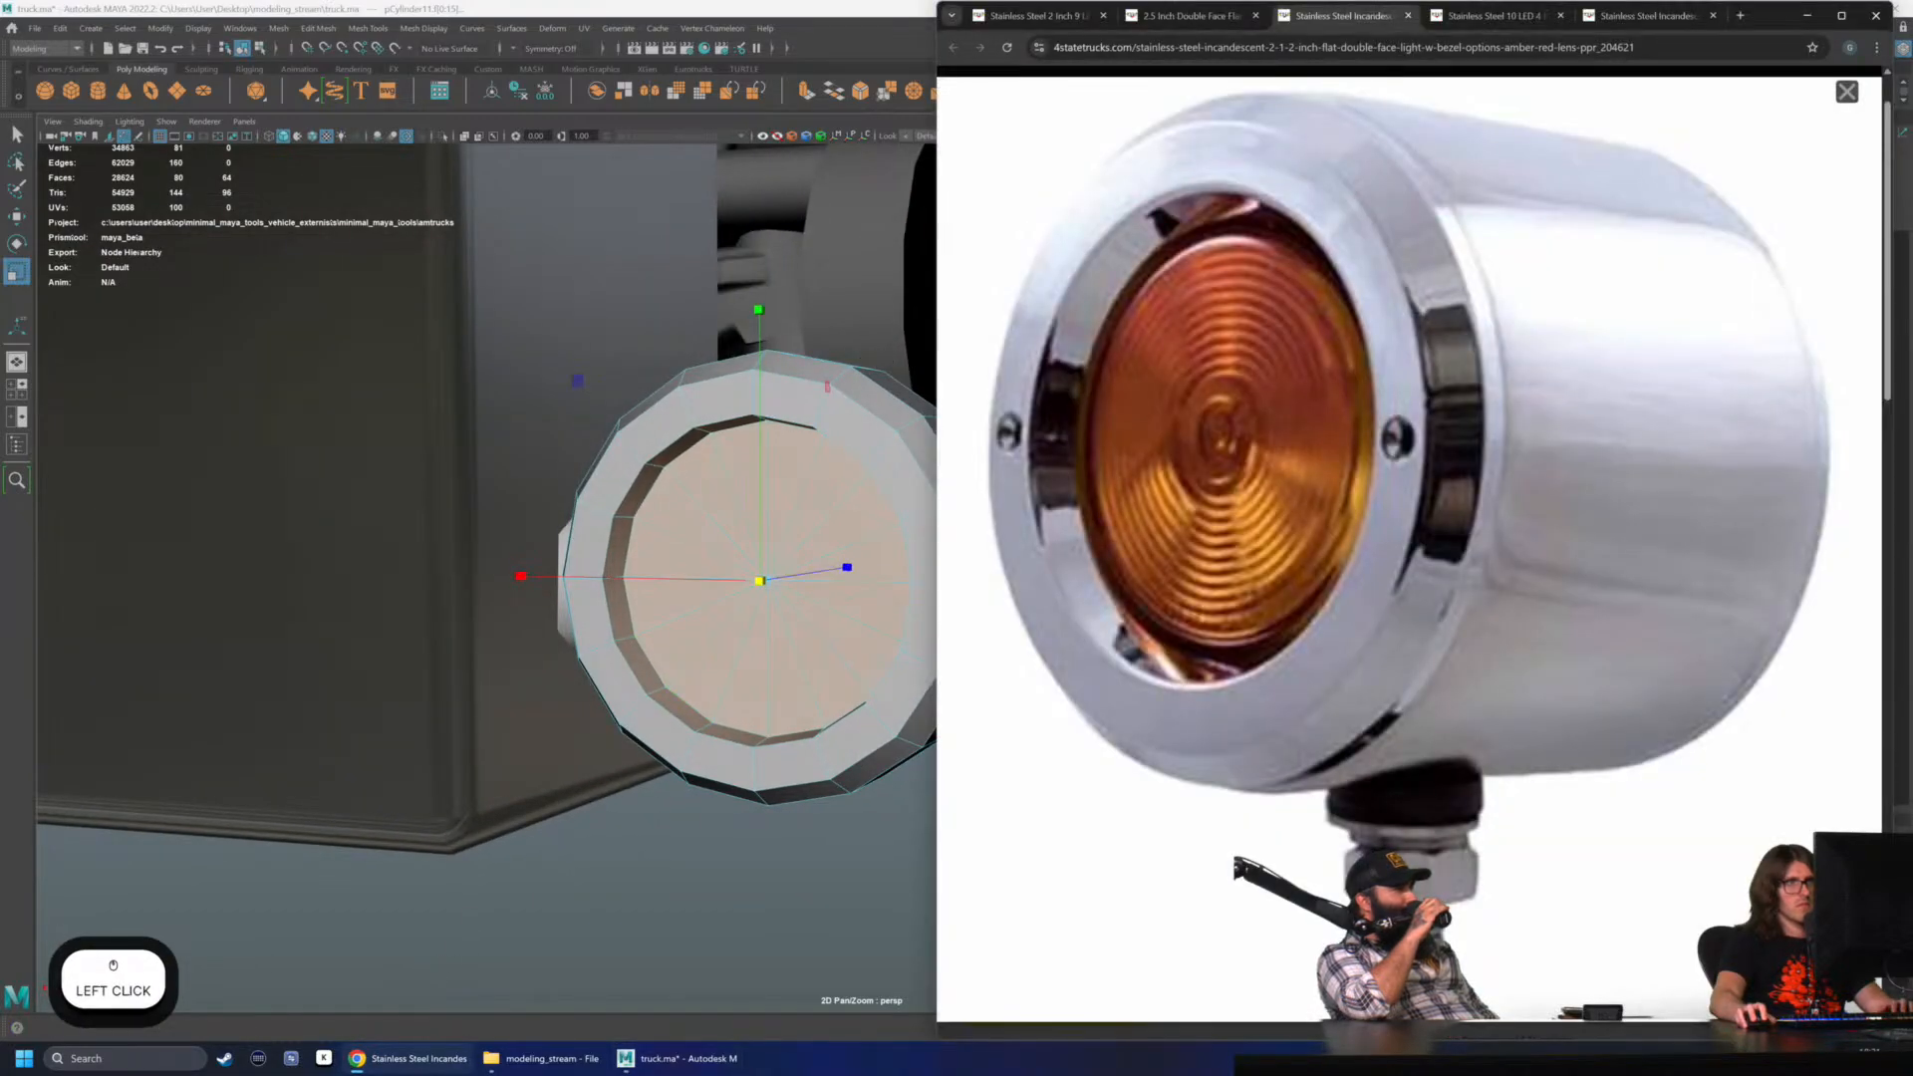
{"action": "left_click", "coordinate": [689, 617]}
{"action": "key", "text": "F8"}
{"action": "left_click", "coordinate": [1142, 818]}
{"action": "left_click_drag", "start_coordinate": [1161, 832], "coordinate": [1082, 812], "text": "alt"}
{"action": "left_click", "coordinate": [898, 668]}
{"action": "left_click", "coordinate": [971, 740]}
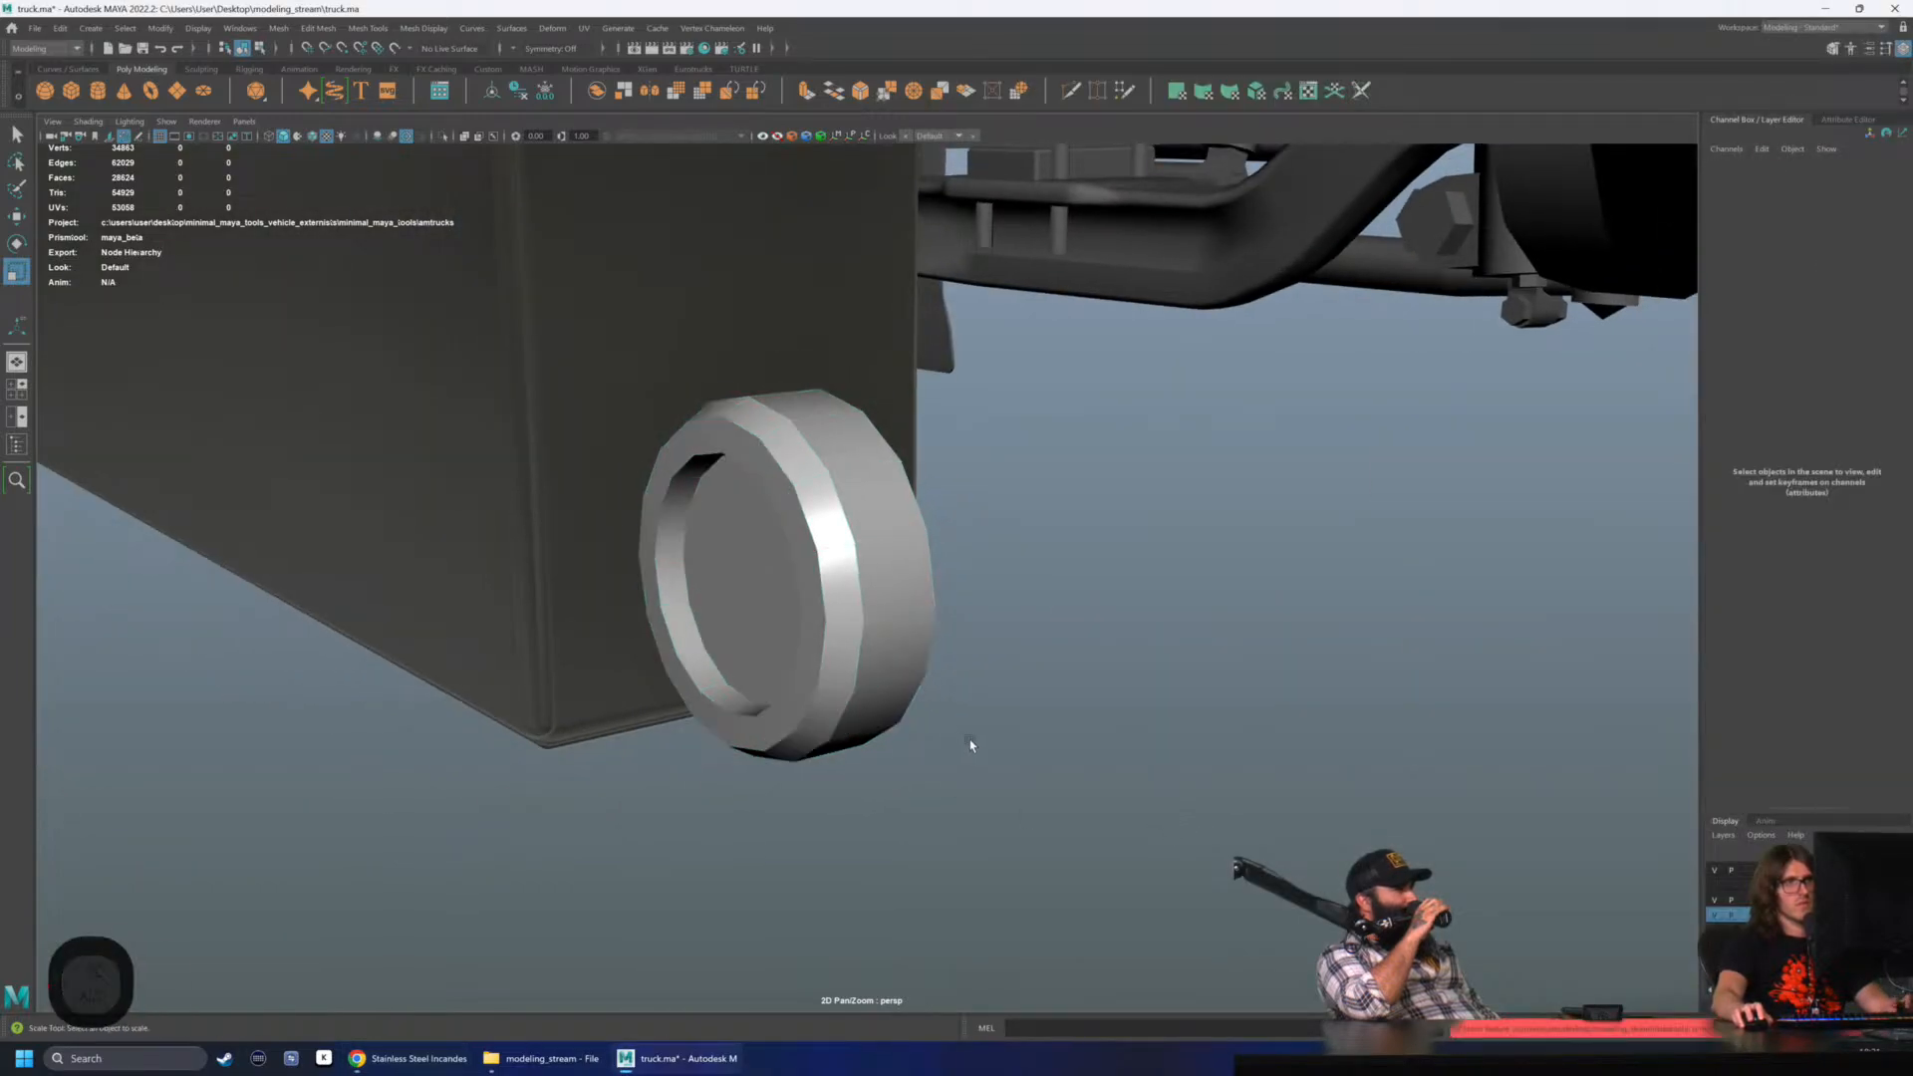
{"action": "left_click_drag", "start_coordinate": [971, 744], "coordinate": [840, 675], "text": "alt"}
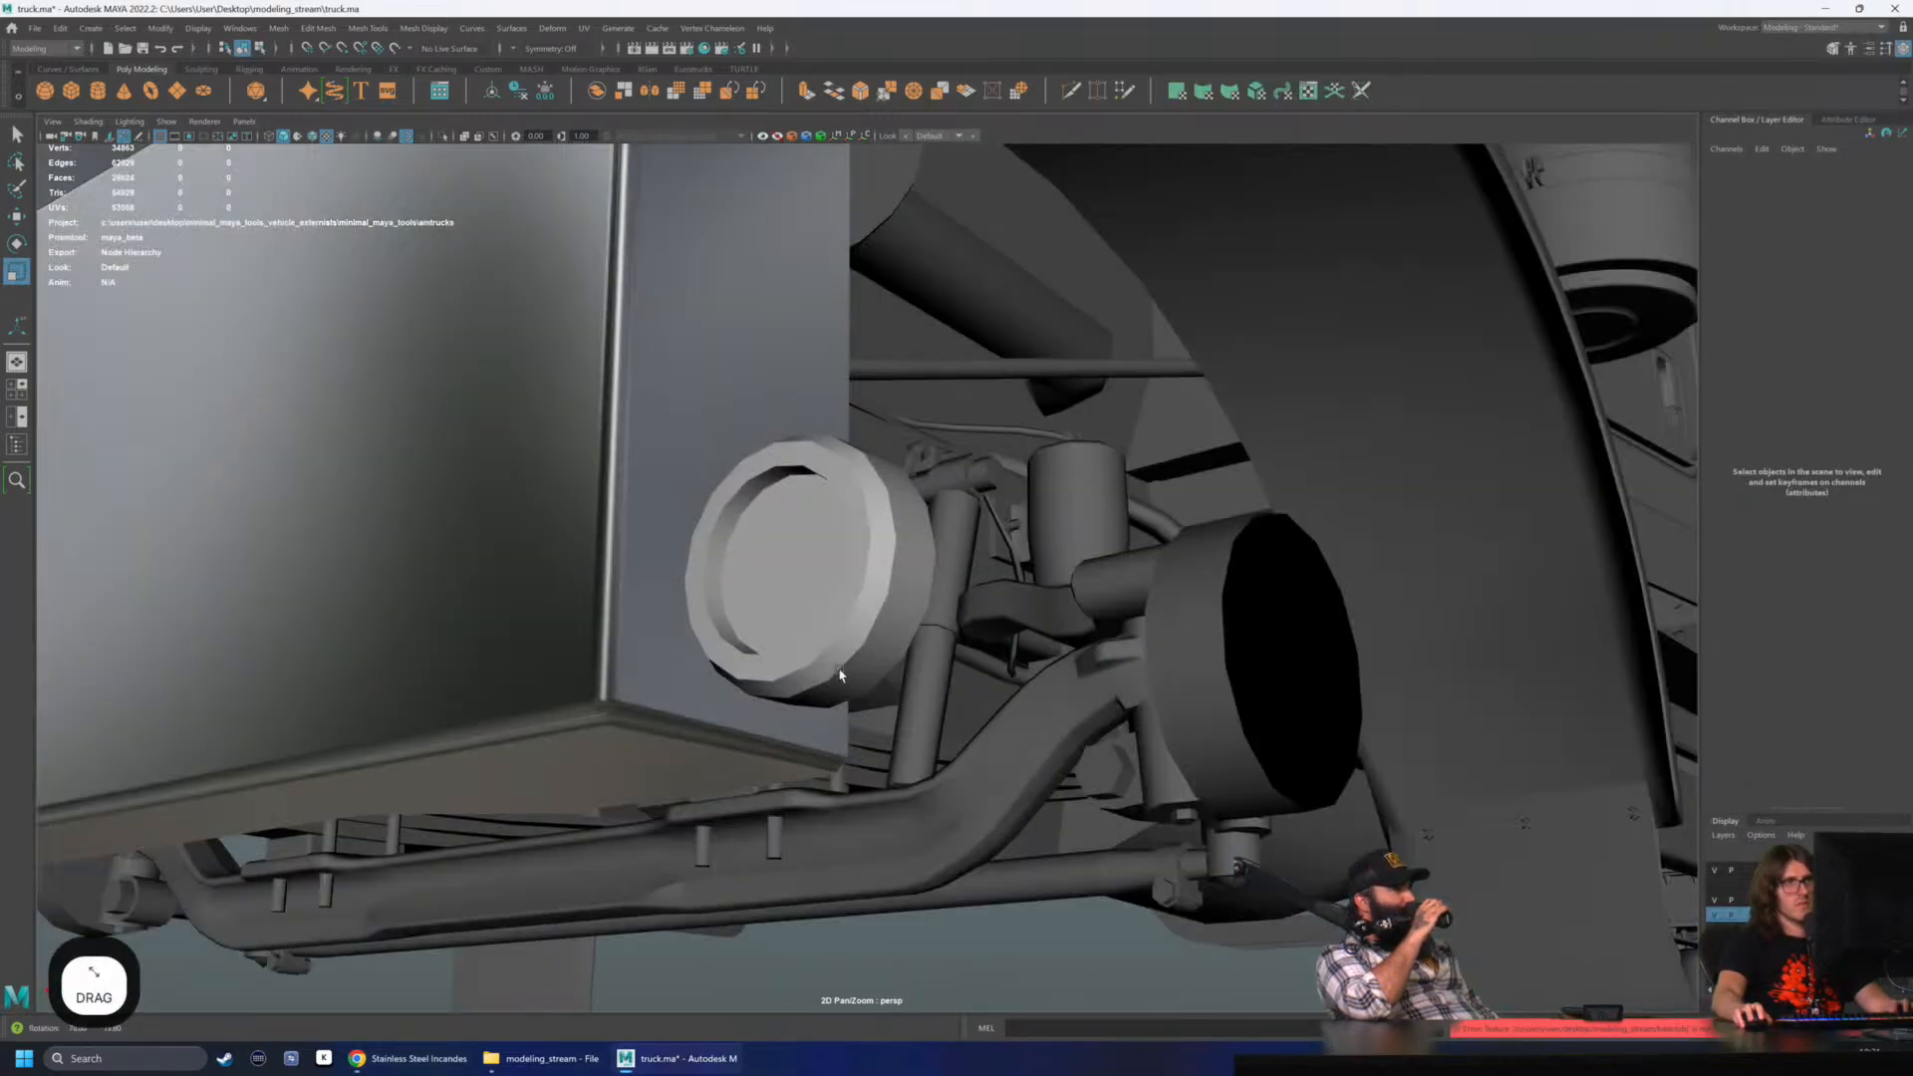
- Select the outer edge loop of the light's flat front rim and scale it from the center to adjust the bevel
{"action": "left_click", "coordinate": [839, 642]}
{"action": "scroll", "coordinate": [834, 576], "scroll_direction": "up", "scroll_amount": 4}
{"action": "left_click_drag", "start_coordinate": [834, 576], "coordinate": [1001, 630], "text": "alt"}
{"action": "right_click_drag", "start_coordinate": [876, 558], "coordinate": [890, 404]}
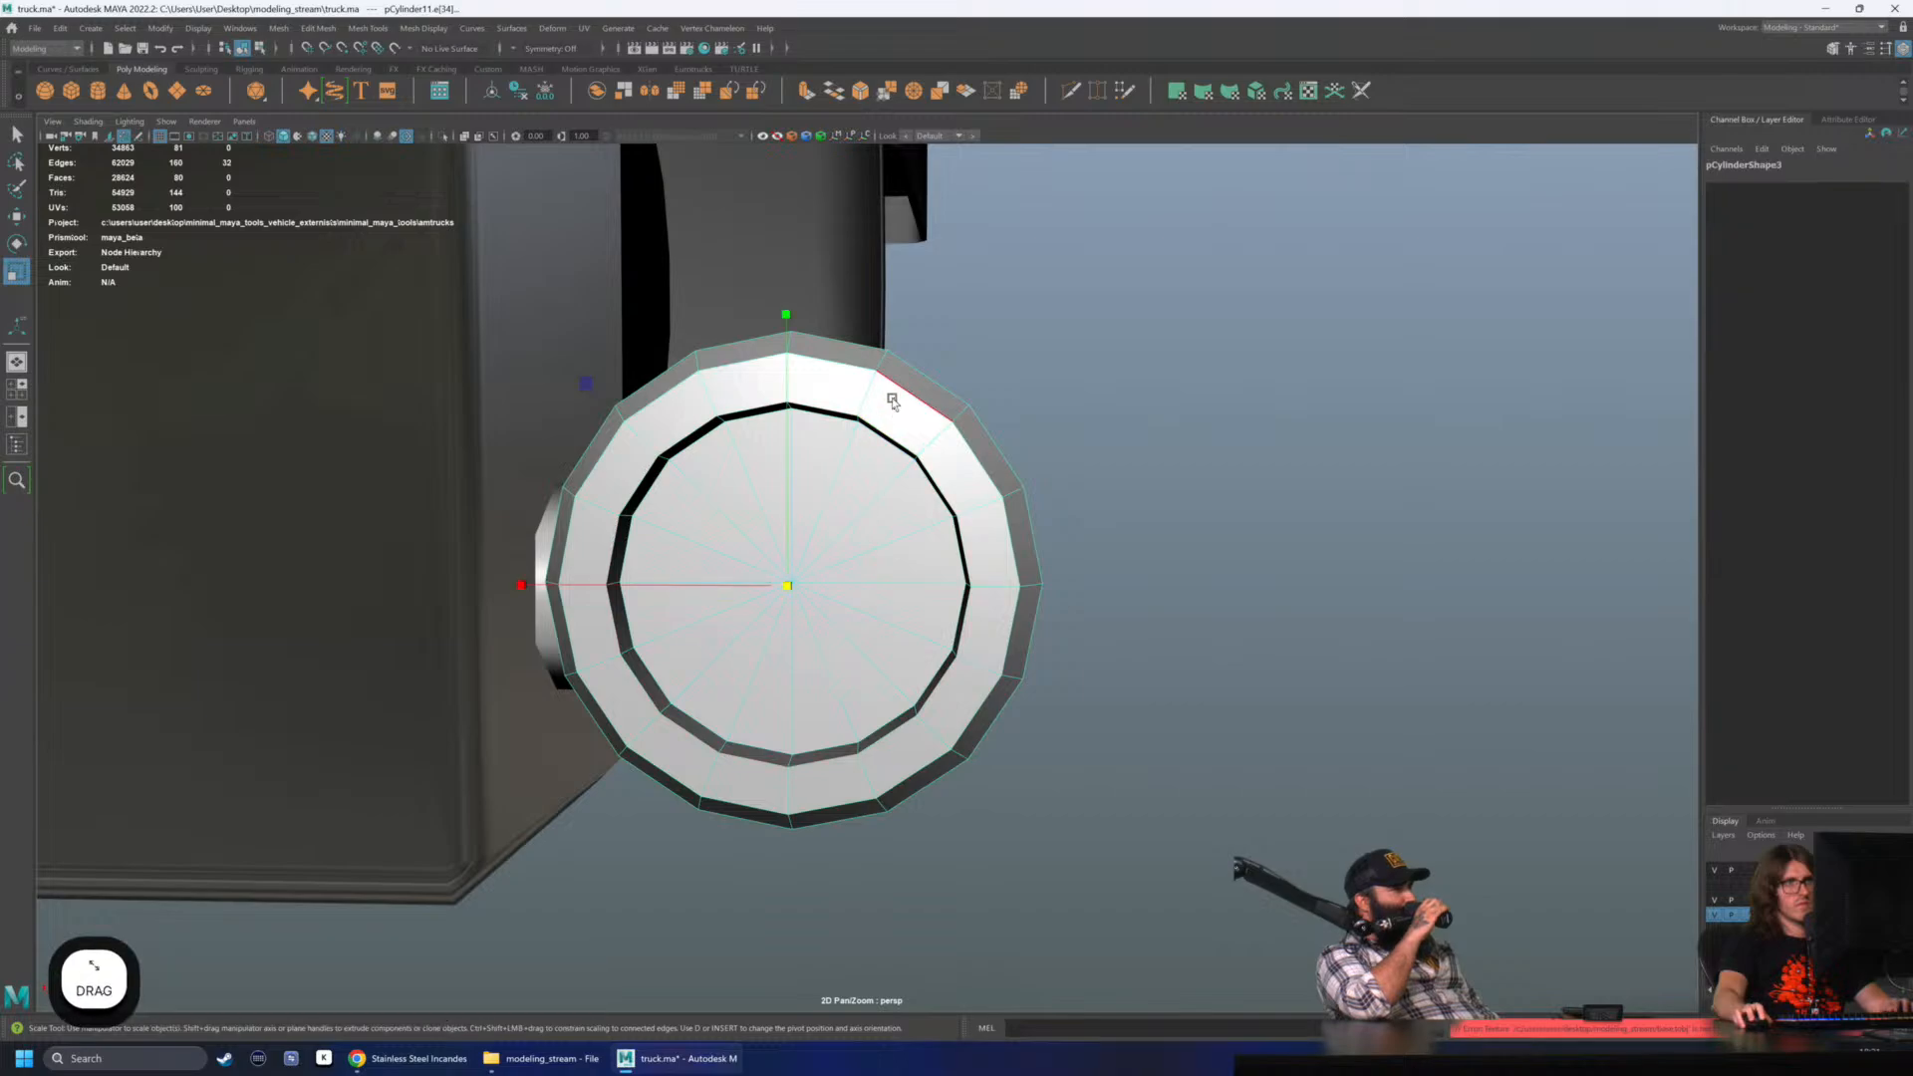
{"action": "double_click", "coordinate": [892, 398]}
{"action": "key", "text": "r"}
{"action": "left_click_drag", "start_coordinate": [784, 585], "coordinate": [767, 538]}
- Try to move the bevel's rear edge loop along the housing's depth, then undo the move
{"action": "double_click", "coordinate": [753, 485]}
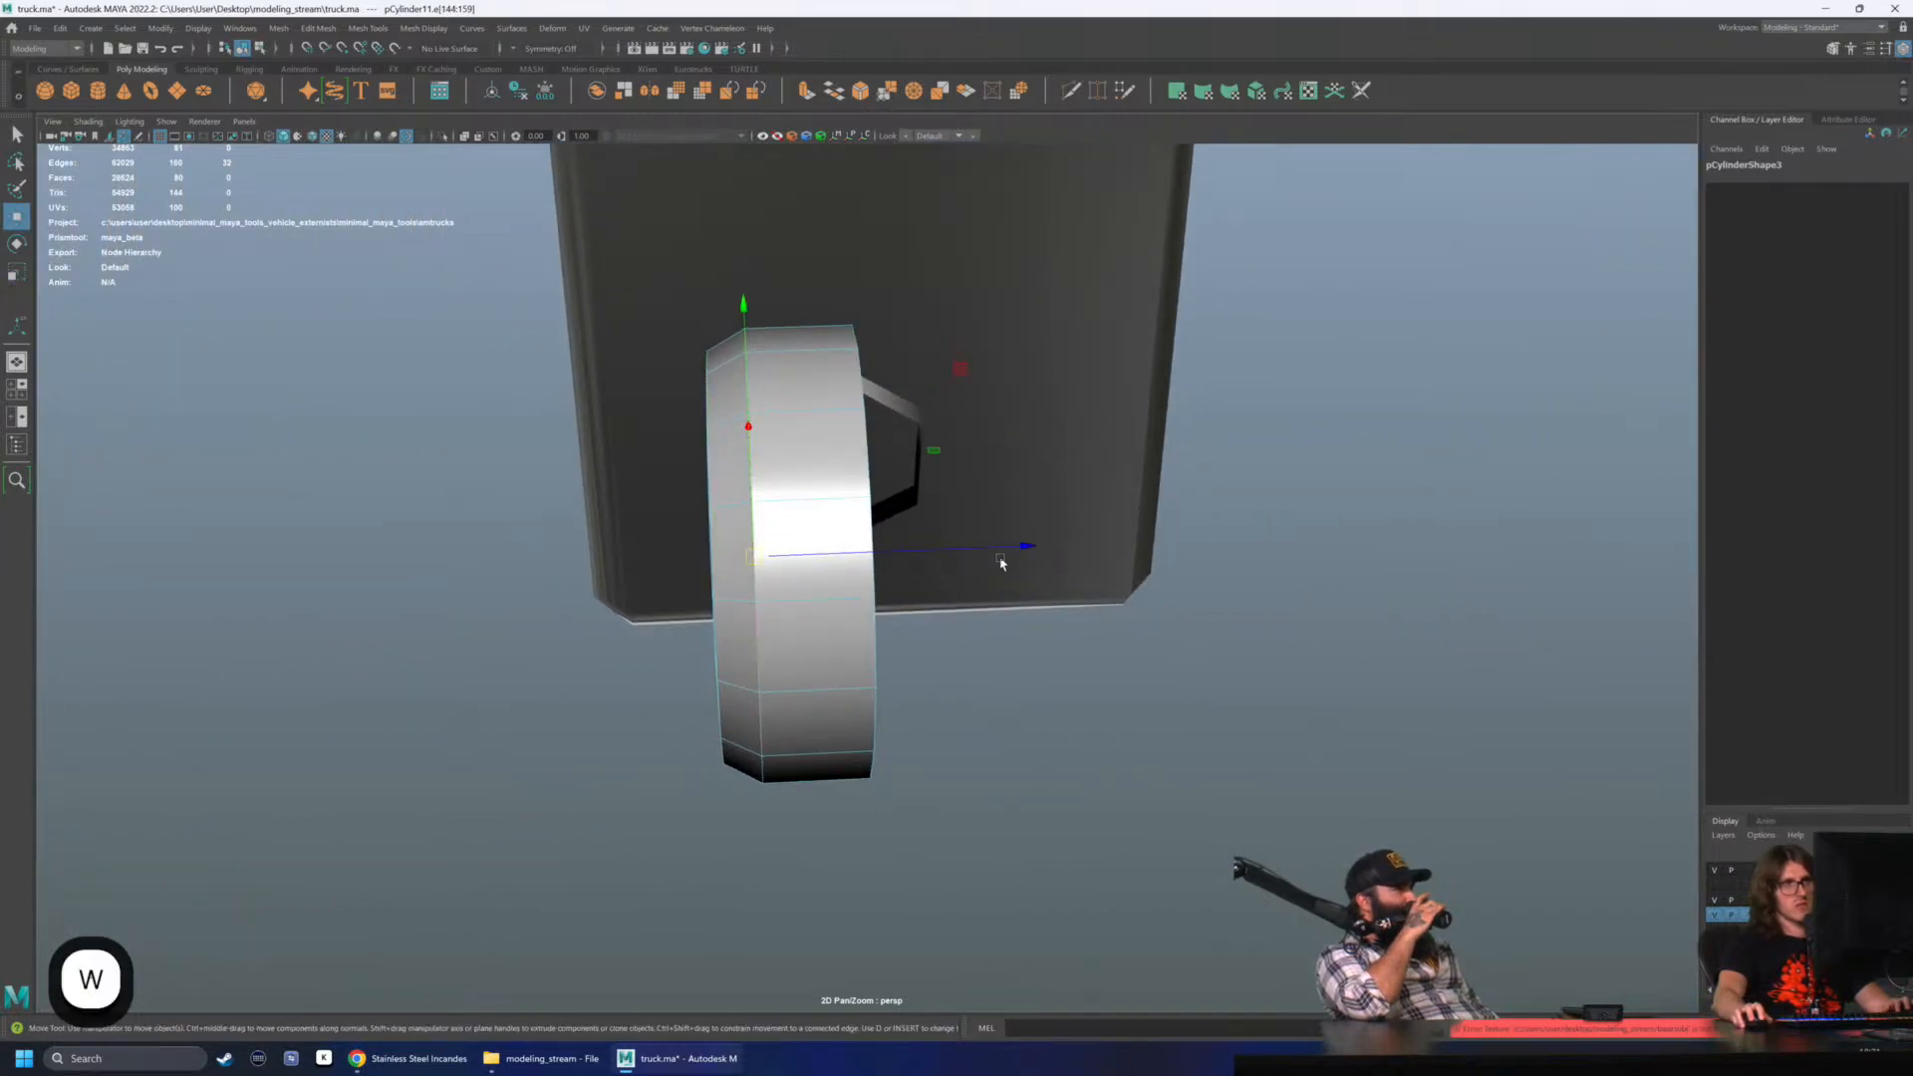
{"action": "left_click_drag", "start_coordinate": [1002, 563], "coordinate": [1005, 550]}
{"action": "key", "text": "ctrl+z"}
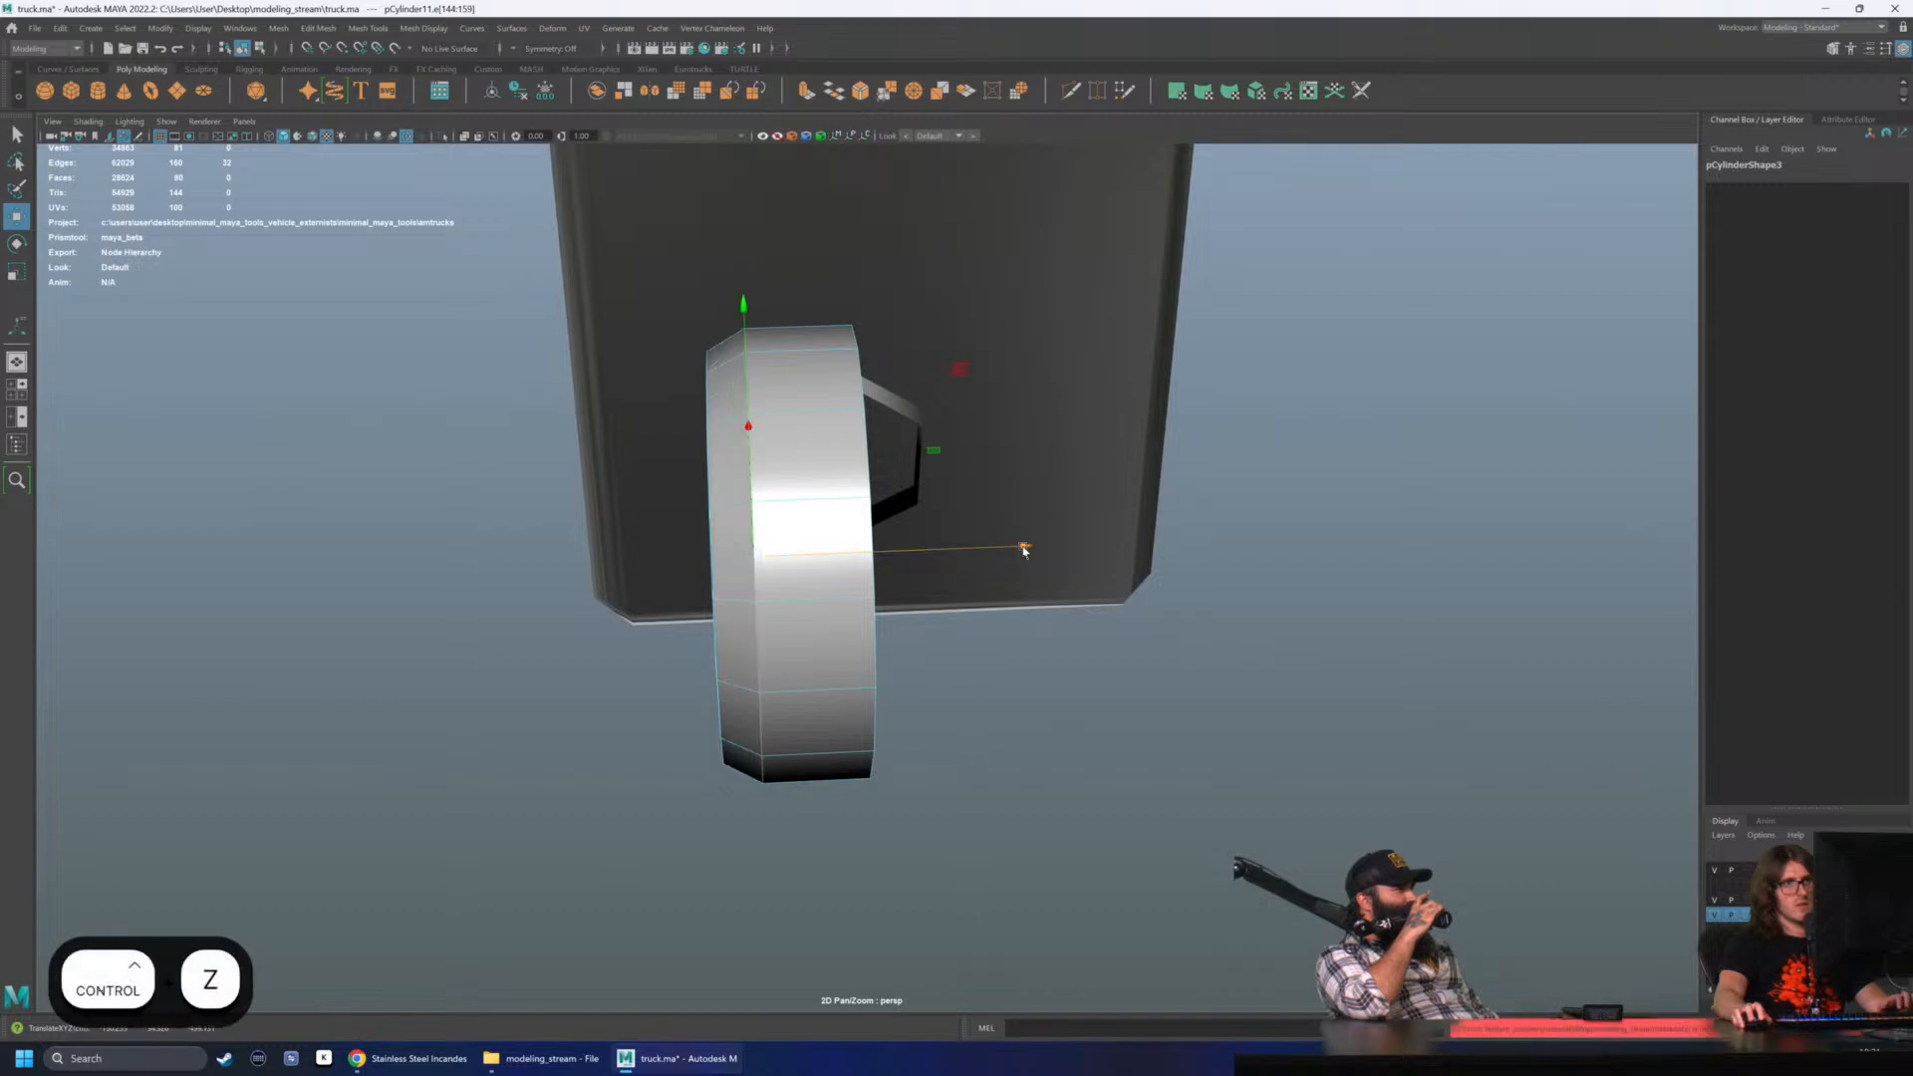
- Return to object mode, delete the light housing's construction history and center its pivot
{"action": "key", "text": "F8"}
{"action": "left_click_drag", "start_coordinate": [765, 629], "coordinate": [1059, 509], "text": "alt"}
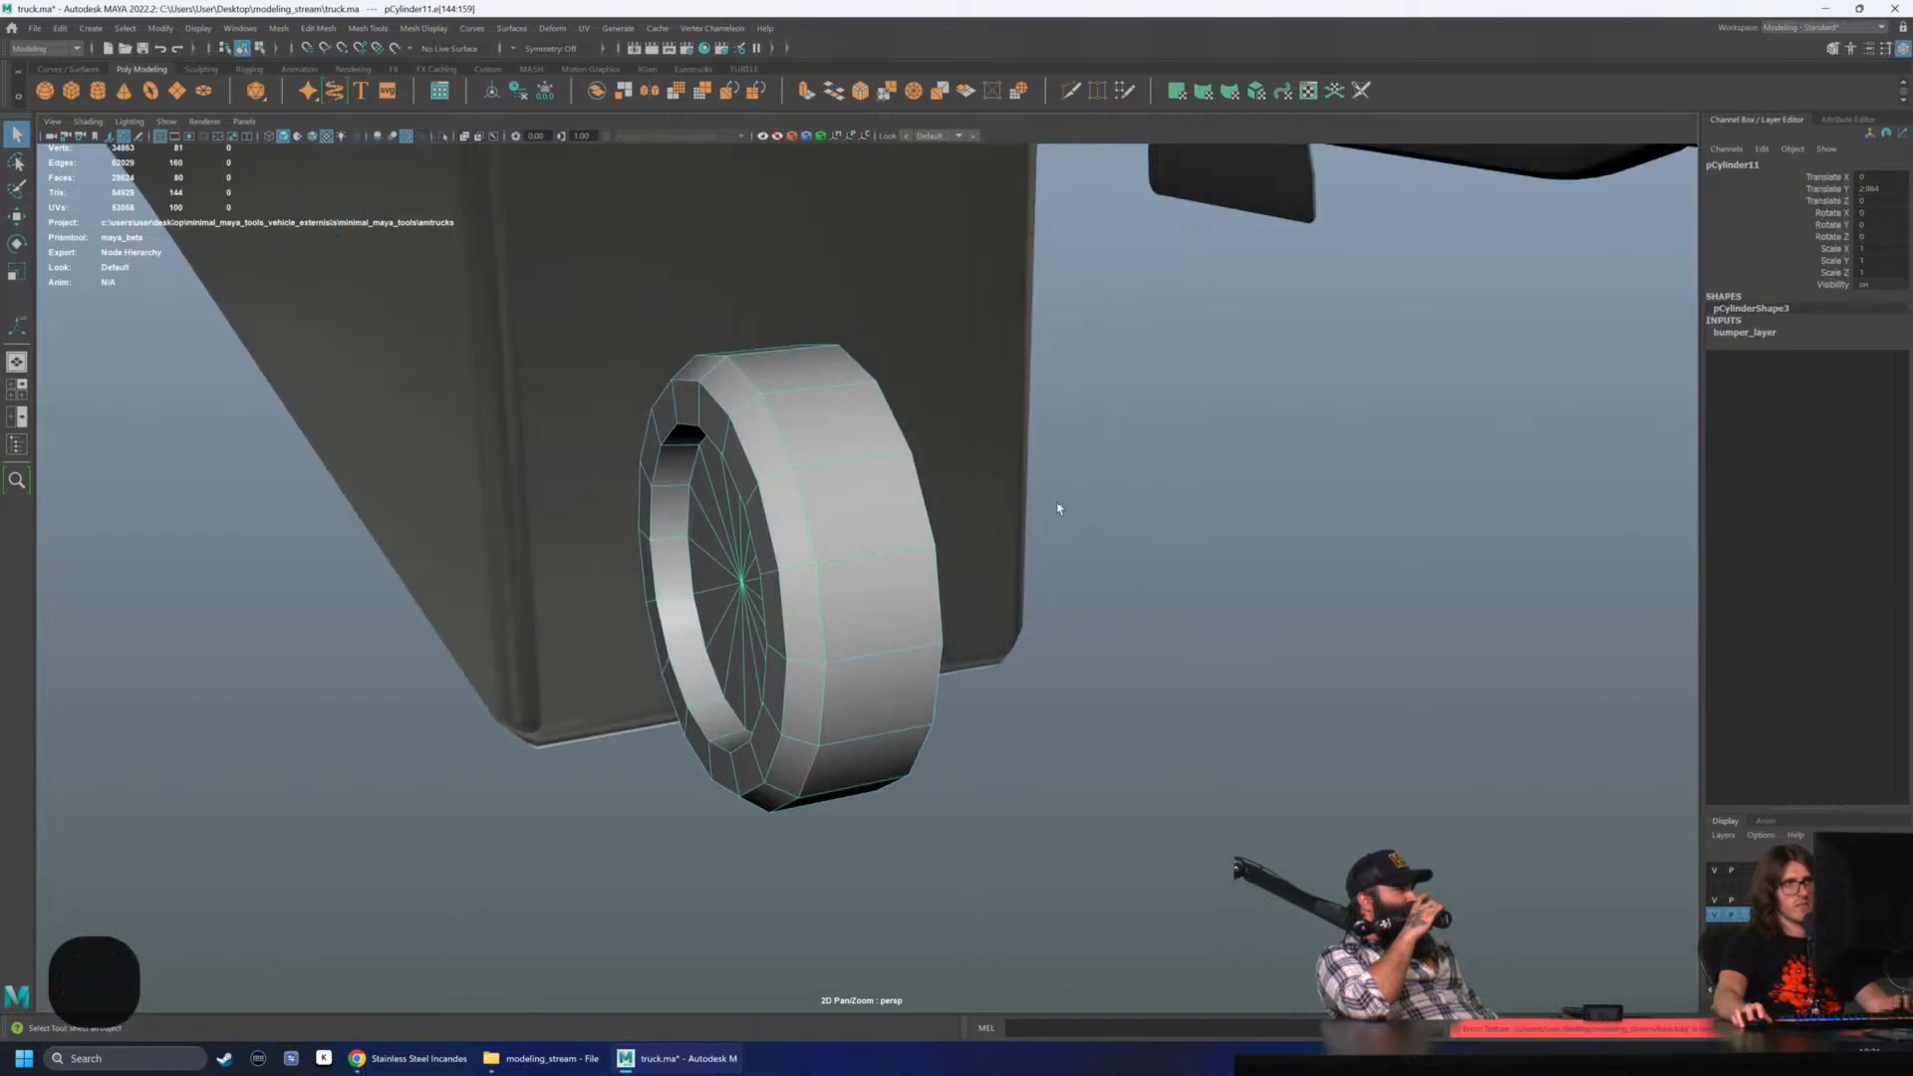
{"action": "left_click", "coordinate": [1059, 508]}
{"action": "left_click_drag", "start_coordinate": [892, 546], "coordinate": [849, 539], "text": "alt"}
{"action": "left_click", "coordinate": [885, 538]}
{"action": "key", "text": "alt+shift+d"}
{"action": "key", "text": "w"}
{"action": "scroll", "coordinate": [849, 538], "scroll_direction": "down", "scroll_amount": 2}
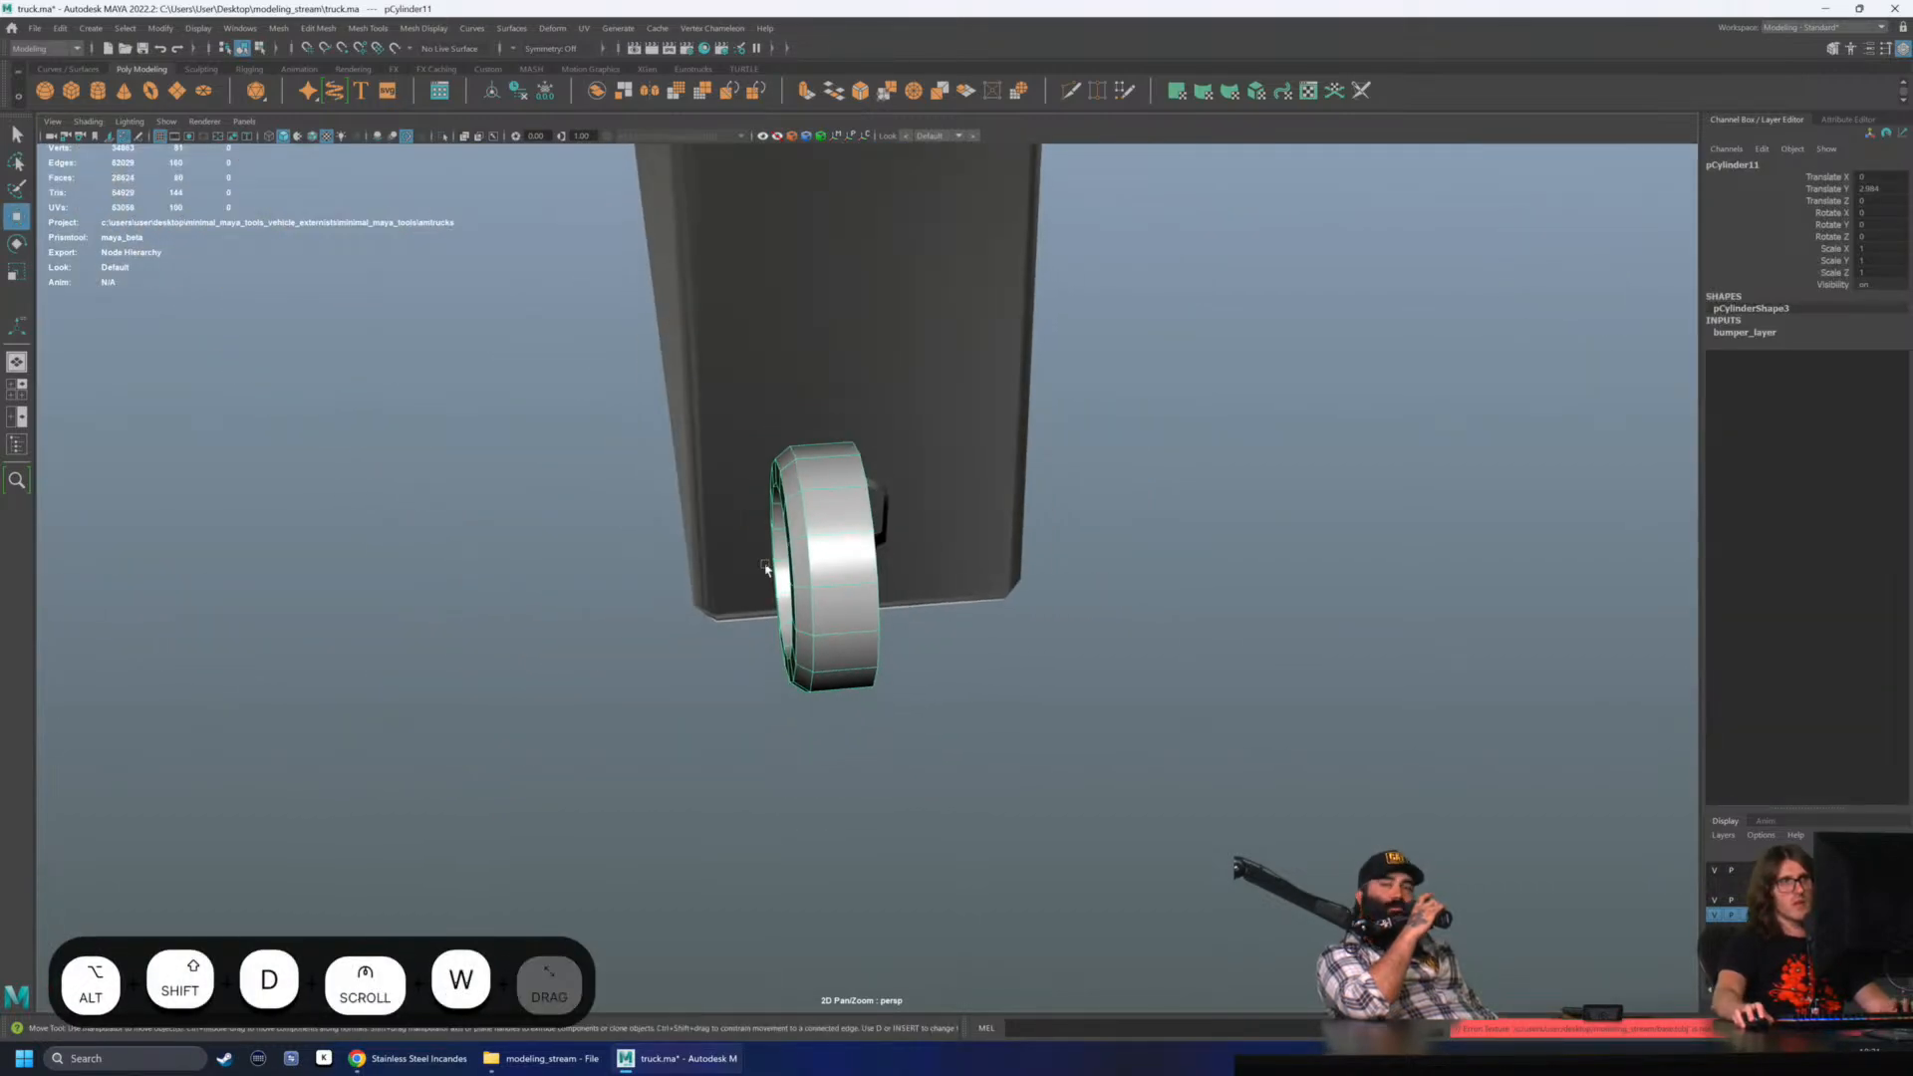
{"action": "left_click", "coordinate": [159, 28]}
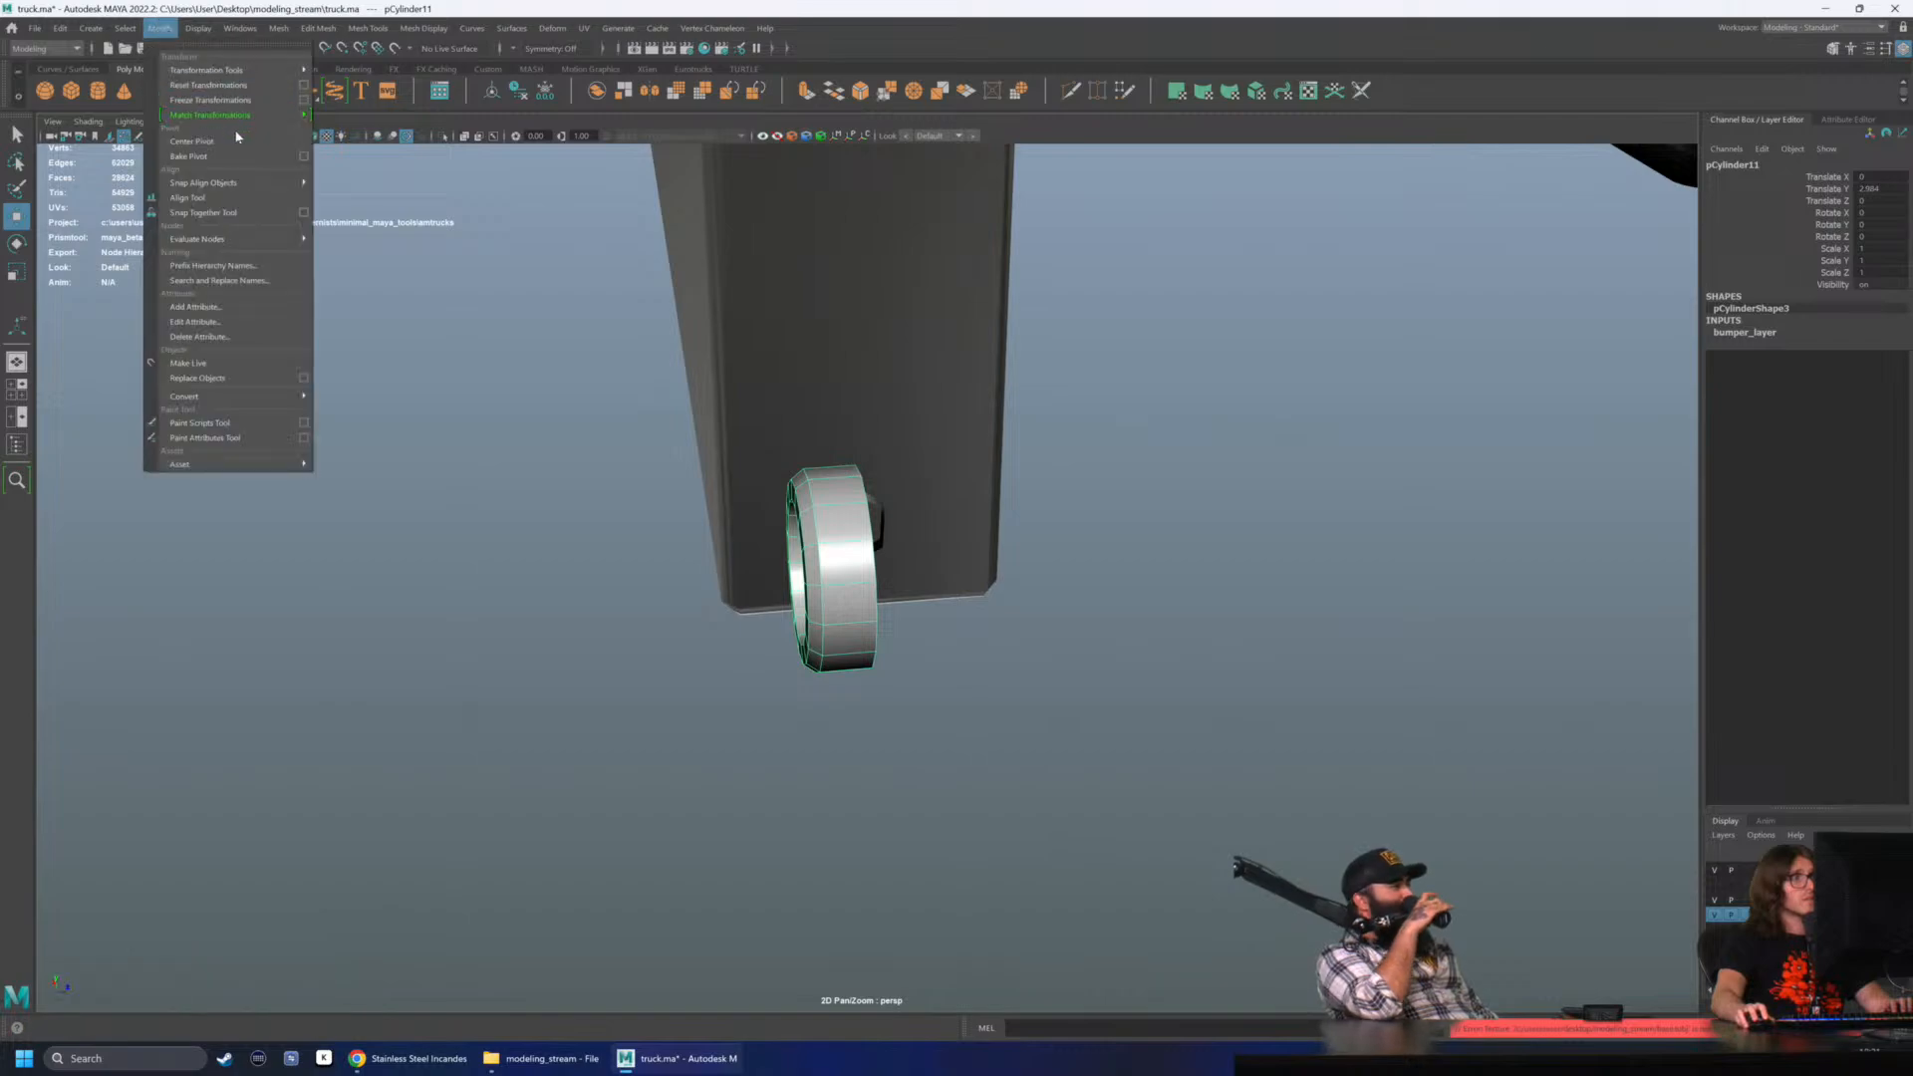
{"action": "left_click", "coordinate": [225, 145]}
- Snap the housing's pivot to a vertex on its open rear edge and apply Freeze Transformations
{"action": "scroll", "coordinate": [846, 631], "scroll_direction": "up", "scroll_amount": 4}
{"action": "key", "text": "d"}
{"action": "left_click_drag", "start_coordinate": [846, 632], "coordinate": [881, 582], "text": "alt"}
{"action": "key", "text": "v"}
{"action": "left_click_drag", "start_coordinate": [1038, 648], "coordinate": [1012, 658], "text": "alt"}
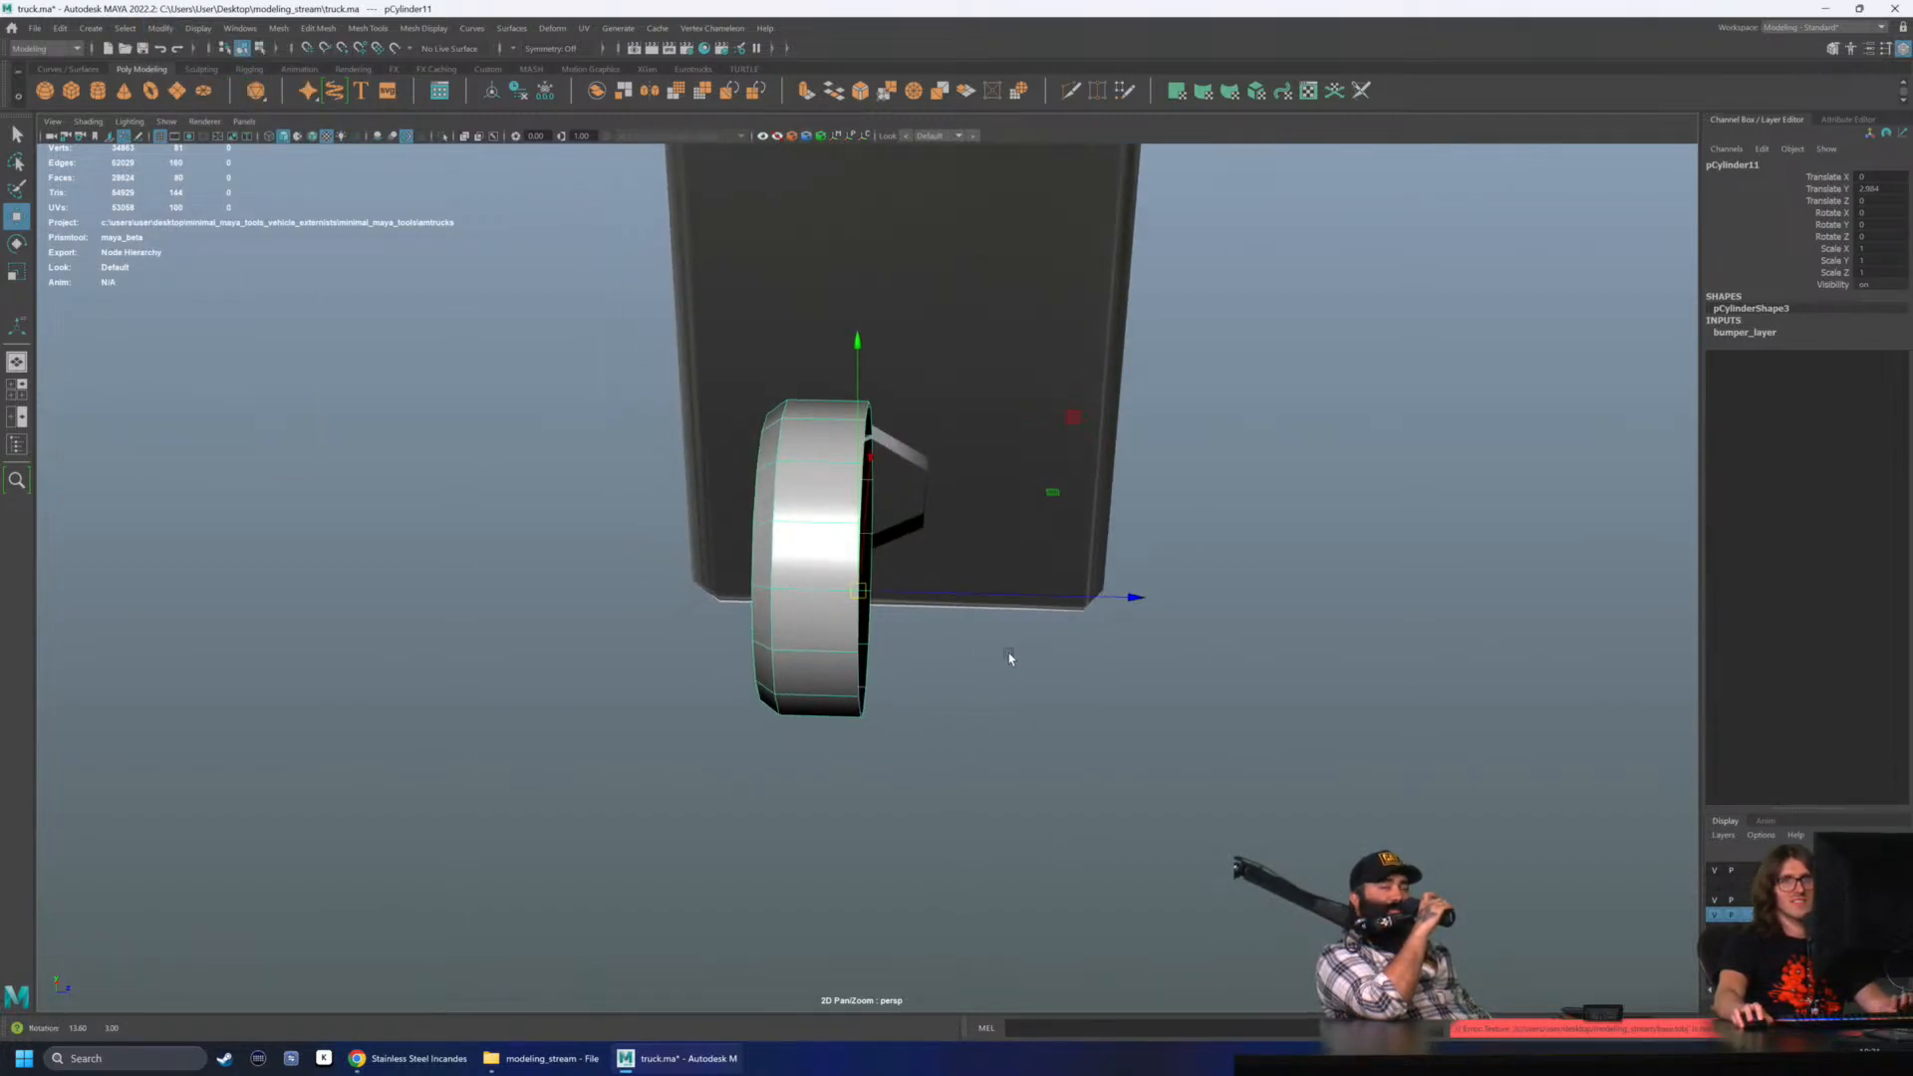
{"action": "left_click", "coordinate": [162, 28]}
{"action": "left_click", "coordinate": [196, 99]}
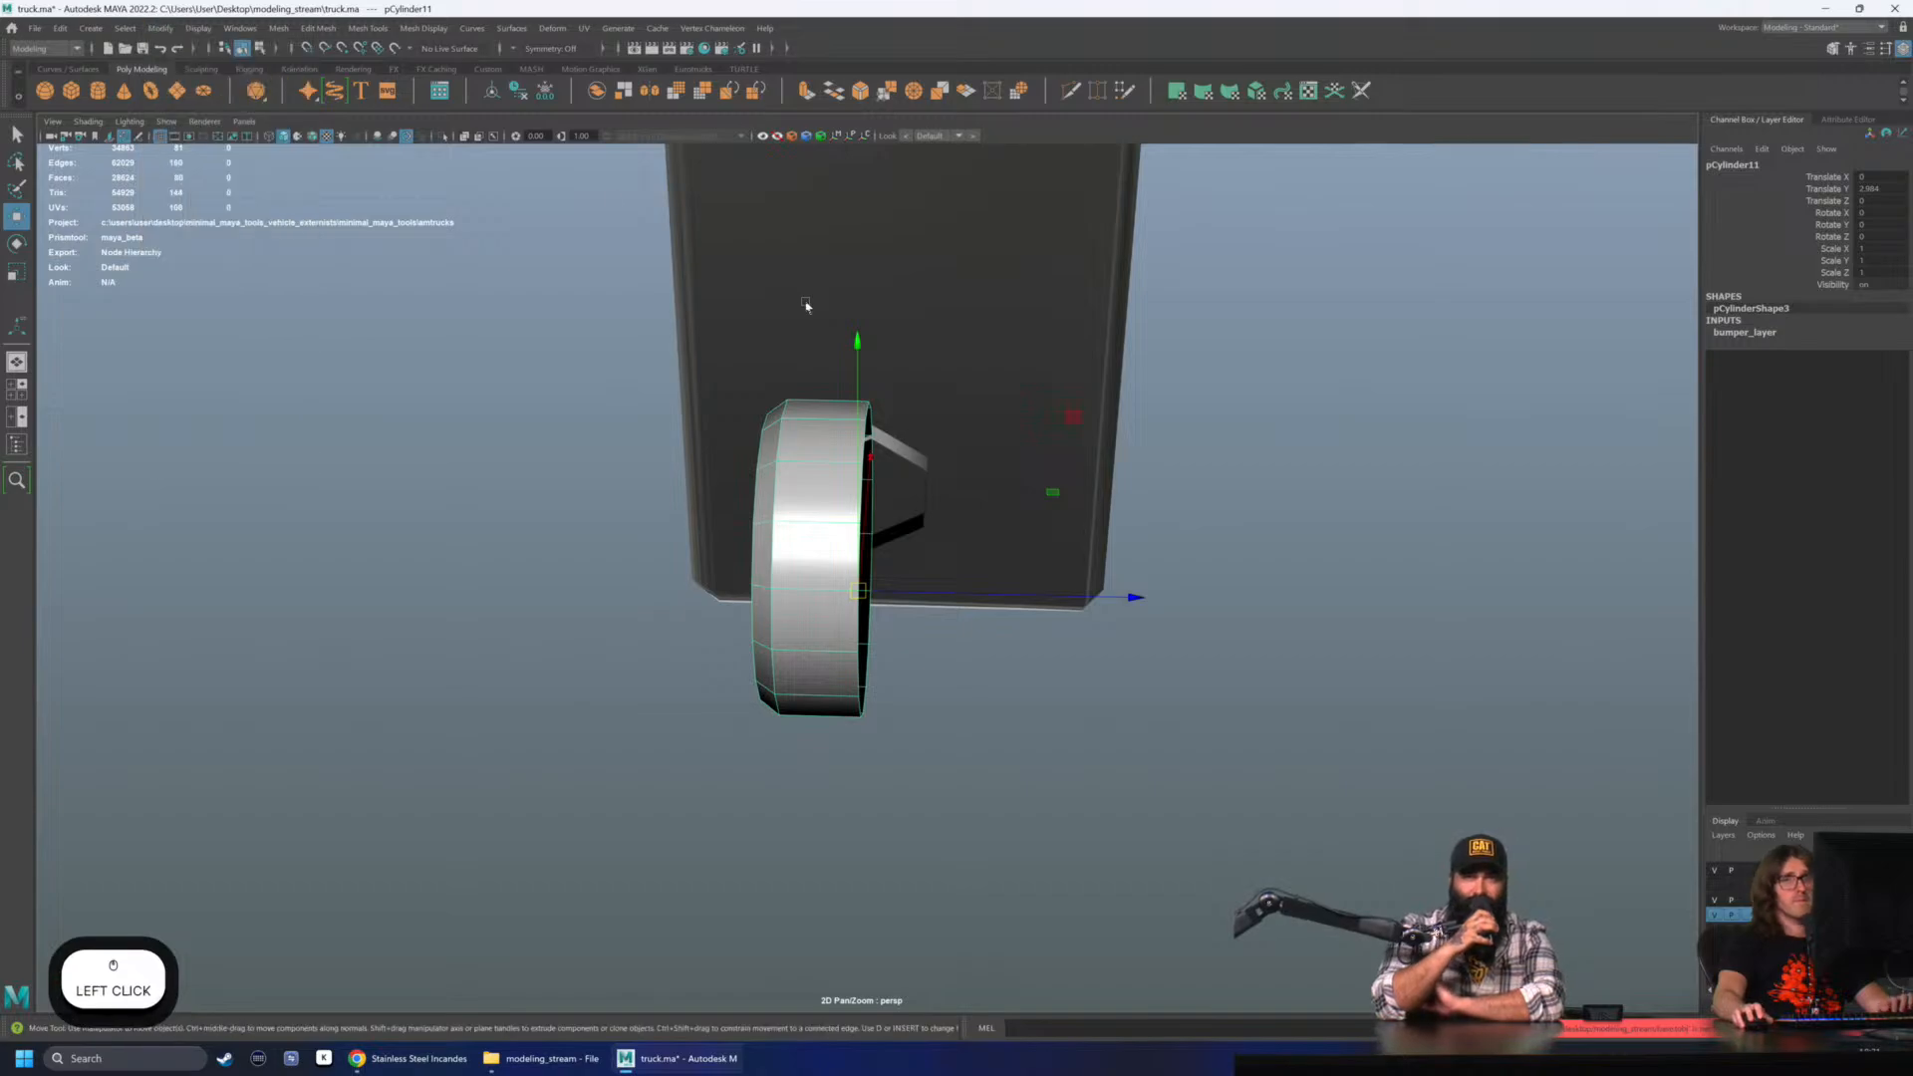
- Select the light and its mount at the bumper's opposite lower corner, exclude the bumper from the selection, and delete them
{"action": "left_click_drag", "start_coordinate": [836, 439], "coordinate": [927, 414], "text": "alt"}
{"action": "scroll", "coordinate": [918, 427], "scroll_direction": "down", "scroll_amount": 7}
{"action": "key", "text": "q"}
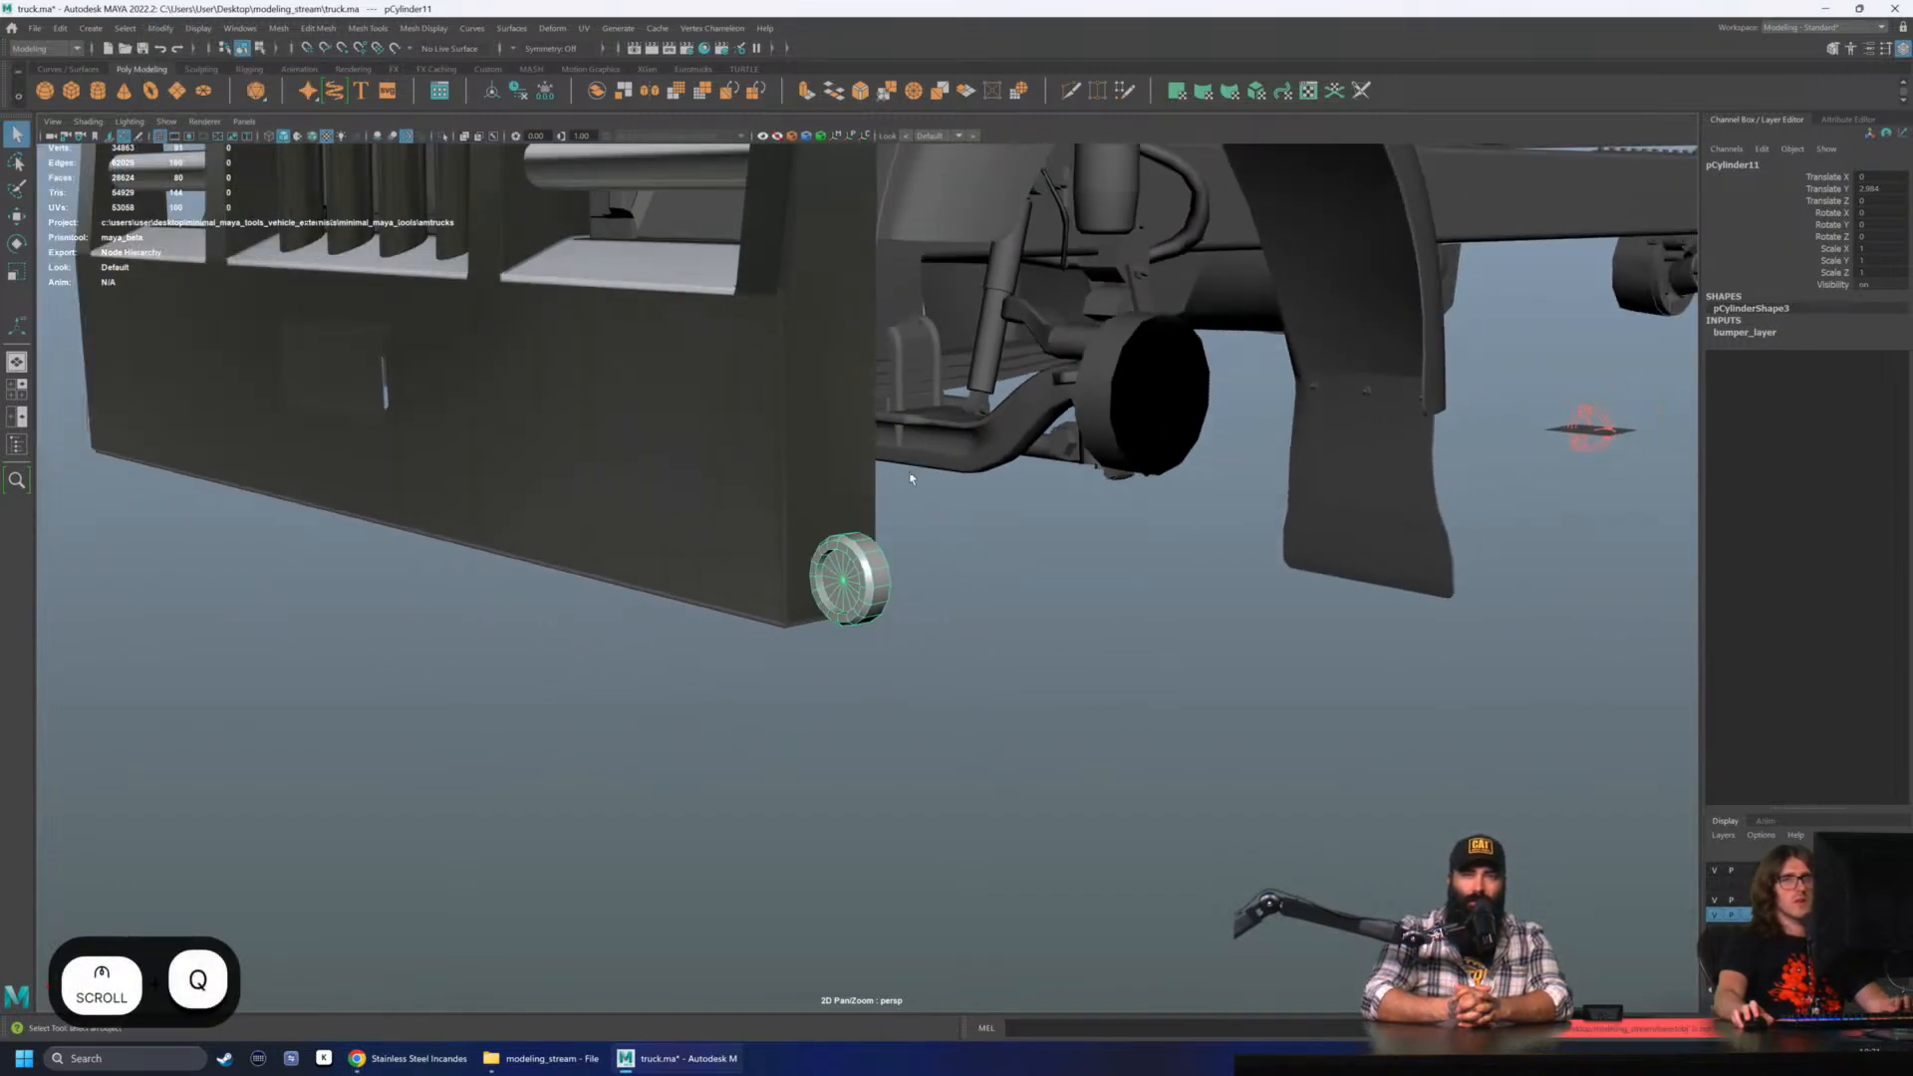
{"action": "left_click_drag", "start_coordinate": [892, 476], "coordinate": [921, 482], "text": "alt"}
{"action": "middle_click_drag", "start_coordinate": [920, 482], "coordinate": [1002, 503], "text": "alt"}
{"action": "right_click_drag", "start_coordinate": [1002, 503], "coordinate": [654, 487], "text": "alt"}
{"action": "middle_click_drag", "start_coordinate": [654, 488], "coordinate": [1057, 498], "text": "alt"}
{"action": "left_click_drag", "start_coordinate": [568, 484], "coordinate": [614, 488], "text": "alt"}
{"action": "middle_click_drag", "start_coordinate": [614, 487], "coordinate": [786, 479], "text": "alt"}
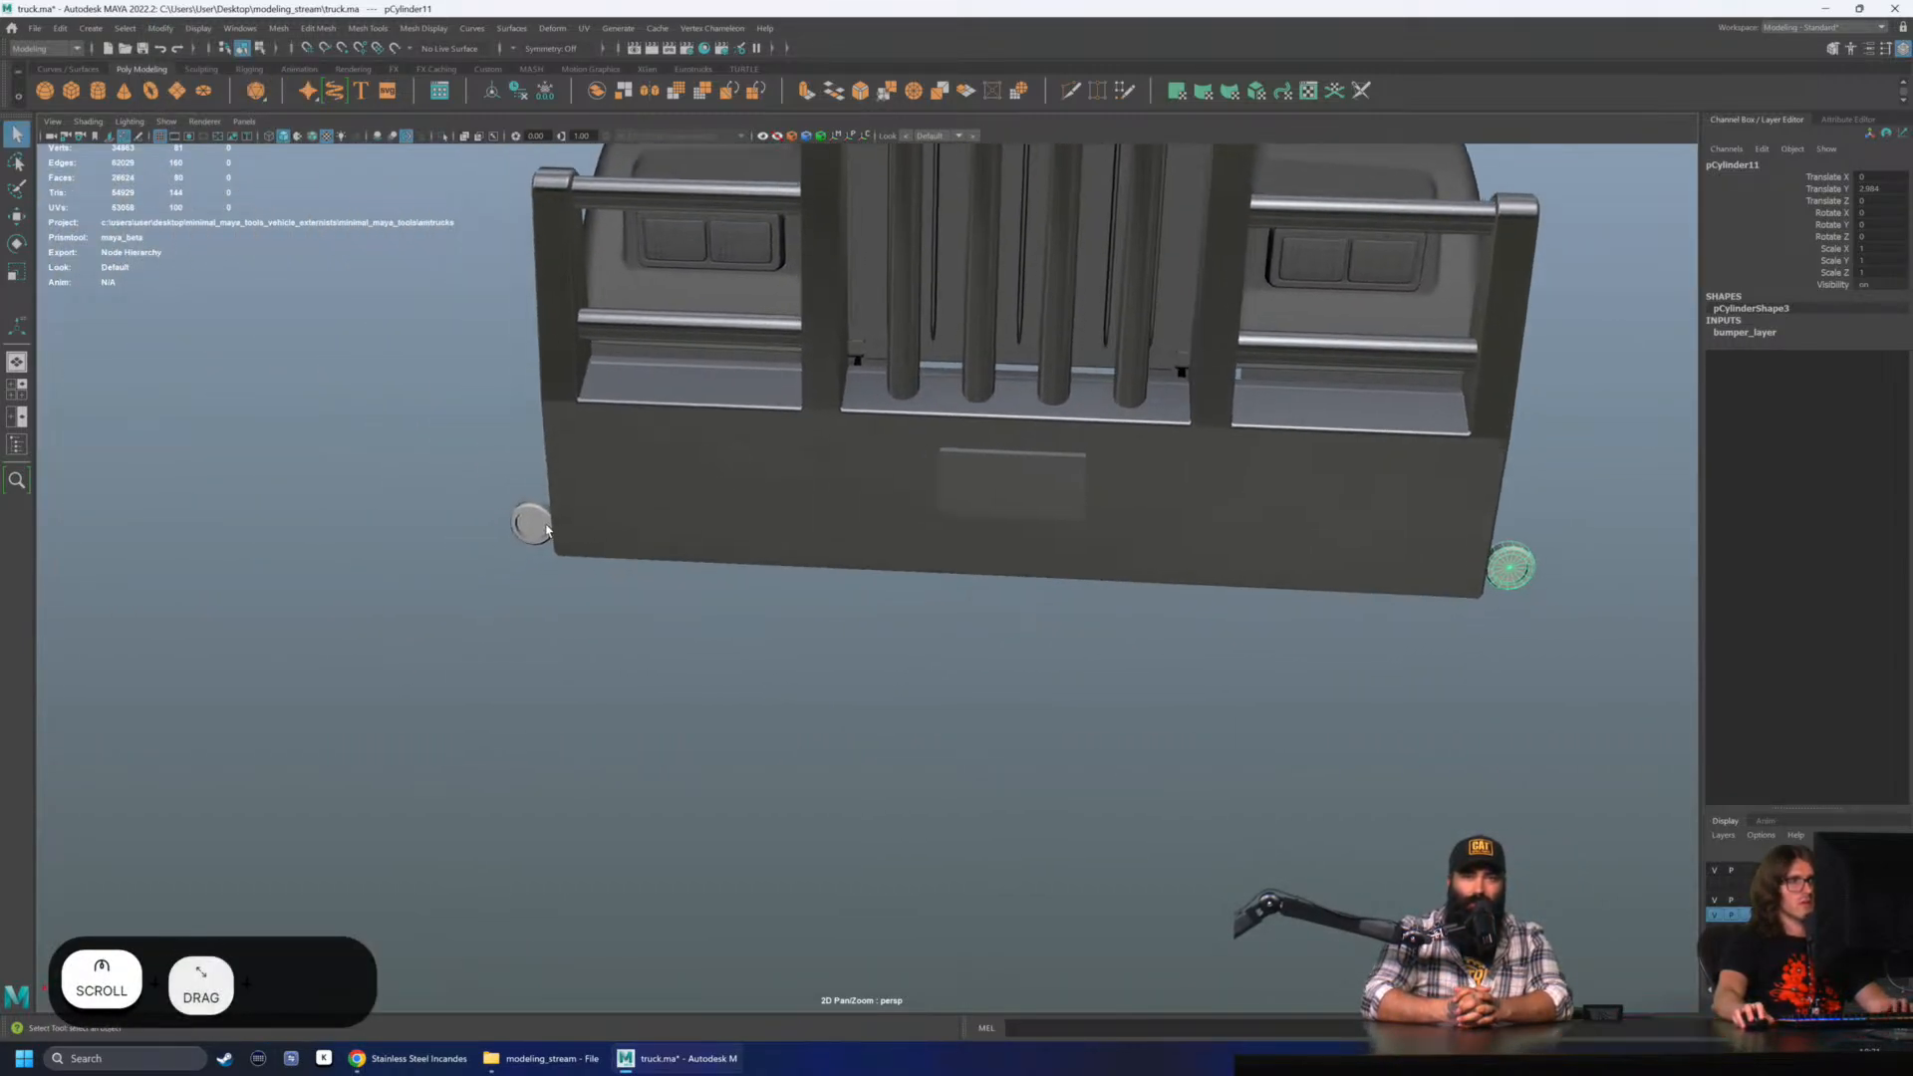
{"action": "left_click", "coordinate": [546, 529]}
{"action": "right_click_drag", "start_coordinate": [546, 529], "coordinate": [593, 469]}
{"action": "left_click_drag", "start_coordinate": [473, 460], "coordinate": [601, 658]}
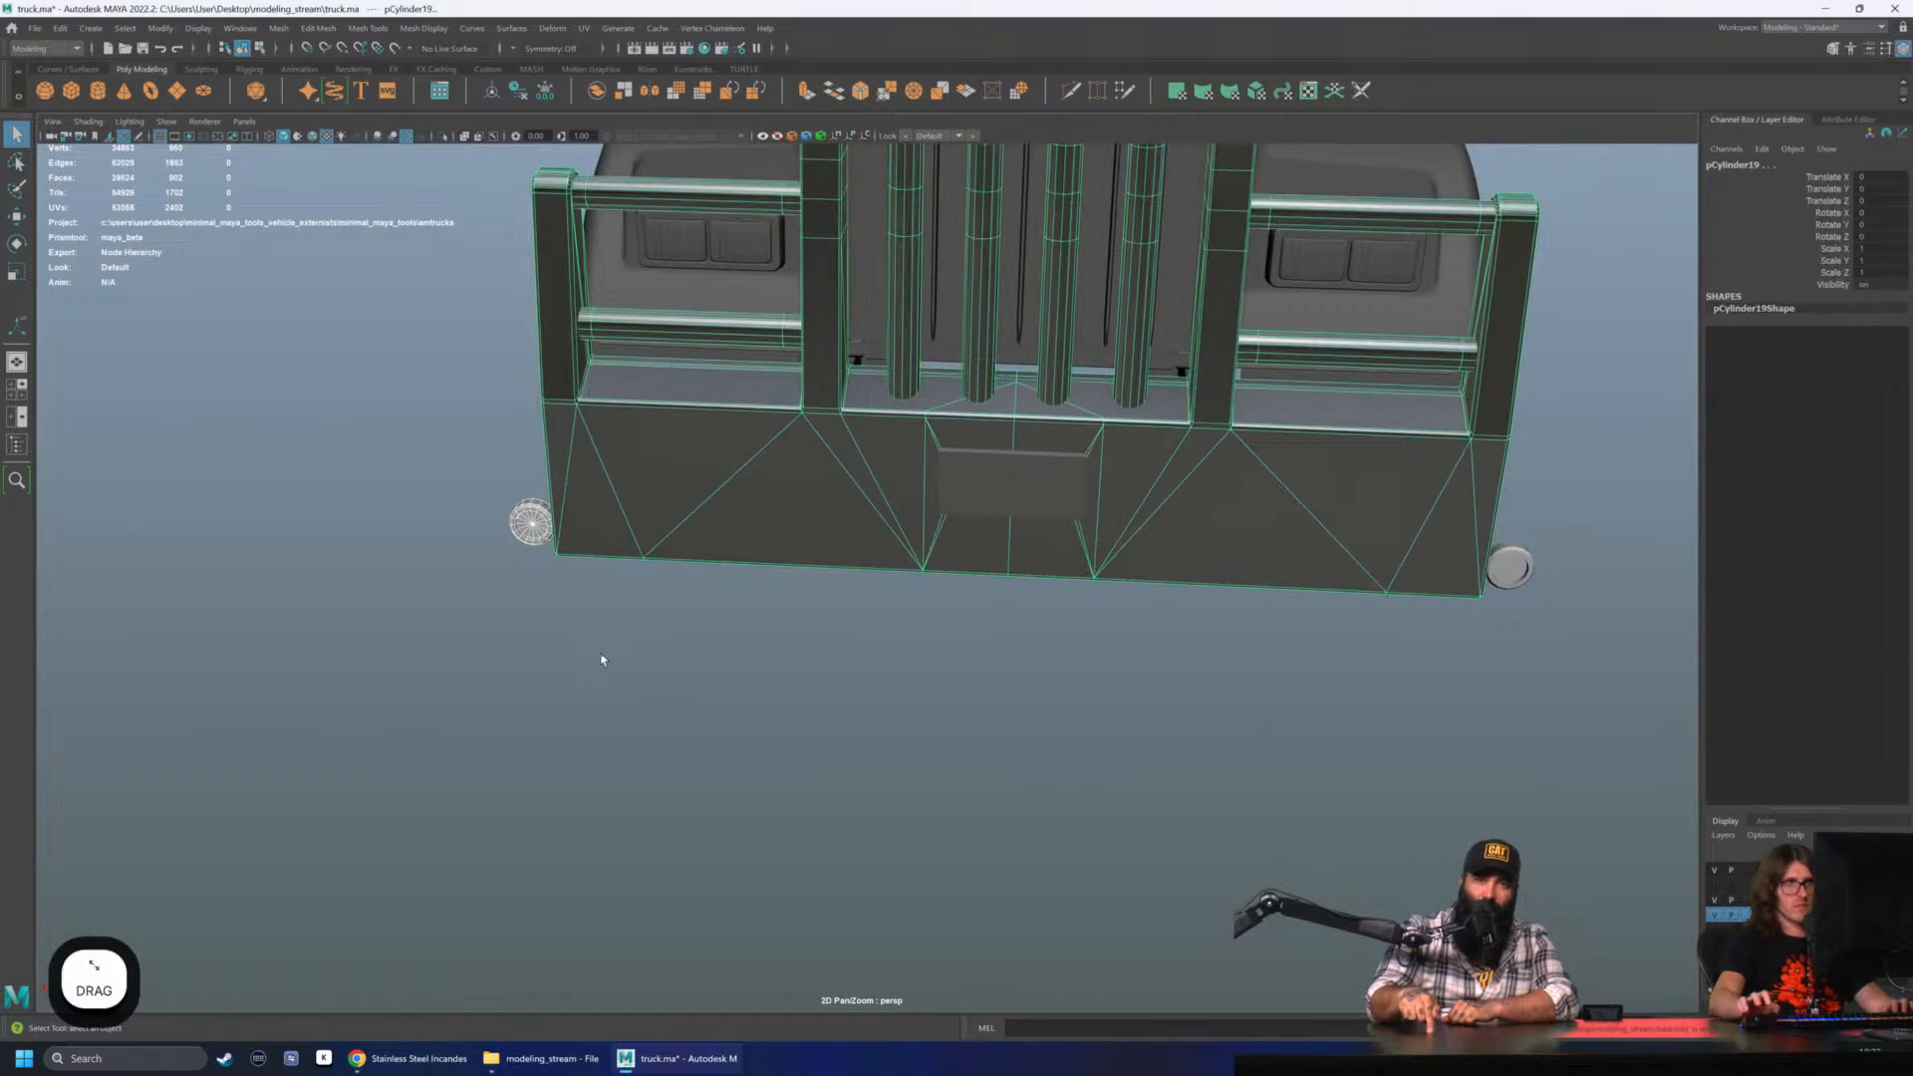
{"action": "key", "text": "4"}
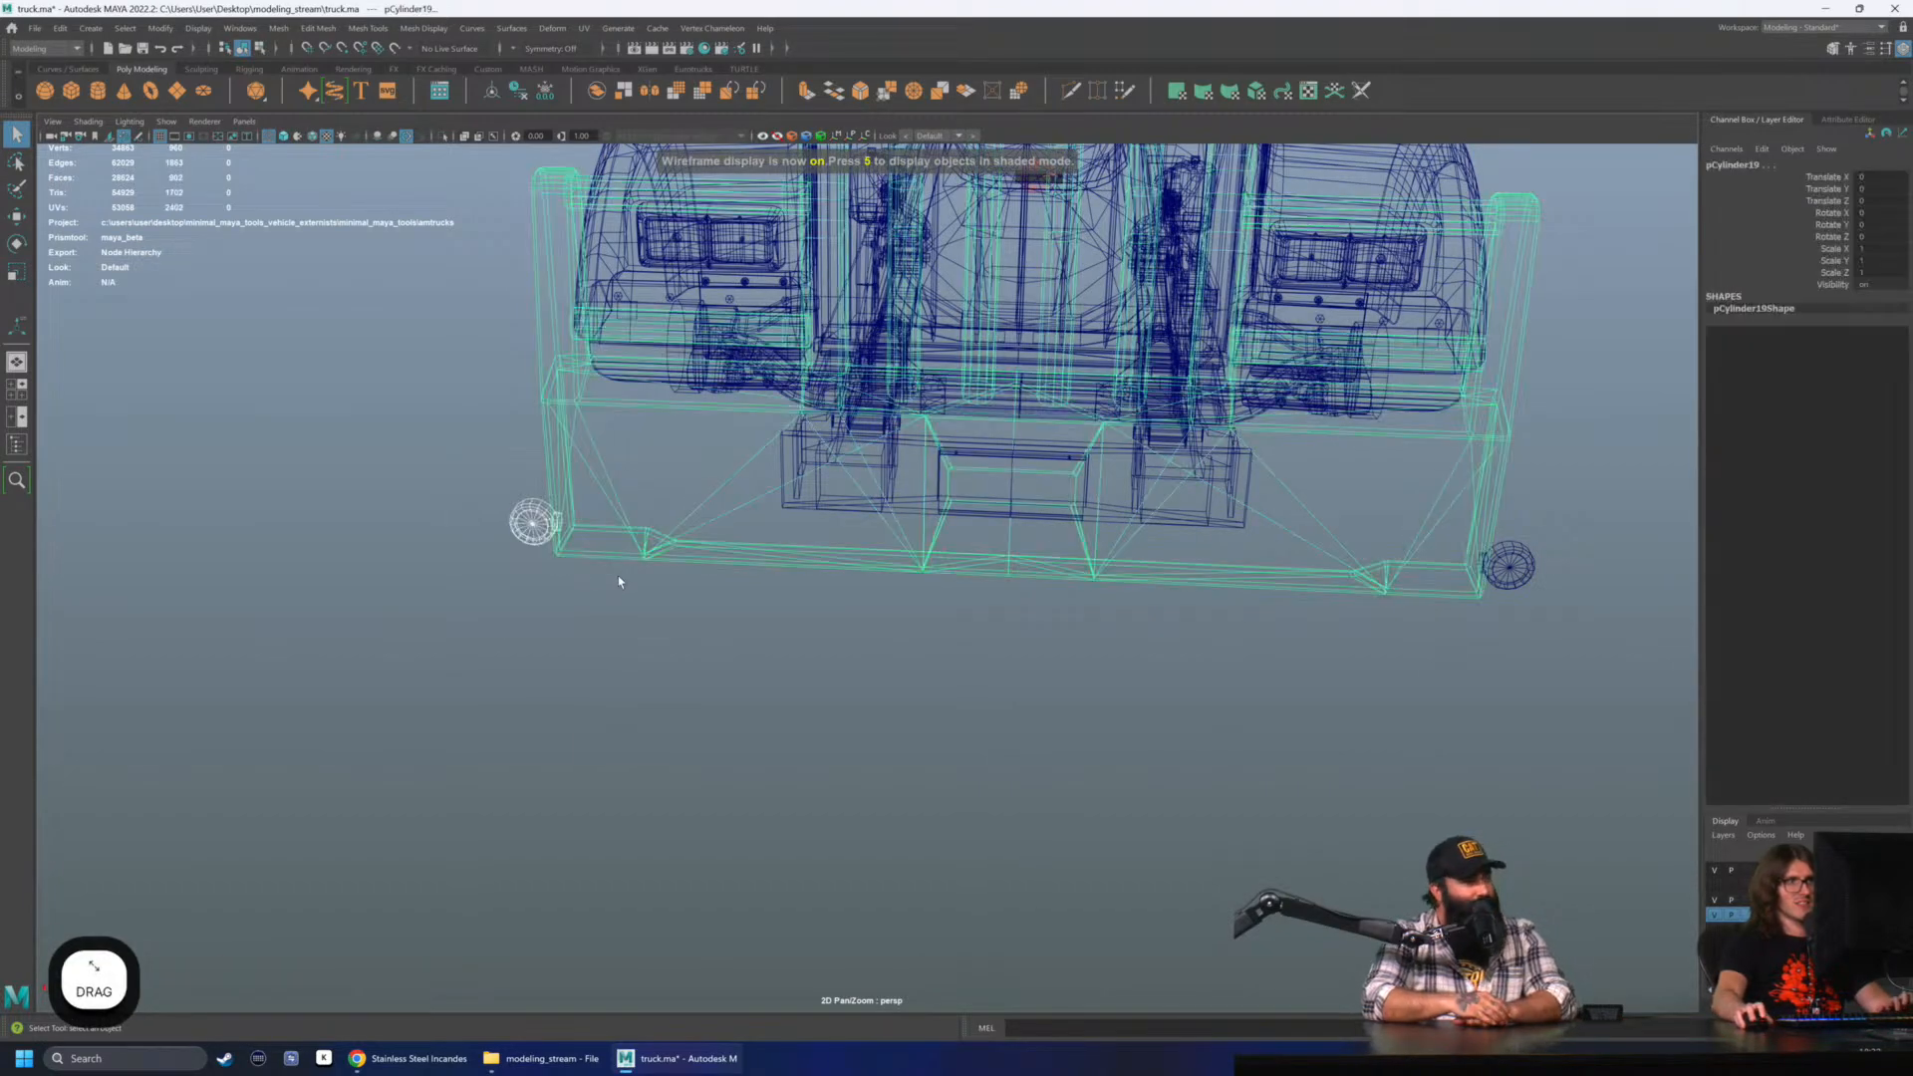
{"action": "left_click_drag", "start_coordinate": [619, 585], "coordinate": [729, 673], "text": "ctrl"}
{"action": "left_click", "coordinate": [729, 673]}
- Select the remaining light housing at the bumper corner and freeze its transformations
{"action": "middle_click_drag", "start_coordinate": [1021, 598], "coordinate": [595, 603], "text": "alt"}
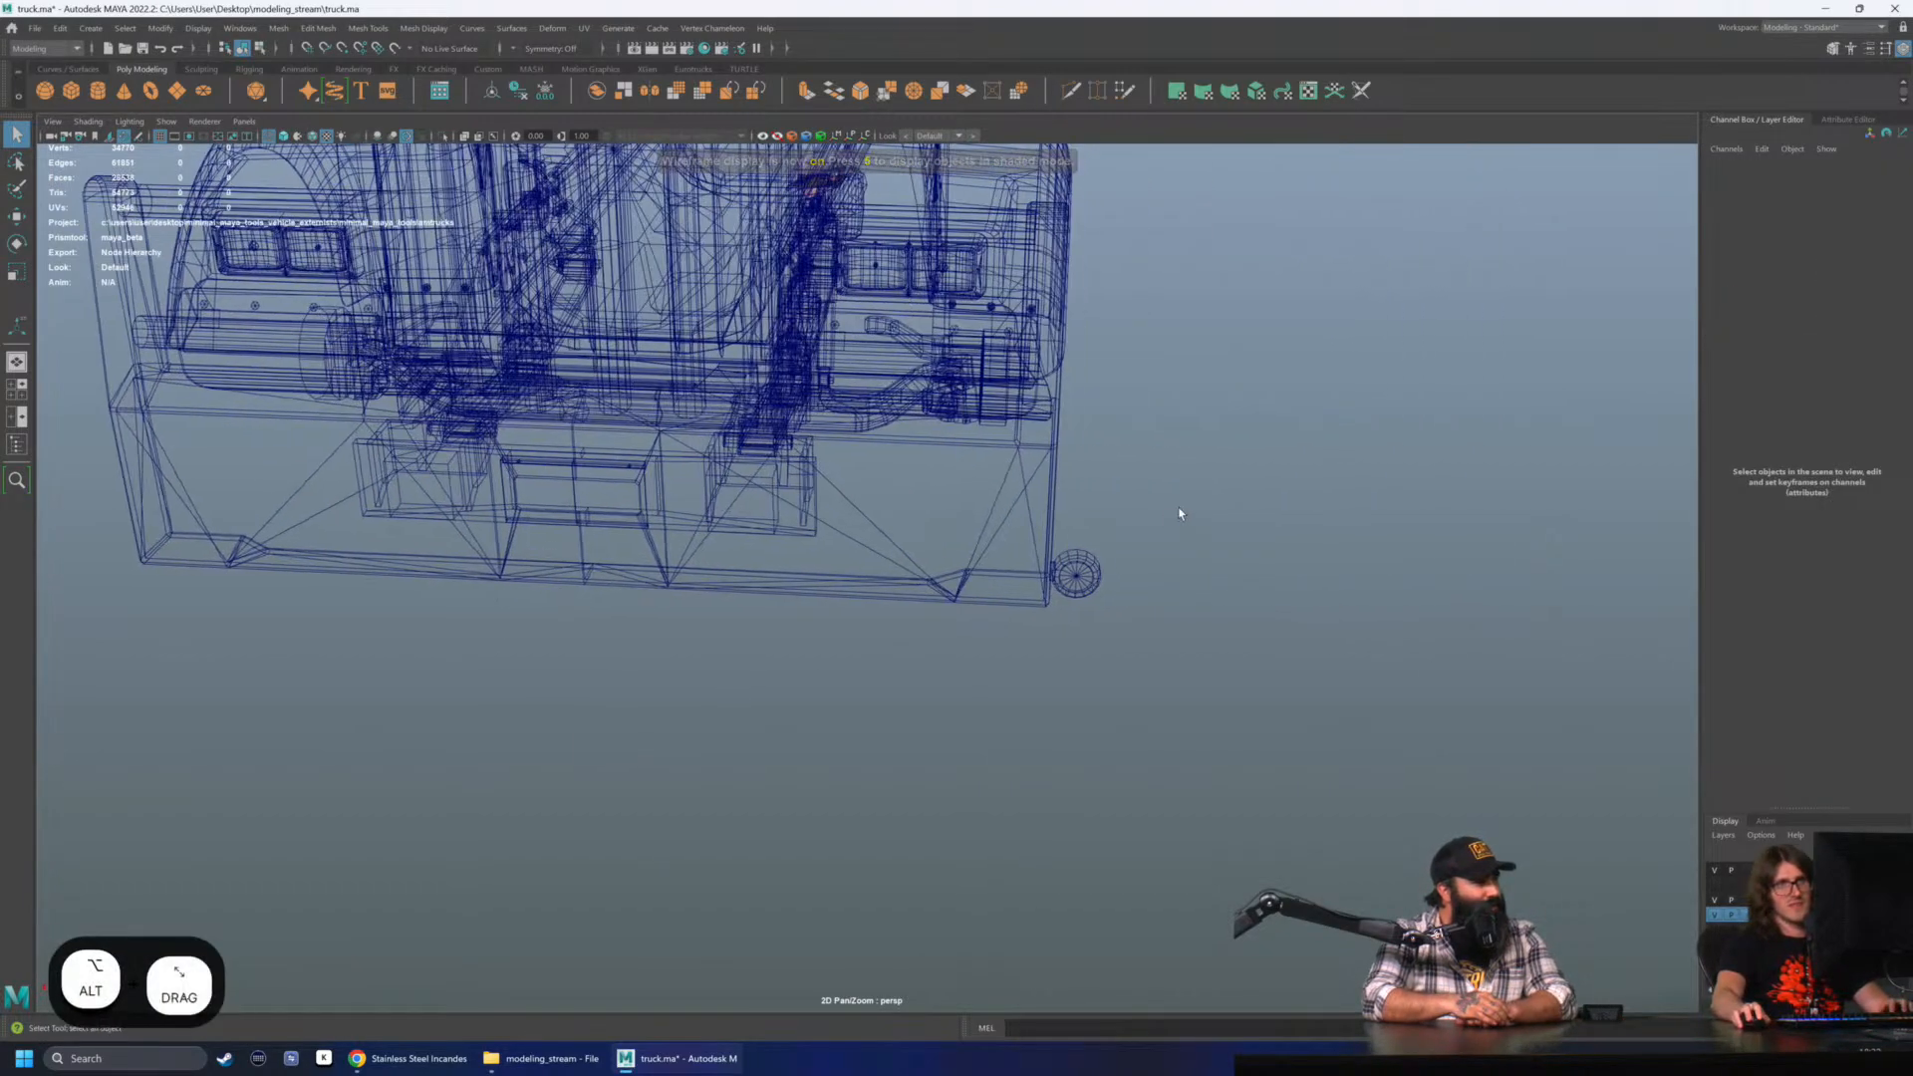
{"action": "left_click_drag", "start_coordinate": [1179, 513], "coordinate": [1080, 640]}
{"action": "key", "text": "f"}
{"action": "scroll", "coordinate": [728, 615], "scroll_direction": "down", "scroll_amount": 3}
{"action": "key", "text": "6"}
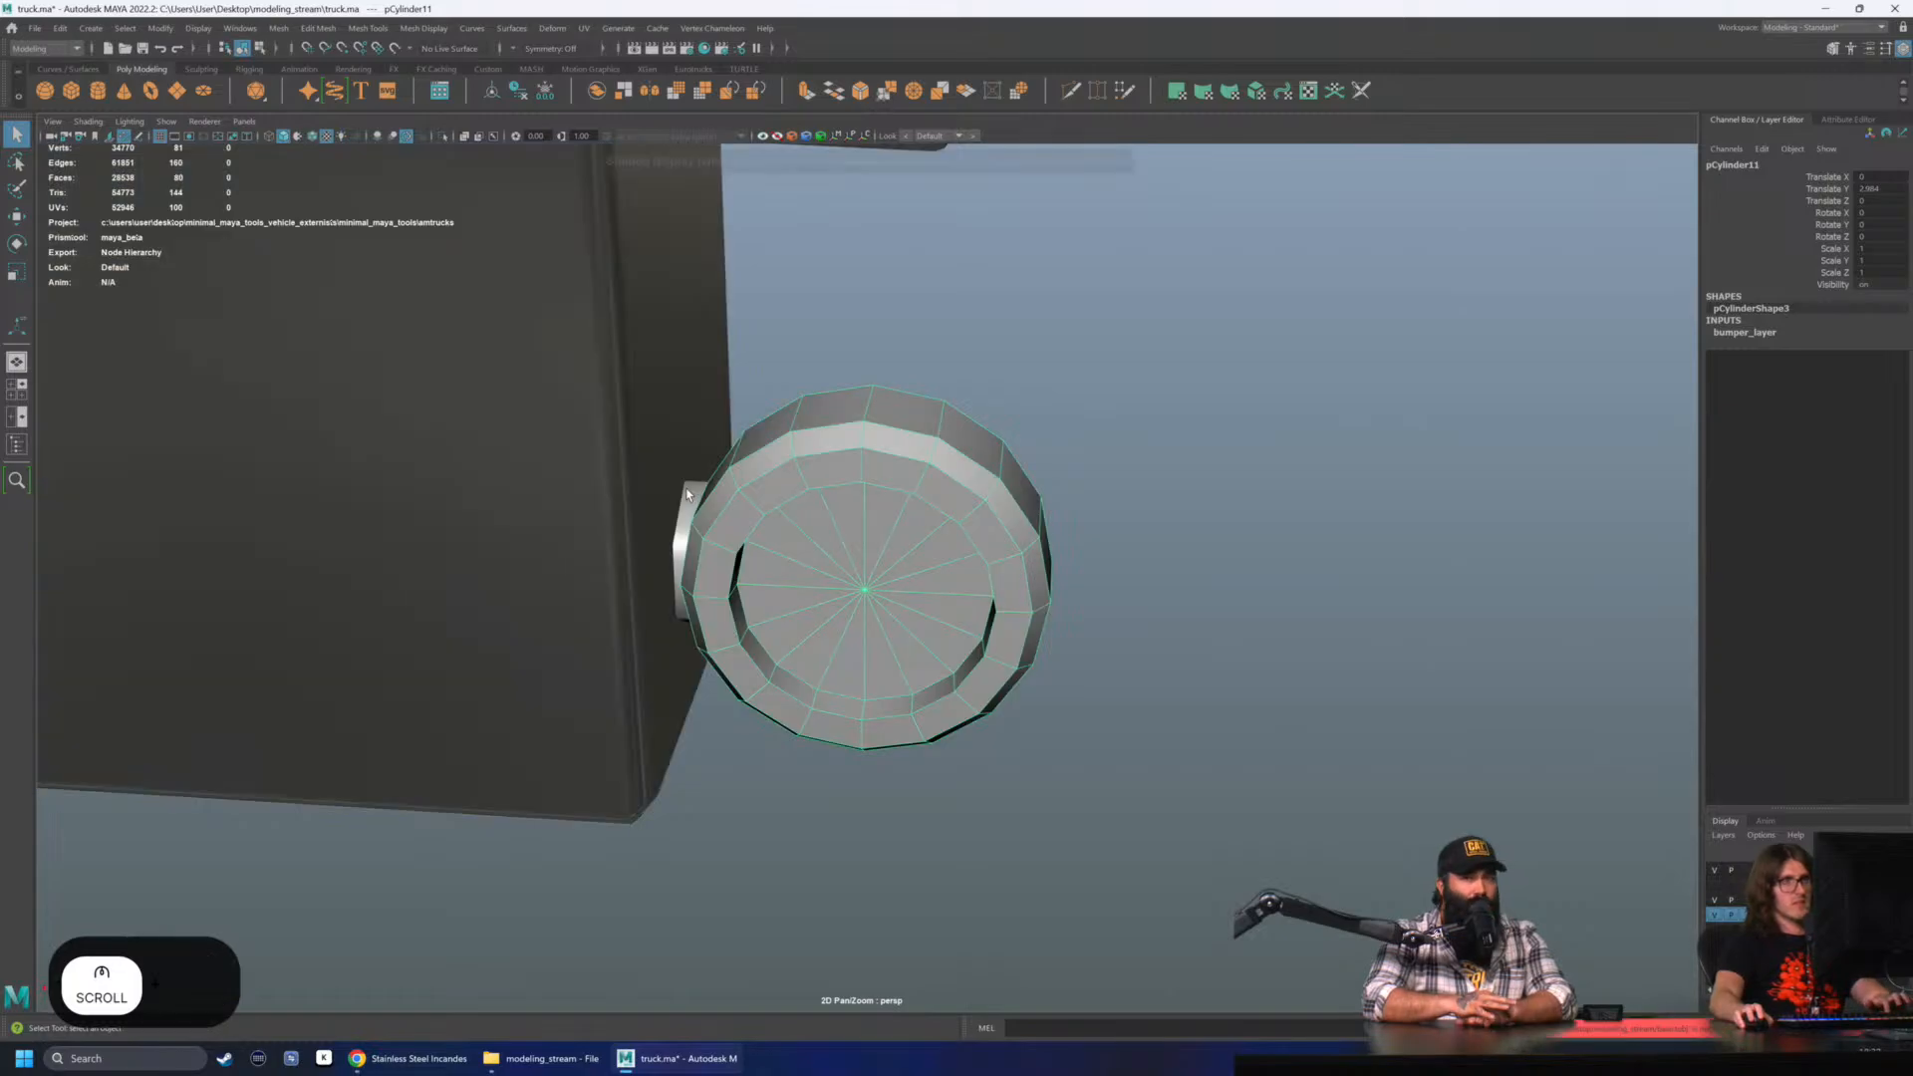
{"action": "key", "text": "w"}
{"action": "left_click_drag", "start_coordinate": [1153, 363], "coordinate": [532, 232], "text": "alt"}
{"action": "left_click", "coordinate": [171, 28]}
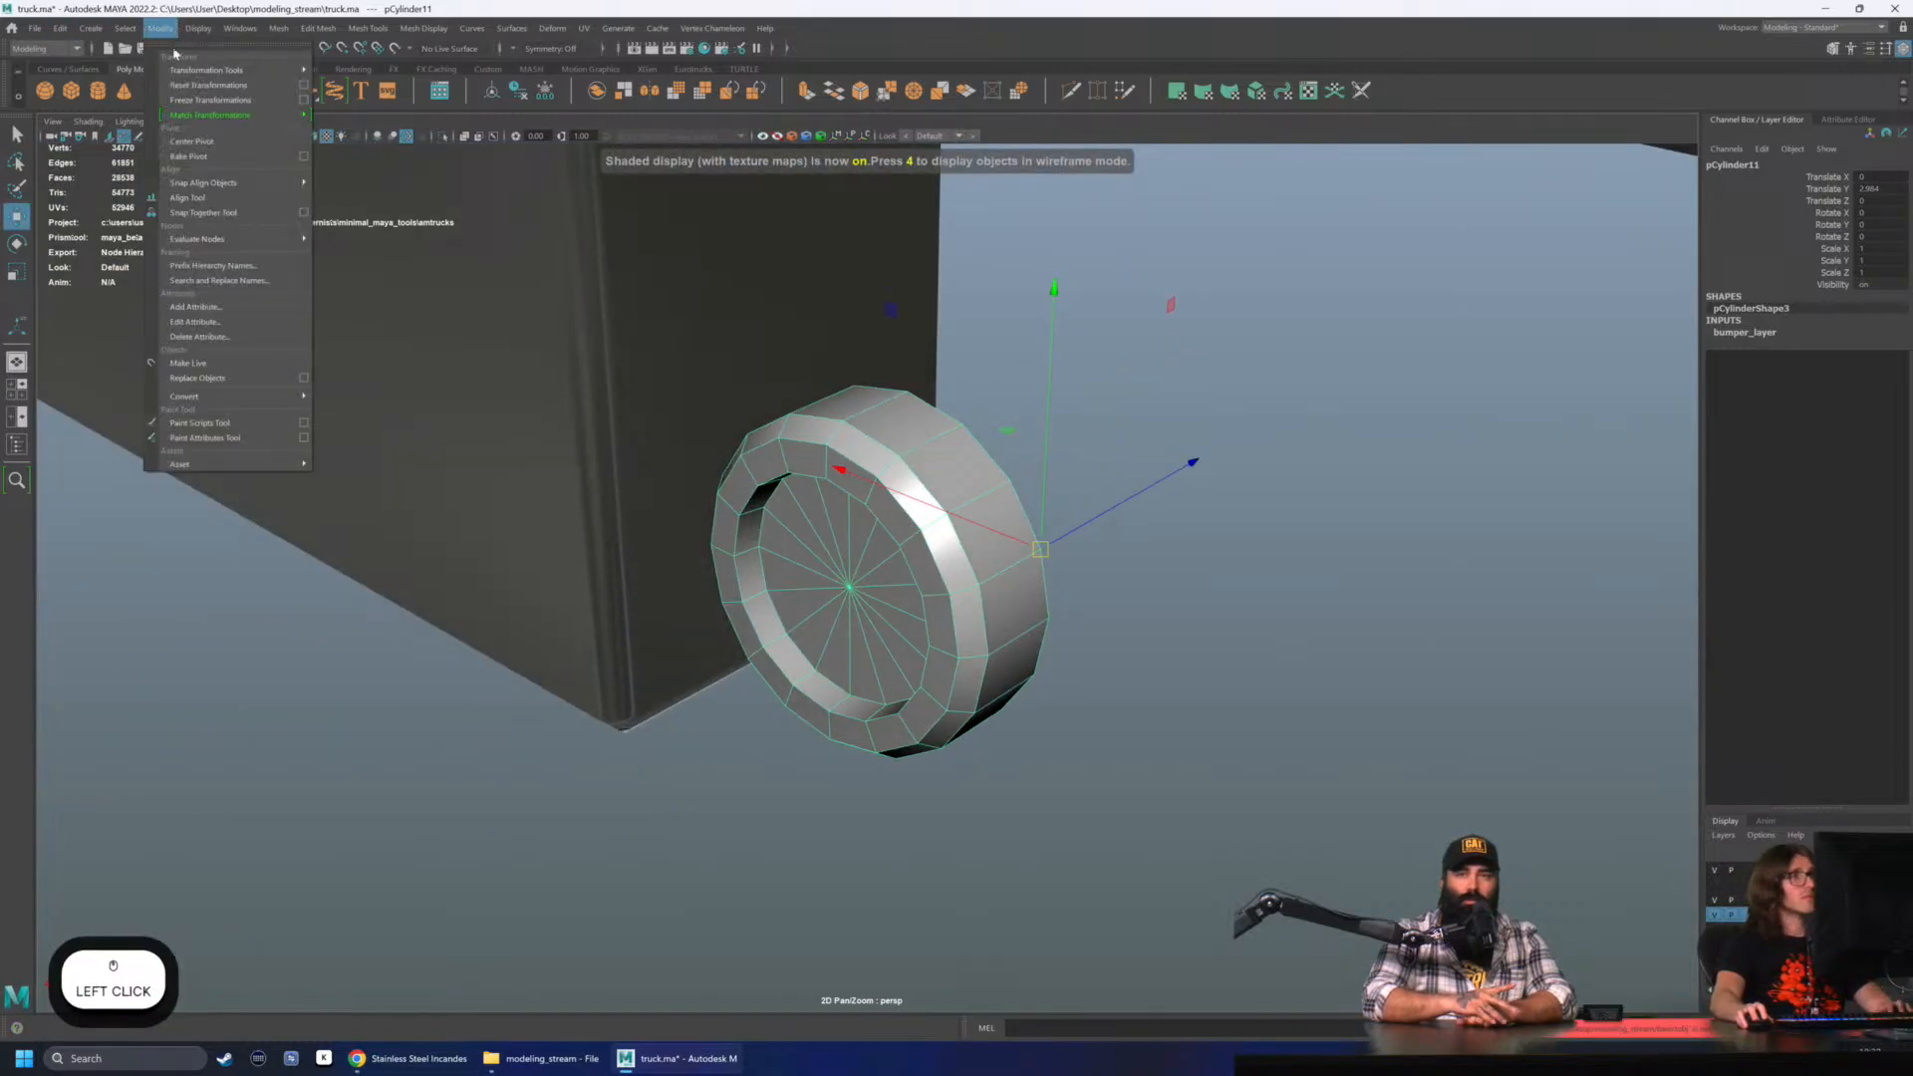
{"action": "left_click", "coordinate": [189, 103]}
- Duplicate the light housing and mirror the copy across its rear edge with Scale Z set to -1
{"action": "left_click_drag", "start_coordinate": [757, 348], "coordinate": [896, 356], "text": "alt"}
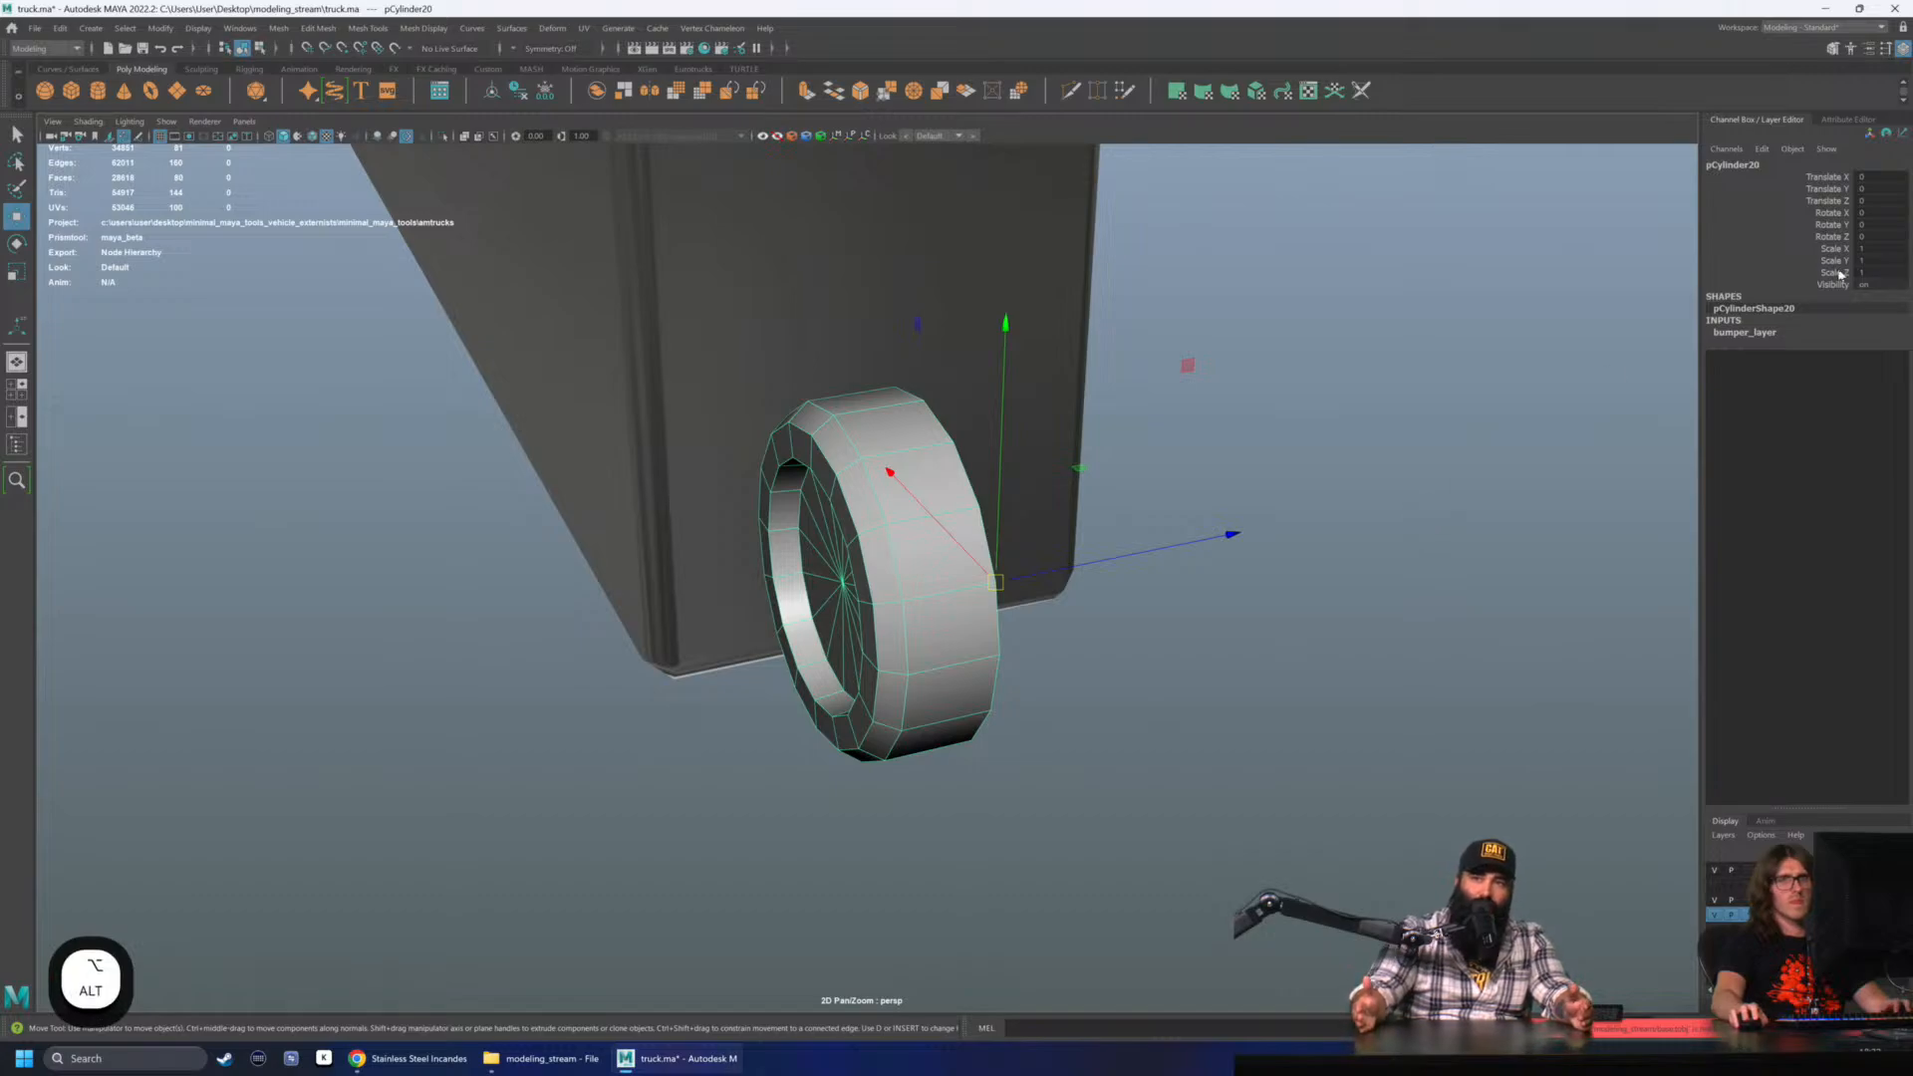
{"action": "type", "text": "-1"}
{"action": "key", "text": "Return"}
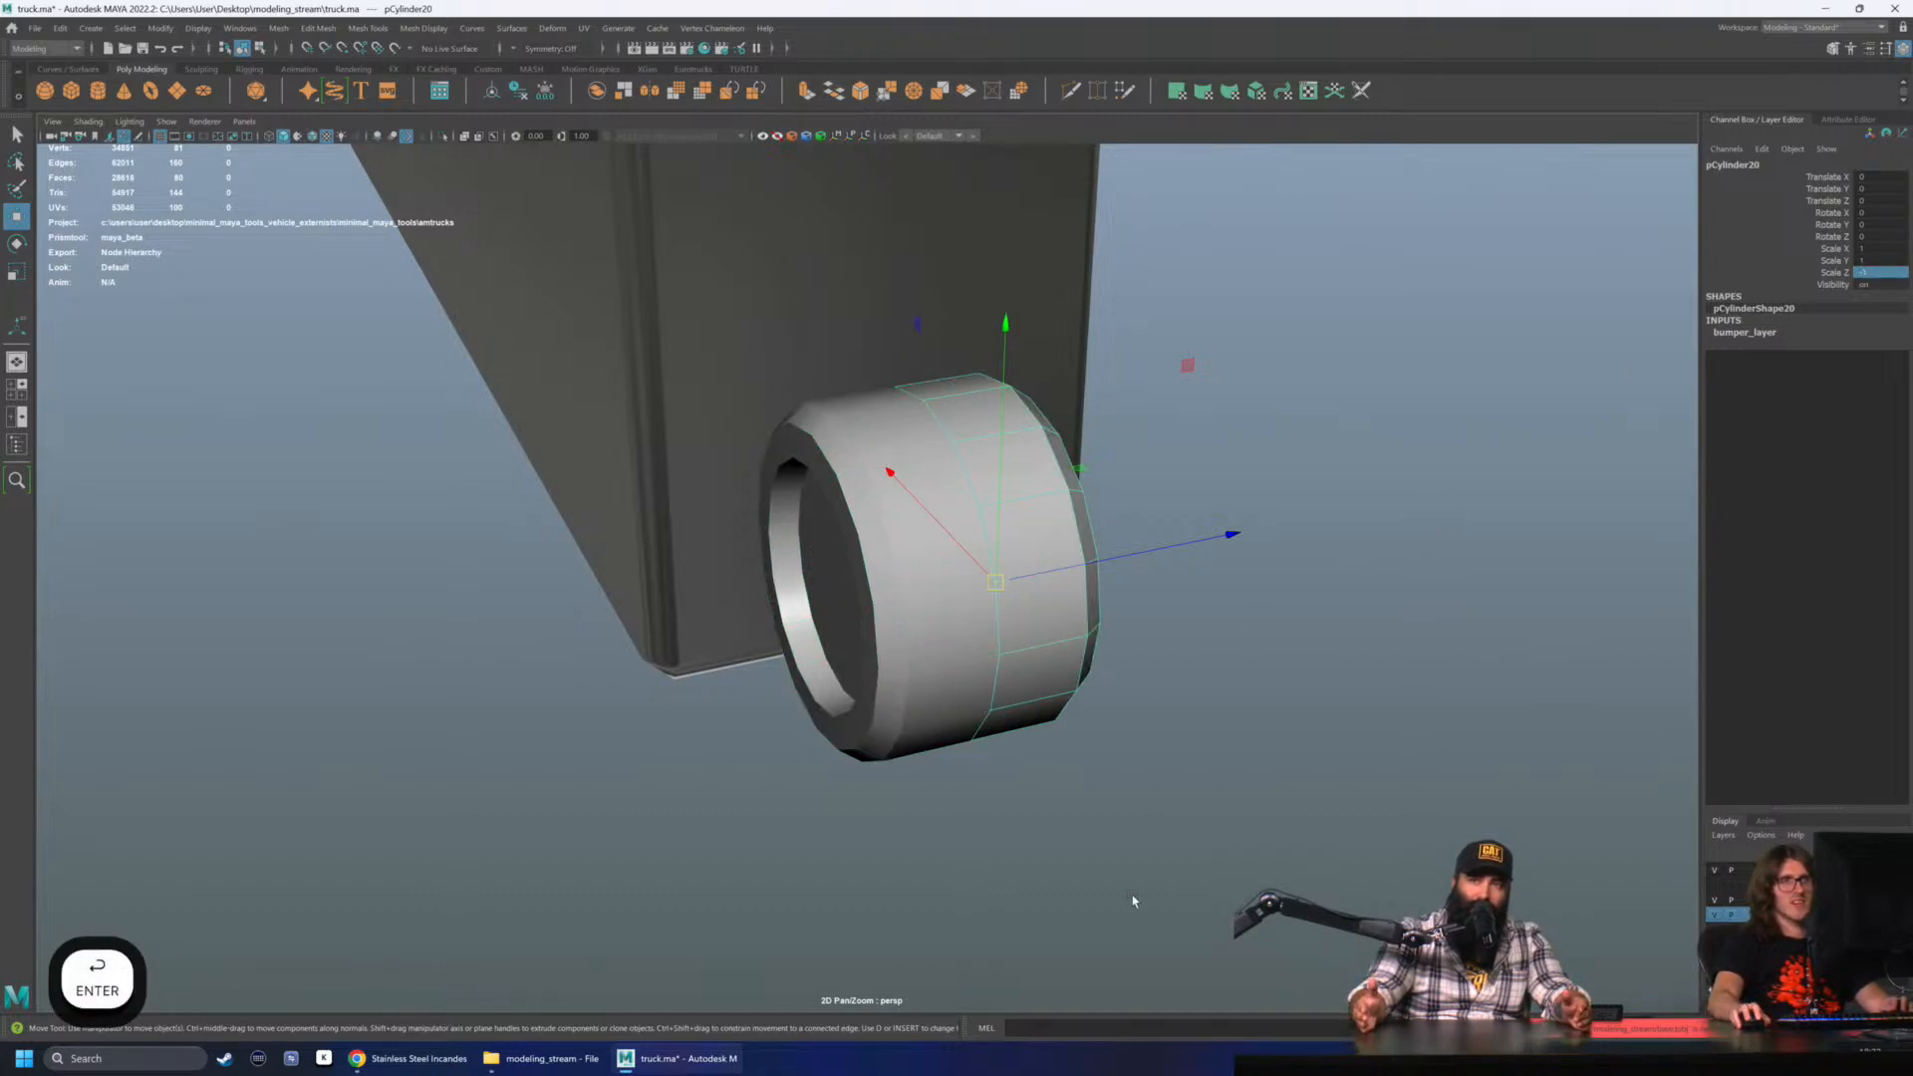
{"action": "left_click", "coordinate": [1106, 833]}
- Select both halves of the light housing, combine them into one mesh and delete its history
{"action": "left_click_drag", "start_coordinate": [1106, 833], "coordinate": [1185, 797], "text": "alt"}
{"action": "left_click", "coordinate": [1030, 634]}
{"action": "left_click", "coordinate": [1071, 608], "text": "shift"}
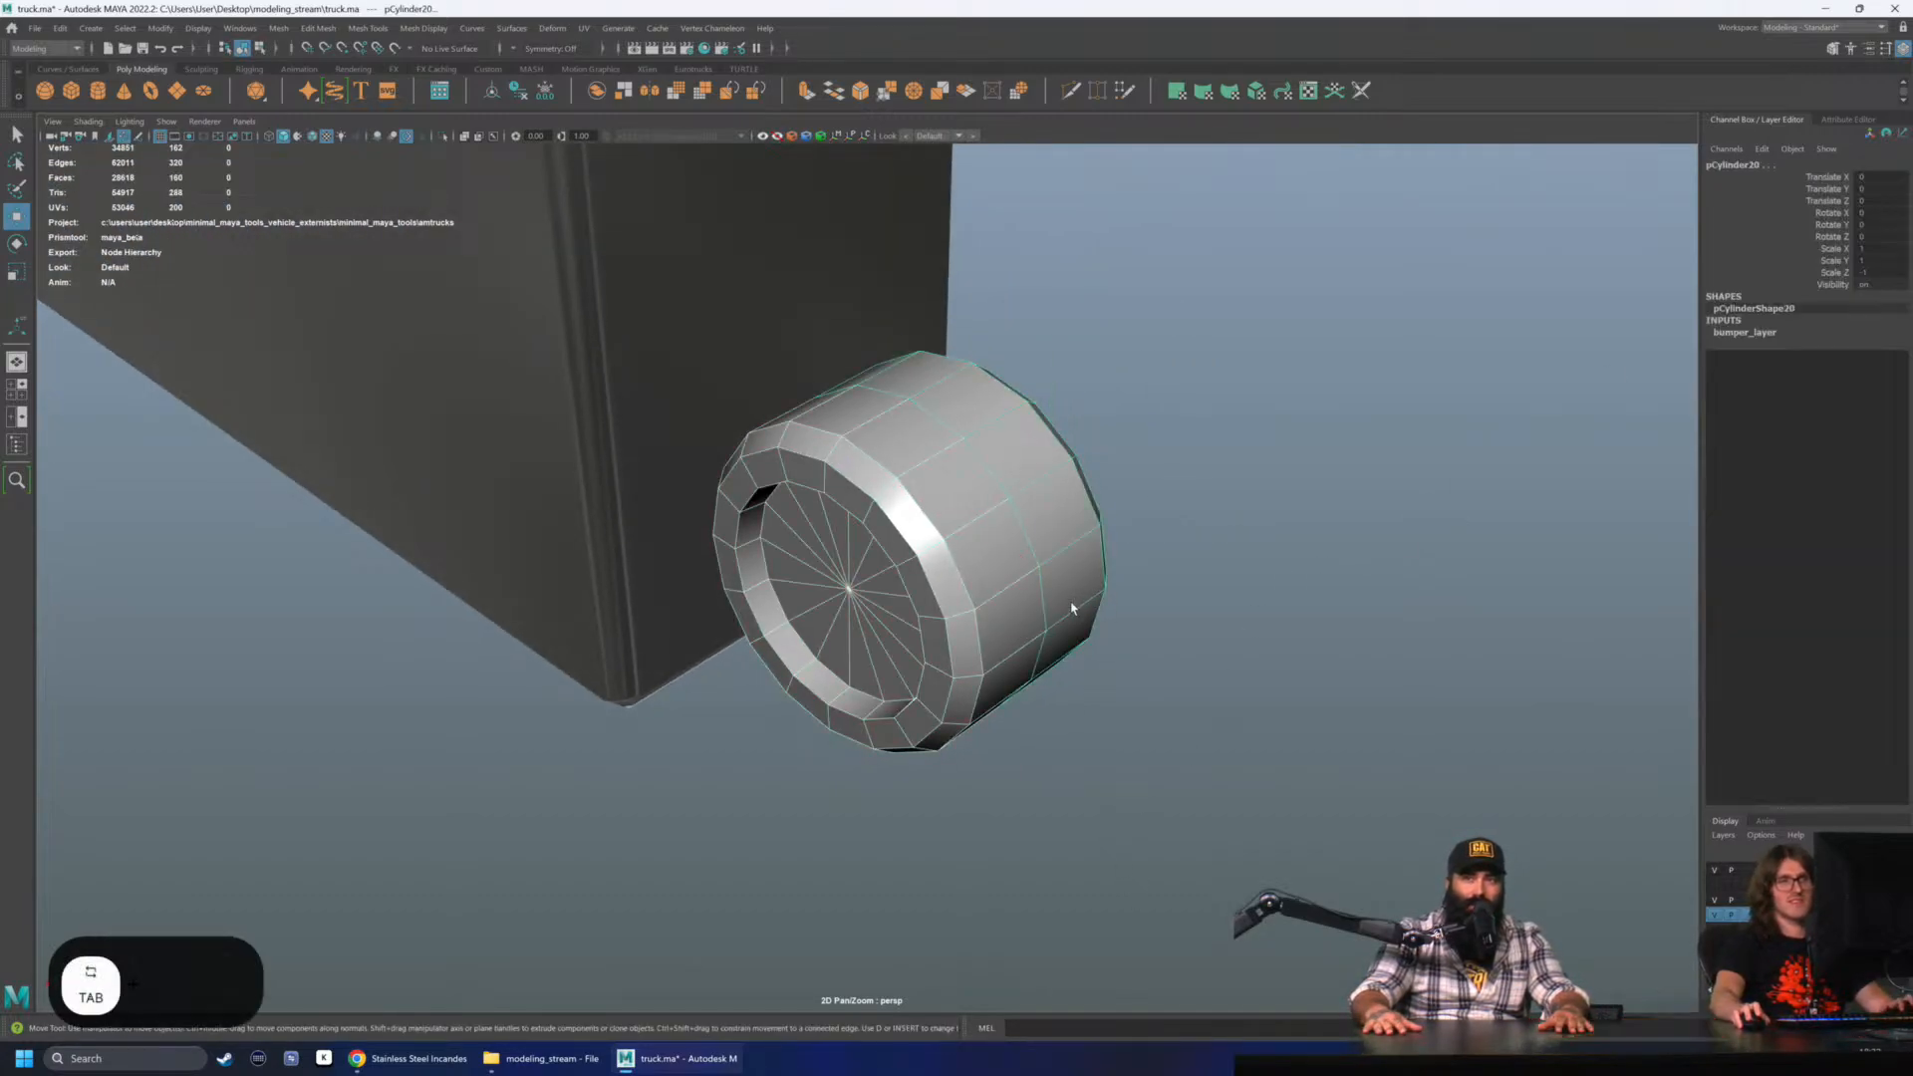
{"action": "left_click", "coordinate": [279, 33]}
{"action": "left_click", "coordinate": [311, 84]}
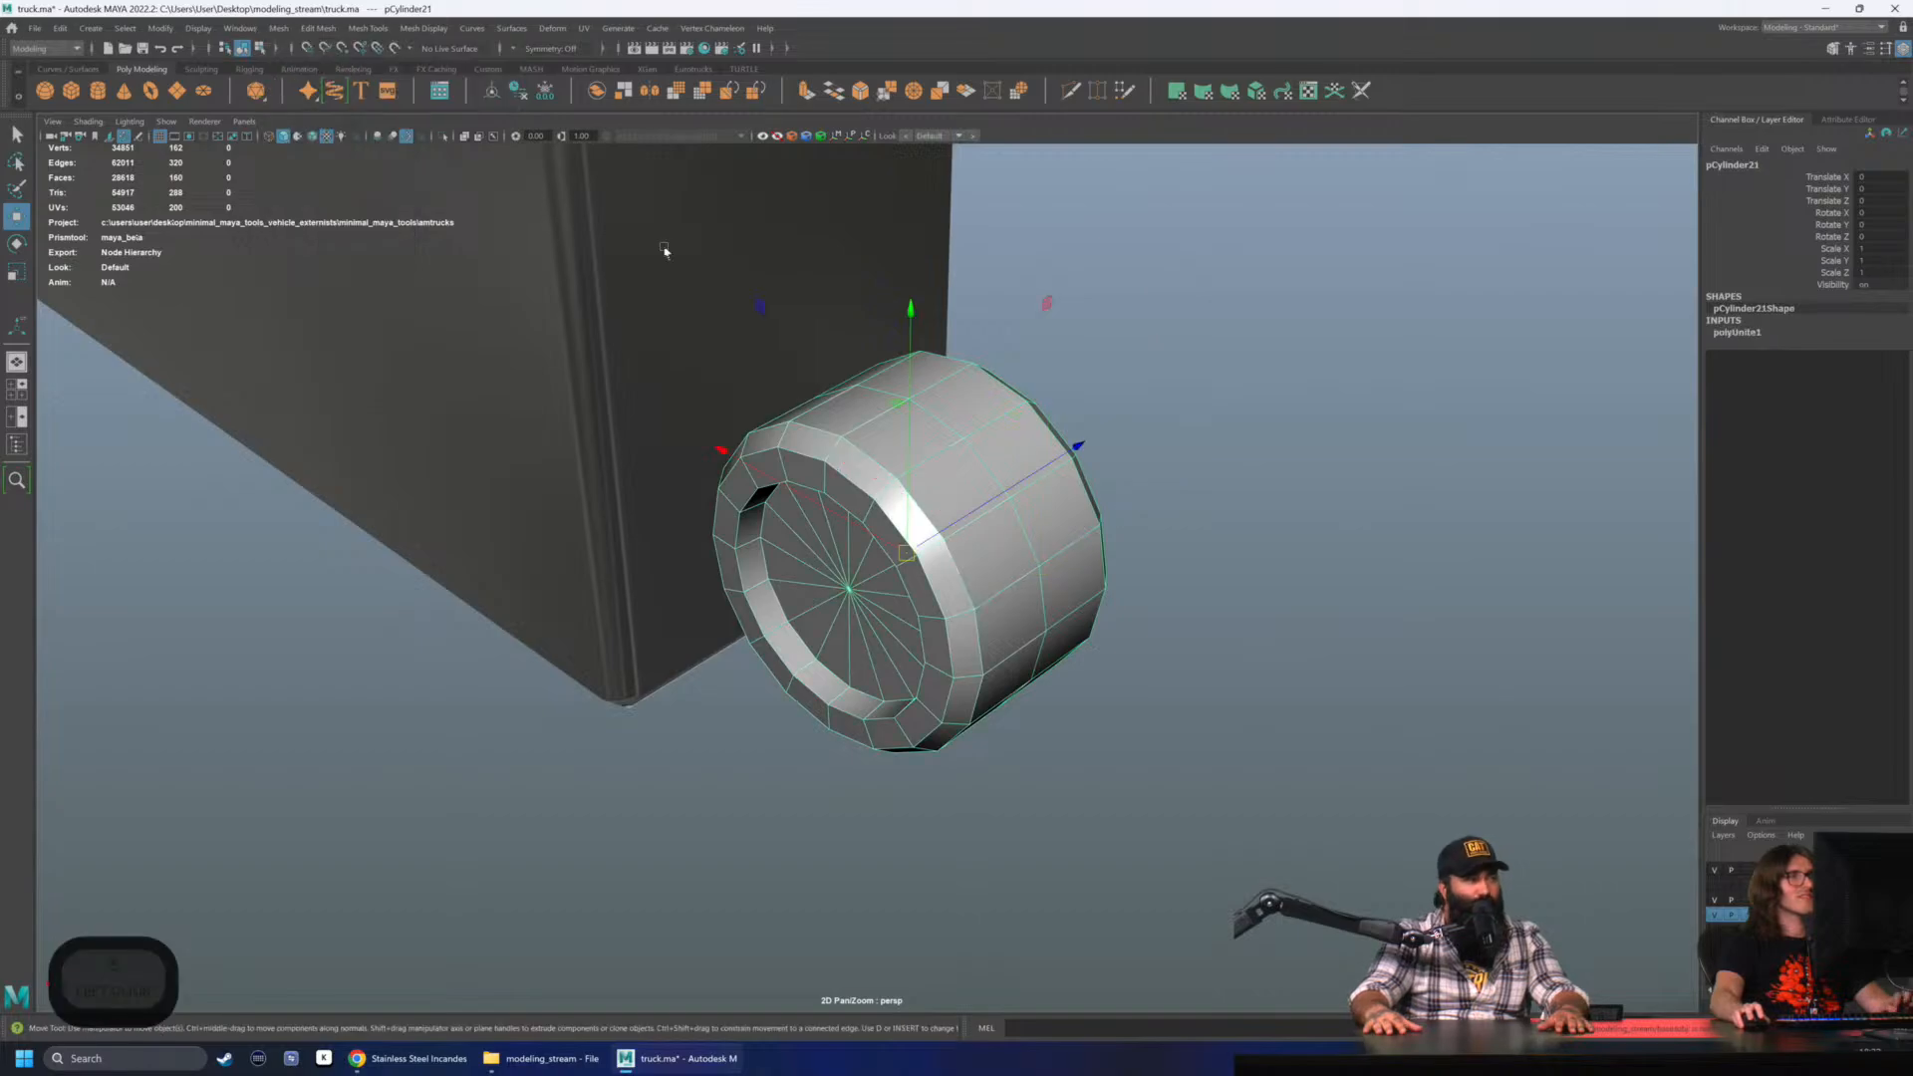
{"action": "key", "text": "alt+shift+d"}
- Select the vertices along the housing's middle seam in wireframe and merge them with a 0.01 distance threshold
{"action": "mouse_move", "coordinate": [1148, 391]}
{"action": "left_mouse_down", "text": "alt"}
{"action": "mouse_move", "coordinate": [1091, 431]}
{"action": "mouse_move", "coordinate": [1166, 448]}
{"action": "mouse_move", "coordinate": [930, 369]}
{"action": "left_mouse_up", "text": "alt"}
{"action": "key", "text": "4"}
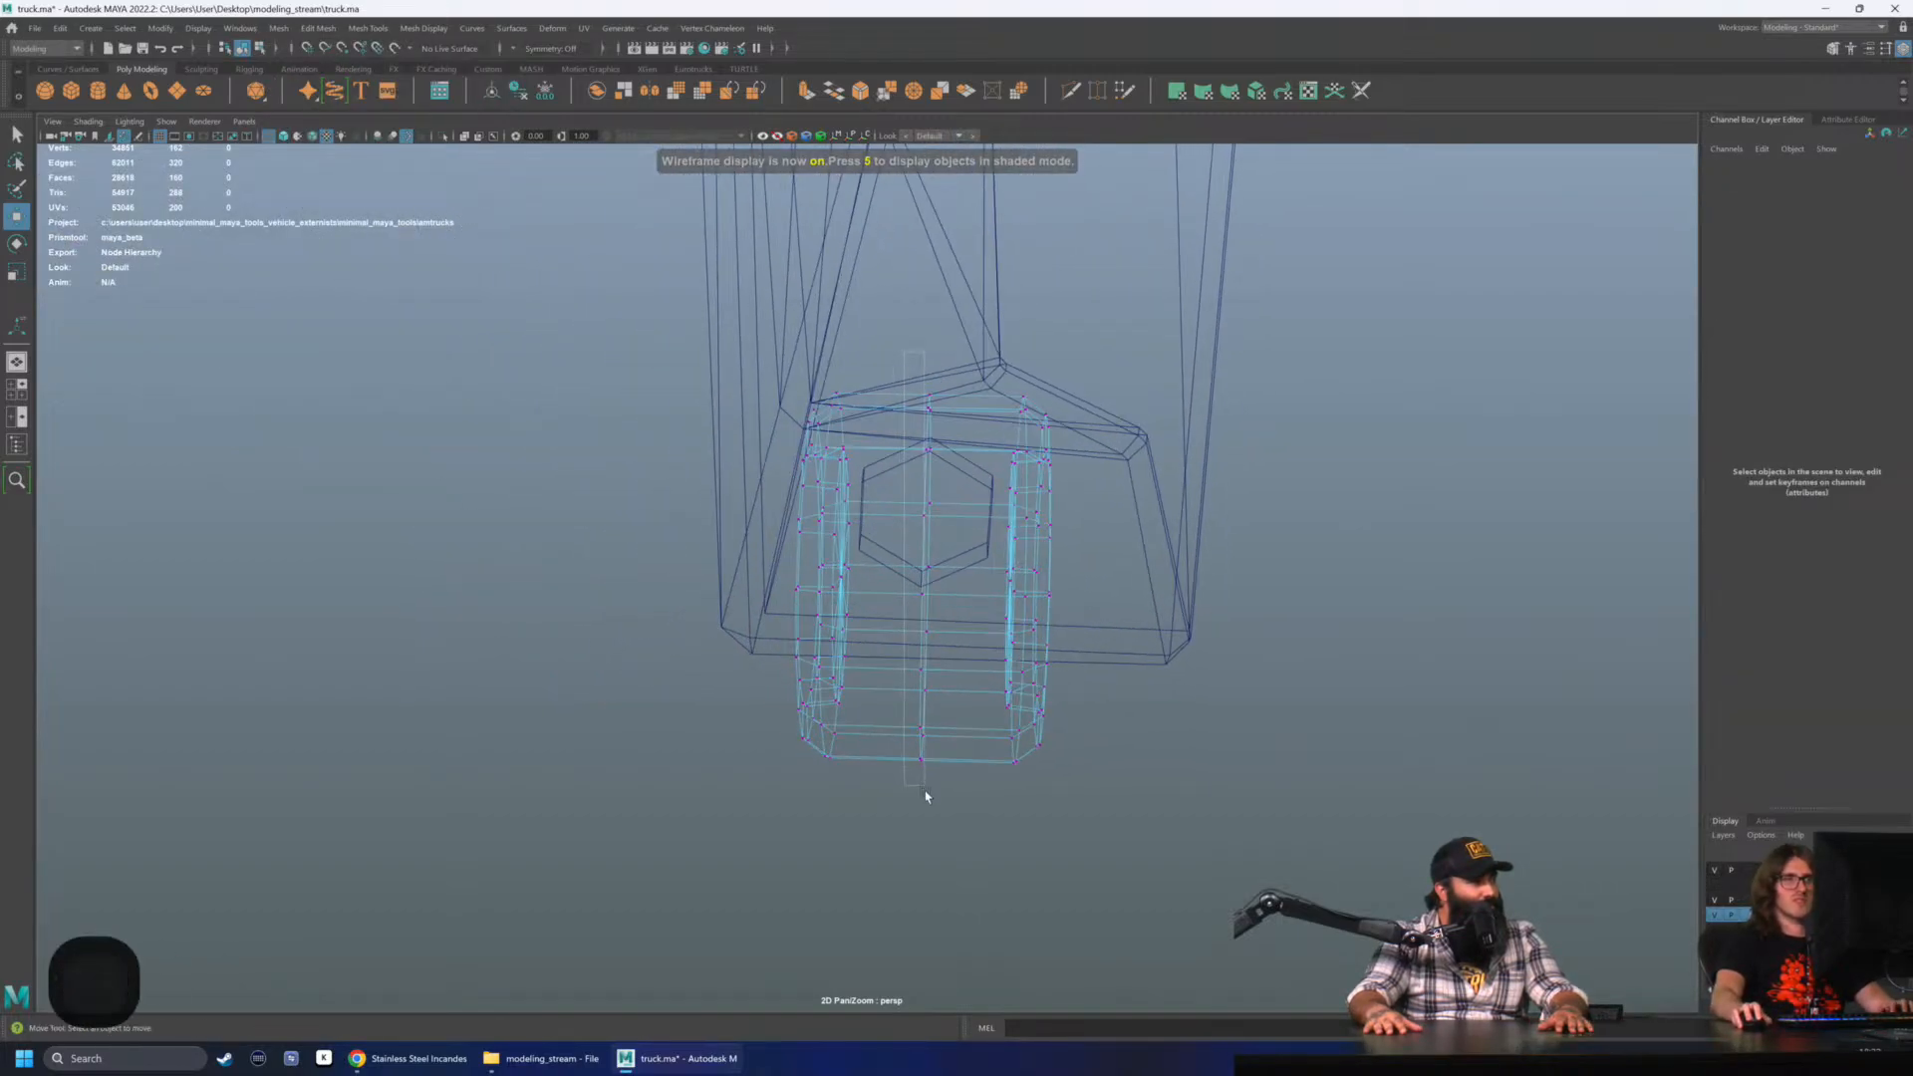
{"action": "left_click_drag", "start_coordinate": [926, 793], "coordinate": [927, 795]}
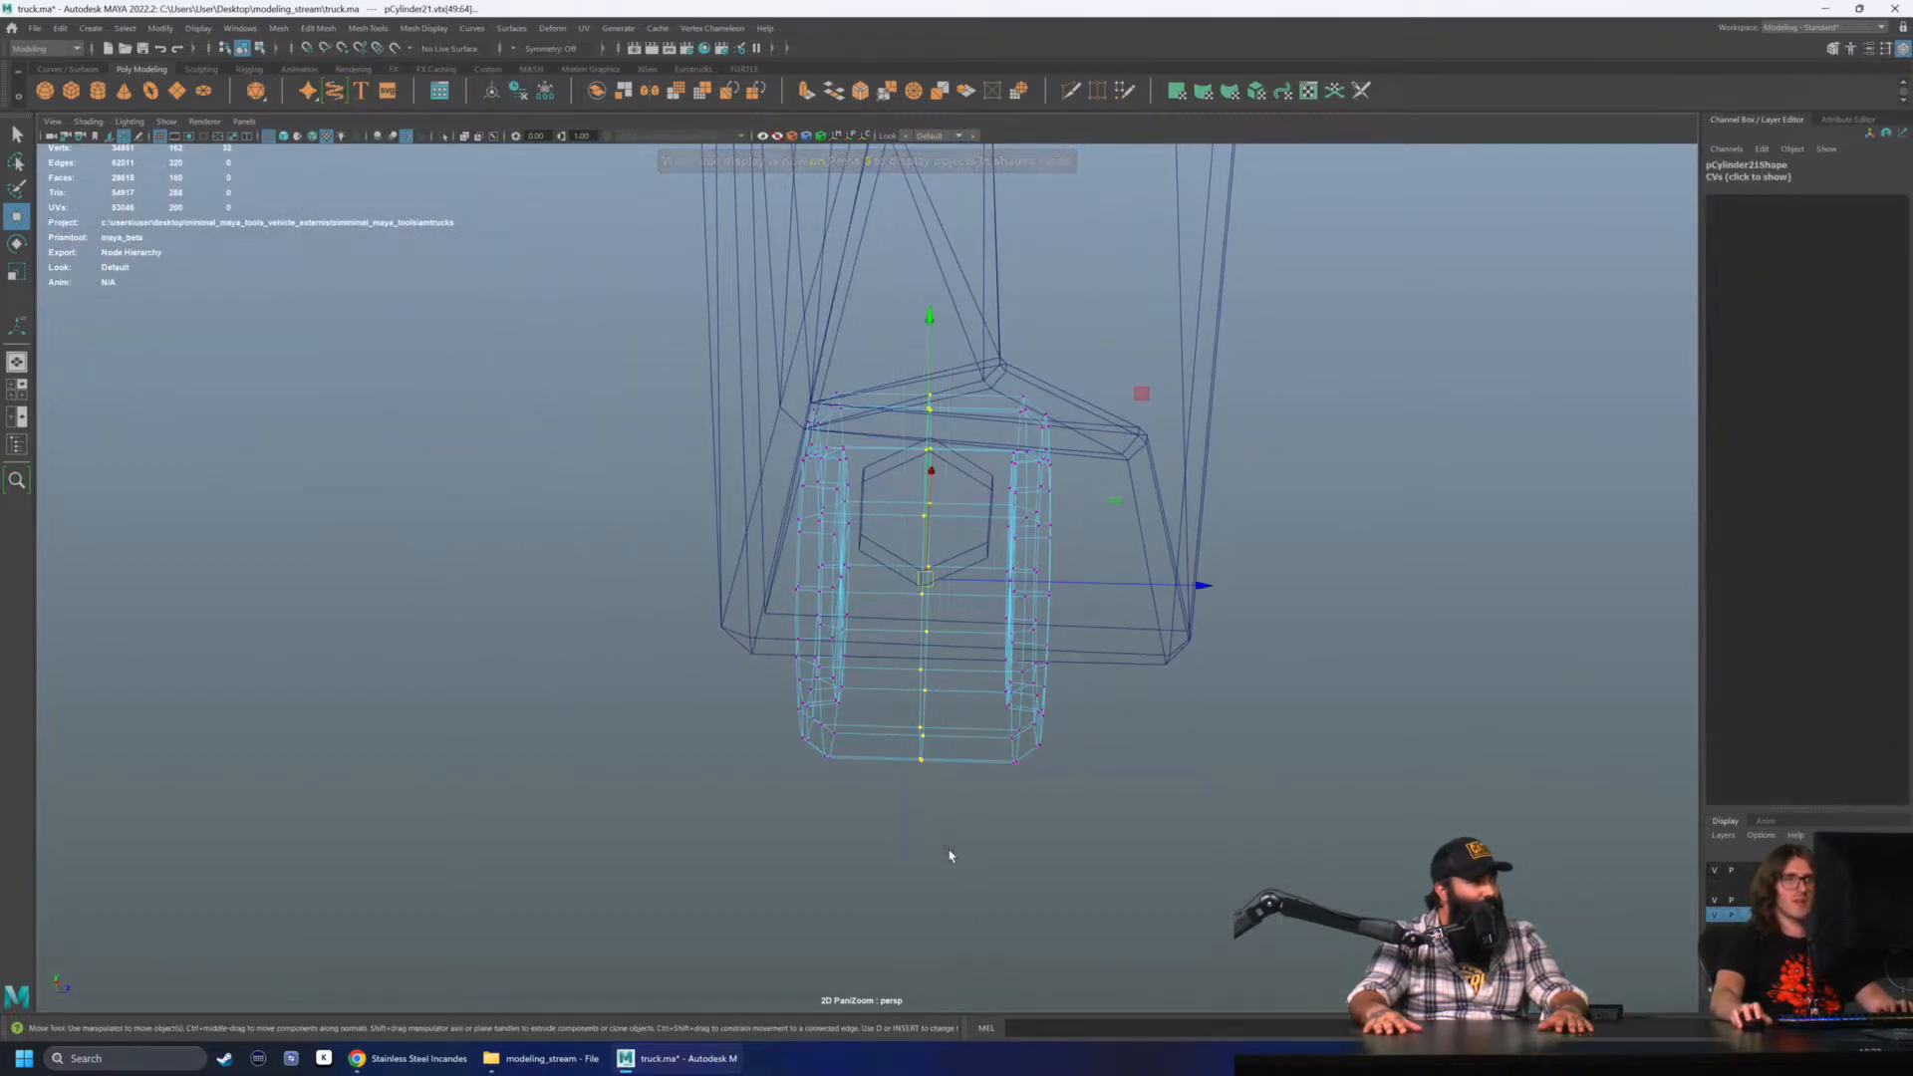
{"action": "left_click", "coordinate": [315, 30]}
{"action": "left_click", "coordinate": [349, 208]}
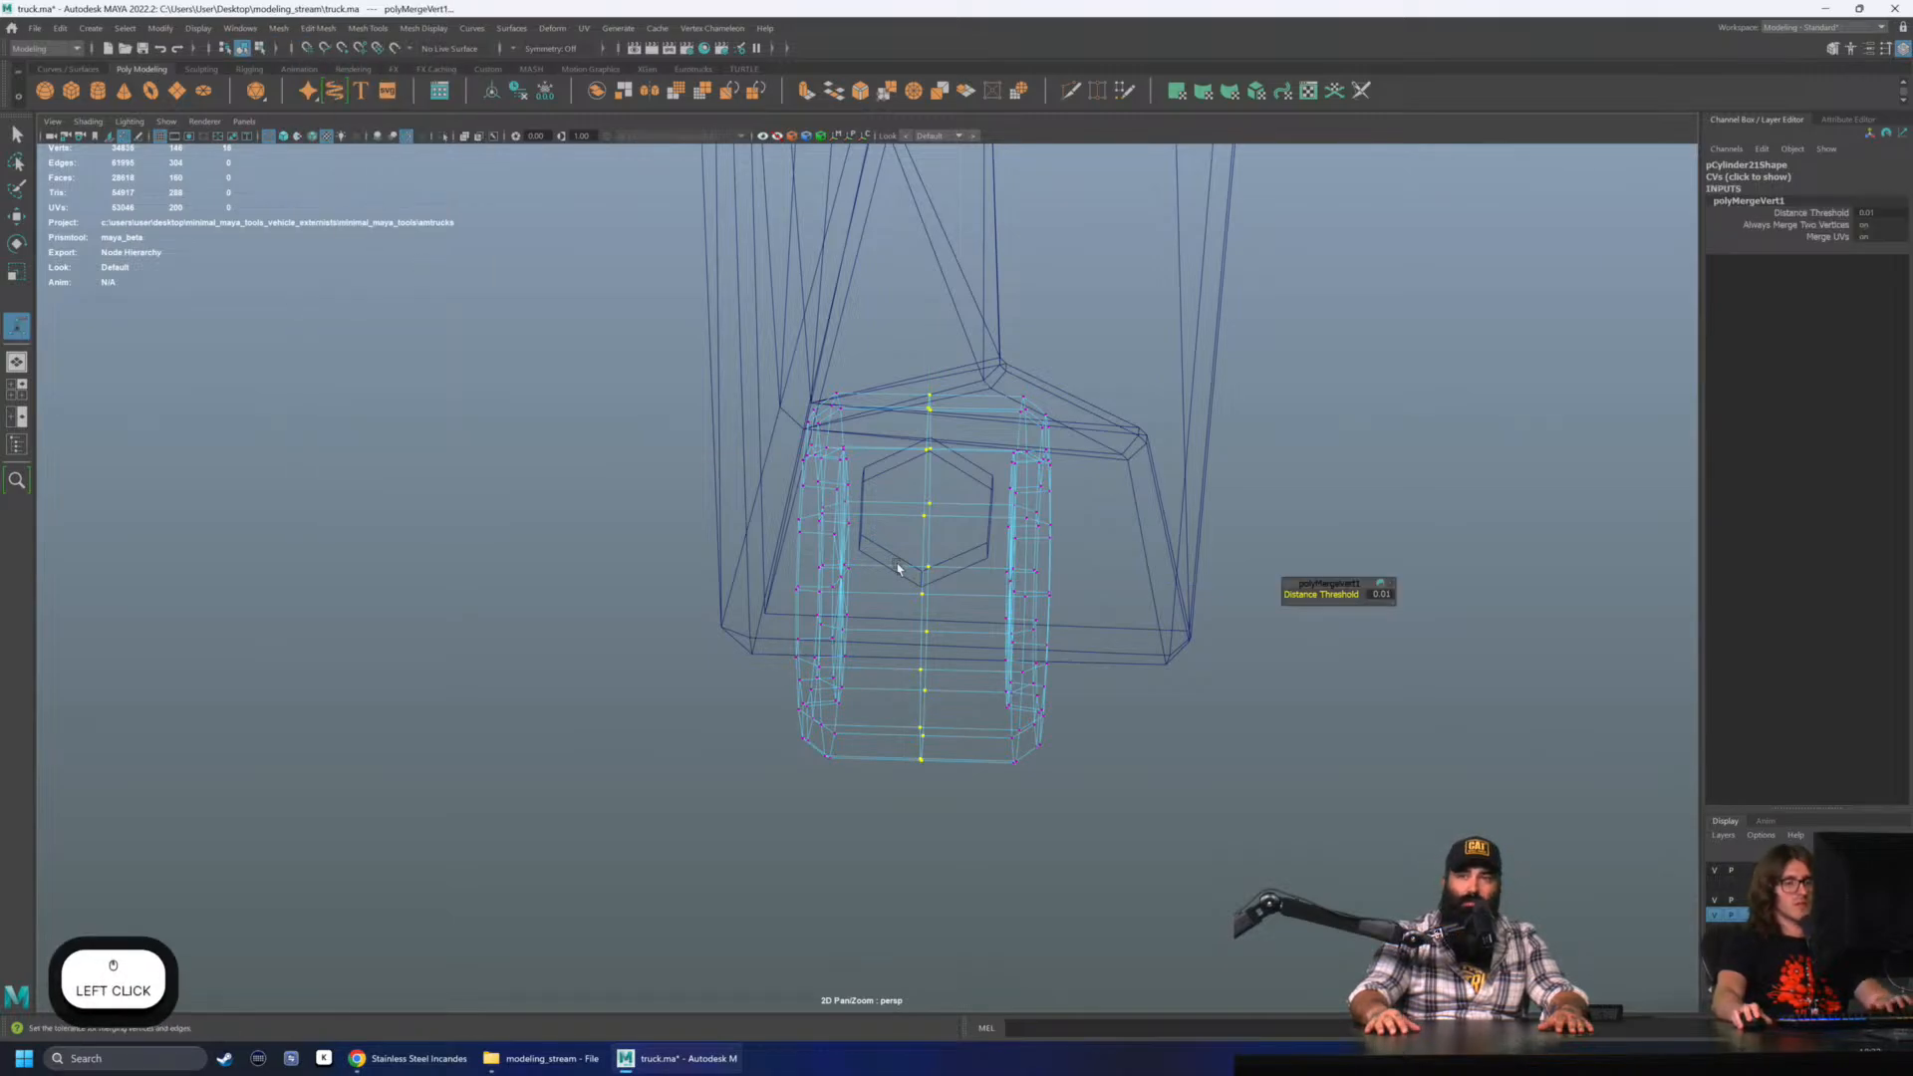
- Delete the edge loop around the housing's middle seam, return to object mode and delete the mesh's history
{"action": "key", "text": "6"}
{"action": "key", "text": "q"}
{"action": "left_click", "coordinate": [926, 479]}
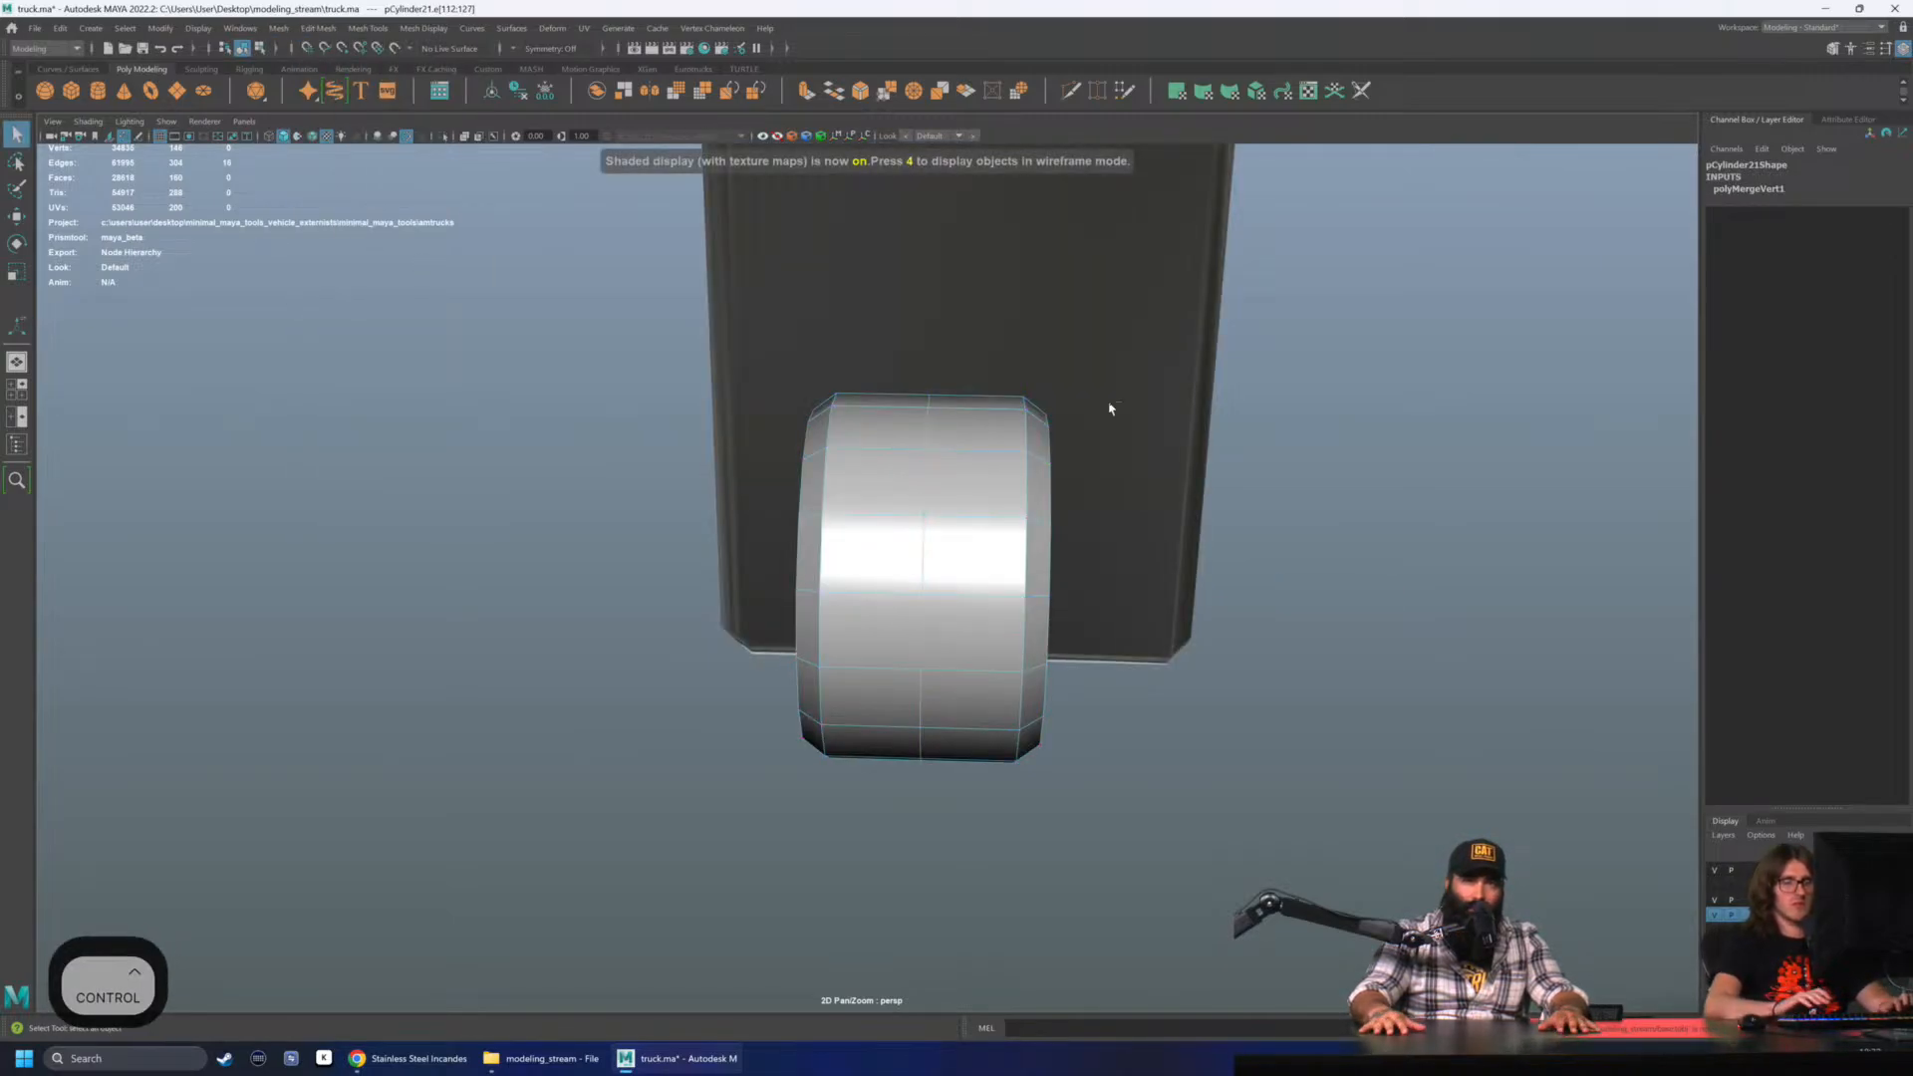
{"action": "key", "text": "ctrl+Delete"}
{"action": "key", "text": "q"}
{"action": "right_click_drag", "start_coordinate": [1111, 410], "coordinate": [1277, 410]}
{"action": "key", "text": "alt+shift+d"}
- Inspect the double-faced light's size and placement against the bumper and the truck's front
{"action": "left_click", "coordinate": [1226, 568]}
{"action": "left_click_drag", "start_coordinate": [1226, 568], "coordinate": [977, 547], "text": "alt"}
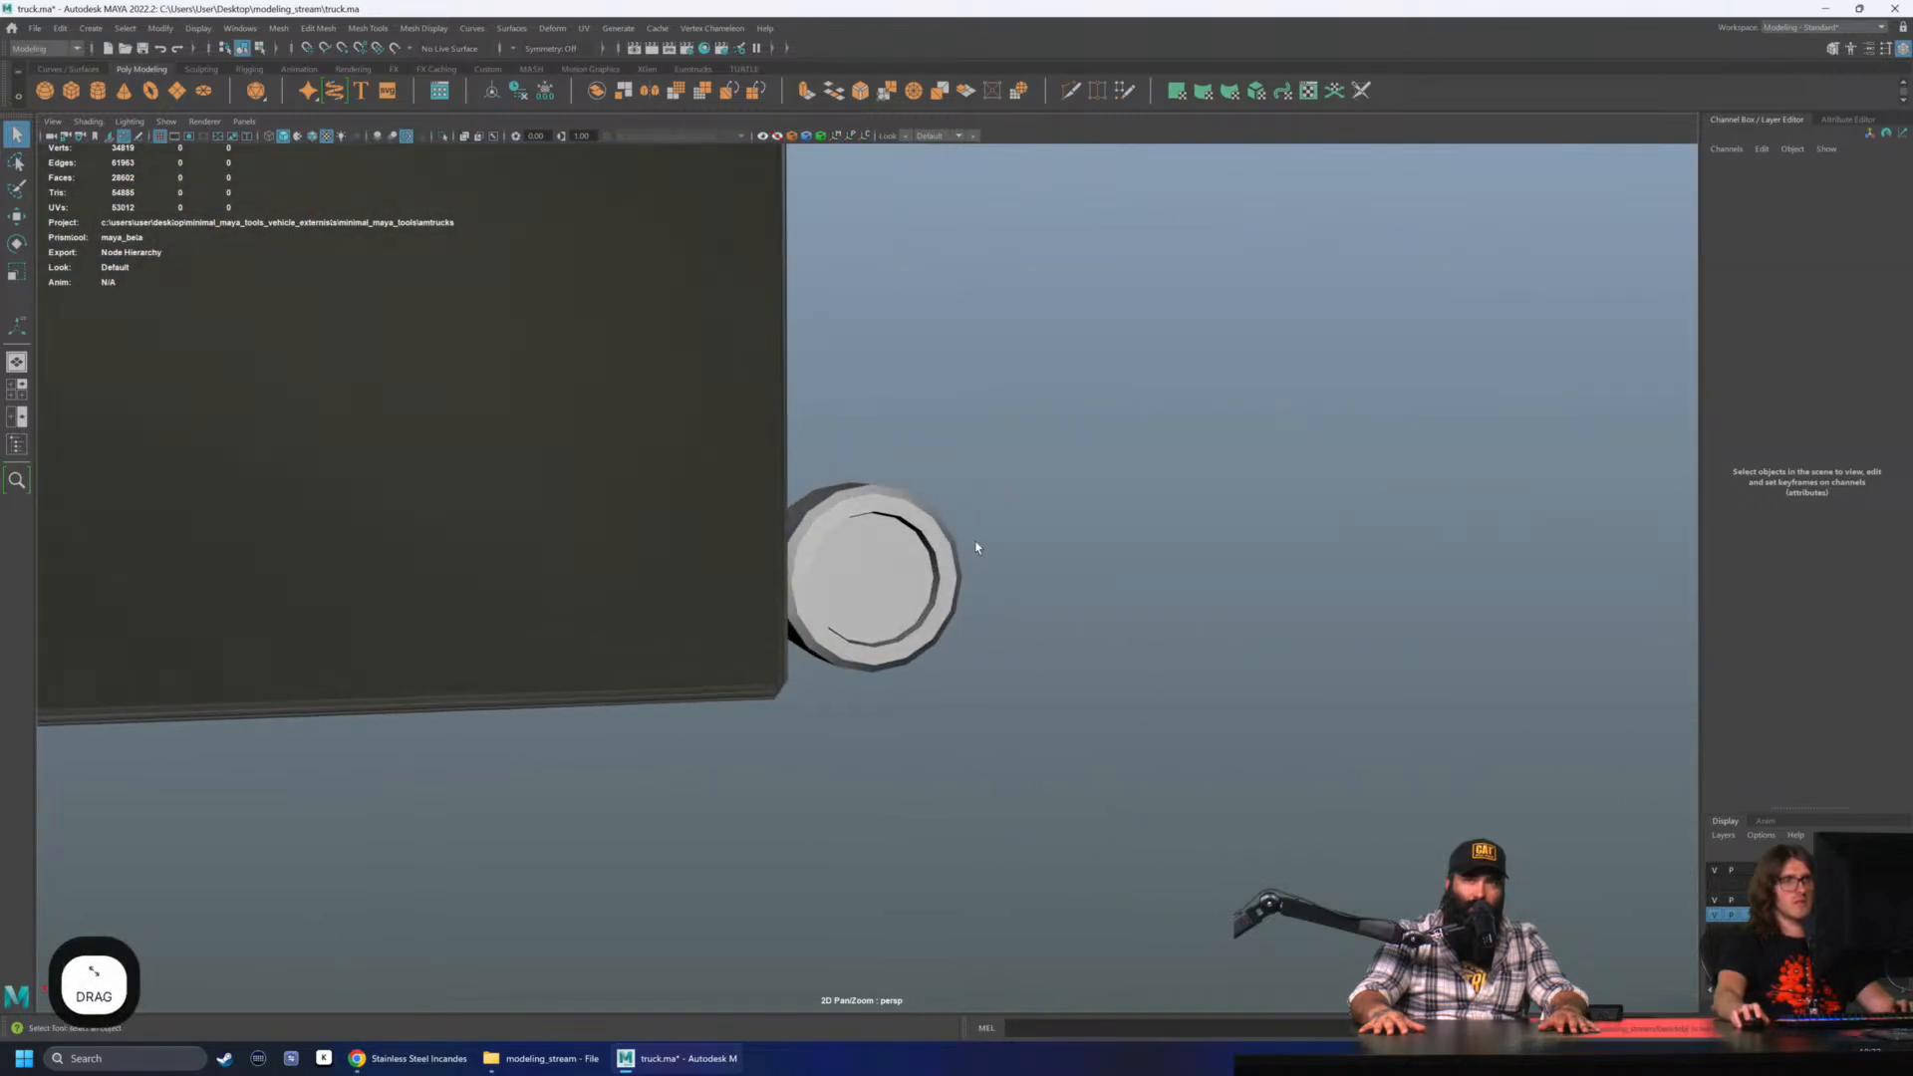
{"action": "right_click_drag", "start_coordinate": [976, 547], "coordinate": [892, 563], "text": "alt"}
{"action": "left_click_drag", "start_coordinate": [892, 563], "coordinate": [791, 581], "text": "alt"}
{"action": "right_click_drag", "start_coordinate": [790, 581], "coordinate": [678, 558], "text": "alt"}
{"action": "mouse_move", "coordinate": [678, 558]}
{"action": "left_mouse_down", "text": "alt"}
{"action": "mouse_move", "coordinate": [462, 517]}
{"action": "mouse_move", "coordinate": [675, 524]}
{"action": "left_mouse_up", "text": "alt"}
{"action": "middle_click_drag", "start_coordinate": [674, 524], "coordinate": [722, 609], "text": "alt"}
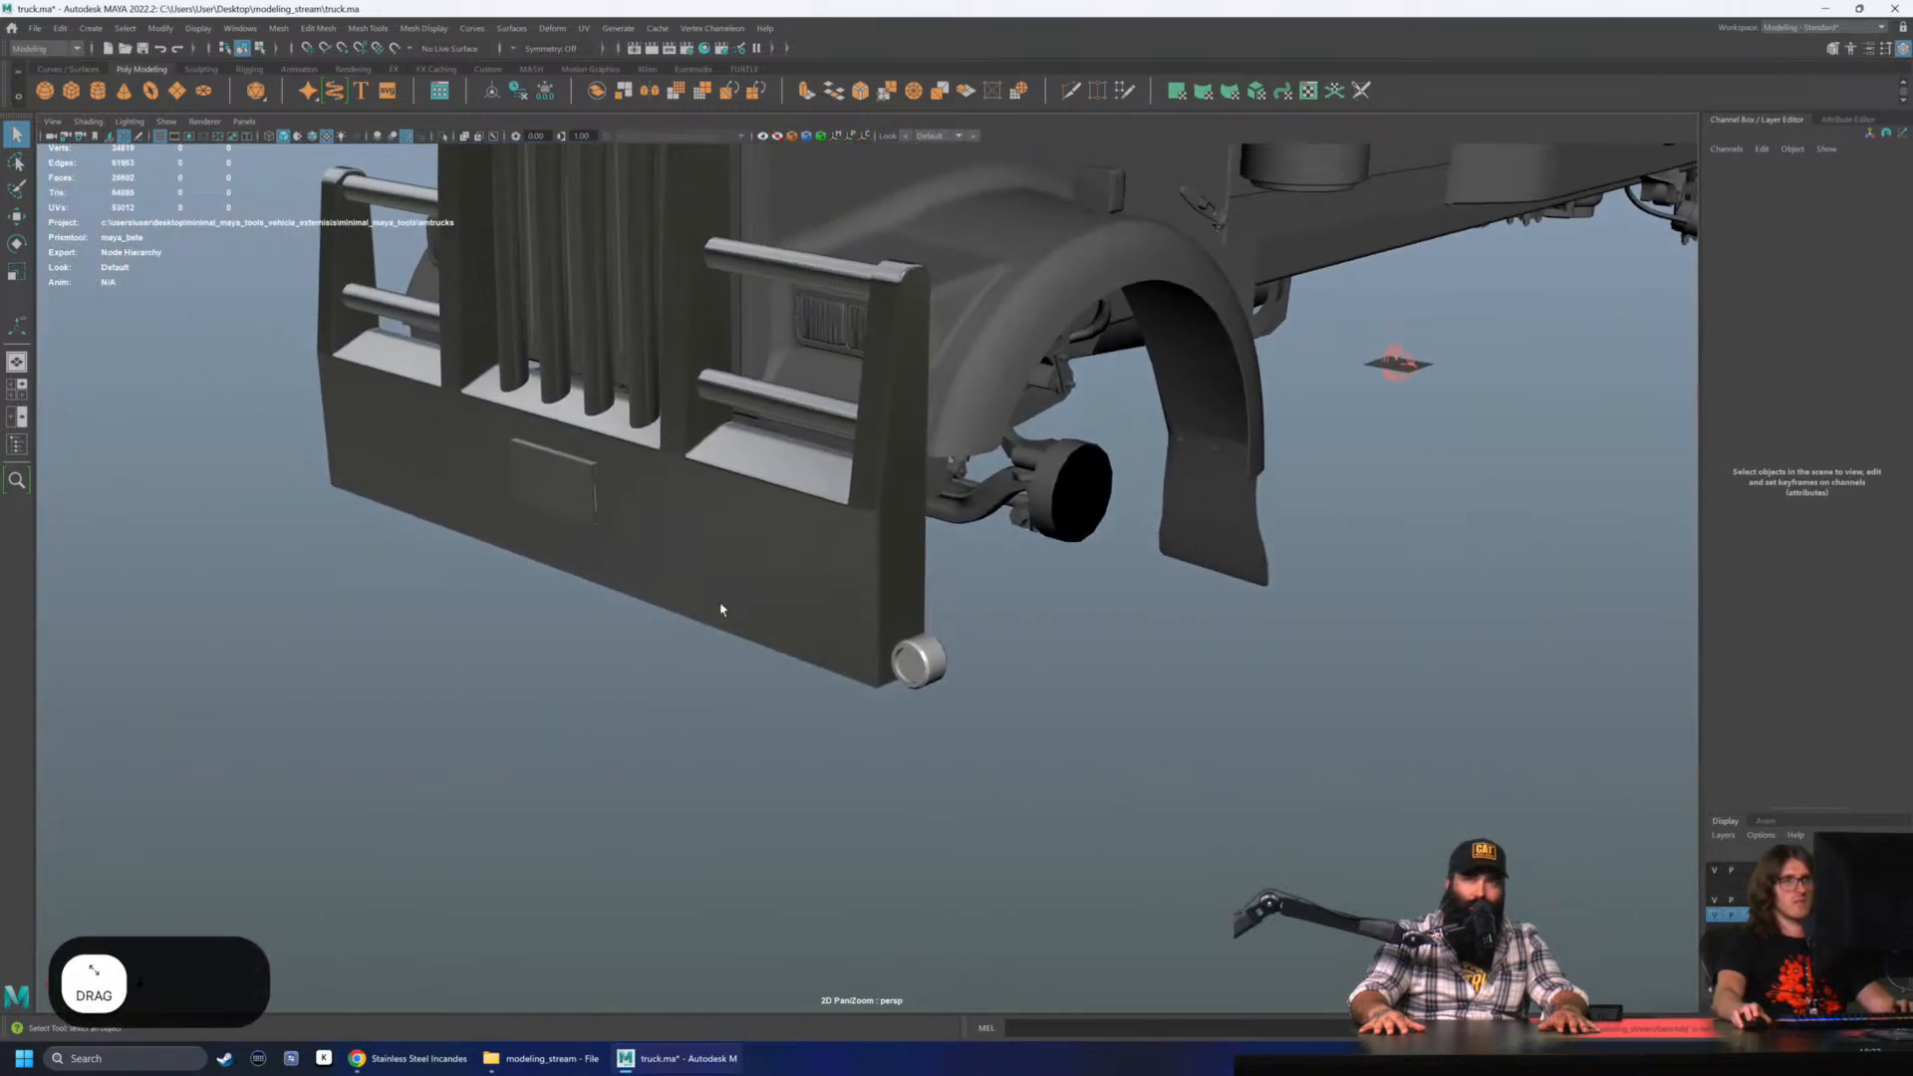
{"action": "left_click_drag", "start_coordinate": [722, 608], "coordinate": [633, 613], "text": "alt"}
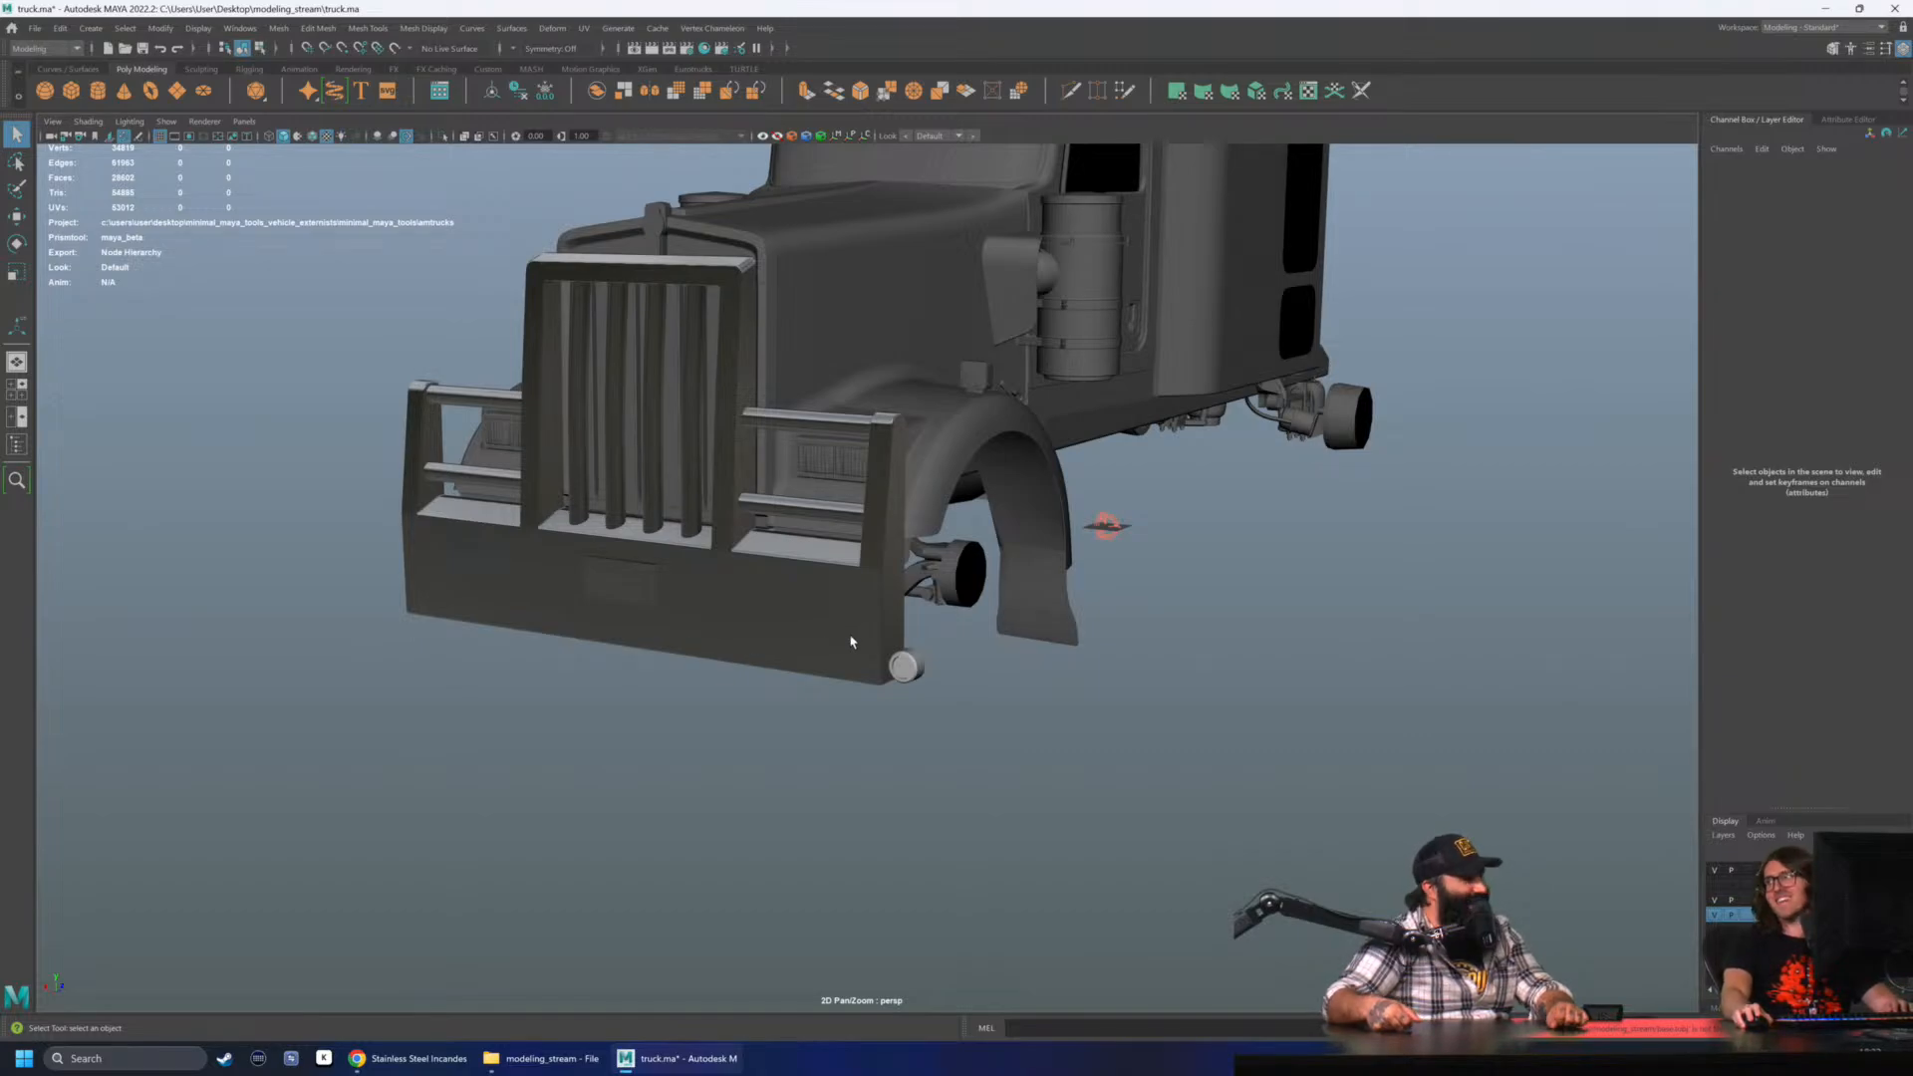
- Select the small mounting cylinder between the light and the bumper and check its shape against the product photo
{"action": "left_click", "coordinate": [894, 660]}
{"action": "scroll", "coordinate": [907, 692], "scroll_direction": "up", "scroll_amount": 10}
{"action": "left_click_drag", "start_coordinate": [911, 696], "coordinate": [735, 704], "text": "alt"}
{"action": "left_click", "coordinate": [659, 589], "text": "shift"}
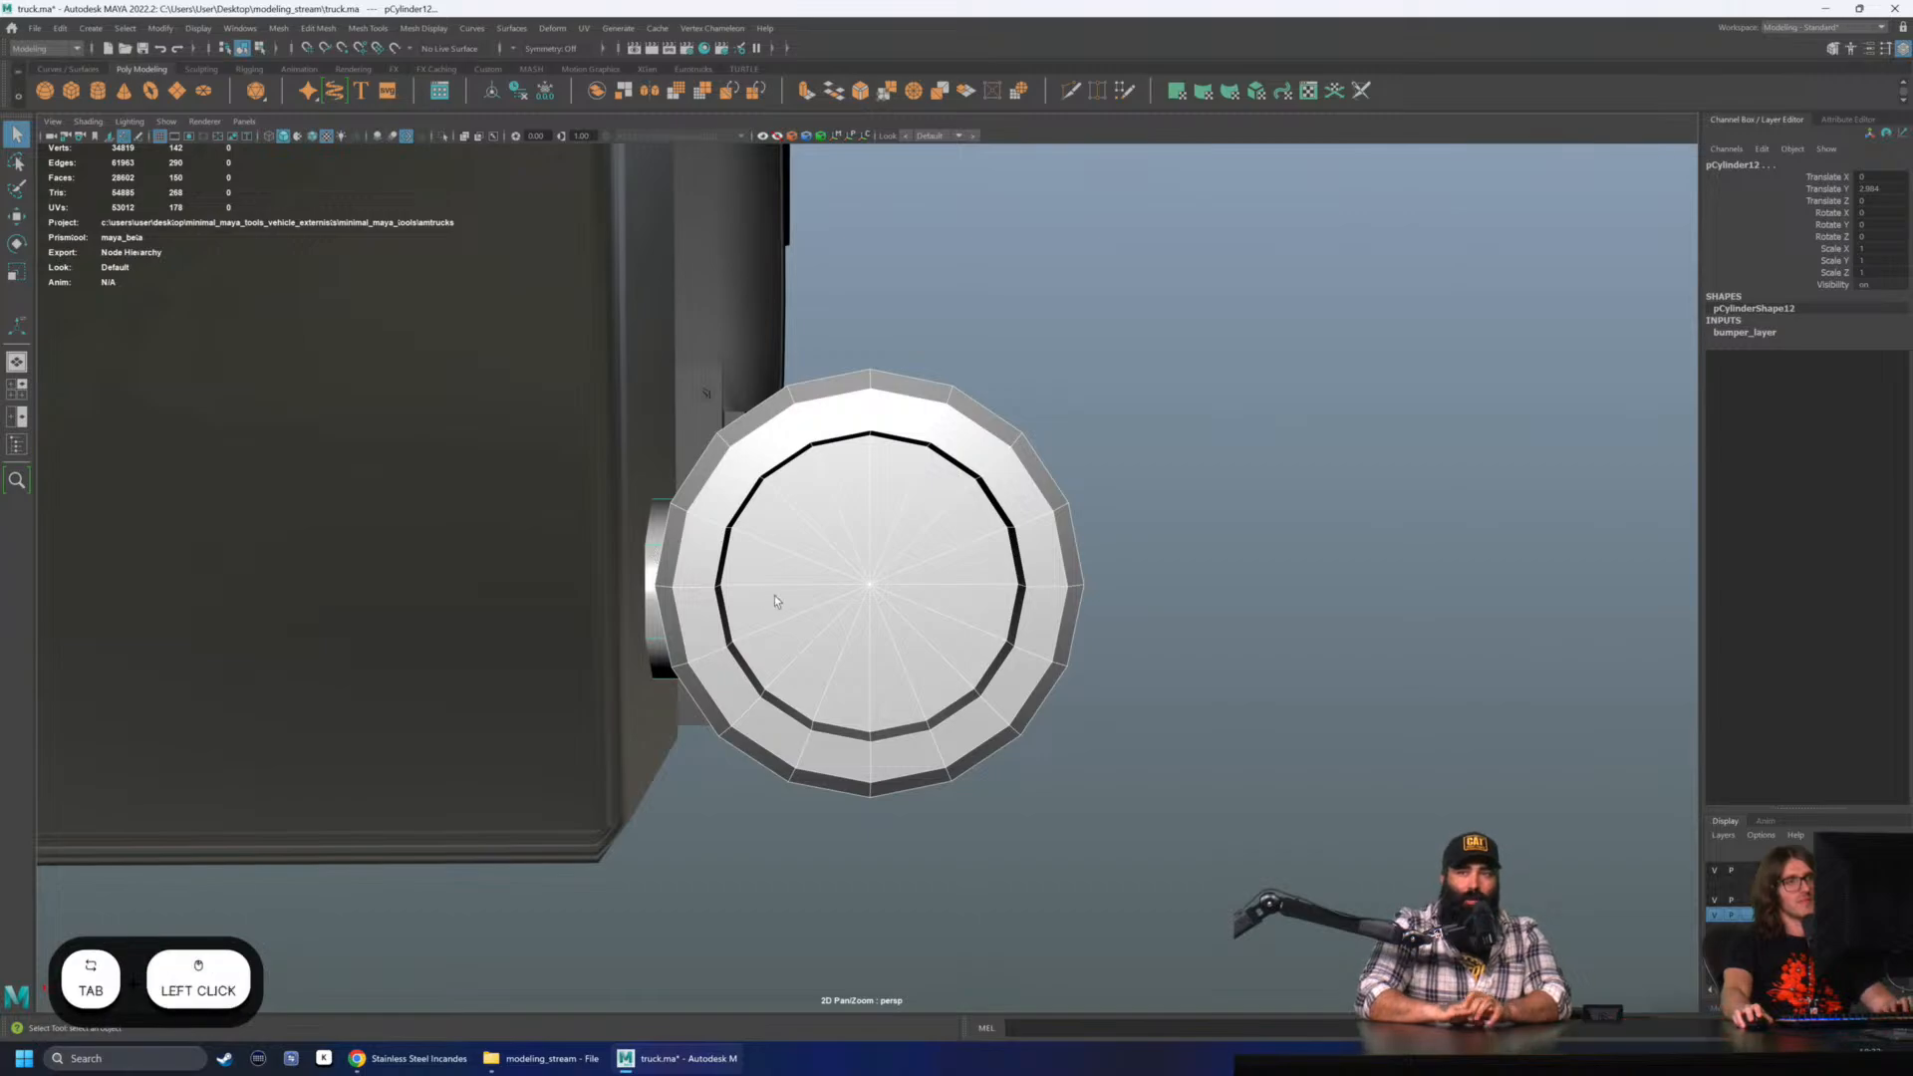
{"action": "left_click", "coordinate": [663, 539]}
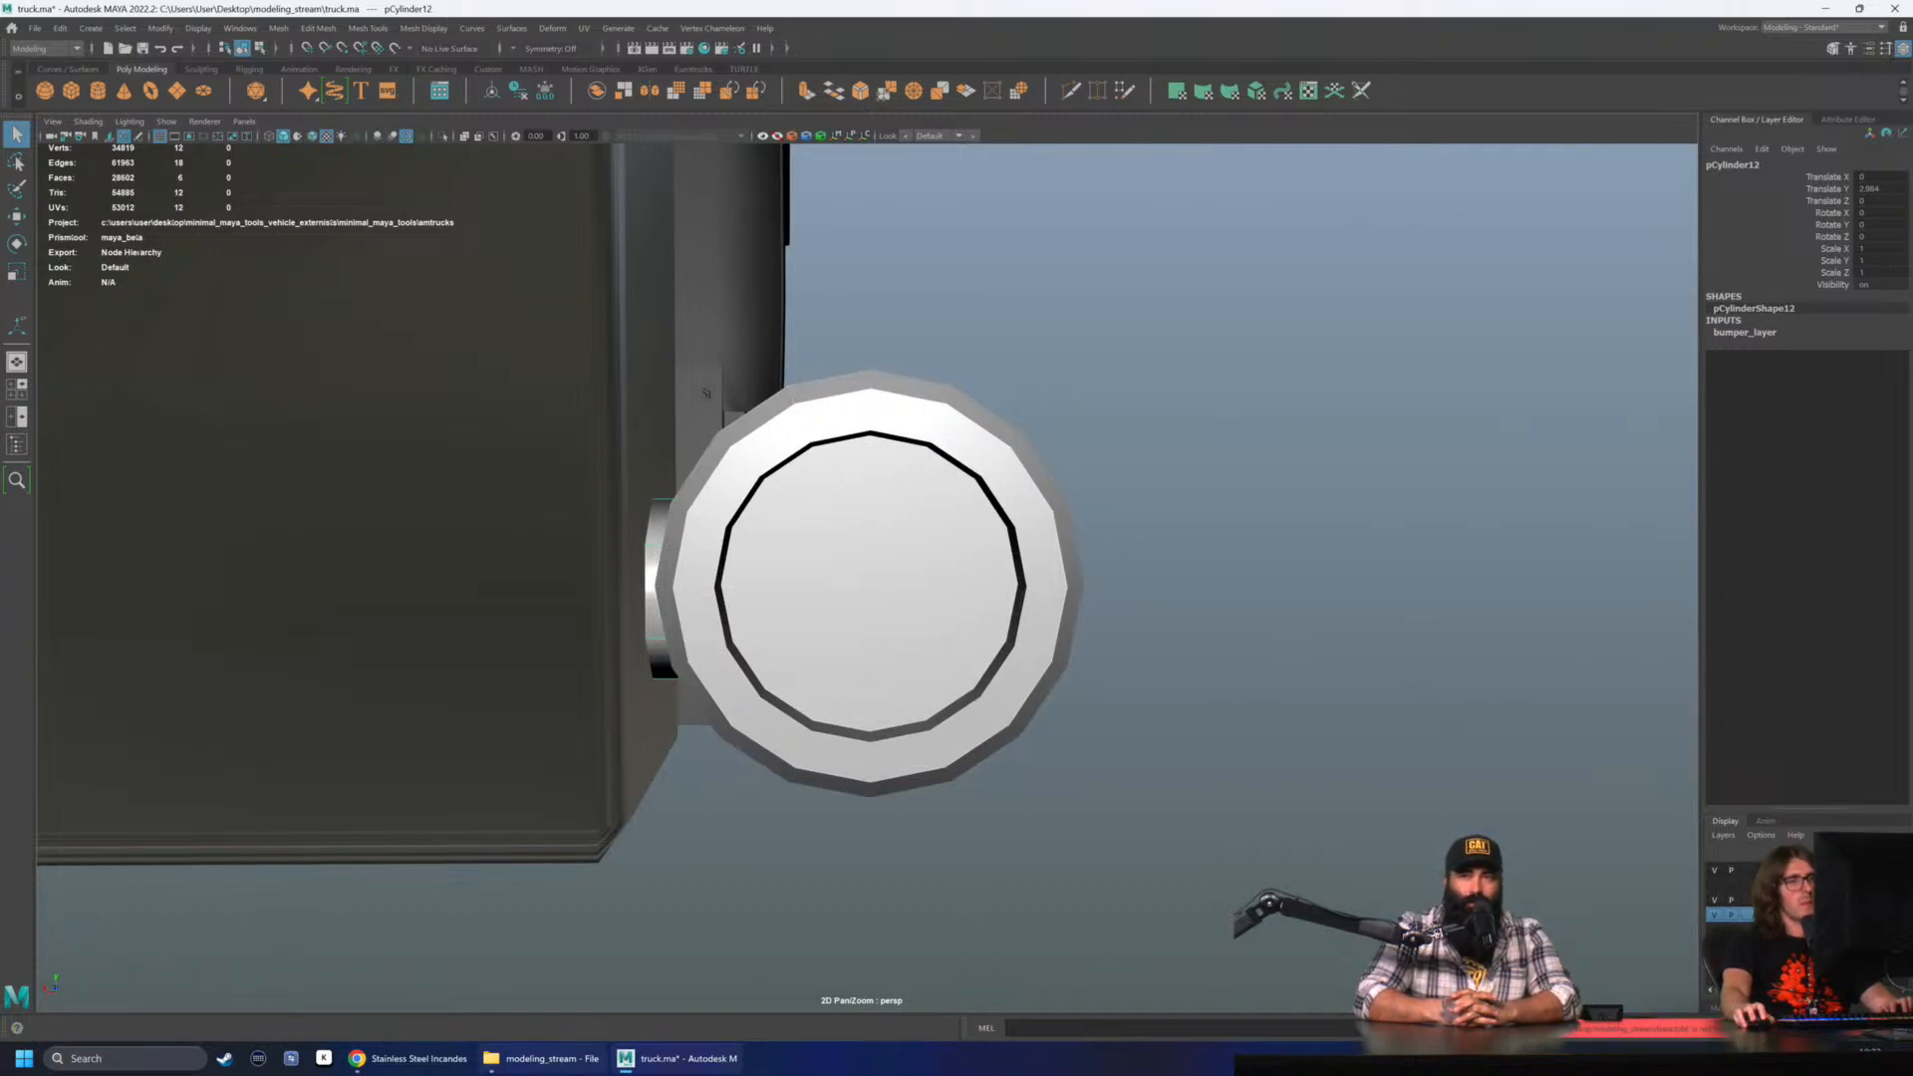
{"action": "left_click", "coordinate": [416, 1061]}
{"action": "left_click", "coordinate": [417, 1066]}
- Scale down the mounting cylinder's faces and adjust their position and length between the bumper and the light
{"action": "key", "text": "r"}
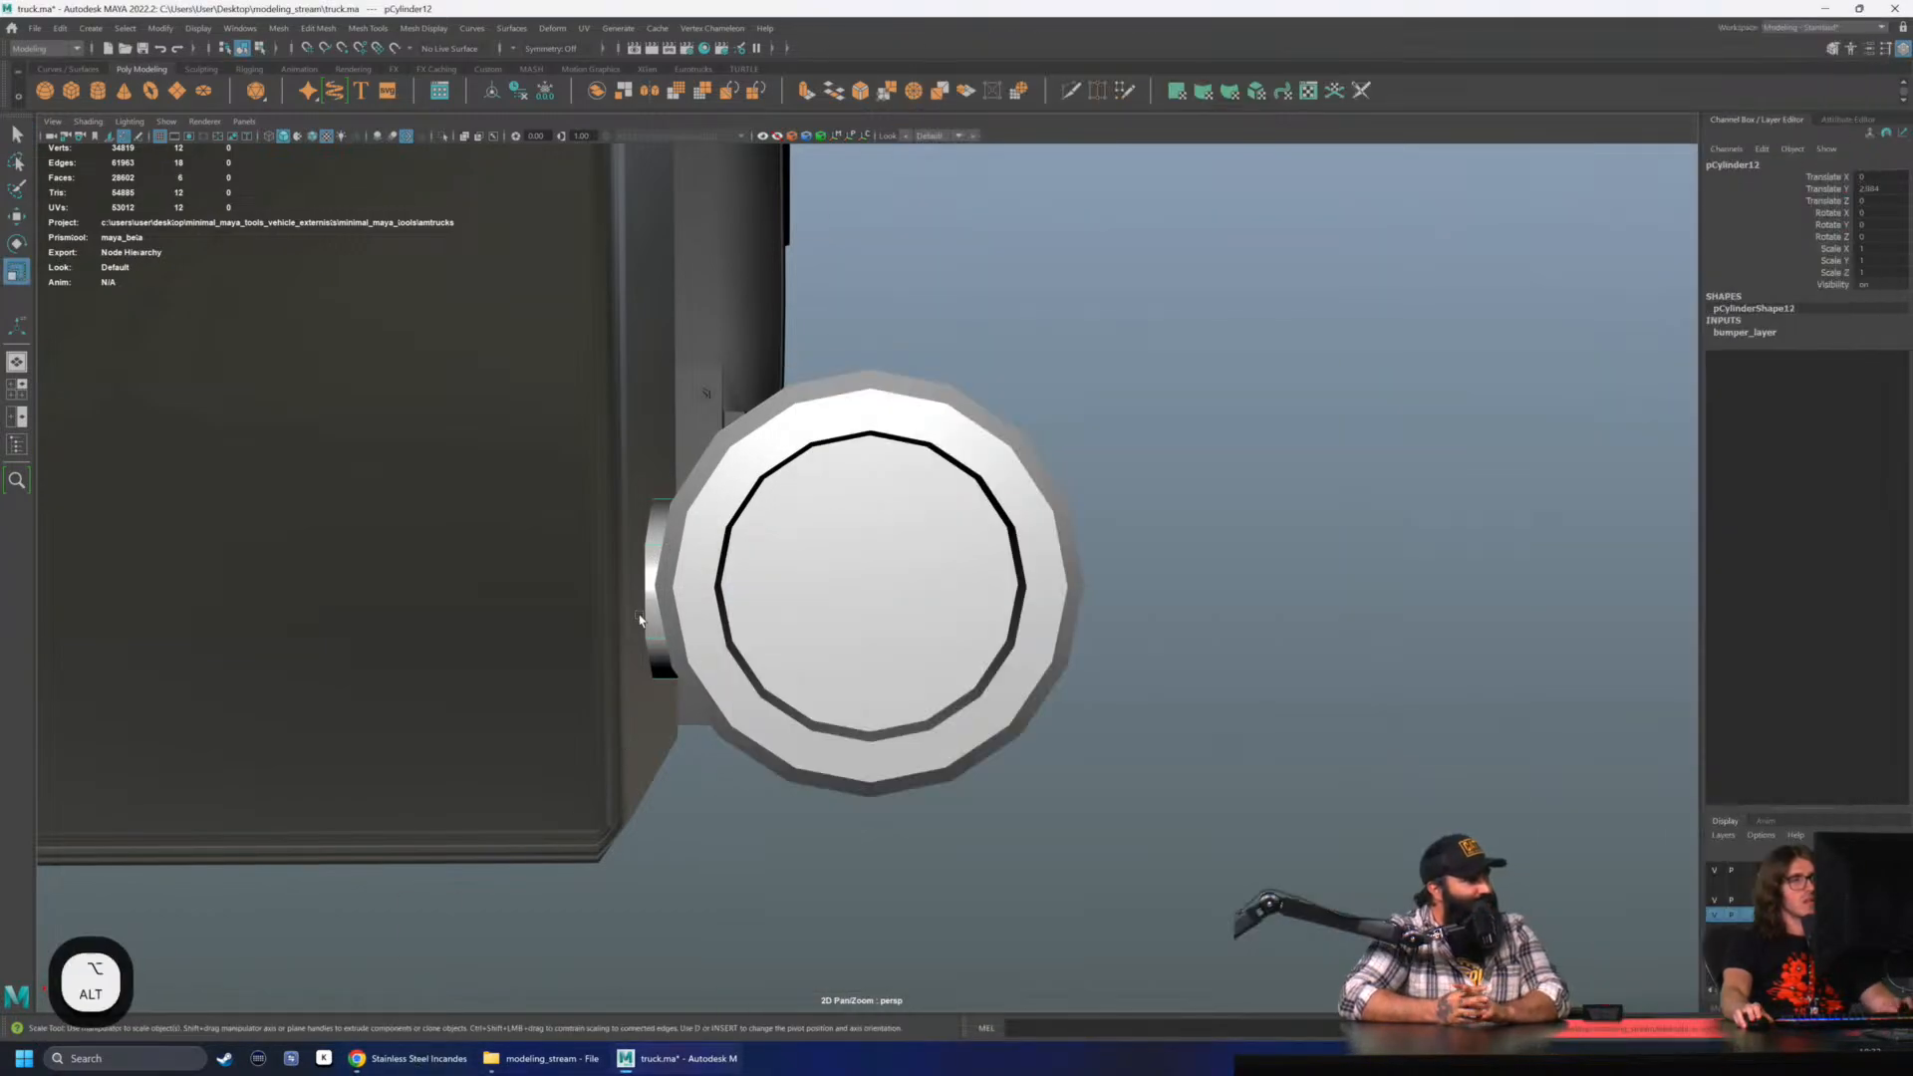
{"action": "left_click_drag", "start_coordinate": [640, 616], "coordinate": [663, 611], "text": "alt"}
{"action": "right_click_drag", "start_coordinate": [841, 382], "coordinate": [767, 469]}
{"action": "left_click", "coordinate": [690, 526]}
{"action": "key", "text": "f"}
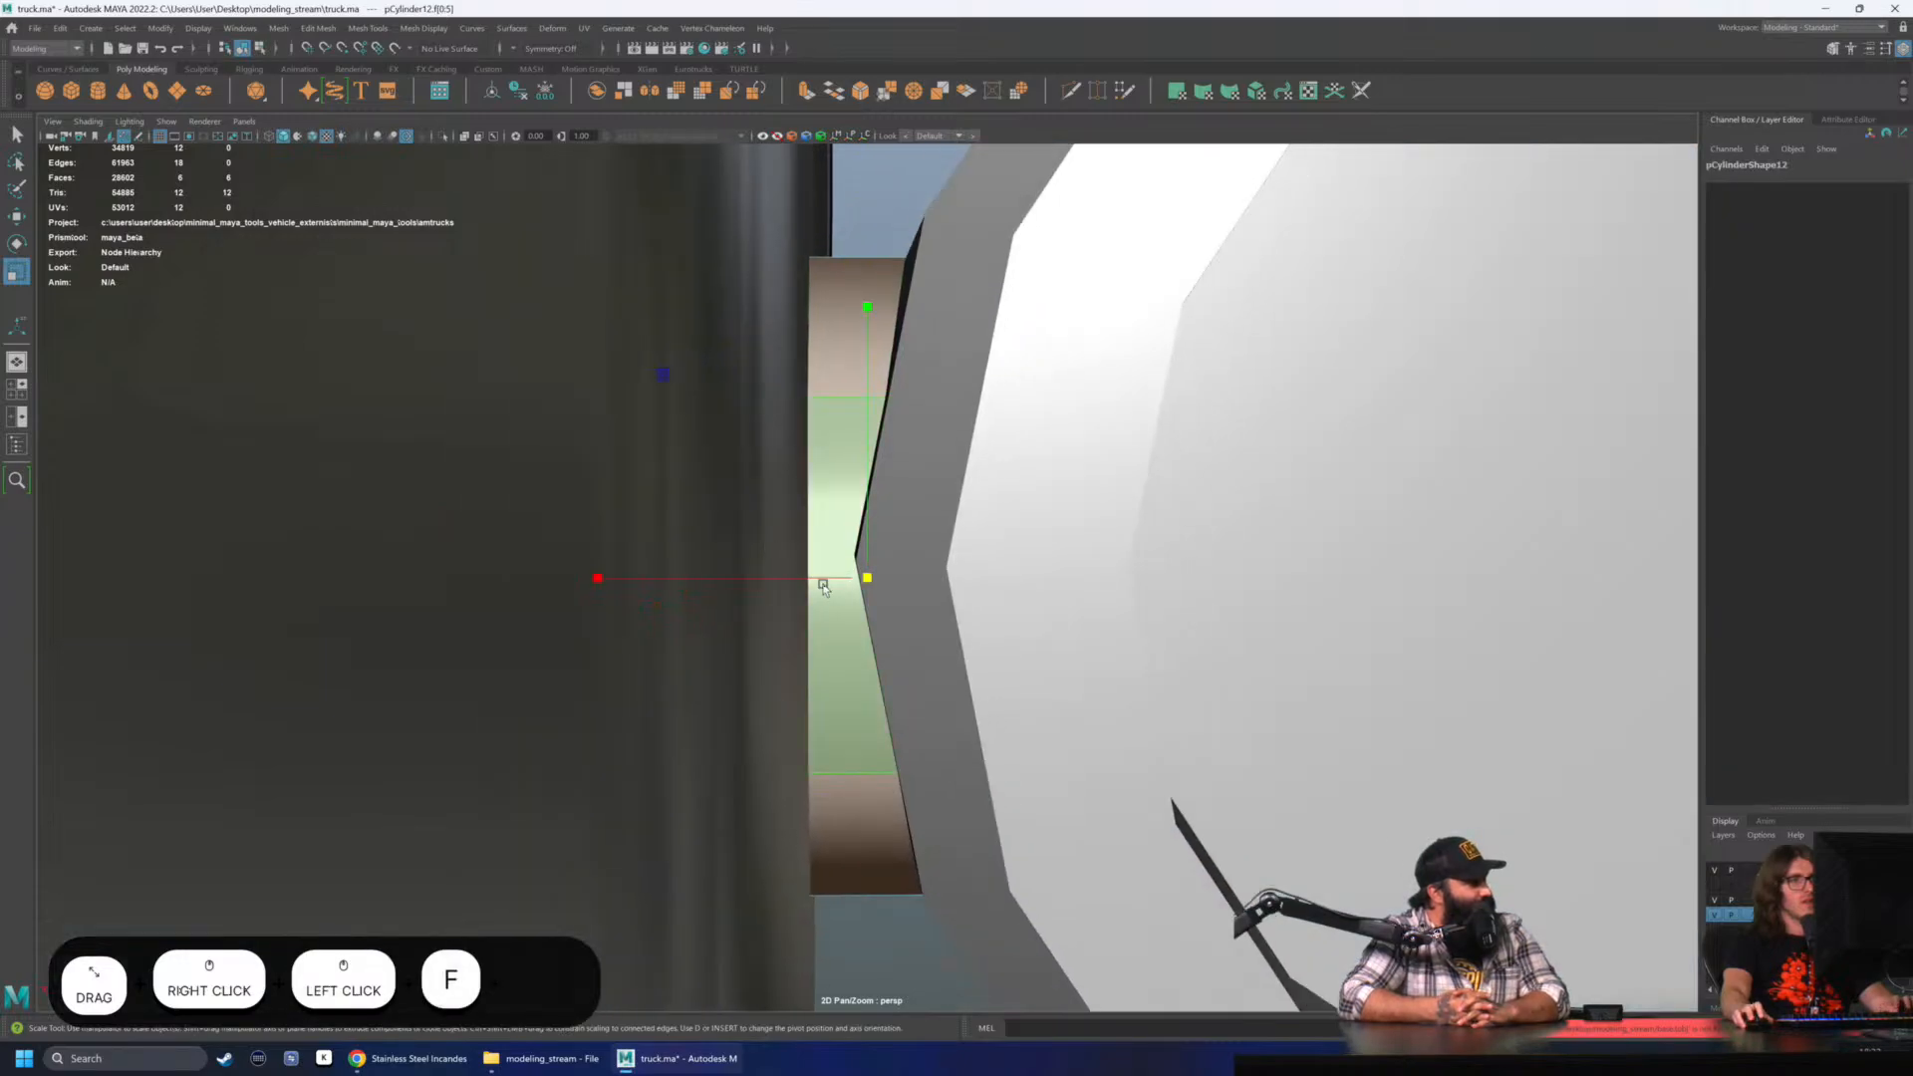
{"action": "scroll", "coordinate": [868, 578], "scroll_direction": "down", "scroll_amount": 2}
{"action": "key", "text": "r"}
{"action": "left_click_drag", "start_coordinate": [868, 578], "coordinate": [760, 586]}
{"action": "key", "text": "w"}
{"action": "left_click", "coordinate": [799, 584]}
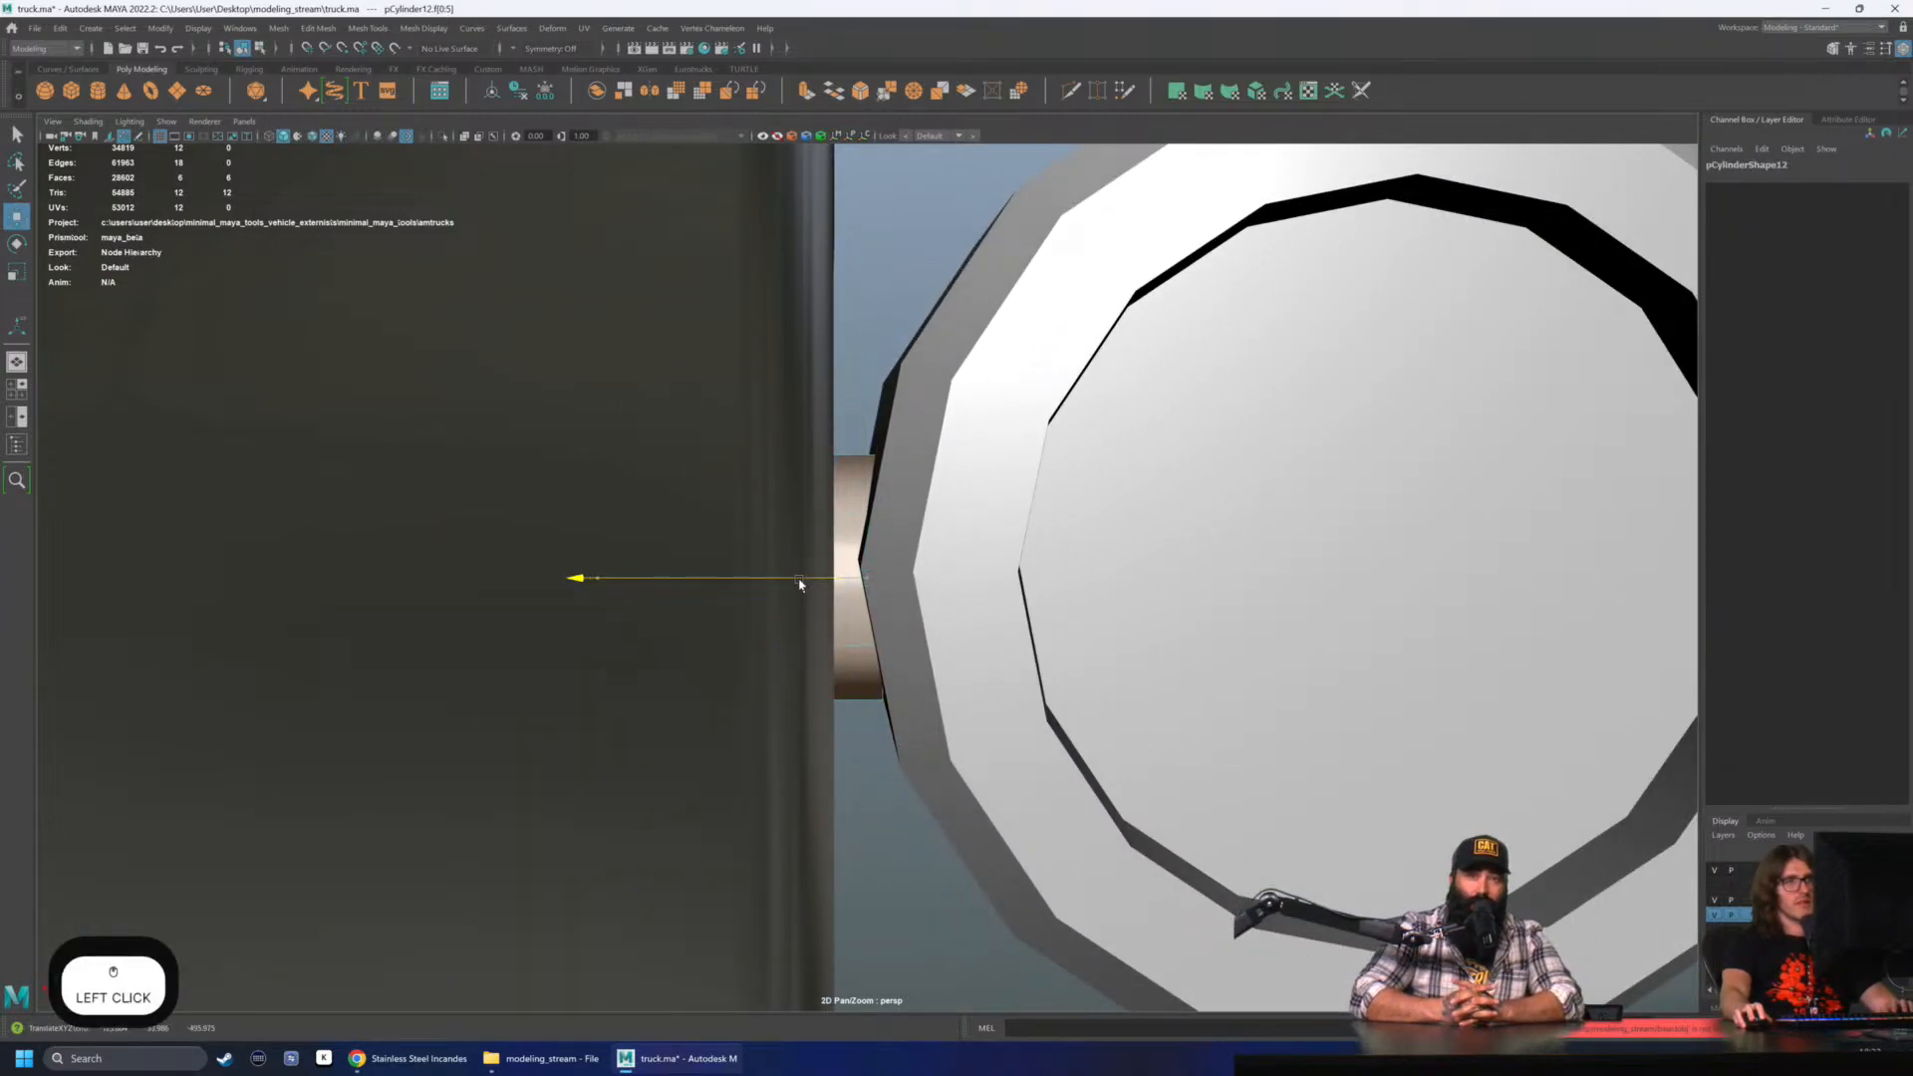
{"action": "scroll", "coordinate": [799, 584], "scroll_direction": "down", "scroll_amount": 3}
{"action": "key", "text": "r"}
{"action": "left_click", "coordinate": [568, 577]}
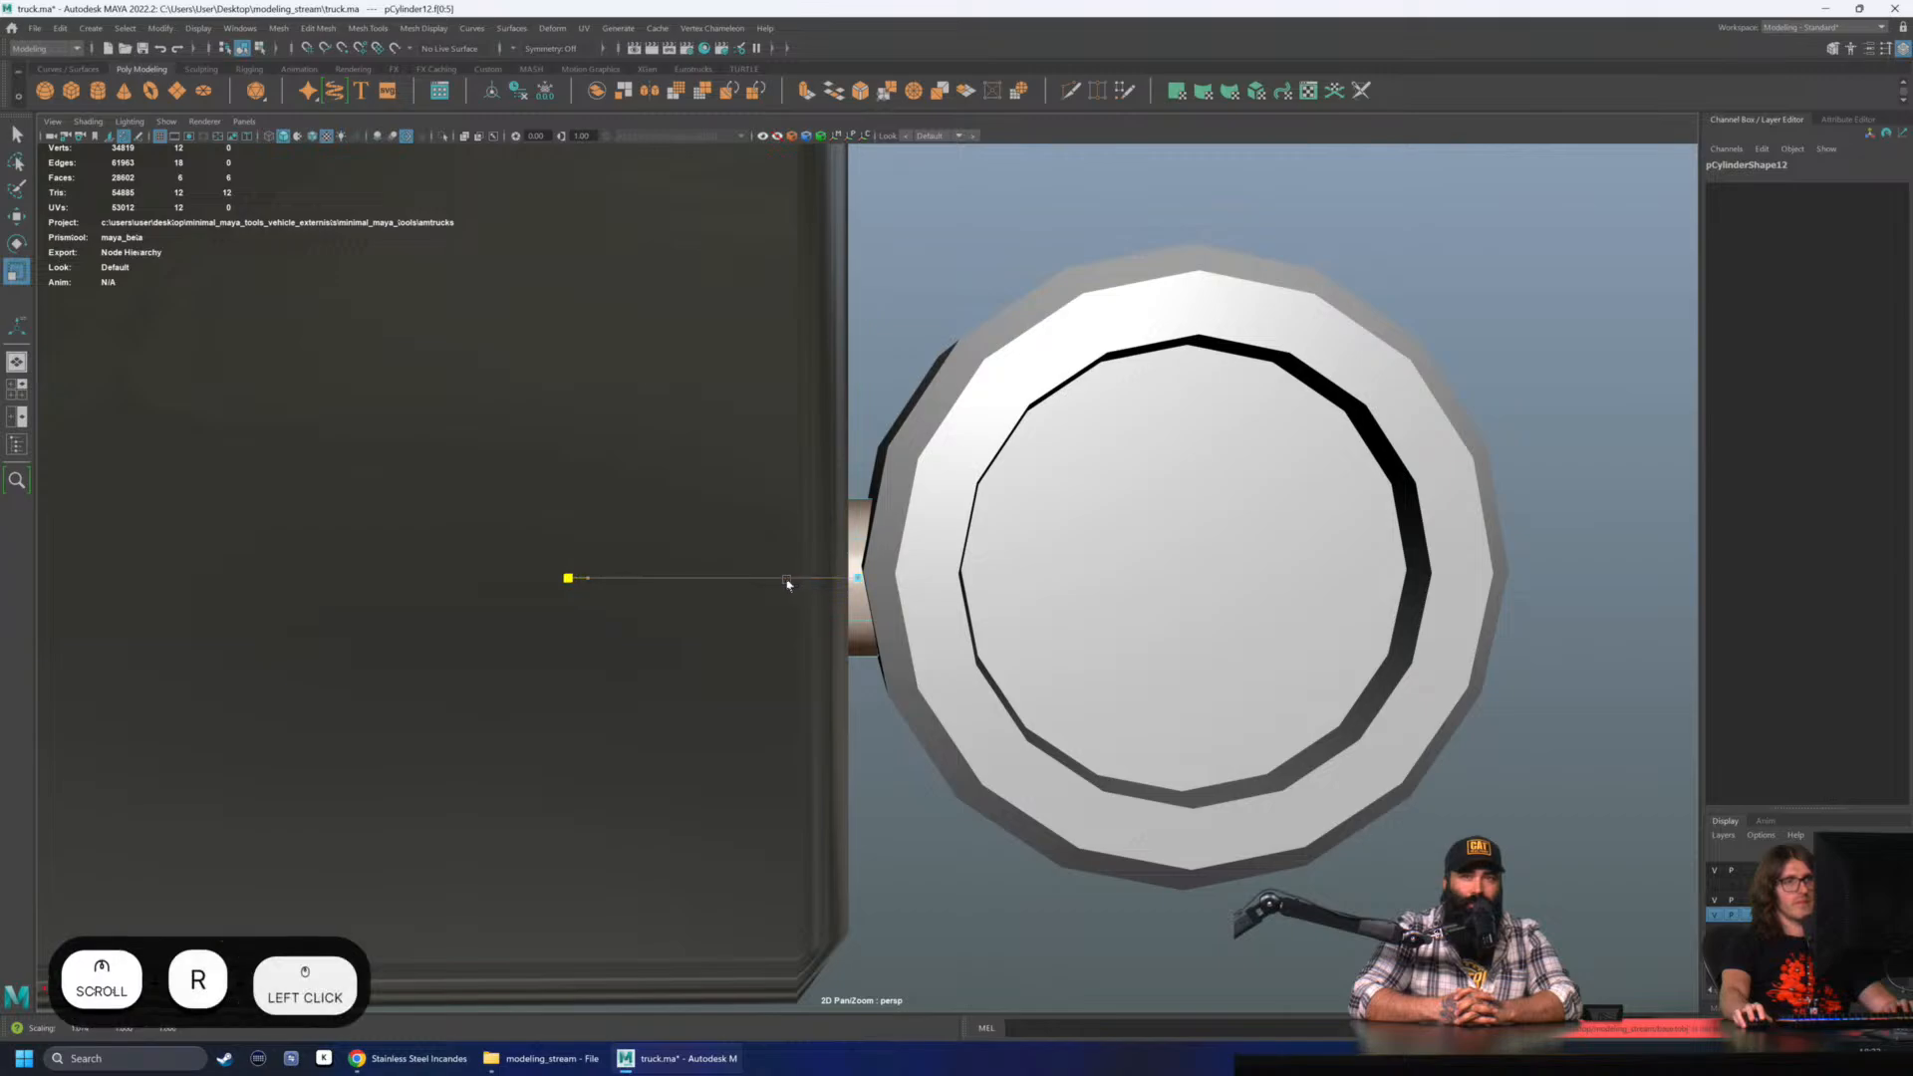
{"action": "key", "text": "q"}
- Select the light housing together with its mounting cylinder at the bumper's lower corner
{"action": "left_click", "coordinate": [1017, 215]}
{"action": "scroll", "coordinate": [902, 411], "scroll_direction": "down", "scroll_amount": 8}
{"action": "left_click_drag", "start_coordinate": [852, 411], "coordinate": [594, 495], "text": "alt"}
{"action": "scroll", "coordinate": [1064, 576], "scroll_direction": "up", "scroll_amount": 2}
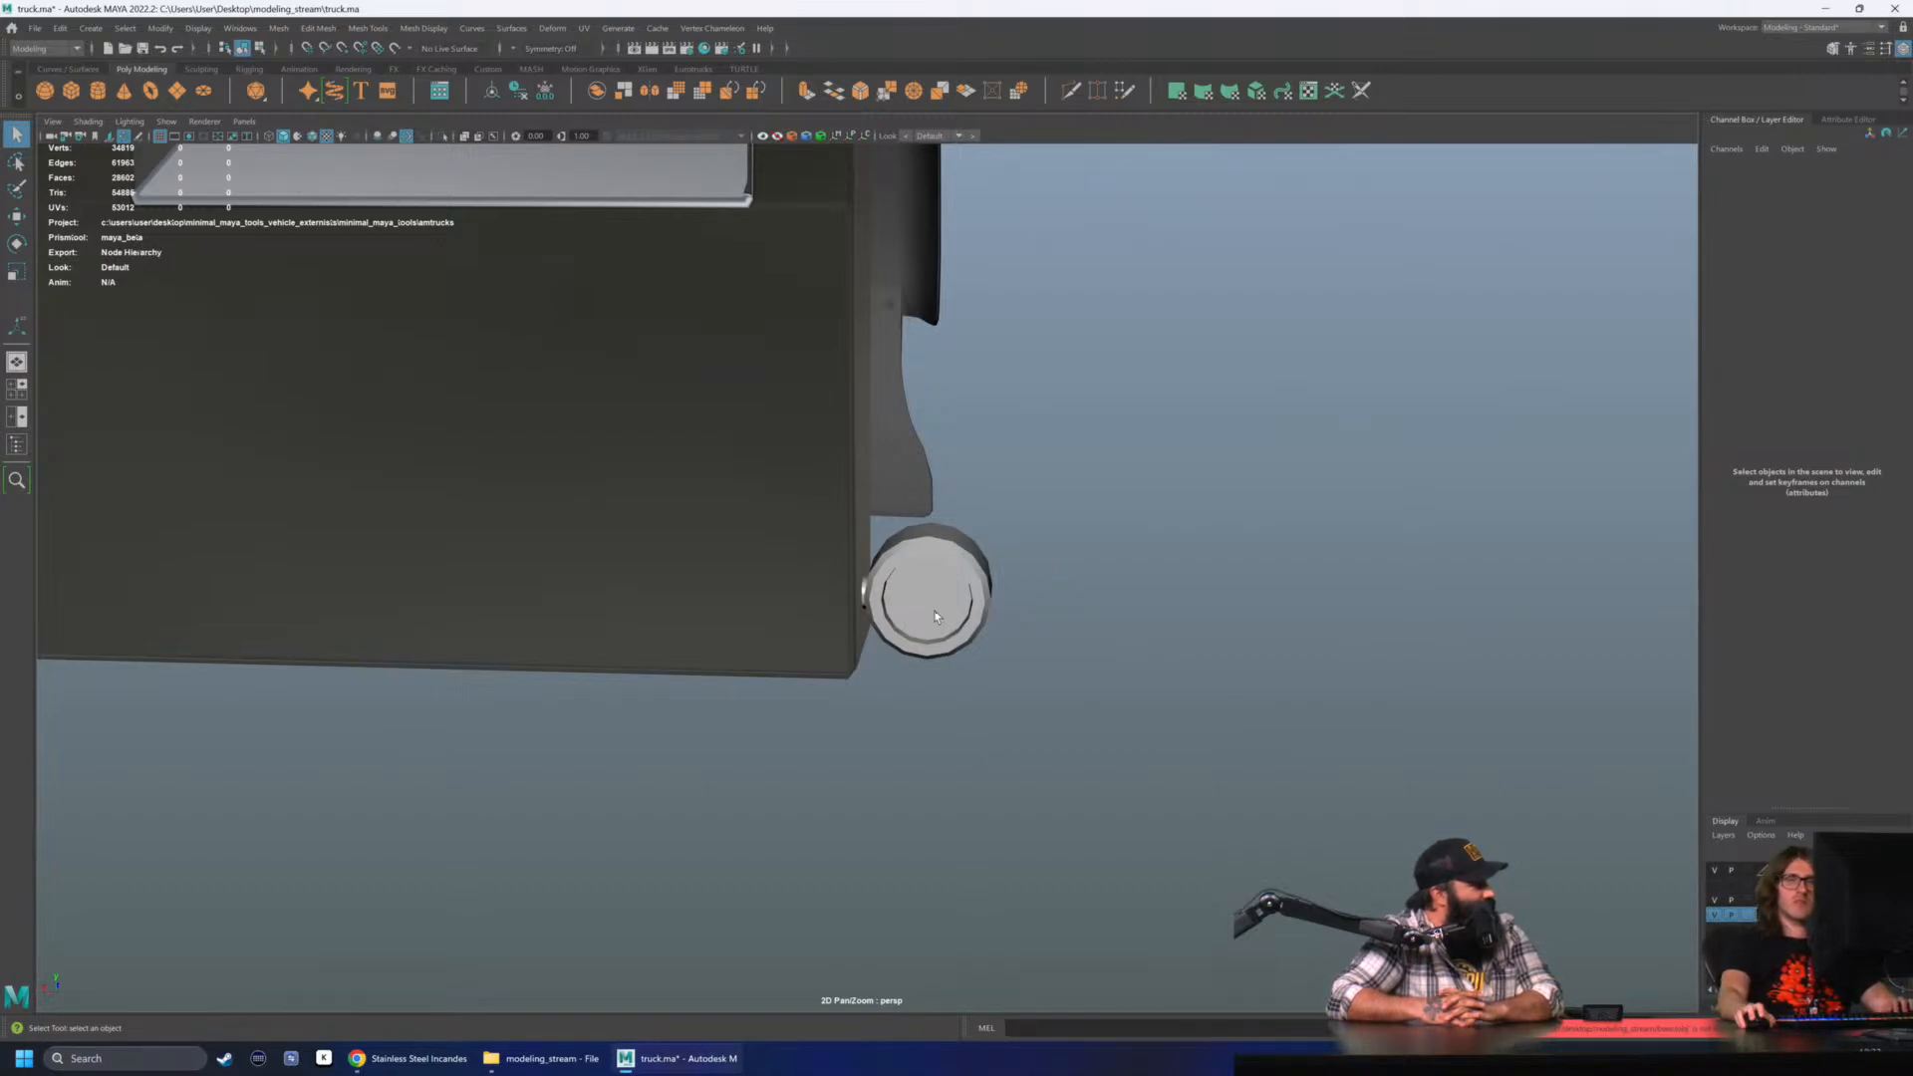
{"action": "left_click_drag", "start_coordinate": [1035, 544], "coordinate": [1041, 544], "text": "alt"}
{"action": "left_click_drag", "start_coordinate": [850, 495], "coordinate": [585, 589]}
{"action": "key", "text": "4"}
{"action": "scroll", "coordinate": [607, 525], "scroll_direction": "down", "scroll_amount": 2}
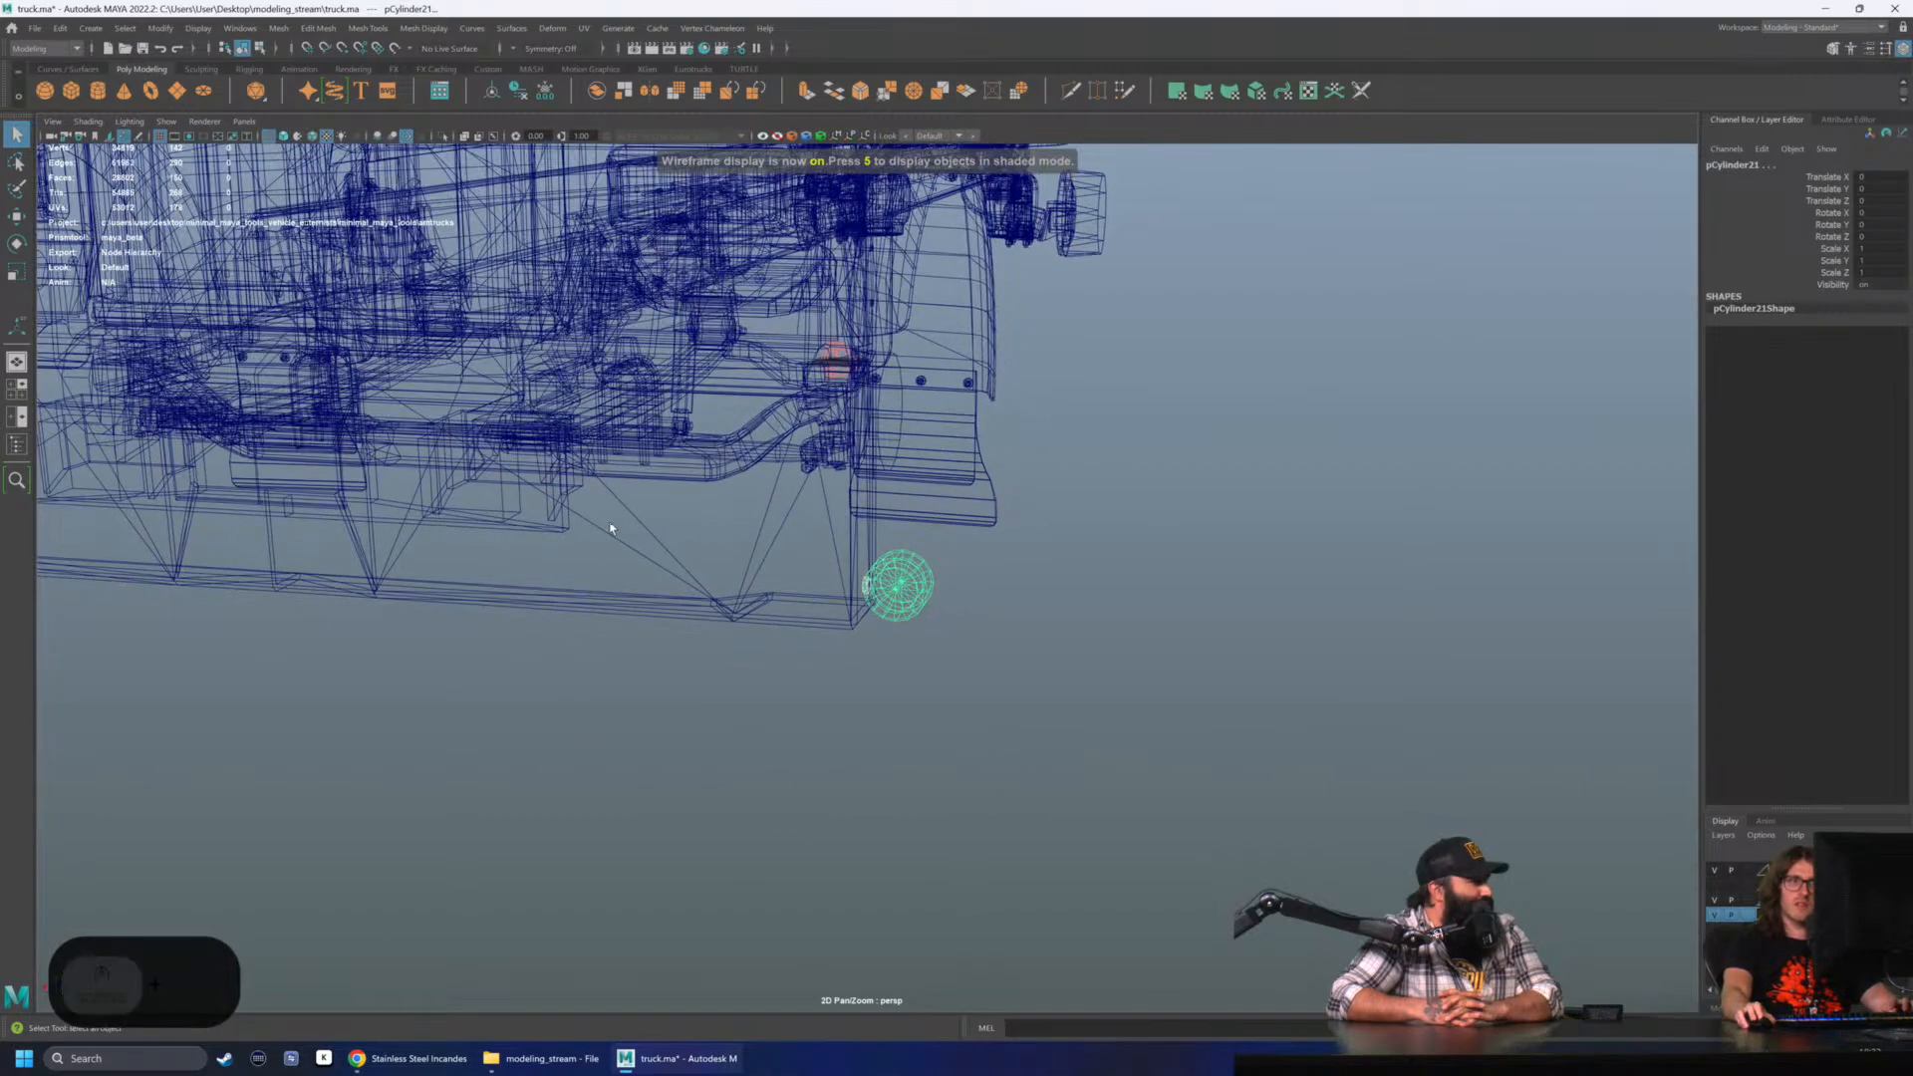
{"action": "left_click_drag", "start_coordinate": [607, 525], "coordinate": [623, 660], "text": "alt"}
{"action": "key", "text": "6"}
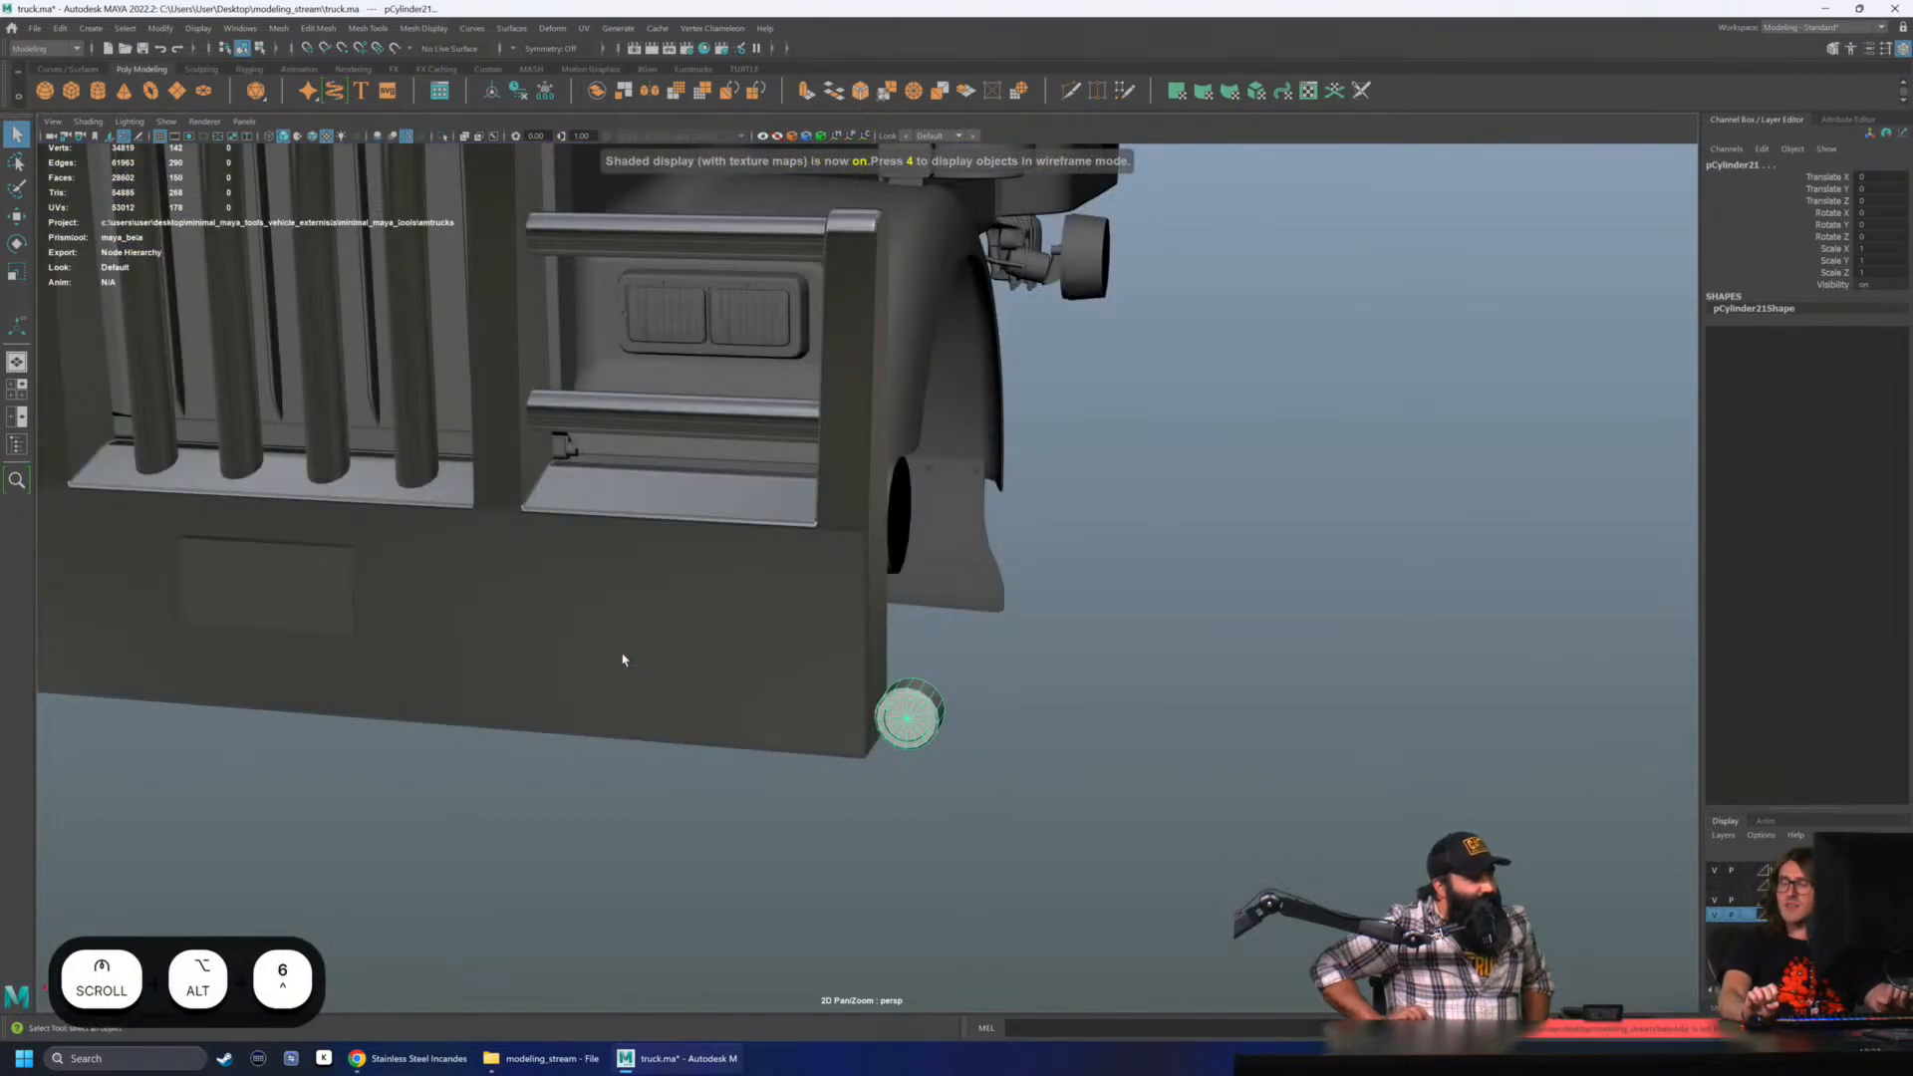
- Examine the selected light's depth and placement against the bumper corner from the side and the front
{"action": "key", "text": "f"}
{"action": "key", "text": "w"}
{"action": "left_click_drag", "start_coordinate": [841, 589], "coordinate": [902, 598], "text": "alt"}
{"action": "right_click_drag", "start_coordinate": [902, 598], "coordinate": [687, 641], "text": "alt"}
{"action": "left_click_drag", "start_coordinate": [1176, 558], "coordinate": [942, 586], "text": "alt"}
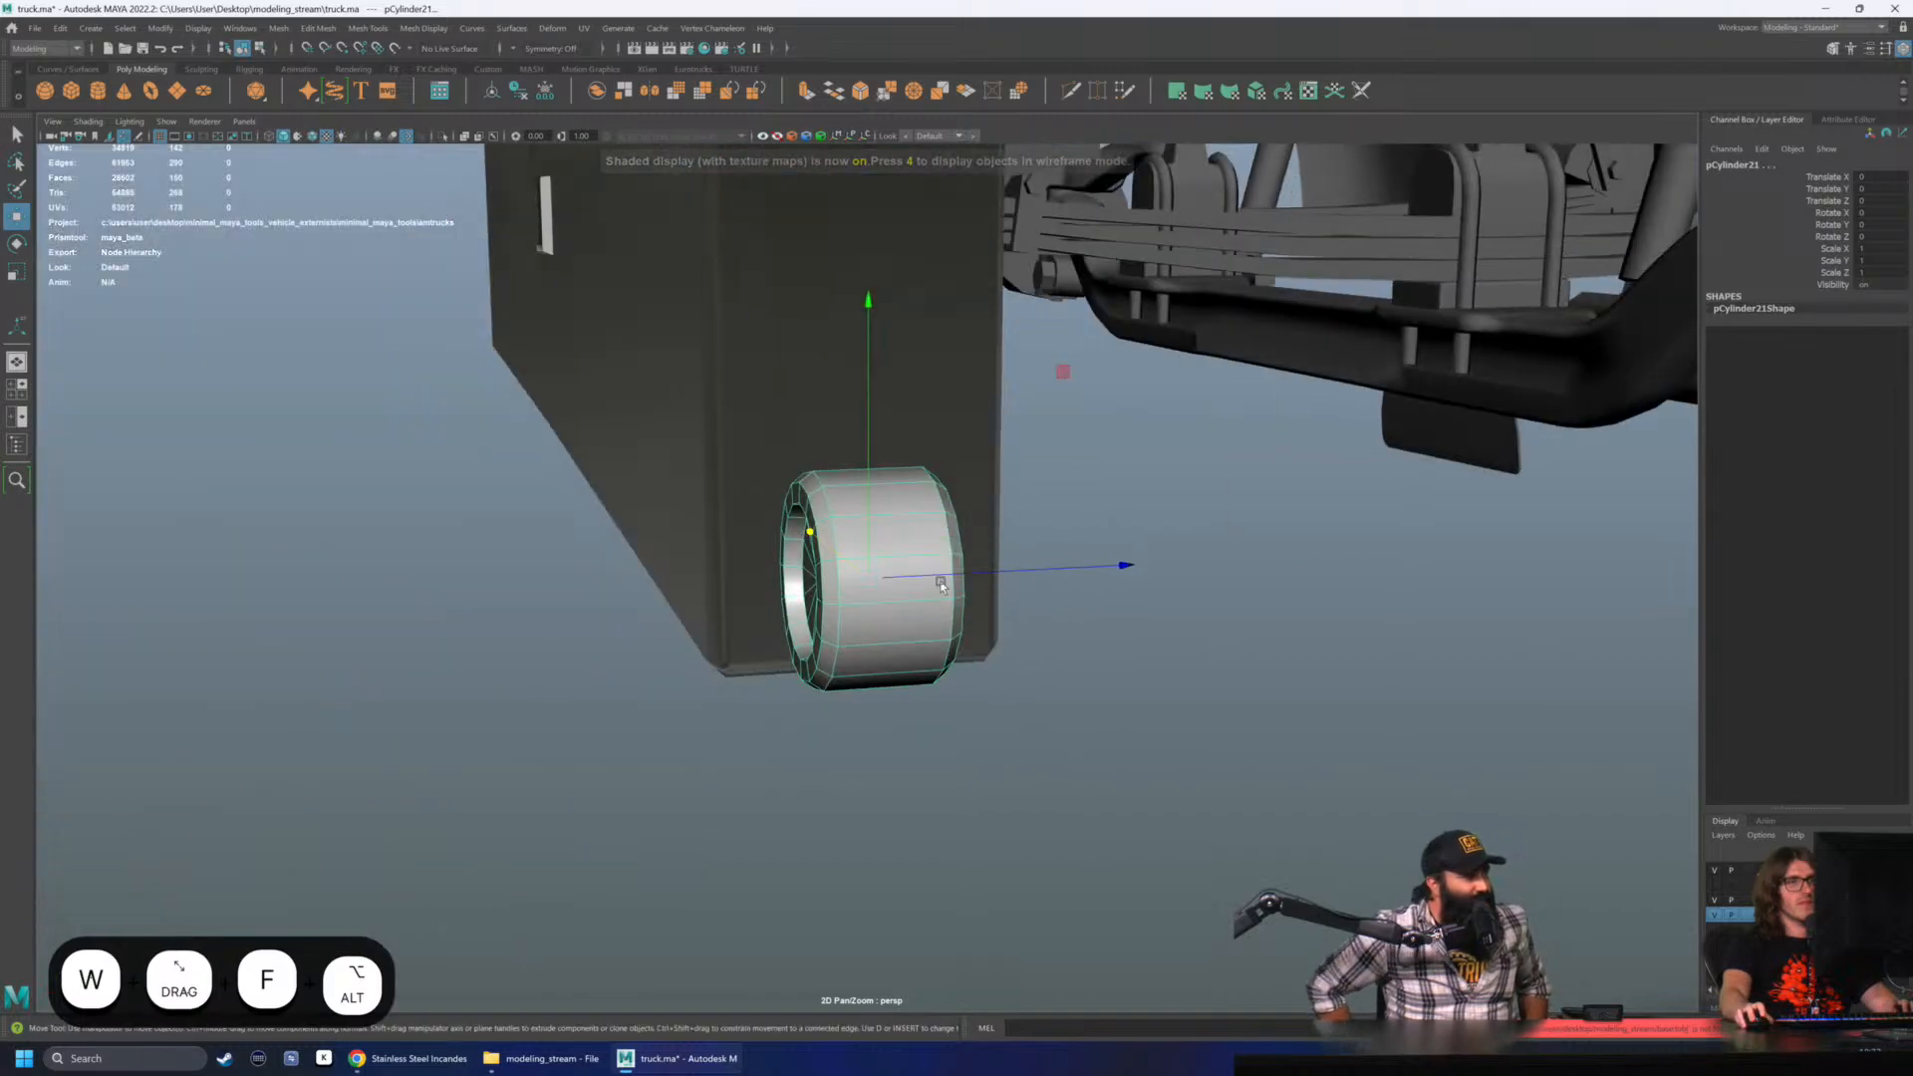
{"action": "right_click_drag", "start_coordinate": [942, 586], "coordinate": [881, 510], "text": "alt"}
{"action": "middle_click_drag", "start_coordinate": [881, 510], "coordinate": [846, 604], "text": "alt"}
{"action": "mouse_move", "coordinate": [846, 605]}
{"action": "left_mouse_down", "text": "alt"}
{"action": "mouse_move", "coordinate": [724, 579]}
{"action": "mouse_move", "coordinate": [842, 585]}
{"action": "left_mouse_up", "text": "alt"}
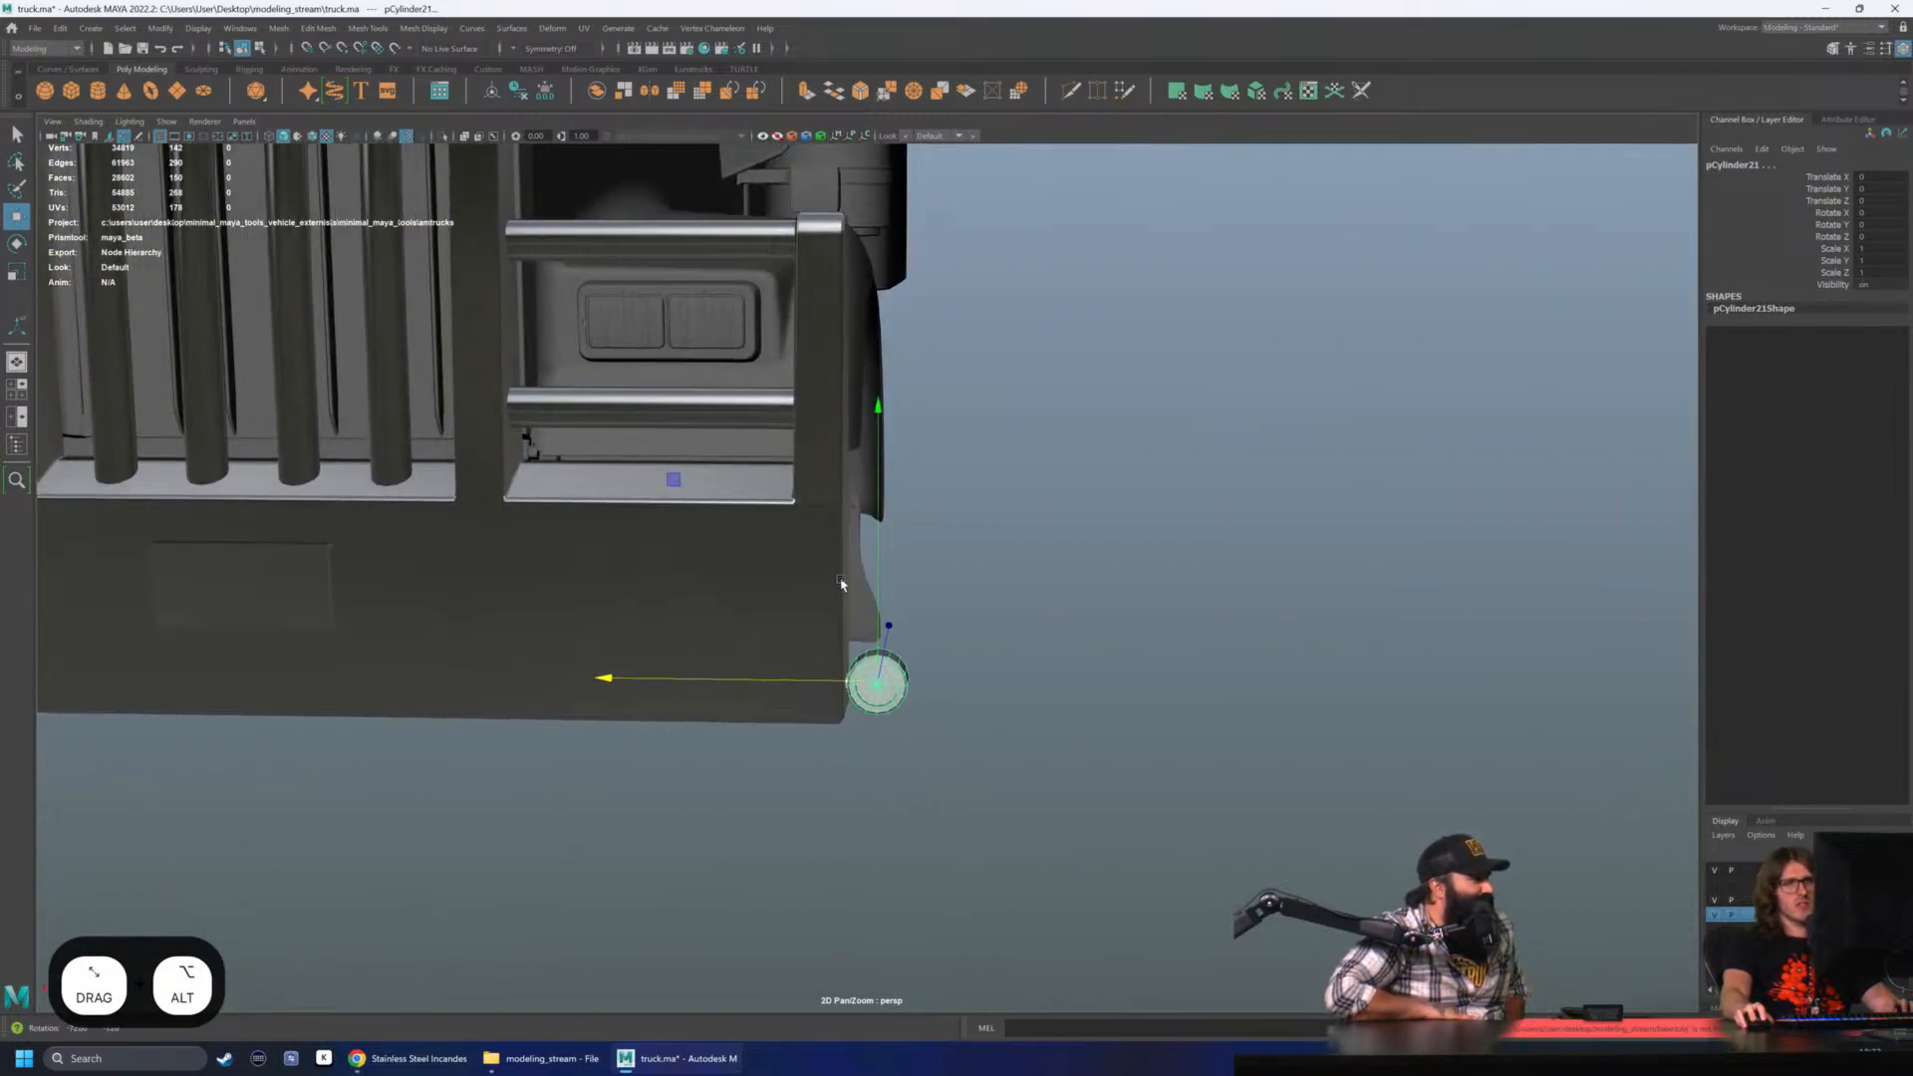
- Try scaling and repositioning the light housing and its mounting cylinder together at the bumper corner
{"action": "key", "text": "r"}
{"action": "left_click_drag", "start_coordinate": [878, 682], "coordinate": [894, 689]}
{"action": "left_click_drag", "start_coordinate": [882, 689], "coordinate": [946, 659]}
{"action": "key", "text": "ctrl+z"}
{"action": "key", "text": "w"}
{"action": "left_click", "coordinate": [943, 639]}
{"action": "key", "text": "r"}
{"action": "key", "text": "ctrl+z"}
{"action": "left_click", "coordinate": [1013, 657]}
- Select the light housing and compare its bezel and recessed face with the amber double-face light product photo
{"action": "left_click", "coordinate": [879, 682]}
{"action": "key", "text": "f"}
{"action": "scroll", "coordinate": [966, 638], "scroll_direction": "down", "scroll_amount": 5}
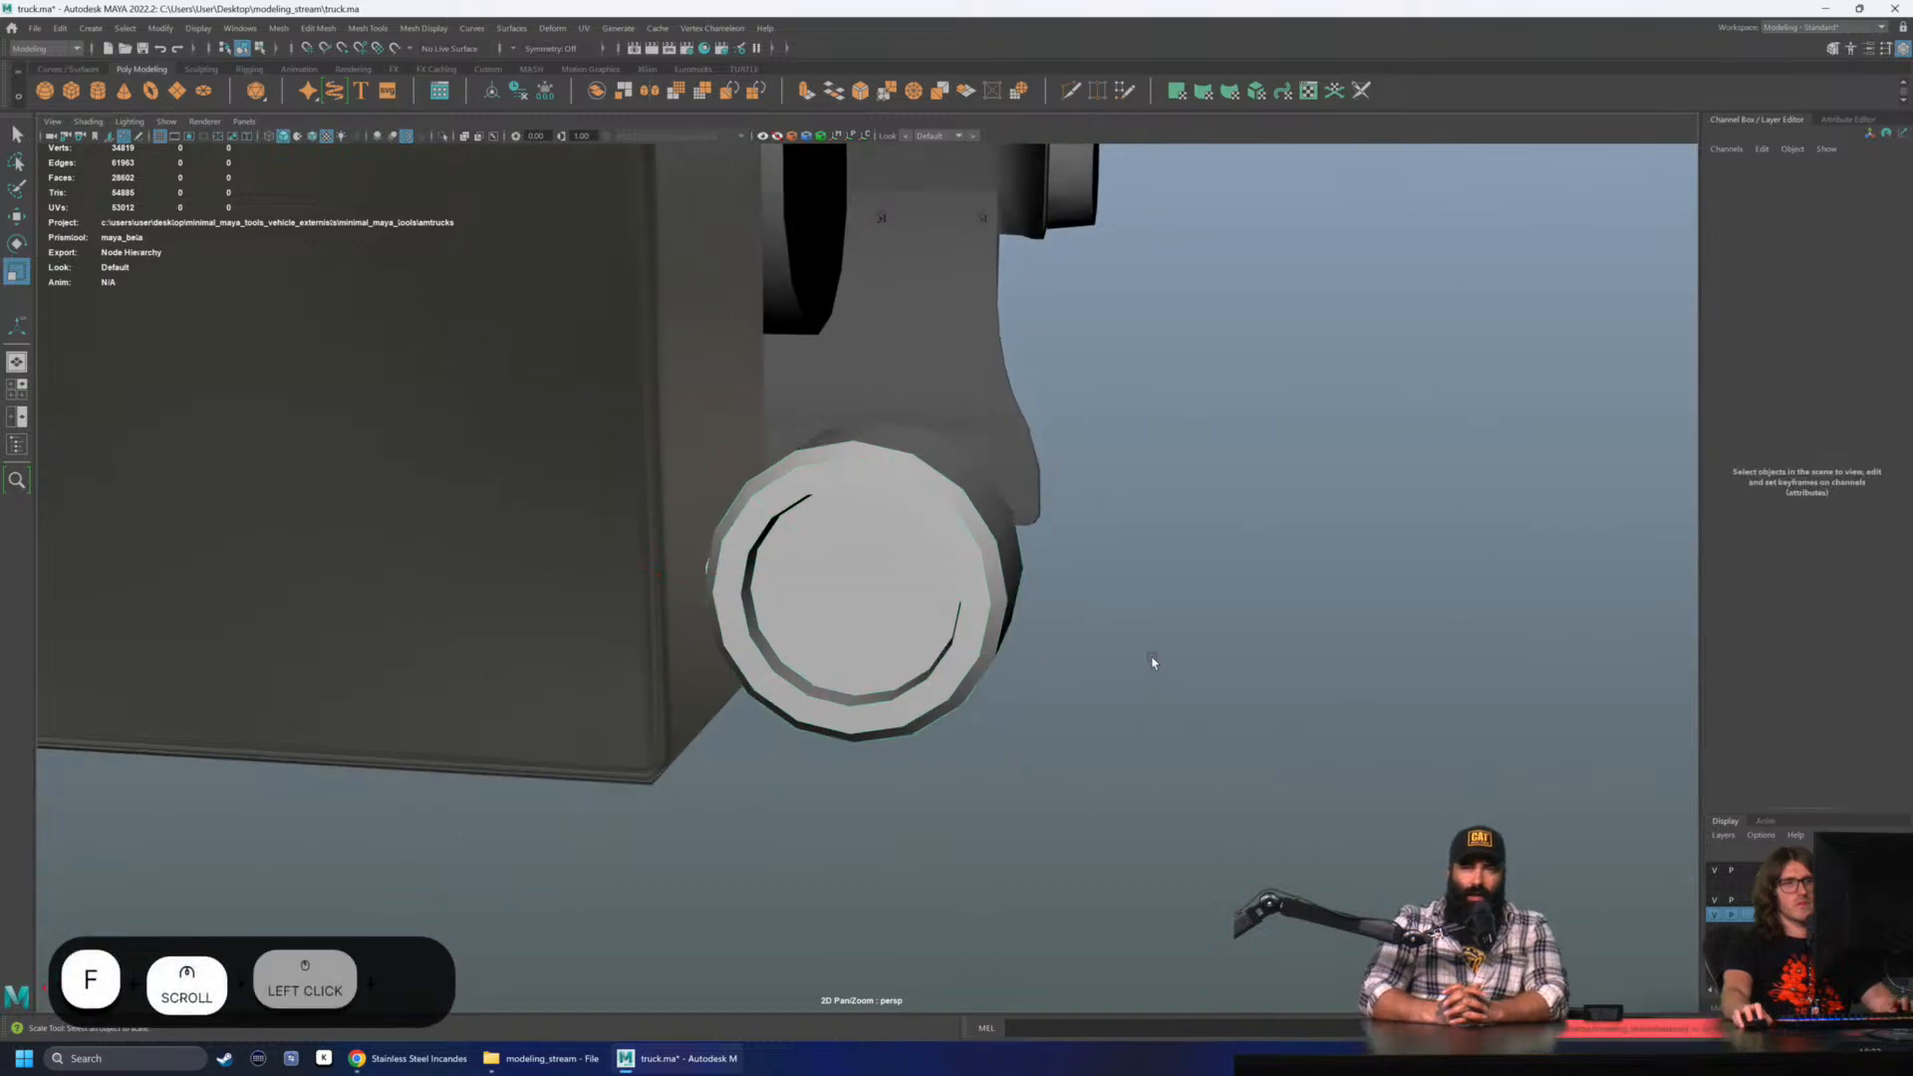
{"action": "left_click_drag", "start_coordinate": [1153, 662], "coordinate": [993, 633], "text": "alt"}
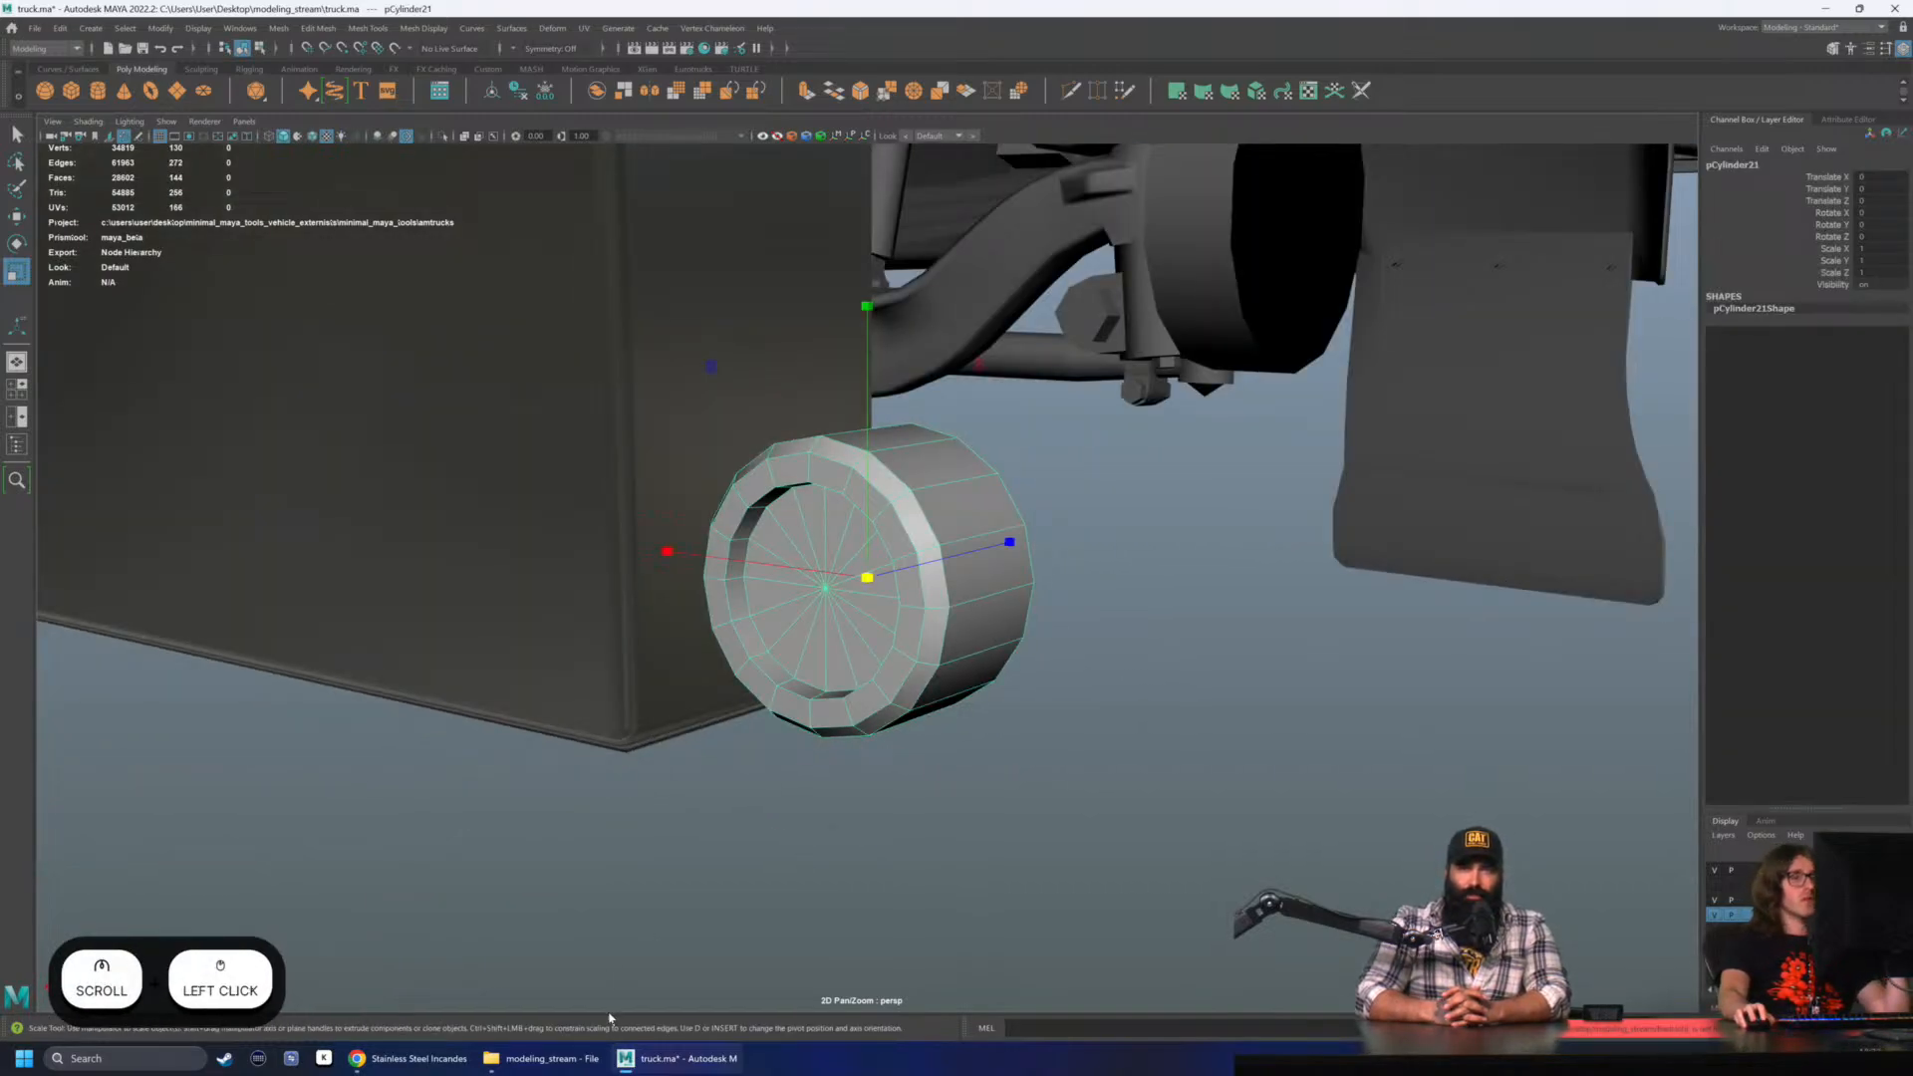
{"action": "left_click", "coordinate": [418, 1060]}
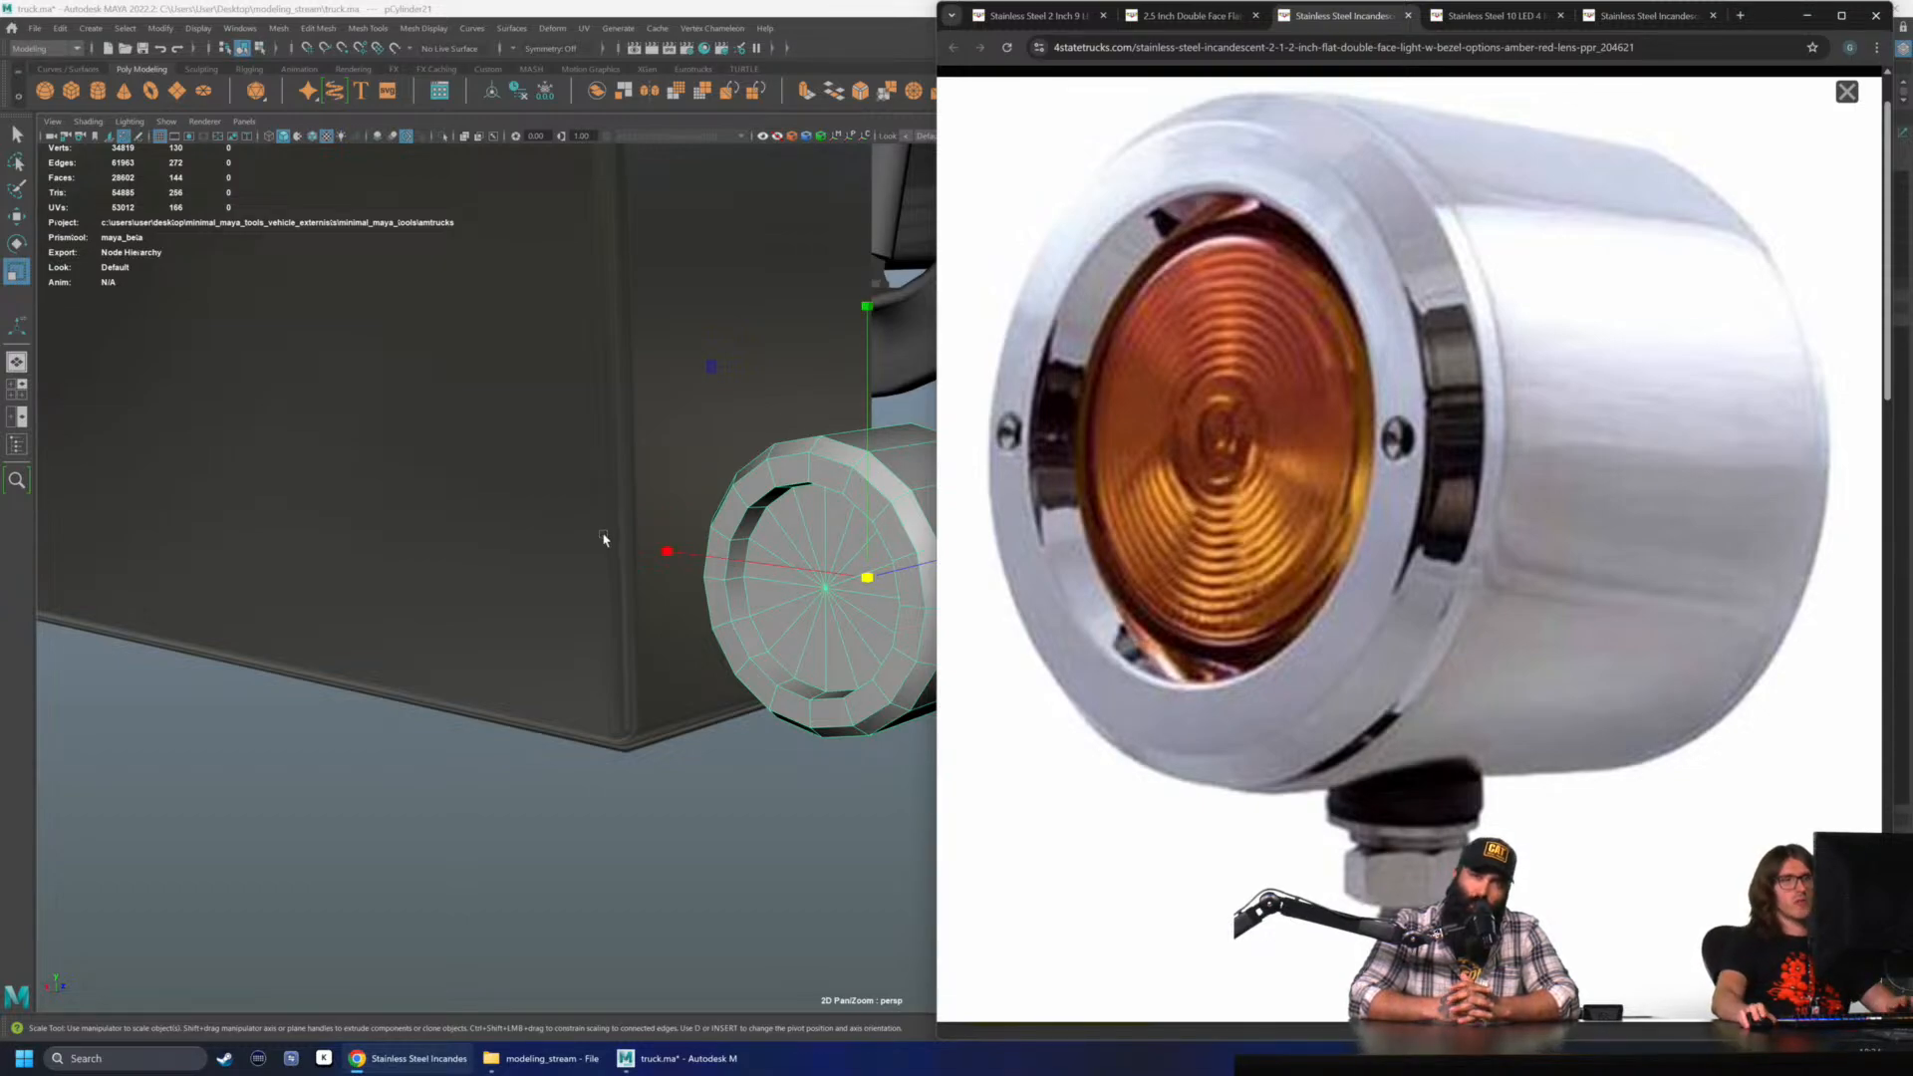
{"action": "middle_click_drag", "start_coordinate": [682, 477], "coordinate": [624, 472], "text": "alt"}
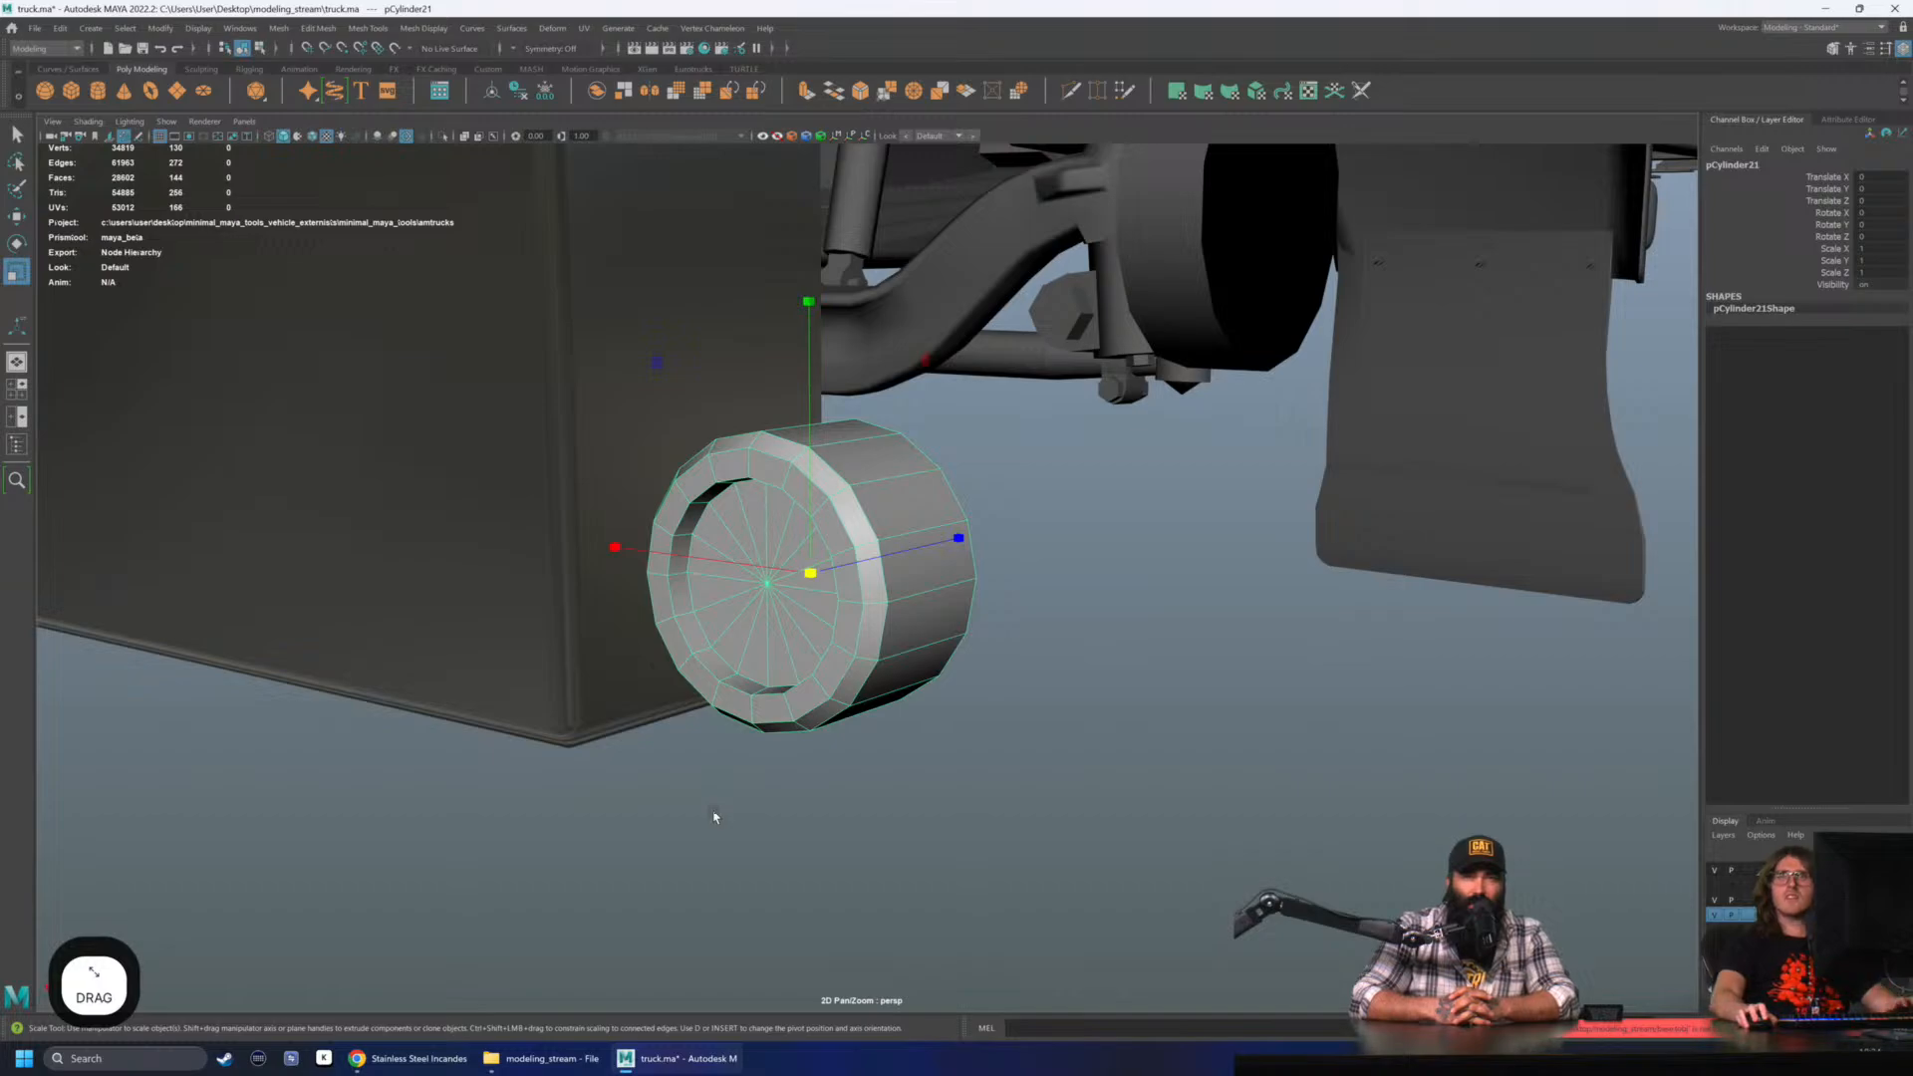
{"action": "scroll", "coordinate": [977, 592], "scroll_direction": "up", "scroll_amount": 1}
{"action": "left_click_drag", "start_coordinate": [982, 588], "coordinate": [981, 602], "text": "alt"}
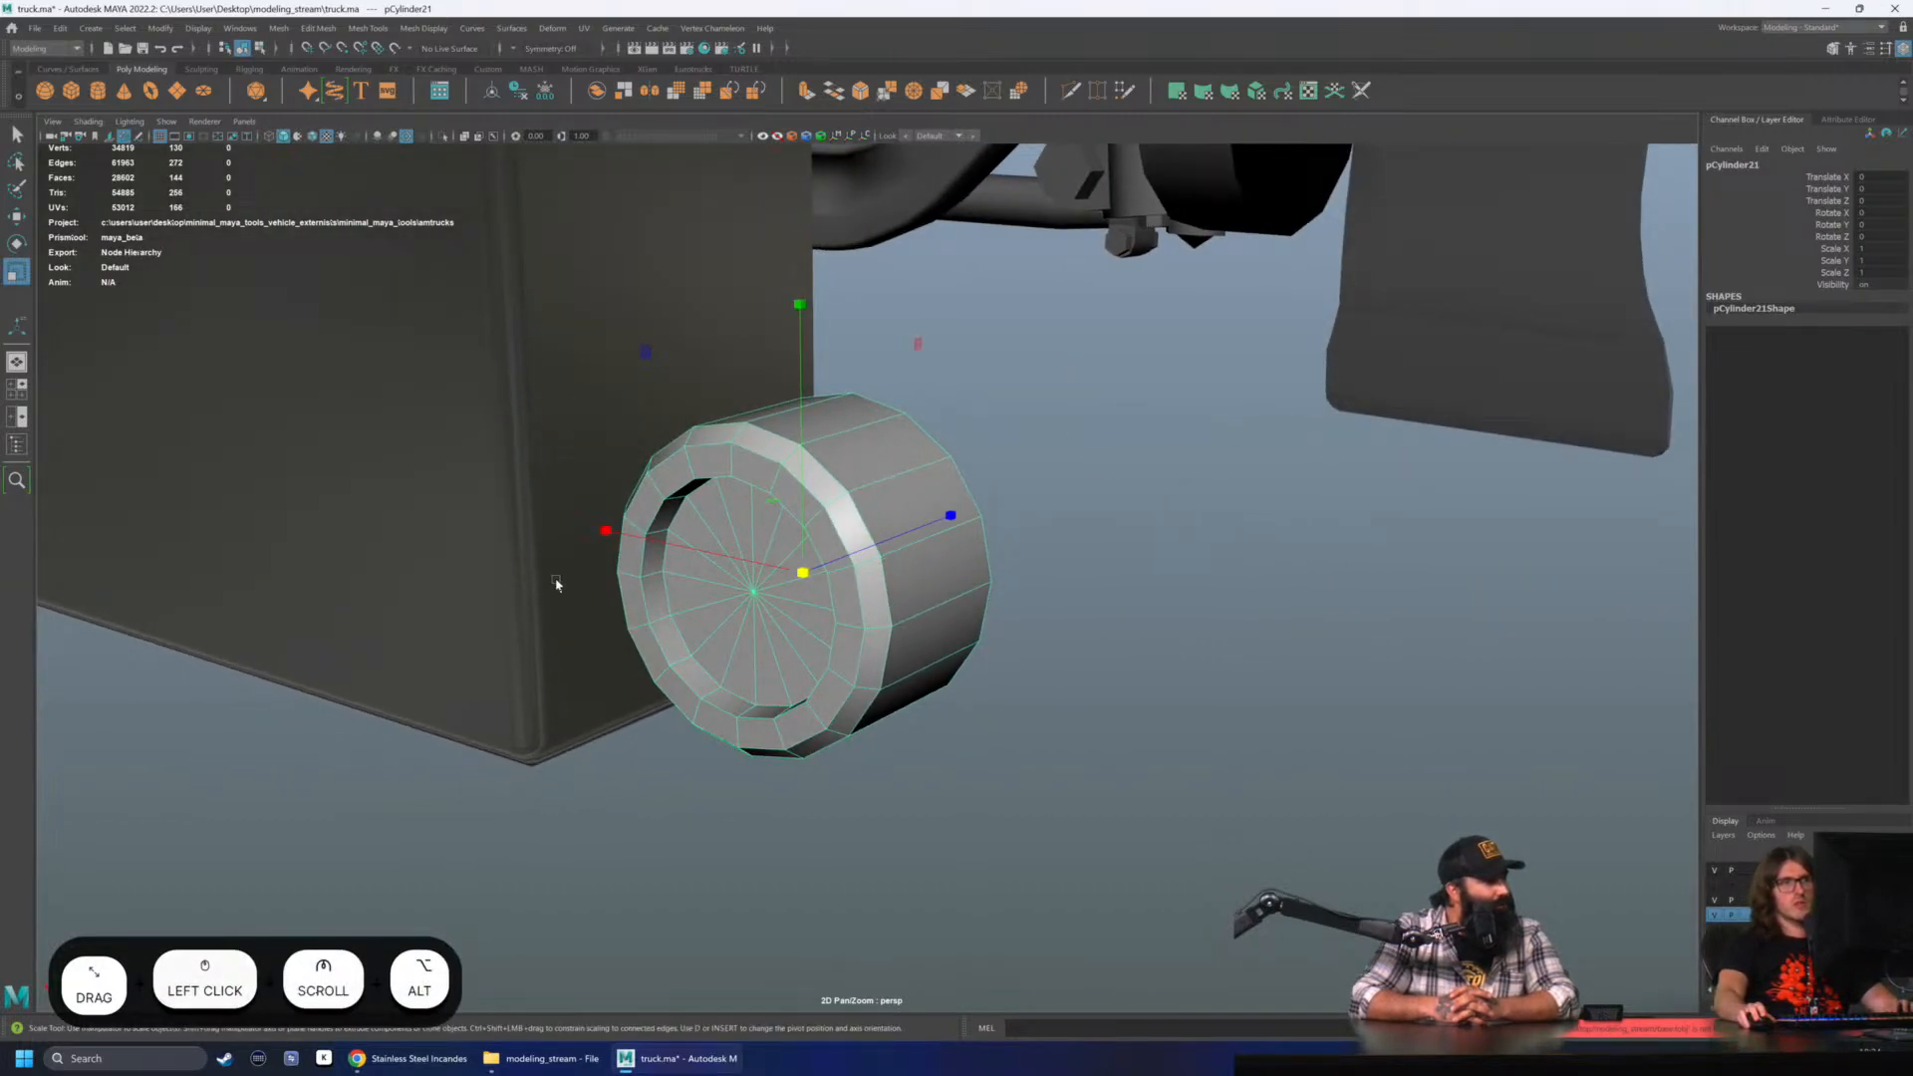
- Select the edges radiating from the centre of both recessed lens faces in wireframe and delete them with their vertices
{"action": "left_click_drag", "start_coordinate": [730, 658], "coordinate": [1043, 574], "text": "alt"}
{"action": "right_click_drag", "start_coordinate": [1049, 572], "coordinate": [1049, 610]}
{"action": "left_click_drag", "start_coordinate": [1049, 608], "coordinate": [1089, 596], "text": "alt"}
{"action": "key", "text": "4"}
{"action": "left_click", "coordinate": [849, 602]}
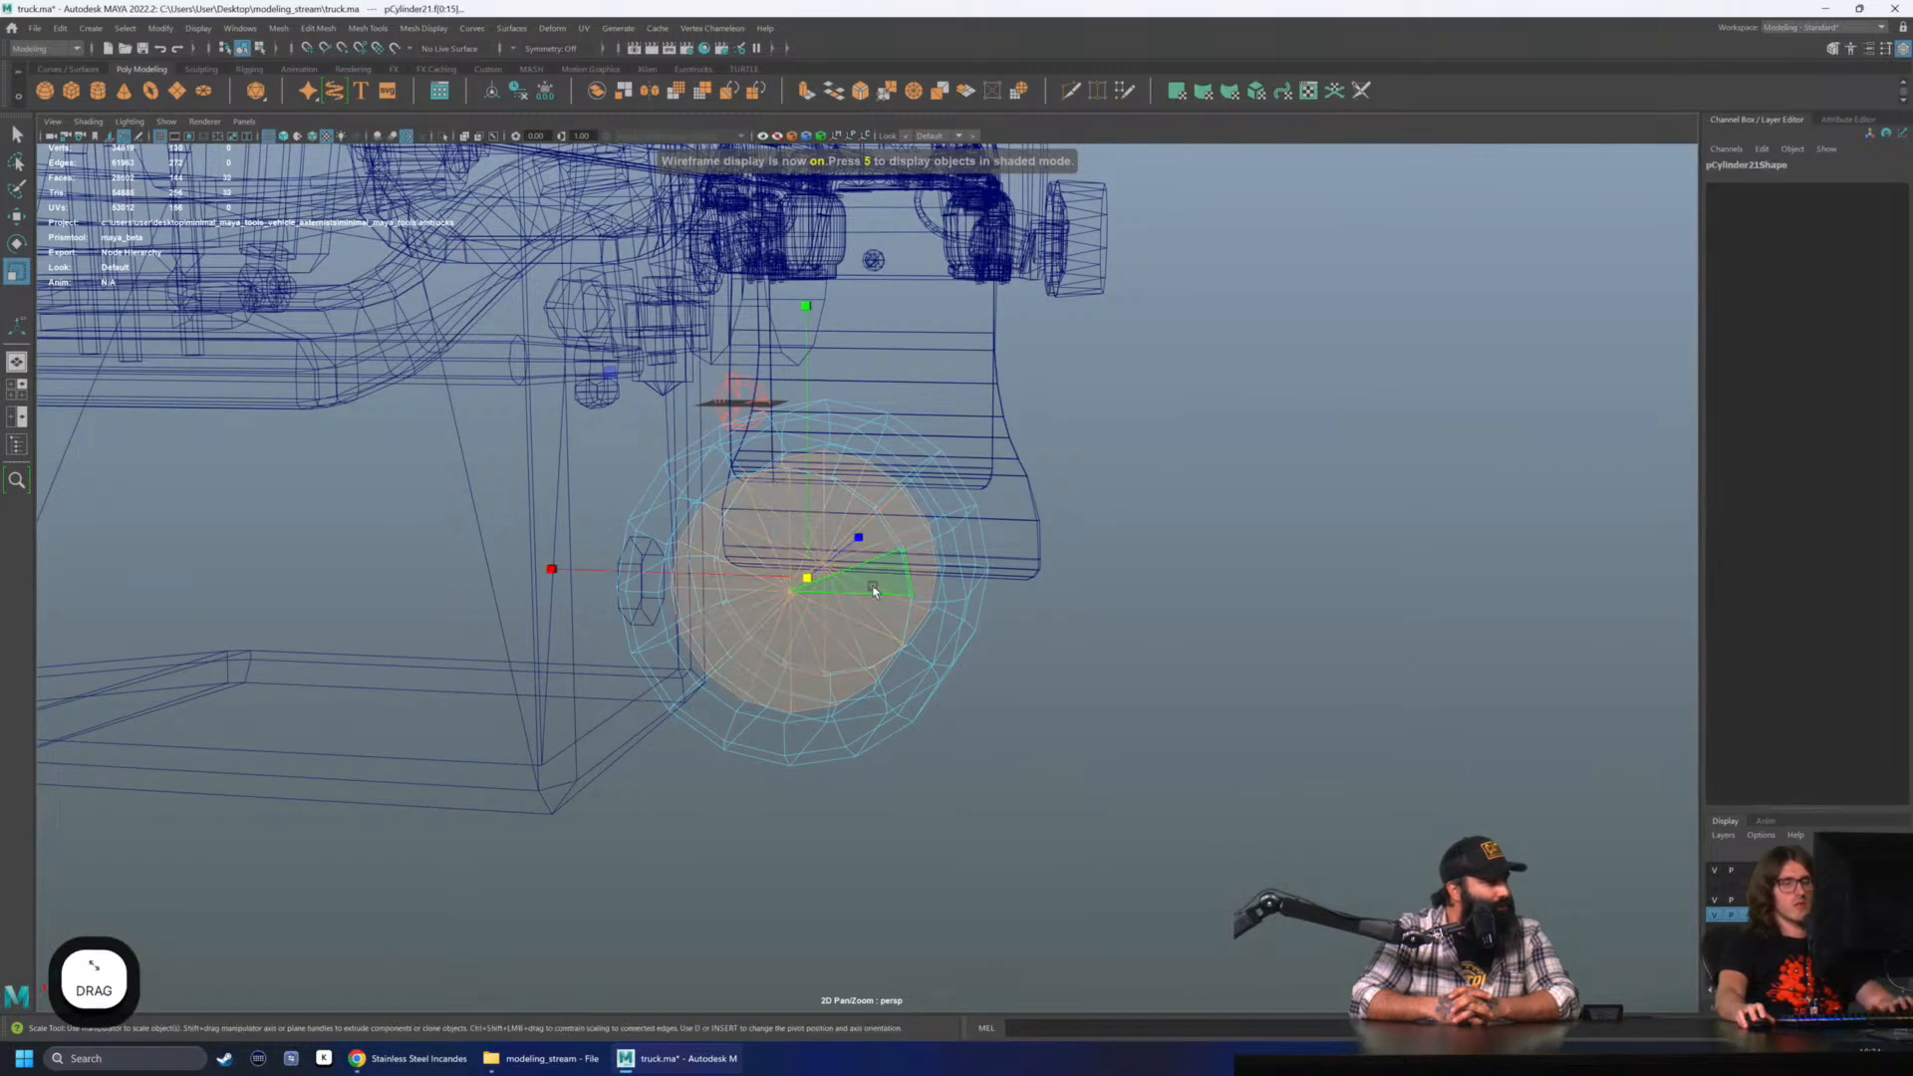
{"action": "key", "text": "6"}
{"action": "key", "text": "4"}
{"action": "key", "text": "q"}
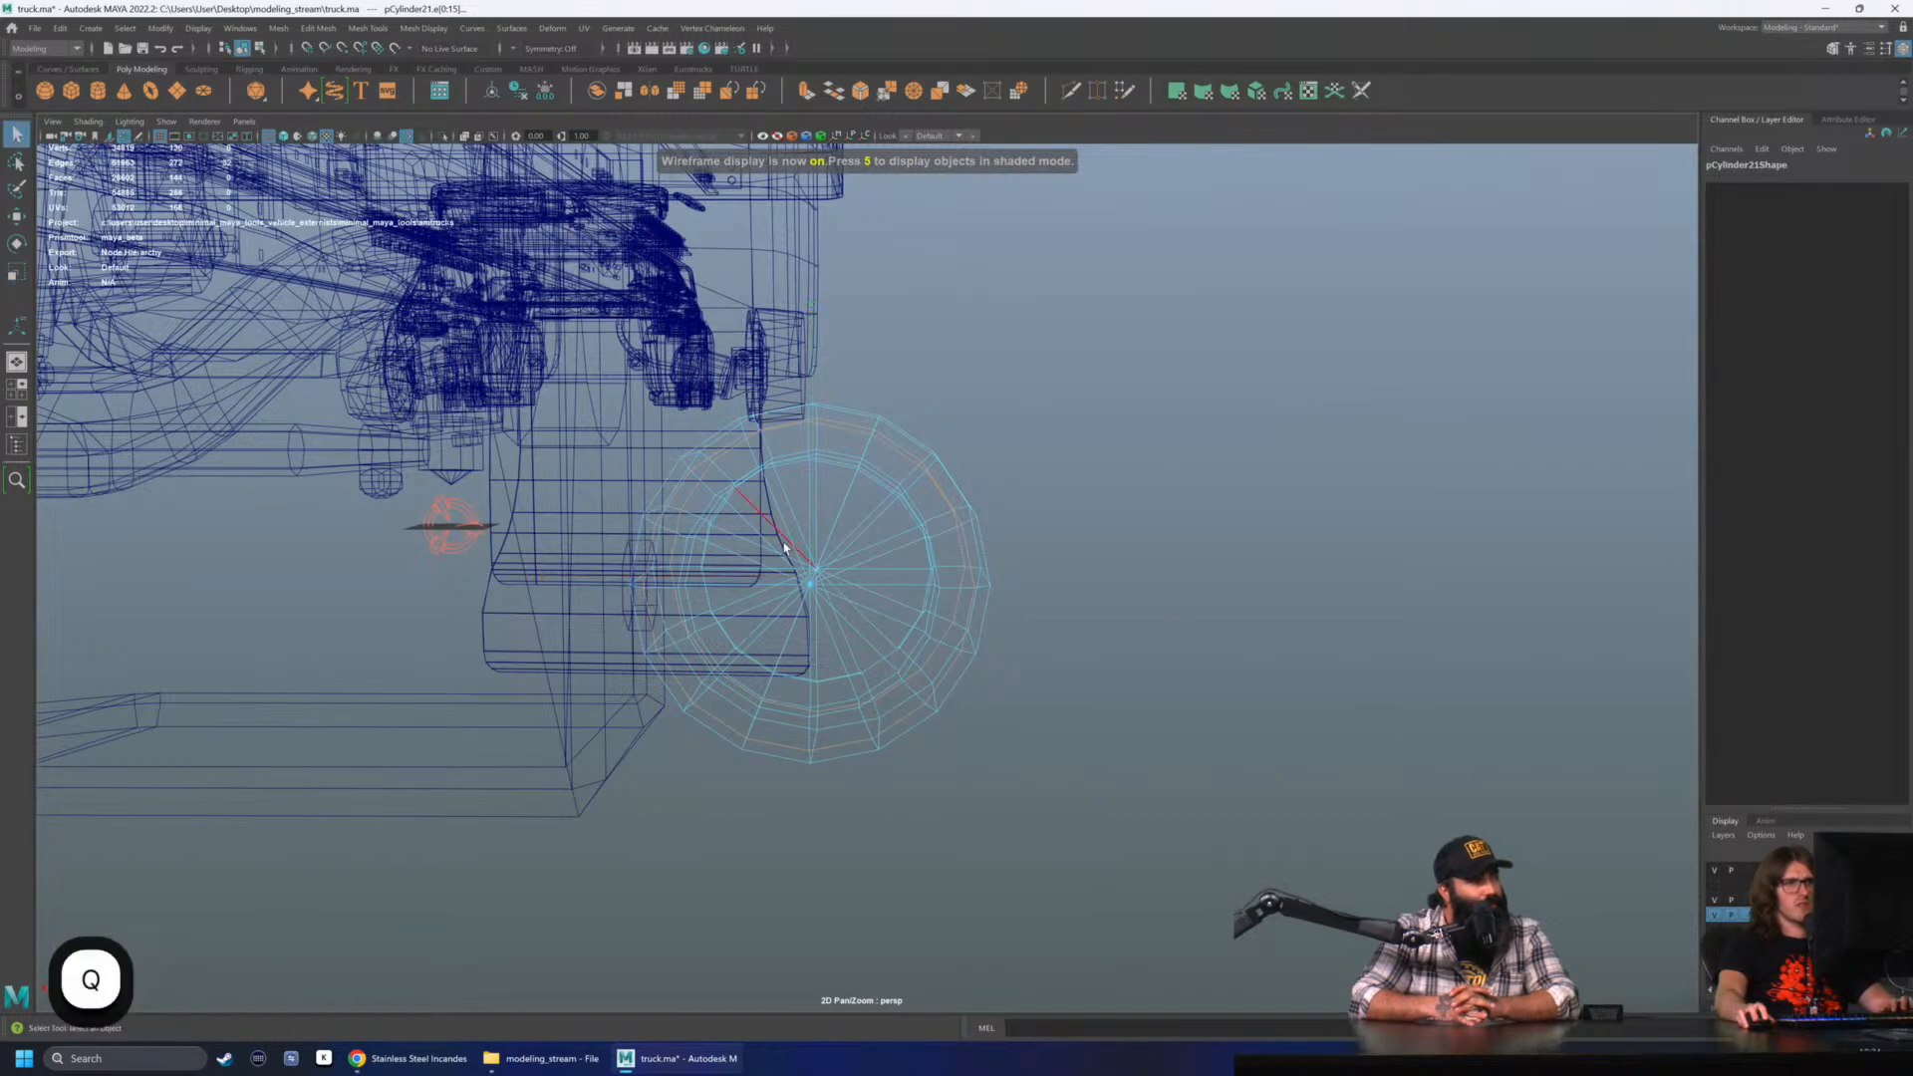
{"action": "left_click_drag", "start_coordinate": [805, 558], "coordinate": [844, 607]}
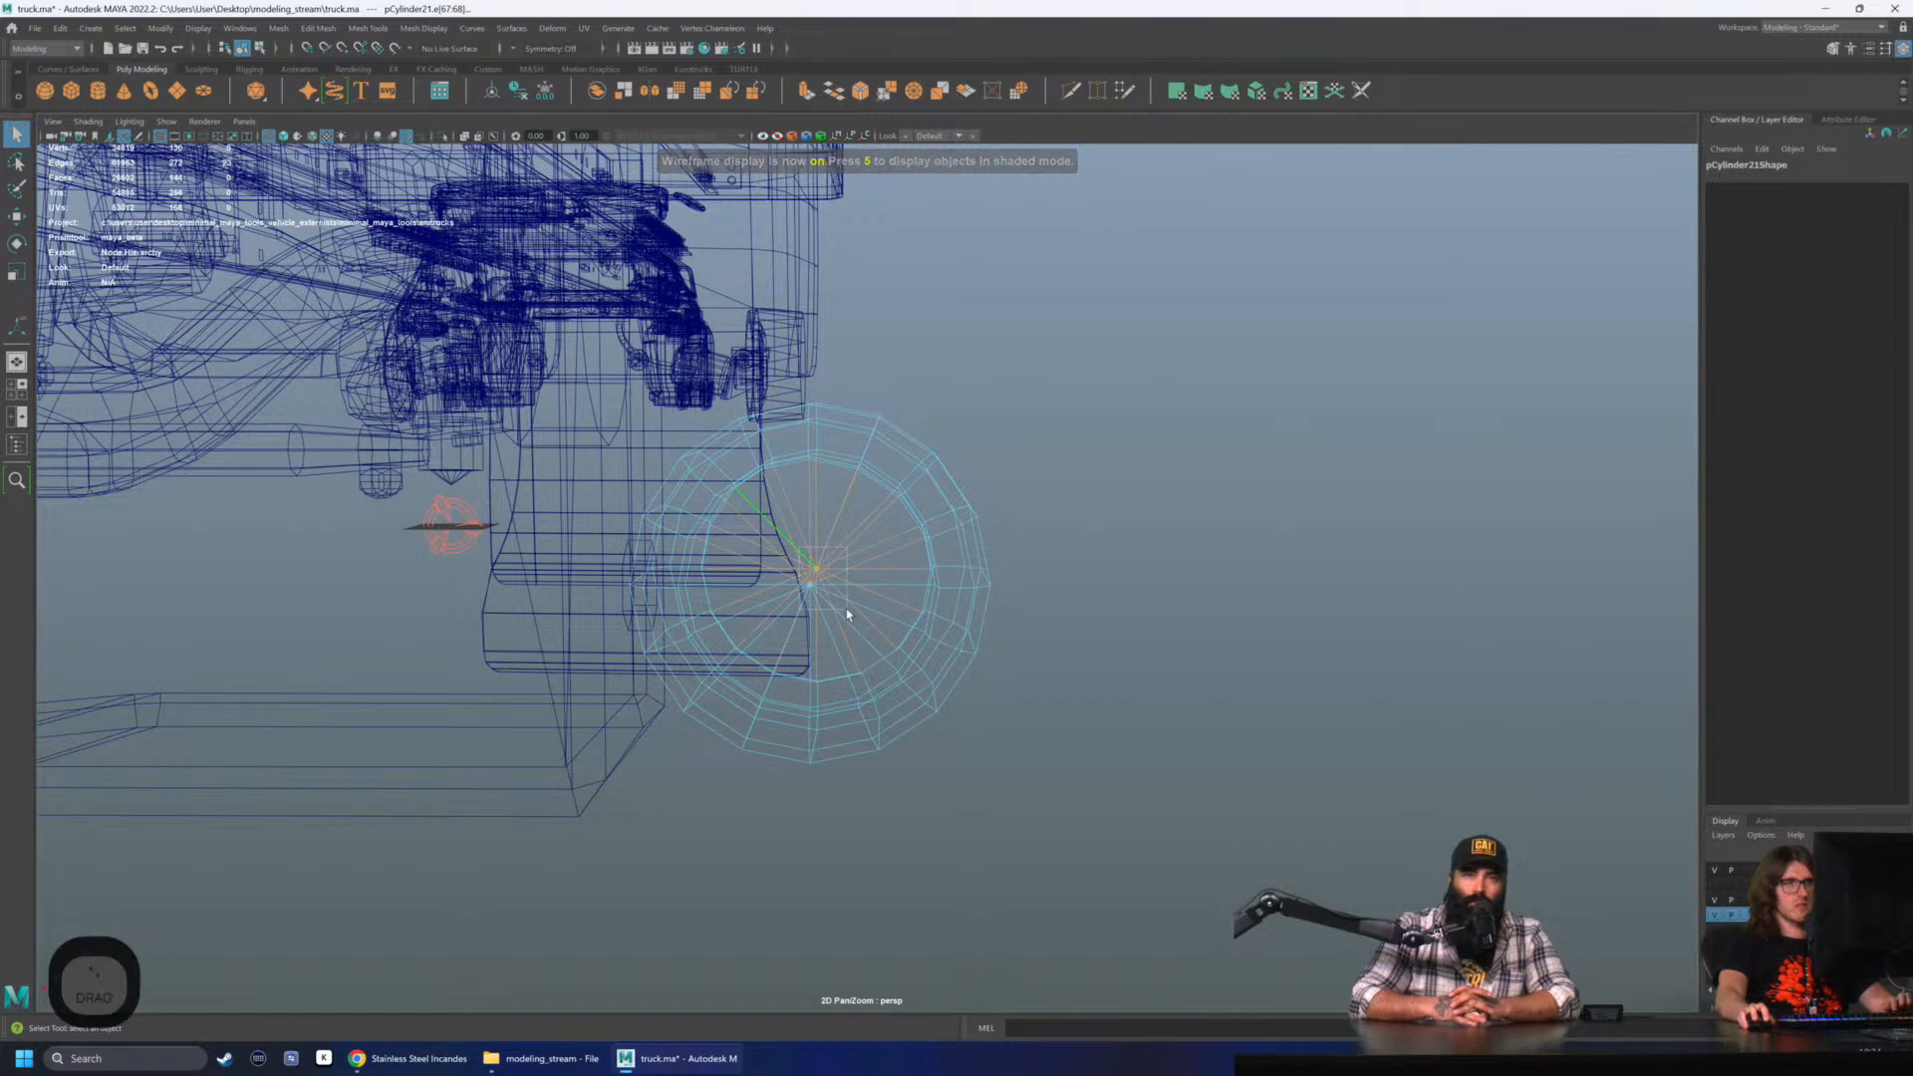
{"action": "key", "text": "ctrl+Delete"}
{"action": "key", "text": "6"}
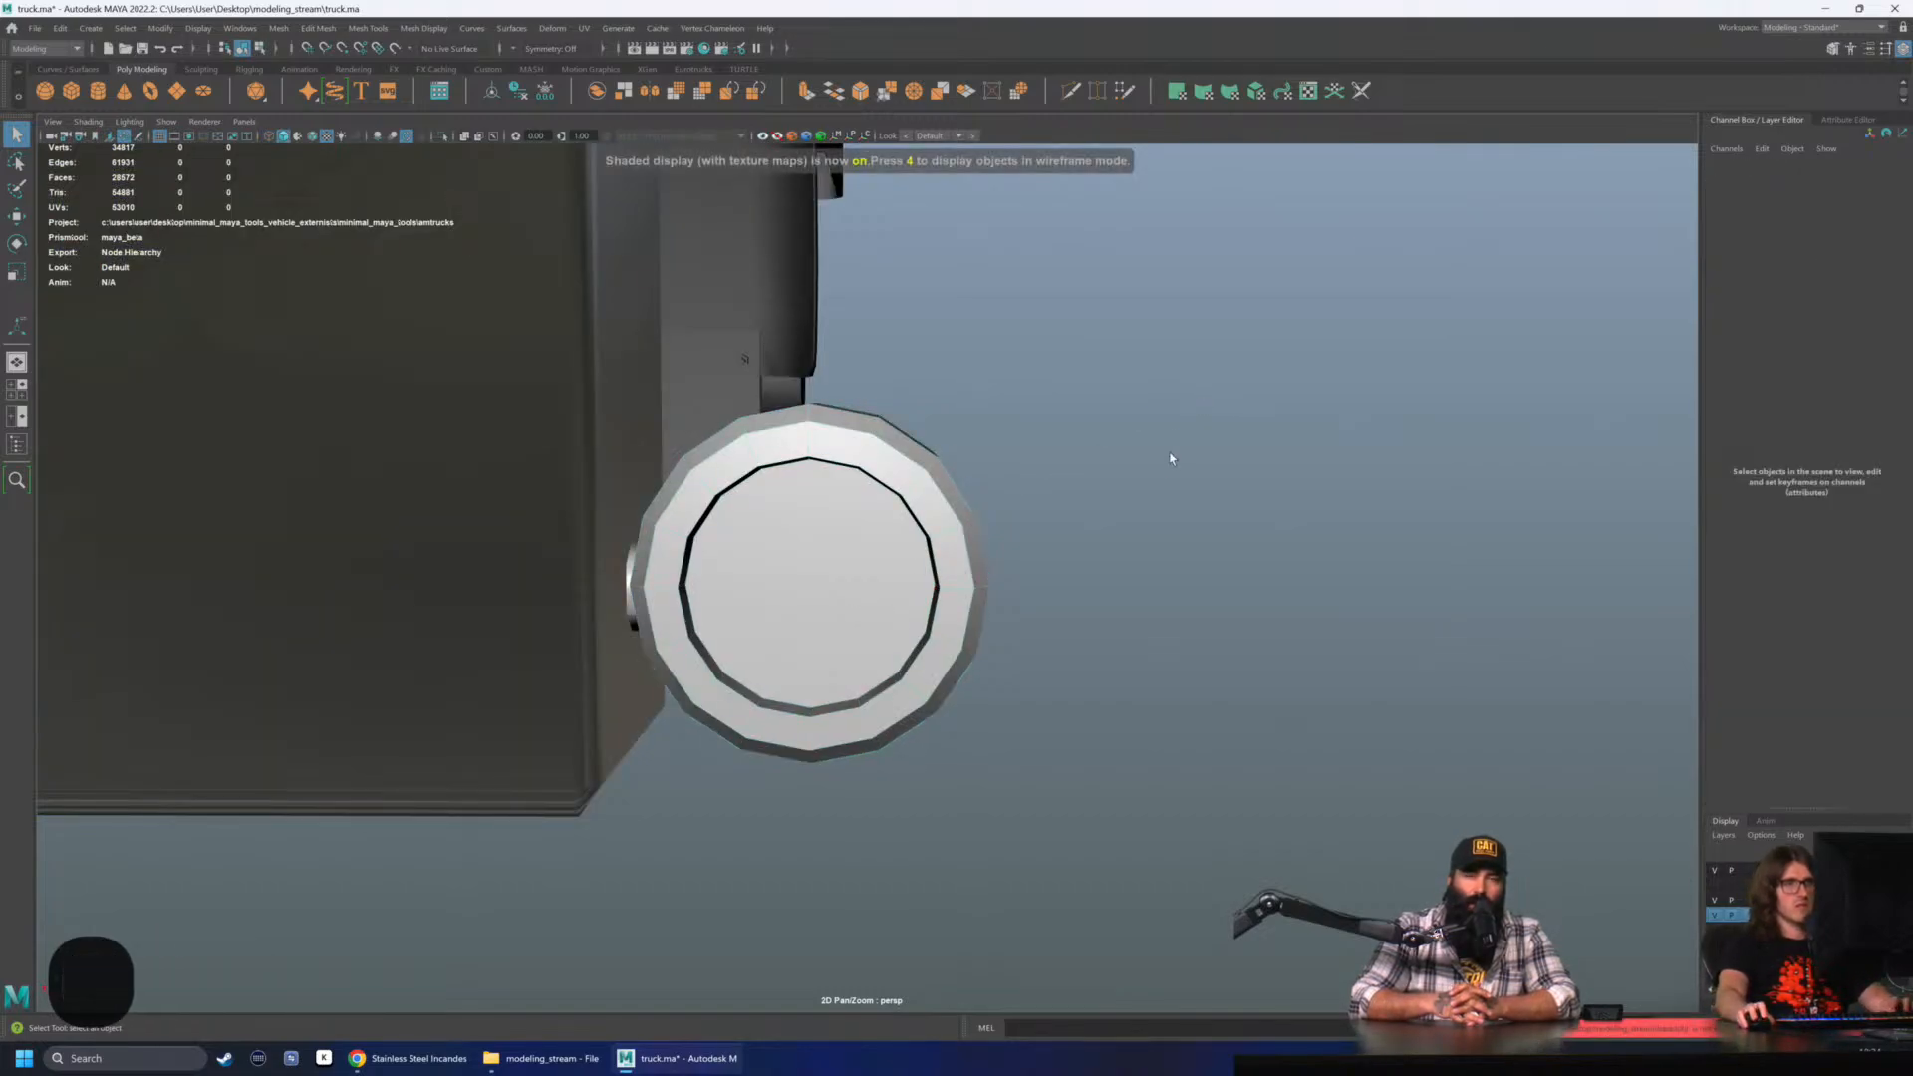
- Select the light housing and try one of the scene's existing materials on it
{"action": "mouse_move", "coordinate": [1170, 457]}
{"action": "left_mouse_down", "text": "alt"}
{"action": "mouse_move", "coordinate": [811, 575]}
{"action": "mouse_move", "coordinate": [957, 547]}
{"action": "left_mouse_up", "text": "alt"}
{"action": "key", "text": "shift+d"}
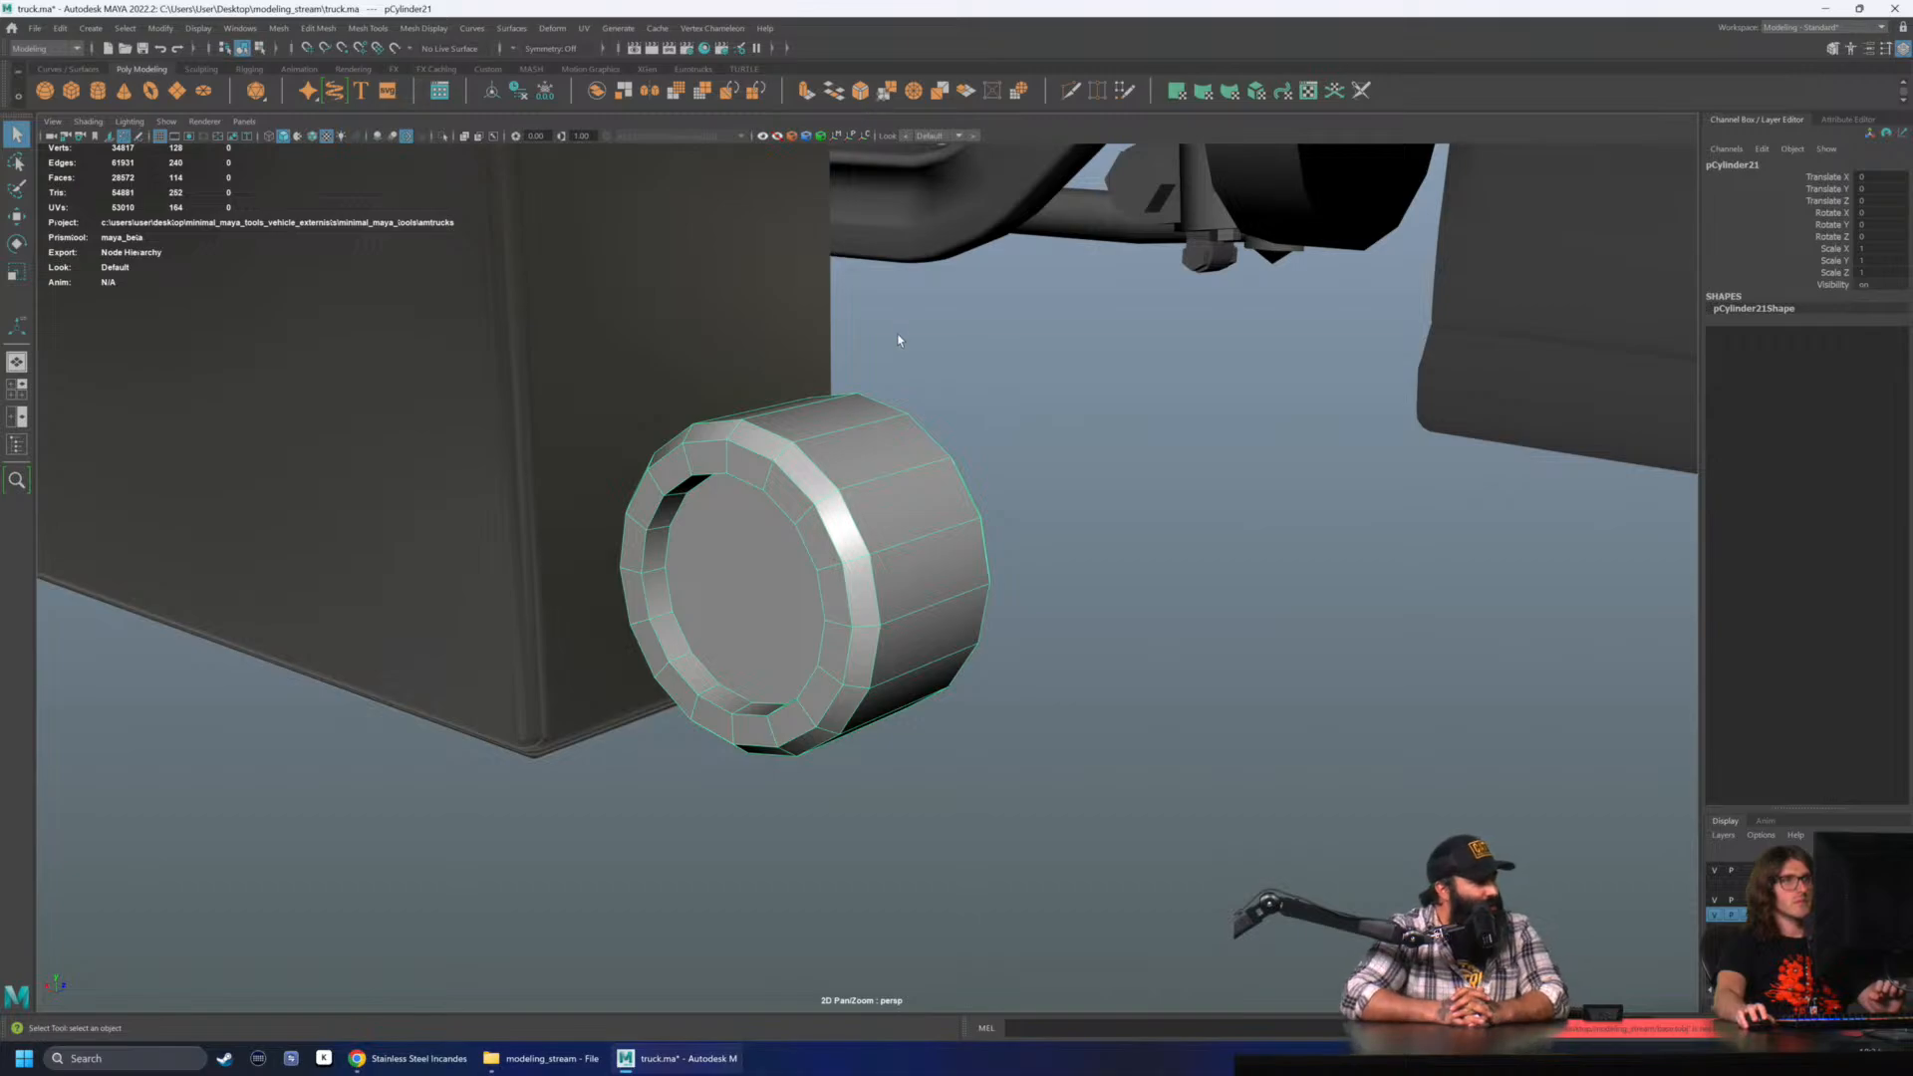
{"action": "right_click_drag", "start_coordinate": [898, 339], "coordinate": [1012, 792]}
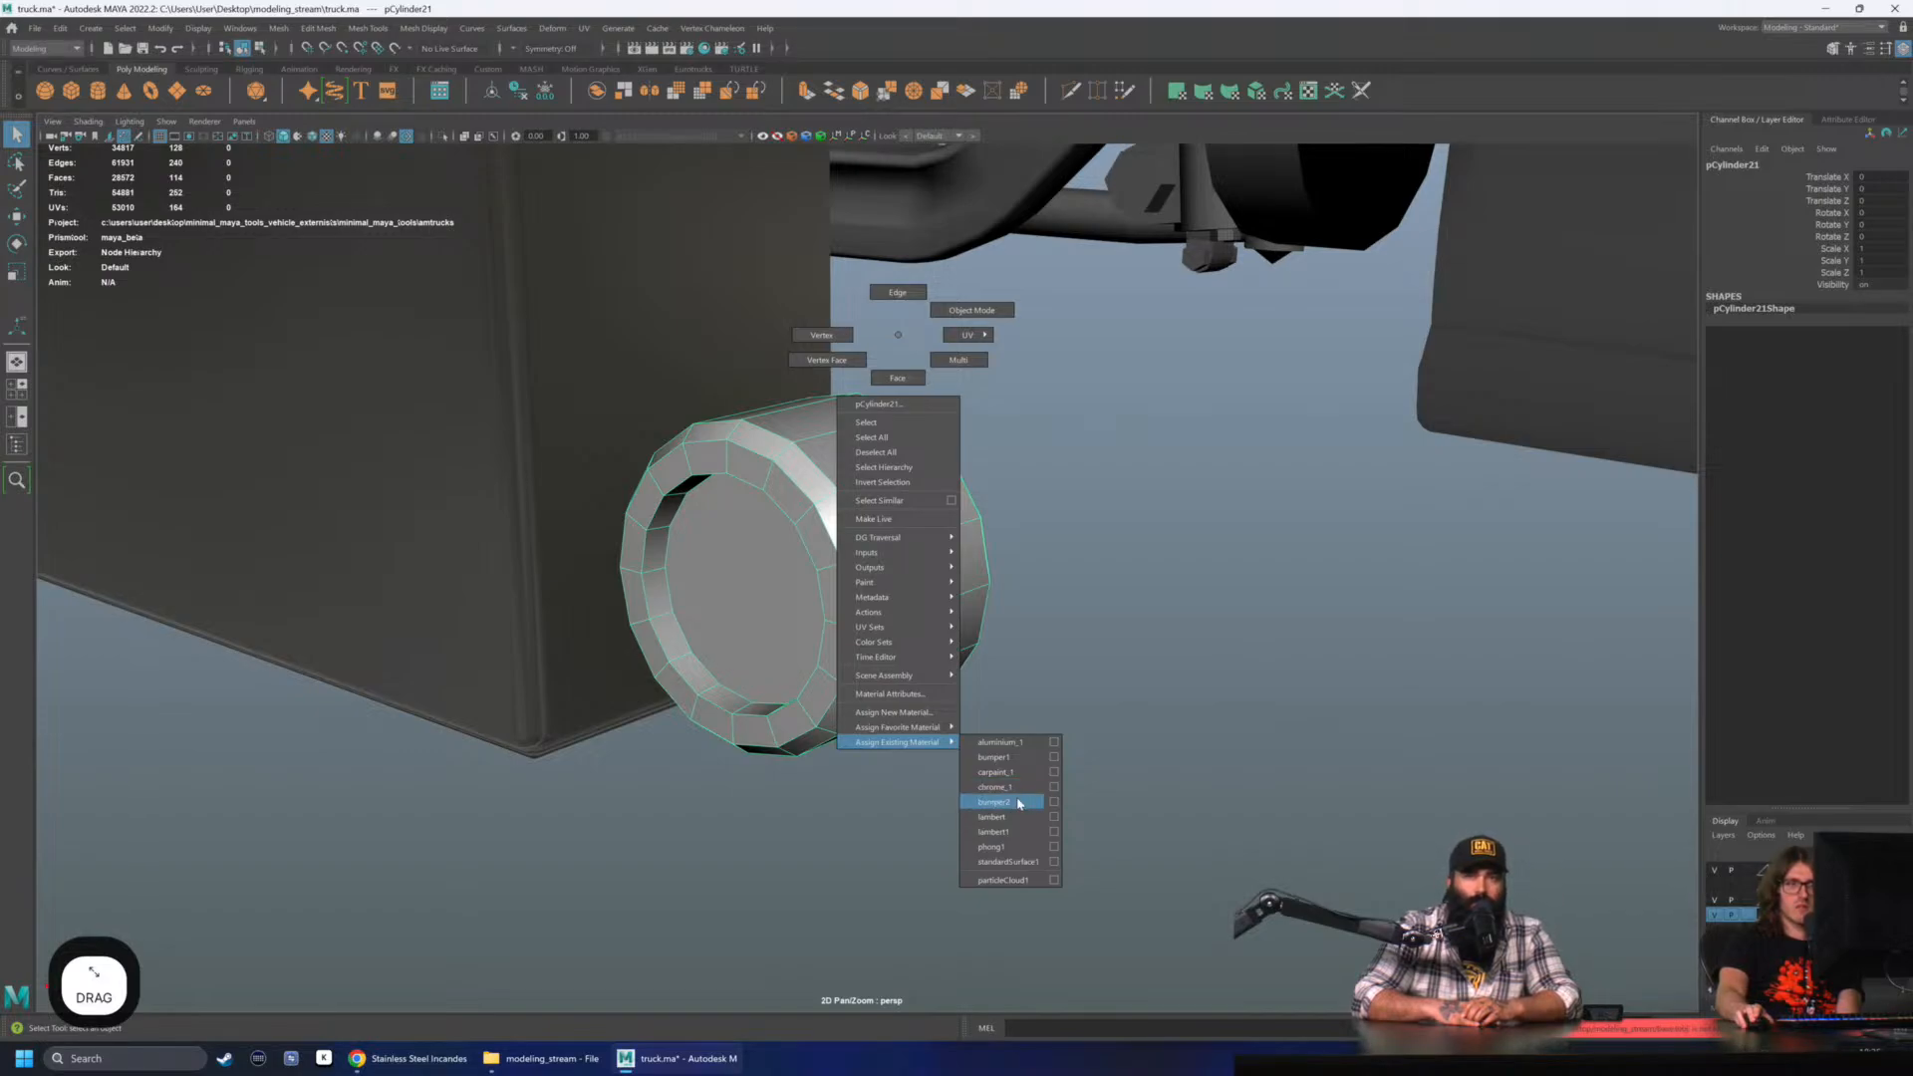
{"action": "left_click", "coordinate": [1019, 803]}
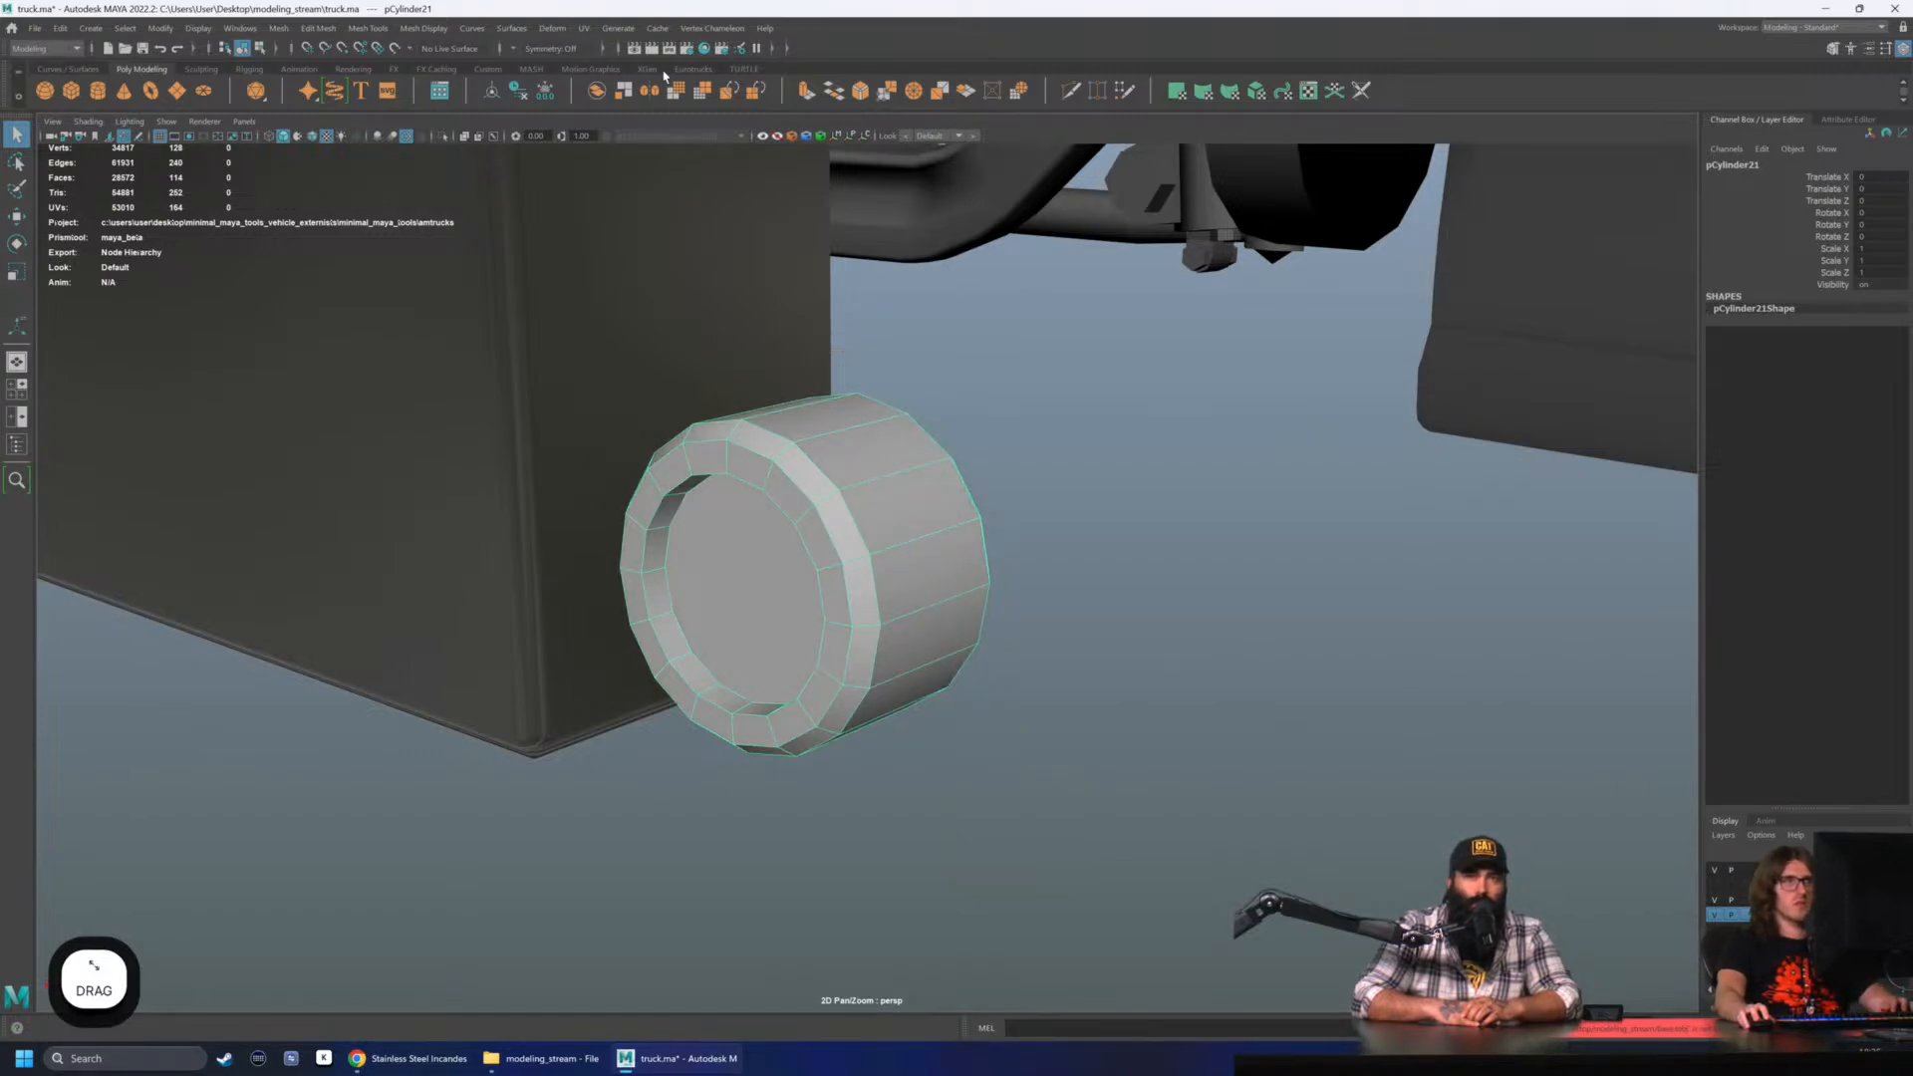
- Open the SCS Tools vertex colour options and turn vertex colour display off for the light housing
{"action": "left_click", "coordinate": [693, 68]}
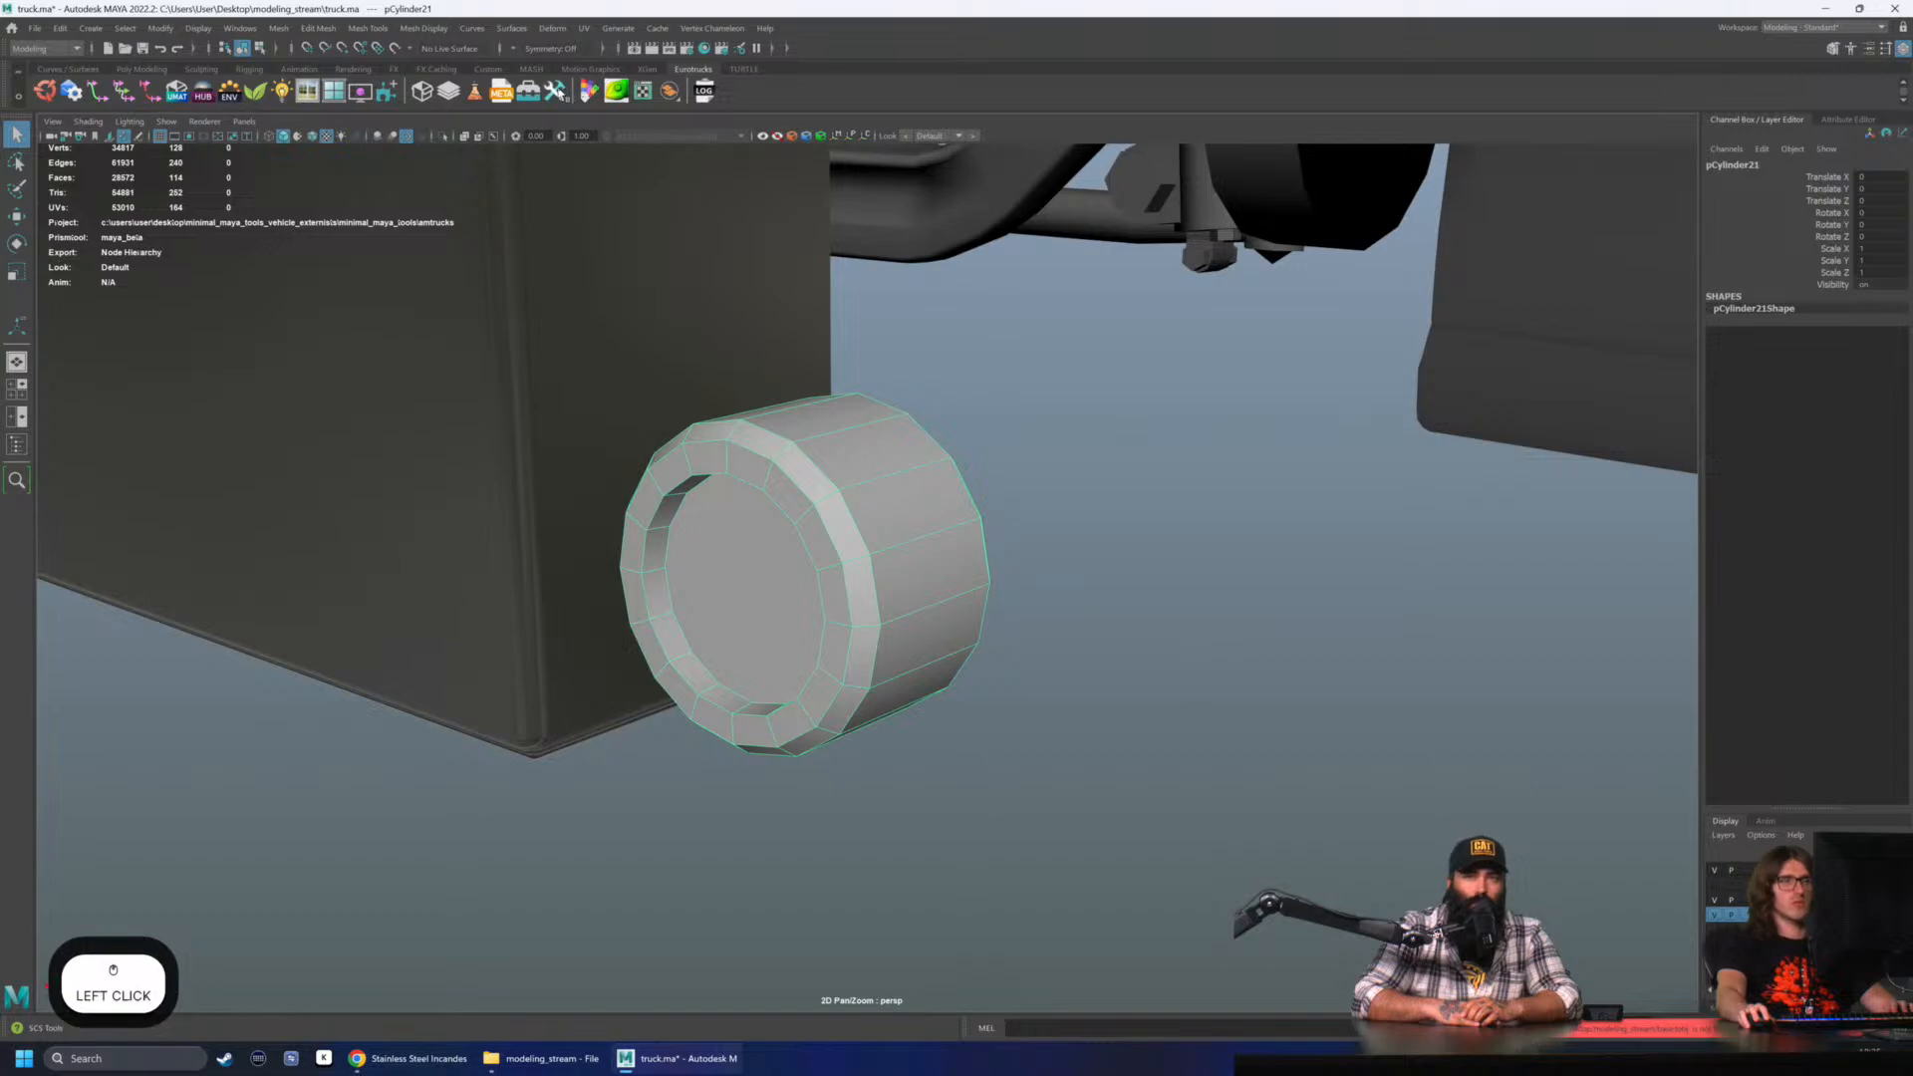
{"action": "left_click", "coordinate": [555, 91]}
{"action": "left_click", "coordinate": [268, 525]}
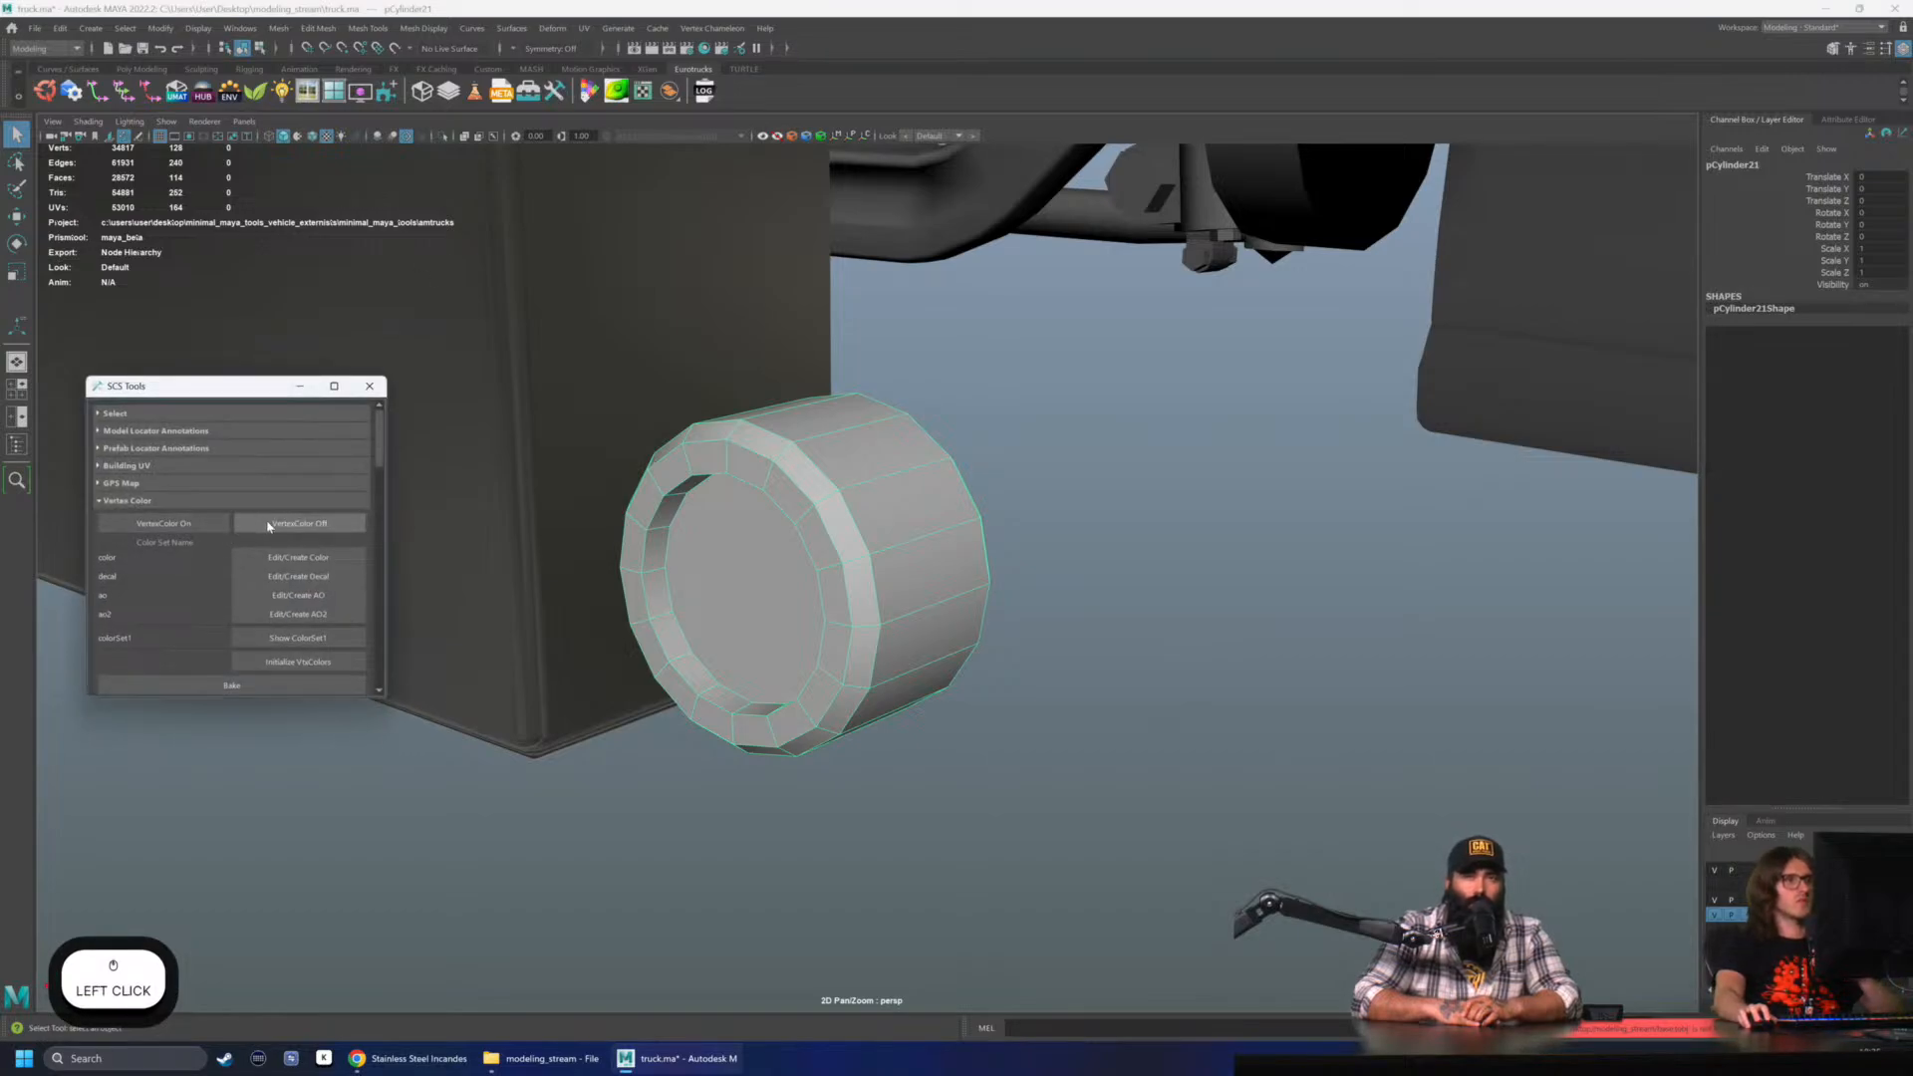
{"action": "mouse_move", "coordinate": [973, 490]}
{"action": "left_mouse_down", "text": "alt"}
{"action": "mouse_move", "coordinate": [807, 481]}
{"action": "mouse_move", "coordinate": [954, 485]}
{"action": "left_mouse_up", "text": "alt"}
{"action": "right_click", "coordinate": [1027, 486]}
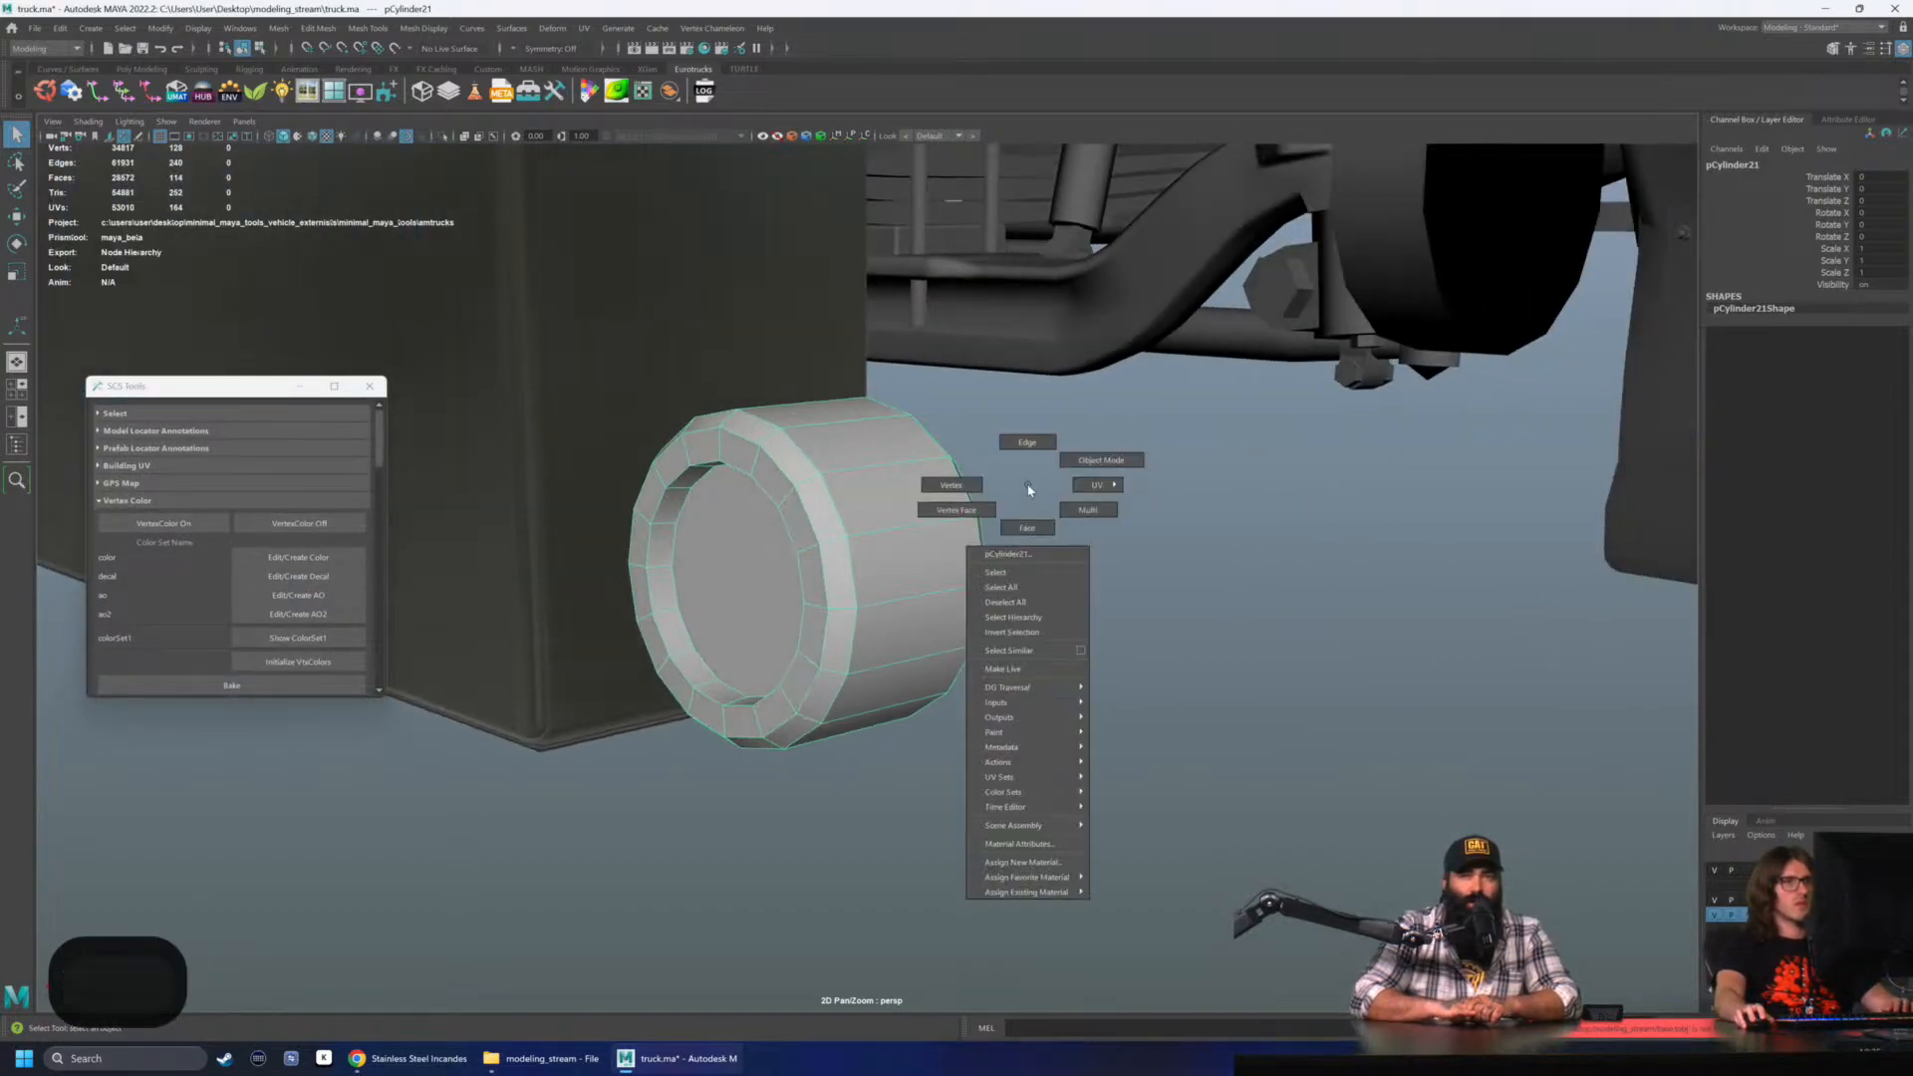
- Apply a neutral grey vertex colour with a brightness value of 0.5 to the light housing
{"action": "left_click", "coordinate": [424, 28]}
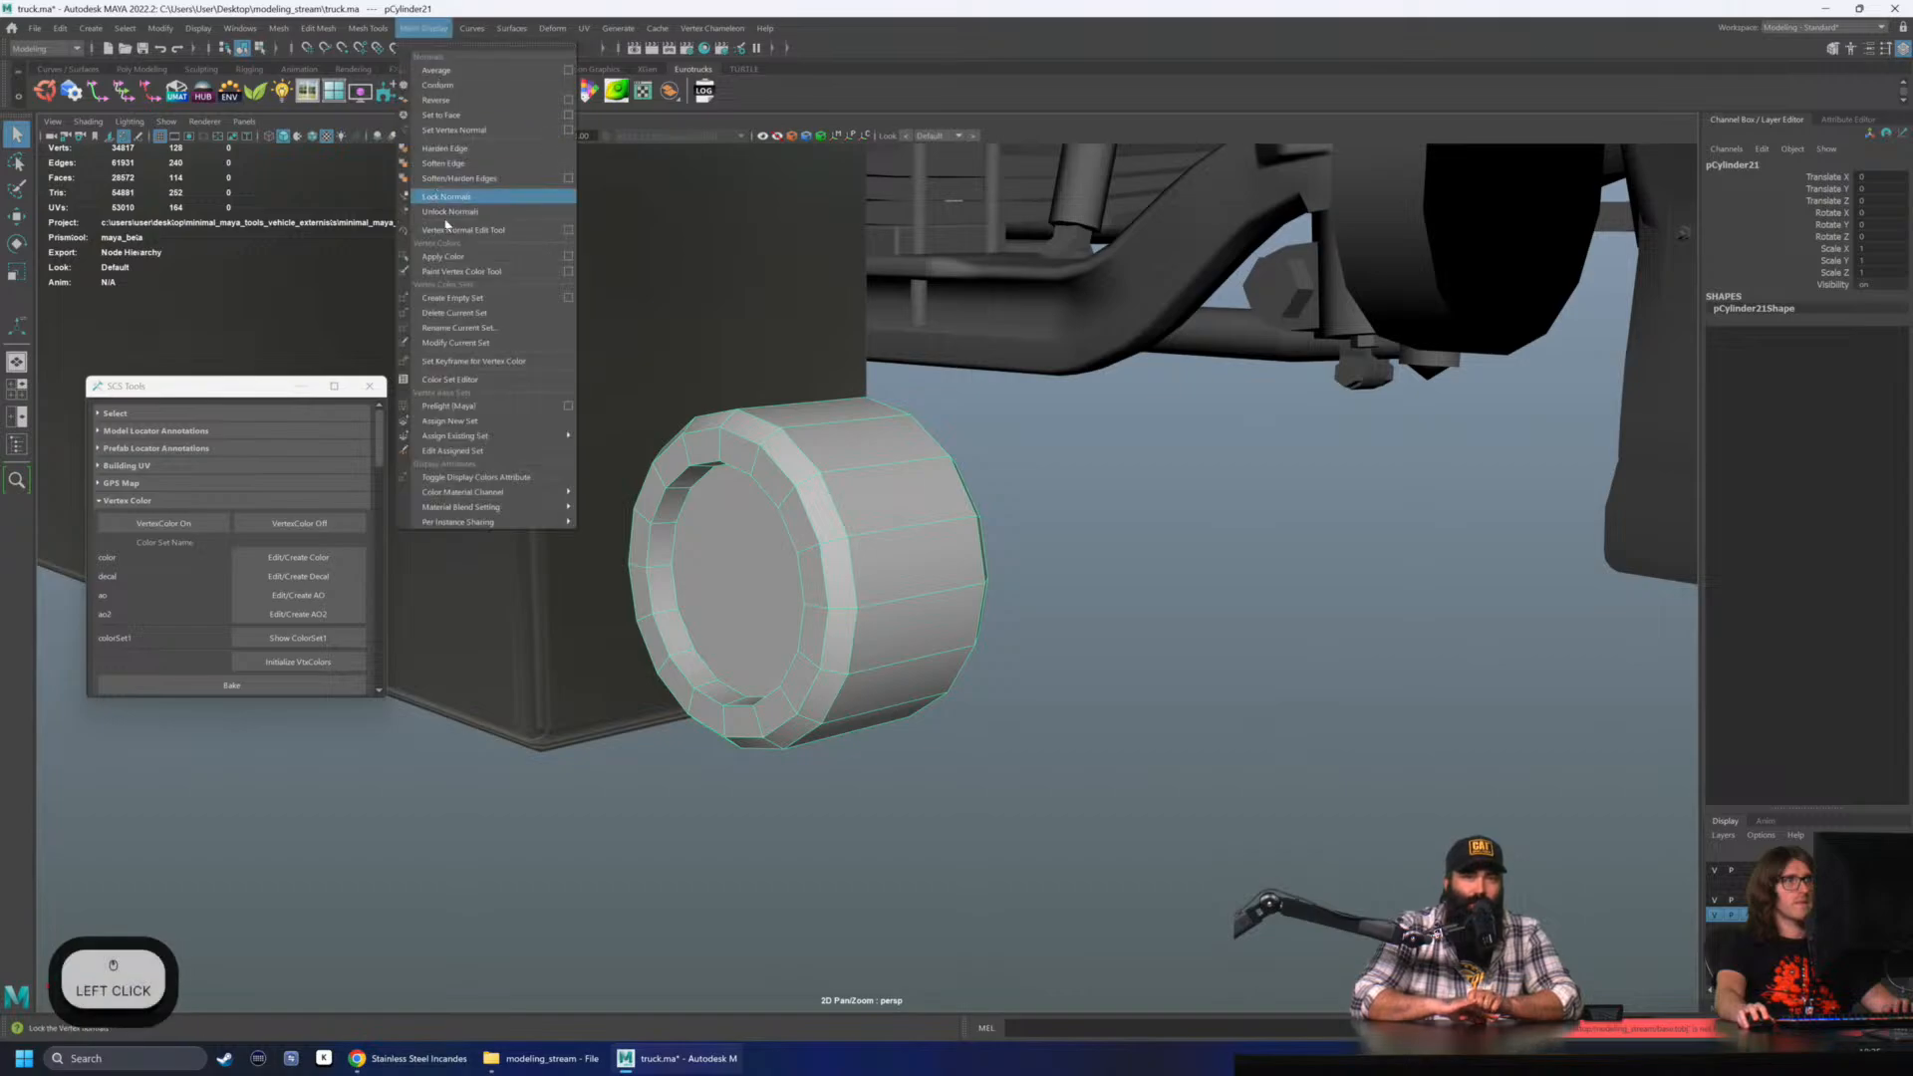
{"action": "left_click", "coordinate": [568, 256]}
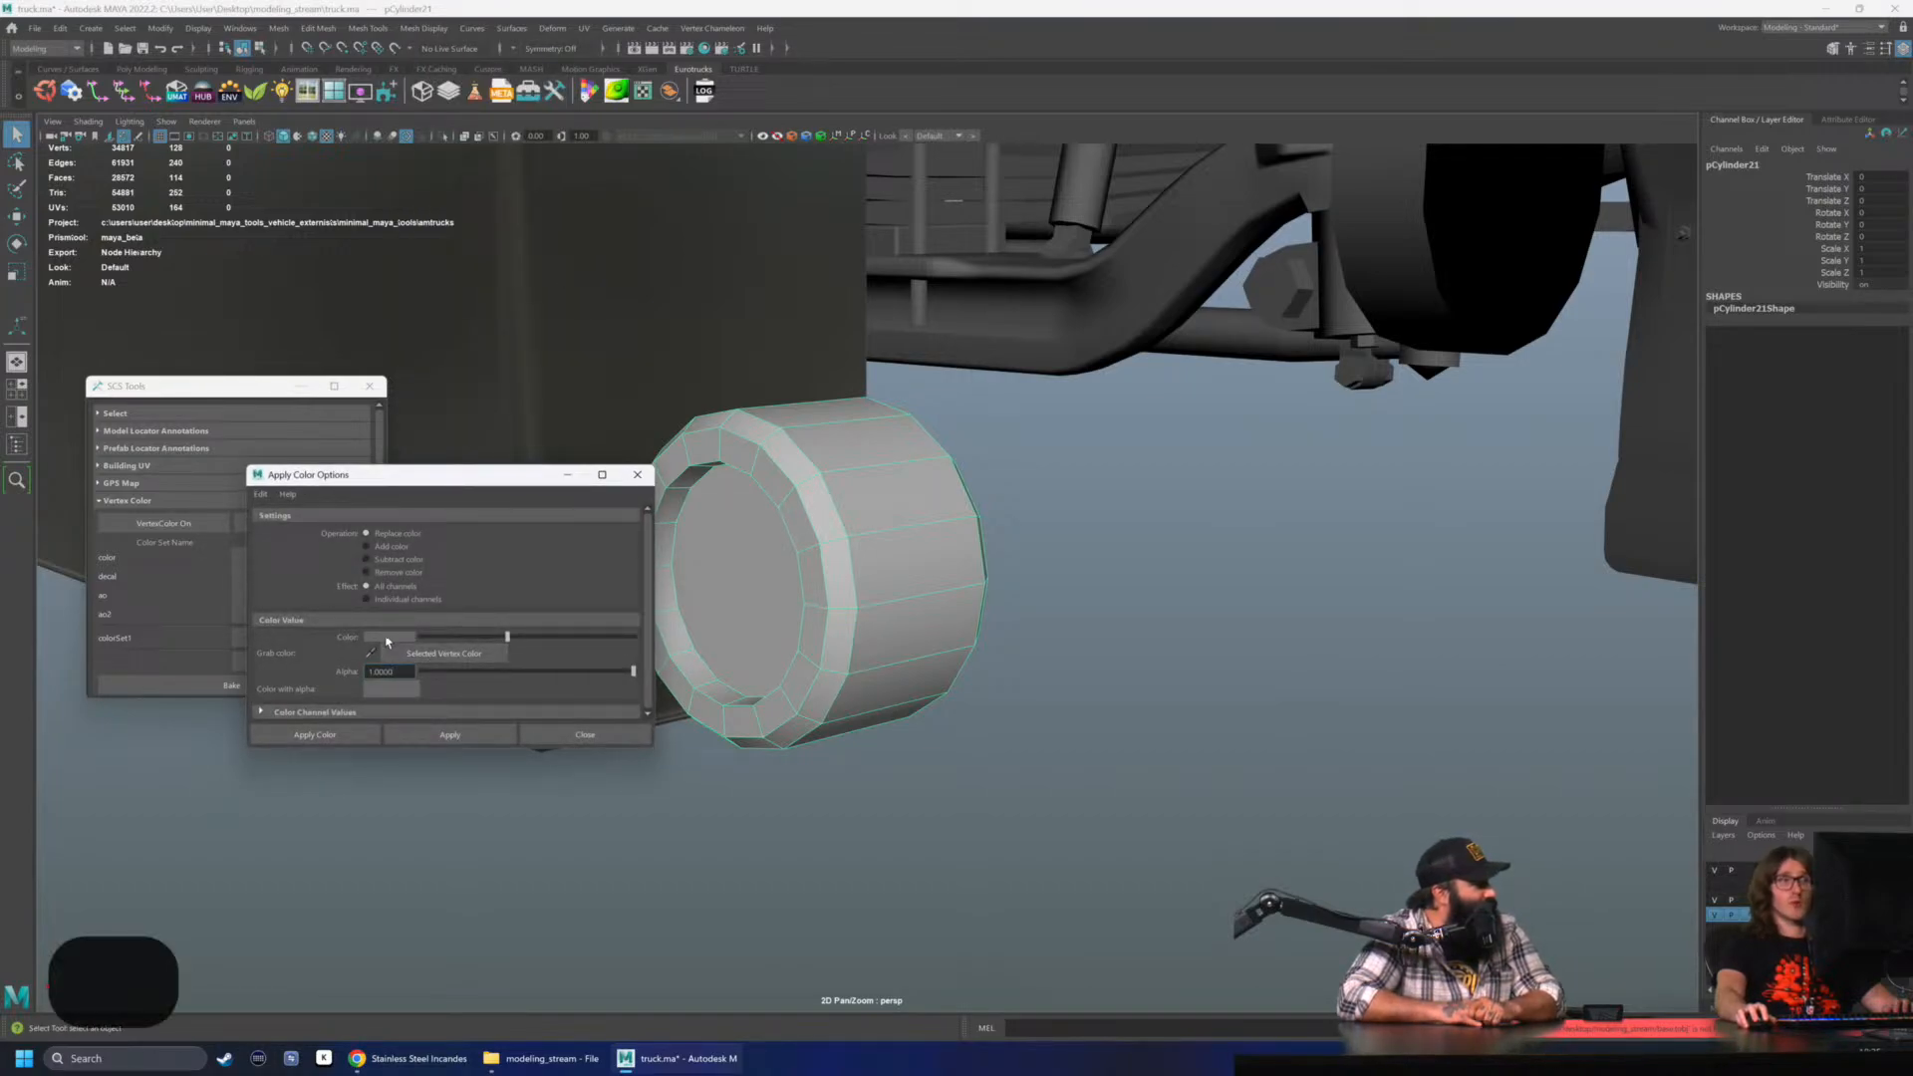
{"action": "left_click", "coordinate": [388, 637]}
{"action": "left_click", "coordinate": [277, 703]}
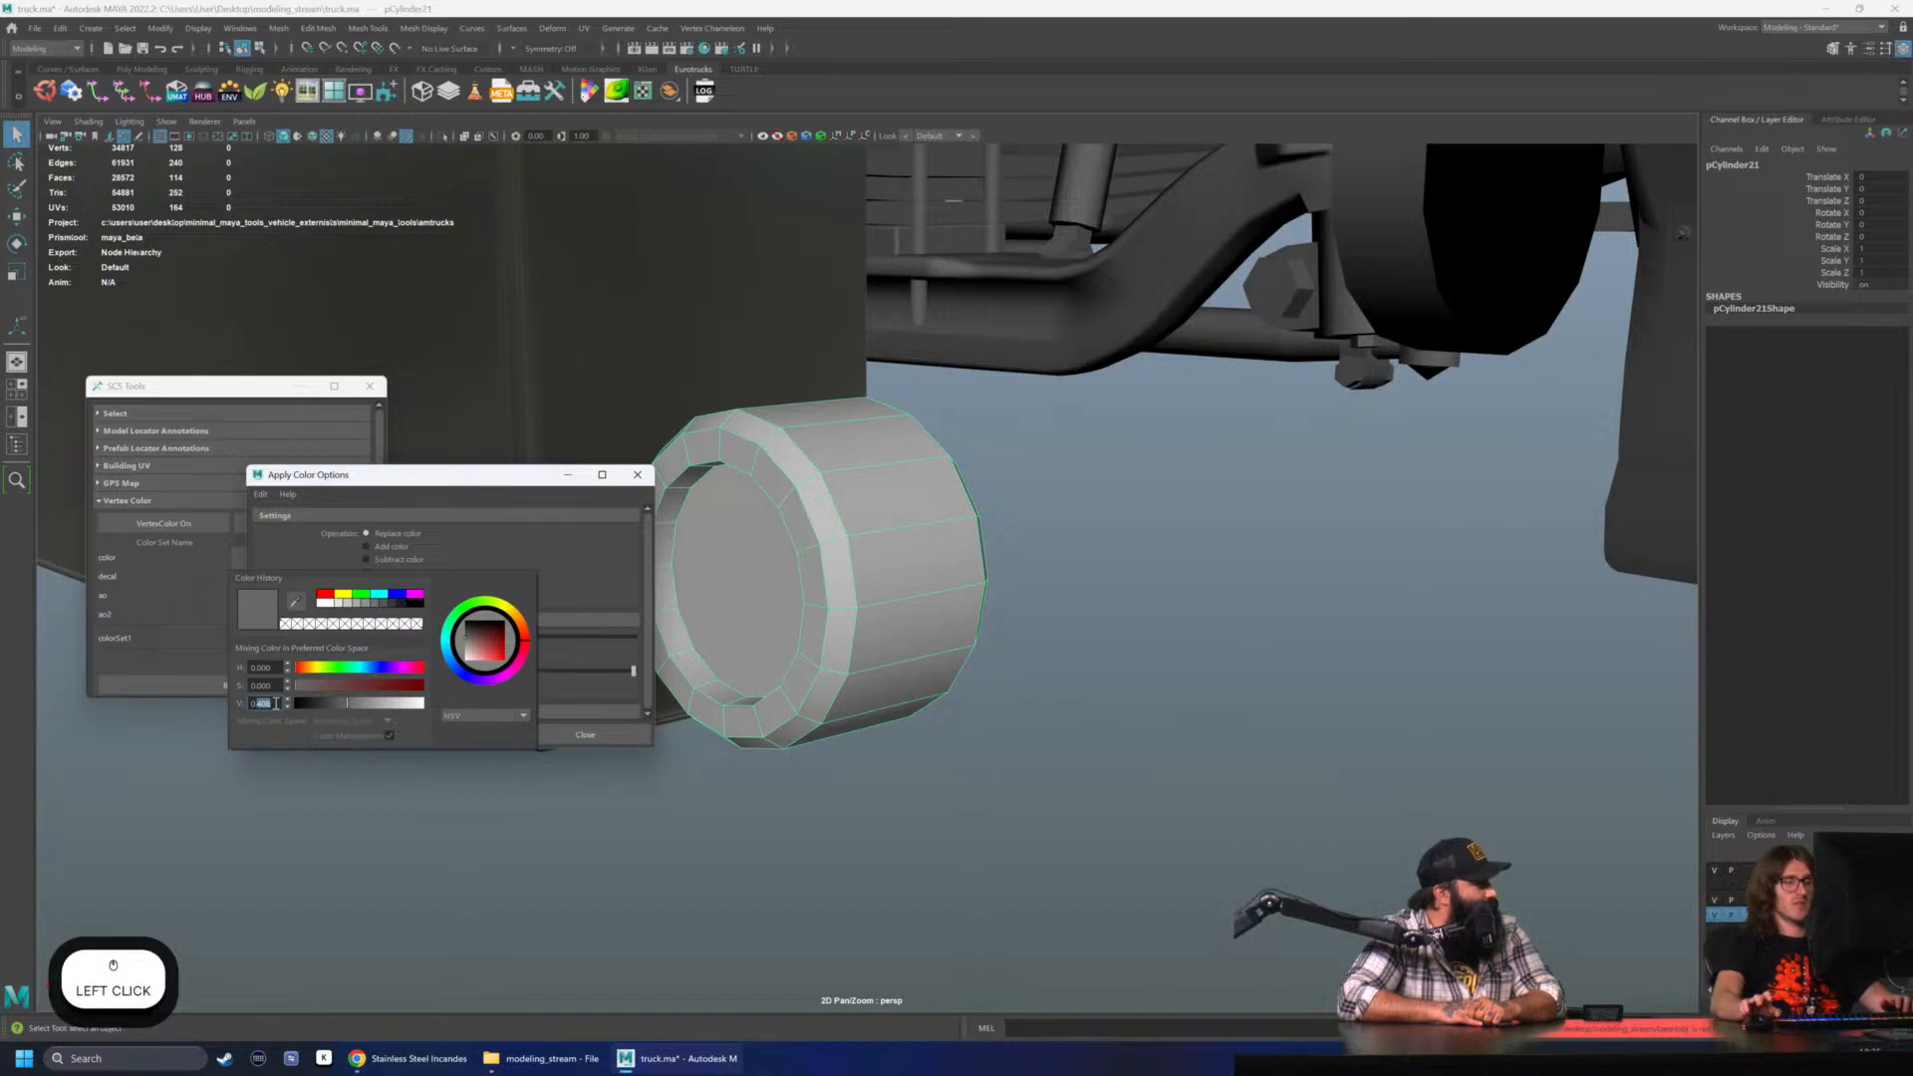
{"action": "type", "text": "5"}
{"action": "key", "text": "Return"}
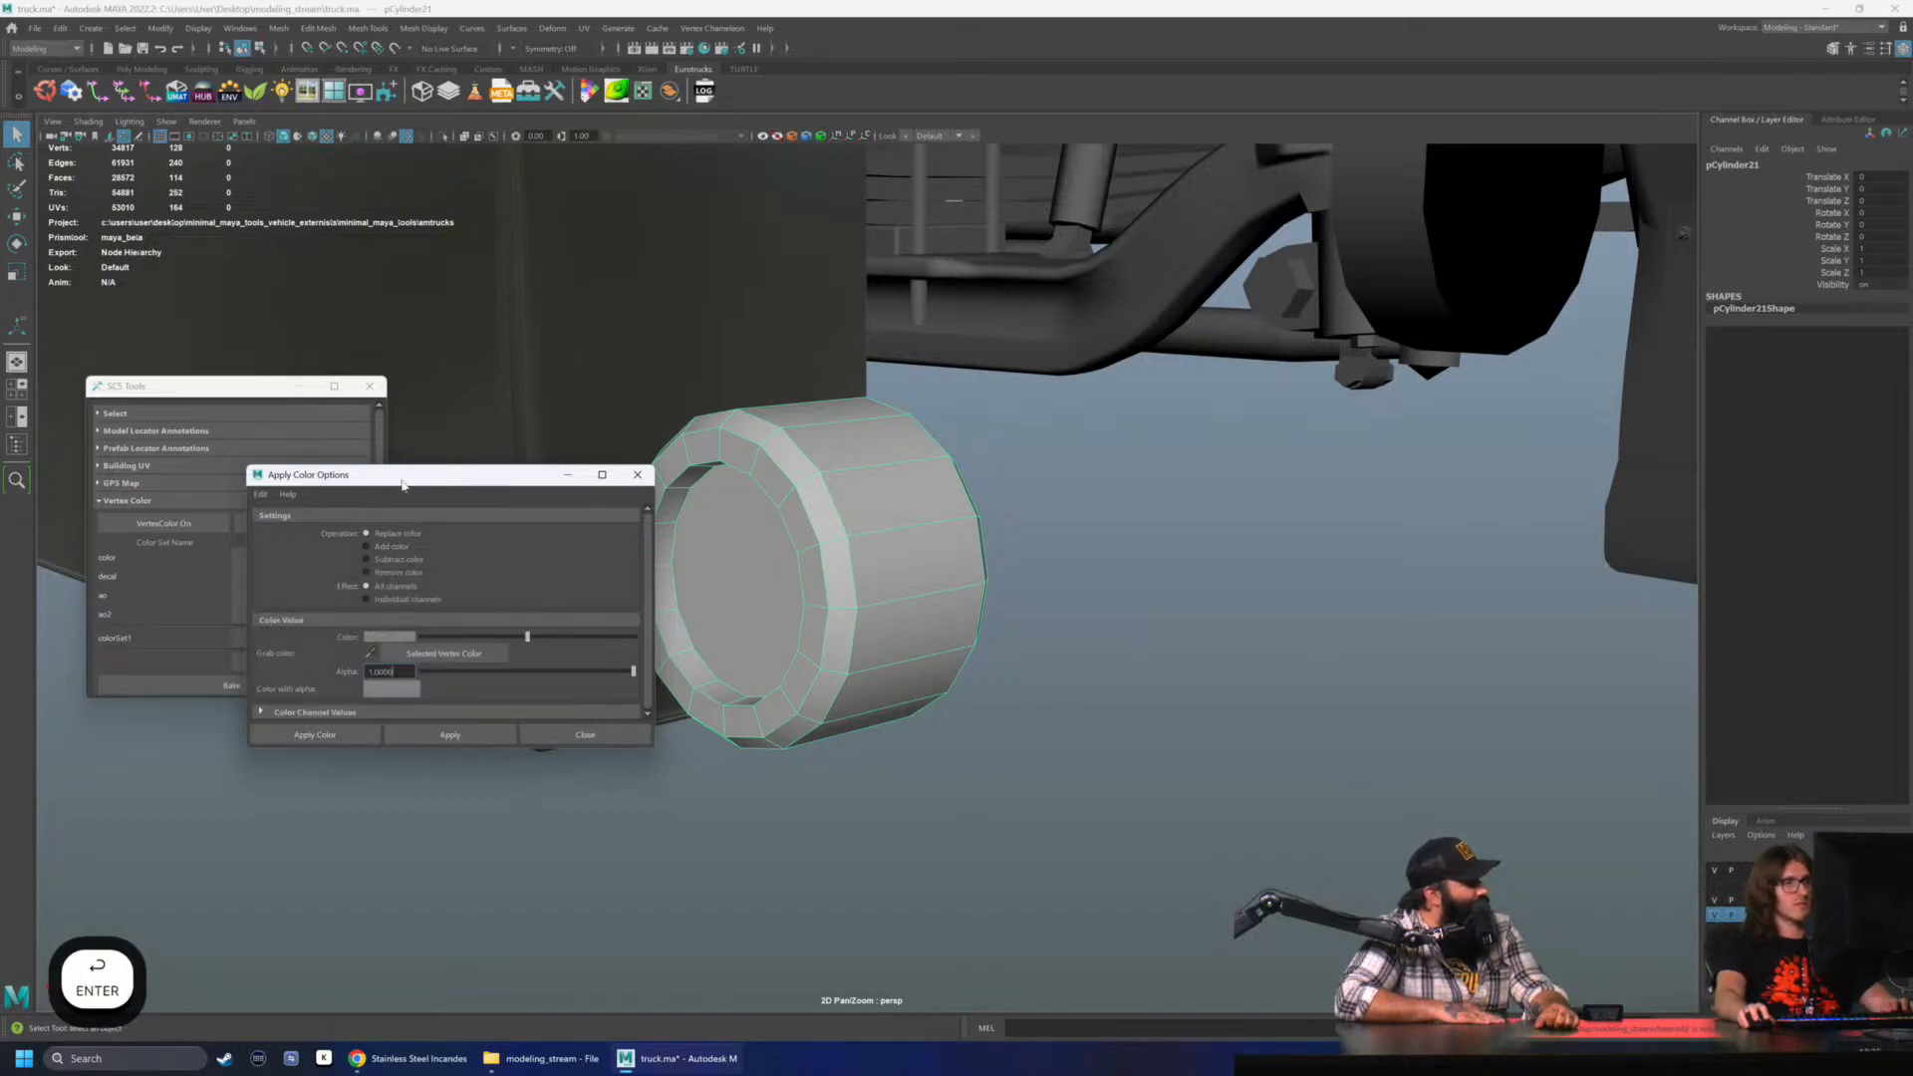
{"action": "left_click_drag", "start_coordinate": [443, 476], "coordinate": [457, 473]}
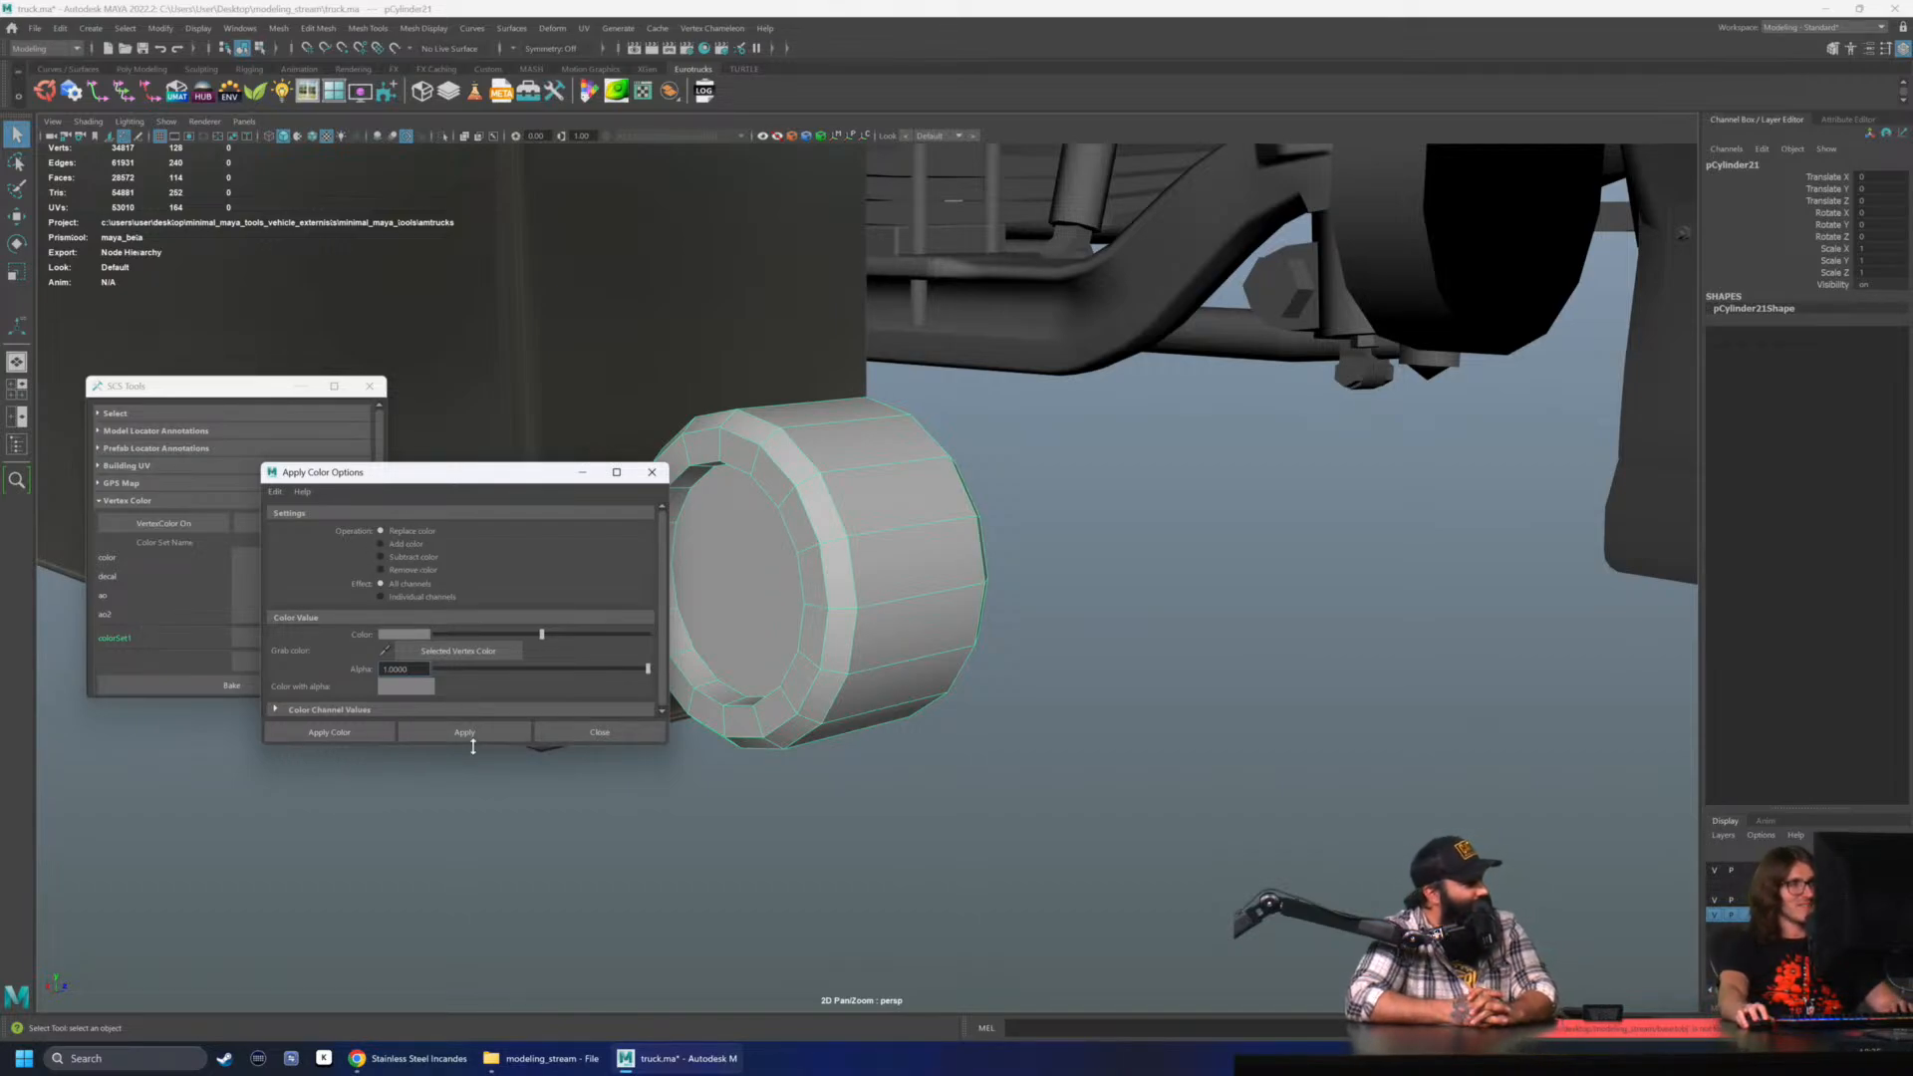
{"action": "left_click", "coordinate": [469, 736]}
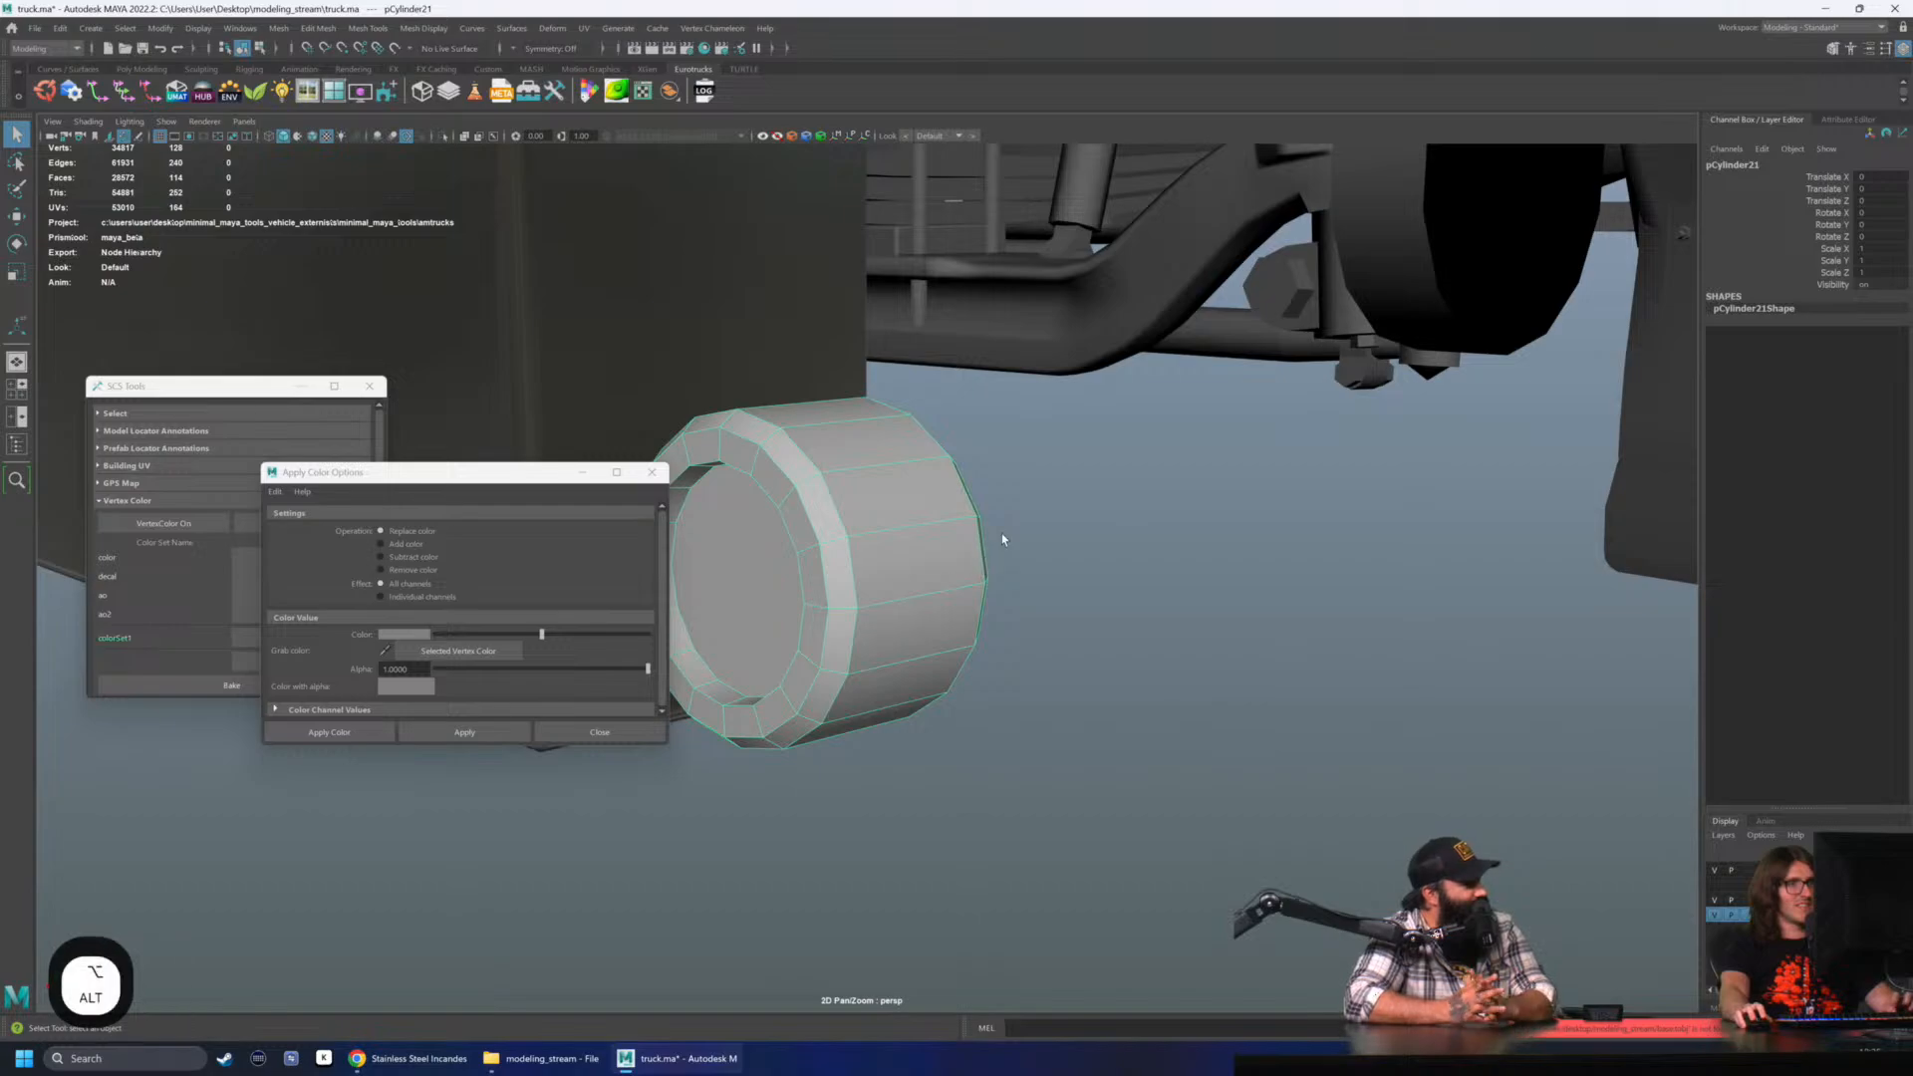
- Assign the bumper's existing material to the light housing
{"action": "right_click_drag", "start_coordinate": [1012, 491], "coordinate": [1144, 962]}
{"action": "right_click_drag", "start_coordinate": [1003, 585], "coordinate": [1118, 945]}
{"action": "left_click", "coordinate": [1042, 825]}
- Delete the light housing's construction history, deselect it, and close the vertex colour and SCS Tools windows
{"action": "left_click", "coordinate": [847, 572]}
{"action": "left_click_drag", "start_coordinate": [847, 572], "coordinate": [1032, 606], "text": "alt"}
{"action": "key", "text": "alt+shift+d"}
{"action": "right_click_drag", "start_coordinate": [1186, 488], "coordinate": [1269, 454]}
{"action": "left_click", "coordinate": [1275, 450]}
{"action": "left_click_drag", "start_coordinate": [1276, 450], "coordinate": [1264, 525], "text": "alt"}
{"action": "left_click", "coordinate": [913, 575]}
{"action": "scroll", "coordinate": [948, 576], "scroll_direction": "up", "scroll_amount": 3}
{"action": "key", "text": "alt+shift+d"}
{"action": "left_click", "coordinate": [1266, 525]}
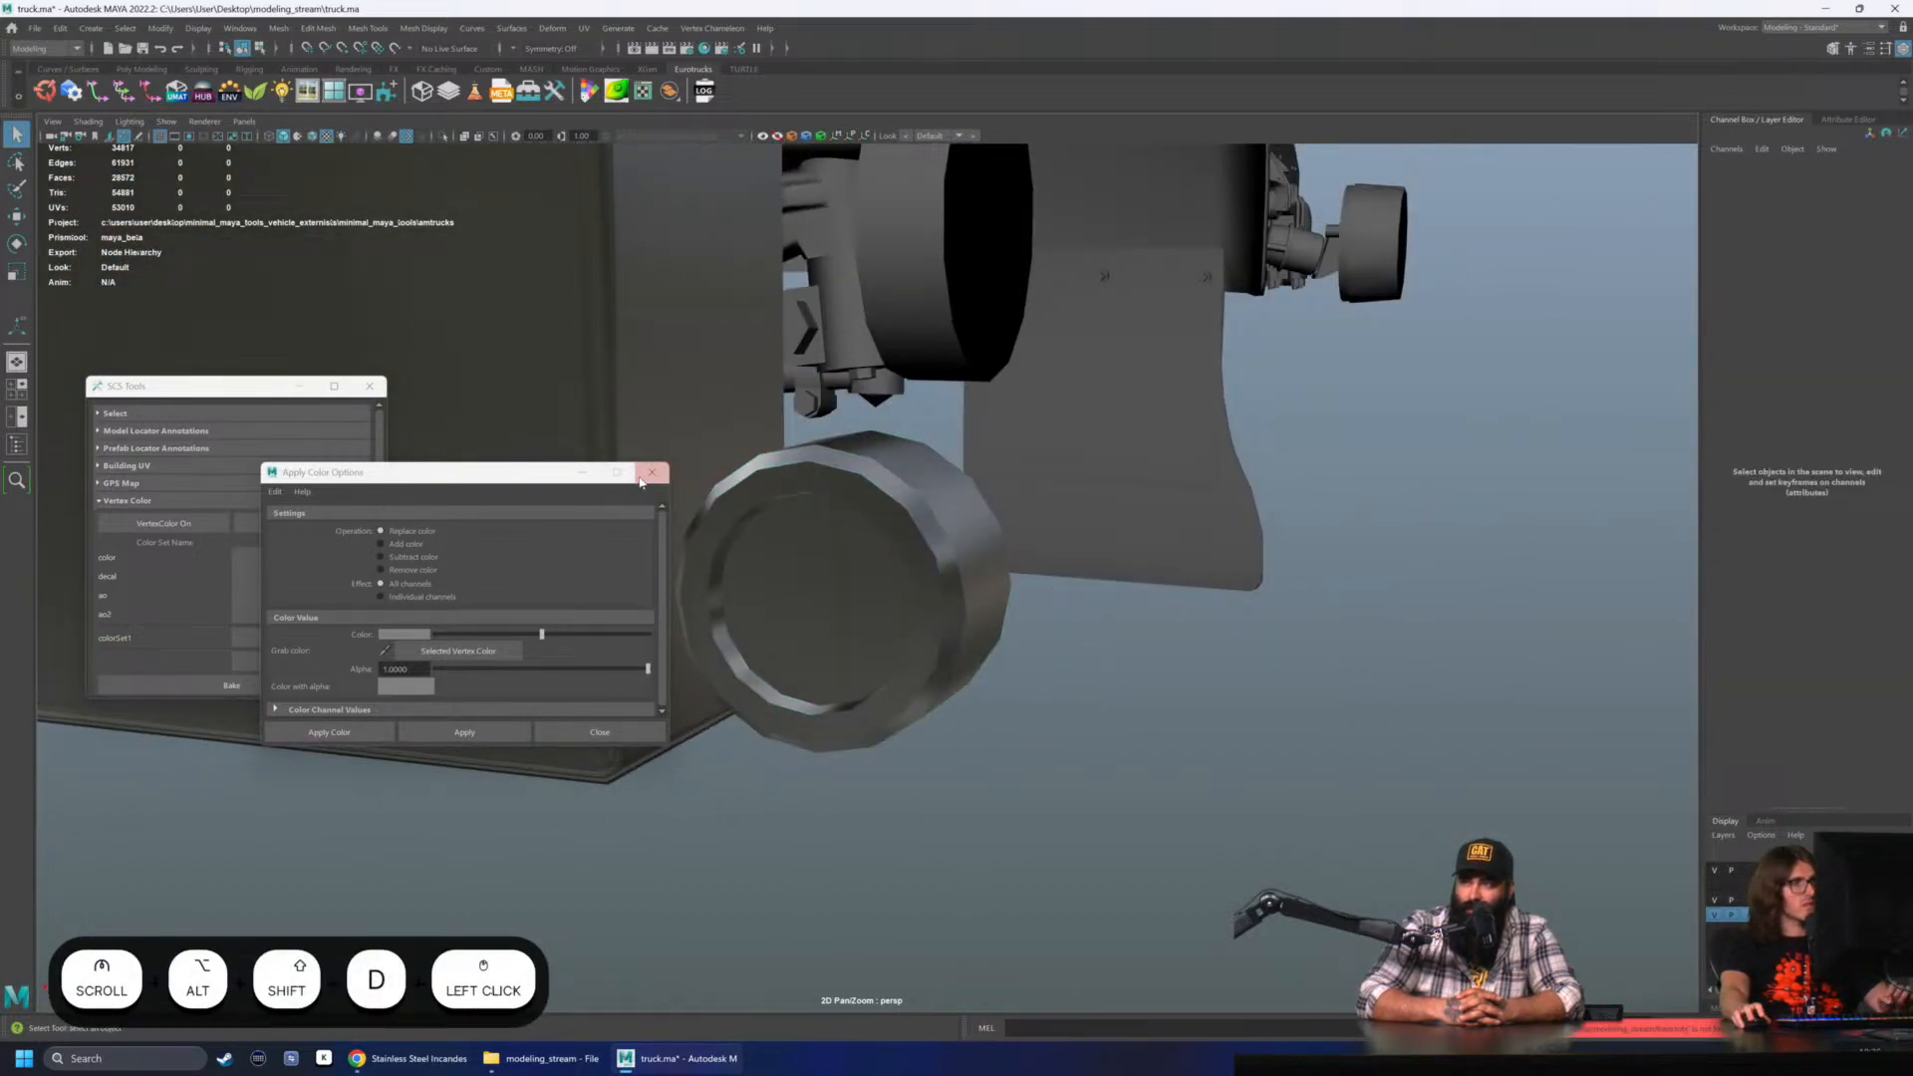
{"action": "left_click", "coordinate": [652, 473]}
{"action": "left_click", "coordinate": [370, 386]}
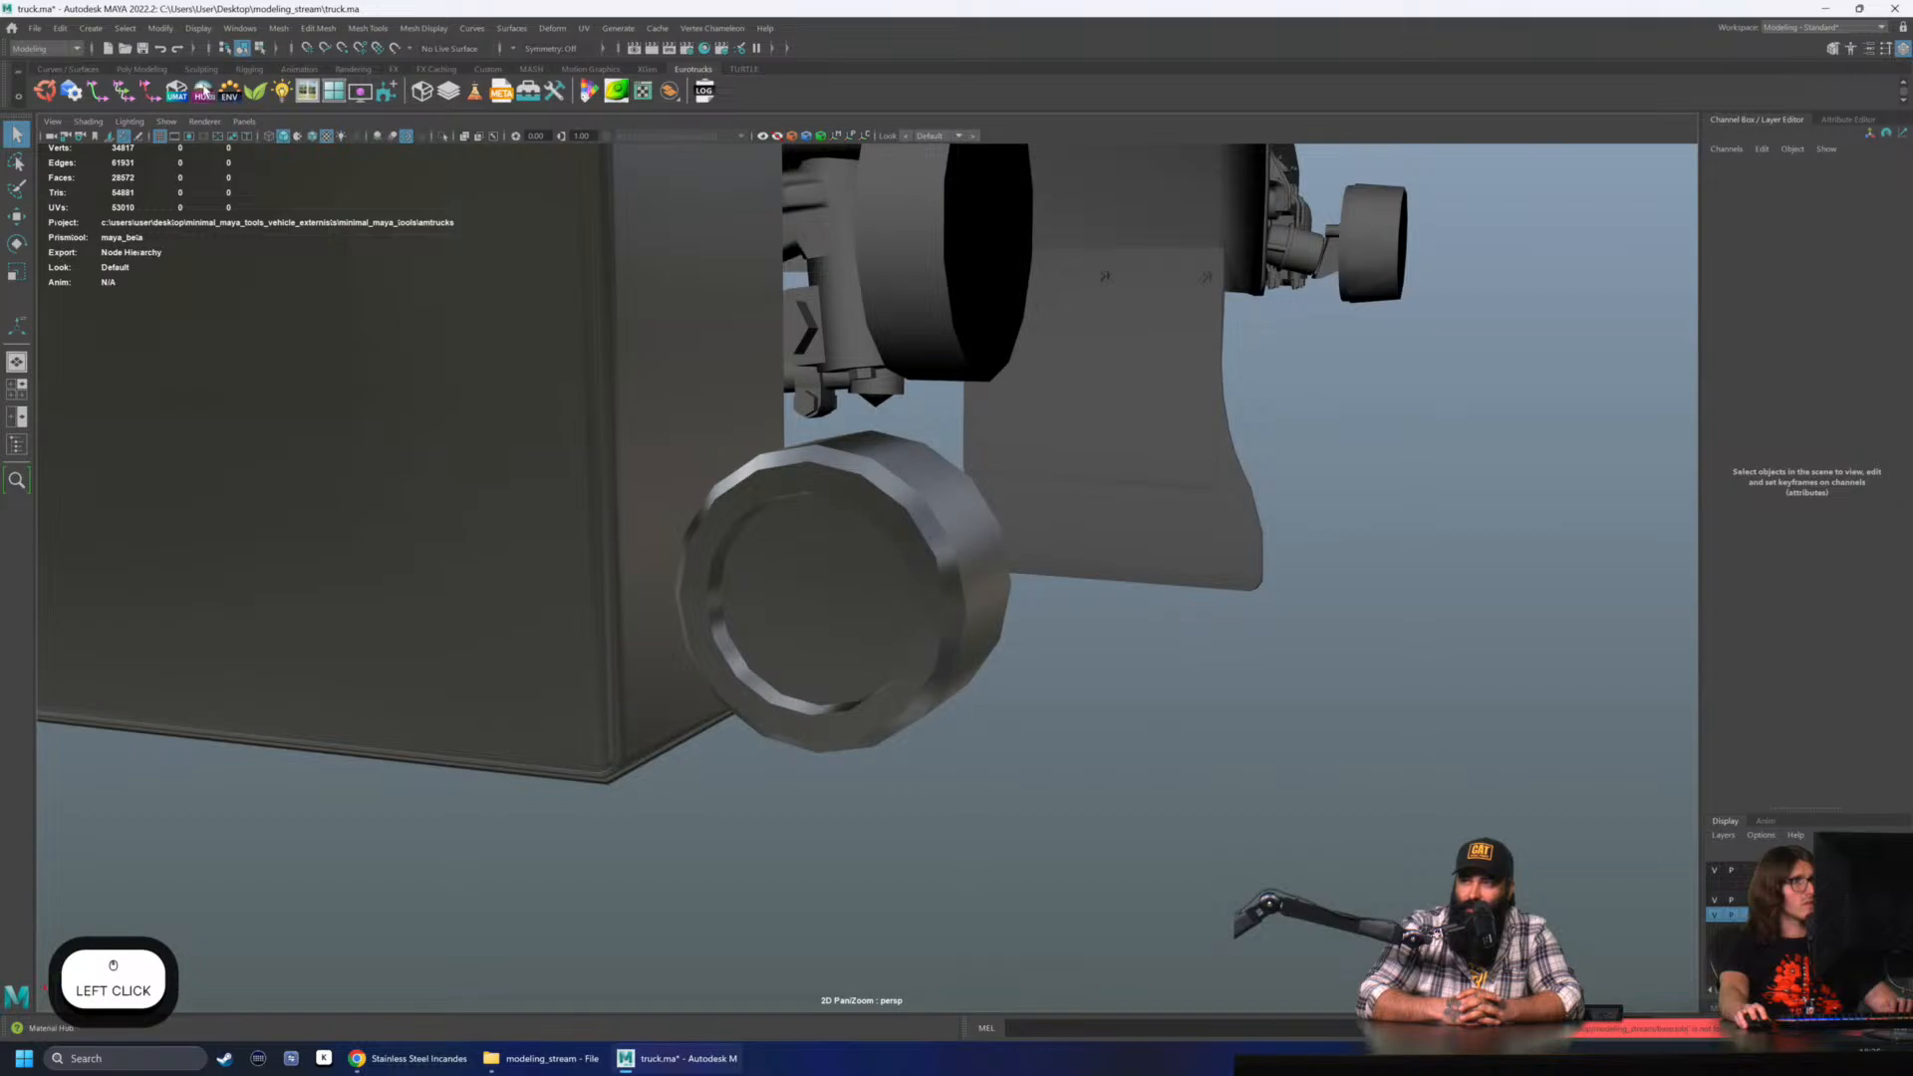
- Open the Material Hub and create a new standard PrismMaterial named light
{"action": "left_click", "coordinate": [205, 94]}
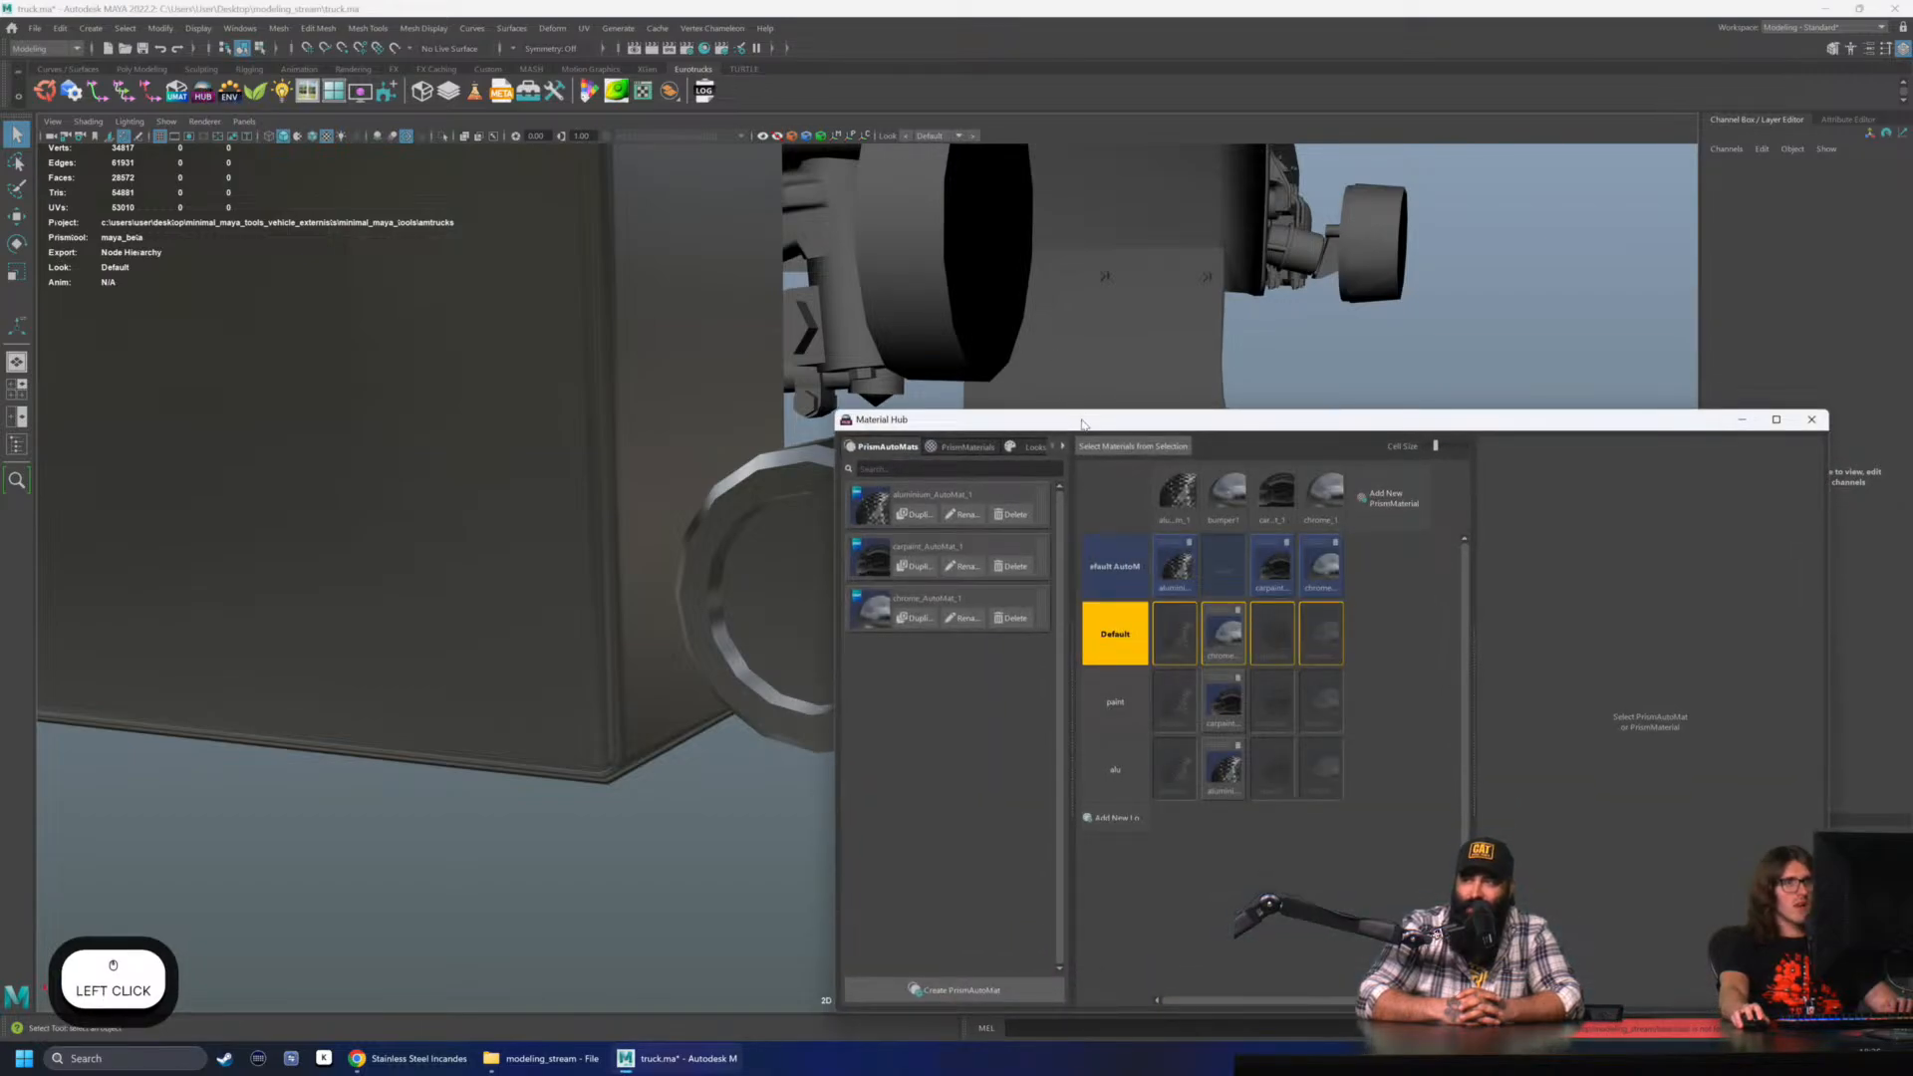
{"action": "left_click_drag", "start_coordinate": [1084, 424], "coordinate": [743, 355]}
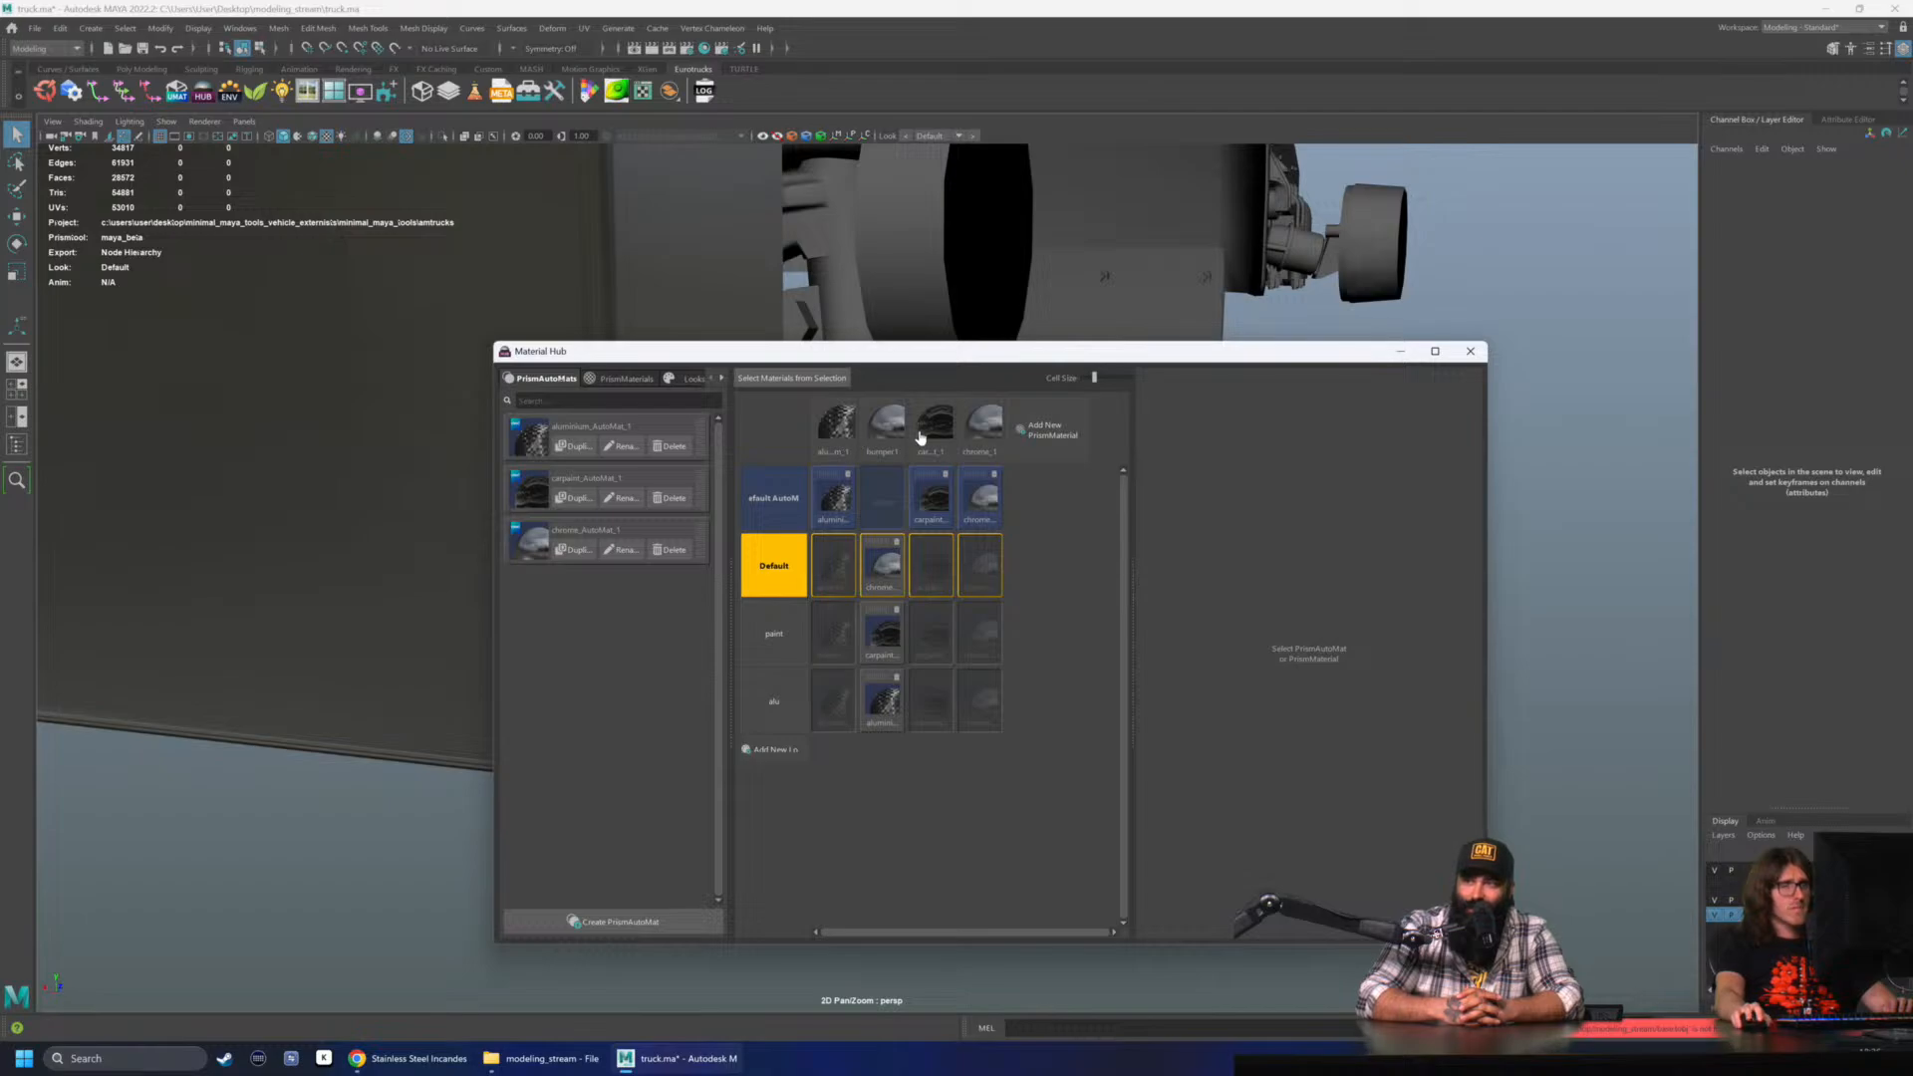
{"action": "left_click", "coordinate": [1047, 430]}
{"action": "type", "text": "light"}
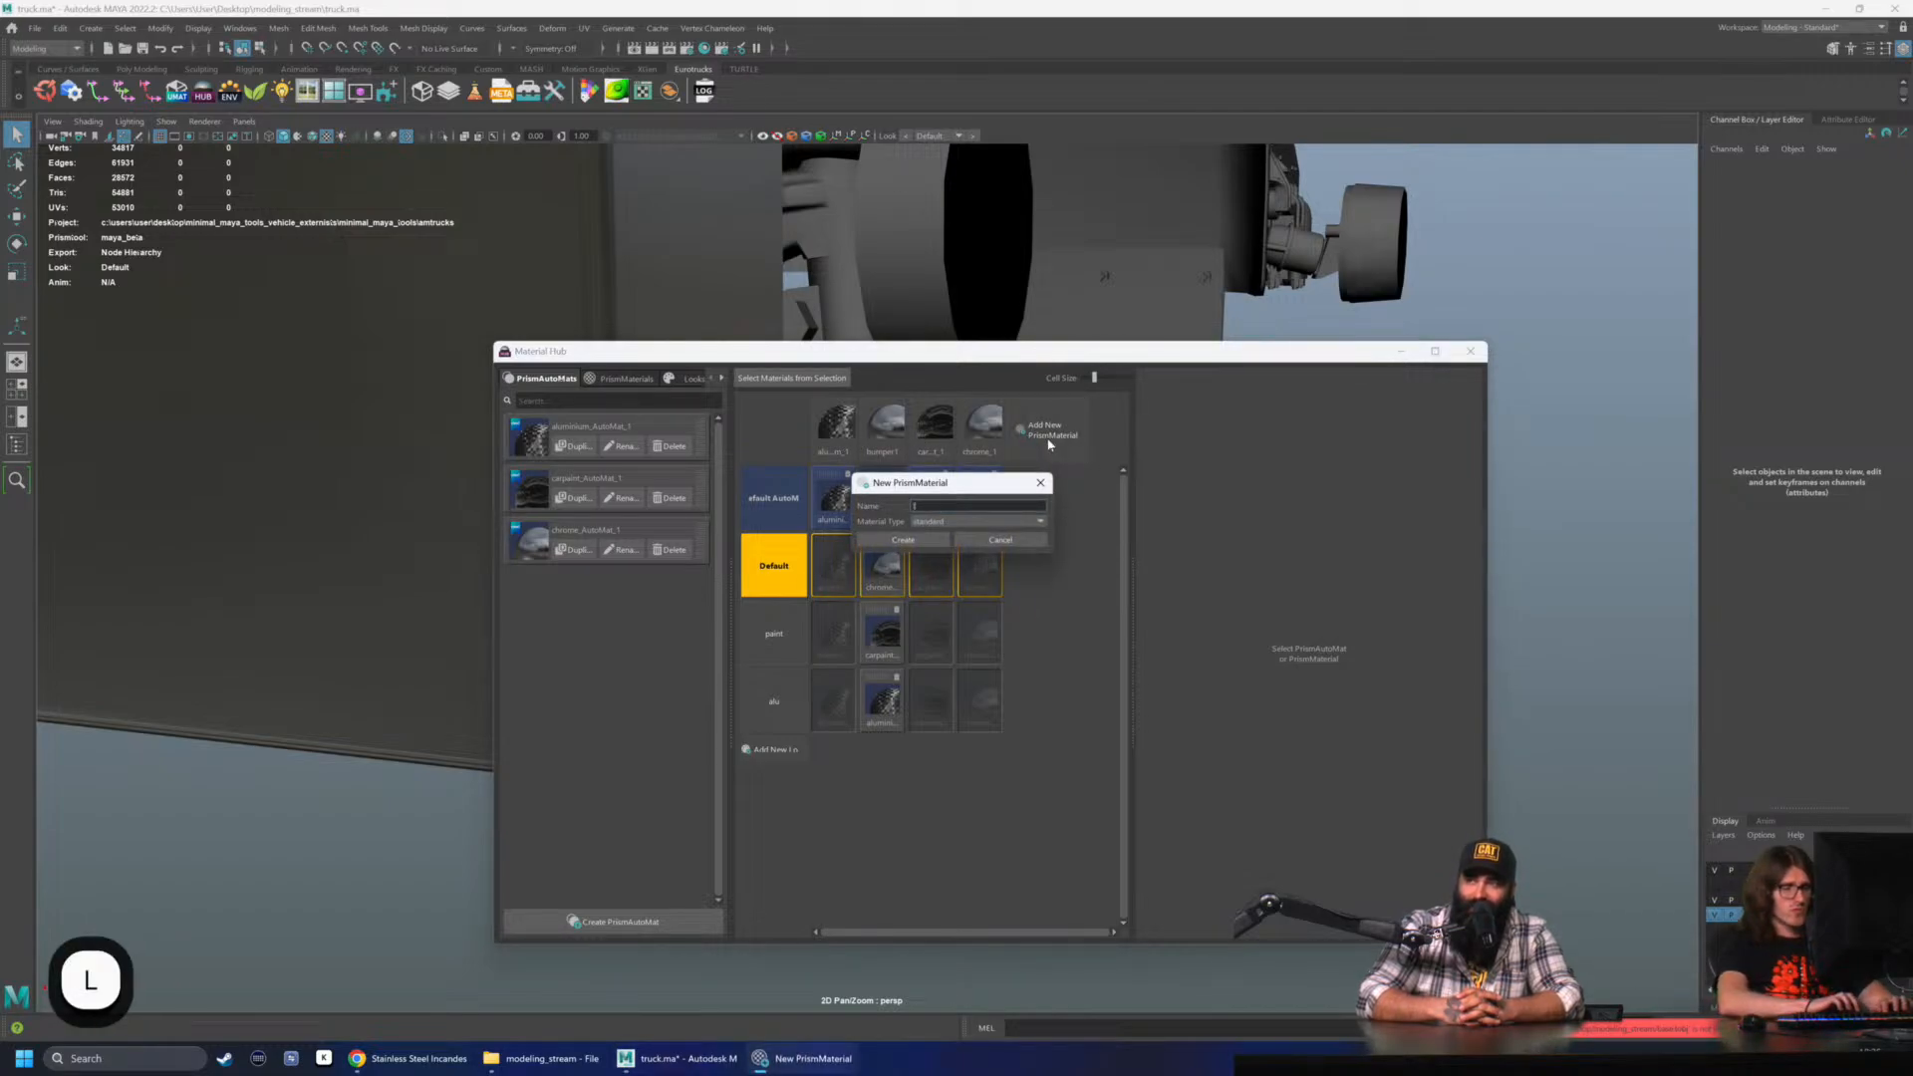
{"action": "left_click", "coordinate": [903, 539]}
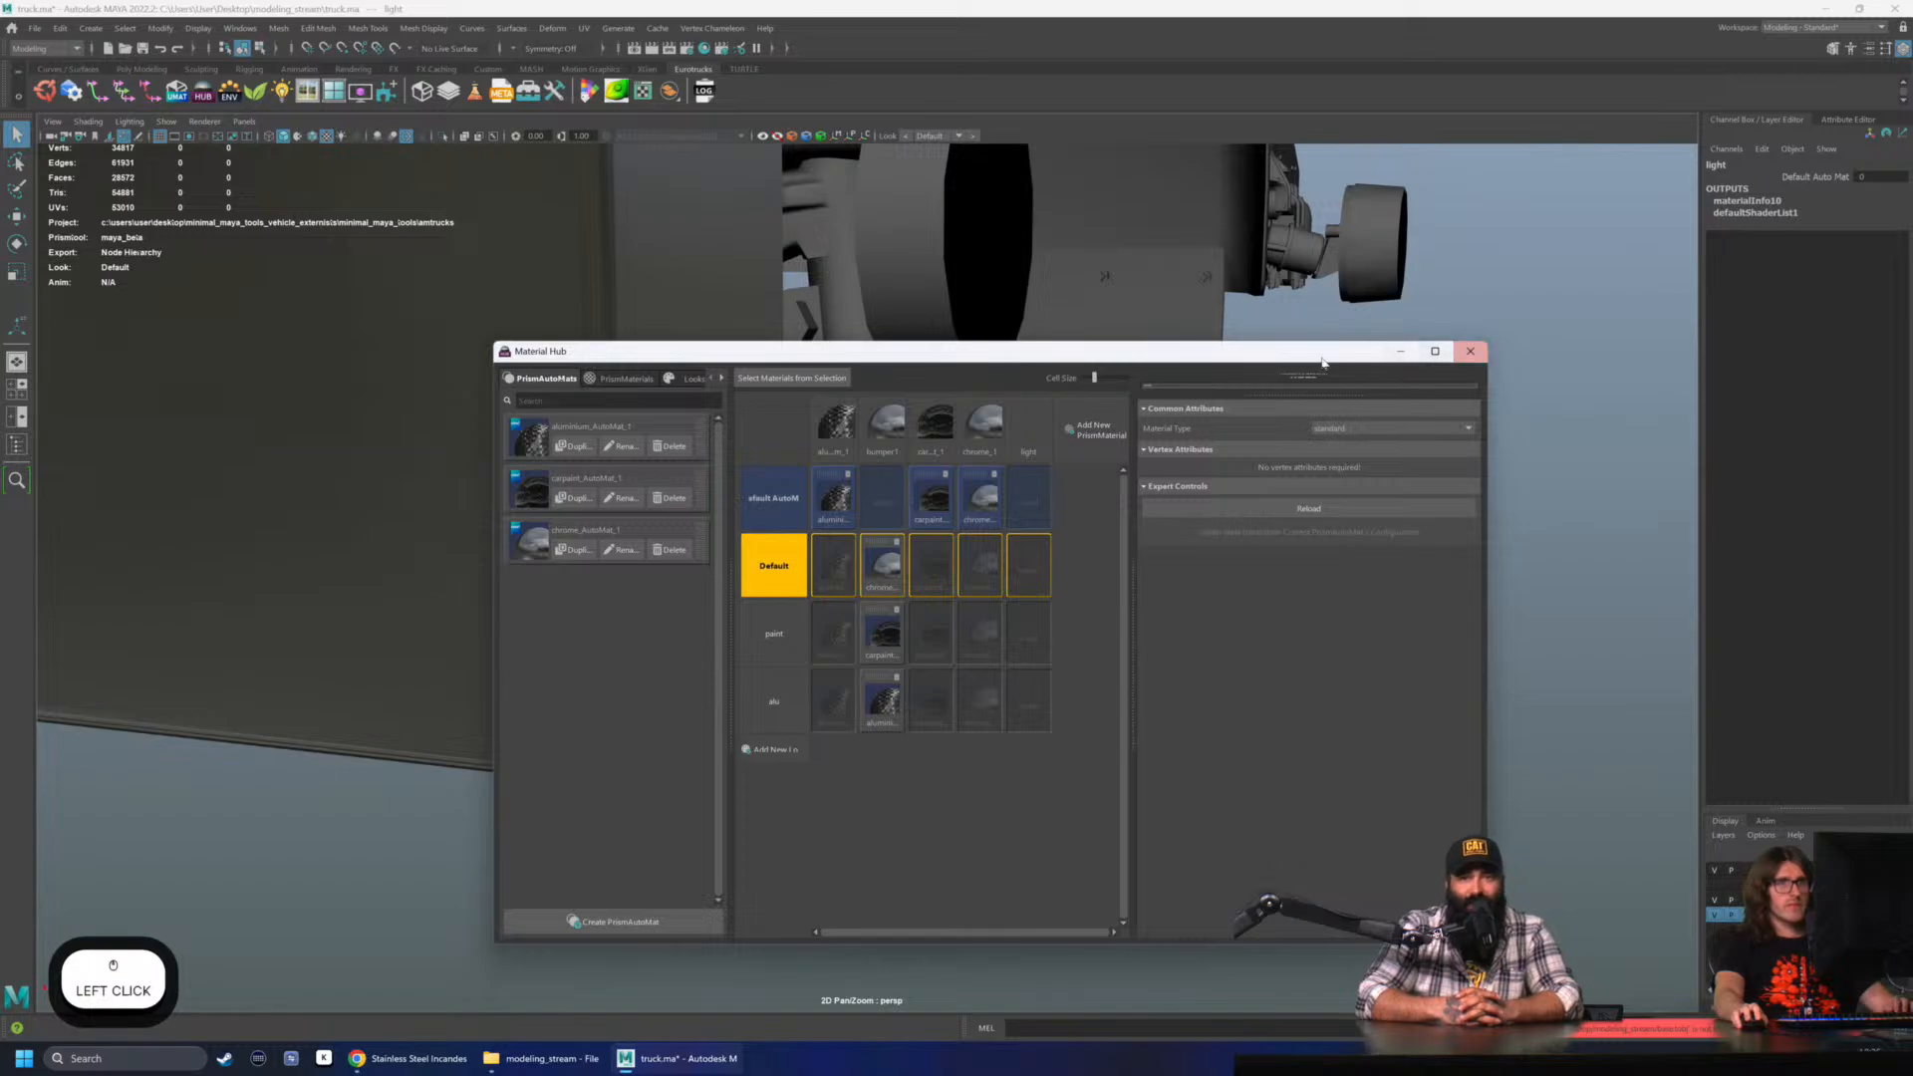
- Select the two round end faces of the light housing and assign them the existing light material
{"action": "left_click_drag", "start_coordinate": [1460, 351], "coordinate": [591, 352]}
{"action": "left_click_drag", "start_coordinate": [937, 563], "coordinate": [1213, 534], "text": "alt"}
{"action": "left_click", "coordinate": [1059, 568]}
{"action": "right_click_drag", "start_coordinate": [1233, 487], "coordinate": [1234, 529]}
{"action": "left_click_drag", "start_coordinate": [1174, 564], "coordinate": [867, 596], "text": "alt"}
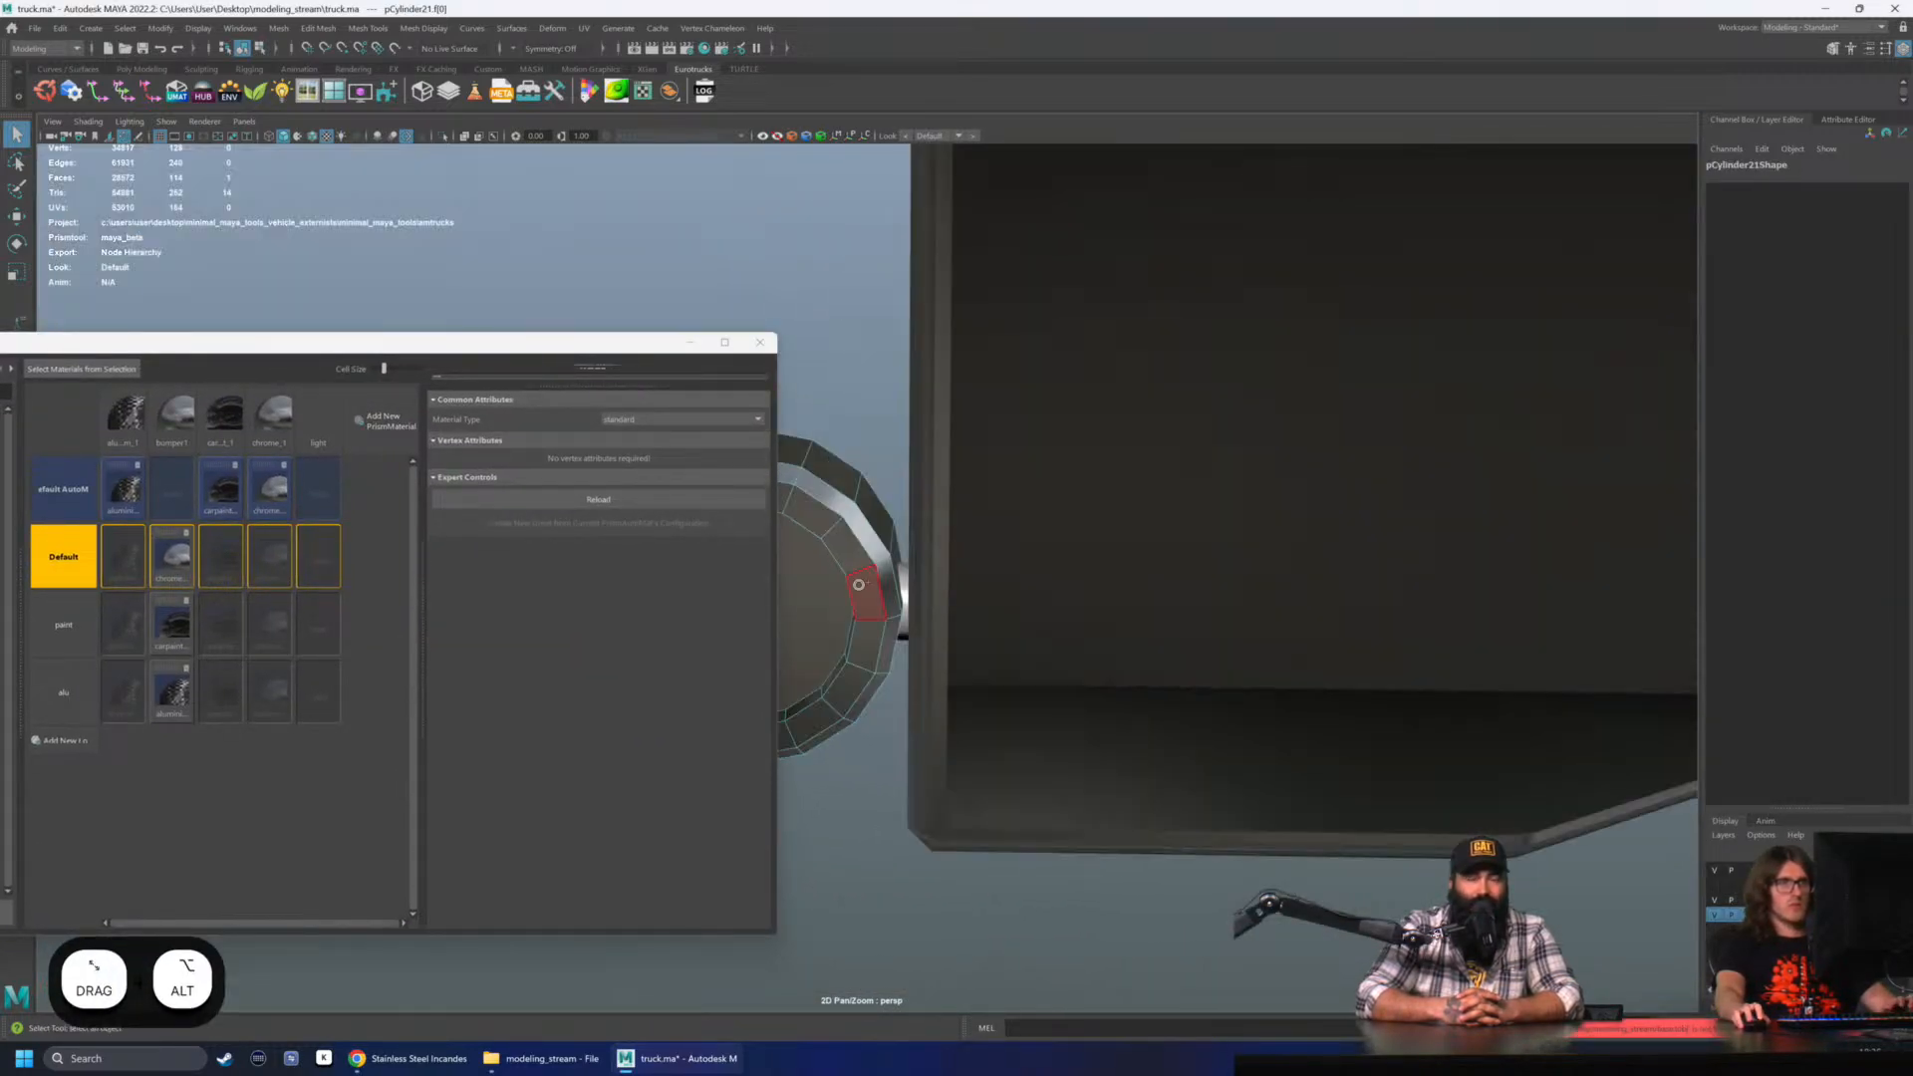
{"action": "left_click_drag", "start_coordinate": [1026, 495], "coordinate": [1330, 495], "text": "alt"}
{"action": "left_click_drag", "start_coordinate": [461, 349], "coordinate": [497, 319]}
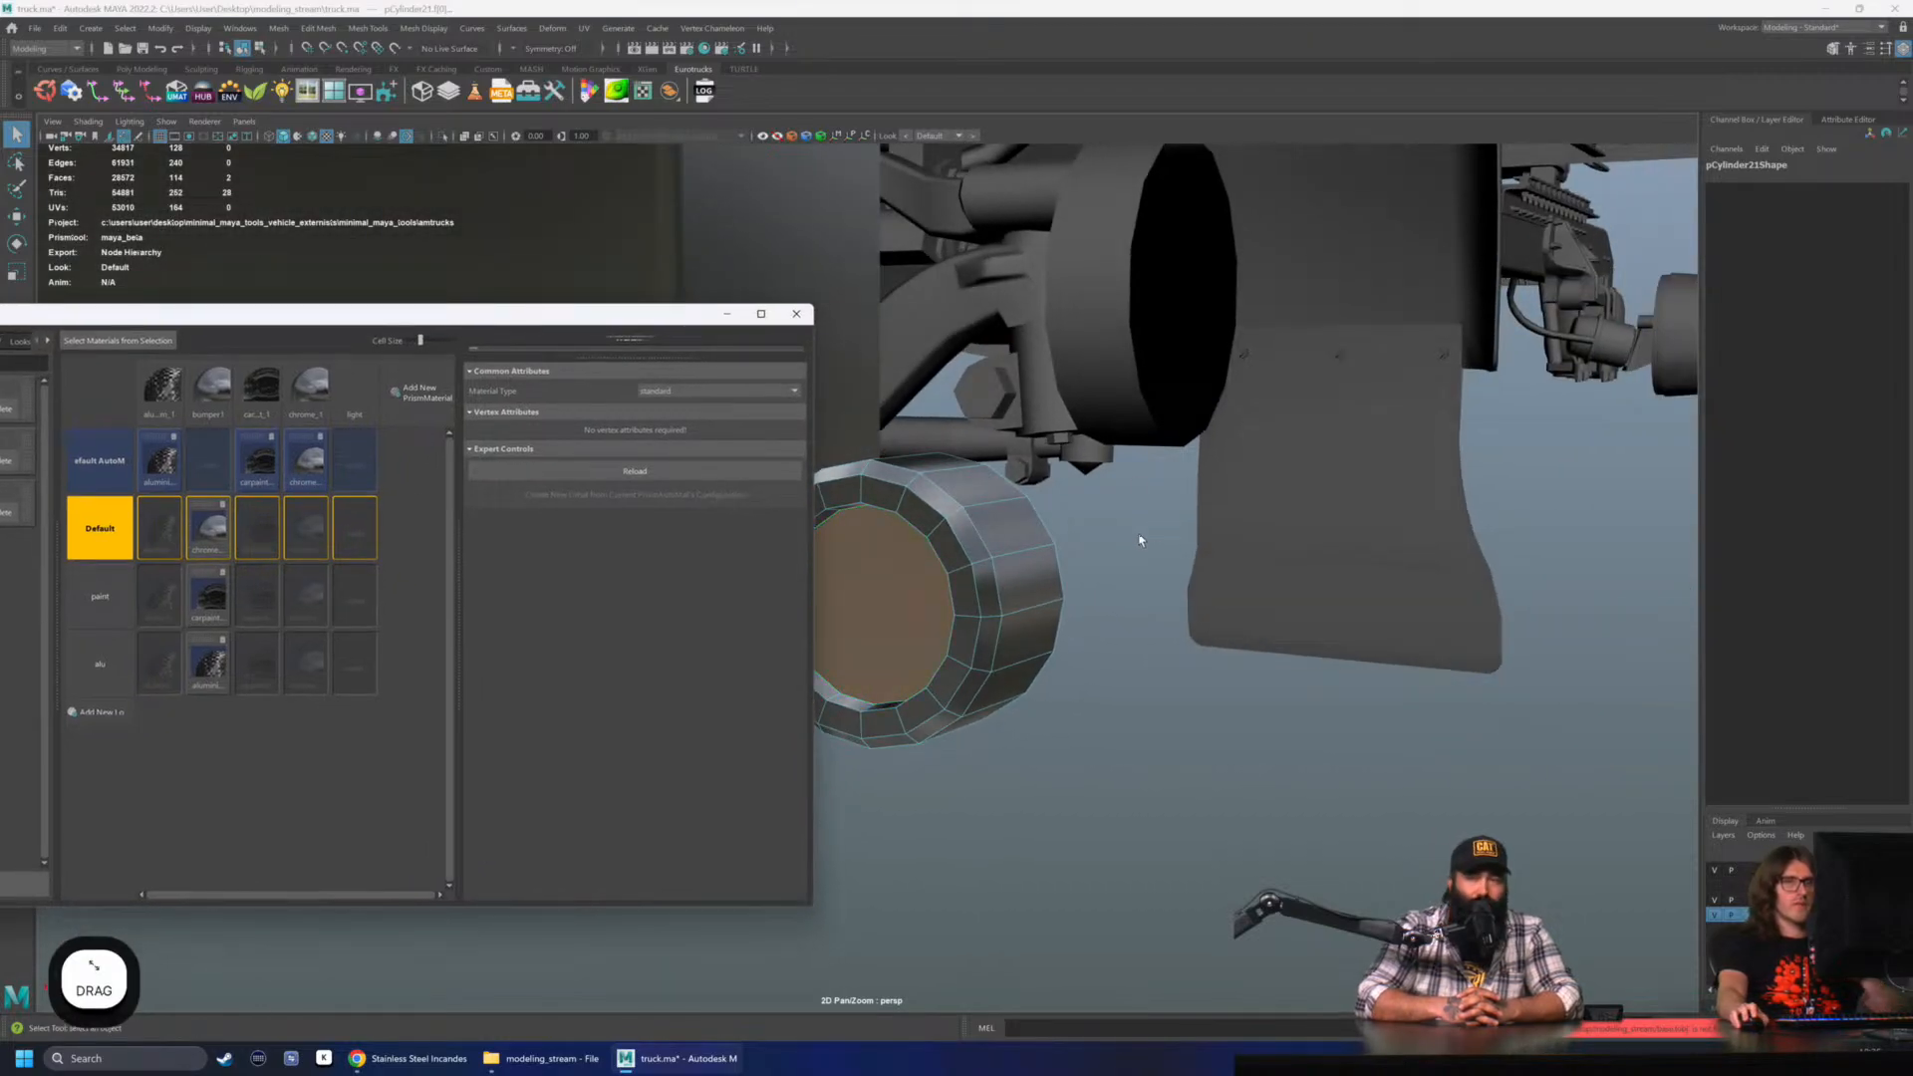
{"action": "right_click", "coordinate": [1109, 574]}
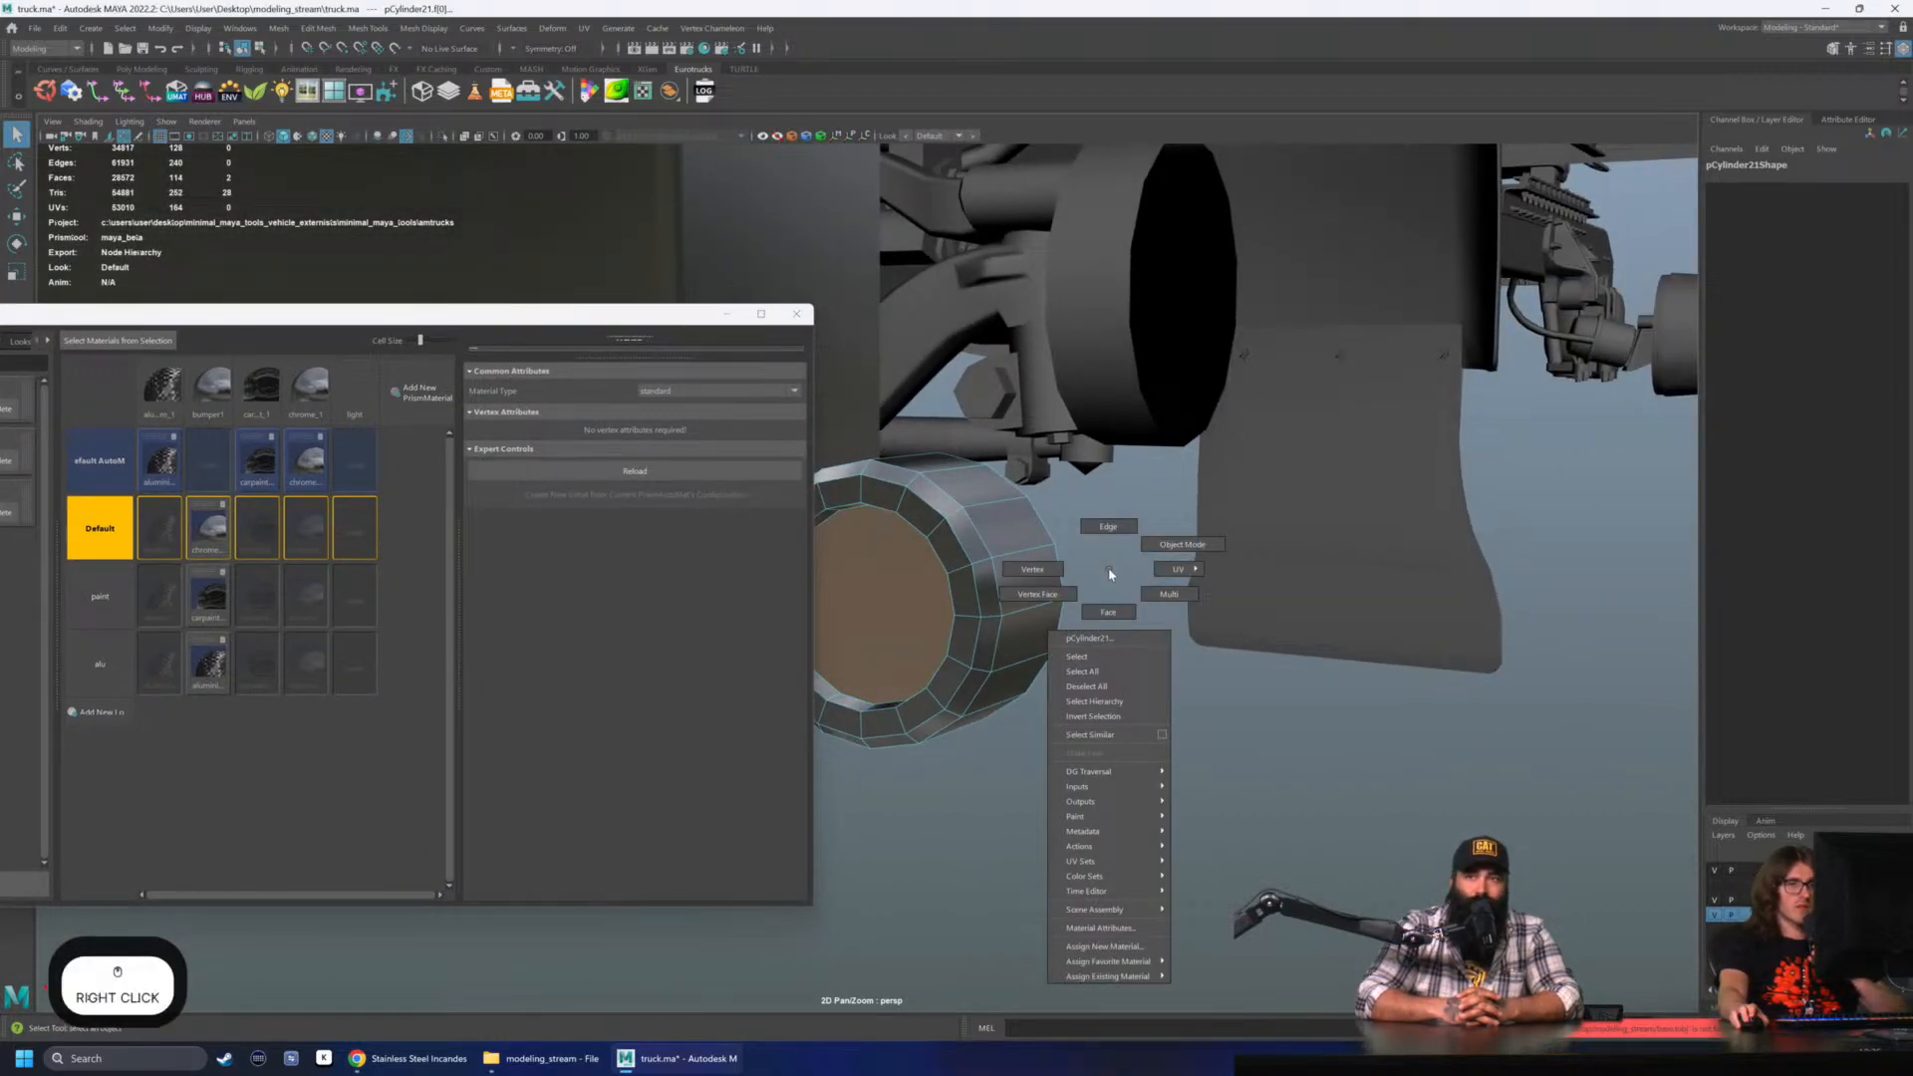
{"action": "right_click_drag", "start_coordinate": [1110, 574], "coordinate": [1221, 1001]}
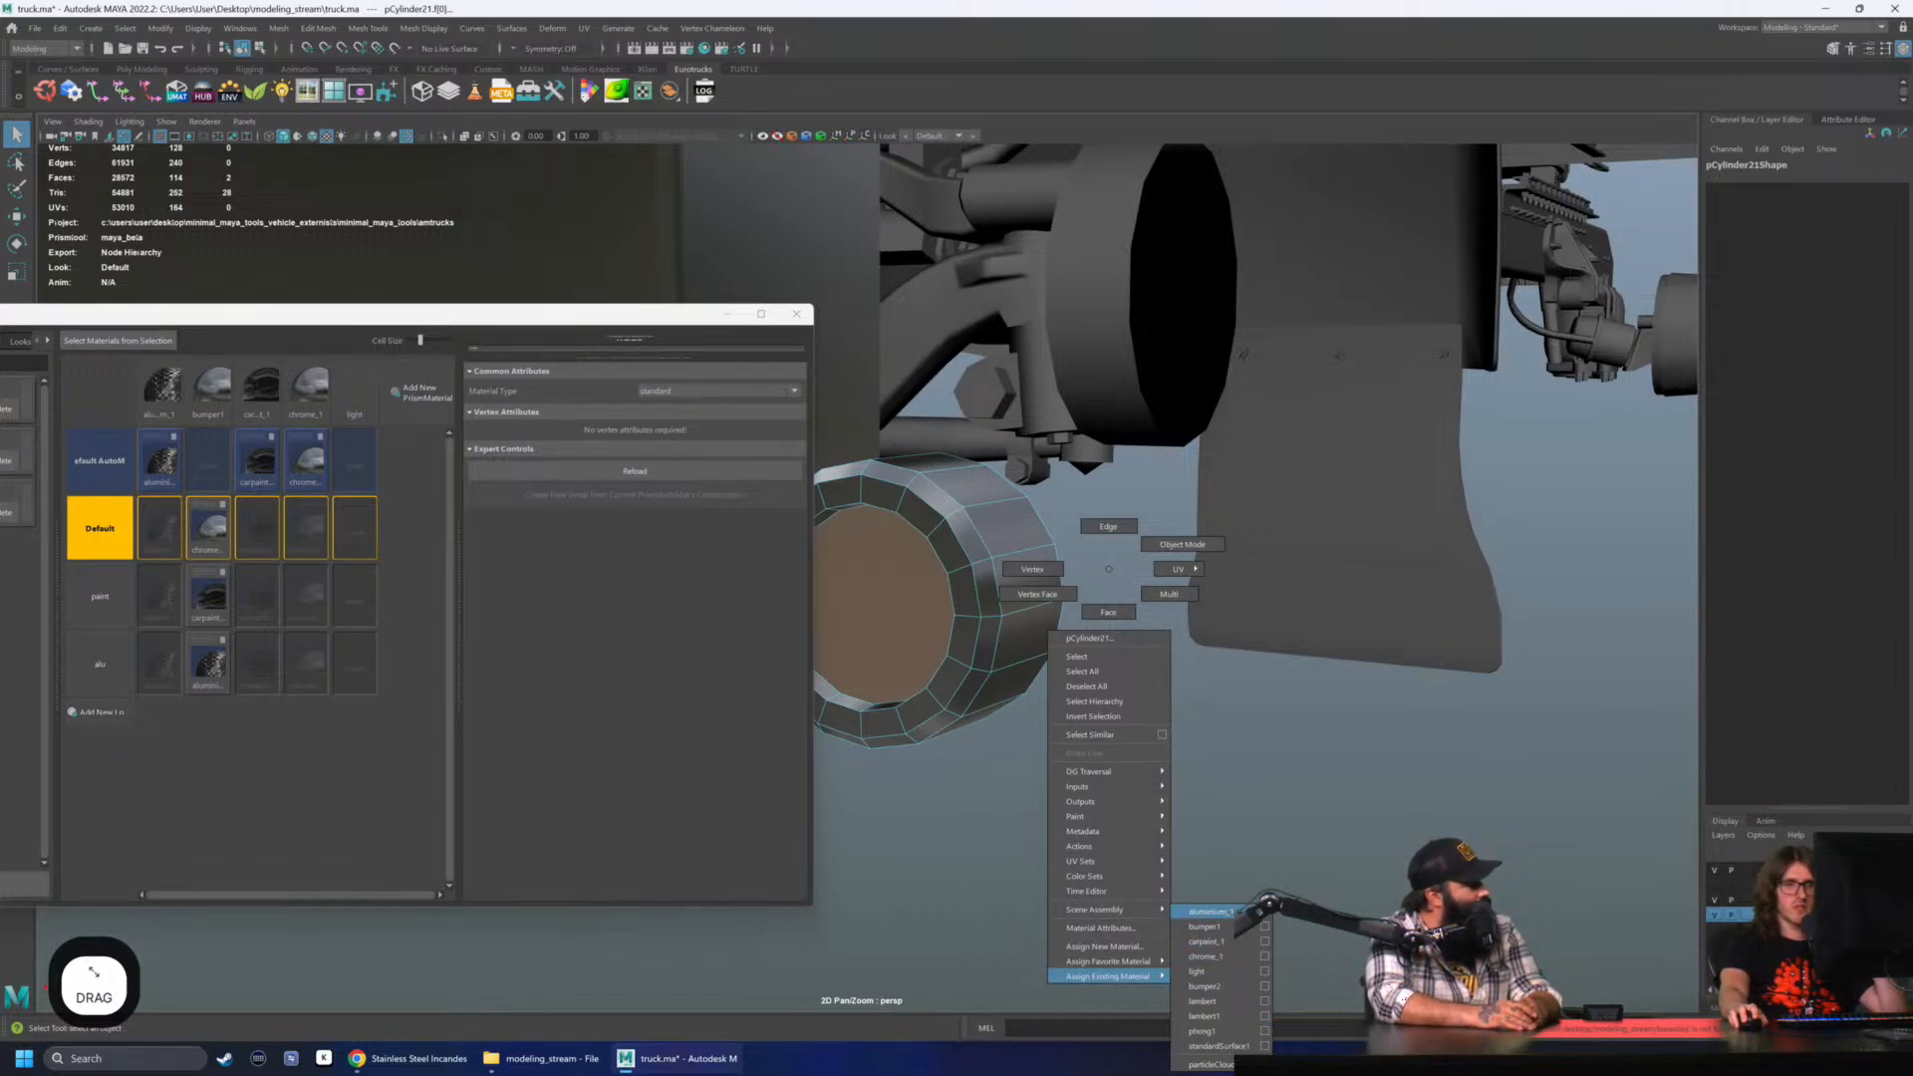
{"action": "right_click_drag", "start_coordinate": [1214, 912], "coordinate": [1218, 974]}
{"action": "left_click", "coordinate": [1110, 814]}
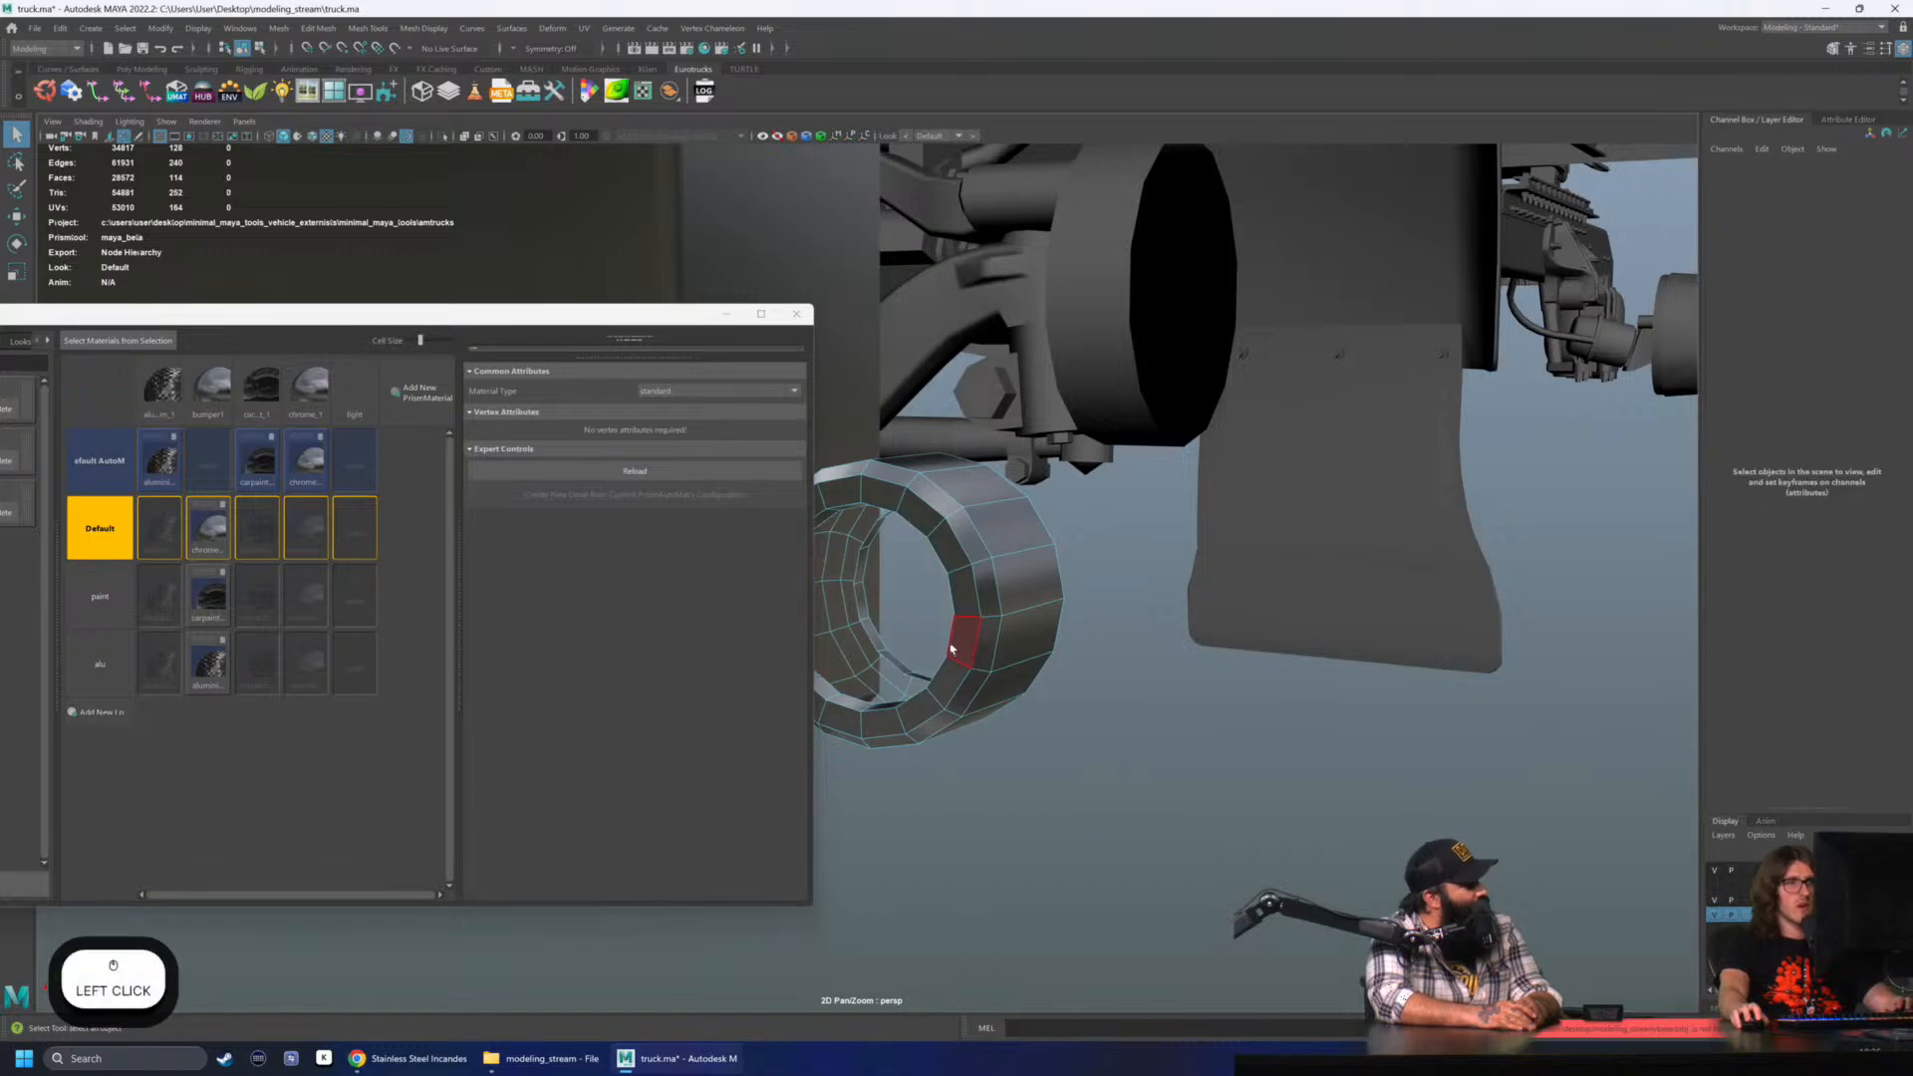
- Examine the light from both sides, and reselect its two round end faces in face mode
{"action": "middle_click_drag", "start_coordinate": [954, 637], "coordinate": [1011, 643], "text": "alt"}
{"action": "left_click_drag", "start_coordinate": [1011, 648], "coordinate": [869, 640], "text": "alt"}
{"action": "right_click_drag", "start_coordinate": [917, 608], "coordinate": [1047, 495]}
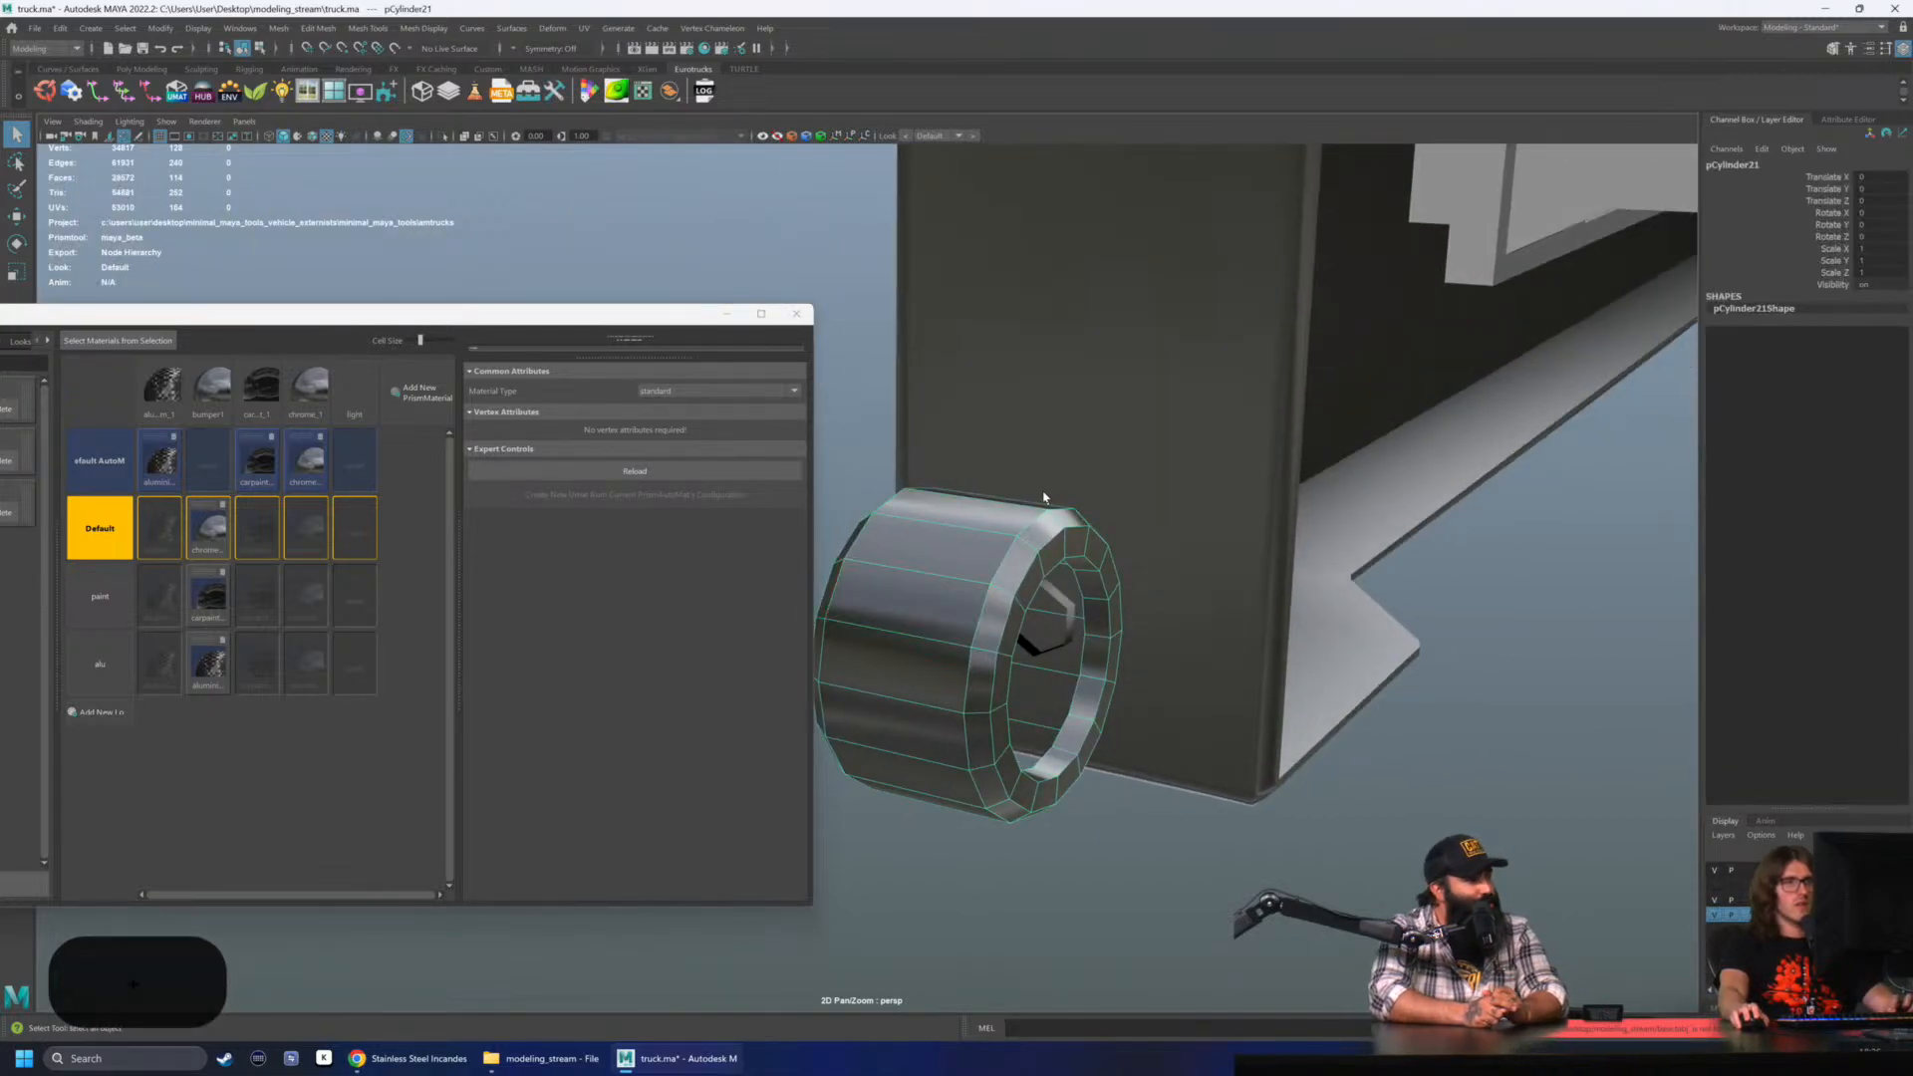
{"action": "left_click_drag", "start_coordinate": [931, 461], "coordinate": [1115, 422], "text": "alt"}
{"action": "right_click_drag", "start_coordinate": [1115, 421], "coordinate": [1119, 458]}
{"action": "left_click_drag", "start_coordinate": [1116, 459], "coordinate": [1068, 450], "text": "alt"}
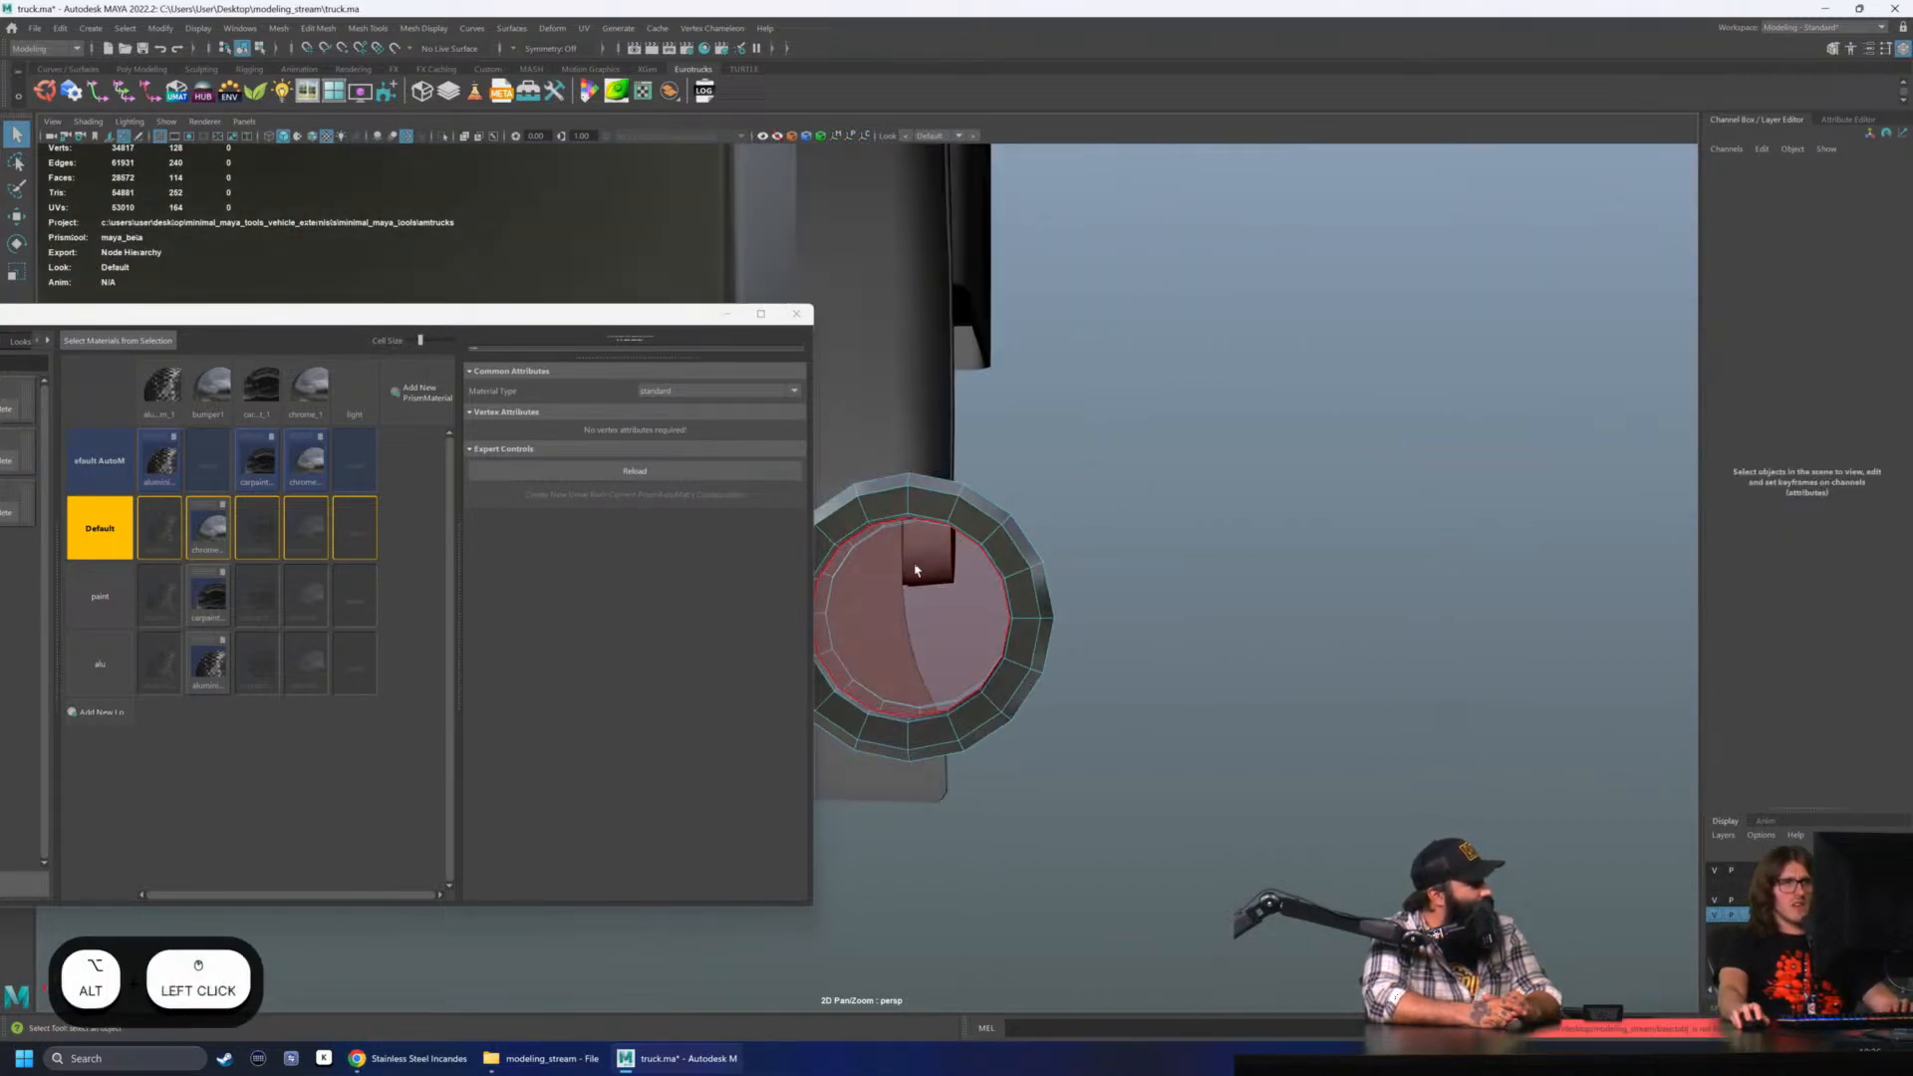
{"action": "left_click_drag", "start_coordinate": [910, 585], "coordinate": [953, 635]}
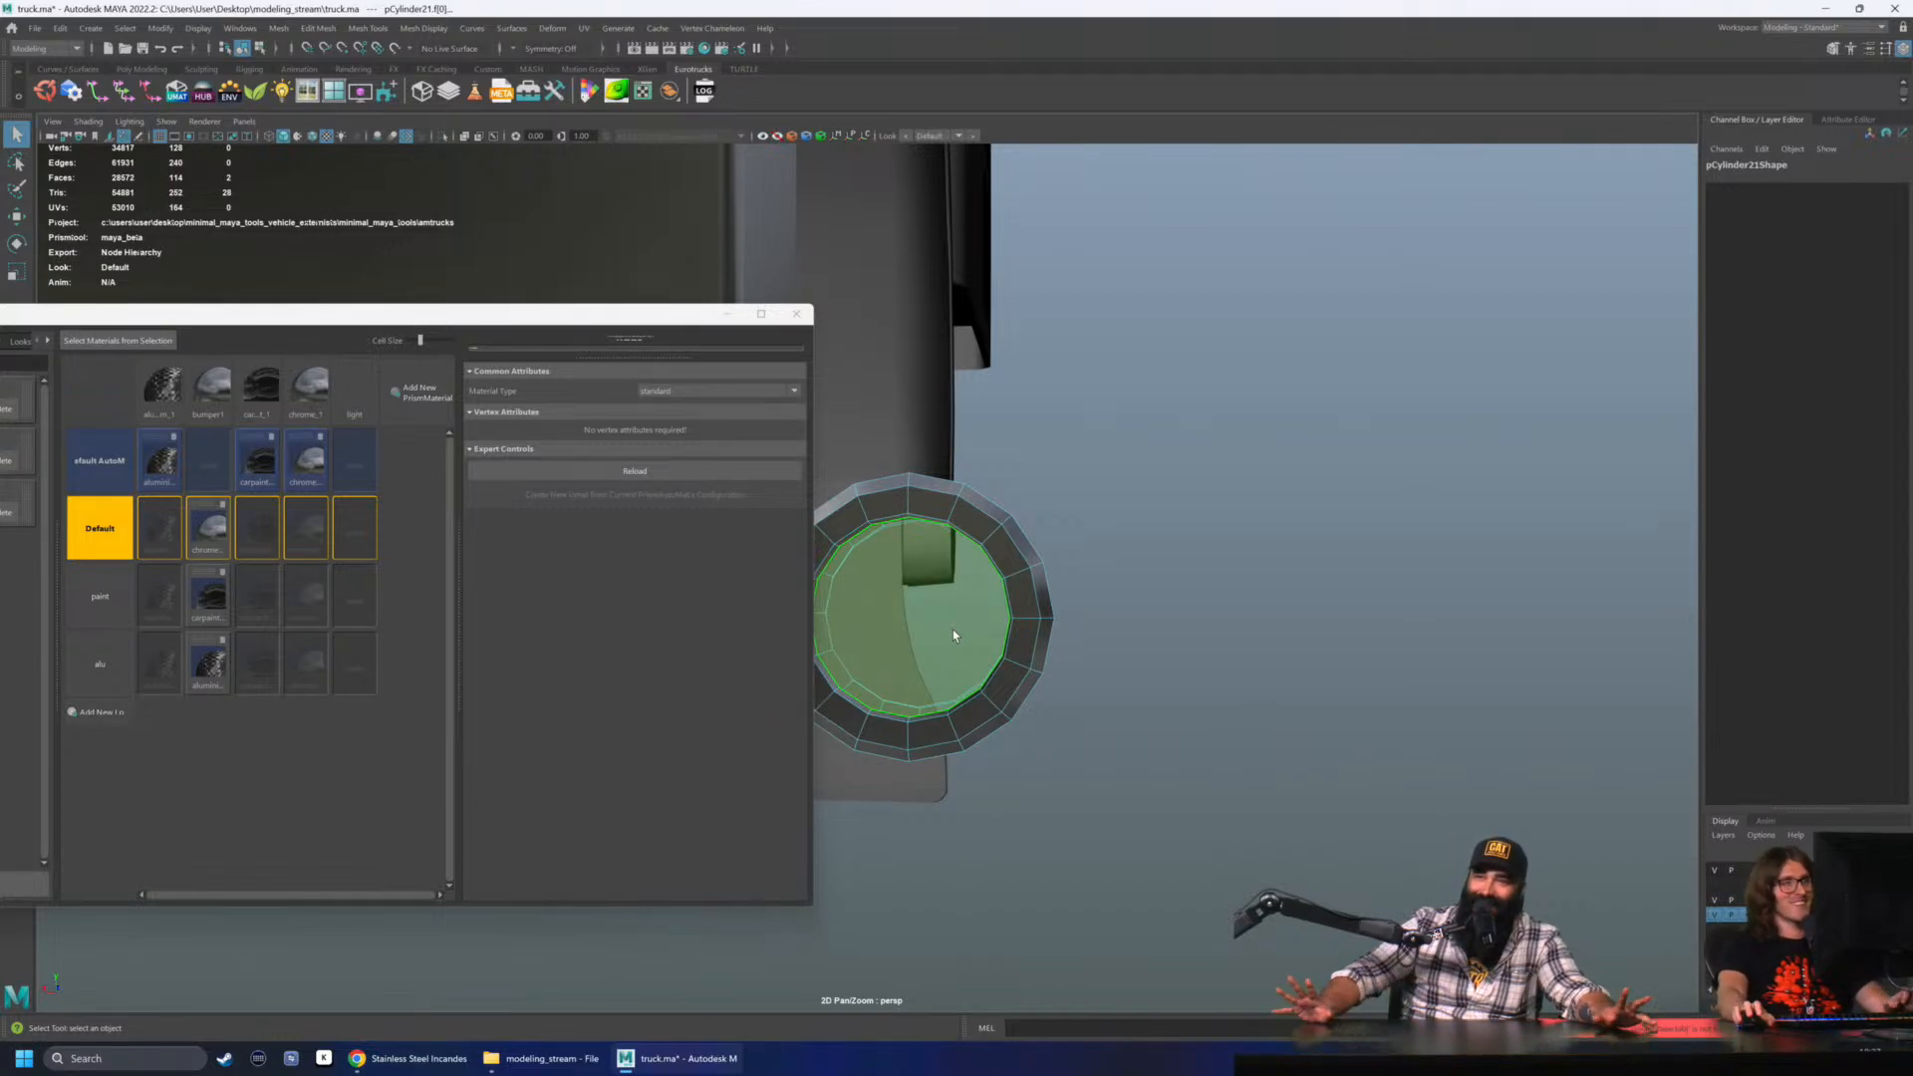
{"action": "left_click", "coordinate": [1209, 508]}
{"action": "mouse_move", "coordinate": [1209, 508]}
{"action": "left_mouse_down", "text": "alt"}
{"action": "mouse_move", "coordinate": [1217, 462]}
{"action": "mouse_move", "coordinate": [1042, 474]}
{"action": "mouse_move", "coordinate": [1201, 482]}
{"action": "left_mouse_up", "text": "alt"}
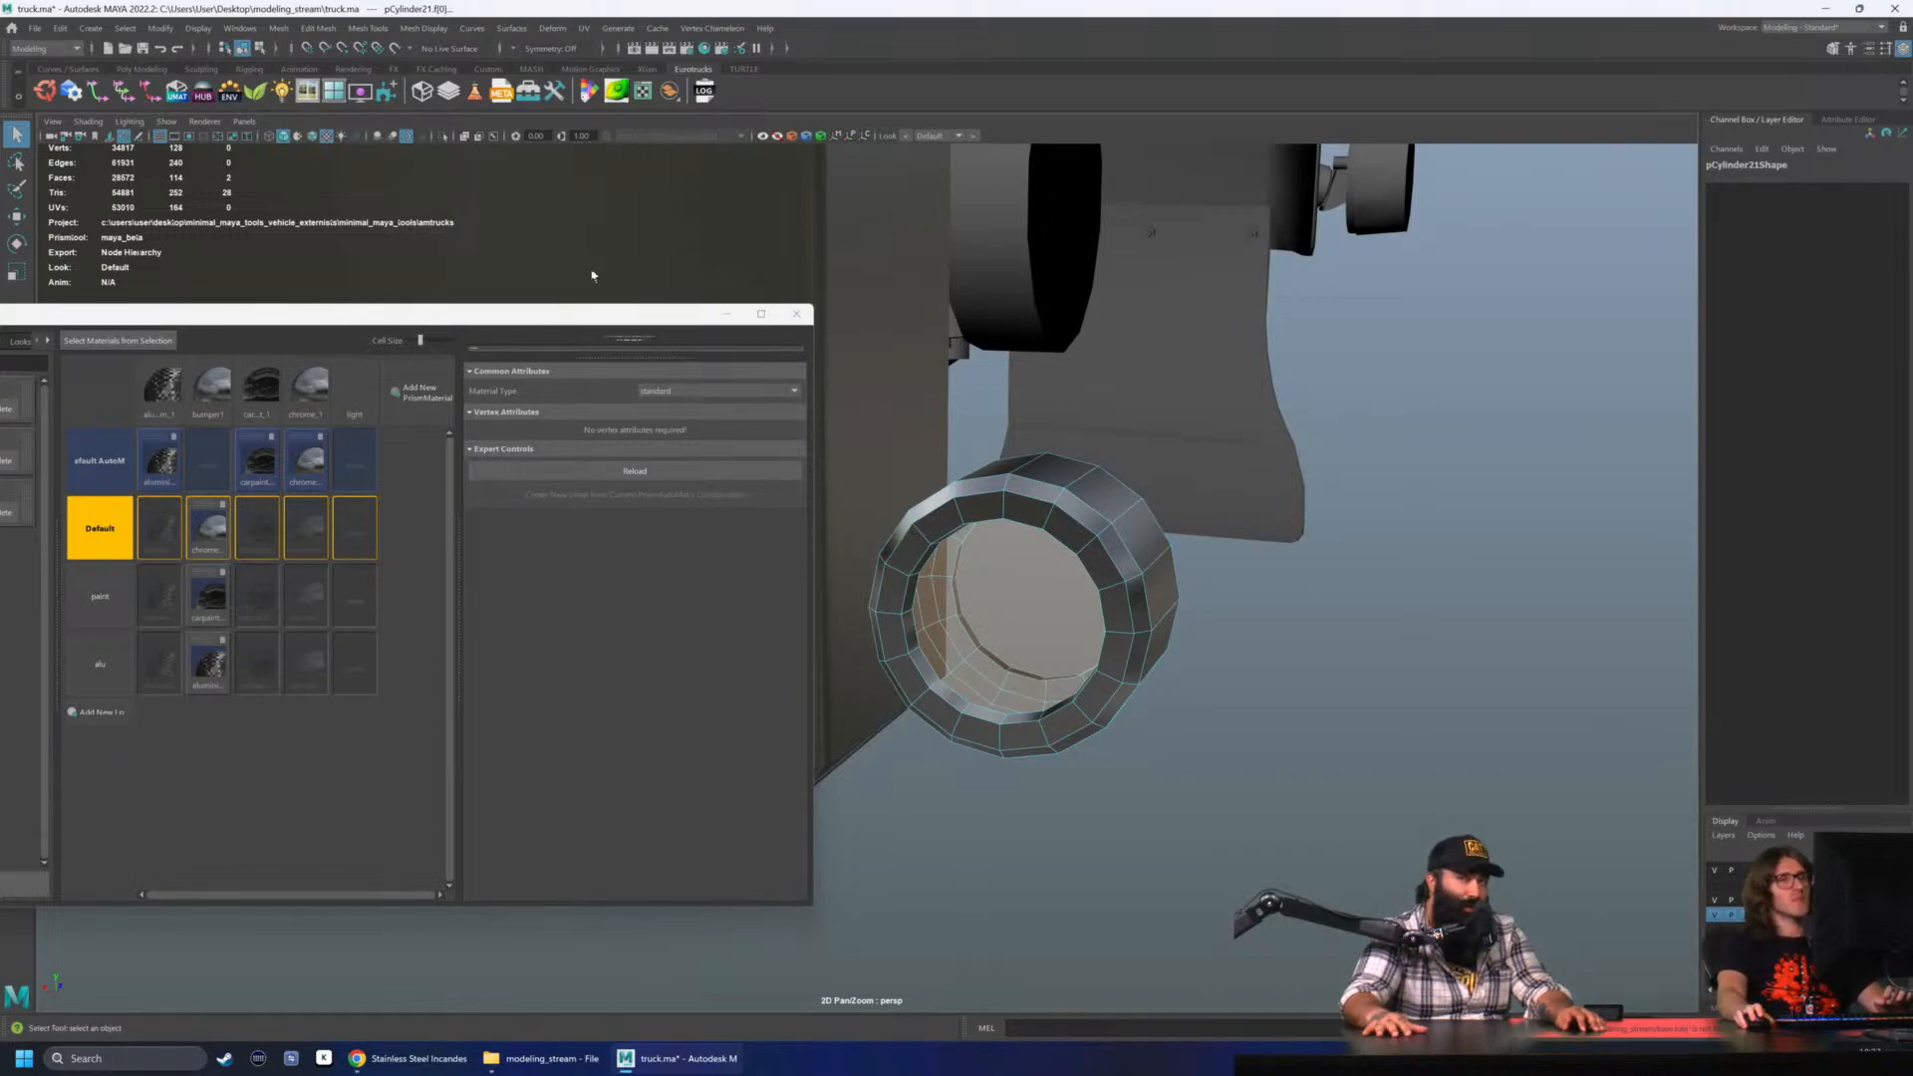
- Reposition and widen the Material Hub window to show the full material grid and its creation options
{"action": "left_click_drag", "start_coordinate": [569, 315], "coordinate": [613, 287]}
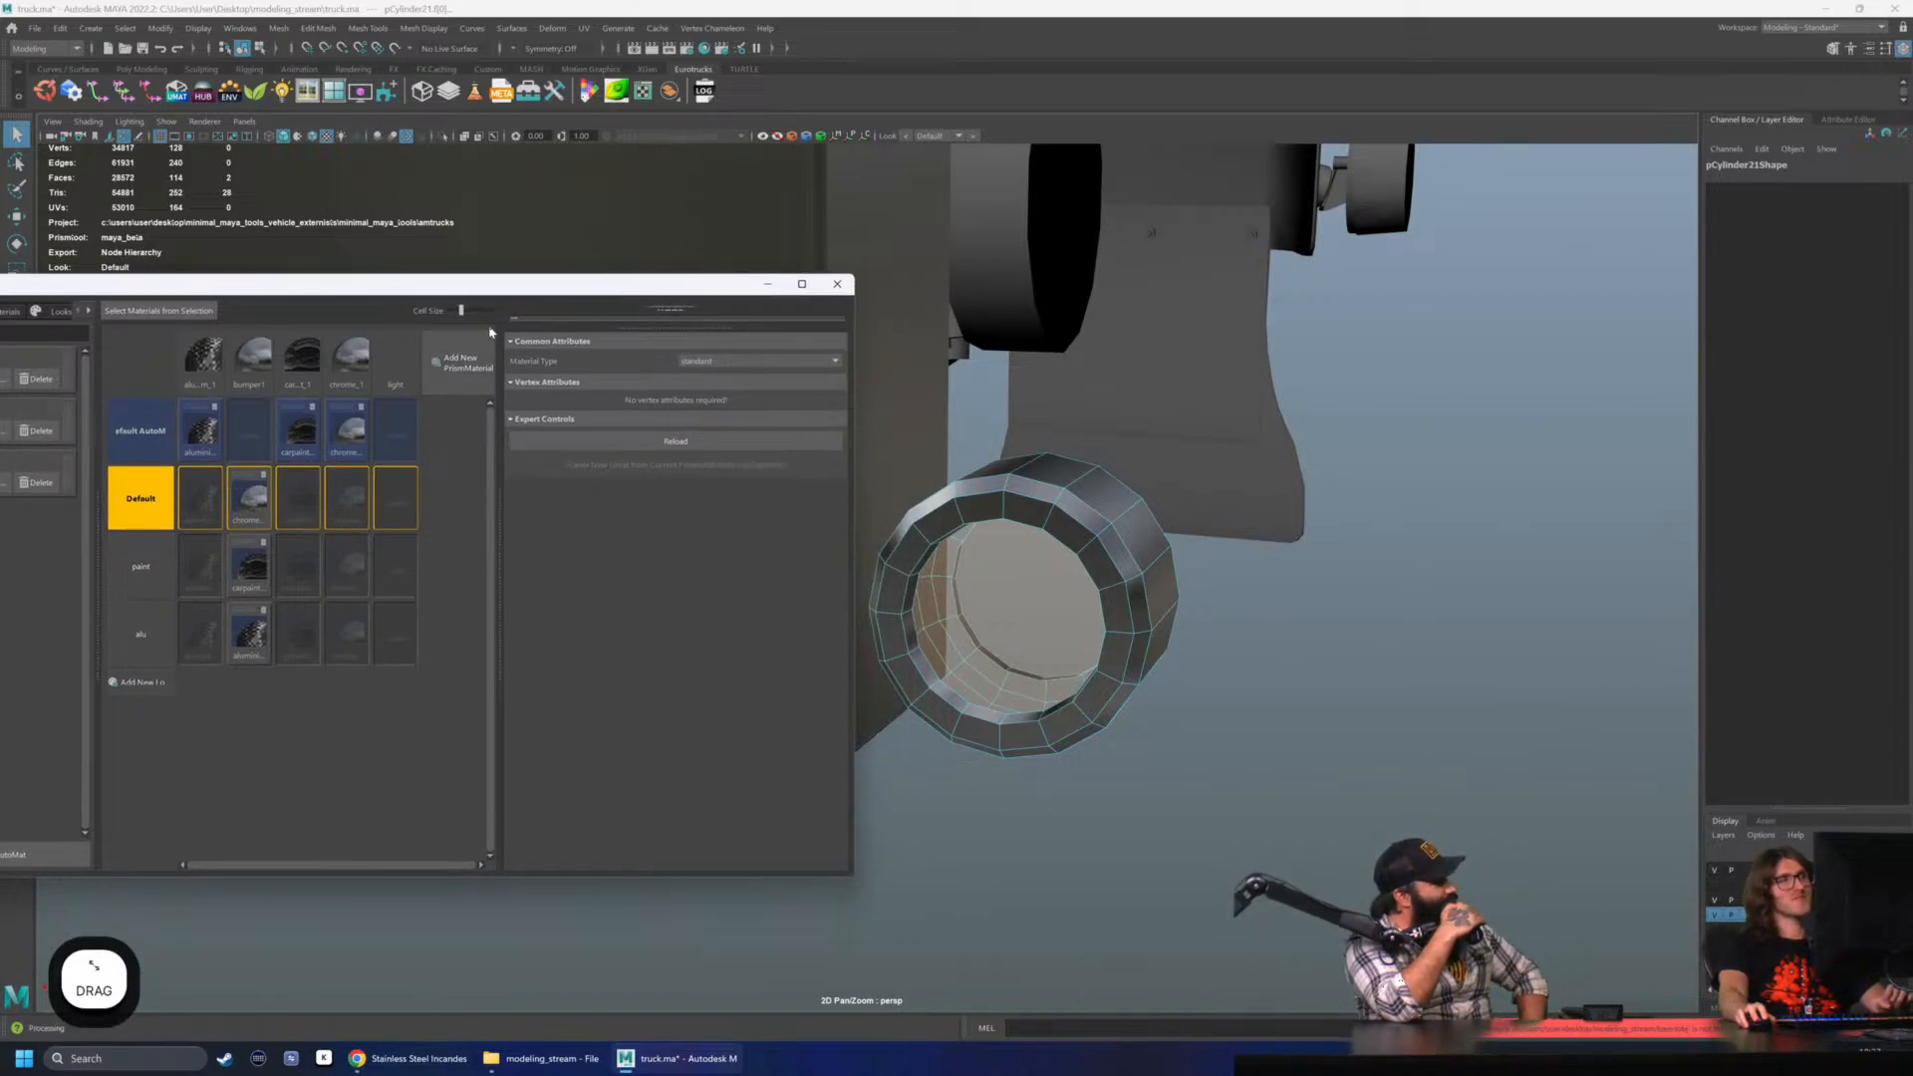
{"action": "left_click", "coordinate": [424, 28]}
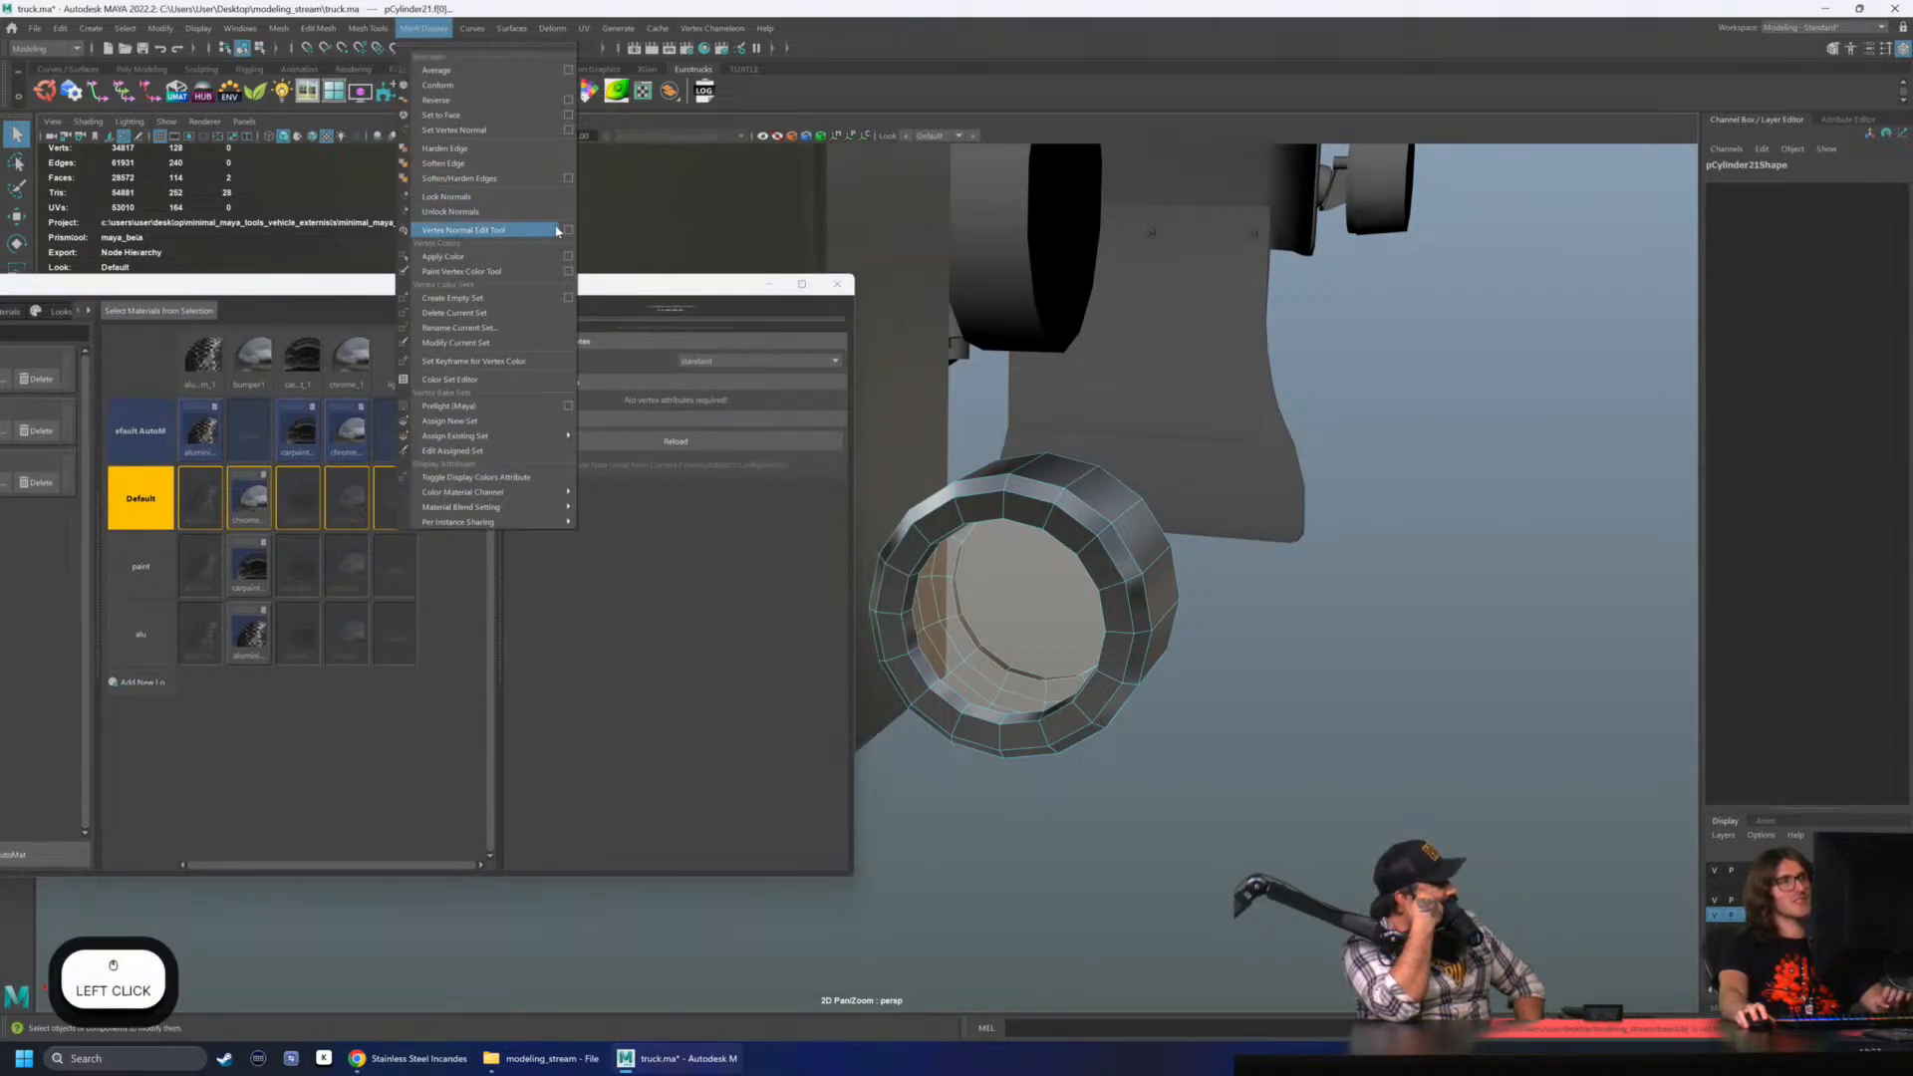
{"action": "left_click", "coordinate": [543, 666]}
{"action": "left_click_drag", "start_coordinate": [413, 297], "coordinate": [618, 262]}
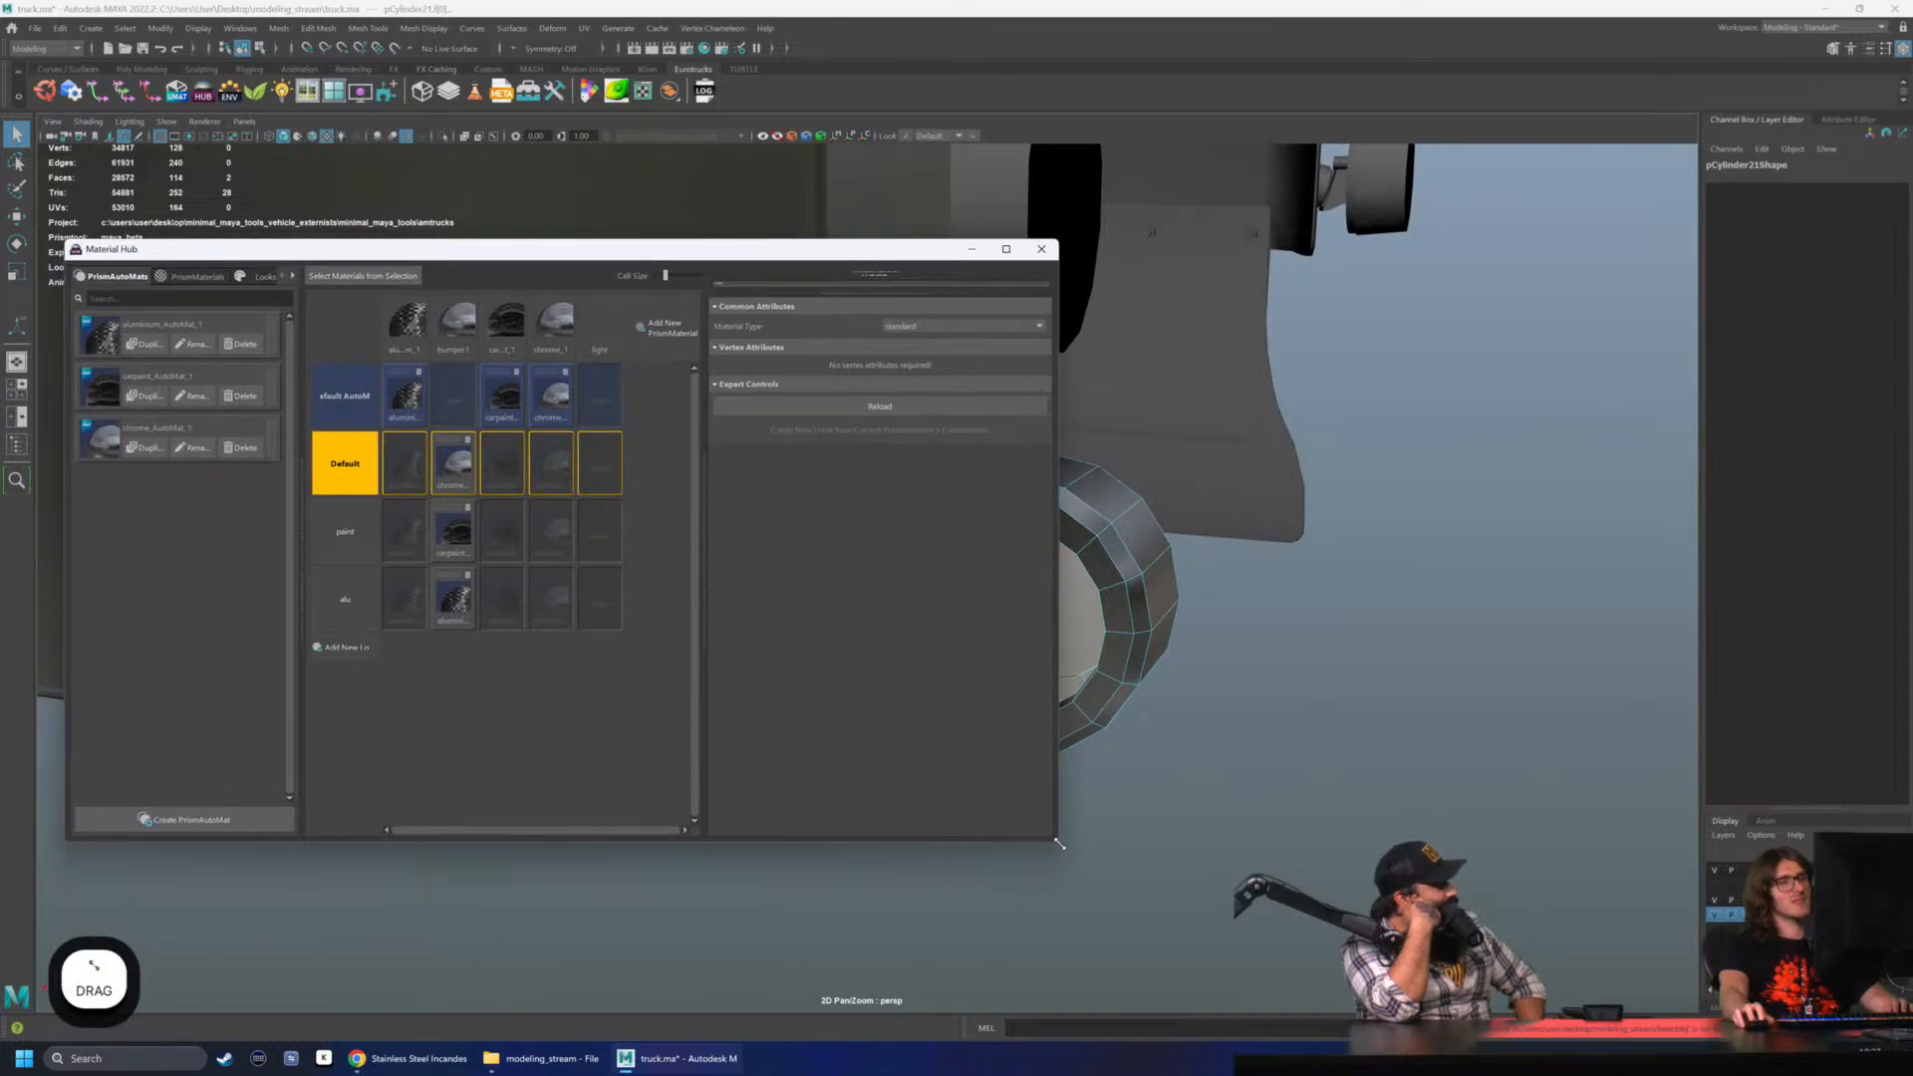
{"action": "left_click_drag", "start_coordinate": [1059, 844], "coordinate": [929, 874]}
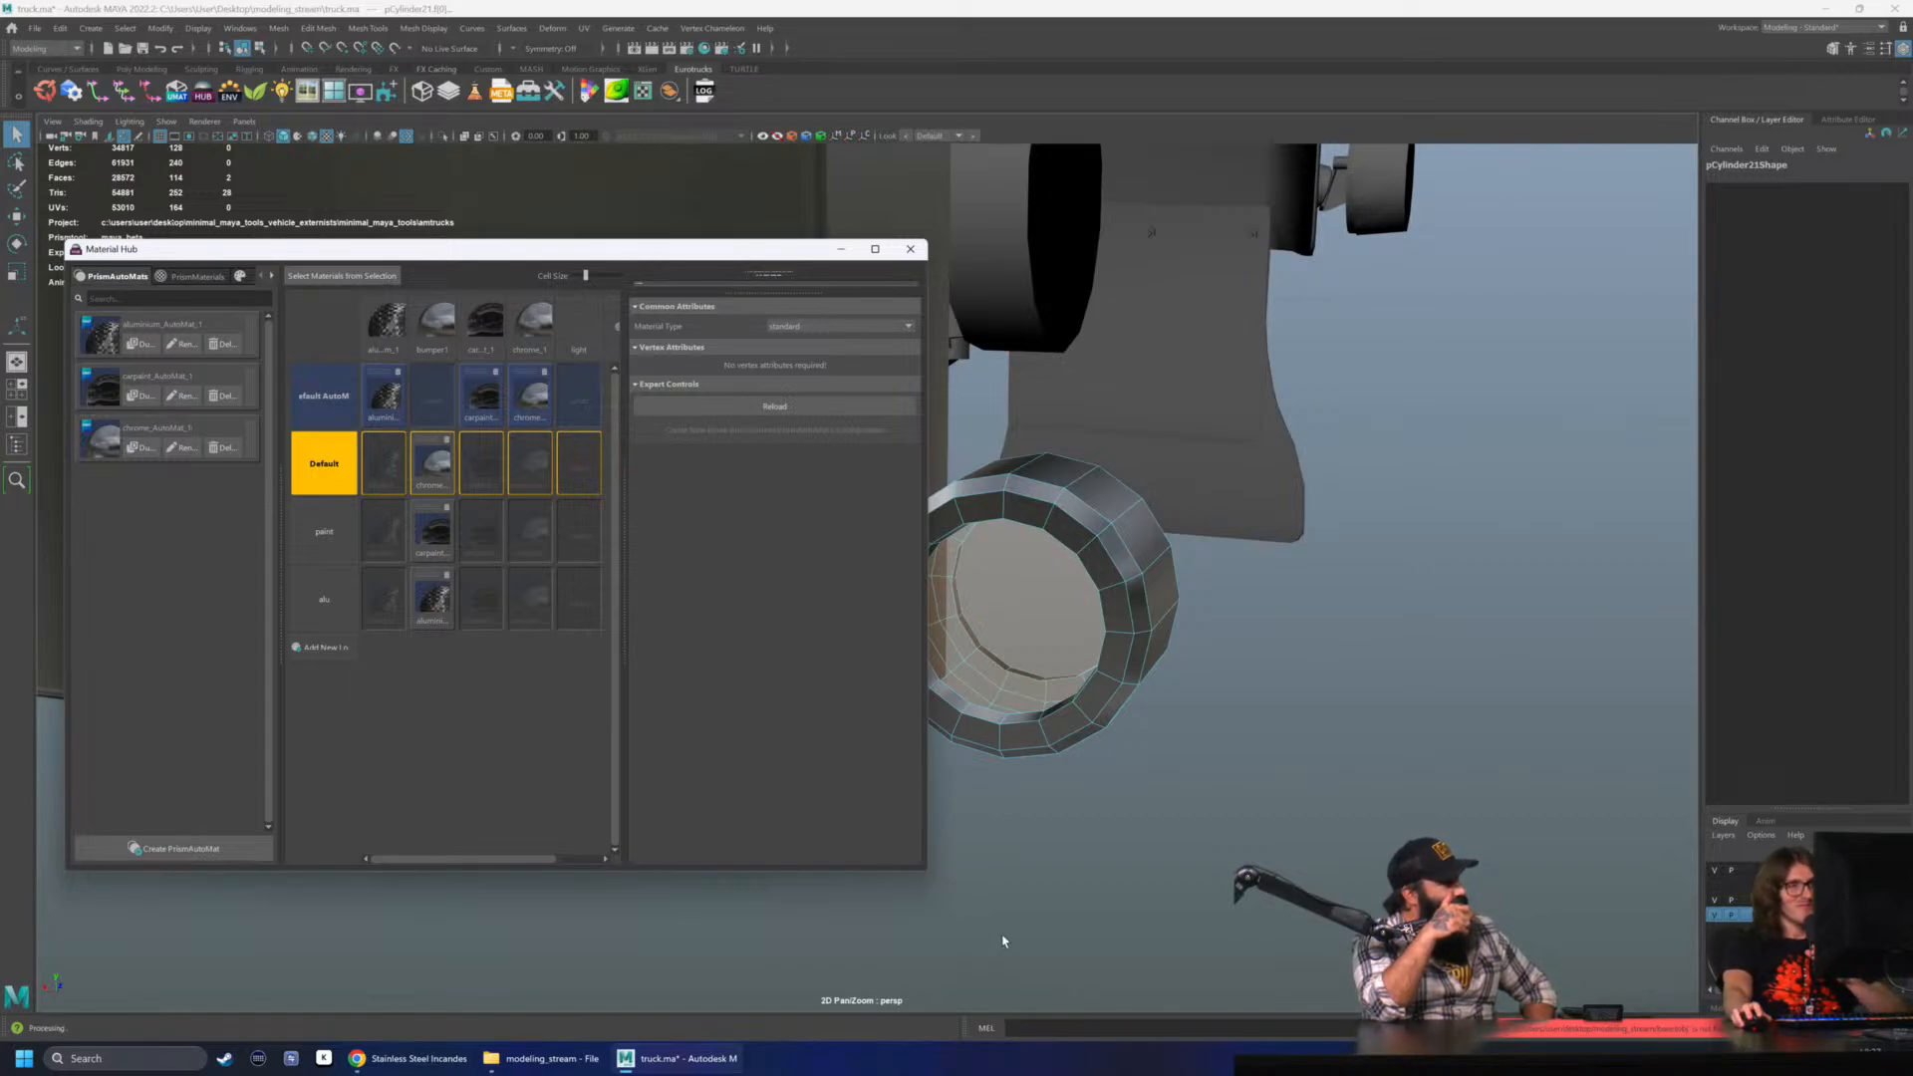
{"action": "left_click_drag", "start_coordinate": [928, 617], "coordinate": [996, 622]}
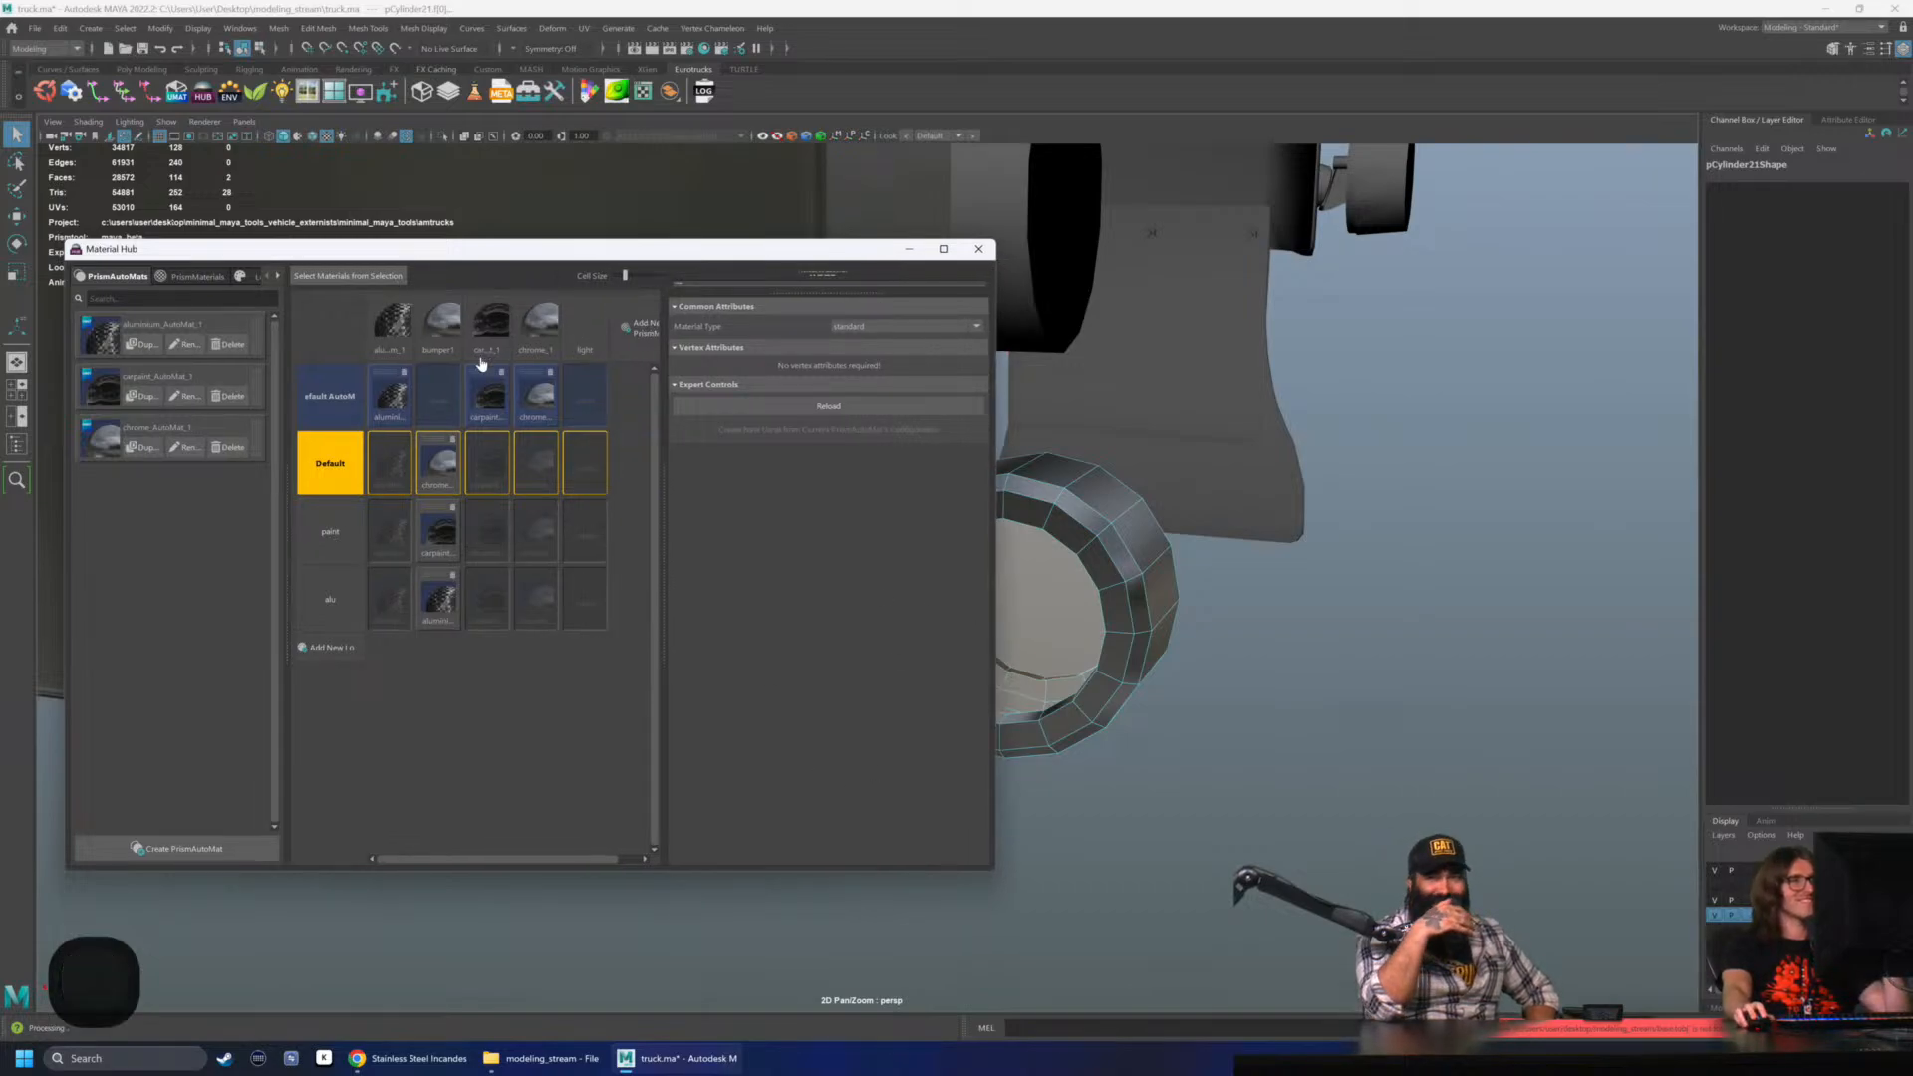
{"action": "left_click_drag", "start_coordinate": [665, 248], "coordinate": [642, 154]}
{"action": "left_click", "coordinate": [514, 614]}
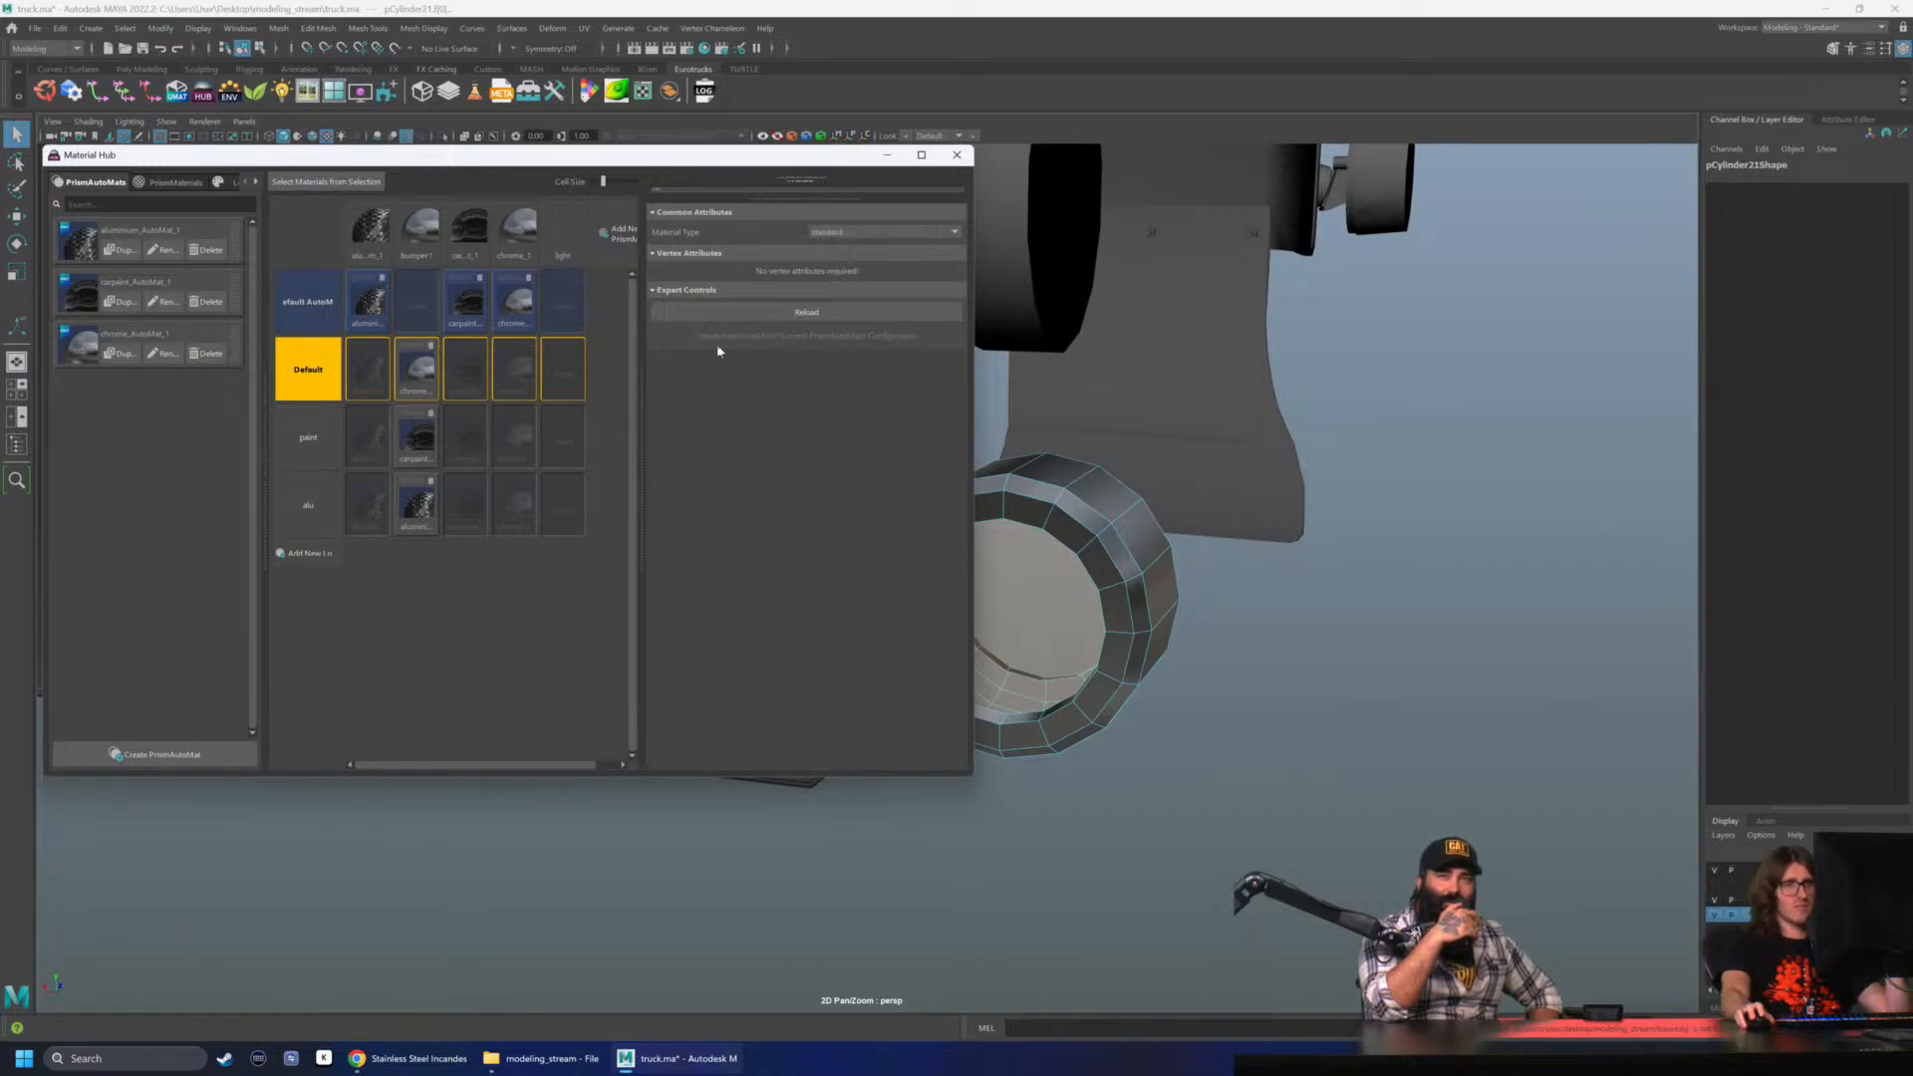
{"action": "left_click", "coordinate": [194, 492]}
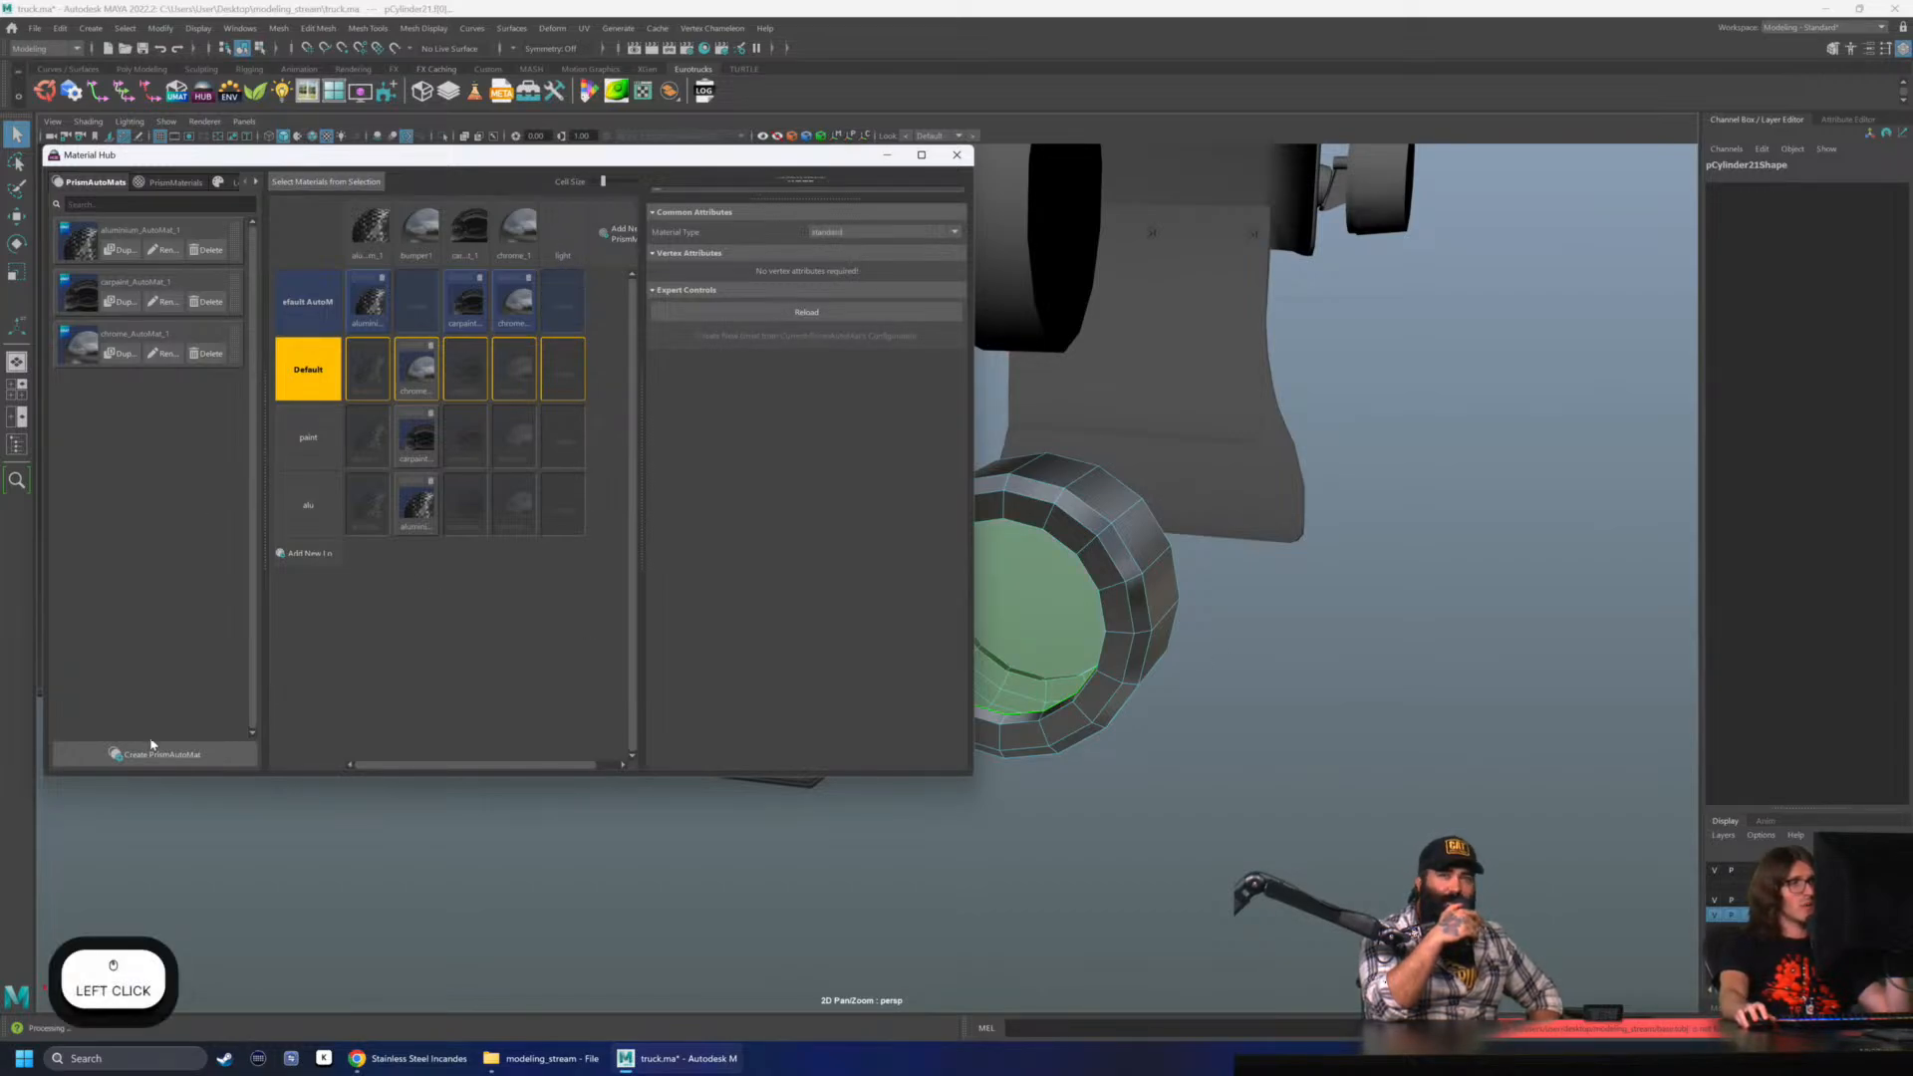
{"action": "left_click", "coordinate": [183, 189]}
{"action": "left_click", "coordinate": [107, 185]}
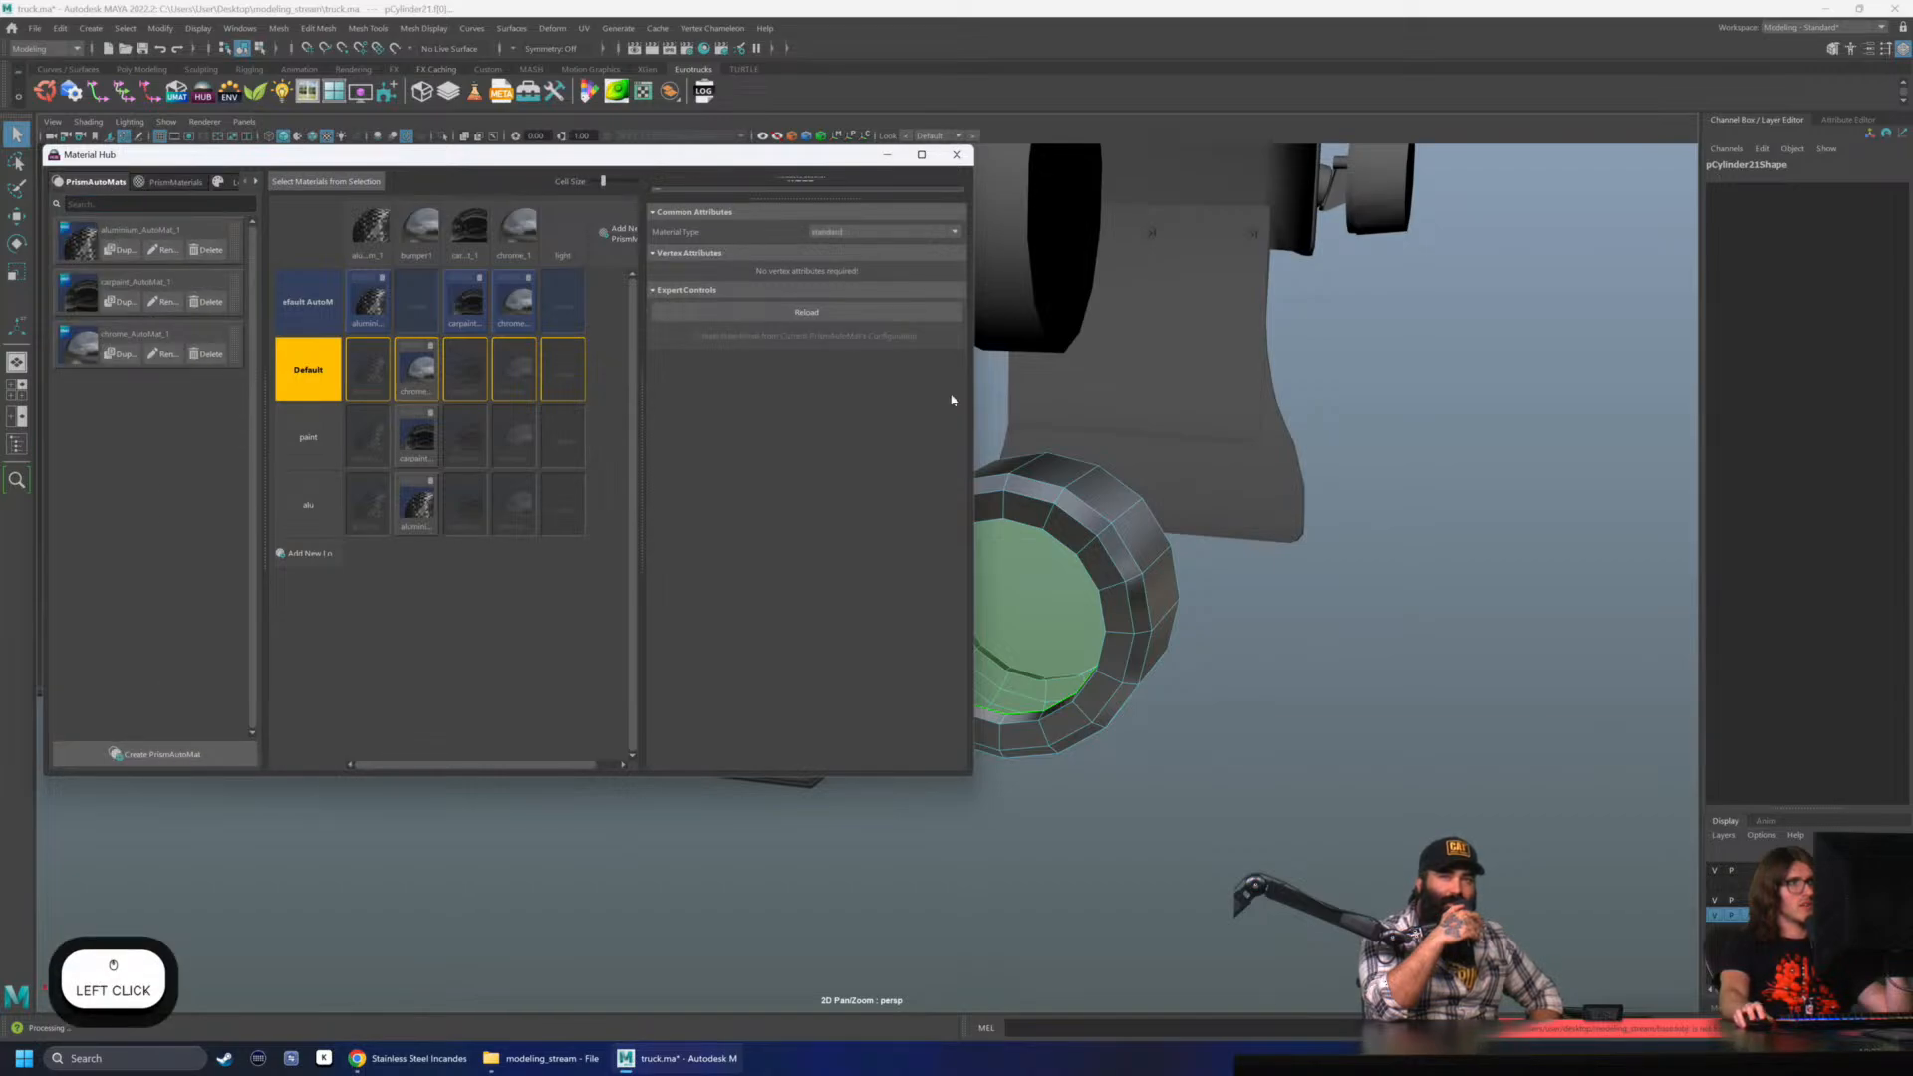
{"action": "left_click_drag", "start_coordinate": [975, 390], "coordinate": [1188, 391]}
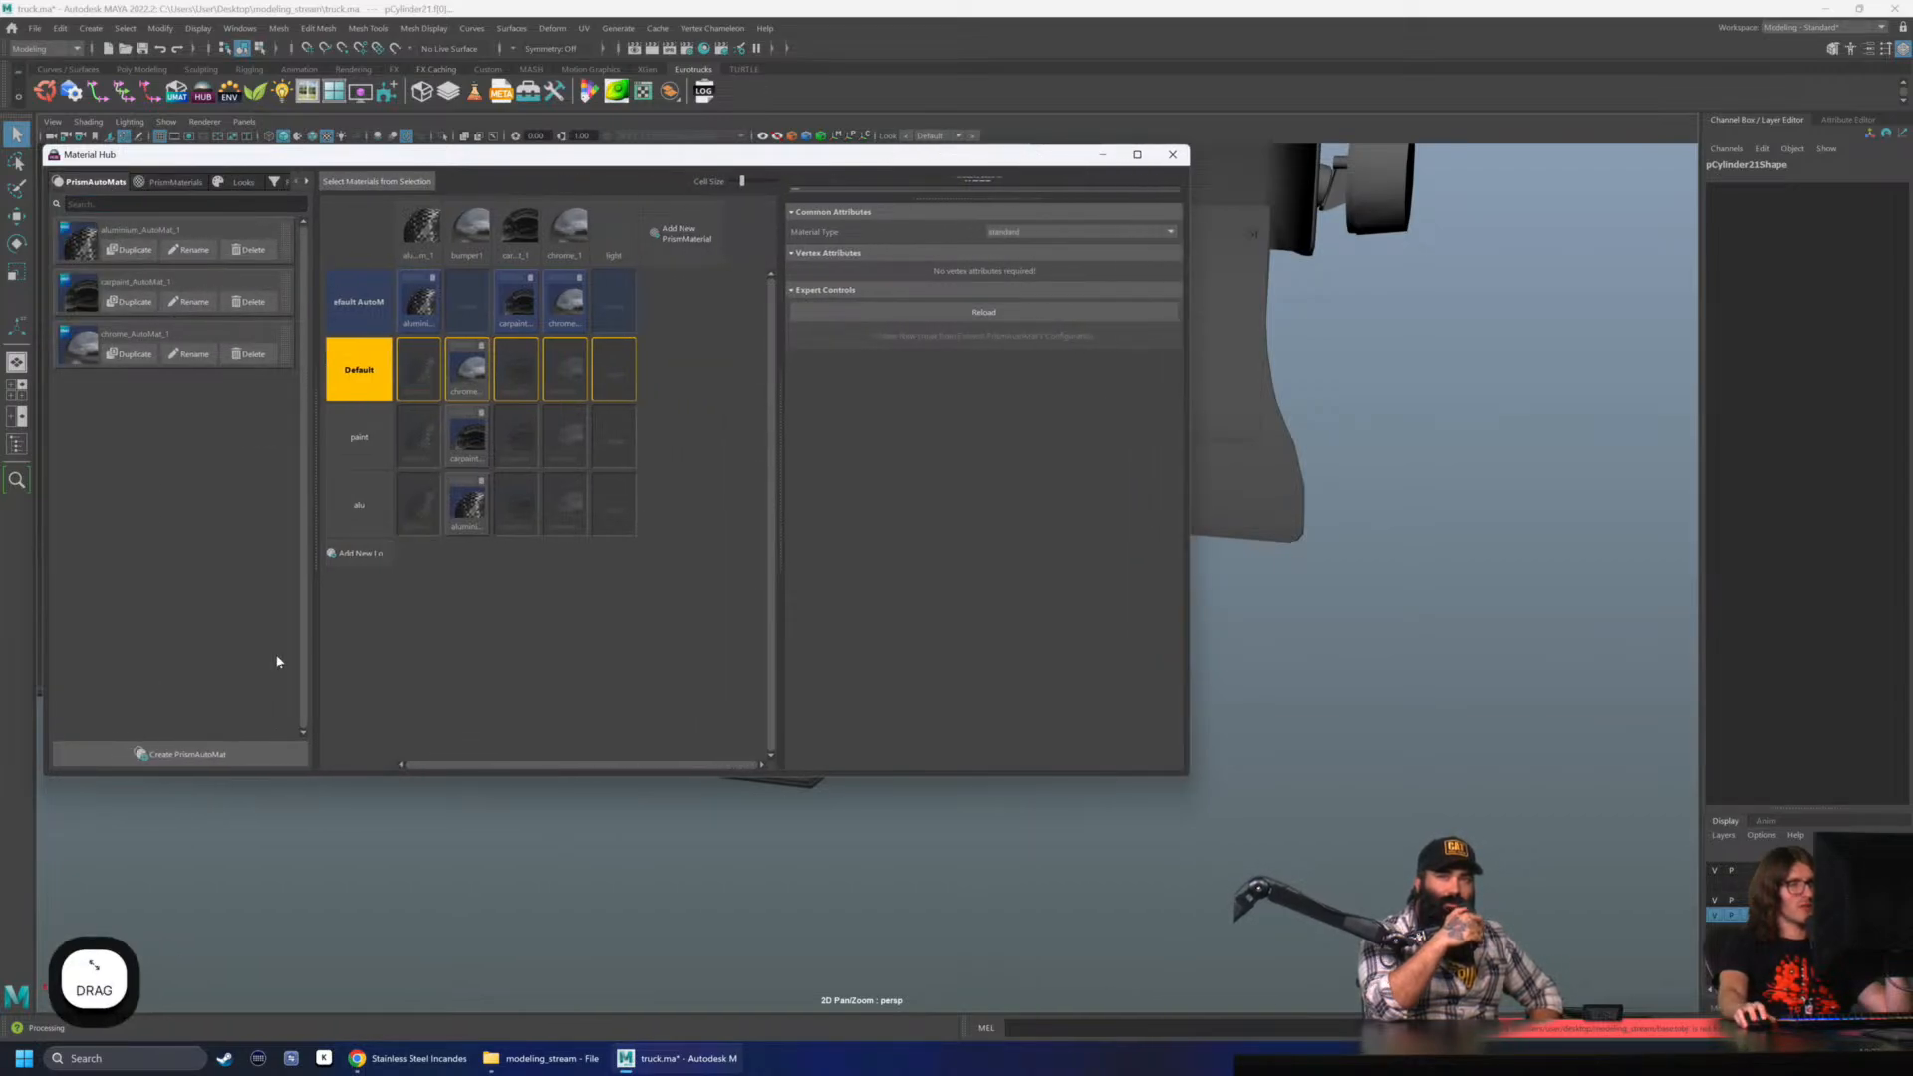
{"action": "left_click", "coordinate": [181, 763]}
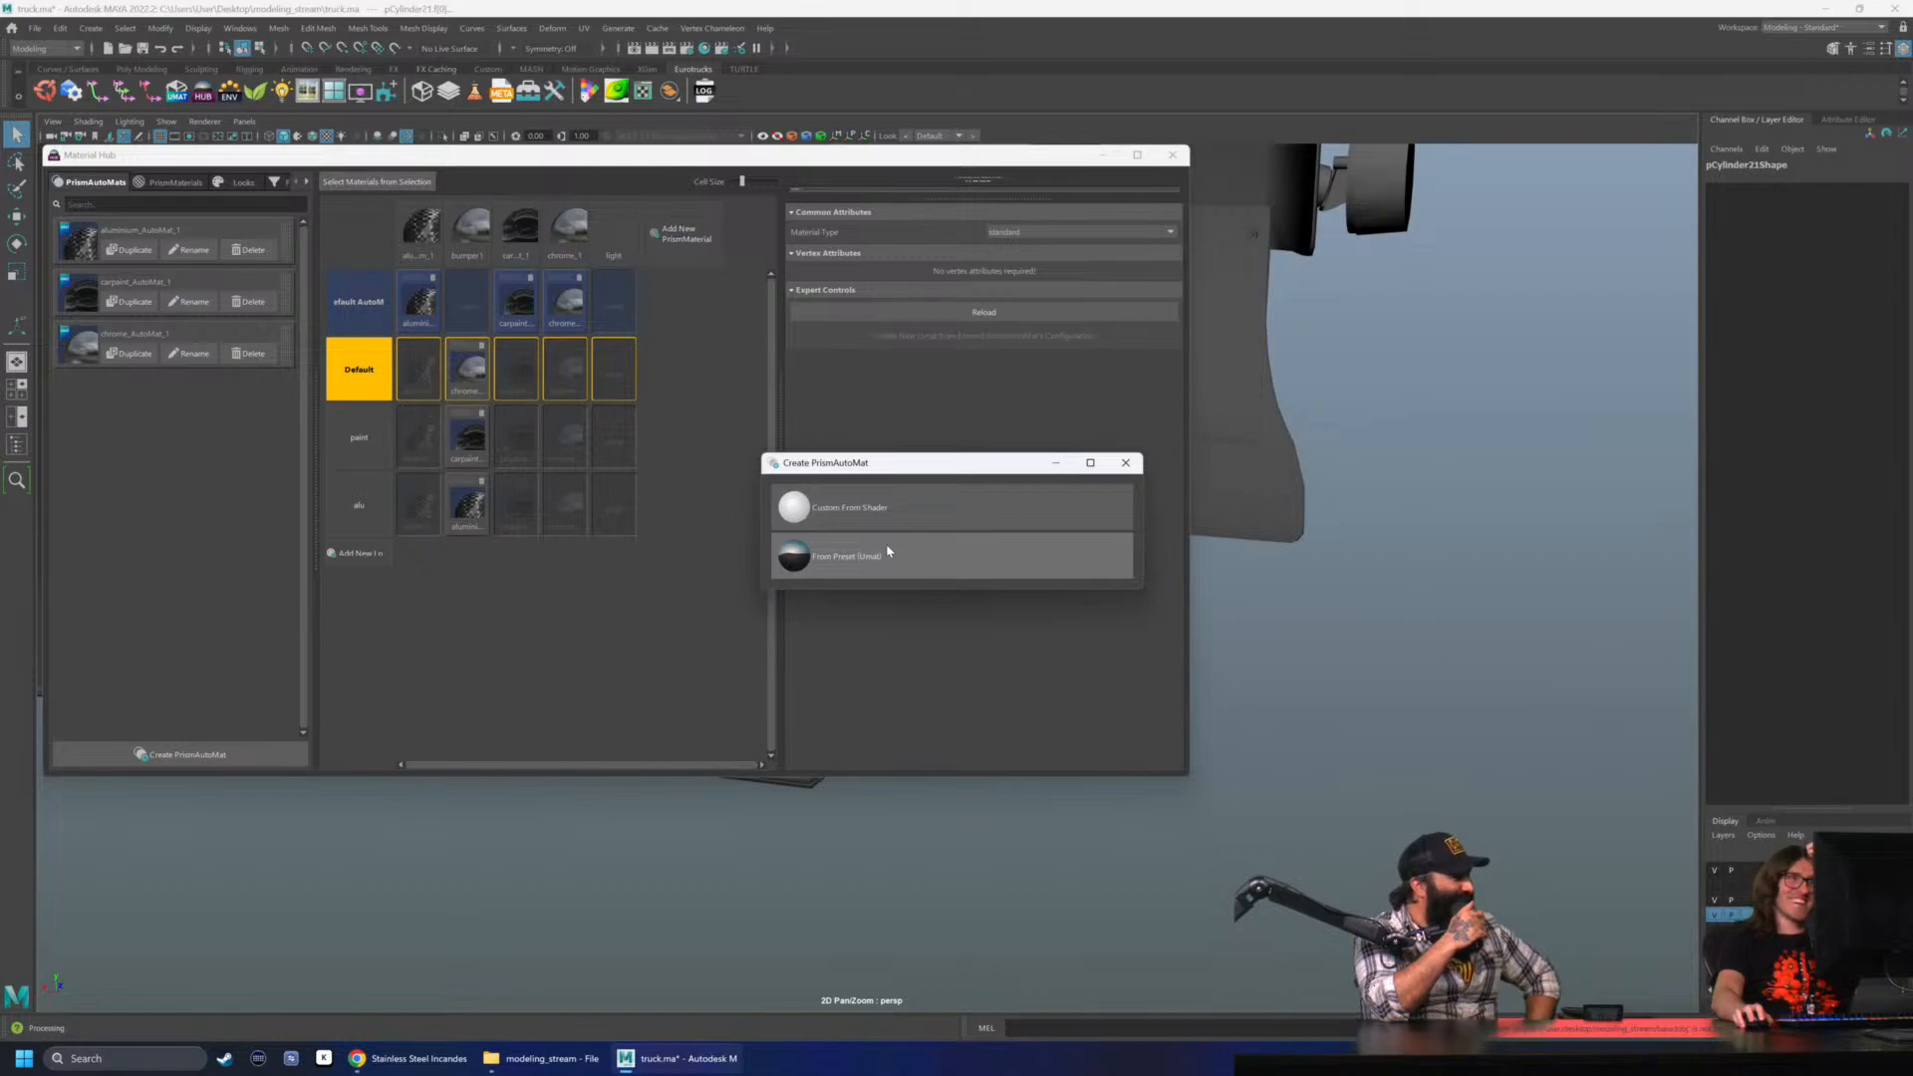
{"action": "left_click", "coordinate": [882, 511]}
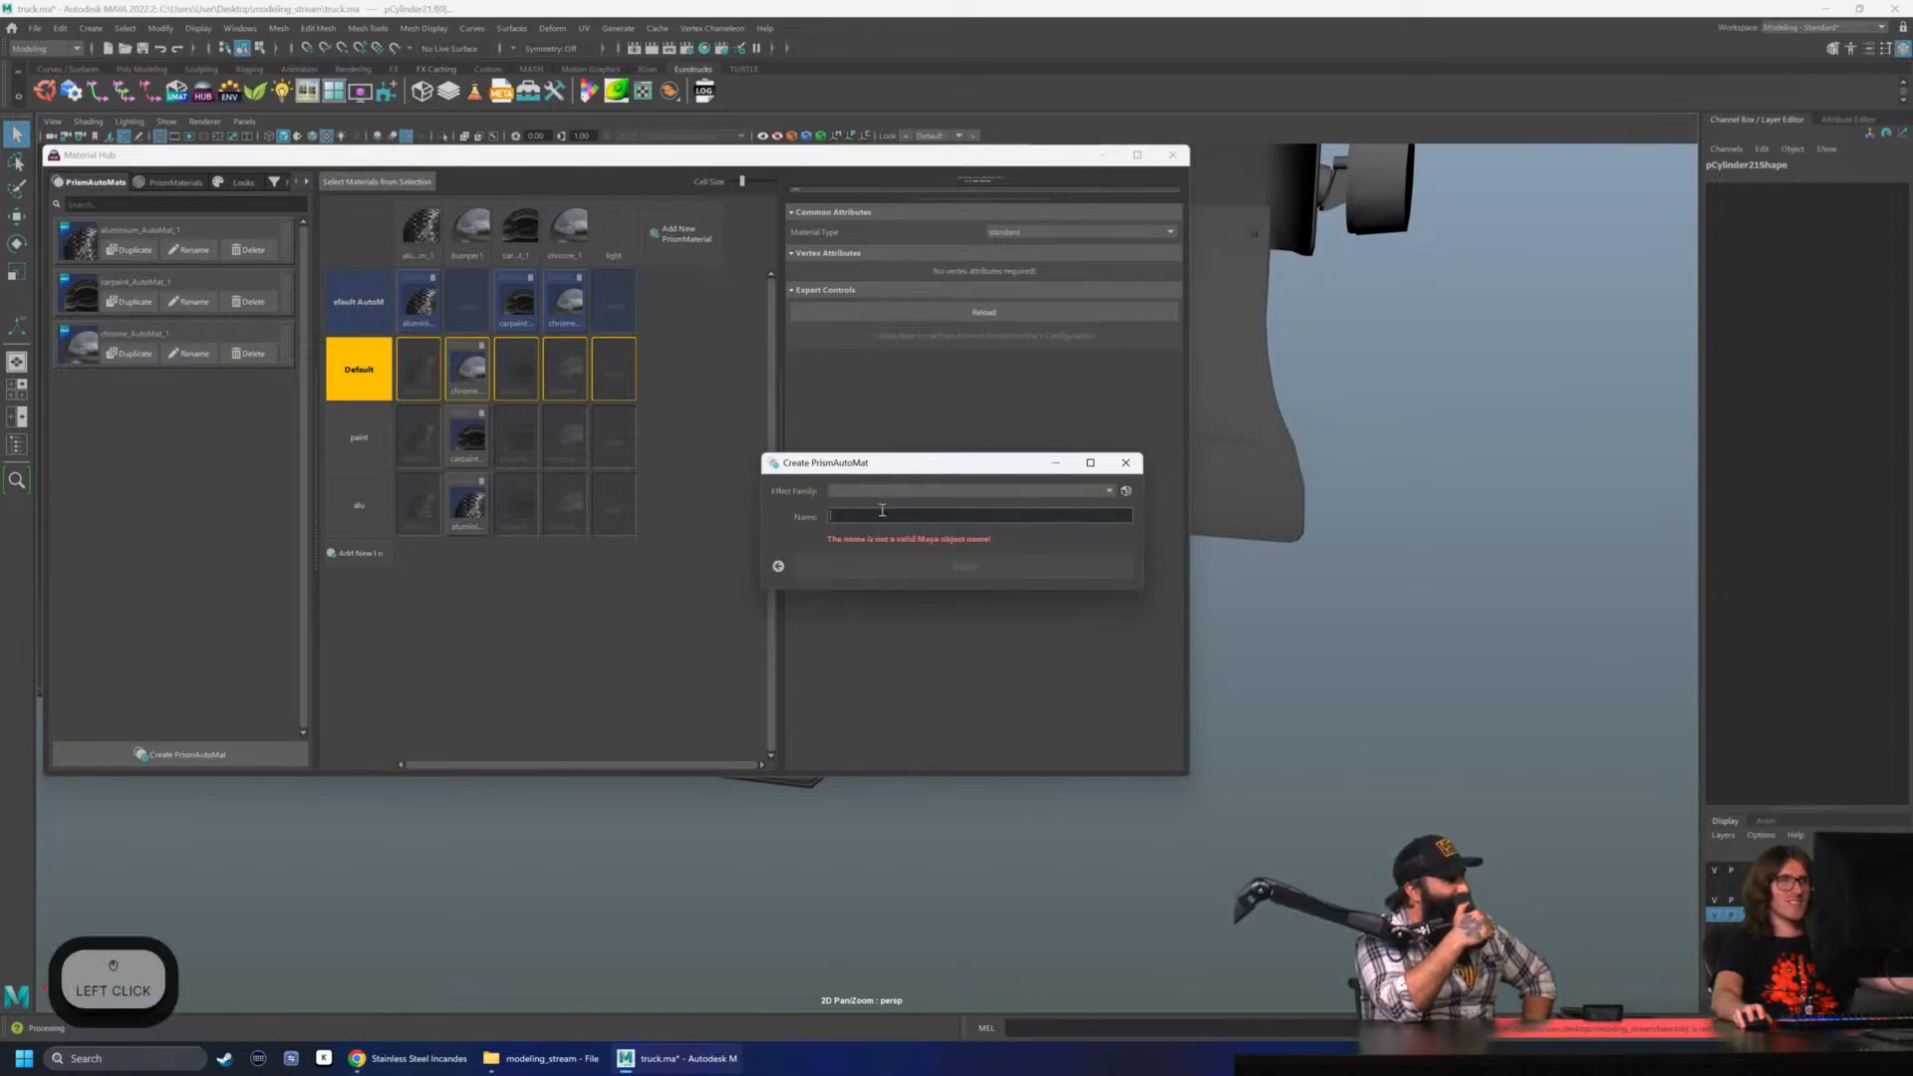
{"action": "left_click", "coordinate": [1124, 463]}
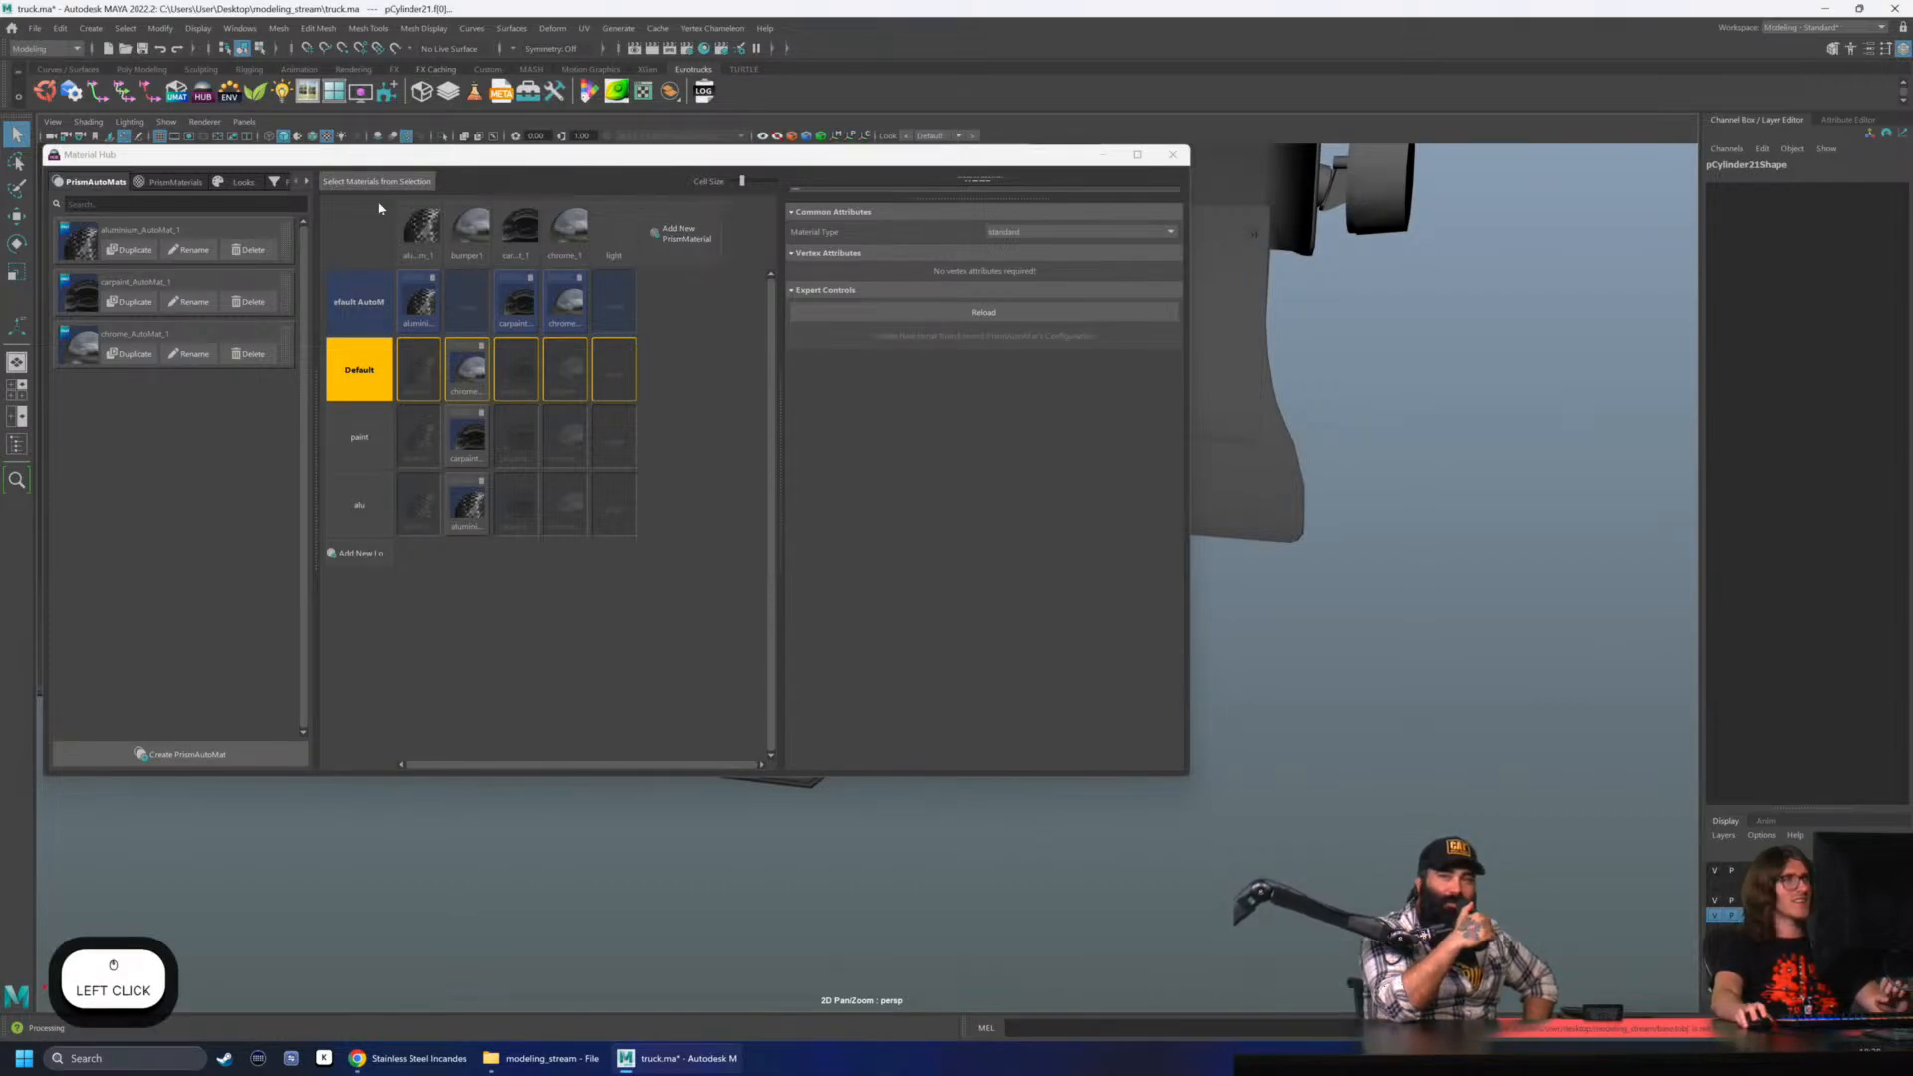
{"action": "left_click", "coordinate": [280, 387]}
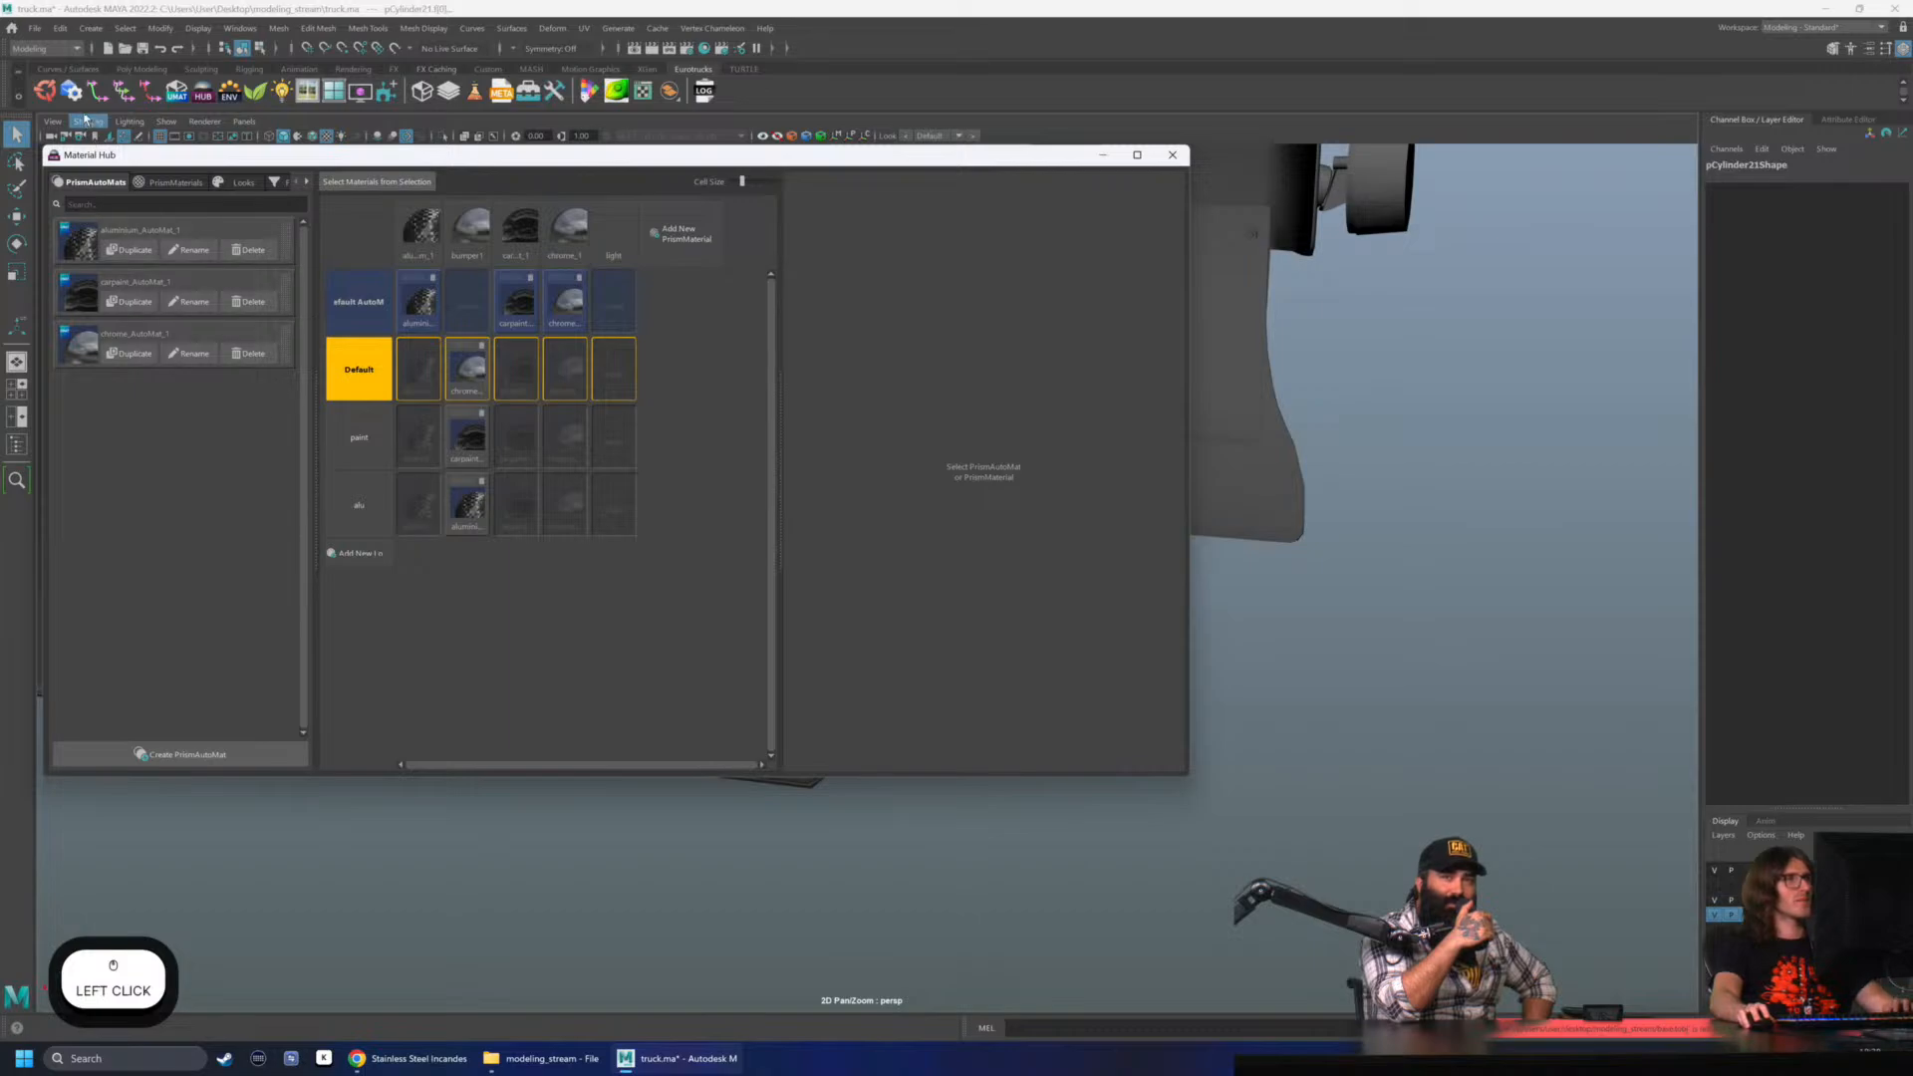
- Open the Asset Browser, search the umat presets for "dif", look through the unfiltered preset list, and close the browser
{"action": "left_click", "coordinate": [177, 94]}
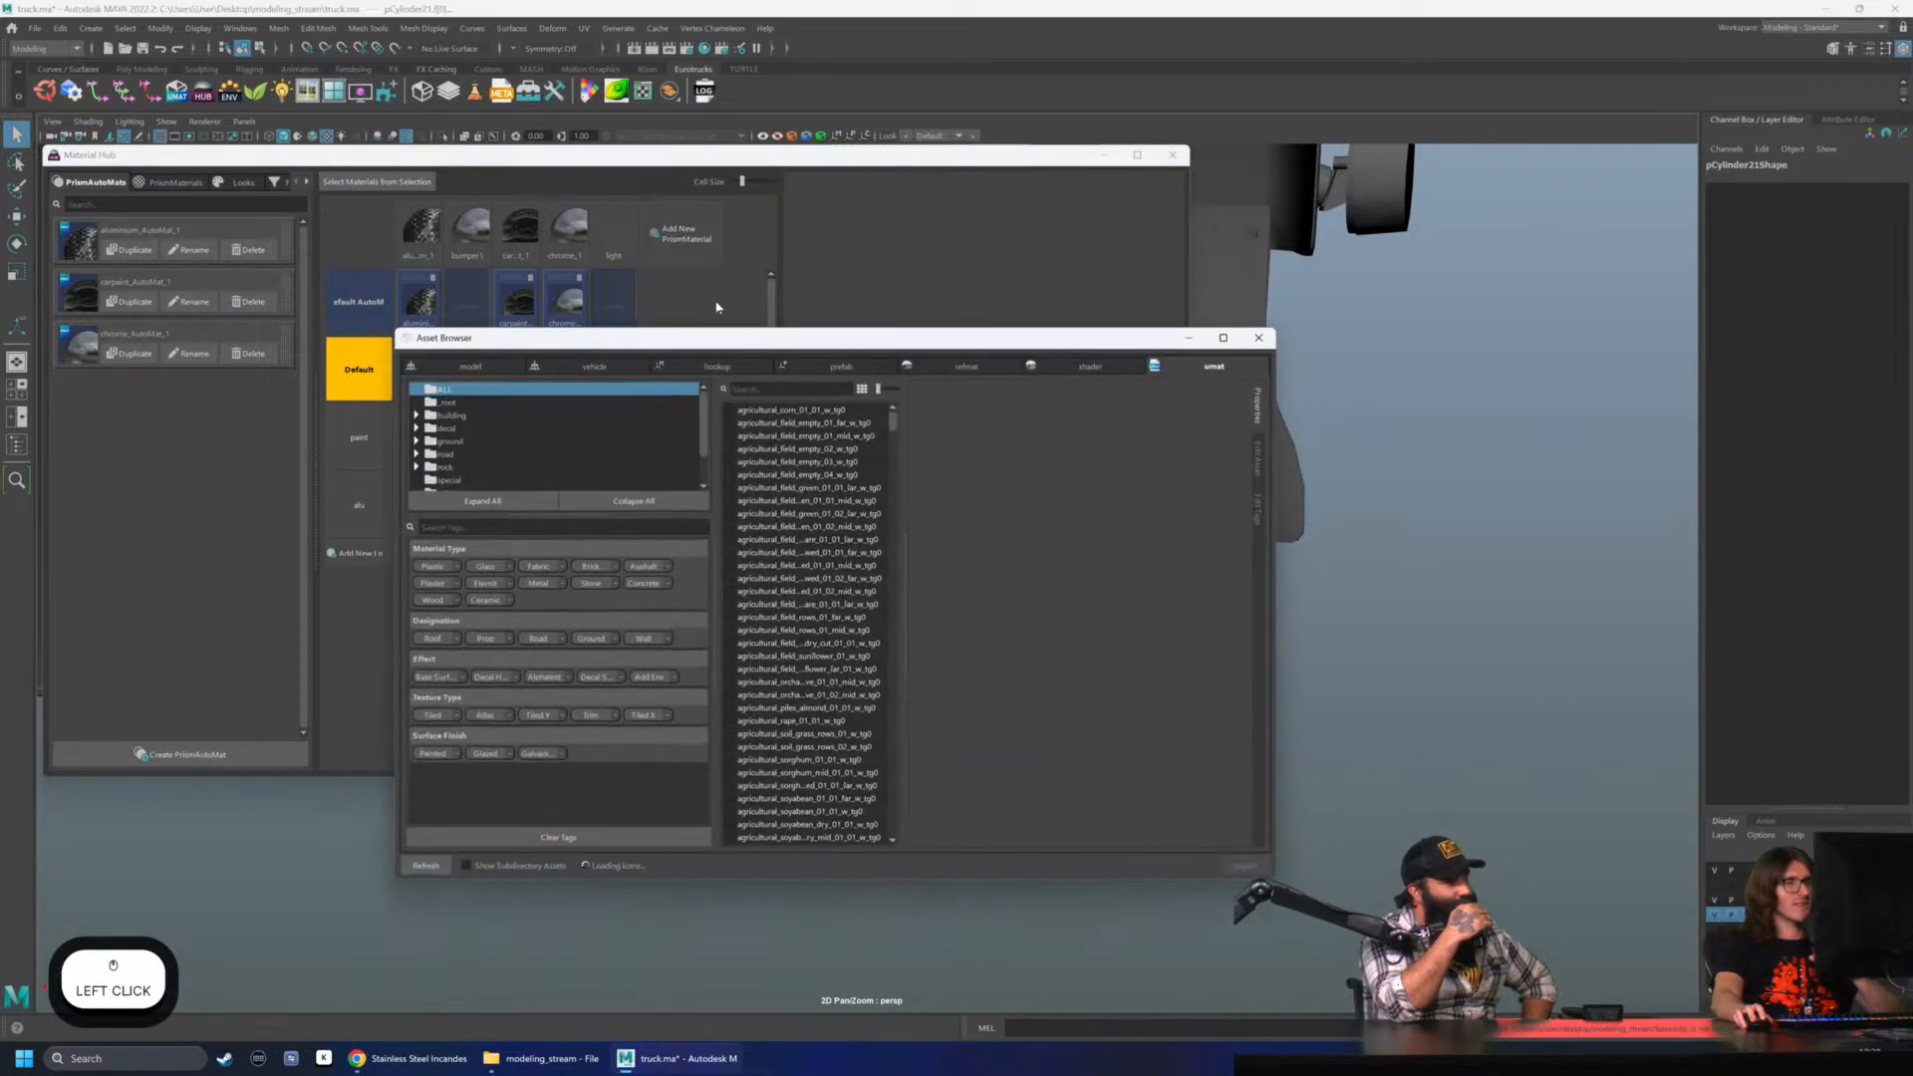
{"action": "left_click", "coordinate": [766, 390]}
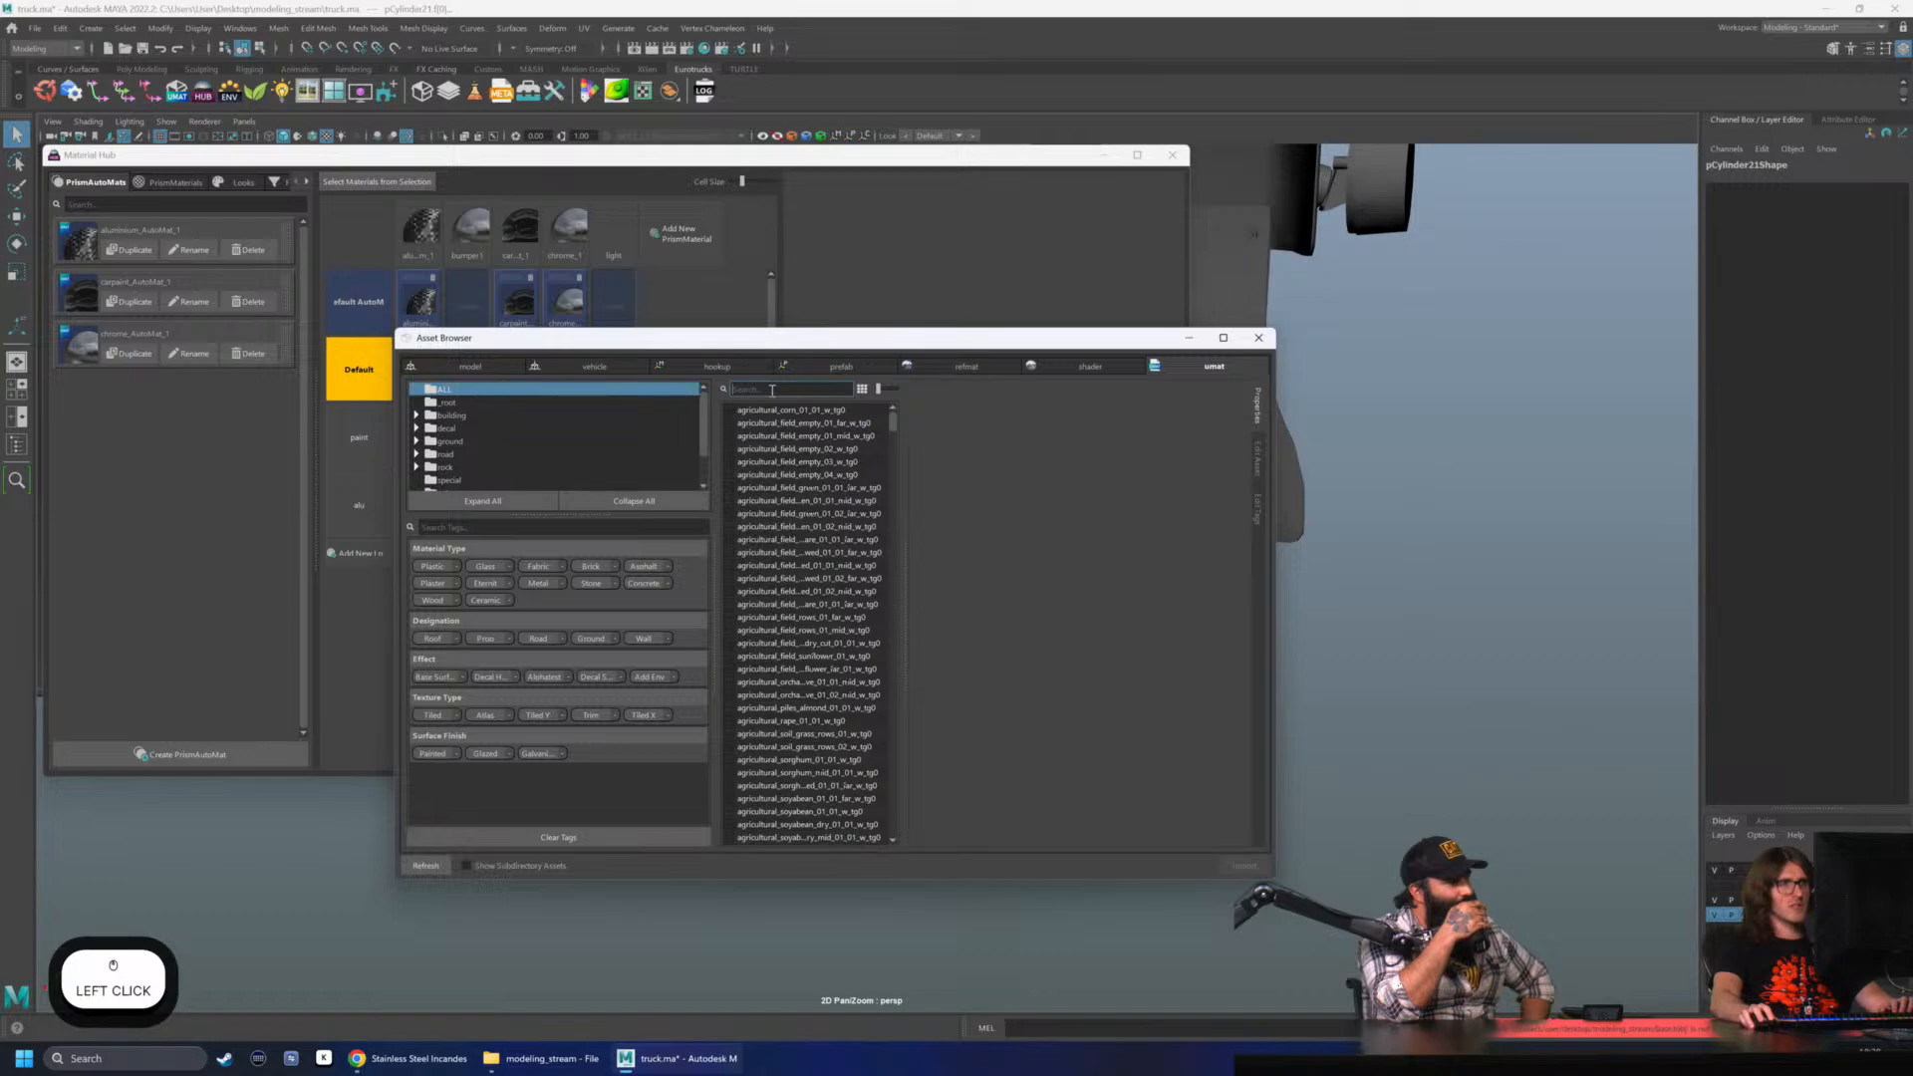
{"action": "type", "text": "dif"}
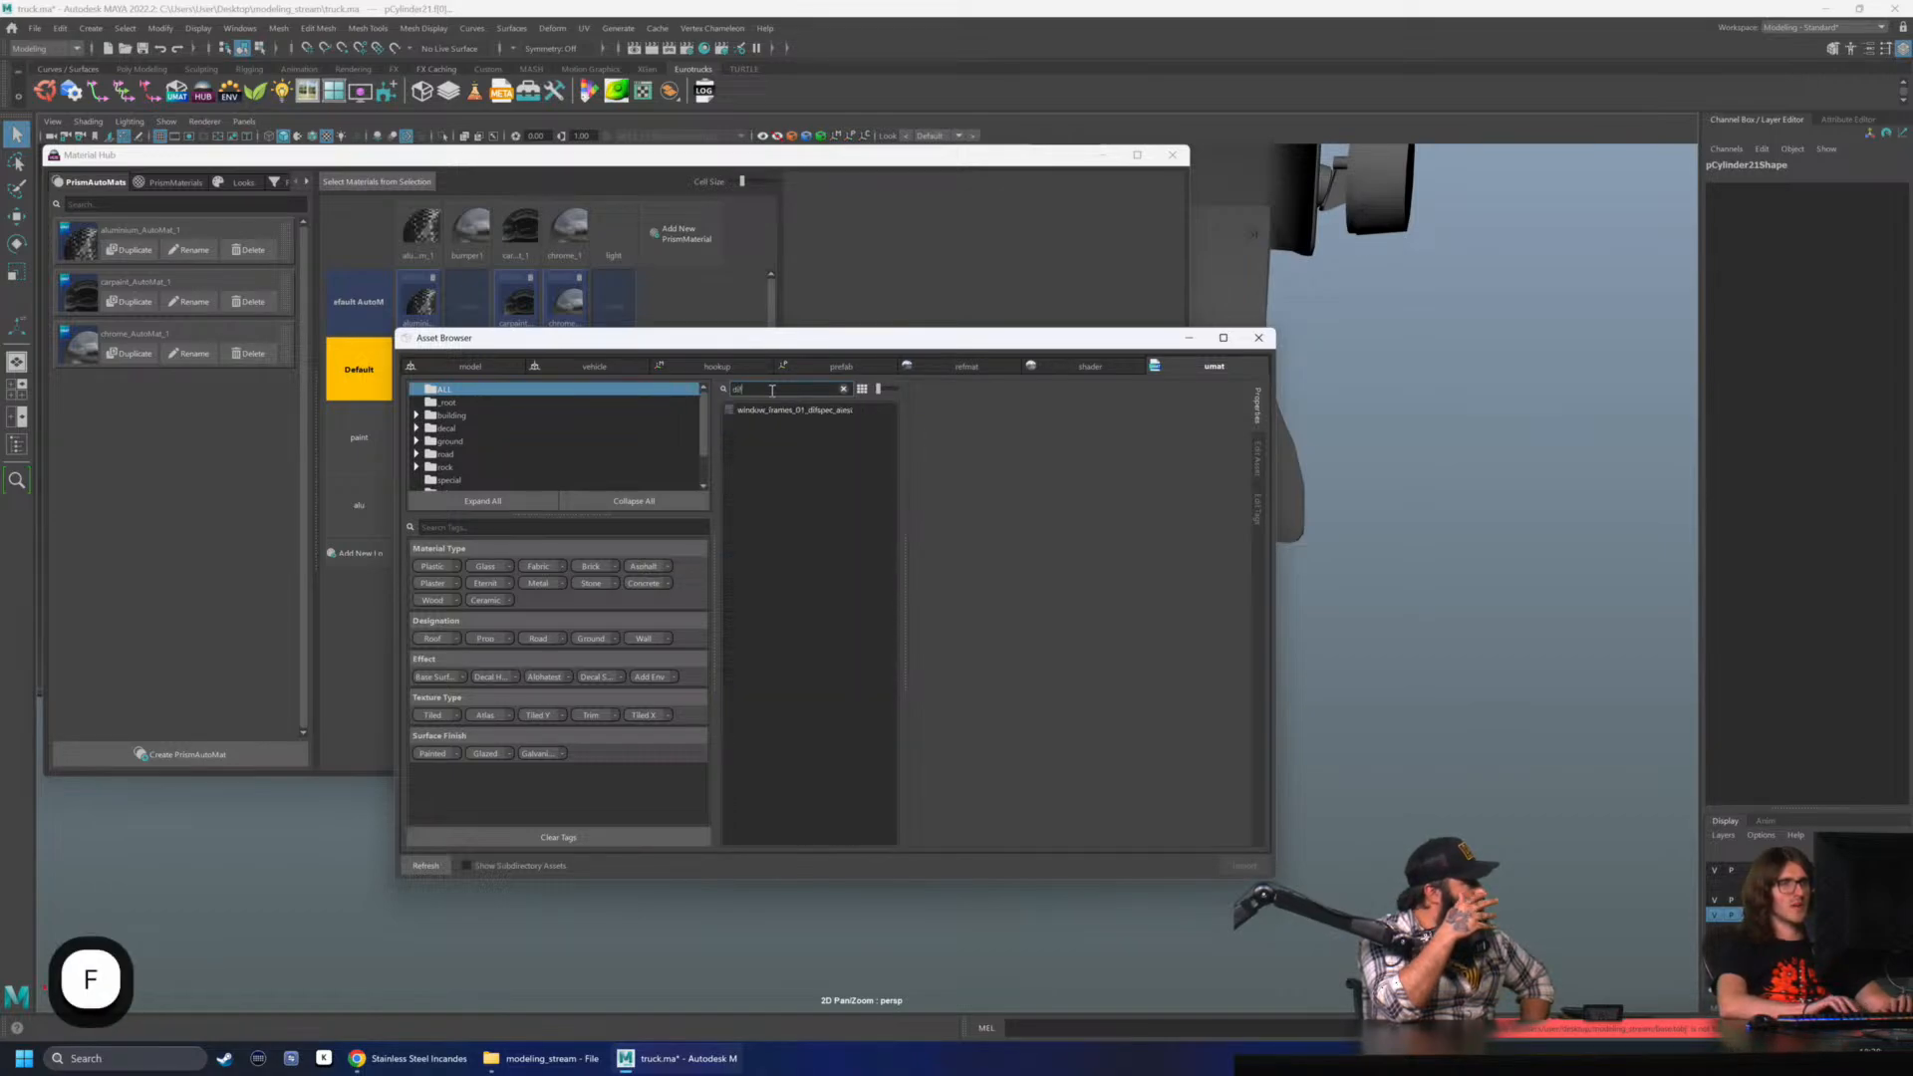
{"action": "key", "text": "BackSpace"}
{"action": "key", "text": "BackSpace"}
{"action": "key", "text": "BackSpace"}
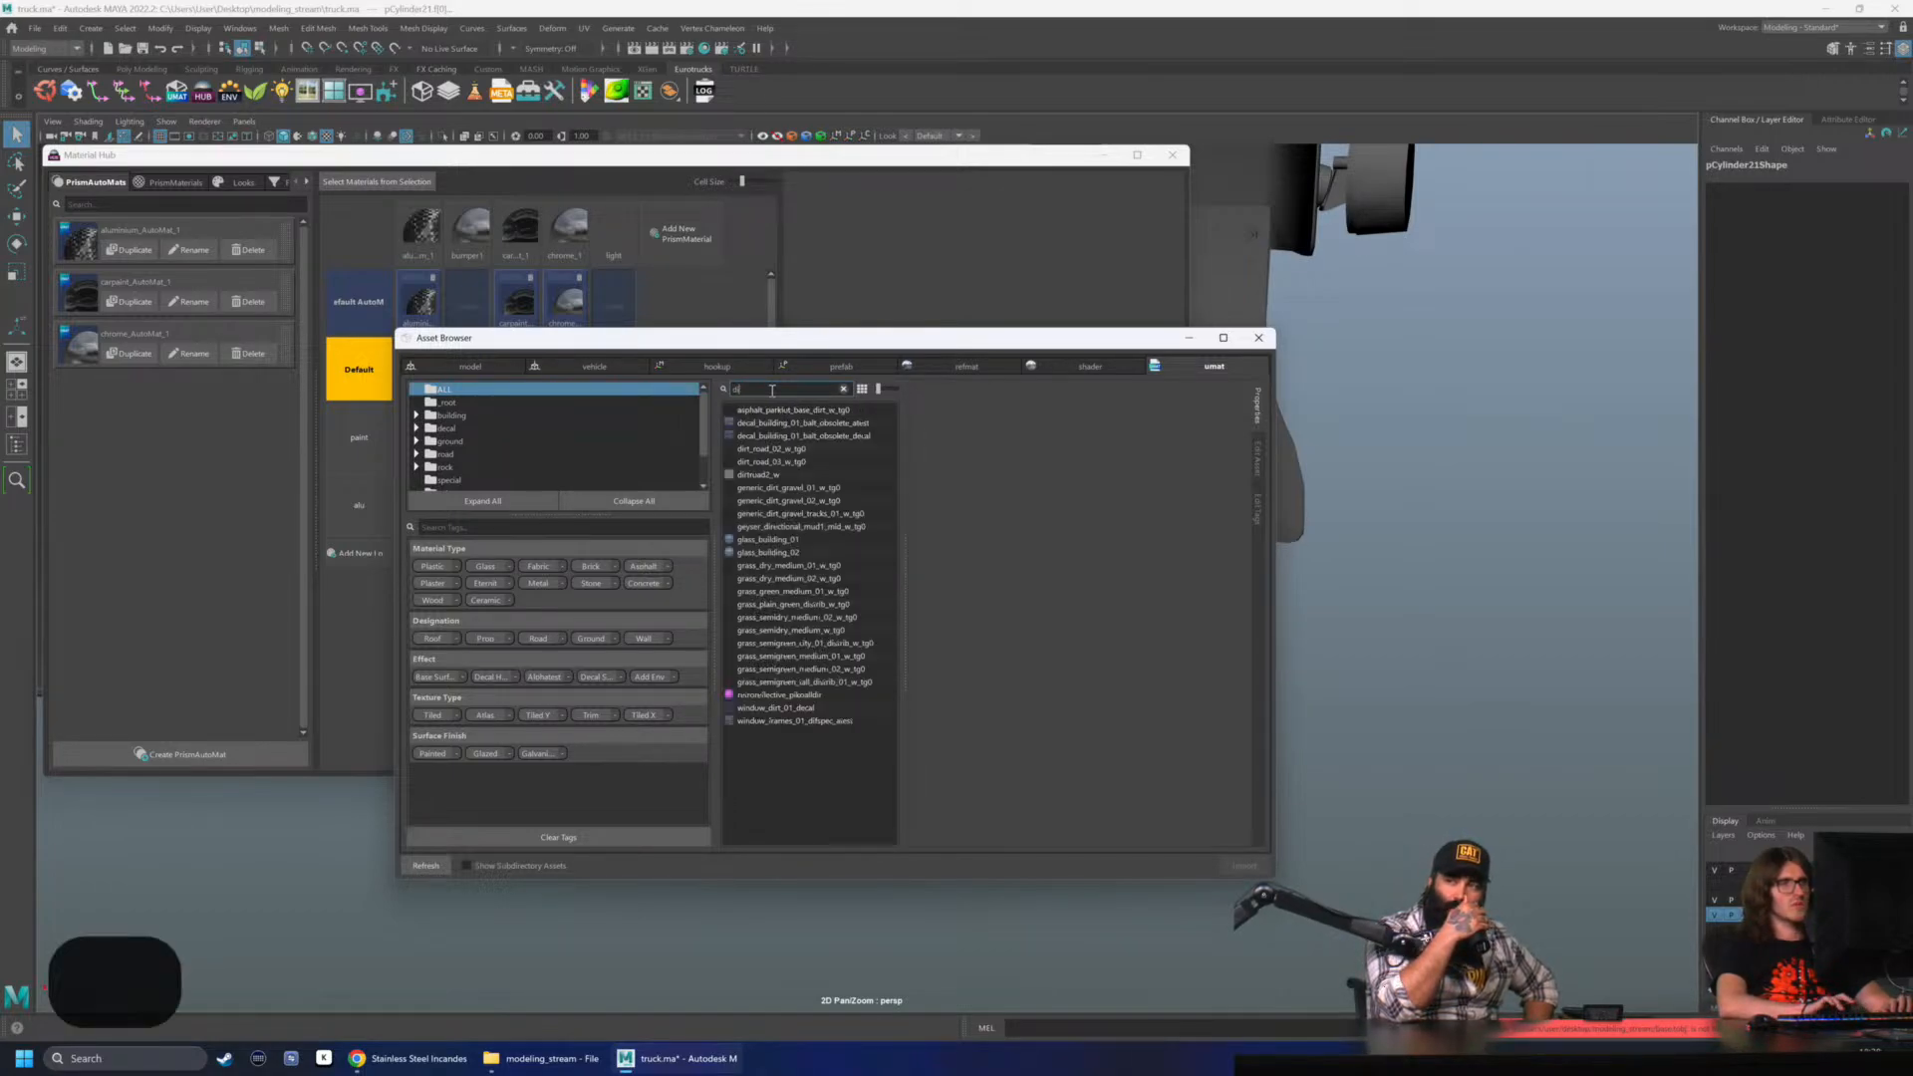
{"action": "scroll", "coordinate": [808, 505], "scroll_direction": "down", "scroll_amount": 10}
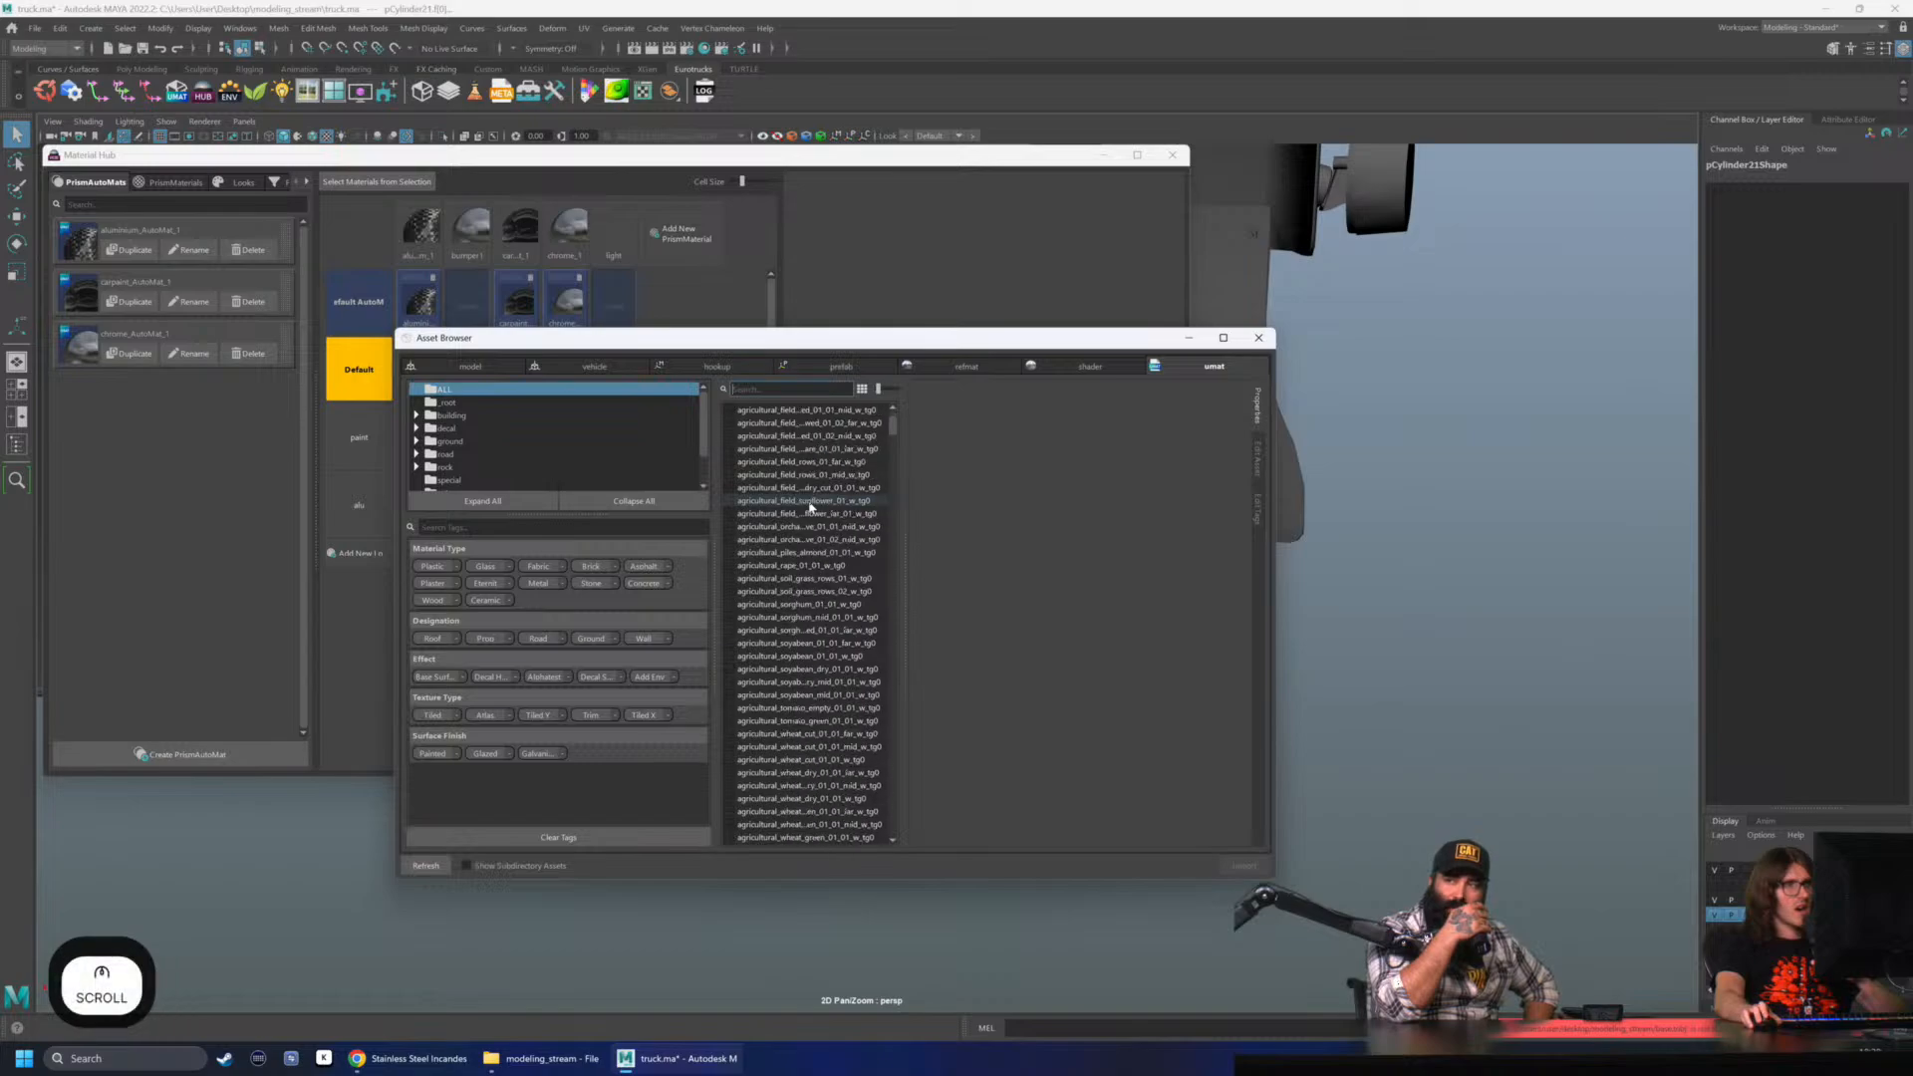
{"action": "scroll", "coordinate": [810, 507], "scroll_direction": "down", "scroll_amount": 7}
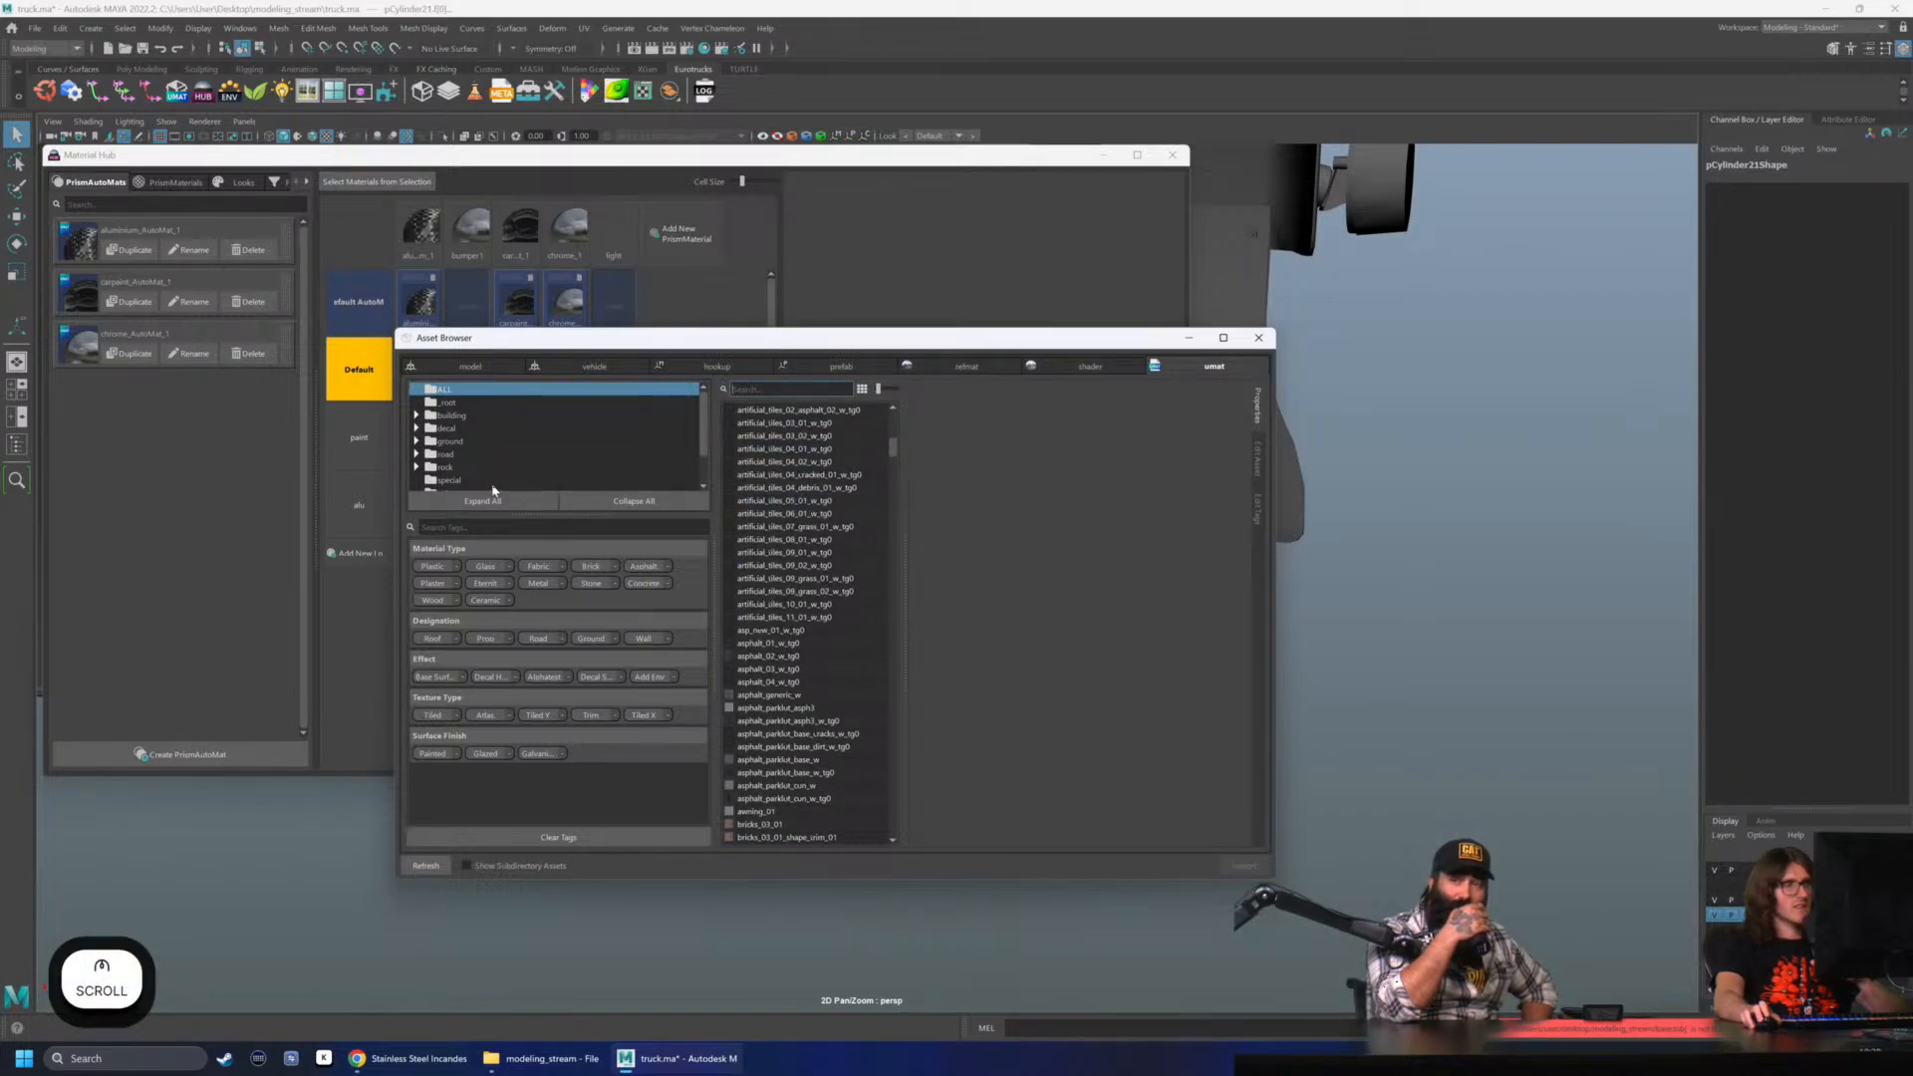
{"action": "scroll", "coordinate": [516, 469], "scroll_direction": "up", "scroll_amount": 2}
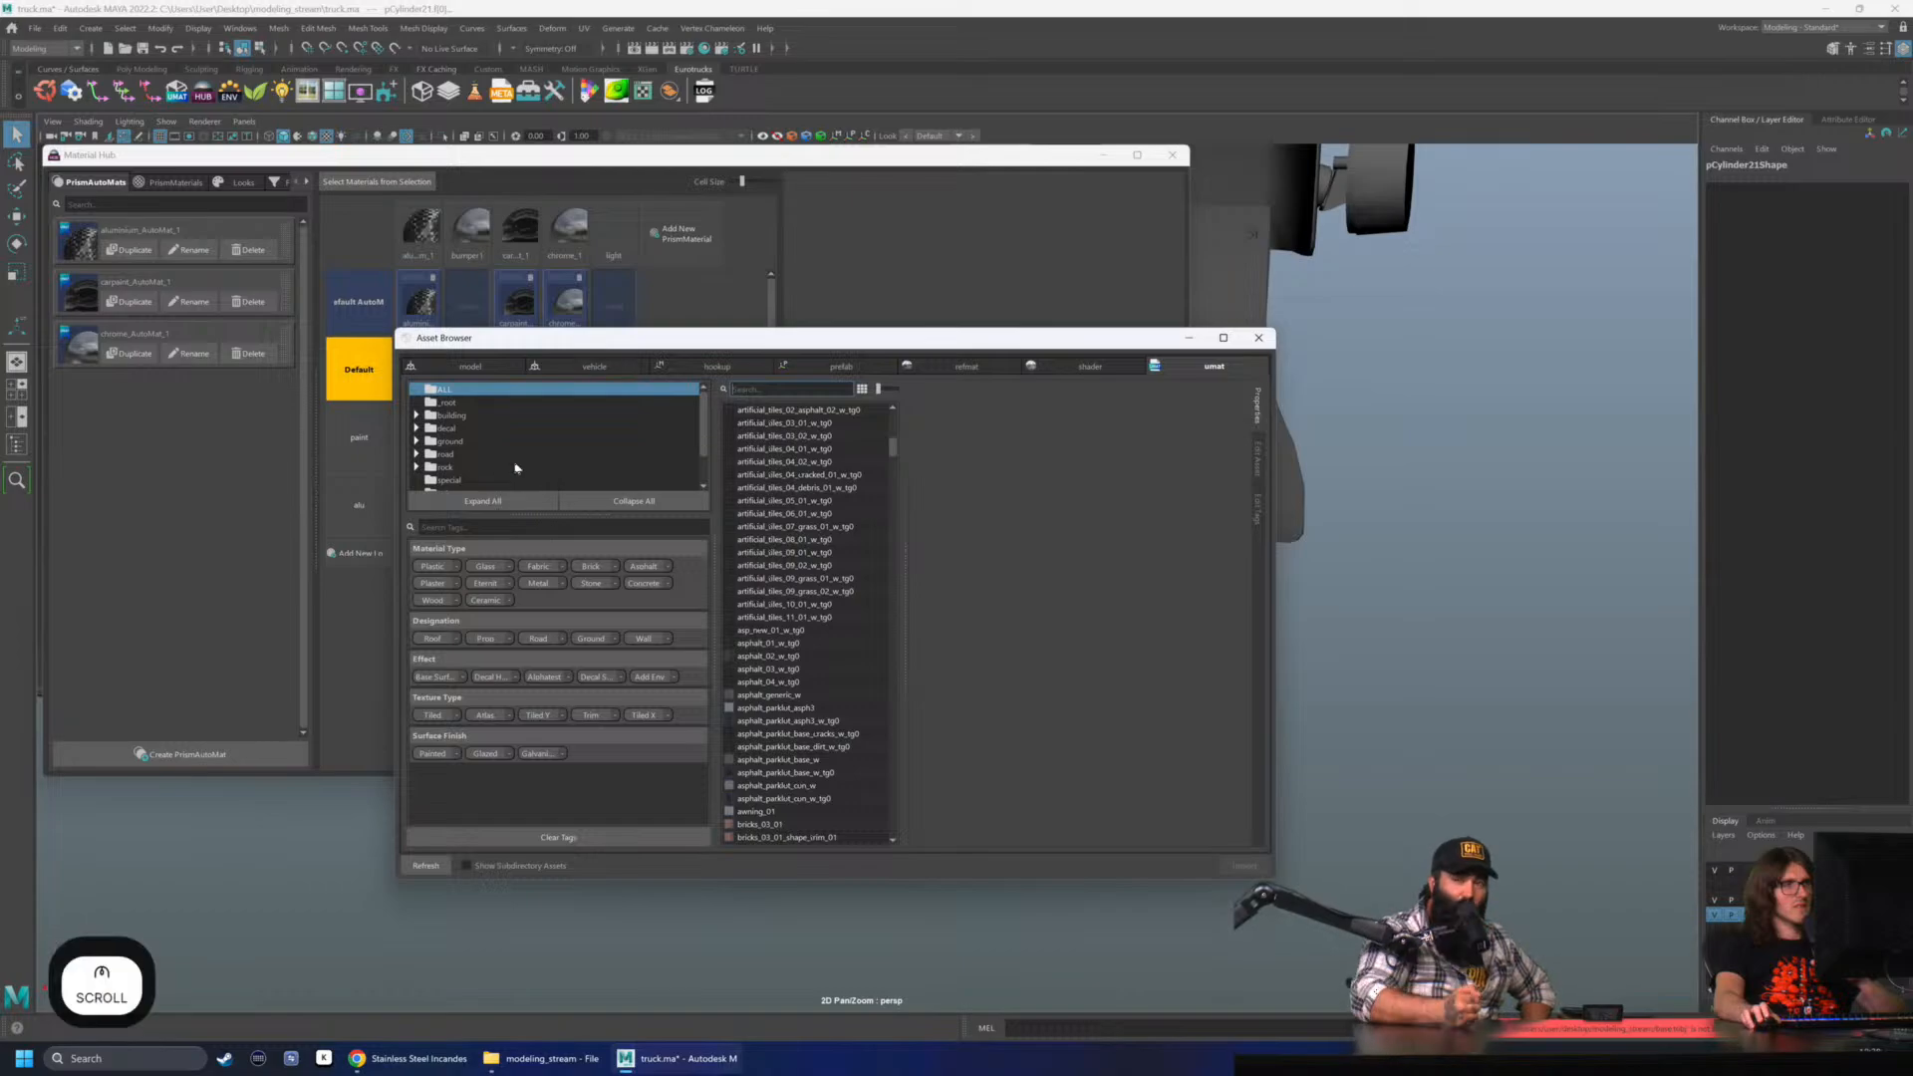
{"action": "left_click", "coordinate": [1259, 337]}
{"action": "left_click", "coordinate": [628, 317]}
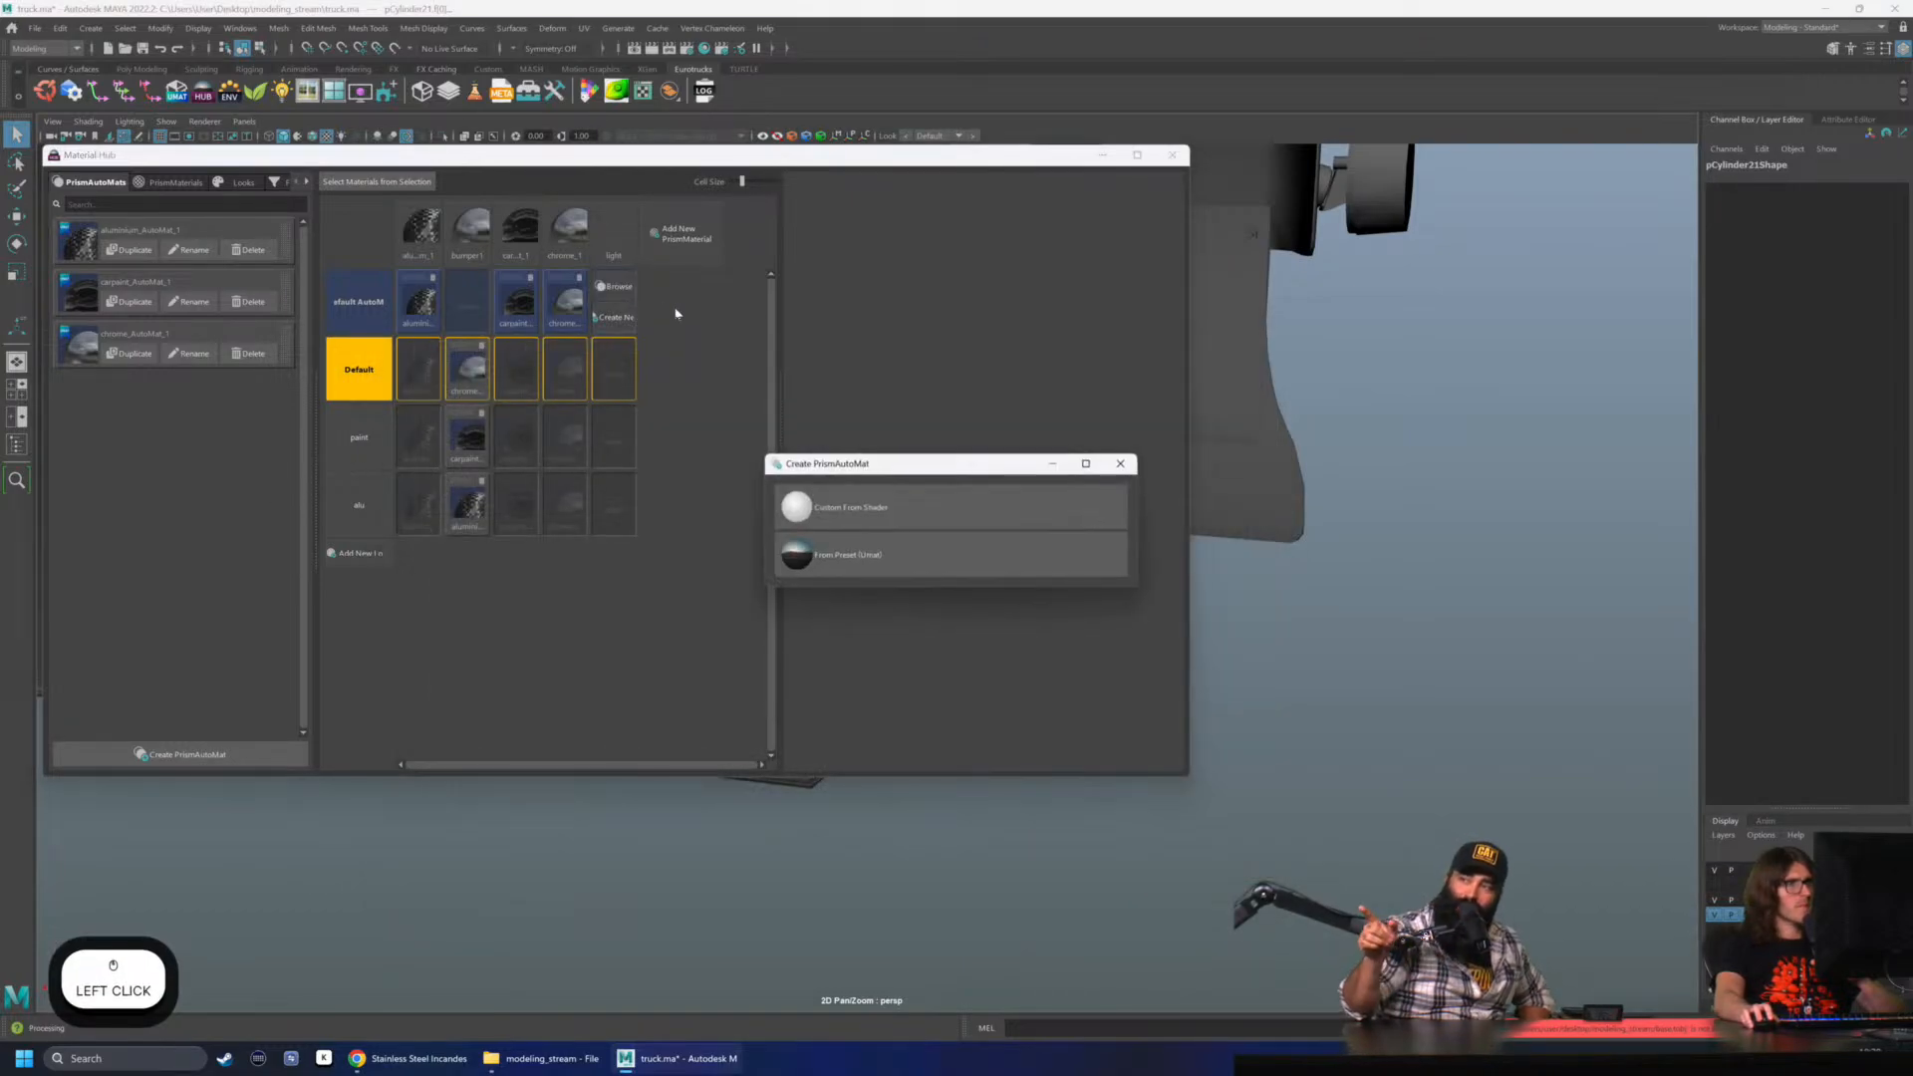
{"action": "left_click", "coordinate": [906, 567]}
{"action": "left_click", "coordinate": [904, 489]}
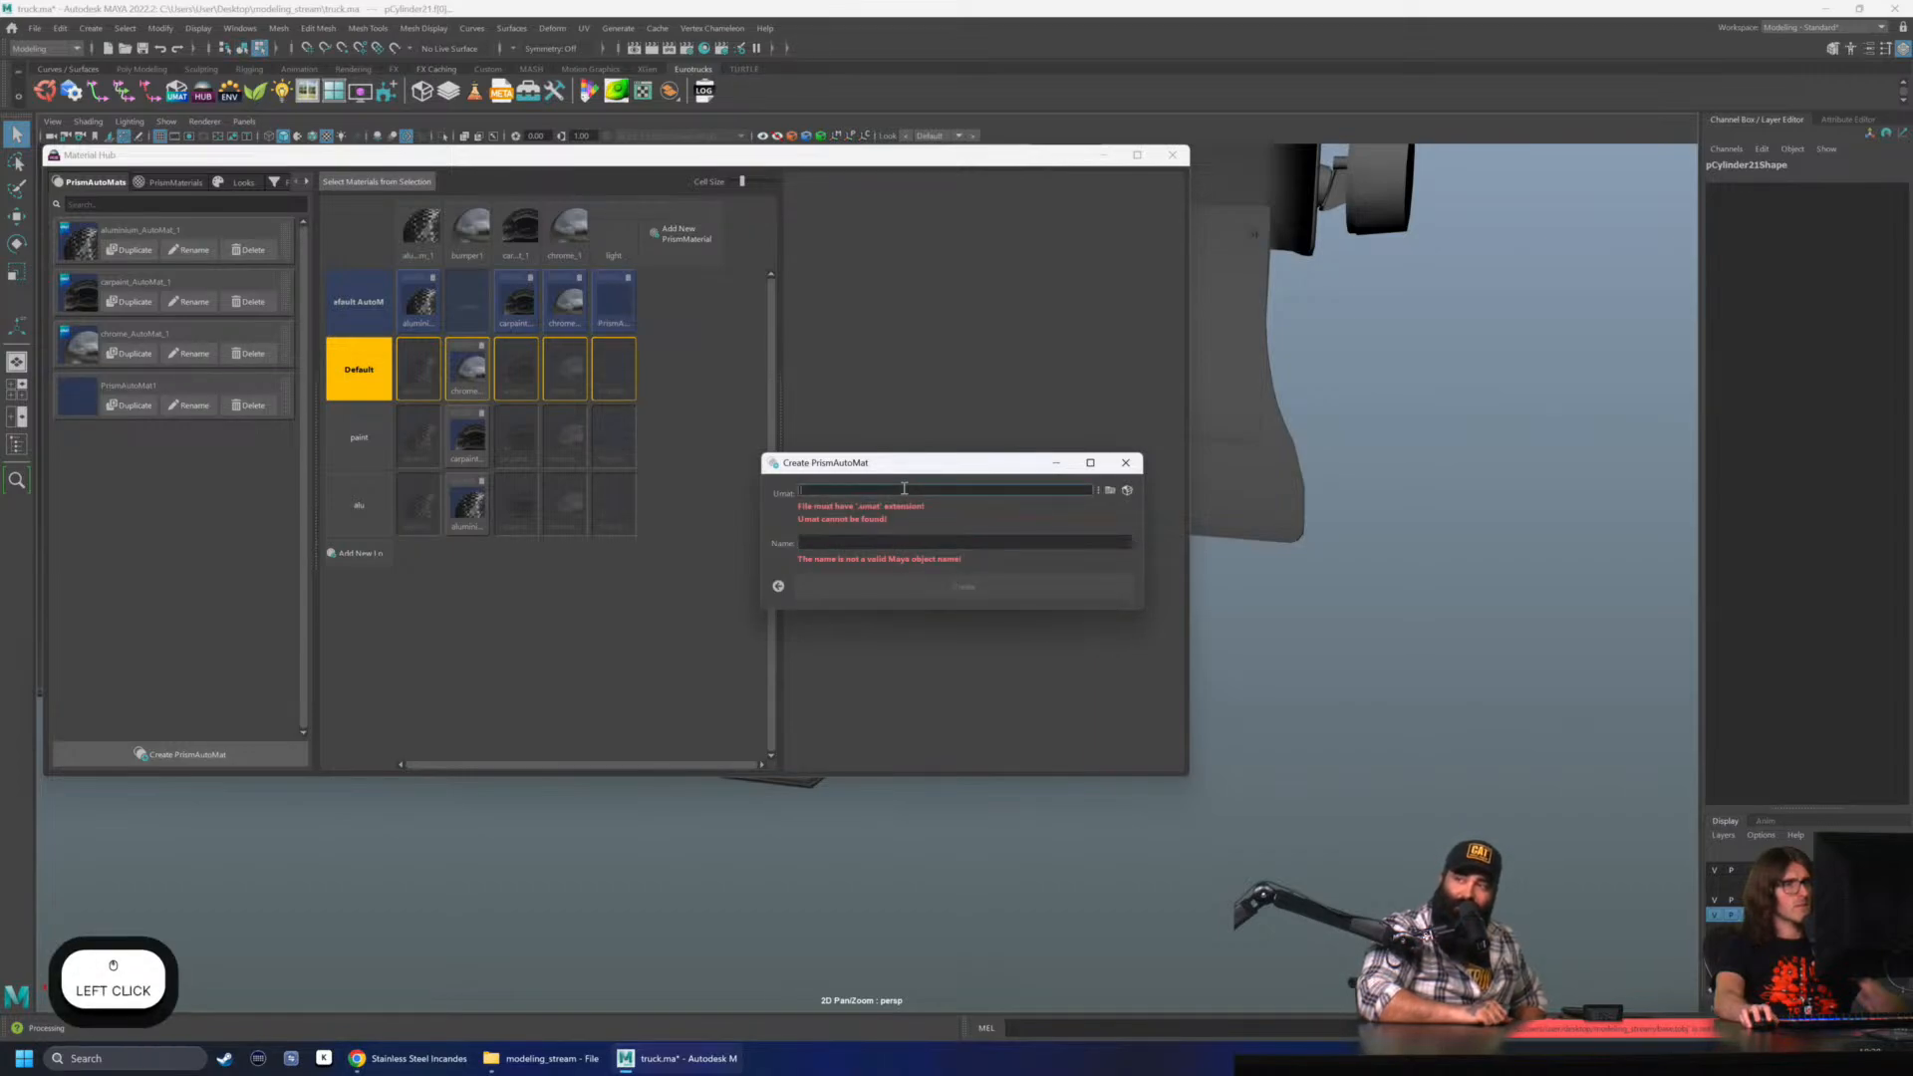
{"action": "left_click", "coordinate": [1126, 462]}
{"action": "left_click", "coordinate": [284, 480]}
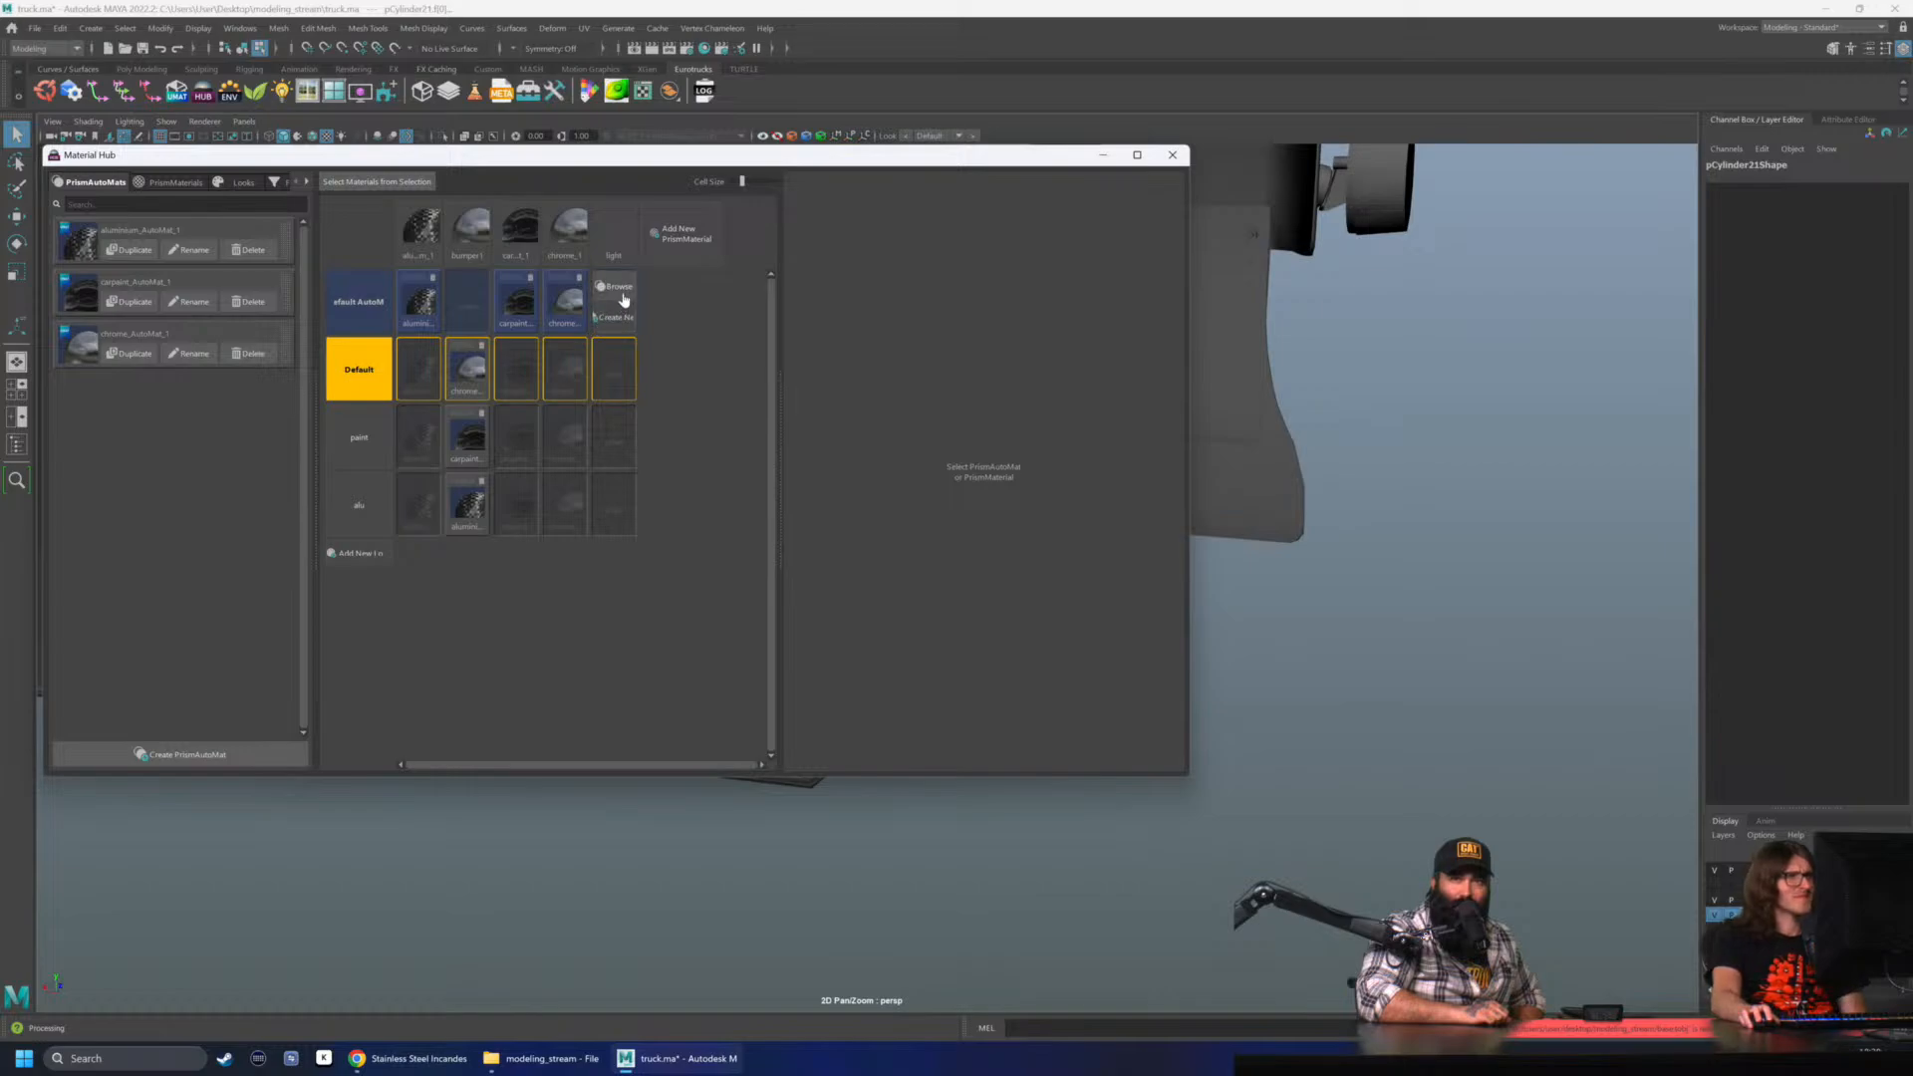
{"action": "left_click", "coordinate": [615, 286]}
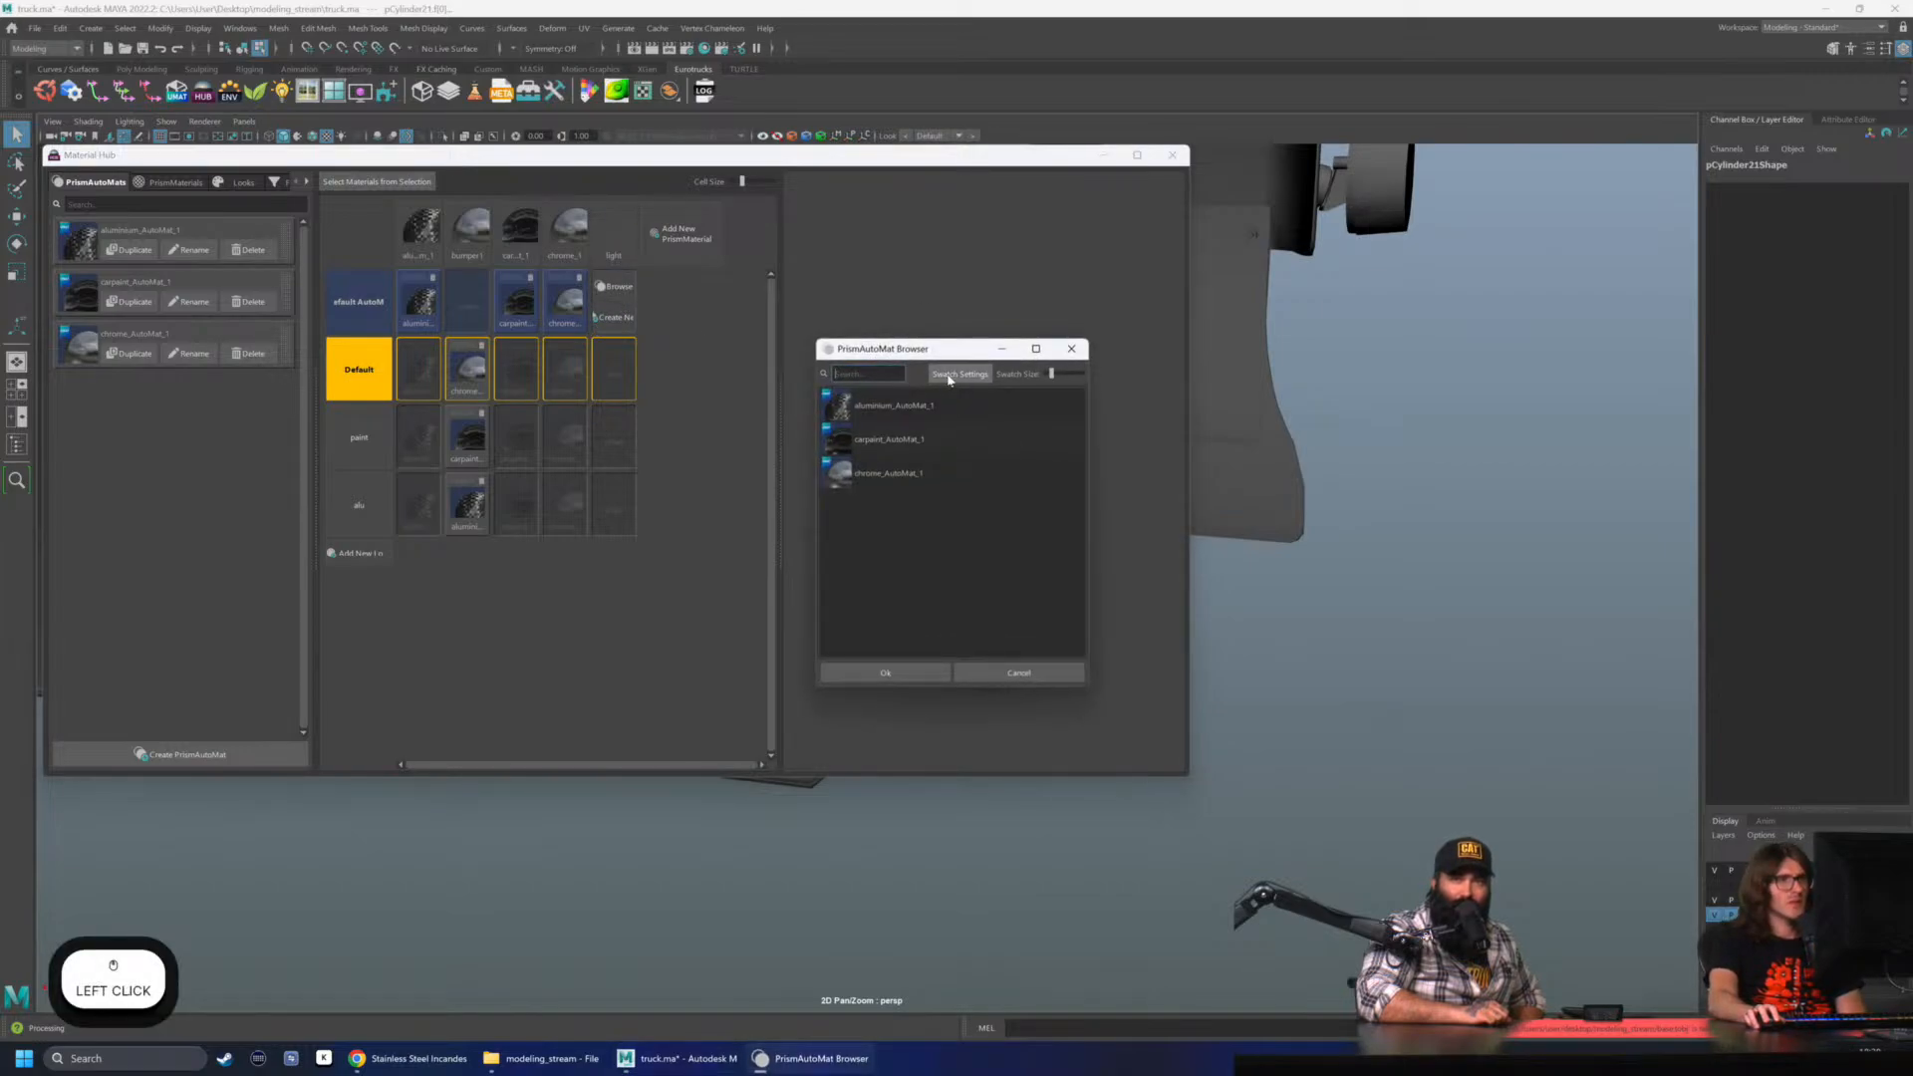
{"action": "left_click", "coordinate": [1074, 350]}
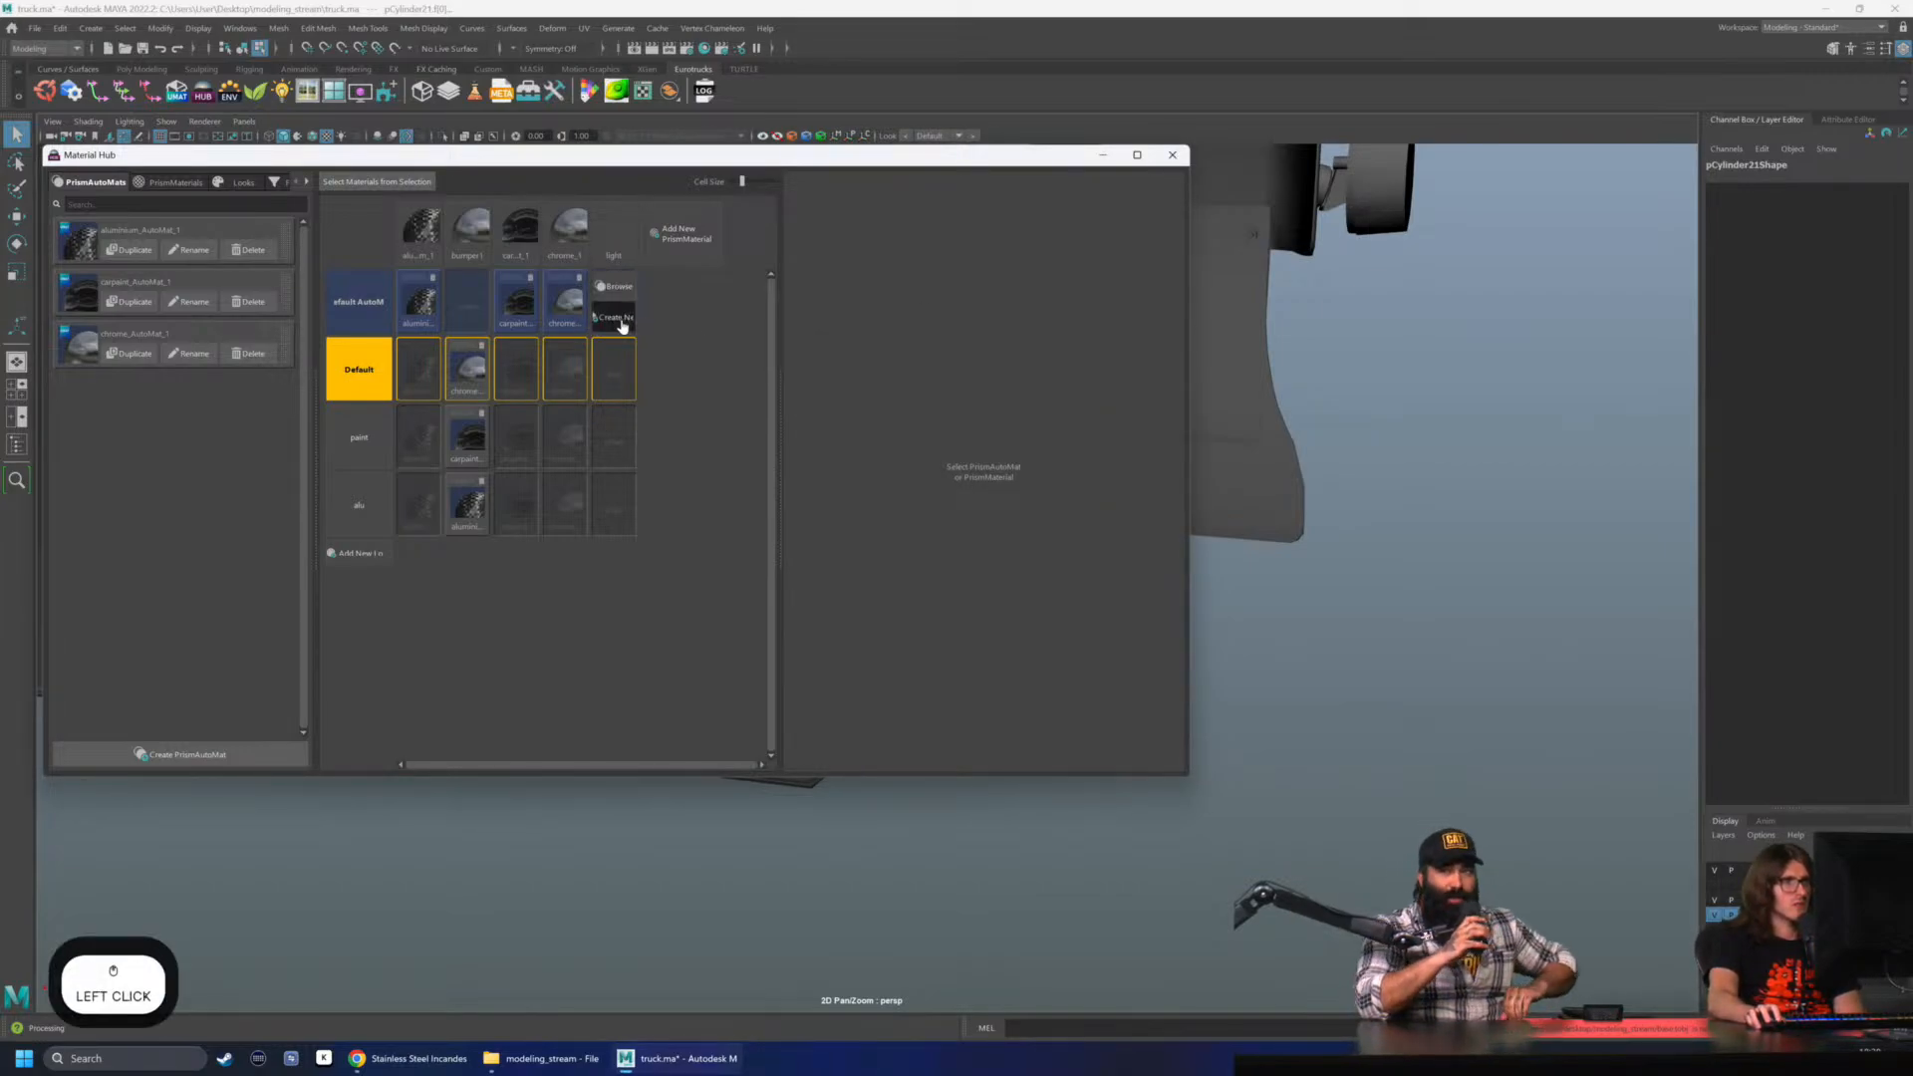
- Create a custom shader-based PrismAutoMat for the light material, using effect family eut2.dif.lum.spec and the name light
{"action": "left_click", "coordinate": [615, 317]}
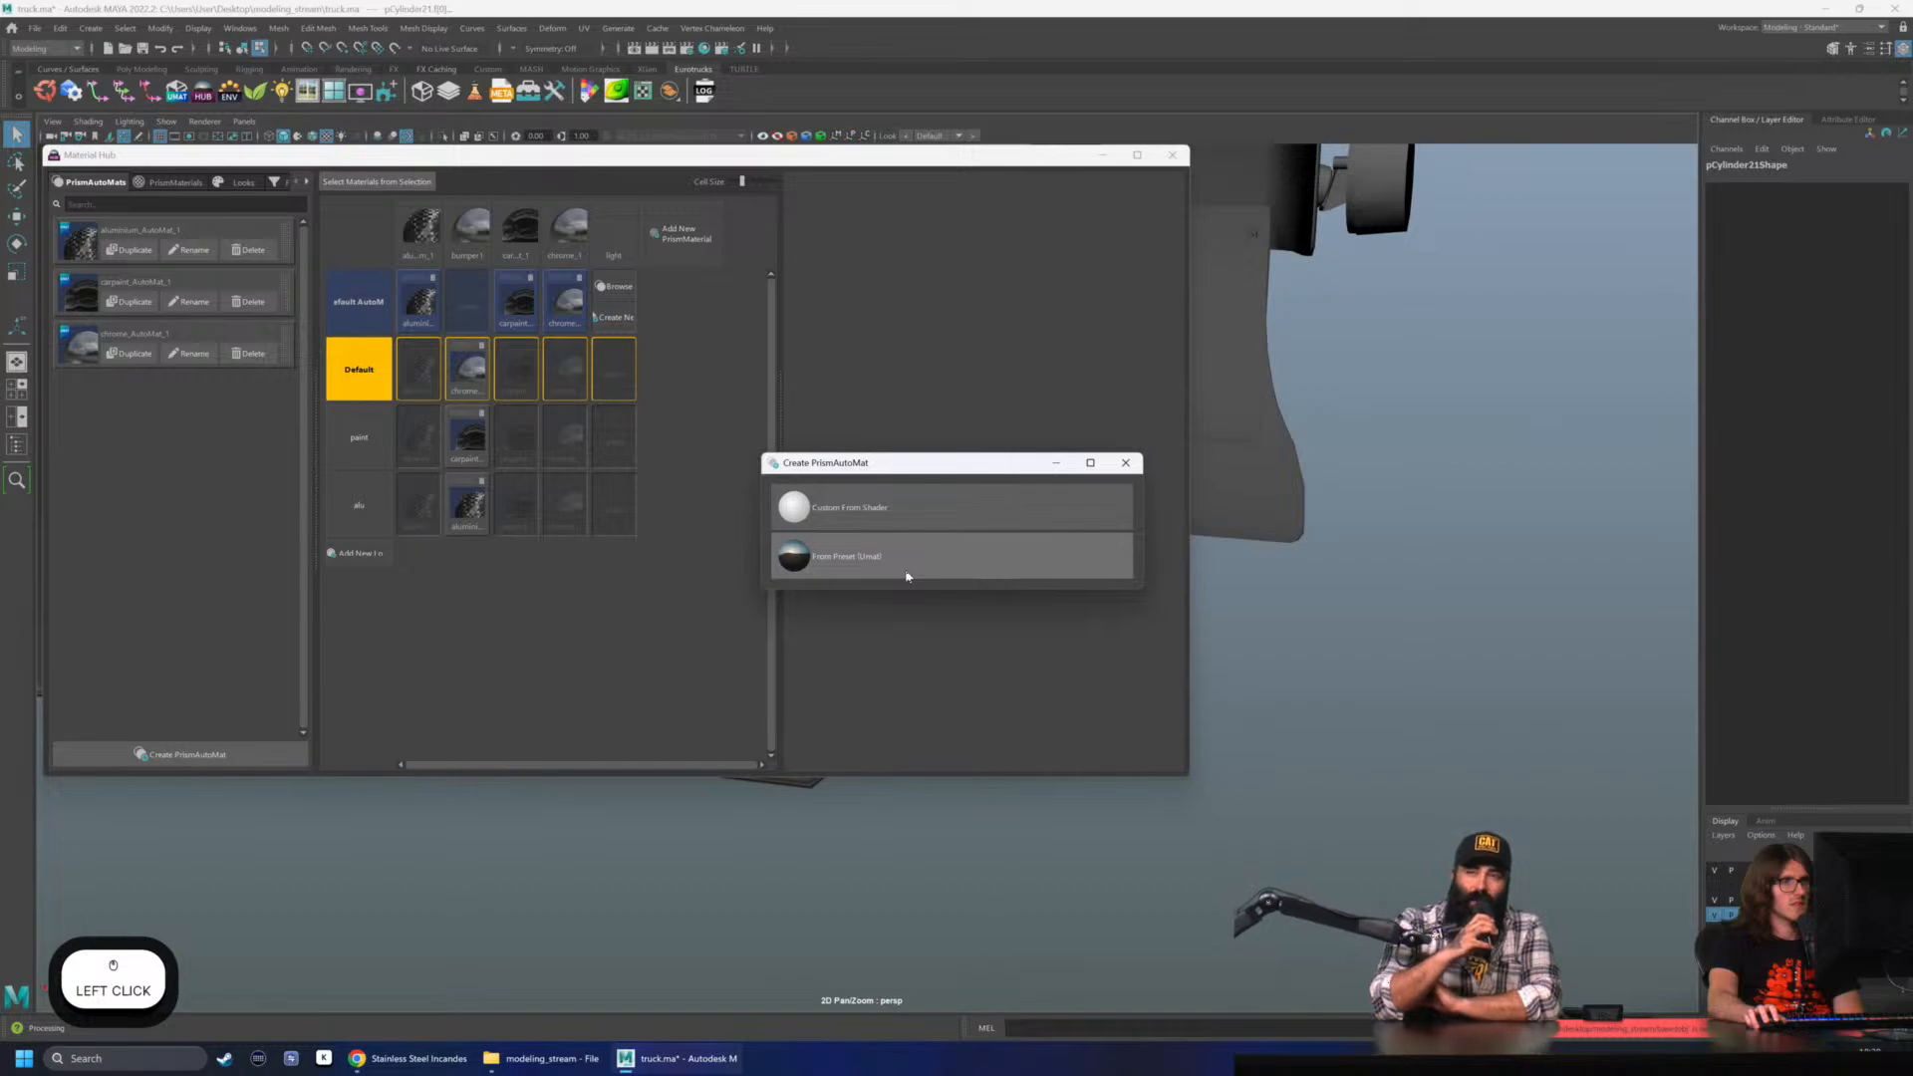
{"action": "left_click", "coordinate": [907, 520]}
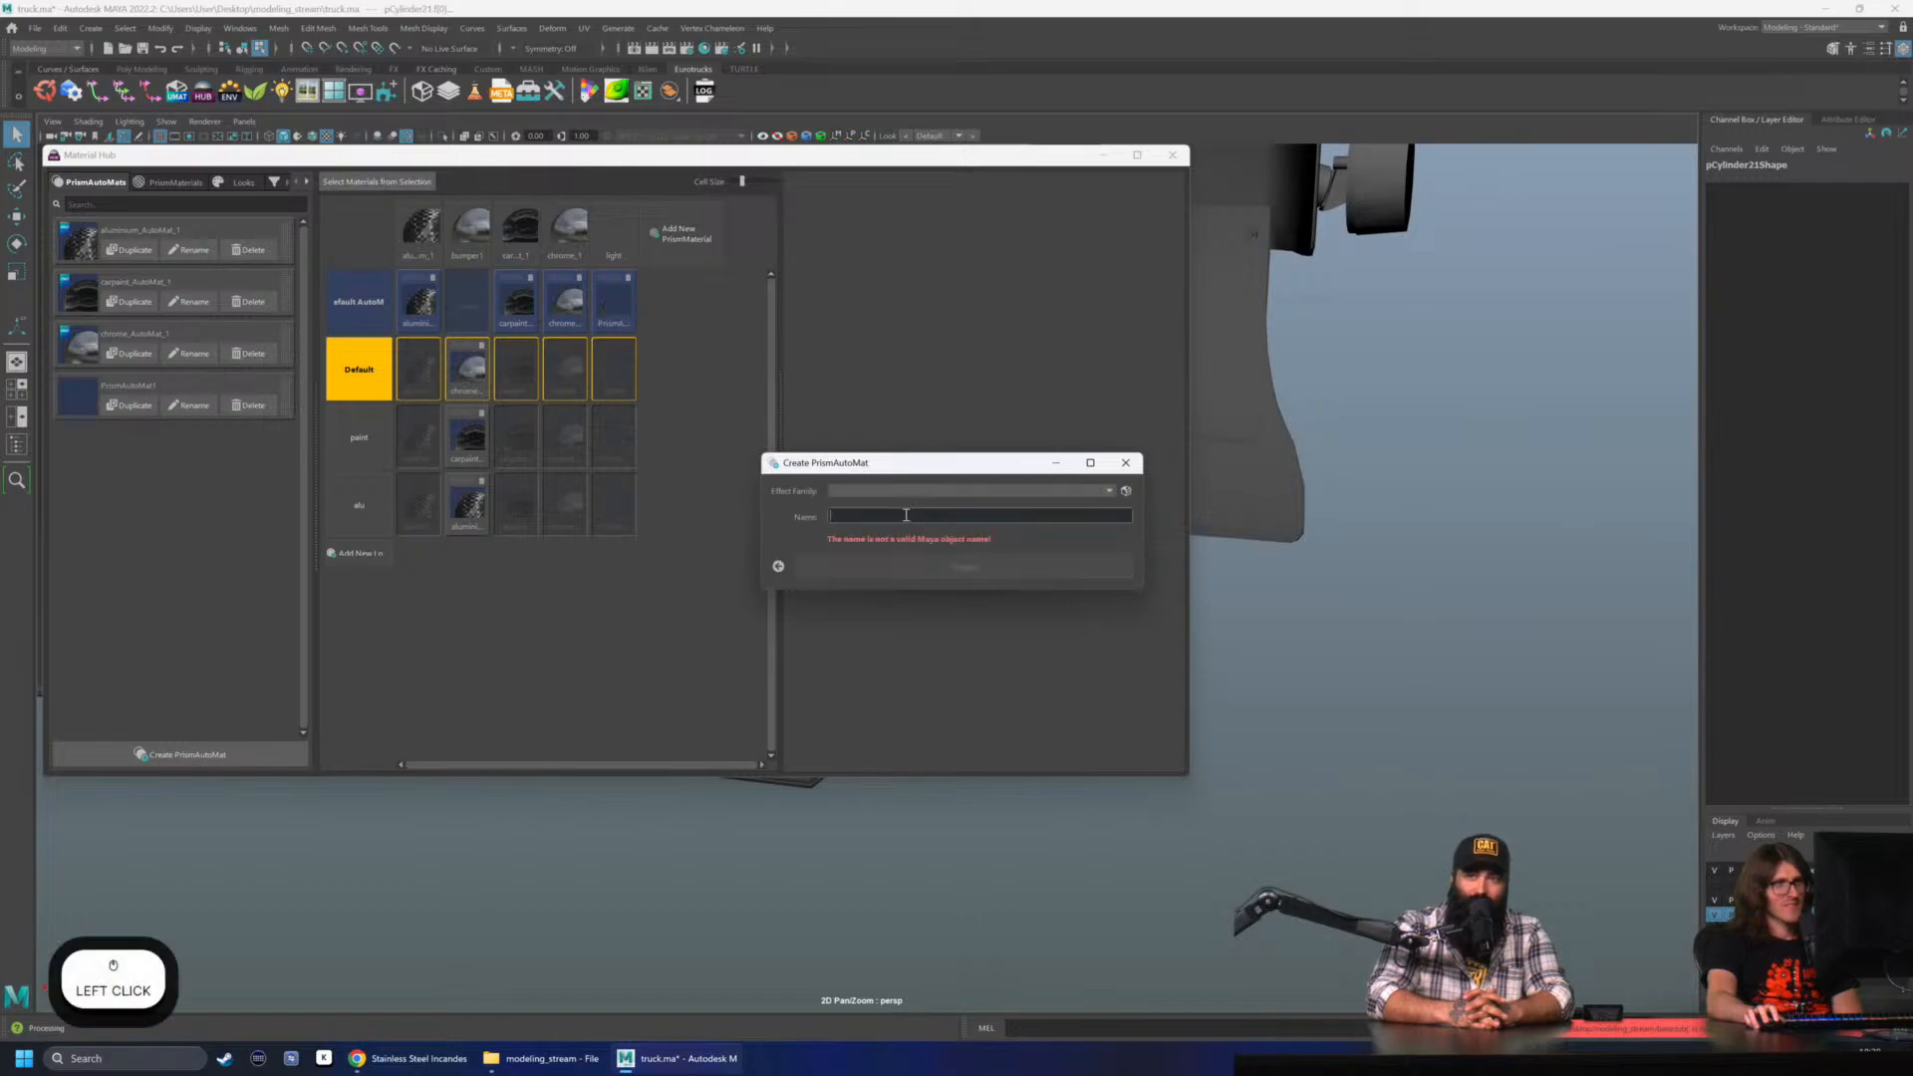
{"action": "left_click", "coordinate": [902, 491]}
{"action": "scroll", "coordinate": [908, 528], "scroll_direction": "up", "scroll_amount": 2}
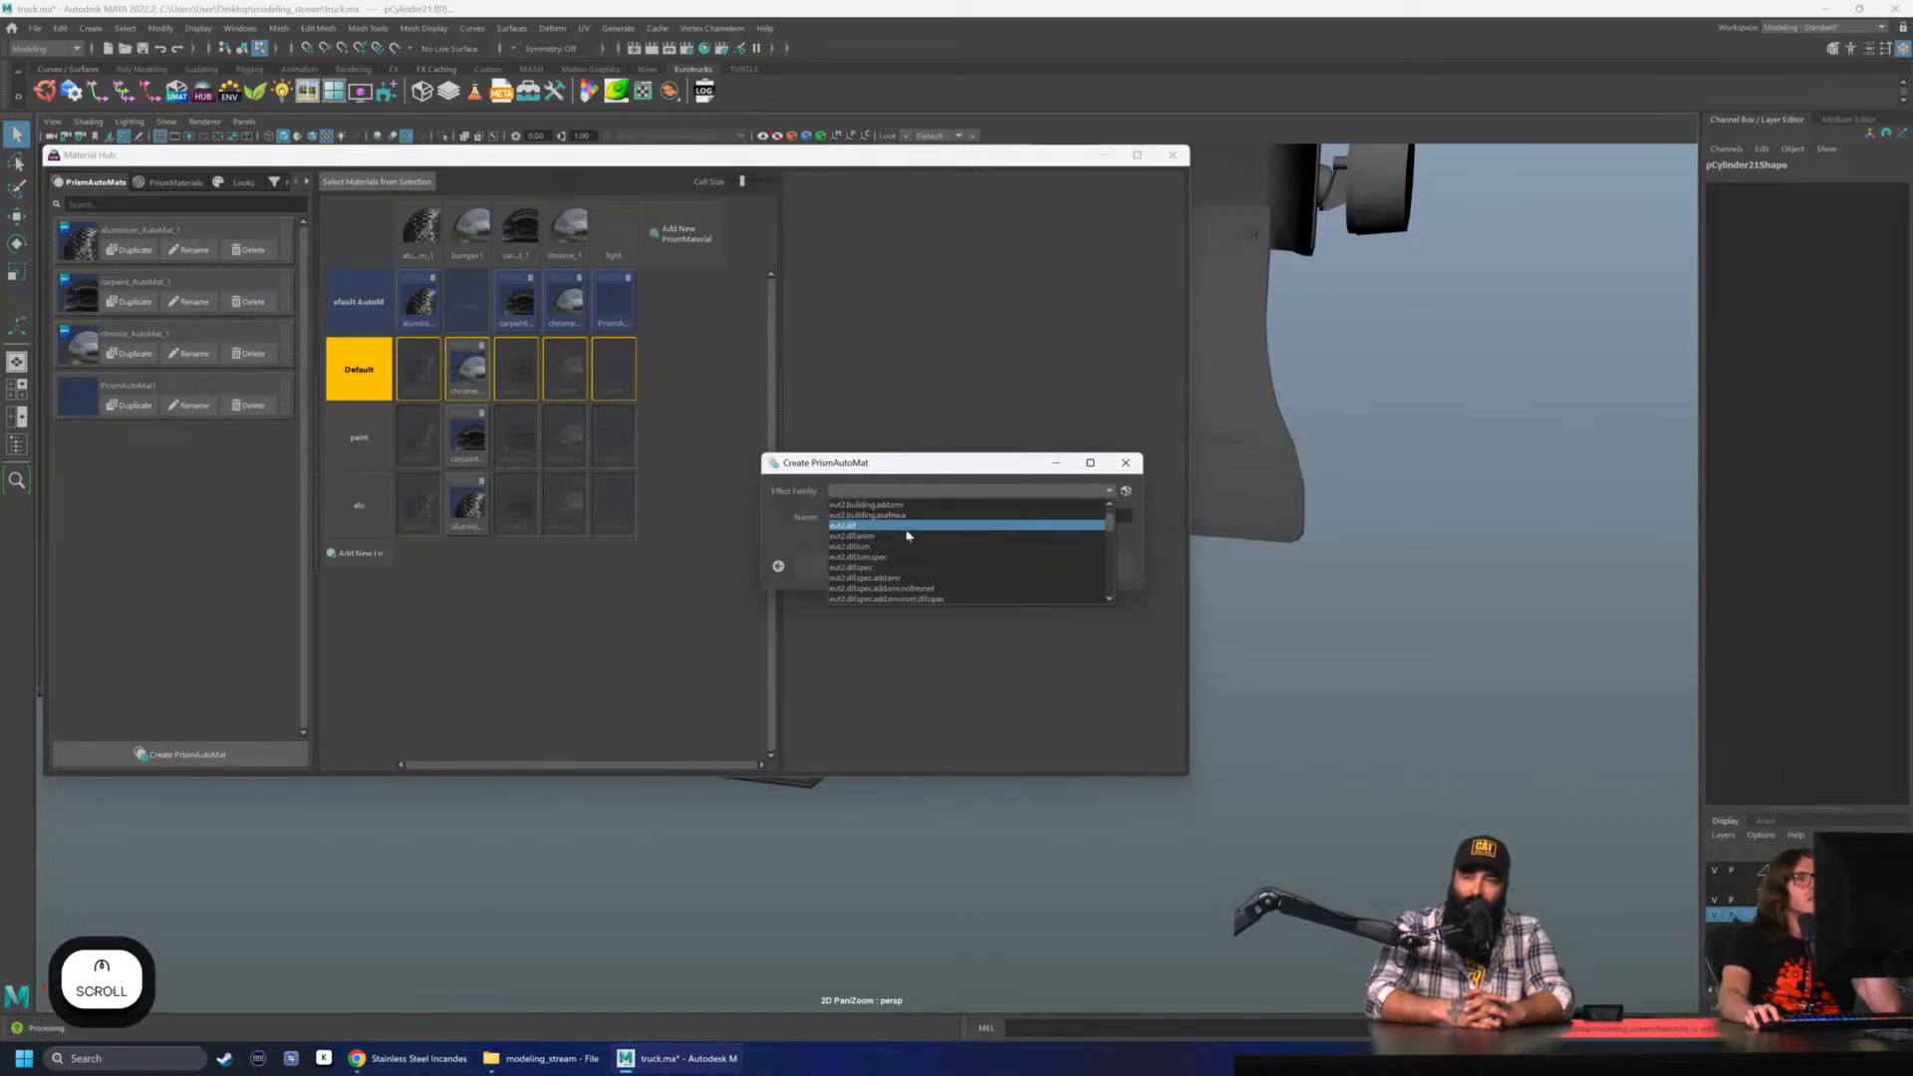
{"action": "scroll", "coordinate": [910, 549], "scroll_direction": "down", "scroll_amount": 1}
{"action": "left_click", "coordinate": [909, 557]}
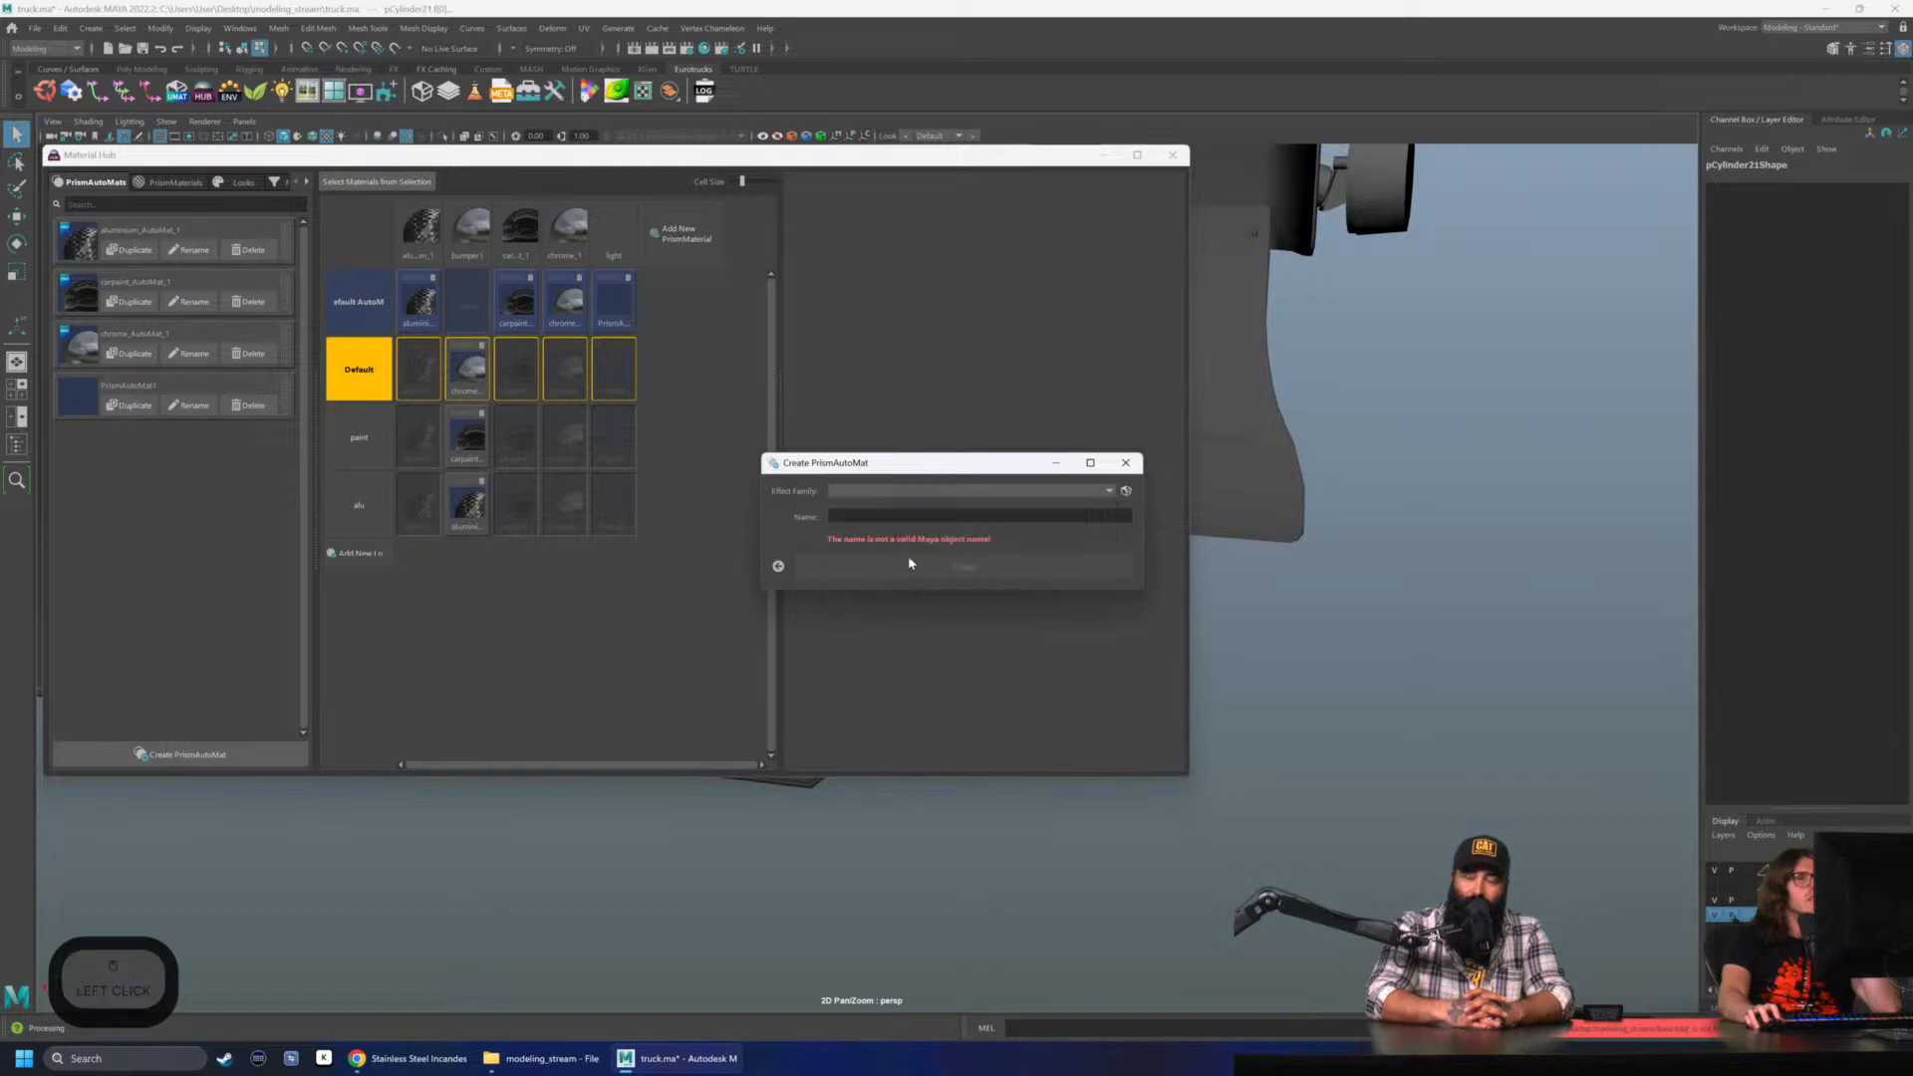
{"action": "left_click", "coordinate": [878, 515]}
{"action": "type", "text": "light"}
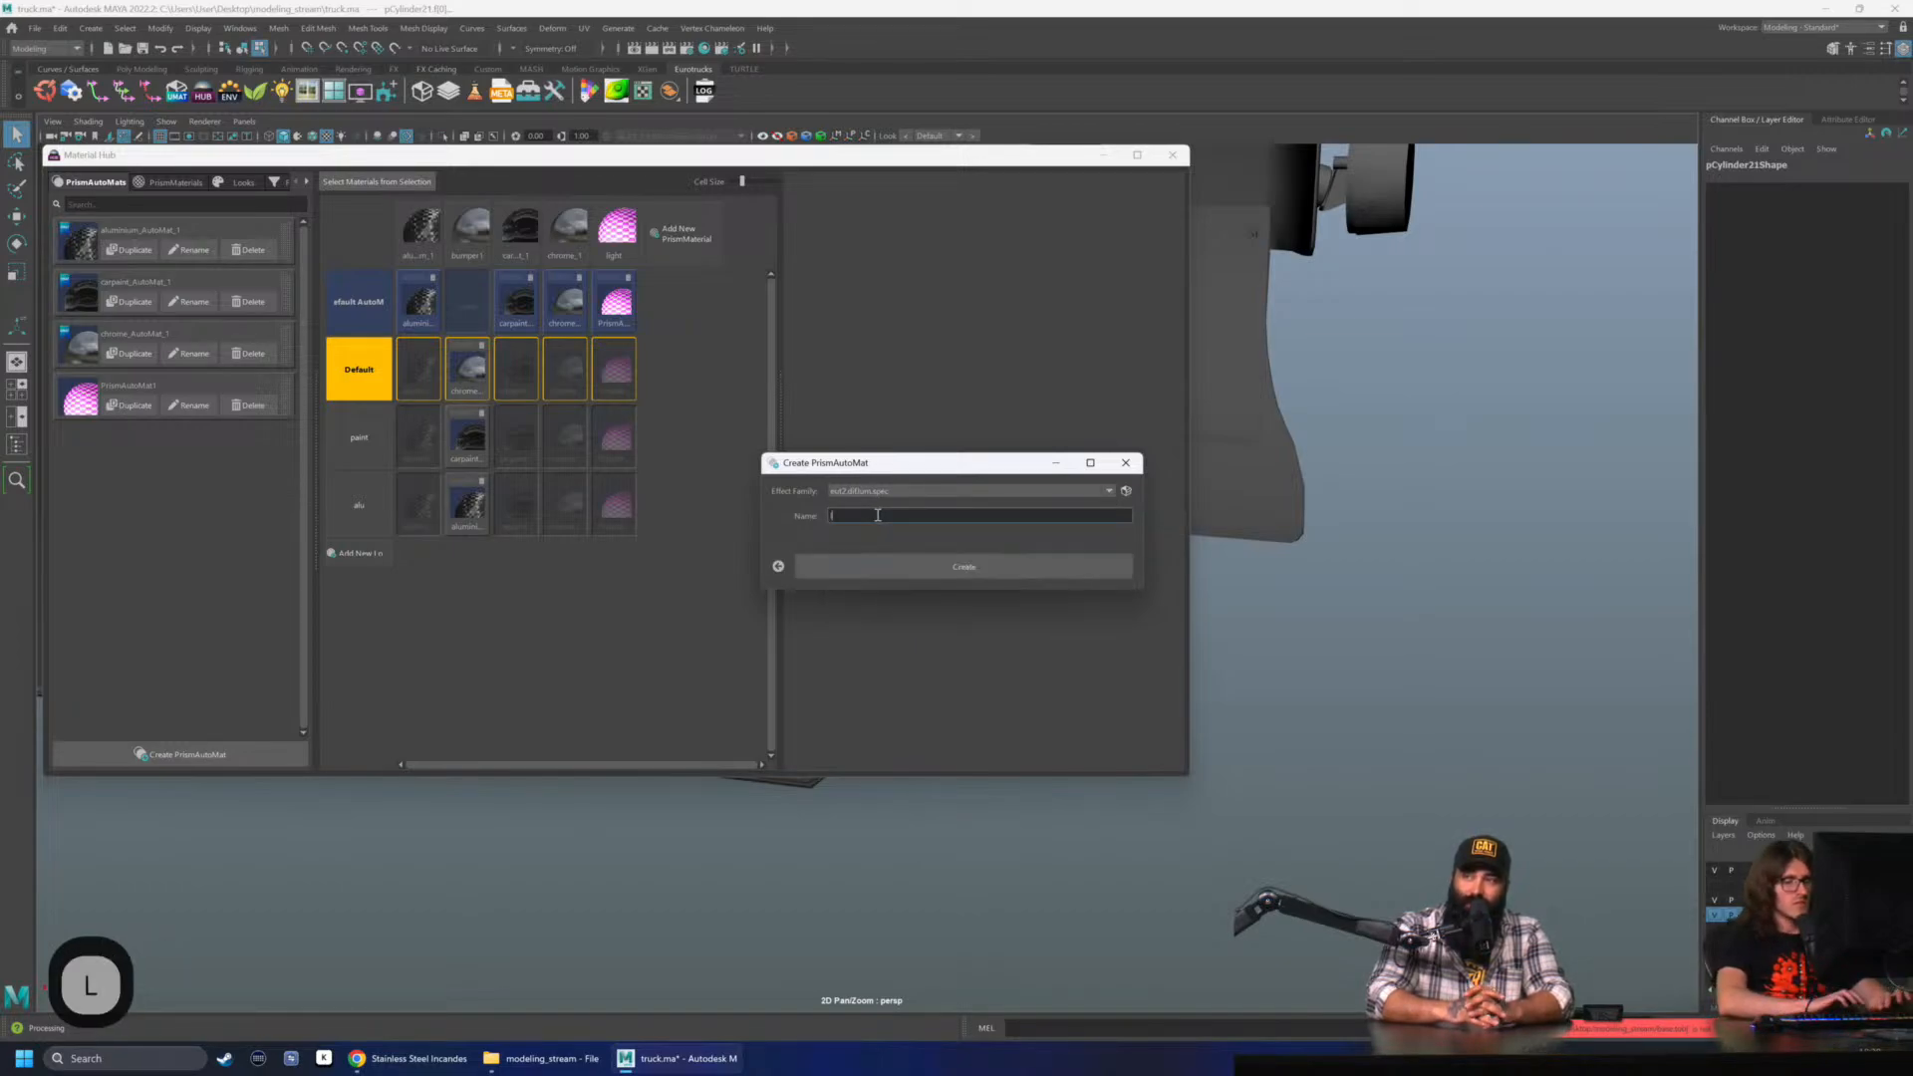
{"action": "left_click", "coordinate": [907, 568]}
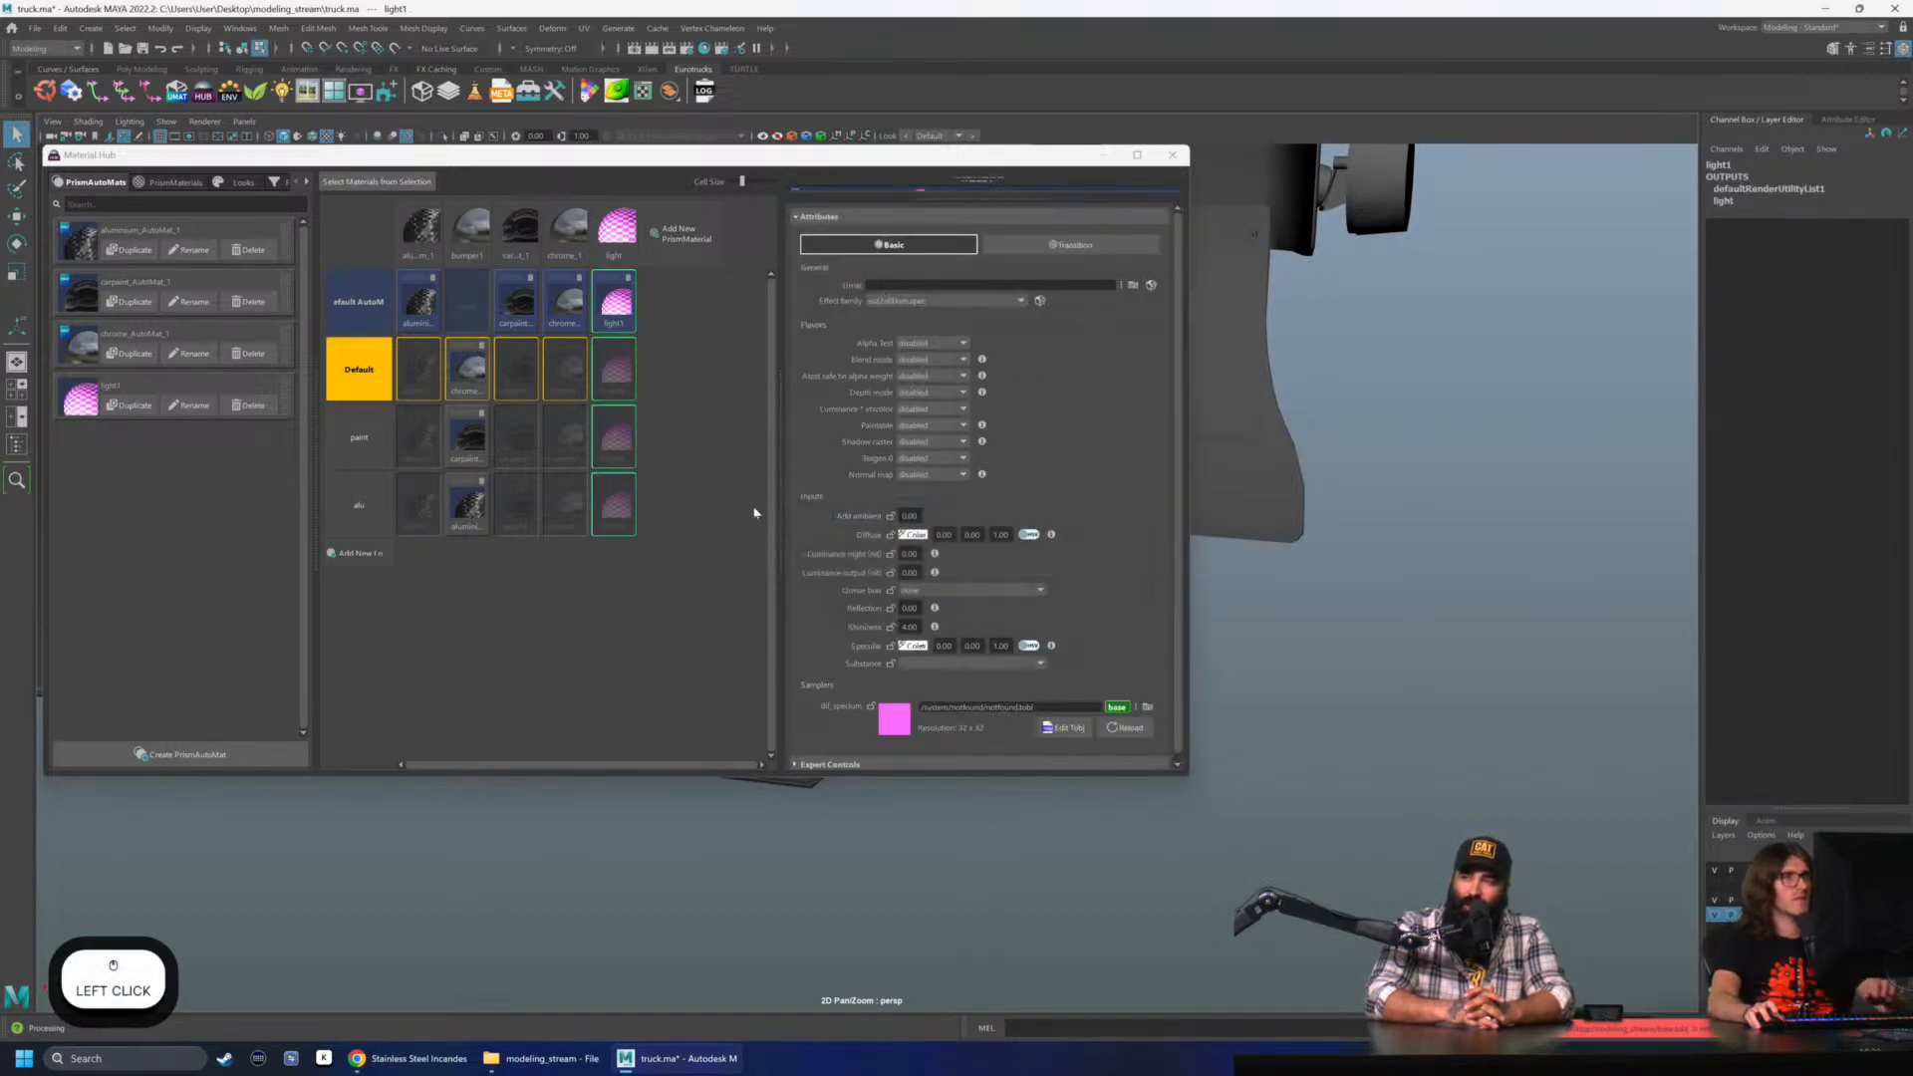
- Enlarge the Material Hub, examine the attributes of the new AutoMat and the light material, and close the window
{"action": "left_click", "coordinate": [89, 397]}
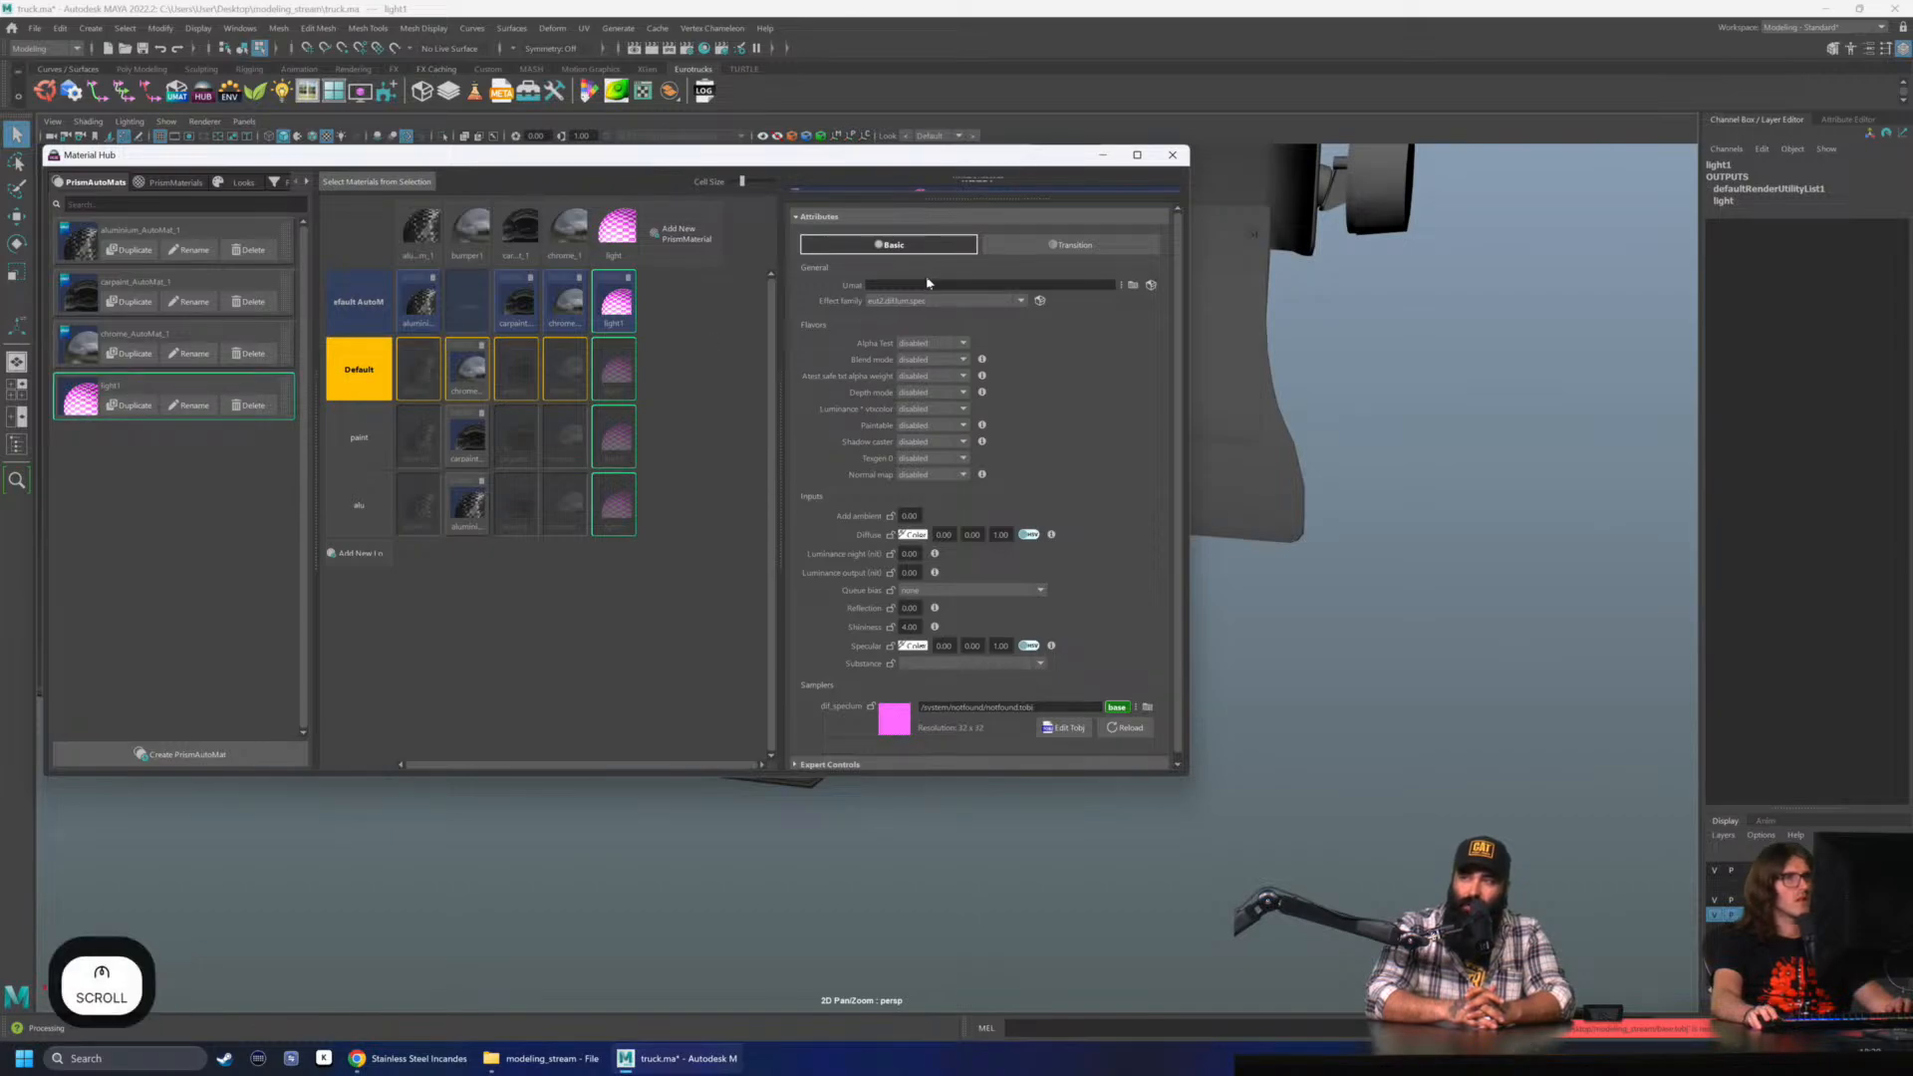
{"action": "scroll", "coordinate": [907, 249], "scroll_direction": "down", "scroll_amount": 1}
{"action": "scroll", "coordinate": [927, 244], "scroll_direction": "up", "scroll_amount": 1}
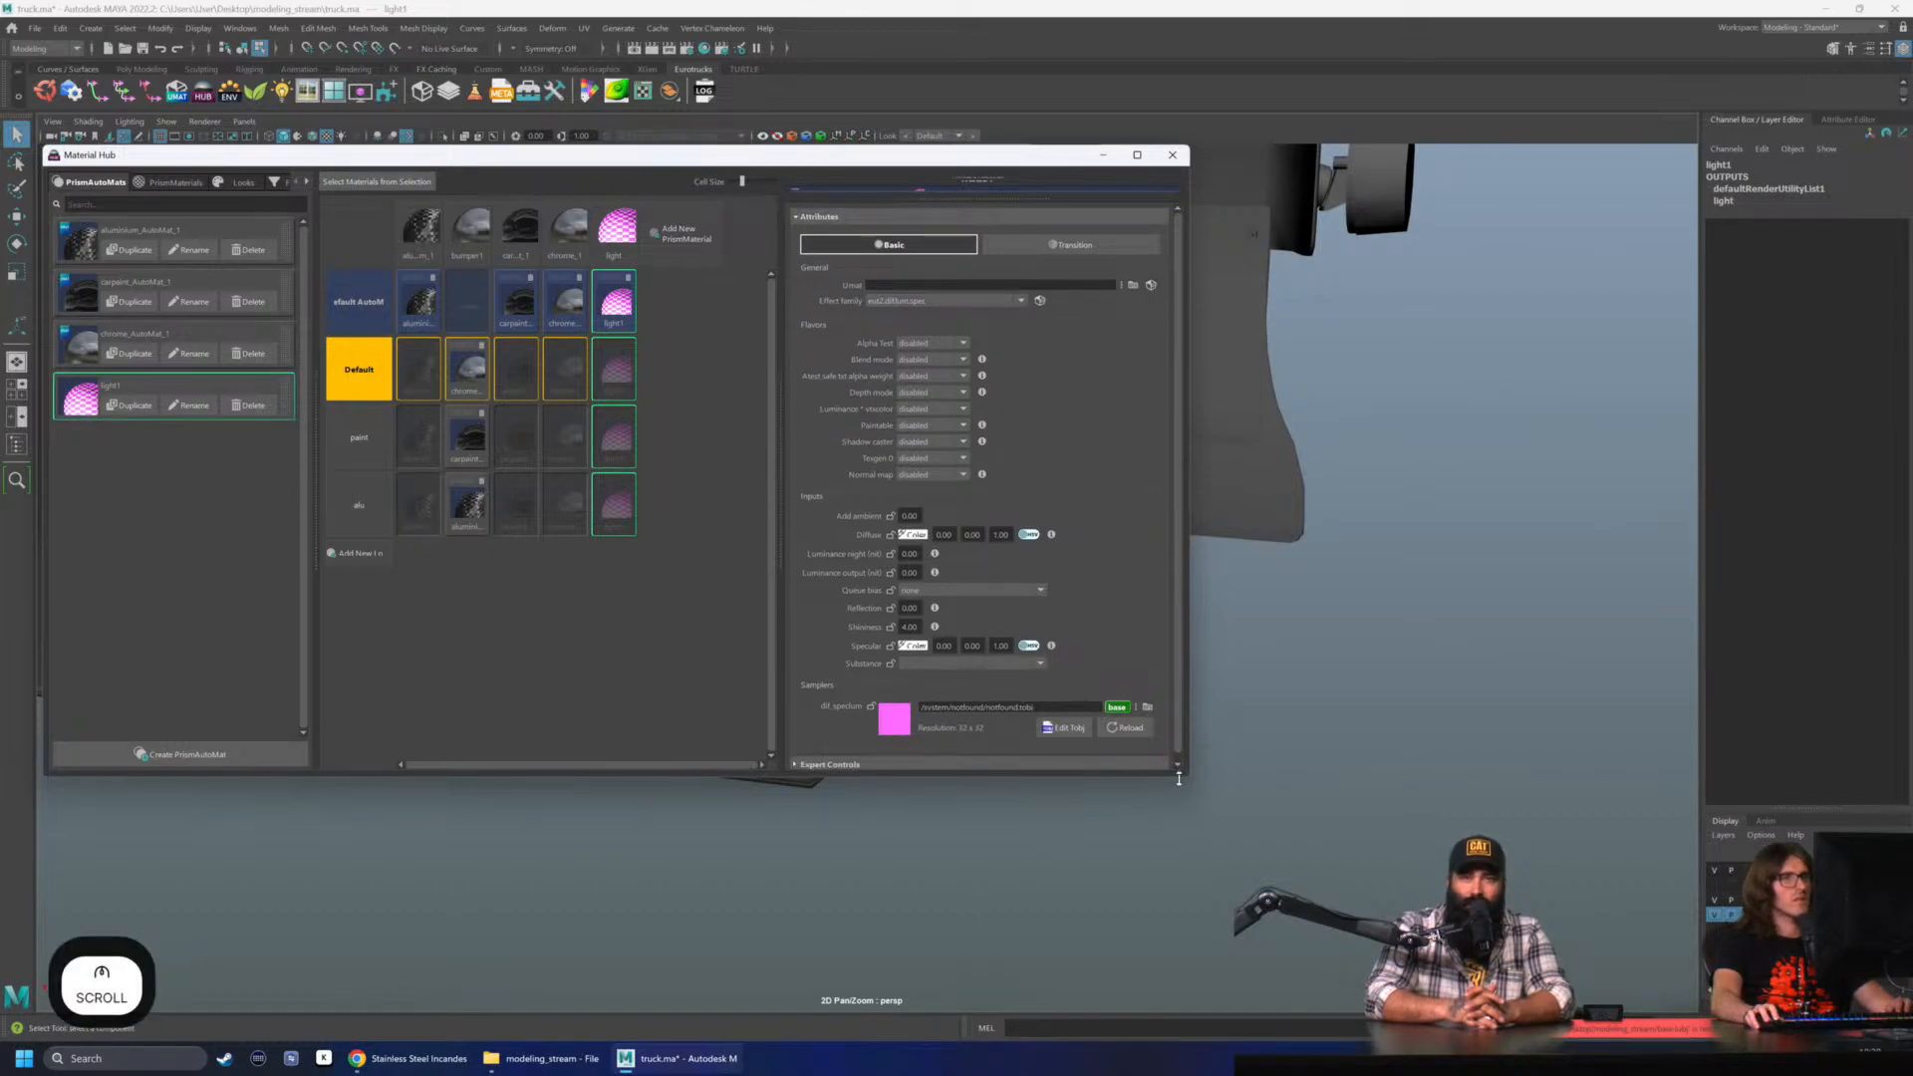
{"action": "left_click_drag", "start_coordinate": [1184, 780], "coordinate": [1184, 897]}
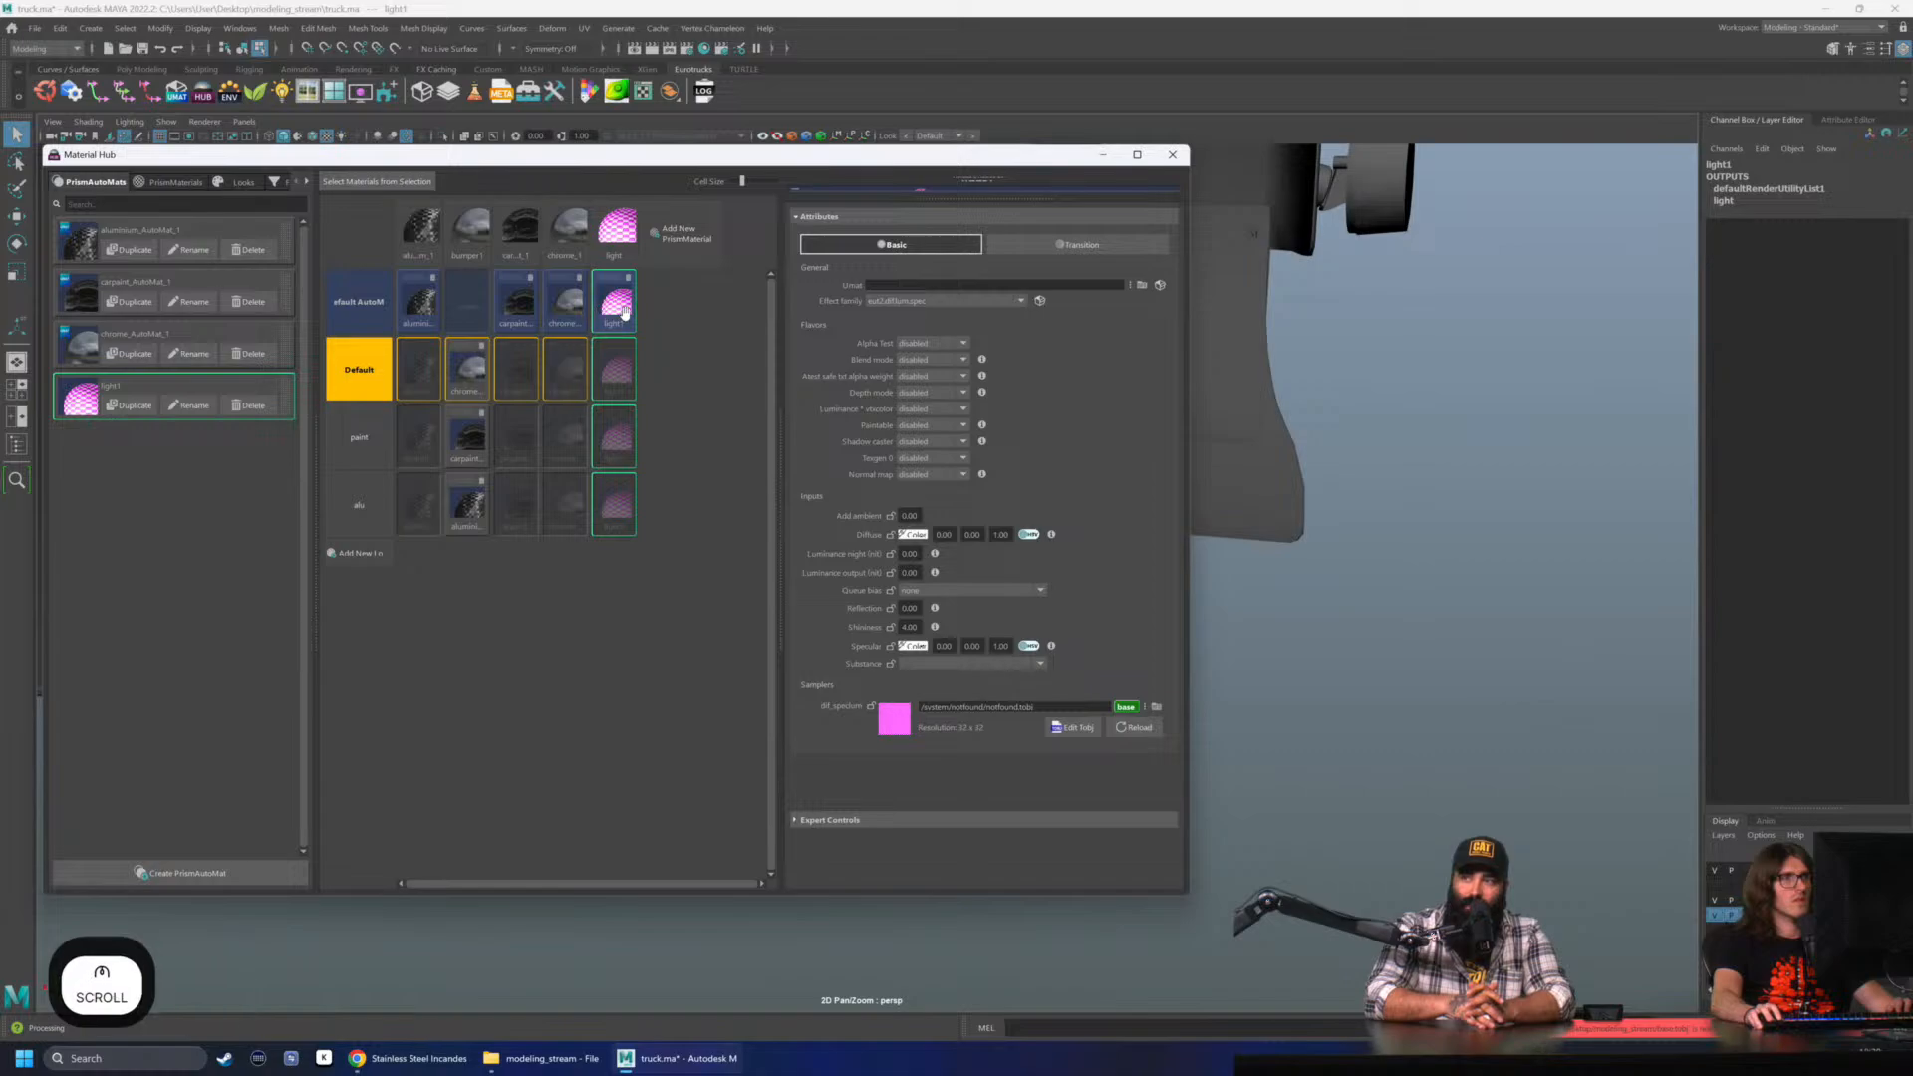
{"action": "left_click", "coordinate": [713, 309]}
{"action": "left_click", "coordinate": [629, 240]}
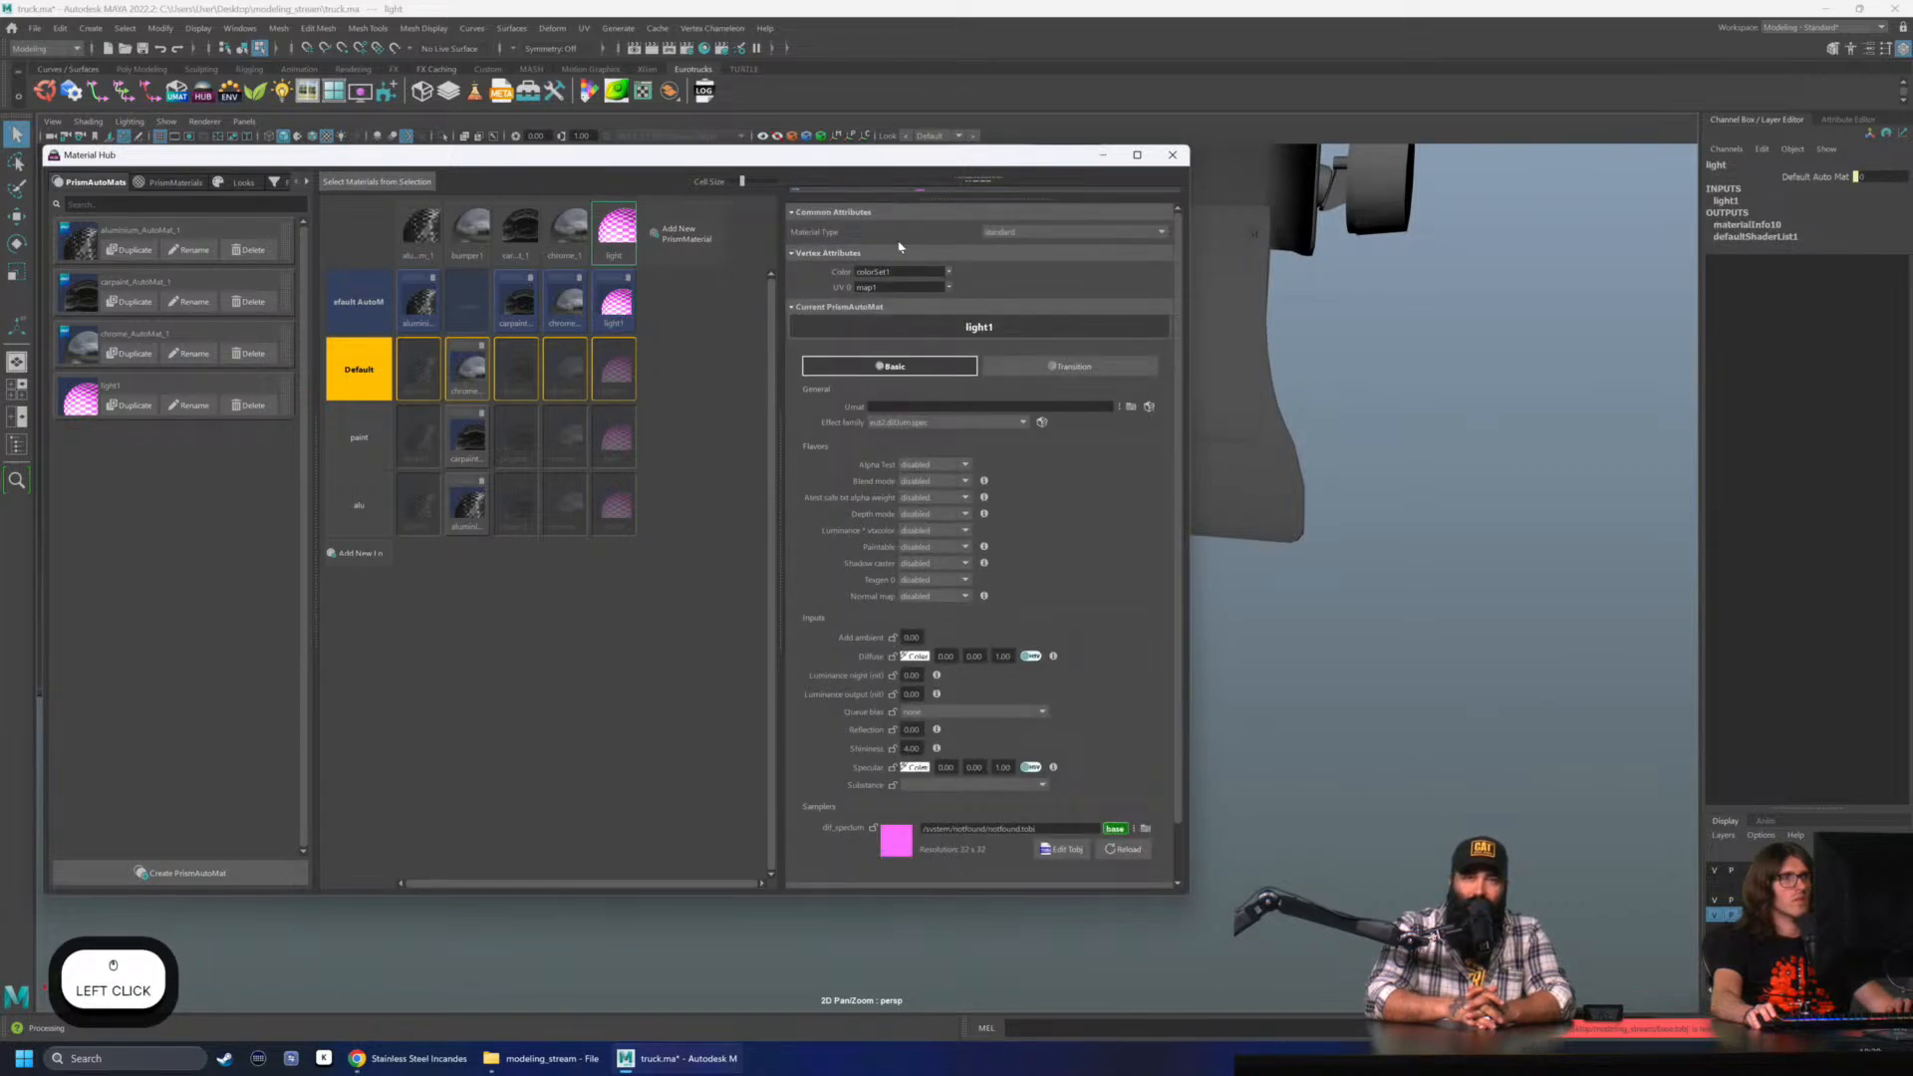
{"action": "left_click_drag", "start_coordinate": [974, 191], "coordinate": [964, 285]}
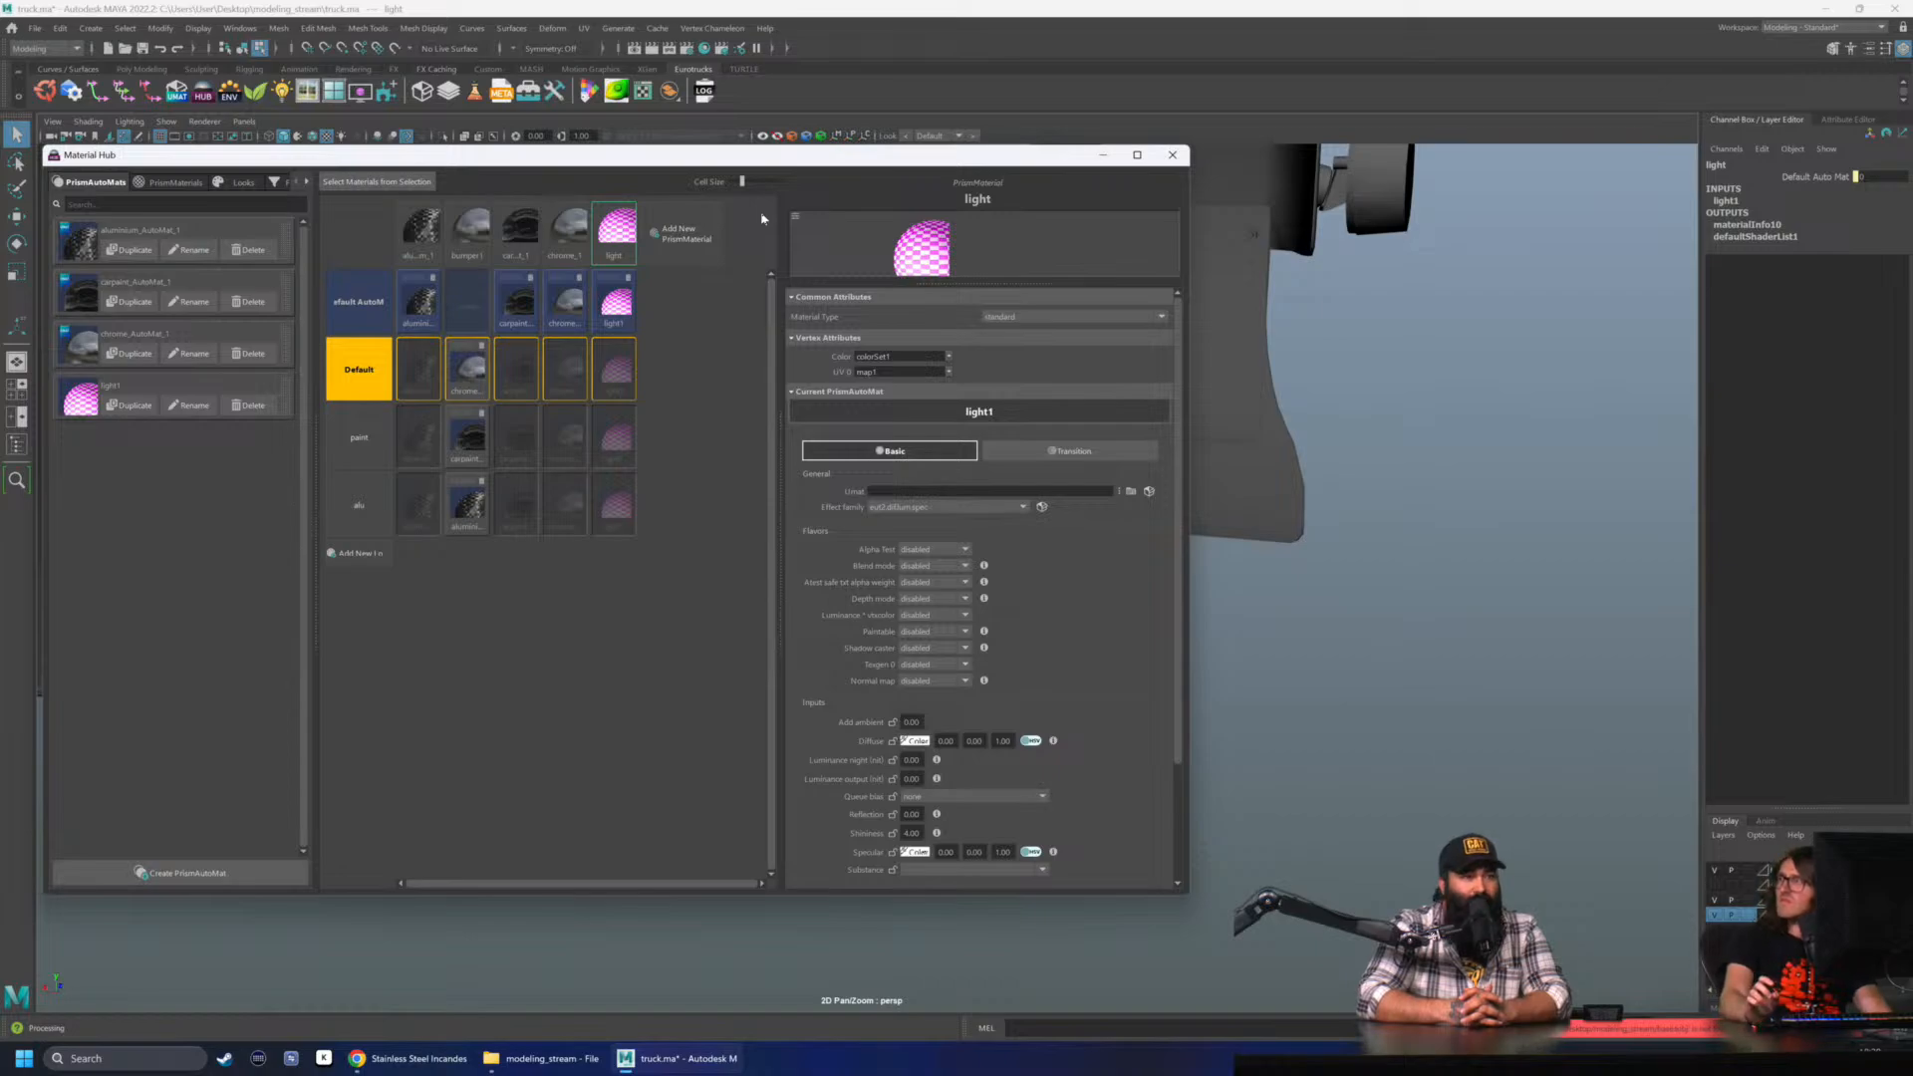
{"action": "left_click", "coordinate": [1173, 157]}
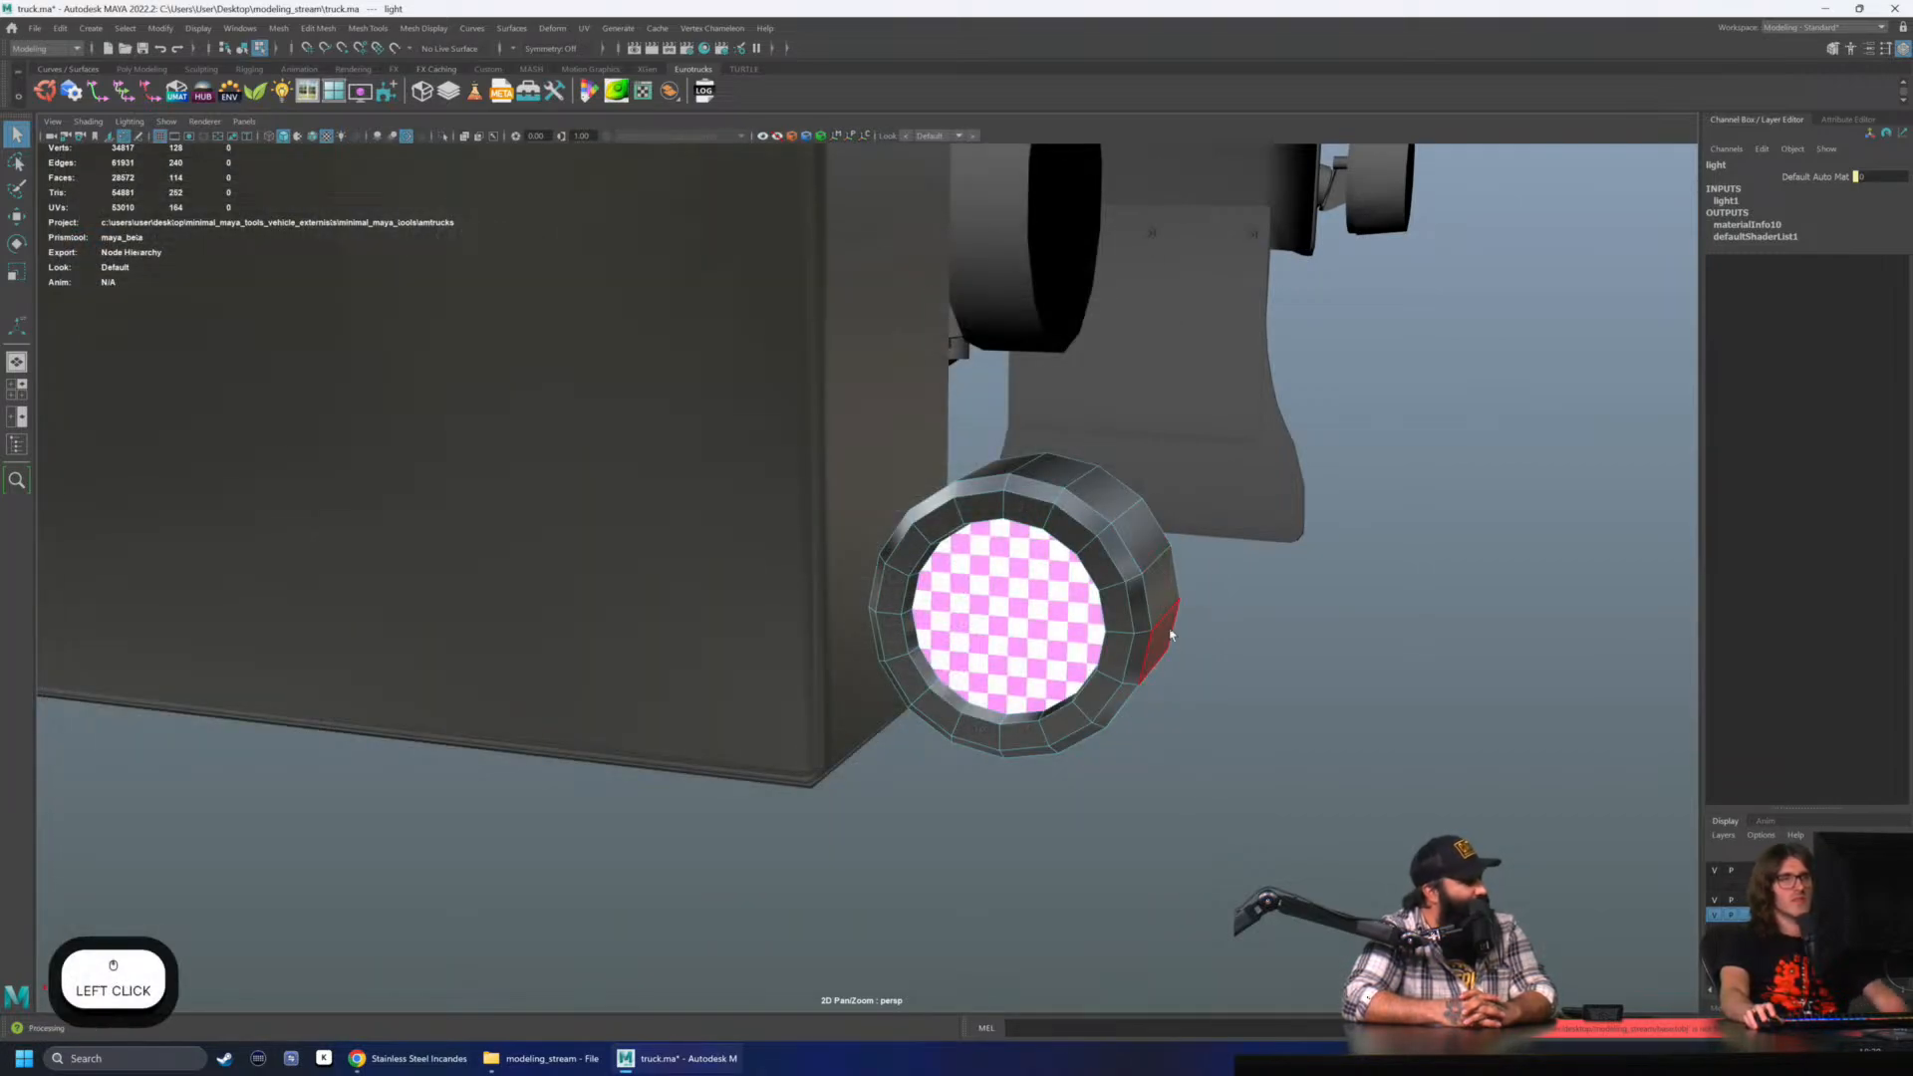
- Delete the light housing's construction history, view the textured faces from several angles, and reselect the housing
{"action": "left_click", "coordinate": [1474, 505]}
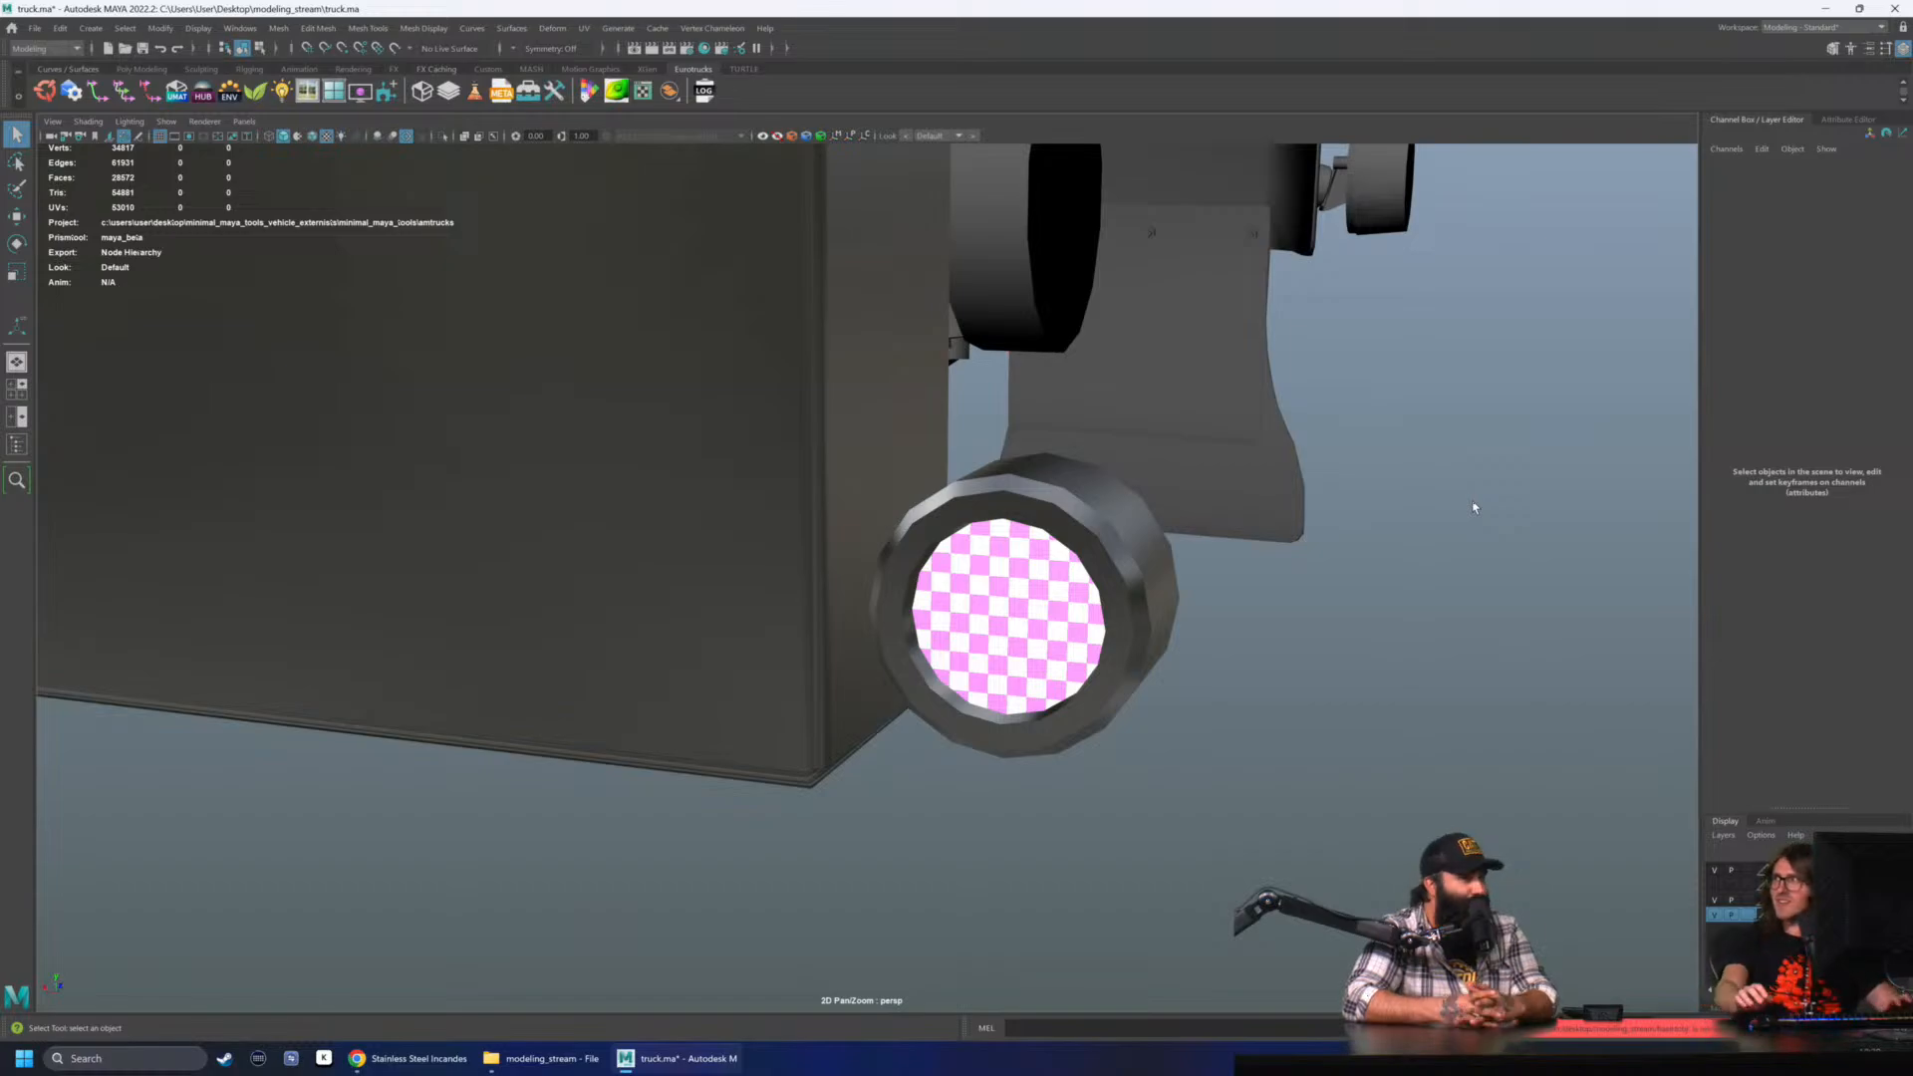
{"action": "left_click_drag", "start_coordinate": [1345, 628], "coordinate": [1031, 655], "text": "alt"}
{"action": "left_click", "coordinate": [893, 670]}
{"action": "key", "text": "alt+shift+d"}
{"action": "left_click", "coordinate": [419, 652]}
{"action": "left_click_drag", "start_coordinate": [418, 653], "coordinate": [874, 653], "text": "alt"}
{"action": "scroll", "coordinate": [874, 653], "scroll_direction": "up", "scroll_amount": 1}
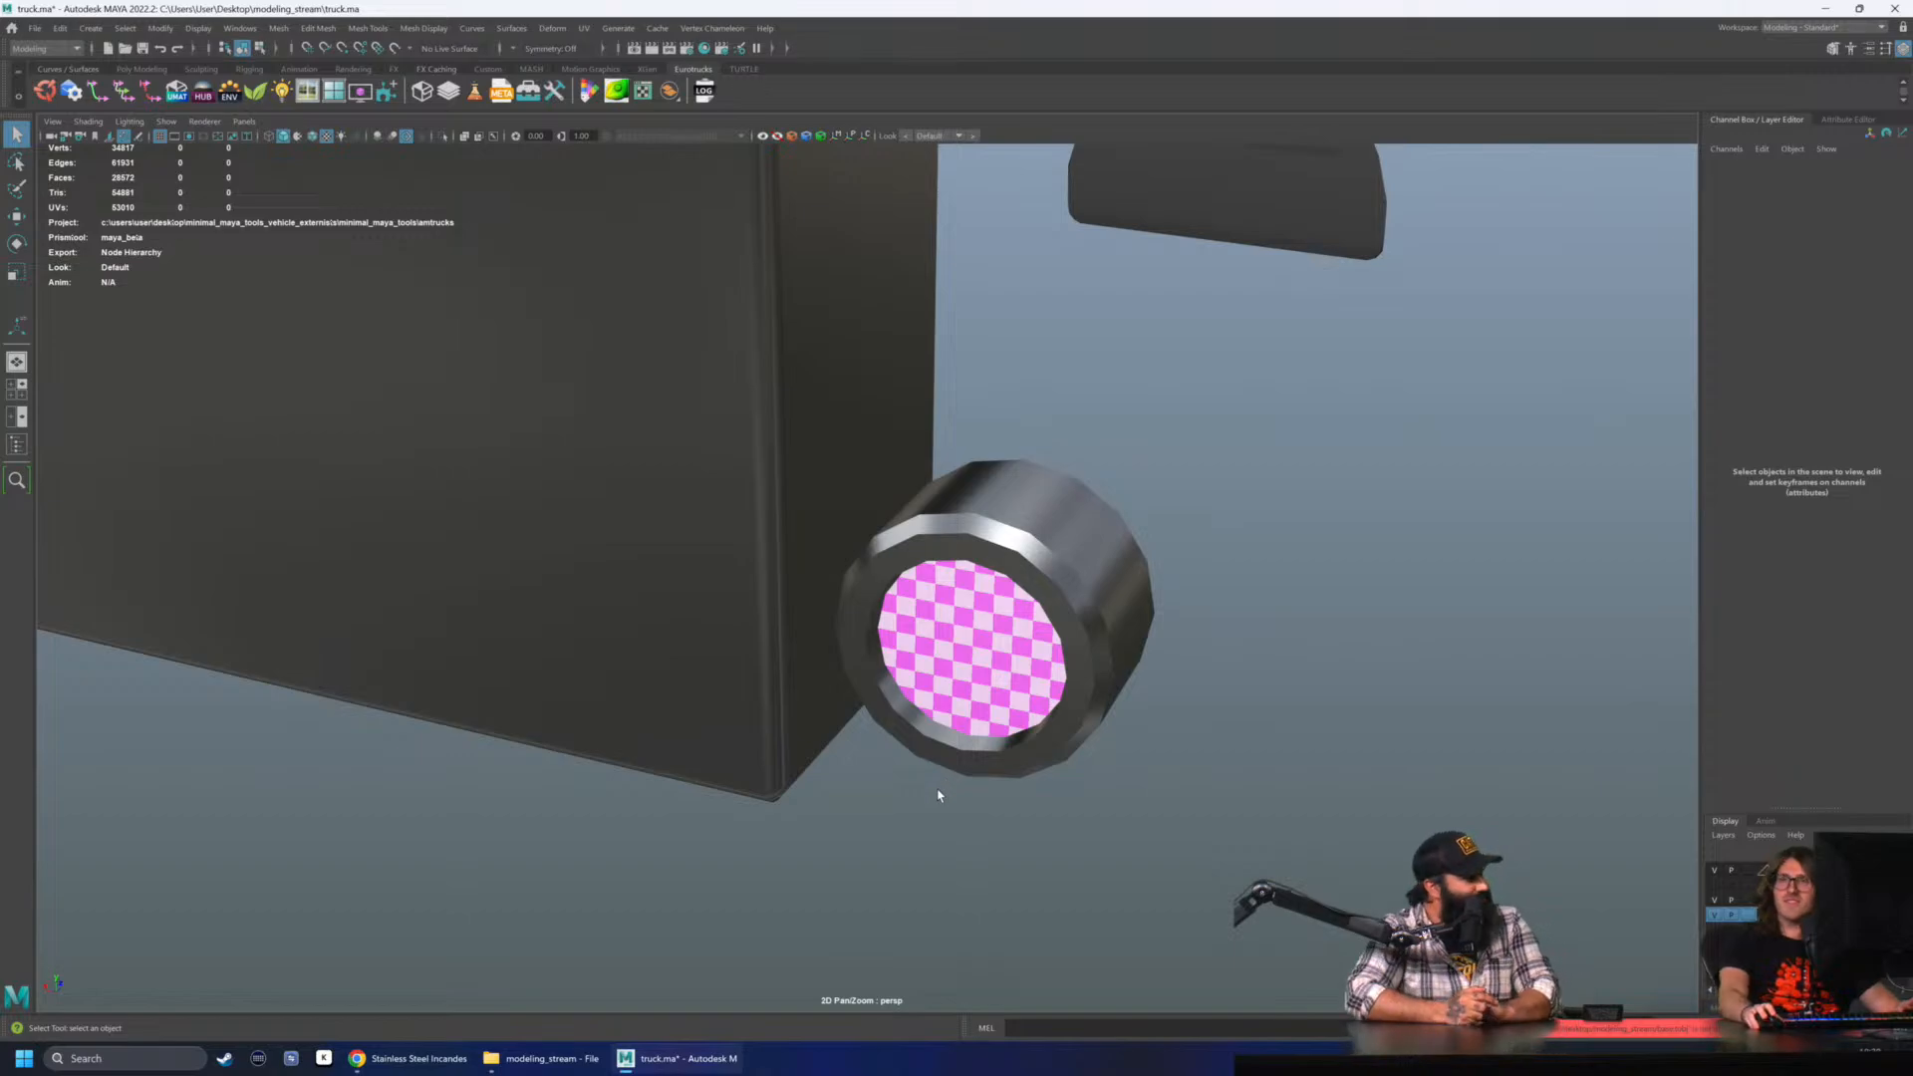
{"action": "left_click_drag", "start_coordinate": [1225, 765], "coordinate": [960, 720], "text": "alt"}
{"action": "left_click", "coordinate": [961, 706]}
{"action": "left_click_drag", "start_coordinate": [1145, 698], "coordinate": [1097, 703], "text": "alt"}
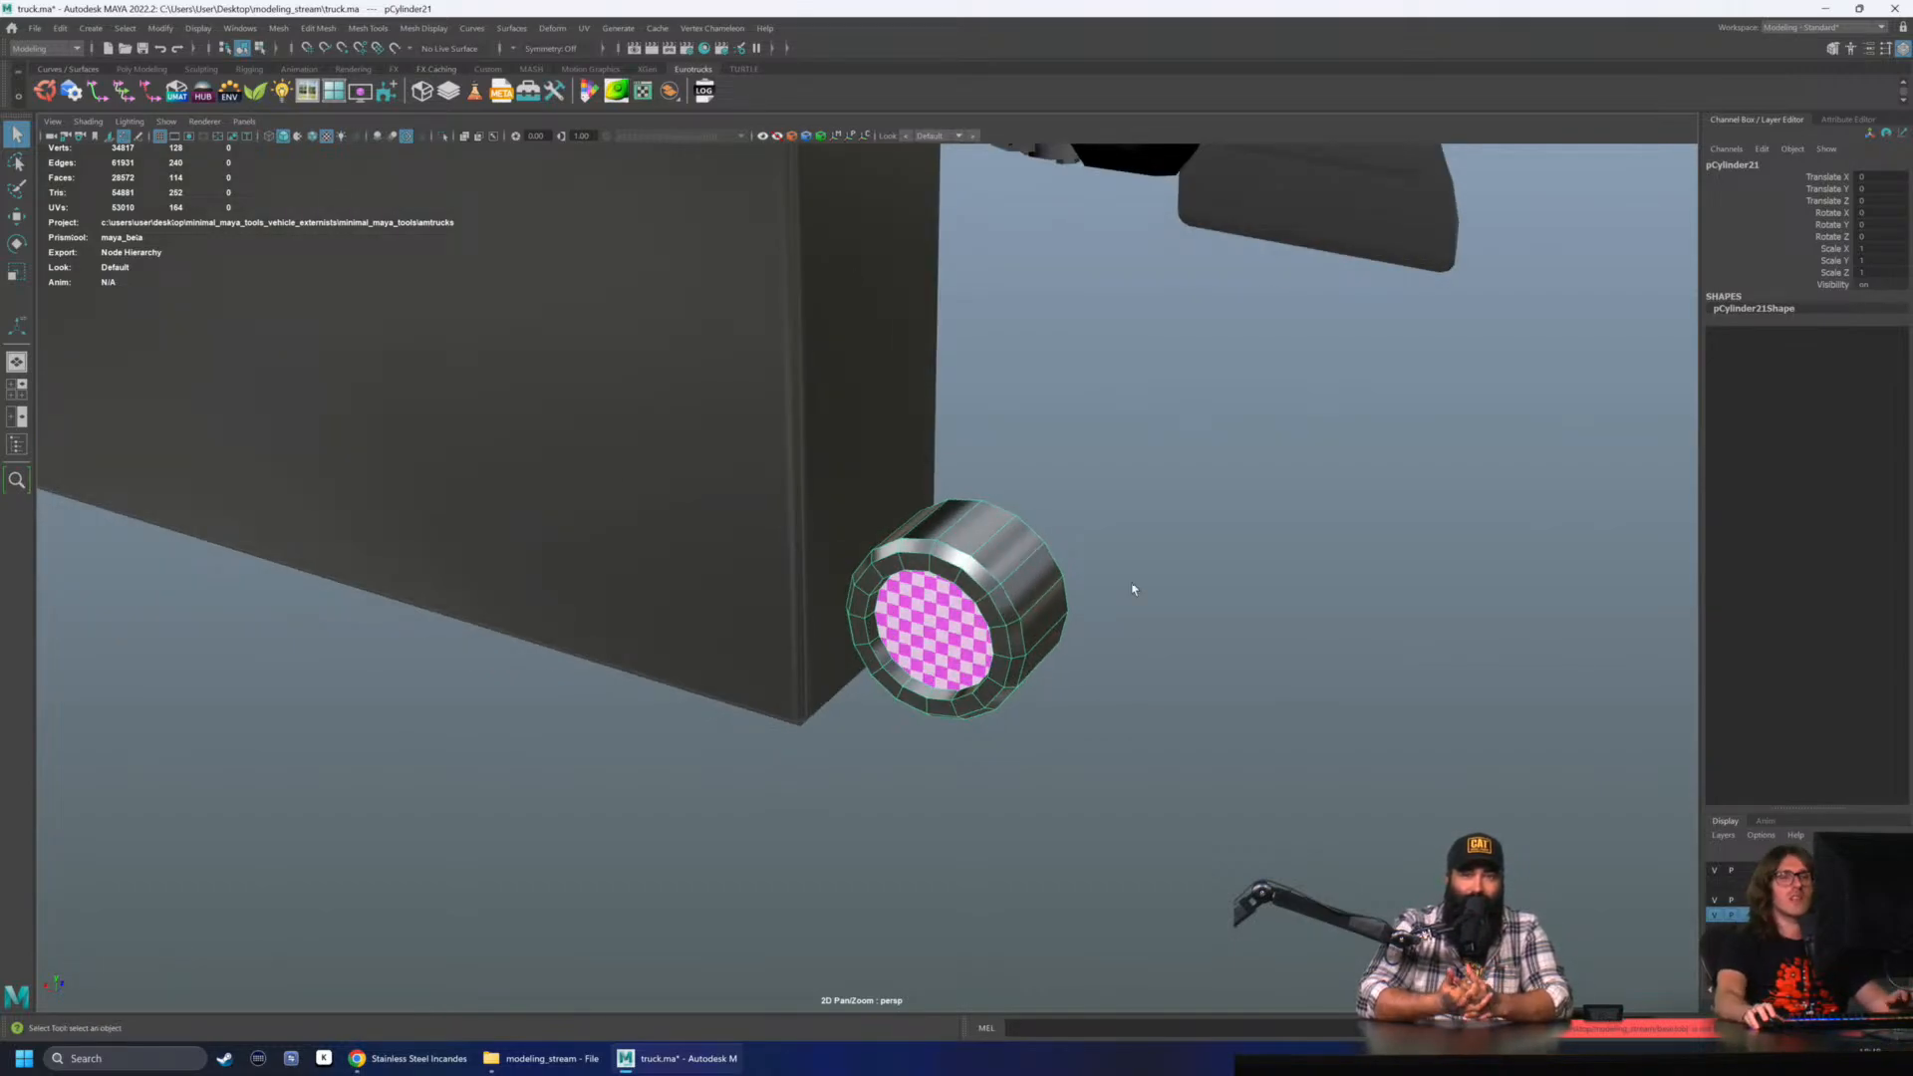
- Switch the light to face mode and select its round end faces on both sides
{"action": "left_click_drag", "start_coordinate": [1133, 589], "coordinate": [1201, 596], "text": "alt"}
{"action": "right_click_drag", "start_coordinate": [957, 569], "coordinate": [956, 612]}
{"action": "left_click", "coordinate": [949, 606]}
{"action": "left_click_drag", "start_coordinate": [1052, 651], "coordinate": [873, 658], "text": "alt"}
{"action": "left_click_drag", "start_coordinate": [782, 605], "coordinate": [854, 619], "text": "alt"}
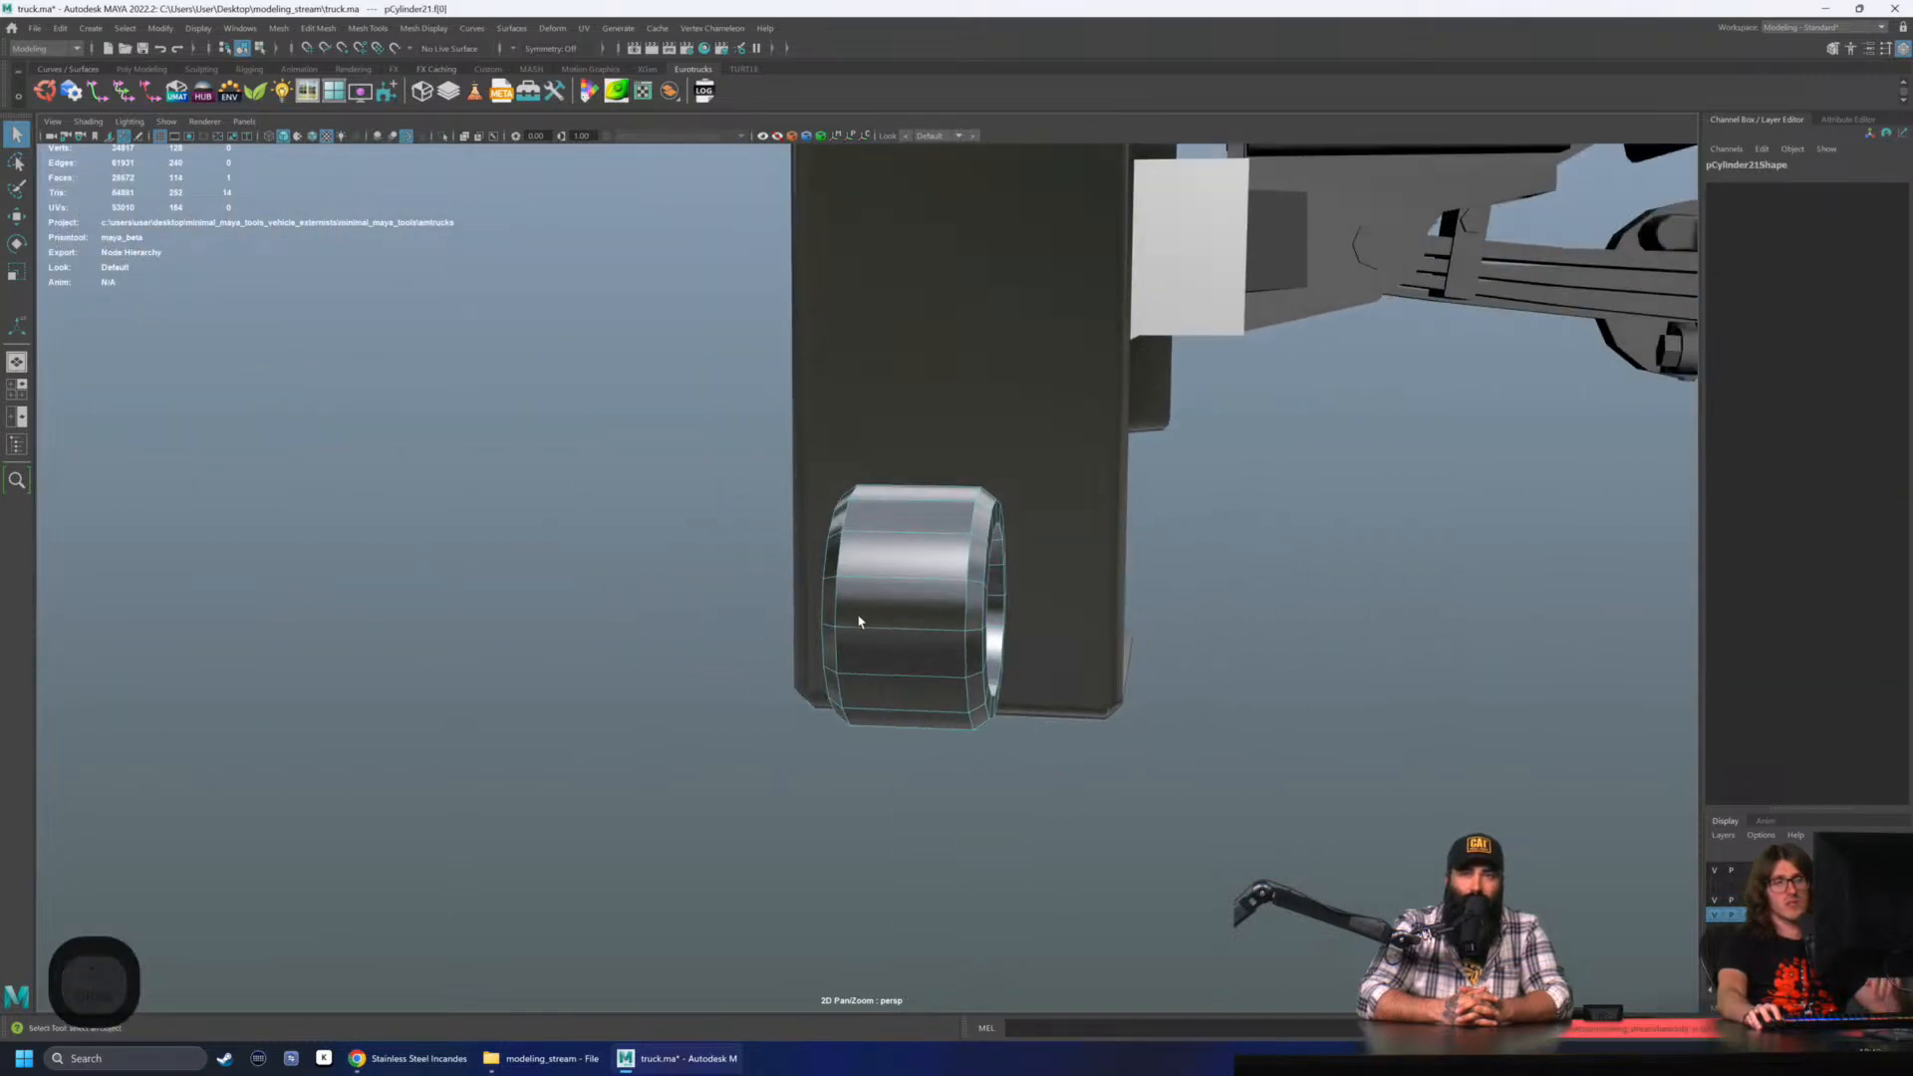
{"action": "scroll", "coordinate": [931, 585], "scroll_direction": "up", "scroll_amount": 2}
{"action": "left_click_drag", "start_coordinate": [835, 533], "coordinate": [527, 294], "text": "alt"}
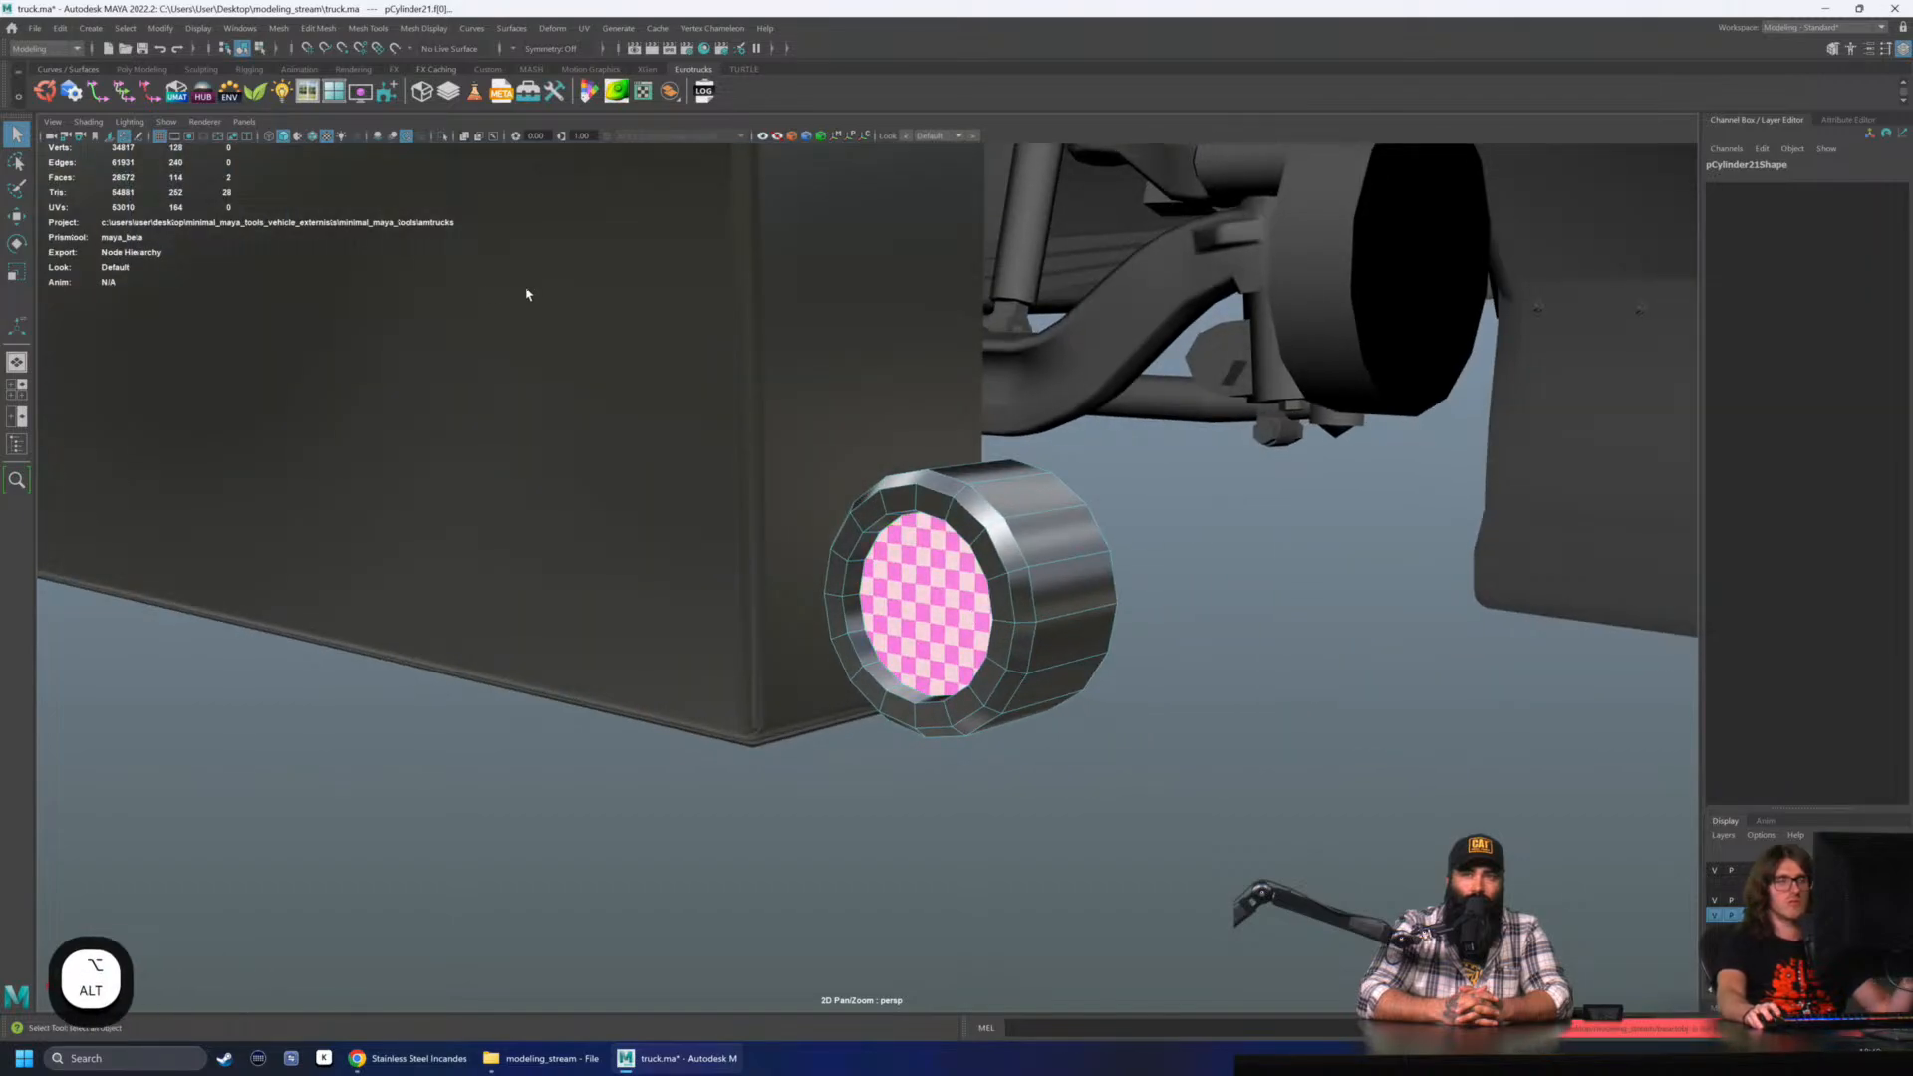
- Open the UV Editor, show the full UV tile without the texture, and place the window beside the light
{"action": "left_click", "coordinate": [424, 1064]}
{"action": "left_click", "coordinate": [427, 1062]}
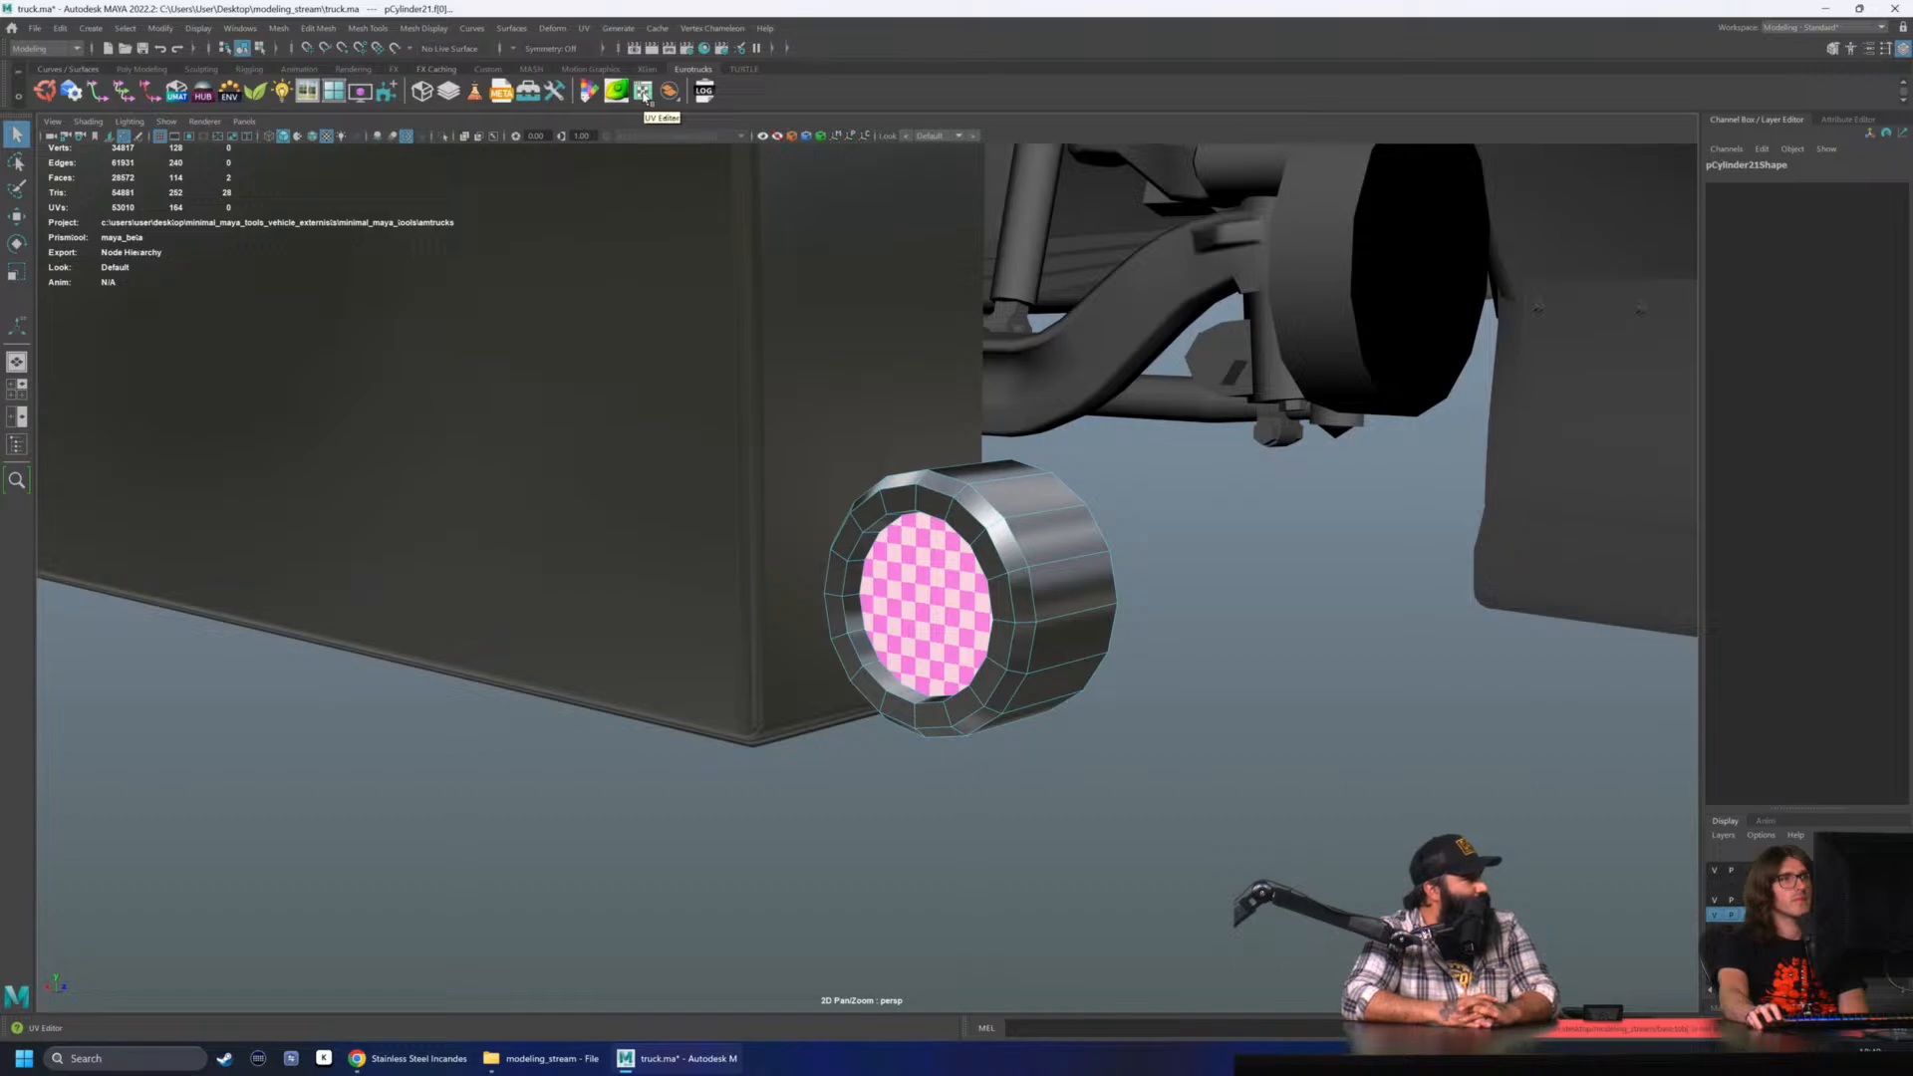
{"action": "left_click", "coordinate": [644, 93]}
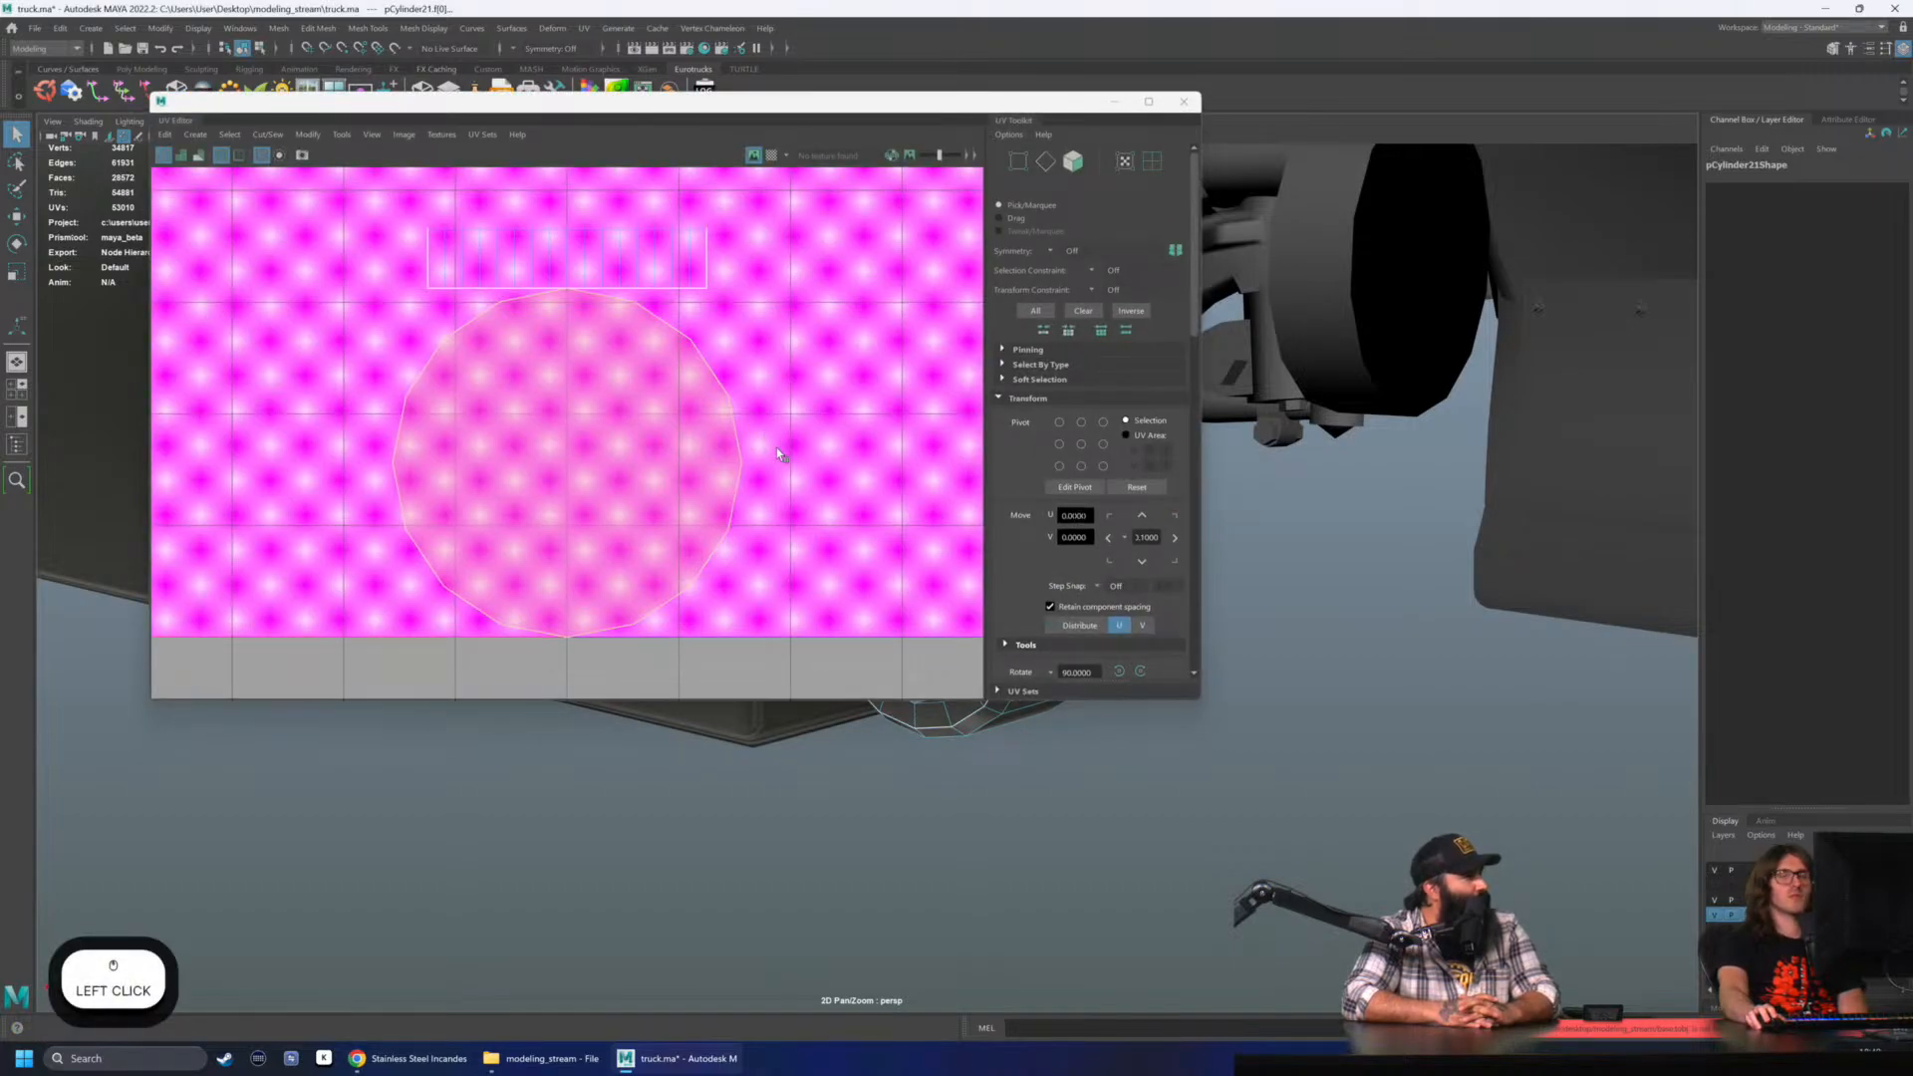
{"action": "scroll", "coordinate": [775, 446], "scroll_direction": "down", "scroll_amount": 6}
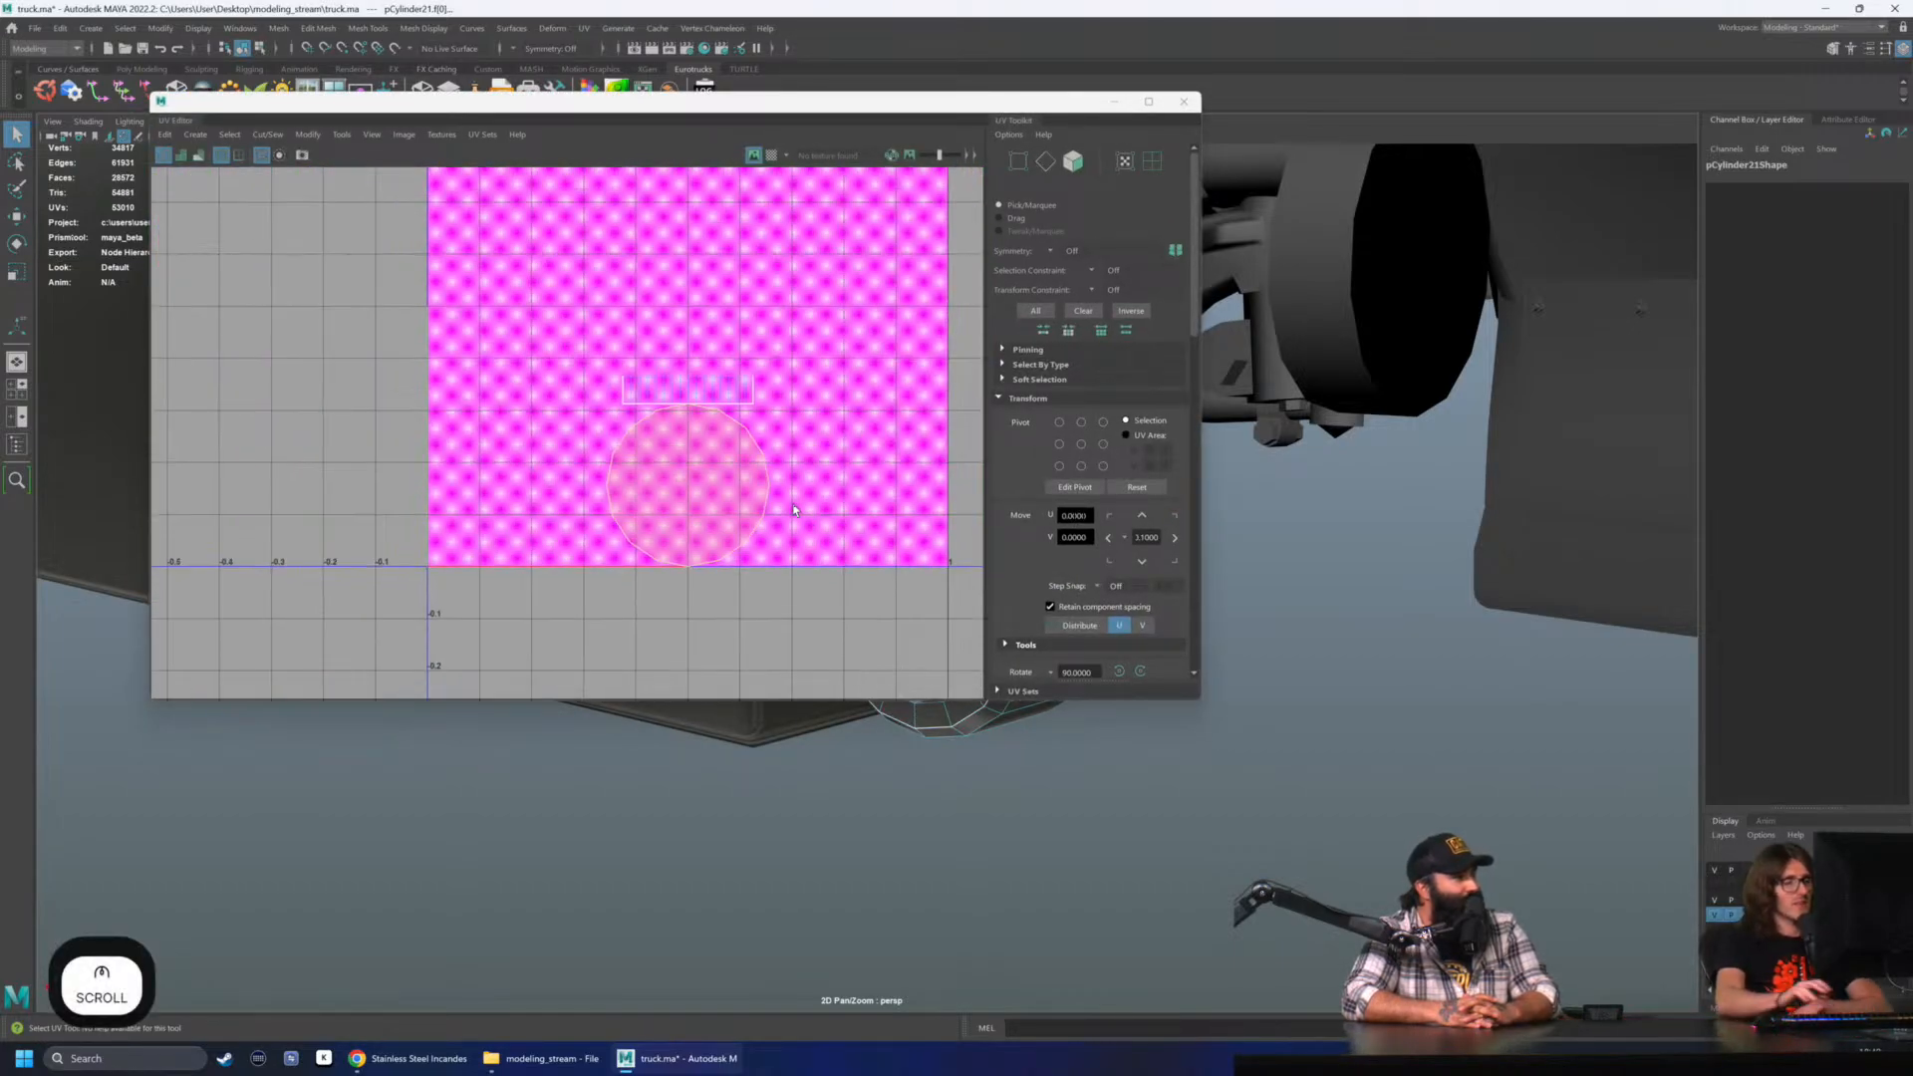
{"action": "scroll", "coordinate": [794, 510], "scroll_direction": "down", "scroll_amount": 3}
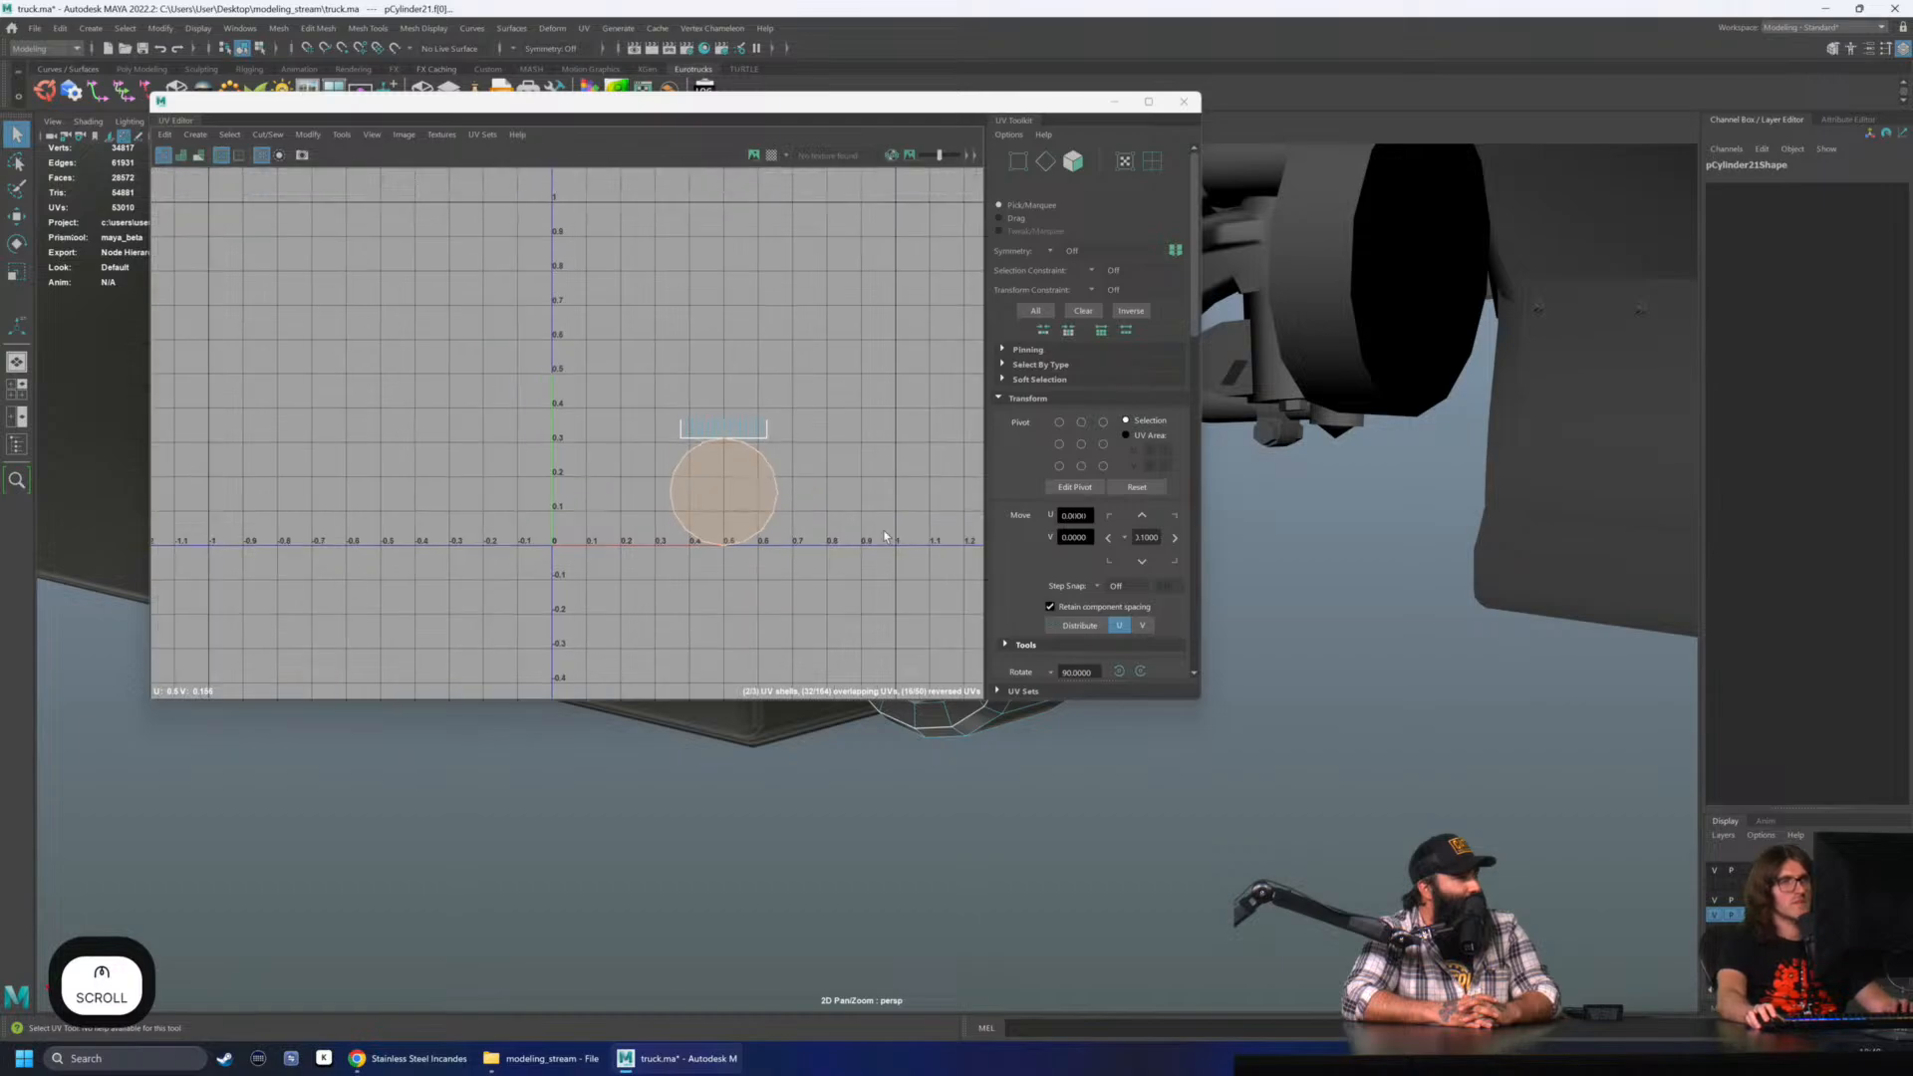
{"action": "double_click", "coordinate": [1085, 102]}
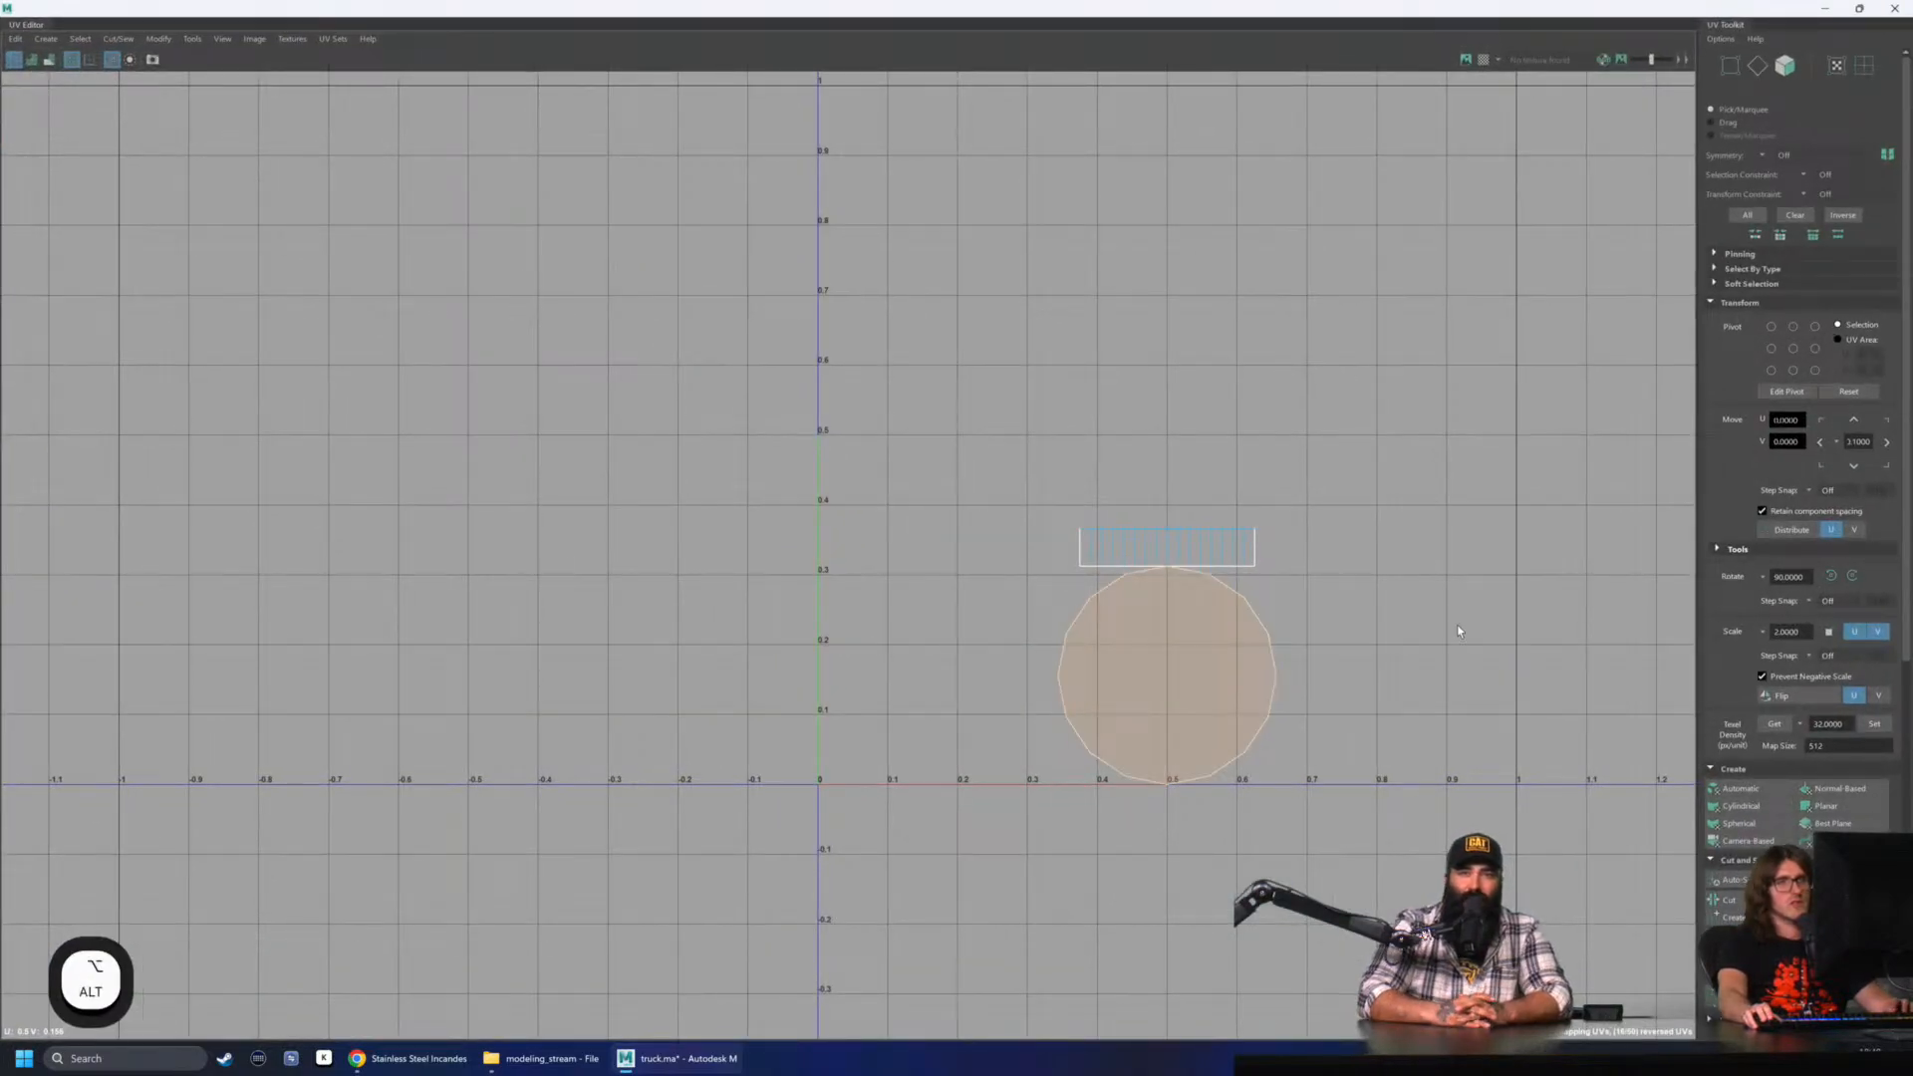
{"action": "double_click", "coordinate": [1783, 17]}
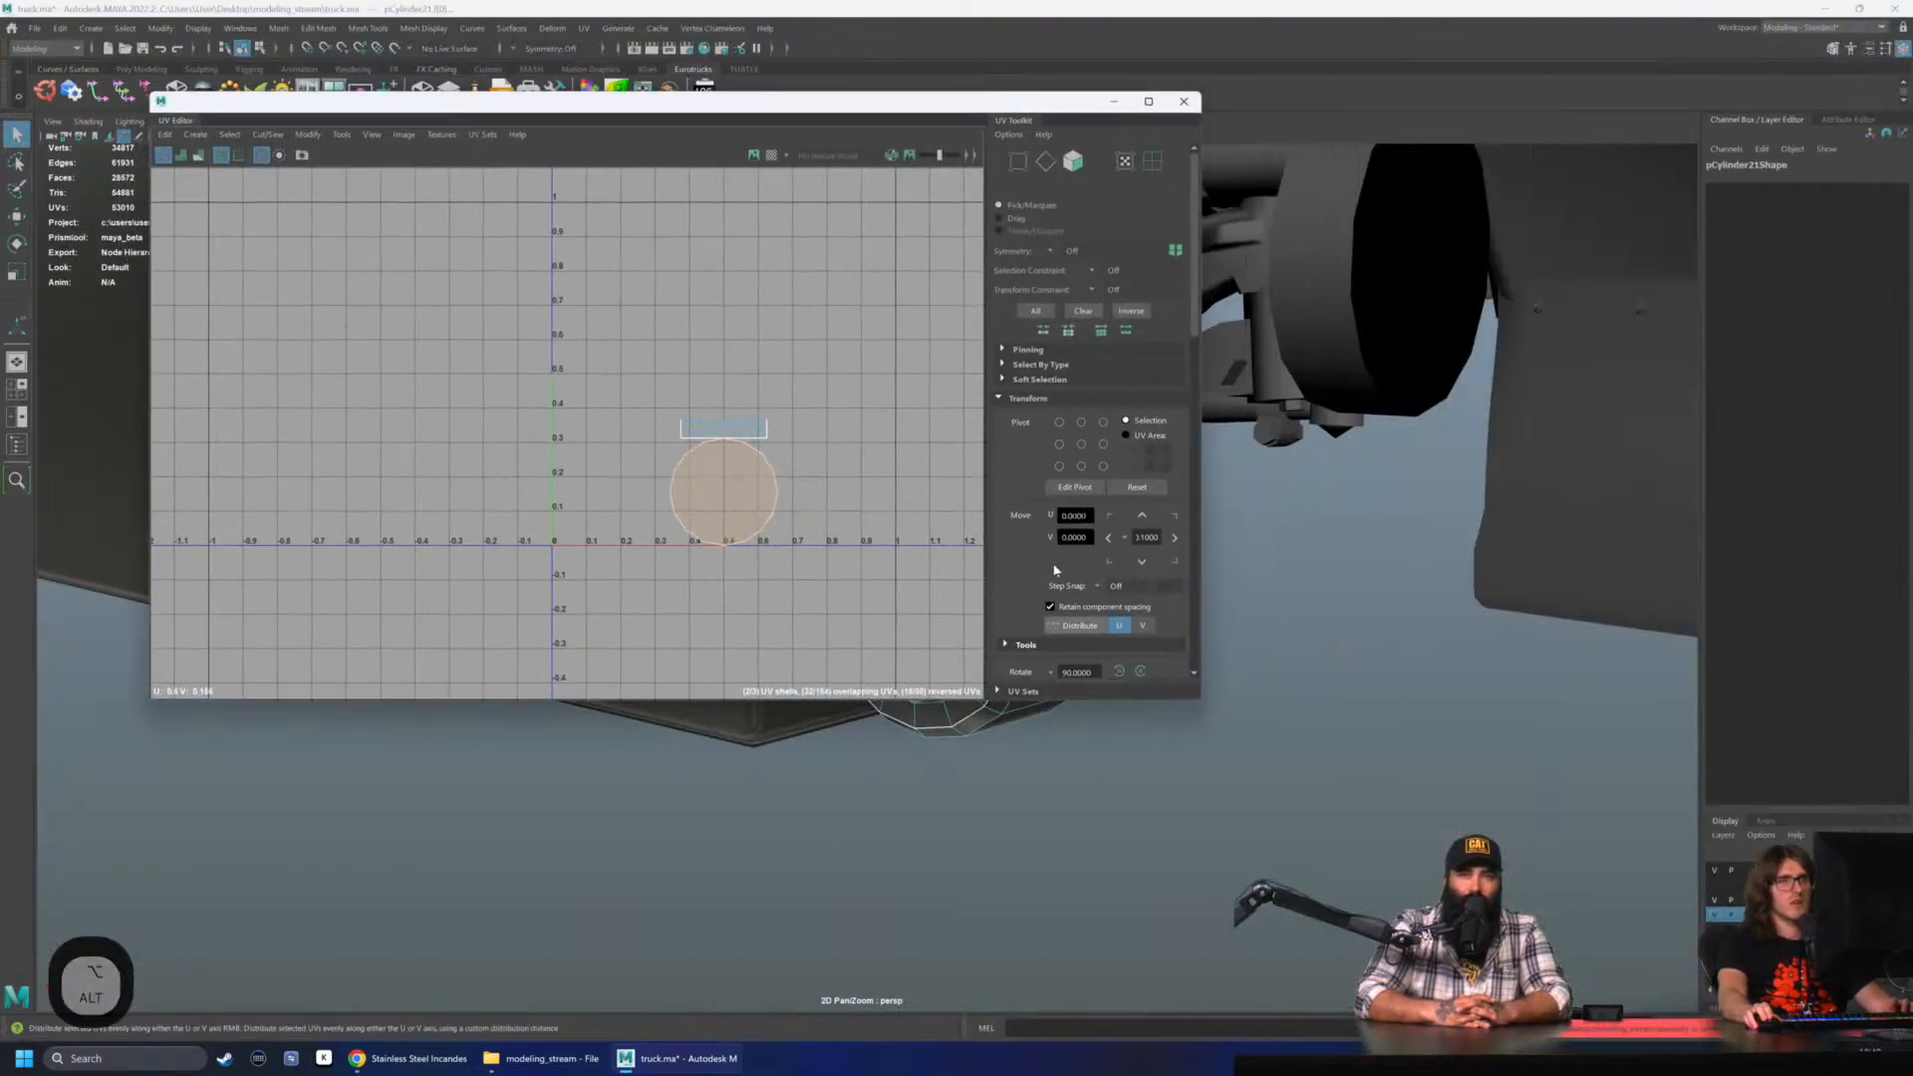
{"action": "left_click_drag", "start_coordinate": [958, 94], "coordinate": [1814, 416]}
{"action": "middle_click_drag", "start_coordinate": [929, 560], "coordinate": [694, 560], "text": "alt"}
- Return to object mode and delete the construction history of the whole light housing
{"action": "right_click_drag", "start_coordinate": [775, 560], "coordinate": [887, 474]}
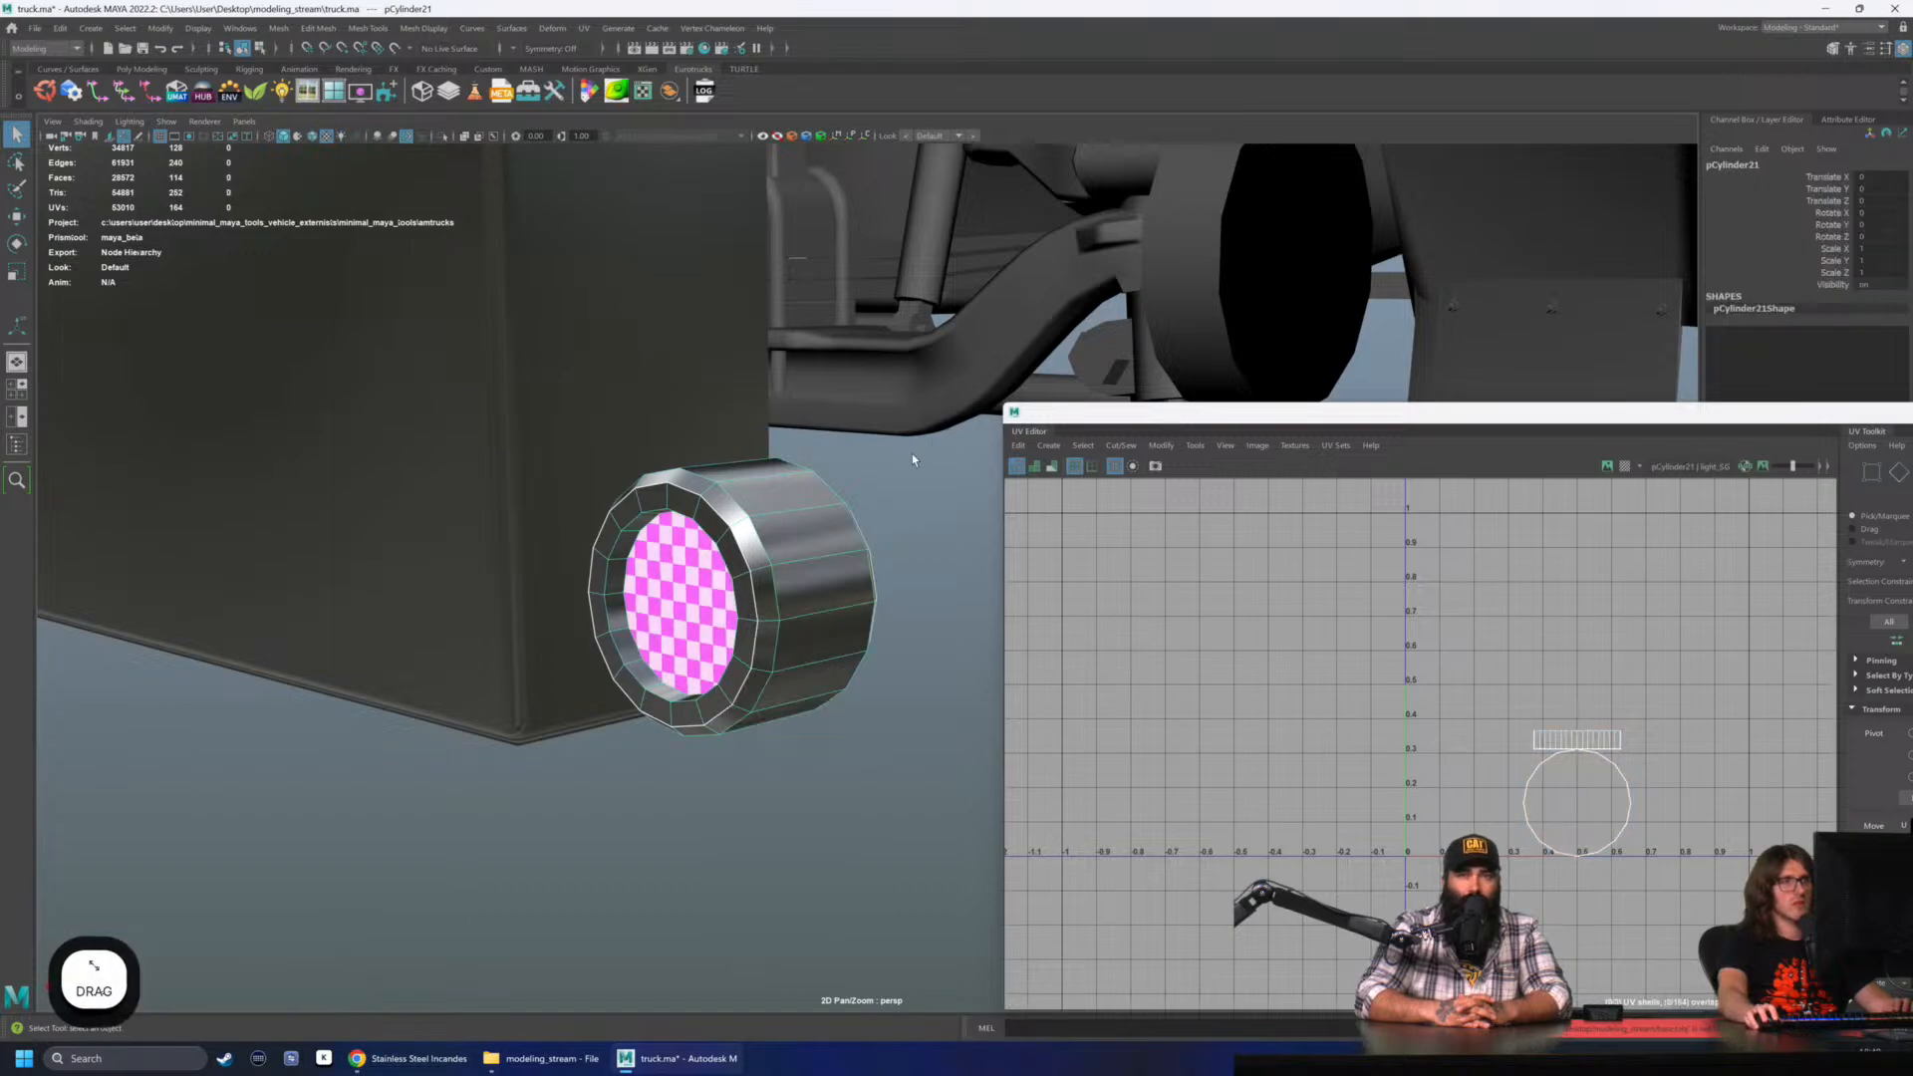
{"action": "left_click", "coordinate": [822, 588]}
{"action": "key", "text": "alt+shift+d"}
{"action": "left_click_drag", "start_coordinate": [1344, 418], "coordinate": [1357, 416]}
{"action": "left_click_drag", "start_coordinate": [708, 558], "coordinate": [845, 551], "text": "alt"}
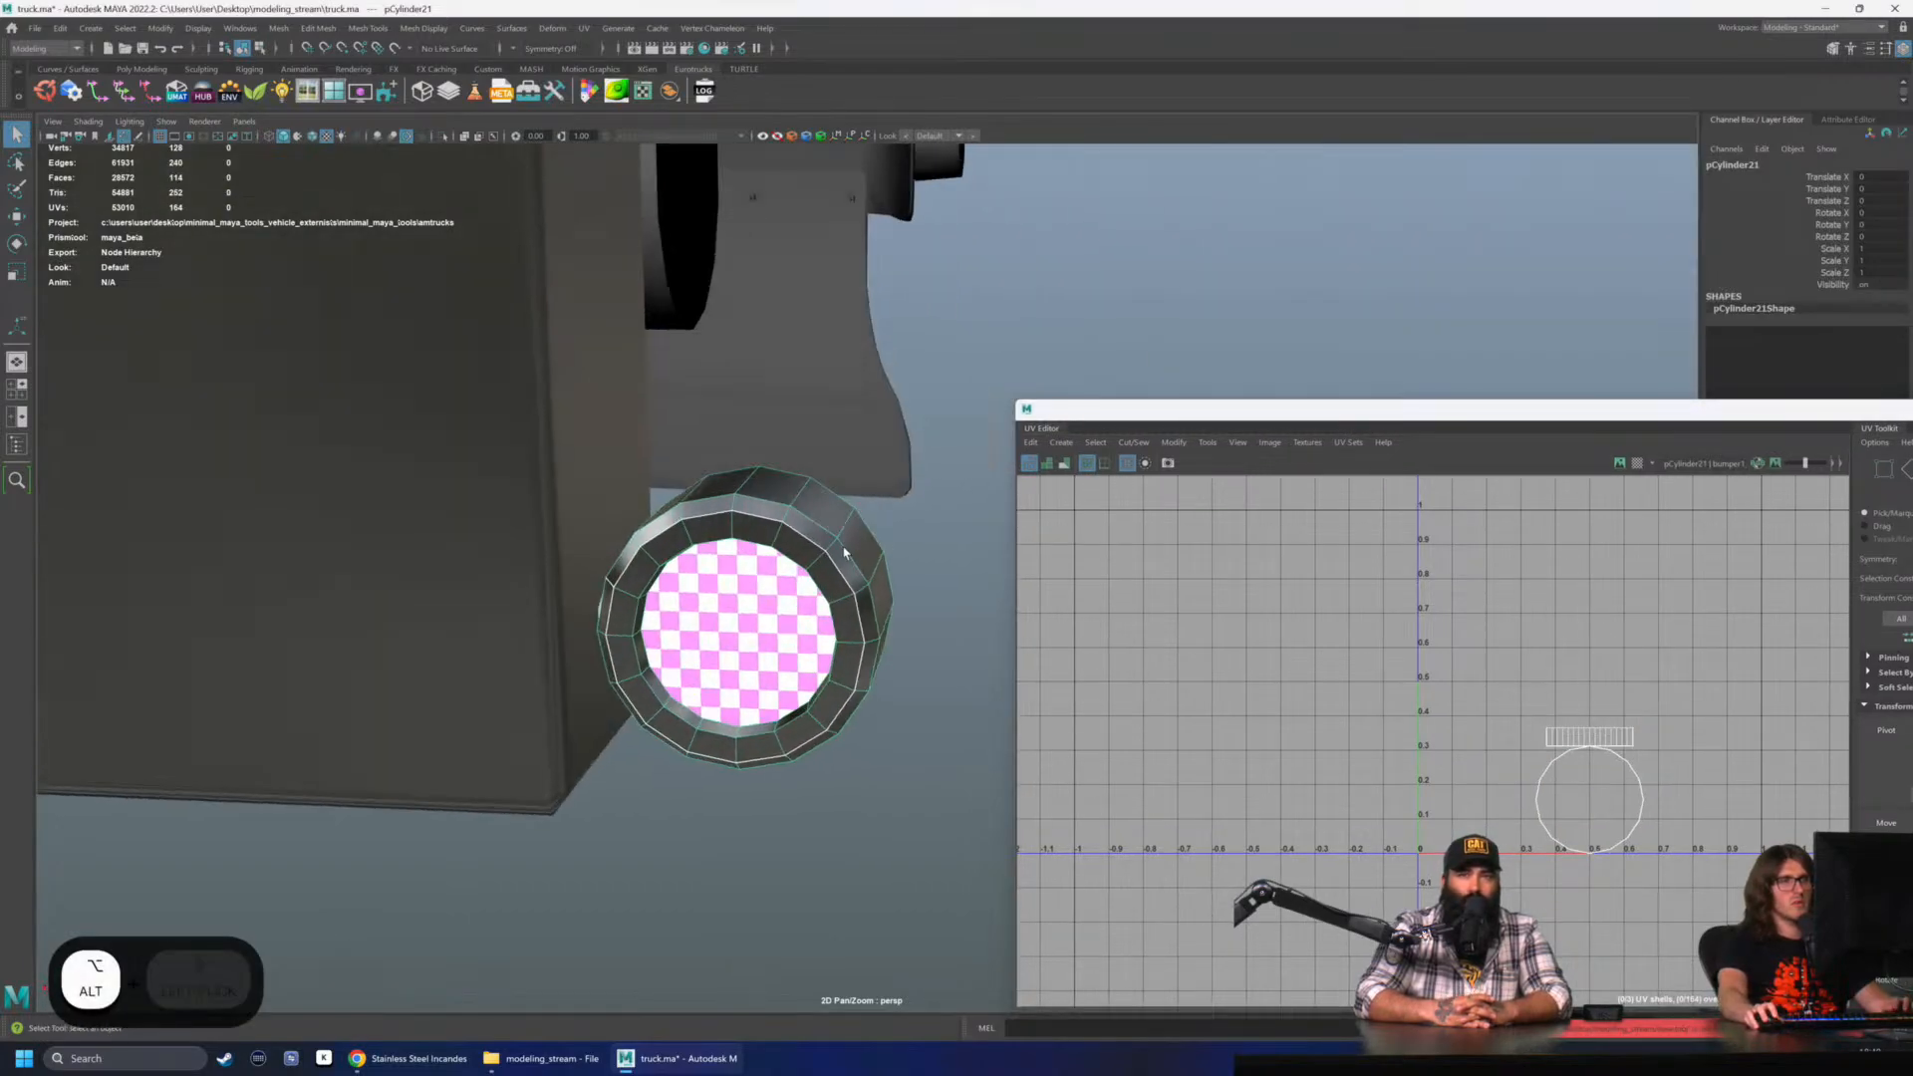
{"action": "right_click_drag", "start_coordinate": [845, 553], "coordinate": [847, 622]}
{"action": "key", "text": "Tab"}
{"action": "left_click_drag", "start_coordinate": [881, 609], "coordinate": [971, 588], "text": "alt"}
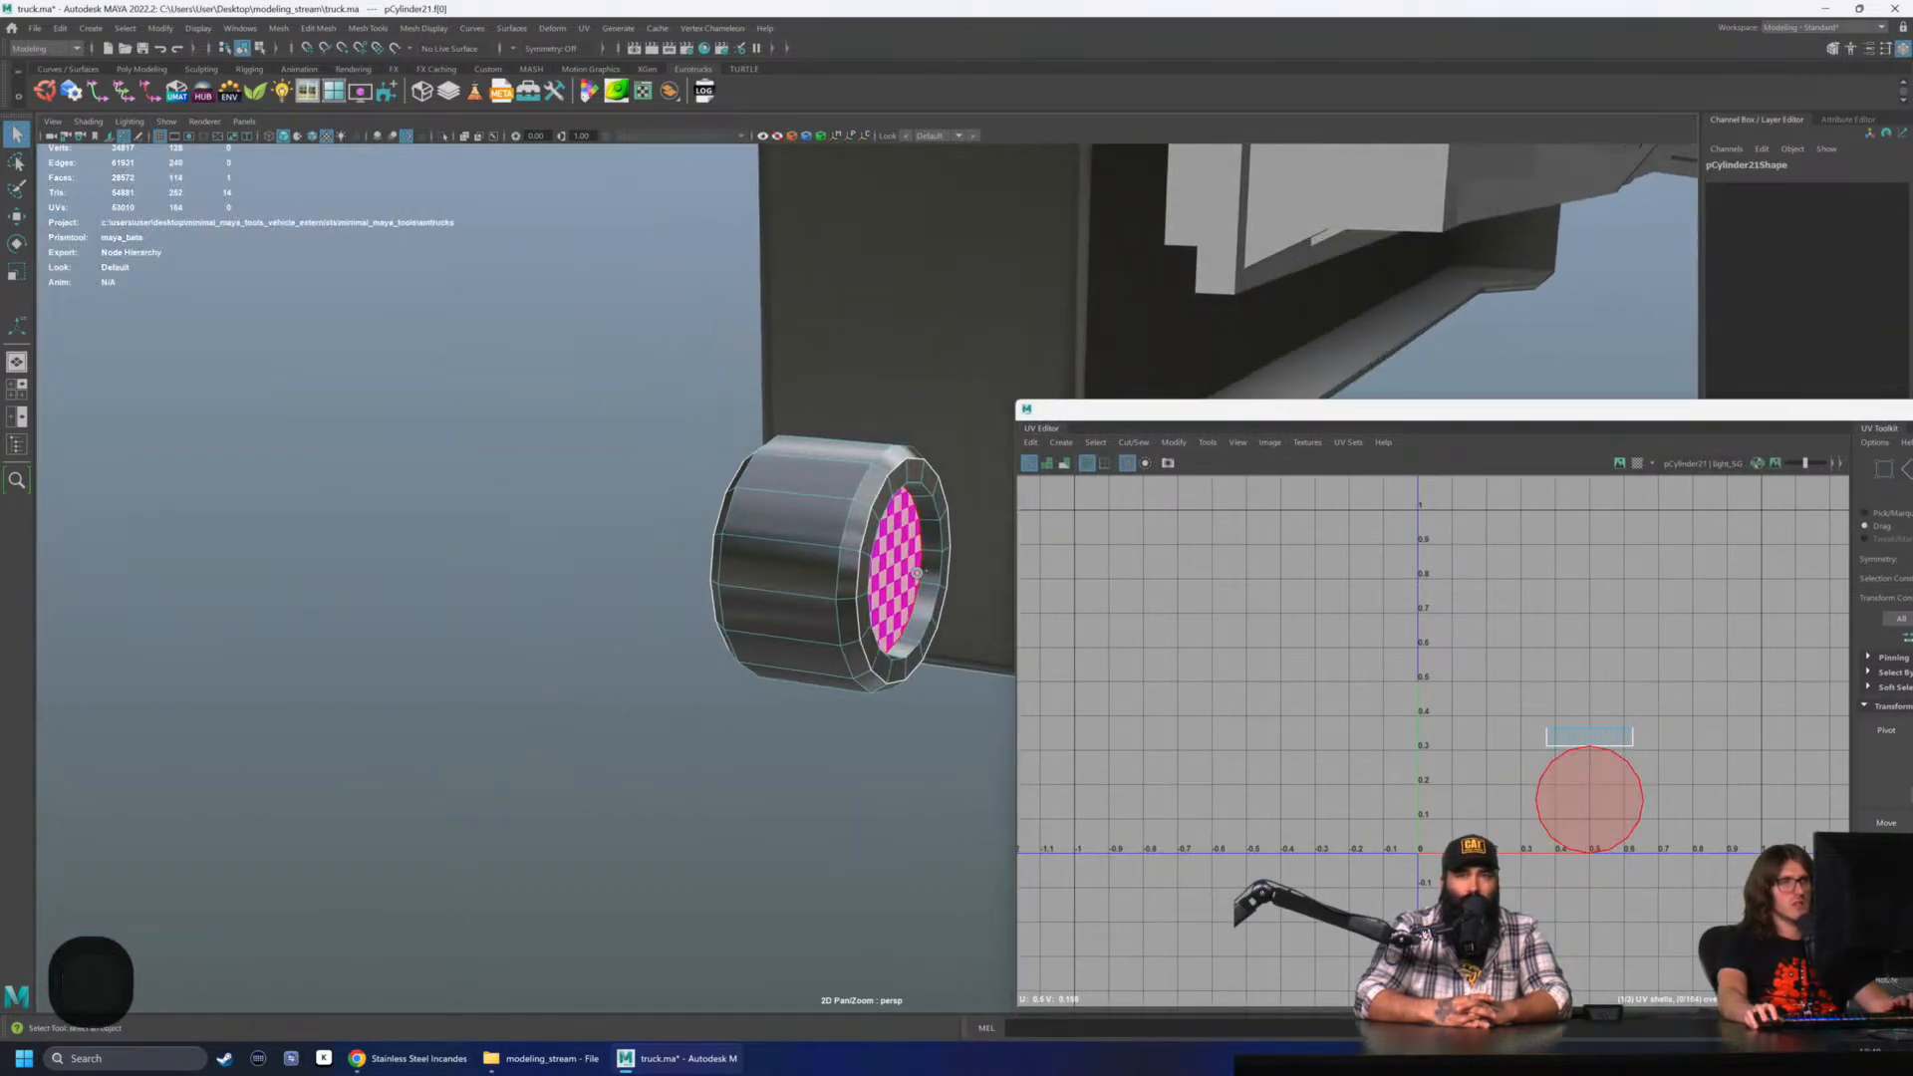
{"action": "key", "text": "Tab"}
{"action": "left_click", "coordinate": [897, 570]}
{"action": "left_click", "coordinate": [320, 30]}
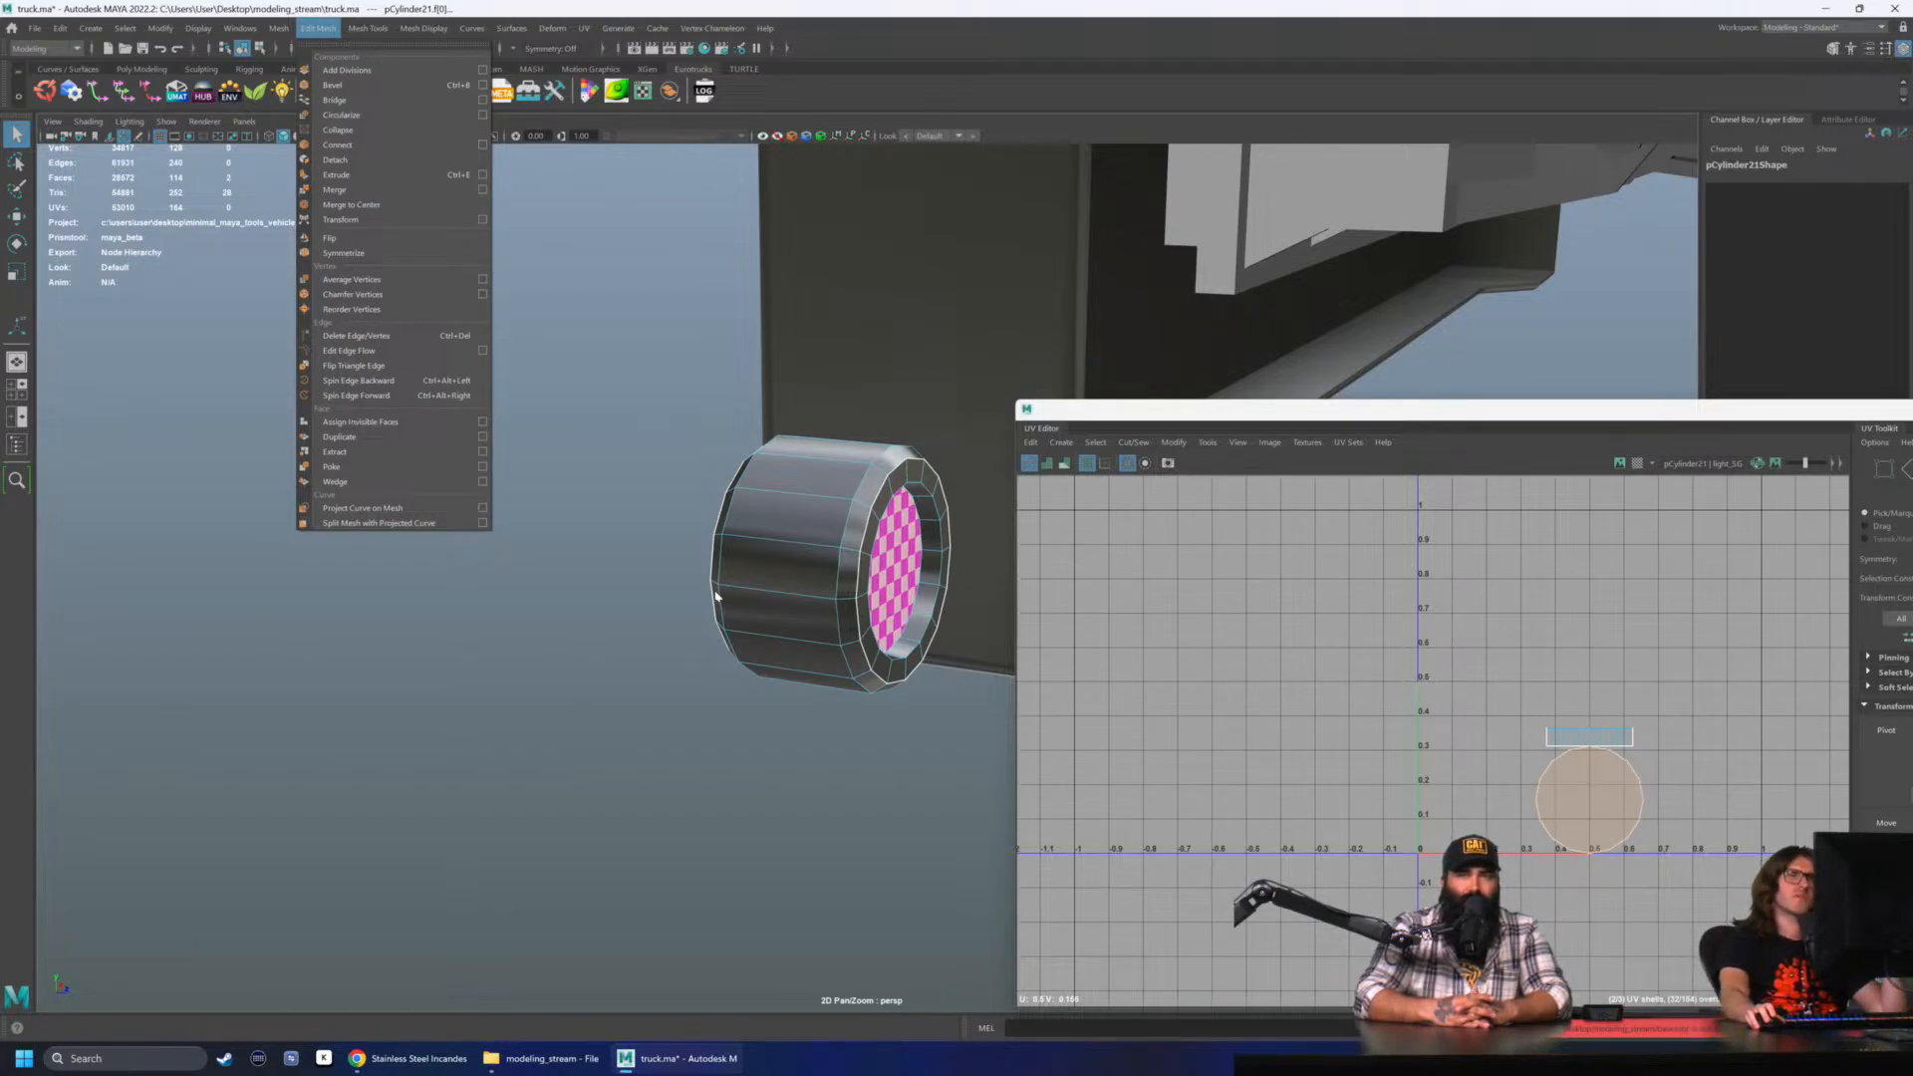
{"action": "left_click", "coordinate": [641, 482]}
- Bring the full UV Toolkit into view and apply an Automatic UV projection to the whole light
{"action": "left_click_drag", "start_coordinate": [1549, 425], "coordinate": [1383, 361]}
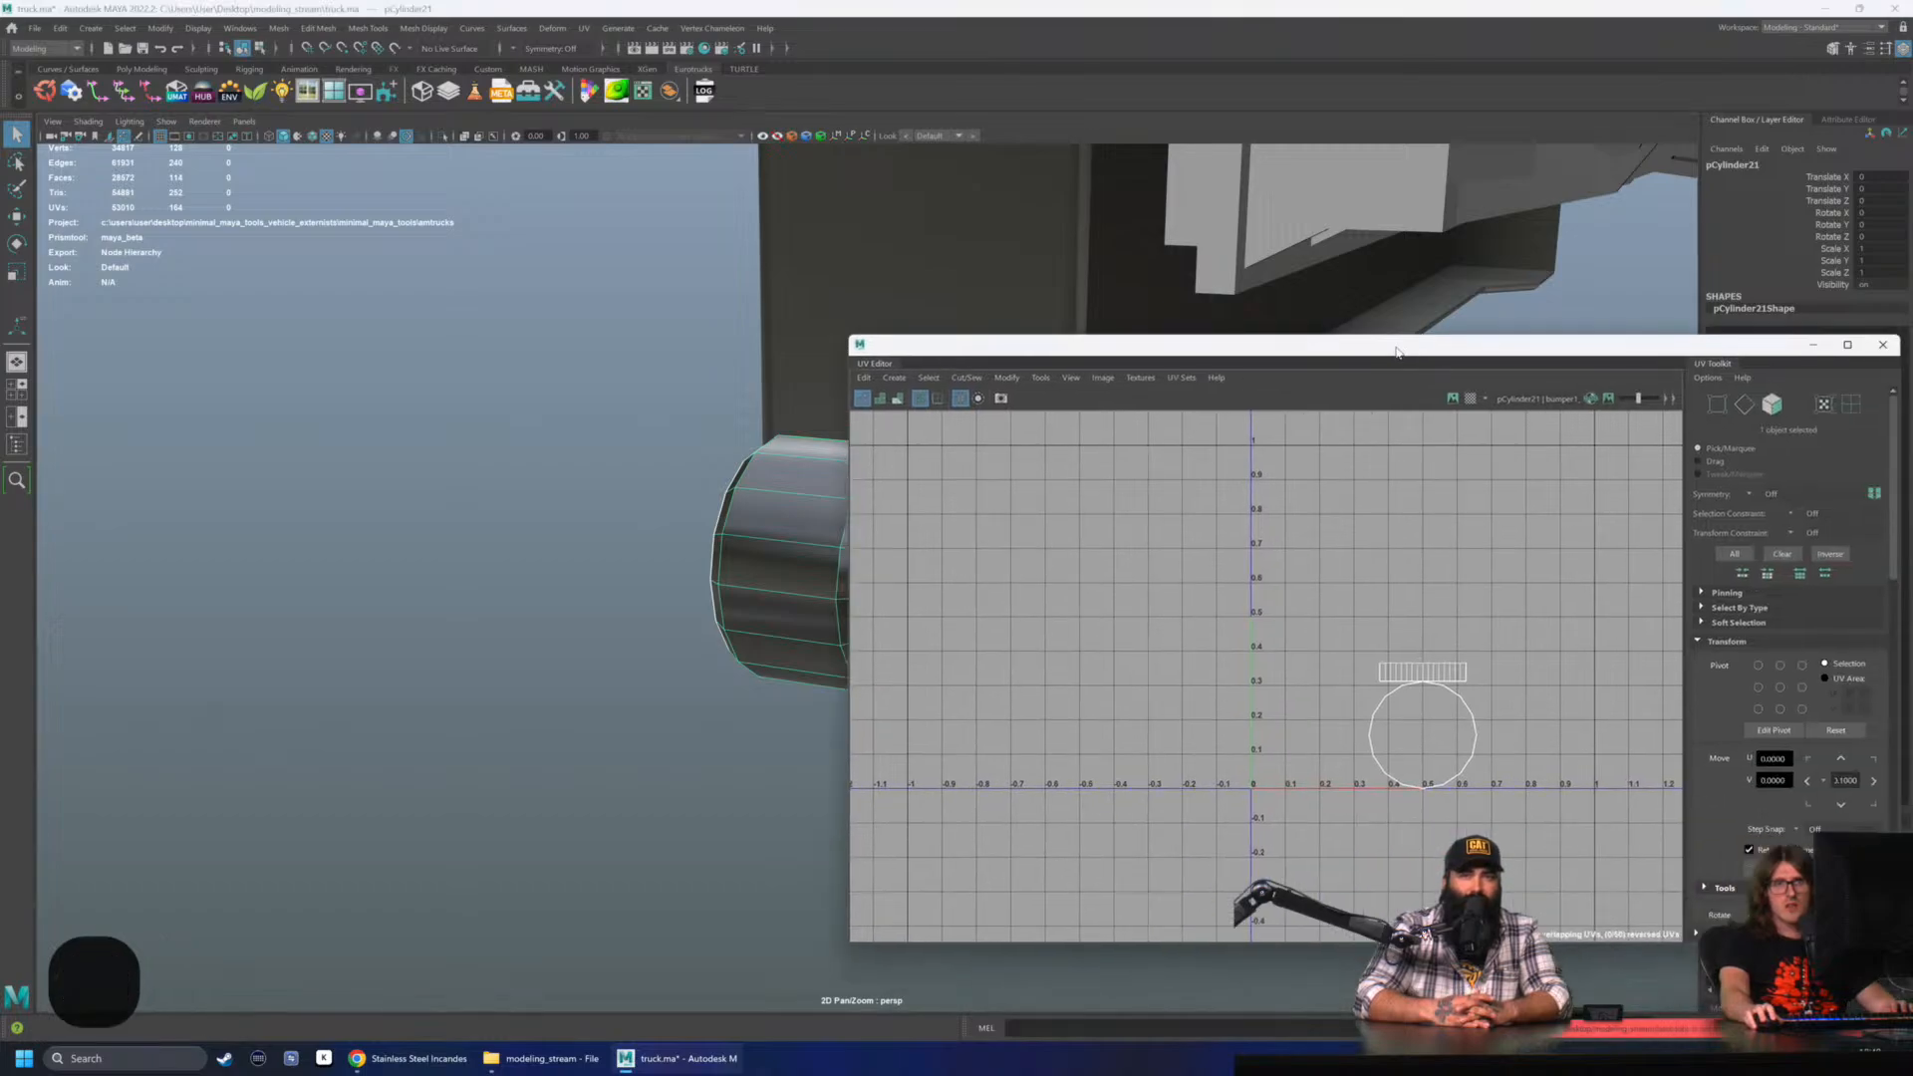
{"action": "scroll", "coordinate": [1762, 705], "scroll_direction": "down", "scroll_amount": 5}
{"action": "left_click", "coordinate": [1734, 679]}
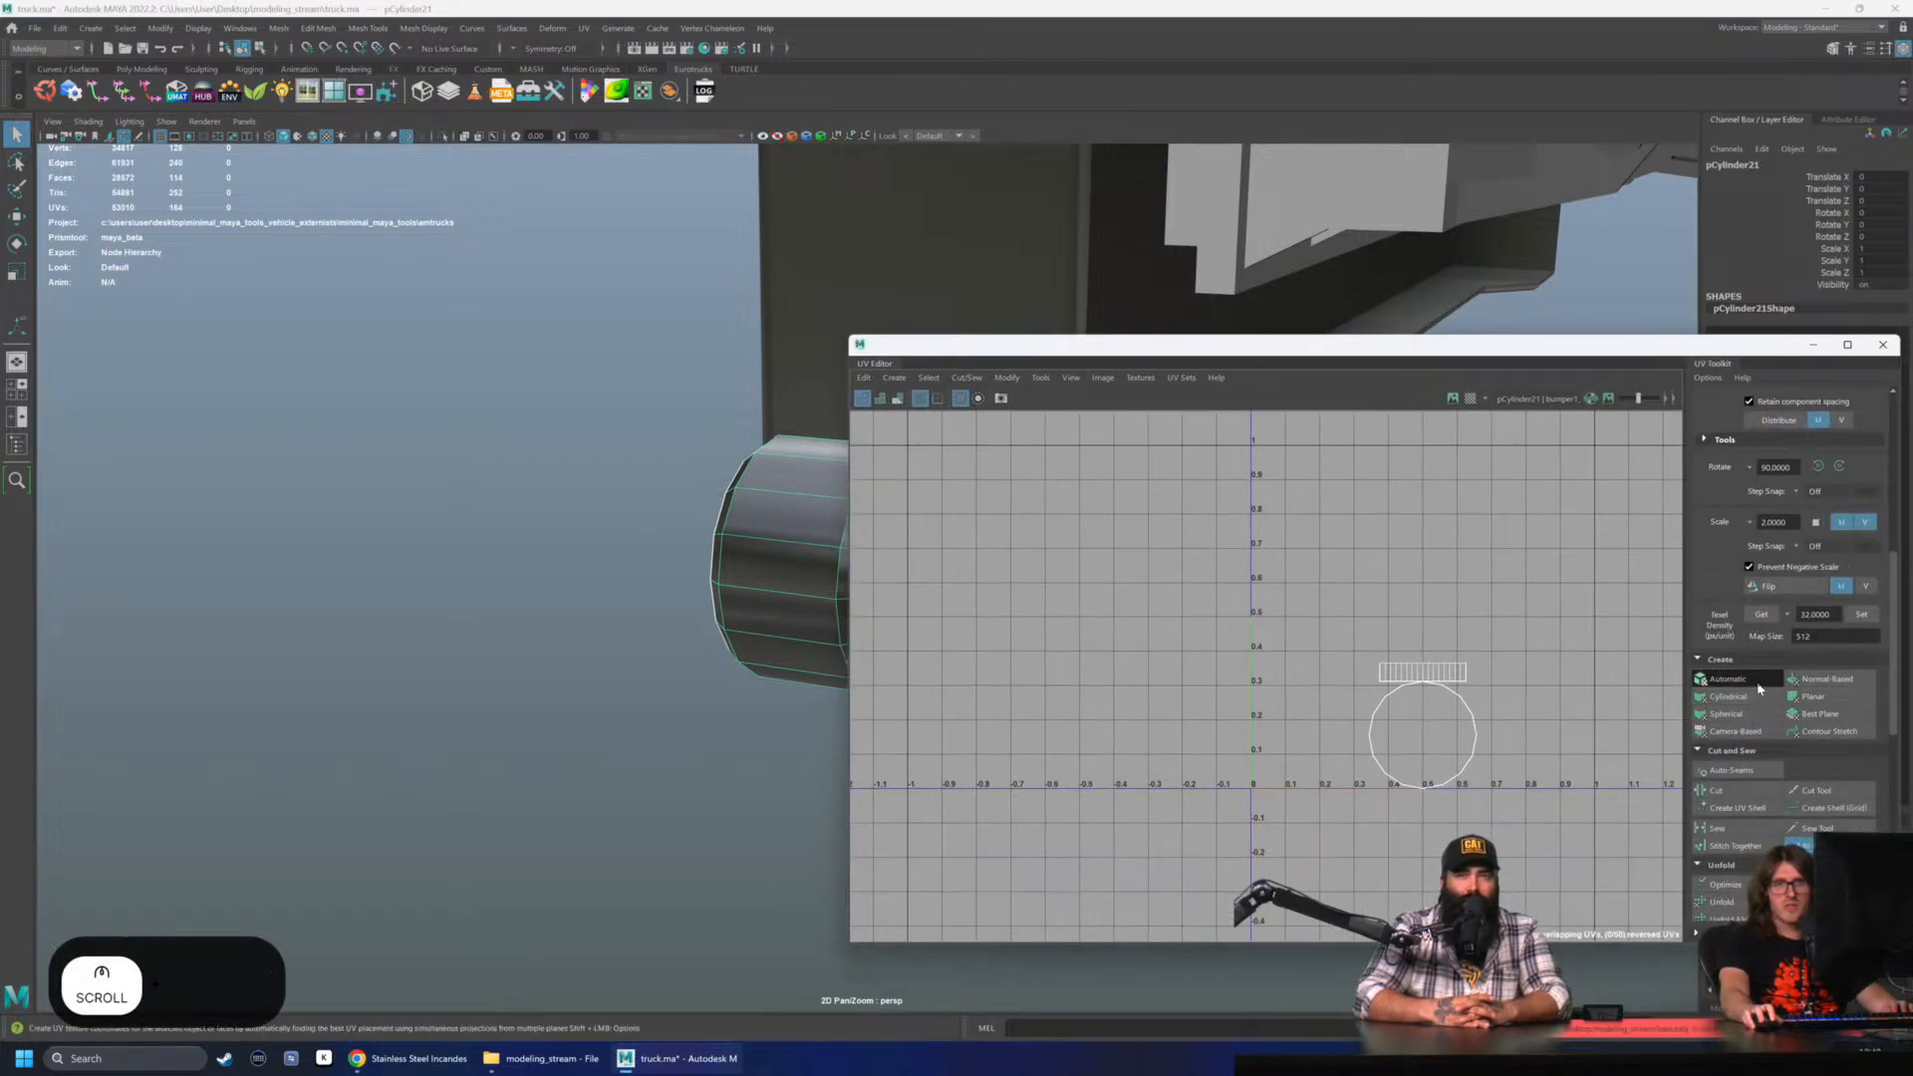
{"action": "scroll", "coordinate": [1482, 675], "scroll_direction": "down", "scroll_amount": 1}
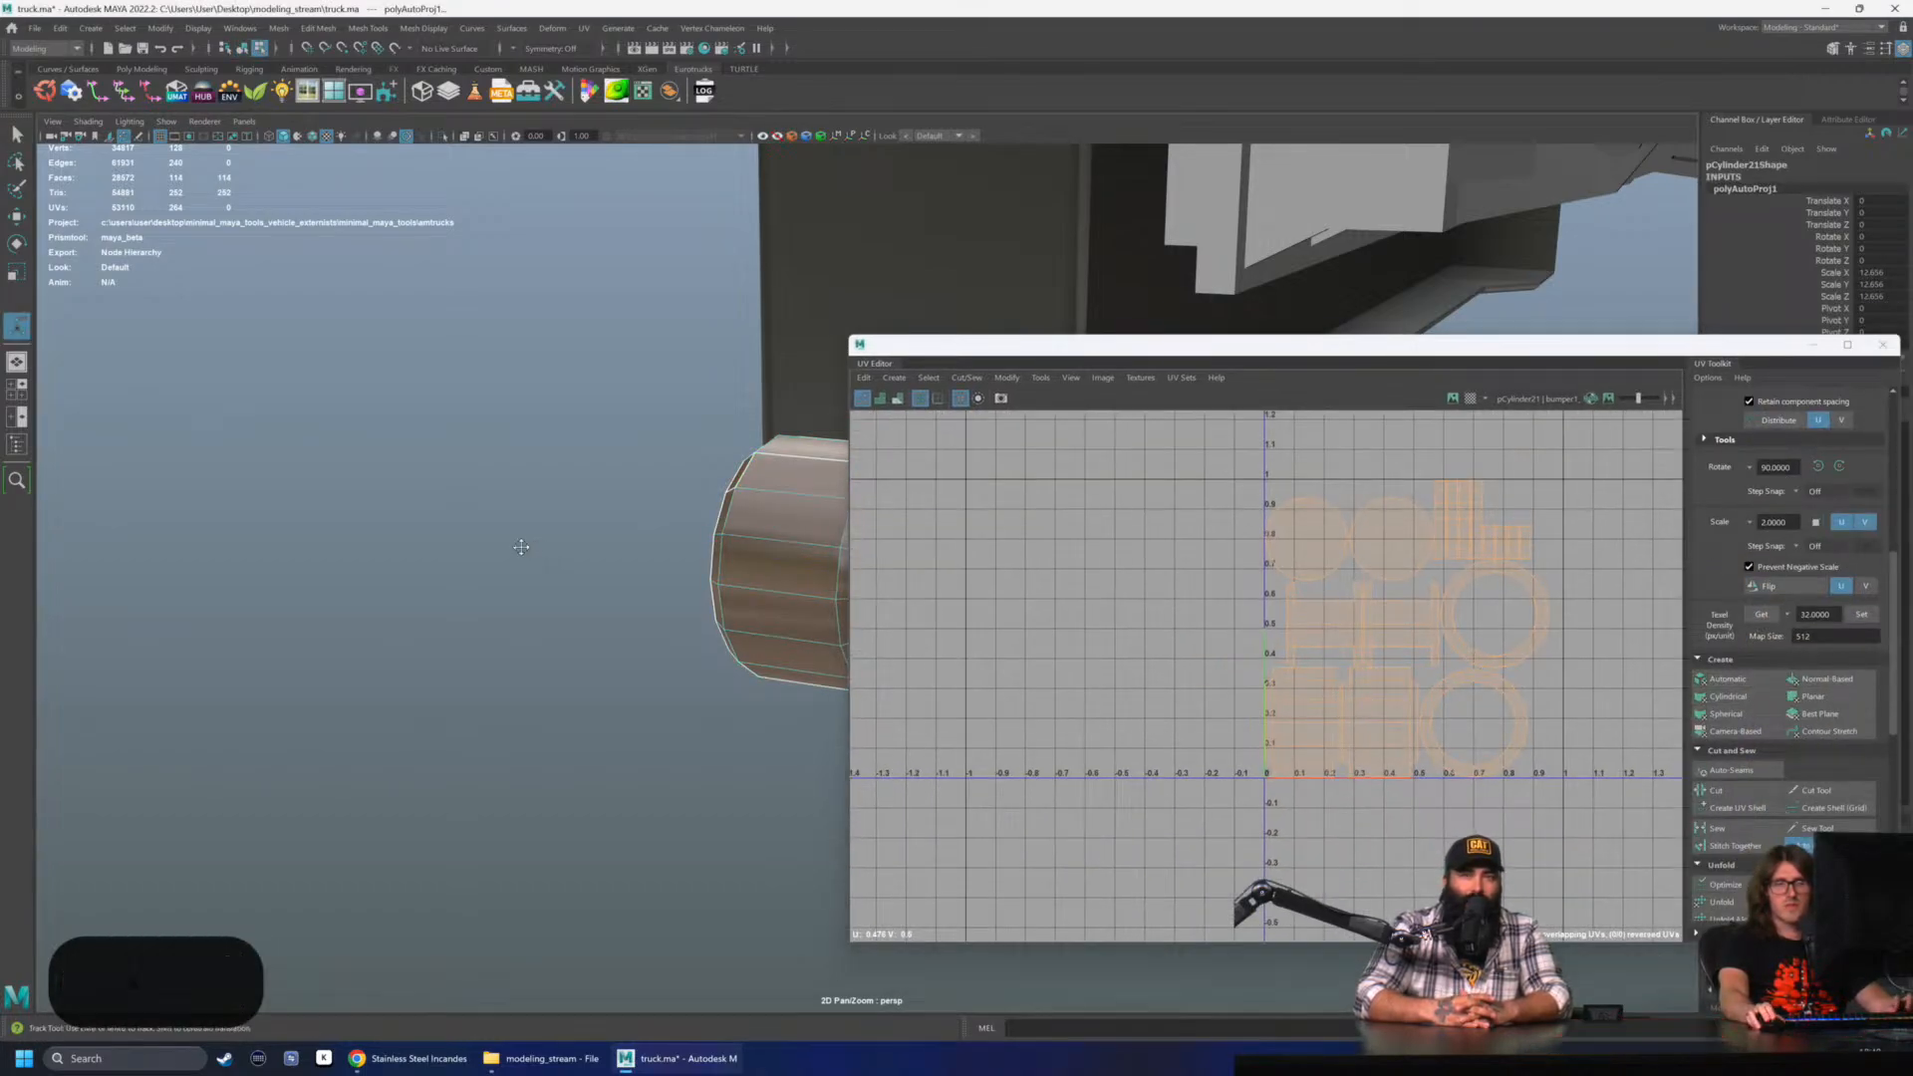
- Undo the latest UV layout changes on the round light
{"action": "middle_click_drag", "start_coordinate": [521, 542], "coordinate": [357, 558], "text": "alt"}
{"action": "left_click_drag", "start_coordinate": [357, 558], "coordinate": [459, 573], "text": "alt"}
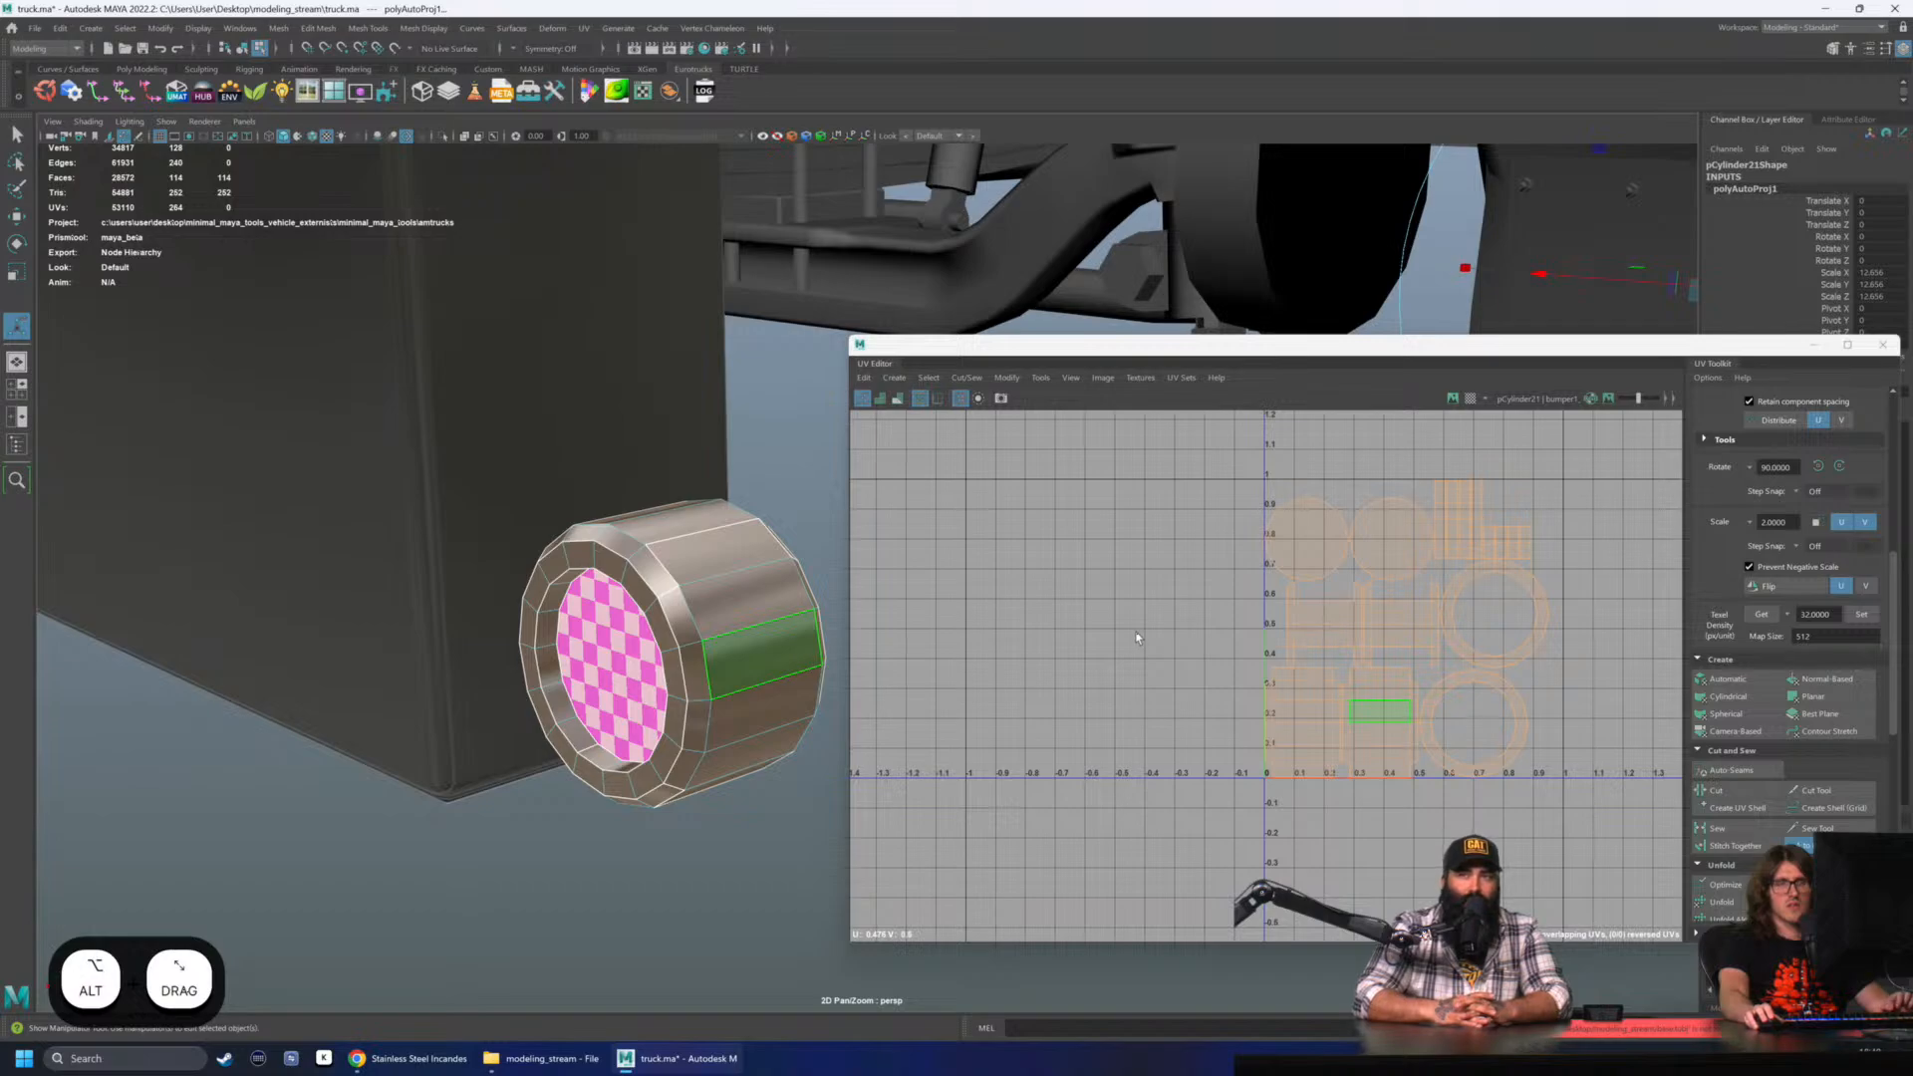
{"action": "key", "text": "ctrl+z"}
{"action": "left_click_drag", "start_coordinate": [589, 763], "coordinate": [704, 770], "text": "alt"}
{"action": "key", "text": "ctrl+z"}
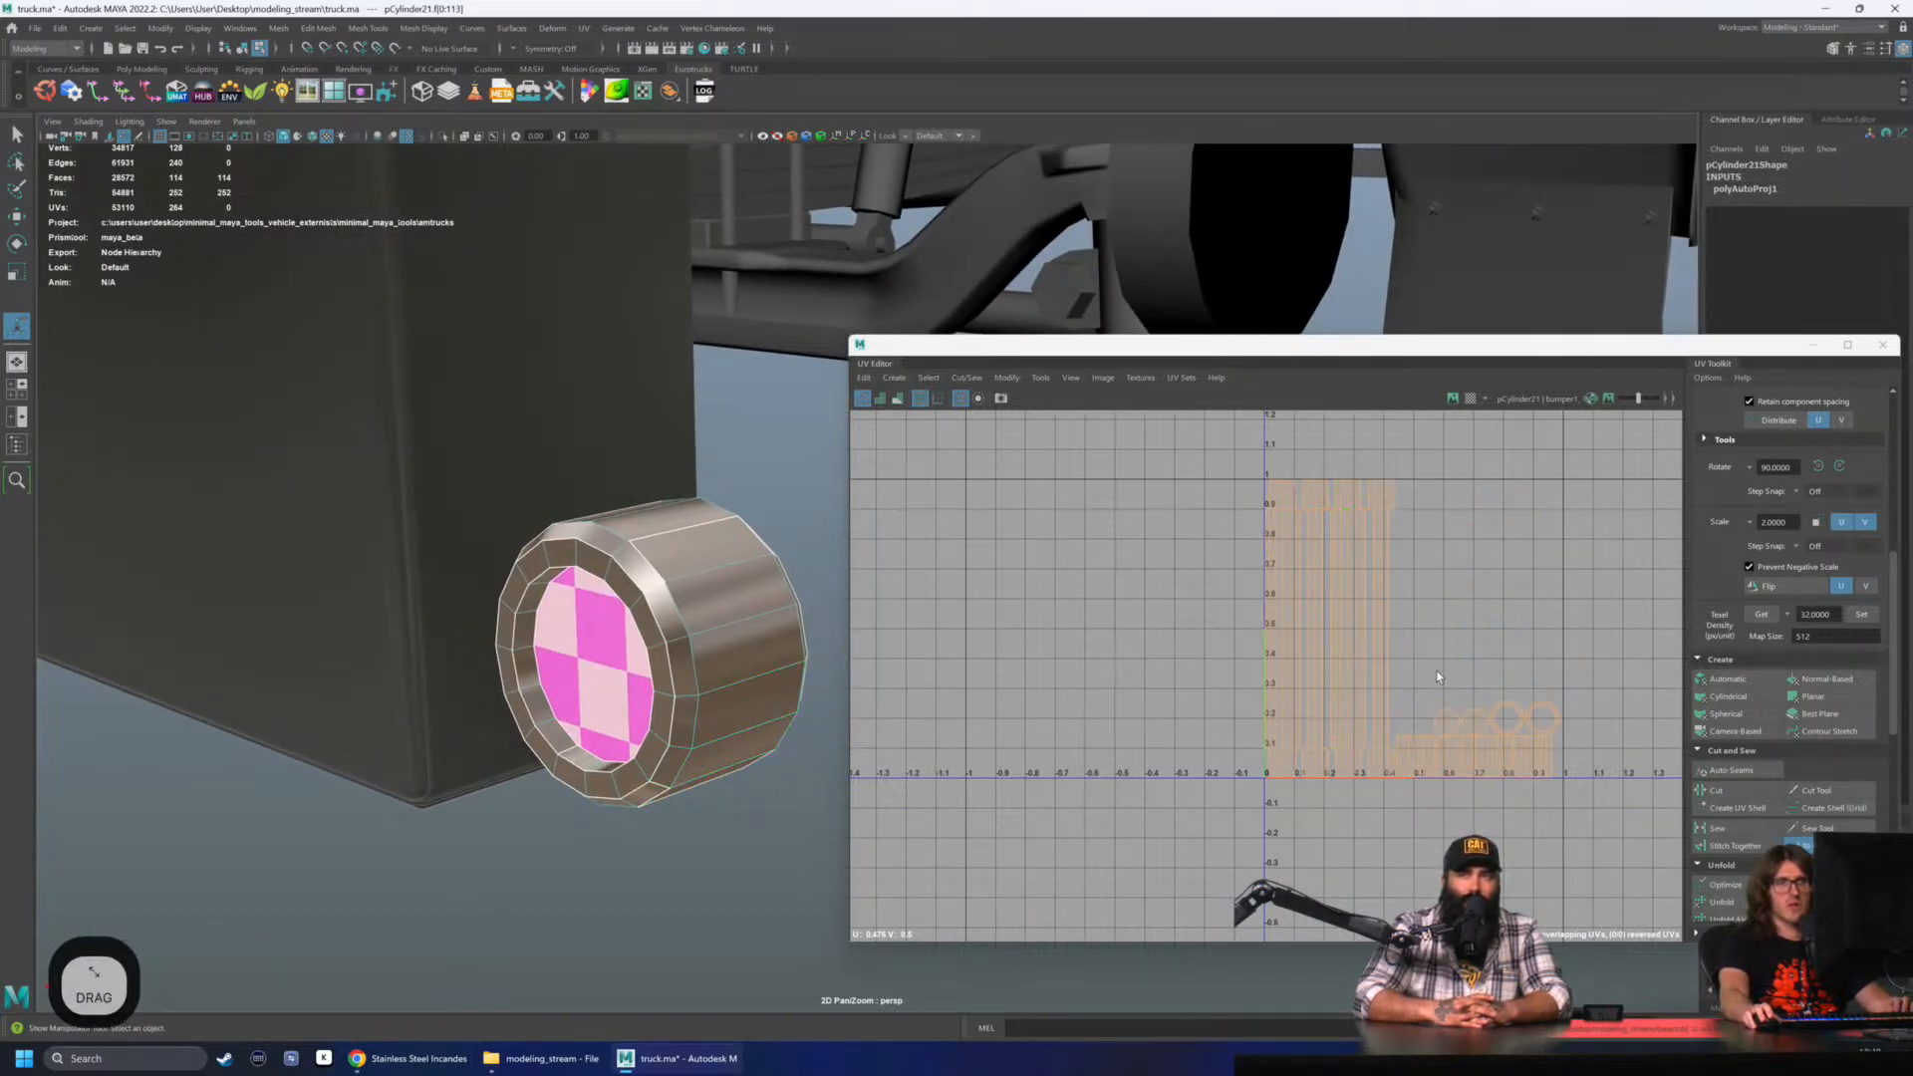
- Select all of the light's faces except its two round end faces and apply a Planar UV projection to them
{"action": "left_click", "coordinate": [767, 827]}
{"action": "double_click", "coordinate": [578, 662]}
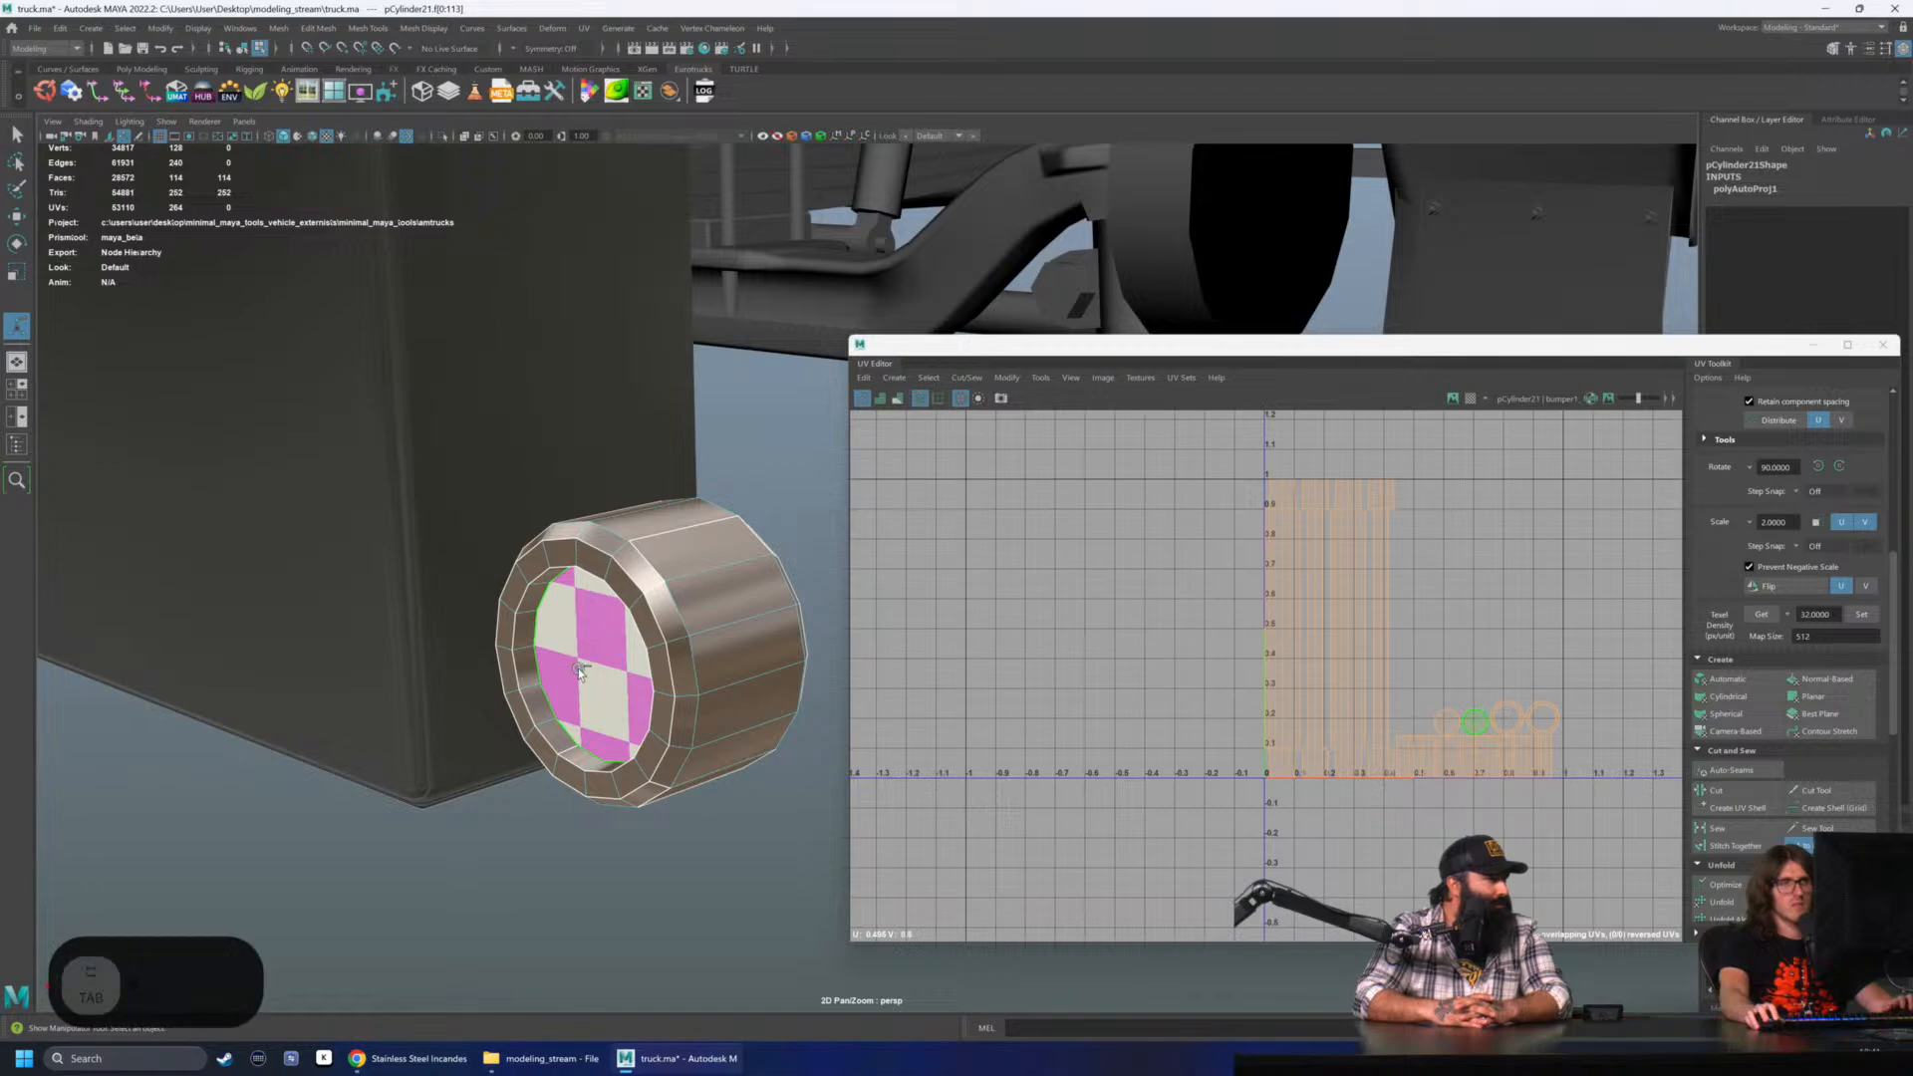
{"action": "left_click", "coordinate": [592, 628], "text": "ctrl"}
{"action": "left_click_drag", "start_coordinate": [289, 885], "coordinate": [601, 865], "text": "alt"}
{"action": "left_click", "coordinate": [798, 651], "text": "ctrl"}
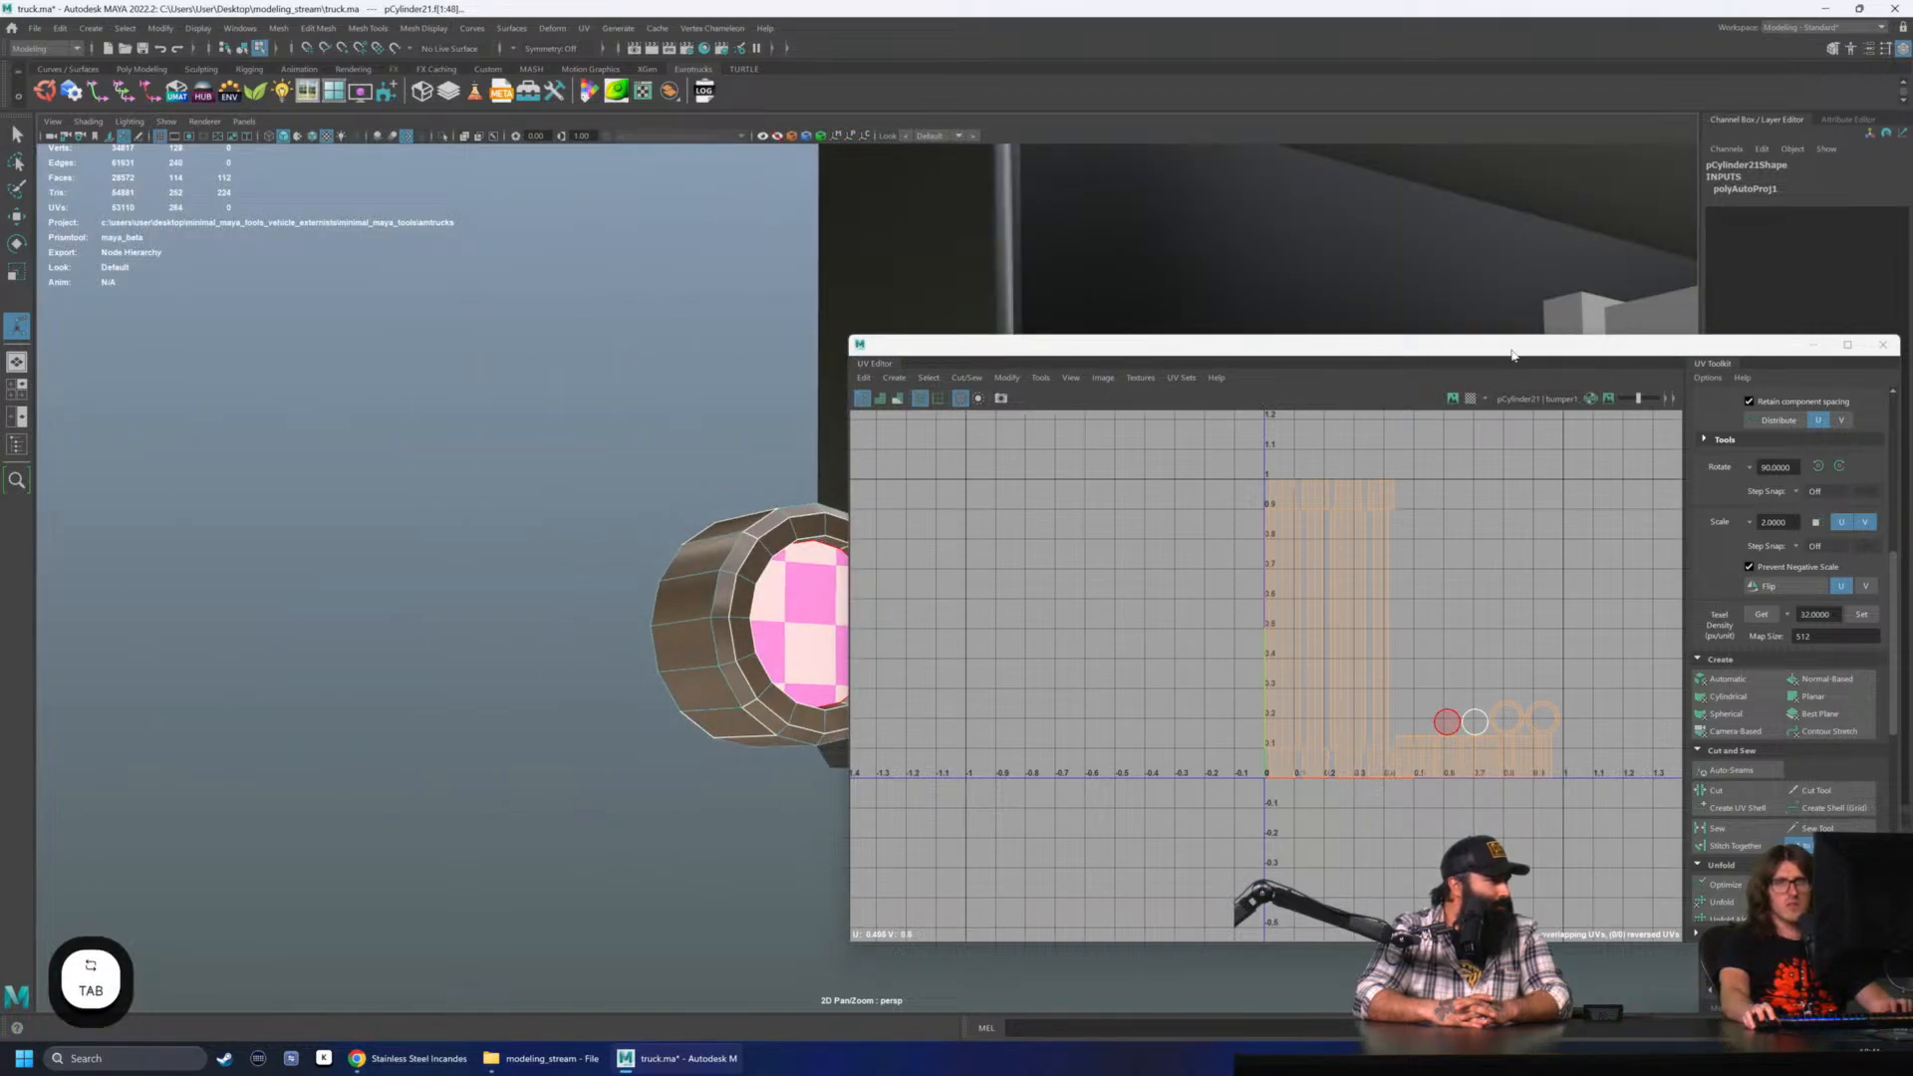
{"action": "left_click_drag", "start_coordinate": [1512, 354], "coordinate": [1179, 342]}
{"action": "scroll", "coordinate": [1455, 598], "scroll_direction": "down", "scroll_amount": 2}
{"action": "left_click", "coordinate": [1479, 595]}
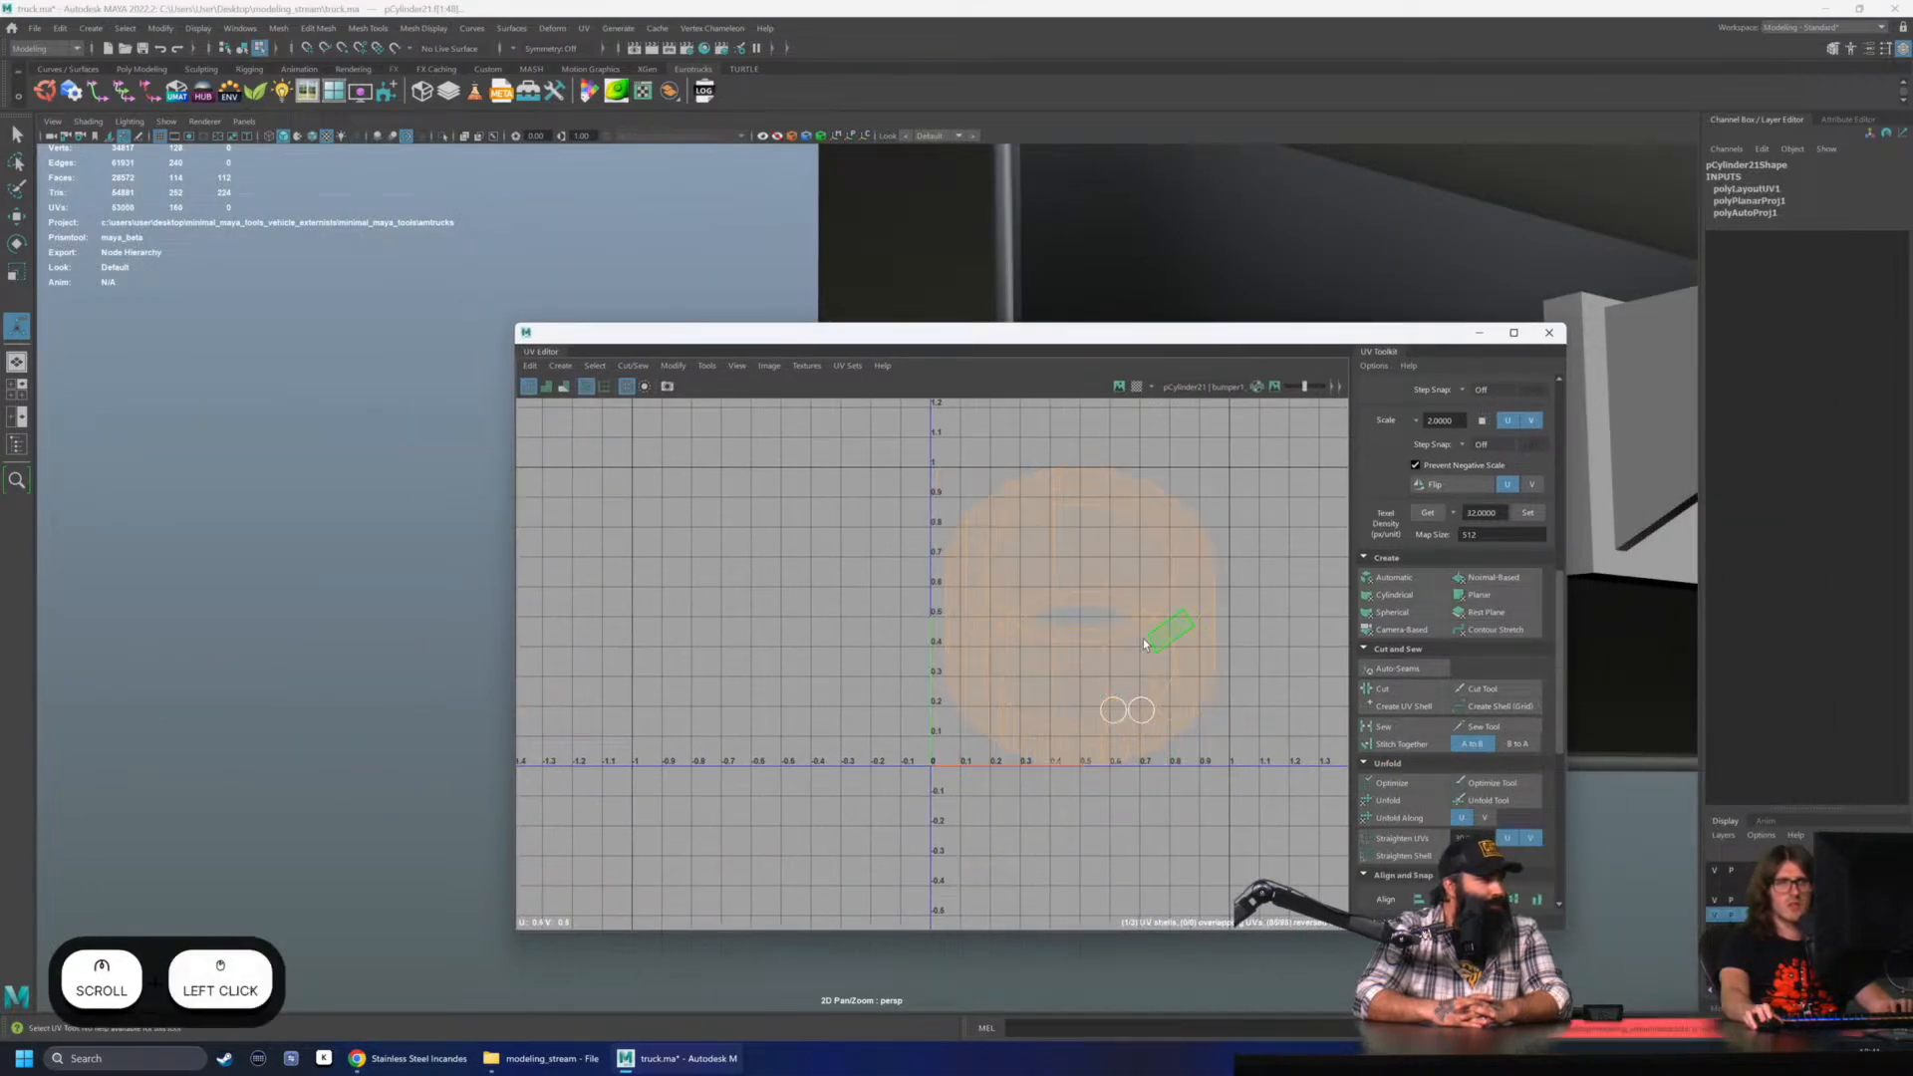
{"action": "scroll", "coordinate": [1082, 650], "scroll_direction": "up", "scroll_amount": 2}
- Cut a UV seam across the light housing along one line of edges running from one side to the other
{"action": "left_click_drag", "start_coordinate": [411, 598], "coordinate": [221, 574], "text": "alt"}
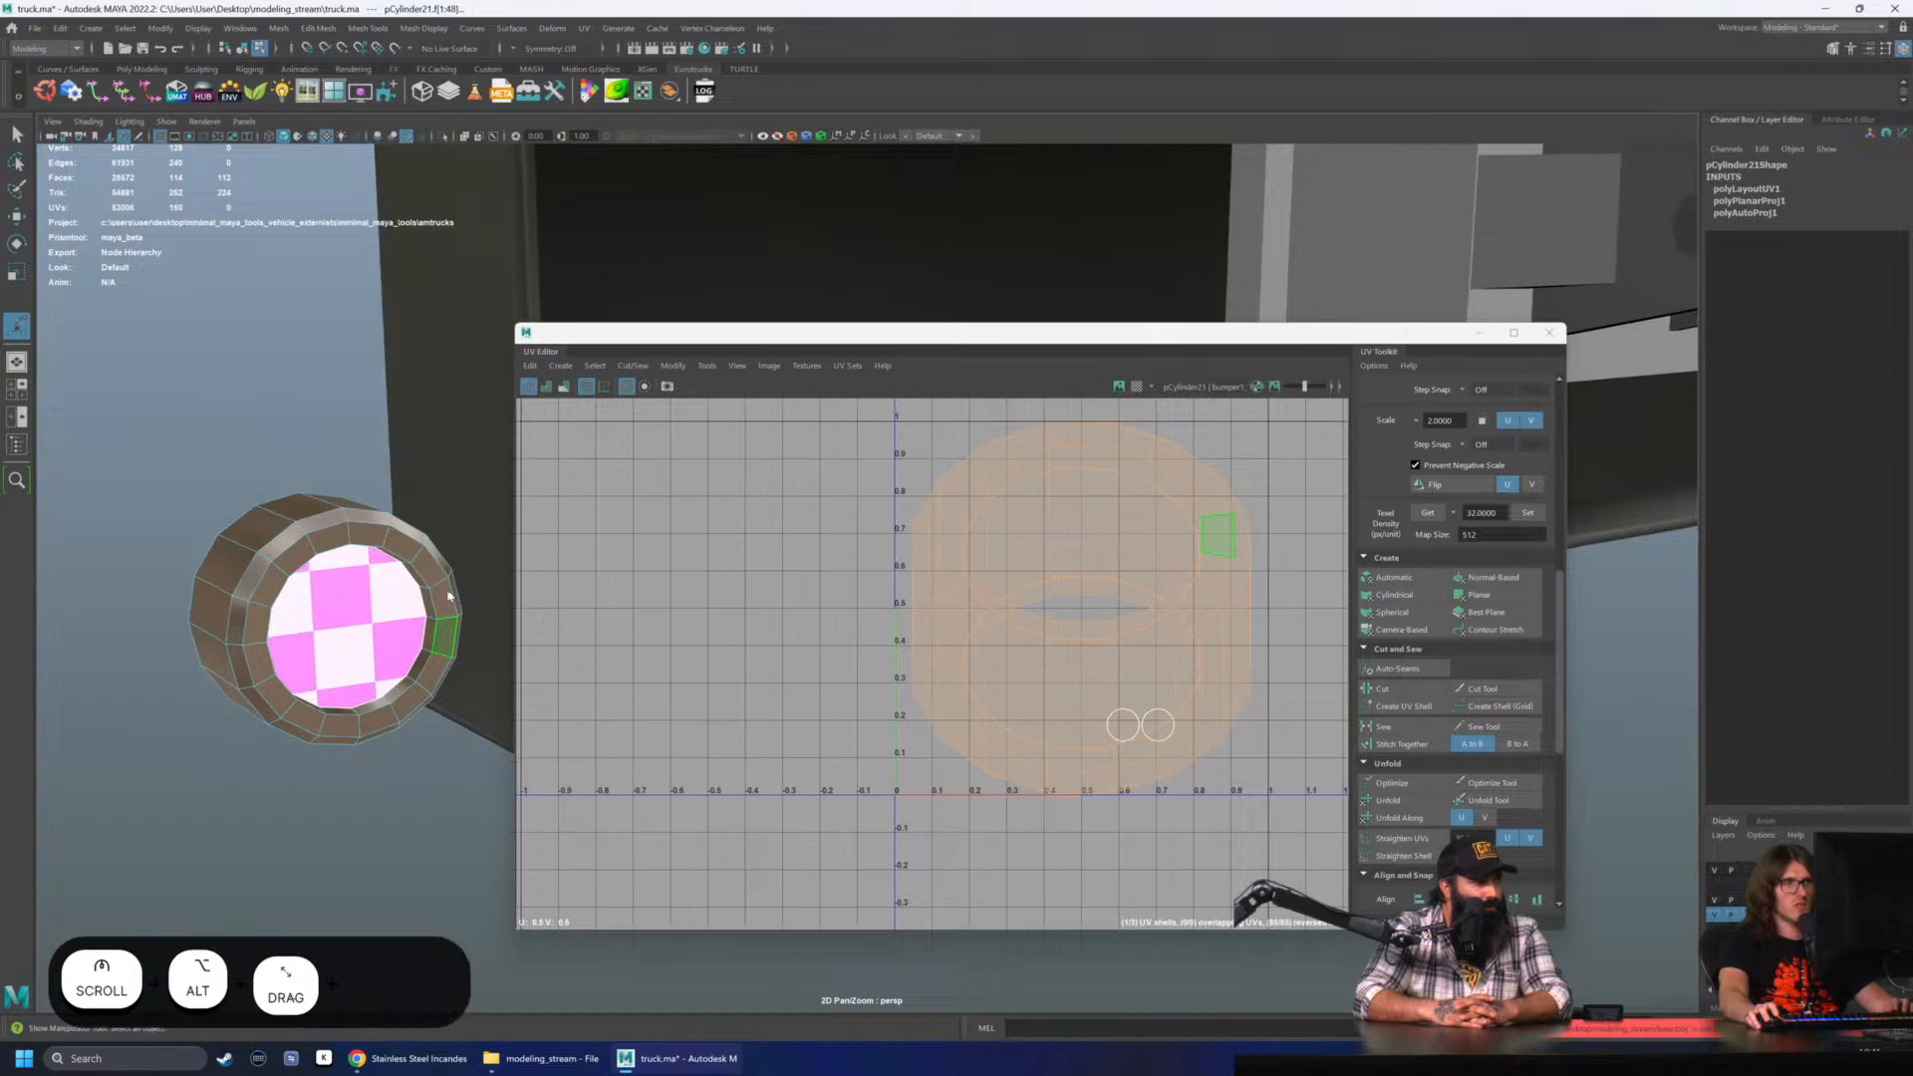
{"action": "right_click_drag", "start_coordinate": [447, 596], "coordinate": [448, 558]}
{"action": "double_click", "coordinate": [445, 617]}
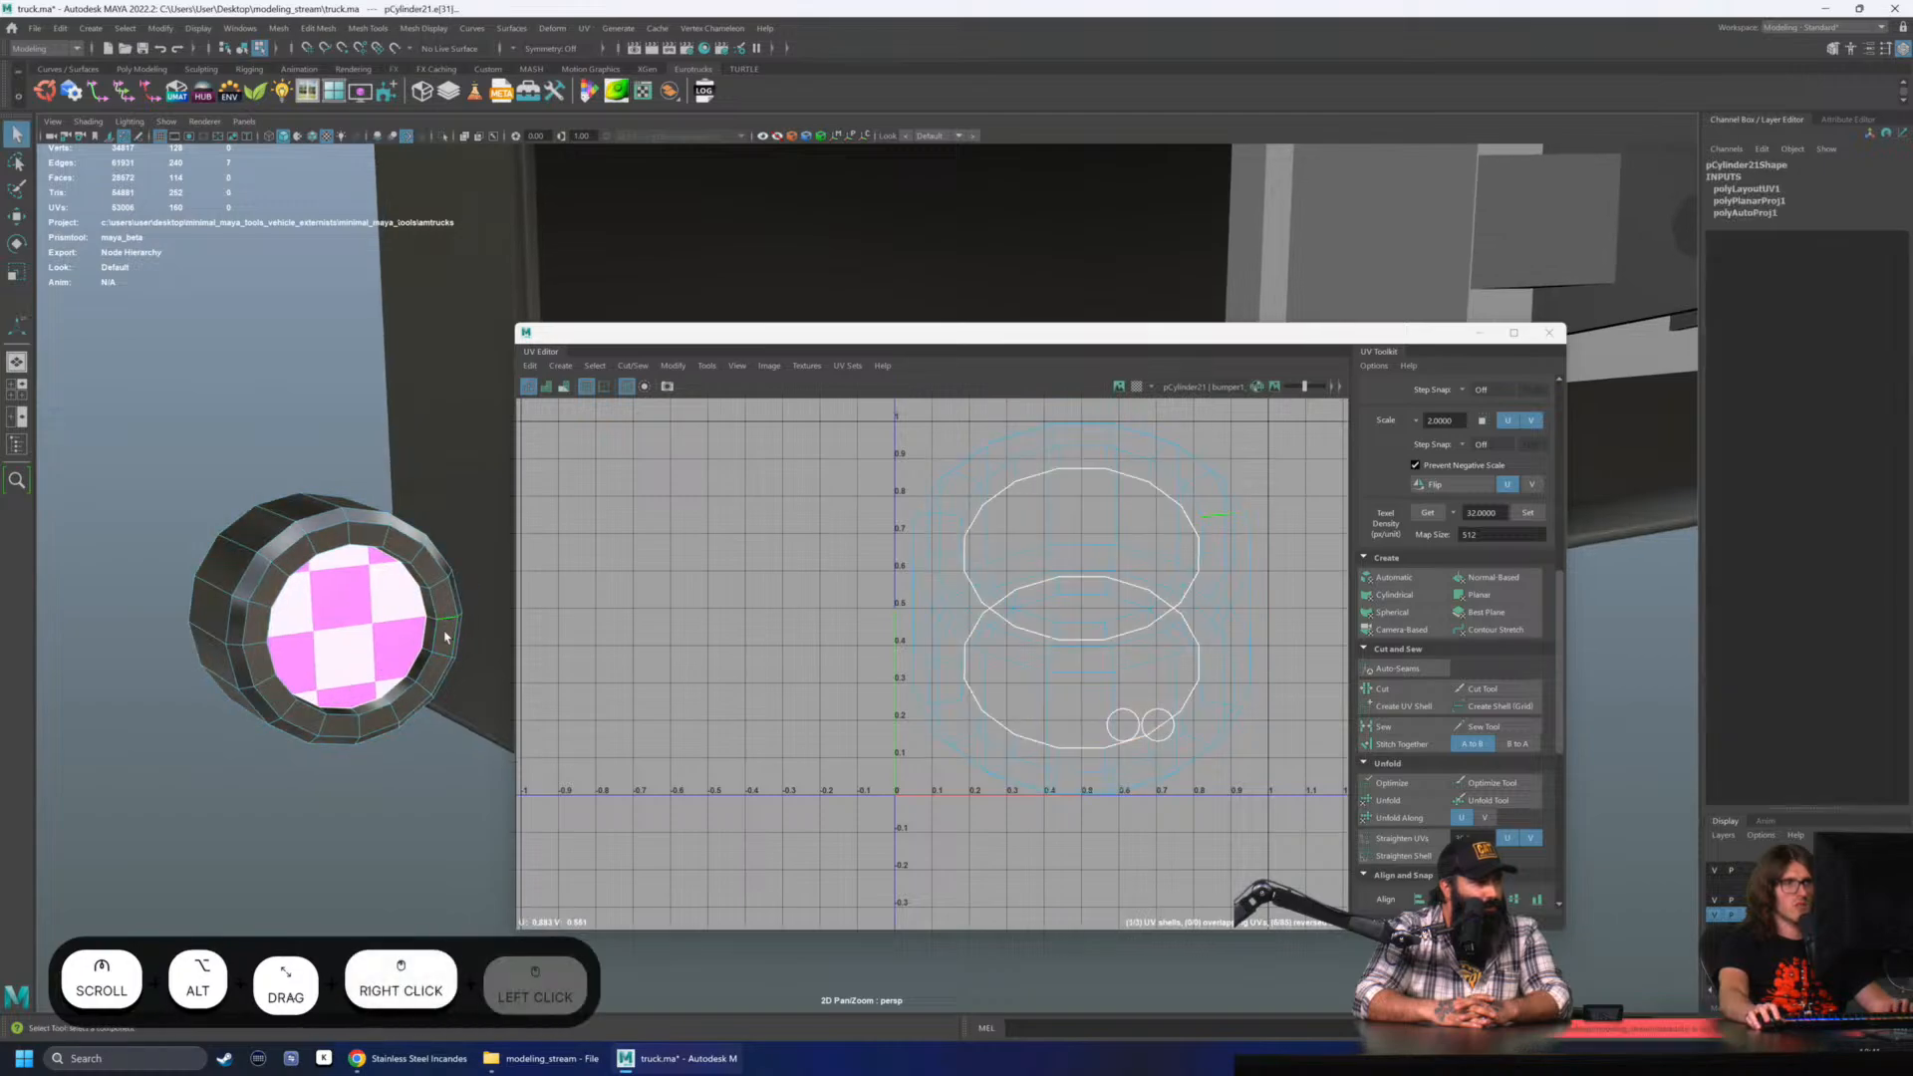
{"action": "left_click", "coordinate": [1405, 705]}
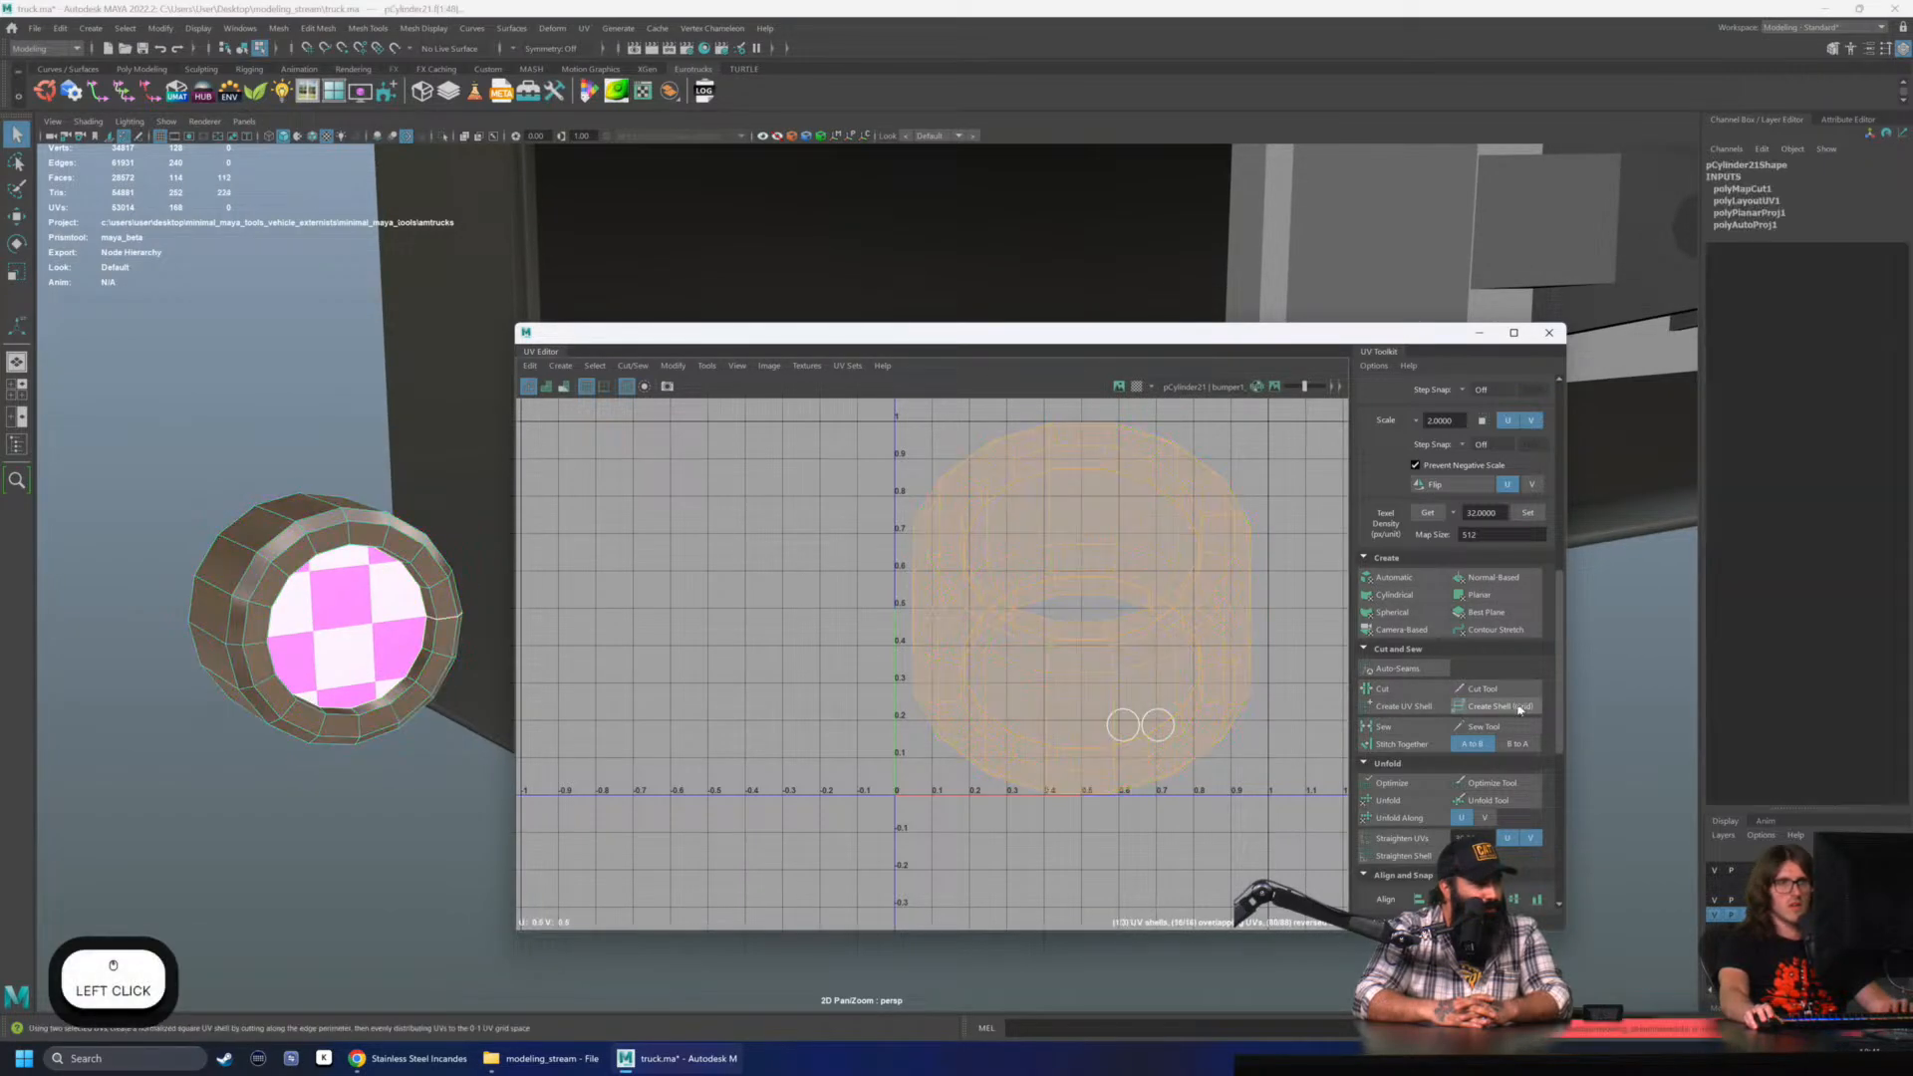
- Unfold the cut housing into one long UV strip and move it above the two round end-face shells
{"action": "scroll", "coordinate": [1520, 709], "scroll_direction": "down", "scroll_amount": 1}
{"action": "left_click", "coordinate": [1500, 676]}
{"action": "scroll", "coordinate": [1115, 657], "scroll_direction": "down", "scroll_amount": 3}
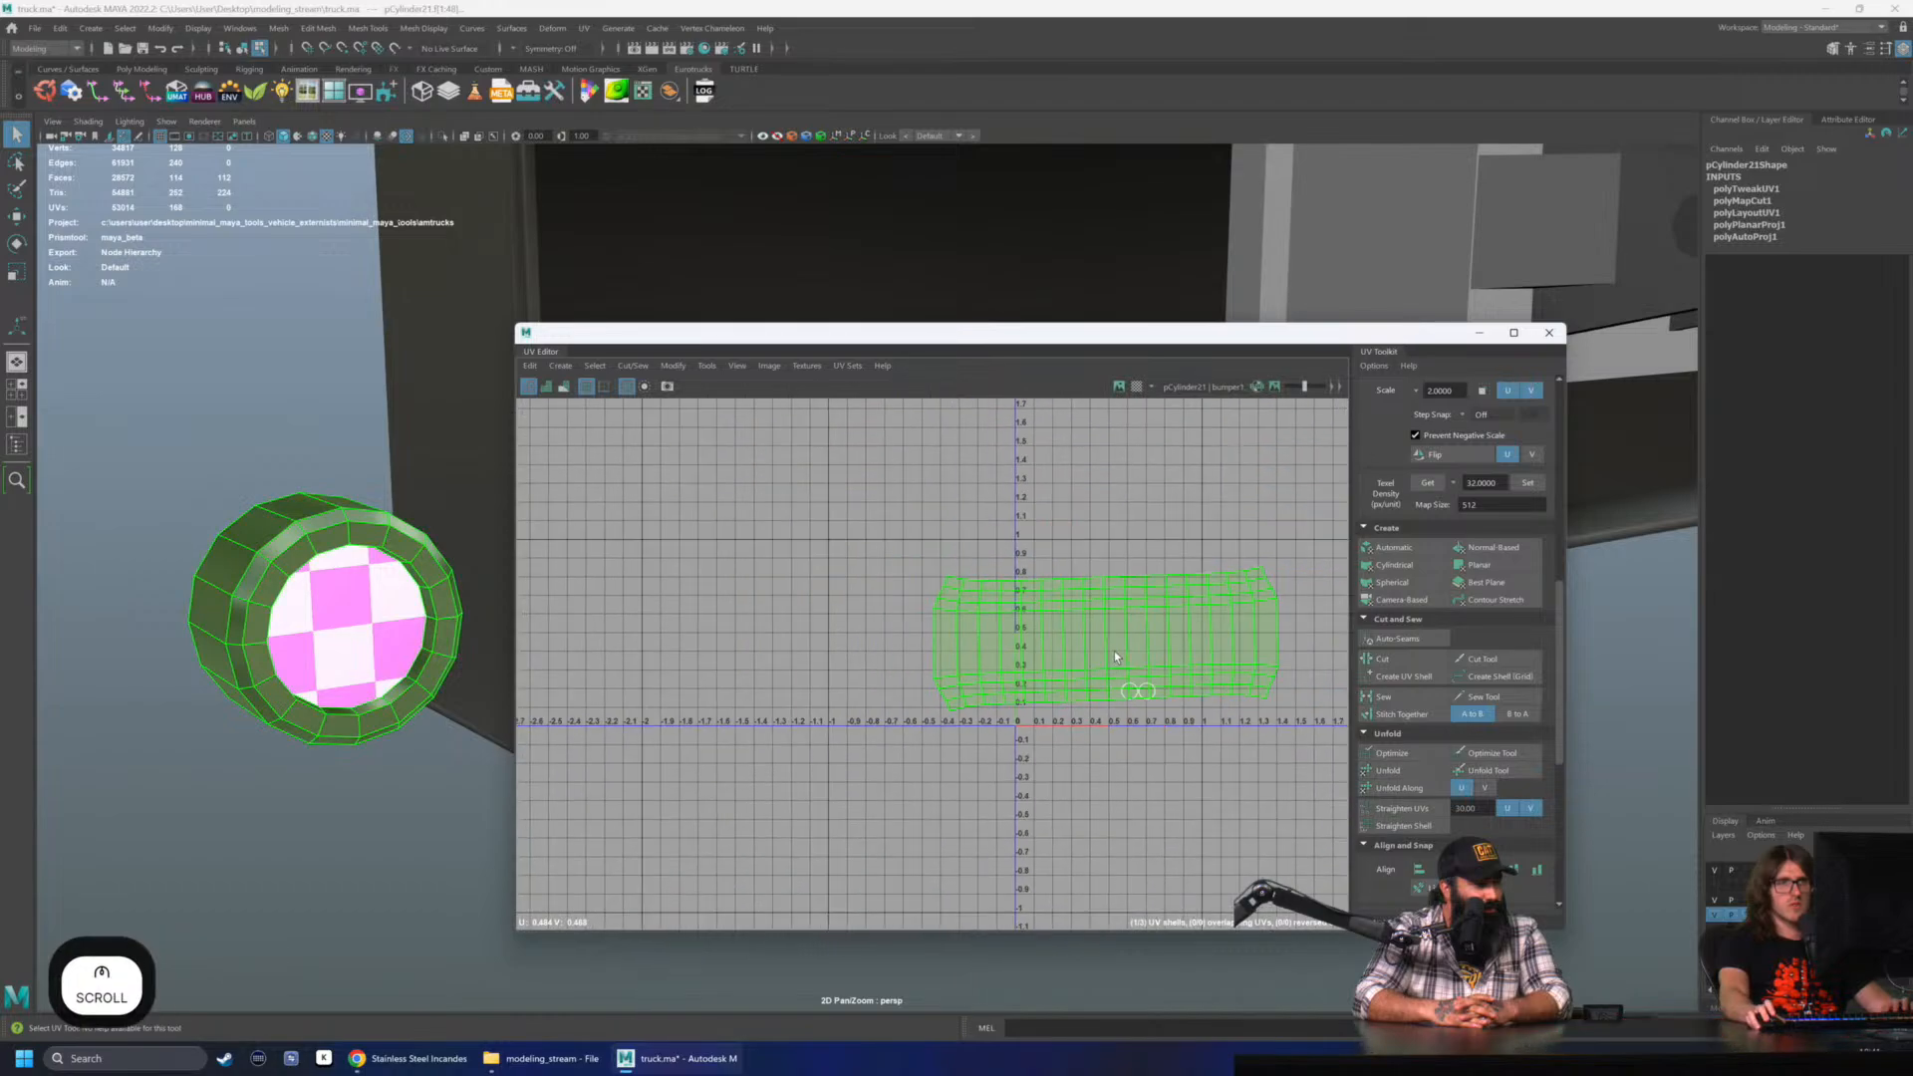
{"action": "key", "text": "w"}
{"action": "left_click_drag", "start_coordinate": [1106, 639], "coordinate": [1206, 715]}
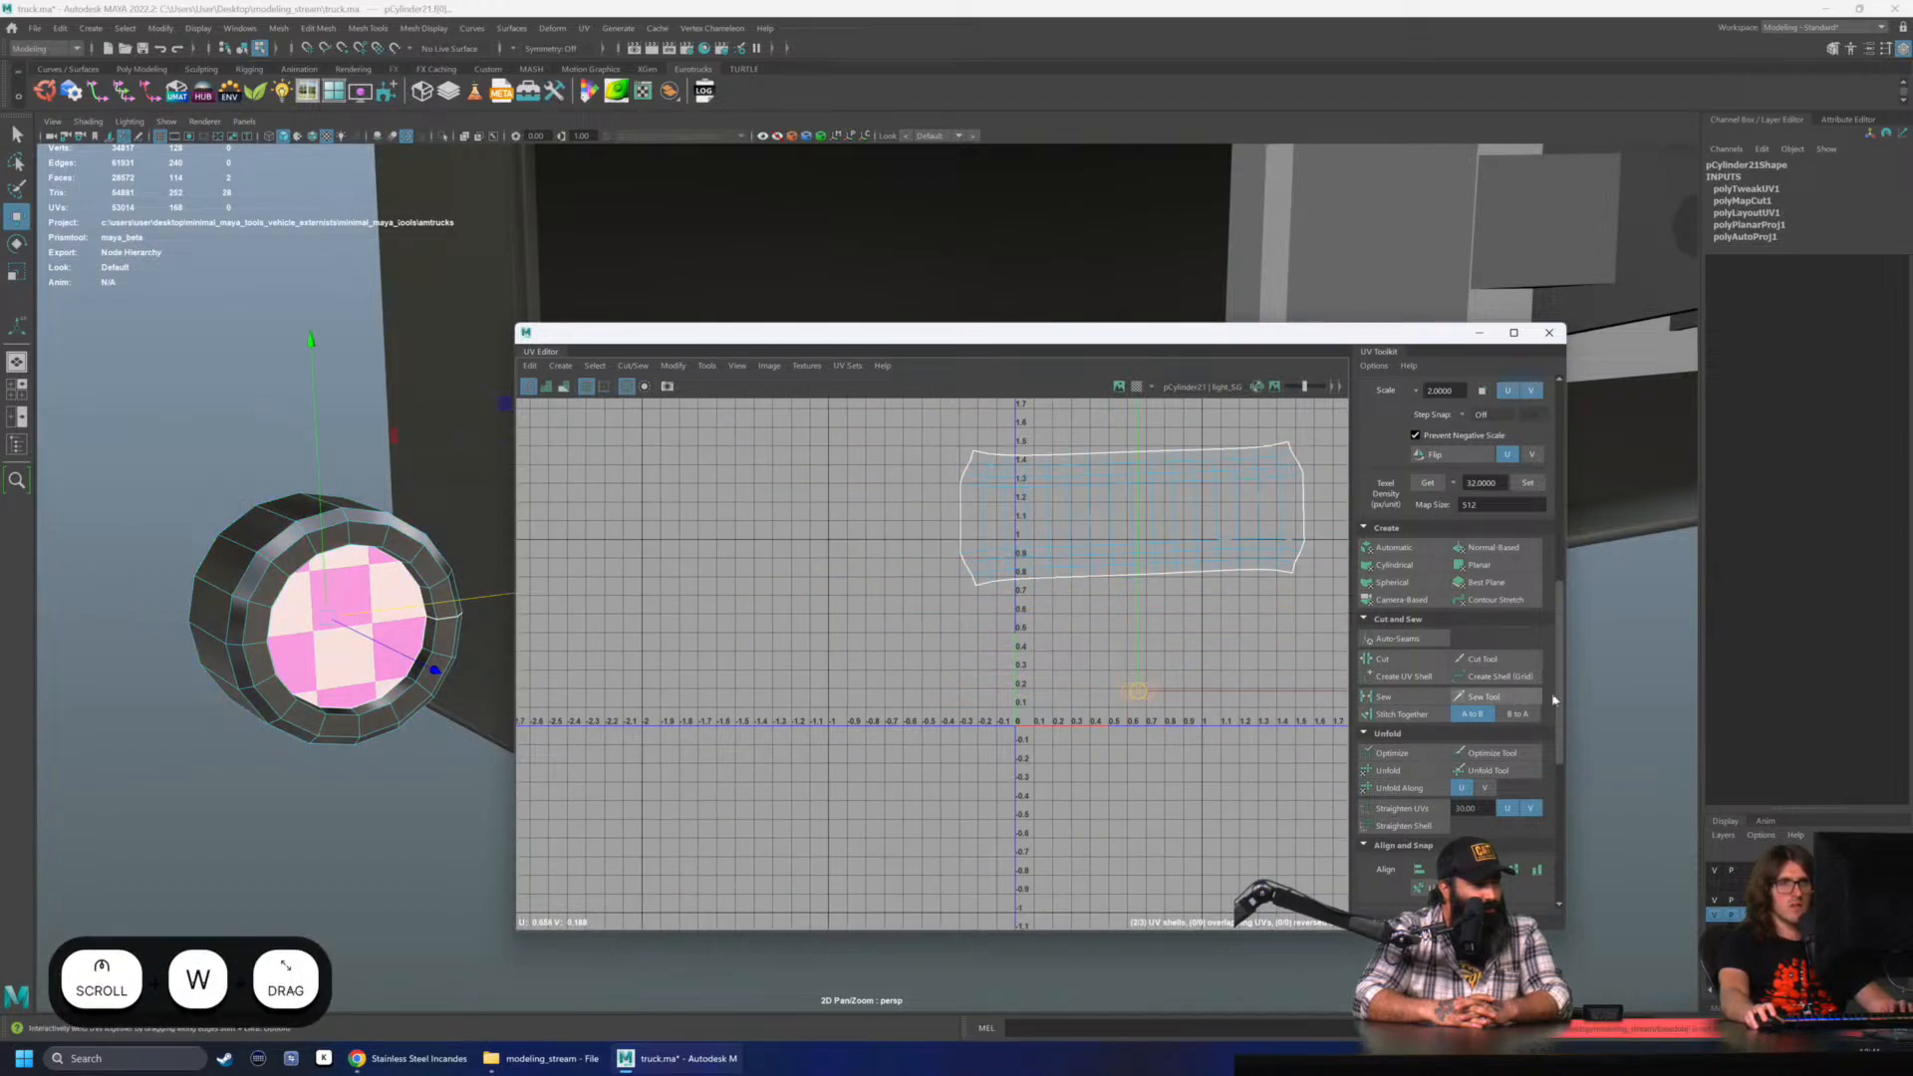
- Select the two round end-face shells in the UV layout and apply Optimize to them
{"action": "left_click", "coordinate": [1422, 751]}
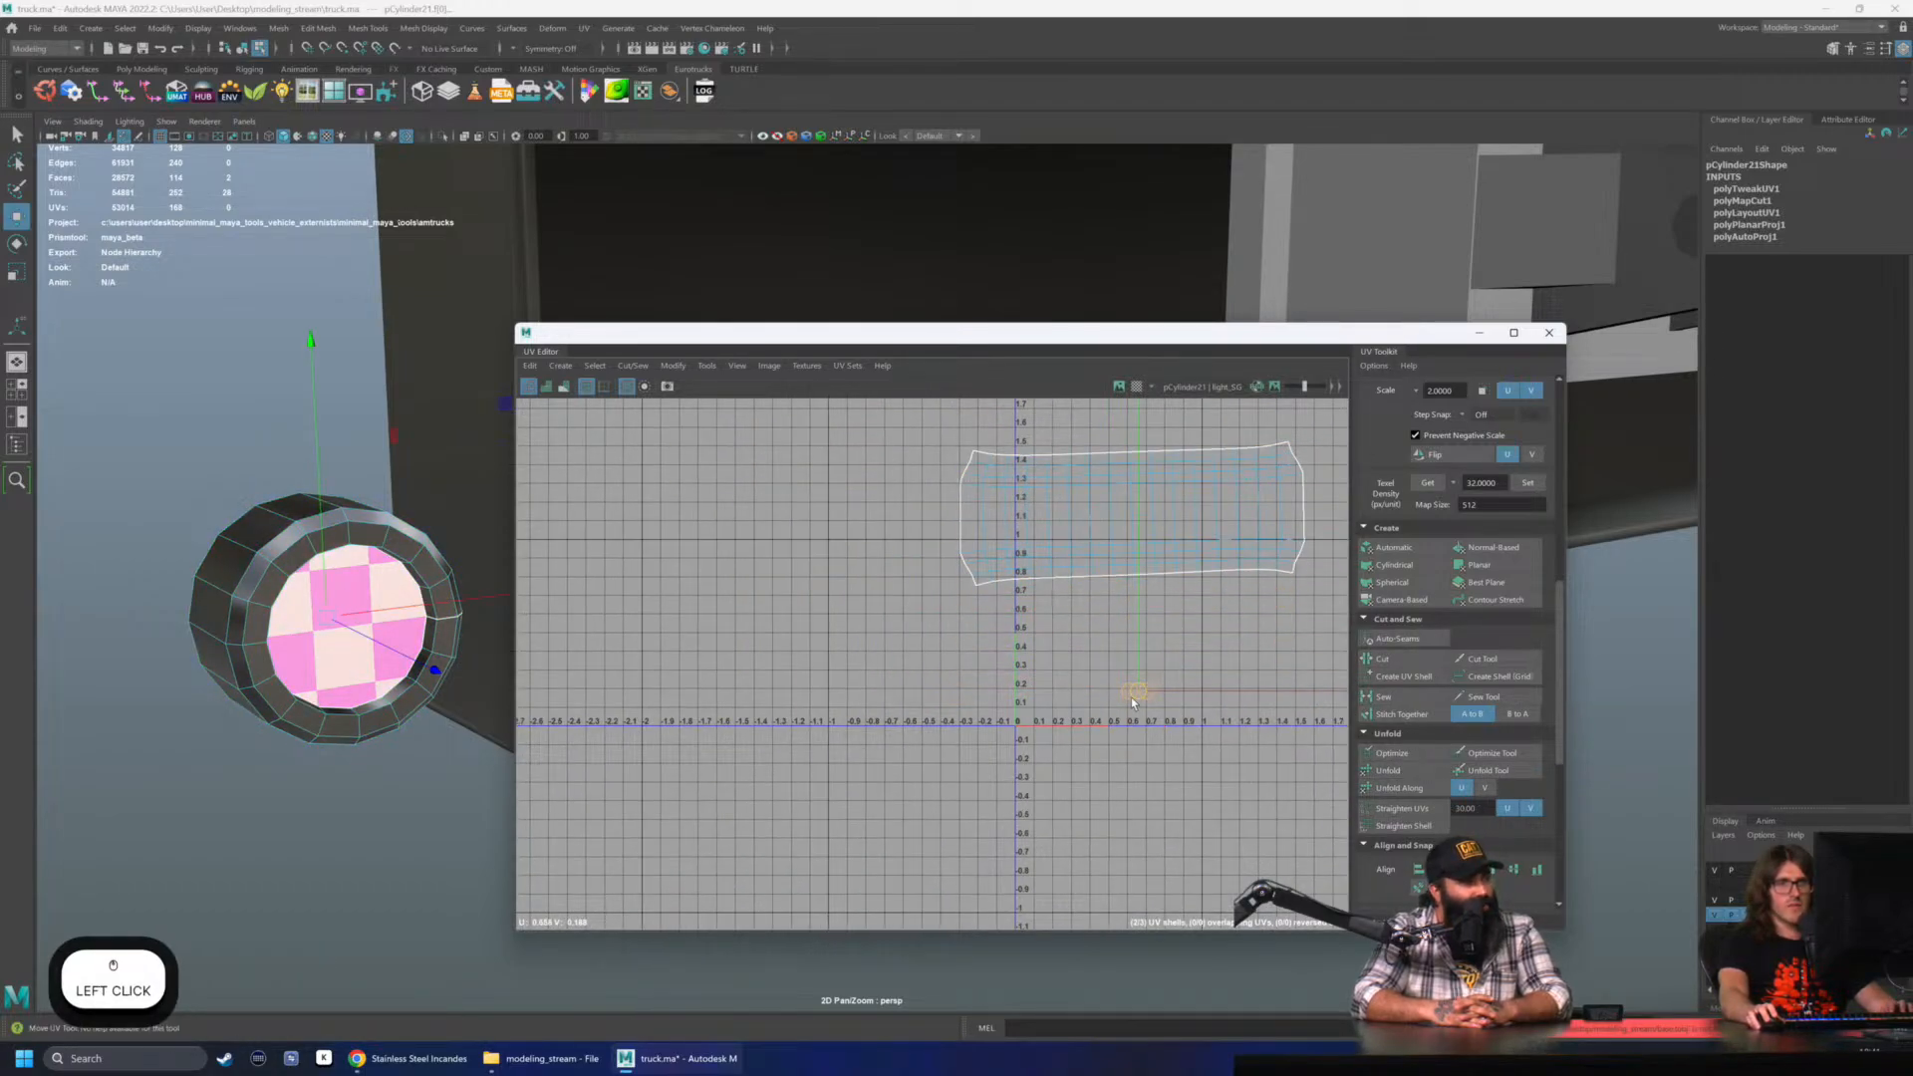
{"action": "right_click_drag", "start_coordinate": [1187, 725], "coordinate": [1124, 702]}
{"action": "left_click_drag", "start_coordinate": [1089, 672], "coordinate": [1159, 718]}
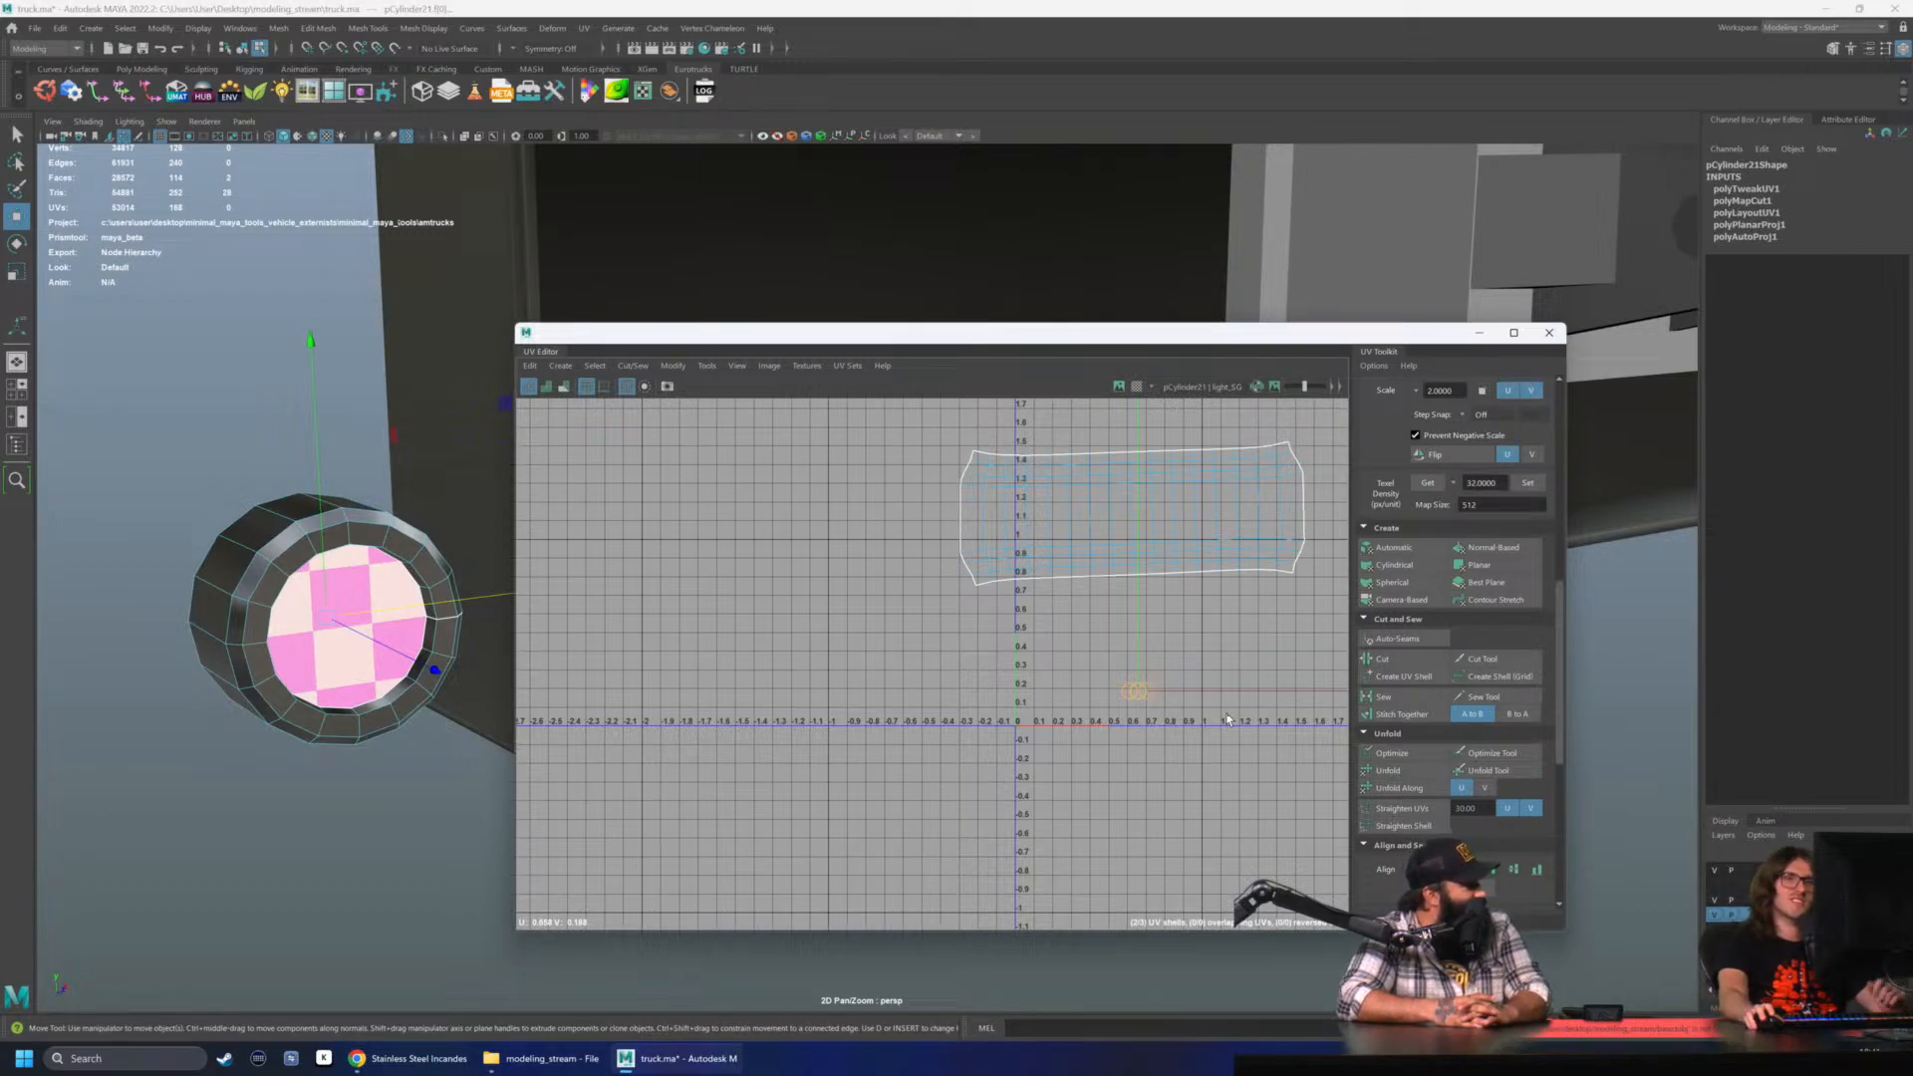
{"action": "scroll", "coordinate": [1188, 704], "scroll_direction": "up", "scroll_amount": 4}
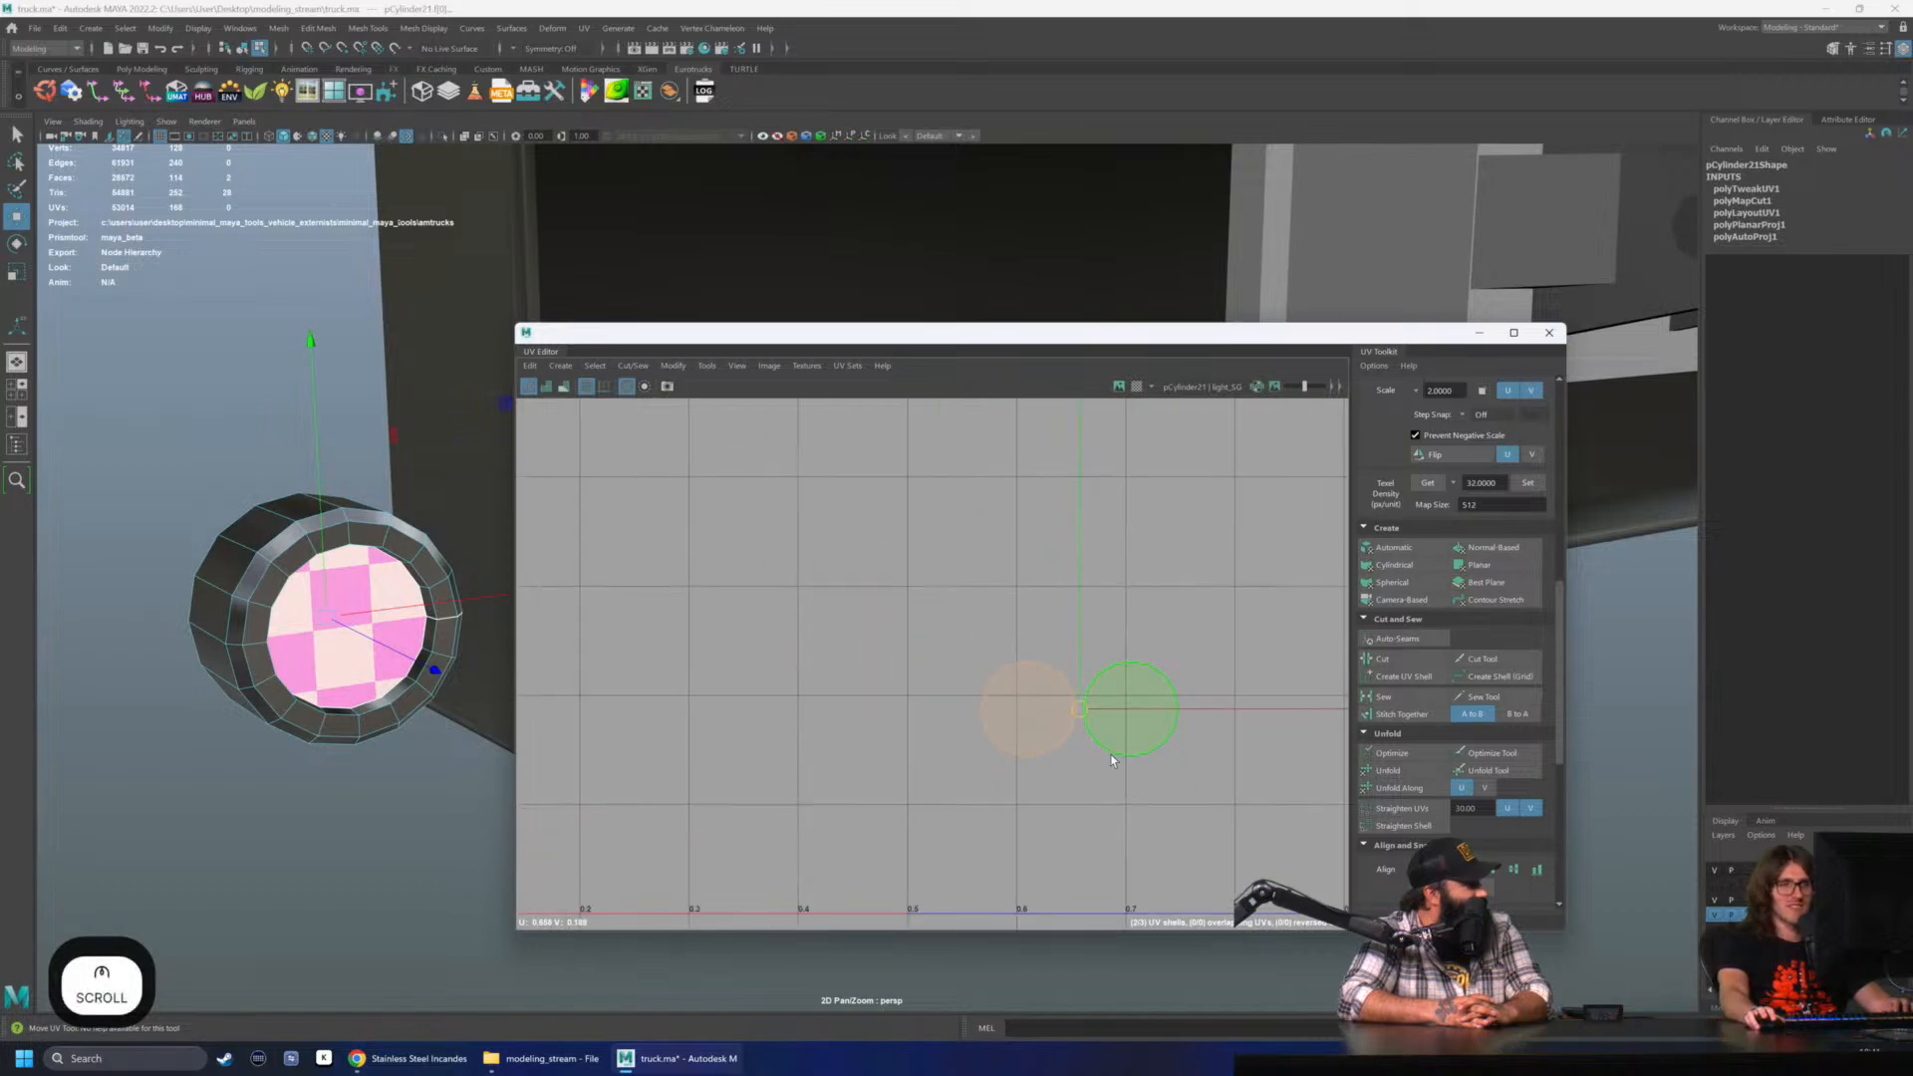
{"action": "scroll", "coordinate": [1114, 793], "scroll_direction": "down", "scroll_amount": 2}
{"action": "middle_click_drag", "start_coordinate": [1170, 793], "coordinate": [1081, 776], "text": "alt"}
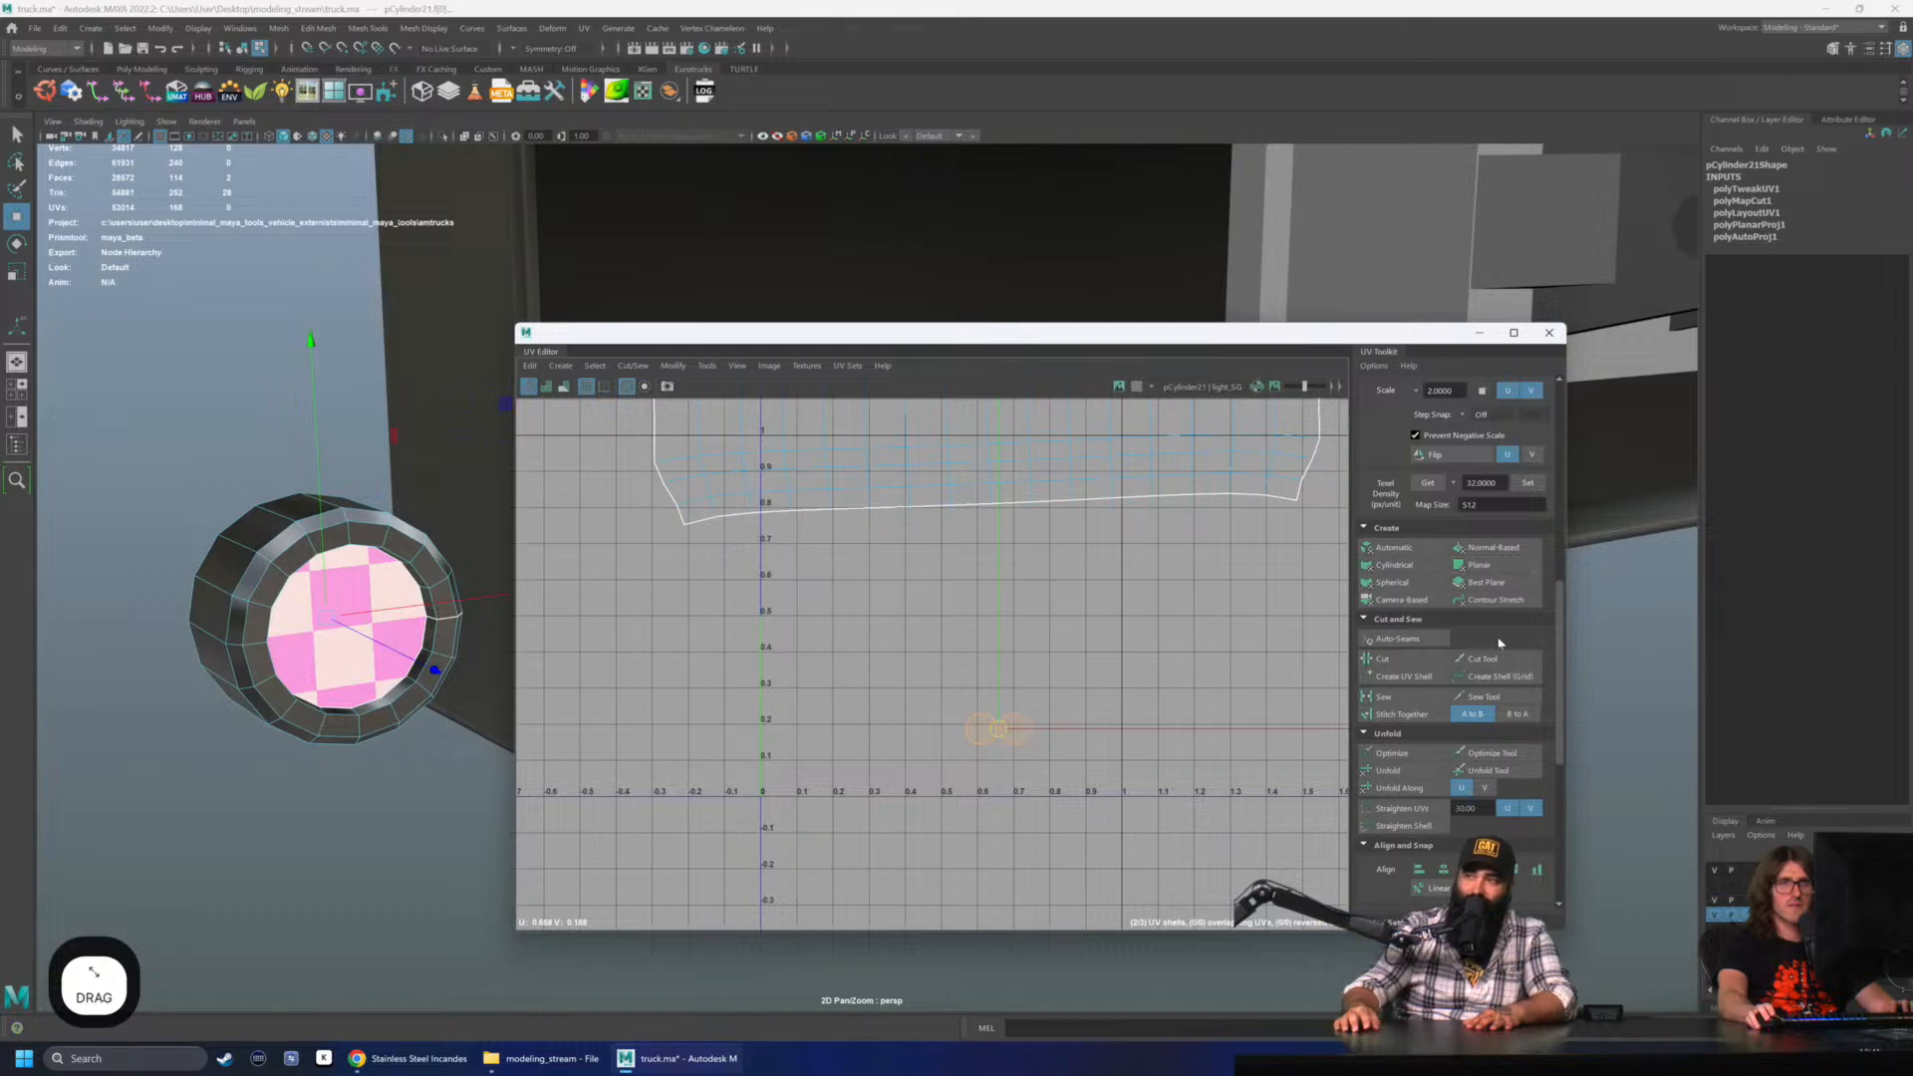
{"action": "scroll", "coordinate": [1526, 623], "scroll_direction": "down", "scroll_amount": 2}
{"action": "scroll", "coordinate": [1526, 623], "scroll_direction": "up", "scroll_amount": 2}
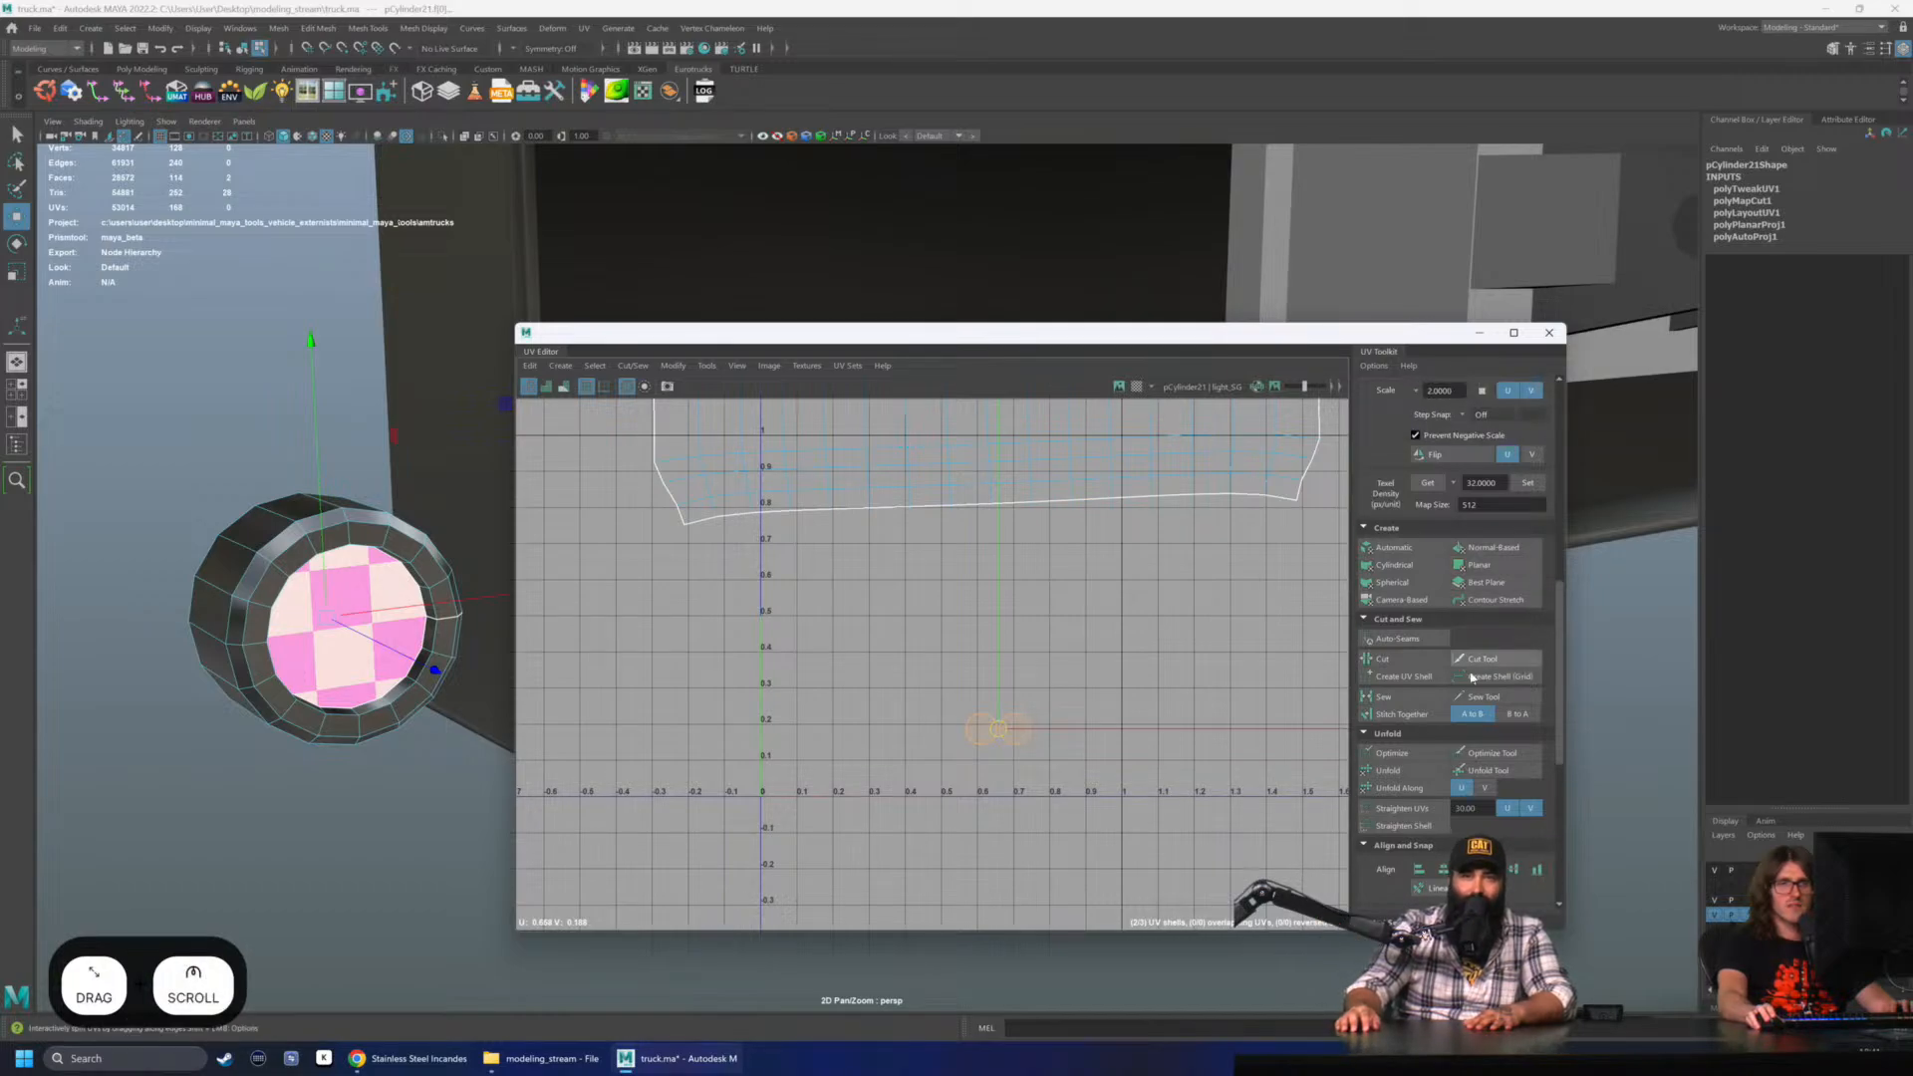
{"action": "left_click", "coordinate": [1377, 759]}
- Straighten the housing's strip shell with Orient Shells and scale it down to about half its length
{"action": "right_click_drag", "start_coordinate": [961, 671], "coordinate": [865, 635]}
{"action": "scroll", "coordinate": [855, 630], "scroll_direction": "down", "scroll_amount": 2}
{"action": "left_click", "coordinate": [957, 711]}
{"action": "middle_click_drag", "start_coordinate": [877, 429], "coordinate": [873, 630], "text": "alt"}
{"action": "left_click", "coordinate": [882, 511]}
{"action": "scroll", "coordinate": [902, 578], "scroll_direction": "down", "scroll_amount": 1}
{"action": "left_click", "coordinate": [925, 600]}
{"action": "key", "text": "r"}
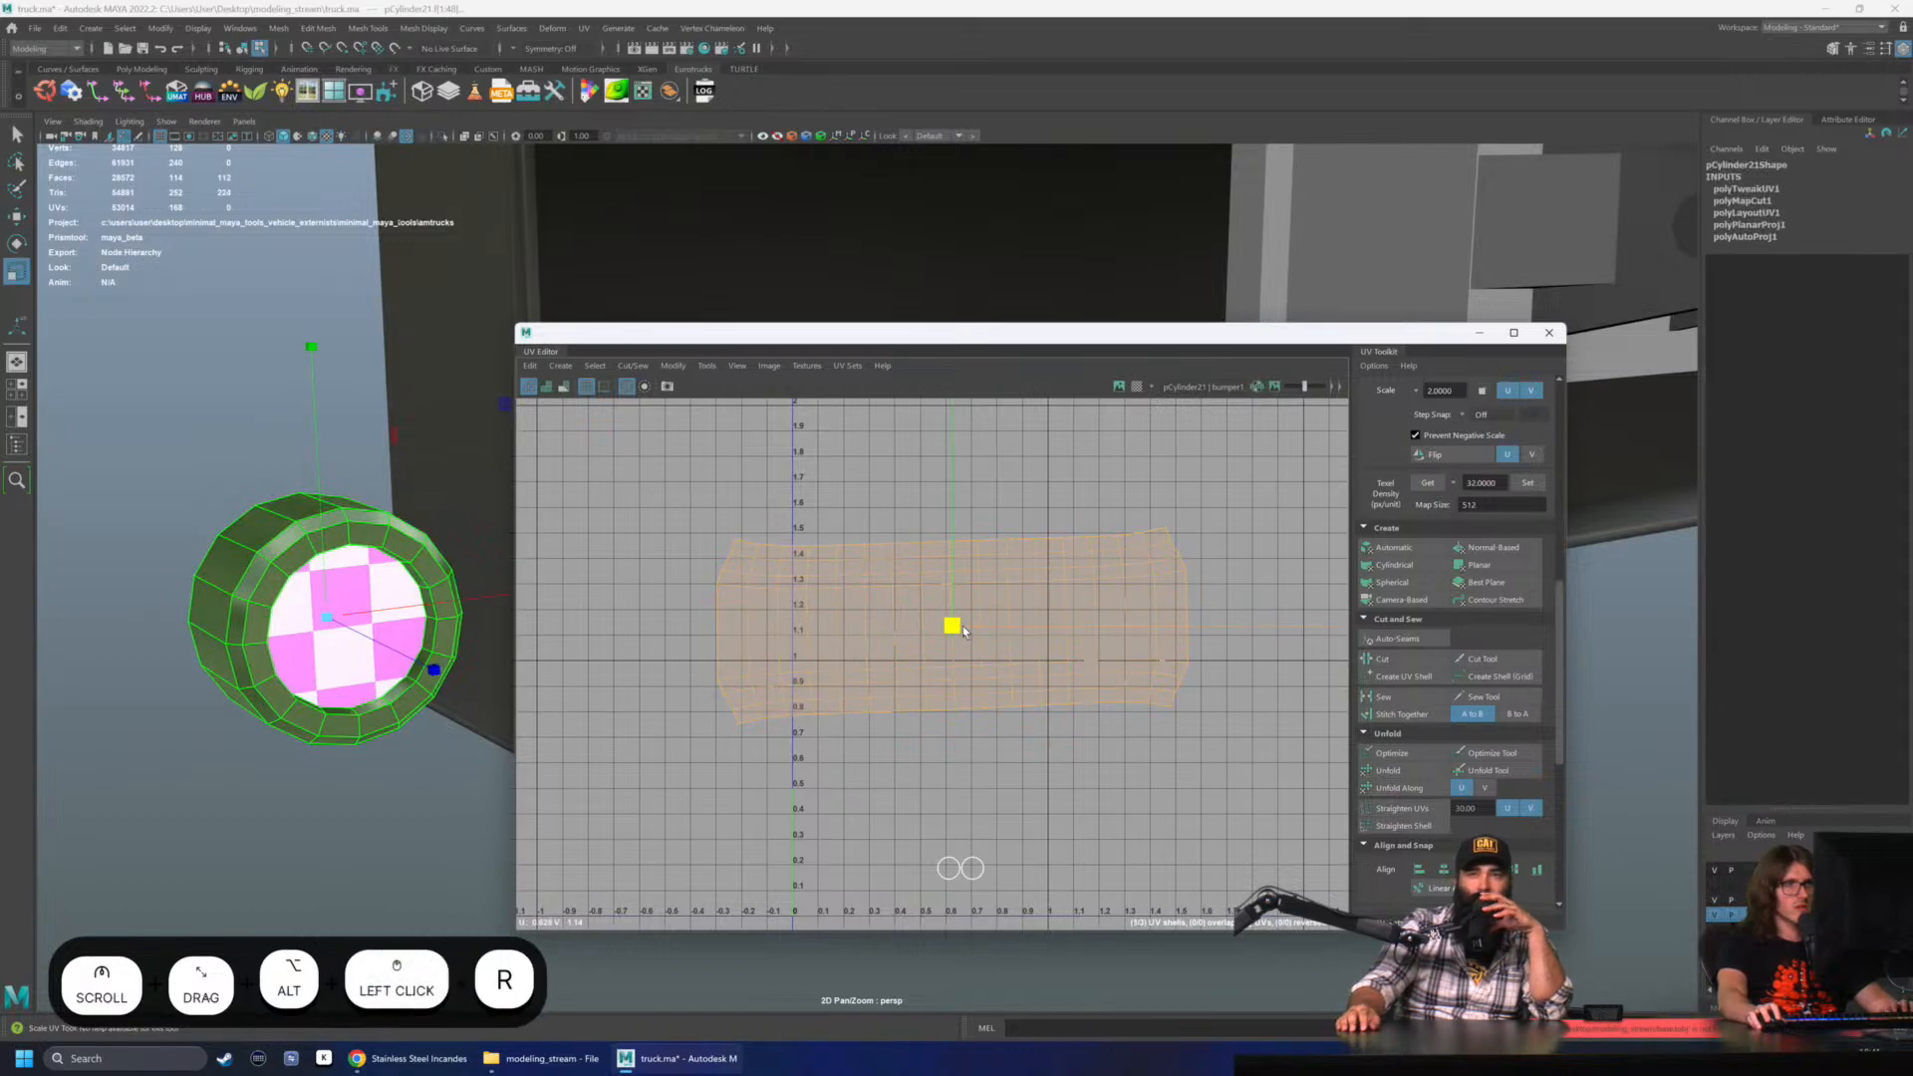
{"action": "scroll", "coordinate": [1455, 638], "scroll_direction": "down", "scroll_amount": 6}
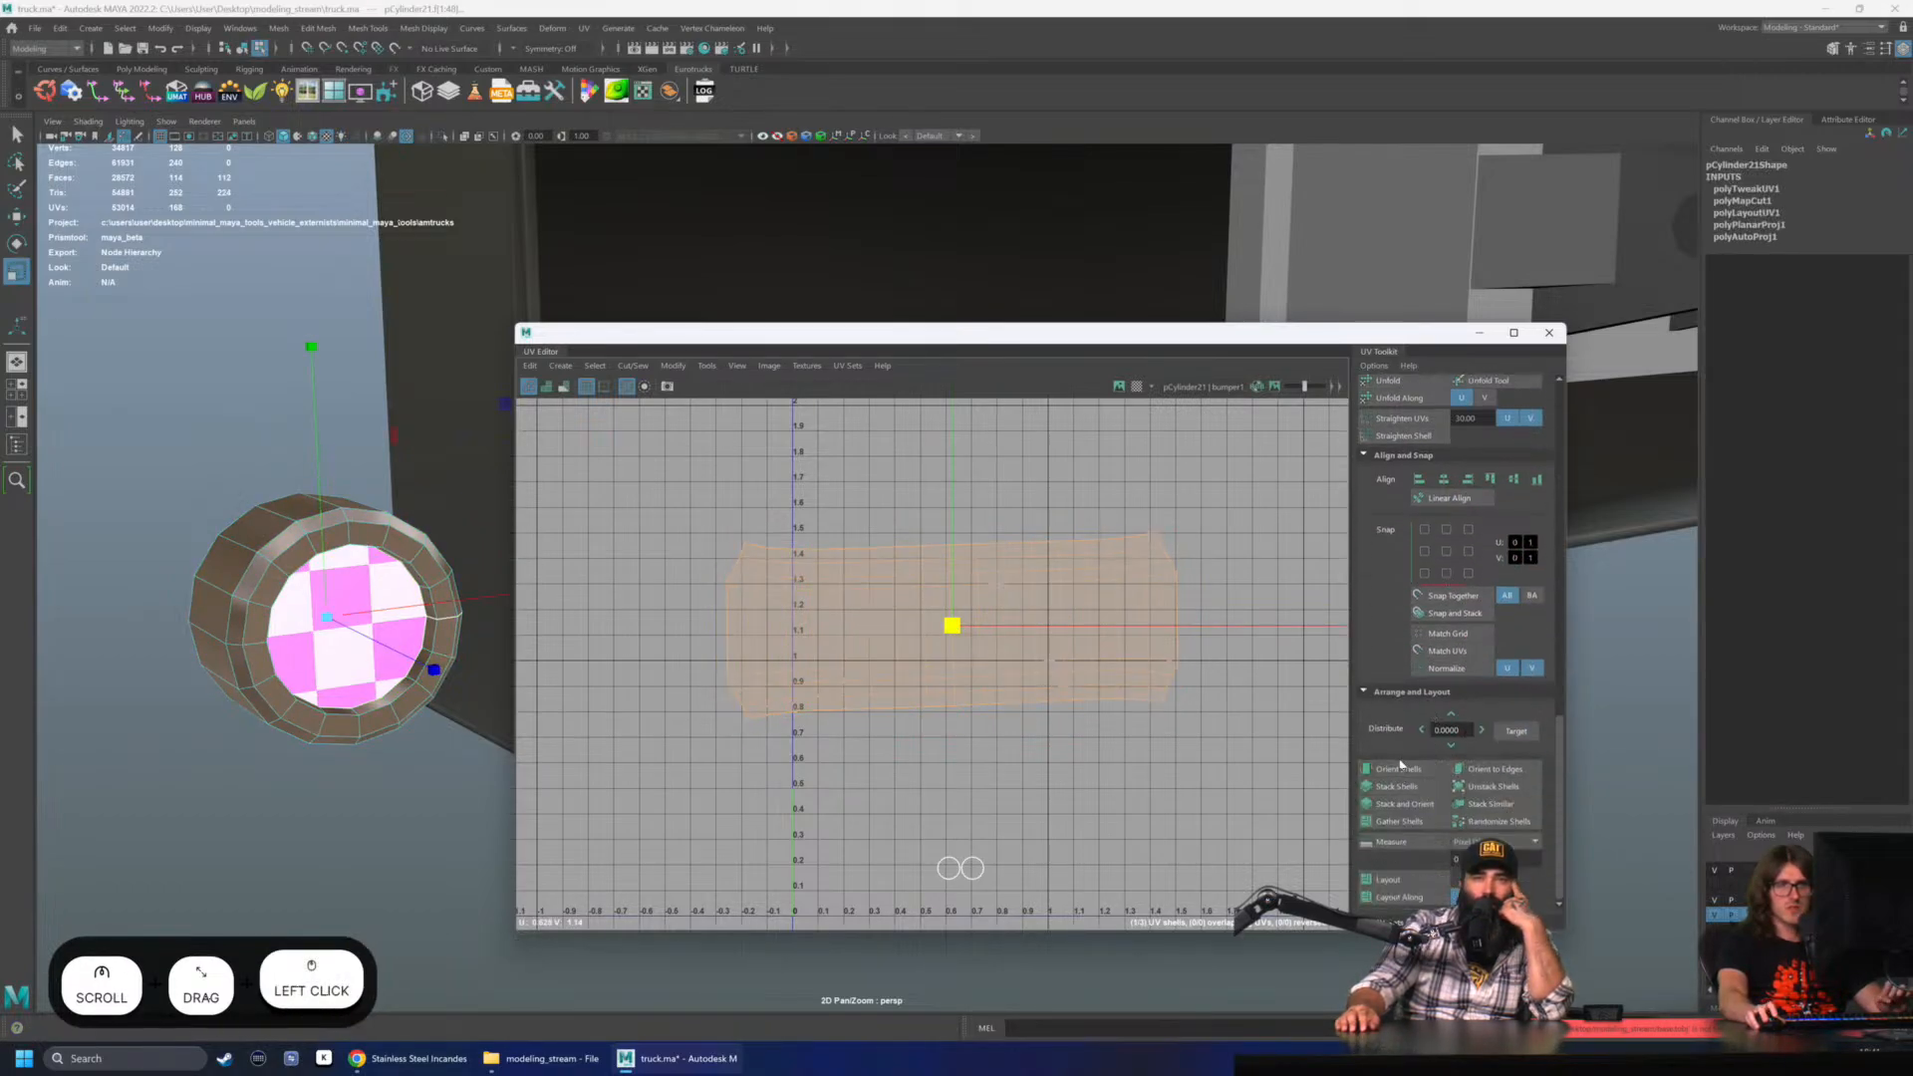
{"action": "left_click", "coordinate": [1400, 770]}
{"action": "left_click_drag", "start_coordinate": [942, 625], "coordinate": [652, 625]}
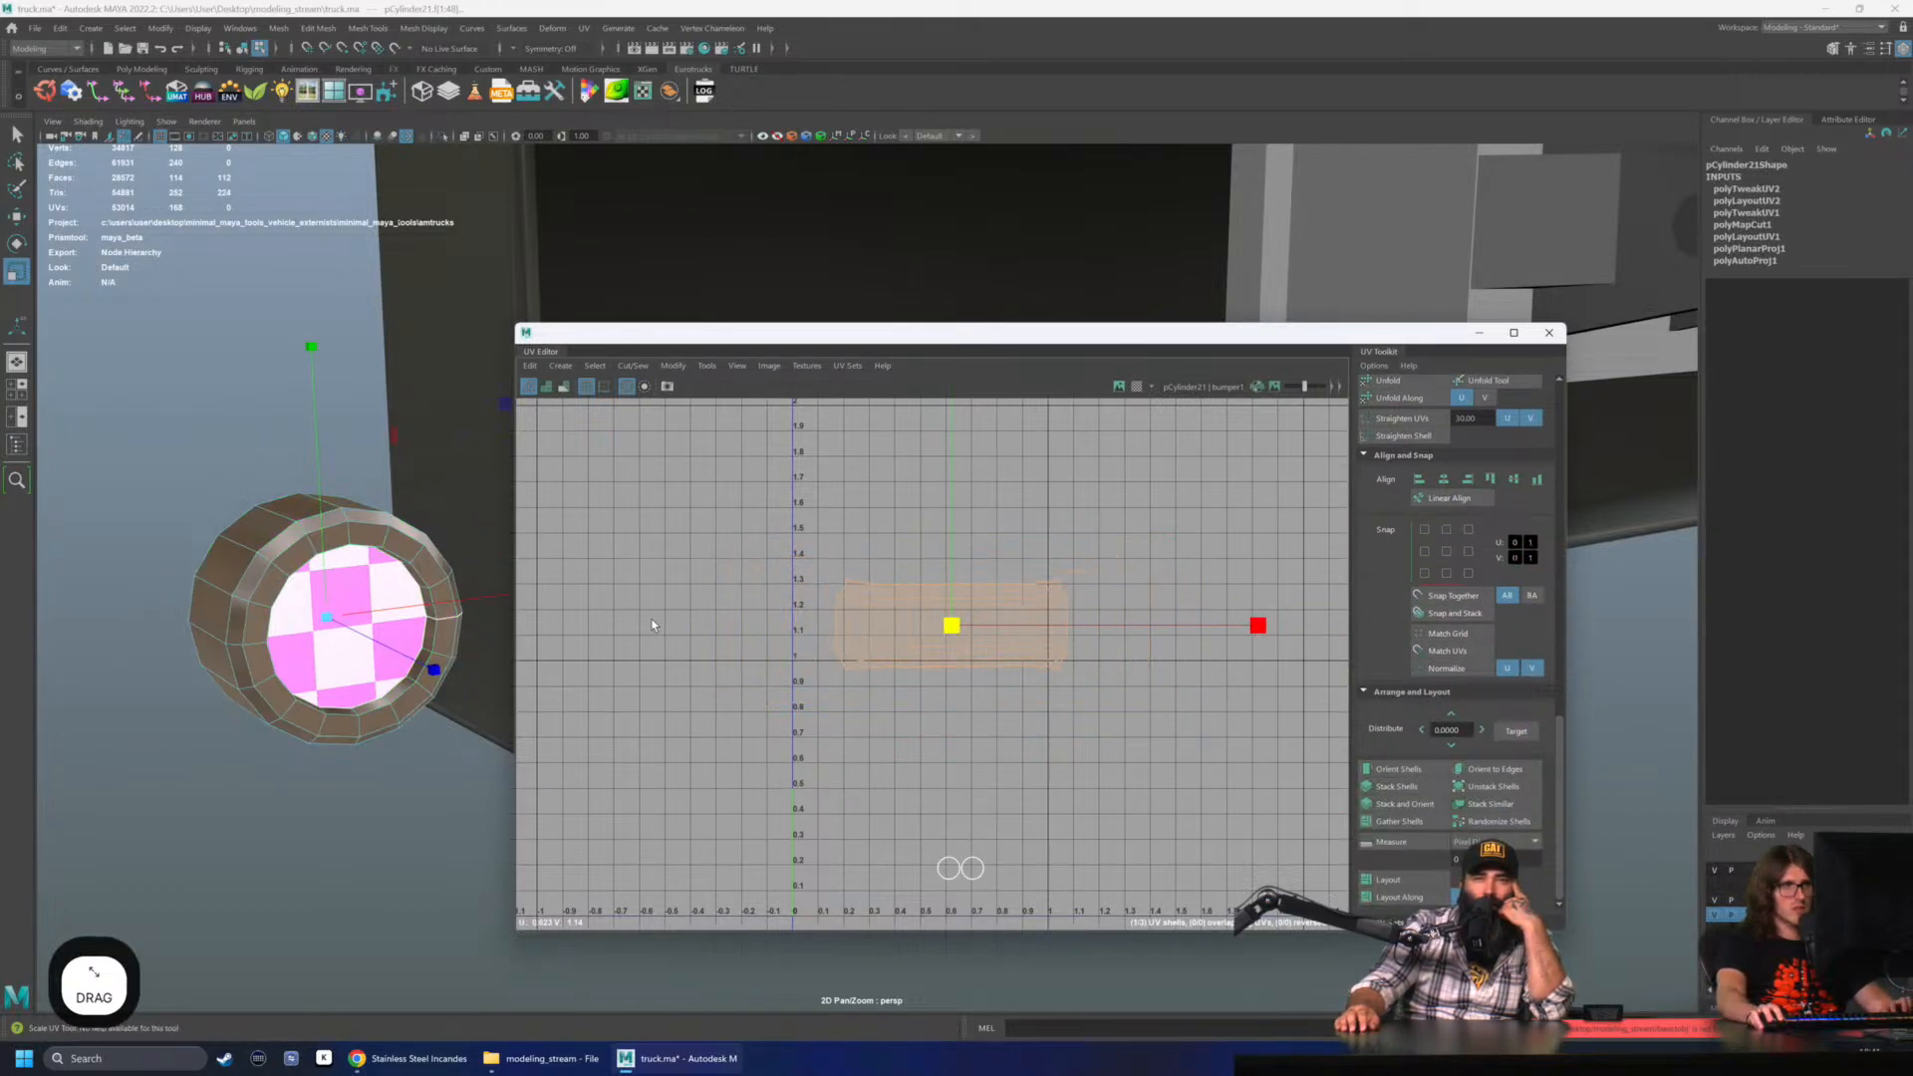
- Shrink the housing strip further and place it inside the upper-left corner of the UV tile
{"action": "key", "text": "w"}
{"action": "left_click_drag", "start_coordinate": [951, 626], "coordinate": [698, 682]}
{"action": "key", "text": "r"}
{"action": "key", "text": "w"}
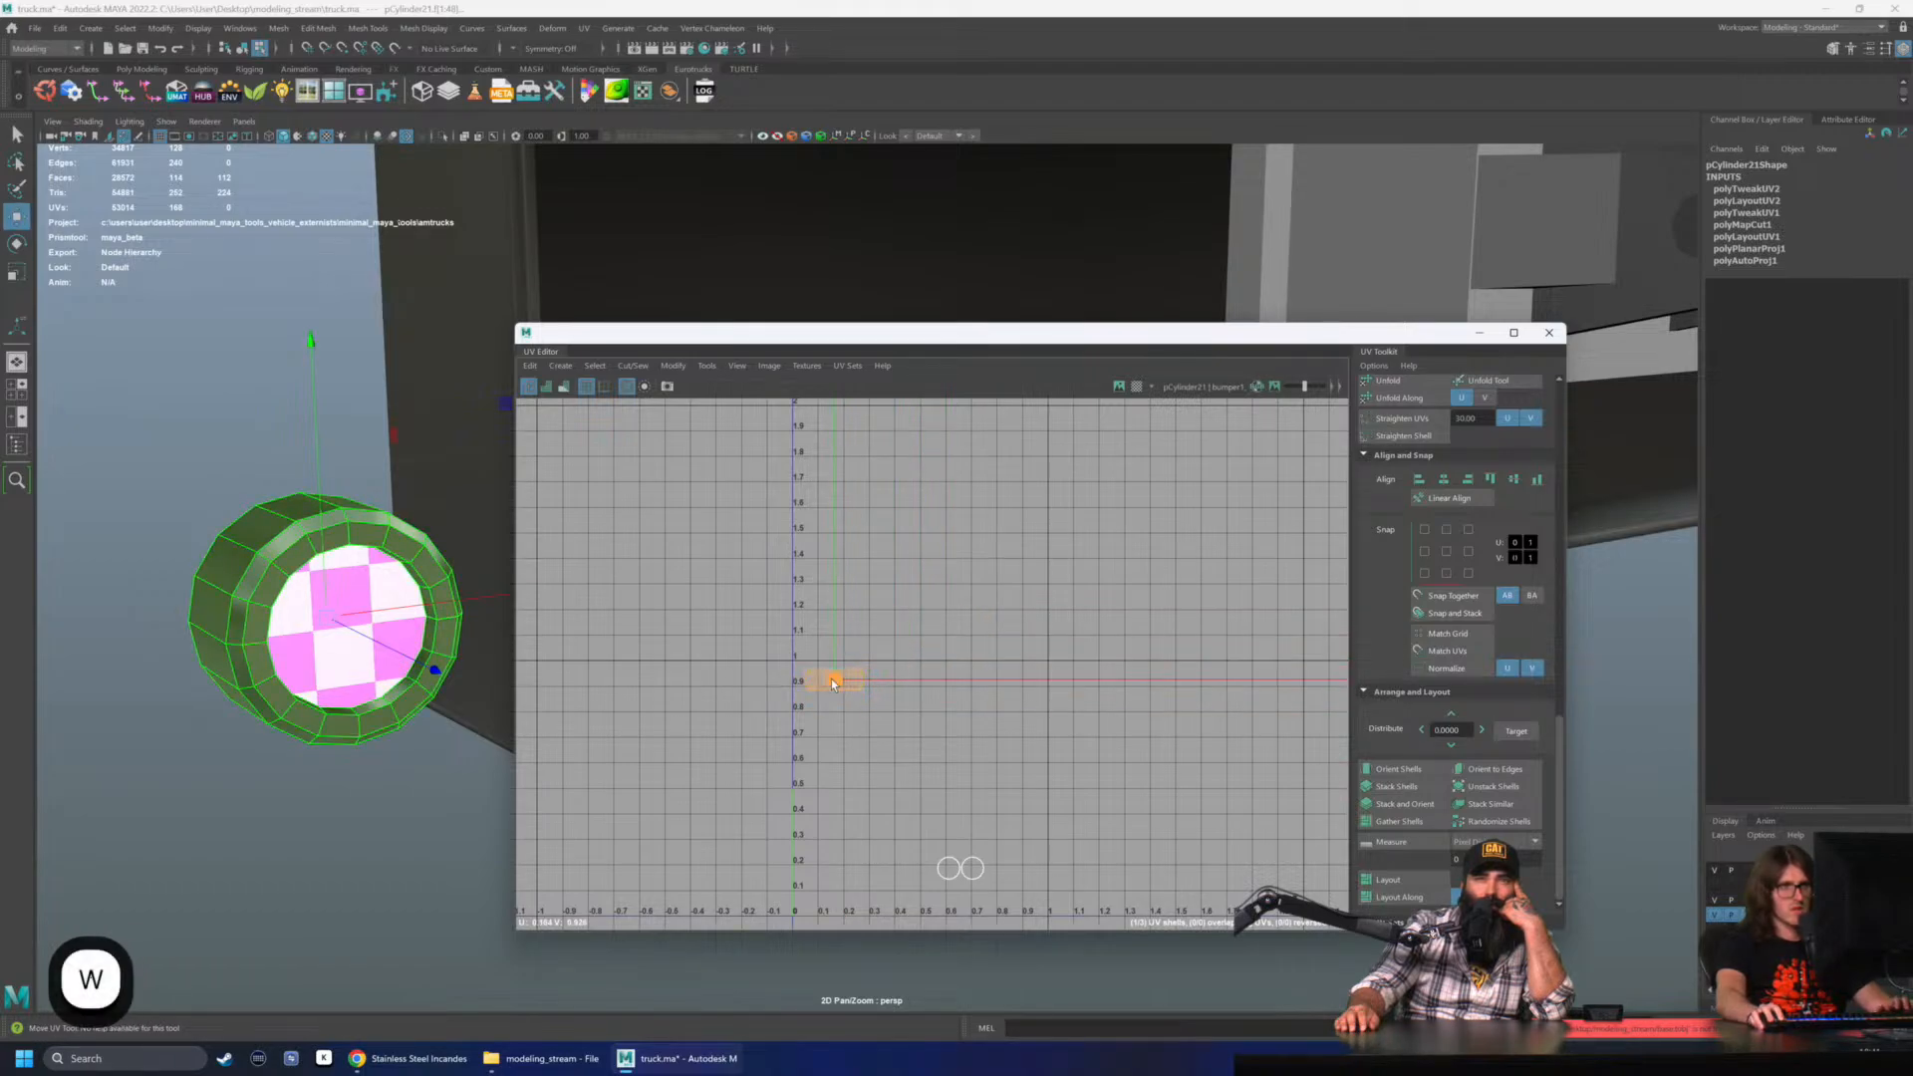
{"action": "left_click_drag", "start_coordinate": [837, 680], "coordinate": [832, 676]}
- Select both round end-face shells and enlarge them with an automatic Layout inside the UV tile
{"action": "middle_click_drag", "start_coordinate": [861, 783], "coordinate": [891, 691], "text": "alt"}
{"action": "mouse_move", "coordinate": [962, 742]}
{"action": "left_mouse_down"}
{"action": "mouse_move", "coordinate": [1007, 821]}
{"action": "mouse_move", "coordinate": [962, 748]}
{"action": "left_mouse_up"}
{"action": "left_click", "coordinate": [1056, 831]}
{"action": "scroll", "coordinate": [1465, 766], "scroll_direction": "down", "scroll_amount": 3}
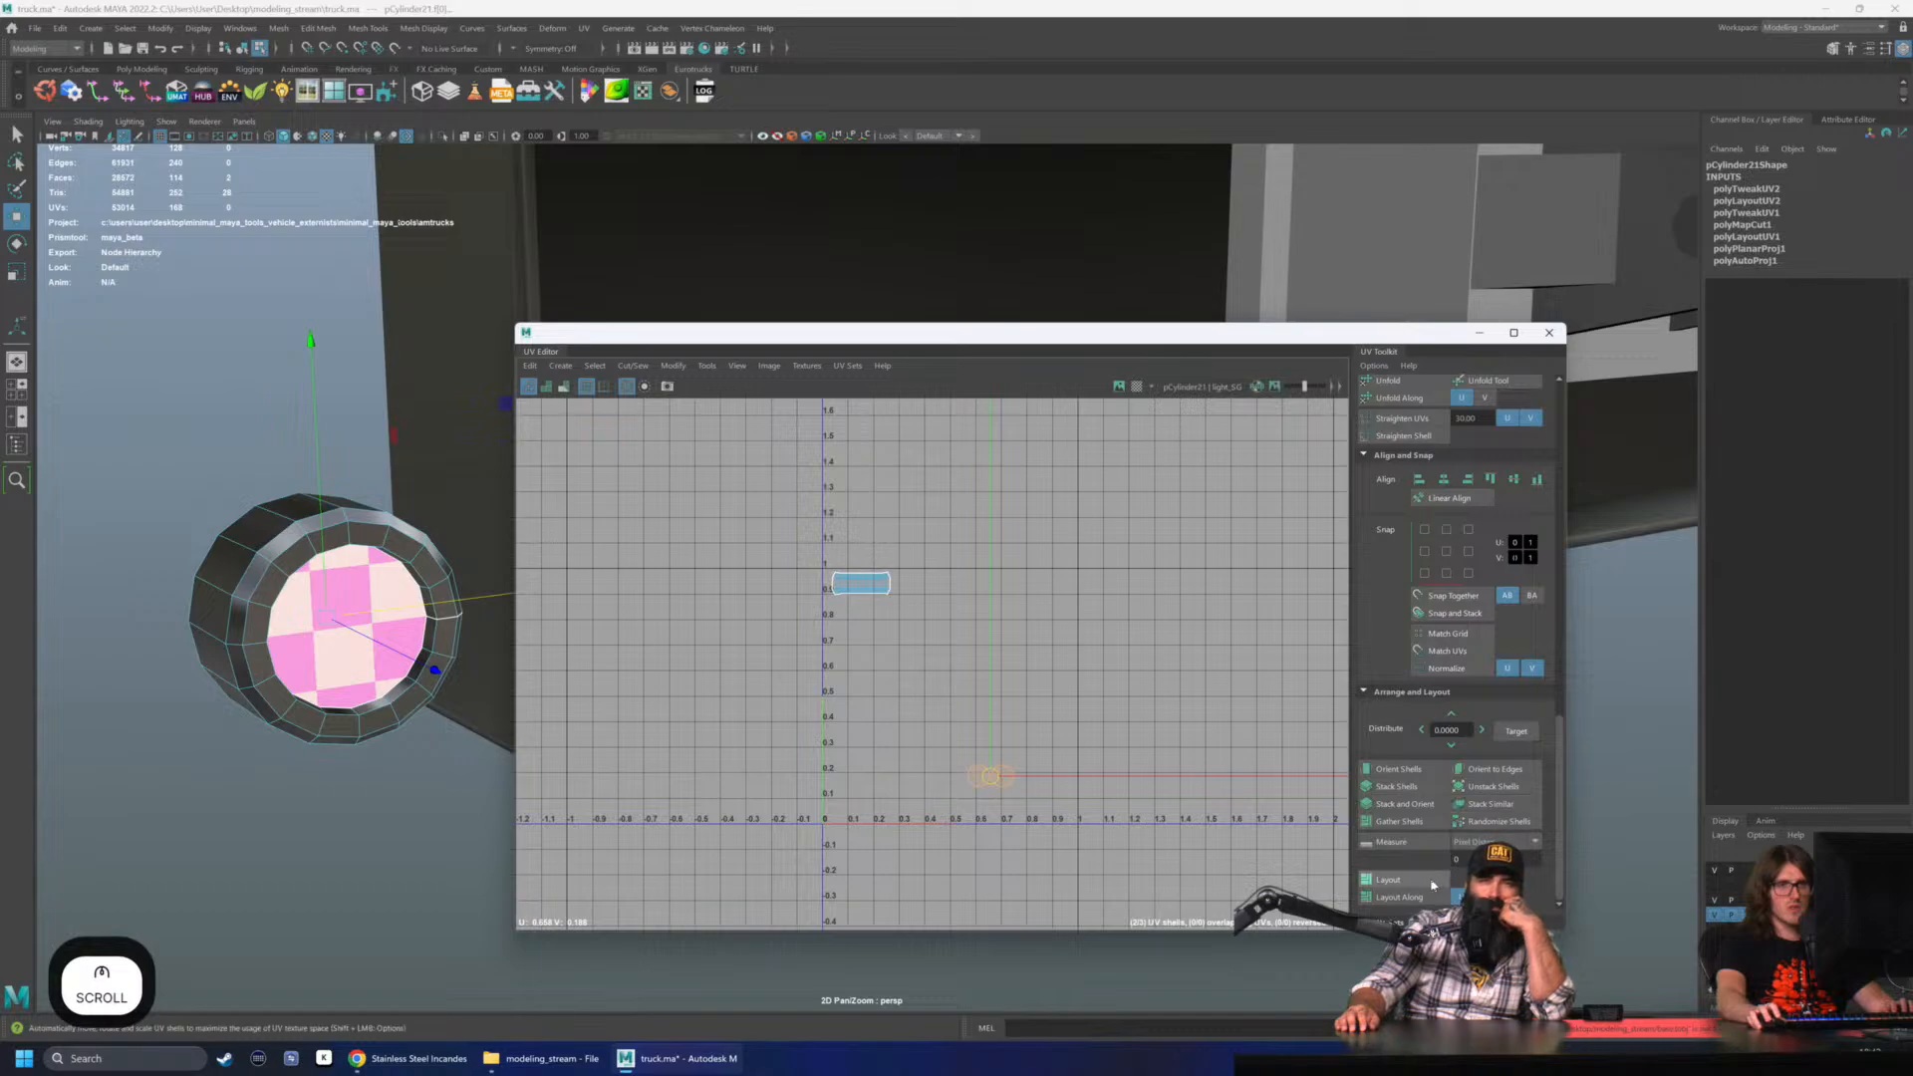
{"action": "left_click", "coordinate": [1391, 880]}
- Move the upper round shell beside the other one in the tile's lower half, snapping it to the grid
{"action": "left_click", "coordinate": [905, 660]}
{"action": "scroll", "coordinate": [1059, 796], "scroll_direction": "up", "scroll_amount": 3}
{"action": "middle_click_drag", "start_coordinate": [1061, 799], "coordinate": [1029, 712], "text": "alt"}
{"action": "key", "text": "x"}
{"action": "left_click_drag", "start_coordinate": [860, 577], "coordinate": [937, 643]}
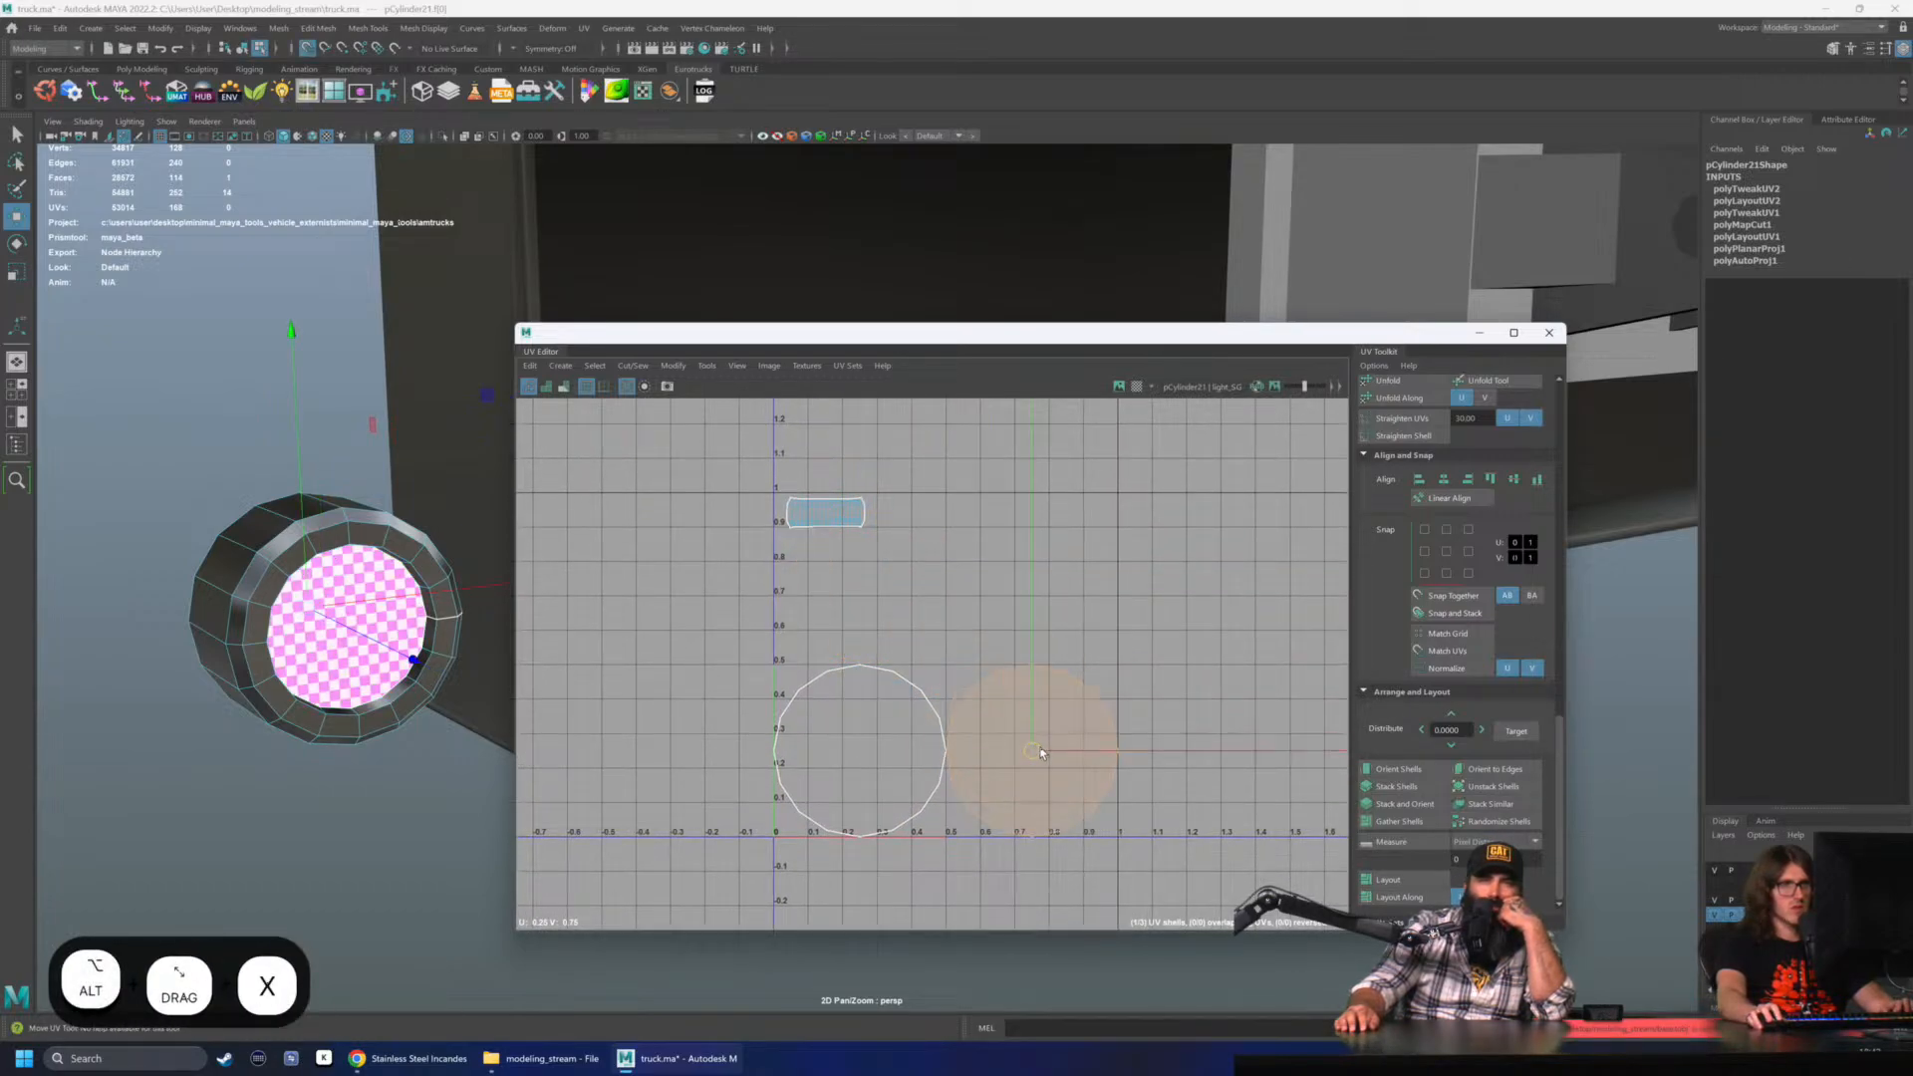
- Scale the left round shell down slightly about its centre to leave padding around it
{"action": "middle_click_drag", "start_coordinate": [1174, 654], "coordinate": [1234, 577], "text": "alt"}
{"action": "scroll", "coordinate": [1174, 646], "scroll_direction": "up", "scroll_amount": 3}
{"action": "left_click", "coordinate": [742, 524]}
{"action": "middle_click_drag", "start_coordinate": [743, 524], "coordinate": [794, 588], "text": "alt"}
{"action": "left_click", "coordinate": [749, 670]}
{"action": "left_click", "coordinate": [987, 678], "text": "shift"}
{"action": "scroll", "coordinate": [885, 616], "scroll_direction": "up", "scroll_amount": 1}
{"action": "key", "text": "r"}
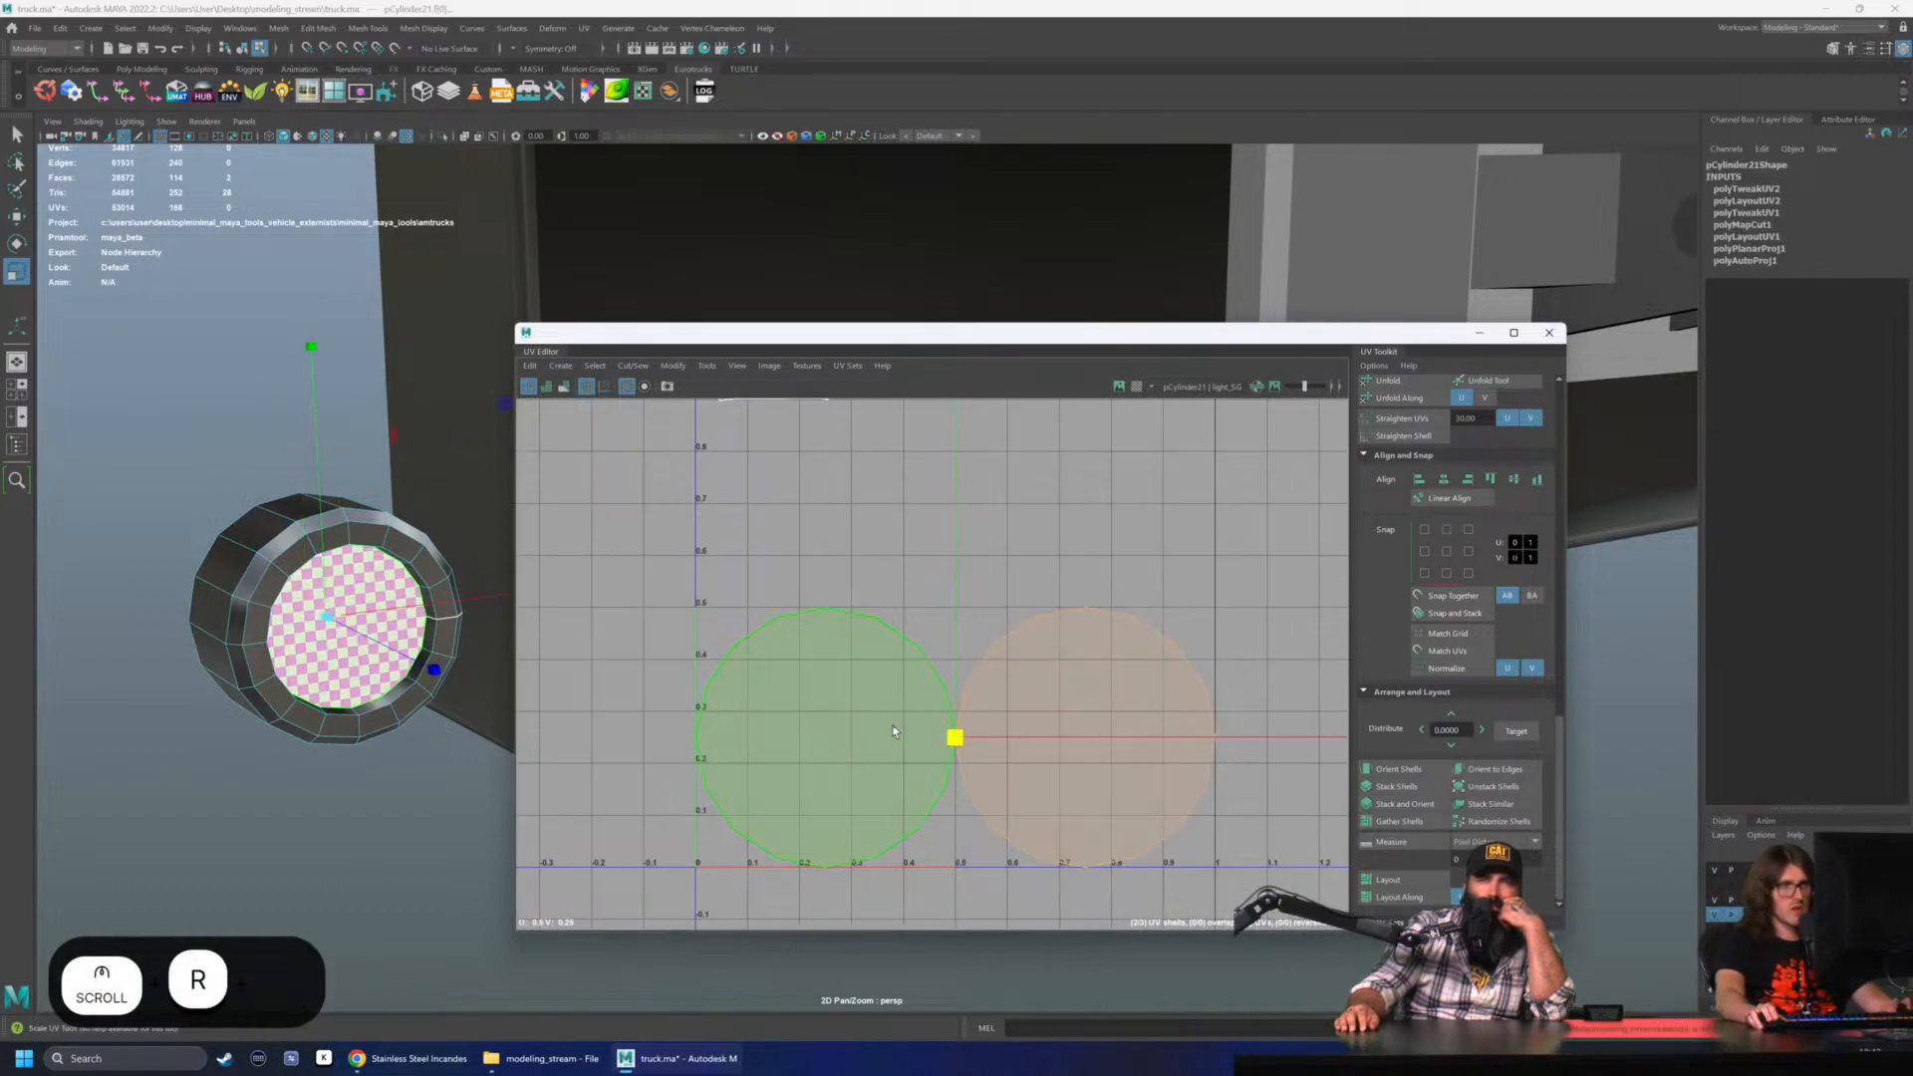
{"action": "middle_click_drag", "start_coordinate": [893, 725], "coordinate": [911, 678], "text": "alt"}
{"action": "left_click", "coordinate": [869, 764]}
{"action": "left_click", "coordinate": [840, 690]}
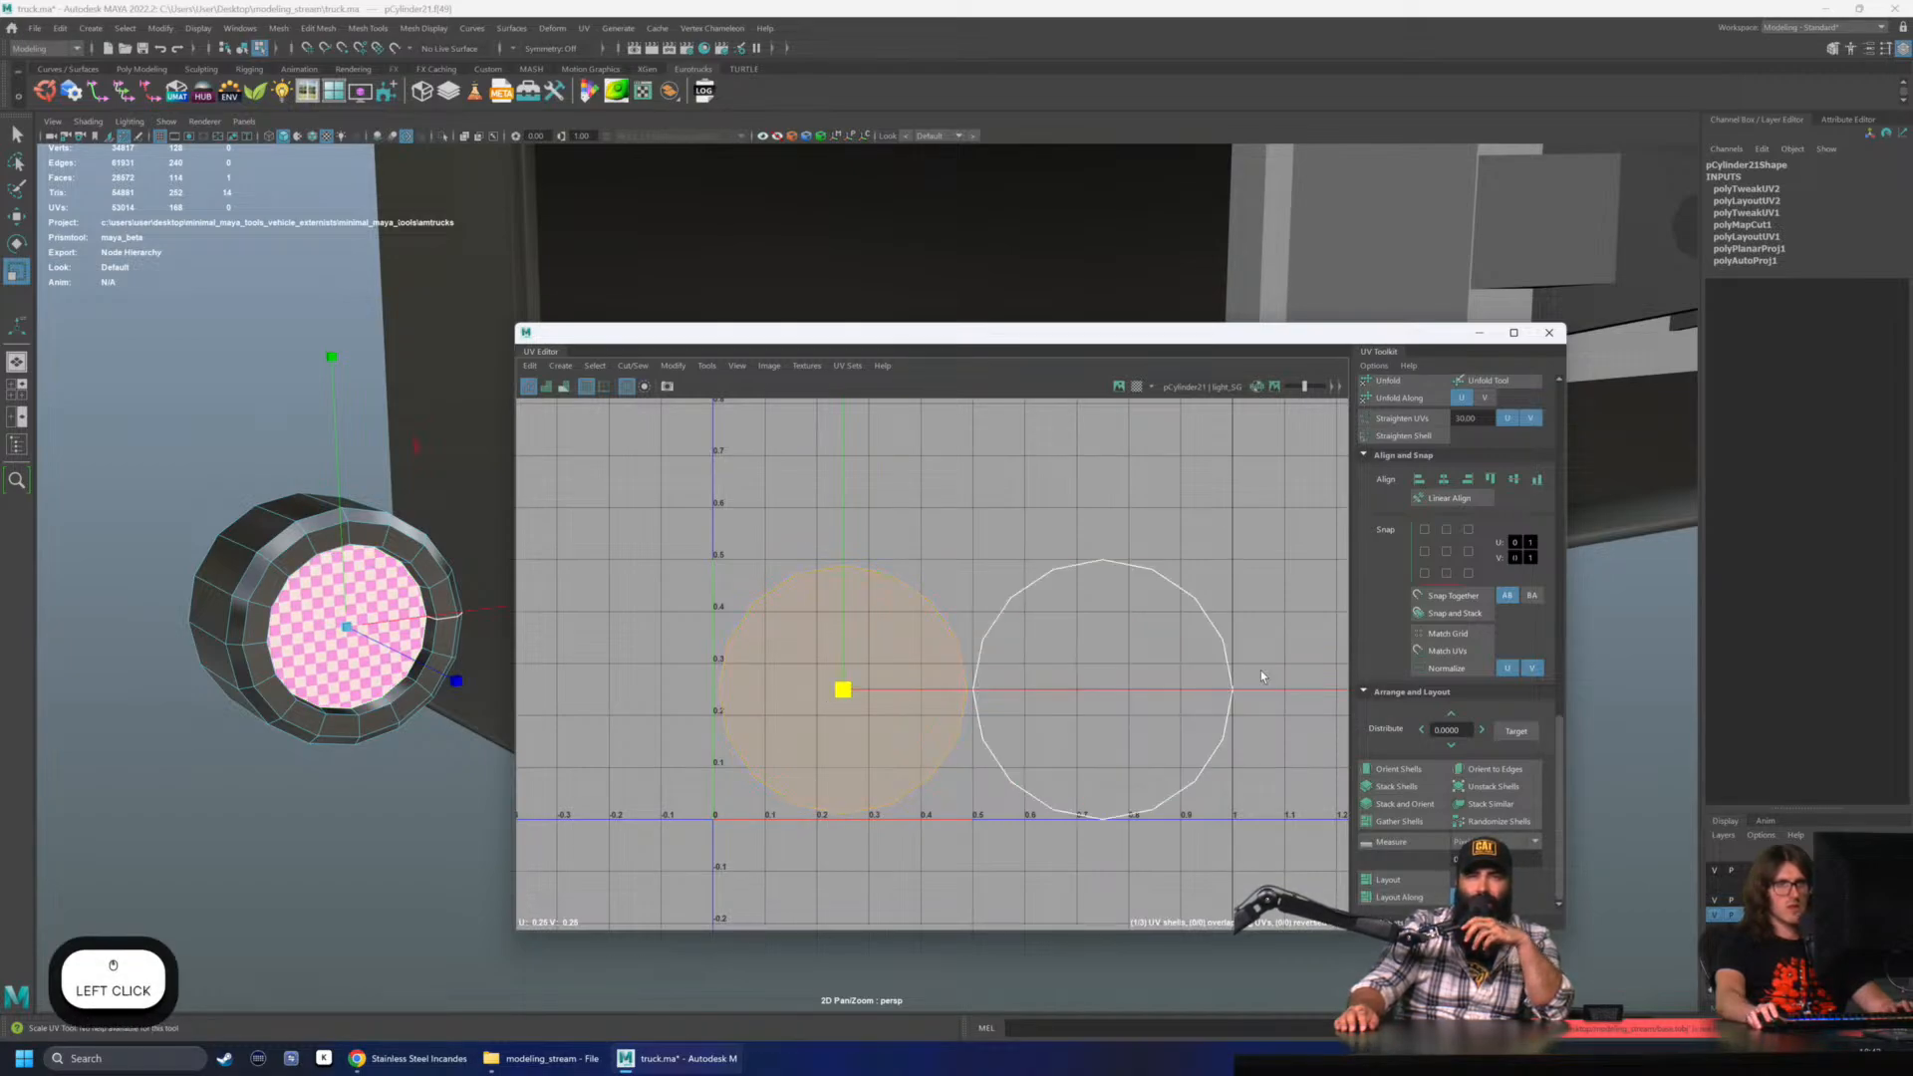
- Get the left round shell's texel density and set it on the right round shell at map size 512
{"action": "scroll", "coordinate": [1408, 735], "scroll_direction": "up", "scroll_amount": 1}
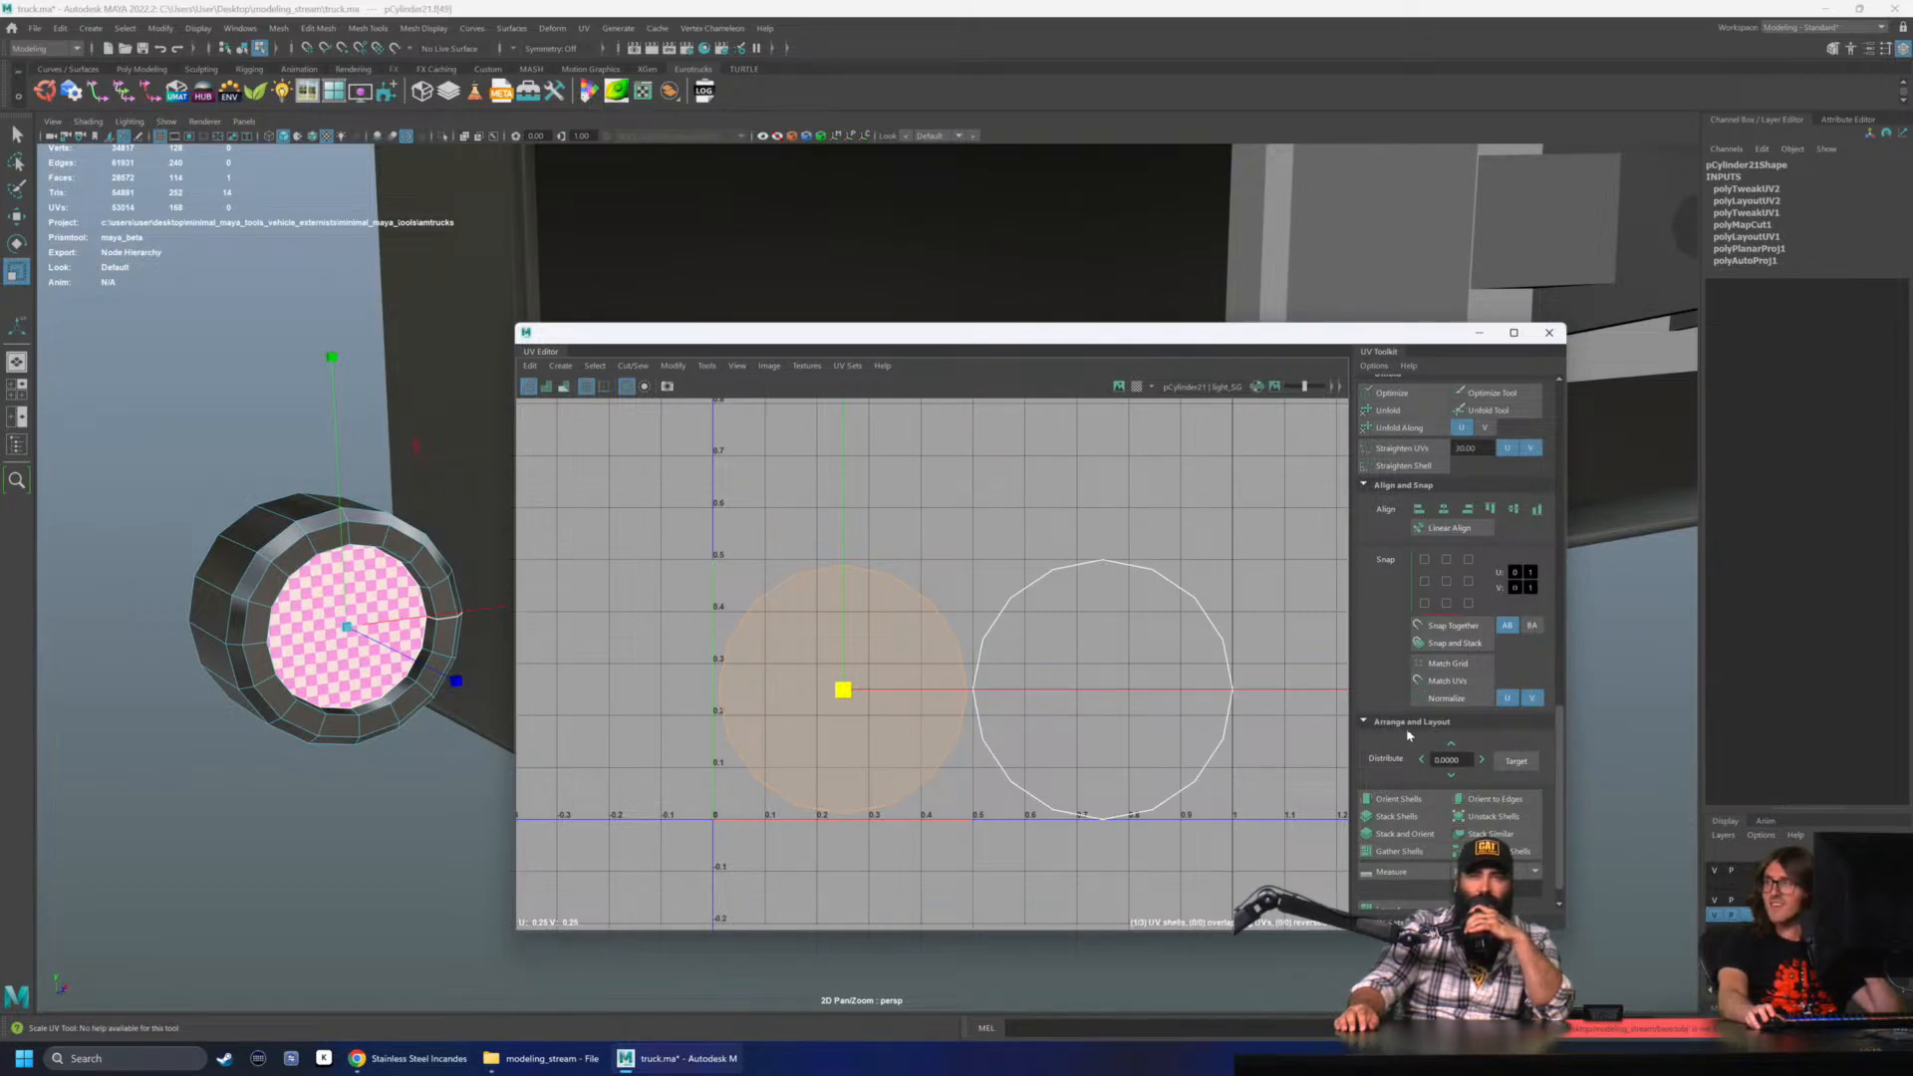
{"action": "scroll", "coordinate": [1445, 787], "scroll_direction": "up", "scroll_amount": 4}
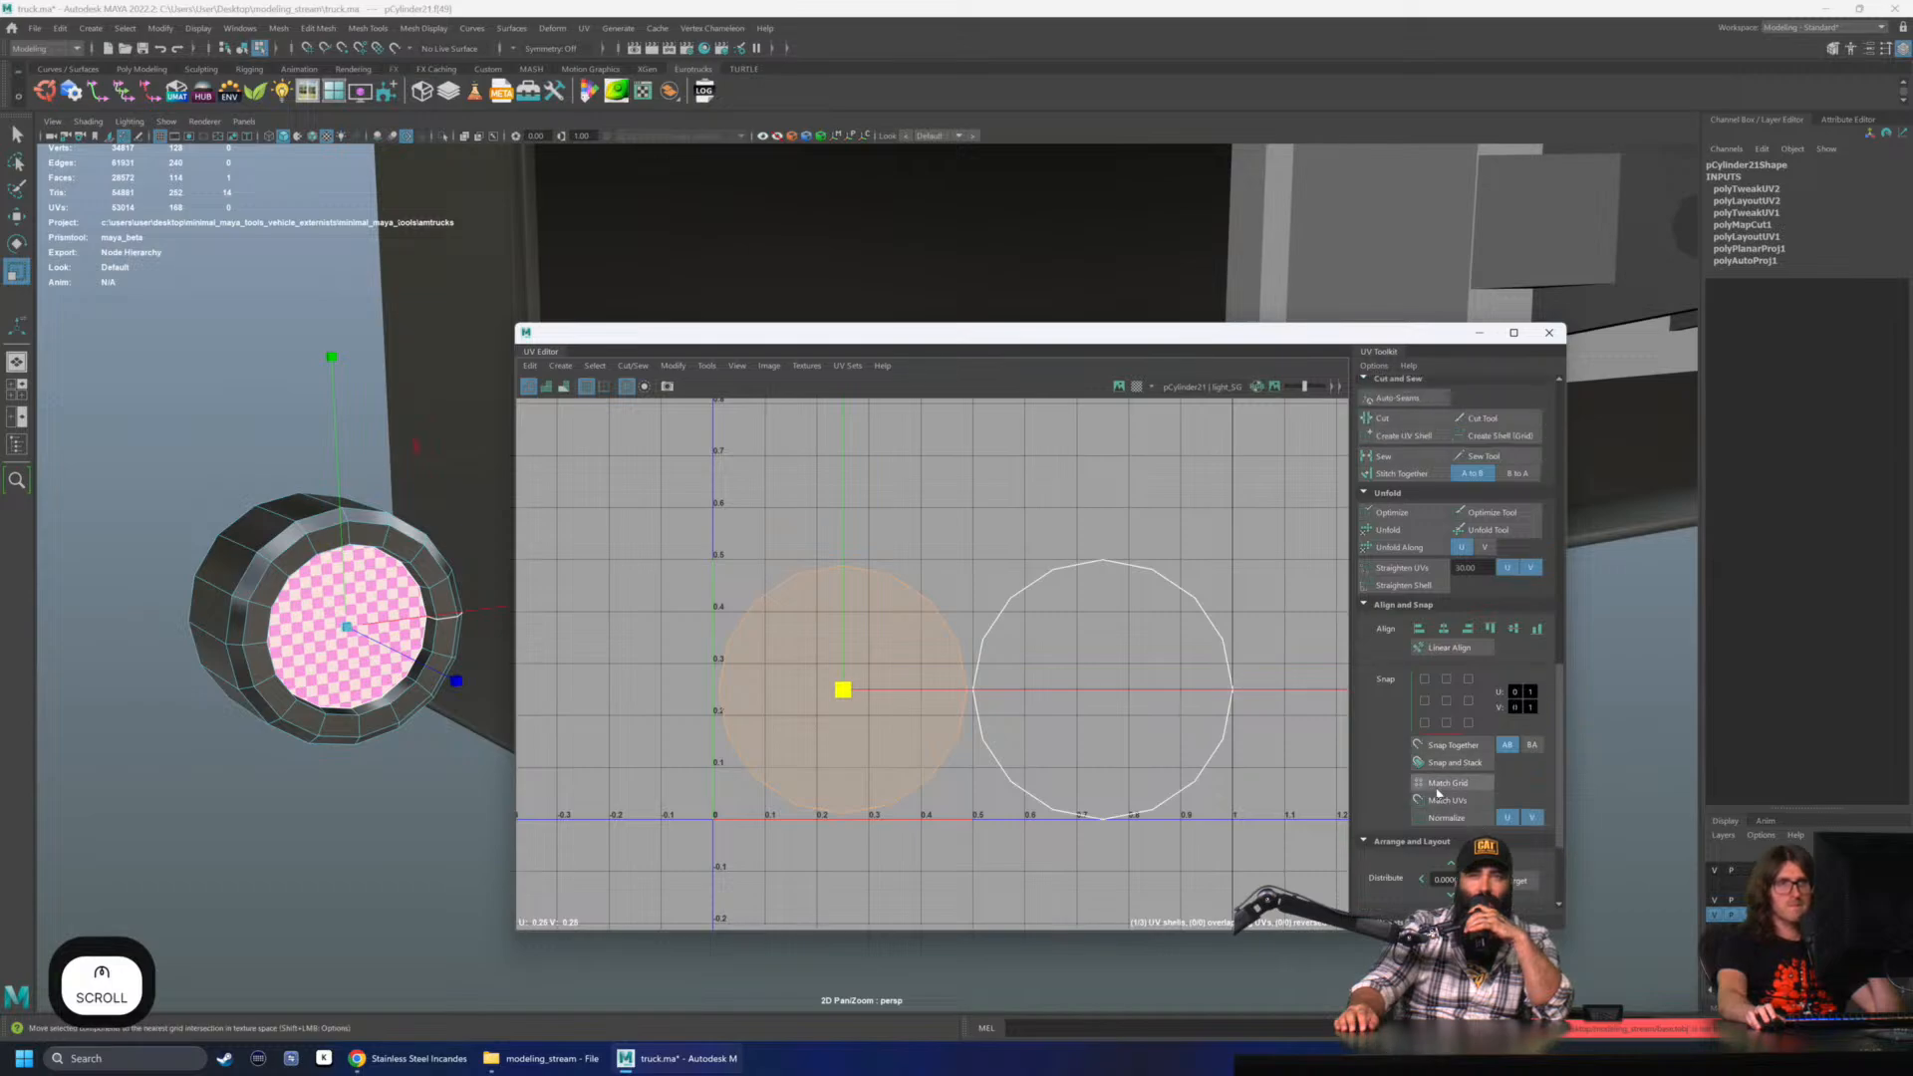
{"action": "scroll", "coordinate": [1435, 799], "scroll_direction": "up", "scroll_amount": 1}
{"action": "scroll", "coordinate": [1435, 798], "scroll_direction": "up", "scroll_amount": 3}
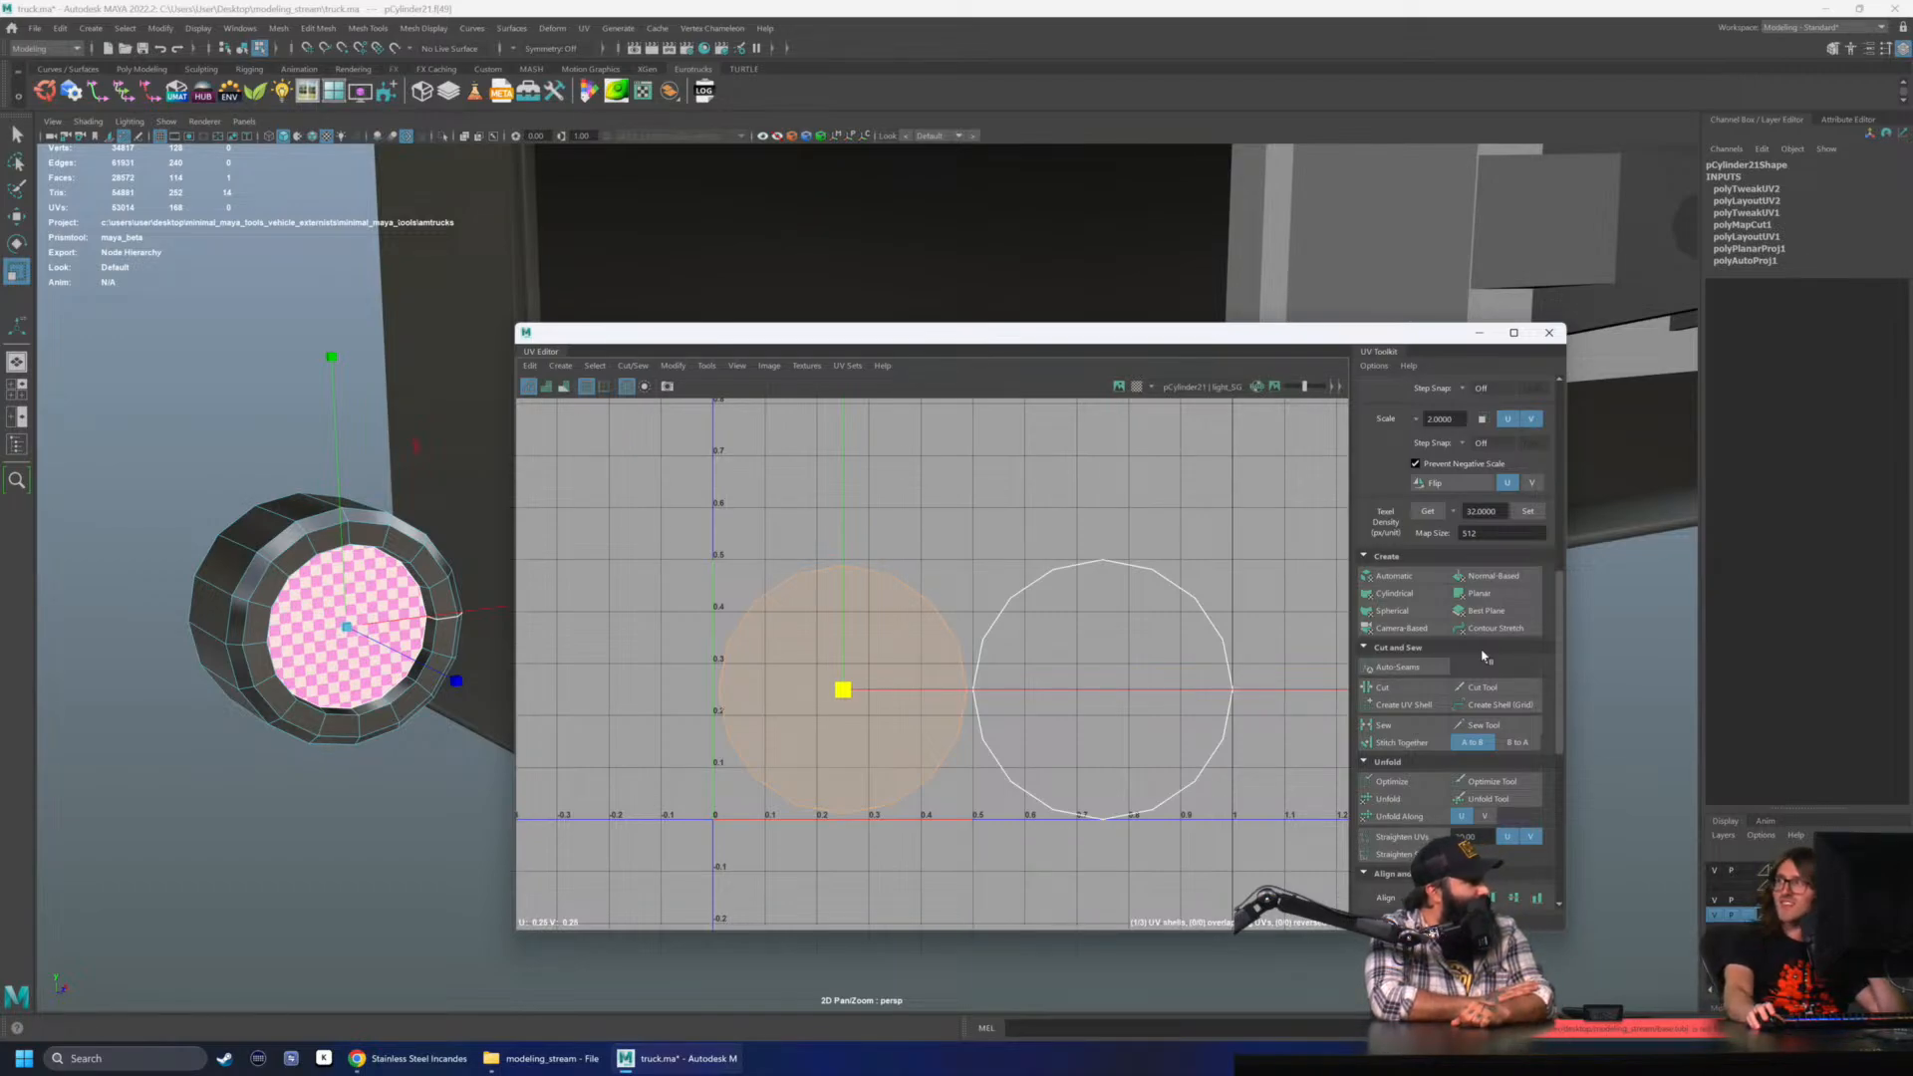
{"action": "left_click", "coordinate": [1428, 511]}
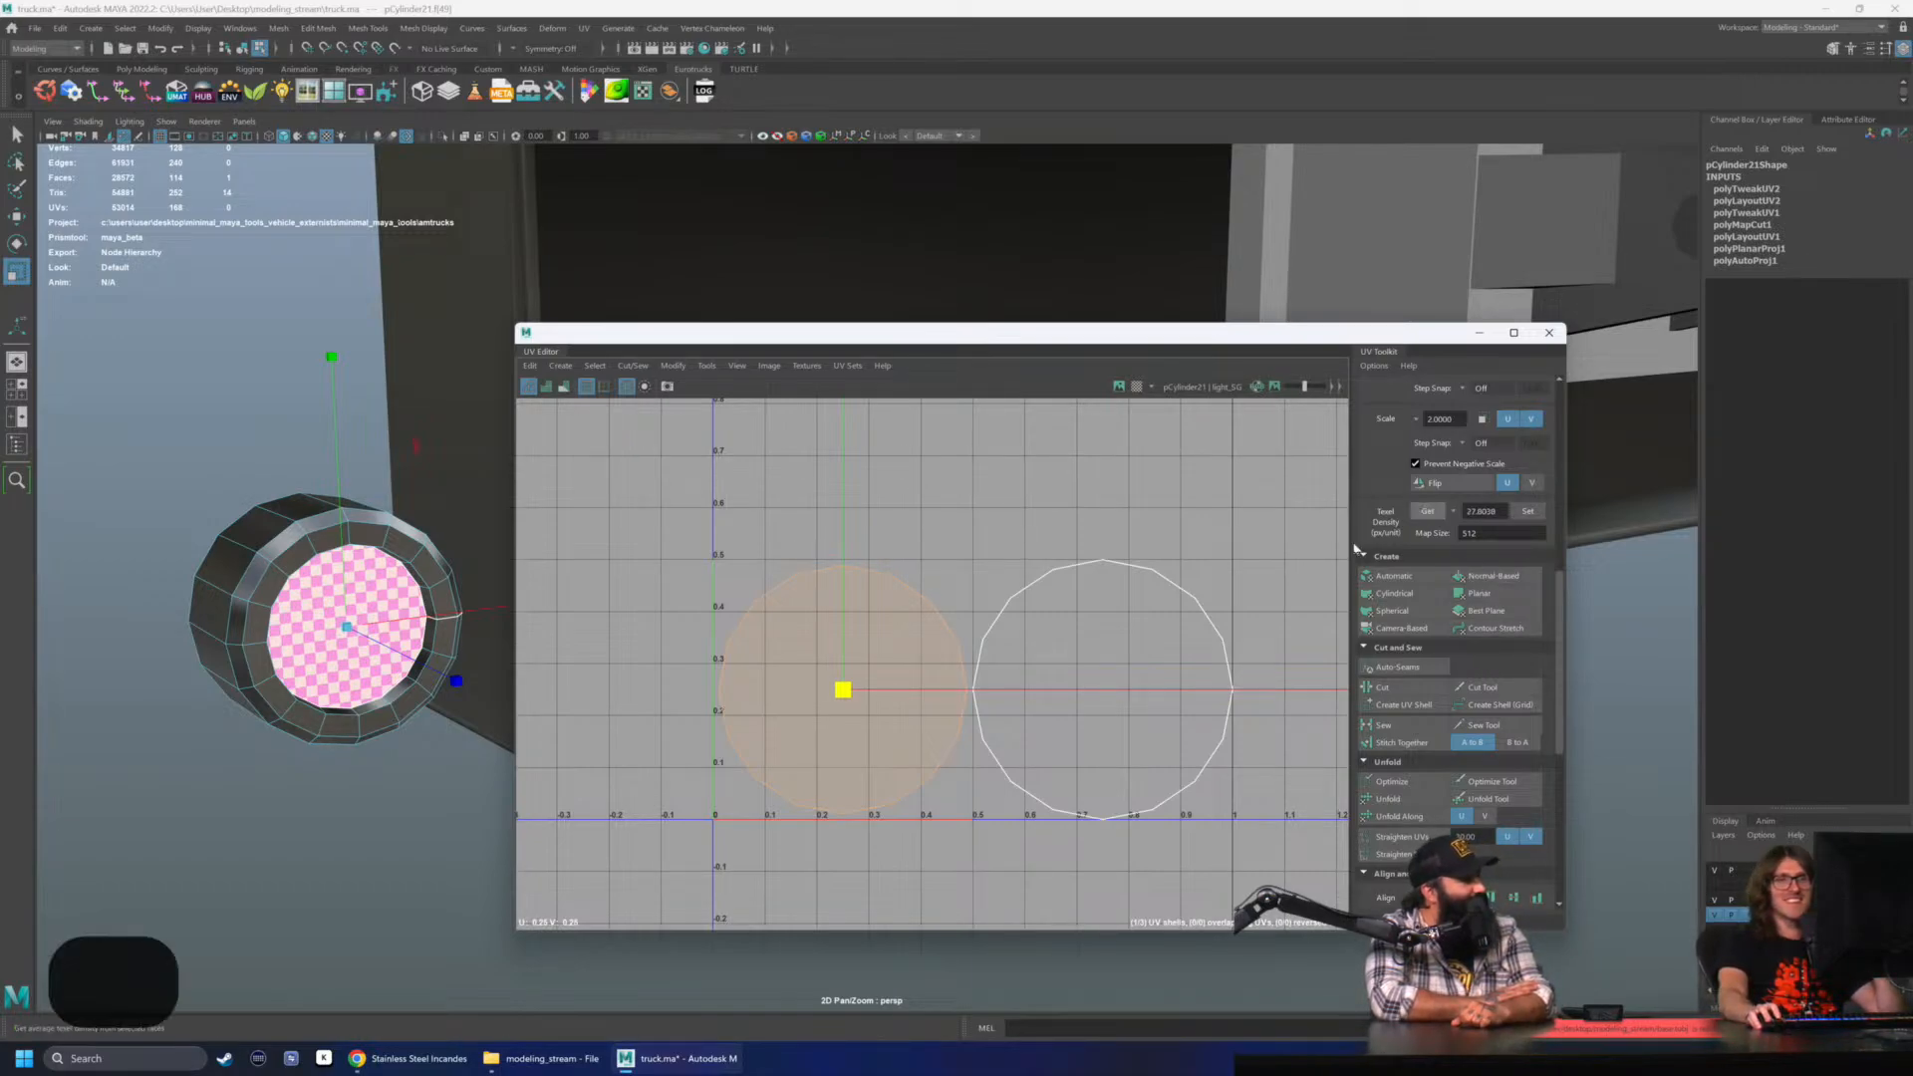
{"action": "left_click", "coordinate": [1161, 678]}
{"action": "left_click", "coordinate": [1530, 511]}
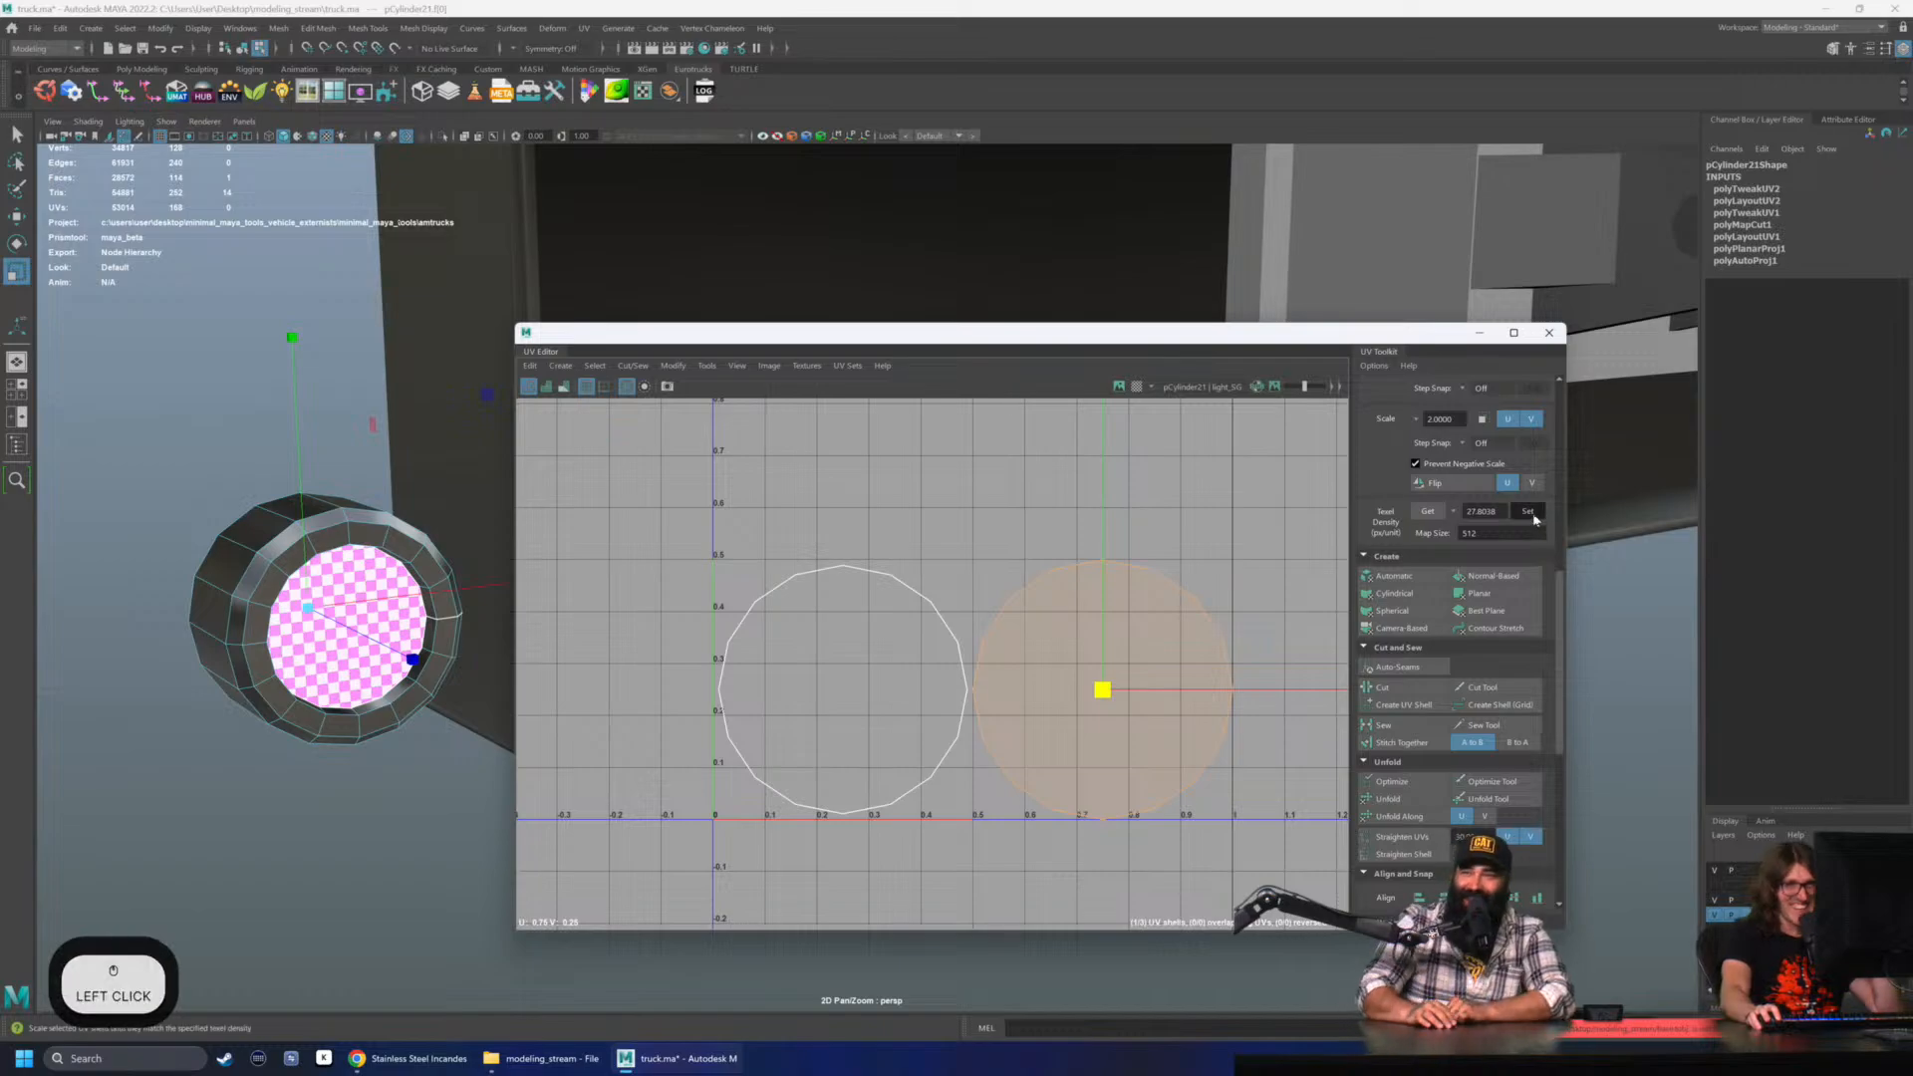
- Move the housing strip down beside the left round shell's upper-left edge and scale it to about 0.1 tile wide
{"action": "left_click", "coordinate": [991, 522]}
{"action": "scroll", "coordinate": [990, 522], "scroll_direction": "down", "scroll_amount": 5}
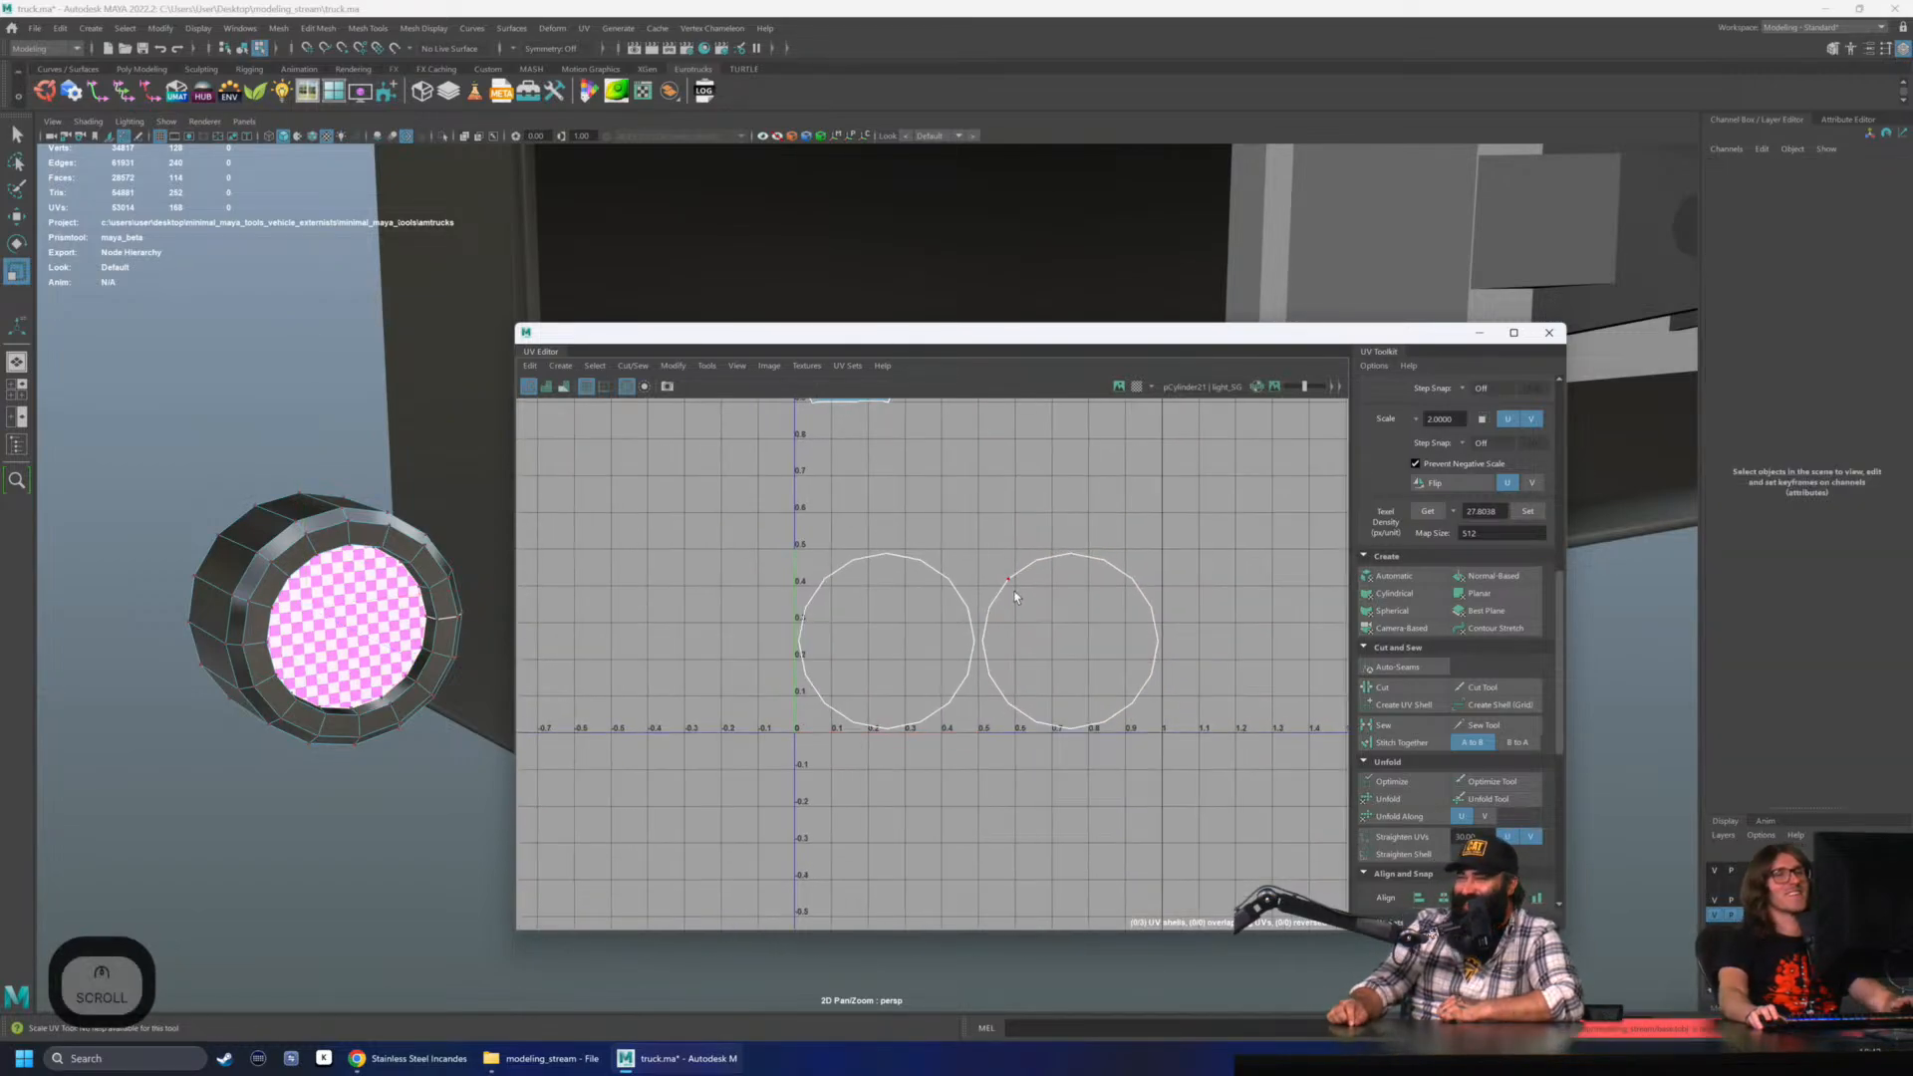
{"action": "middle_click_drag", "start_coordinate": [1005, 542], "coordinate": [979, 589], "text": "alt"}
{"action": "left_click_drag", "start_coordinate": [796, 460], "coordinate": [903, 550]}
{"action": "scroll", "coordinate": [903, 554], "scroll_direction": "up", "scroll_amount": 5}
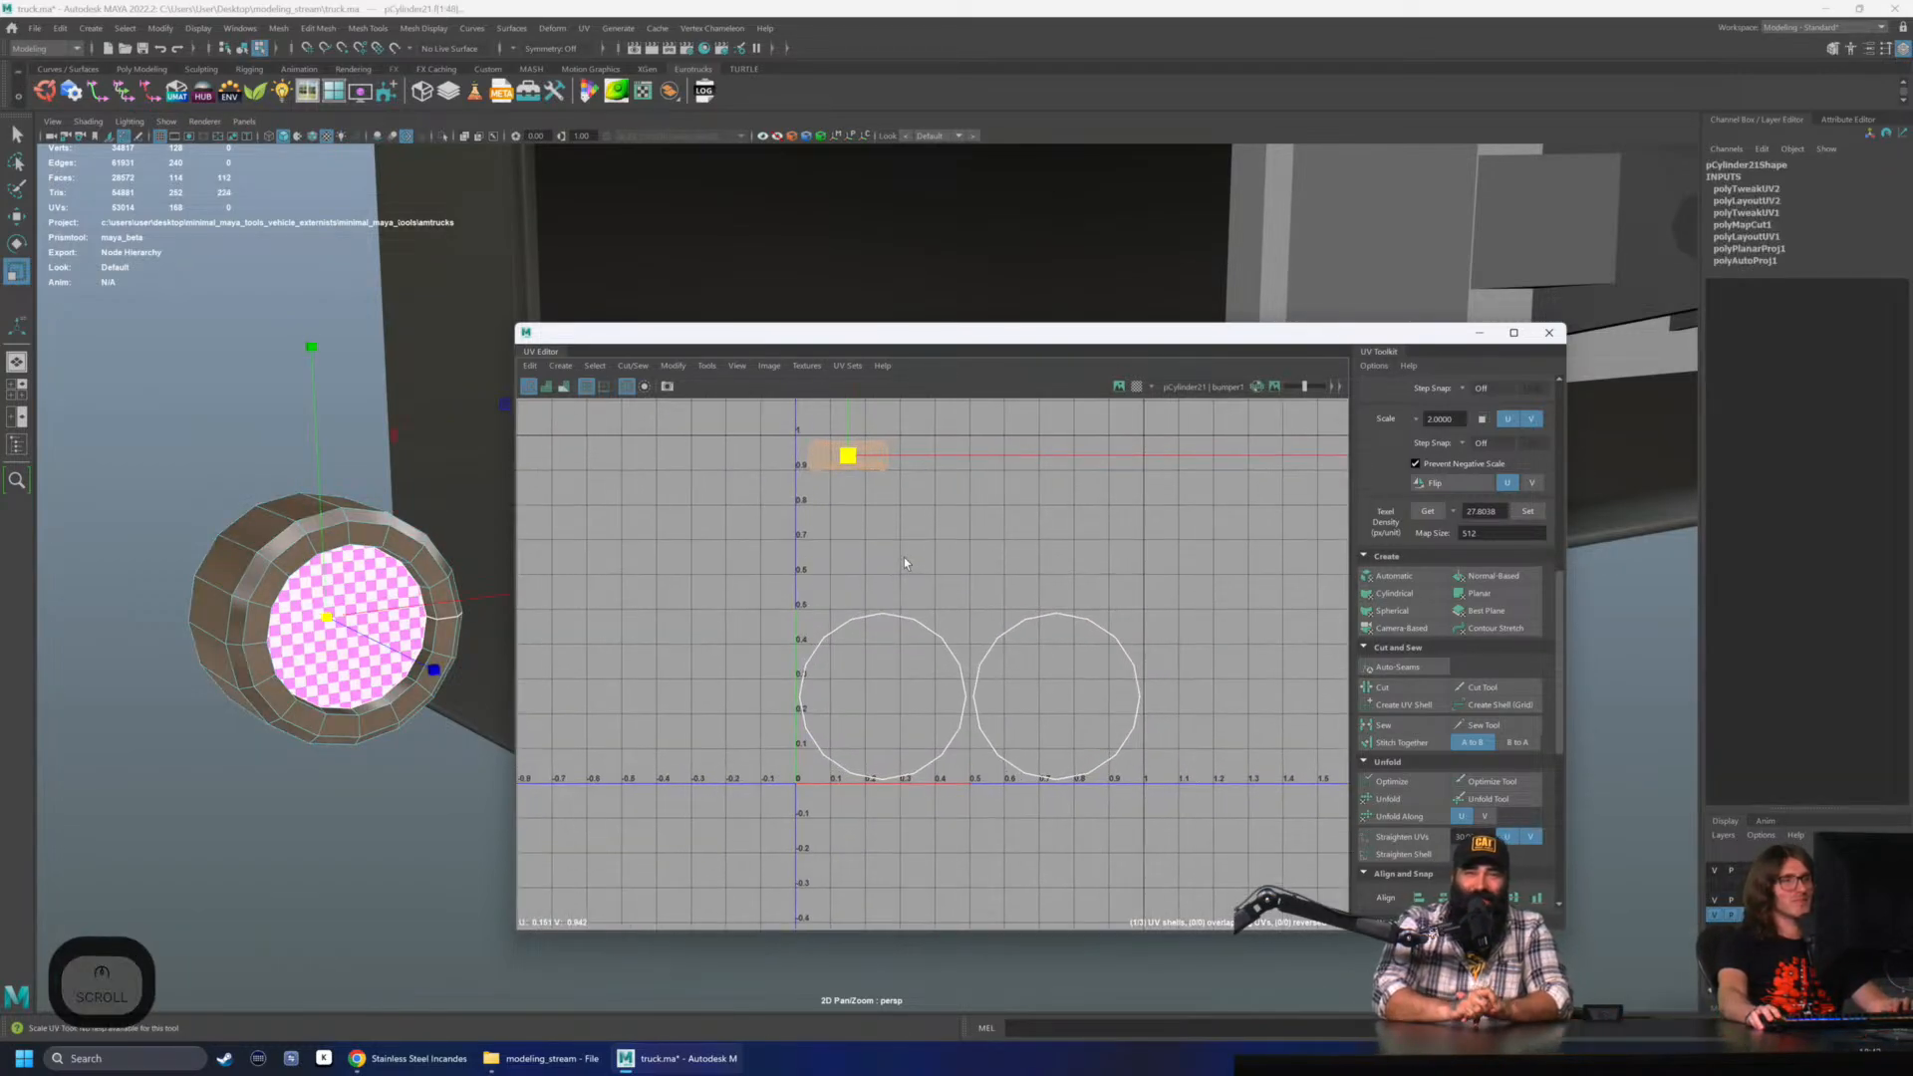
{"action": "key", "text": "w"}
{"action": "left_click_drag", "start_coordinate": [831, 414], "coordinate": [778, 681]}
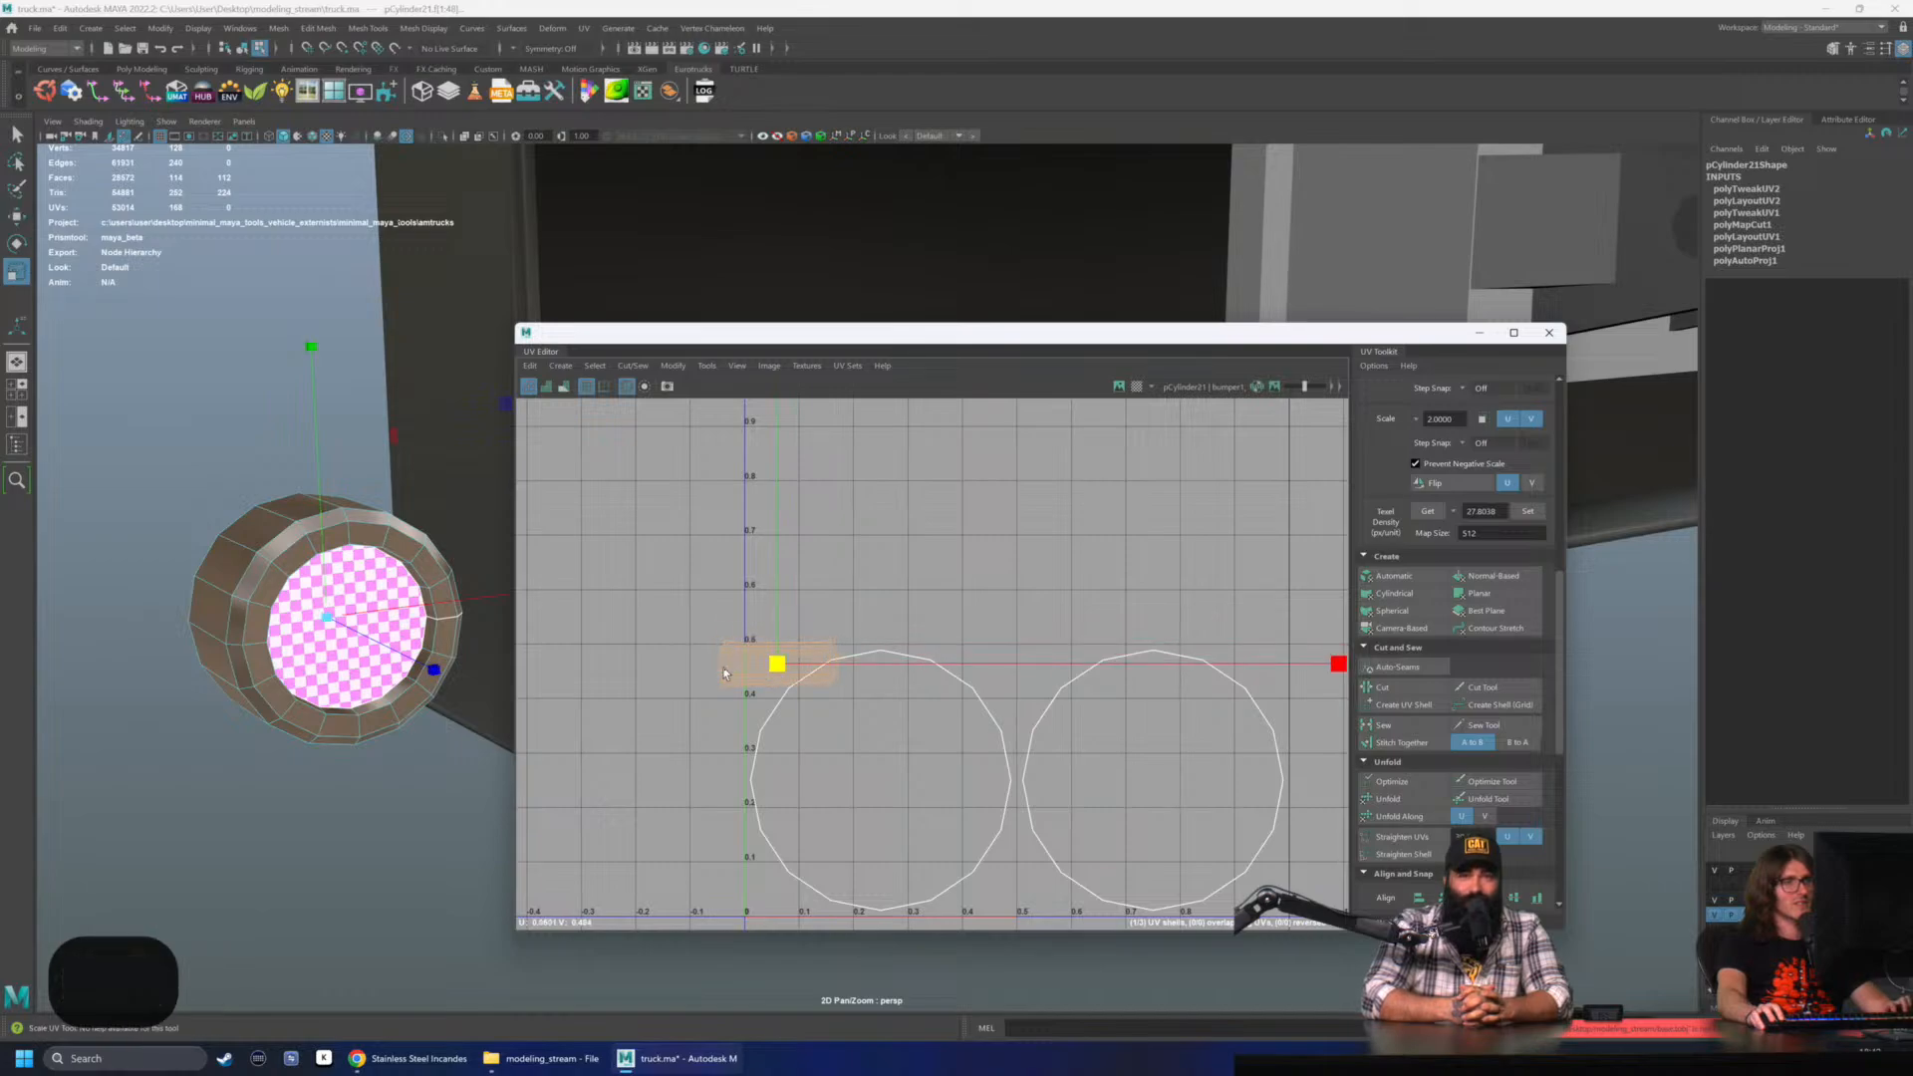
{"action": "key", "text": "q"}
- Switch to UV shell selection and select the two round end-face shells together
{"action": "scroll", "coordinate": [974, 617], "scroll_direction": "down", "scroll_amount": 2}
{"action": "middle_click_drag", "start_coordinate": [973, 617], "coordinate": [921, 572], "text": "alt"}
{"action": "right_click_drag", "start_coordinate": [999, 586], "coordinate": [933, 561]}
{"action": "left_click", "coordinate": [857, 561]}
{"action": "scroll", "coordinate": [825, 564], "scroll_direction": "down", "scroll_amount": 3}
{"action": "middle_click_drag", "start_coordinate": [825, 564], "coordinate": [899, 613], "text": "alt"}
{"action": "right_click_drag", "start_coordinate": [1017, 649], "coordinate": [952, 624]}
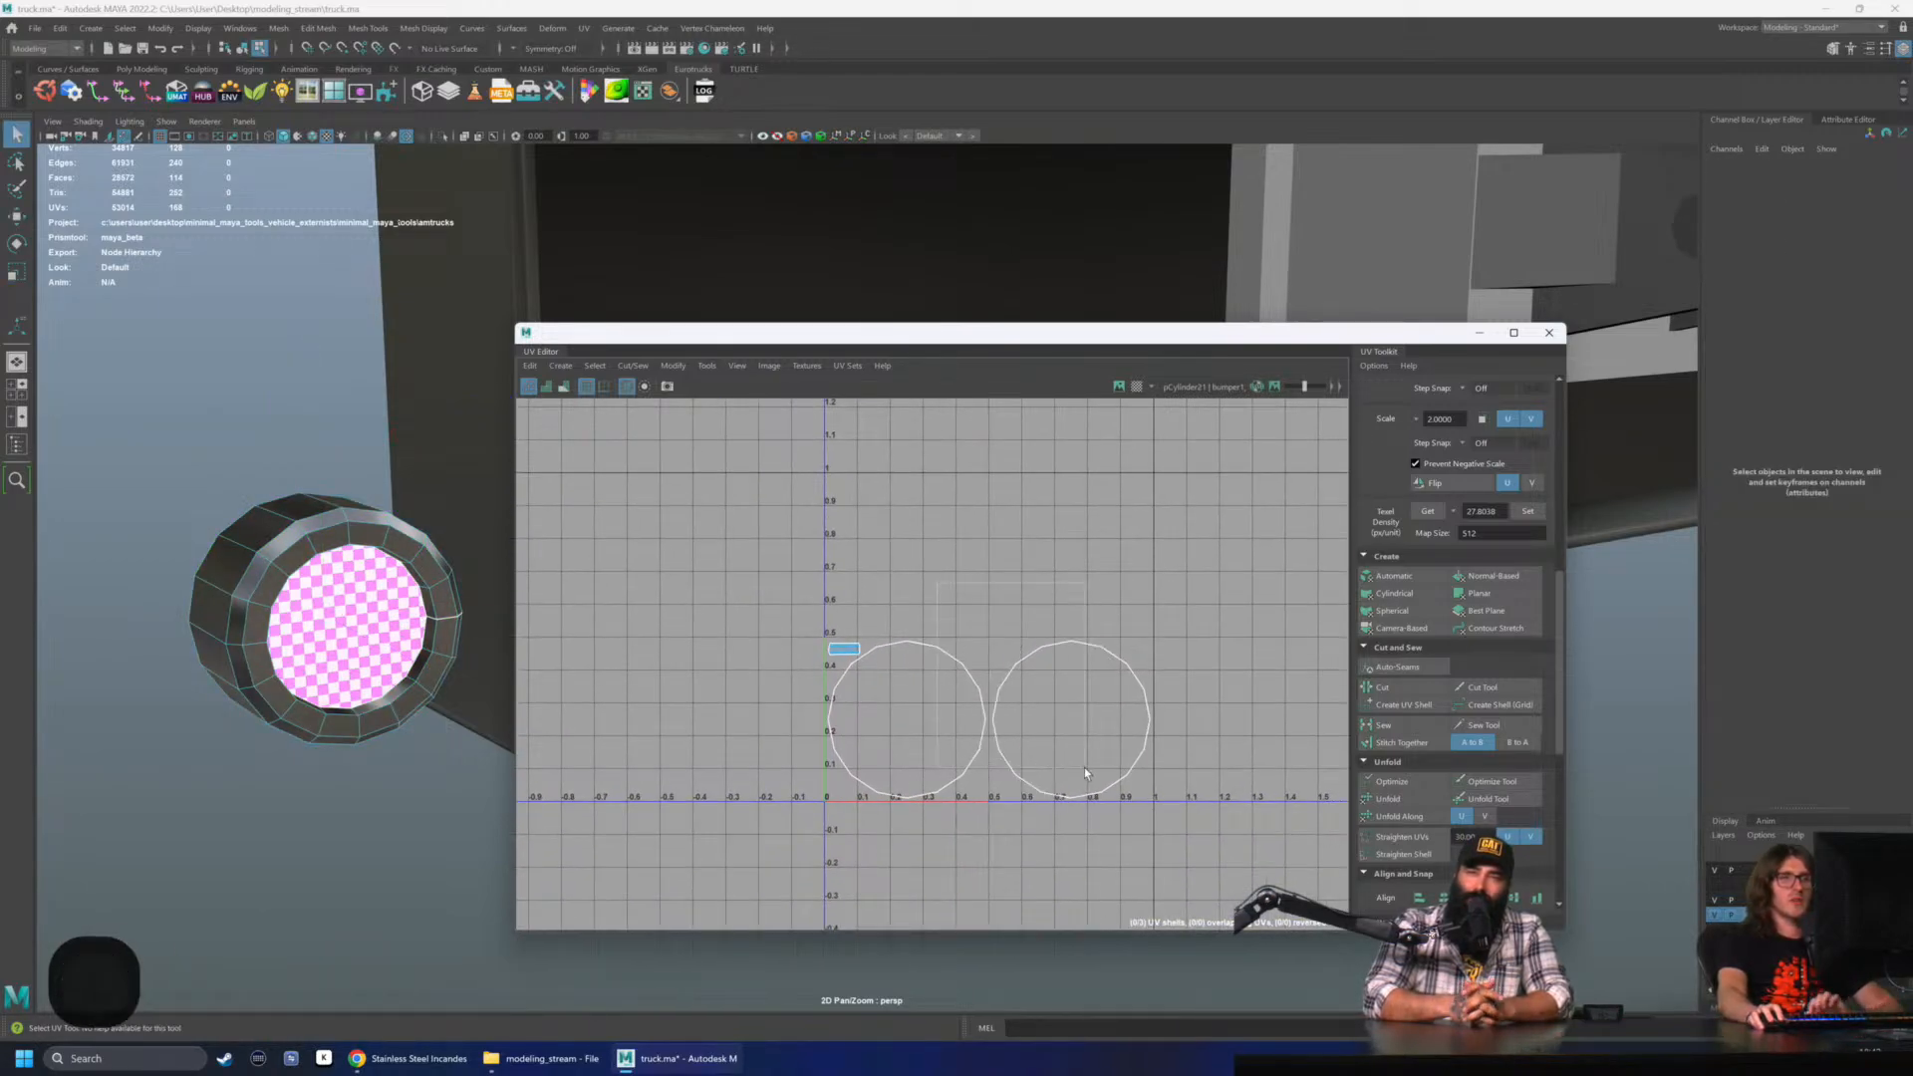
- Select both circular UV shells and activate the Move tool
{"action": "left_click_drag", "start_coordinate": [1085, 767], "coordinate": [887, 762]}
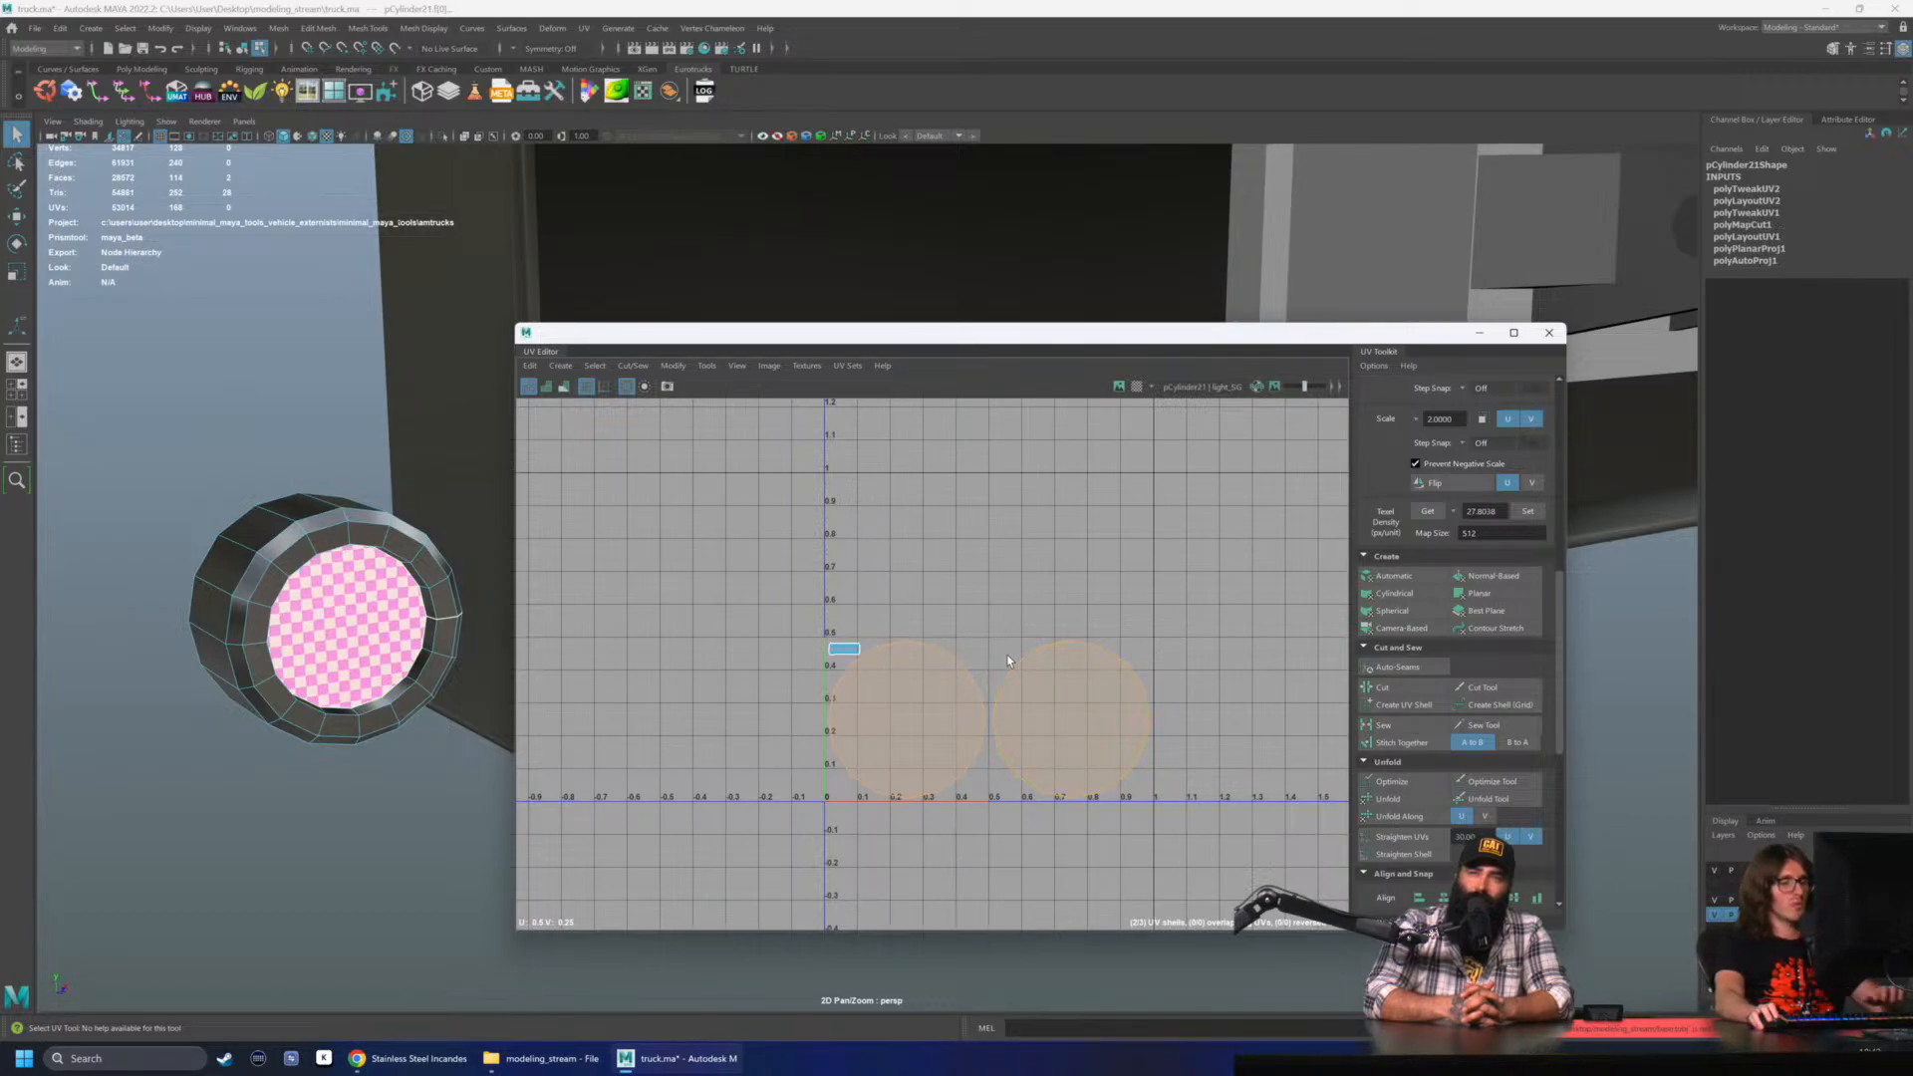
{"action": "key", "text": "w"}
{"action": "key", "text": "x"}
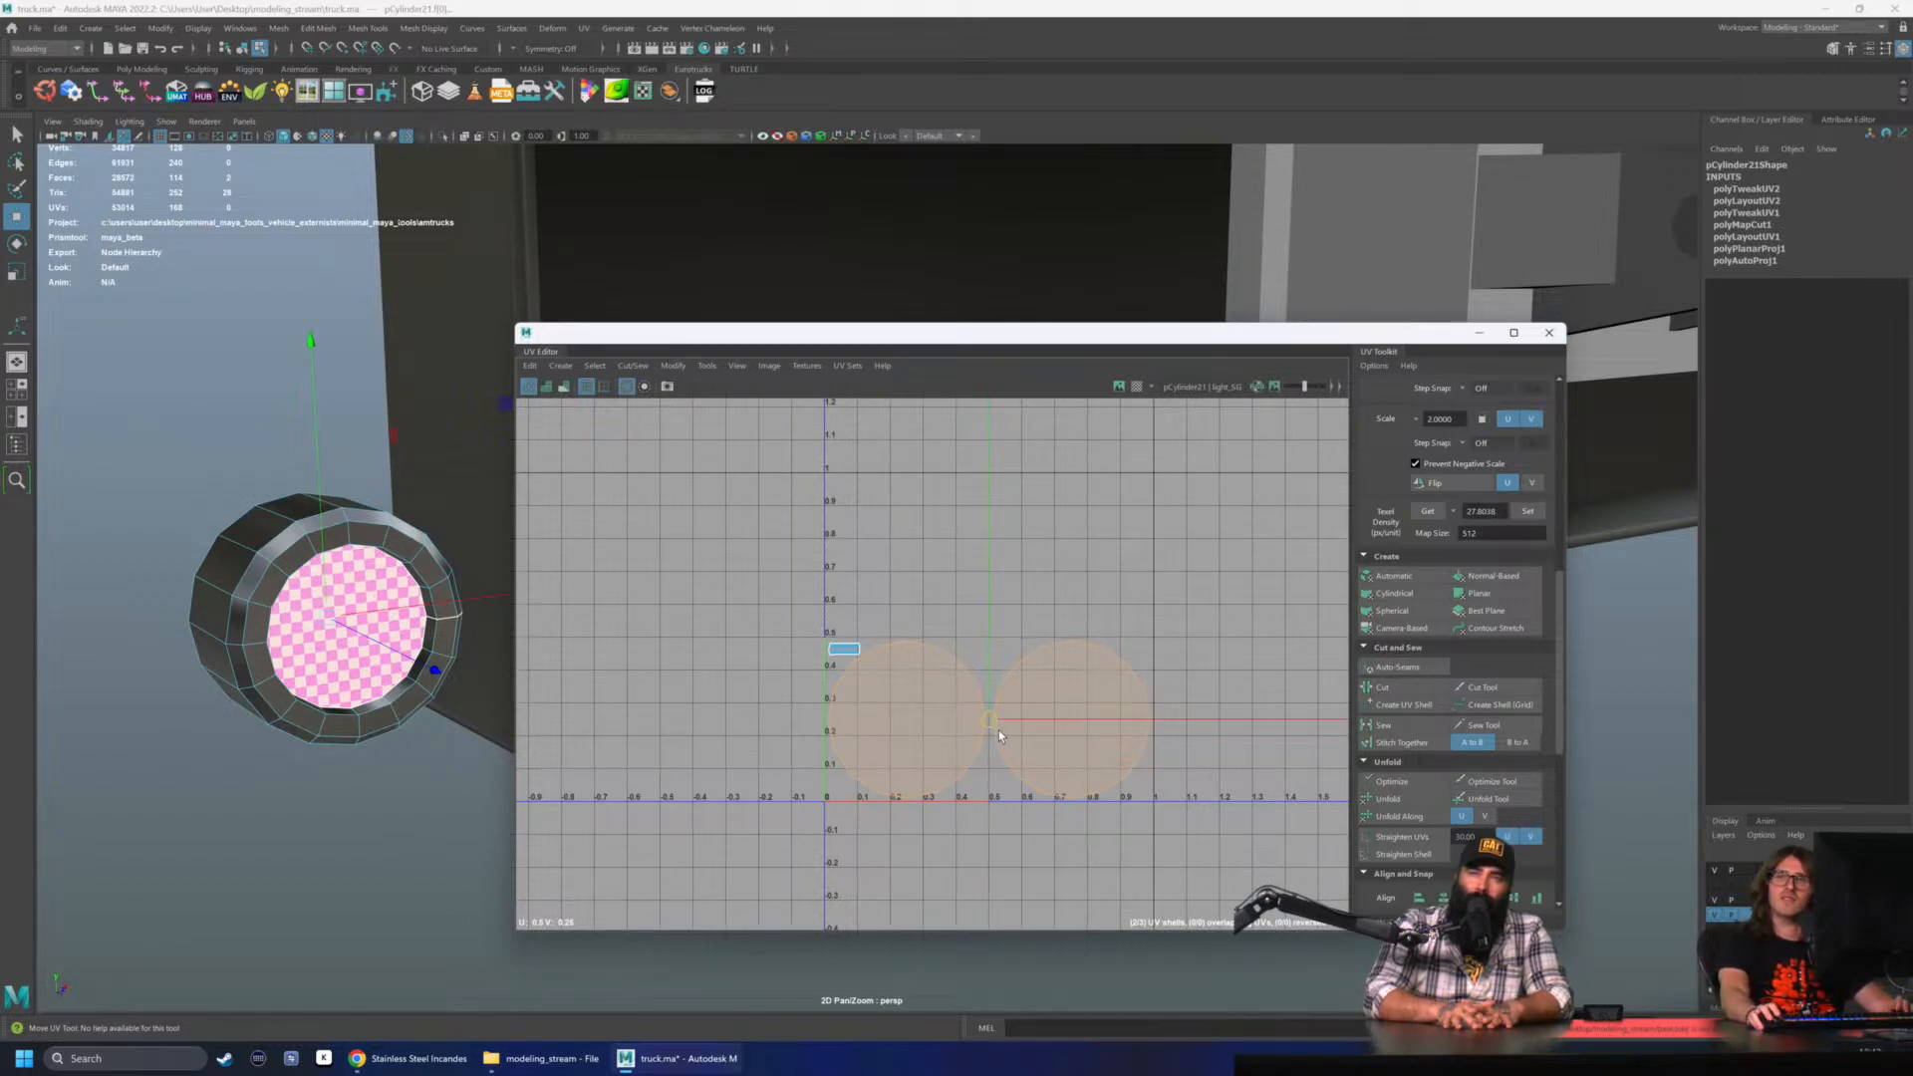
{"action": "key", "text": "x"}
{"action": "left_click_drag", "start_coordinate": [984, 723], "coordinate": [929, 753]}
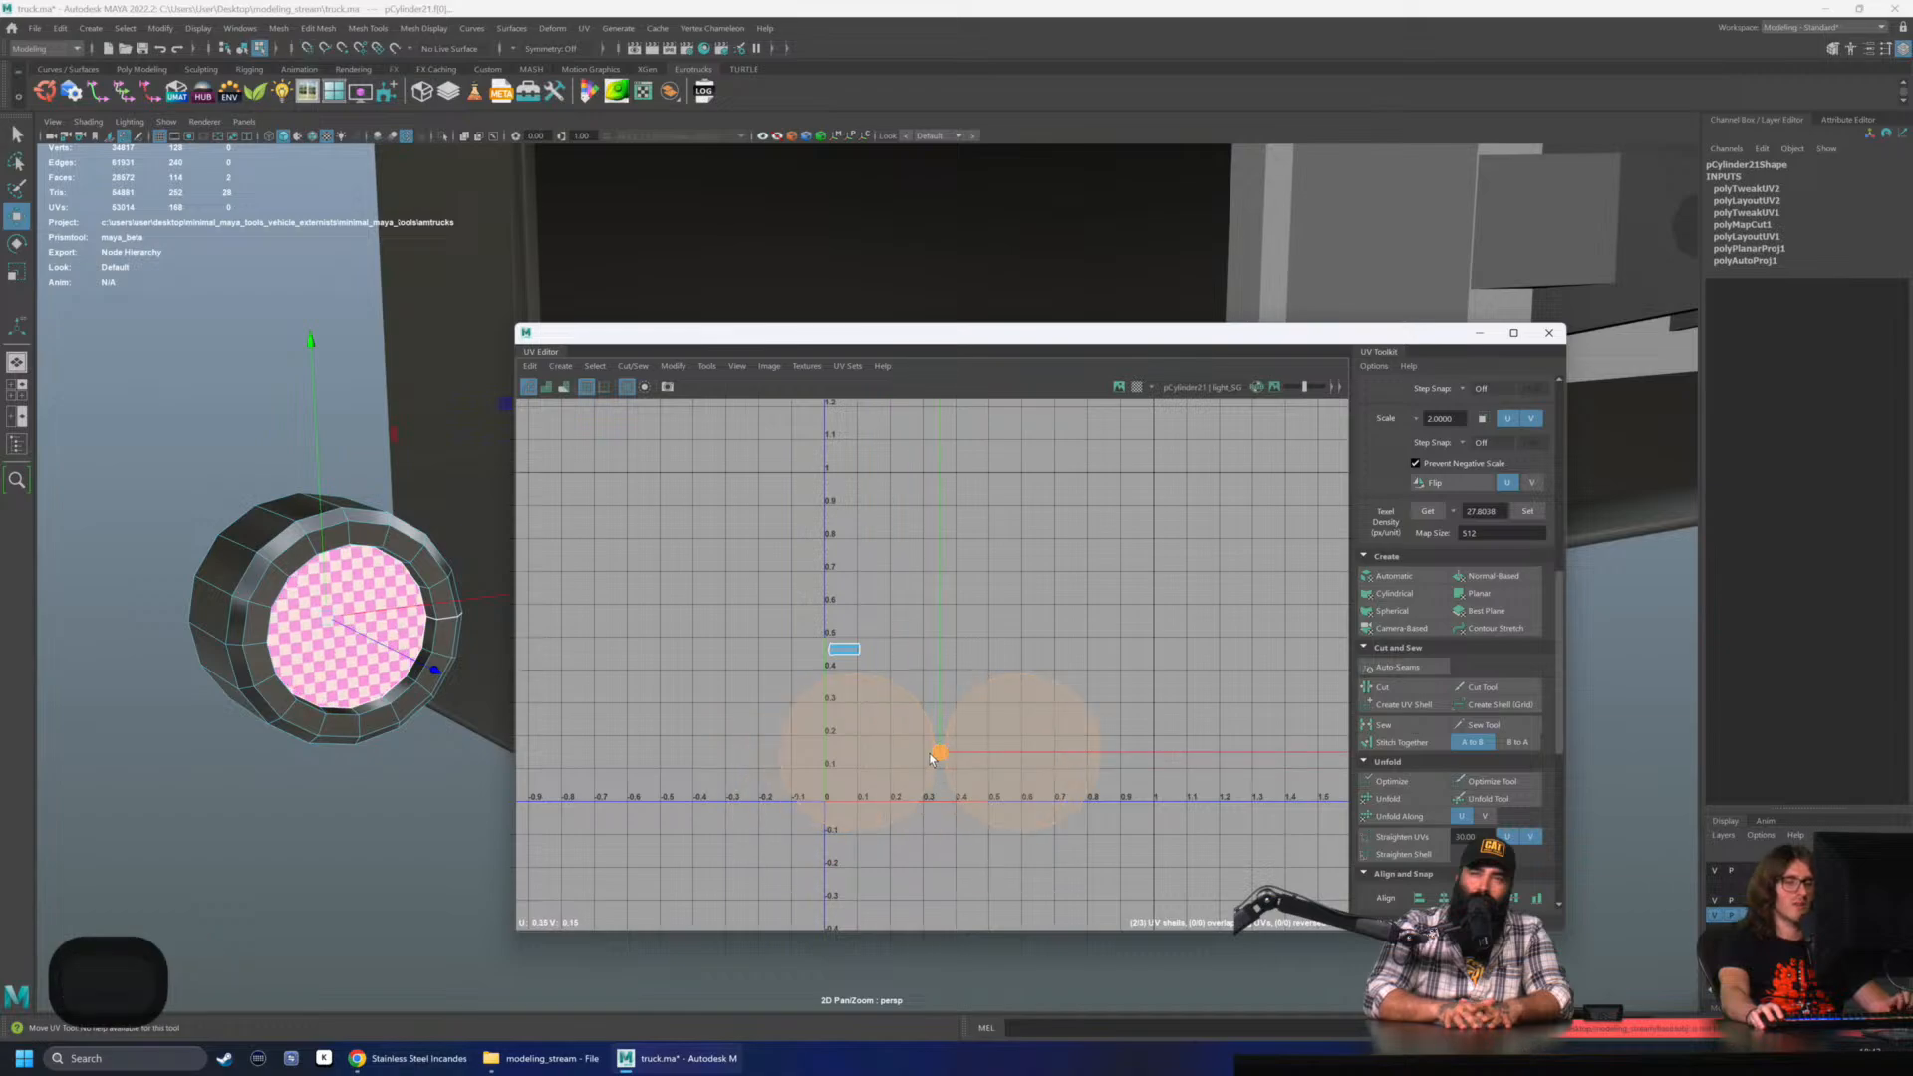
{"action": "key", "text": "ctrl+z"}
- Snap the pivot of the selected shells to the UV origin and scale them by 2 along V only
{"action": "key", "text": "x"}
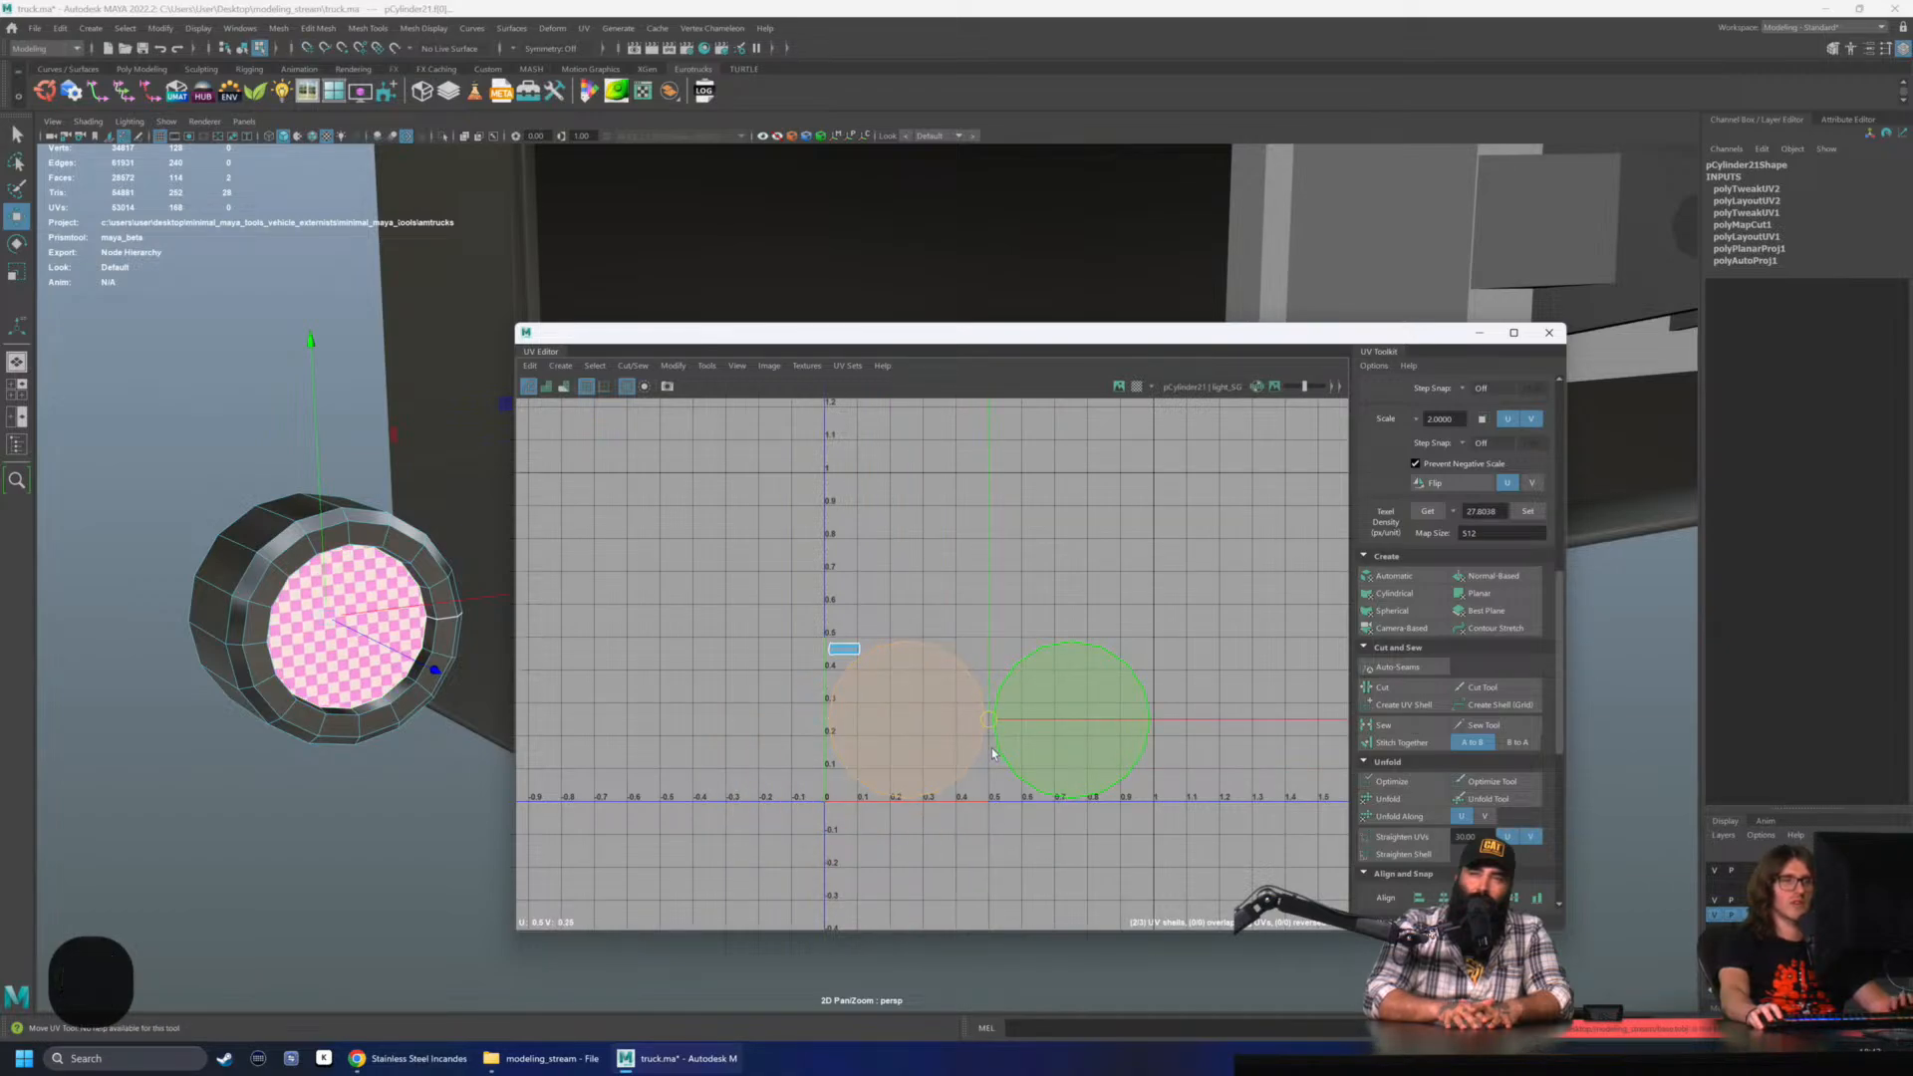
{"action": "left_click_drag", "start_coordinate": [990, 729], "coordinate": [826, 801]}
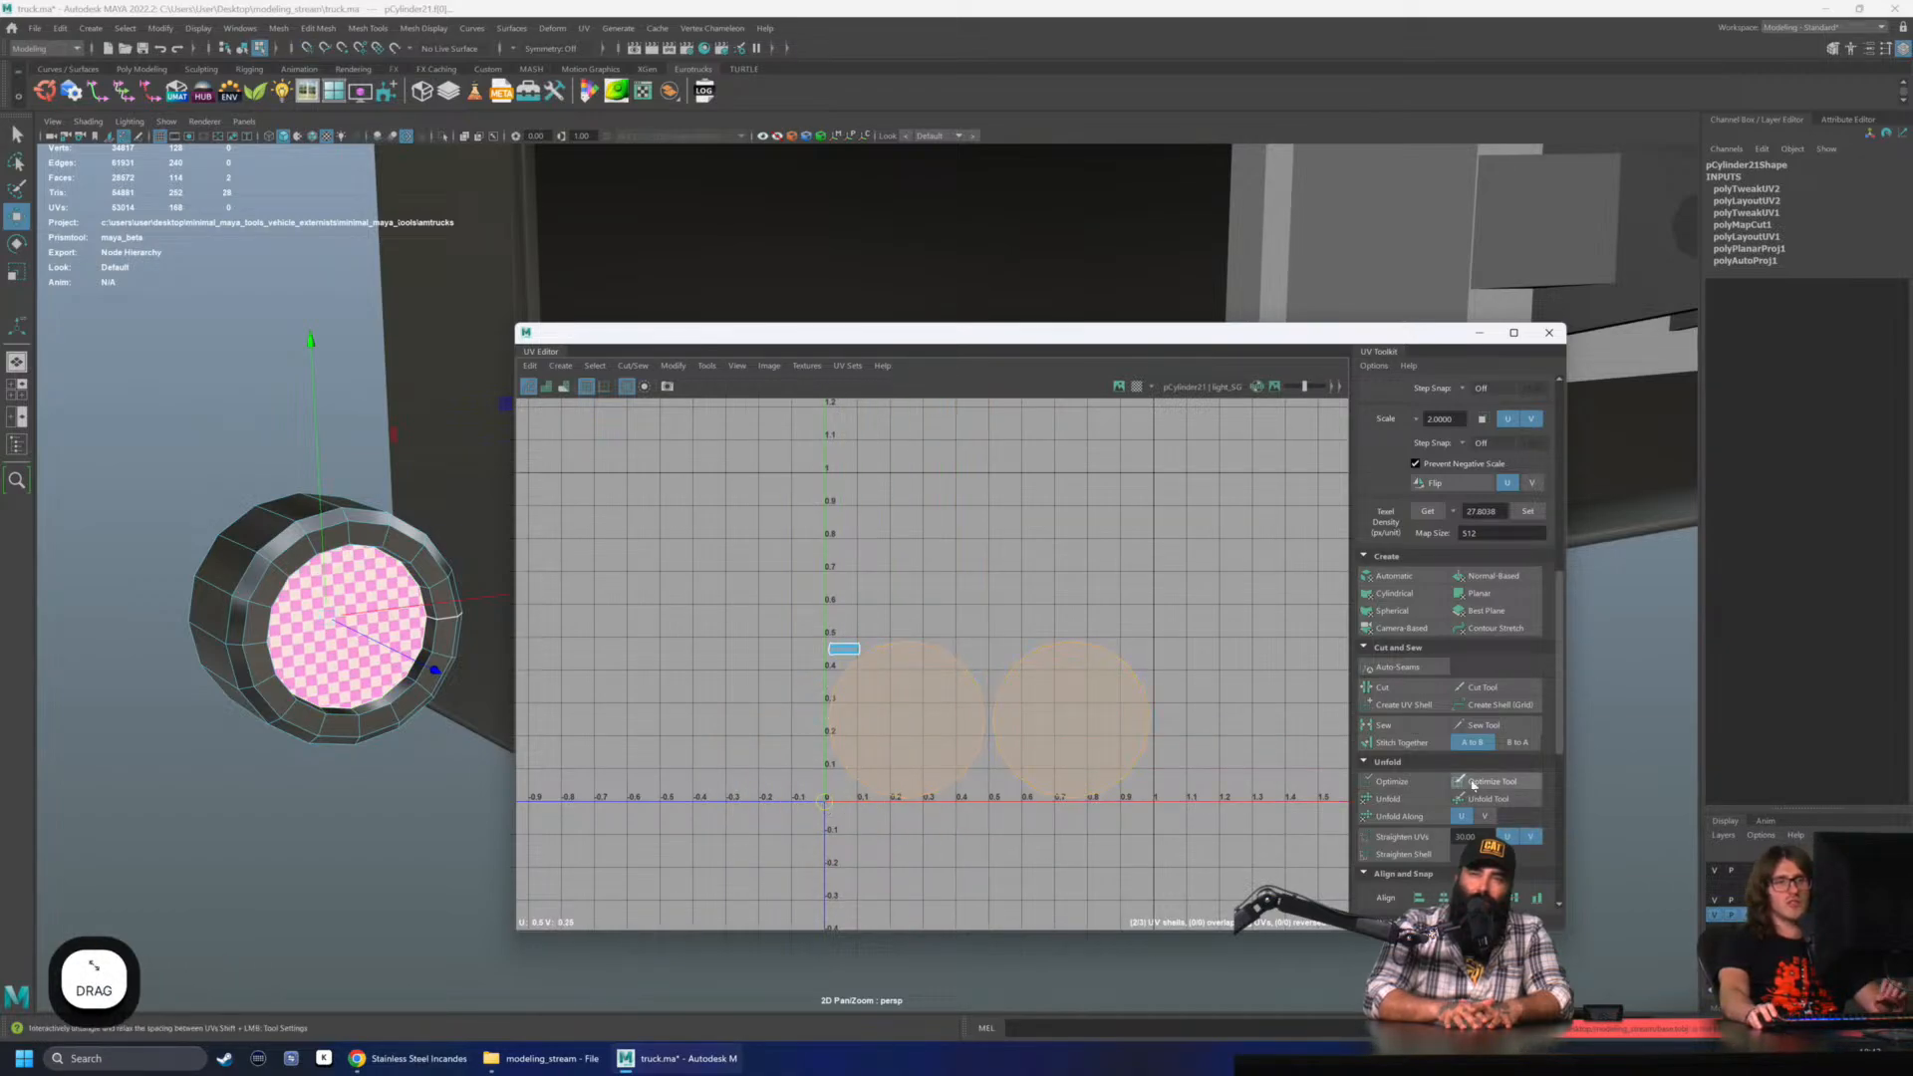
{"action": "scroll", "coordinate": [1484, 718], "scroll_direction": "up", "scroll_amount": 5}
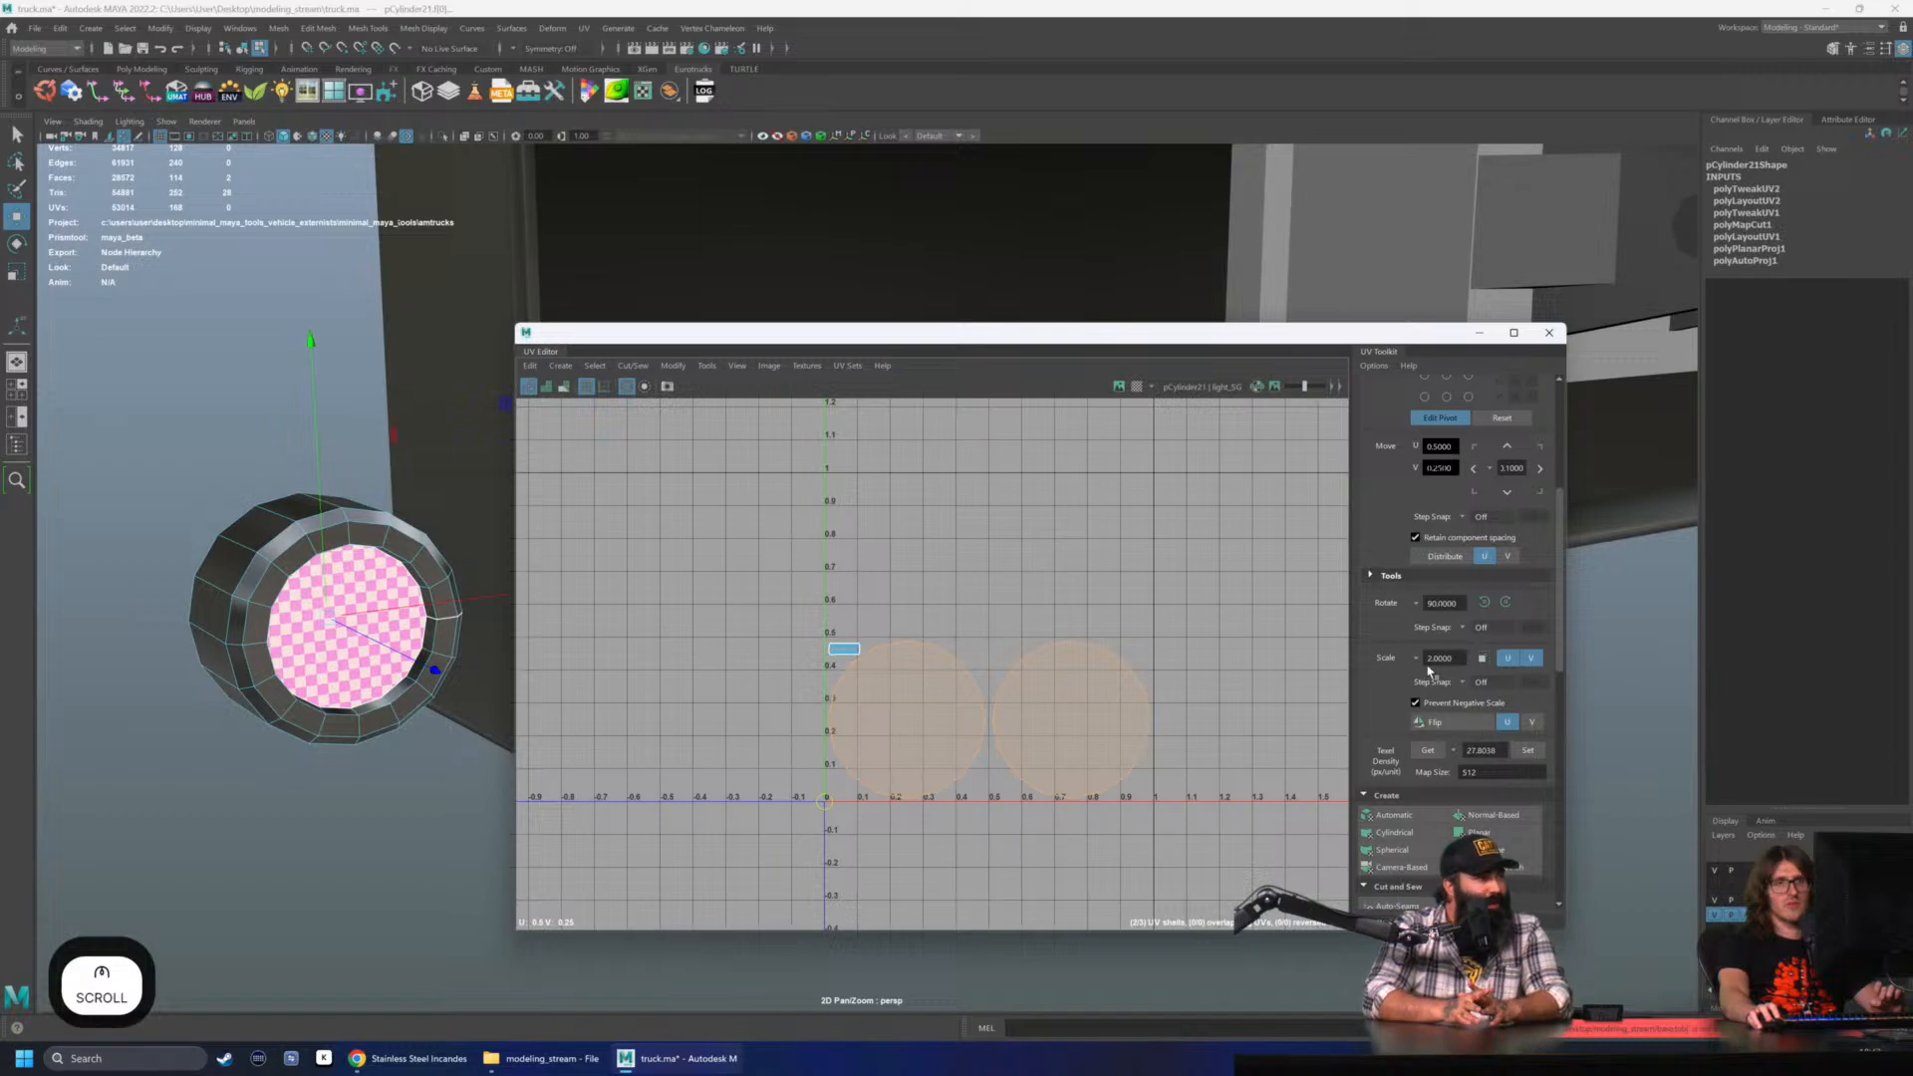
{"action": "left_click", "coordinate": [1507, 659]}
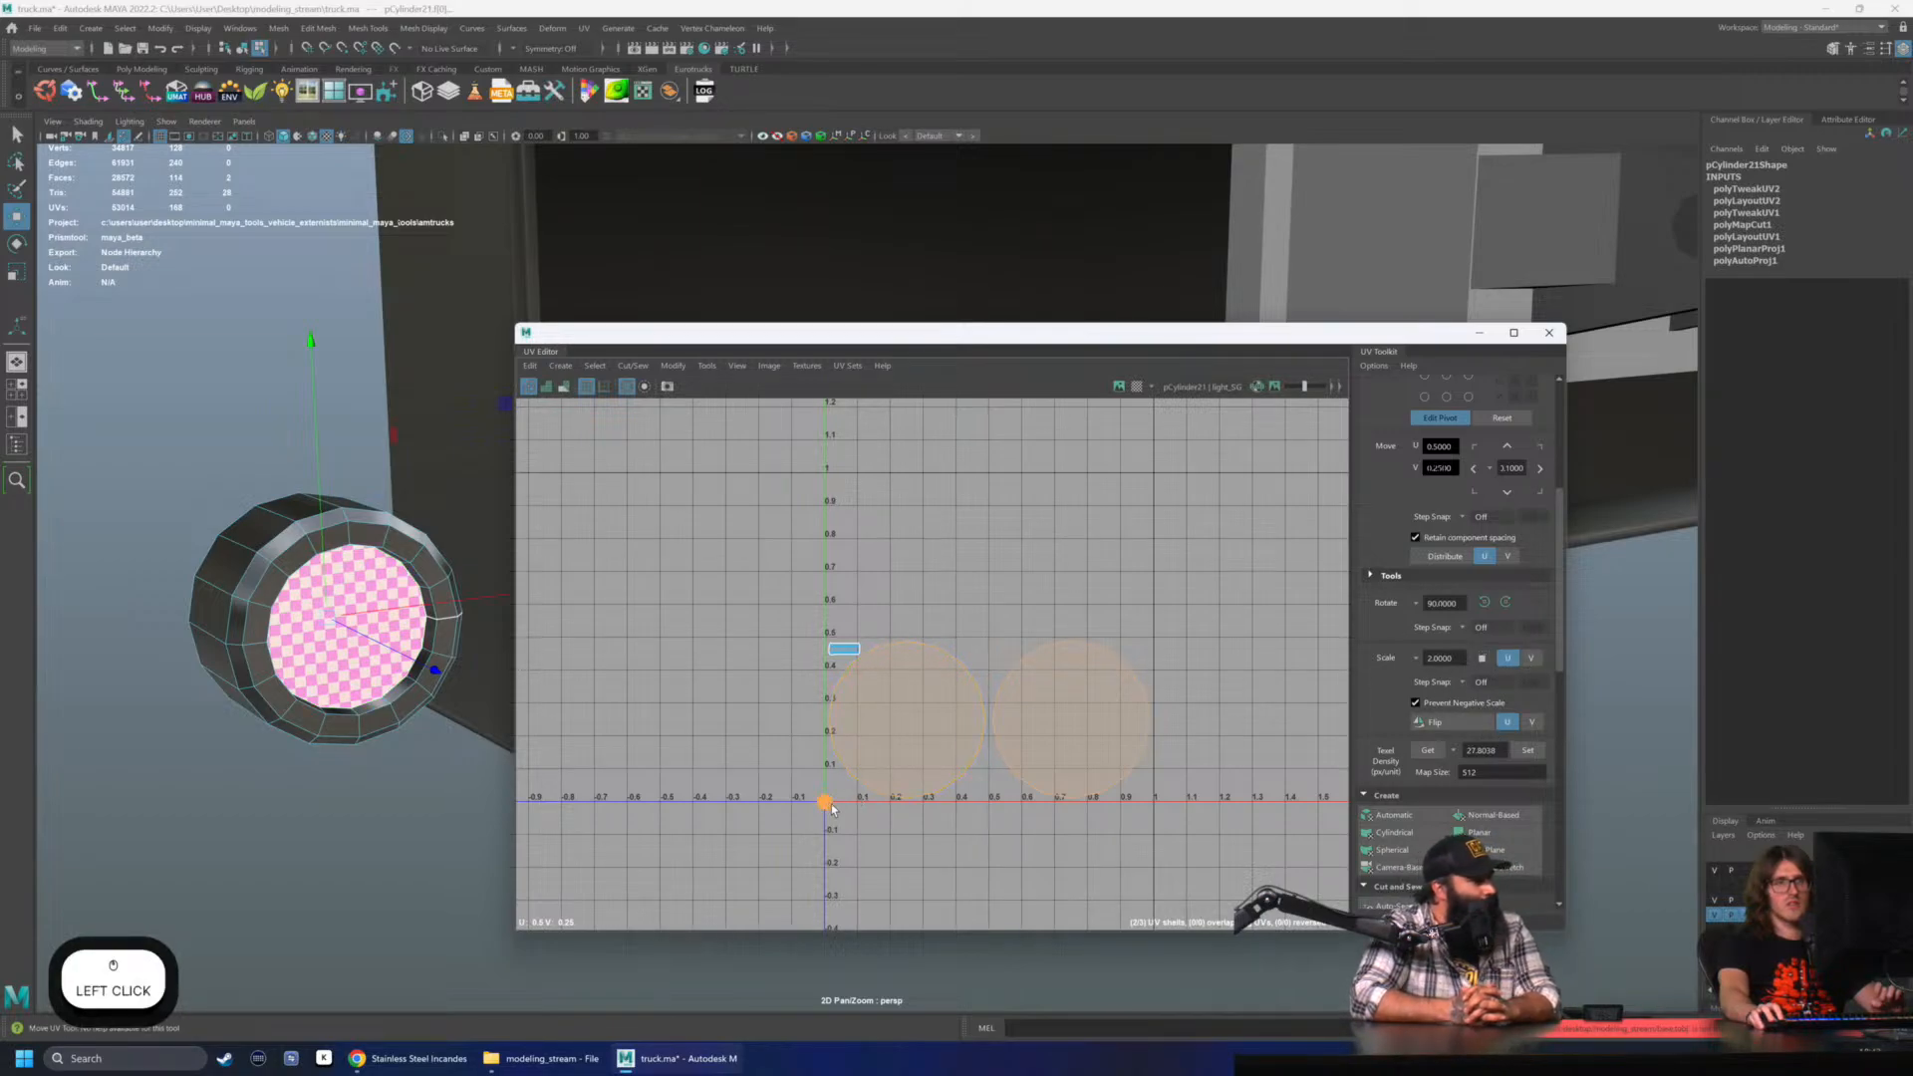
{"action": "left_click", "coordinate": [1532, 658]}
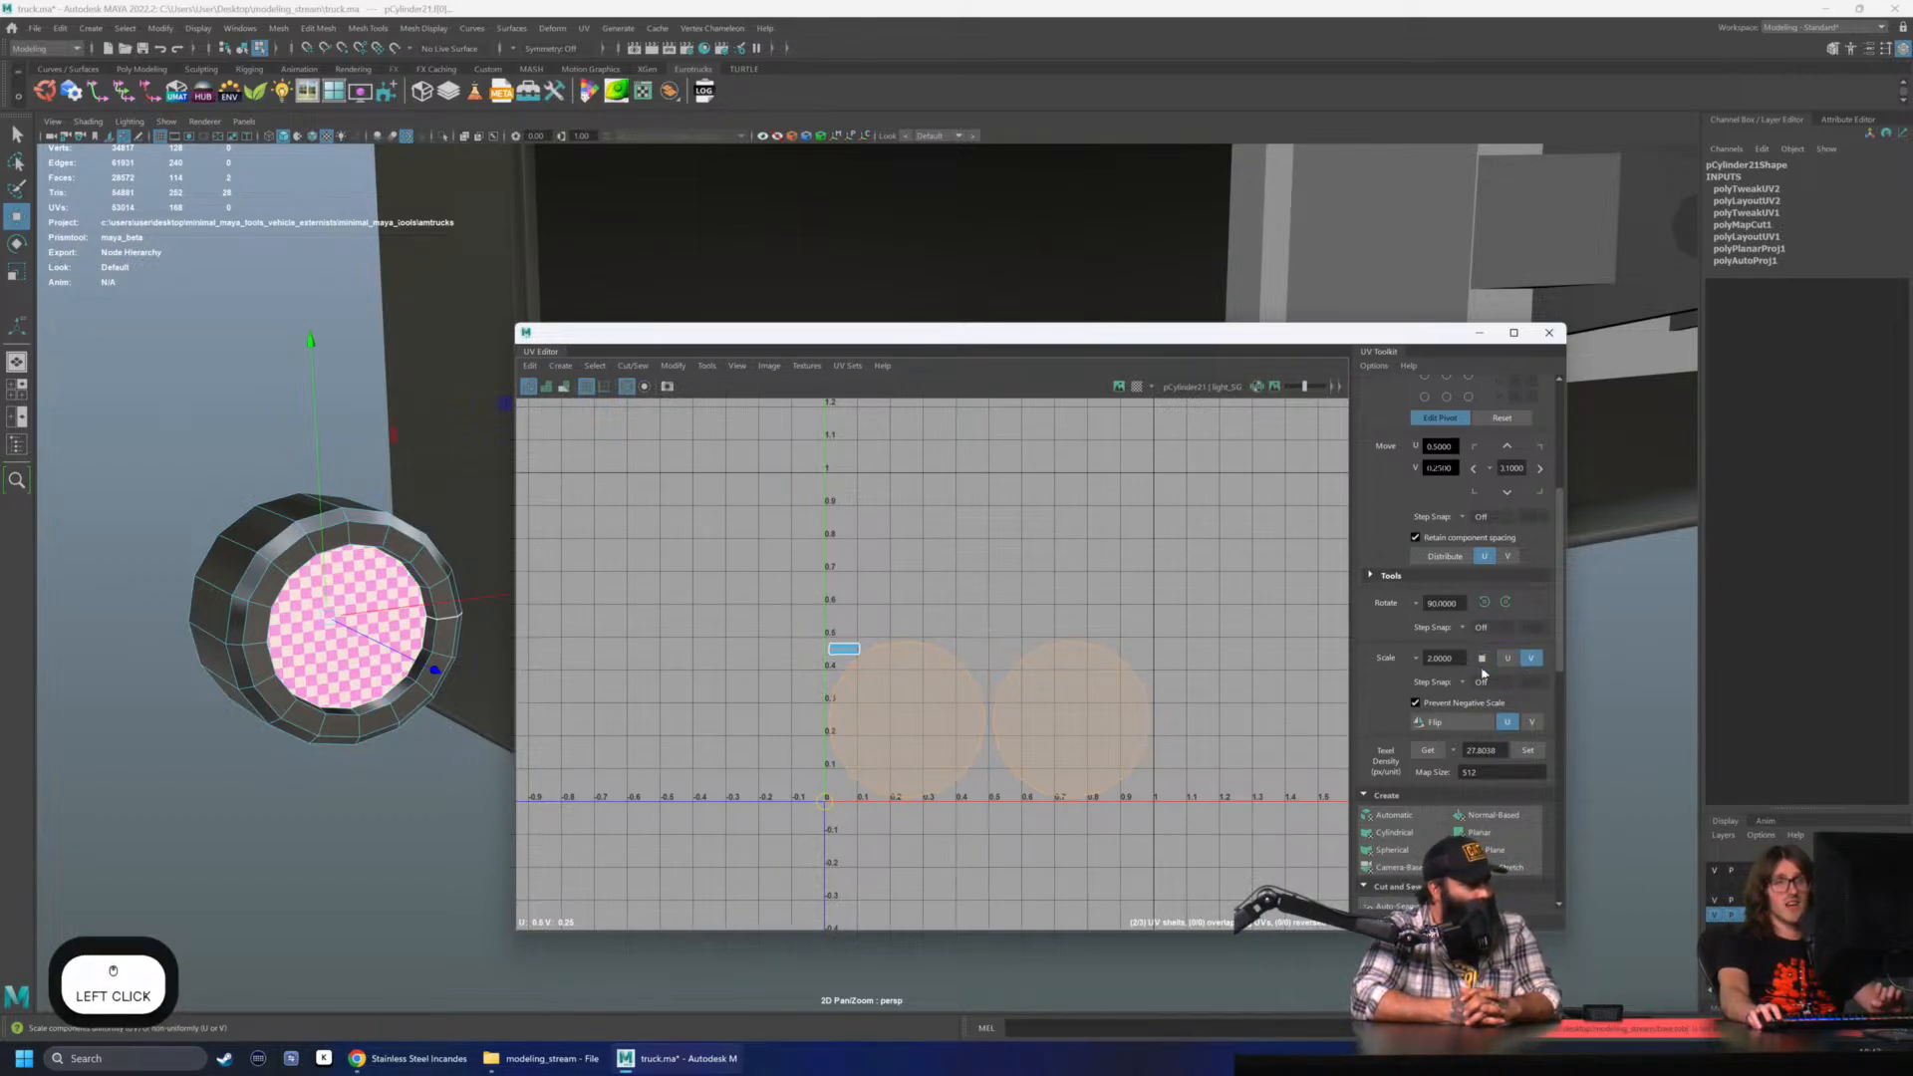
{"action": "left_click", "coordinate": [1485, 662]}
- Examine how the two stretched circular shells fit within the 0 to 1 UV tile
{"action": "scroll", "coordinate": [1192, 583], "scroll_direction": "down", "scroll_amount": 1}
{"action": "middle_click_drag", "start_coordinate": [1193, 583], "coordinate": [1158, 581], "text": "alt"}
{"action": "left_click", "coordinate": [1121, 602]}
{"action": "key", "text": "q"}
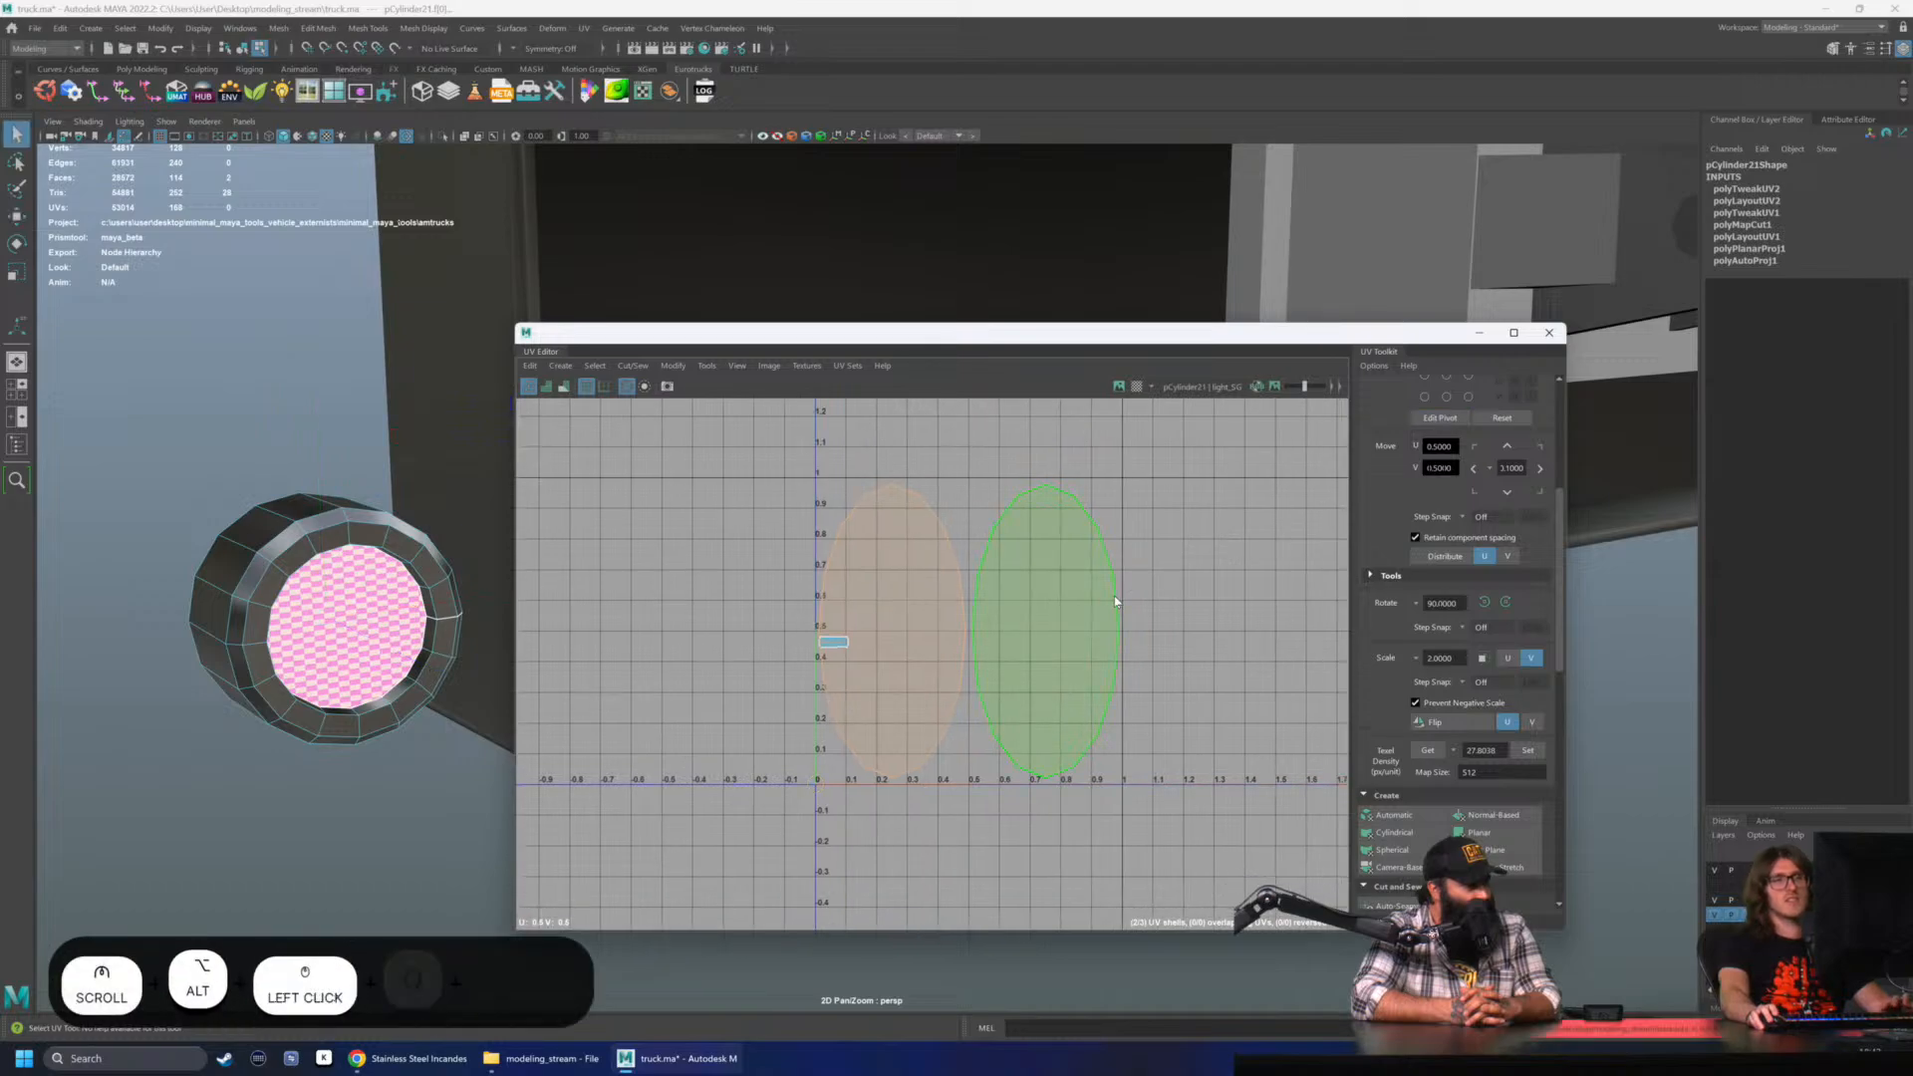
{"action": "left_click", "coordinate": [1225, 551]}
{"action": "scroll", "coordinate": [1038, 666], "scroll_direction": "up", "scroll_amount": 1}
{"action": "right_click_drag", "start_coordinate": [1036, 667], "coordinate": [1037, 787]}
{"action": "left_click_drag", "start_coordinate": [889, 517], "coordinate": [1006, 638]}
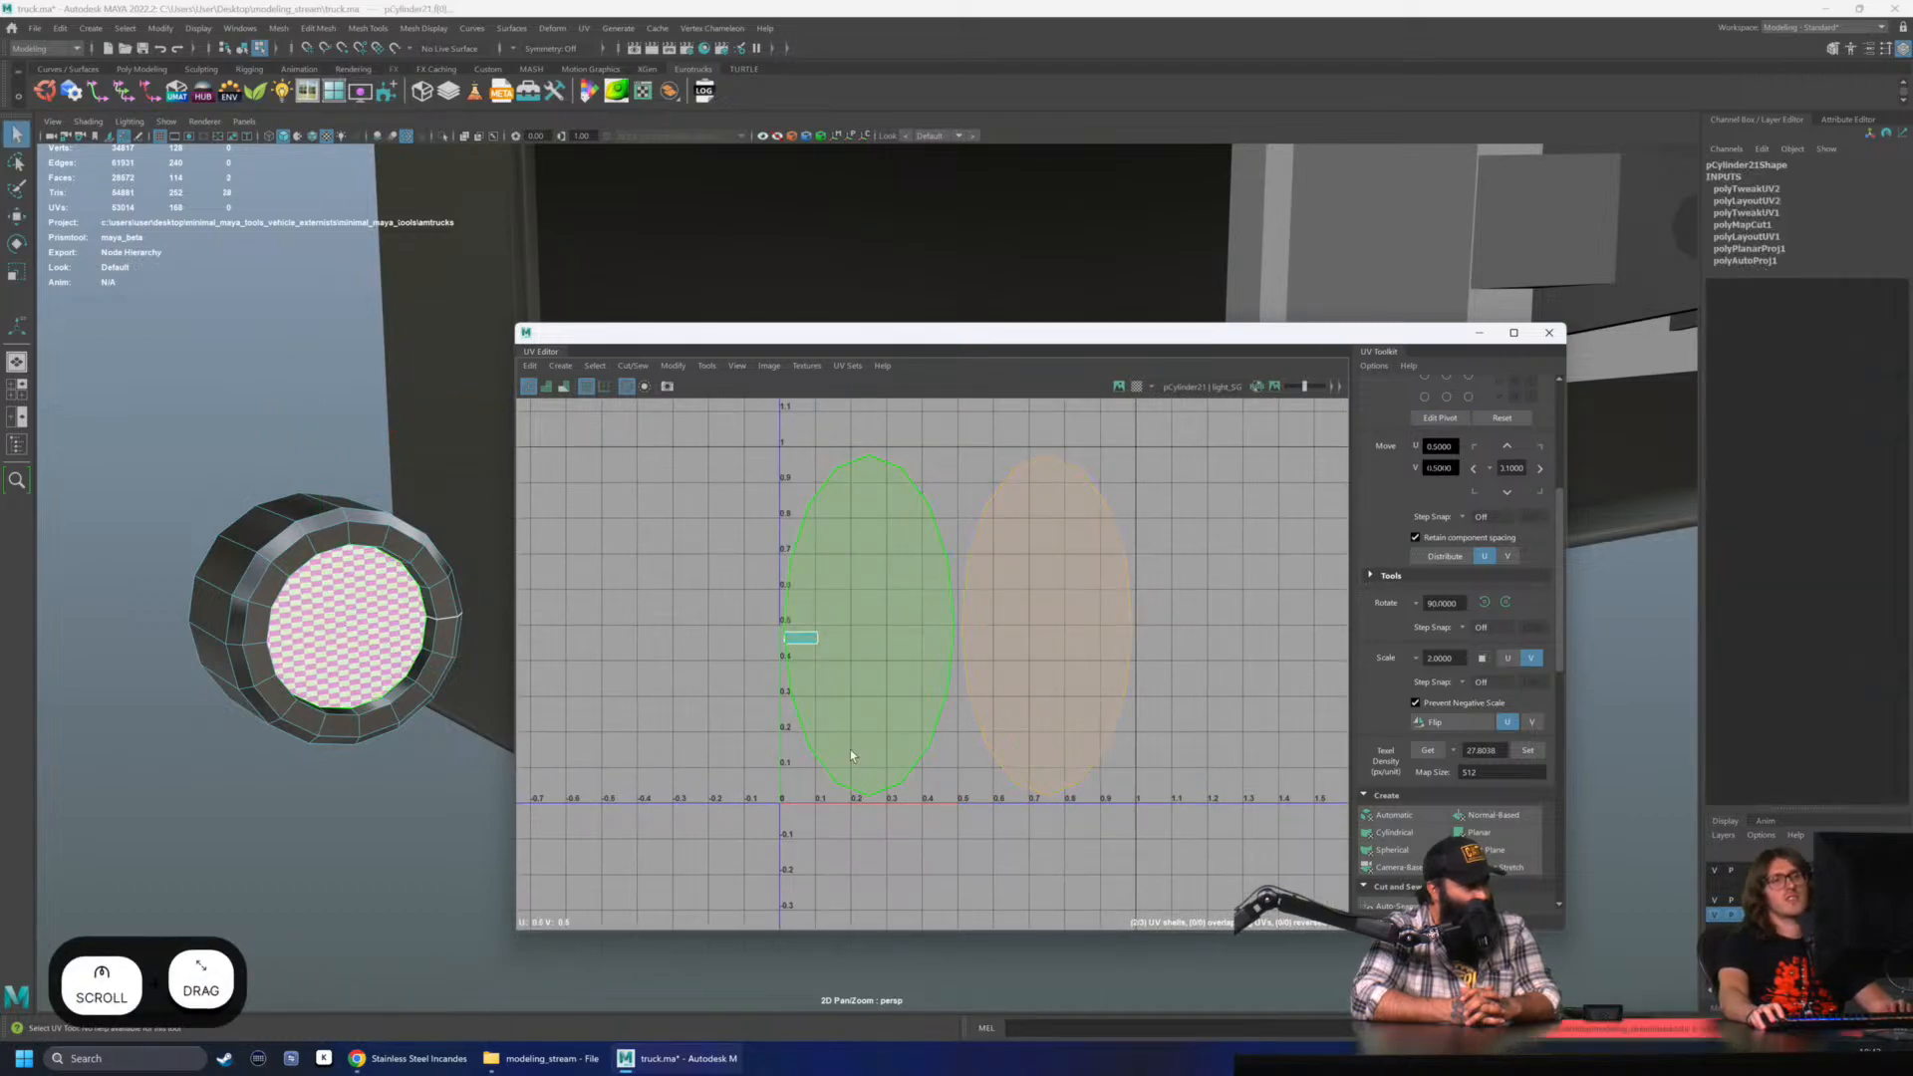
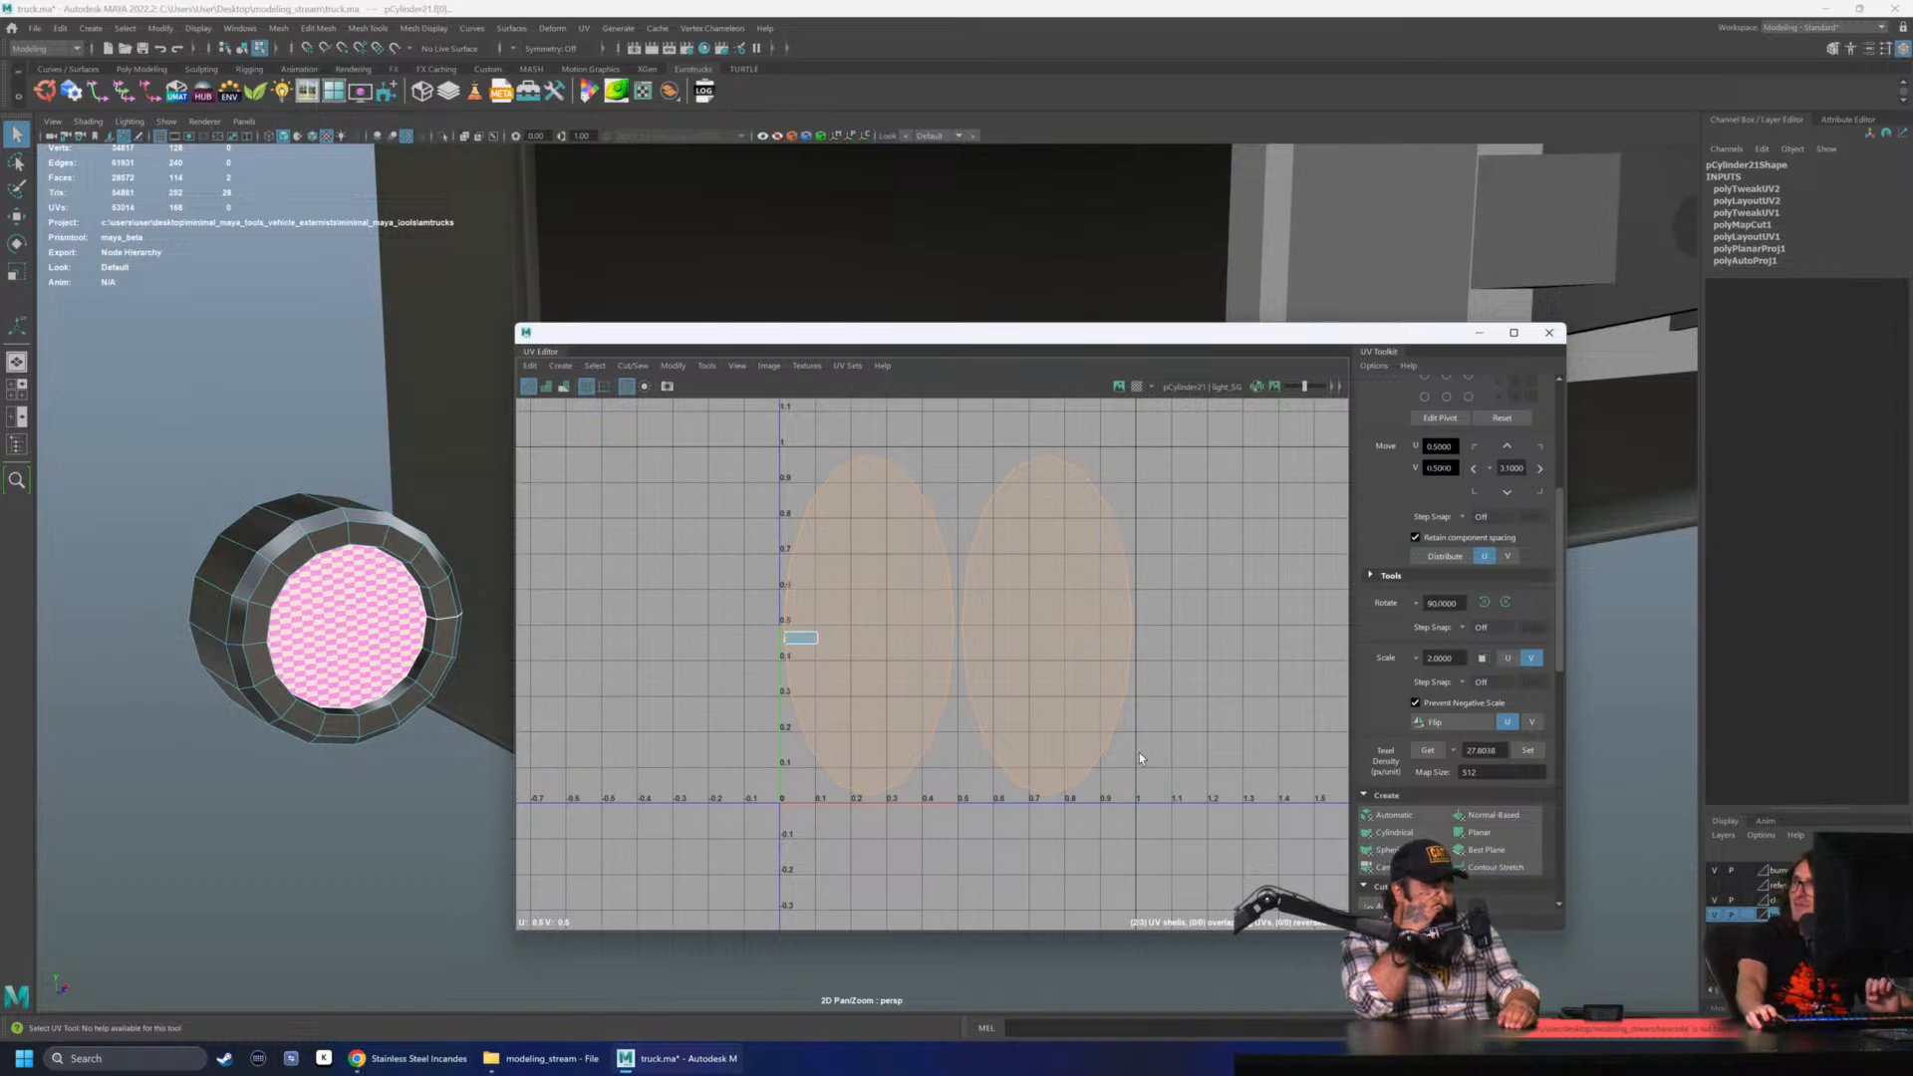
- Close the UV Editor and select the whole light cylinder as an object
{"action": "left_click", "coordinate": [1548, 332]}
{"action": "right_click_drag", "start_coordinate": [448, 523], "coordinate": [480, 814]}
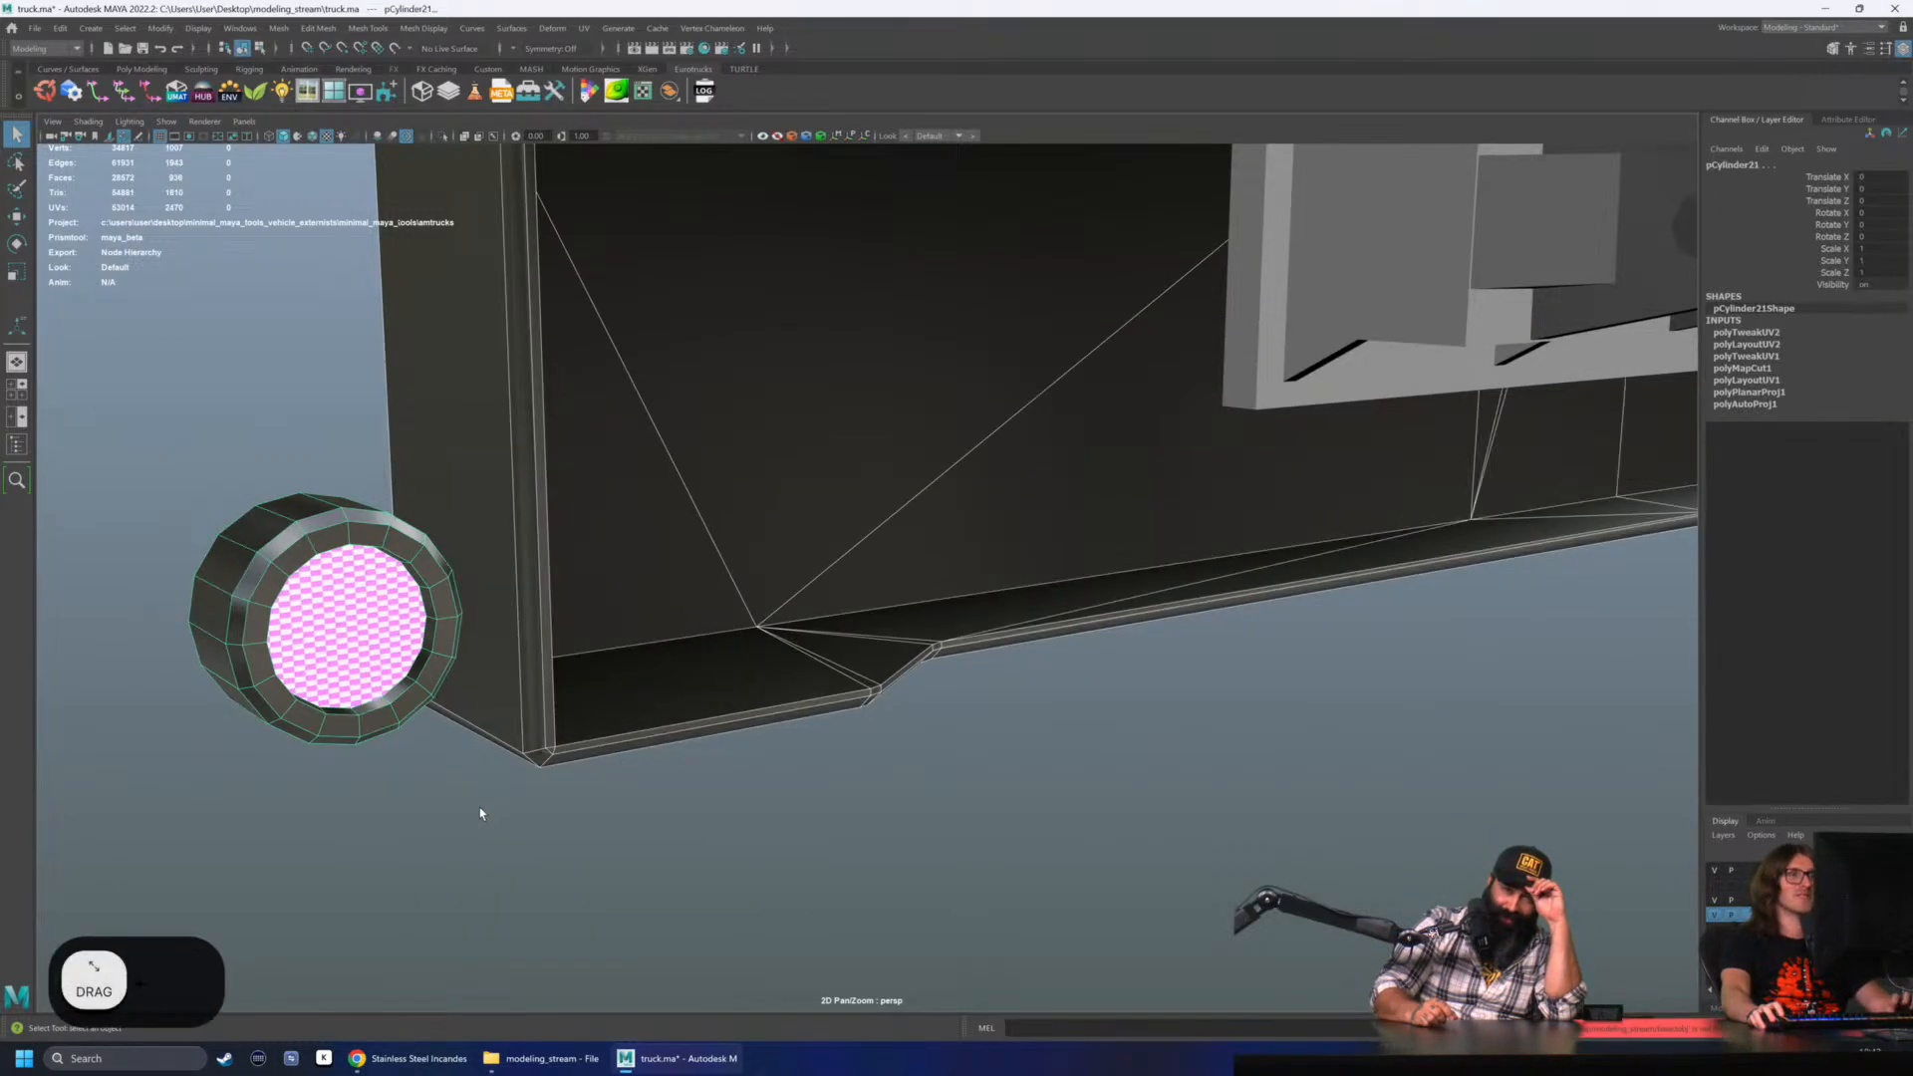
{"action": "left_click_drag", "start_coordinate": [481, 814], "coordinate": [873, 677], "text": "alt"}
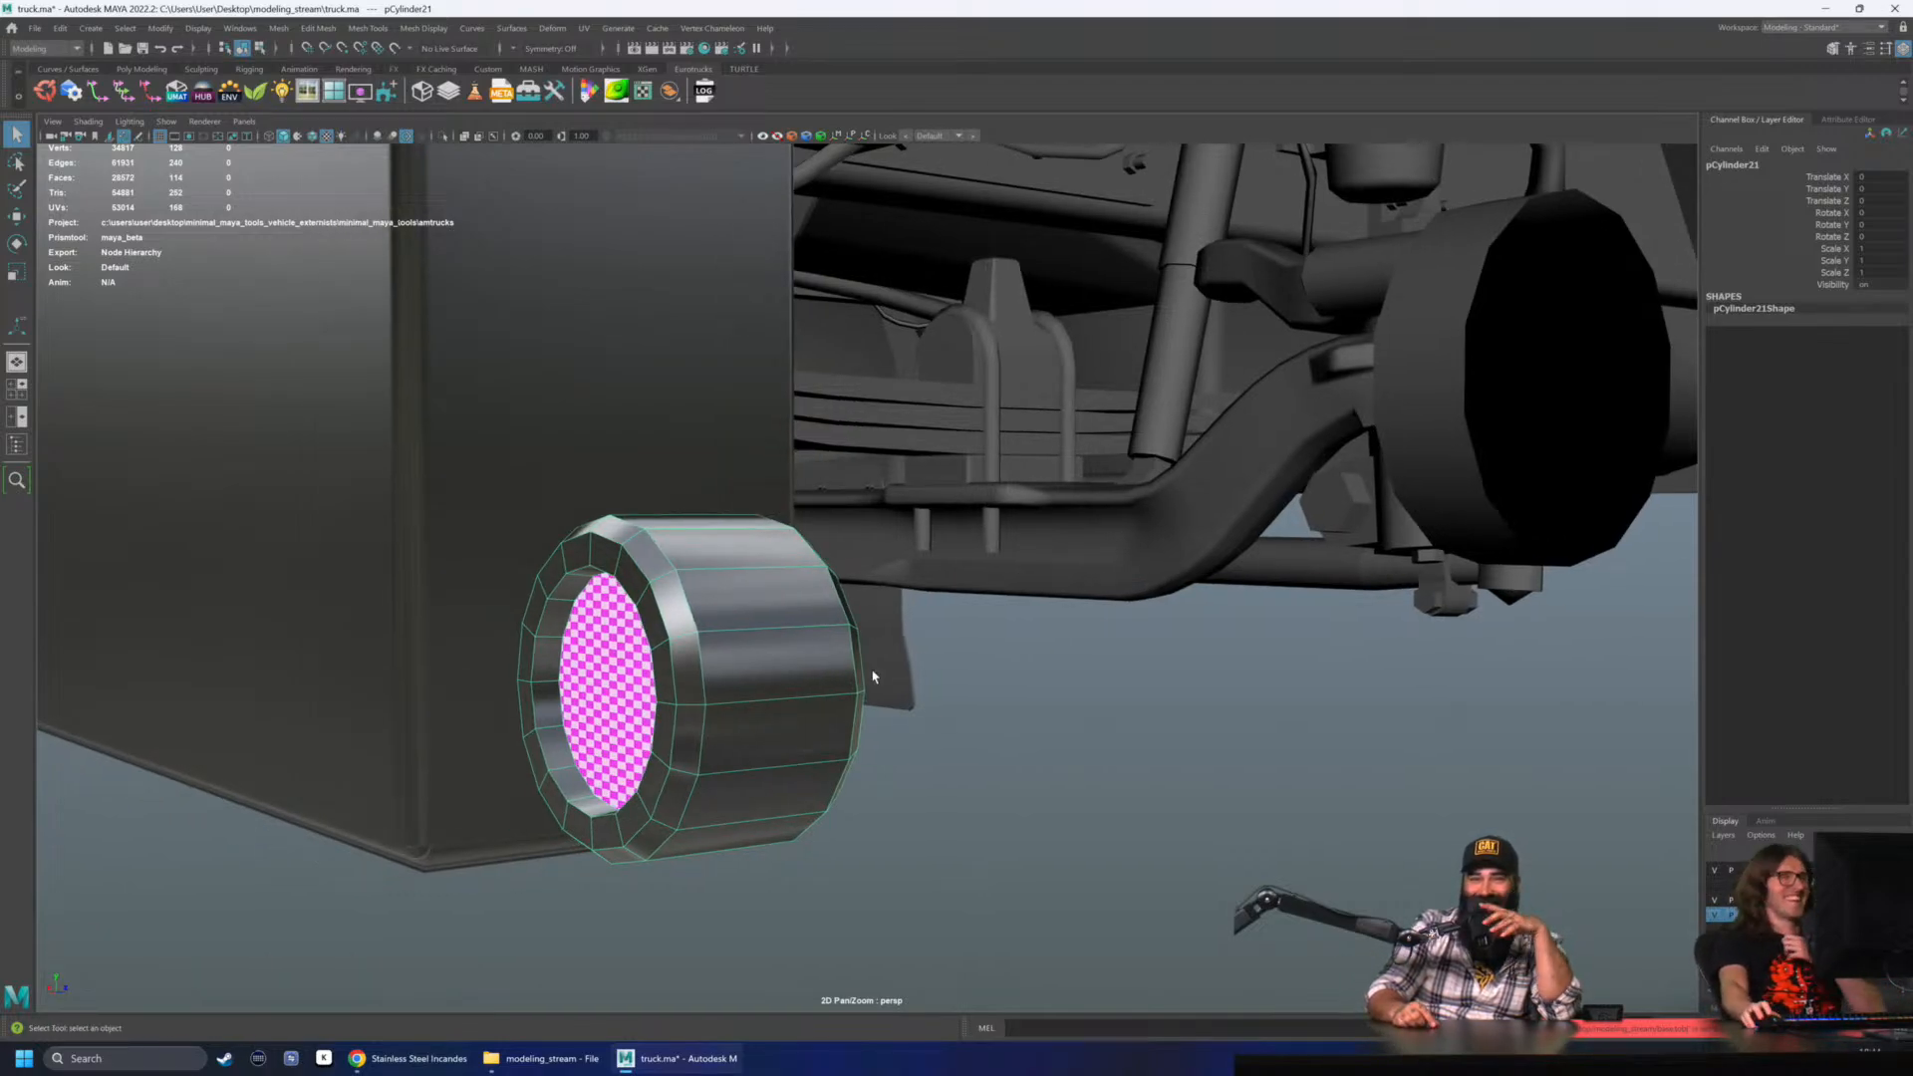
- Export the selected light cylinder as an FBX file named light to the Desktop folder
{"action": "left_click", "coordinate": [35, 28]}
{"action": "mouse_move", "coordinate": [114, 500]}
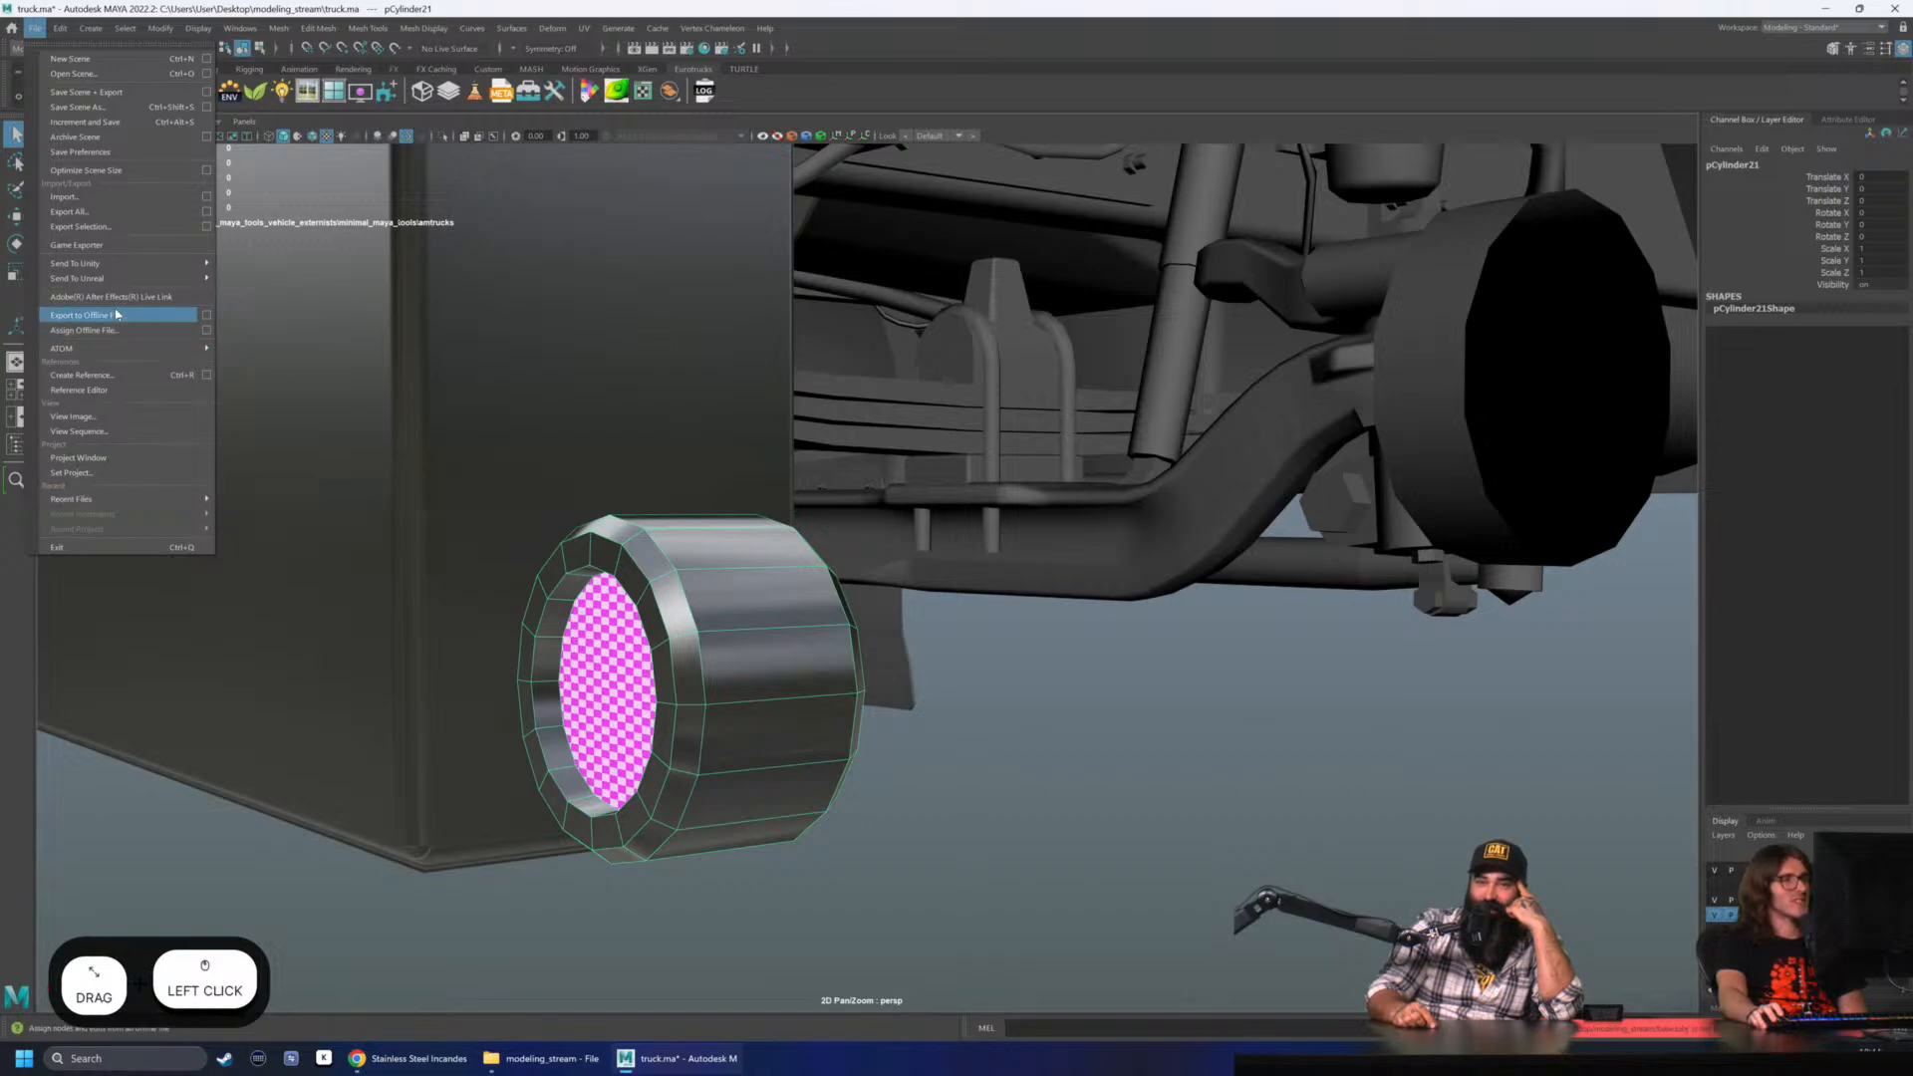
{"action": "left_click", "coordinate": [79, 226]}
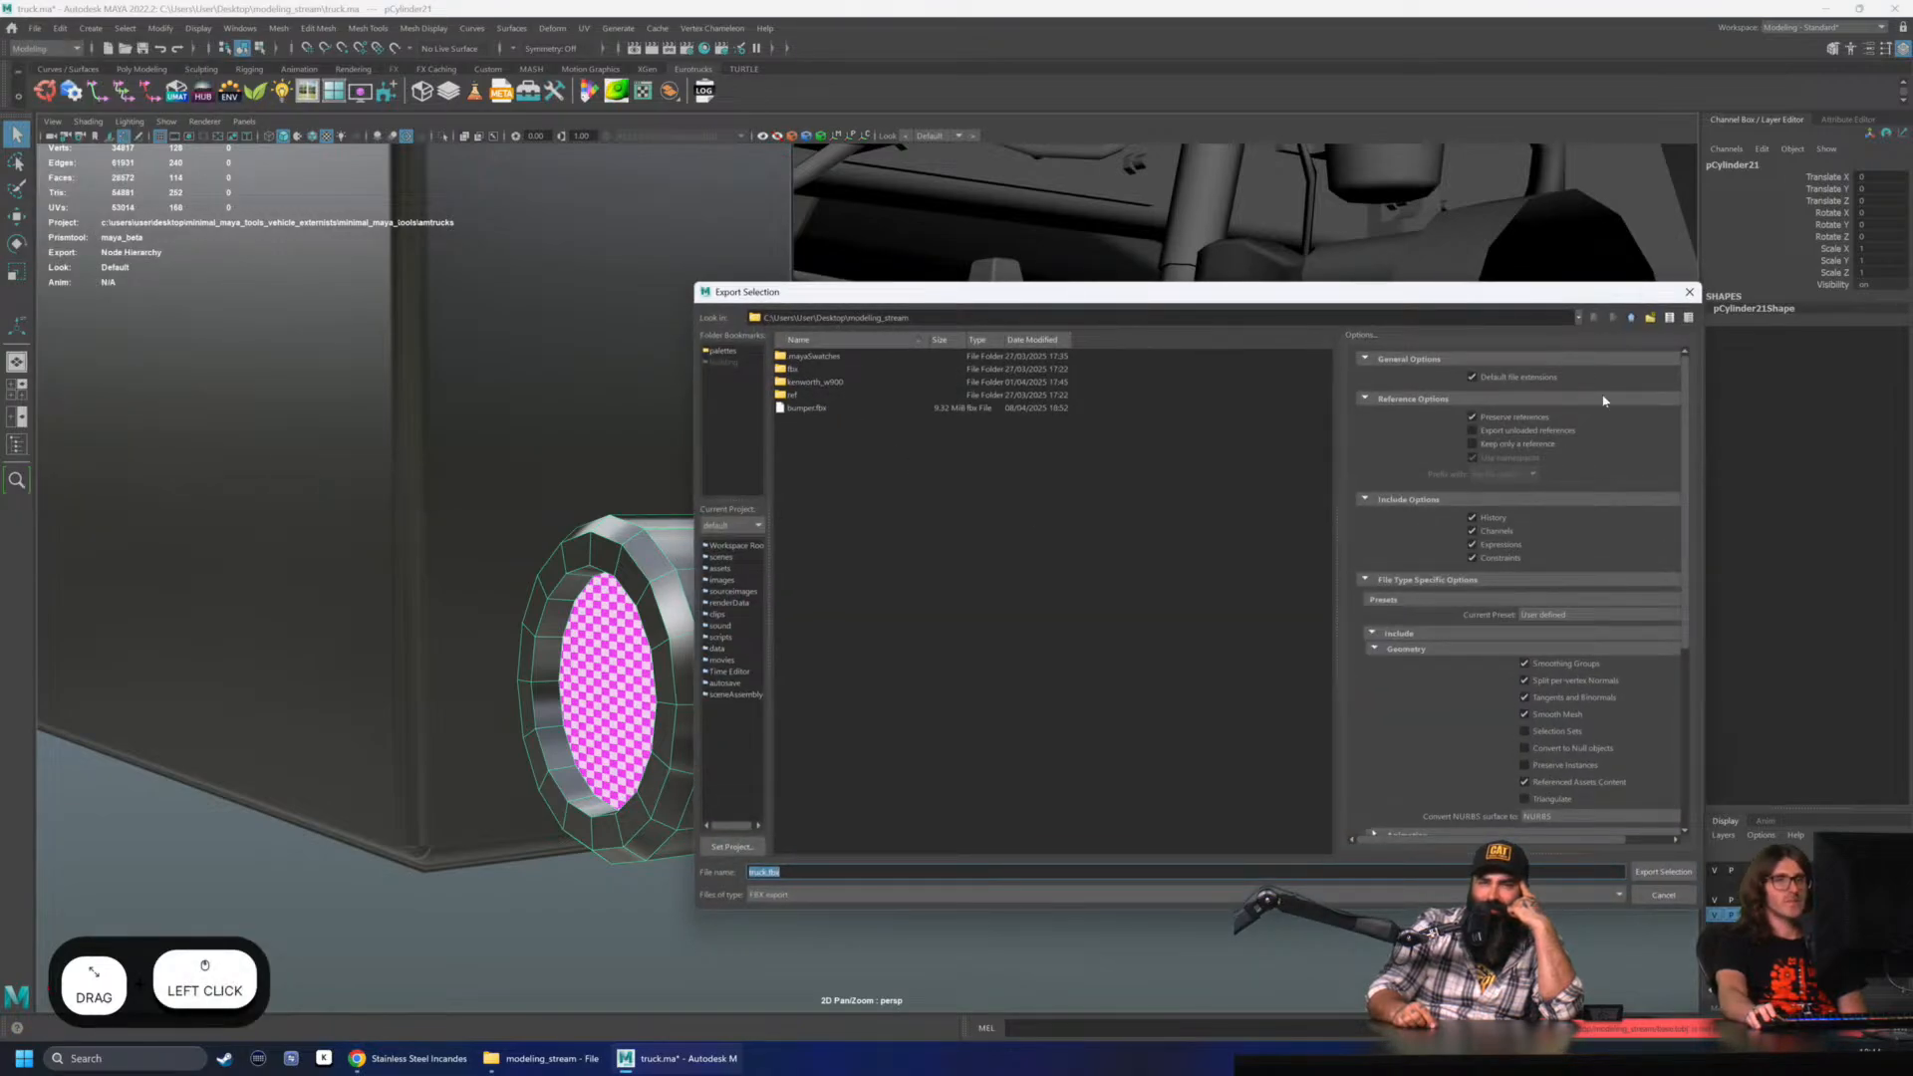
{"action": "left_click", "coordinate": [1630, 318]}
{"action": "left_click", "coordinate": [1631, 318]}
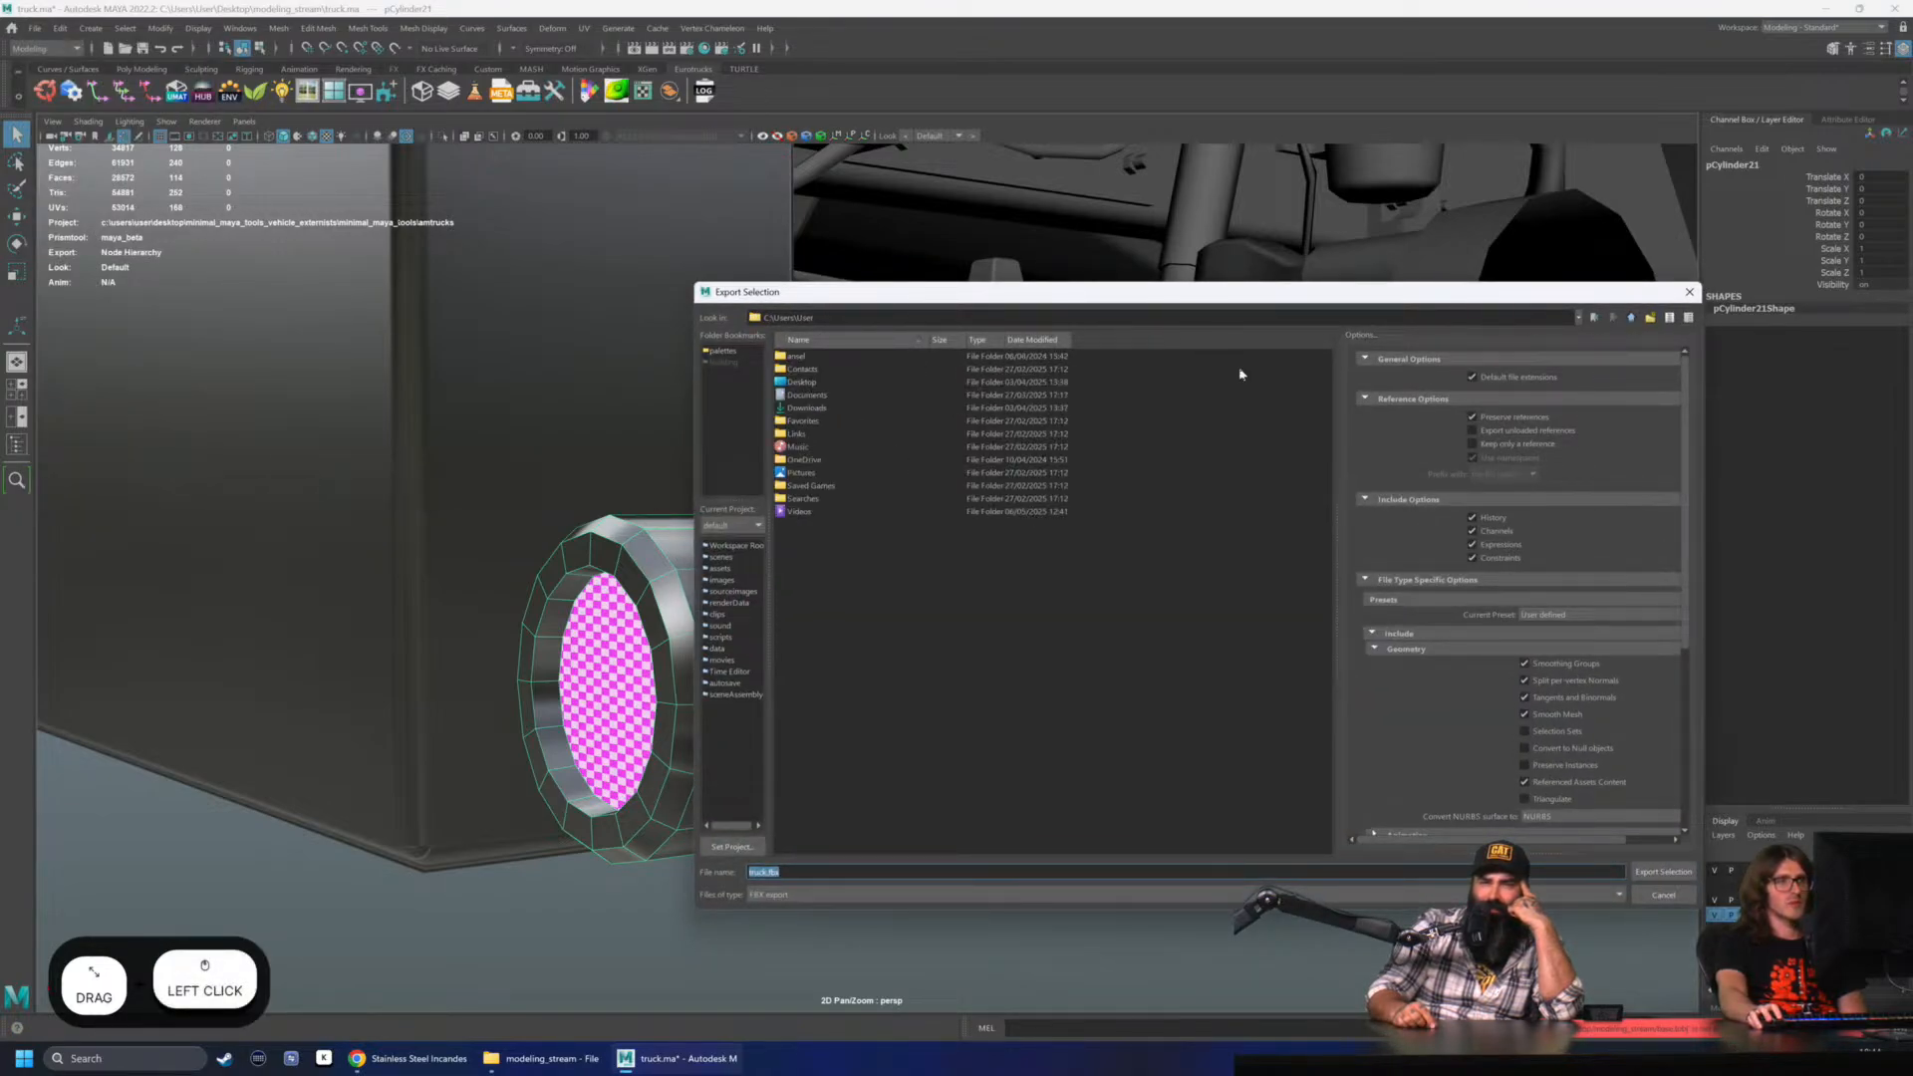
{"action": "double_click", "coordinate": [799, 383]}
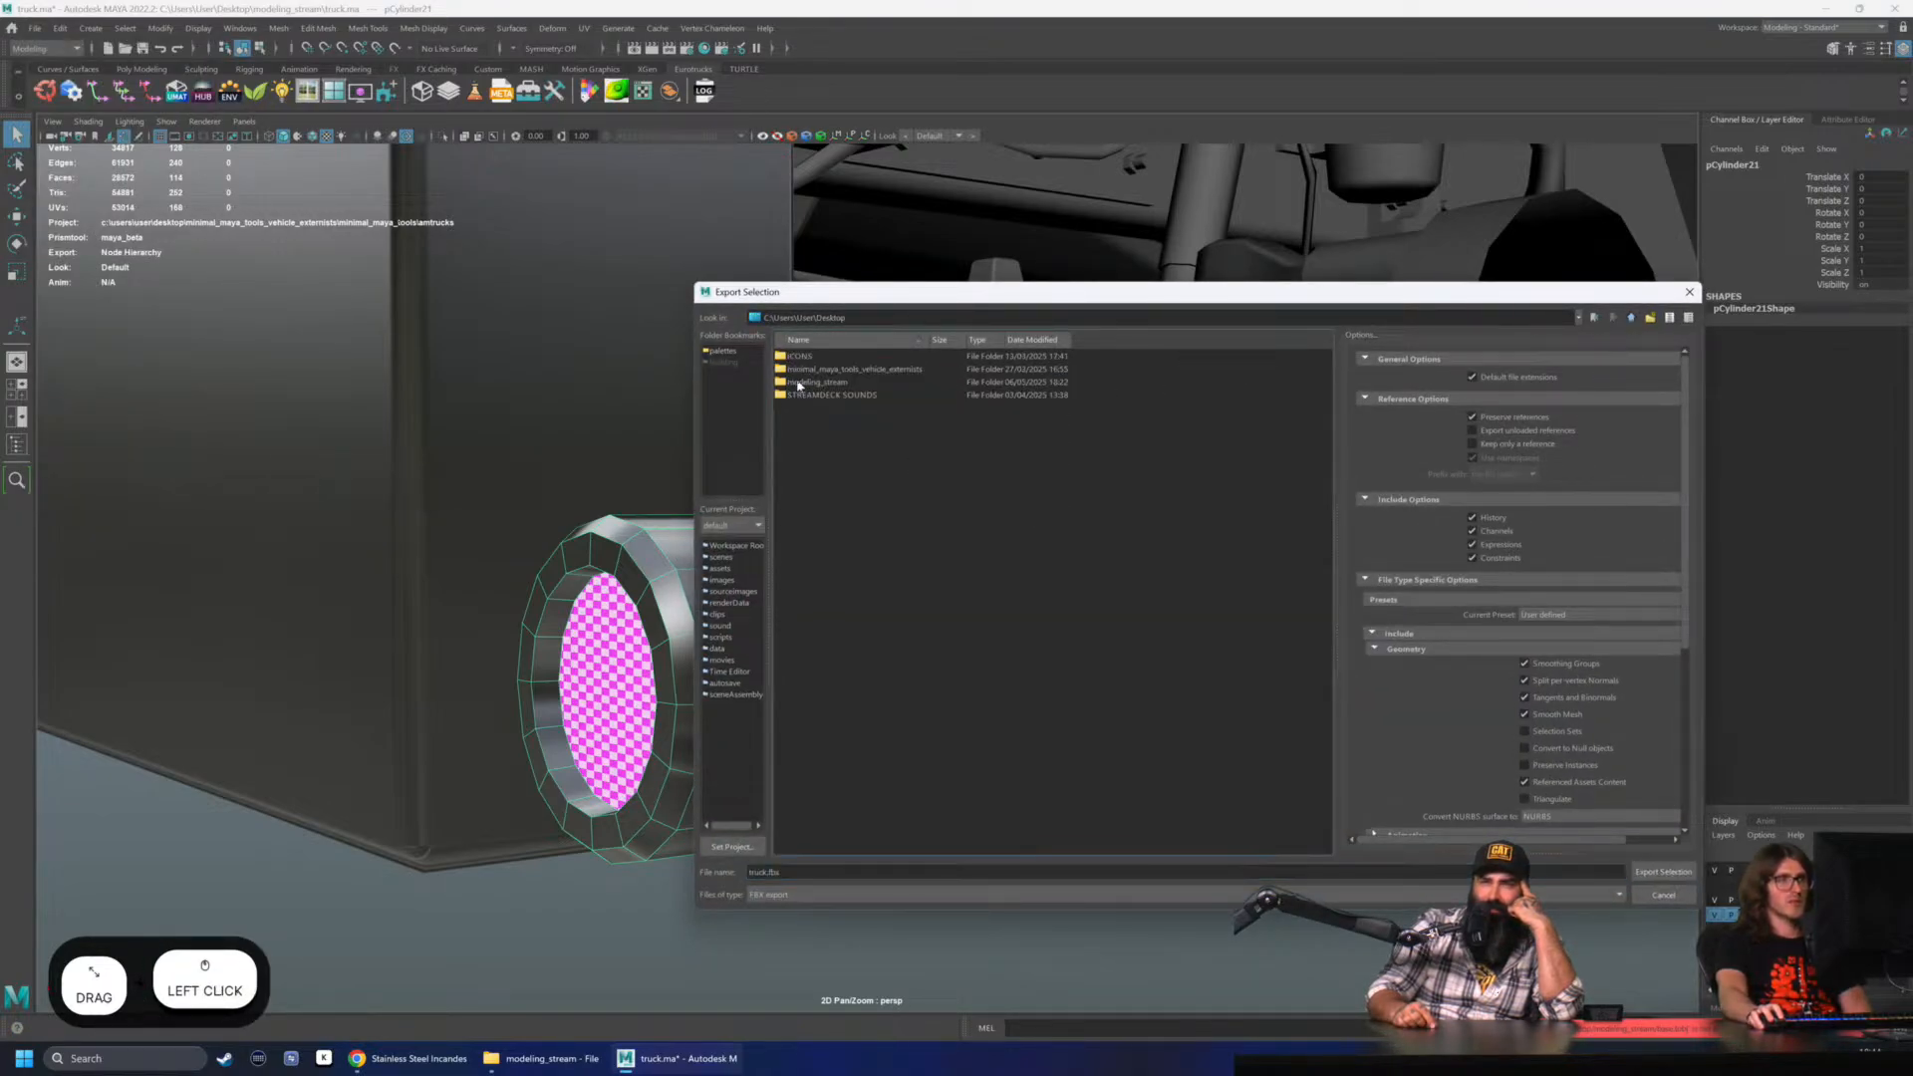
{"action": "triple_click", "coordinate": [803, 869]}
{"action": "type", "text": "light"}
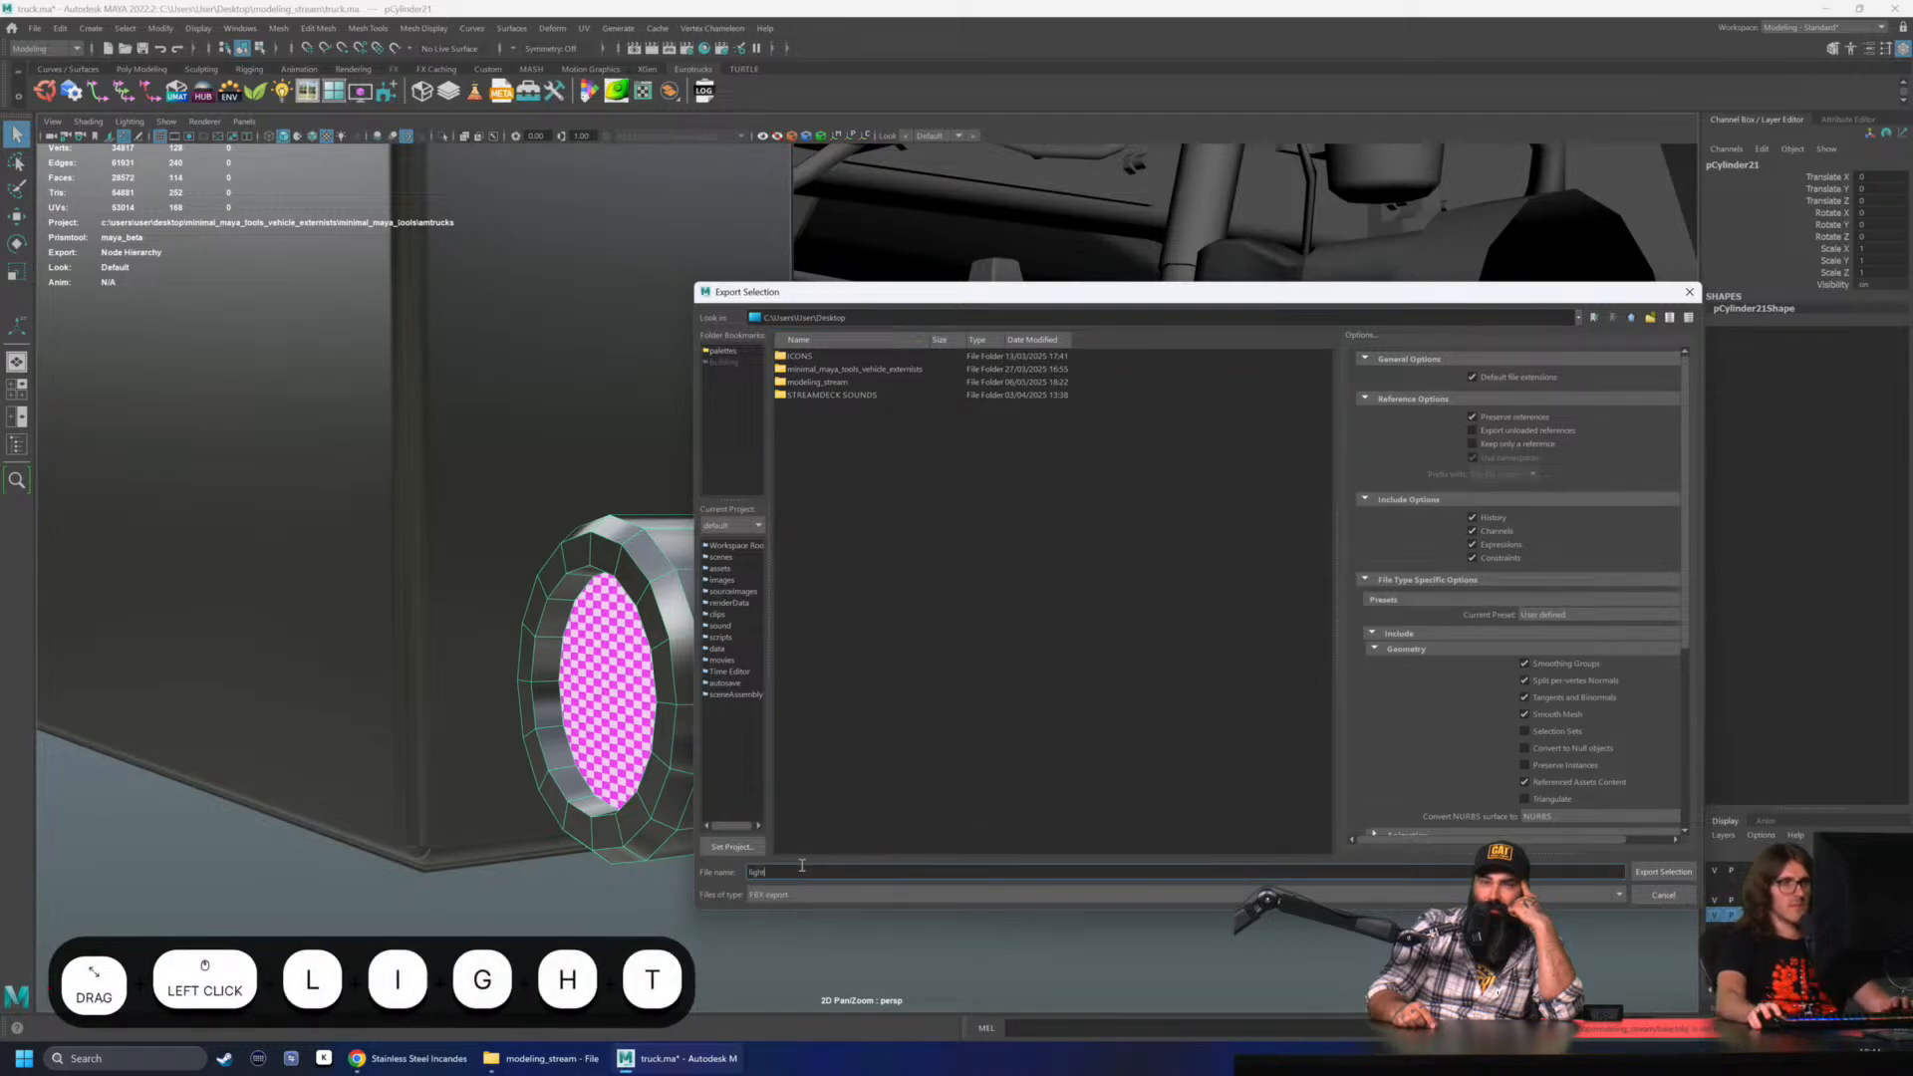
{"action": "left_click", "coordinate": [1674, 873]}
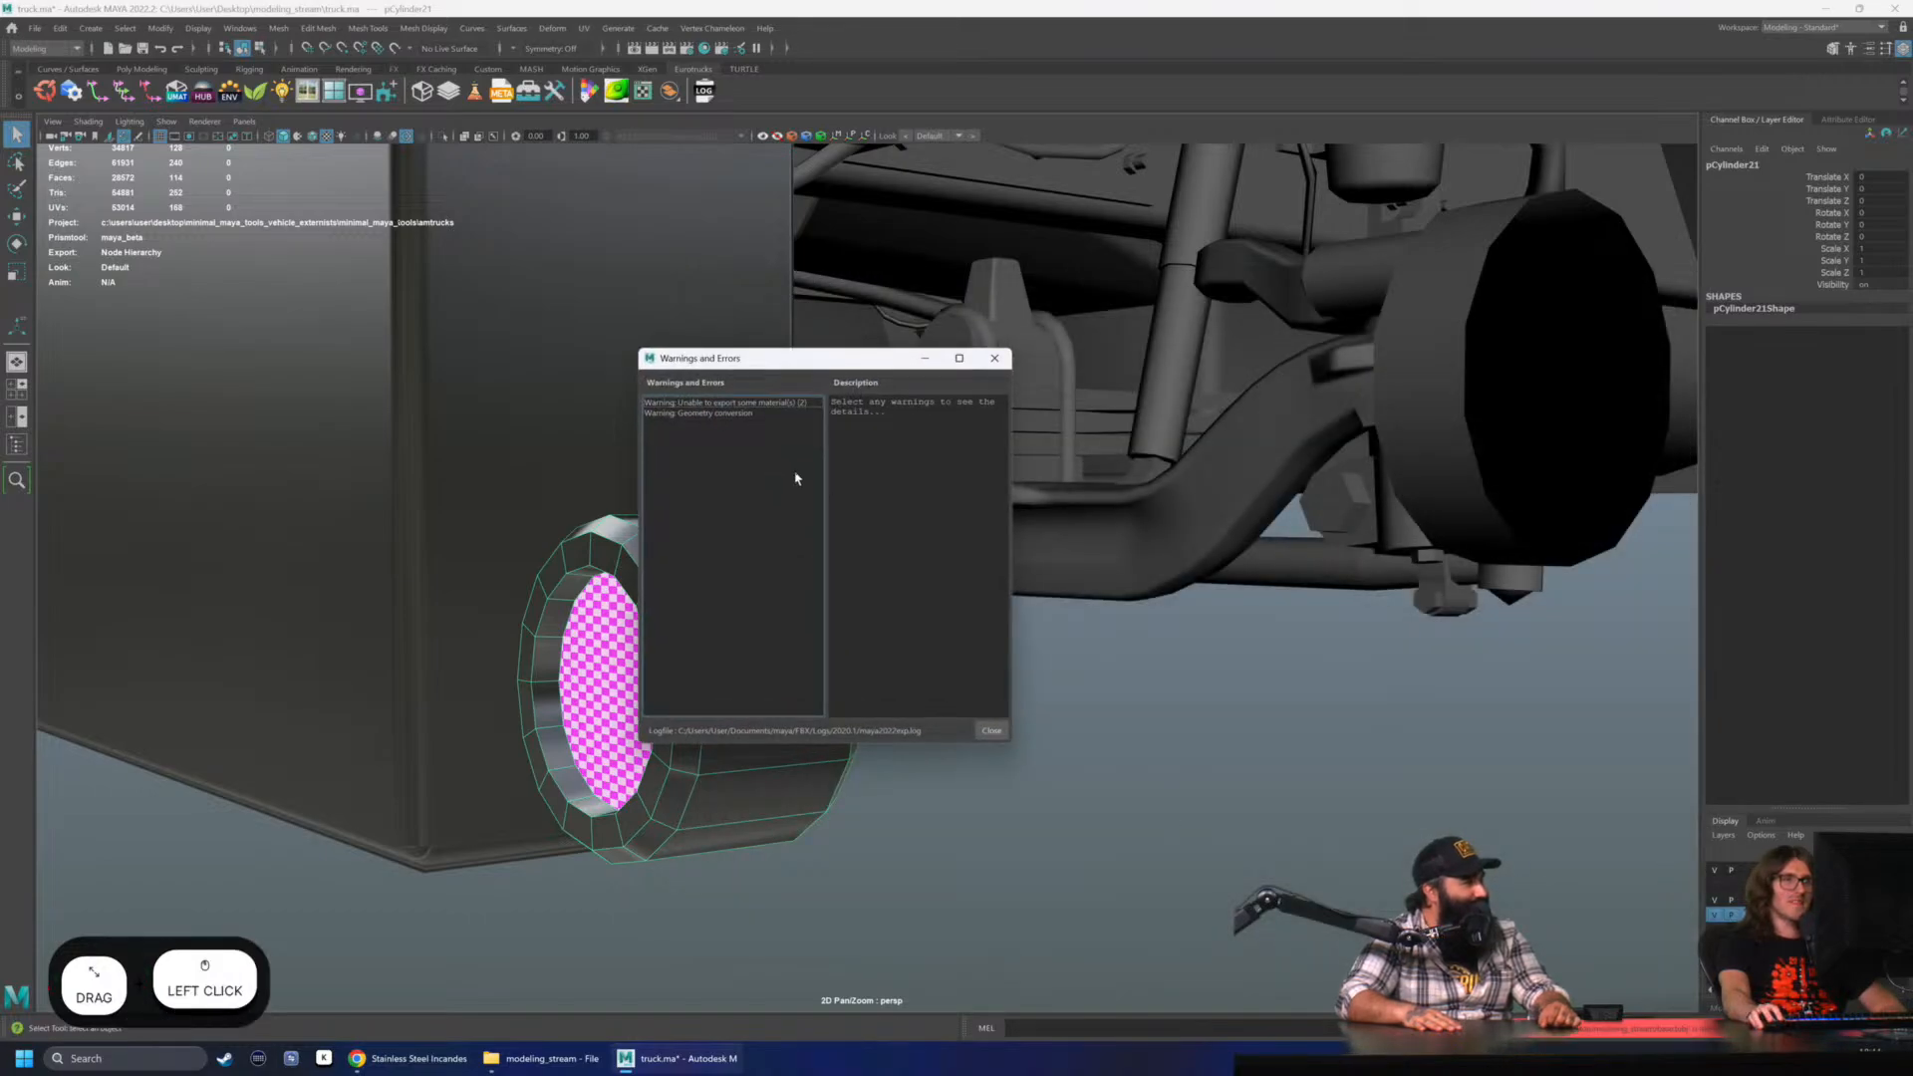
{"action": "left_click", "coordinate": [996, 361]}
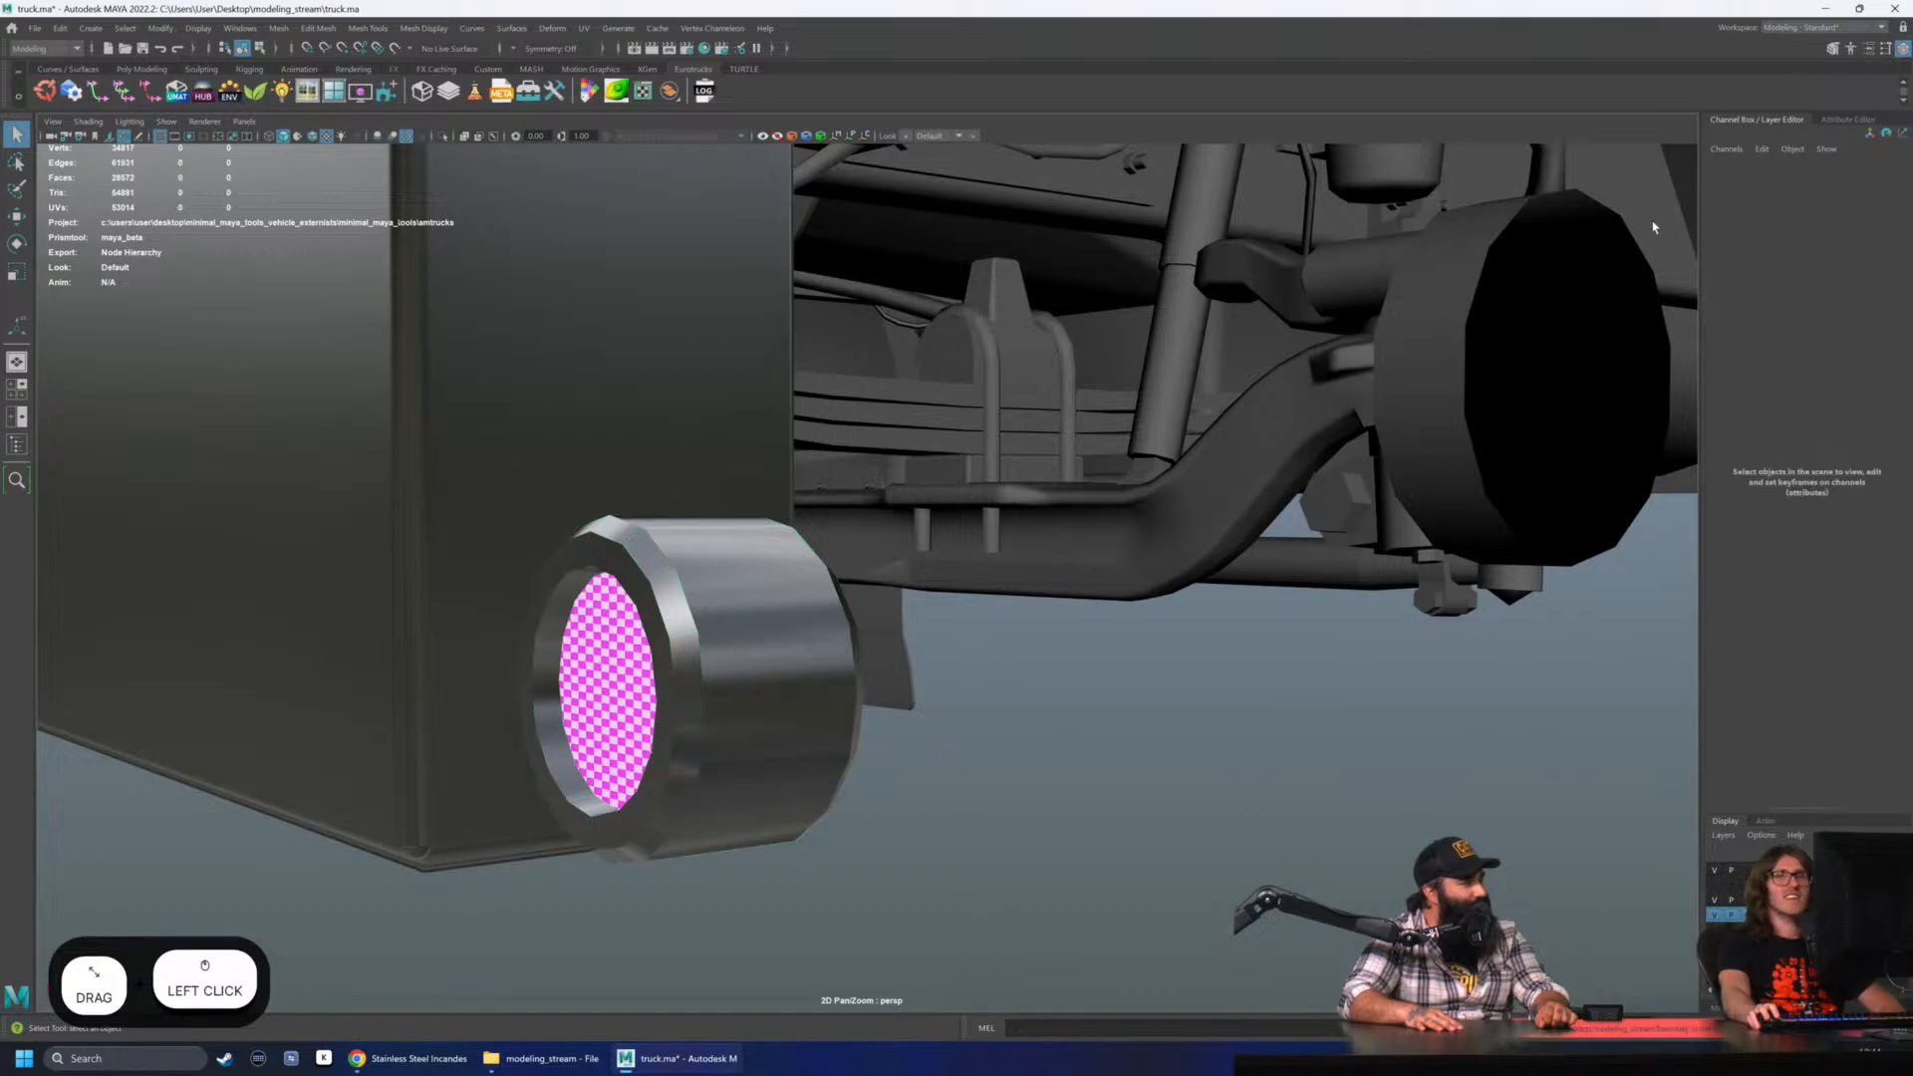
- Minimize the open windows, launch Adobe Substance 3D Painter and dismiss its What's new screen
{"action": "left_click", "coordinate": [1825, 8]}
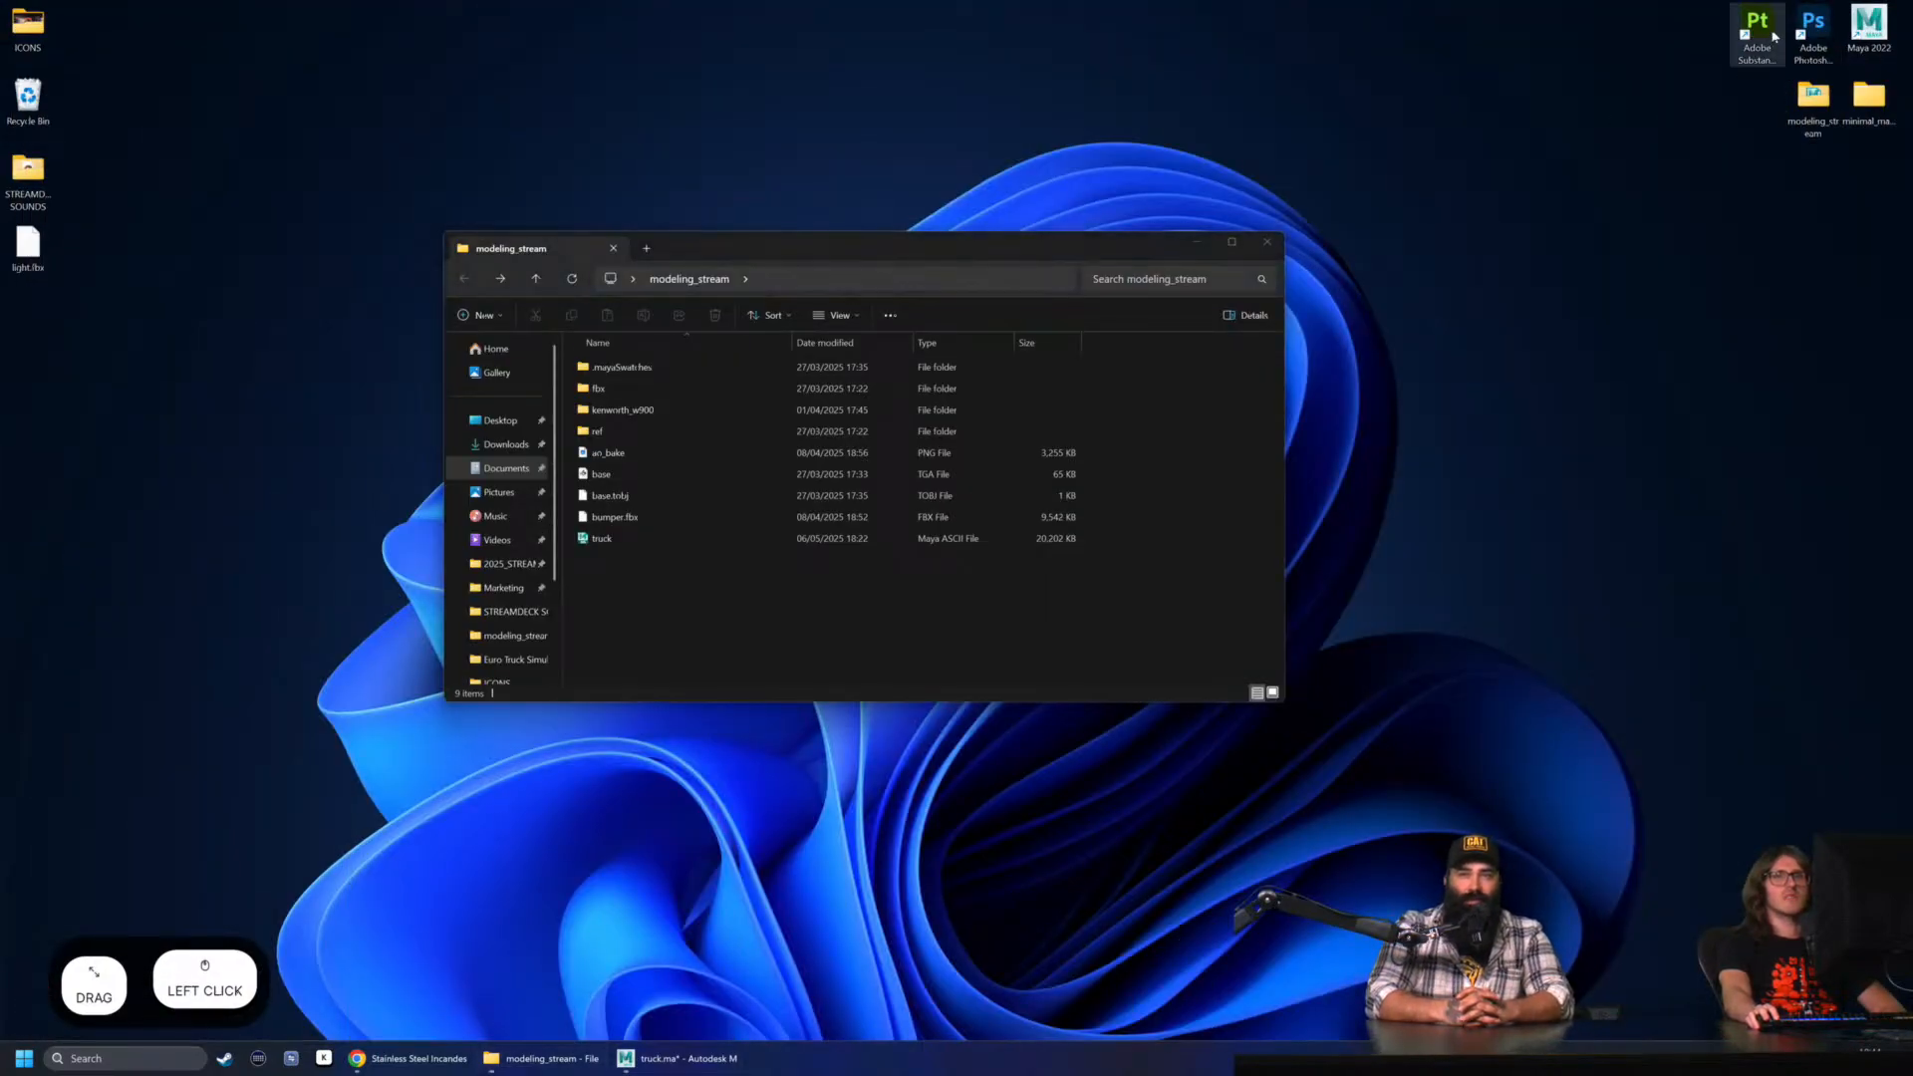
{"action": "double_click", "coordinate": [1758, 35]}
{"action": "left_click", "coordinate": [1196, 242]}
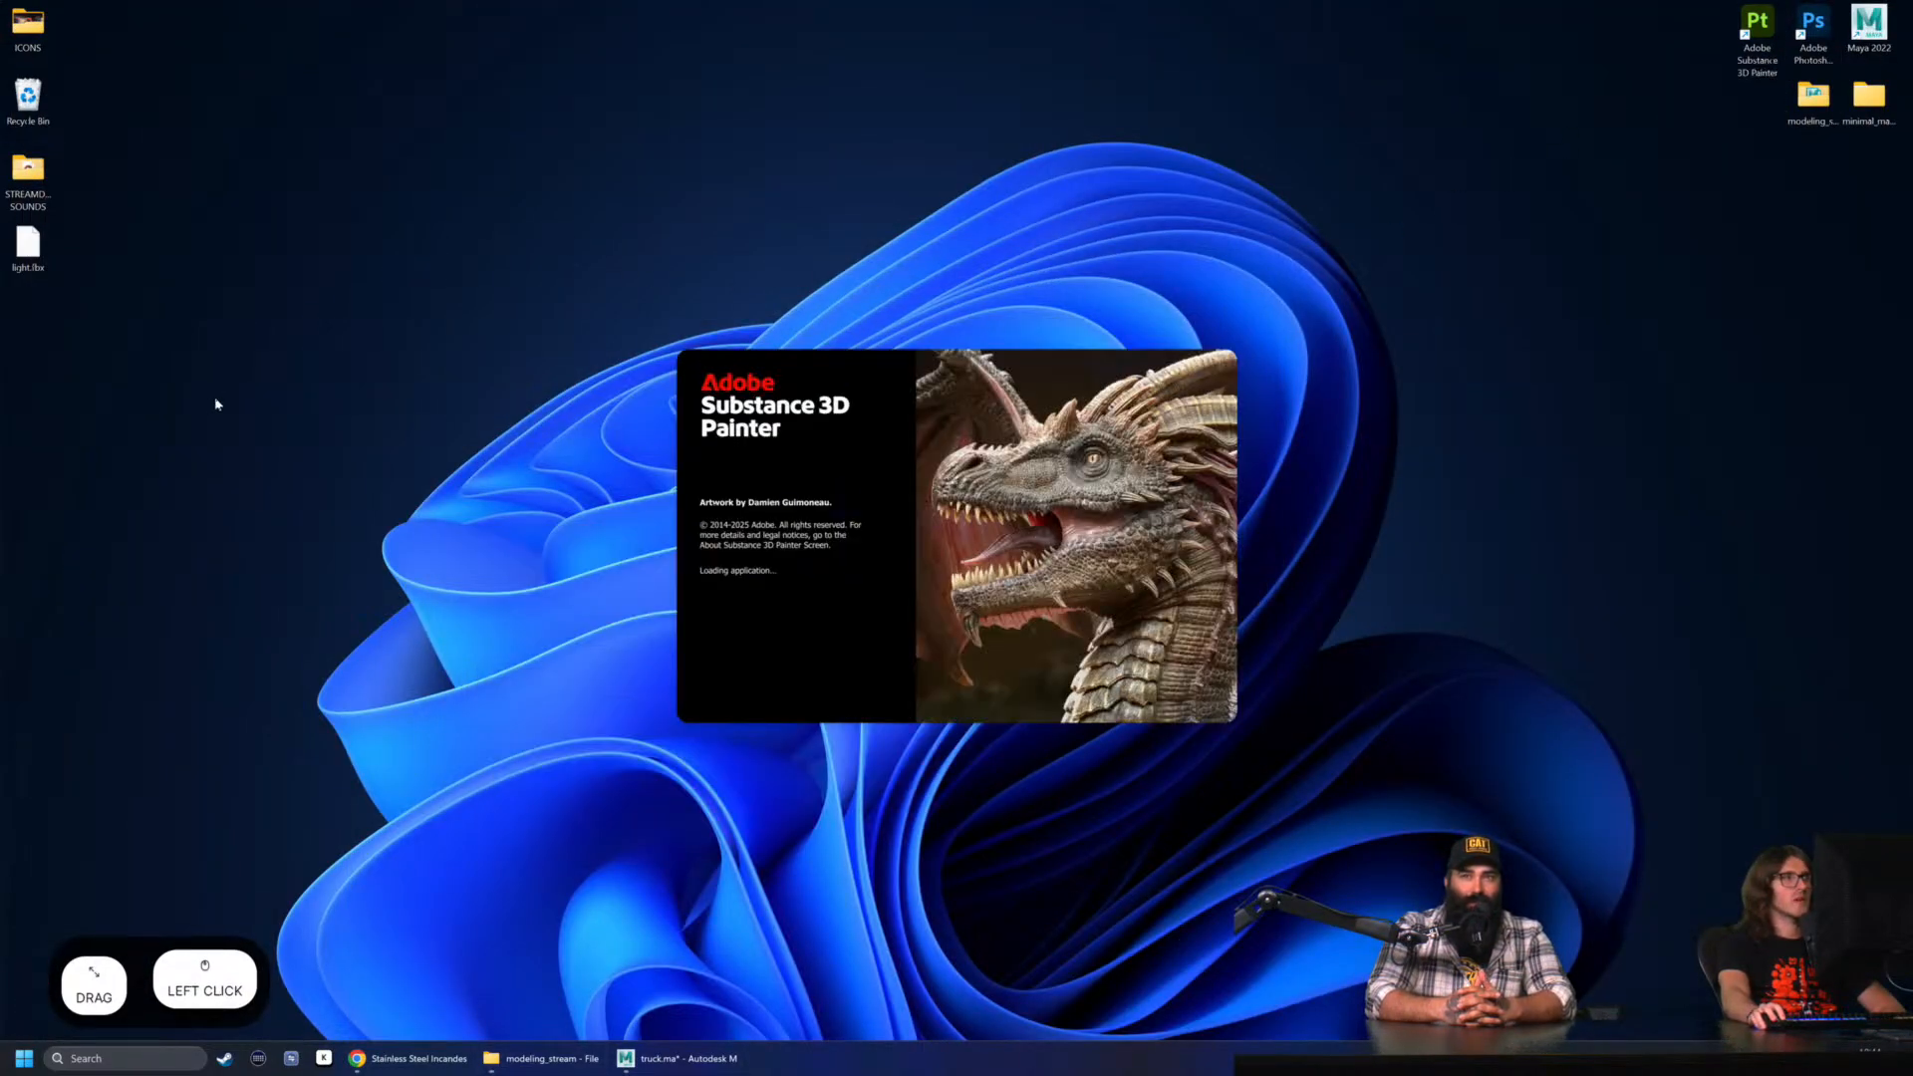
{"action": "mouse_move", "coordinate": [28, 244]}
{"action": "left_mouse_down"}
{"action": "mouse_move", "coordinate": [563, 541]}
{"action": "mouse_move", "coordinate": [487, 511]}
{"action": "left_mouse_up"}
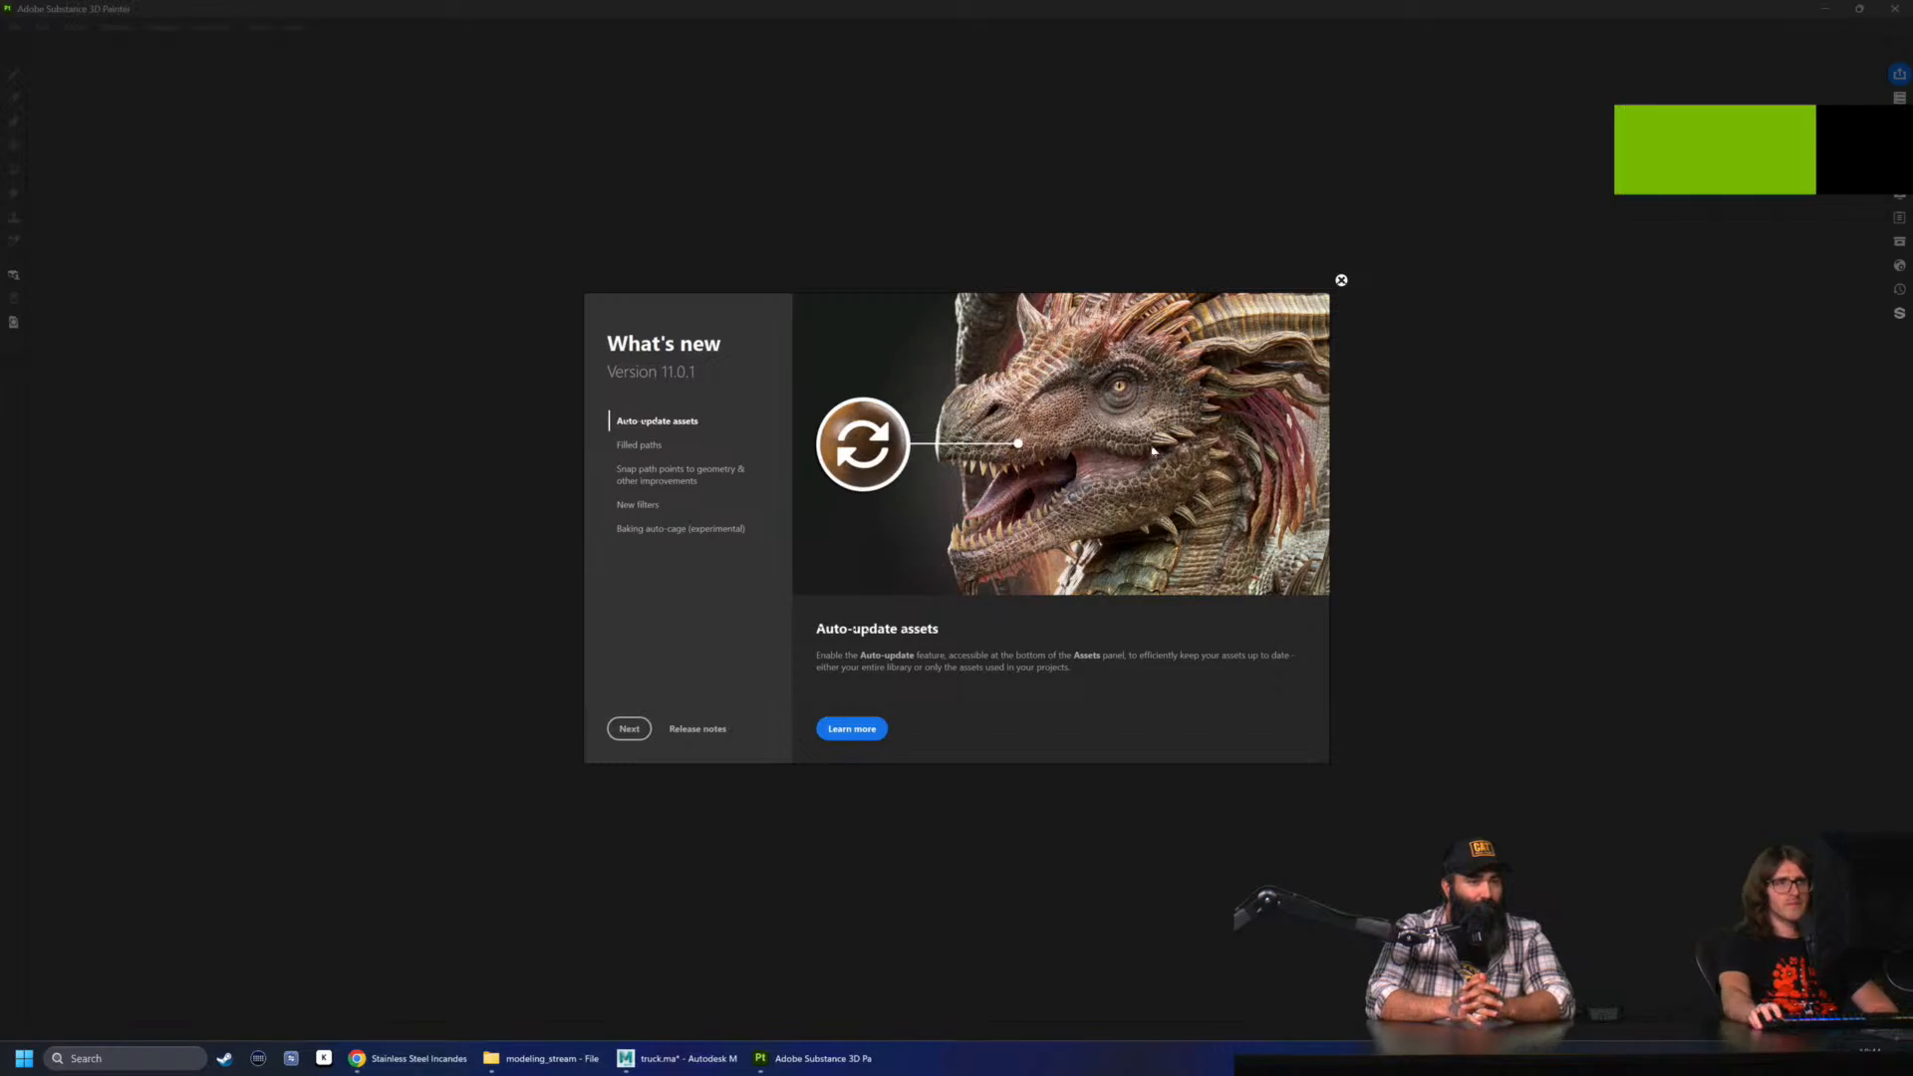
{"action": "left_click", "coordinate": [1342, 280]}
{"action": "left_click", "coordinate": [1158, 387]}
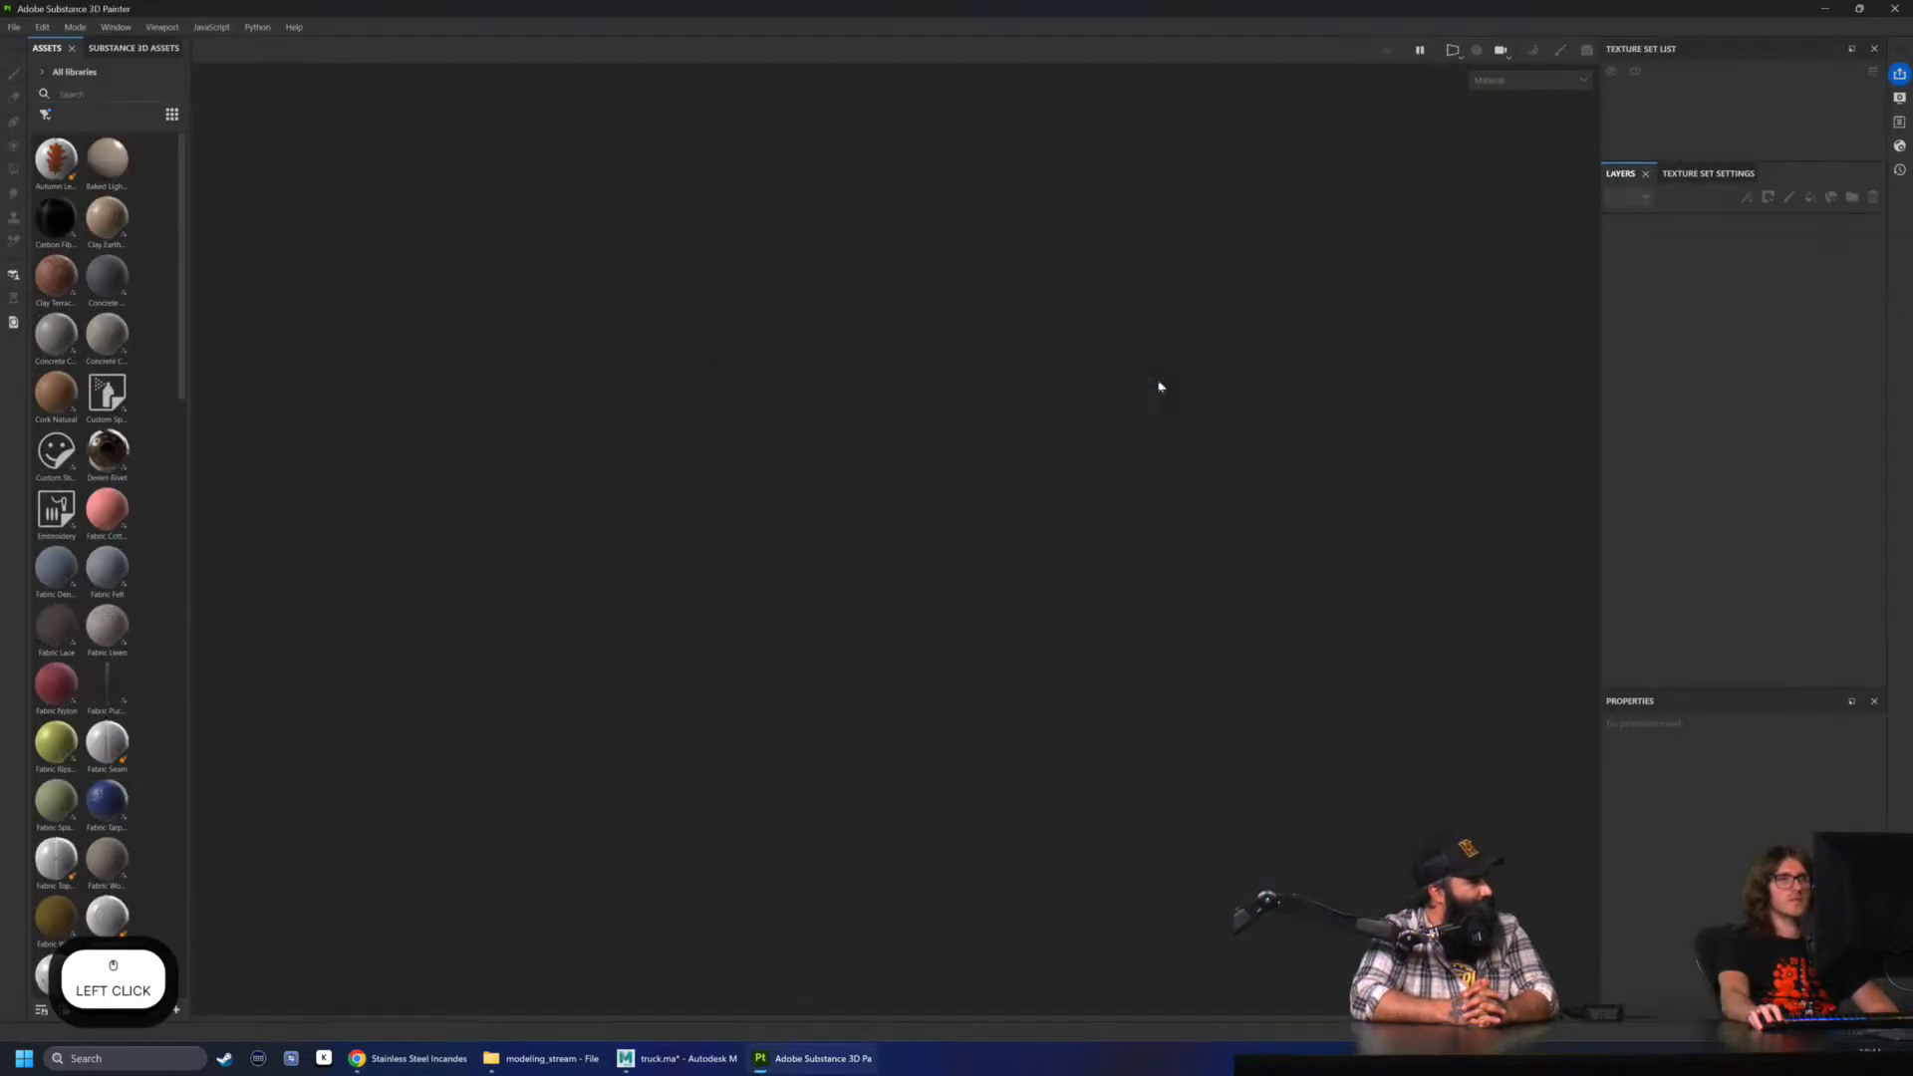
- Start a new project with light.fbx from the Desktop as its mesh
{"action": "left_click", "coordinate": [14, 27]}
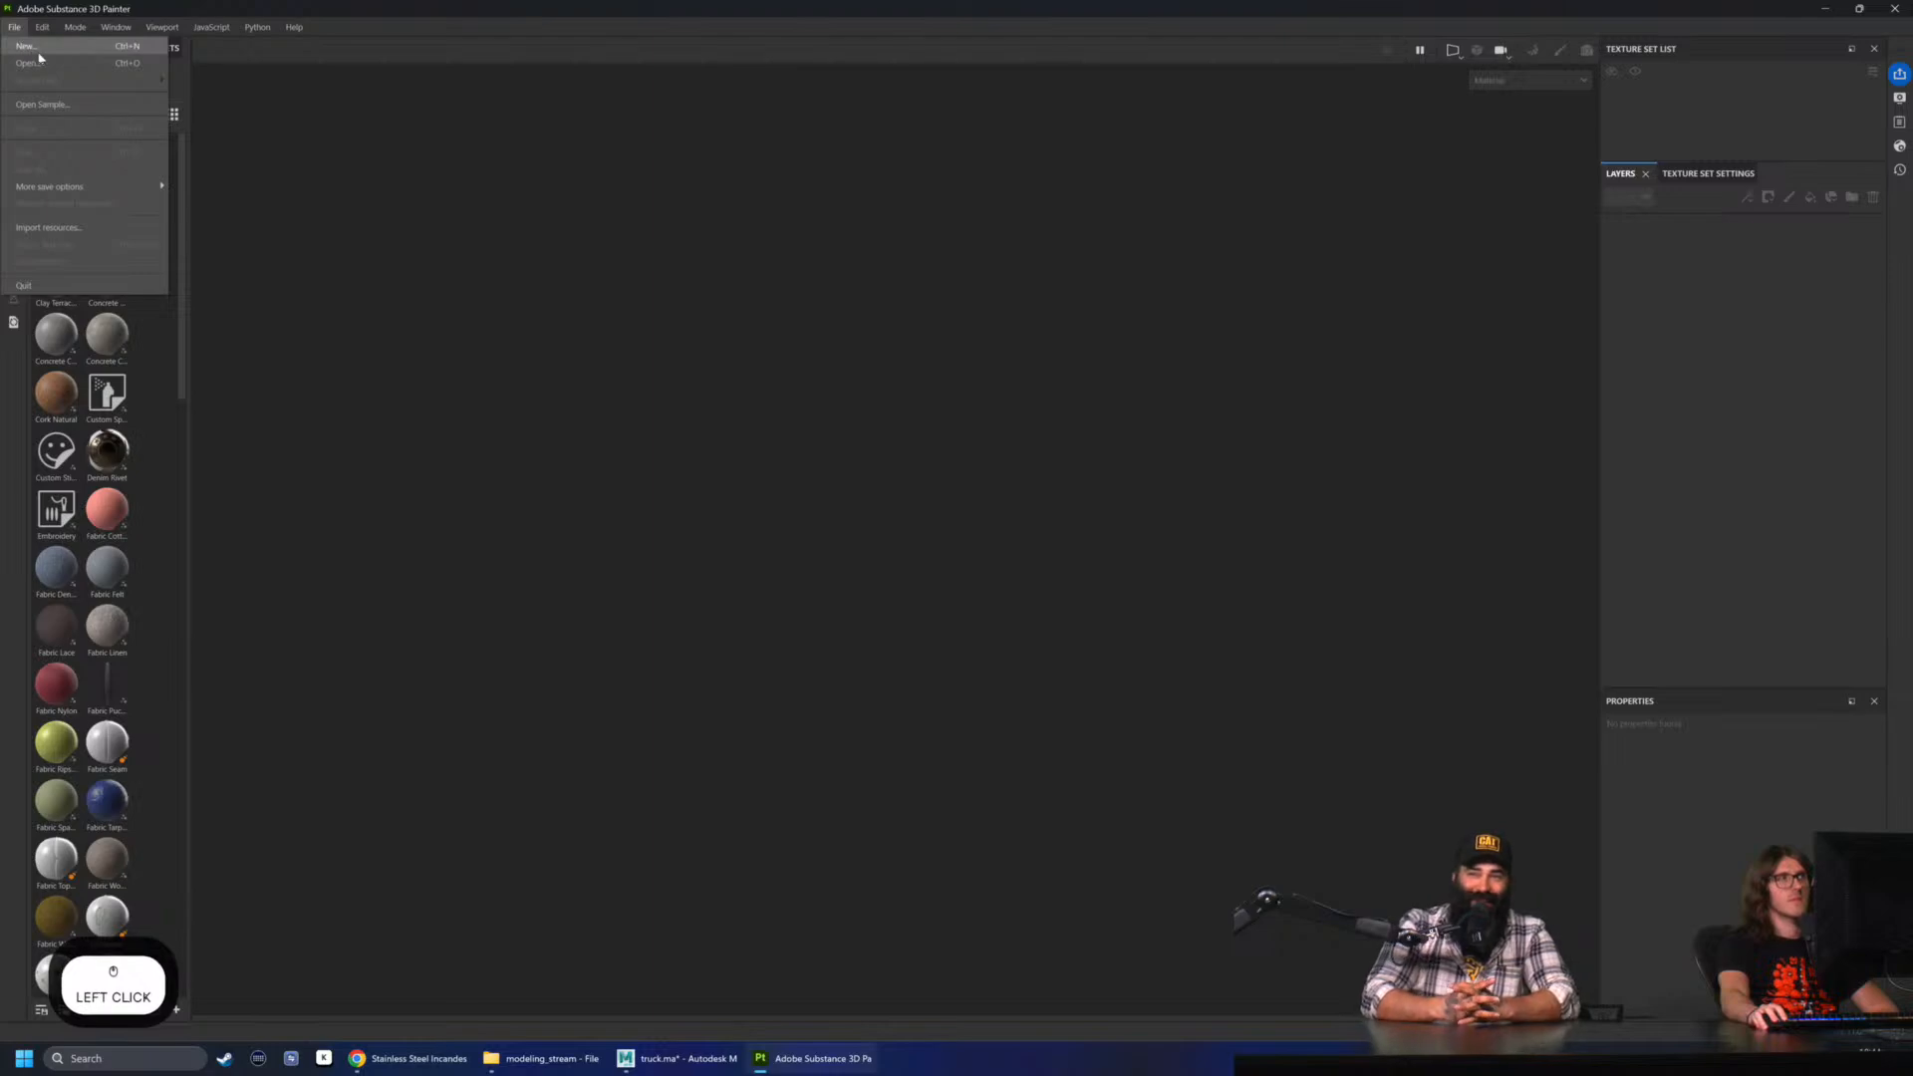
{"action": "left_click", "coordinate": [45, 50]}
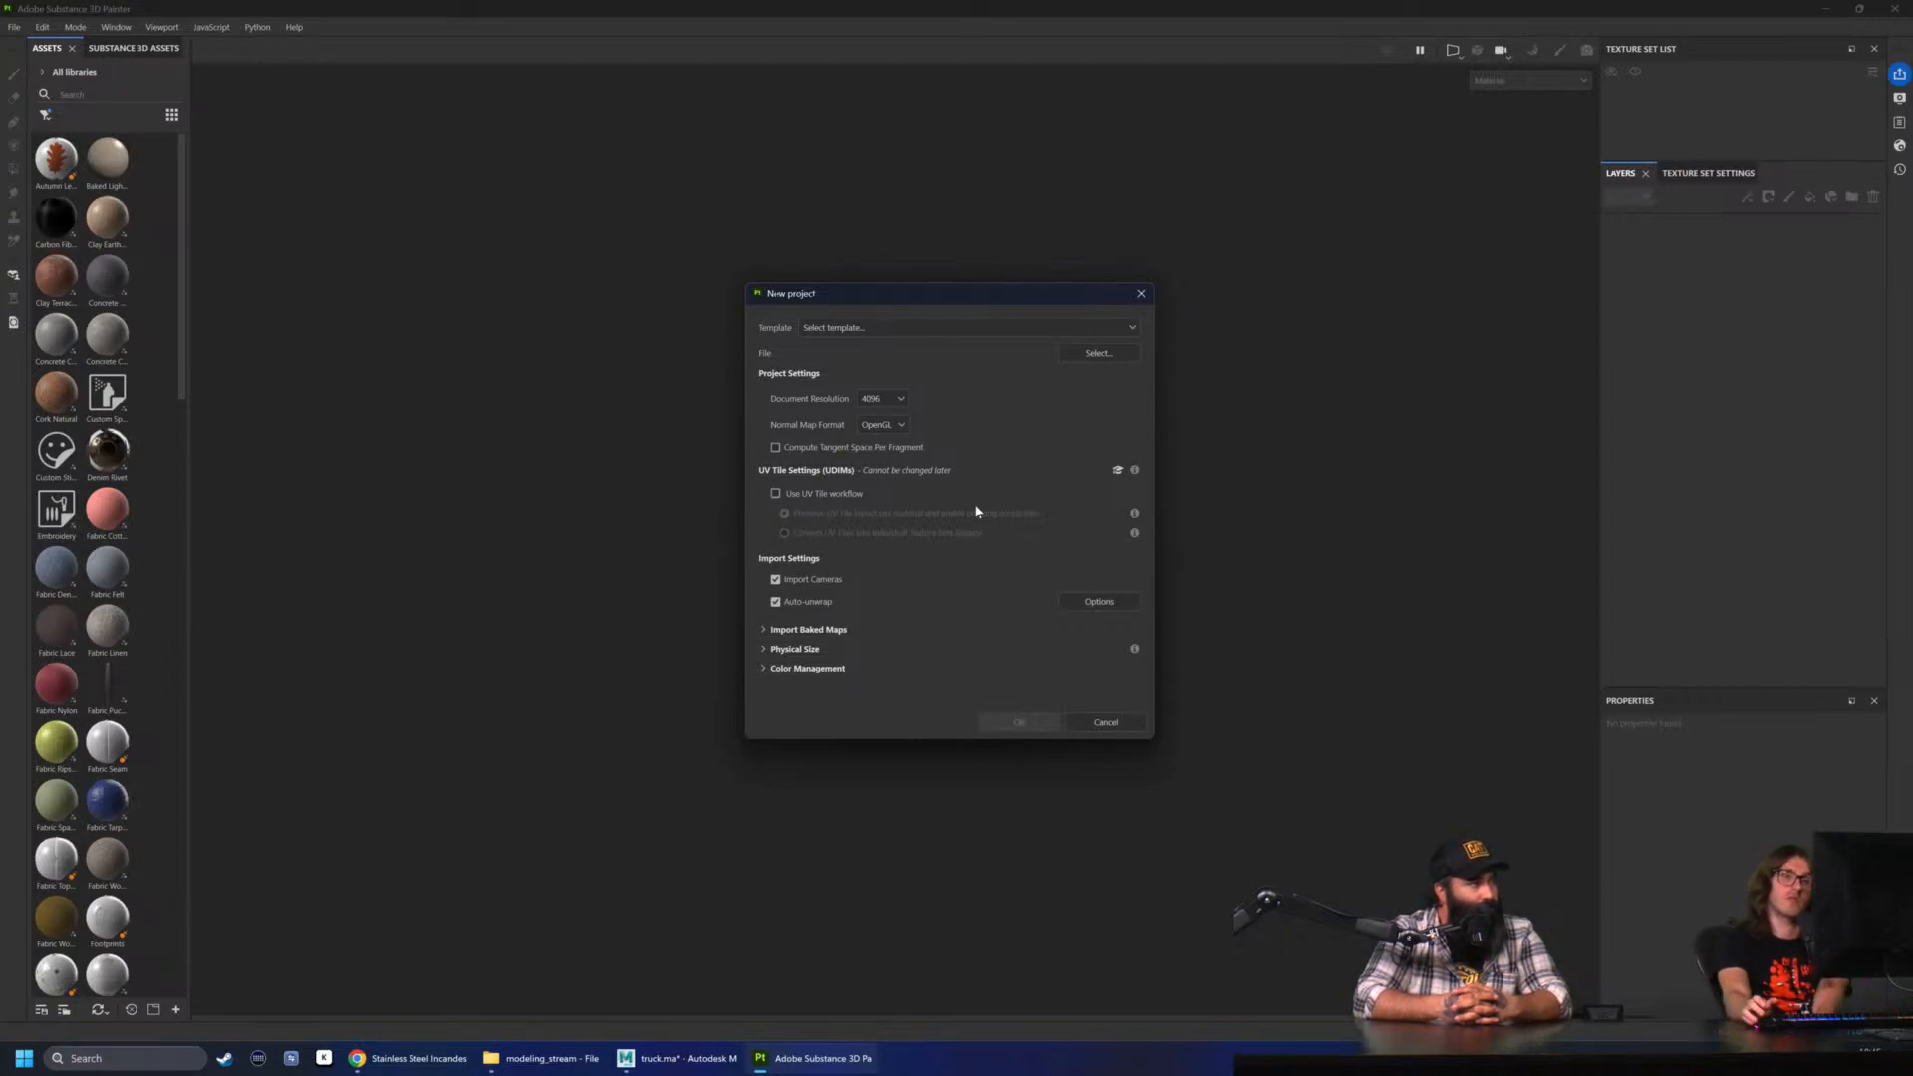
{"action": "left_click", "coordinate": [1096, 354]}
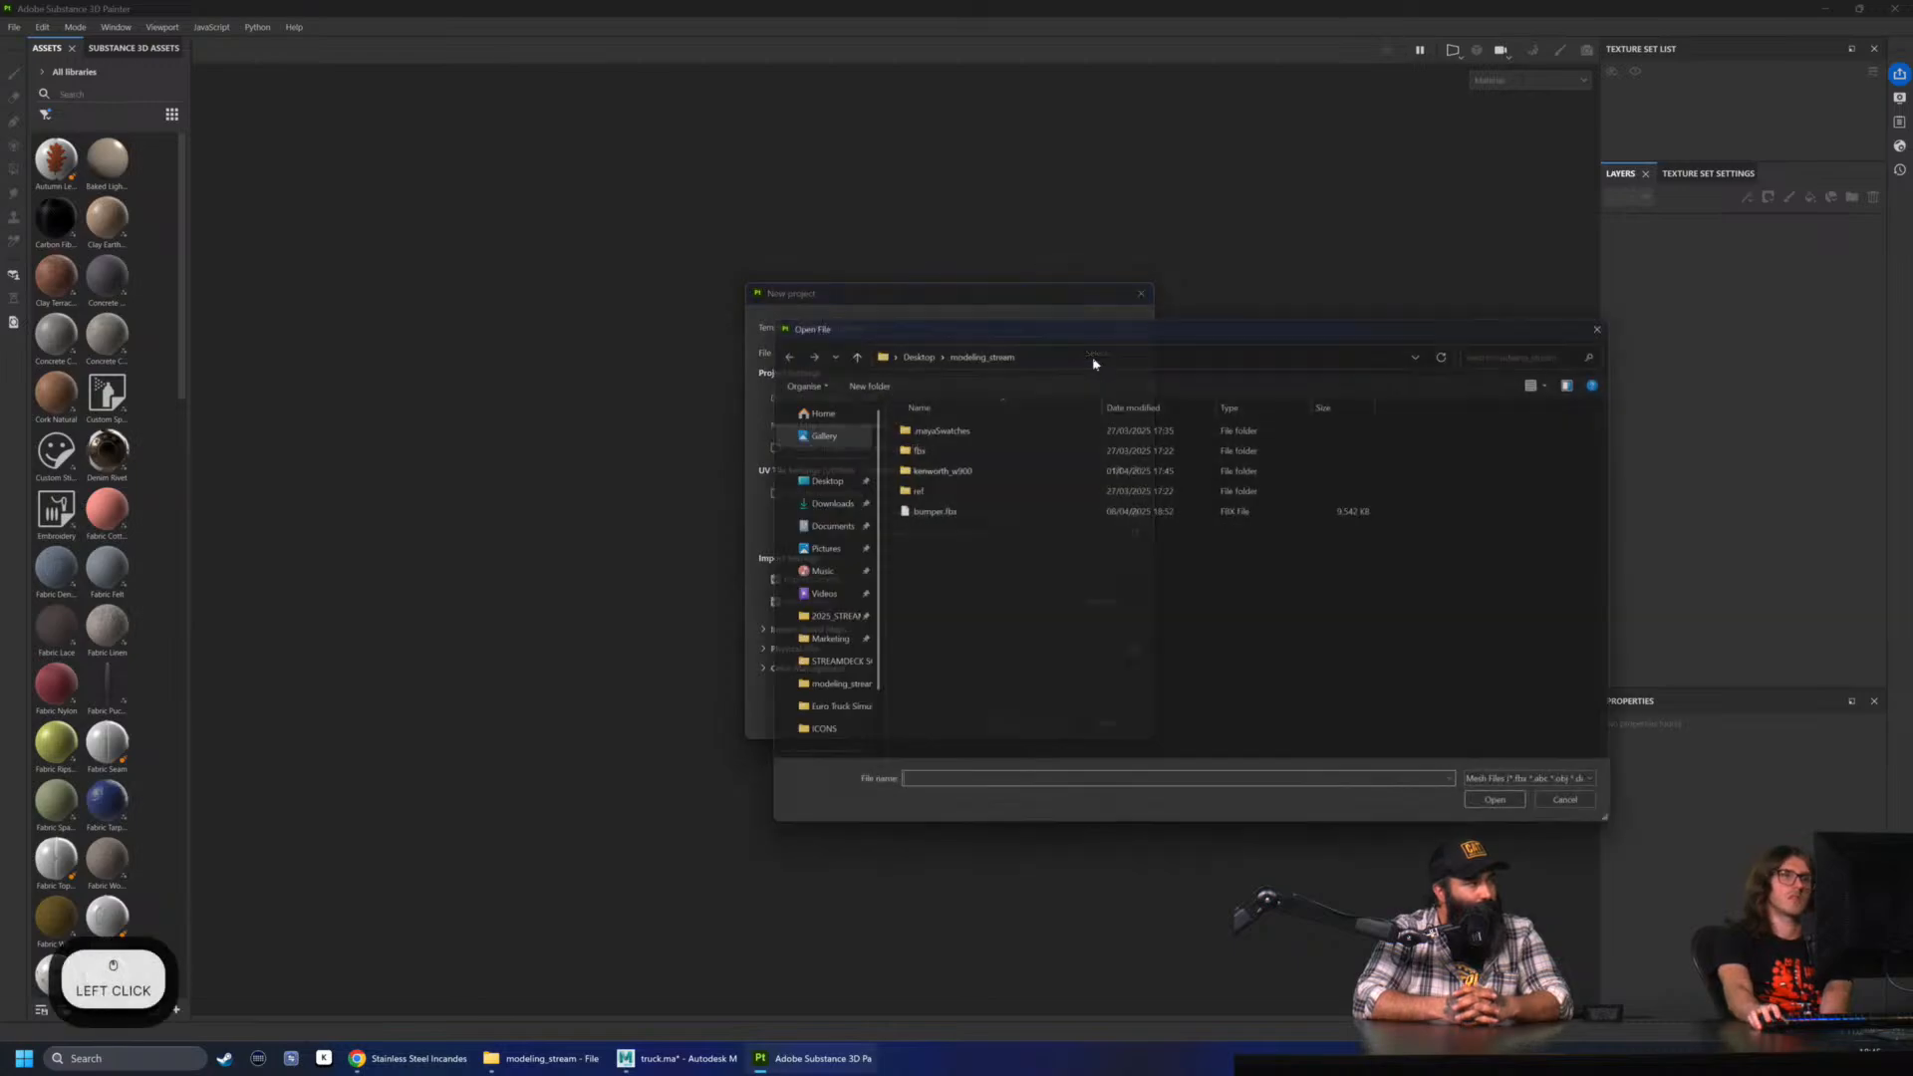
{"action": "left_click", "coordinate": [798, 477]}
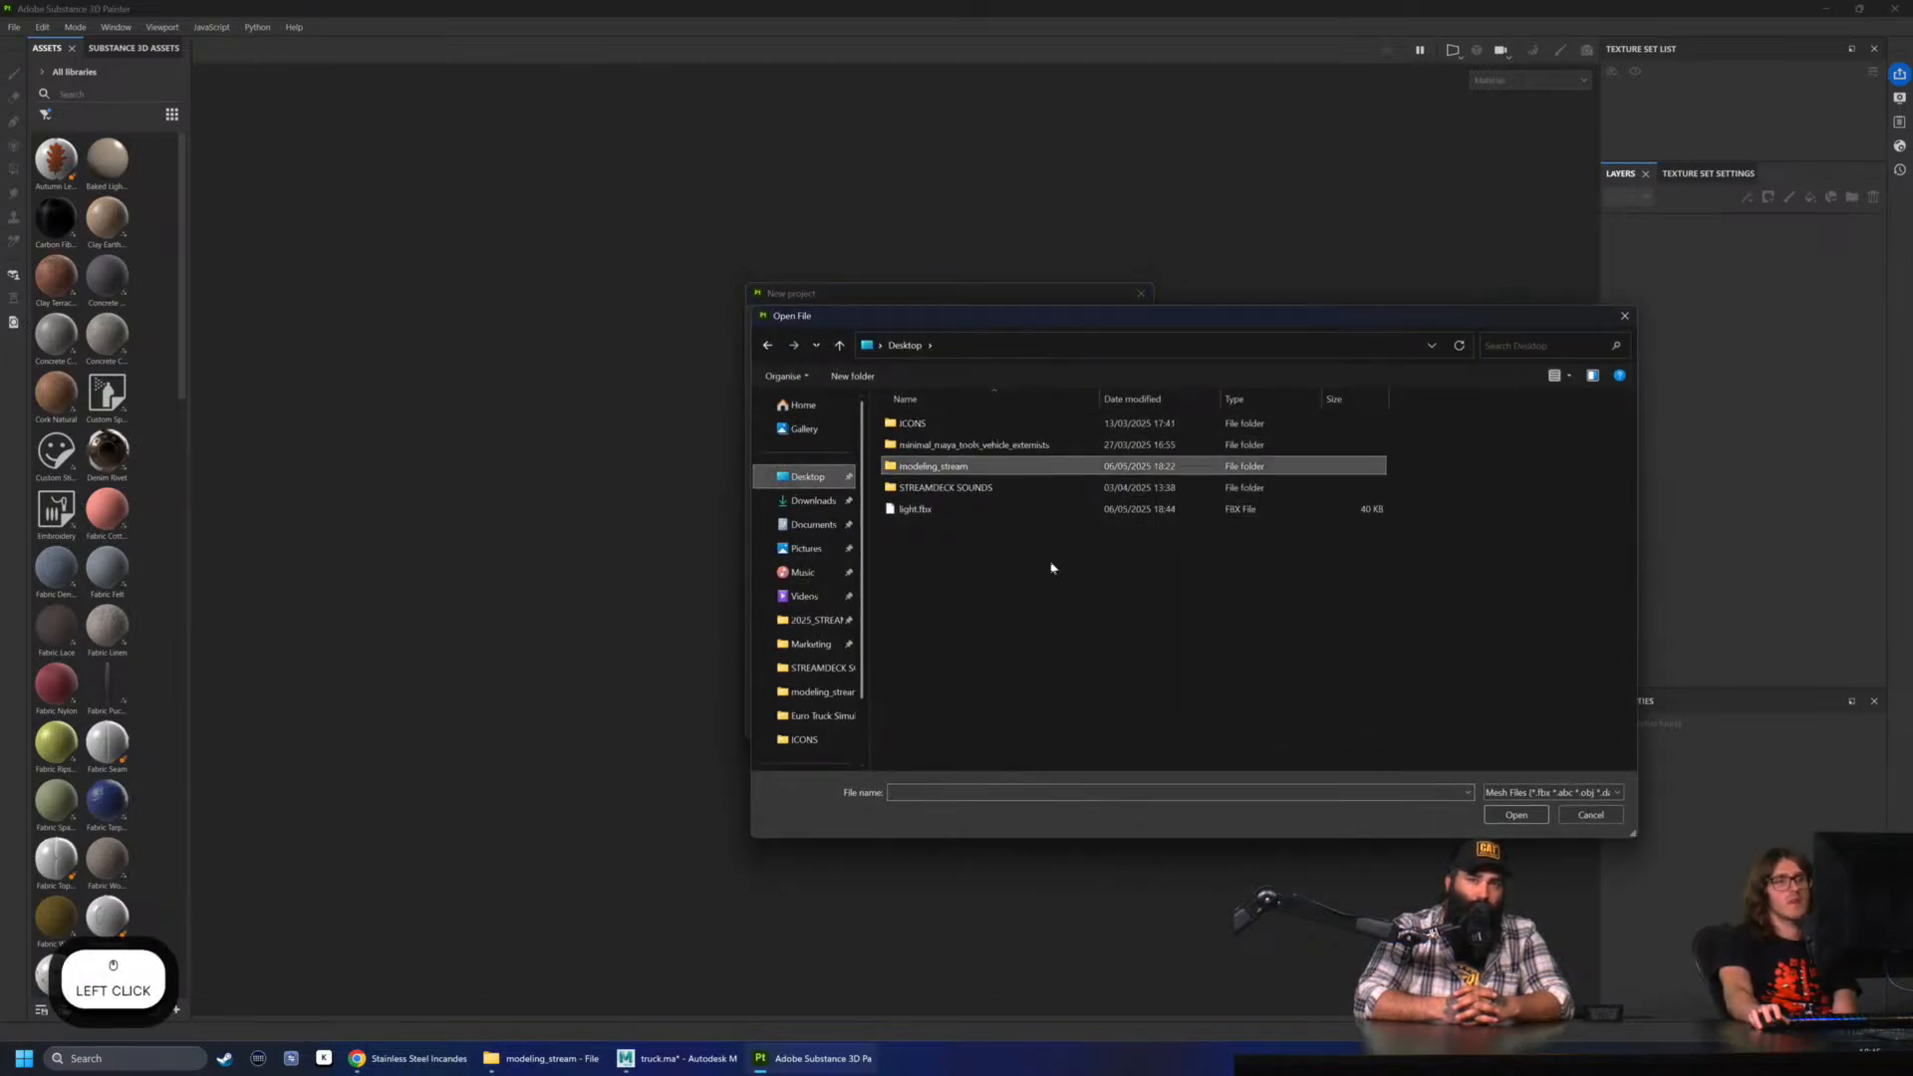
{"action": "left_click", "coordinate": [943, 508]}
{"action": "left_click", "coordinate": [1515, 815]}
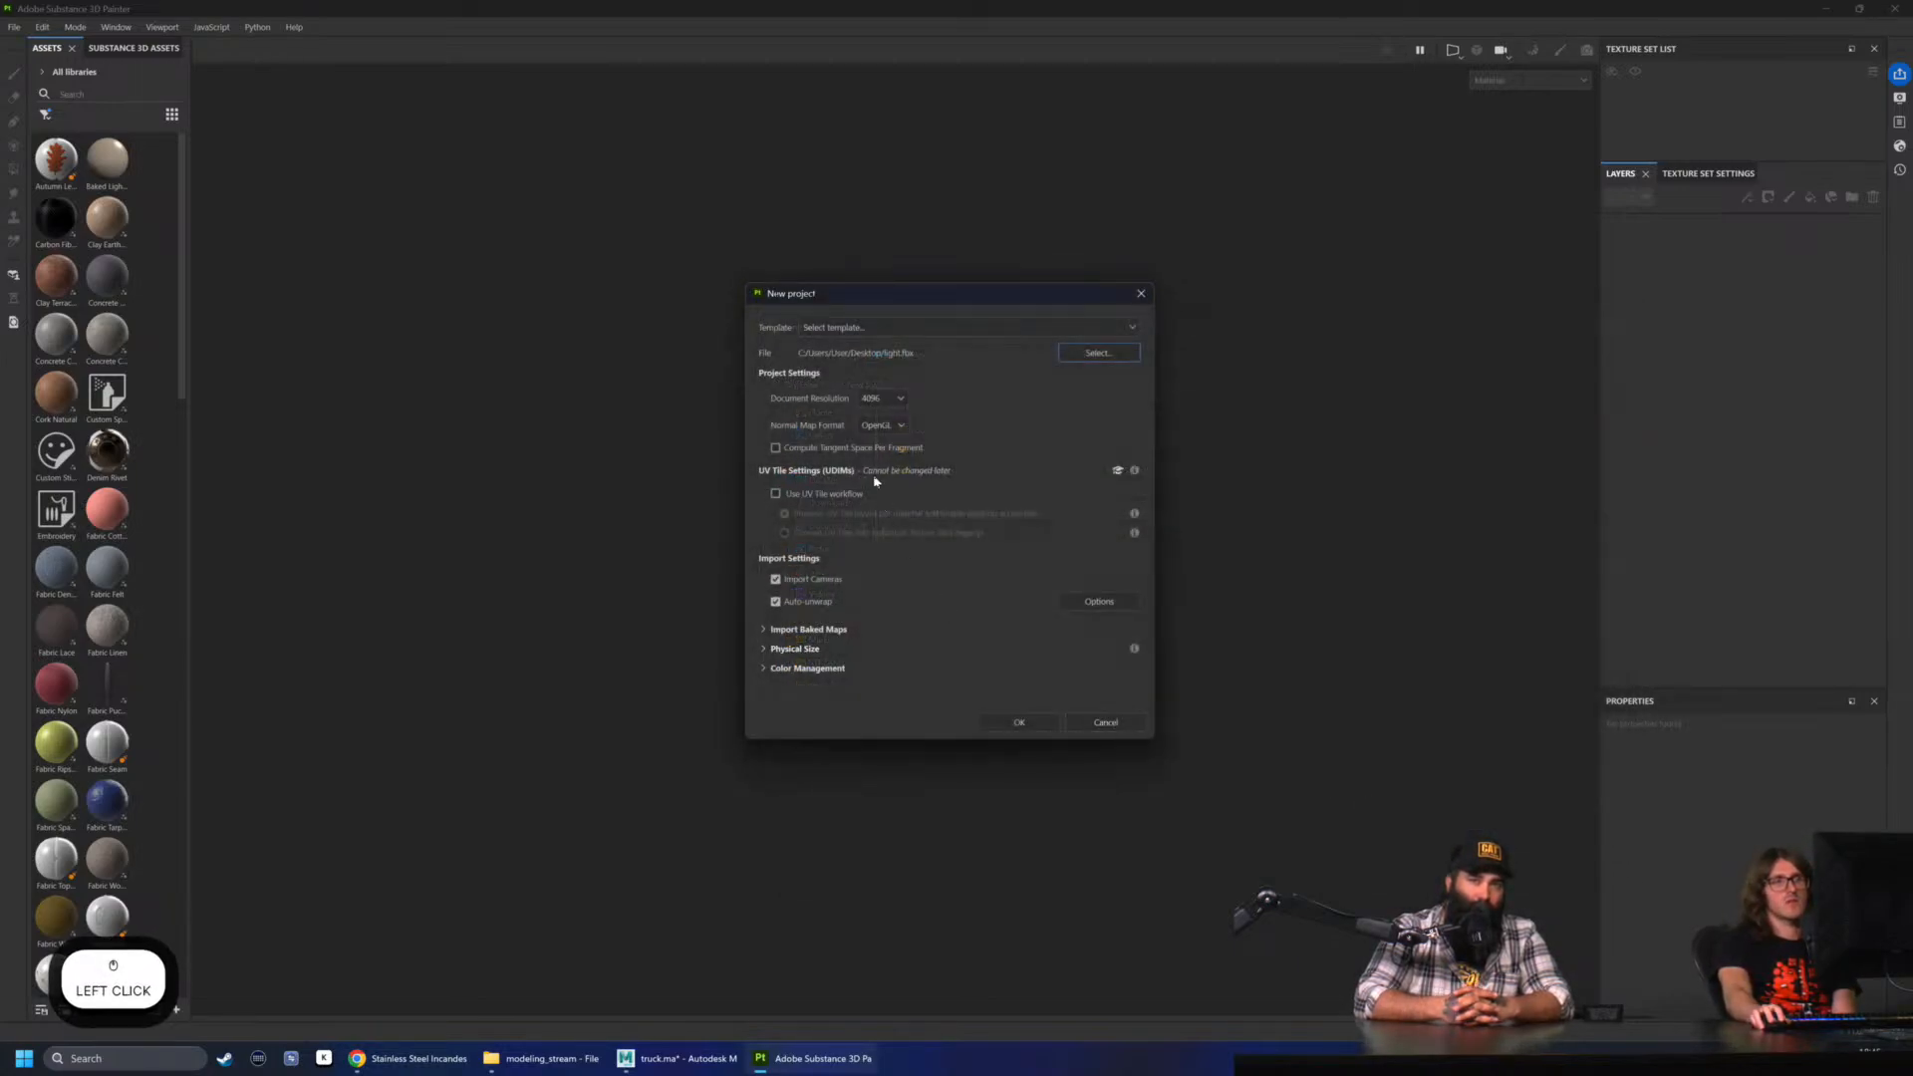
- Set the document resolution to 2048 and create the project
{"action": "left_click", "coordinate": [877, 398]}
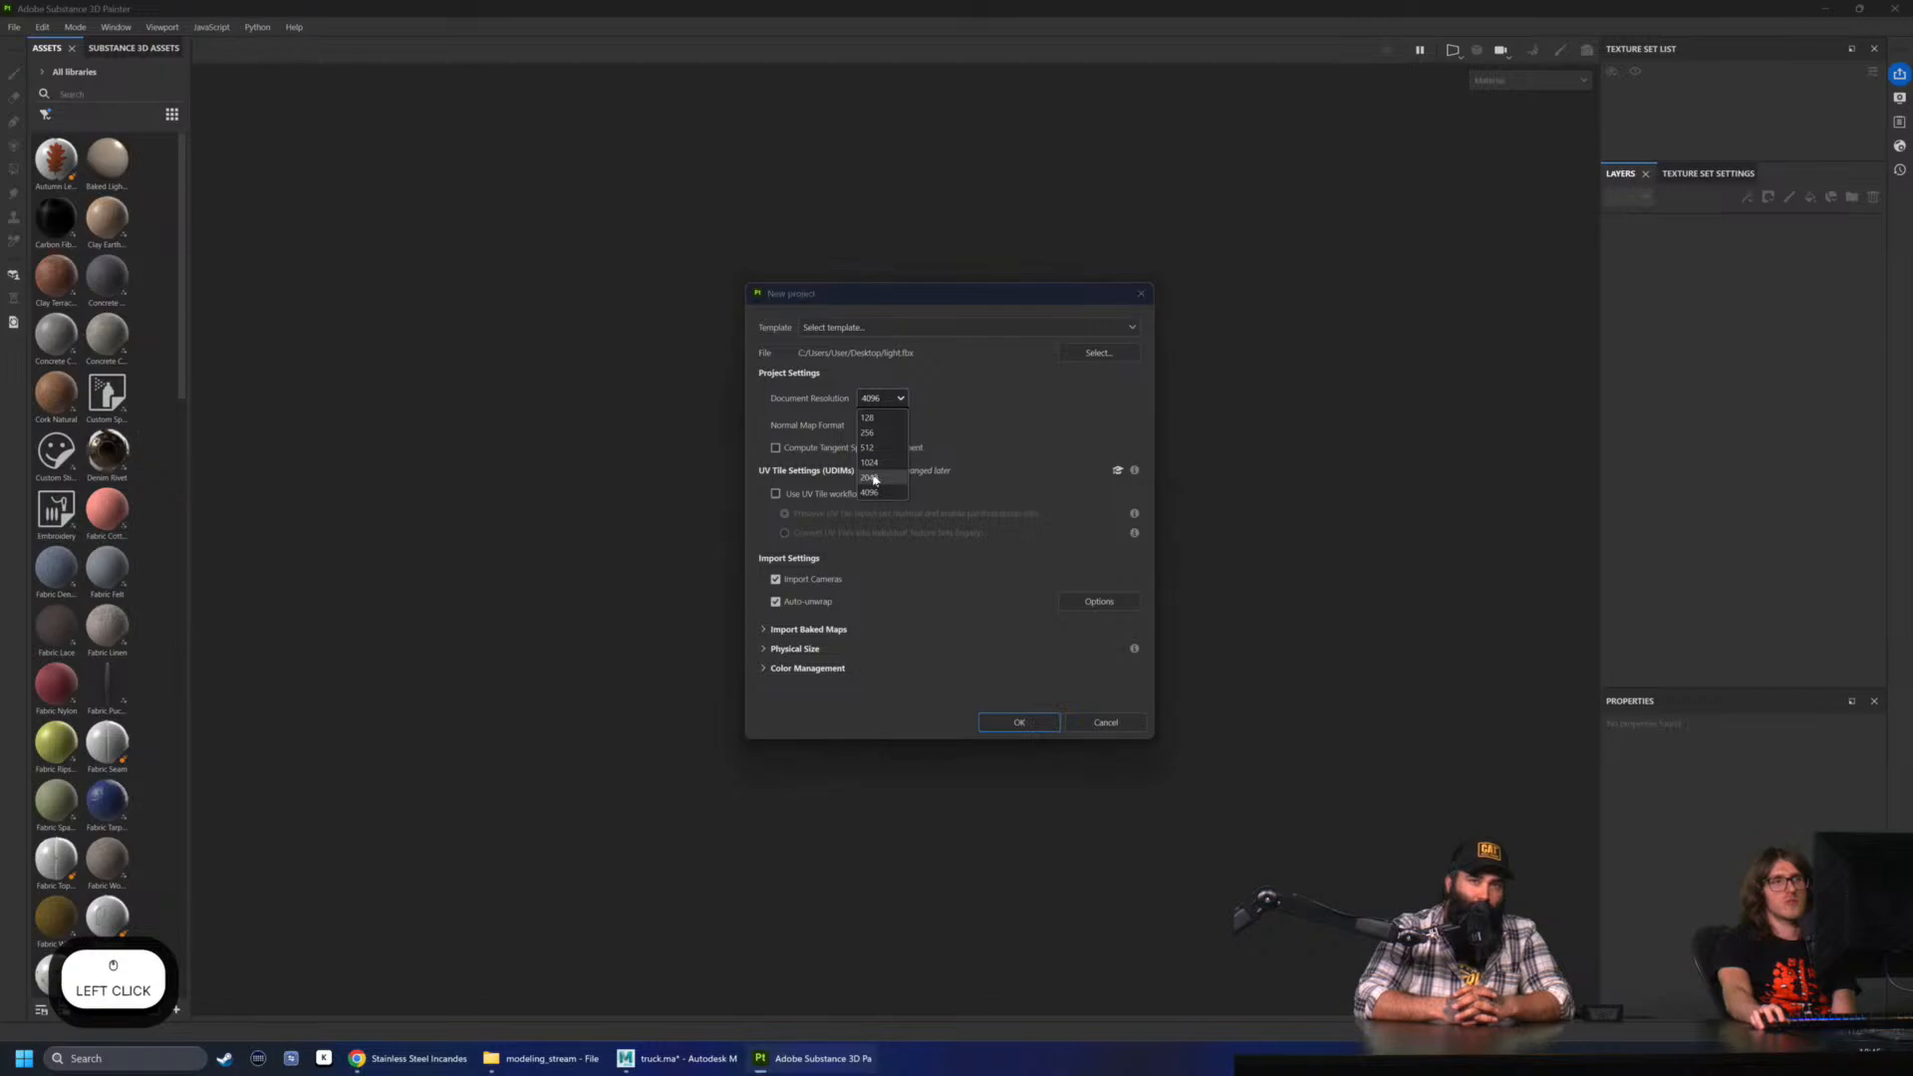
{"action": "left_click", "coordinate": [875, 480]}
{"action": "left_click", "coordinate": [1022, 725]}
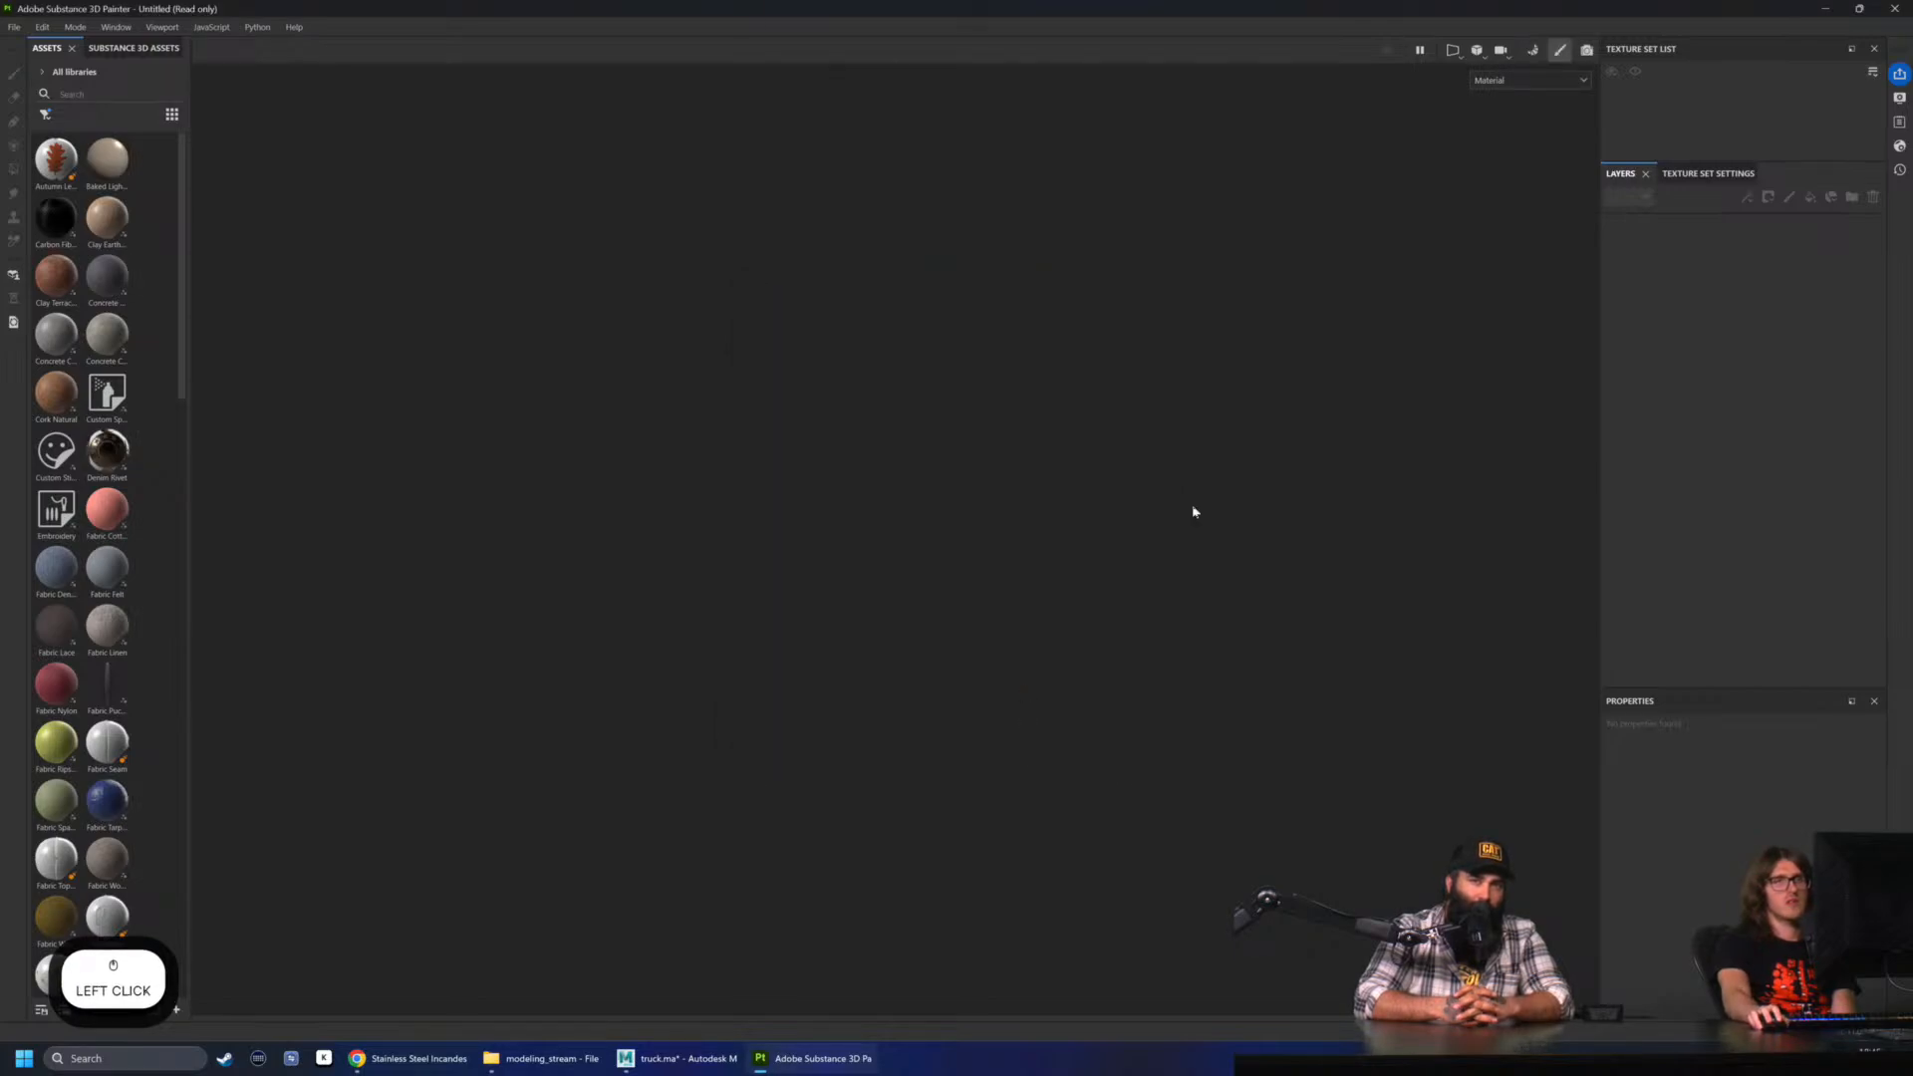
- Toggle the bumper1 and light texture sets to check which parts of the mesh each covers
{"action": "scroll", "coordinate": [1039, 513], "scroll_direction": "down", "scroll_amount": 5}
{"action": "scroll", "coordinate": [1031, 513], "scroll_direction": "up", "scroll_amount": 2}
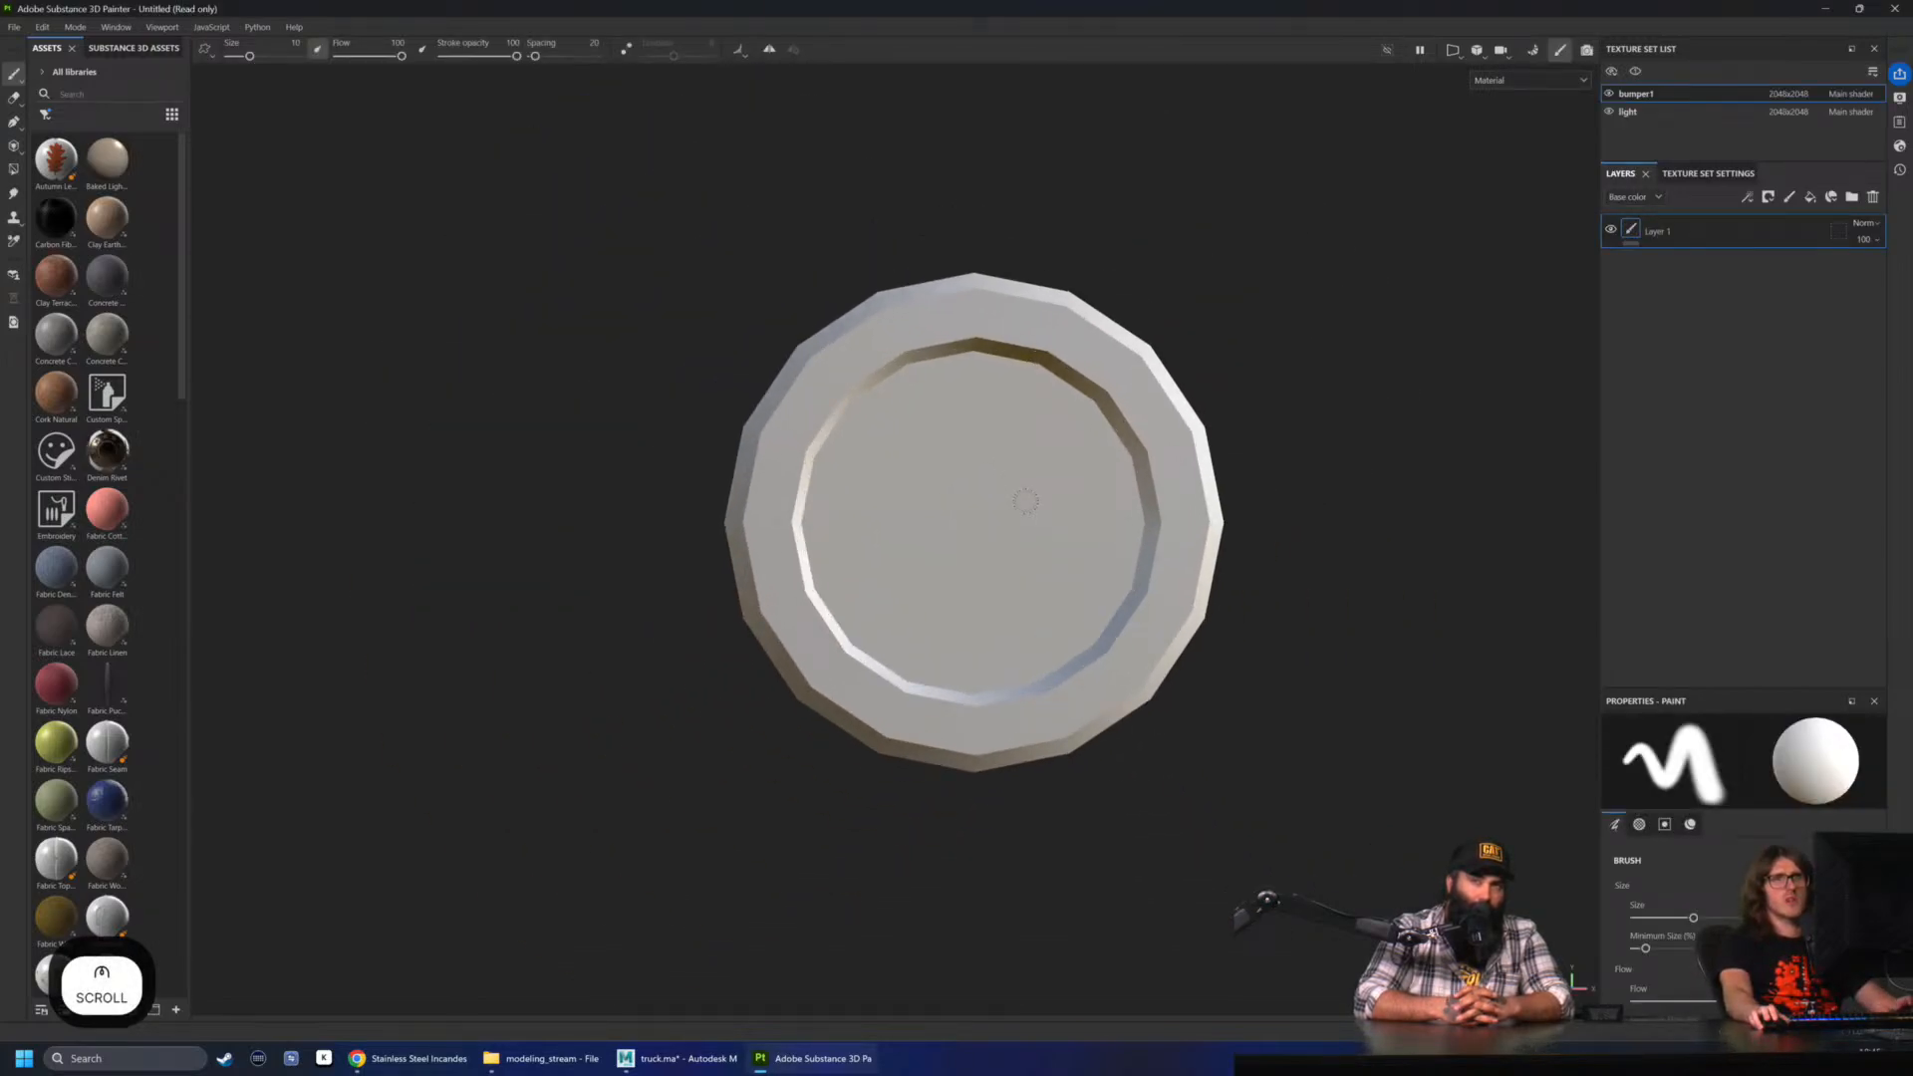
{"action": "left_click", "coordinate": [1609, 93]}
{"action": "left_click", "coordinate": [1608, 93]}
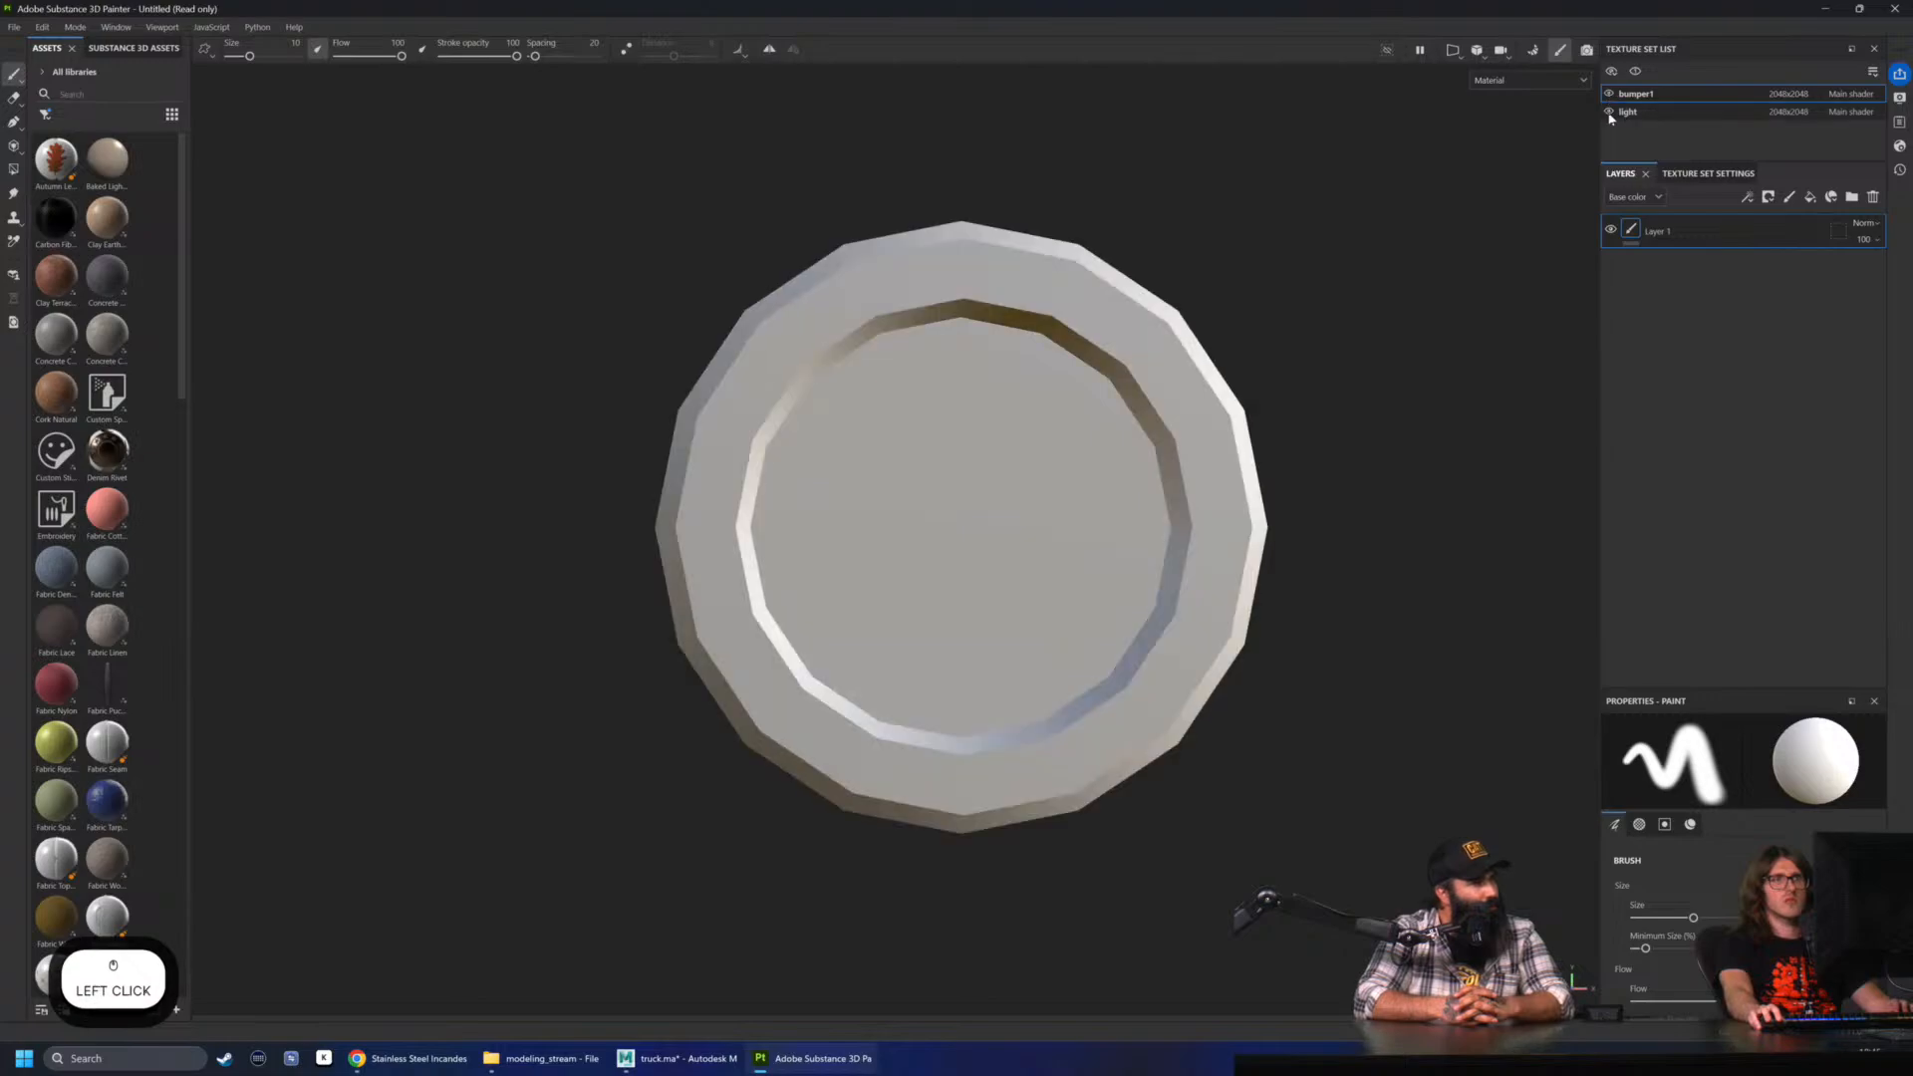
{"action": "left_click", "coordinate": [1609, 112]}
{"action": "left_click", "coordinate": [1609, 111]}
{"action": "left_click_drag", "start_coordinate": [1285, 334], "coordinate": [947, 398], "text": "alt"}
{"action": "scroll", "coordinate": [858, 454], "scroll_direction": "down", "scroll_amount": 2}
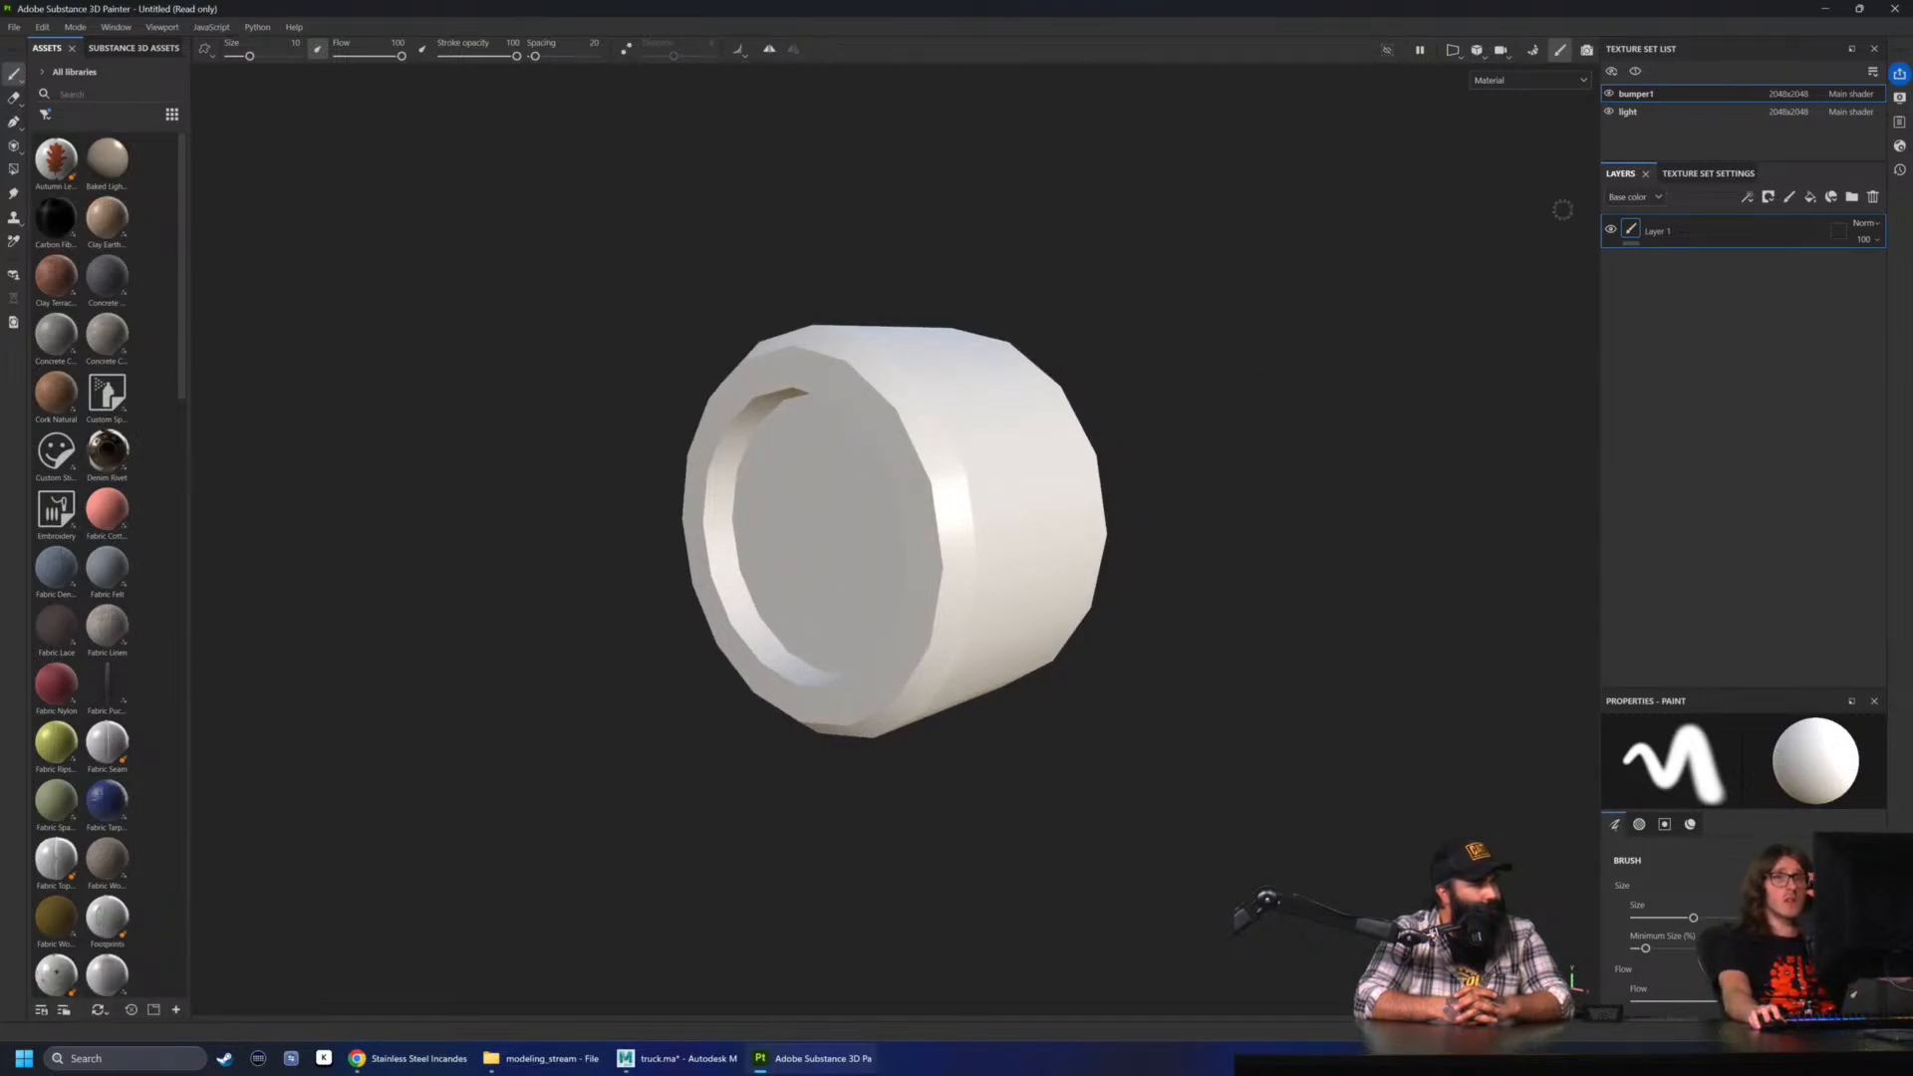
- Unlink the light texture set's width and height and set its size to 2048 by 1024
{"action": "left_click", "coordinate": [1624, 111]}
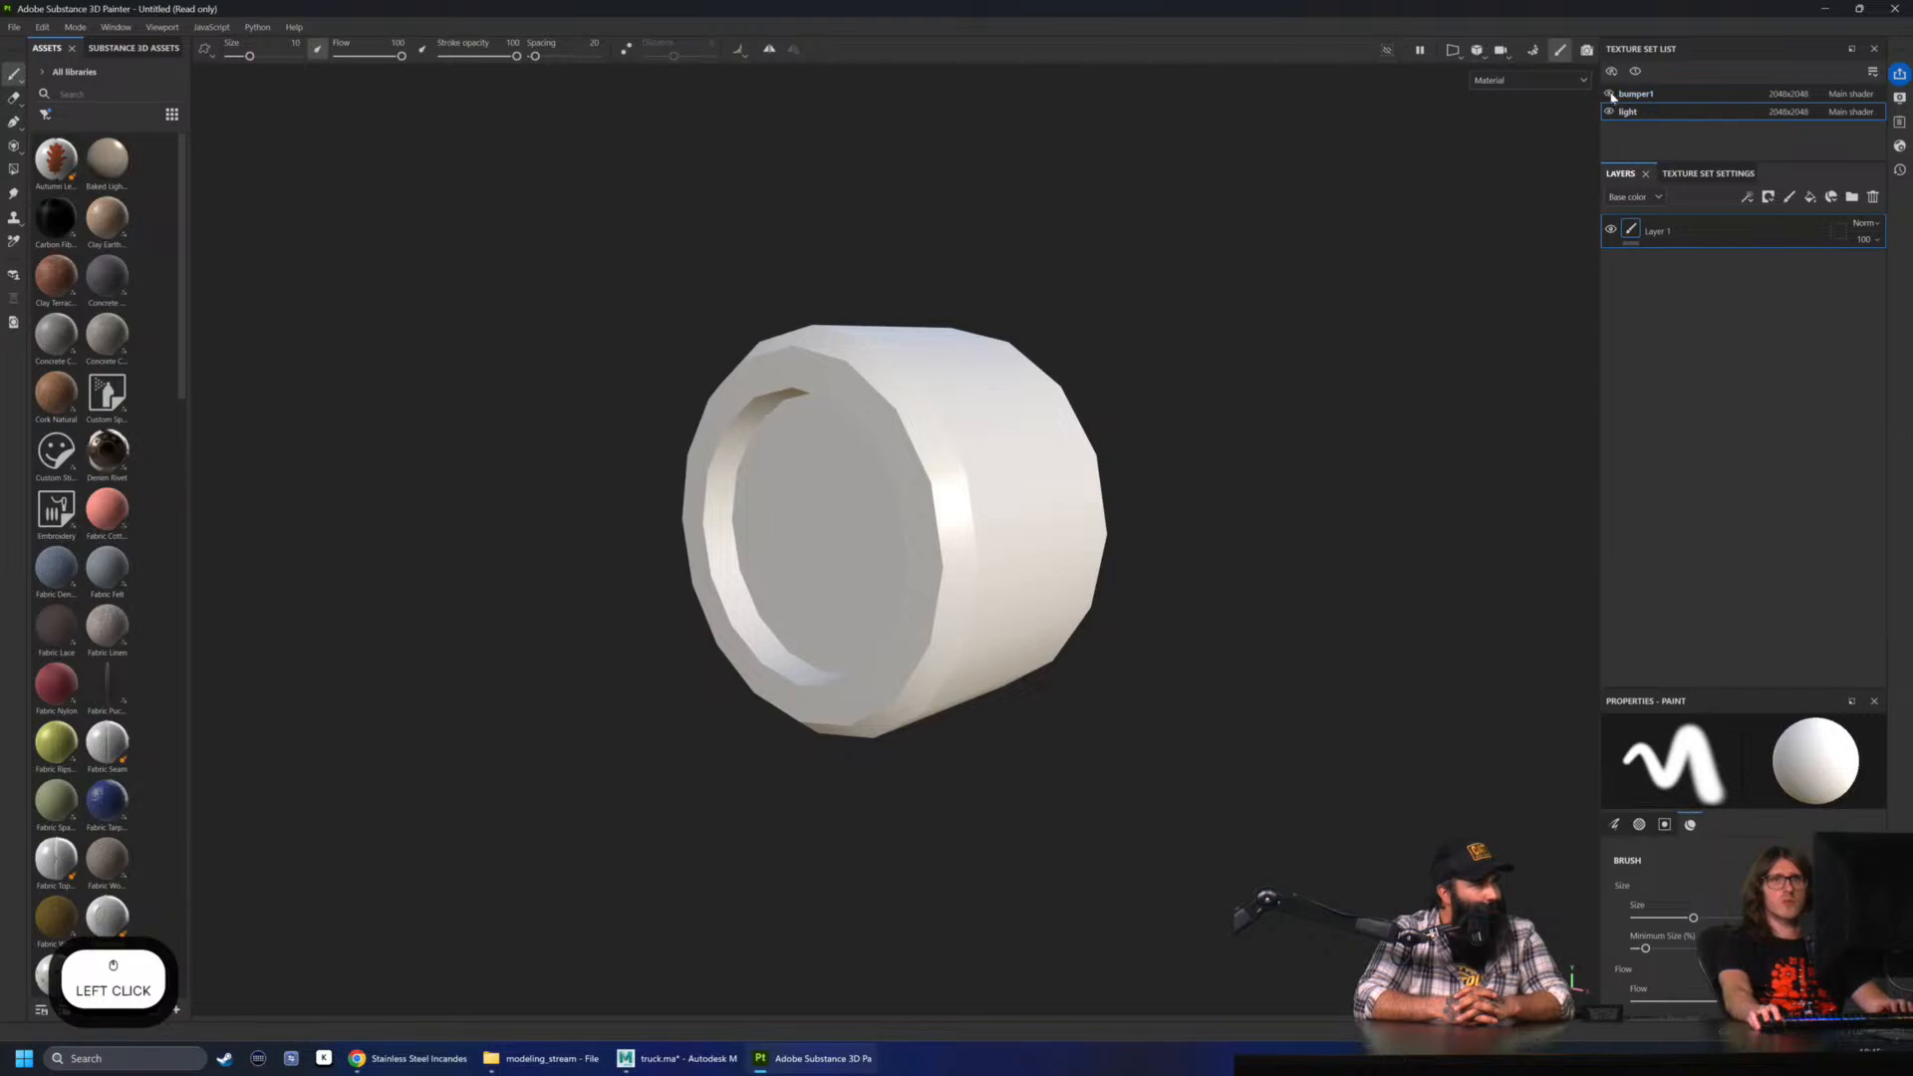
{"action": "left_click", "coordinate": [1615, 93]}
{"action": "left_click", "coordinate": [1650, 113]}
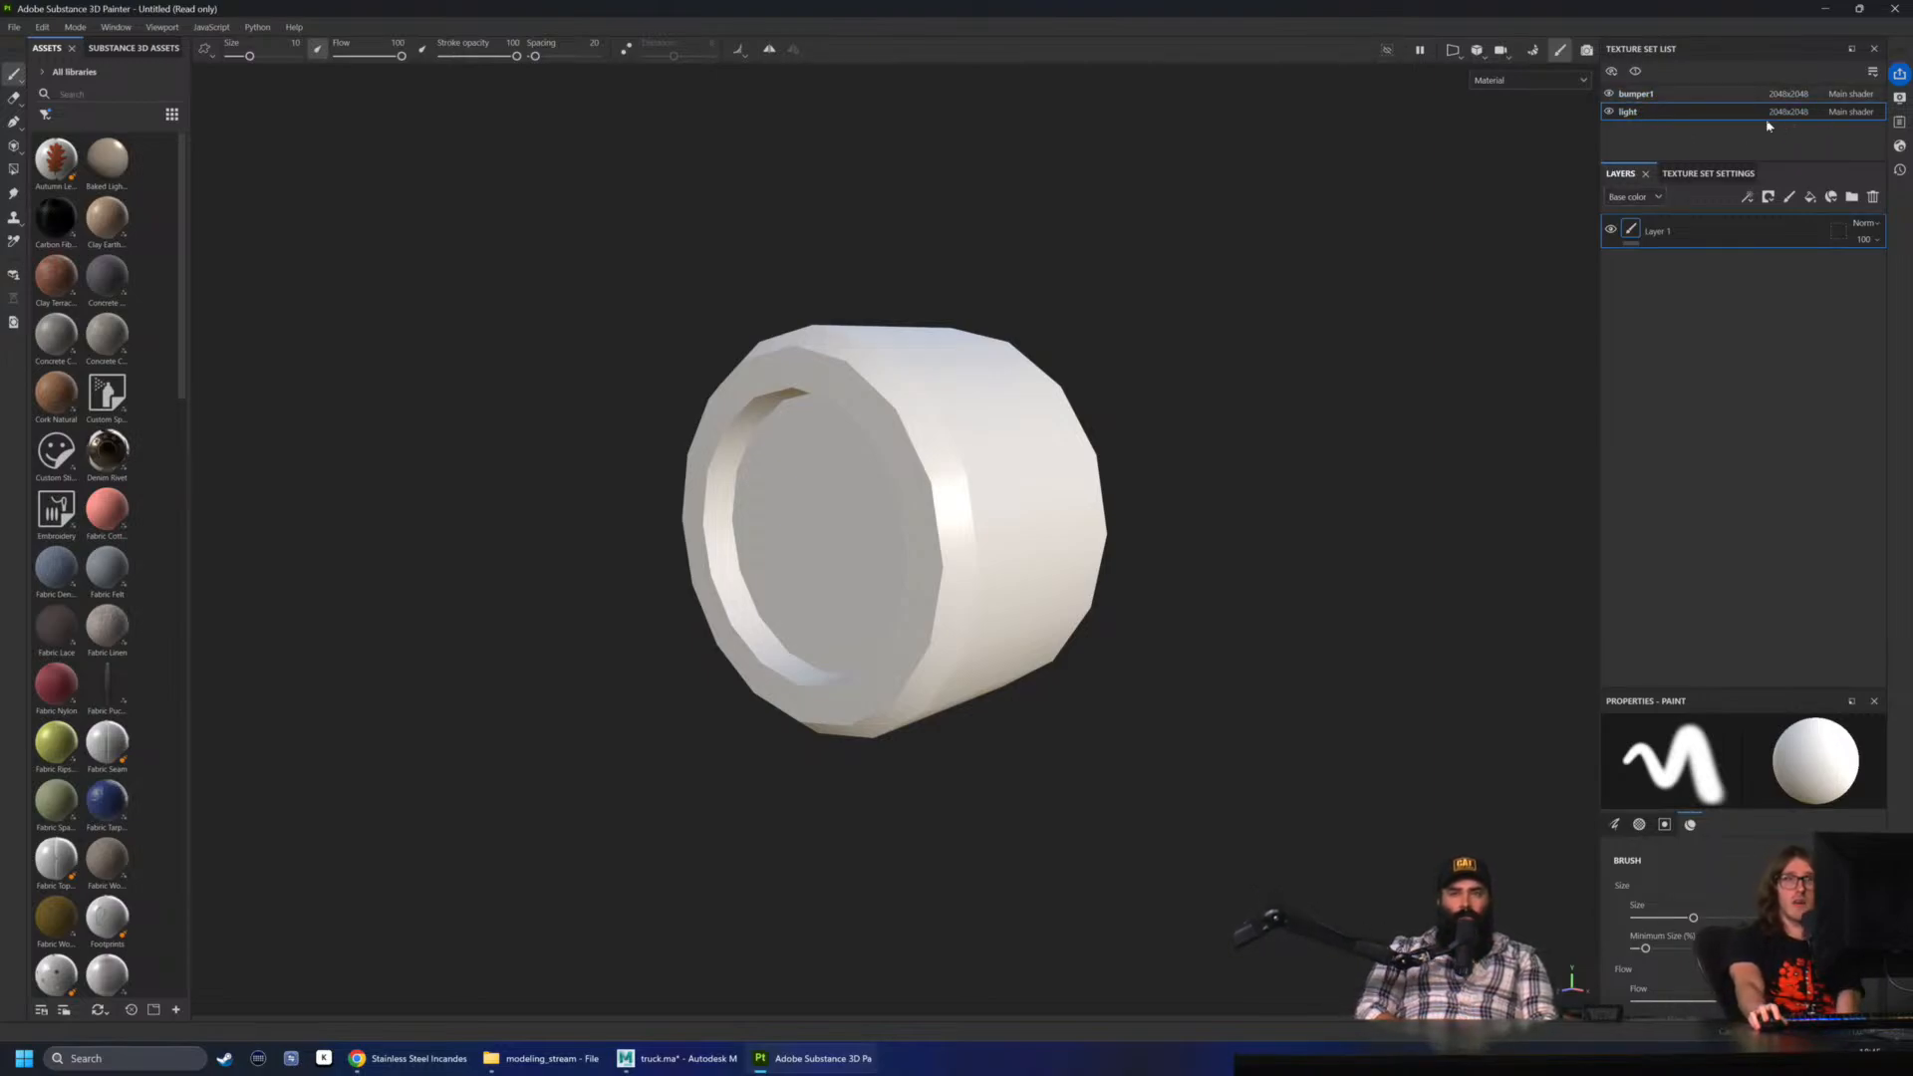
{"action": "left_click", "coordinate": [1725, 171]}
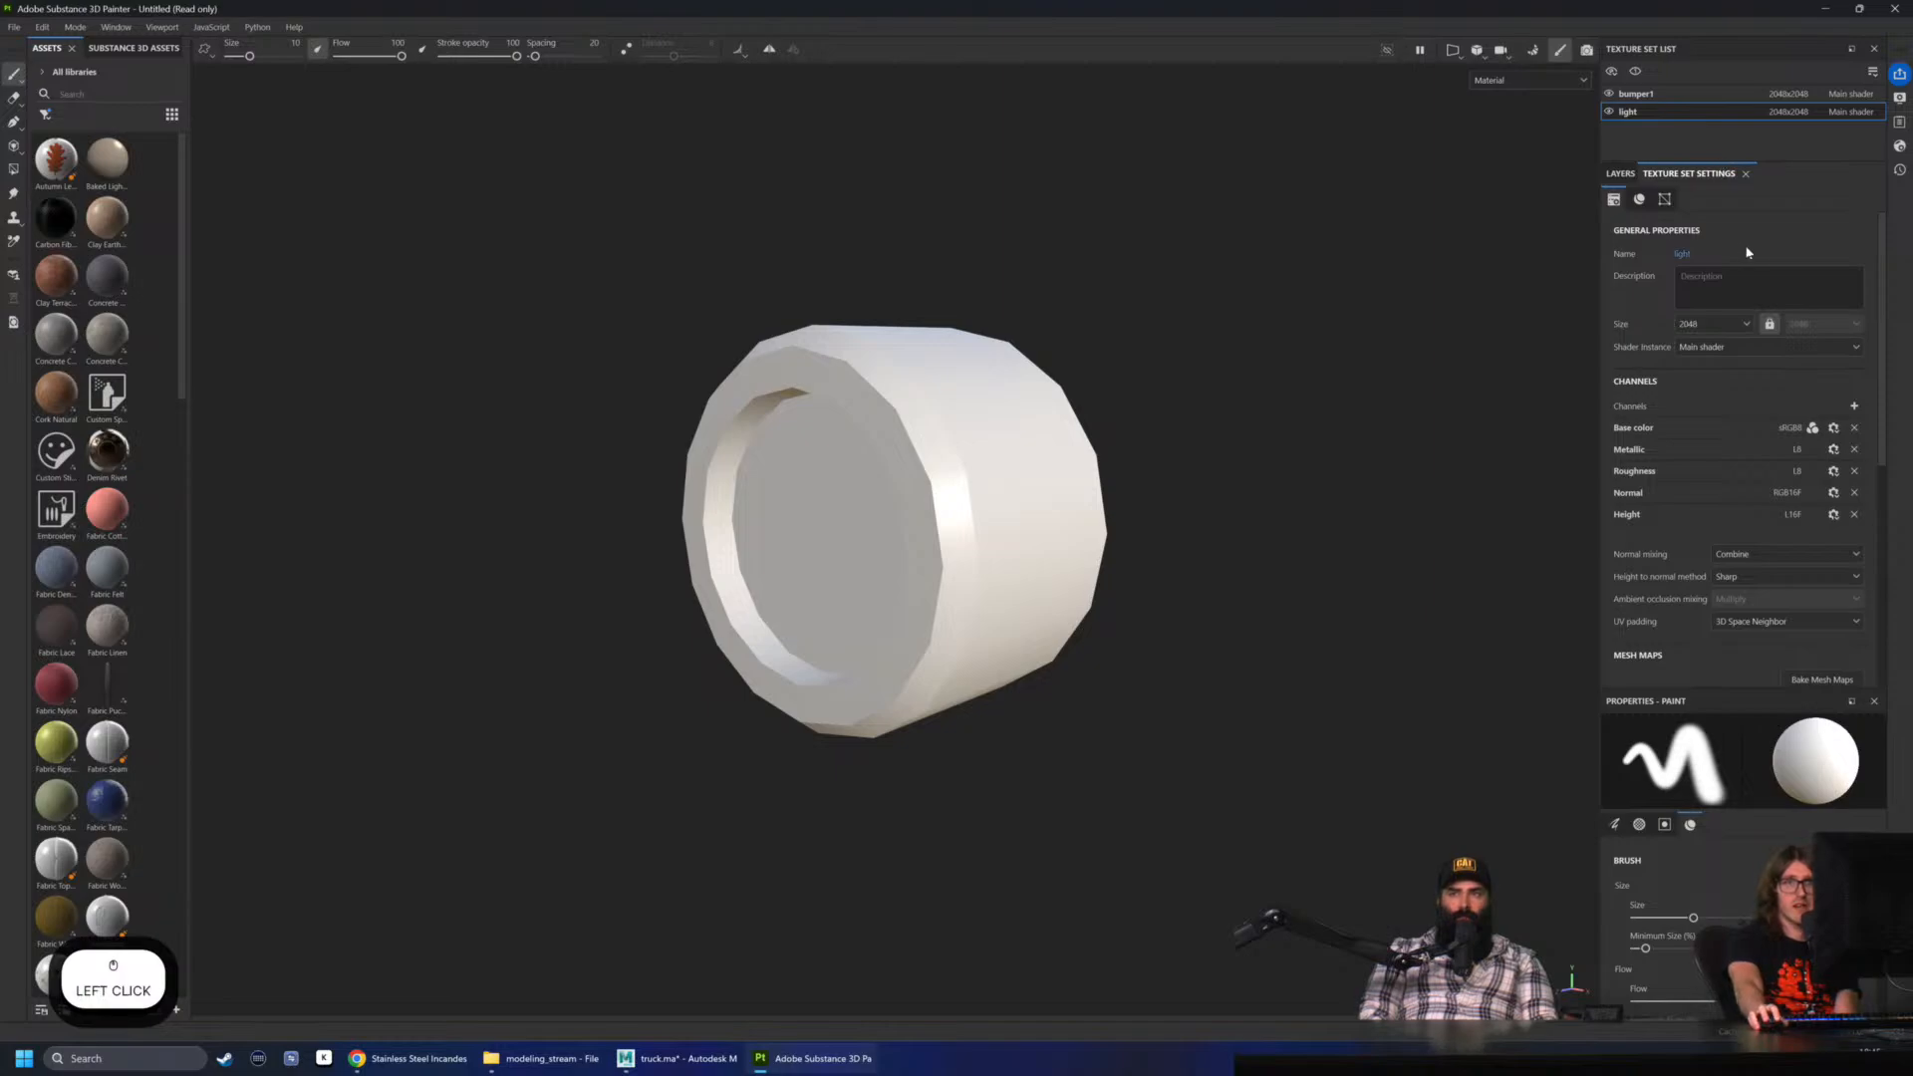
{"action": "left_click", "coordinate": [1771, 327]}
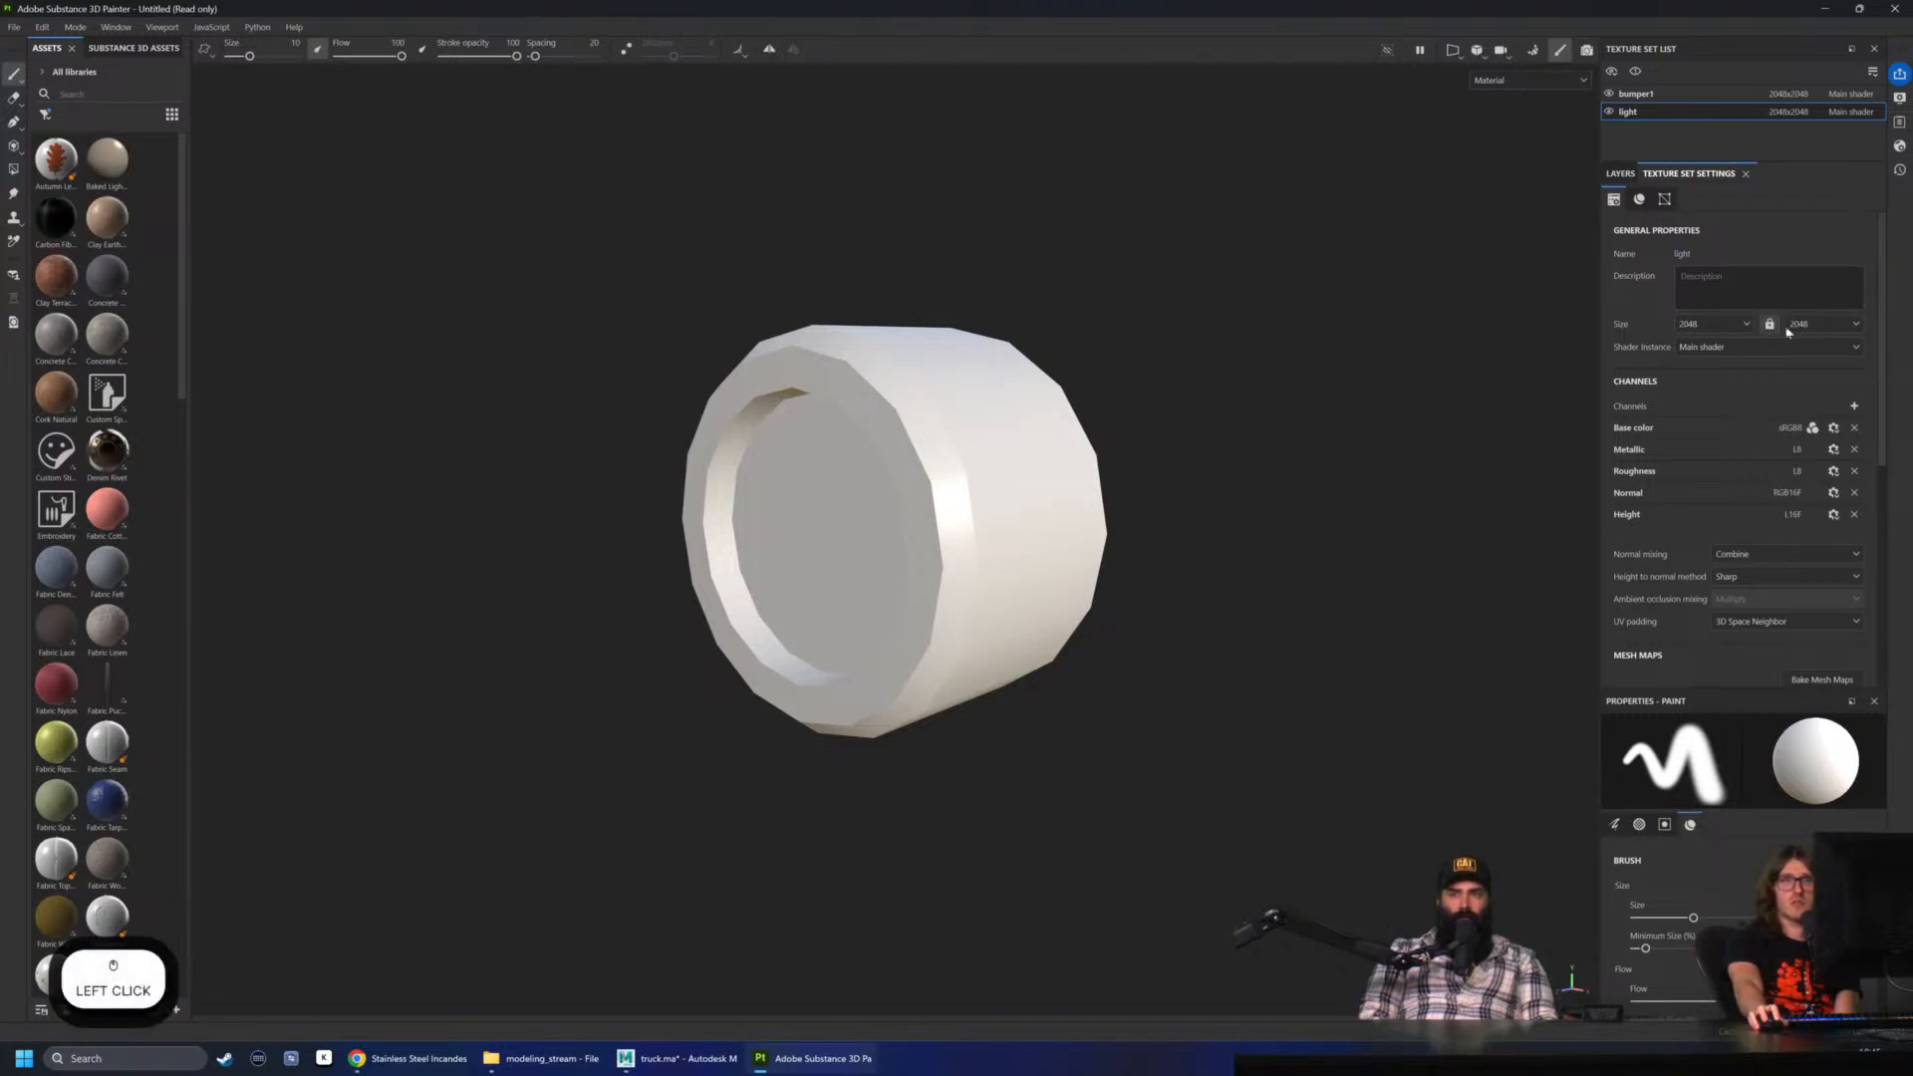
{"action": "left_click", "coordinate": [1831, 324]}
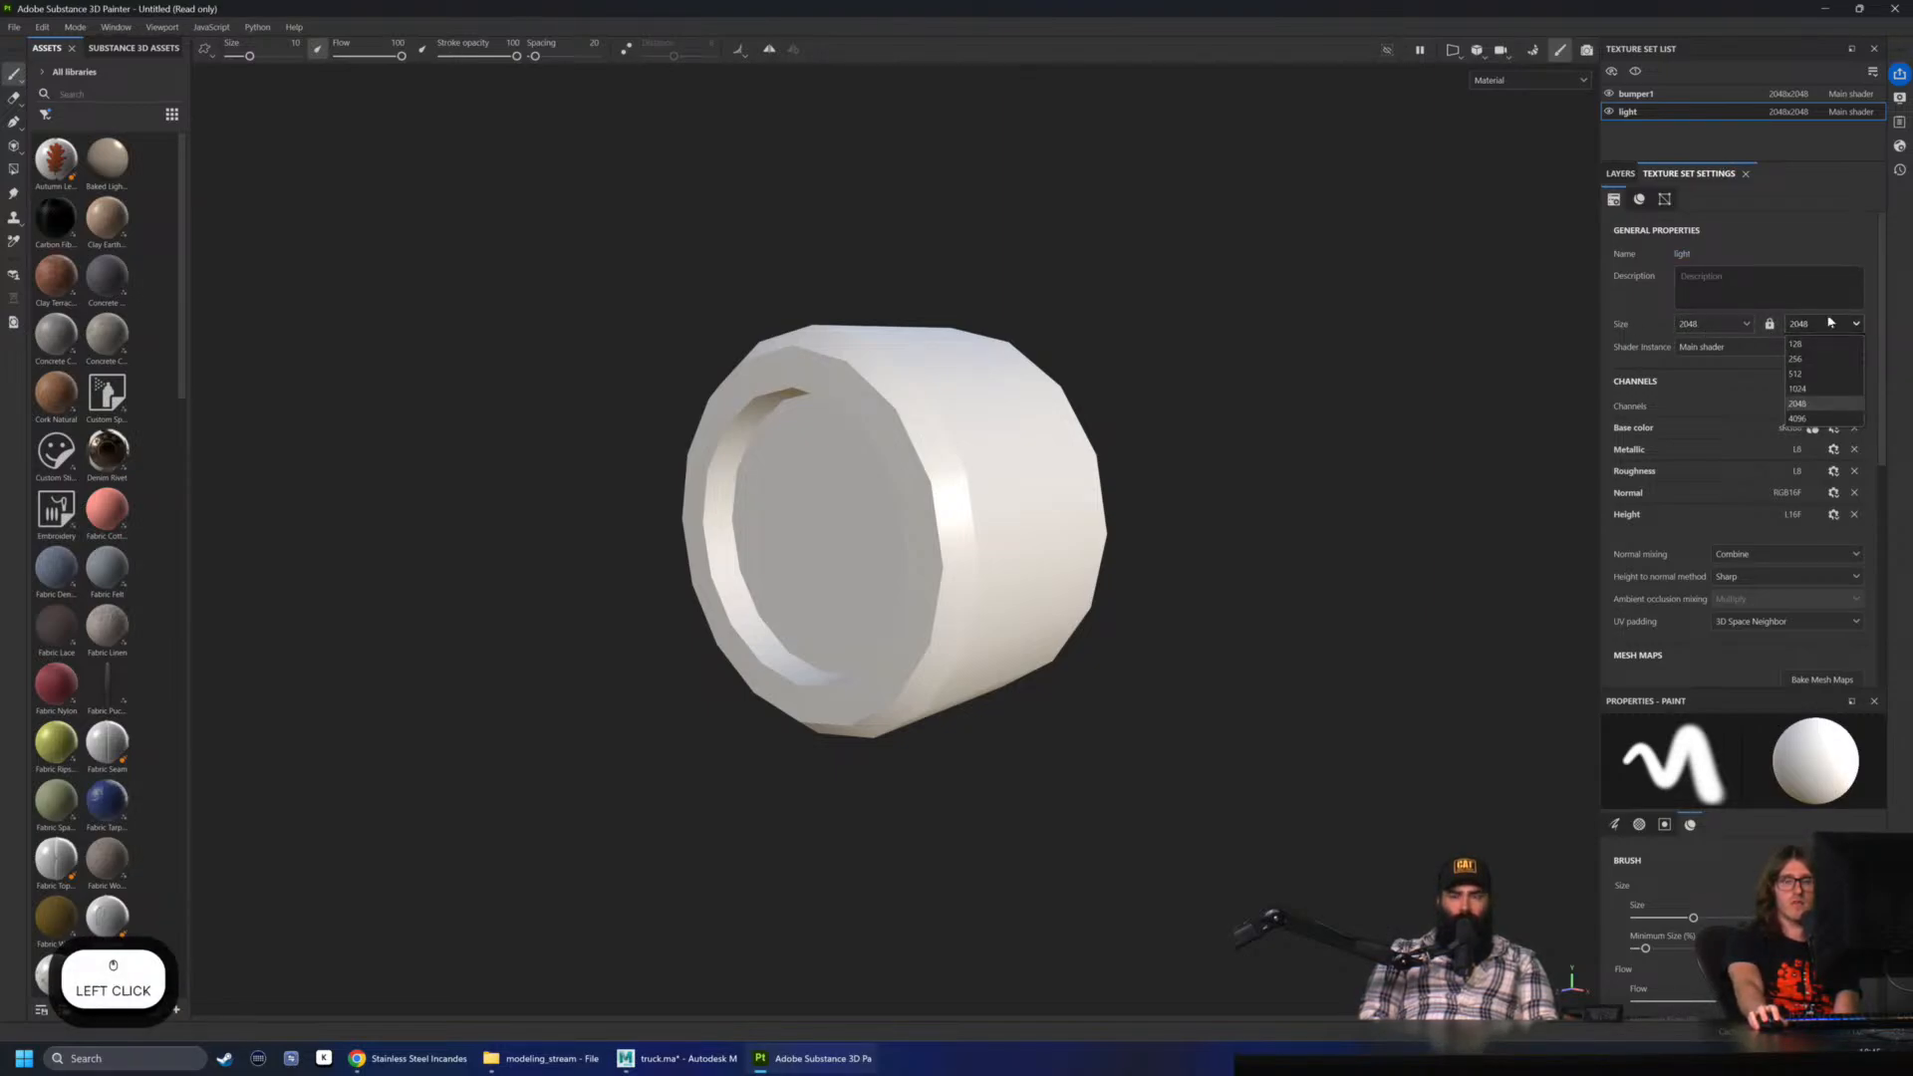
{"action": "left_click", "coordinate": [1800, 388]}
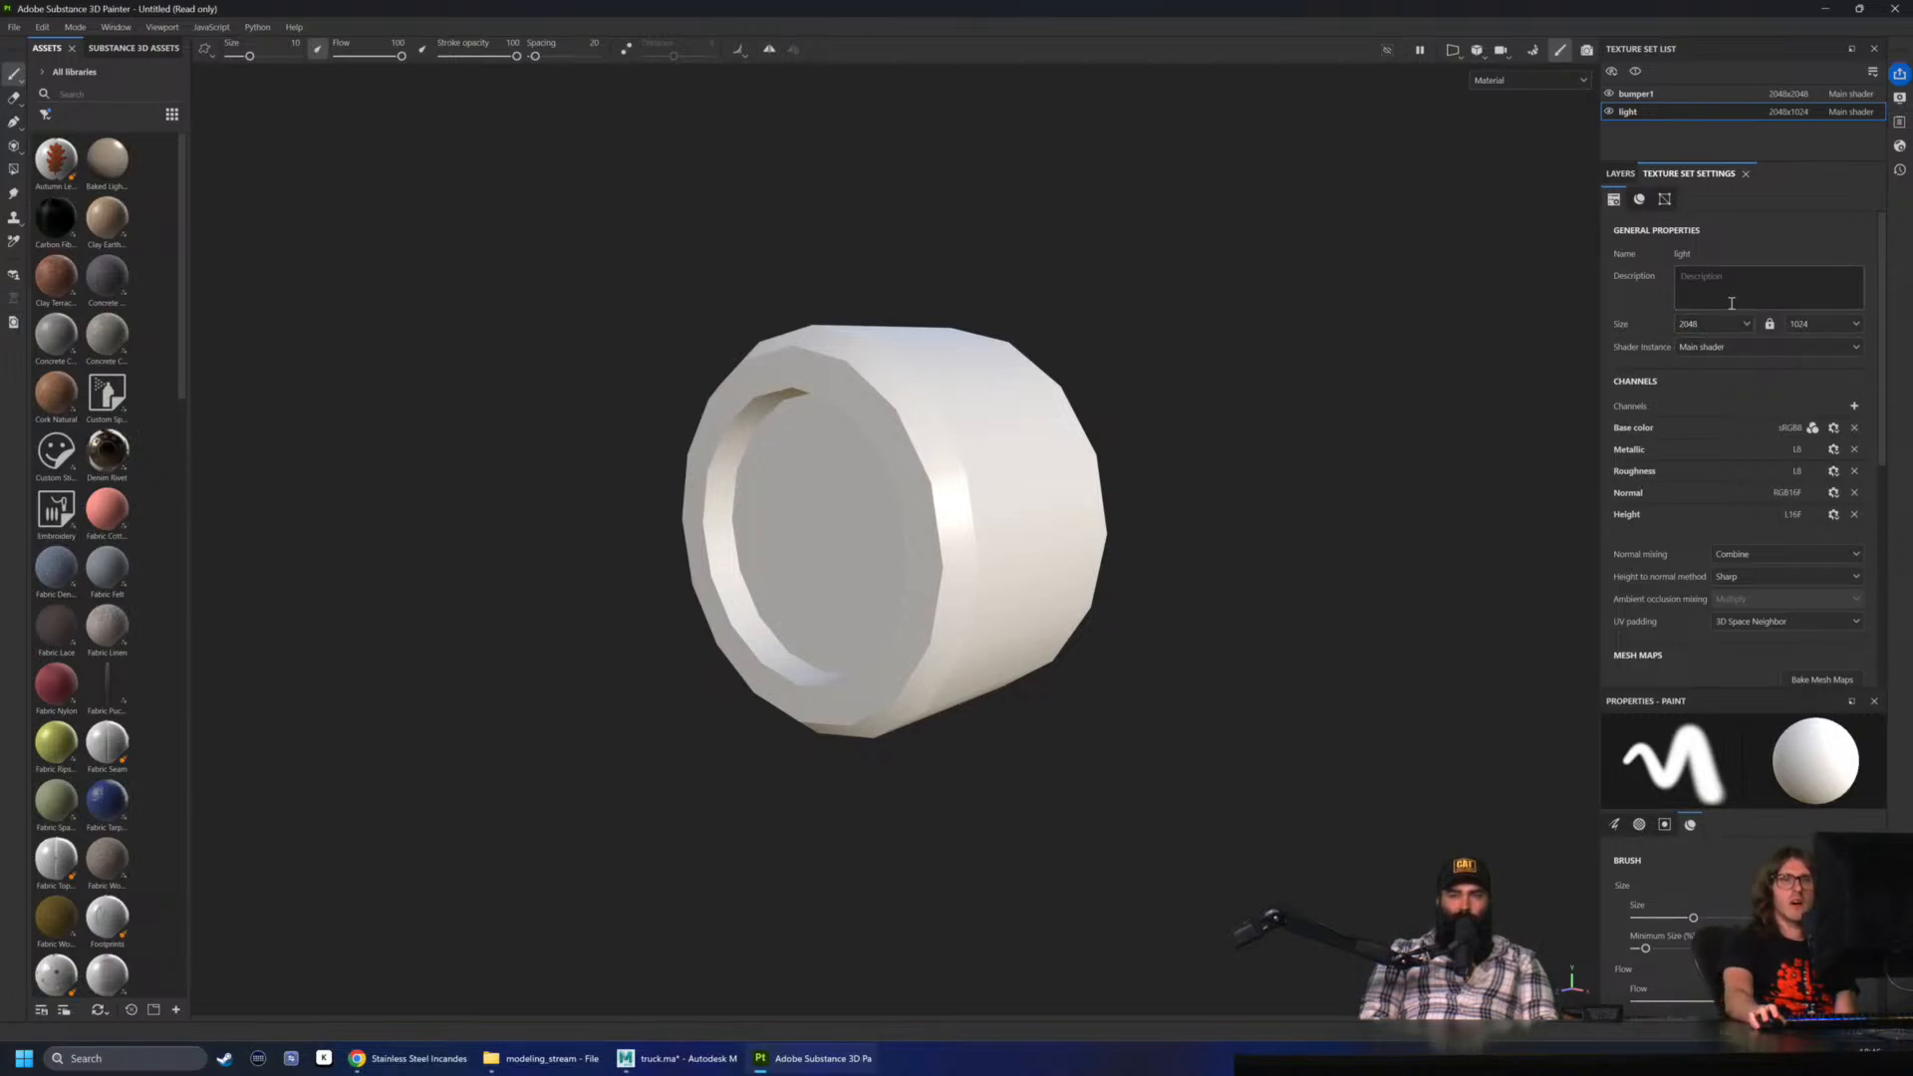
- Open mesh map baking for the light texture set and set an unlinked output size of 2048 by 1024
{"action": "scroll", "coordinate": [1679, 428], "scroll_direction": "down", "scroll_amount": 3}
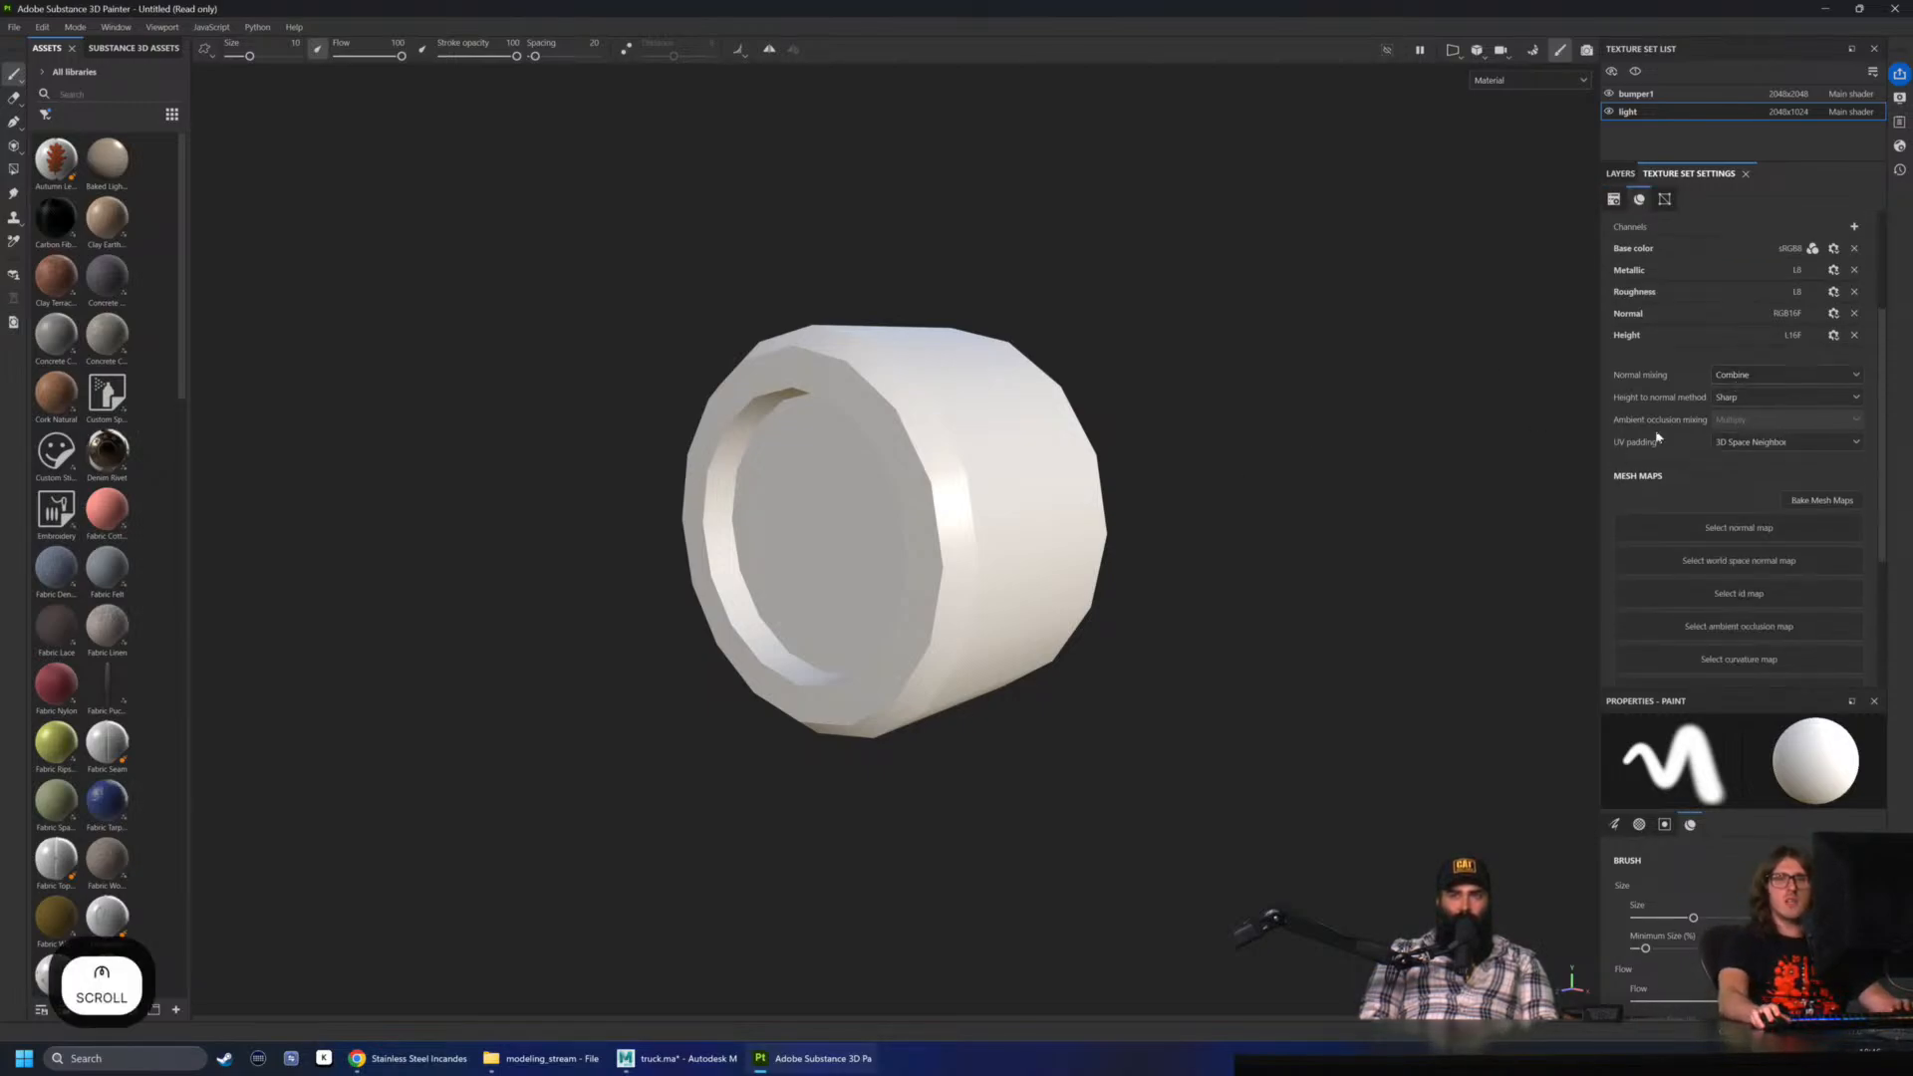
{"action": "scroll", "coordinate": [1784, 508], "scroll_direction": "down", "scroll_amount": 4}
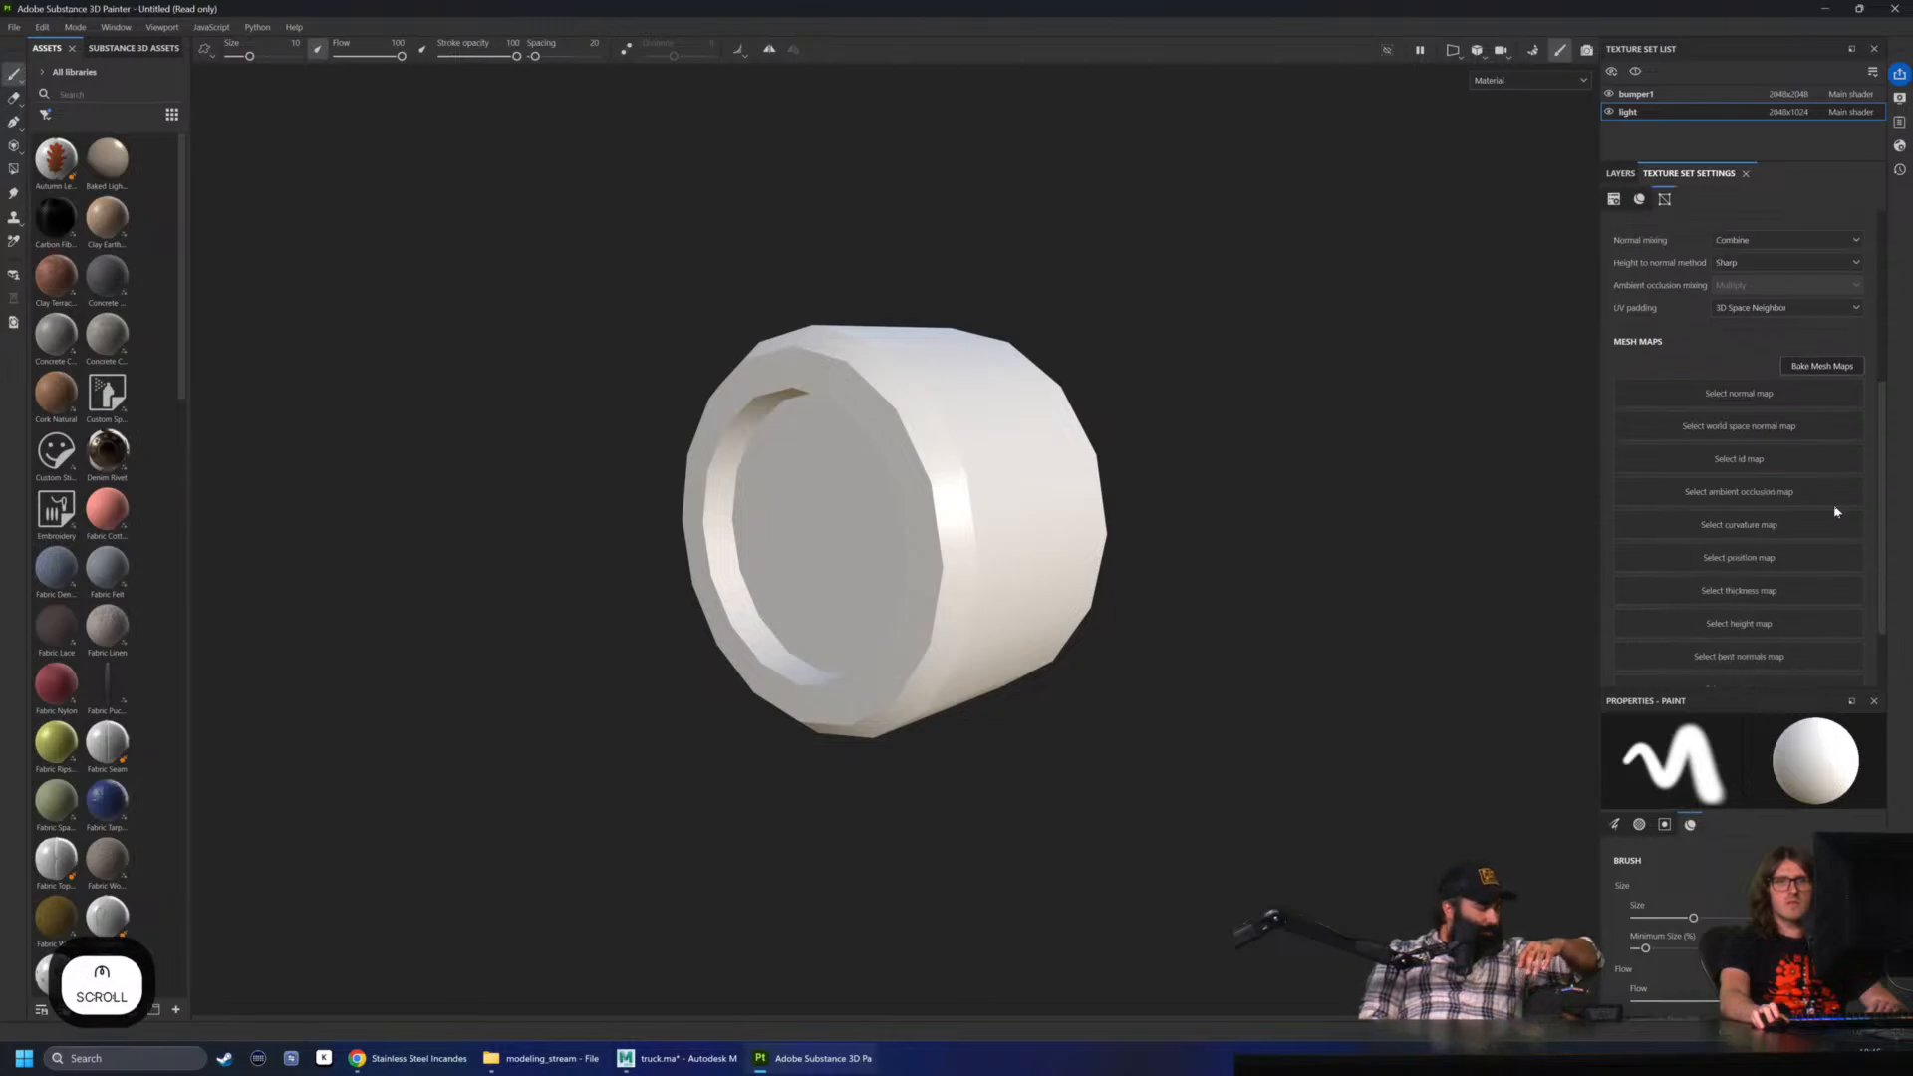
{"action": "scroll", "coordinate": [1801, 499], "scroll_direction": "up", "scroll_amount": 2}
{"action": "left_click", "coordinate": [1815, 396]}
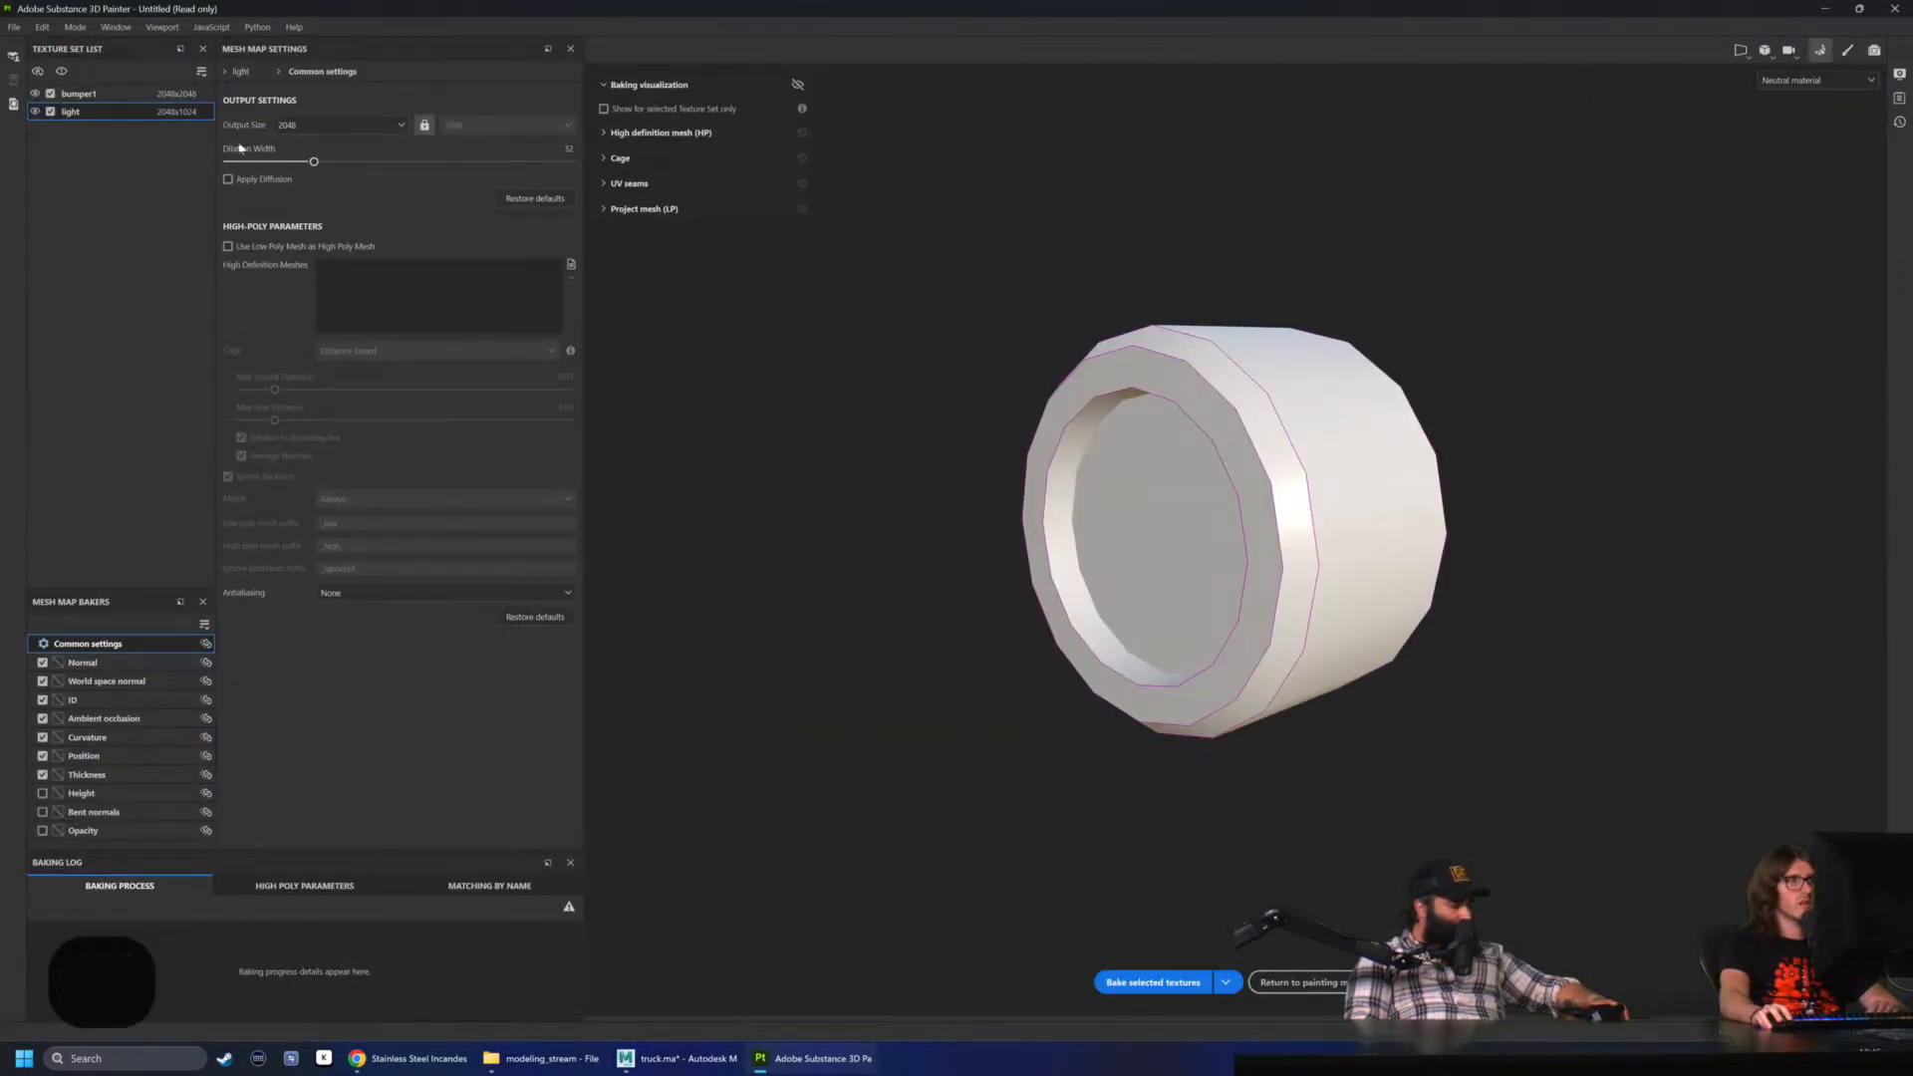
{"action": "left_click", "coordinate": [424, 127]}
{"action": "left_click", "coordinate": [507, 124]}
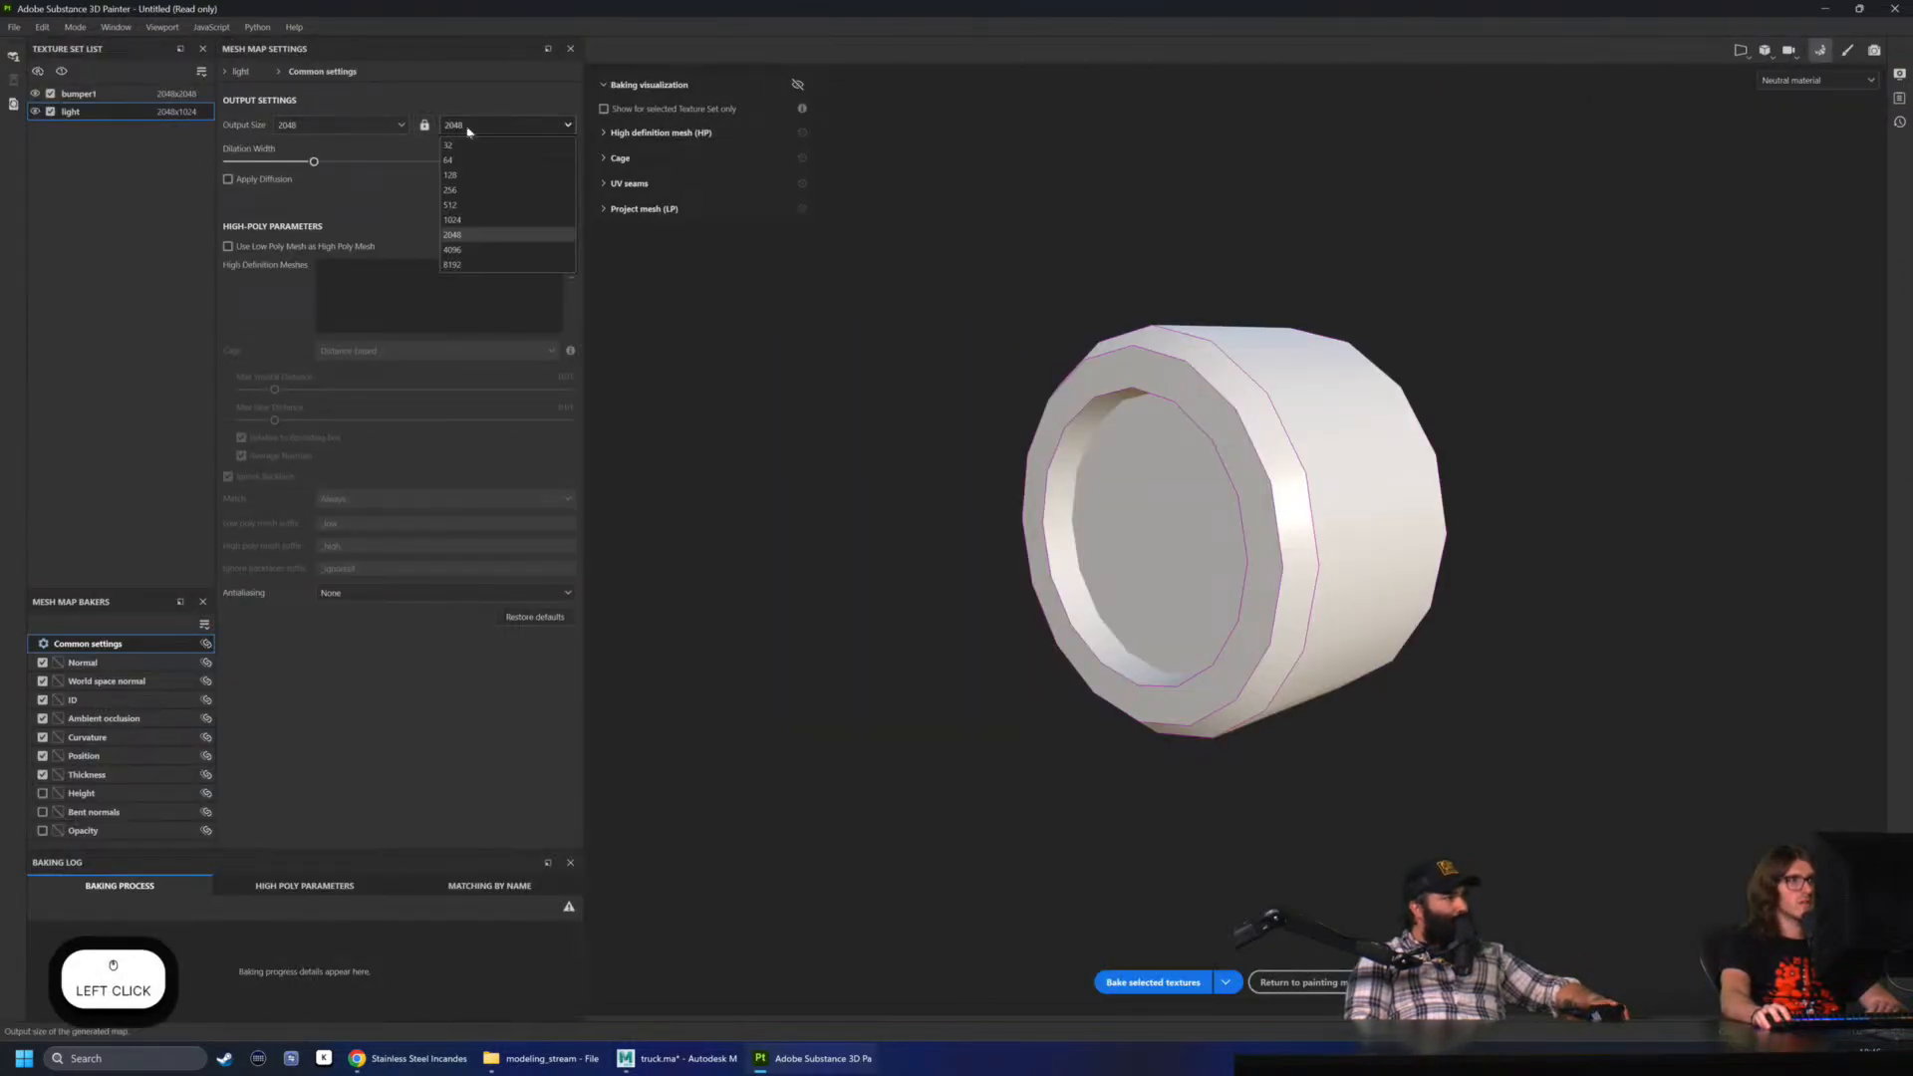
{"action": "left_click", "coordinate": [468, 217]}
- Bake only the ambient occlusion map for the light texture set and return to painting mode
{"action": "left_click", "coordinate": [42, 662]}
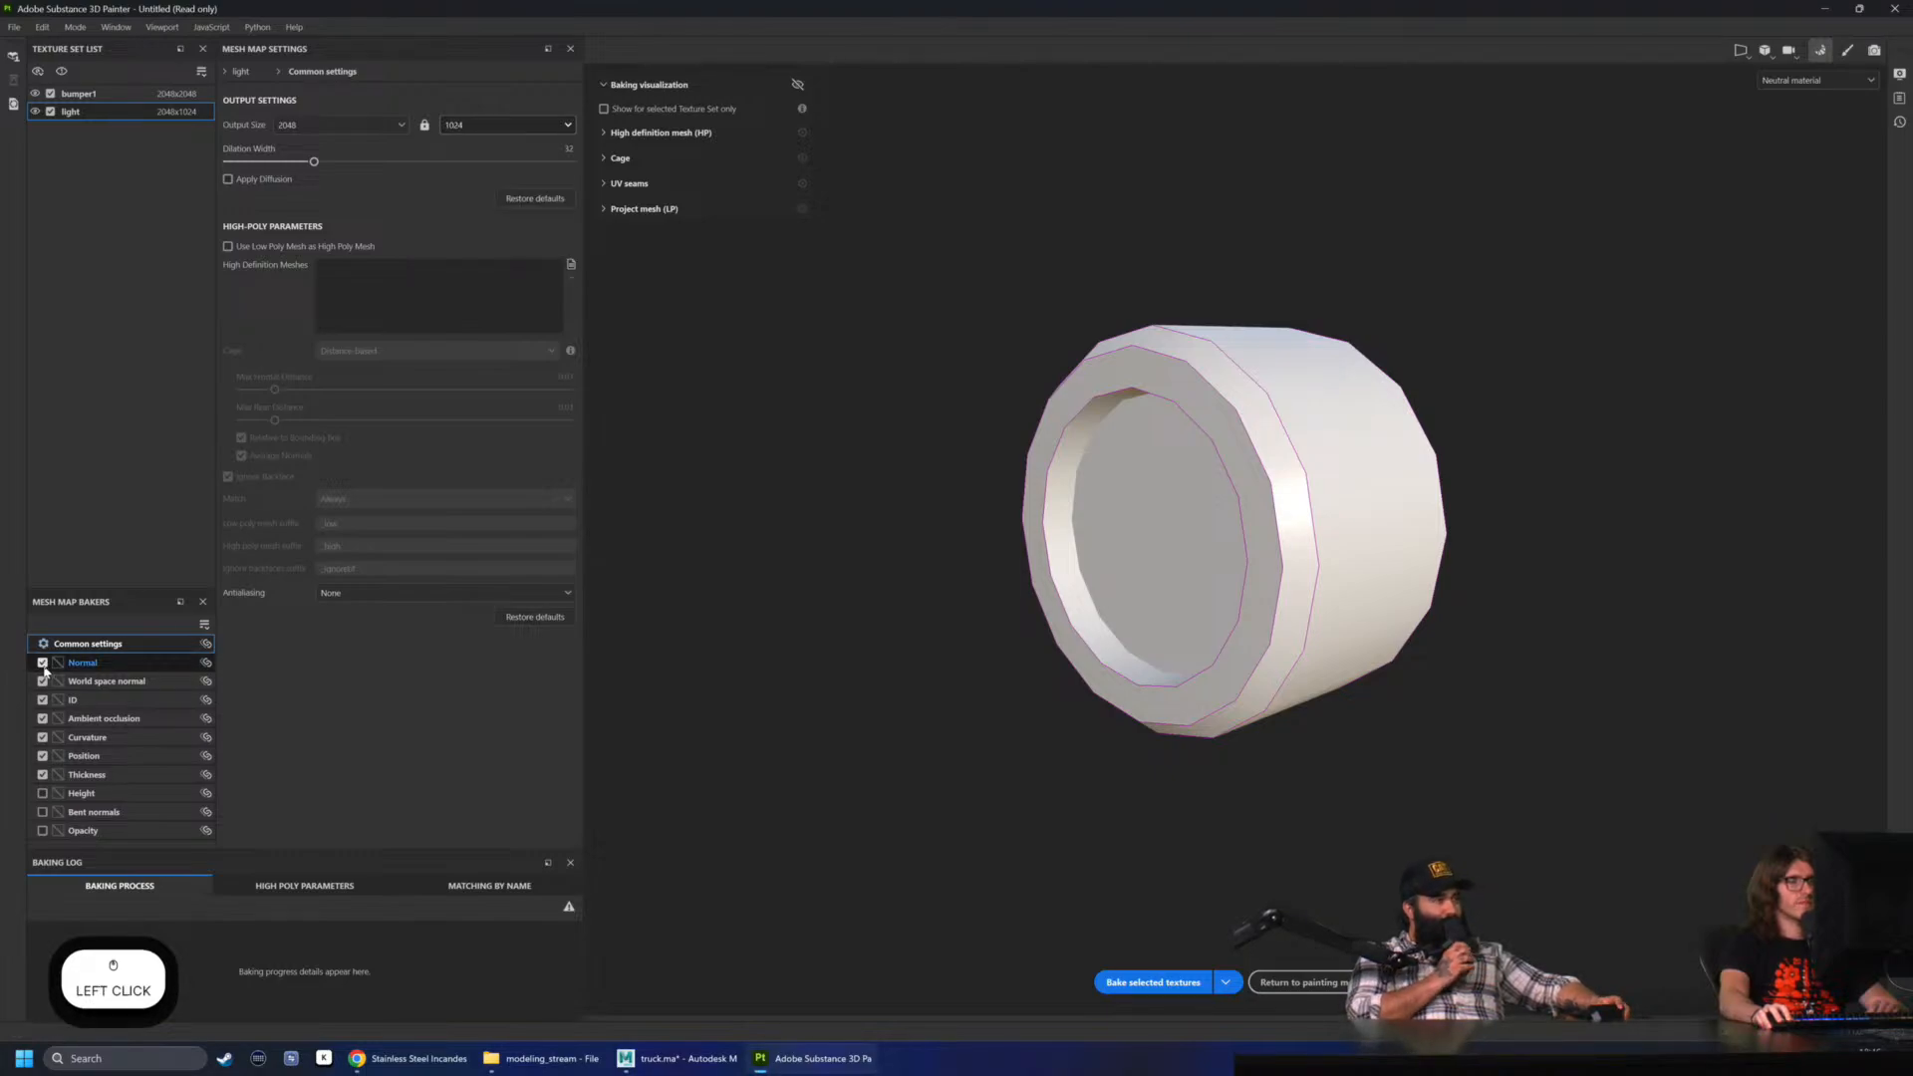
{"action": "left_click", "coordinate": [42, 680]}
{"action": "left_click", "coordinate": [42, 700]}
{"action": "left_click", "coordinate": [42, 738]}
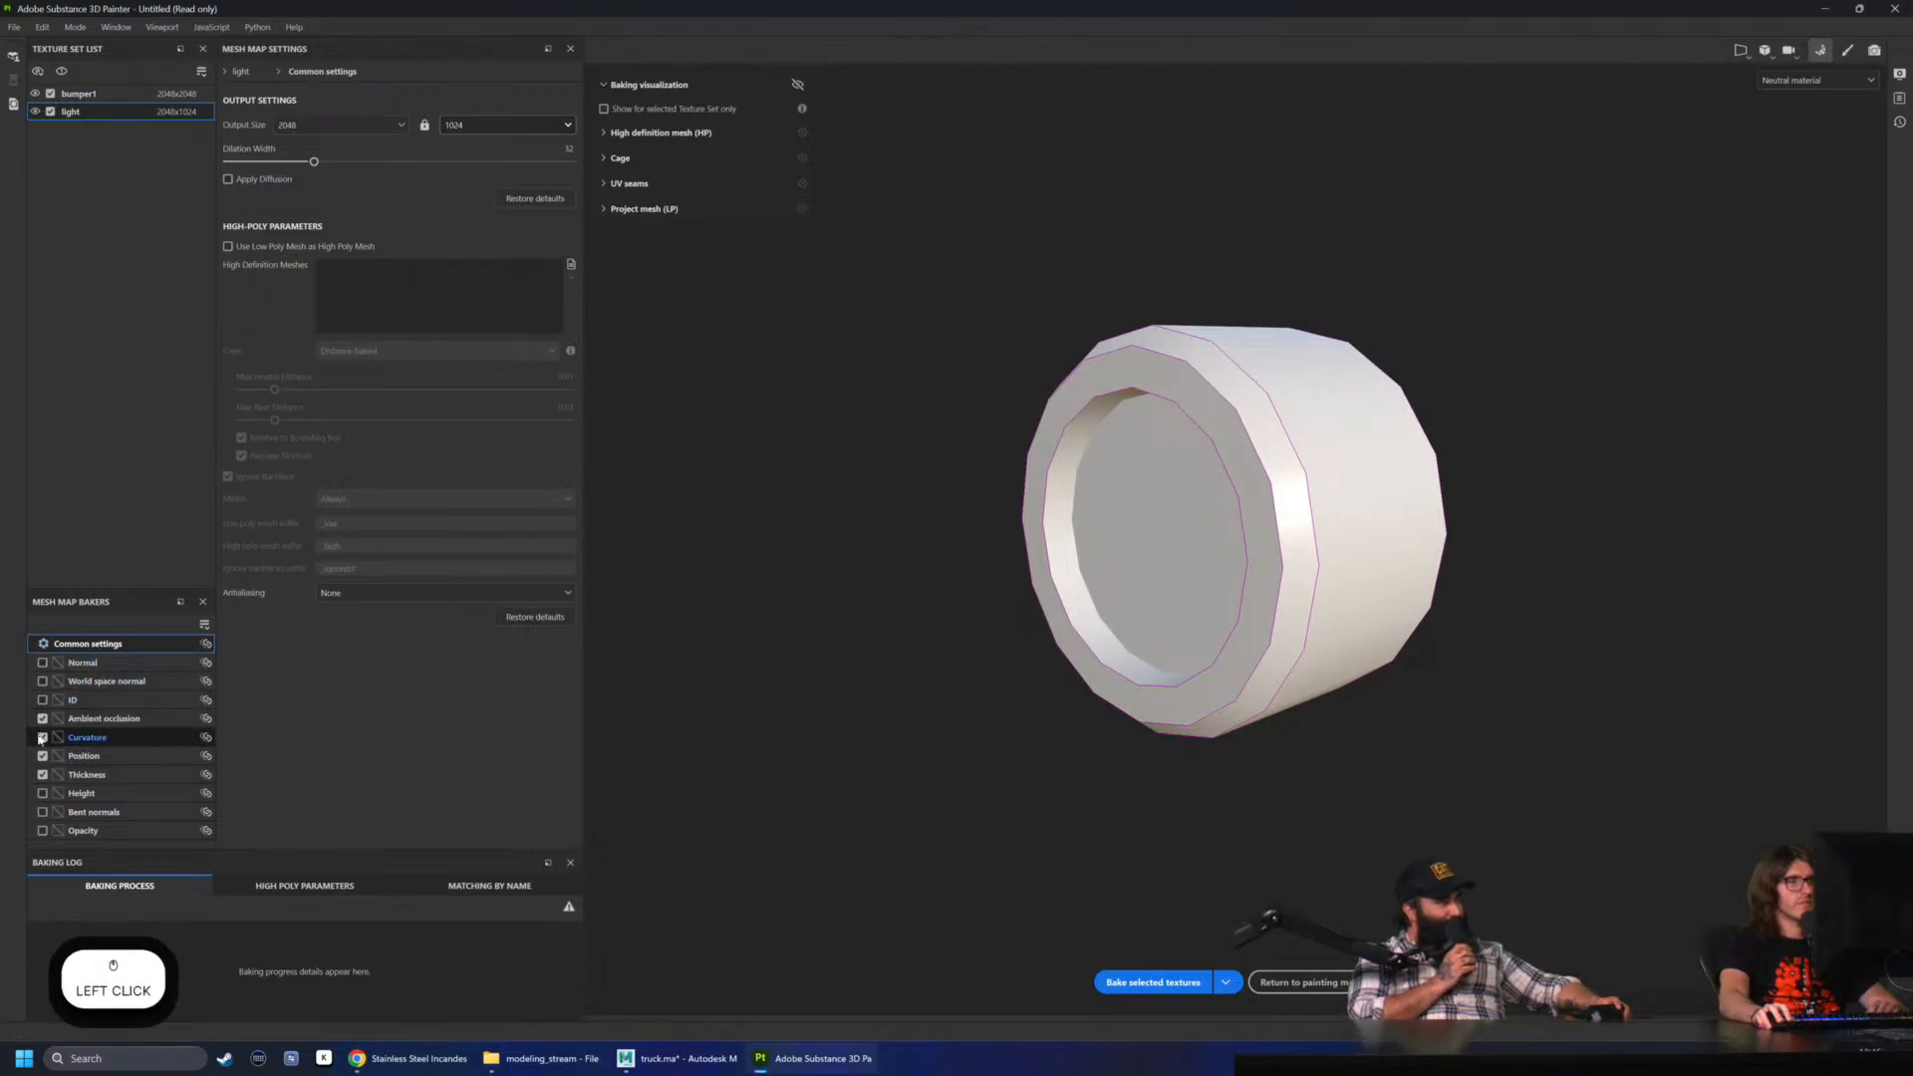
{"action": "left_click", "coordinate": [42, 755]}
{"action": "left_click", "coordinate": [42, 774]}
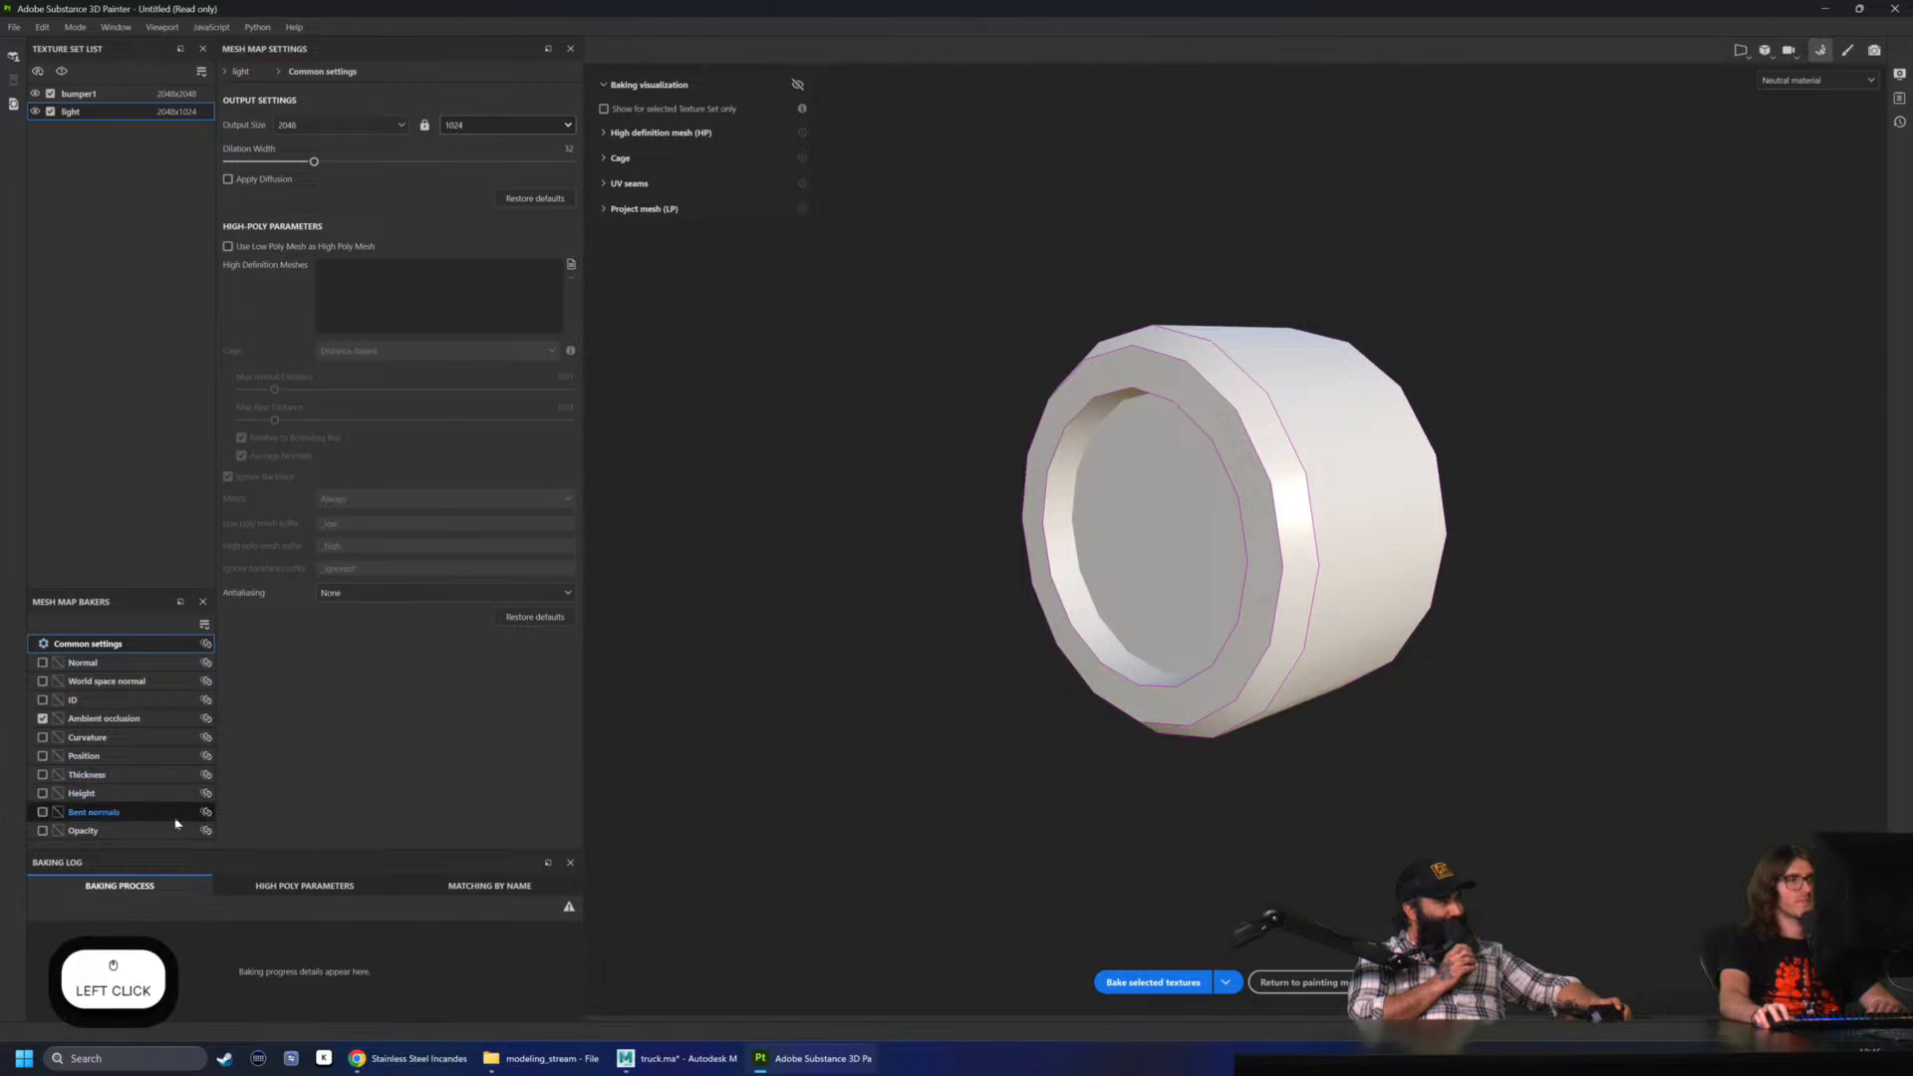
{"action": "left_click", "coordinate": [1153, 982]}
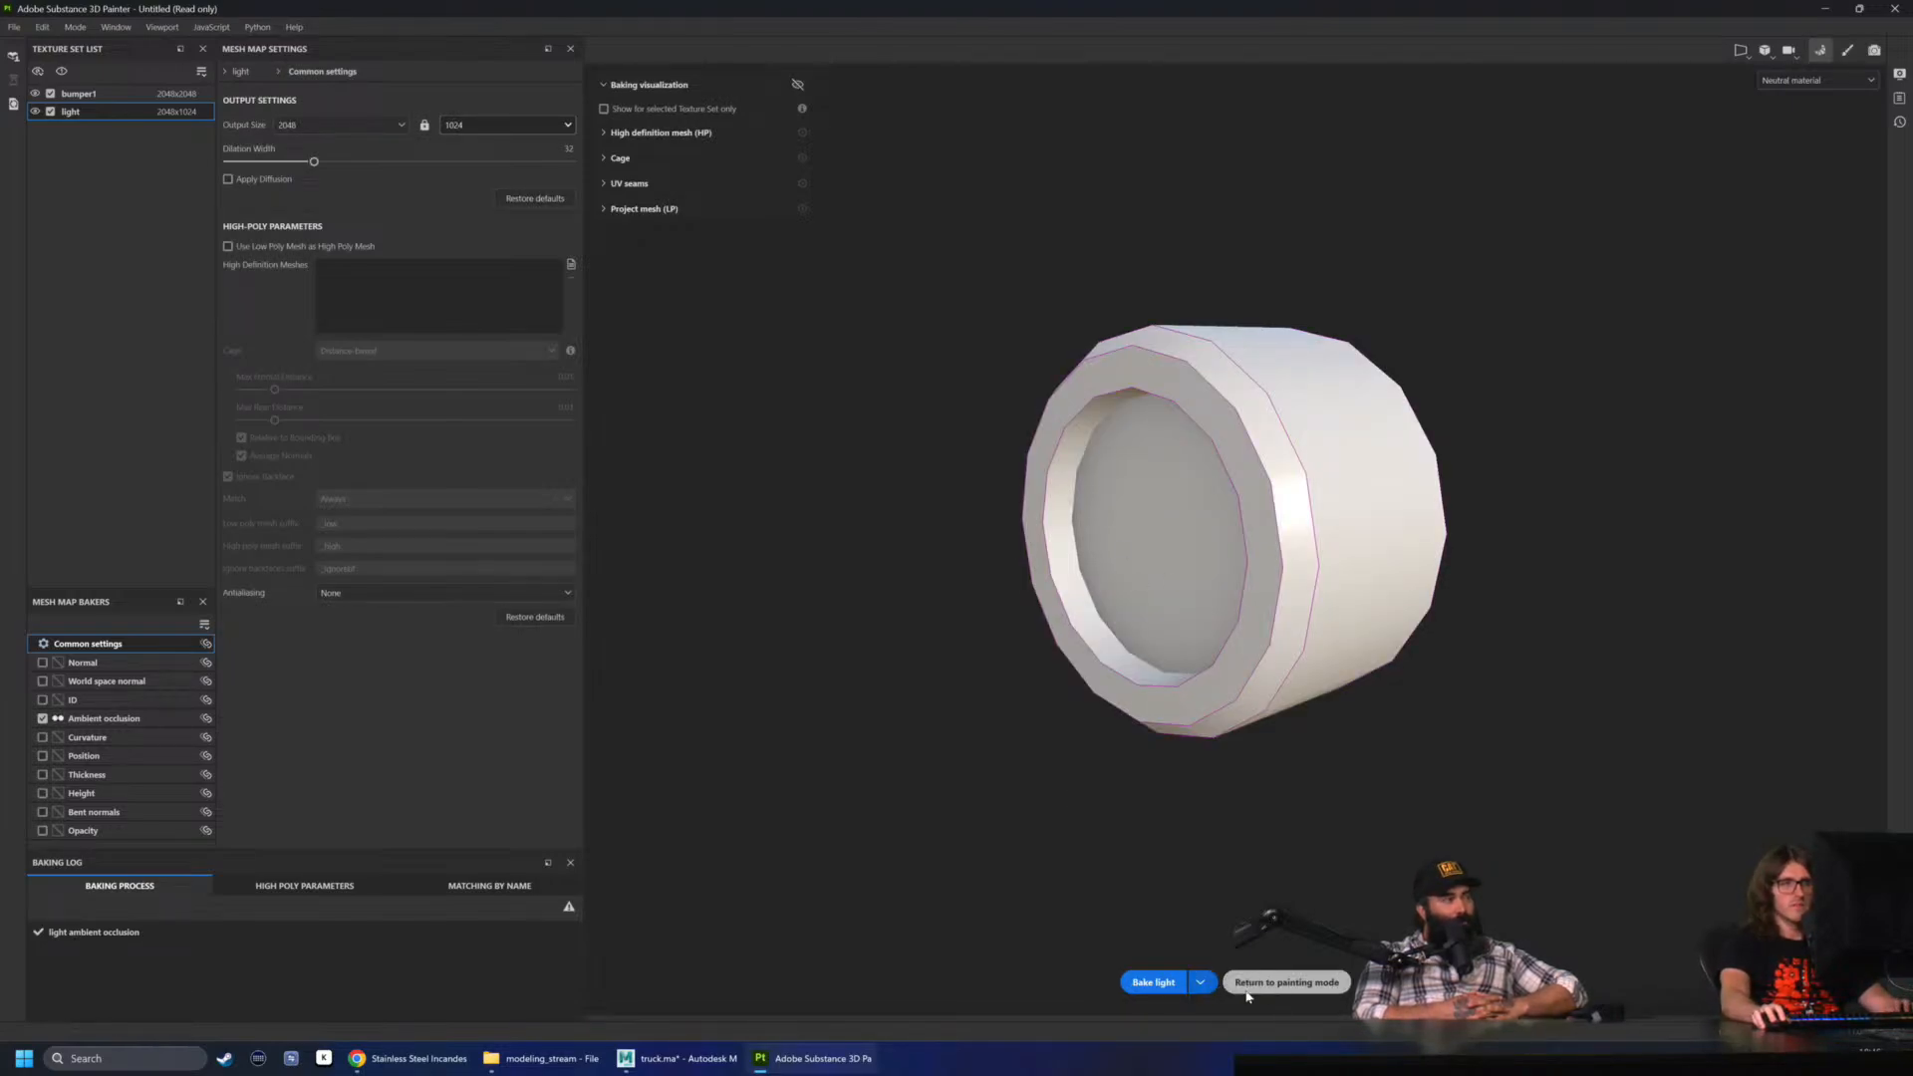
{"action": "left_click", "coordinate": [1283, 982]}
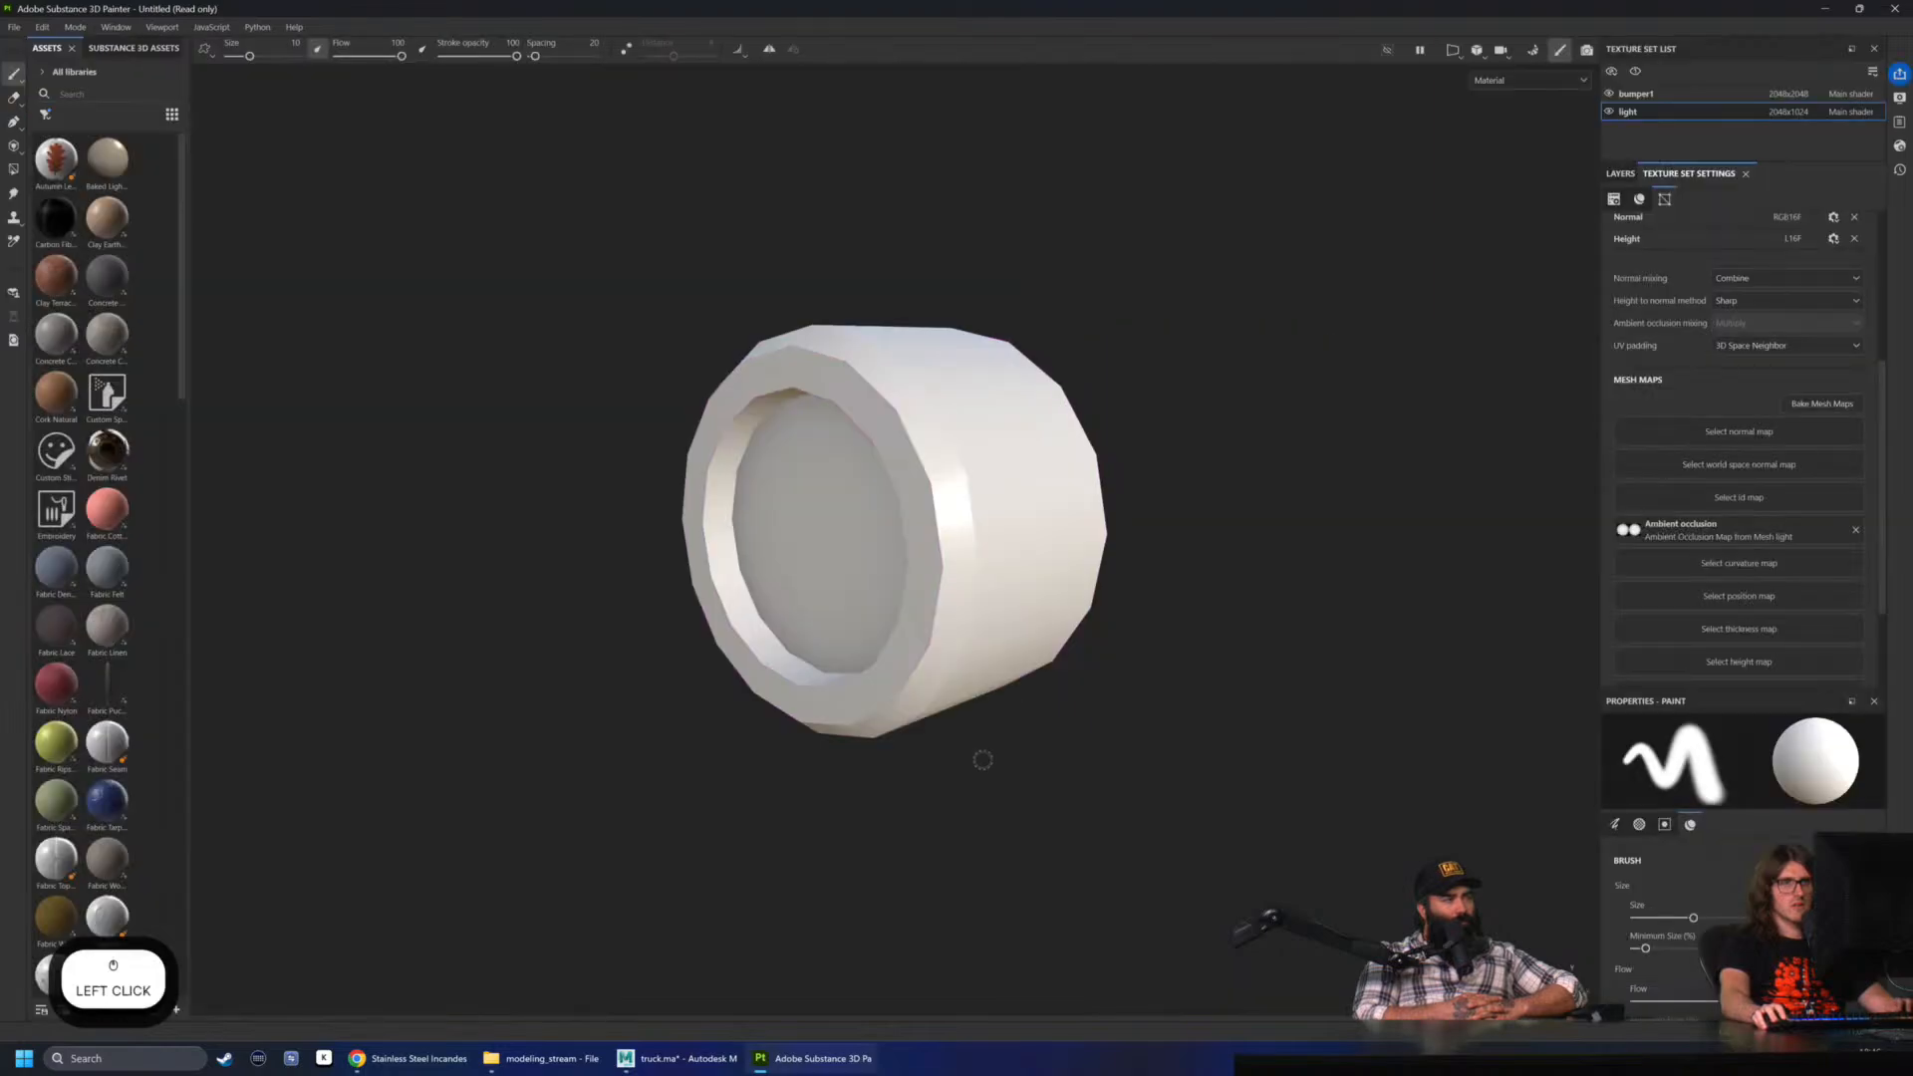
- Inspect the baked ambient occlusion mesh map on the light model, finishing in the Material view
{"action": "left_click_drag", "start_coordinate": [982, 761], "coordinate": [1107, 754], "text": "alt"}
{"action": "left_click", "coordinate": [1494, 81]}
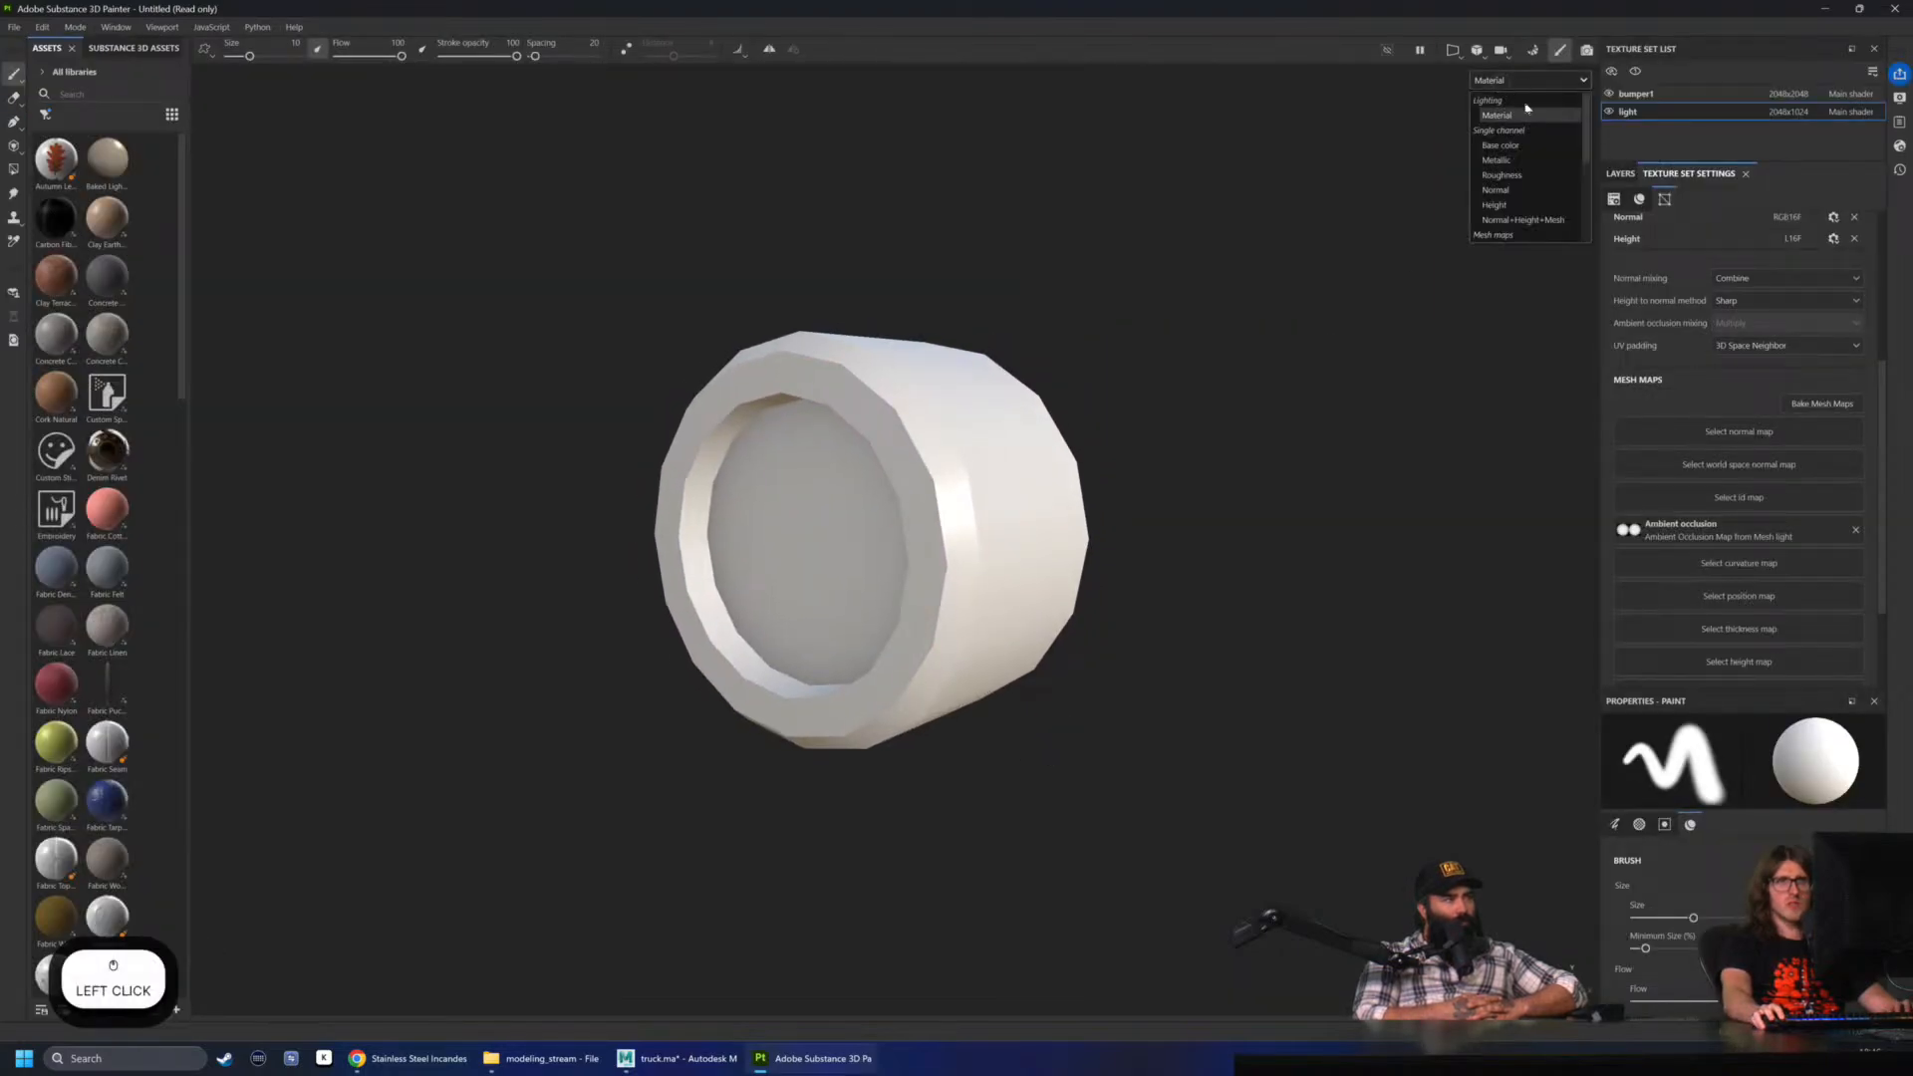
{"action": "scroll", "coordinate": [1543, 147], "scroll_direction": "down", "scroll_amount": 1}
{"action": "scroll", "coordinate": [1541, 145], "scroll_direction": "down", "scroll_amount": 2}
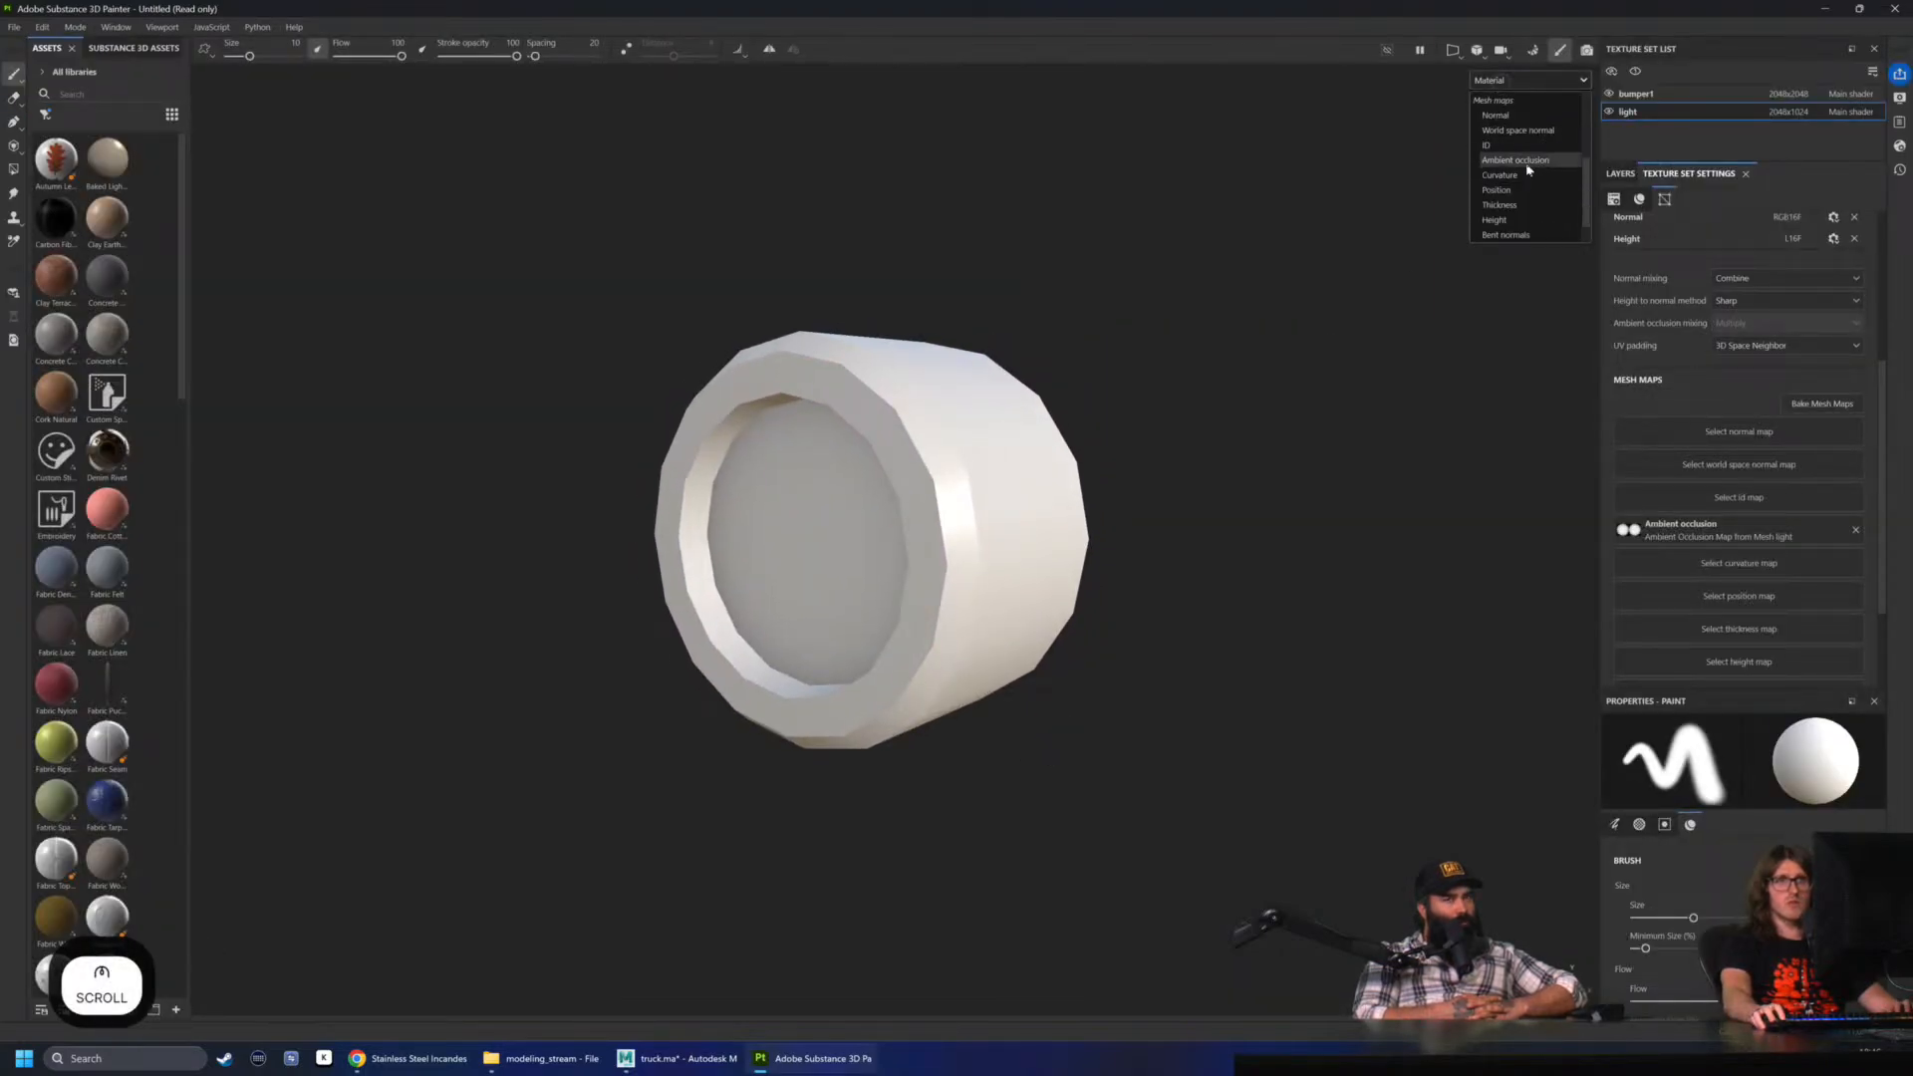
{"action": "left_click", "coordinate": [1524, 167]}
{"action": "mouse_move", "coordinate": [1081, 398]}
{"action": "left_mouse_down", "text": "alt"}
{"action": "mouse_move", "coordinate": [1342, 385]}
{"action": "mouse_move", "coordinate": [1115, 385]}
{"action": "mouse_move", "coordinate": [999, 498]}
{"action": "mouse_move", "coordinate": [177, 444]}
{"action": "mouse_move", "coordinate": [912, 444]}
{"action": "mouse_move", "coordinate": [1376, 286]}
{"action": "left_mouse_up", "text": "alt"}
{"action": "scroll", "coordinate": [999, 499], "scroll_direction": "down", "scroll_amount": 2}
{"action": "scroll", "coordinate": [999, 498], "scroll_direction": "down", "scroll_amount": 2}
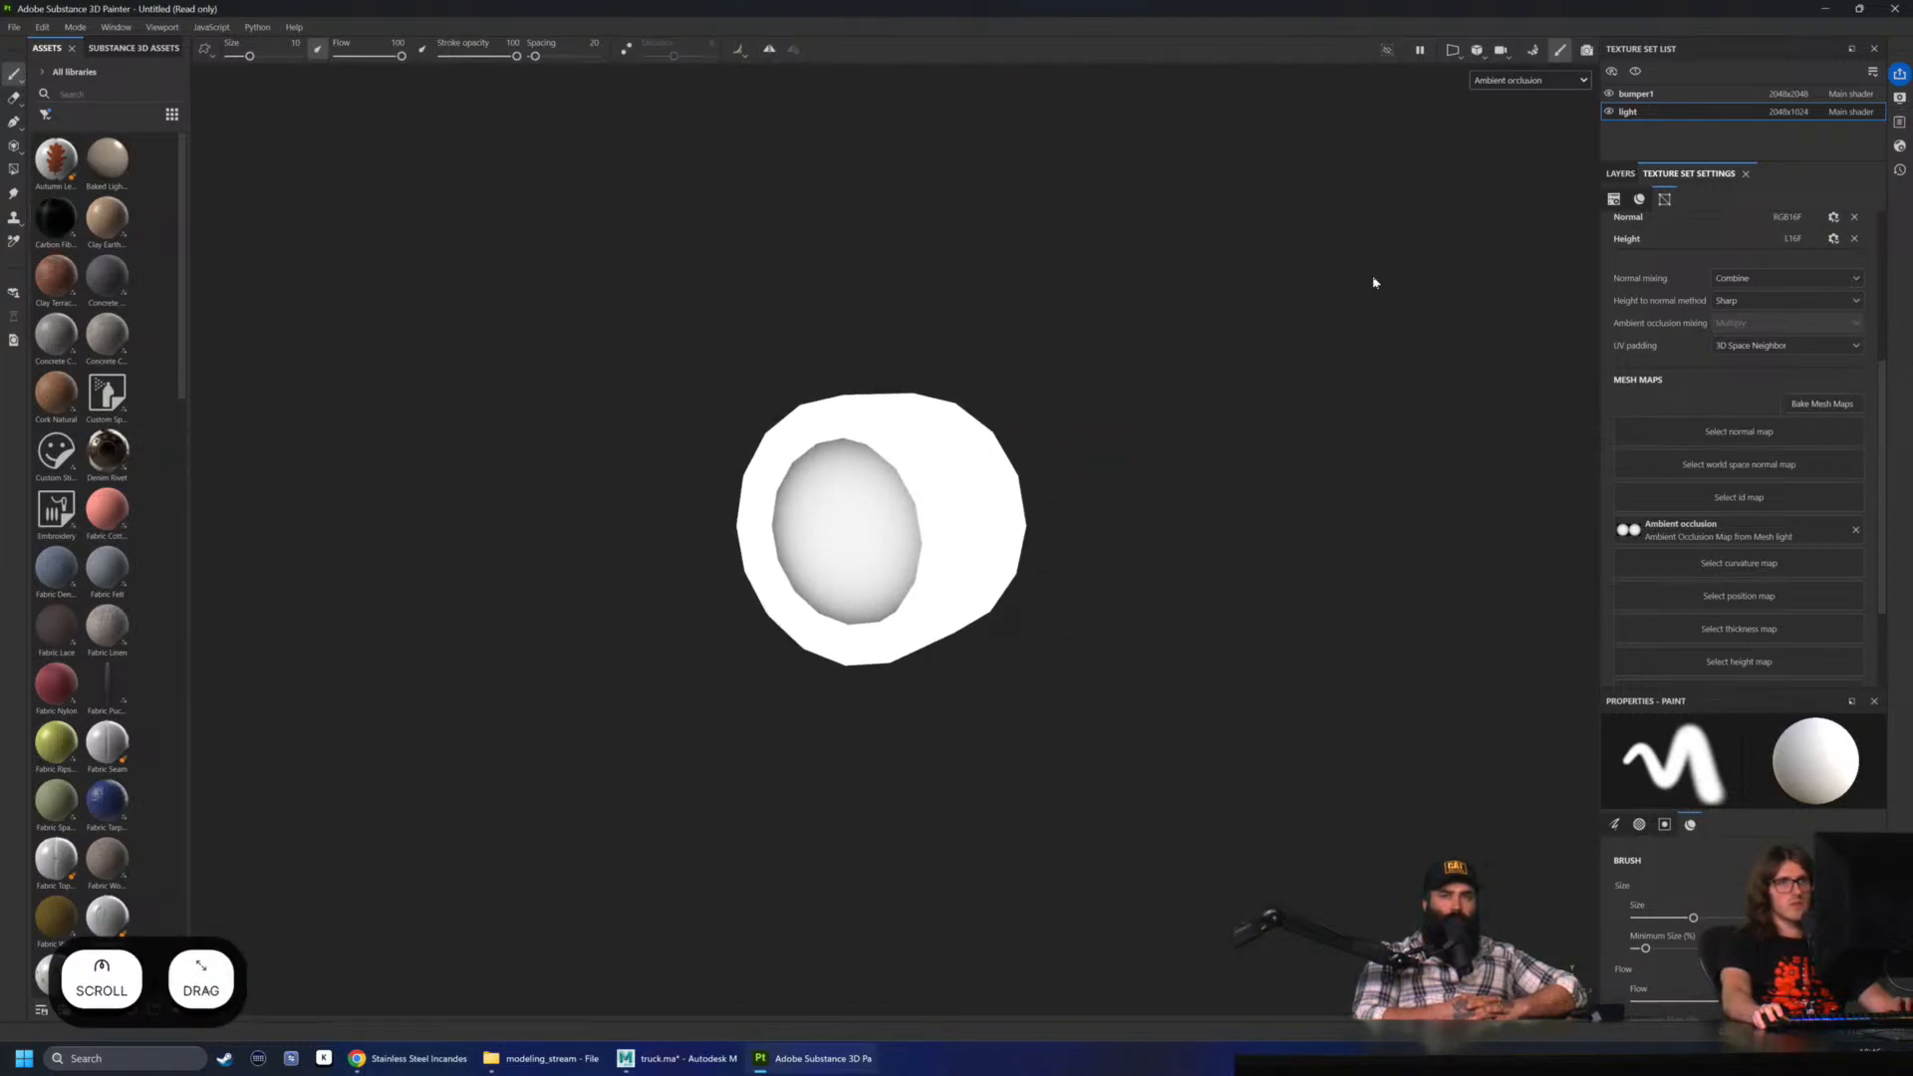
{"action": "left_click", "coordinate": [1528, 79]}
{"action": "left_click", "coordinate": [1511, 115]}
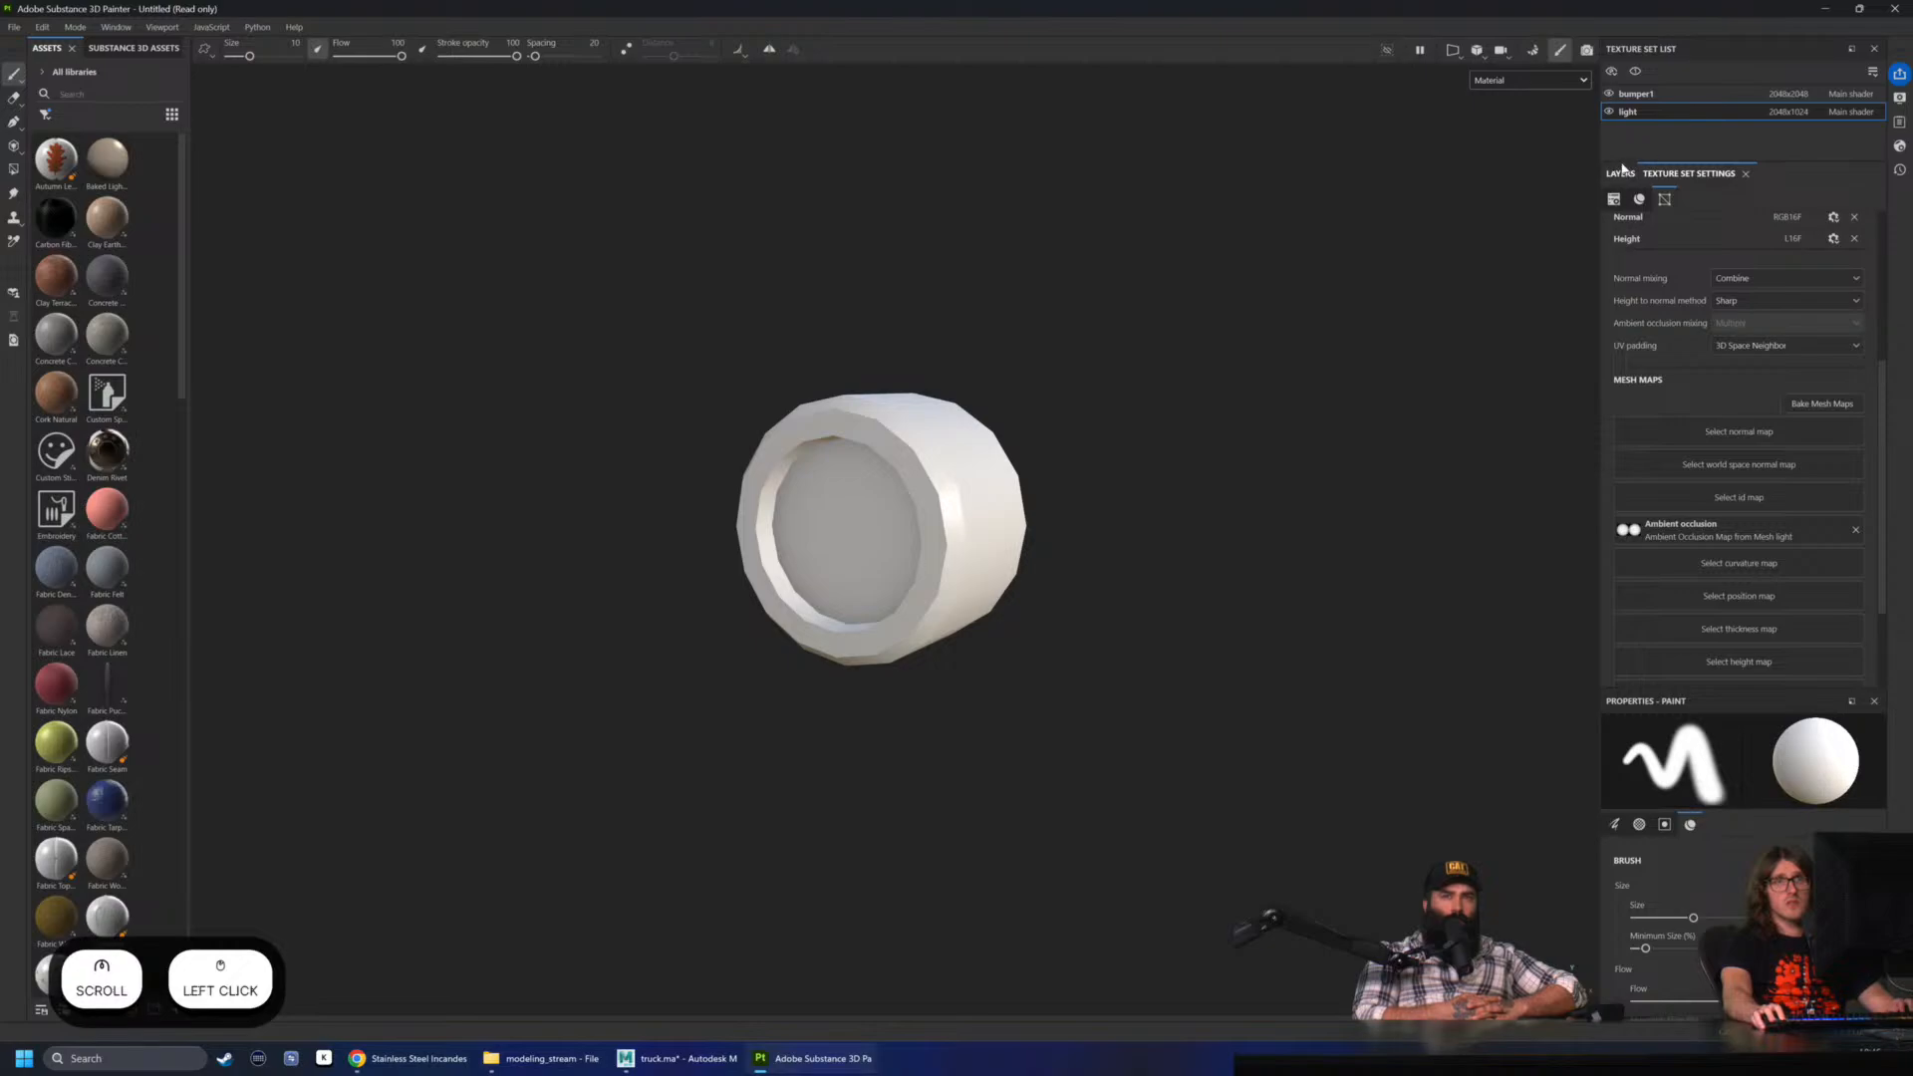
- Delete the default Layer 1 from the light texture set's layer stack
{"action": "left_click", "coordinate": [1620, 174]}
{"action": "left_click", "coordinate": [1698, 236]}
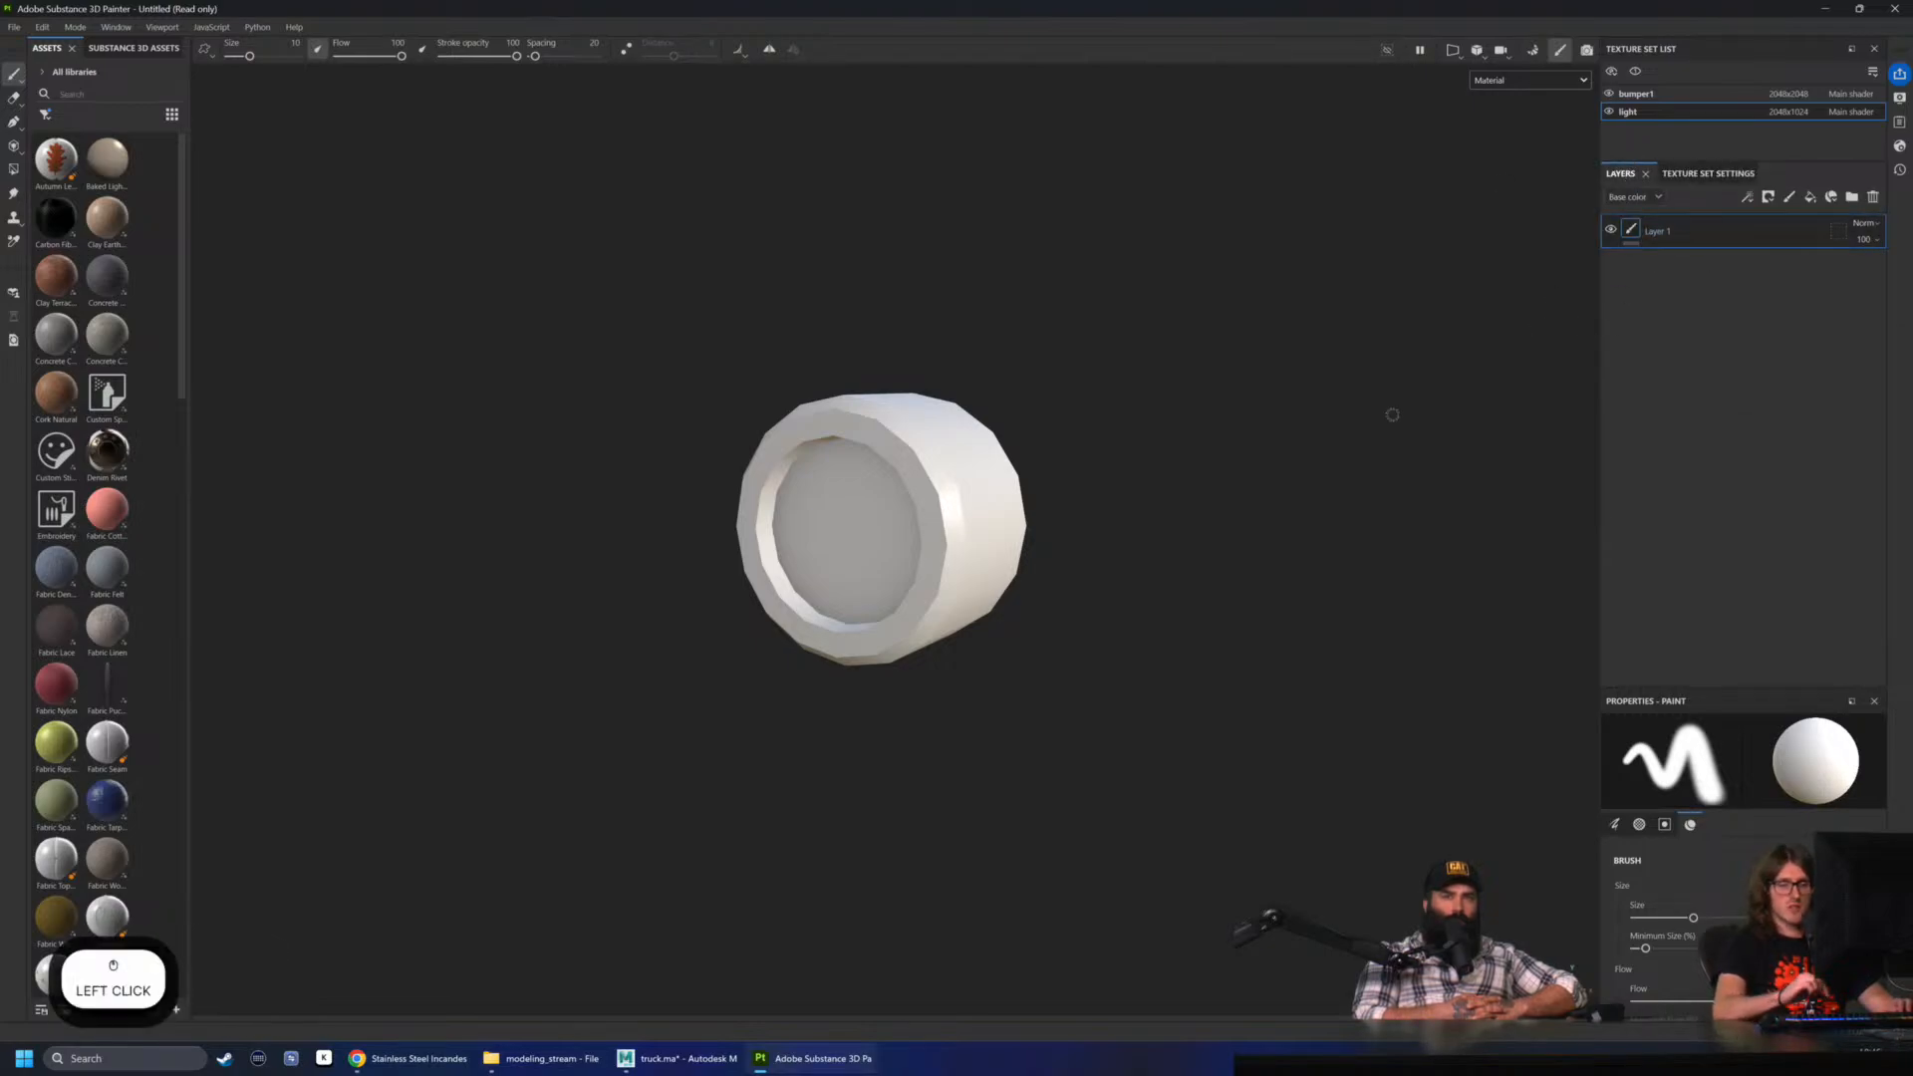
{"action": "key", "text": "Delete"}
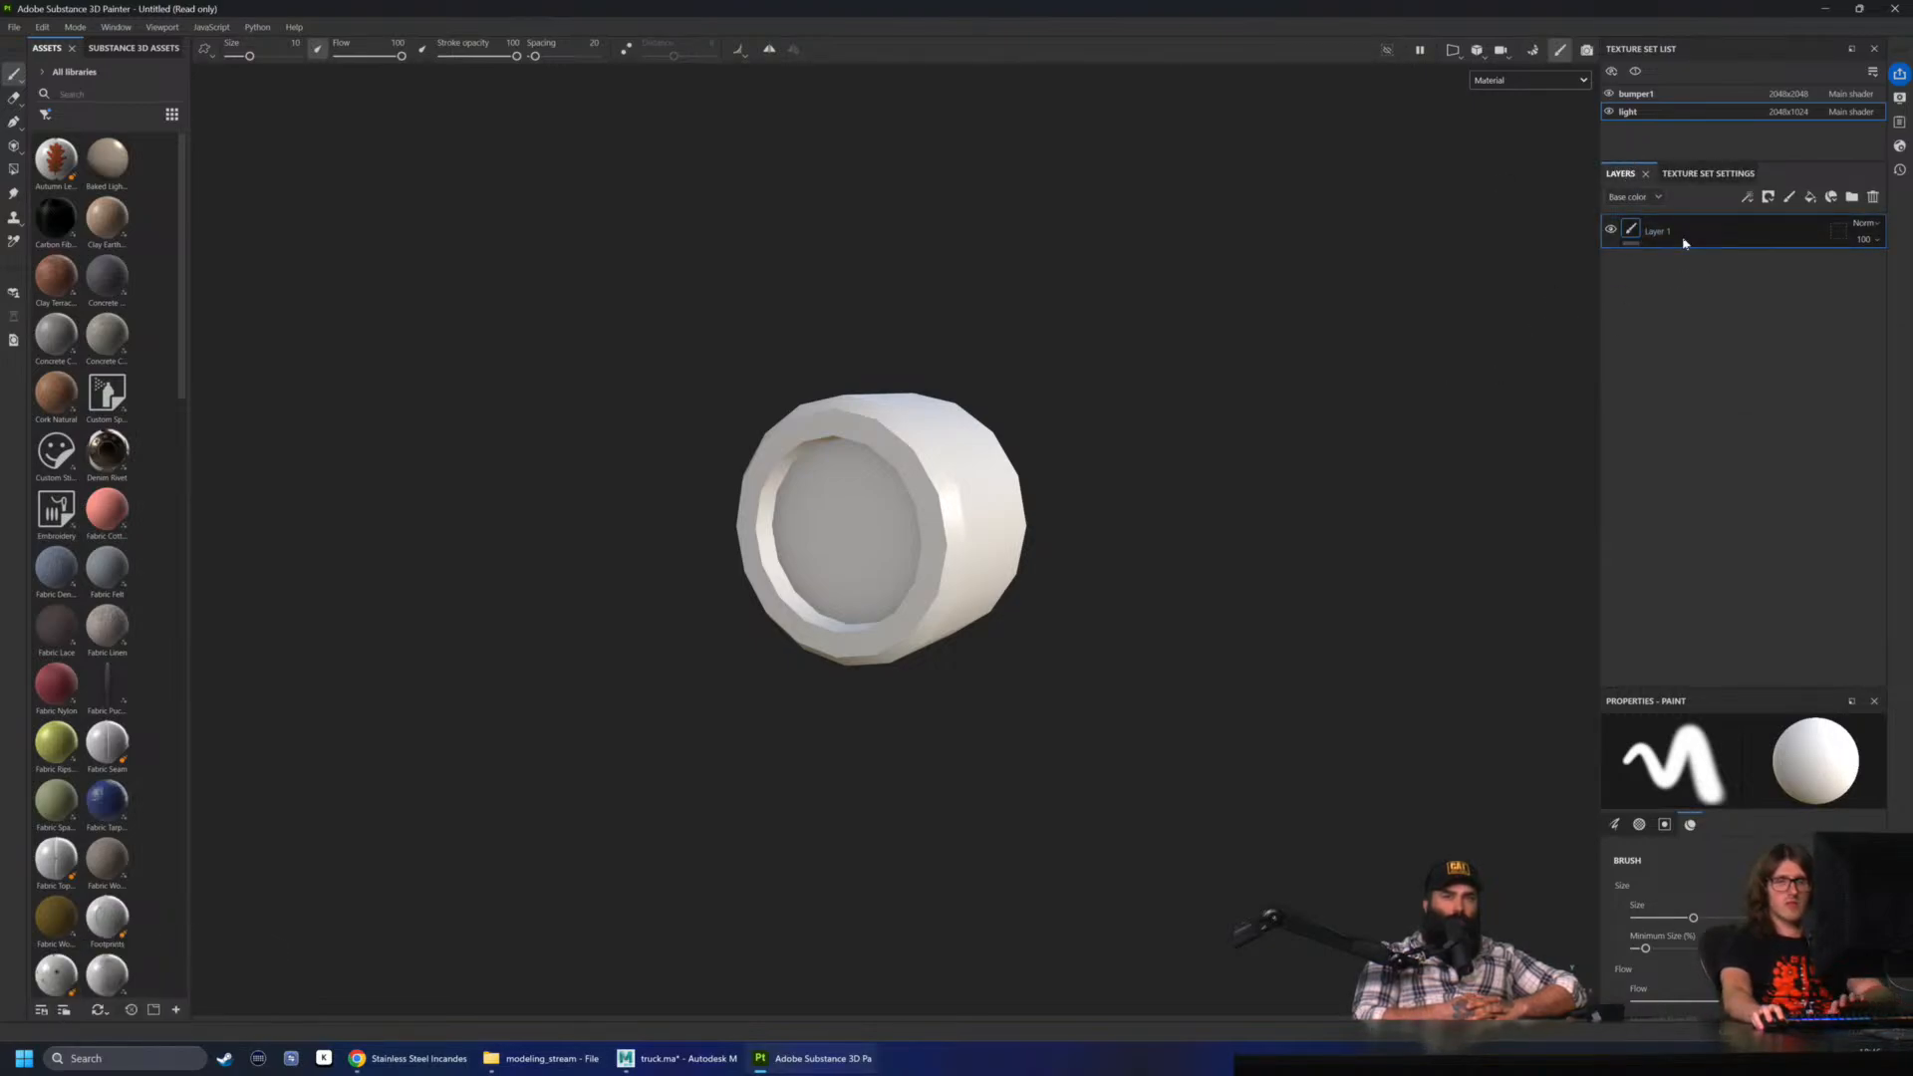
{"action": "key", "text": "Delete"}
- Save the project as light in the modeling_stream folder on the Desktop
{"action": "left_click_drag", "start_coordinate": [1003, 407], "coordinate": [1076, 414], "text": "alt"}
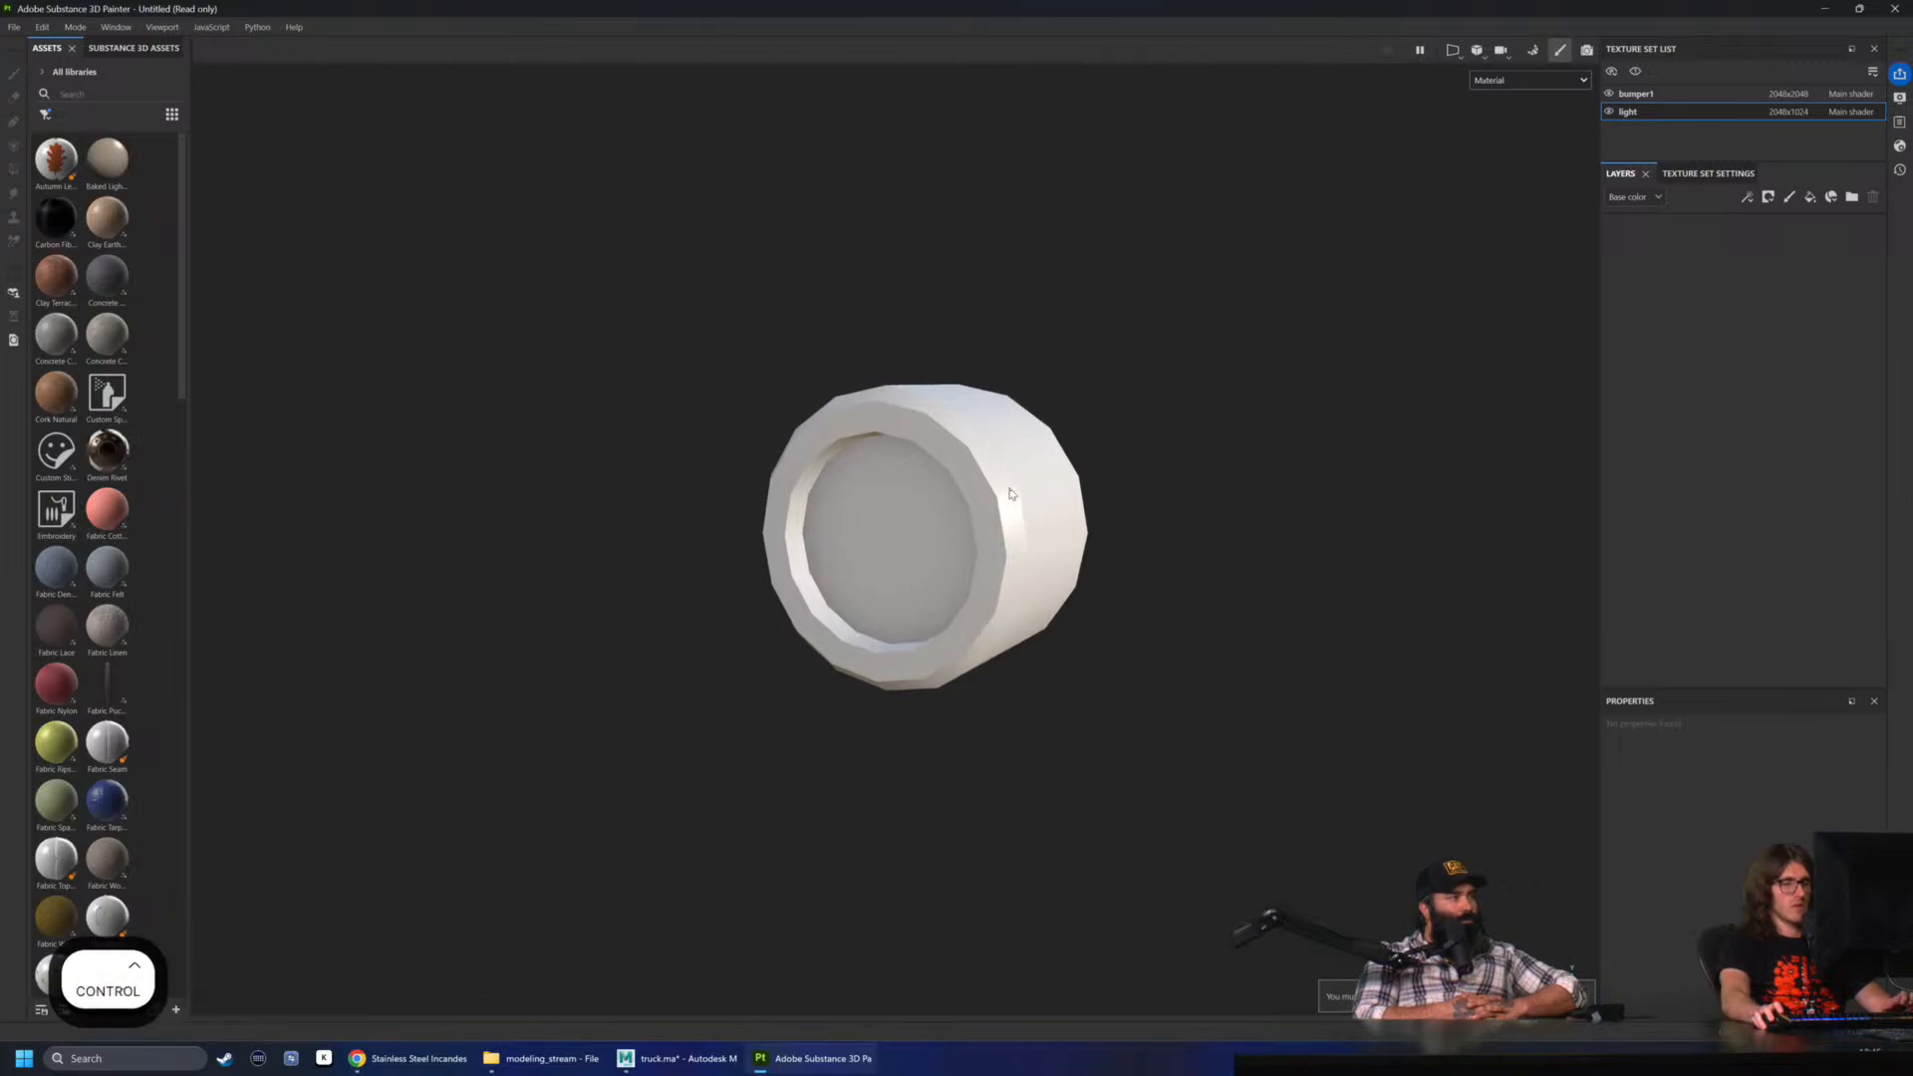
{"action": "key", "text": "ctrl+s"}
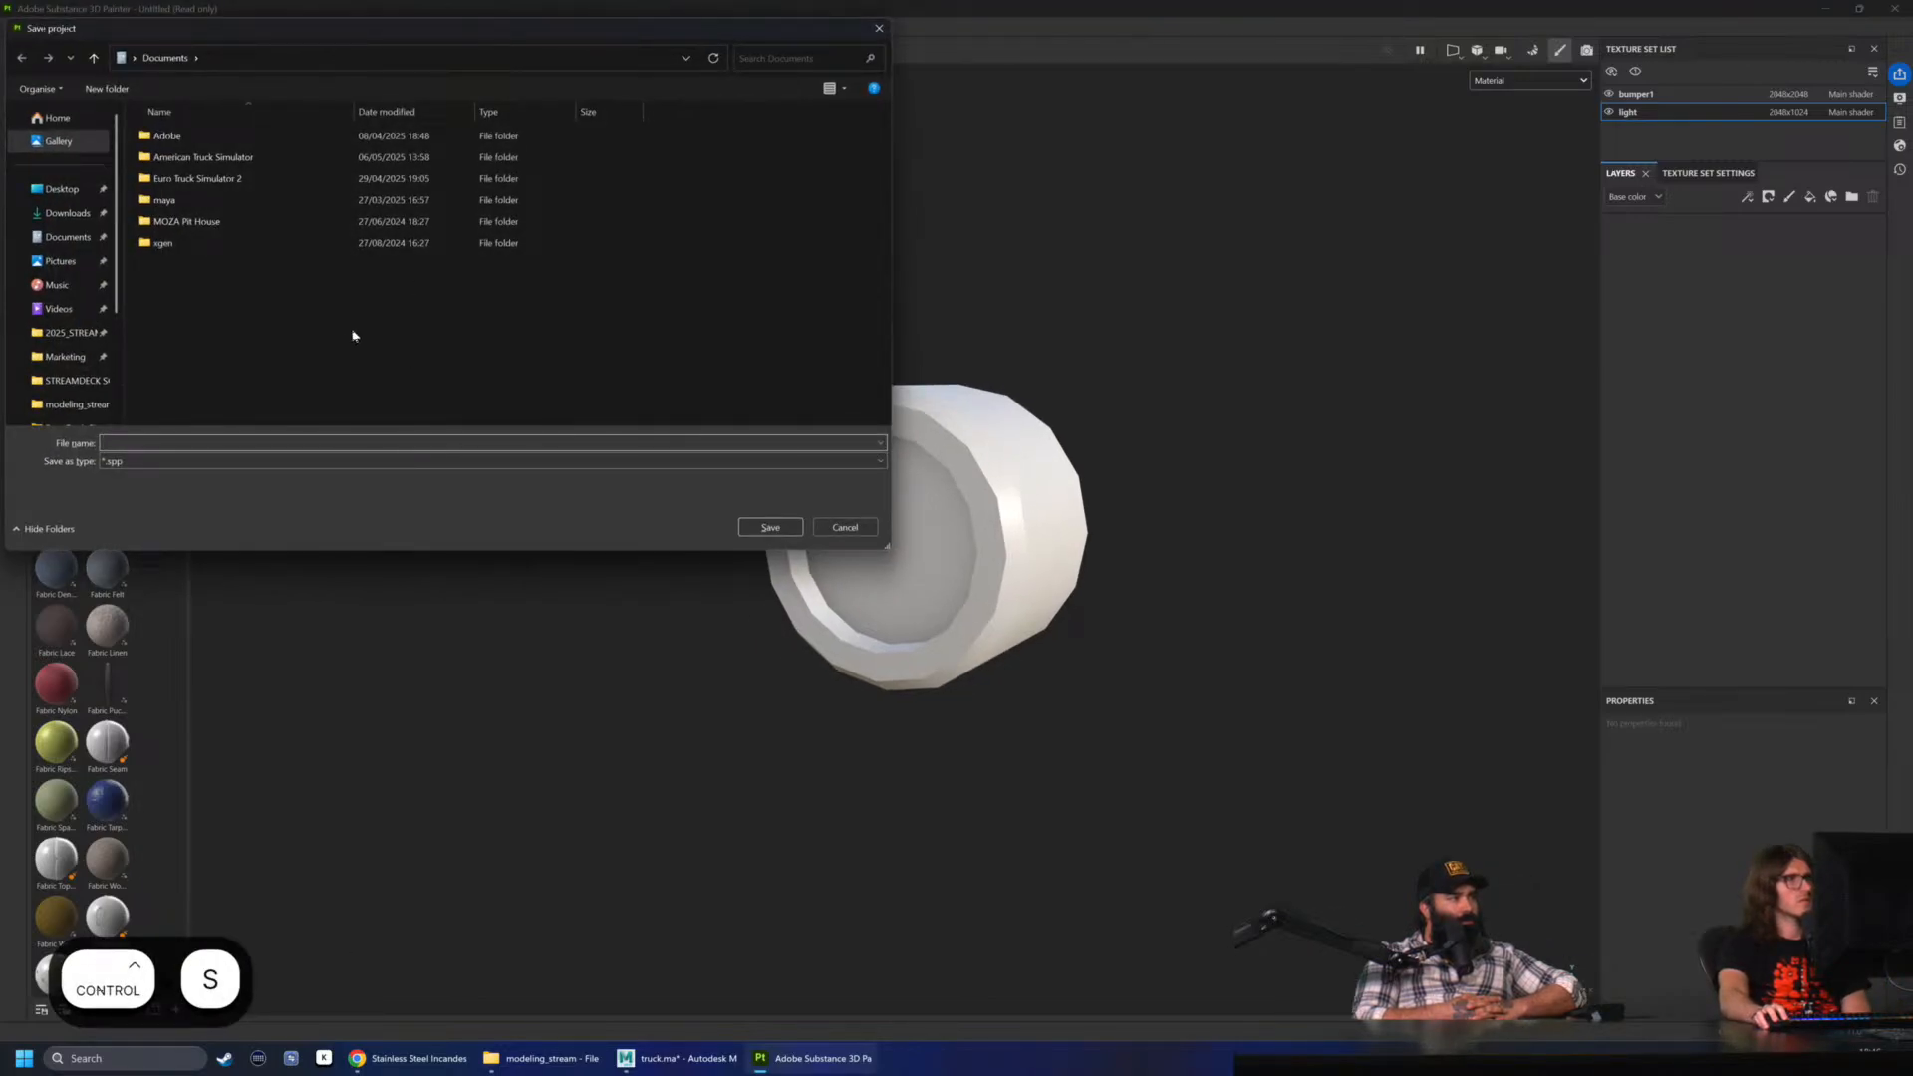
{"action": "left_click", "coordinate": [61, 189]}
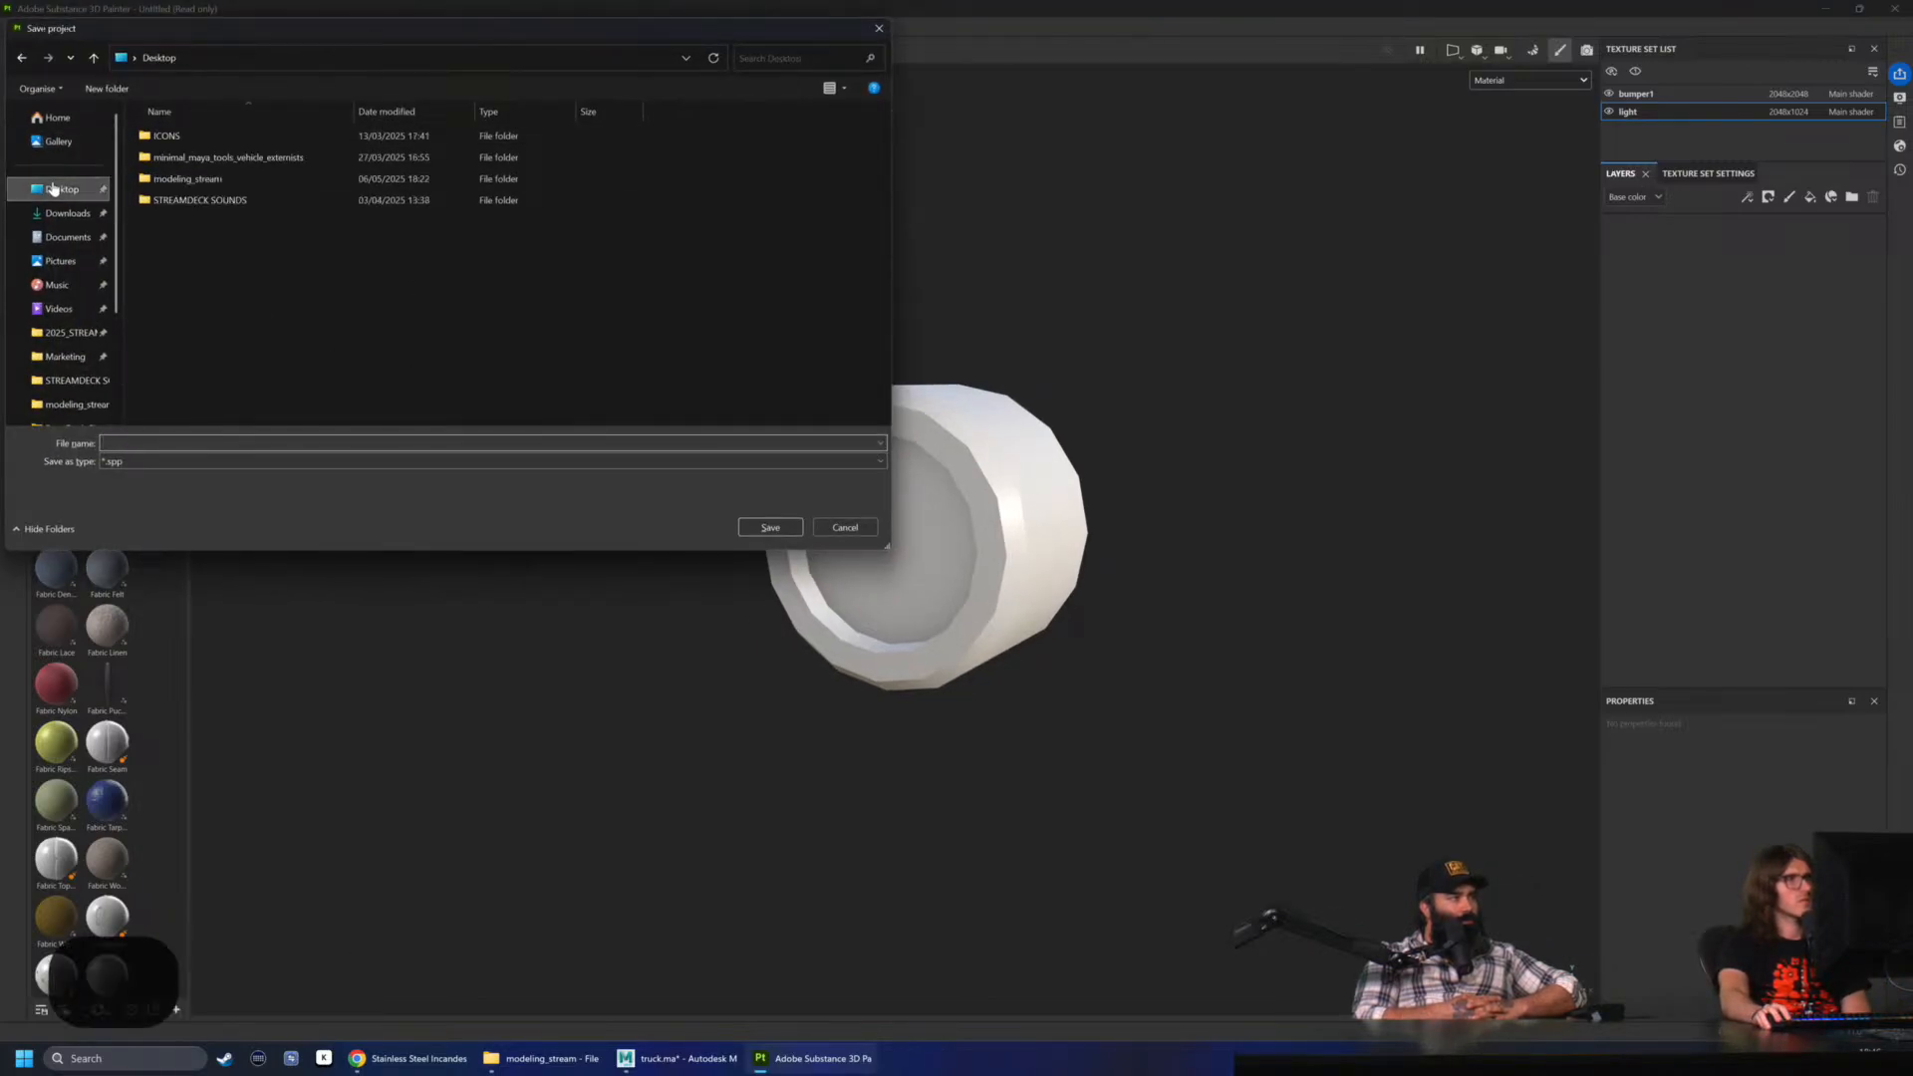
{"action": "double_click", "coordinate": [204, 180]}
{"action": "left_click", "coordinate": [159, 442]}
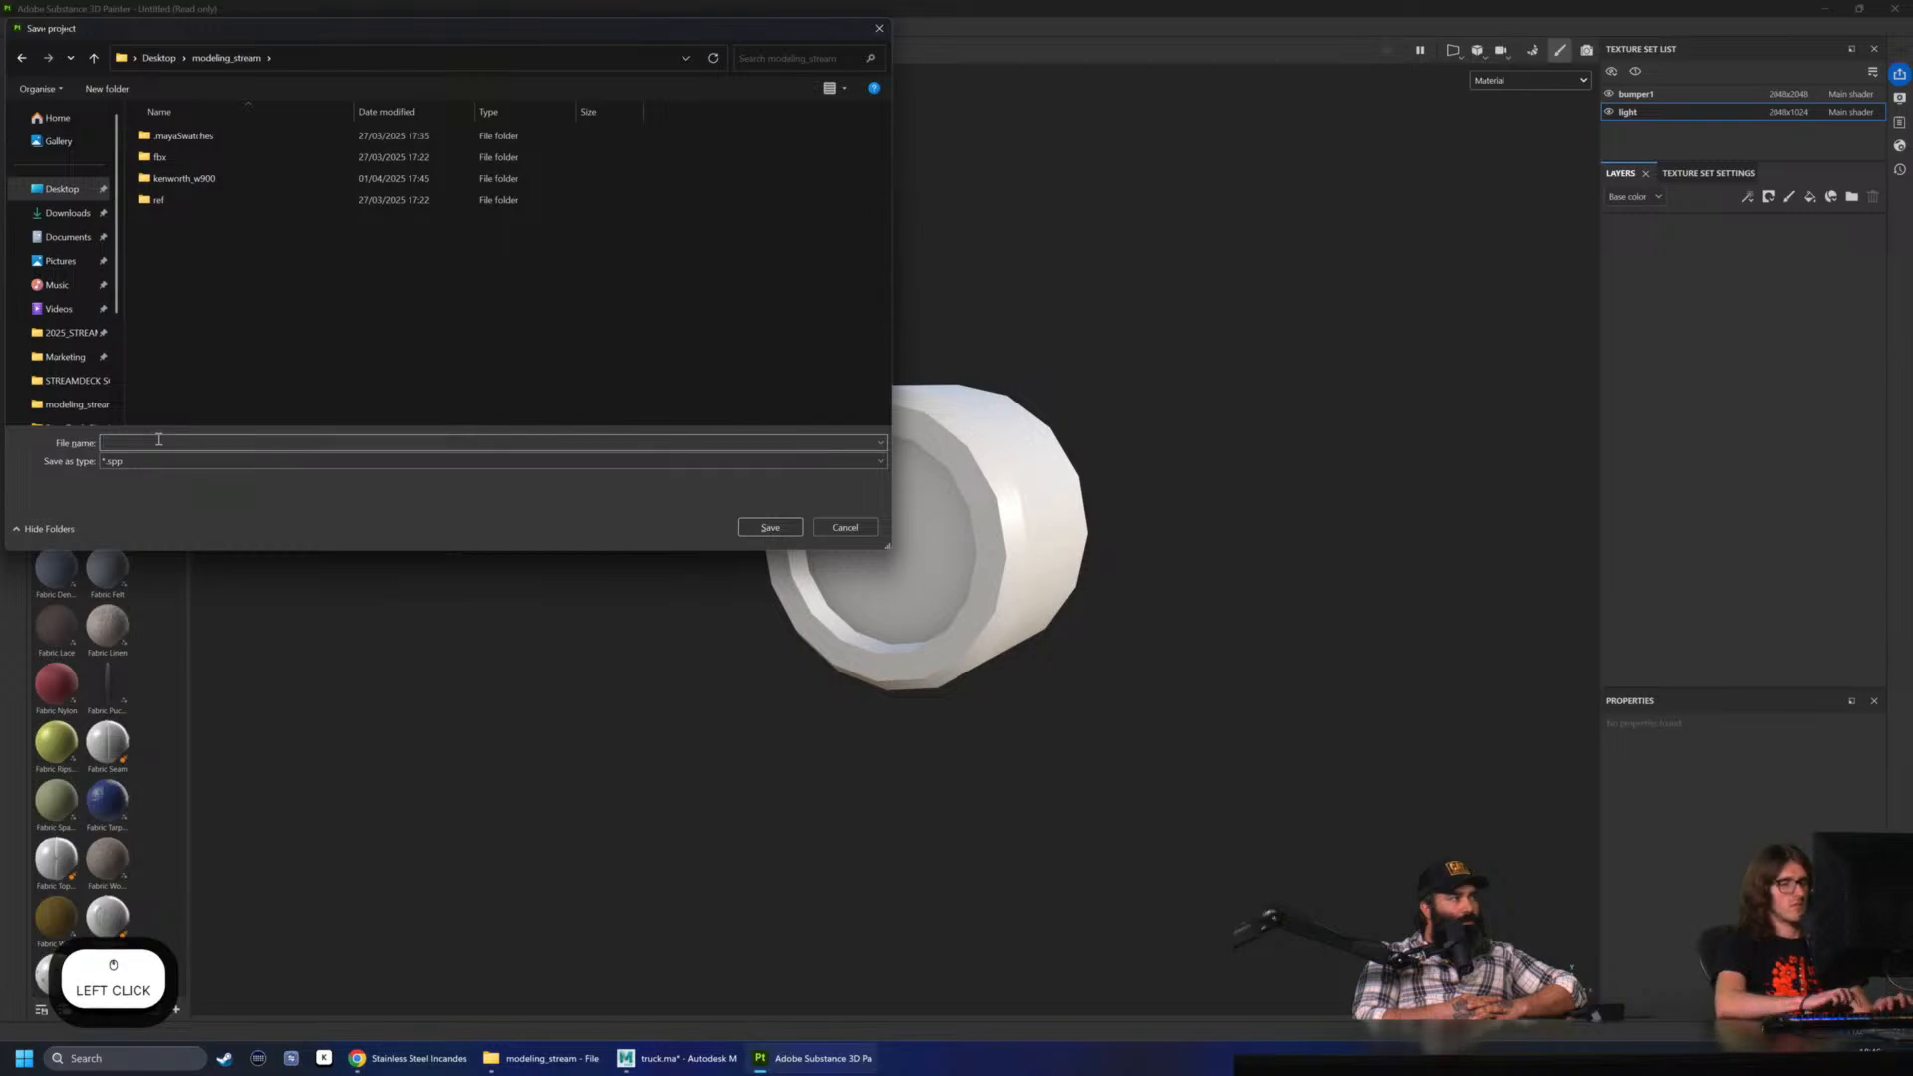
{"action": "type", "text": "light"}
{"action": "left_click", "coordinate": [771, 527]}
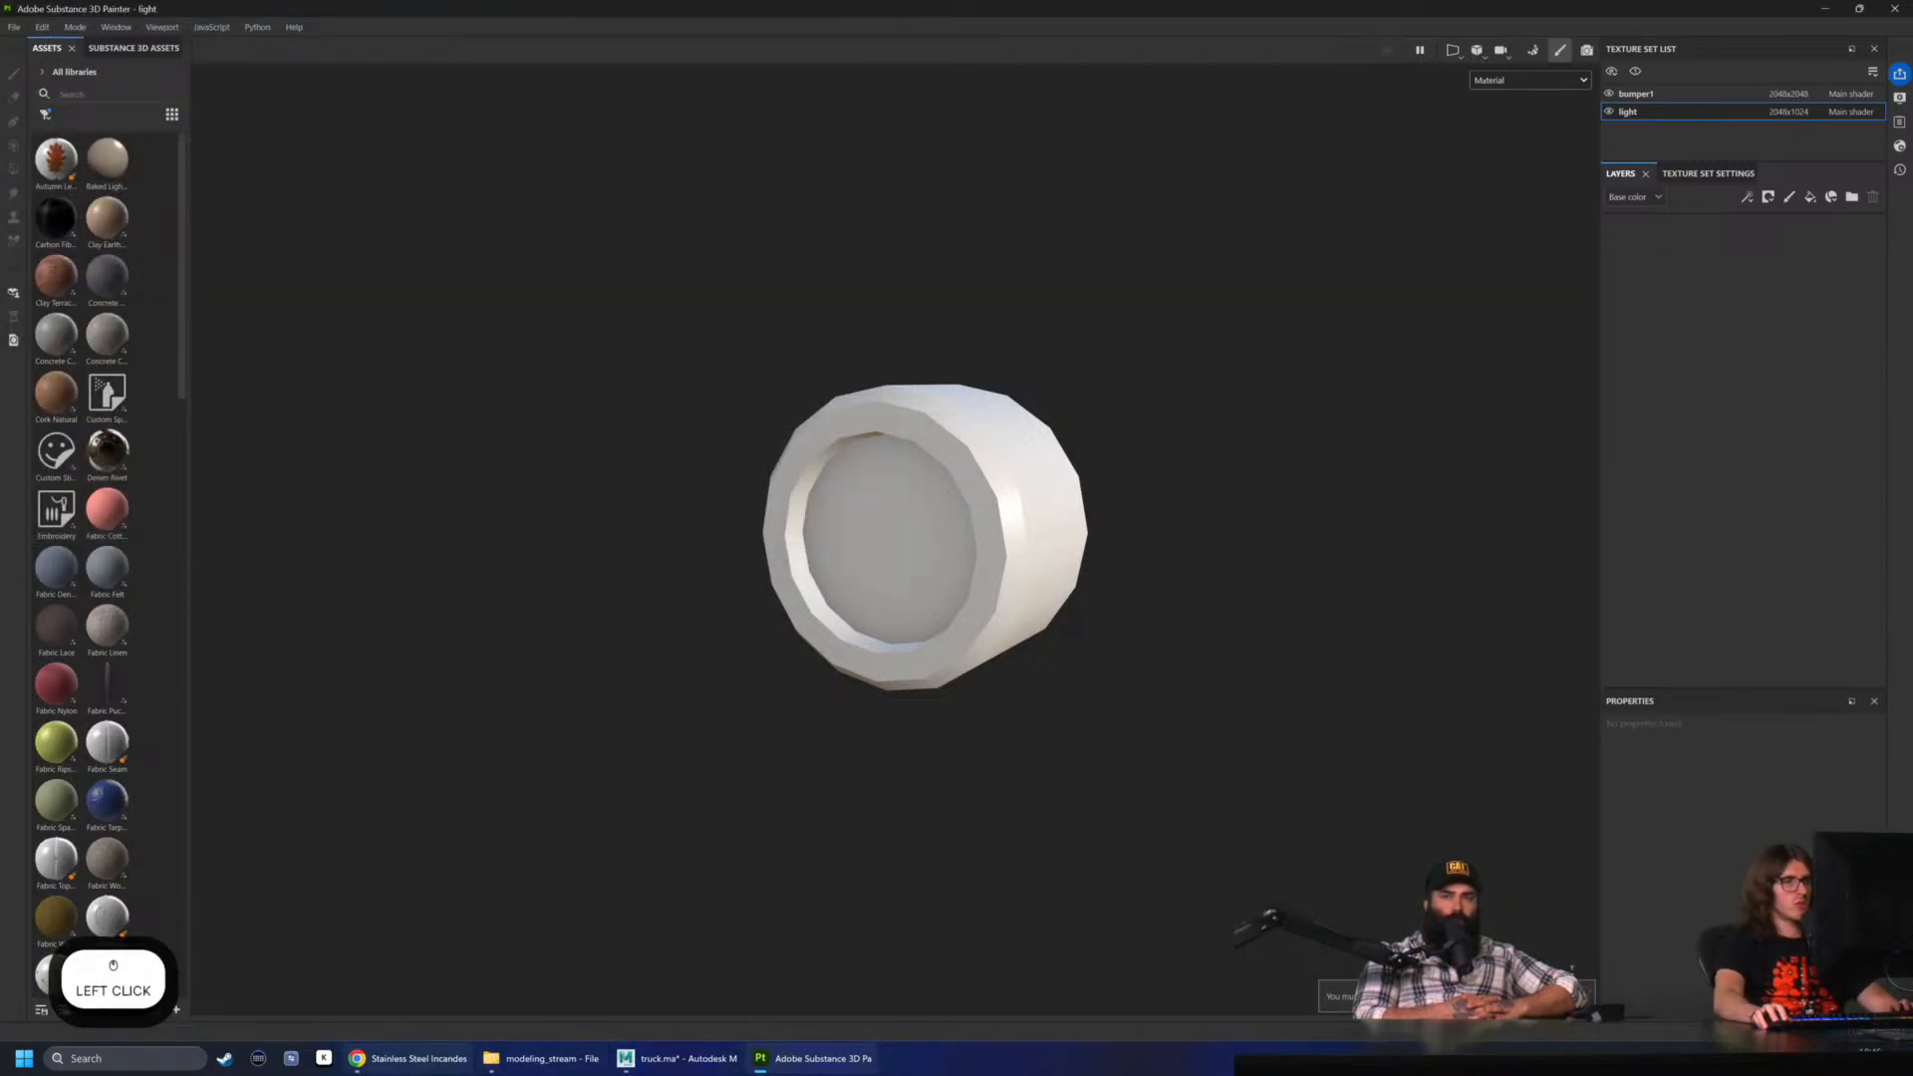
- Compare the light model with the stainless steel amber-lens light photo in the browser
{"action": "left_click", "coordinate": [409, 1058]}
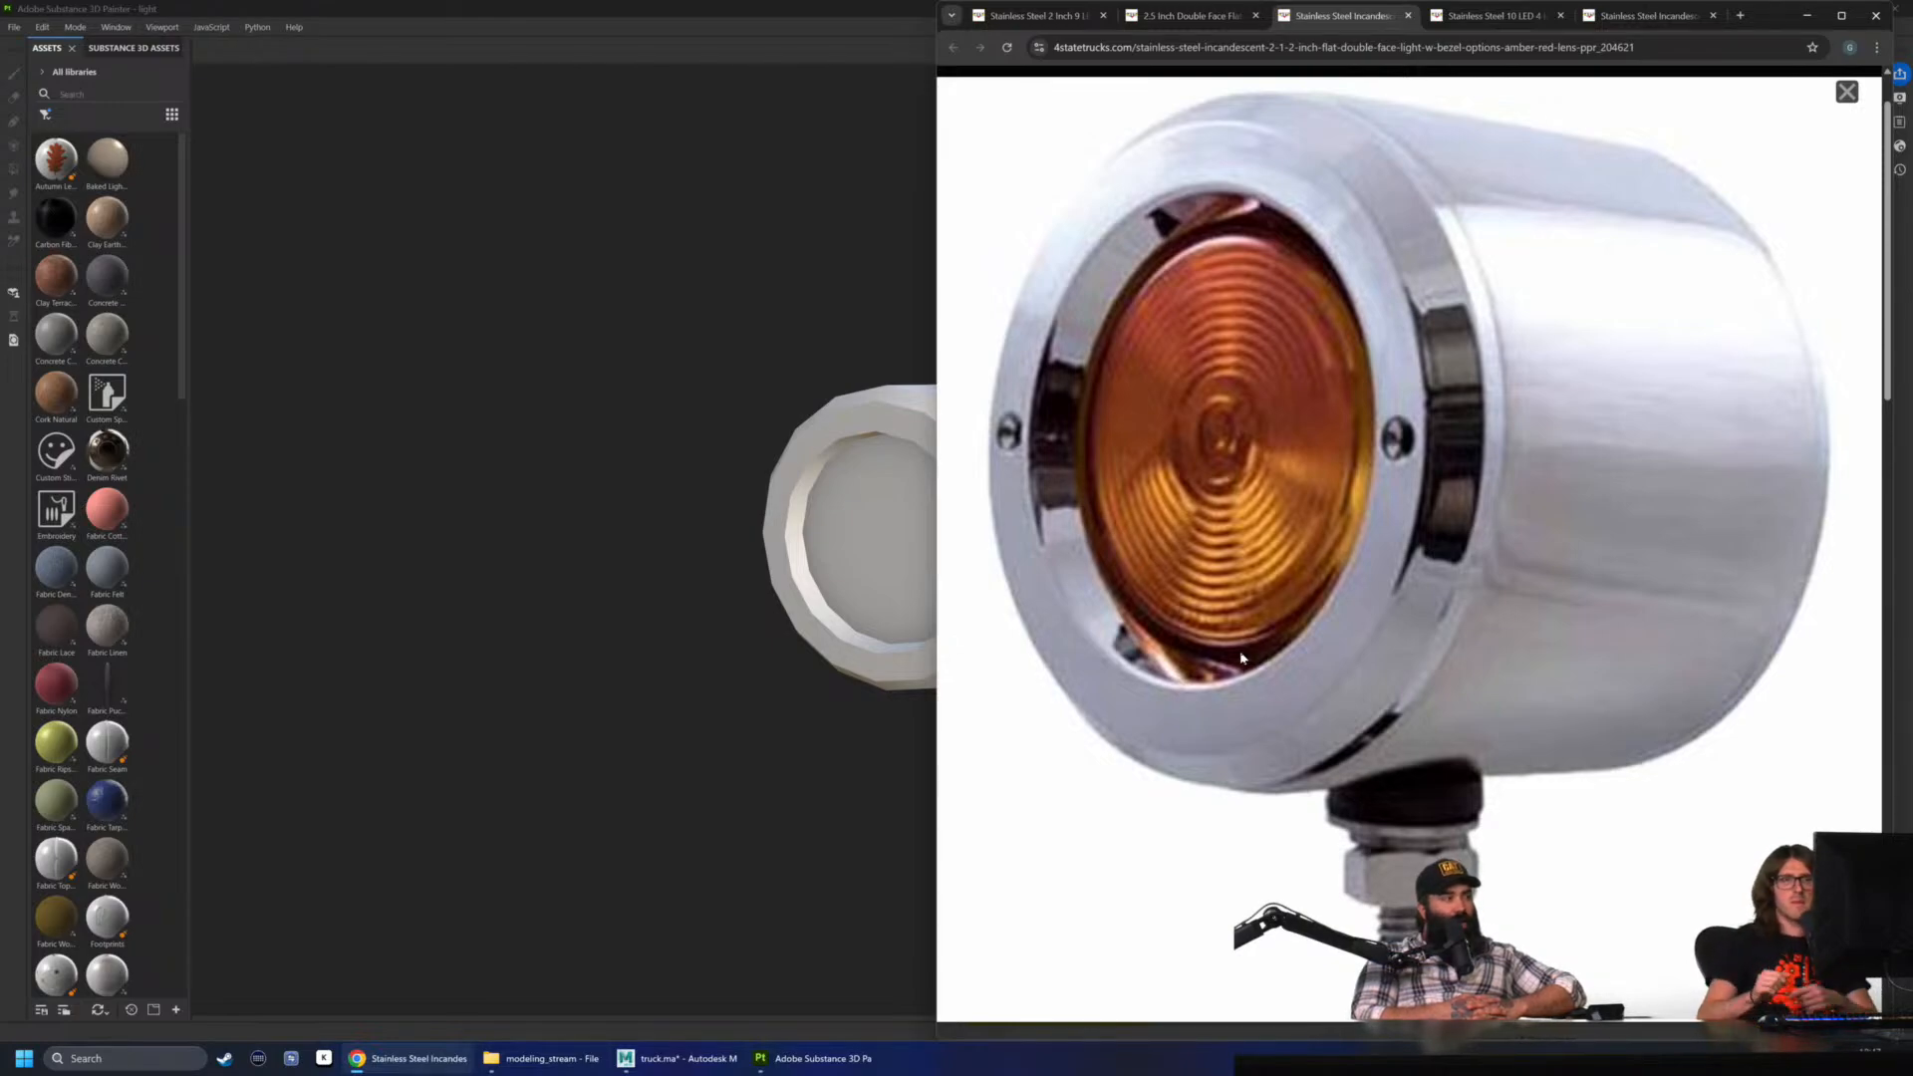
{"action": "scroll", "coordinate": [572, 534], "scroll_direction": "down", "scroll_amount": 2}
{"action": "left_click_drag", "start_coordinate": [538, 537], "coordinate": [90, 516], "text": "alt"}
{"action": "middle_click_drag", "start_coordinate": [792, 532], "coordinate": [855, 547], "text": "alt"}
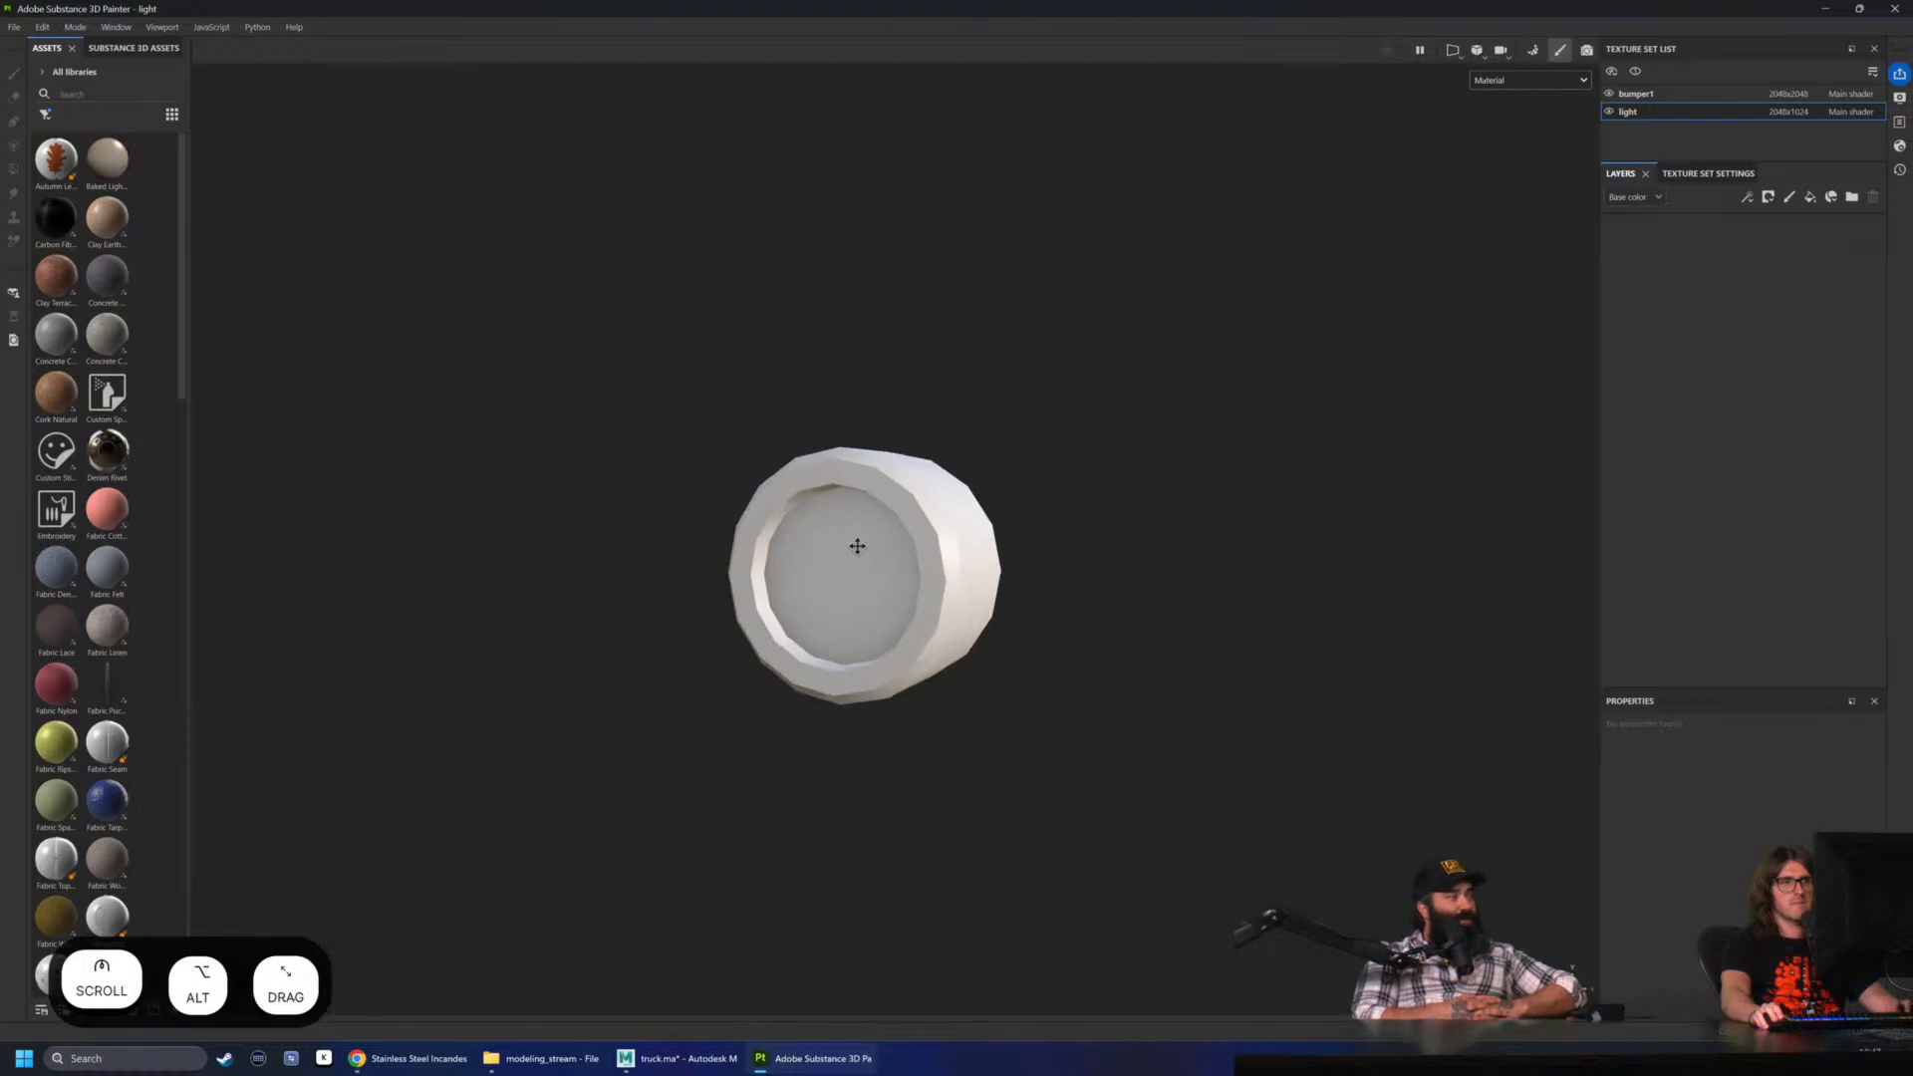
{"action": "right_click_drag", "start_coordinate": [855, 547], "coordinate": [1094, 661], "text": "alt"}
{"action": "left_click_drag", "start_coordinate": [1093, 662], "coordinate": [1067, 726], "text": "alt"}
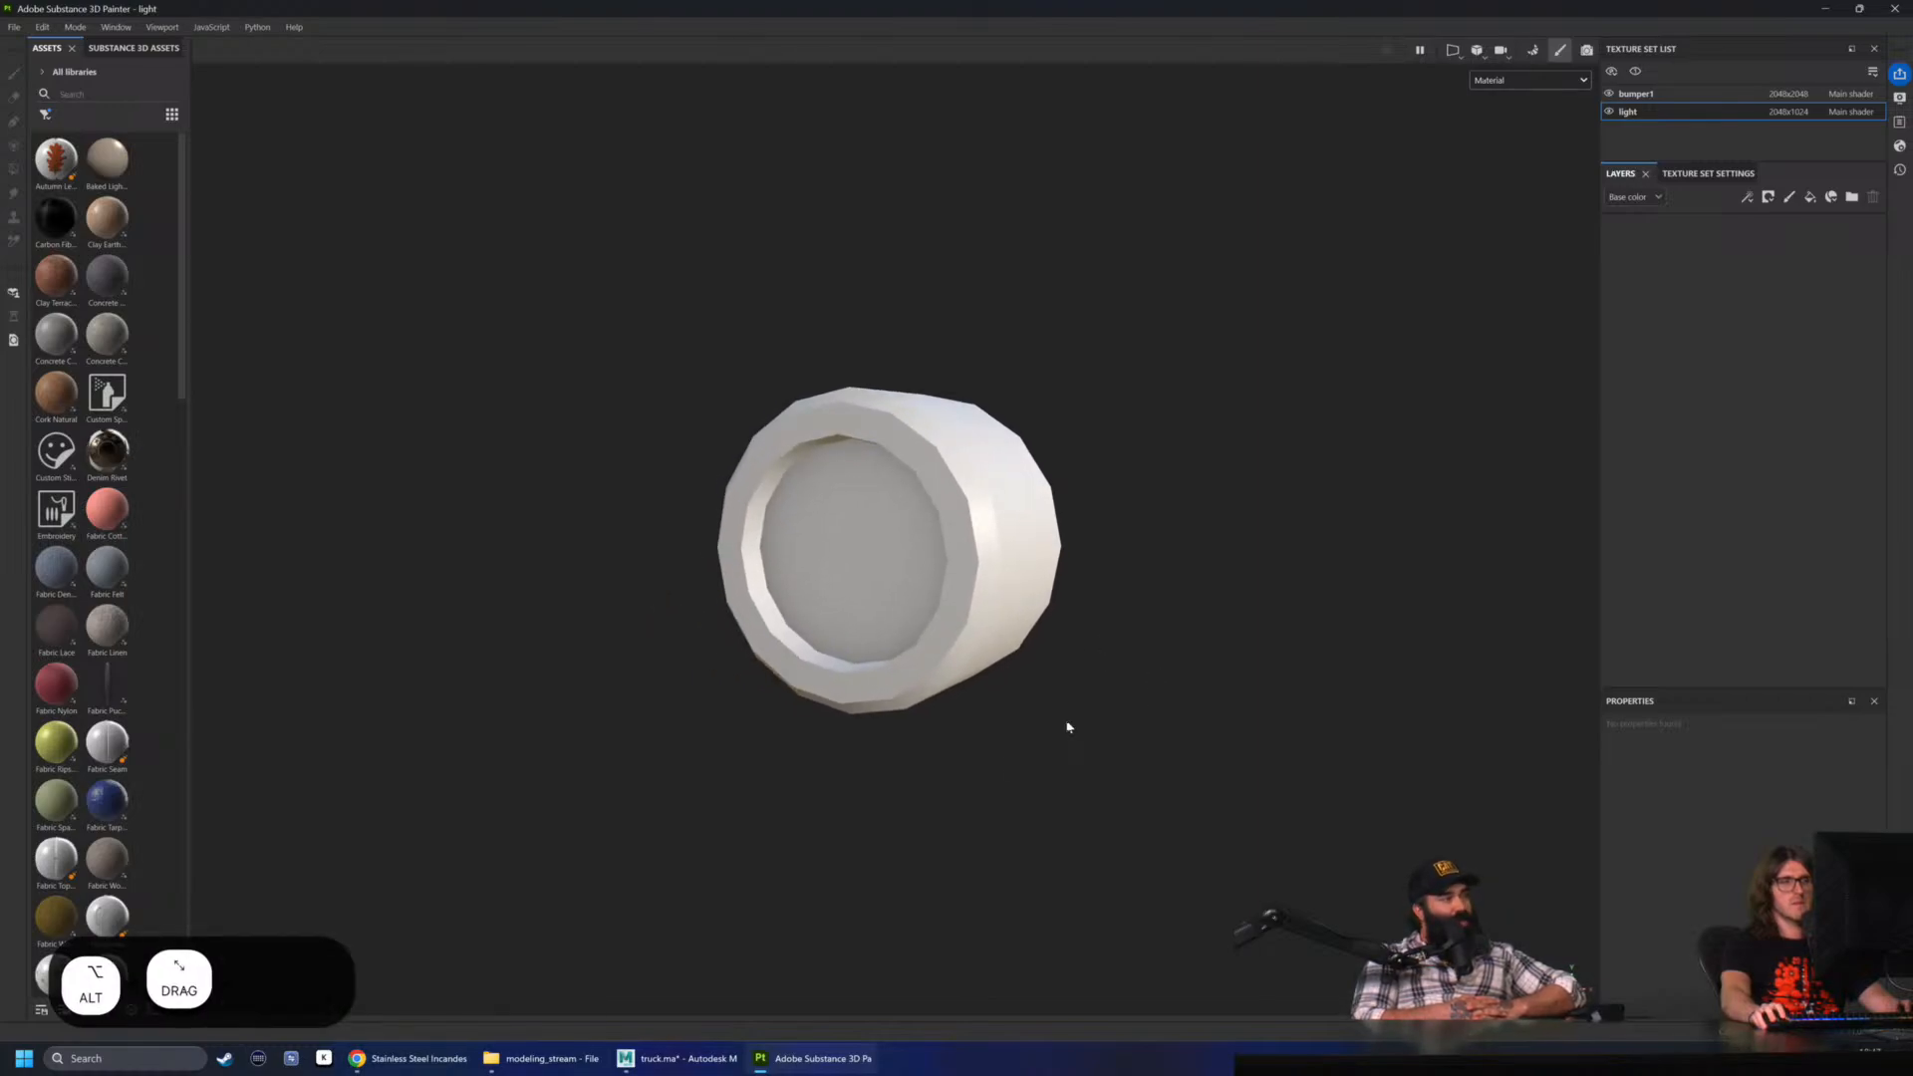
{"action": "left_click", "coordinate": [423, 1059]}
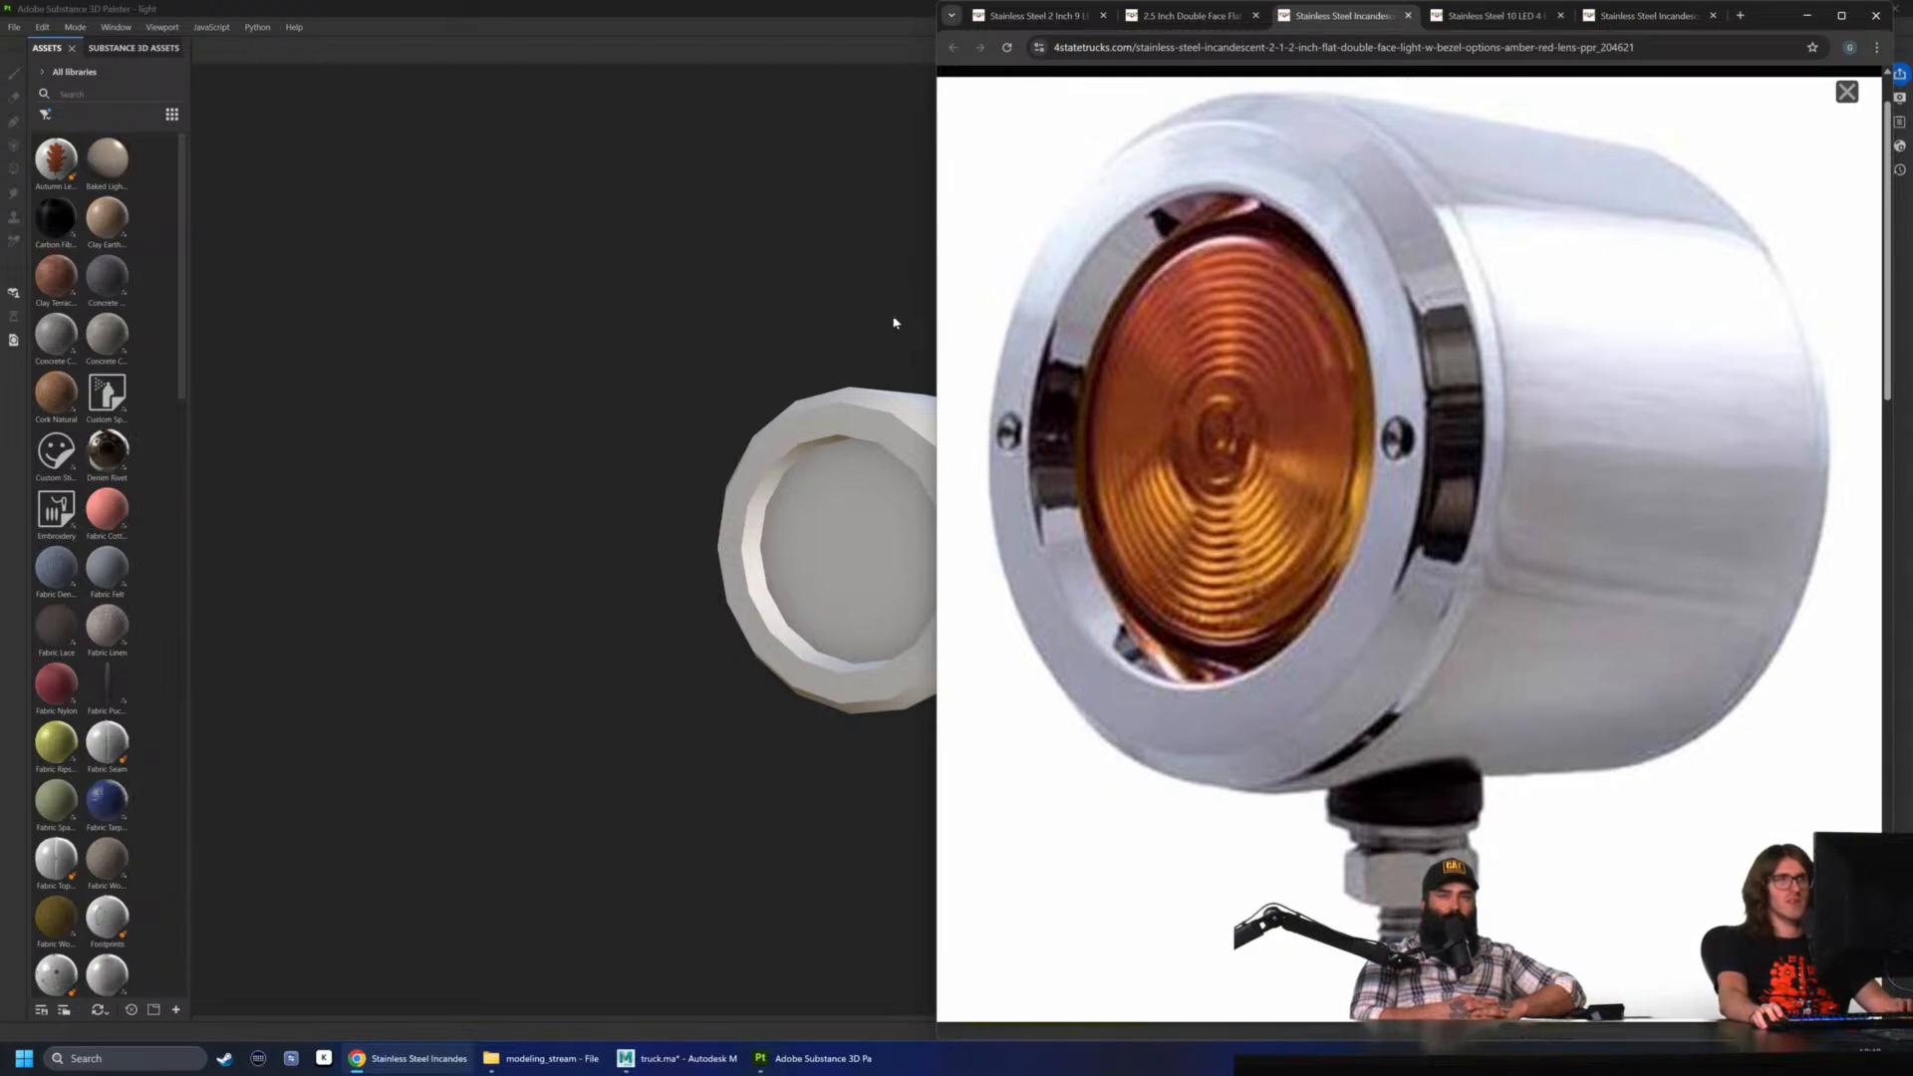
{"action": "mouse_move", "coordinate": [858, 306]}
{"action": "left_mouse_down", "text": "alt"}
{"action": "mouse_move", "coordinate": [705, 308]}
{"action": "mouse_move", "coordinate": [849, 342]}
{"action": "left_mouse_up", "text": "alt"}
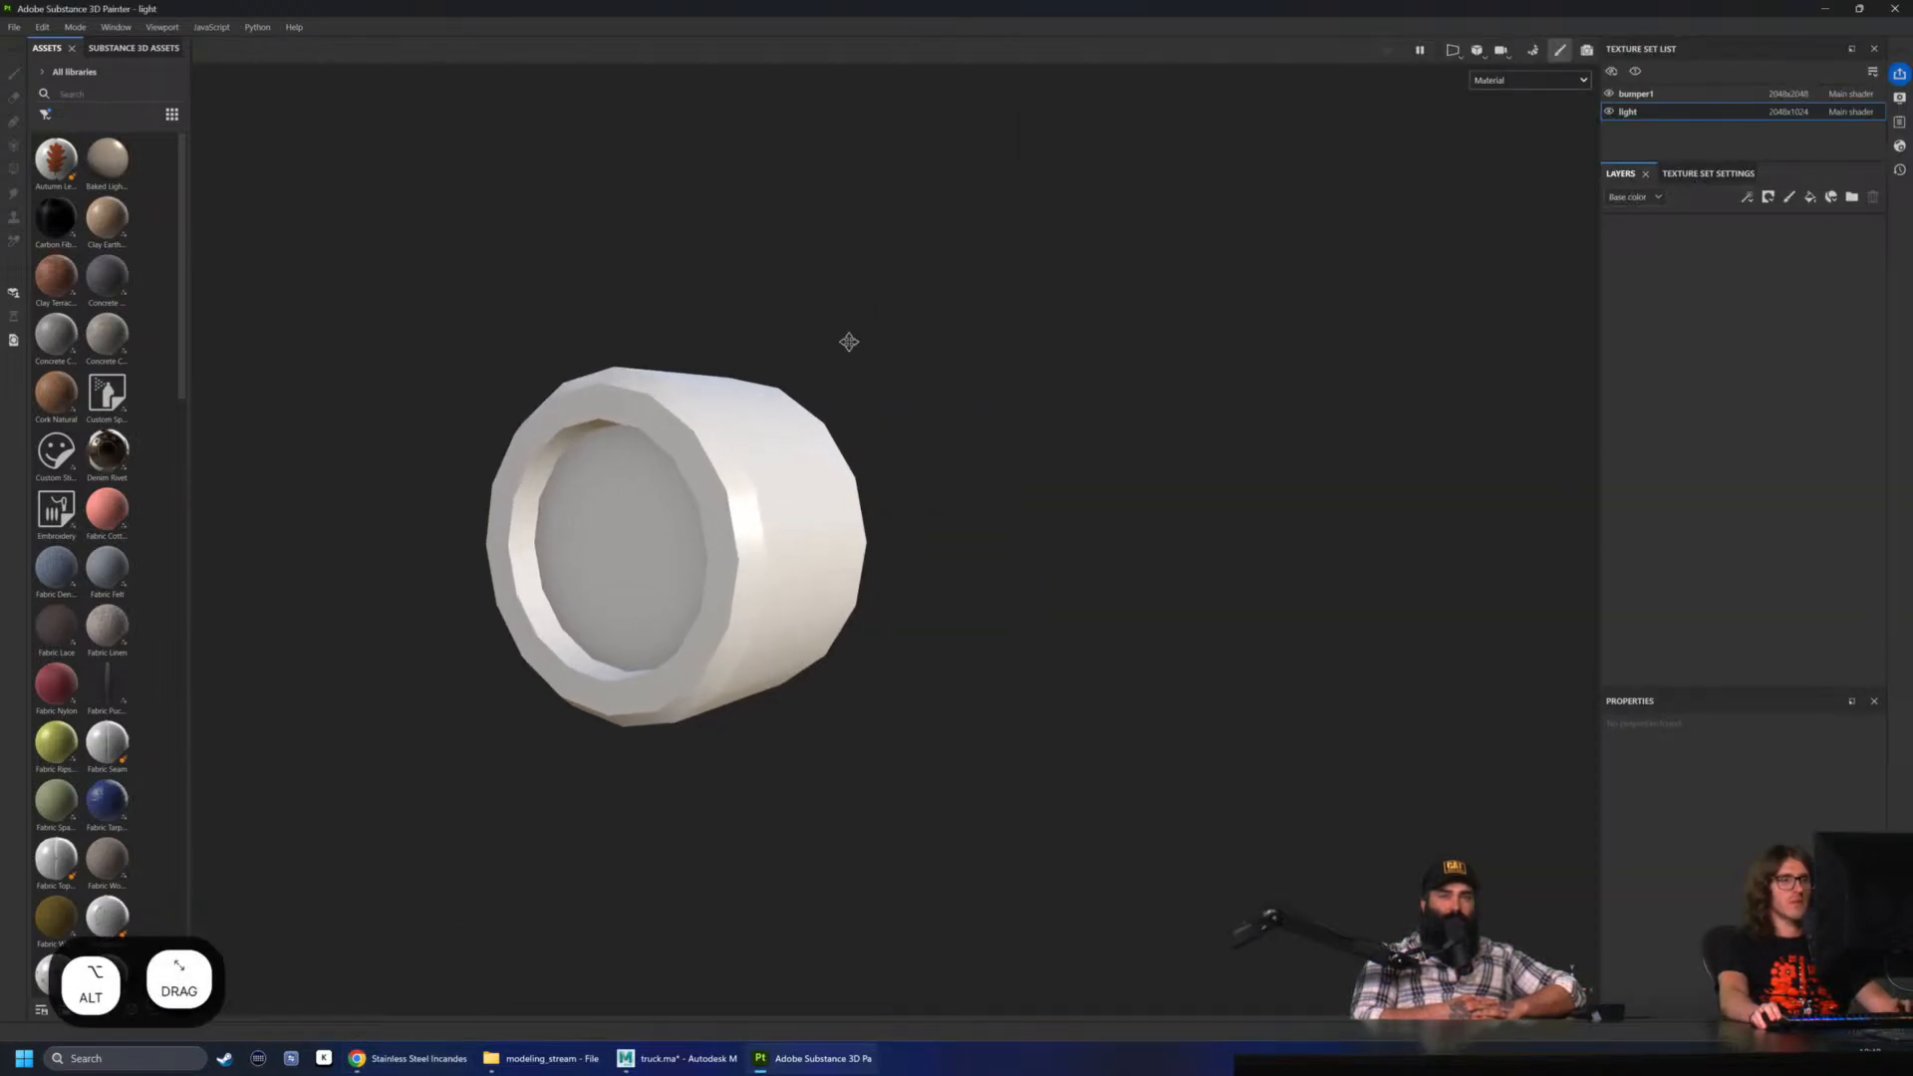
{"action": "middle_click_drag", "start_coordinate": [849, 341], "coordinate": [879, 348], "text": "alt"}
- Minimize Substance 3D Painter and the browser, and open the moosebumpers_01 reference board from modeling_stream's ref folder
{"action": "left_click", "coordinate": [807, 1054]}
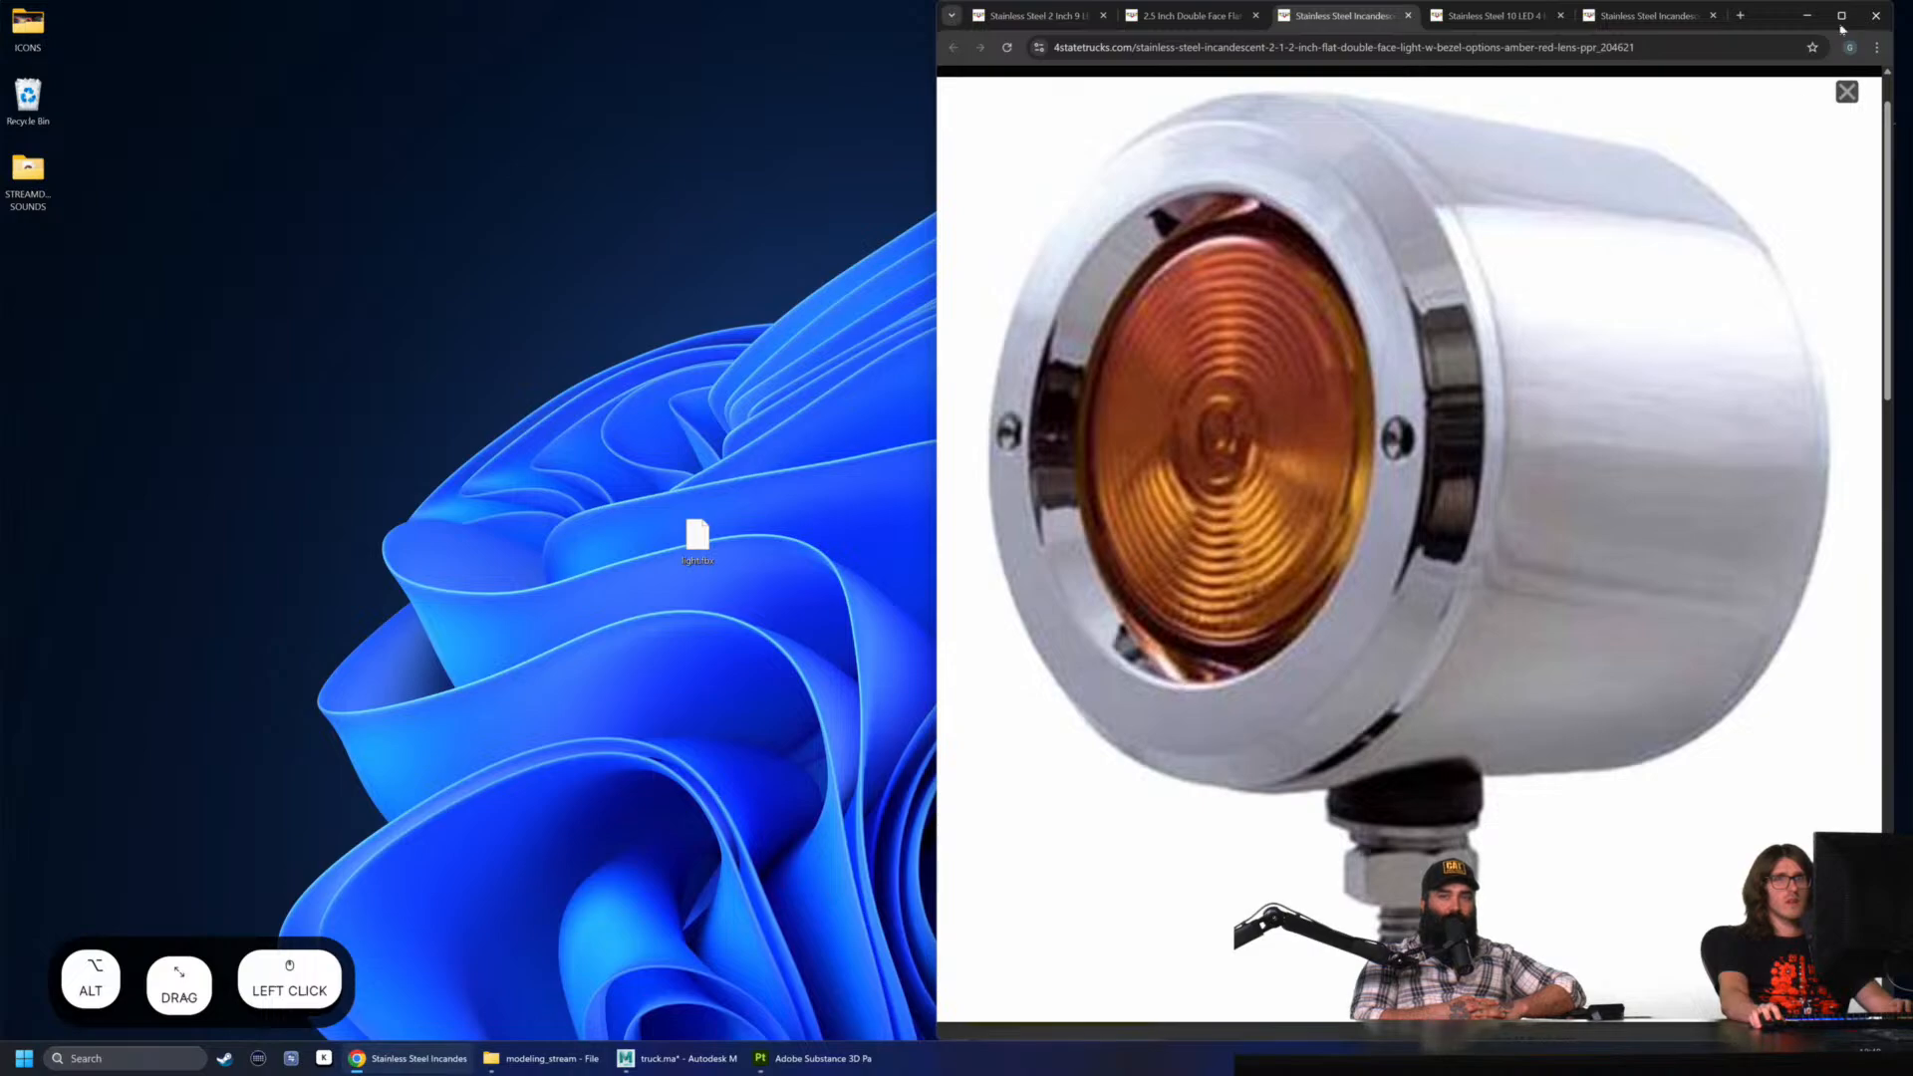
{"action": "left_click", "coordinate": [1809, 15]}
{"action": "double_click", "coordinate": [1814, 96]}
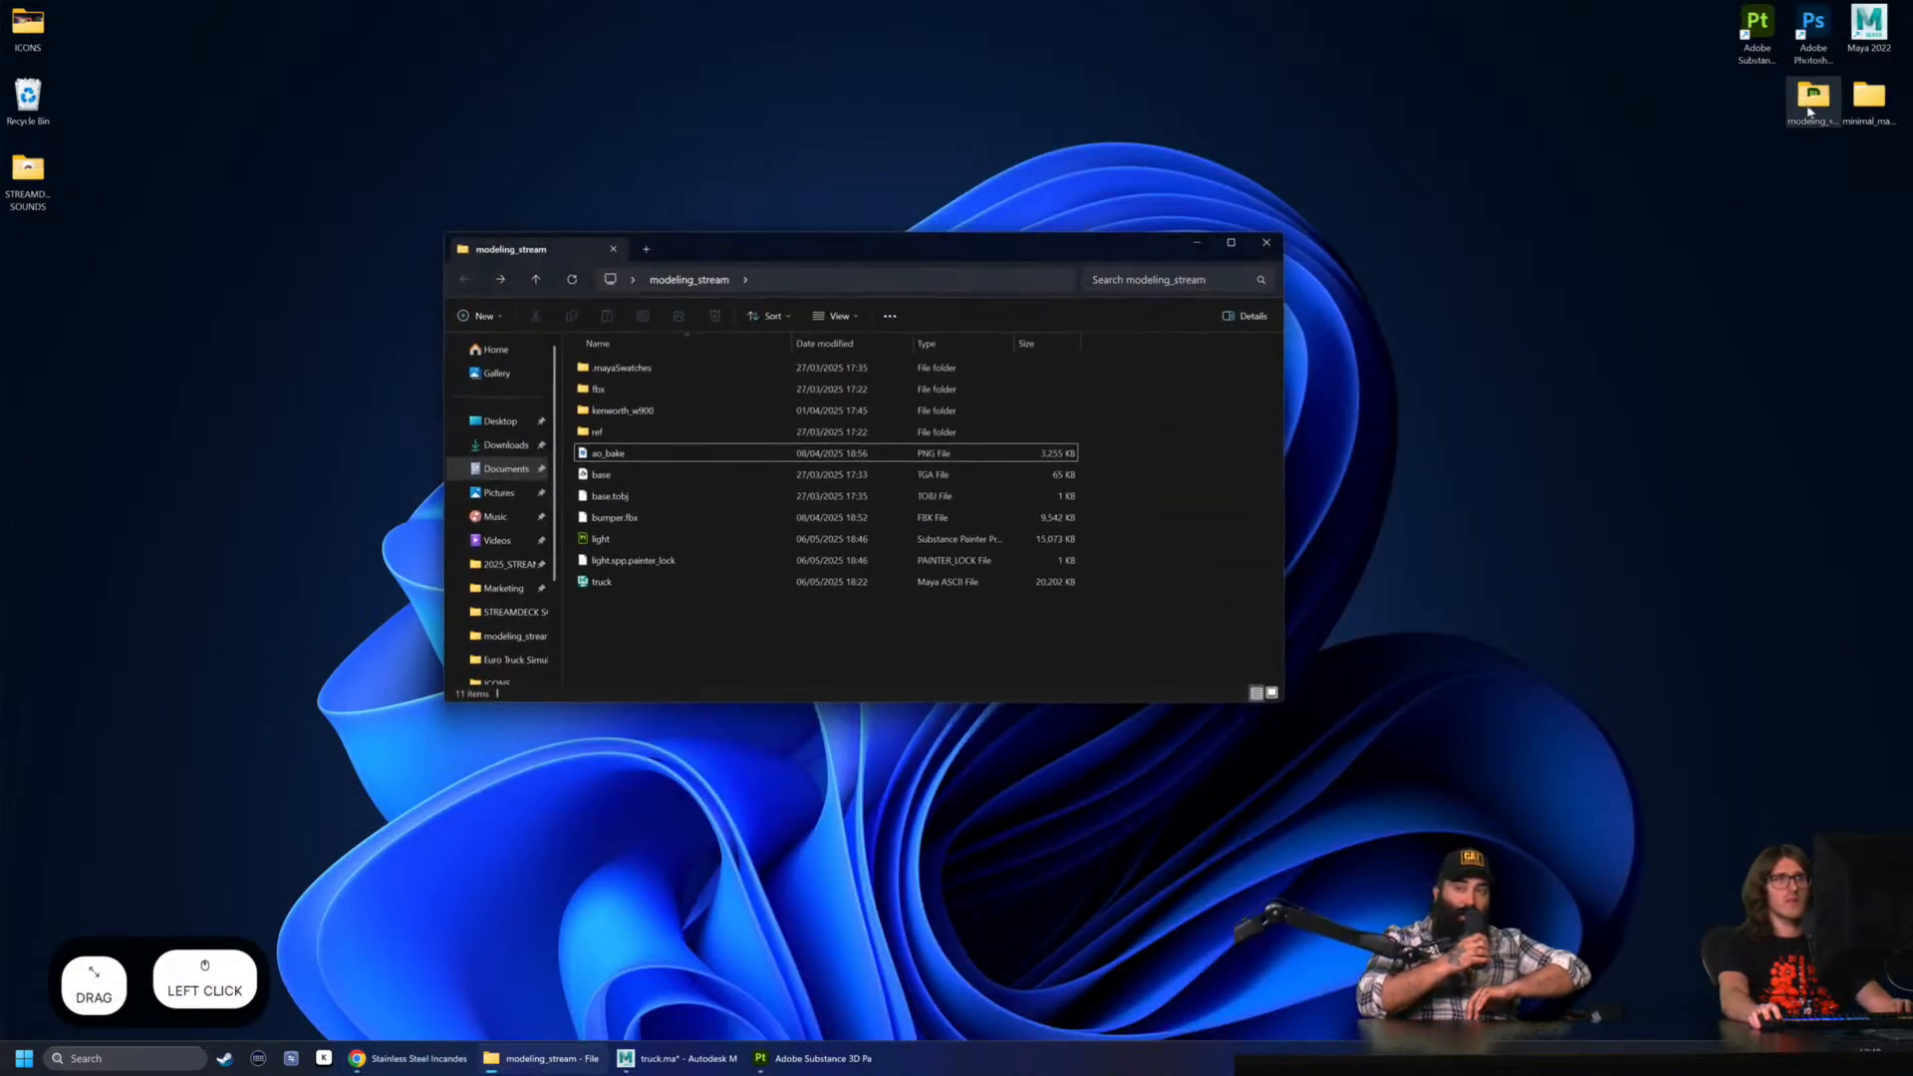
{"action": "double_click", "coordinate": [618, 431]}
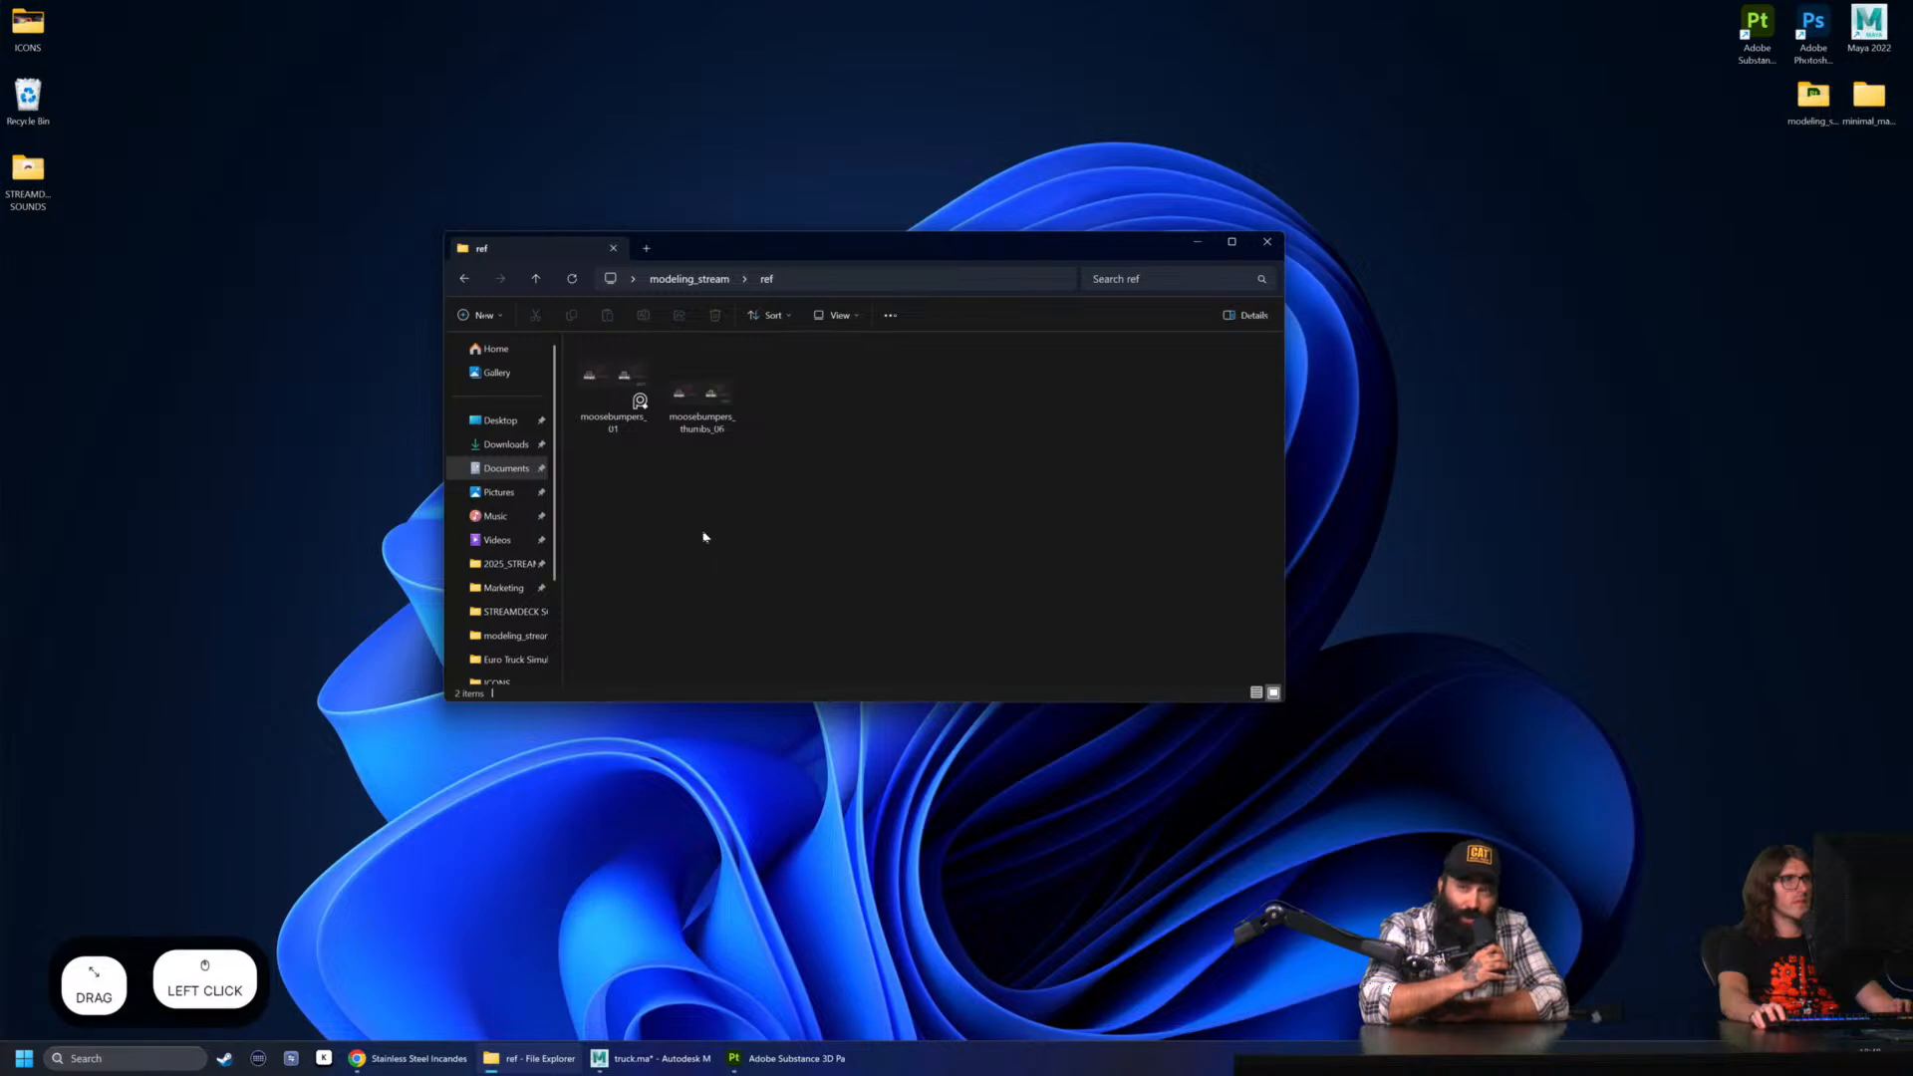
{"action": "left_click", "coordinate": [616, 399]}
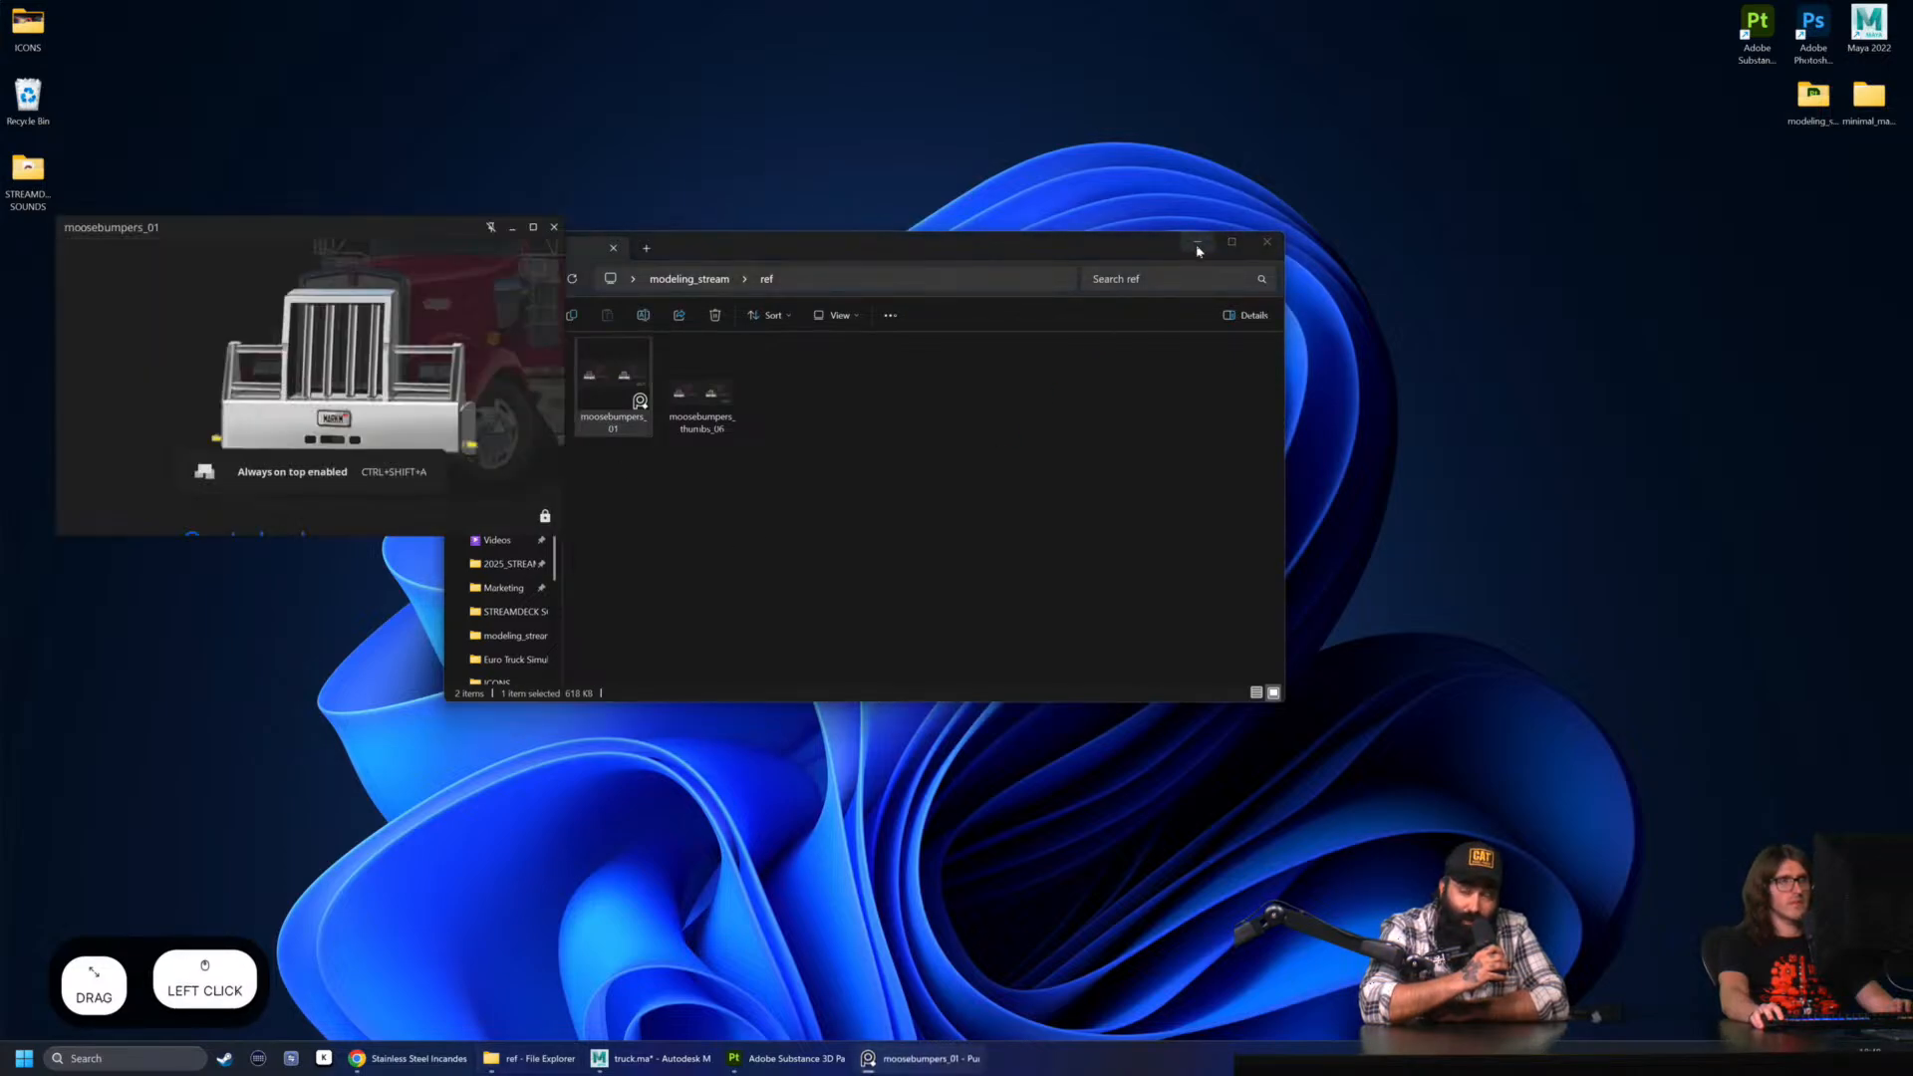
- Minimize File Explorer, unlock the reference board's canvas and bring up empty space beside the bumper thumbnails
{"action": "left_click", "coordinate": [1197, 242]}
{"action": "scroll", "coordinate": [398, 403], "scroll_direction": "down", "scroll_amount": 3}
{"action": "key", "text": "ctrl+r"}
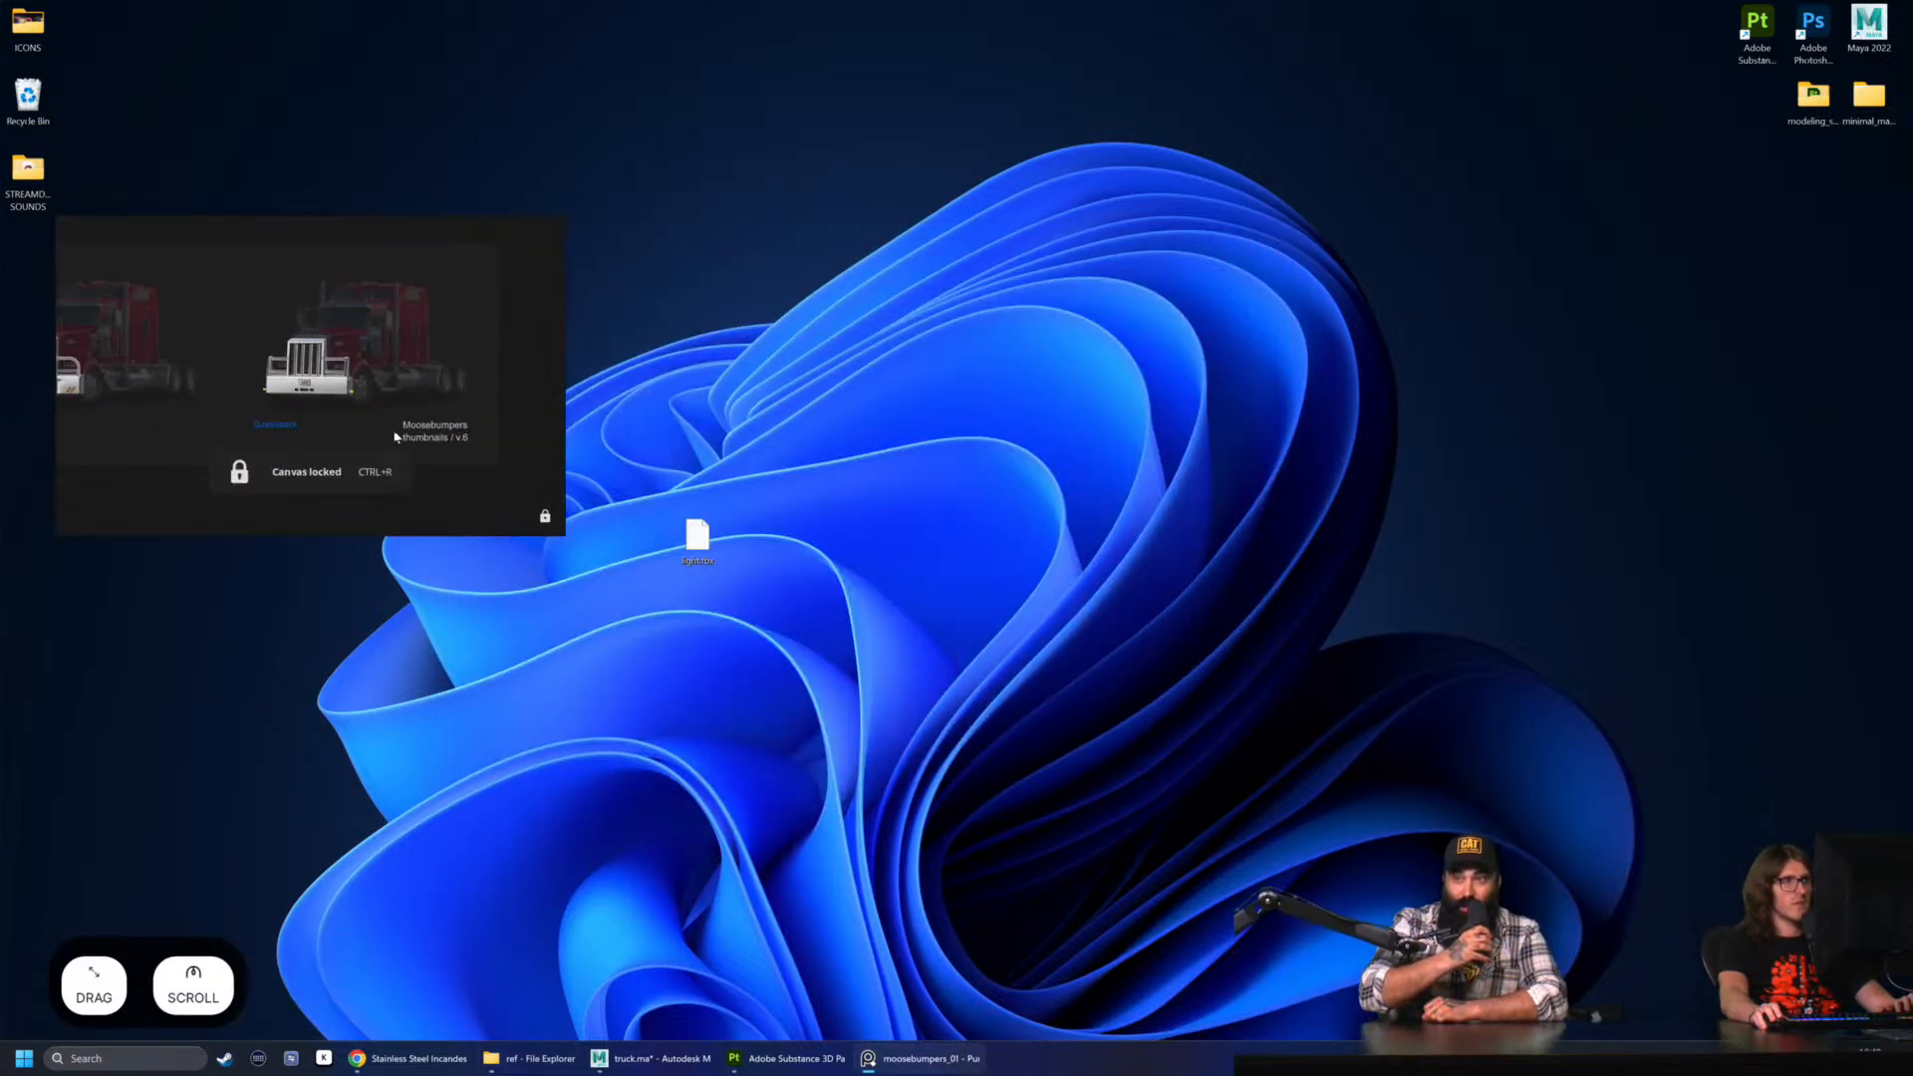
{"action": "middle_click_drag", "start_coordinate": [341, 377], "coordinate": [229, 465]}
{"action": "scroll", "coordinate": [440, 410], "scroll_direction": "up", "scroll_amount": 3}
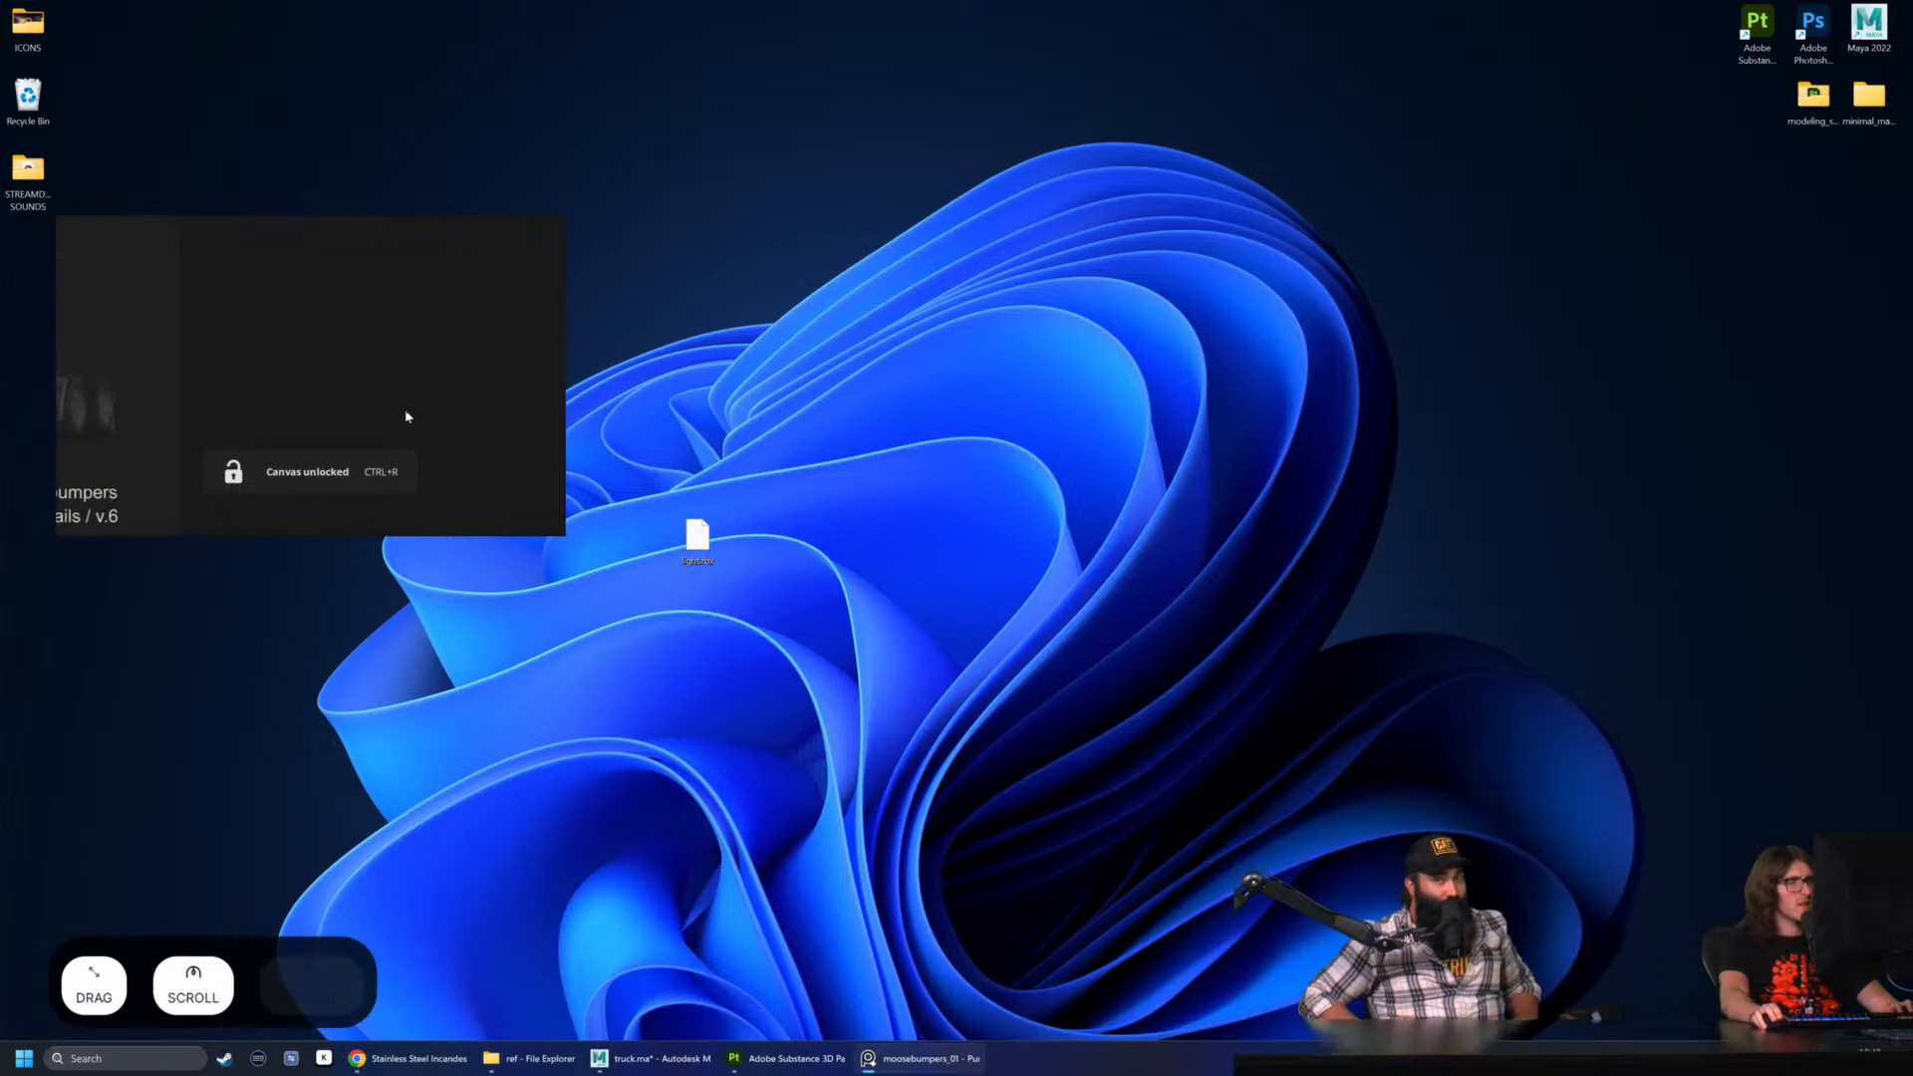
- Copy the amber-lens light photo from the browser onto the reference board beside the thumbnails and lock the canvas again
{"action": "left_click", "coordinate": [465, 1065]}
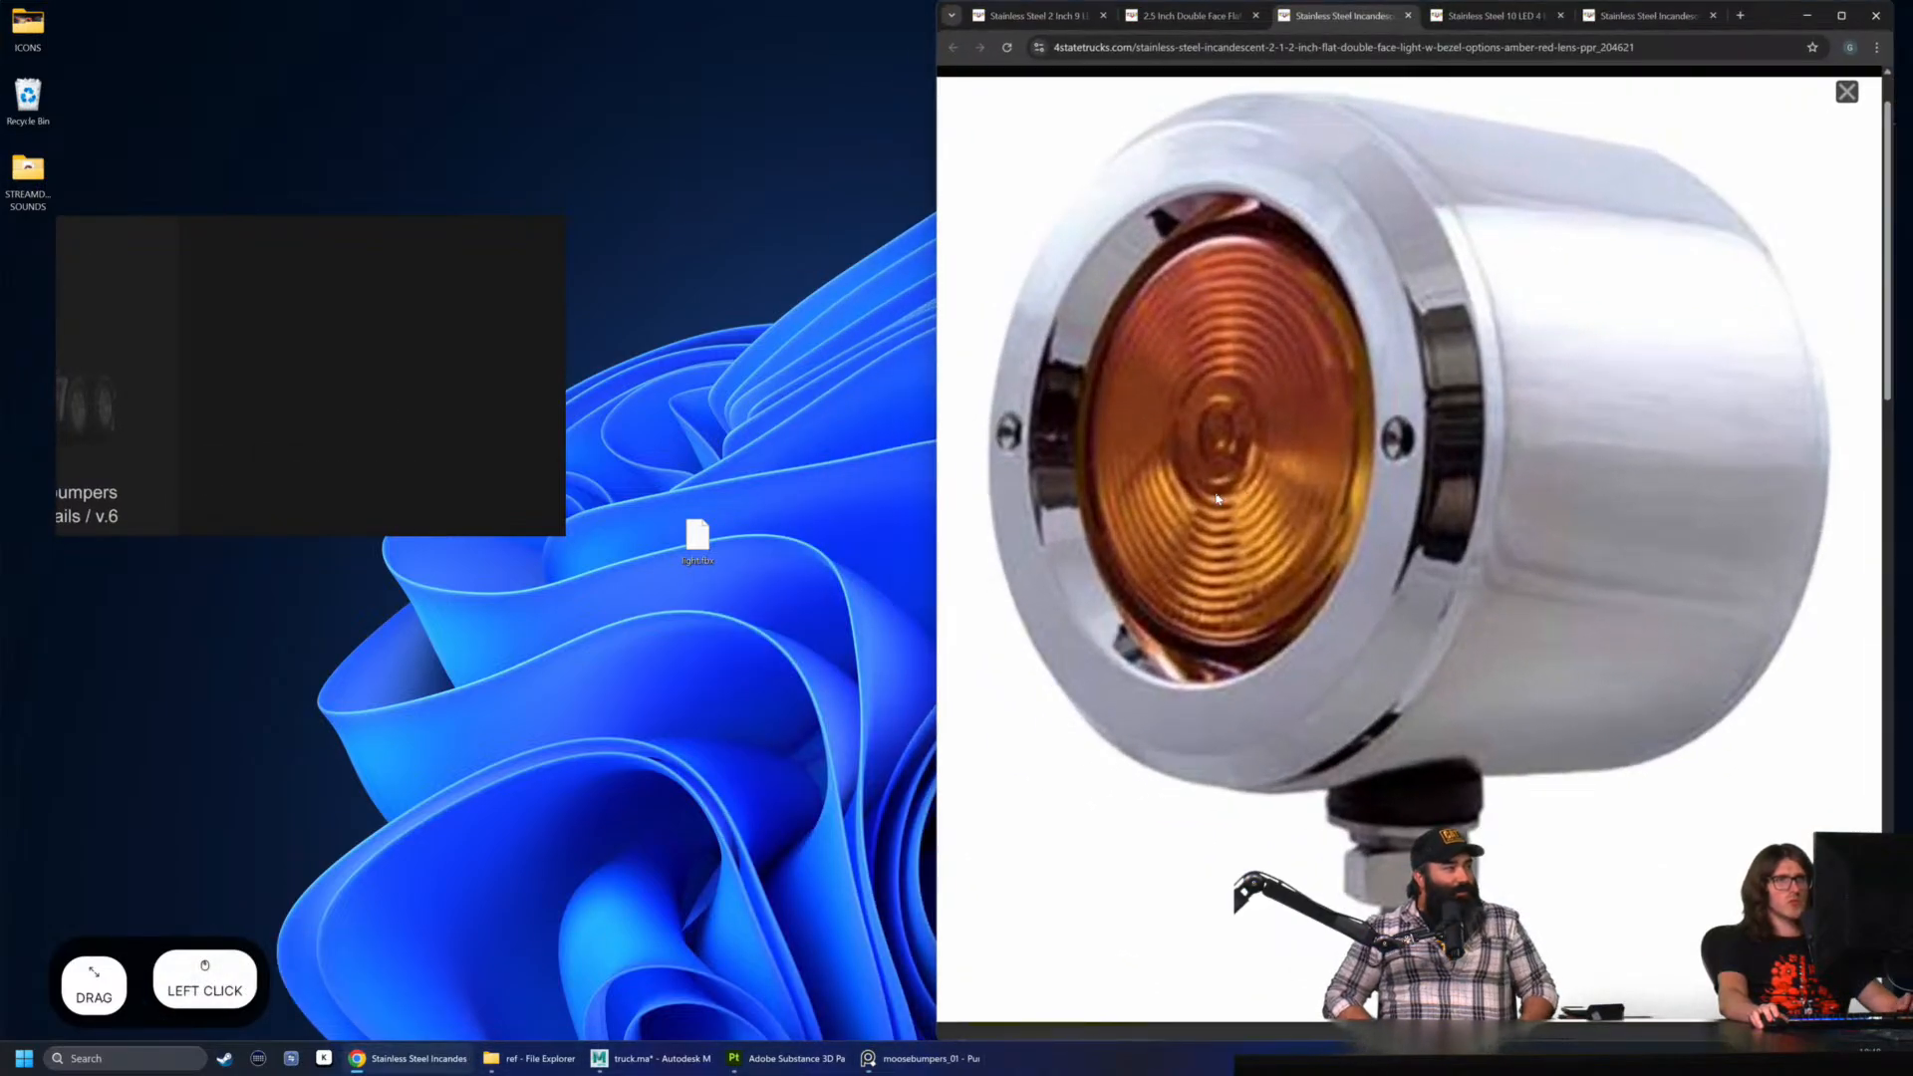
{"action": "scroll", "coordinate": [1156, 408], "scroll_direction": "down", "scroll_amount": 1}
{"action": "right_click", "coordinate": [1214, 398]}
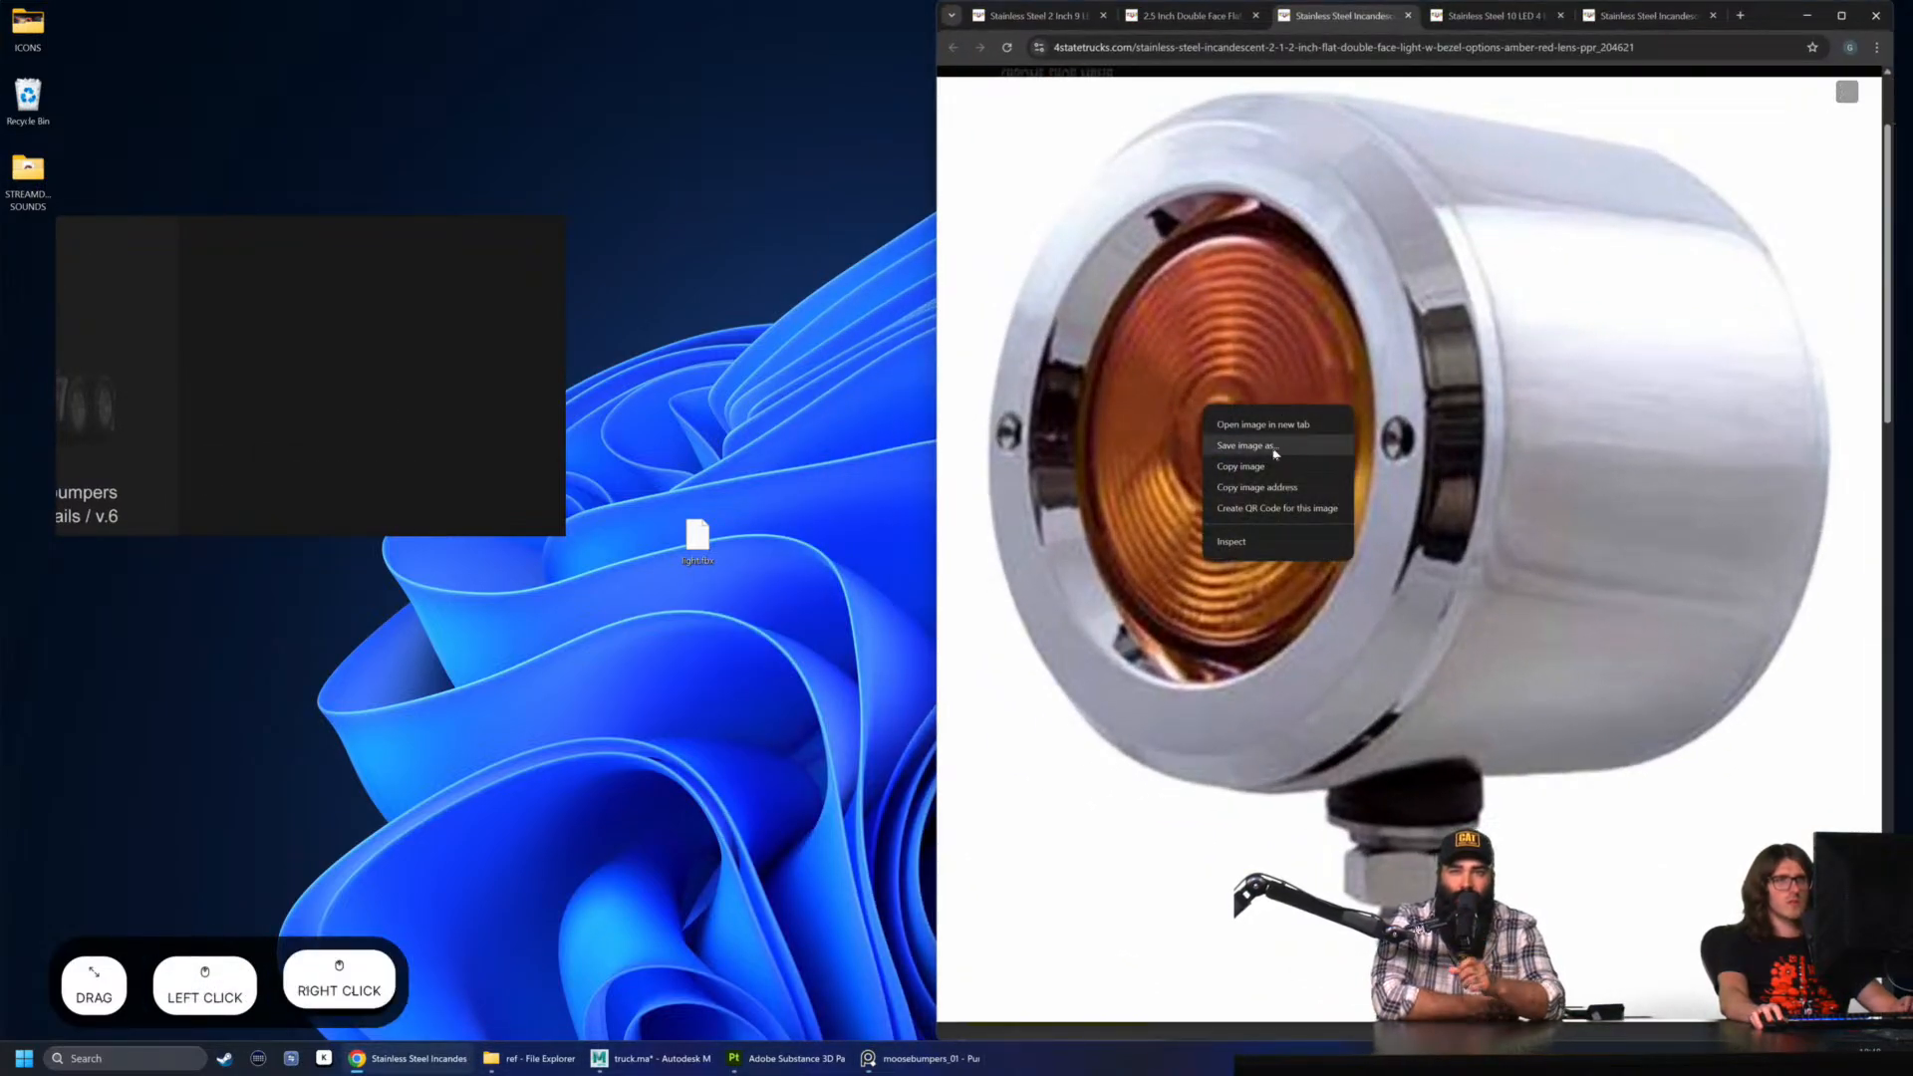
{"action": "left_click", "coordinate": [1240, 466]}
{"action": "left_click", "coordinate": [282, 379]}
{"action": "key", "text": "ctrl+v"}
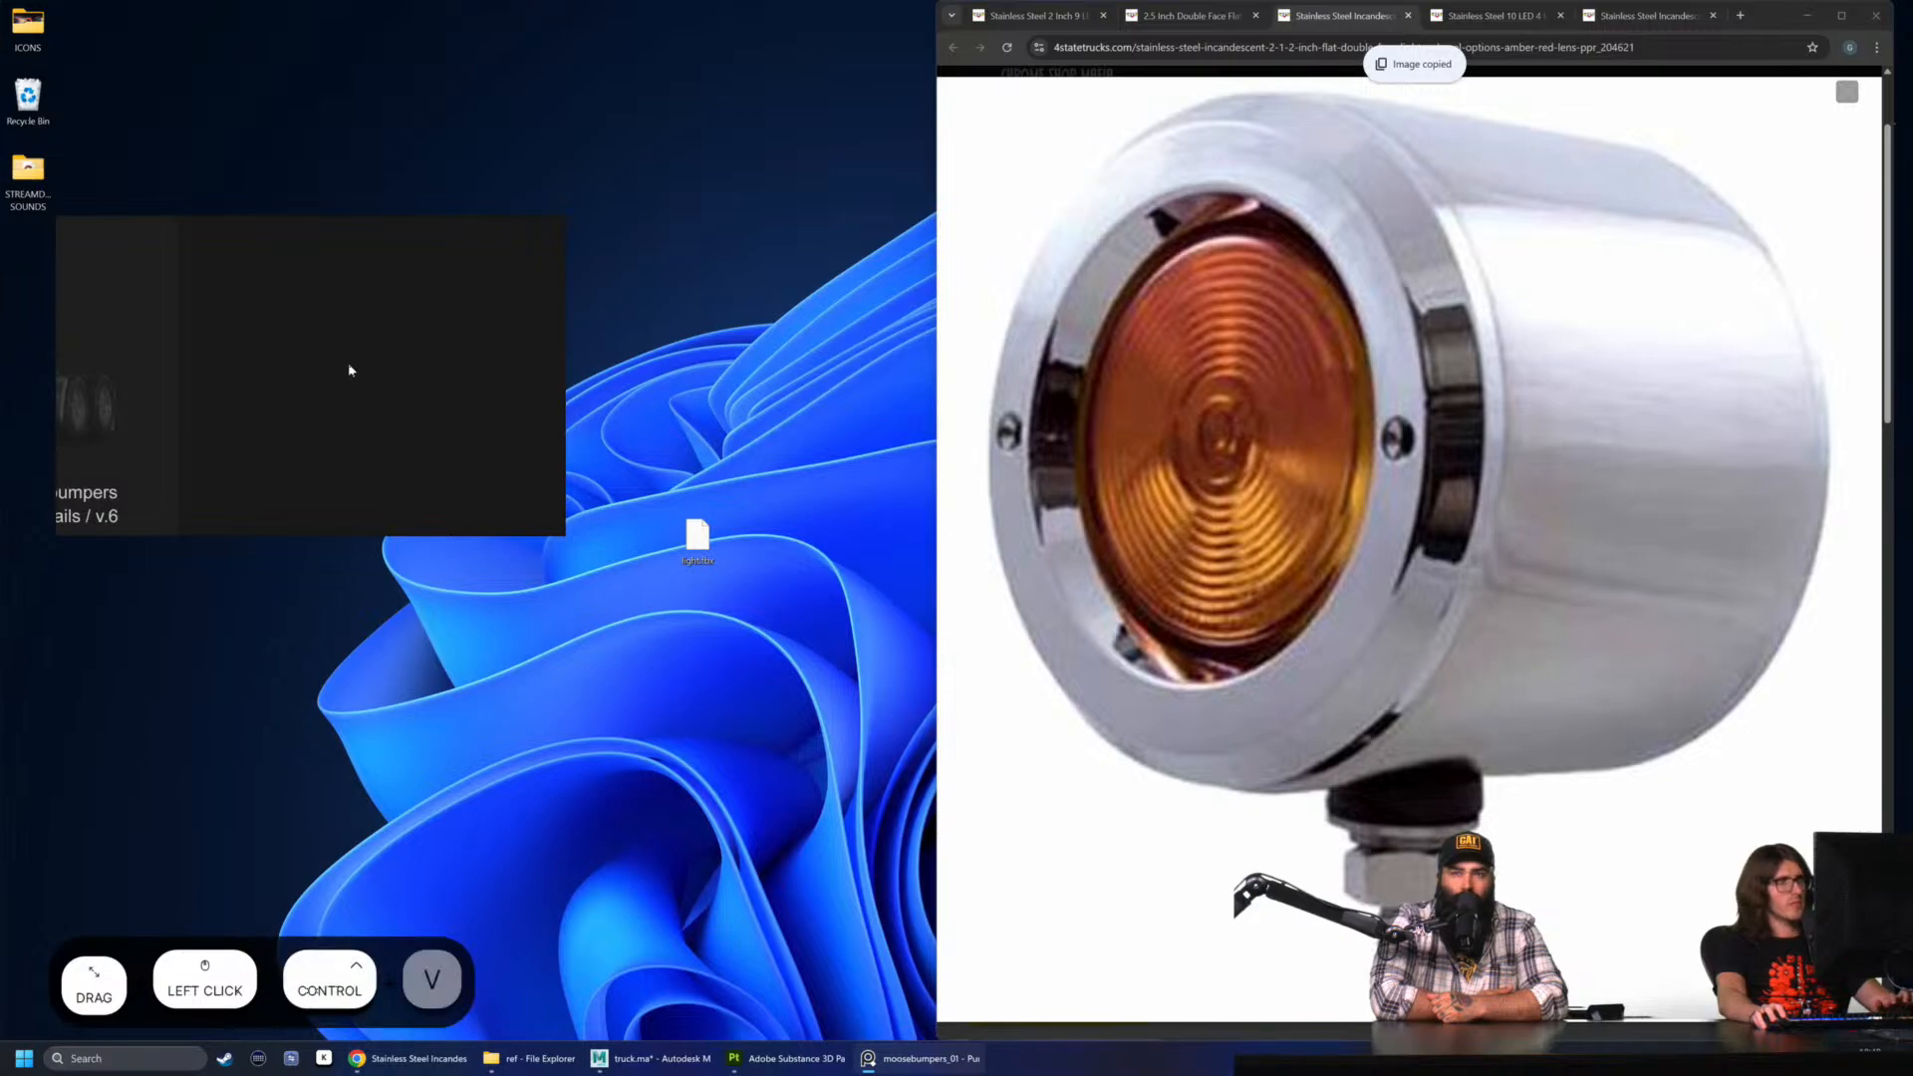
{"action": "scroll", "coordinate": [343, 374], "scroll_direction": "up", "scroll_amount": 2}
{"action": "left_click", "coordinate": [478, 341]}
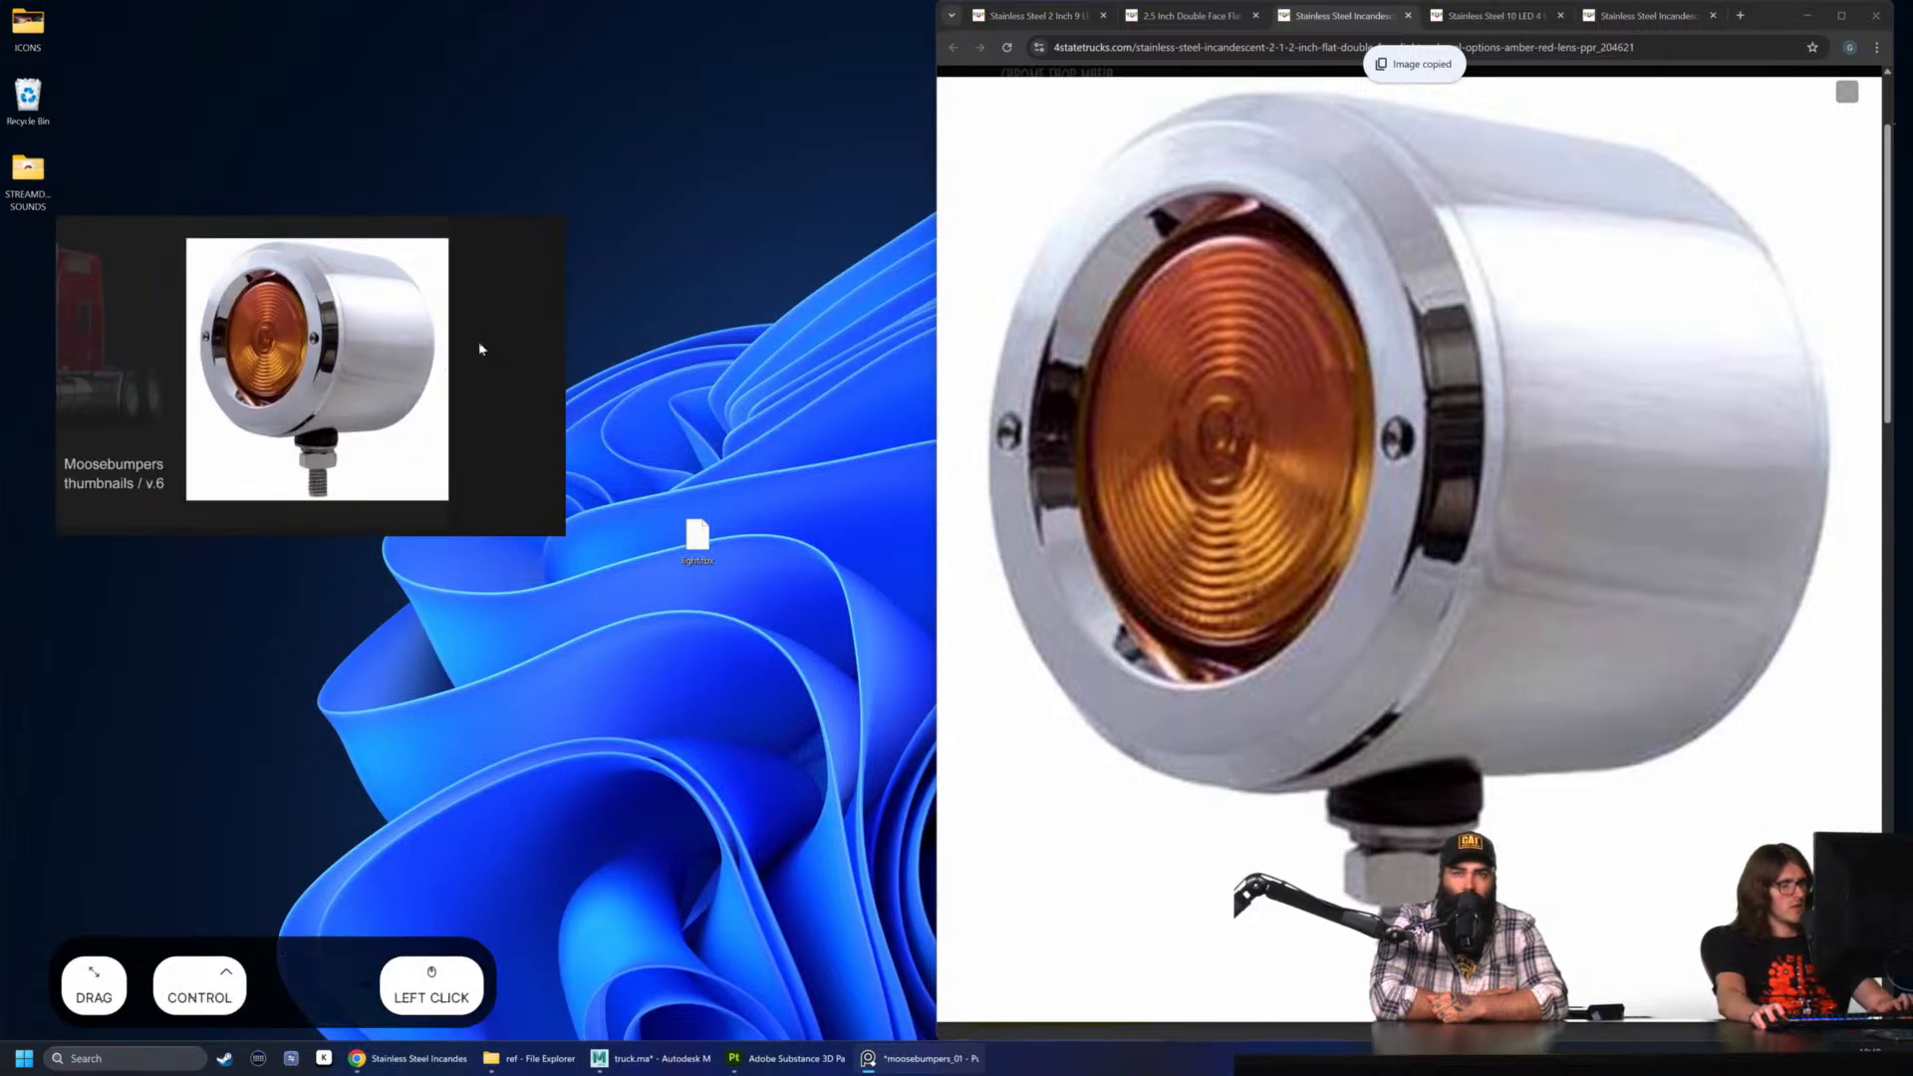
{"action": "key", "text": "ctrl+r"}
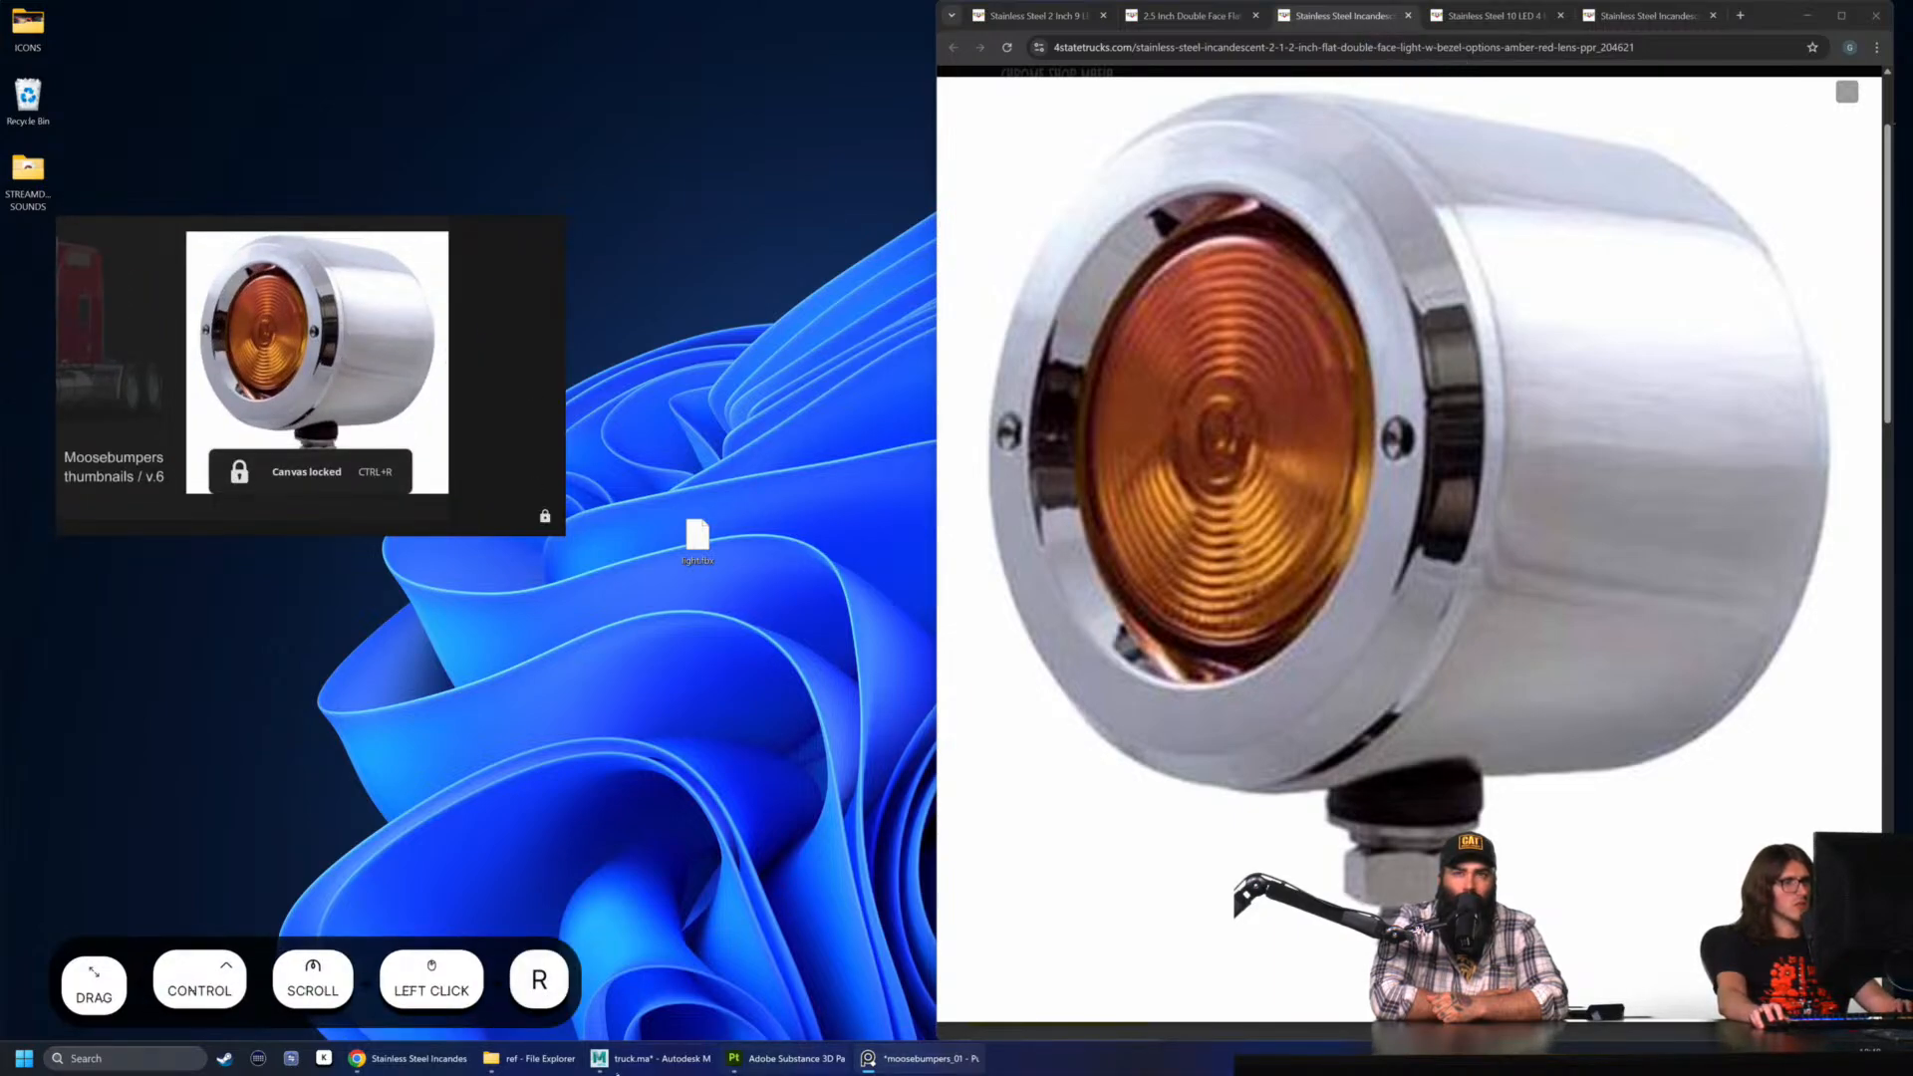
- Switch to Substance 3D Painter, place the reference board above the viewport with the light photo enlarged, and frame the model beside it
{"action": "left_click", "coordinate": [800, 1060]}
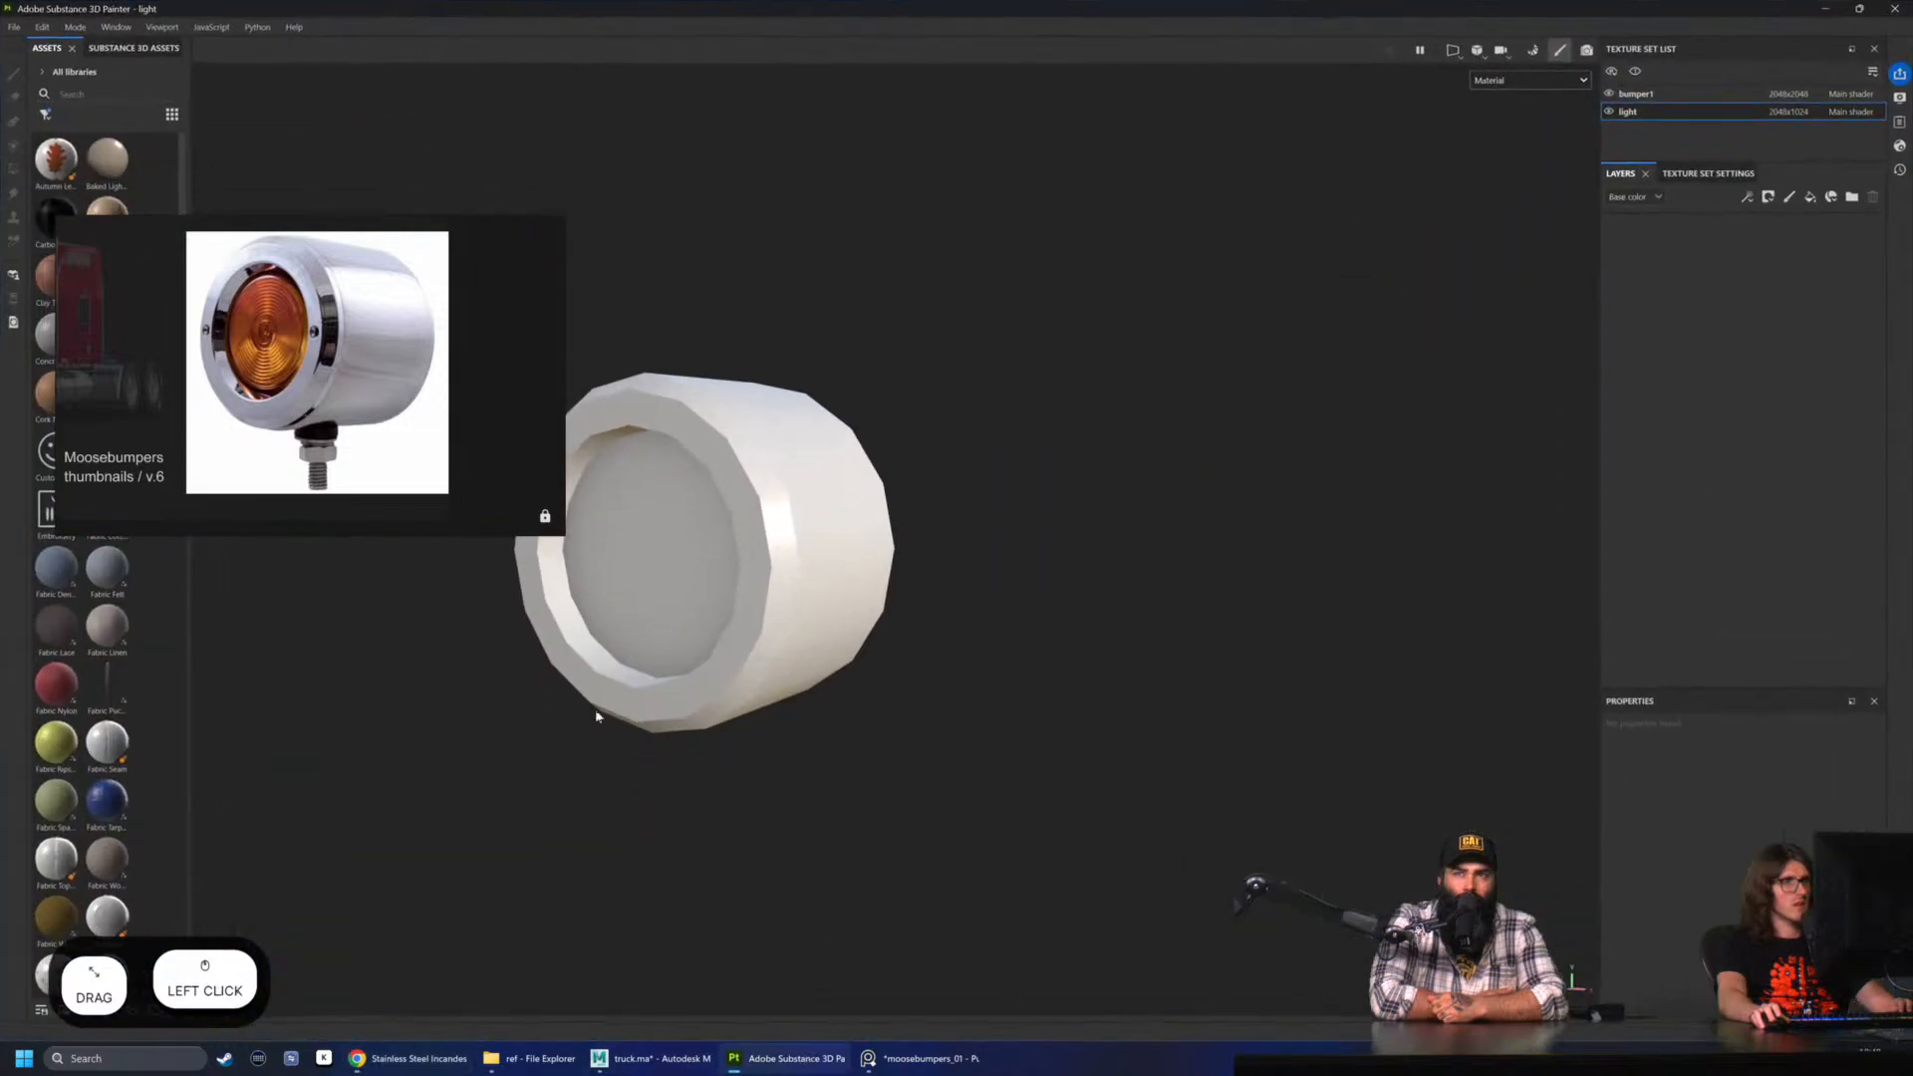
{"action": "mouse_move", "coordinate": [265, 231]}
{"action": "left_click_drag", "start_coordinate": [186, 232], "coordinate": [297, 65]}
{"action": "scroll", "coordinate": [351, 234], "scroll_direction": "up", "scroll_amount": 3}
{"action": "scroll", "coordinate": [351, 234], "scroll_direction": "down", "scroll_amount": 2}
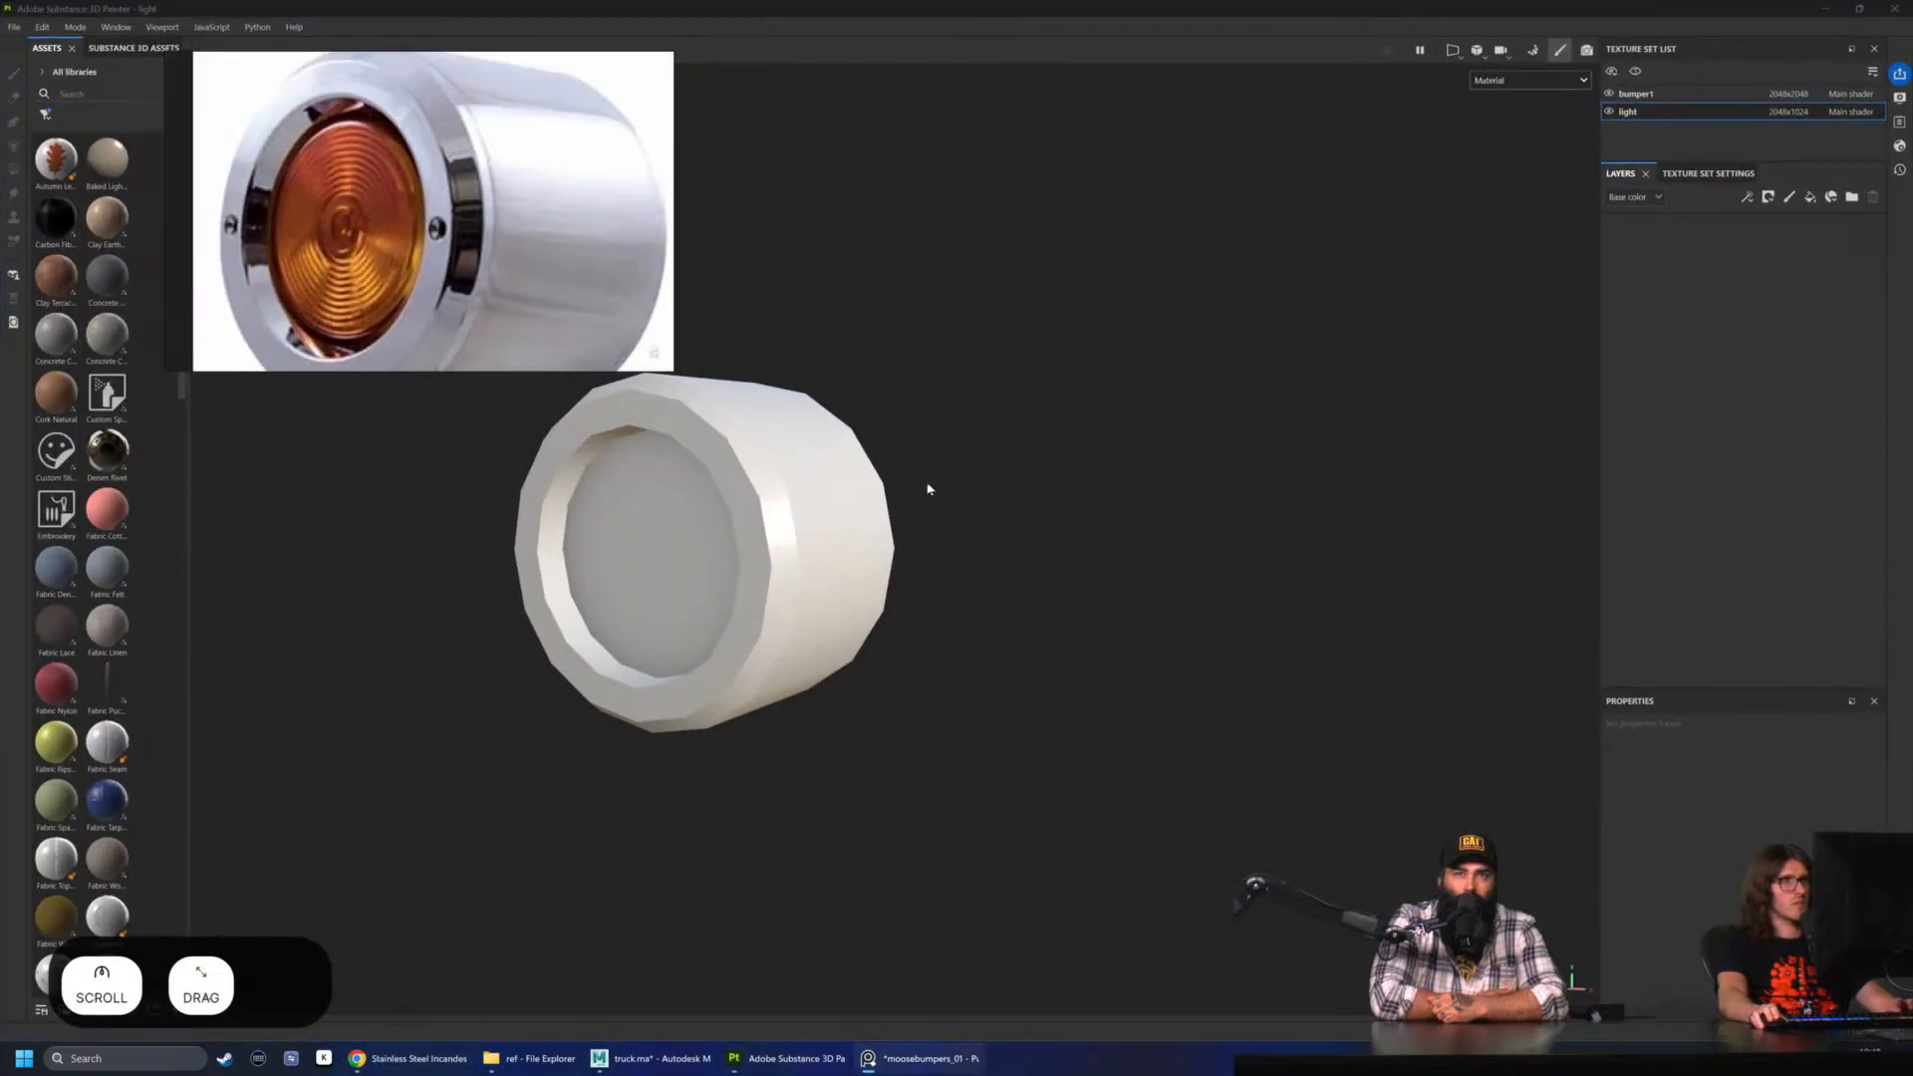
{"action": "middle_click_drag", "start_coordinate": [927, 488], "coordinate": [1174, 508], "text": "alt"}
{"action": "right_click_drag", "start_coordinate": [1174, 509], "coordinate": [1205, 551], "text": "alt"}
{"action": "left_click_drag", "start_coordinate": [1204, 551], "coordinate": [1285, 499], "text": "alt"}
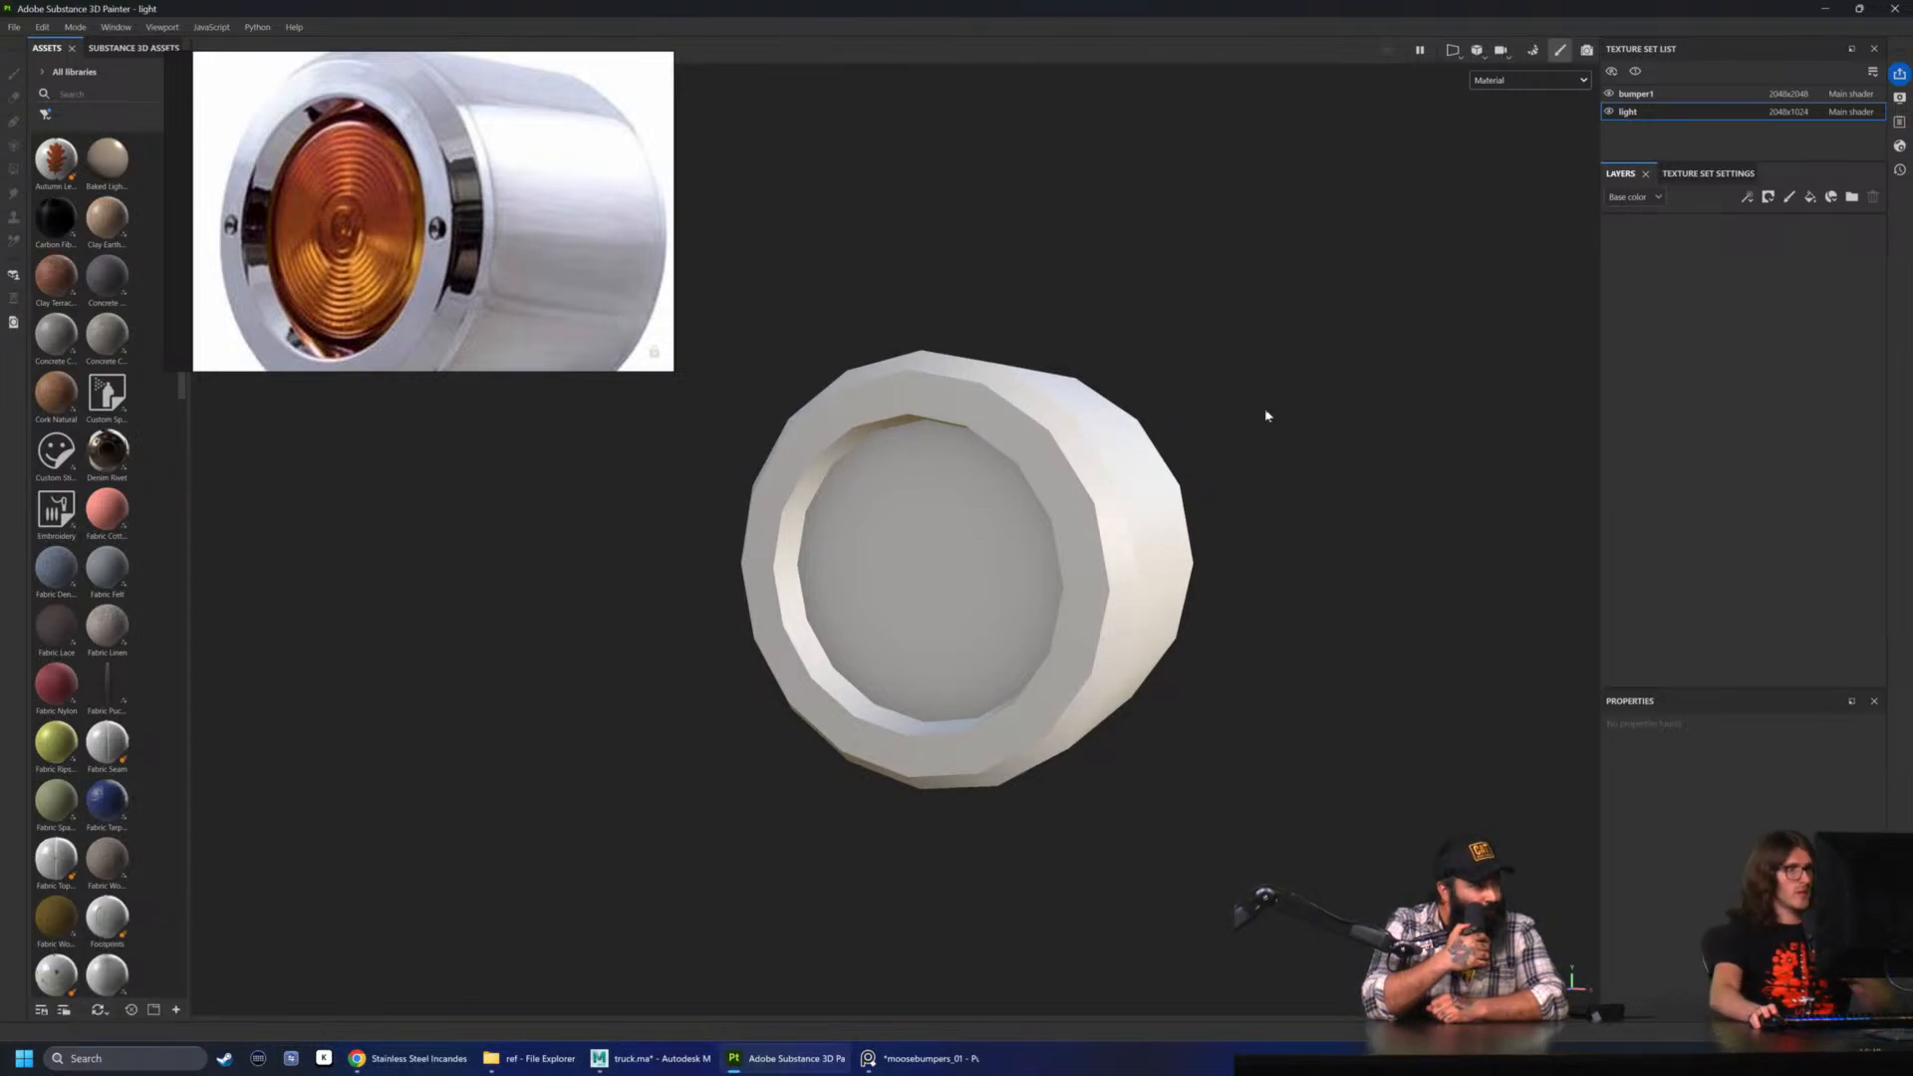
- Switch to Maya and inspect the light cylinder's geometry and lens face in face selection mode
{"action": "left_click", "coordinate": [650, 1058]}
{"action": "left_click", "coordinate": [704, 685]}
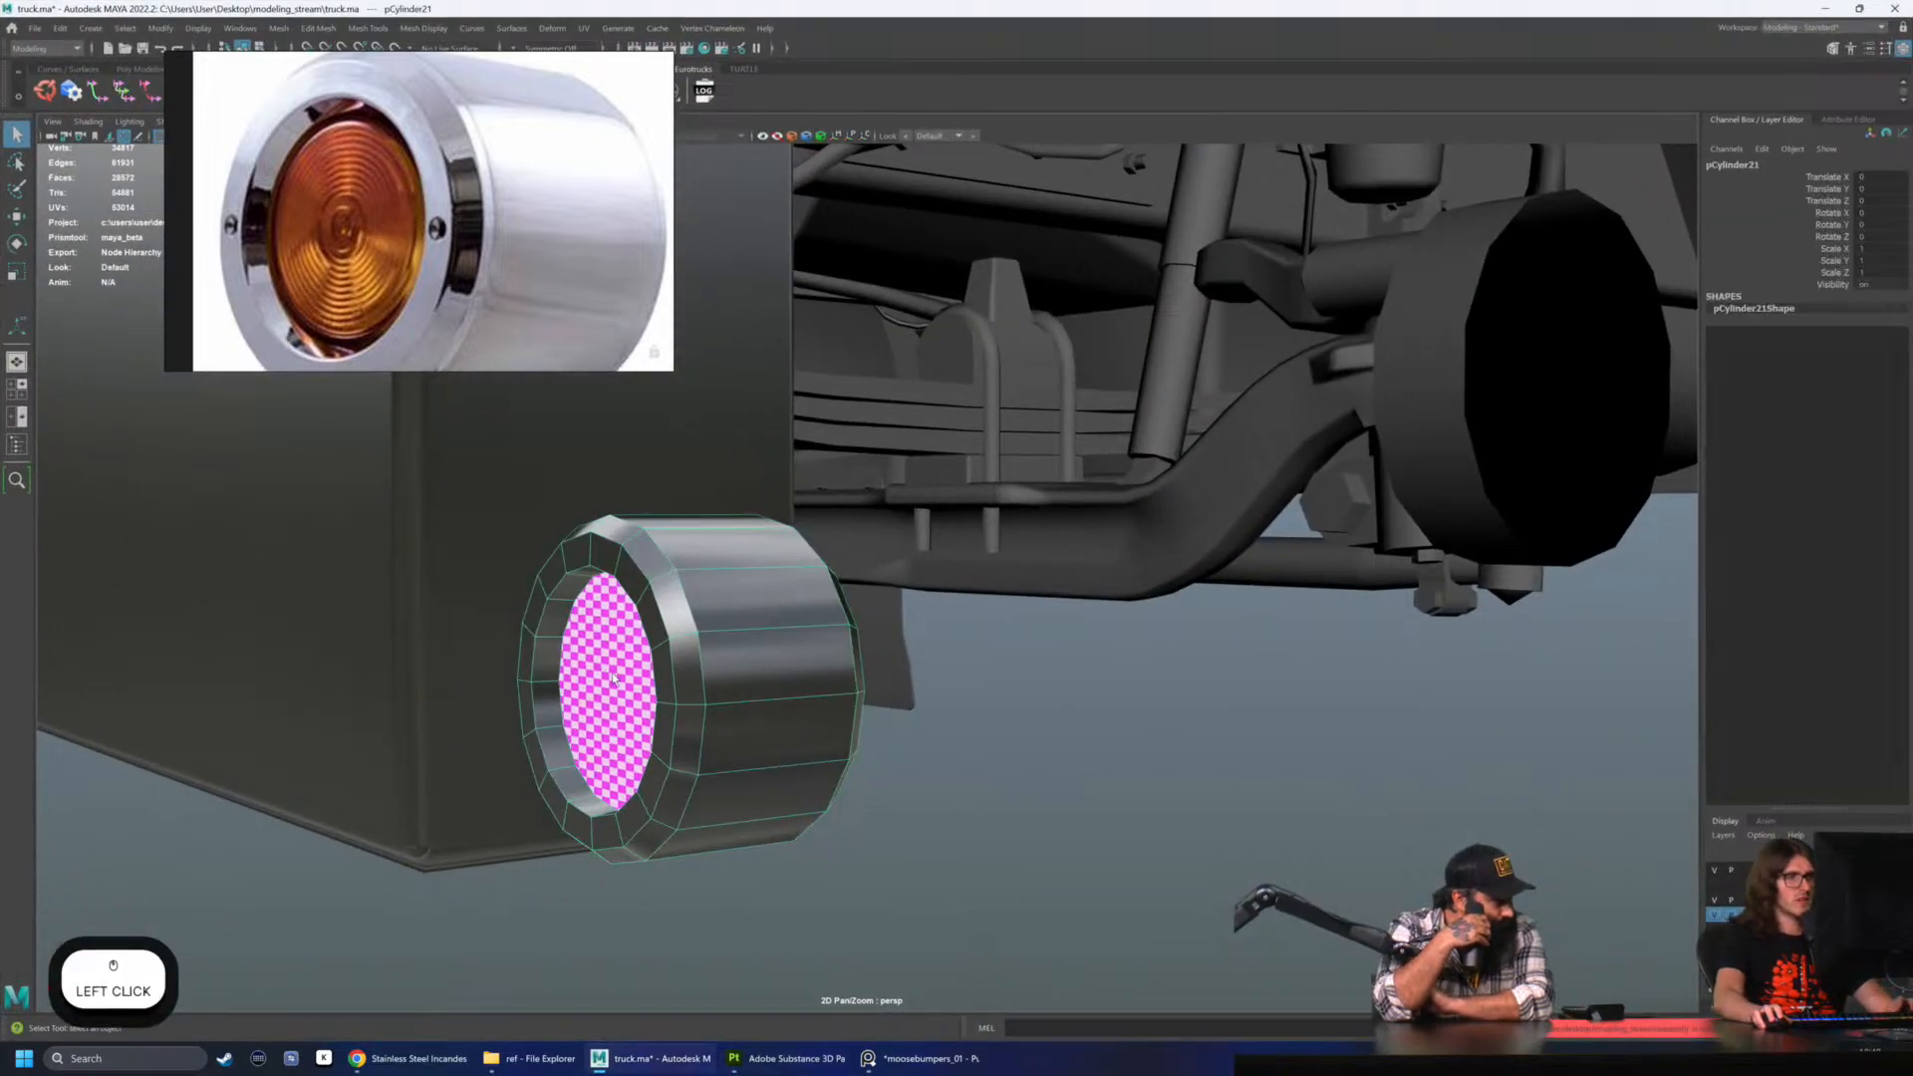
{"action": "left_click_drag", "start_coordinate": [700, 683], "coordinate": [748, 670], "text": "alt"}
{"action": "key", "text": "F11"}
{"action": "left_click", "coordinate": [675, 662]}
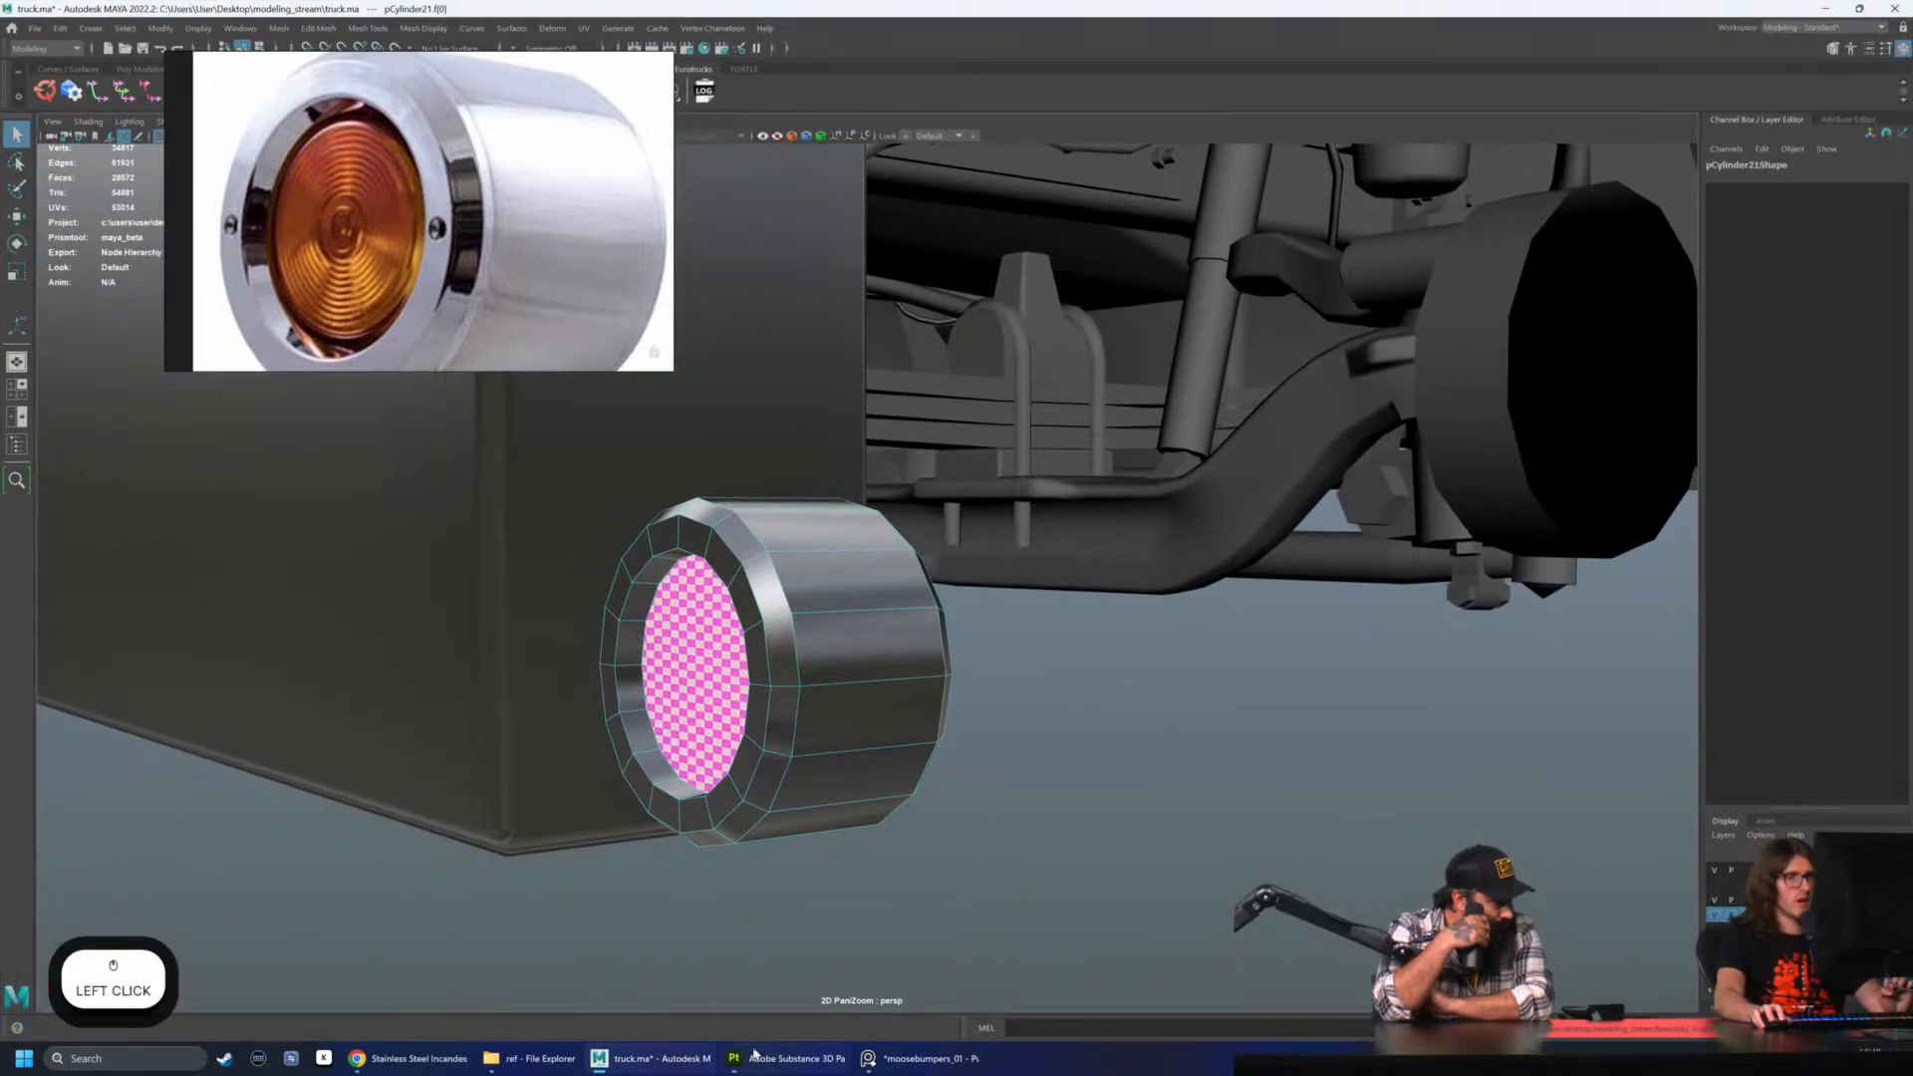
- Return to Substance 3D Painter and examine the lens rings and bezel in the reference photo up close
{"action": "left_click", "coordinate": [787, 1059]}
{"action": "scroll", "coordinate": [367, 250], "scroll_direction": "up", "scroll_amount": 4}
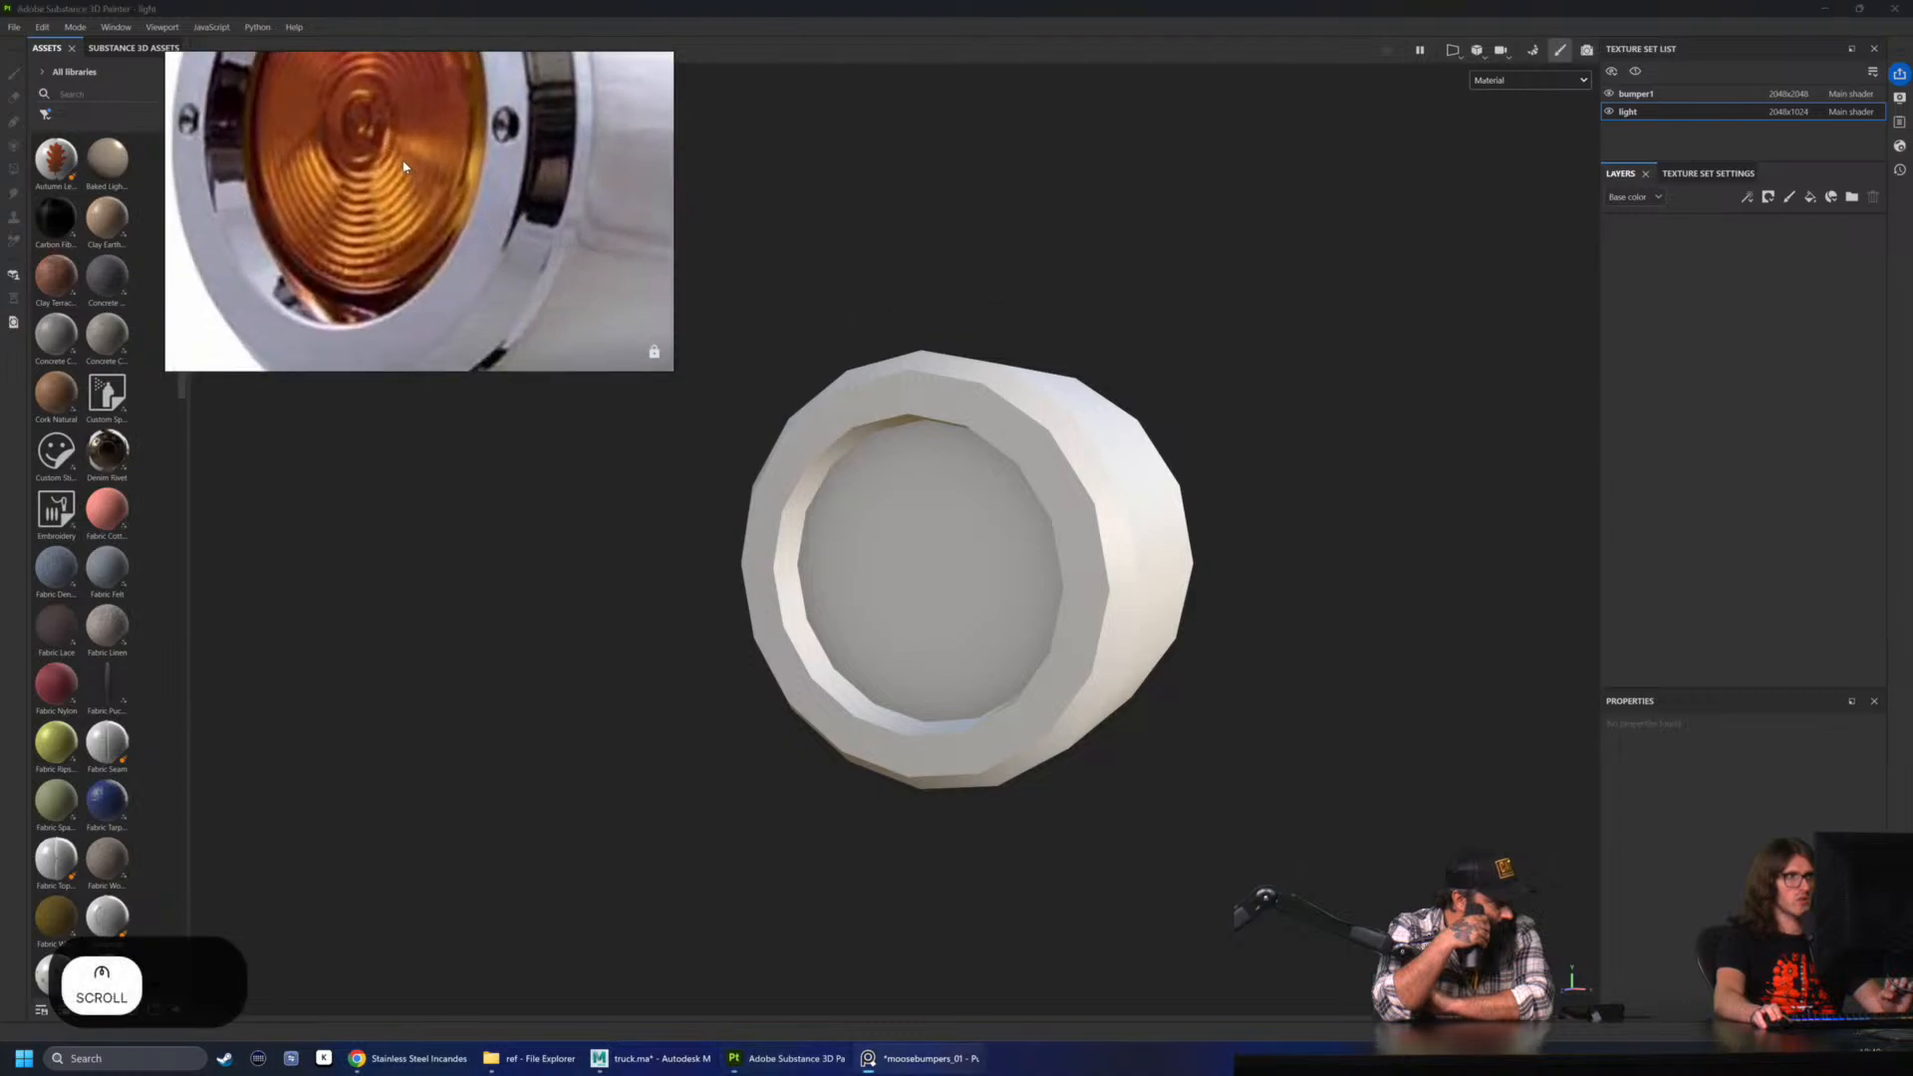
{"action": "scroll", "coordinate": [367, 282], "scroll_direction": "up", "scroll_amount": 3}
{"action": "mouse_move", "coordinate": [379, 303]}
{"action": "left_mouse_down"}
{"action": "mouse_move", "coordinate": [366, 282]}
{"action": "mouse_move", "coordinate": [376, 322]}
{"action": "left_mouse_up"}
{"action": "scroll", "coordinate": [371, 339], "scroll_direction": "down", "scroll_amount": 3}
{"action": "mouse_move", "coordinate": [409, 221]}
{"action": "left_mouse_down"}
{"action": "mouse_move", "coordinate": [424, 272]}
{"action": "mouse_move", "coordinate": [391, 221]}
{"action": "left_mouse_up"}
{"action": "scroll", "coordinate": [897, 598], "scroll_direction": "down", "scroll_amount": 2}
{"action": "scroll", "coordinate": [403, 254], "scroll_direction": "down", "scroll_amount": 3}
{"action": "scroll", "coordinate": [391, 220], "scroll_direction": "down", "scroll_amount": 2}
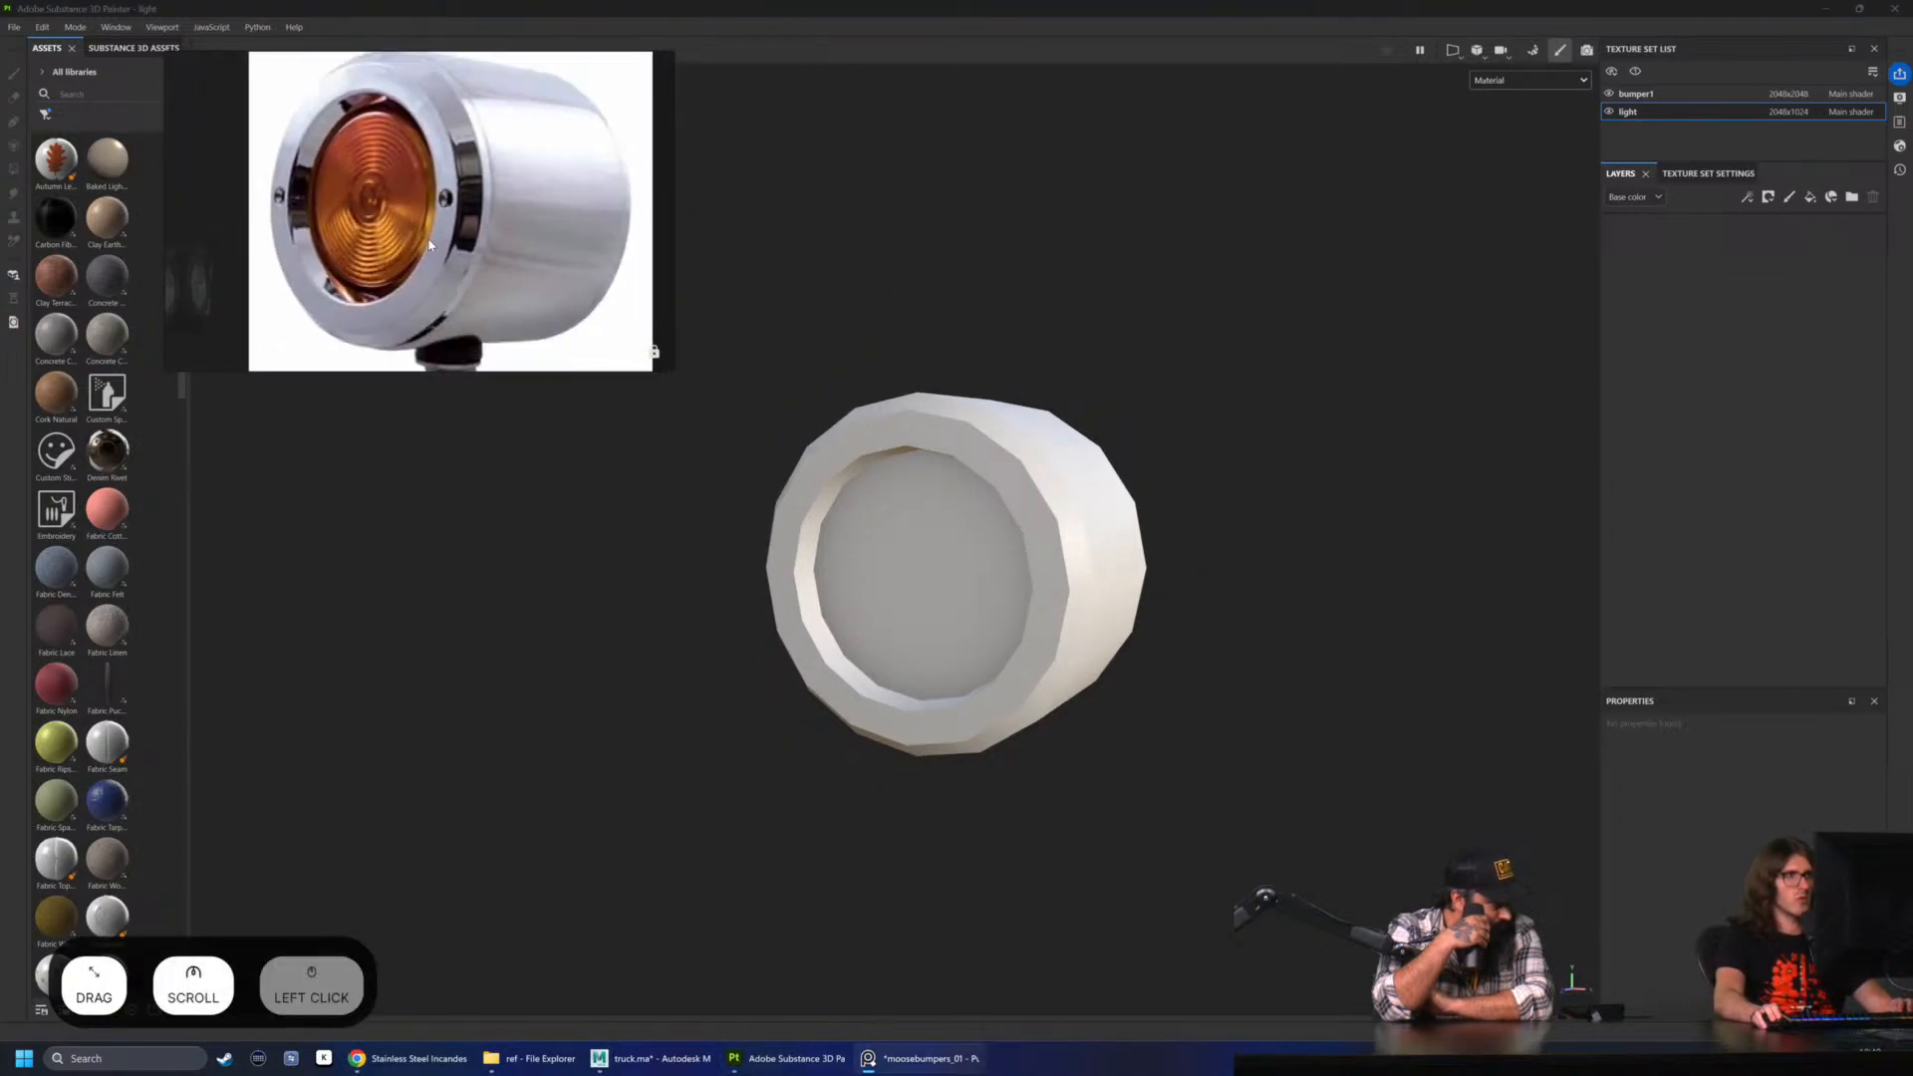
{"action": "scroll", "coordinate": [391, 220], "scroll_direction": "up", "scroll_amount": 2}
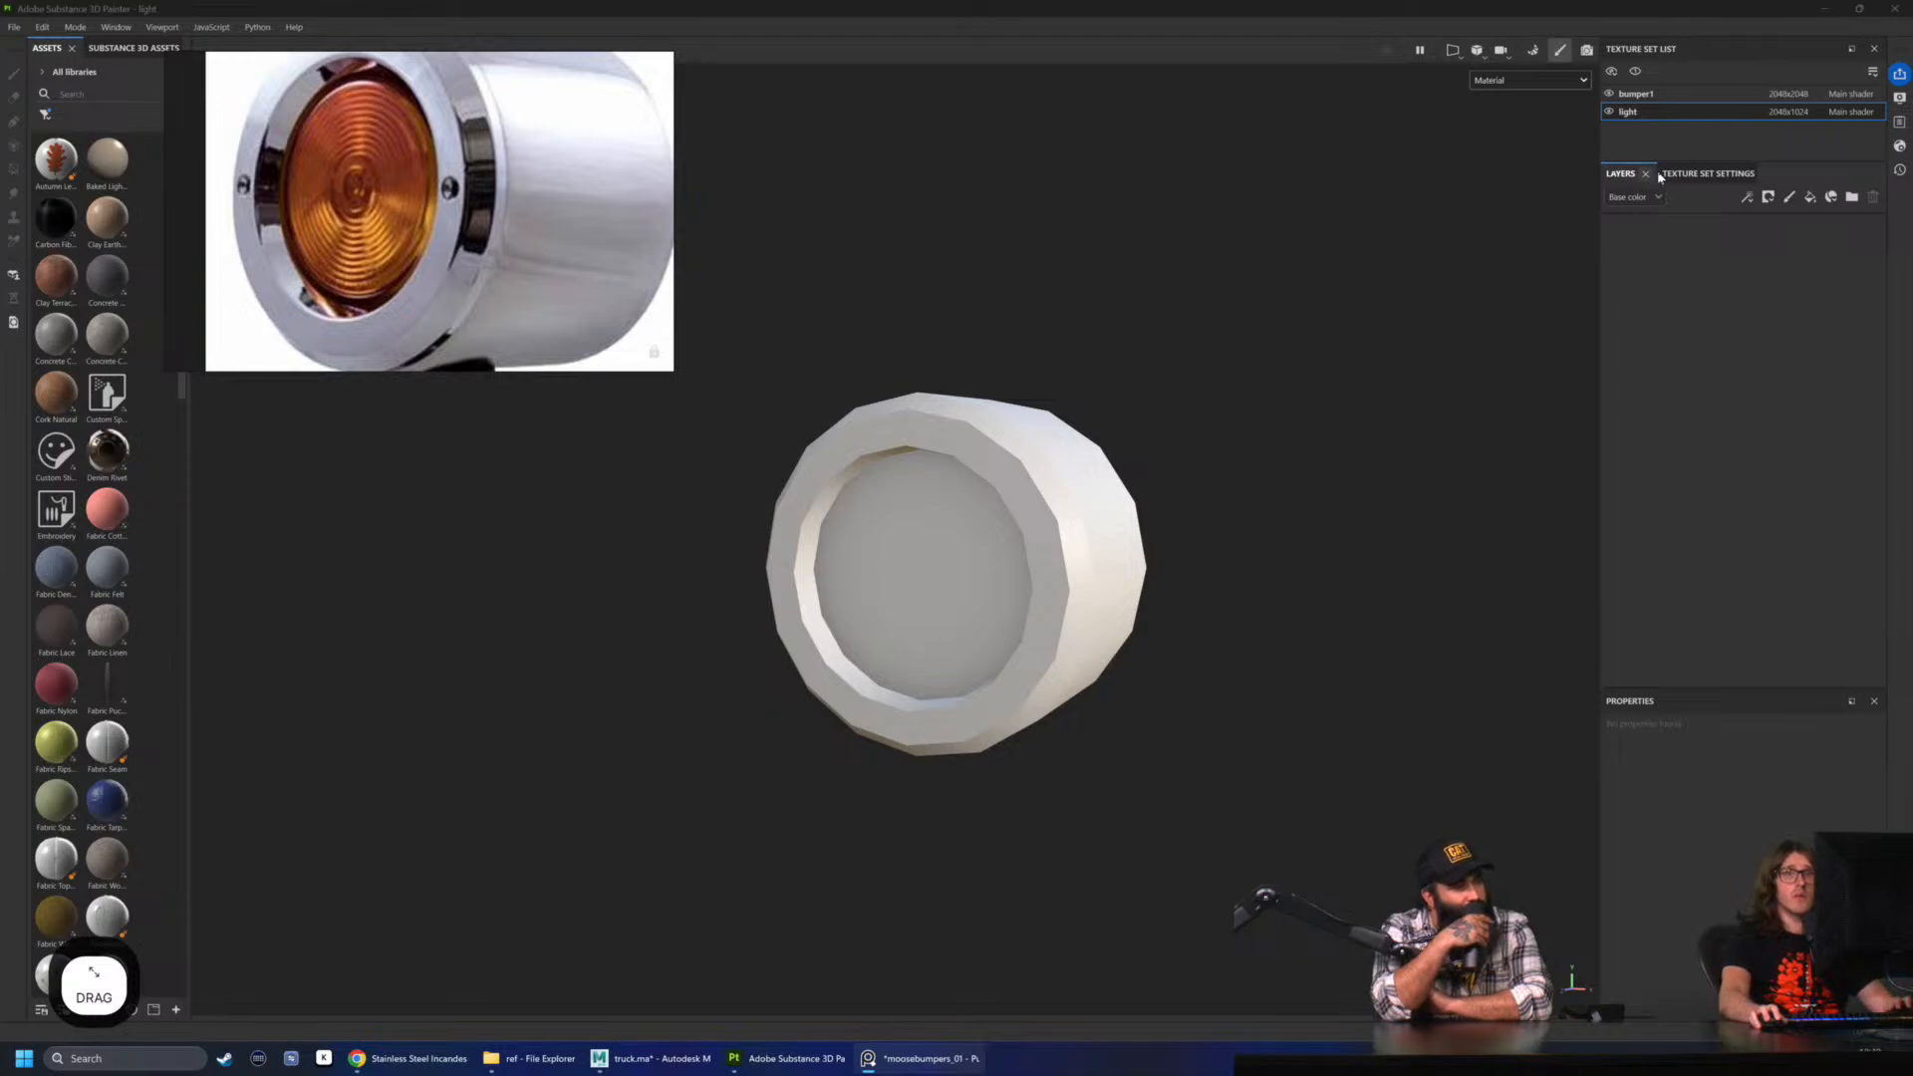
- Add a fill layer to the light texture set and name it Base
{"action": "left_click", "coordinate": [1662, 269]}
{"action": "left_click", "coordinate": [1810, 198]}
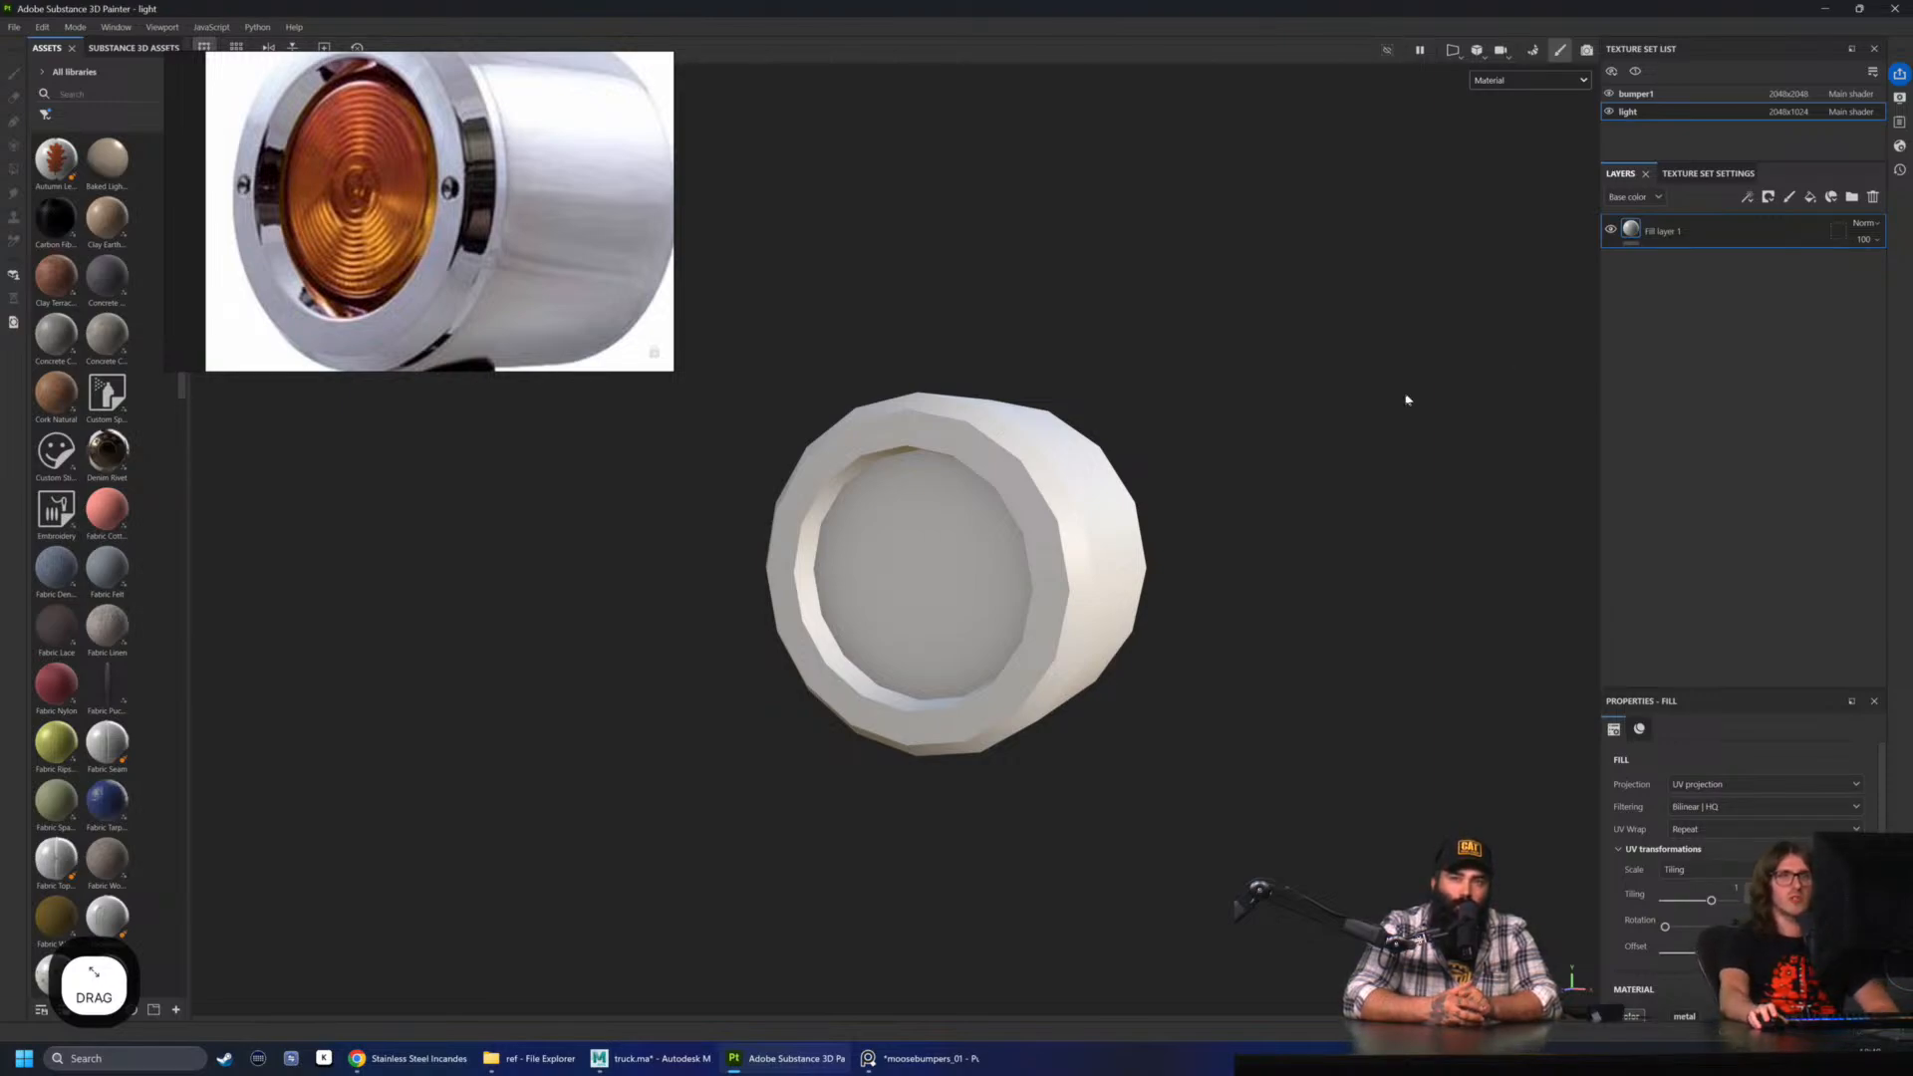
{"action": "double_click", "coordinate": [1662, 231]}
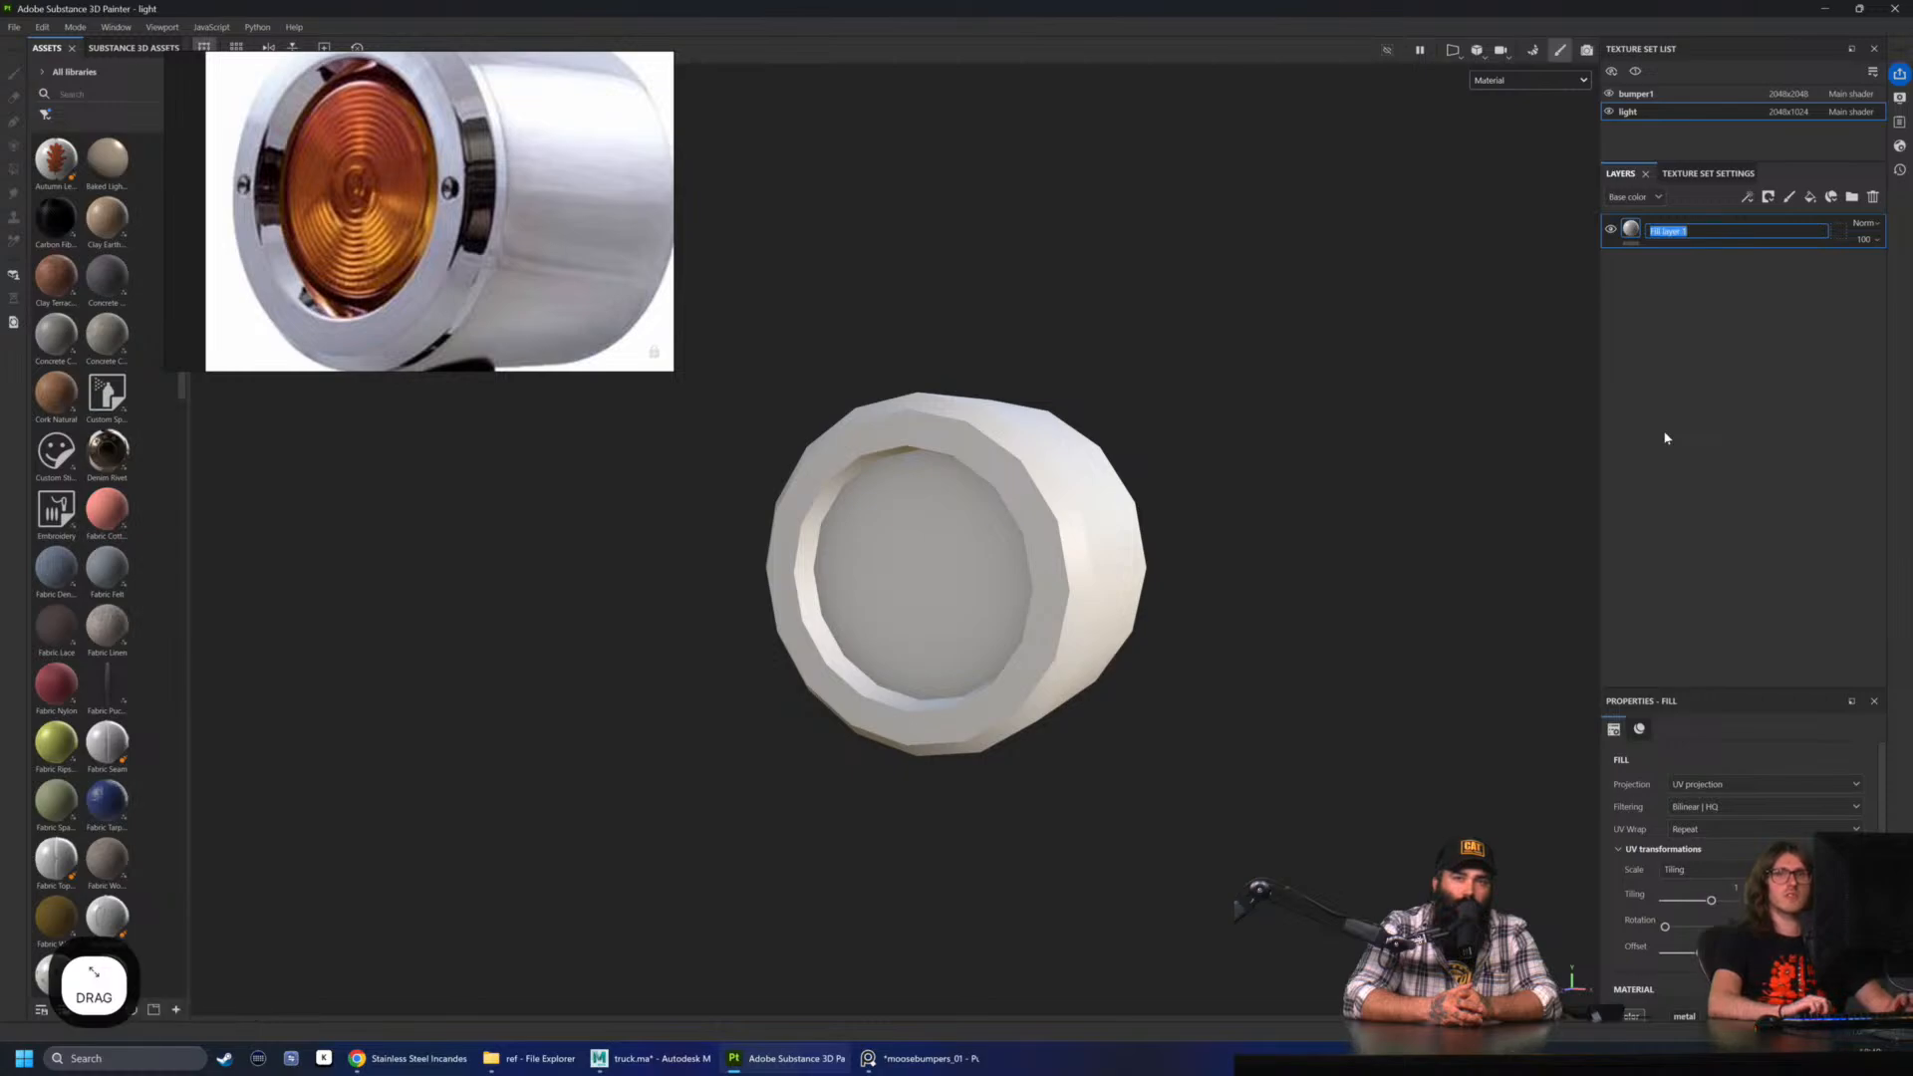
{"action": "key", "text": "BackSpace"}
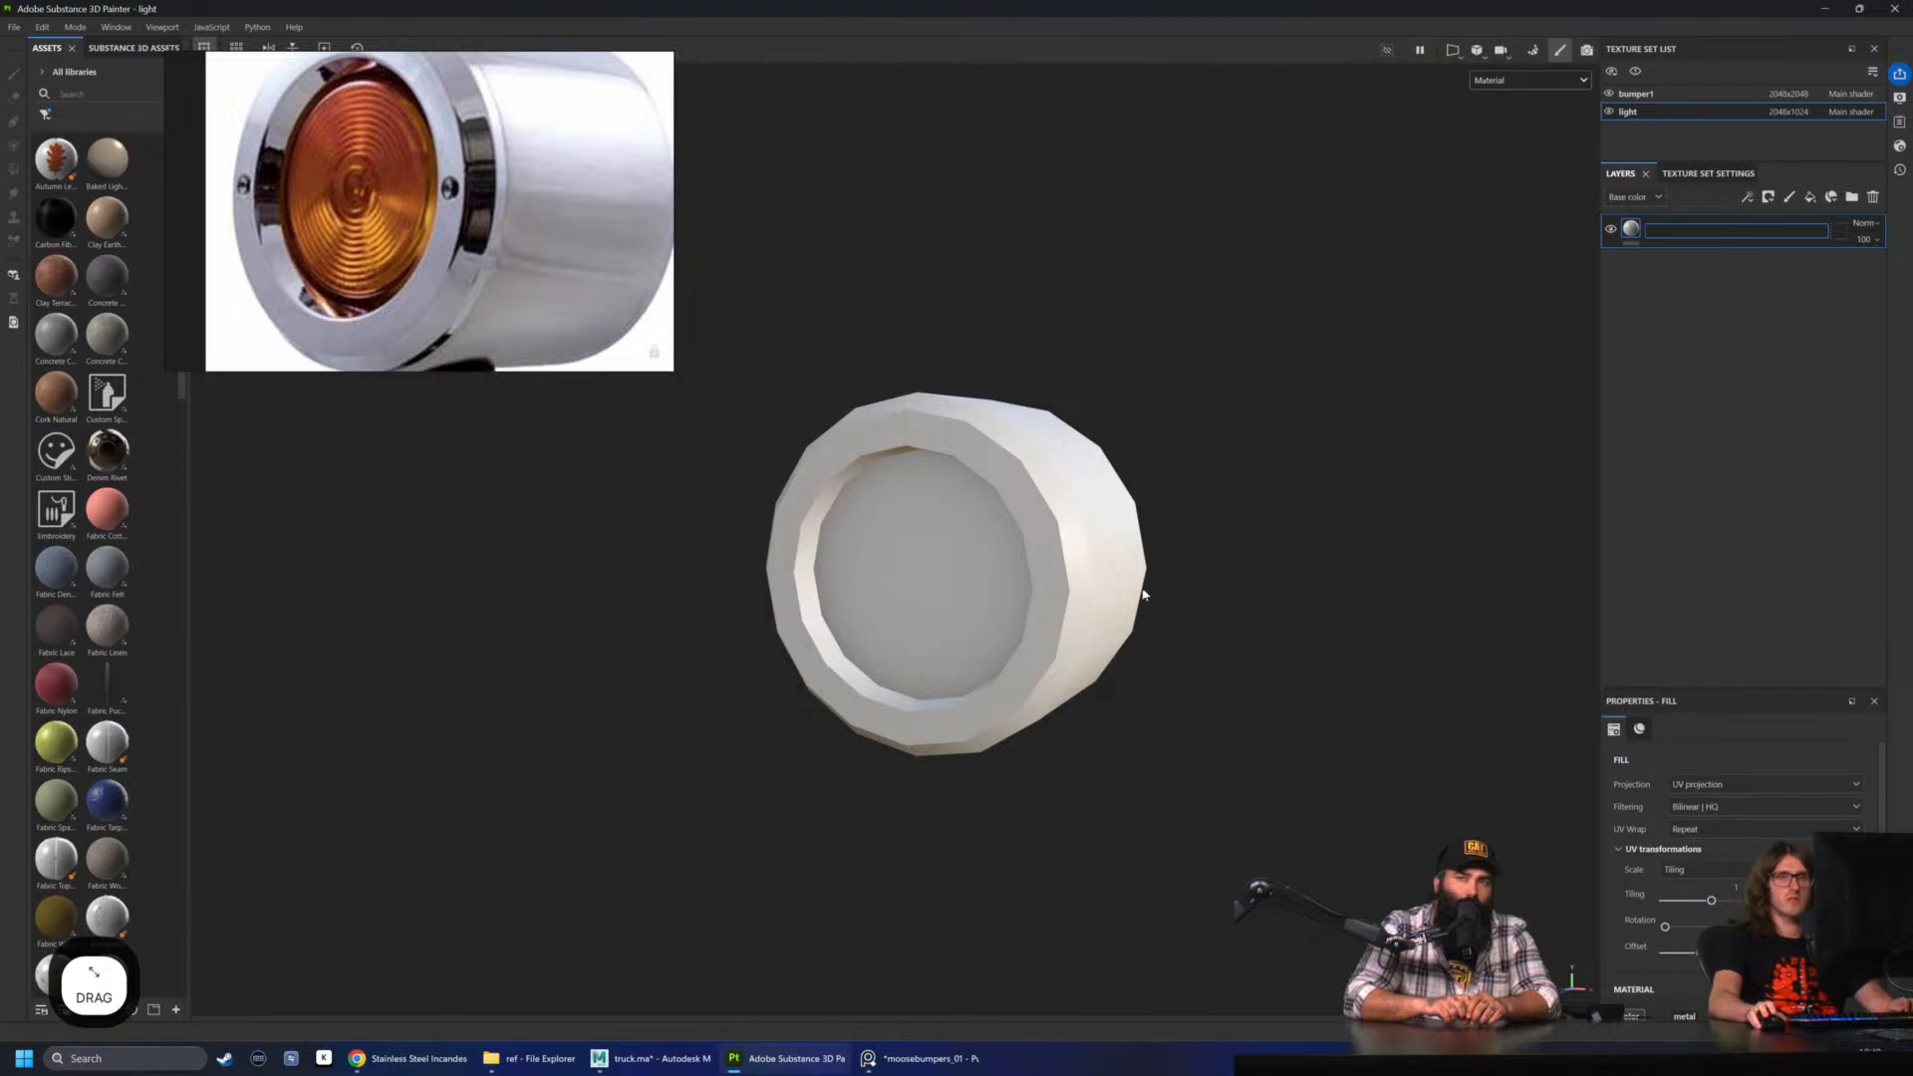
{"action": "scroll", "coordinate": [910, 594], "scroll_direction": "up", "scroll_amount": 3}
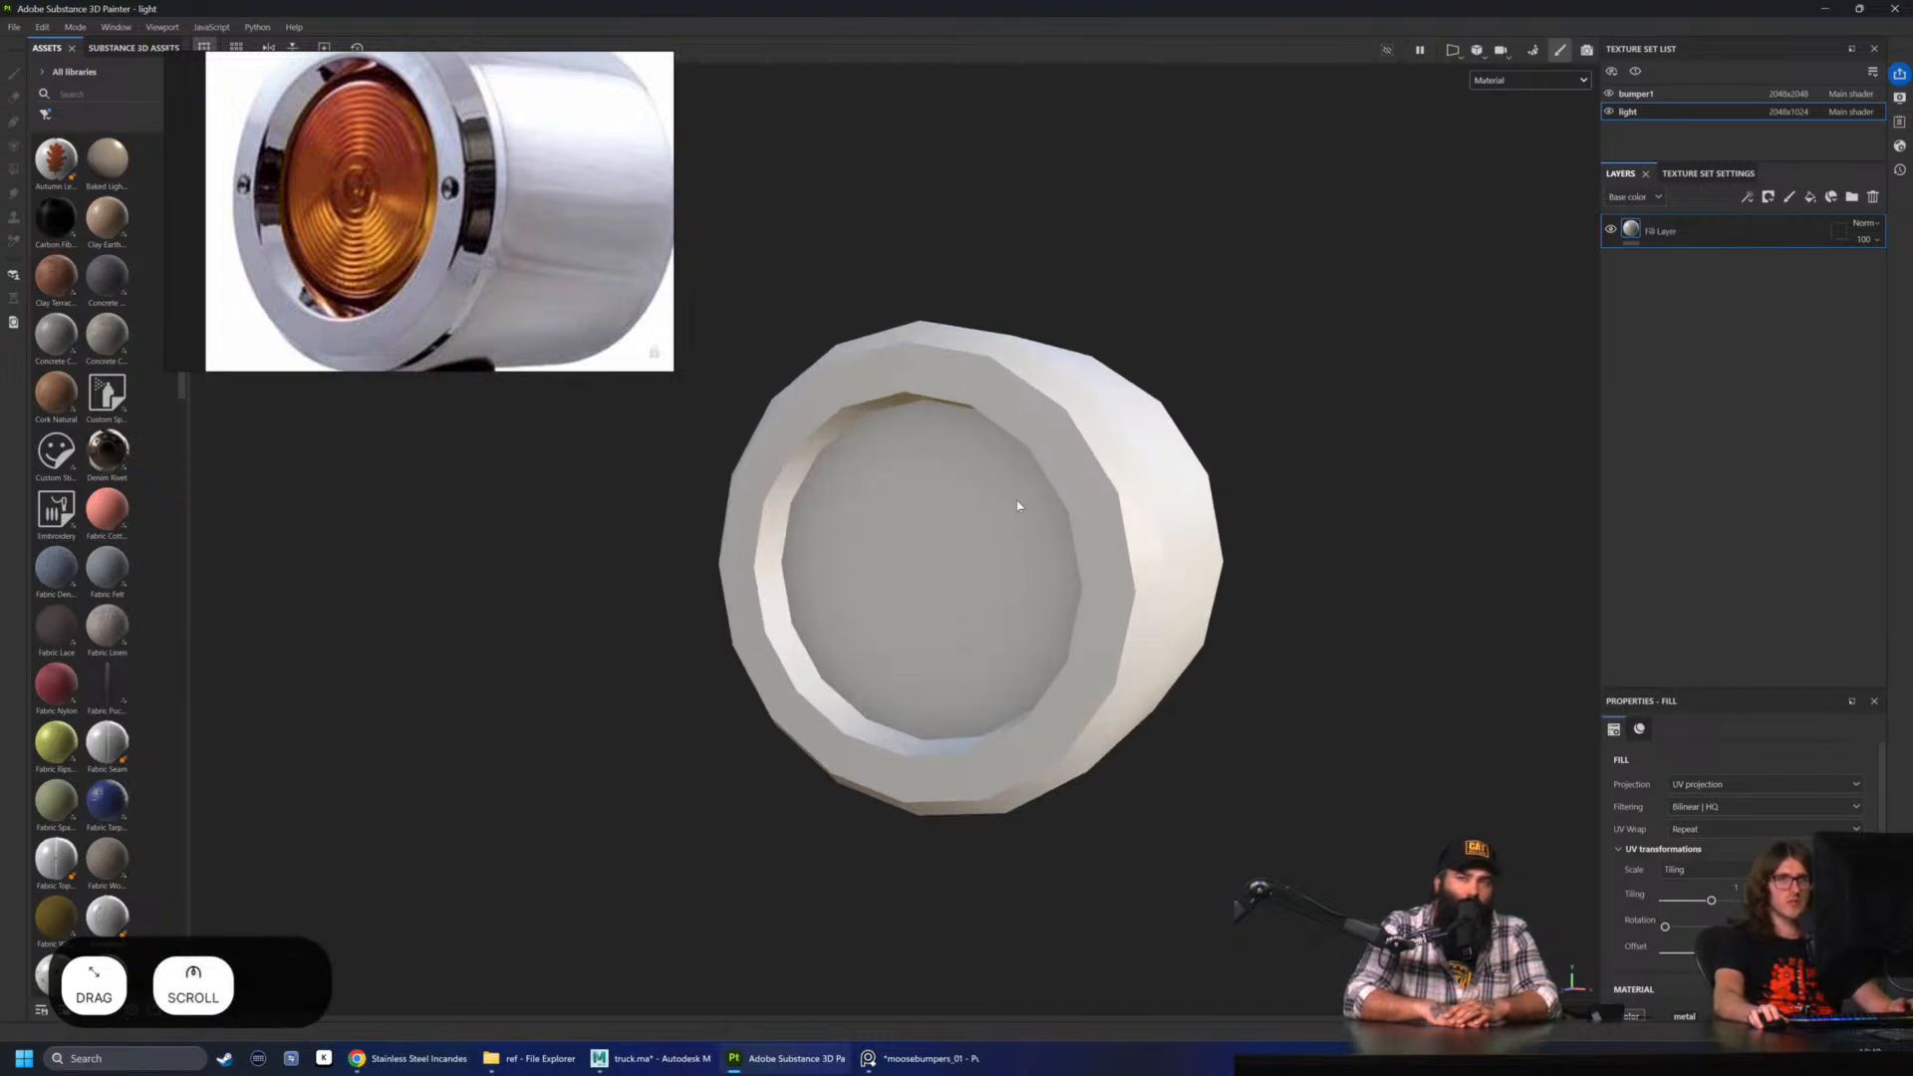
{"action": "double_click", "coordinate": [1662, 233]}
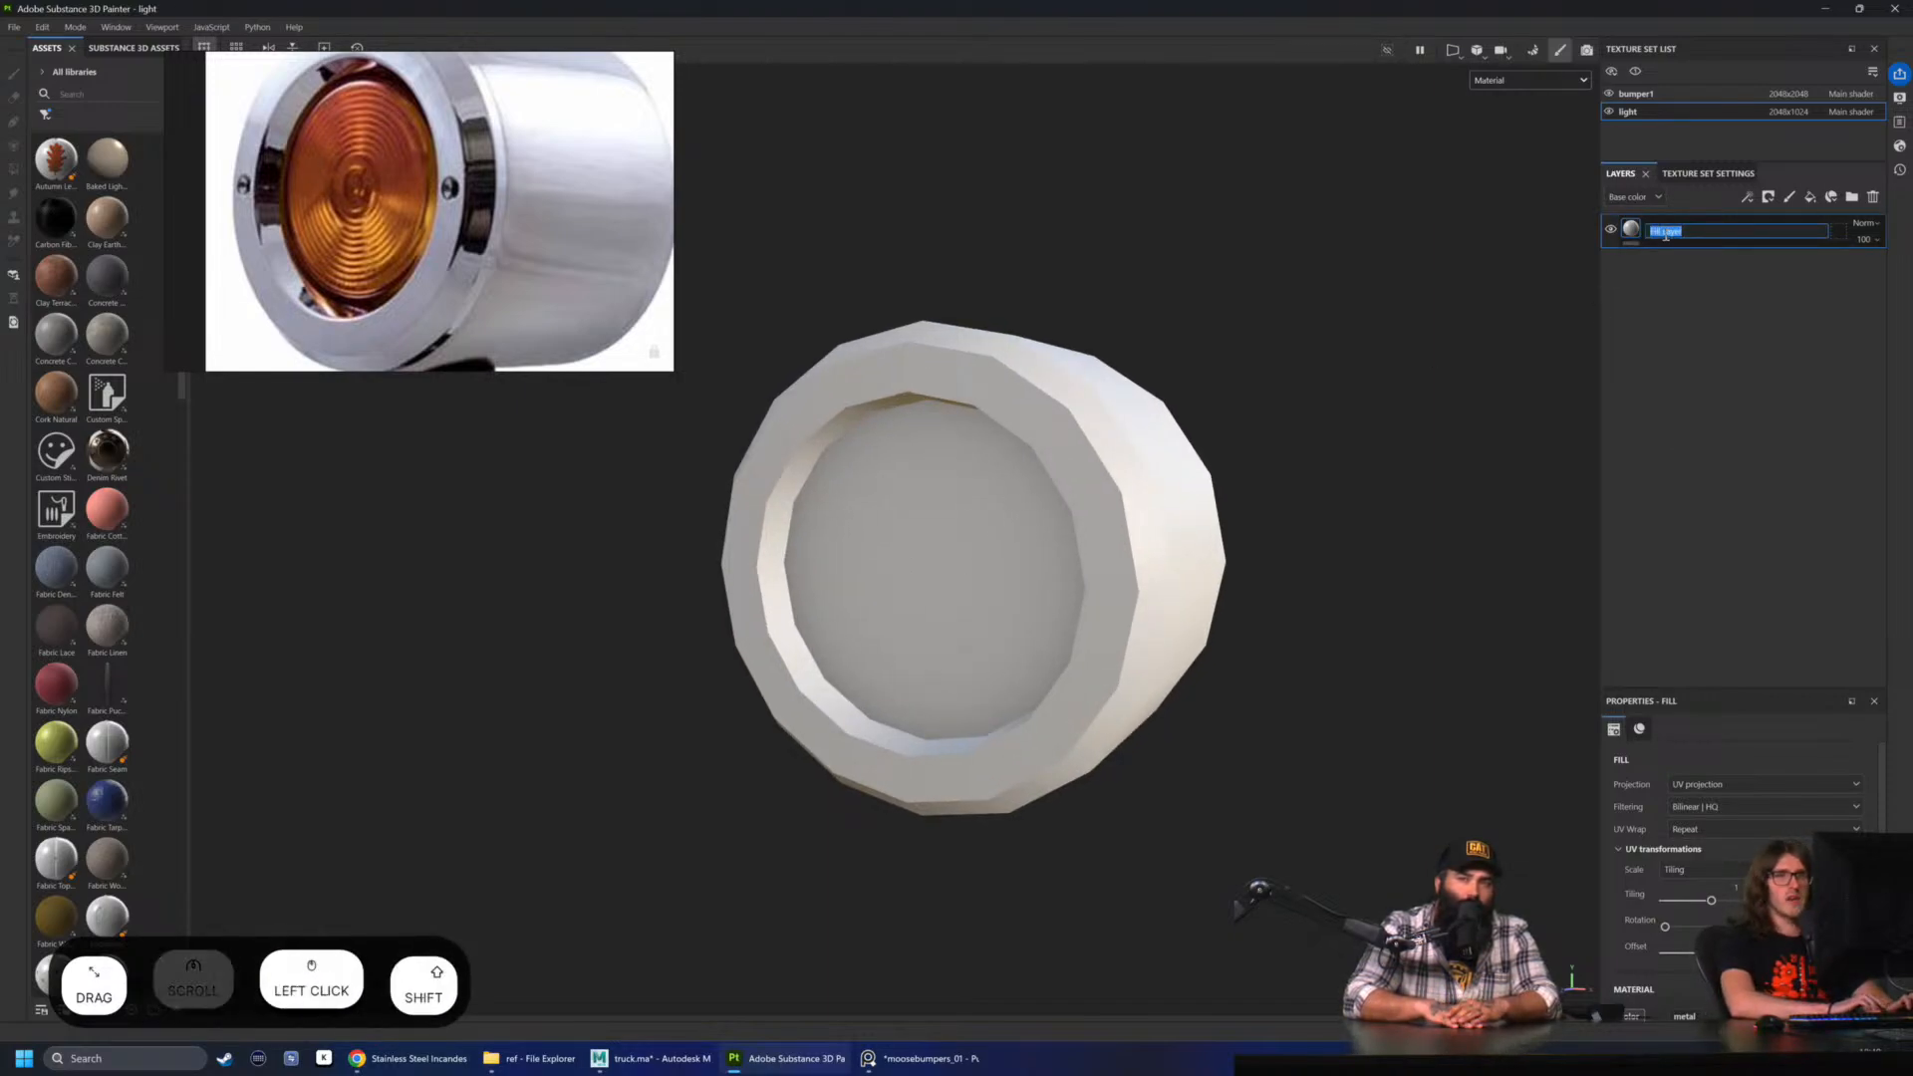
{"action": "key", "text": "BackSpace"}
{"action": "type", "text": "B"}
{"action": "key", "text": "Caps_Lock"}
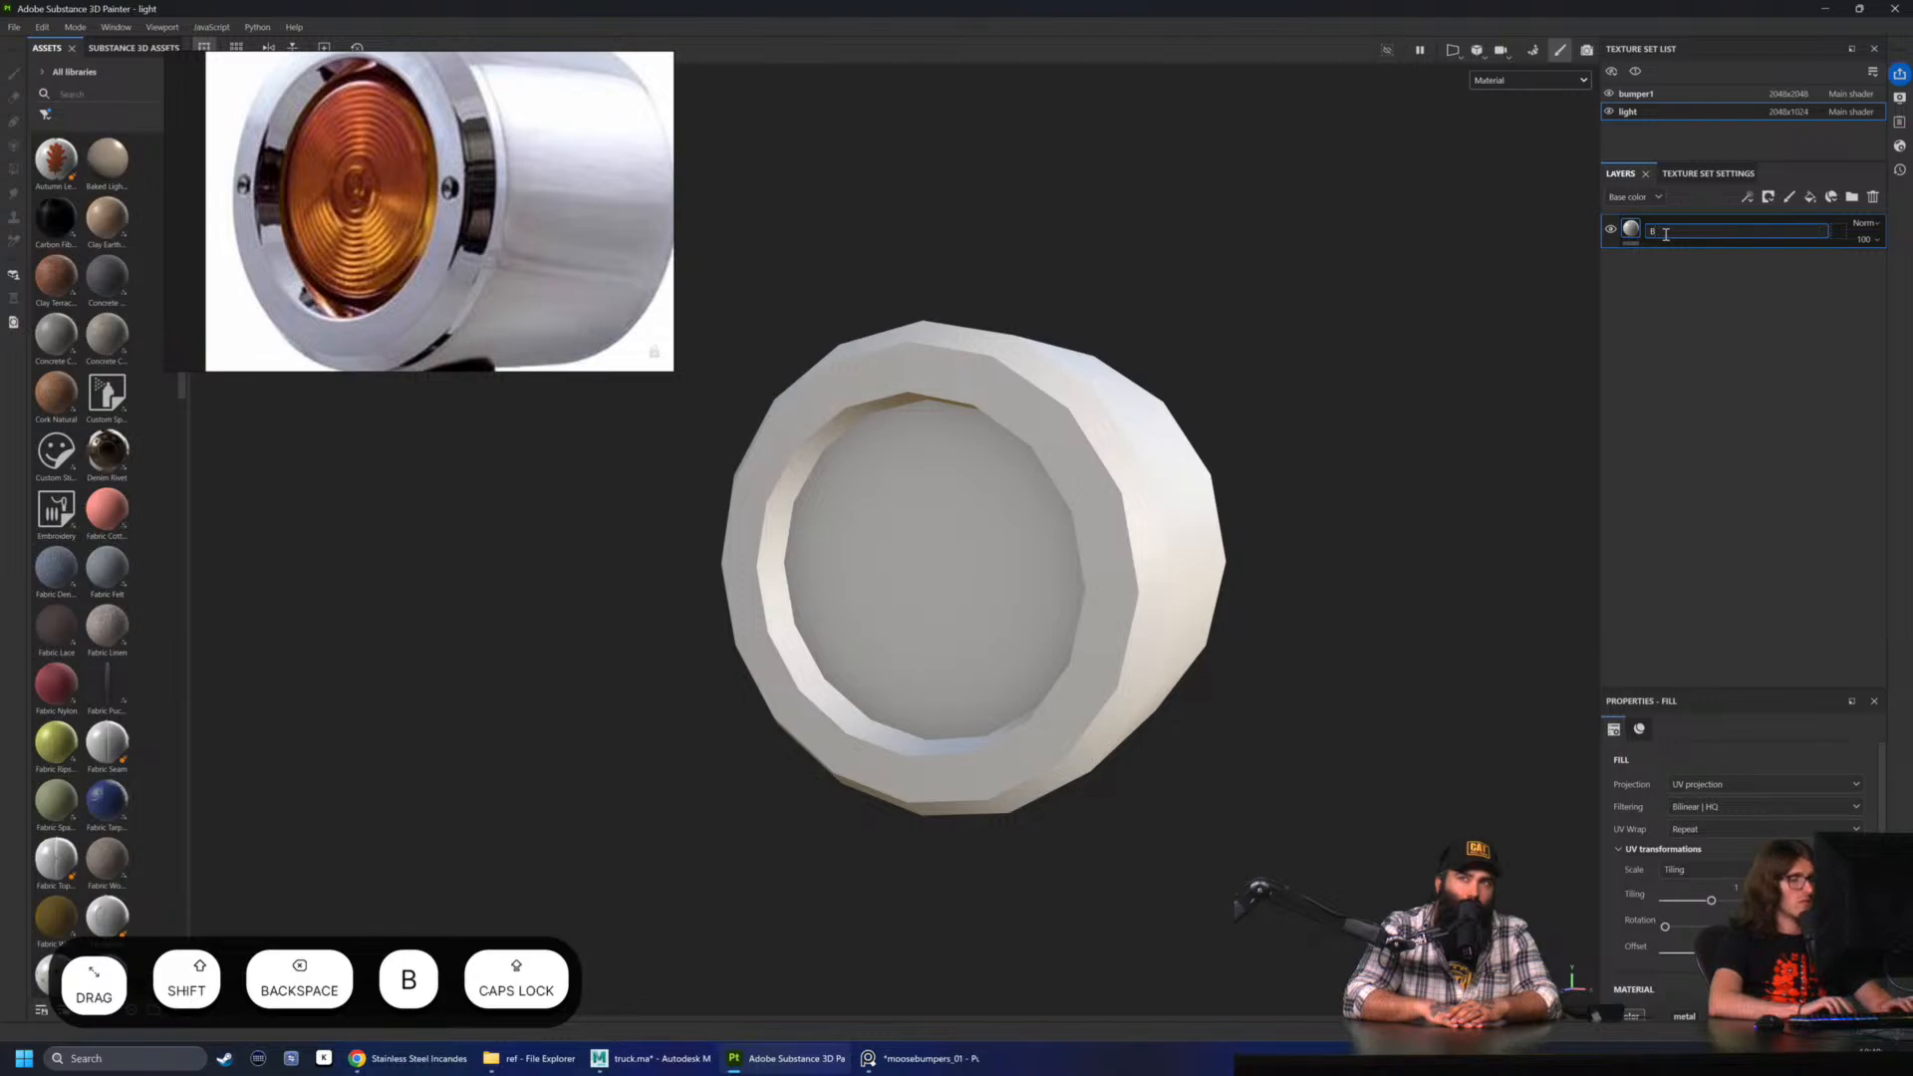
{"action": "type", "text": "as"}
{"action": "key", "text": "BackSpace"}
{"action": "type", "text": "e"}
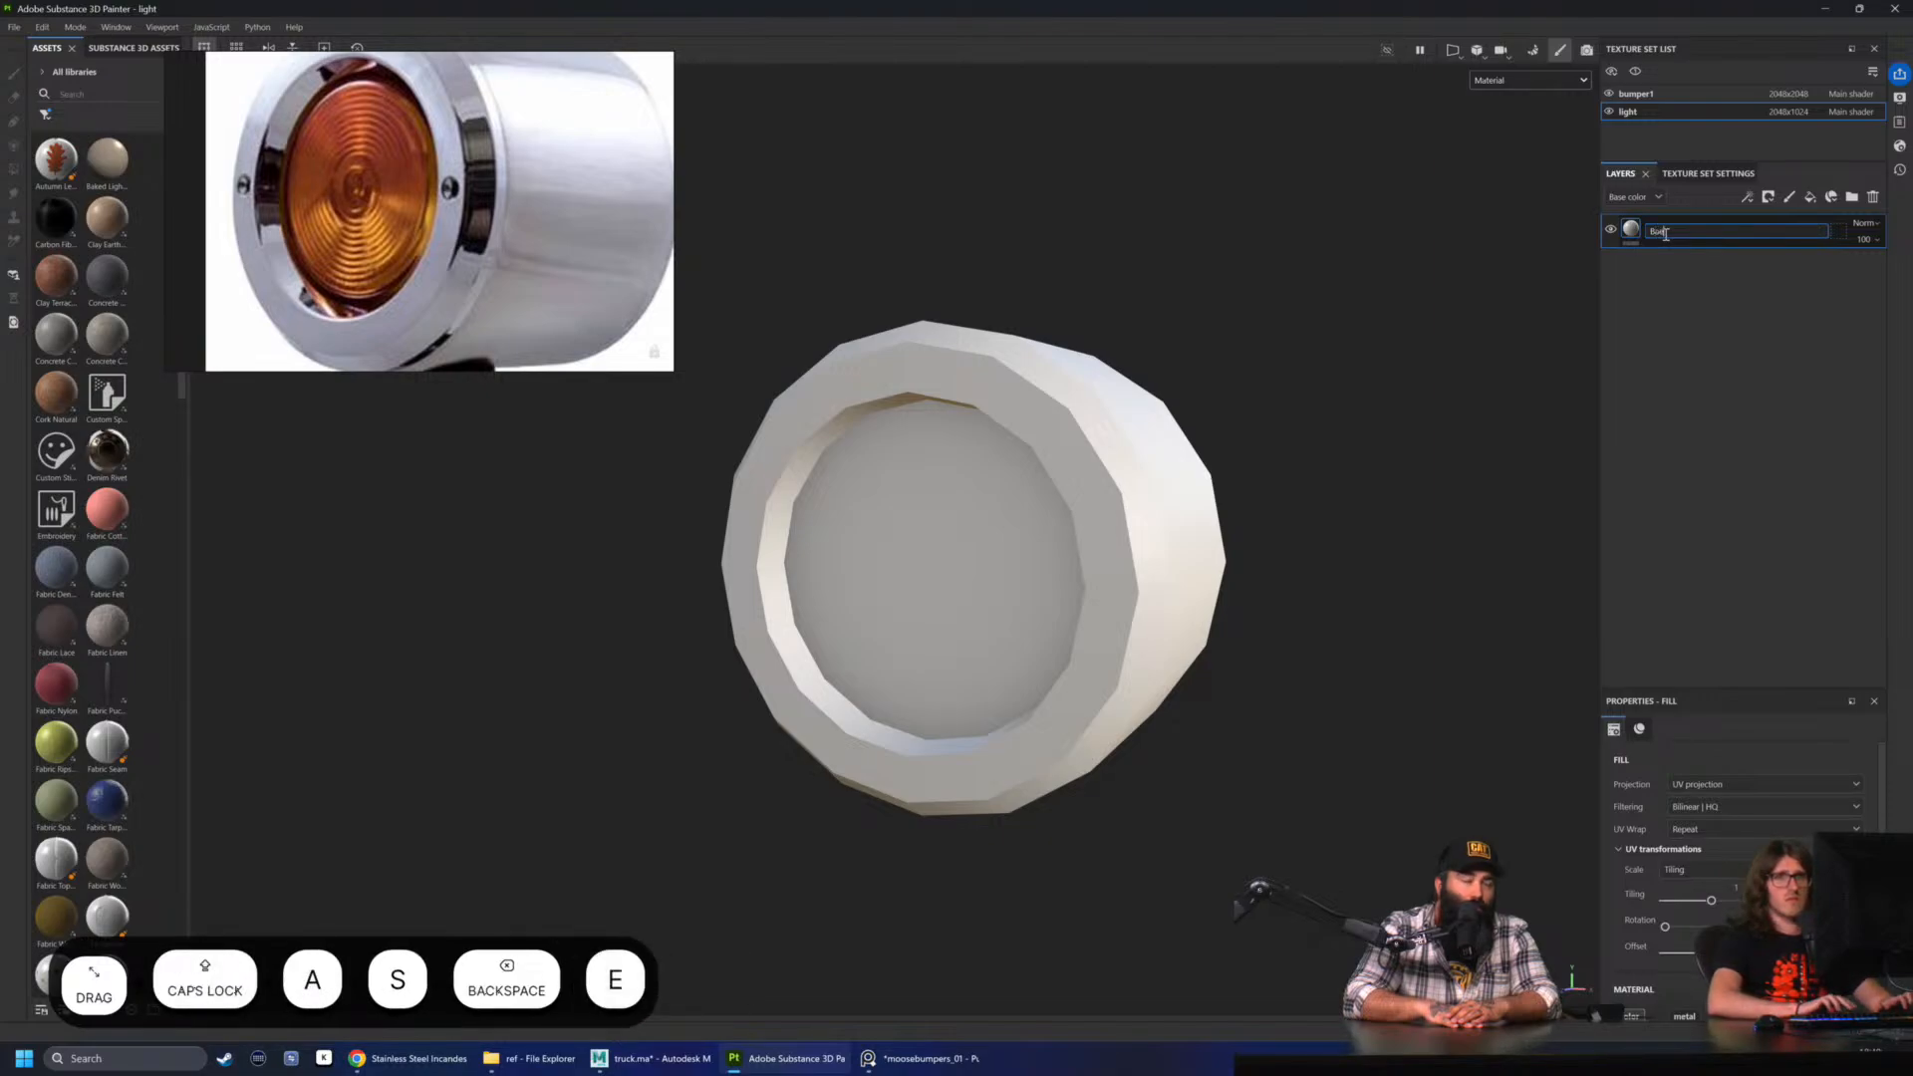
{"action": "key", "text": "Return"}
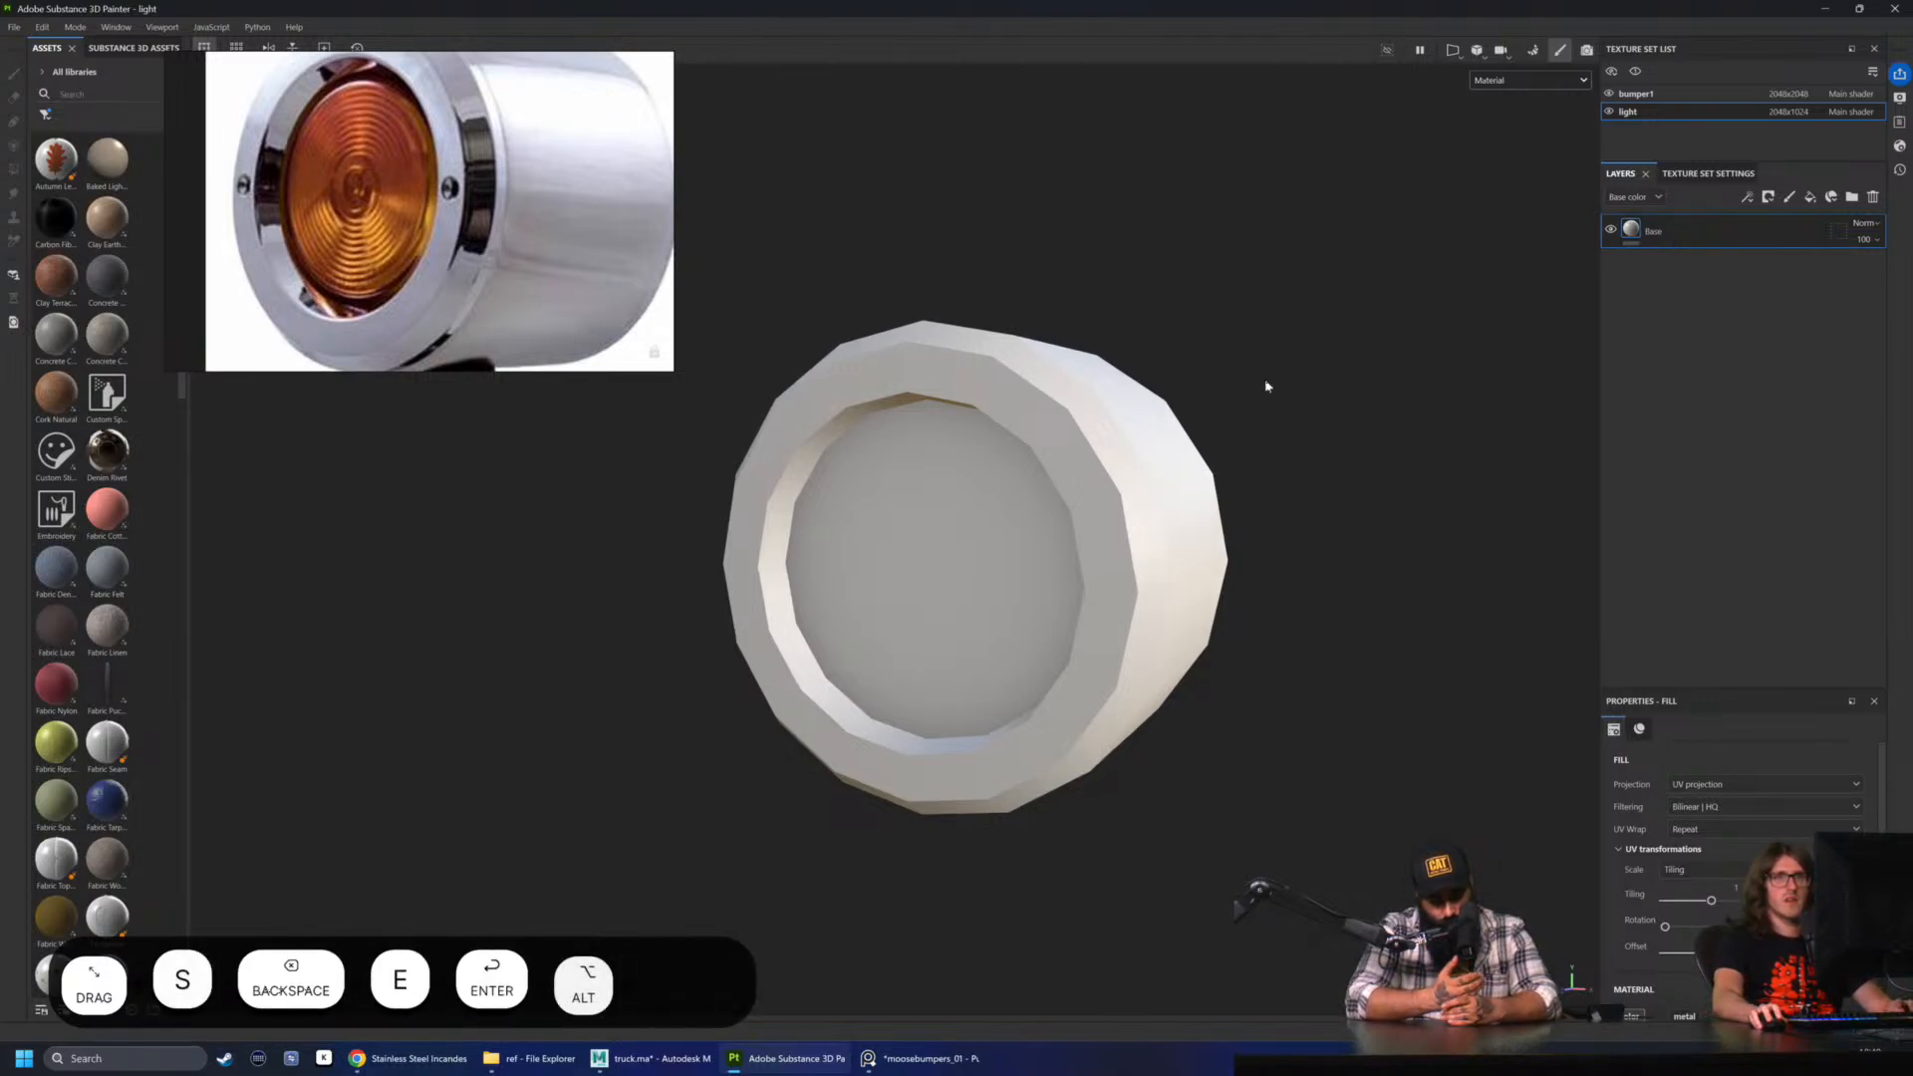
- Keep only the color and rough channels active on the Base fill layer and lower its roughness
{"action": "left_click", "coordinate": [1755, 461]}
{"action": "scroll", "coordinate": [1734, 788], "scroll_direction": "down", "scroll_amount": 3}
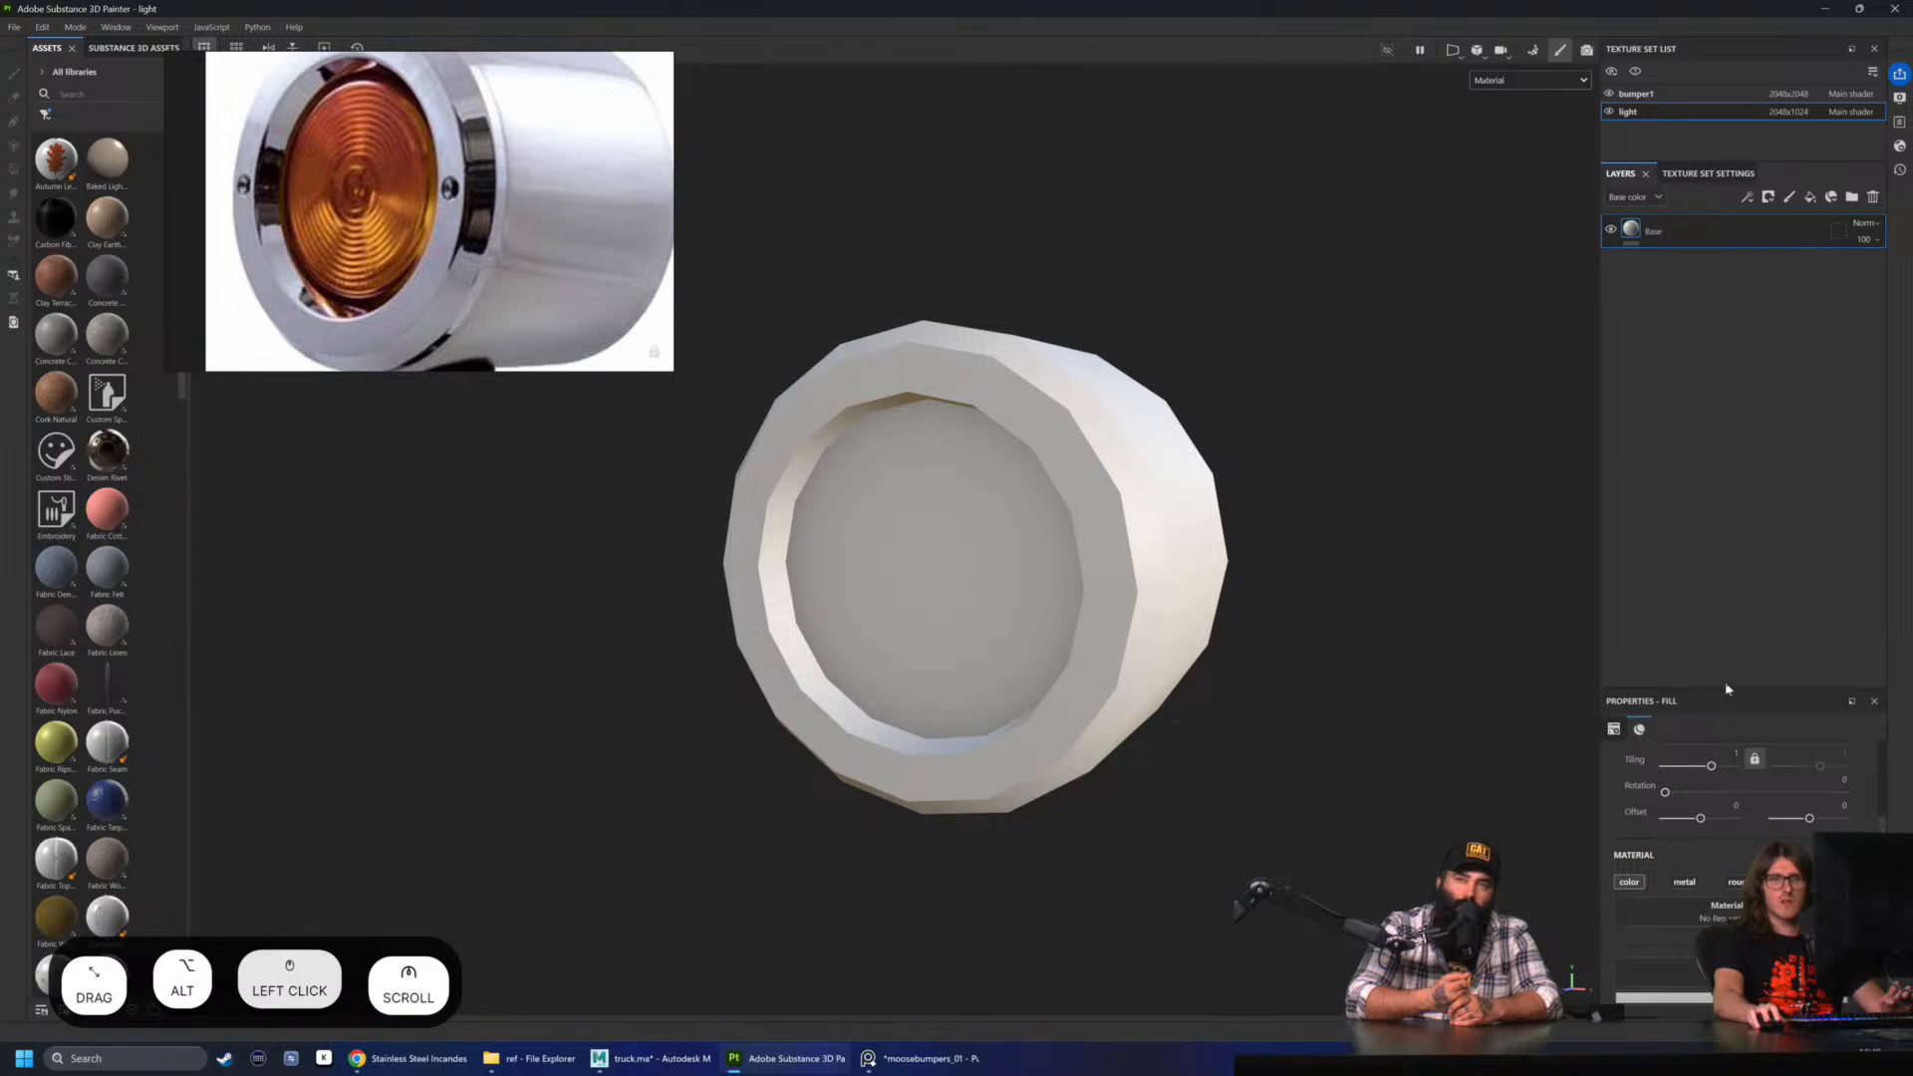
{"action": "left_click_drag", "start_coordinate": [1727, 695], "coordinate": [1727, 560]}
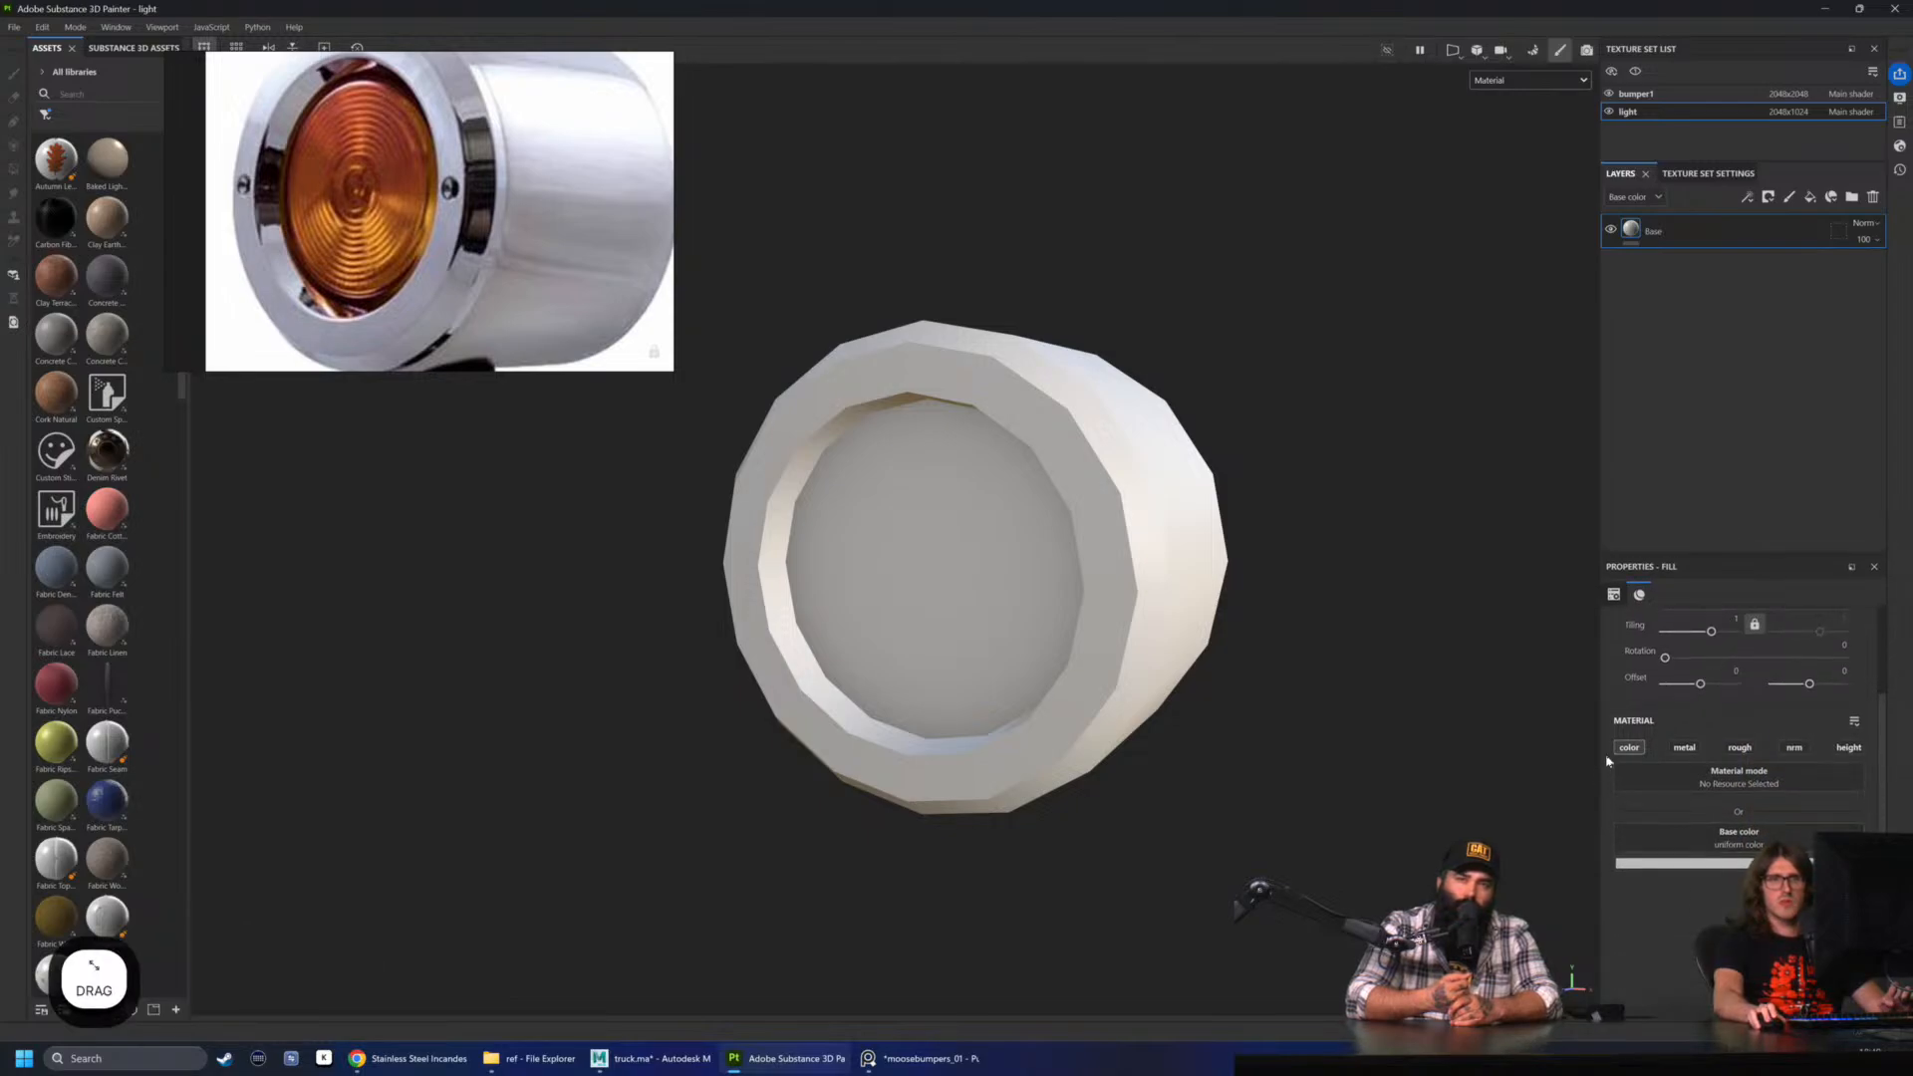
{"action": "left_click", "coordinate": [1740, 747]}
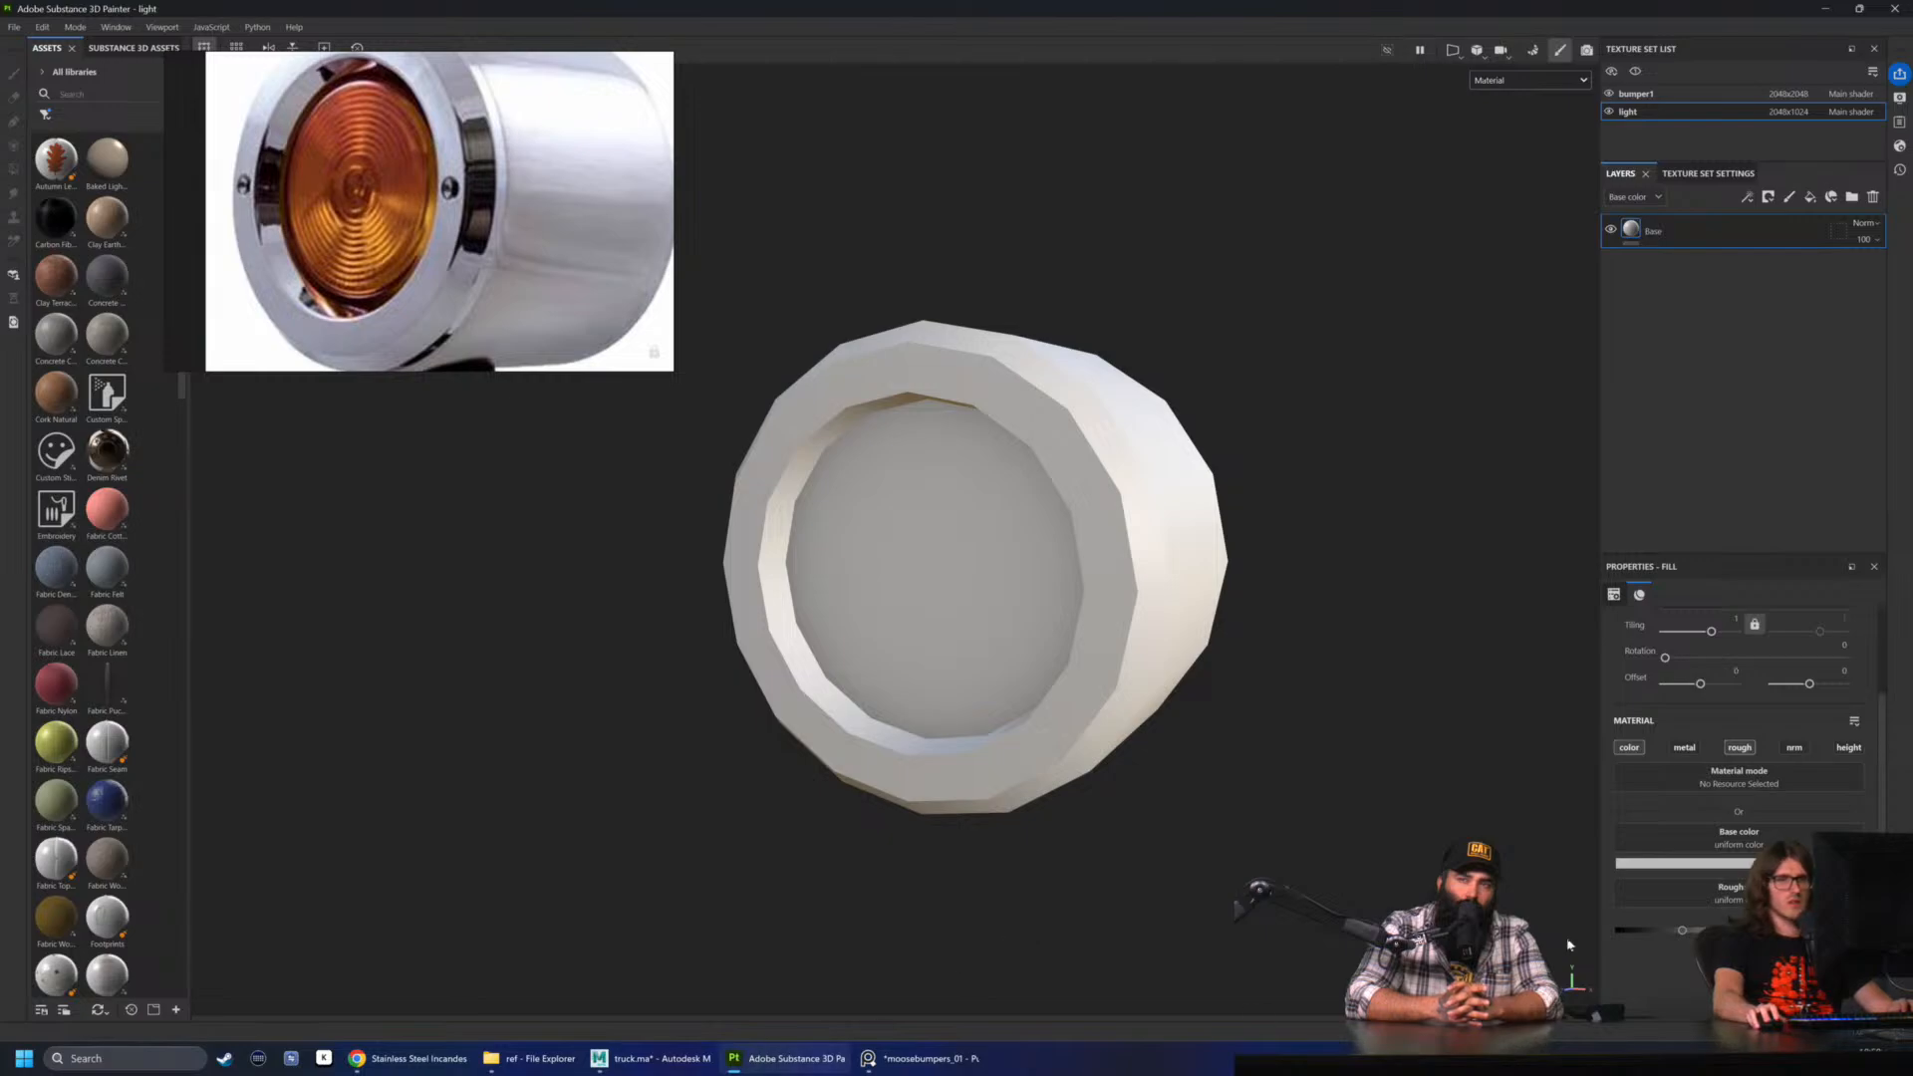
{"action": "left_click_drag", "start_coordinate": [1682, 931], "coordinate": [1640, 939]}
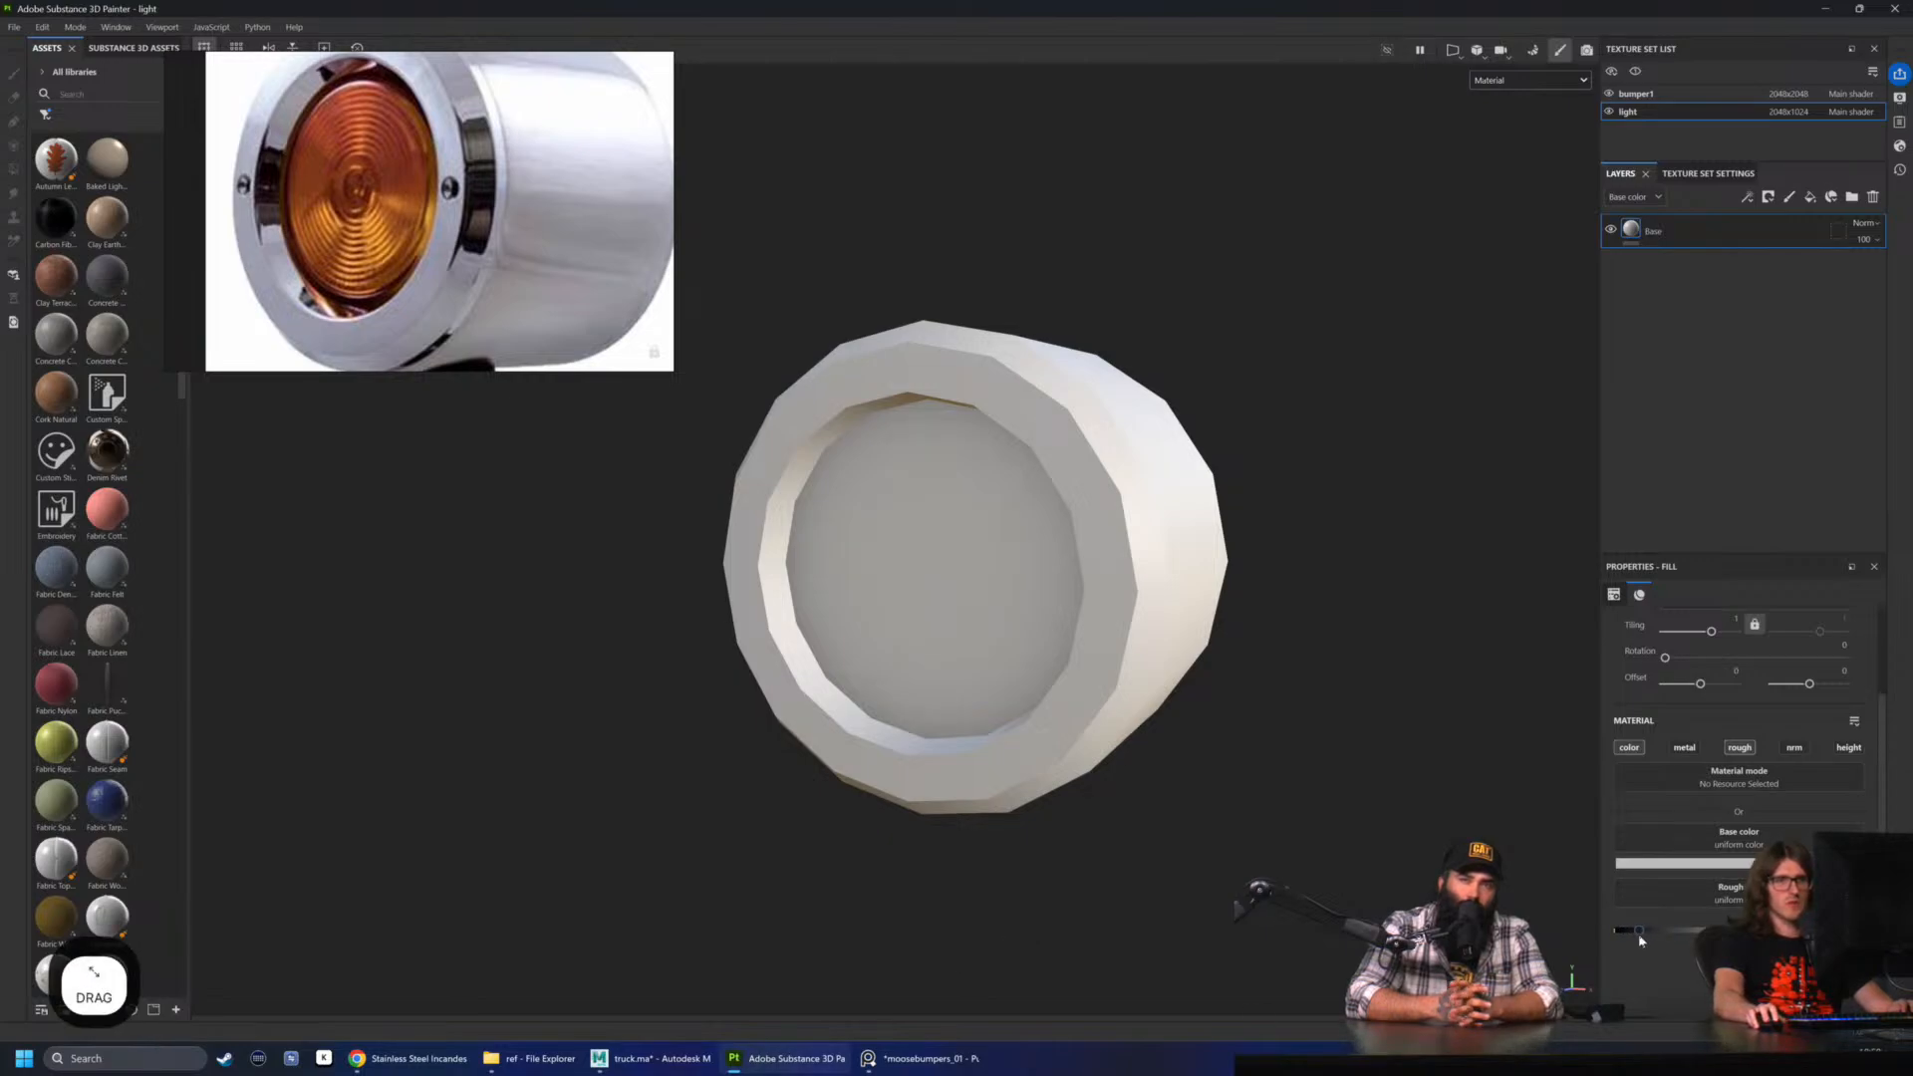
{"action": "left_click_drag", "start_coordinate": [1235, 747], "coordinate": [1315, 728], "text": "alt"}
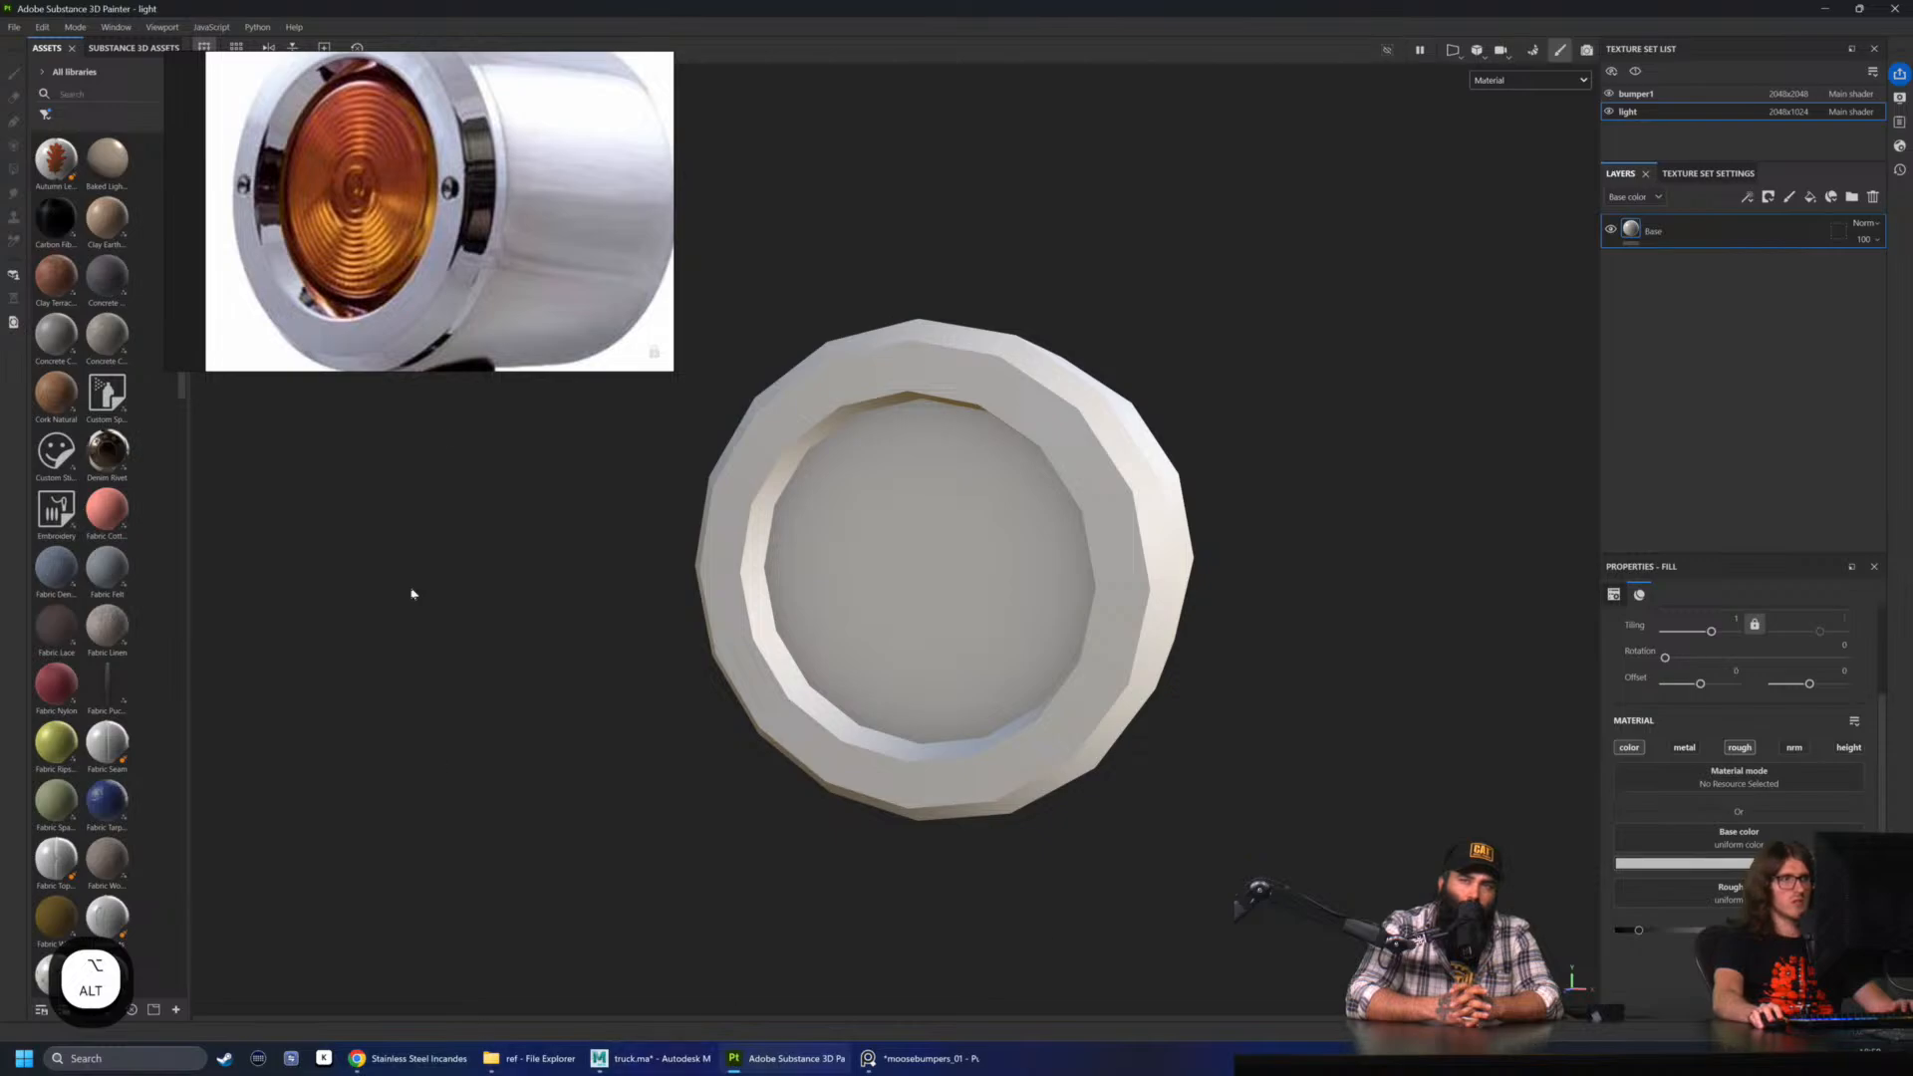
- Sample the reddish-orange of the photo's upper lens as the Base layer's base color
{"action": "left_click", "coordinate": [488, 213]}
{"action": "key", "text": "s"}
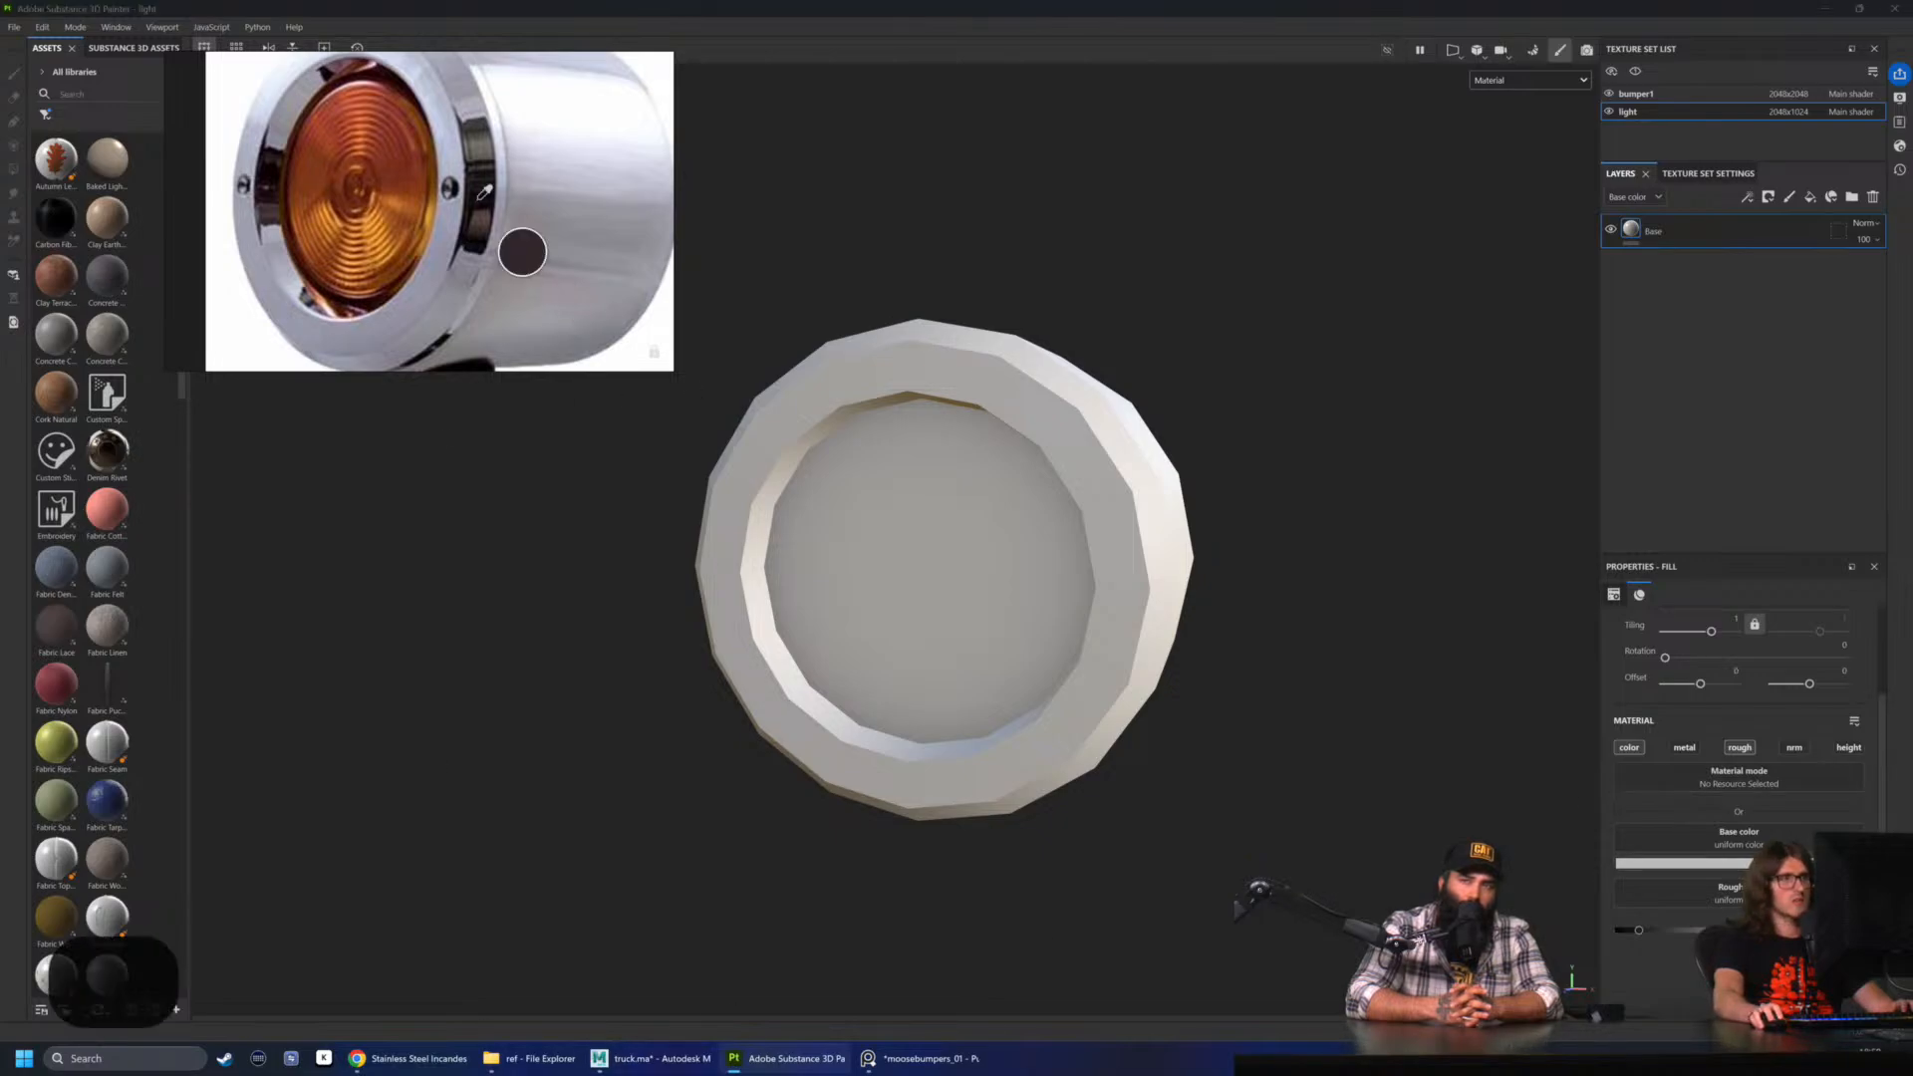
{"action": "left_click_drag", "start_coordinate": [489, 213], "coordinate": [404, 190]}
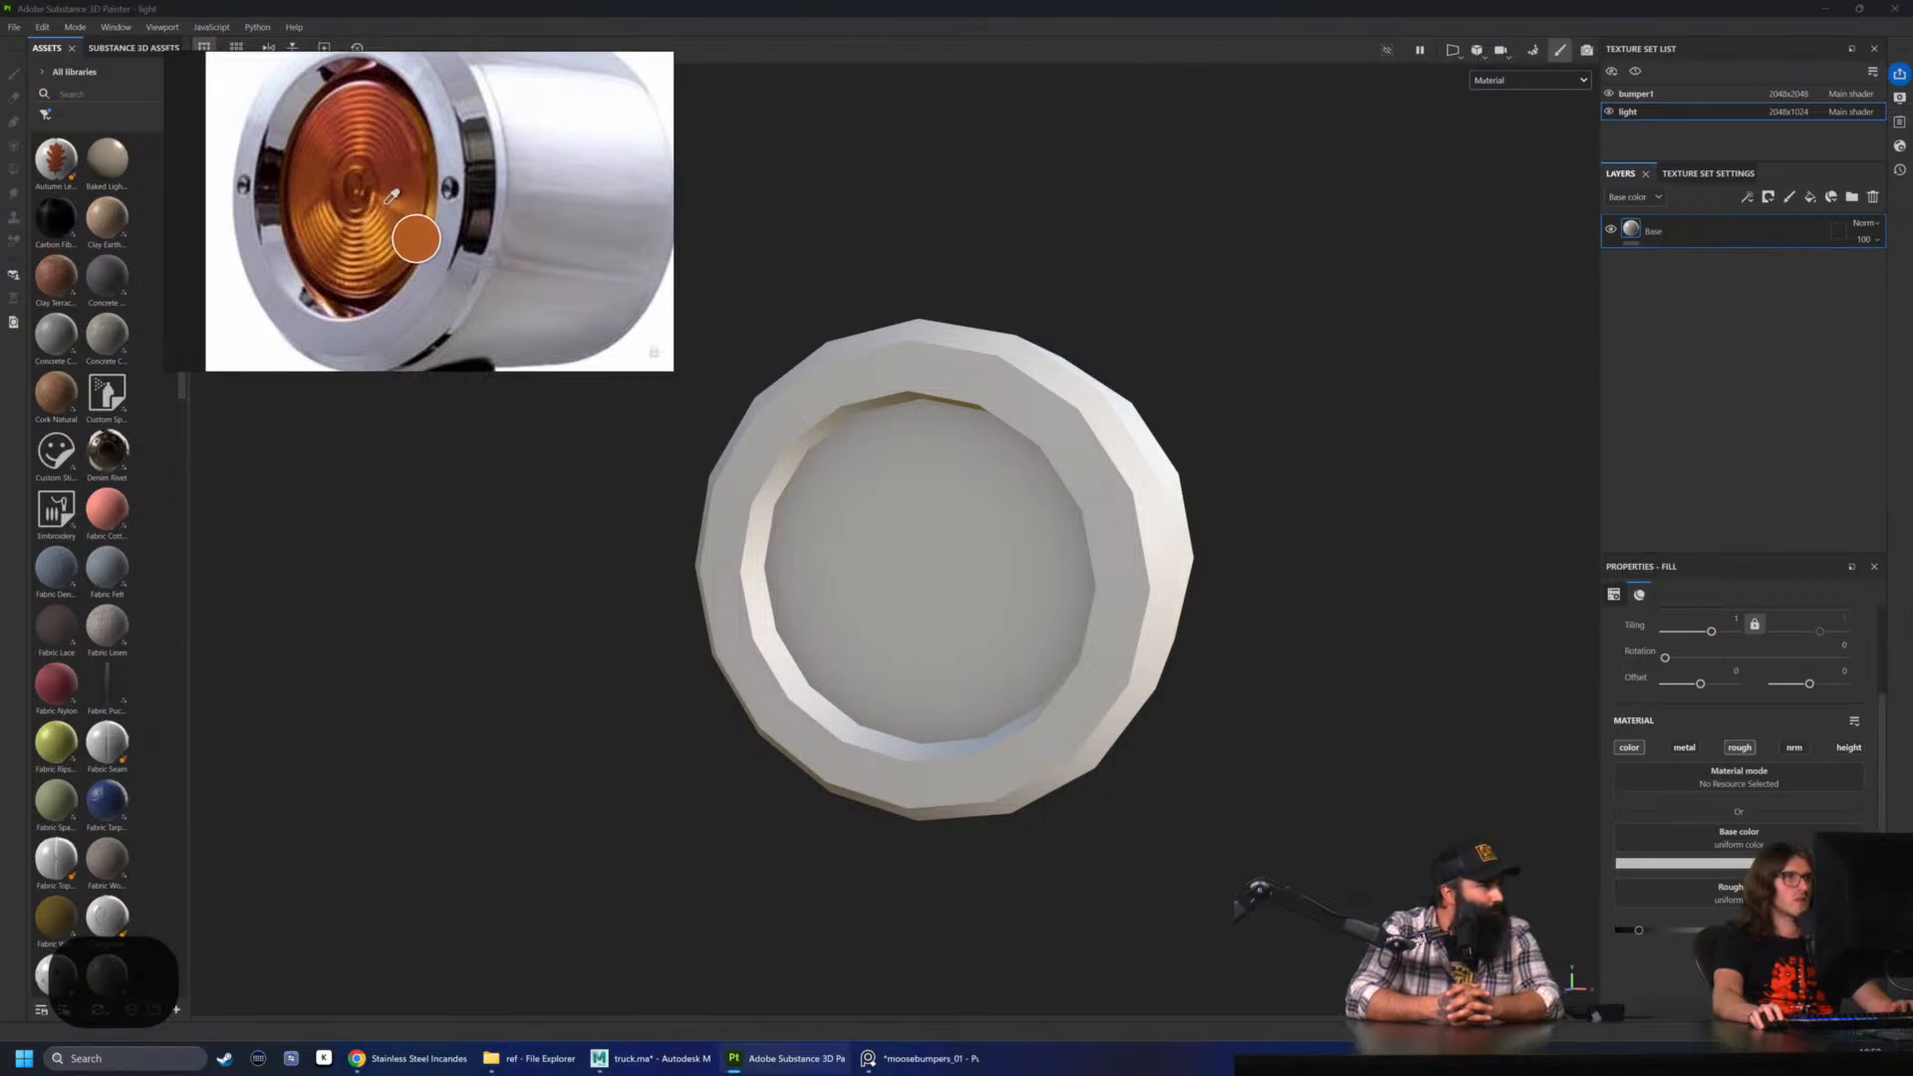
{"action": "left_click", "coordinate": [365, 99]}
{"action": "left_click_drag", "start_coordinate": [947, 299], "coordinate": [981, 301], "text": "alt"}
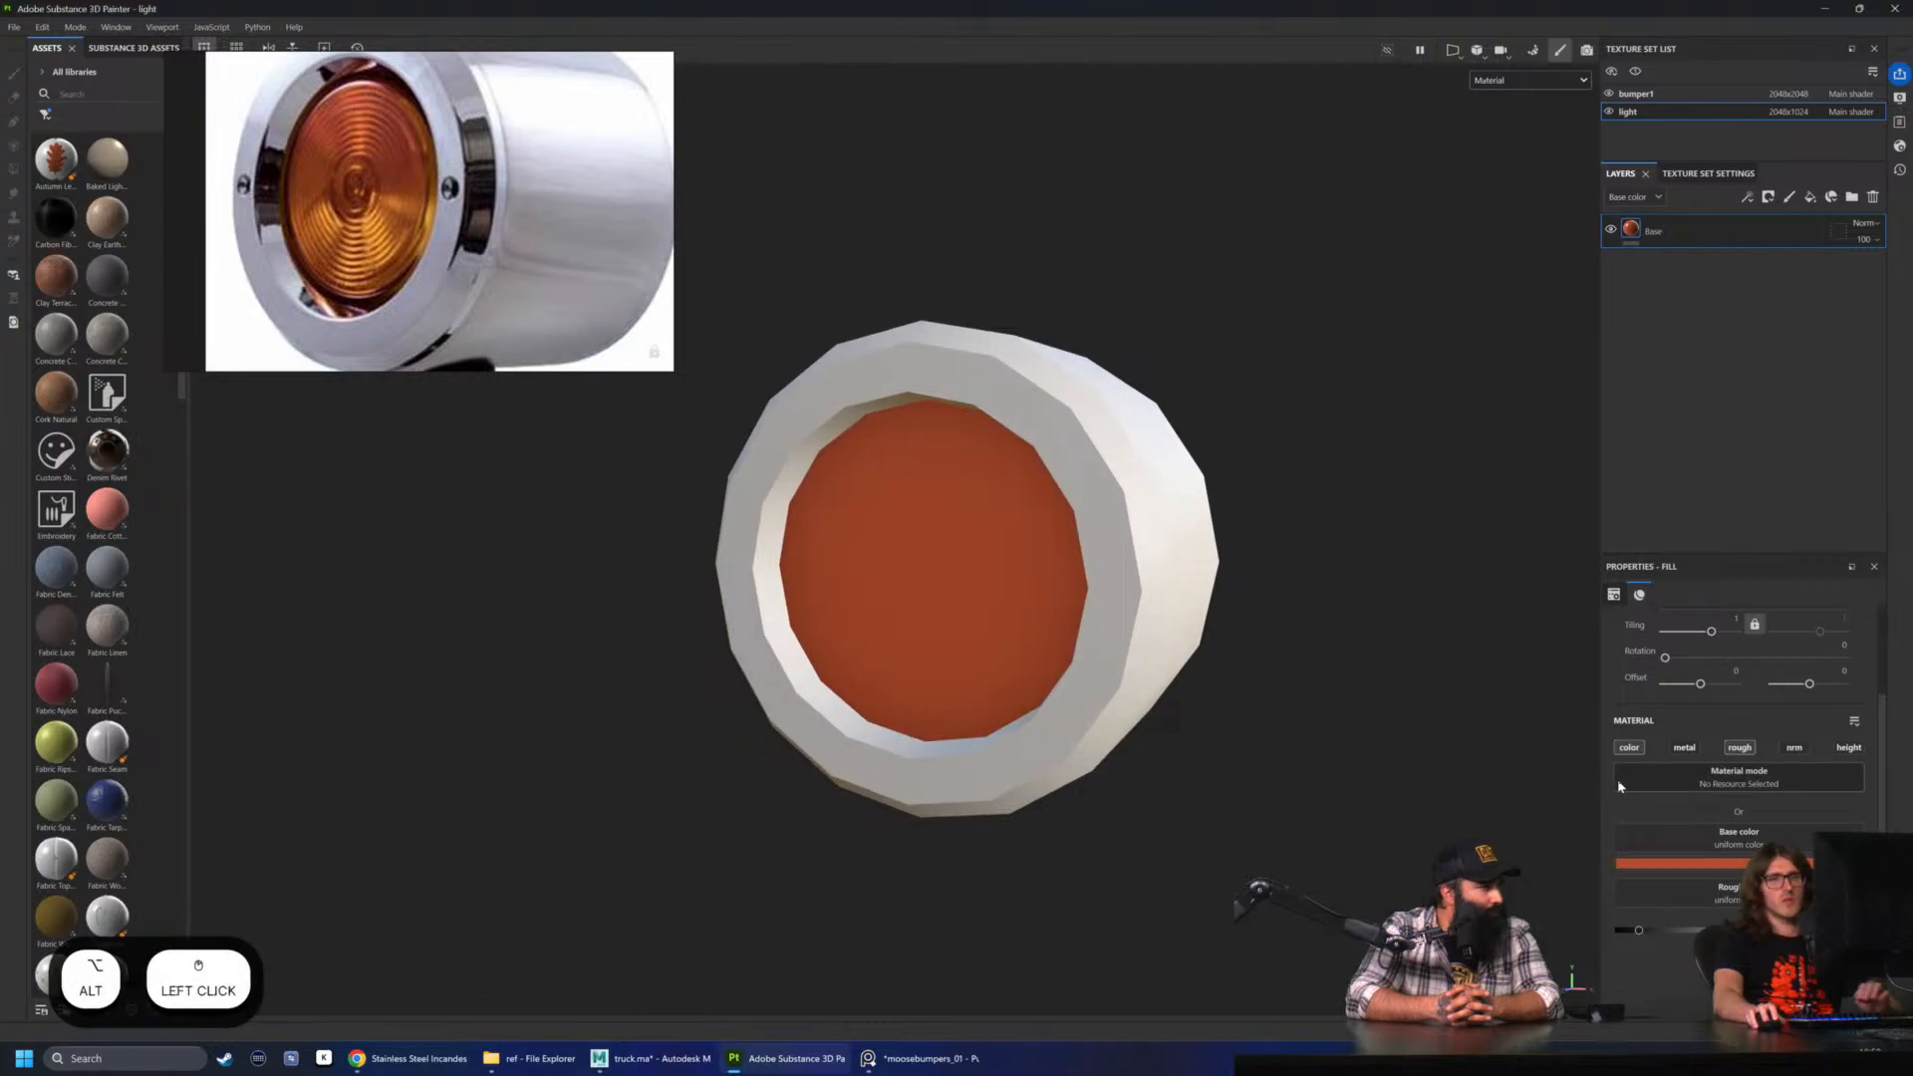
- Reduce the Base layer's base color saturation to 0.643 for a softer orange
{"action": "left_click", "coordinate": [1739, 863]}
{"action": "left_click_drag", "start_coordinate": [1755, 749], "coordinate": [1444, 385]}
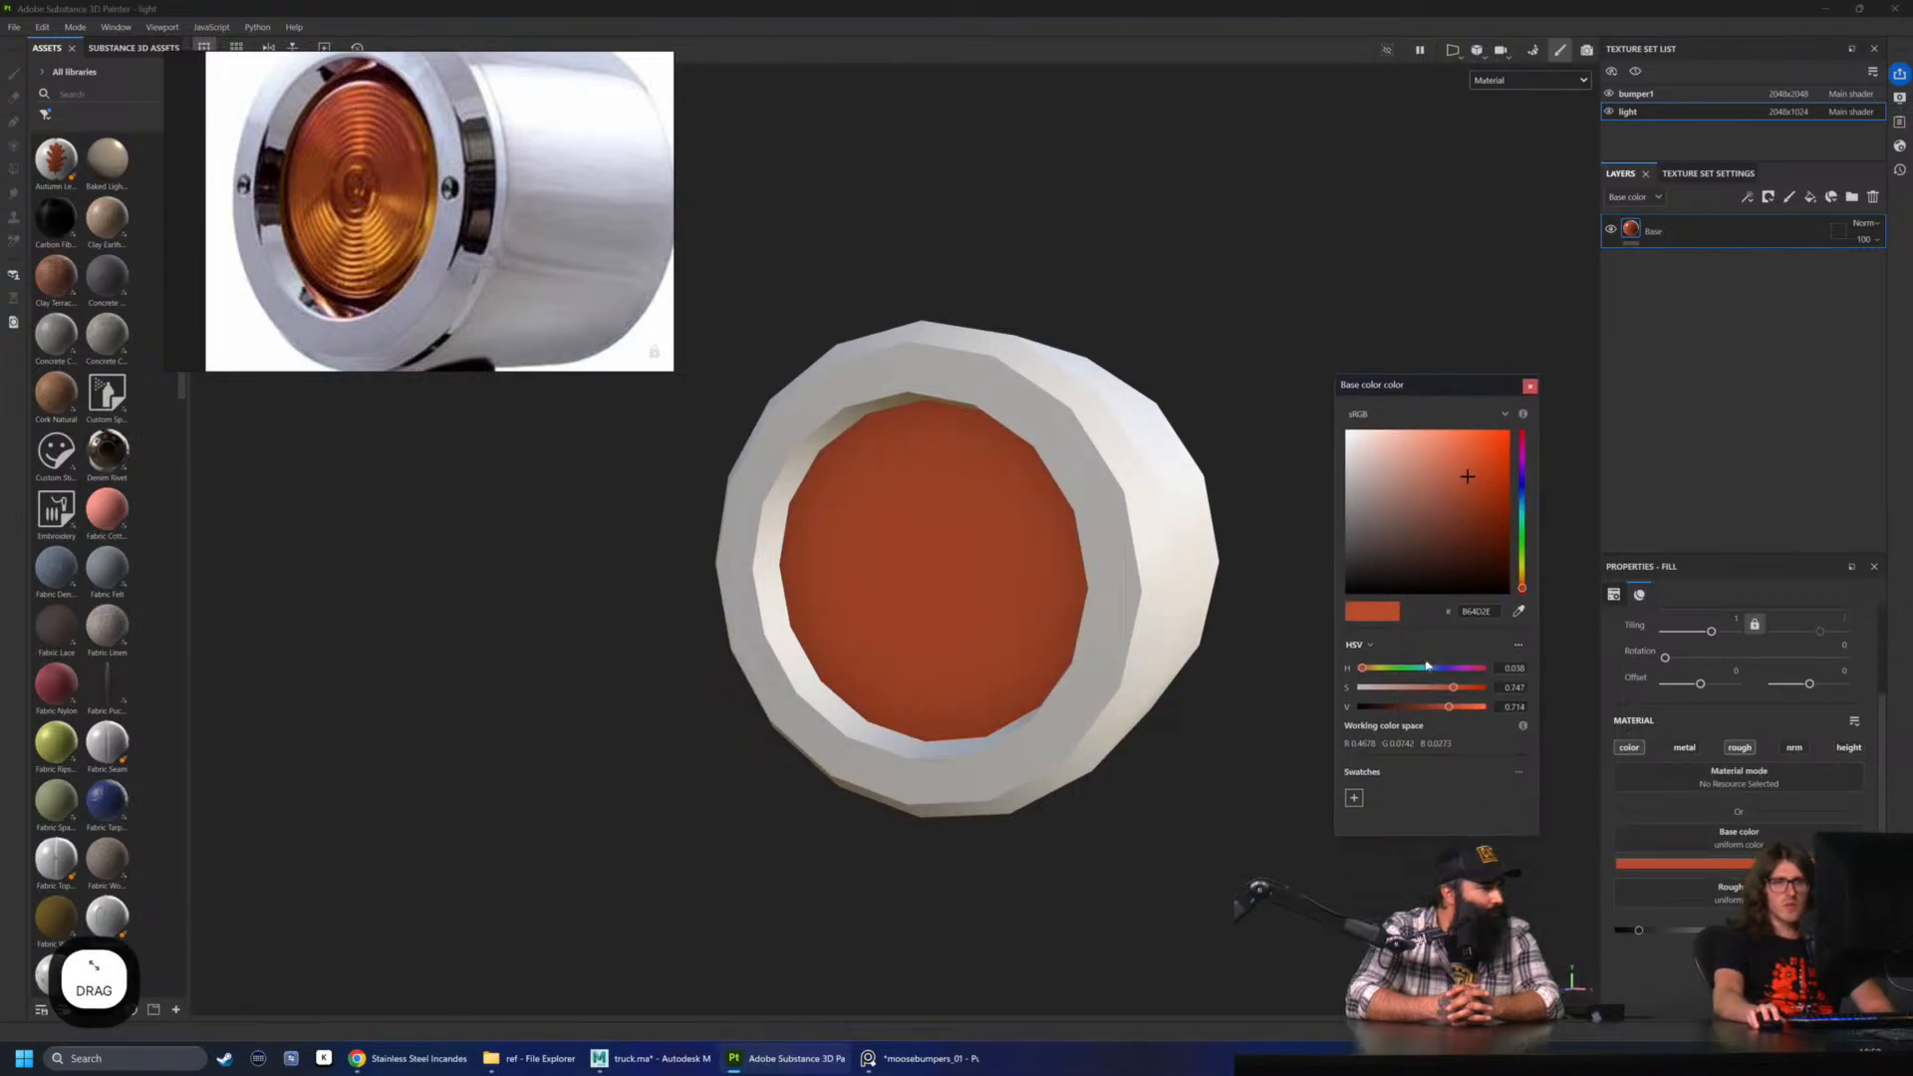
{"action": "left_click_drag", "start_coordinate": [1455, 695], "coordinate": [1422, 692]}
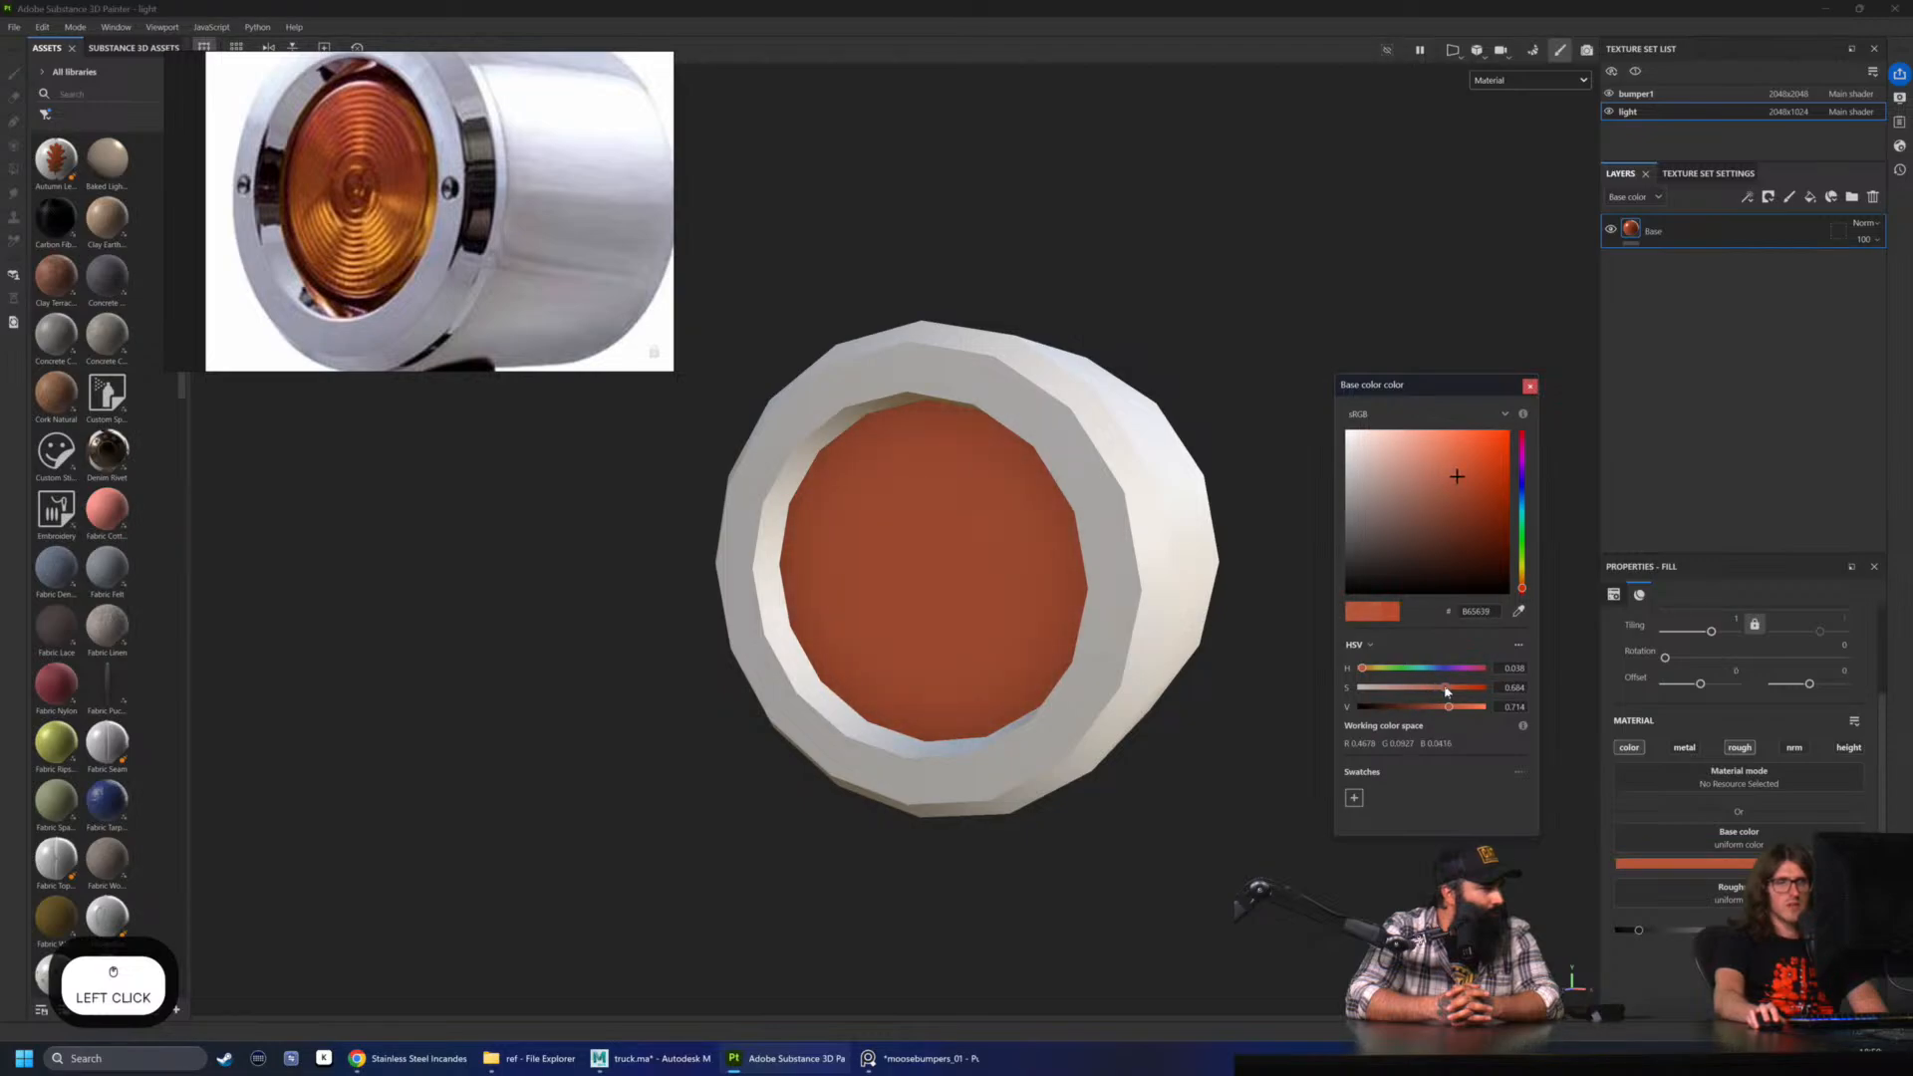
{"action": "left_click_drag", "start_coordinate": [1449, 691], "coordinate": [1451, 689]}
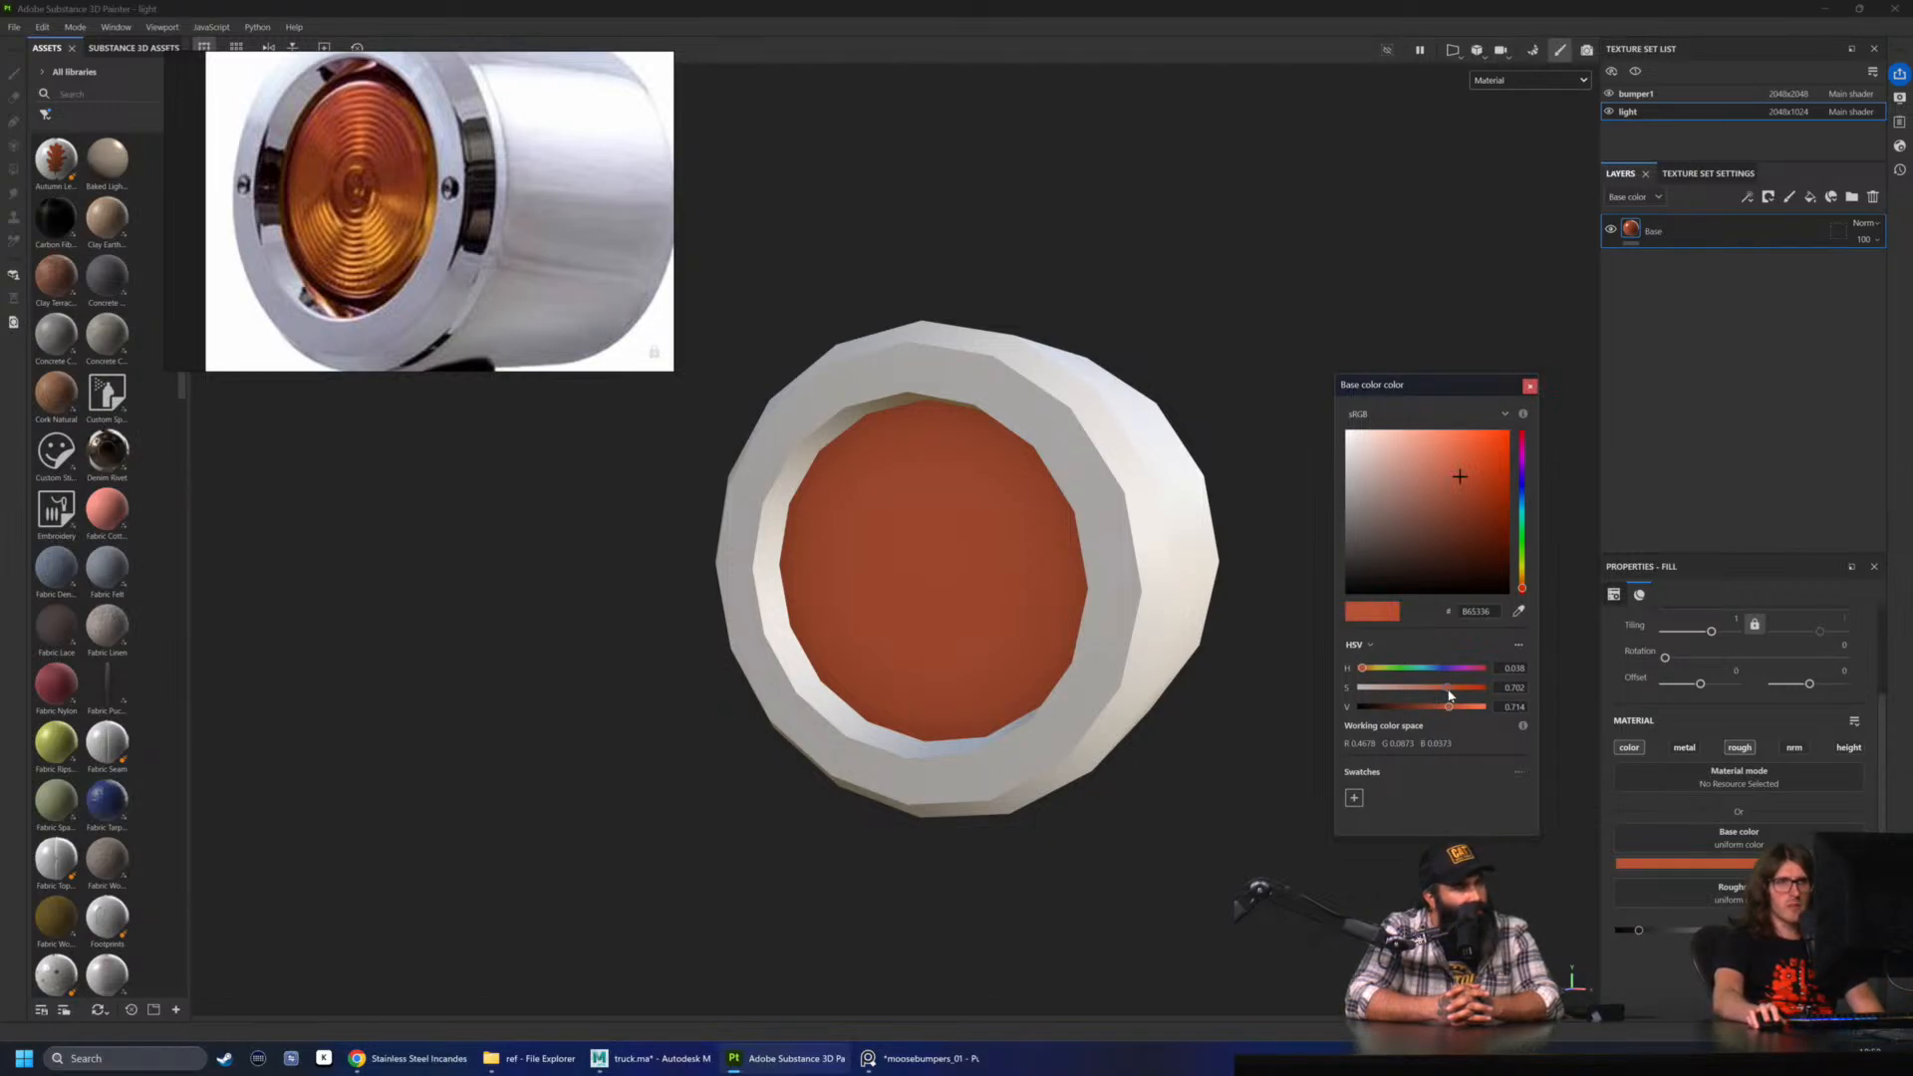
{"action": "left_click_drag", "start_coordinate": [1449, 690], "coordinate": [1444, 689]}
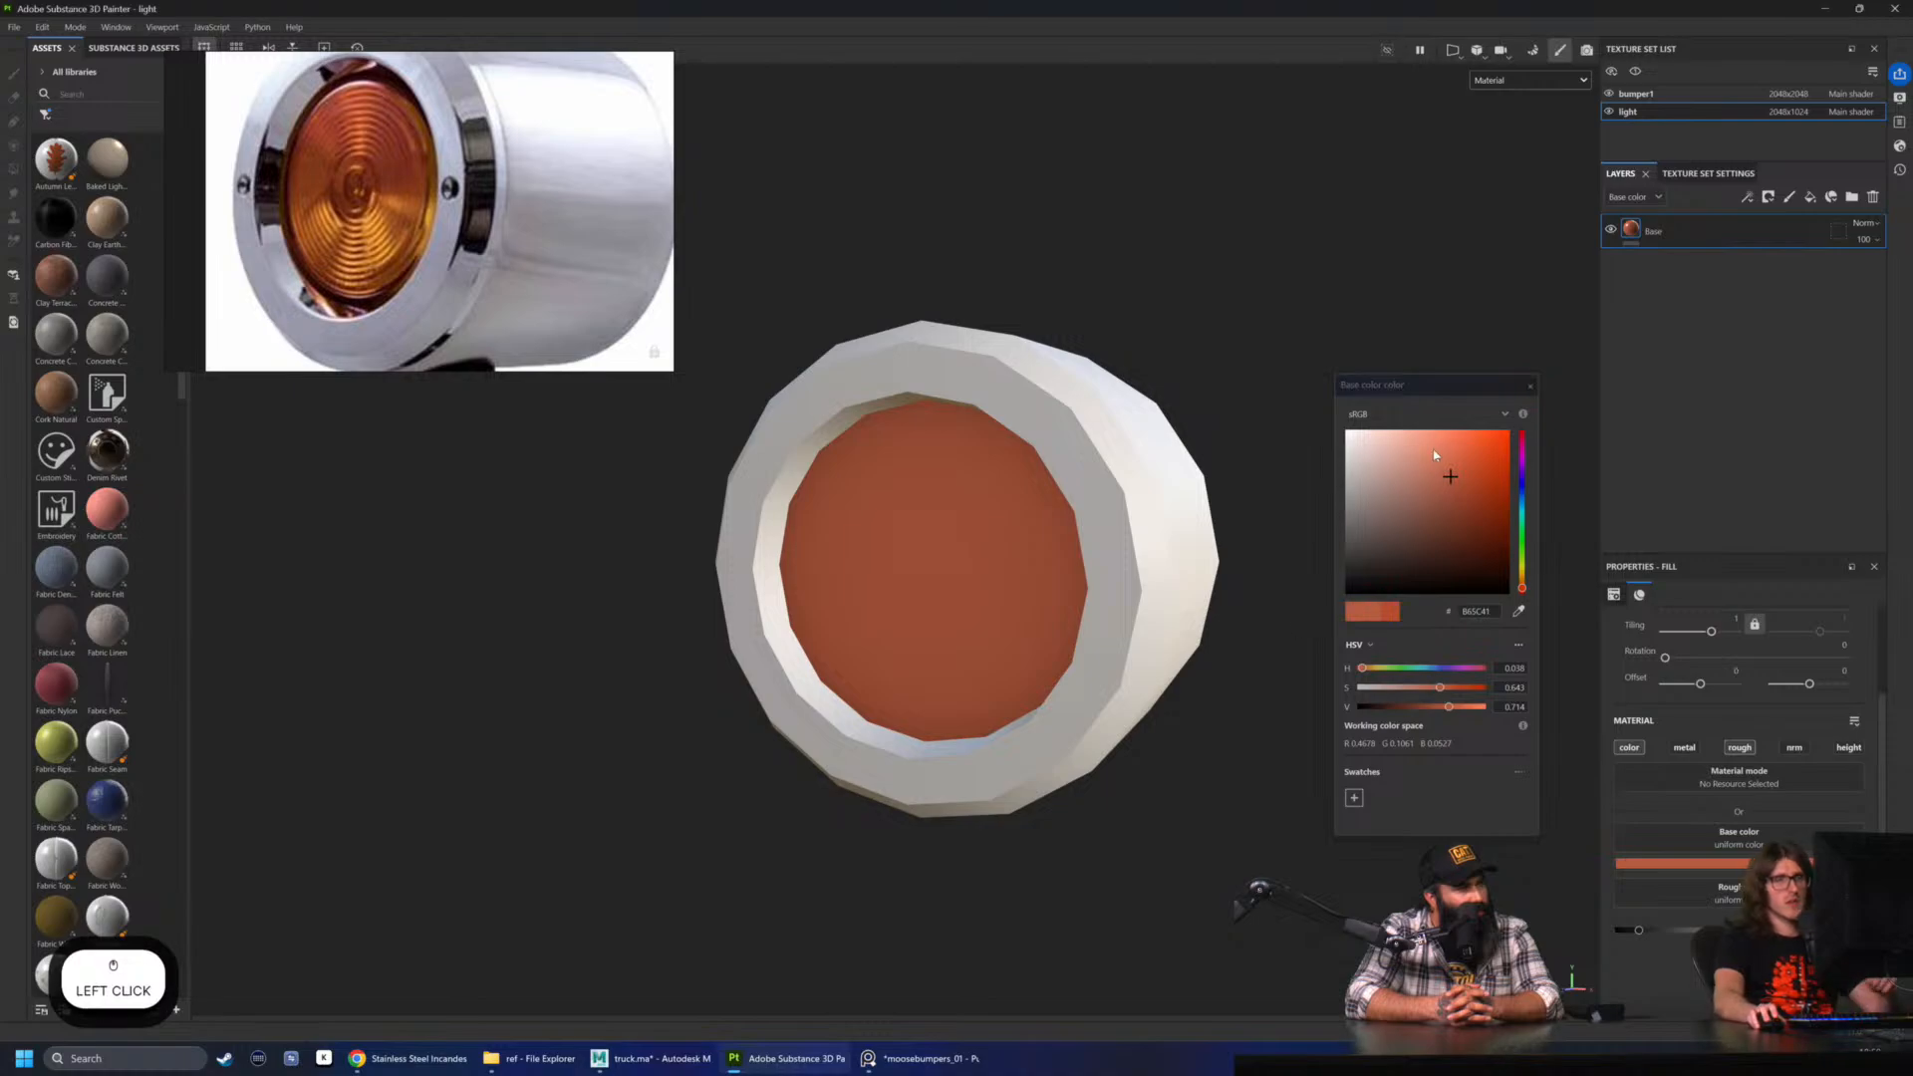
- Add a fill layer named Normal above the Base layer, with only the normal channel active
{"action": "left_click", "coordinate": [1531, 388]}
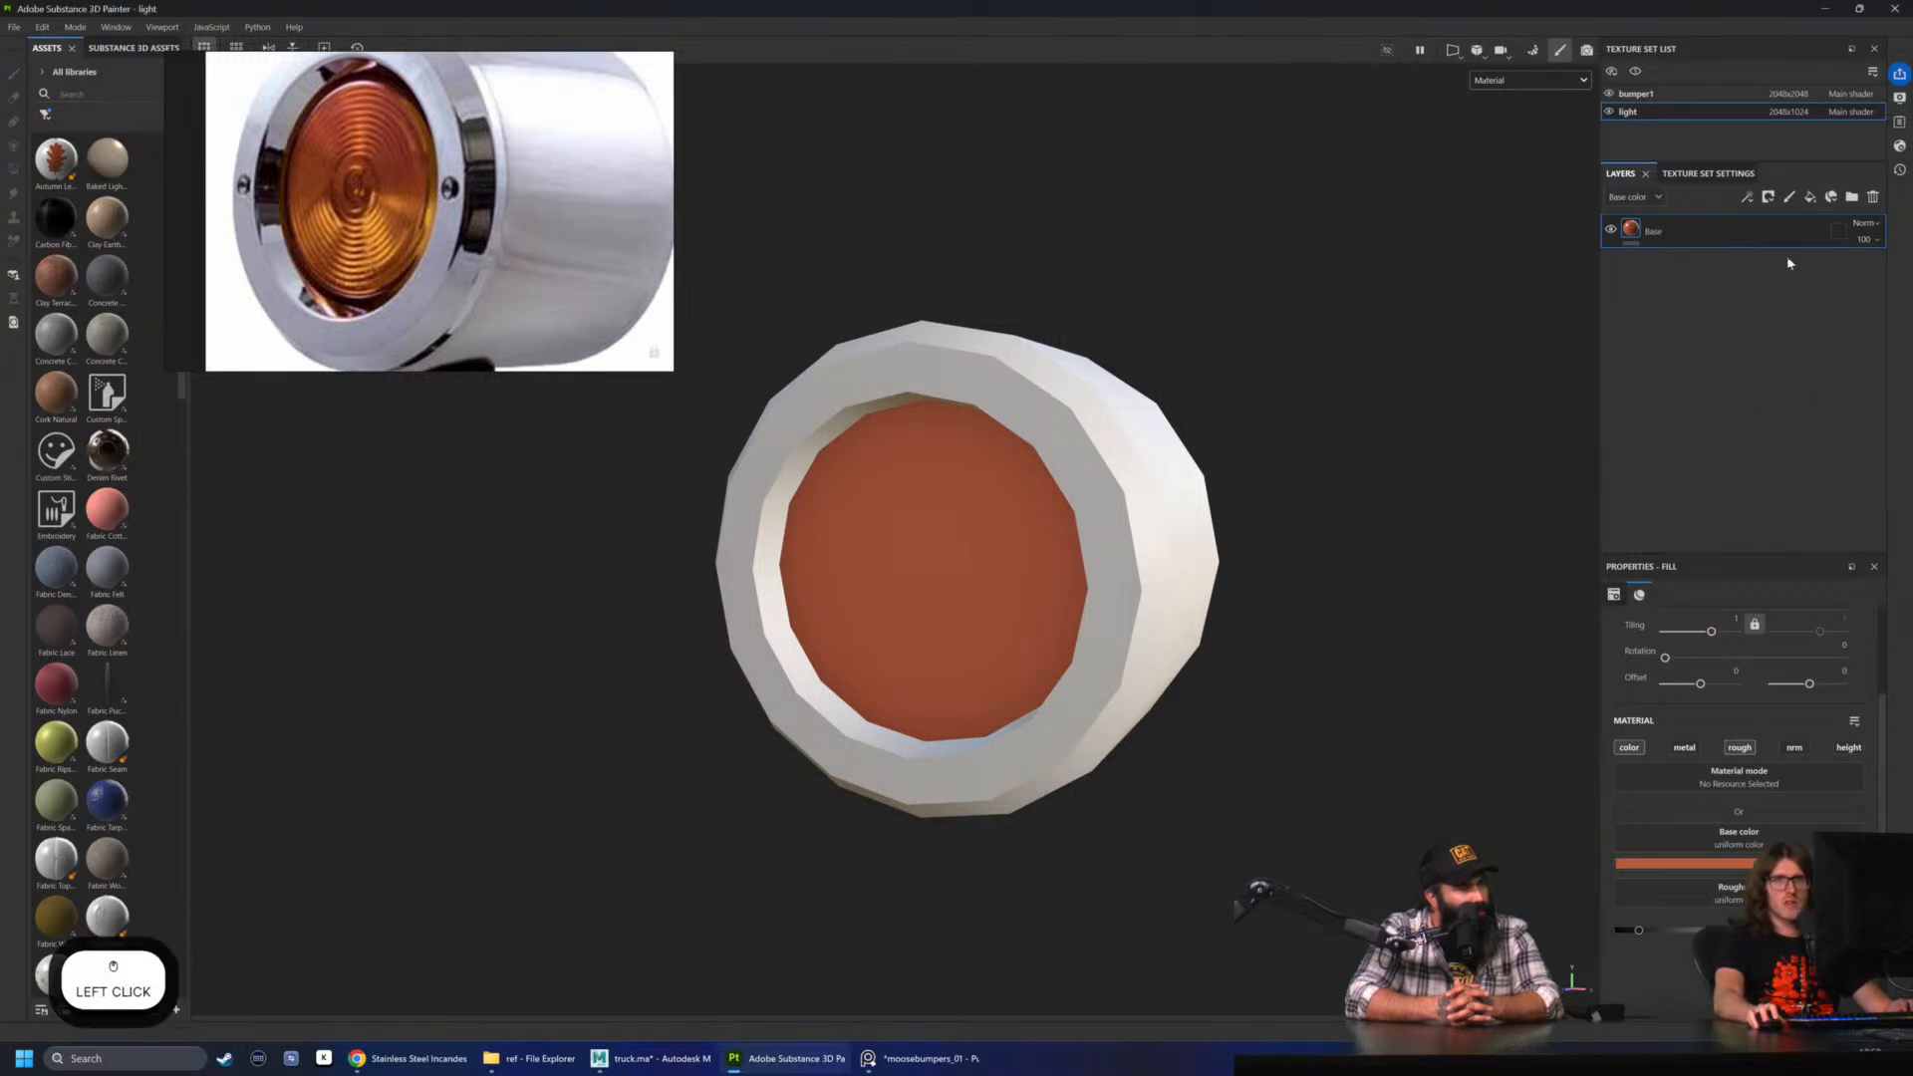
{"action": "left_click", "coordinate": [1811, 199]}
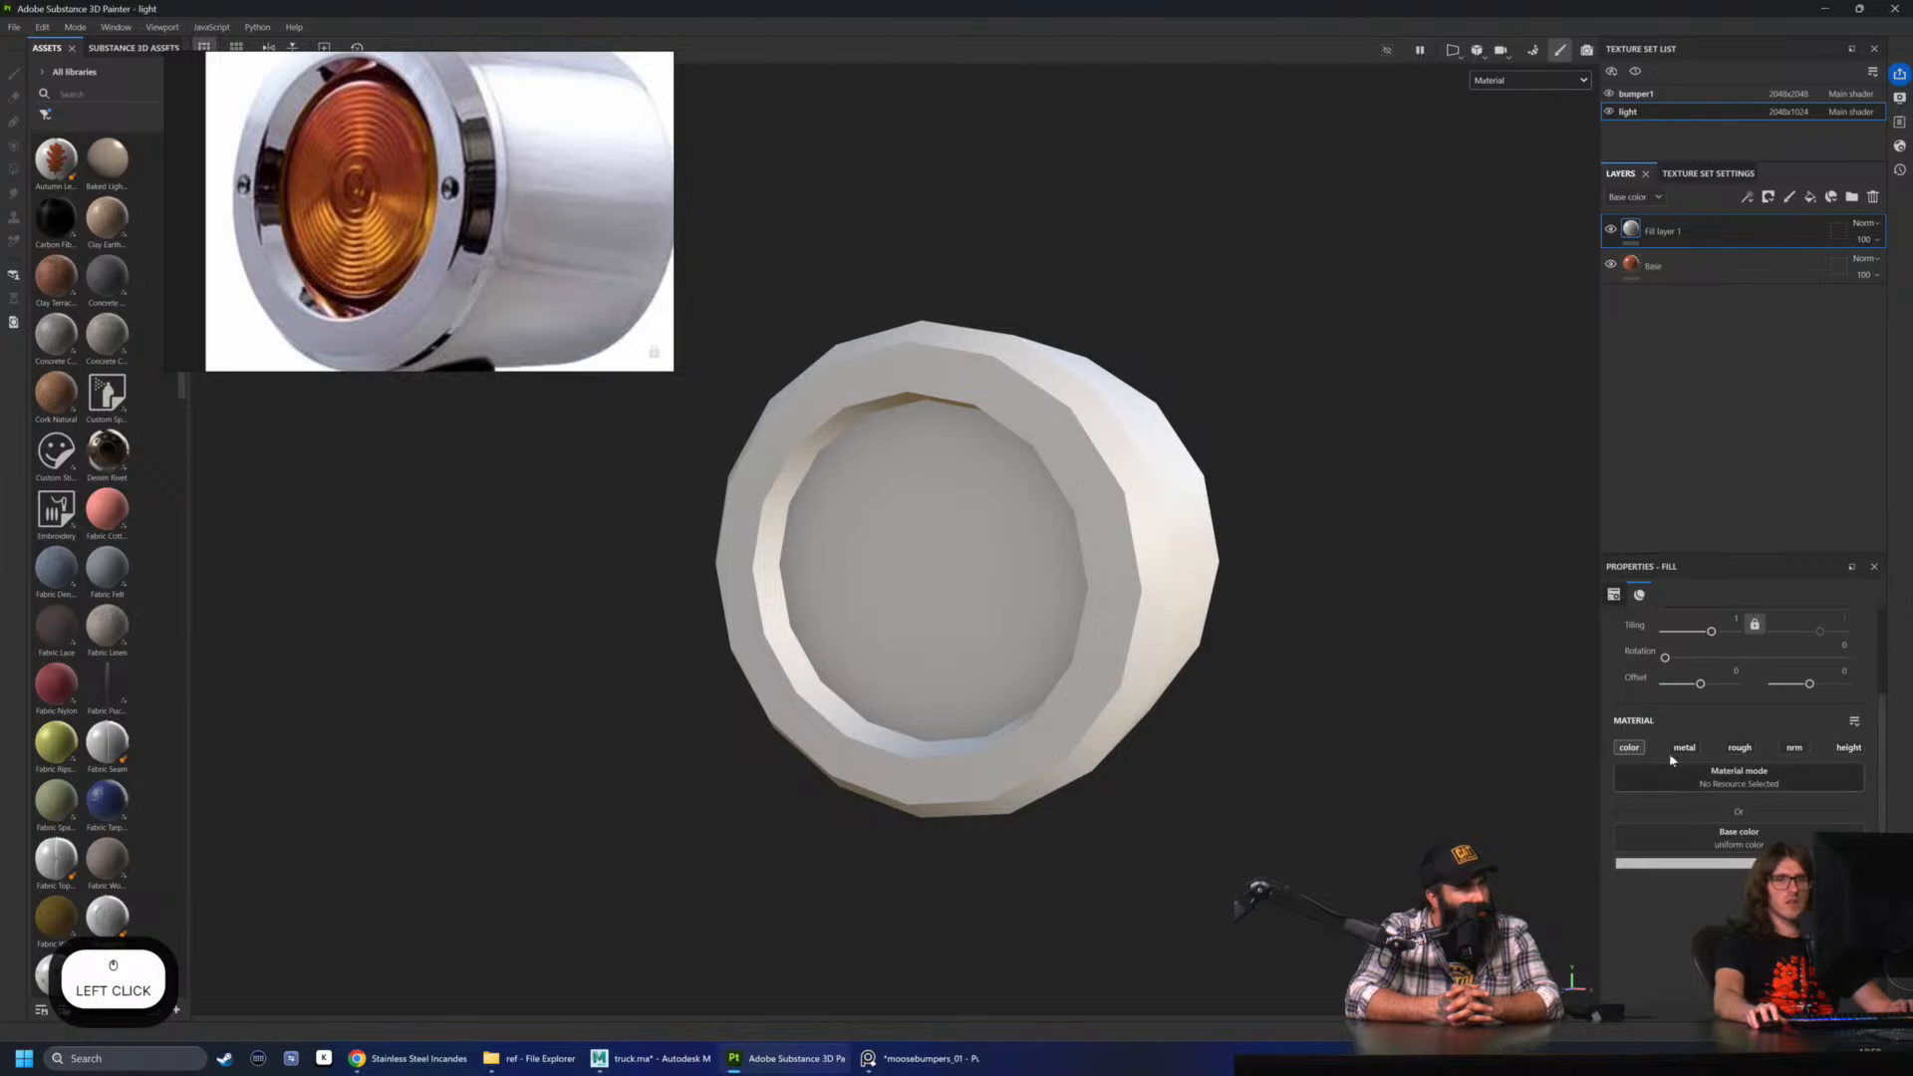
{"action": "left_click", "coordinate": [1624, 751]}
{"action": "left_click", "coordinate": [1796, 750]}
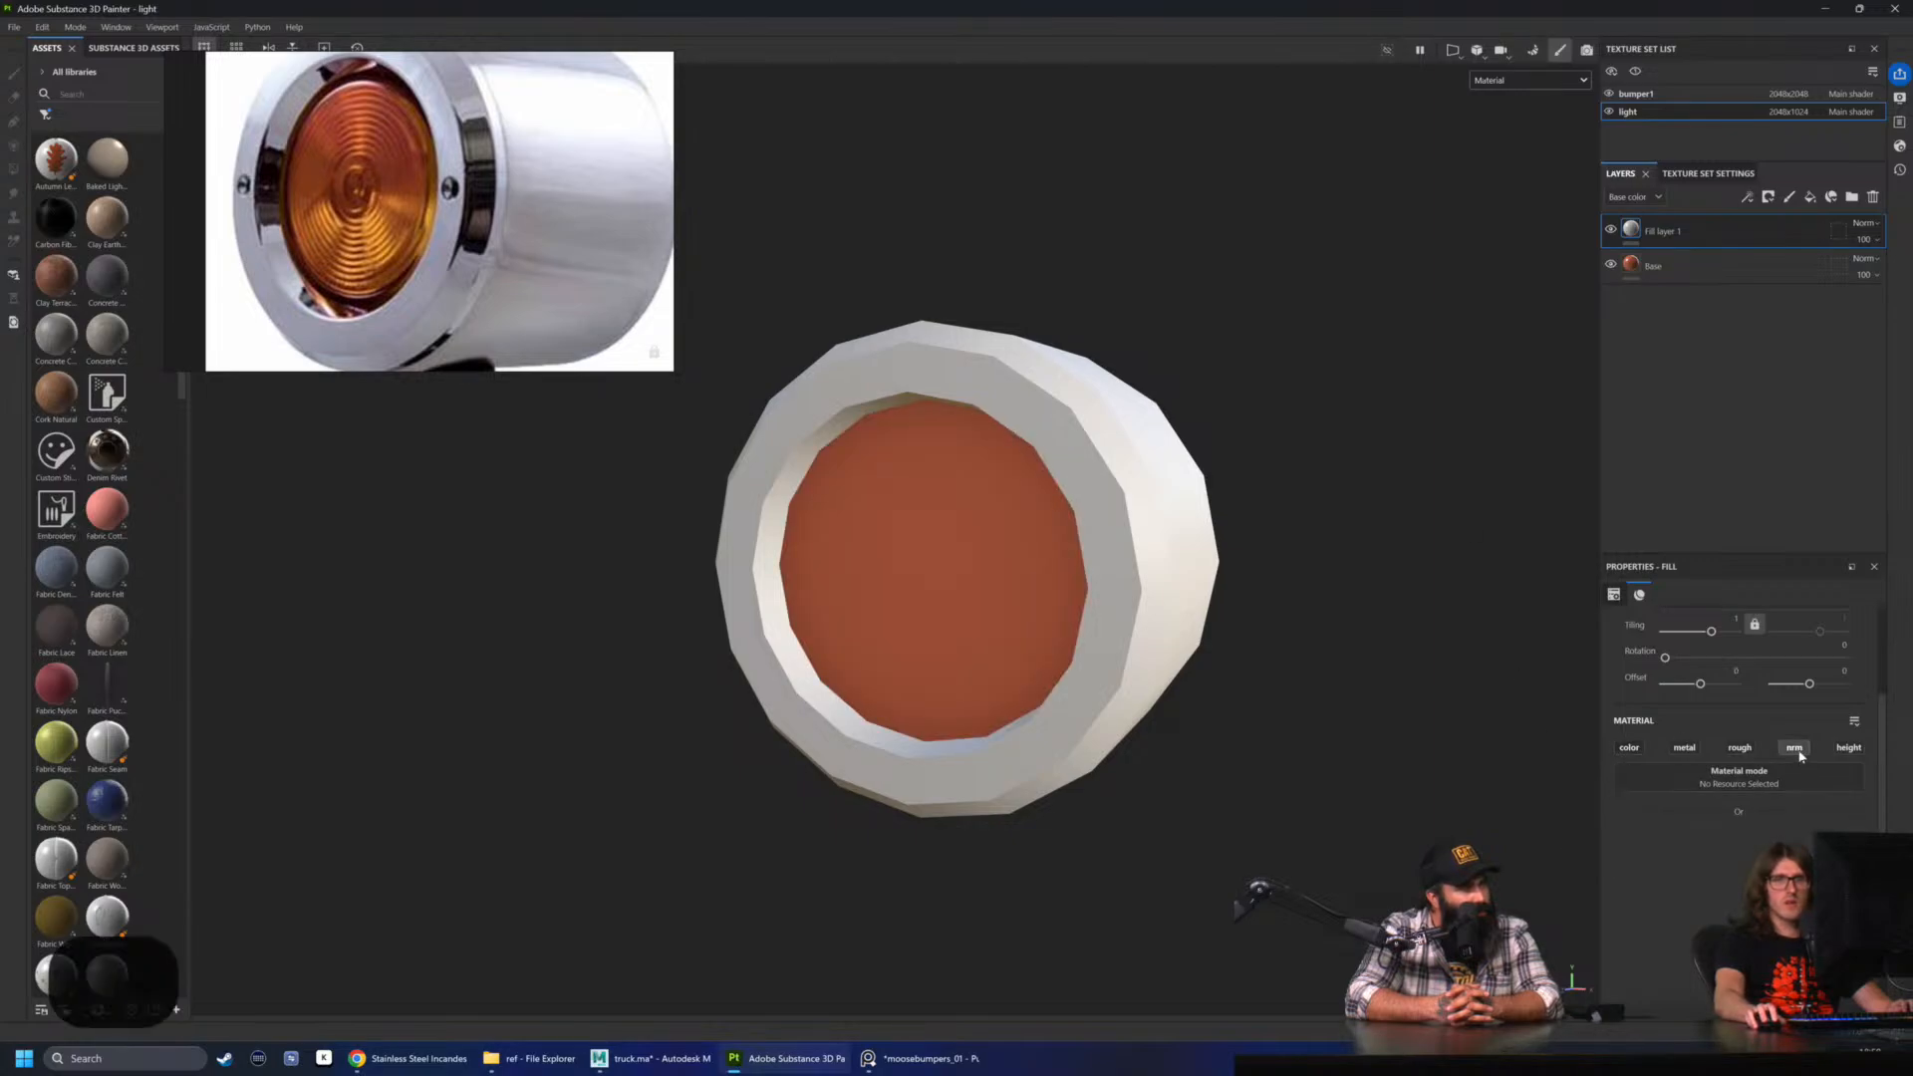
{"action": "double_click", "coordinate": [1682, 233]}
{"action": "type", "text": "Norm"}
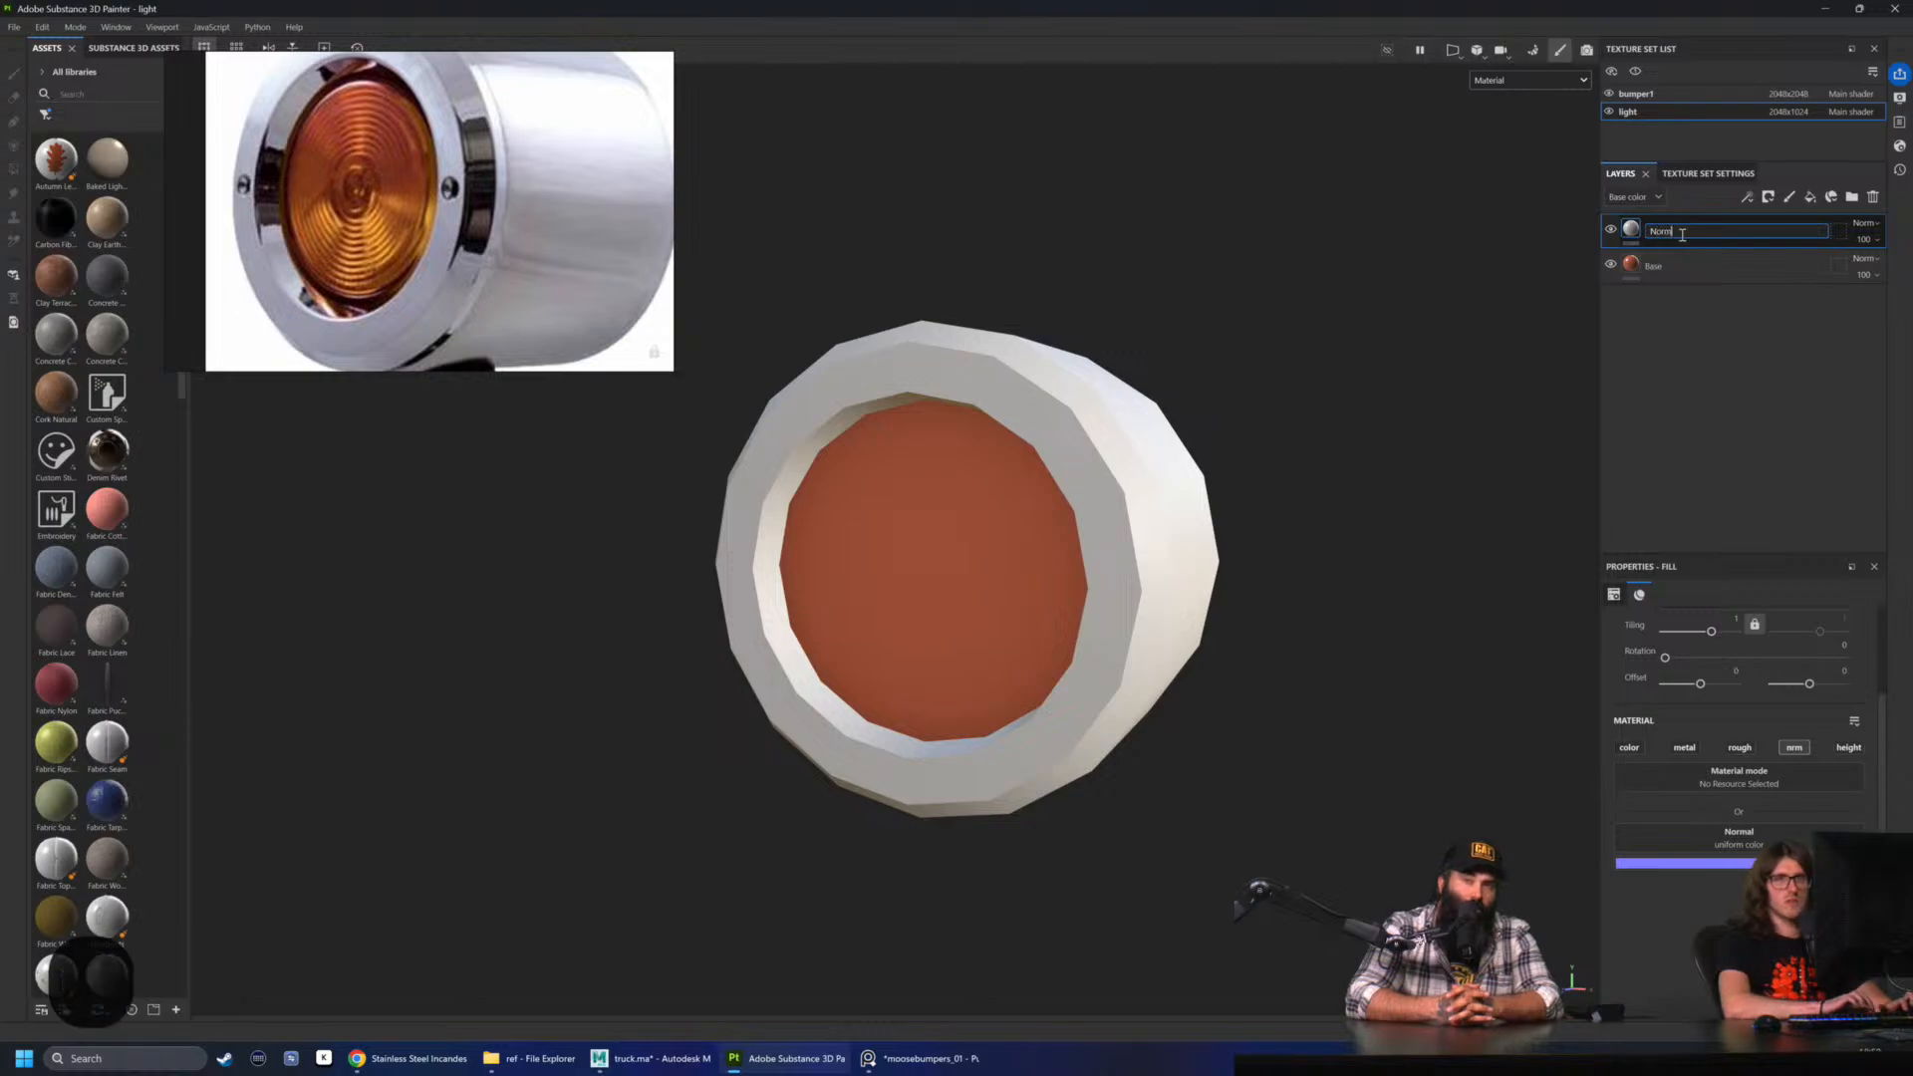
{"action": "type", "text": "al"}
{"action": "key", "text": "Return"}
{"action": "left_click", "coordinate": [1790, 749]}
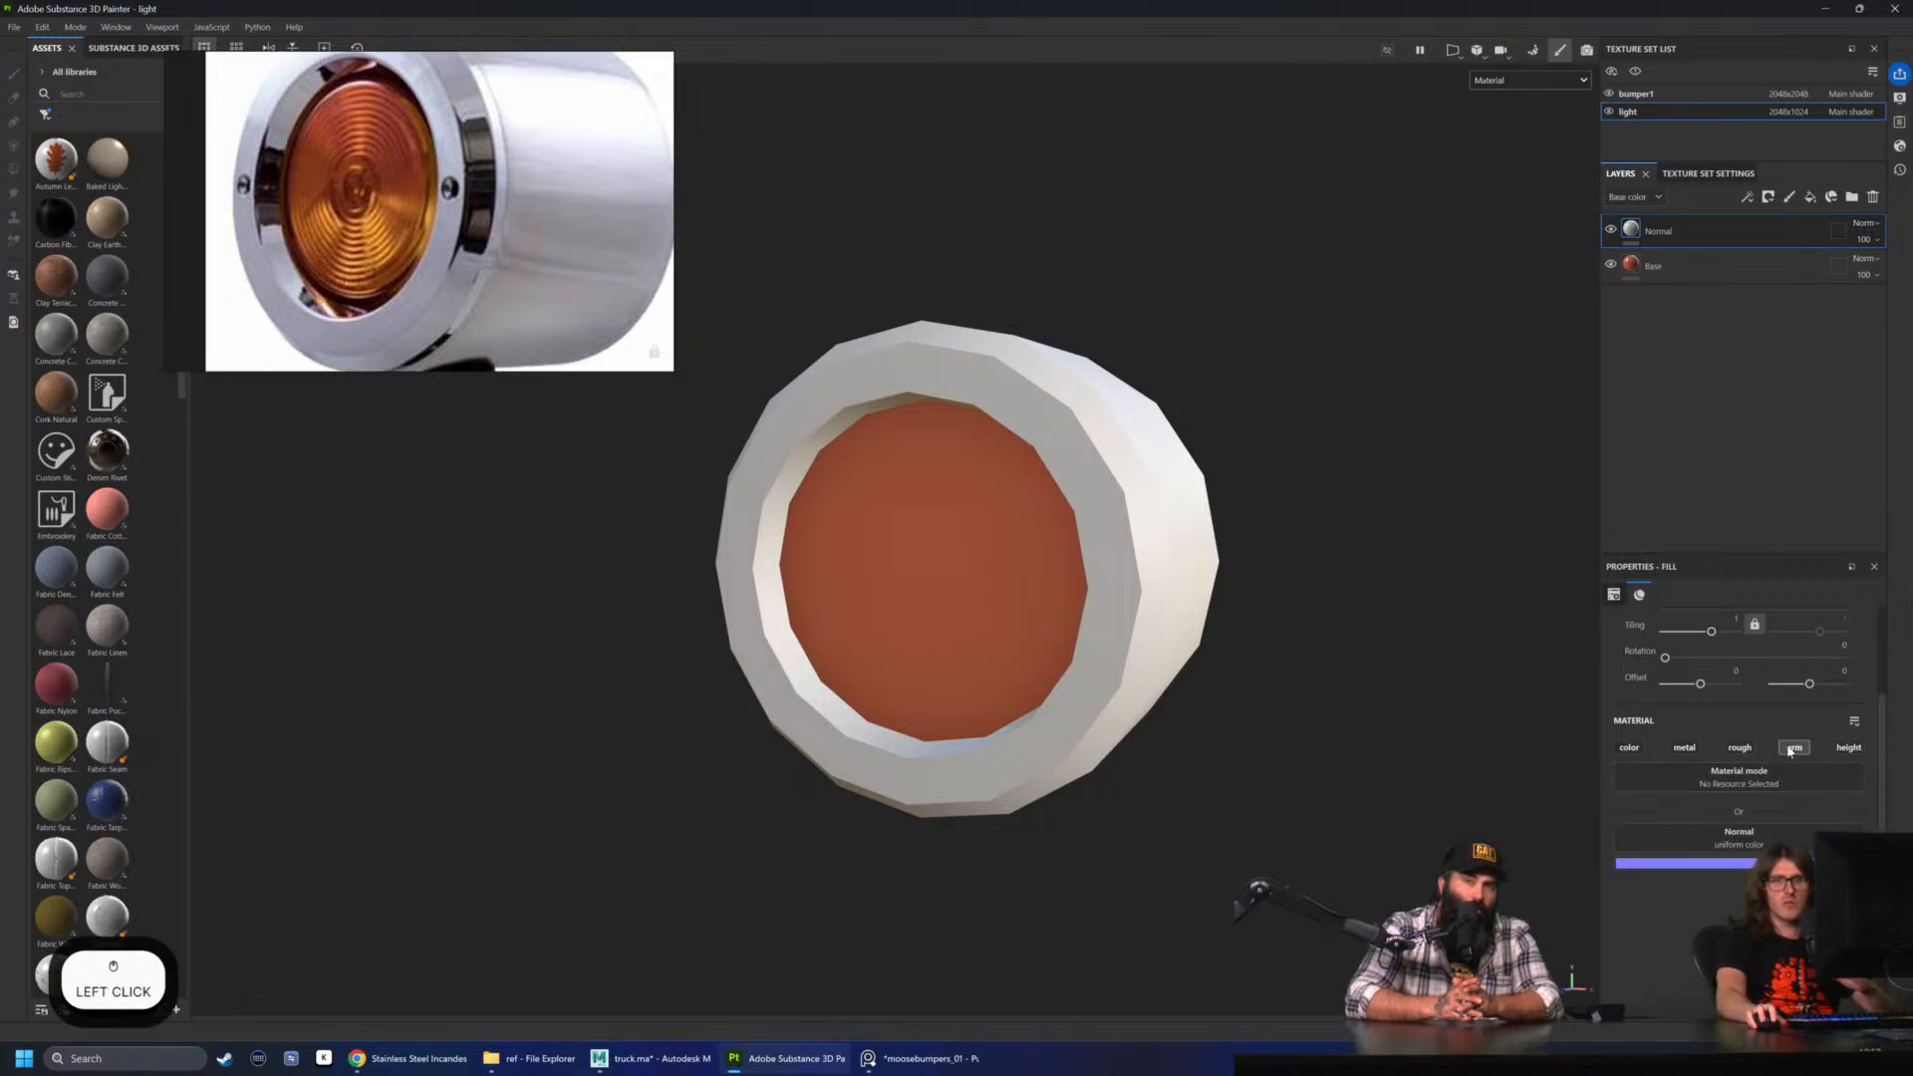
{"action": "left_click", "coordinate": [1848, 747]}
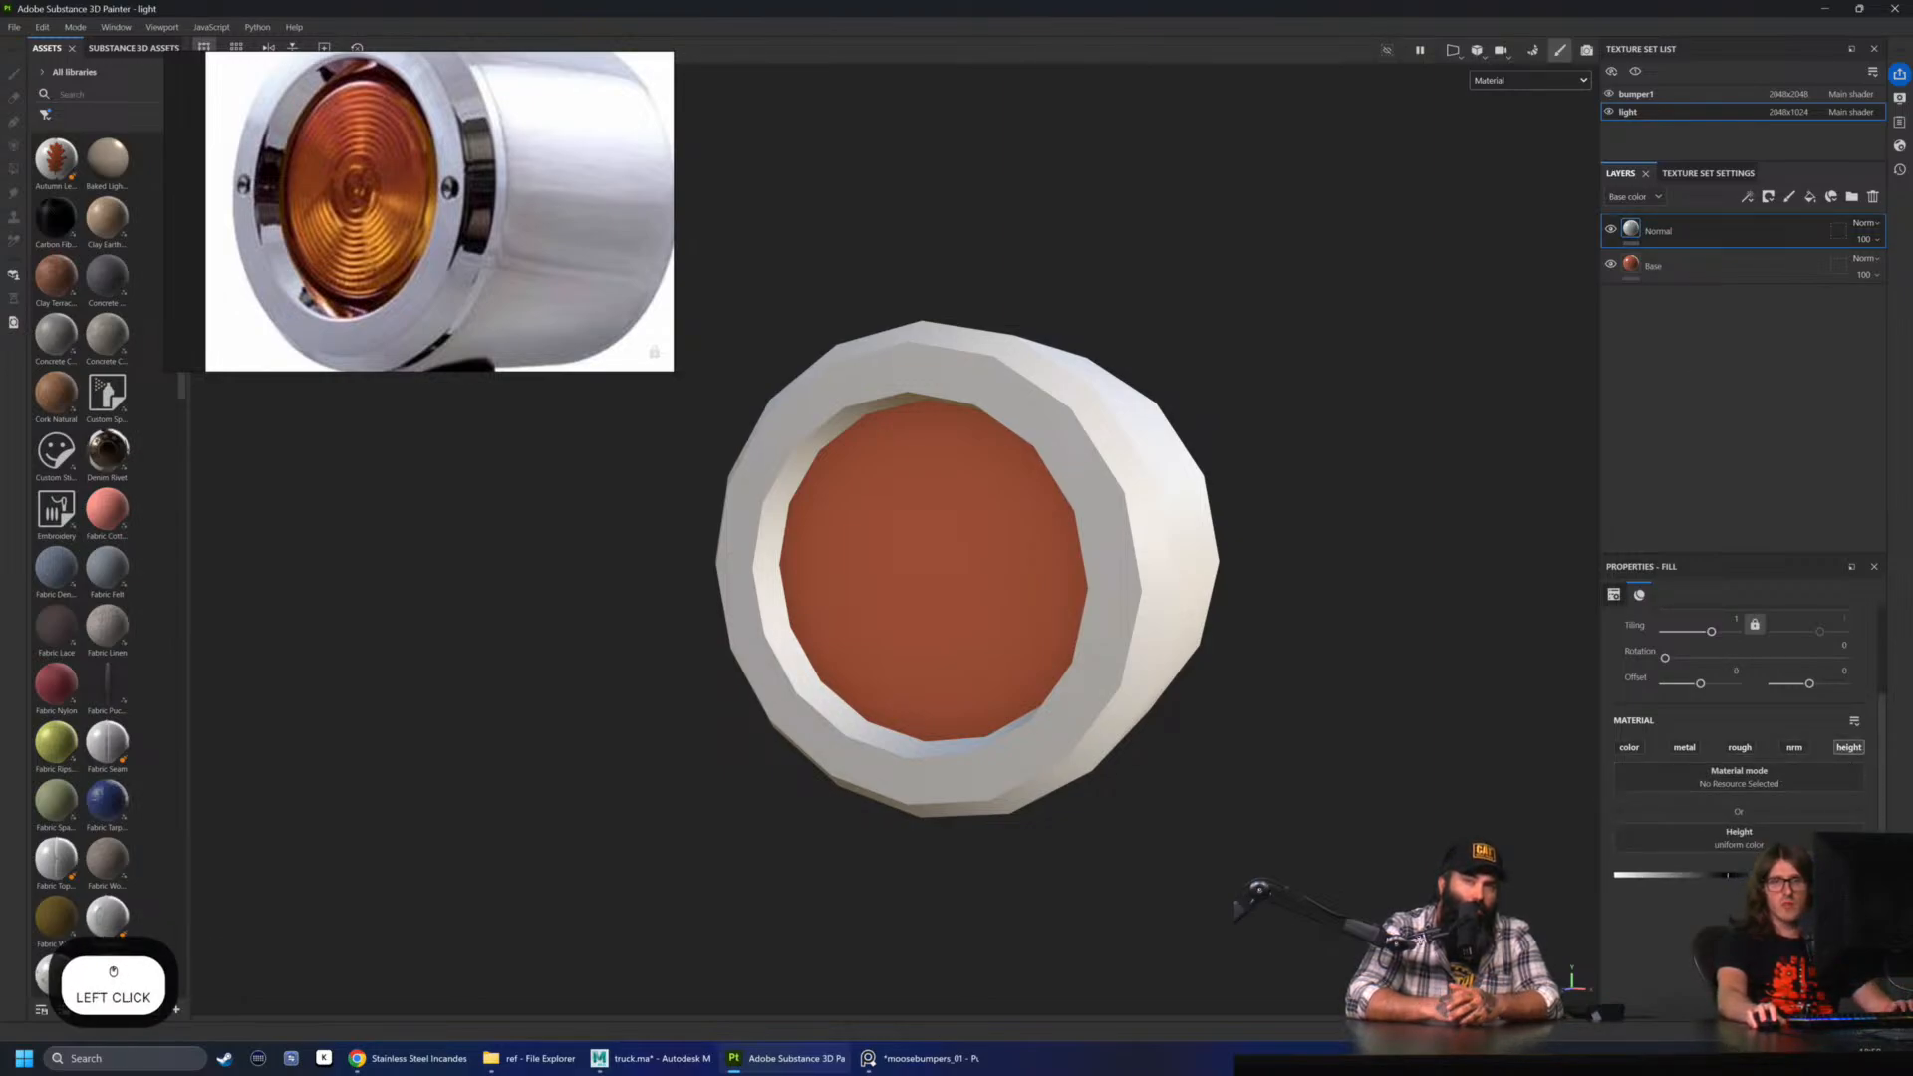
{"action": "left_click_drag", "start_coordinate": [1730, 877], "coordinate": [1779, 877]}
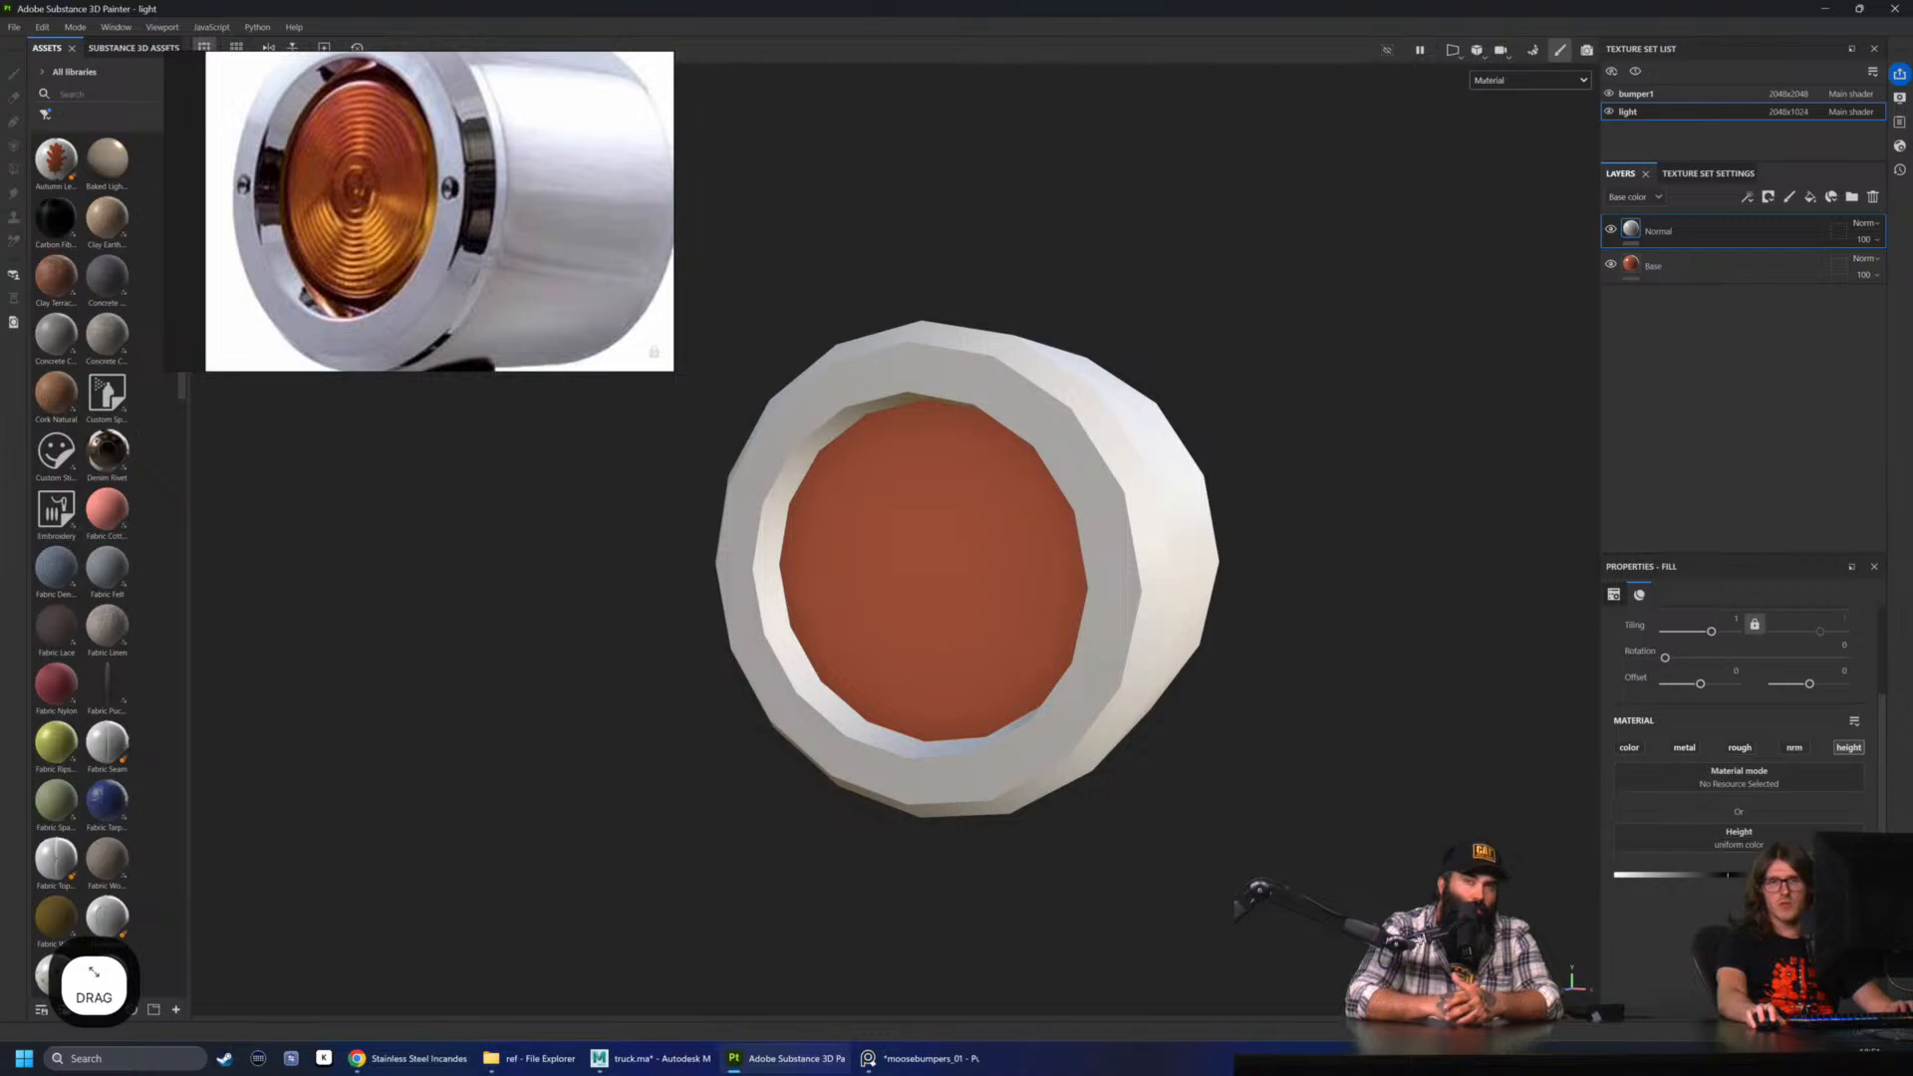
{"action": "right_click", "coordinate": [1632, 235]}
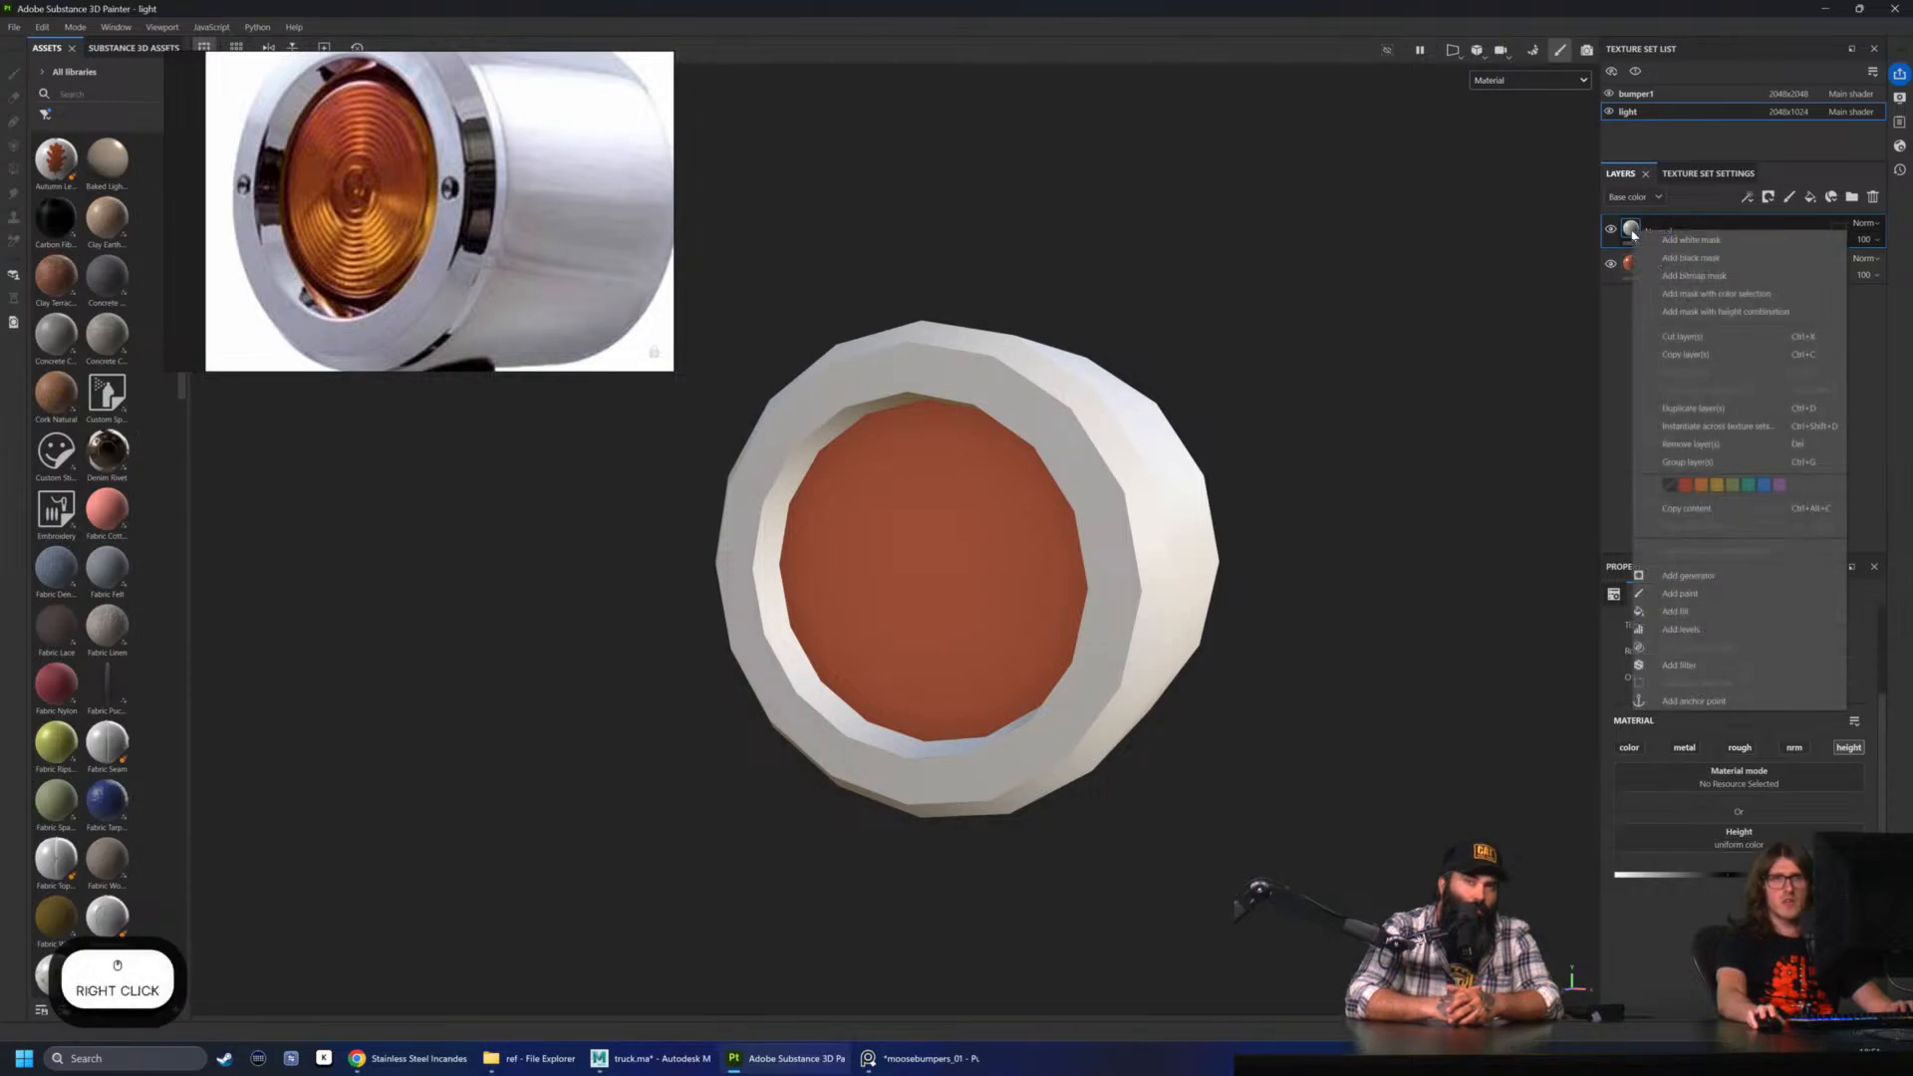
{"action": "left_click", "coordinate": [1703, 277]}
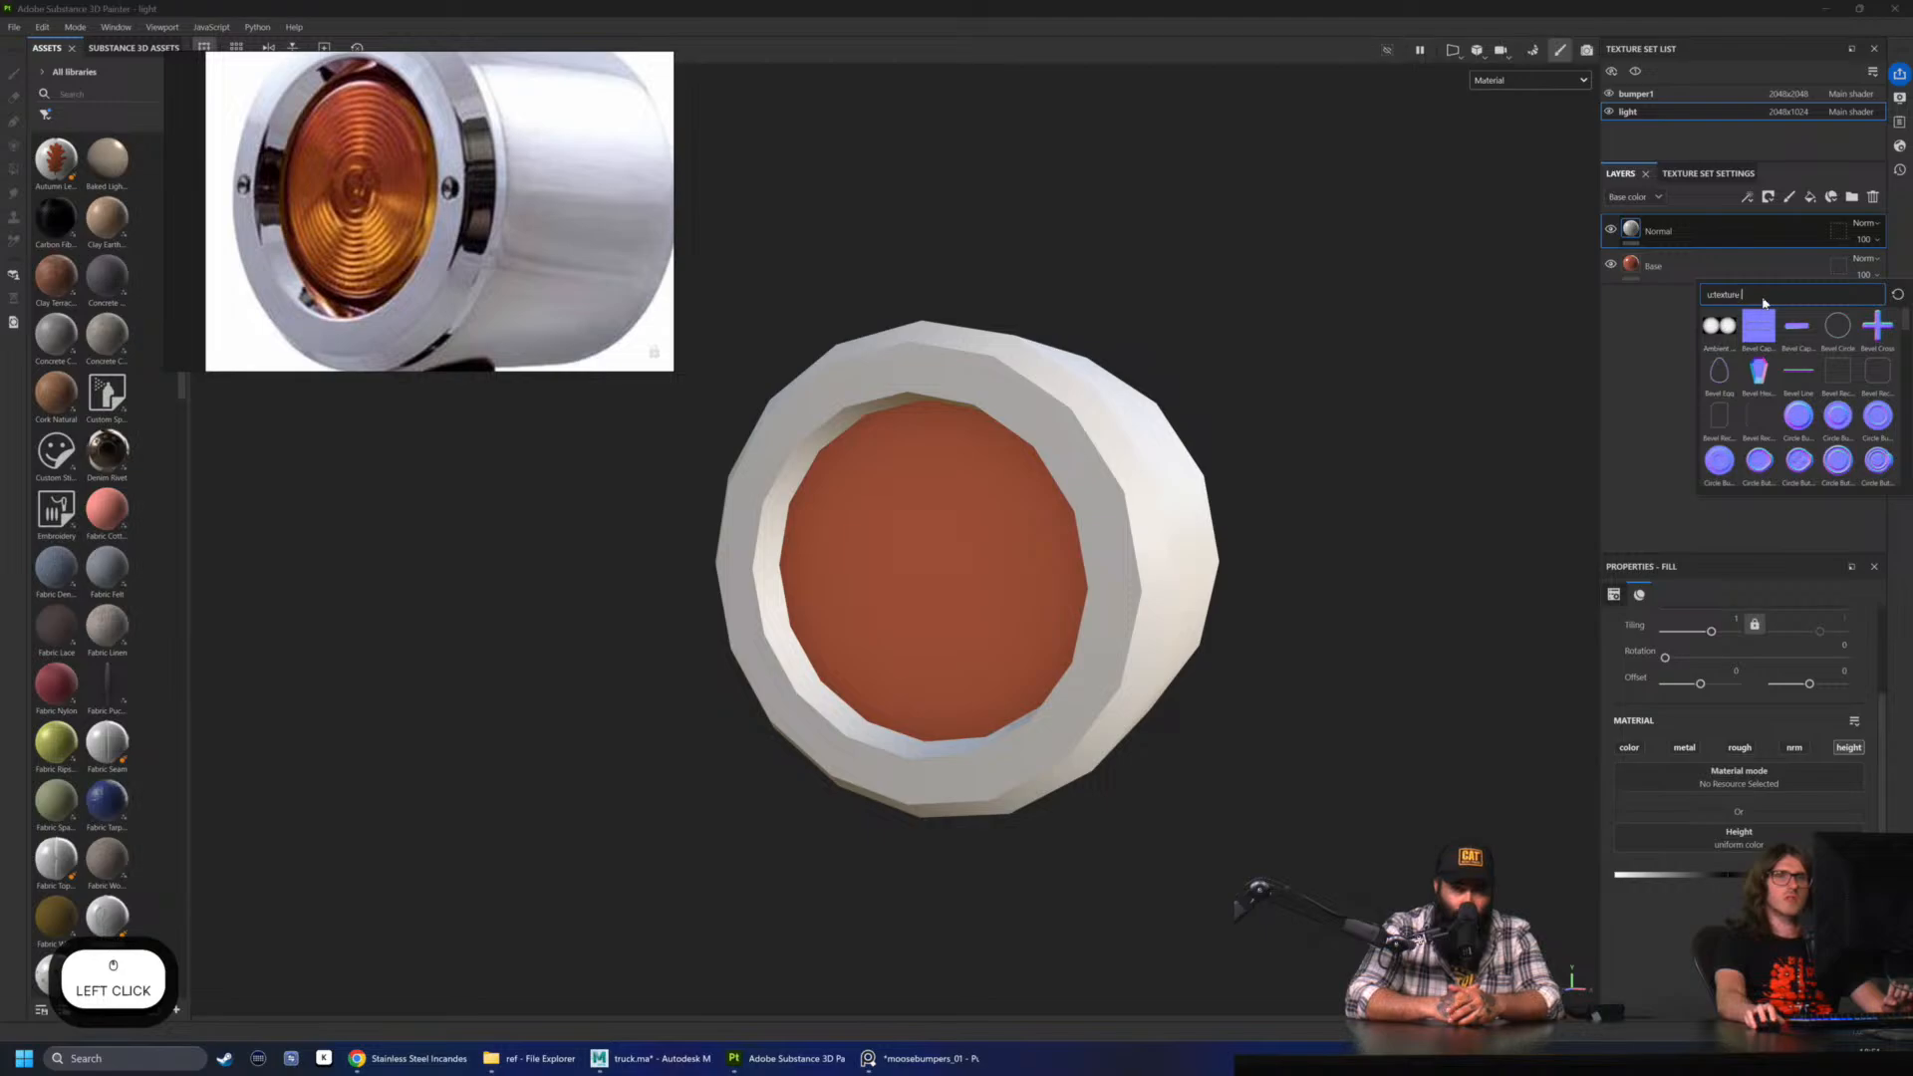
{"action": "left_click_drag", "start_coordinate": [1764, 302], "coordinate": [1413, 393]}
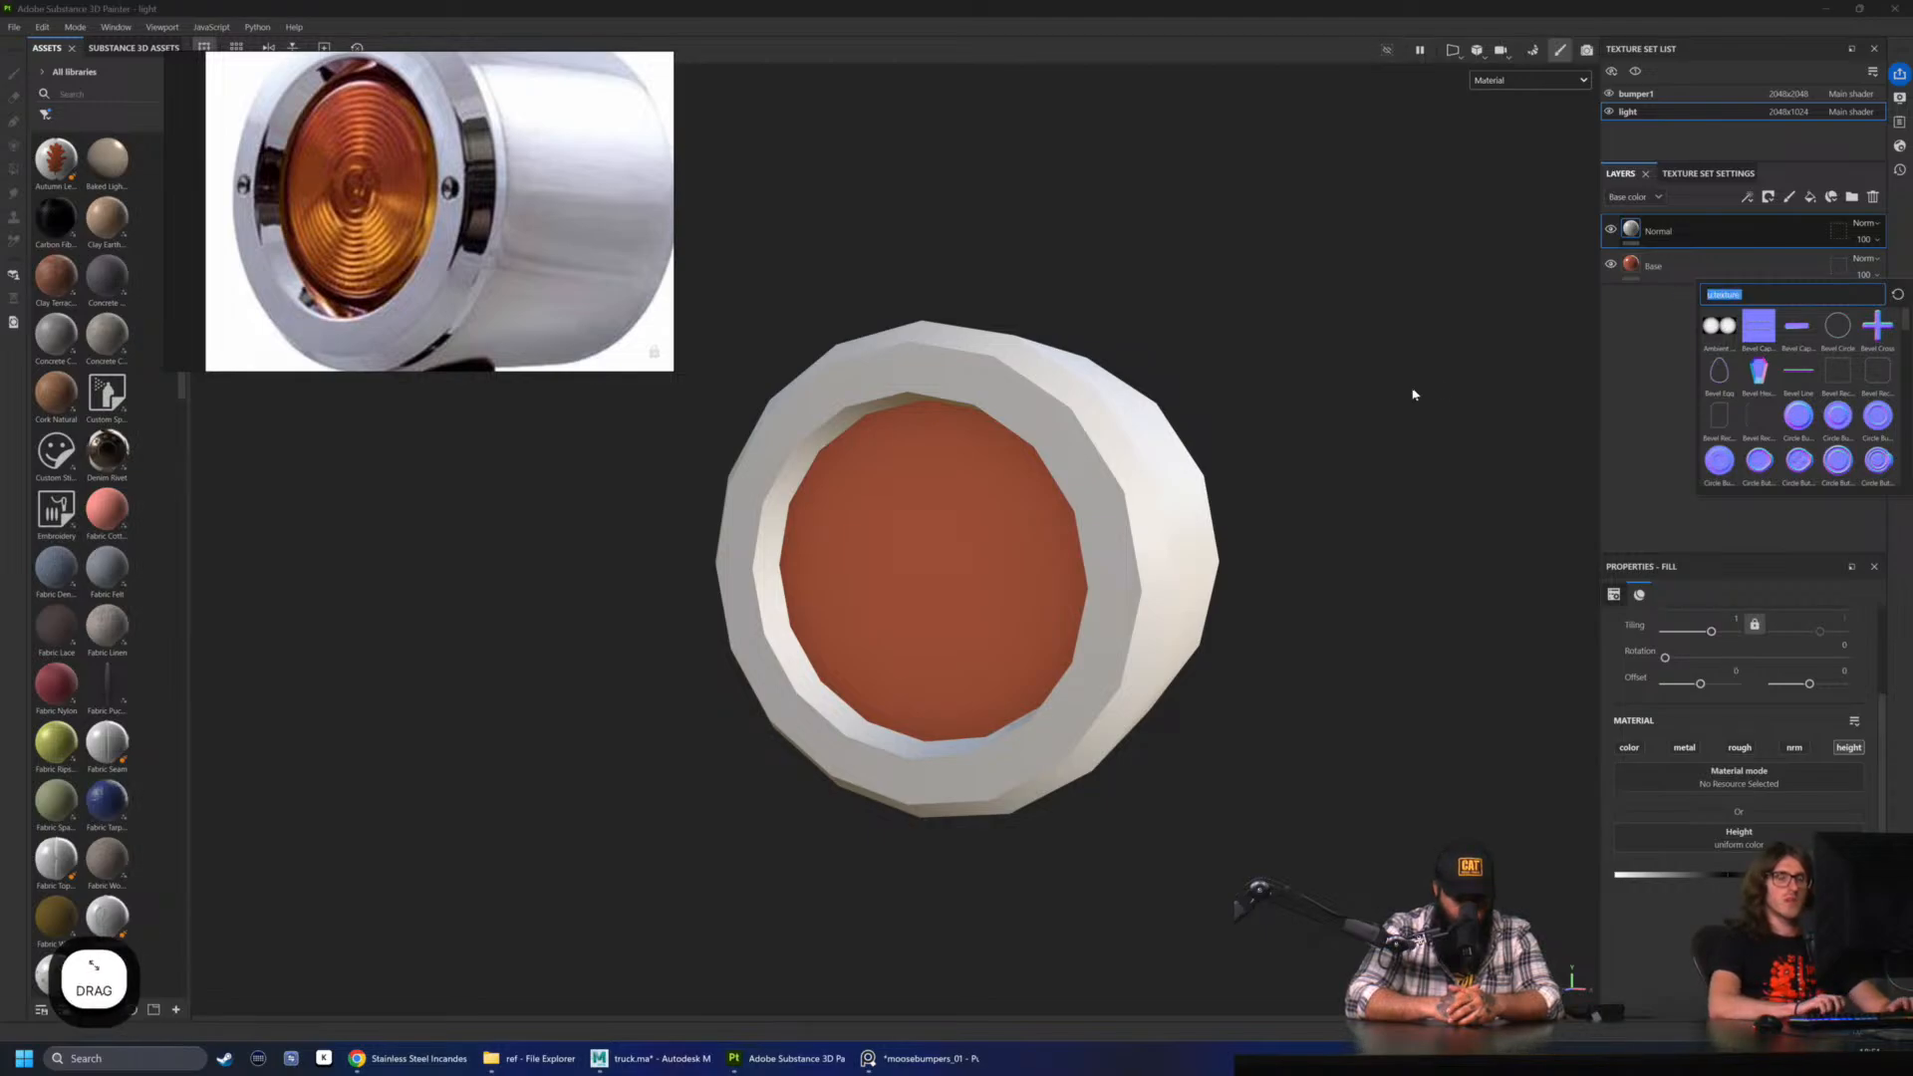
{"action": "type", "text": "circle"}
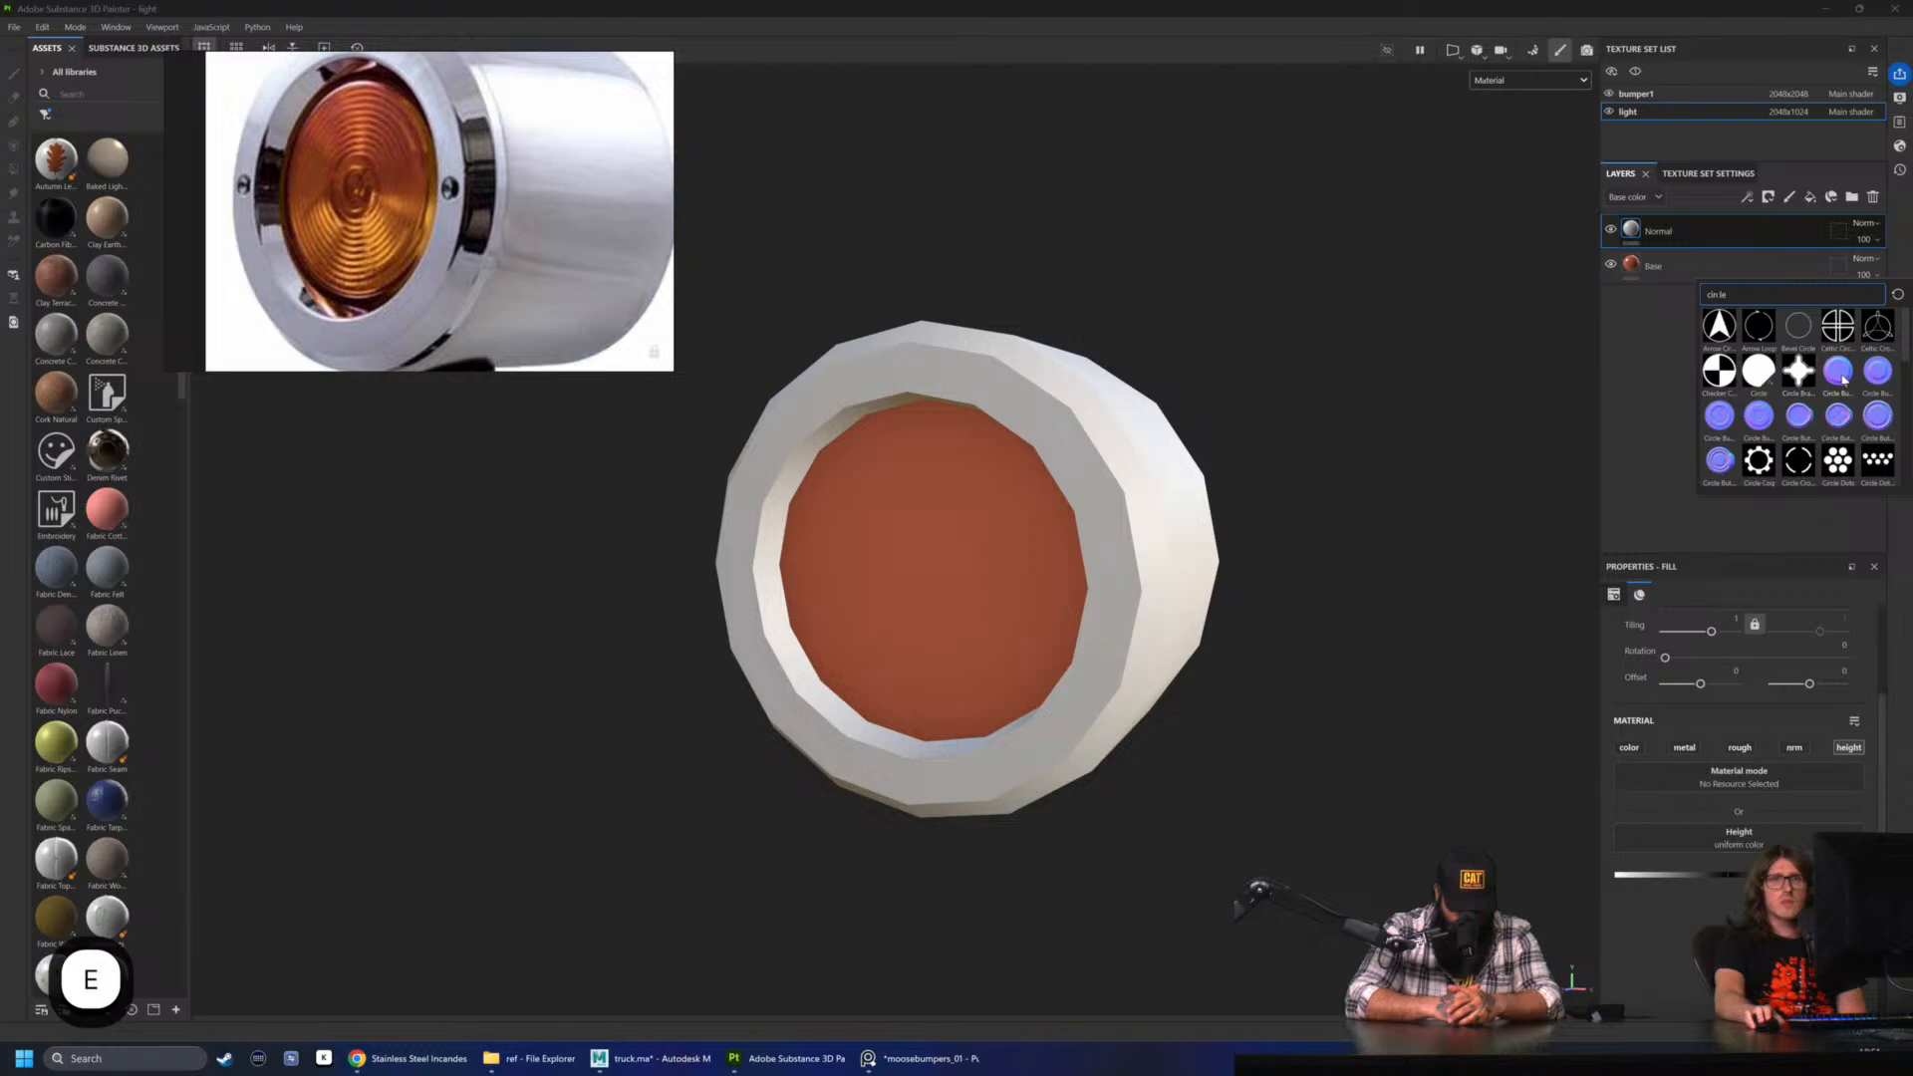
{"action": "mouse_move", "coordinate": [1844, 378]}
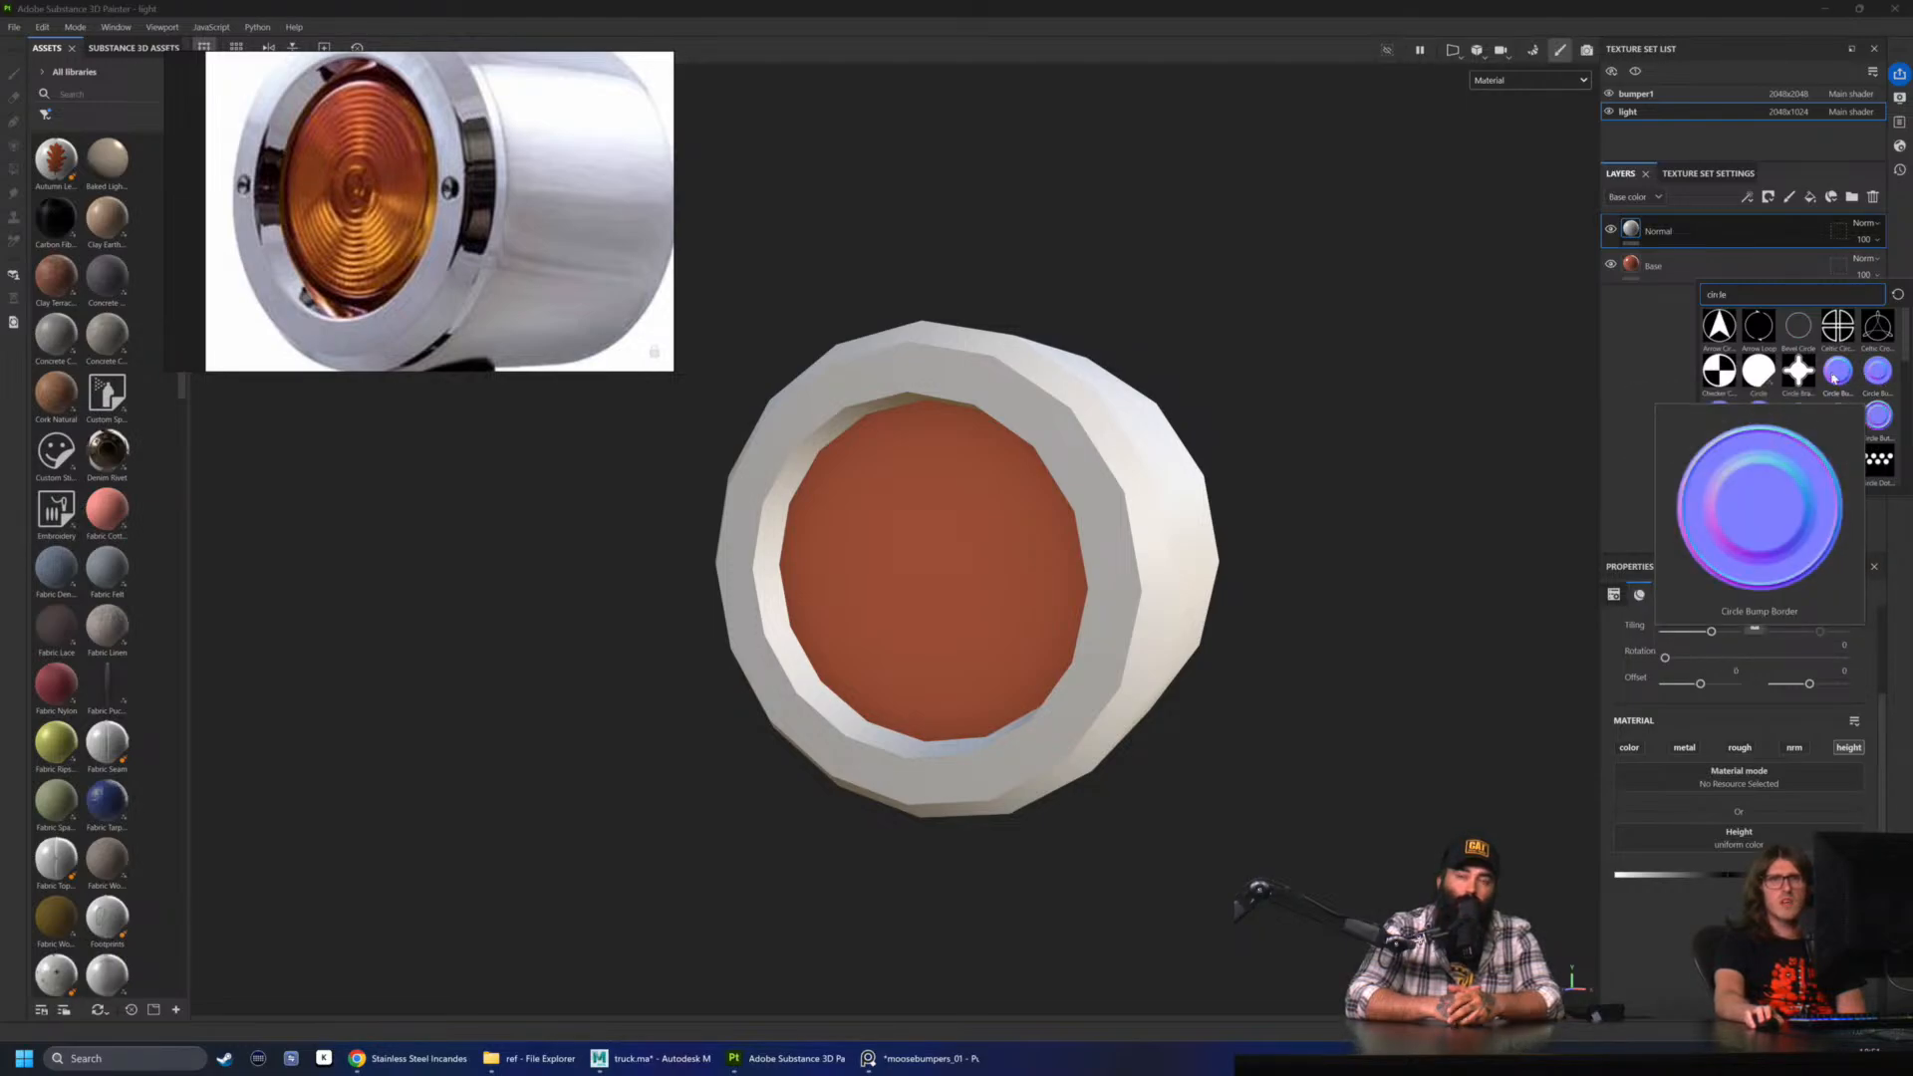
{"action": "mouse_move", "coordinate": [1762, 431]}
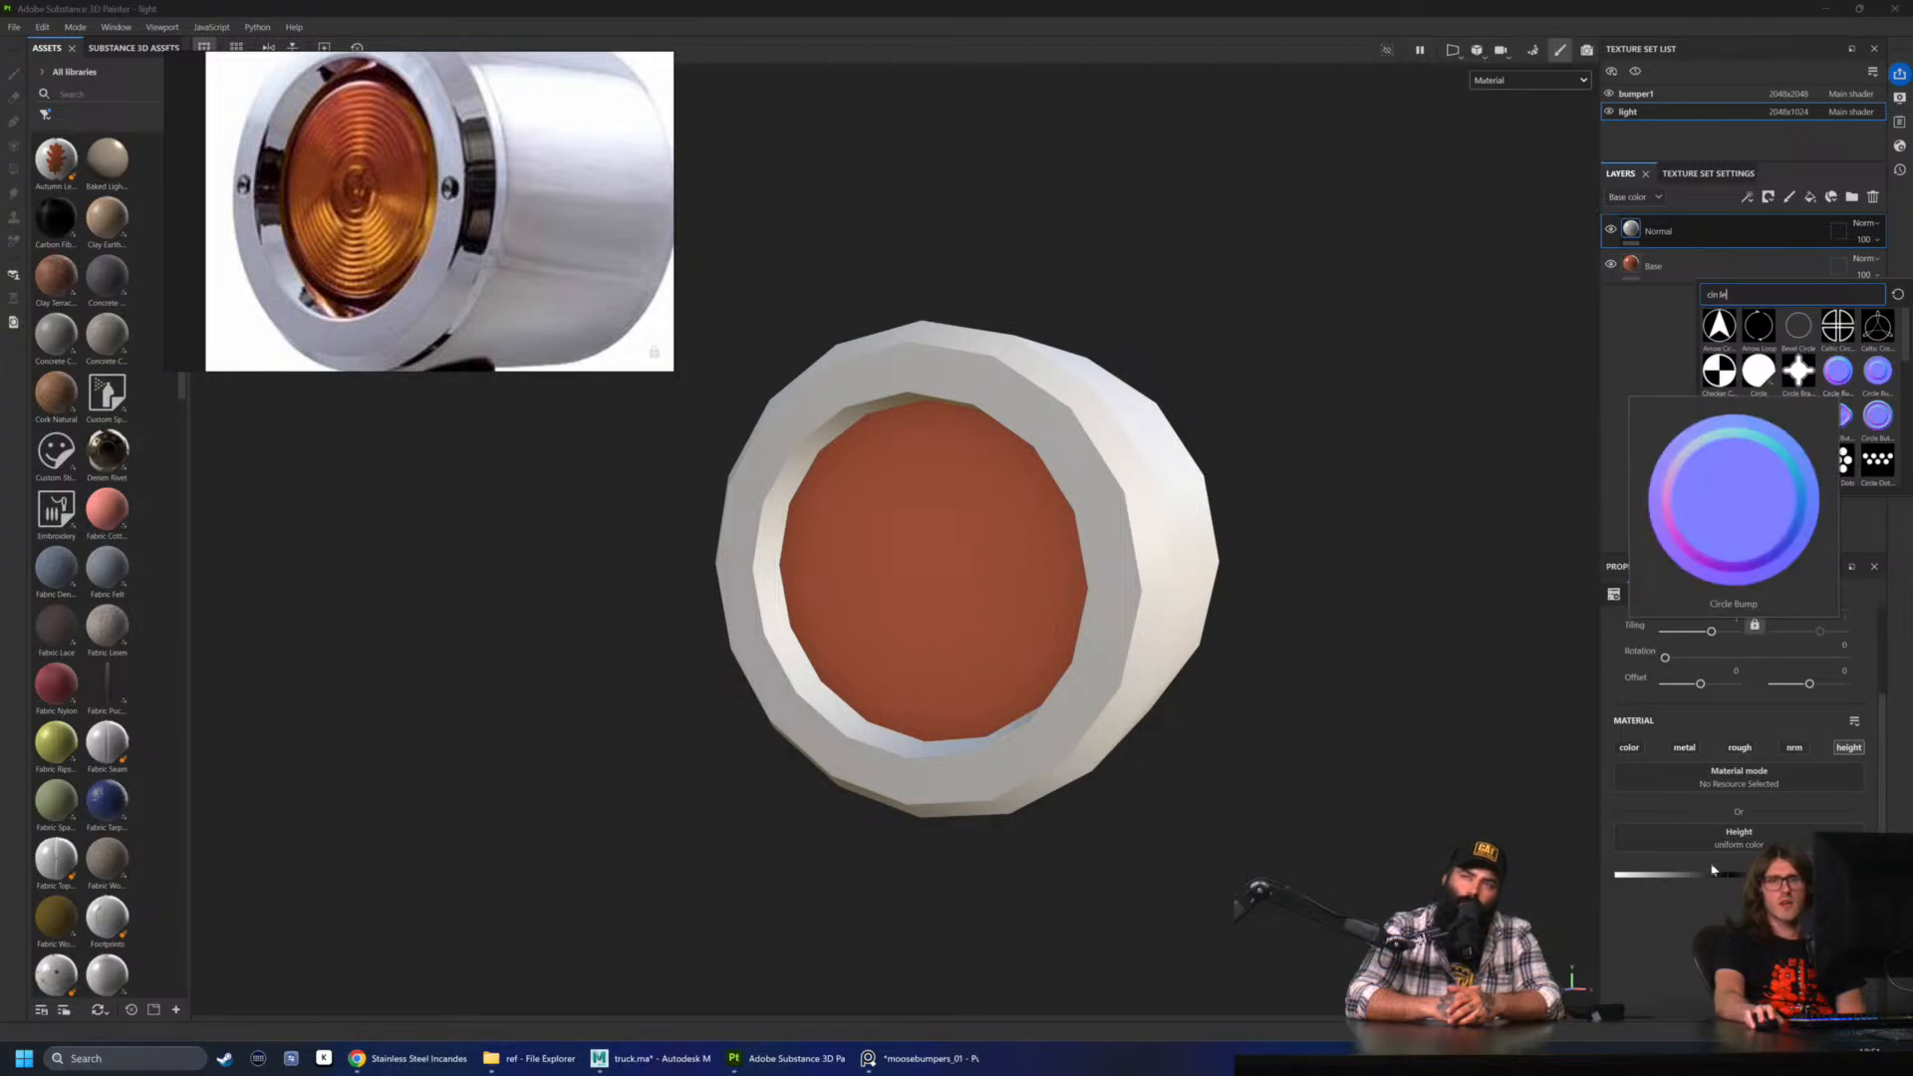
- Restore the Normal layer's normal channel and assign the Circle Bump texture to it
{"action": "left_click", "coordinate": [1838, 371]}
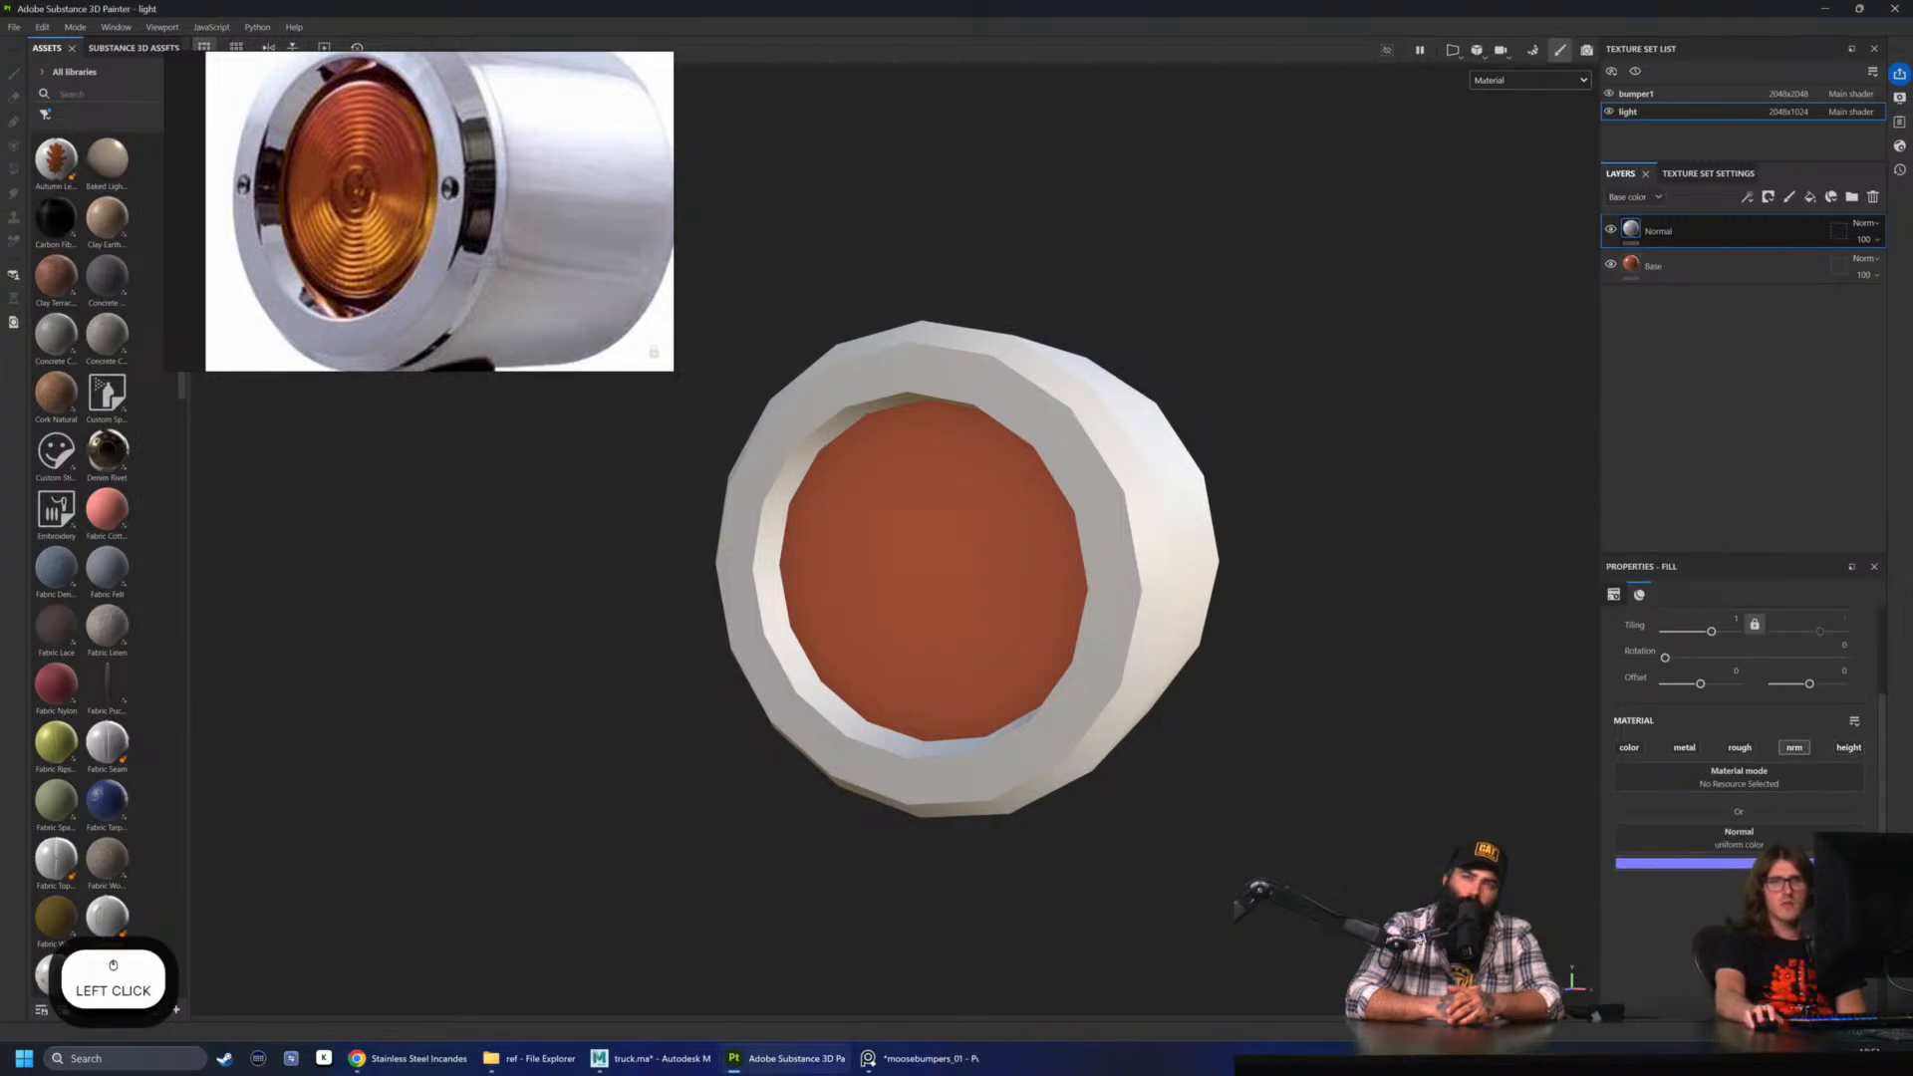
{"action": "left_click", "coordinate": [1793, 748]}
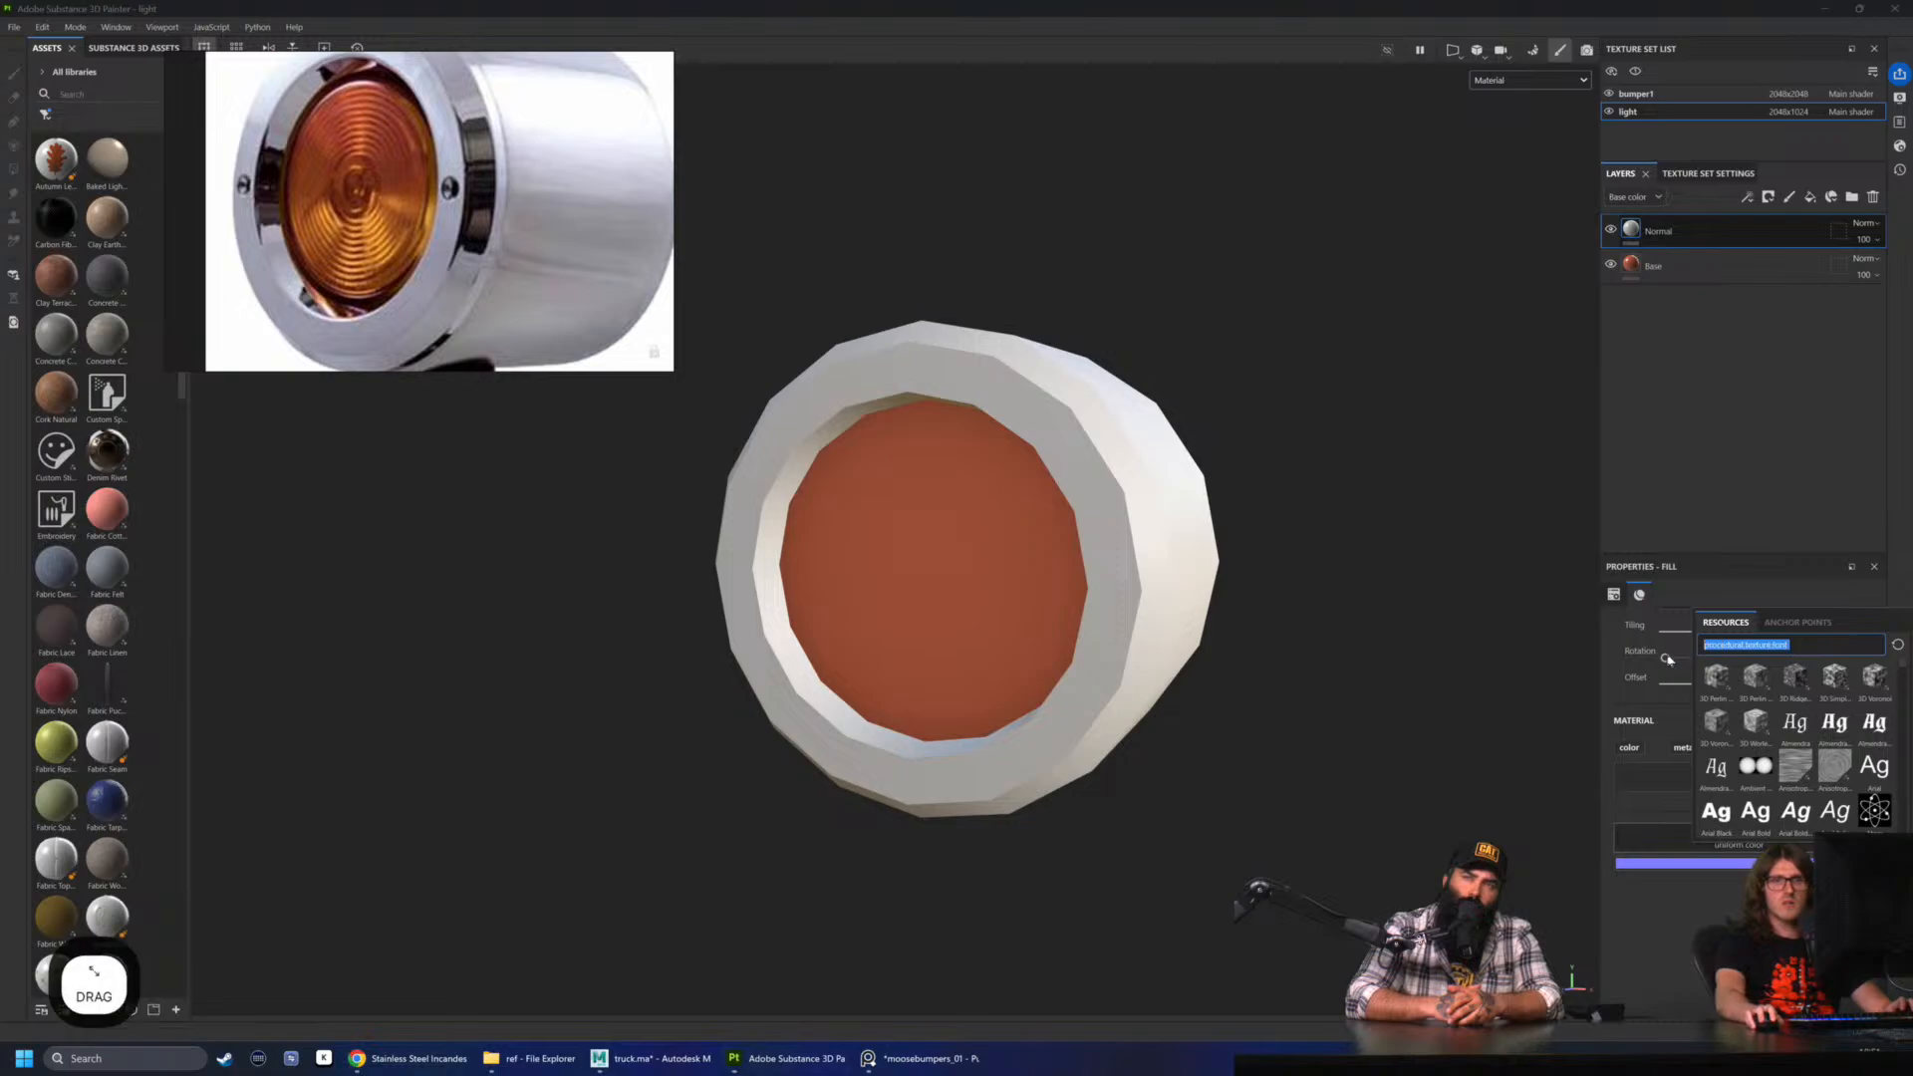
{"action": "type", "text": "circle"}
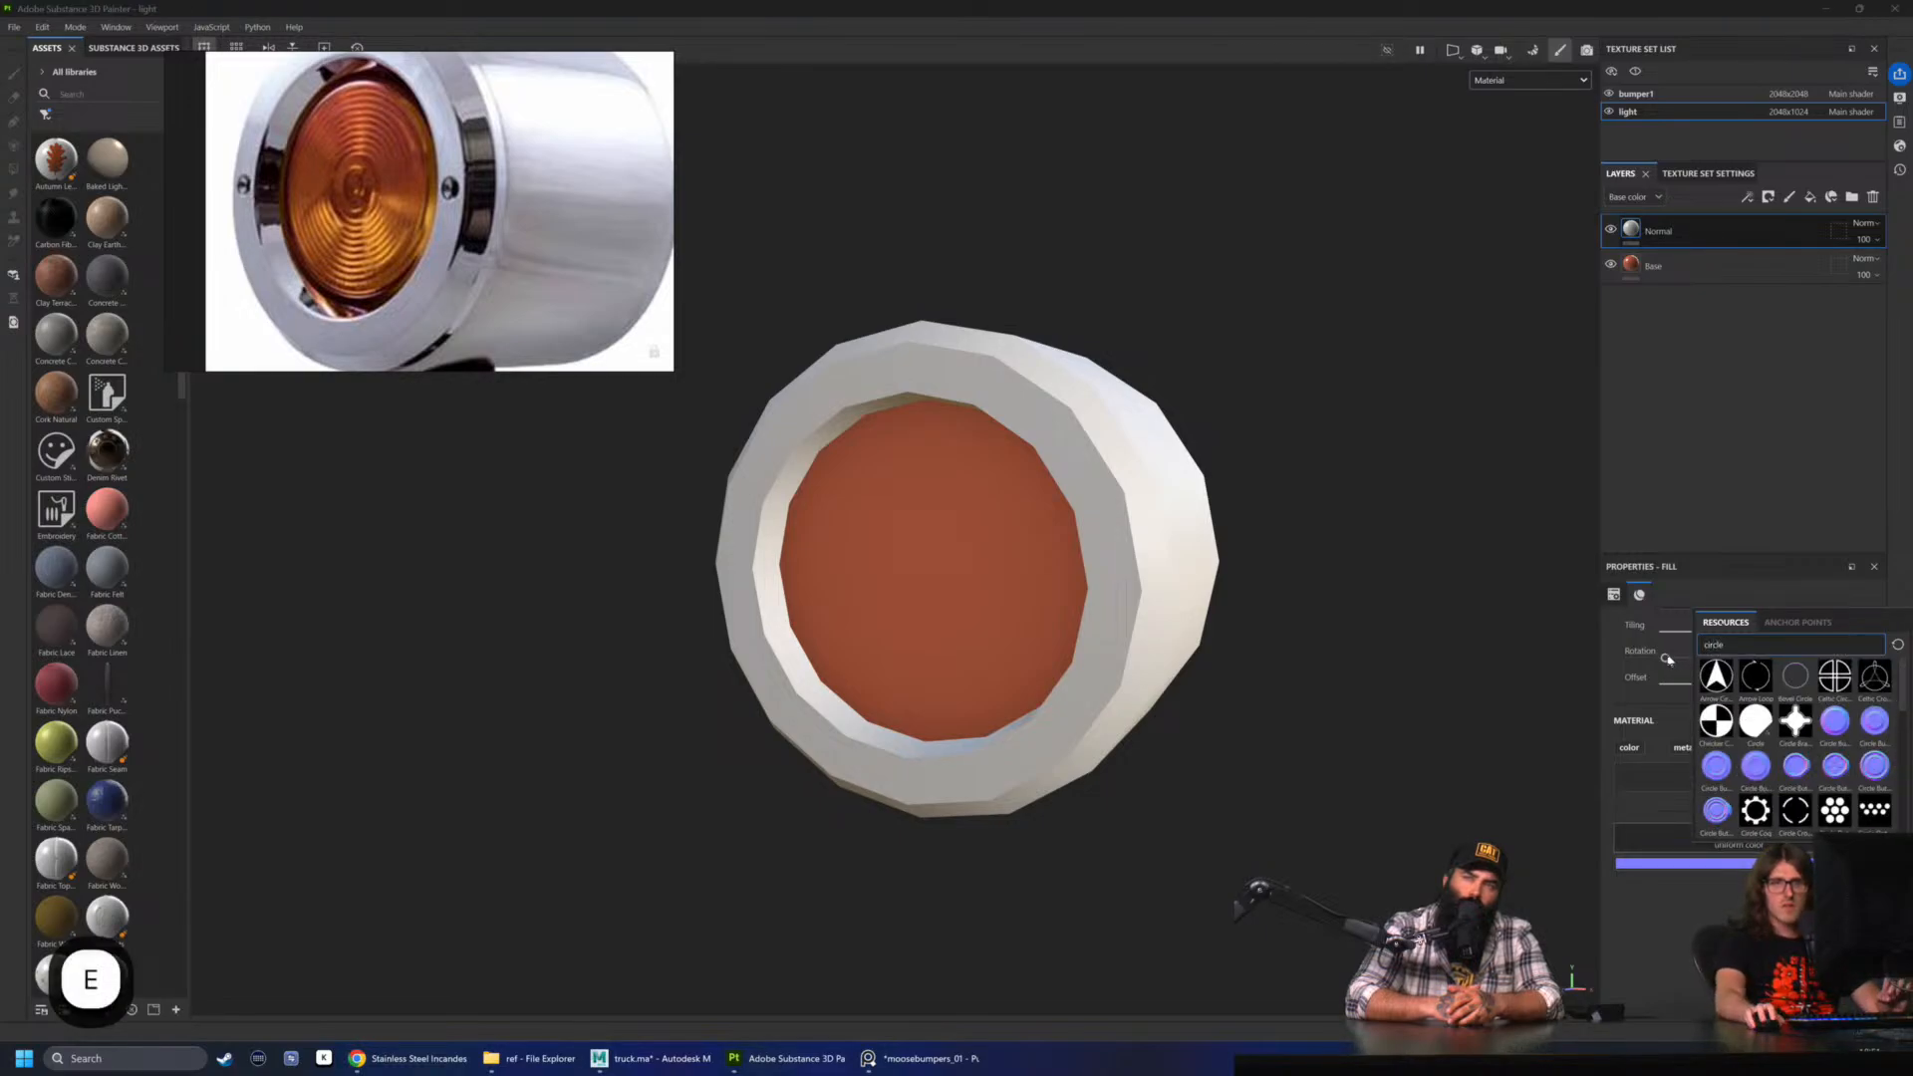
{"action": "left_click", "coordinate": [1841, 728]}
- Check the circle bump on the UV layout and switch the Normal layer's fill to planar projection
{"action": "key", "text": "F2"}
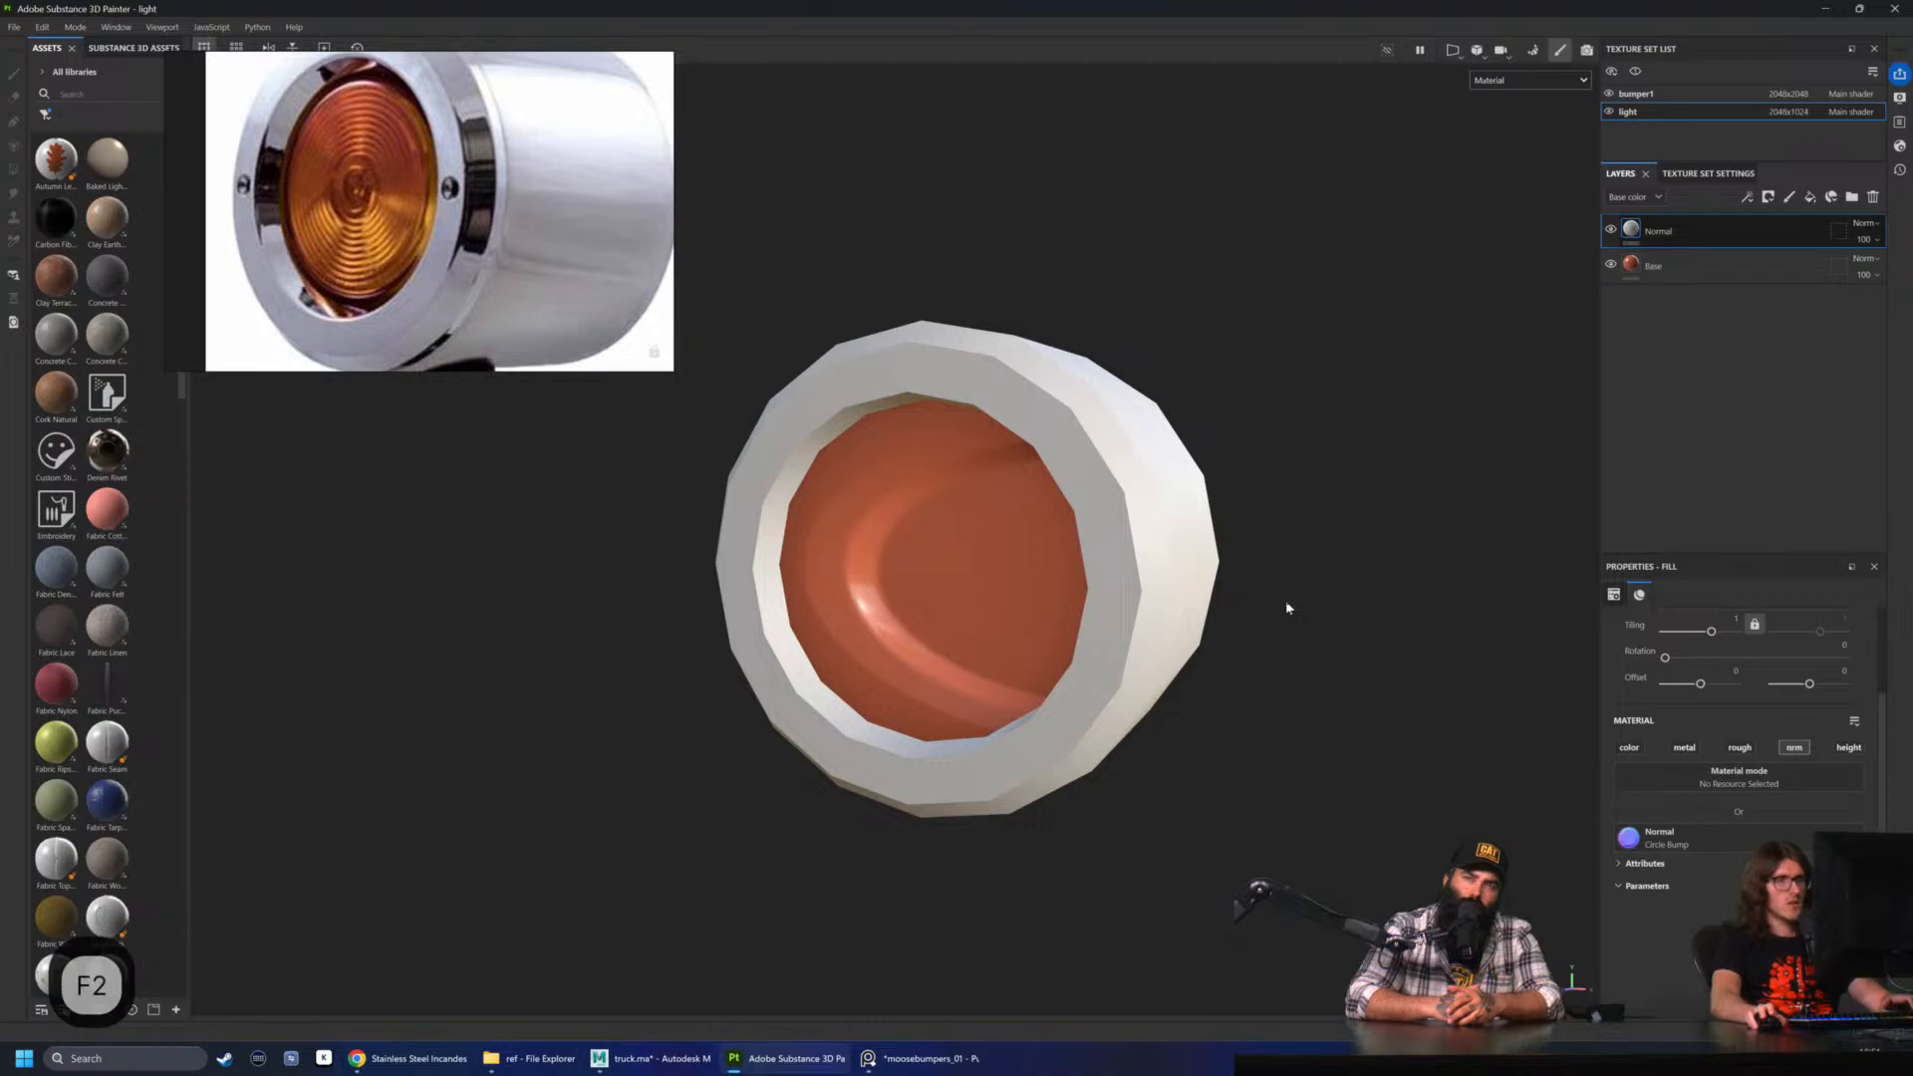
{"action": "key", "text": "F3"}
{"action": "scroll", "coordinate": [1180, 352], "scroll_direction": "down", "scroll_amount": 2}
{"action": "scroll", "coordinate": [1753, 793], "scroll_direction": "up", "scroll_amount": 3}
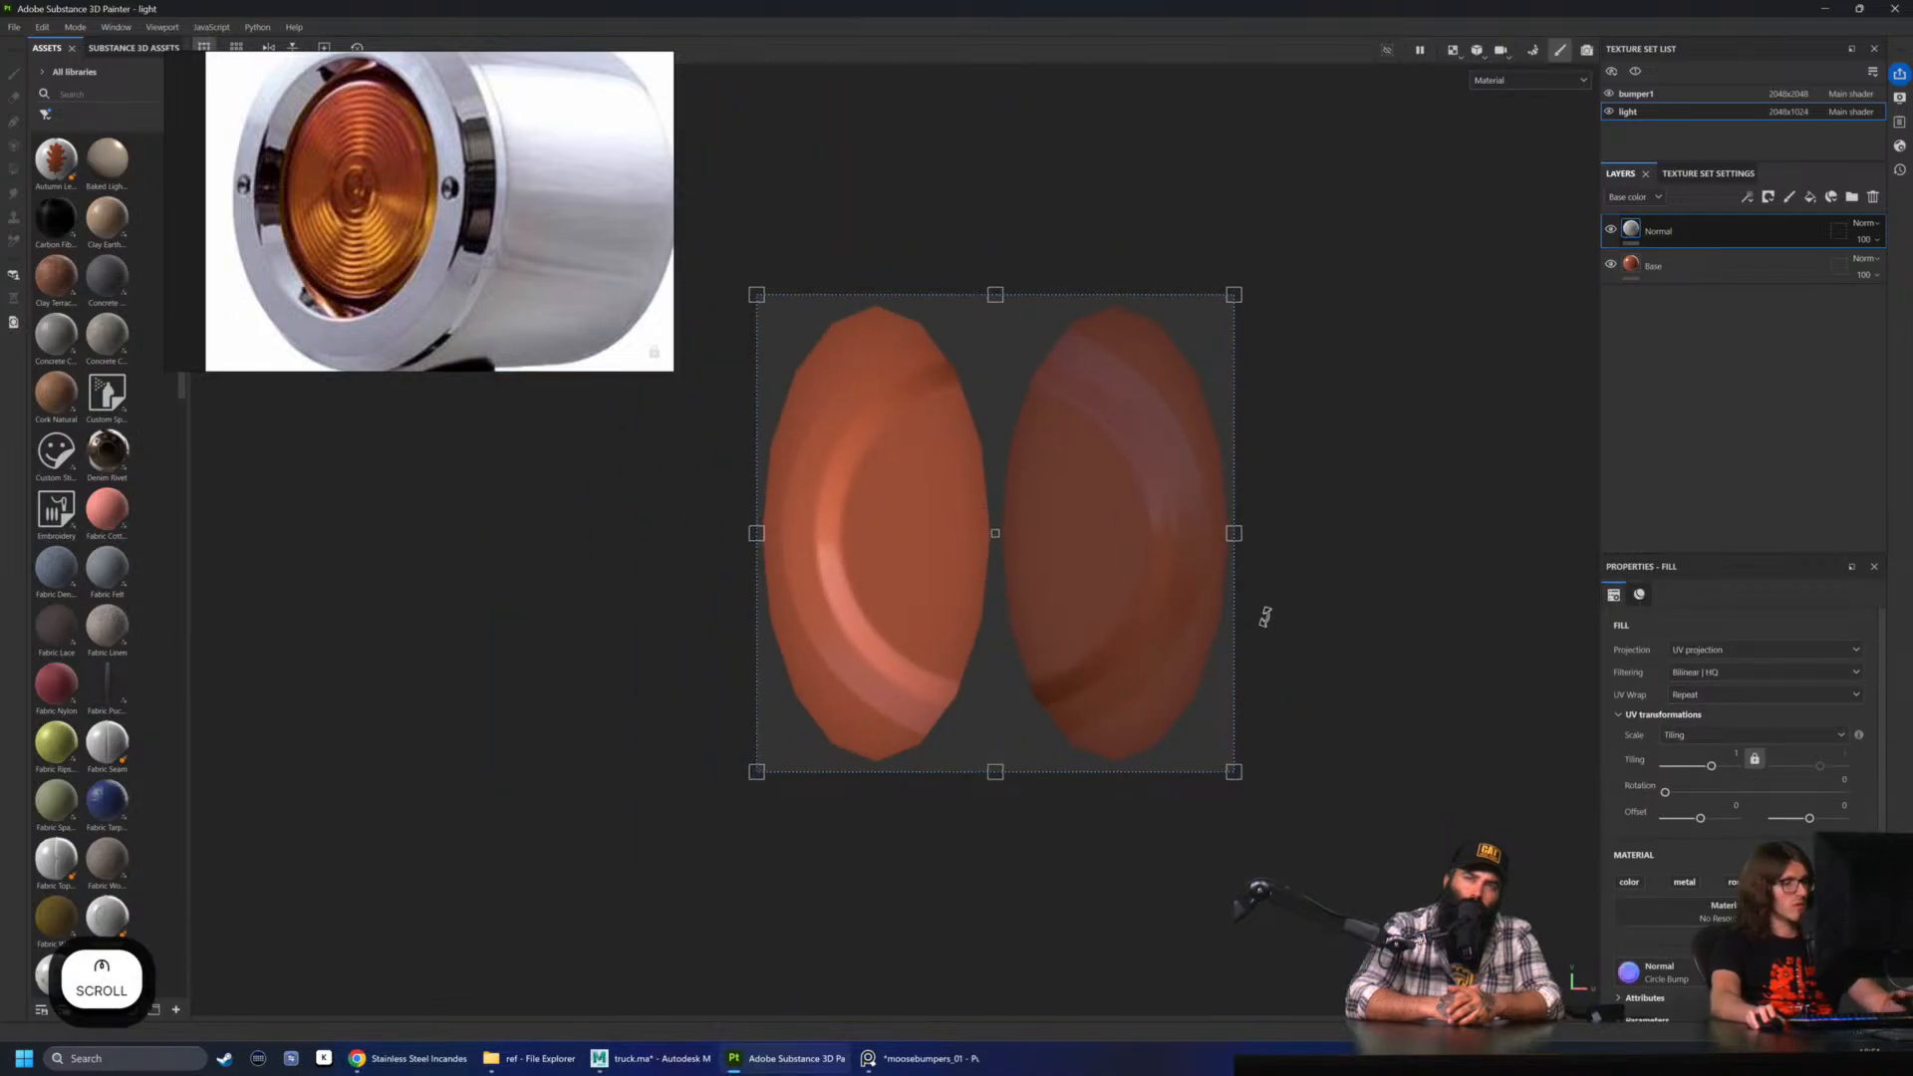
{"action": "key", "text": "F2"}
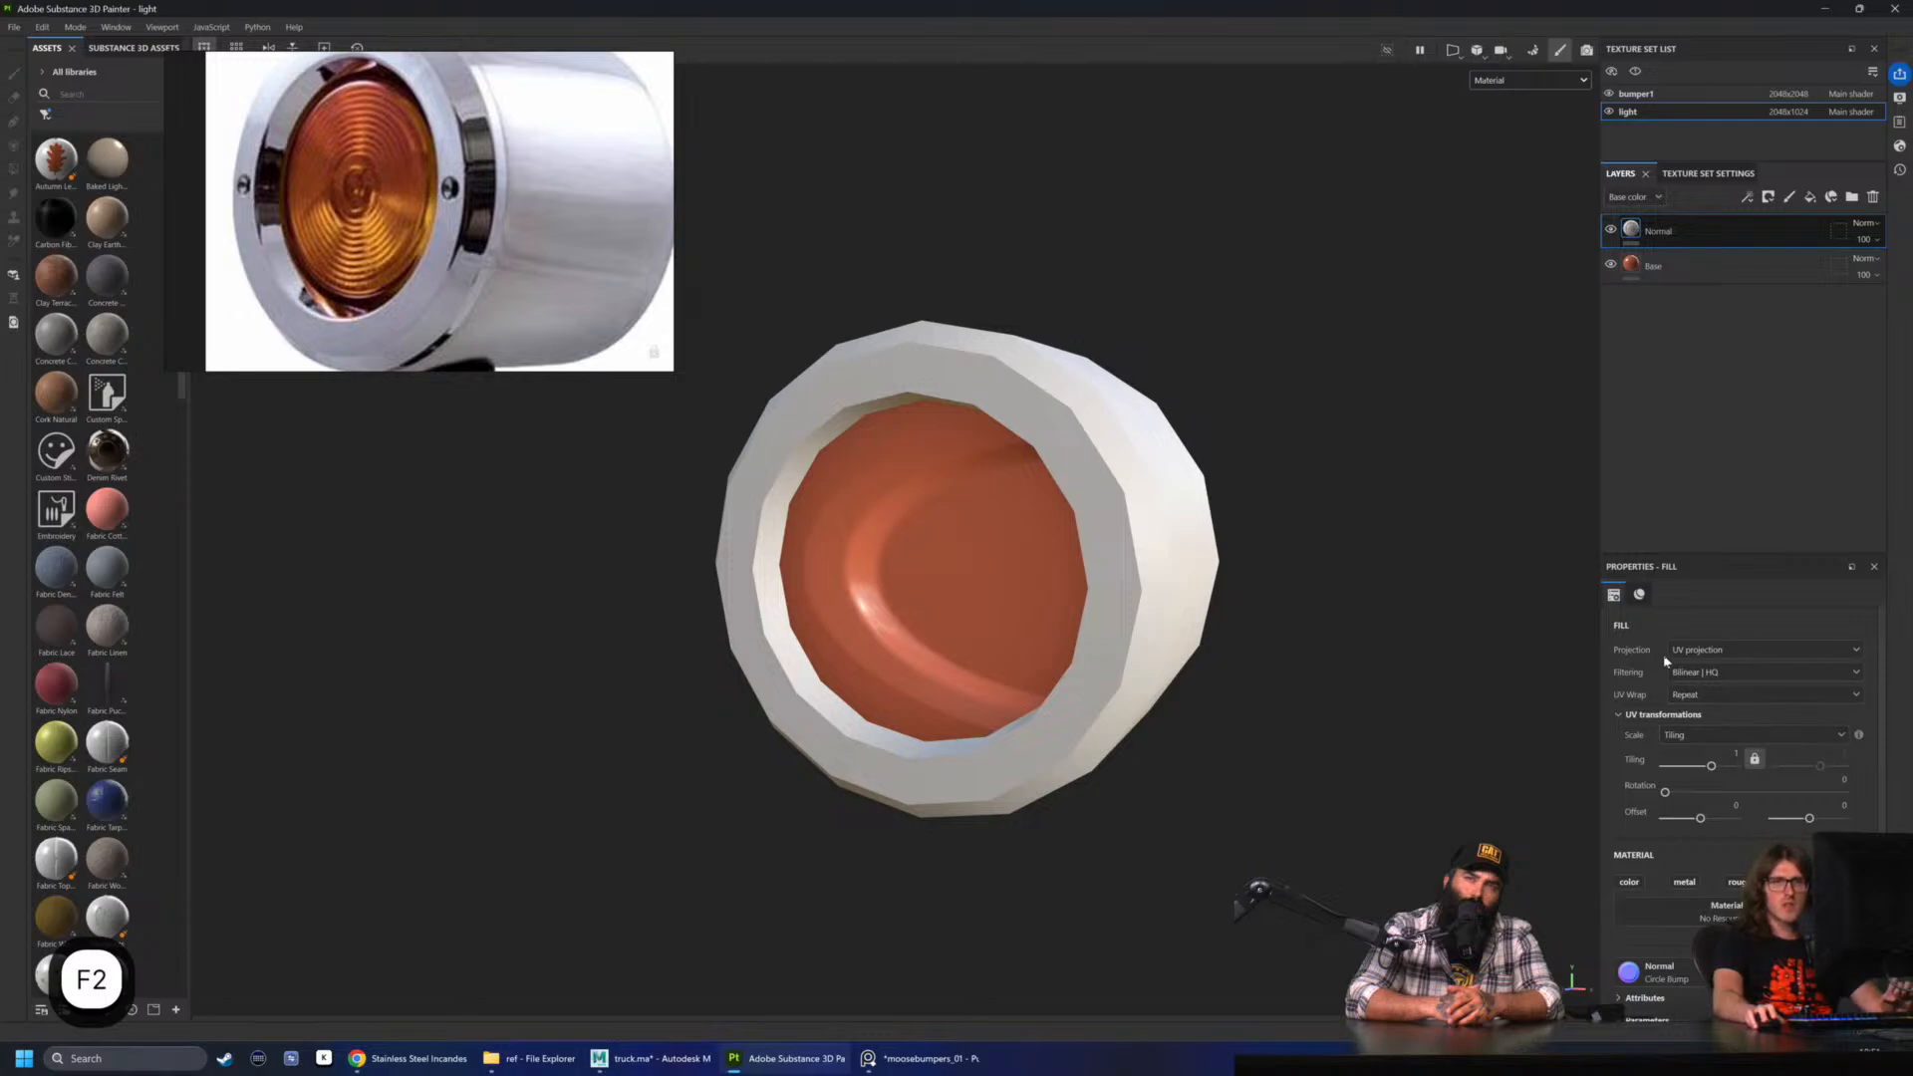
{"action": "left_click", "coordinate": [1713, 651]}
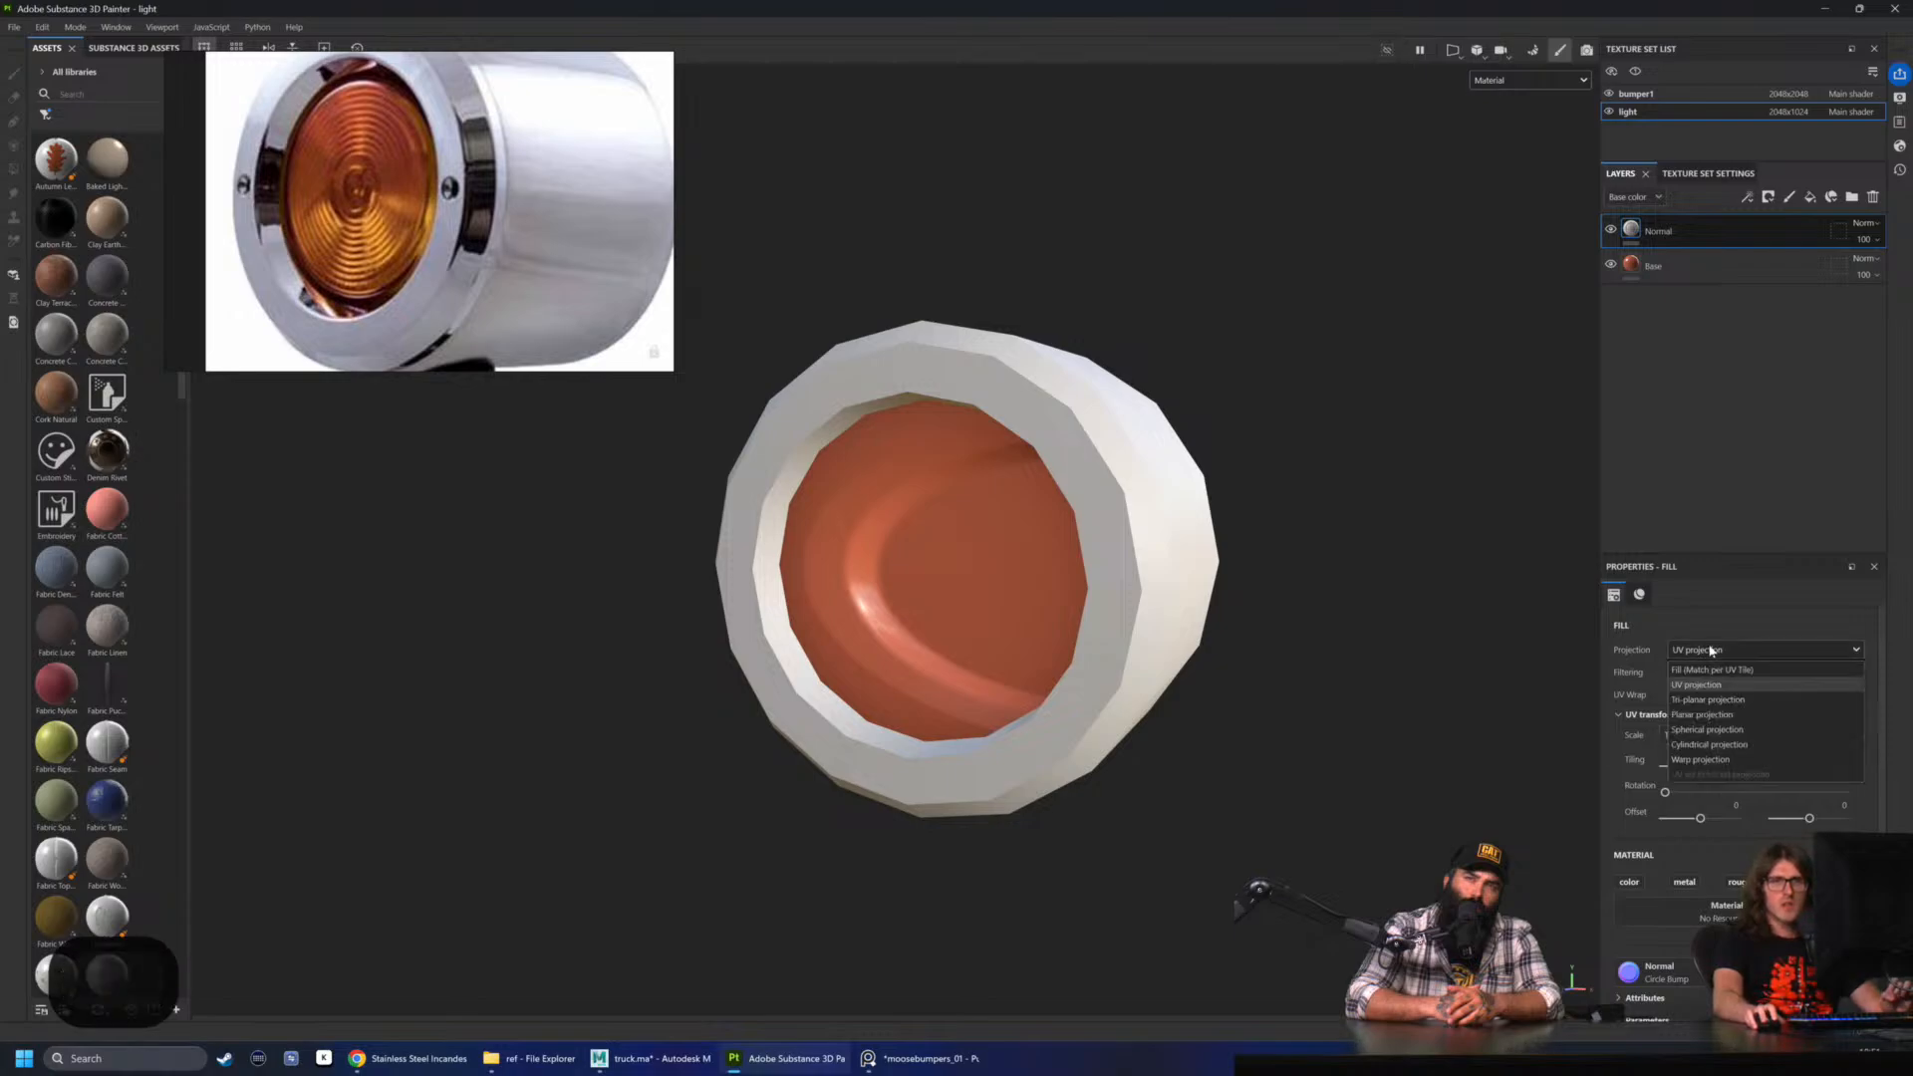
{"action": "left_click", "coordinate": [1717, 714]}
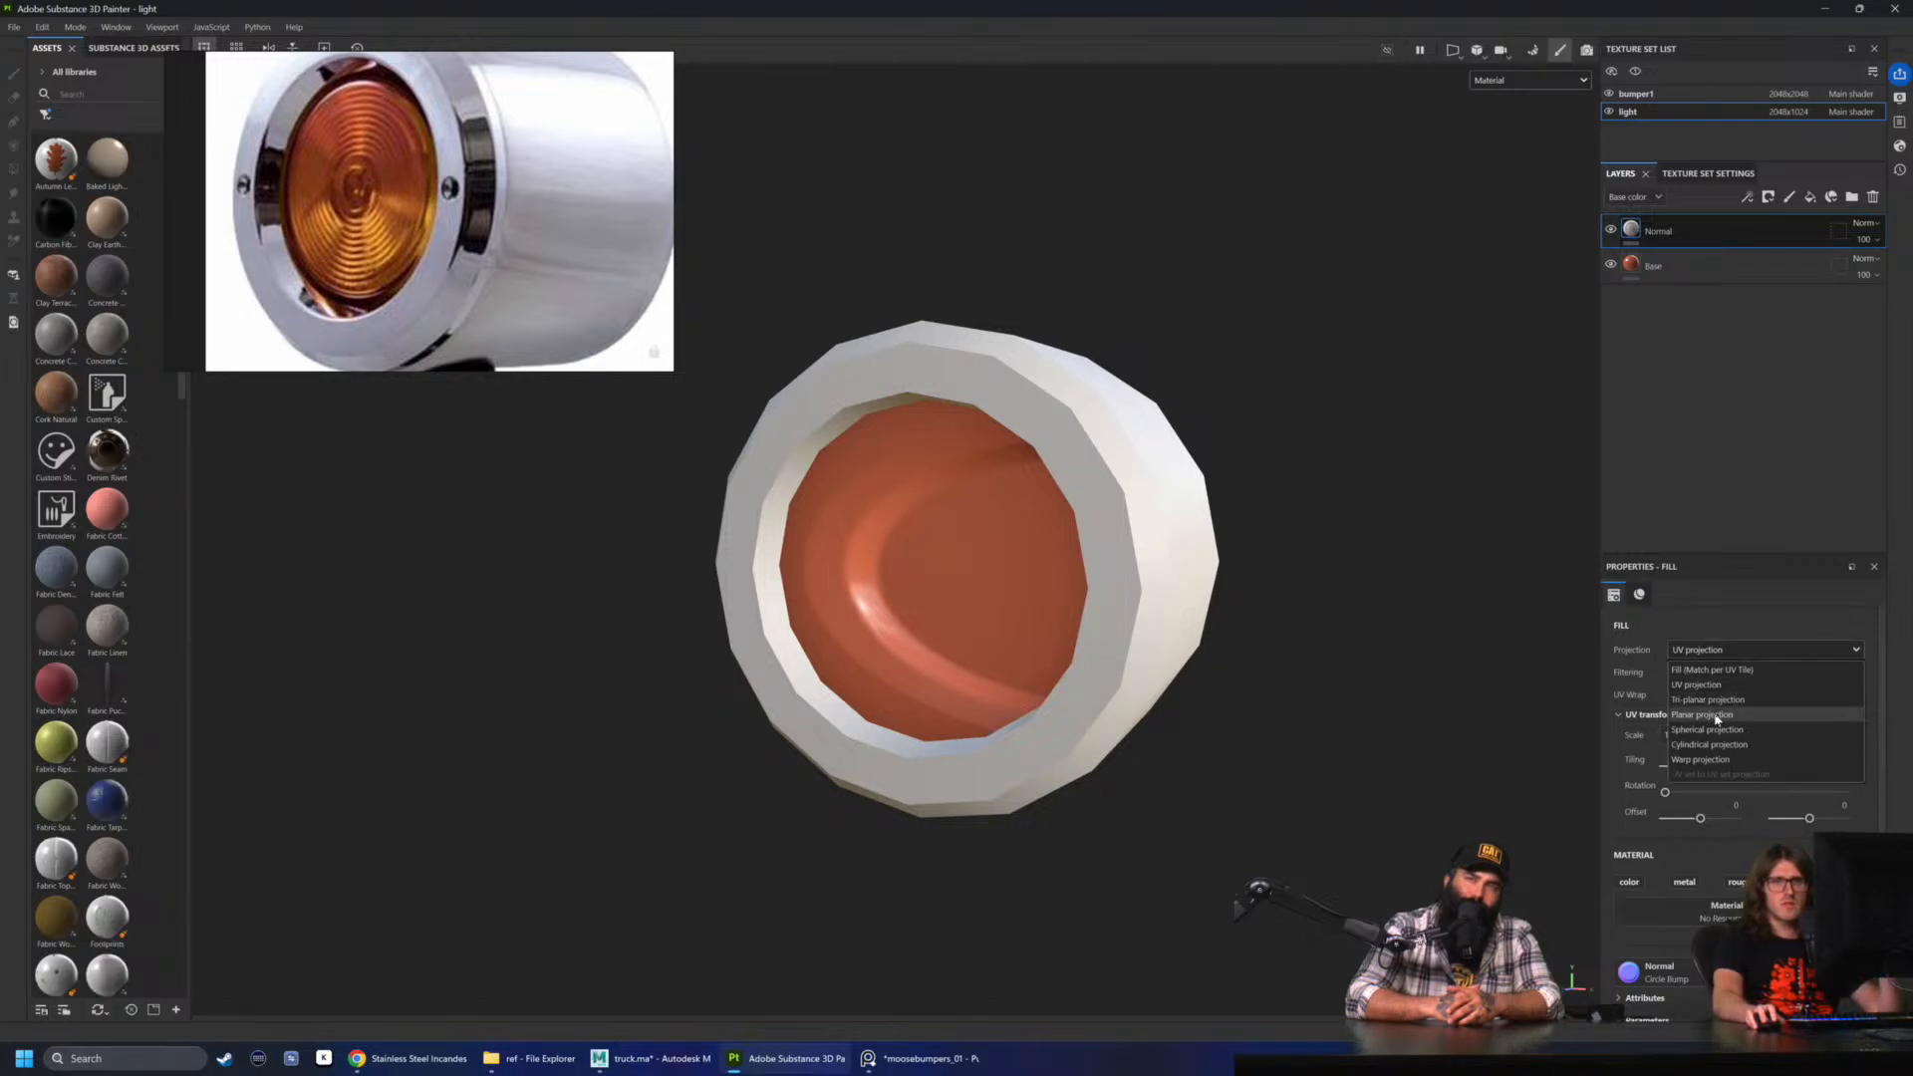
- Scale the planar projection so the circle bump's rim follows the outer edge of the lens
{"action": "left_click_drag", "start_coordinate": [1210, 598], "coordinate": [858, 629], "text": "alt"}
{"action": "key", "text": "r"}
{"action": "left_click_drag", "start_coordinate": [894, 567], "coordinate": [789, 632]}
{"action": "left_click_drag", "start_coordinate": [798, 626], "coordinate": [981, 583], "text": "alt"}
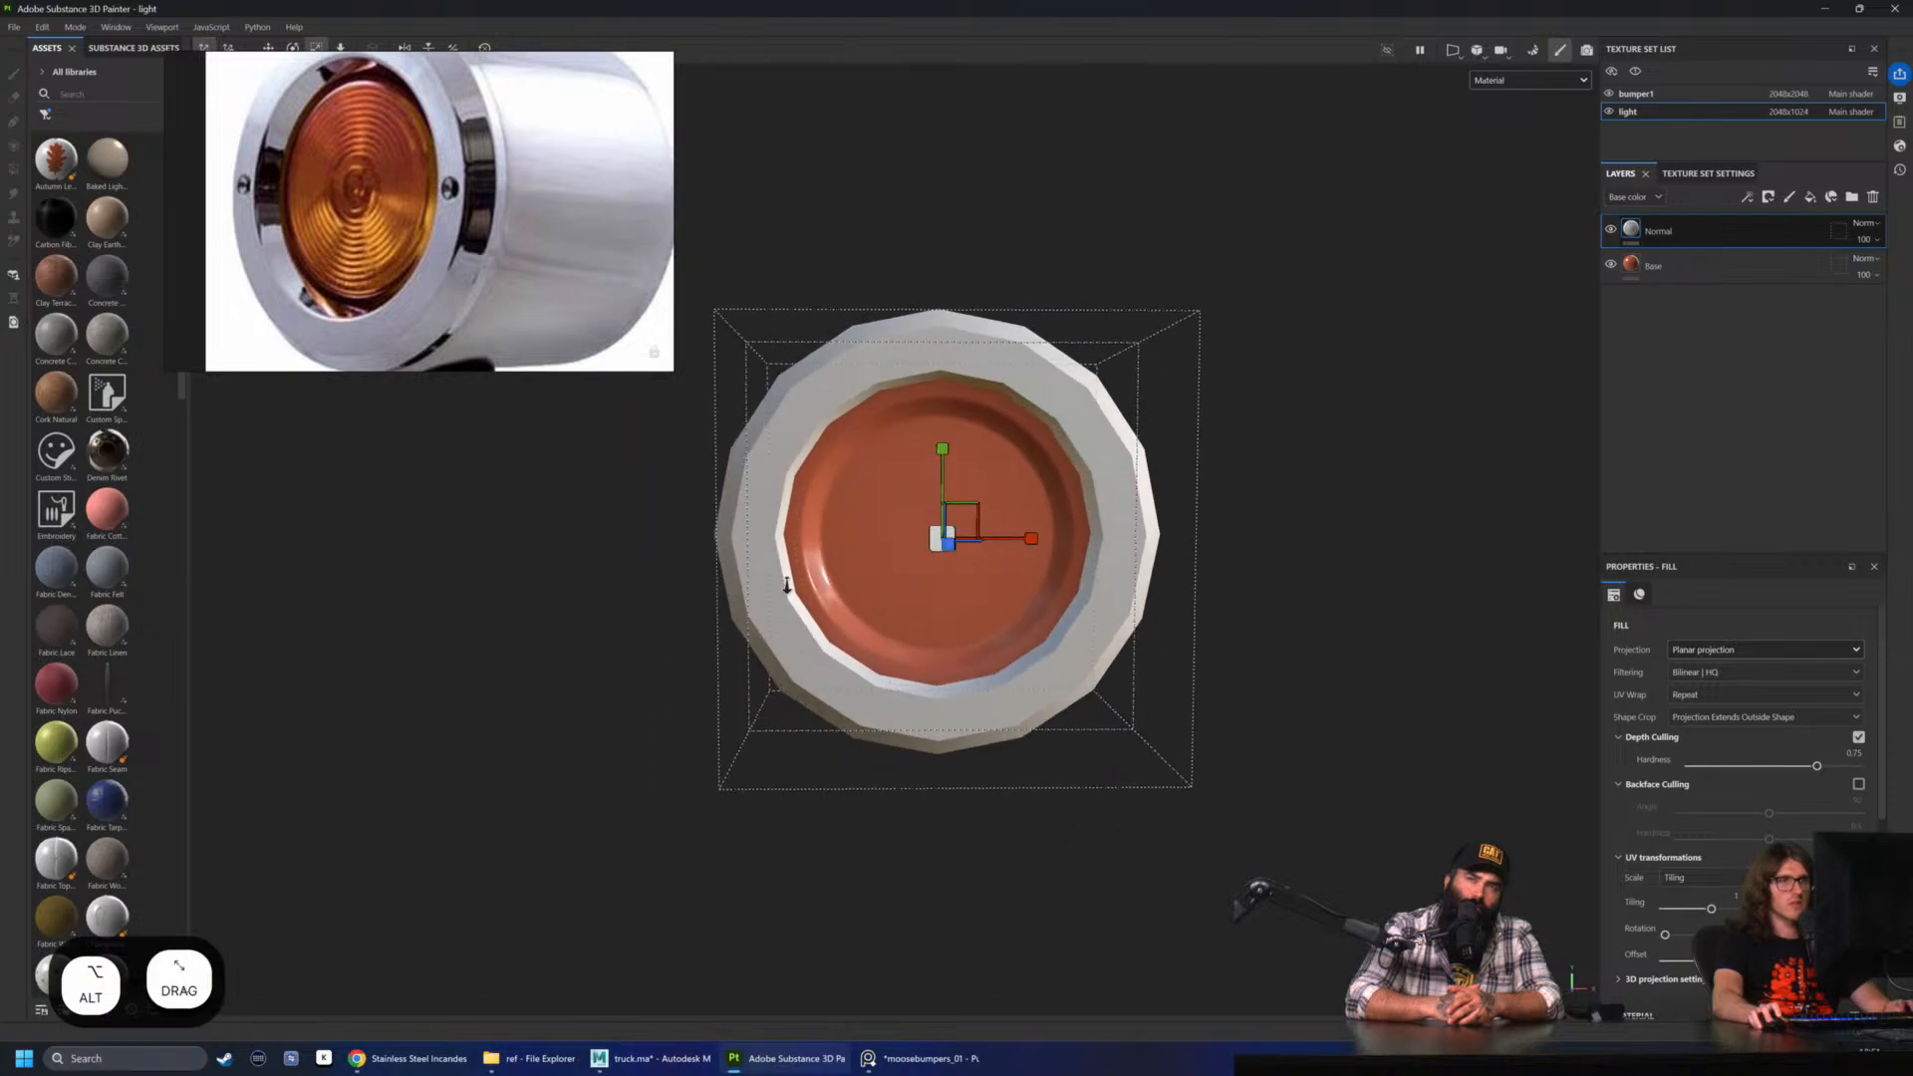
{"action": "right_click_drag", "start_coordinate": [786, 585], "coordinate": [1104, 560], "text": "alt"}
{"action": "middle_click_drag", "start_coordinate": [1104, 560], "coordinate": [1011, 603], "text": "alt"}
{"action": "left_click_drag", "start_coordinate": [1145, 671], "coordinate": [1346, 713], "text": "alt"}
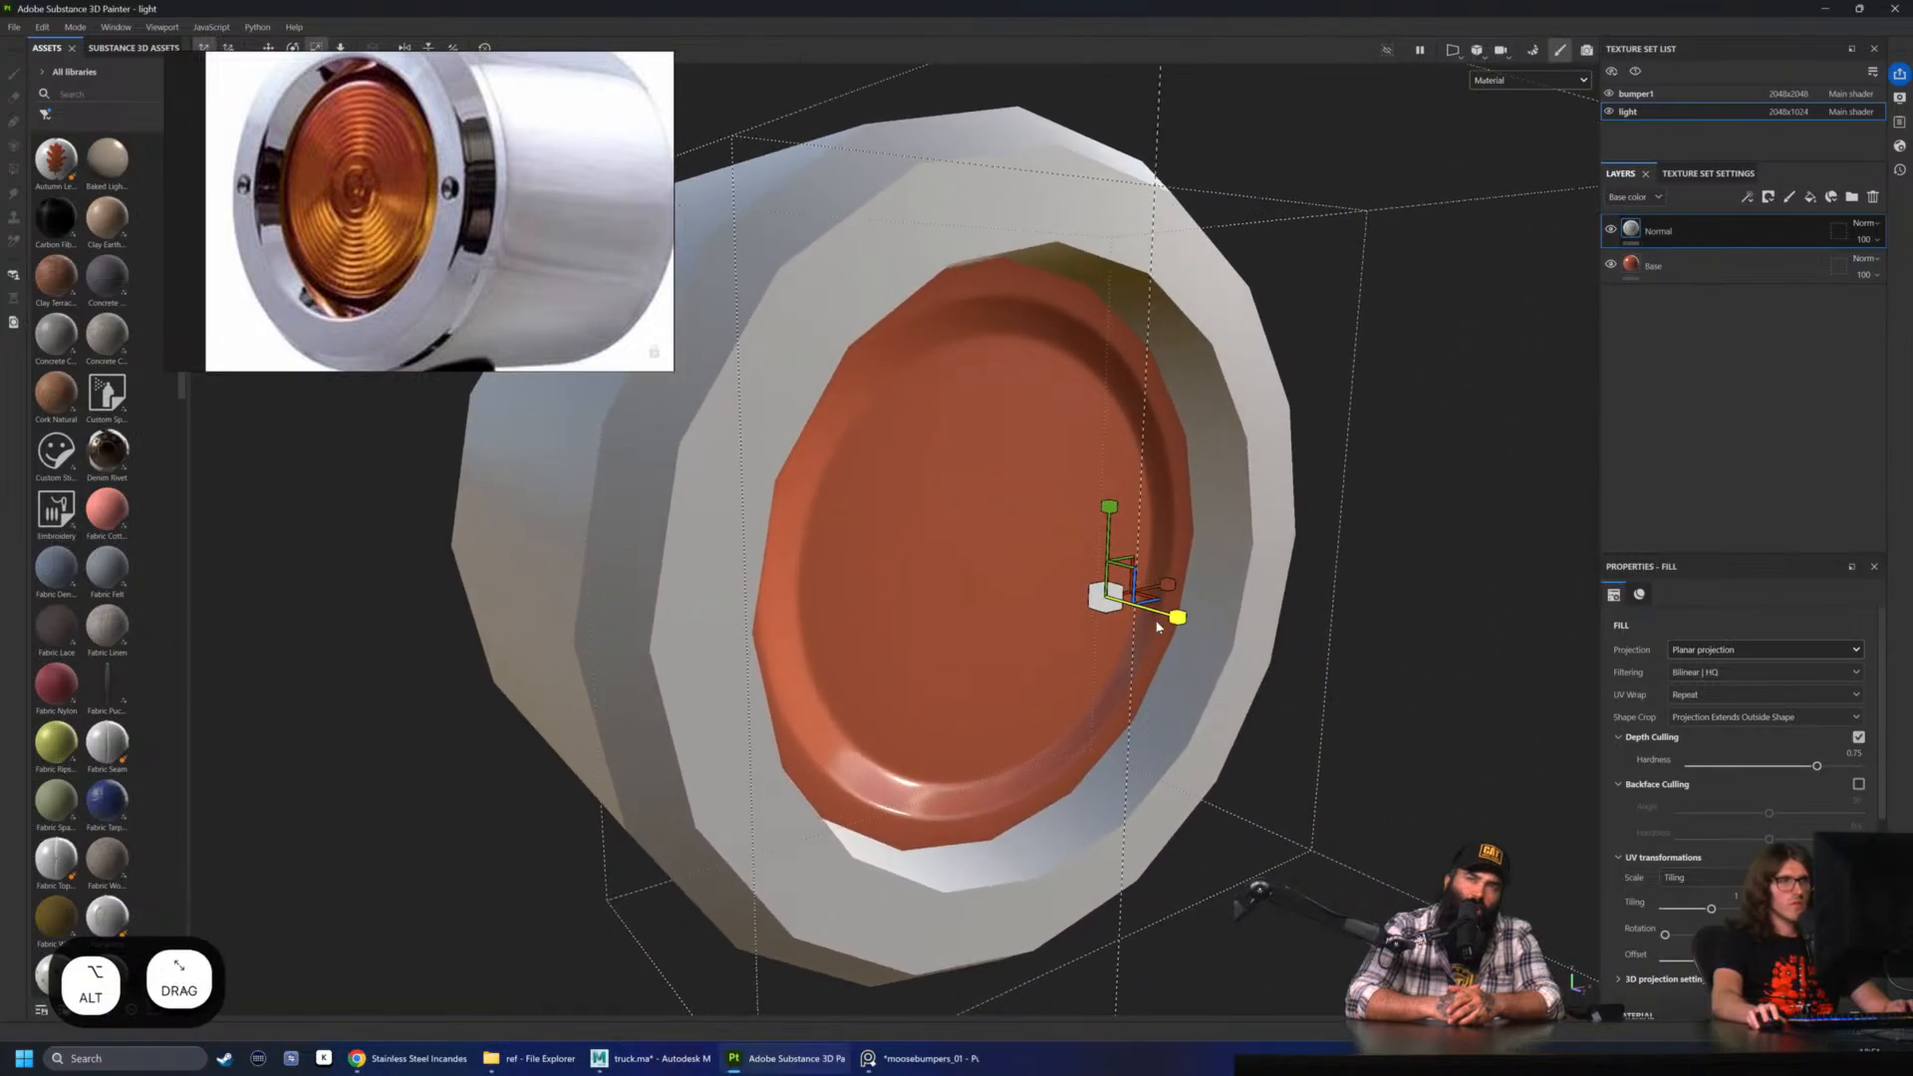
{"action": "left_click_drag", "start_coordinate": [979, 581], "coordinate": [953, 577], "text": "alt"}
{"action": "key", "text": "r"}
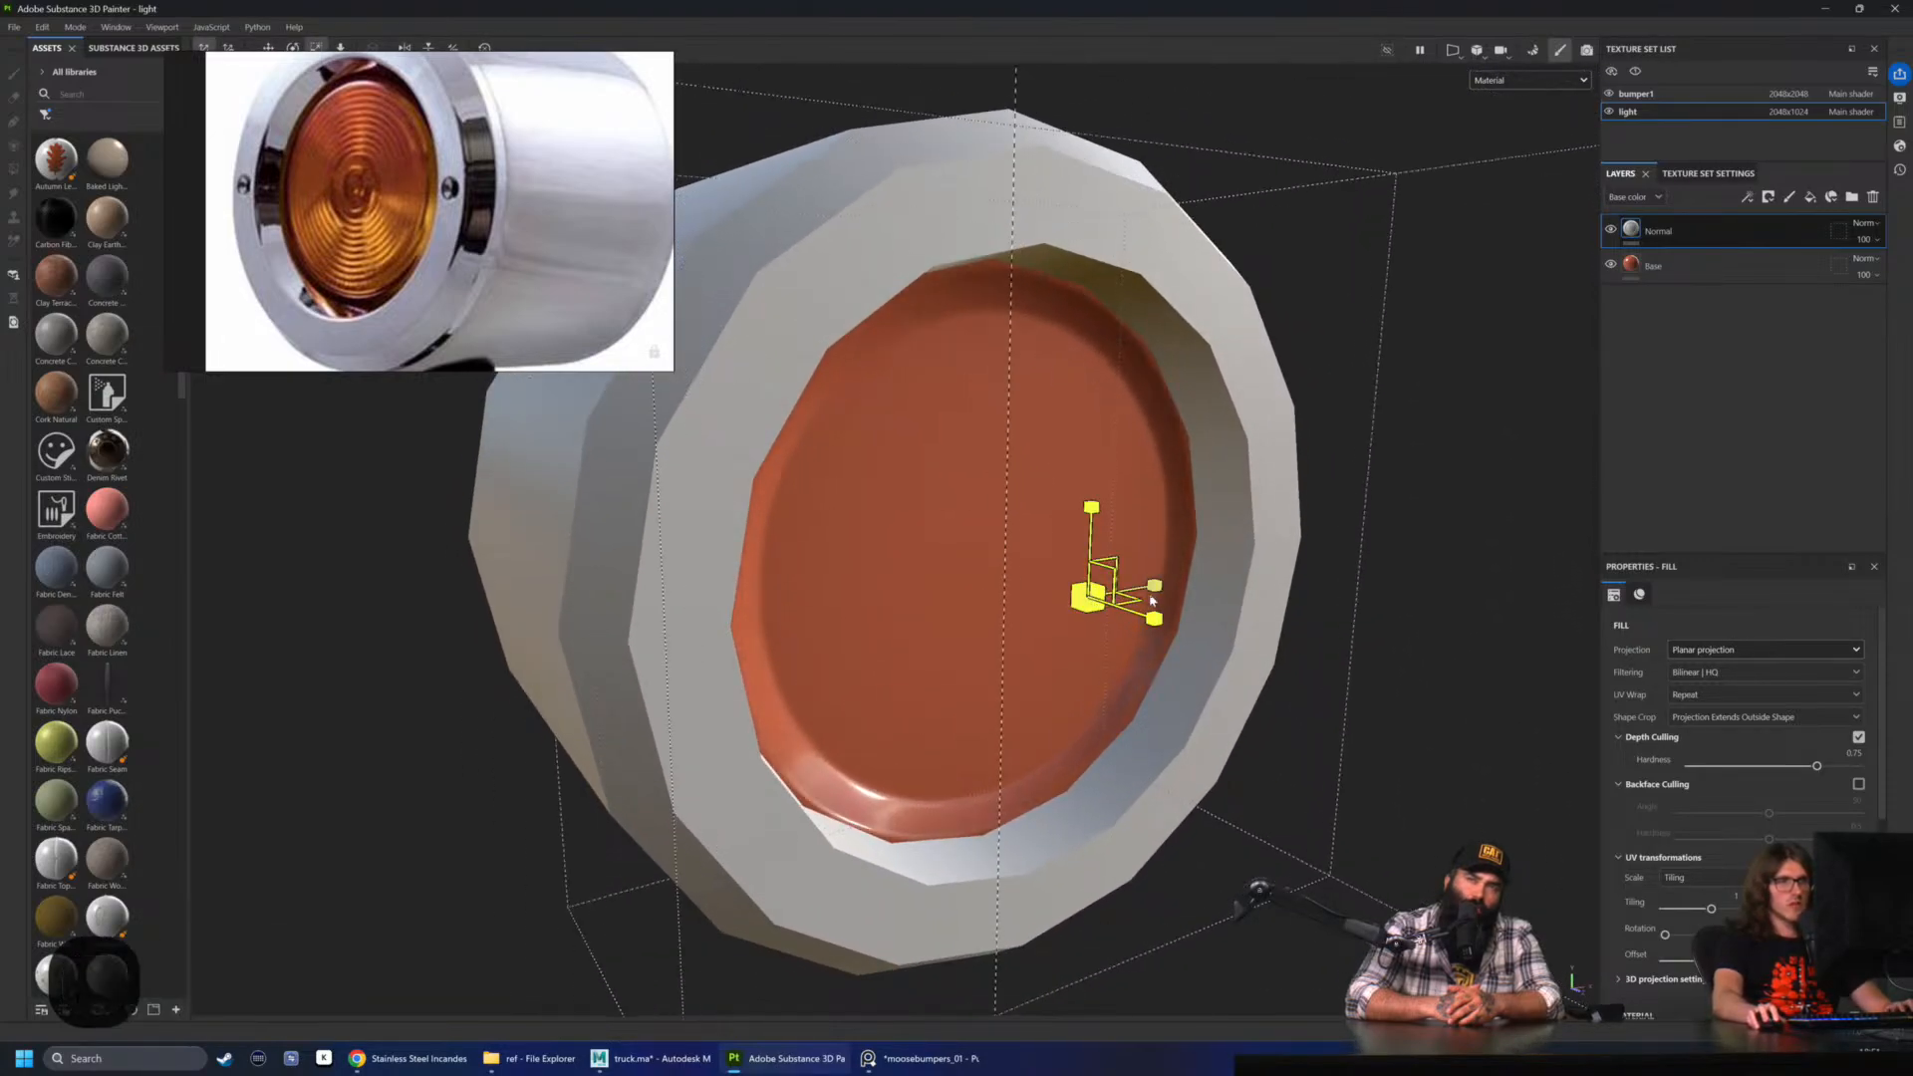
{"action": "left_click_drag", "start_coordinate": [1098, 598], "coordinate": [777, 588], "text": "alt"}
{"action": "left_click", "coordinate": [998, 576]}
{"action": "key", "text": "w"}
- Examine the lens rings in the reference photo and the Circle Bump texture's attributes and parameters
{"action": "scroll", "coordinate": [378, 310], "scroll_direction": "up", "scroll_amount": 3}
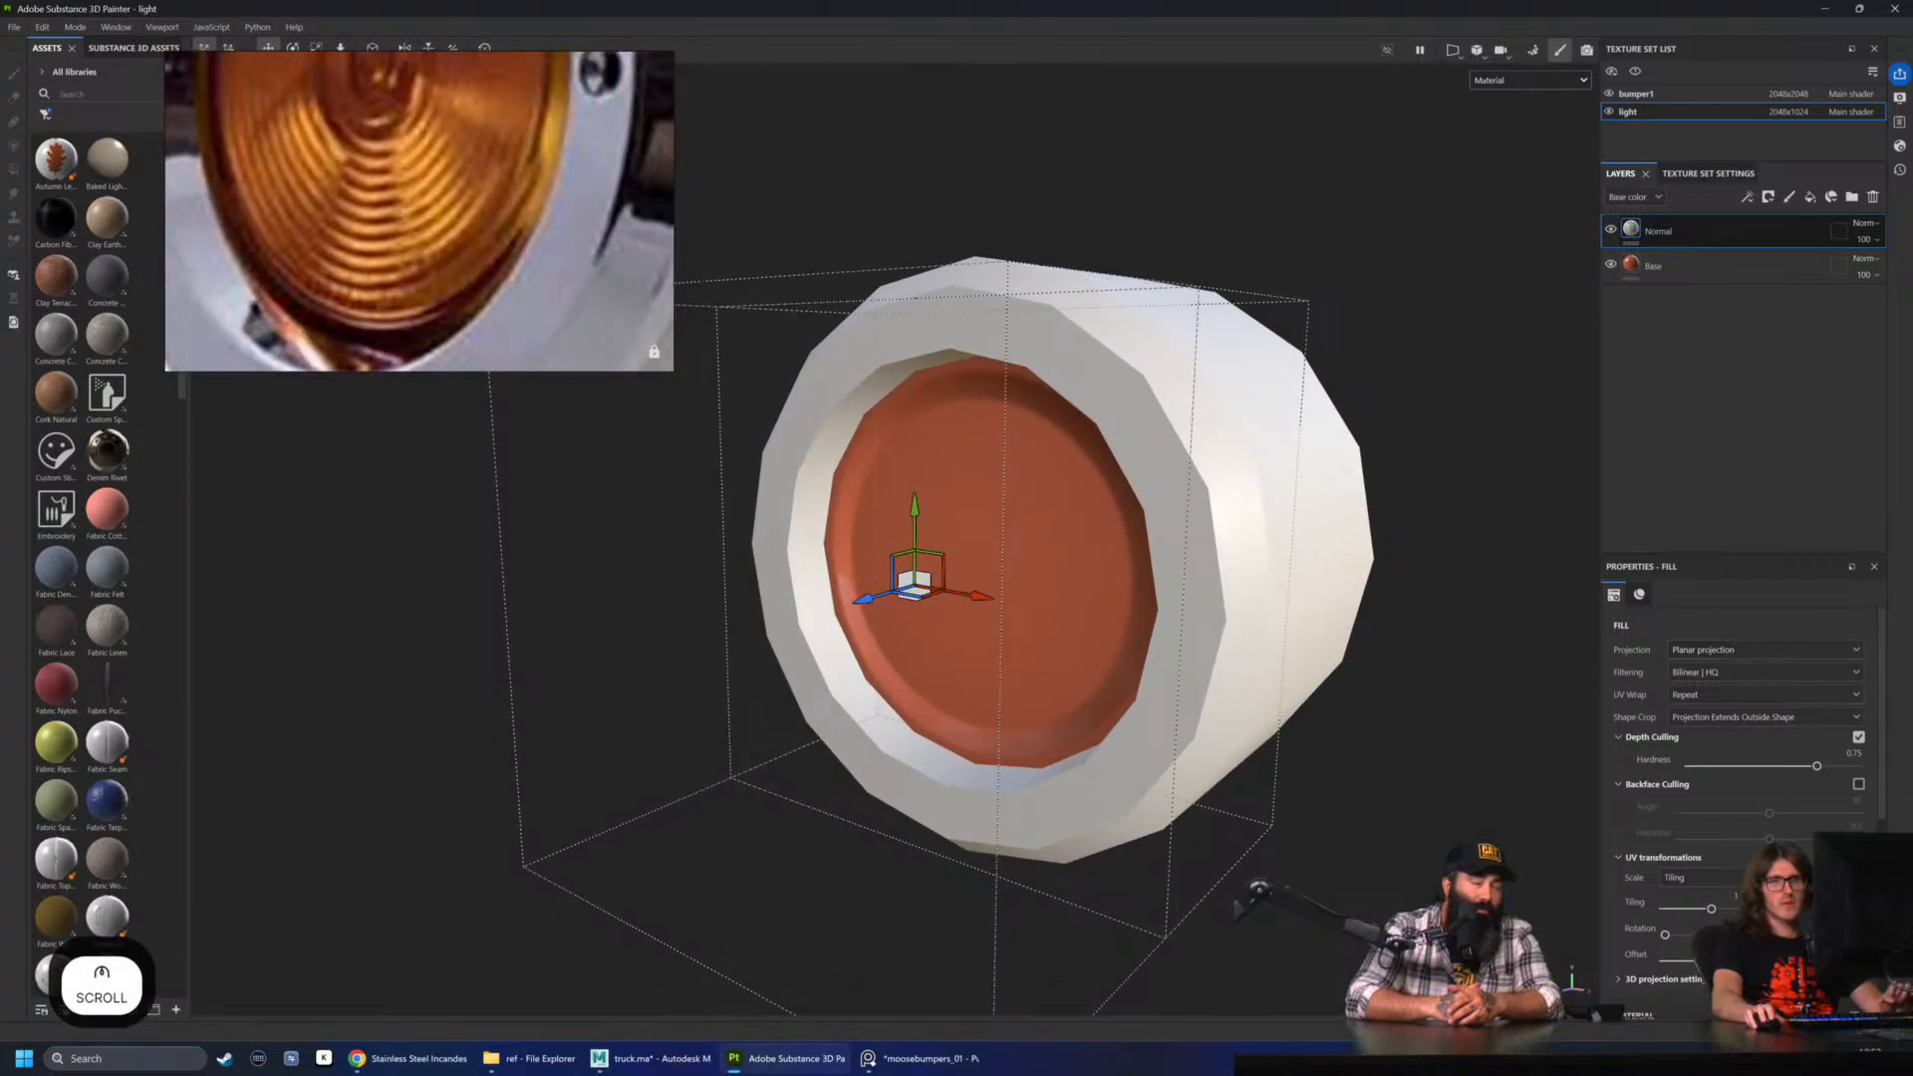
{"action": "scroll", "coordinate": [1739, 777], "scroll_direction": "down", "scroll_amount": 3}
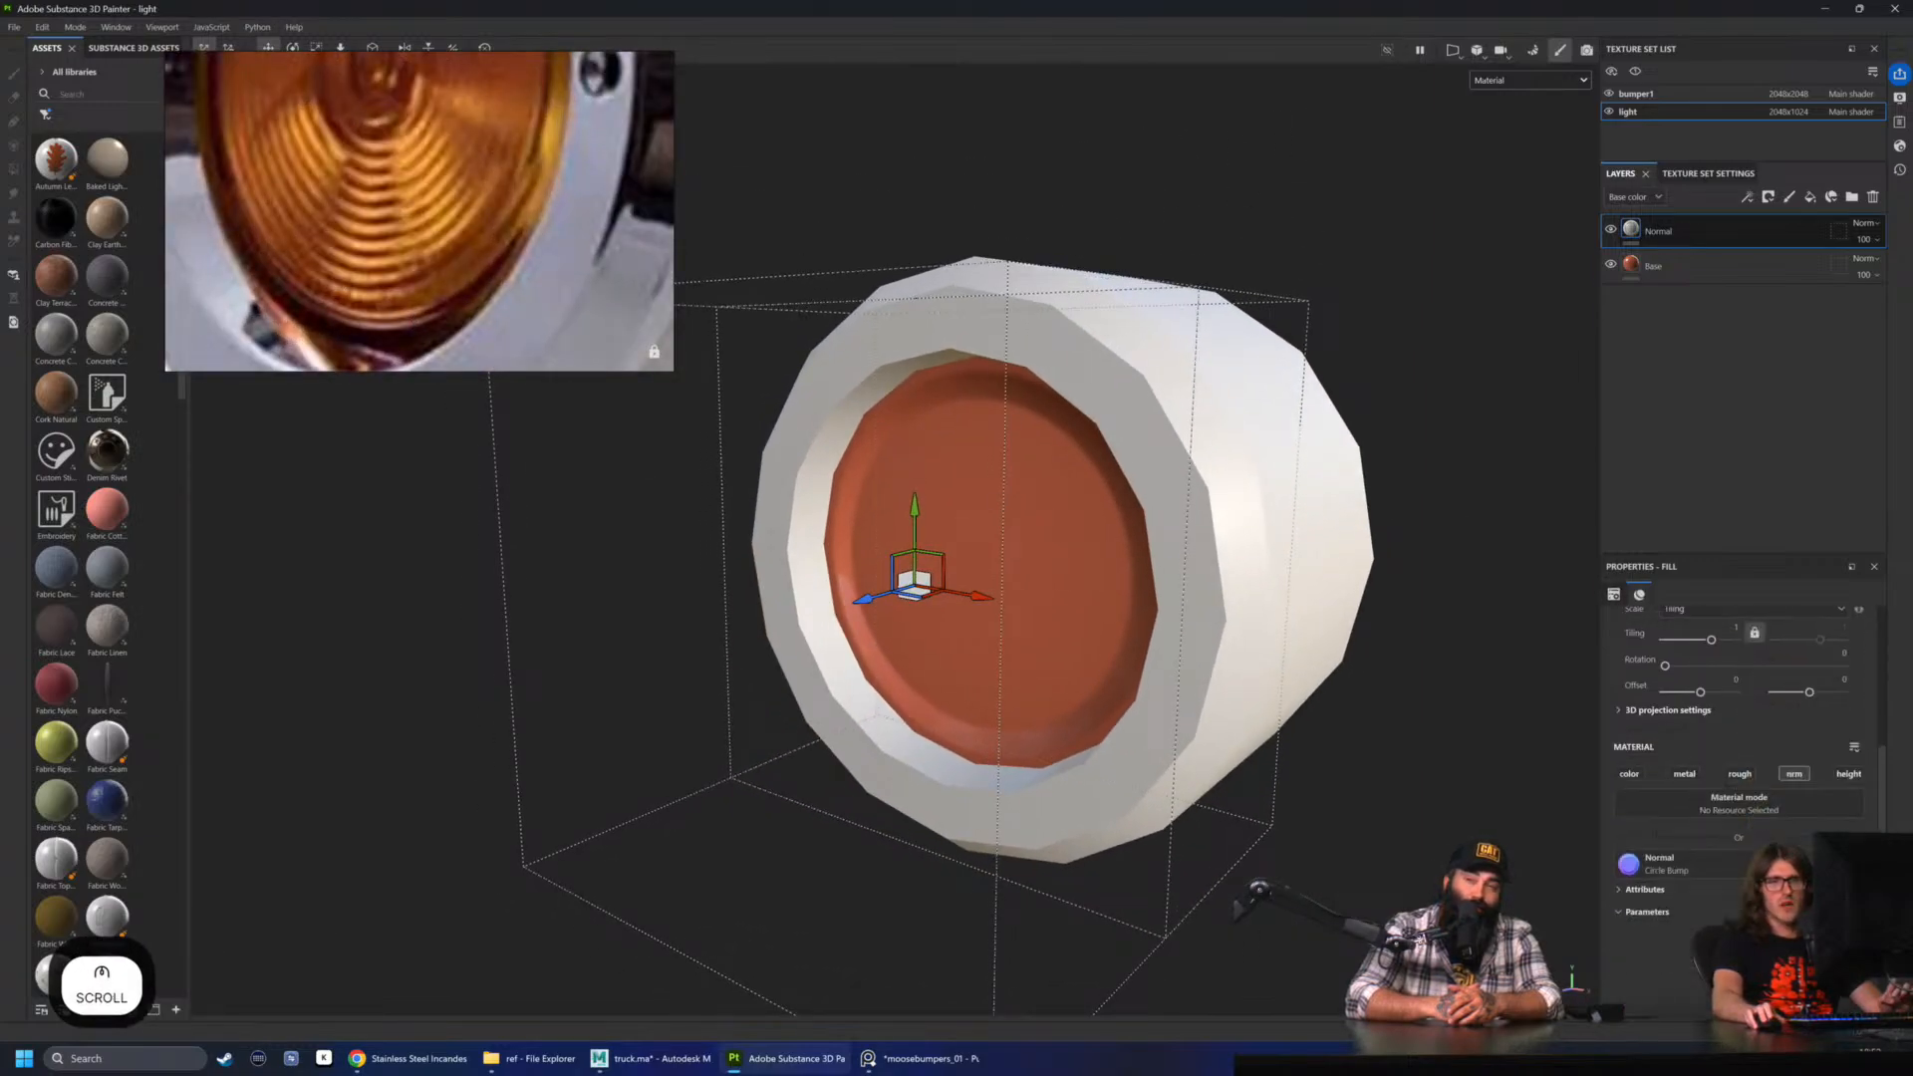
{"action": "left_click", "coordinate": [1640, 890]}
{"action": "scroll", "coordinate": [1624, 927], "scroll_direction": "down", "scroll_amount": 1}
{"action": "left_click", "coordinate": [1618, 959]}
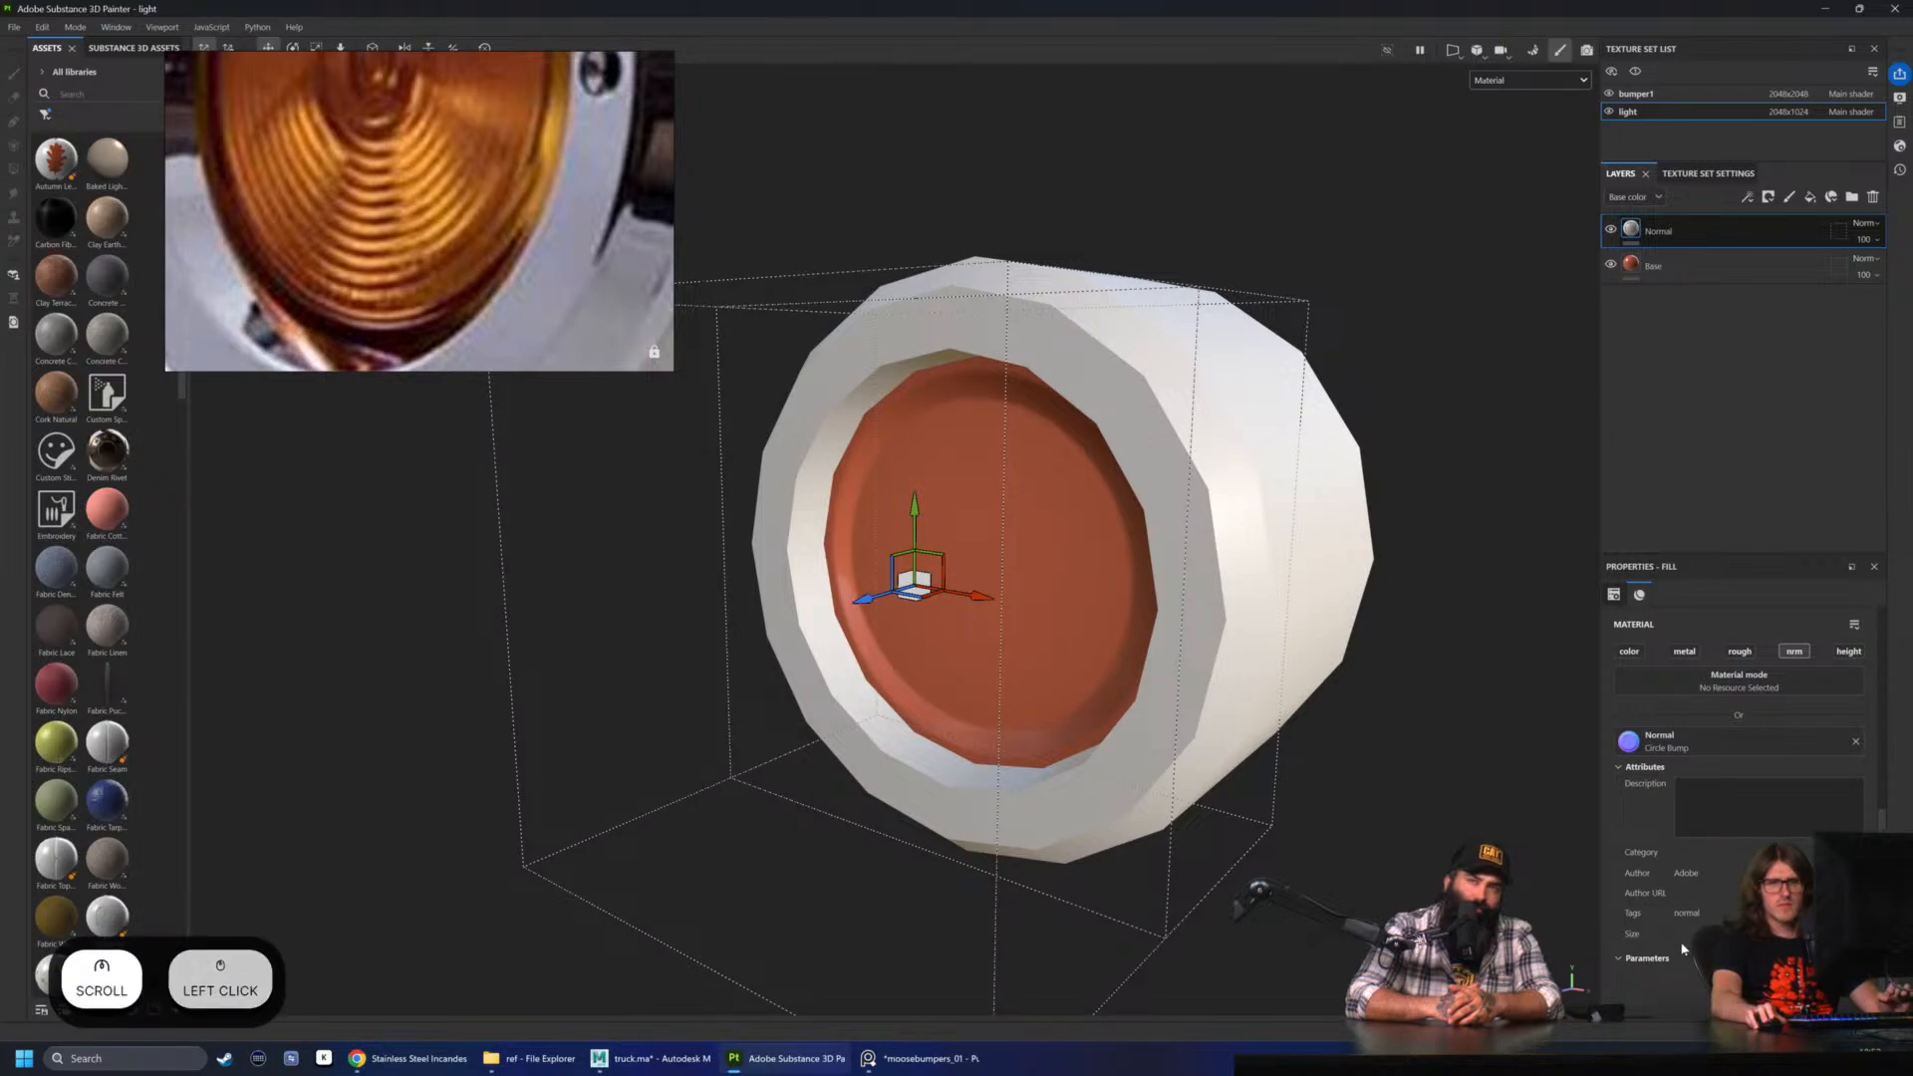
{"action": "scroll", "coordinate": [1684, 946], "scroll_direction": "up", "scroll_amount": 1}
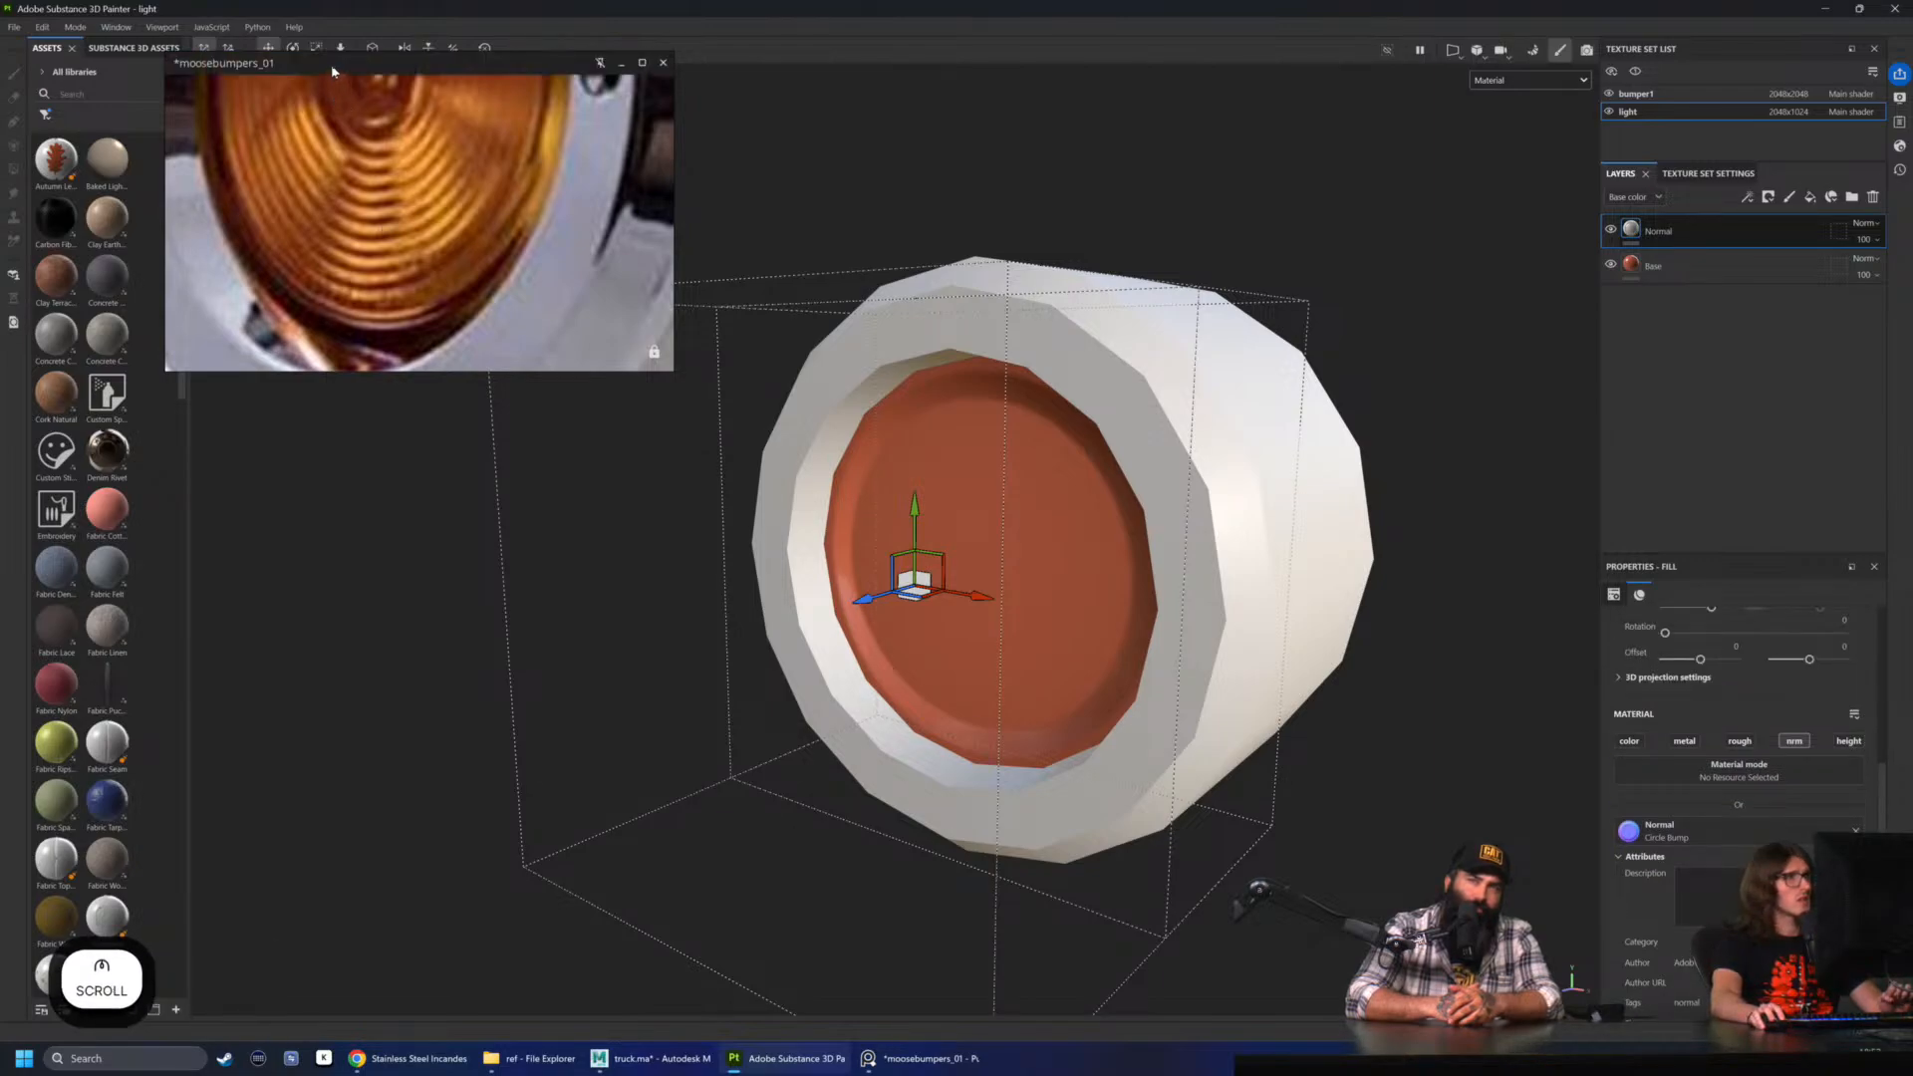
- Move the reference photo clear of the menu bar and set the project's normal map format to DirectX
{"action": "left_click_drag", "start_coordinate": [335, 67], "coordinate": [372, 179]}
{"action": "left_click", "coordinate": [45, 28]}
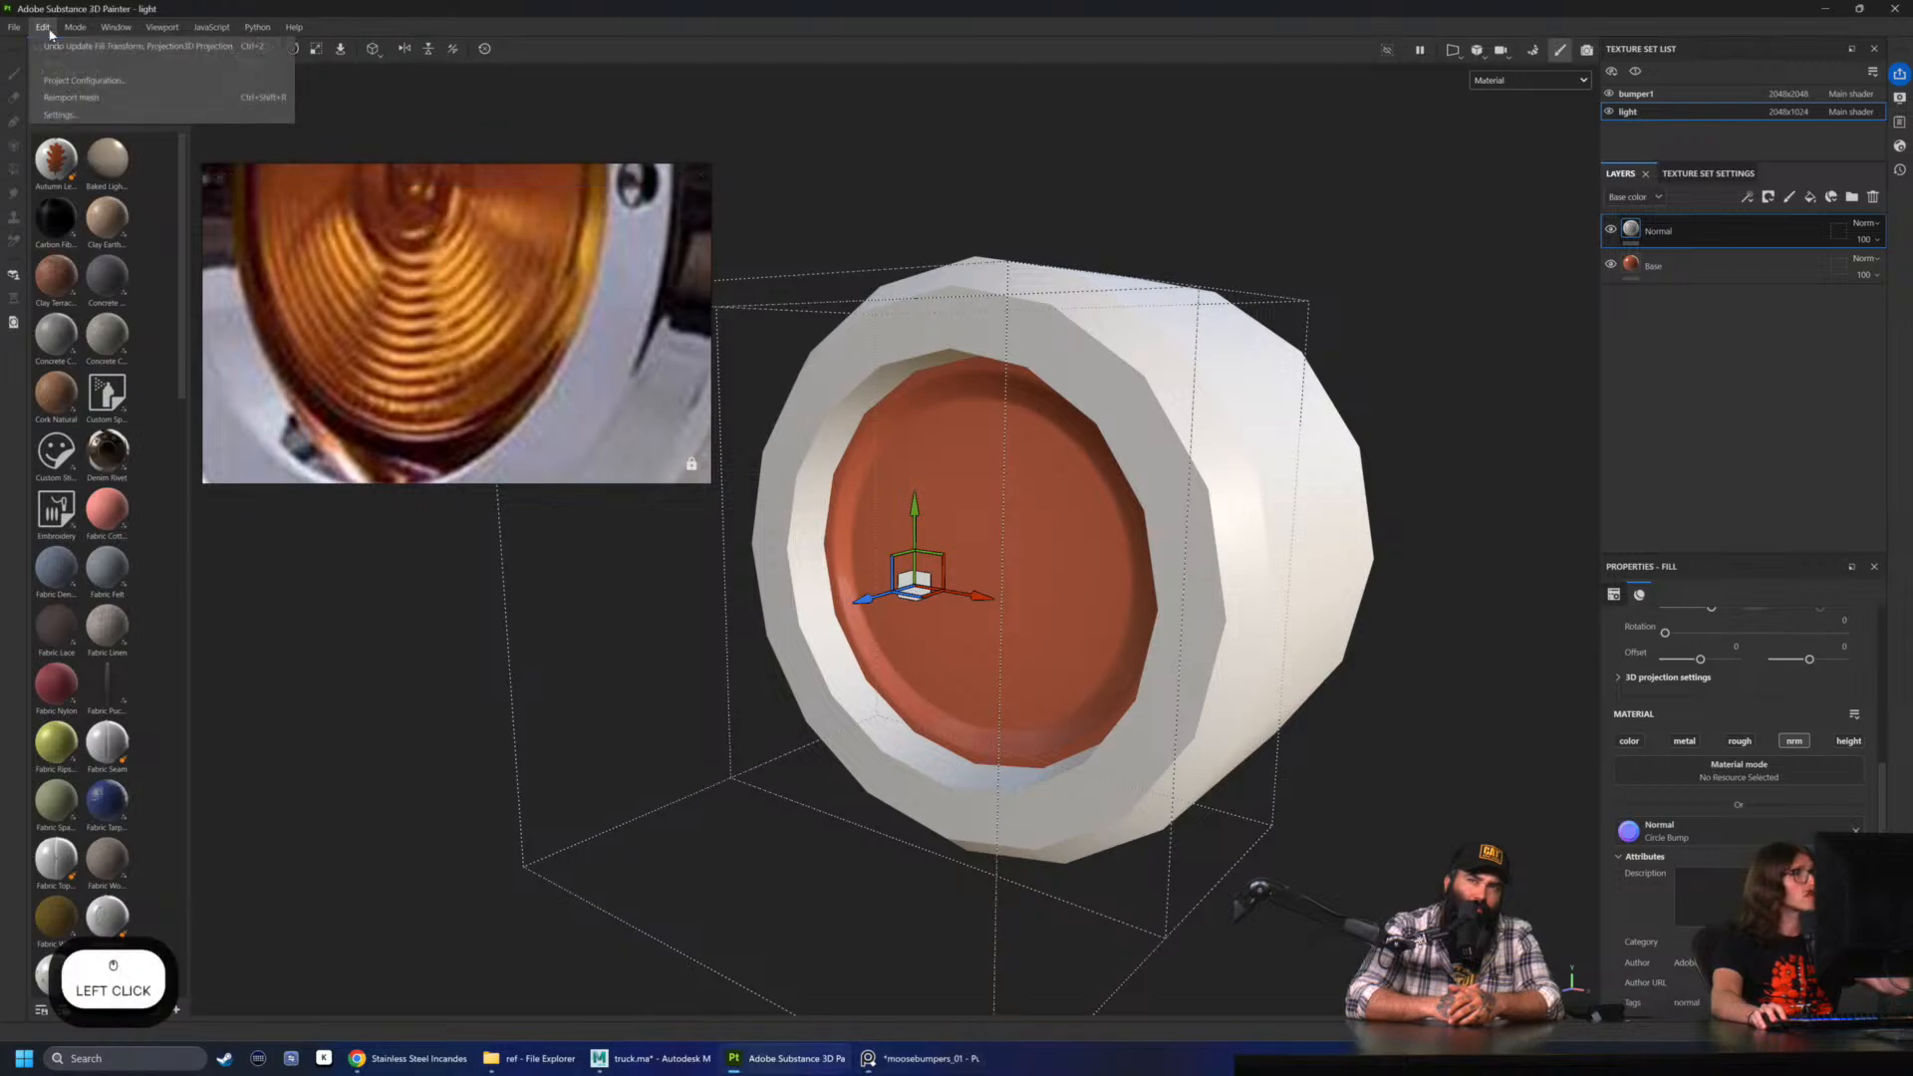
{"action": "left_click", "coordinate": [84, 81]}
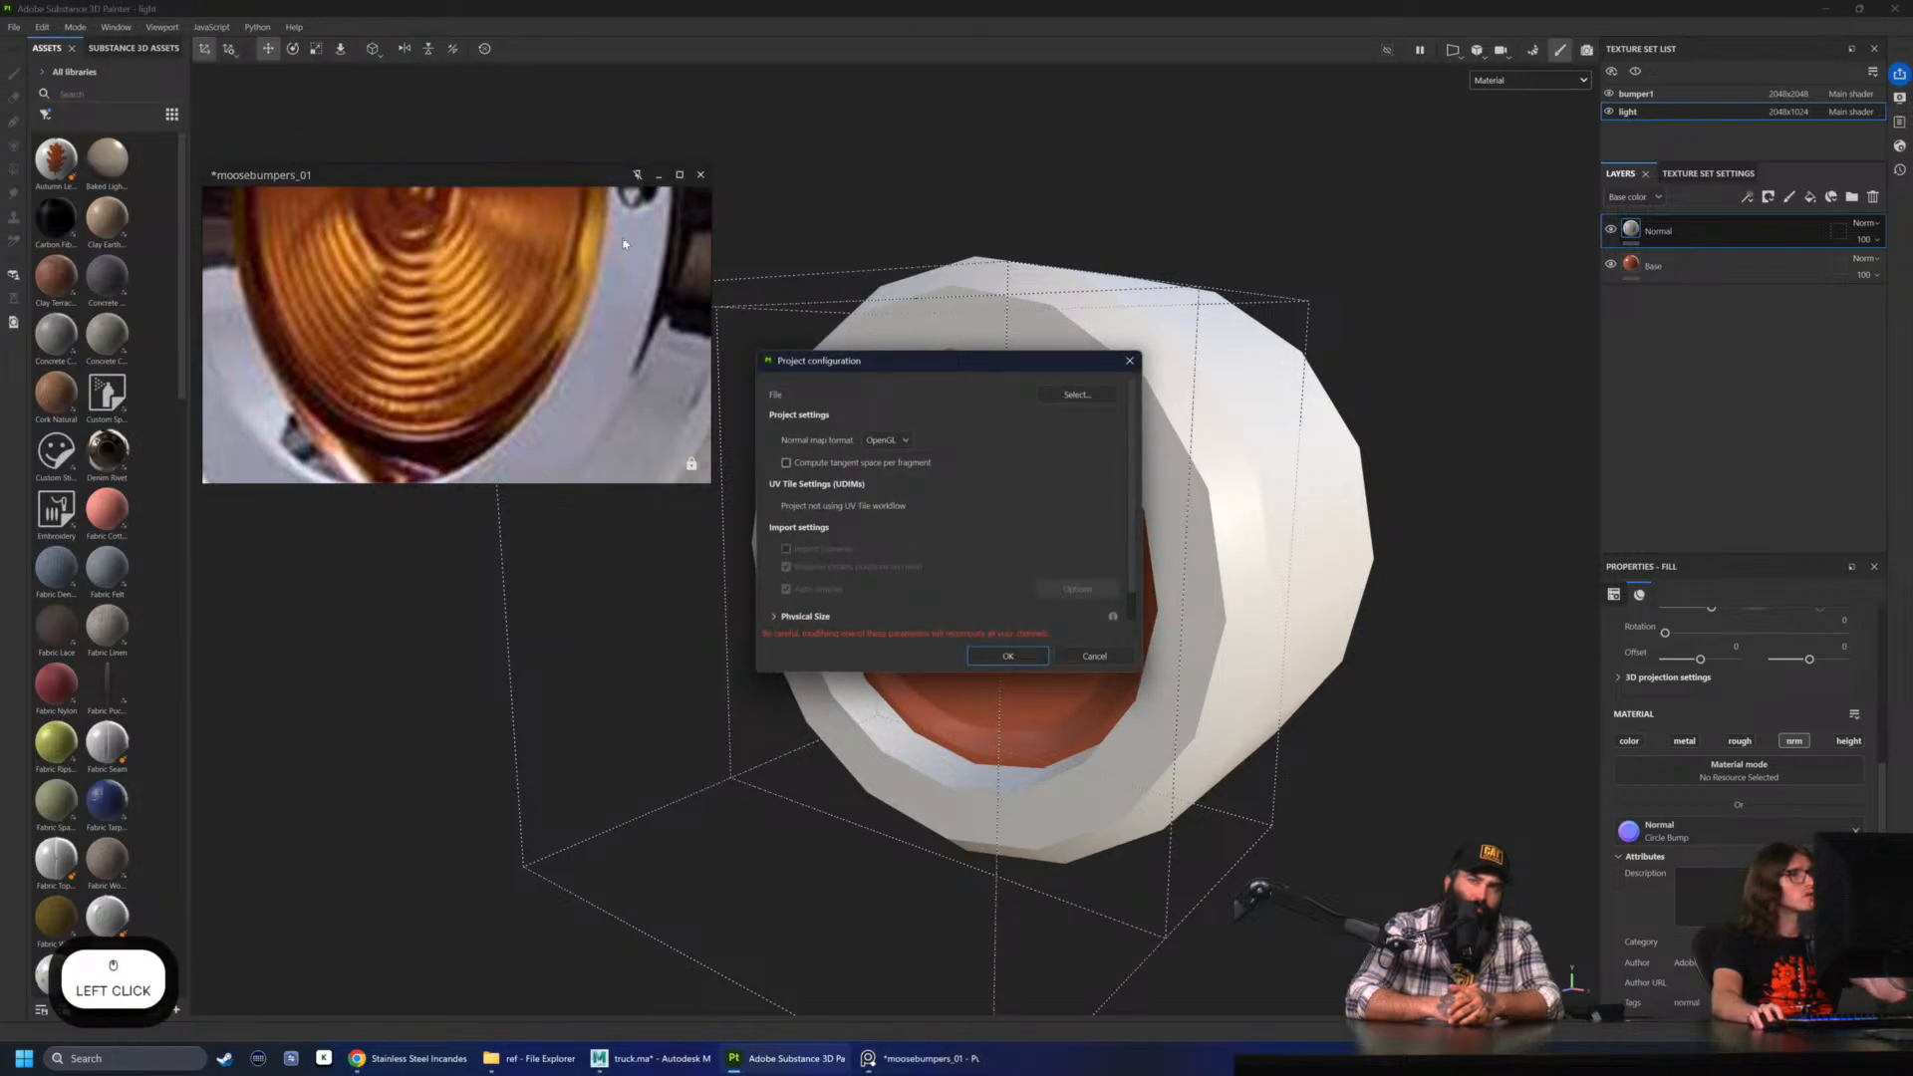
{"action": "left_click", "coordinate": [879, 460]}
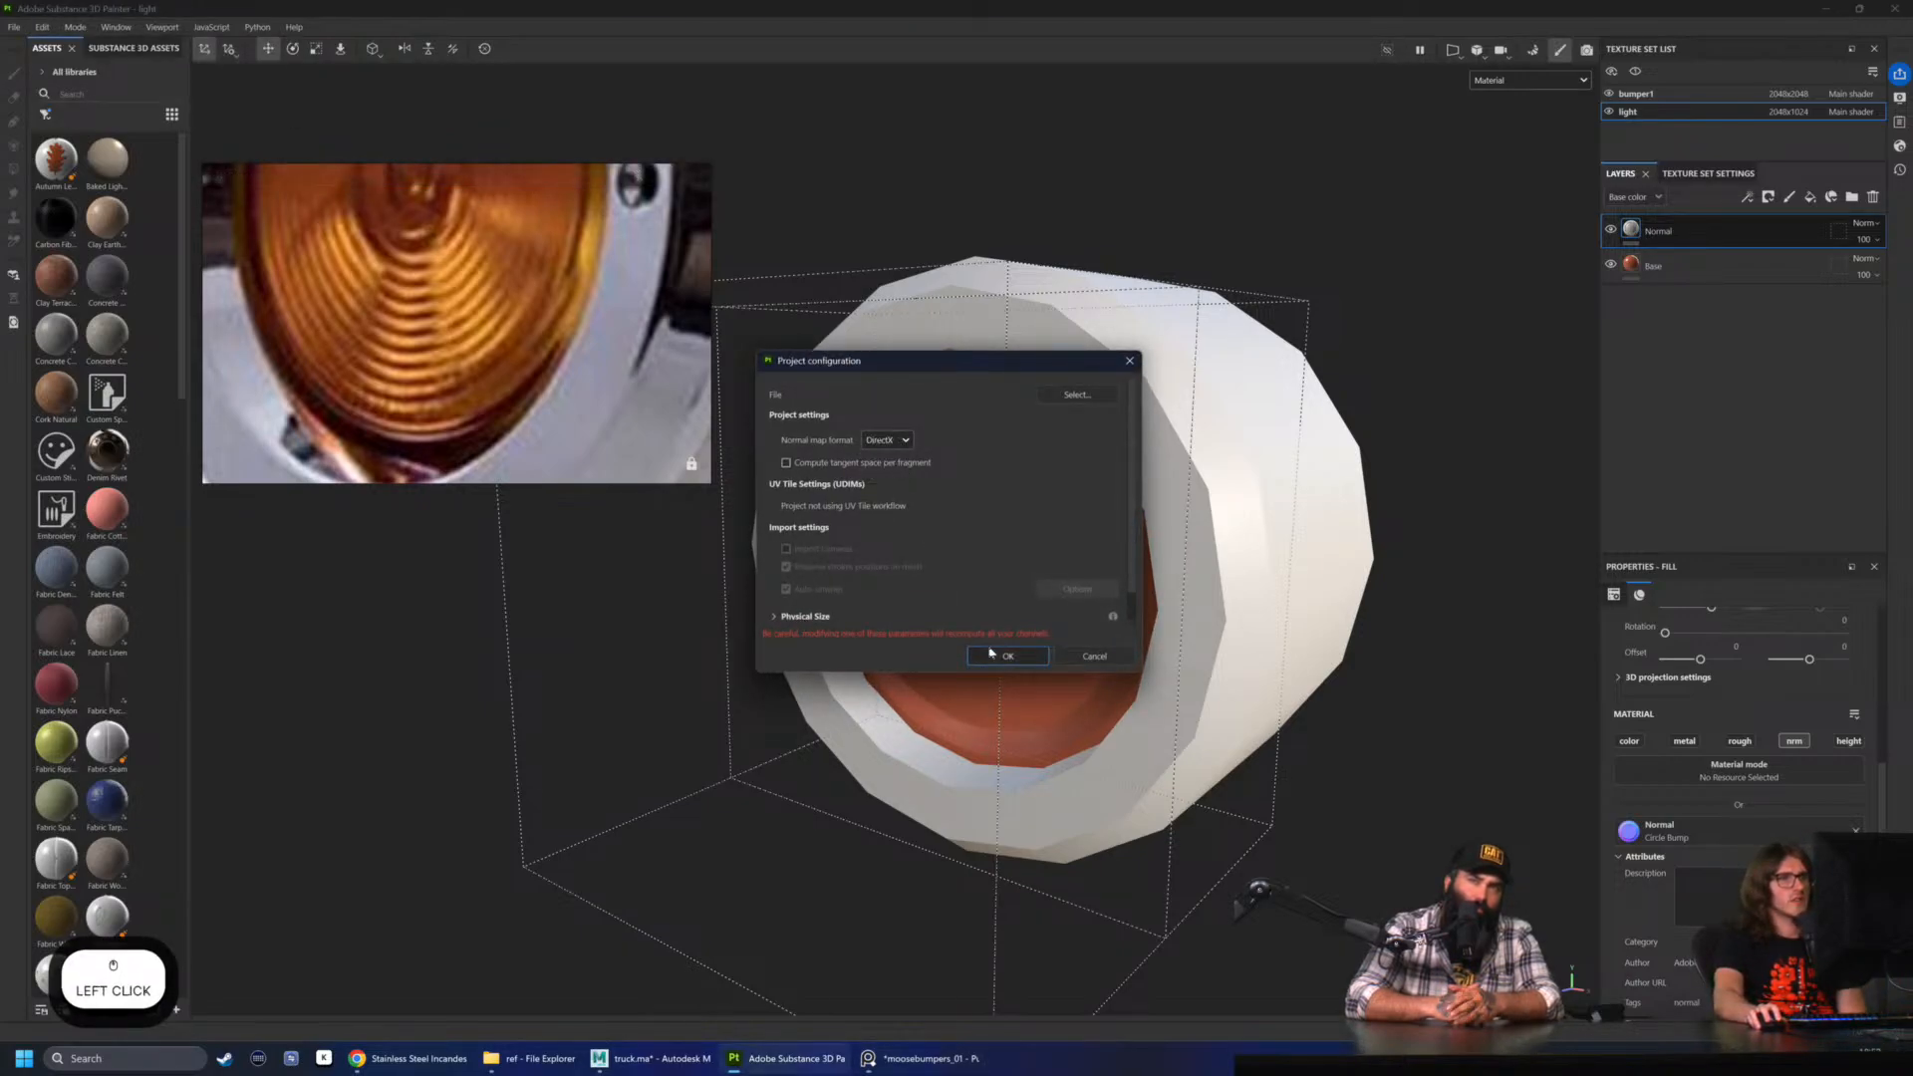
{"action": "left_click", "coordinate": [1005, 657]}
- Examine the circle bump on the lens from several angles and preview the other circle normal textures
{"action": "scroll", "coordinate": [1401, 538], "scroll_direction": "up", "scroll_amount": 2}
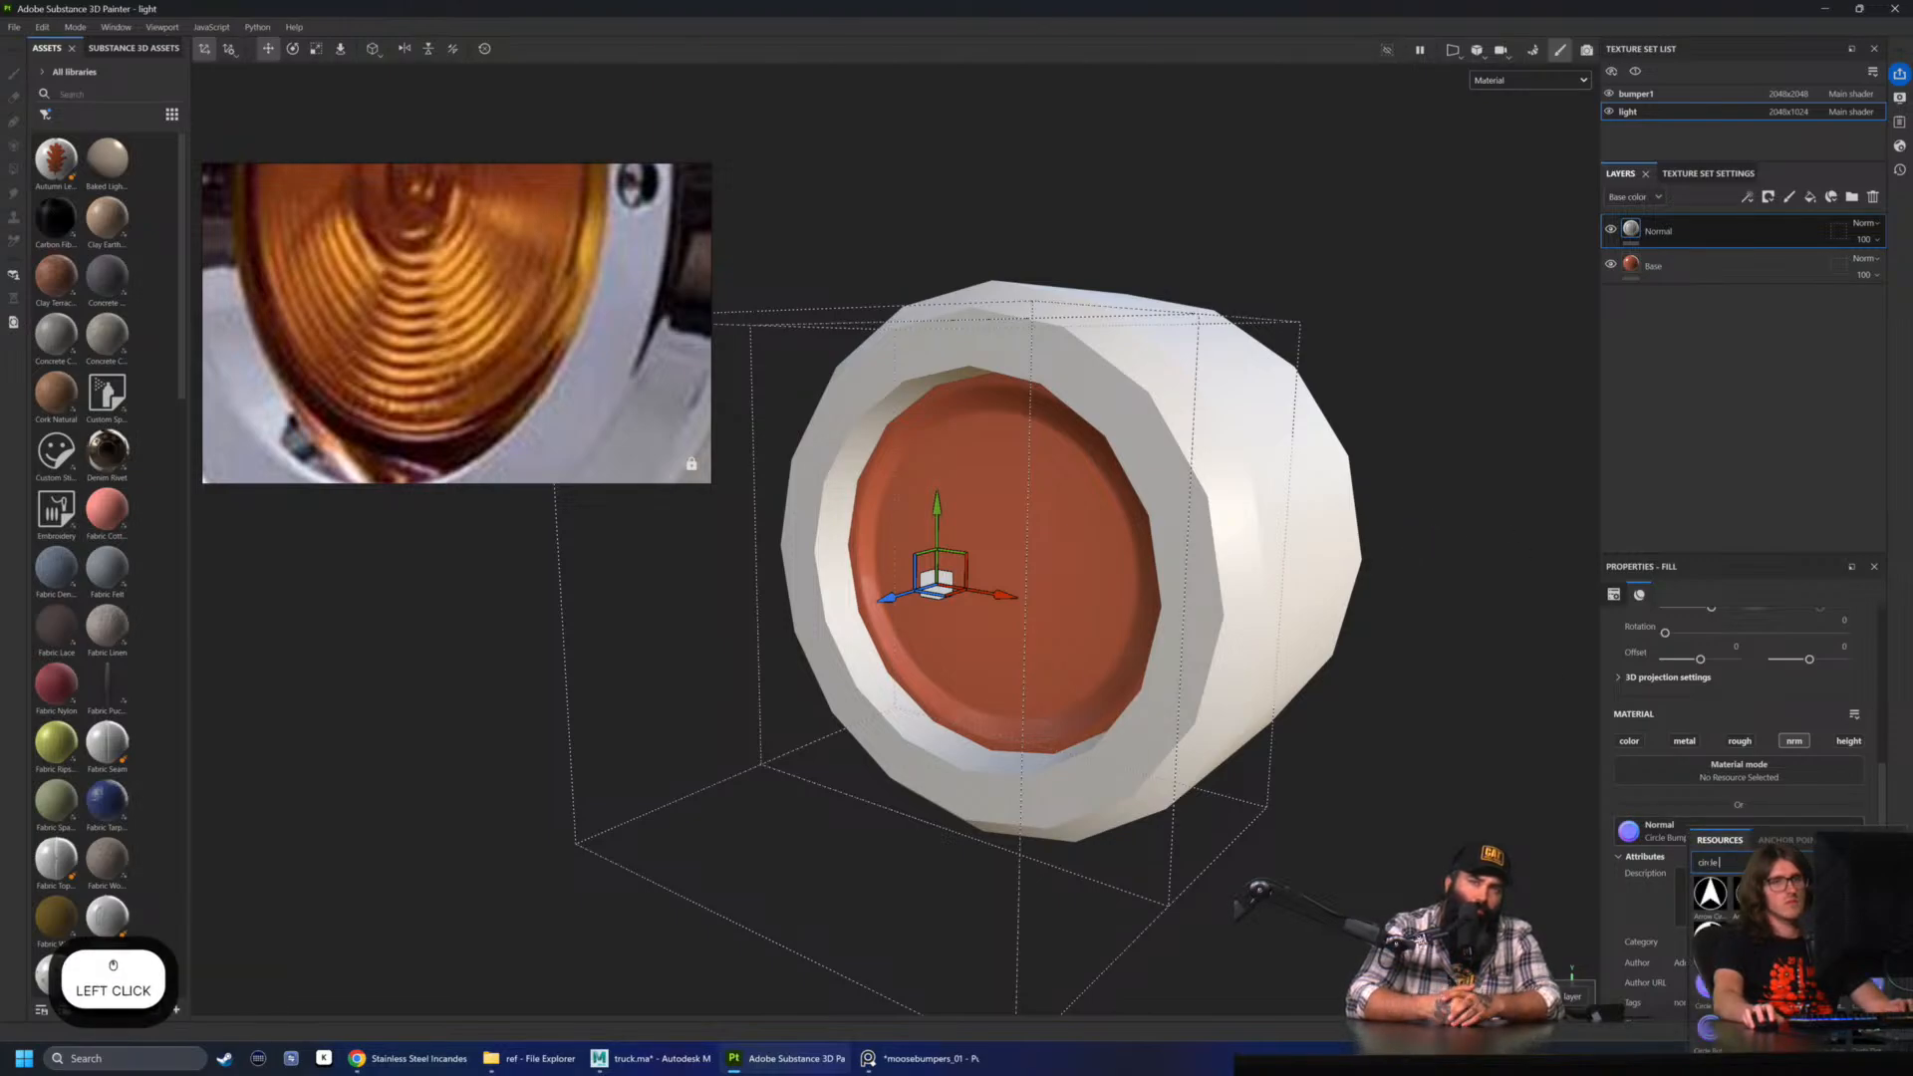
{"action": "left_click_drag", "start_coordinate": [1235, 542], "coordinate": [869, 489], "text": "alt"}
{"action": "scroll", "coordinate": [1739, 767], "scroll_direction": "down", "scroll_amount": 2}
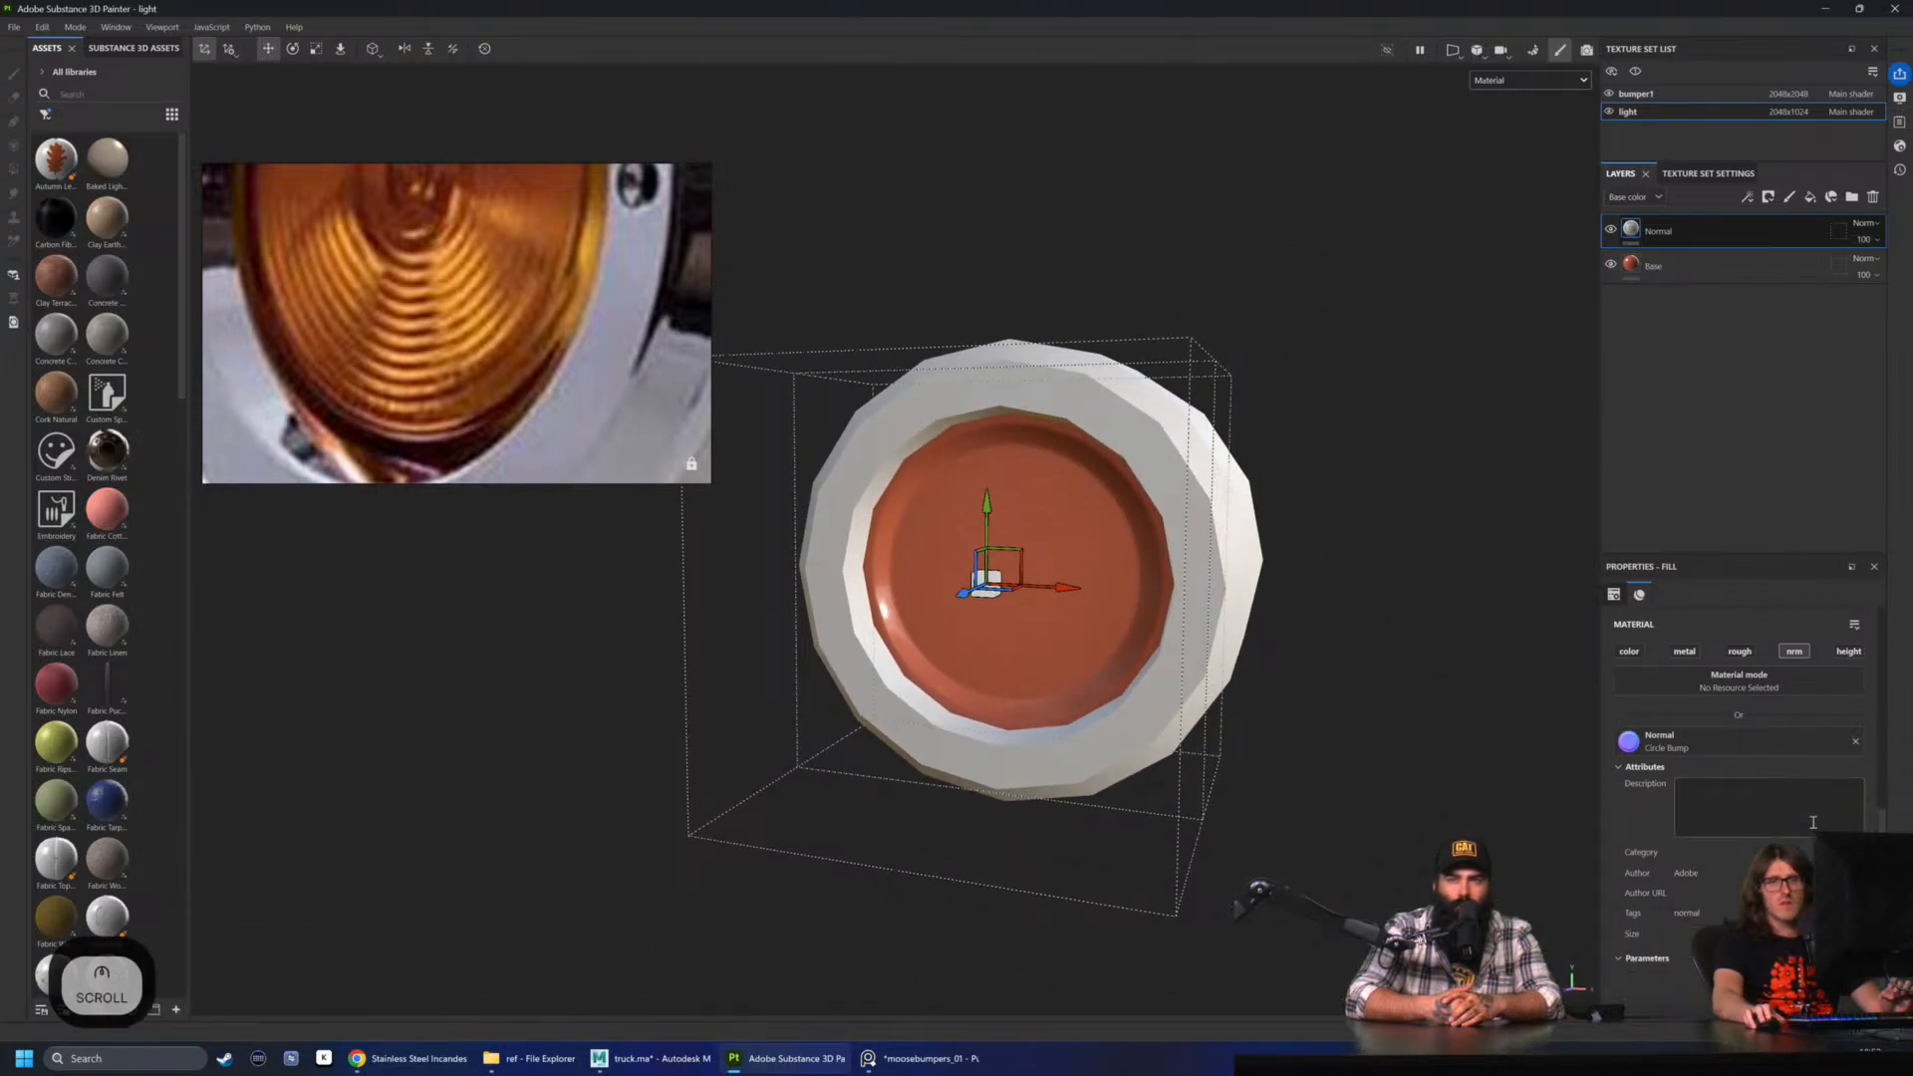
{"action": "scroll", "coordinate": [1738, 768], "scroll_direction": "up", "scroll_amount": 1}
{"action": "scroll", "coordinate": [1739, 767], "scroll_direction": "up", "scroll_amount": 1}
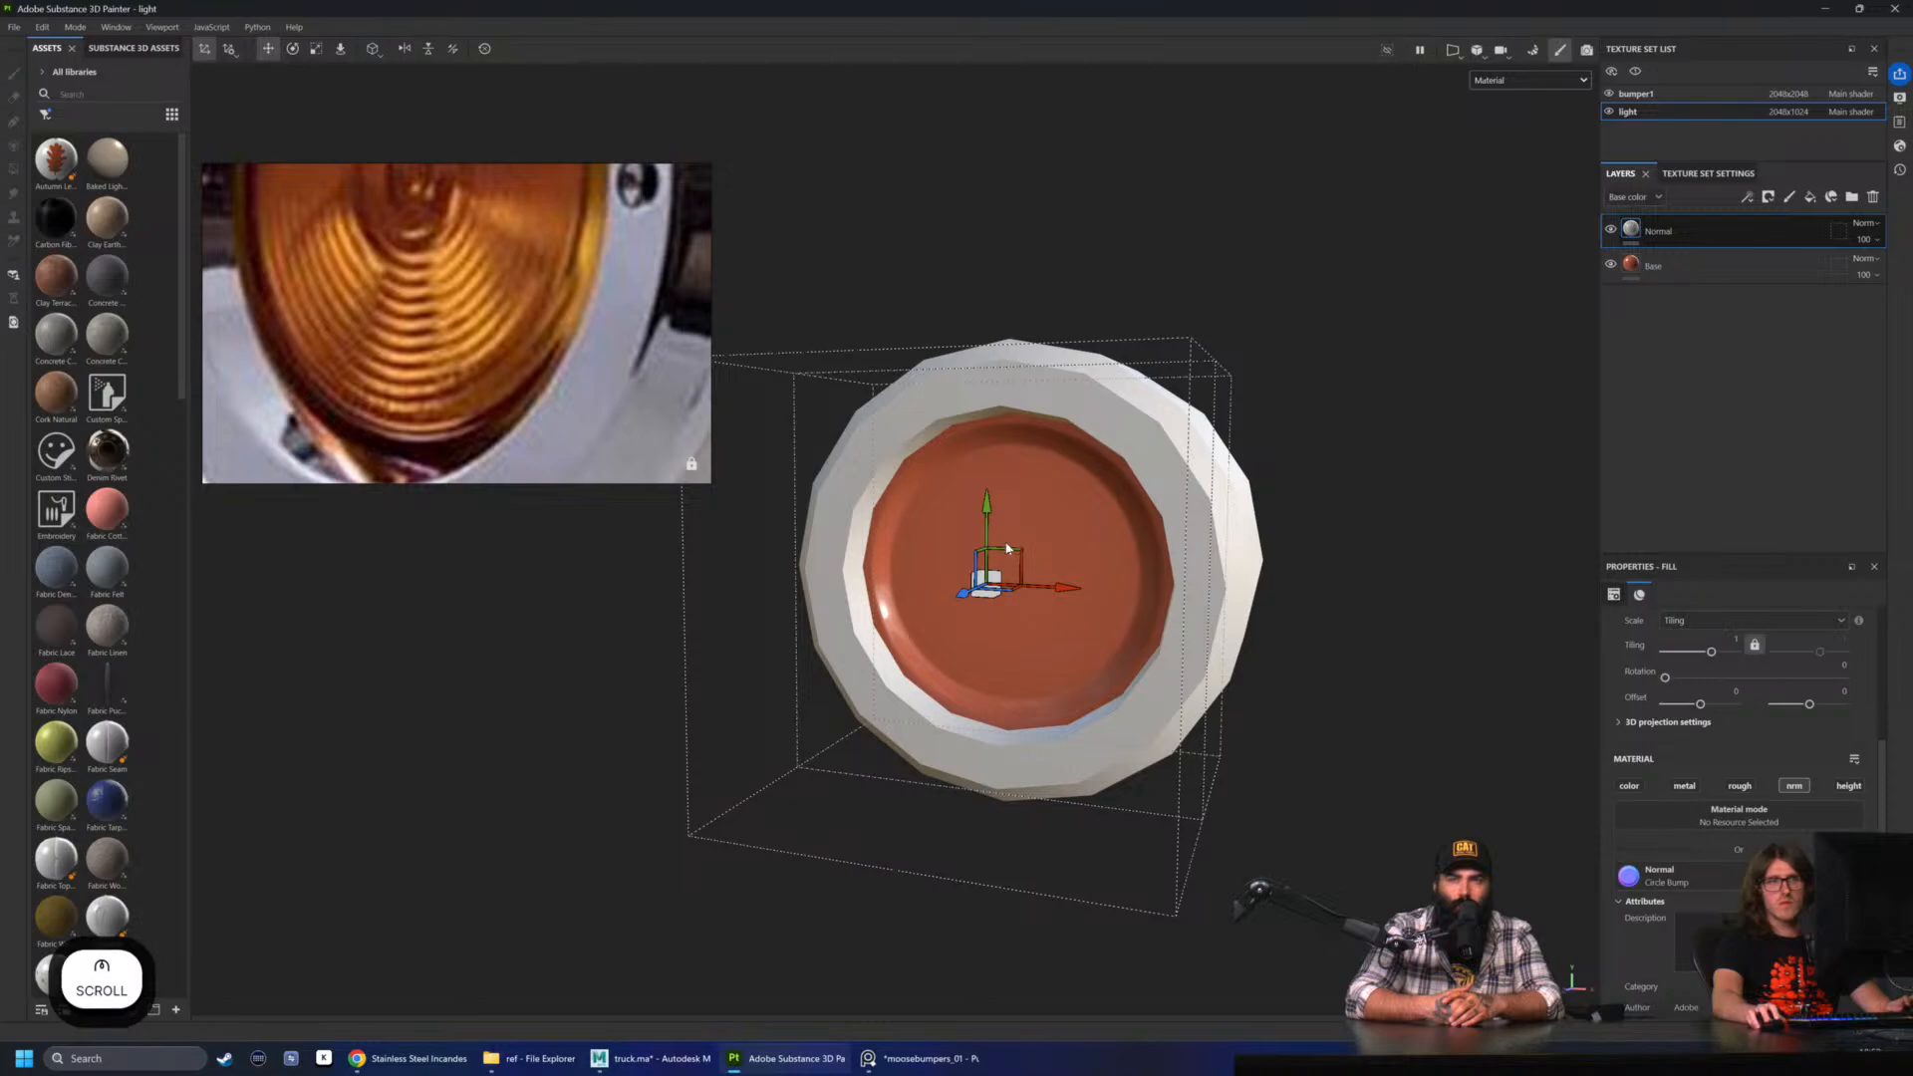
{"action": "key", "text": "r"}
{"action": "left_click", "coordinate": [1008, 607]}
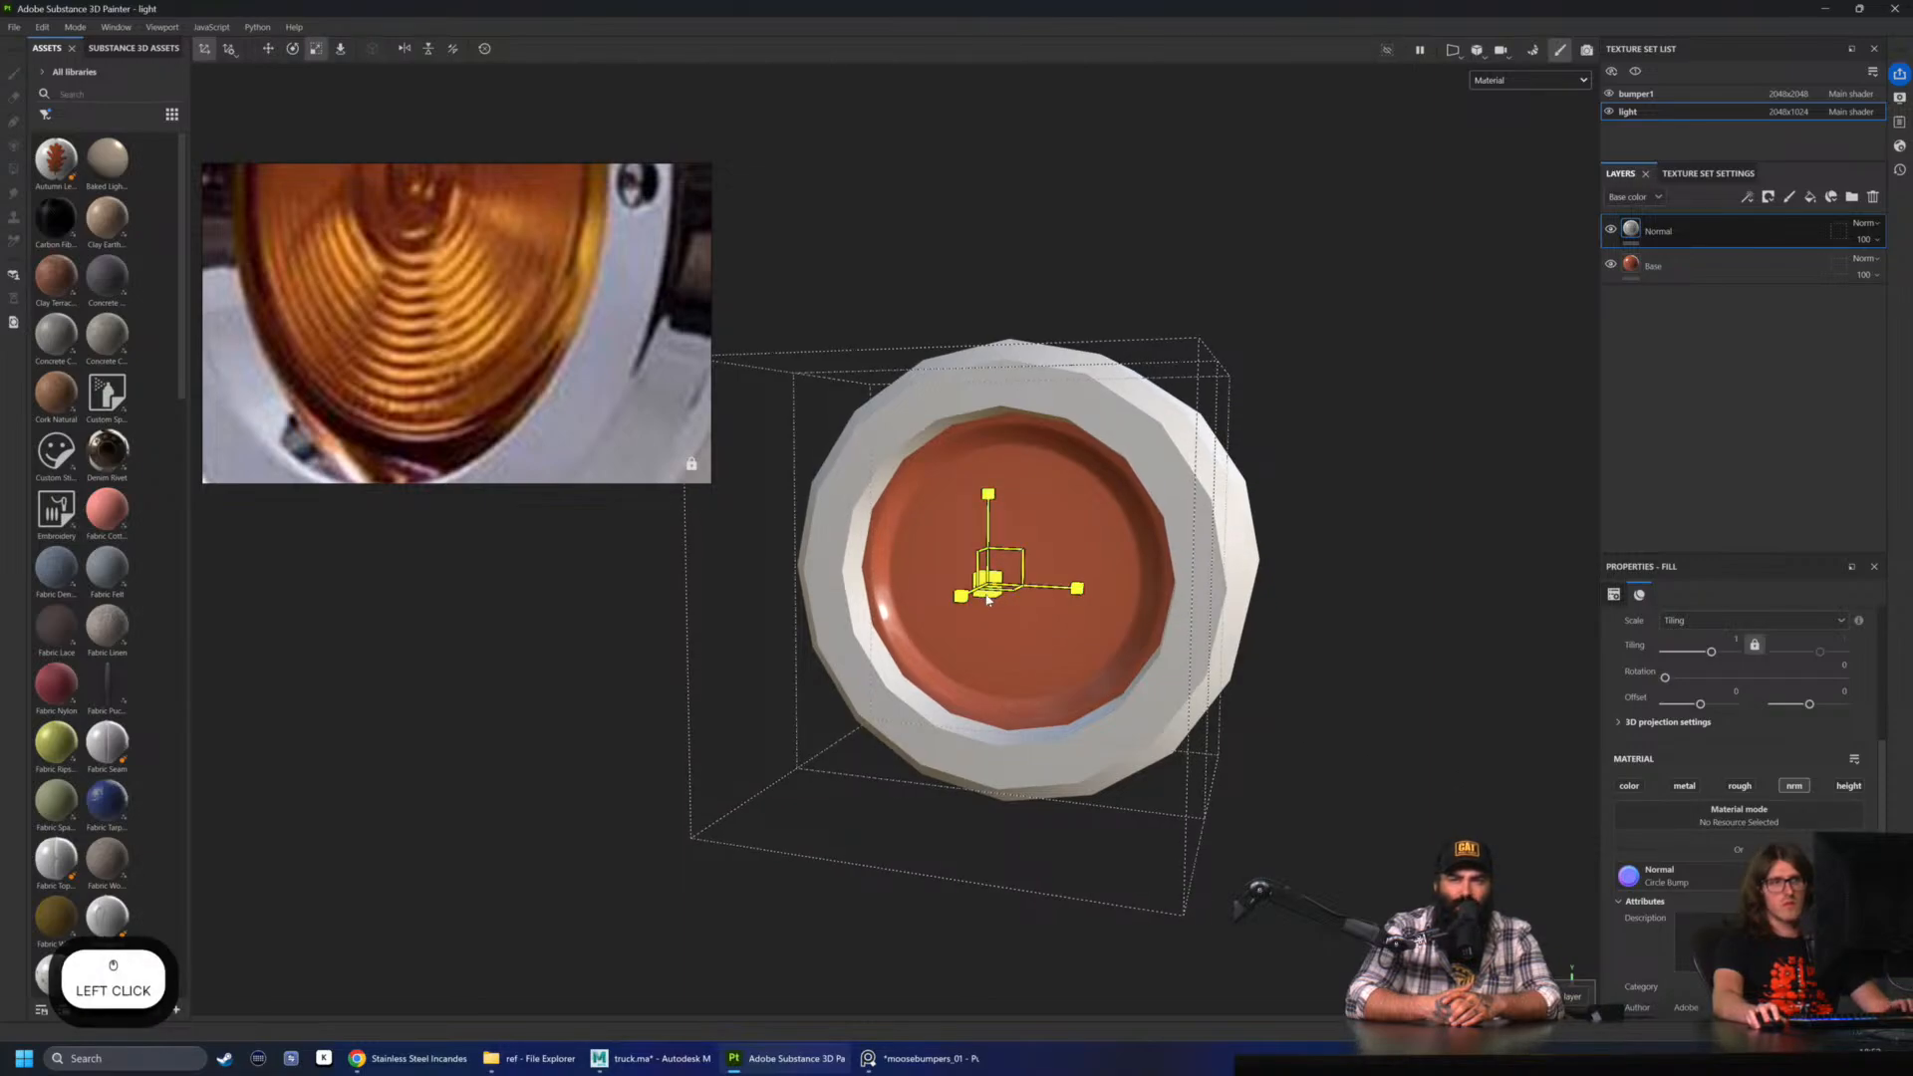
{"action": "left_click_drag", "start_coordinate": [986, 599], "coordinate": [1110, 652]}
{"action": "key", "text": "e"}
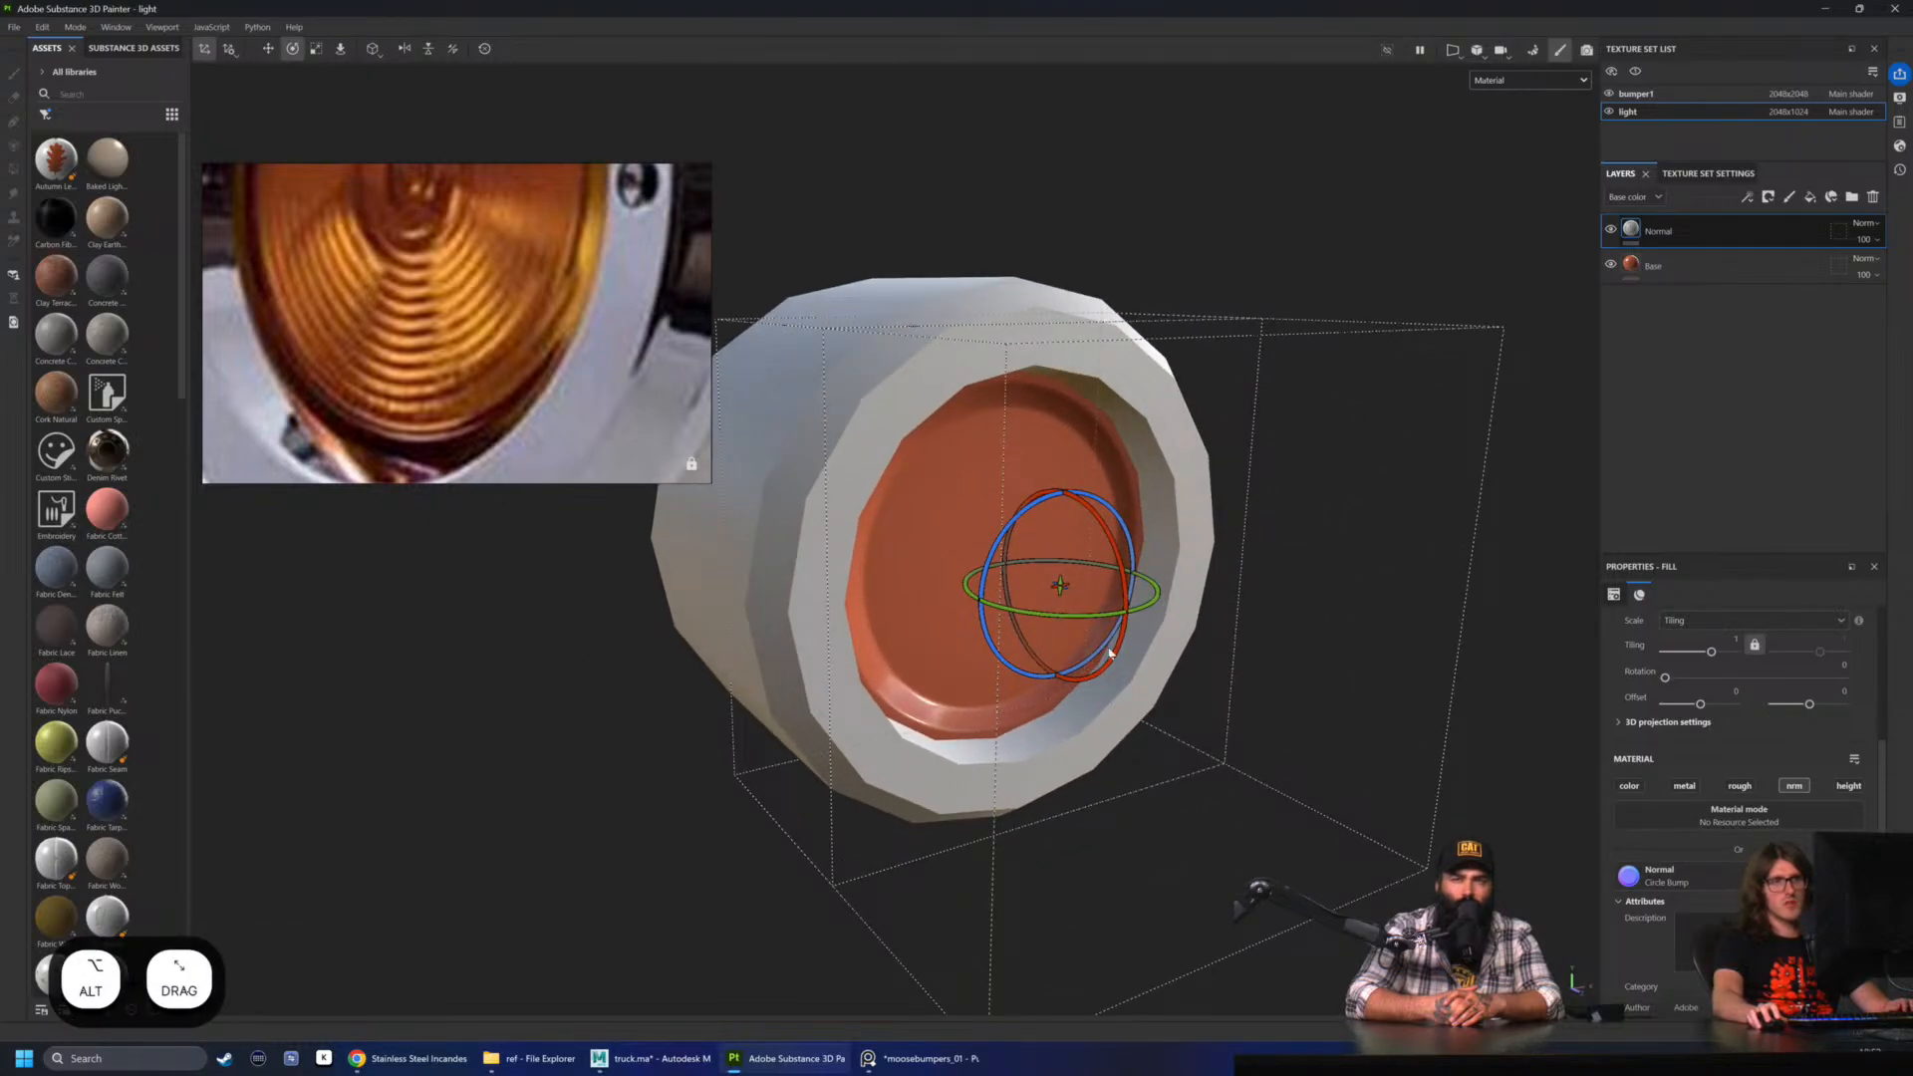
{"action": "left_click", "coordinate": [1727, 874]}
{"action": "mouse_move", "coordinate": [1842, 758]}
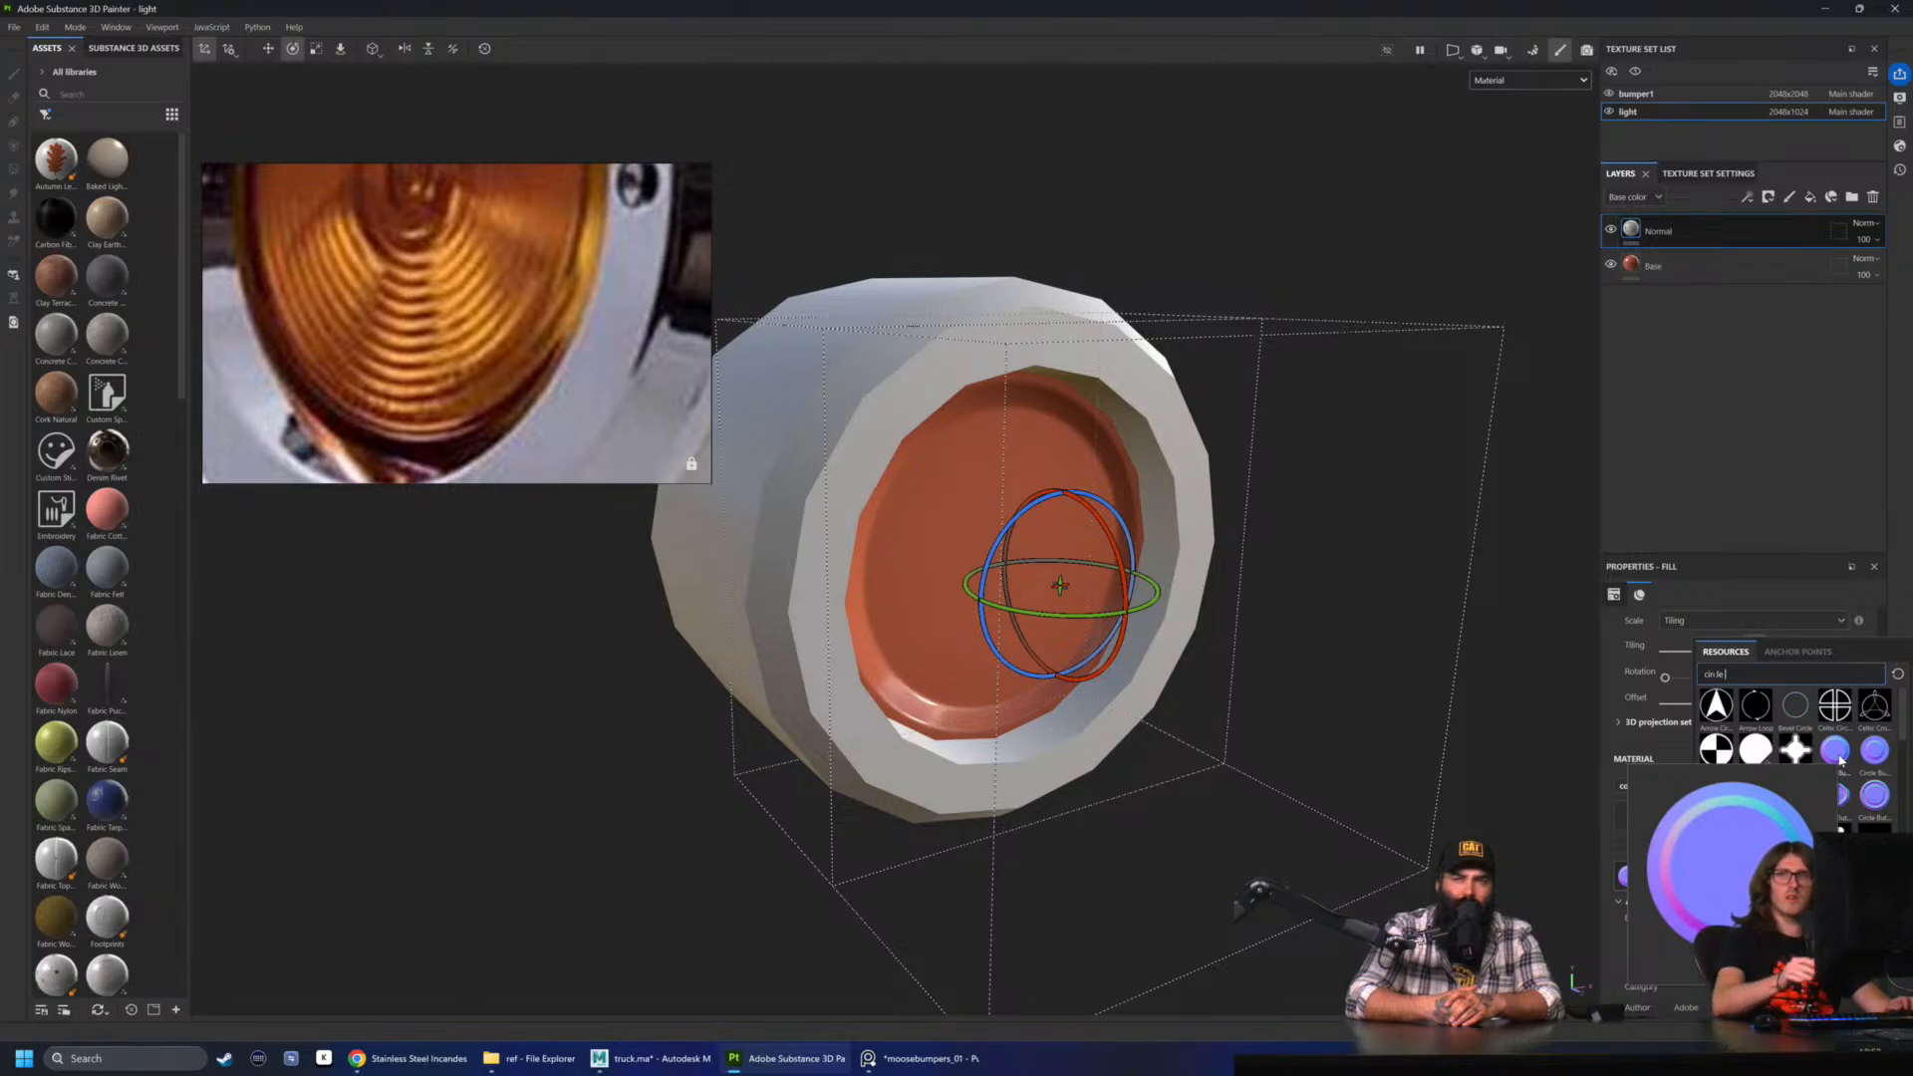
- Review the project's normal map format, Physical Size and Color Management settings without changing them
{"action": "left_click", "coordinate": [48, 30]}
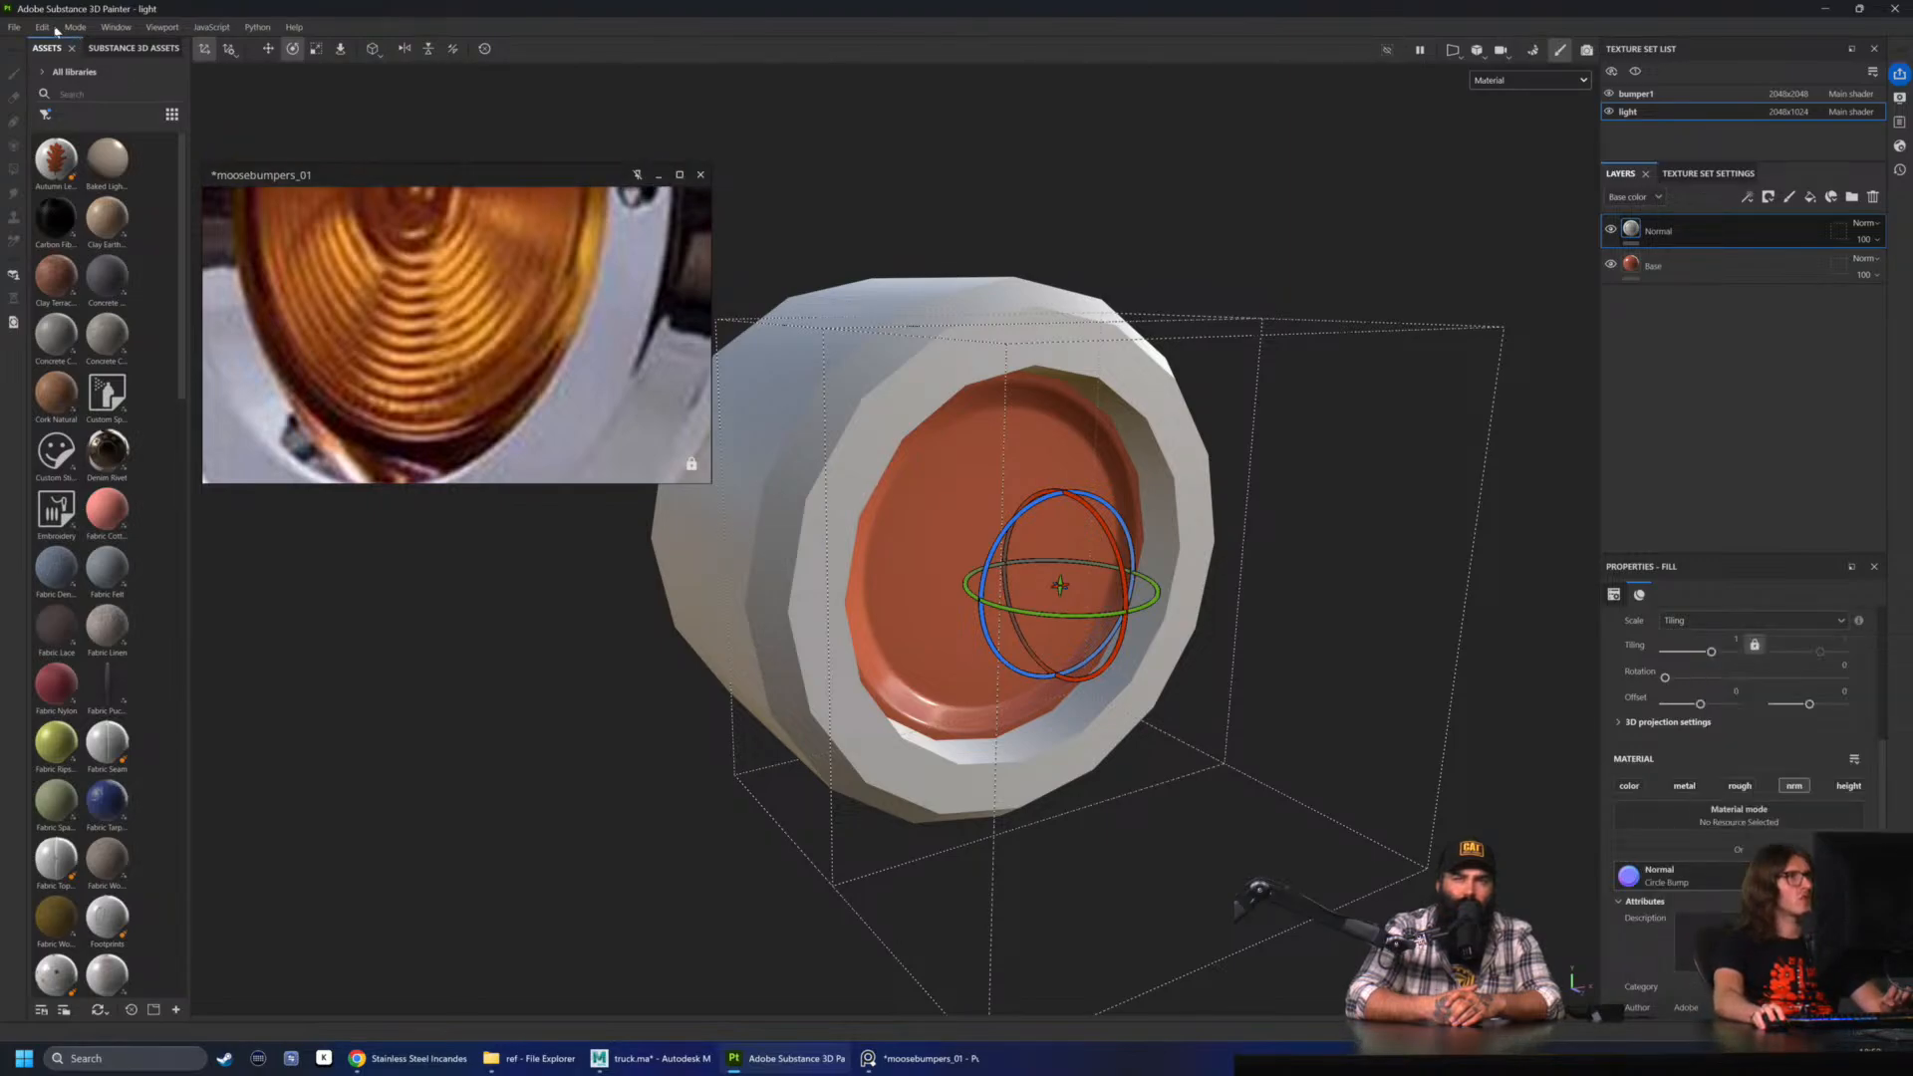
{"action": "left_click", "coordinate": [46, 28]}
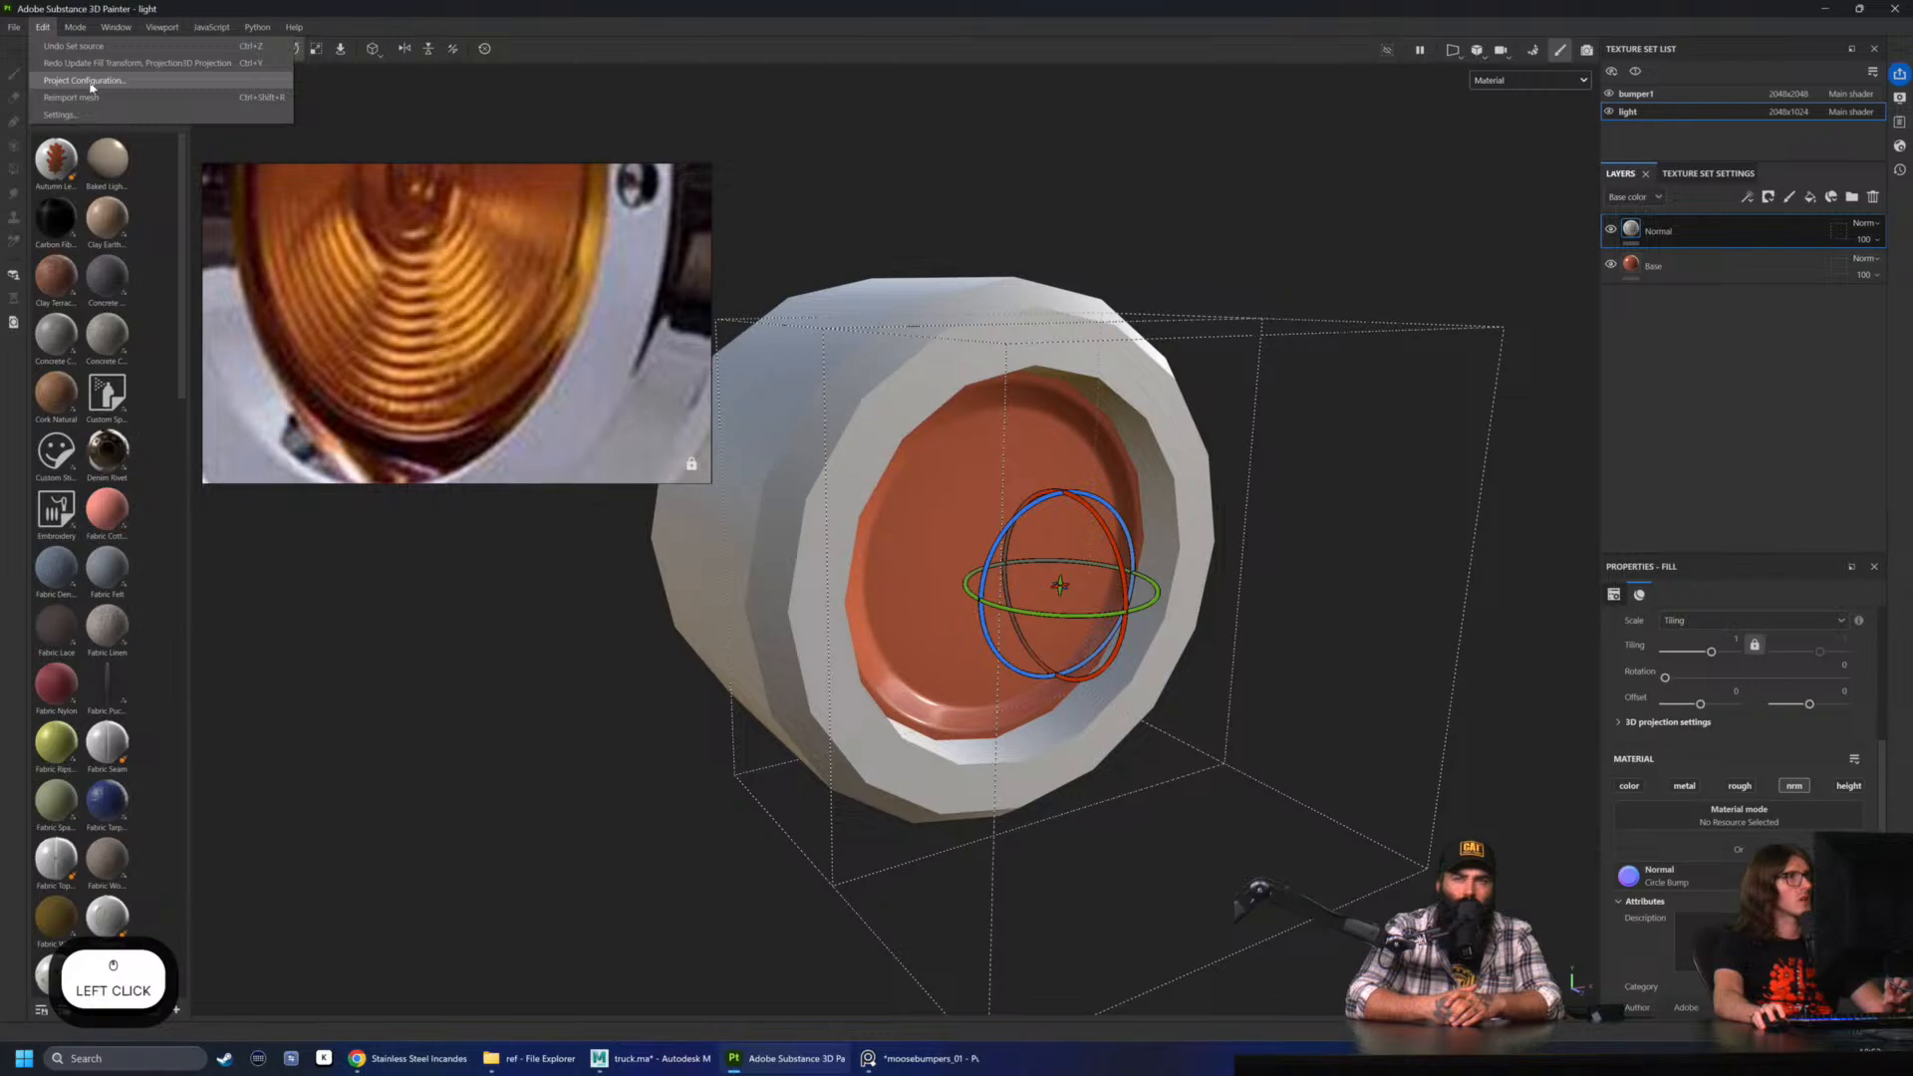
{"action": "left_click", "coordinate": [90, 81]}
{"action": "left_click", "coordinate": [886, 440]}
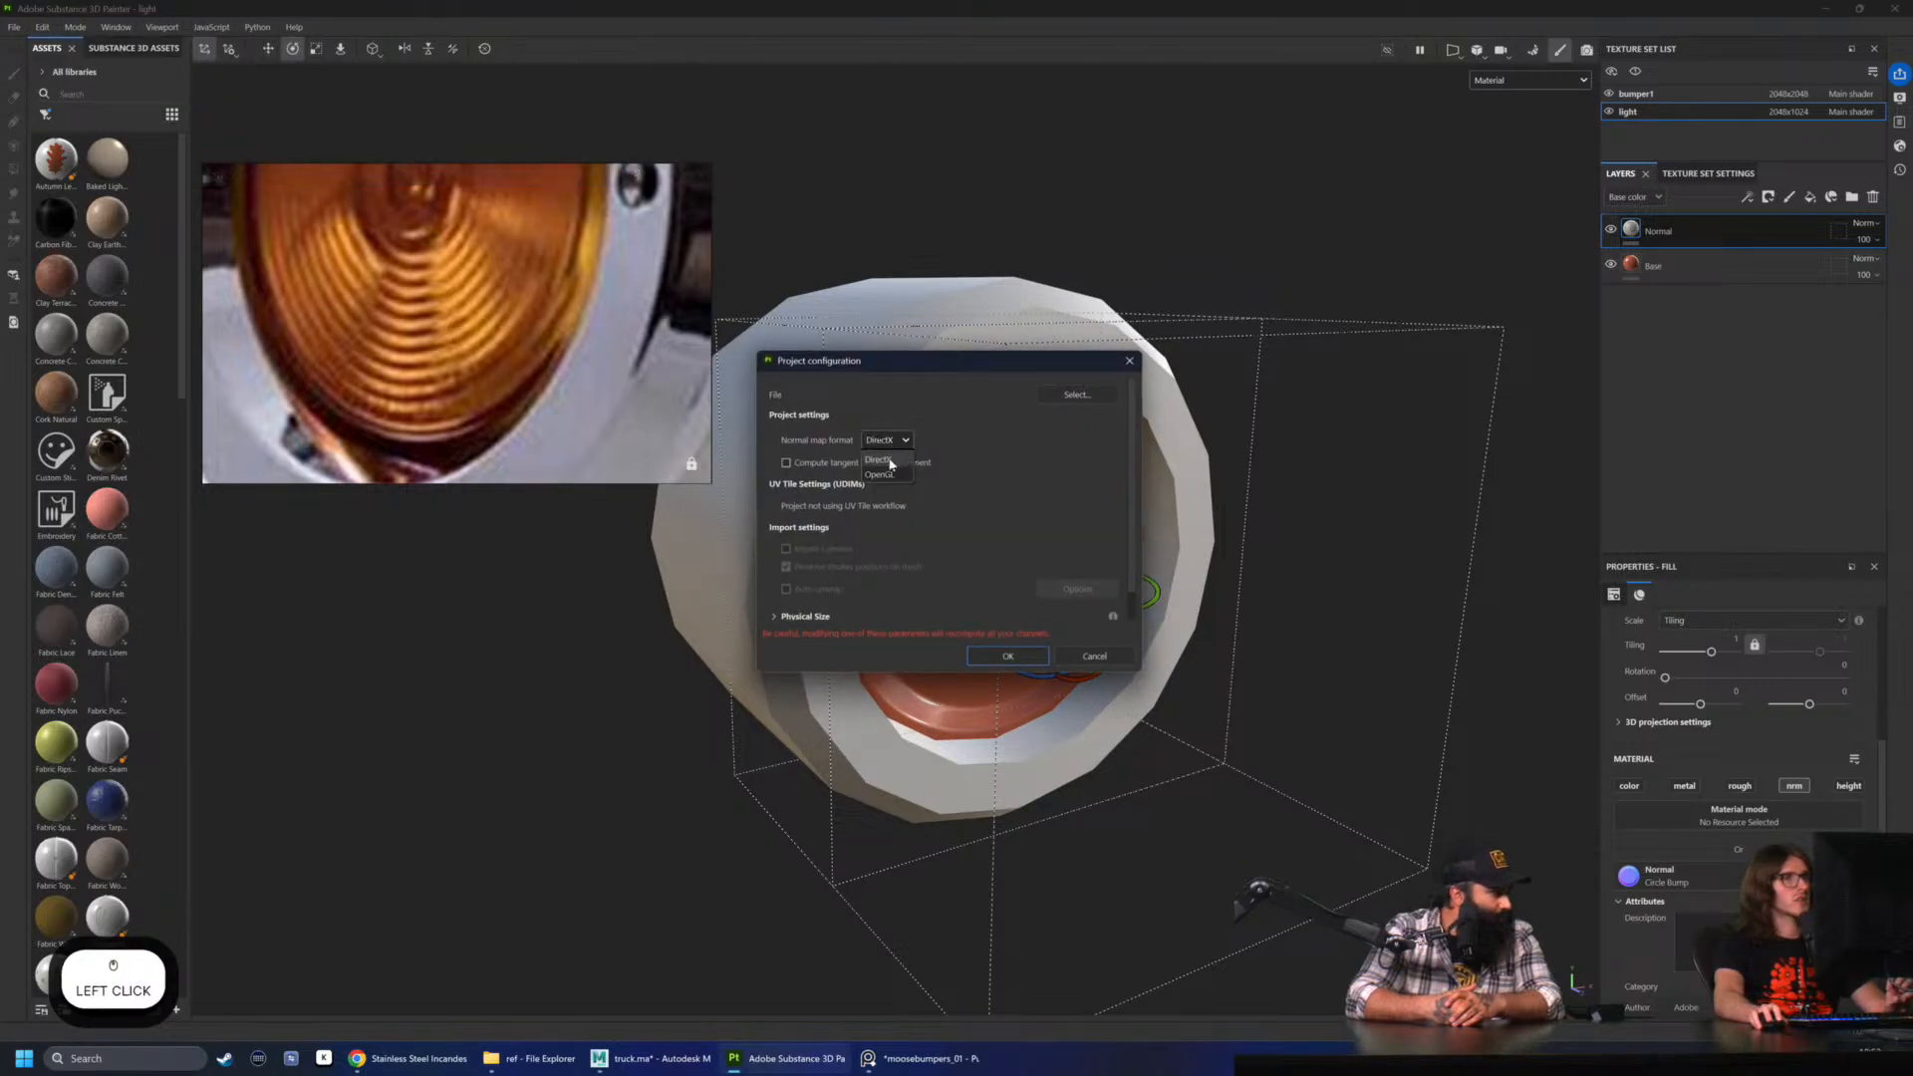
{"action": "scroll", "coordinate": [842, 517], "scroll_direction": "down", "scroll_amount": 1}
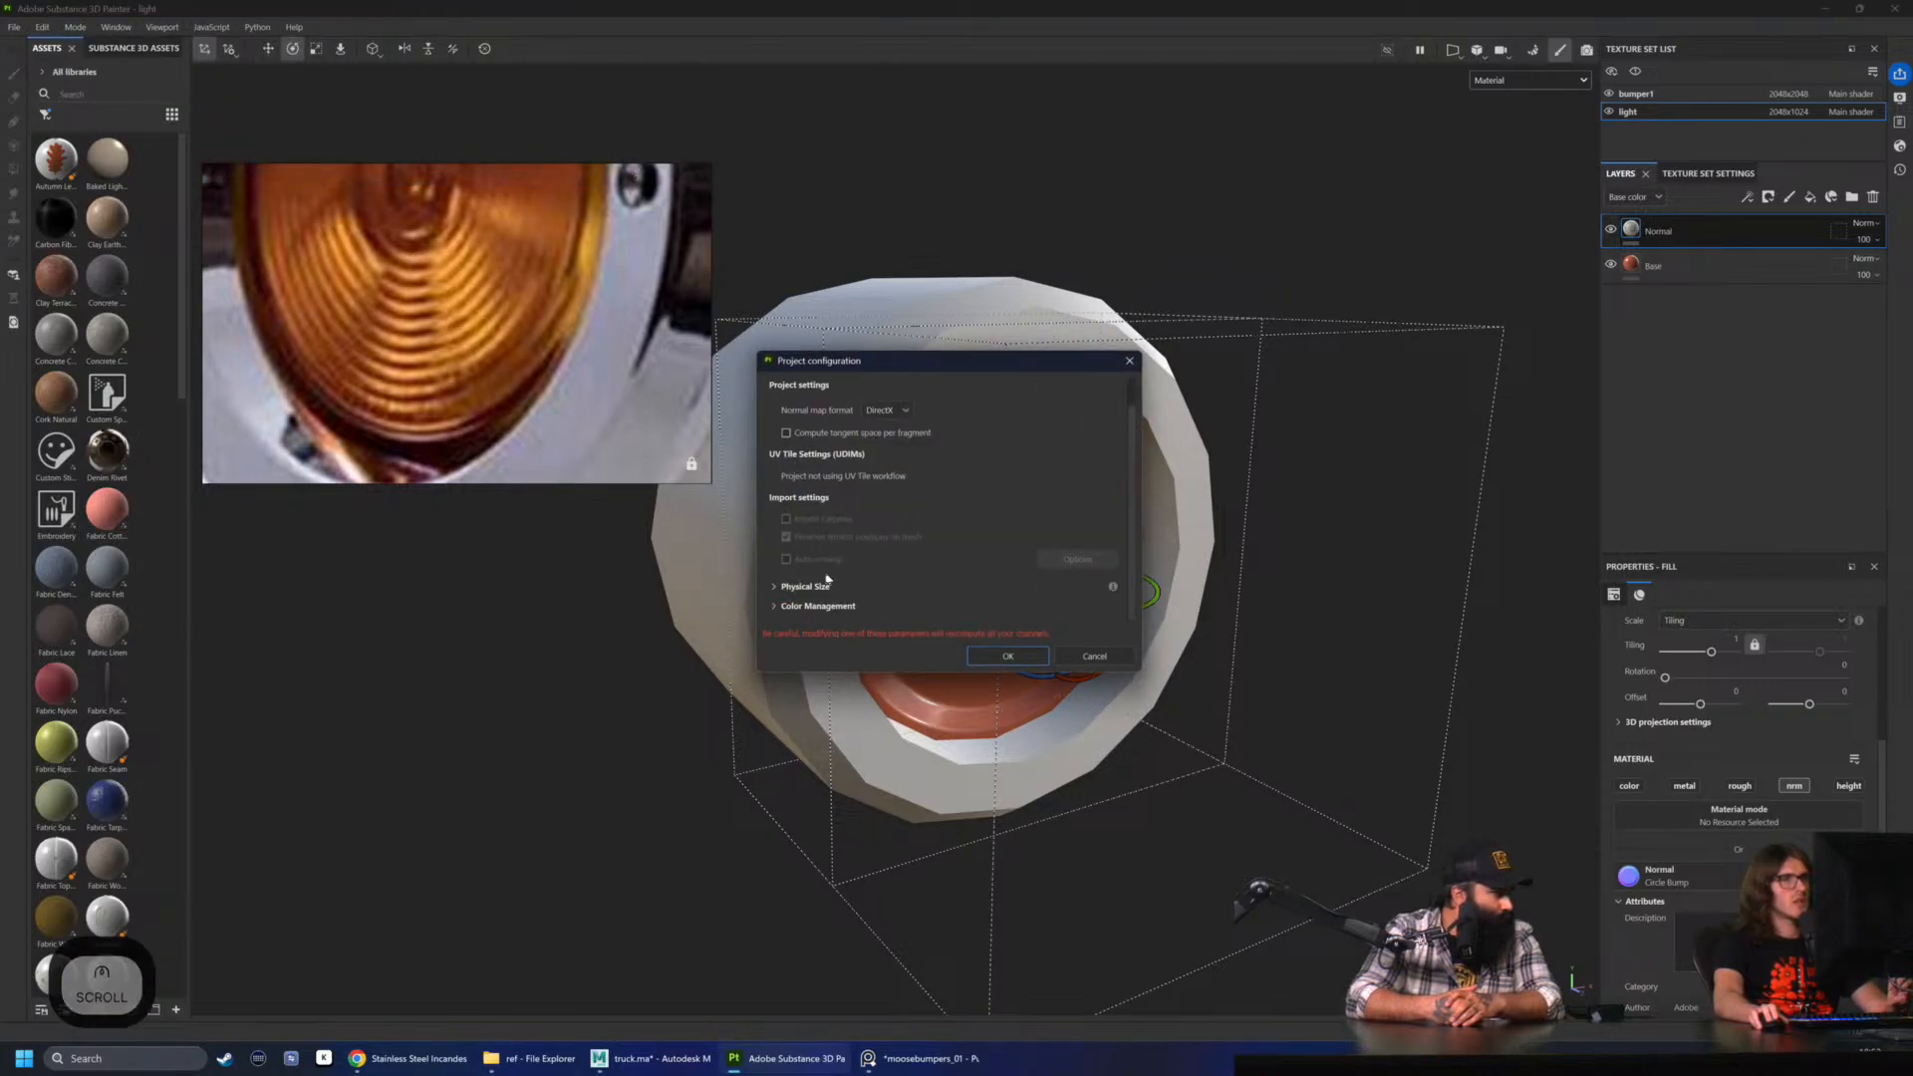
{"action": "scroll", "coordinate": [830, 518], "scroll_direction": "up", "scroll_amount": 1}
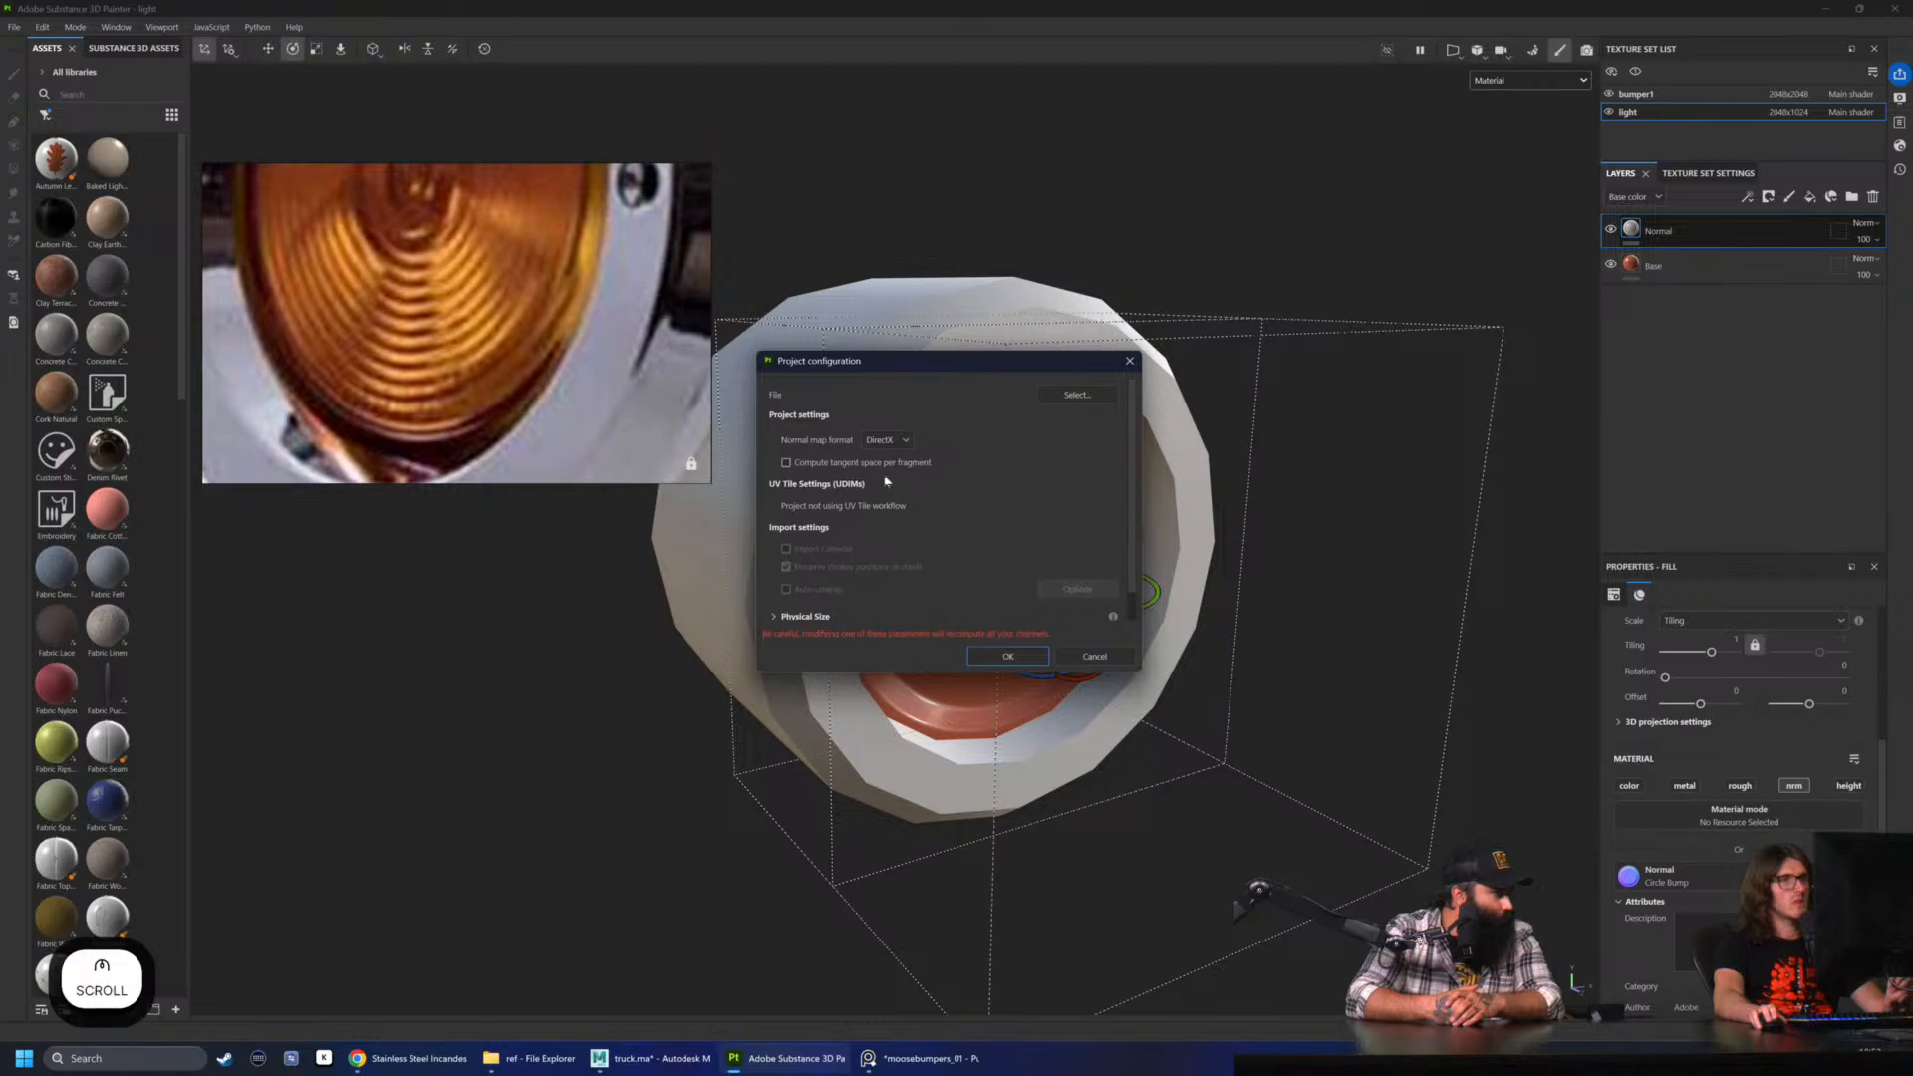
{"action": "scroll", "coordinate": [895, 488], "scroll_direction": "down", "scroll_amount": 1}
{"action": "left_click", "coordinate": [793, 589]}
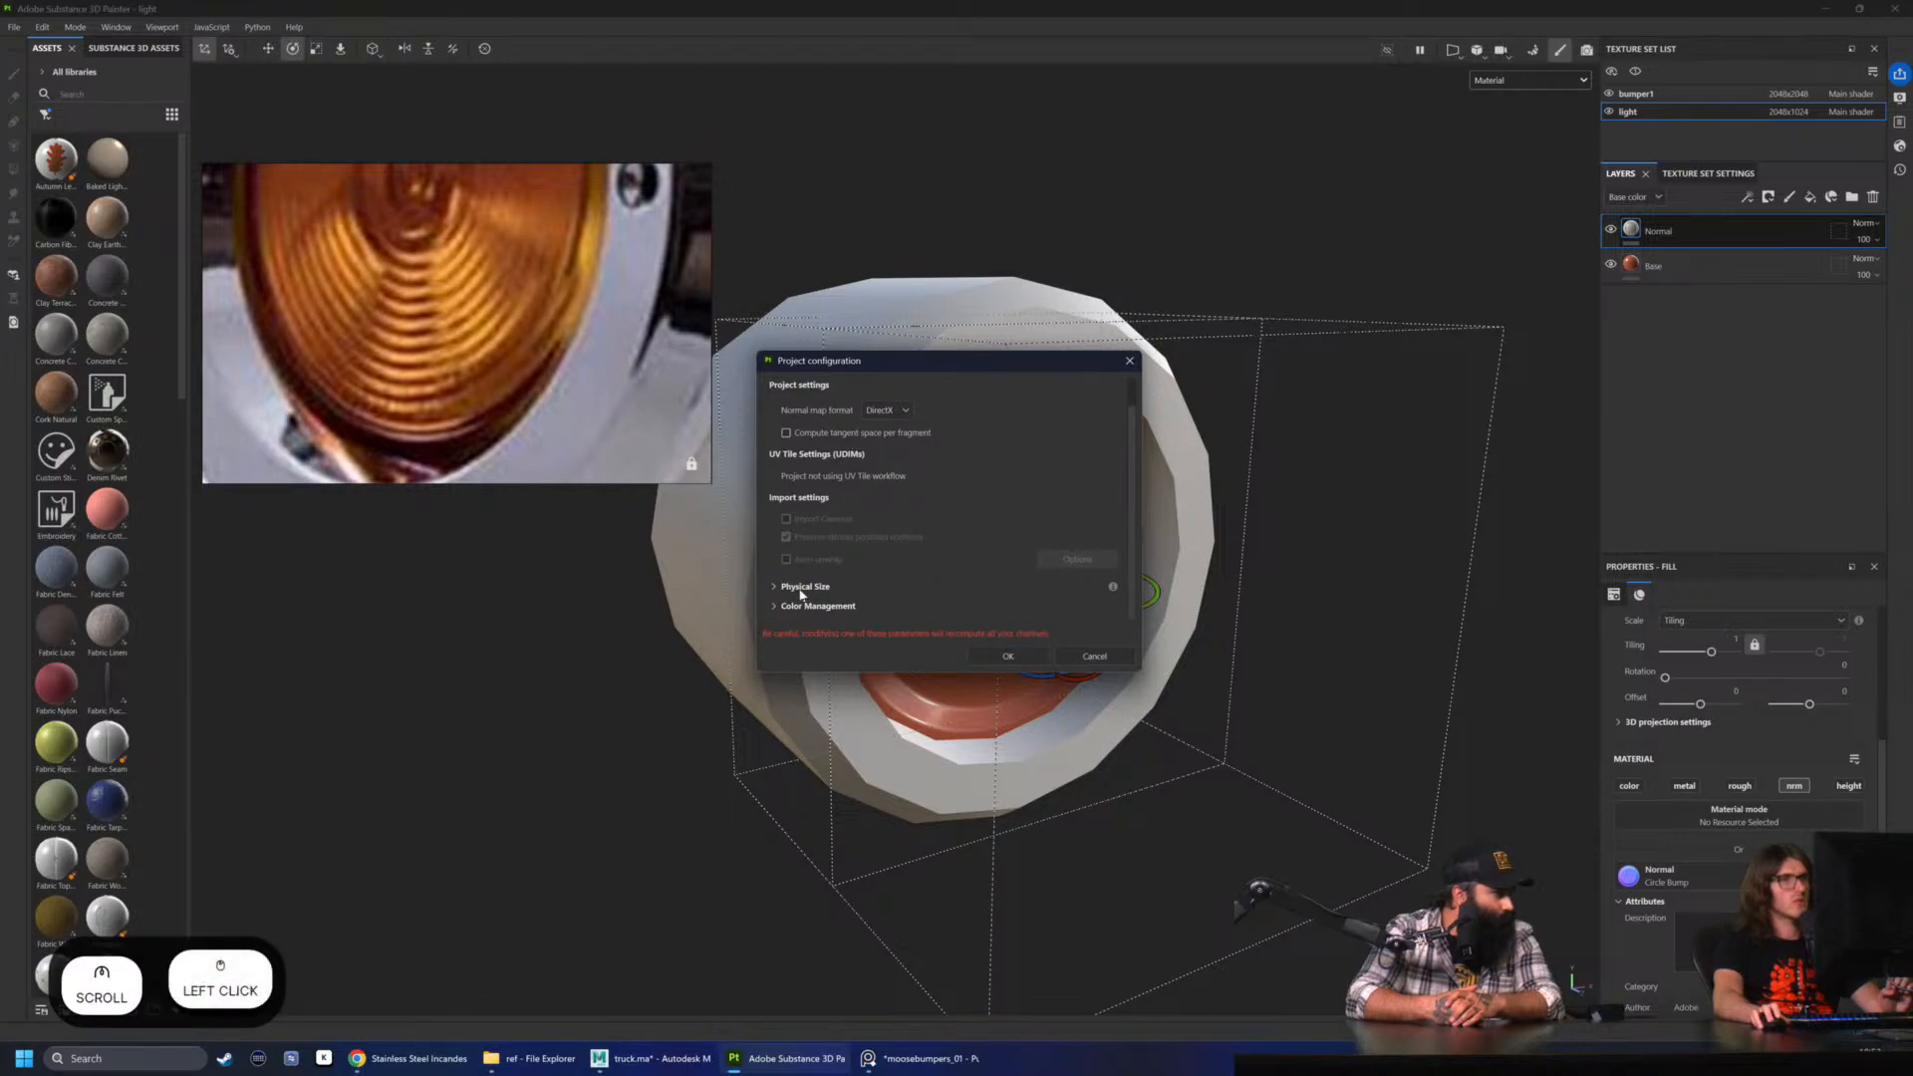
{"action": "left_click", "coordinate": [775, 608]}
{"action": "scroll", "coordinate": [851, 546], "scroll_direction": "down", "scroll_amount": 4}
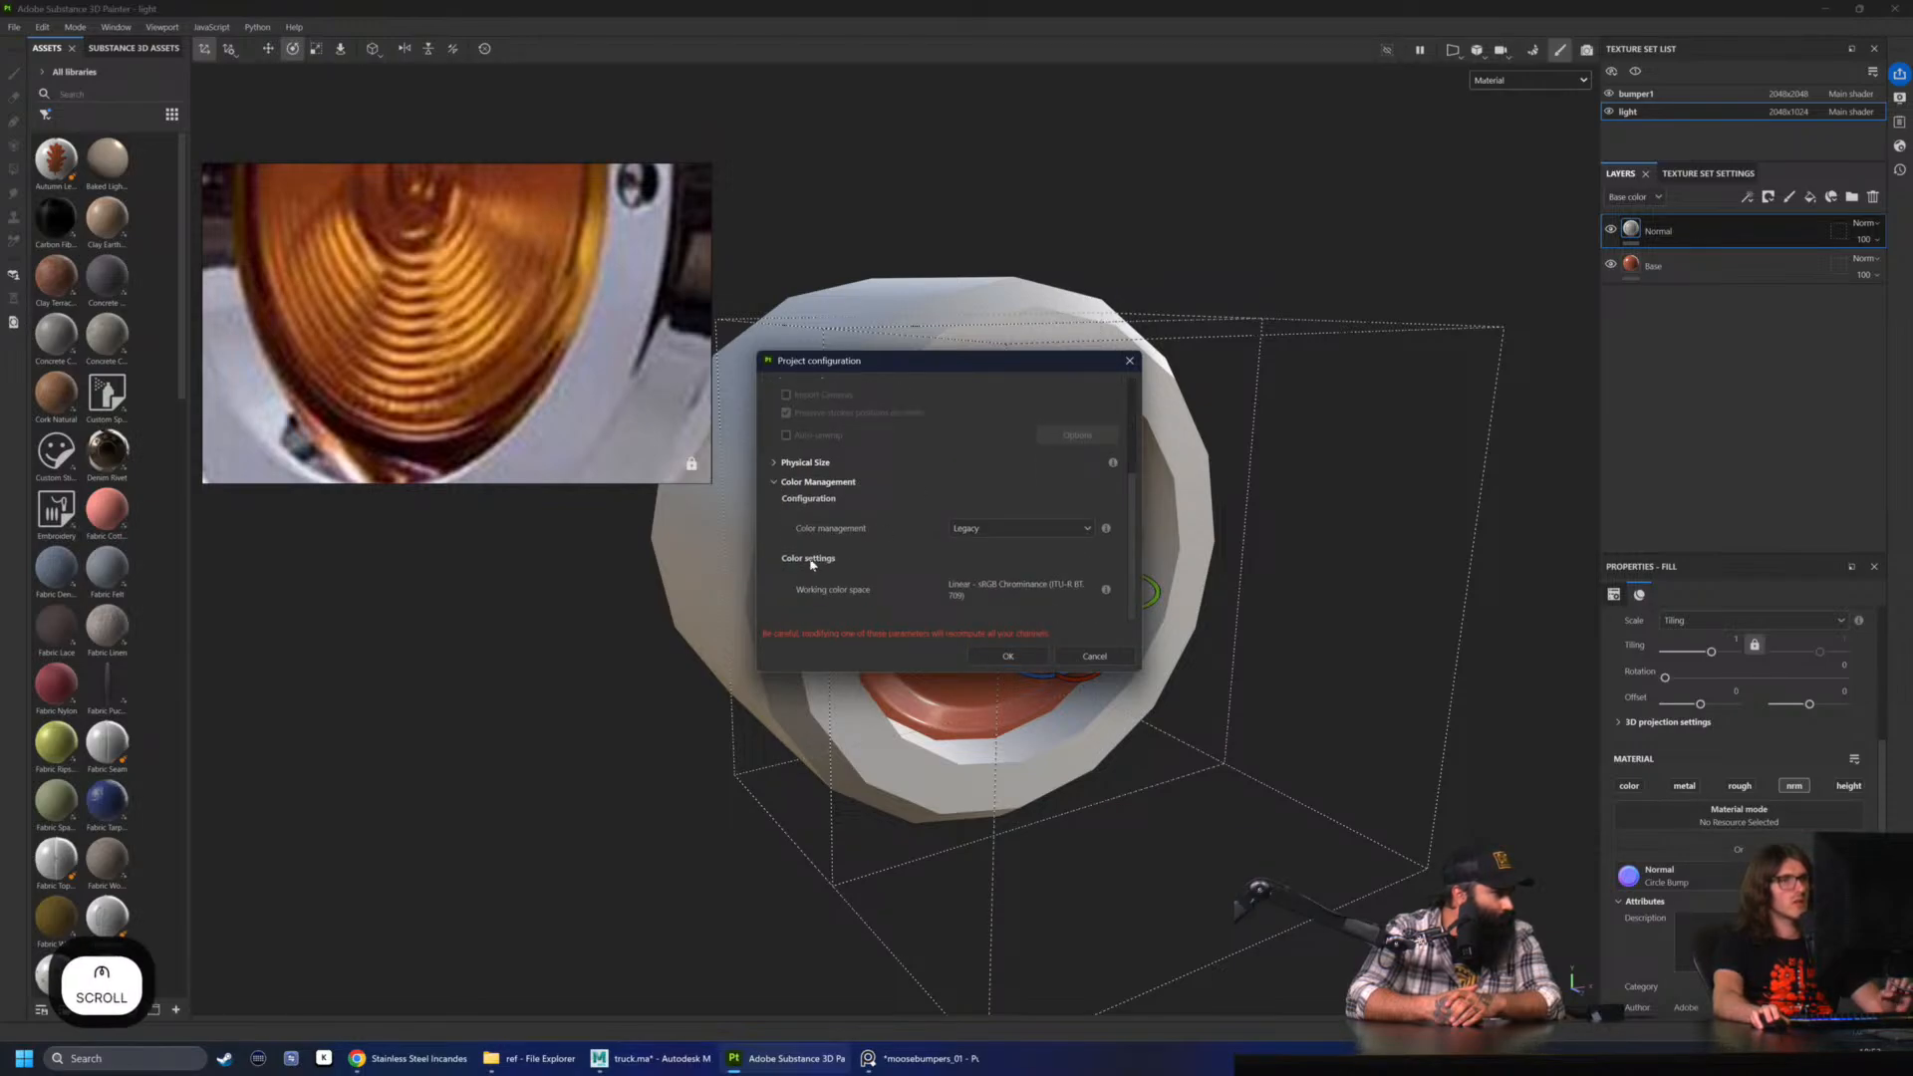
{"action": "left_click", "coordinate": [787, 463]}
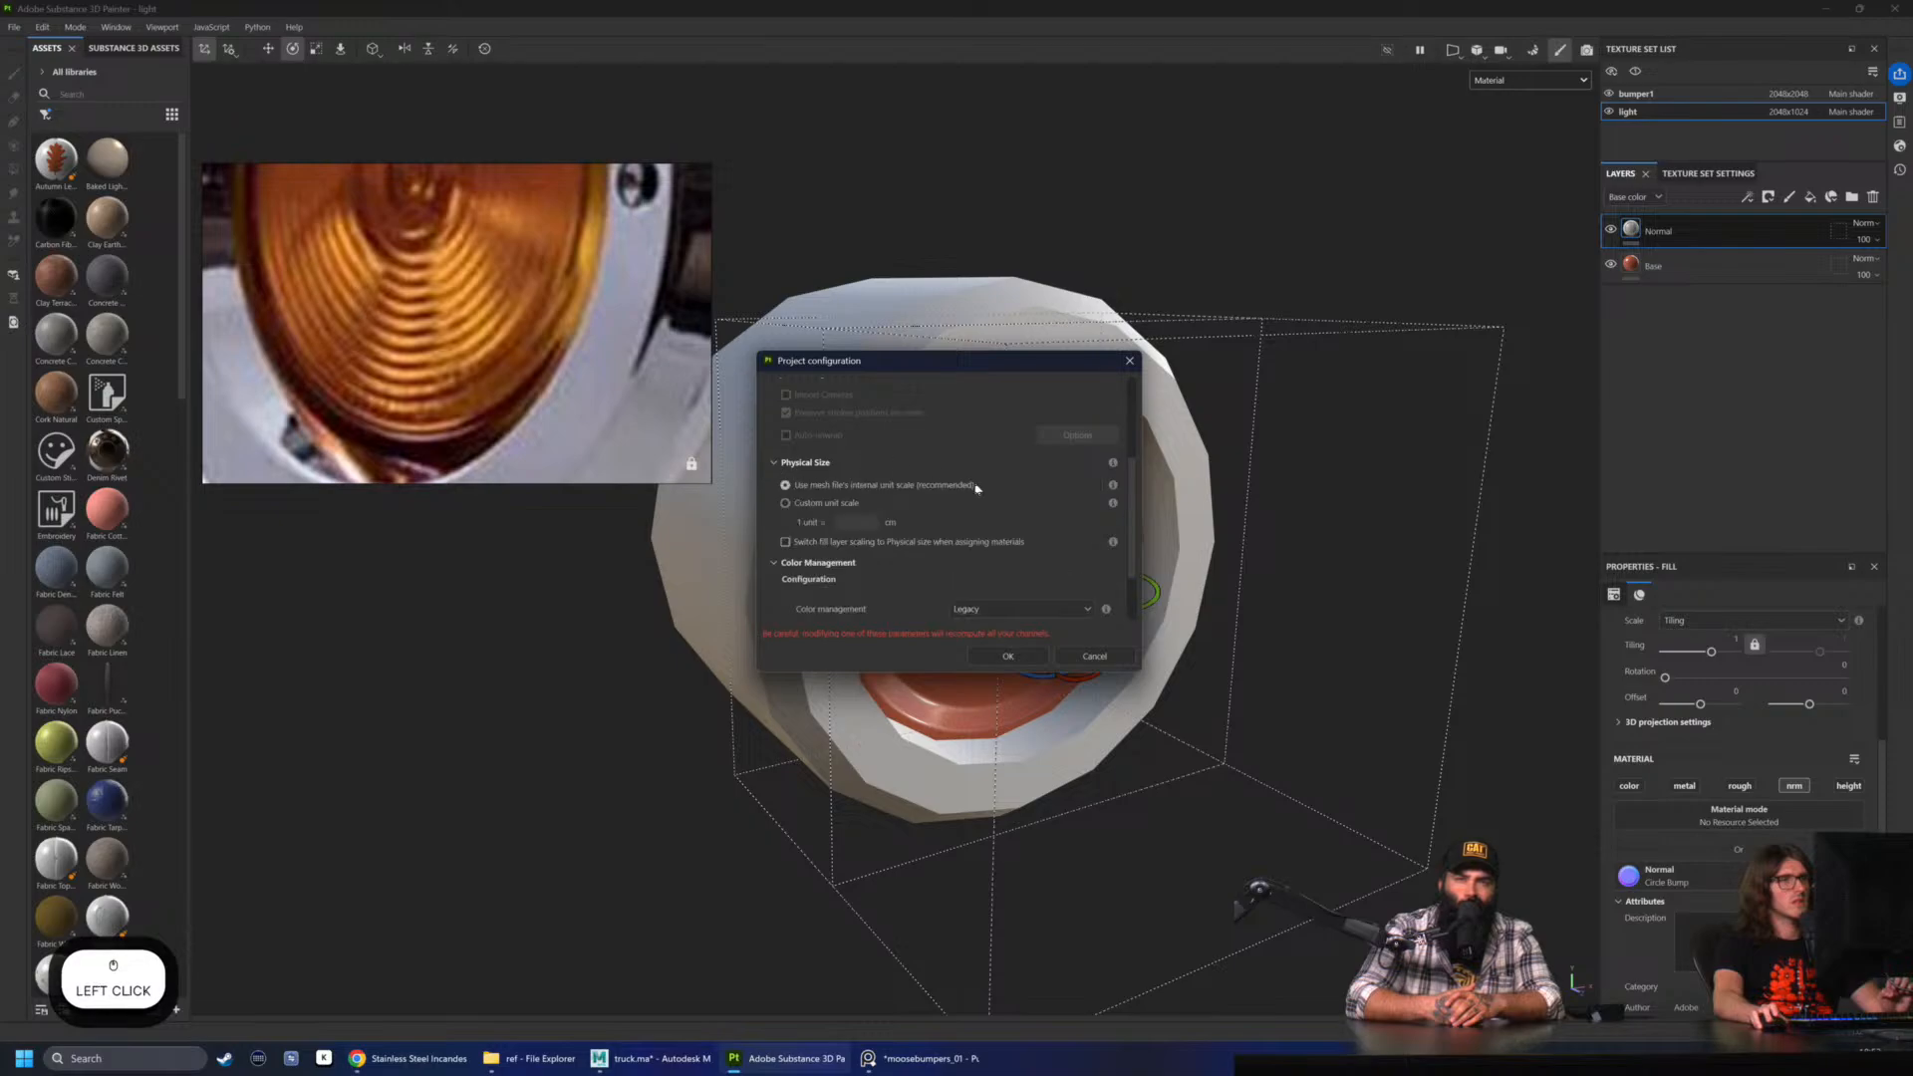
{"action": "scroll", "coordinate": [885, 589], "scroll_direction": "up", "scroll_amount": 5}
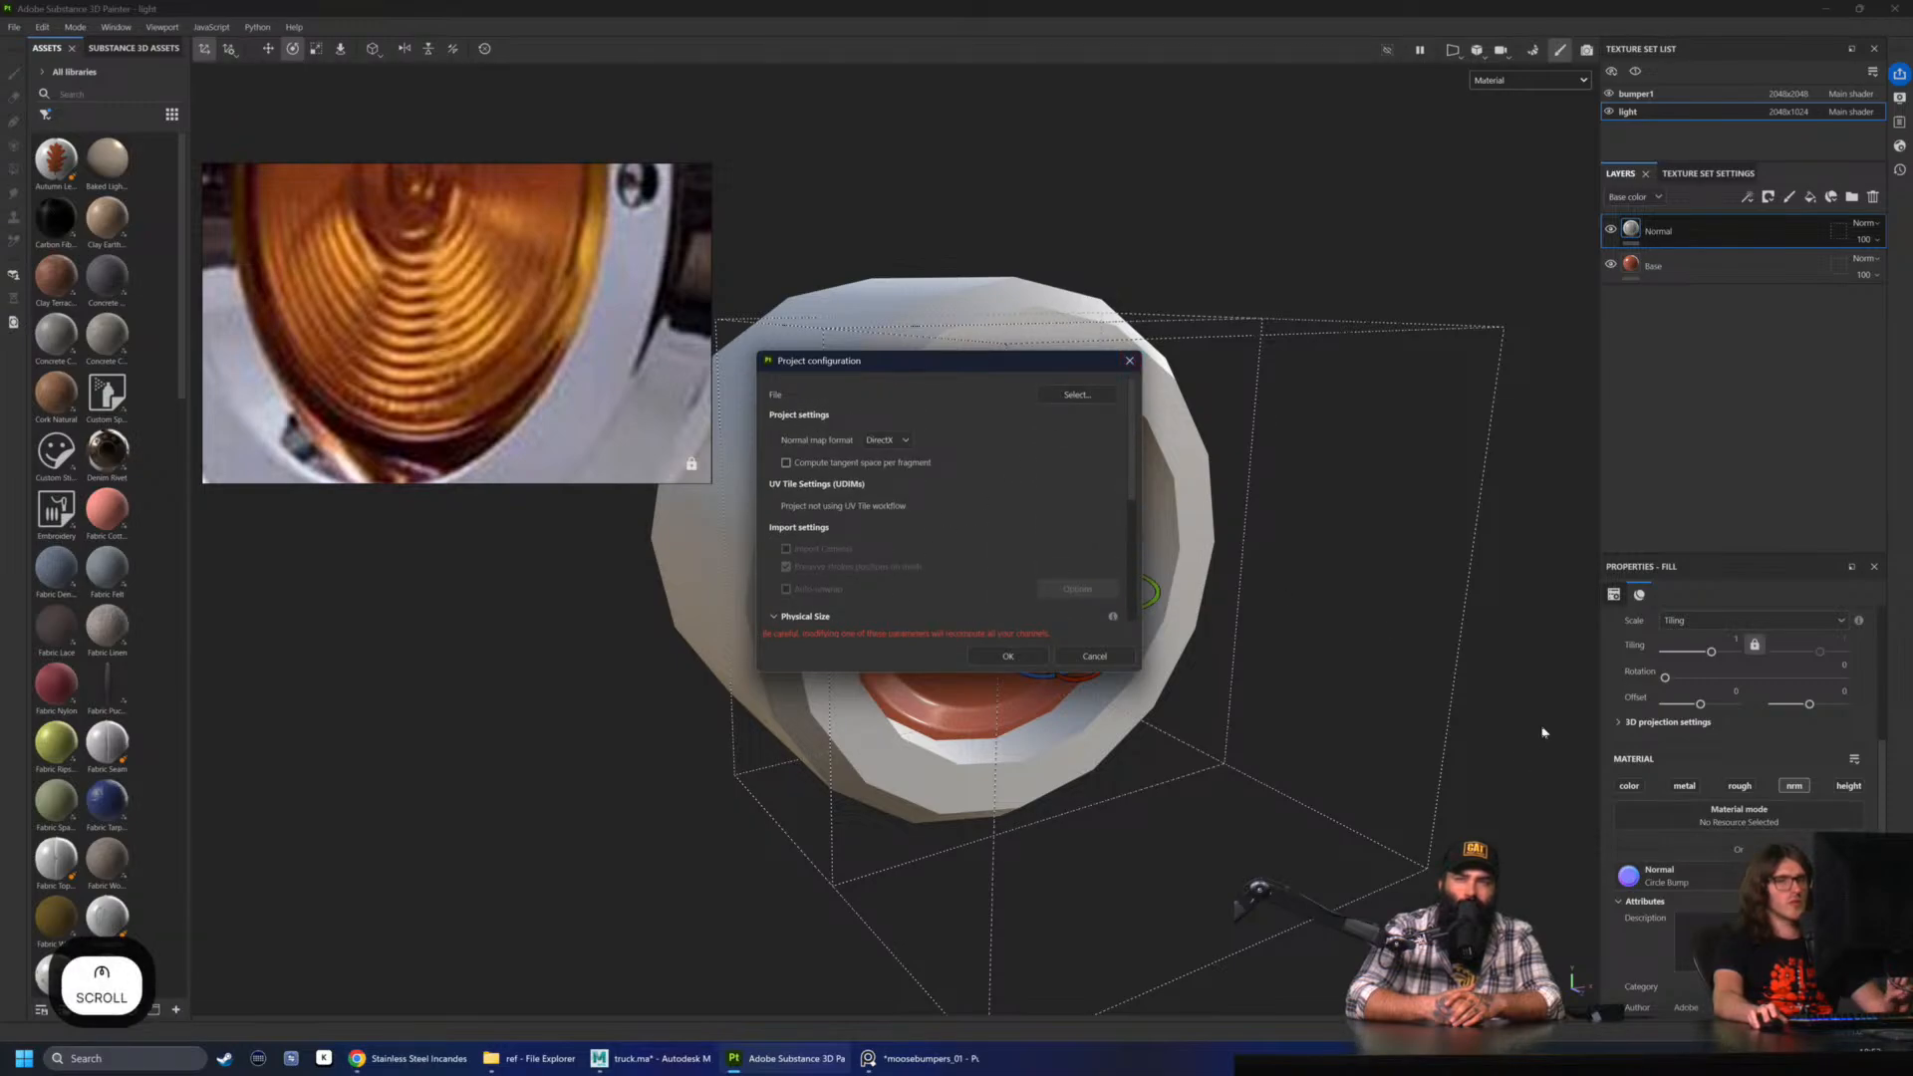
{"action": "left_click", "coordinate": [1129, 360]}
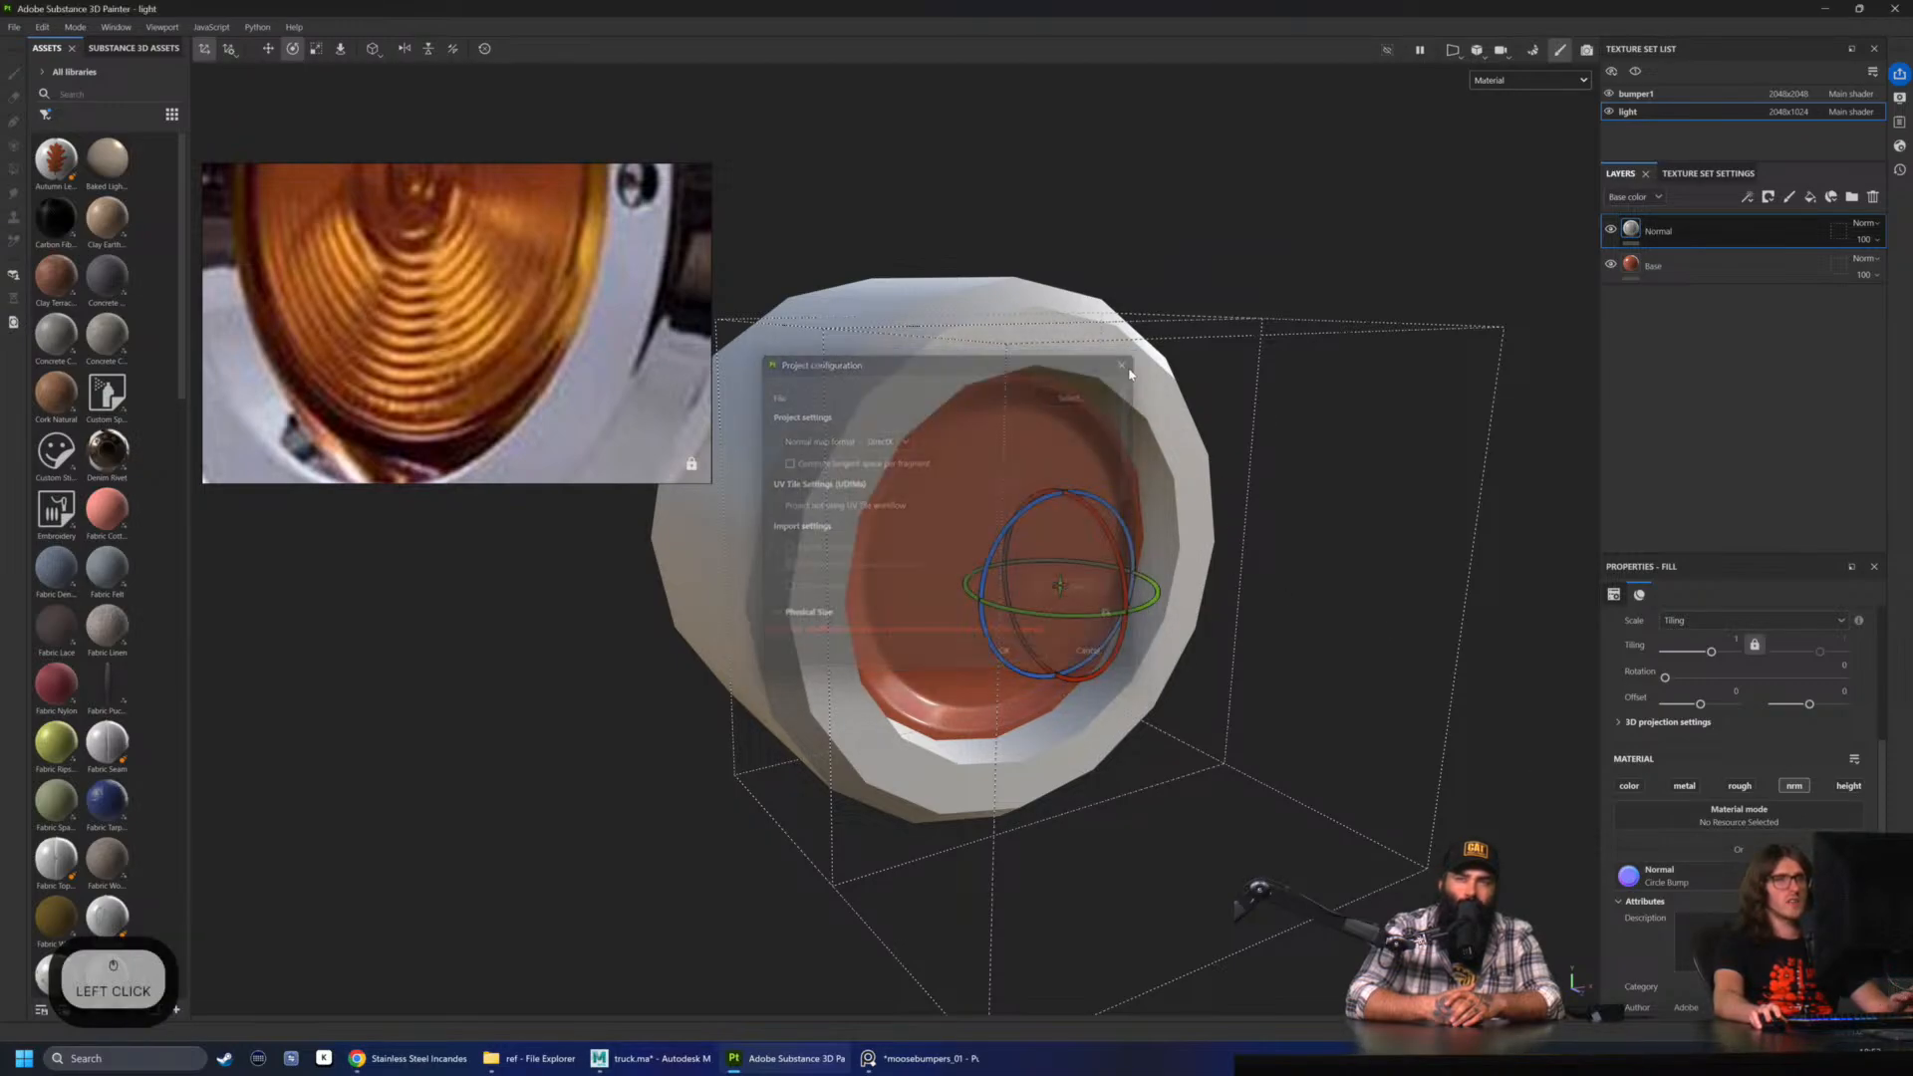
- Switch the Normal layer from the normal channel to height and try the Circle texture as its height source
{"action": "left_click_drag", "start_coordinate": [1409, 568], "coordinate": [1032, 538], "text": "alt"}
{"action": "middle_click_drag", "start_coordinate": [1032, 538], "coordinate": [1134, 563], "text": "alt"}
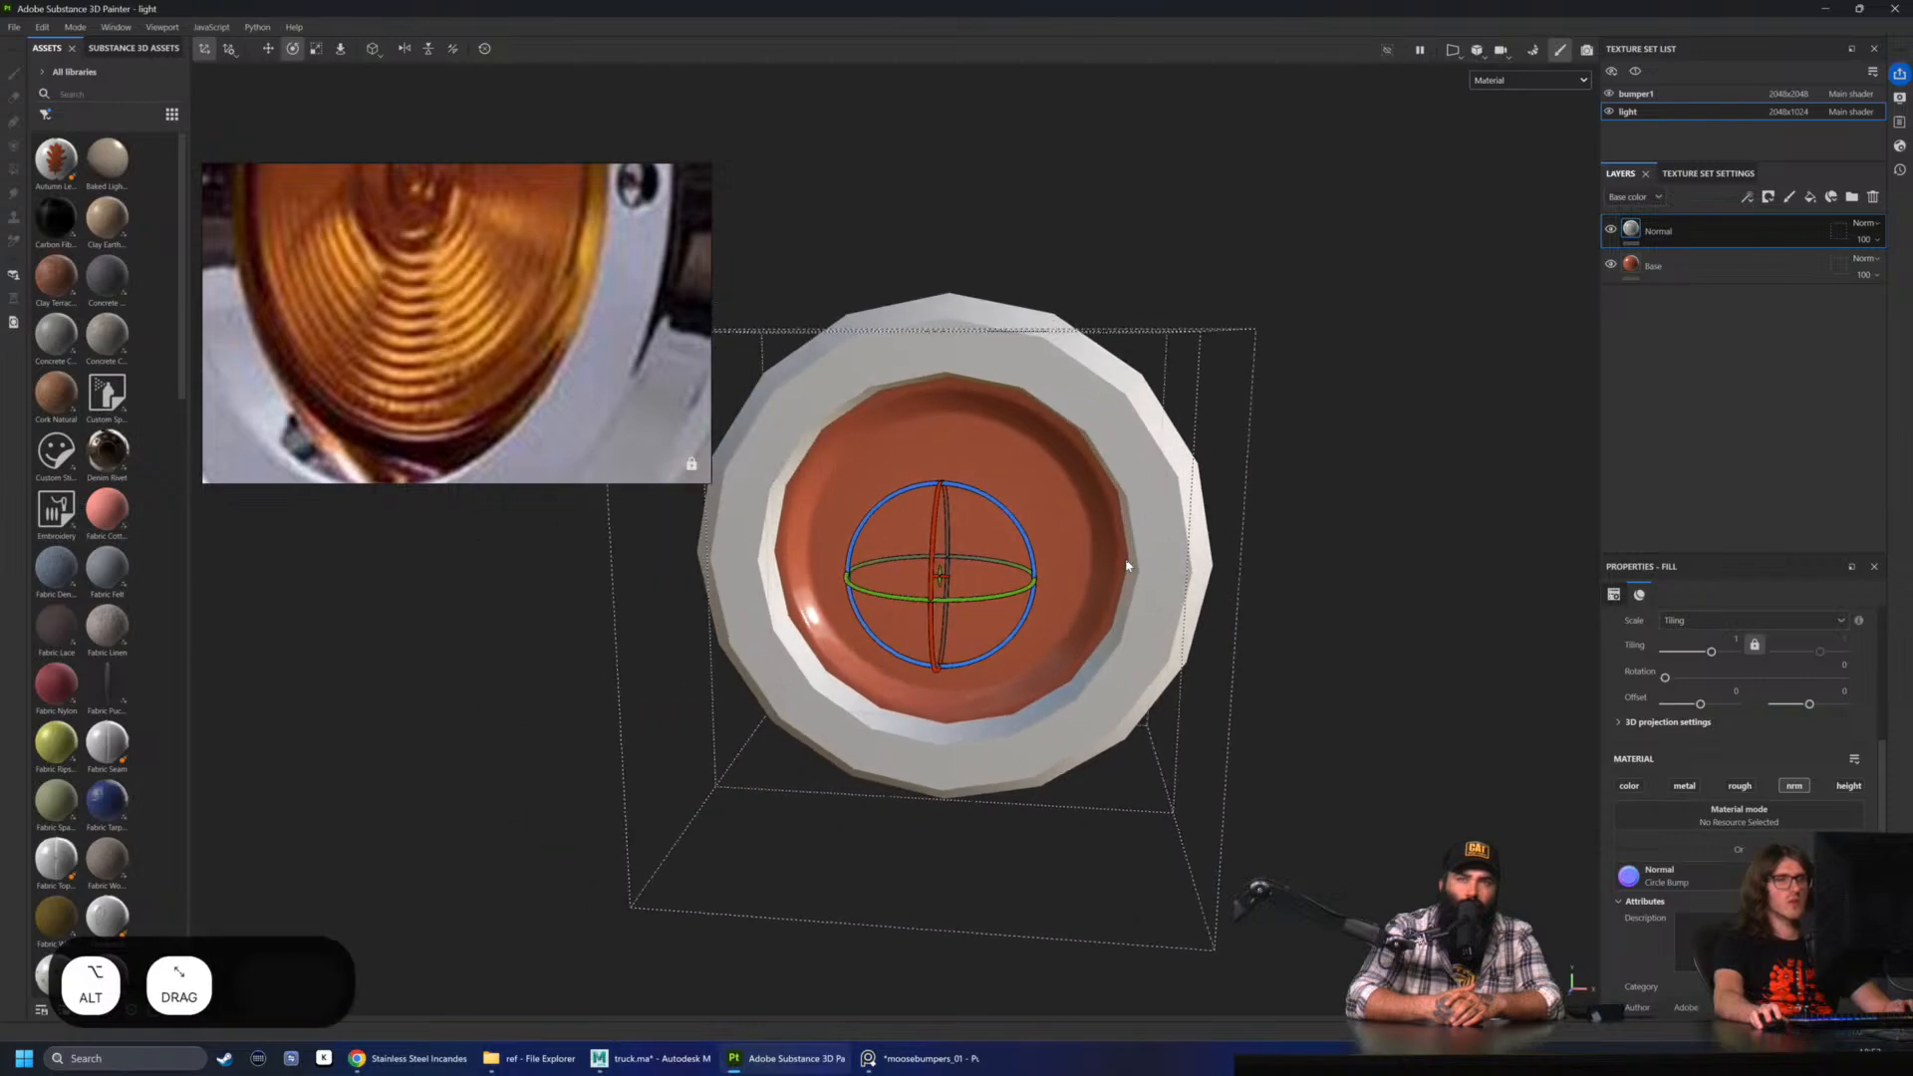
{"action": "left_click_drag", "start_coordinate": [1134, 563], "coordinate": [1133, 562], "text": "alt"}
{"action": "left_click", "coordinate": [43, 27]}
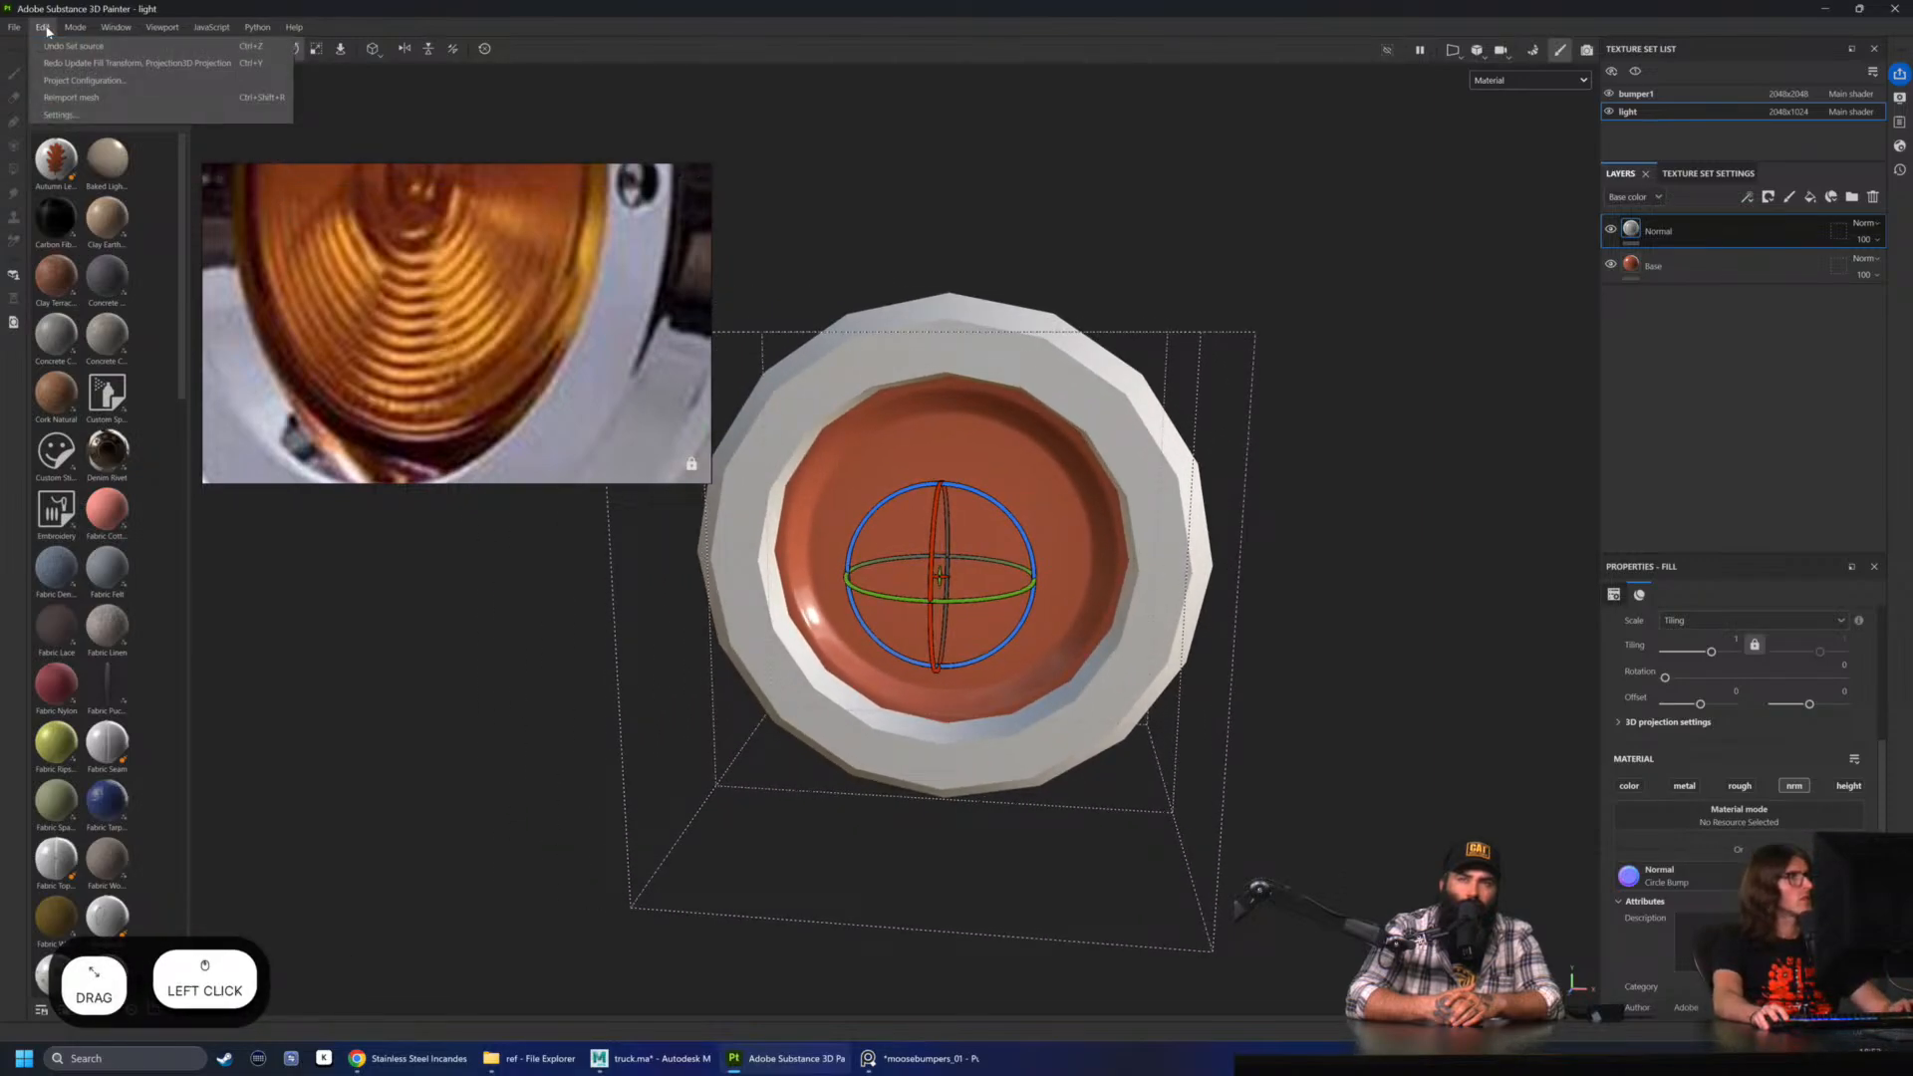
{"action": "left_click_drag", "start_coordinate": [1131, 504], "coordinate": [1263, 549], "text": "alt"}
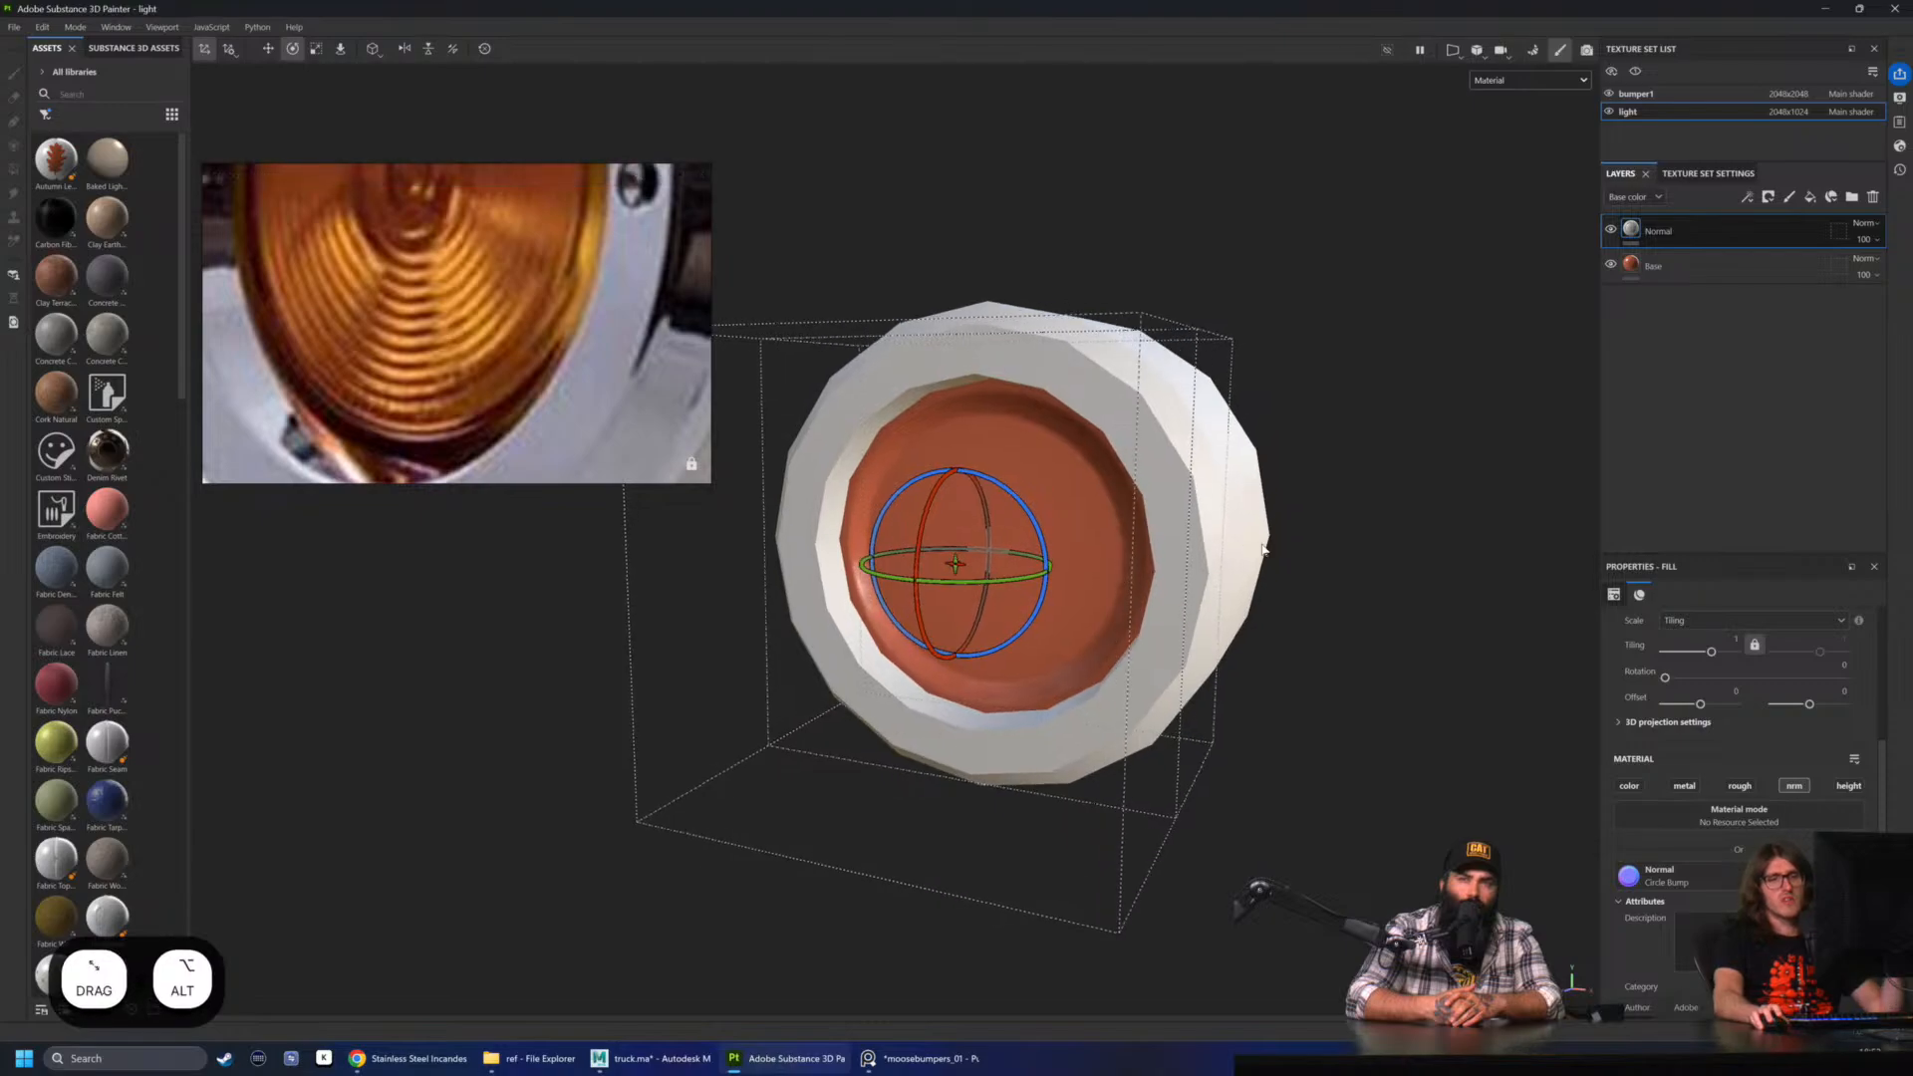
{"action": "left_click", "coordinate": [1797, 787]}
{"action": "left_click", "coordinate": [1848, 788]}
{"action": "left_click", "coordinate": [1730, 877]}
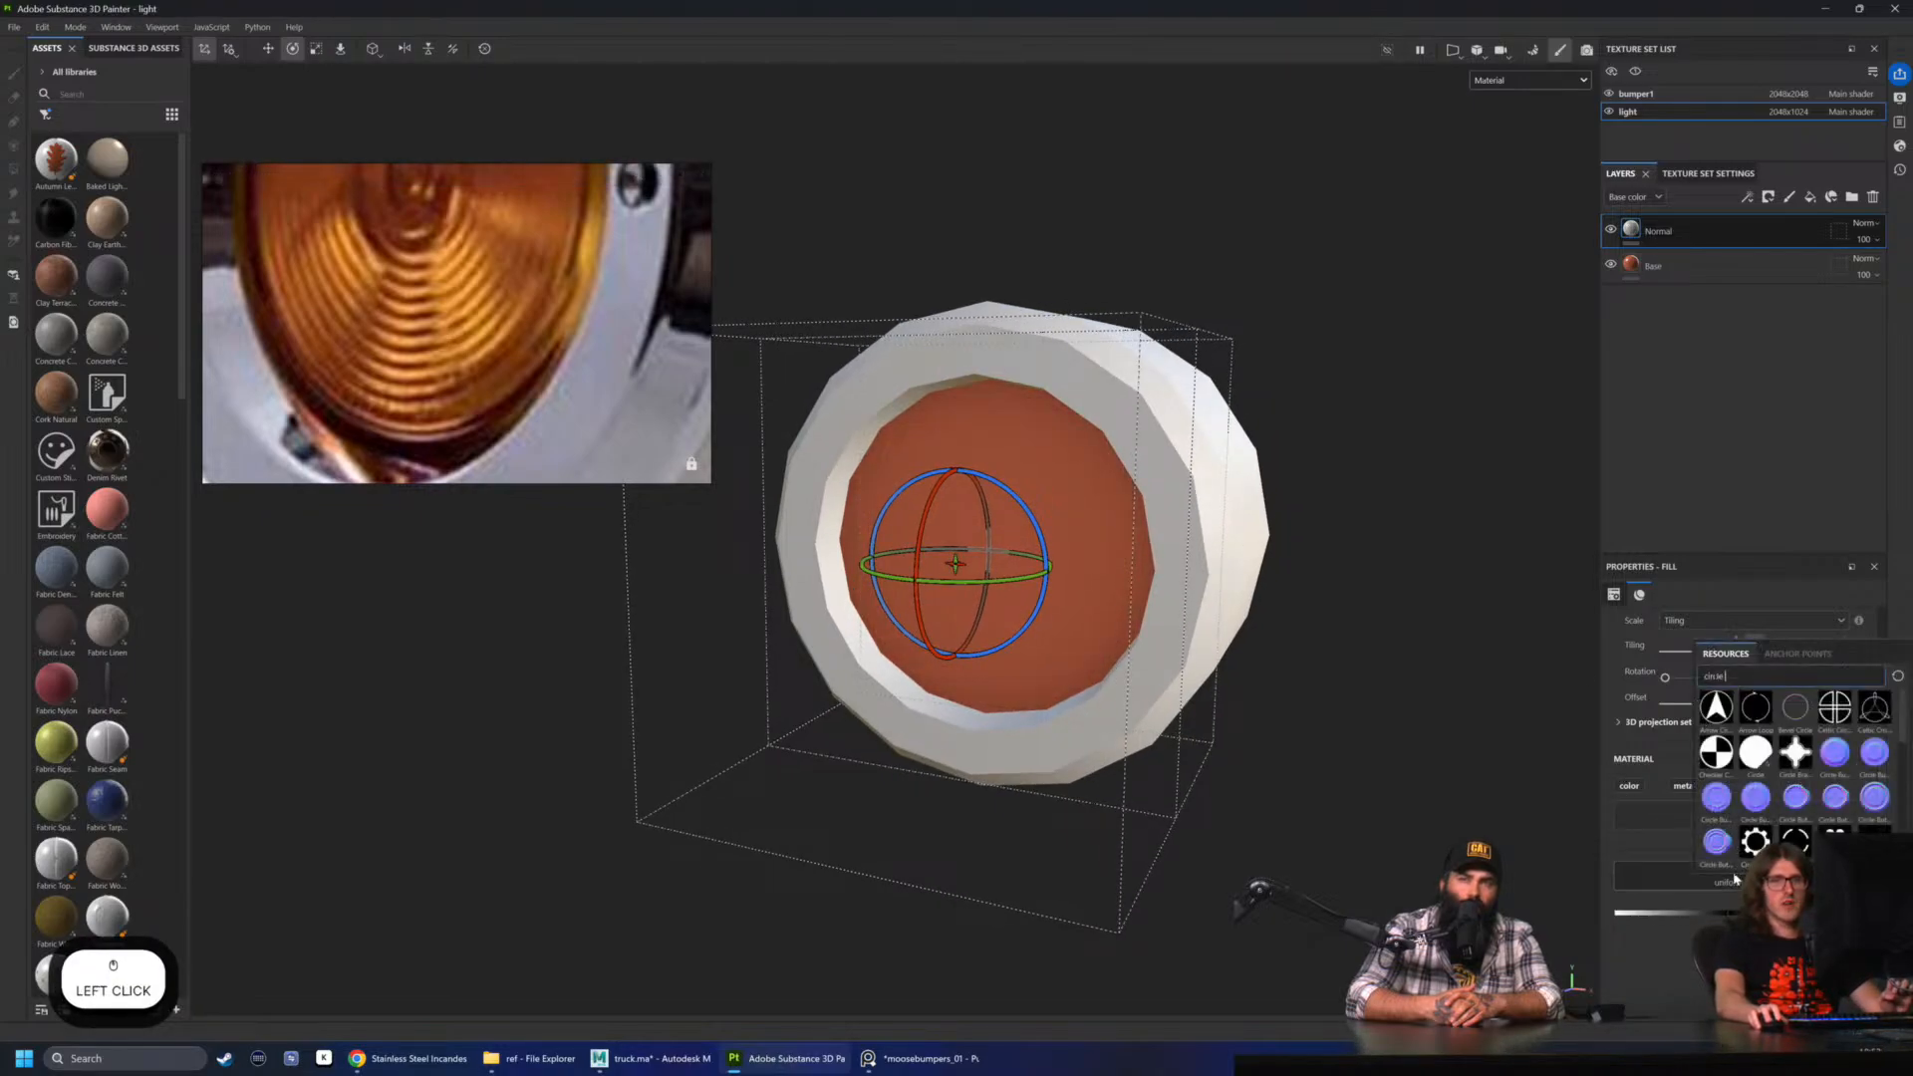
{"action": "left_click", "coordinate": [1757, 755]}
{"action": "scroll", "coordinate": [1258, 624], "scroll_direction": "up", "scroll_amount": 1}
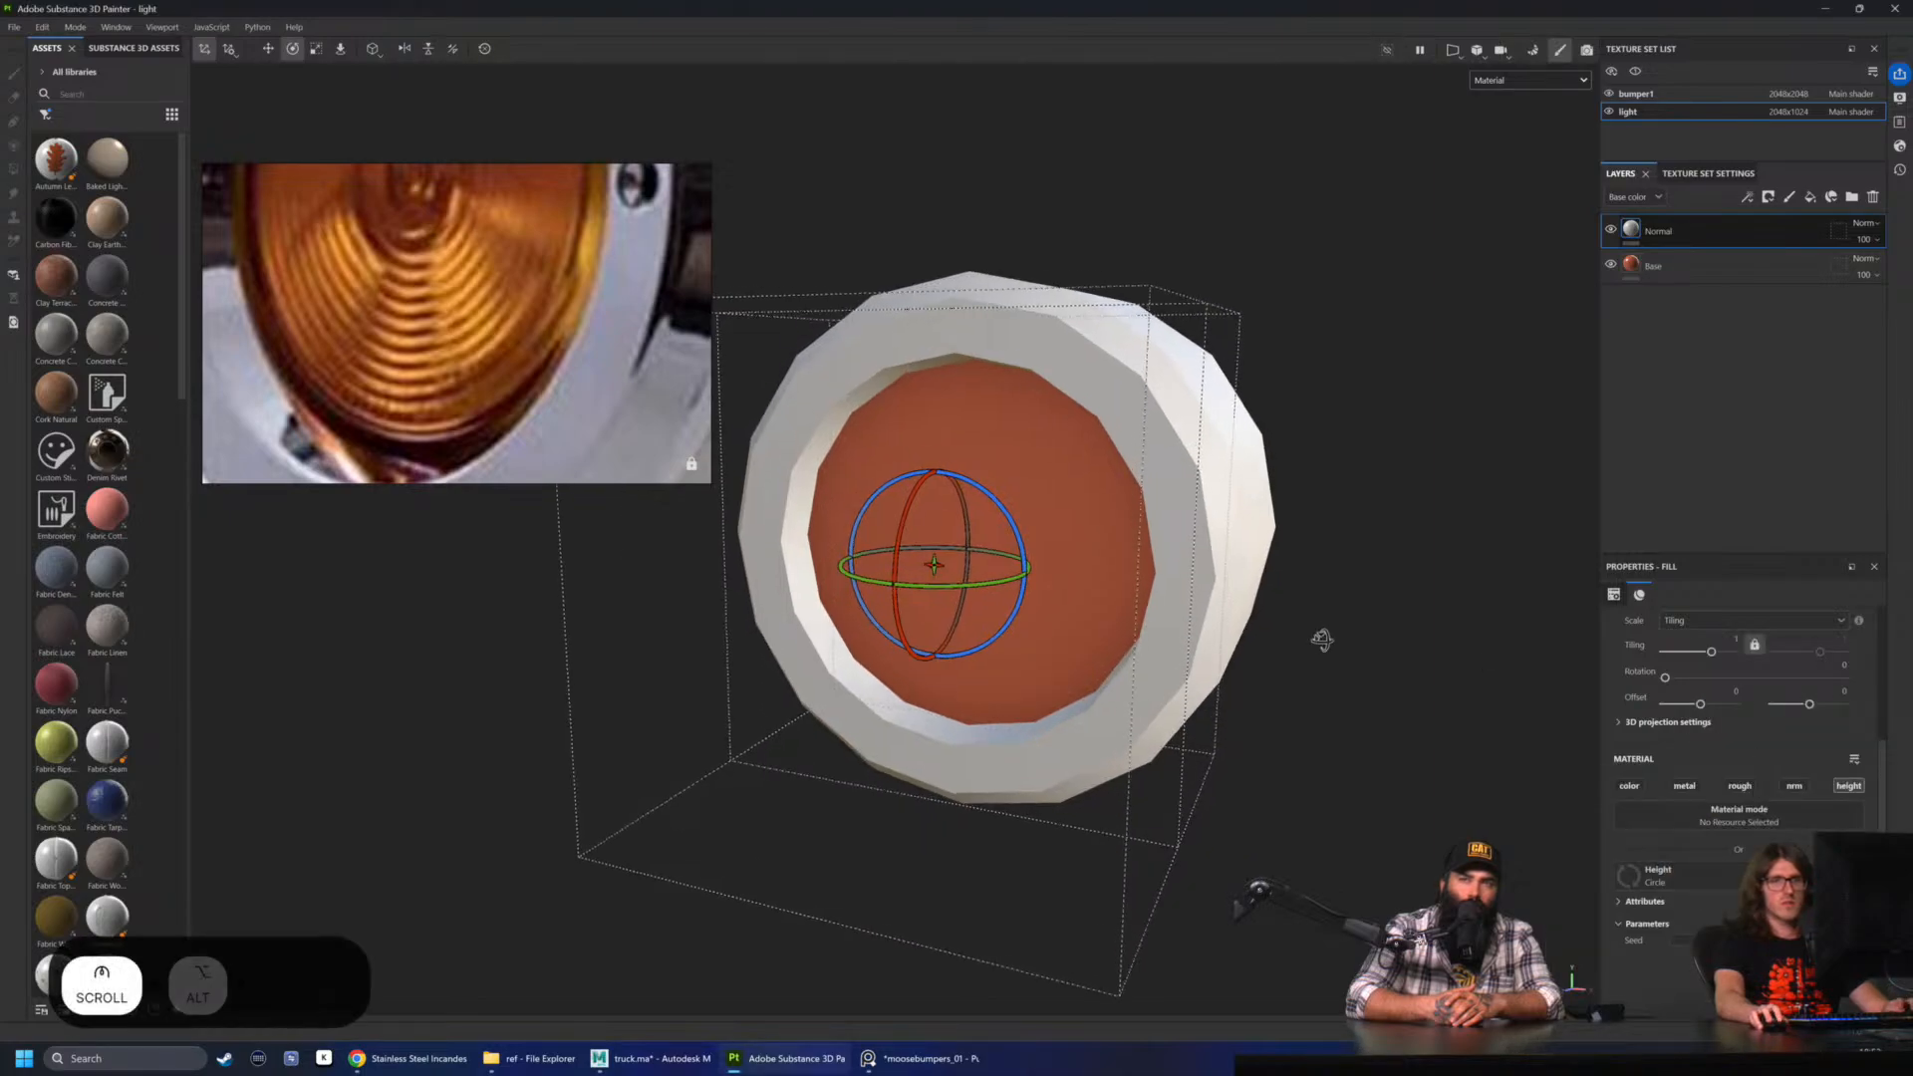
{"action": "left_click", "coordinate": [1323, 641], "text": "alt"}
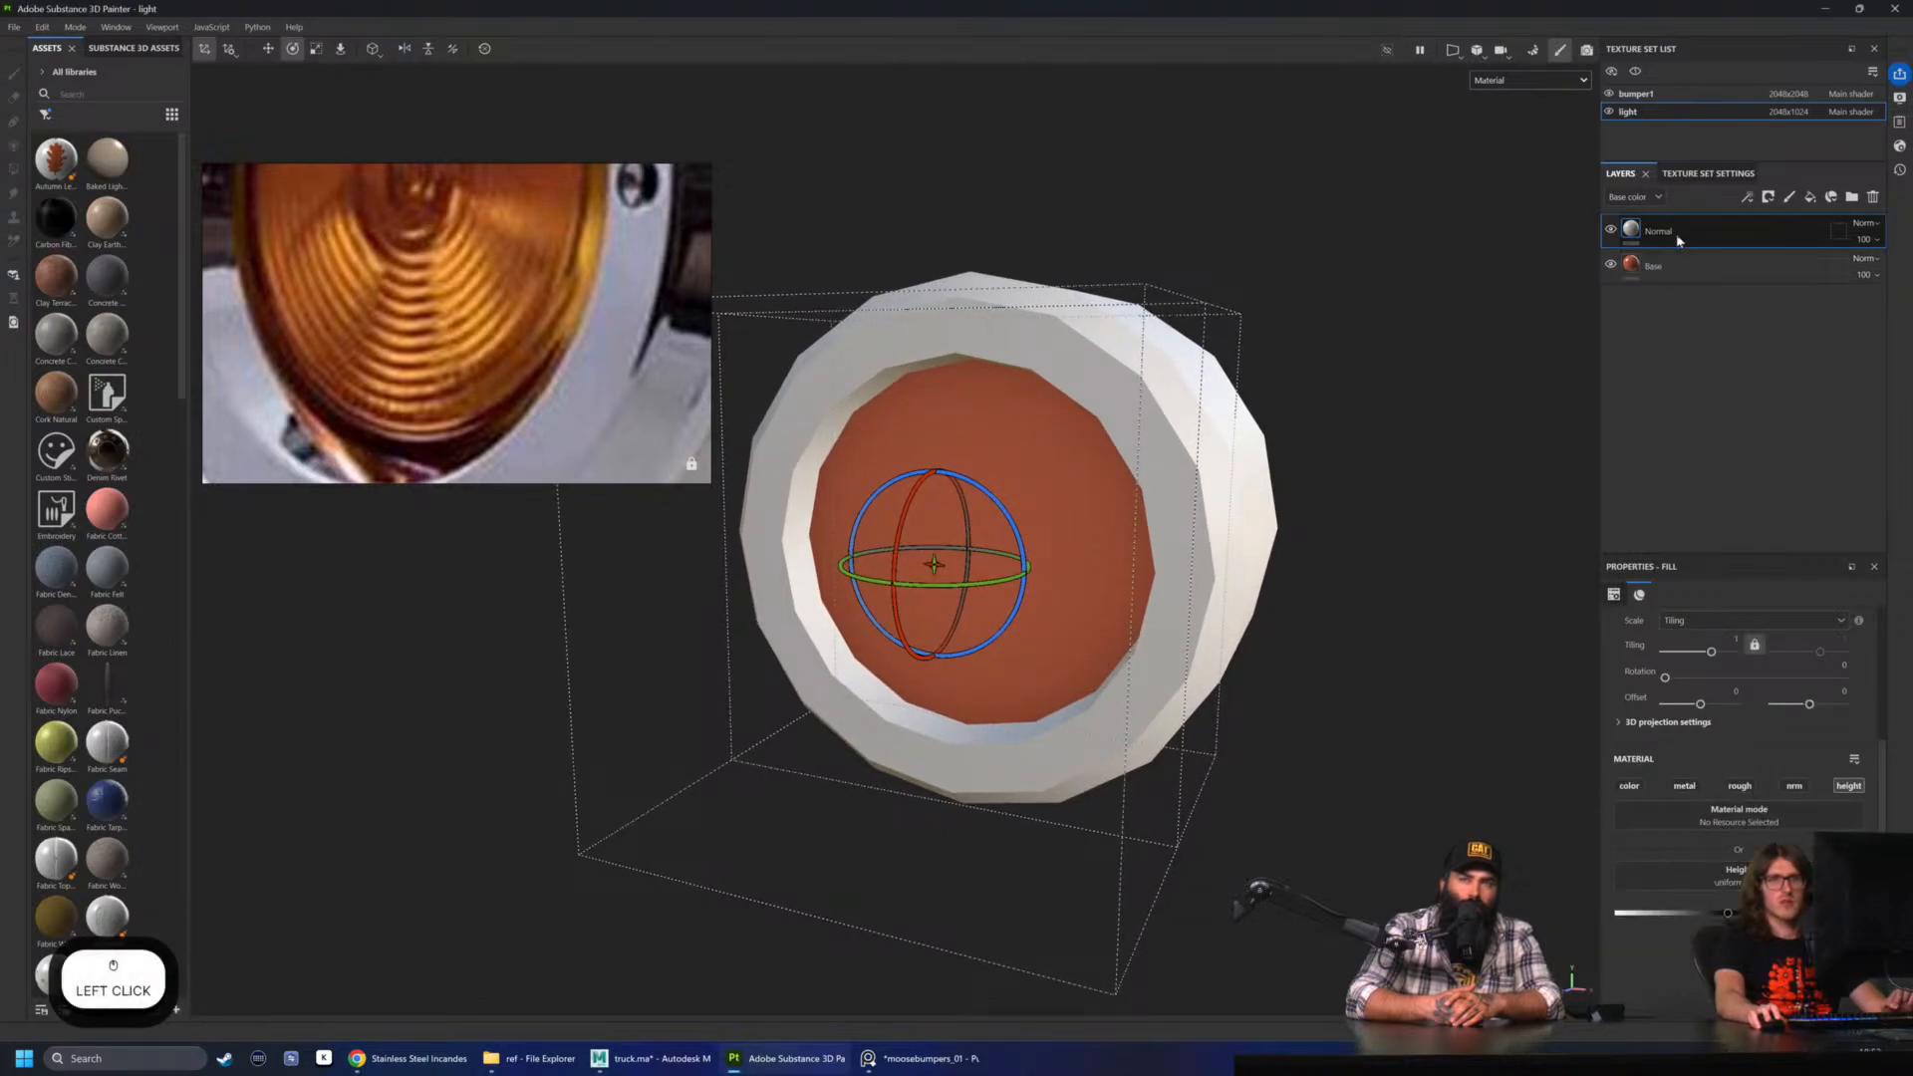
- Add a bitmap mask to the Normal layer using the Circle texture
{"action": "right_click", "coordinate": [1635, 239]}
{"action": "left_click", "coordinate": [1697, 283]}
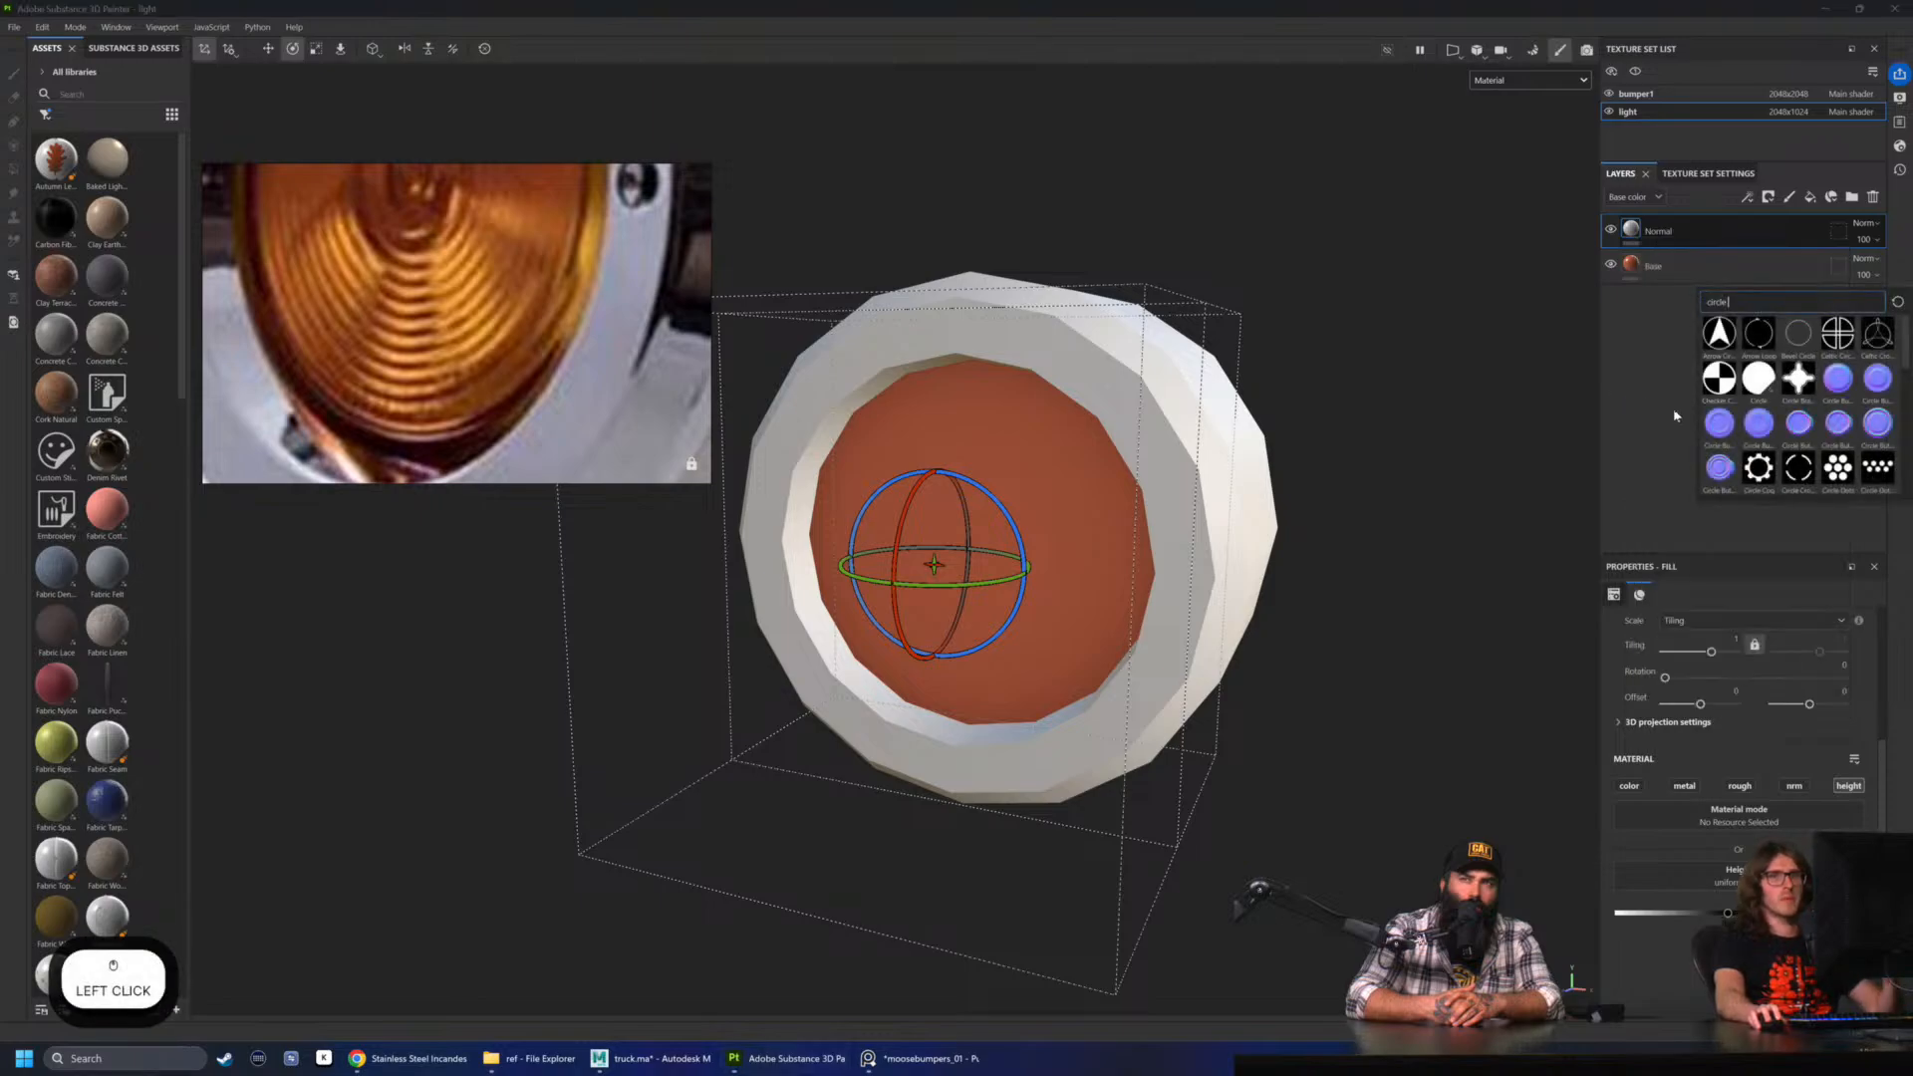
{"action": "left_click", "coordinate": [1759, 380]}
{"action": "left_click_drag", "start_coordinate": [1296, 394], "coordinate": [1176, 398], "text": "alt"}
{"action": "left_click_drag", "start_coordinate": [1036, 504], "coordinate": [972, 504], "text": "alt"}
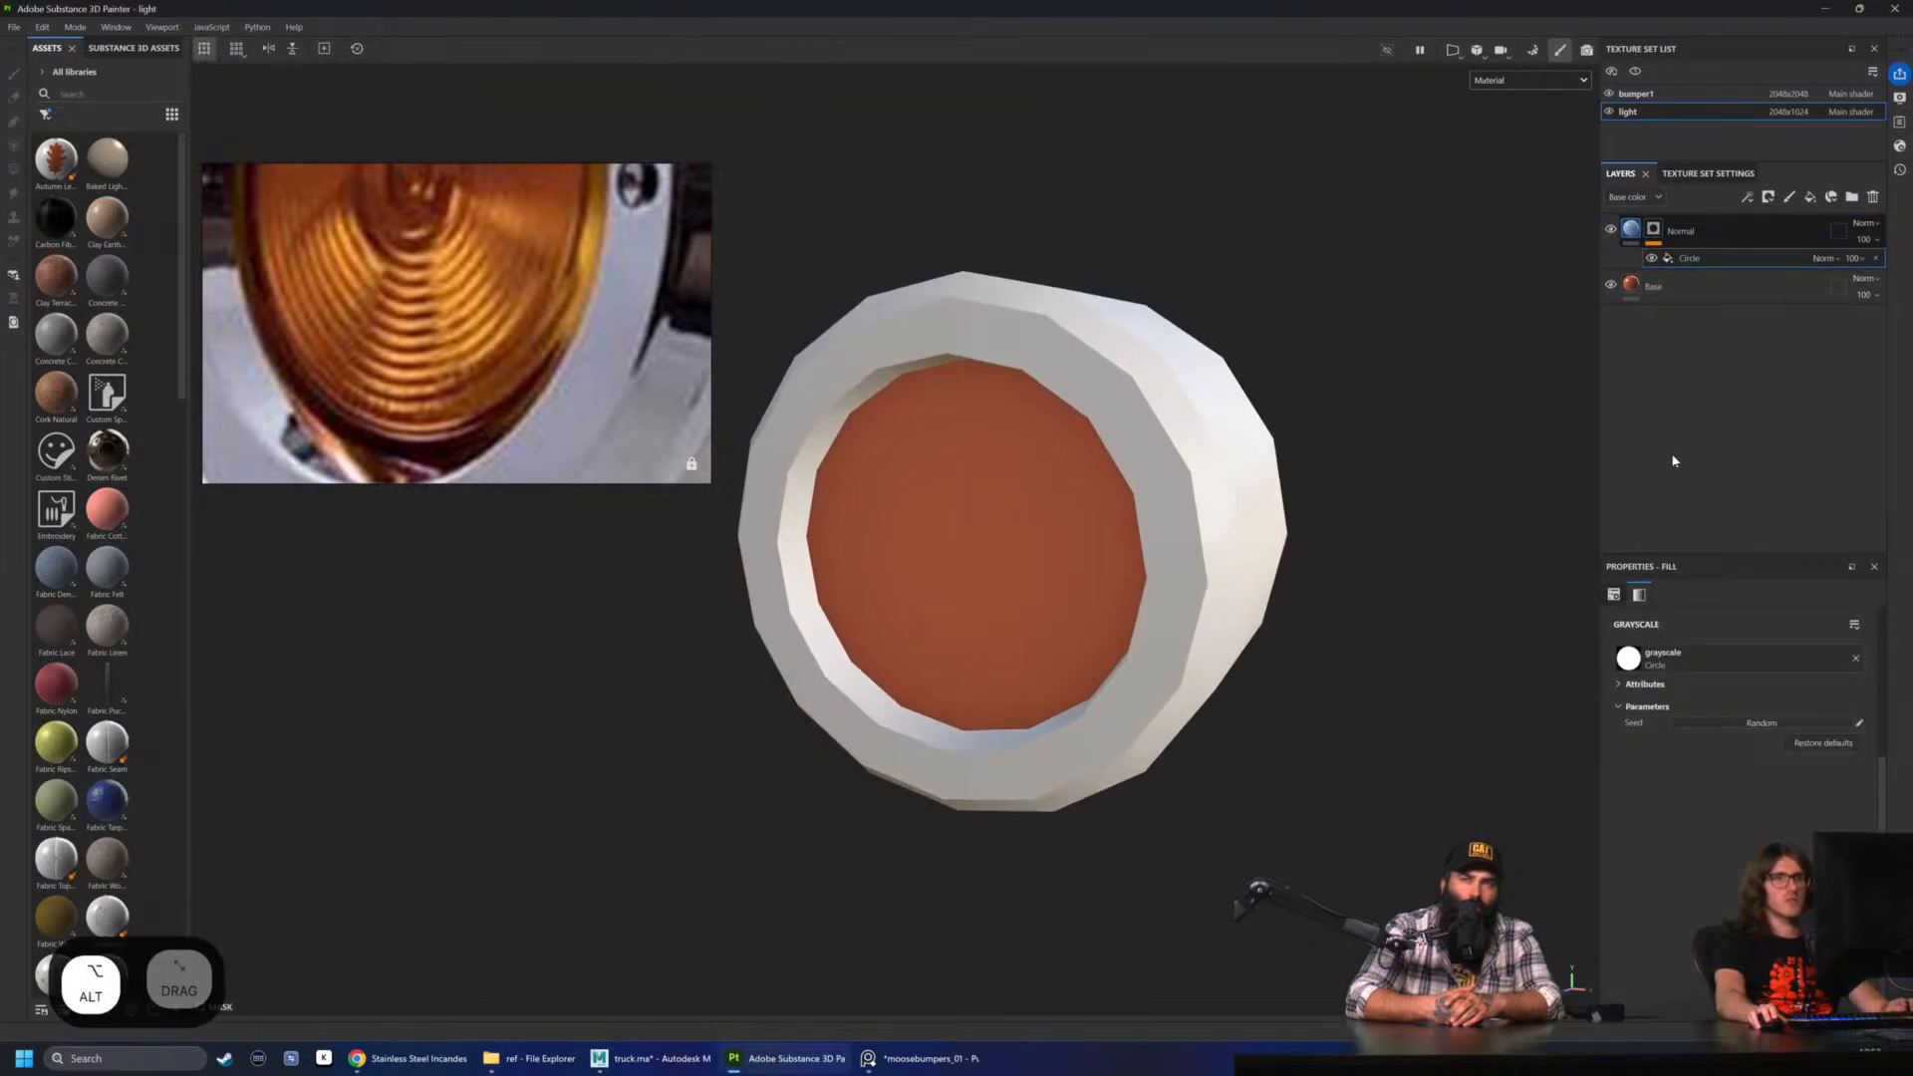
- Set the Circle mask fill to tri-planar projection and fit its projection box over the lens
{"action": "scroll", "coordinate": [1713, 697], "scroll_direction": "up", "scroll_amount": 4}
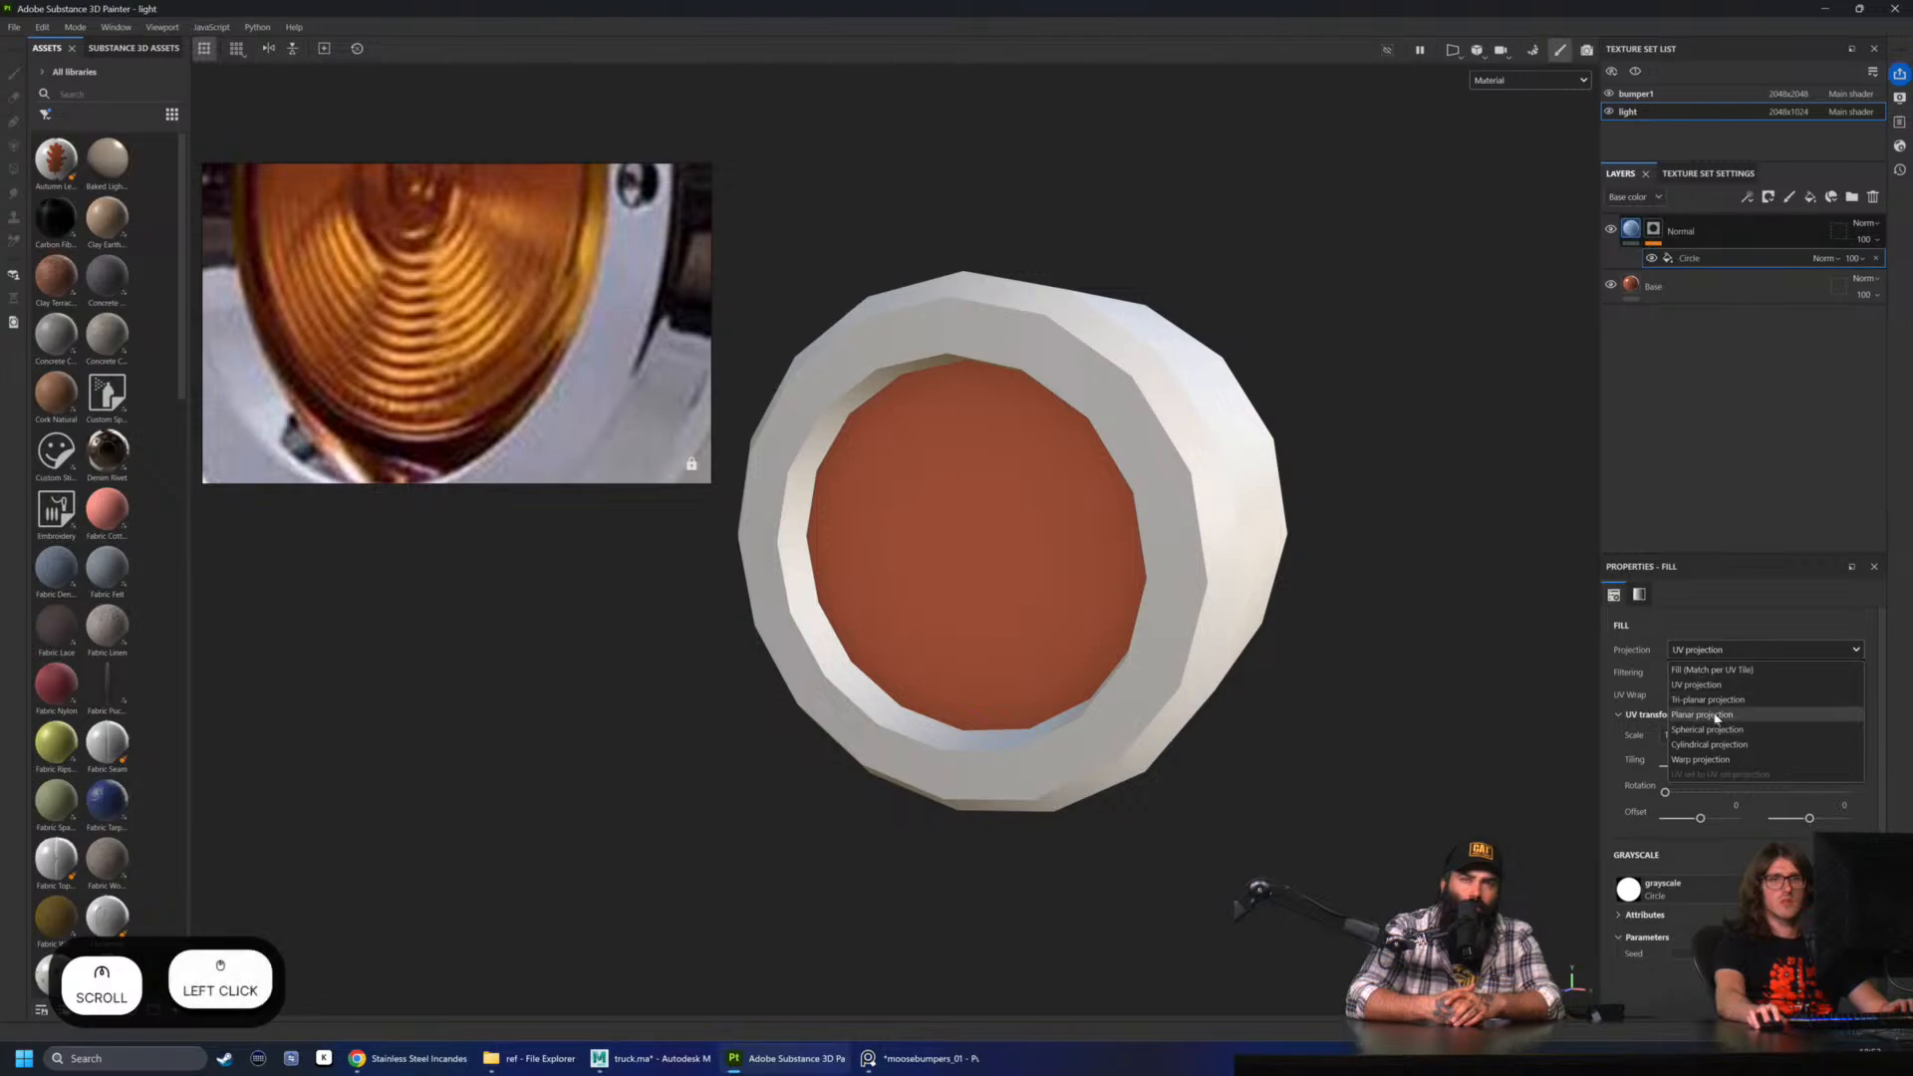
{"action": "left_click", "coordinate": [1711, 703]}
{"action": "left_click_drag", "start_coordinate": [1196, 598], "coordinate": [1122, 609], "text": "alt"}
{"action": "key", "text": "w"}
{"action": "left_click_drag", "start_coordinate": [985, 529], "coordinate": [928, 598]}
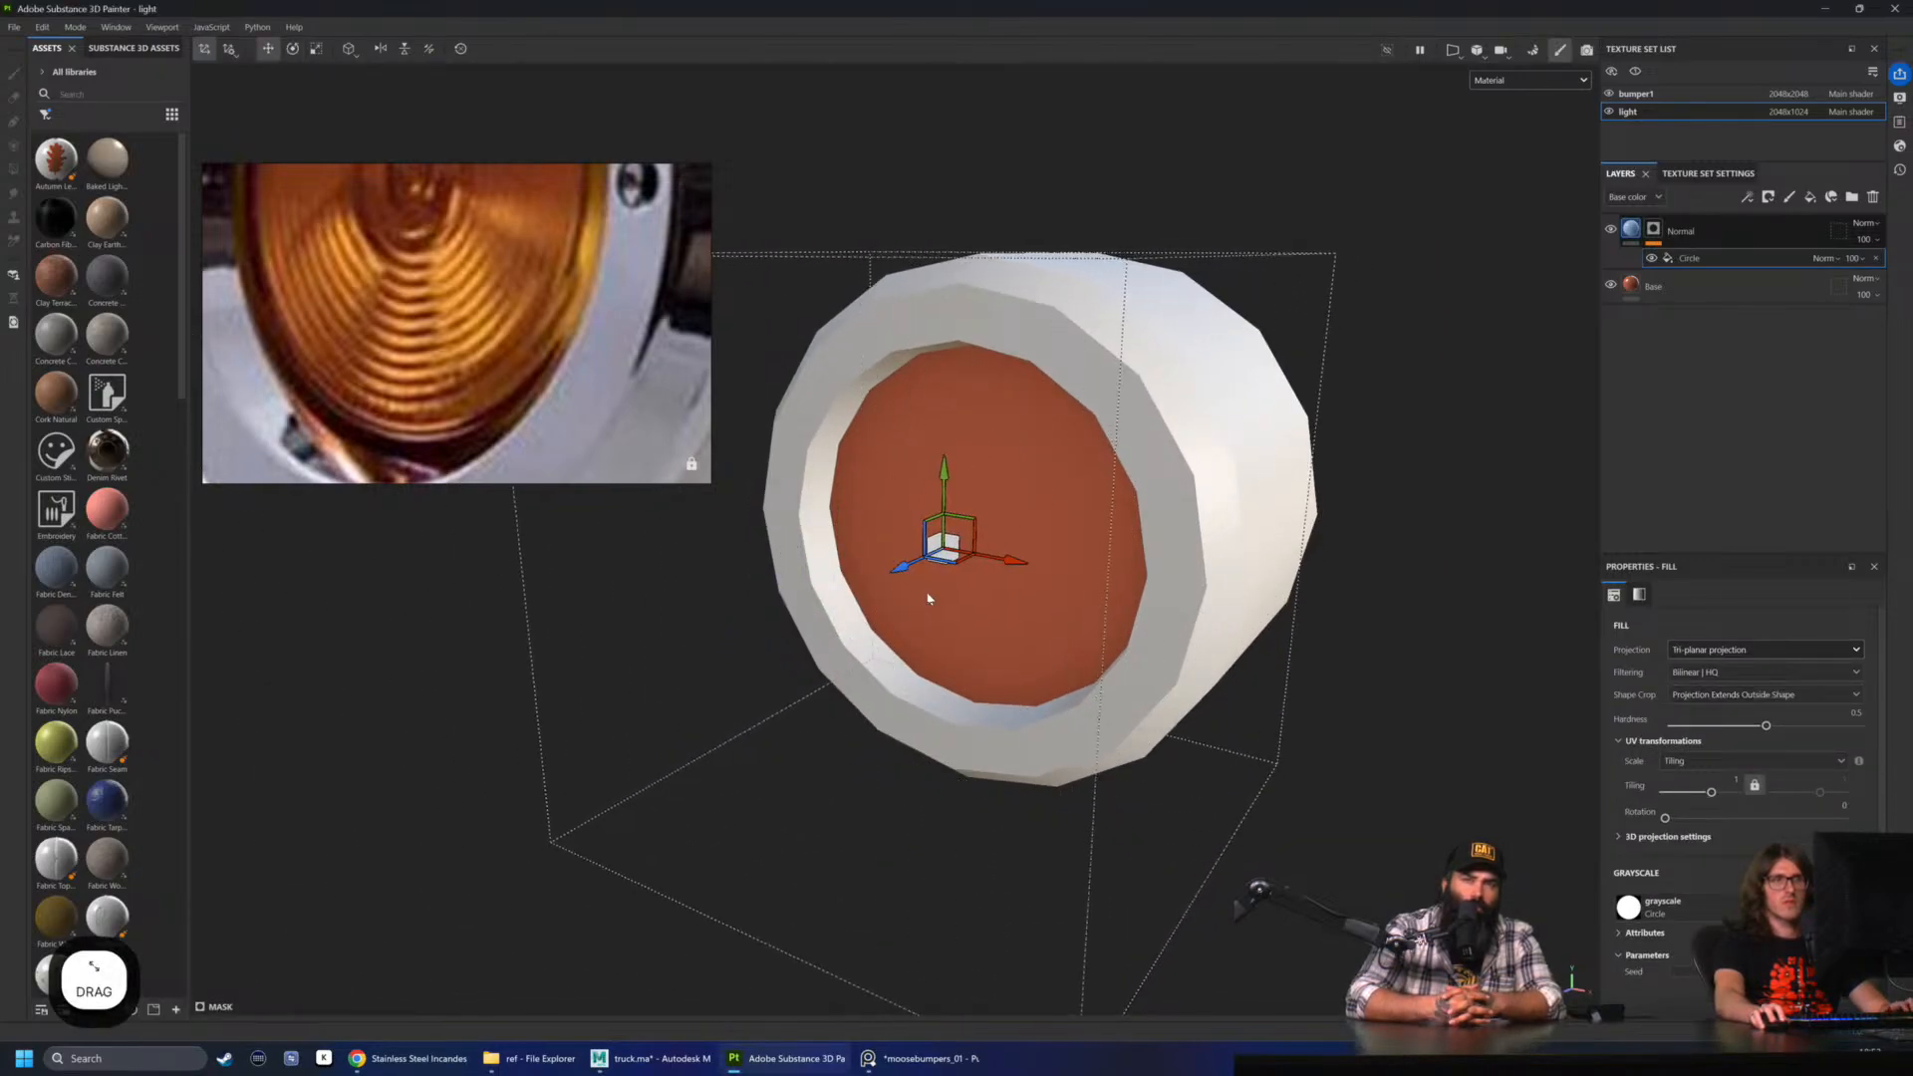
{"action": "key", "text": "ctrl+z"}
{"action": "key", "text": "ctrl+z"}
{"action": "key", "text": "ctrl+z"}
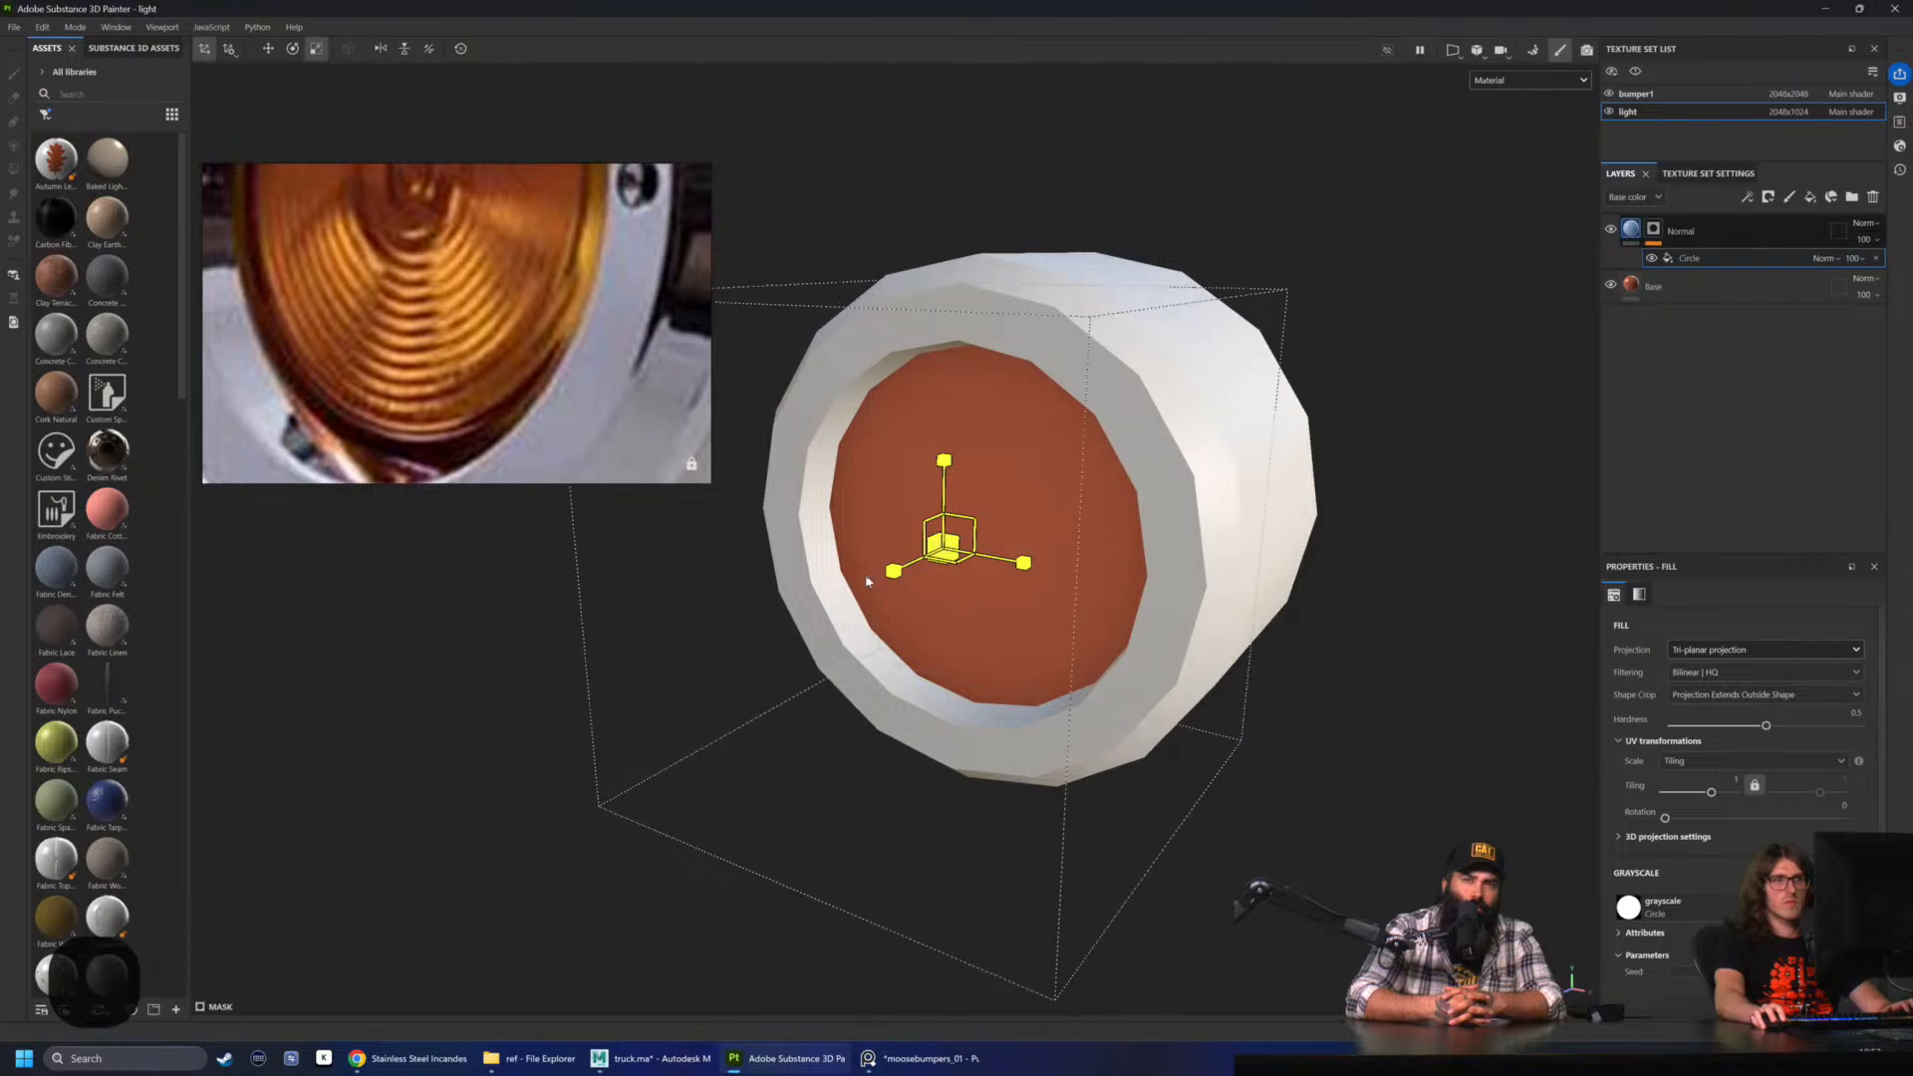
{"action": "key", "text": "w"}
{"action": "mouse_move", "coordinate": [942, 578]}
{"action": "left_mouse_down"}
{"action": "mouse_move", "coordinate": [852, 592]}
{"action": "mouse_move", "coordinate": [959, 574]}
{"action": "left_mouse_up"}
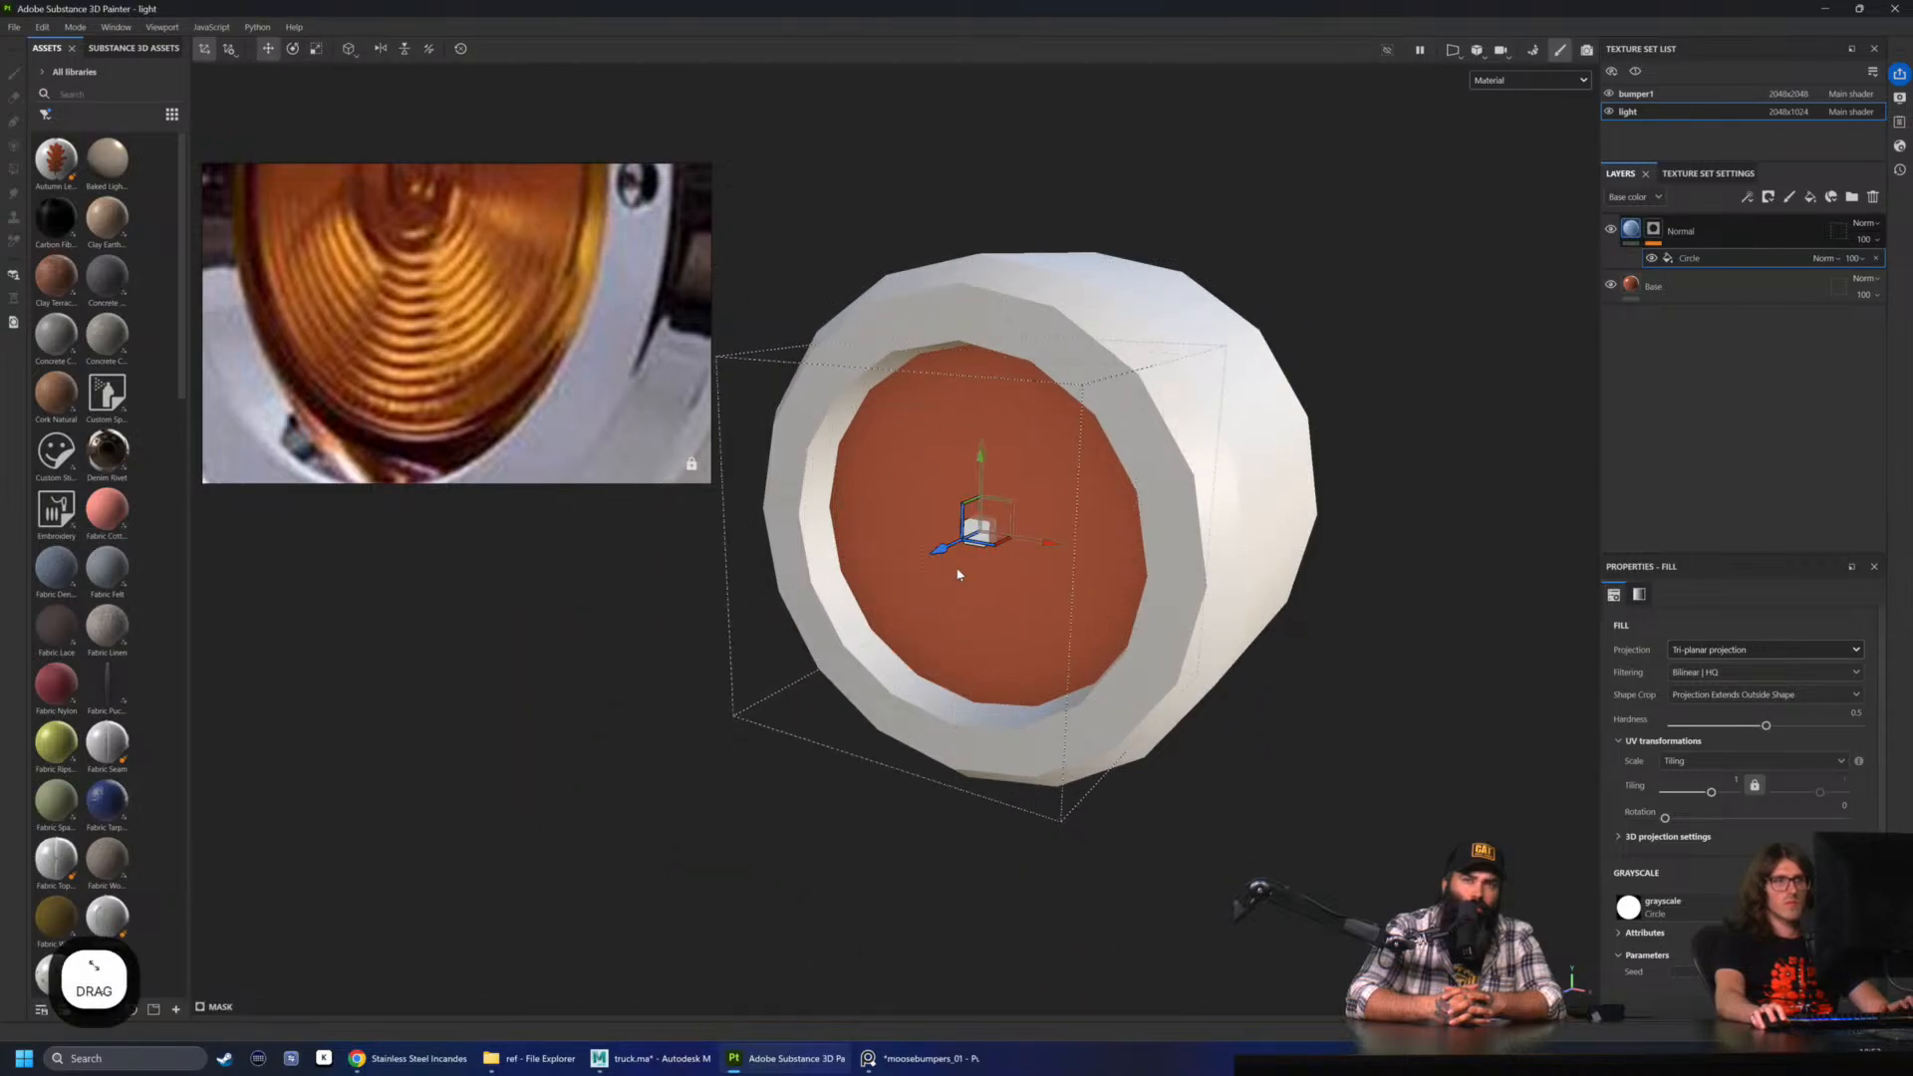
- Switch the Circle mask fill to planar projection and adjust the Normal layer's uniform height value
{"action": "left_click", "coordinate": [1702, 653]}
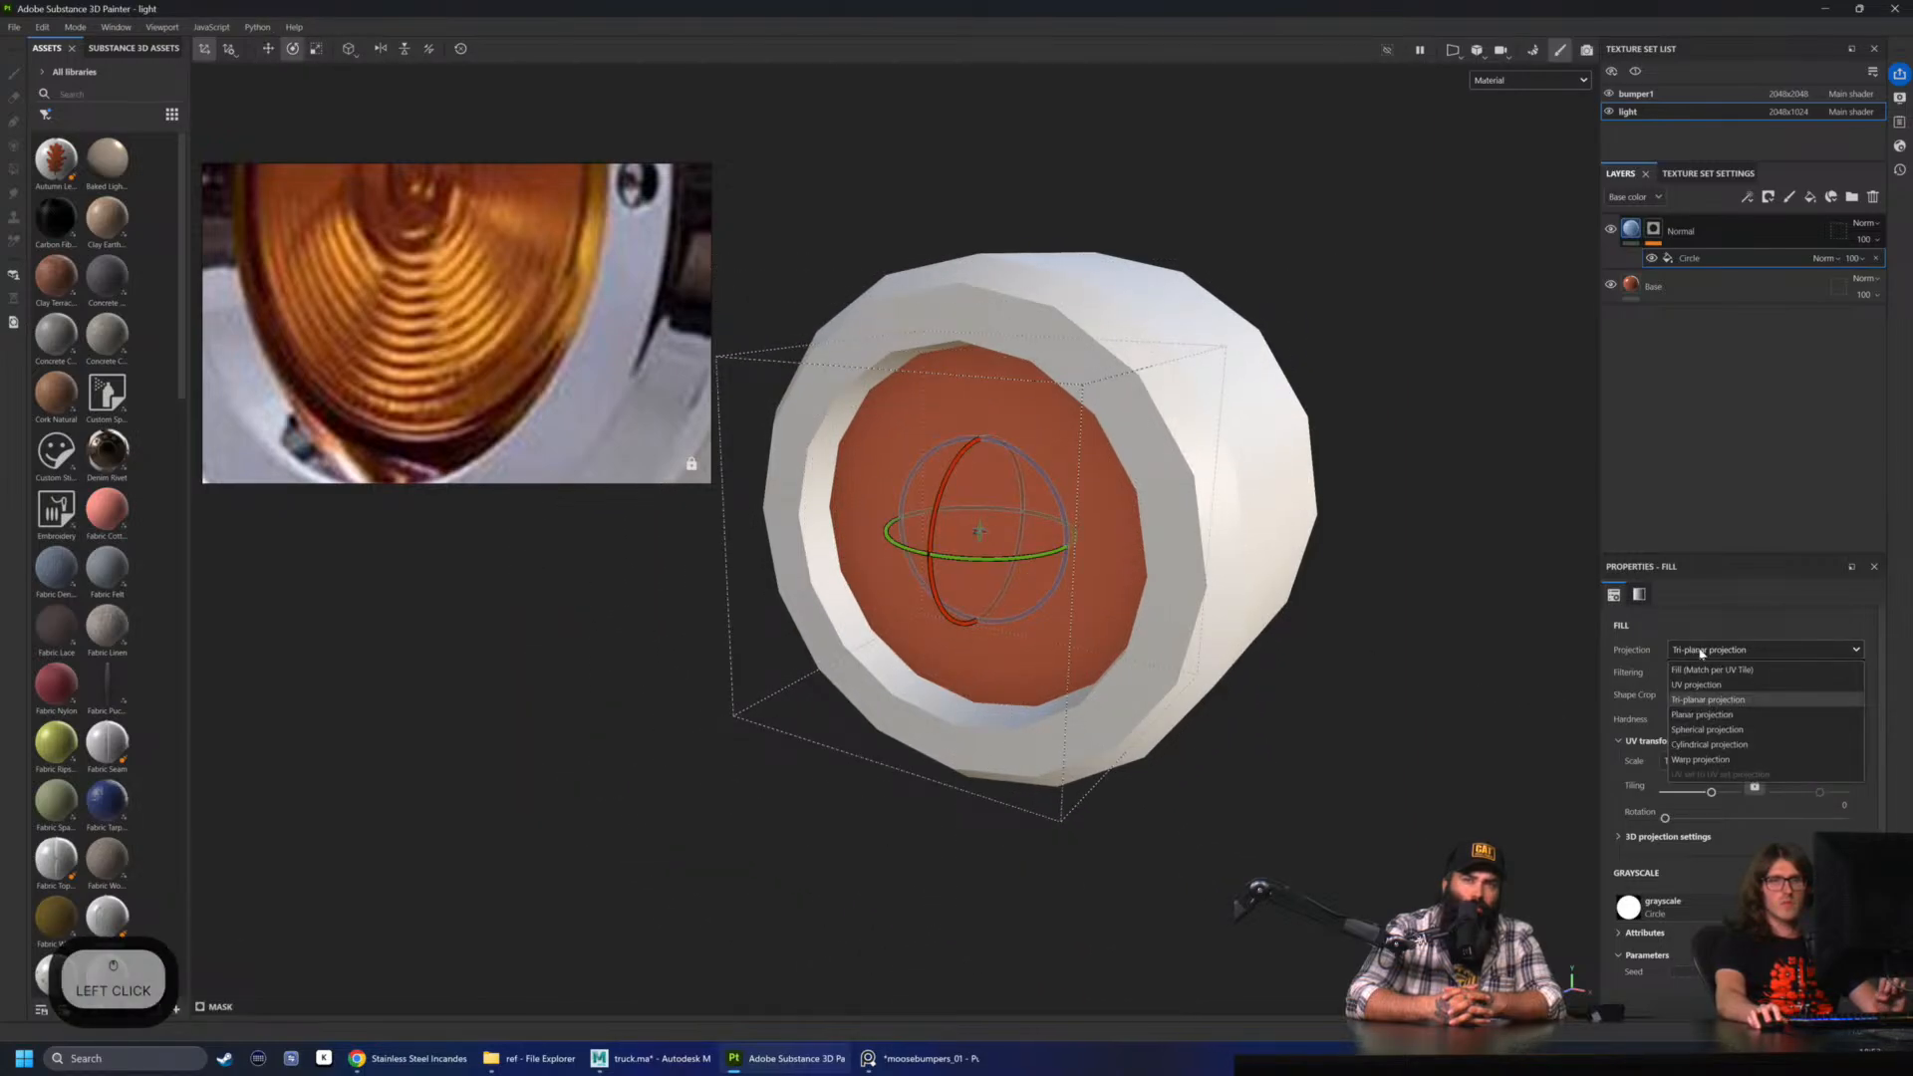
{"action": "left_click", "coordinate": [1708, 714]}
{"action": "left_click_drag", "start_coordinate": [1246, 558], "coordinate": [1473, 329], "text": "alt"}
{"action": "left_click", "coordinate": [1626, 233]}
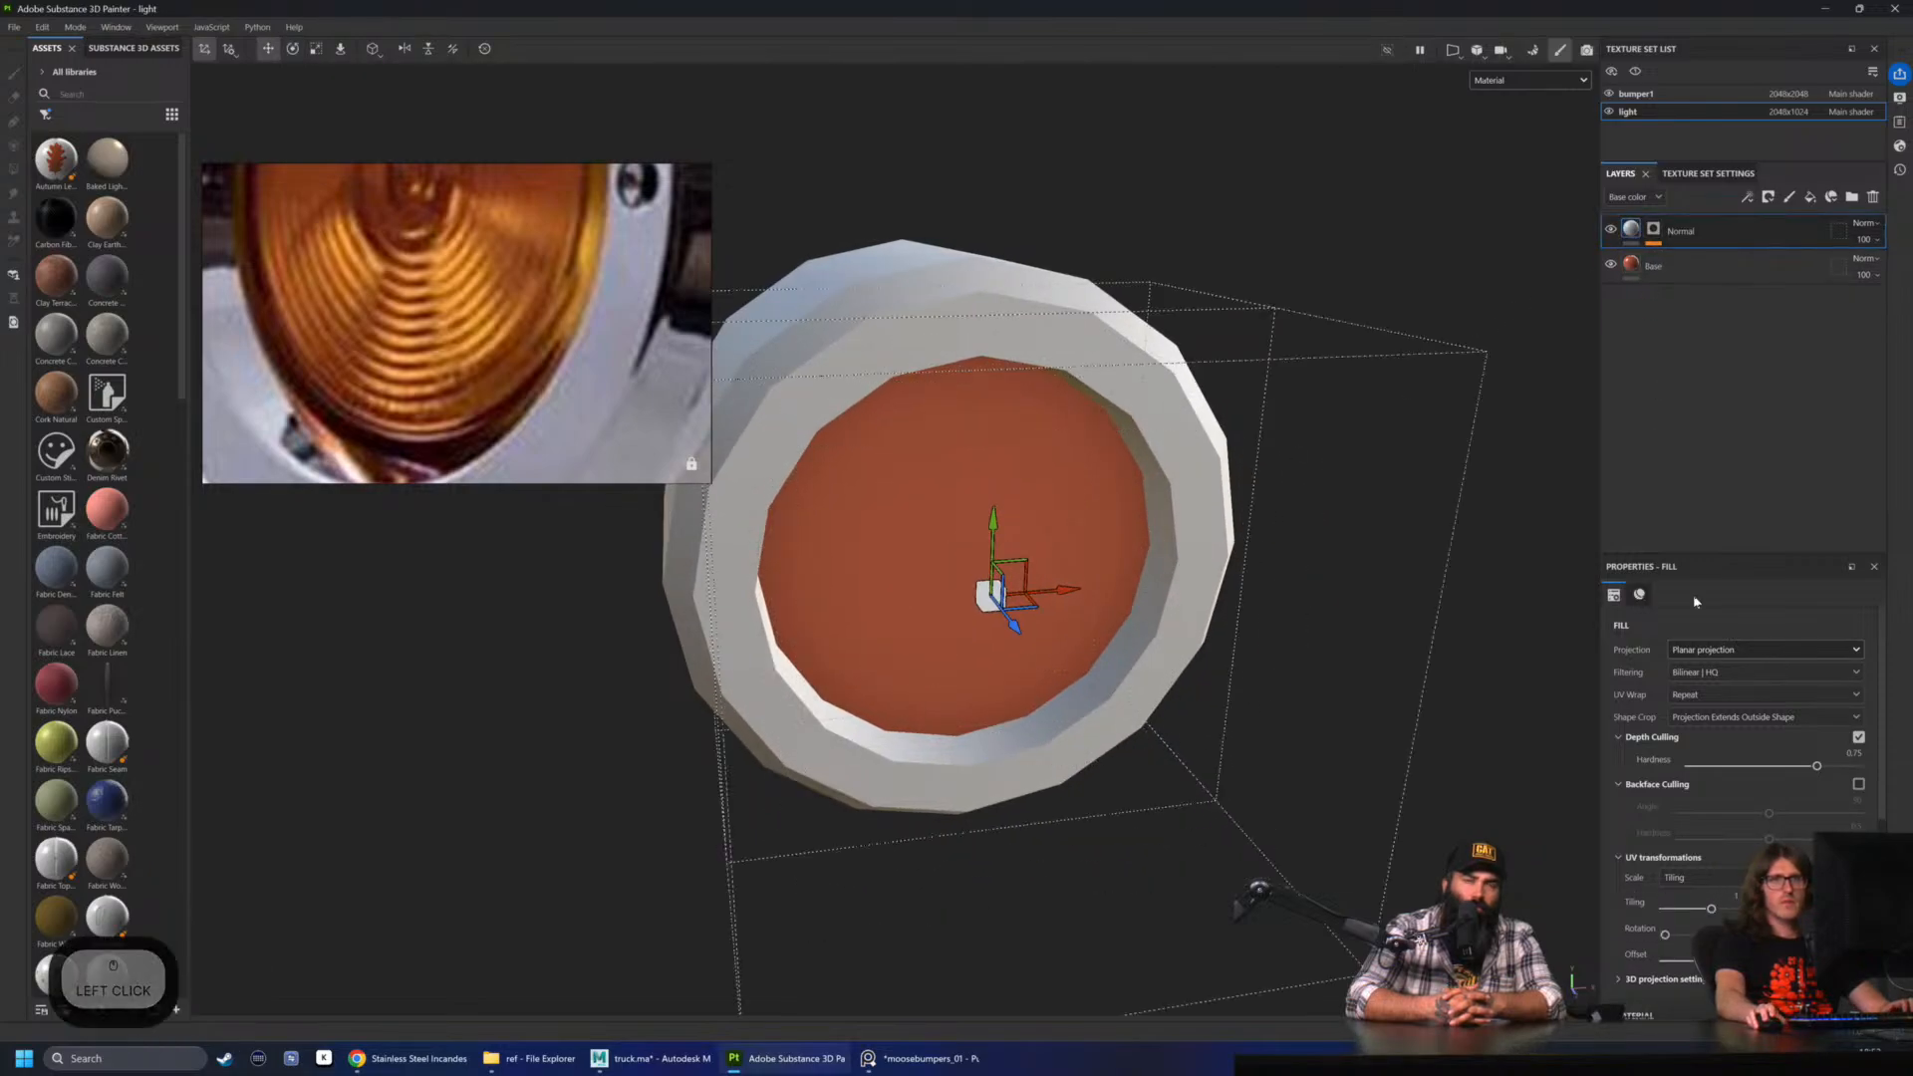
{"action": "scroll", "coordinate": [1784, 797], "scroll_direction": "down", "scroll_amount": 4}
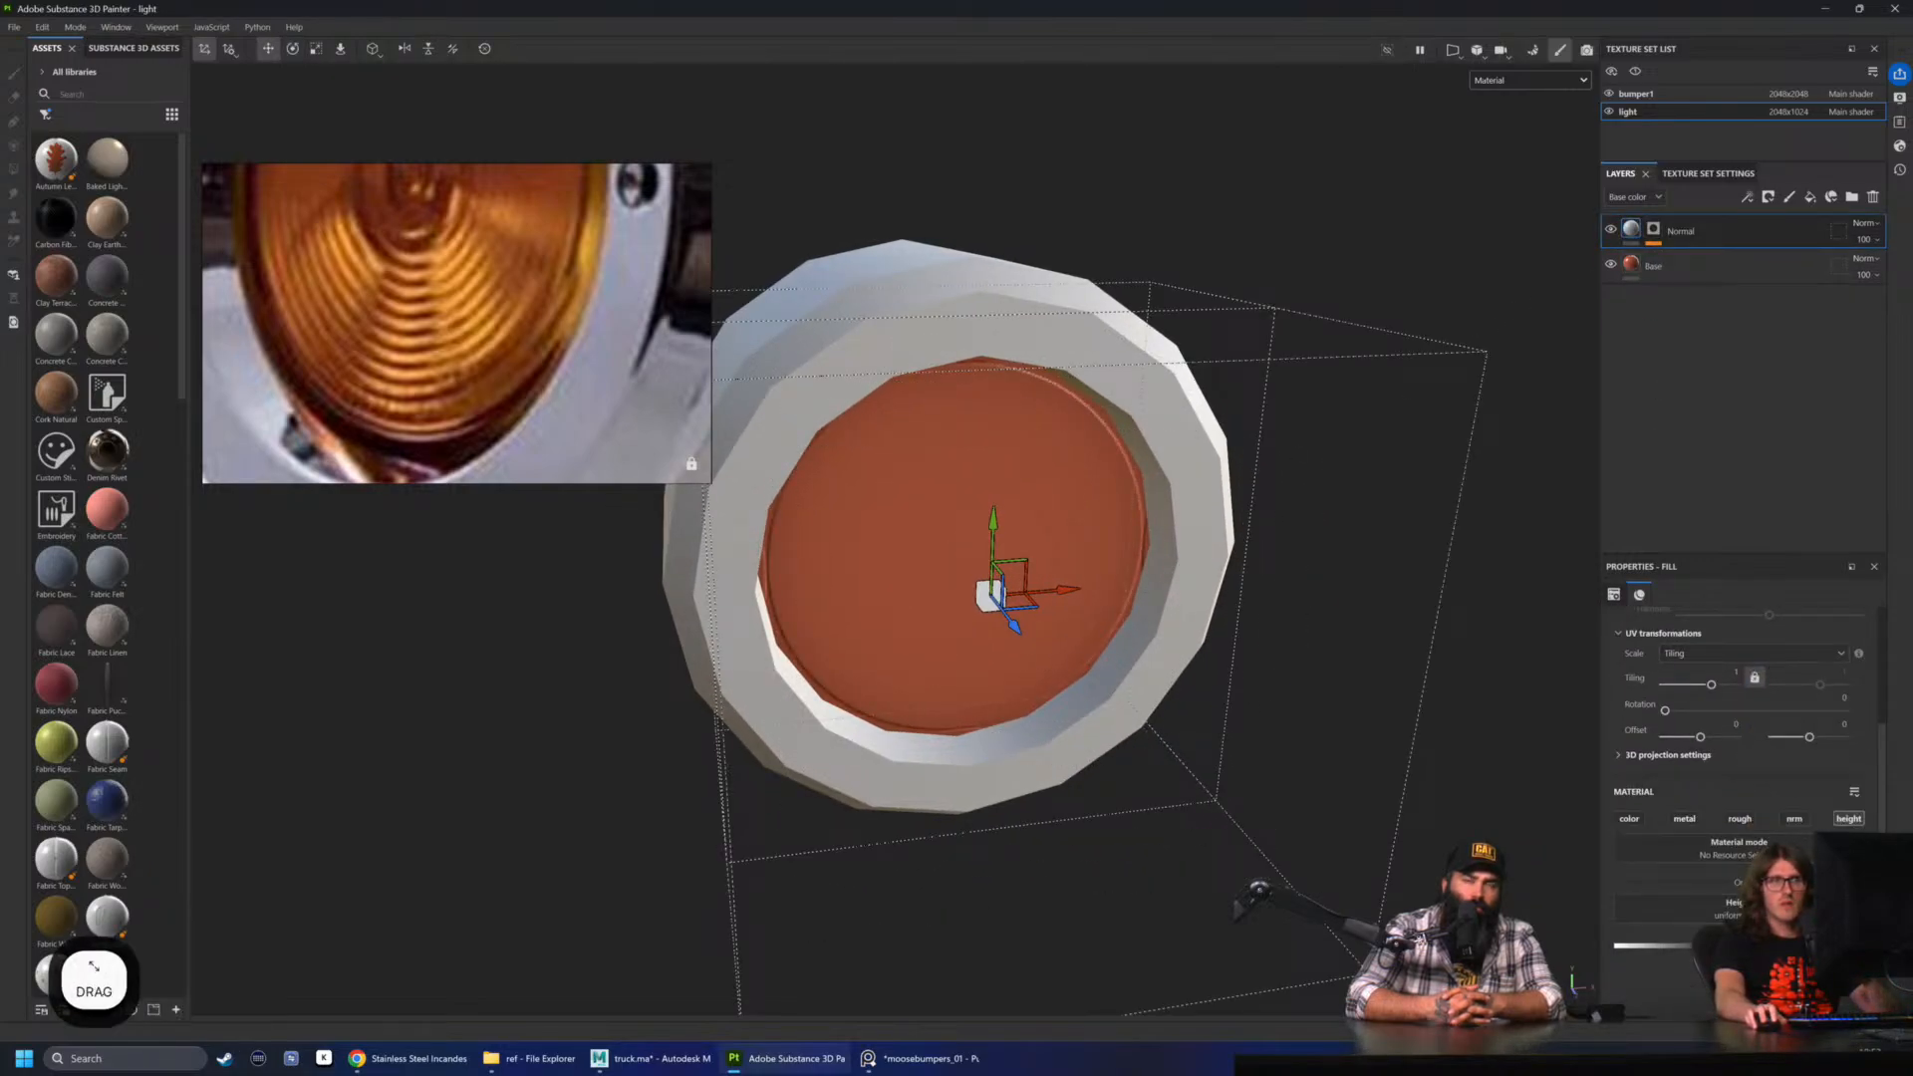
- Scale the Circle mask's planar projection to fit inside the outer edge of the lens
{"action": "left_click", "coordinate": [1657, 235]}
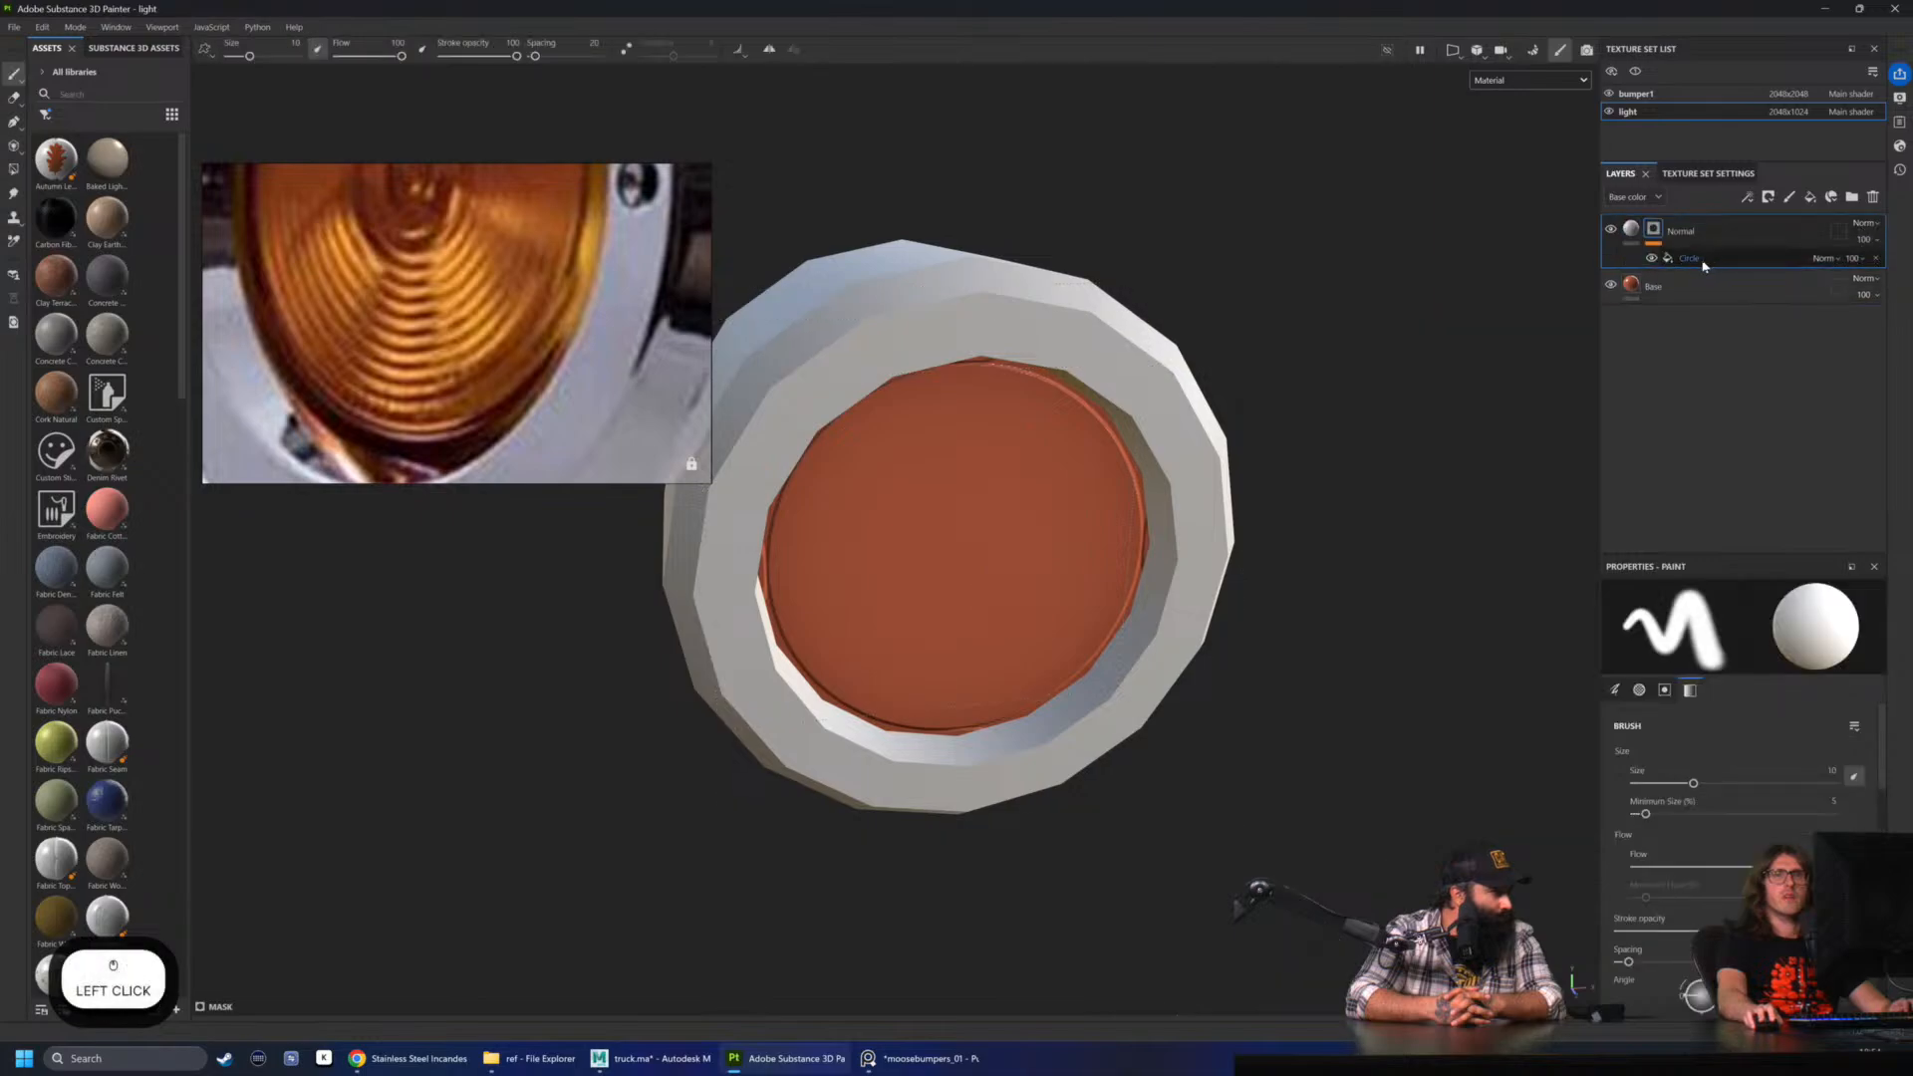
{"action": "left_click", "coordinate": [1704, 261]}
{"action": "left_click_drag", "start_coordinate": [1166, 479], "coordinate": [1082, 498], "text": "alt"}
{"action": "key", "text": "r"}
{"action": "left_click_drag", "start_coordinate": [977, 577], "coordinate": [895, 609]}
- Set the Circle mask fill's UV wrap to None
{"action": "scroll", "coordinate": [1730, 716], "scroll_direction": "up", "scroll_amount": 2}
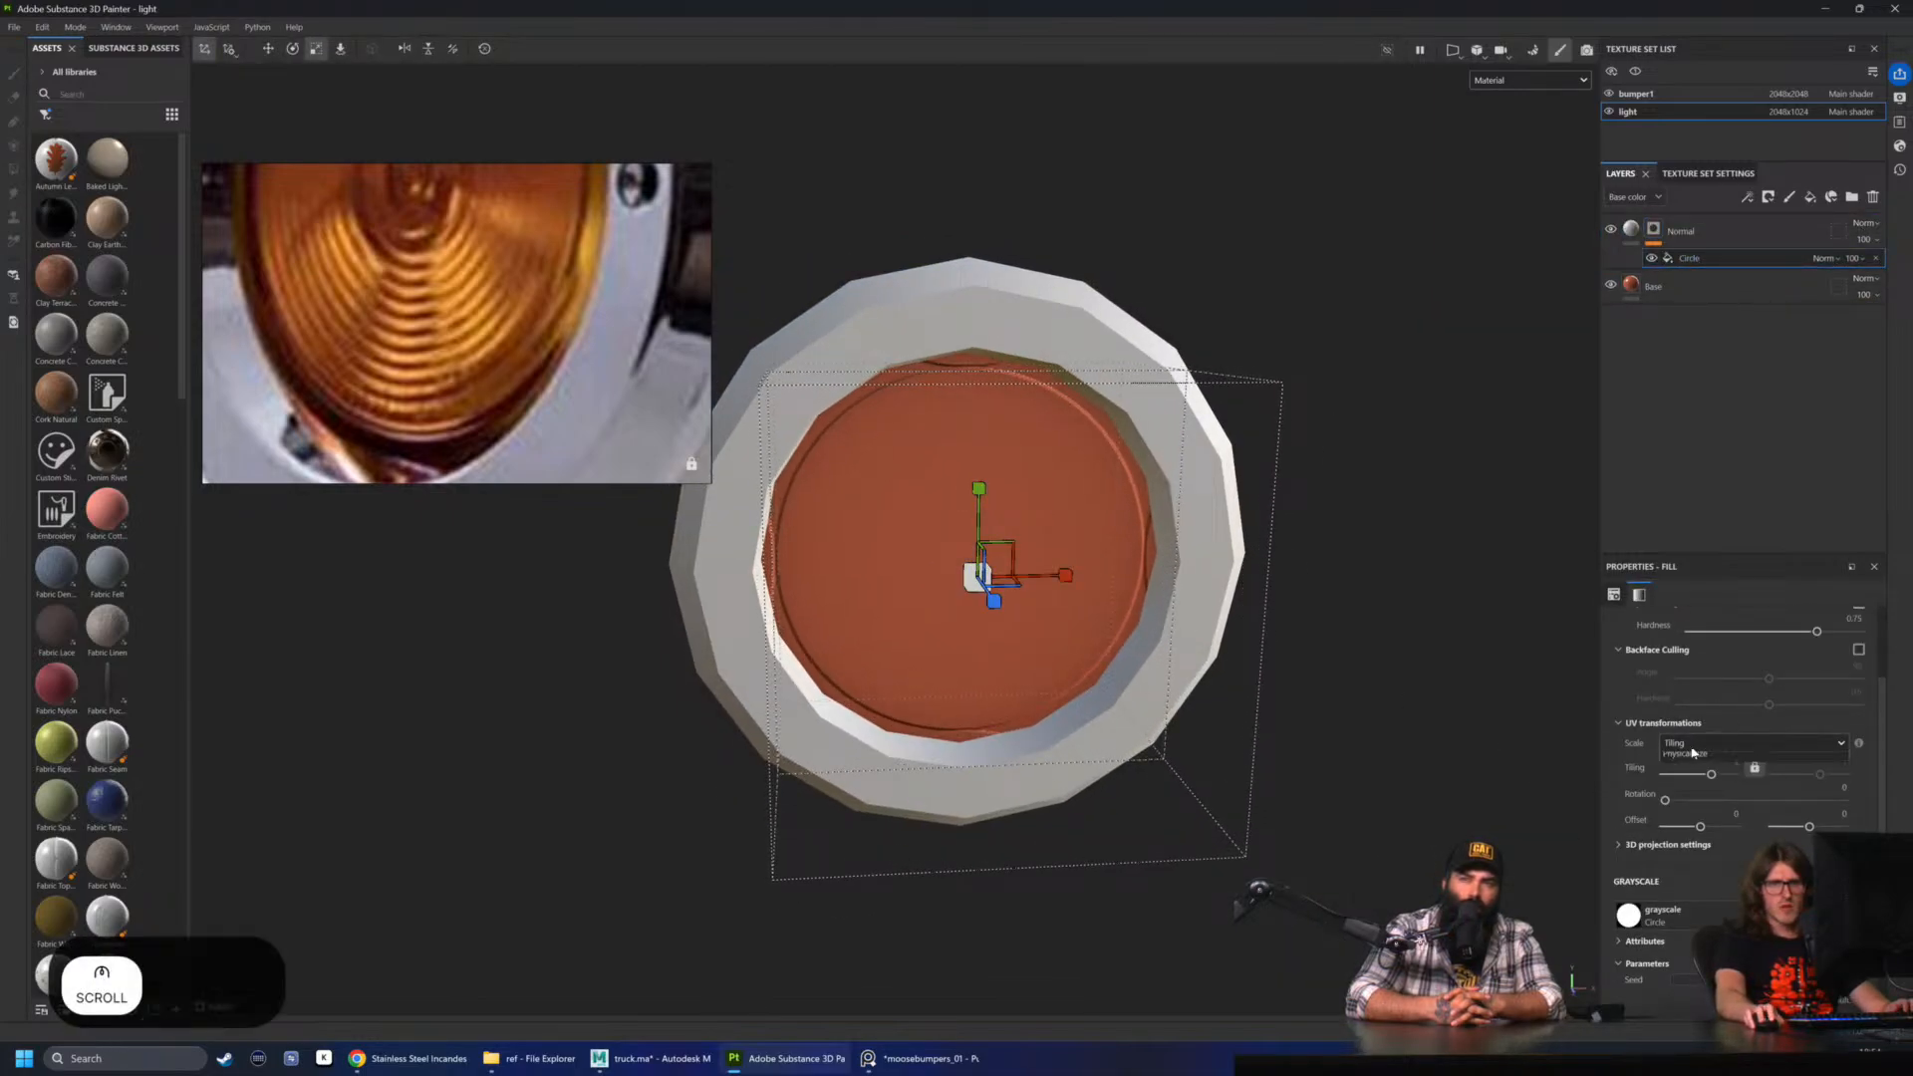
{"action": "scroll", "coordinate": [1761, 772], "scroll_direction": "up", "scroll_amount": 3}
{"action": "left_click", "coordinate": [1717, 695]}
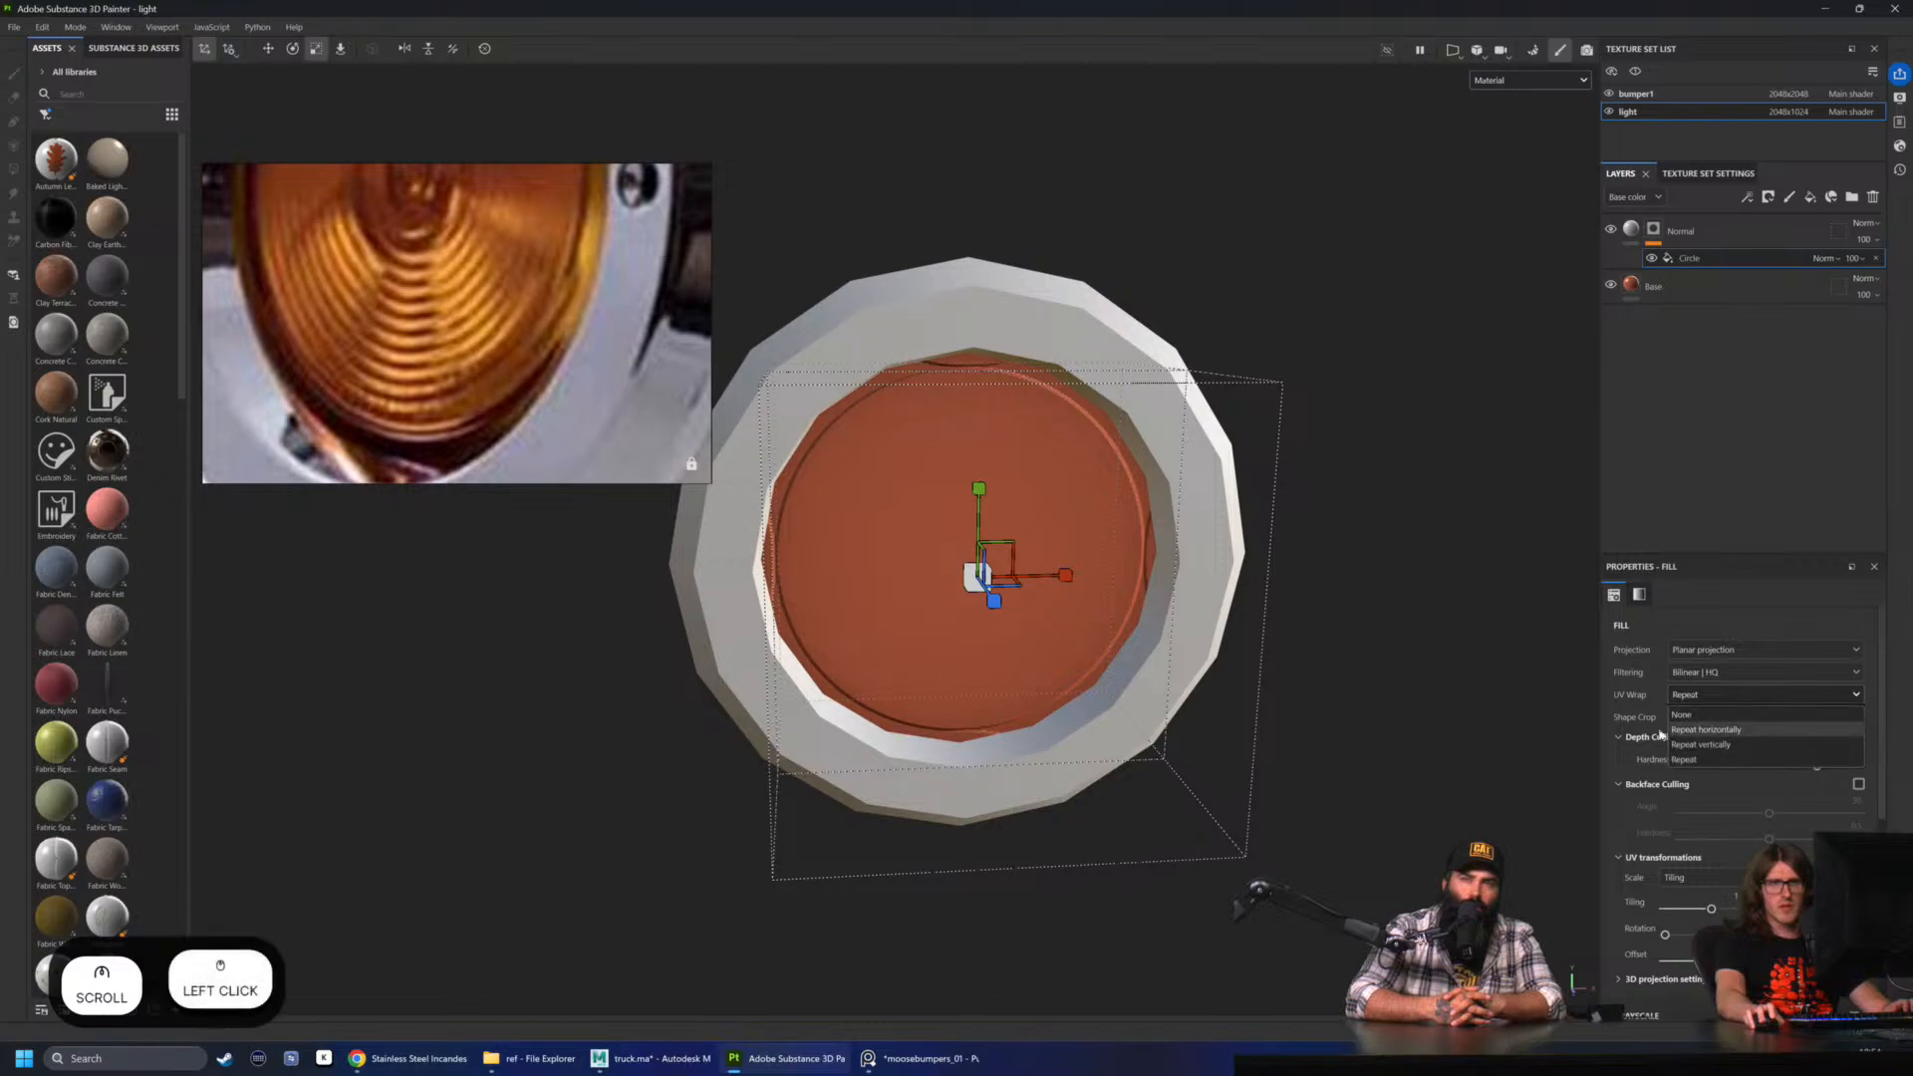
{"action": "left_click", "coordinate": [1714, 737]}
{"action": "left_click_drag", "start_coordinate": [1498, 705], "coordinate": [1332, 628], "text": "alt"}
{"action": "key", "text": "r"}
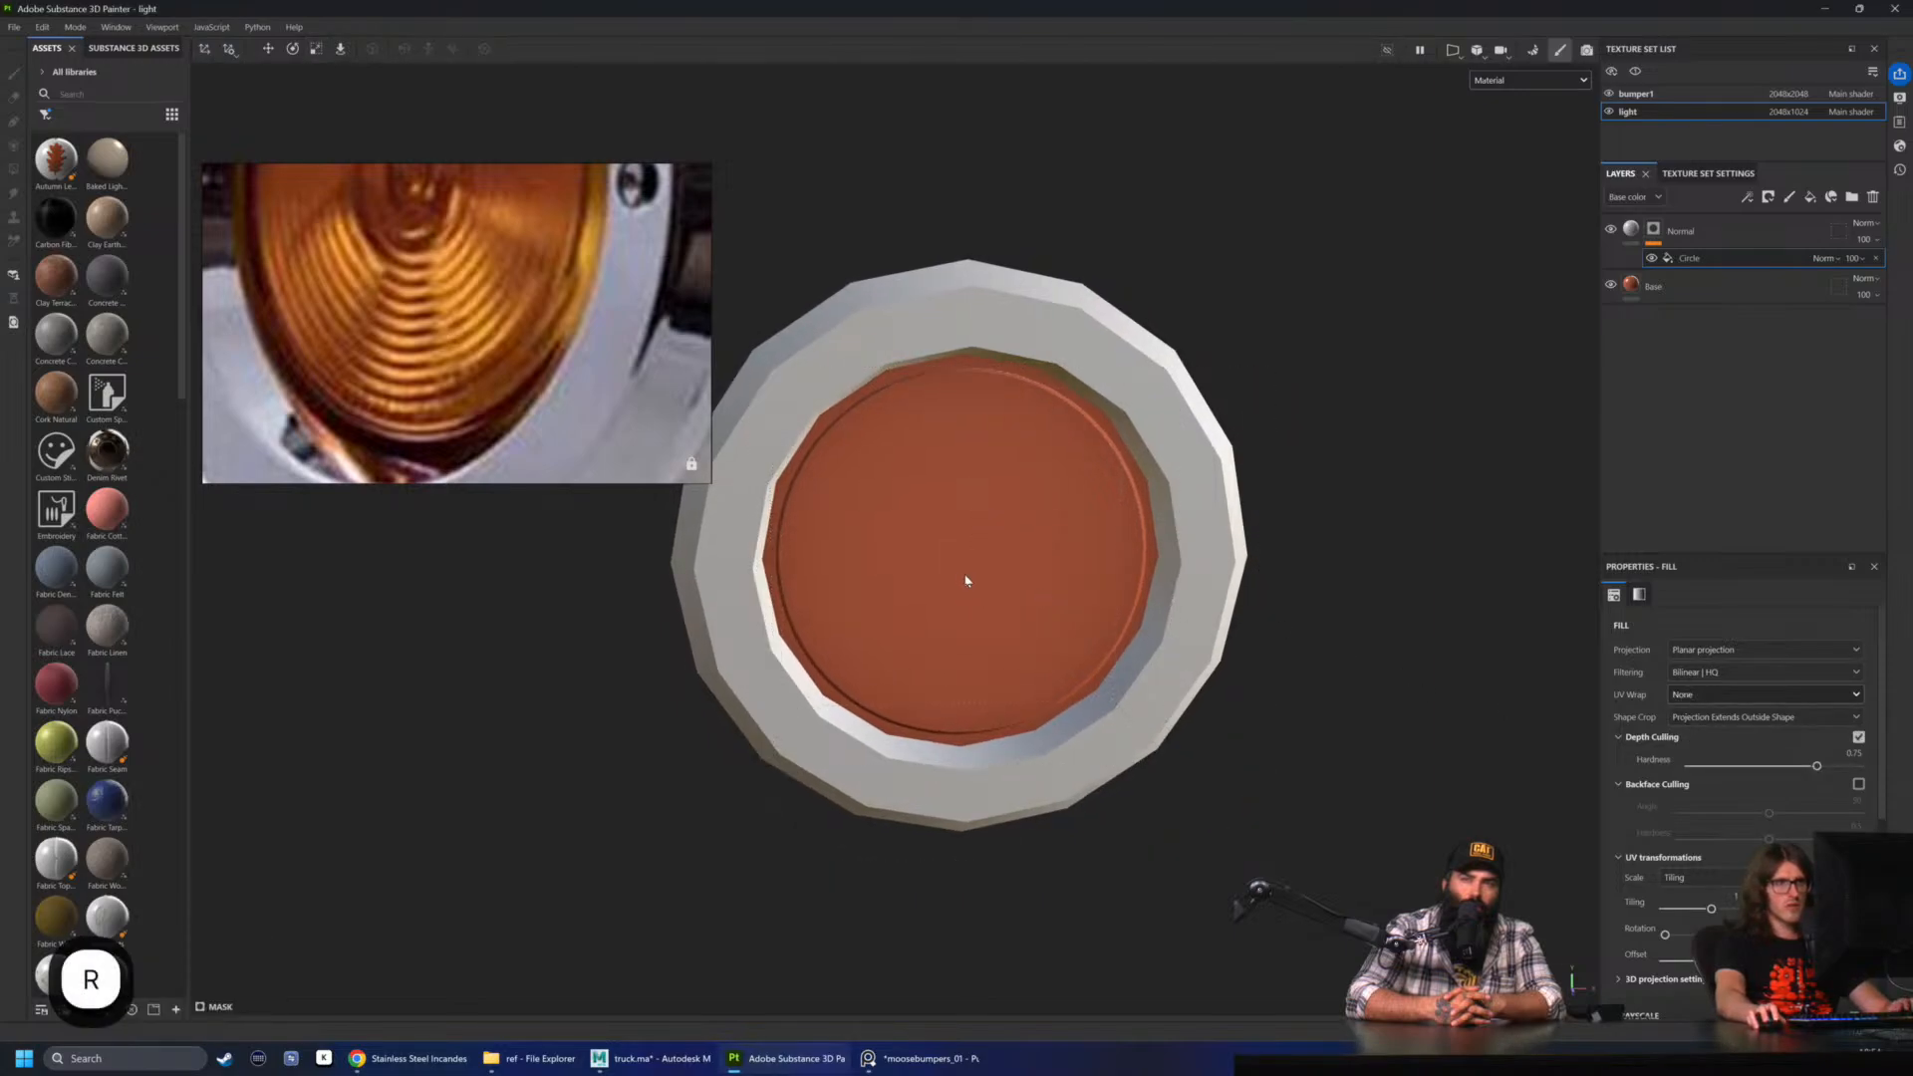
- Examine the raised circle on the lens from several angles and review the Normal layer's and Circle fill's properties
{"action": "left_click_drag", "start_coordinate": [1570, 319], "coordinate": [1518, 351], "text": "alt"}
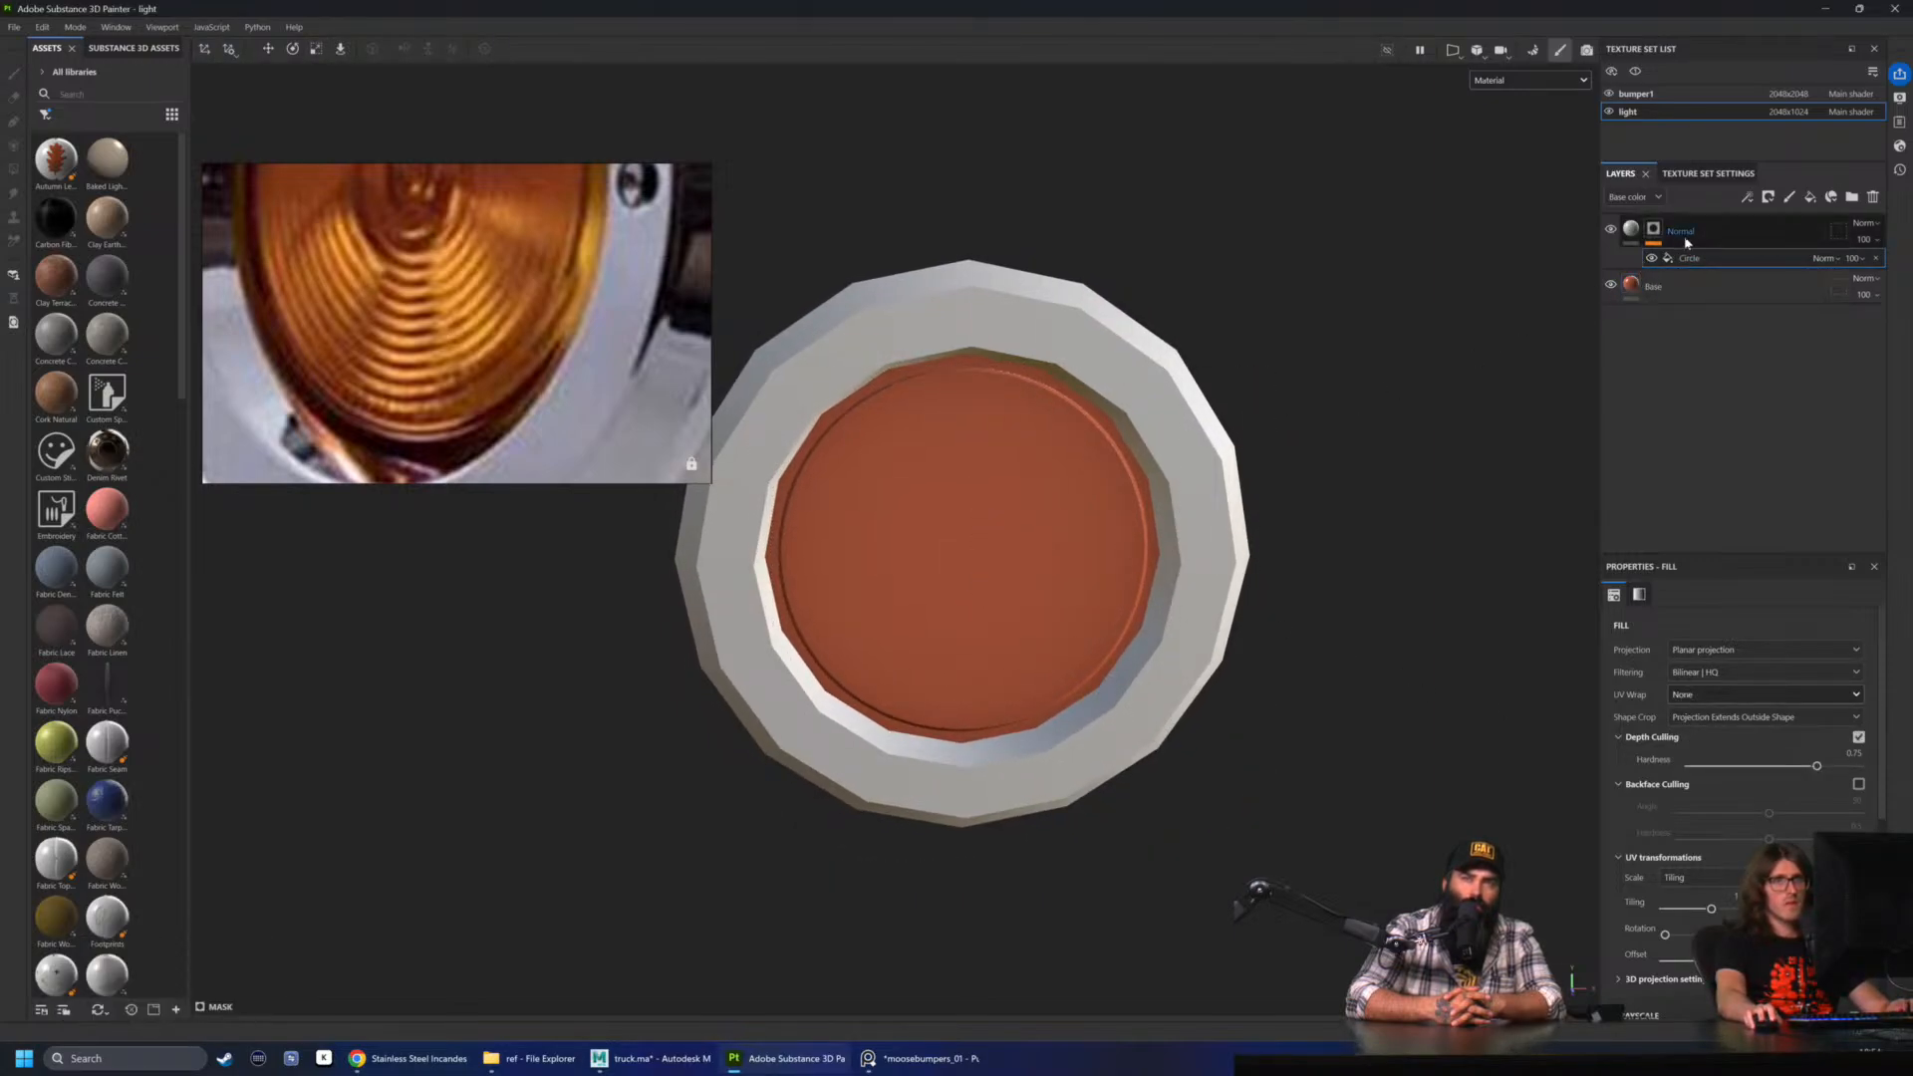
{"action": "left_click_drag", "start_coordinate": [1289, 401], "coordinate": [1346, 387], "text": "alt"}
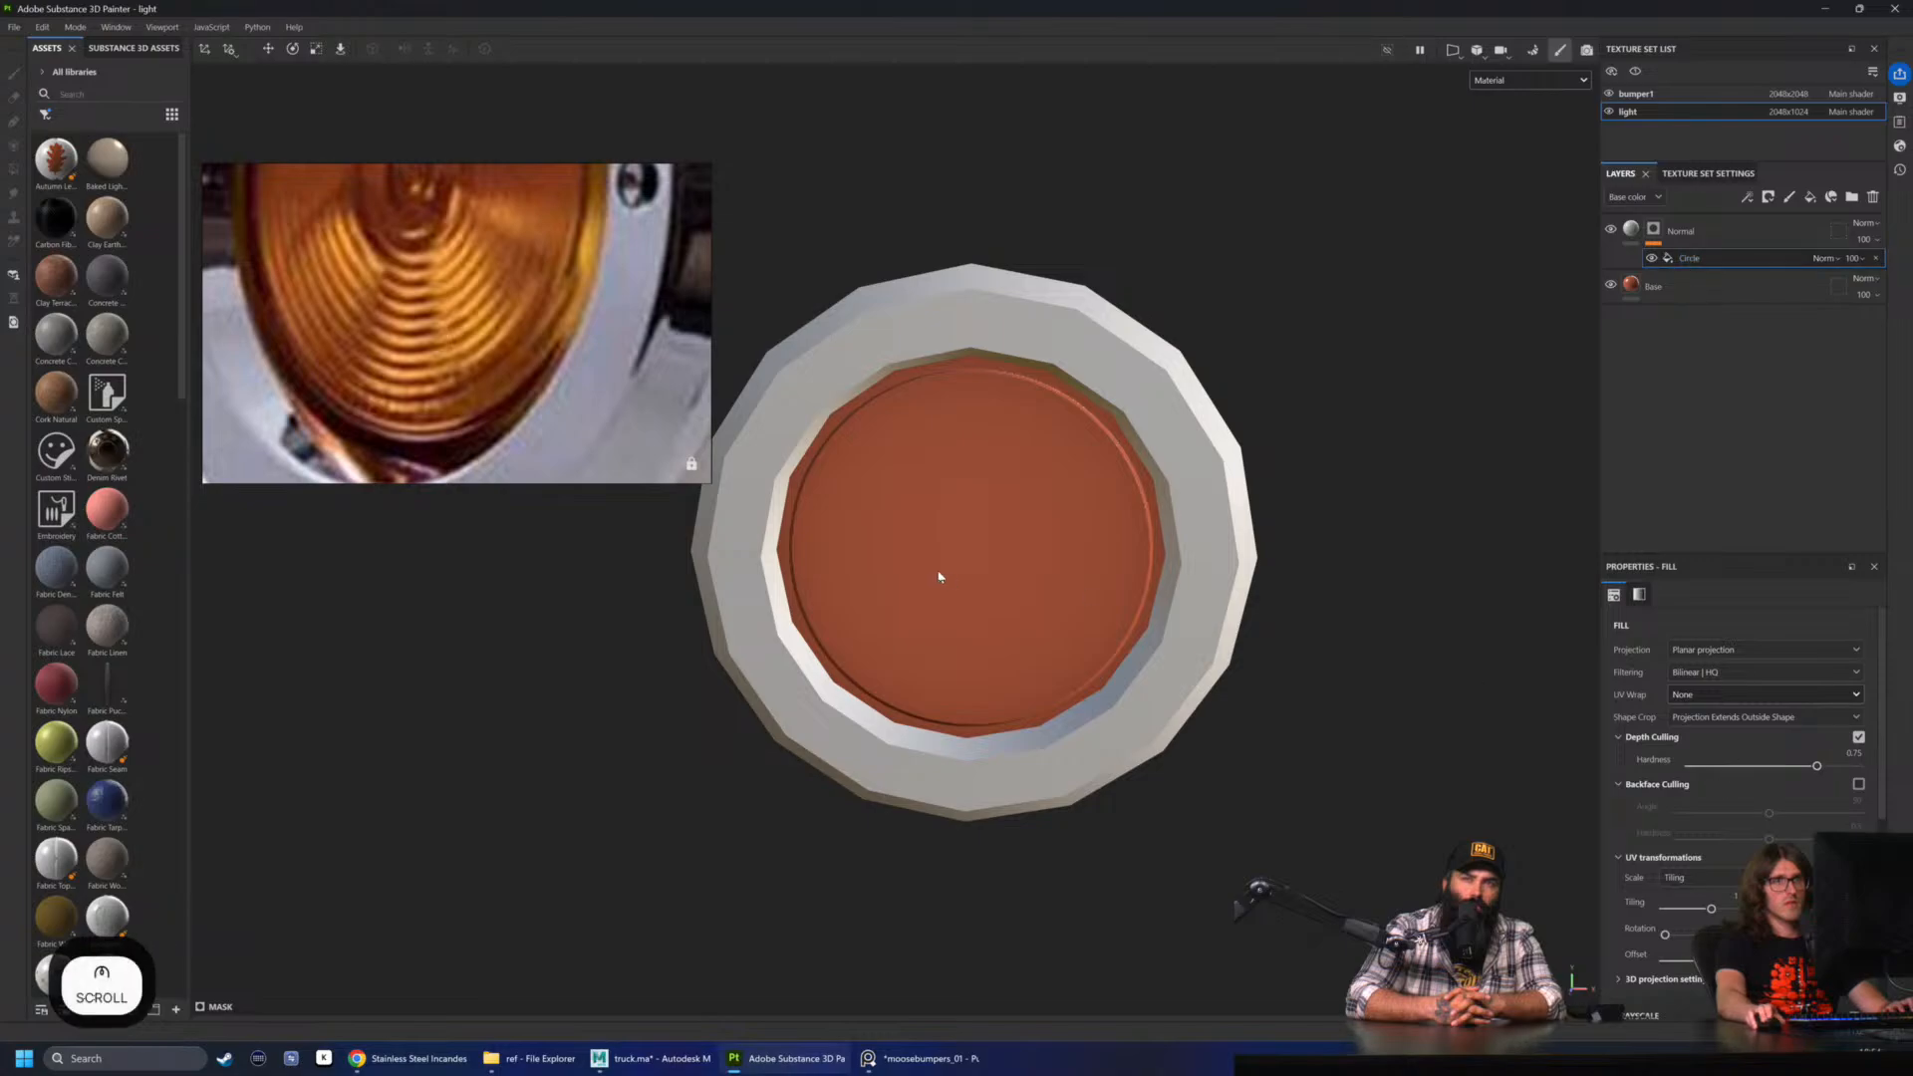
{"action": "key", "text": "r"}
{"action": "left_click_drag", "start_coordinate": [939, 576], "coordinate": [1028, 538], "text": "alt"}
{"action": "left_click", "coordinate": [1638, 232]}
{"action": "scroll", "coordinate": [1312, 499], "scroll_direction": "down", "scroll_amount": 2}
{"action": "left_click_drag", "start_coordinate": [1311, 499], "coordinate": [1295, 503], "text": "alt"}
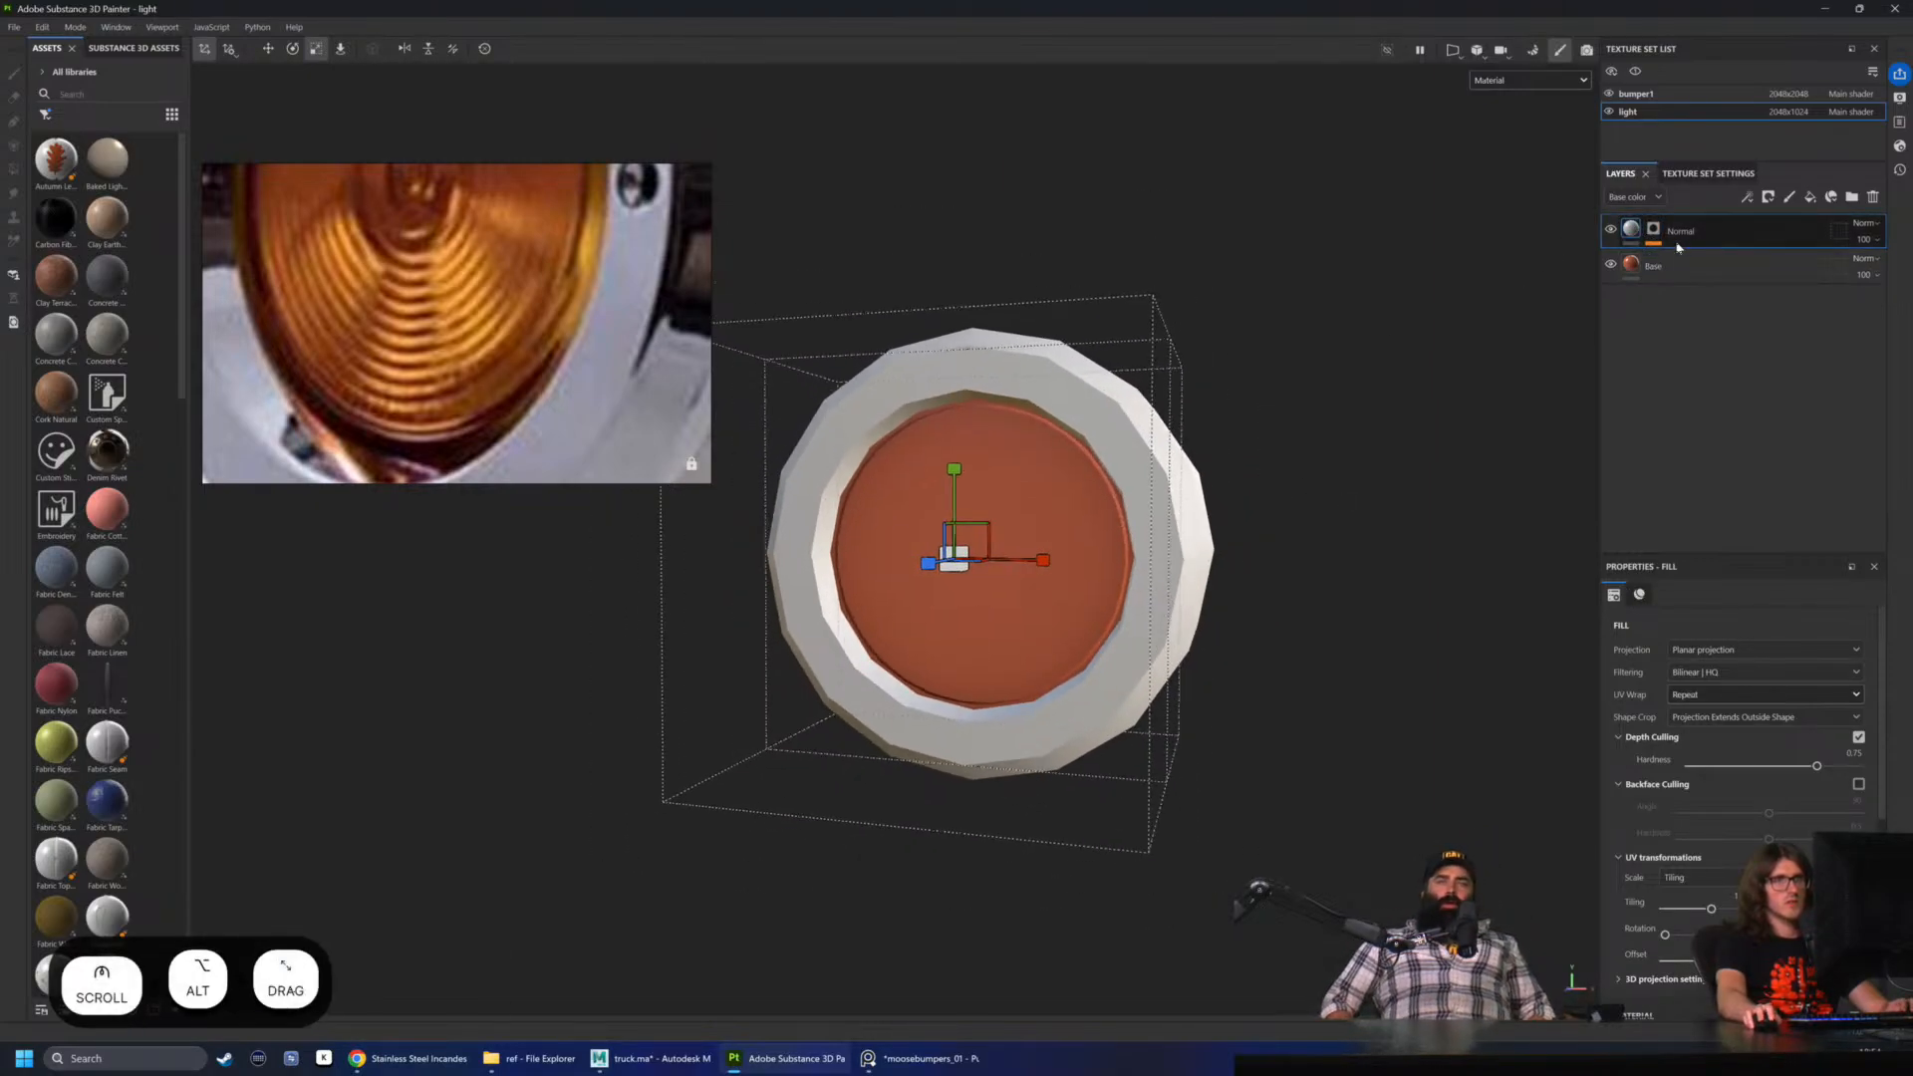
{"action": "left_click_drag", "start_coordinate": [1428, 569], "coordinate": [1553, 471], "text": "alt"}
{"action": "left_click", "coordinate": [1656, 244]}
{"action": "left_click", "coordinate": [1713, 261]}
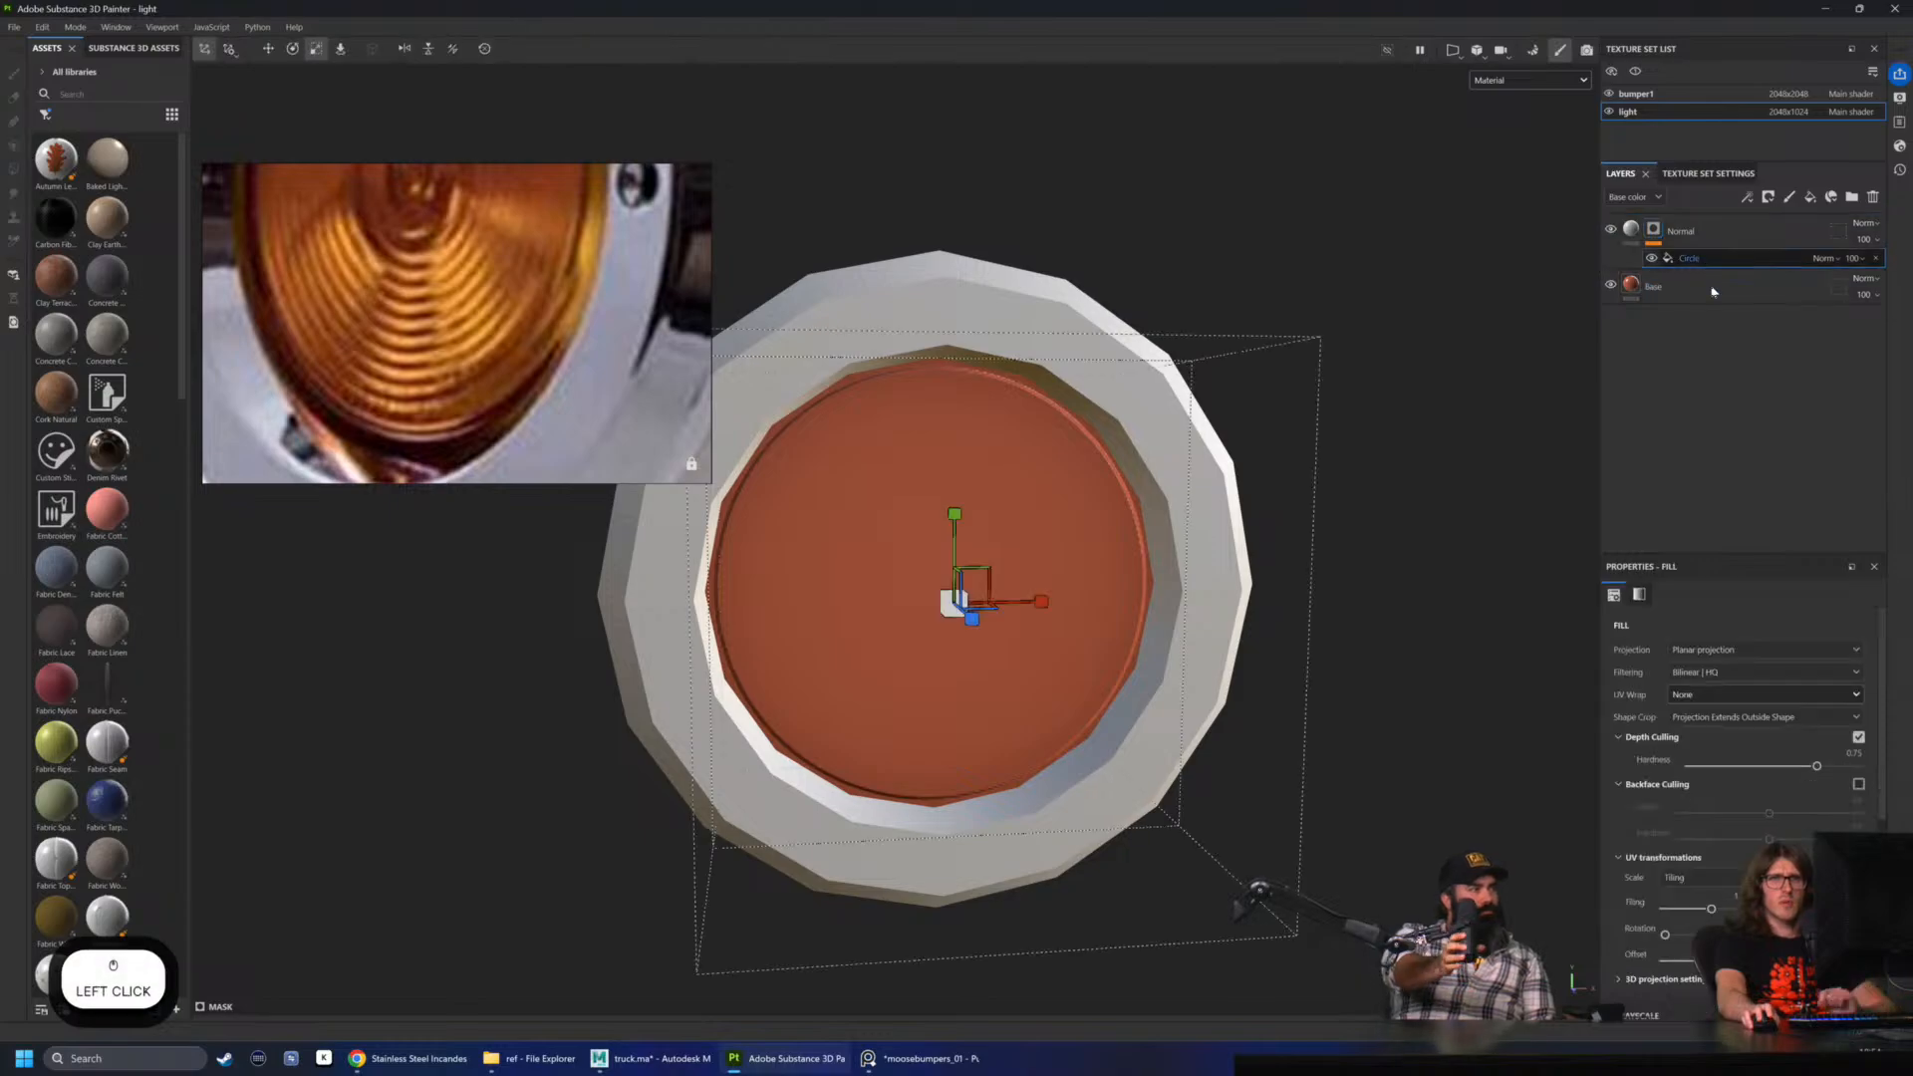
{"action": "scroll", "coordinate": [1721, 756], "scroll_direction": "down", "scroll_amount": 4}
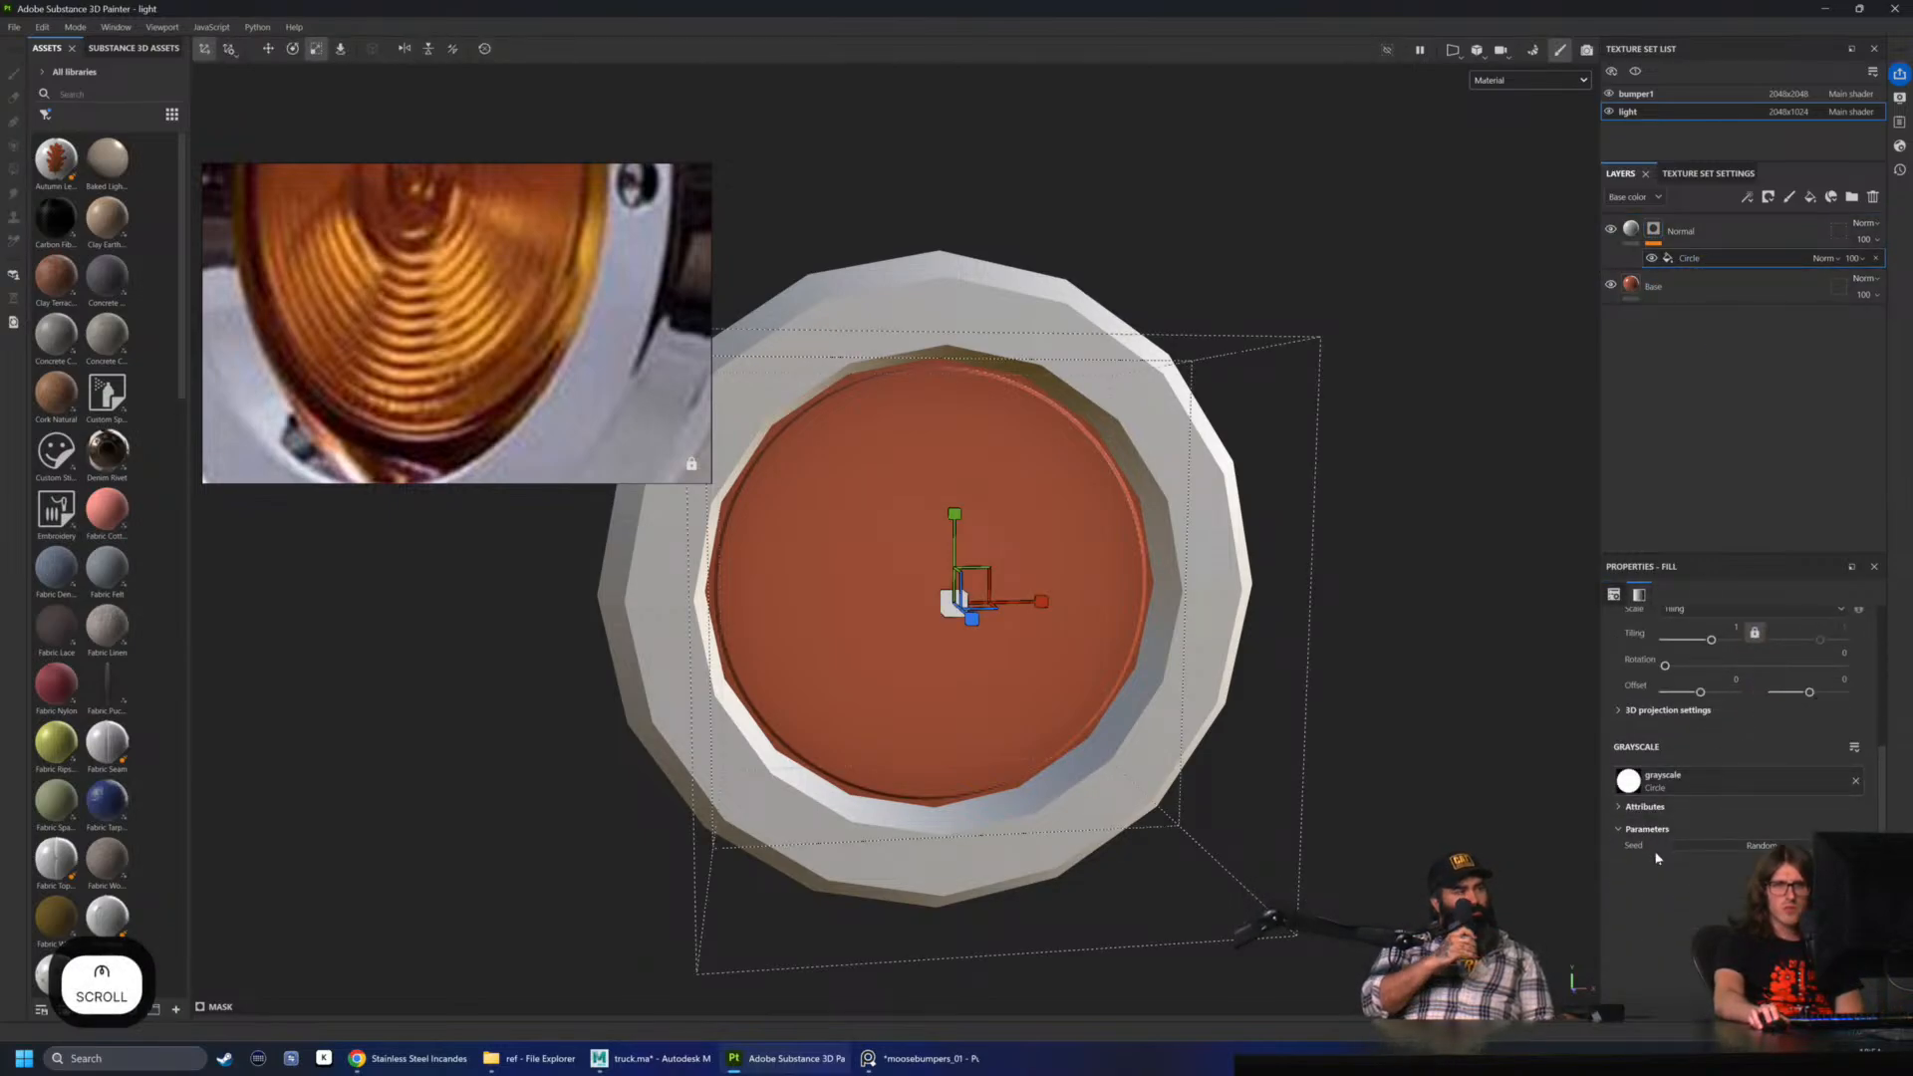
{"action": "scroll", "coordinate": [1658, 857], "scroll_direction": "up", "scroll_amount": 1}
- Add a Bevel filter to the Normal layer's mask with a distance of about -0.34 and smoothing of 2.4
{"action": "left_click", "coordinate": [1655, 231]}
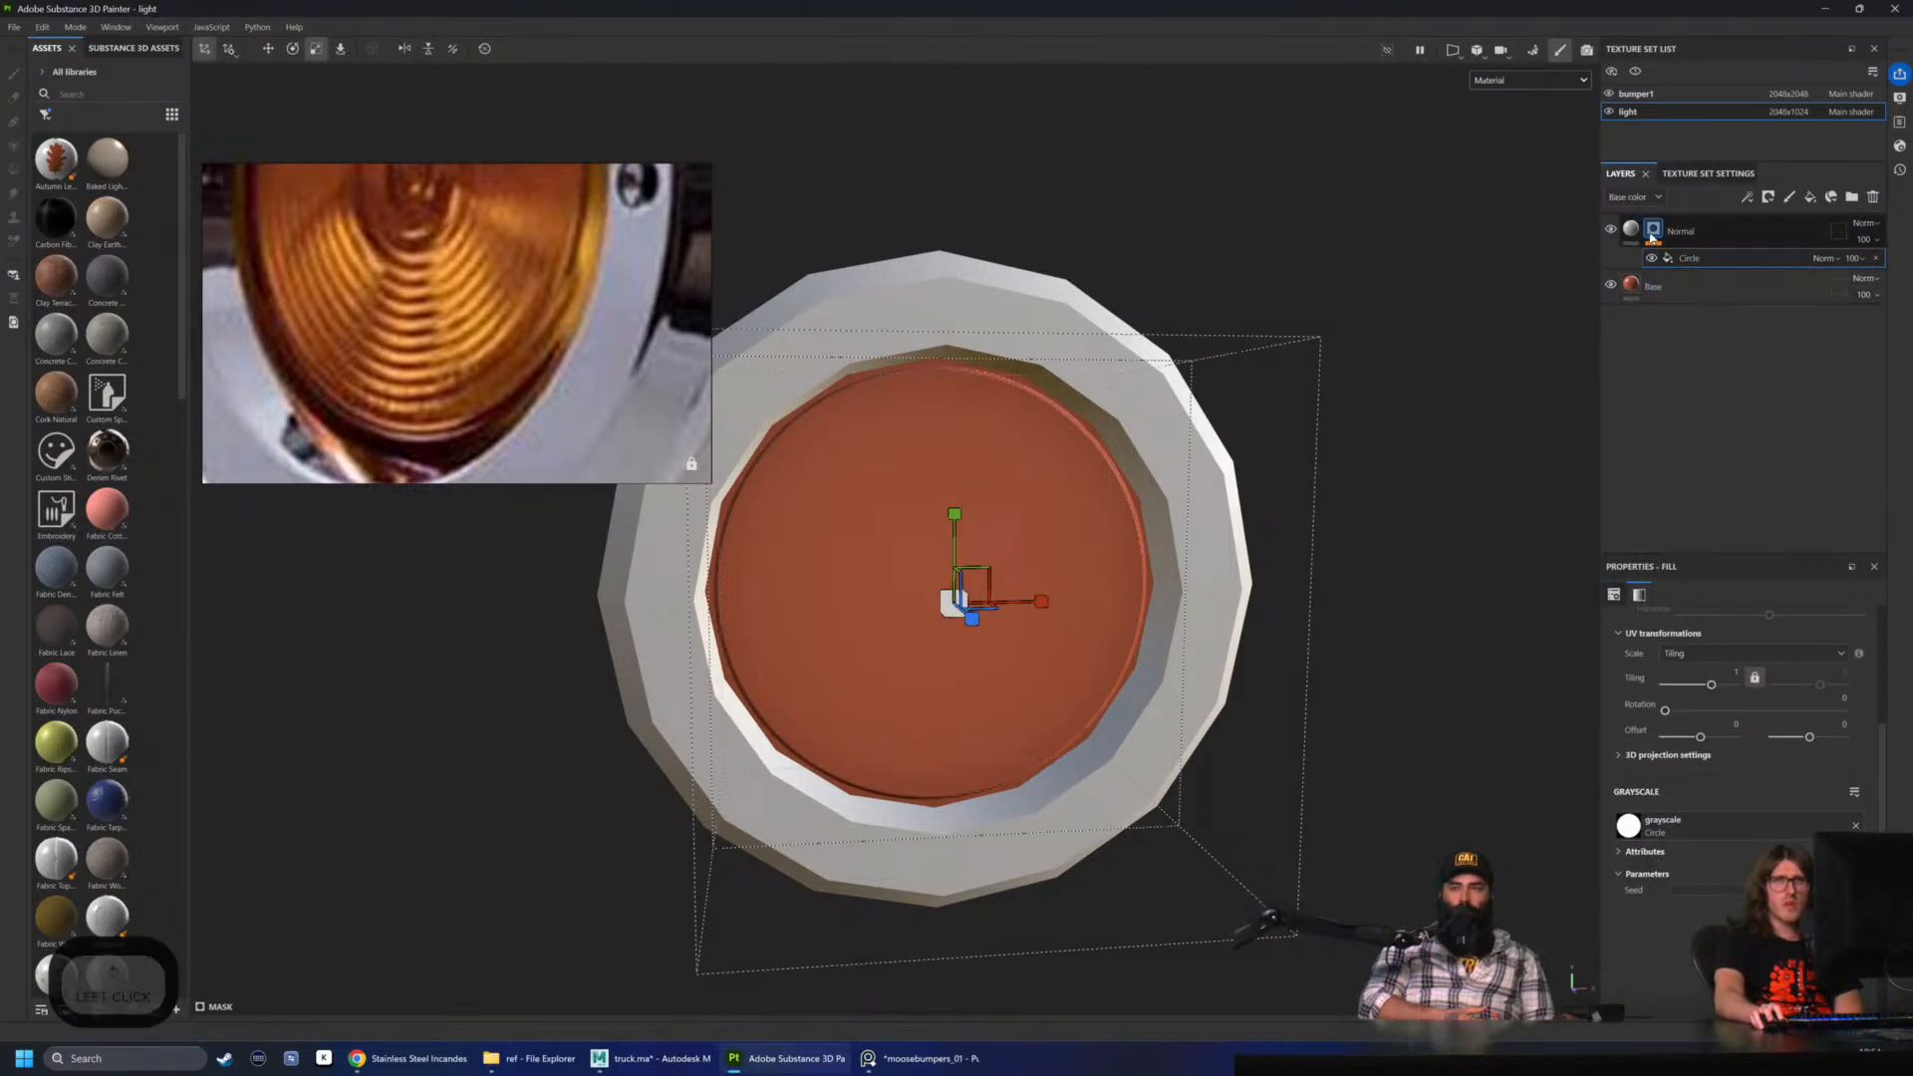
{"action": "right_click", "coordinate": [1656, 232]}
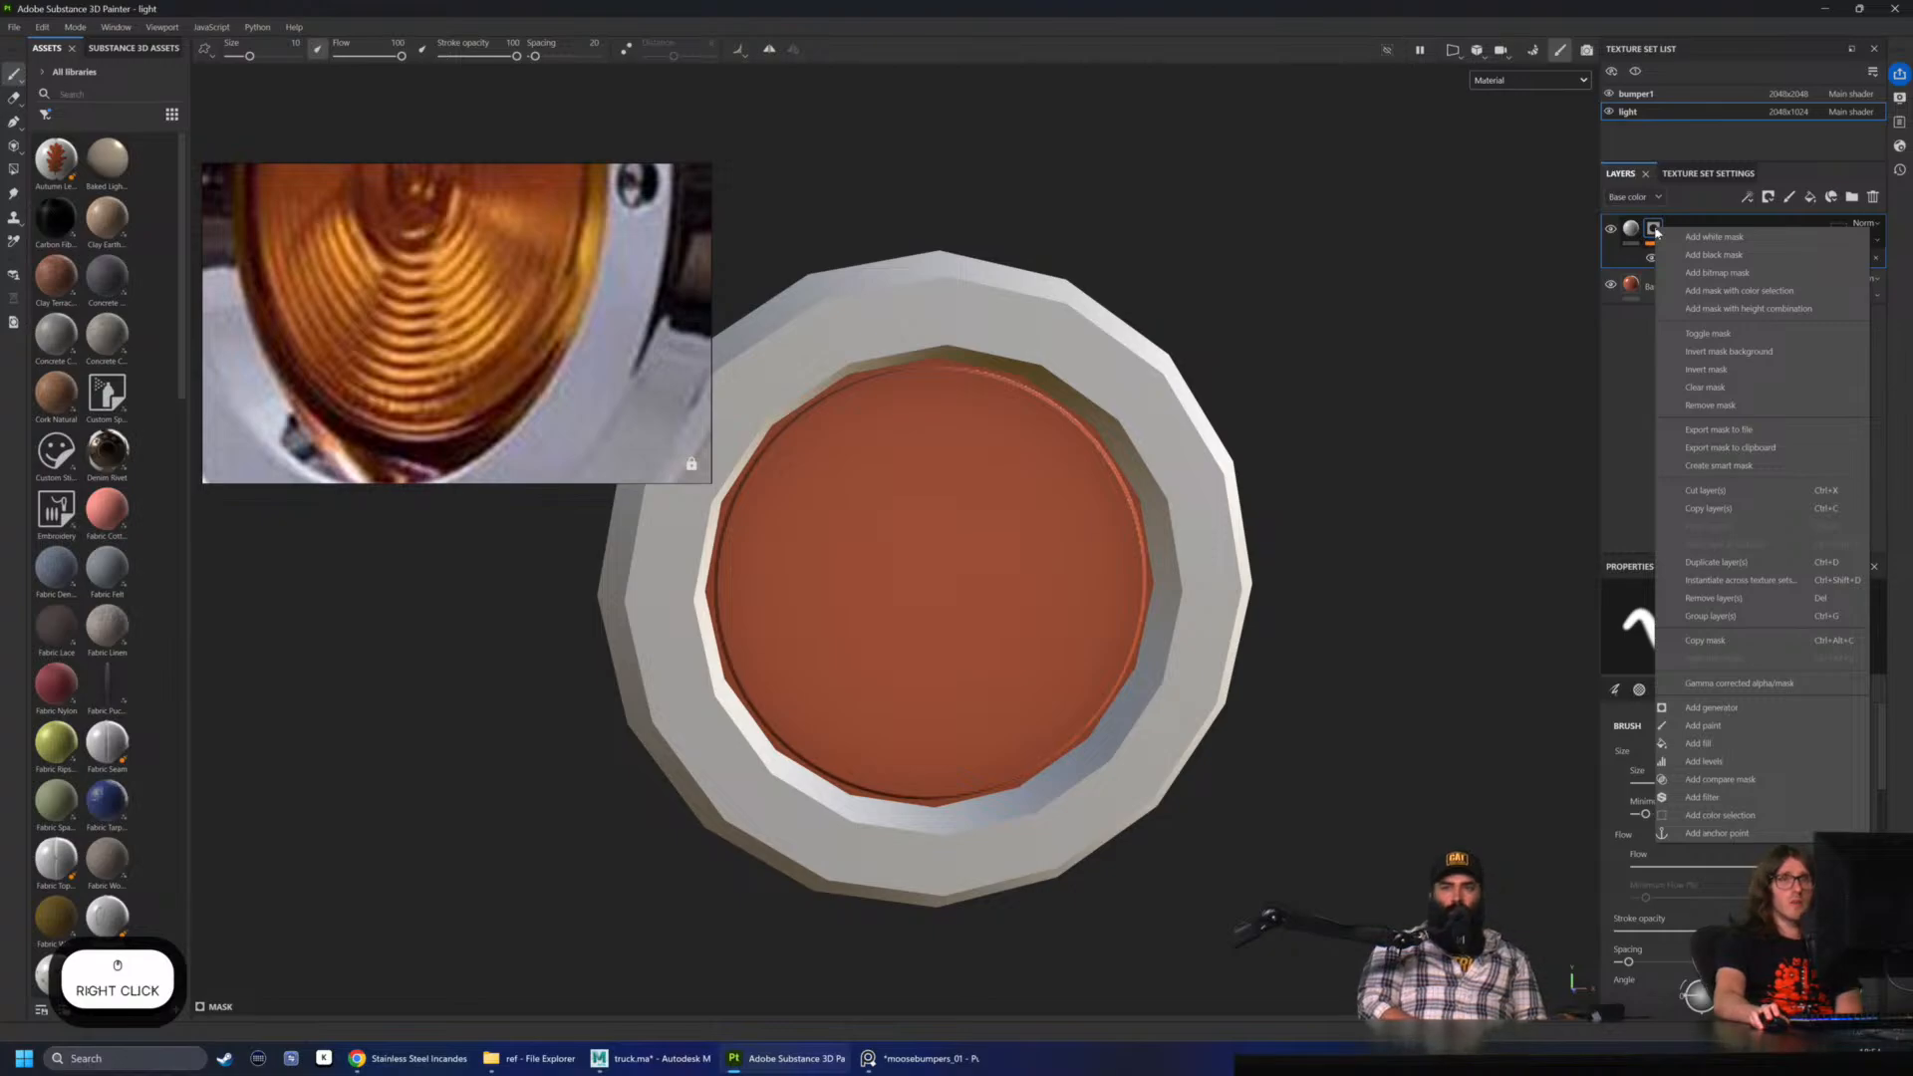
{"action": "left_click", "coordinate": [1713, 799]}
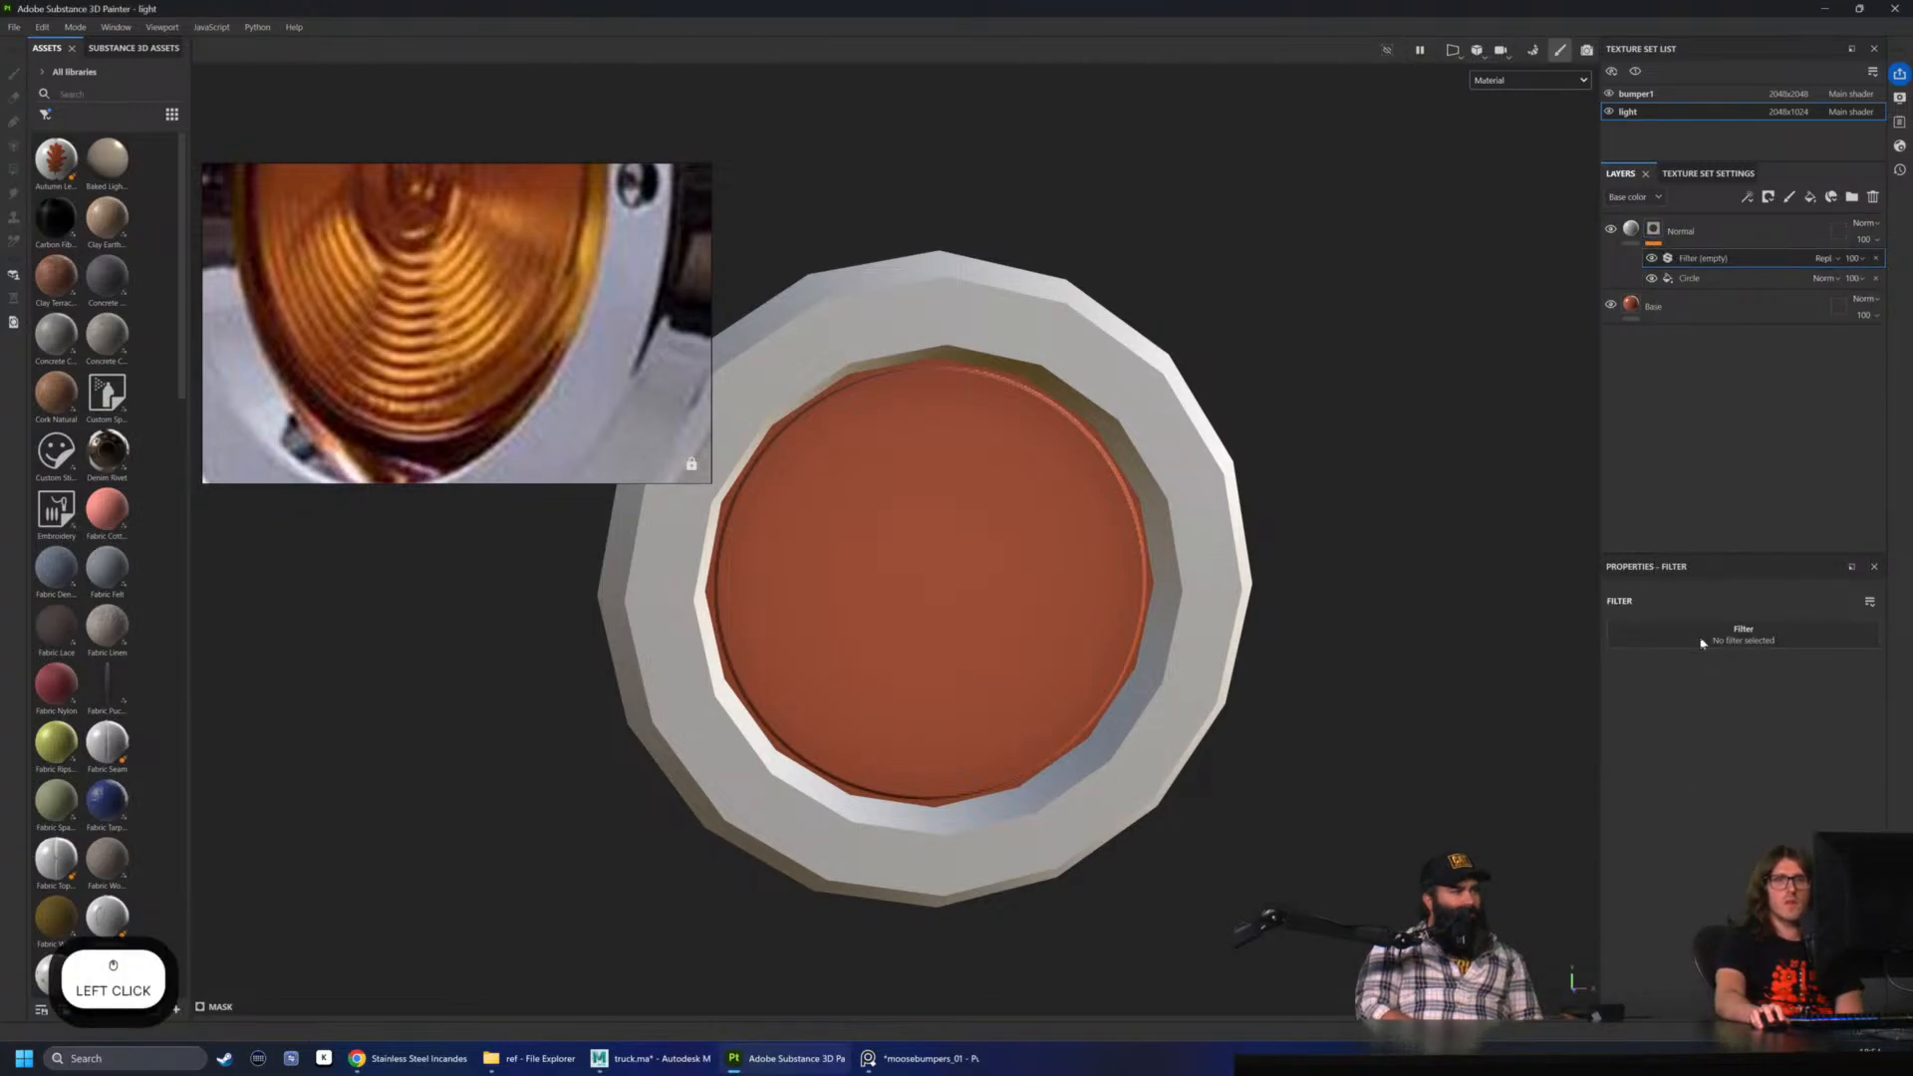
{"action": "left_click", "coordinate": [1775, 639]}
{"action": "left_click", "coordinate": [1837, 686]}
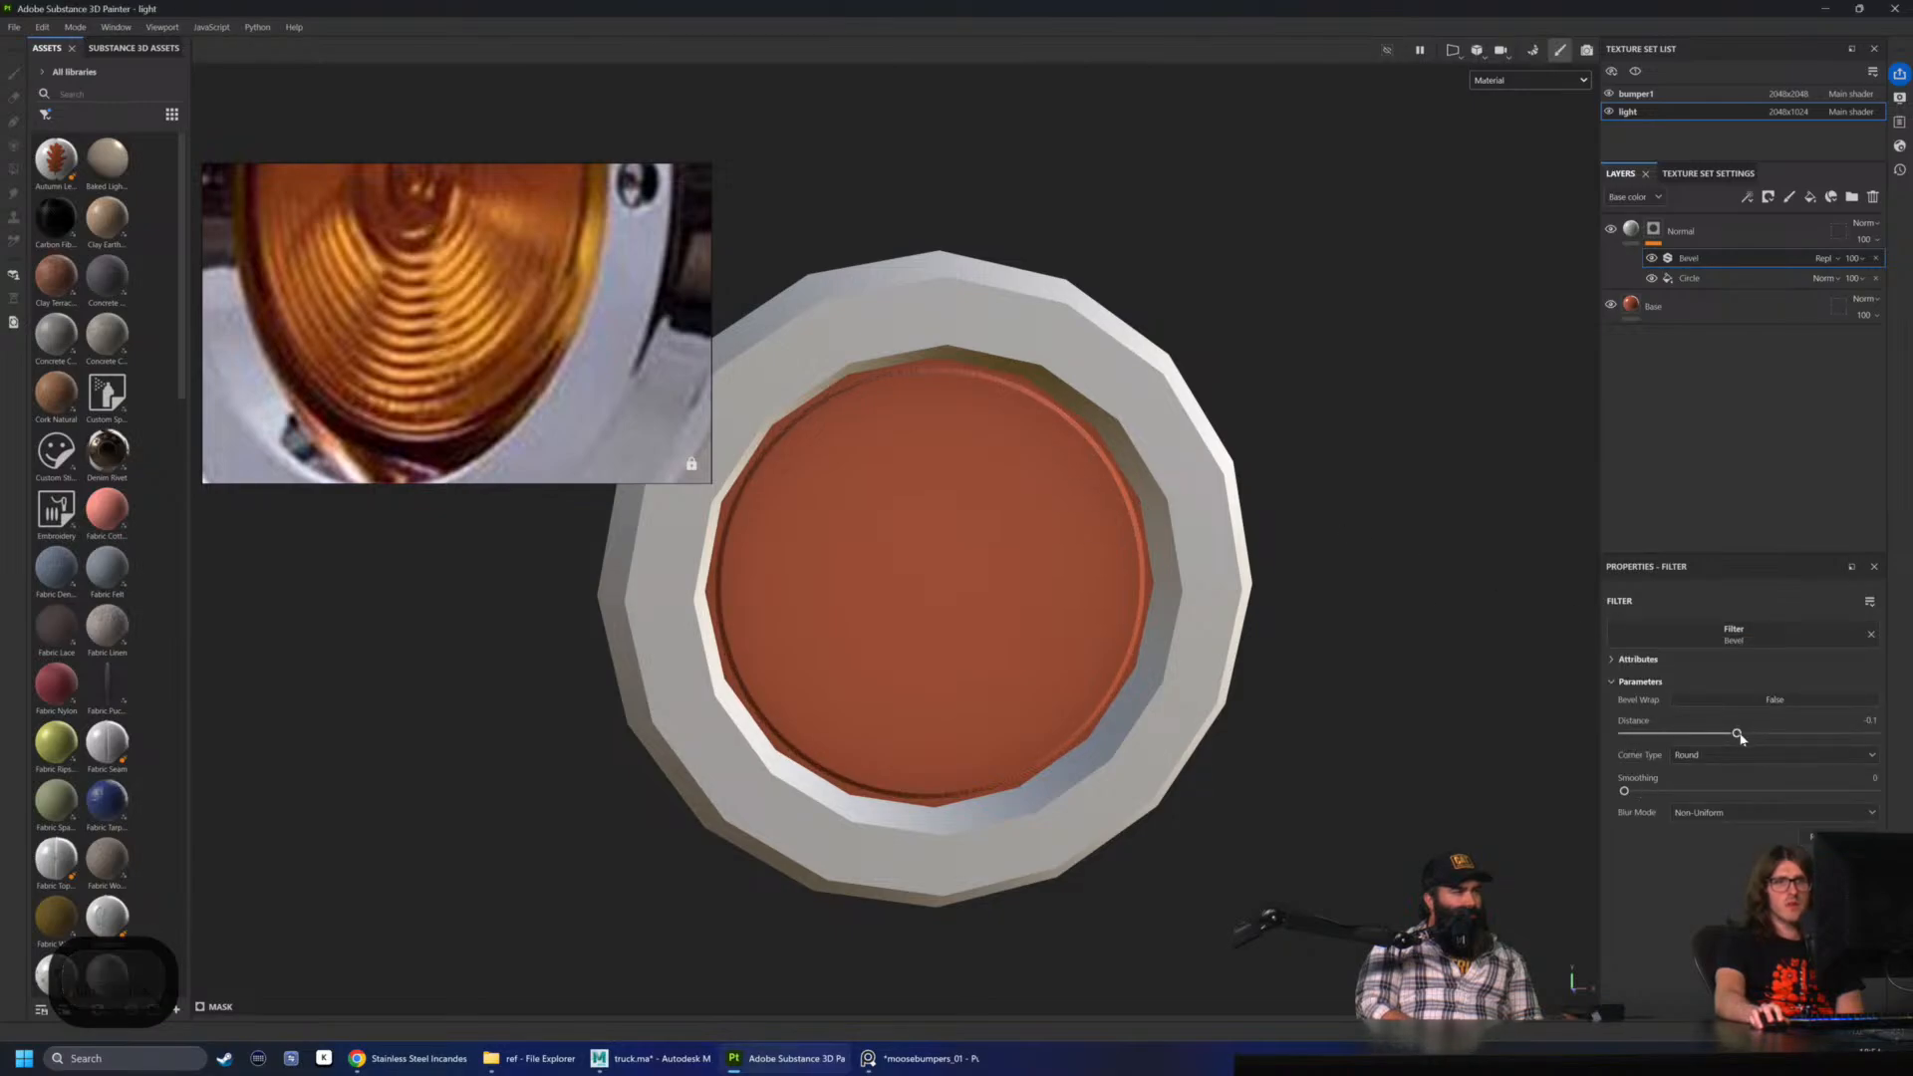
{"action": "left_click_drag", "start_coordinate": [1739, 735], "coordinate": [1679, 743]}
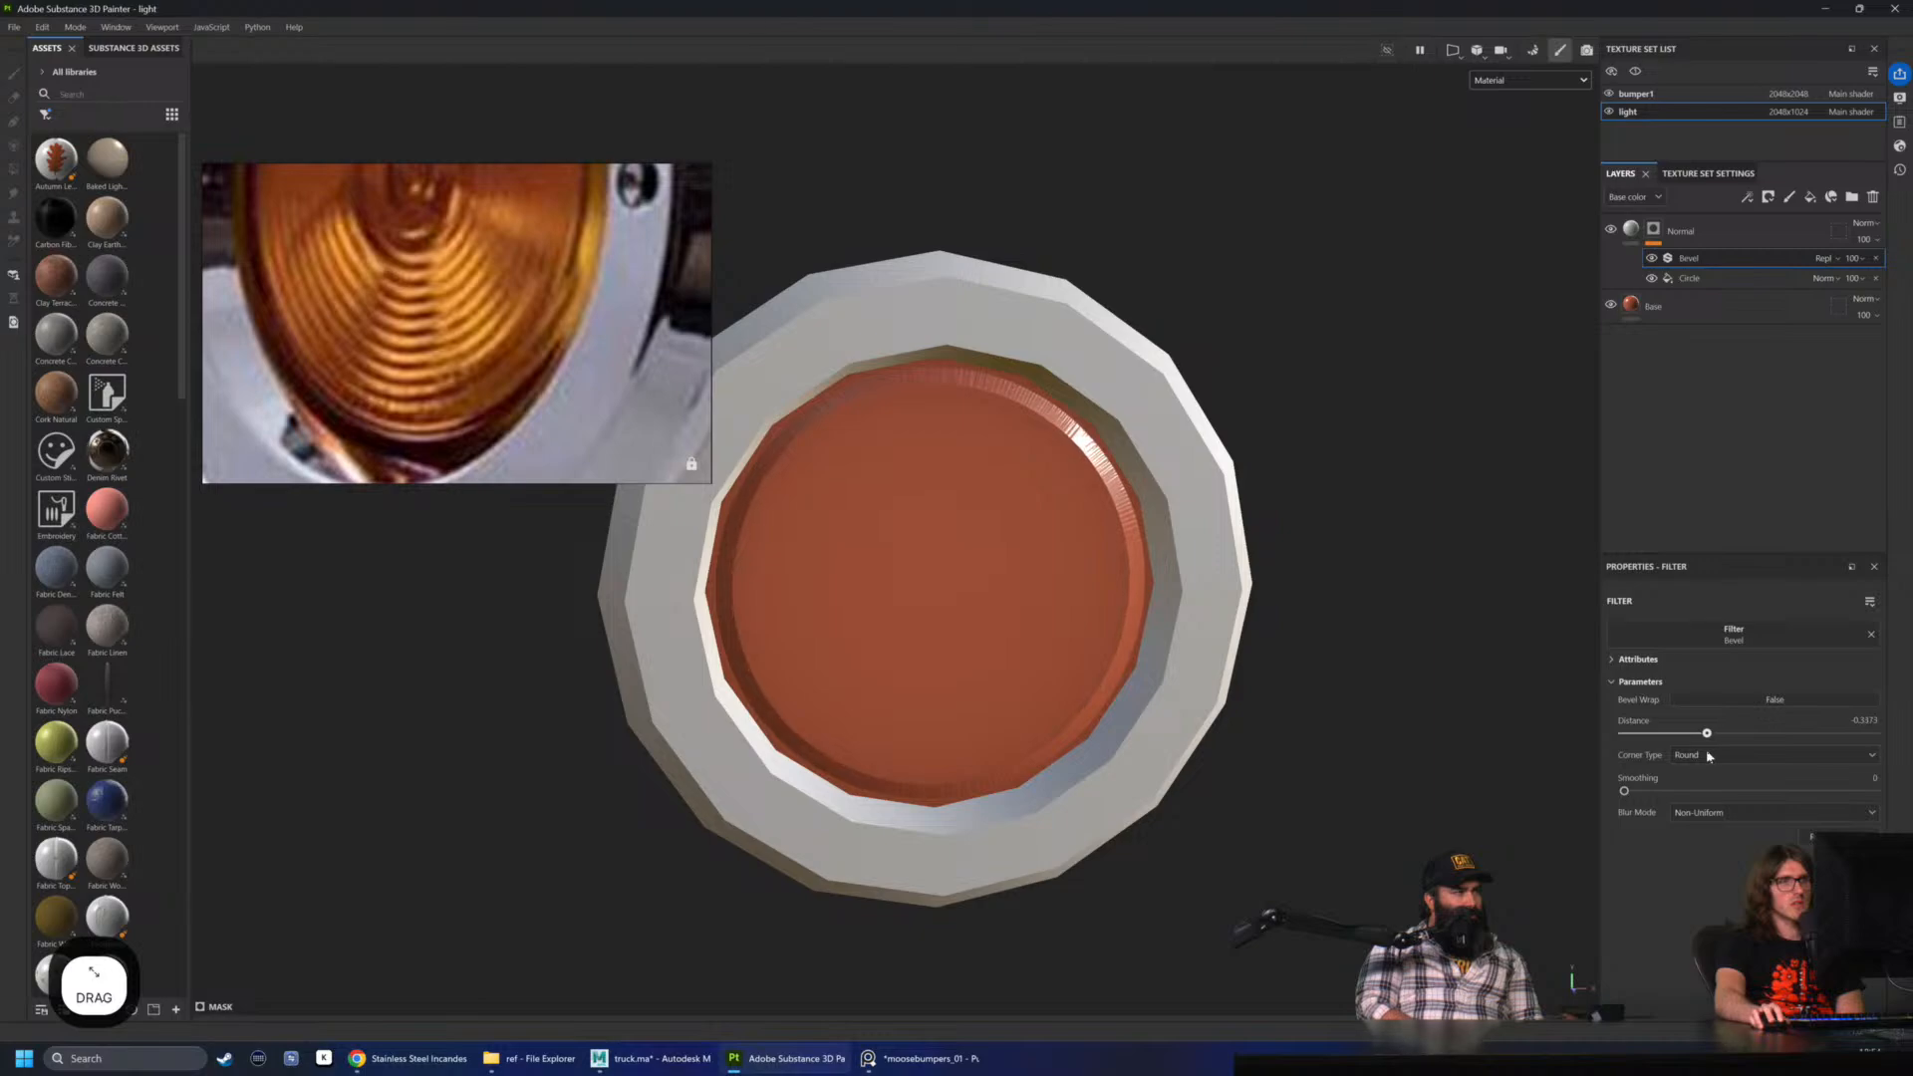
{"action": "left_click_drag", "start_coordinate": [1669, 792], "coordinate": [1710, 793]}
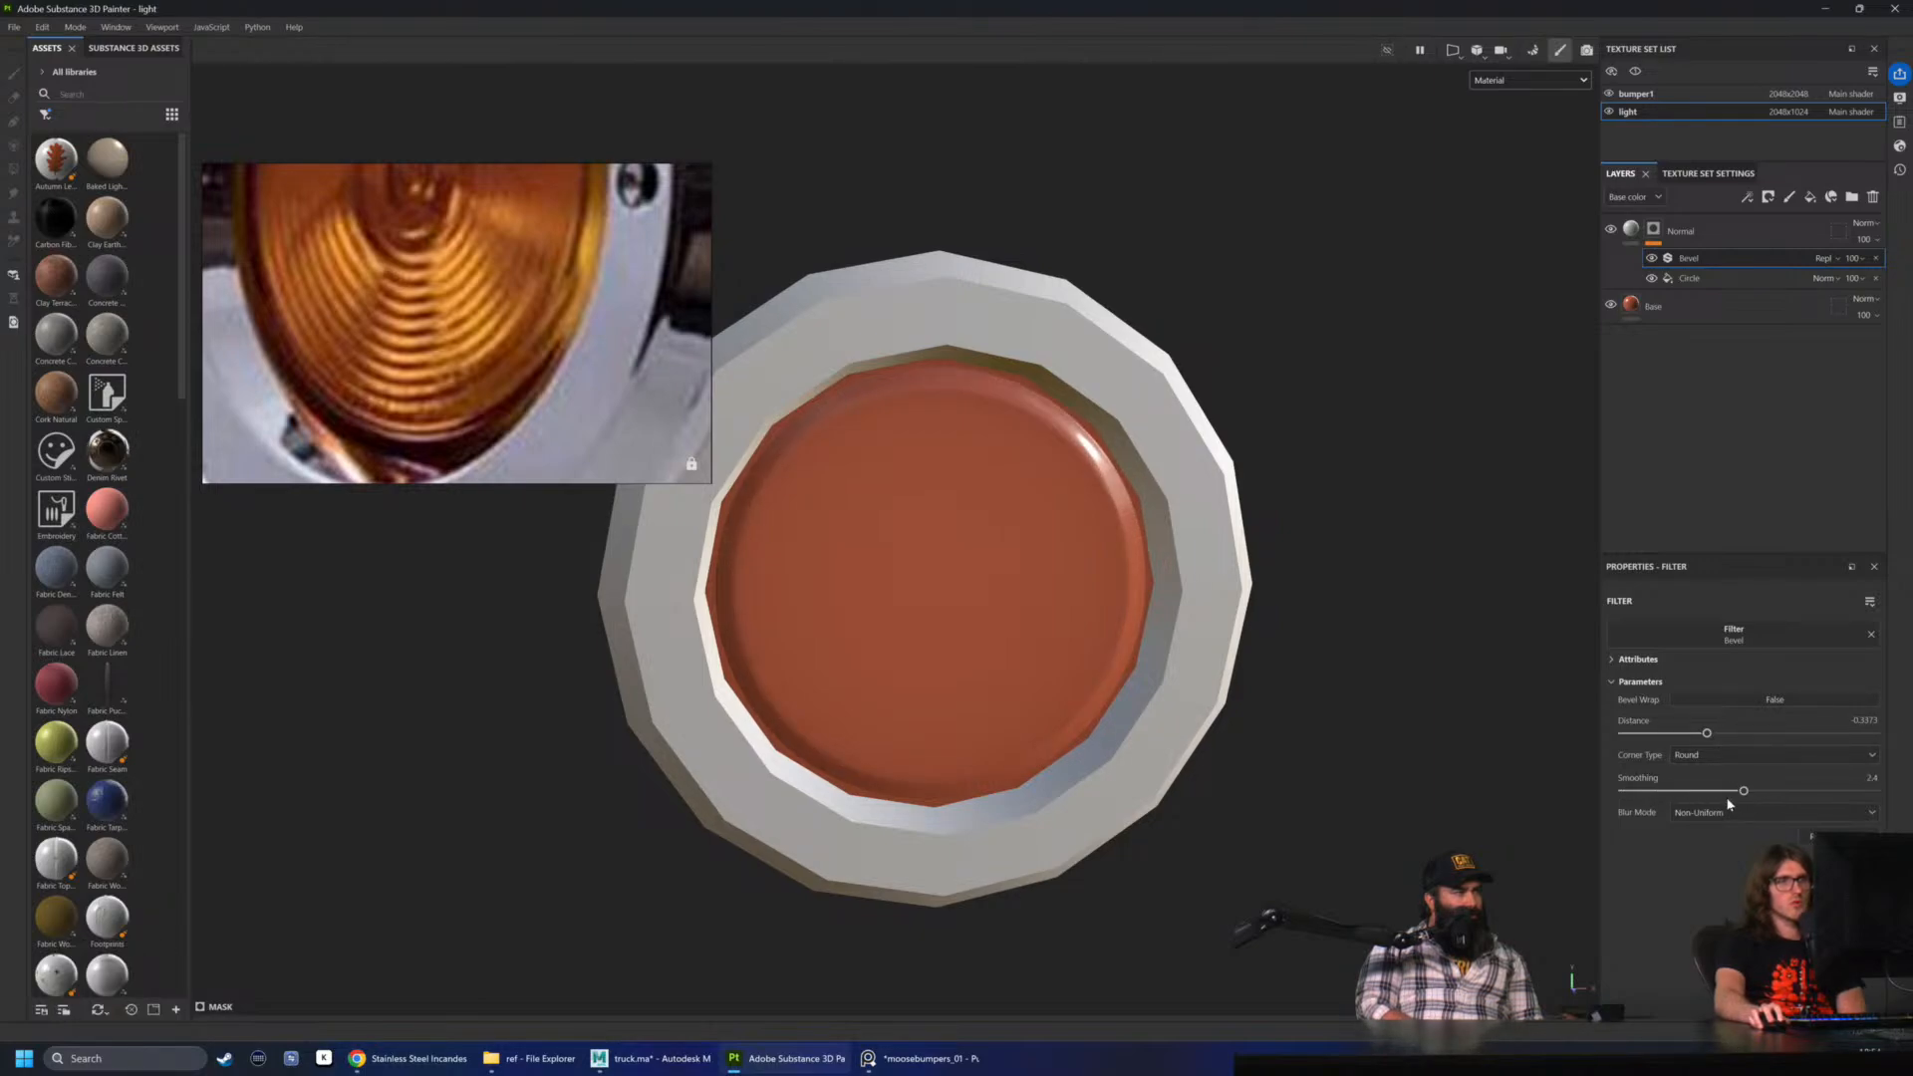
- Inspect the bevelled lens from several angles and distances while rotating the environment lighting
{"action": "scroll", "coordinate": [1109, 623], "scroll_direction": "down", "scroll_amount": 5}
{"action": "left_click_drag", "start_coordinate": [1159, 542], "coordinate": [1091, 560], "text": "alt"}
{"action": "right_click_drag", "start_coordinate": [1289, 458], "coordinate": [1225, 449], "text": "shift"}
{"action": "left_click_drag", "start_coordinate": [1328, 457], "coordinate": [1080, 432], "text": "alt"}
{"action": "mouse_move", "coordinate": [1080, 431]}
{"action": "right_mouse_down", "text": "shift"}
{"action": "mouse_move", "coordinate": [1111, 441]}
{"action": "mouse_move", "coordinate": [1060, 445]}
{"action": "right_mouse_up", "text": "shift"}
{"action": "scroll", "coordinate": [1059, 445], "scroll_direction": "up", "scroll_amount": 3}
{"action": "left_click_drag", "start_coordinate": [1060, 444], "coordinate": [1486, 359], "text": "alt"}
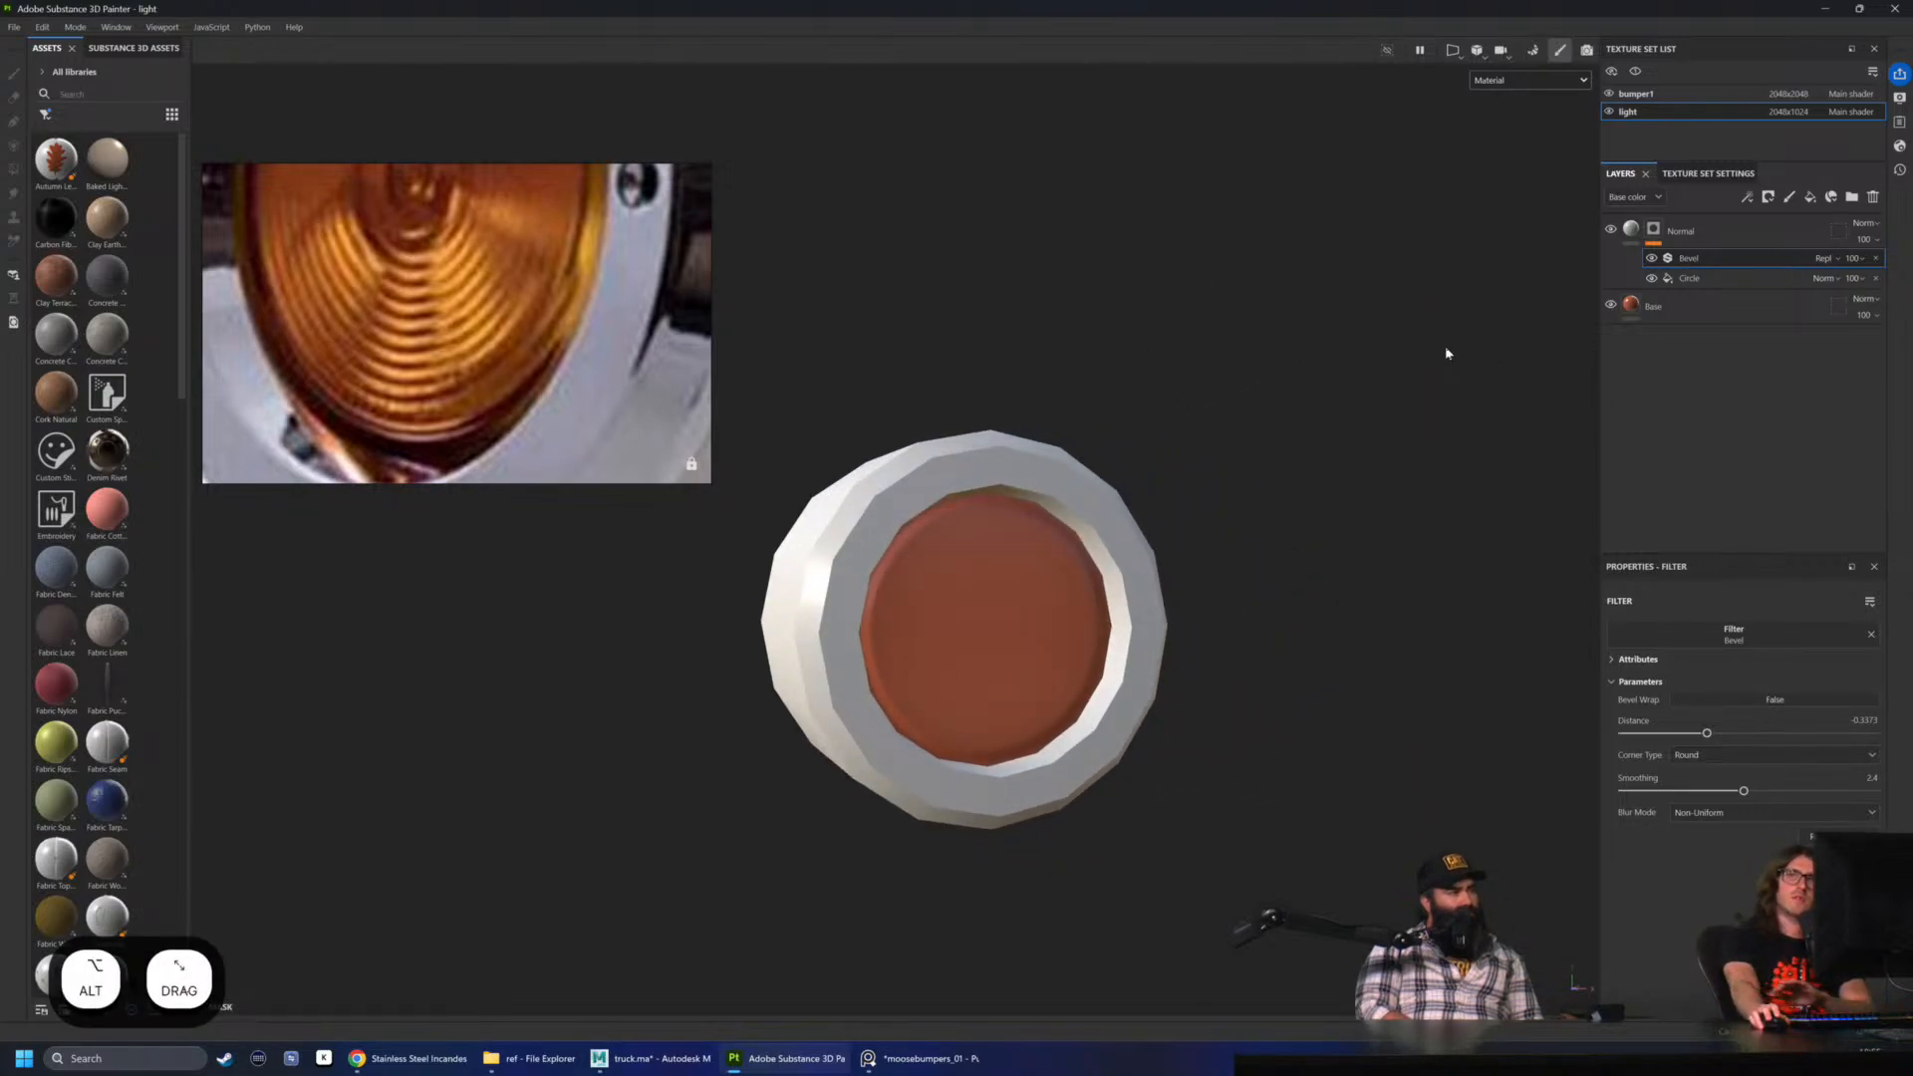
{"action": "scroll", "coordinate": [1311, 553], "scroll_direction": "down", "scroll_amount": 3}
{"action": "left_click_drag", "start_coordinate": [1308, 555], "coordinate": [1046, 565], "text": "alt"}
{"action": "right_click_drag", "start_coordinate": [1161, 420], "coordinate": [1234, 422], "text": "shift"}
{"action": "left_click_drag", "start_coordinate": [1233, 423], "coordinate": [1268, 572], "text": "alt"}
{"action": "scroll", "coordinate": [1269, 572], "scroll_direction": "down", "scroll_amount": 4}
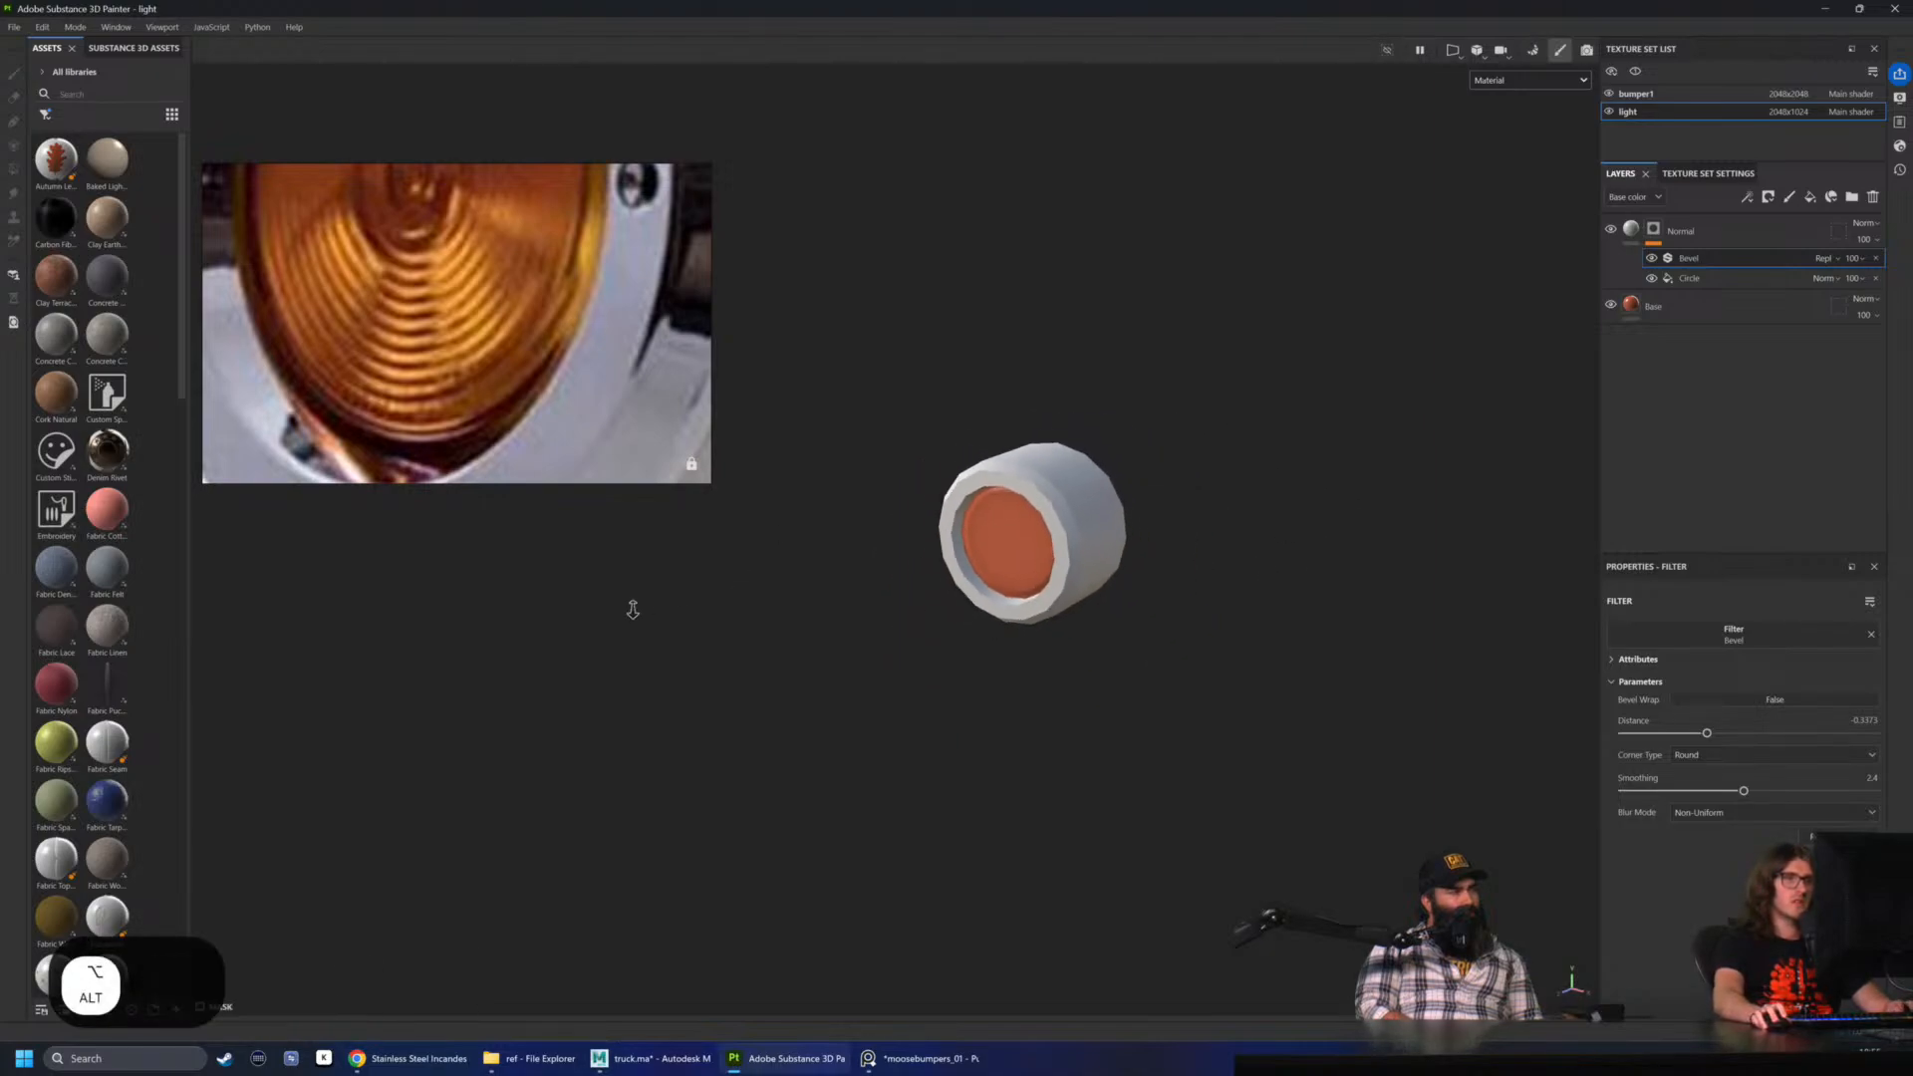
{"action": "left_click_drag", "start_coordinate": [632, 607], "coordinate": [1073, 495], "text": "alt"}
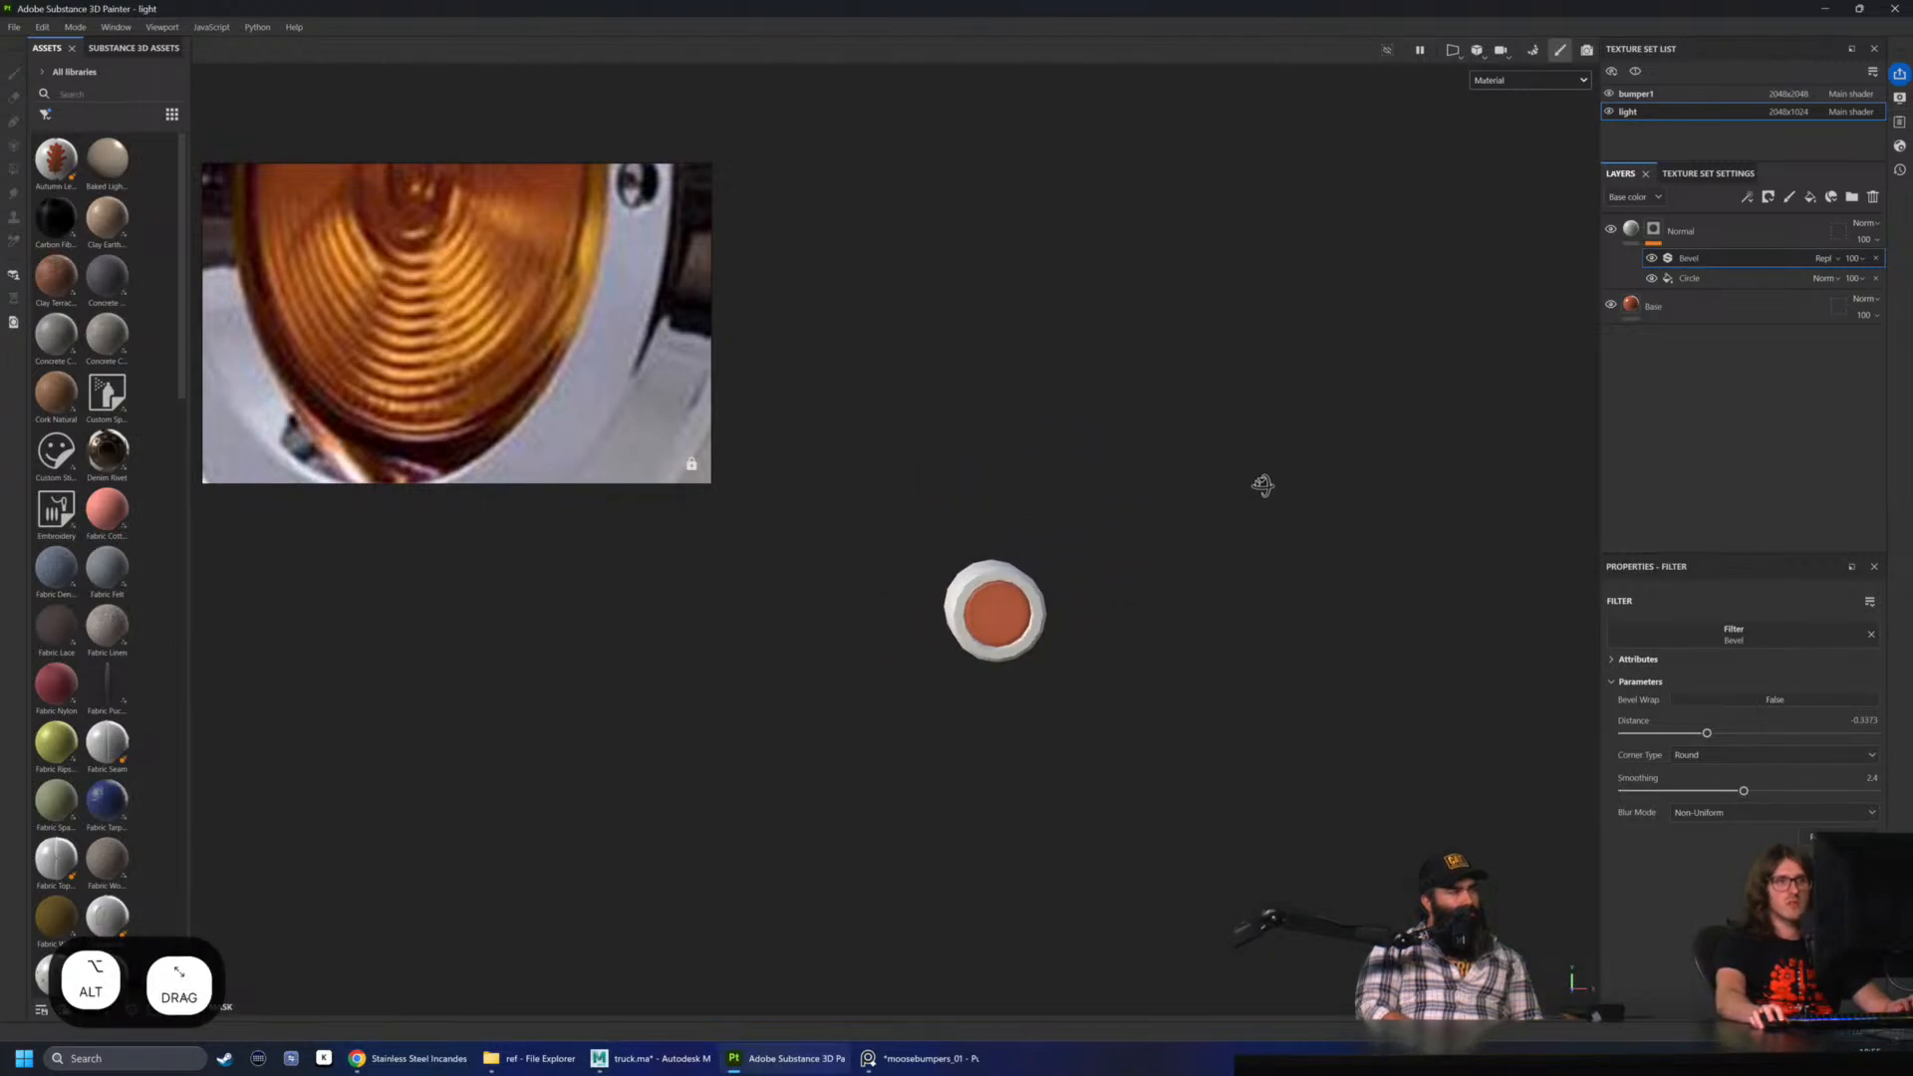
{"action": "right_click_drag", "start_coordinate": [1262, 485], "coordinate": [1191, 479], "text": "shift"}
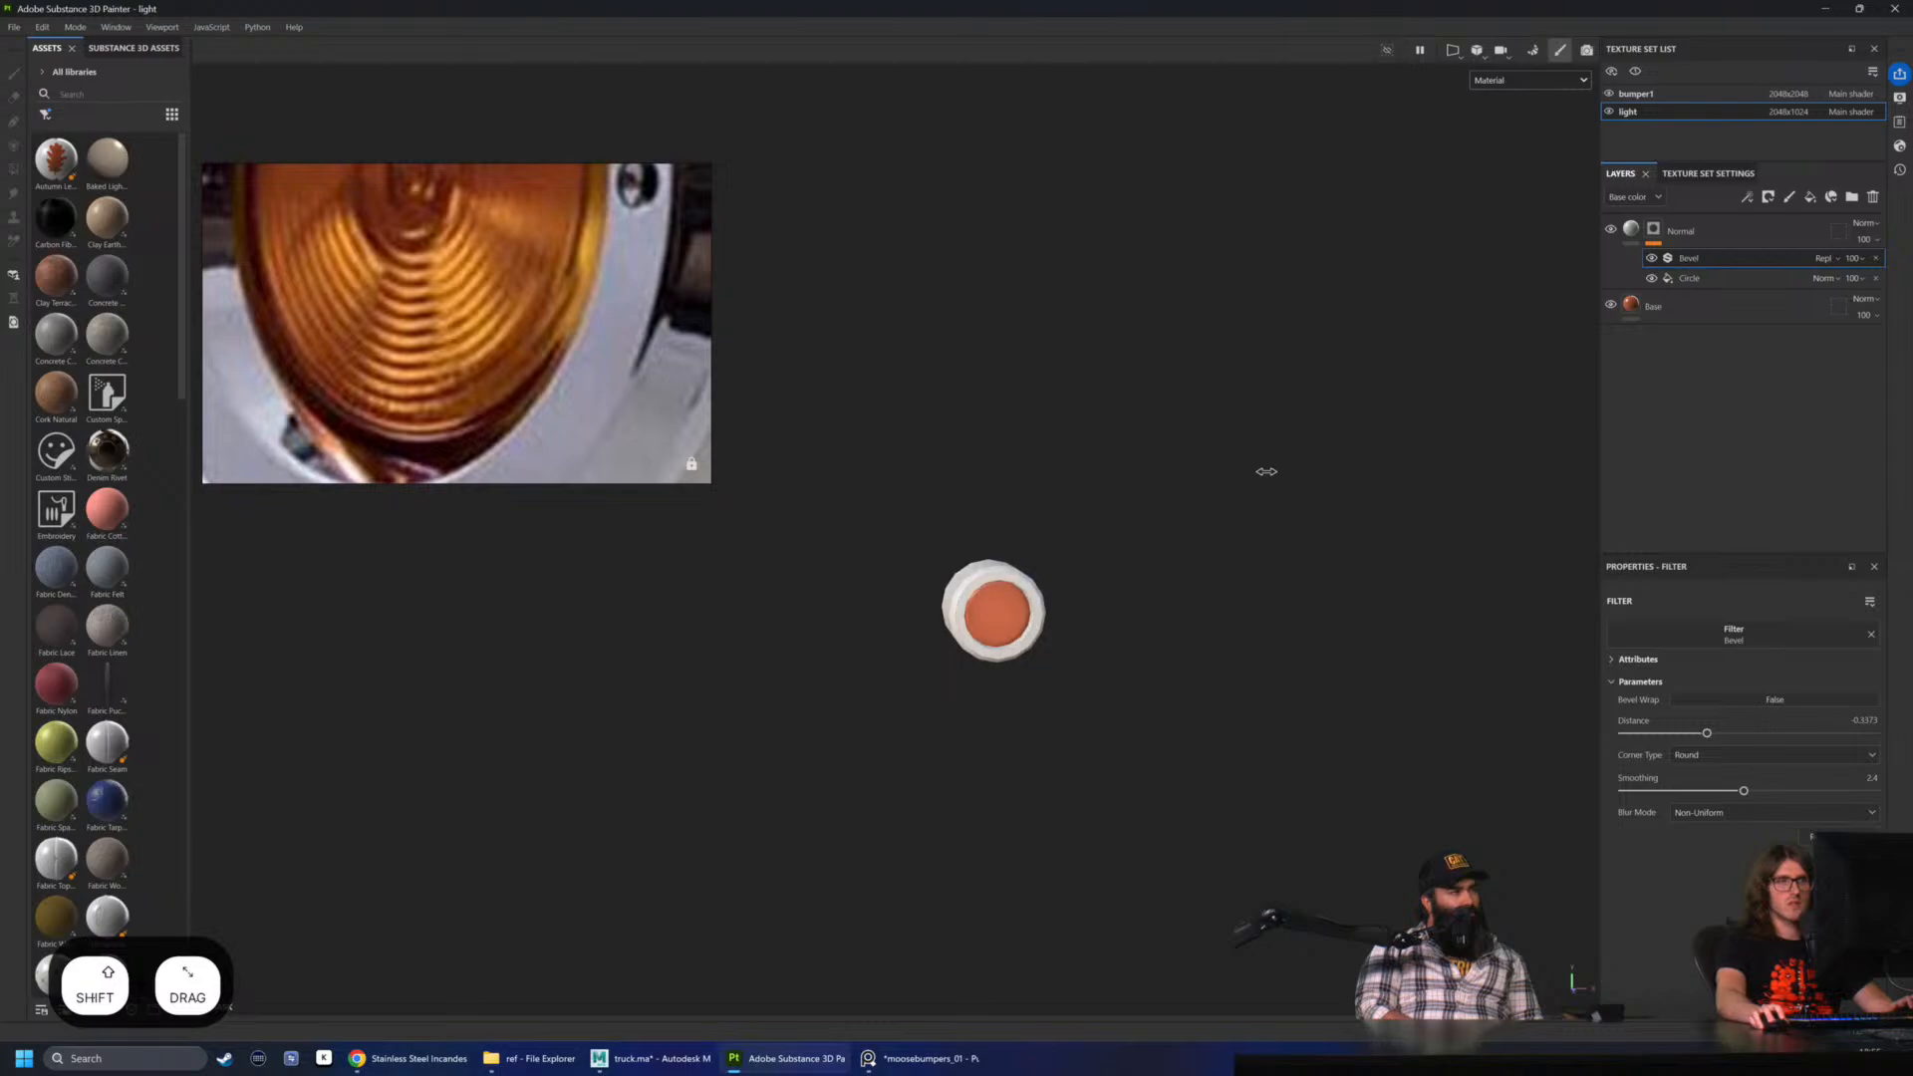
- Frame the whole amber lens in the reference photo and compare it with the model's lens seen from the front
{"action": "scroll", "coordinate": [607, 346], "scroll_direction": "down", "scroll_amount": 5}
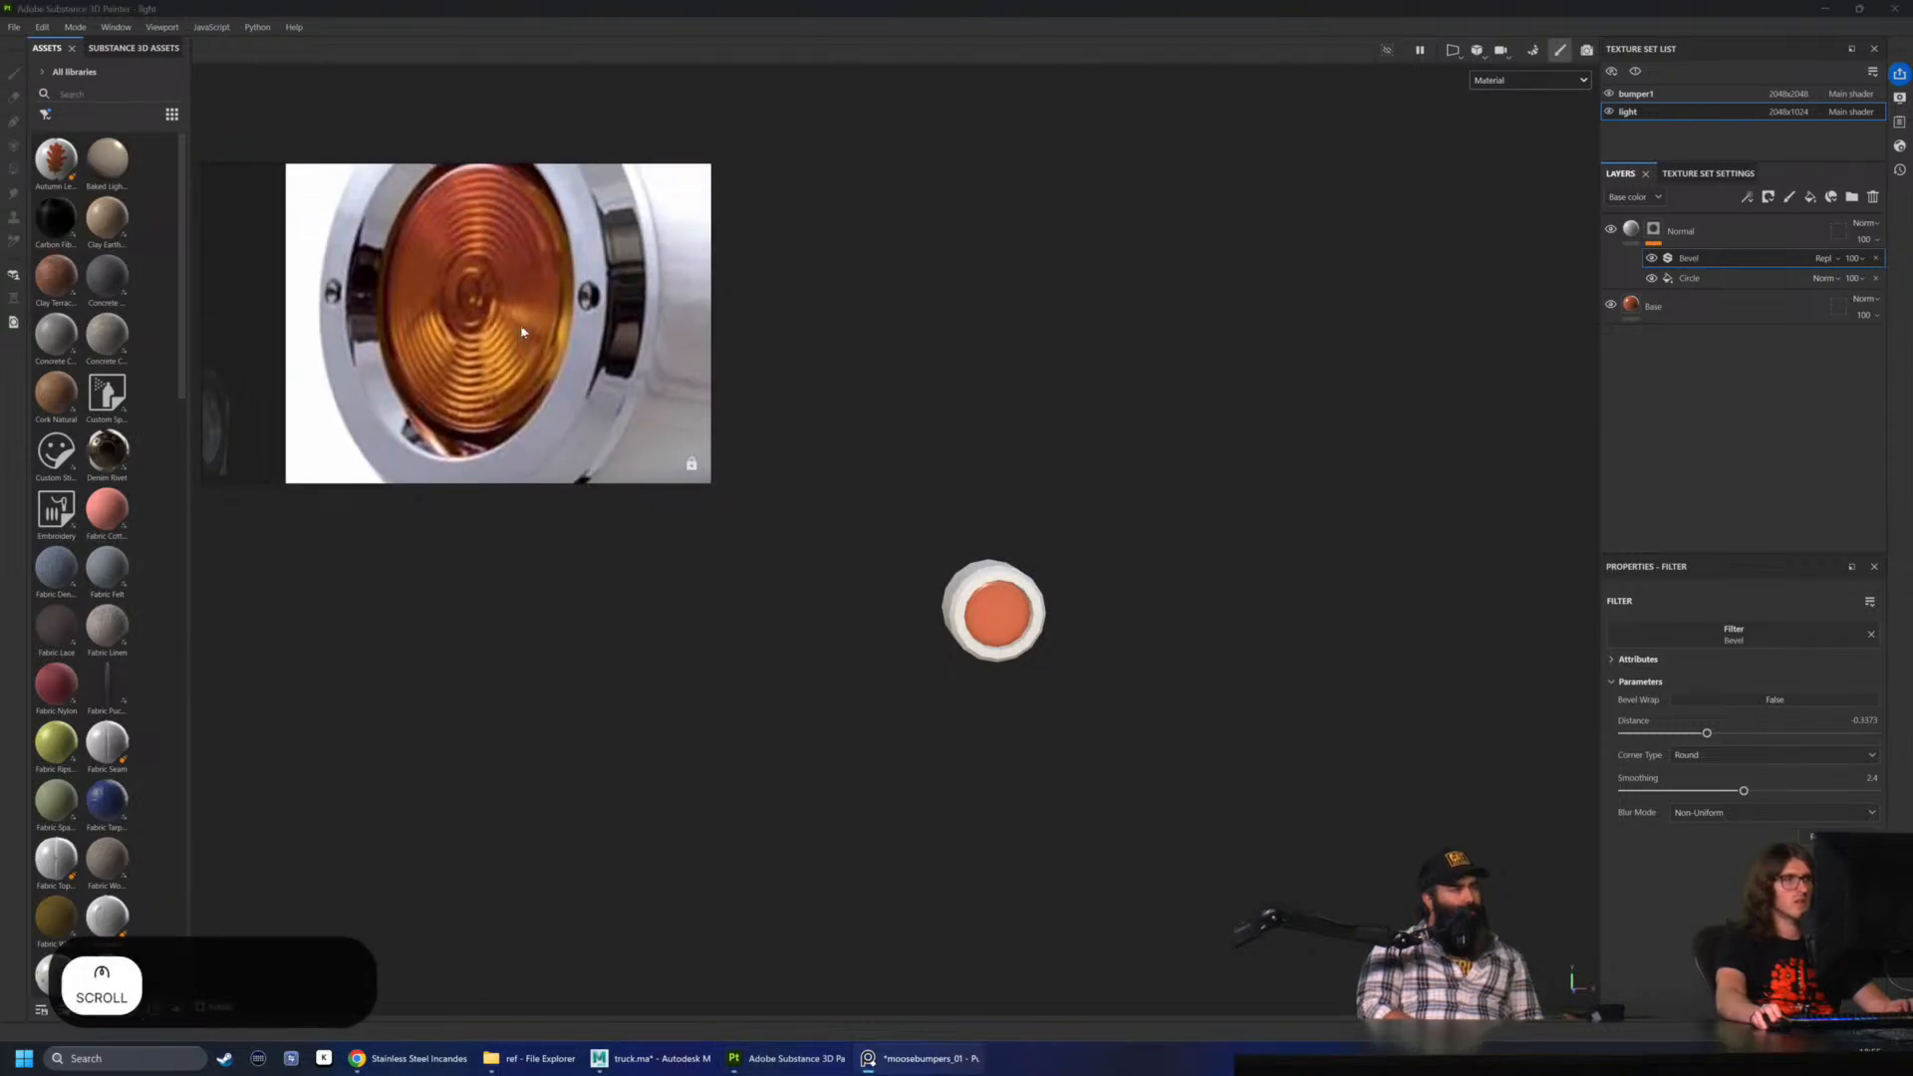
{"action": "scroll", "coordinate": [1069, 561], "scroll_direction": "up", "scroll_amount": 2}
{"action": "scroll", "coordinate": [1071, 562], "scroll_direction": "up", "scroll_amount": 2}
{"action": "left_click_drag", "start_coordinate": [1071, 562], "coordinate": [1041, 546], "text": "alt"}
{"action": "right_click_drag", "start_coordinate": [1116, 573], "coordinate": [1564, 382], "text": "alt"}
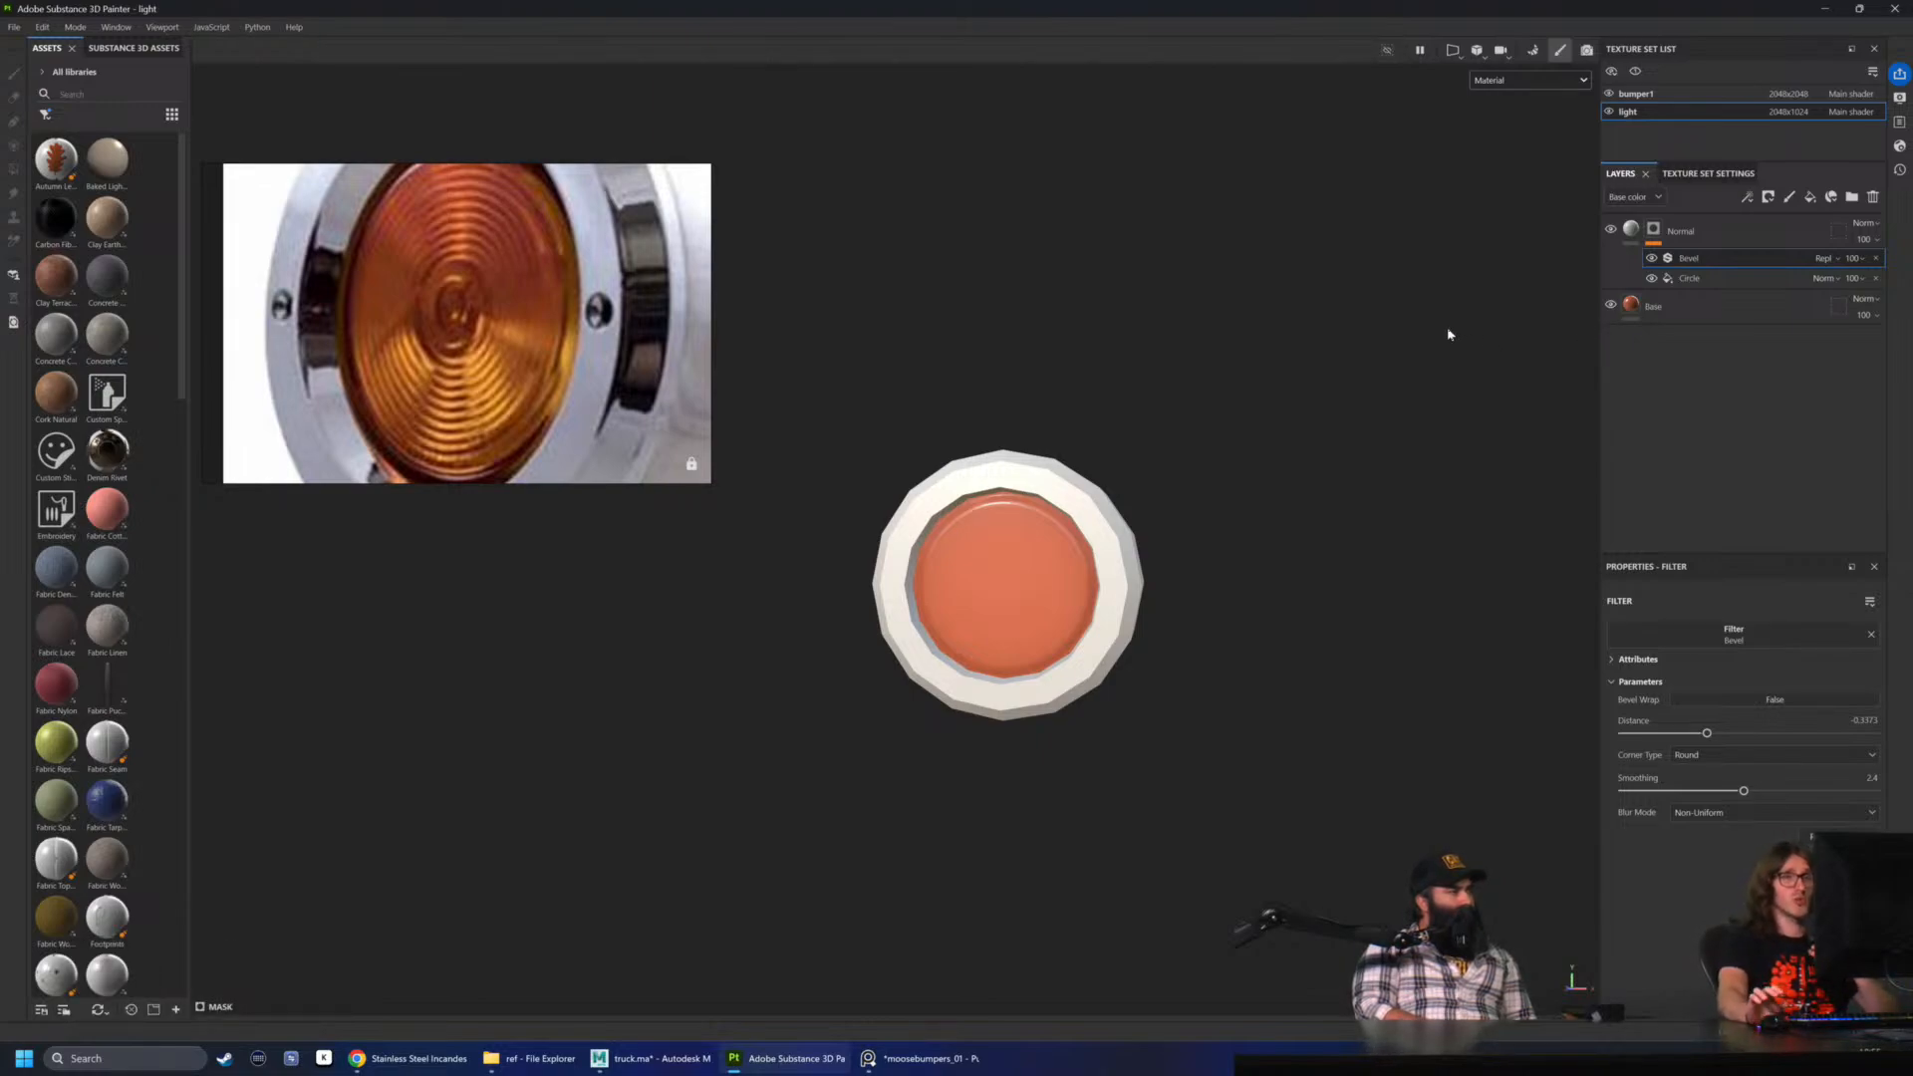
- Try shifting the Circle fill's projection sideways across the lens beneath the Bevel filter, and undo the move
{"action": "left_click", "coordinate": [1698, 281]}
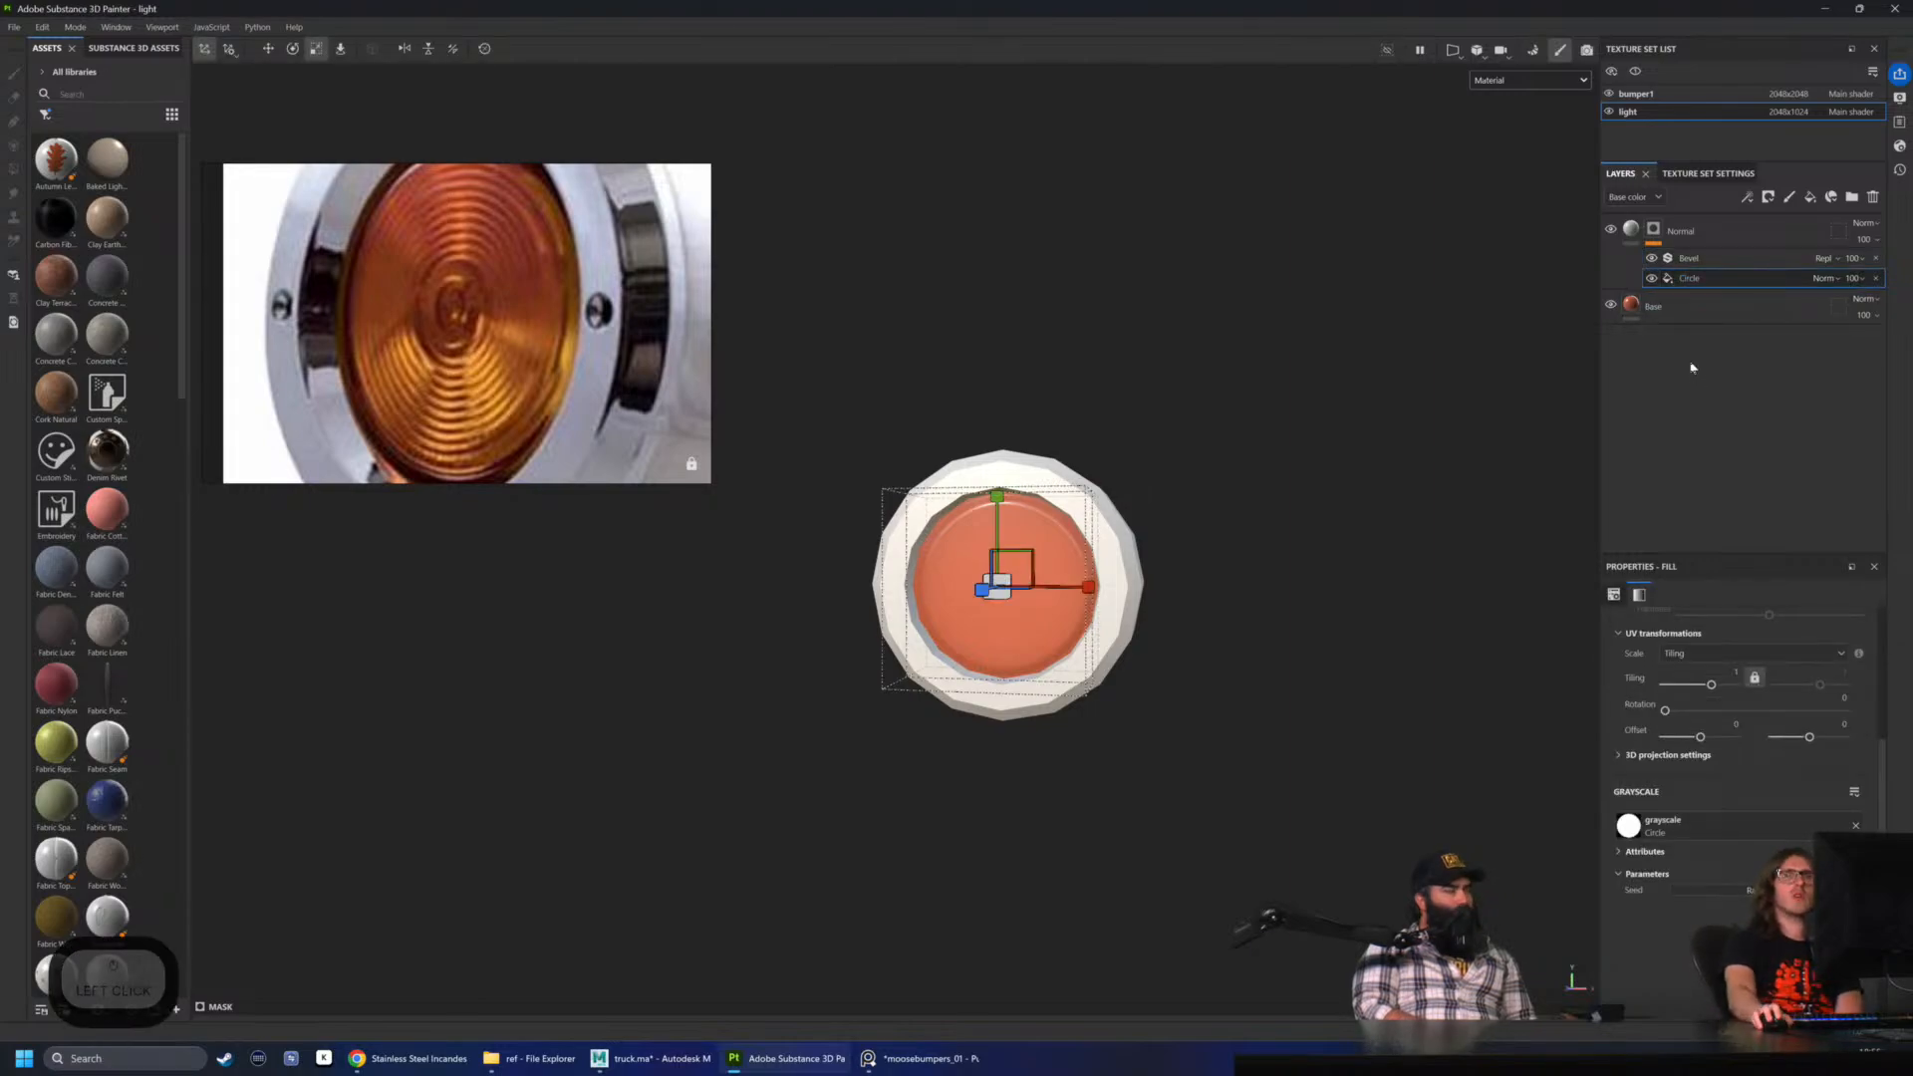
{"action": "left_click", "coordinate": [1728, 263]}
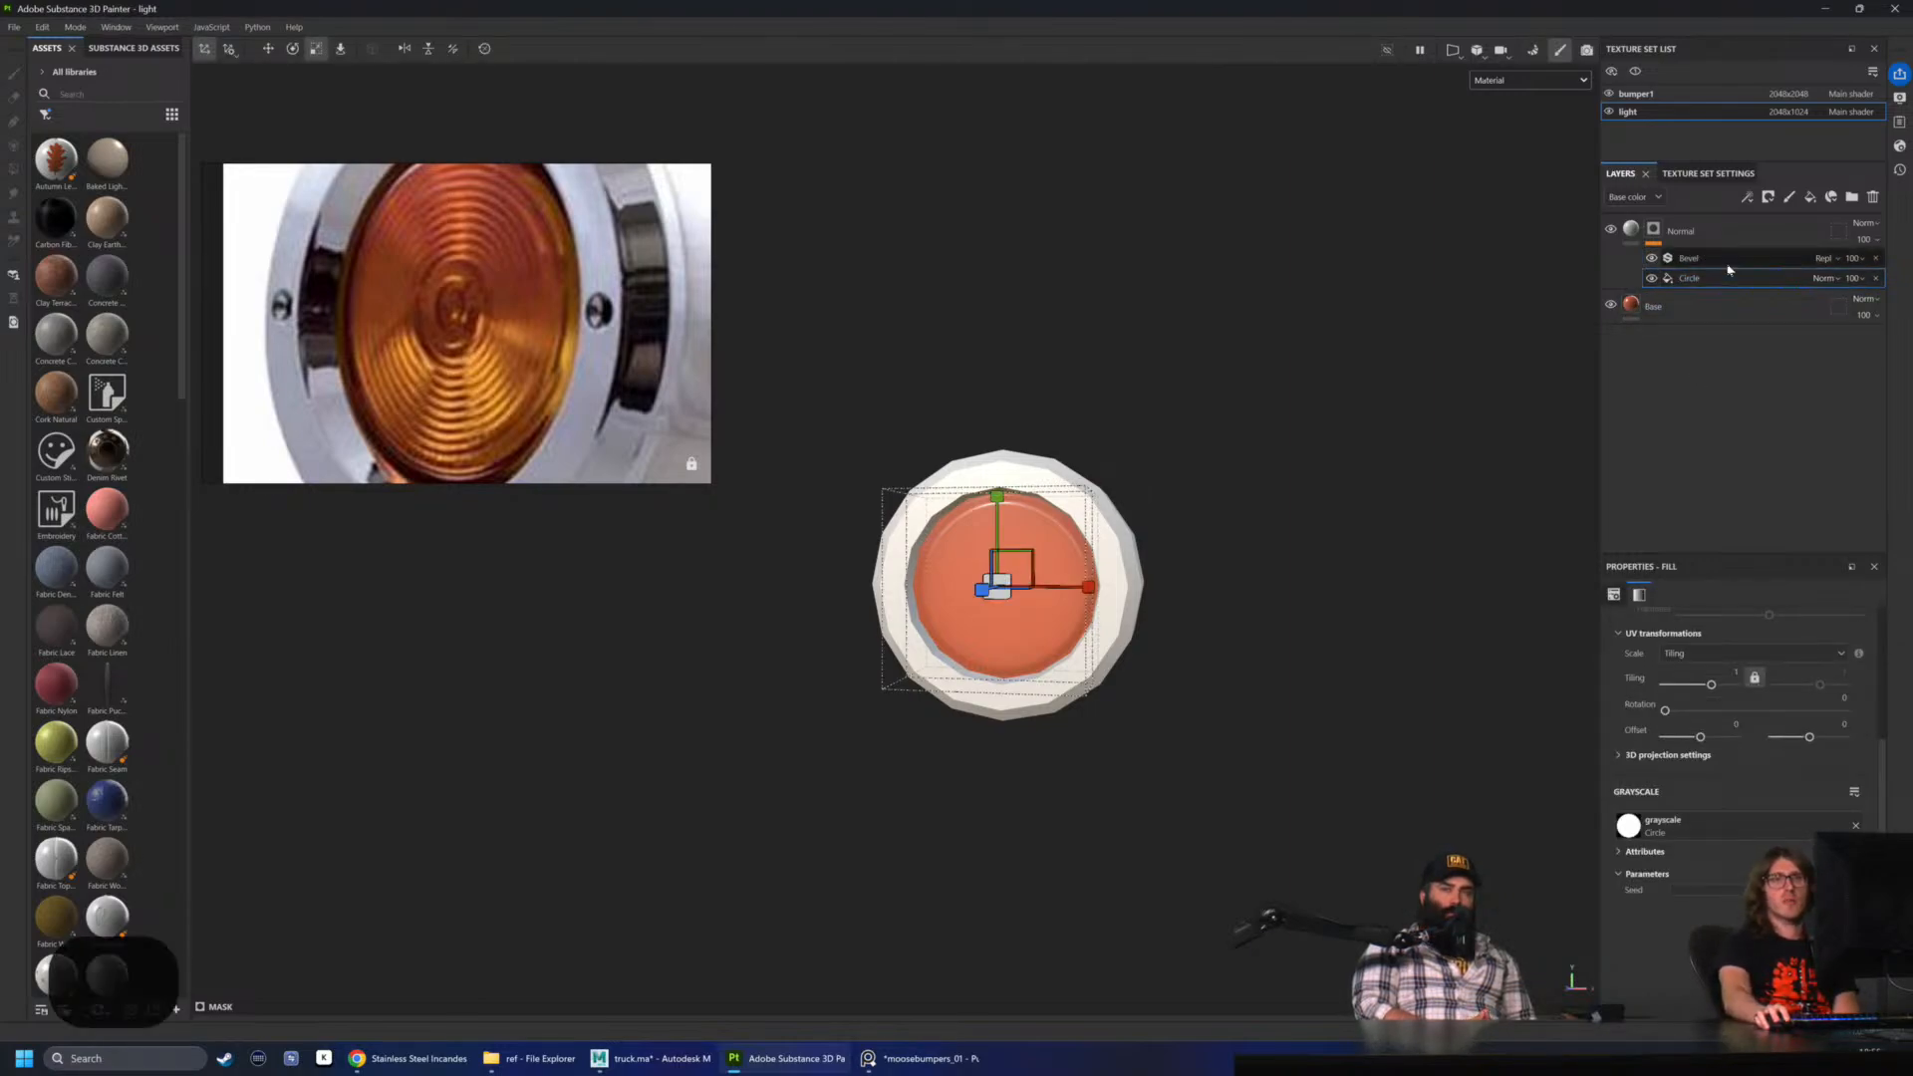
{"action": "left_click", "coordinate": [1716, 278]}
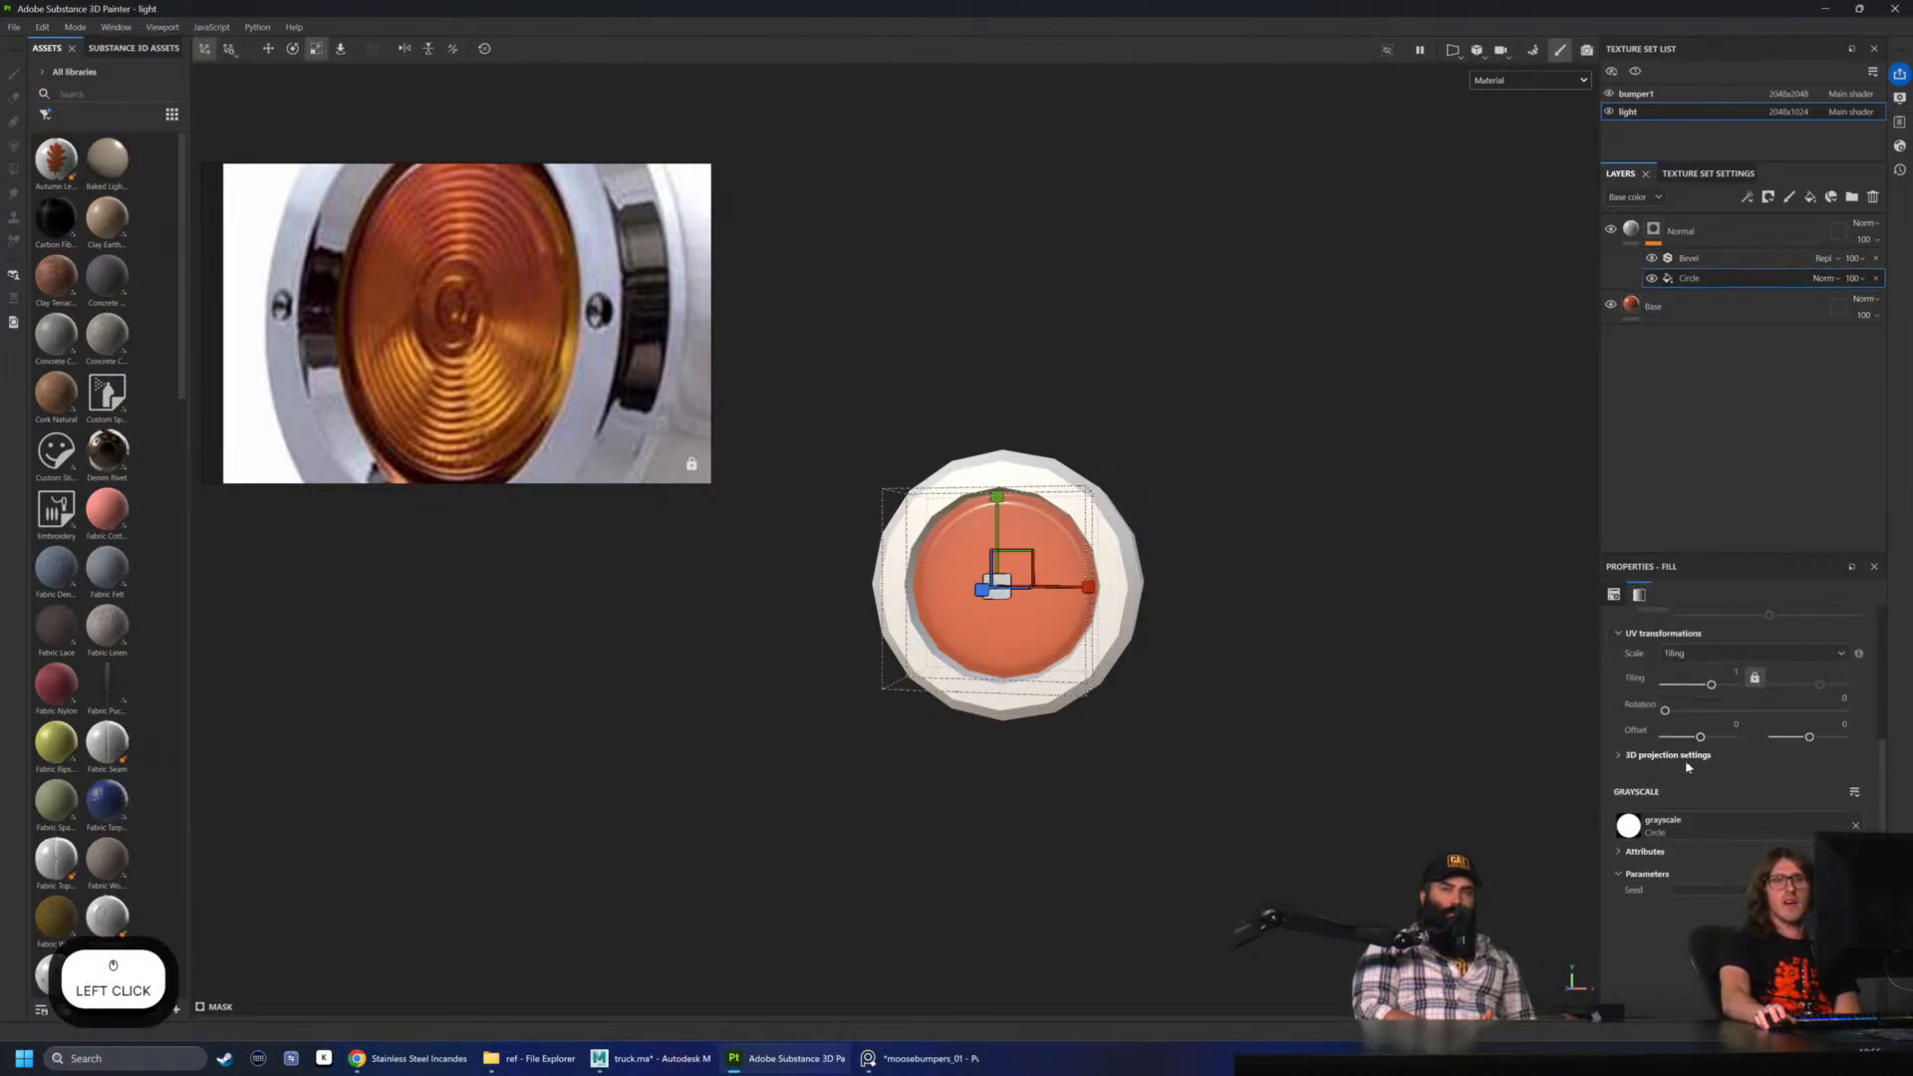
{"action": "left_click", "coordinate": [1689, 264]}
{"action": "scroll", "coordinate": [1373, 521], "scroll_direction": "up", "scroll_amount": 3}
{"action": "left_click", "coordinate": [1712, 281]}
{"action": "scroll", "coordinate": [1277, 610], "scroll_direction": "up", "scroll_amount": 7}
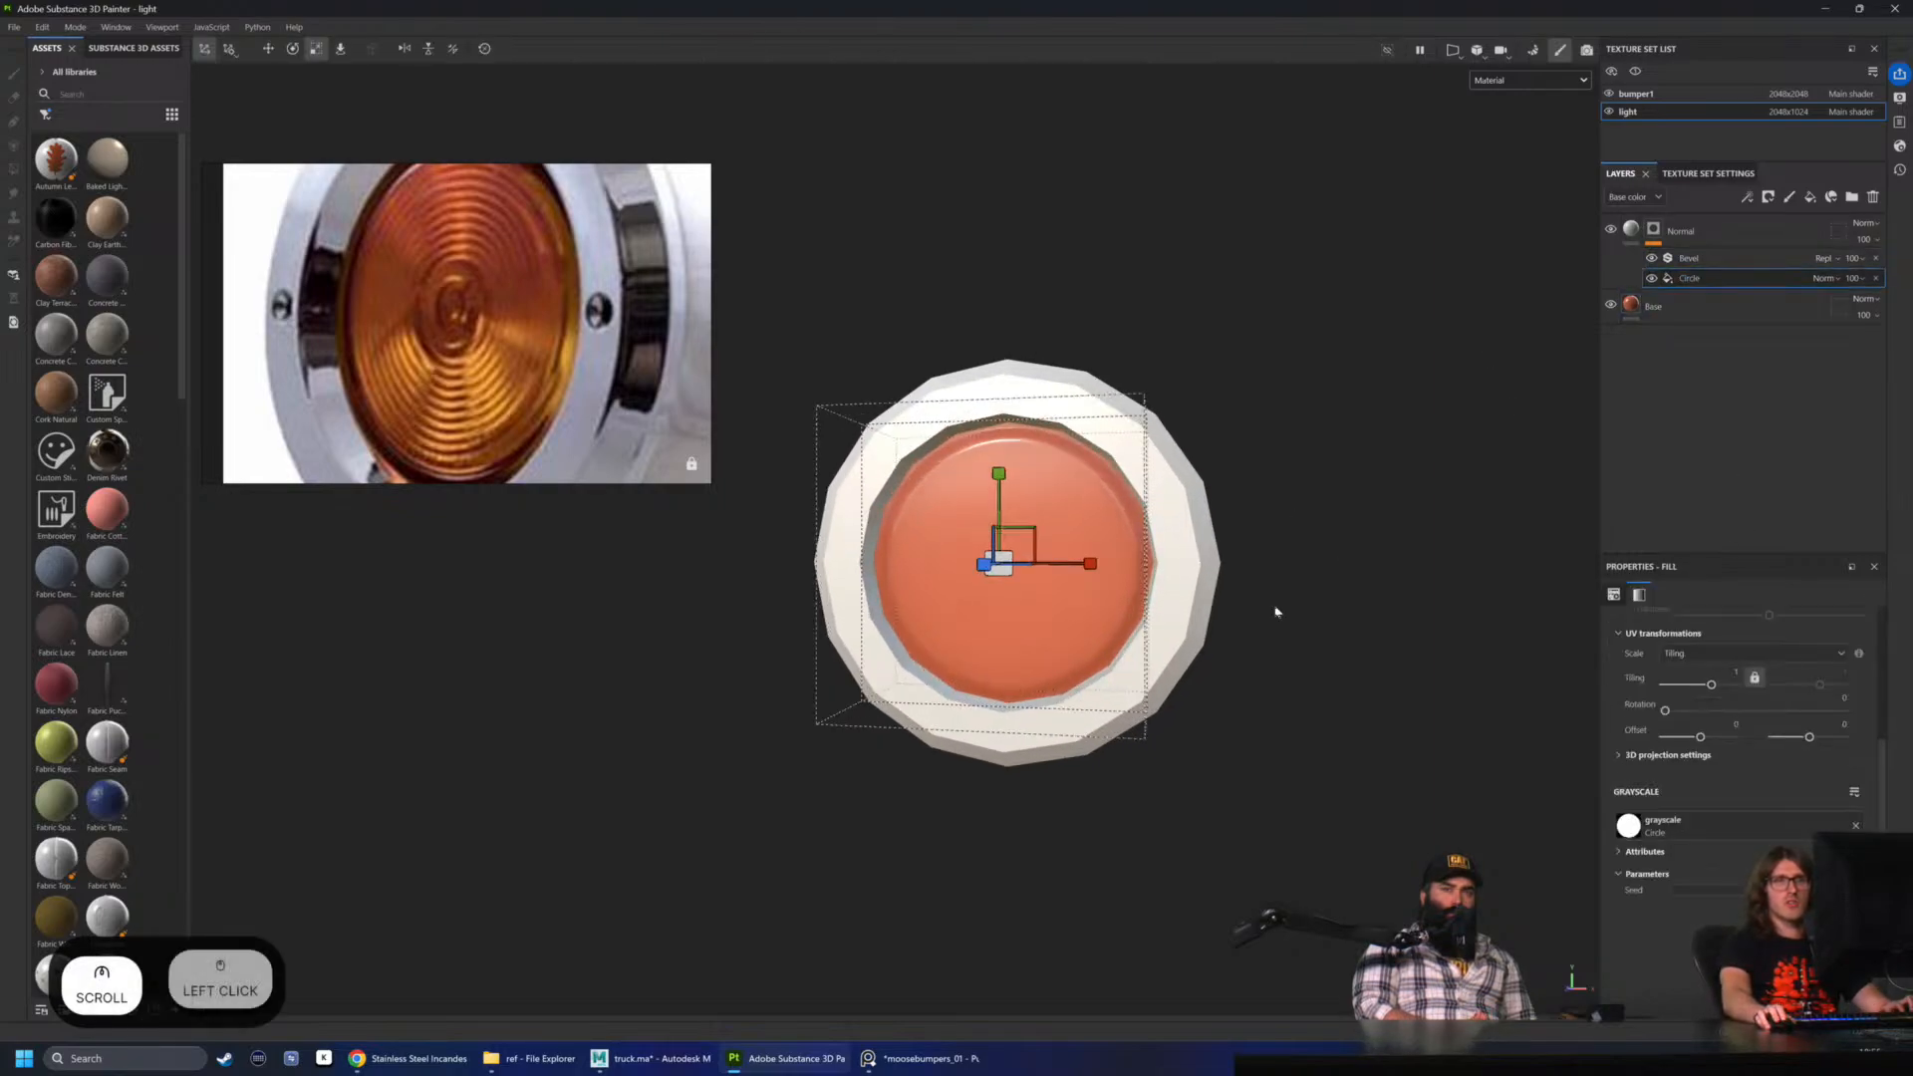
{"action": "key", "text": "w"}
{"action": "left_click_drag", "start_coordinate": [1033, 532], "coordinate": [1212, 568]}
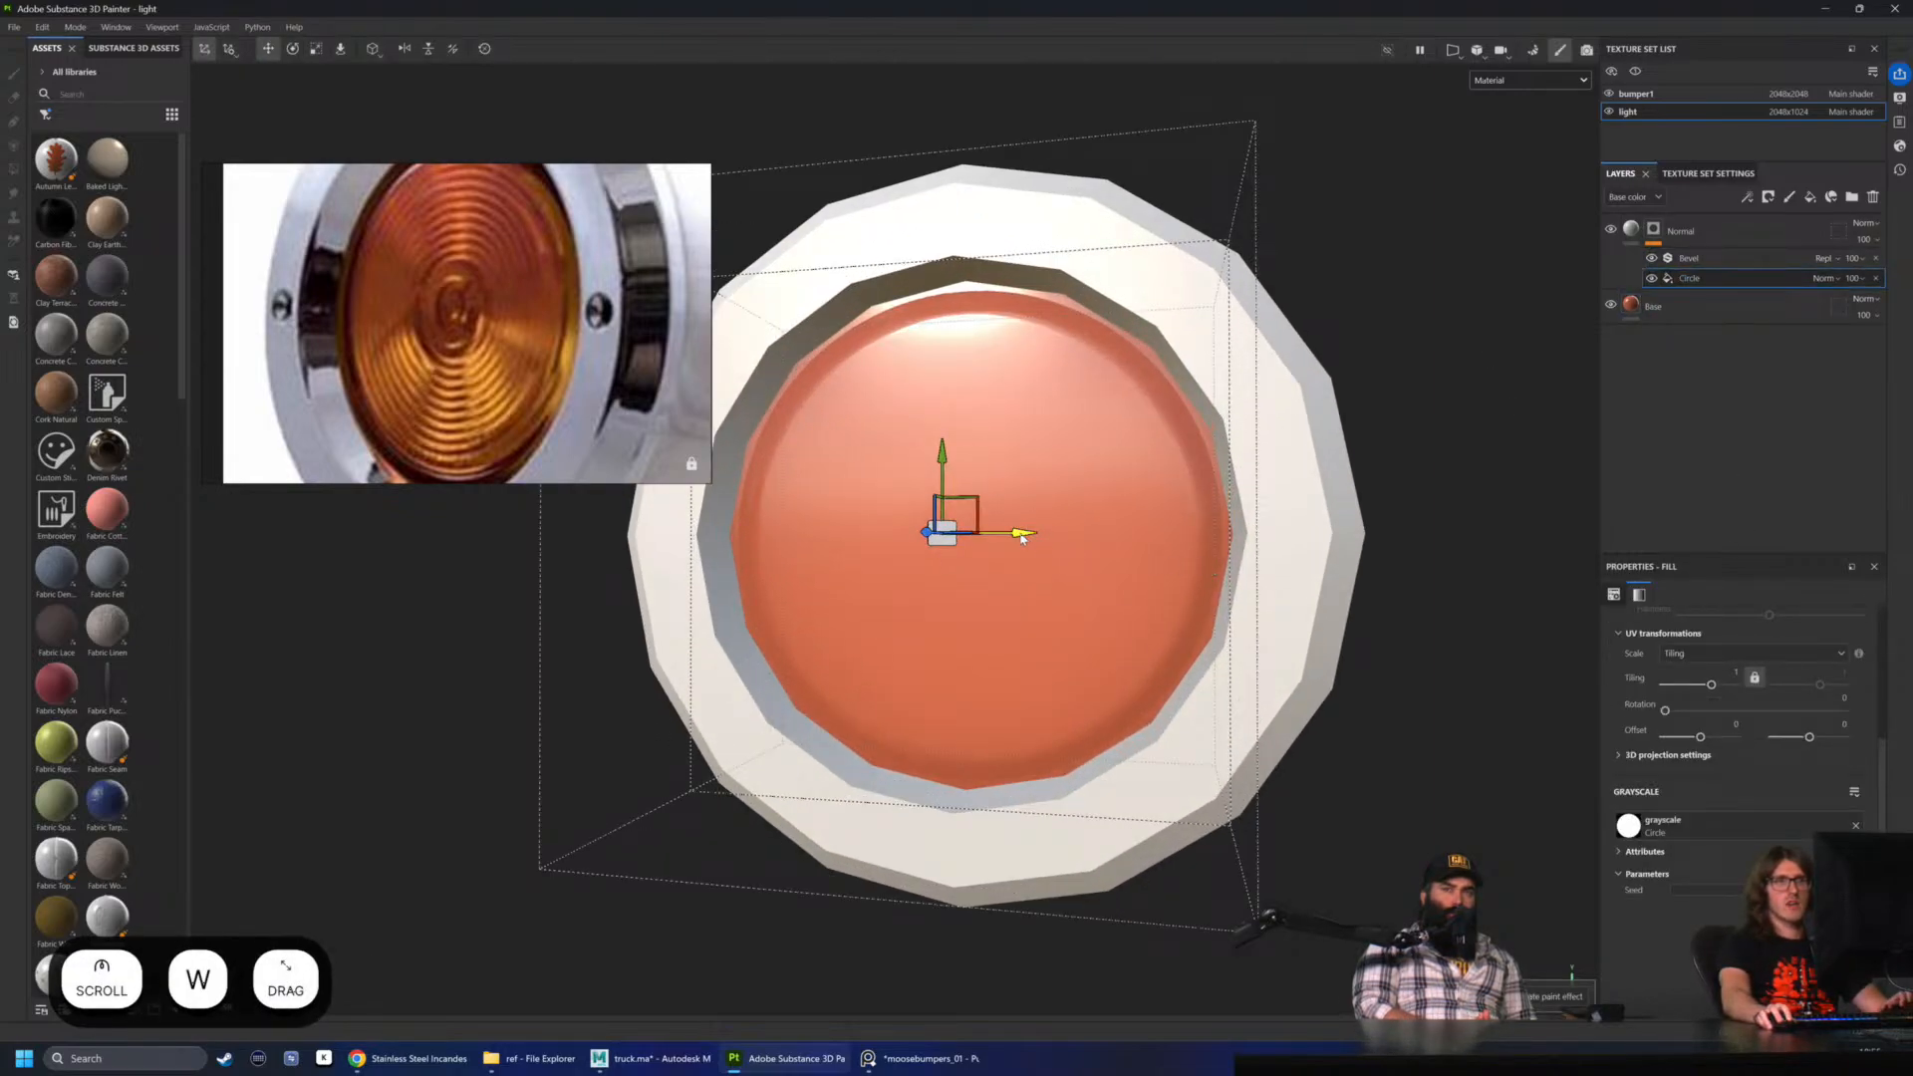
{"action": "left_click_drag", "start_coordinate": [1021, 538], "coordinate": [906, 538]}
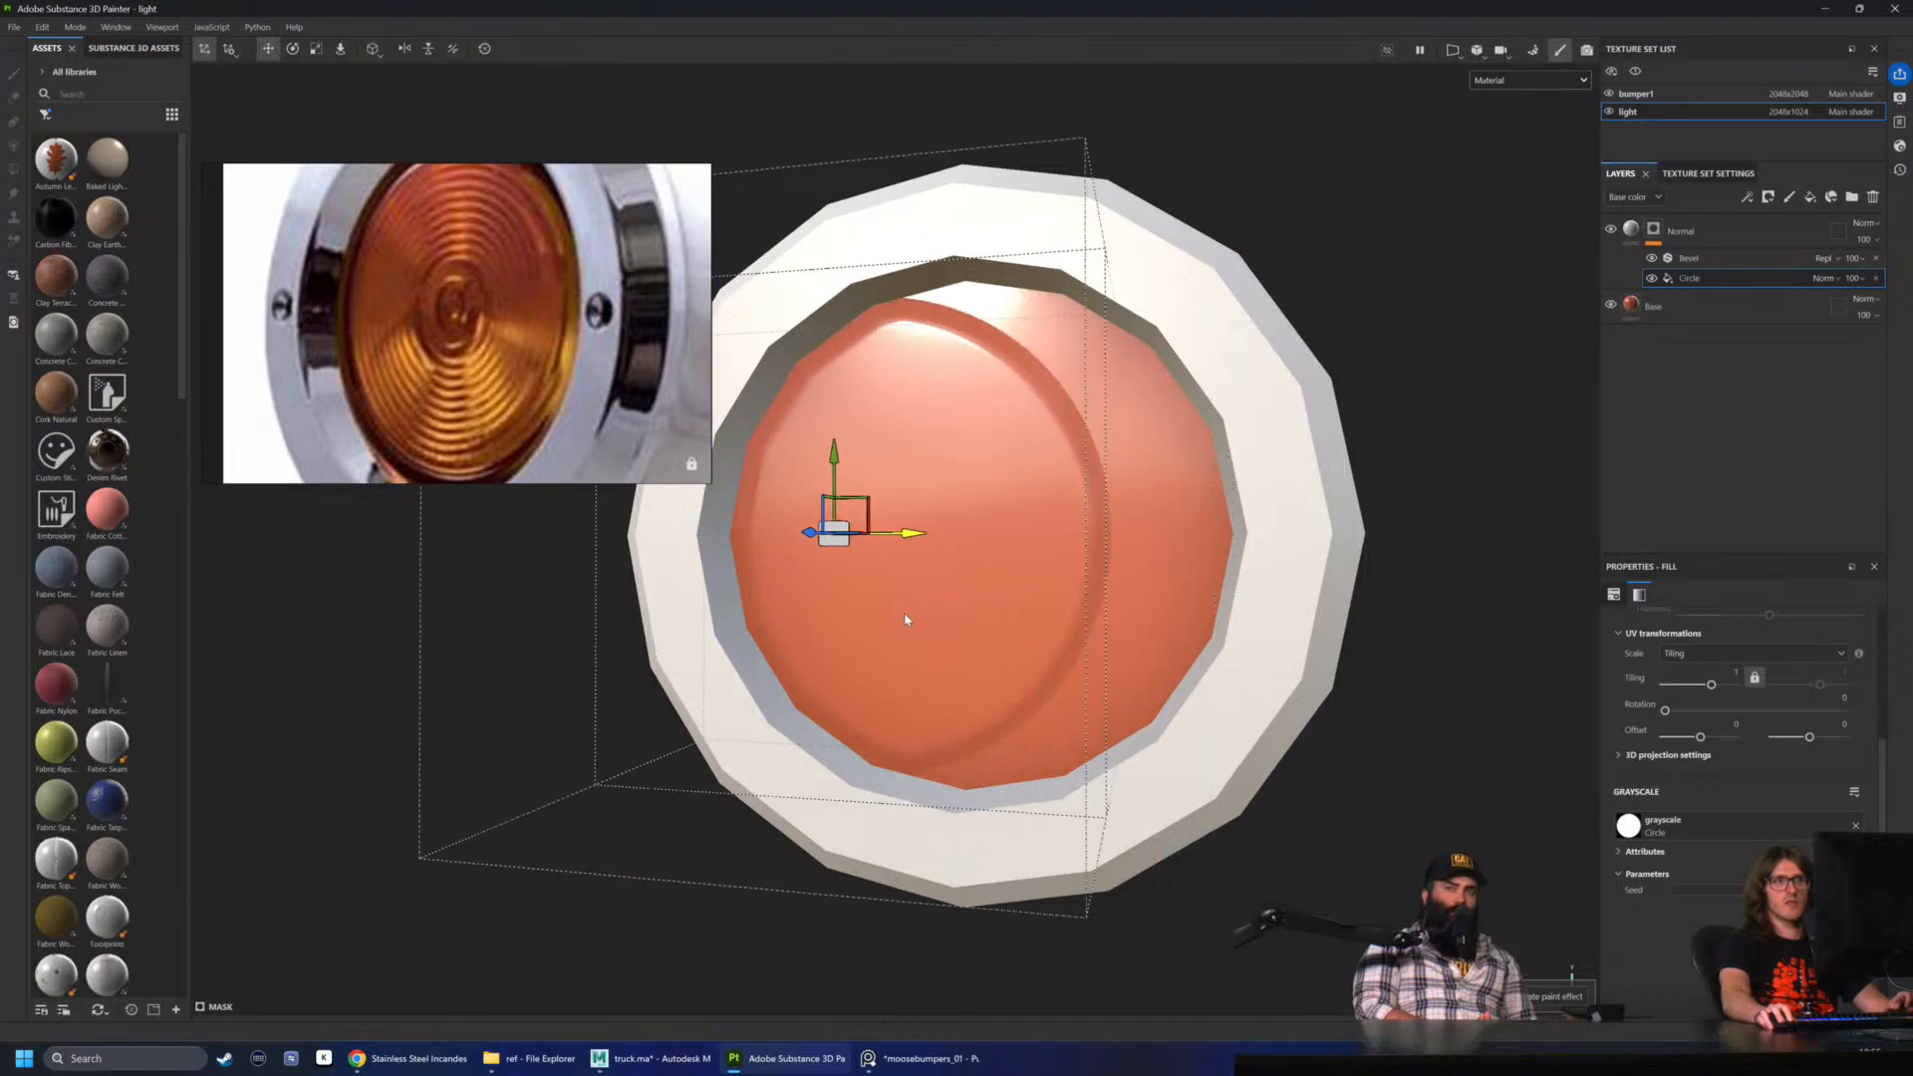
{"action": "key", "text": "ctrl+z"}
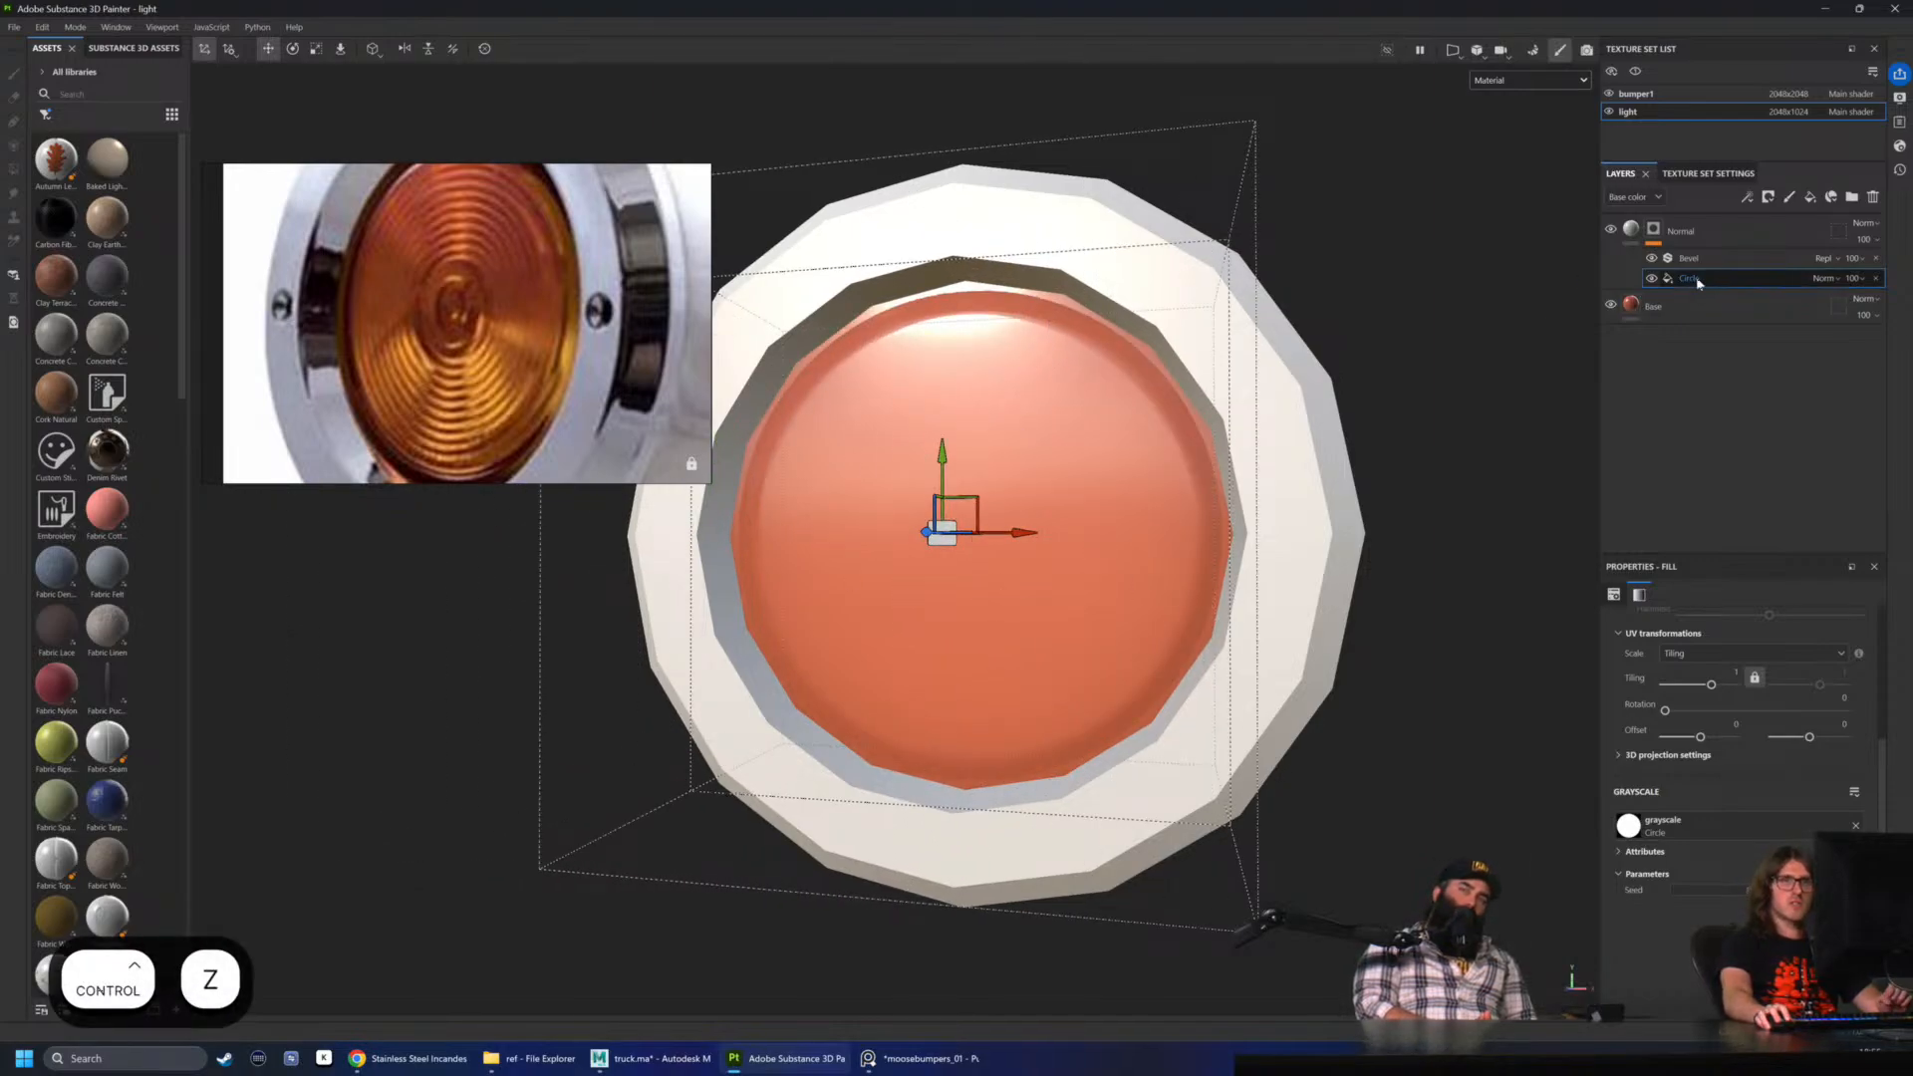
- Set the Bevel filter's distance to about -0.31
{"action": "left_click", "coordinate": [1694, 260]}
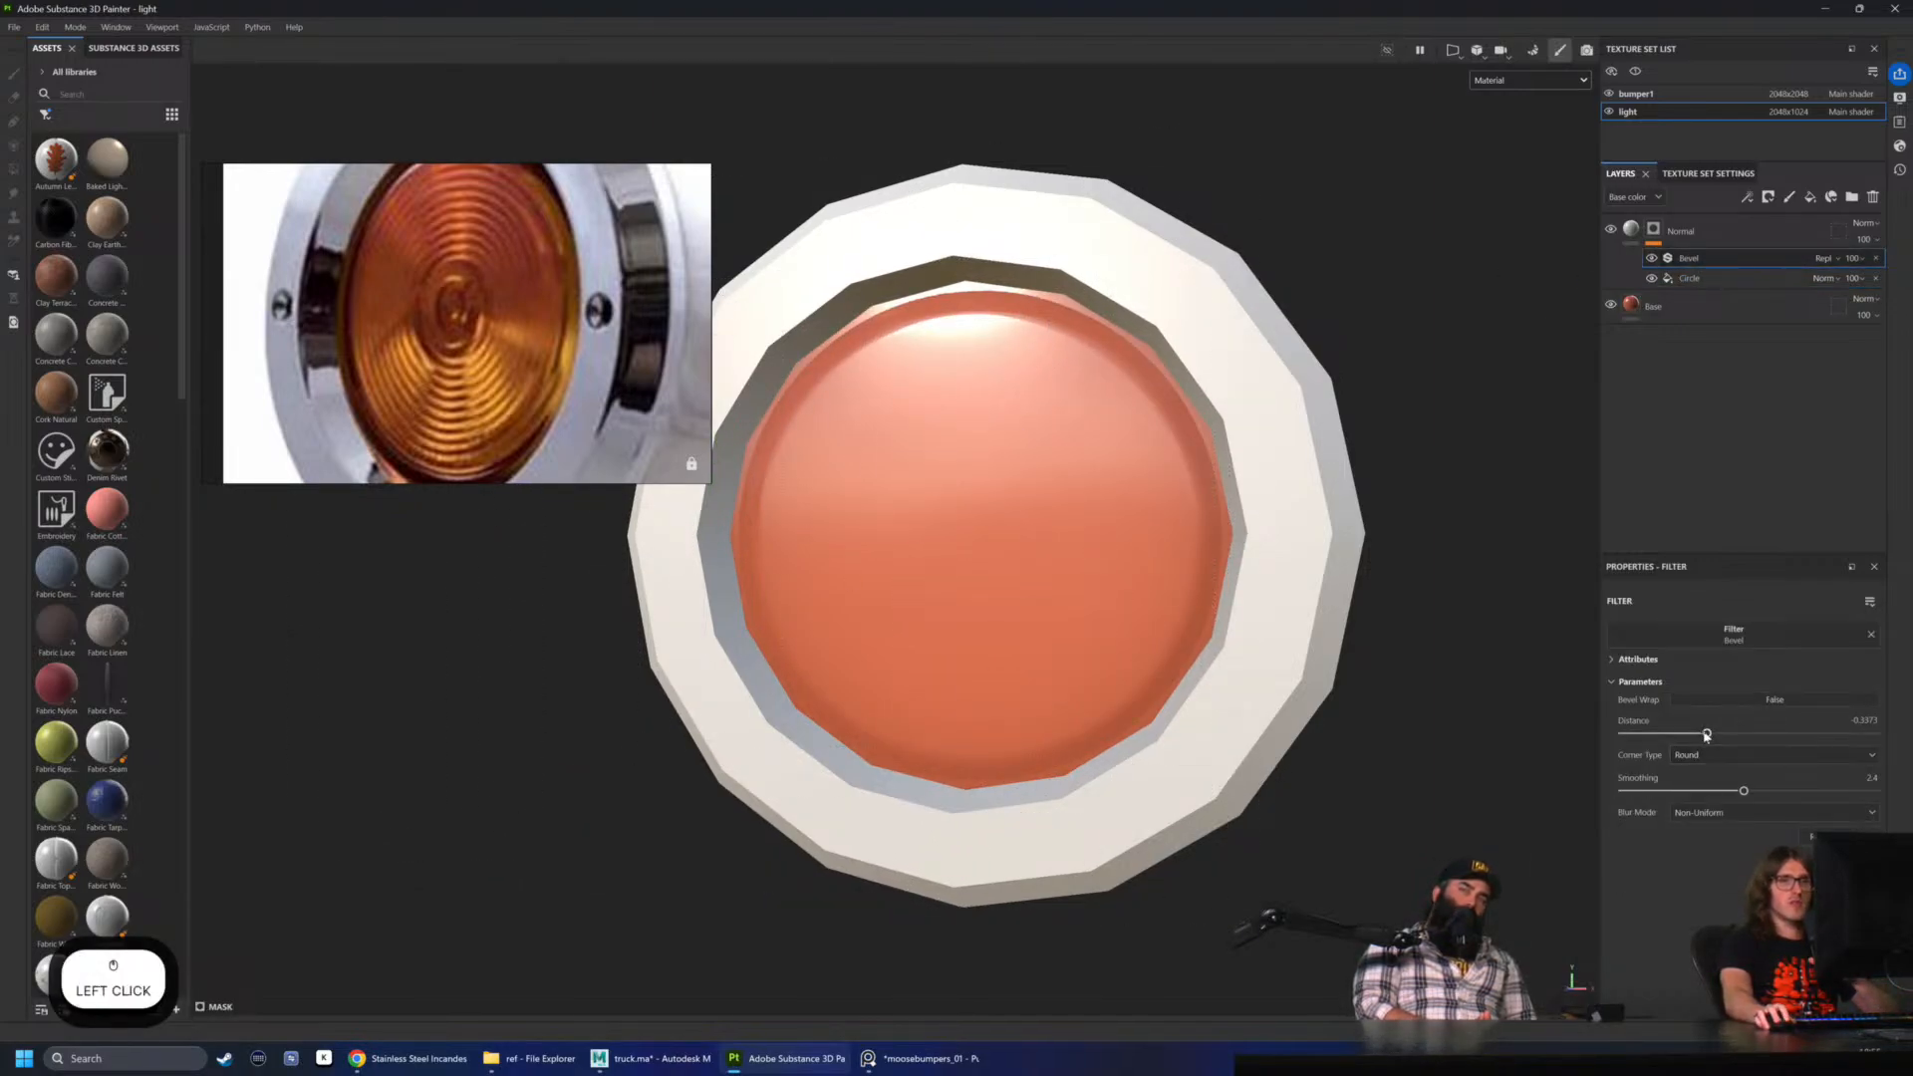
{"action": "mouse_move", "coordinate": [1706, 735]}
{"action": "left_mouse_down"}
{"action": "mouse_move", "coordinate": [1625, 735]}
{"action": "mouse_move", "coordinate": [1674, 734]}
{"action": "left_mouse_up"}
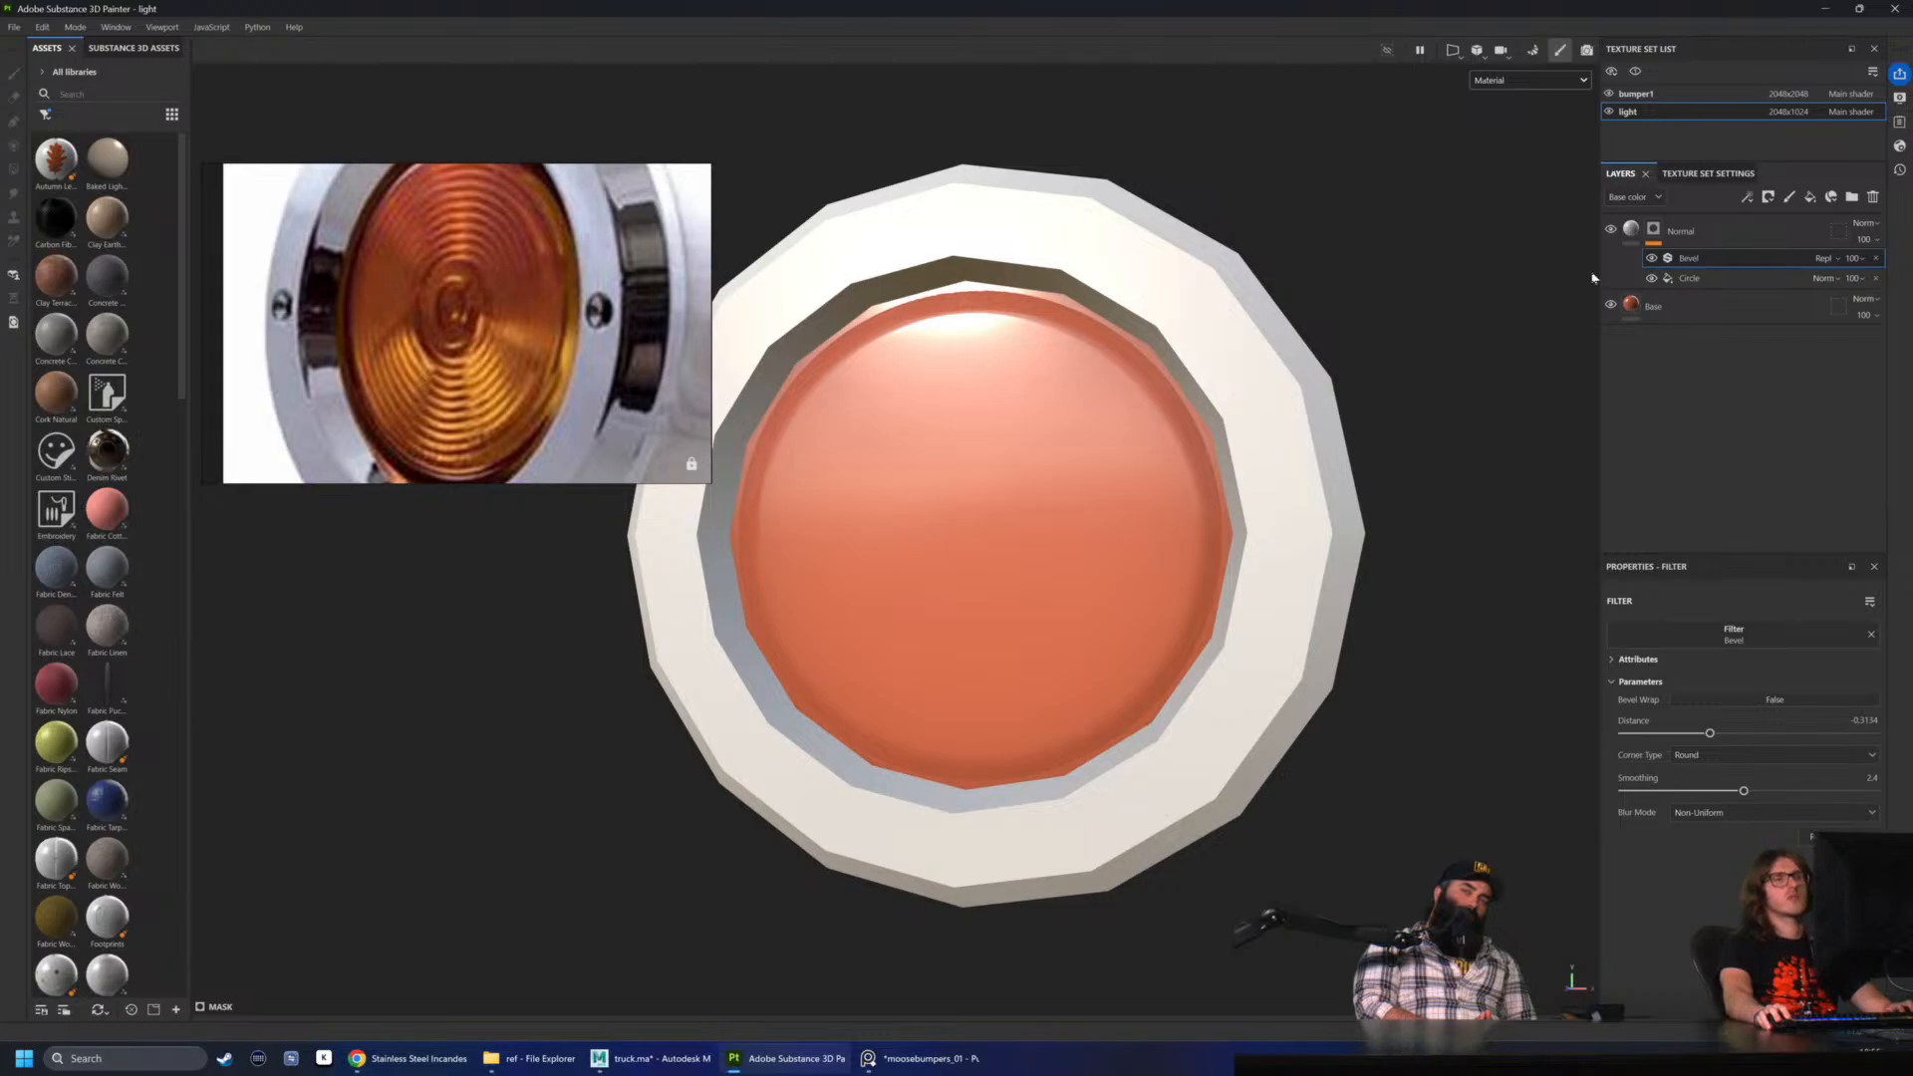
{"action": "left_click", "coordinate": [1655, 233]}
{"action": "left_click_drag", "start_coordinate": [939, 492], "coordinate": [912, 489], "text": "alt"}
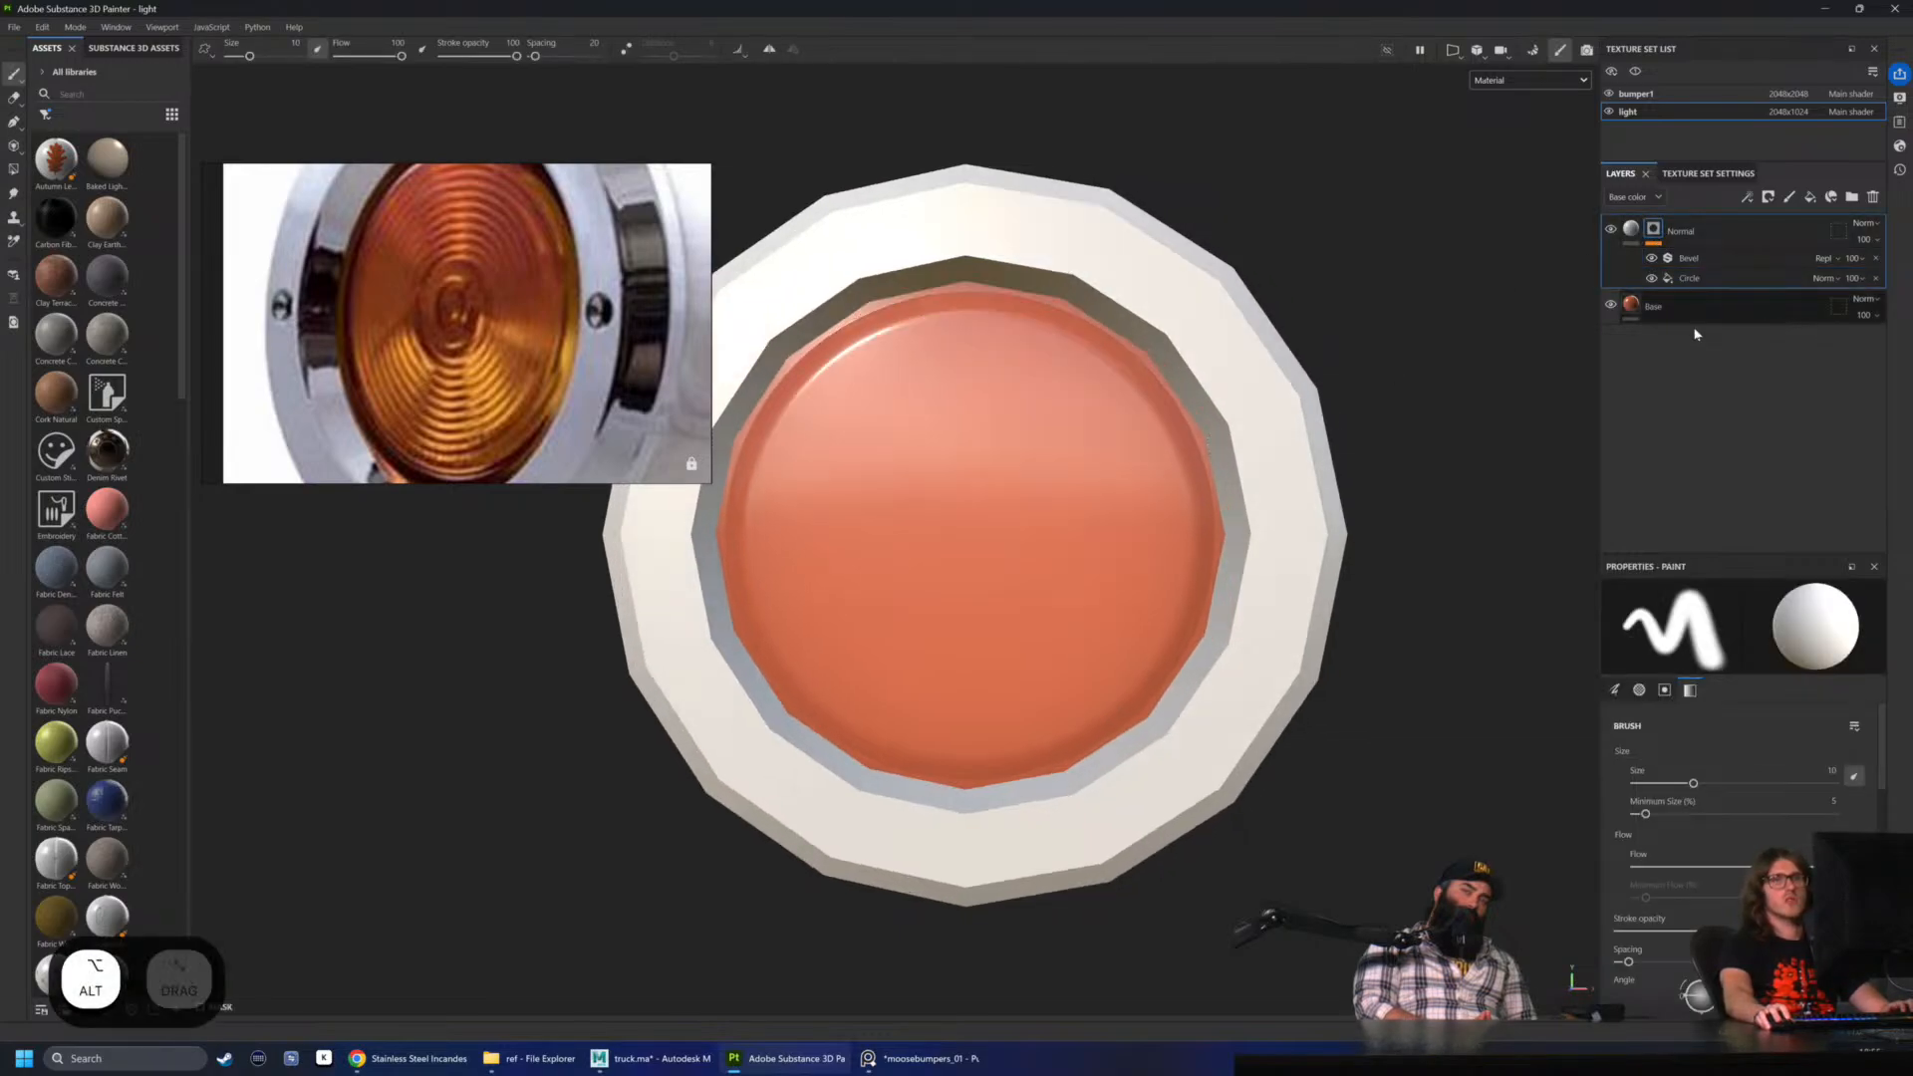
- Adjust the scale of the Circle fill's planar projection around the lens
{"action": "left_click", "coordinate": [1702, 280]}
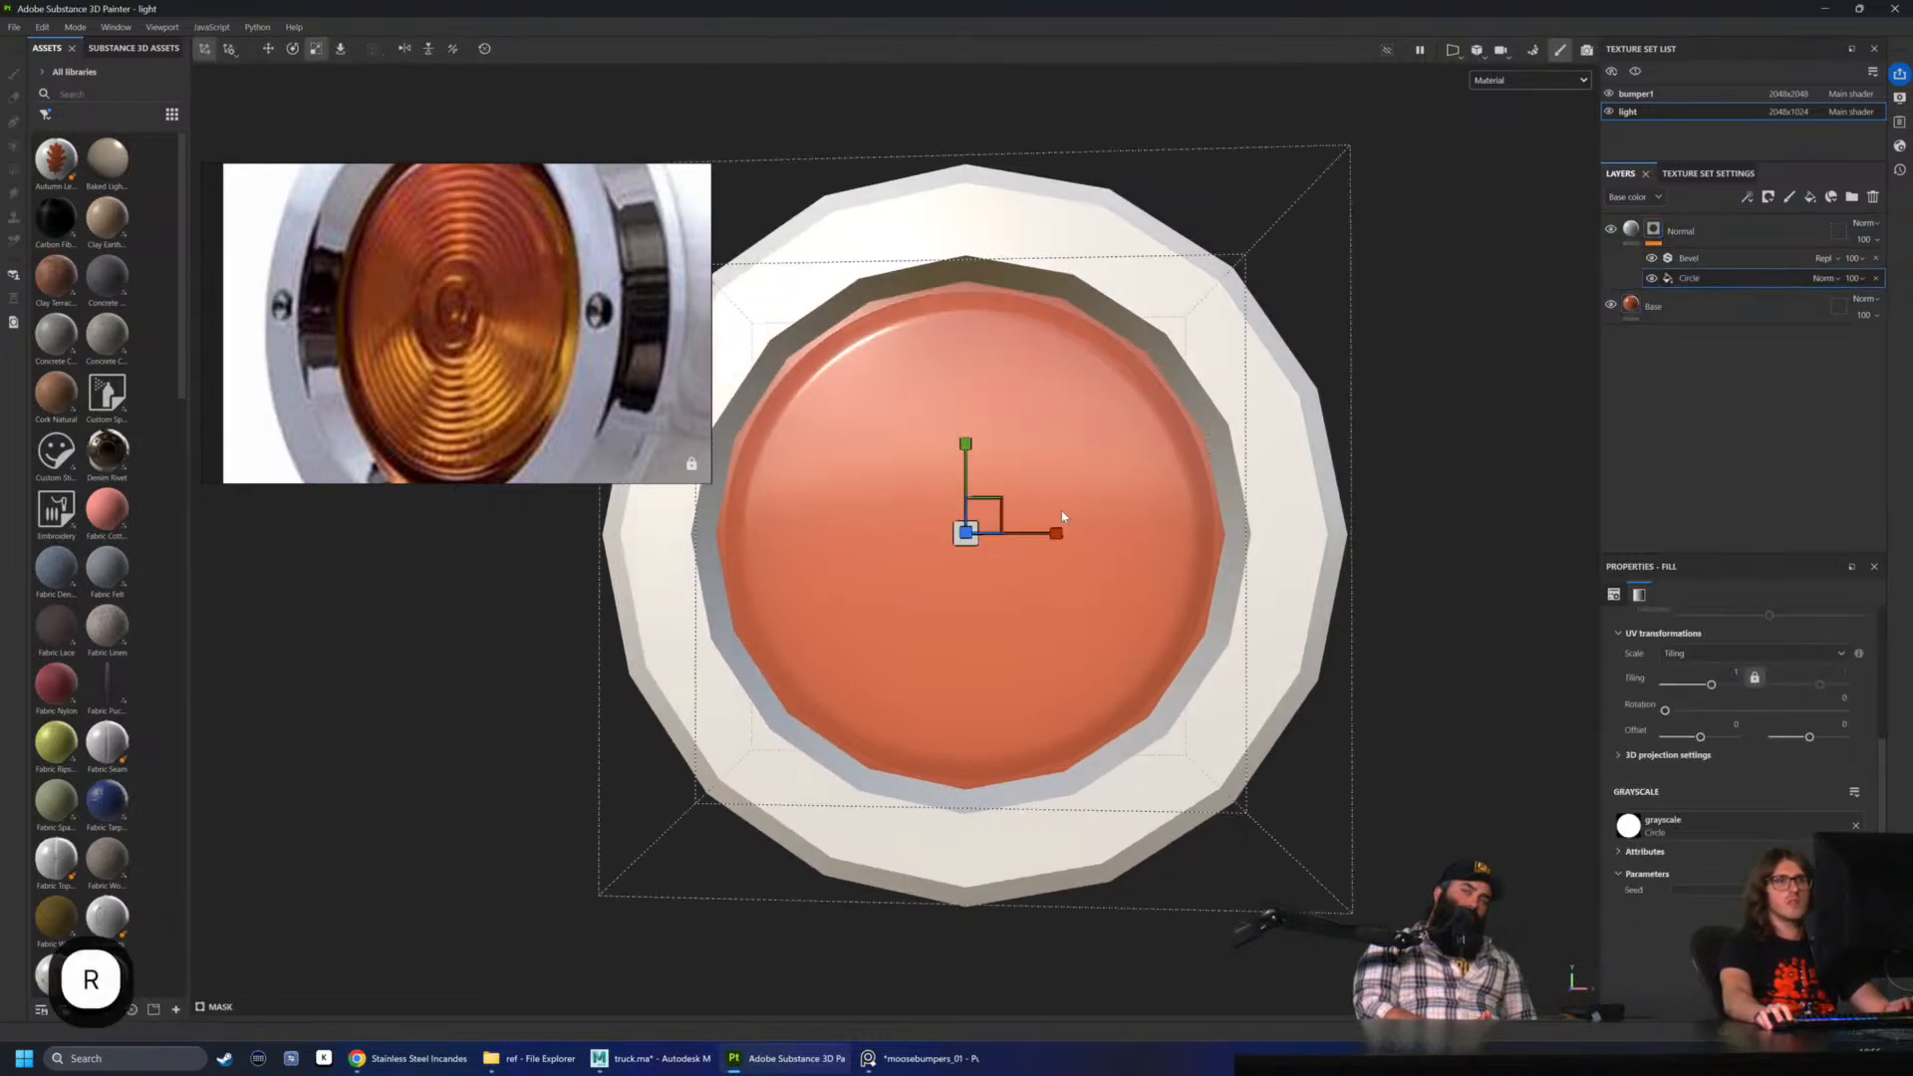
{"action": "left_click", "coordinate": [985, 545]}
{"action": "left_click_drag", "start_coordinate": [986, 543], "coordinate": [1094, 577]}
{"action": "left_click", "coordinate": [958, 539]}
{"action": "left_click", "coordinate": [965, 549]}
- Examine the bevelled lens from several angles and review the Normal, Base and Circle fill settings
{"action": "scroll", "coordinate": [1025, 598], "scroll_direction": "down", "scroll_amount": 1}
{"action": "scroll", "coordinate": [1093, 577], "scroll_direction": "down", "scroll_amount": 3}
{"action": "left_click_drag", "start_coordinate": [1305, 438], "coordinate": [1383, 431], "text": "alt"}
{"action": "left_click", "coordinate": [1683, 230]}
{"action": "scroll", "coordinate": [1258, 408], "scroll_direction": "down", "scroll_amount": 1}
{"action": "left_click_drag", "start_coordinate": [1257, 408], "coordinate": [1439, 504], "text": "alt"}
{"action": "left_click", "coordinate": [1673, 272]}
{"action": "scroll", "coordinate": [1157, 483], "scroll_direction": "down", "scroll_amount": 2}
{"action": "scroll", "coordinate": [1272, 517], "scroll_direction": "up", "scroll_amount": 2}
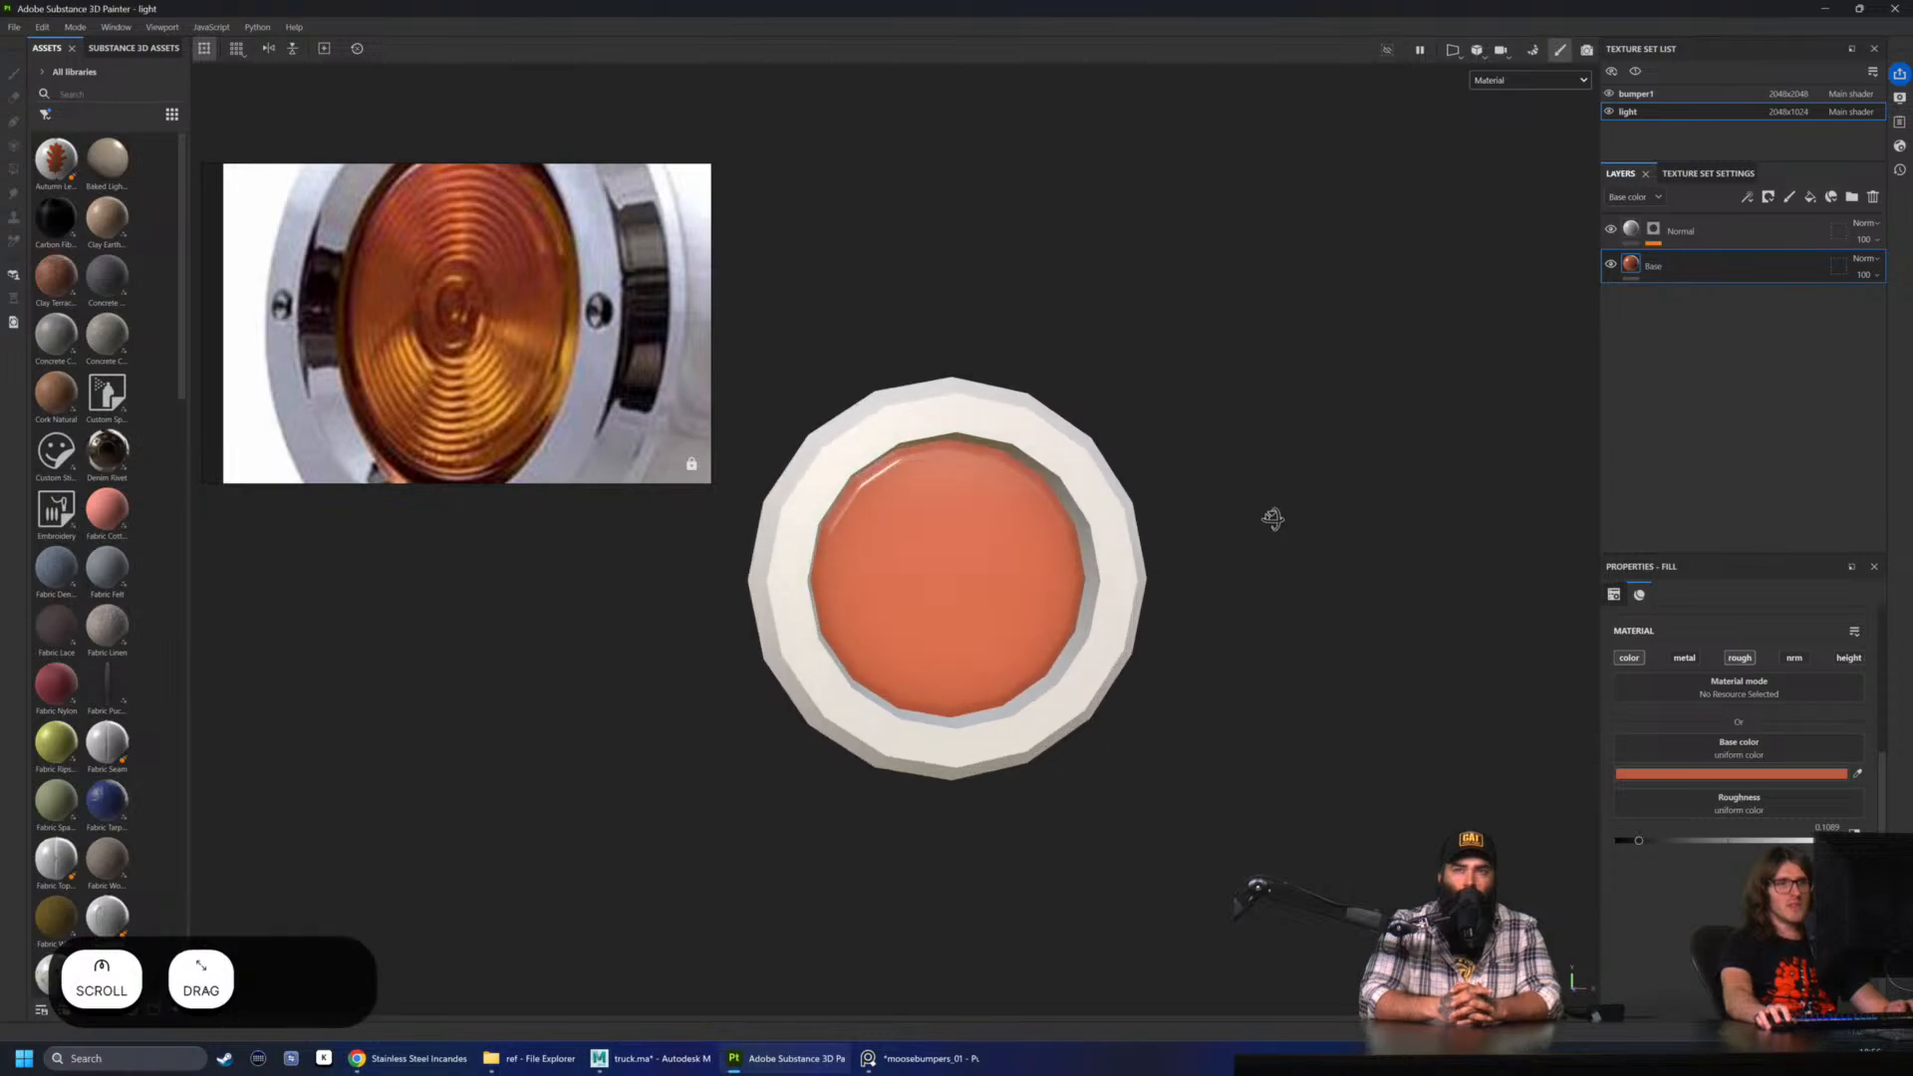
{"action": "scroll", "coordinate": [1273, 519], "scroll_direction": "up", "scroll_amount": 1}
{"action": "left_click", "coordinate": [1654, 242]}
{"action": "left_click", "coordinate": [1691, 280]}
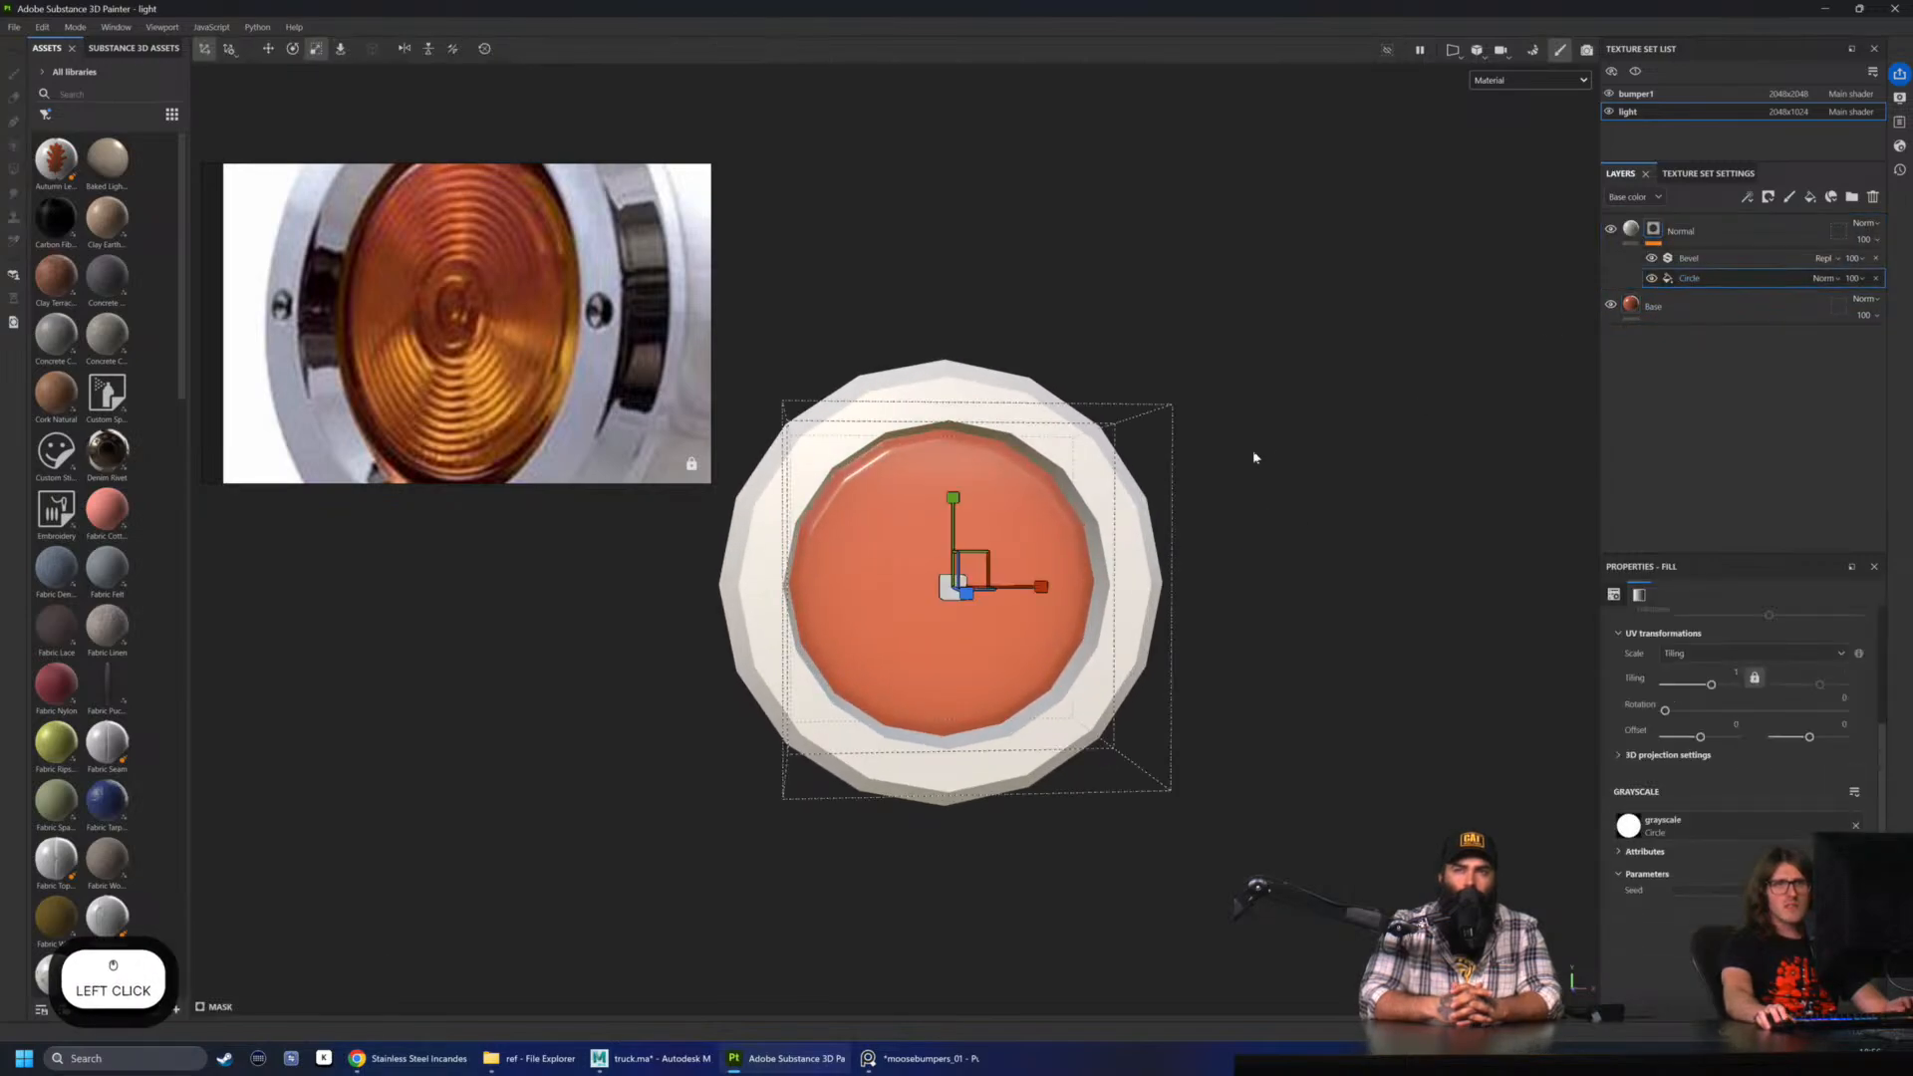
{"action": "left_click_drag", "start_coordinate": [1252, 454], "coordinate": [1092, 403], "text": "alt"}
{"action": "right_click_drag", "start_coordinate": [931, 458], "coordinate": [1086, 447], "text": "alt"}
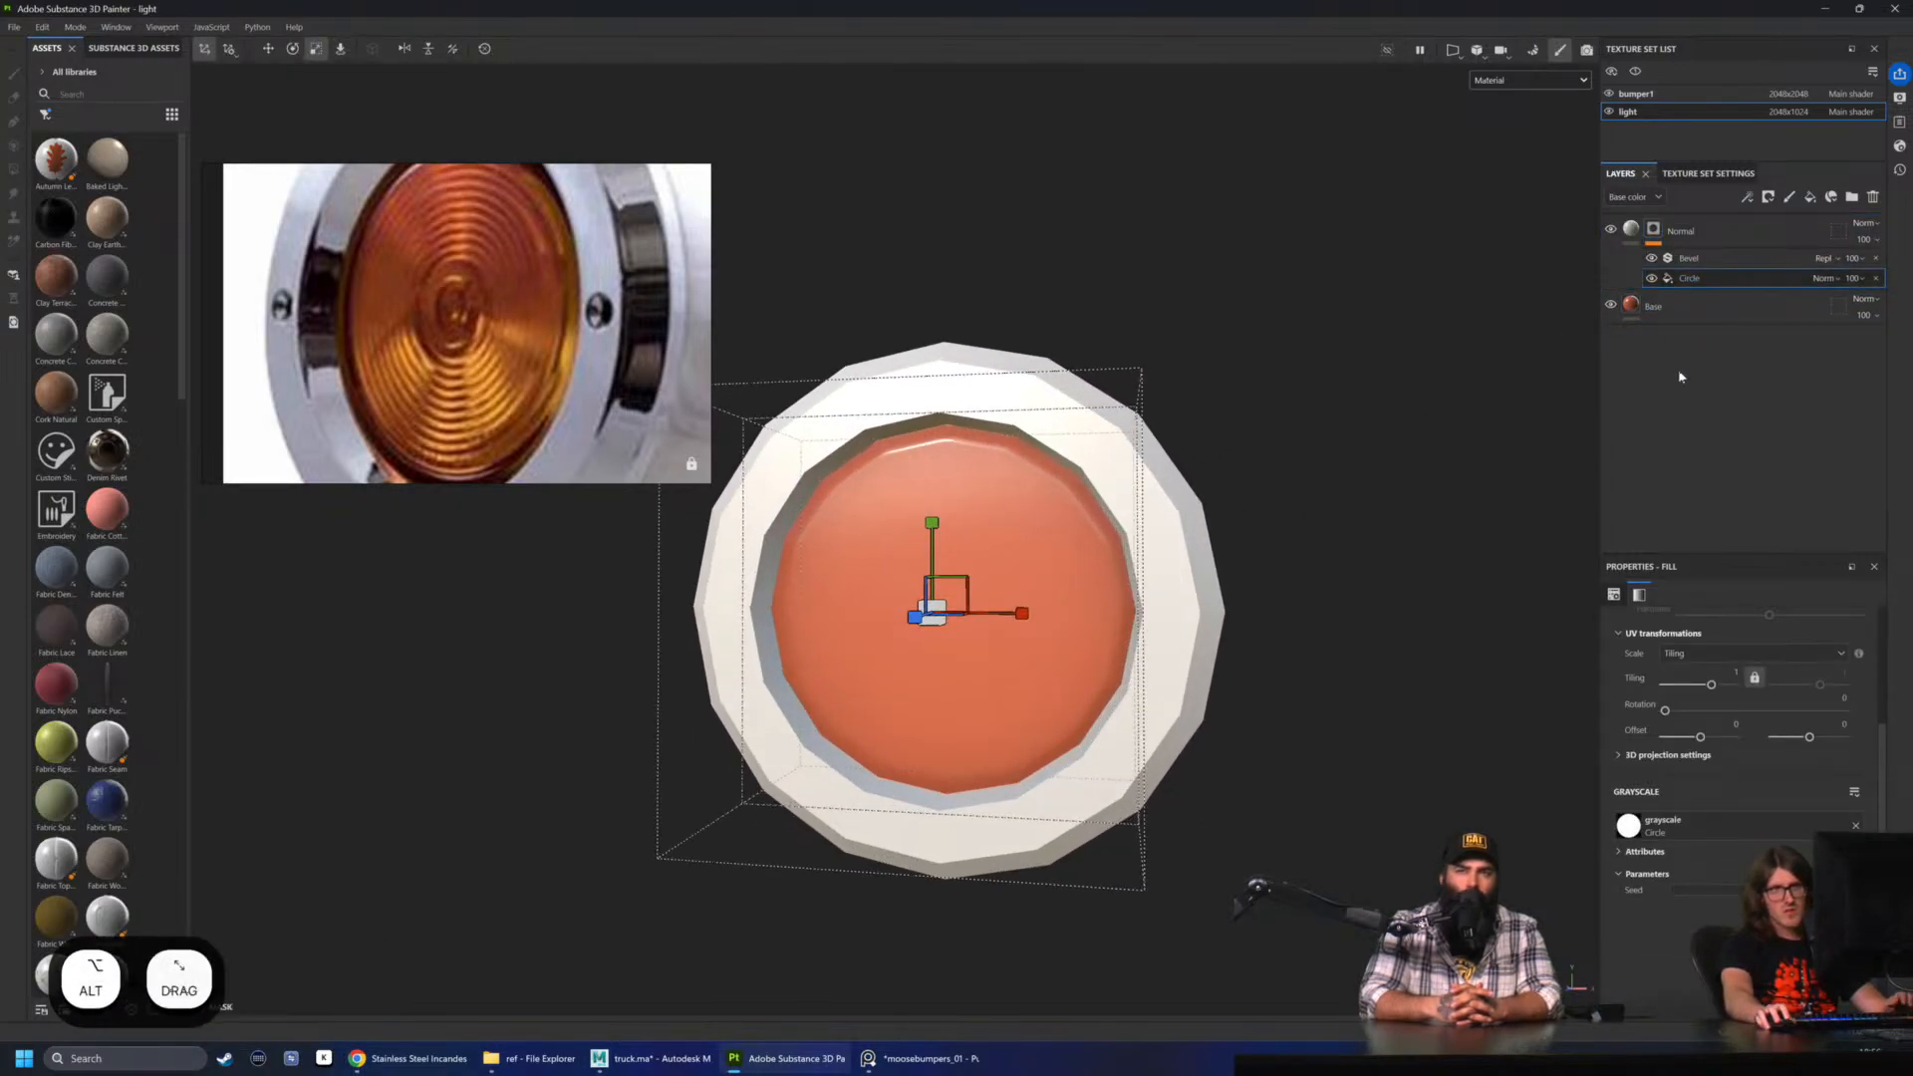
- Set the Bevel filter's smoothing to about 4.3 to soften the lens edge
{"action": "left_click", "coordinate": [1704, 259]}
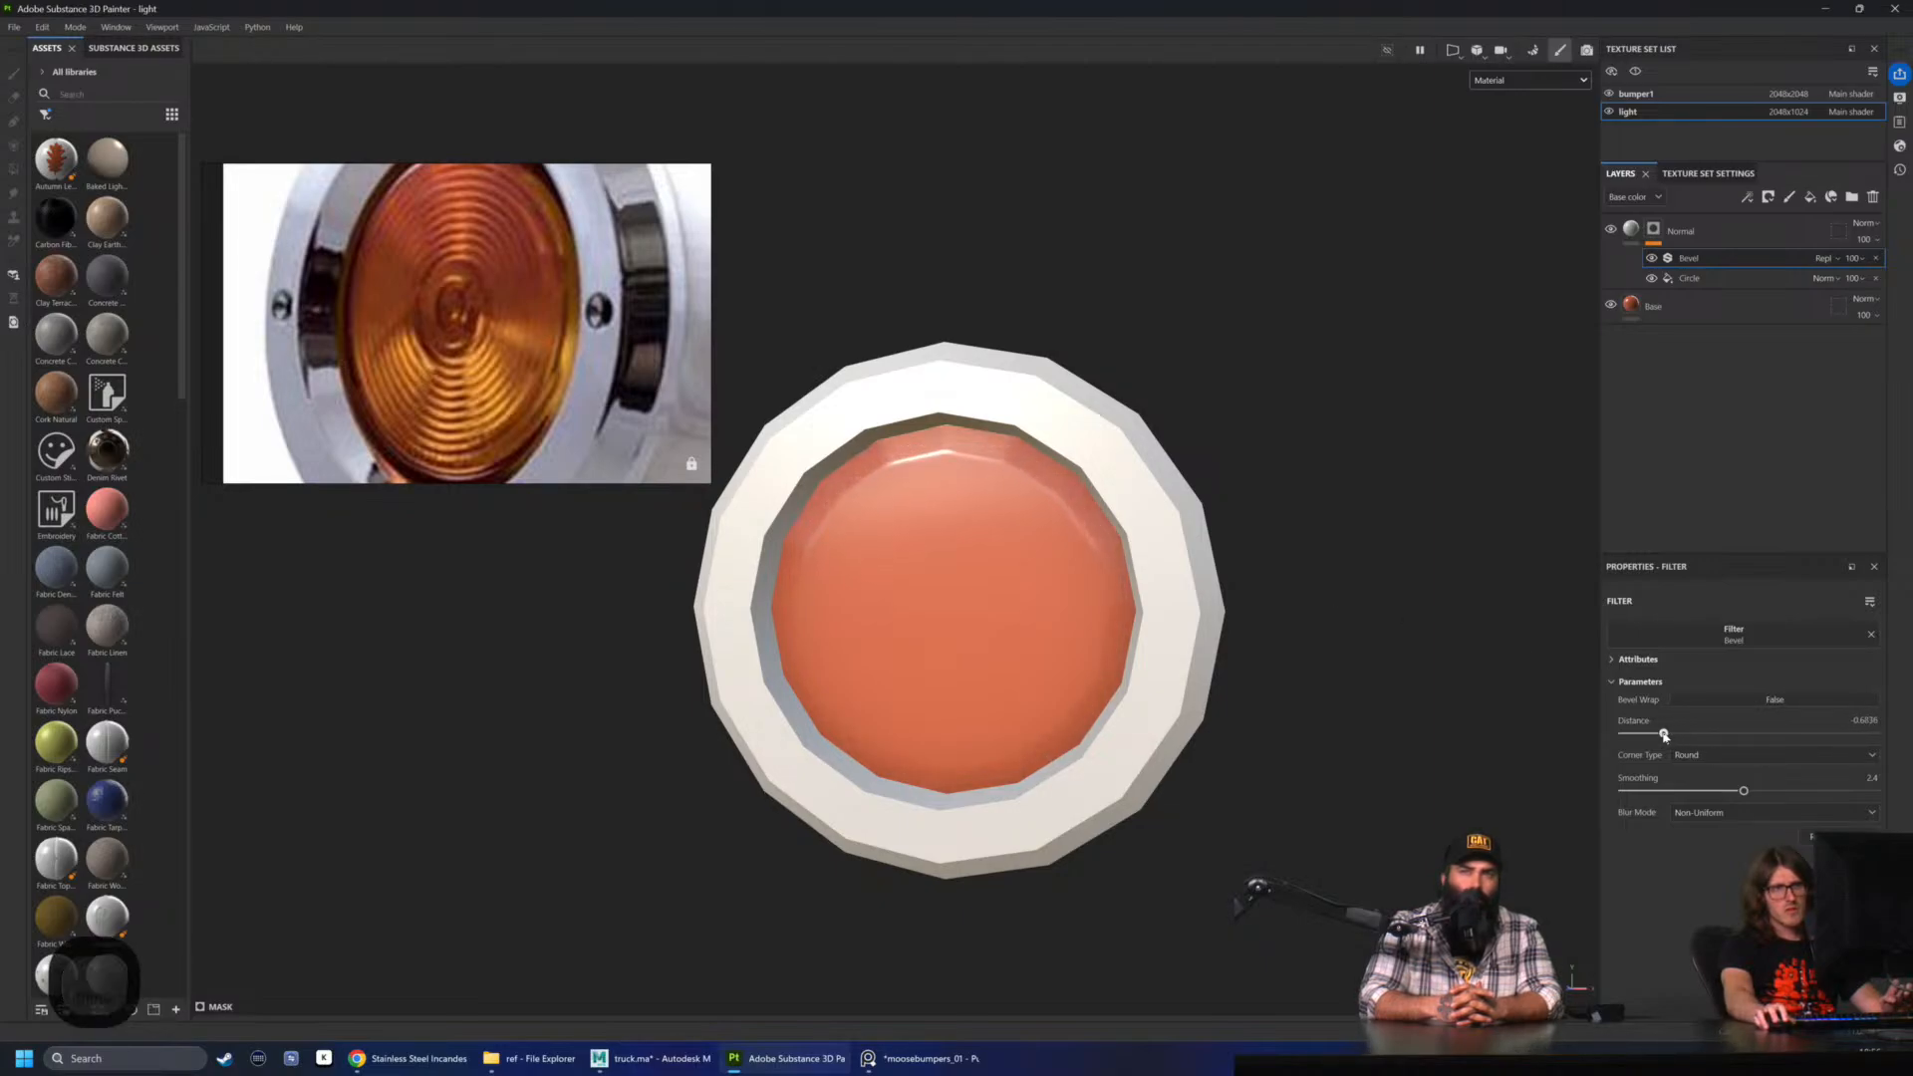
{"action": "left_click_drag", "start_coordinate": [1673, 734], "coordinate": [1867, 825]}
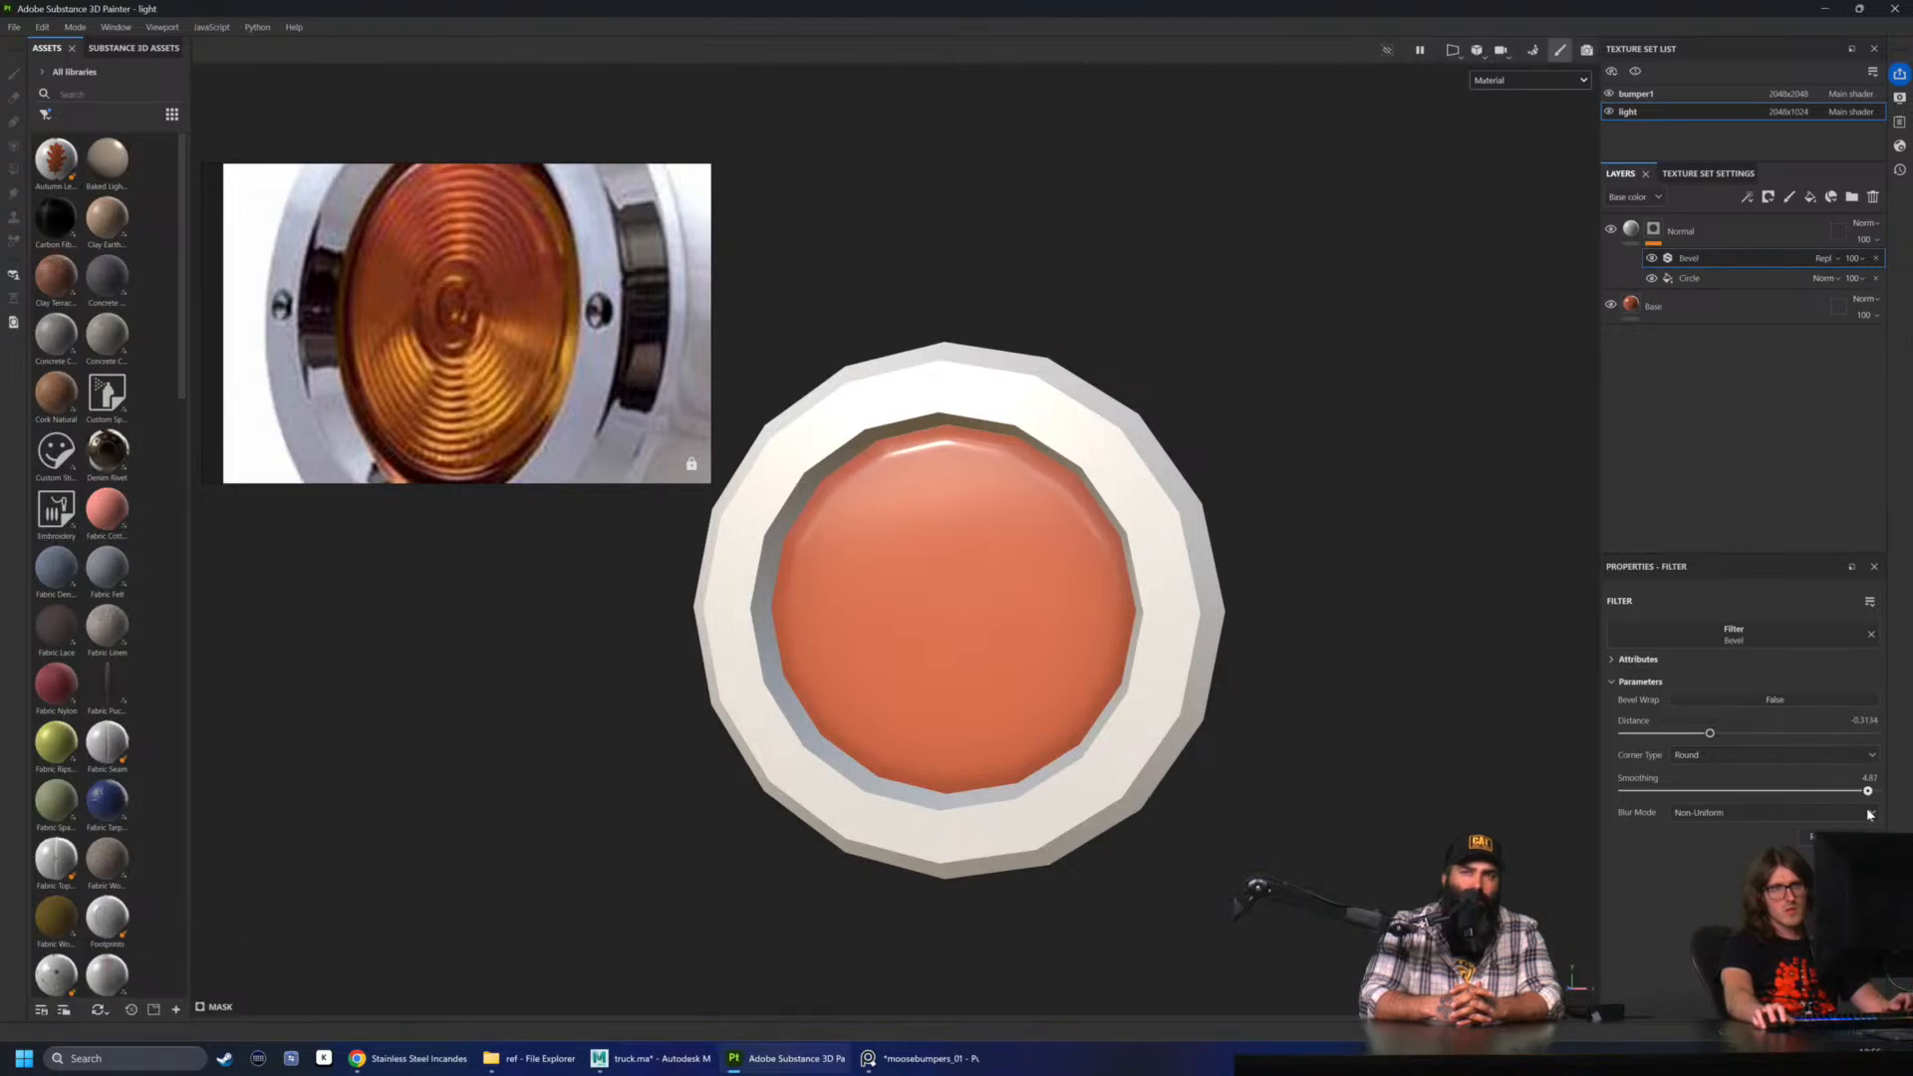
{"action": "left_click_drag", "start_coordinate": [1218, 632], "coordinate": [1173, 596], "text": "alt"}
- Try the Angular corner type on the Bevel filter, and restore Round
{"action": "left_click", "coordinate": [1704, 755]}
{"action": "left_click", "coordinate": [1694, 791]}
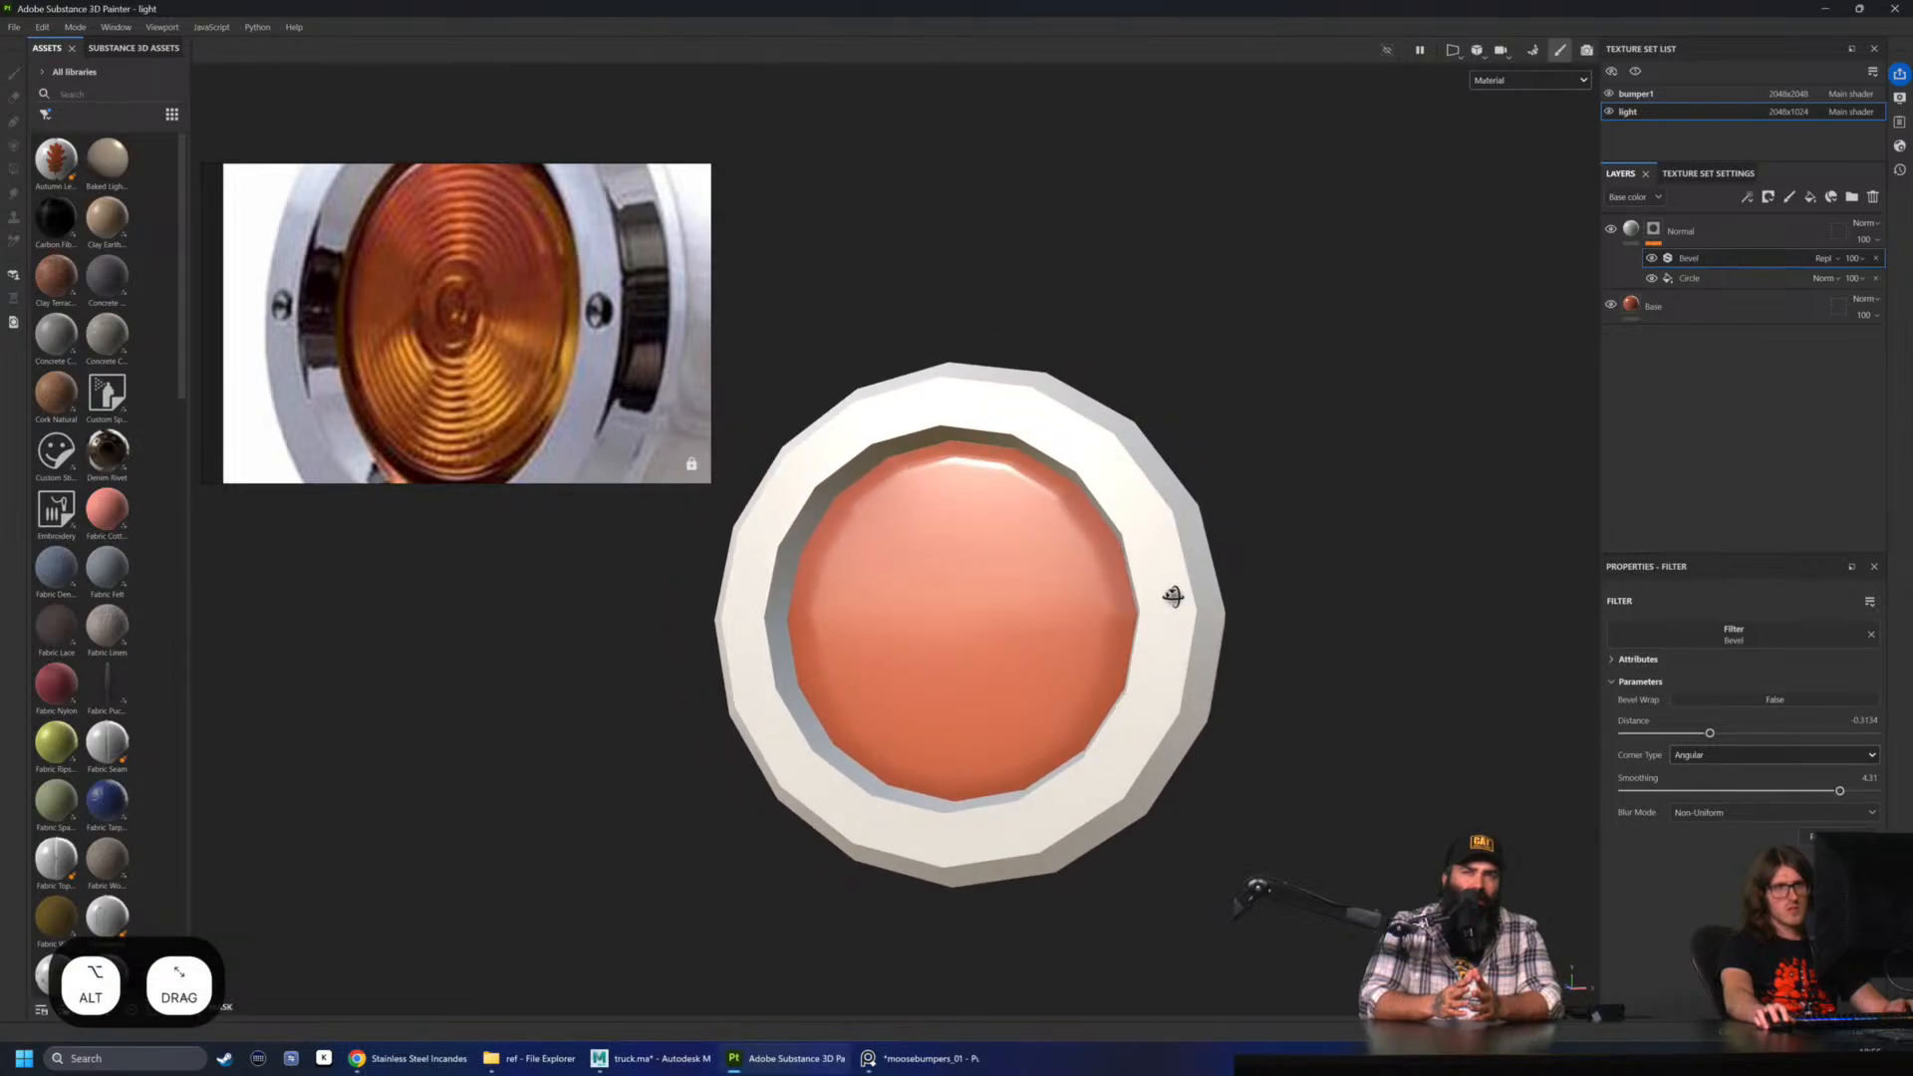
{"action": "left_click", "coordinate": [1697, 759]}
{"action": "left_click", "coordinate": [1690, 775]}
{"action": "left_click_drag", "start_coordinate": [1279, 521], "coordinate": [1259, 516], "text": "alt"}
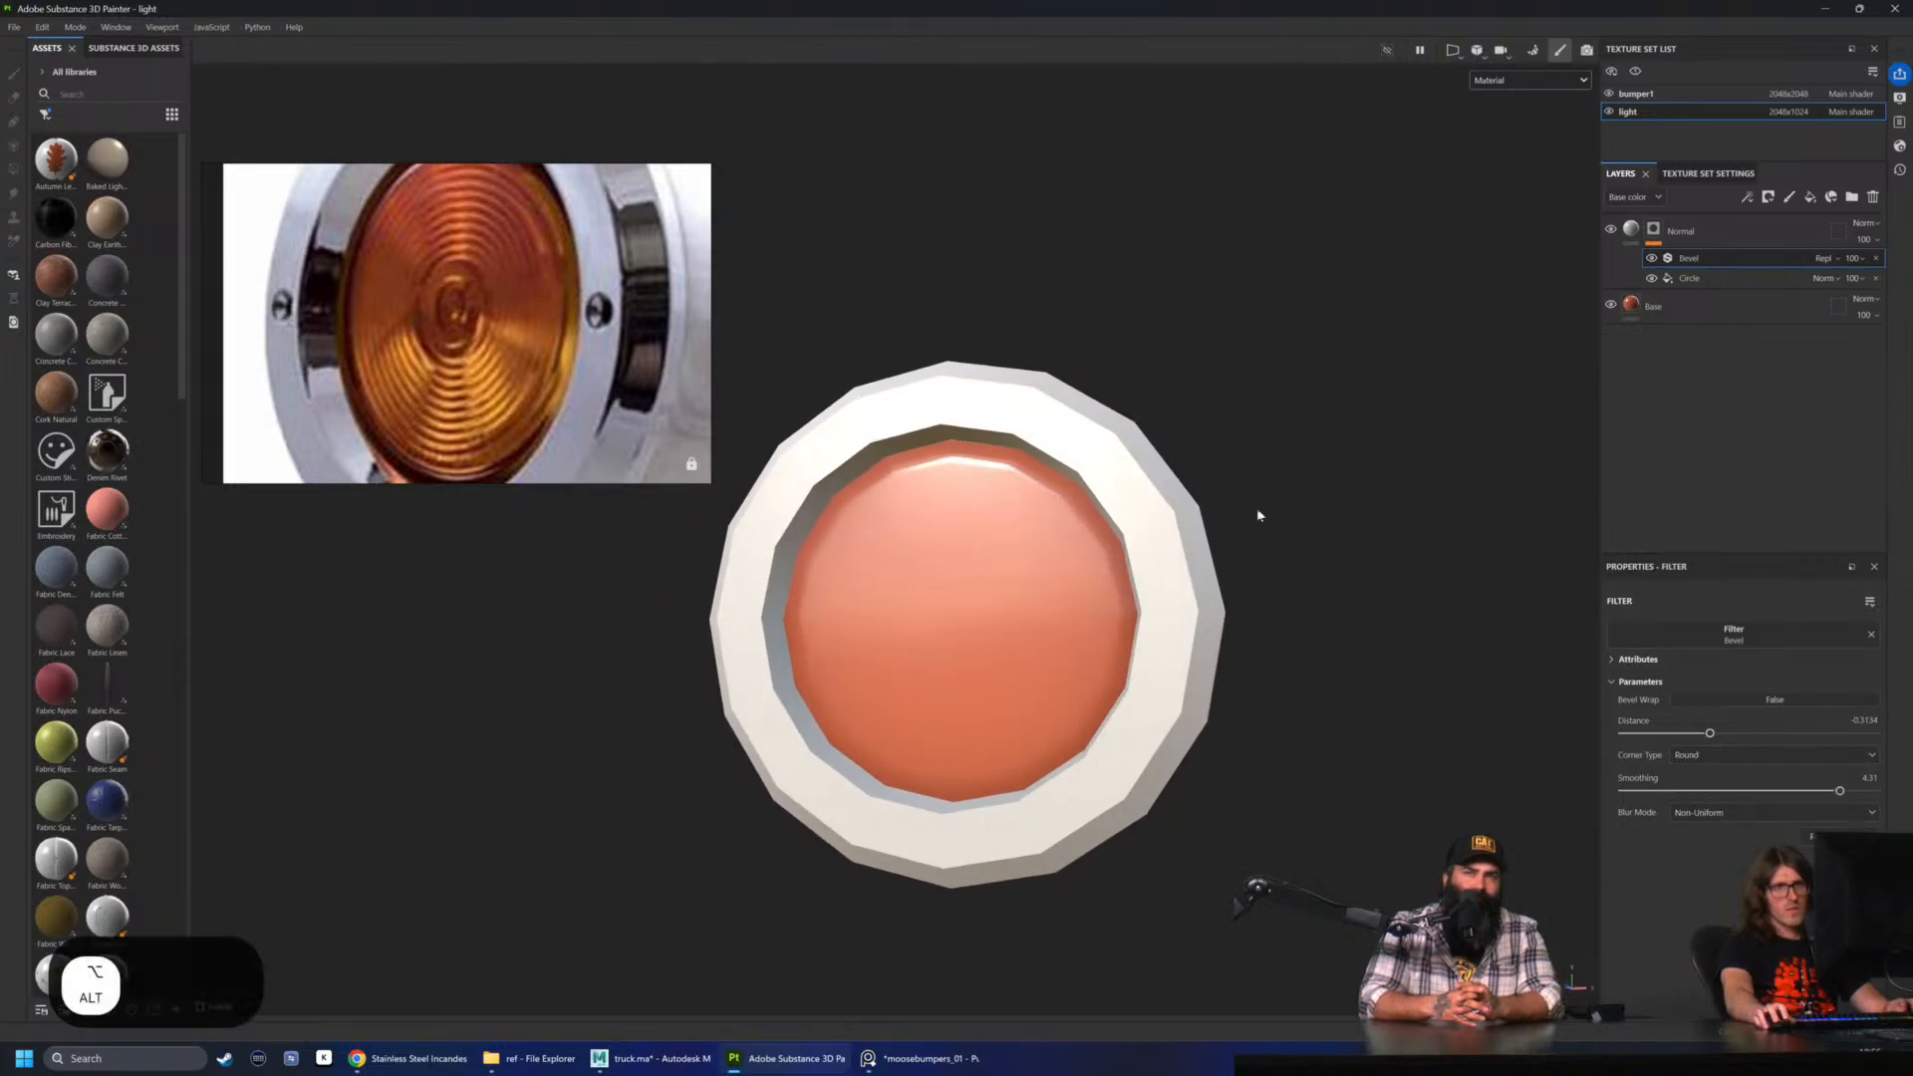
- Scale the Circle fill's planar projection down slightly around the lens and save the project
{"action": "left_click", "coordinate": [1705, 278]}
{"action": "scroll", "coordinate": [956, 641], "scroll_direction": "up", "scroll_amount": 3}
{"action": "key", "text": "r"}
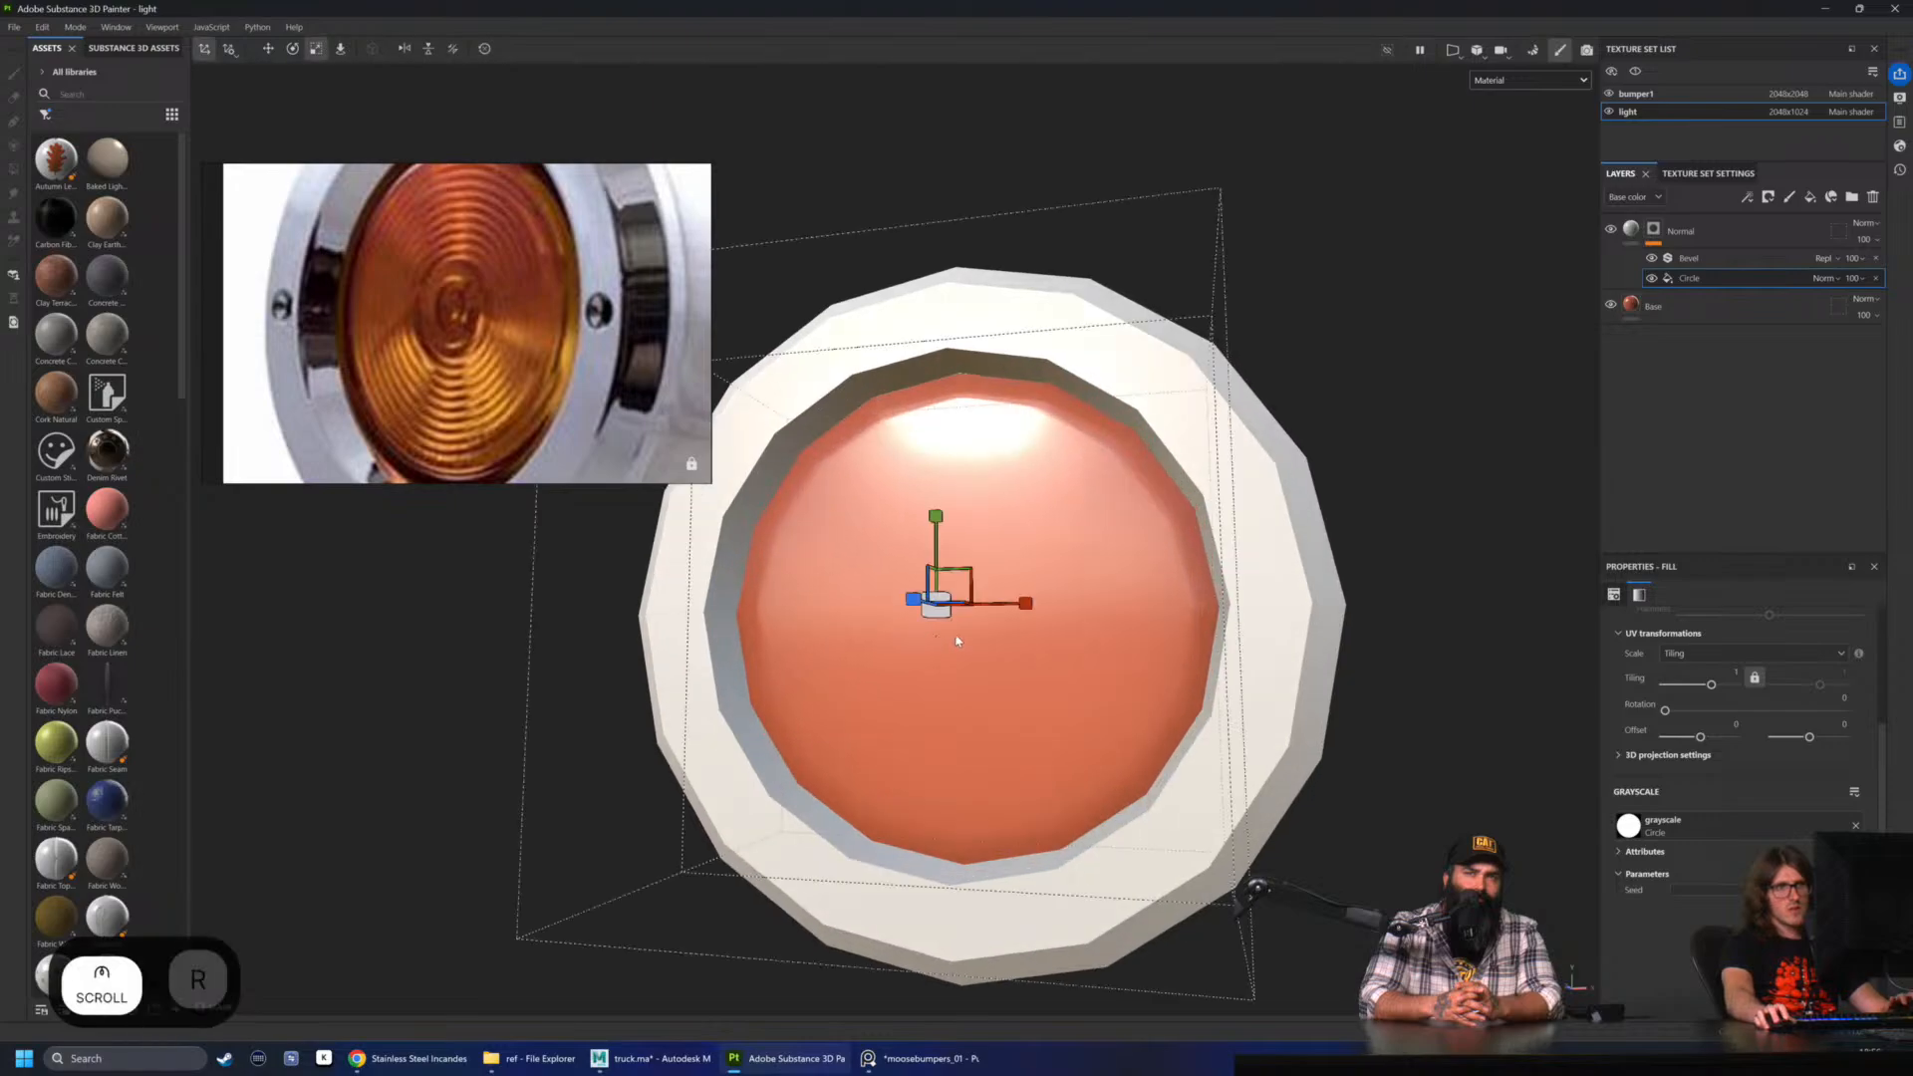
{"action": "left_click_drag", "start_coordinate": [936, 620], "coordinate": [928, 622]}
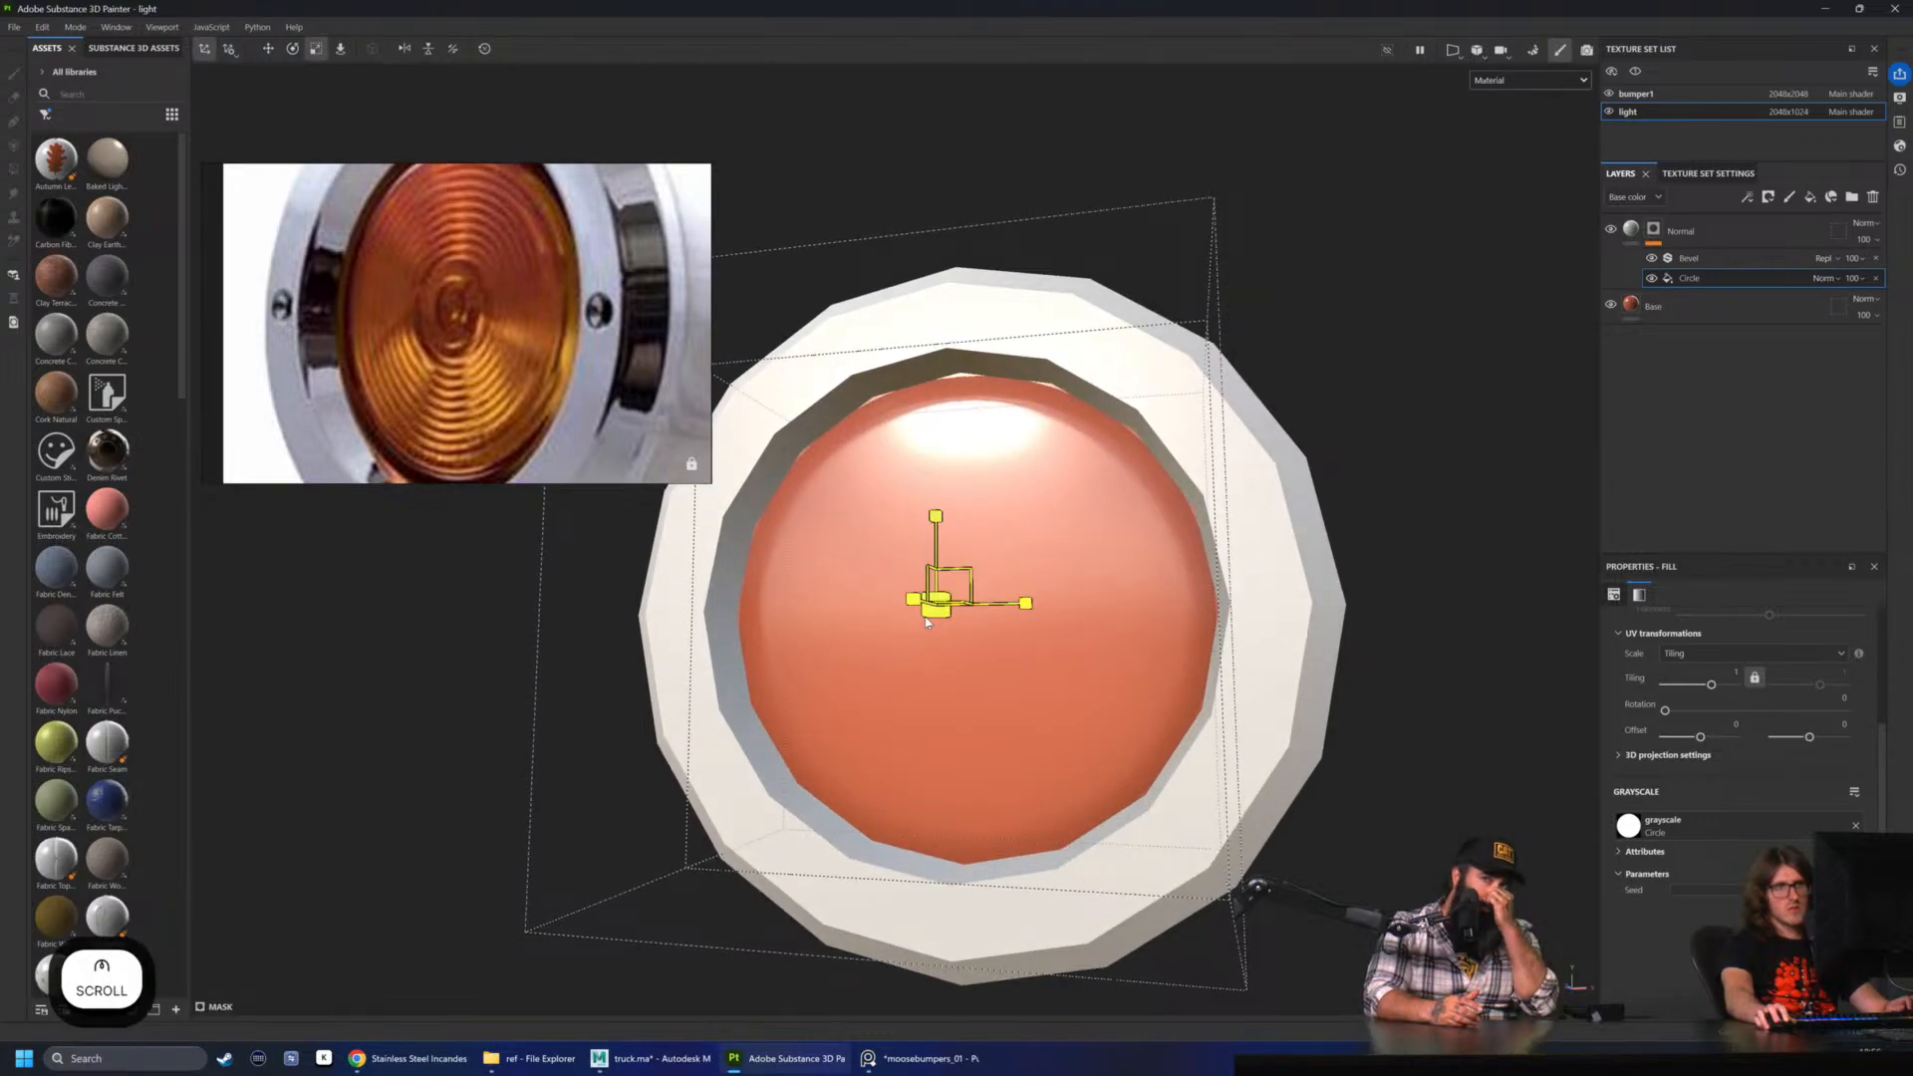
{"action": "left_click", "coordinate": [1653, 230]}
{"action": "mouse_move", "coordinate": [1391, 426]}
{"action": "left_mouse_down", "text": "alt"}
{"action": "mouse_move", "coordinate": [1230, 426]}
{"action": "mouse_move", "coordinate": [1226, 406]}
{"action": "mouse_move", "coordinate": [1131, 387]}
{"action": "left_mouse_up", "text": "alt"}
{"action": "scroll", "coordinate": [1372, 423], "scroll_direction": "down", "scroll_amount": 4}
{"action": "left_click", "coordinate": [1632, 230]}
{"action": "key", "text": "ctrl+s"}
- Enlarge the reference photo and frame the amber lens's concentric rings to examine them closely
{"action": "scroll", "coordinate": [527, 313], "scroll_direction": "up", "scroll_amount": 4}
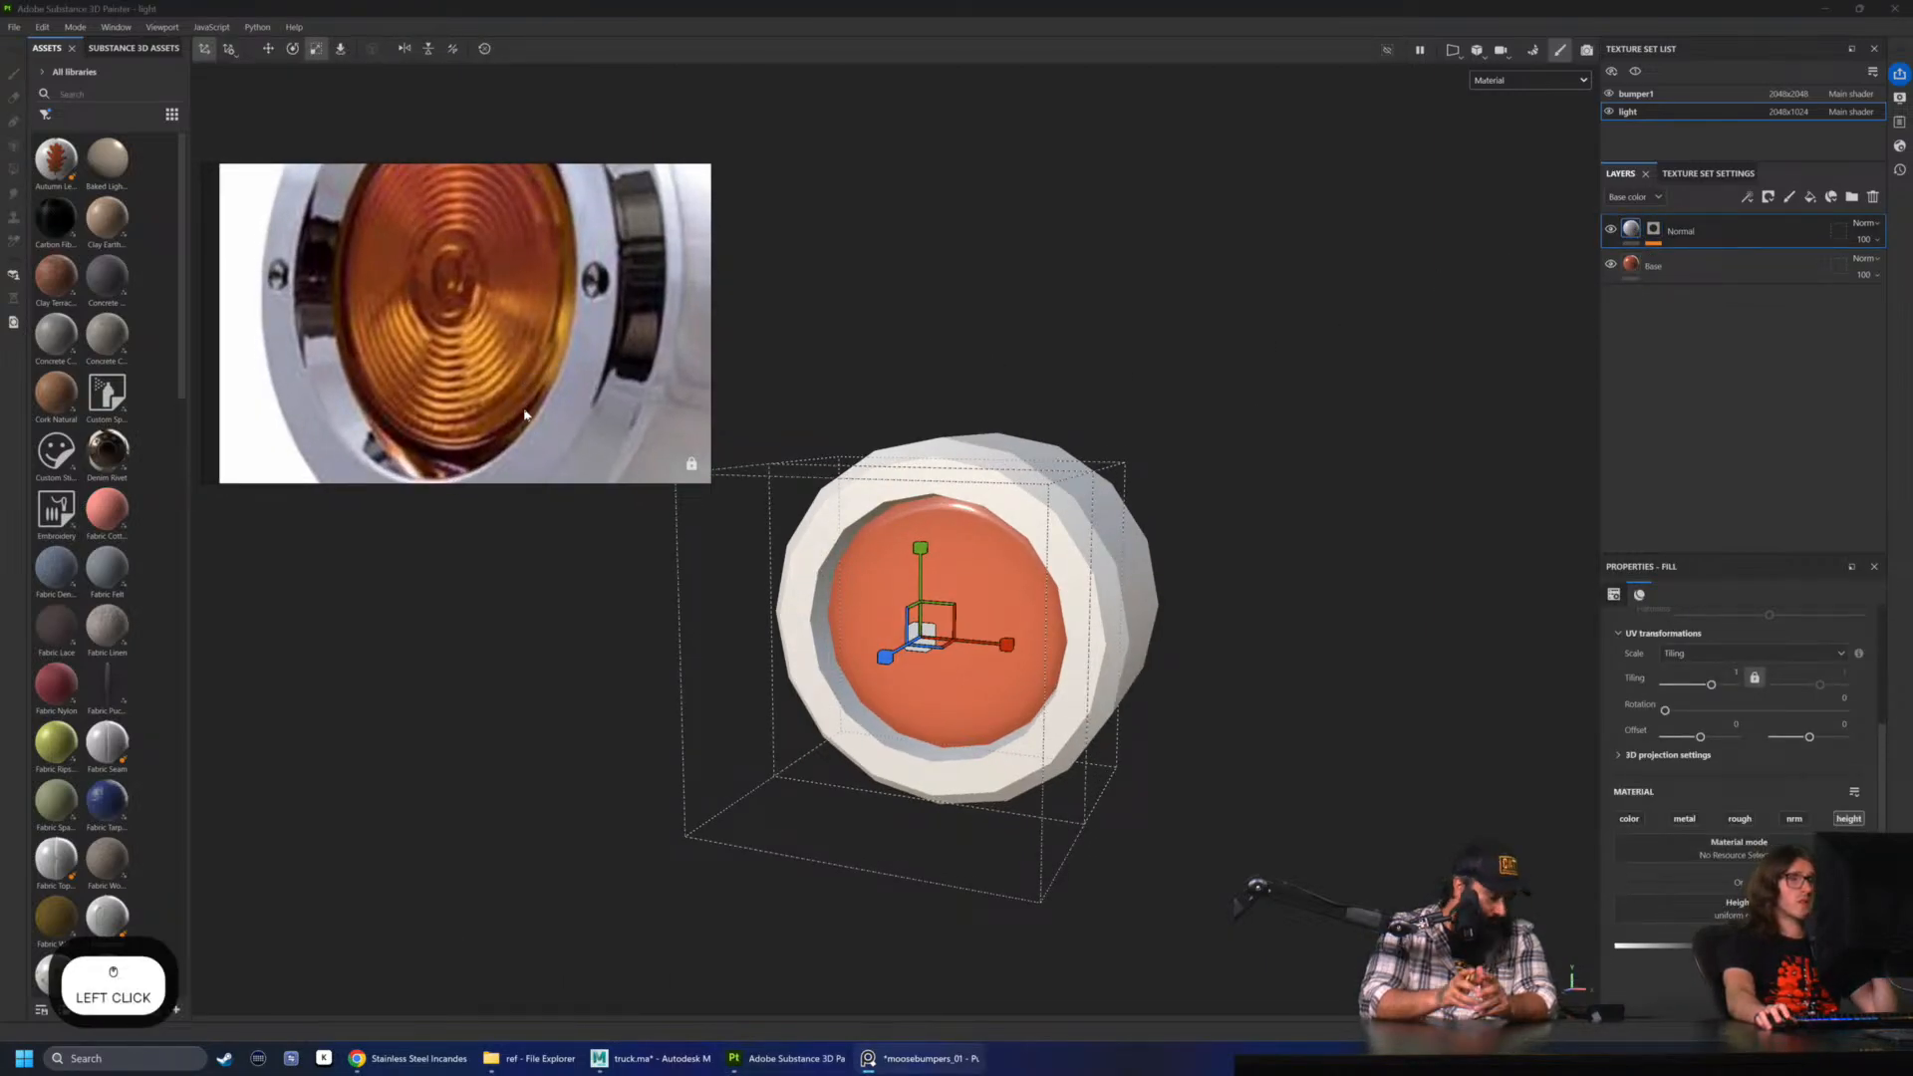
{"action": "left_click", "coordinate": [1632, 270]}
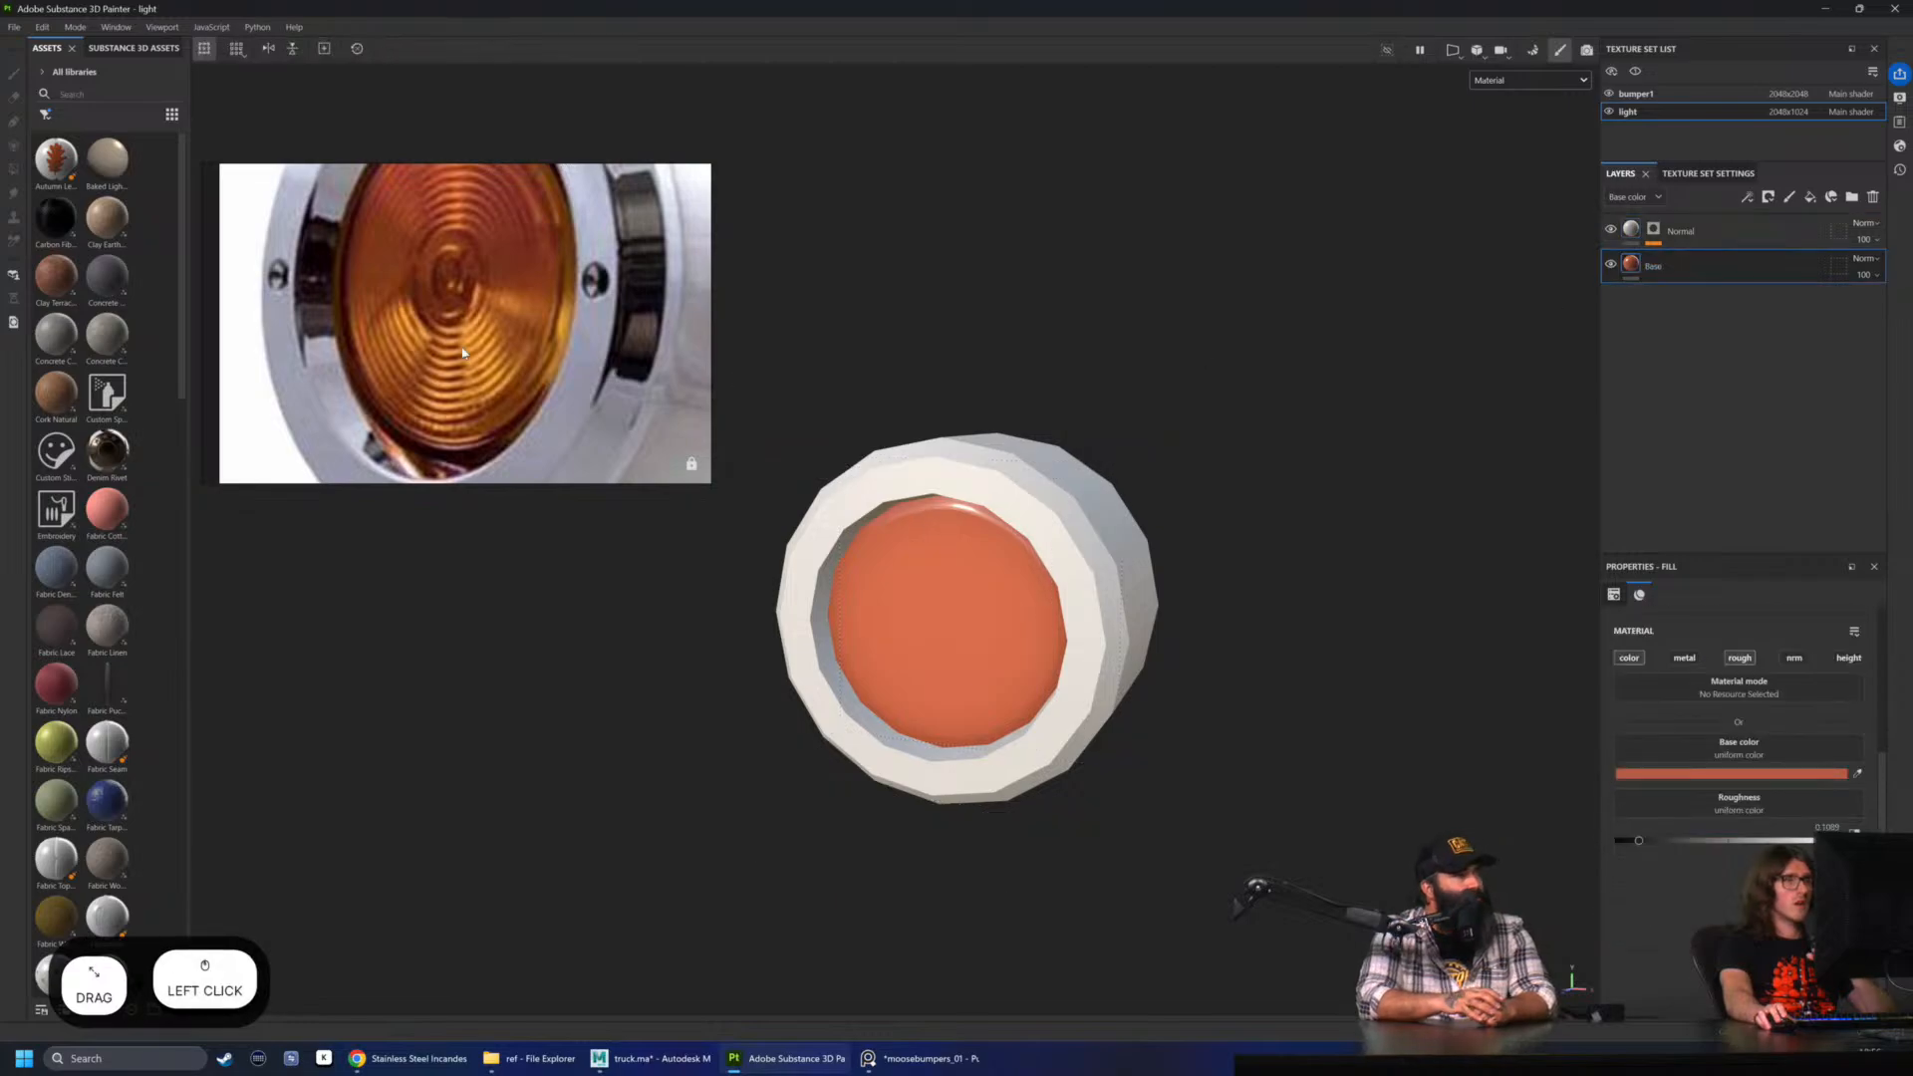
{"action": "left_click_drag", "start_coordinate": [697, 468], "coordinate": [740, 560]}
{"action": "scroll", "coordinate": [468, 479], "scroll_direction": "up", "scroll_amount": 3}
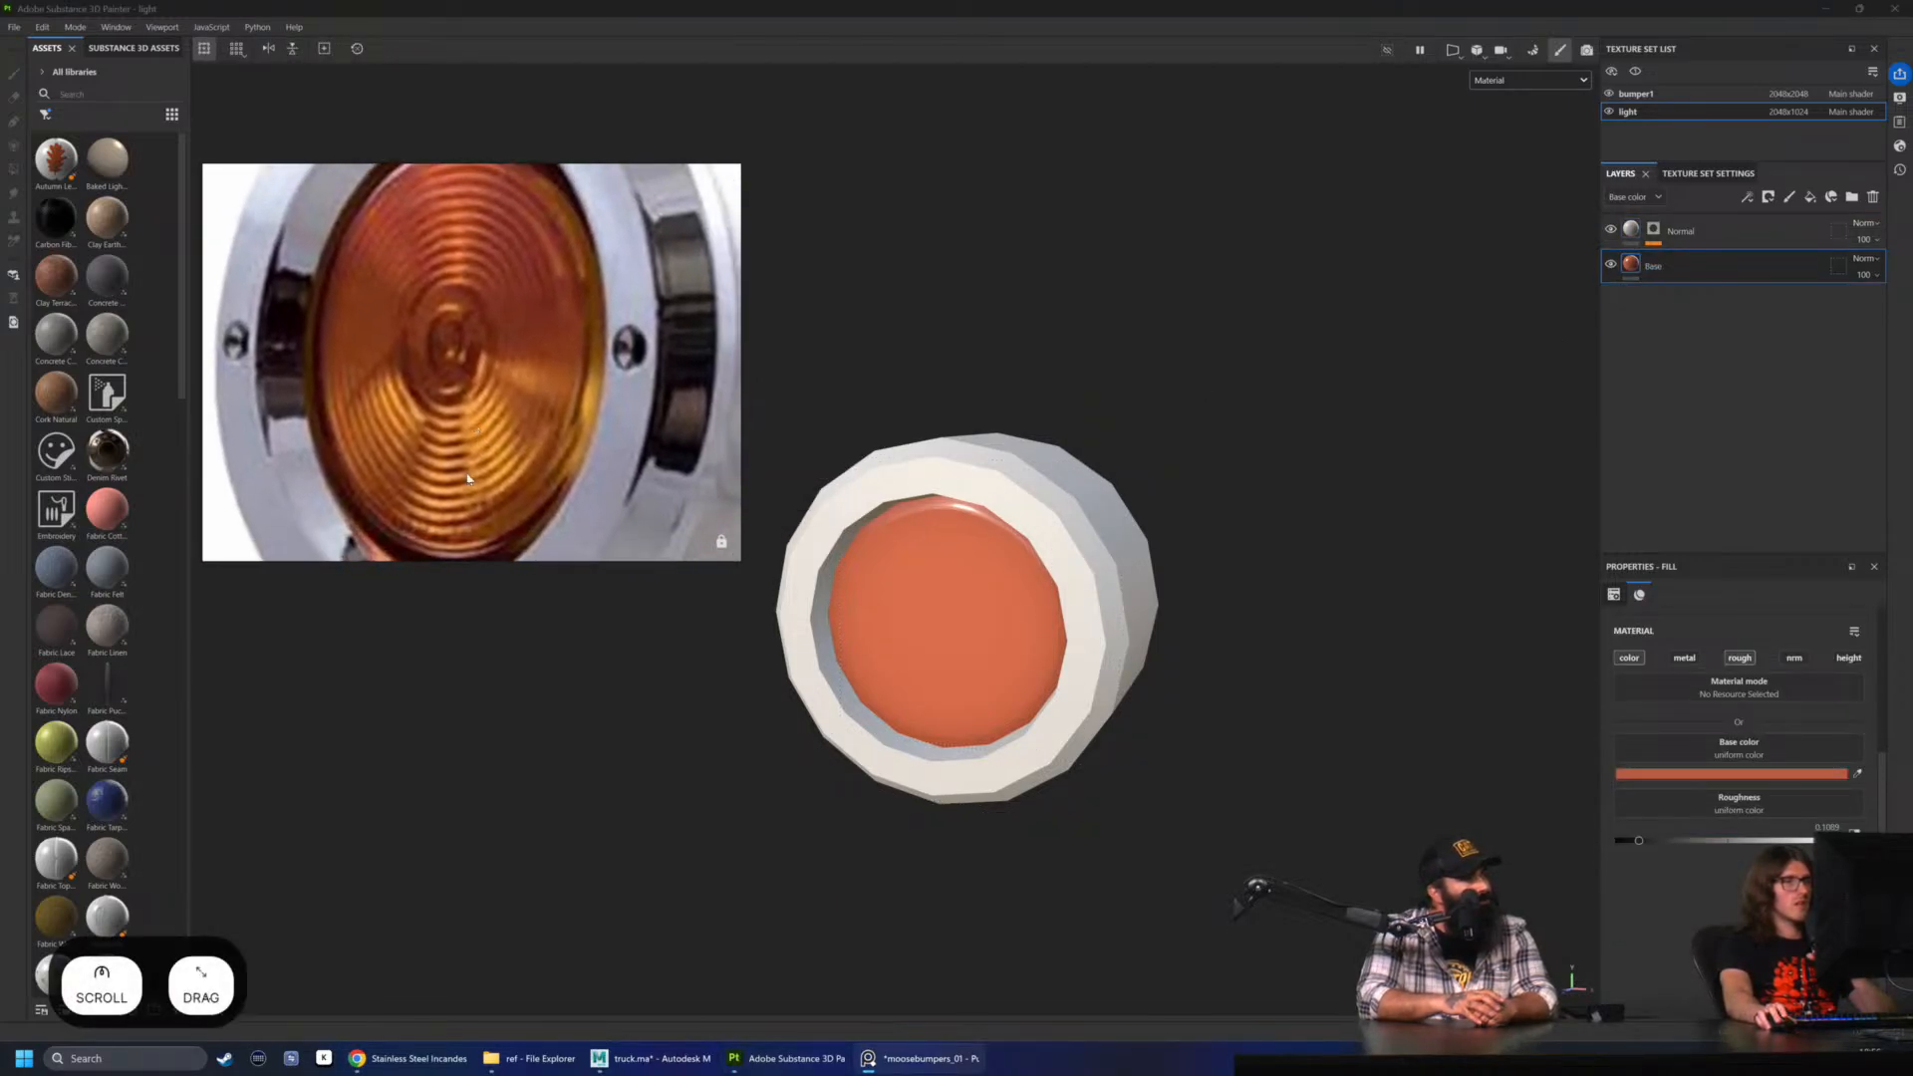
{"action": "left_click_drag", "start_coordinate": [533, 321], "coordinate": [503, 450]}
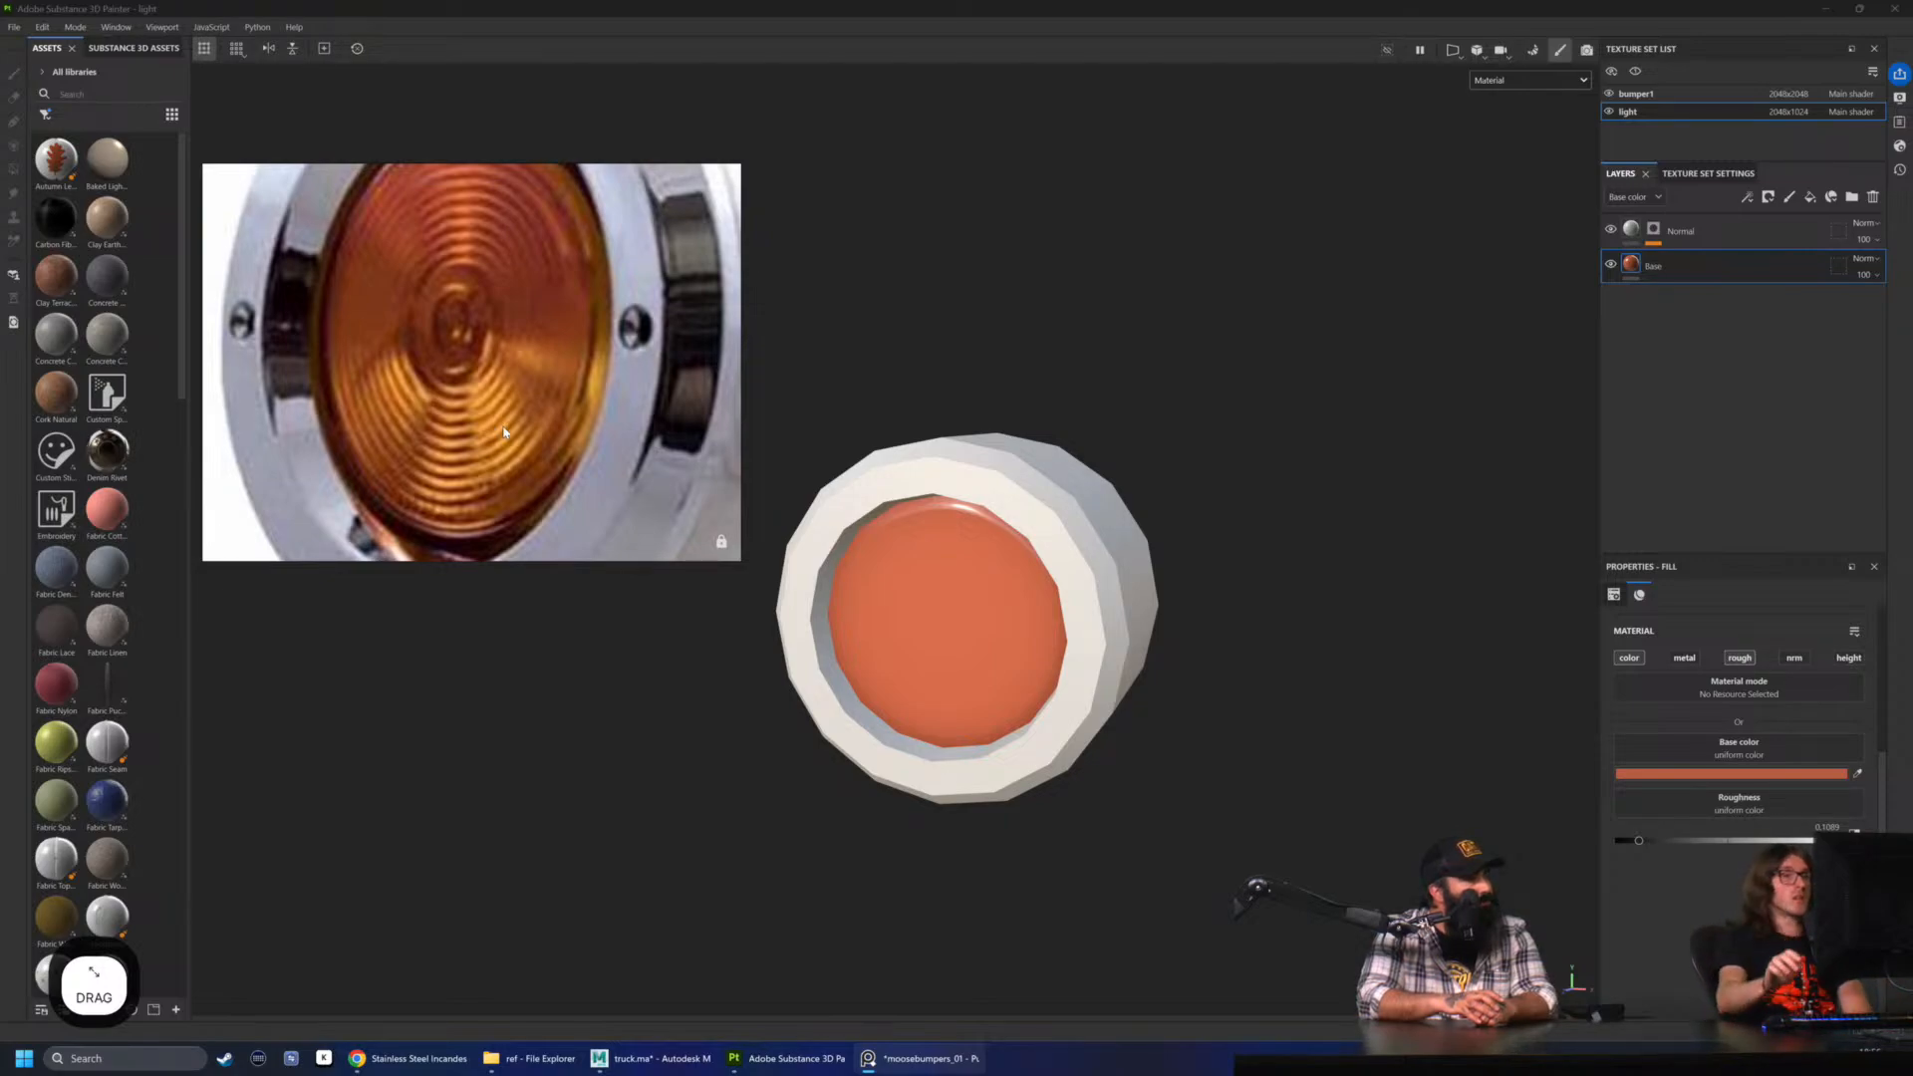
{"action": "left_click_drag", "start_coordinate": [459, 377], "coordinate": [466, 396]}
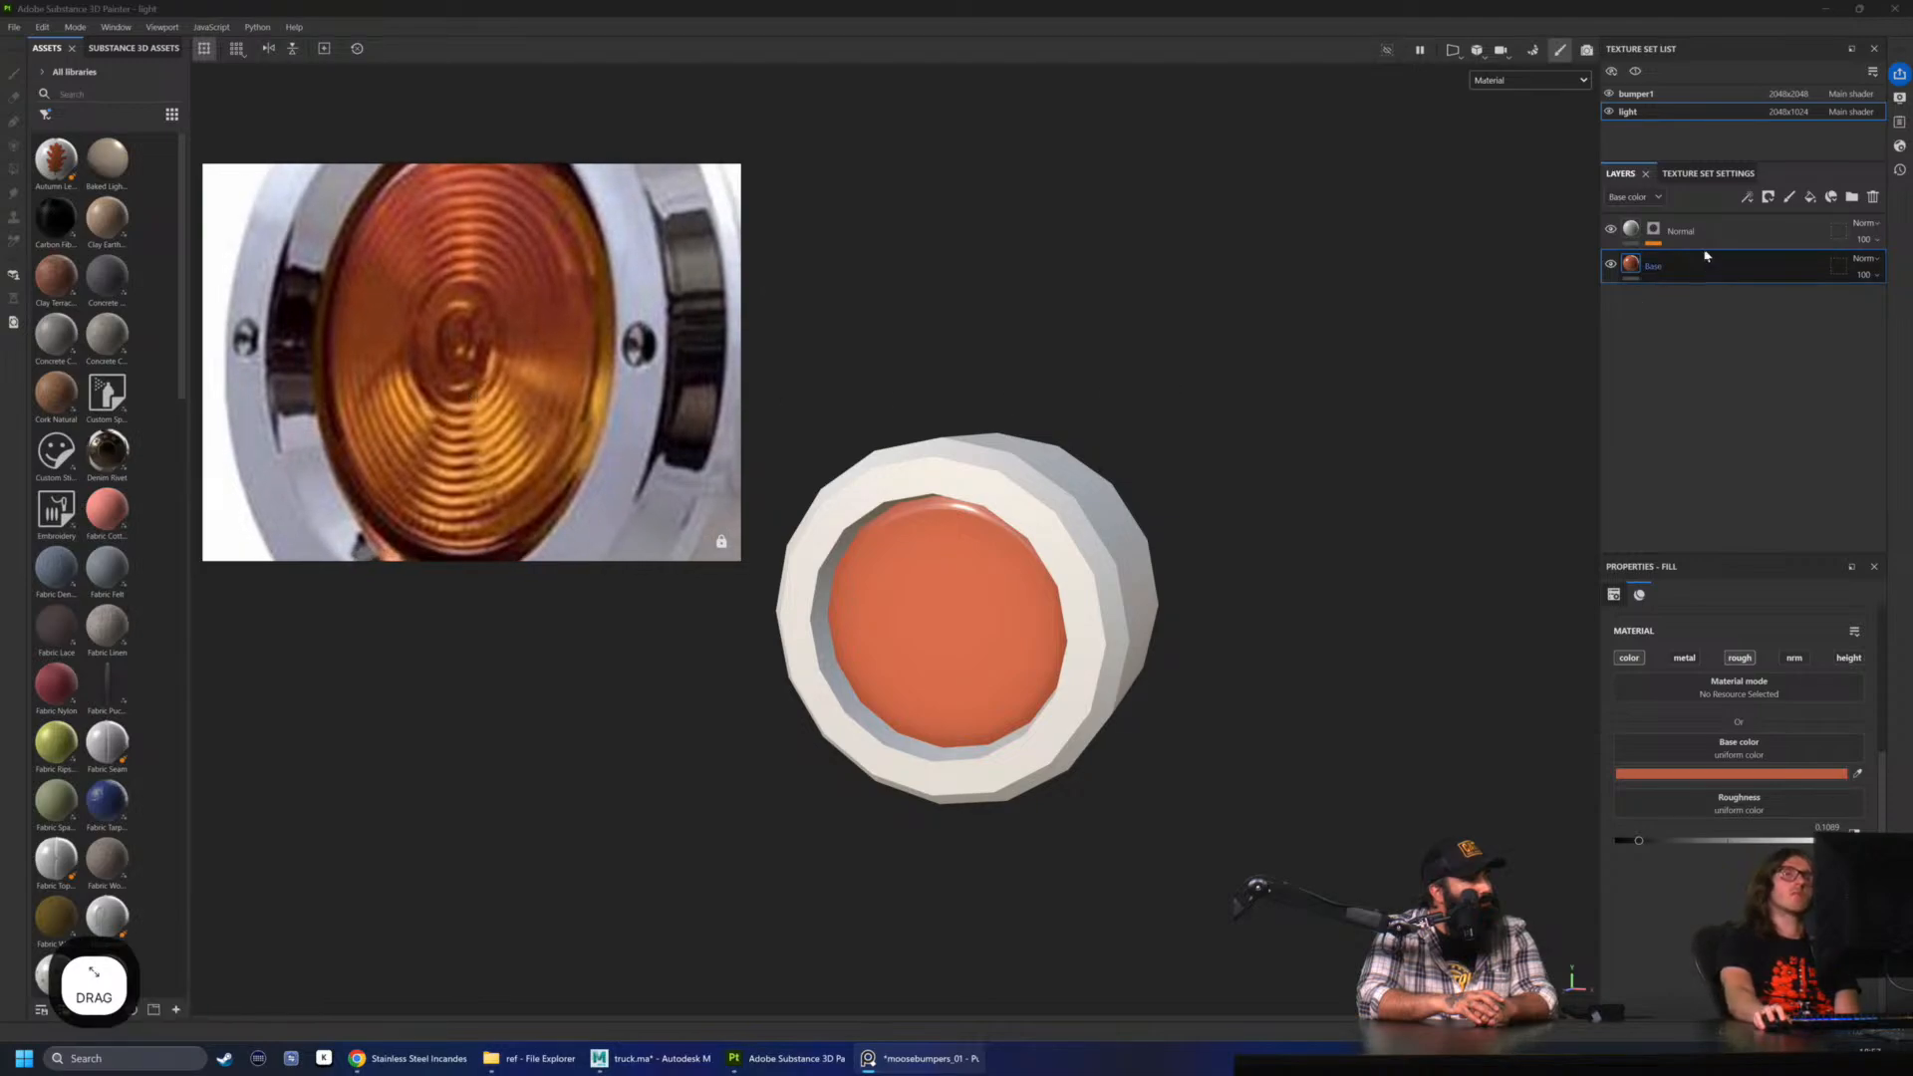
- Add a fill layer, place it above the Normal layer, and rename it AO
{"action": "left_click", "coordinate": [1810, 197]}
{"action": "left_click_drag", "start_coordinate": [1684, 266], "coordinate": [1687, 231]}
{"action": "double_click", "coordinate": [1687, 230]}
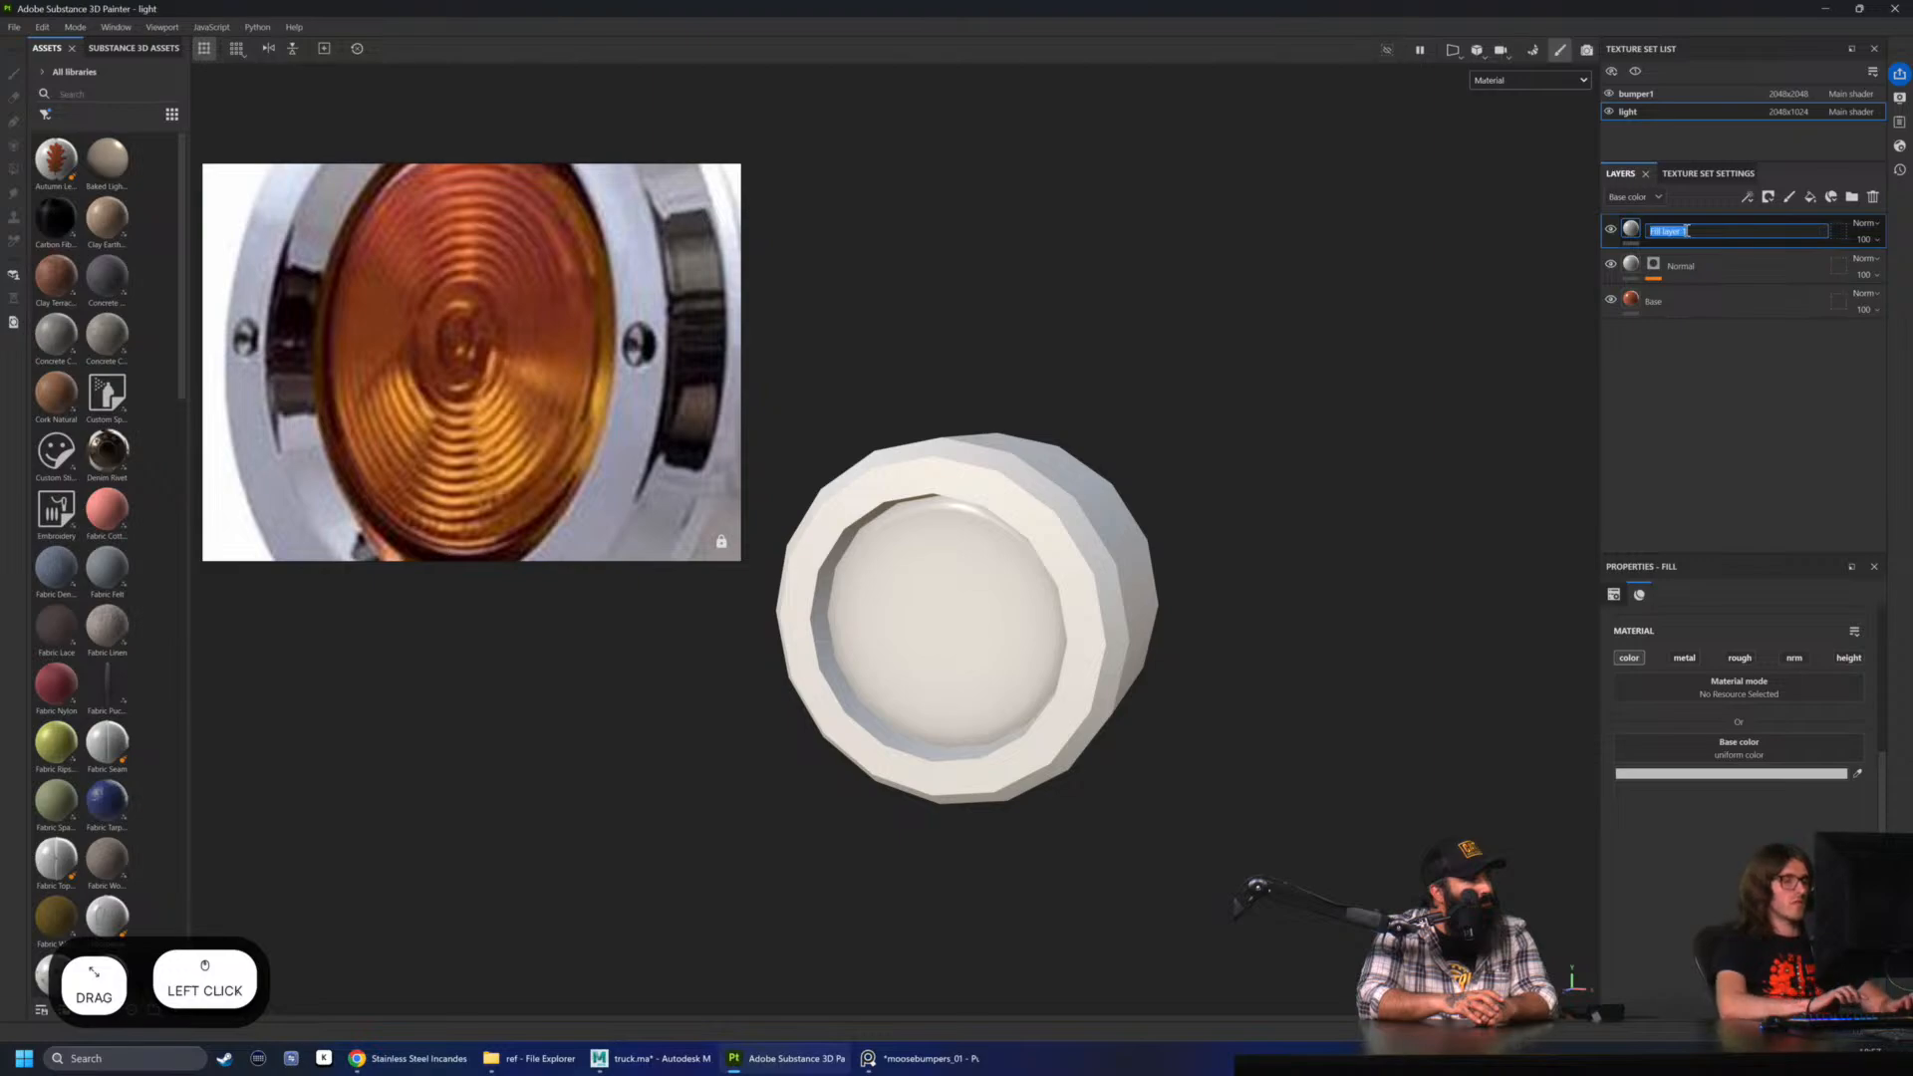
{"action": "type", "text": "AO"}
{"action": "key", "text": "Return"}
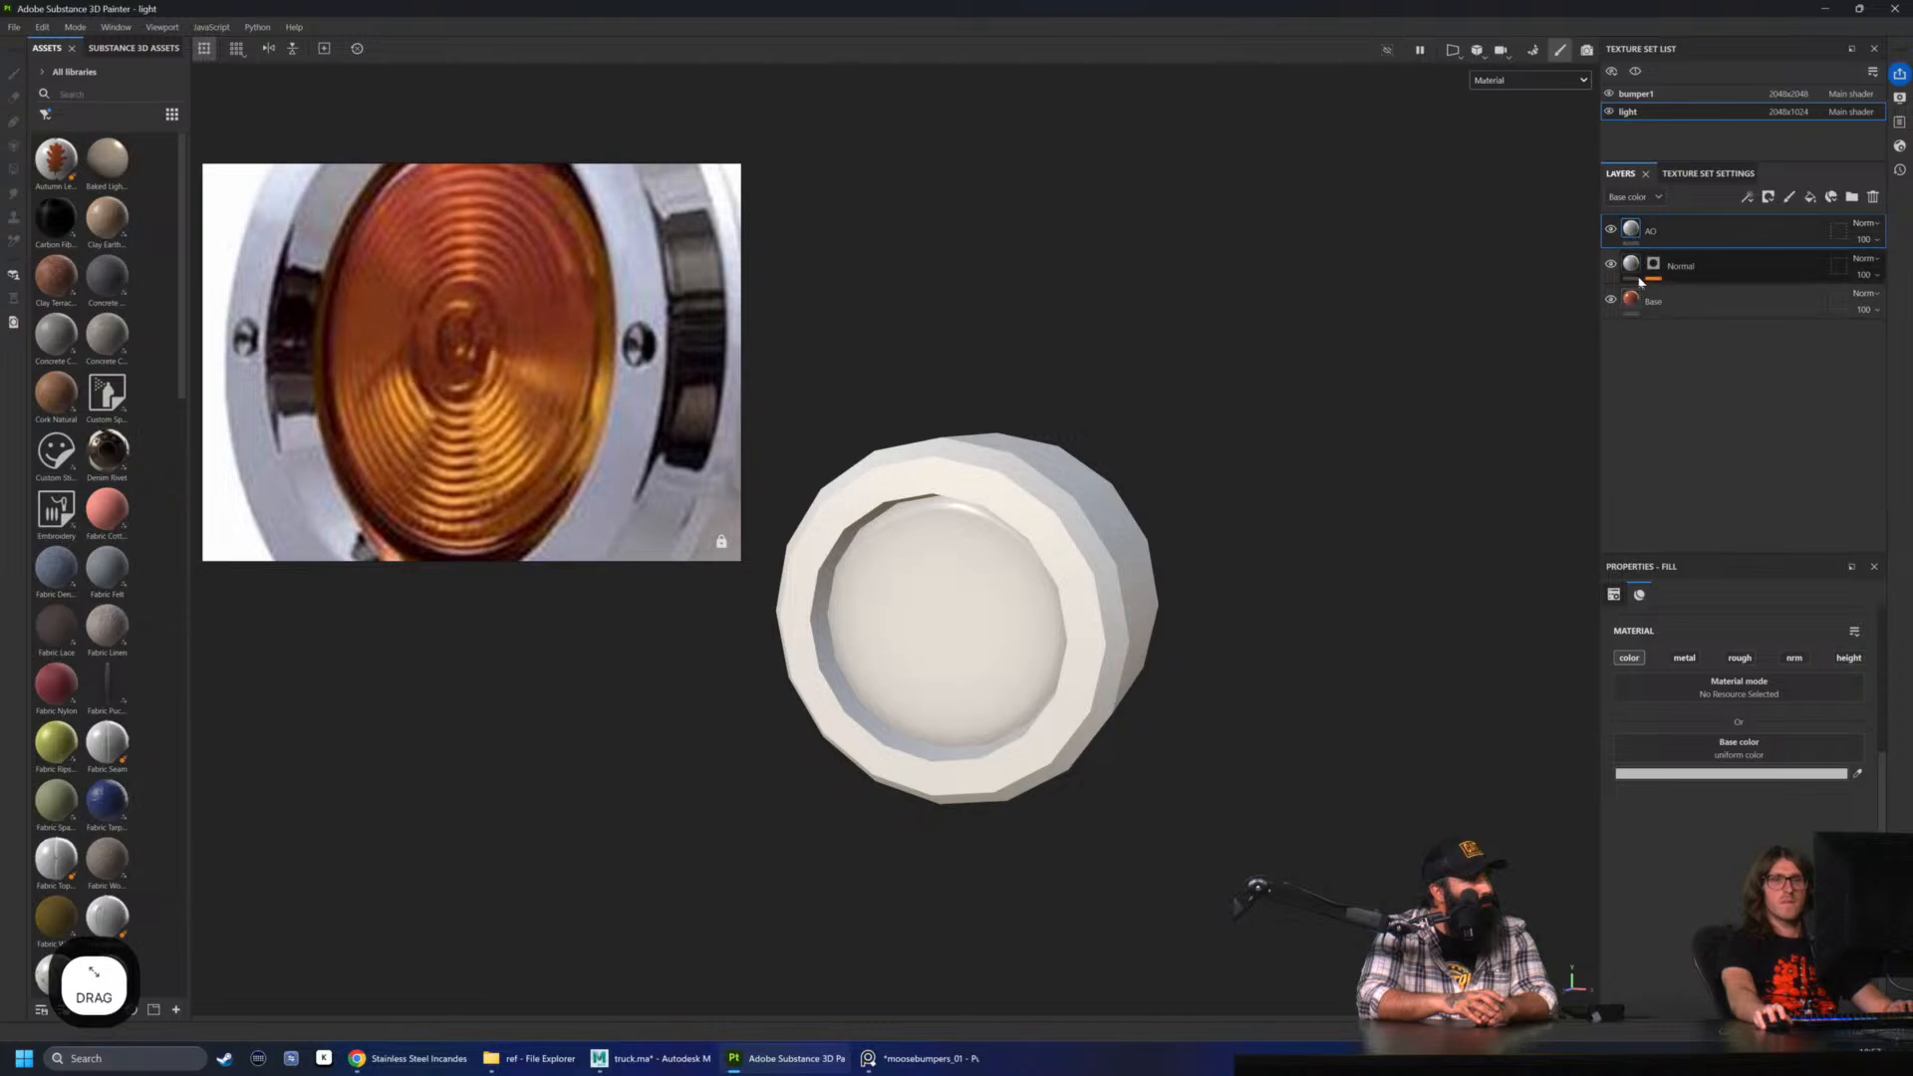
- Add a bitmap mask to the AO layer using the light's ambient occlusion map
{"action": "right_click", "coordinate": [1633, 236]}
{"action": "left_click", "coordinate": [1707, 277]}
{"action": "type", "text": "circle"}
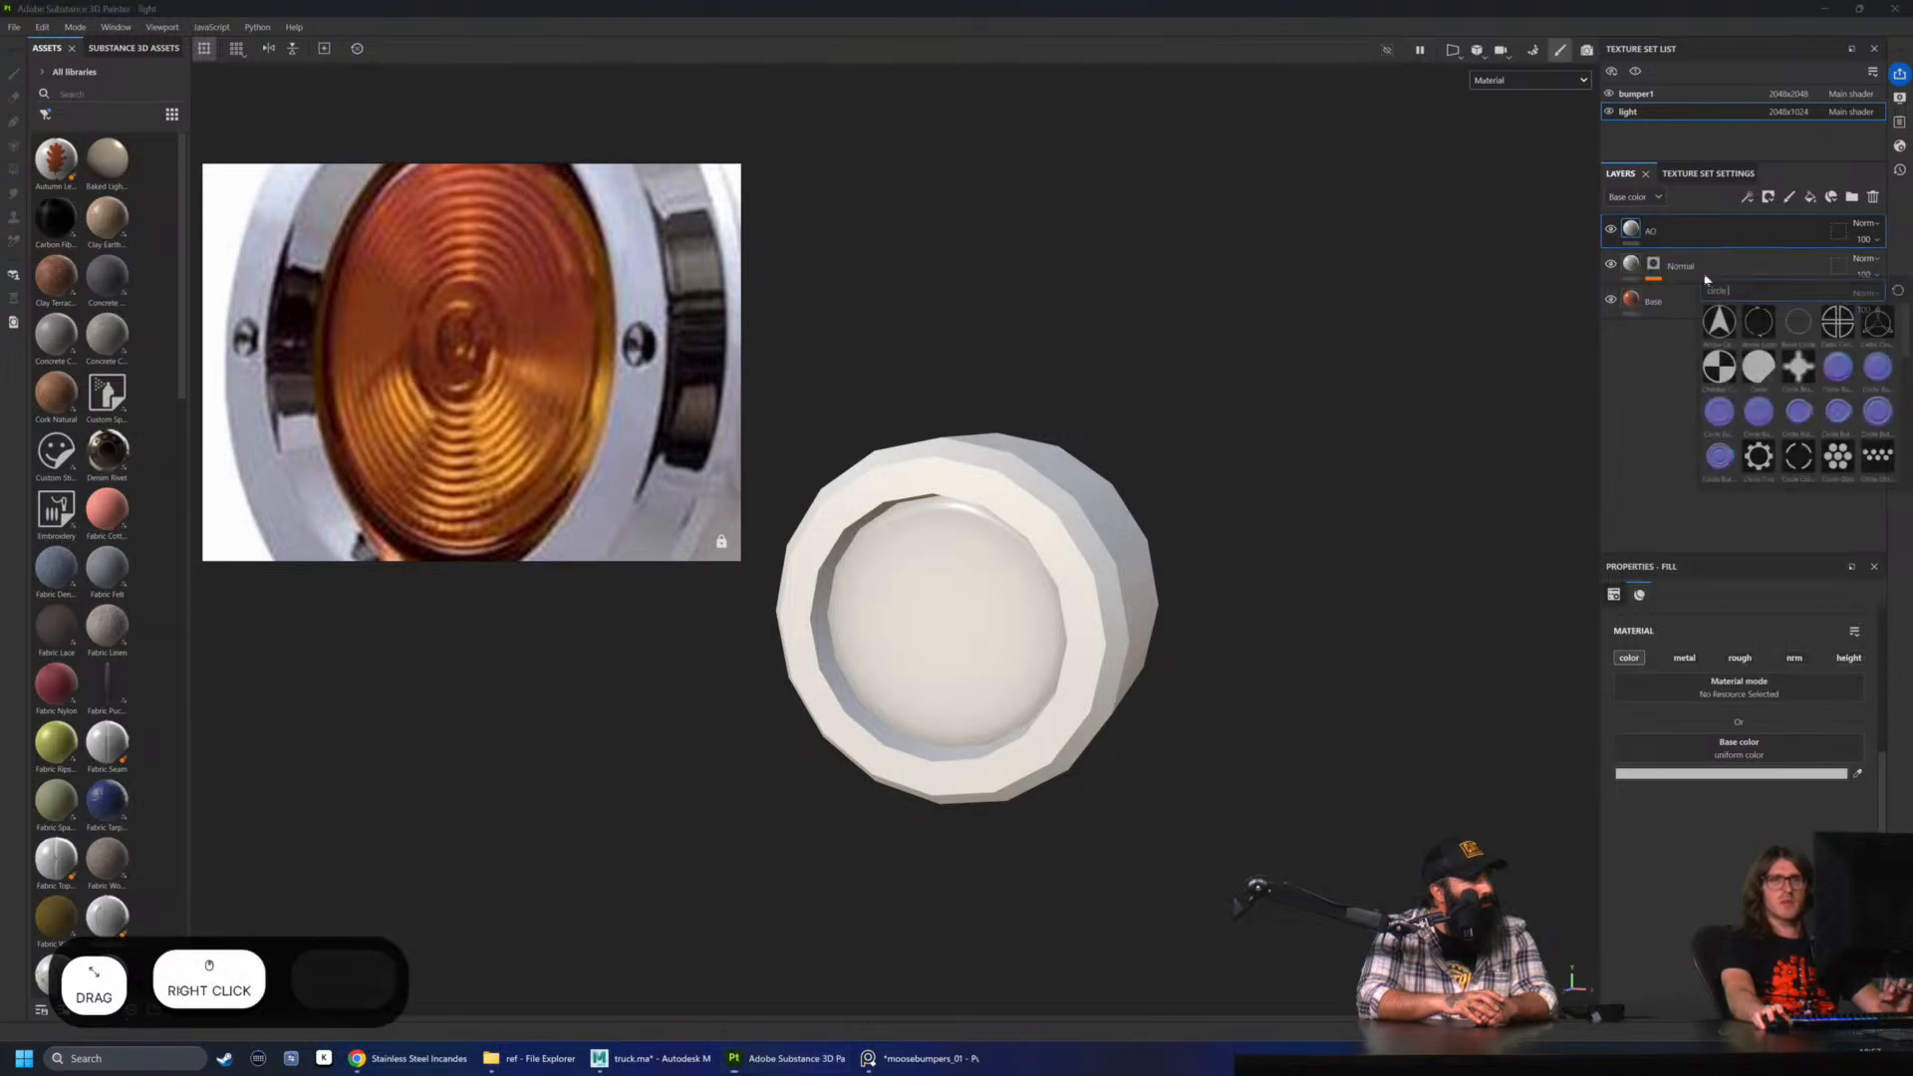
{"action": "left_click_drag", "start_coordinate": [1702, 298], "coordinate": [1662, 302]}
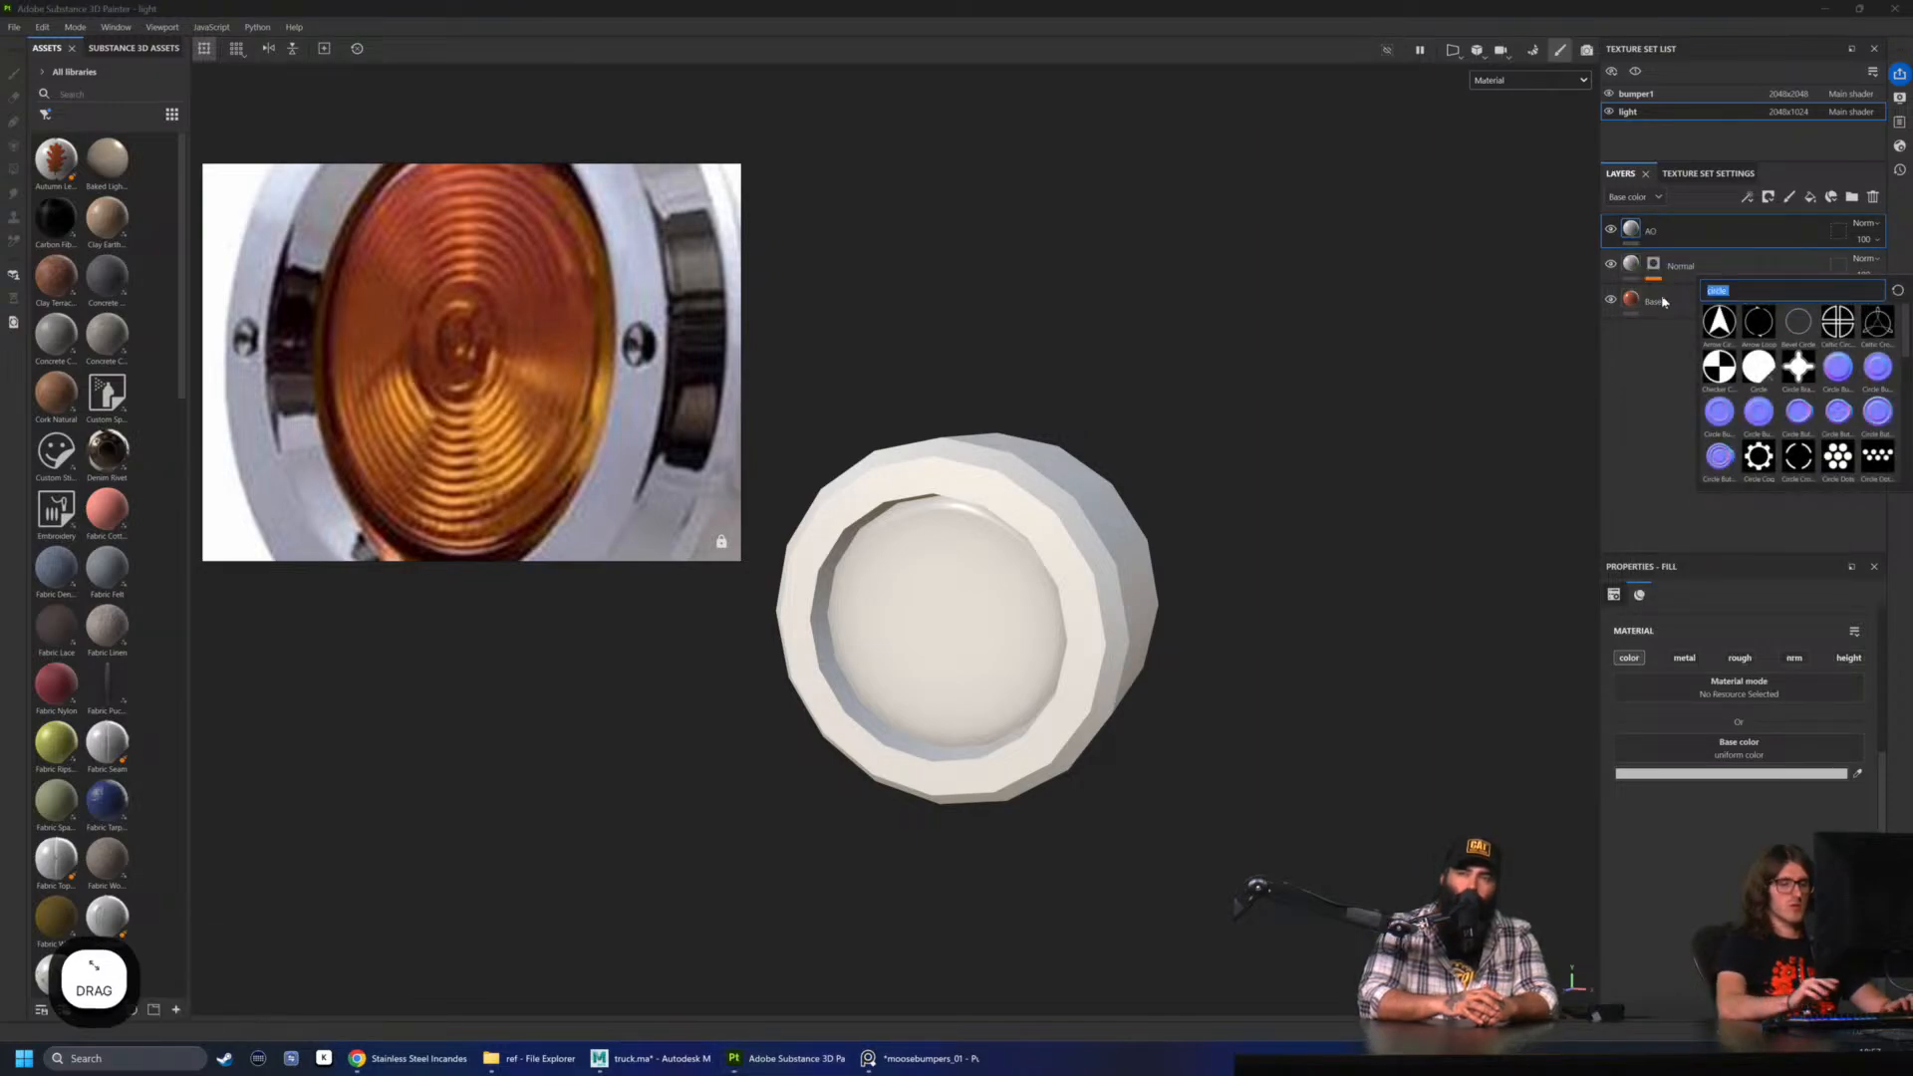
{"action": "type", "text": "ambie"}
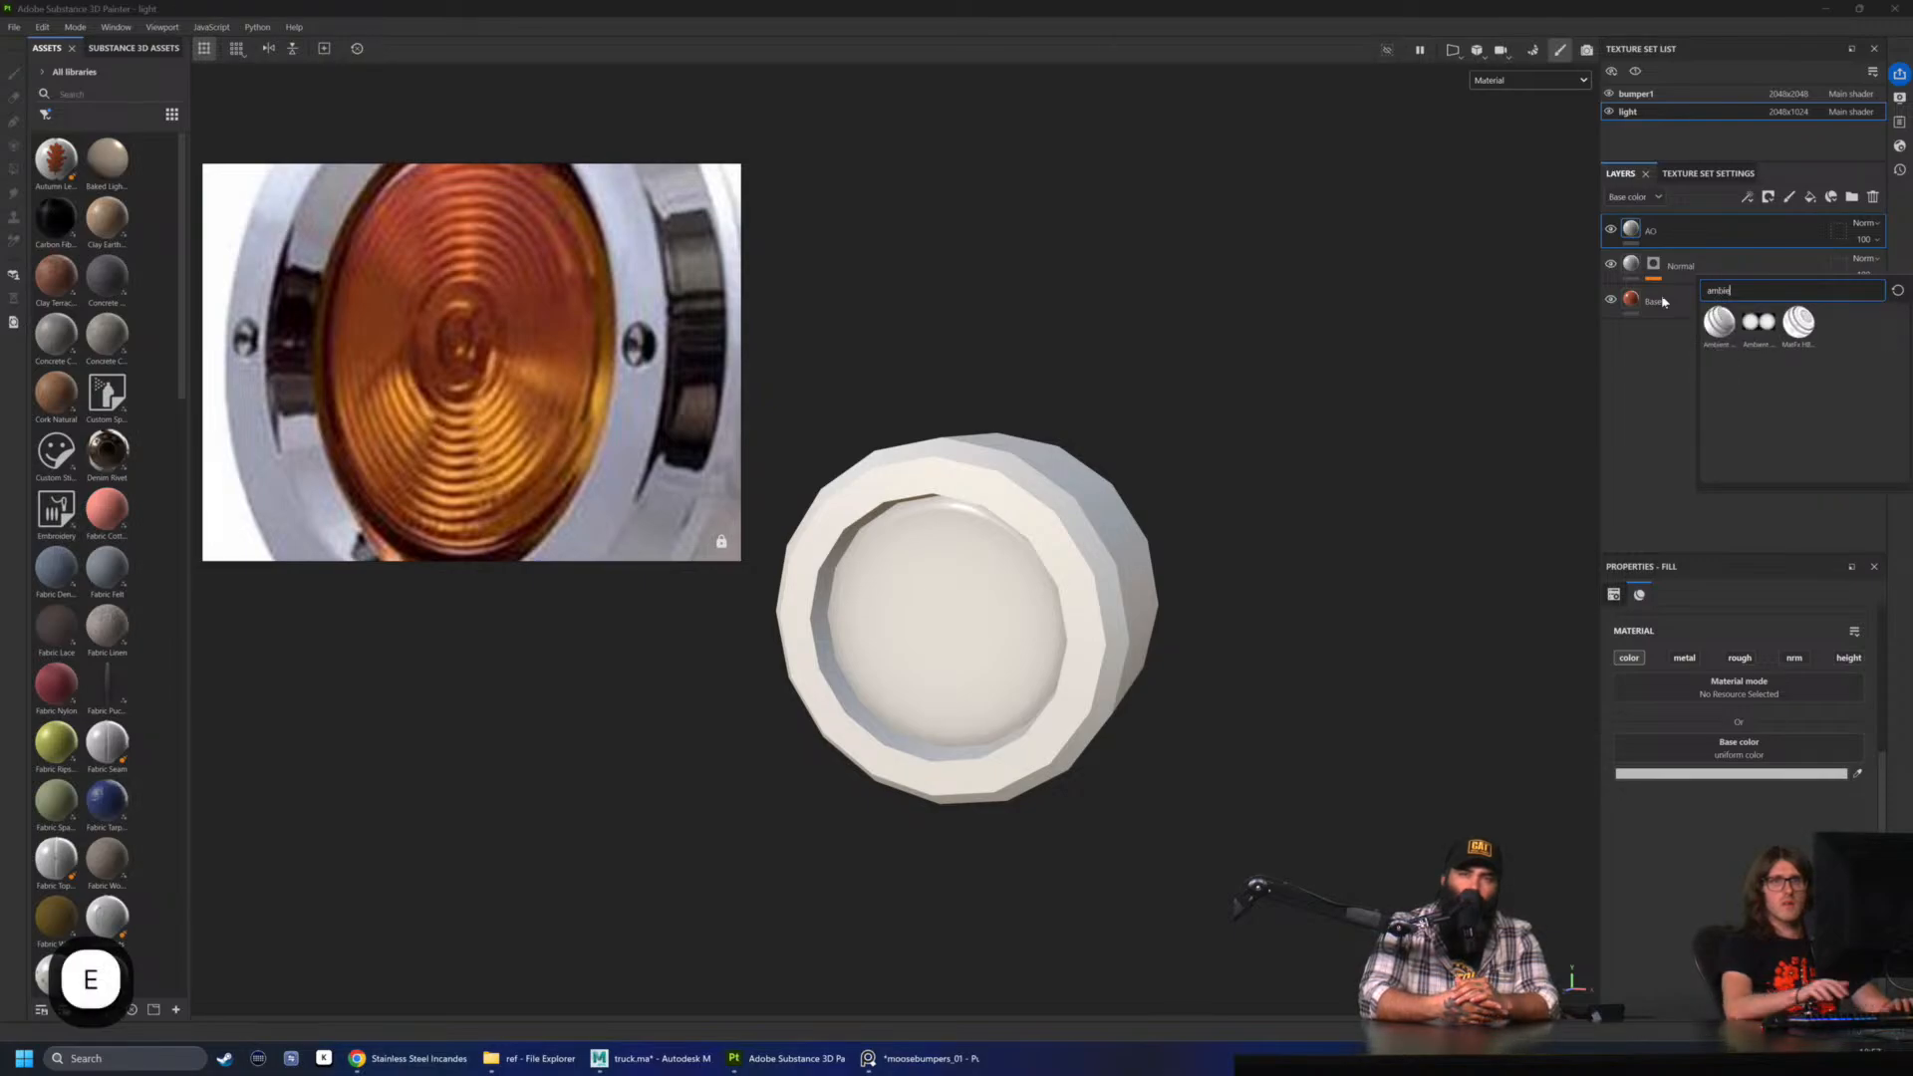
{"action": "left_click", "coordinate": [1758, 327]}
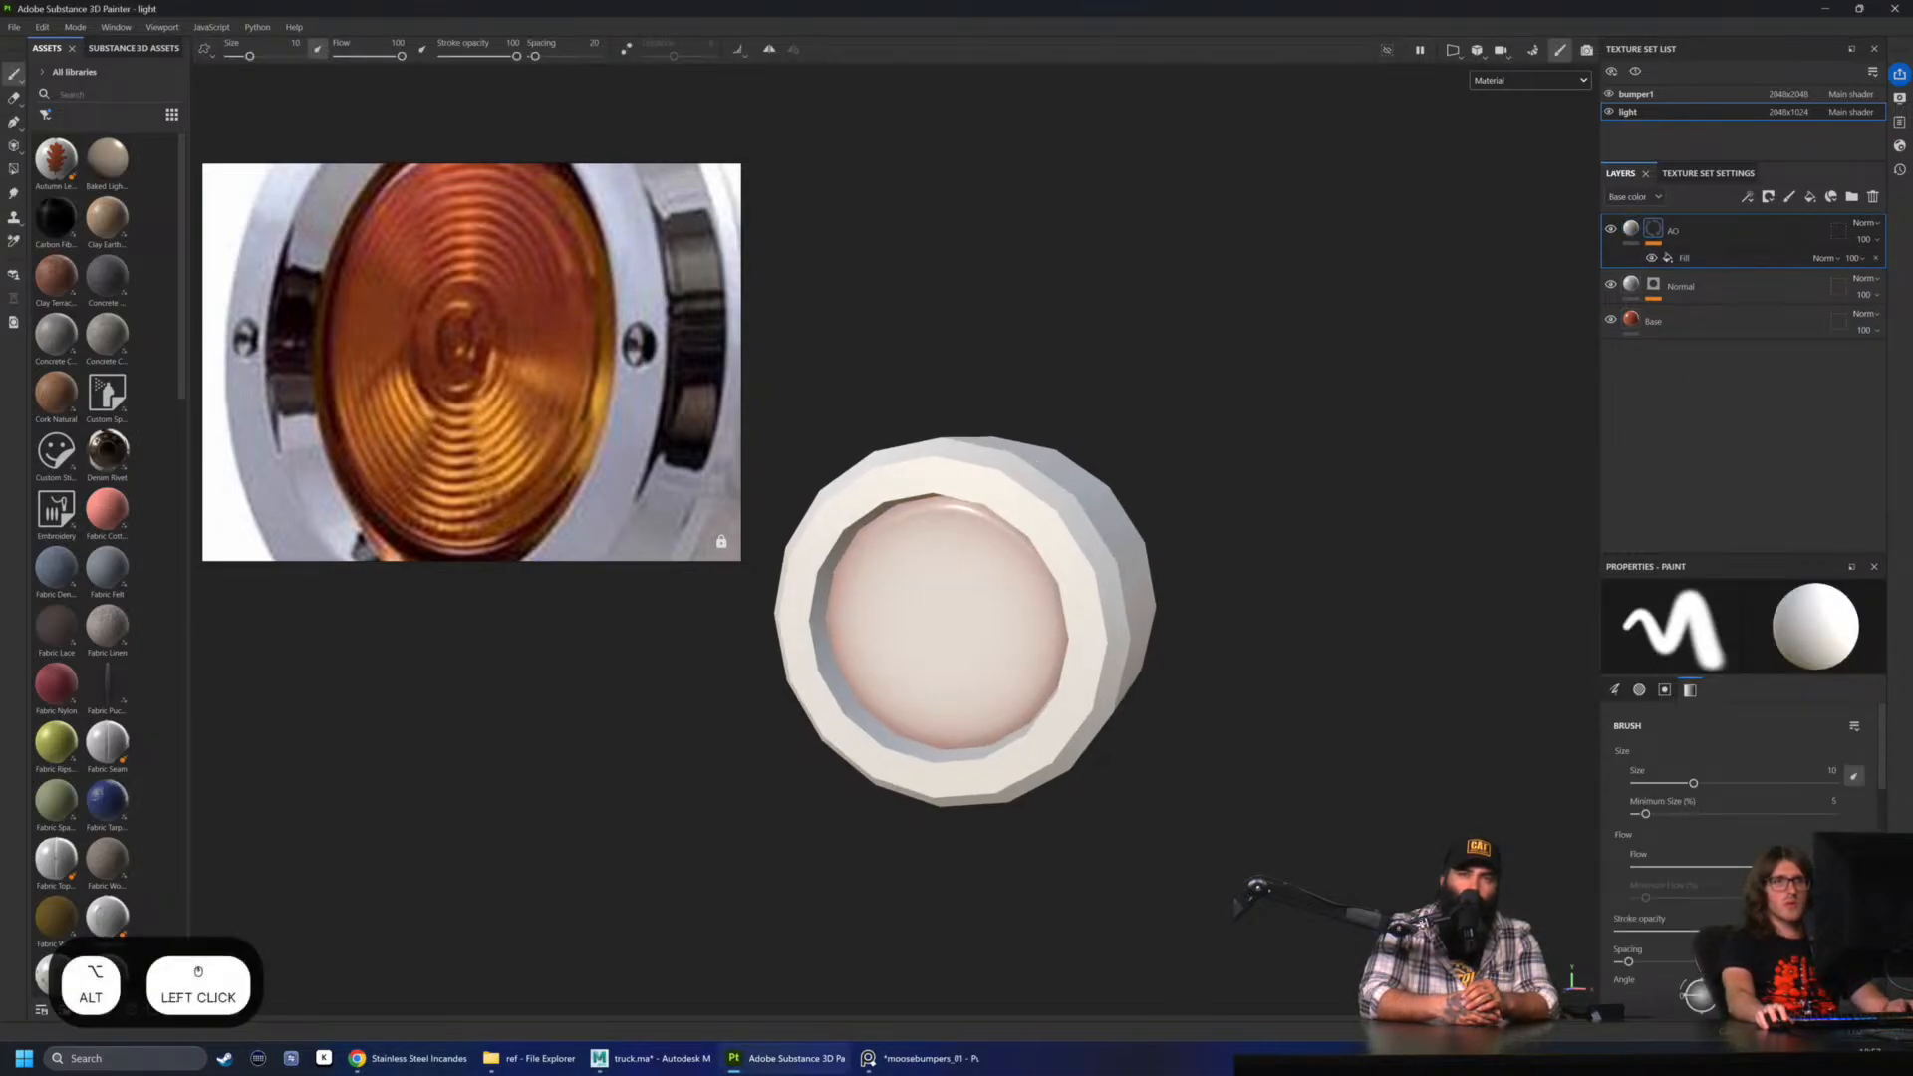
{"action": "left_click", "coordinate": [1654, 233]}
- Set the AO layer's base color to dark grey with a value of 0.170
{"action": "left_click", "coordinate": [1631, 230]}
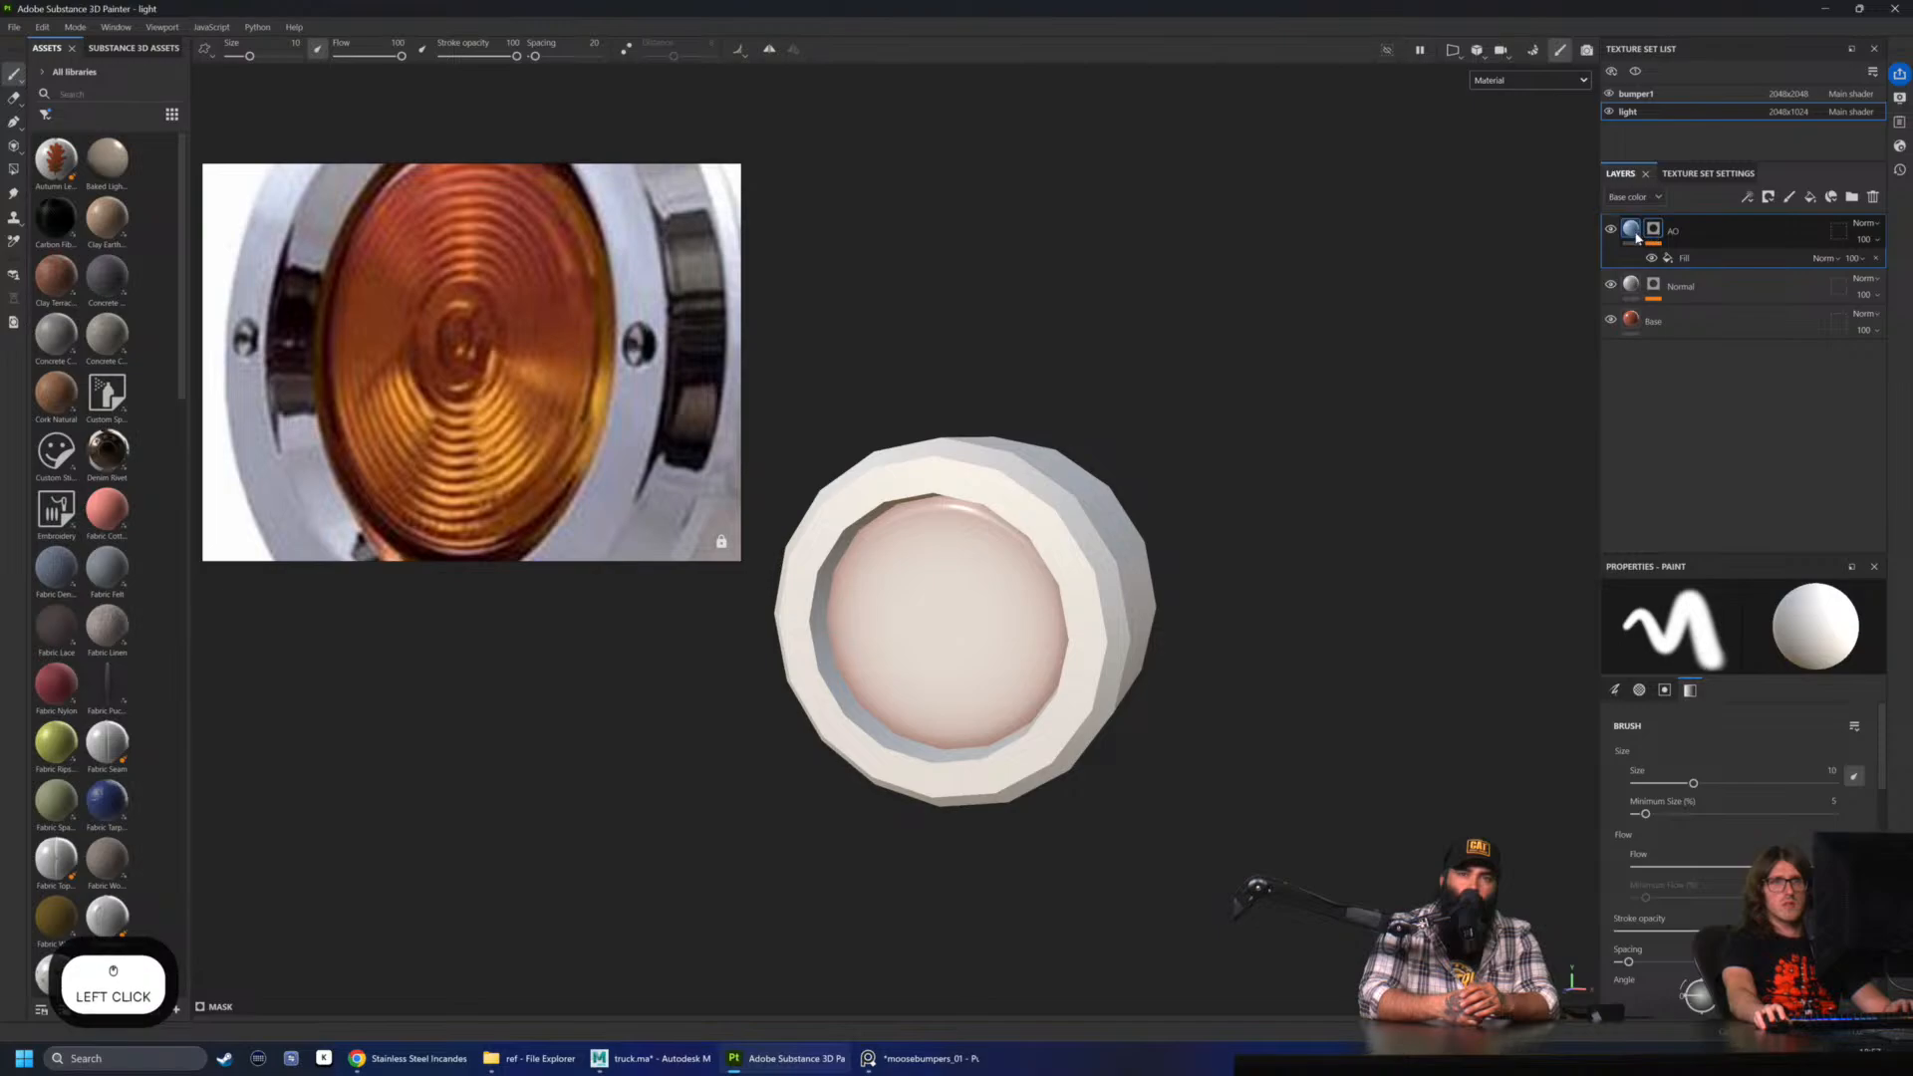
{"action": "left_click", "coordinate": [1694, 862]}
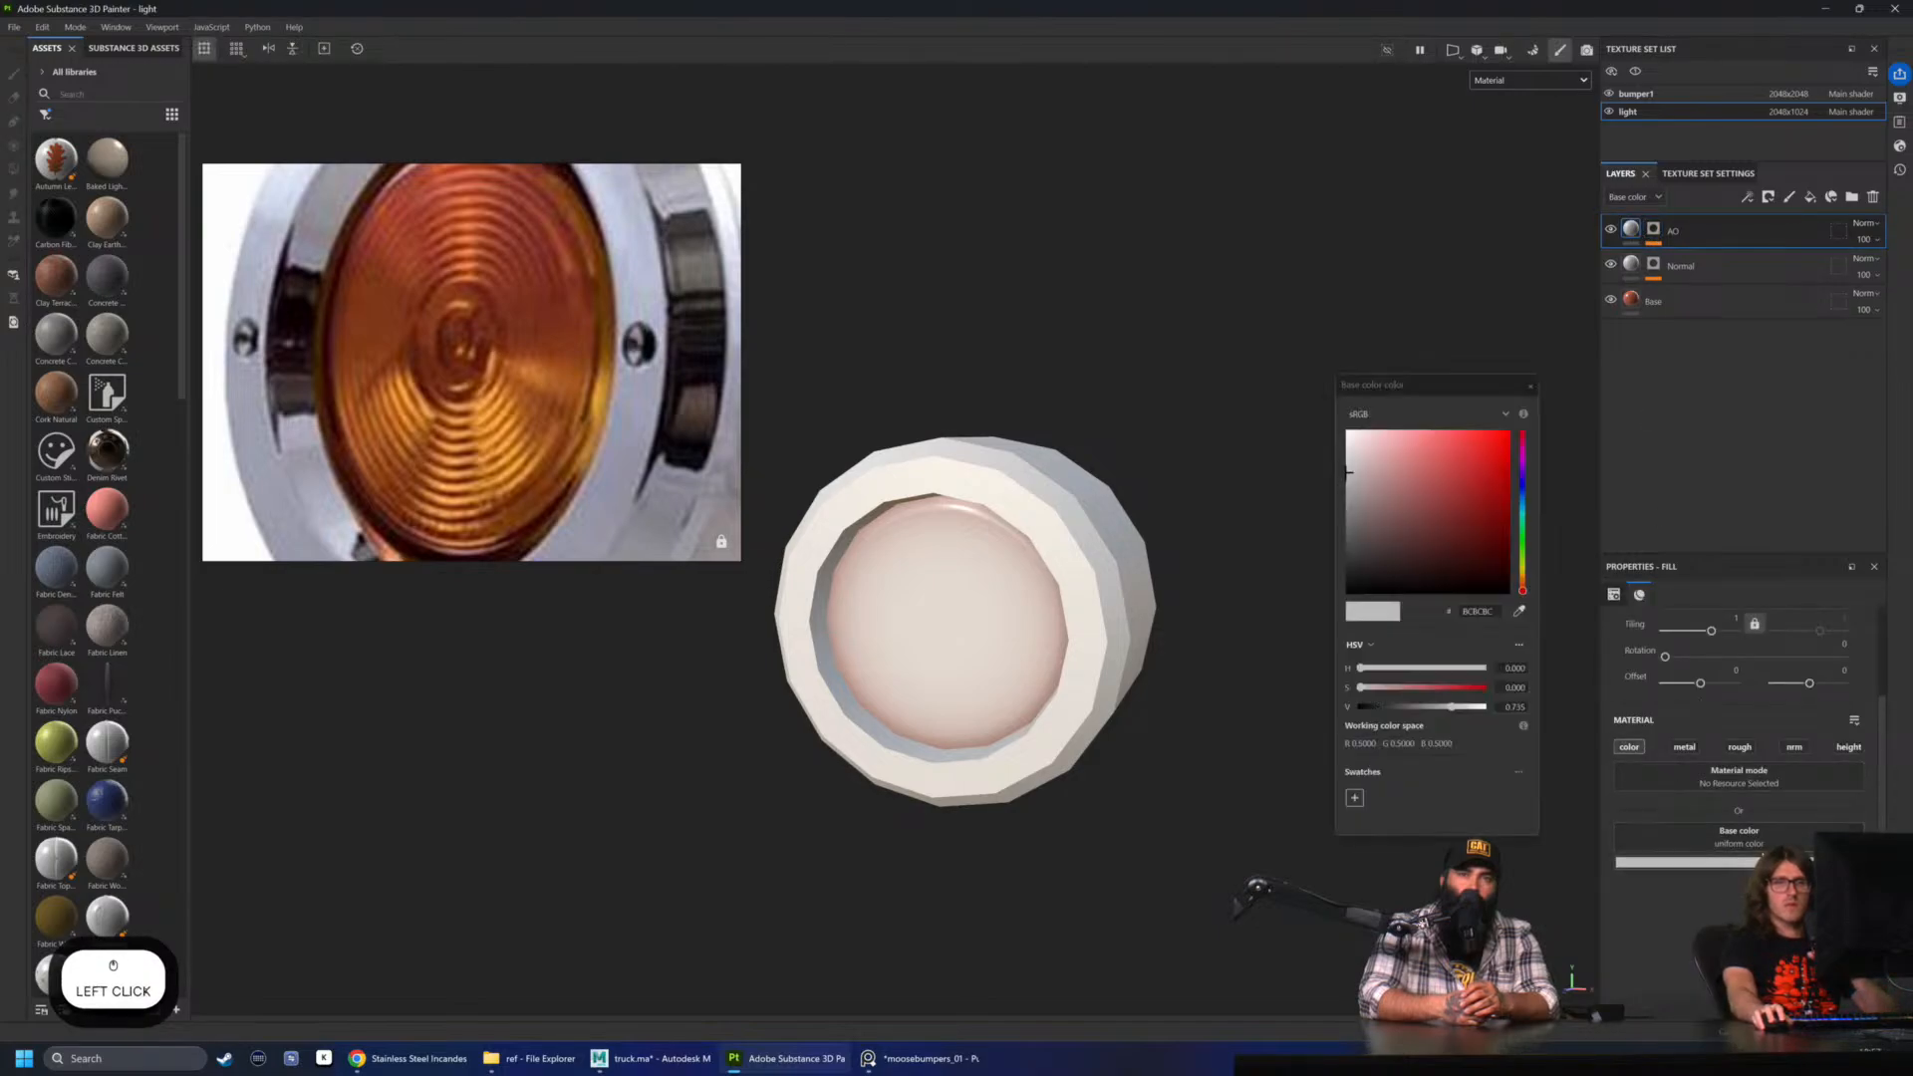
{"action": "left_click_drag", "start_coordinate": [1452, 708], "coordinate": [1380, 708]}
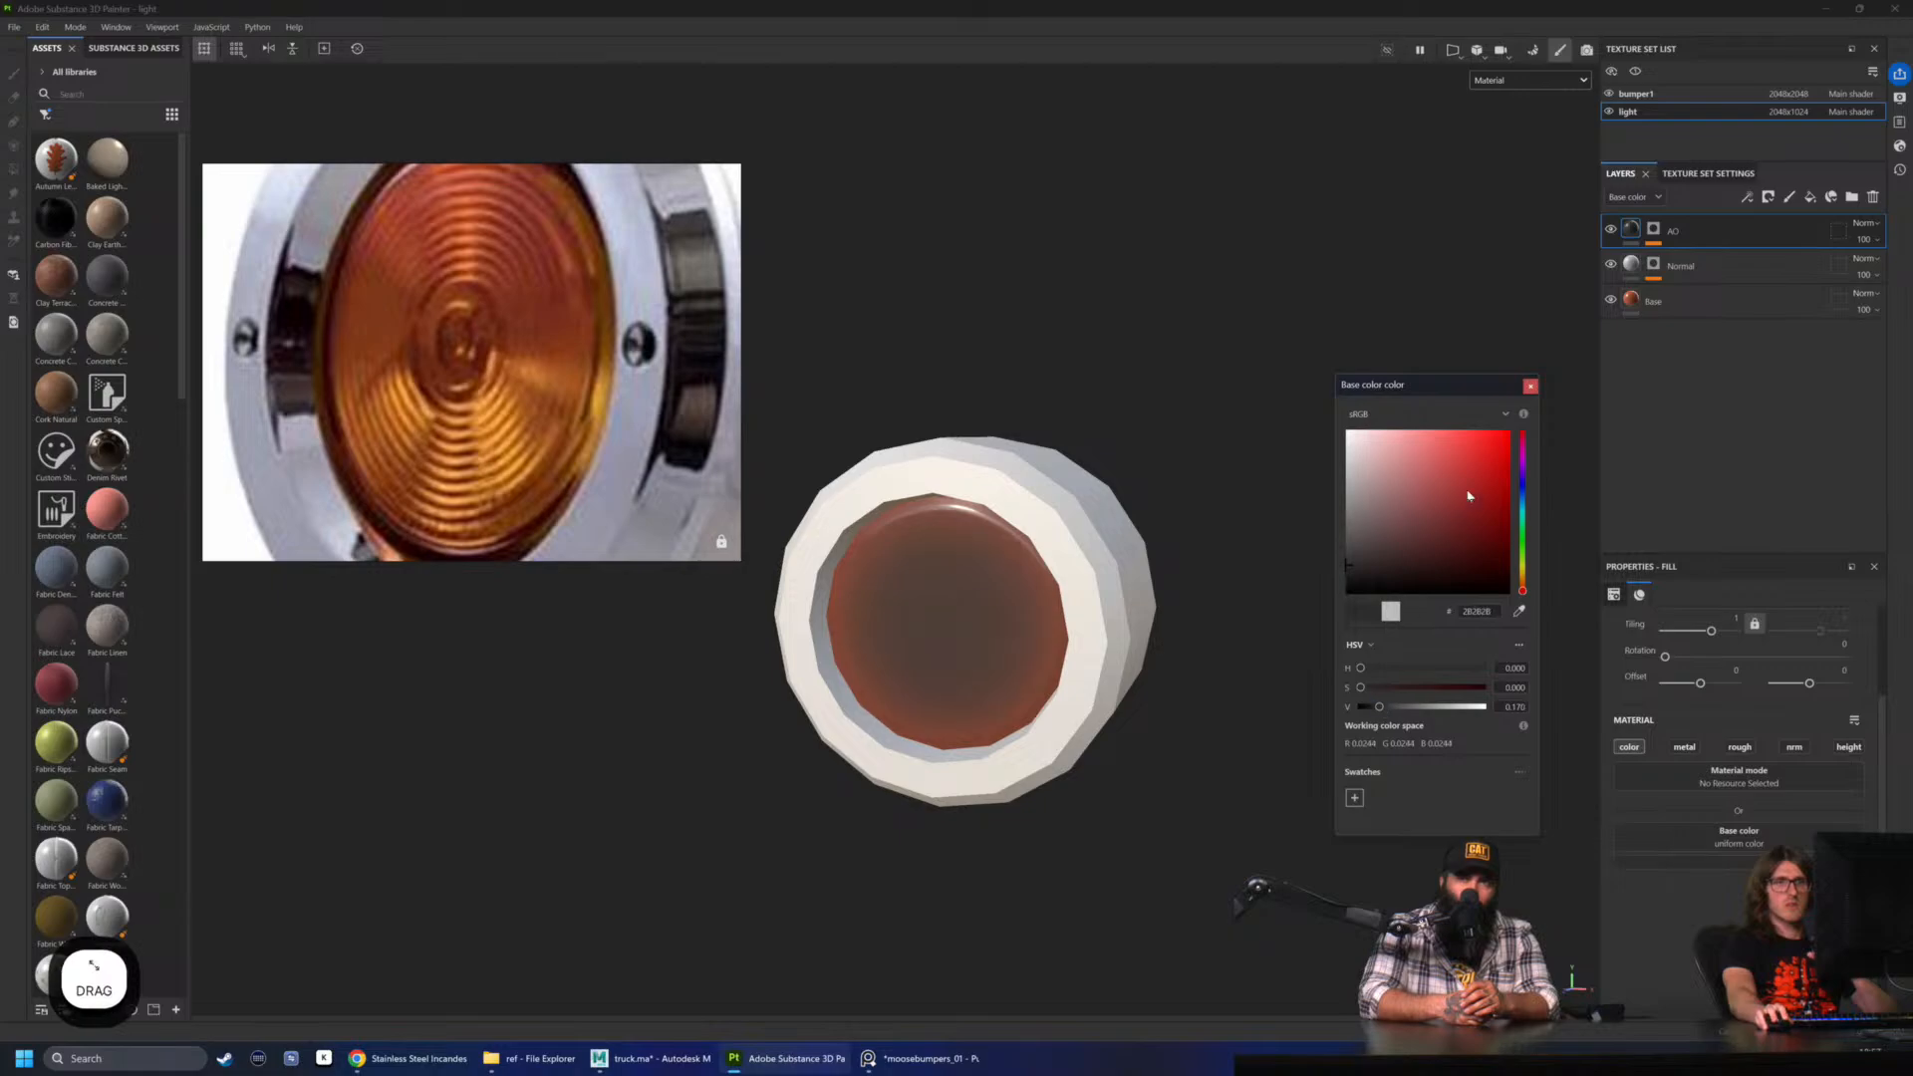
{"action": "left_click", "coordinate": [1531, 387]}
- Add a Levels effect to the AO layer's mask and invert it
{"action": "left_click", "coordinate": [1653, 228]}
{"action": "right_click", "coordinate": [1653, 228]}
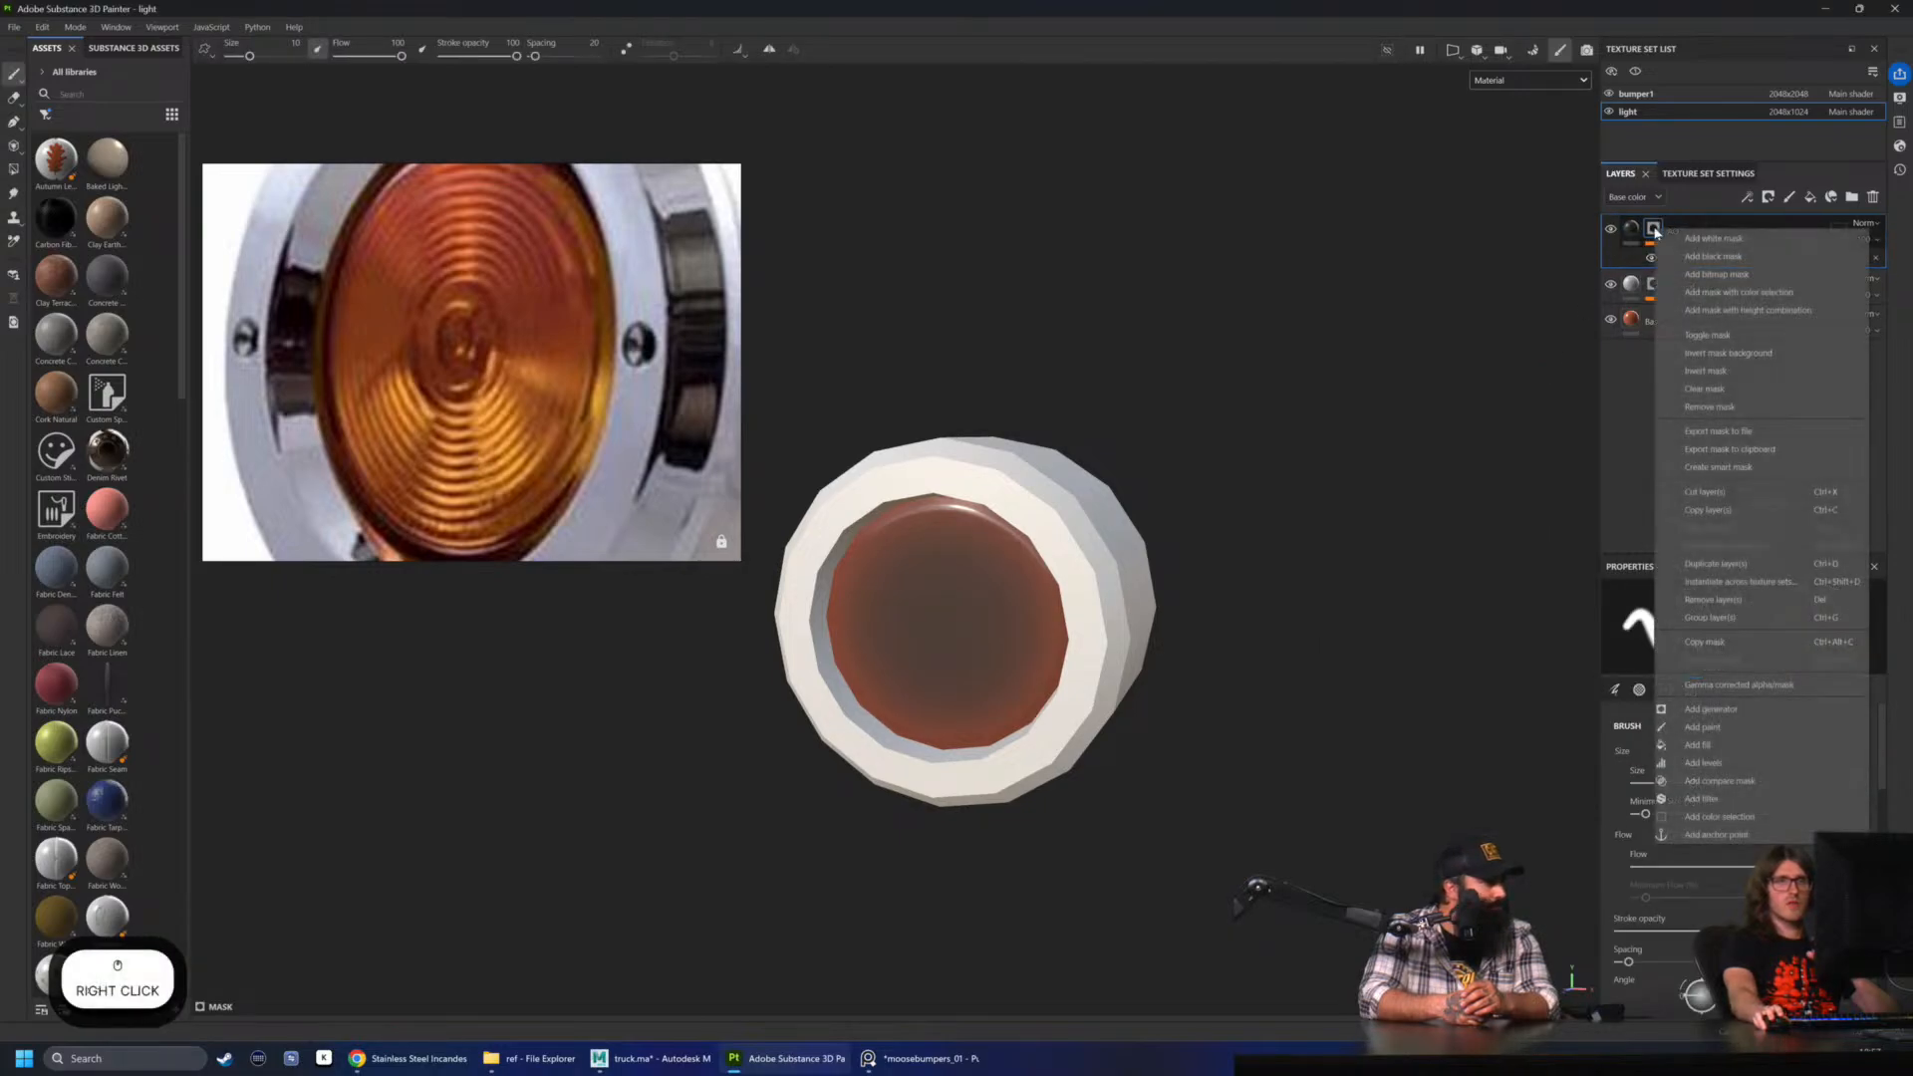
{"action": "left_click", "coordinate": [1730, 769]}
{"action": "left_click", "coordinate": [1818, 731]}
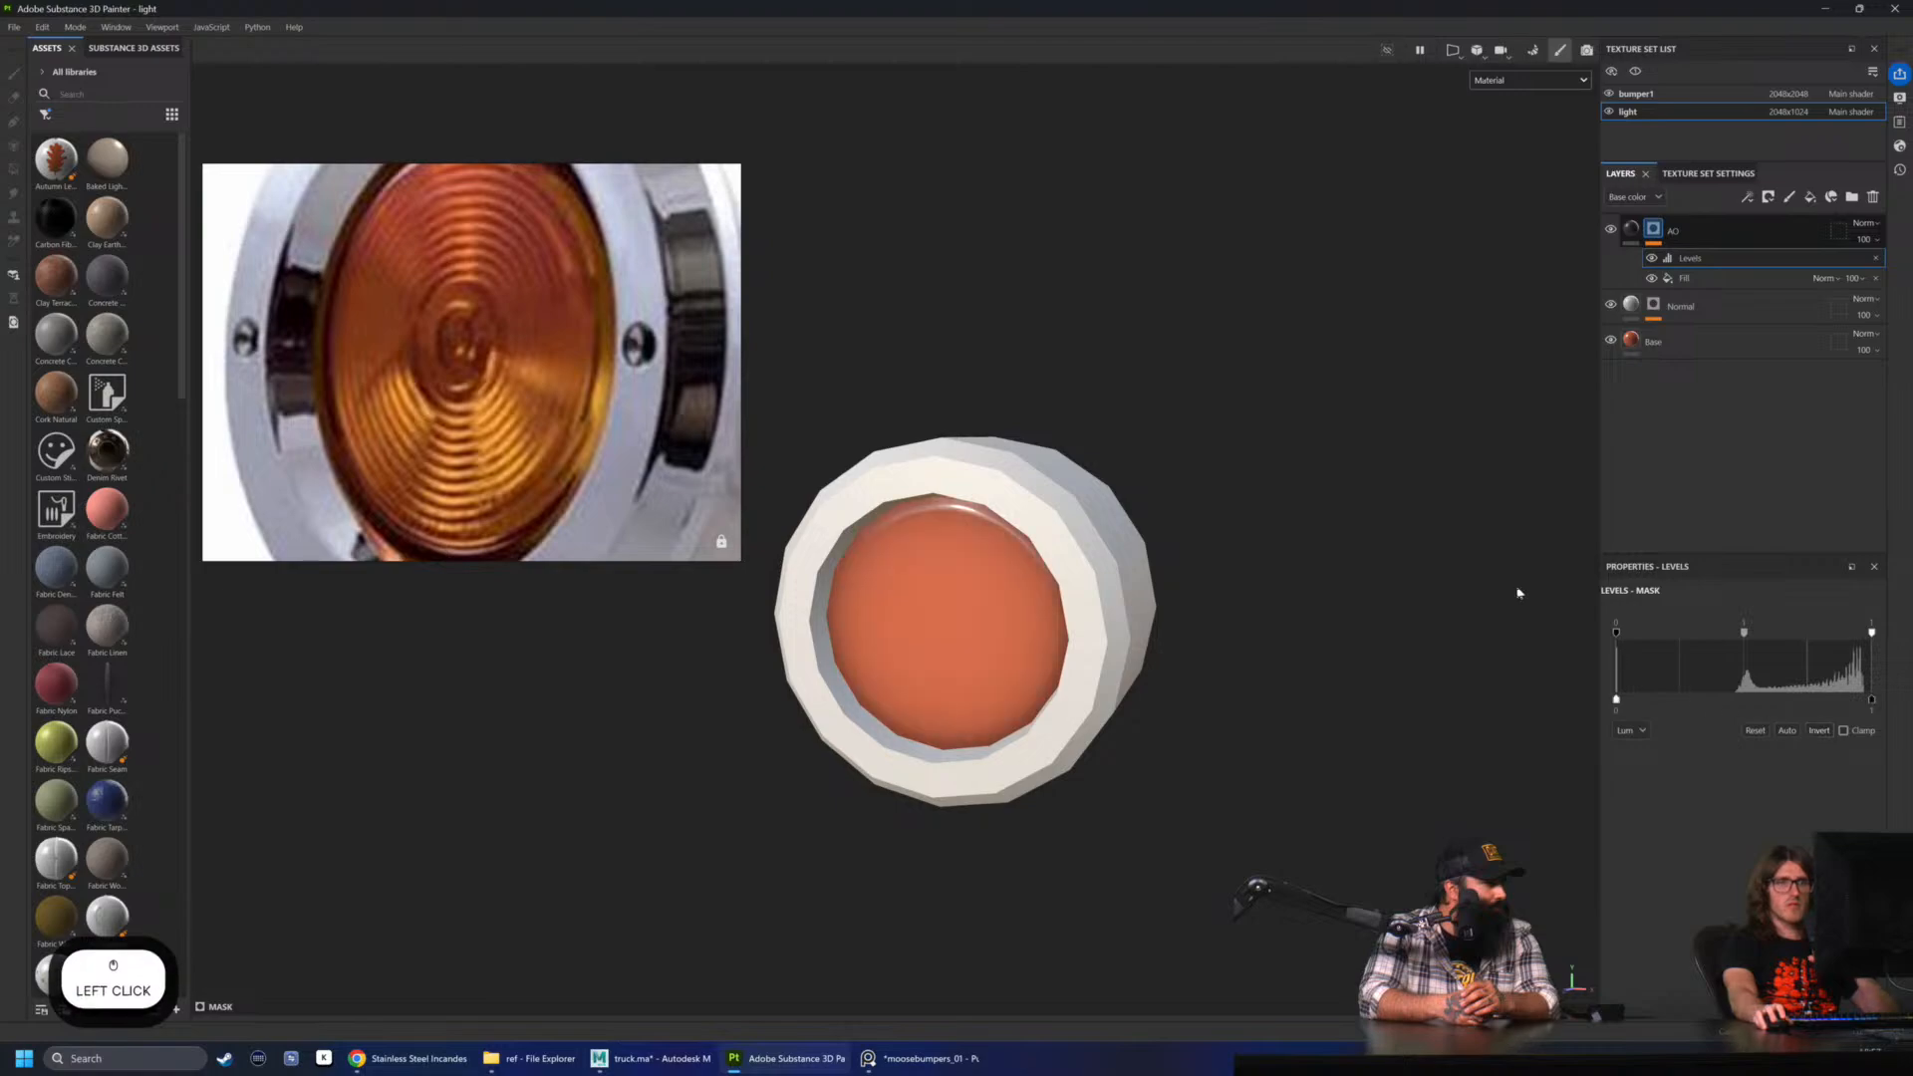
- Show only the Base color channel and toggle the AO layer's visibility repeatedly to compare its effect on the lens
{"action": "left_click", "coordinate": [1530, 79]}
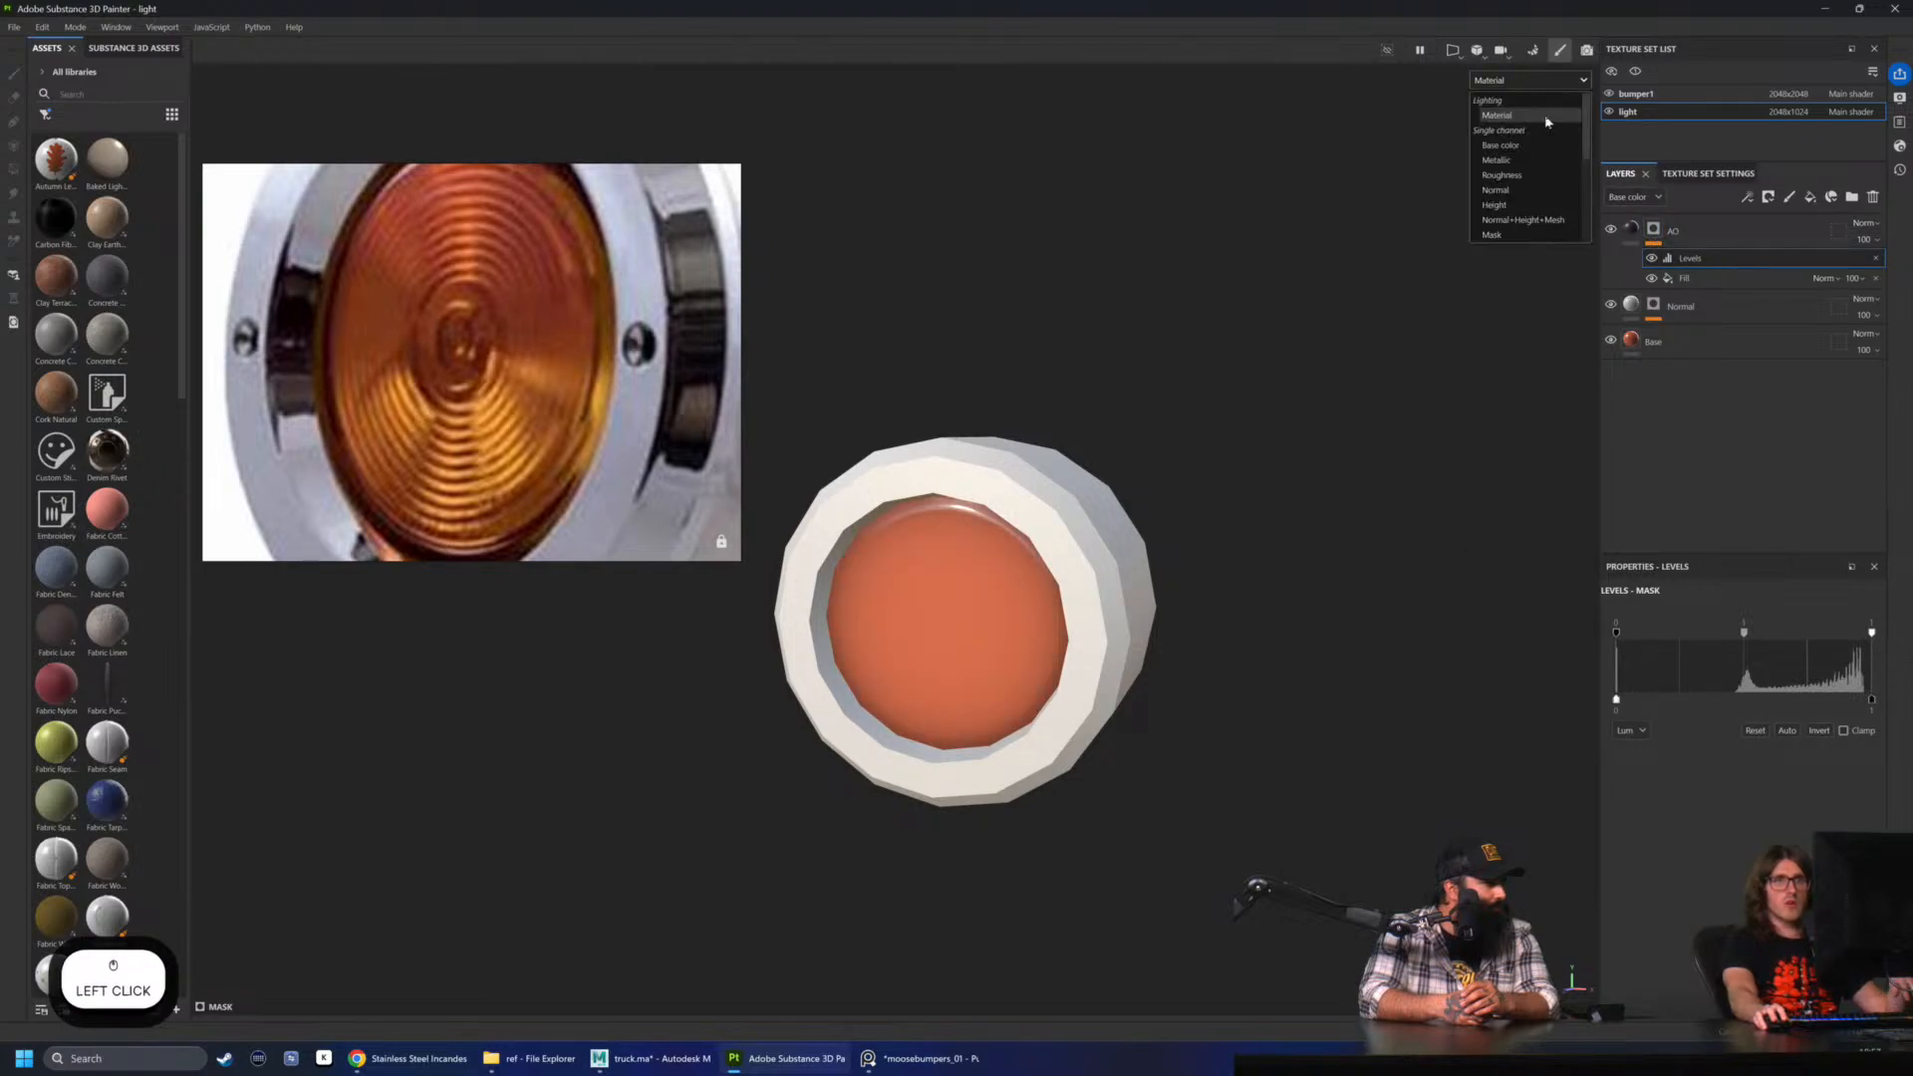
{"action": "left_click", "coordinate": [1516, 148]}
{"action": "scroll", "coordinate": [1186, 469], "scroll_direction": "up", "scroll_amount": 1}
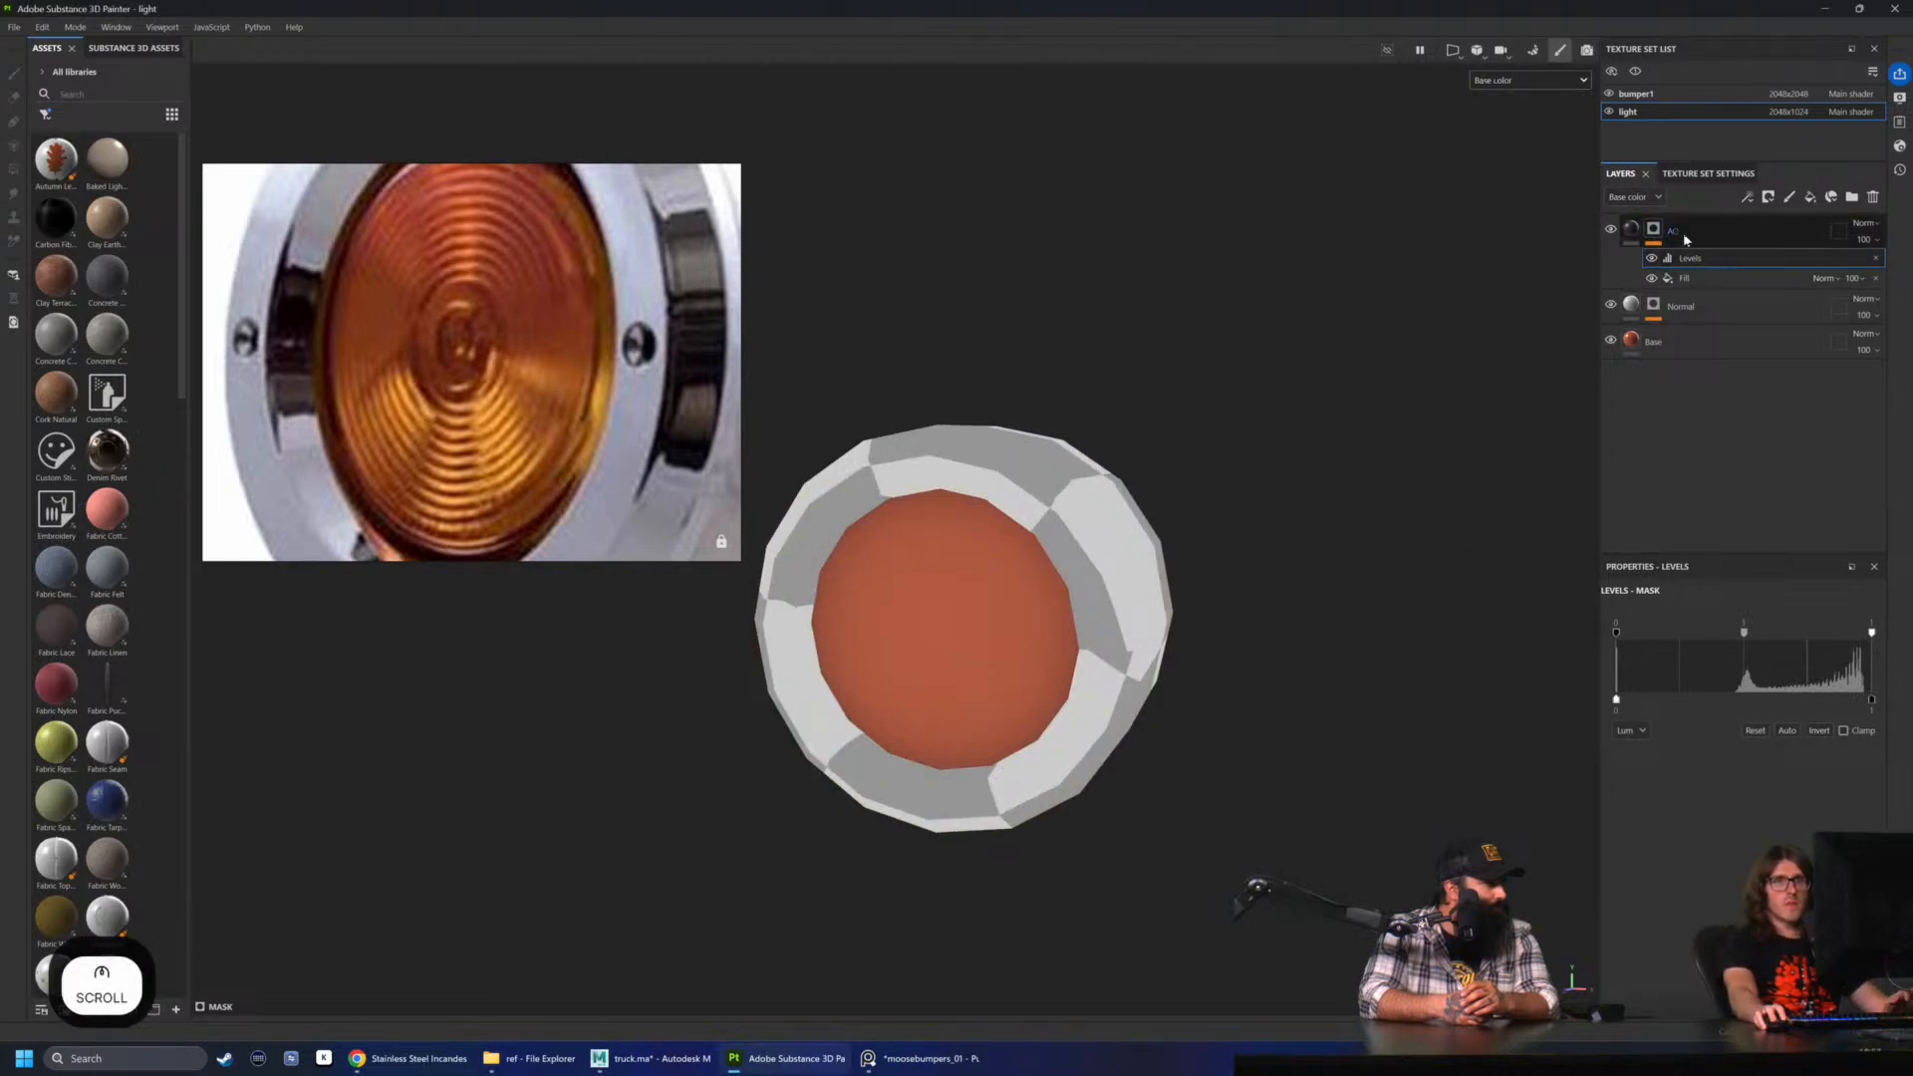
{"action": "left_click", "coordinate": [1612, 230]}
{"action": "left_click", "coordinate": [1613, 230]}
{"action": "left_click", "coordinate": [1612, 231]}
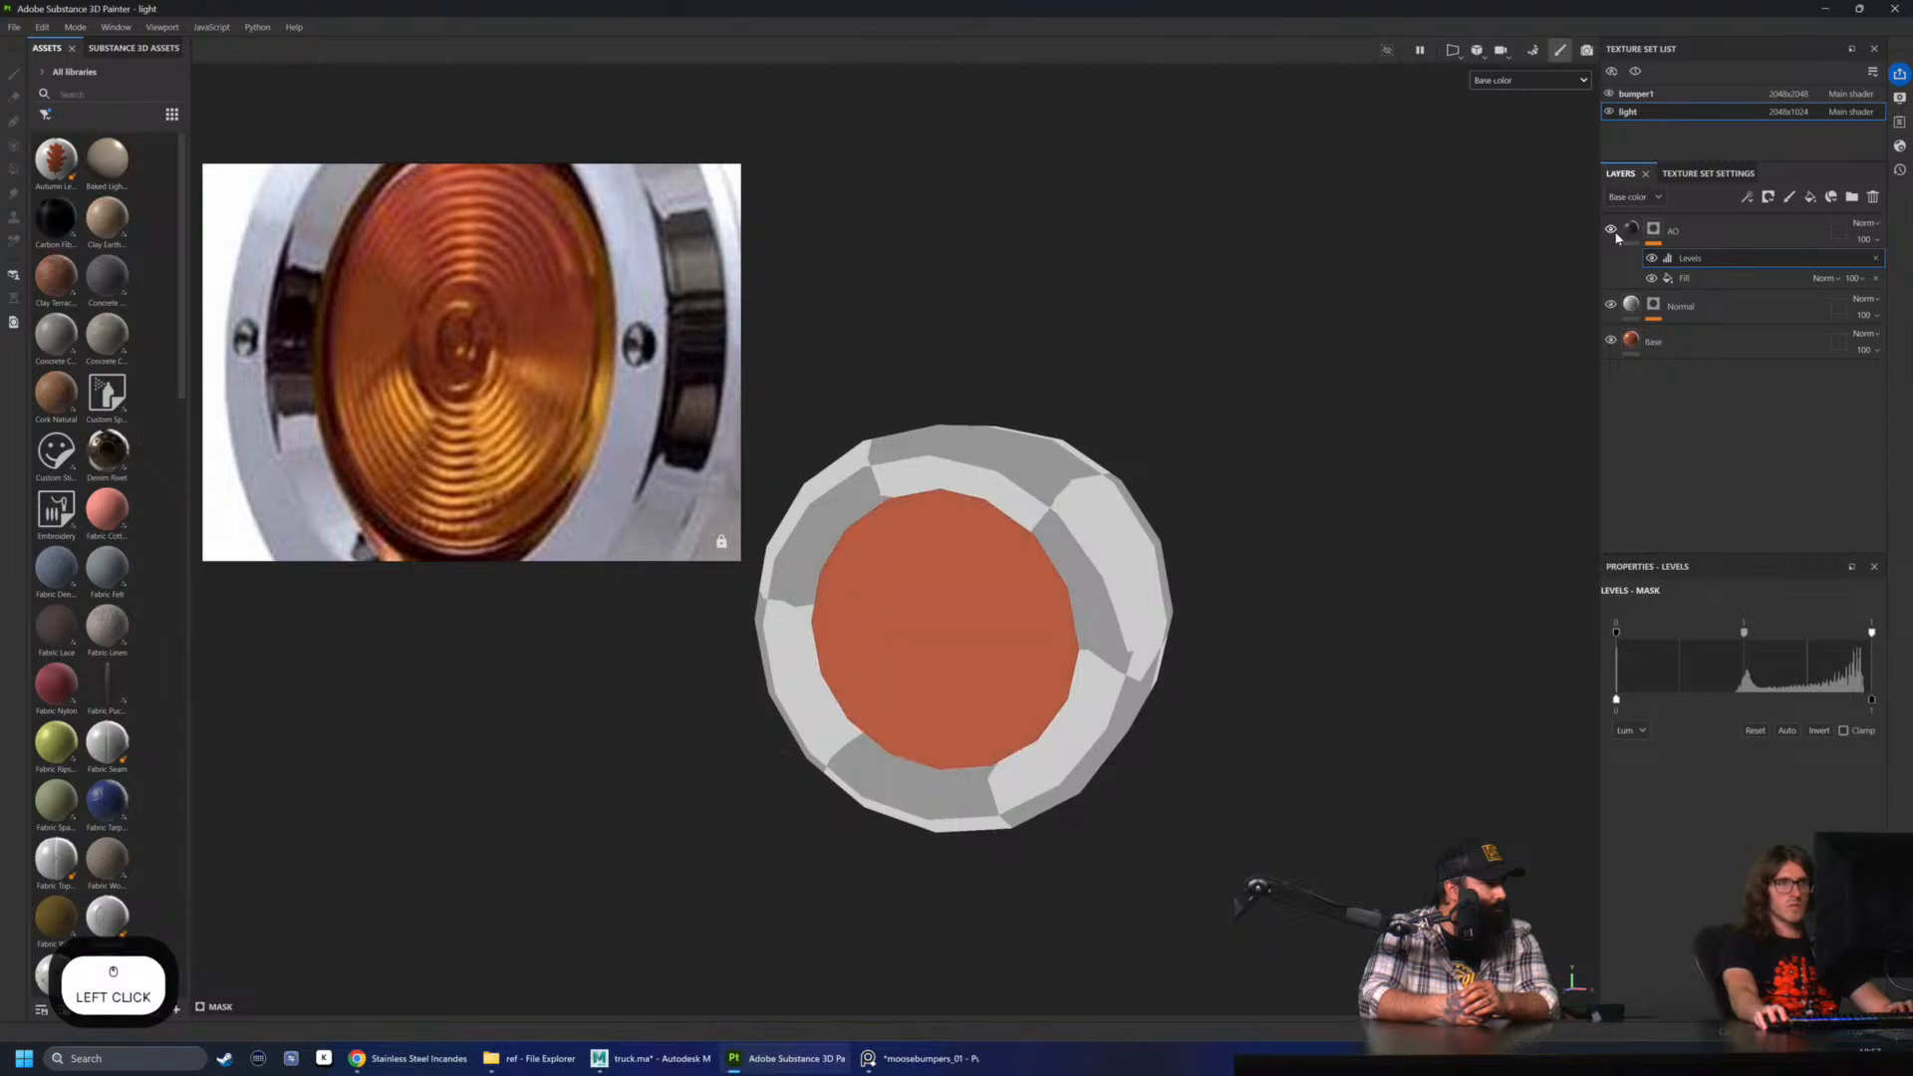
{"action": "left_click", "coordinate": [1612, 230]}
{"action": "left_click", "coordinate": [1612, 231]}
{"action": "left_click", "coordinate": [1611, 231]}
{"action": "left_click", "coordinate": [1611, 230]}
{"action": "left_click", "coordinate": [1611, 231]}
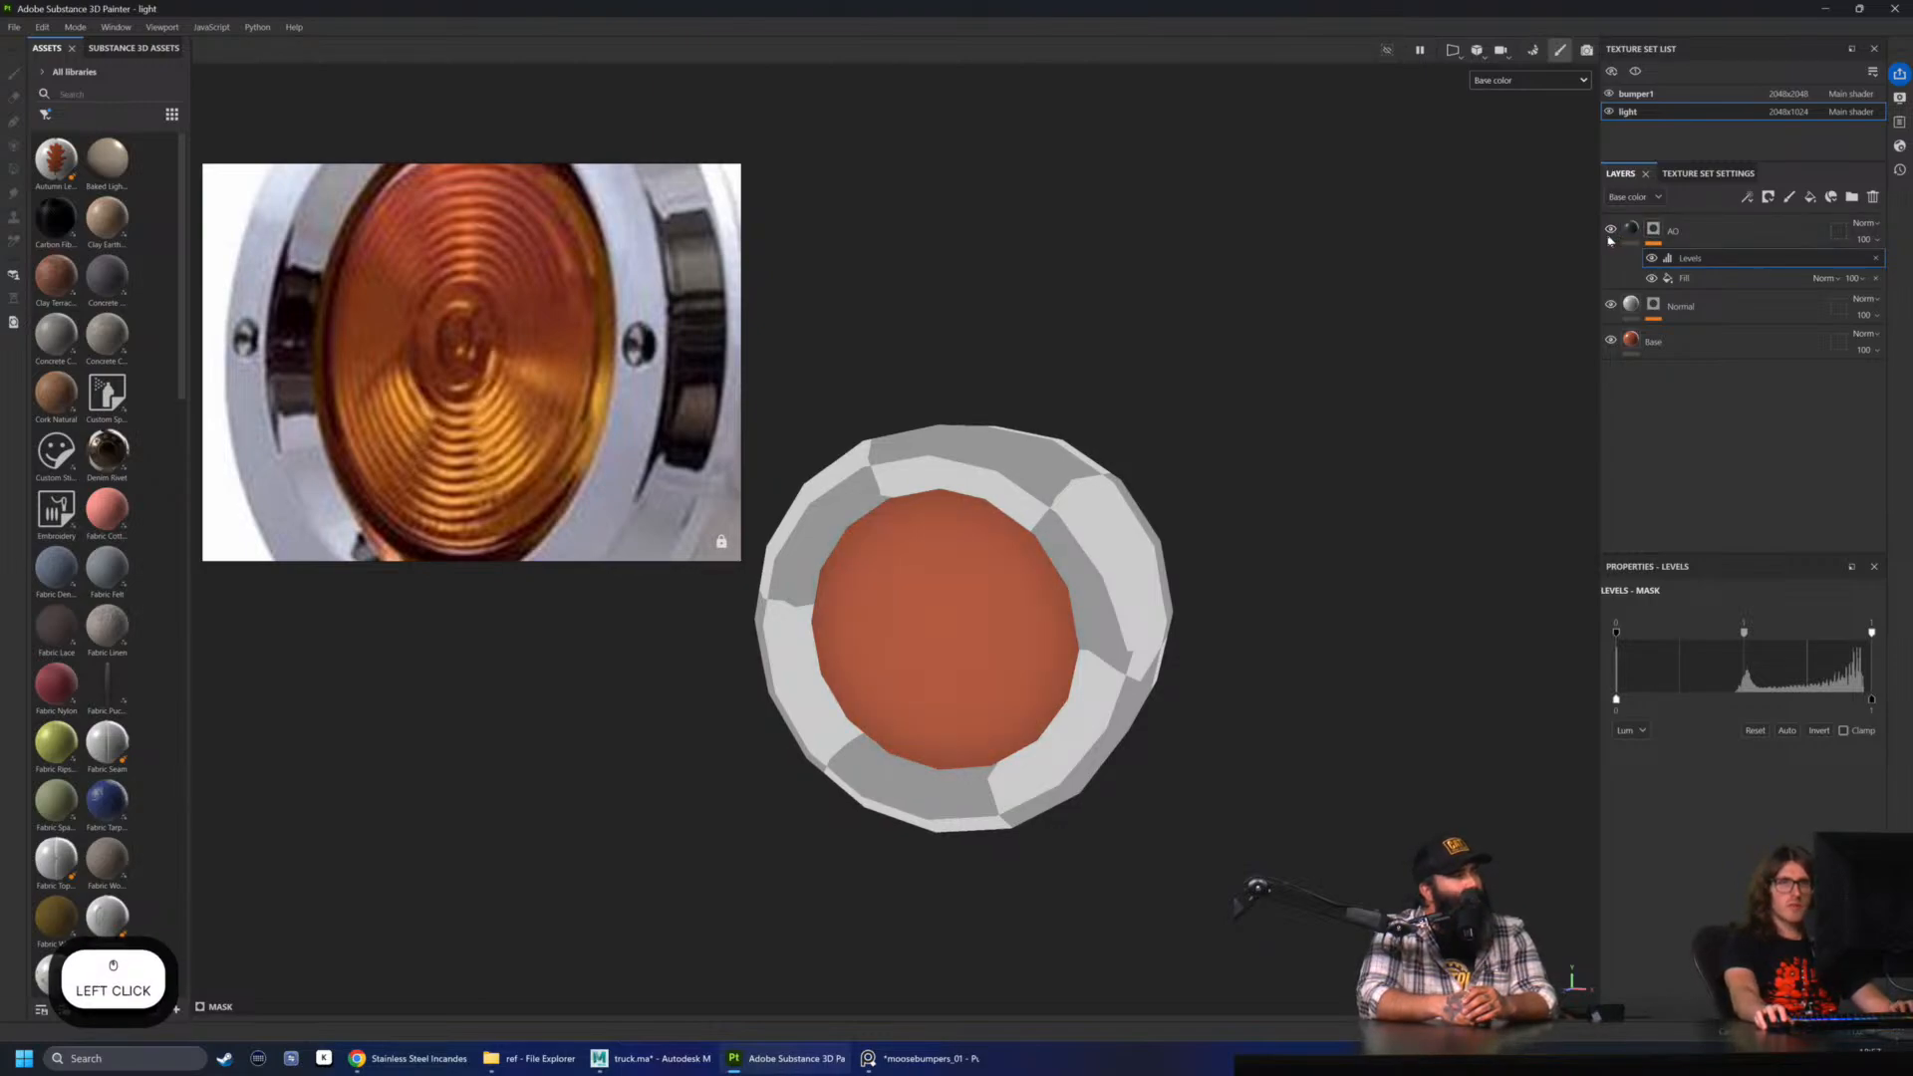
{"action": "left_click", "coordinate": [1611, 230]}
{"action": "left_click", "coordinate": [1612, 230]}
{"action": "left_click", "coordinate": [1611, 232]}
{"action": "left_click", "coordinate": [1611, 232]}
{"action": "left_click", "coordinate": [1611, 232]}
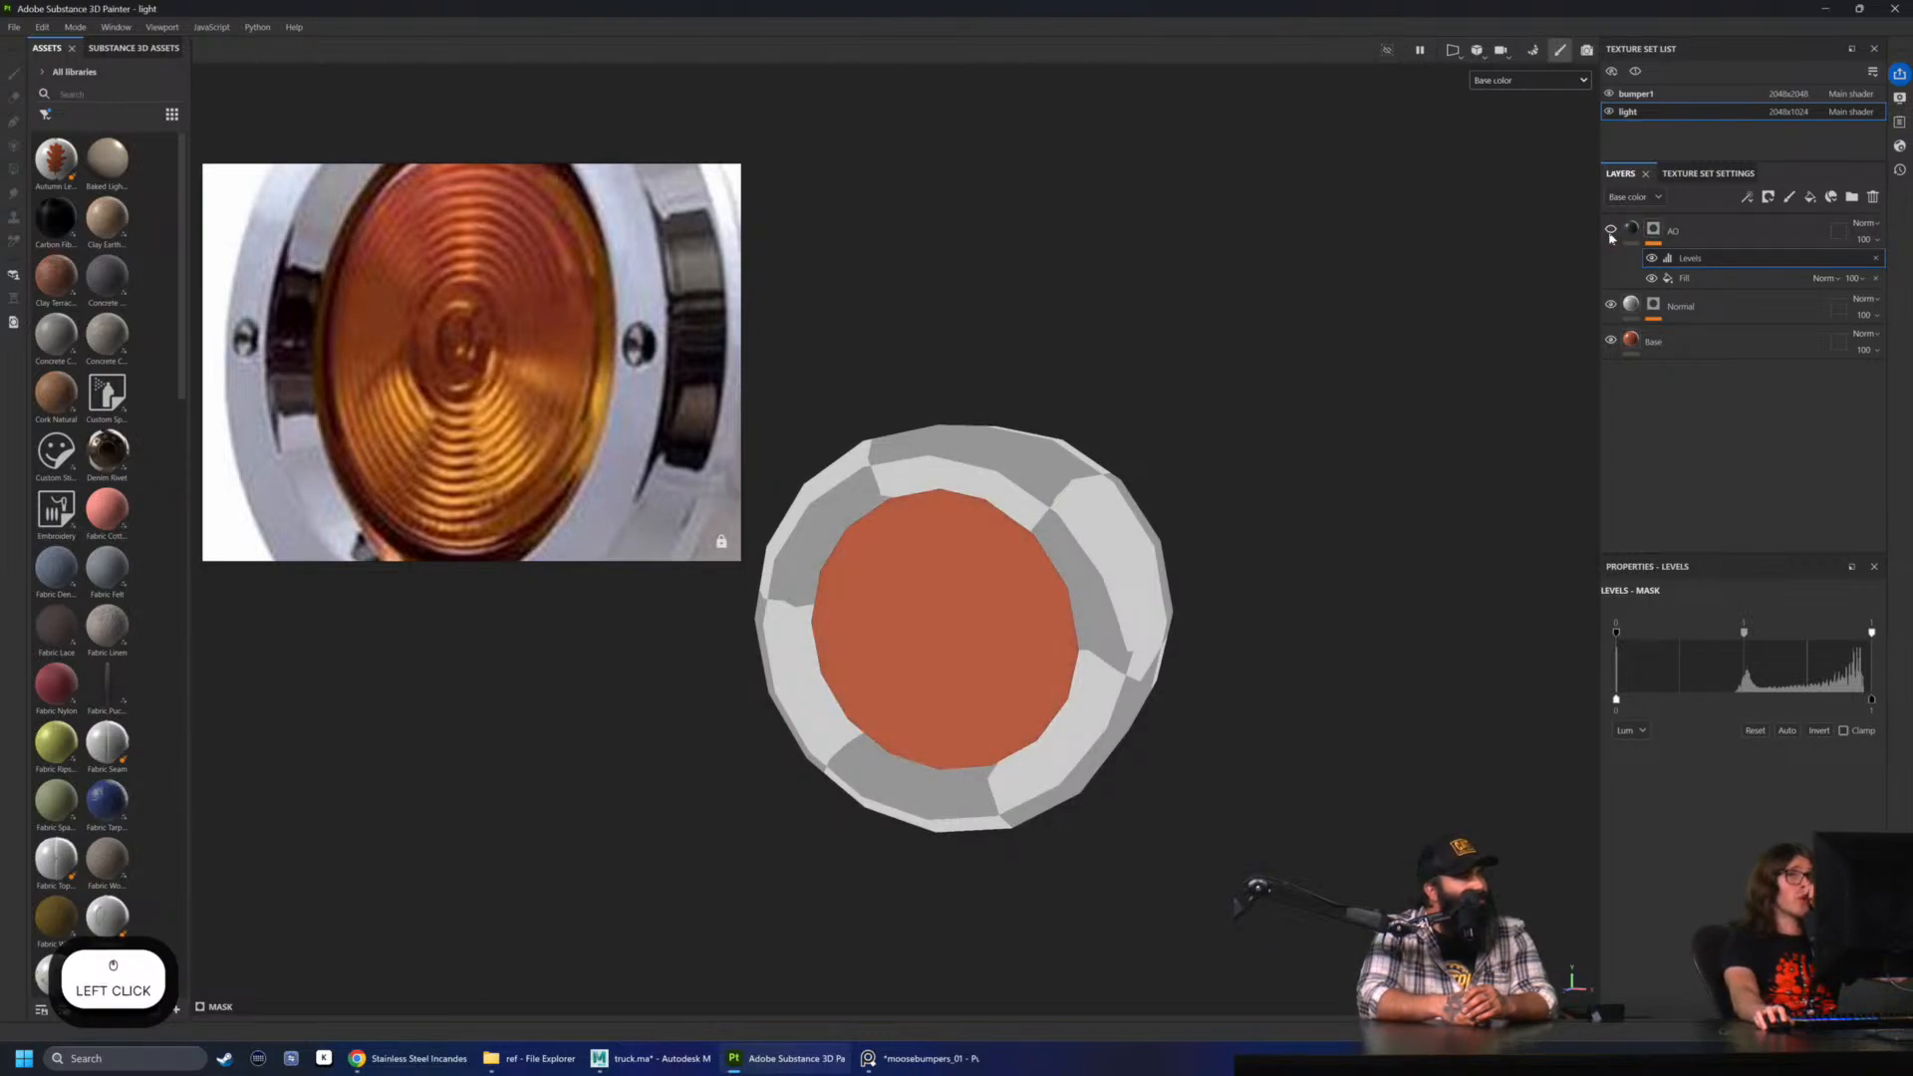
{"action": "left_click", "coordinate": [1612, 233]}
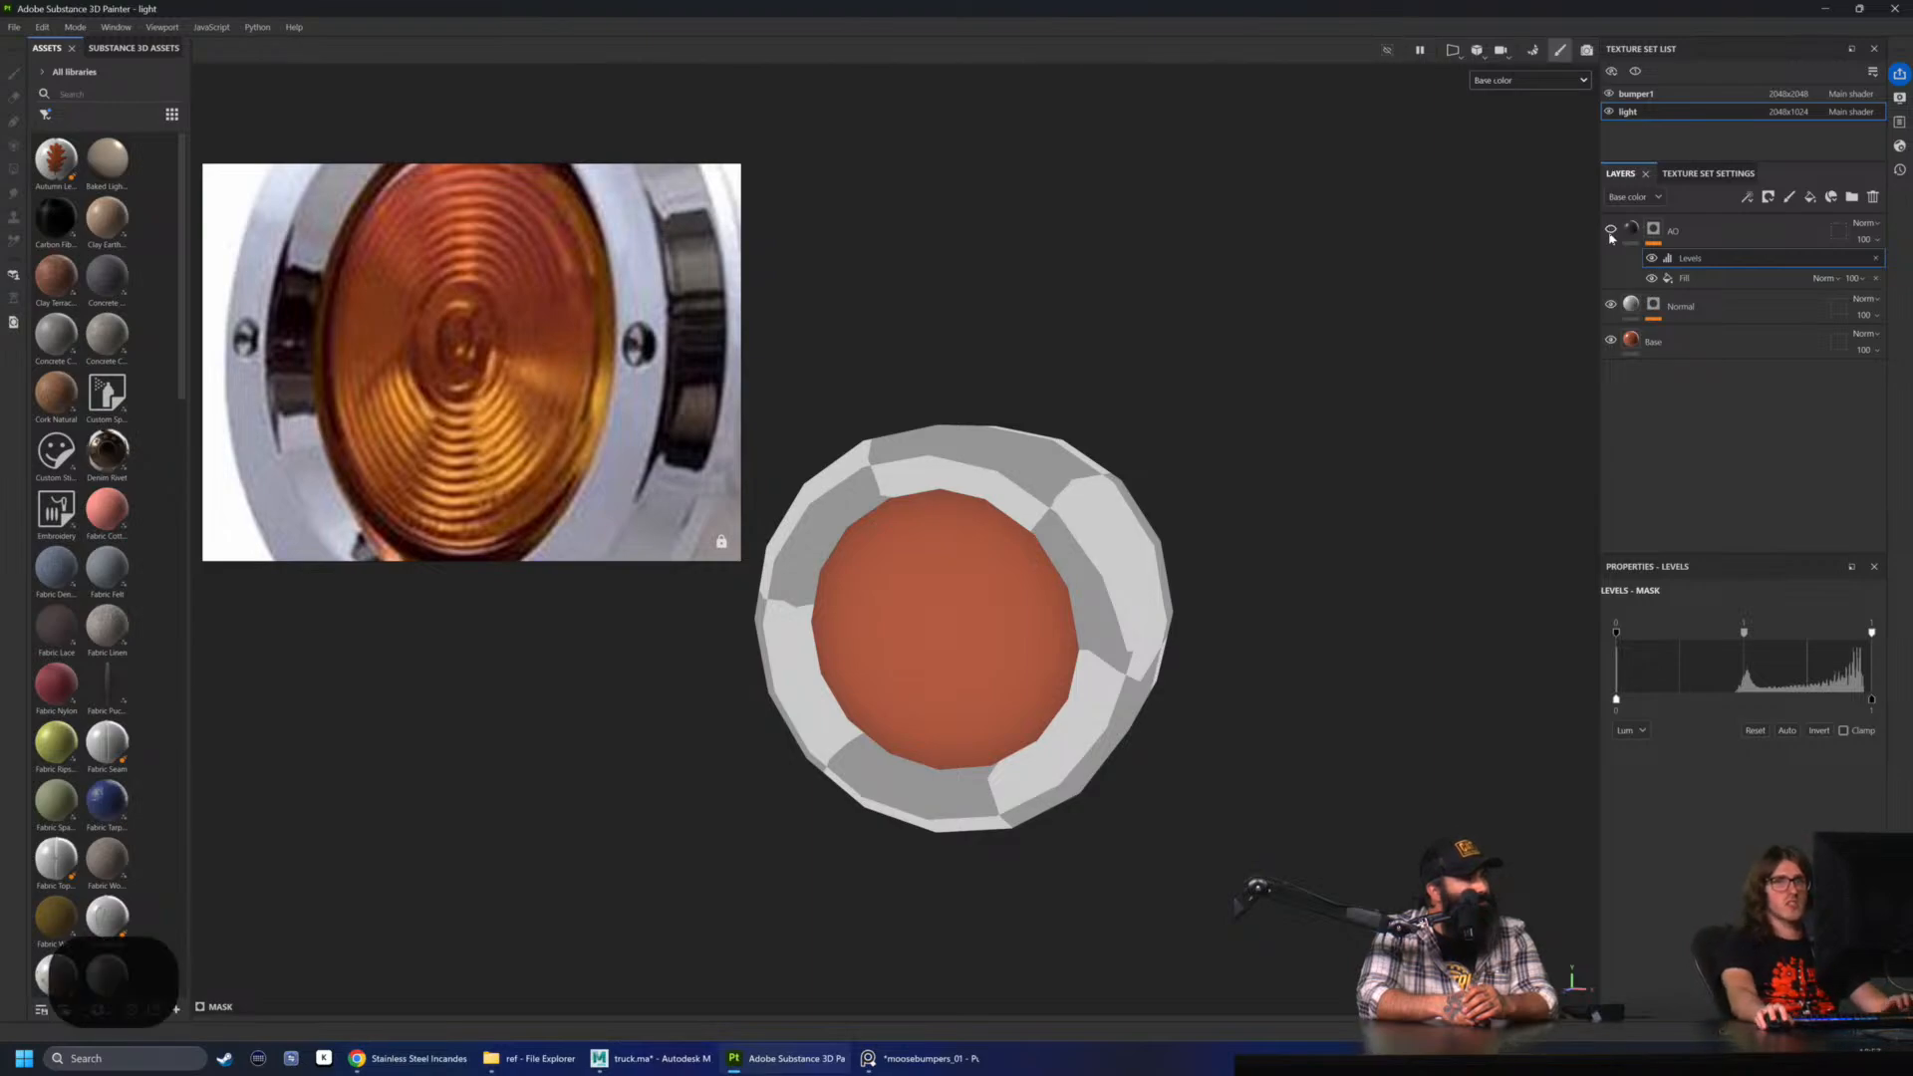
{"action": "left_click", "coordinate": [1611, 233]}
{"action": "left_click", "coordinate": [1612, 232]}
- Lighten the AO layer's base color to a grey with a value of about 0.28
{"action": "left_click", "coordinate": [1650, 261]}
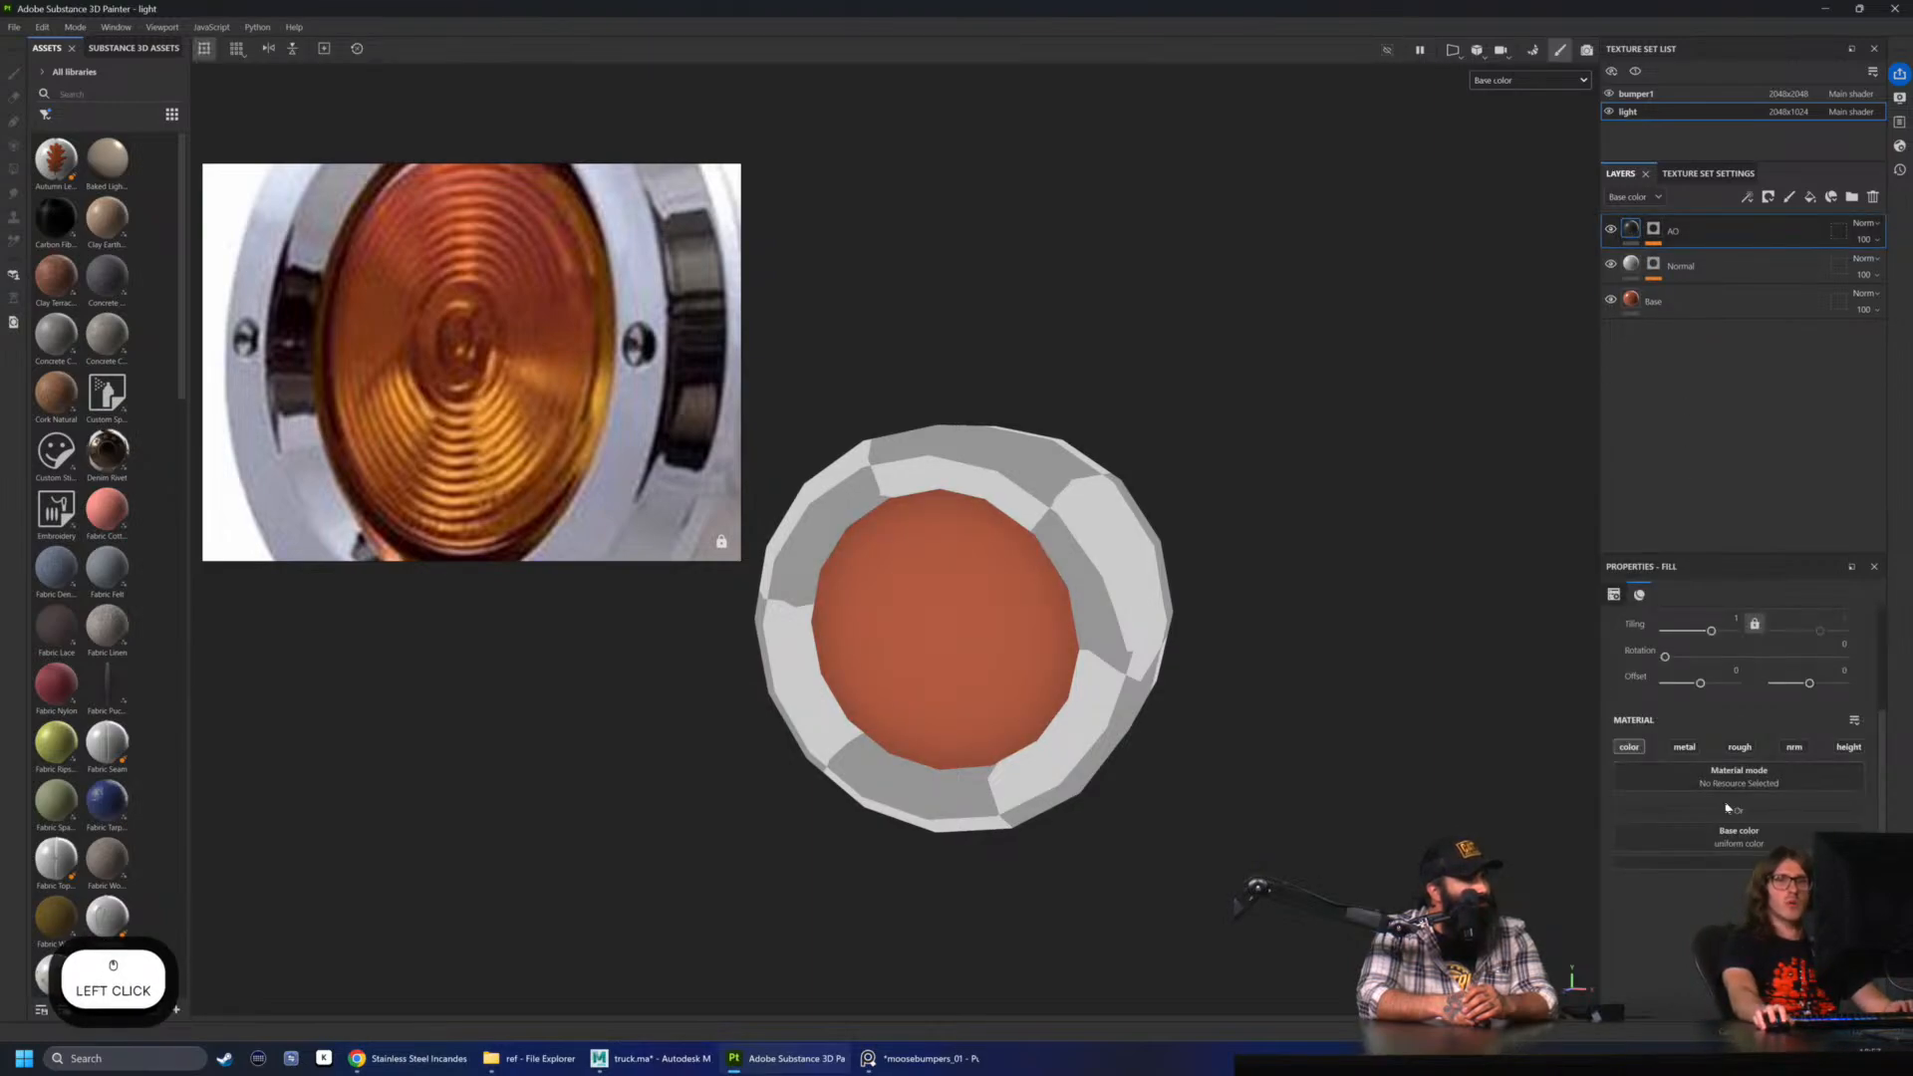
{"action": "left_click", "coordinate": [1739, 864]}
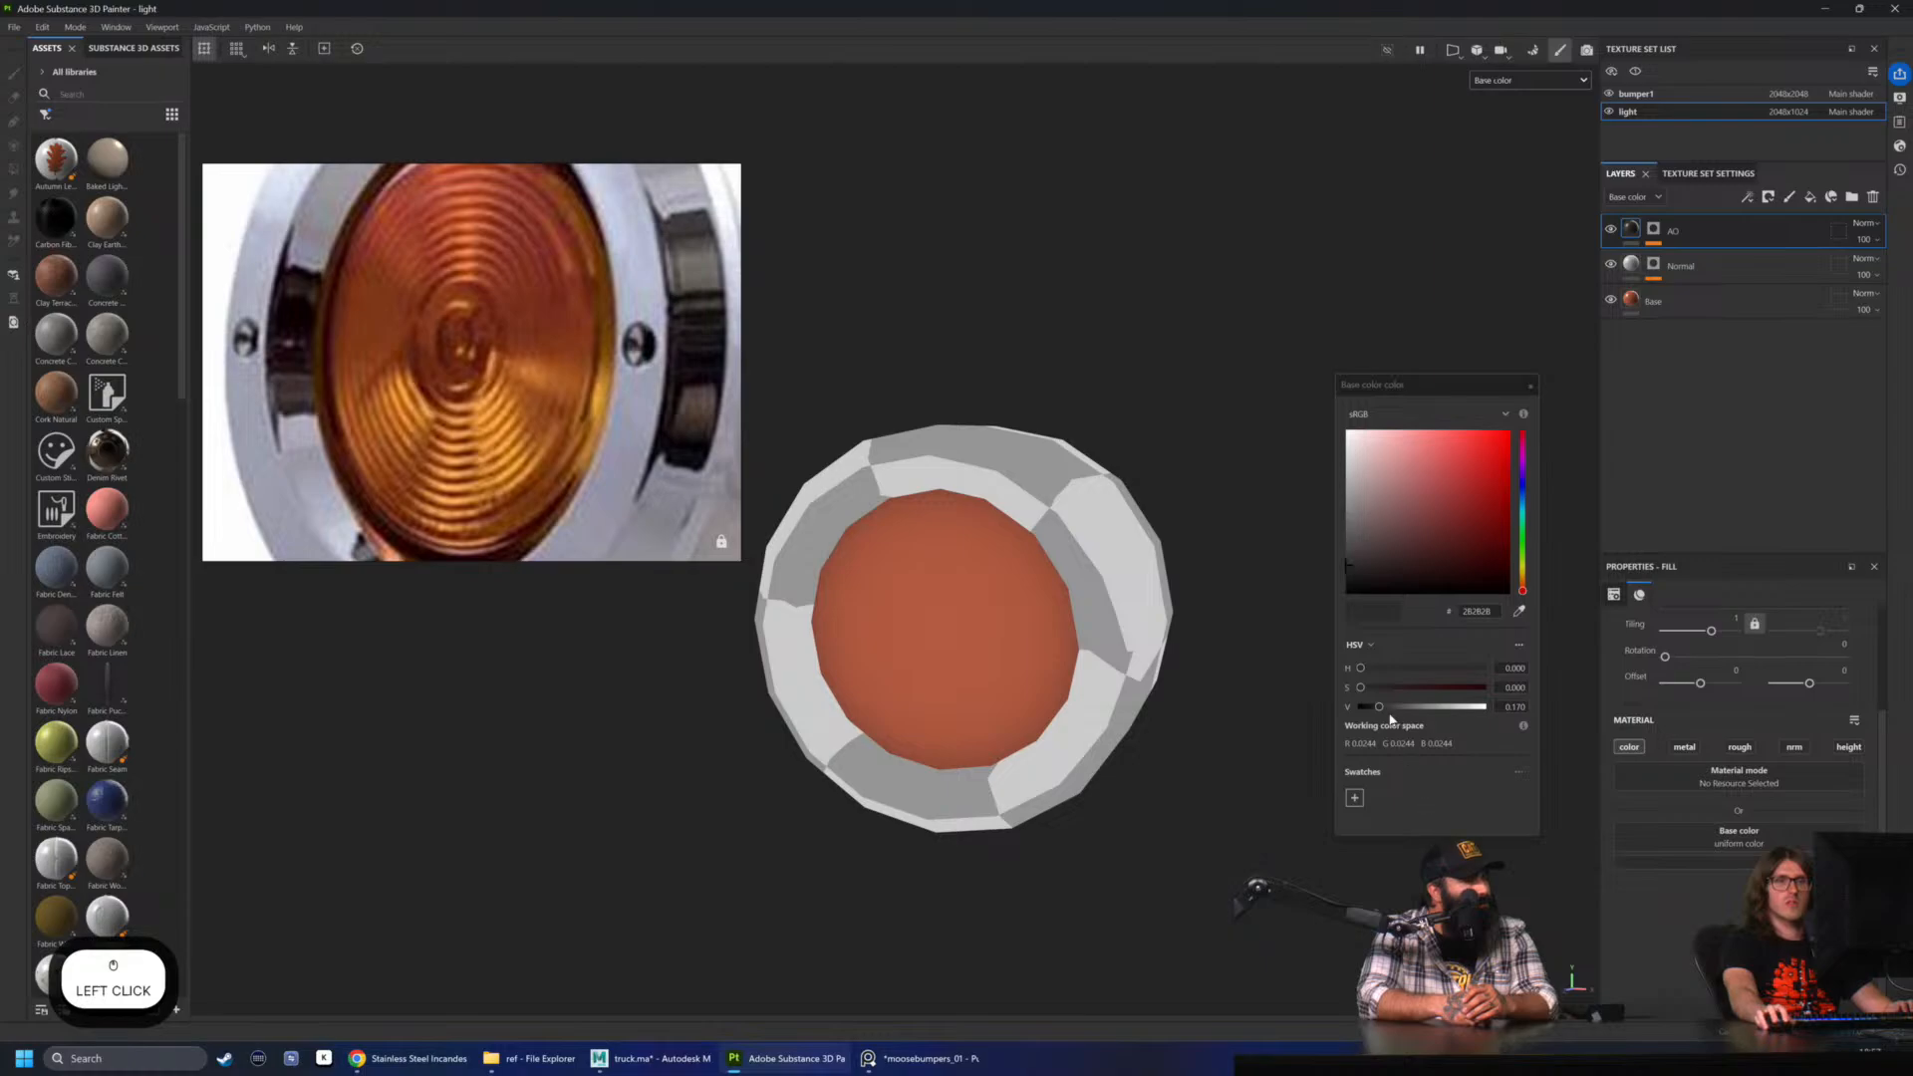
{"action": "left_click_drag", "start_coordinate": [1391, 716], "coordinate": [1398, 712]}
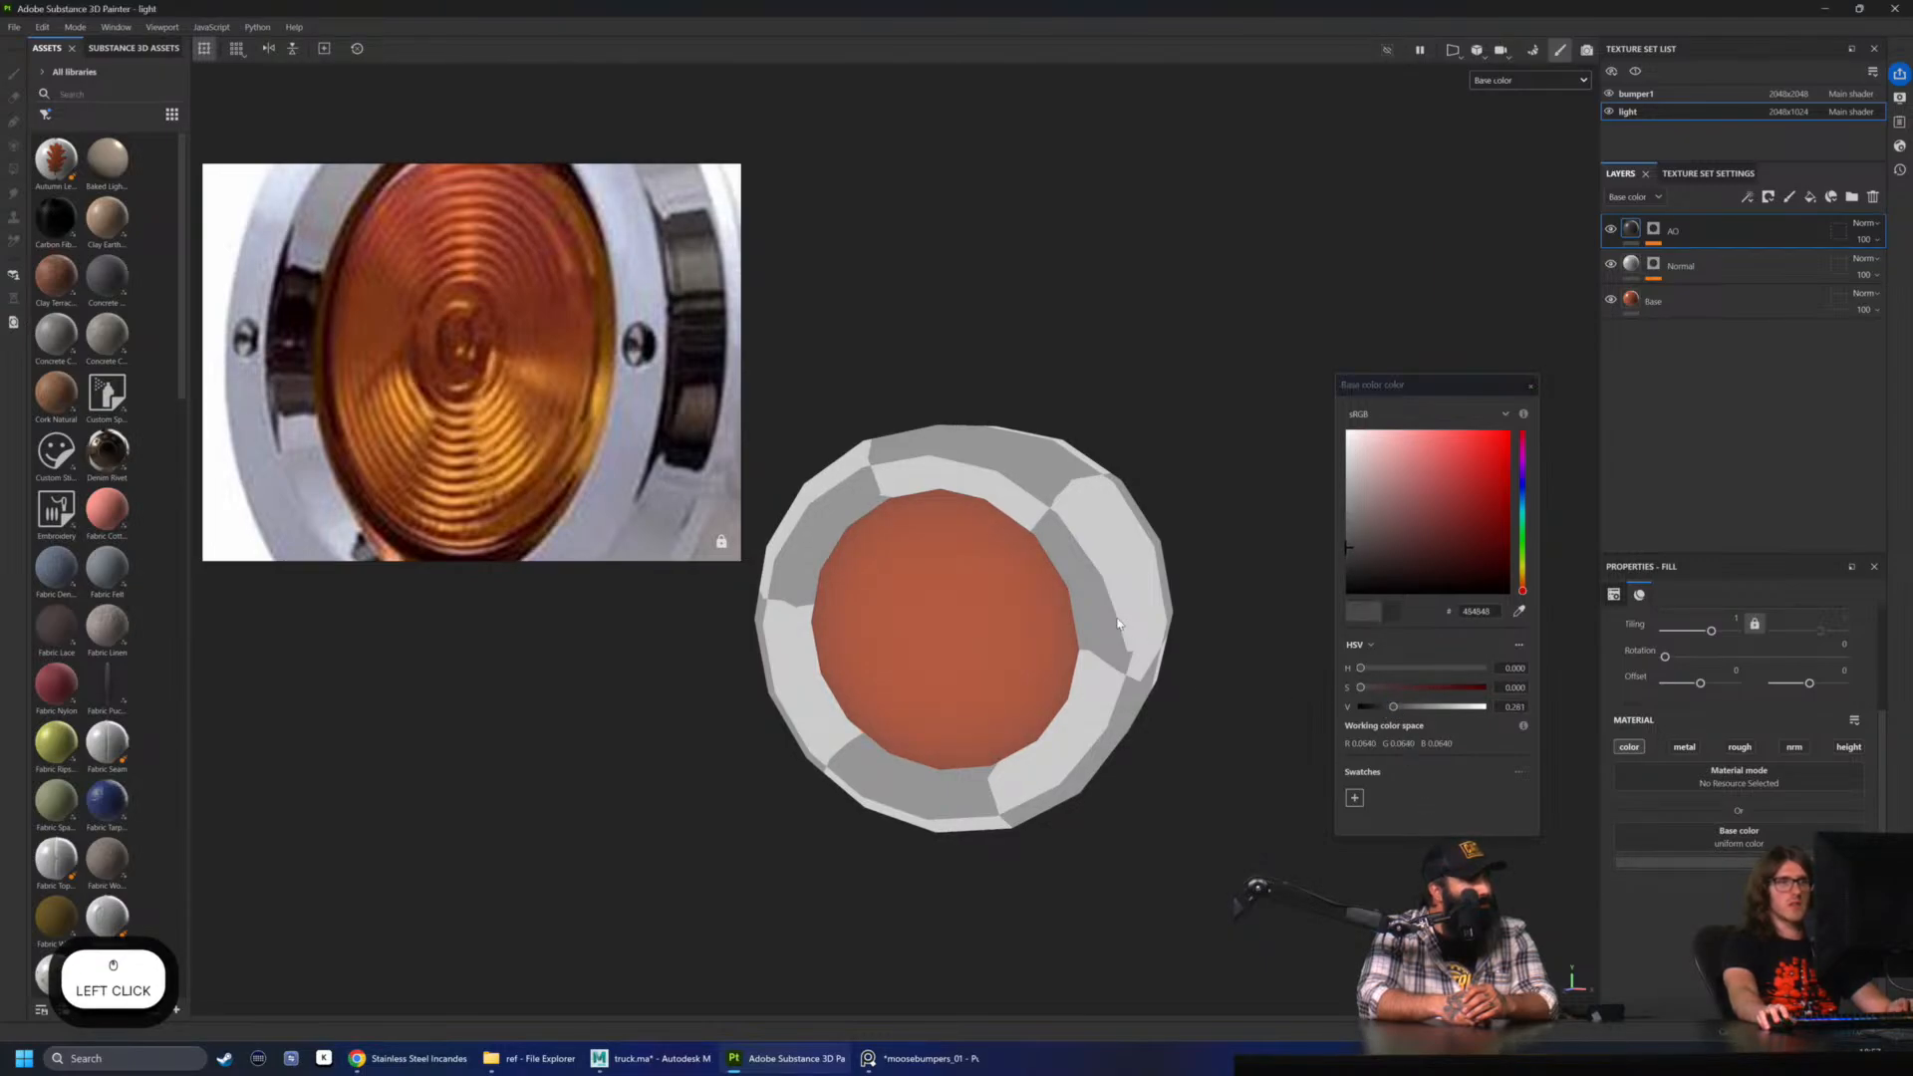
{"action": "left_click_drag", "start_coordinate": [1561, 284], "coordinate": [1515, 313], "text": "alt"}
{"action": "scroll", "coordinate": [1513, 314], "scroll_direction": "down", "scroll_amount": 1}
{"action": "scroll", "coordinate": [1513, 314], "scroll_direction": "up", "scroll_amount": 1}
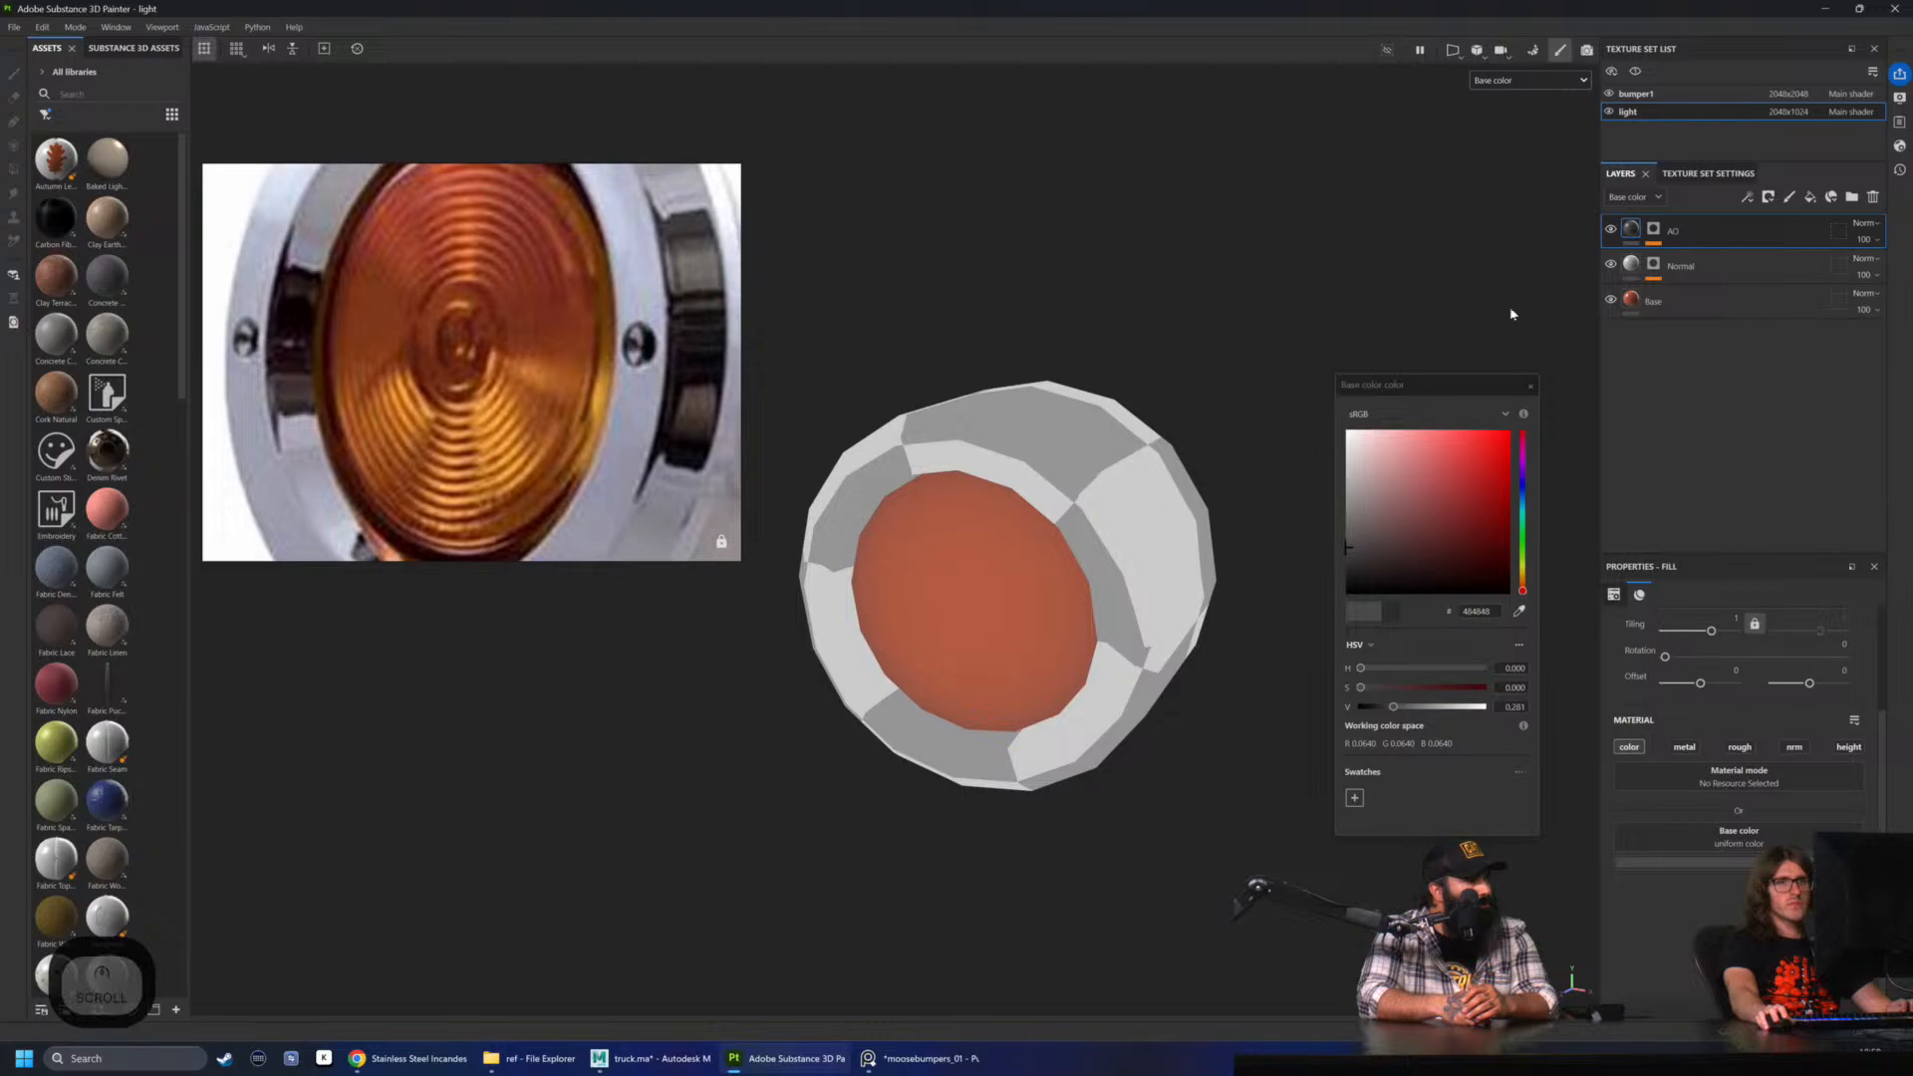
{"action": "left_click", "coordinate": [1530, 385]}
- Duplicate the AO layer, place the copy directly below the original, and rename it Depth
{"action": "key", "text": "ctrl+d"}
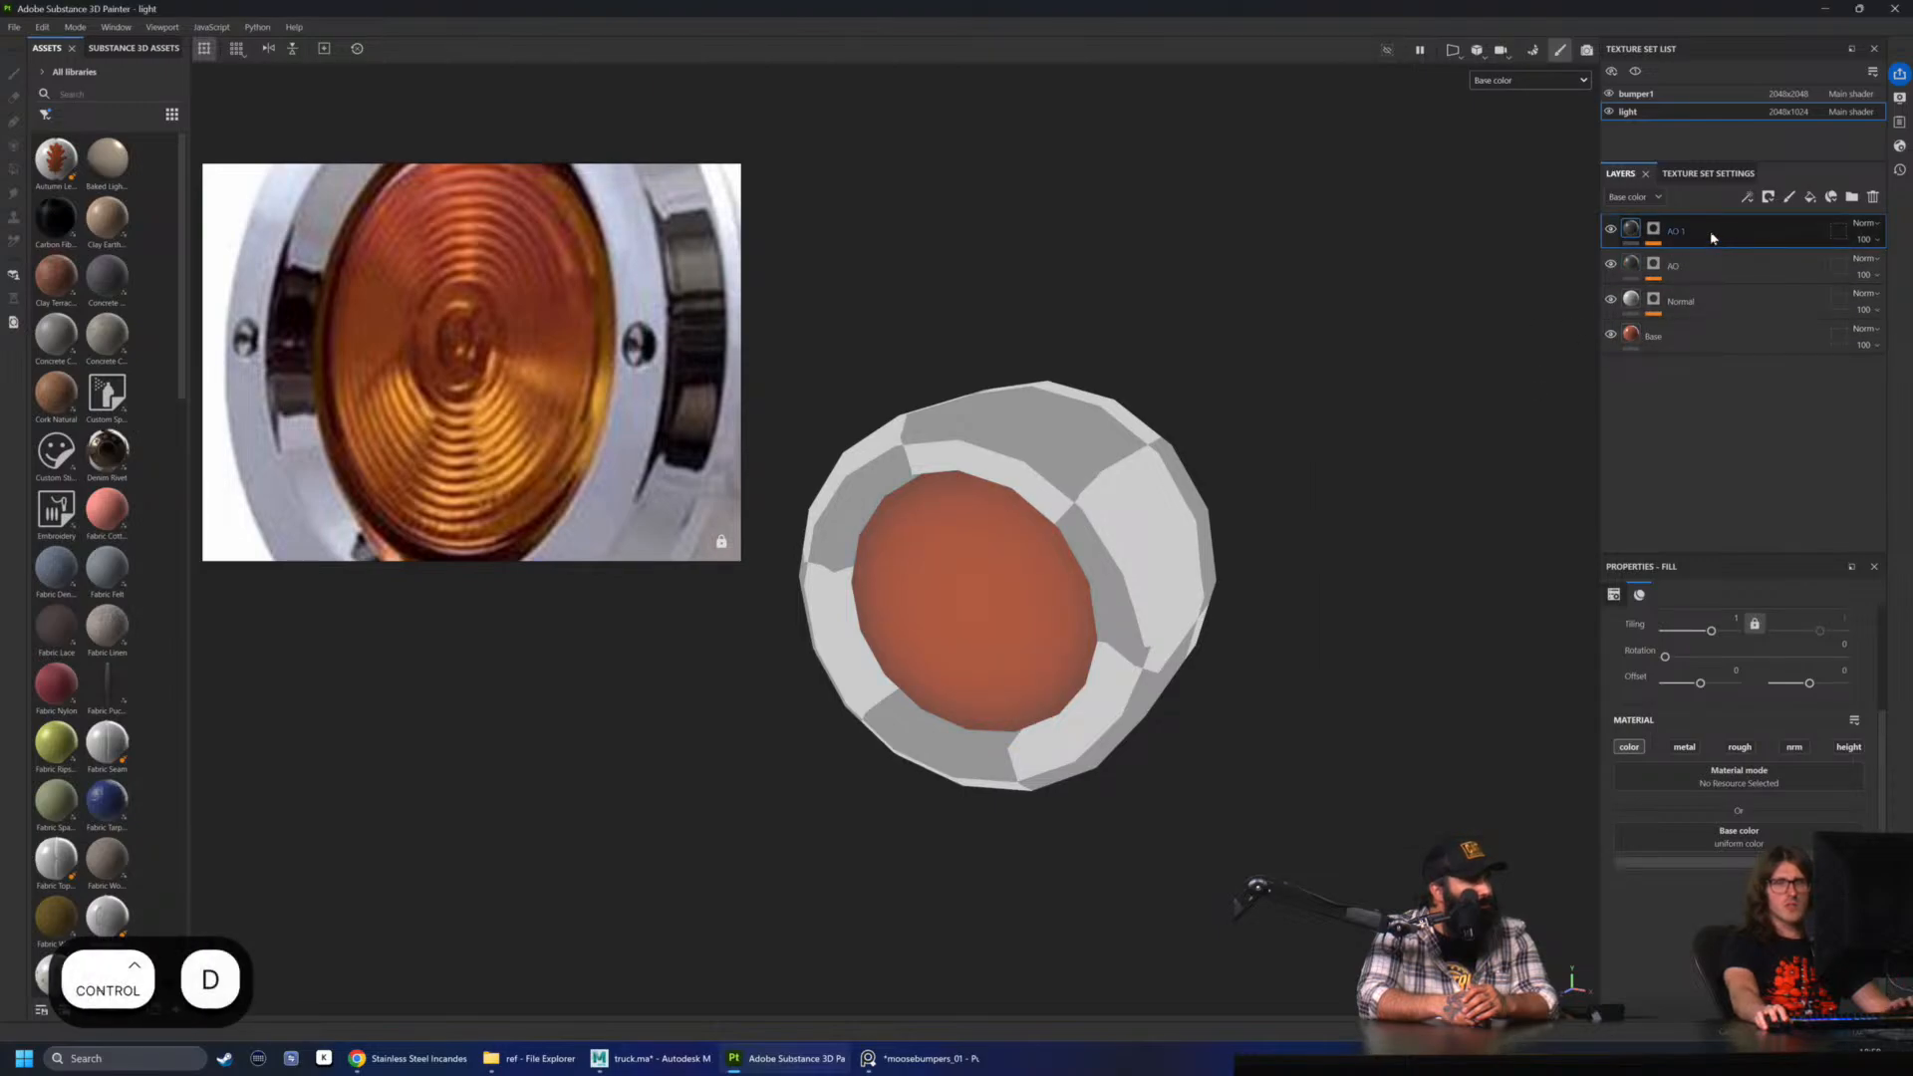
{"action": "left_click_drag", "start_coordinate": [1714, 246], "coordinate": [1699, 274]}
{"action": "double_click", "coordinate": [1699, 274]}
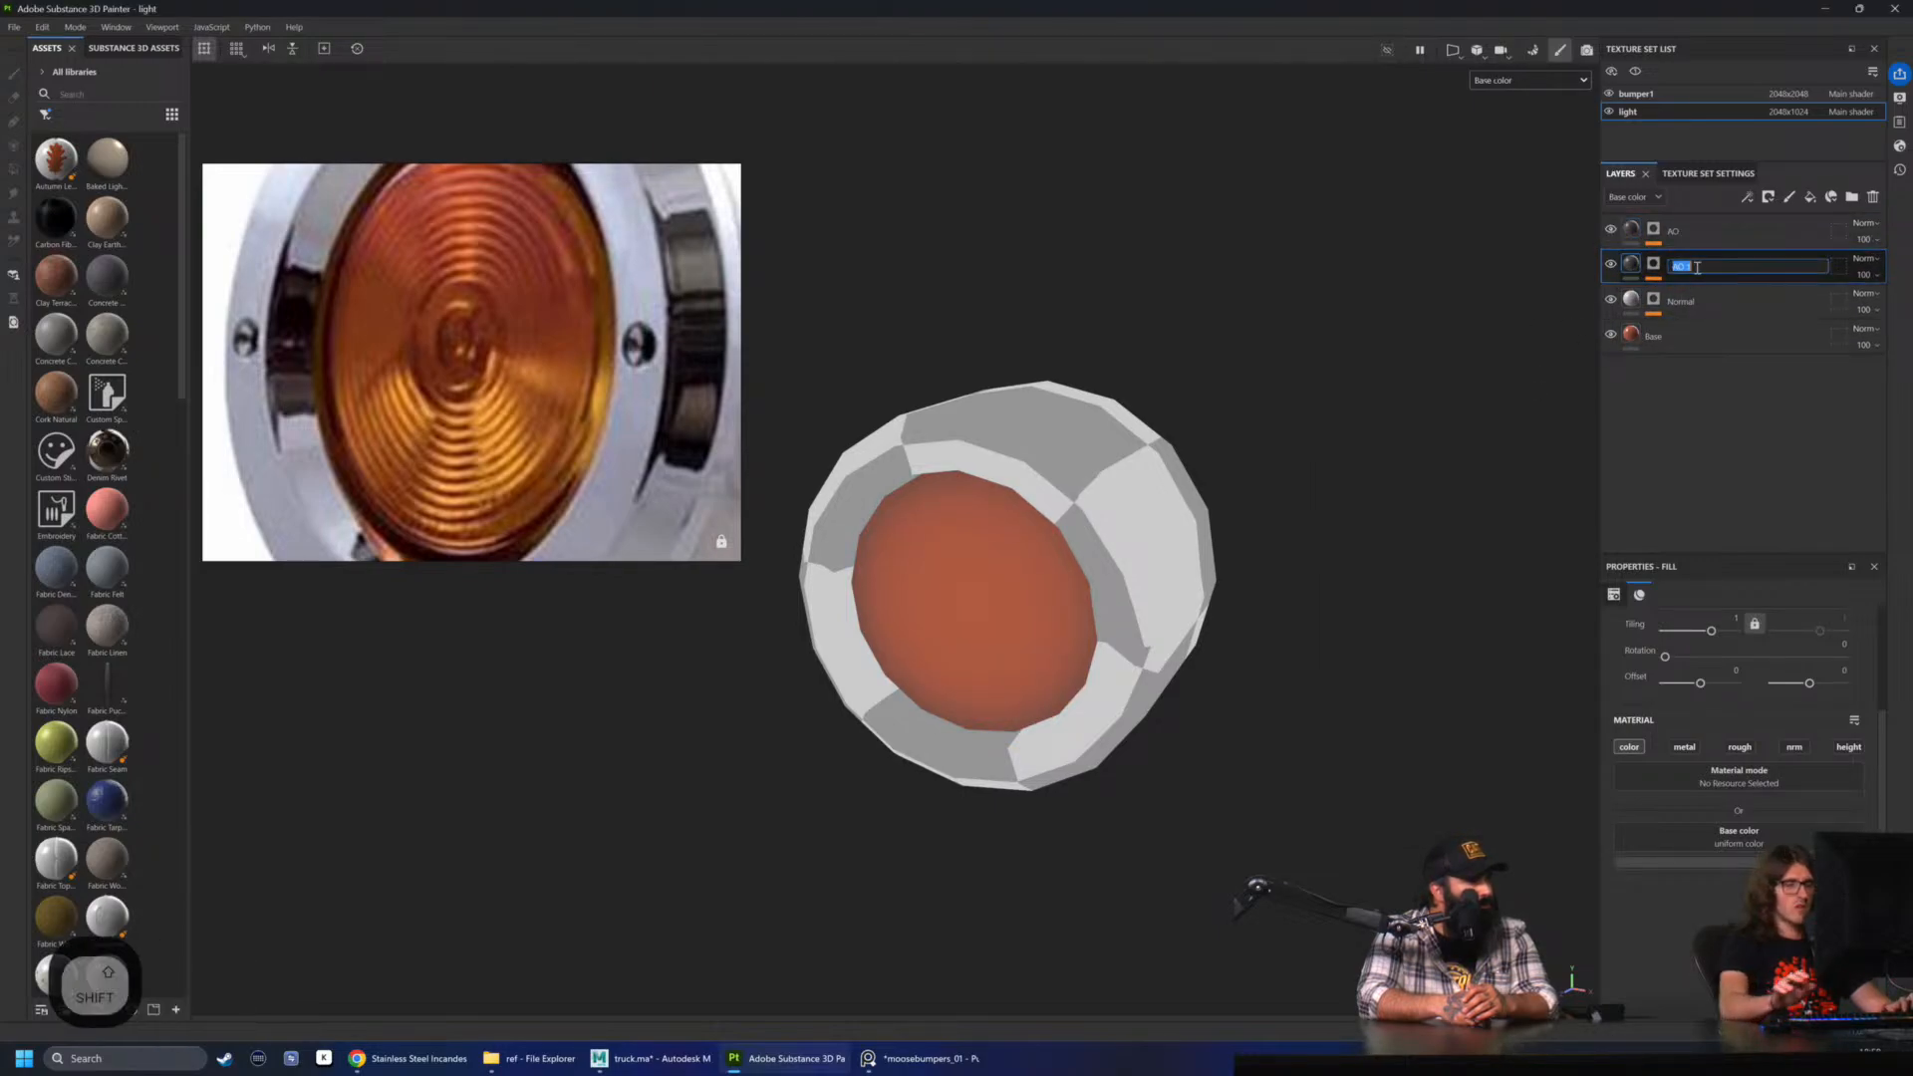
{"action": "type", "text": "Depth"}
{"action": "key", "text": "Return"}
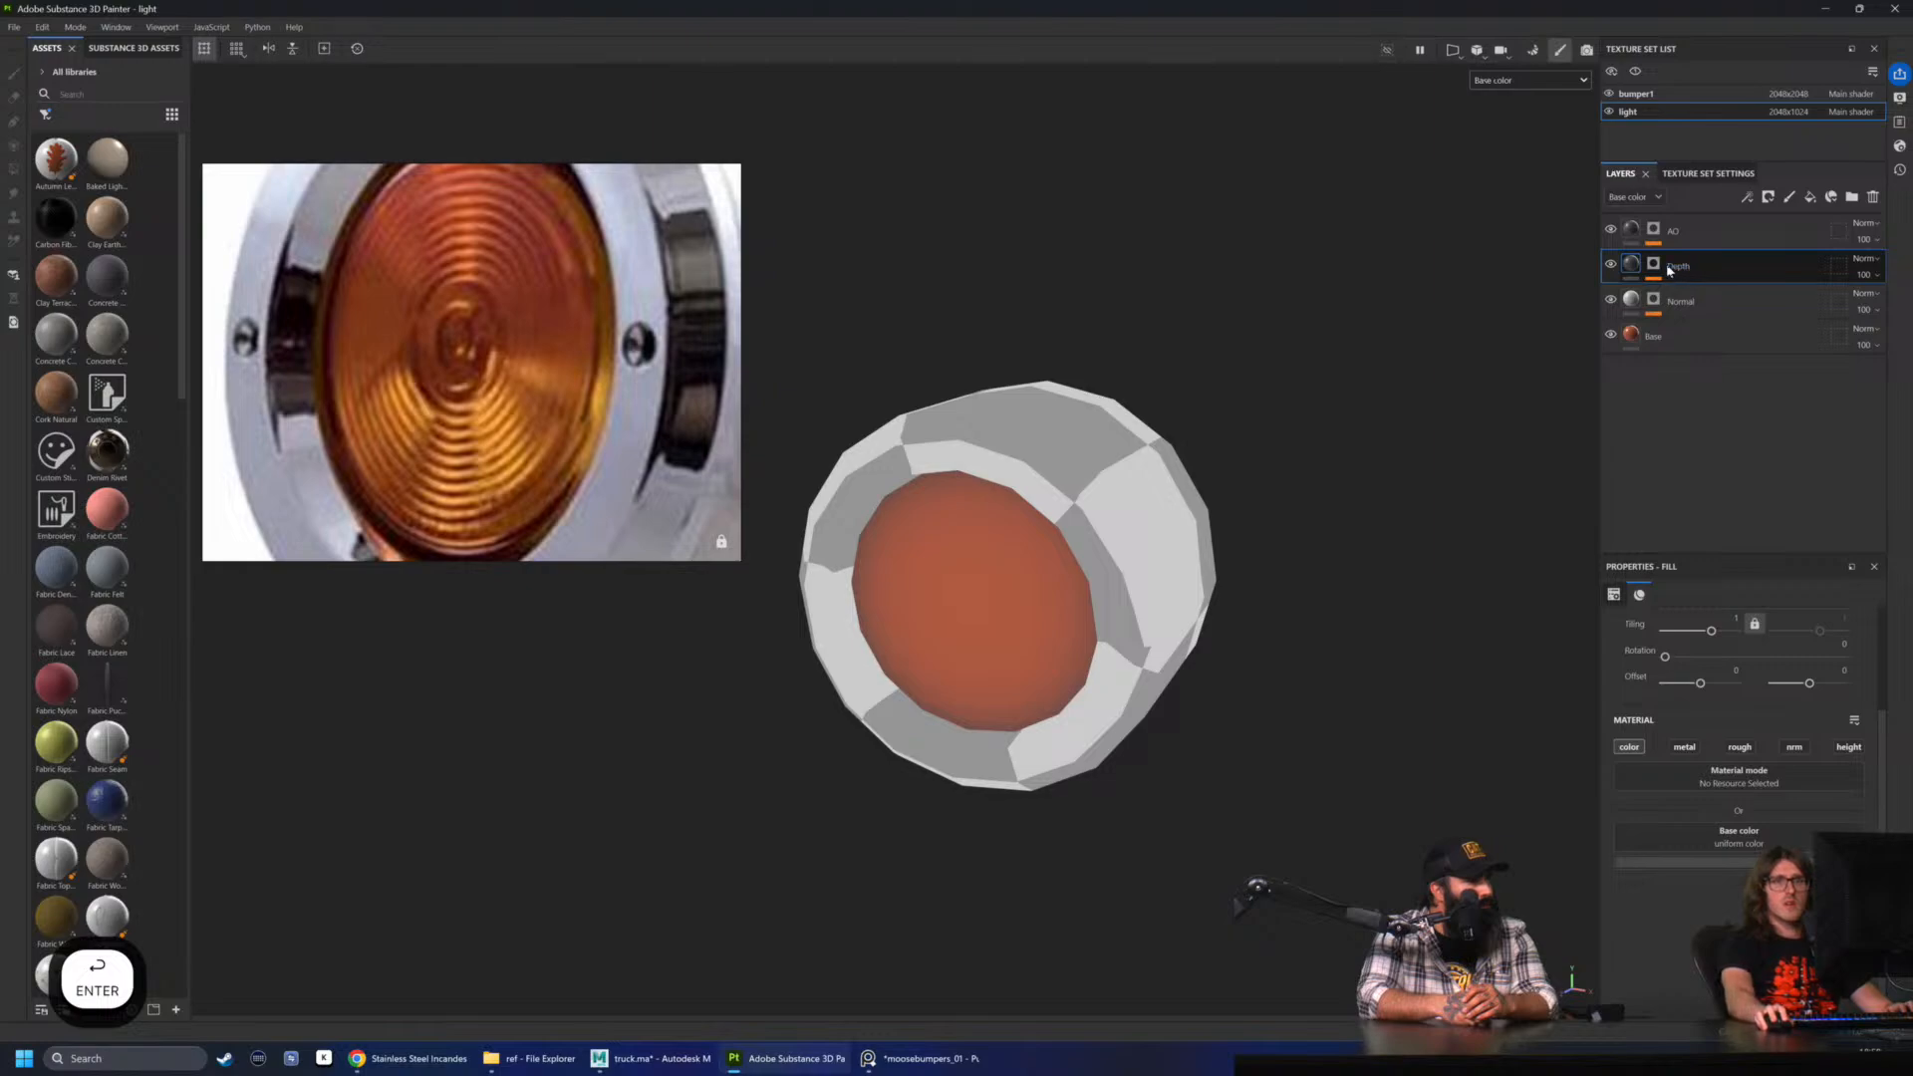
- Invert the Levels effect on the Depth layer's mask so its color covers the lens centre
{"action": "left_click", "coordinate": [1653, 265]}
{"action": "left_click", "coordinate": [1702, 291]}
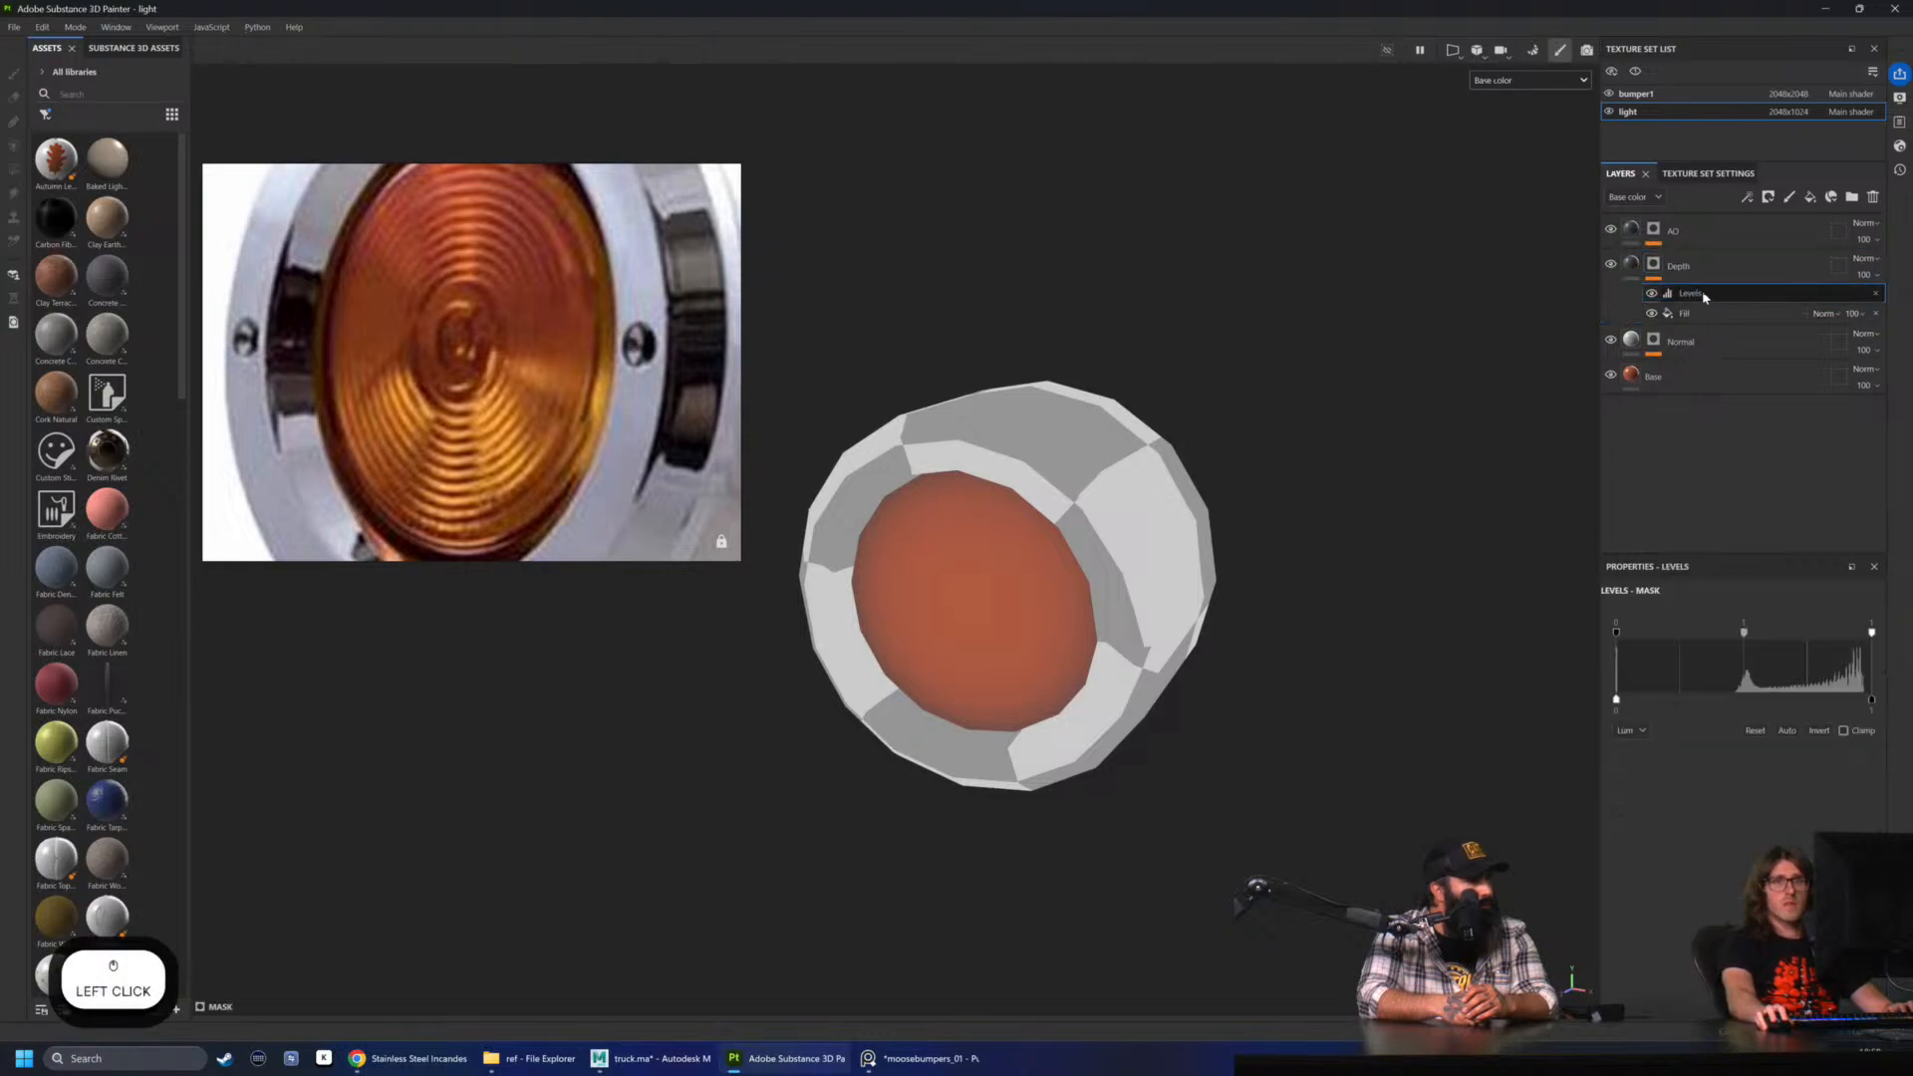
{"action": "left_click", "coordinate": [1822, 730]}
{"action": "scroll", "coordinate": [1333, 675], "scroll_direction": "up", "scroll_amount": 1}
{"action": "left_click_drag", "start_coordinate": [1333, 675], "coordinate": [1318, 673], "text": "alt"}
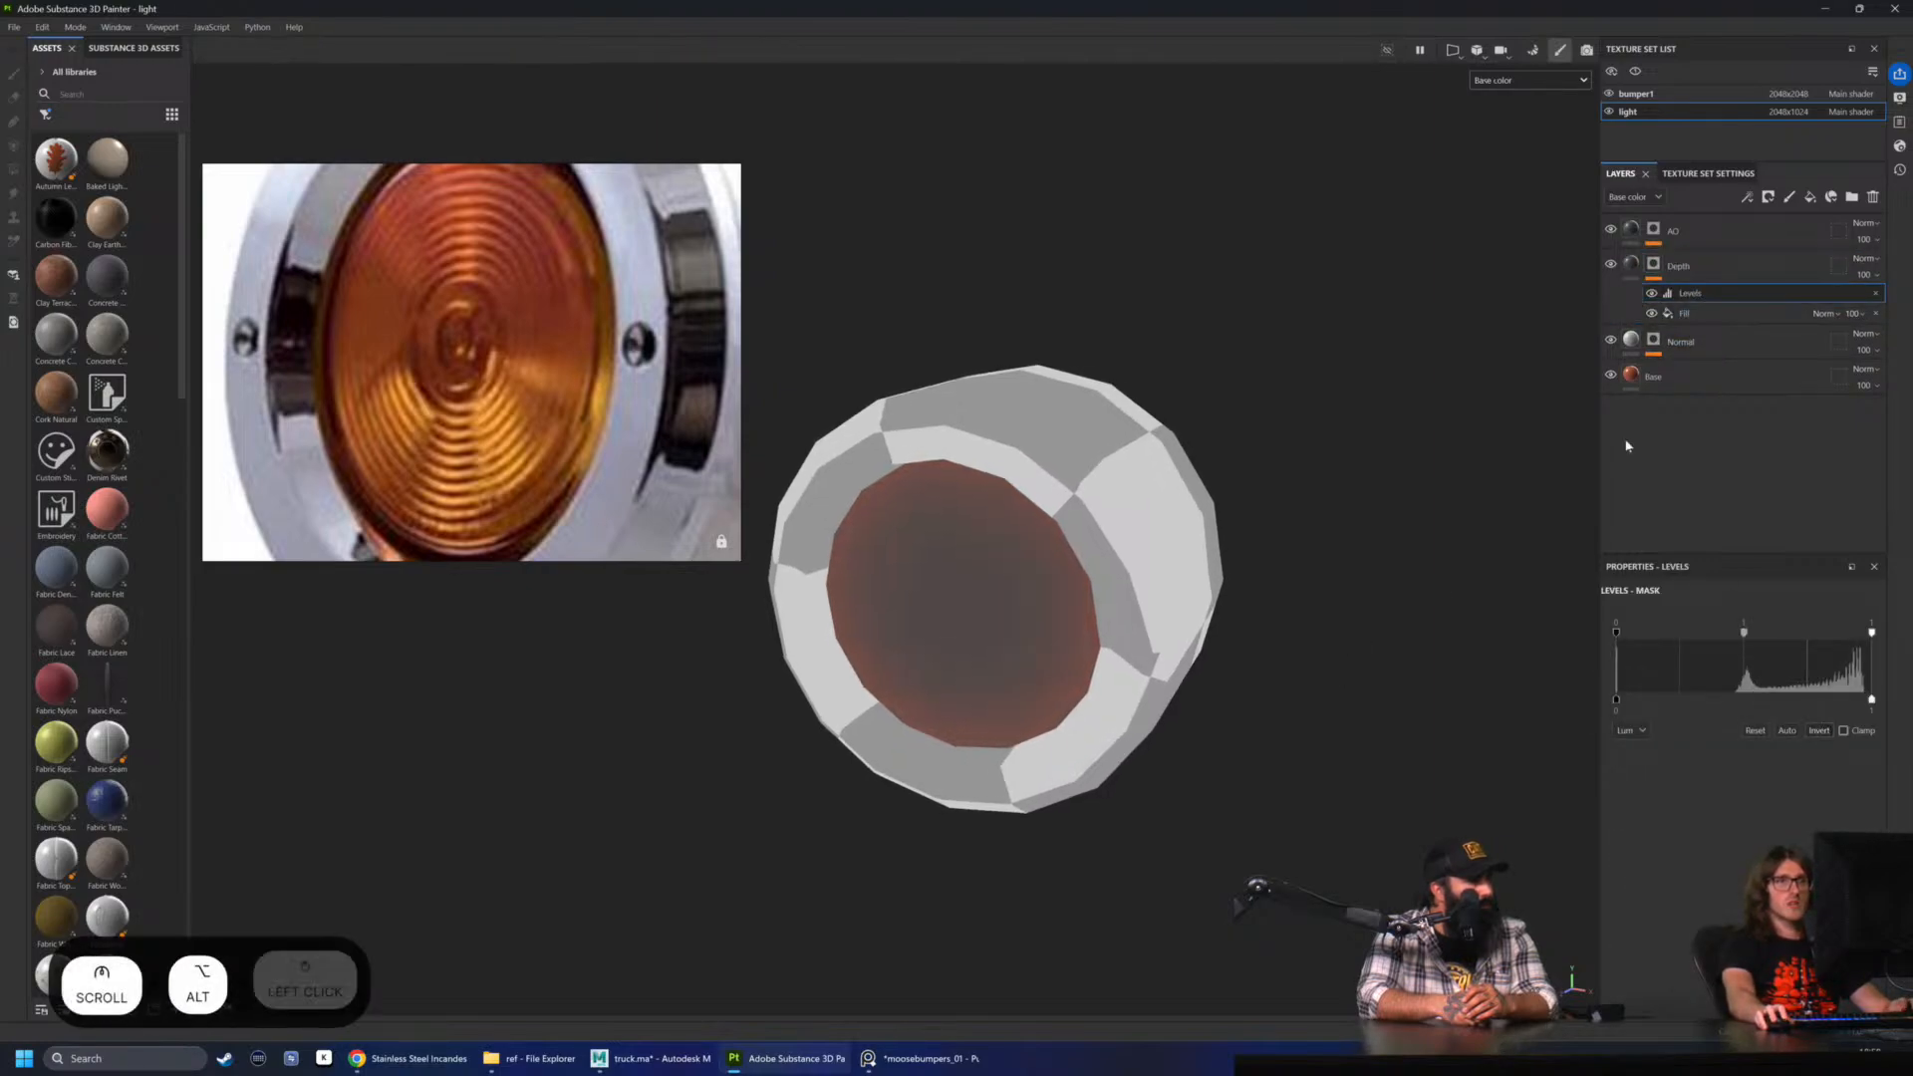
- Copy the hex code of the Base layer's base color
{"action": "left_click", "coordinate": [1633, 264]}
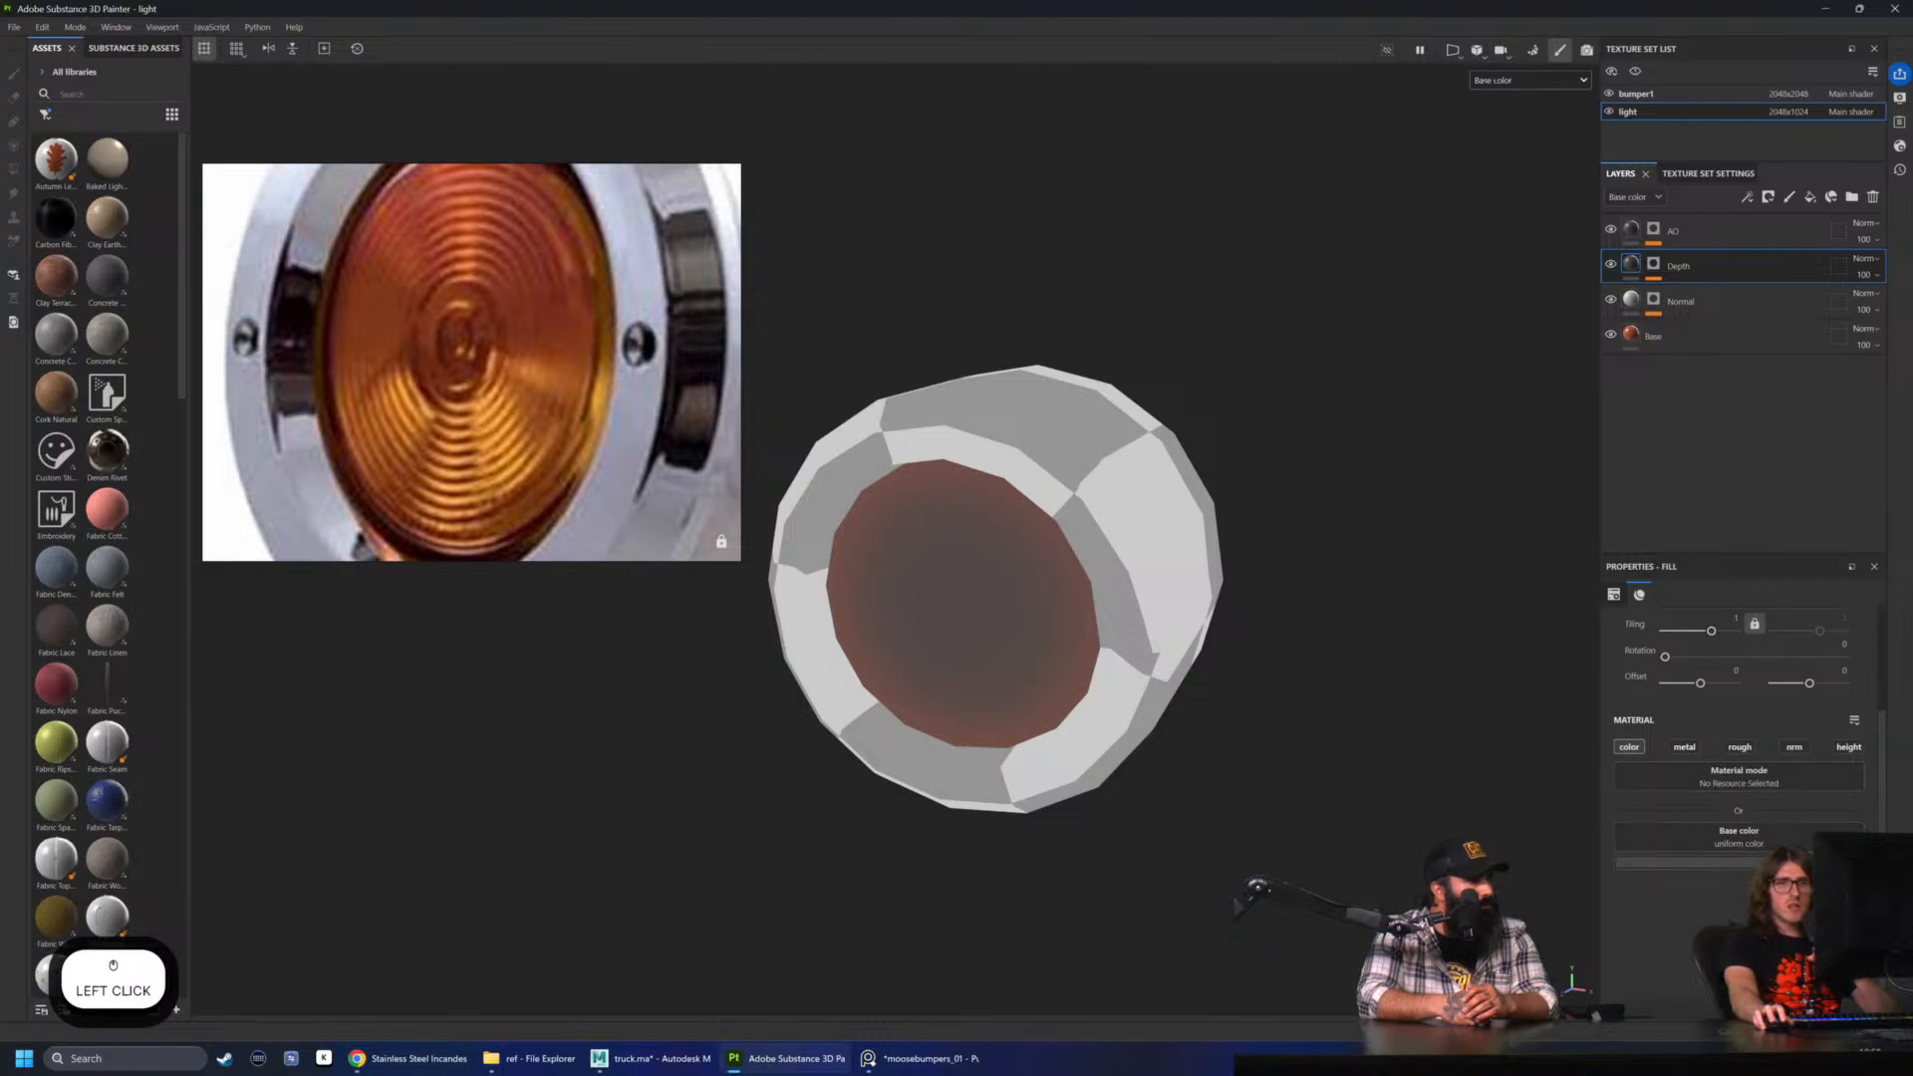
{"action": "left_click", "coordinate": [1654, 336]}
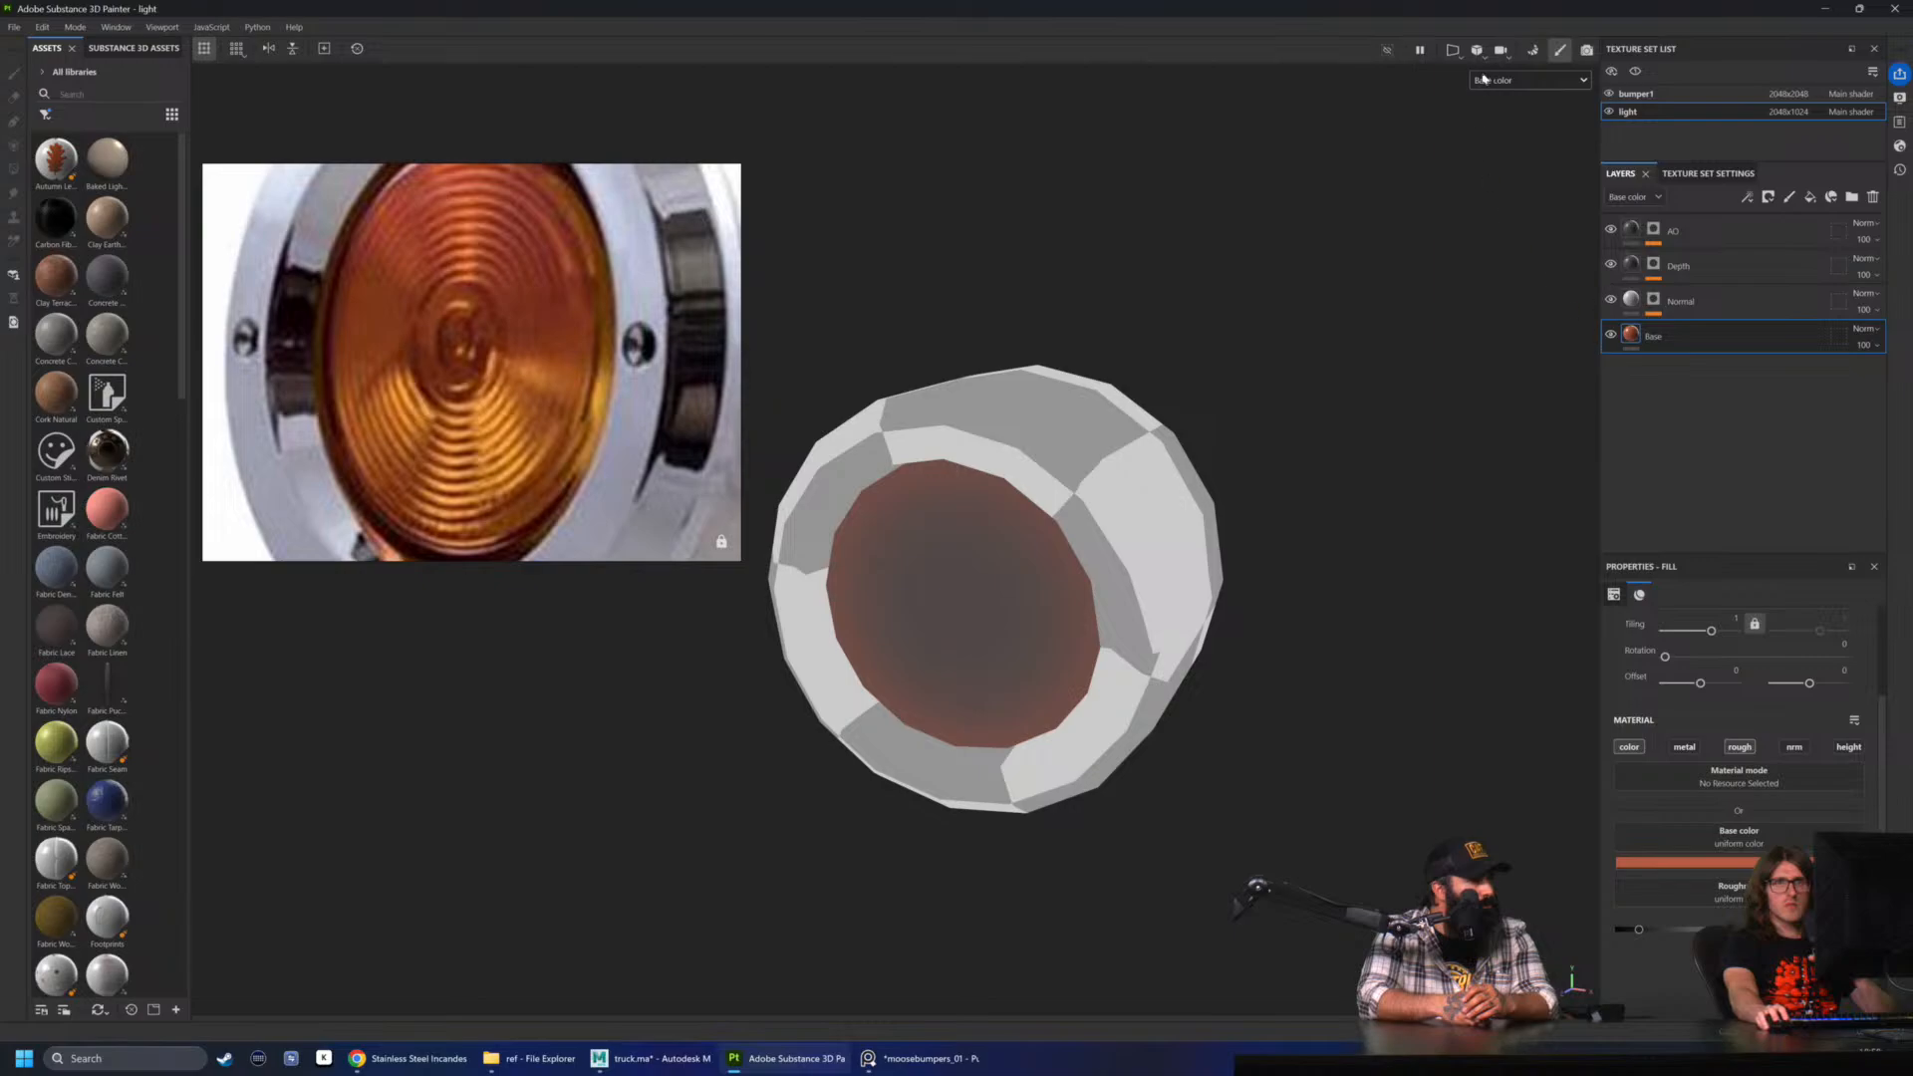
{"action": "left_click", "coordinate": [1483, 79]}
{"action": "left_click", "coordinate": [1665, 439]}
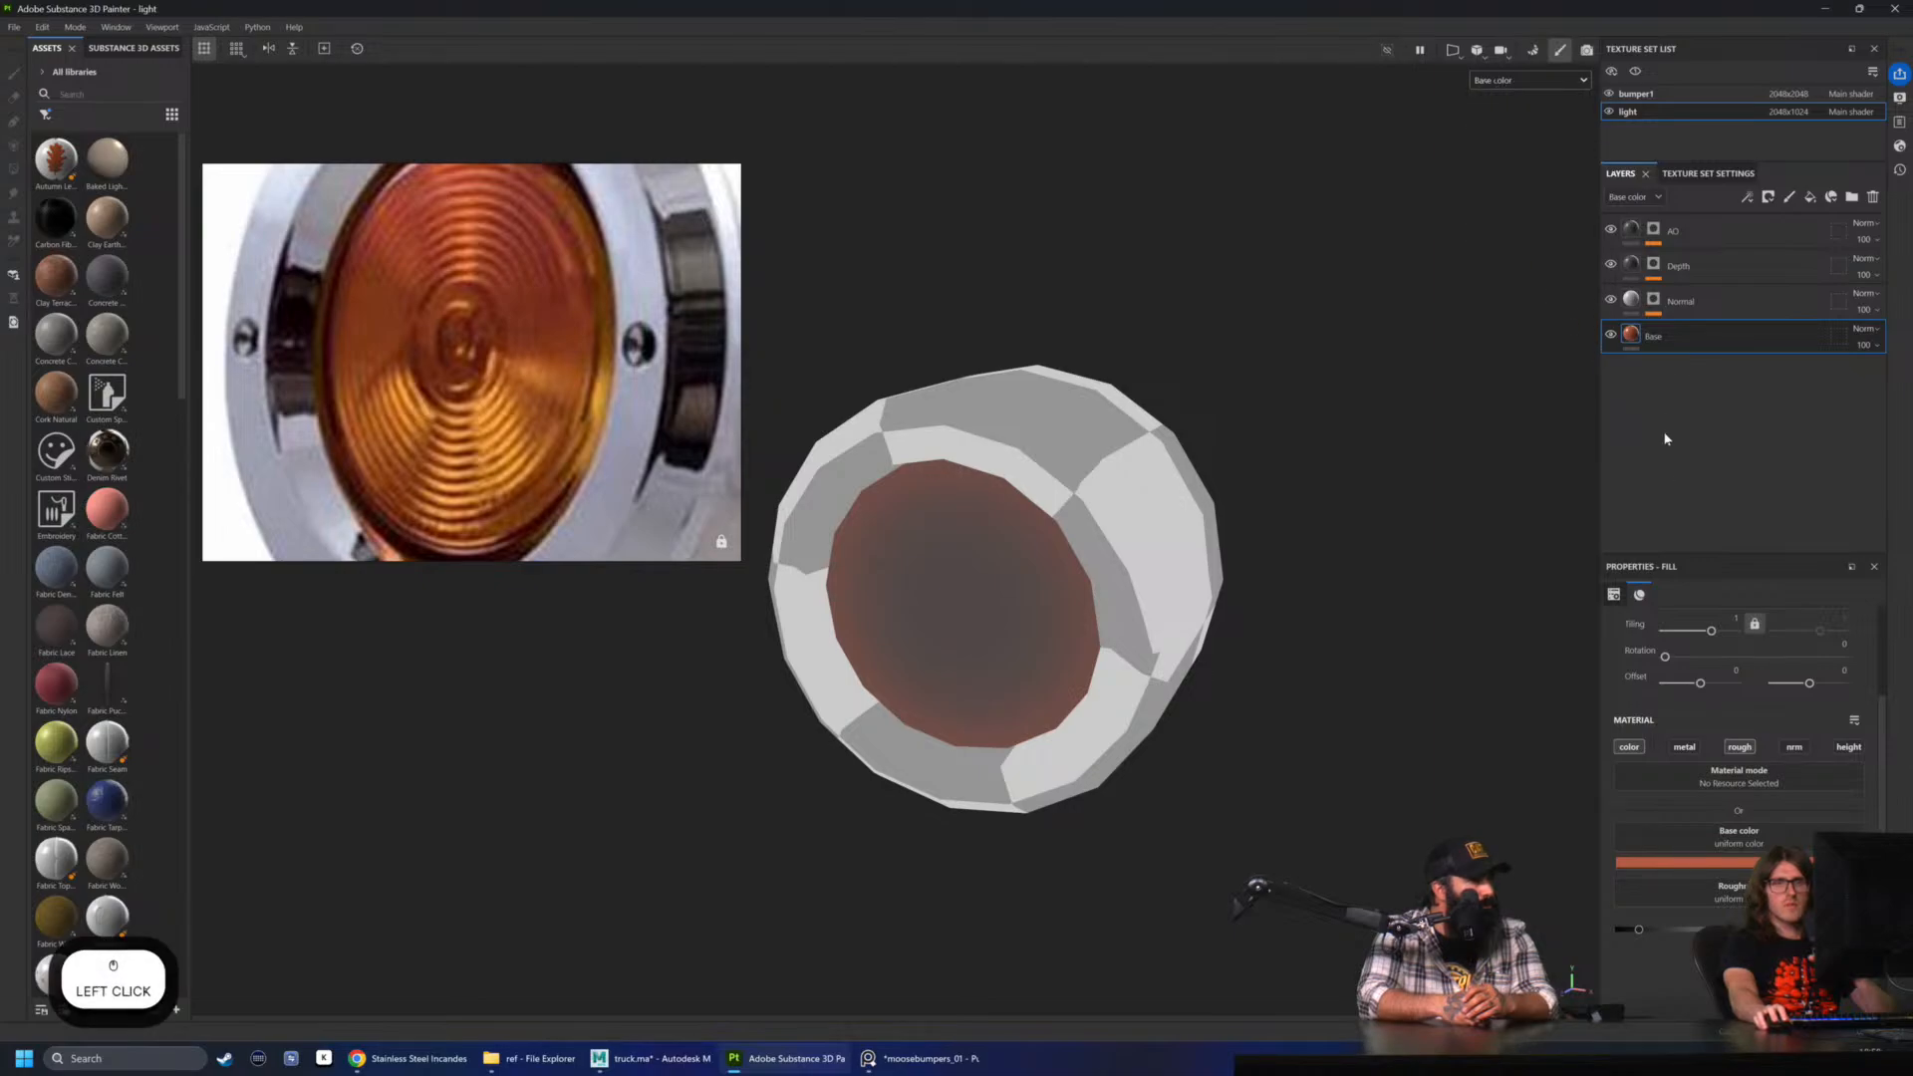
{"action": "left_click", "coordinate": [1690, 849]}
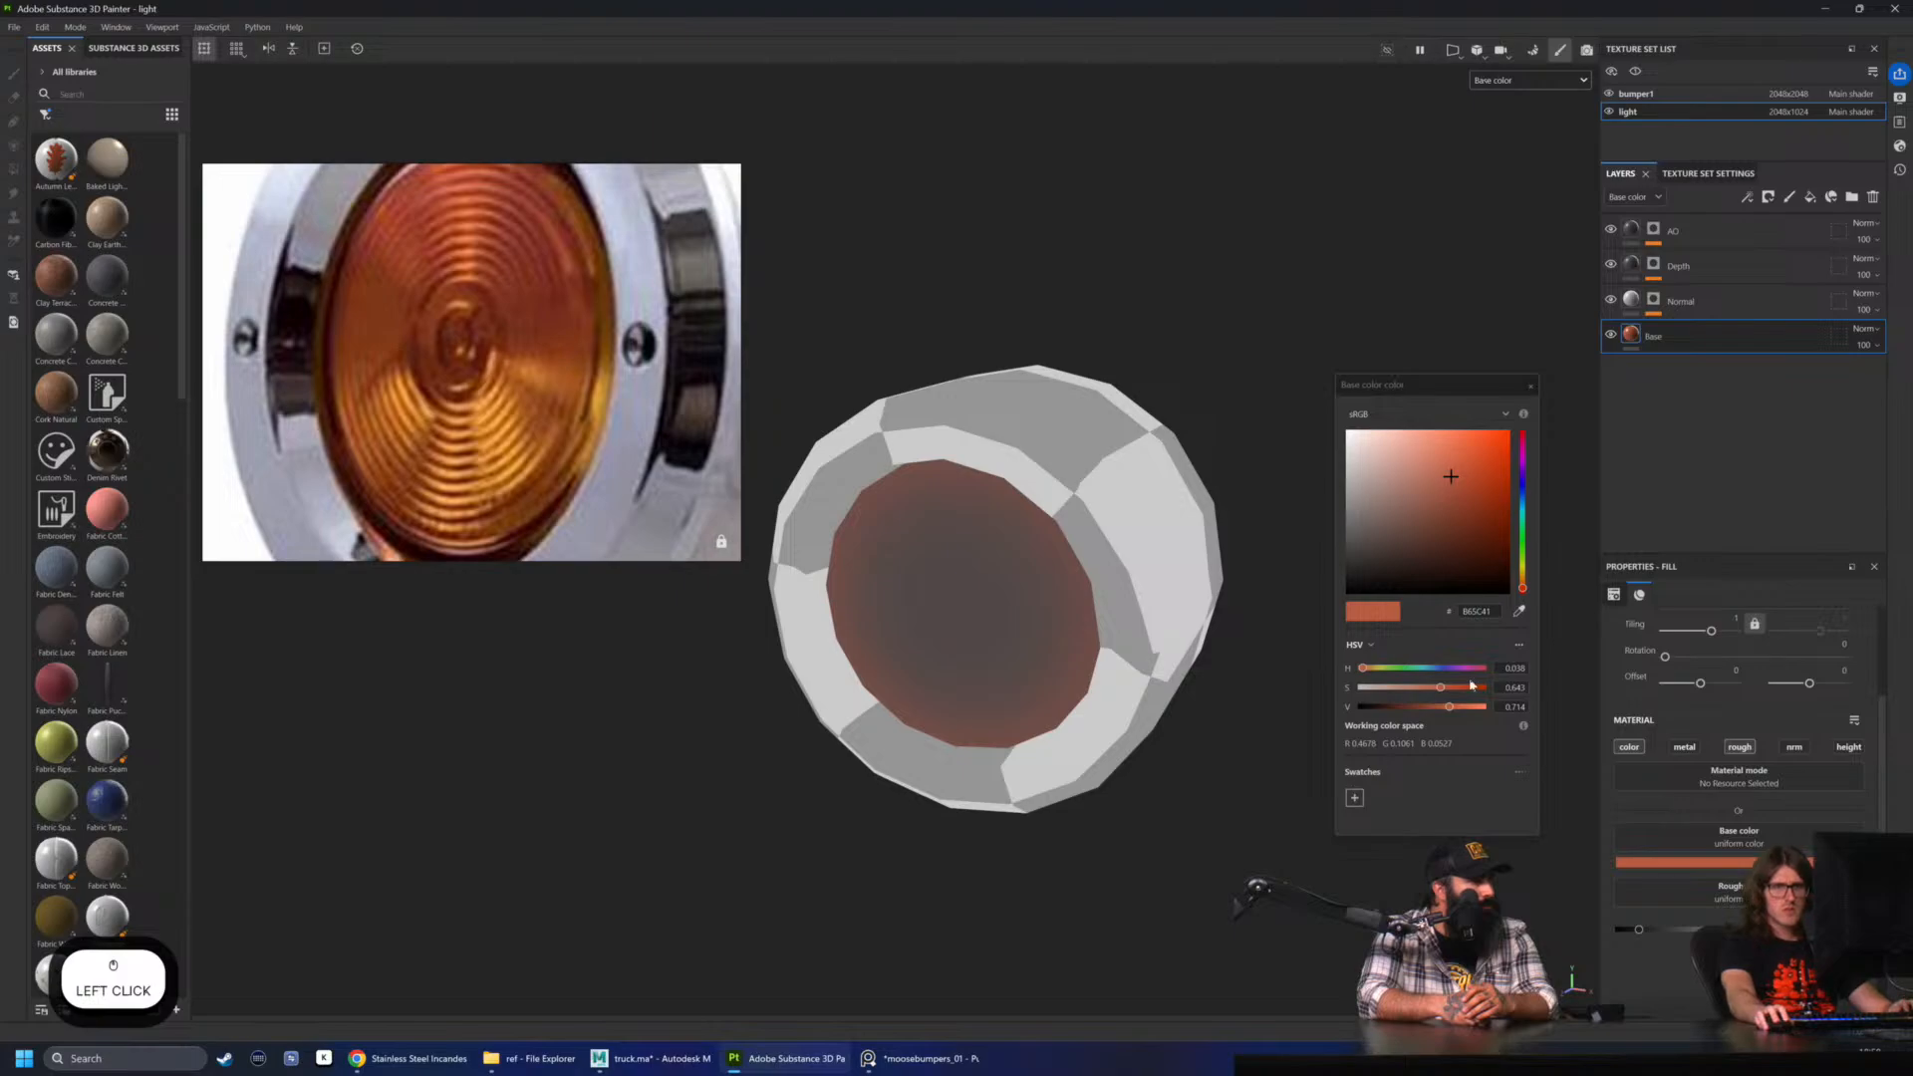
{"action": "double_click", "coordinate": [1480, 611]}
{"action": "key", "text": "ctrl+c"}
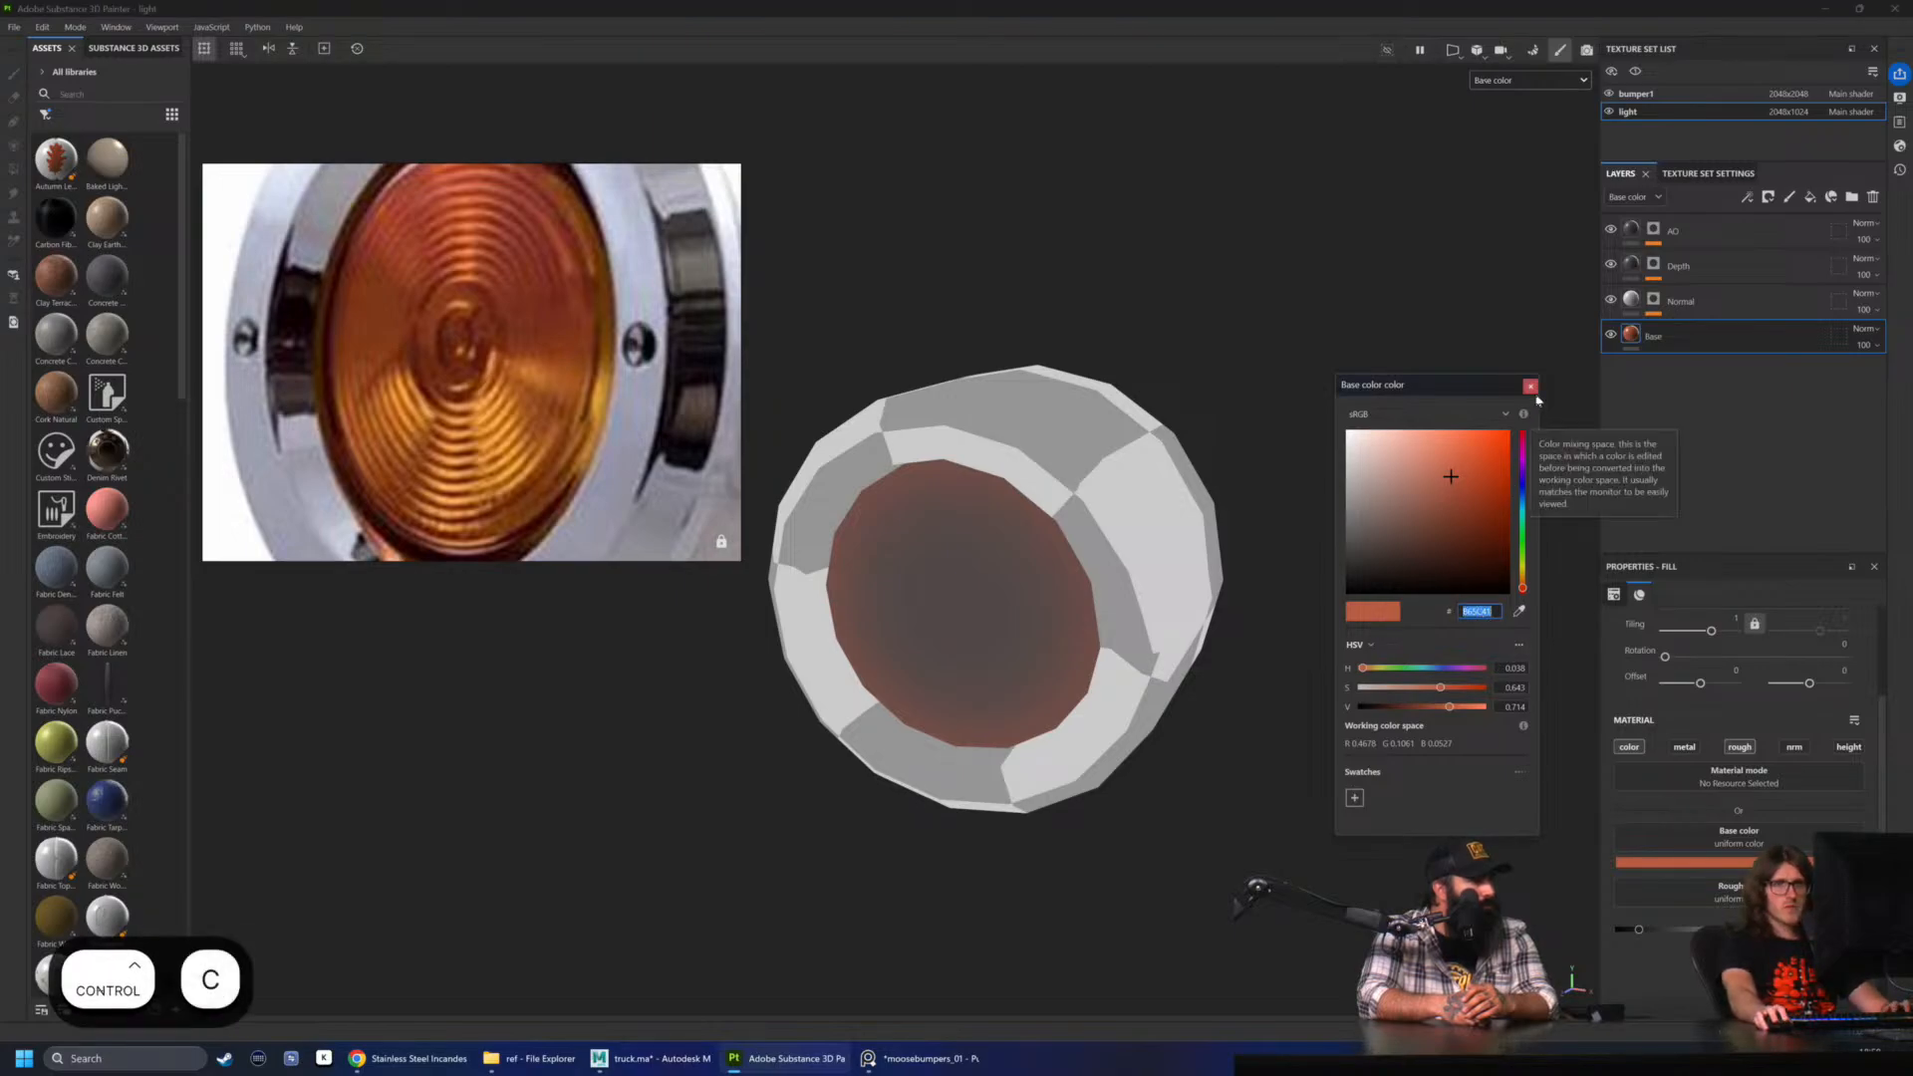
{"action": "left_click", "coordinate": [1531, 385]}
- Give the Depth layer the copied base color B65C41, then brighten it to a value of about 0.825 with saturation about 0.626
{"action": "left_click", "coordinate": [1633, 261]}
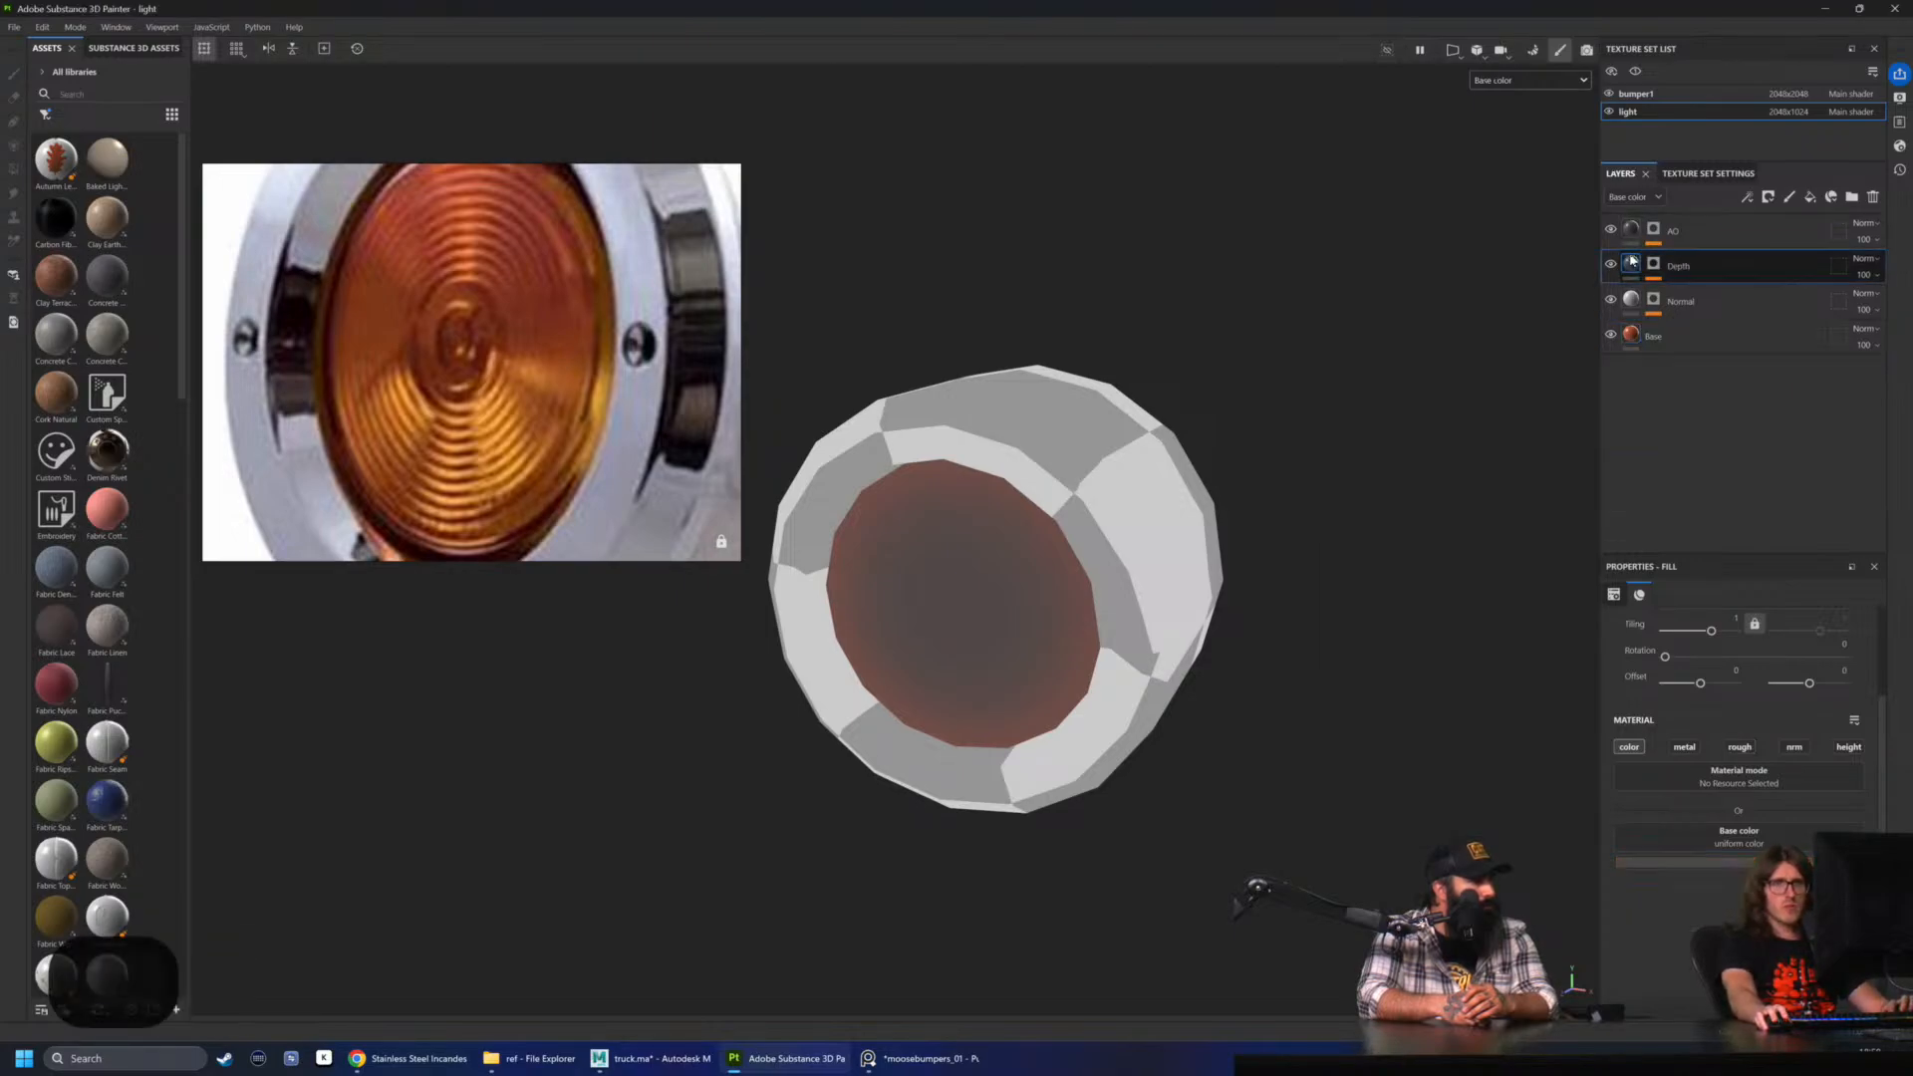
{"action": "left_click", "coordinate": [1666, 851]}
{"action": "left_click", "coordinate": [1671, 879]}
{"action": "left_click", "coordinate": [1689, 867]}
{"action": "double_click", "coordinate": [1475, 613]}
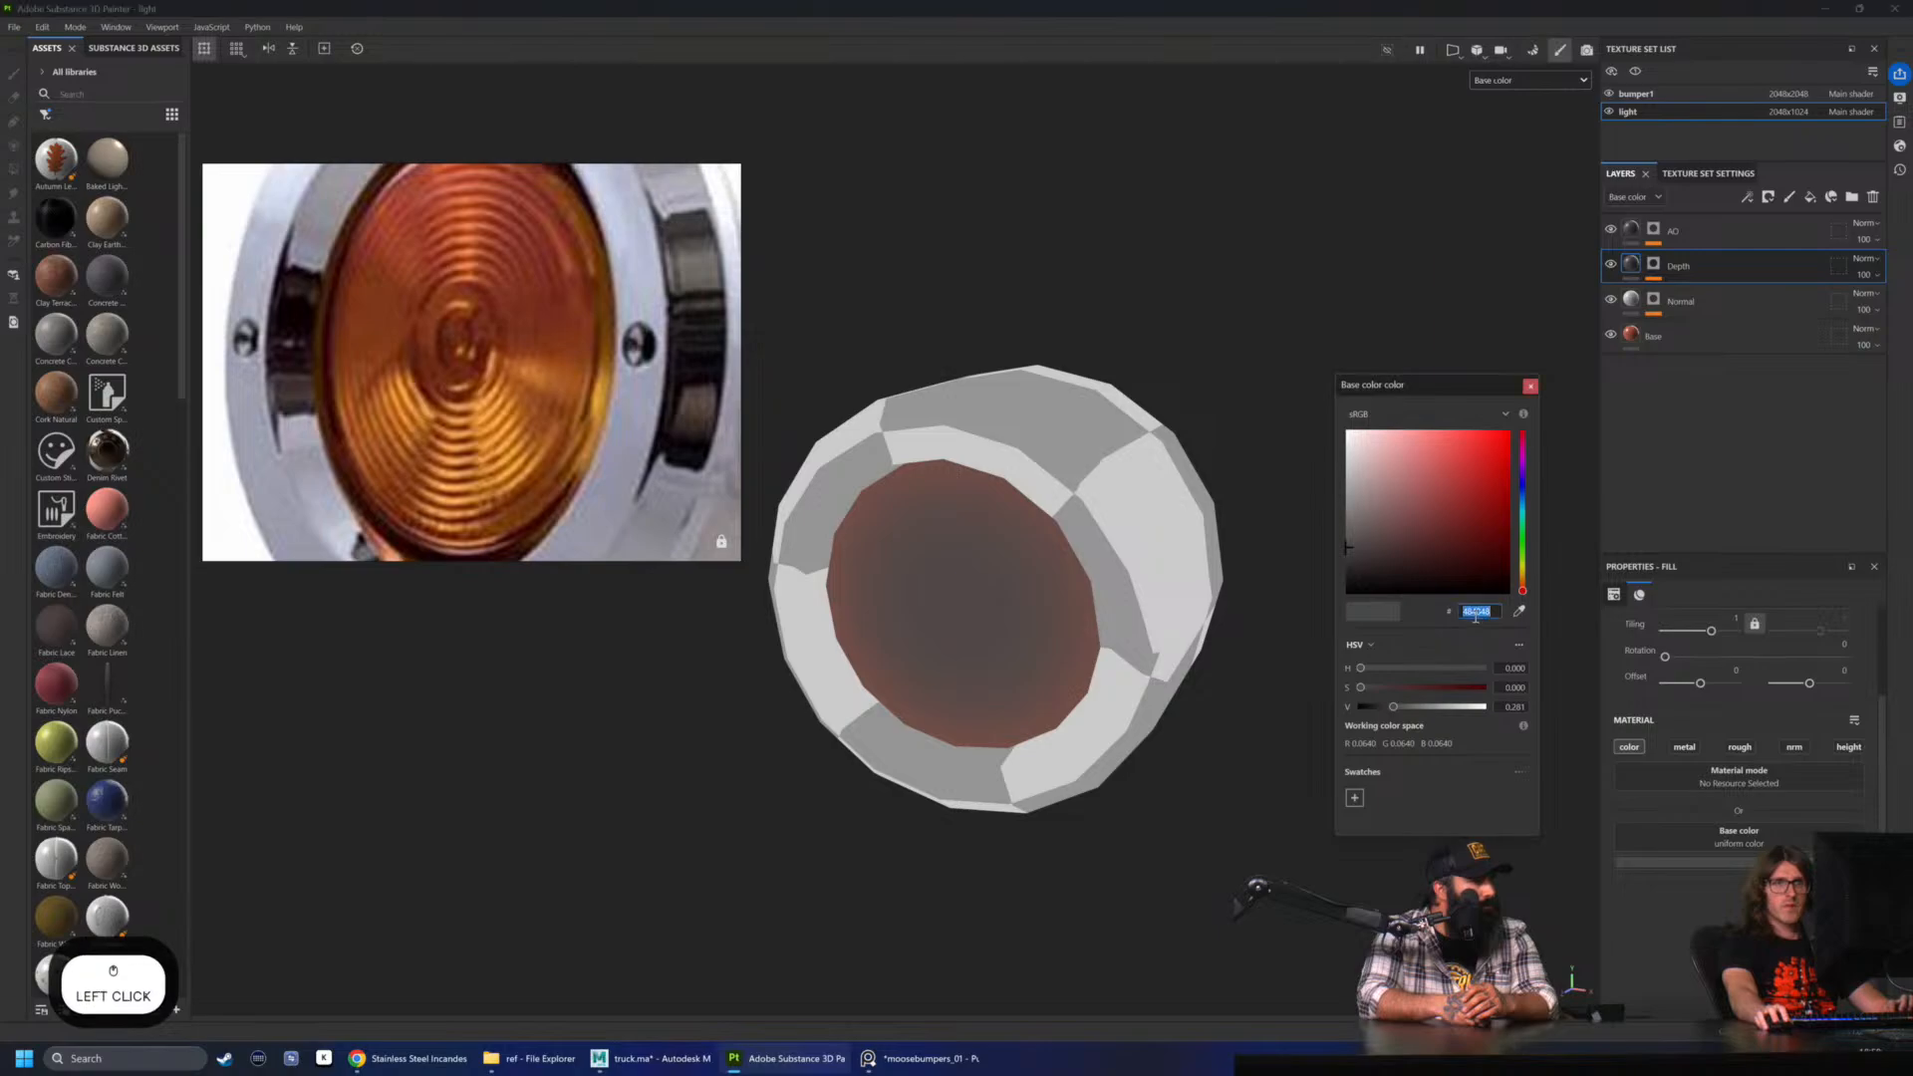
{"action": "key", "text": "ctrl+v"}
{"action": "key", "text": "Return"}
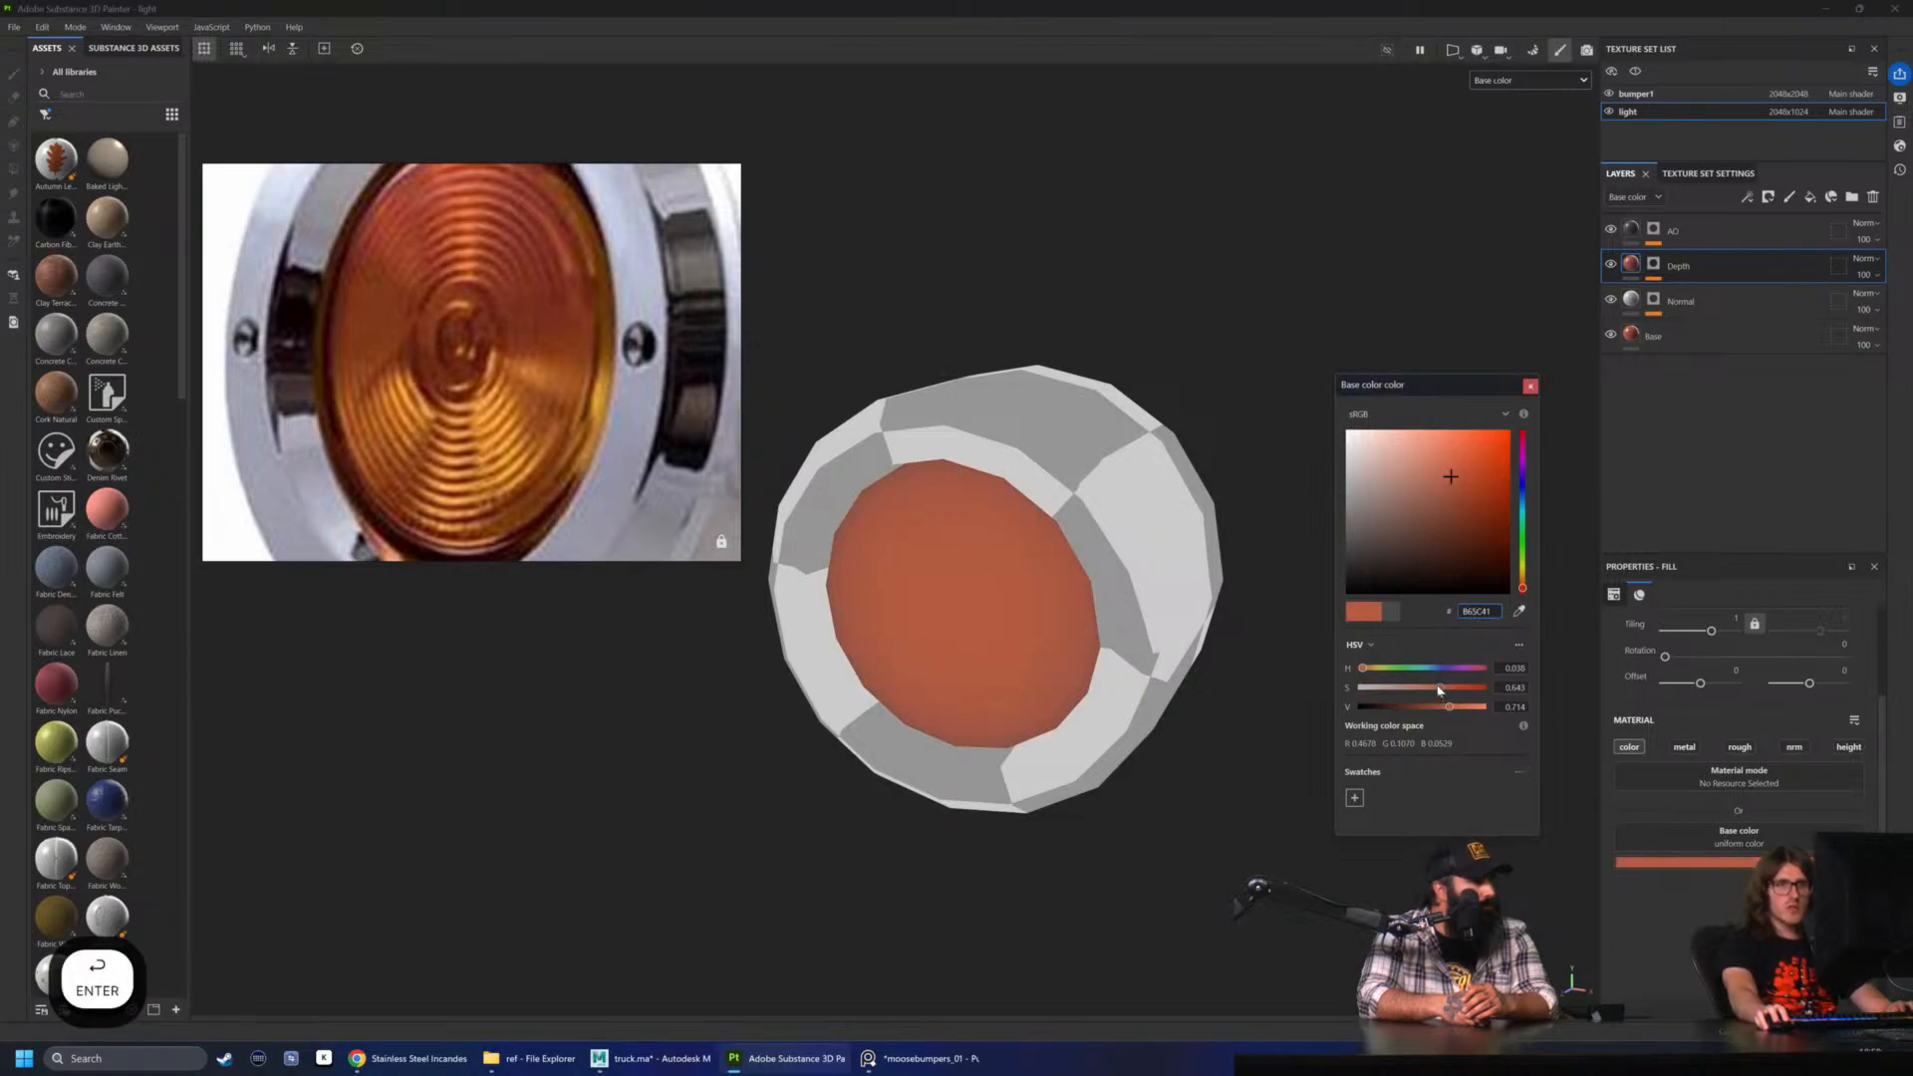
{"action": "left_click_drag", "start_coordinate": [1450, 707], "coordinate": [1439, 694]}
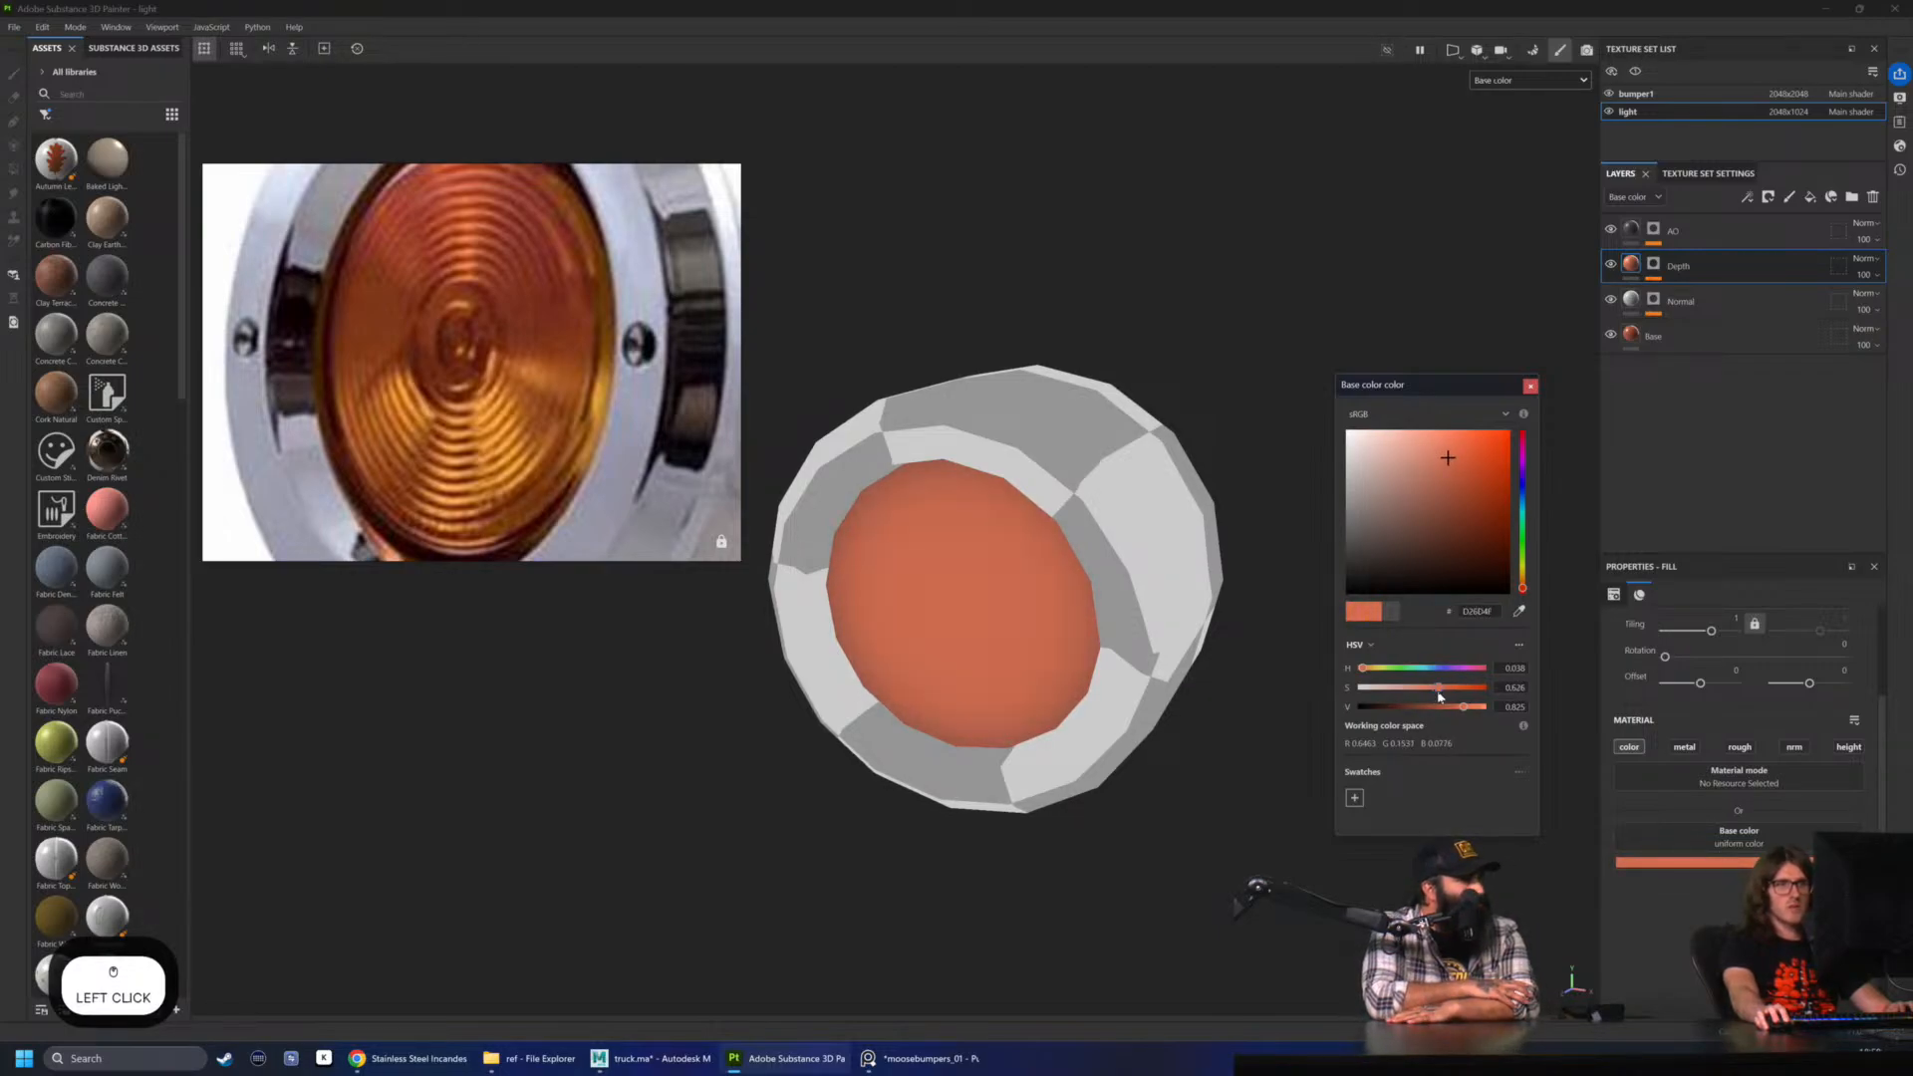
{"action": "left_click", "coordinate": [1529, 388]}
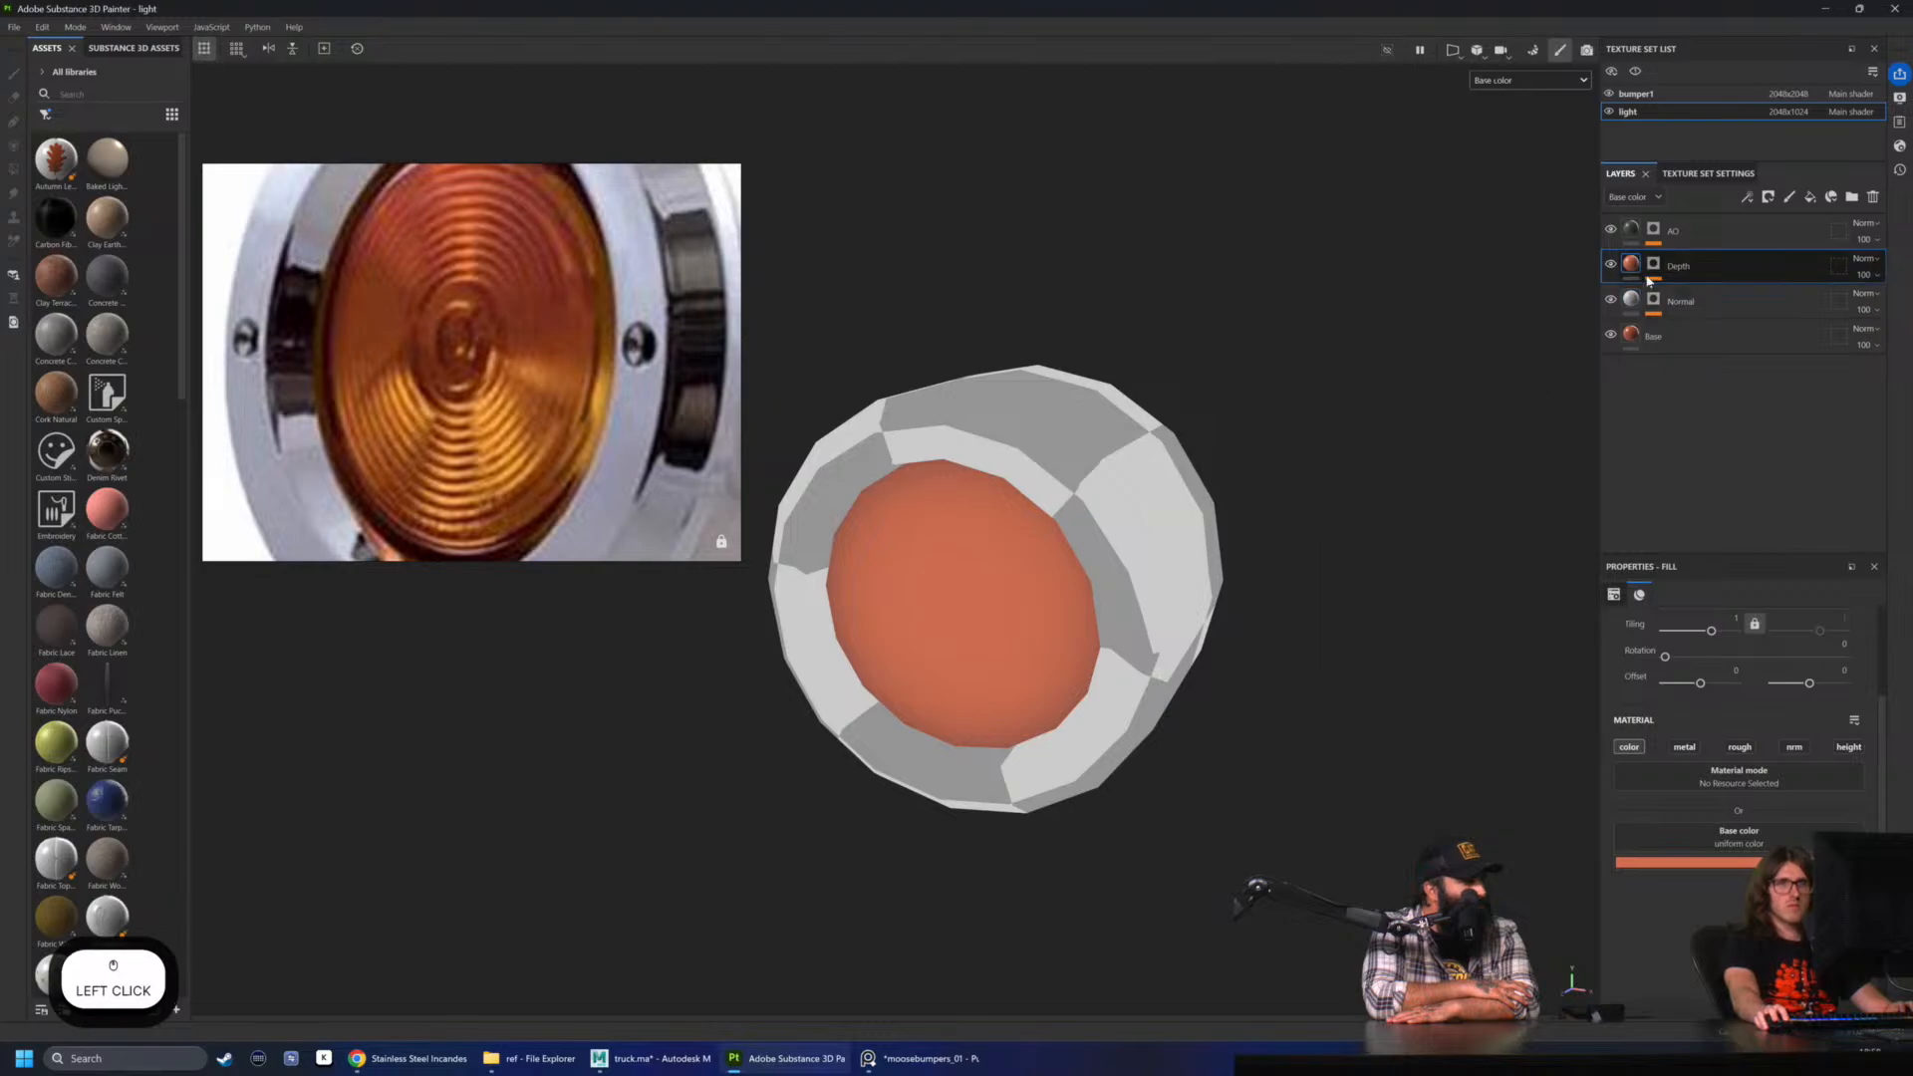
- In the Levels effect on the Depth layer's mask, limit the output range to about 0.117–0.83 and adjust the midtones
{"action": "left_click", "coordinate": [1654, 267]}
{"action": "left_click", "coordinate": [1690, 314]}
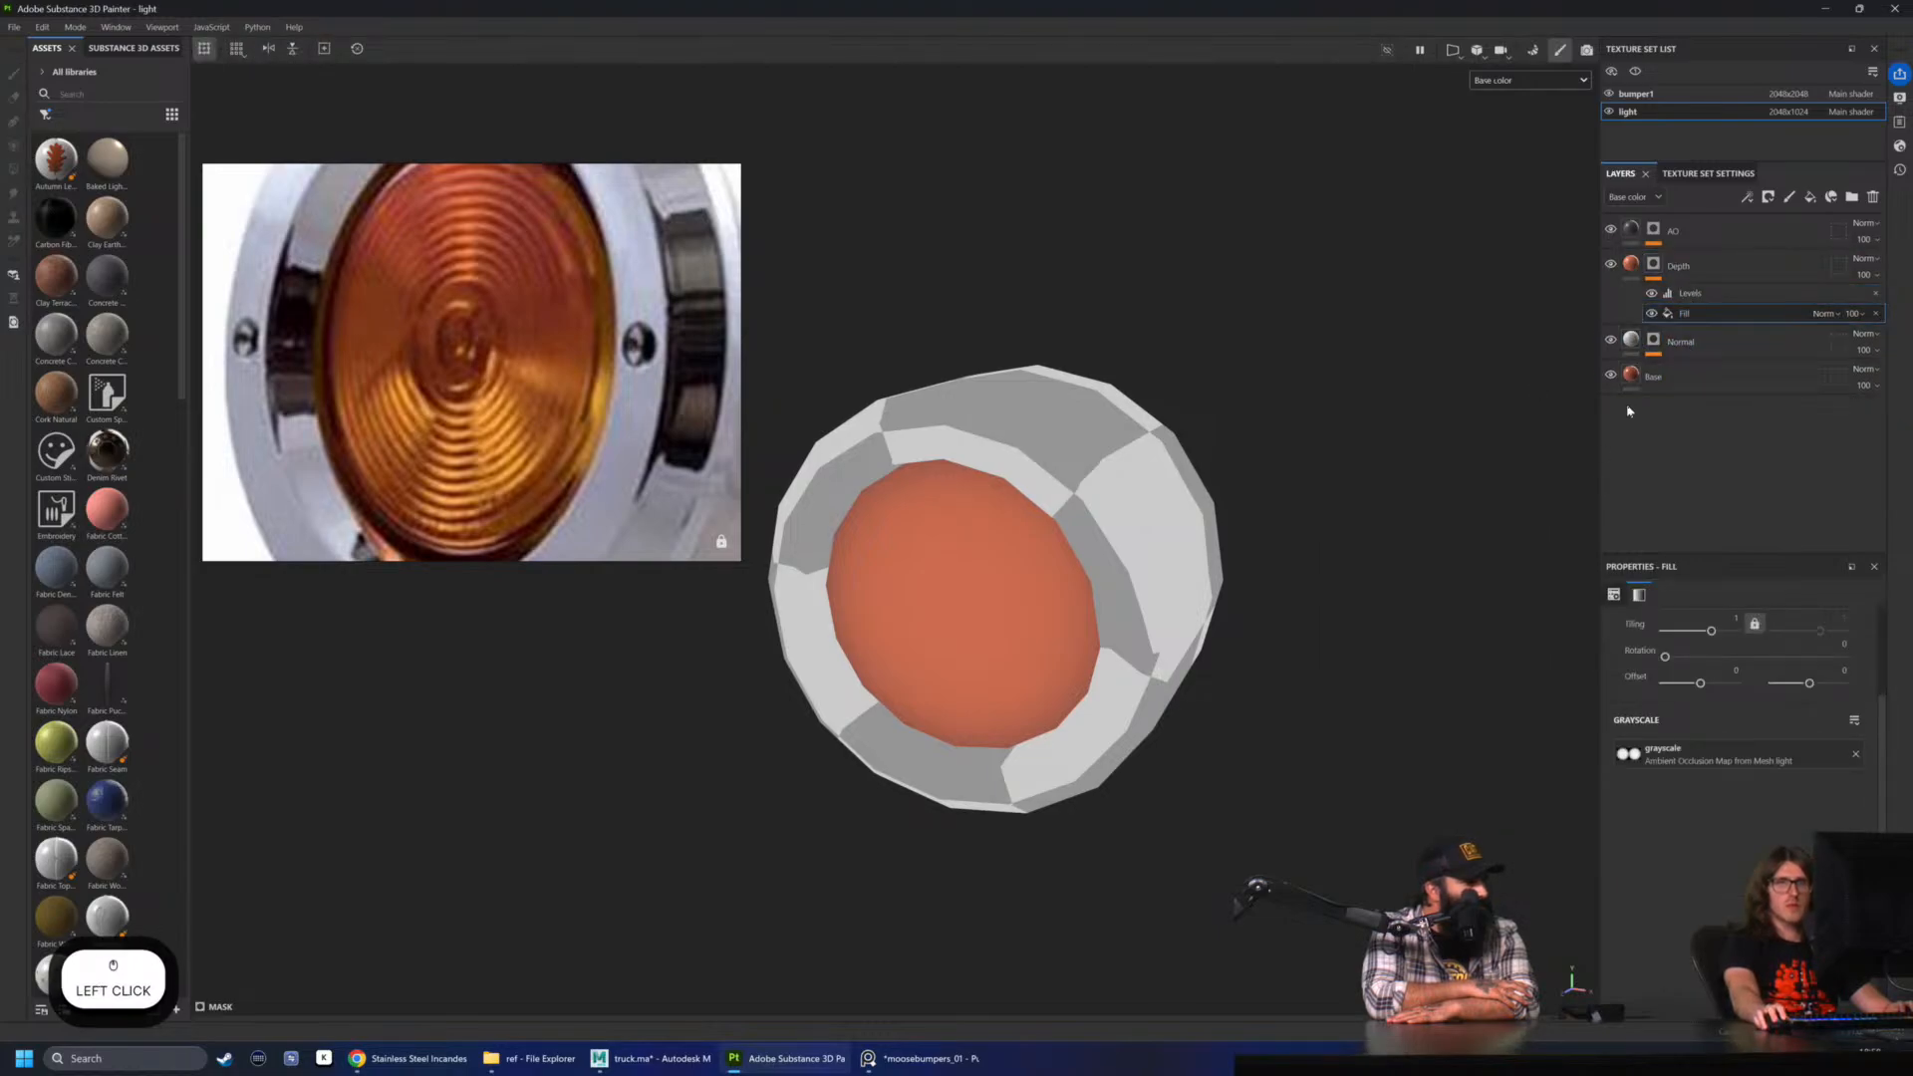
{"action": "left_click", "coordinate": [1691, 293]}
{"action": "left_click_drag", "start_coordinate": [1016, 525], "coordinate": [1025, 566], "text": "alt"}
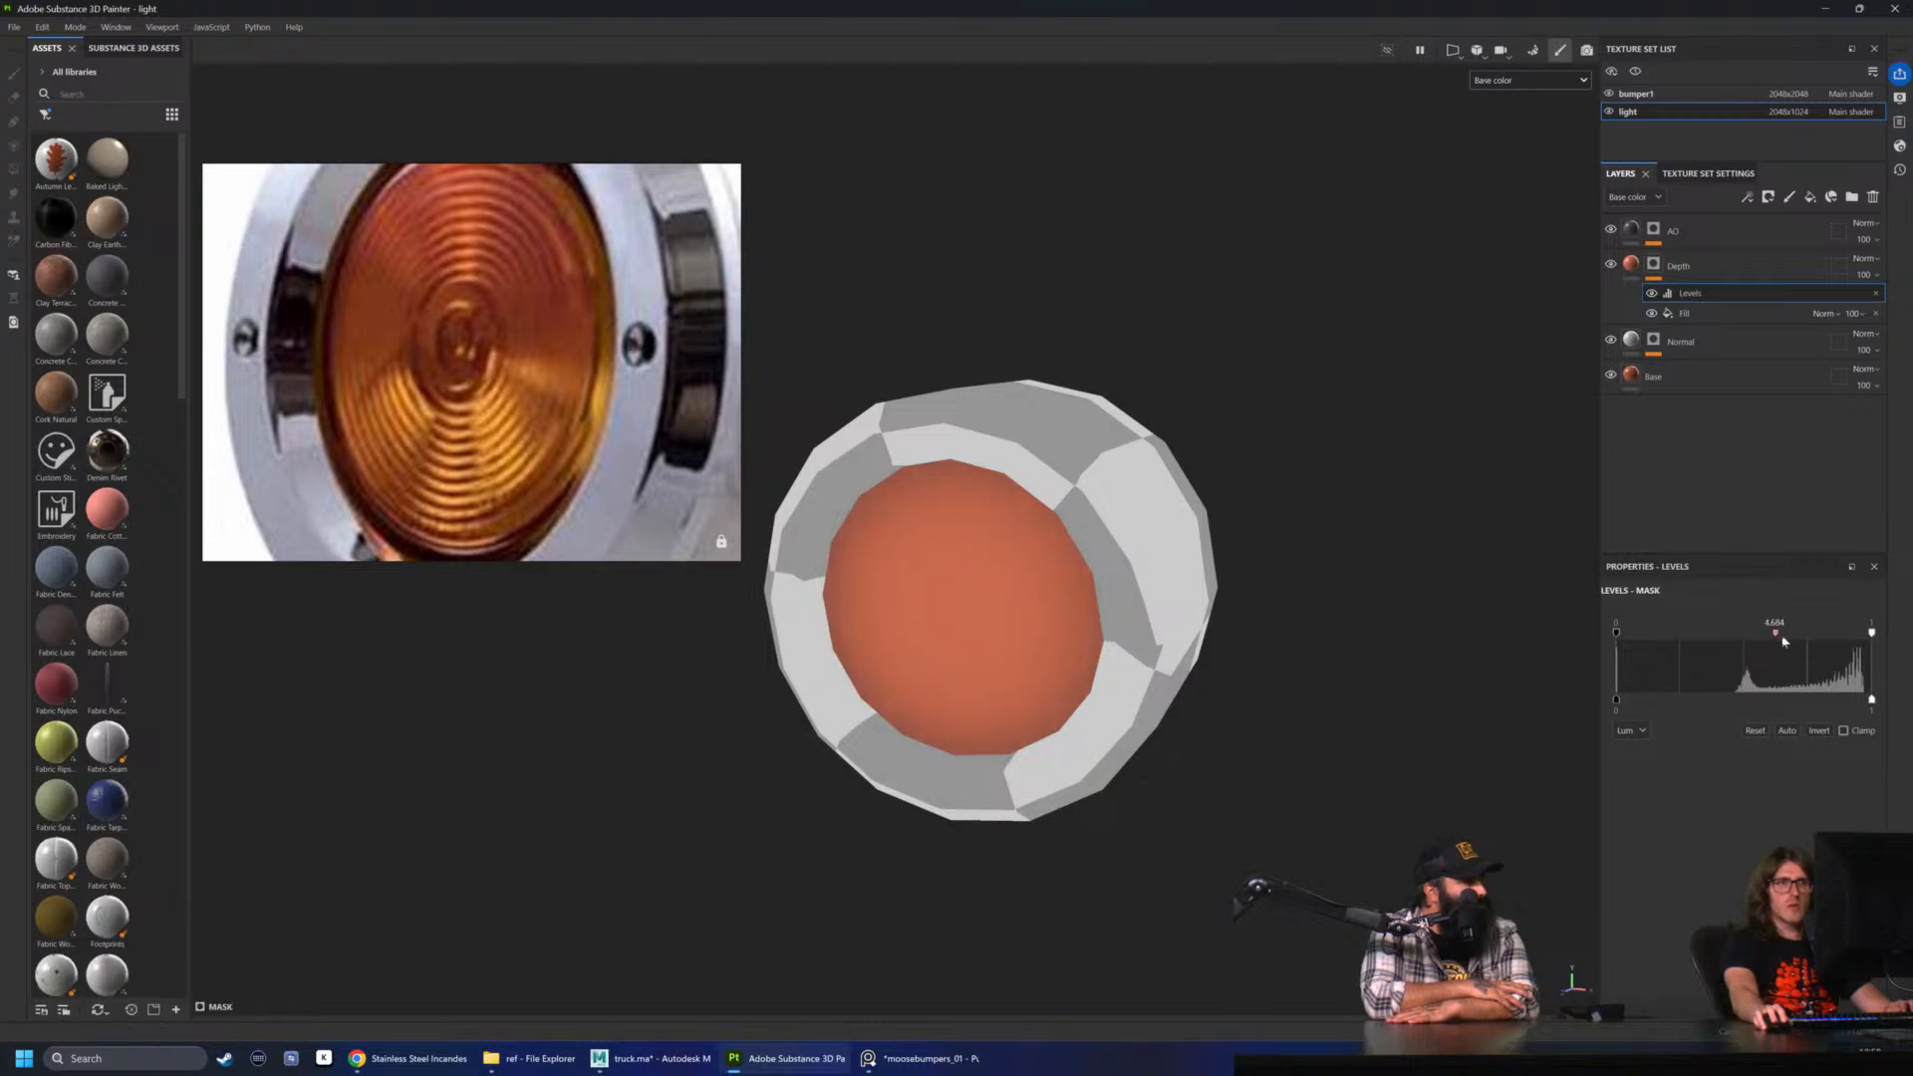
{"action": "left_click_drag", "start_coordinate": [1744, 632], "coordinate": [1732, 648]}
{"action": "key", "text": "ctrl+z"}
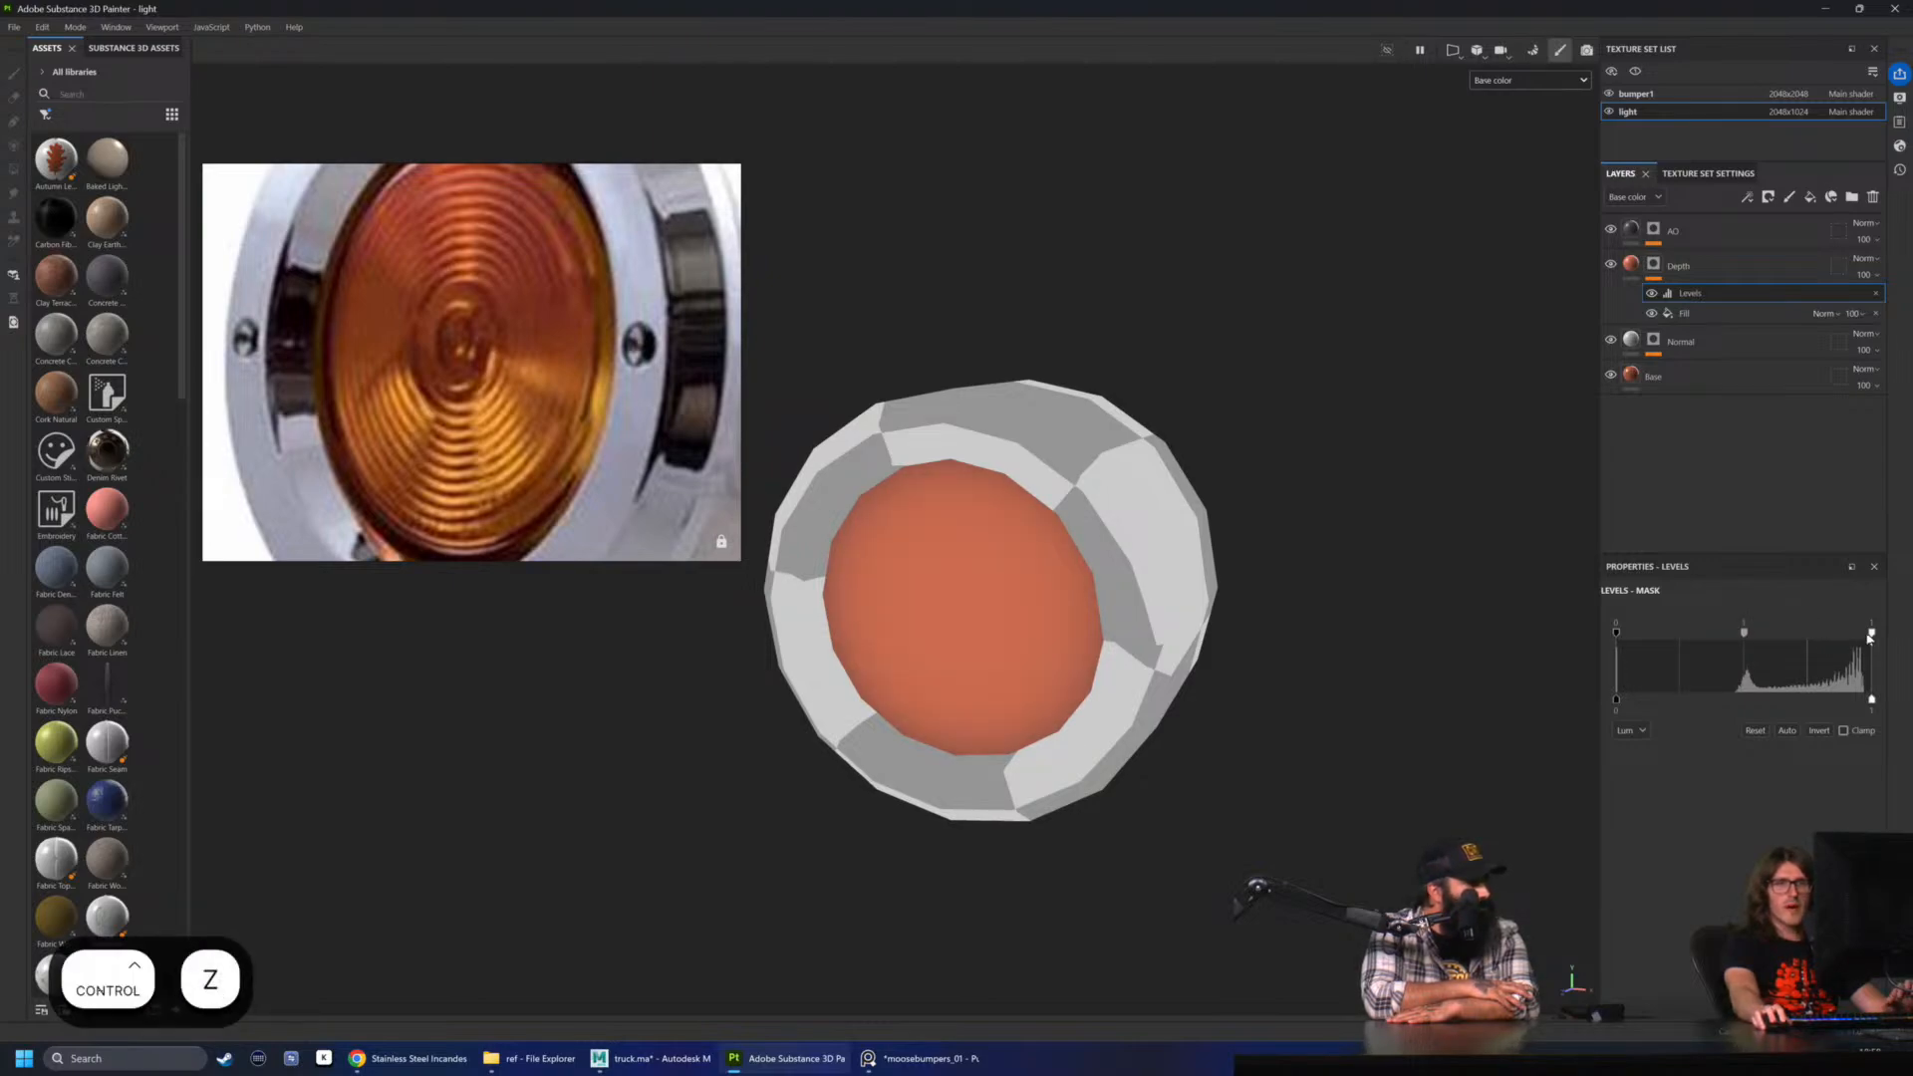
{"action": "left_click_drag", "start_coordinate": [1871, 632], "coordinate": [1807, 634]}
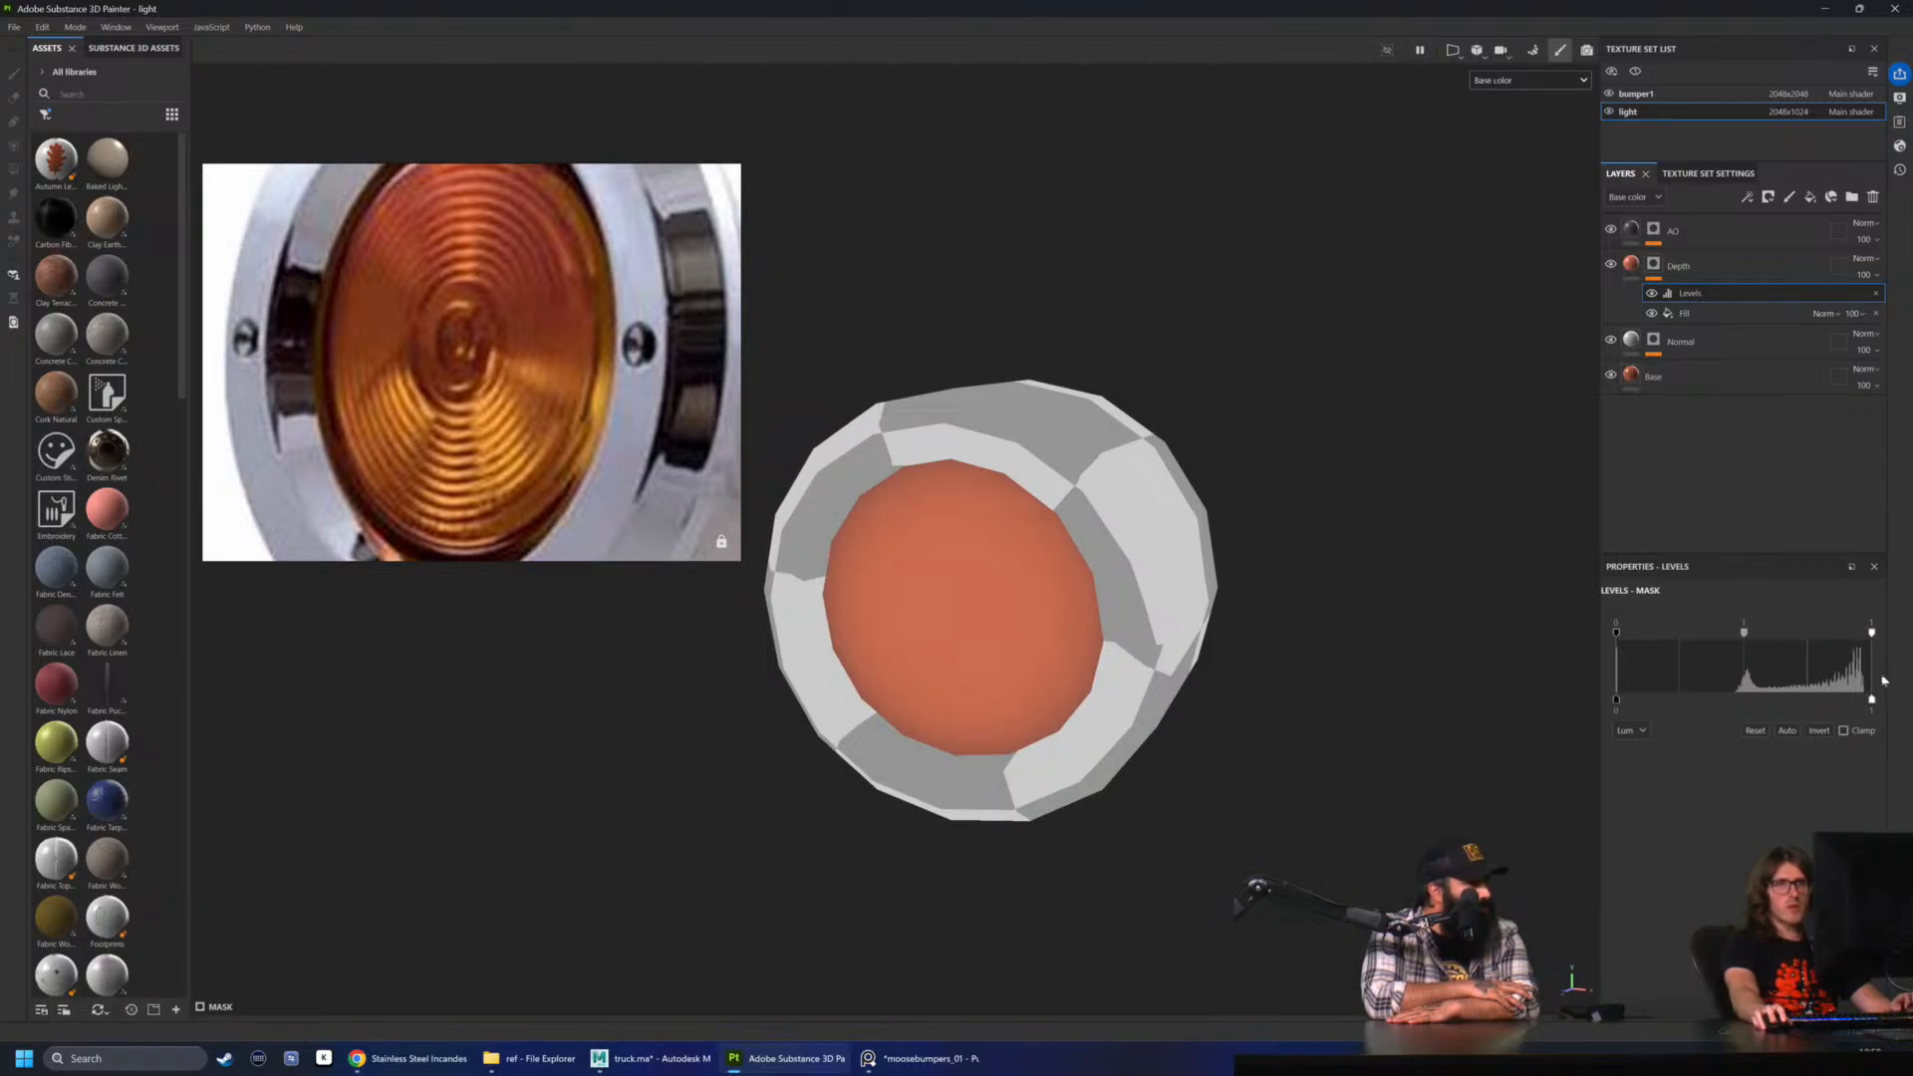
{"action": "left_click_drag", "start_coordinate": [1872, 699], "coordinate": [1828, 701]}
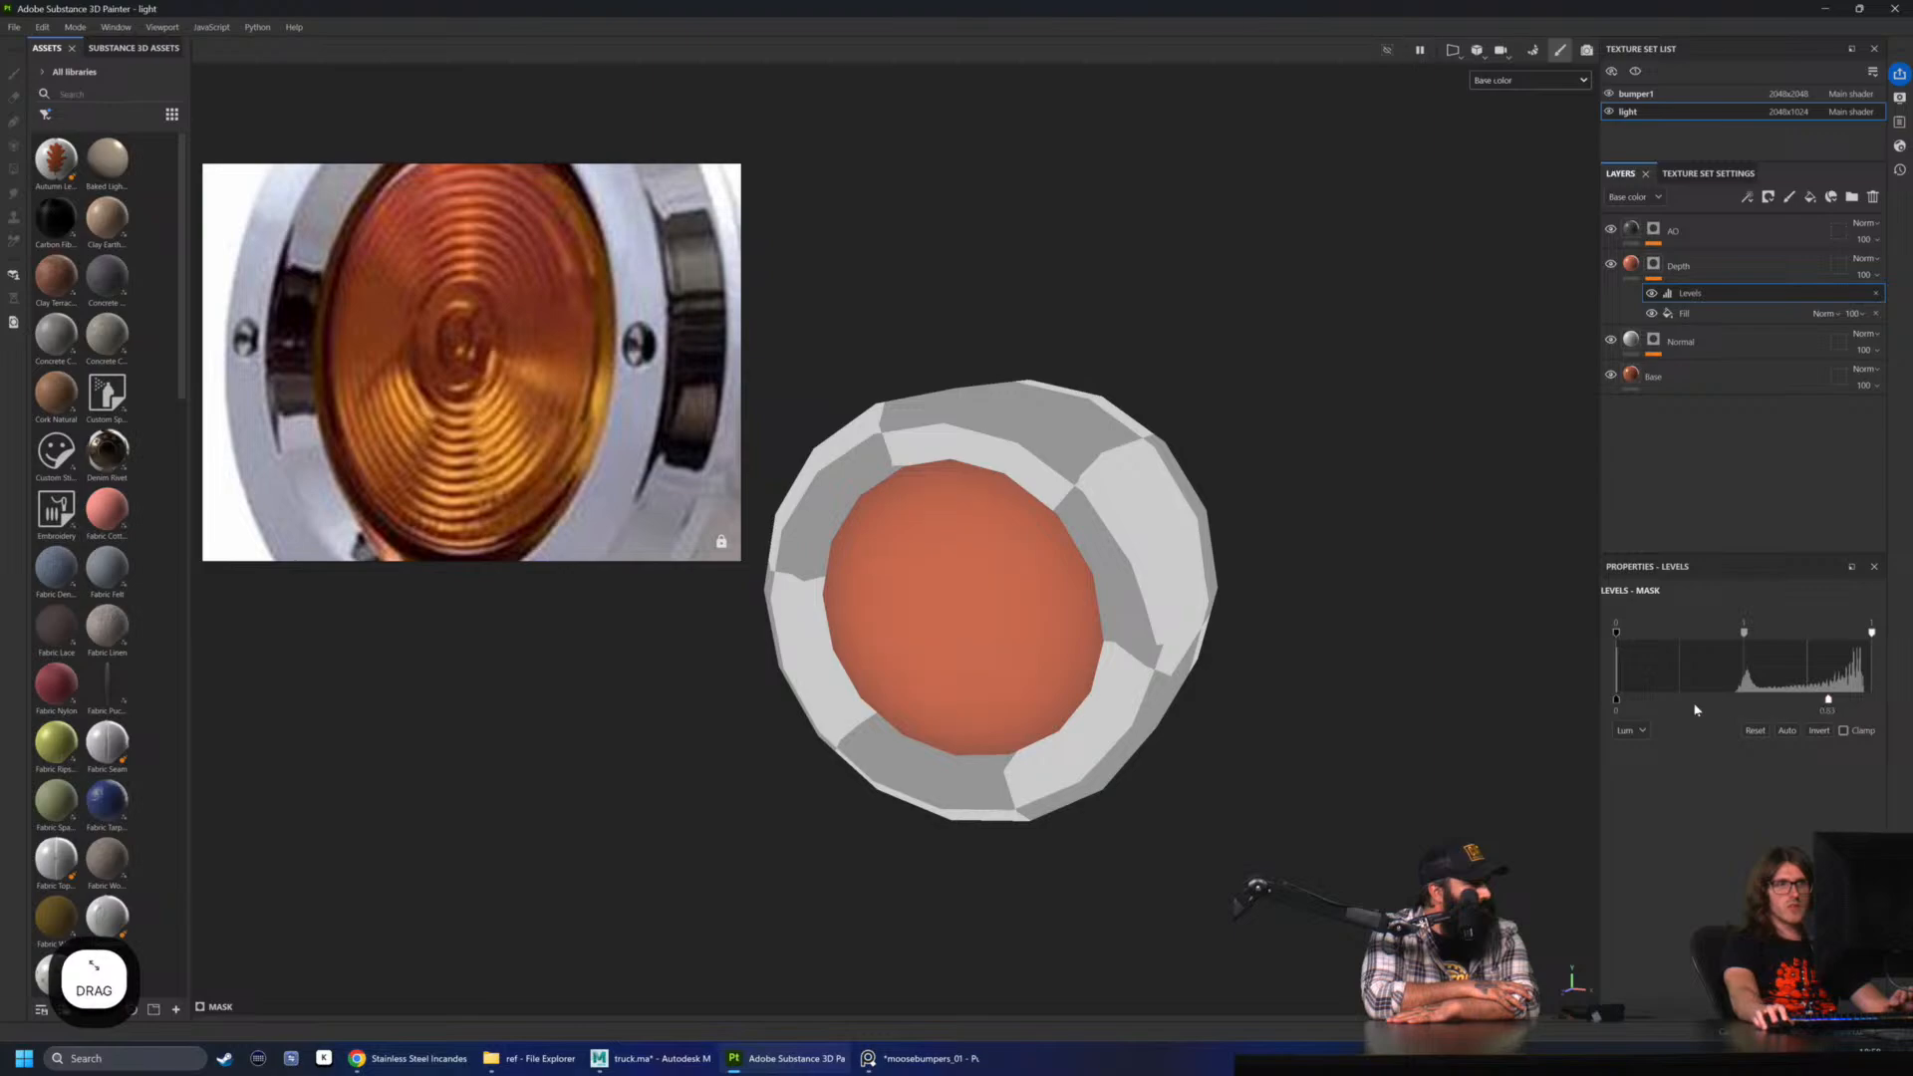
{"action": "mouse_move", "coordinate": [1618, 701]}
{"action": "left_mouse_down"}
{"action": "mouse_move", "coordinate": [1675, 701]}
{"action": "mouse_move", "coordinate": [1647, 700]}
{"action": "left_mouse_up"}
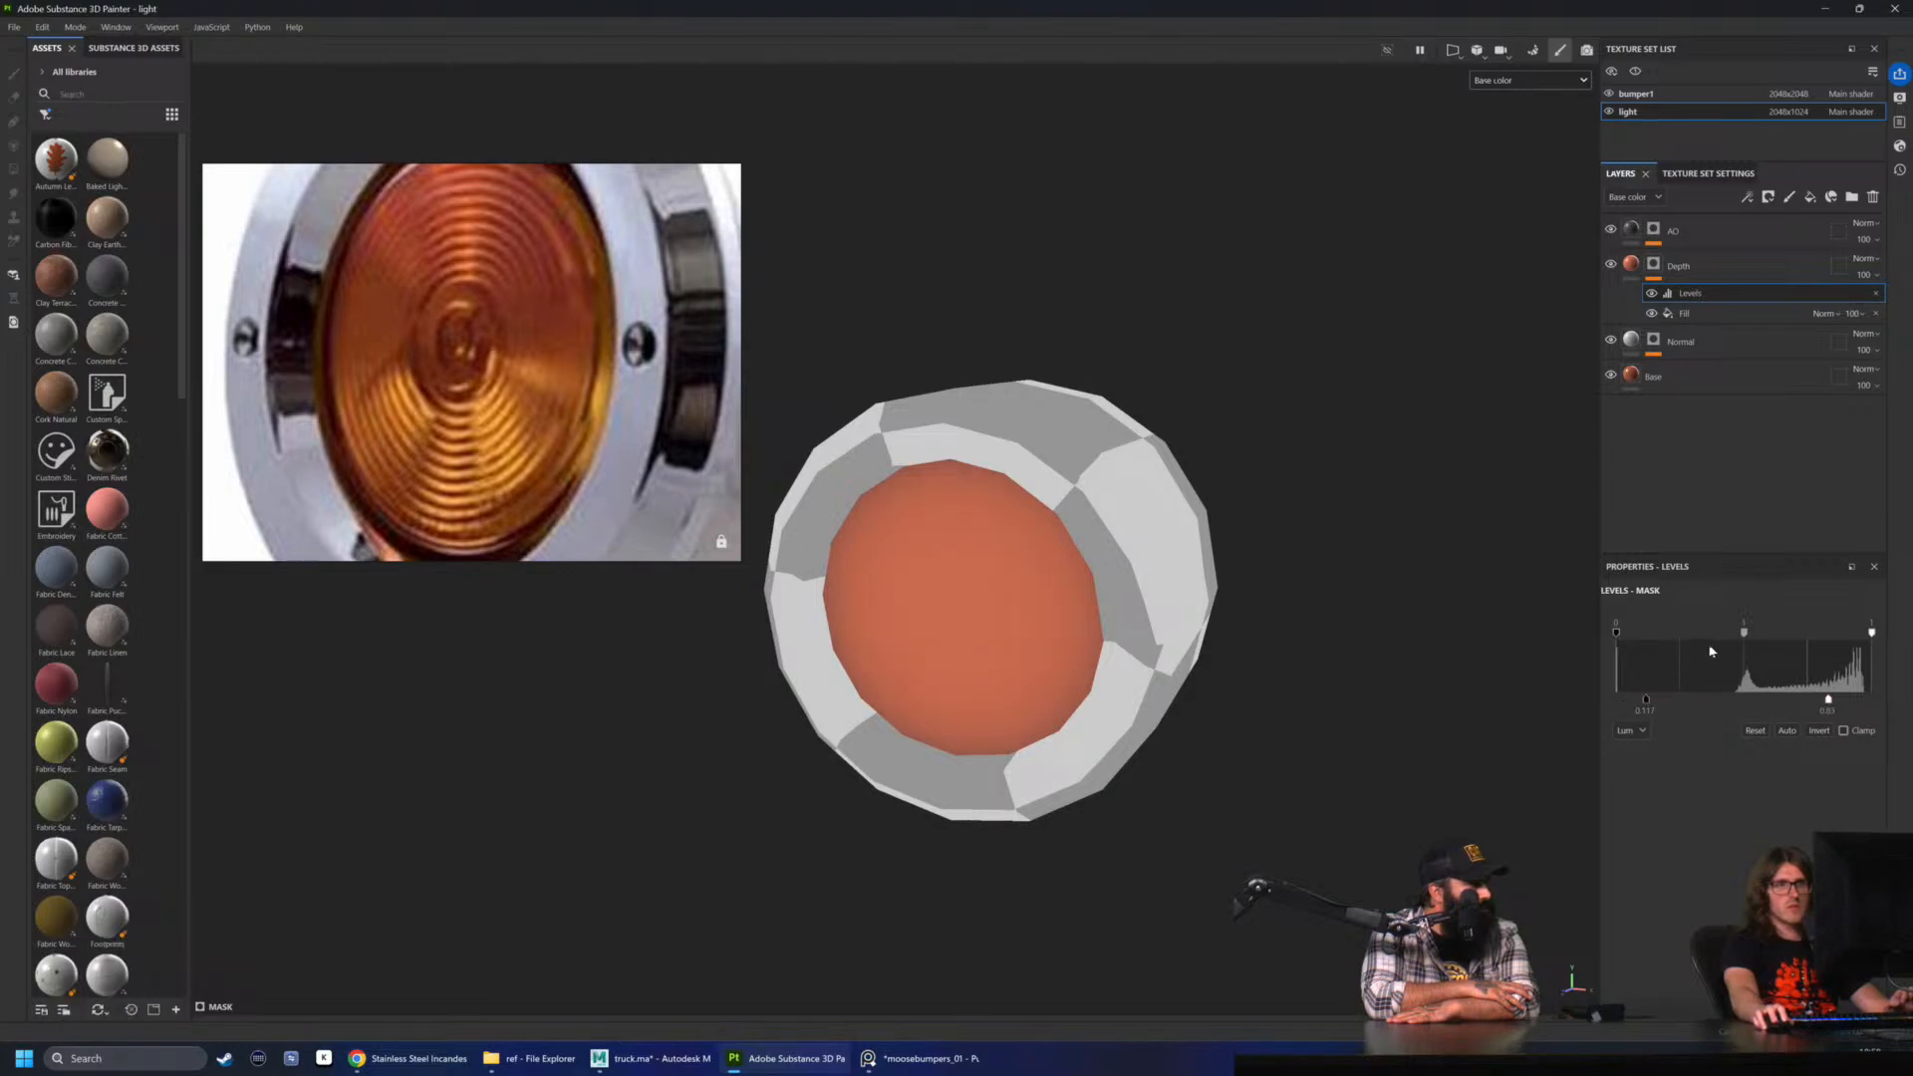
{"action": "left_click_drag", "start_coordinate": [1745, 633], "coordinate": [1665, 634]}
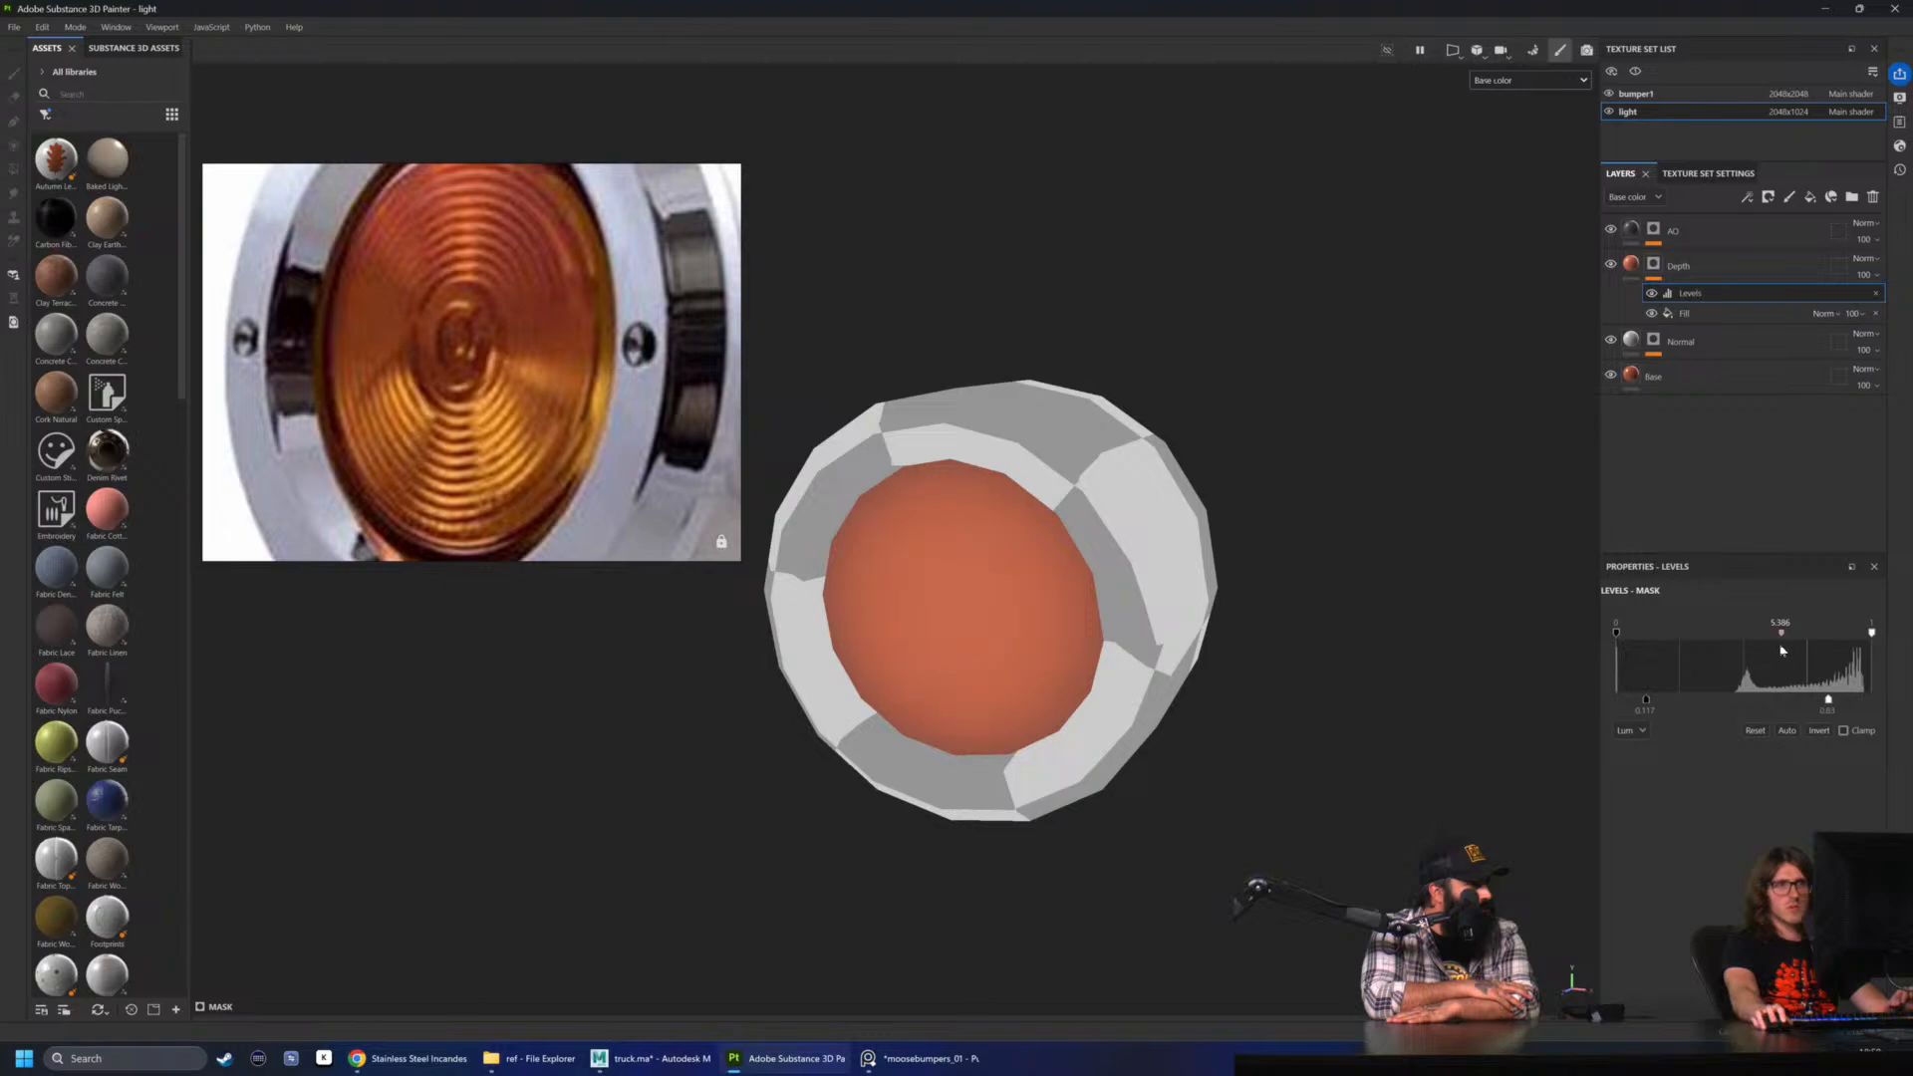
- Adjust the Depth layer's base color to a saturation of about 0.713 and a value of about 0.778
{"action": "left_click_drag", "start_coordinate": [1066, 598], "coordinate": [1332, 574], "text": "alt"}
{"action": "left_click", "coordinate": [1631, 265]}
{"action": "left_click", "coordinate": [1697, 854]}
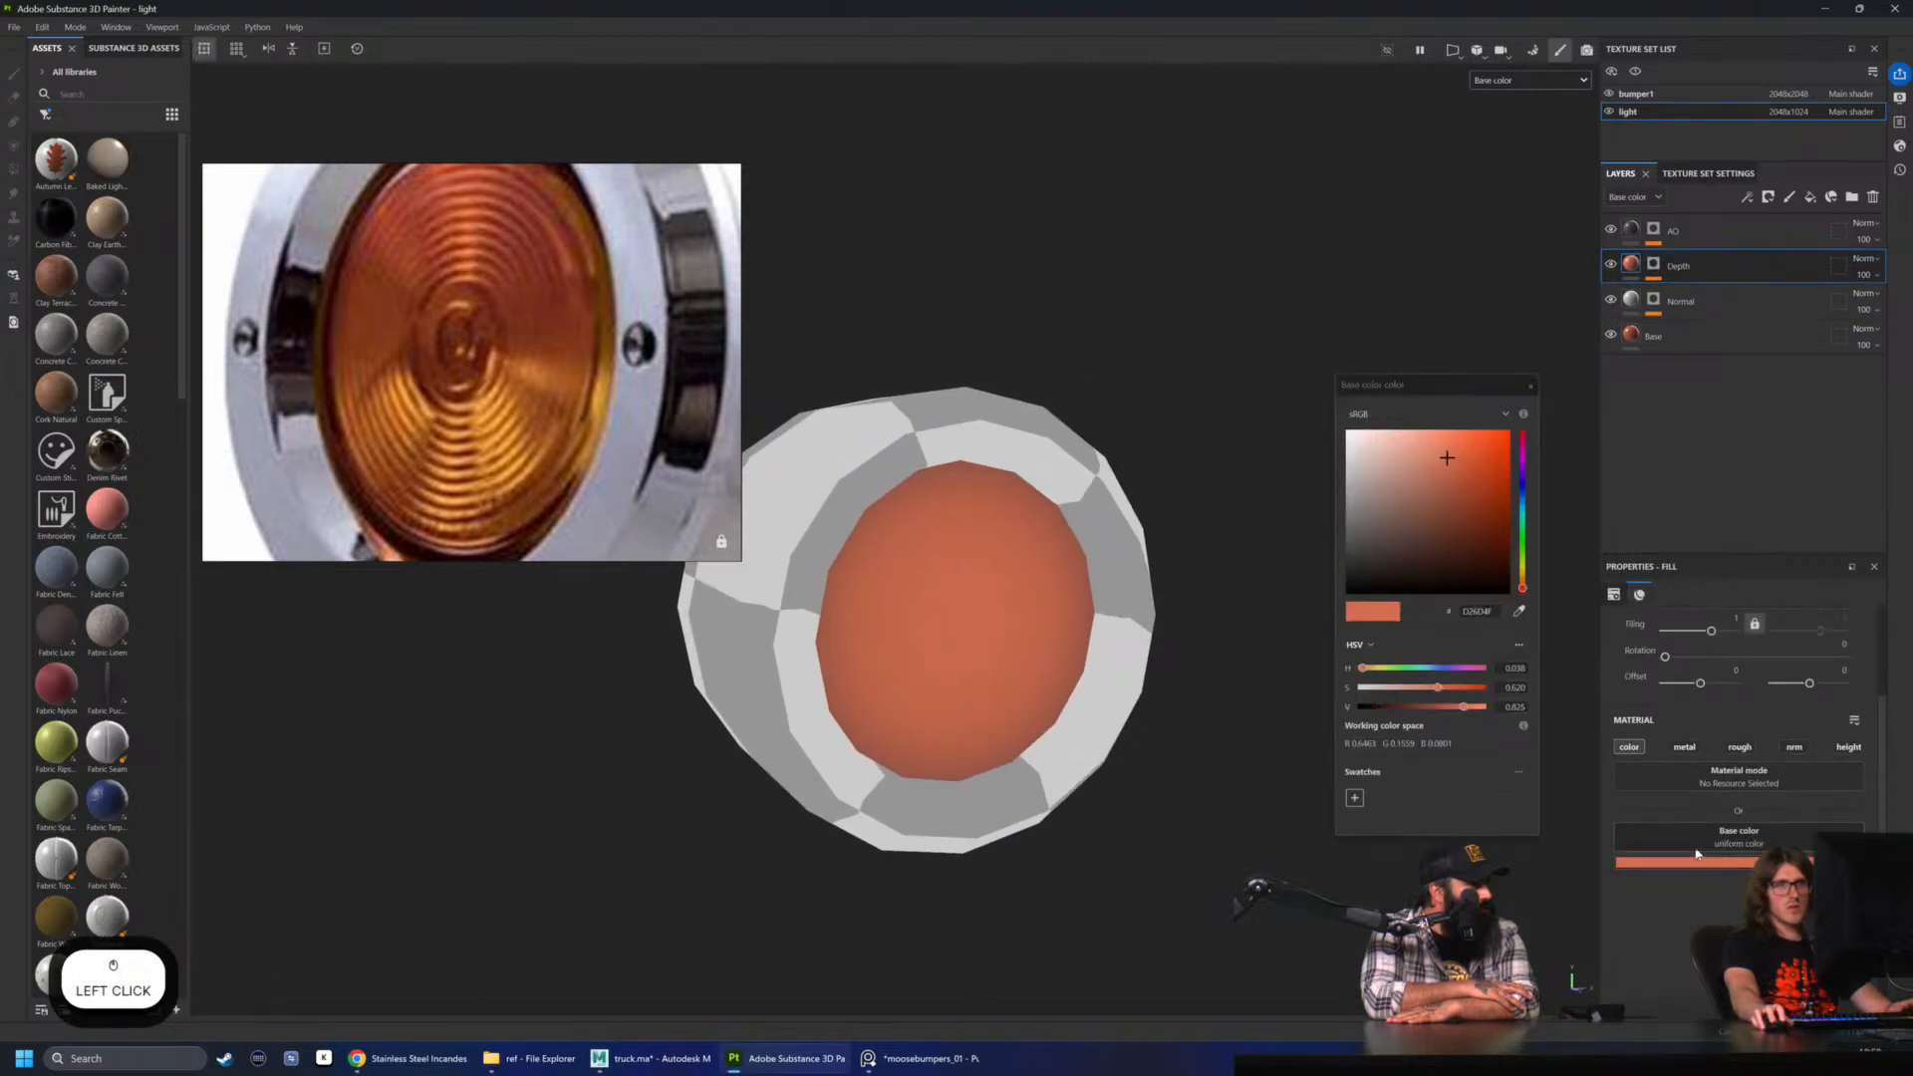
{"action": "left_click_drag", "start_coordinate": [1439, 692], "coordinate": [1440, 698]}
{"action": "scroll", "coordinate": [1185, 538], "scroll_direction": "down", "scroll_amount": 2}
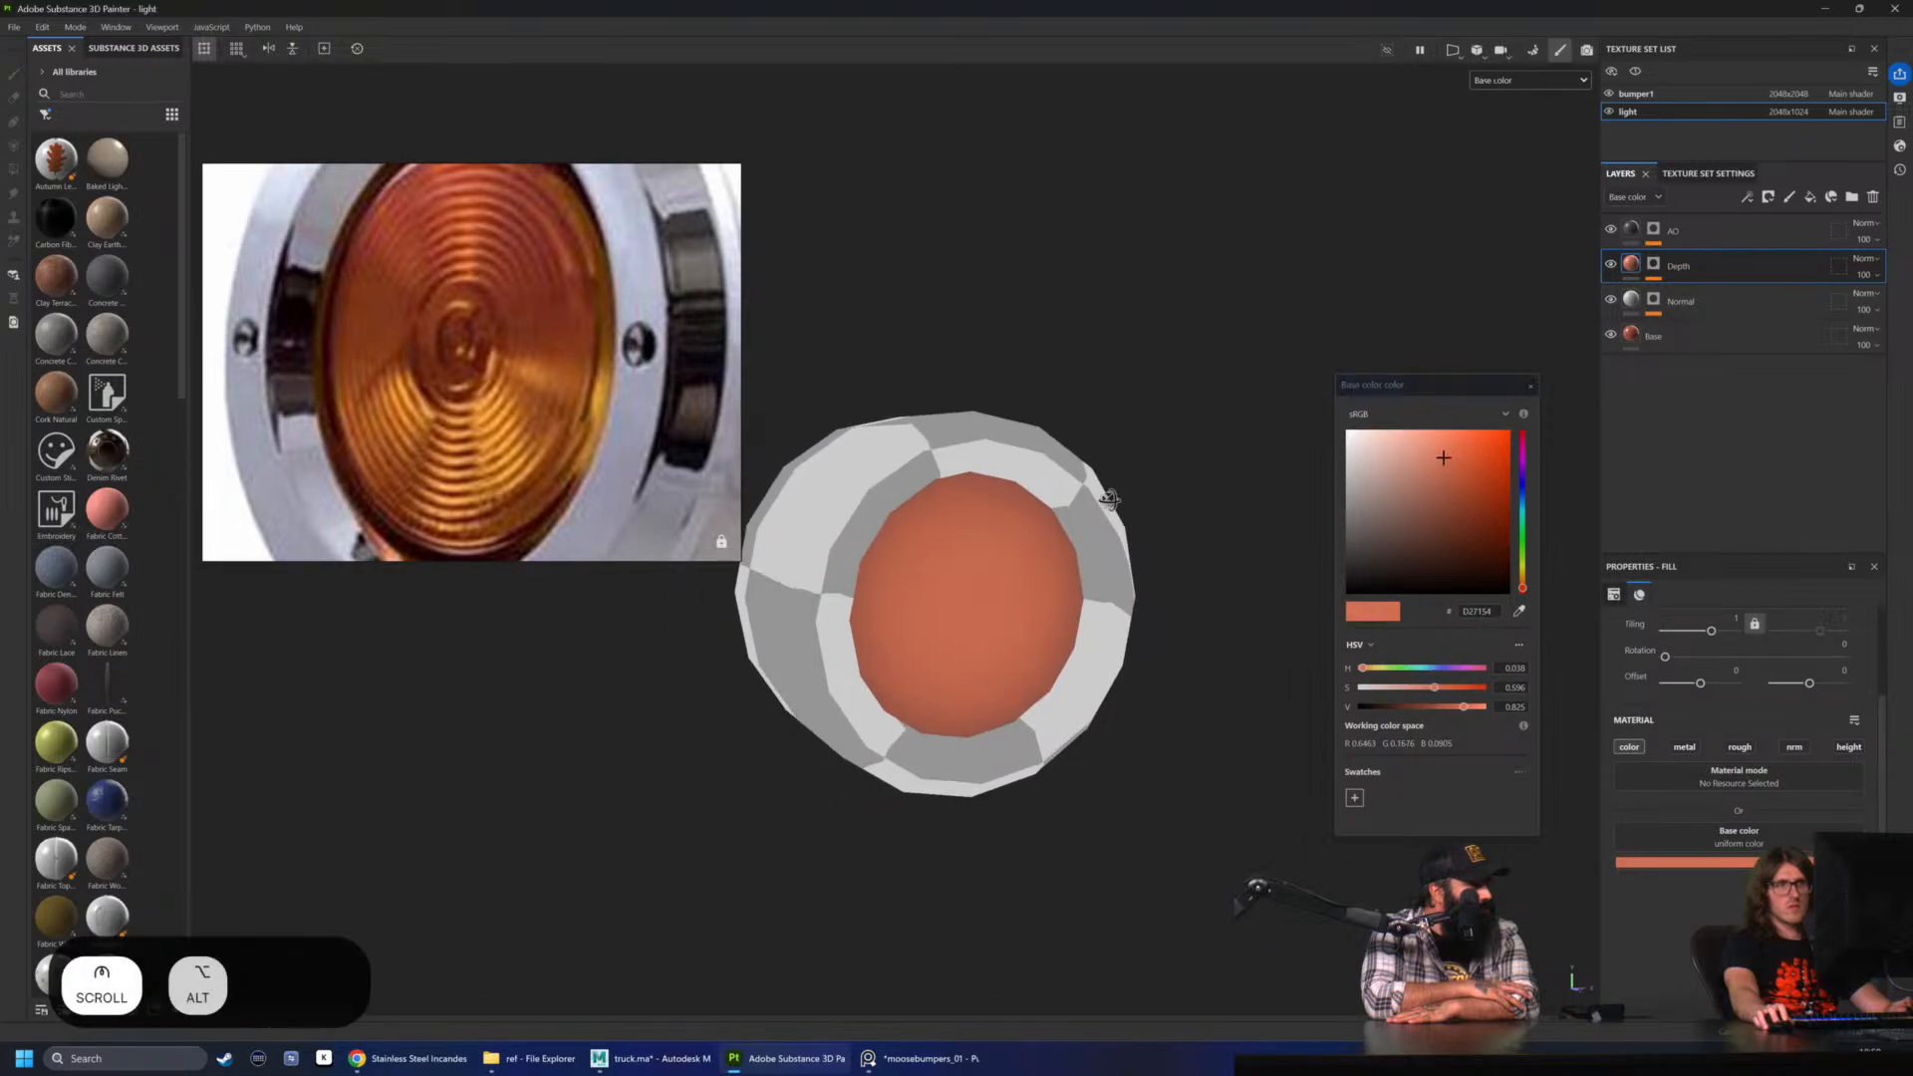
{"action": "left_click_drag", "start_coordinate": [1108, 493], "coordinate": [789, 520], "text": "alt"}
{"action": "left_click_drag", "start_coordinate": [1439, 694], "coordinate": [1457, 695]}
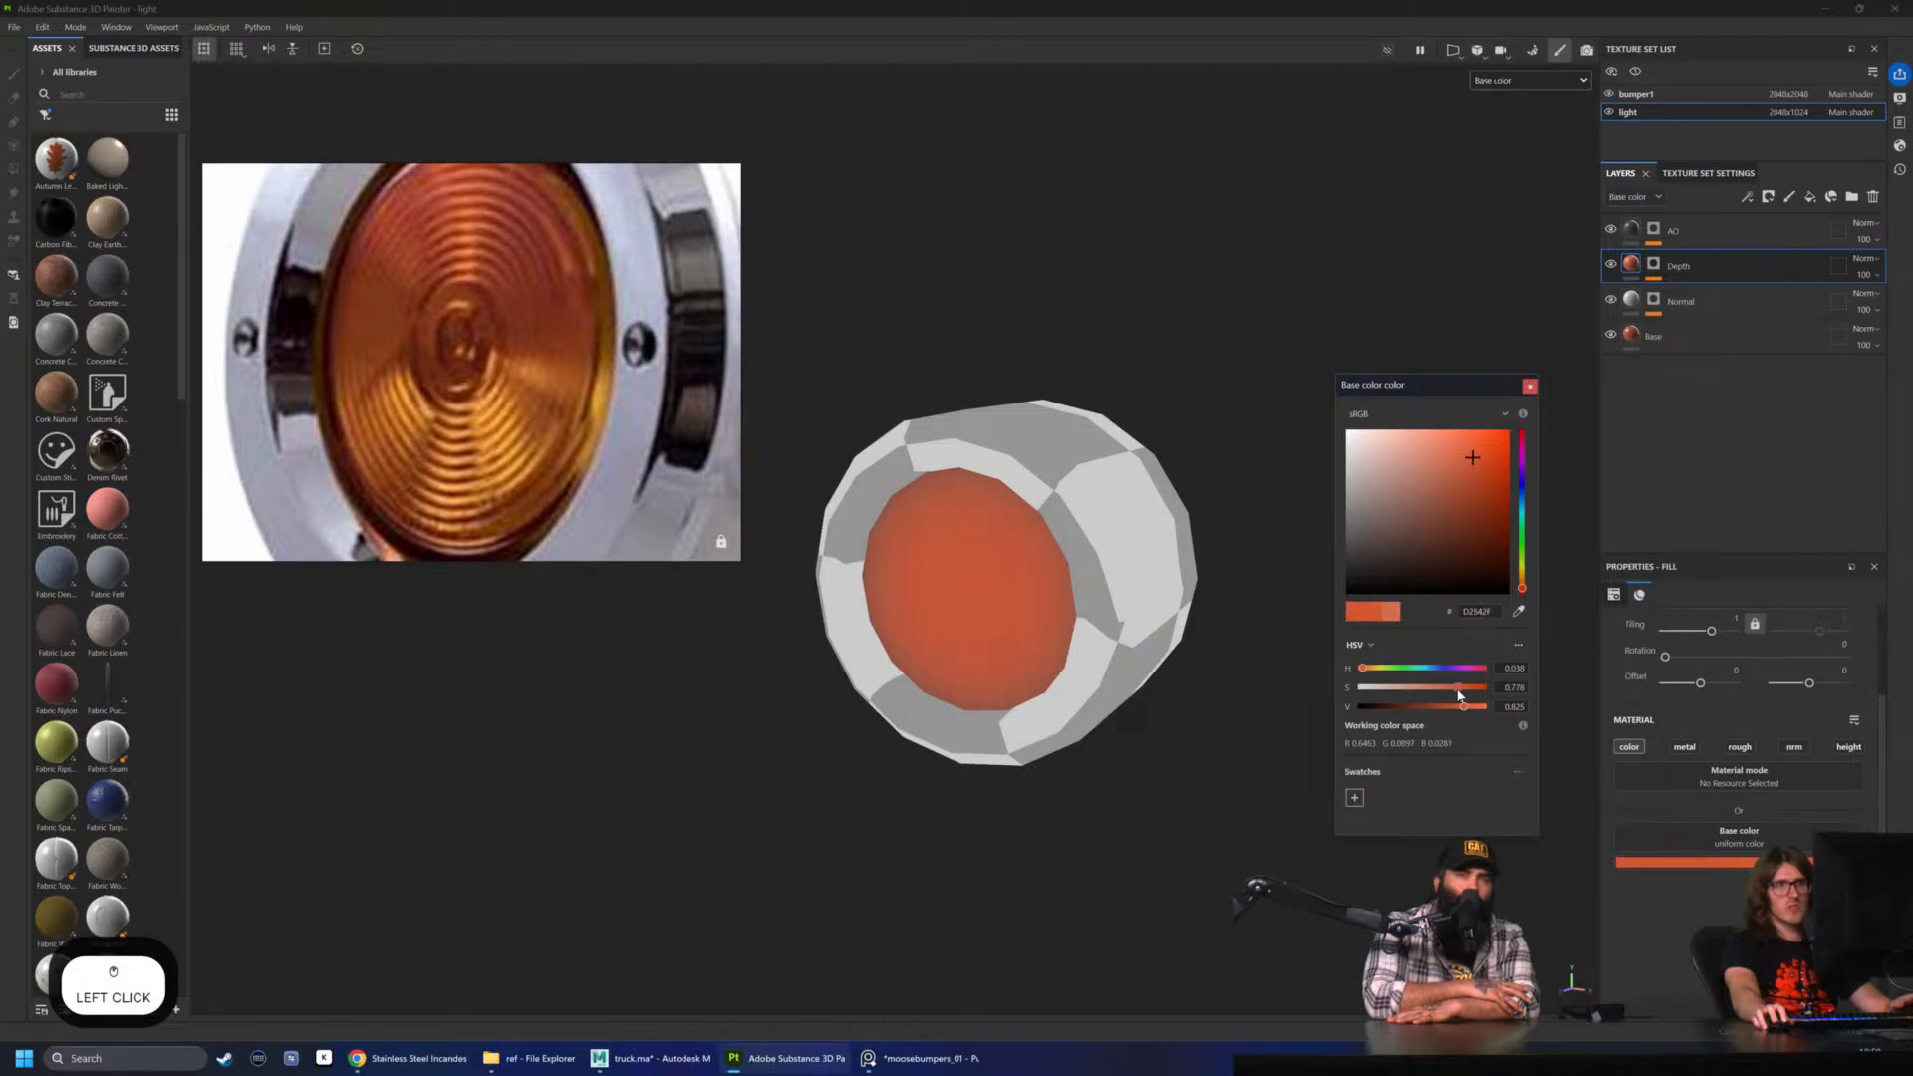
{"action": "left_click_drag", "start_coordinate": [1458, 694], "coordinate": [1460, 697]}
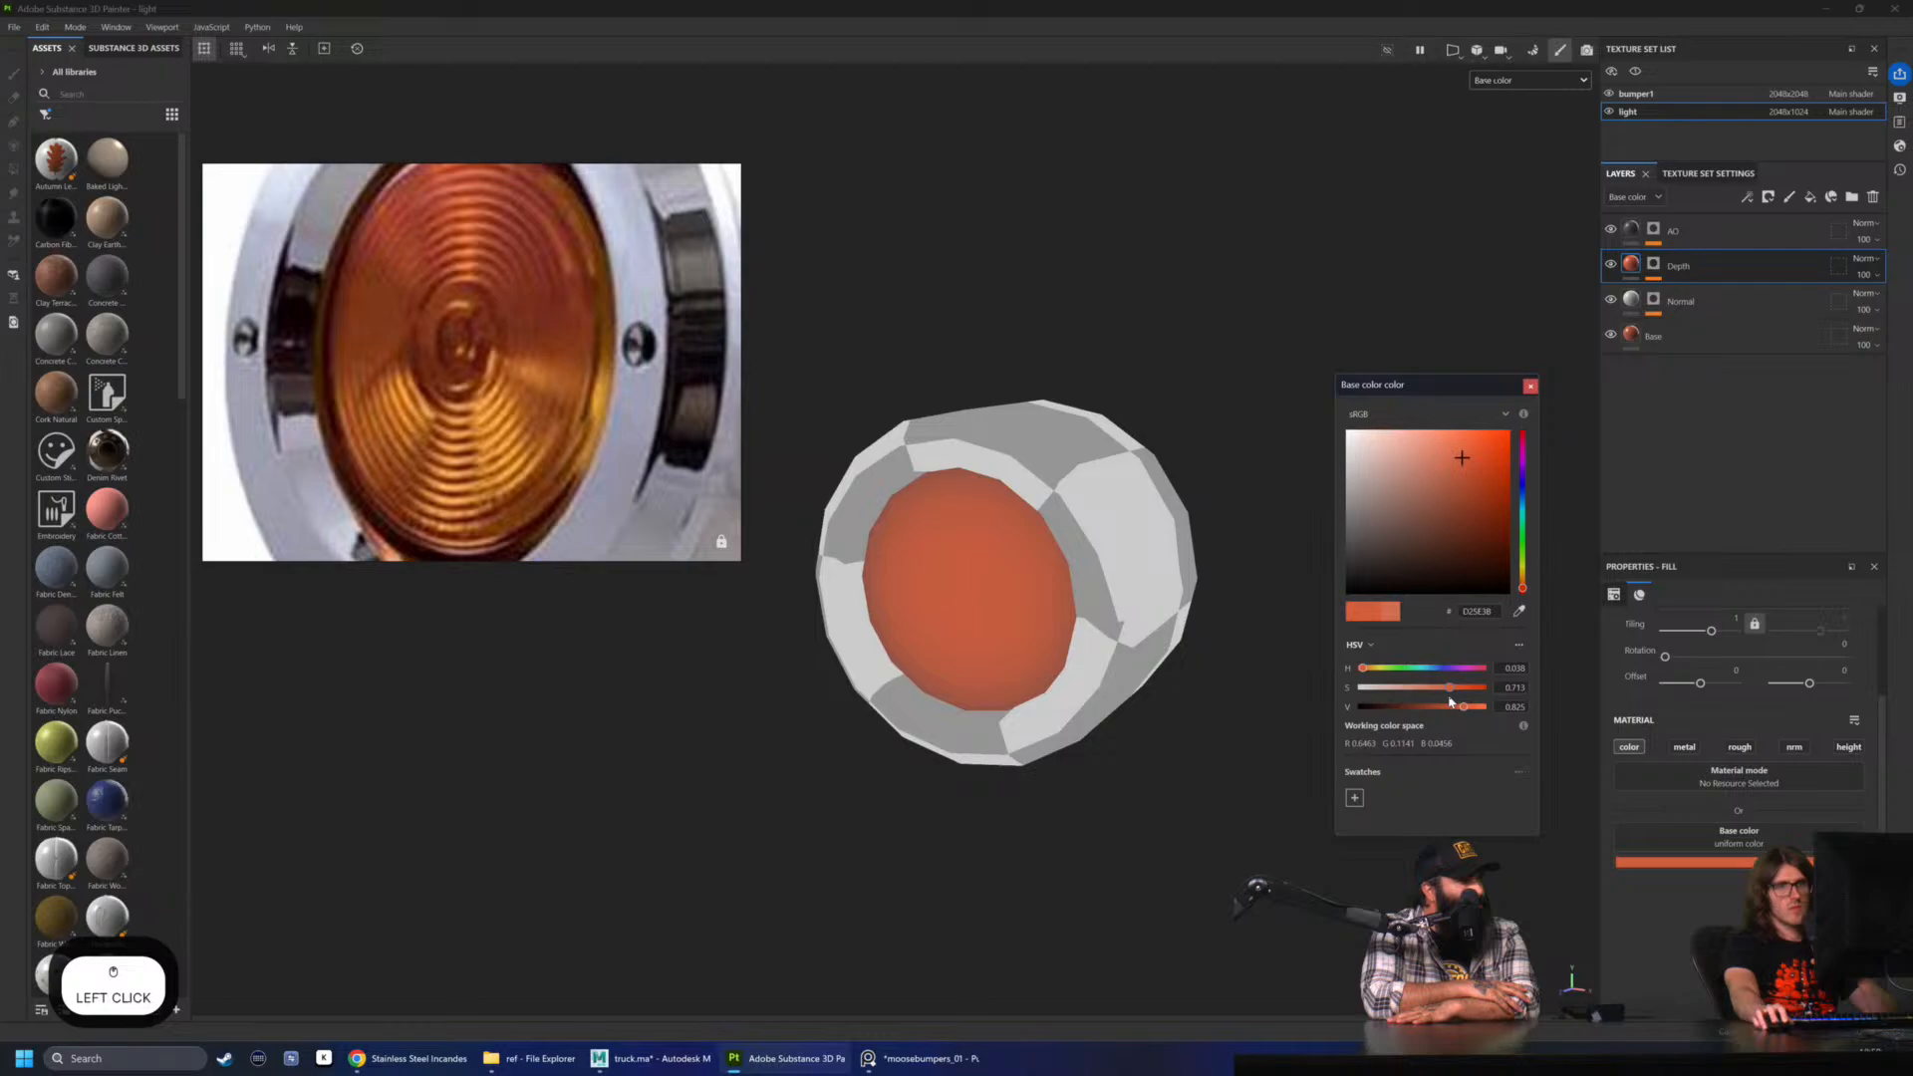
{"action": "mouse_move", "coordinate": [1462, 706]}
{"action": "left_mouse_down"}
{"action": "mouse_move", "coordinate": [1435, 712]}
{"action": "mouse_move", "coordinate": [1467, 712]}
{"action": "left_mouse_up"}
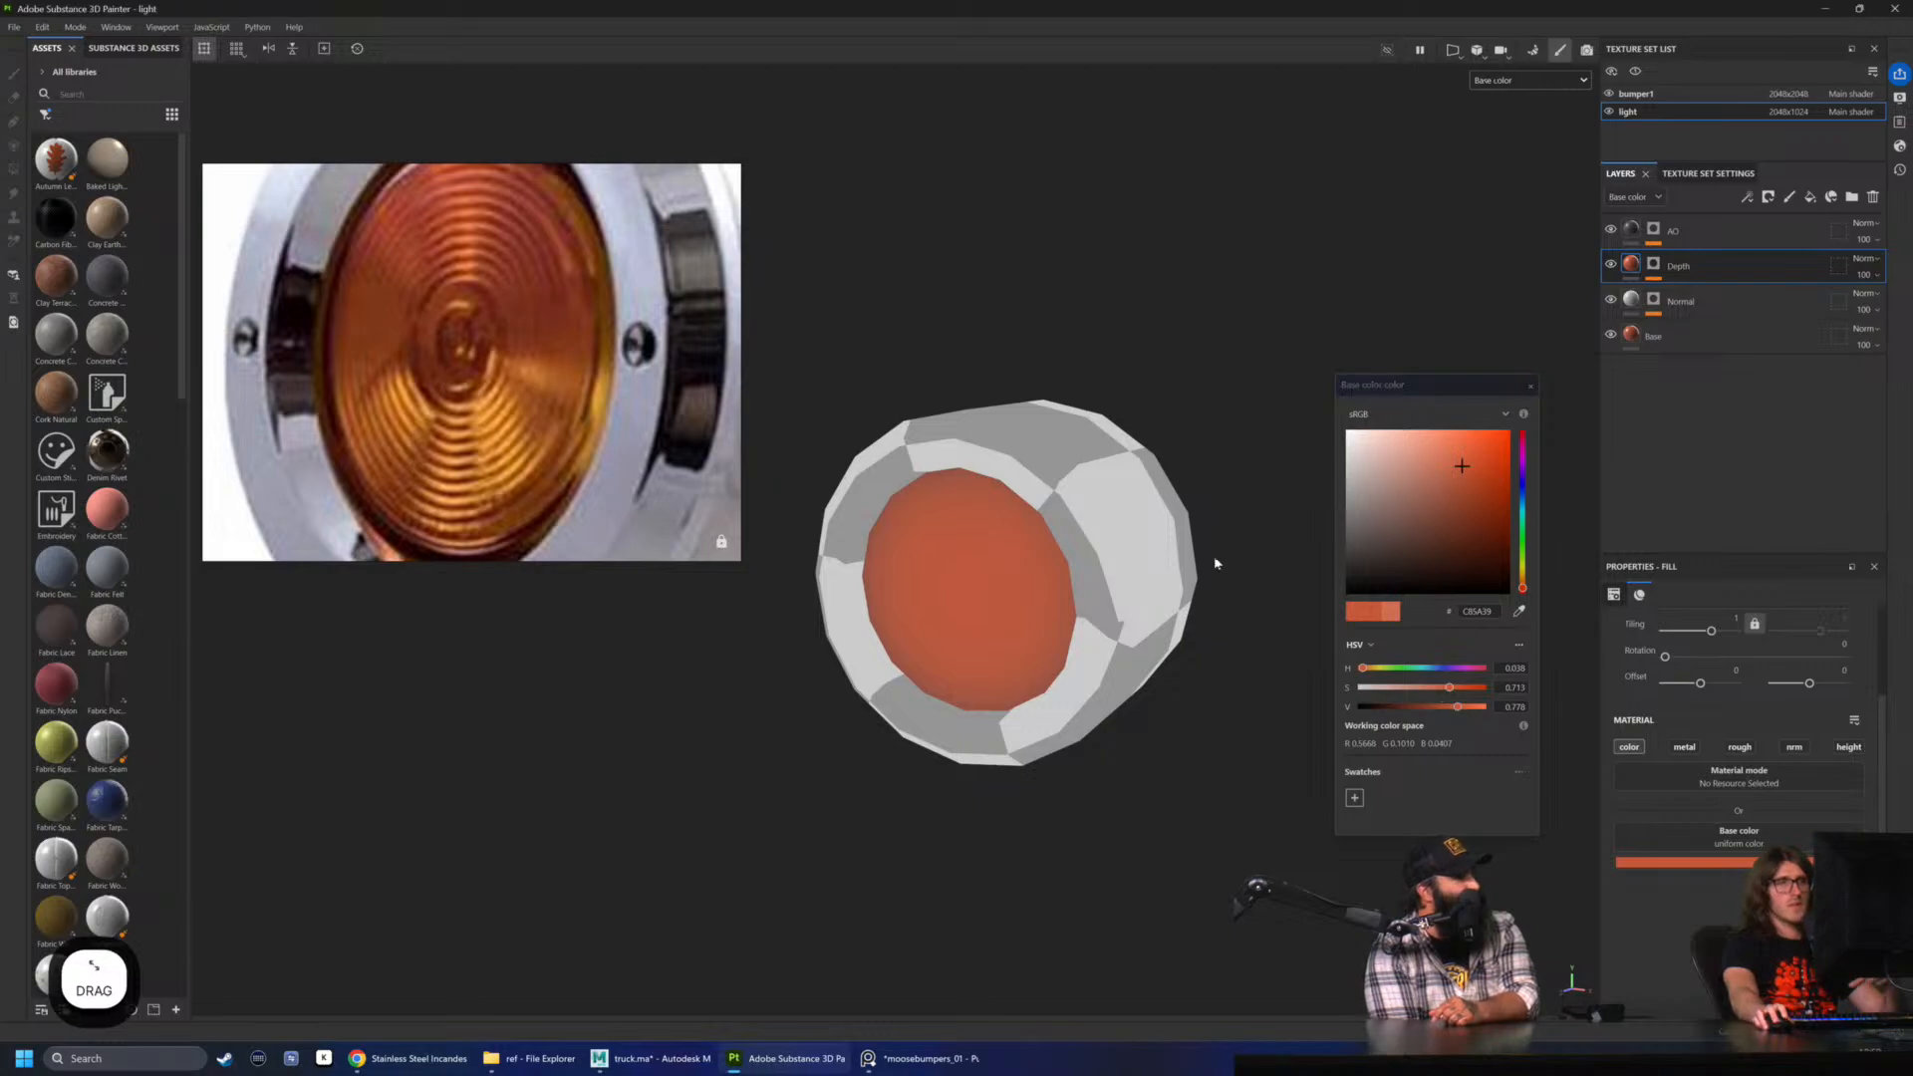
- Shift the Depth layer's base color to orange with hue about 0.064 and saturation about 0.737, and save the project
{"action": "left_click", "coordinate": [1526, 592]}
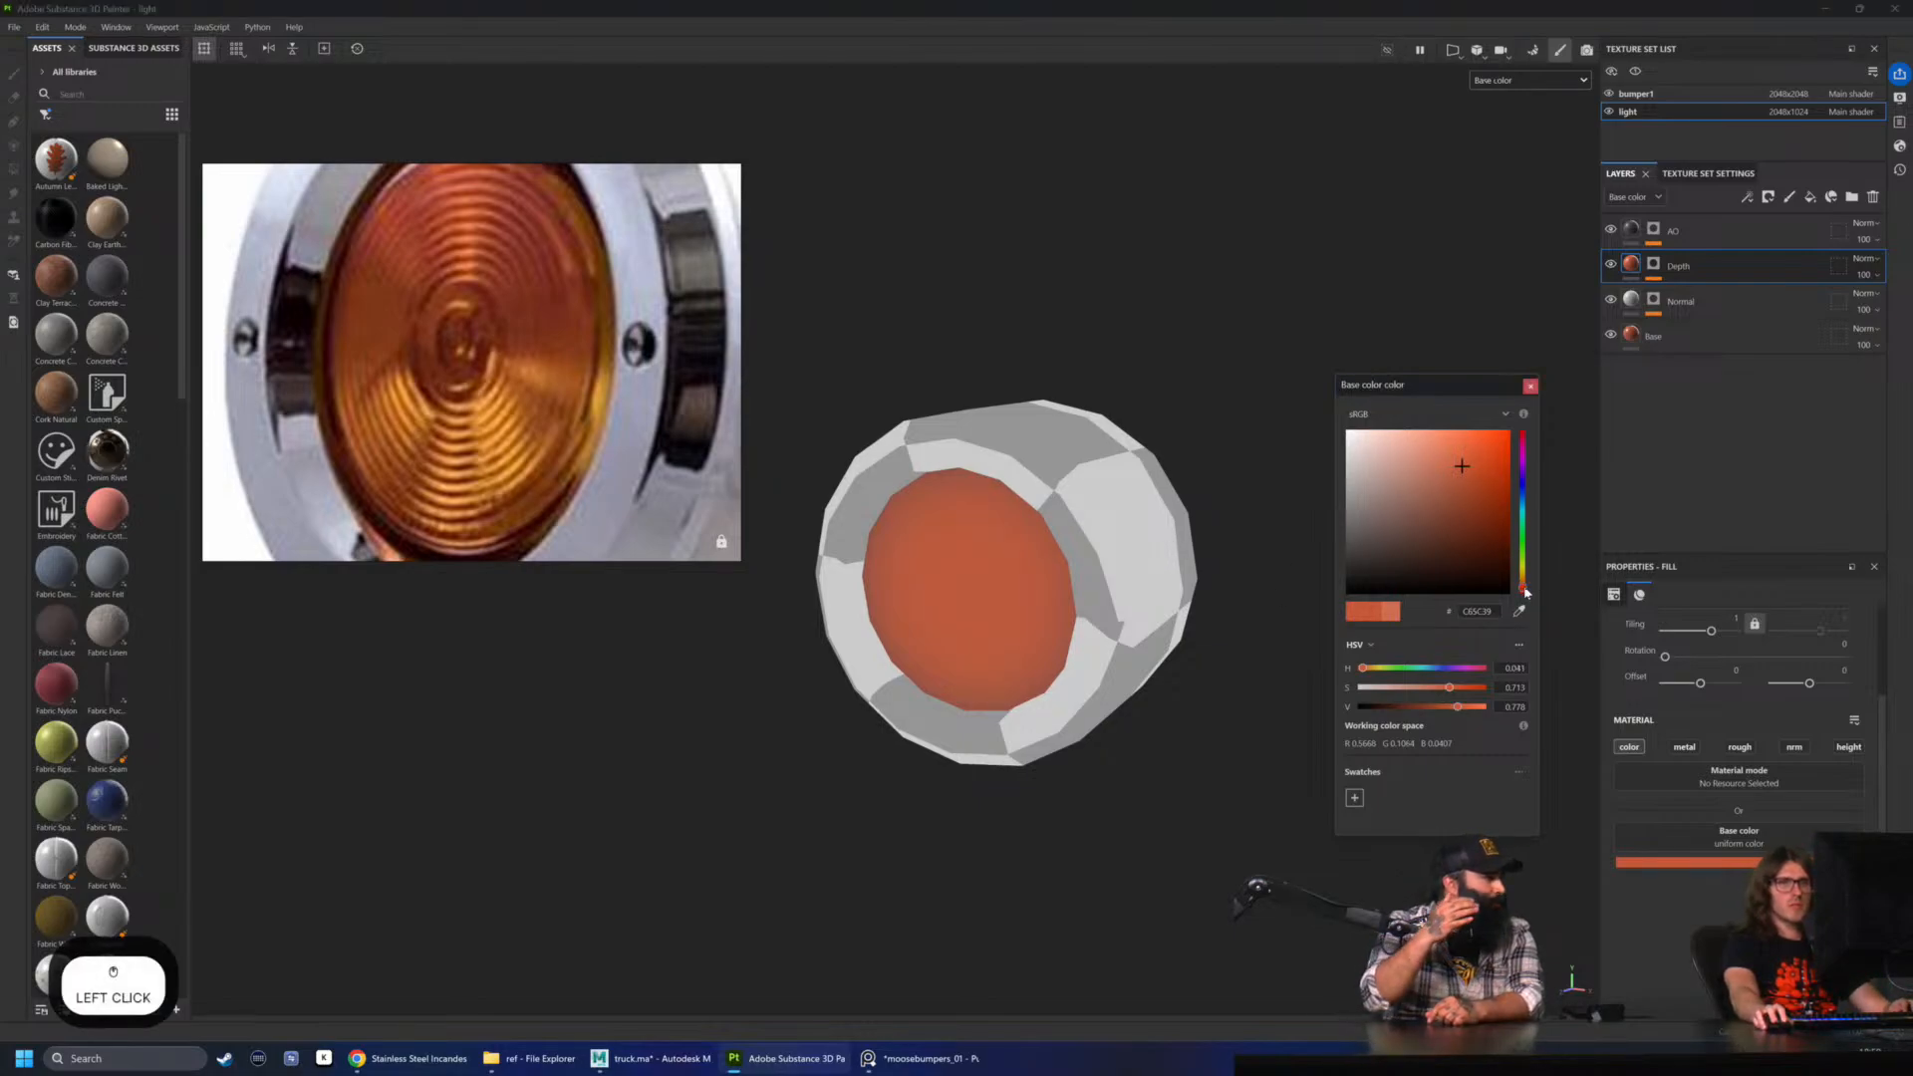
{"action": "left_click", "coordinate": [1525, 588]}
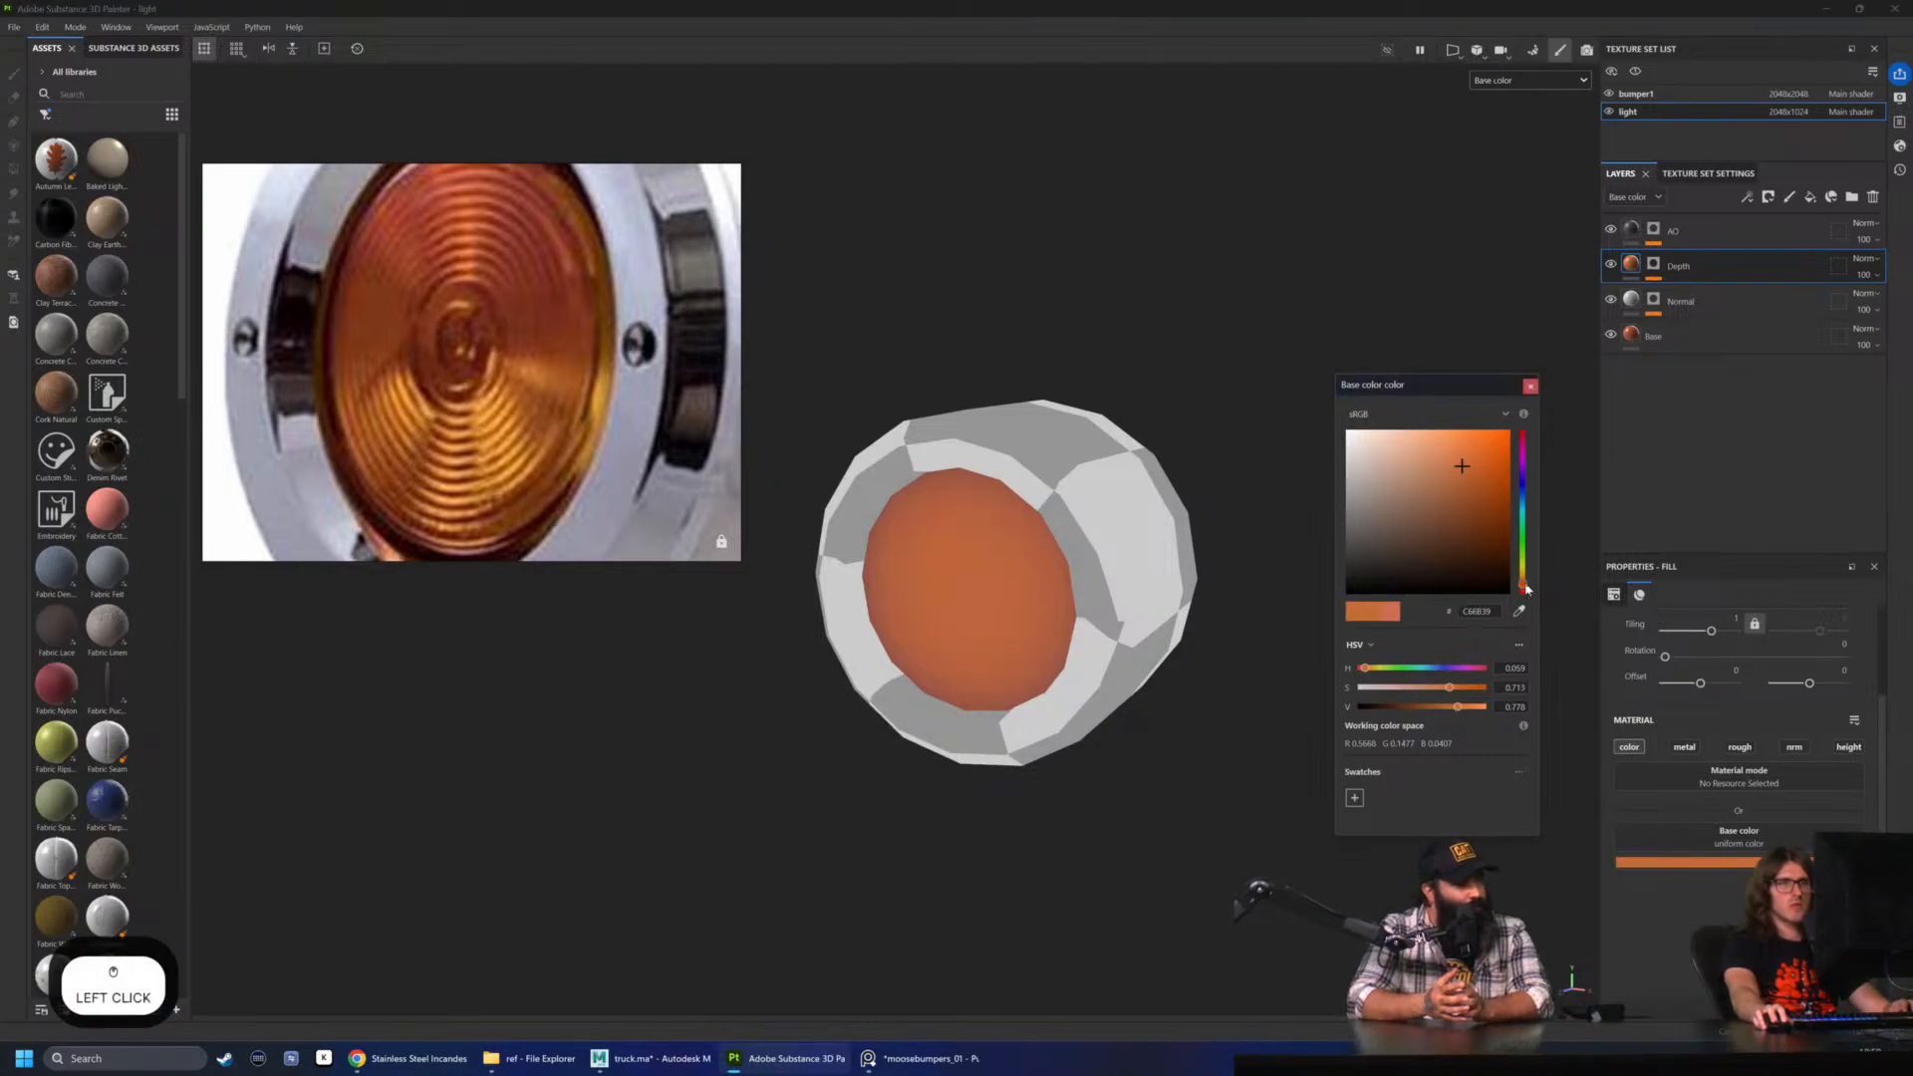
{"action": "left_click", "coordinate": [1526, 584]}
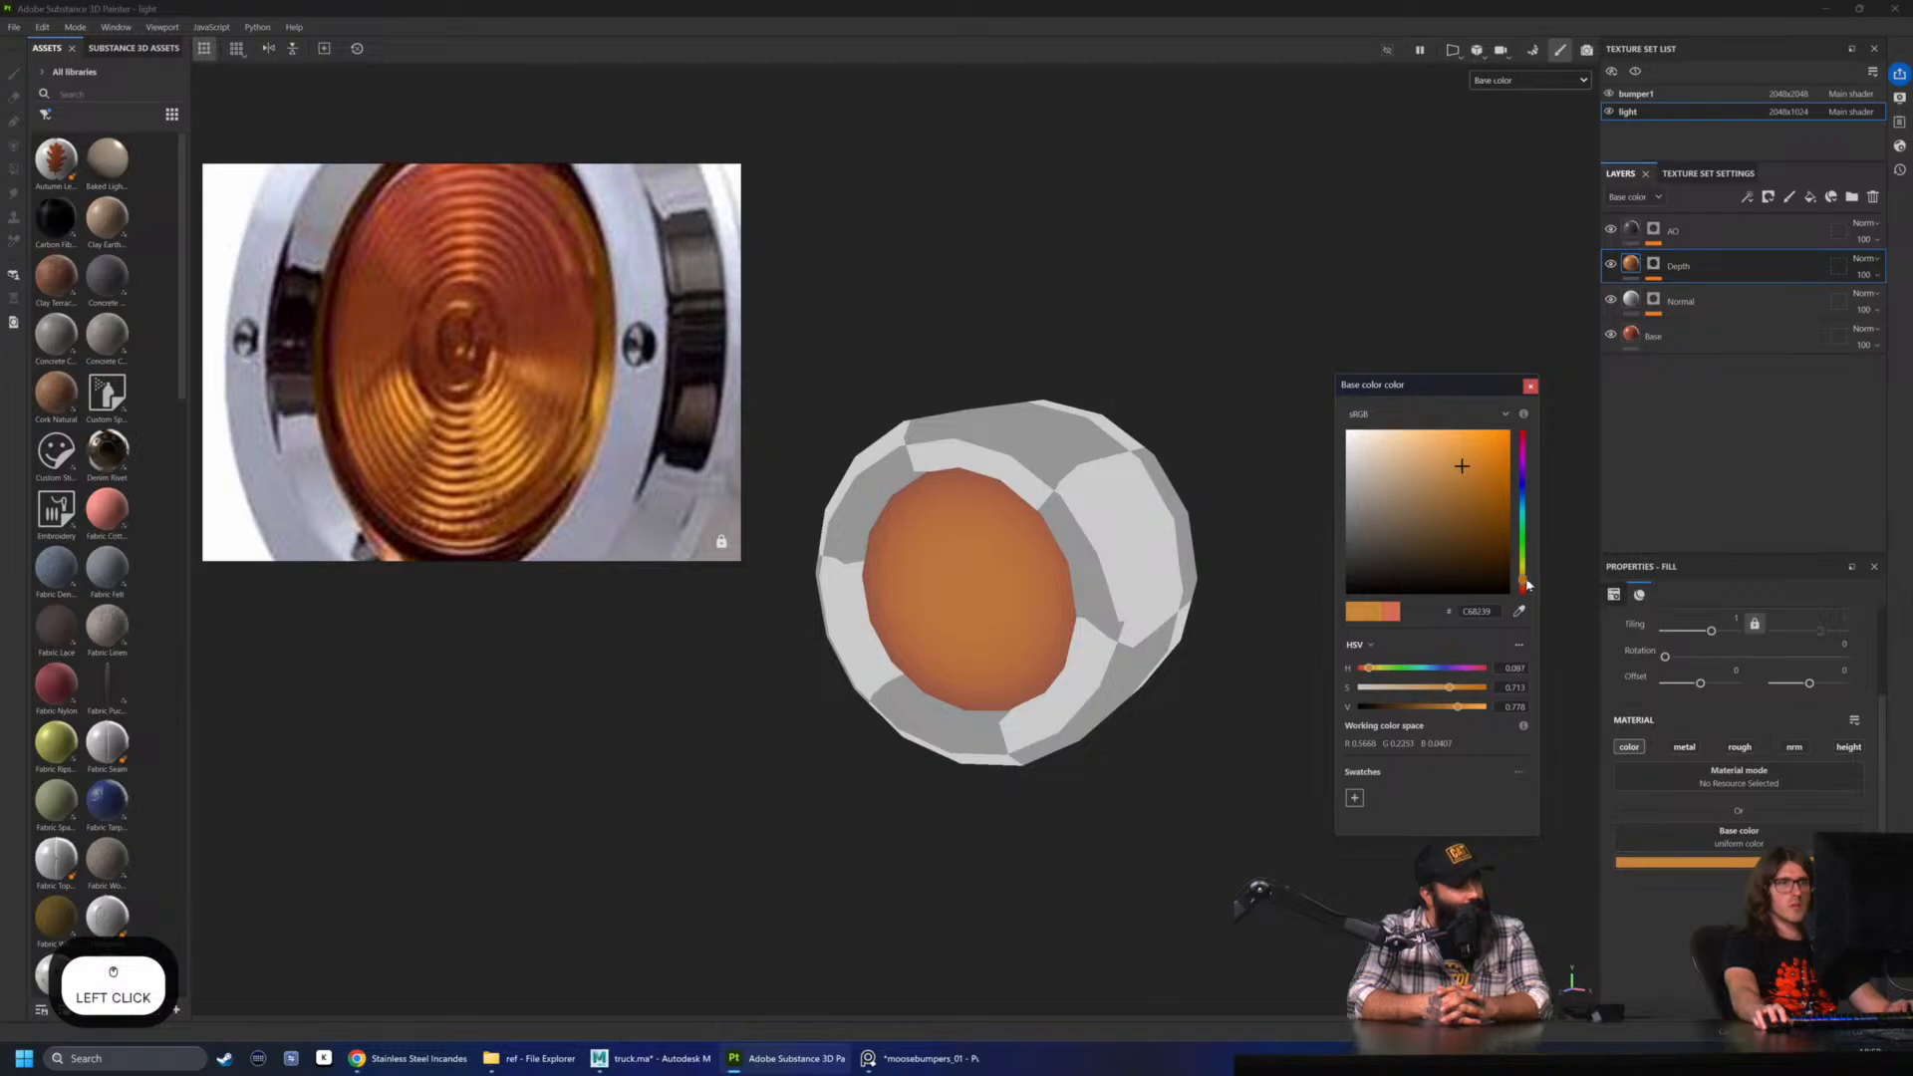
{"action": "left_click", "coordinate": [1526, 588]}
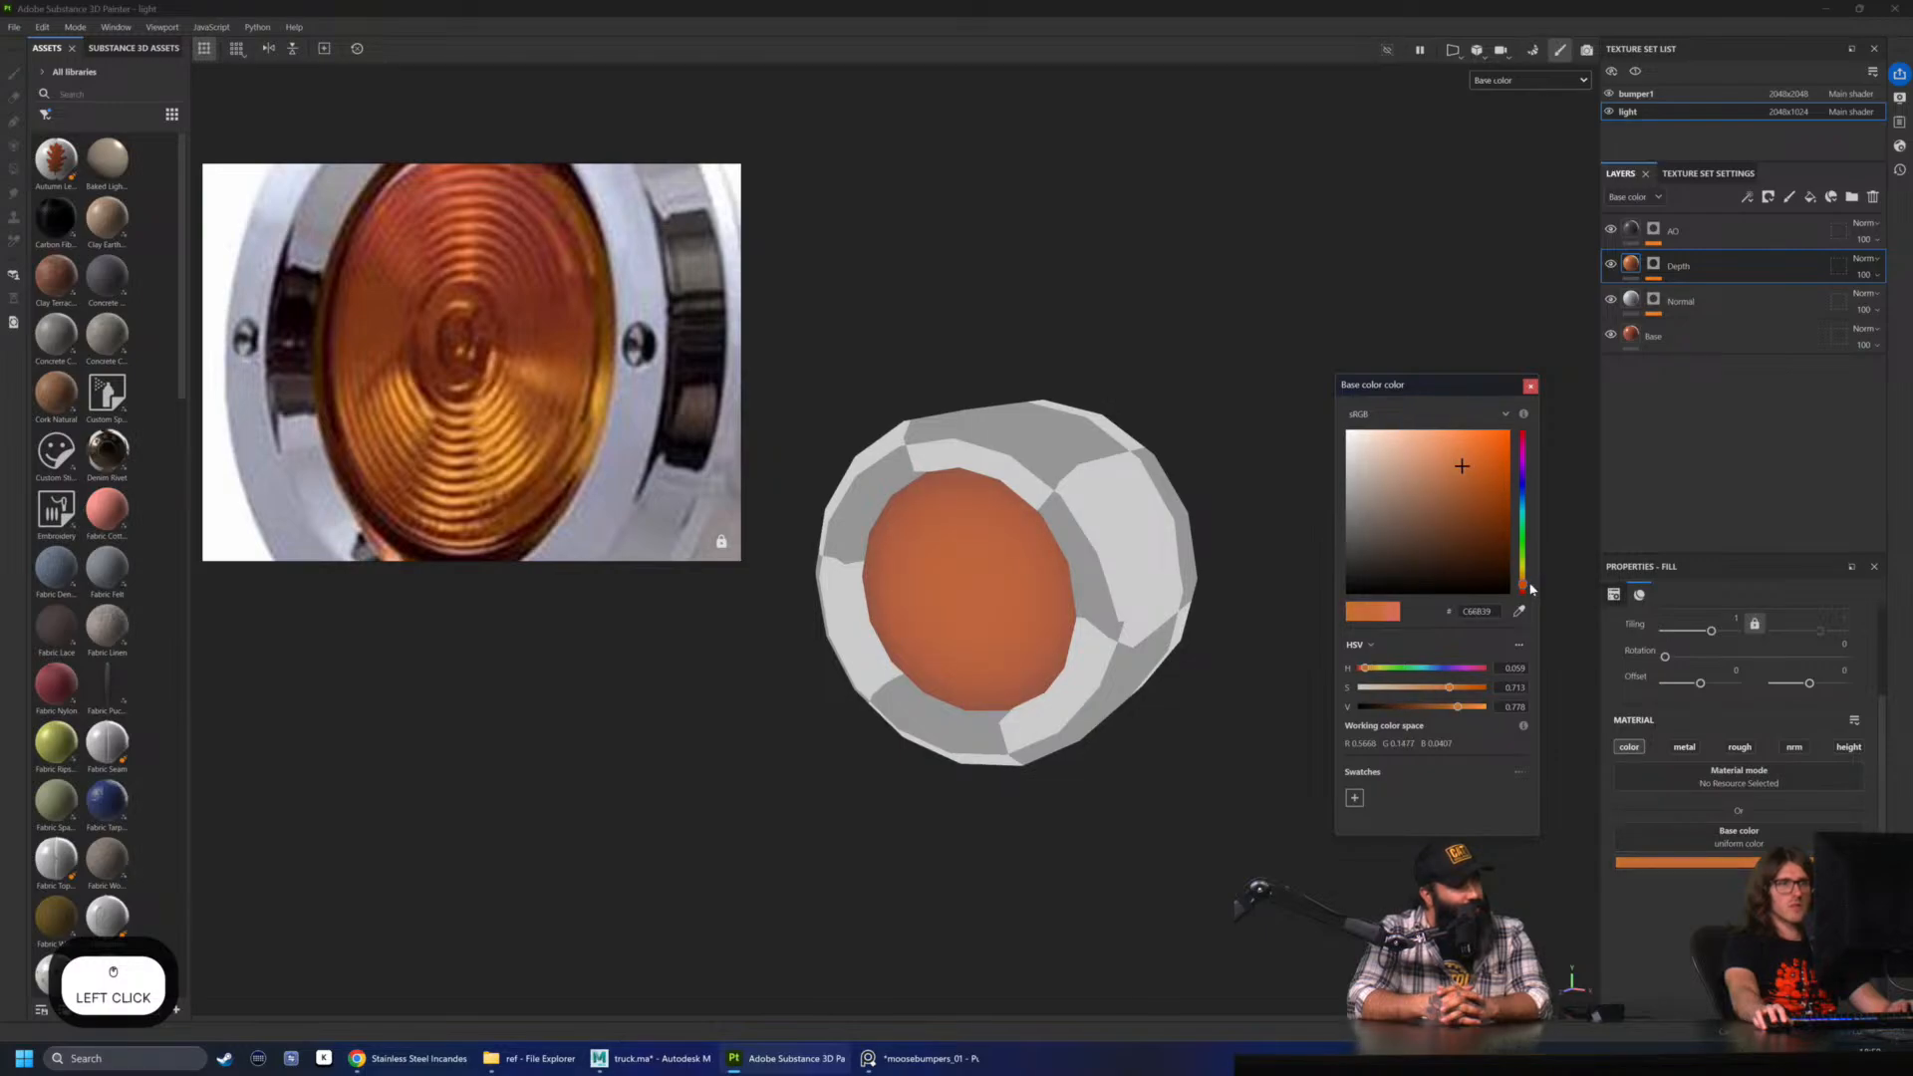
{"action": "left_click_drag", "start_coordinate": [1450, 687], "coordinate": [1452, 688]}
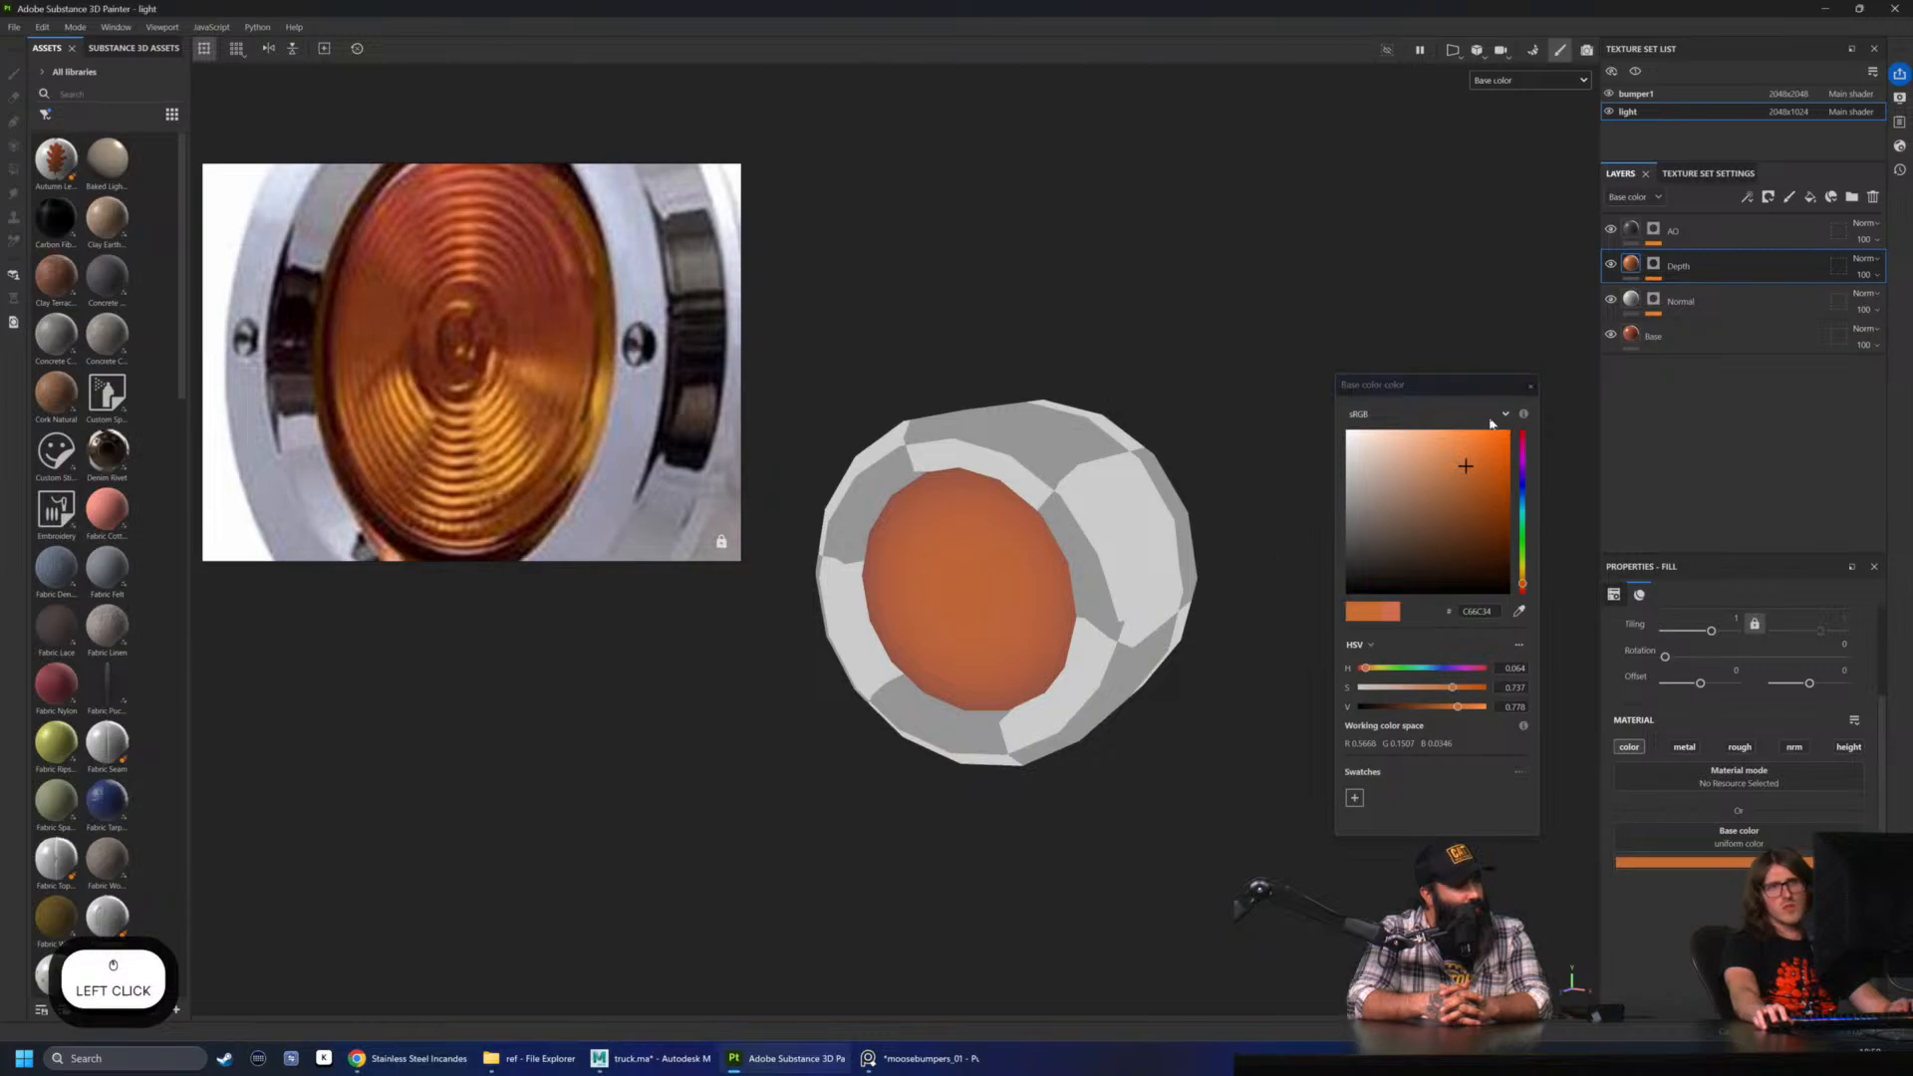
{"action": "left_click", "coordinate": [1530, 386]}
{"action": "key", "text": "ctrl+s"}
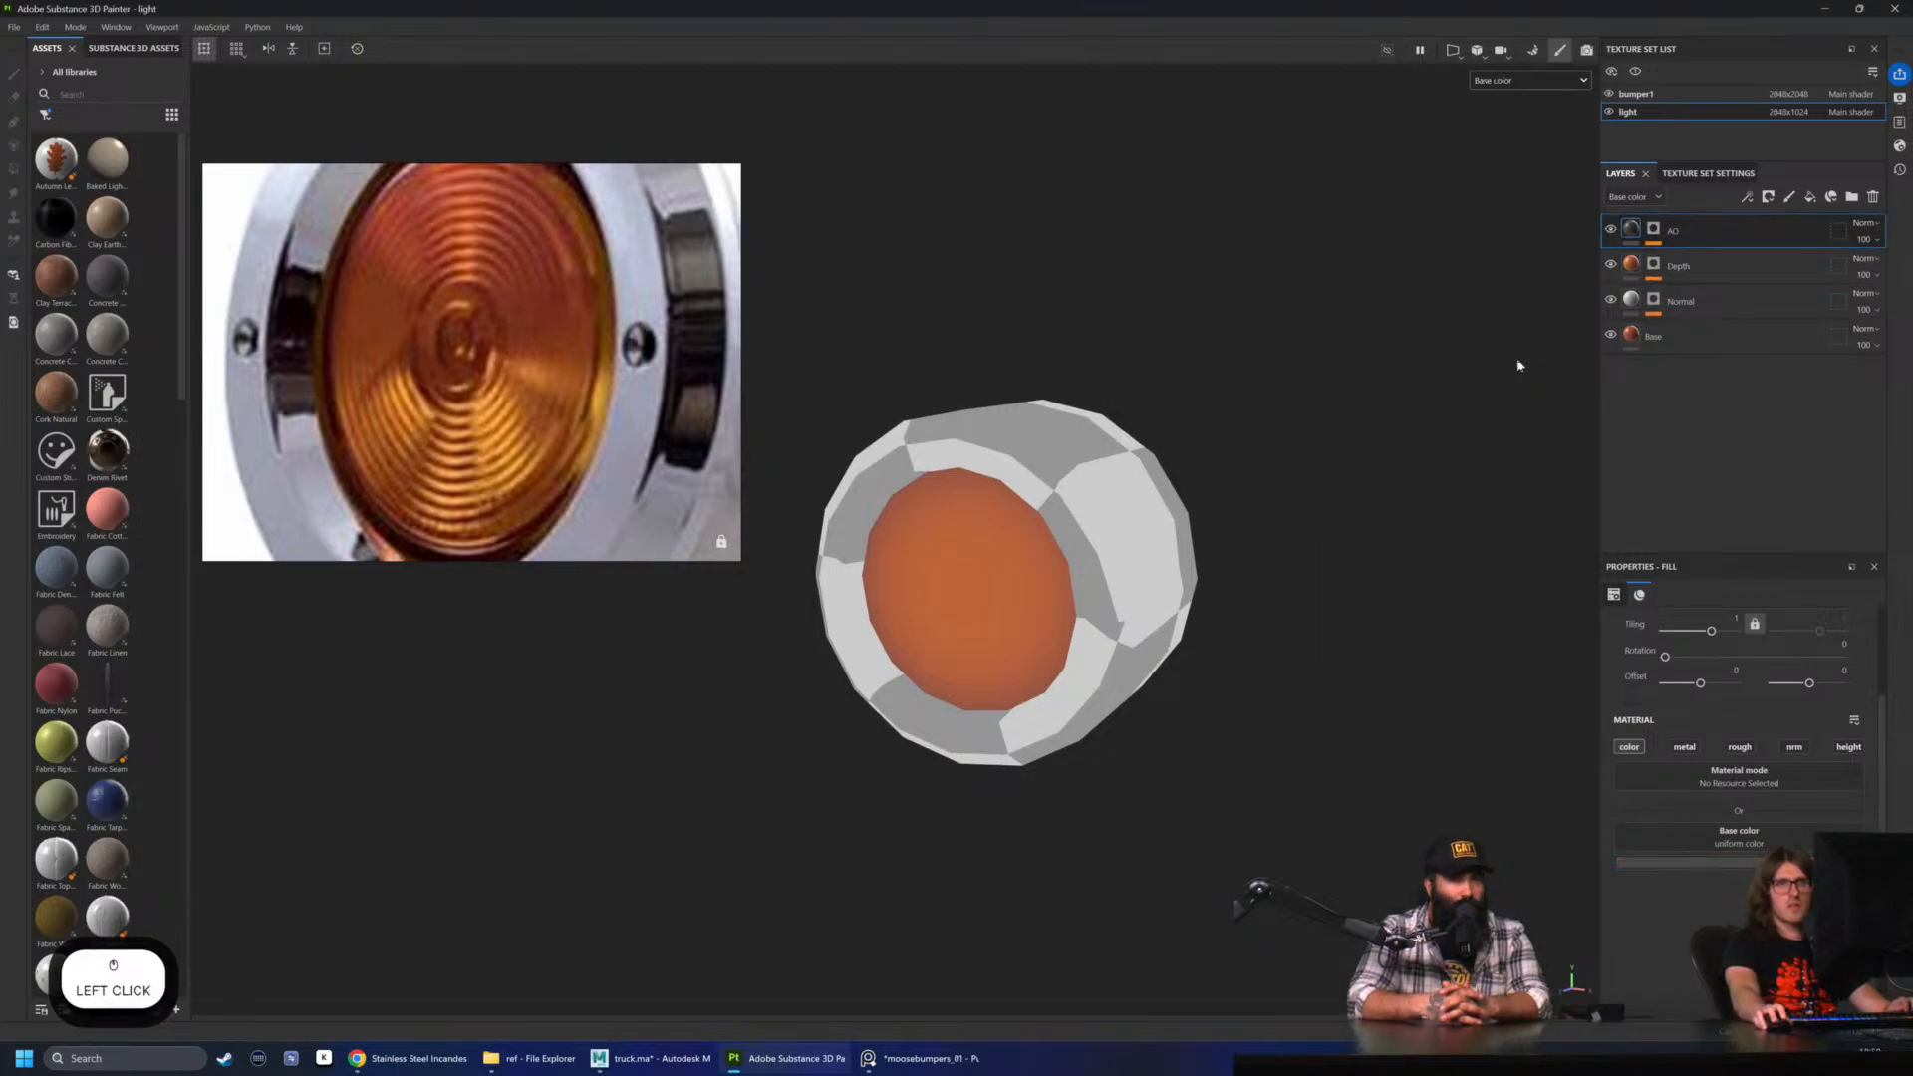
{"action": "scroll", "coordinate": [1202, 508], "scroll_direction": "down", "scroll_amount": 2}
{"action": "left_click_drag", "start_coordinate": [1303, 482], "coordinate": [1084, 471], "text": "alt"}
{"action": "scroll", "coordinate": [901, 678], "scroll_direction": "up", "scroll_amount": 5}
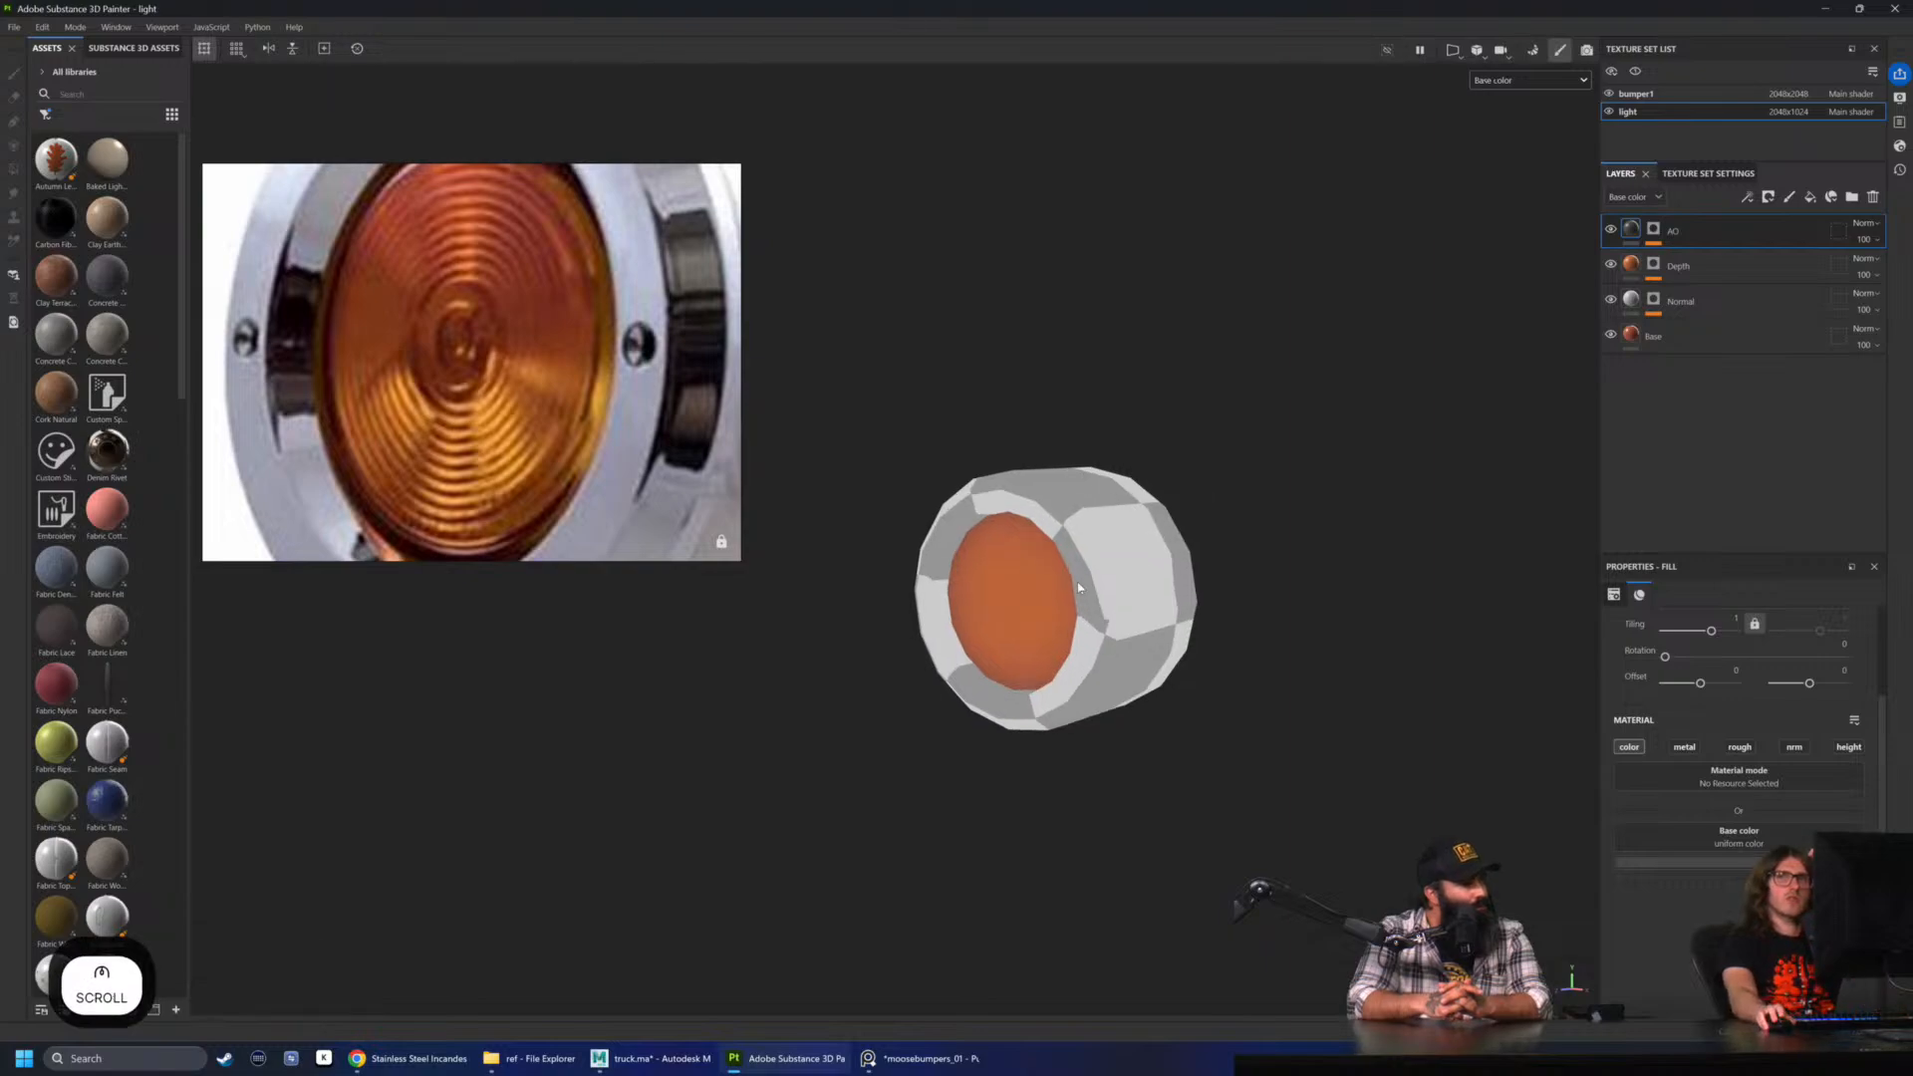
{"action": "left_click_drag", "start_coordinate": [901, 677], "coordinate": [998, 693], "text": "alt"}
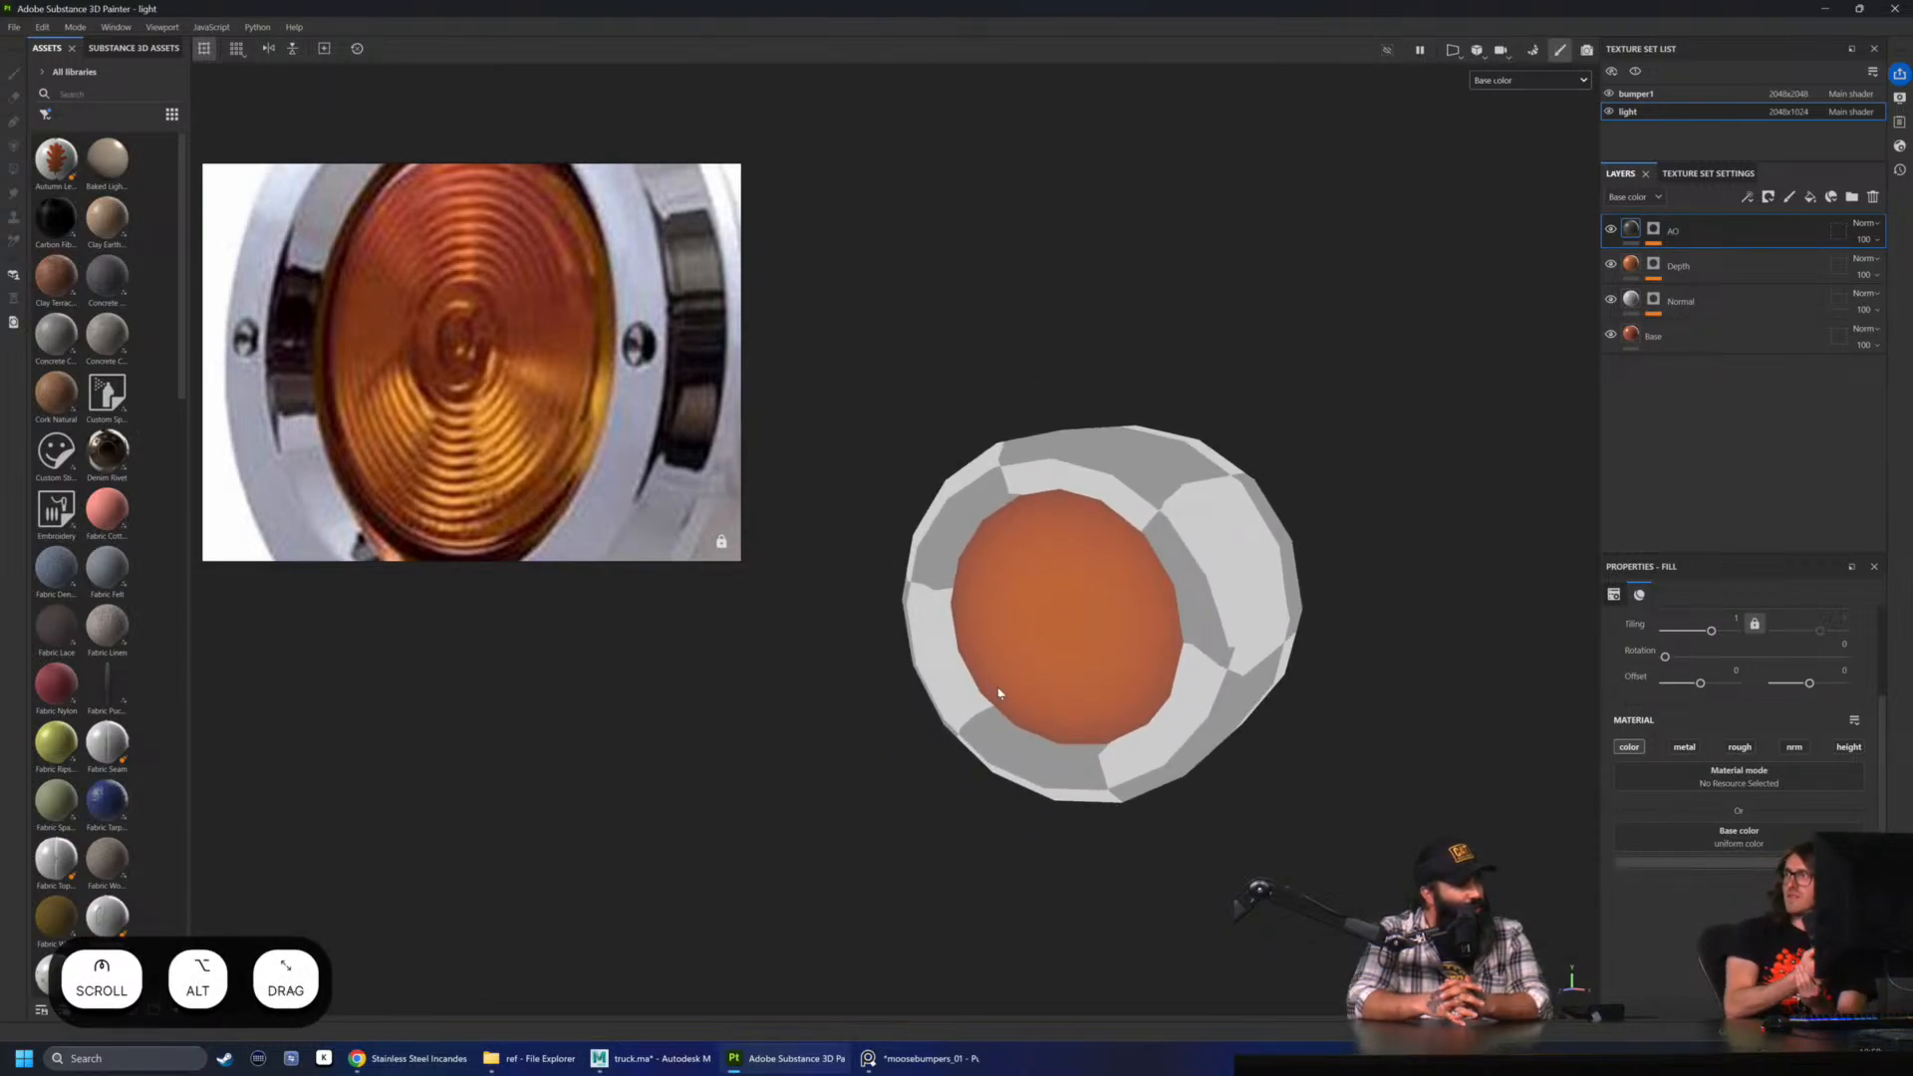